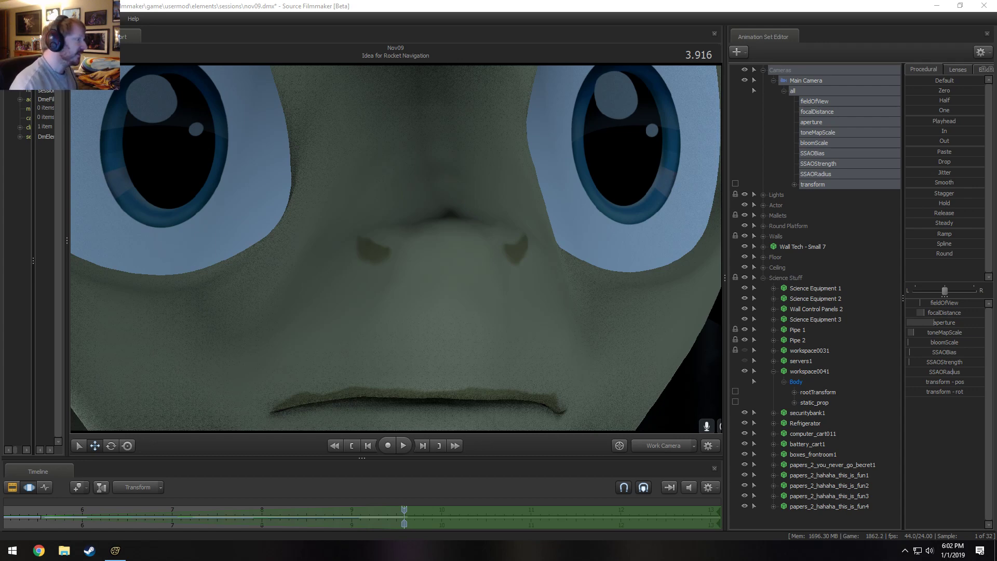
Switch the viewport from the Work Camera to the Main Camera.
click(480, 254)
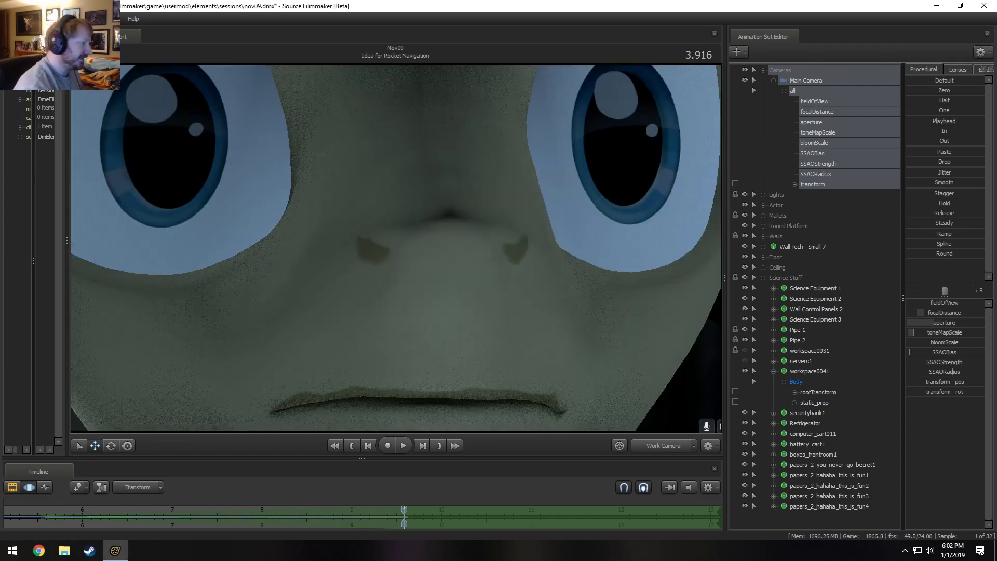
drag(480, 255, 480, 353)
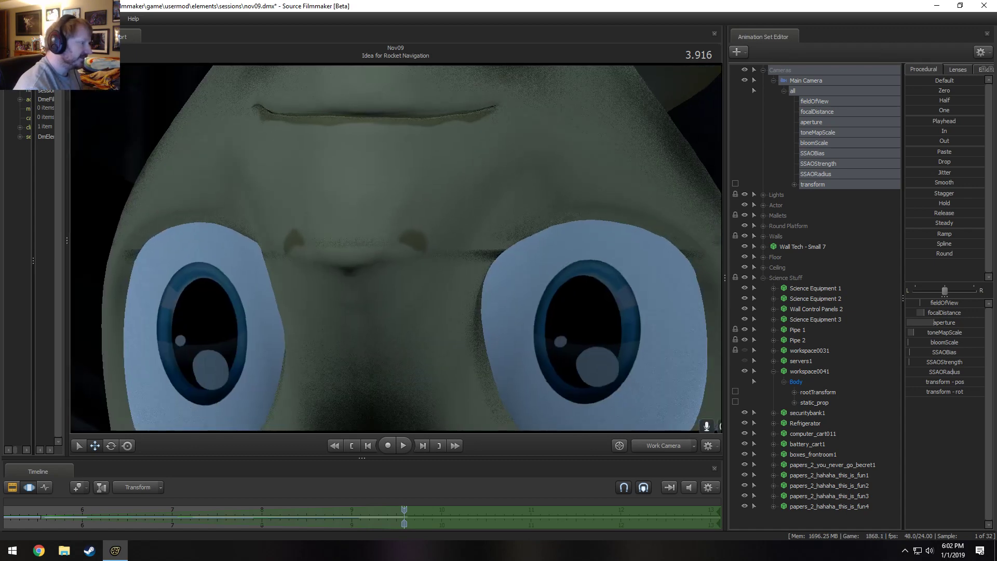
key(s)
key(w)
key(s)
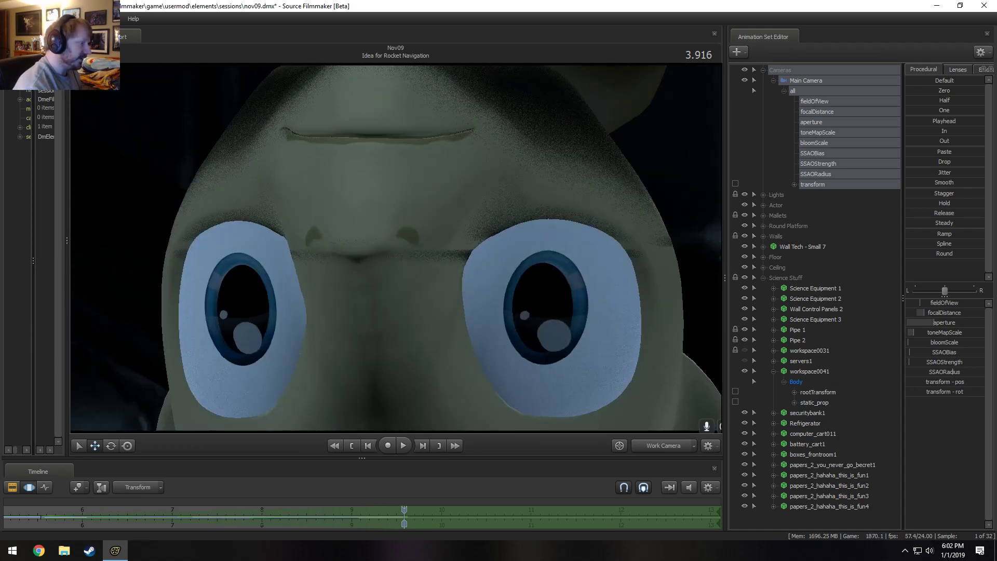
key(w)
key(s)
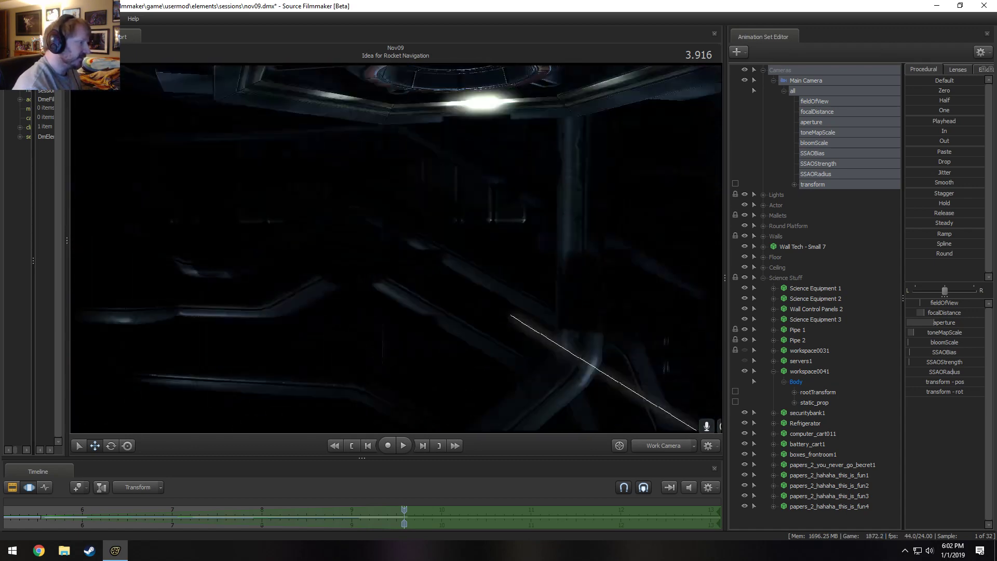
key(w)
drag(397, 249, 399, 270)
key(w)
click(661, 450)
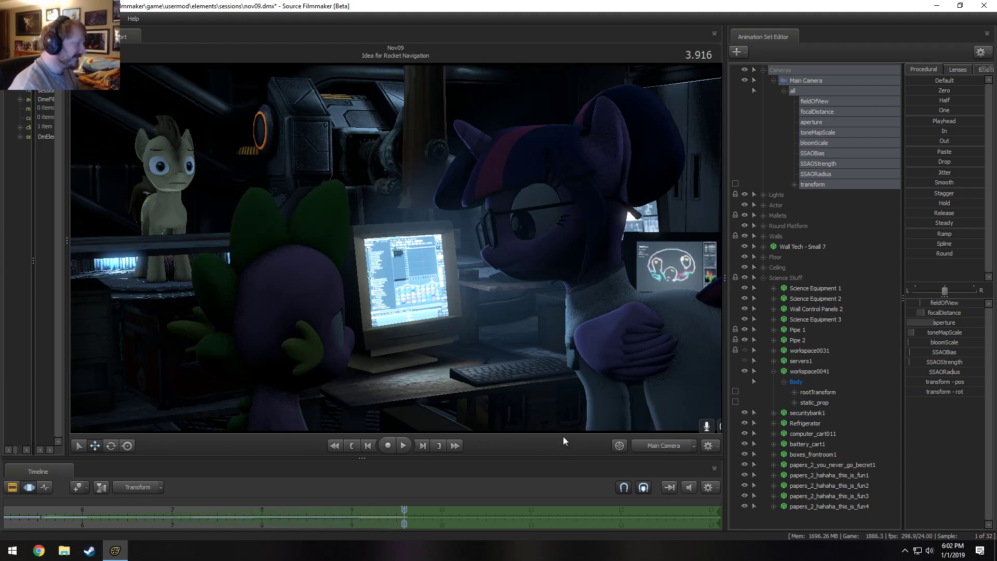
Enlarge the timeline area and widen the panel showing the session's element tree.
drag(592, 454, 601, 391)
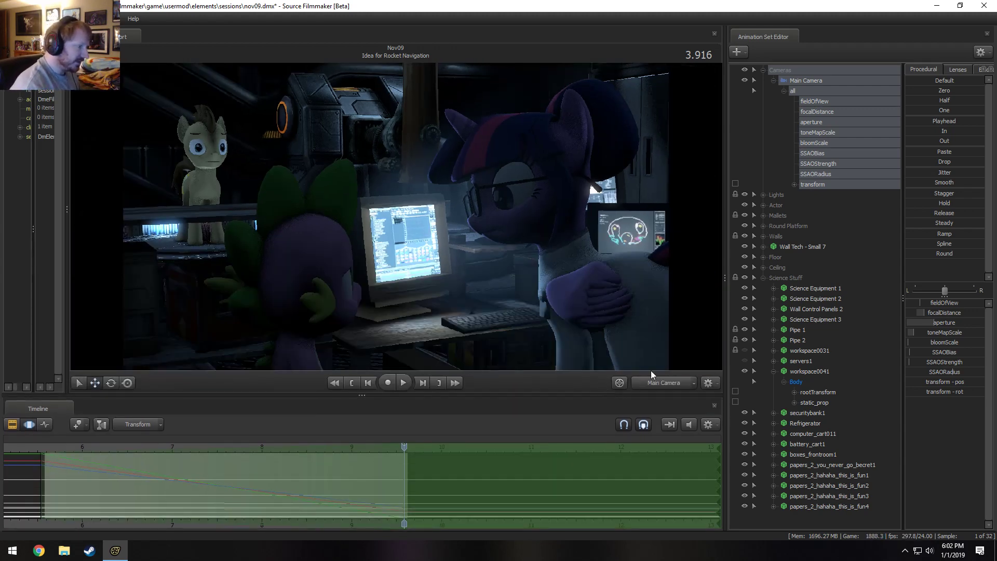
drag(724, 315, 727, 315)
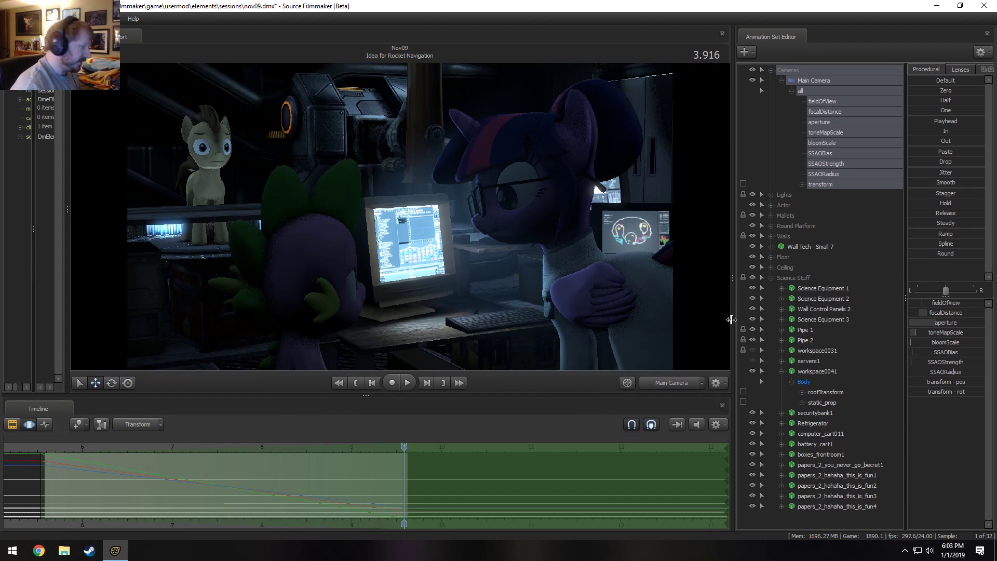
drag(67, 297, 129, 321)
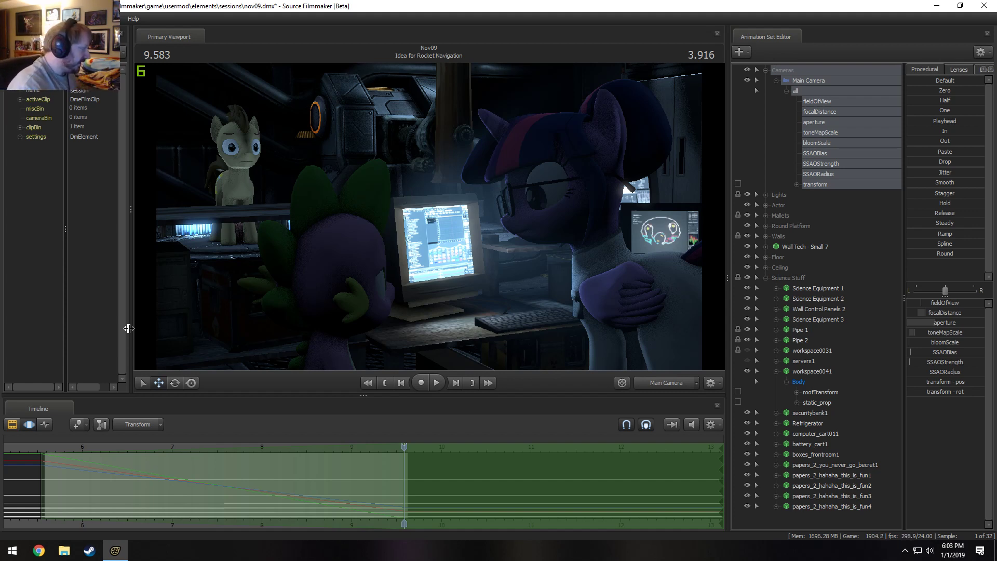
Show the shots in the clip editor and move the playhead to 6.916 in the Idea for Rocket Navigation shot.
scroll(291, 499, down, 5)
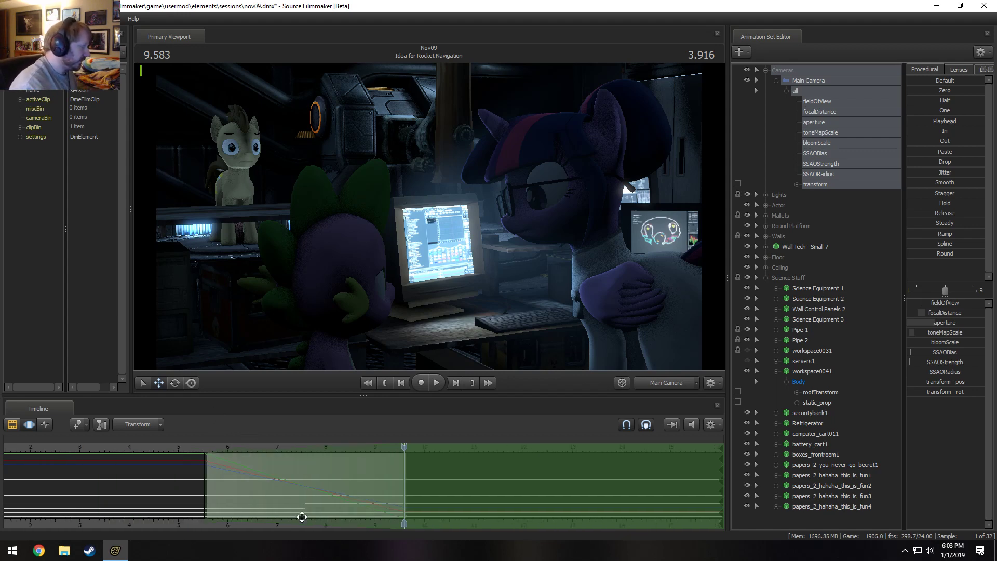
key(F2)
scroll(311, 470, up, 1)
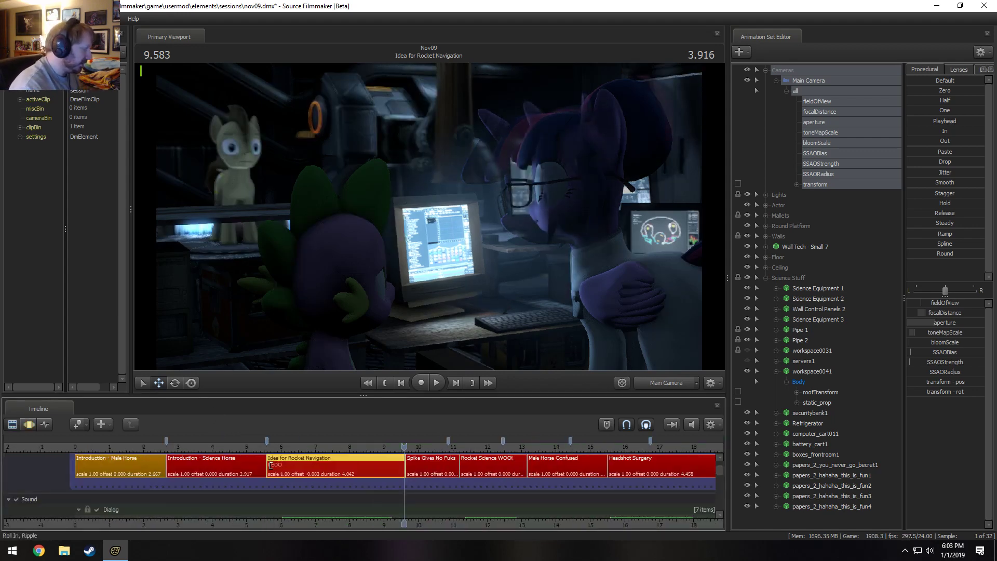
key(F3)
drag(261, 443, 245, 447)
key(F2)
drag(162, 445, 310, 454)
Select the Introduction - Science Horse shot and play back portions of the two Introduction shots.
click(210, 471)
click(138, 462)
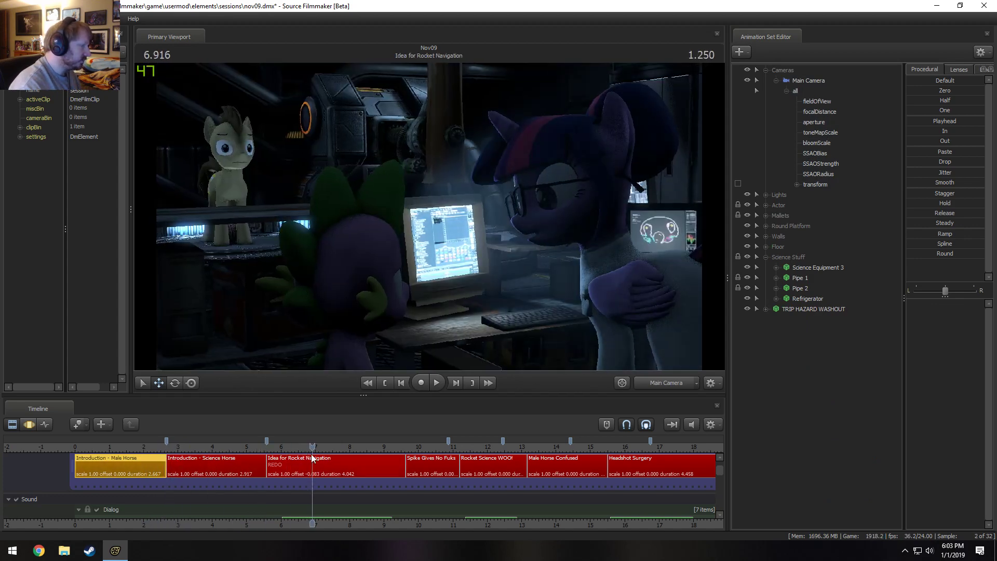
click(222, 470)
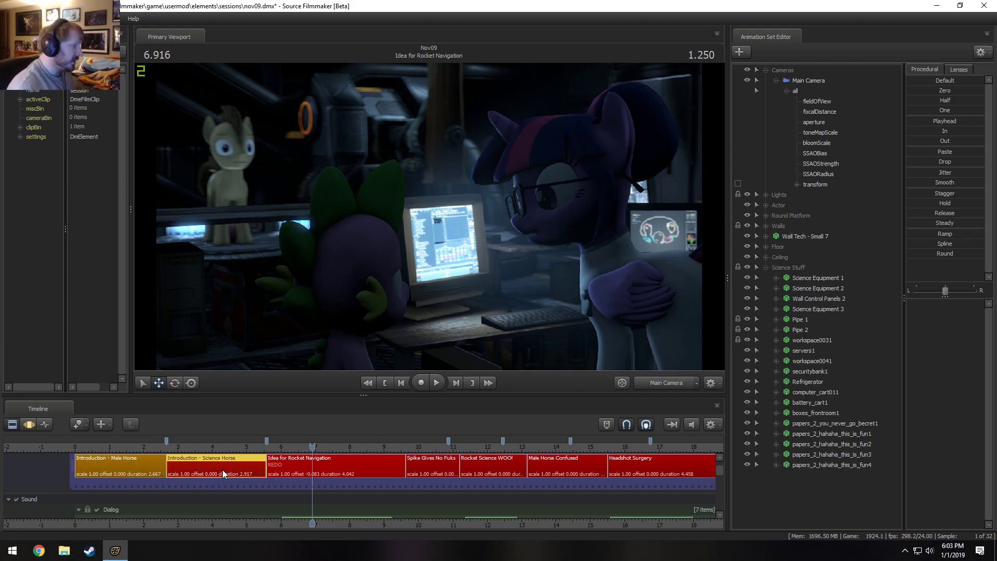
key(space)
click(173, 451)
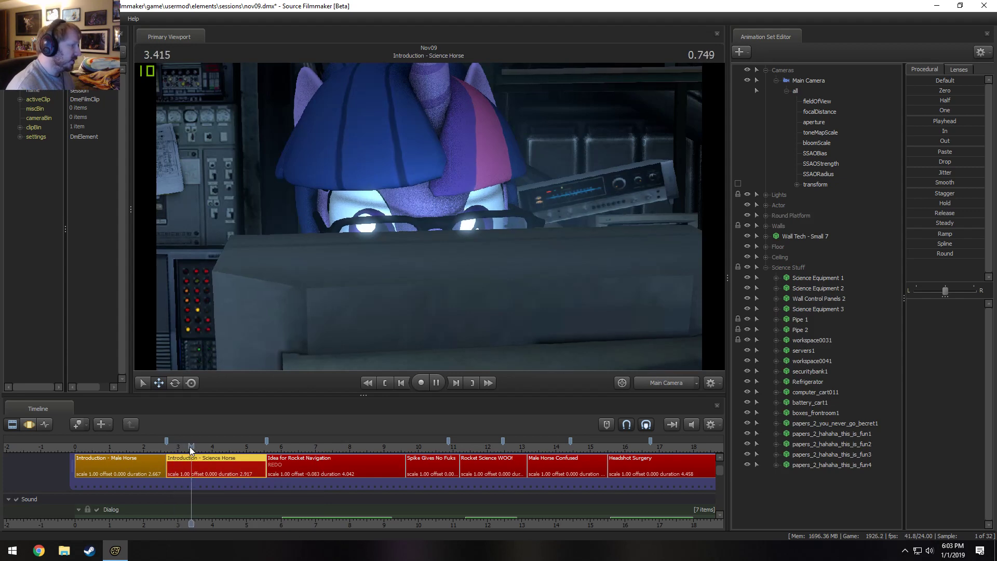
key(space)
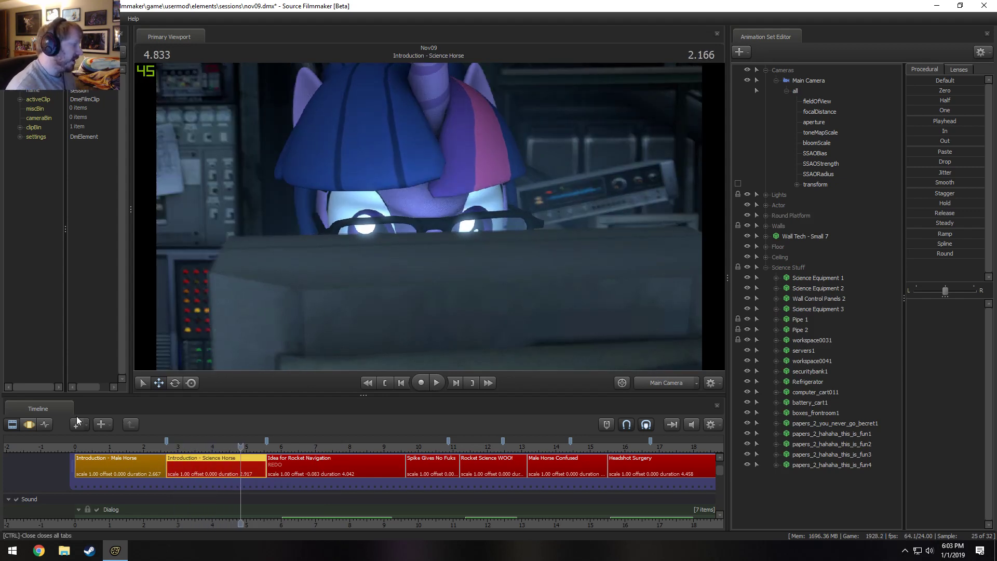
click(117, 447)
key(space)
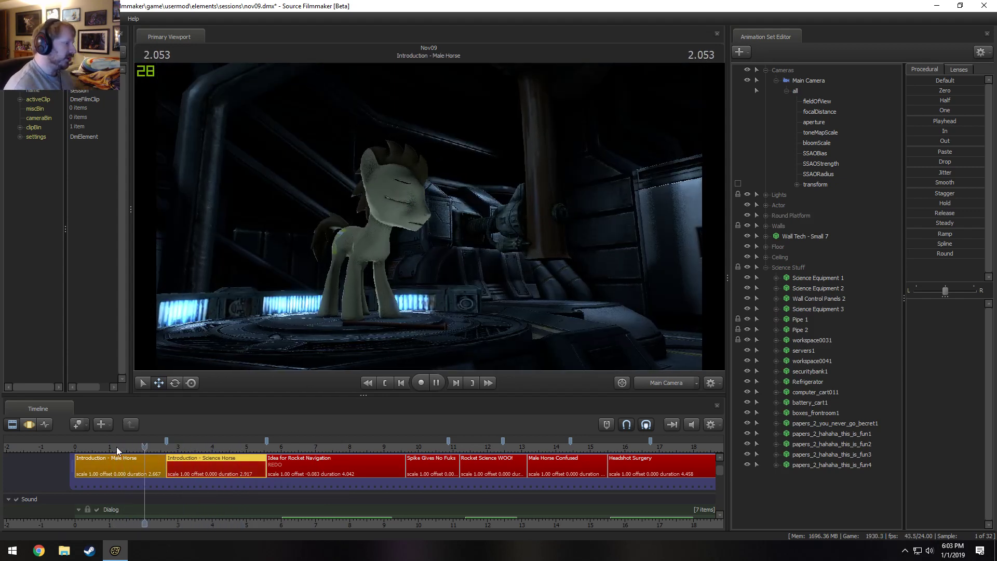
key(space)
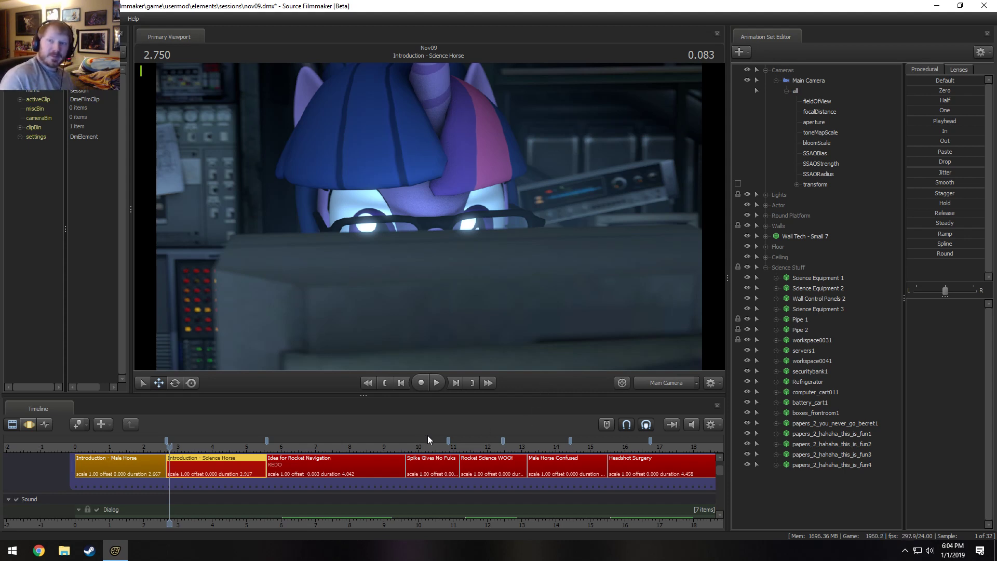
Scrub through the two Introduction shots and the beginning of the Idea for Rocket Navigation shot.
drag(170, 455, 323, 448)
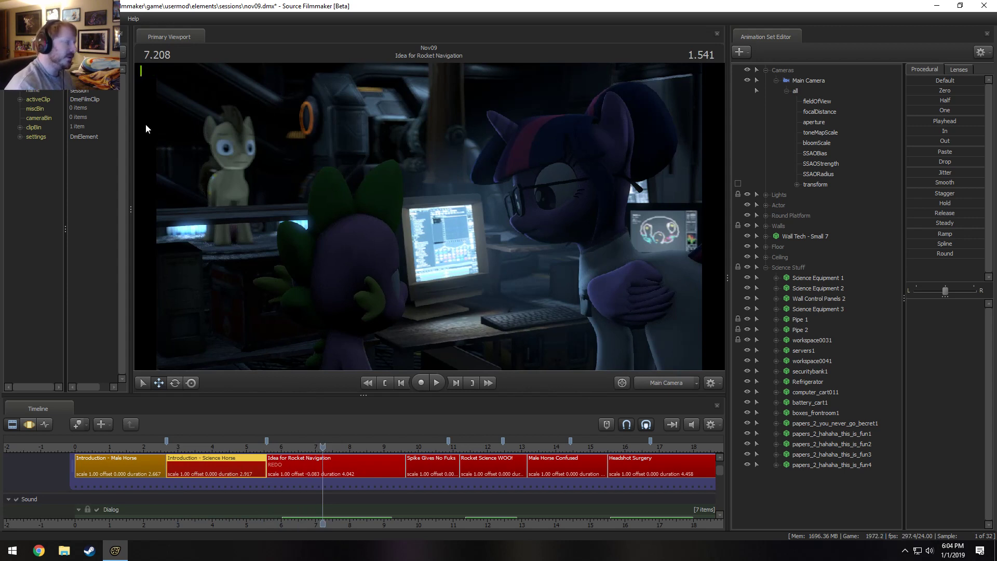
click(143, 446)
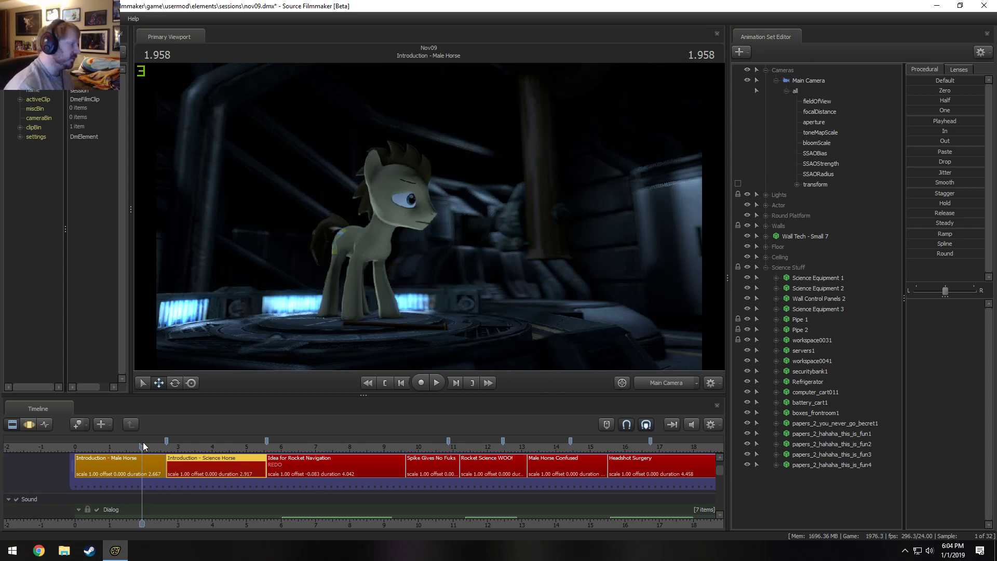
click(195, 446)
drag(196, 445, 275, 449)
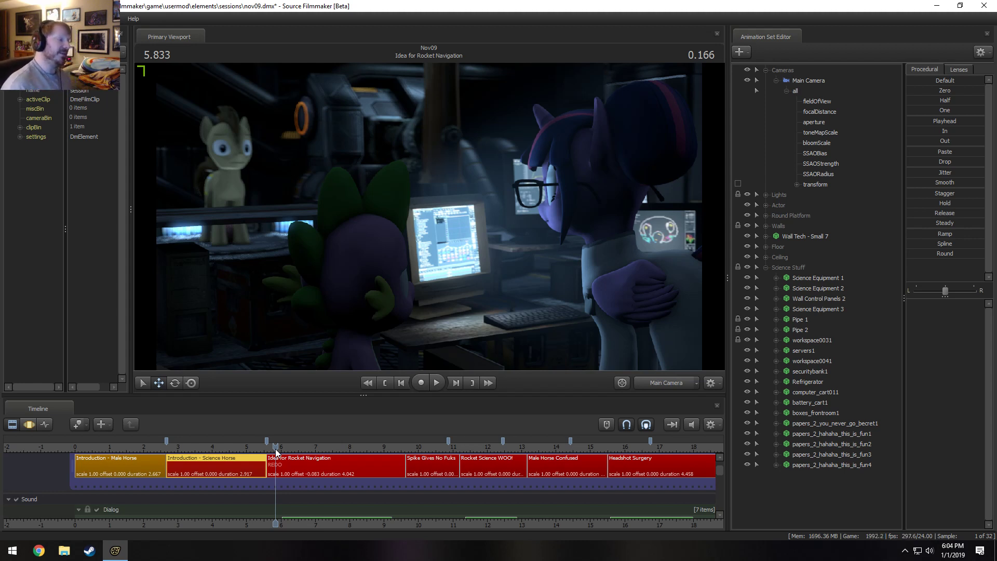
Select the Idea for Rocket Navigation shot, preview it briefly and open it in the motion editor.
click(291, 463)
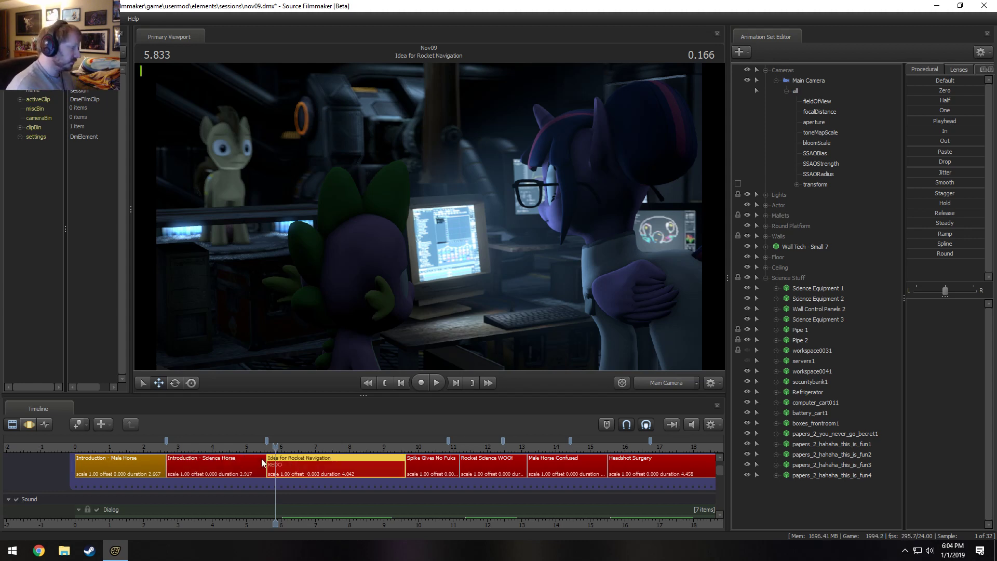
key(space)
key(space)
key(F3)
scroll(305, 471, up, 2)
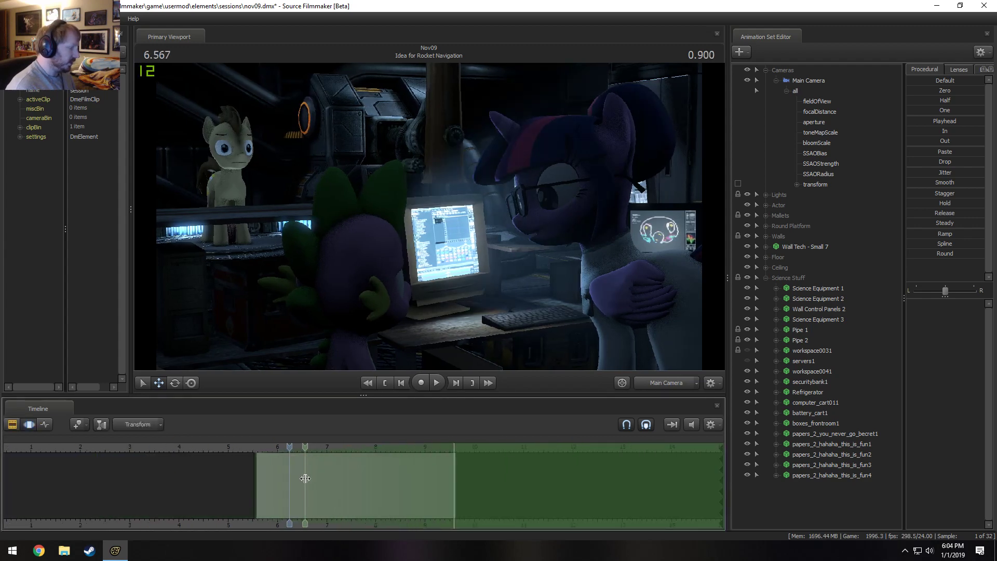
Rotate Doctor Whooves' LeftShoulder to raise the front leg and tilt his Neck over a time selection of about 6.6 to 8.1 s.
shift+click(306, 477)
drag(306, 477, 380, 477)
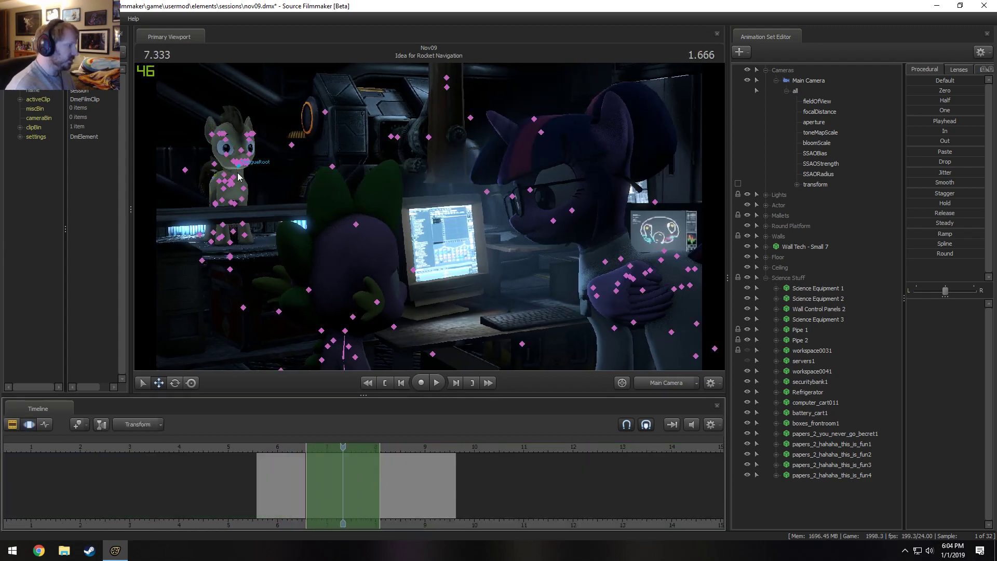
ctrl+click(246, 190)
key(e)
drag(253, 179, 244, 176)
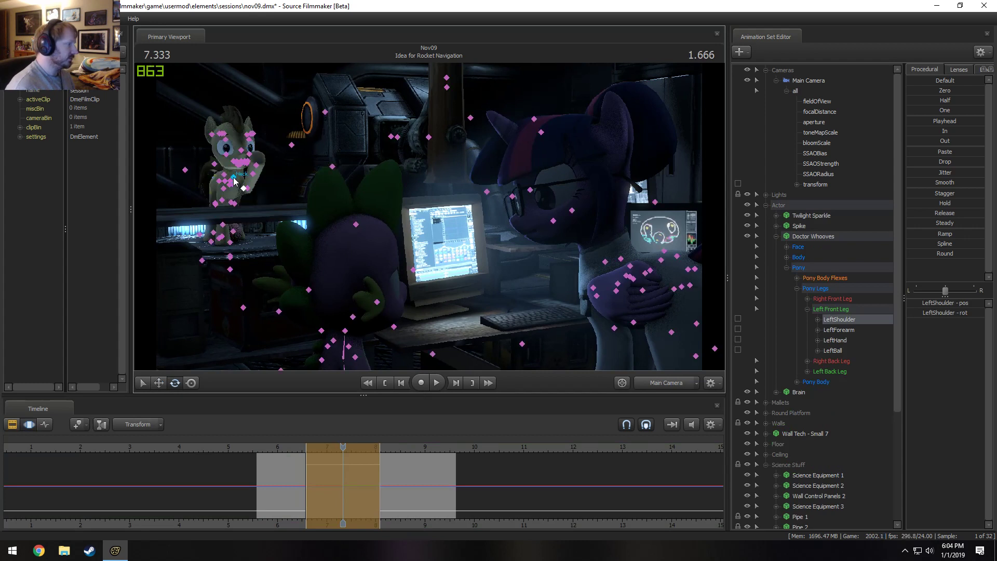
ctrl+click(234, 177)
drag(261, 158, 233, 175)
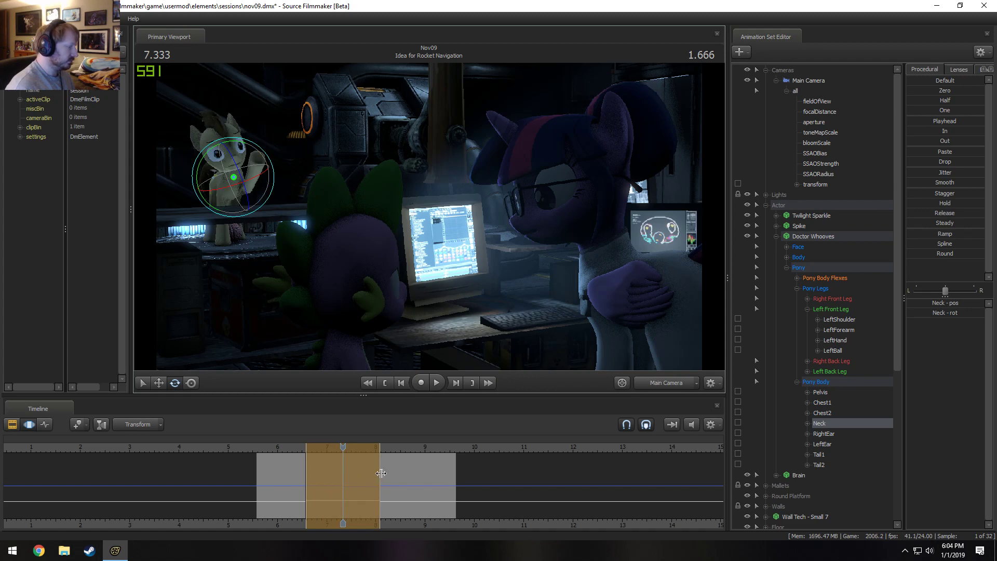
Extend the end of the time selection to about 8.7 s and play back the raised-leg motion.
drag(377, 471, 409, 477)
key(space)
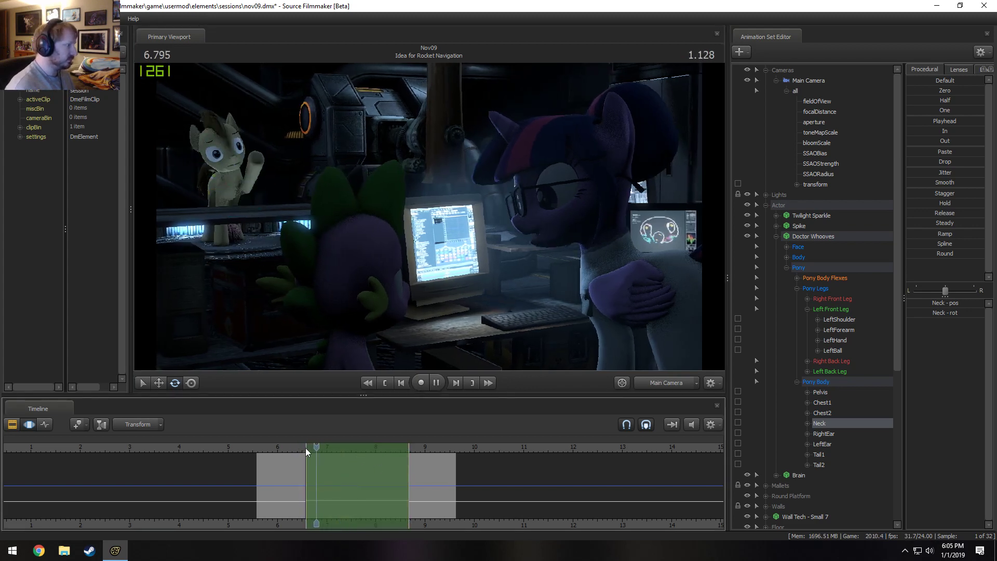
key(space)
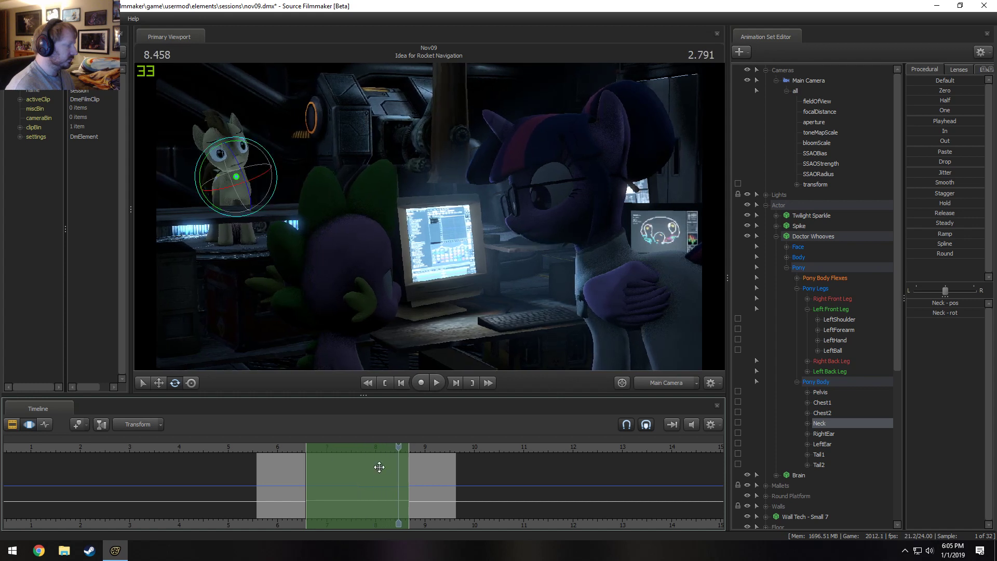
Apply the raised Left Front Leg pose at 7.250 s across the whole time selection with the Playhead preset at full strength.
click(830, 309)
scroll(380, 484, up, 3)
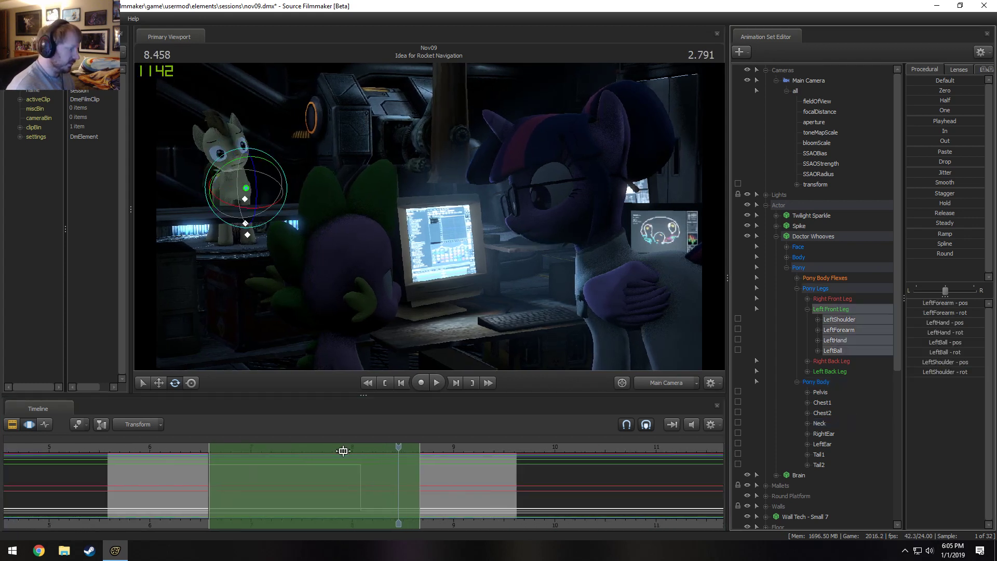
drag(398, 446, 277, 447)
drag(914, 121, 986, 121)
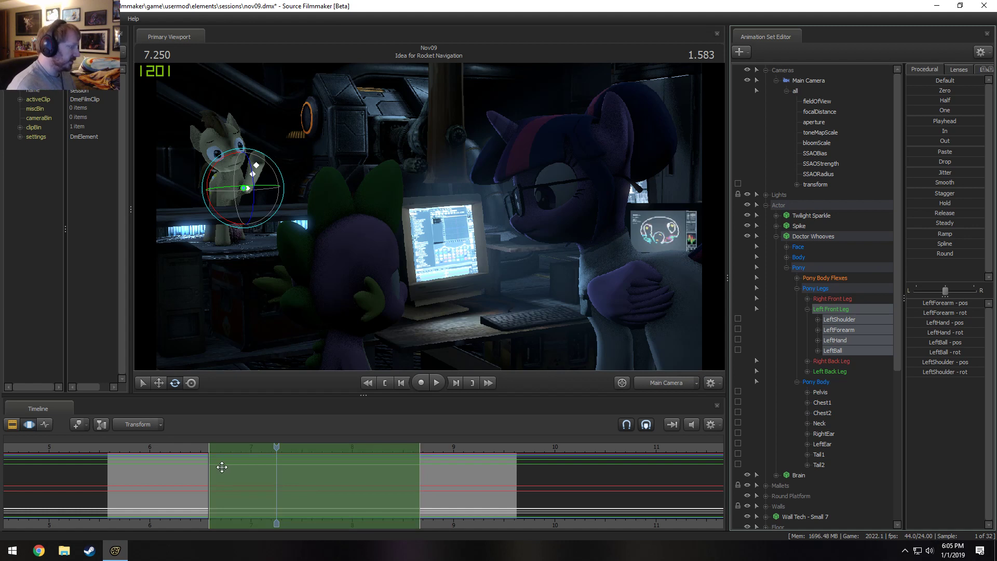
Rotate LeftShoulder back and forth over successive short time selections between about 6.9 and 7.9 s to create a waving motion.
drag(239, 473, 260, 480)
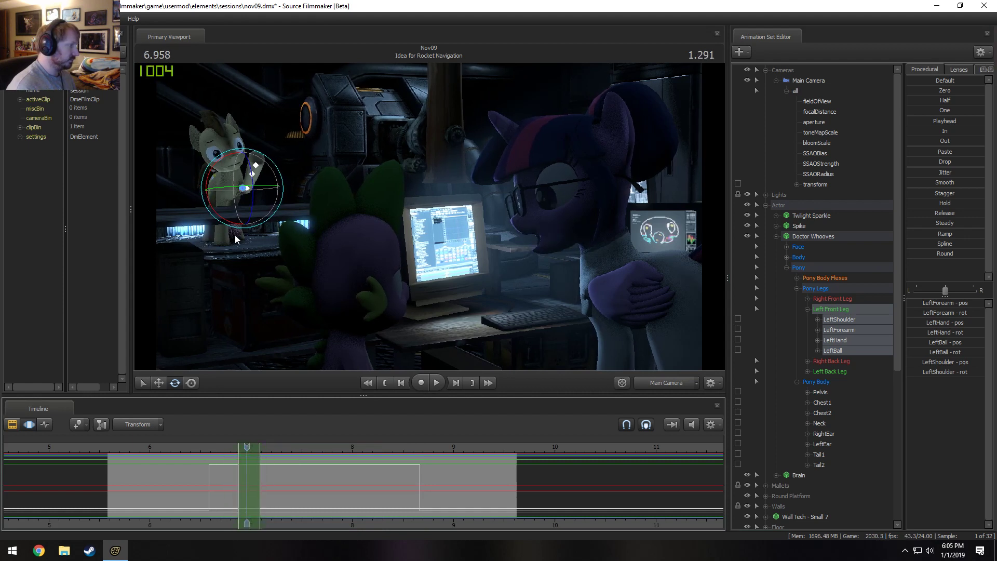
ctrl+click(243, 187)
drag(264, 169, 264, 170)
key(shift)
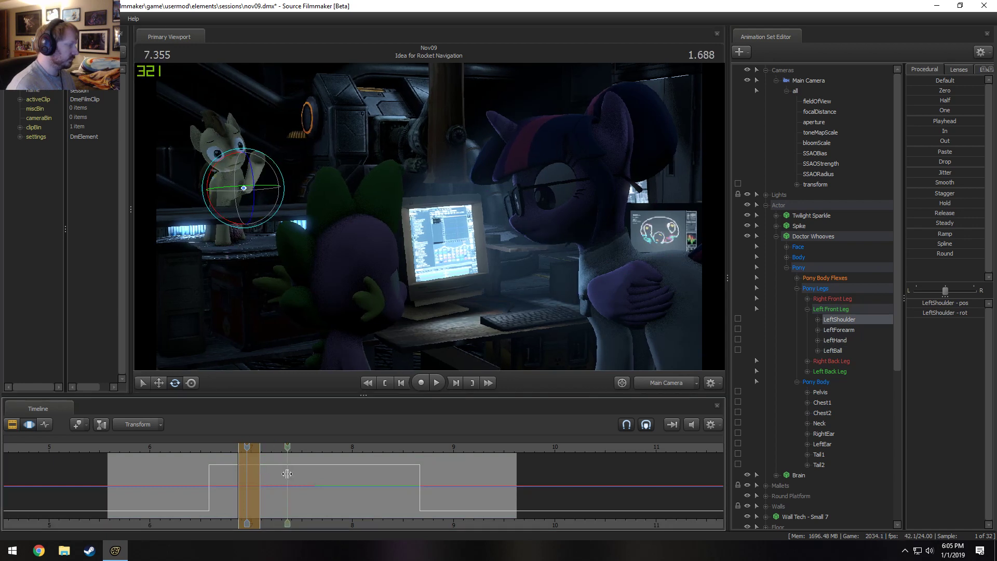
click(272, 477)
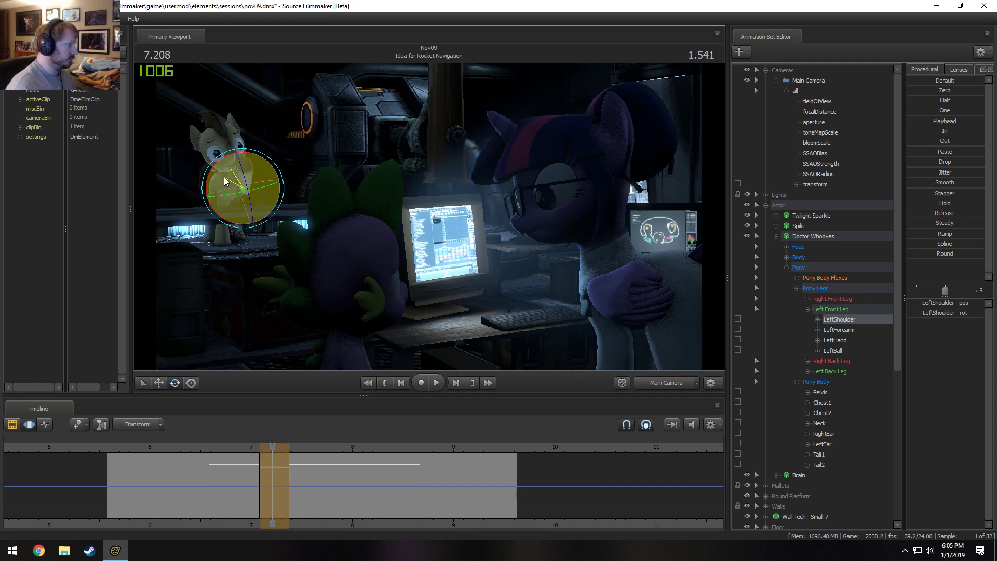
click(299, 474)
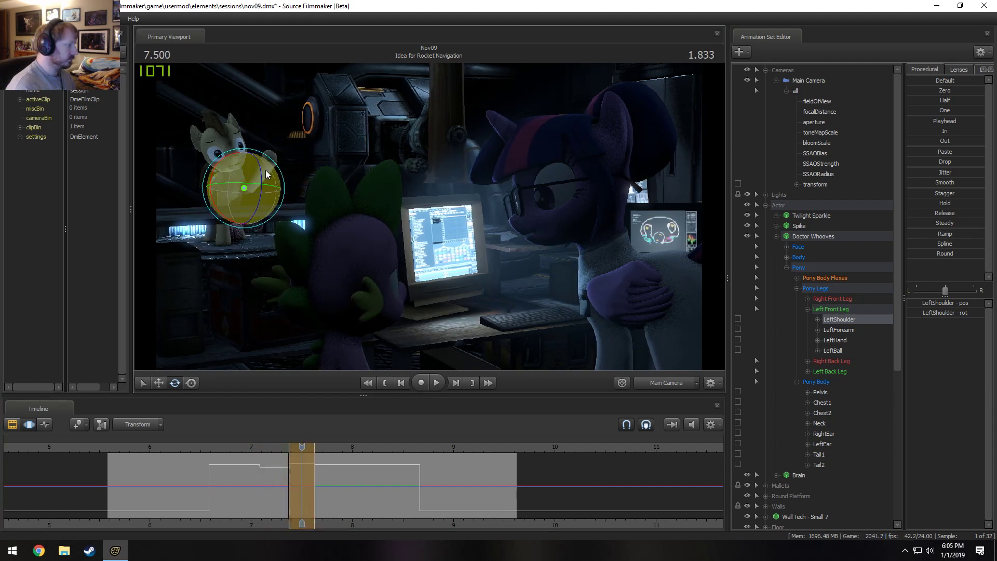
click(327, 473)
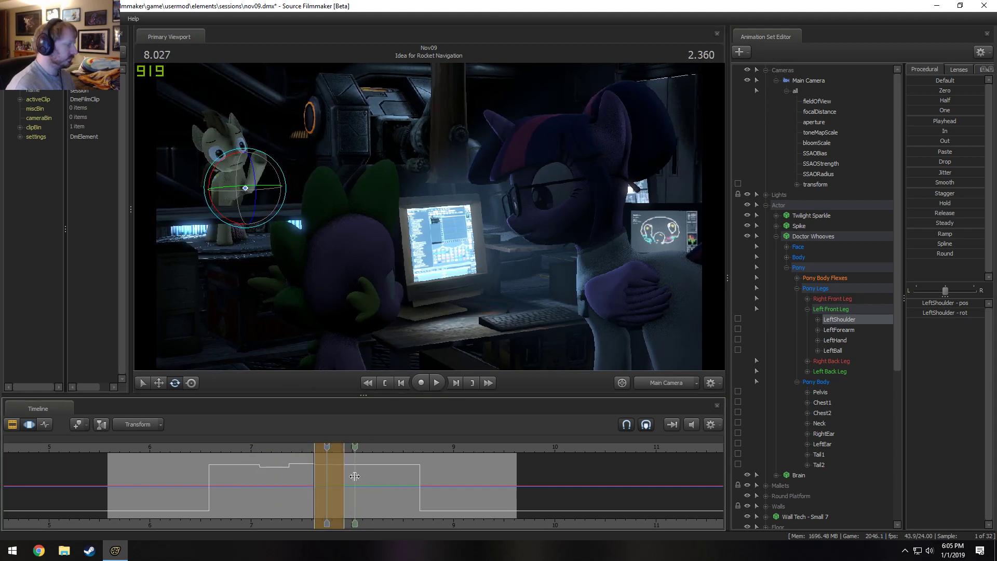
Rotate Doctor Whooves' LeftHand and Head over a time selection of about 7.9 to 8.7 s to finish the wave.
drag(344, 483, 421, 484)
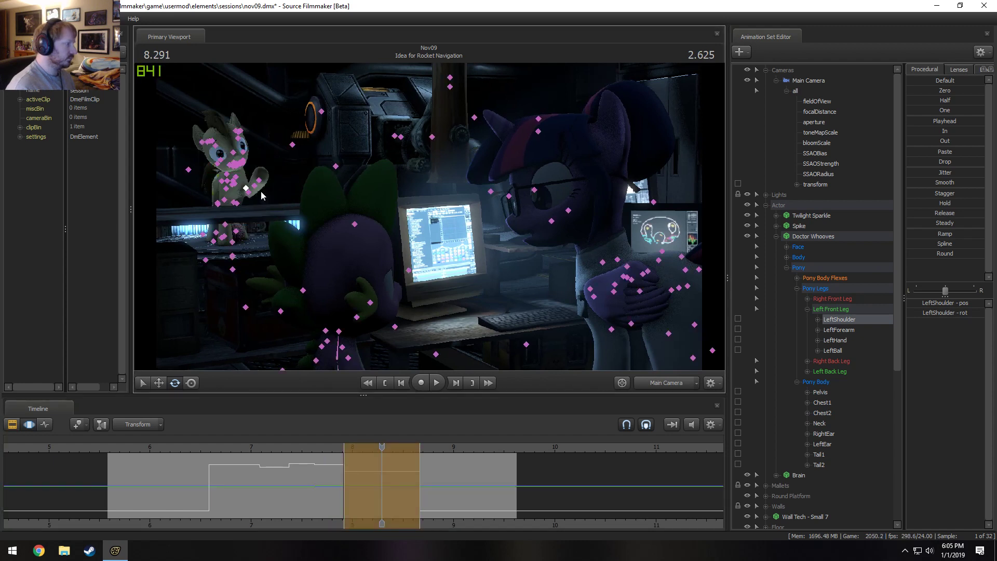
ctrl+click(254, 186)
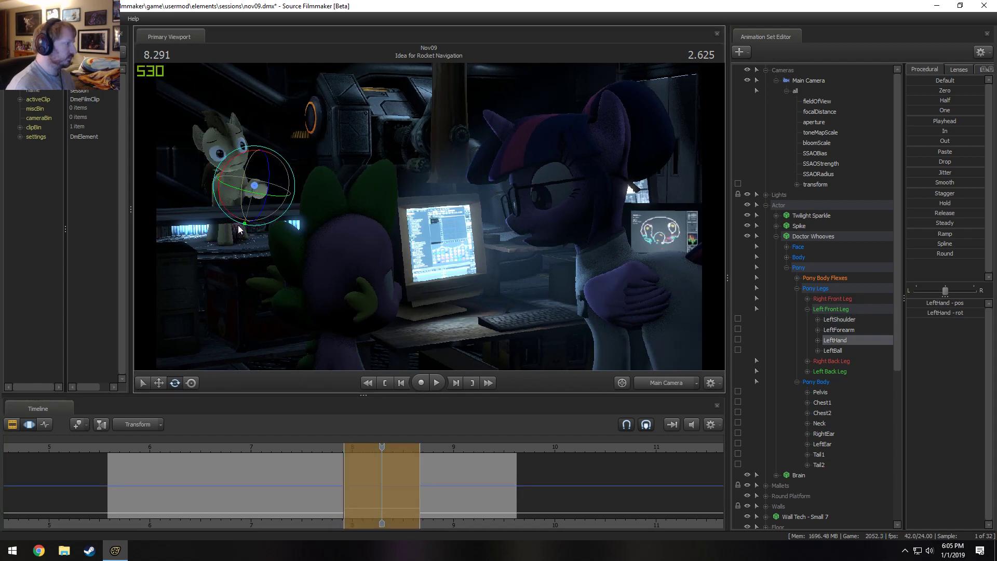
ctrl+click(231, 151)
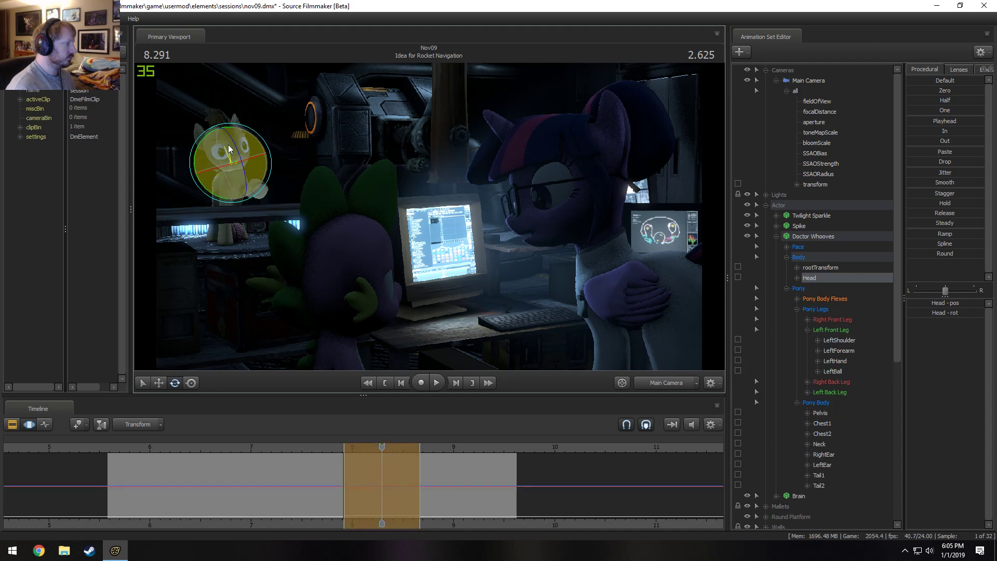
drag(232, 152, 228, 177)
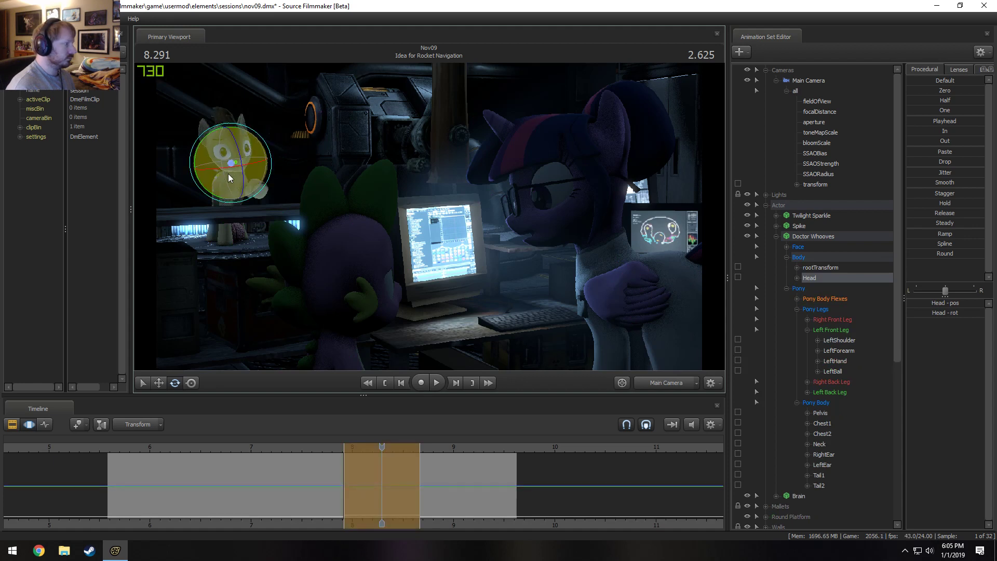
Play back the waving motion from about 5.9 s.
click(139, 448)
key(space)
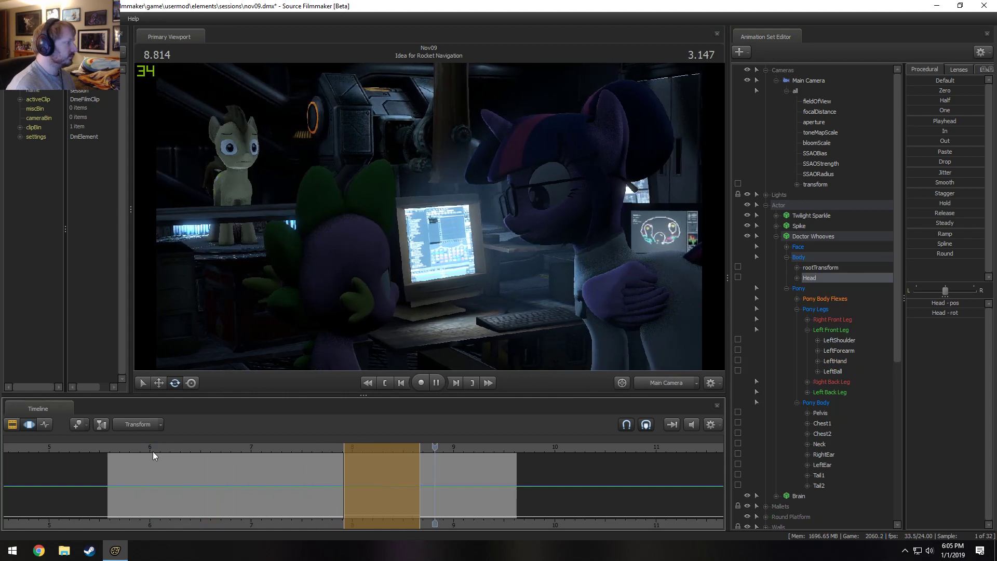
key(space)
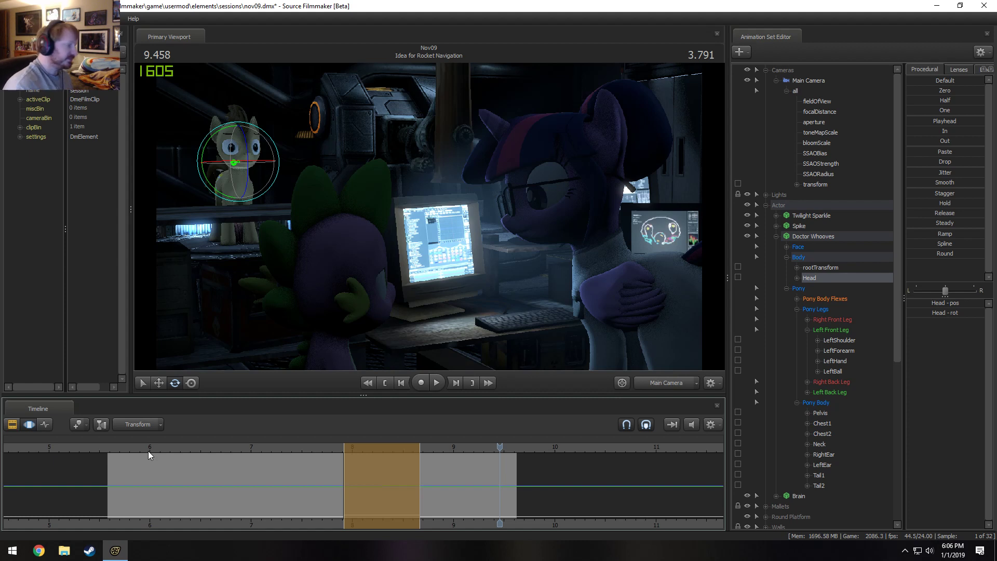
Return the playhead to the start of the Idea for Rocket Navigation shot and play through into Spike Gives No Fuks.
click(119, 448)
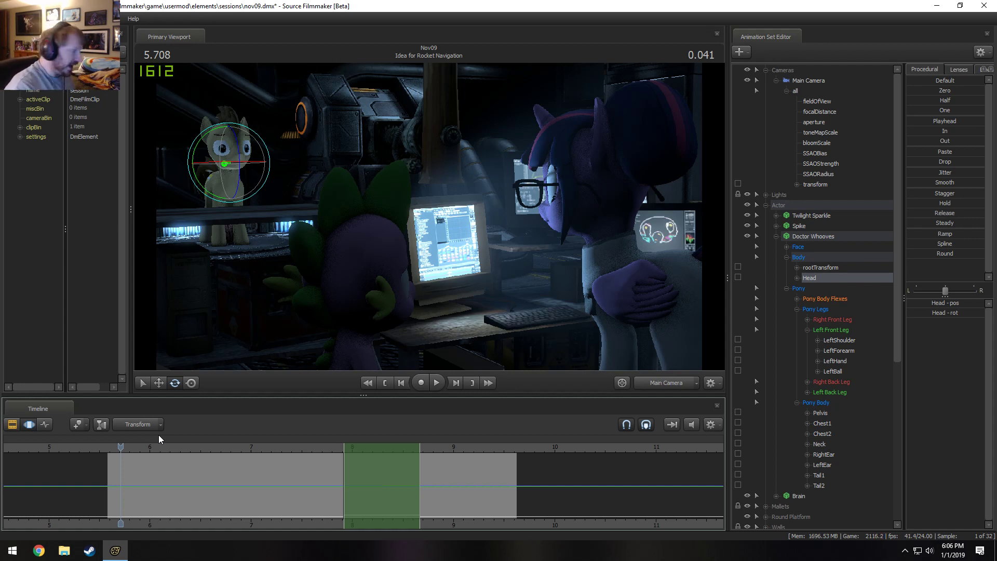
click(112, 447)
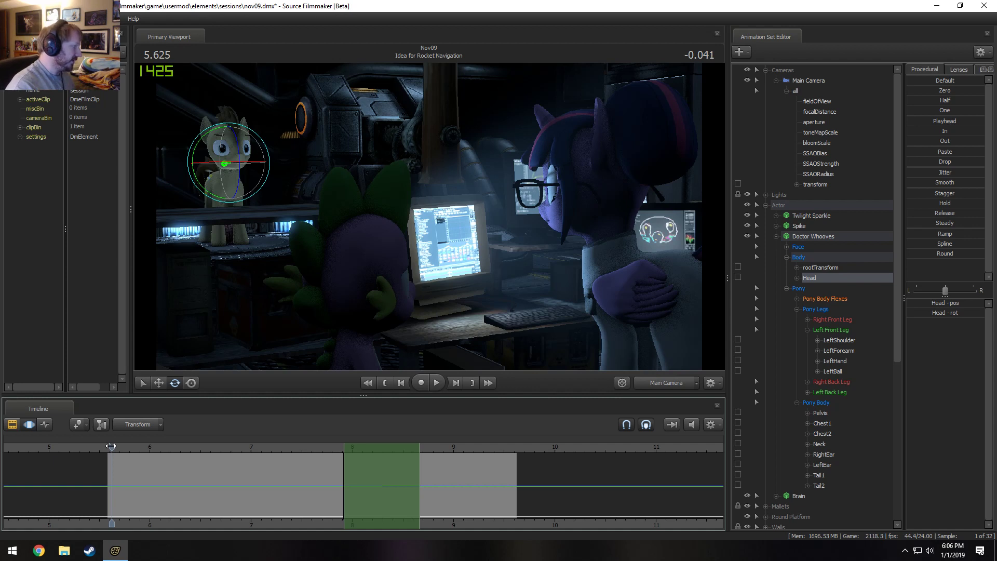
drag(110, 446, 109, 446)
key(ctrl+y)
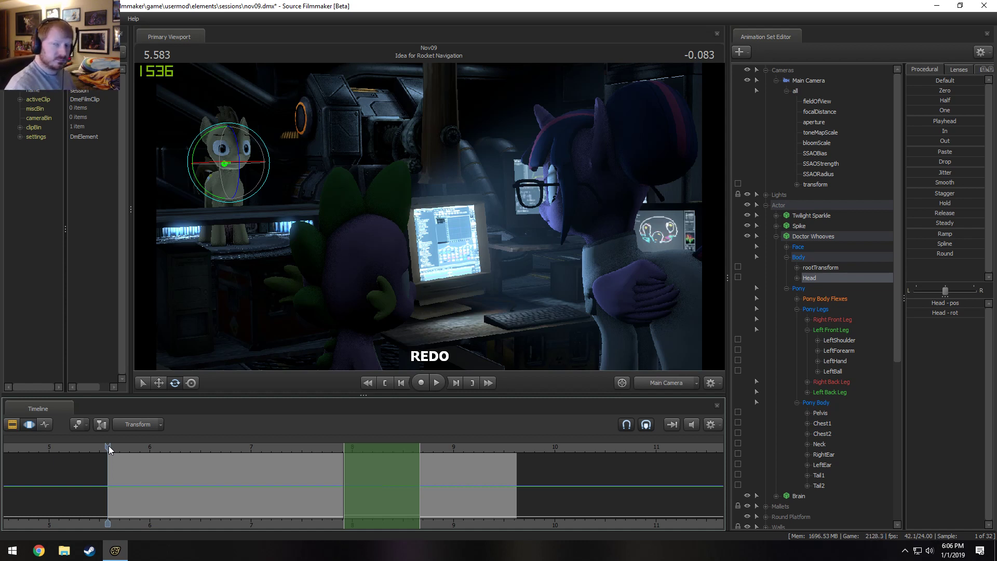
key(space)
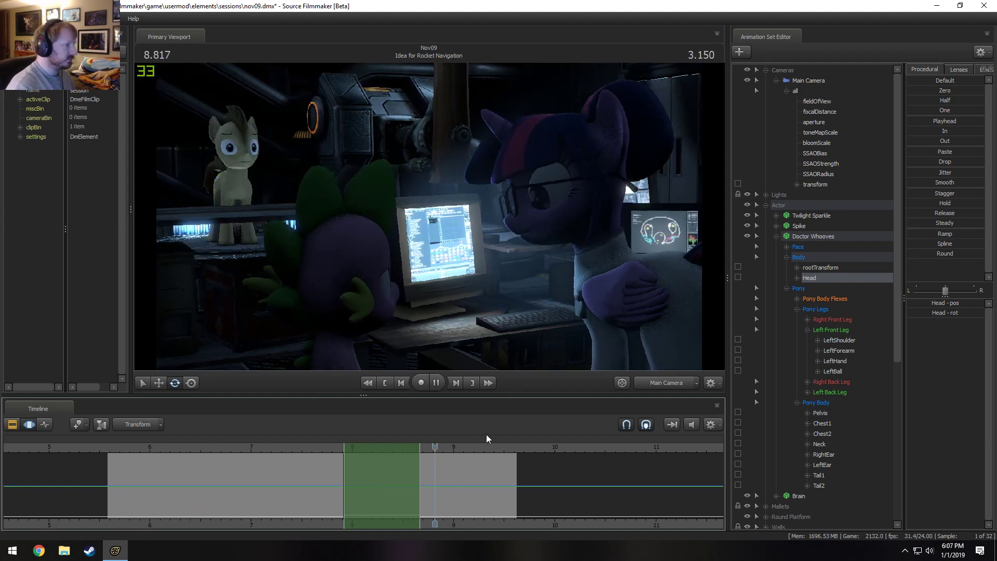
key(space)
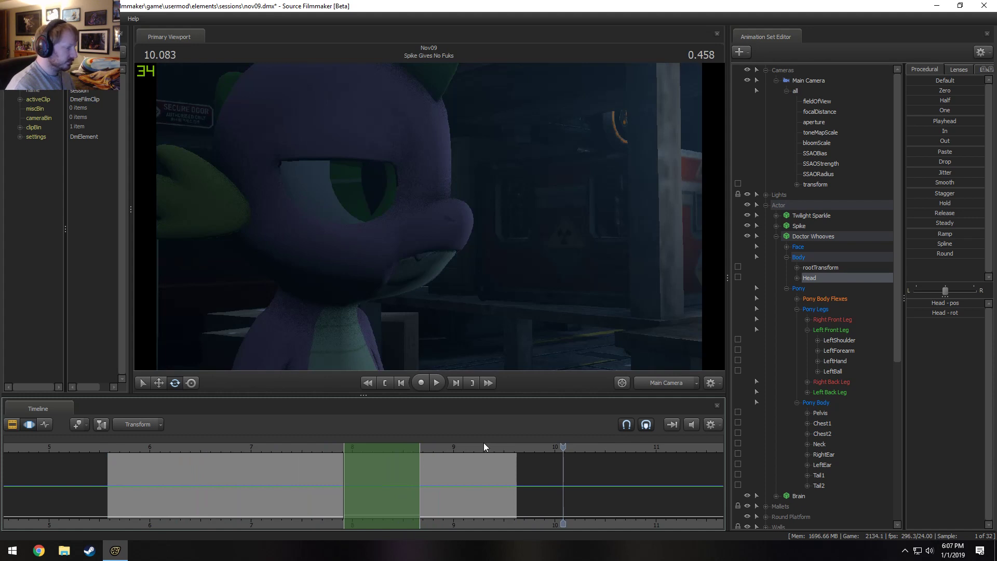
Jump back and replay the end of the Idea for Rocket Navigation shot several times.
key(space)
key(Page_Up)
key(space)
key(Page_Up)
key(space)
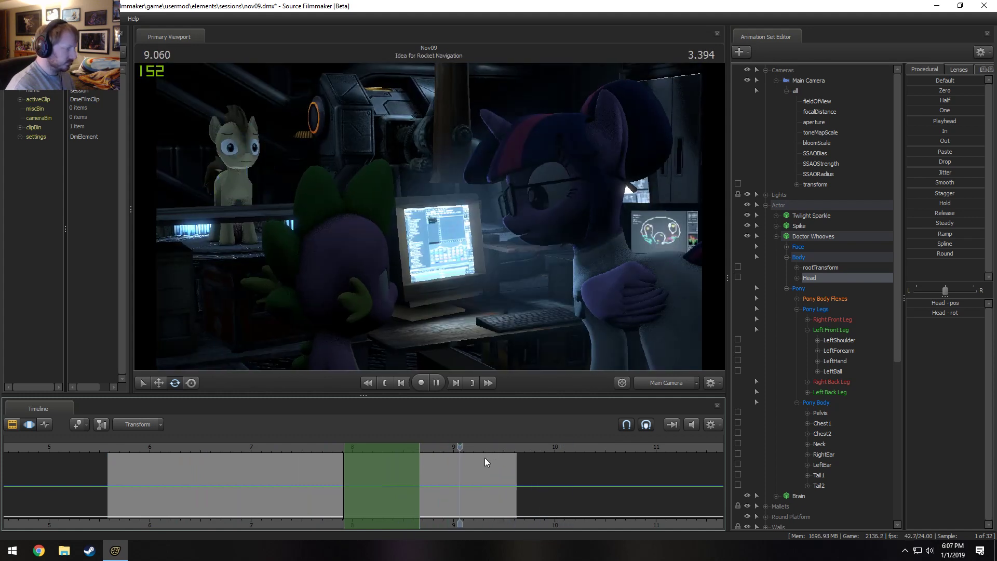
key(space)
Switch the timeline to the Clip Editor and play from 9.125 s across the cut into Spike Gives No Fuks.
drag(472, 453, 497, 461)
key(F1)
click(468, 447)
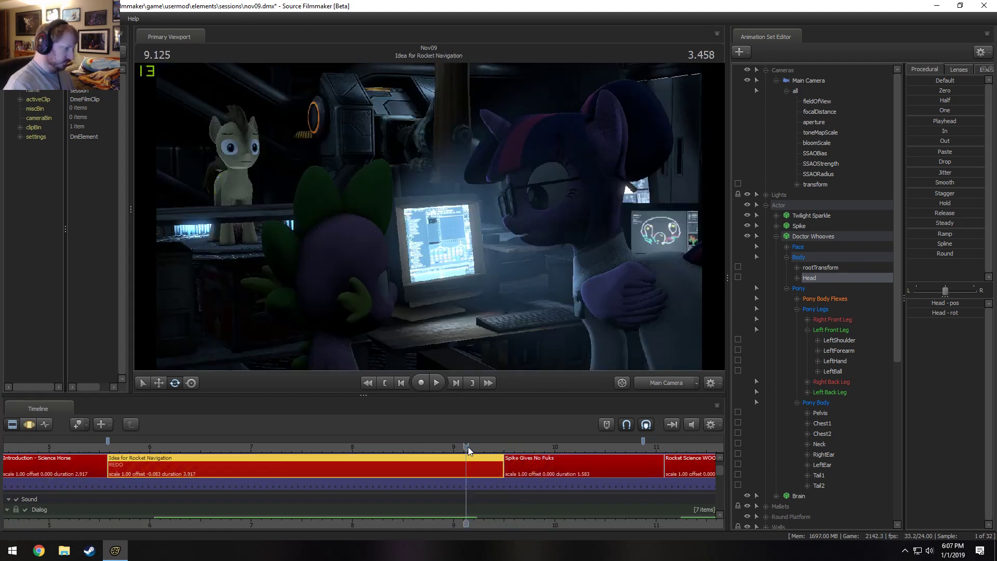
key(space)
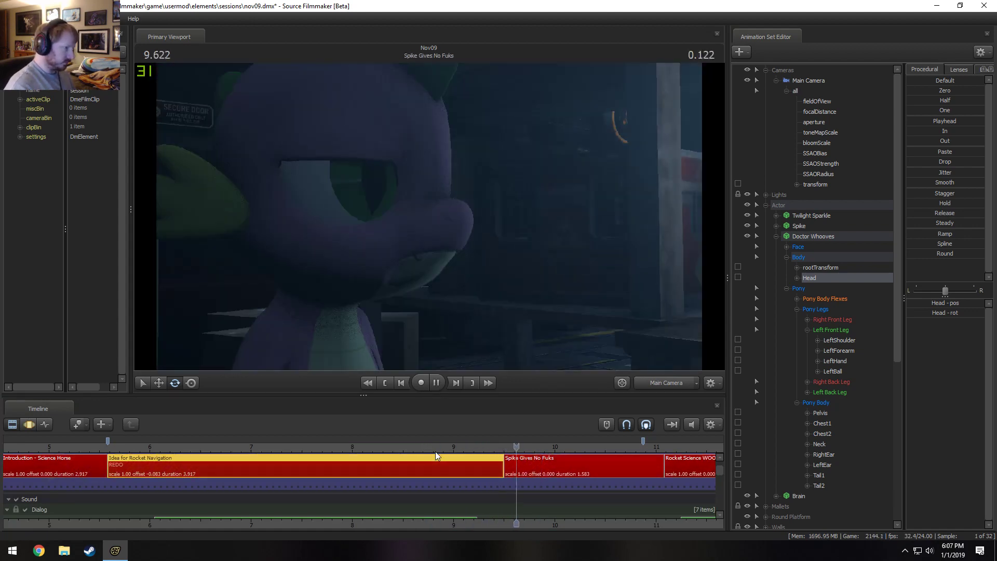
Lengthen the Spike Gives No Fuks shot with a ripple roll-out to 1.958 s, playing it back to judge the timing.
drag(638, 529, 300, 528)
scroll(387, 467, down, 2)
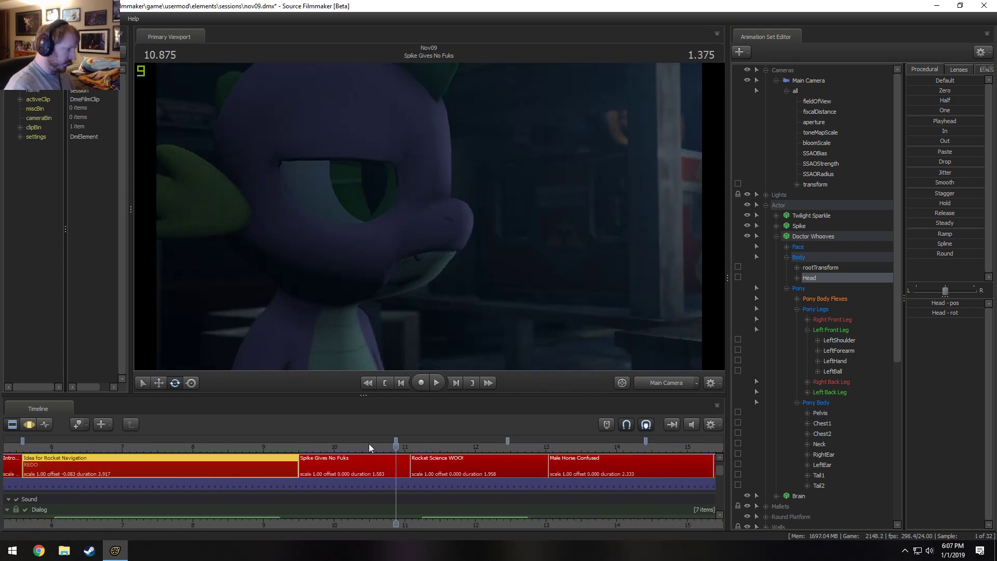
drag(408, 471, 450, 471)
click(280, 446)
key(space)
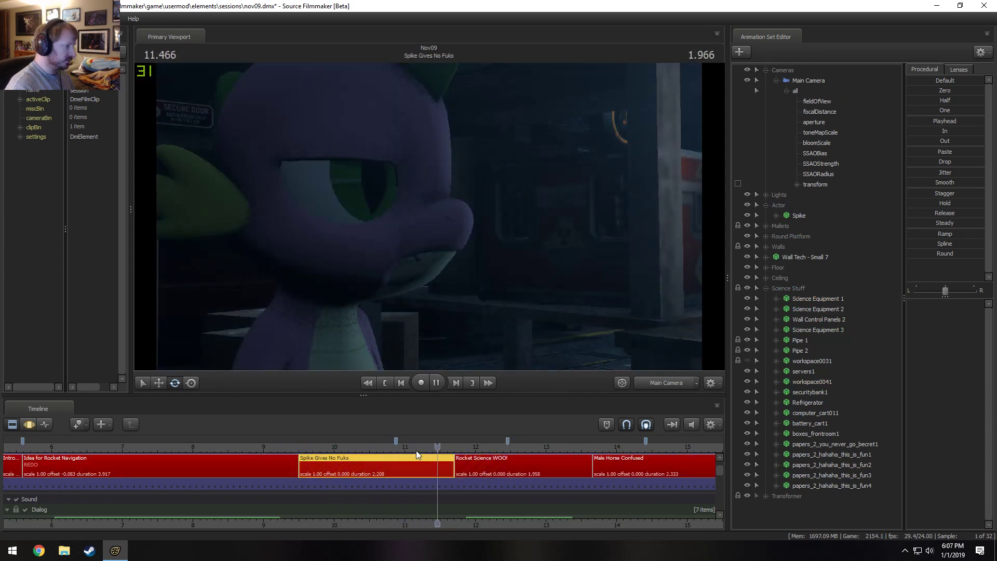
key(space)
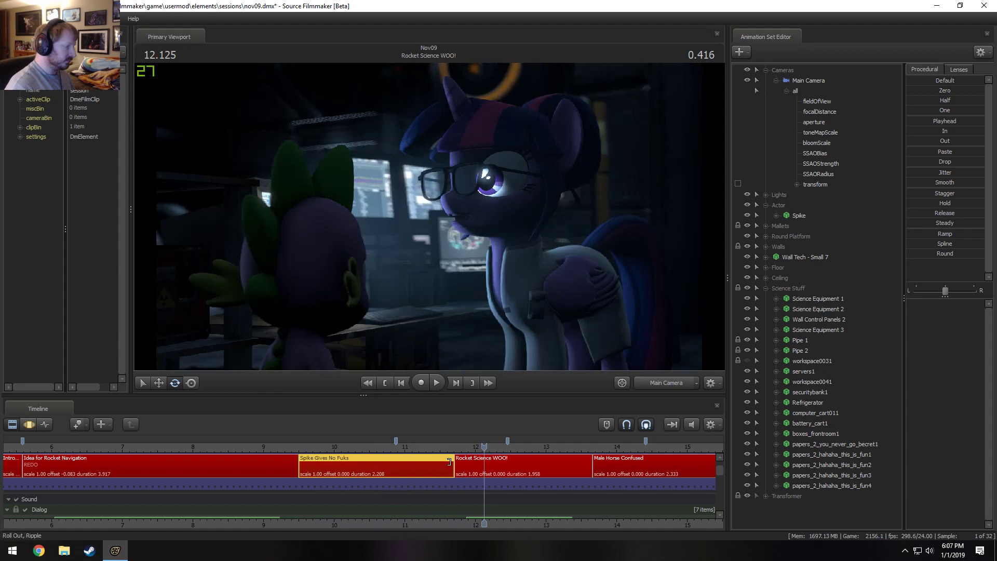
drag(449, 462, 431, 462)
Shift the timeline bookmarks from the end of Spike Gives No Fuks onward to line up with the starts of the following shots.
scroll(372, 460, down, 4)
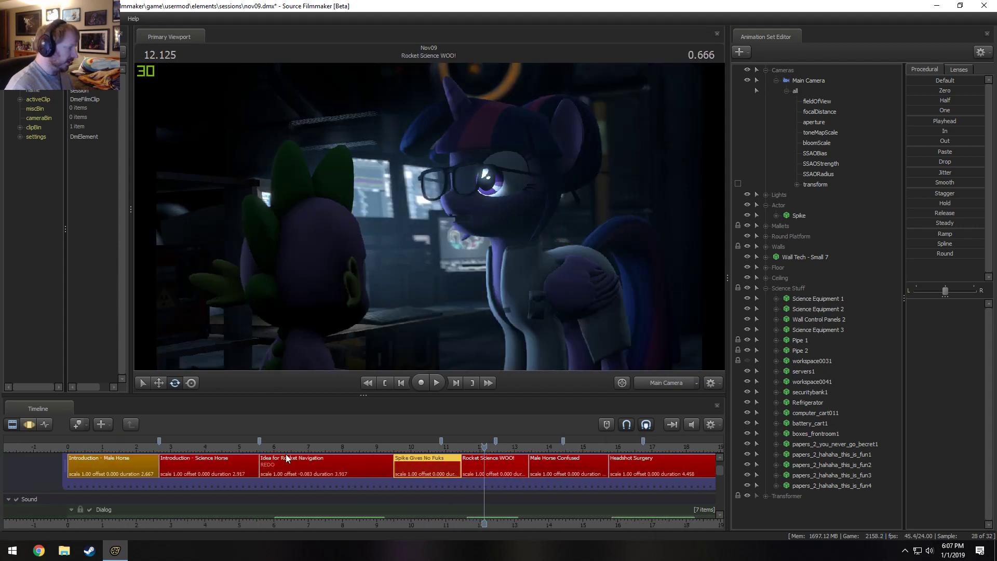
scroll(411, 465, up, 2)
scroll(447, 466, down, 5)
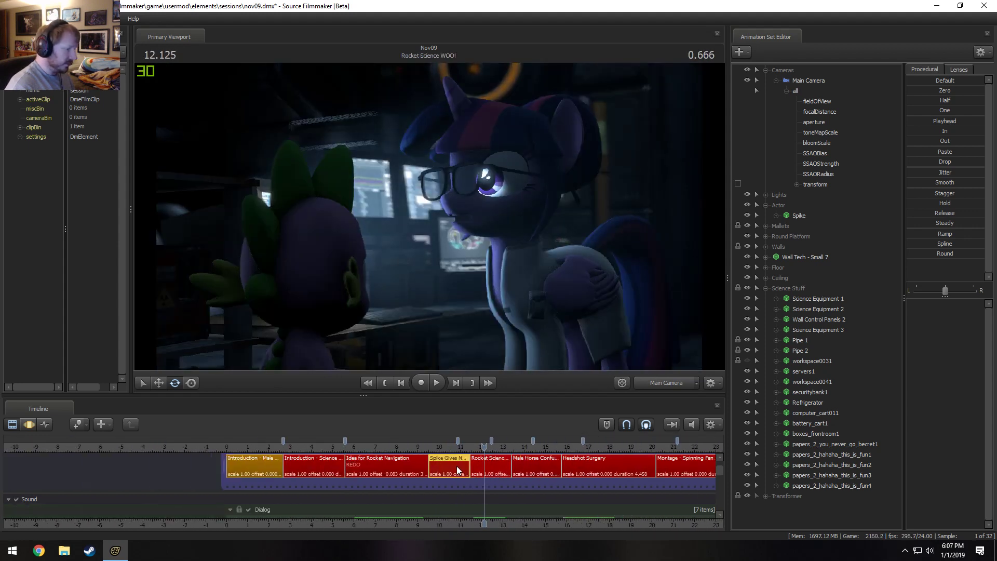
scroll(457, 465, down, 3)
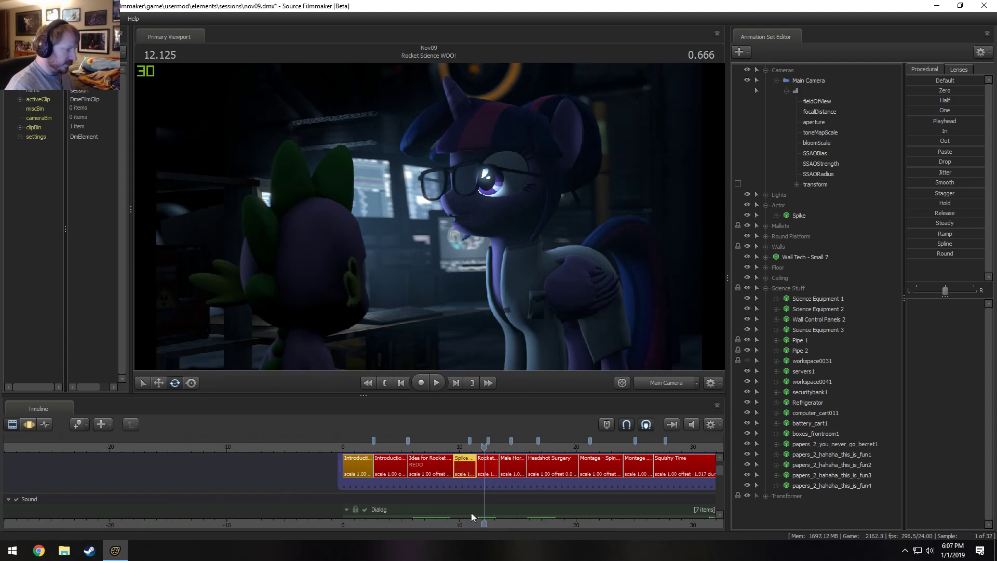
middle_drag(471, 513, 316, 488)
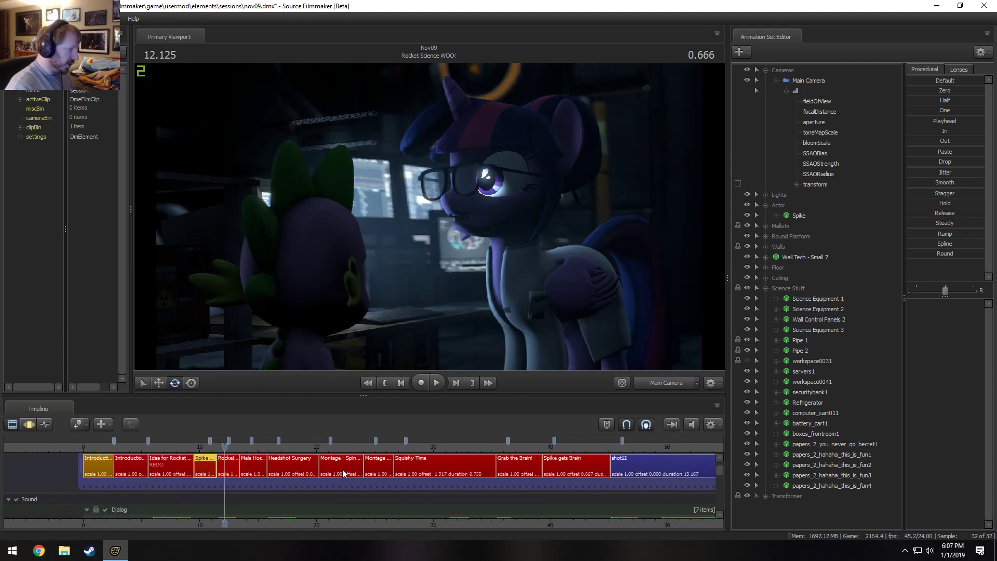
scroll(341, 469, up, 1)
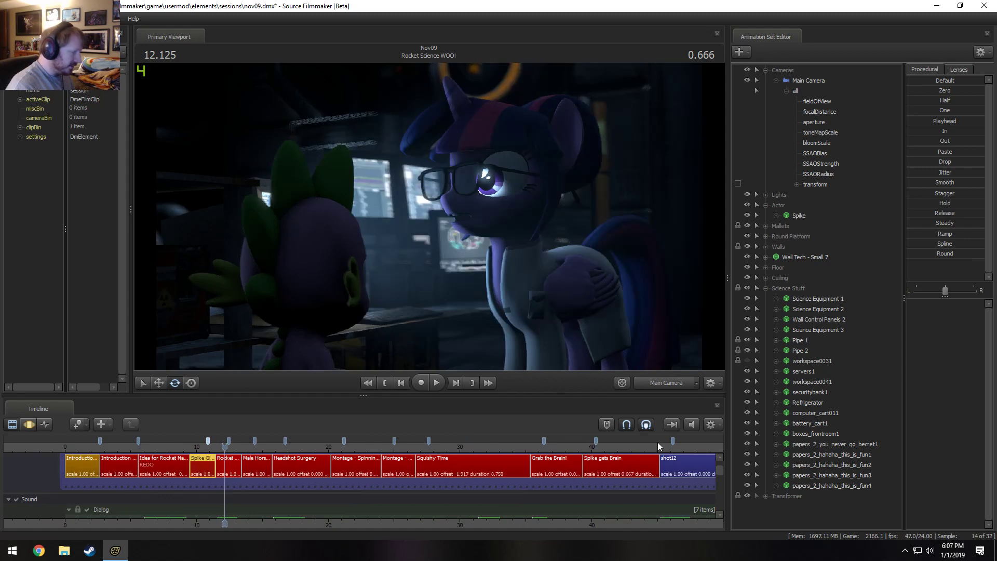
scroll(154, 454, up, 8)
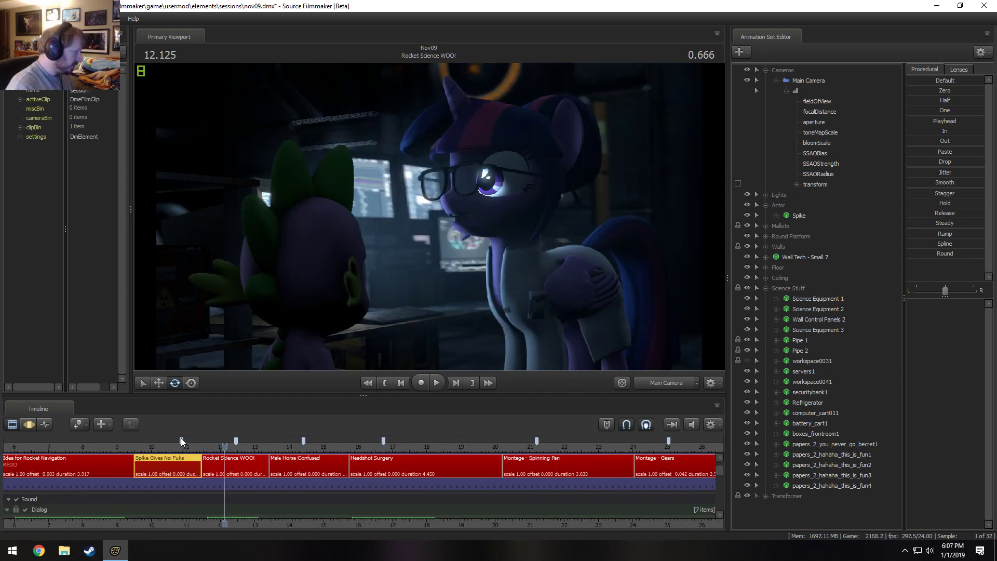
drag(181, 441, 201, 443)
scroll(133, 466, up, 3)
ctrl+click(95, 440)
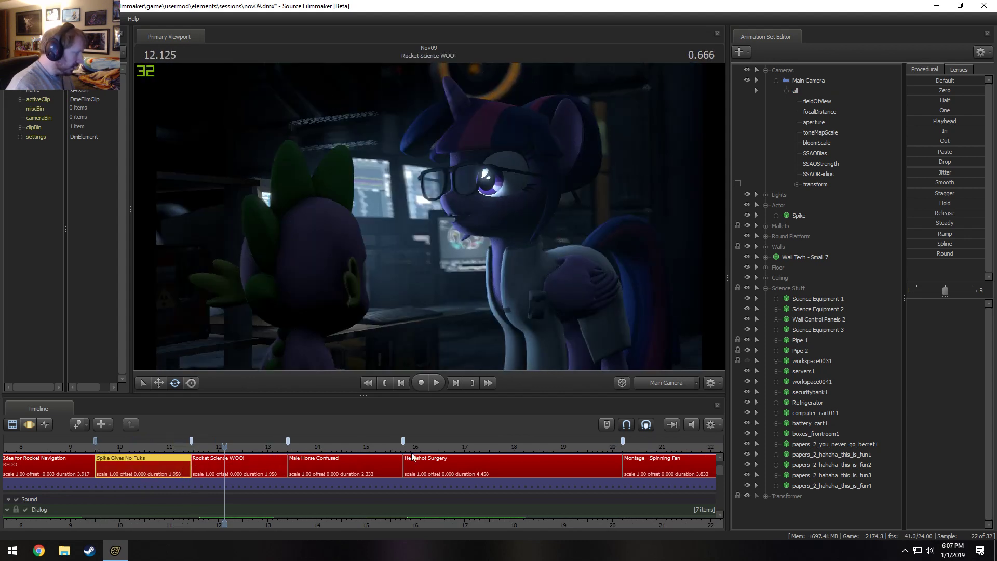
Trim the film track's end to remove the blank gap after shot12, and enlarge the timeline around the sound tracks.
scroll(424, 462, down, 10)
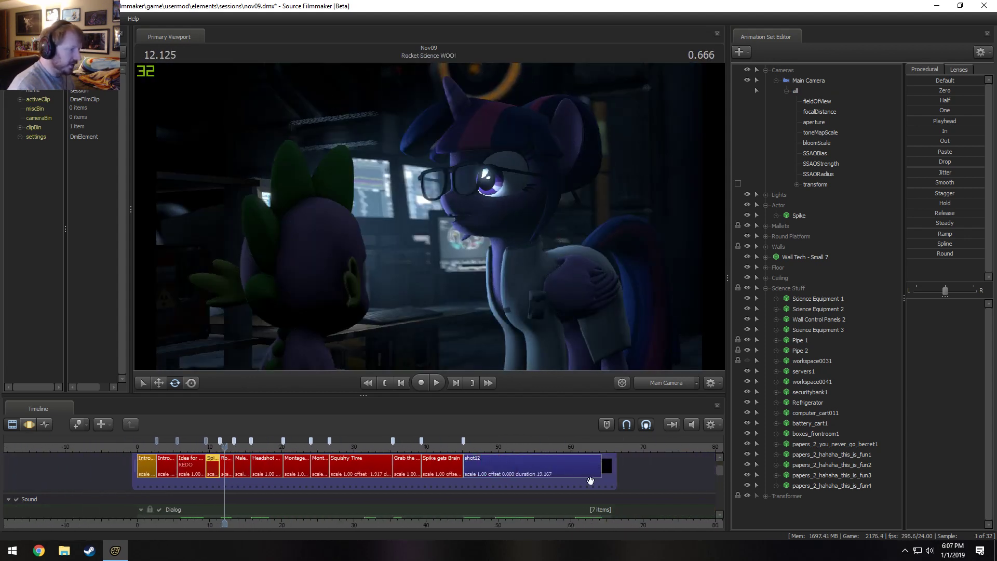
drag(611, 470, 601, 470)
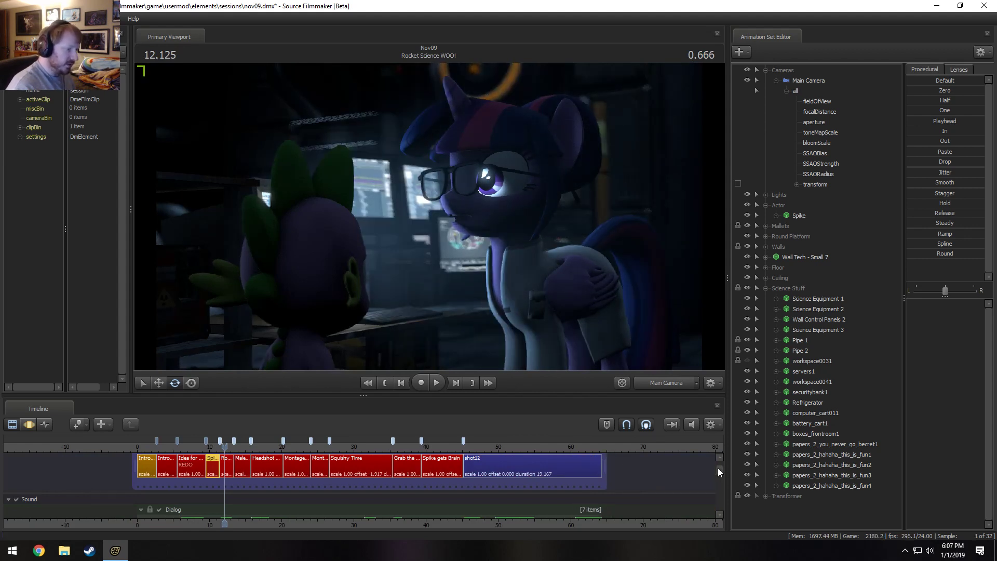
drag(719, 468, 721, 477)
drag(505, 395, 505, 367)
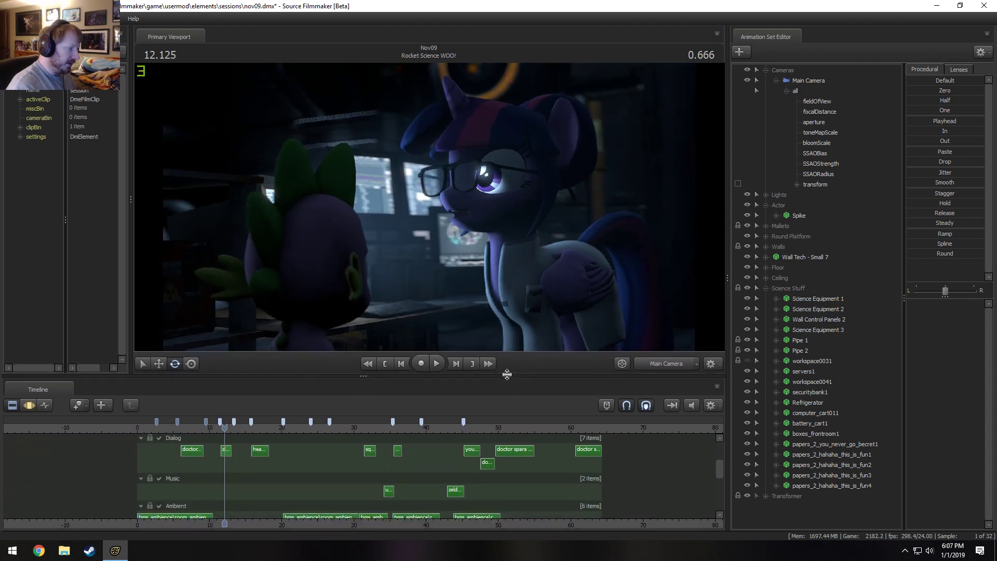
Examine the dialog, music and ambient clips around shot12, placing the playhead at 49.541 s.
scroll(544, 433, up, 2)
middle_drag(614, 522, 441, 531)
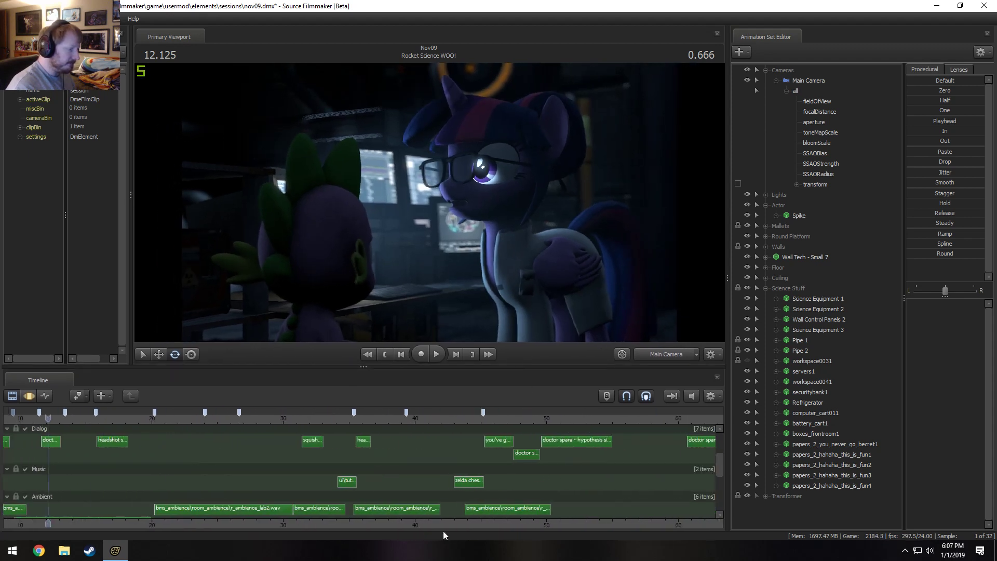
click(541, 422)
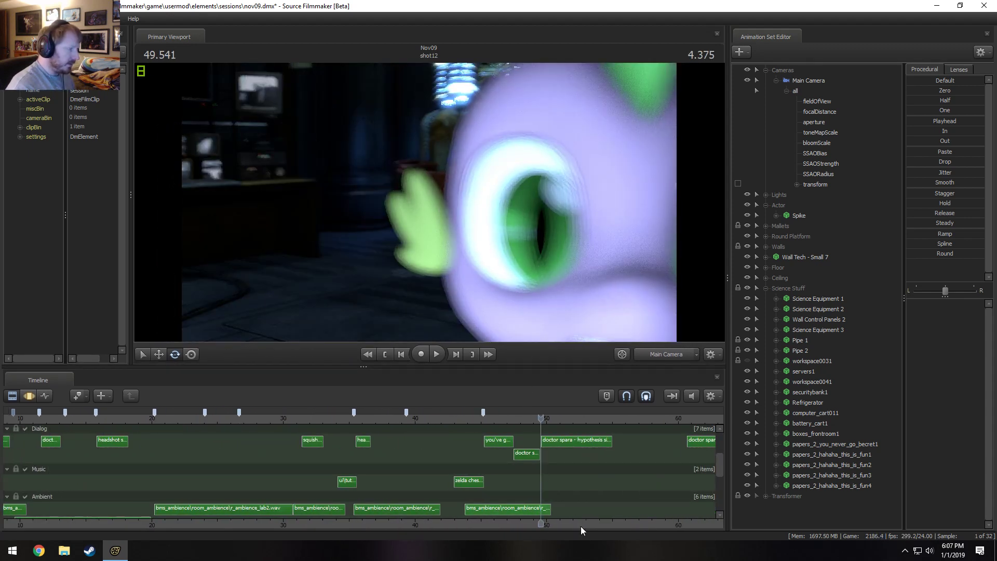
middle_drag(587, 519, 517, 483)
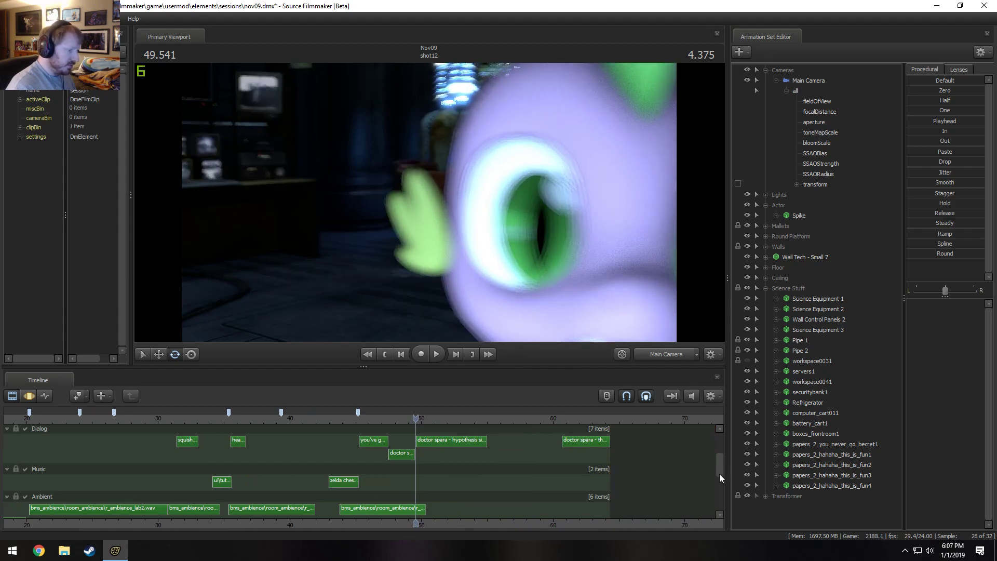
drag(719, 474, 709, 457)
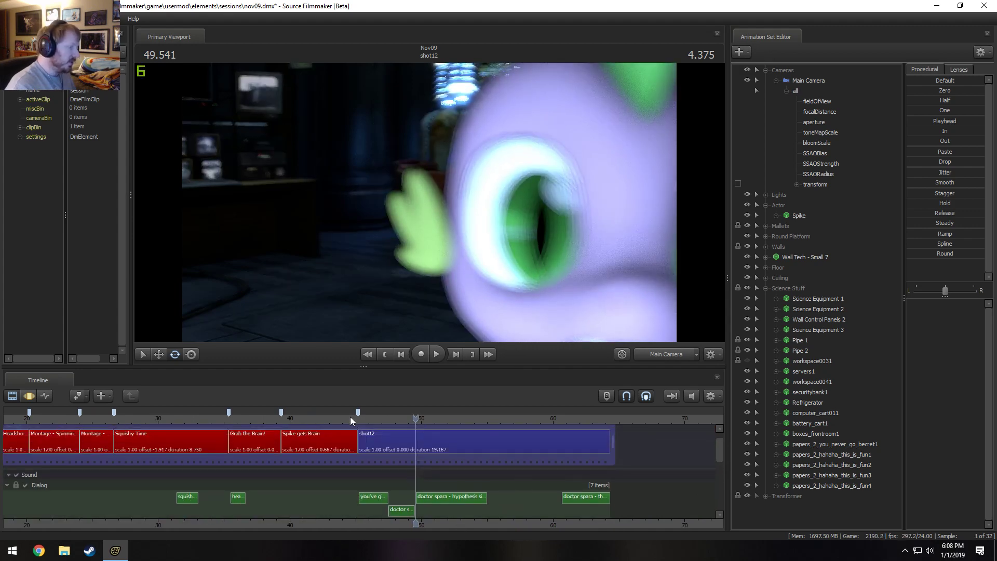
Scrub through the Grab the Brain! and Spike gets Brain shots and play them back.
click(326, 418)
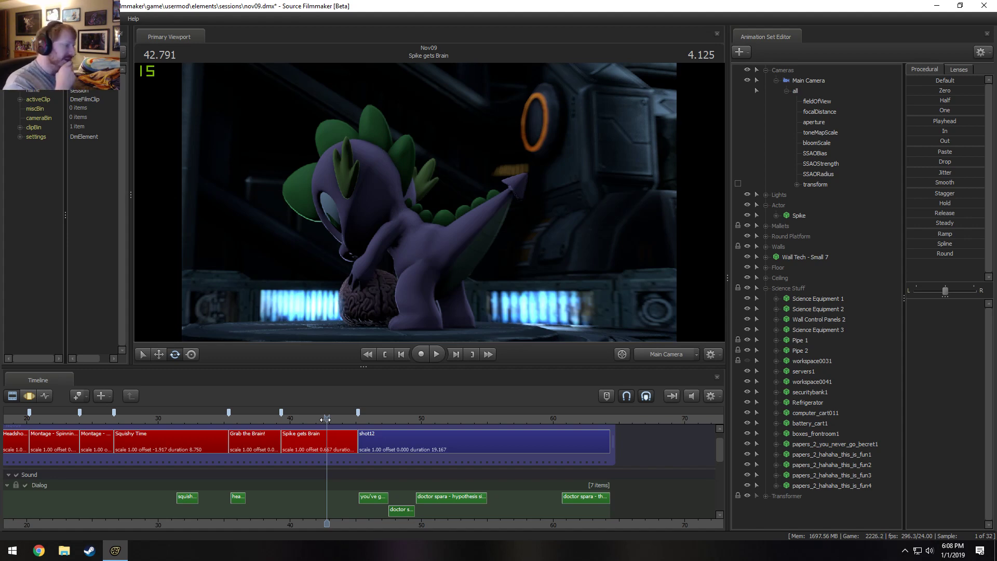
drag(326, 419, 288, 422)
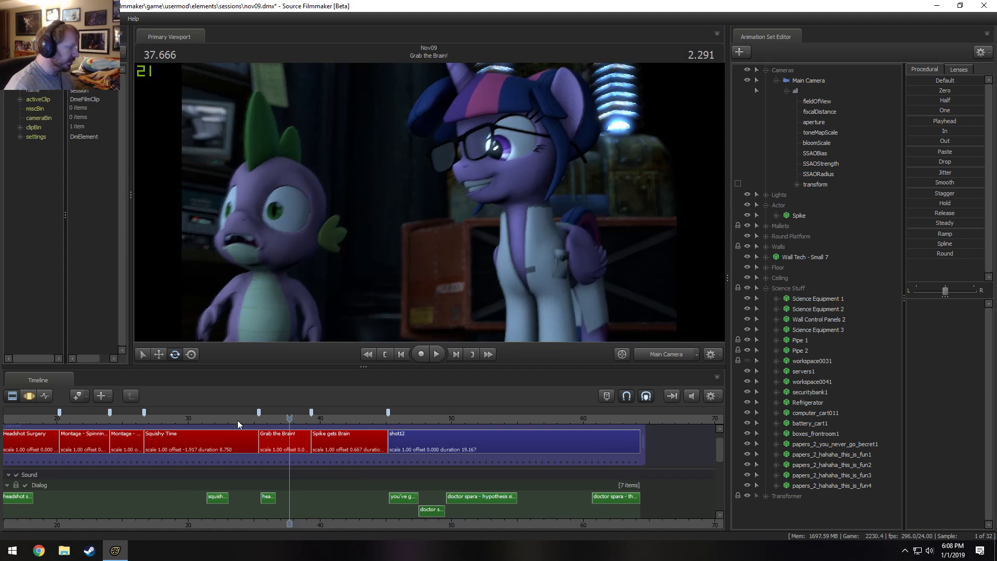
drag(238, 420, 281, 420)
key(space)
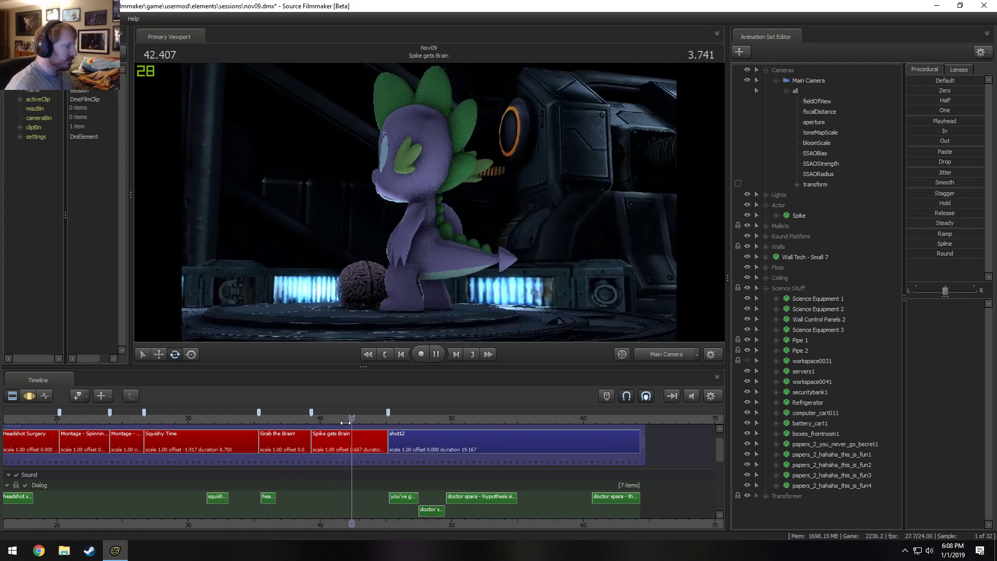
key(space)
Select the r_ambience_lab2.wav clip under Grab the Brain! and Spike gets Brain, and play it back, placing the playhead at 41.541 s.
drag(351, 418, 339, 419)
scroll(720, 456, down, 1)
drag(721, 457, 724, 471)
click(314, 488)
scroll(321, 487, up, 3)
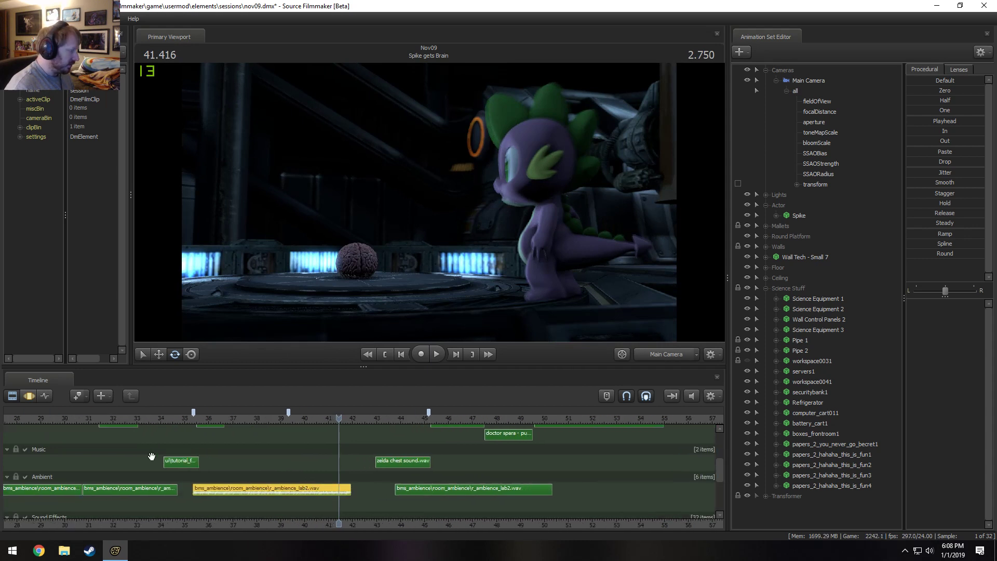
click(168, 424)
key(space)
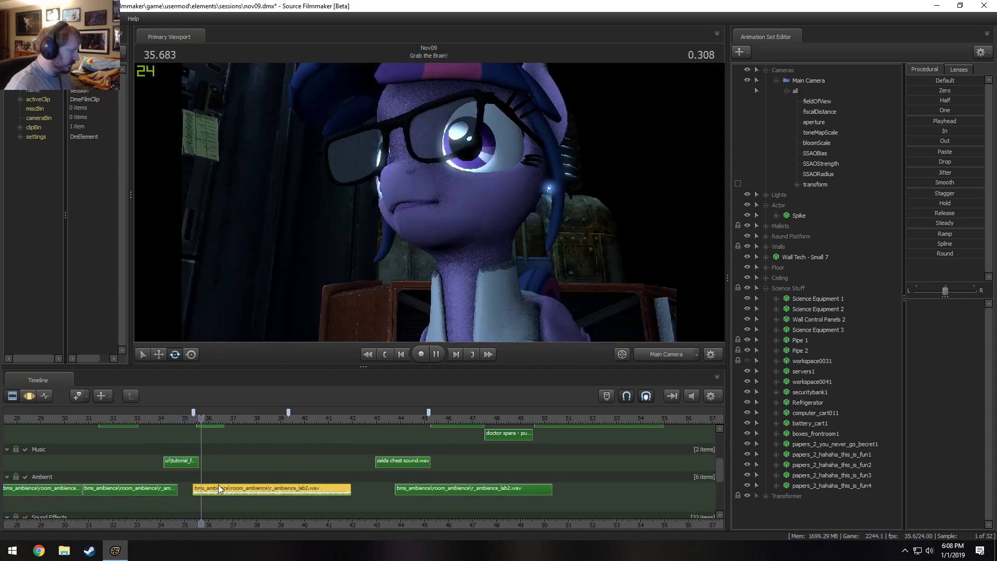
click(340, 420)
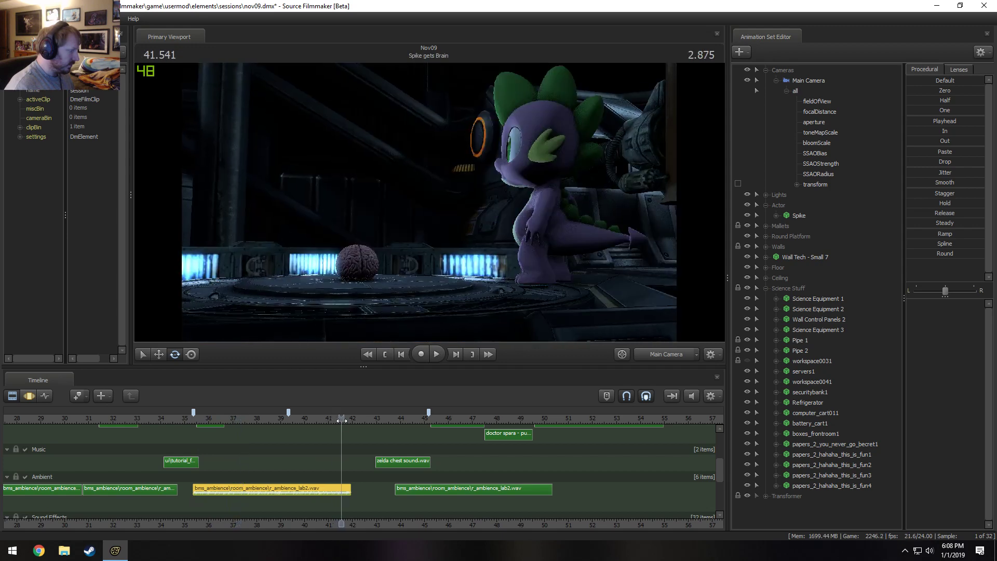
Place the following r_ambience_lab2.wav clip directly at the end of the one under Spike gets Brain, and play back the transition.
drag(346, 486, 369, 488)
key(ctrl+z)
key(space)
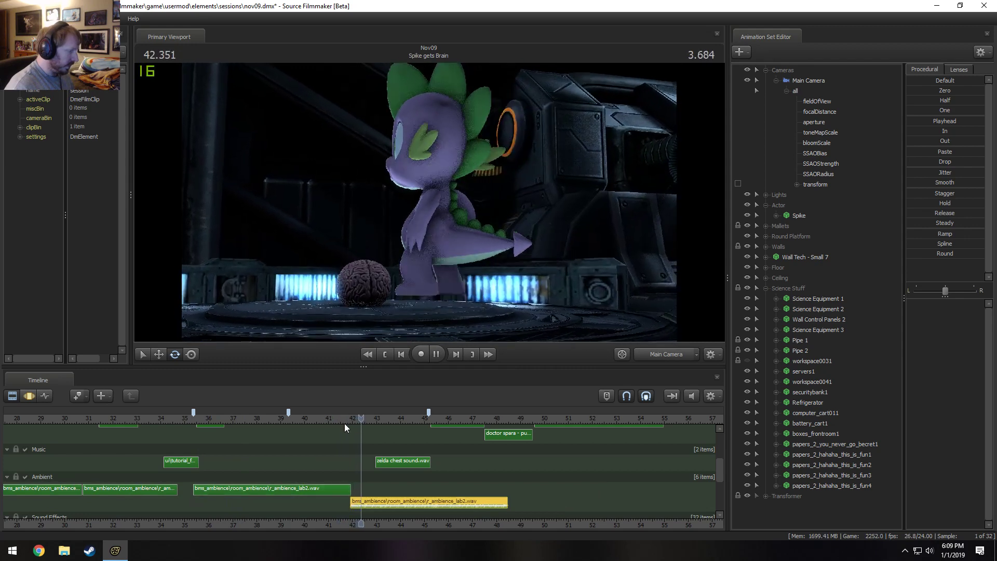
click(348, 419)
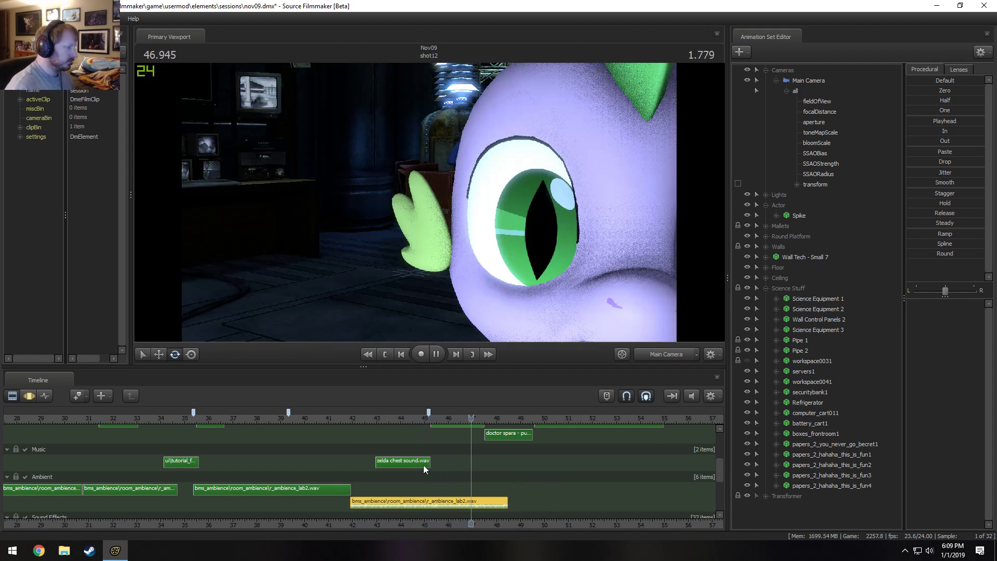
key(space)
click(354, 419)
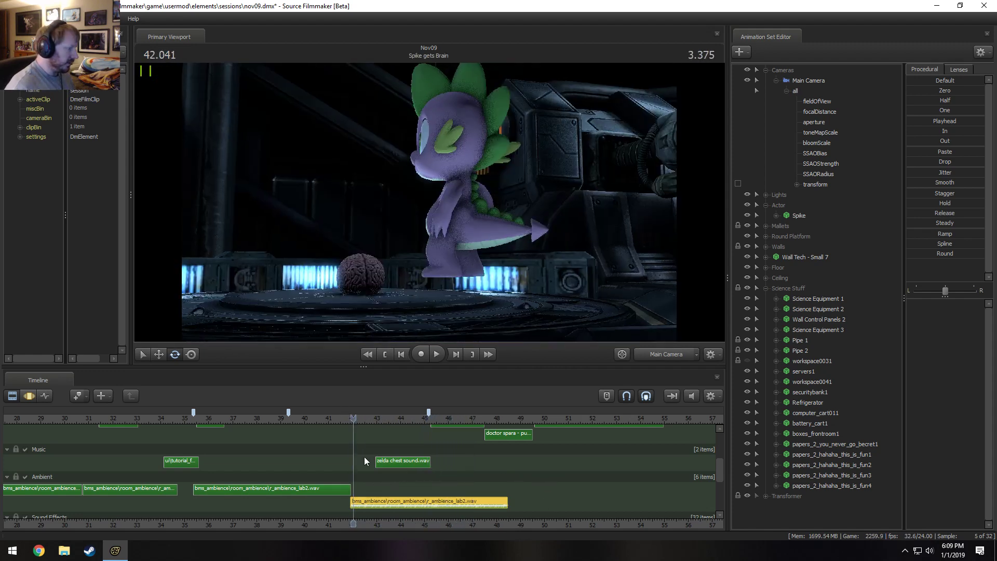
Place another r_ambience_lab2.wav clip at about 47 s, and split the overlapping clip at 42.958 s, deleting its remainder.
drag(379, 502, 571, 489)
click(376, 420)
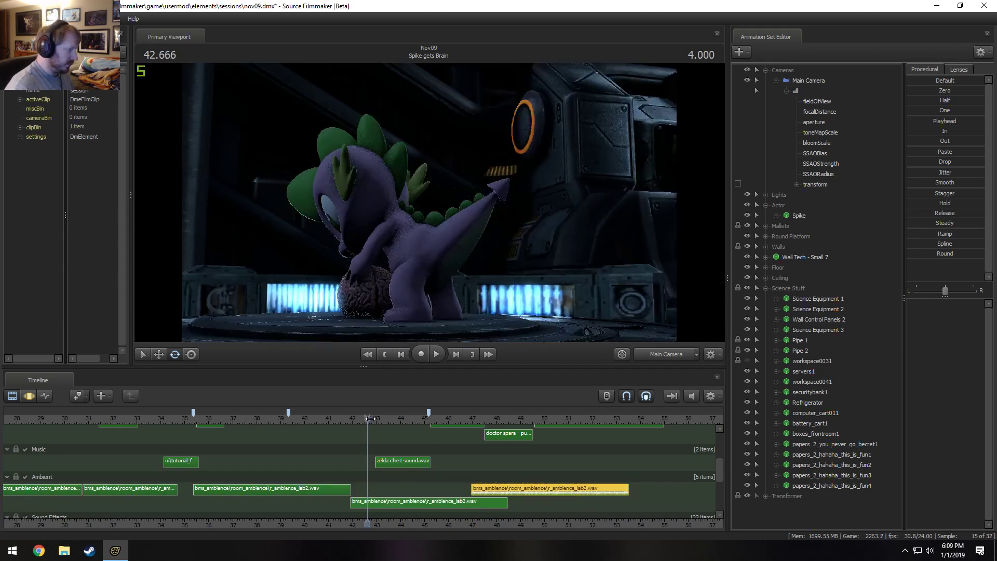
scroll(413, 481, up, 3)
click(550, 502)
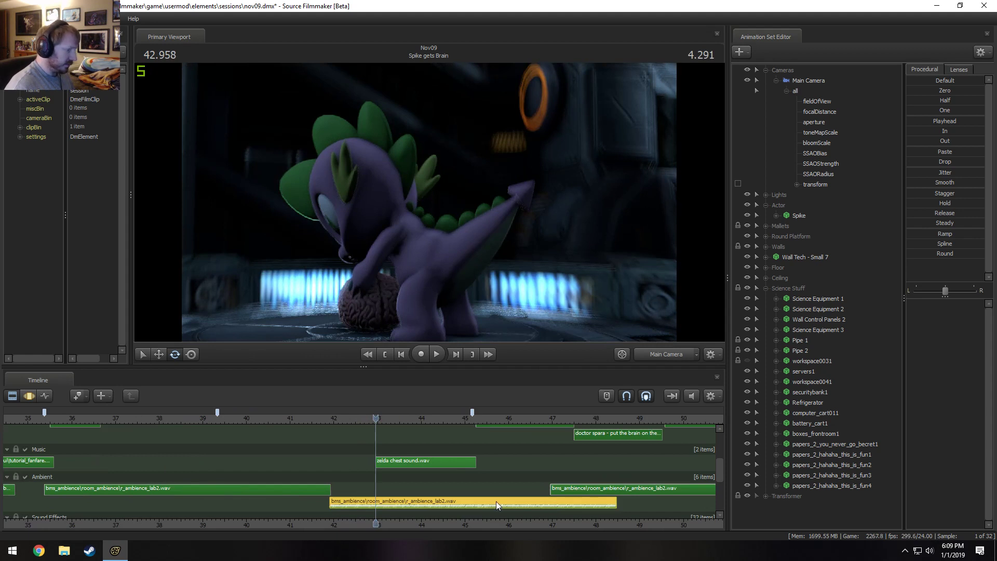
key(b)
click(421, 490)
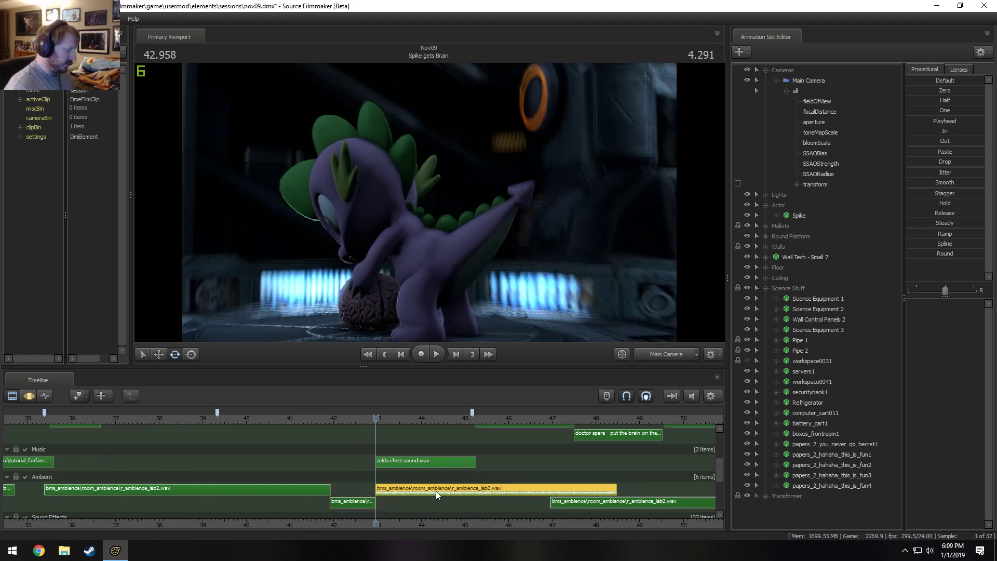
key(Delete)
Move the last ambient clip so it starts with shot12 at 45.166 s.
drag(567, 491, 490, 485)
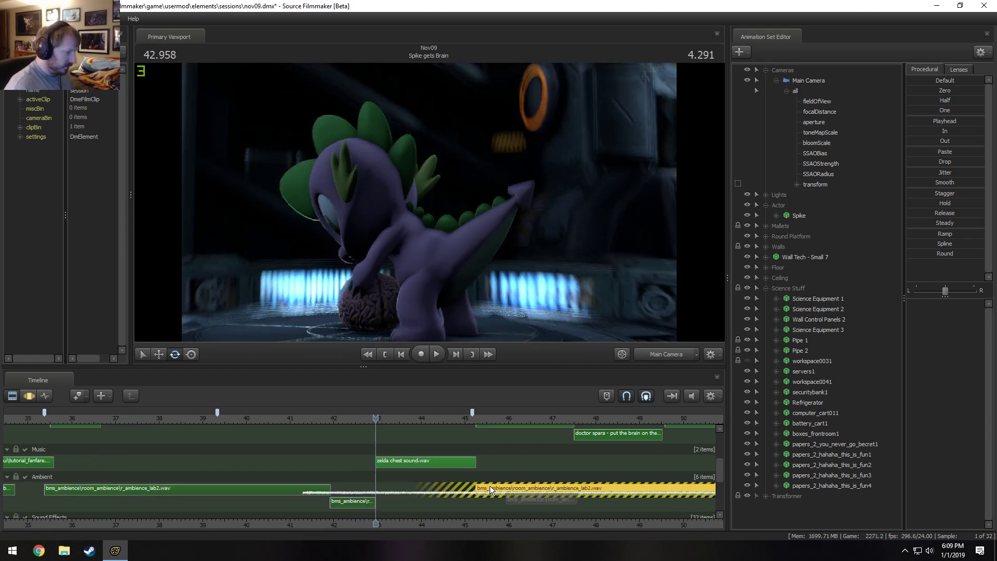
click(475, 423)
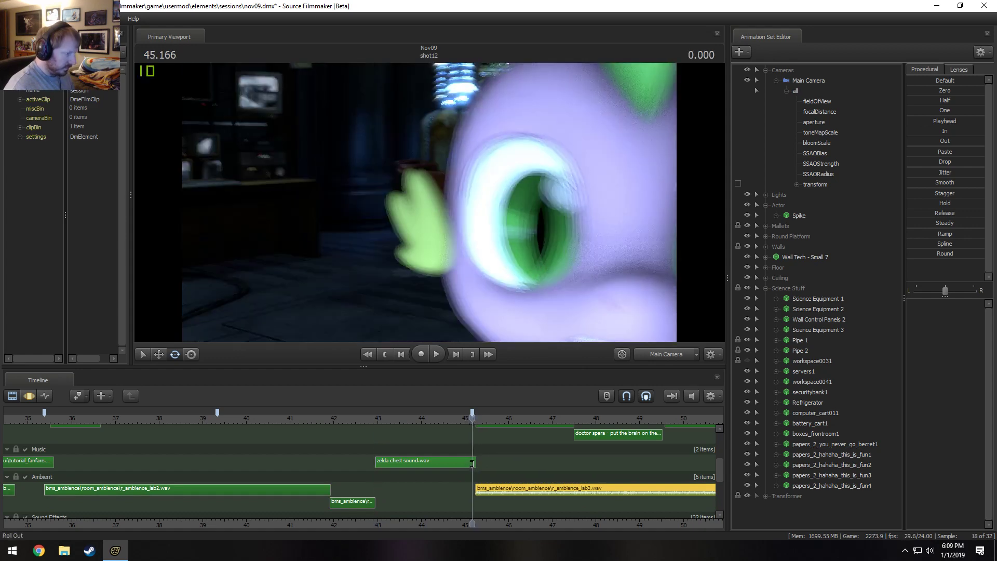
drag(481, 485, 503, 488)
scroll(512, 480, down, 4)
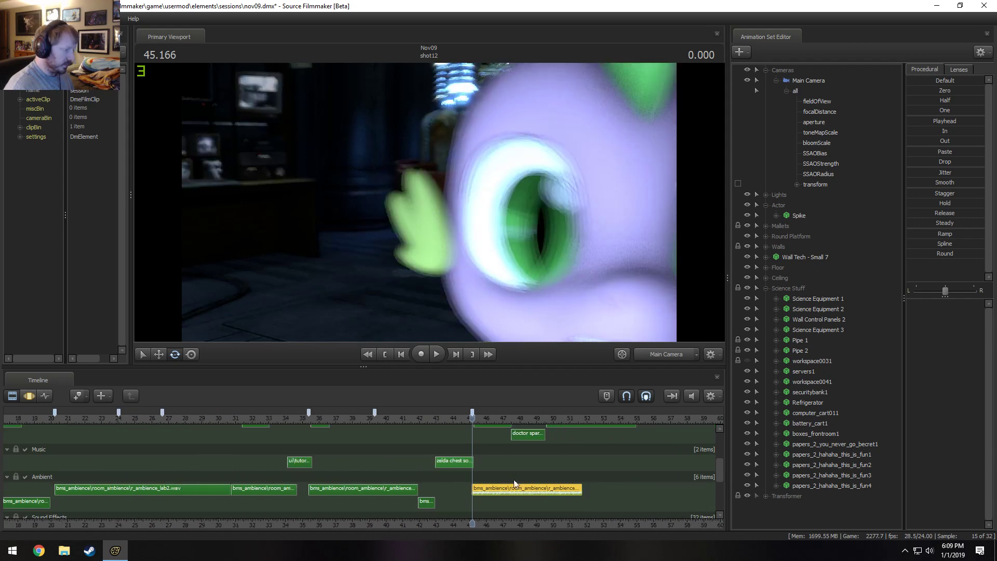
Play back the start of shot12 and shift the "doctor spara - hypothesis sick.wav" dialog clip to start at about 51 s.
key(space)
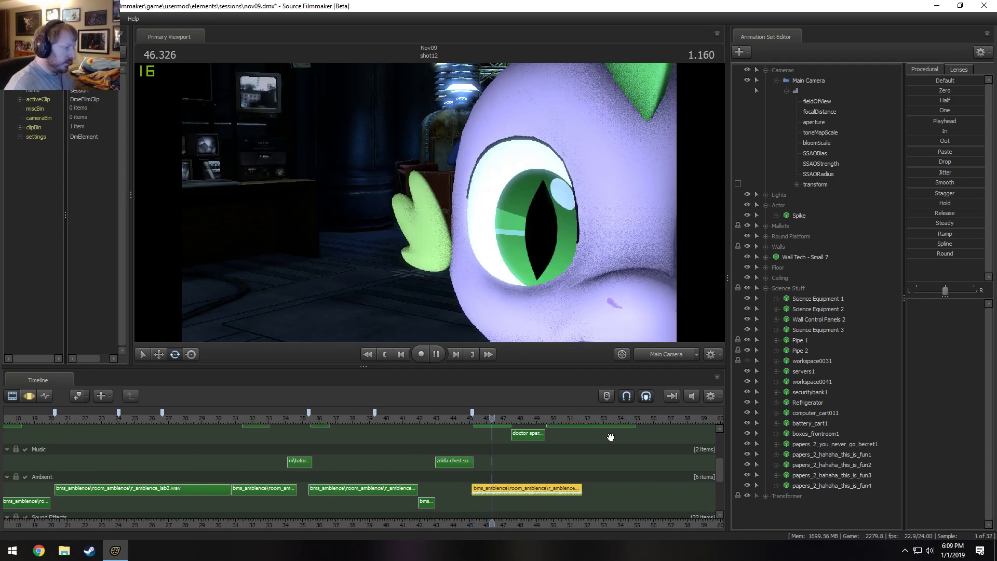
middle_drag(603, 514, 475, 513)
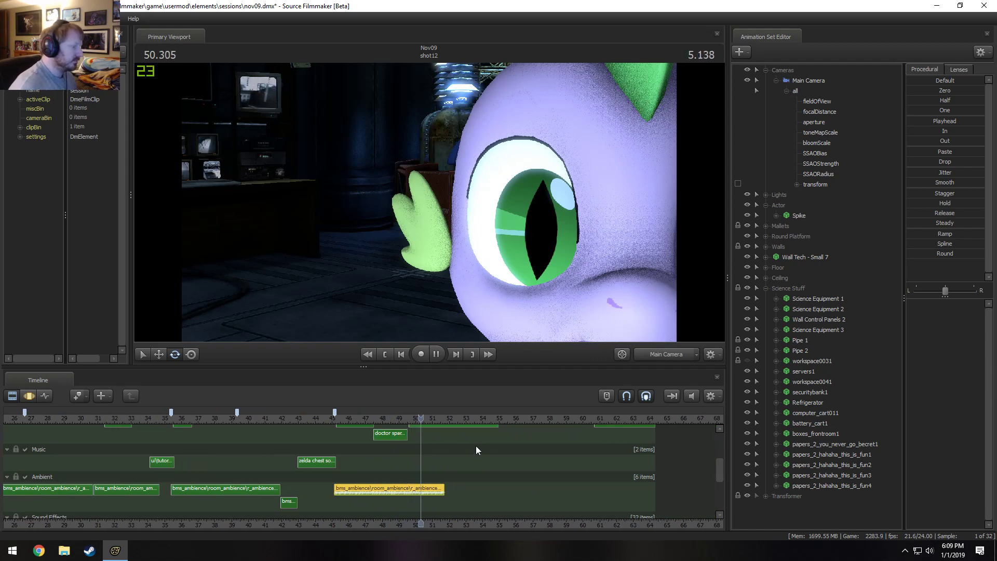
key(space)
drag(721, 472, 721, 461)
drag(465, 456, 484, 455)
click(351, 419)
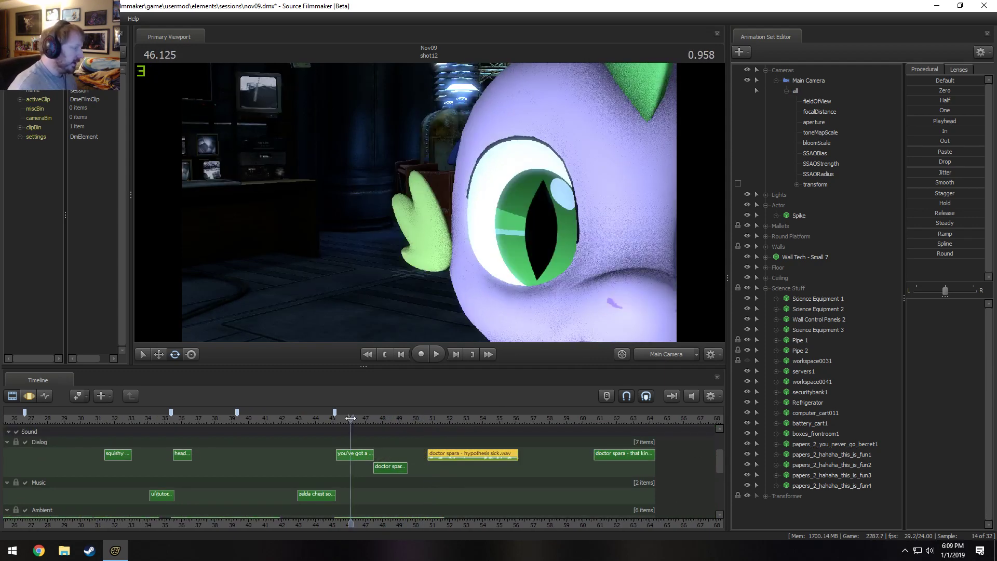
Play back shot12's dialog clips from 46.125 s through the end of the film to check their timing.
key(space)
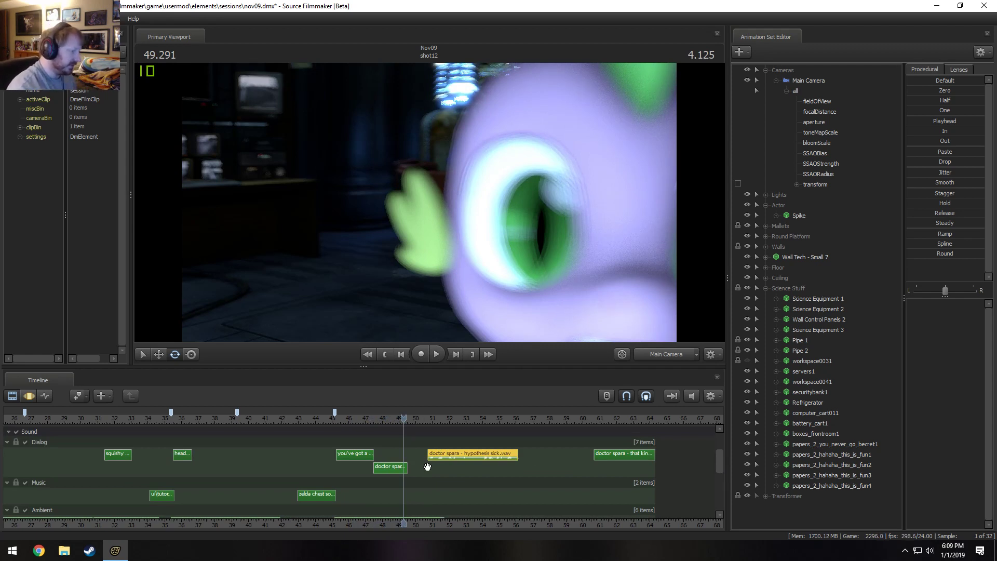
key(space)
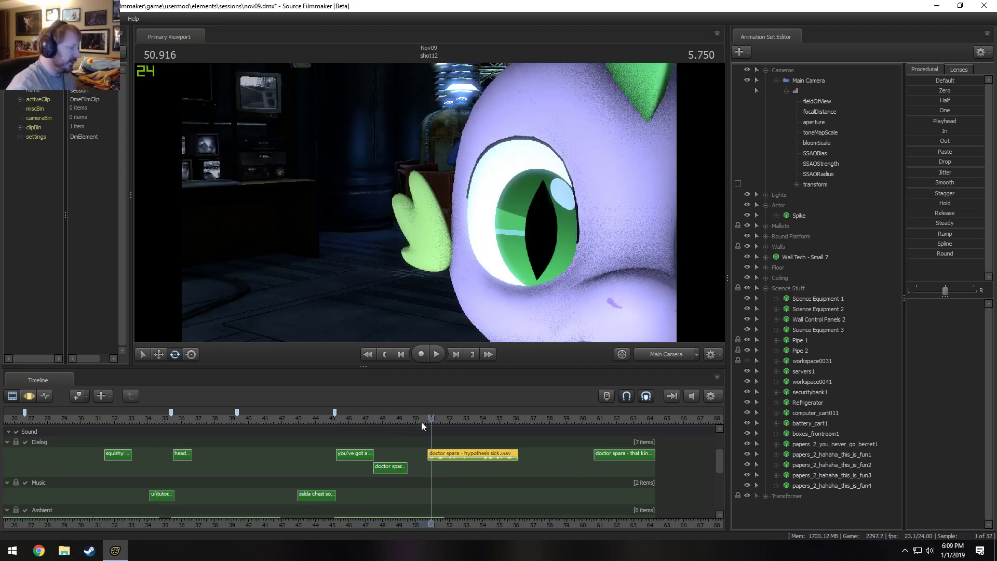
key(space)
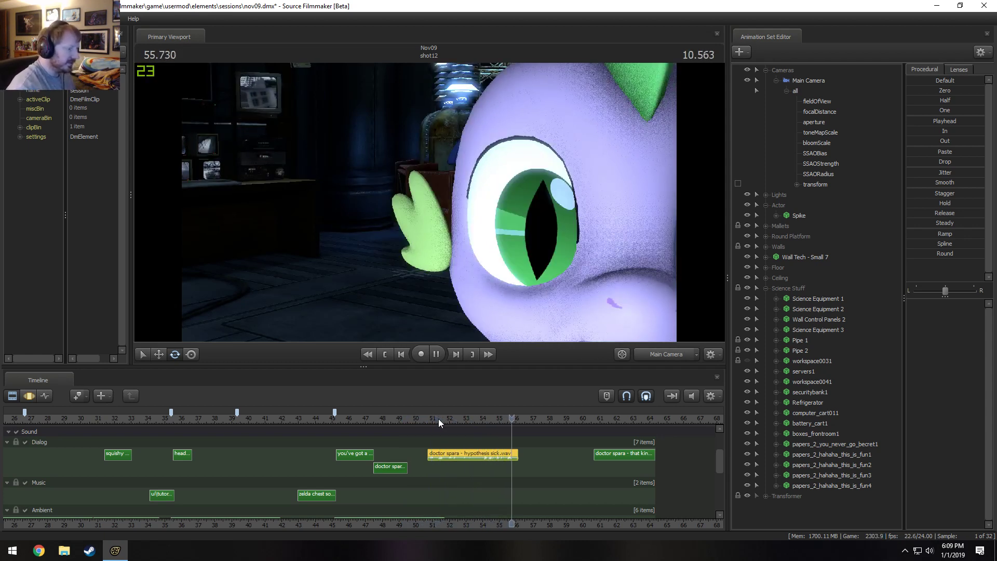
key(space)
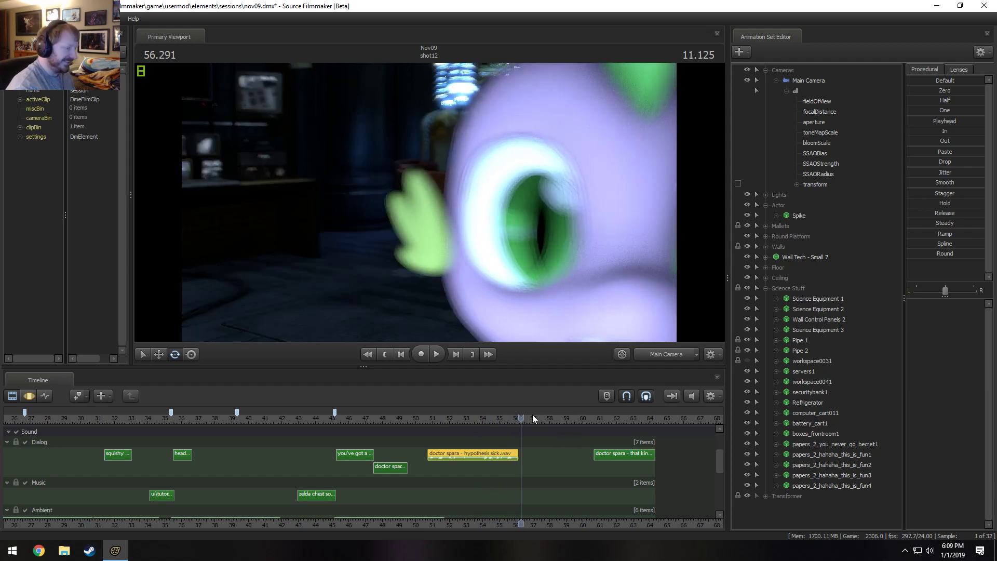
mouse_move(534, 418)
mouse_down()
mouse_move(566, 419)
mouse_move(495, 420)
mouse_move(522, 429)
mouse_up()
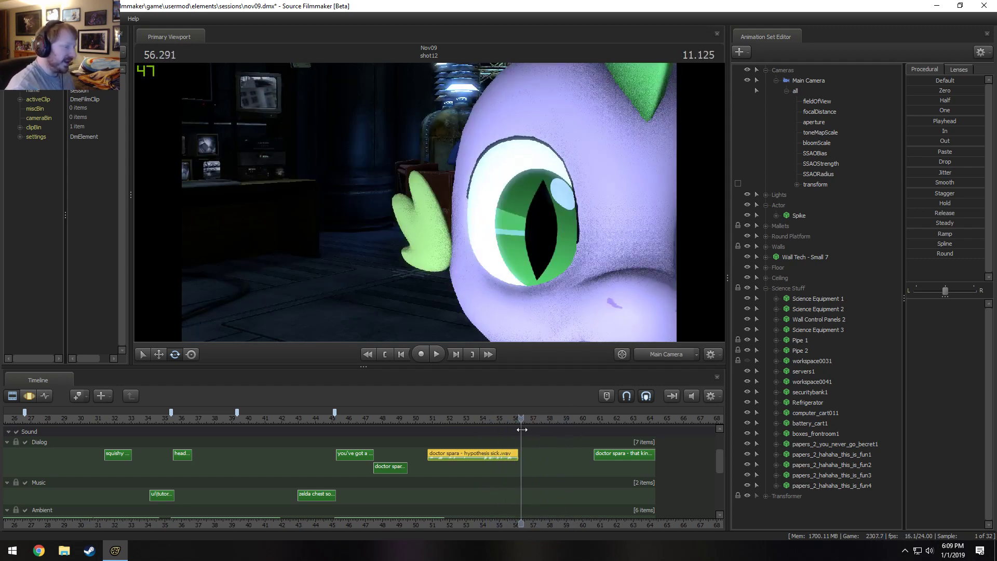
key(space)
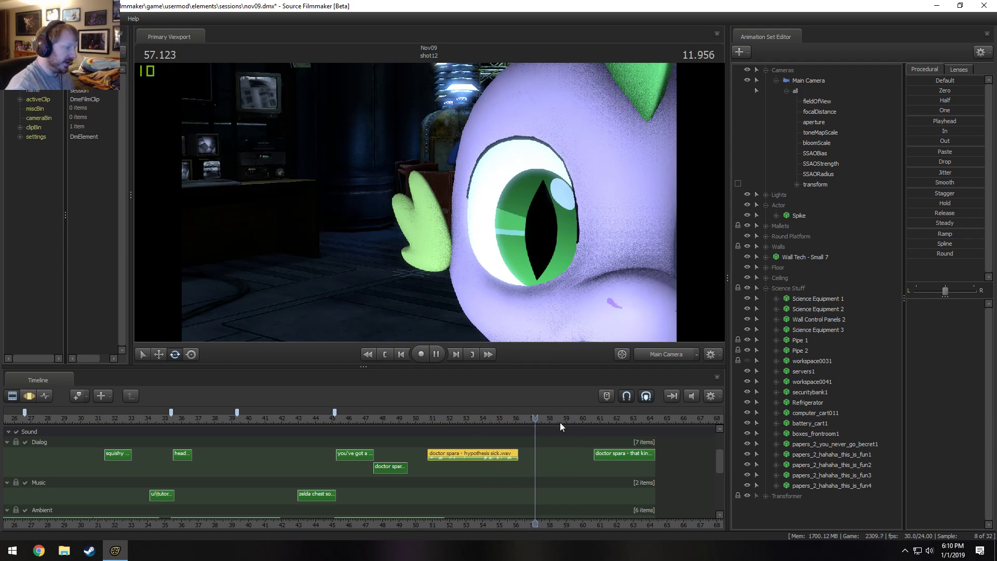
click(591, 419)
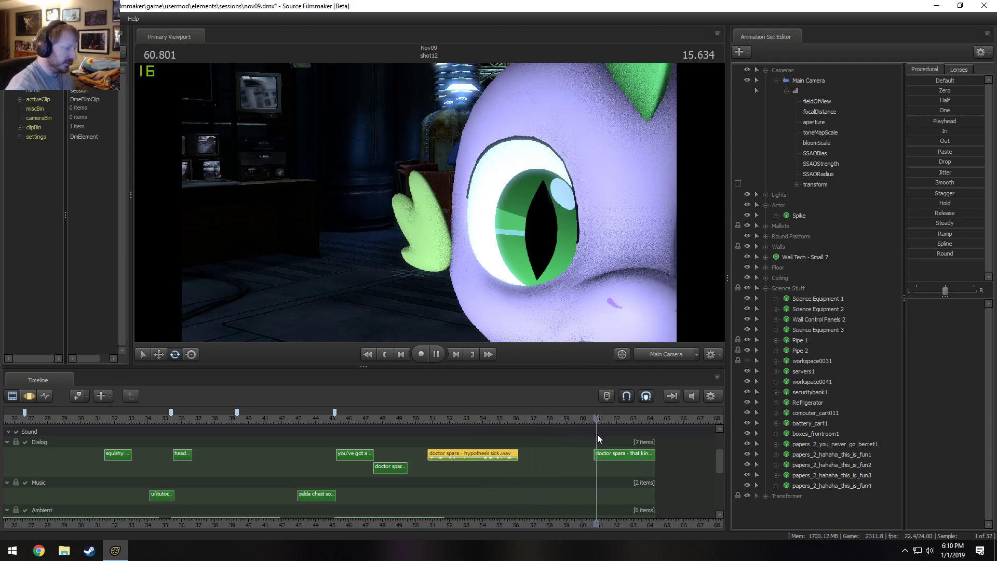
key(space)
click(594, 420)
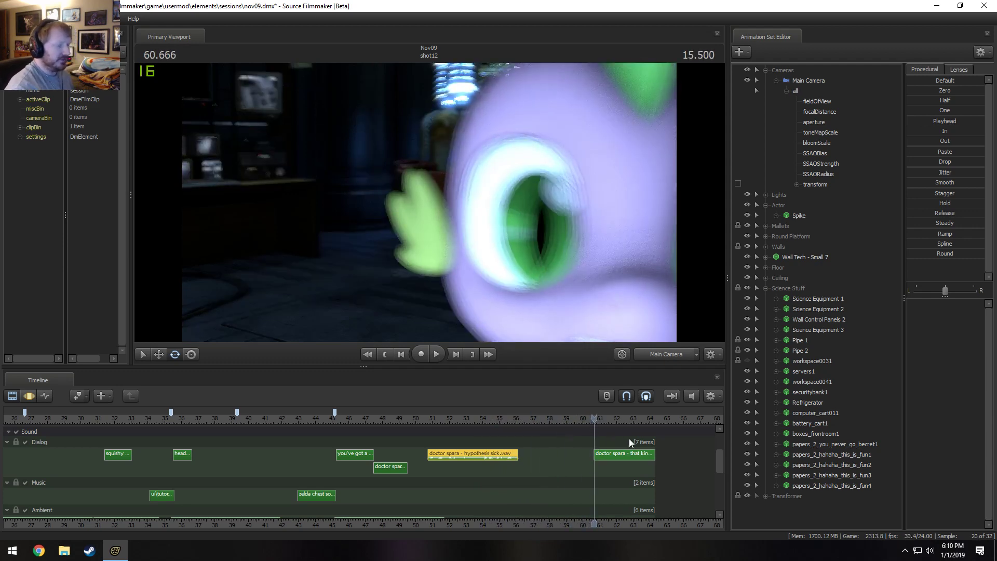
key(space)
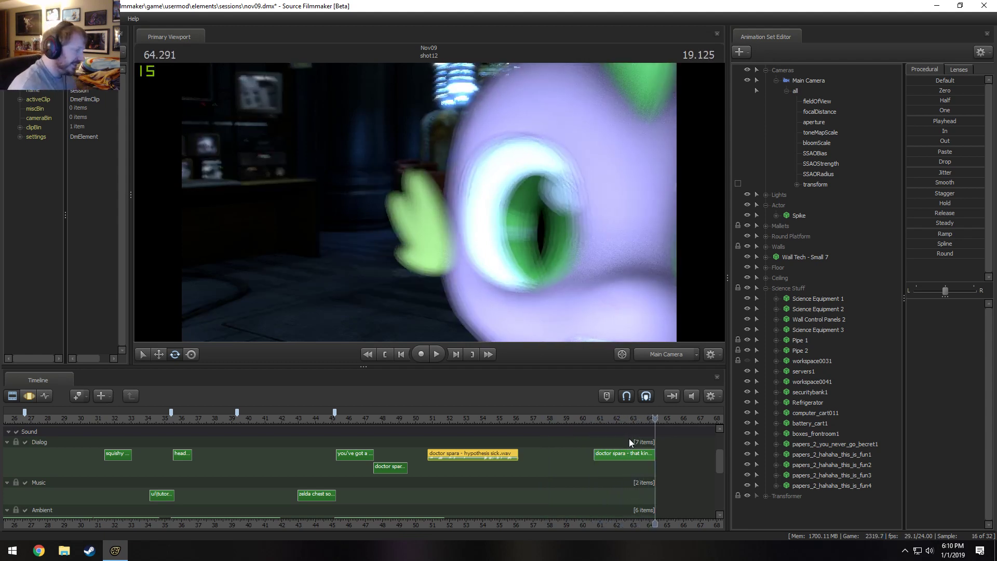
Select shot12, collapse its Science Stuff group, and place the playhead at the start of Idea for Rocket Navigation.
alt+right_drag(628, 441, 239, 490)
alt+right_drag(468, 464, 489, 455)
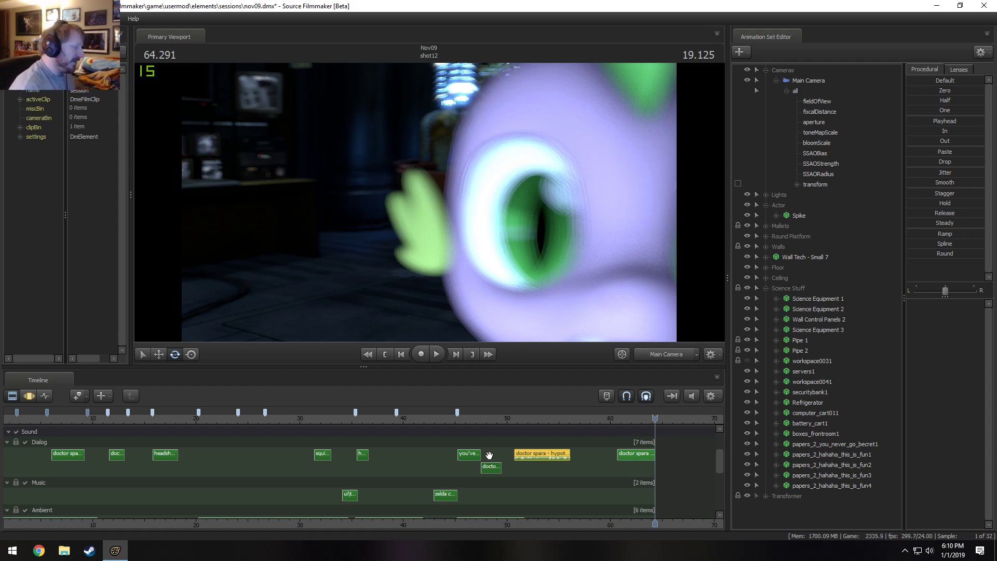
scroll(721, 459, up, 3)
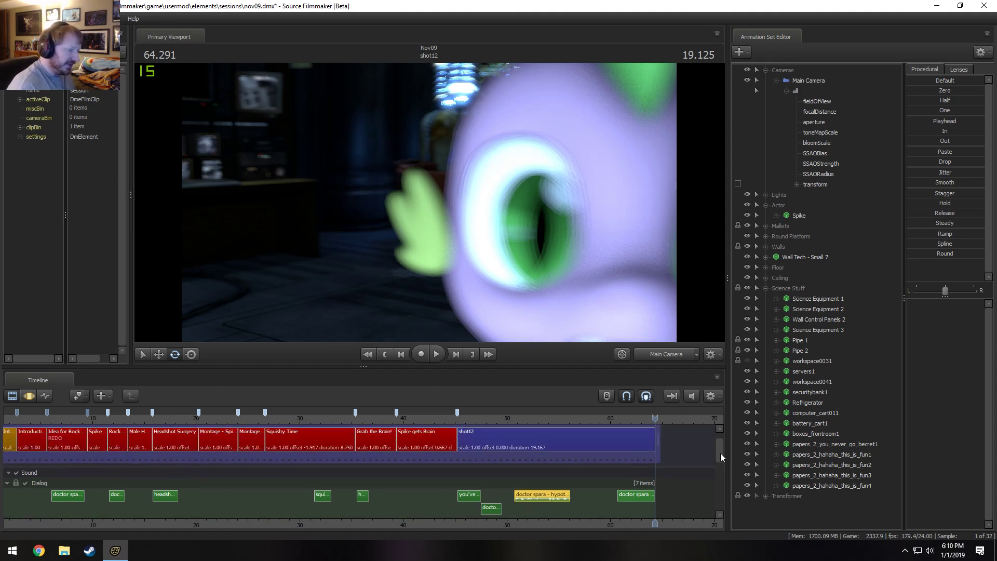
click(525, 456)
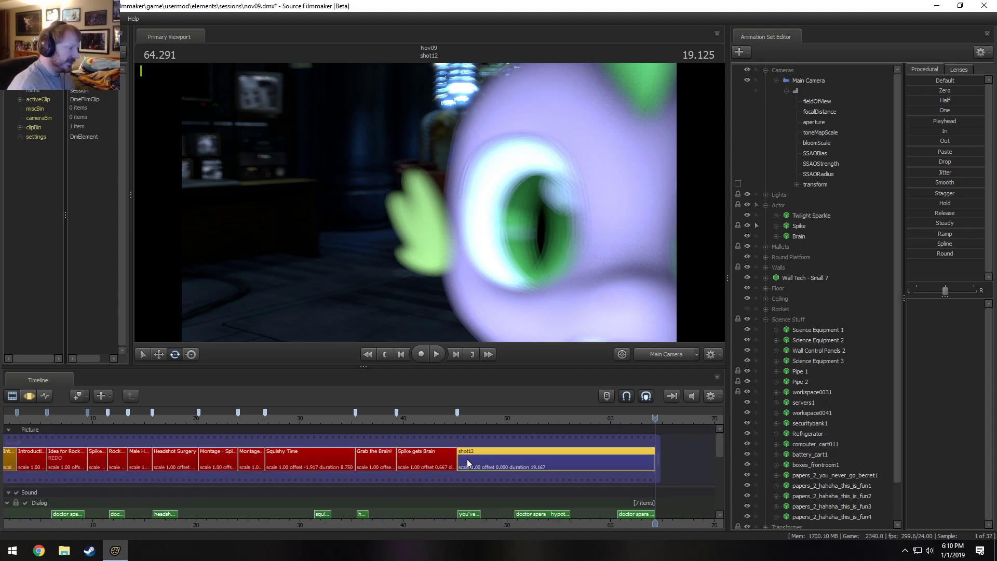
scroll(410, 470, down, 3)
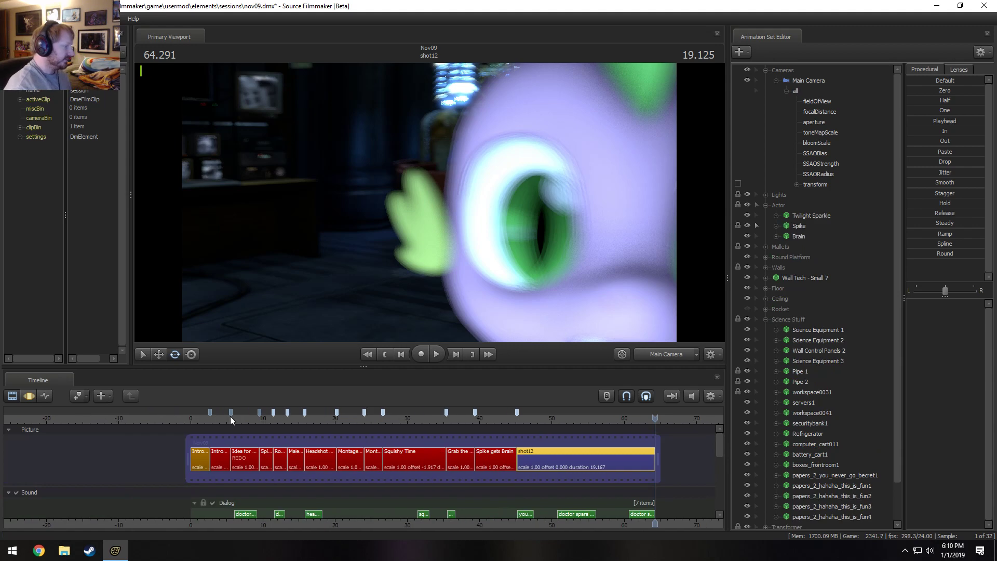
click(212, 419)
scroll(219, 420, up, 5)
click(270, 420)
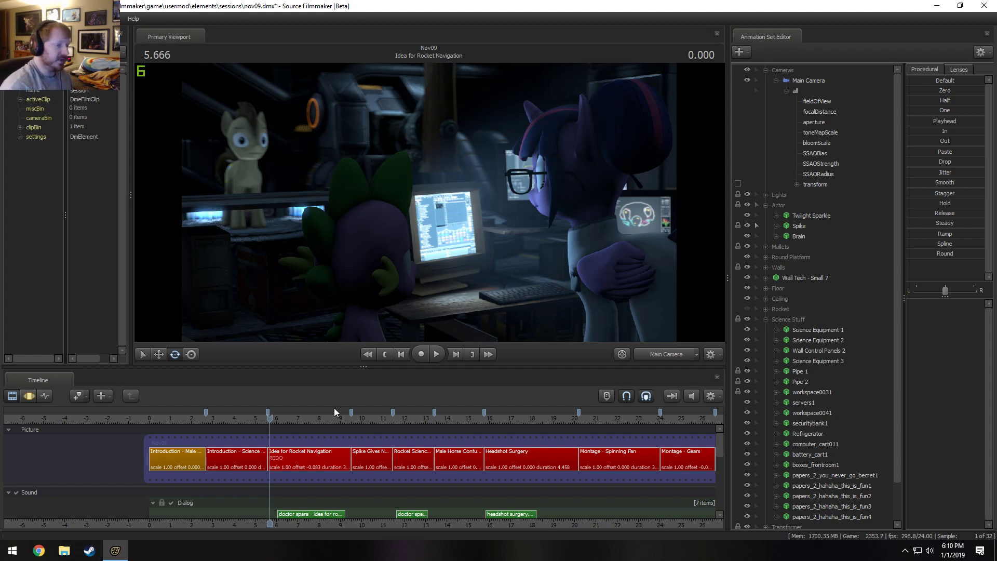
click(766, 319)
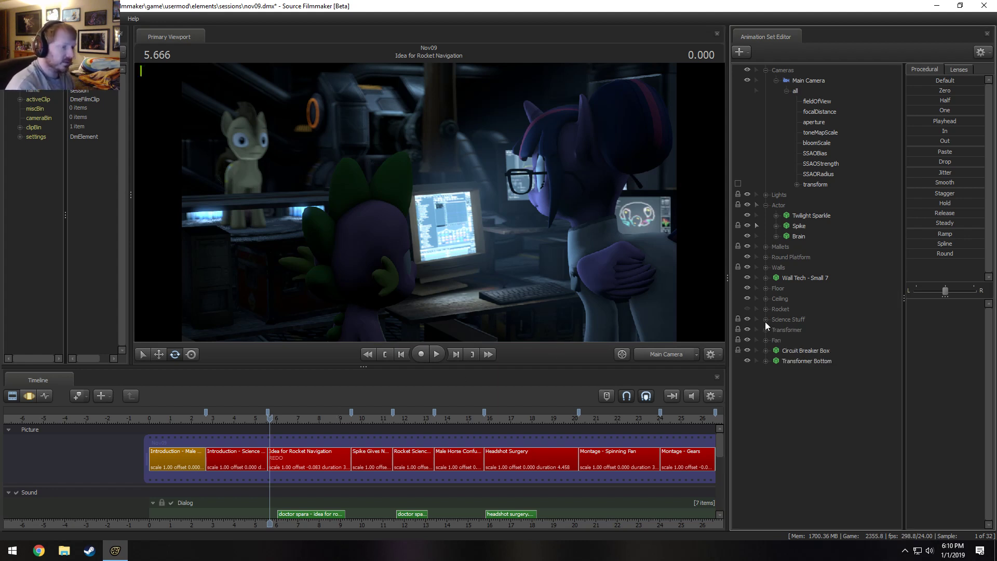
Select the Introduction - Science Horse shot and view the lab set through the Work Camera with the playhead at 3.000 s.
click(238, 454)
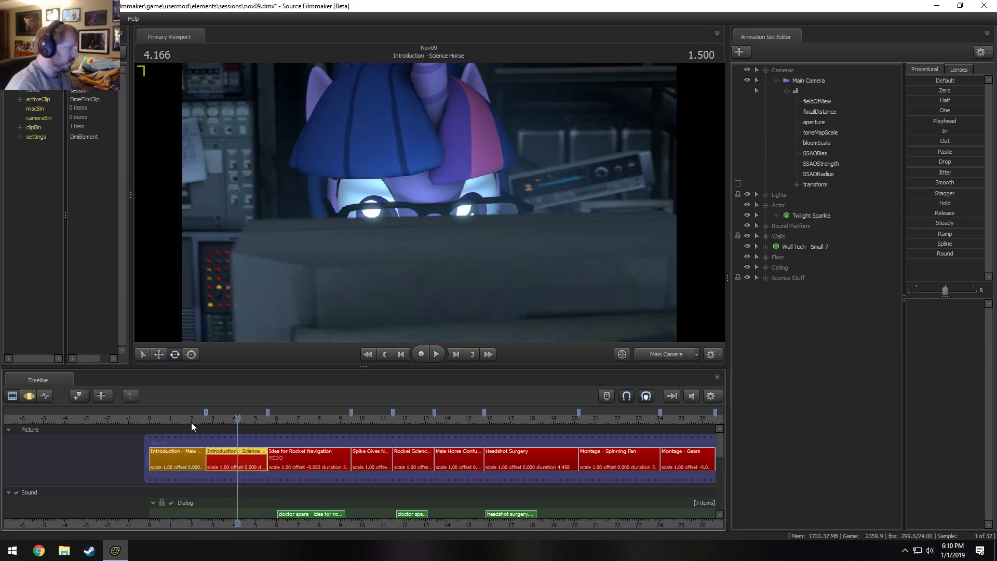
drag(208, 420, 212, 419)
click(655, 356)
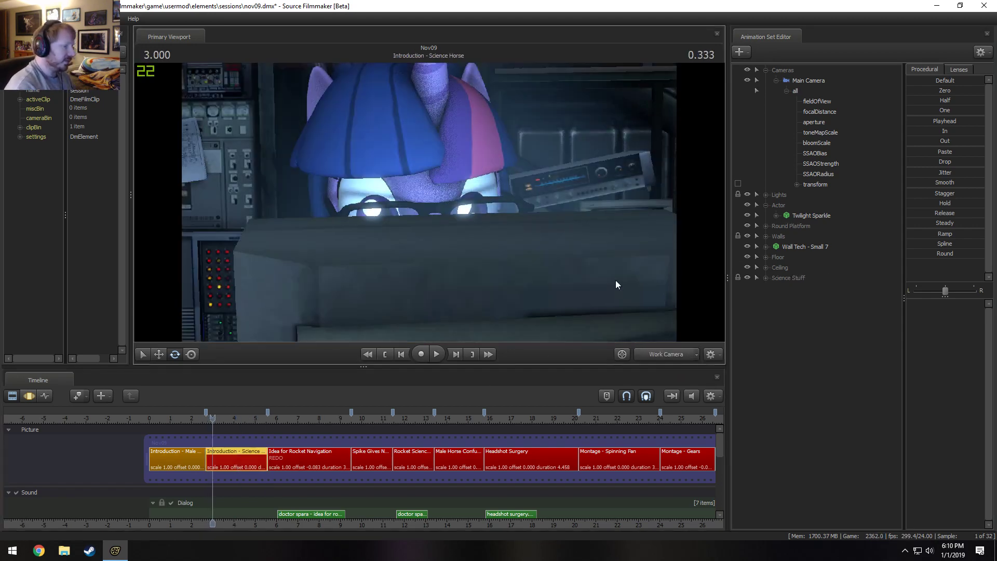
drag(616, 284, 429, 289)
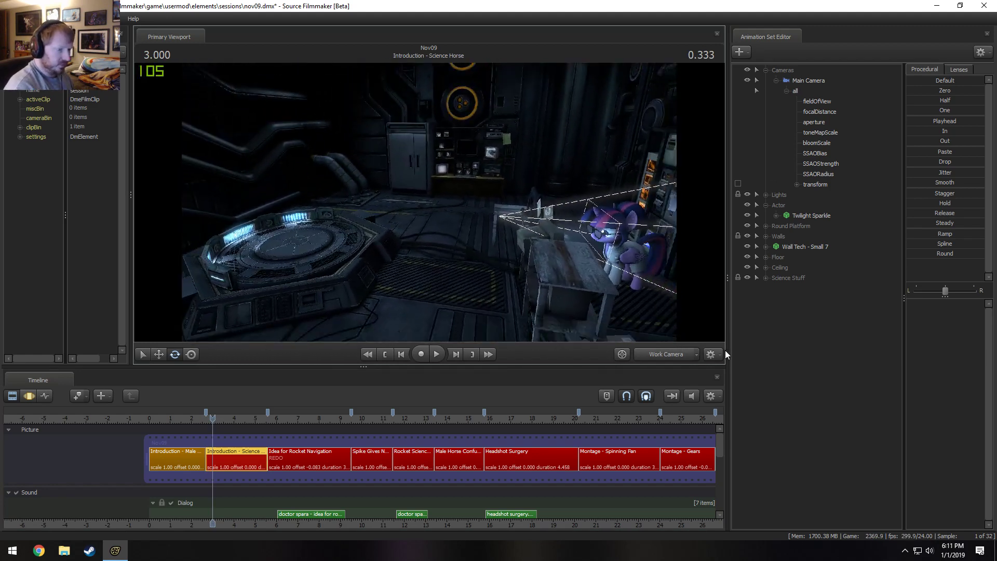
Play back Introduction - Science Horse through its Main Camera up to 4.500 s, and return to the Work Camera.
click(674, 354)
key(space)
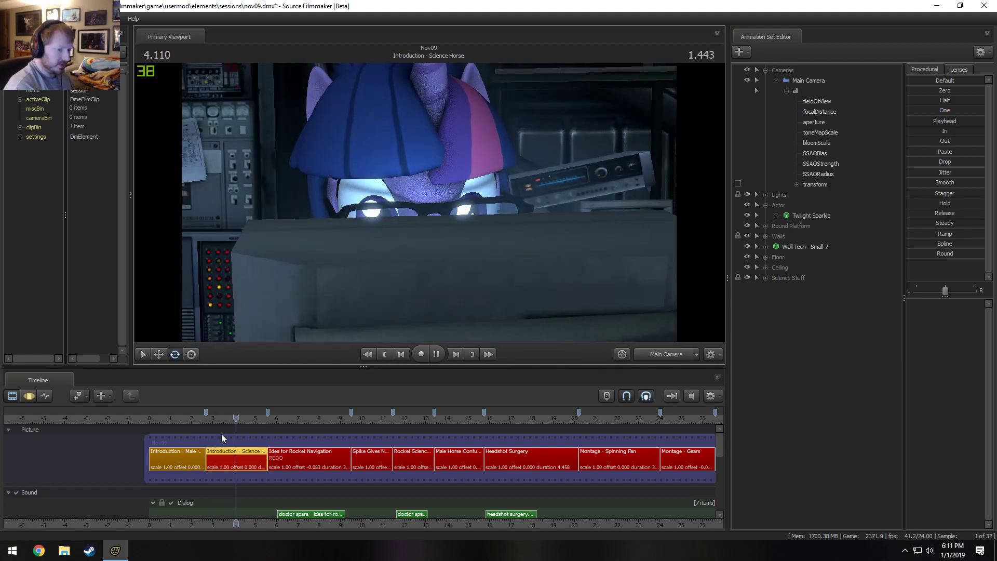
key(space)
click(675, 354)
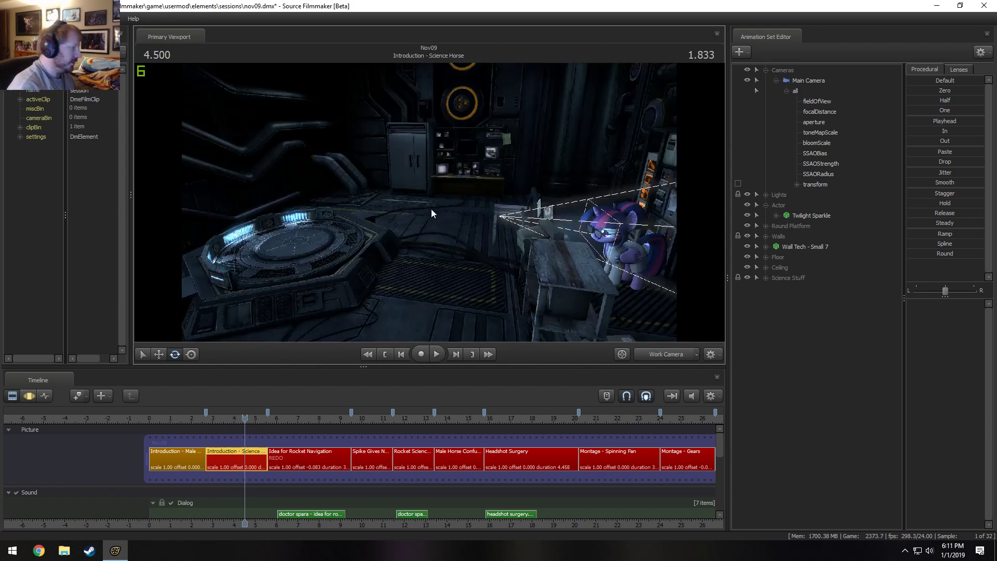
Delete all the models in the Round Platform group and remove the emptied group.
drag(434, 216, 442, 218)
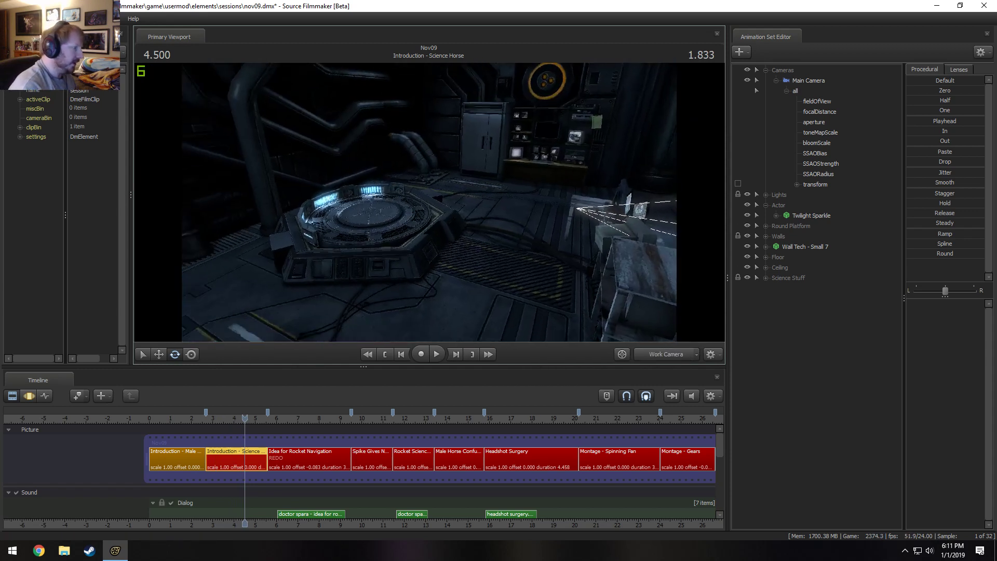
click(765, 227)
click(787, 228)
right_click(806, 246)
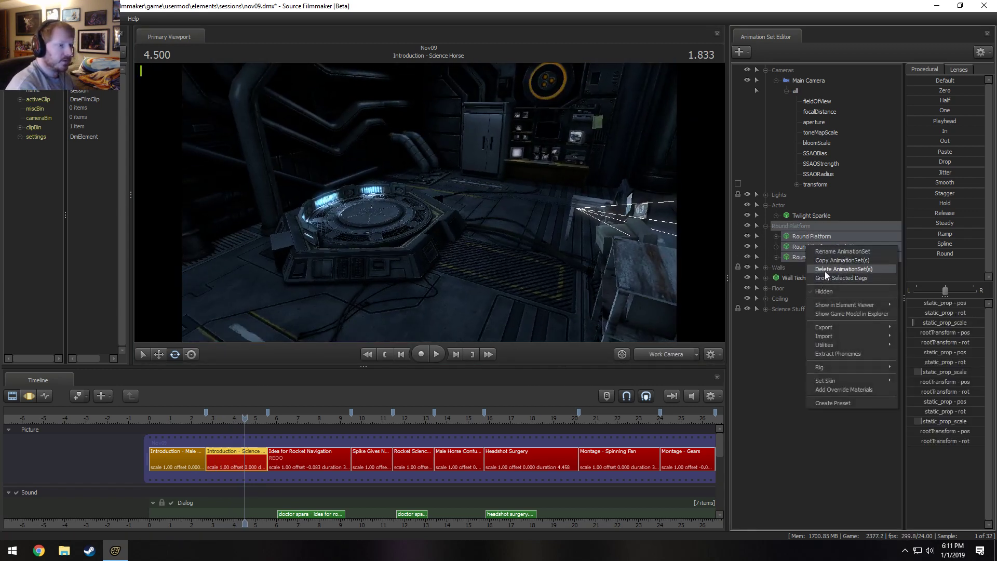
click(826, 270)
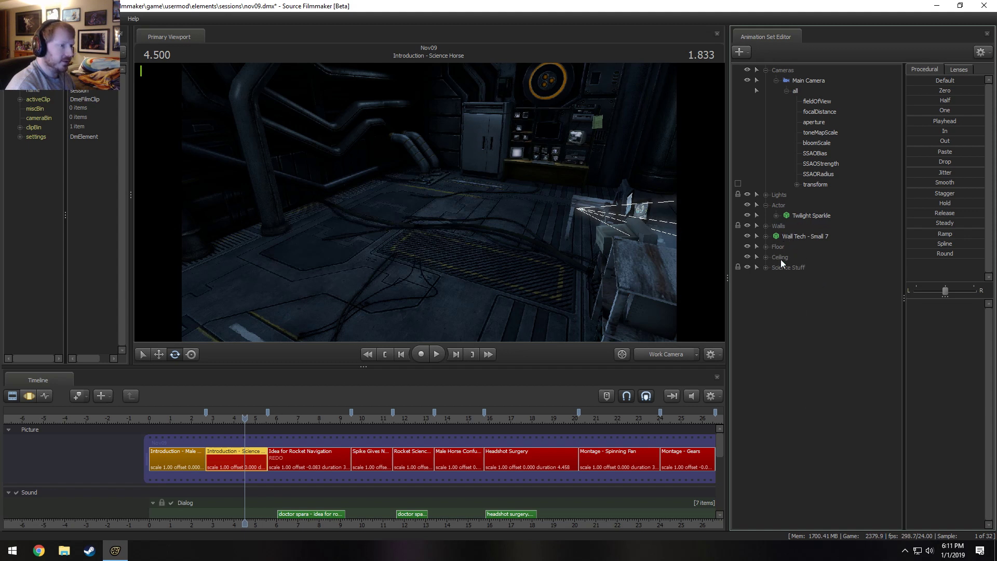
right_click(793, 292)
click(817, 361)
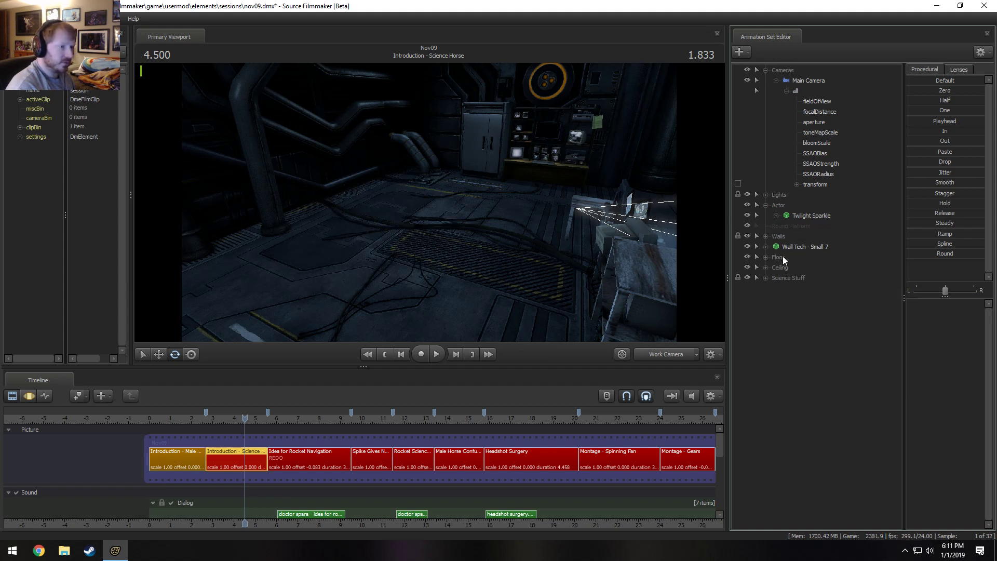
right_click(786, 228)
click(806, 245)
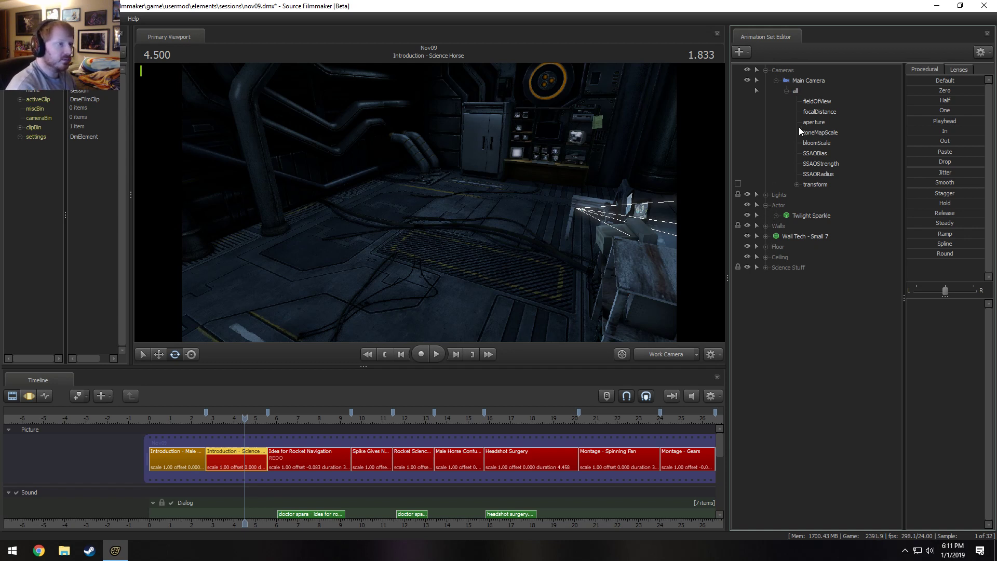
Collapse the Cameras group, delete all the Ring Lights within Lights, and remove their emptied group.
click(775, 81)
click(766, 71)
click(767, 81)
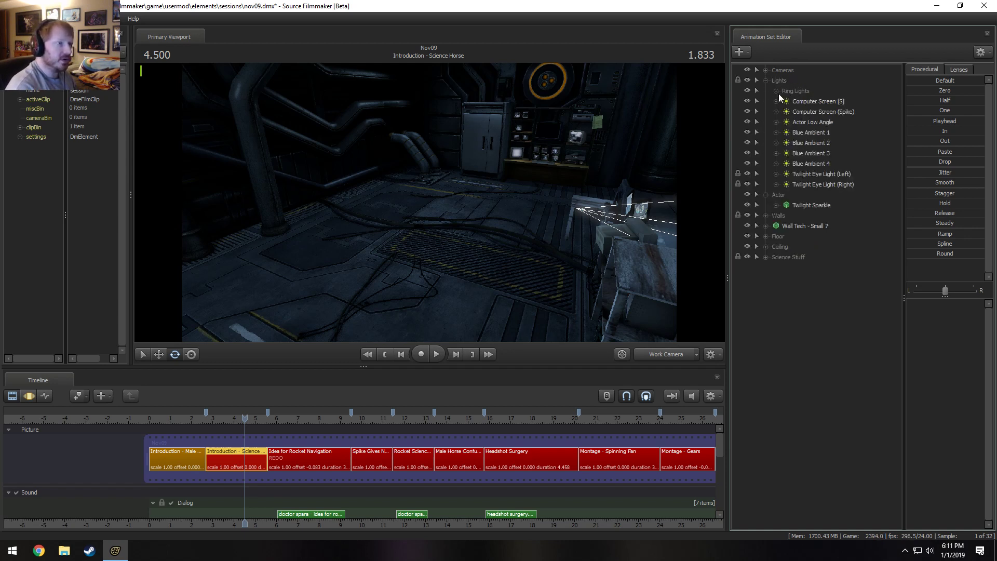
click(771, 91)
click(775, 91)
right_click(816, 110)
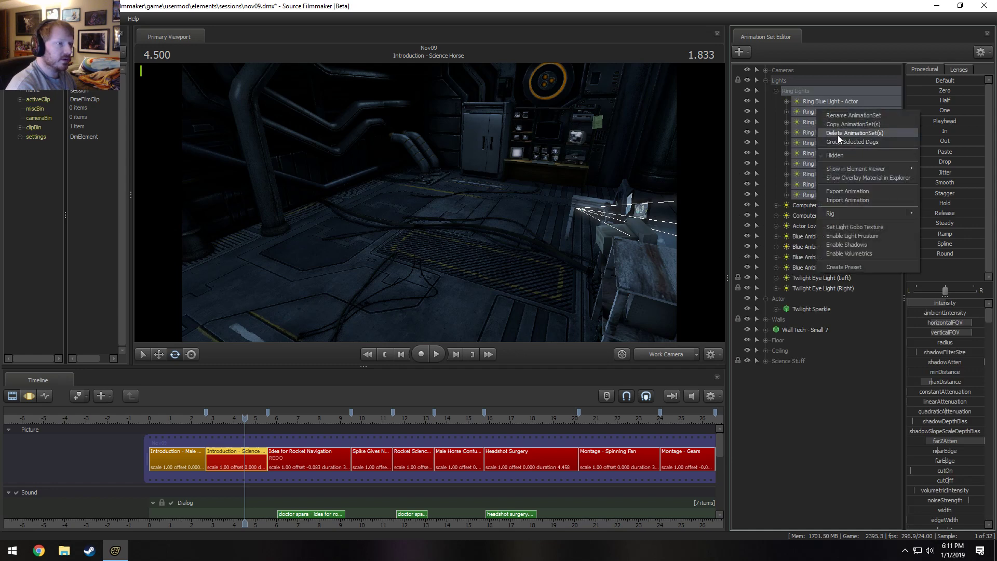
click(828, 133)
right_click(783, 90)
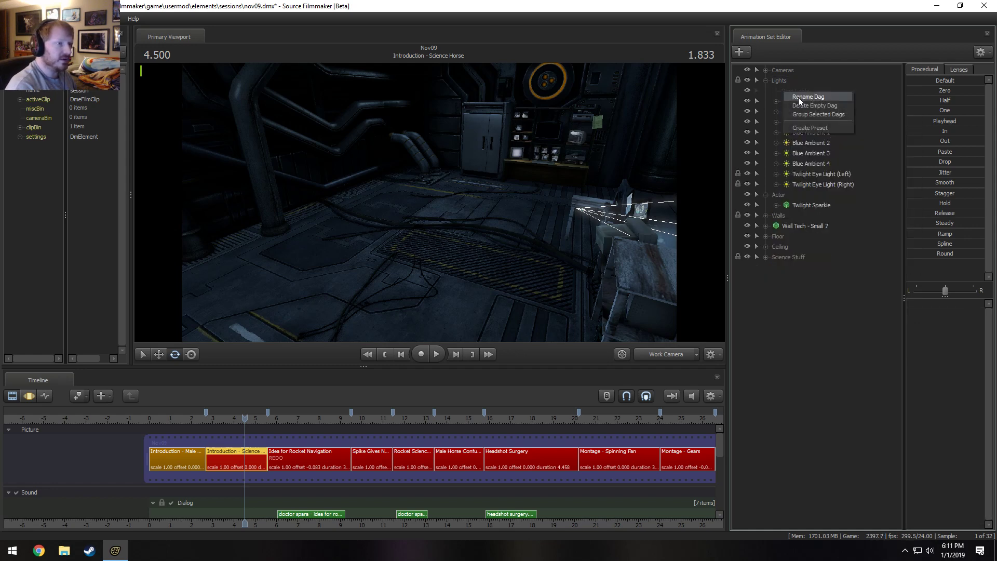
click(800, 102)
Check the Actor Low Angle light's effect on the set by toggling its visibility, and delete that light.
click(794, 92)
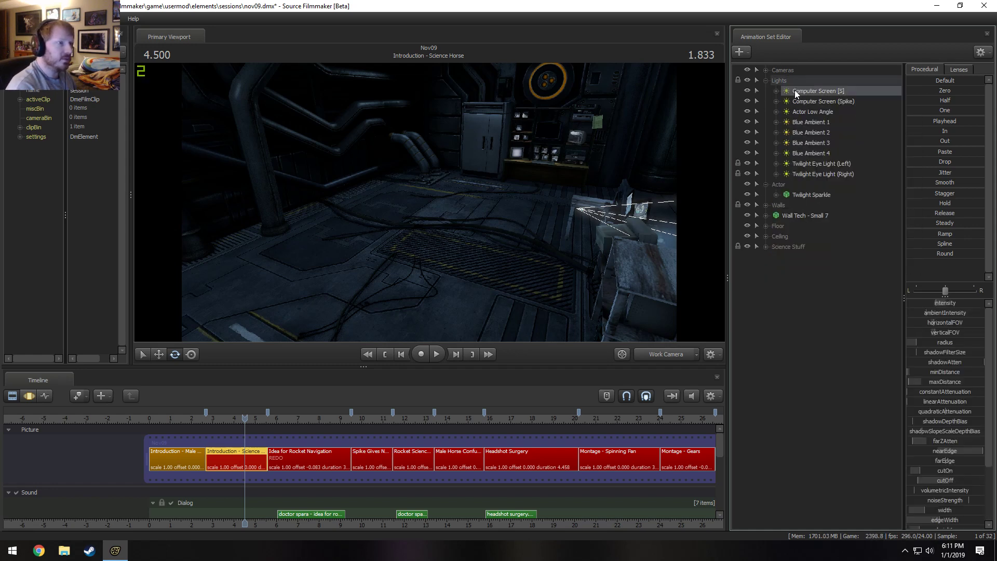
click(767, 80)
click(766, 81)
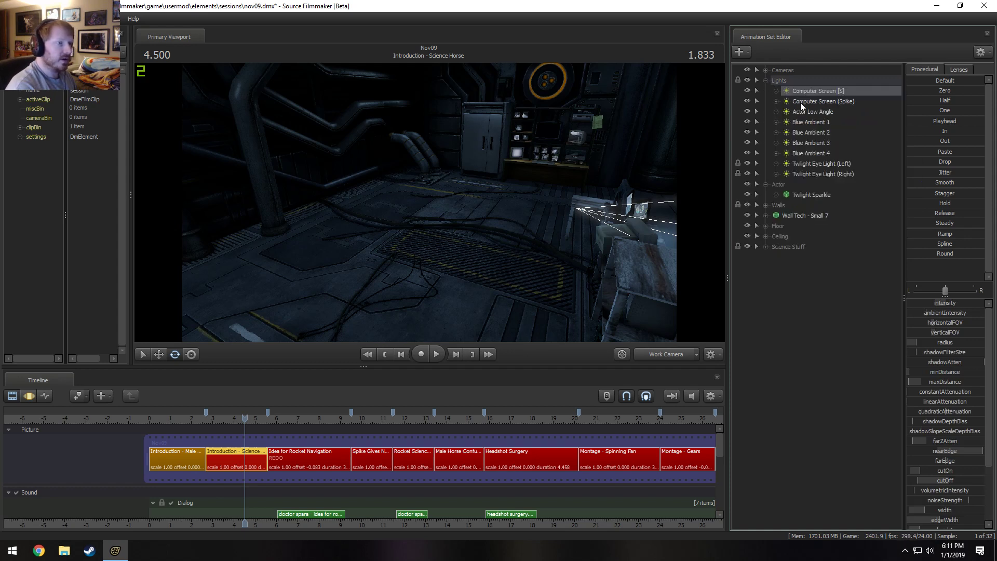
click(805, 111)
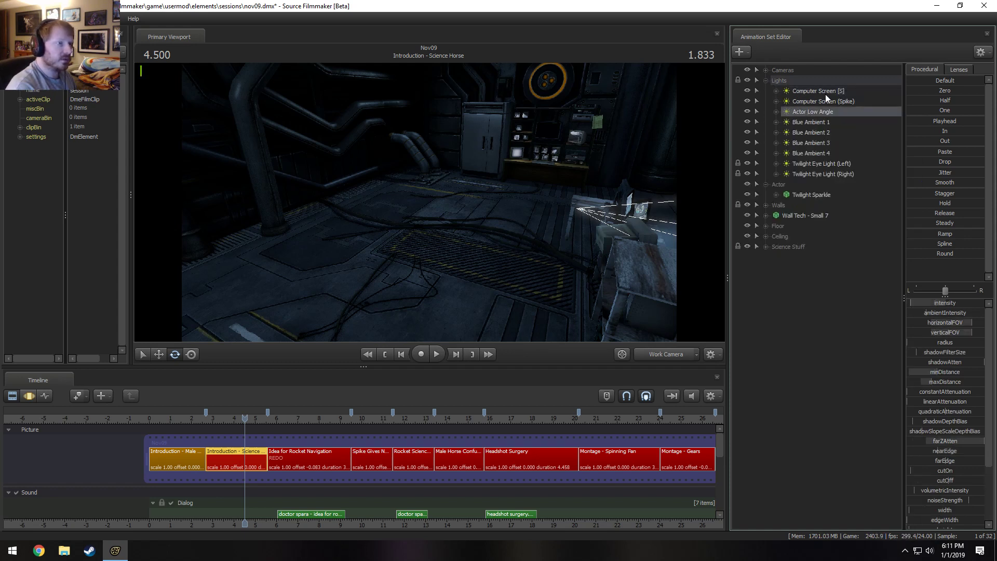
click(747, 111)
drag(503, 222, 558, 223)
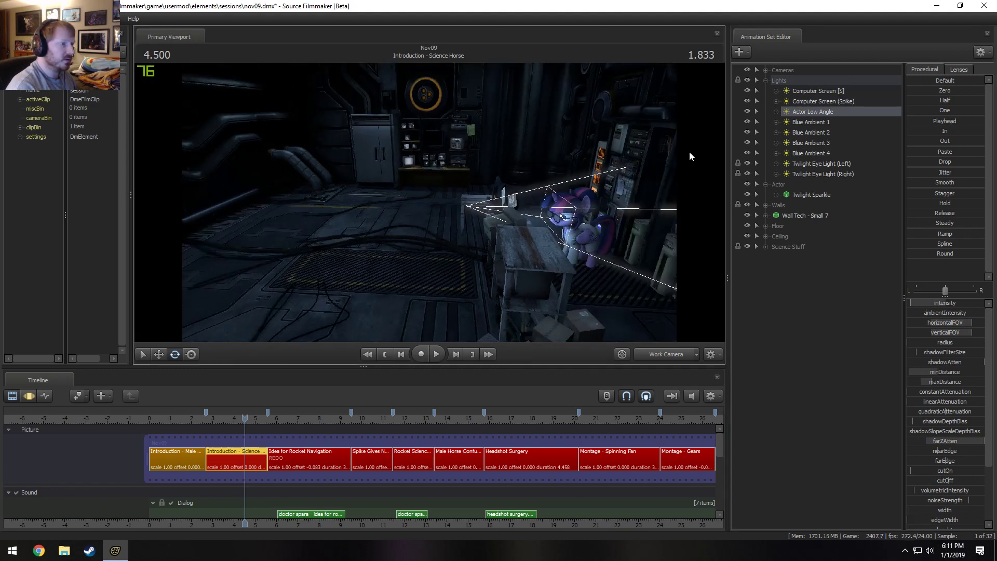
click(747, 111)
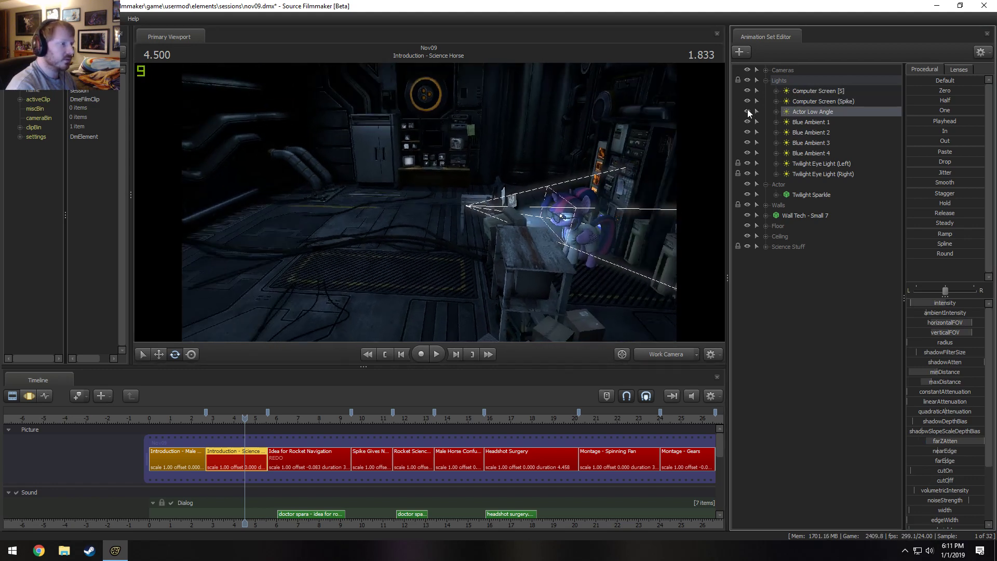
right_click(812, 113)
click(814, 136)
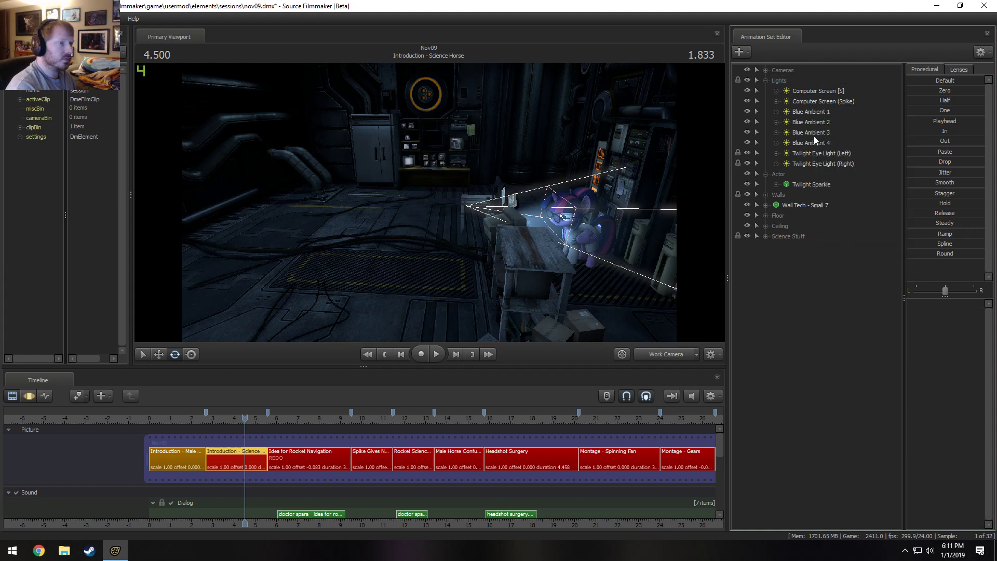
Toggle the visibility of the Computer Screen (Spike) and Blue Ambient 4 lights to check their effect on the set.
click(766, 80)
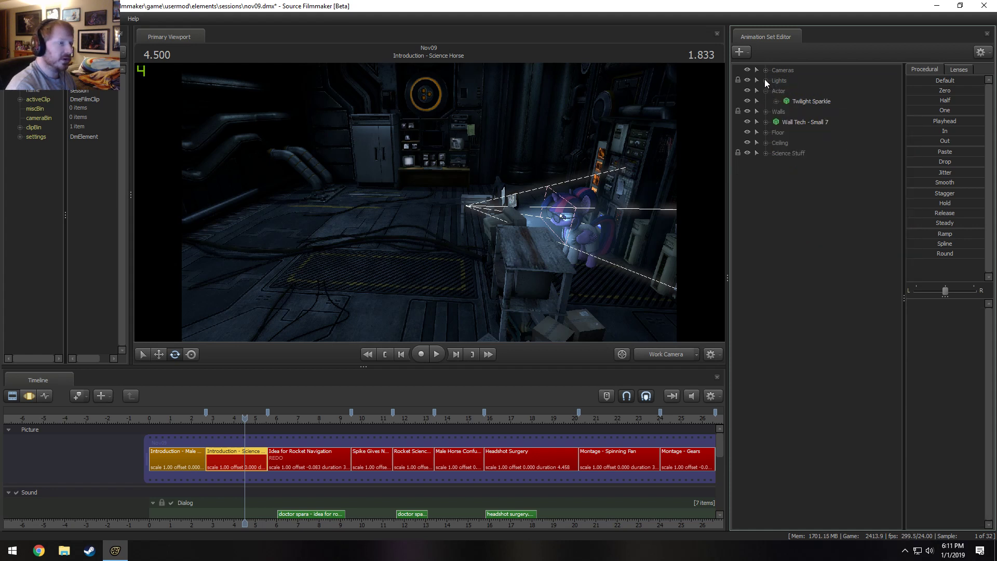
click(766, 81)
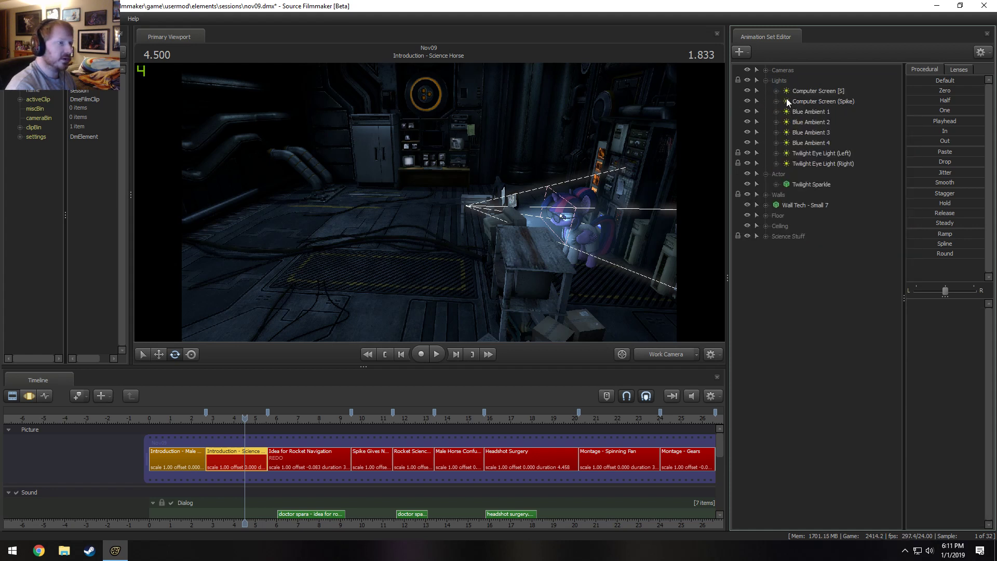
click(748, 101)
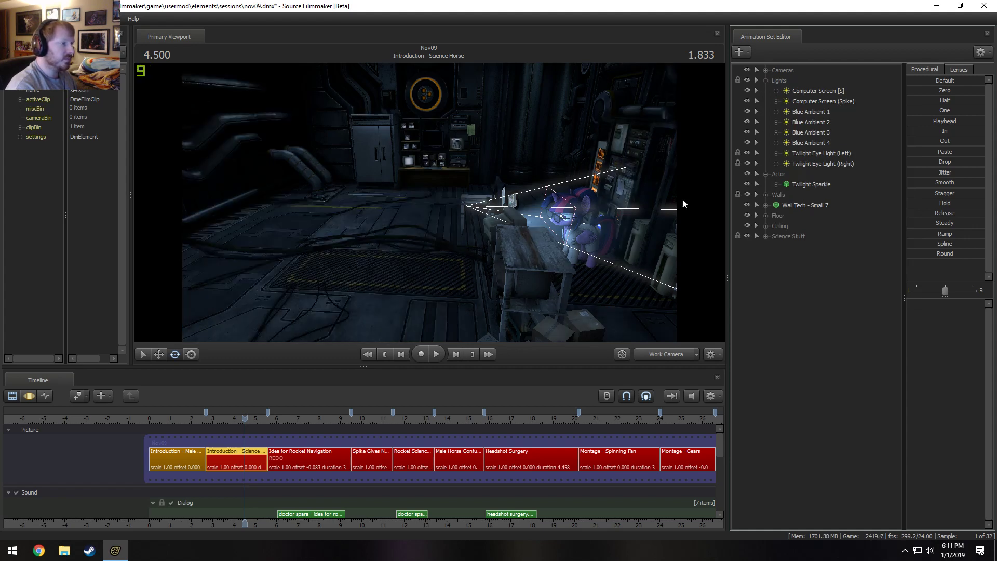
drag(629, 210, 432, 203)
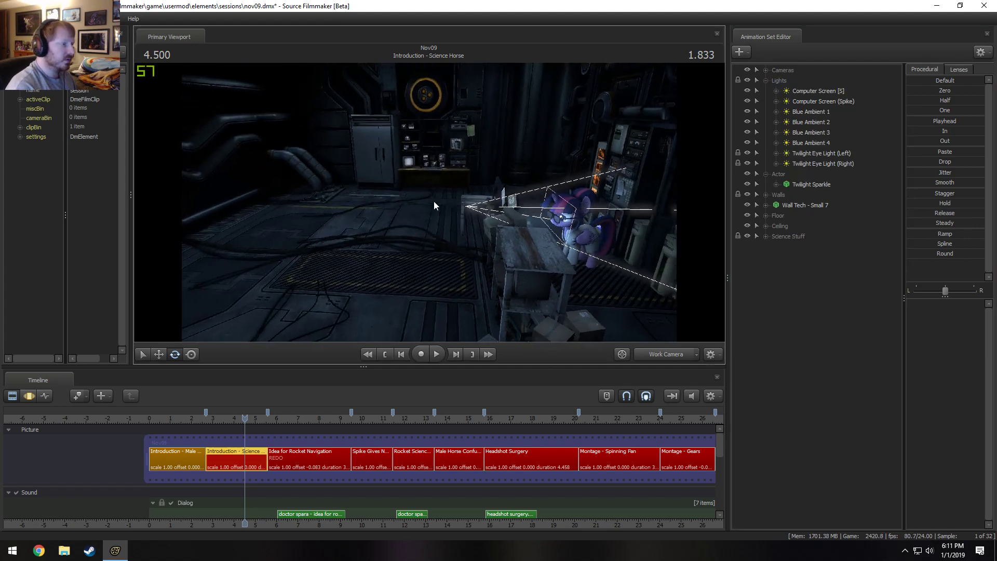
click(747, 142)
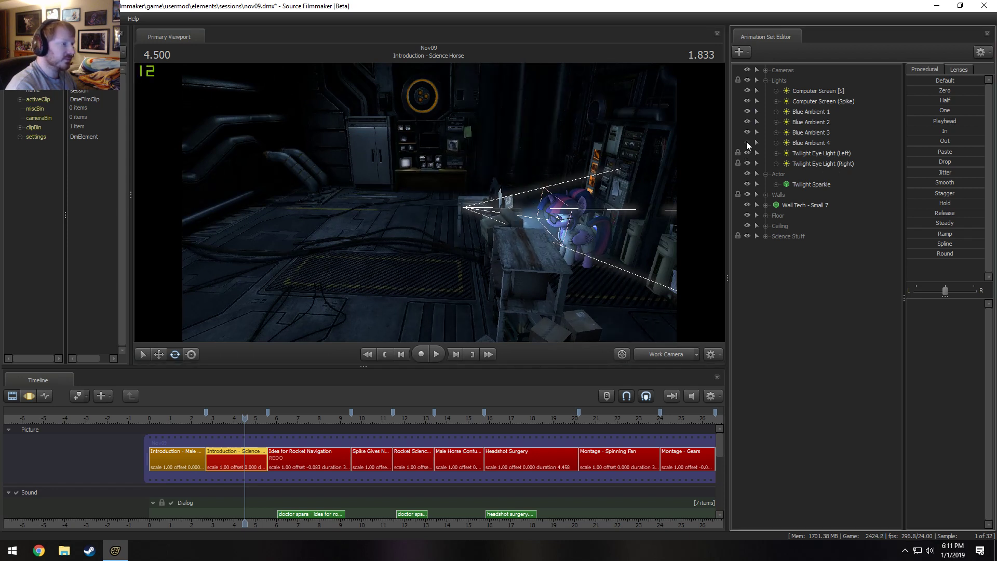
Collapse the Actor group, hide Wall Tech - Small 7 to inspect the set without it, and delete it.
click(766, 175)
click(784, 192)
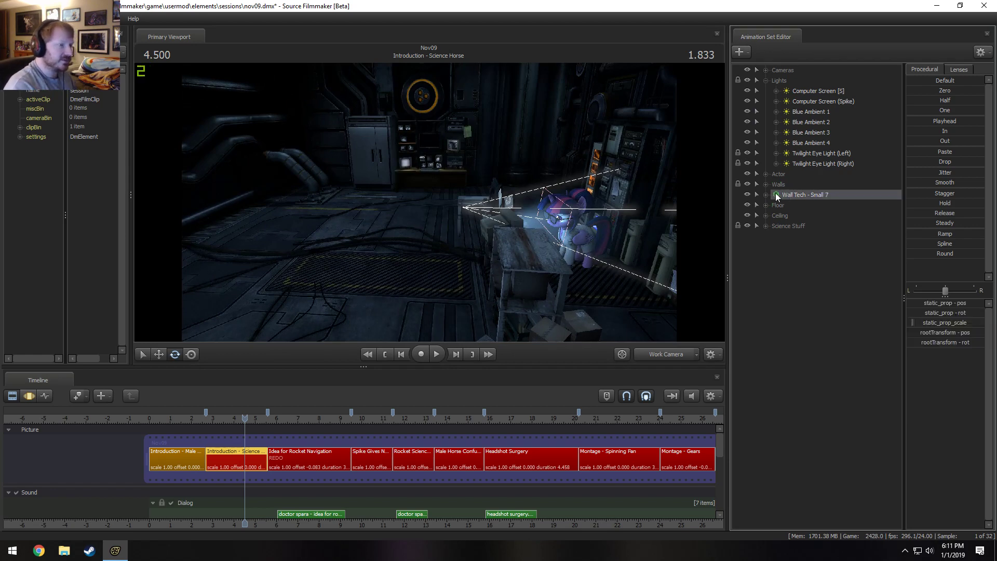
click(747, 195)
mouse_move(571, 205)
mouse_down()
mouse_move(613, 208)
mouse_move(618, 218)
mouse_move(566, 213)
mouse_up()
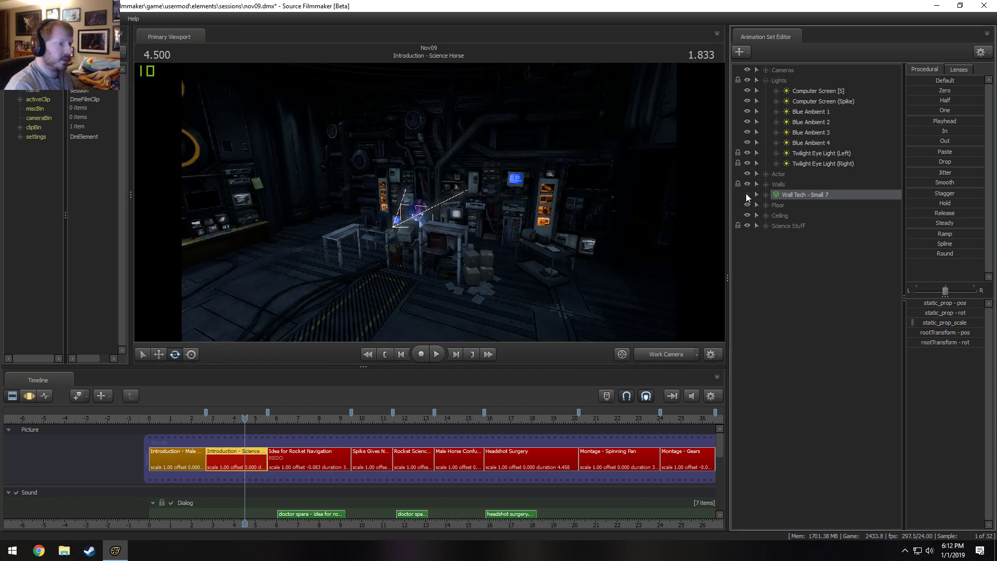
right_click(782, 193)
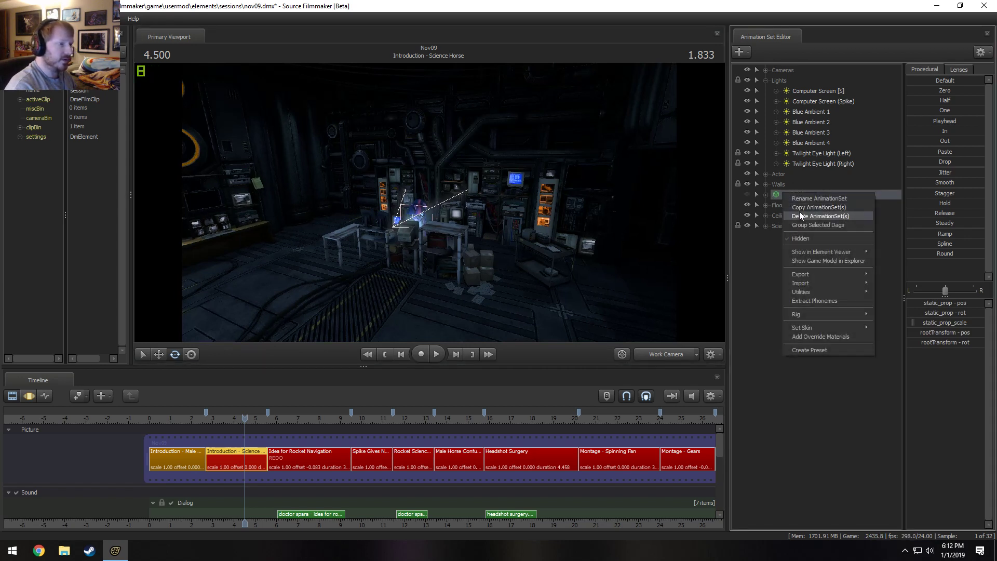
click(800, 214)
Expand the Floor group and toggle its visibility in the Work Camera and Main Camera views to check whether it affects the shot.
click(765, 196)
click(763, 201)
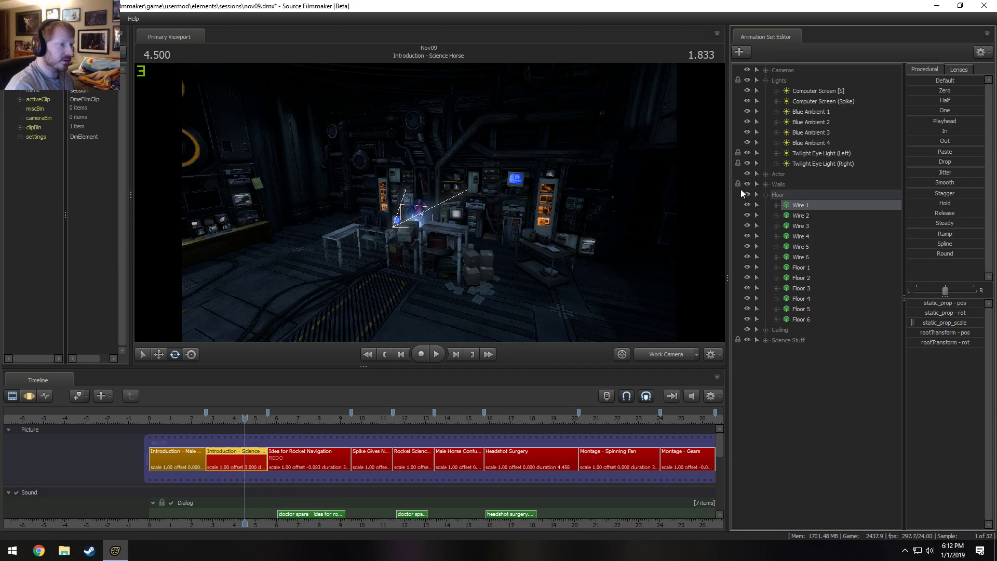
click(747, 194)
click(747, 194)
click(746, 194)
click(747, 194)
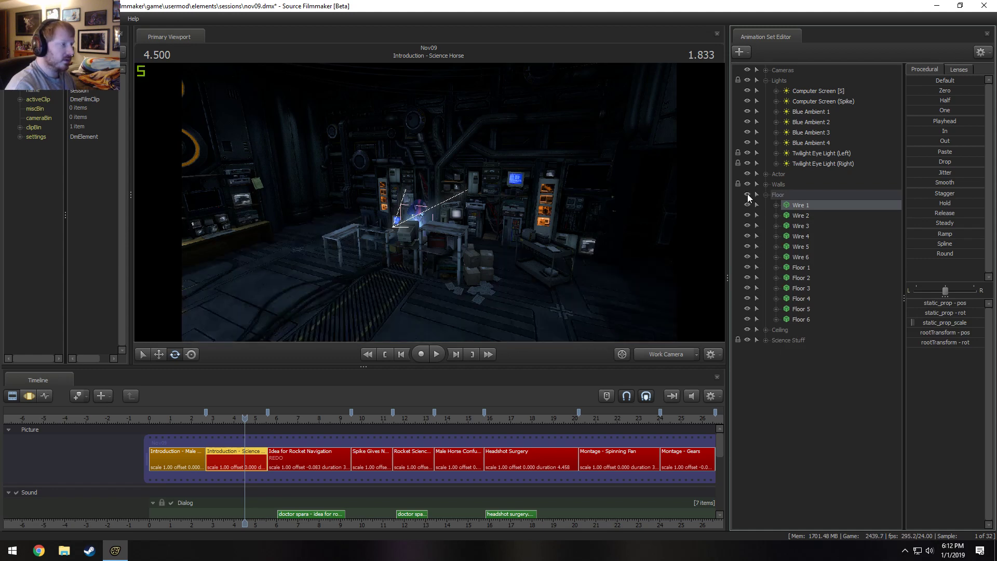
click(746, 194)
click(747, 195)
click(747, 194)
click(746, 195)
click(674, 357)
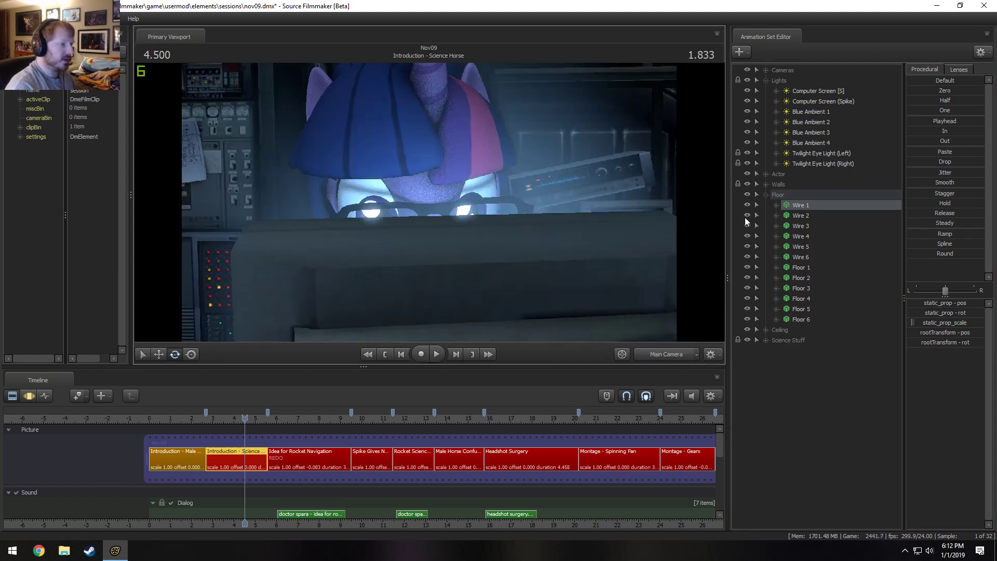
click(747, 193)
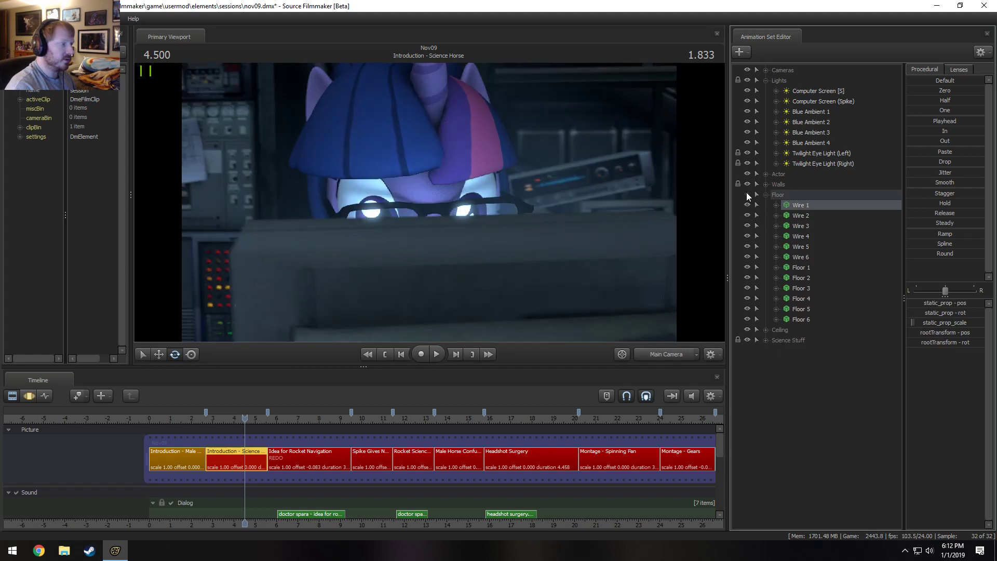
click(746, 193)
click(747, 193)
click(746, 193)
click(746, 193)
click(746, 193)
click(747, 193)
Delete all the wire and floor models in the Floor group.
click(825, 198)
right_click(821, 205)
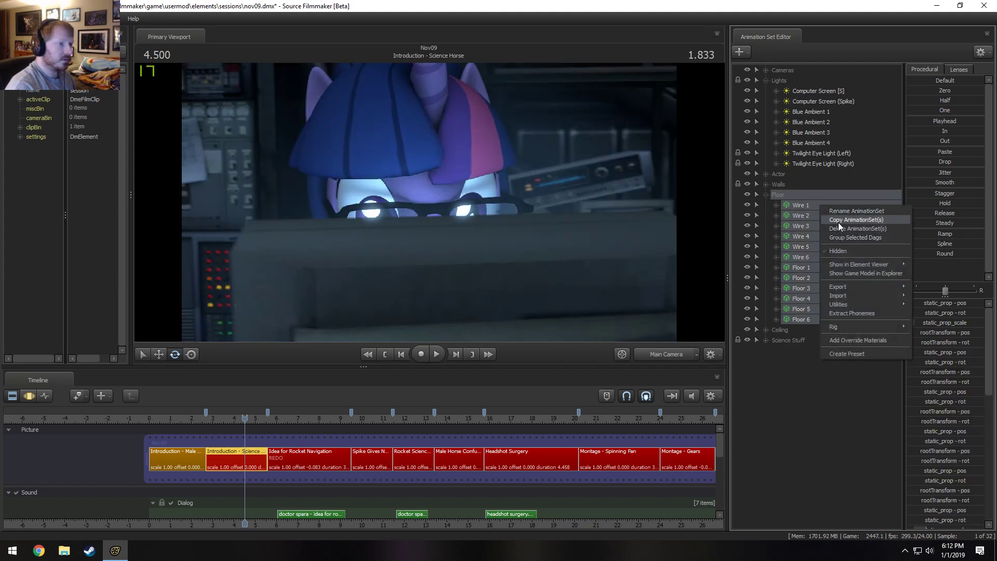
click(839, 228)
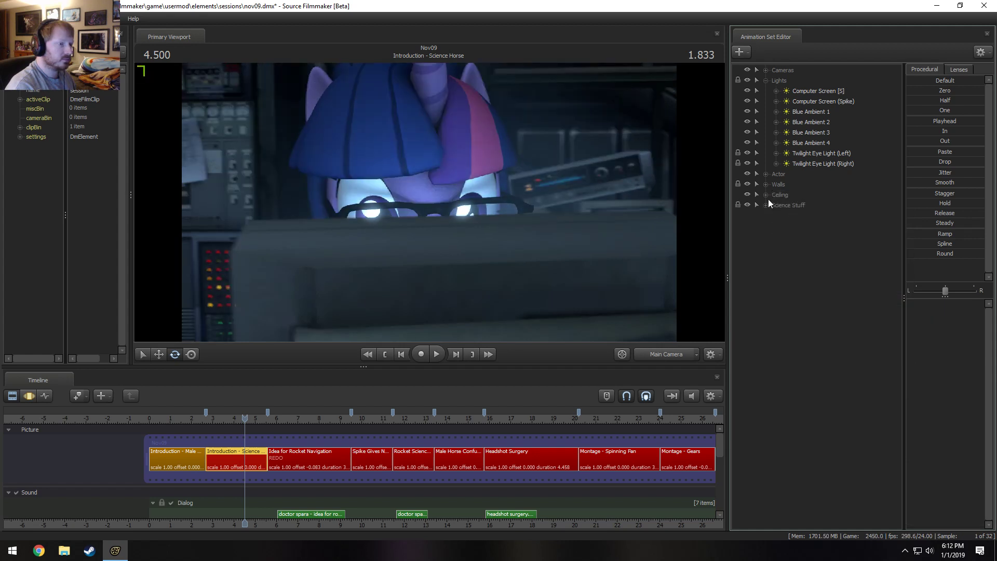
Delete the hanging cables and other models in the Ceiling group, and remove the emptied group.
click(795, 195)
right_click(799, 208)
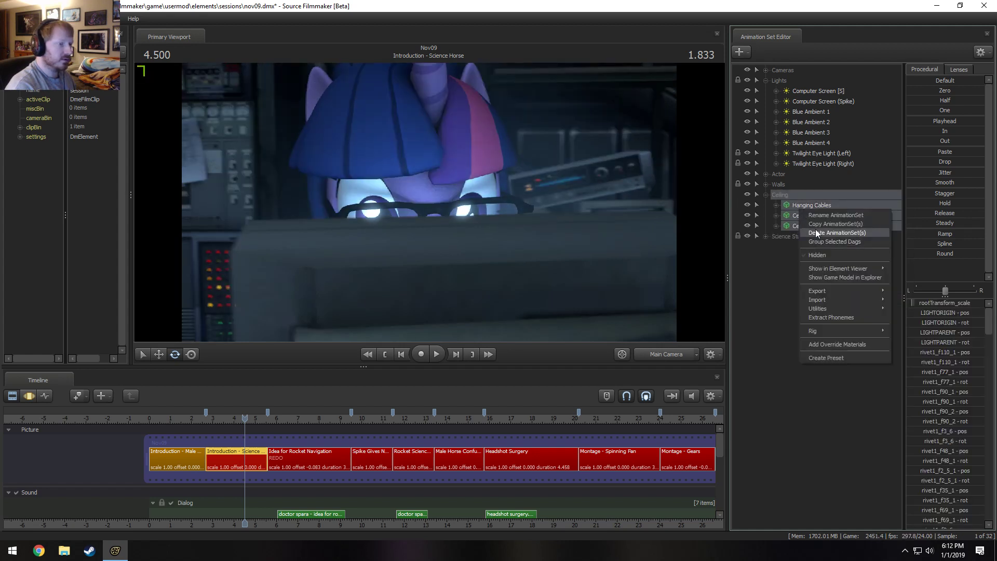
click(812, 232)
right_click(782, 193)
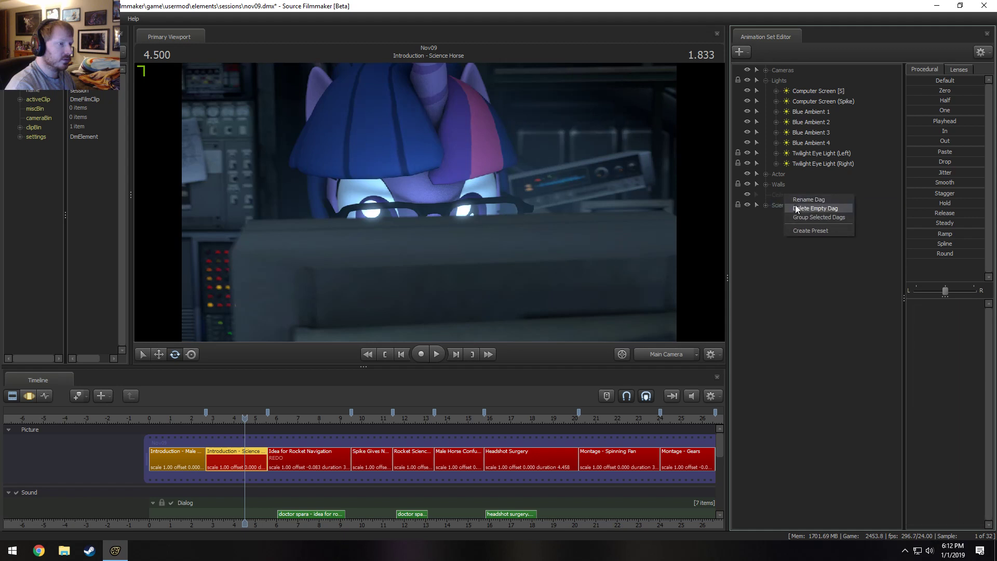
click(791, 213)
Expand the Science Stuff group, locate Science Equipment 1 from the Work Camera, and return to the Main Camera view.
click(775, 195)
click(775, 195)
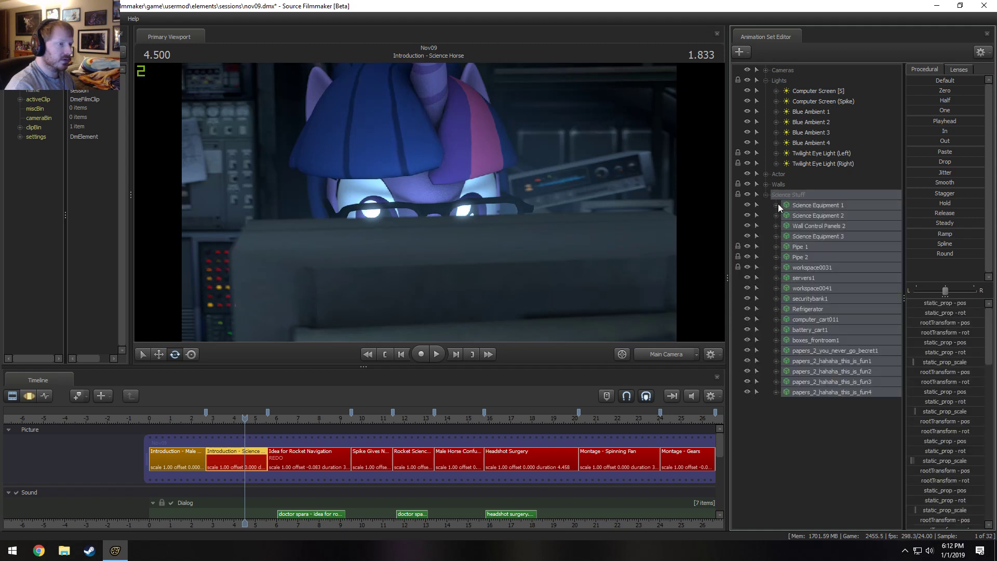
click(666, 354)
drag(629, 204, 623, 203)
click(804, 206)
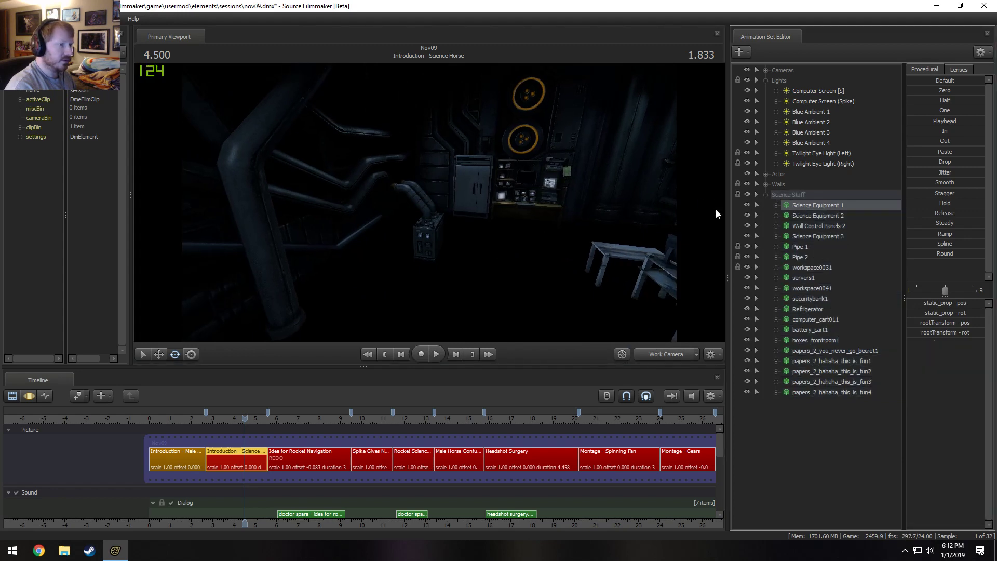
key(f)
click(665, 354)
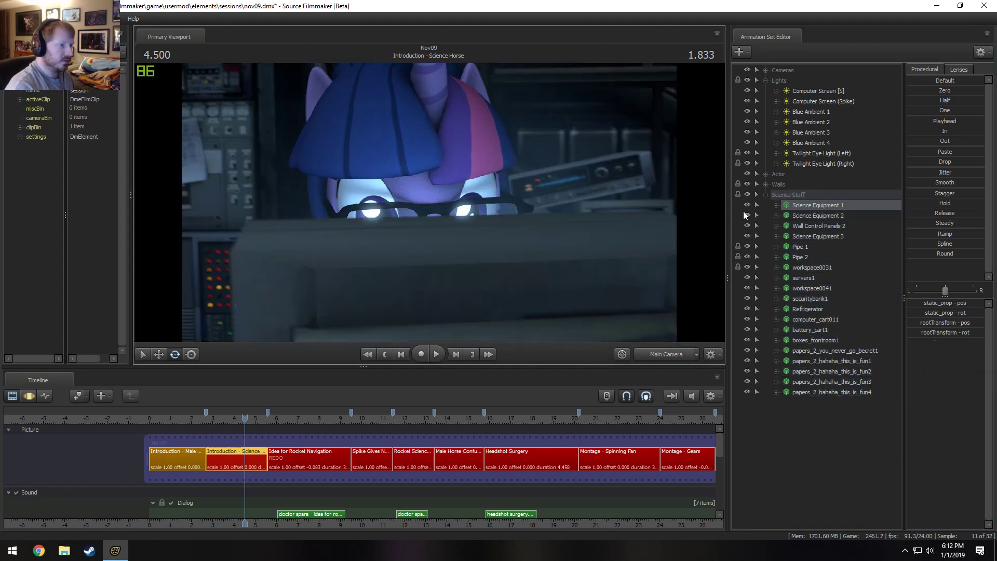
Hide the Science Stuff models that do not affect the Main Camera view, keeping workspace0031, servers1 and workspace0041 visible.
drag(747, 205, 748, 278)
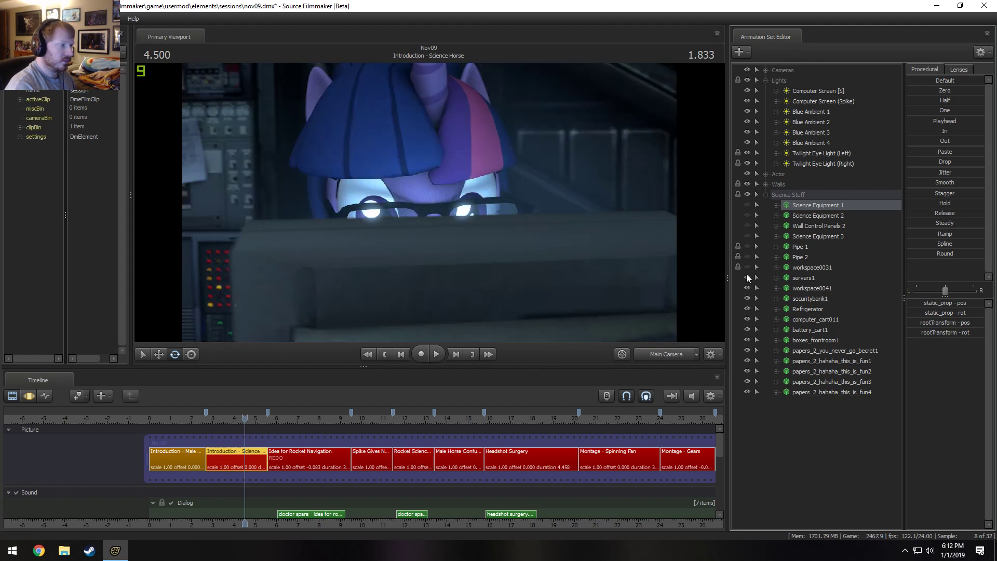
click(746, 269)
click(746, 278)
click(746, 278)
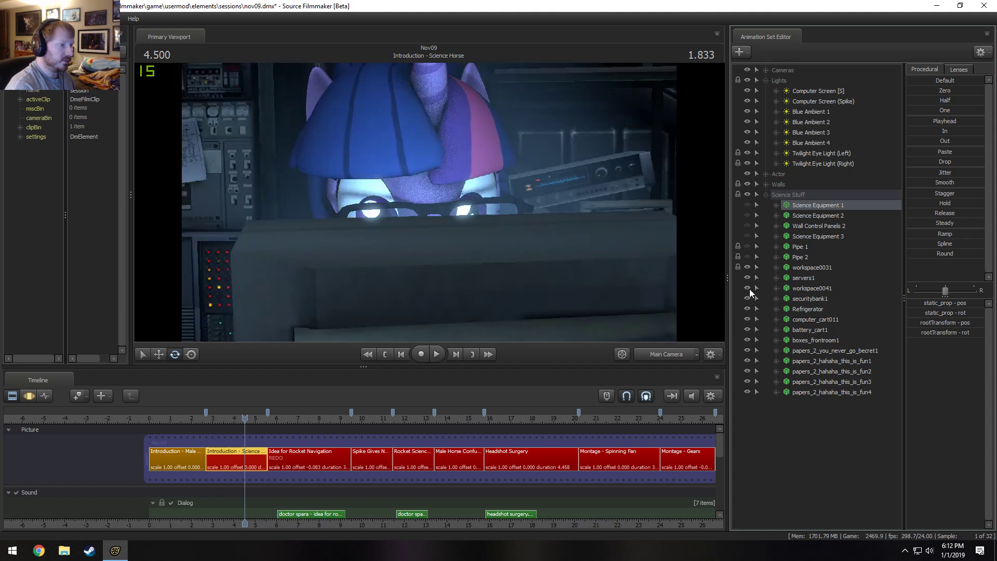
drag(747, 295, 758, 363)
Delete all the Science Stuff models except workspace0031, servers1 and workspace0041.
click(821, 391)
shift+click(802, 297)
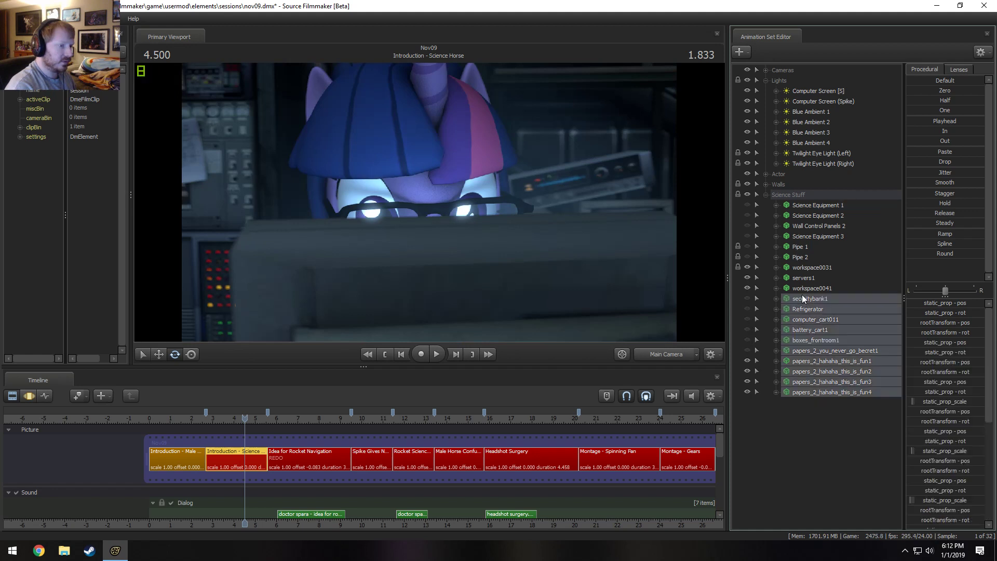
ctrl+click(802, 237)
ctrl+click(802, 248)
ctrl+click(802, 254)
ctrl+click(805, 218)
ctrl+click(806, 224)
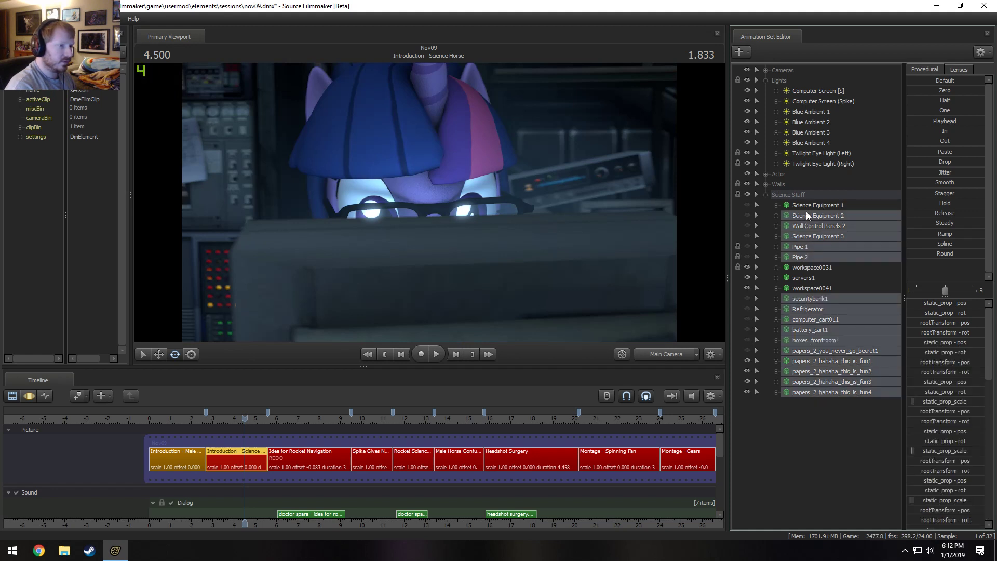
ctrl+click(804, 198)
ctrl+click(804, 206)
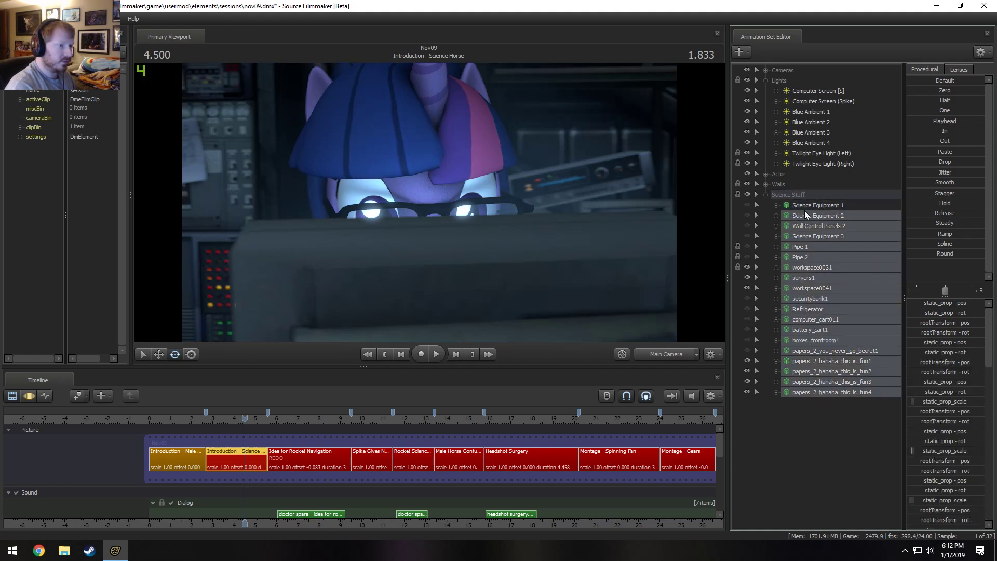
ctrl+click(808, 207)
ctrl+click(803, 267)
ctrl+click(803, 278)
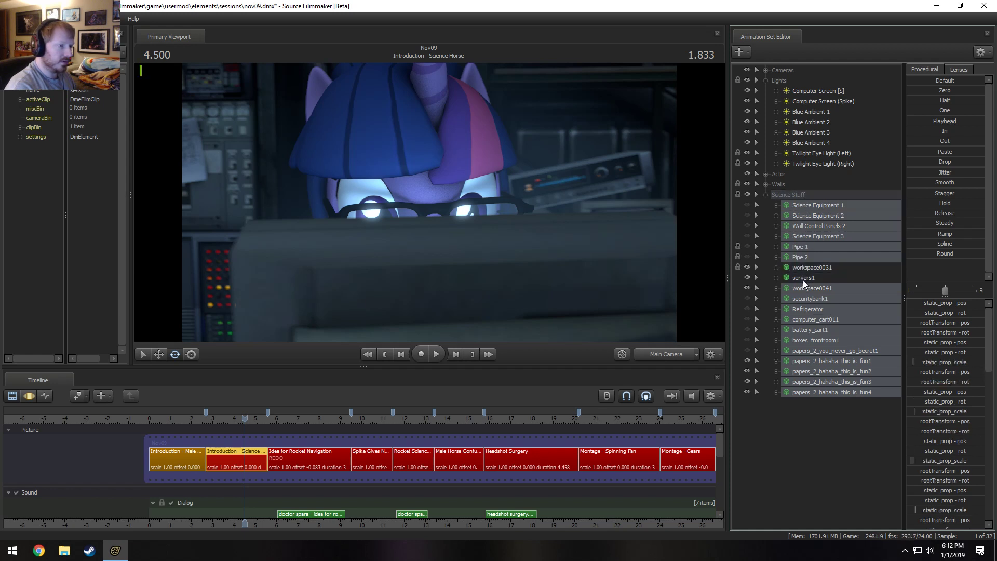
ctrl+click(805, 288)
right_click(808, 352)
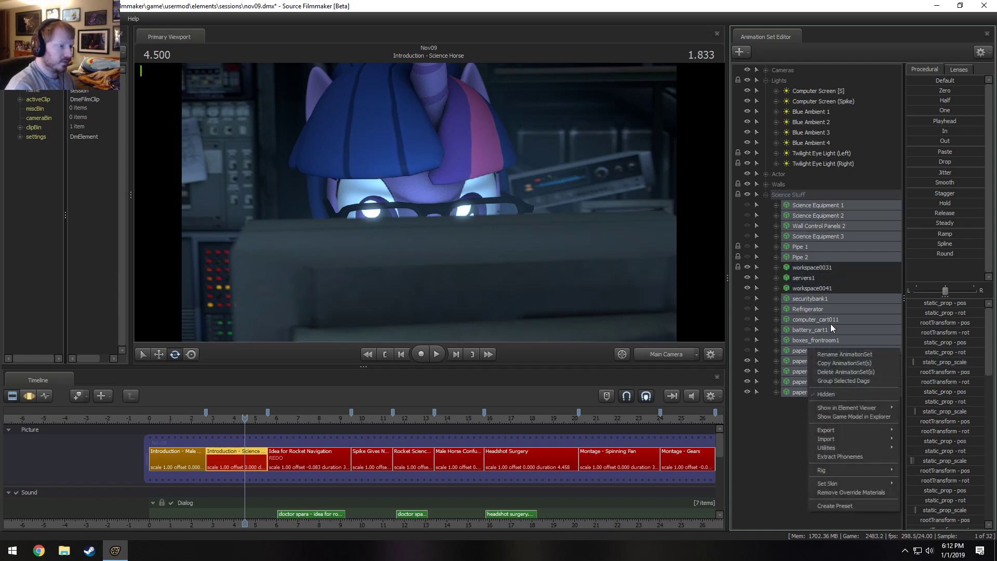
click(833, 372)
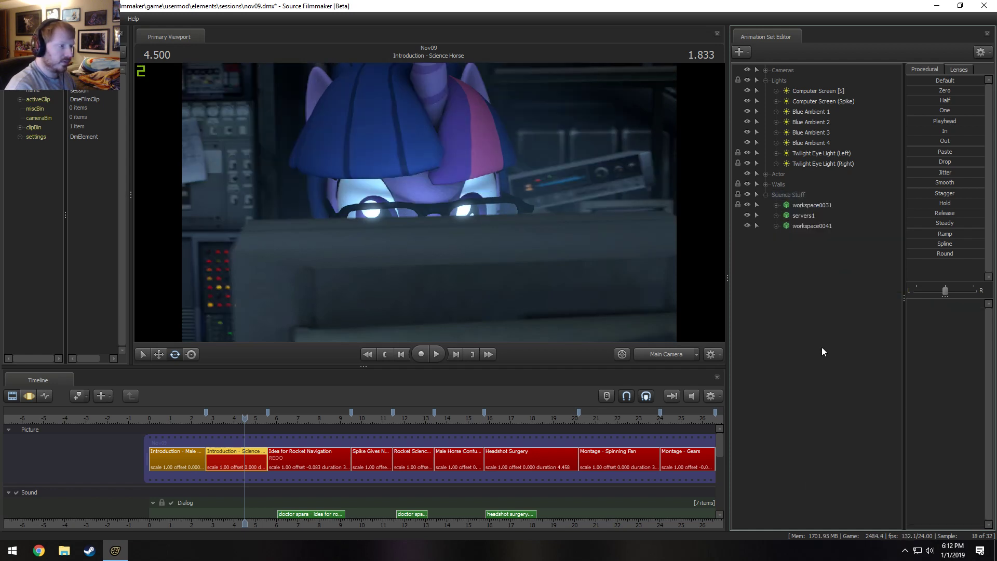
Collapse the Lights group and scrub through the Introduction - Science Horse shot in the Motion Editor to check the Main Camera view.
click(766, 80)
key(F3)
click(211, 419)
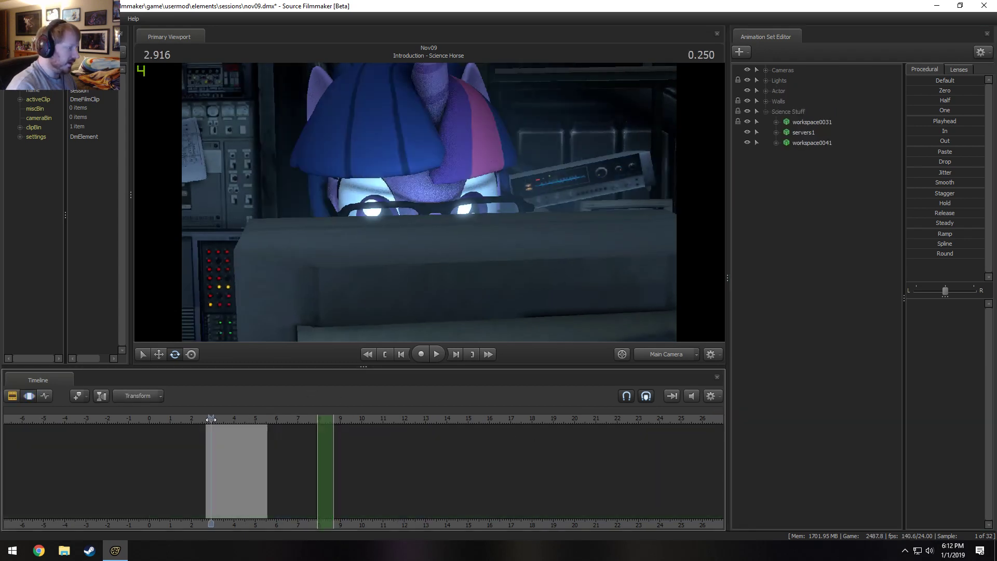
drag(211, 419, 242, 419)
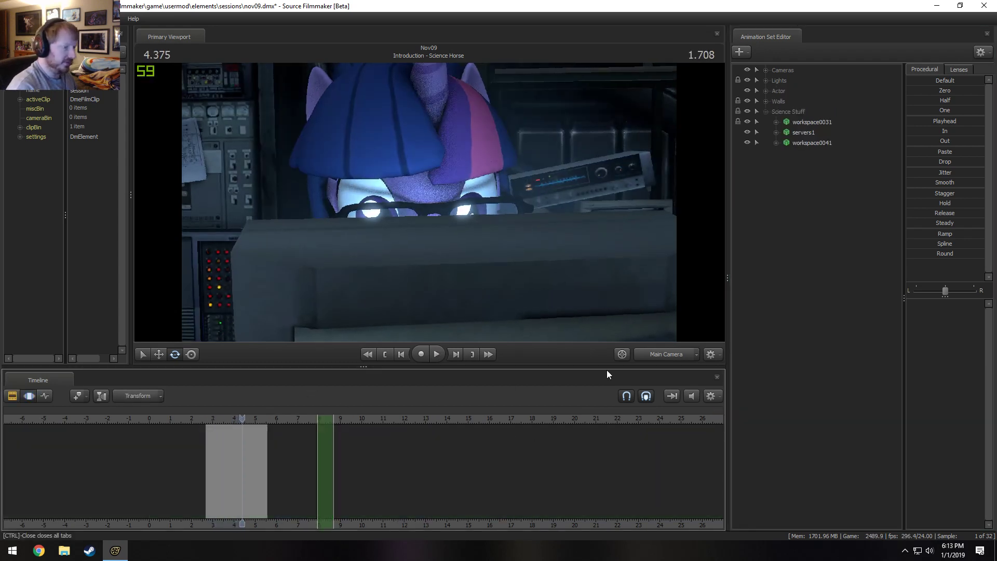
Look around the set from the Work Camera, collapse Science Stuff, and delete the Doorway and Door models in the Walls group.
click(668, 356)
drag(609, 311, 449, 201)
click(765, 112)
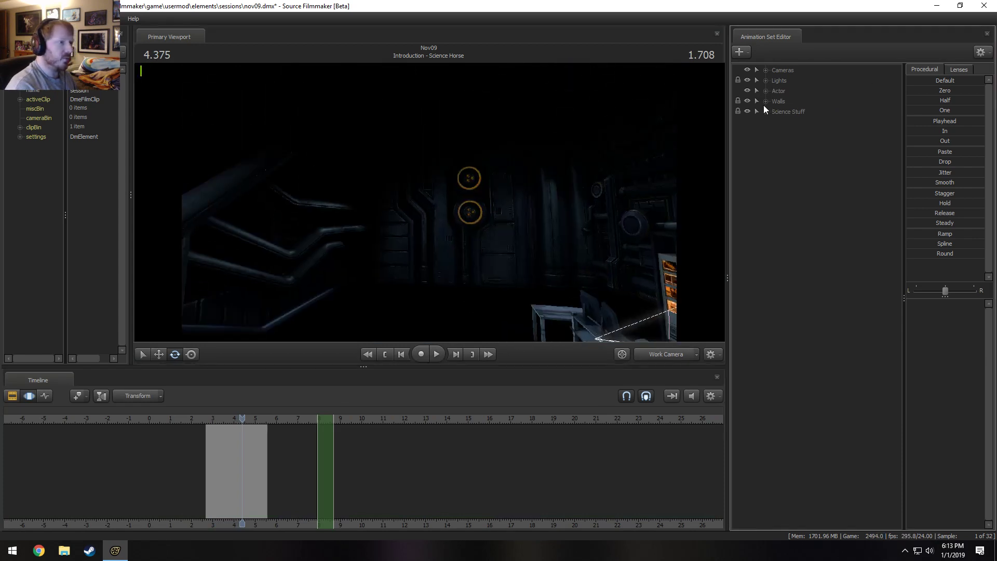
click(765, 102)
click(803, 120)
ctrl+click(802, 114)
right_click(802, 113)
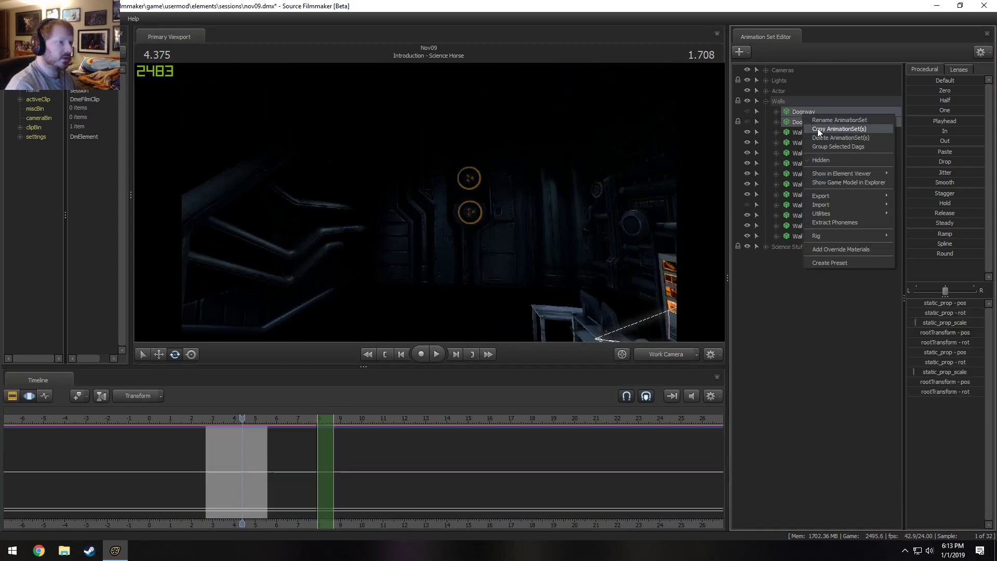
click(817, 129)
Delete all the remaining wall models in the Walls group except Wall Tech 2.
click(806, 113)
drag(602, 199, 712, 238)
click(748, 112)
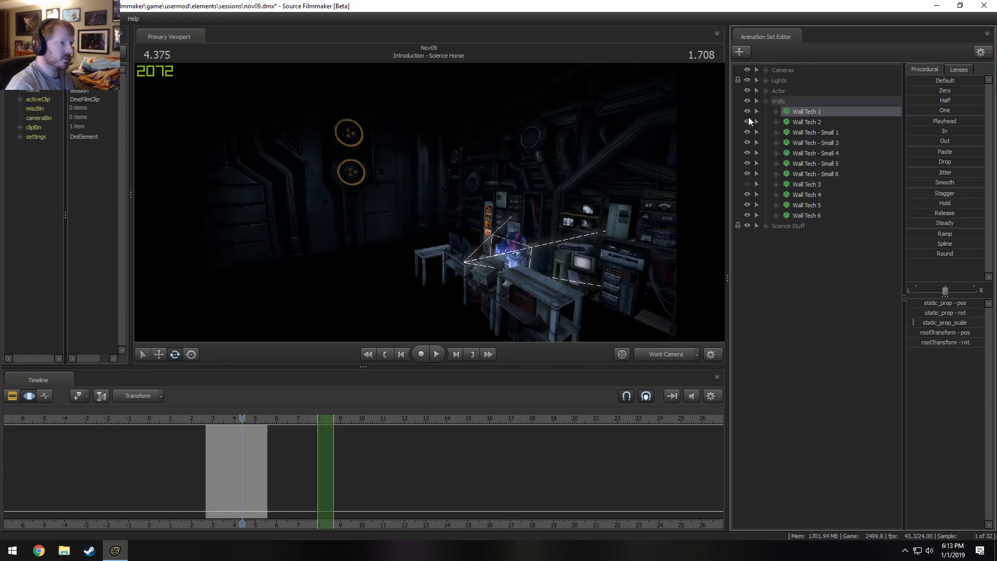
click(748, 120)
click(749, 120)
click(805, 131)
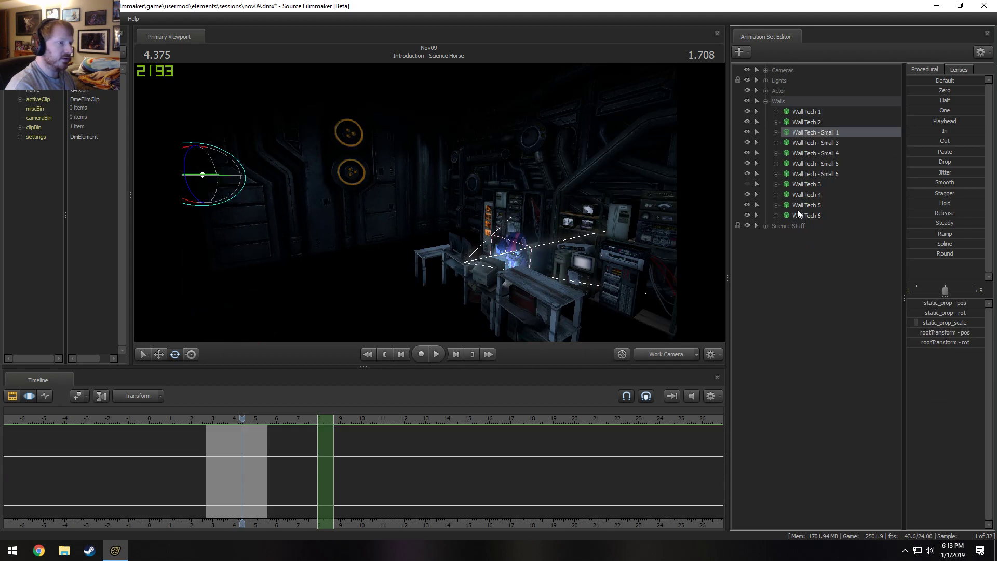
shift+click(798, 209)
shift+click(799, 213)
ctrl+click(802, 111)
right_click(802, 111)
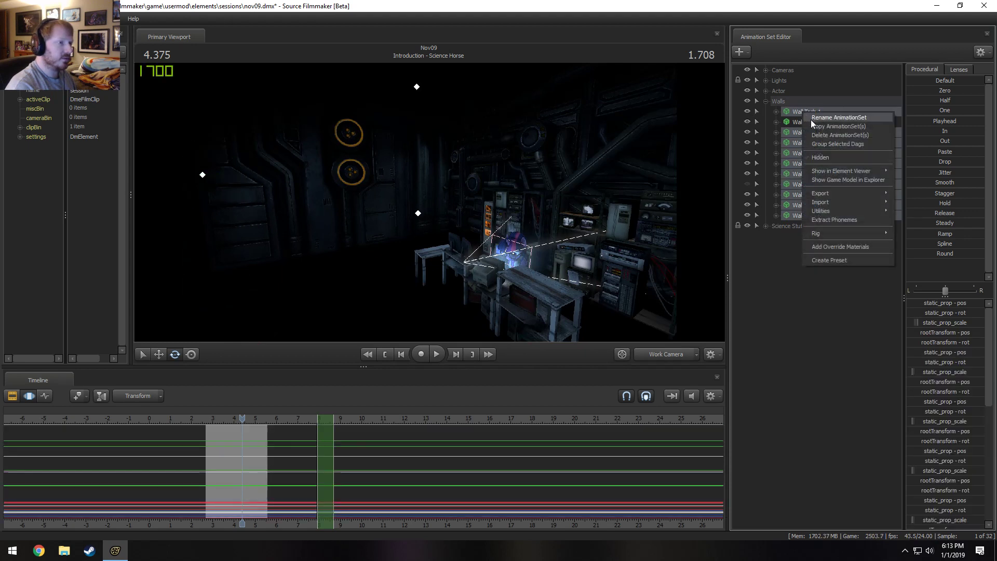
click(818, 132)
Inspect the reduced set from the Work Camera, play the shot through the Main Camera, and return to the Clip Editor.
drag(532, 268, 553, 263)
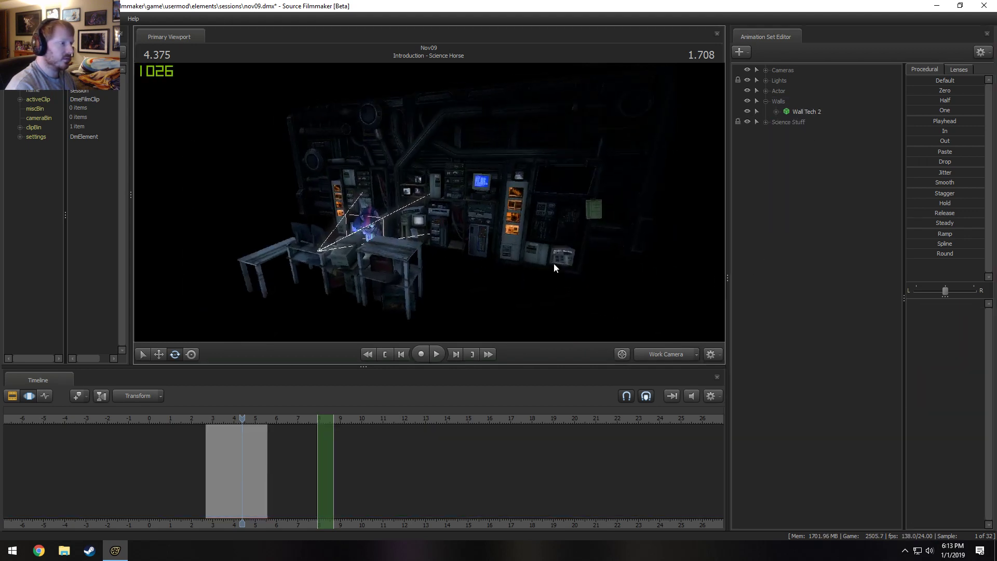
drag(223, 419, 207, 418)
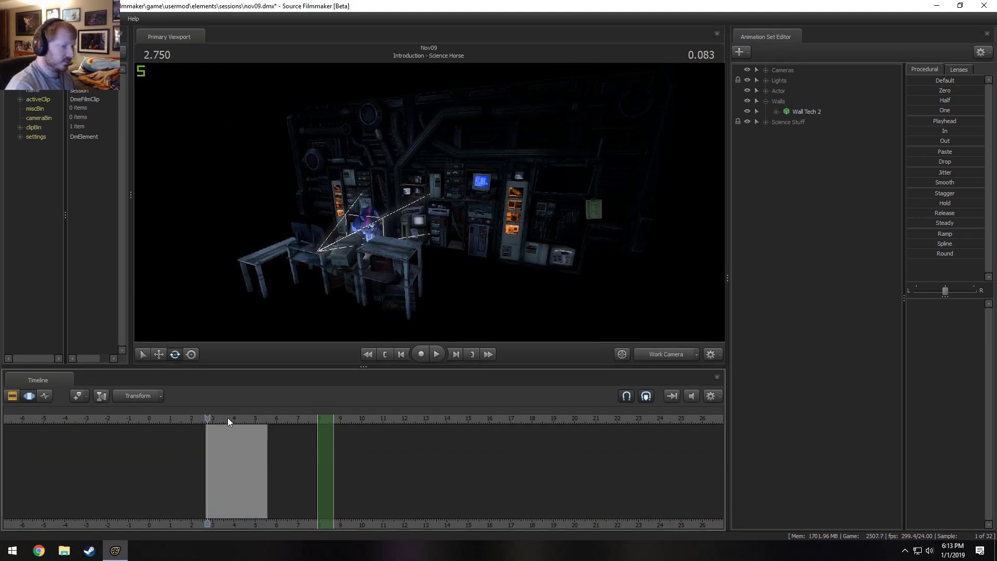
click(645, 353)
key(space)
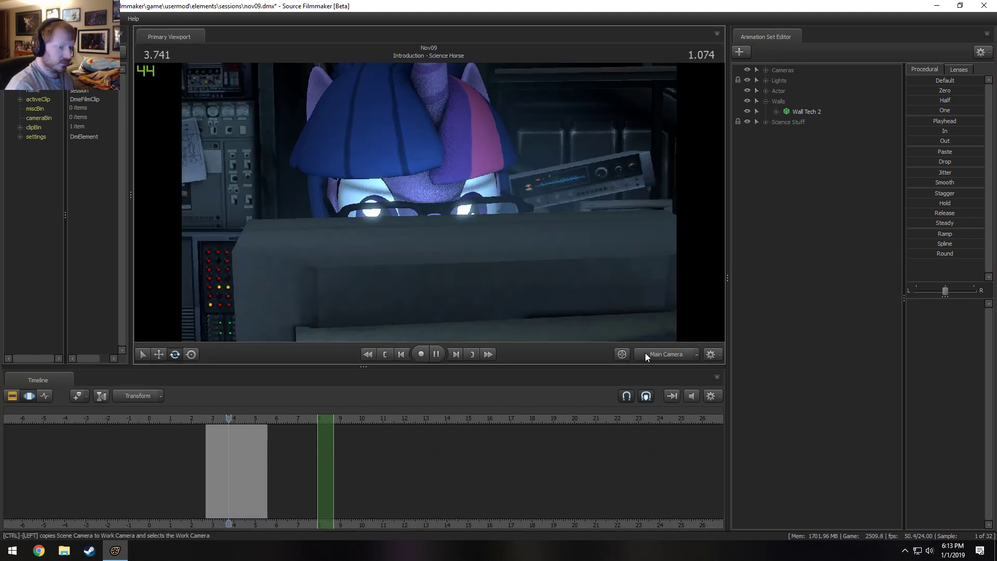
key(F2)
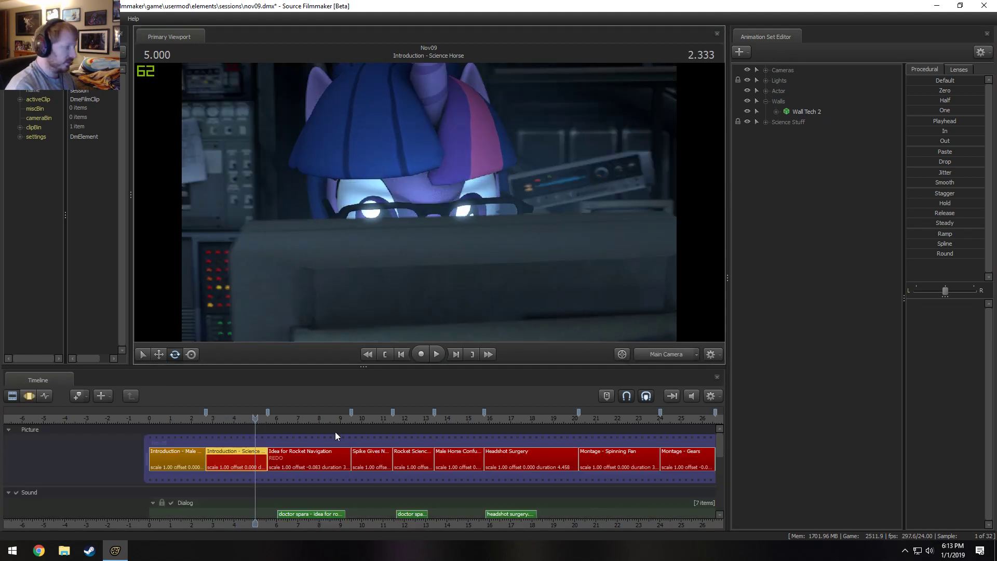
Inspect the Introduction - Male Horse shot from the Work Camera, and return to the Main Camera view.
drag(209, 419, 155, 417)
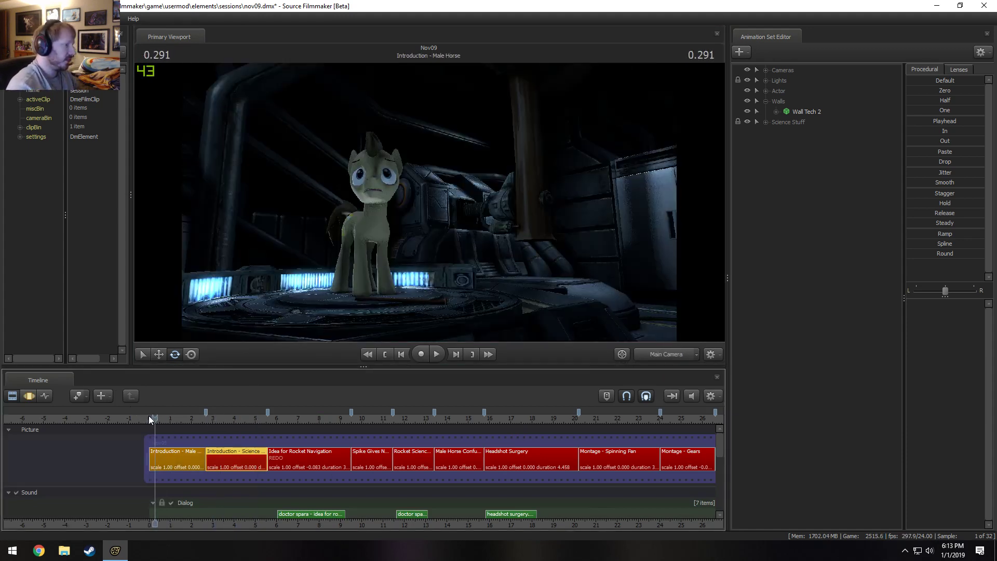
click(678, 350)
drag(519, 234, 429, 206)
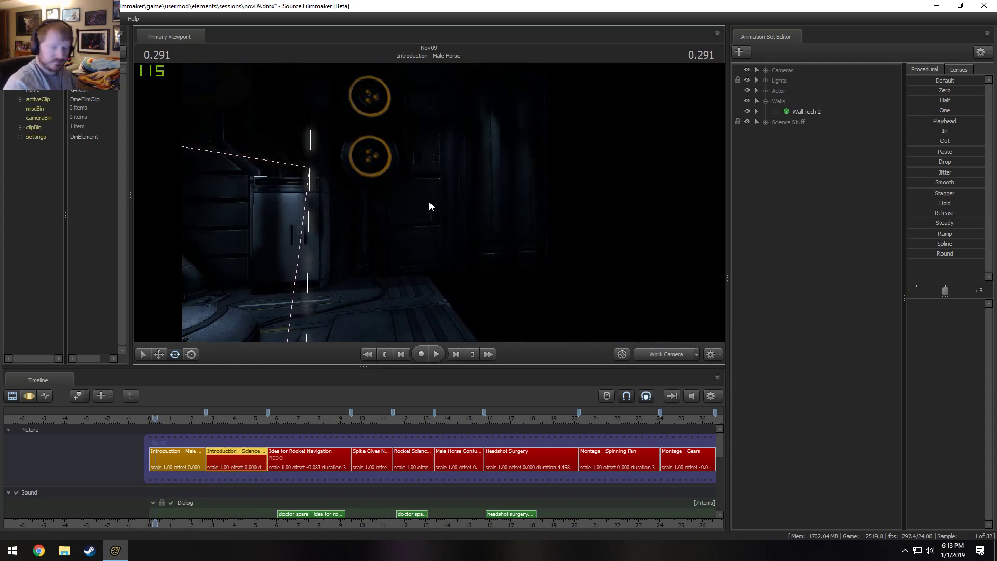
click(658, 353)
Review the shots from Idea for Rocket Navigation through Headshot Surgery by playing and scrubbing along the timeline.
click(274, 417)
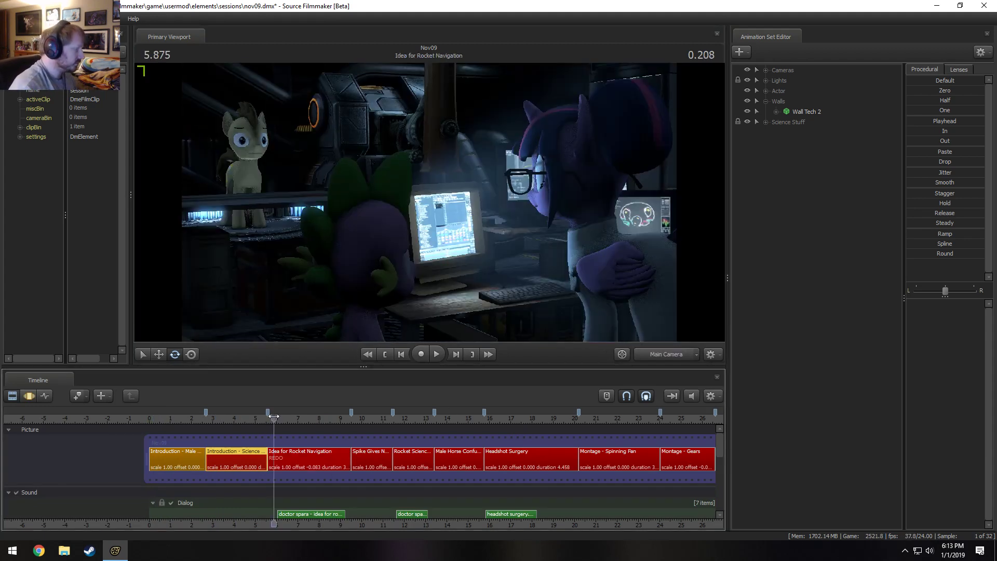
key(space)
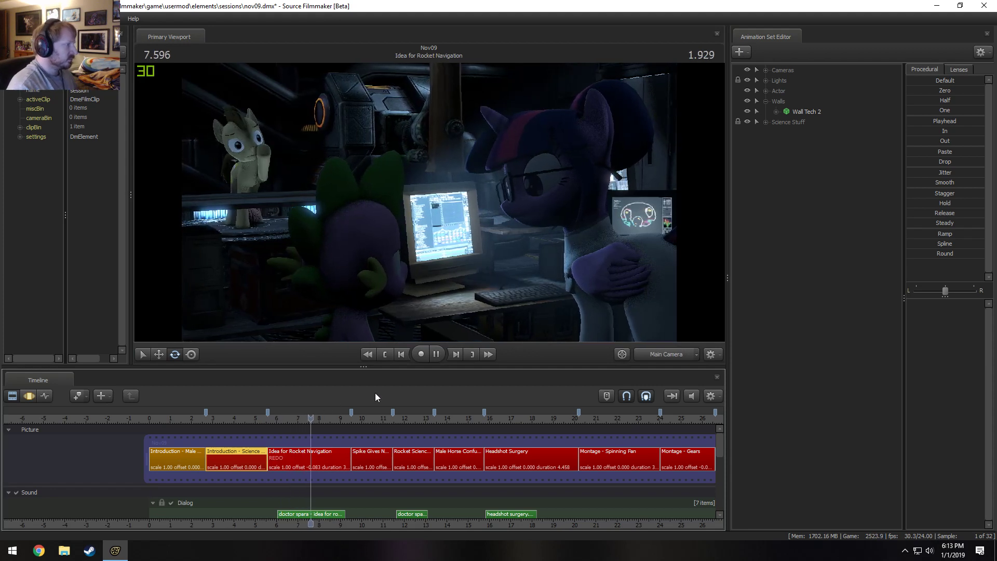
key(space)
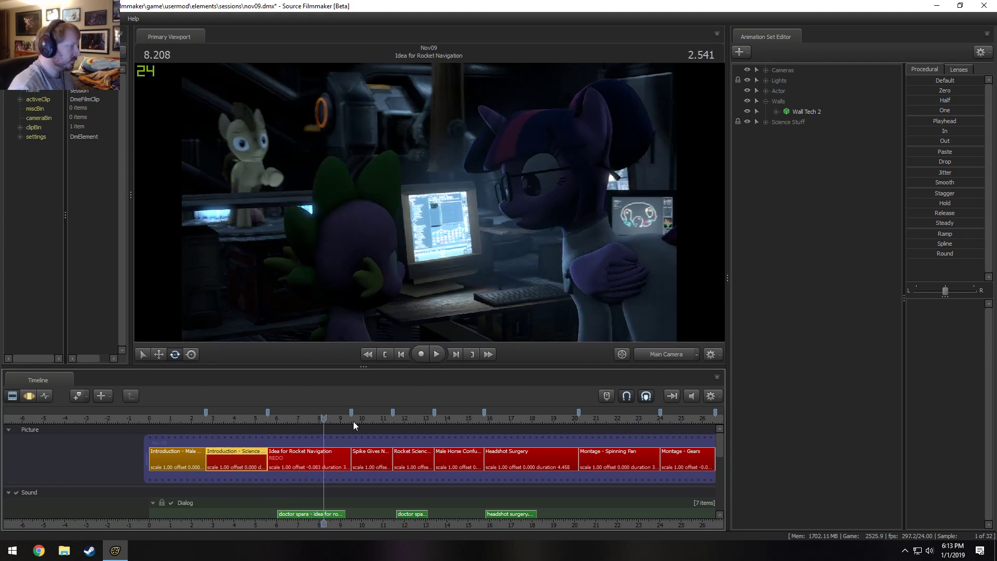
drag(353, 422, 364, 467)
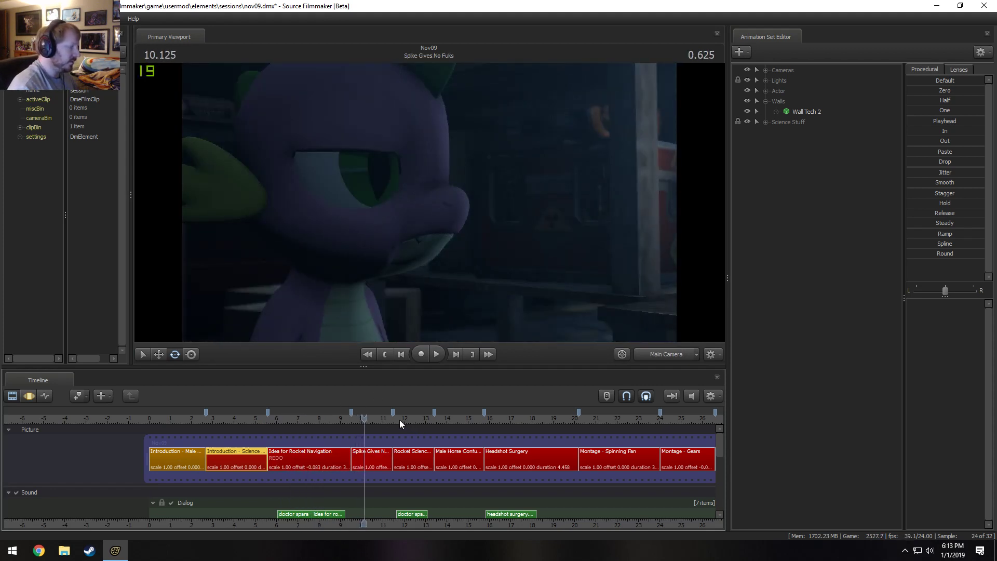
mouse_move(400, 420)
mouse_down()
mouse_move(418, 423)
mouse_move(399, 422)
mouse_up()
key(space)
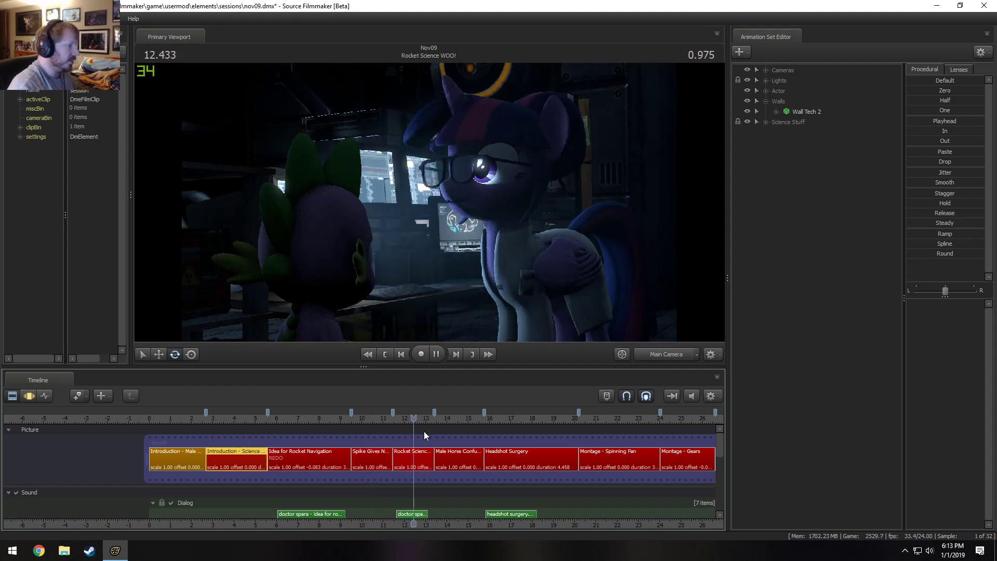
key(space)
click(457, 418)
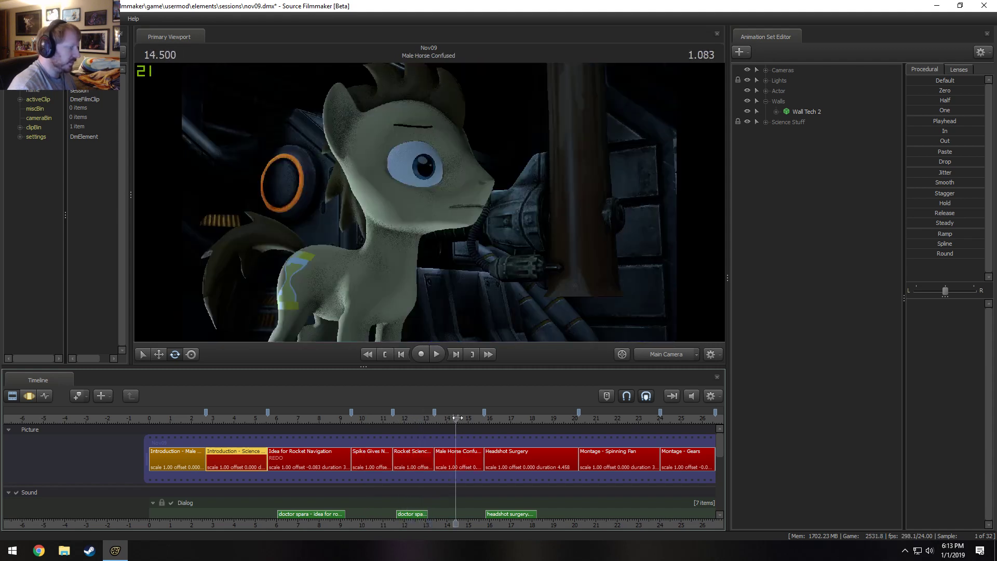
drag(457, 418, 526, 418)
Select the Squishy Time shot to examine its animation sets.
scroll(603, 436, down, 5)
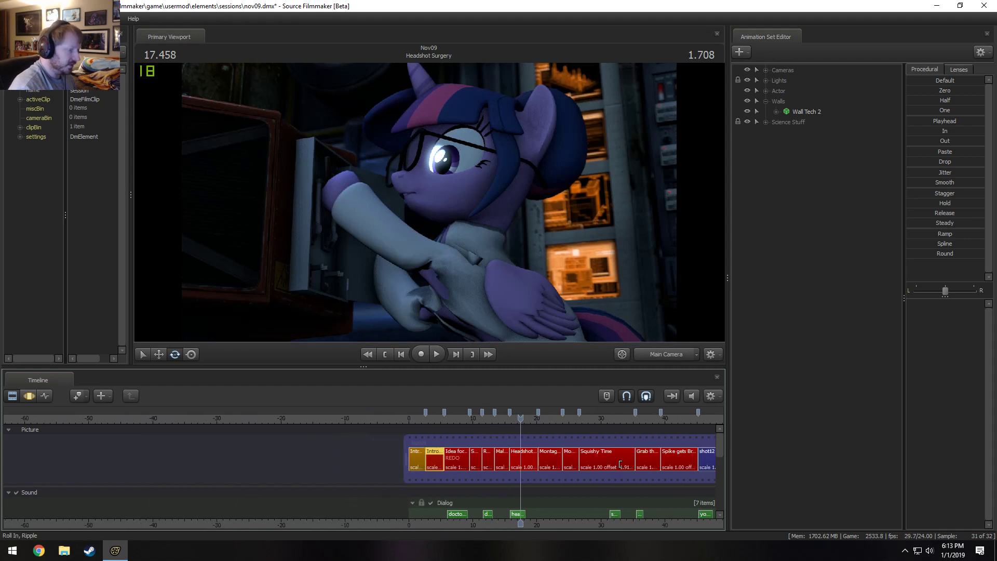
click(614, 462)
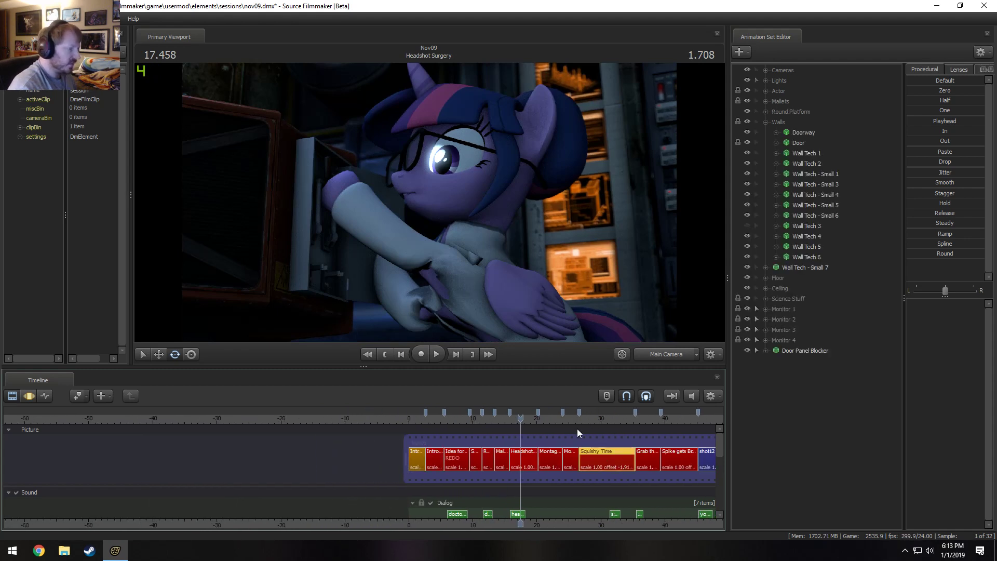
middle_drag(481, 522, 382, 500)
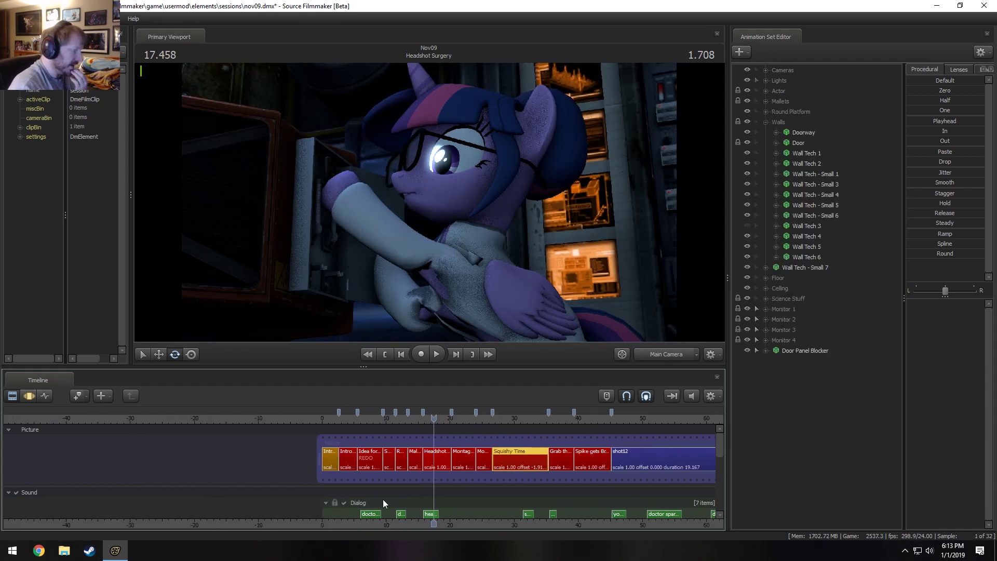
Select the Idea for Rocket Navigation shot and play it from near its start.
click(372, 461)
click(358, 418)
key(space)
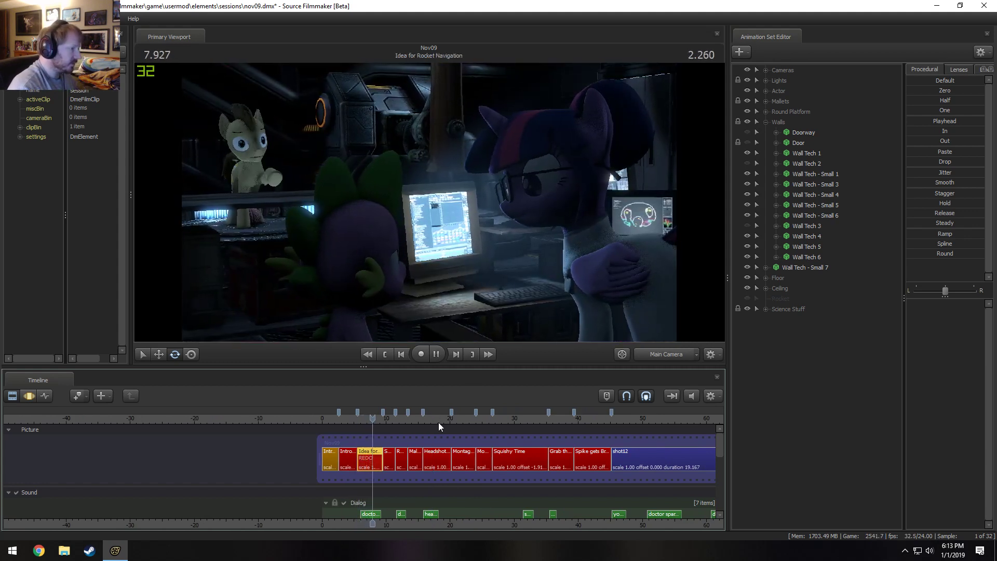
key(space)
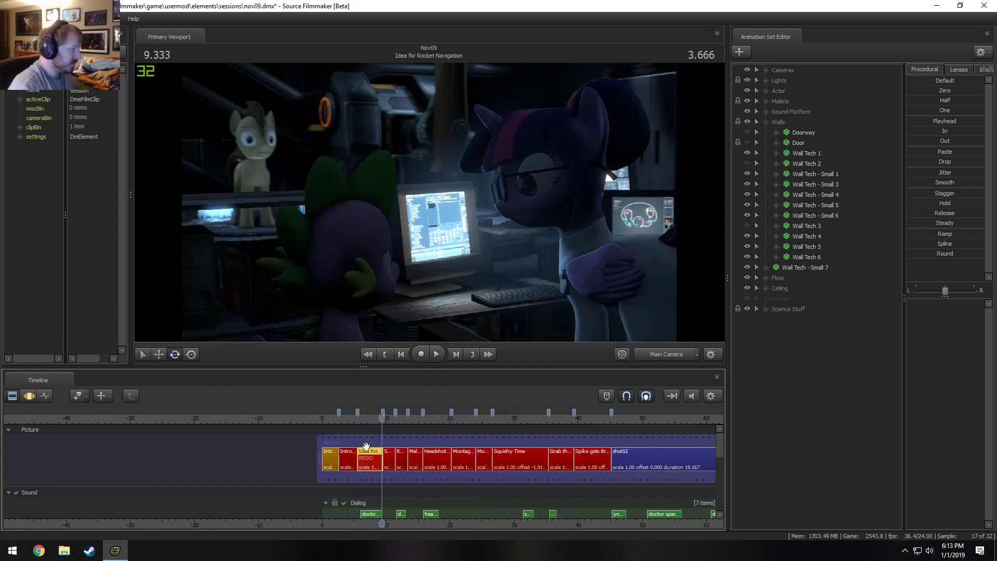
Clear the clip text of the Idea for Rocket Navigation shot.
right_click(376, 457)
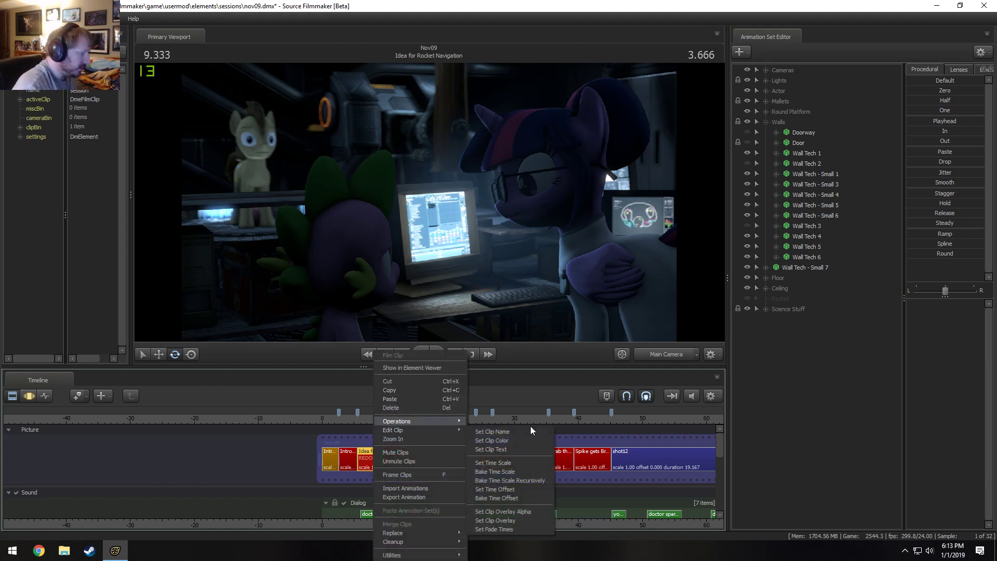
mouse_move(453, 425)
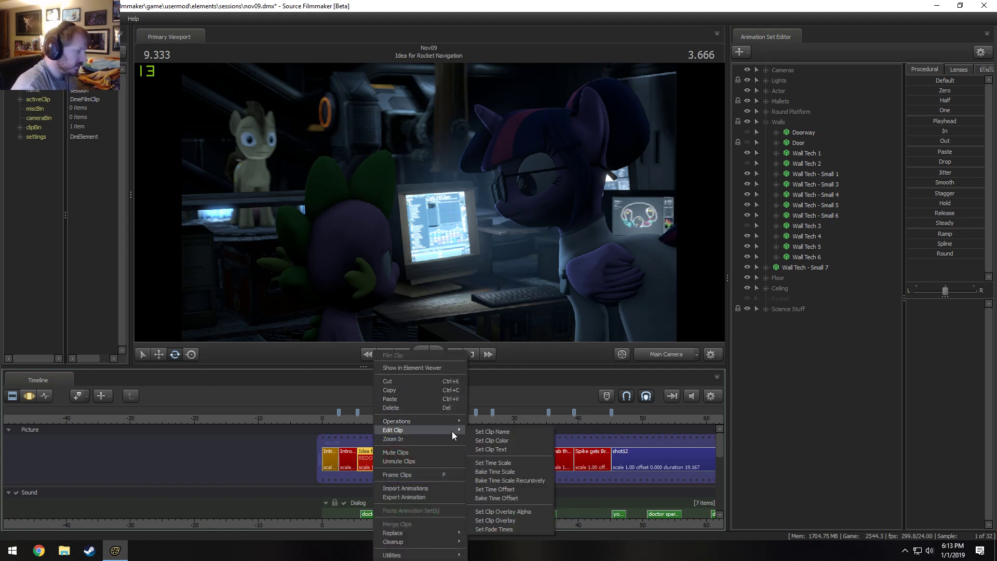
click(485, 448)
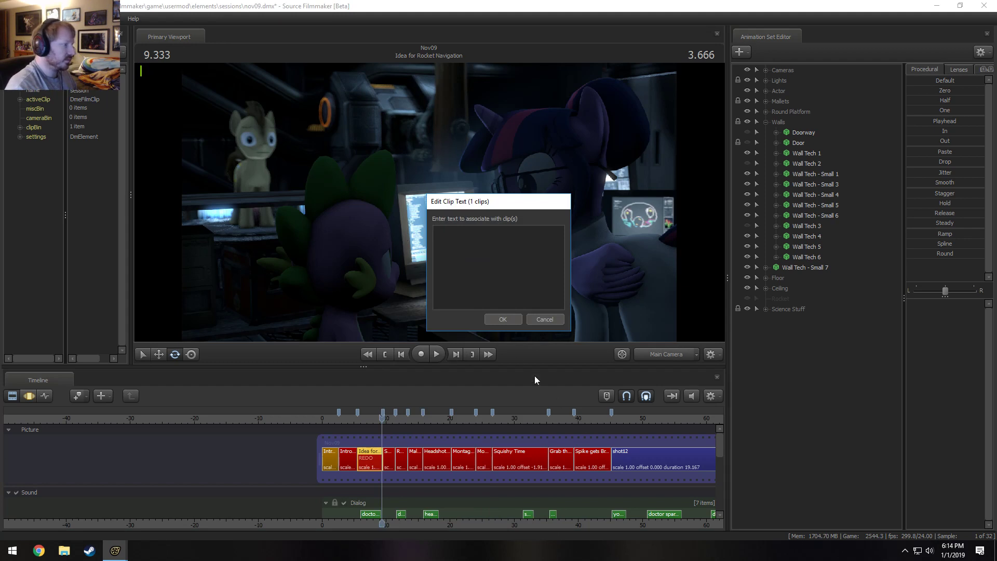
click(502, 319)
Check the Spike gets Brain shot at several points and play it through into the start of shot12.
scroll(540, 446, down, 3)
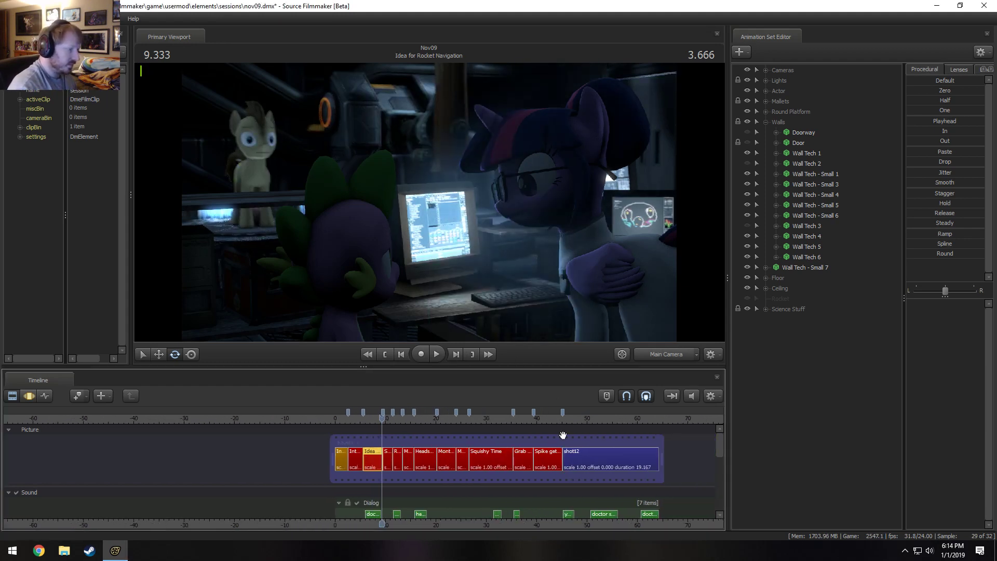
click(546, 421)
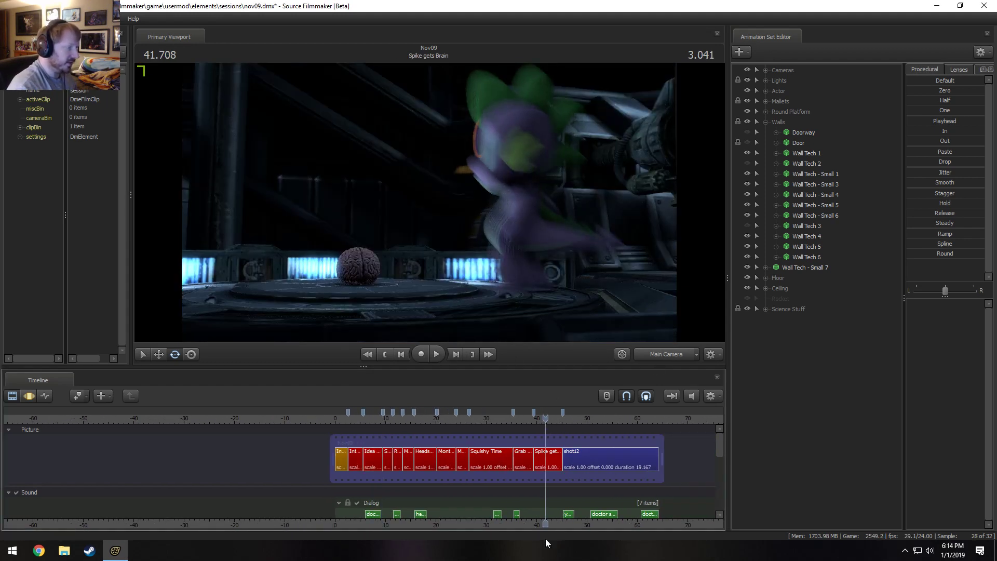
click(553, 421)
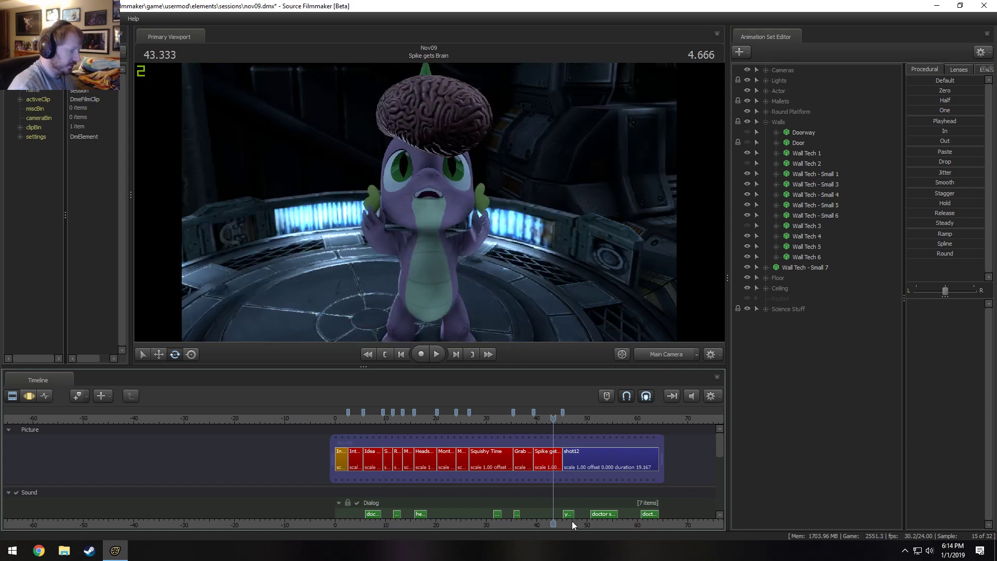
middle_drag(572, 522, 367, 525)
scroll(493, 476, up, 2)
scroll(493, 476, up, 1)
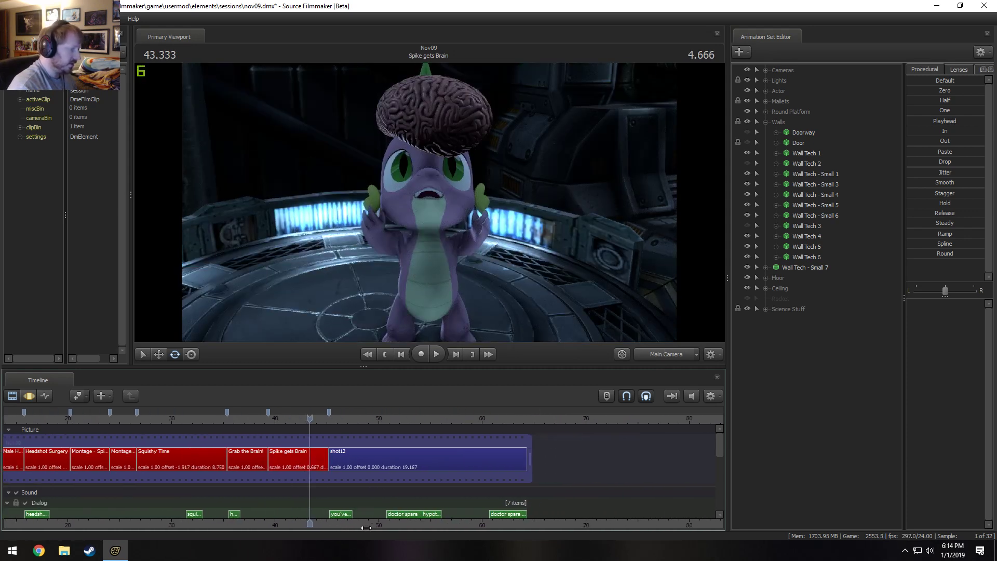
key(space)
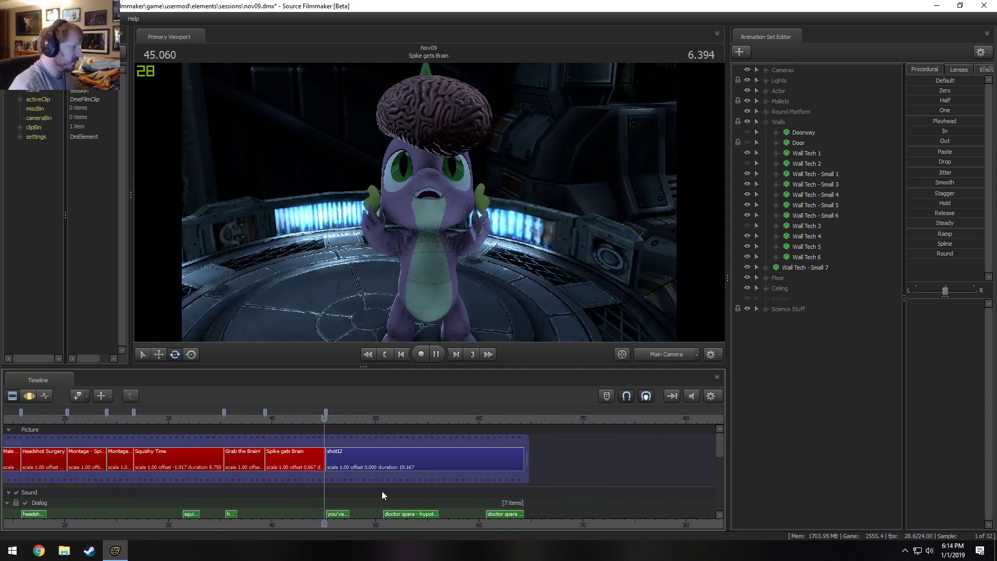
key(space)
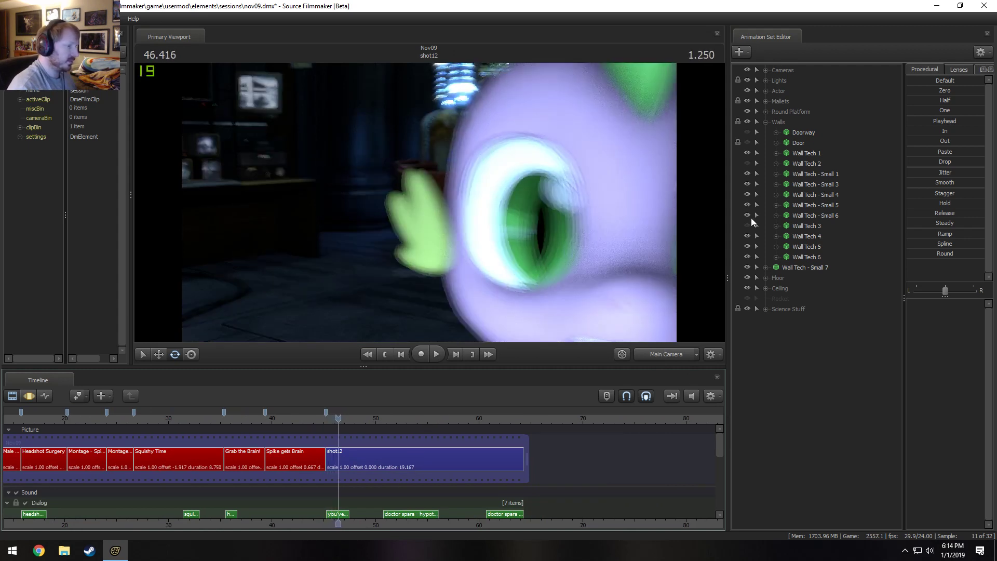
Collapse the Walls group, check the visibility of the hidden group between Ceiling and Science Stuff, and delete it as an empty dag.
click(766, 121)
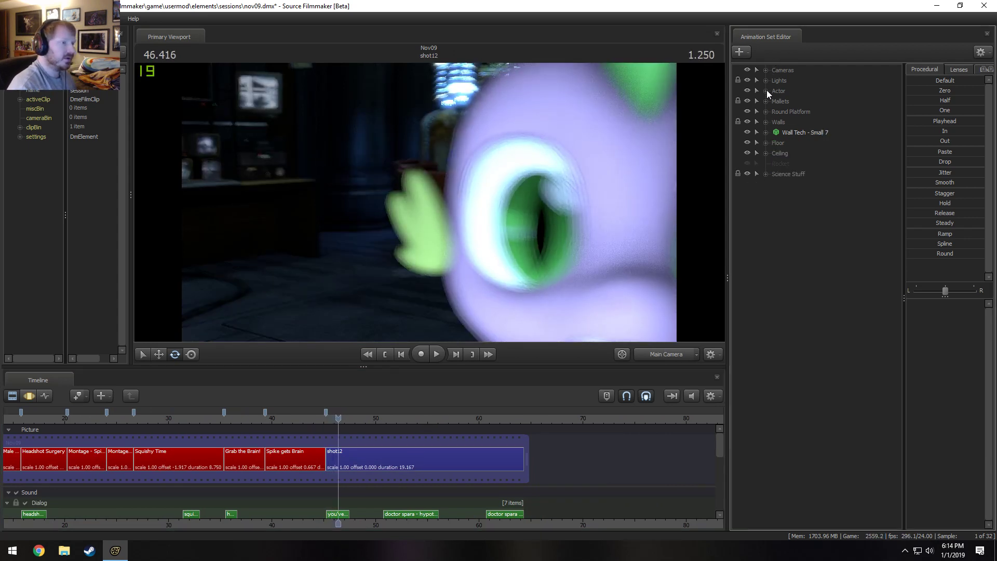
click(749, 162)
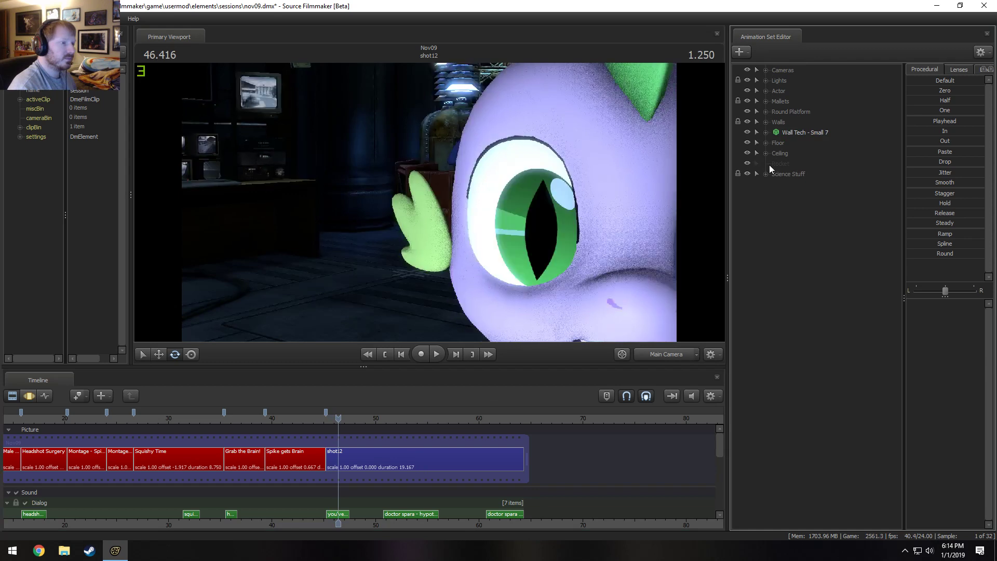
click(748, 161)
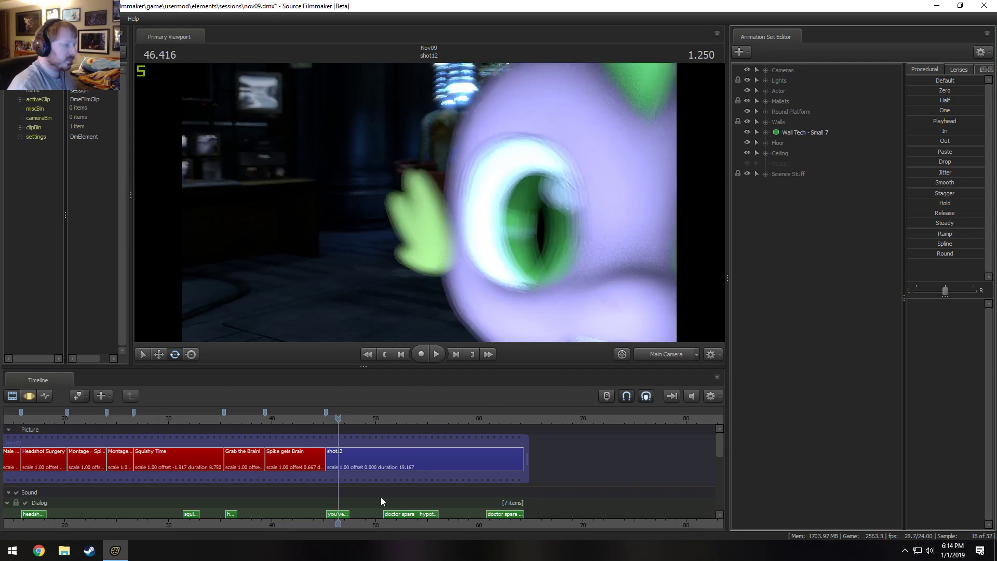
right_click(784, 163)
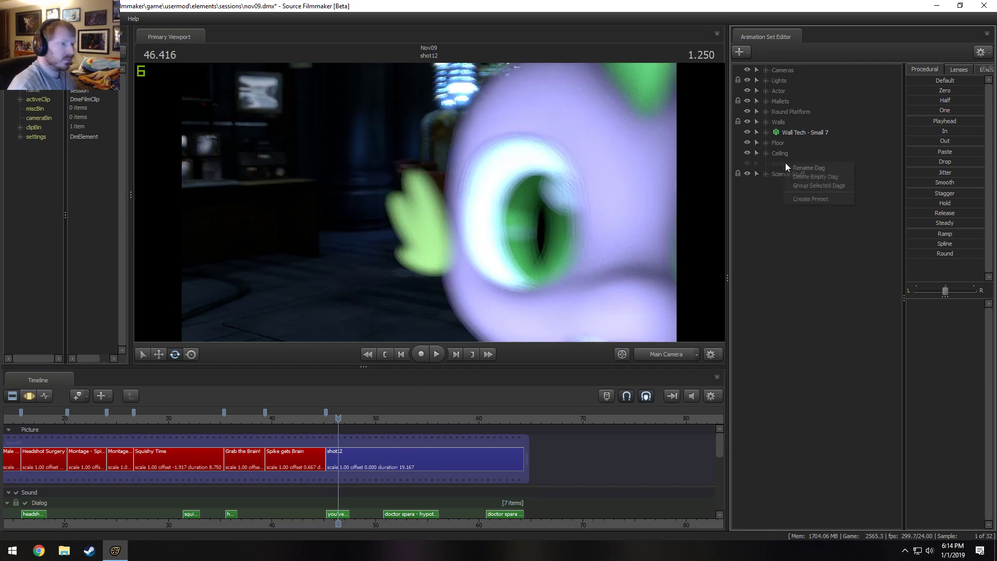
click(802, 178)
Select shot12, view it through the Work Camera, and place the playhead at the shot's start.
click(418, 458)
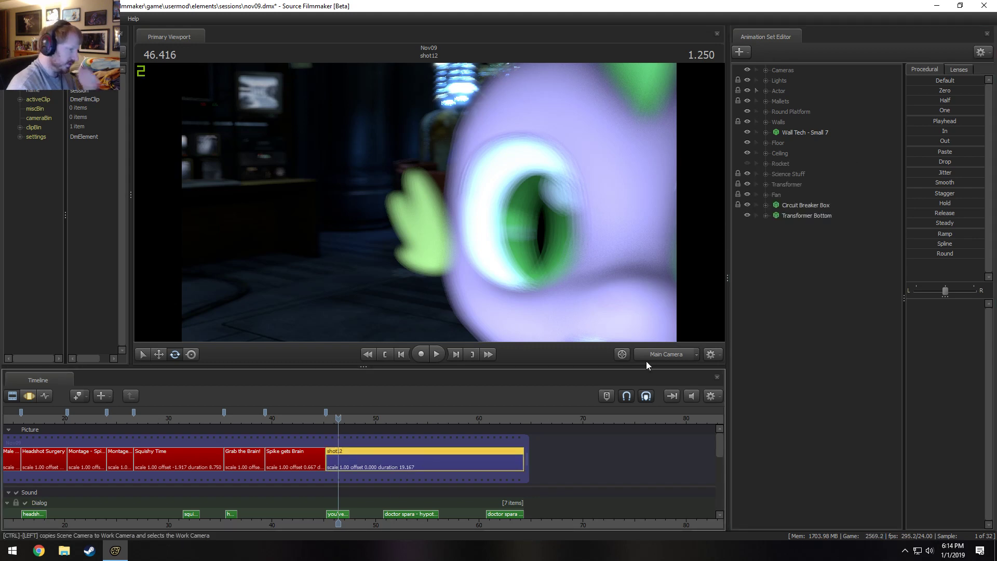
click(663, 356)
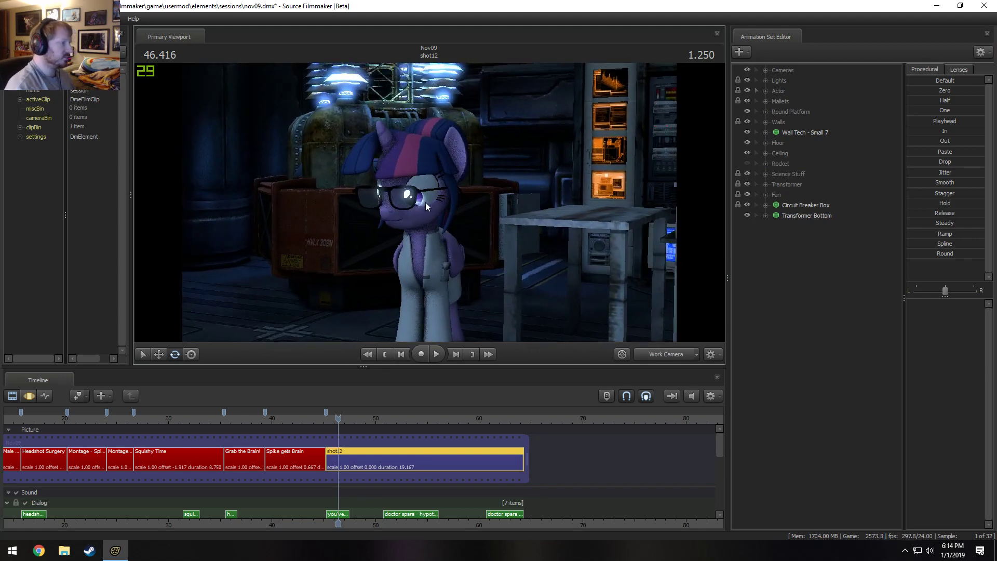
click(325, 421)
scroll(418, 476, up, 3)
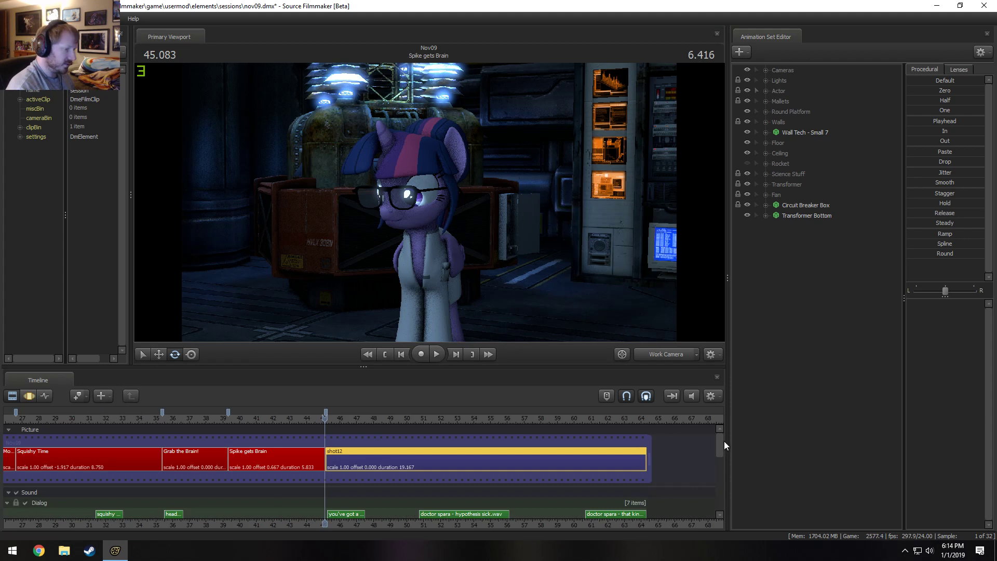
Examine the Dialog, Music, Ambient and Sound Effects tracks around the start of shot12.
drag(724, 440, 722, 453)
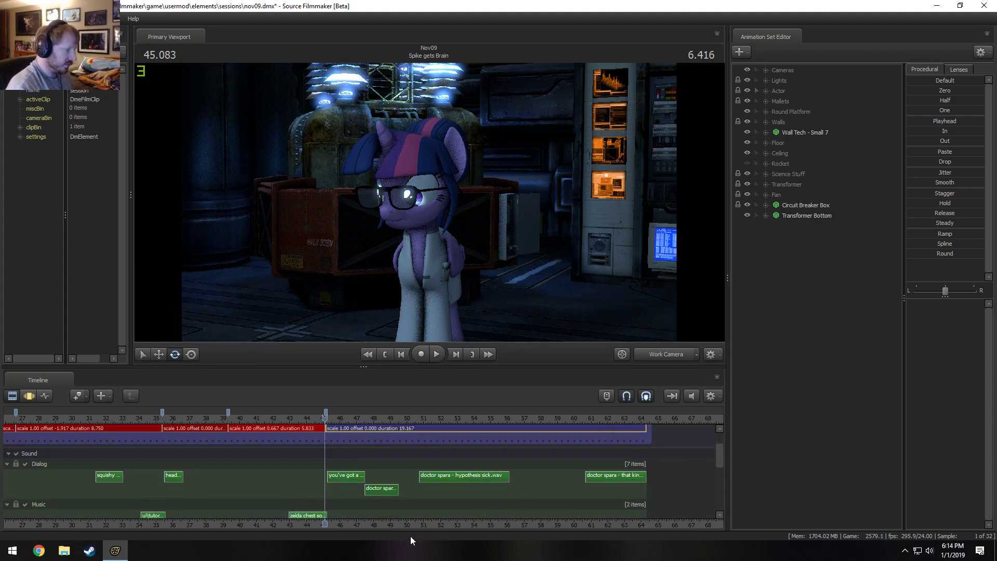
double_click(386, 492)
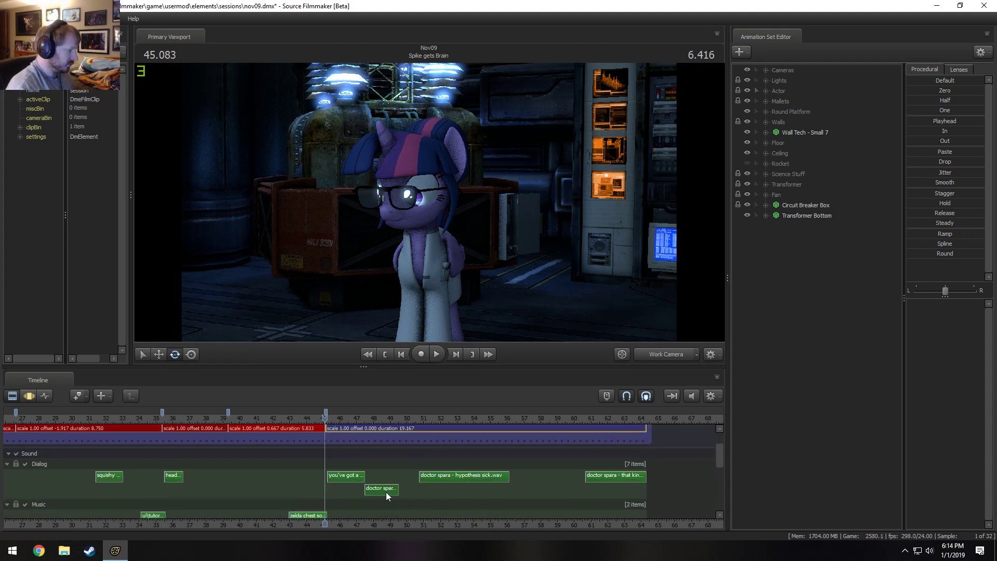
double_click(352, 479)
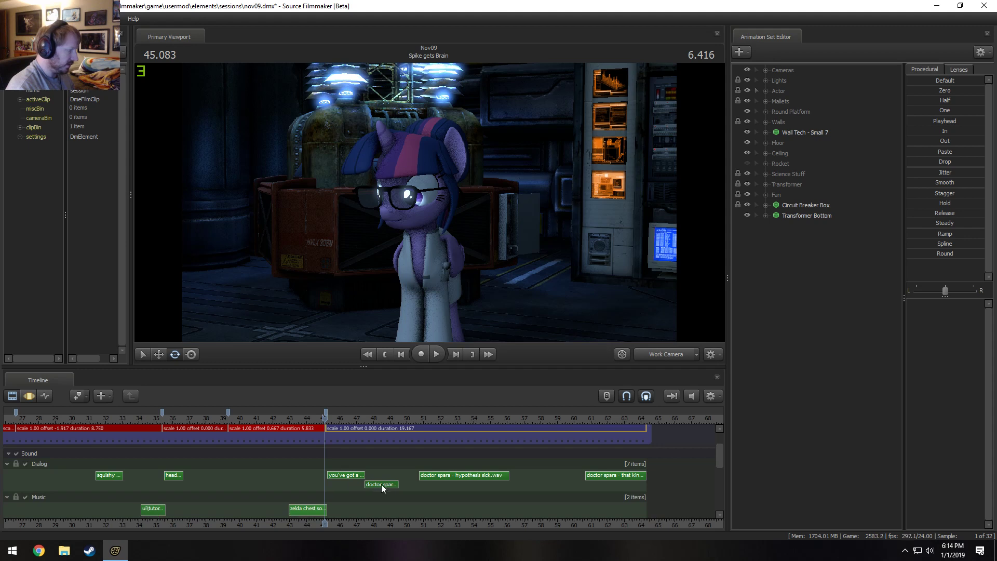
scroll(335, 502, down, 2)
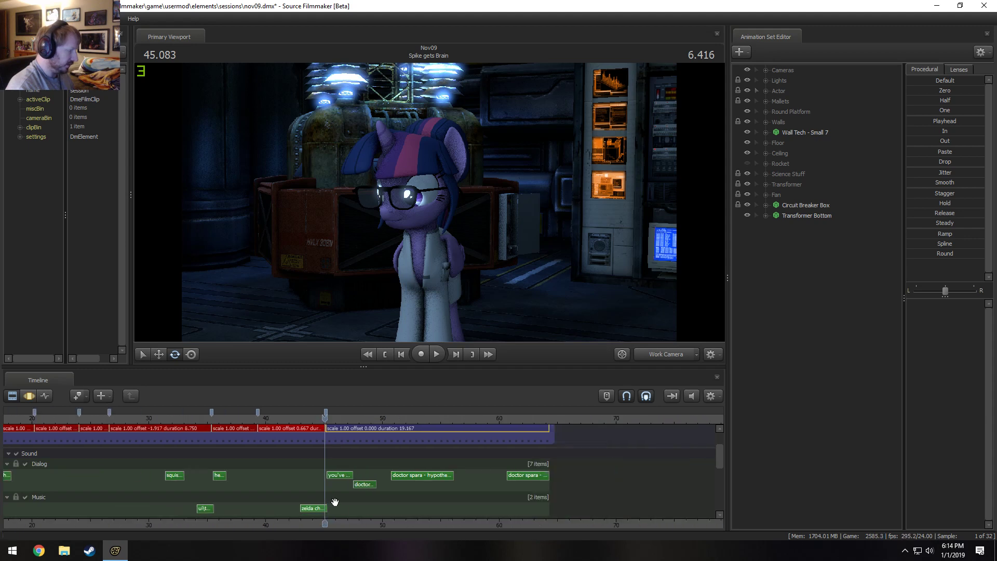
scroll(353, 500, down, 1)
scroll(366, 499, up, 4)
scroll(722, 460, down, 4)
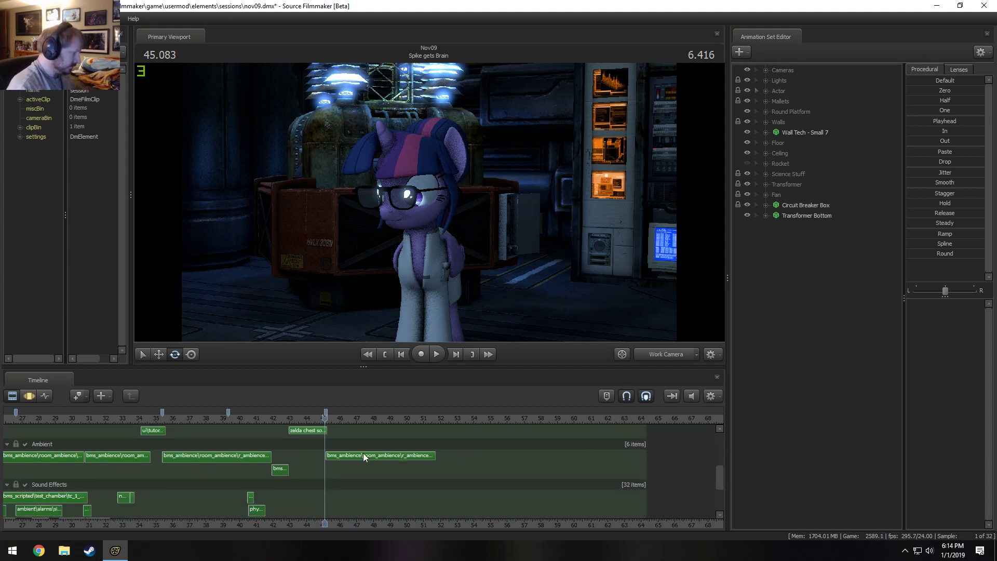
ctrl+scroll(299, 462, down, 3)
ctrl+scroll(250, 493, down, 1)
ctrl+scroll(251, 494, down, 1)
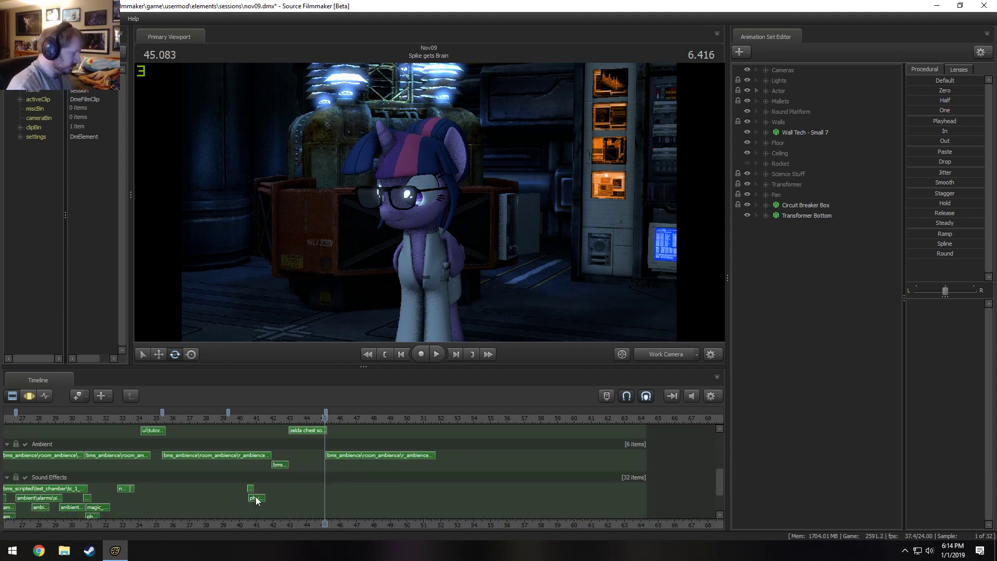
scroll(434, 485, down, 4)
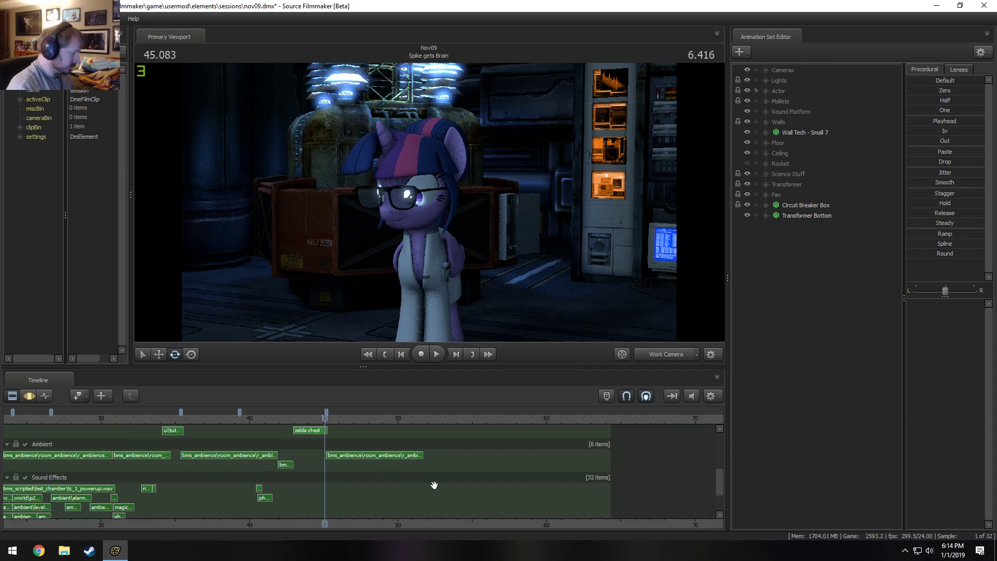
scroll(464, 485, up, 4)
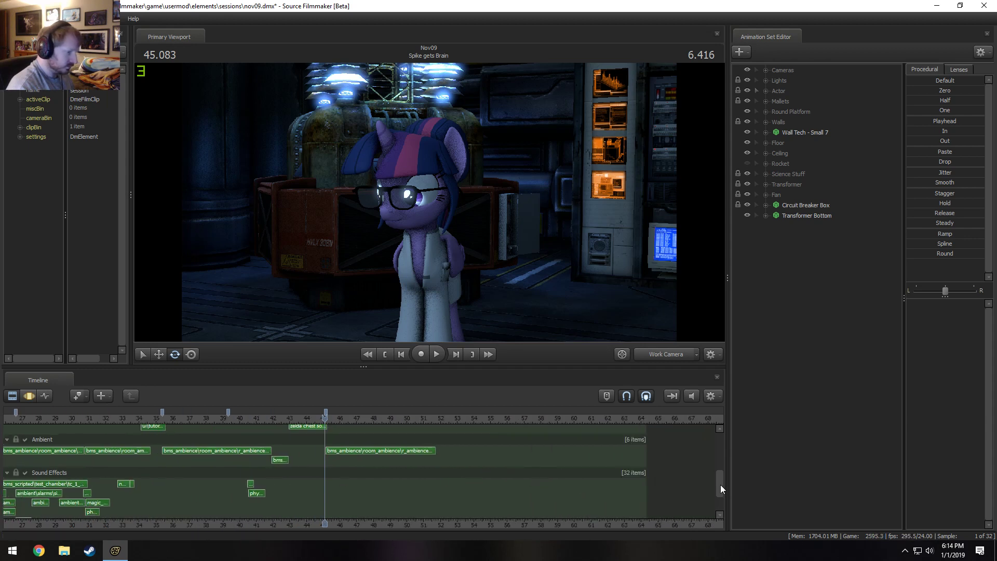
Collapse the Overlay track group and bring the shot12 clip and Dialog track back into view.
drag(719, 484, 521, 514)
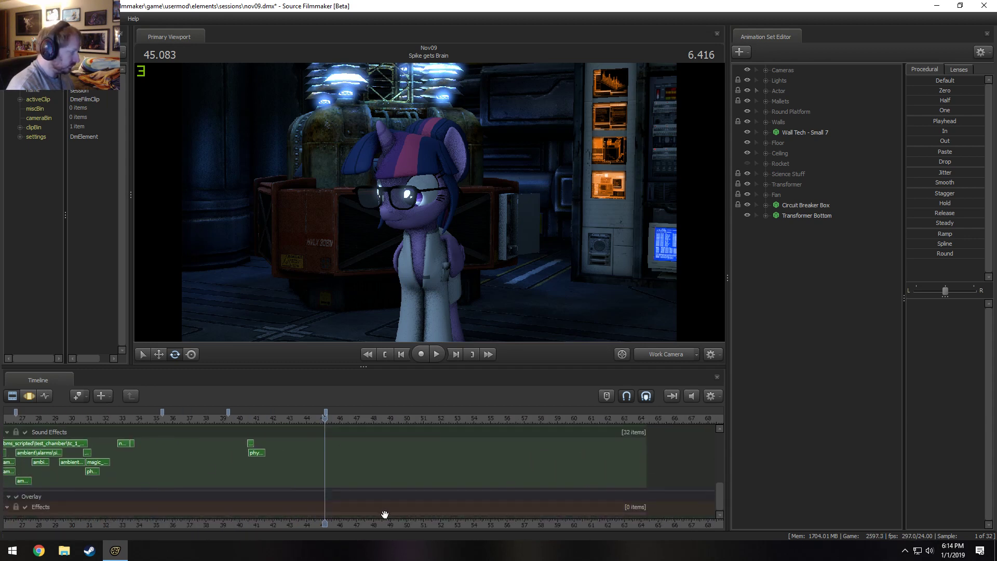
scroll(353, 508, down, 2)
click(8, 497)
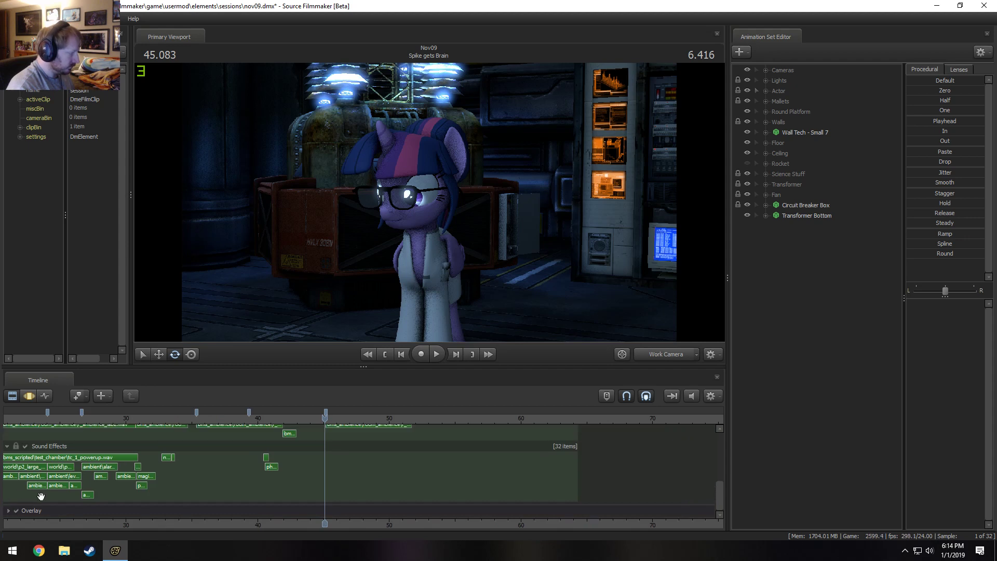
drag(719, 497, 640, 458)
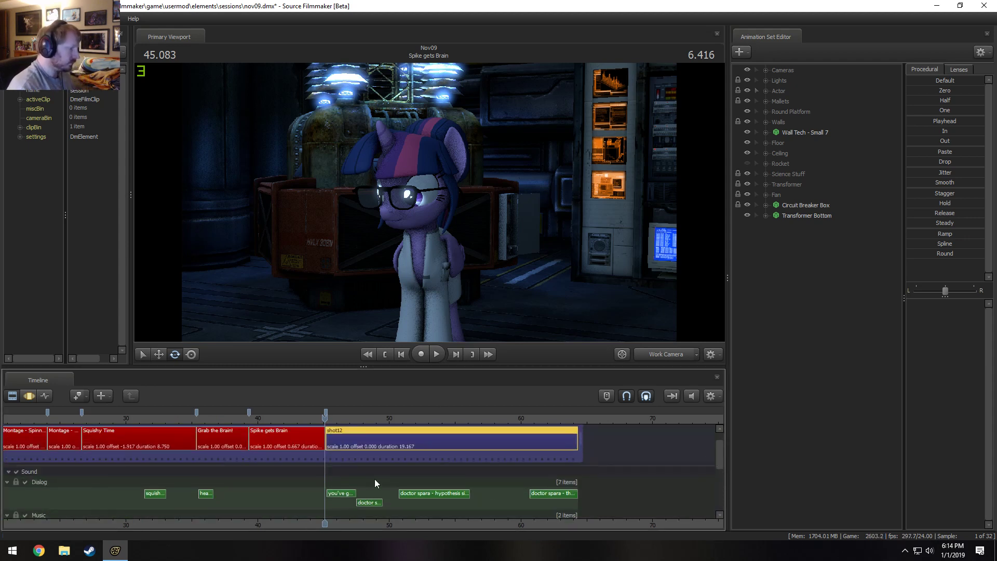
Play the opening dialog of shot12 from the start of the shot.
scroll(363, 466, up, 1)
key(space)
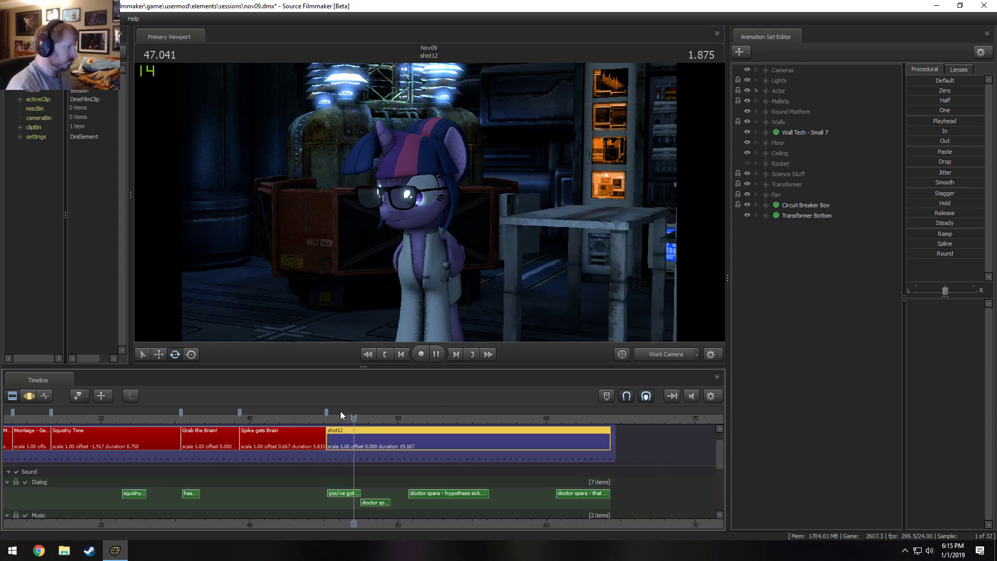
scroll(356, 424, up, 2)
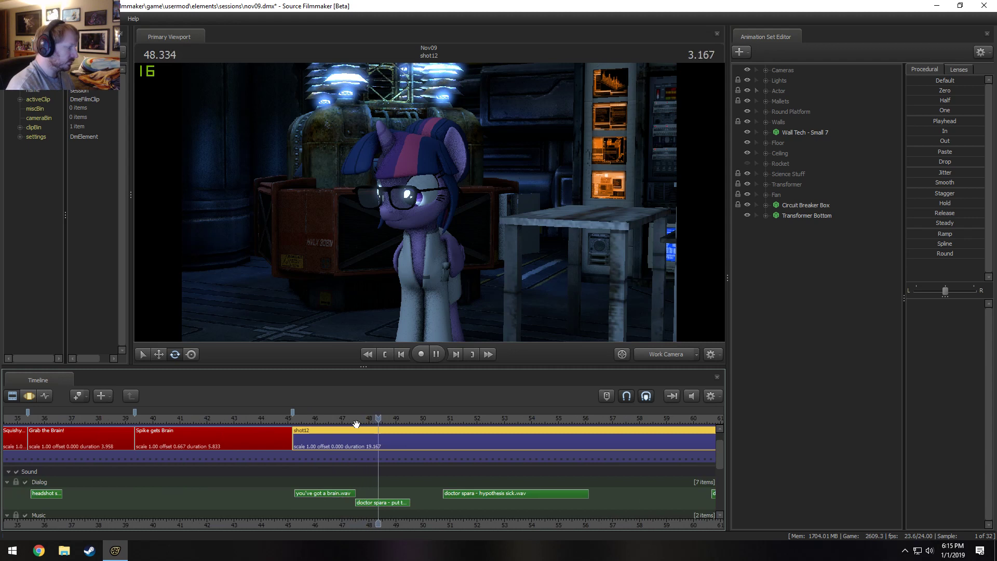
key(space)
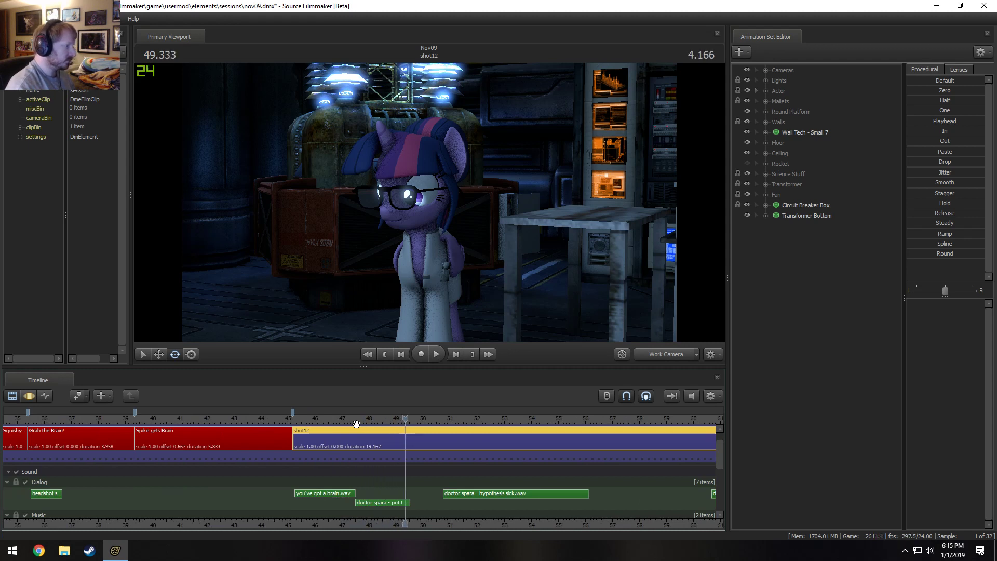
Place the playhead at 47.5 s and shift the "doctor spara - put the brain on the..." dialog clip to start at about 47.7 s.
drag(341, 420, 358, 462)
scroll(369, 503, up, 2)
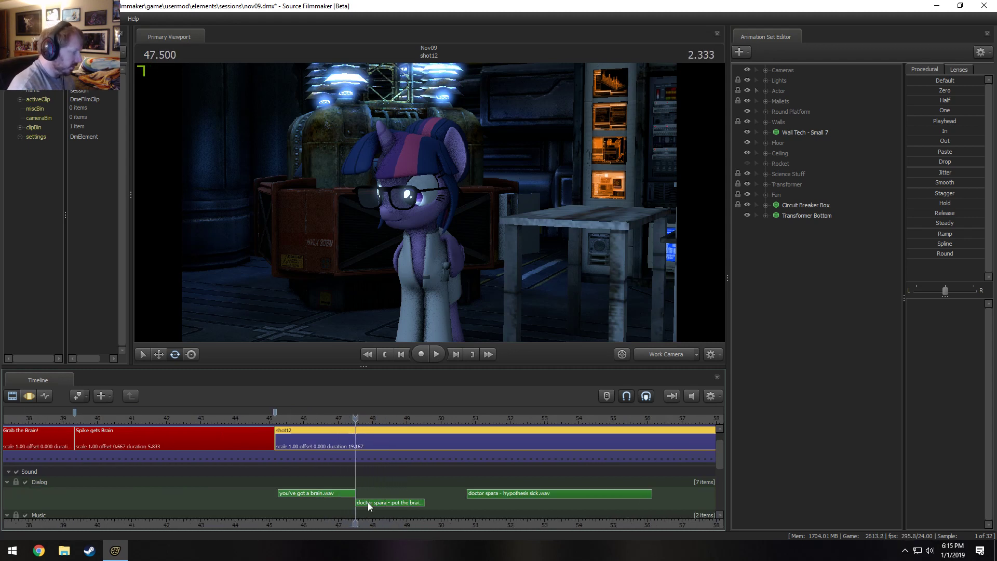
click(372, 503)
drag(372, 503, 384, 506)
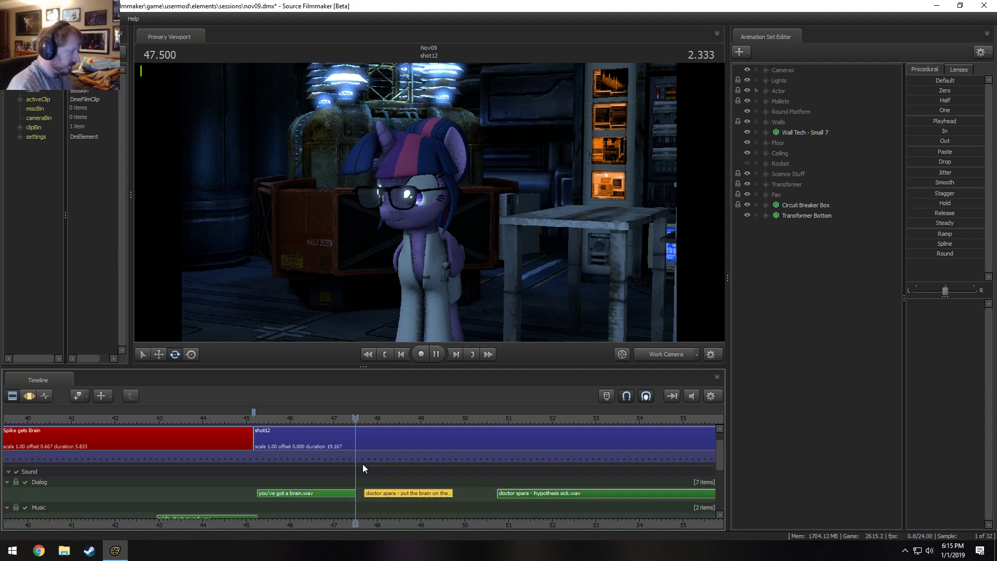
Select shot12 and replay the dialog around the shifted doctor spara clip to check its timing.
key(space)
click(295, 438)
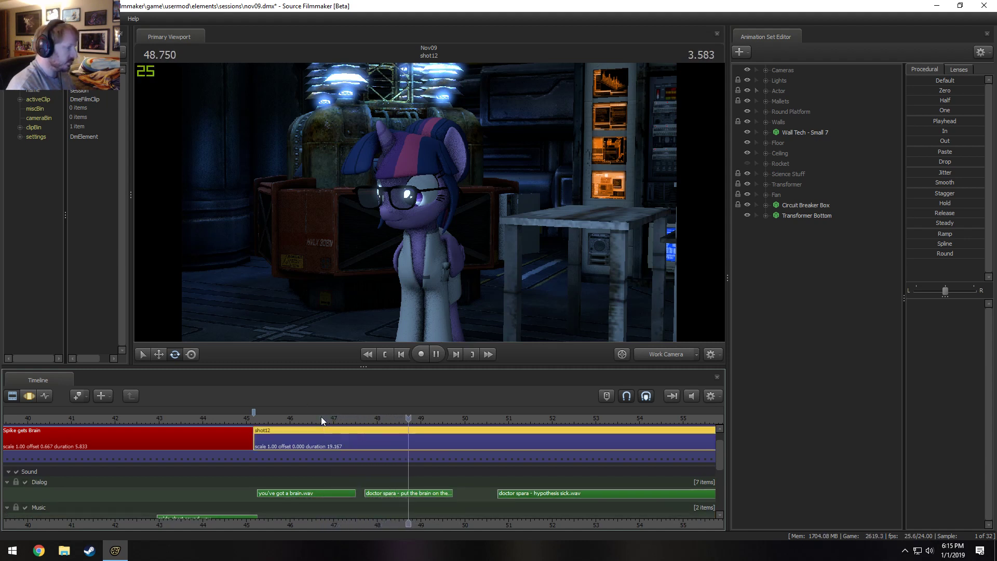
key(space)
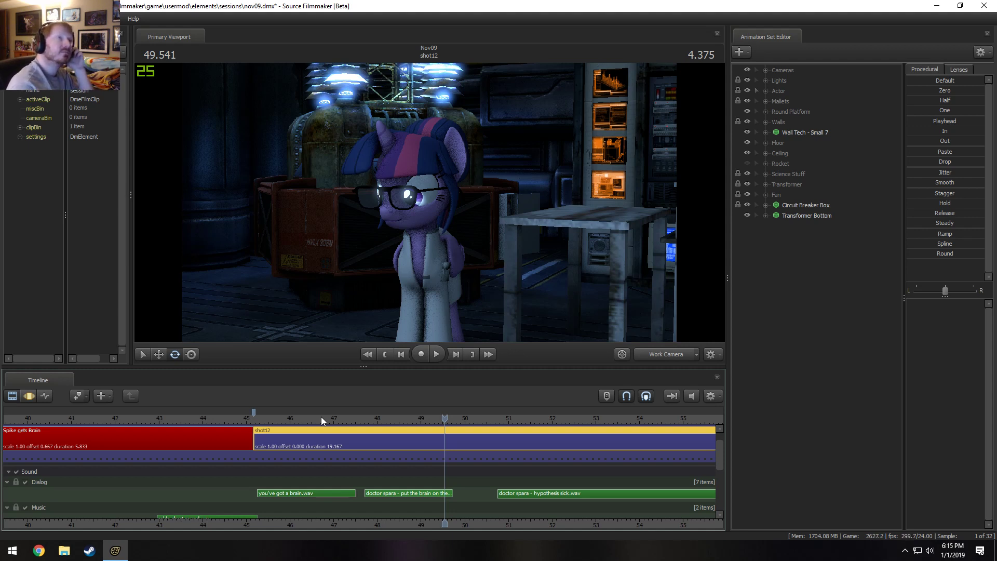
click(321, 418)
key(space)
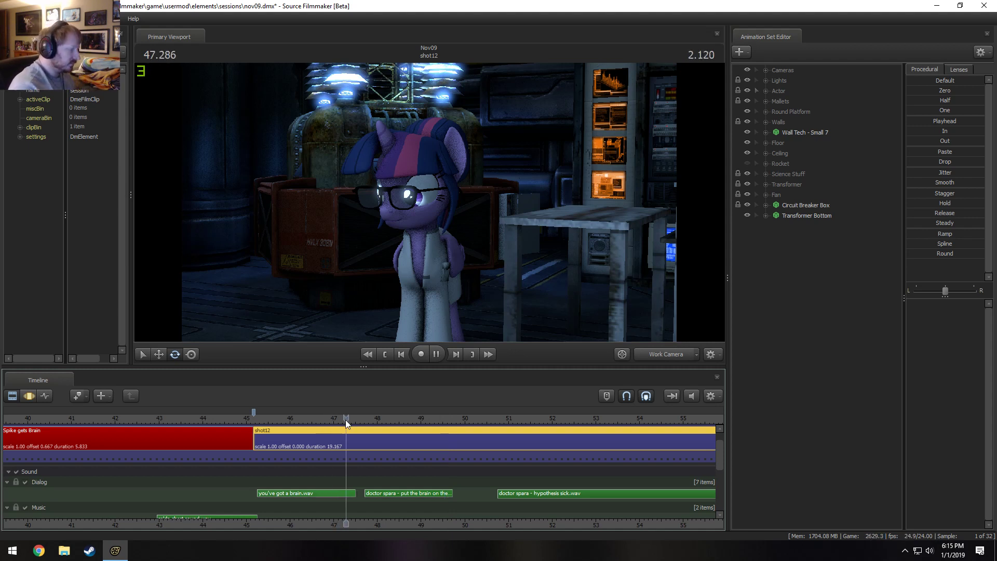
Stop playback, move the playhead back into Spike gets Brain and play that shot through the main camera.
key(space)
click(257, 429)
drag(257, 419, 170, 417)
click(659, 359)
key(space)
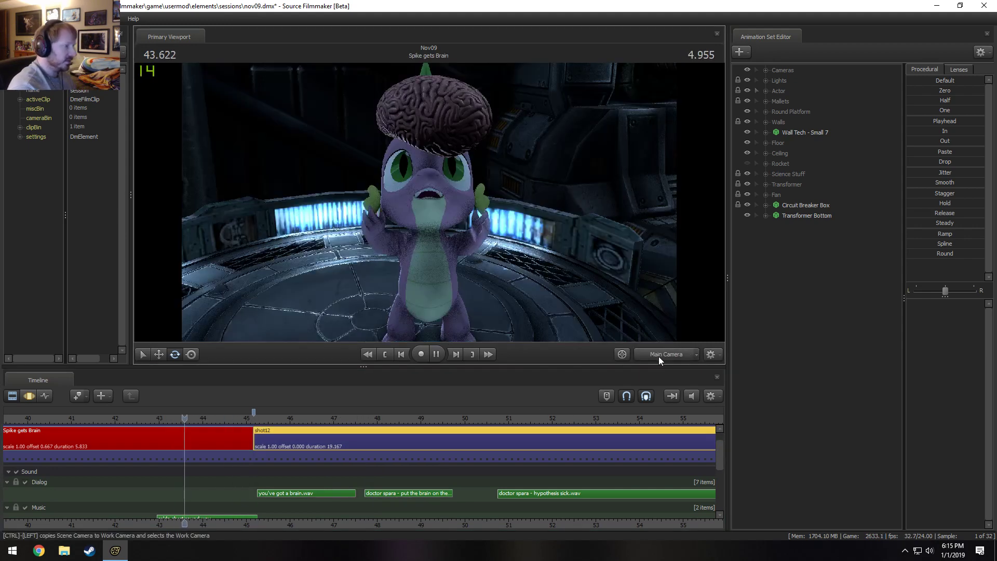
key(space)
Replay the transition from Spike gets Brain into the opening dialog of shot12.
scroll(162, 410, down, 3)
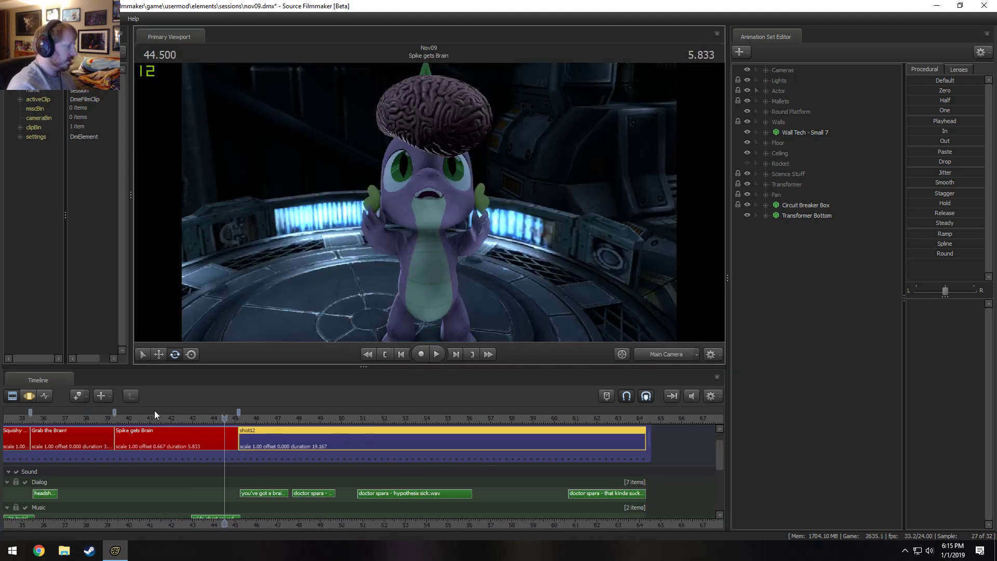
click(158, 417)
key(space)
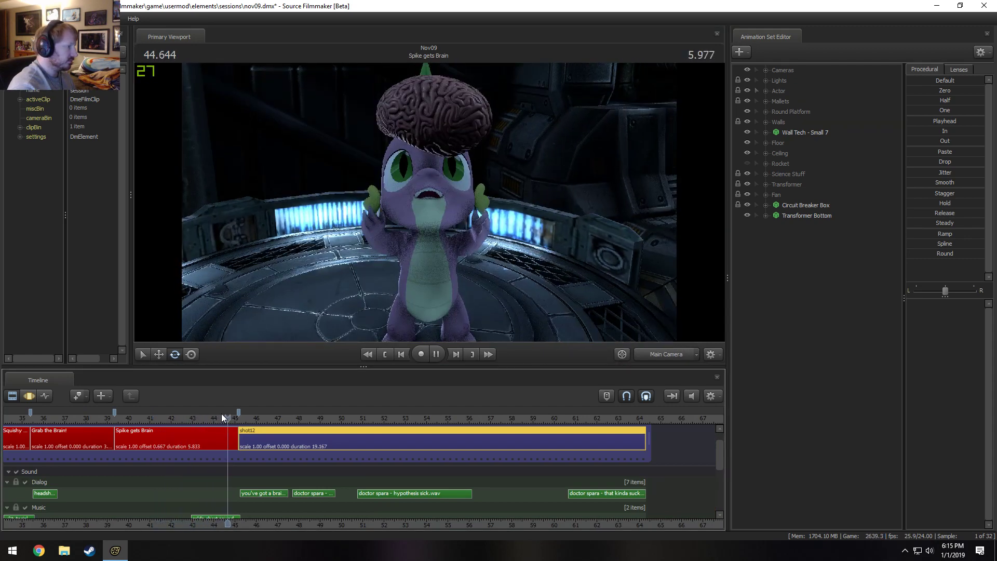
key(space)
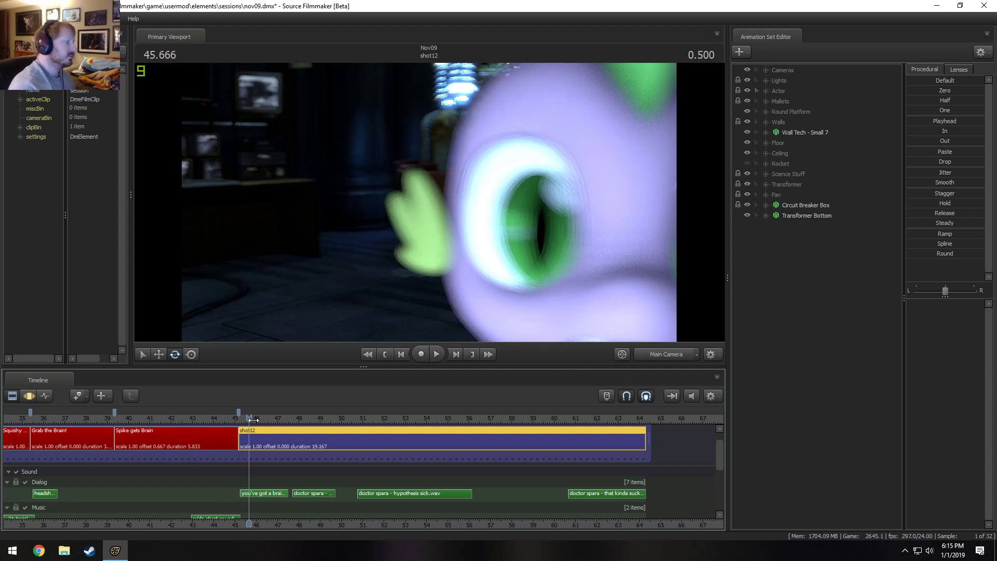
key(space)
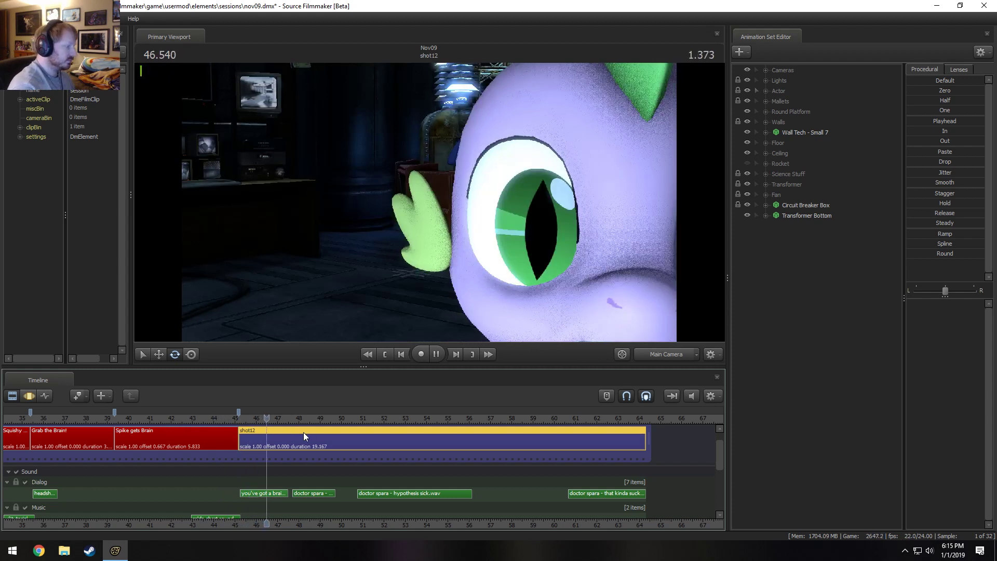
scroll(322, 465, up, 1)
scroll(322, 465, up, 1)
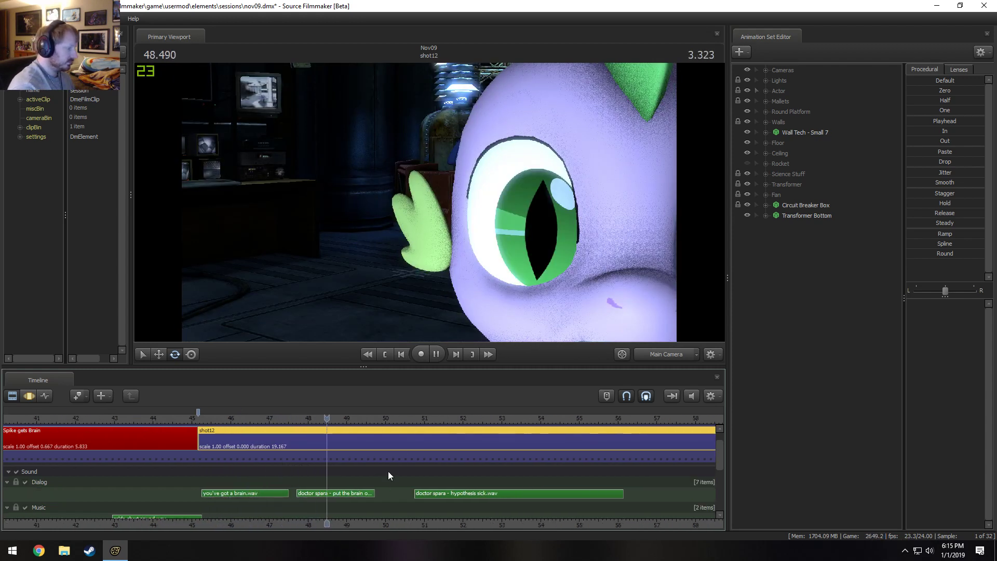
Play shot12 from about 45.3 s to the end of the "put the brain on the..." dialog clip.
drag(205, 418, 203, 421)
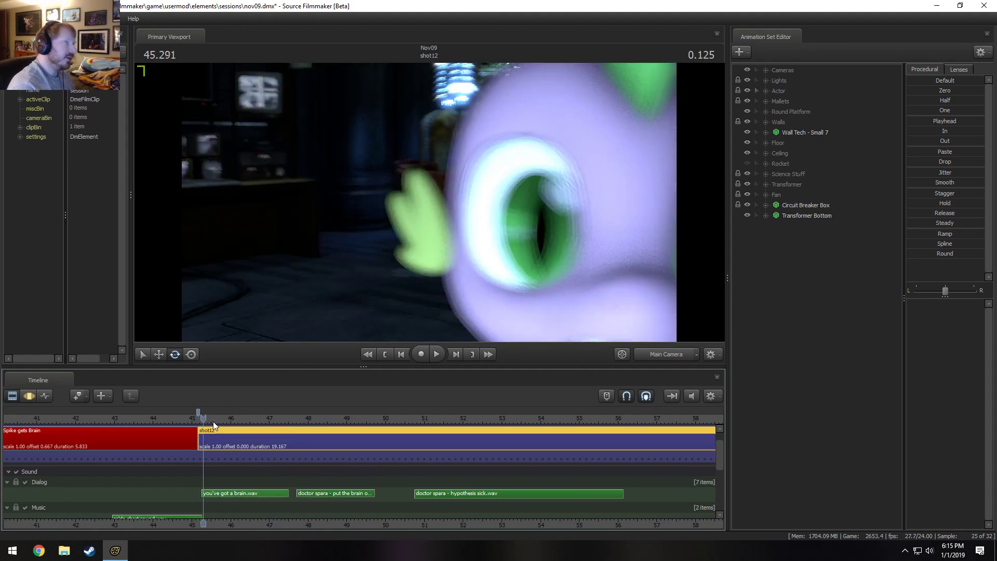
key(space)
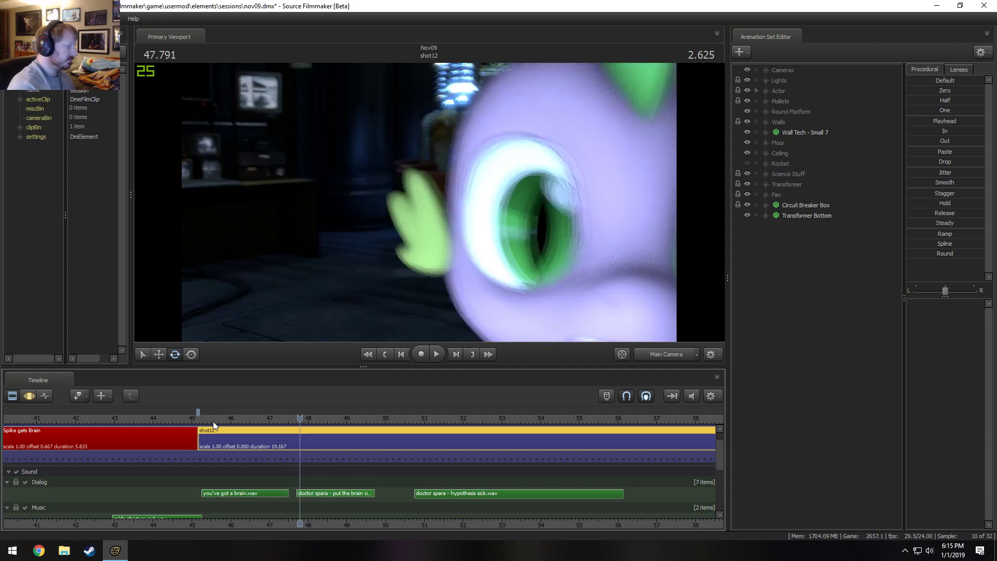
key(space)
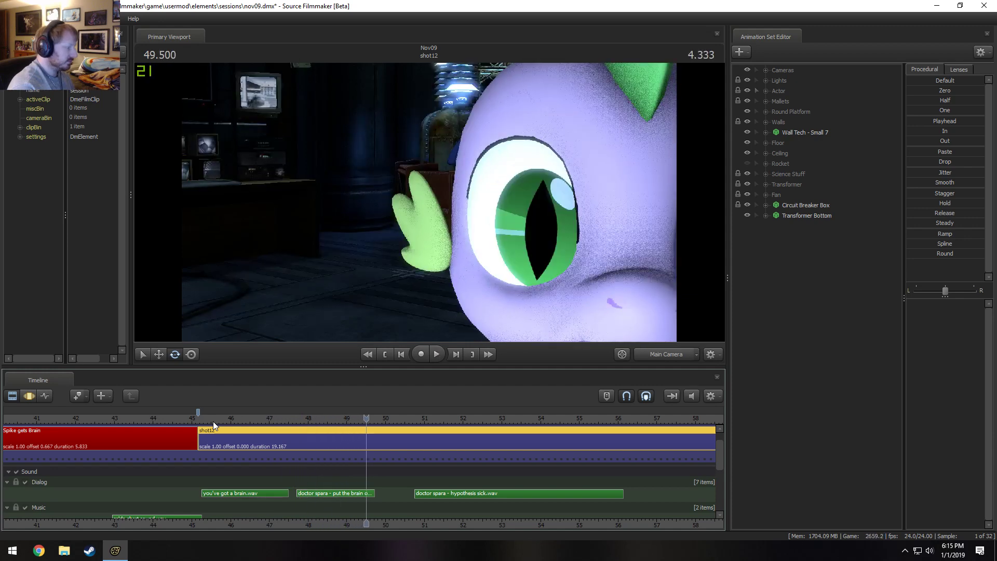
key(space)
key(space)
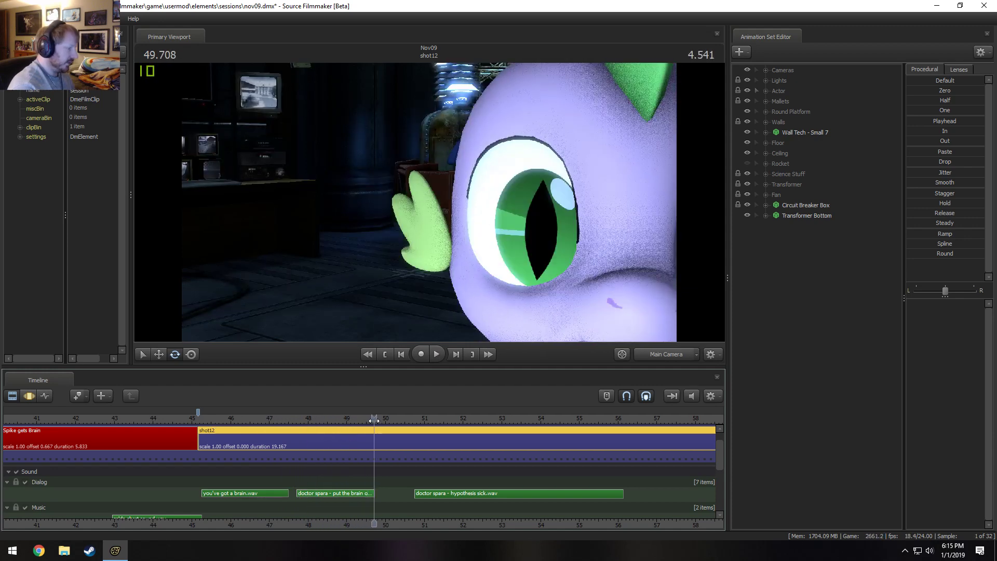
Replay the end of the "put the brain on the..." clip, then split shot12 at 49.75 s and select its first part.
drag(374, 421, 323, 420)
key(space)
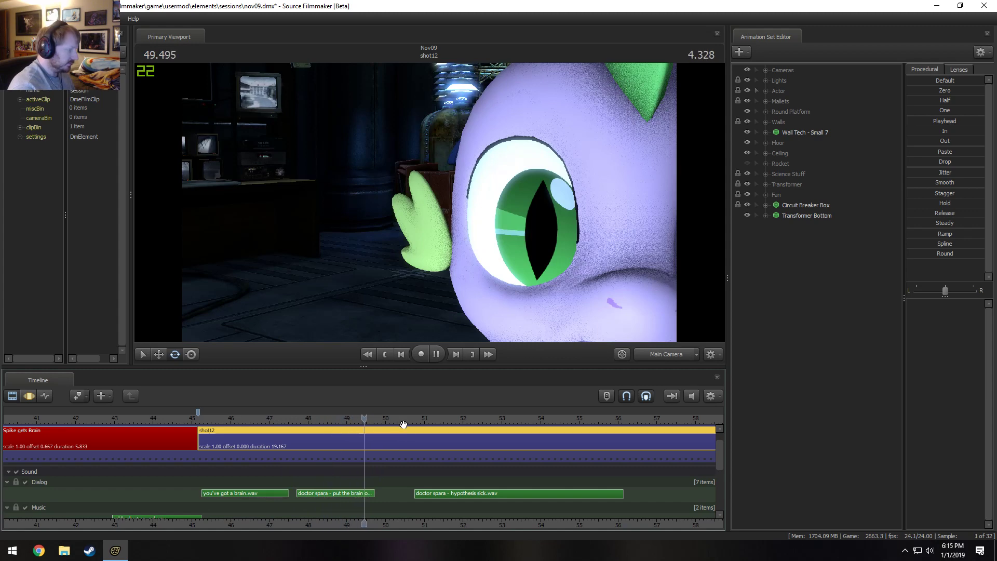
key(space)
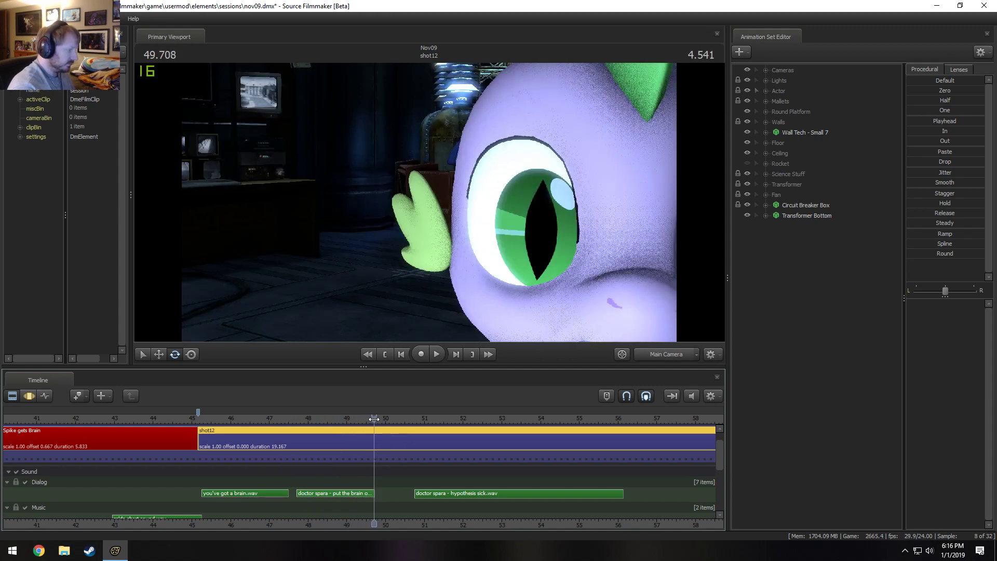
drag(374, 419, 376, 422)
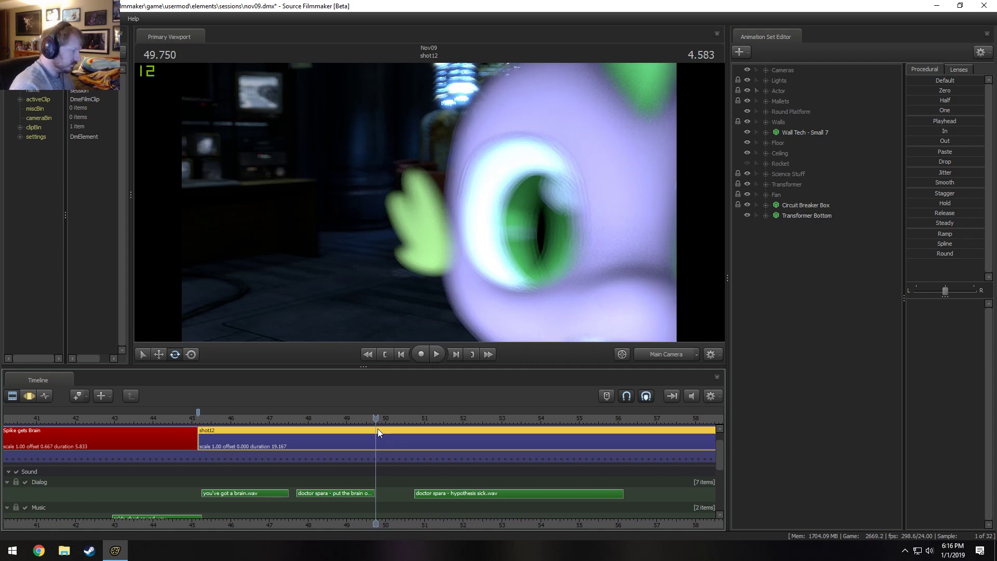
key(b)
click(361, 442)
Place the playhead at 49.25 s, select shot12's Main Camera and extend the Motion Editor time selection over all time.
click(355, 418)
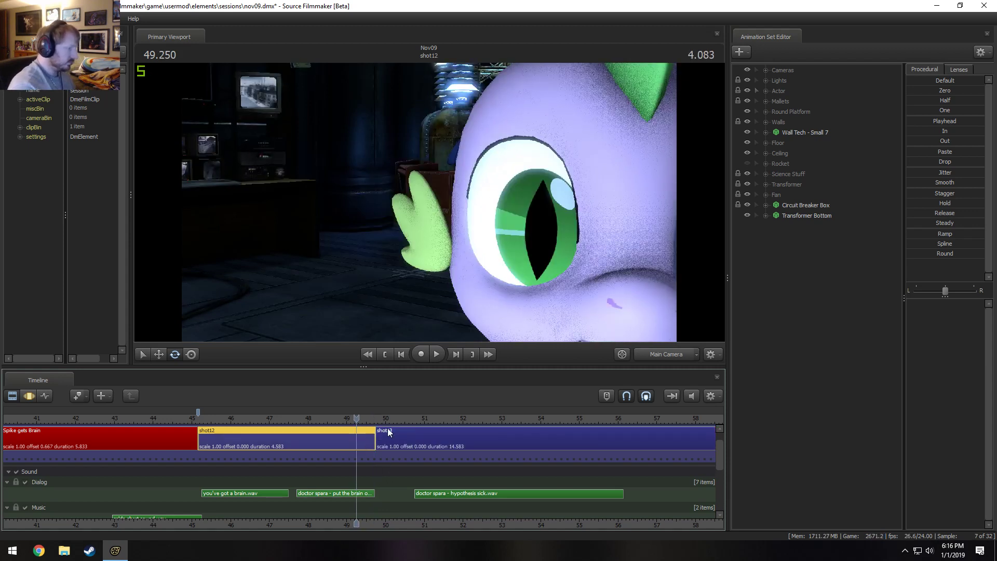
click(766, 70)
click(798, 80)
drag(797, 78, 787, 82)
key(F3)
key(F2)
key(F3)
click(319, 505)
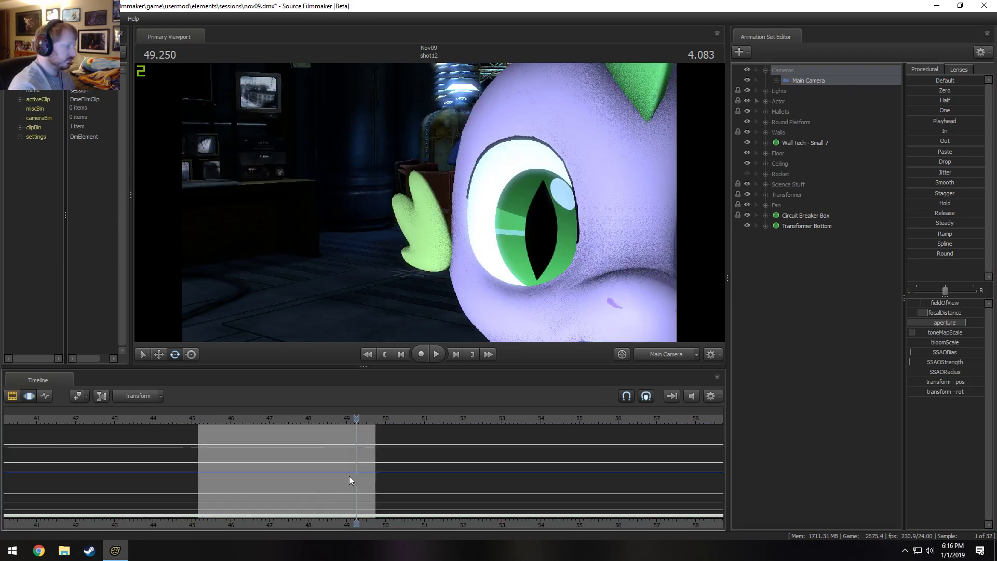
key(ctrl+a)
Reposition the Main Camera to frame Twilight Sparkle's head and upper body, with the crate behind her and the table beside her.
drag(410, 234, 468, 229)
key(w)
key(a)
mouse_move(429, 202)
mouse_down()
mouse_move(488, 201)
mouse_move(429, 201)
mouse_up()
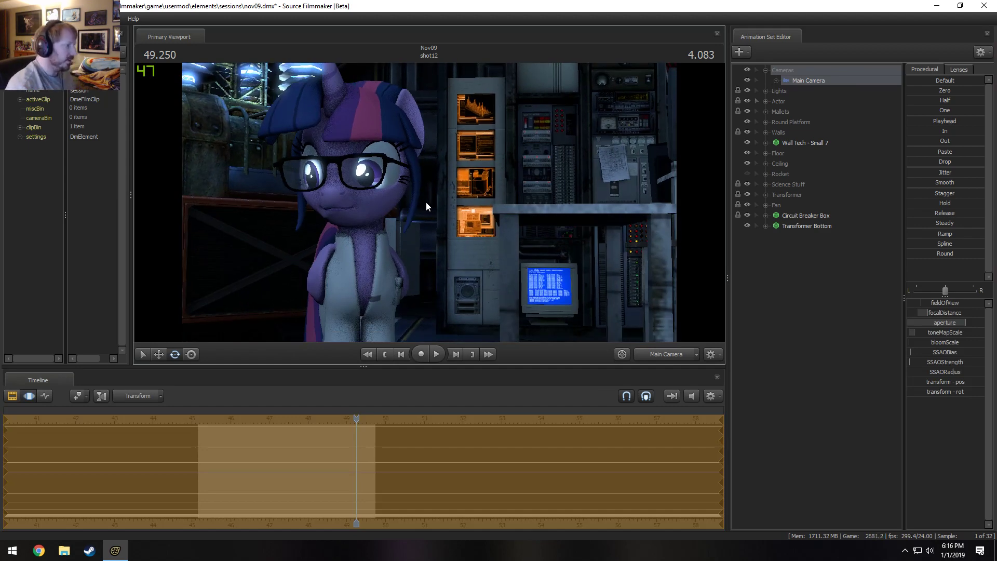
drag(426, 201, 343, 222)
key(d)
key(x)
click(959, 69)
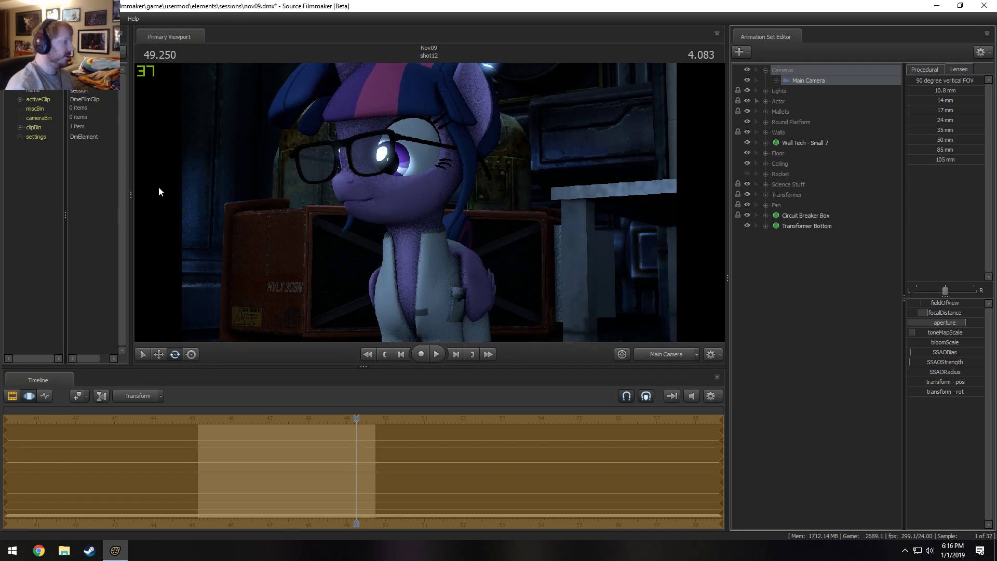
drag(389, 186, 385, 181)
key(w)
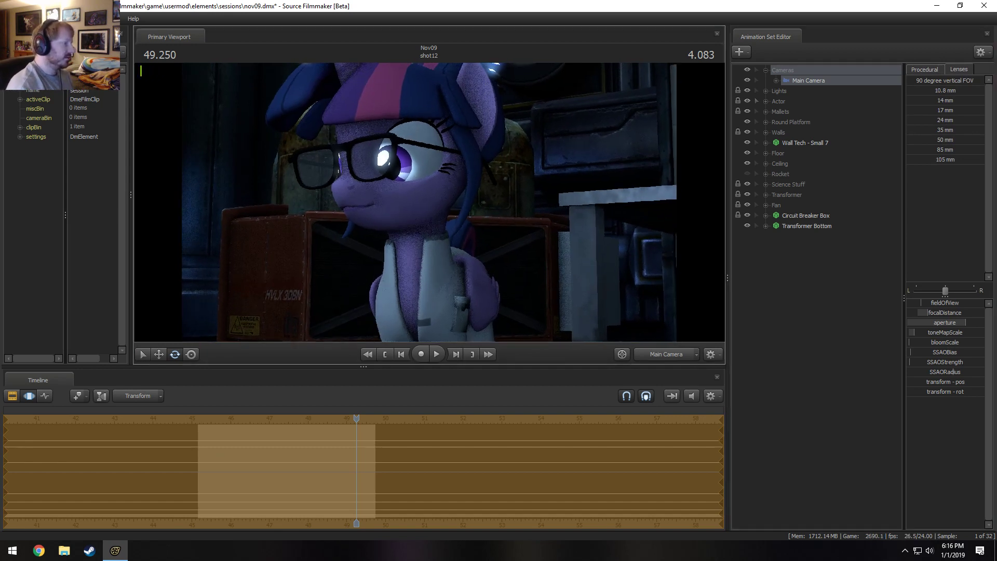
Switch to the work camera and rotate Twilight Sparkle's Neck bone to turn her slightly toward the camera.
click(650, 355)
click(766, 101)
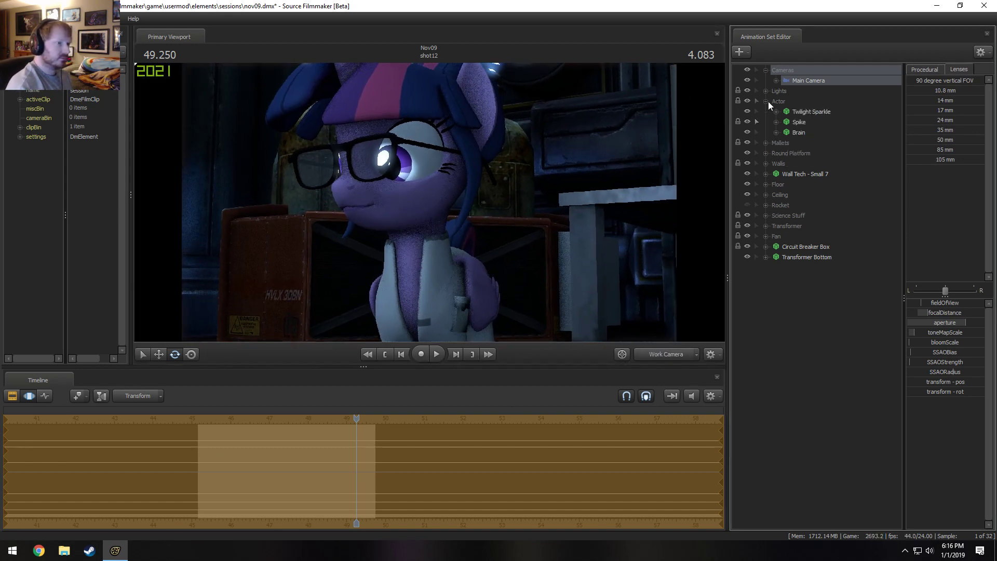
click(809, 112)
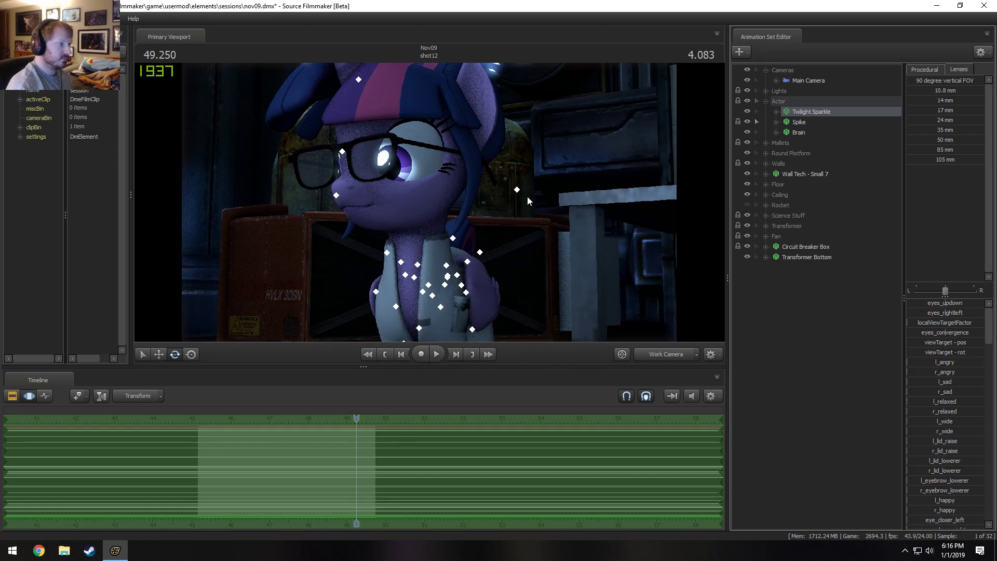
ctrl+click(417, 263)
drag(412, 248, 434, 240)
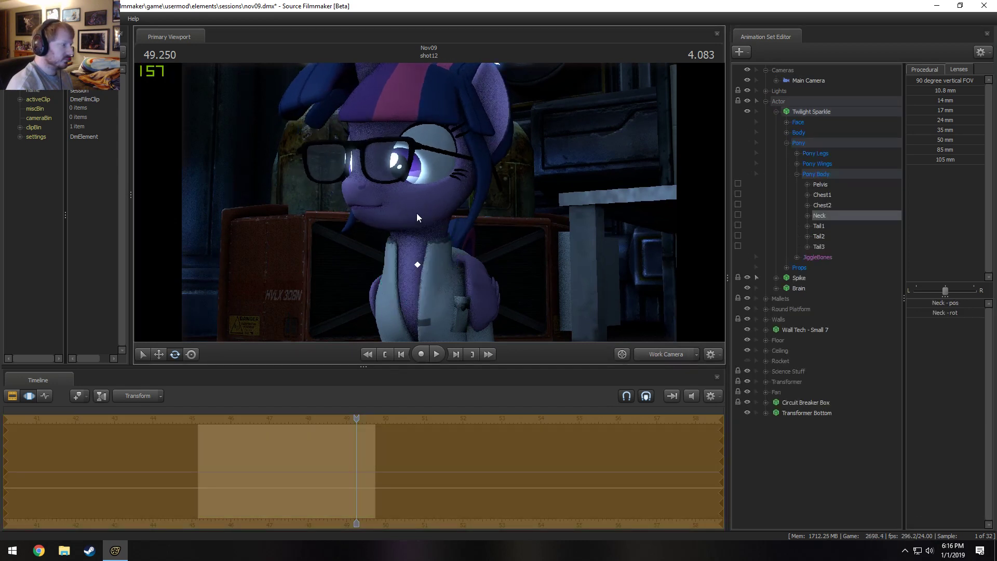
Rotate Twilight Sparkle's Head bone so that her face turns toward the camera.
click(786, 132)
click(816, 154)
drag(411, 231, 432, 223)
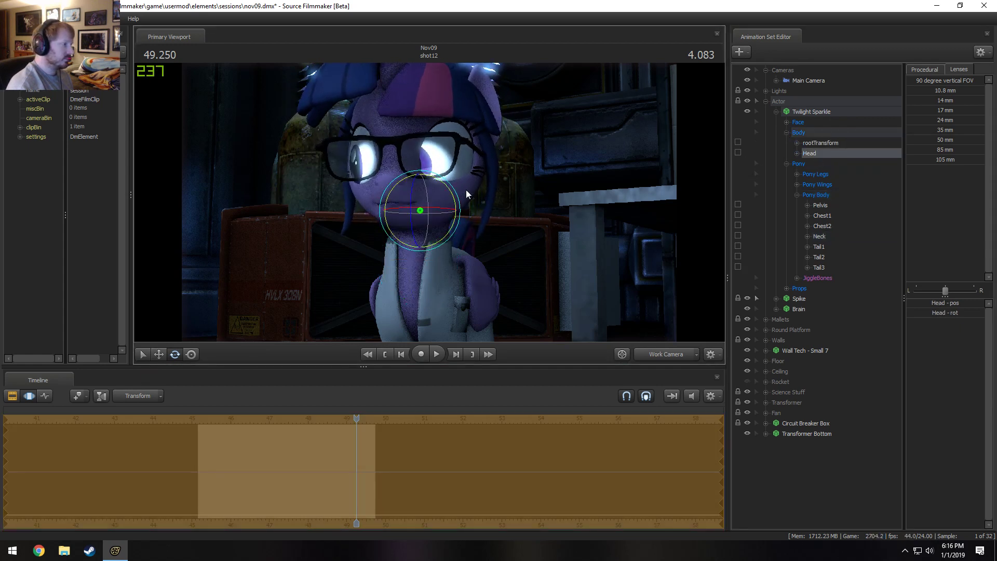
Move Twilight Sparkle's eye view target so she looks toward the camera, checking her gaze through the main camera.
click(786, 122)
click(809, 132)
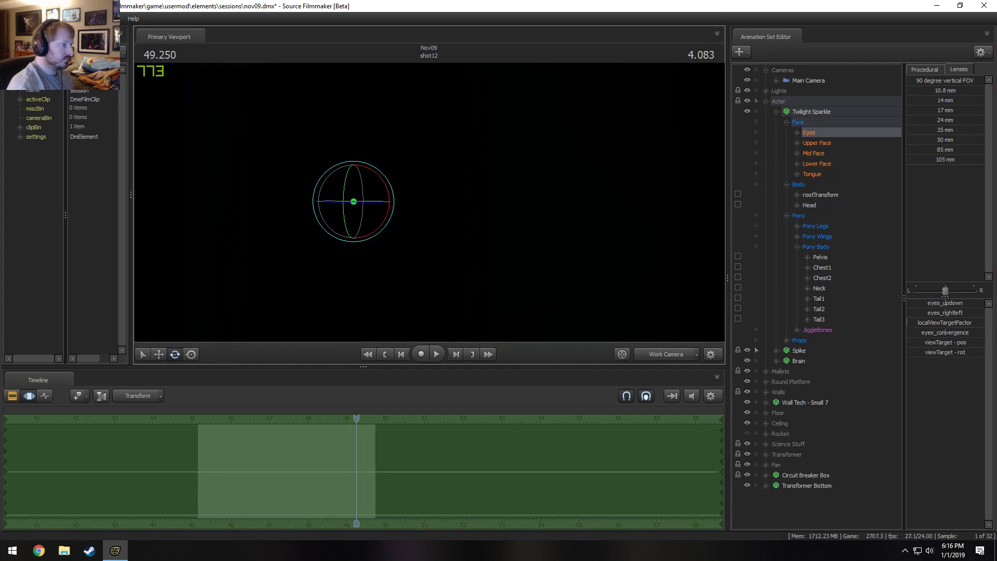
alt+drag(410, 208, 400, 271)
key(w)
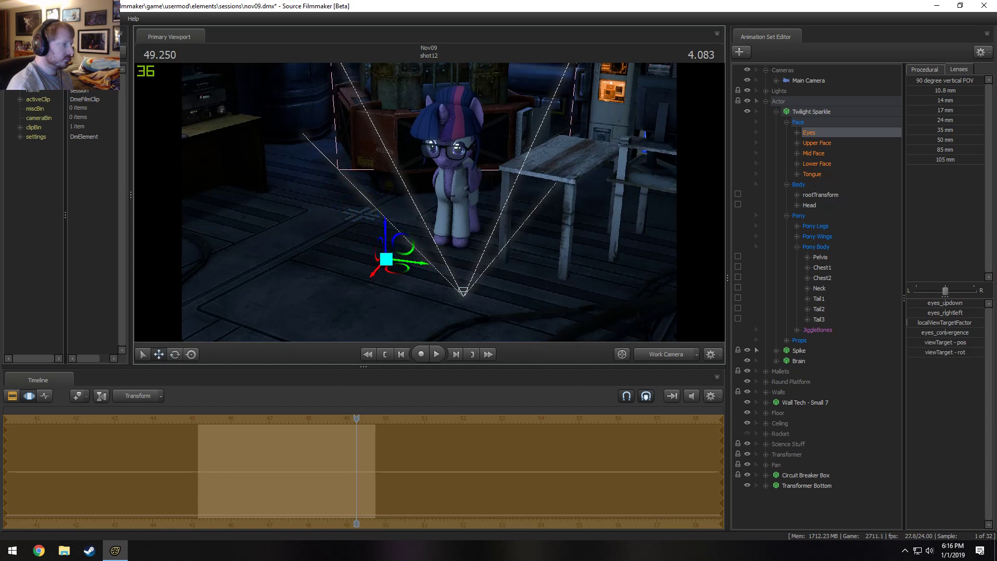
alt+drag(406, 233, 411, 196)
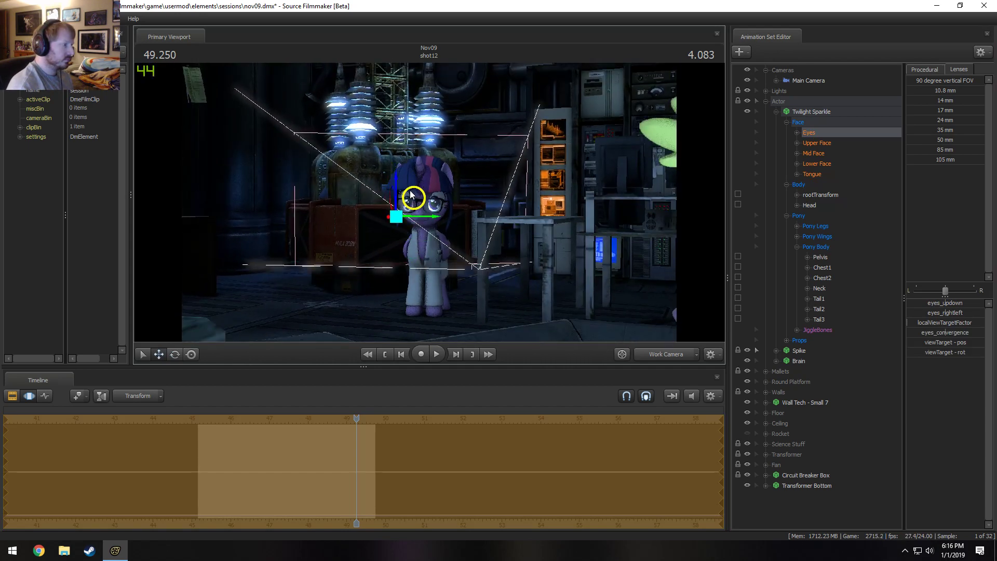
click(666, 352)
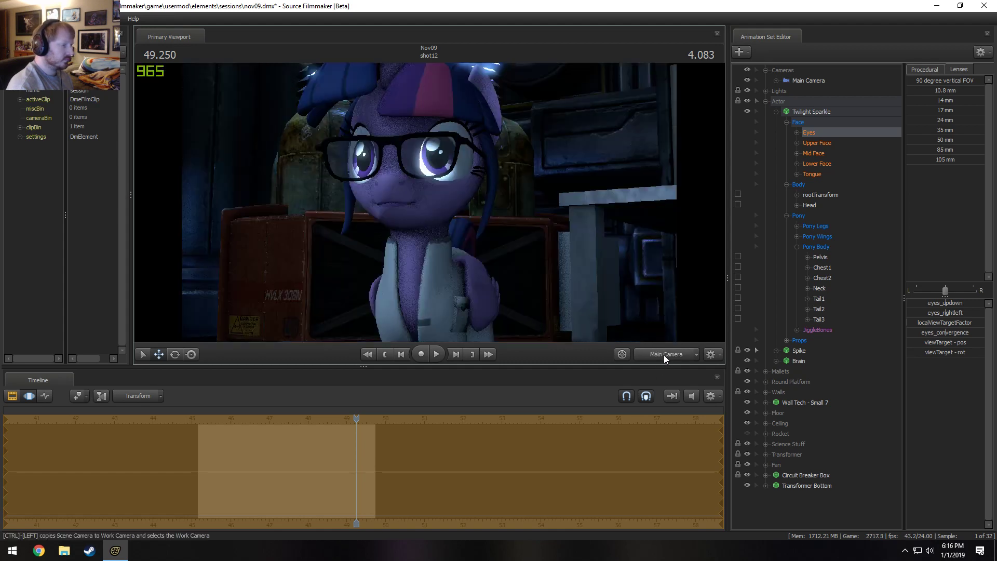
key(F2)
key(F3)
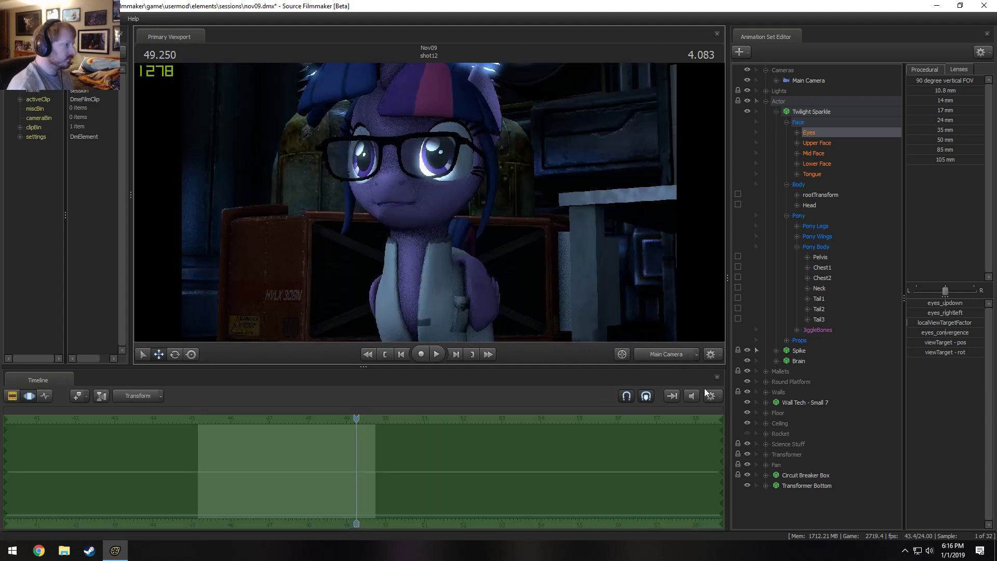
Hide the left and right Twilight Eye Lights in the Lights group, keeping Blue Ambient 4 visible.
click(766, 101)
click(766, 91)
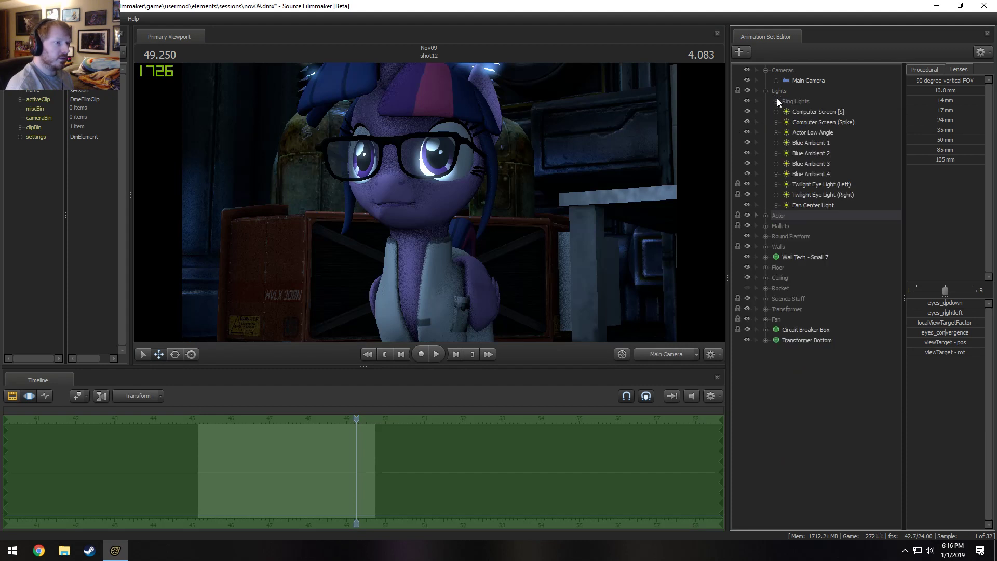
click(746, 192)
click(746, 176)
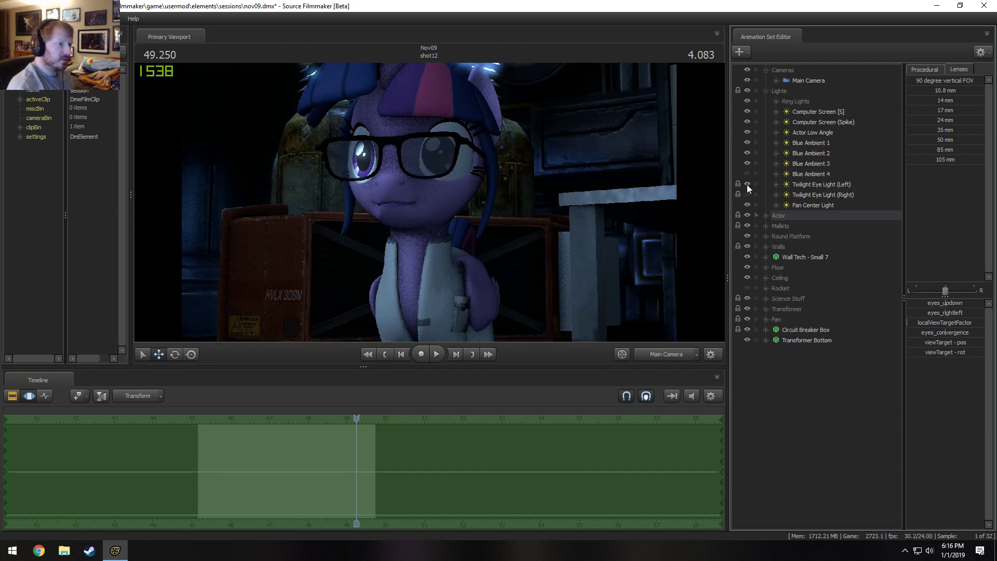
click(747, 185)
click(749, 174)
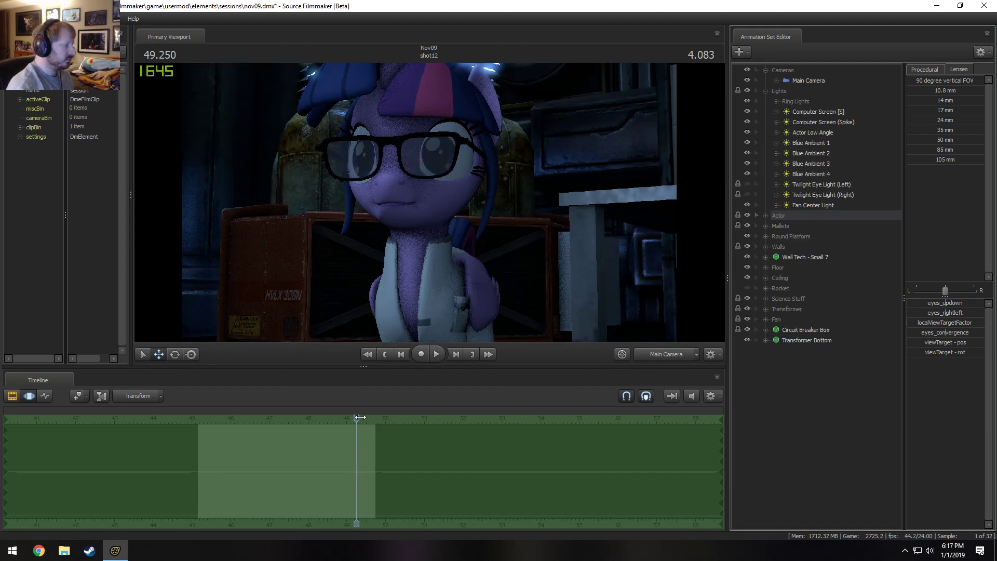
Play the start of the reframed shot12, then return to the Clip Editor and place the playhead at 48 s.
drag(360, 417, 191, 436)
key(space)
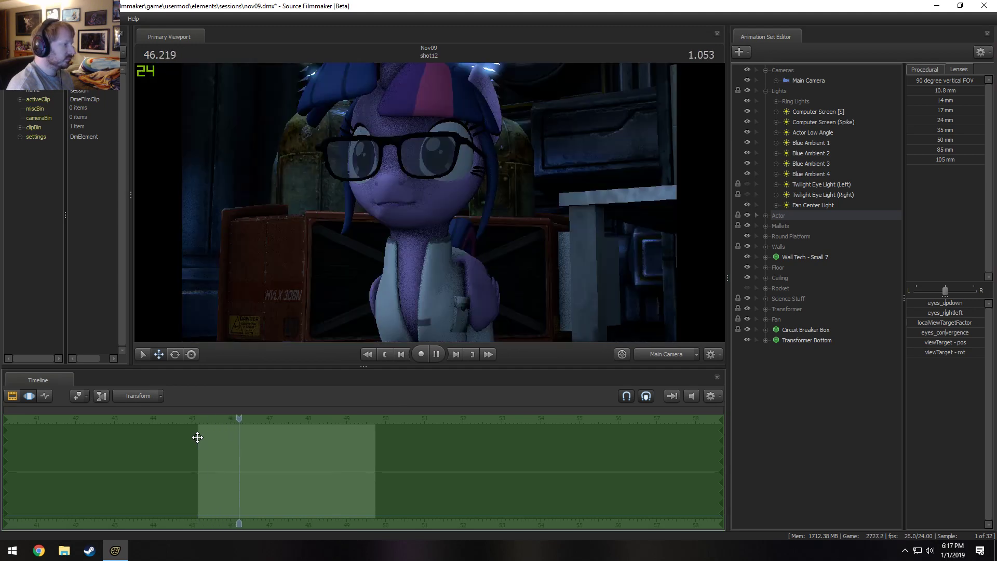
key(space)
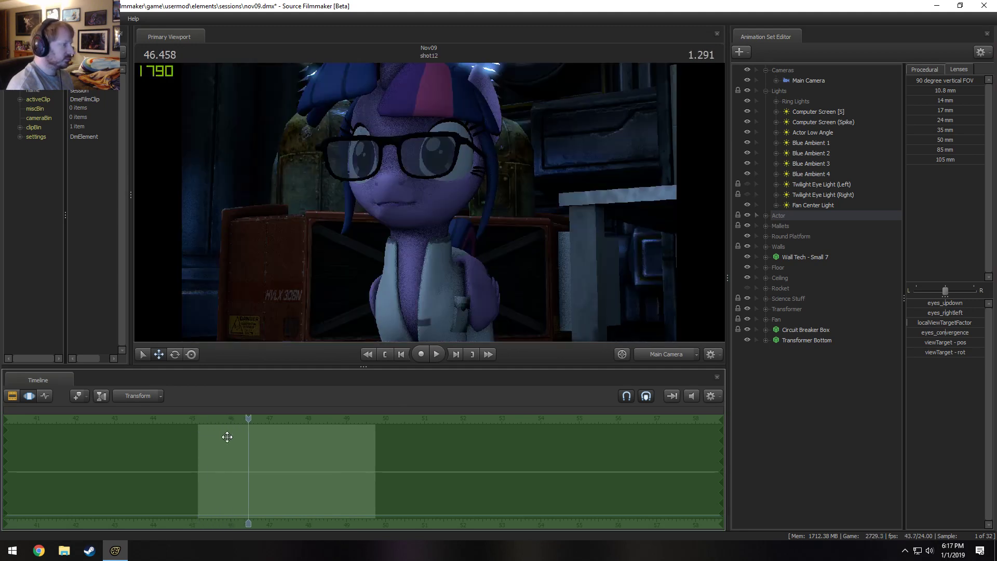
key(F3)
scroll(170, 435, down, 2)
drag(155, 424, 269, 433)
From the work camera at 48 s in shot12, lower the workspace0041 desk in the Science Stuff group.
click(656, 356)
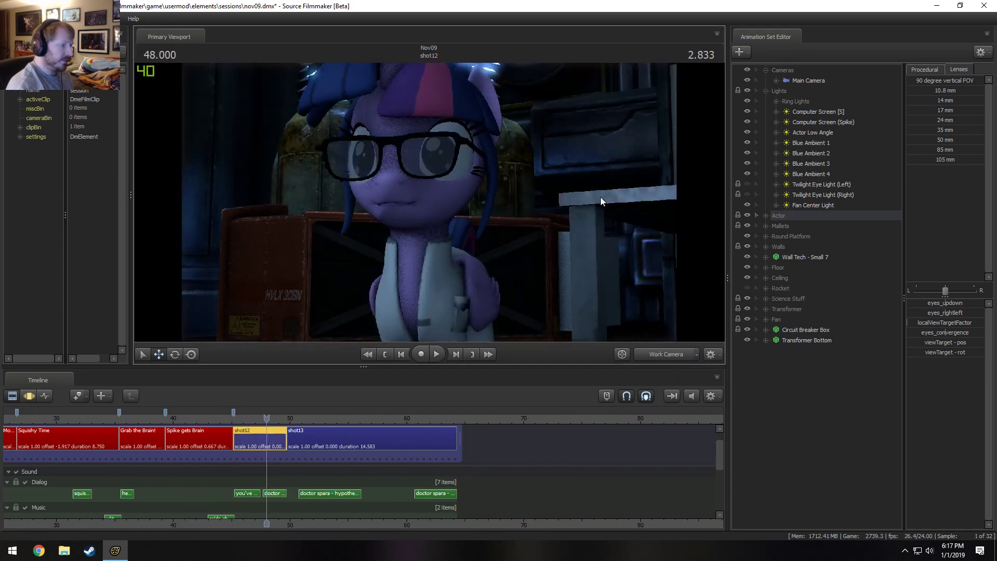
drag(601, 197, 665, 202)
key(s)
drag(524, 203, 517, 210)
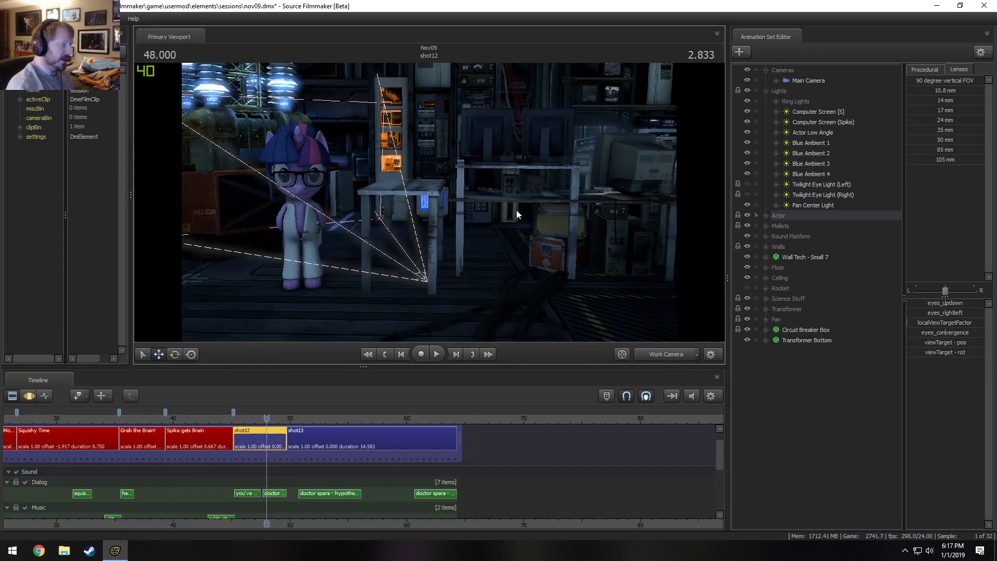
click(769, 297)
click(823, 311)
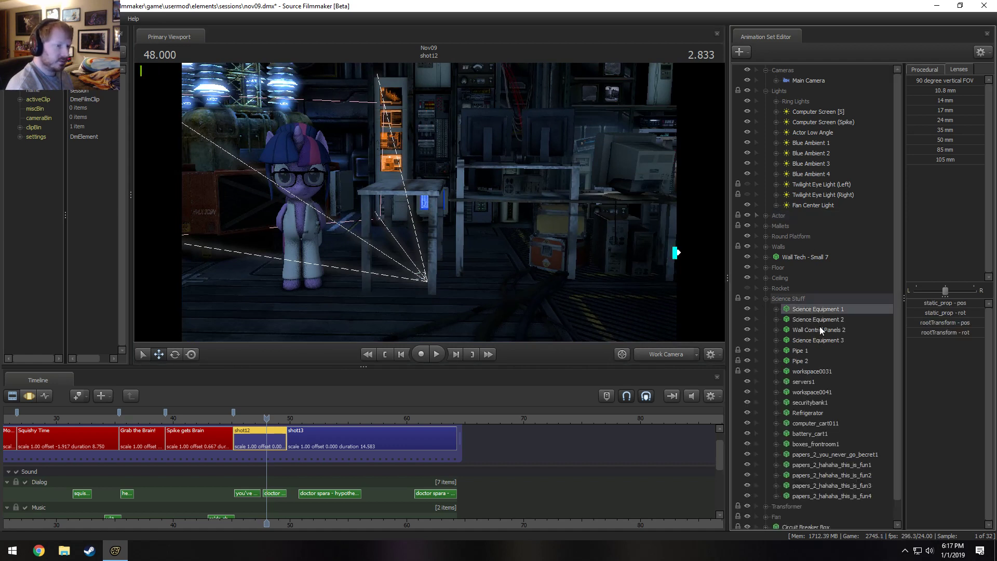
key(F3)
click(815, 392)
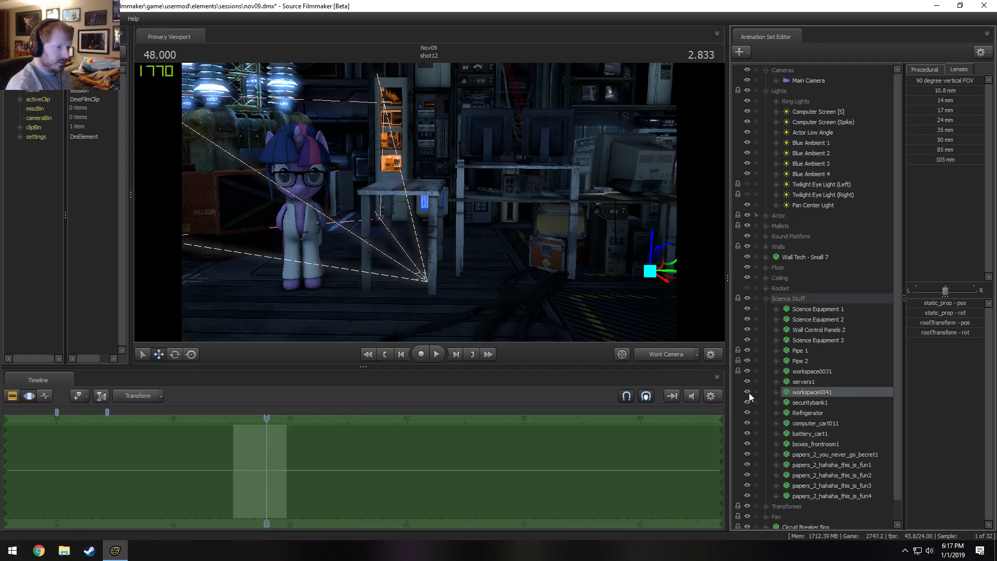
drag(652, 238, 653, 275)
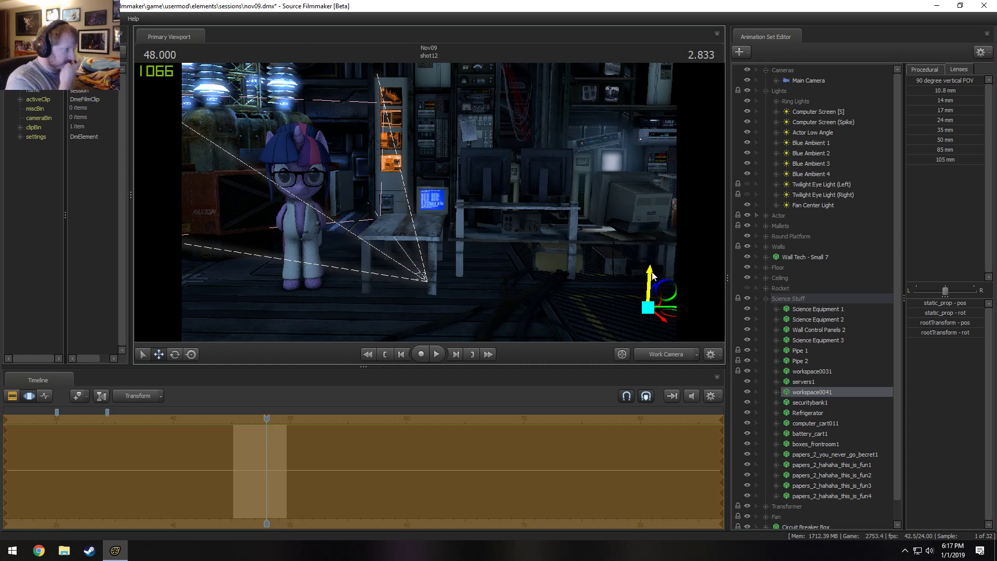
Adjust eyes_convergence in Twilight Sparkle's Eyes controls so that both pupils turn inward.
key(w)
drag(322, 200, 281, 192)
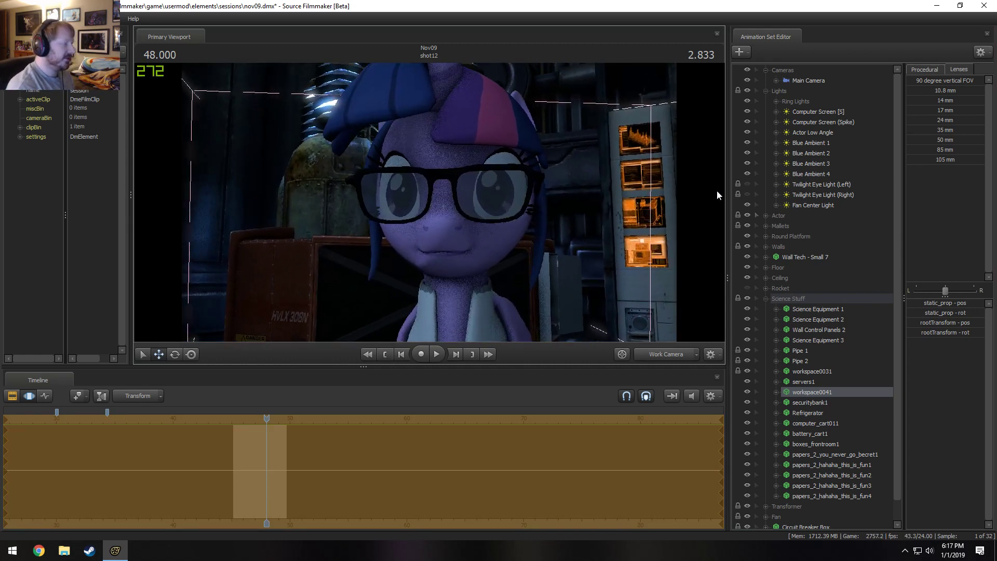
key(Escape)
click(766, 299)
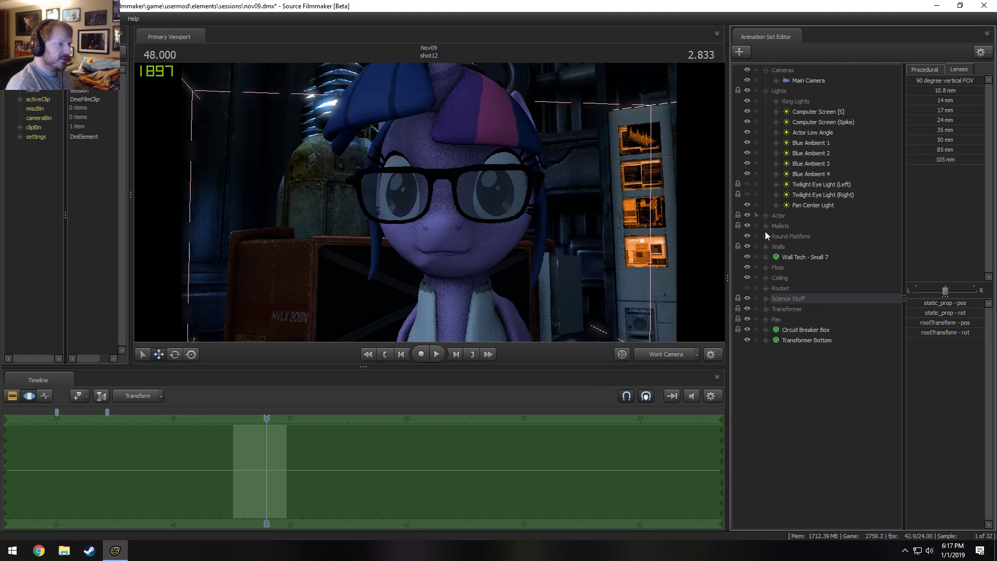
click(766, 216)
click(809, 238)
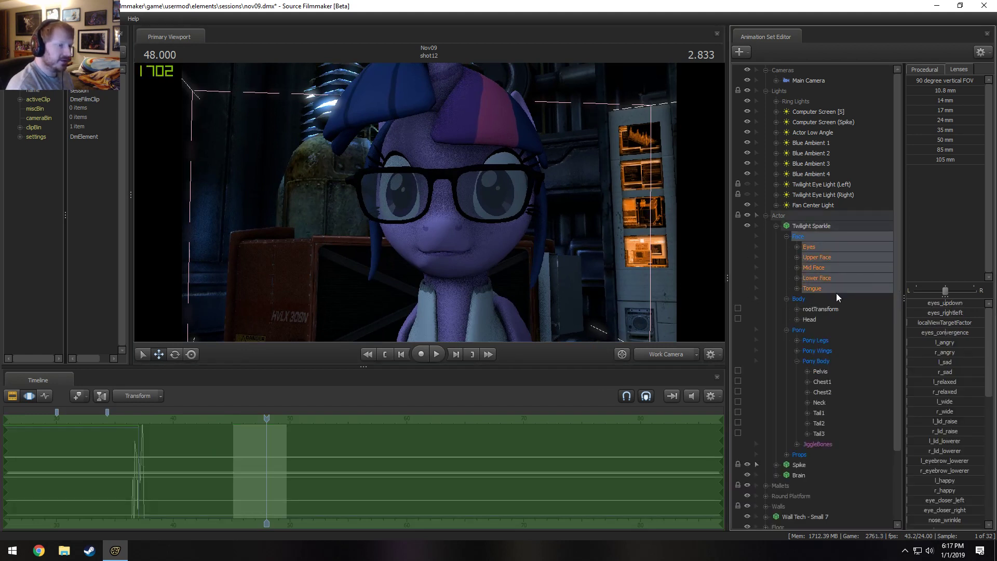
click(827, 256)
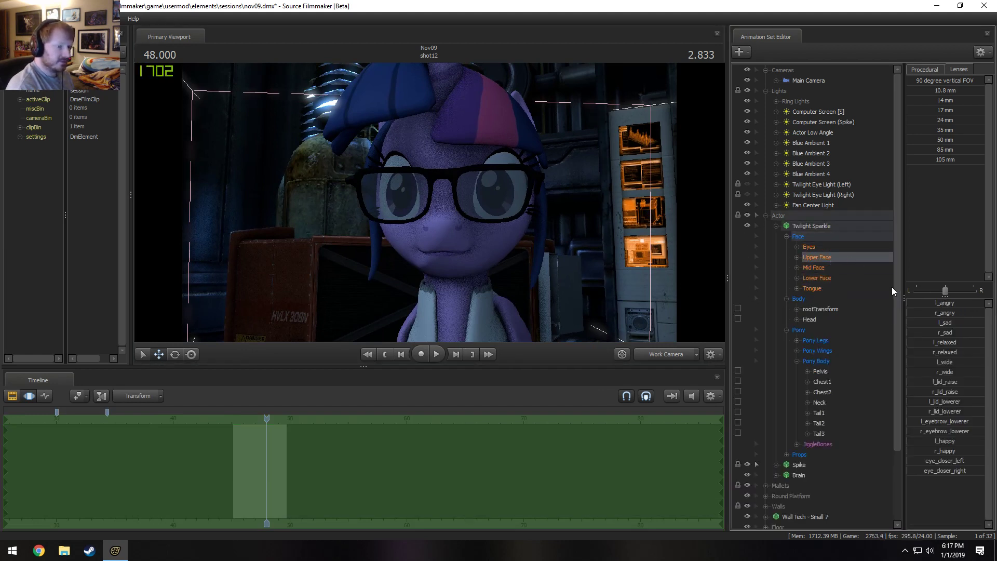
click(809, 247)
click(917, 332)
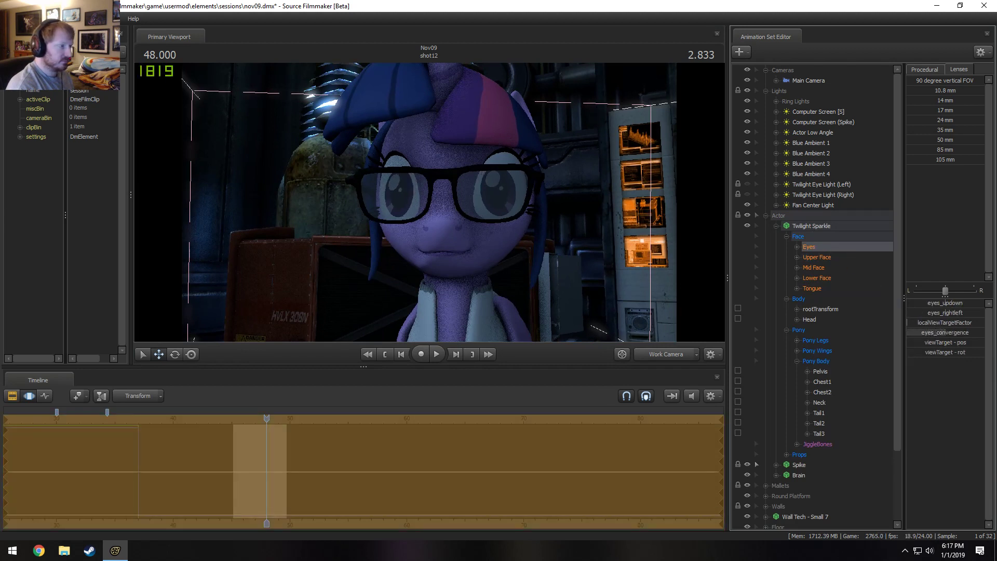
drag(984, 333, 959, 333)
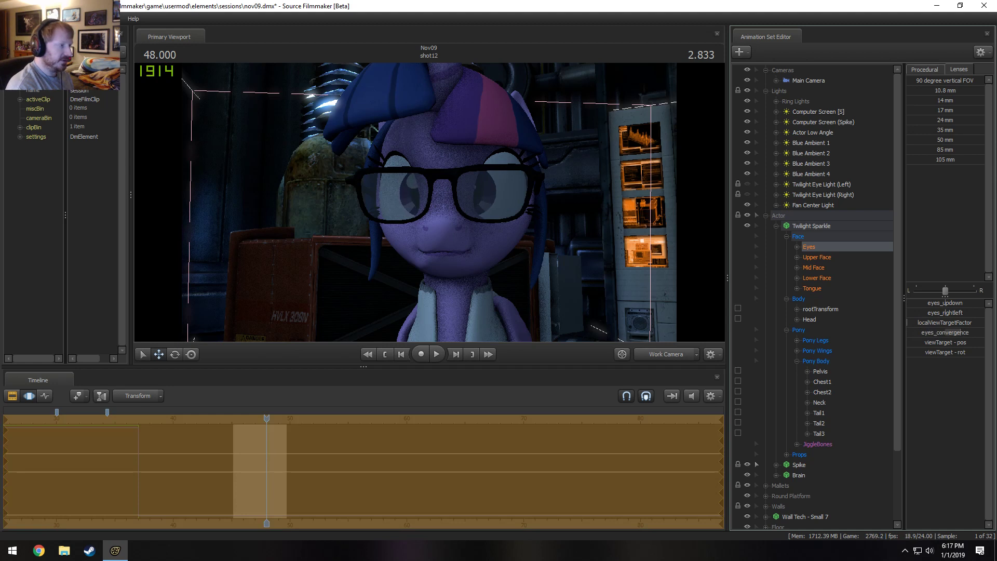
Try lowering jaw_closer in Twilight Sparkle's Lower Face controls, checking shot12's animation channels, and undo the last change.
click(823, 279)
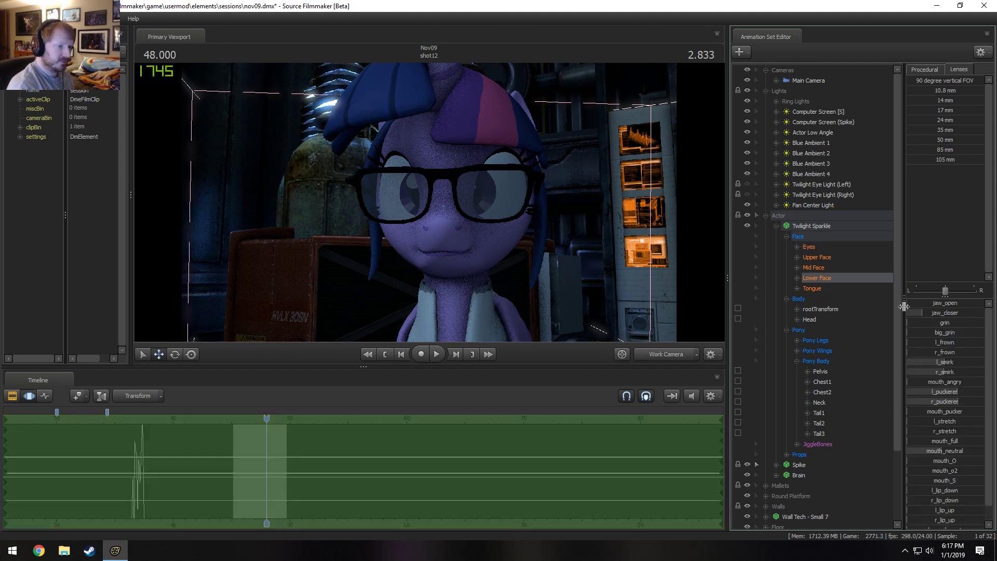
drag(930, 313, 922, 313)
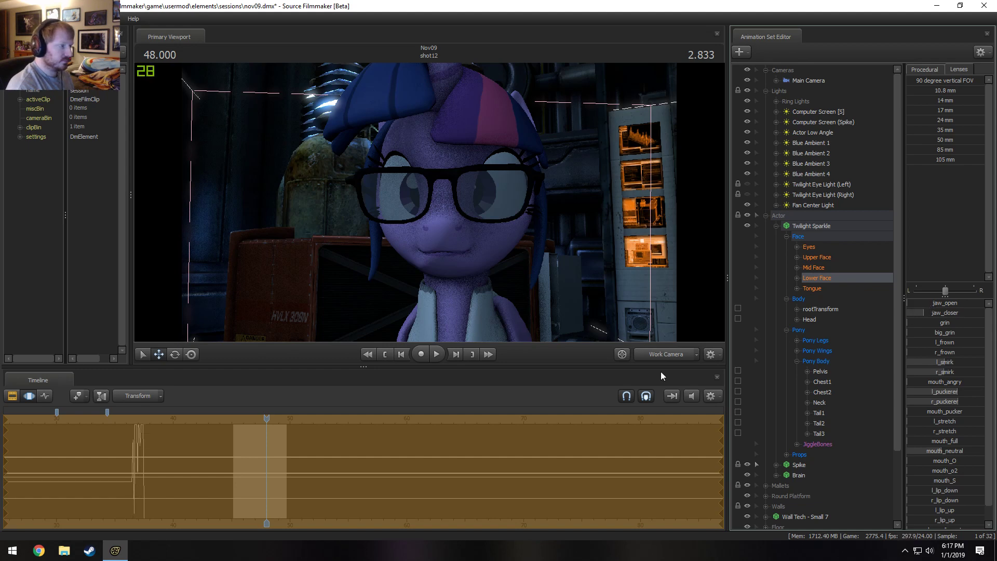
key(F2)
key(F3)
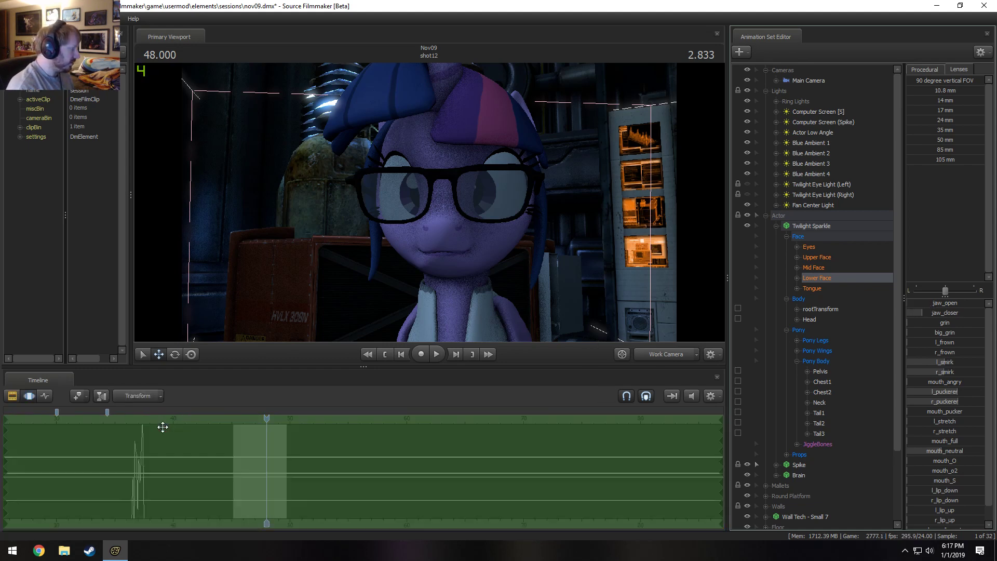
key(F2)
double_click(264, 444)
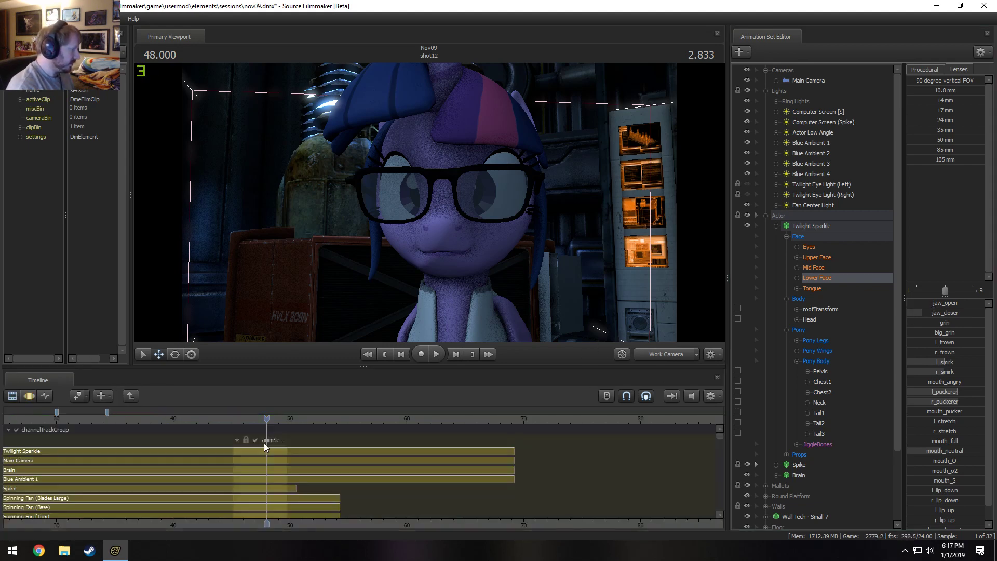
scroll(264, 444, down, 3)
key(F3)
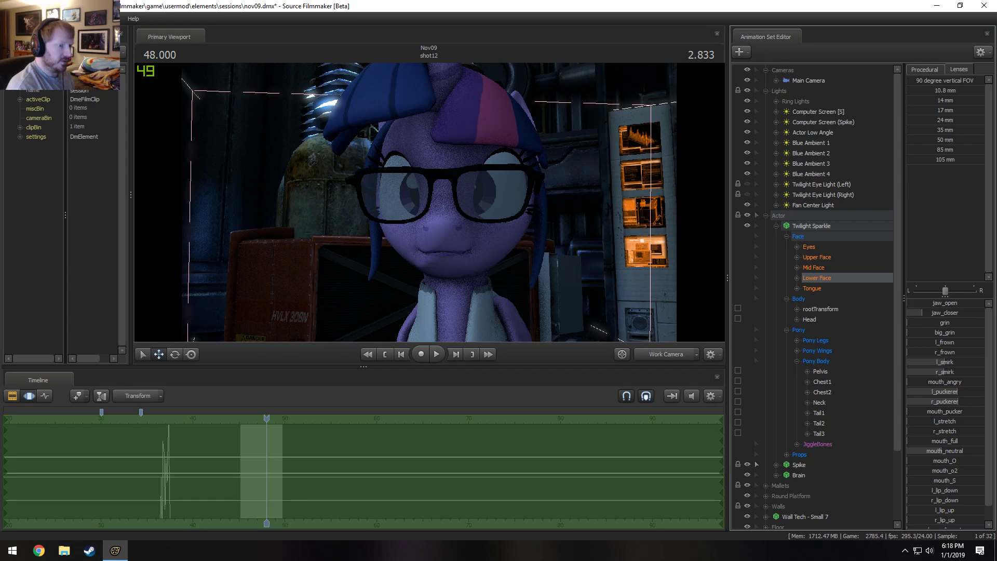
drag(922, 313, 899, 301)
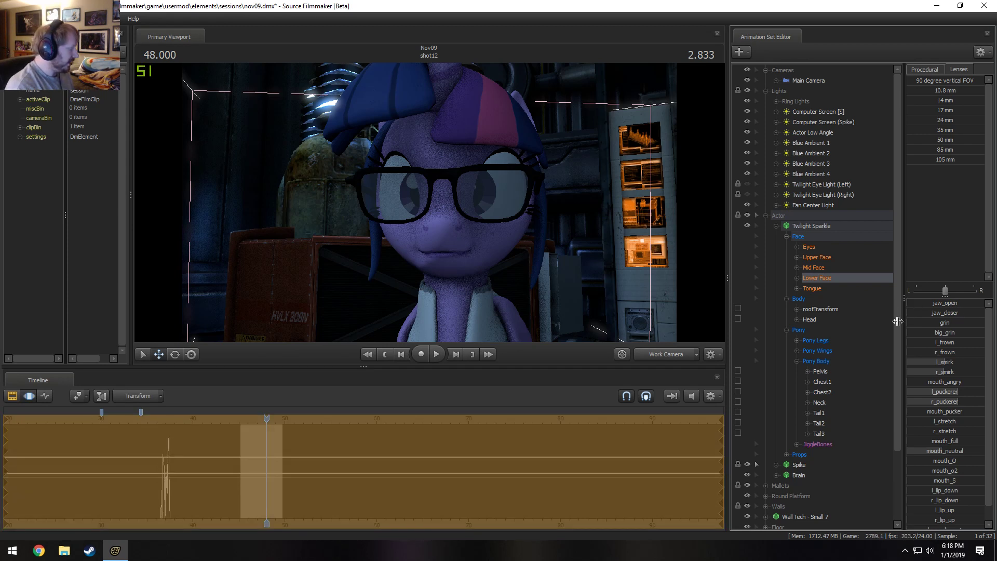
key(ctrl+z)
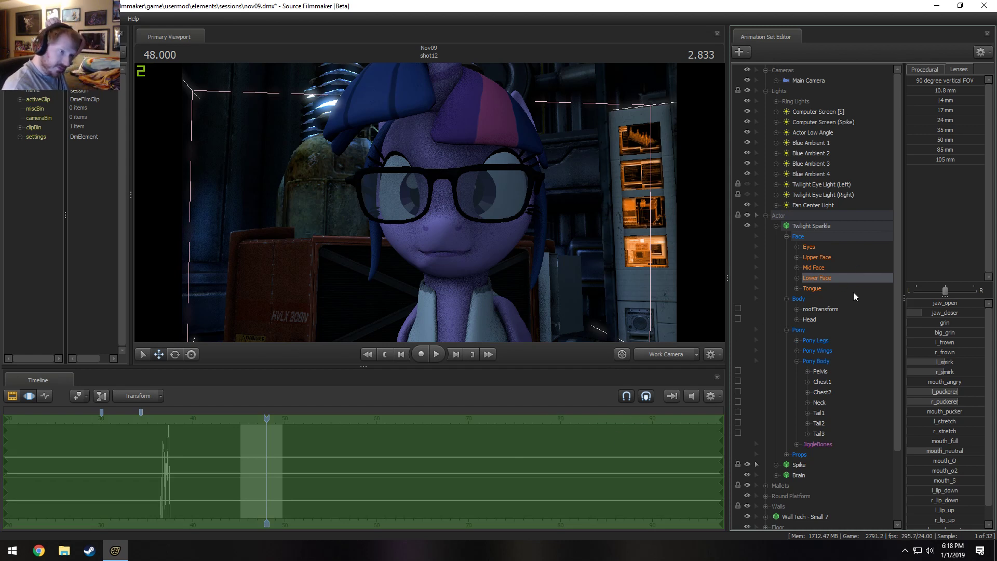
Zero Twilight Sparkle's Lower Face controls and reshape her mouth with mouth_o2 at full and jaw_closer about halfway.
click(924, 71)
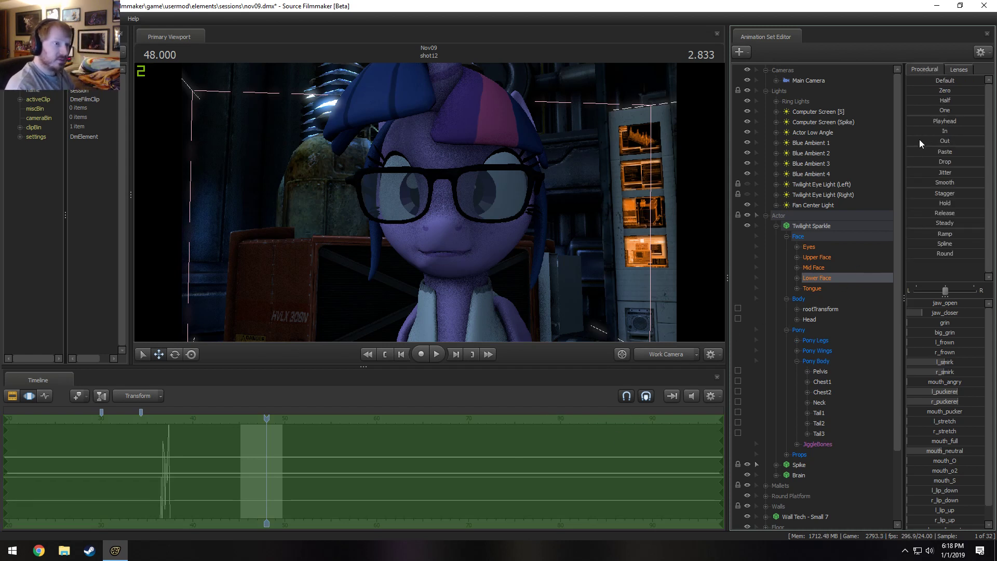
click(918, 89)
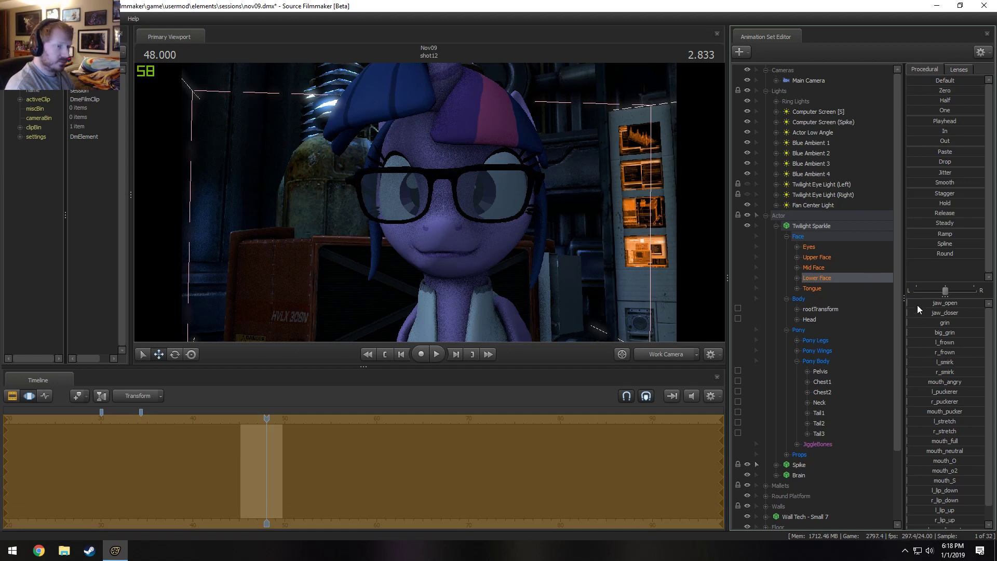
drag(917, 304, 961, 384)
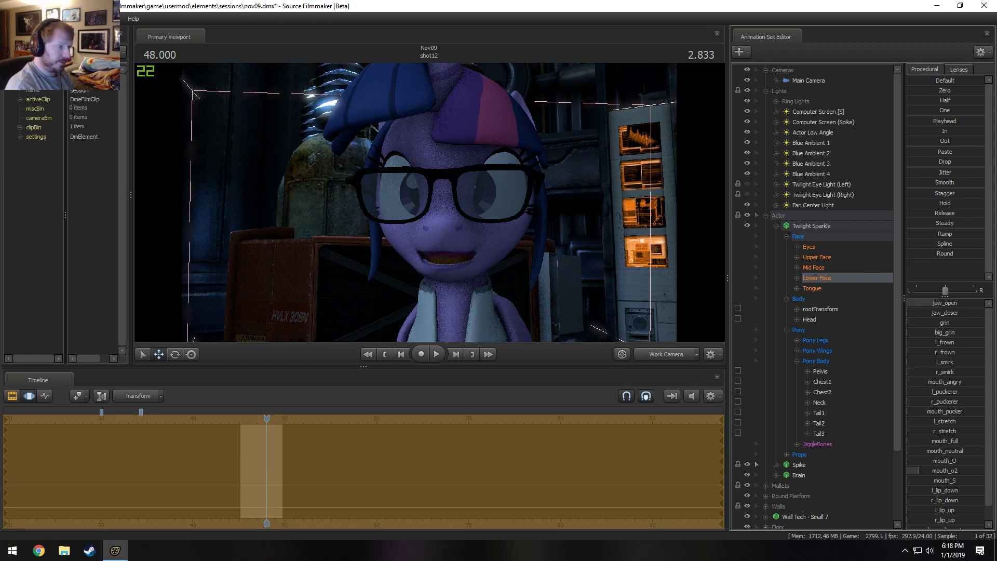
drag(944, 471, 981, 471)
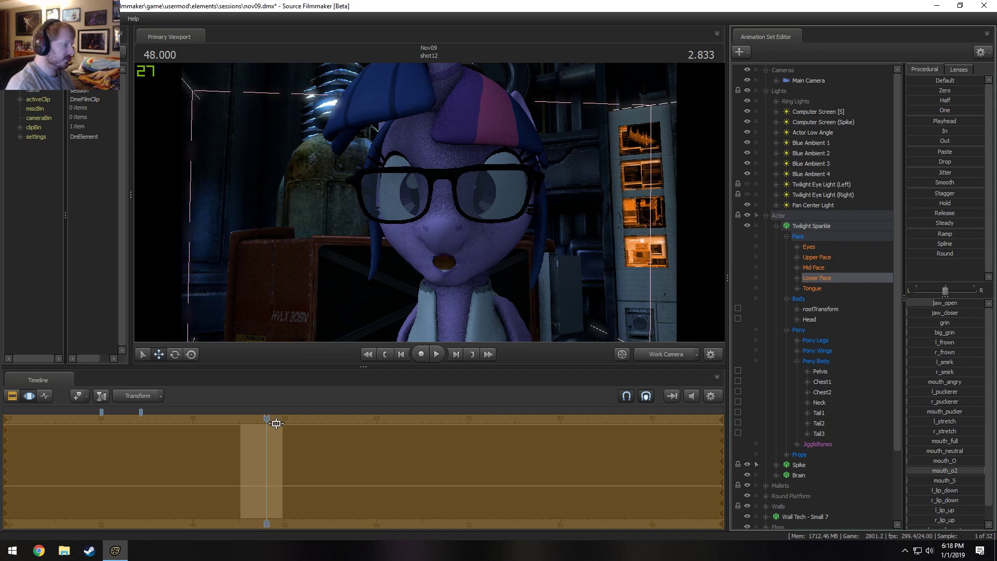
drag(941, 304, 969, 317)
scroll(336, 476, up, 1)
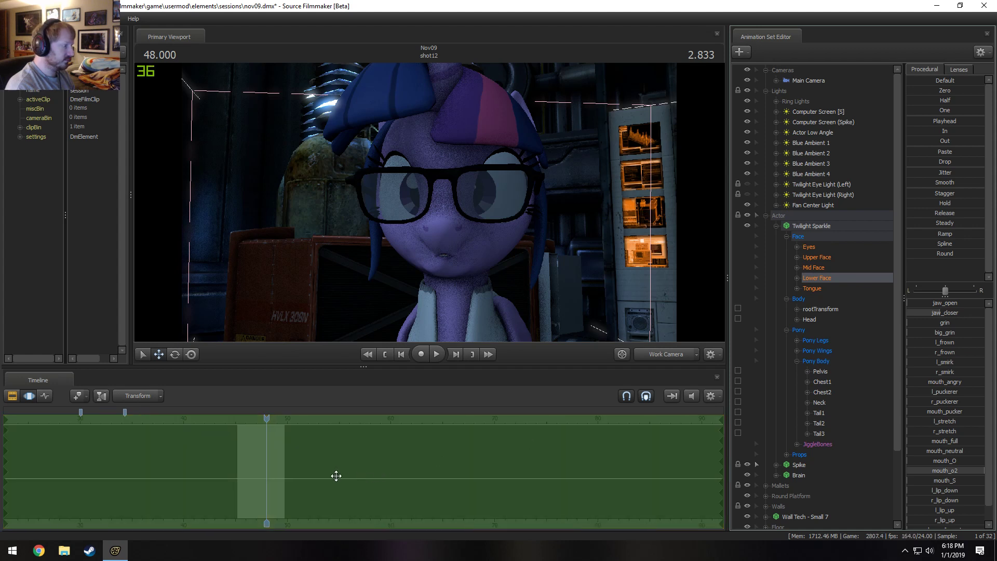
Animate Twilight Sparkle's jaw_open to the dialog from the start of shot12 and play the mouth movement back.
scroll(336, 475, up, 2)
drag(263, 418, 206, 424)
key(space)
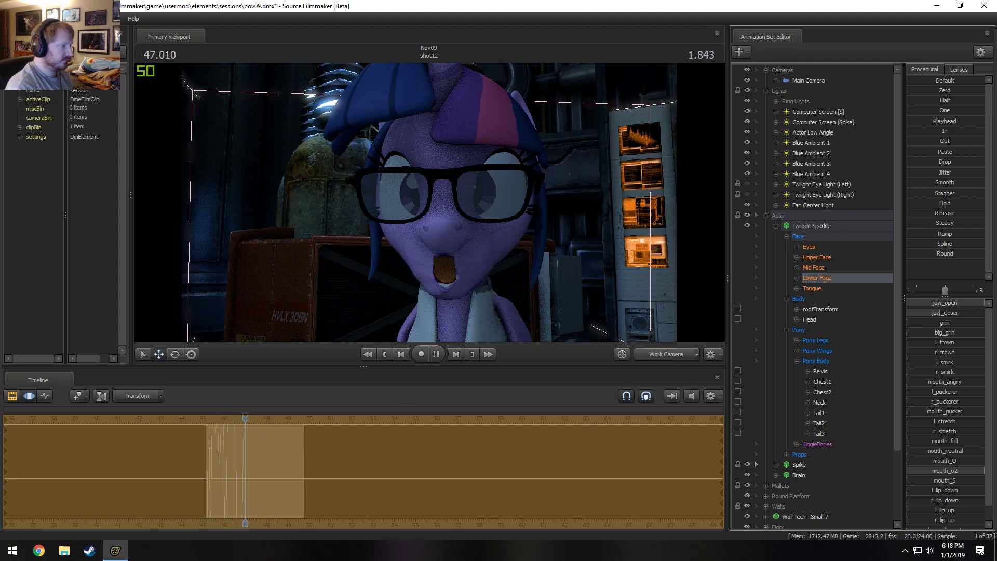
key(space)
key(F2)
key(space)
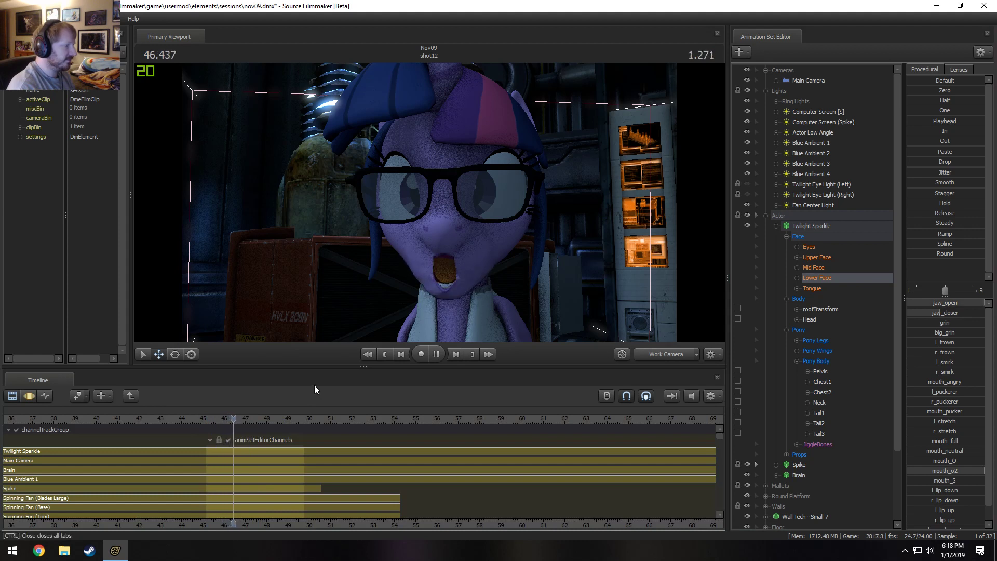
key(space)
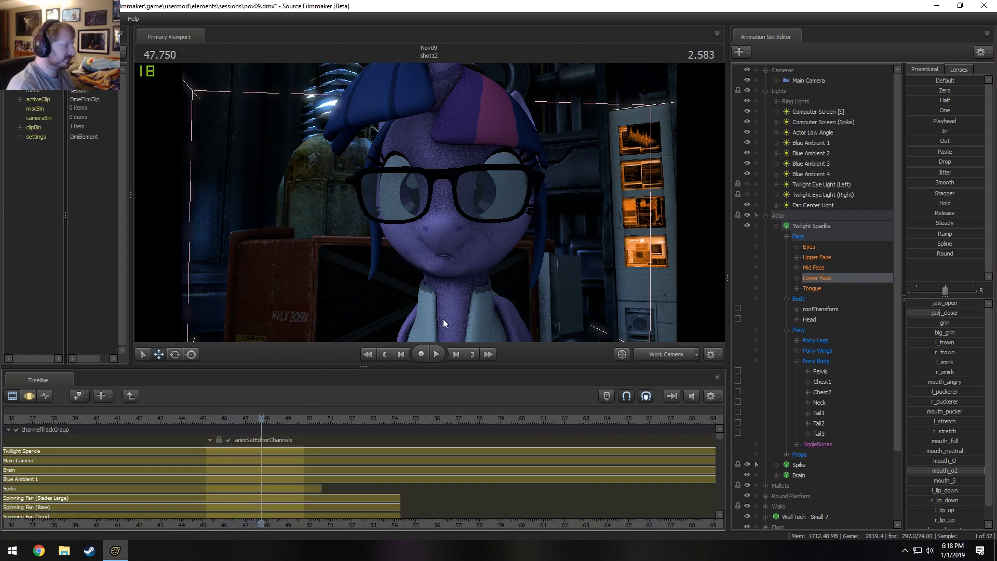
Set a Motion Editor time selection holding from about 46.9 to 47.2 s, with falloff on both sides.
key(F3)
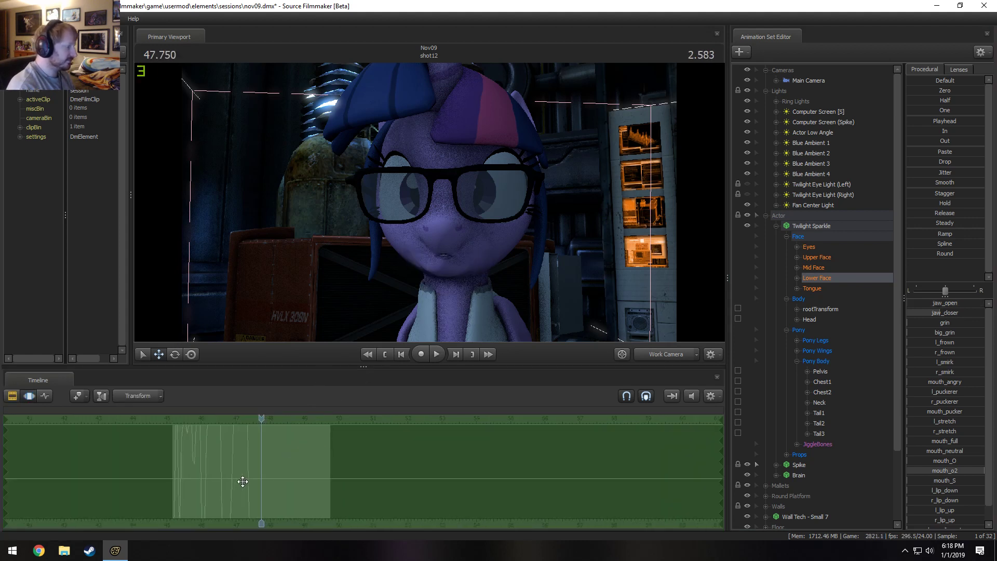
mouse_move(243, 481)
mouse_down()
mouse_move(208, 477)
mouse_move(231, 478)
mouse_up()
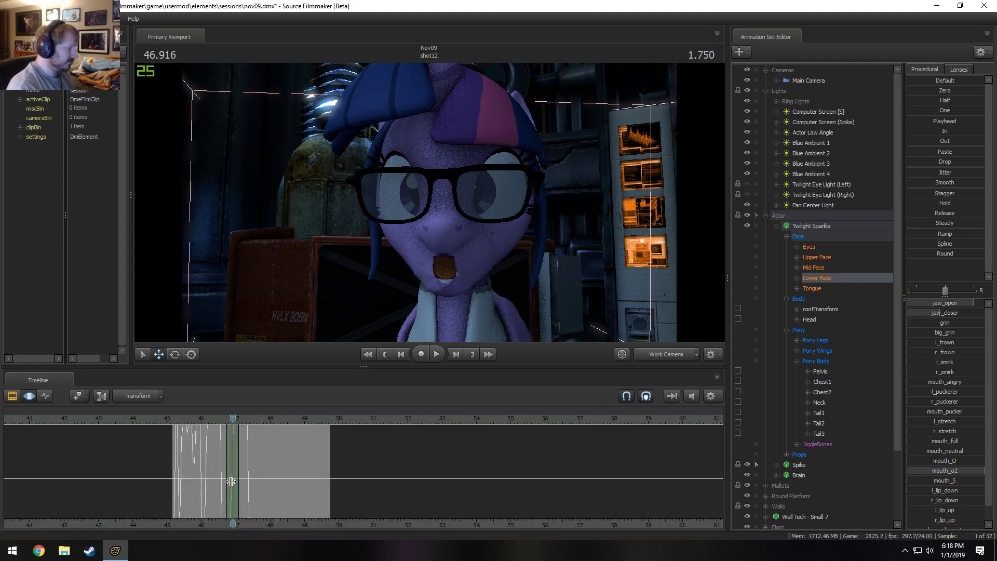
scroll(231, 476, up, 3)
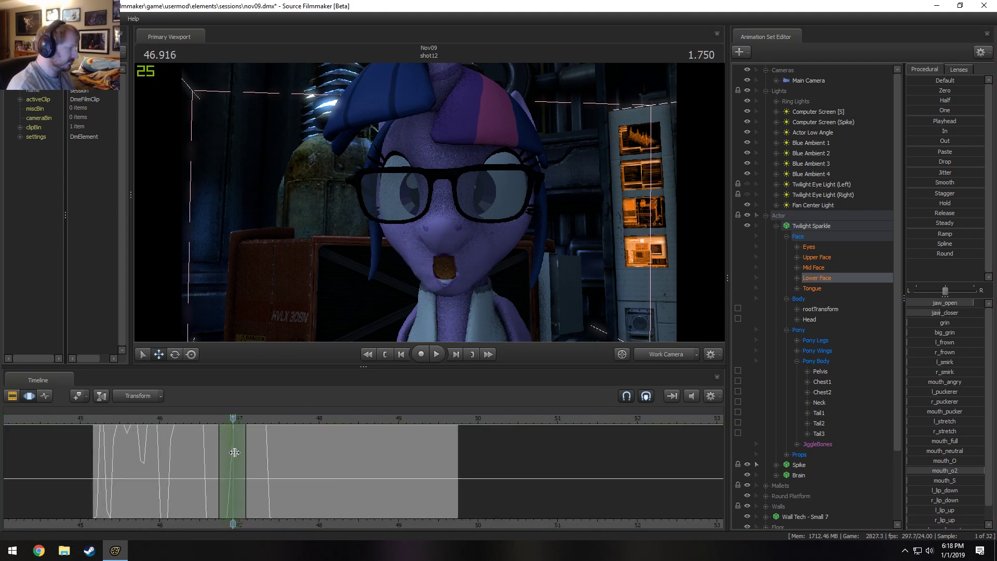
drag(236, 450, 261, 448)
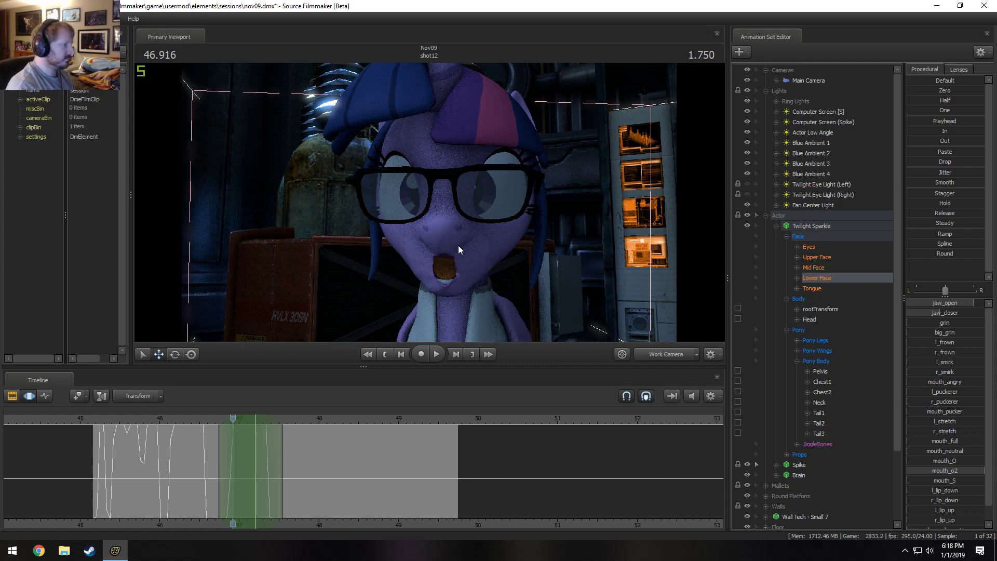
Rotate Twilight Sparkle's Head bone vertically within the time selection, play the nod, and shorten the hold to end at about 47.1 s.
click(810, 320)
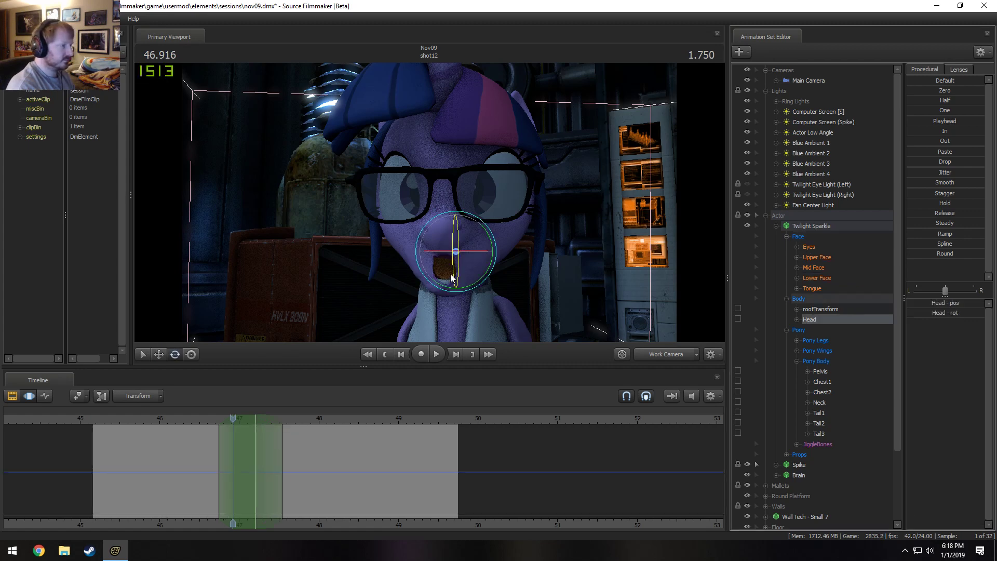
drag(451, 278, 453, 244)
click(190, 421)
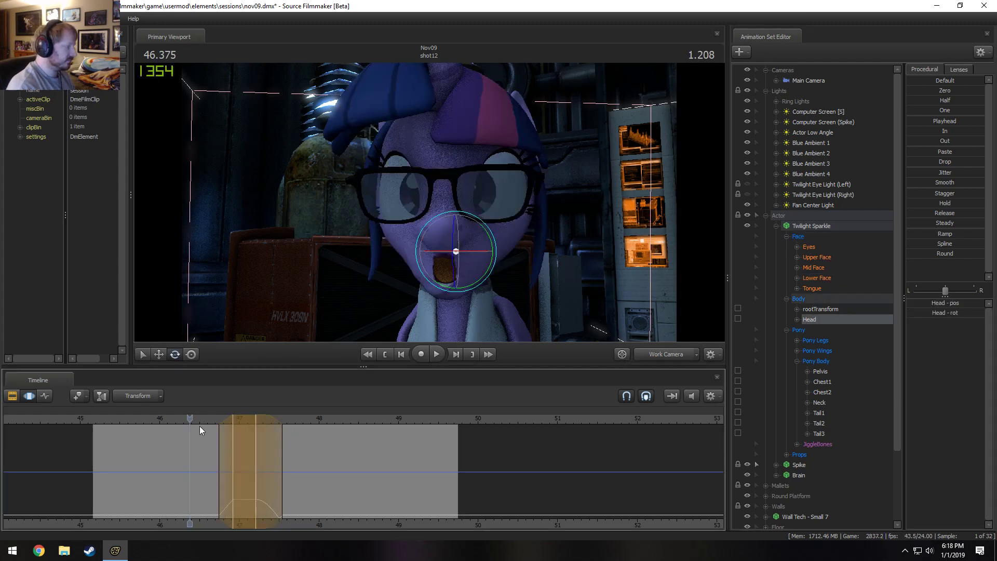
key(space)
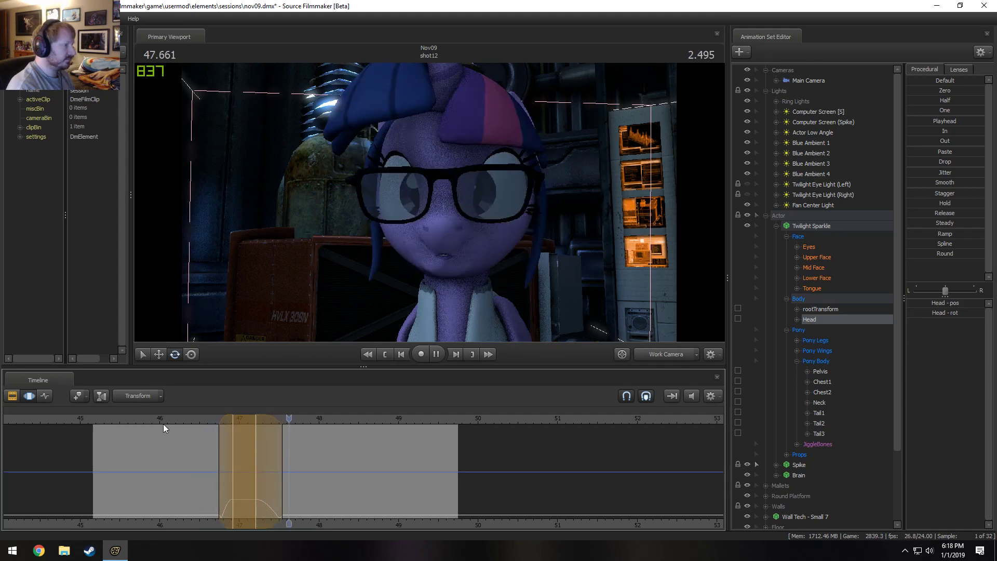
key(space)
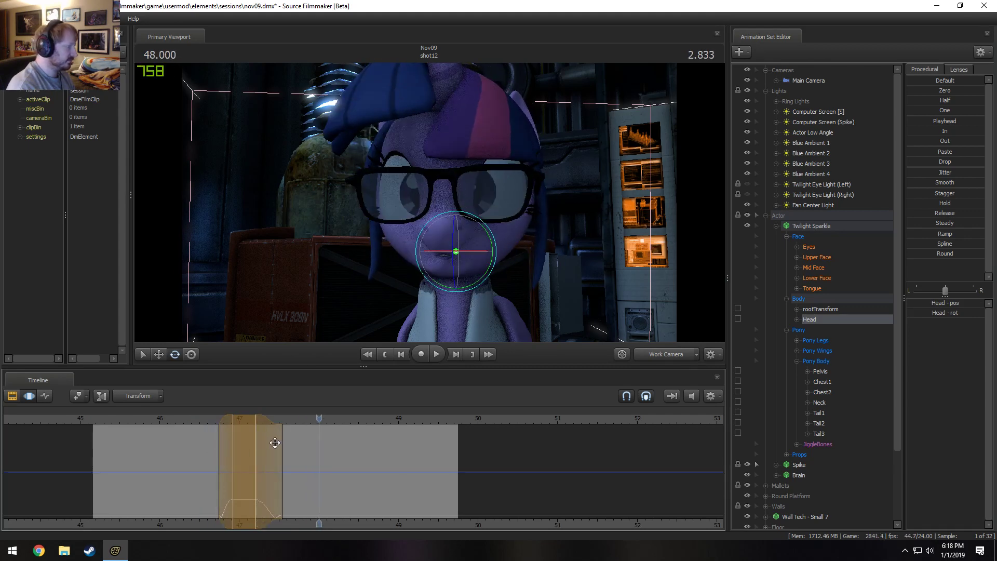
drag(270, 446, 317, 487)
Review Twilight Sparkle's adjusted head nod up close, playing and scrubbing through the dialog in shot12.
key(w)
drag(587, 213, 592, 197)
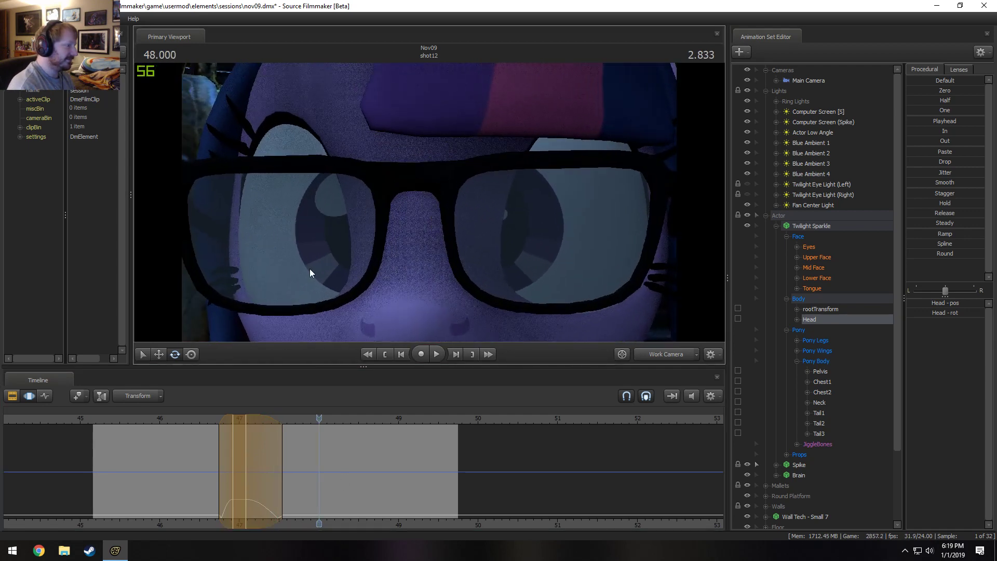
drag(264, 447, 410, 452)
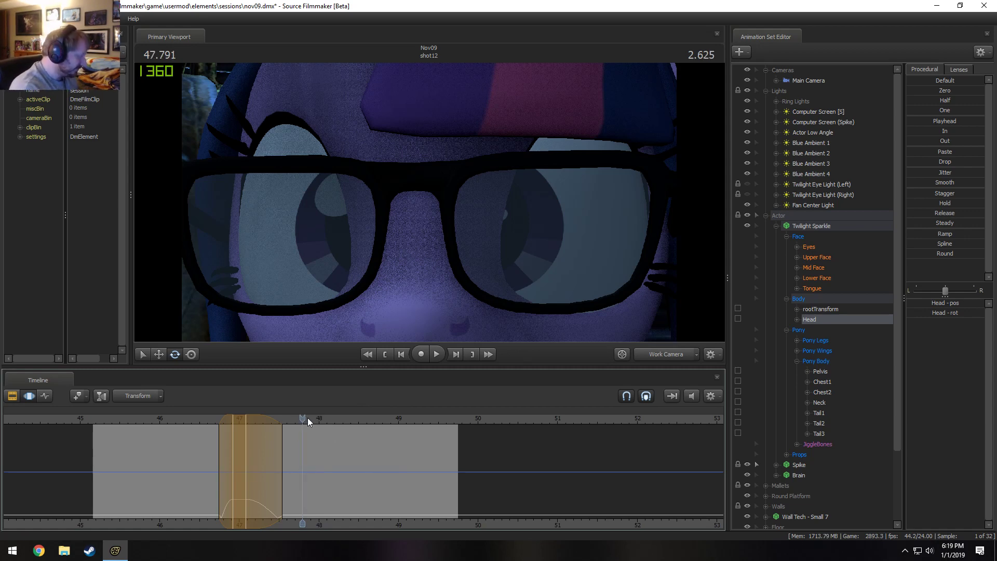
key(space)
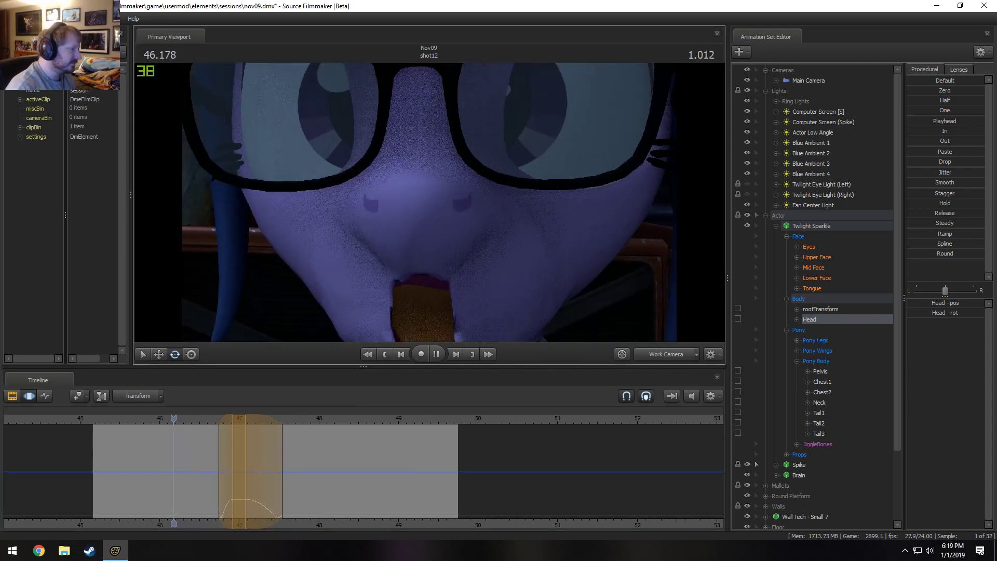
key(space)
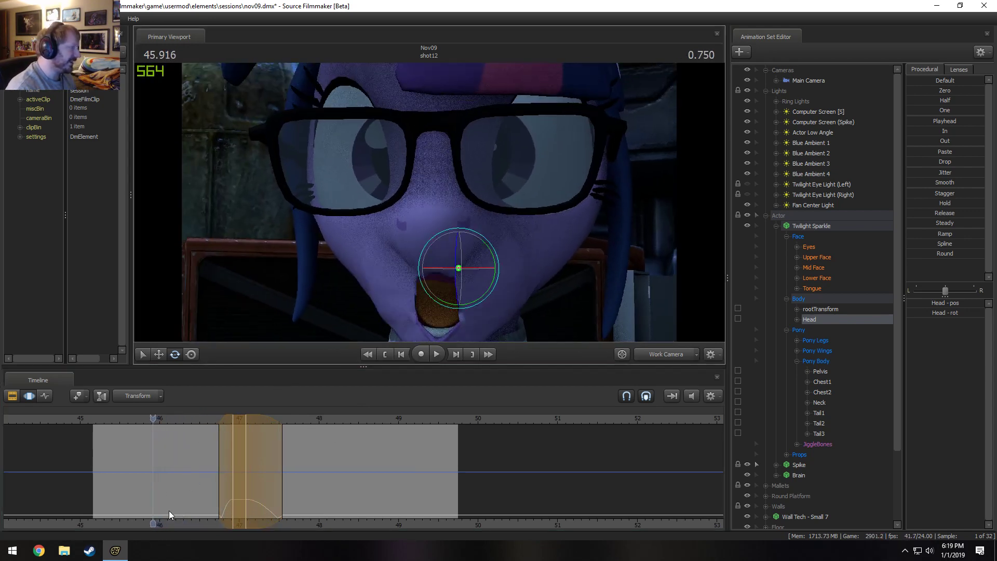
mouse_move(153, 470)
mouse_down()
mouse_move(181, 484)
mouse_move(166, 484)
mouse_move(175, 489)
mouse_move(218, 485)
mouse_move(199, 482)
mouse_move(209, 483)
mouse_up()
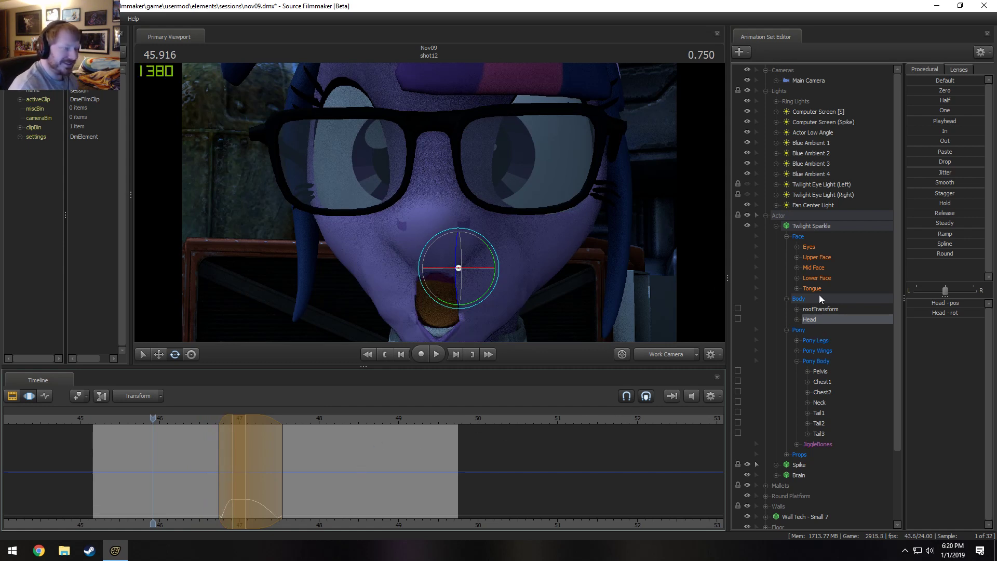
Finish the pending Head bone edit and collapse Twilight Sparkle's Body and Pony control groups.
key(Escape)
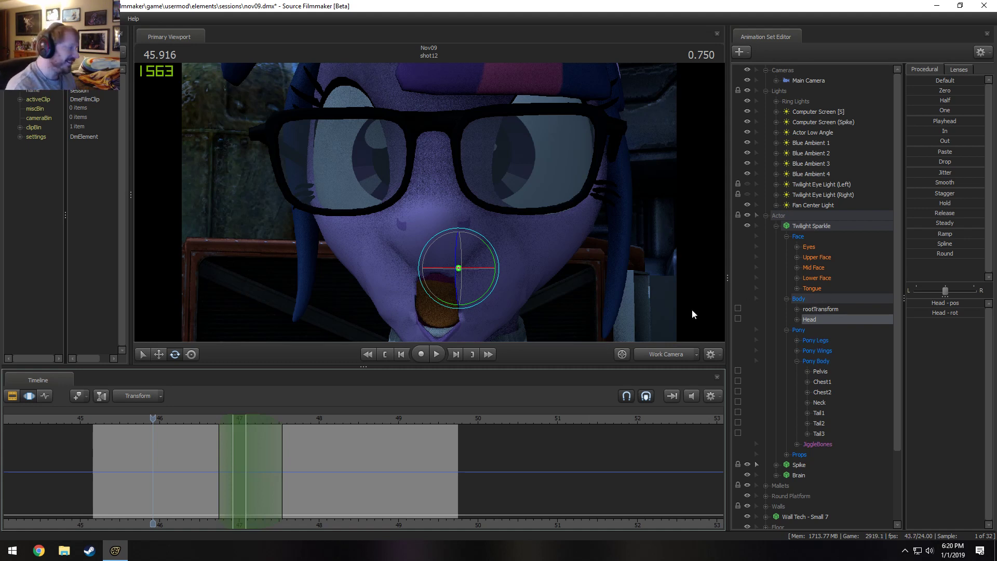
click(790, 300)
click(788, 305)
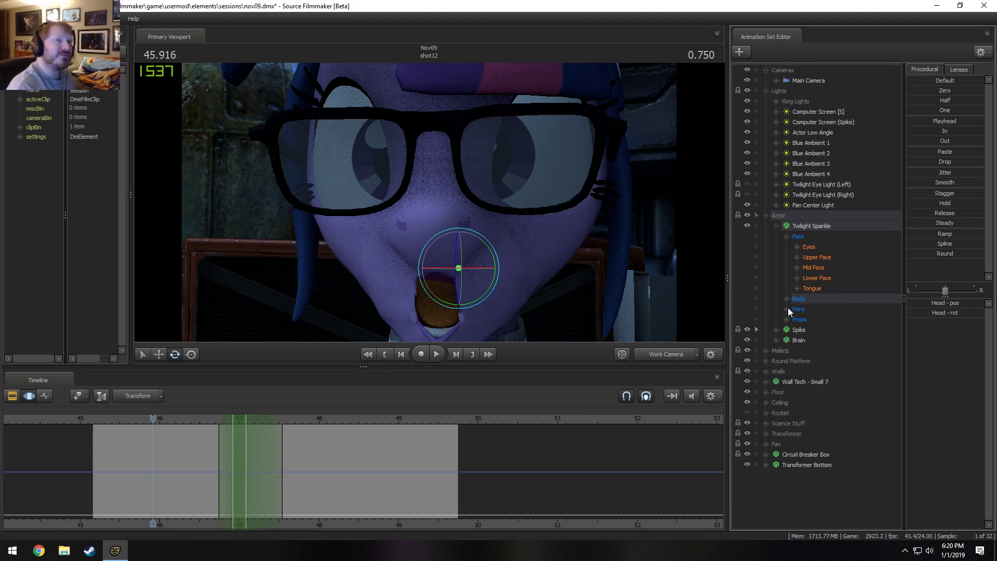
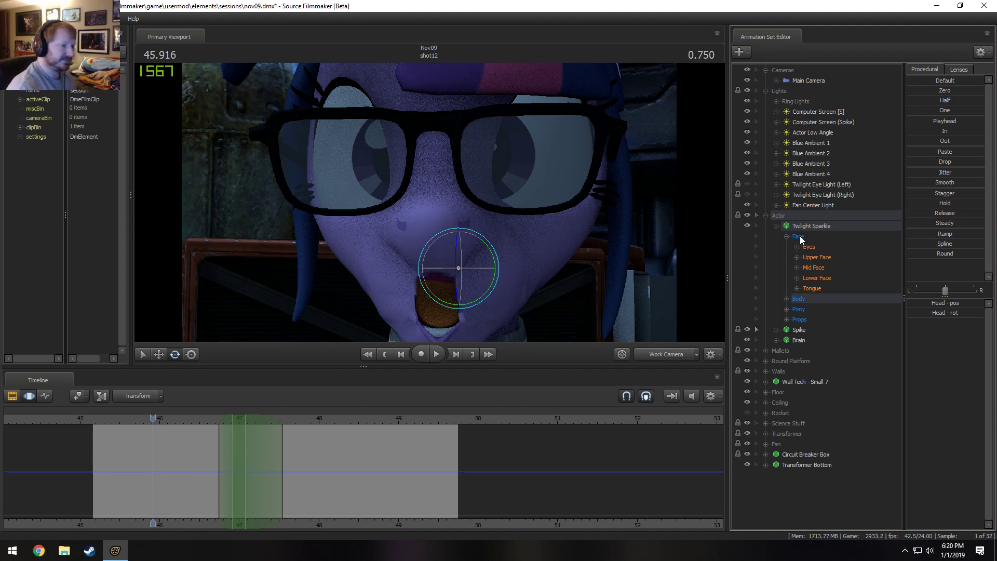
Extend the time selection across the whole timeline and zero all of Twilight Sparkle's Lower Face controls except jaw_open.
click(784, 229)
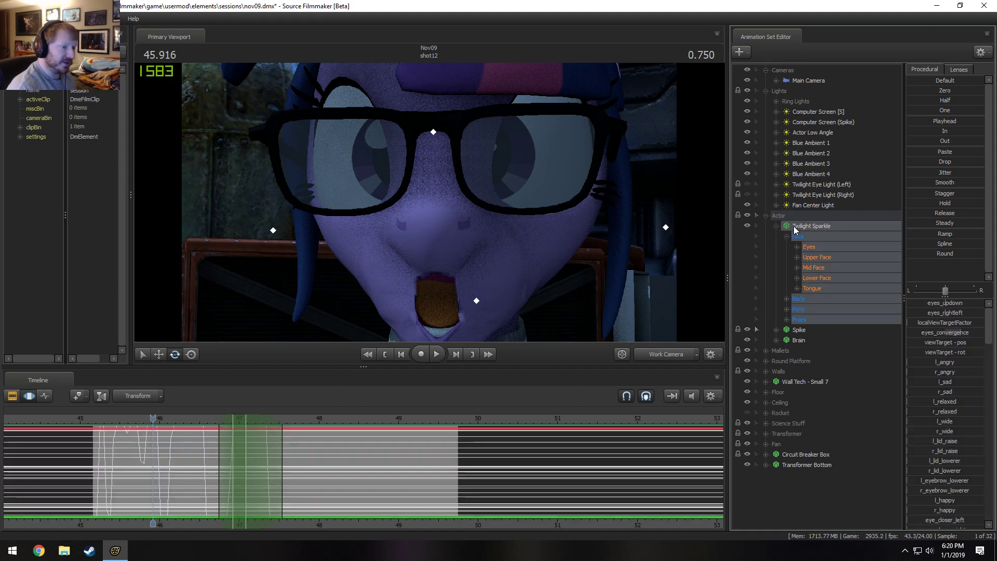
click(398, 453)
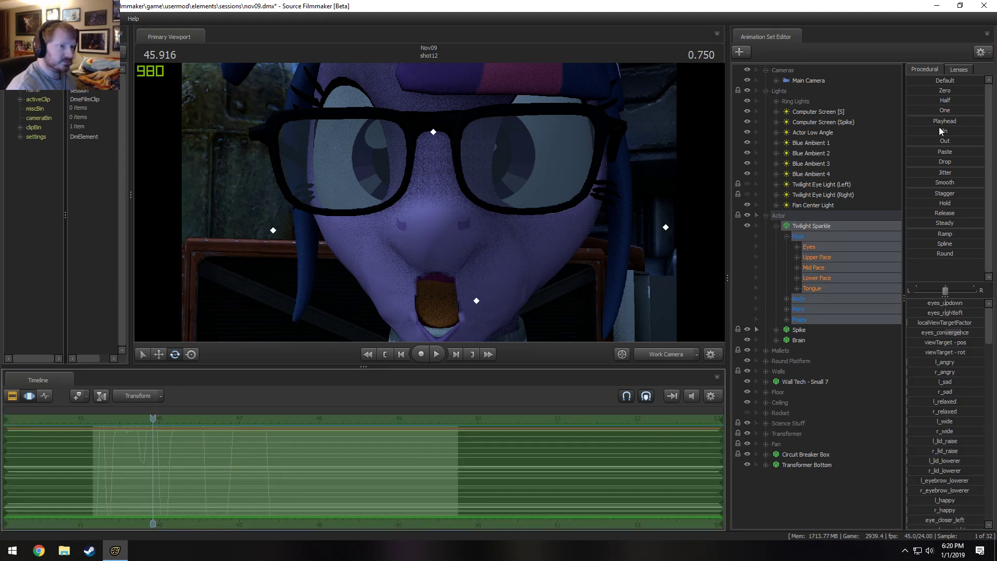
click(816, 278)
click(799, 277)
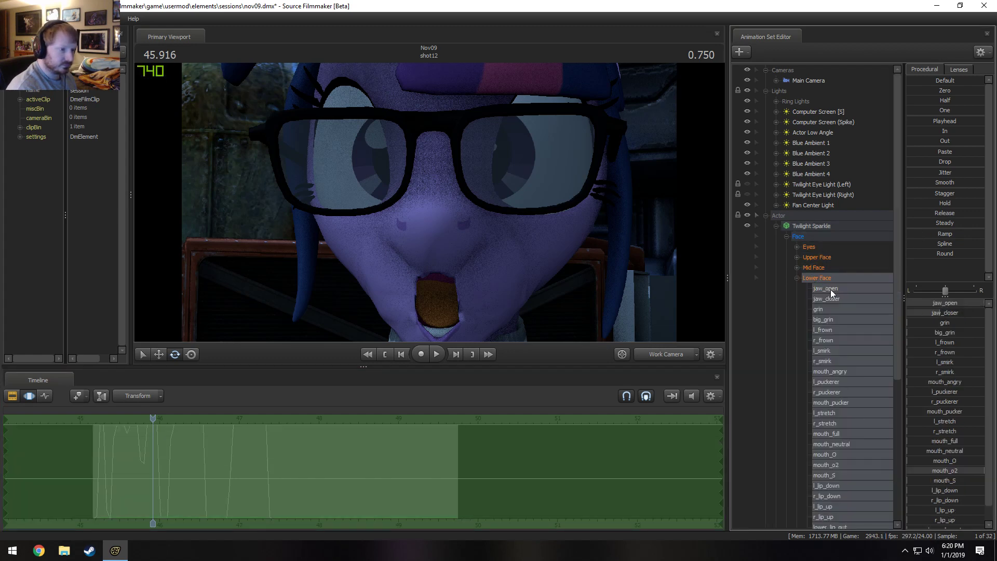
click(834, 299)
scroll(867, 476, down, 7)
shift+click(826, 331)
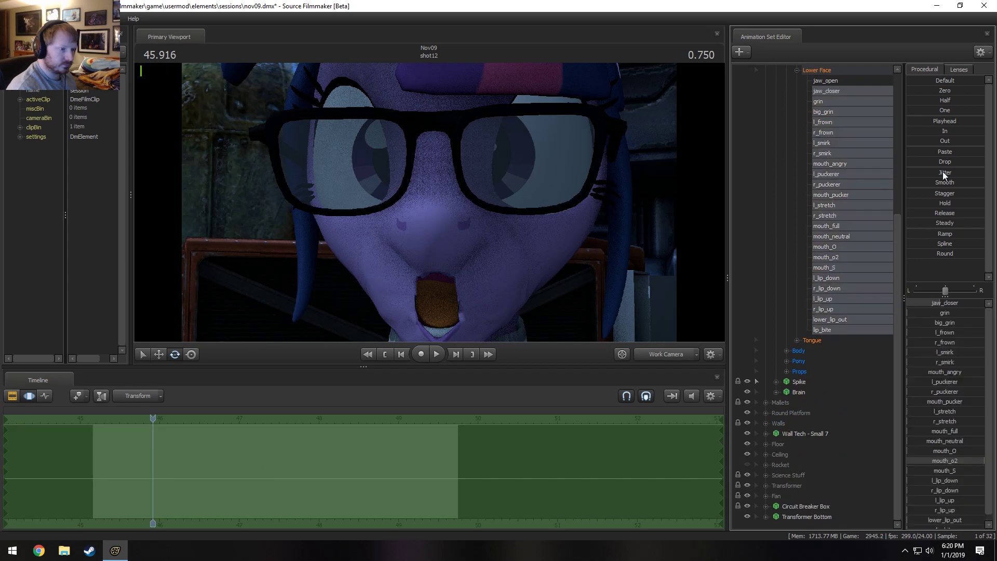
click(931, 100)
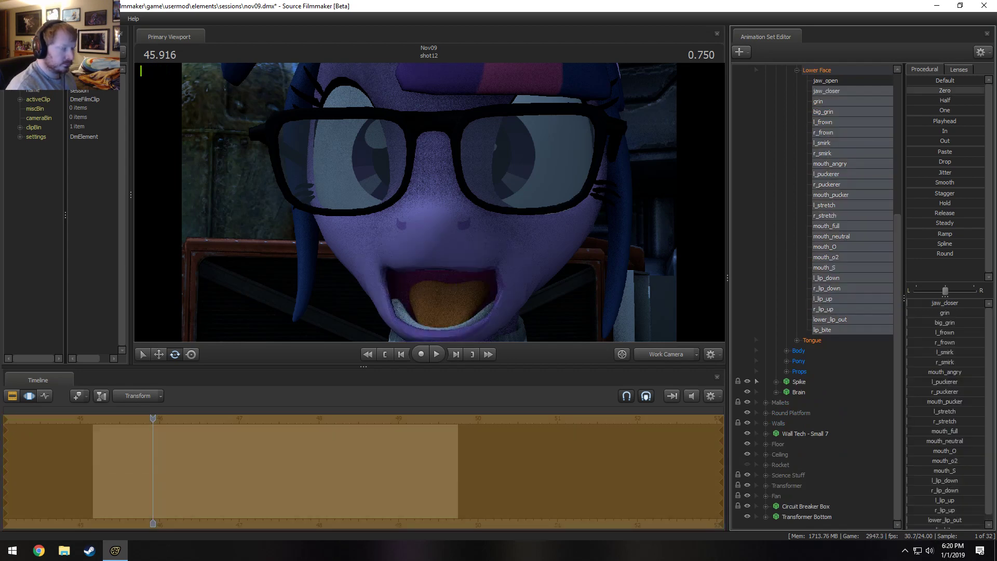
Play the dialog, make a short time selection around 47.1 s with falloff on both sides, and raise mouth_o2 to about three quarters.
drag(145, 421, 93, 424)
key(space)
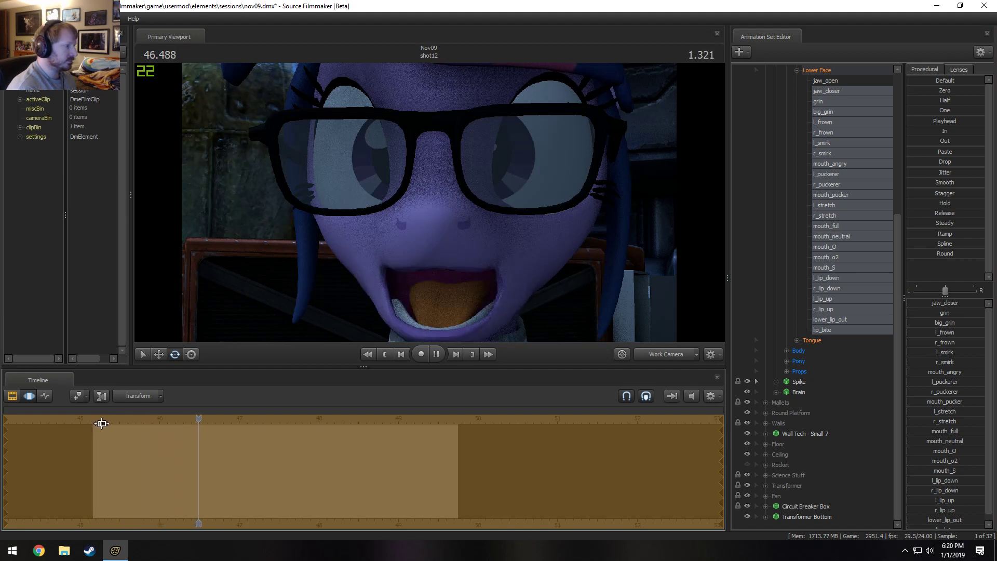
key(space)
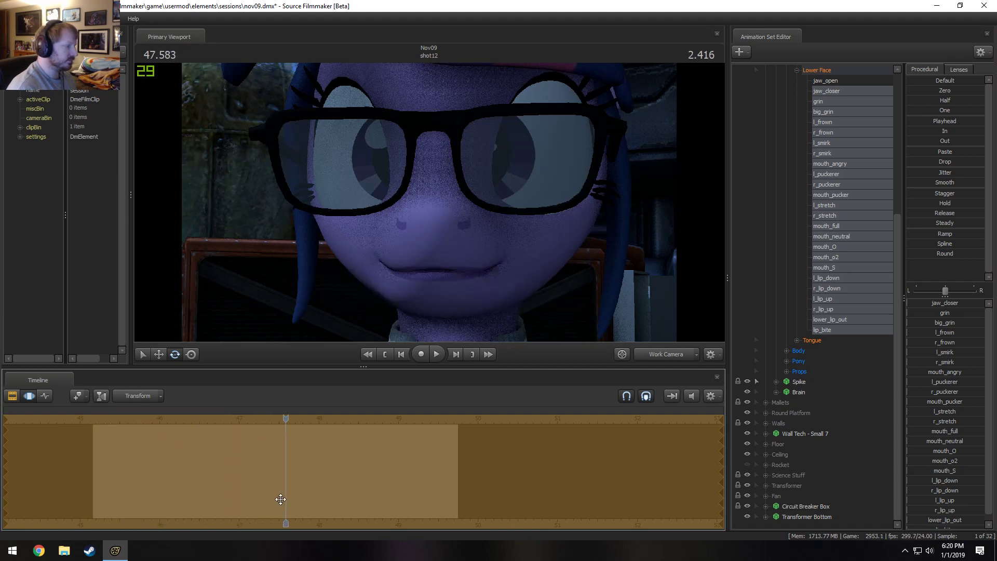
middle_drag(281, 499, 250, 487)
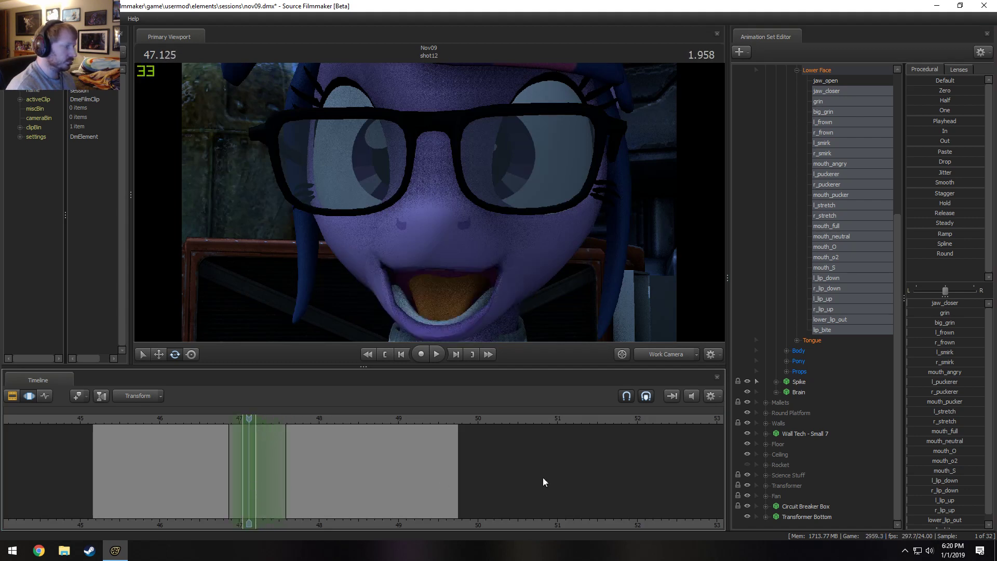
click(930, 461)
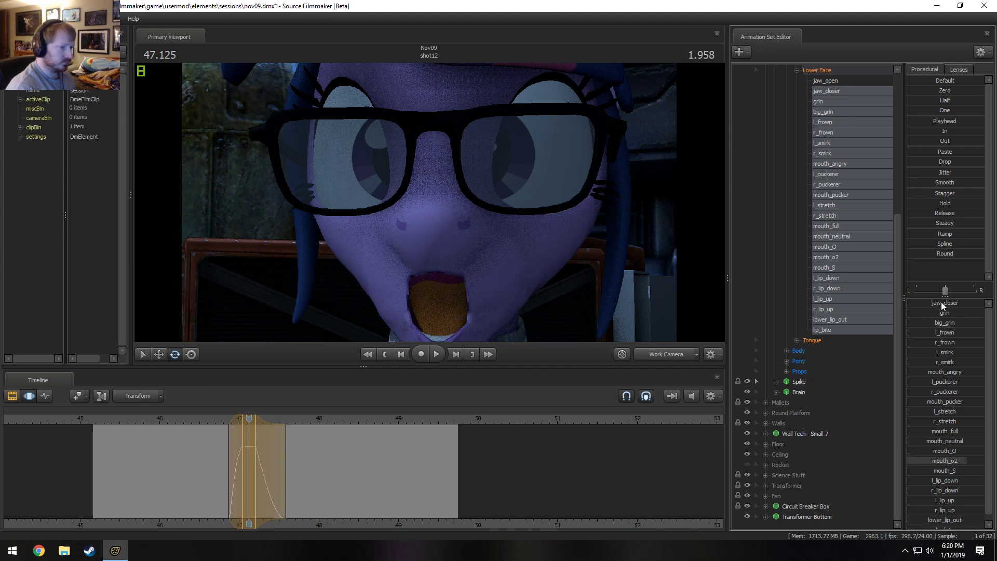
Lower Twilight Sparkle's jaw_open within the time selection, play the result, and shorten the trailing falloff to end at about 47.5 s.
scroll(836, 207, up, 2)
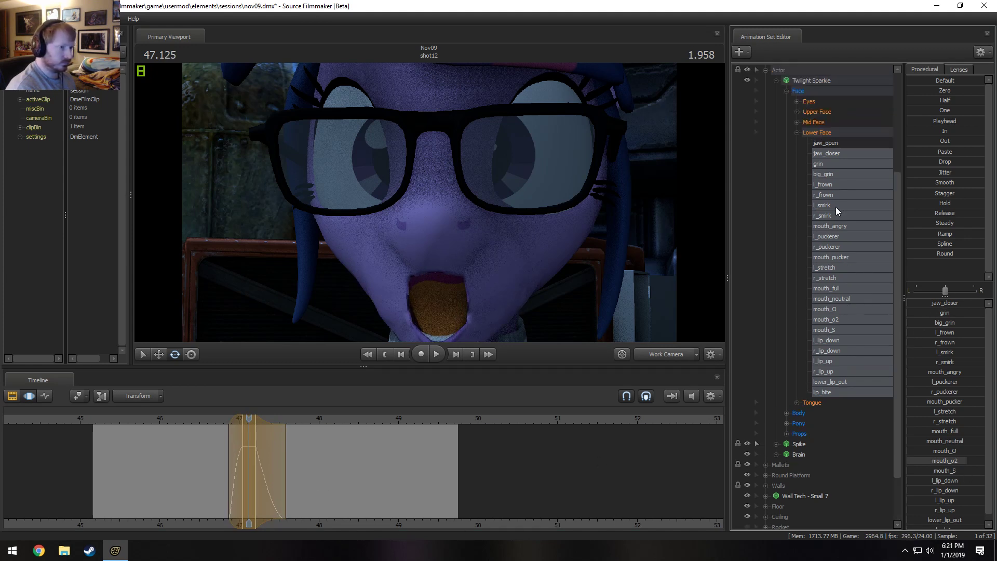
click(836, 145)
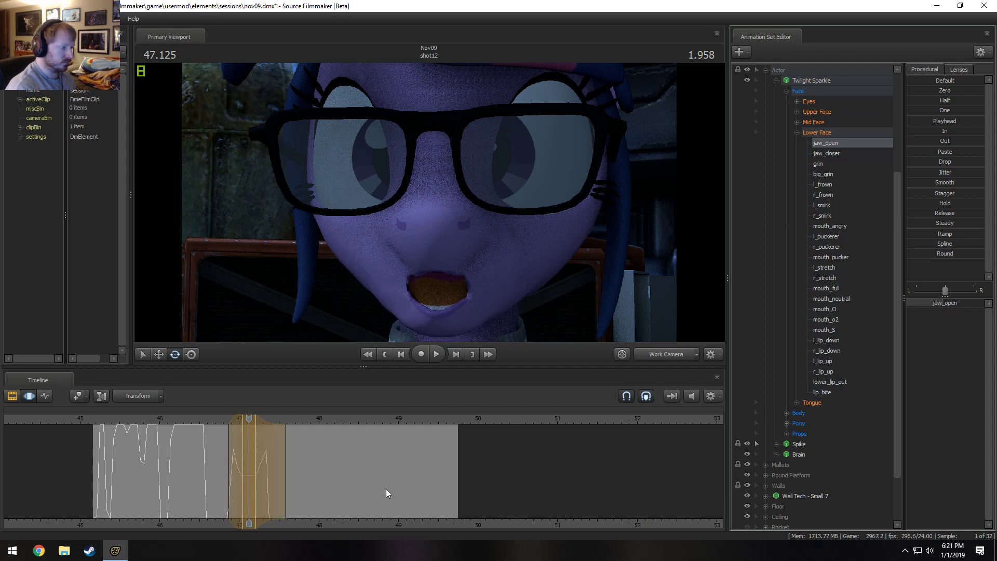
click(203, 419)
key(space)
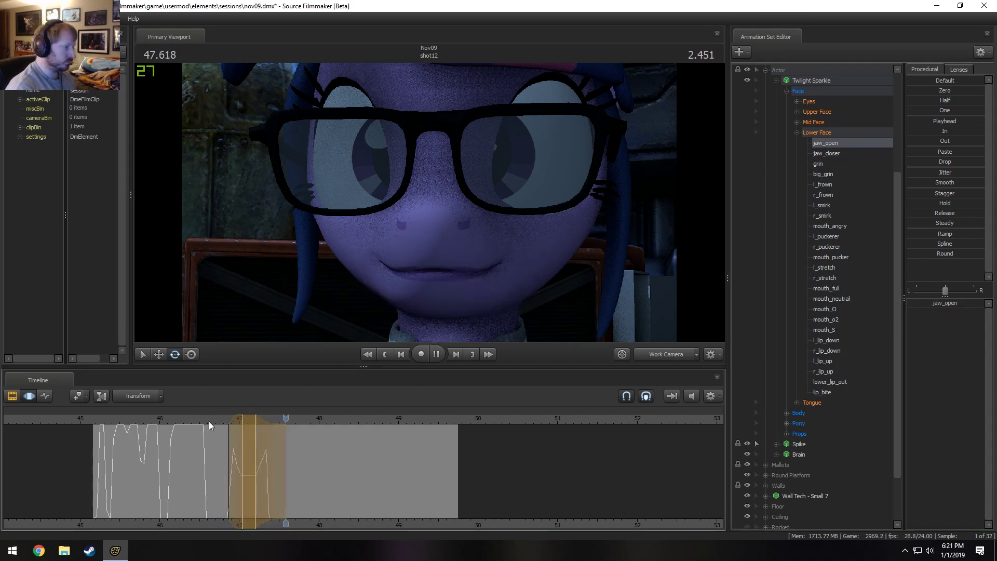
key(space)
drag(285, 445, 275, 446)
key(3)
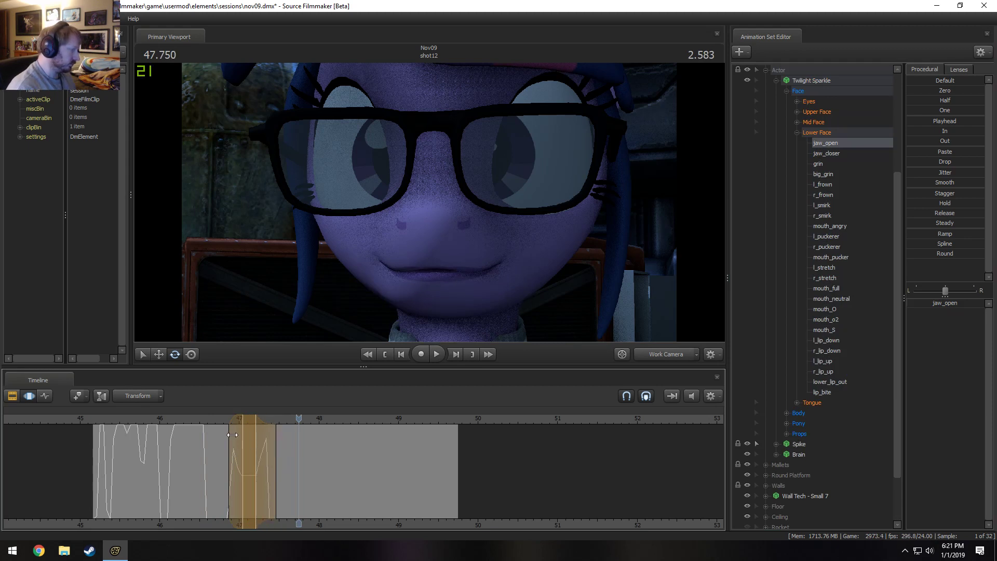
Replay the word, move to 47.166 s, raise mouth_O to nearly half and lower jaw_open to a small amount.
click(208, 419)
key(space)
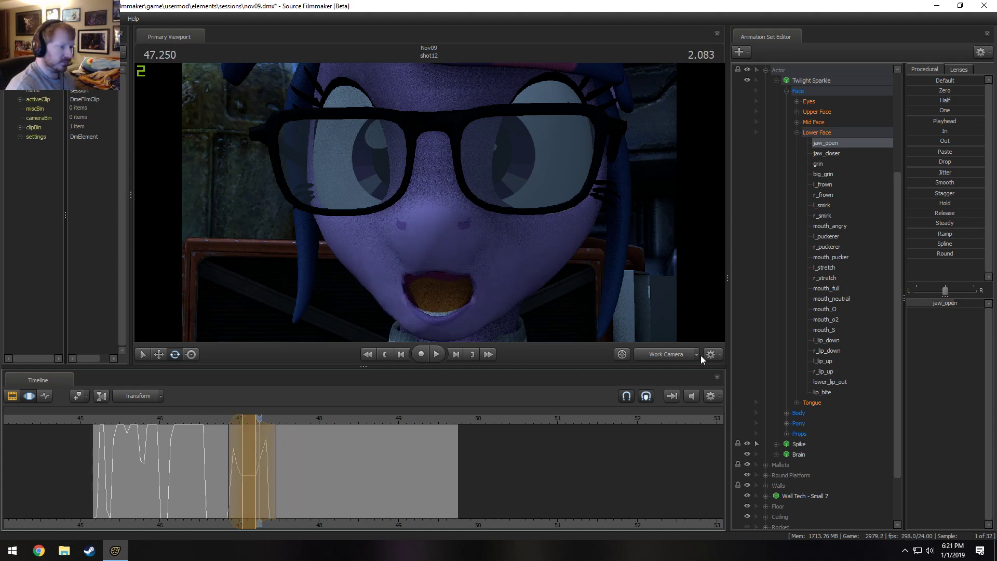
click(252, 419)
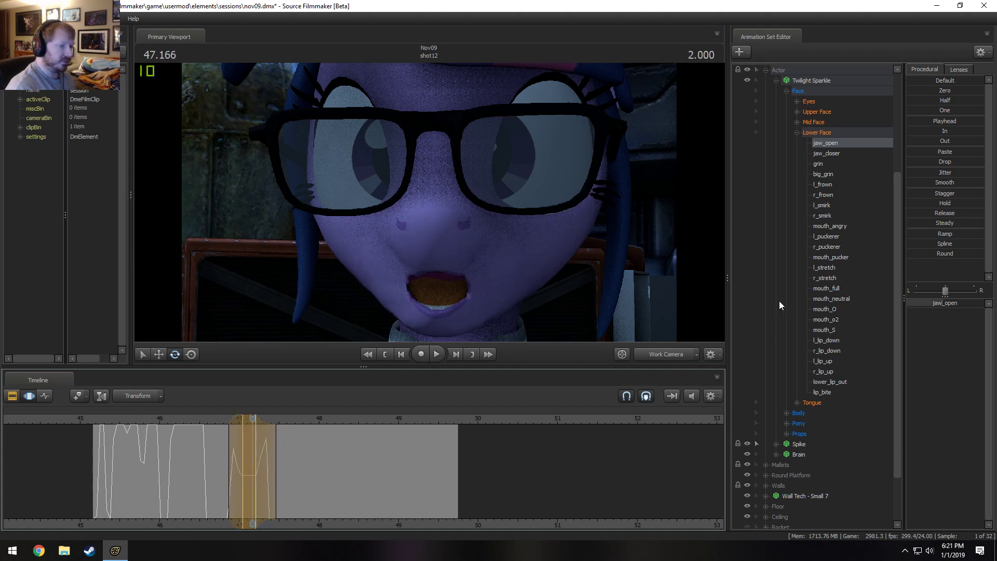
click(827, 132)
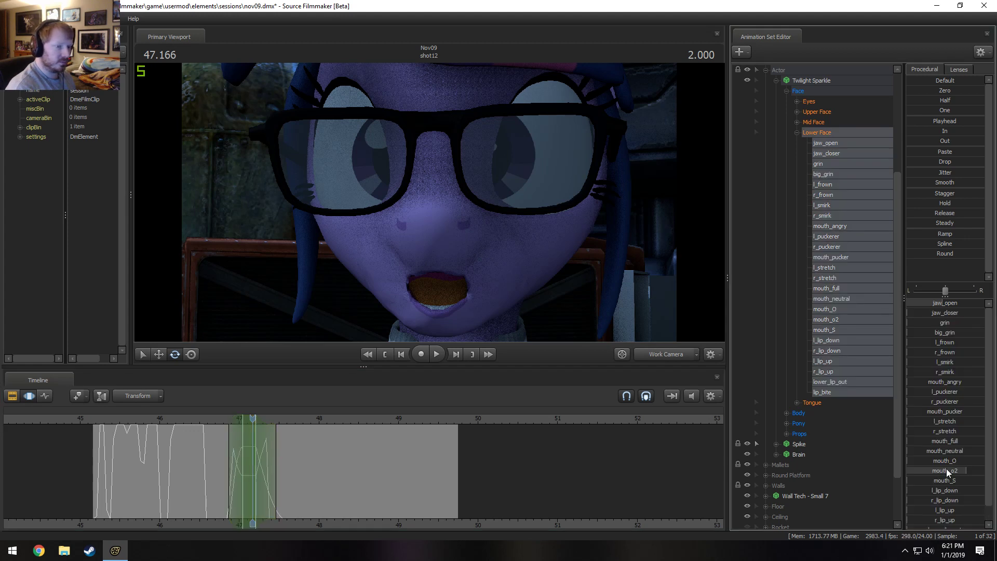
drag(947, 473, 983, 472)
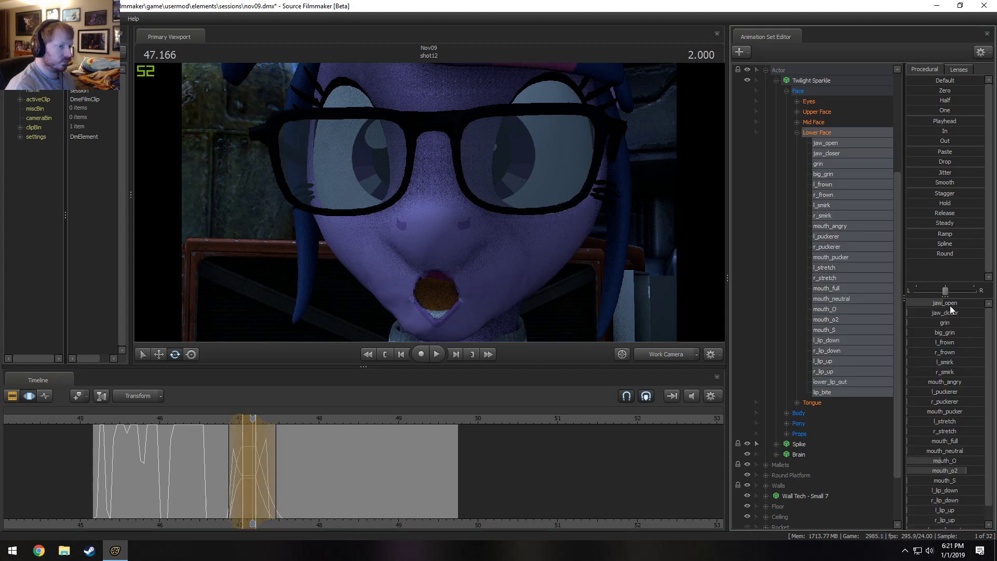
drag(951, 306, 926, 306)
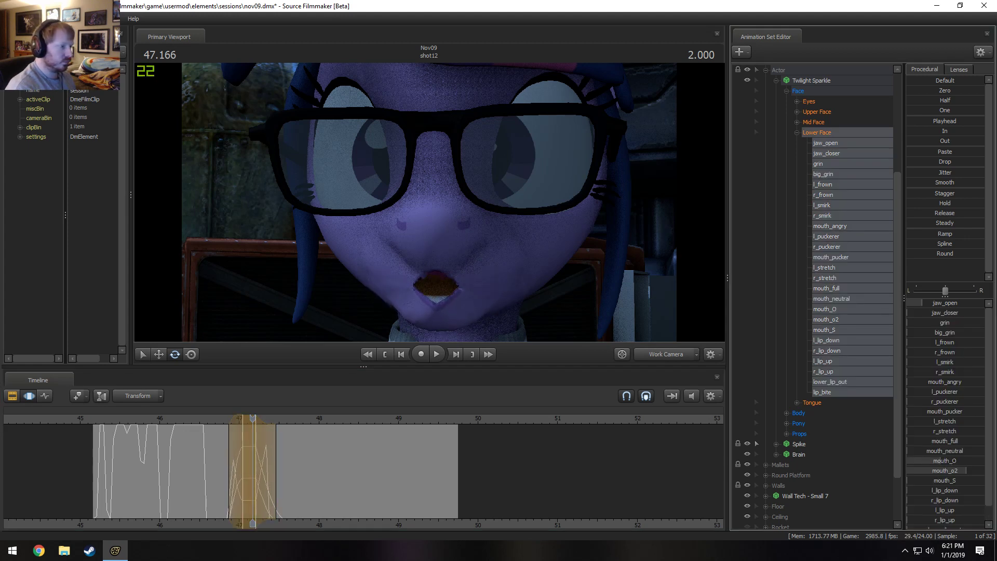
Replay the mouth shape, then at 47.208 s raise jaw_open to about a third and reduce mouth_O to a slight amount.
click(211, 418)
key(space)
key(space)
drag(212, 419, 256, 420)
drag(942, 306, 955, 307)
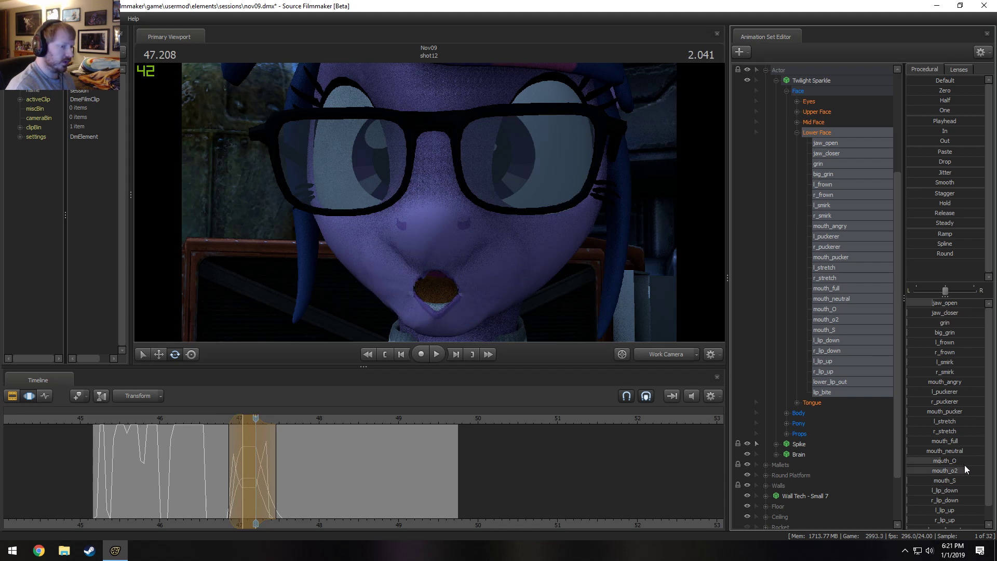
drag(943, 462, 924, 461)
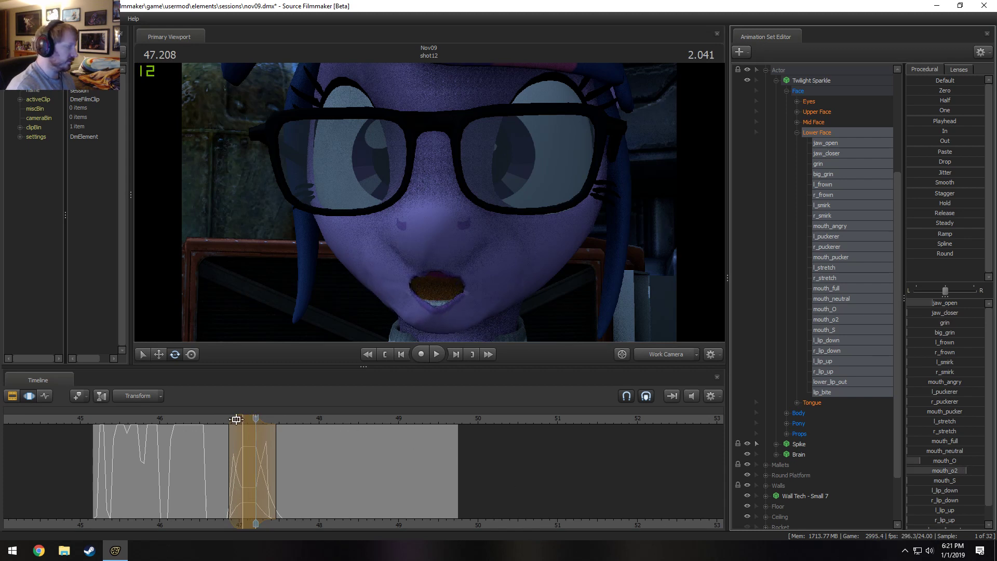
Set a time selection peaking at about 47.3 s with falloff starting near 46.95 s, and raise mouth_o2 to almost full.
drag(219, 423, 235, 437)
shift+click(262, 437)
shift+click(262, 438)
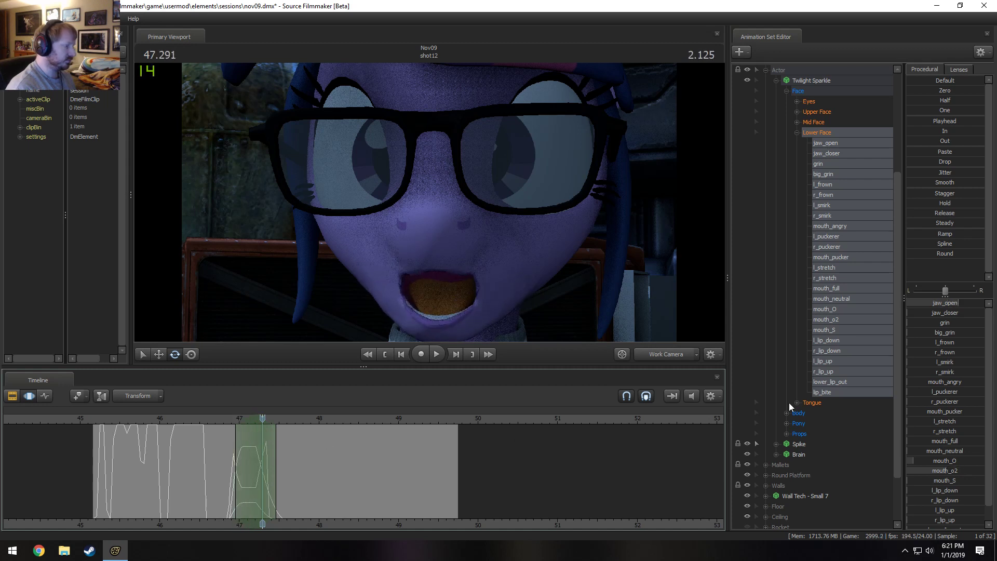
drag(945, 472, 982, 470)
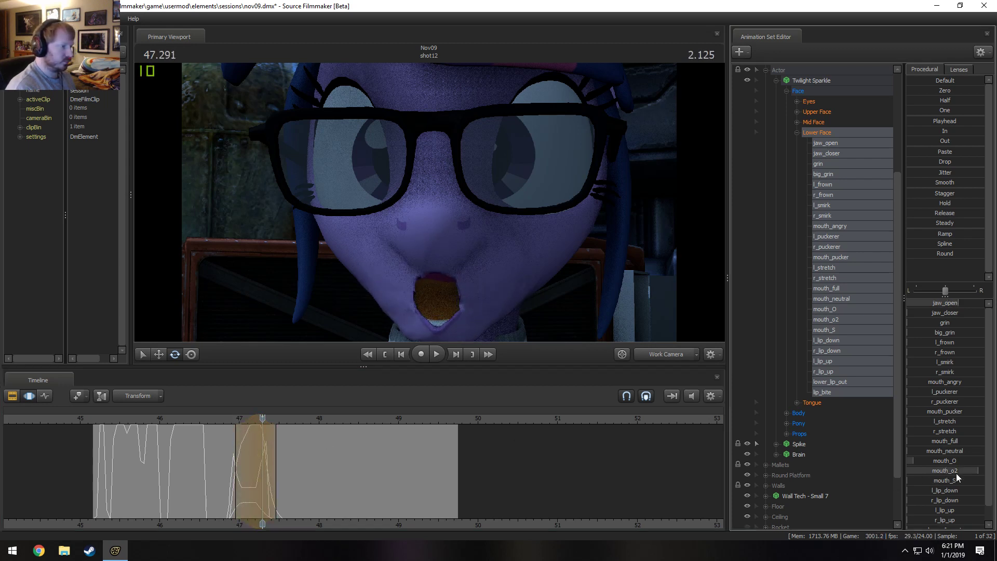
Review Twilight Sparkle's lip sync in shot12, then play it in the Clip Editor from the end of Spike gets Brain.
key(space)
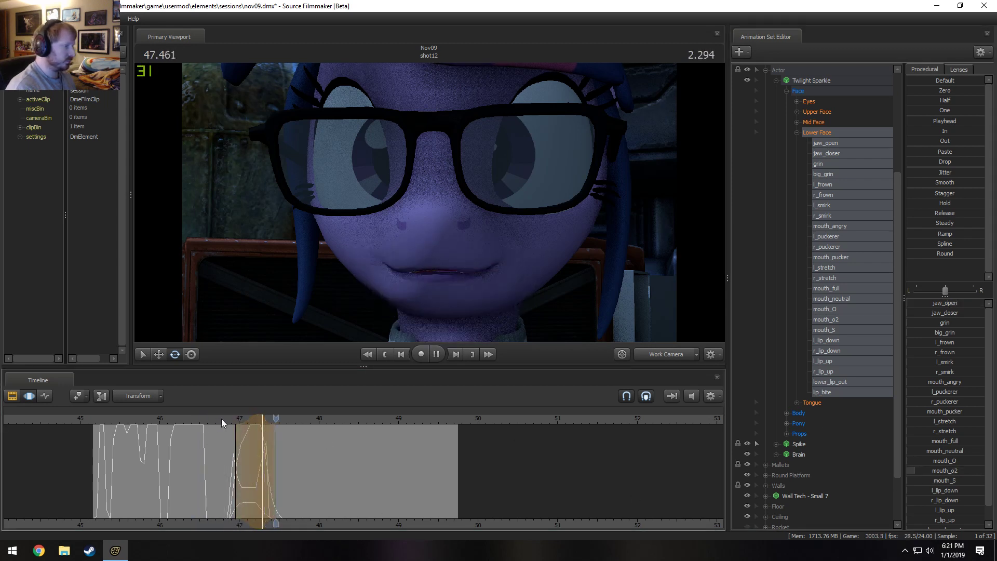
drag(226, 422, 163, 428)
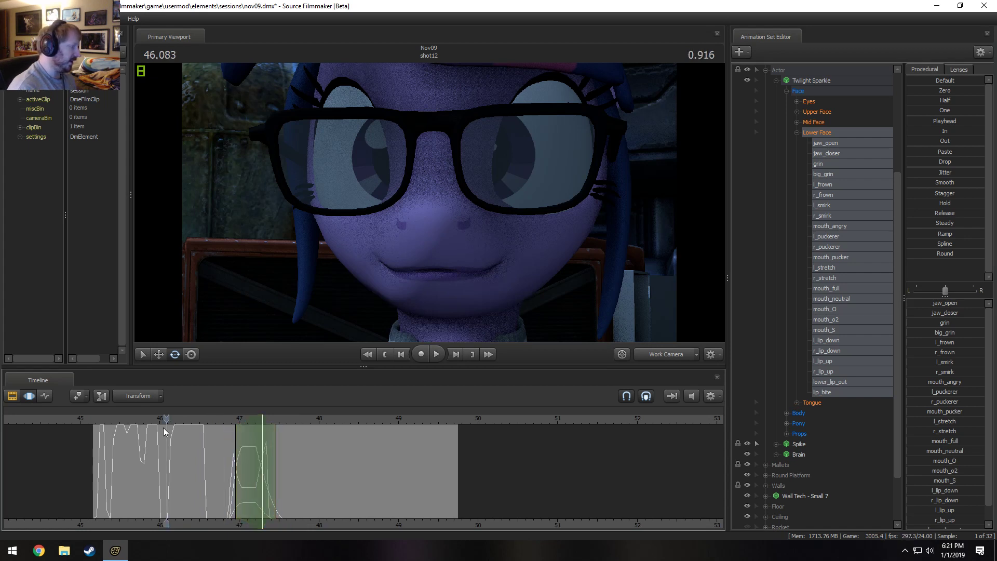
key(space)
key(space)
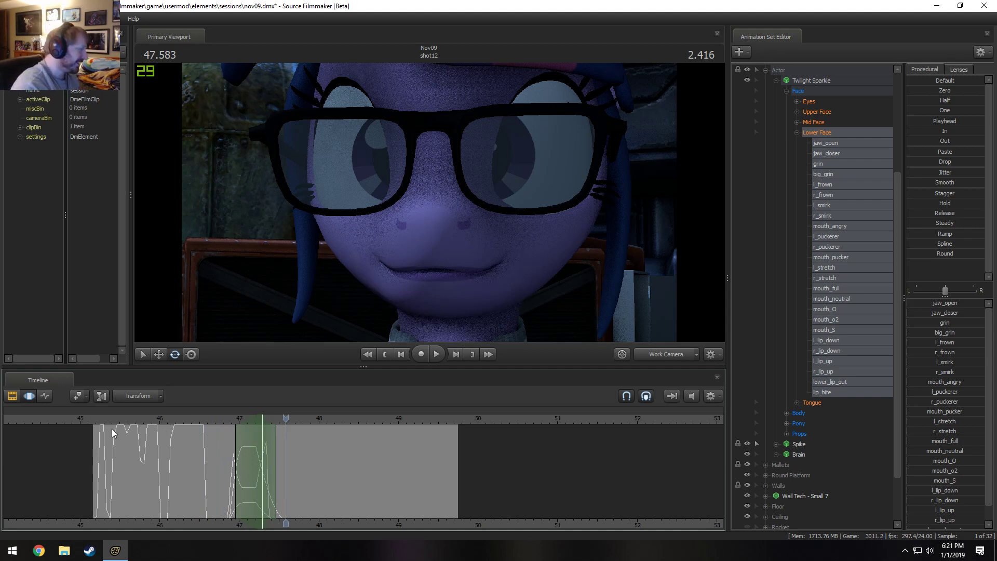
key(F2)
click(131, 396)
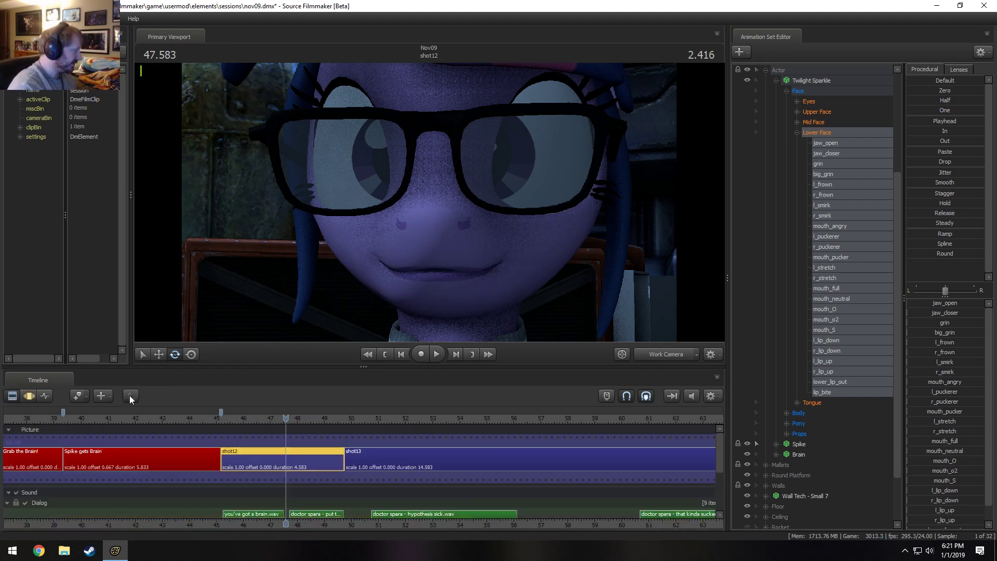
click(205, 416)
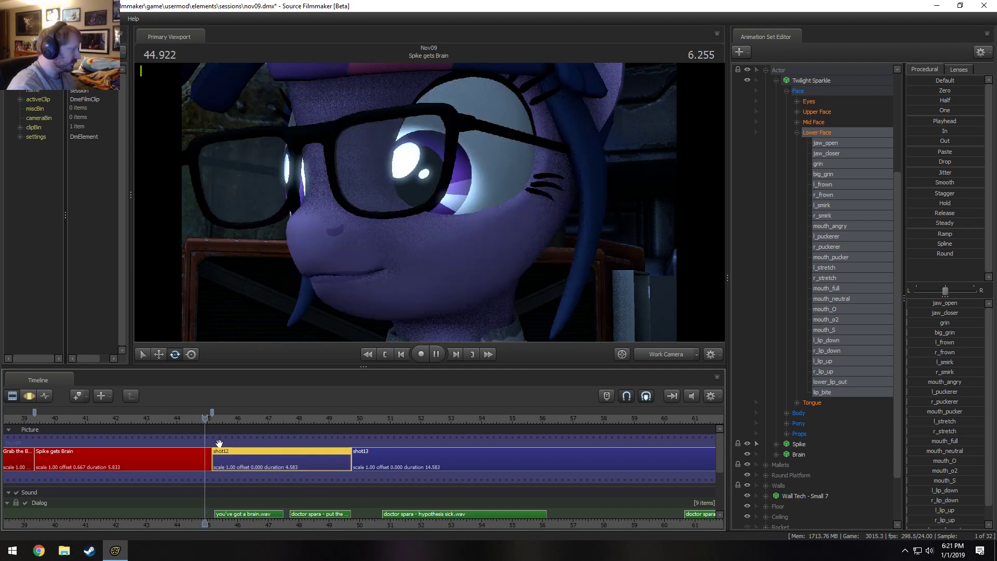
Rename the shot12 clip to "You've Got a Brain".
right_click(282, 463)
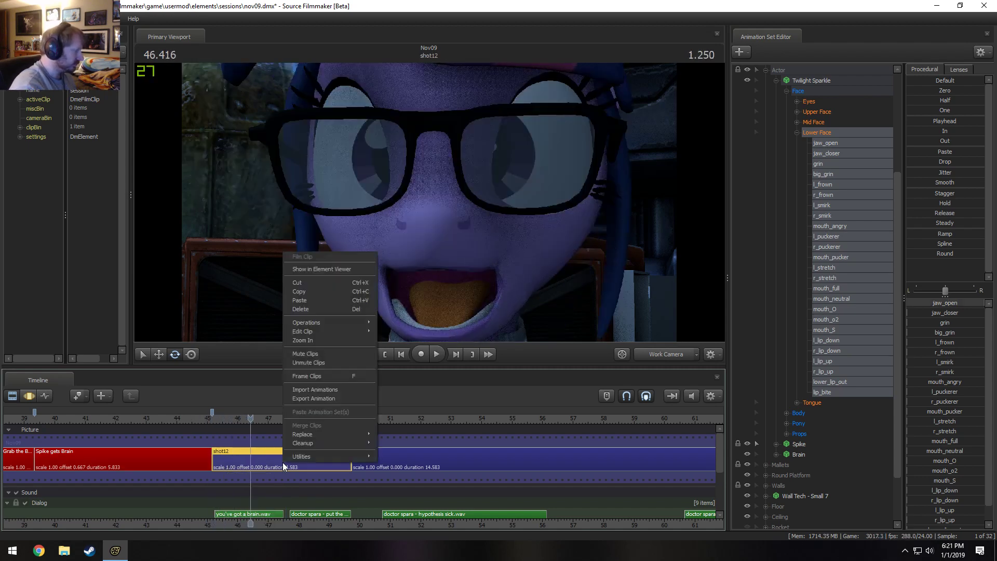
mouse_move(323, 332)
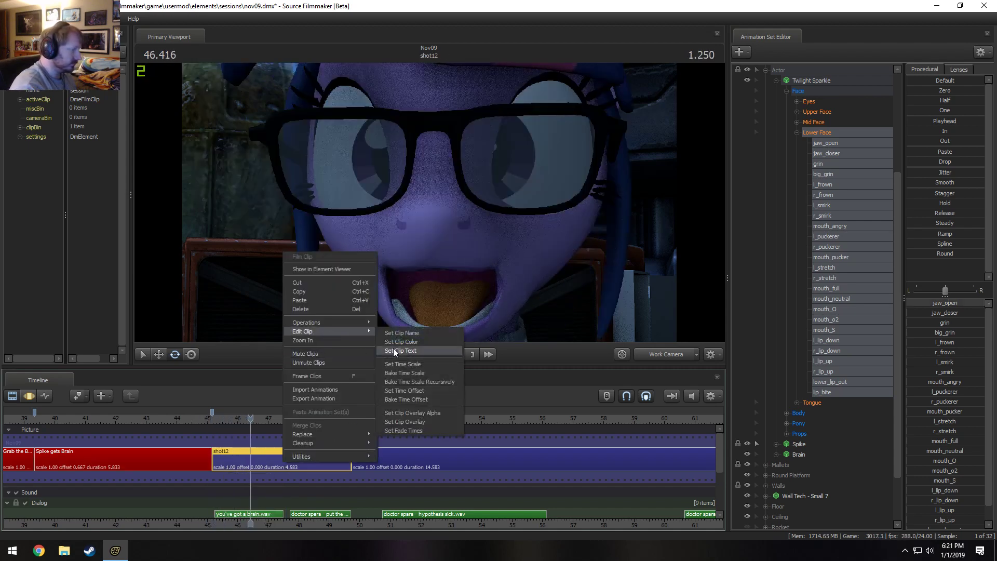
click(405, 334)
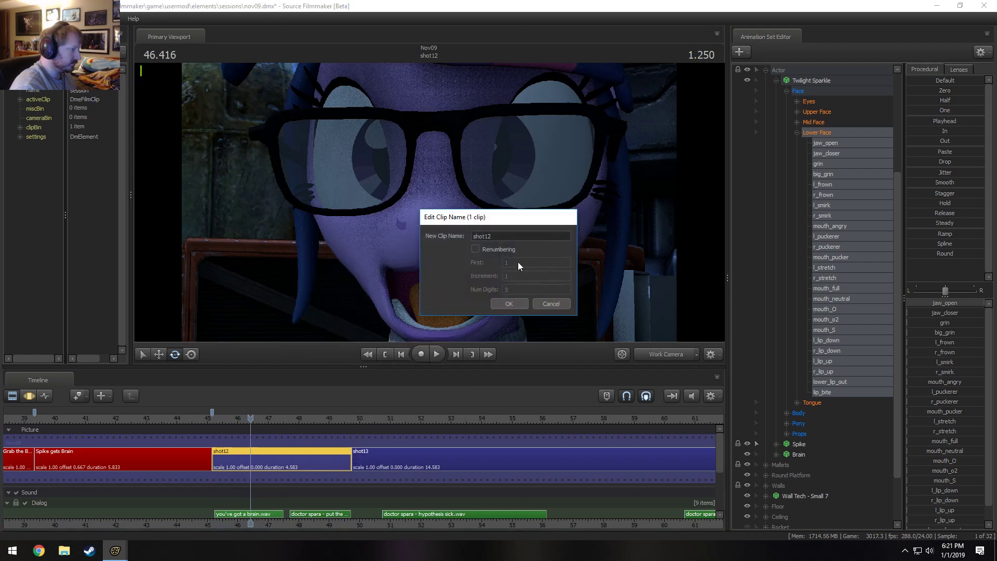
text(You'v)
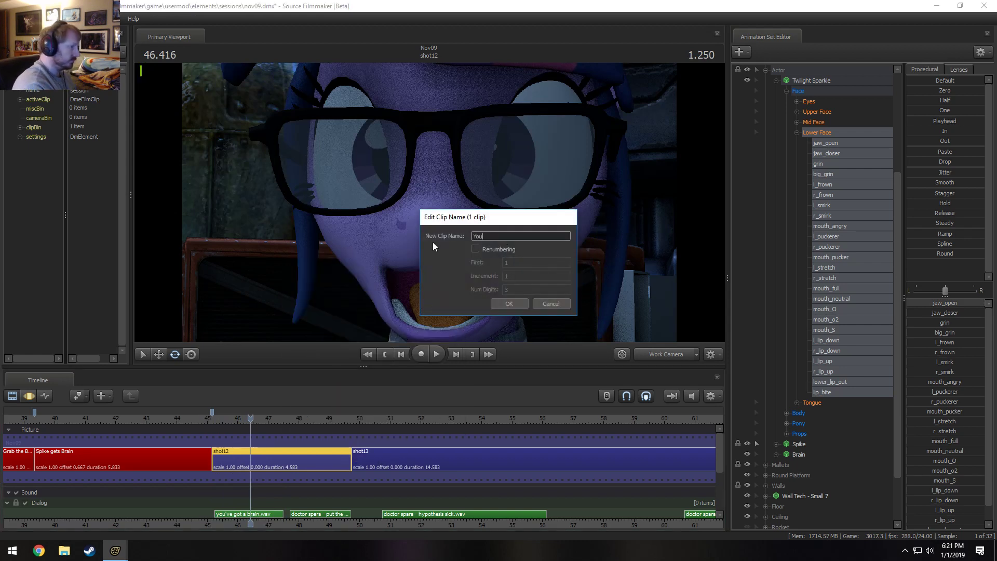
text(Go)
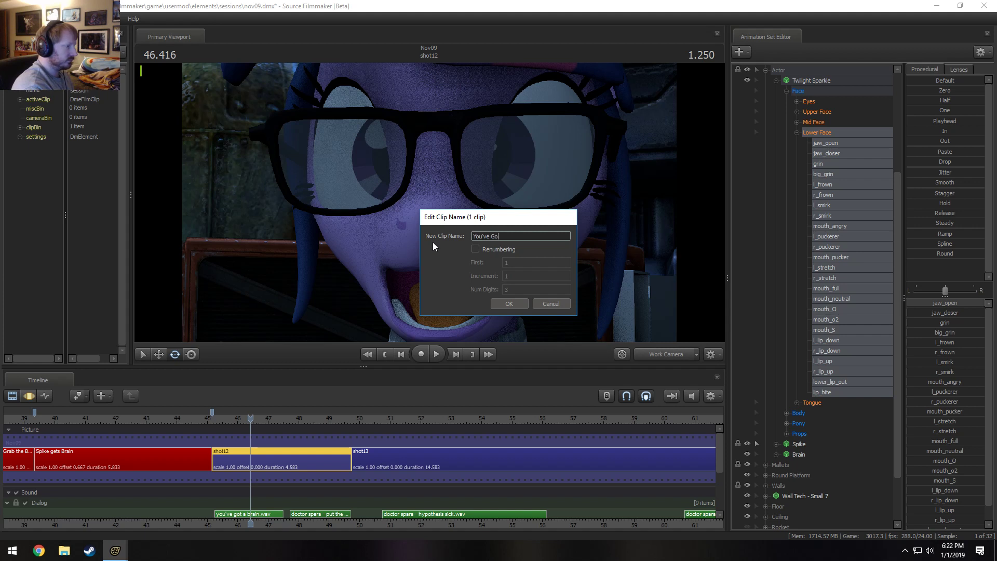
text(t a Brain)
key(Return)
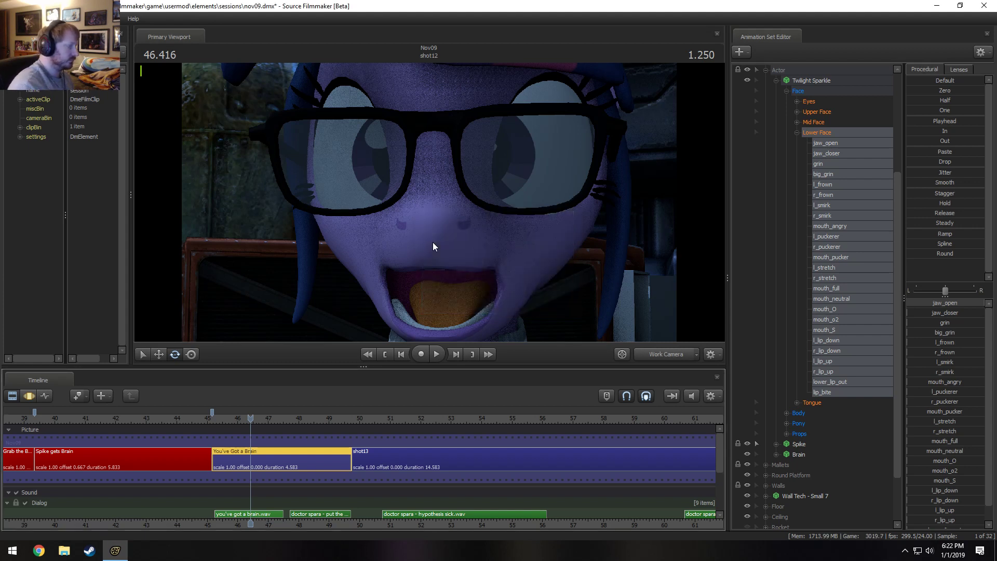
Dismiss the clip's context options and collapse the Actor group in the animation set list.
right_click(260, 457)
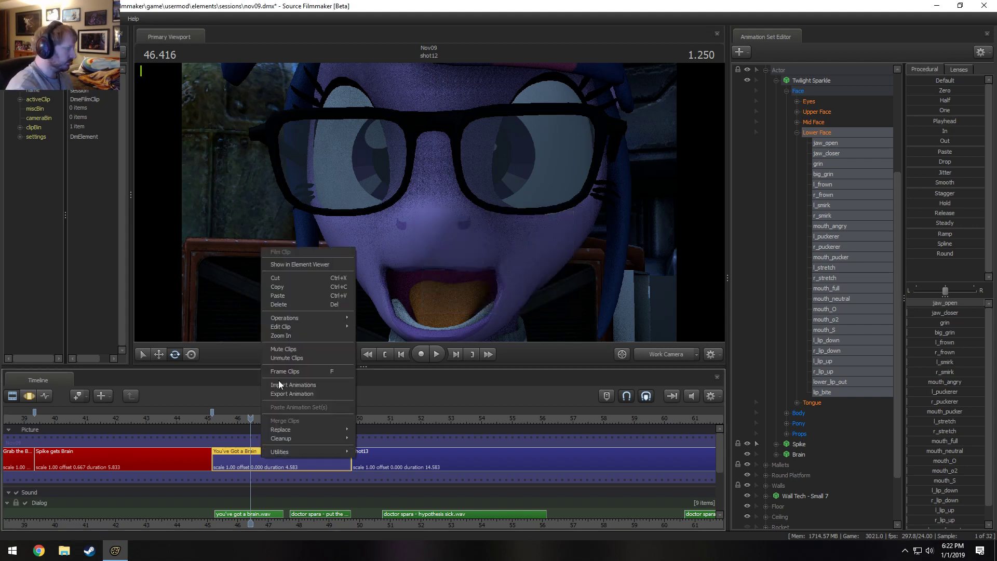
click(419, 280)
click(767, 69)
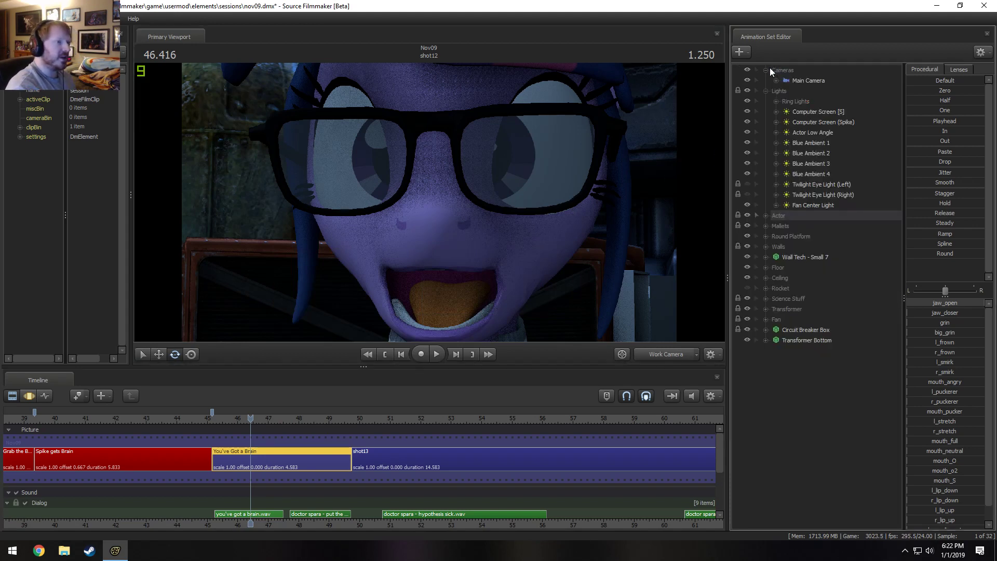
View the shot through the Main Camera and select that camera in the Motion Editor with the entire time range selected.
drag(811, 79, 558, 176)
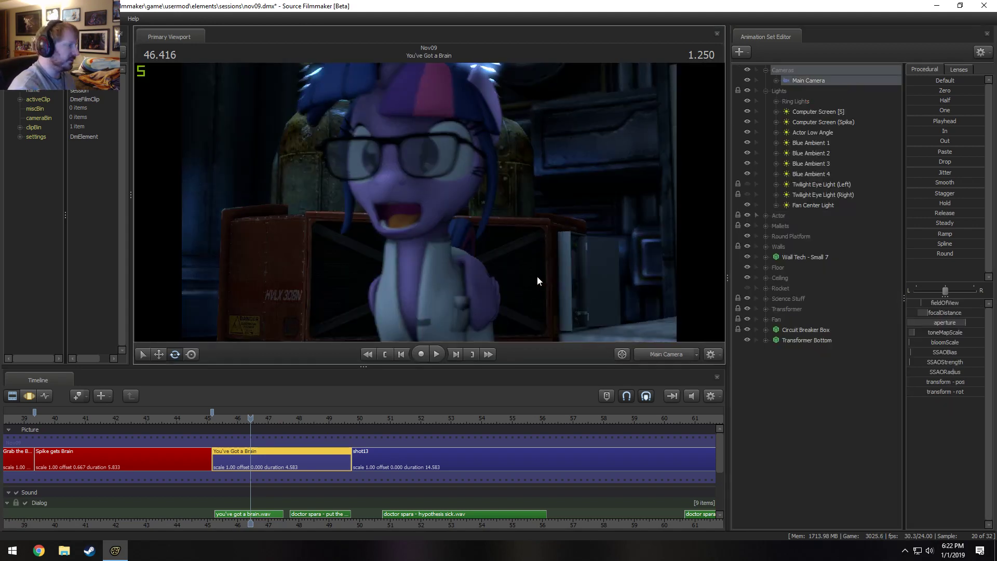
key(F3)
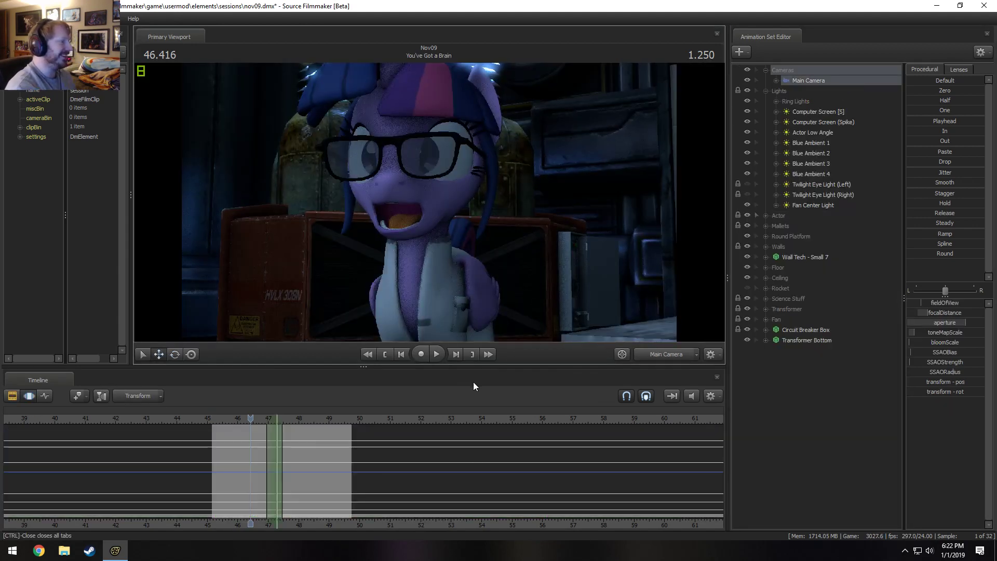
click(808, 80)
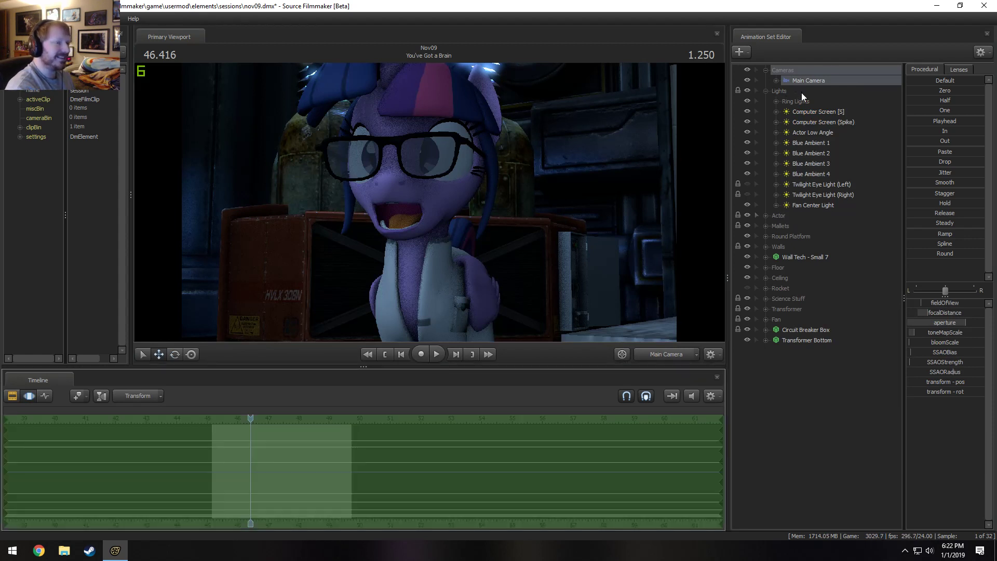
click(777, 81)
click(778, 81)
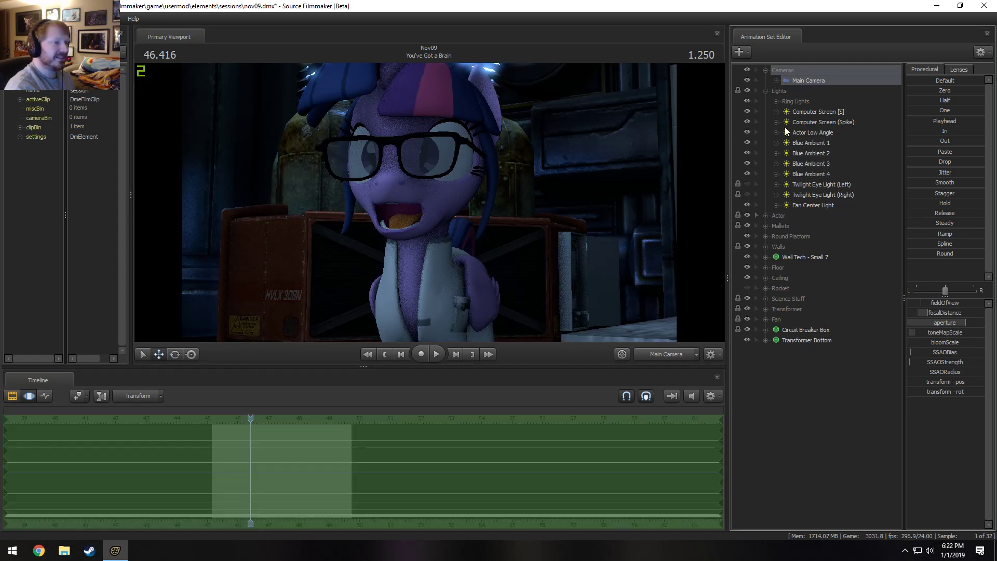
Set Twilight Sparkle's eyes_convergence to half over the entire time range and check her gaze in the Clip Editor.
click(765, 215)
click(787, 236)
click(787, 237)
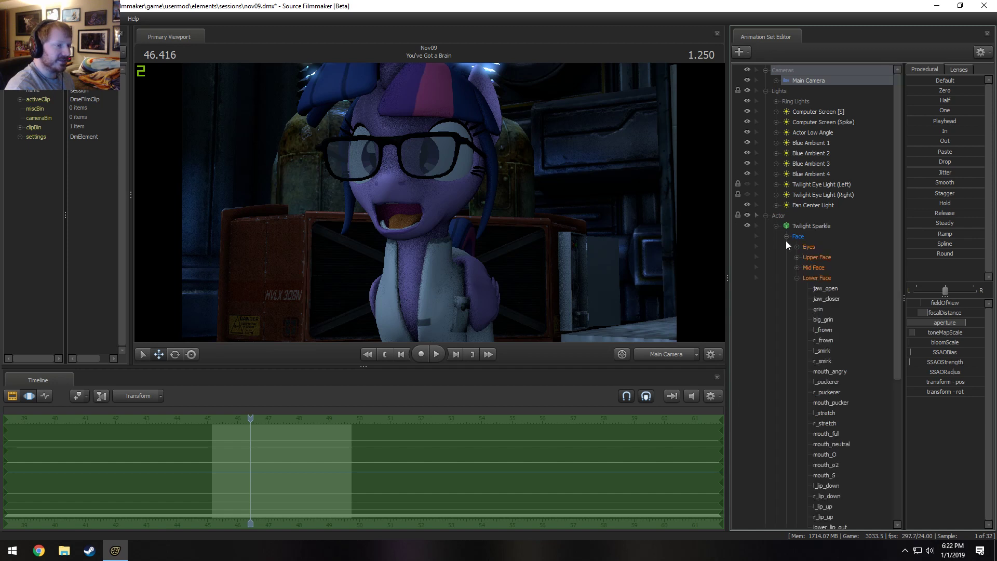
click(797, 246)
click(832, 288)
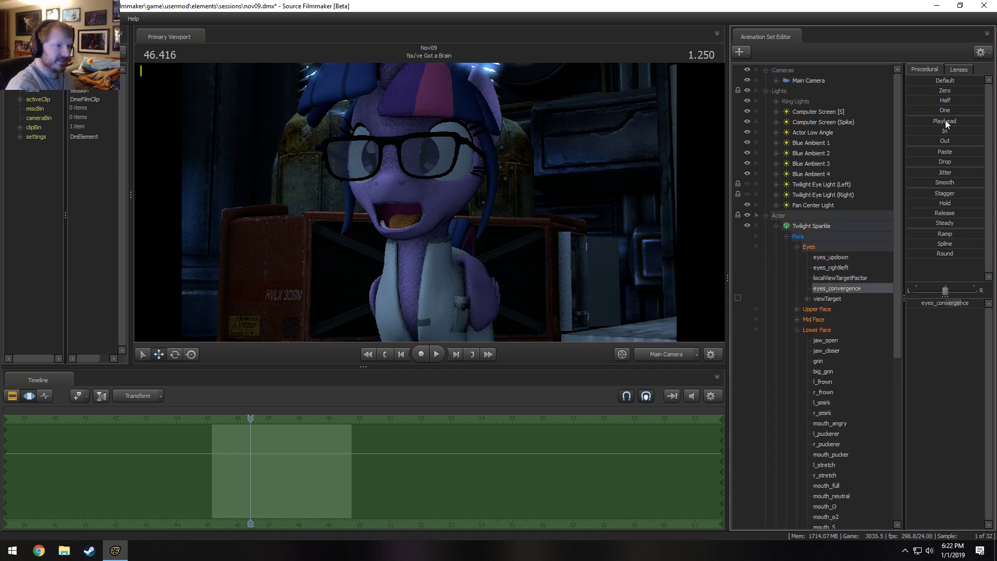
click(940, 101)
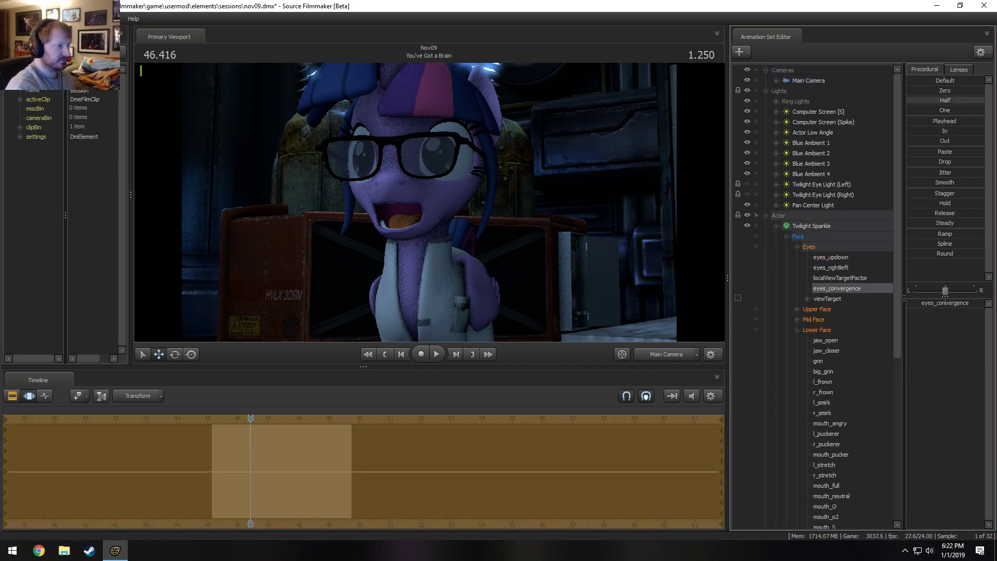
key(F2)
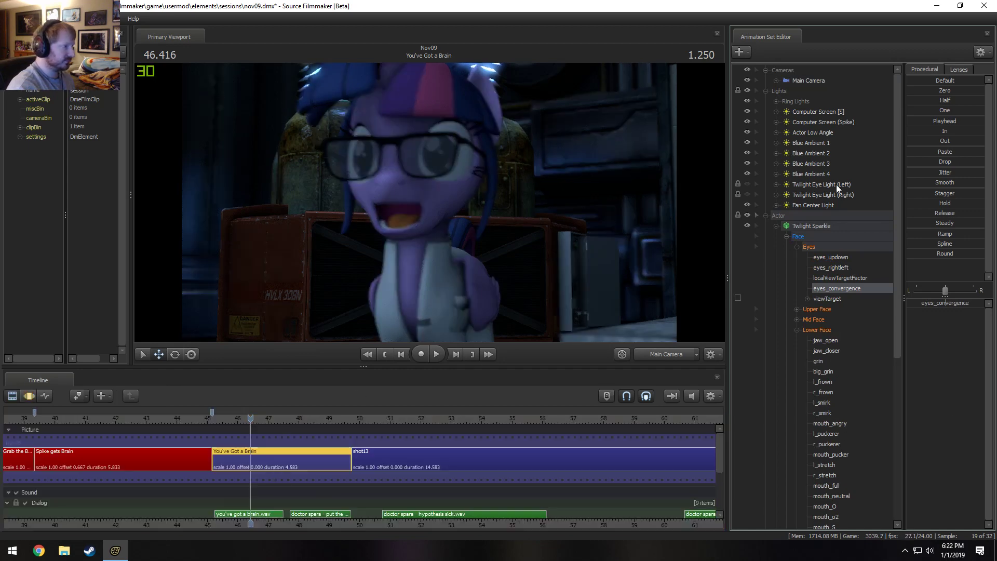
Reposition the Main Camera over the entire time range to frame Twilight Sparkle from a slightly side-on angle.
key(F3)
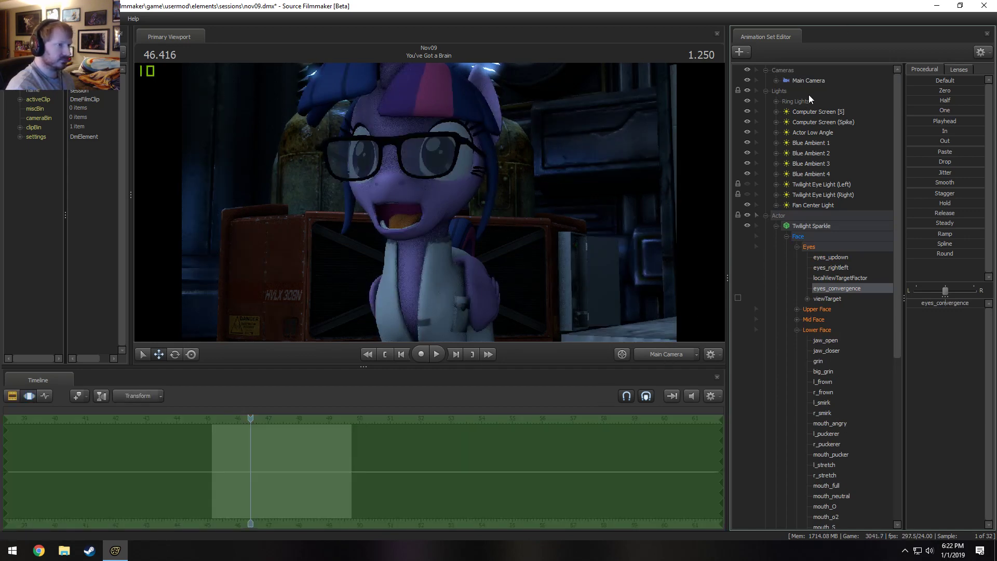
click(809, 81)
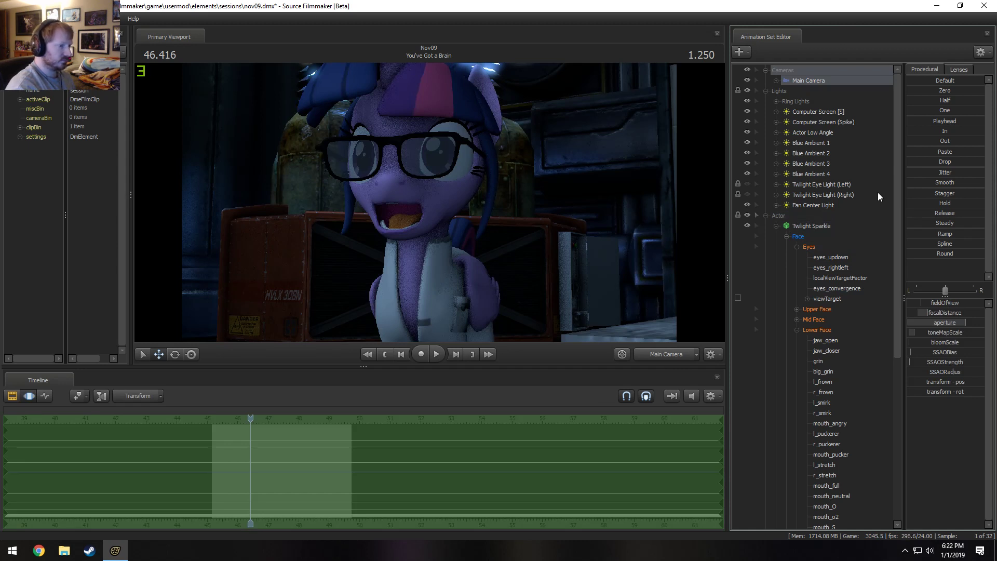
mouse_move(429, 202)
mouse_down()
mouse_move(478, 203)
mouse_move(415, 193)
mouse_up()
key(a)
key(d)
key(w)
key(d)
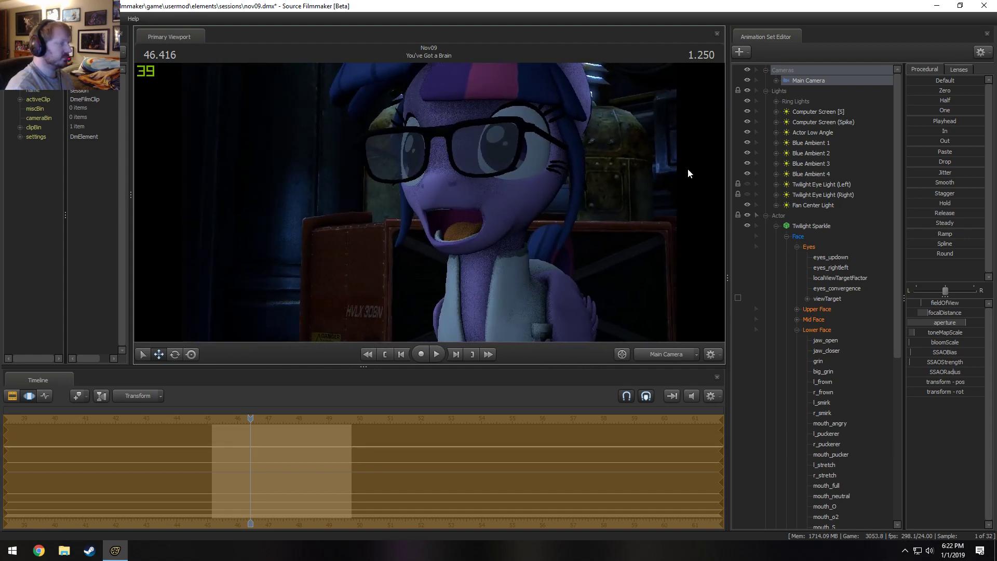
drag(460, 155, 429, 201)
Give the Main Camera an 85 mm lens and pull it back to reframe Twilight Sparkle's head and chest.
click(957, 71)
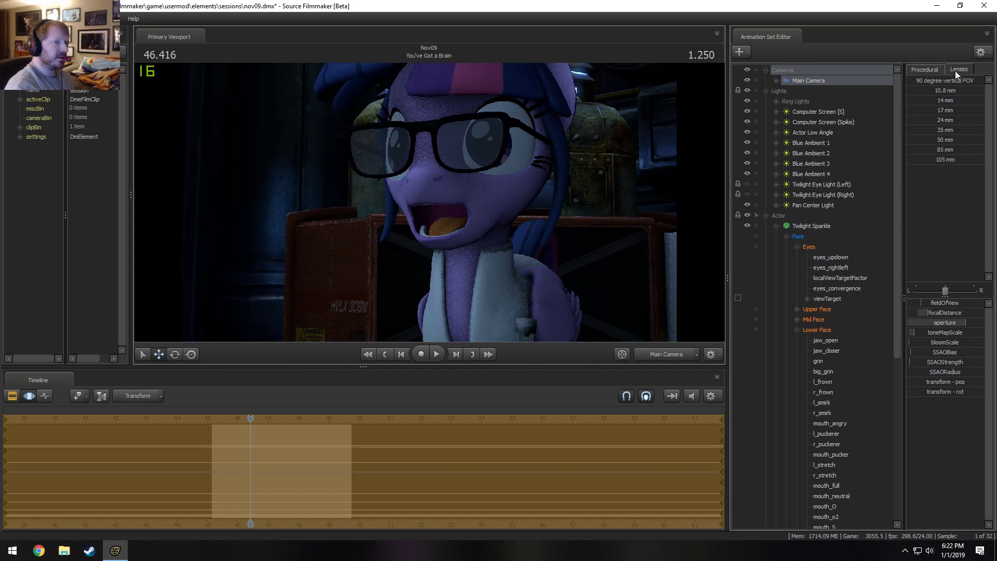
click(945, 150)
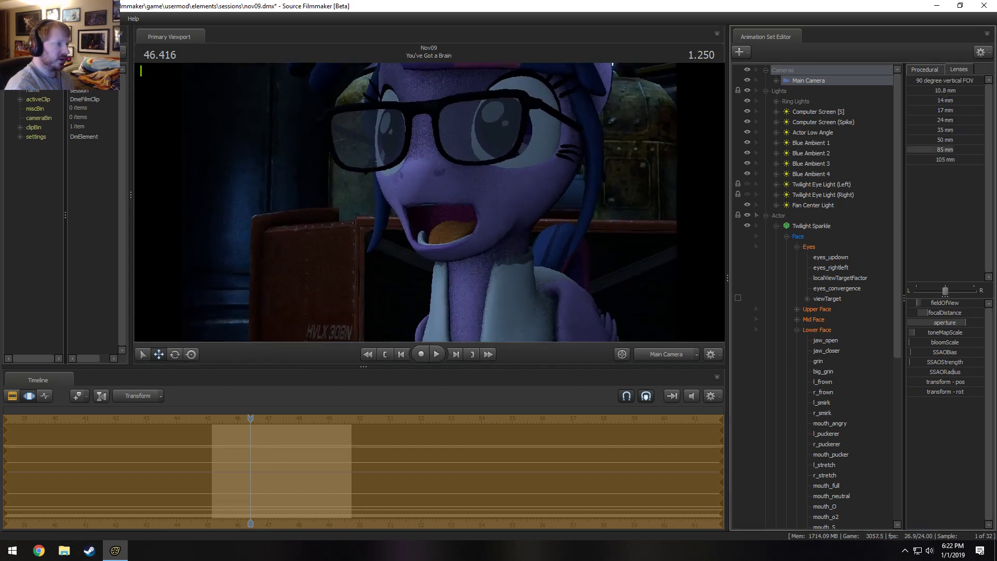
drag(953, 150, 985, 150)
drag(525, 233, 512, 226)
key(s)
key(d)
key(s)
key(w)
Delete all the animation sets in the Mallets group, including both Mallet 1 and Mallet 2.
click(766, 216)
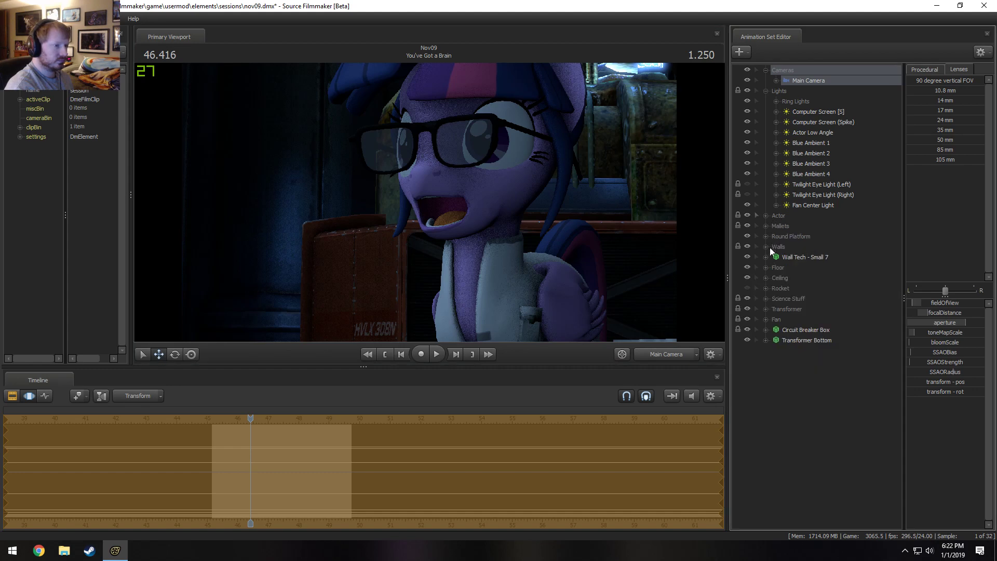
click(766, 226)
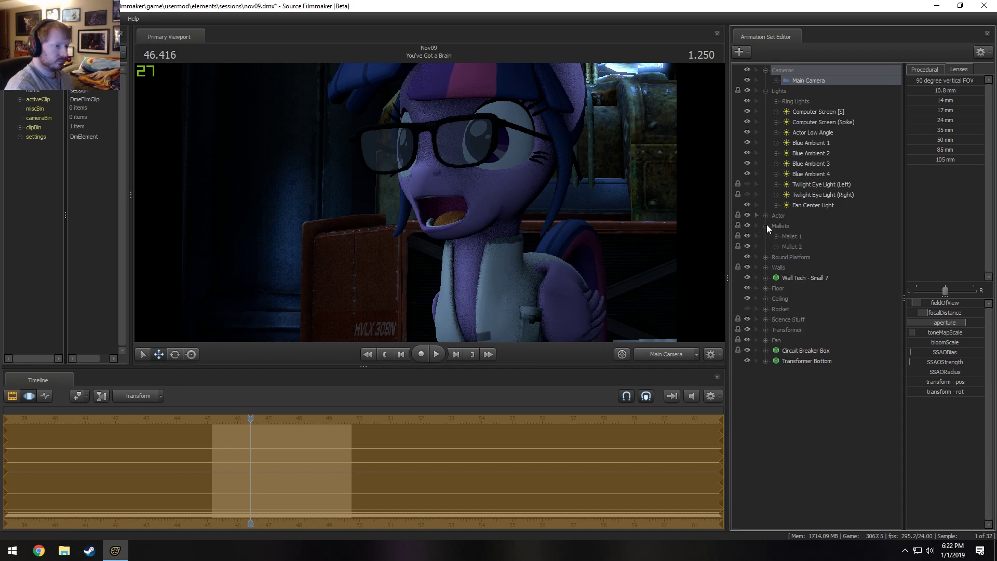
click(783, 227)
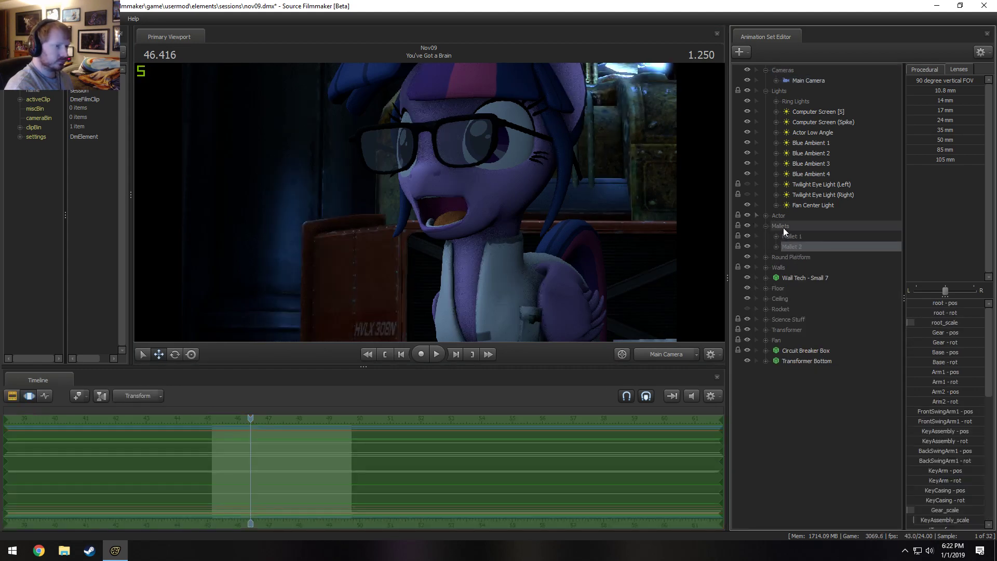
click(783, 236)
click(774, 225)
click(777, 237)
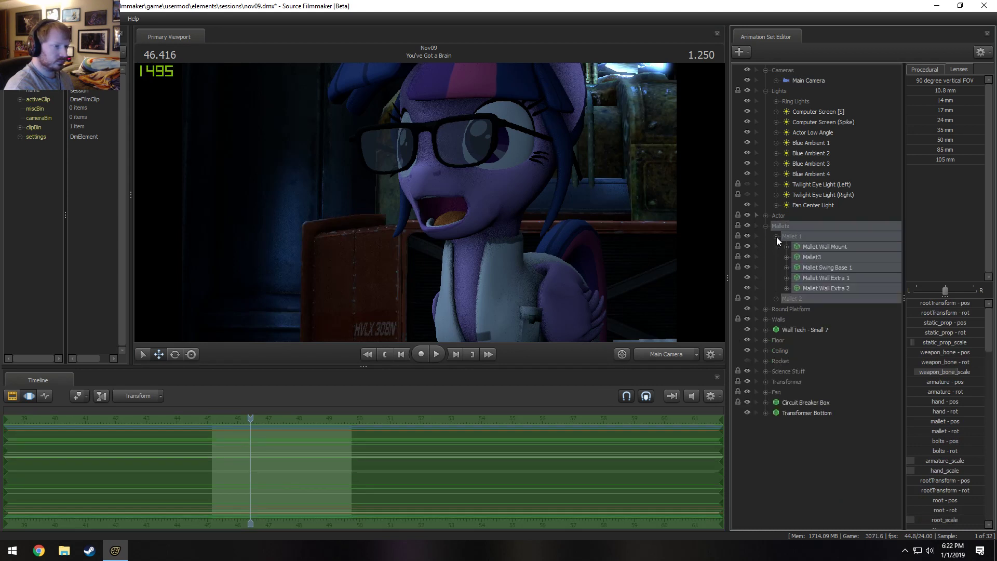
right_click(804, 255)
click(826, 281)
Delete the empty Mallet 1, Mallet 2 and Mallets groups from the animation set list.
right_click(792, 236)
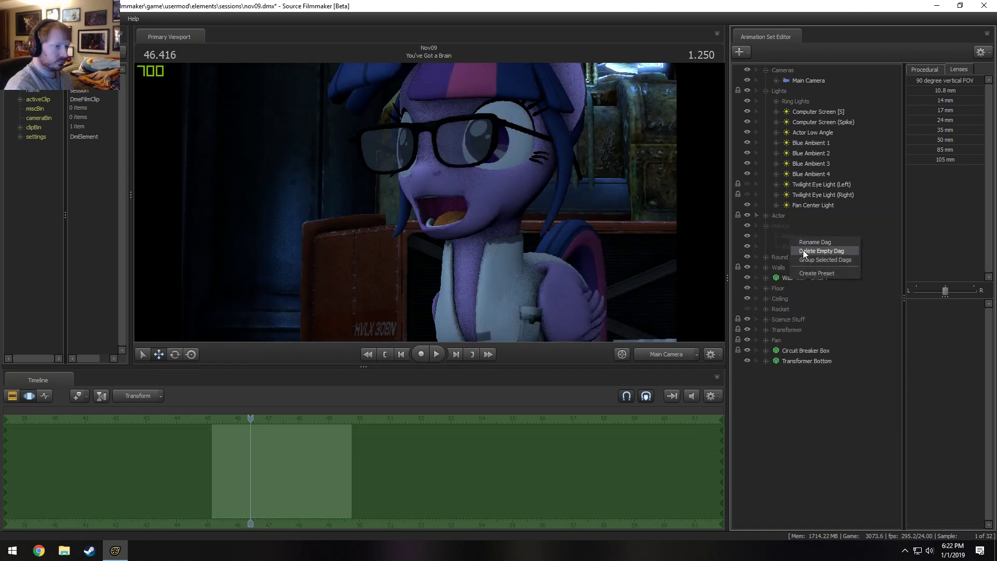
click(803, 251)
right_click(797, 238)
click(805, 251)
right_click(795, 227)
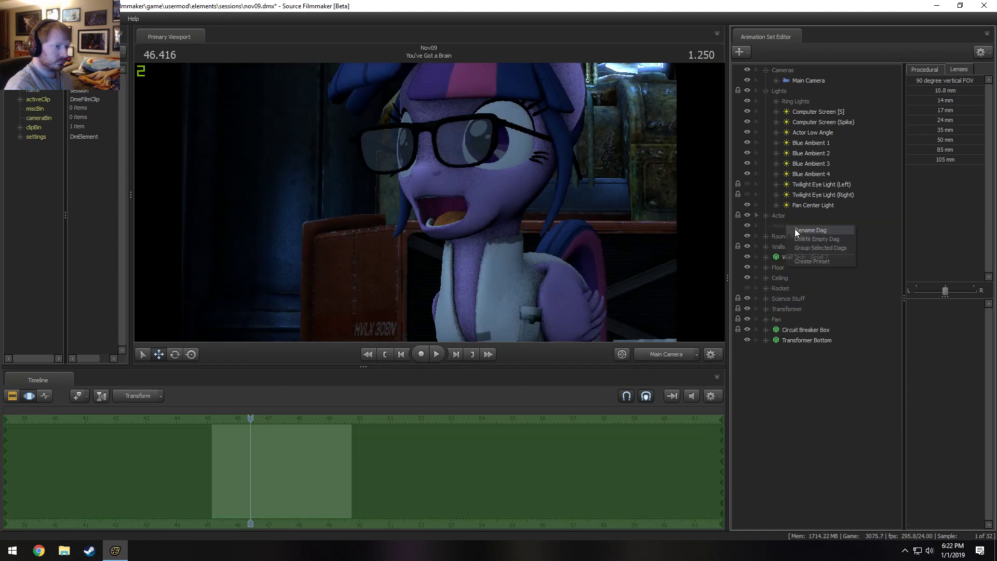
click(802, 239)
Delete the Round Platform animation sets and their empty group.
click(766, 225)
click(790, 227)
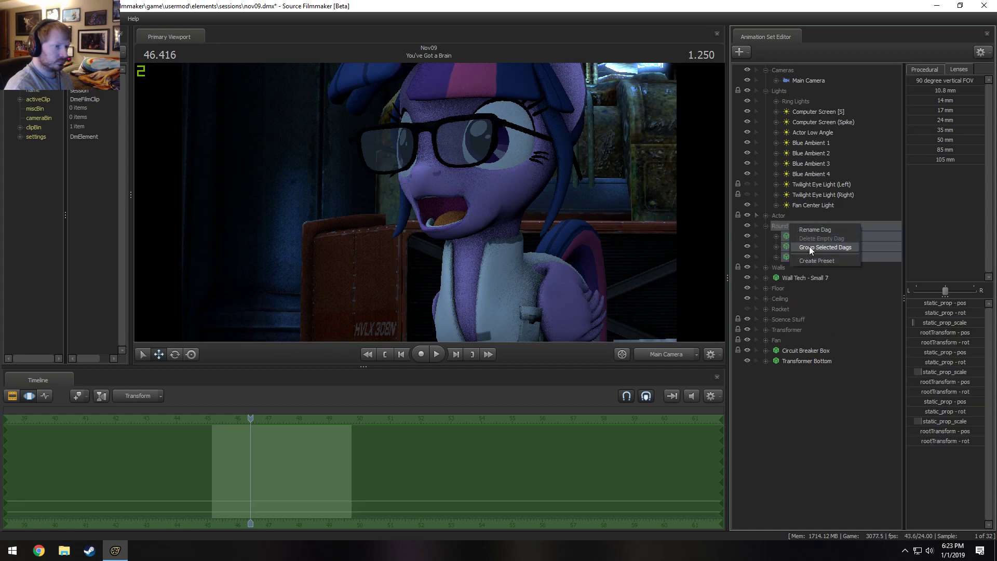
right_click(784, 247)
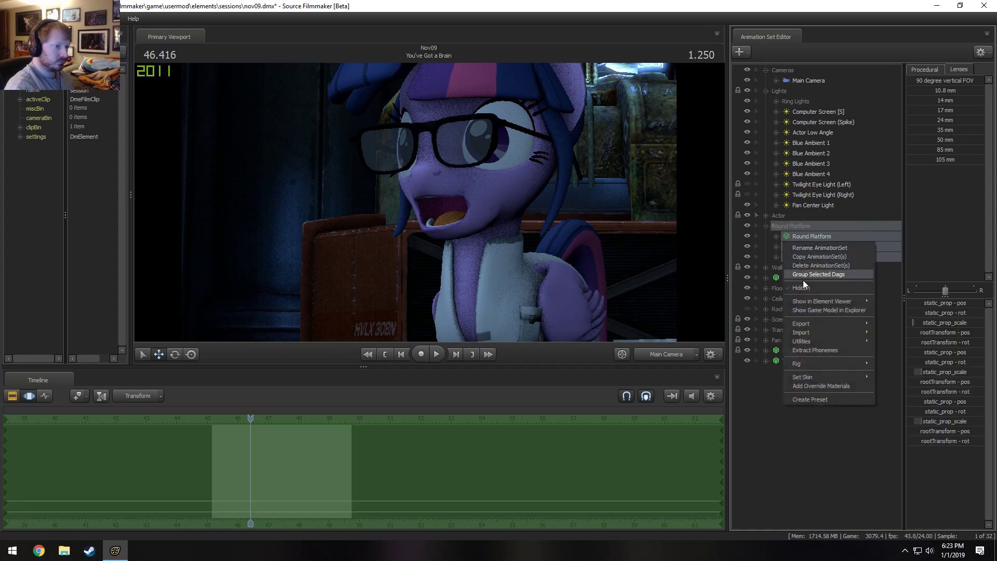
click(803, 255)
right_click(799, 229)
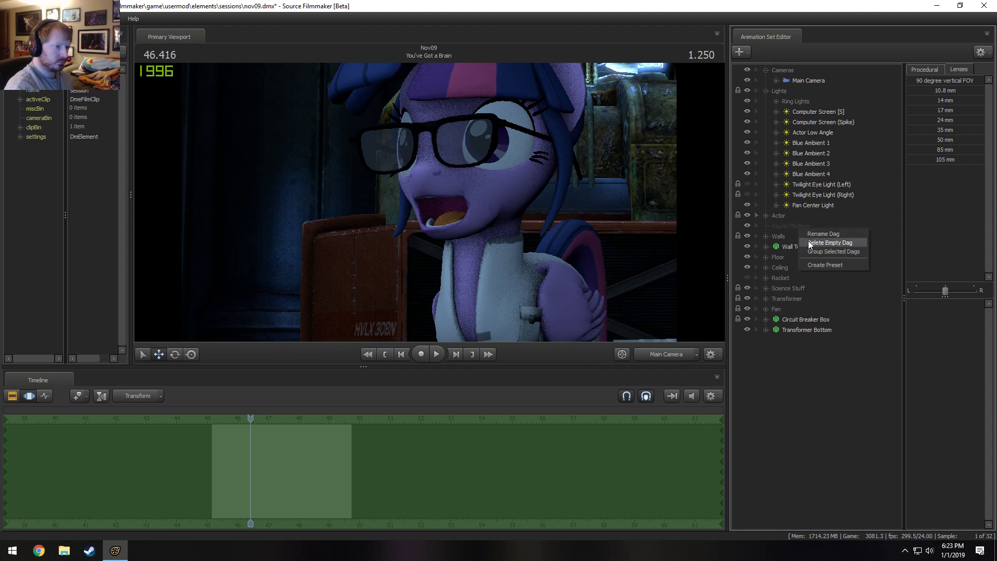
click(808, 241)
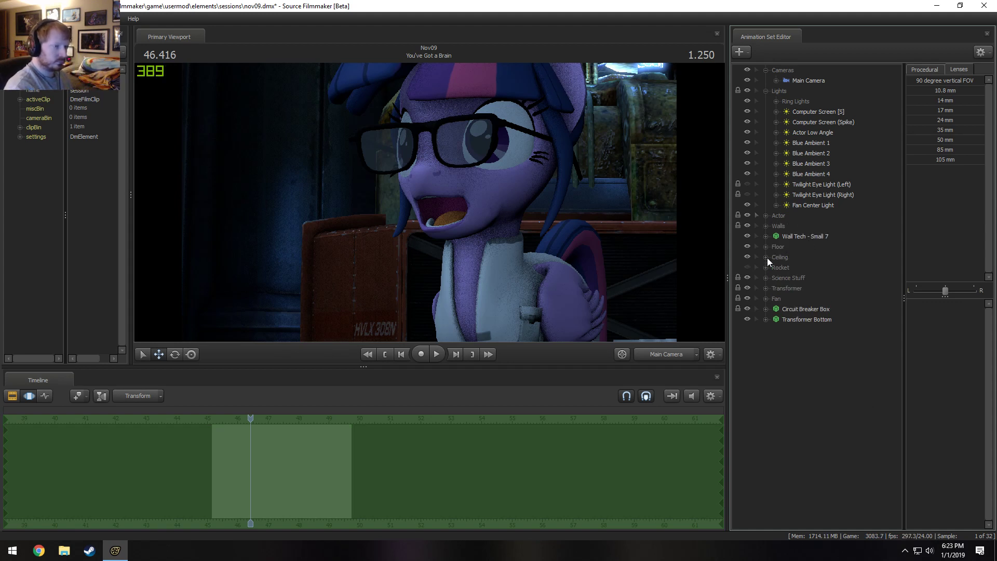
Delete the Rocket (with opening) and Rocket (Full) animation sets and the empty Rocket group.
click(766, 267)
click(782, 266)
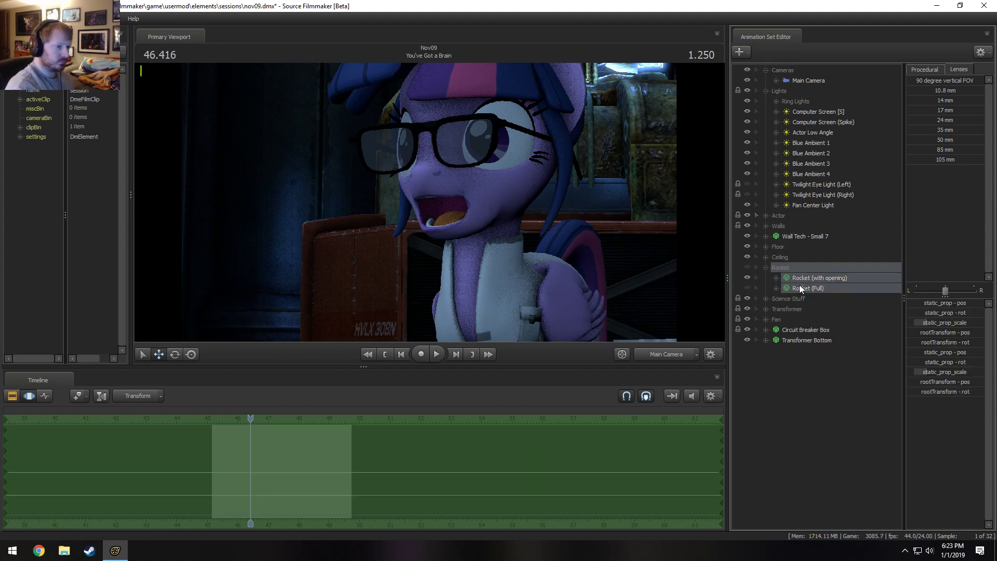
right_click(799, 285)
click(819, 310)
right_click(790, 268)
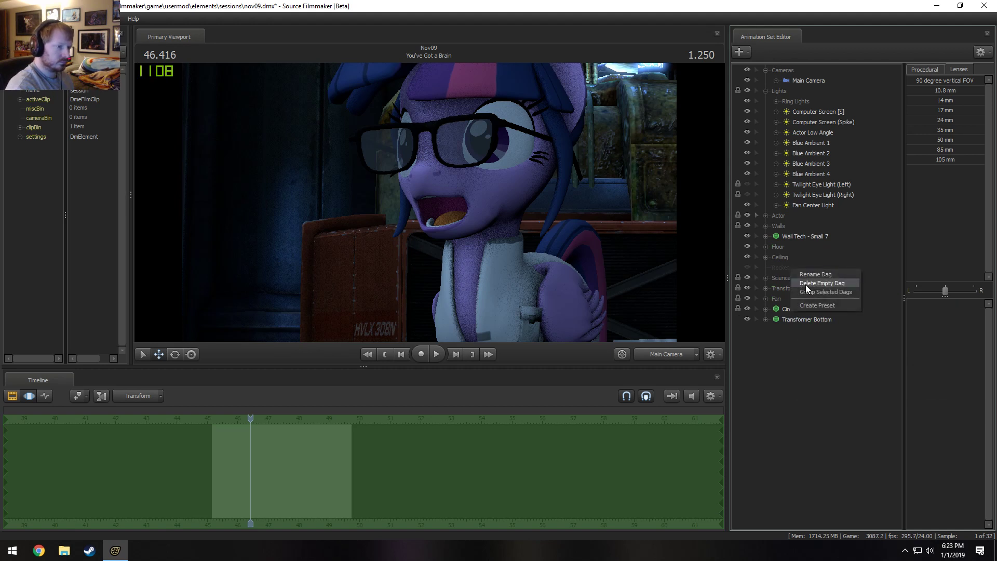
click(806, 283)
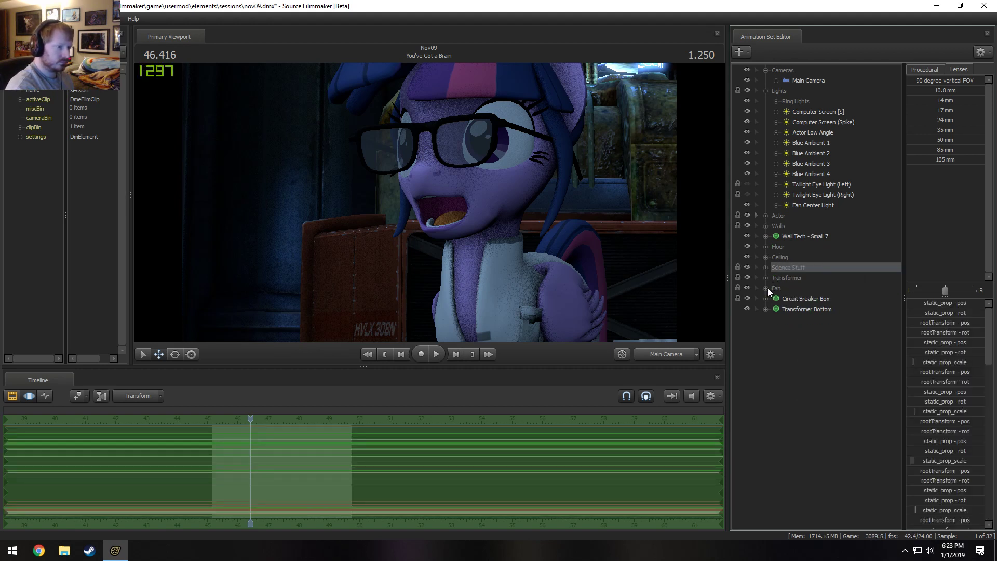
Delete the animation sets in the Fan group and remove the empty Fan group.
click(766, 287)
click(776, 288)
right_click(807, 317)
click(824, 340)
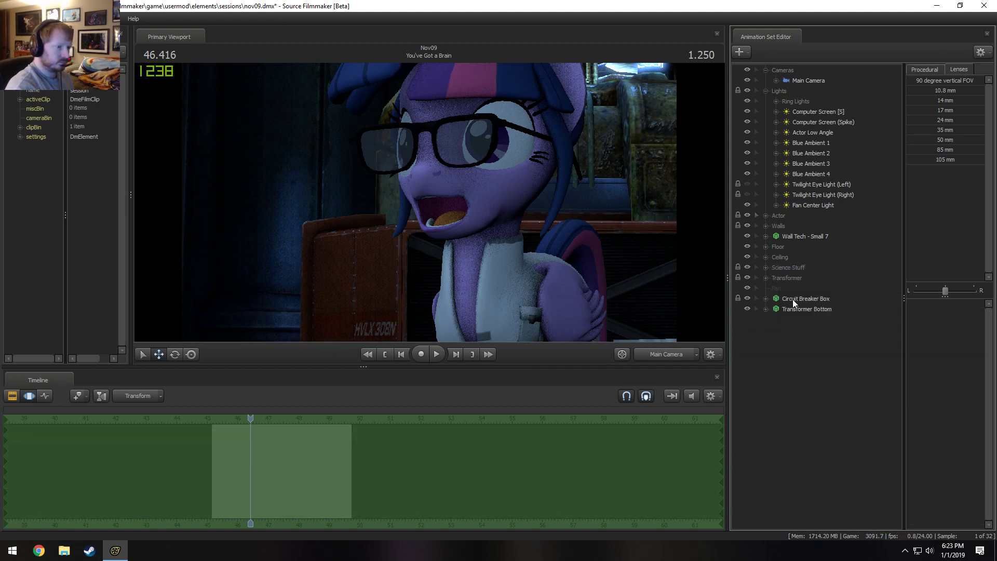
right_click(784, 287)
click(798, 295)
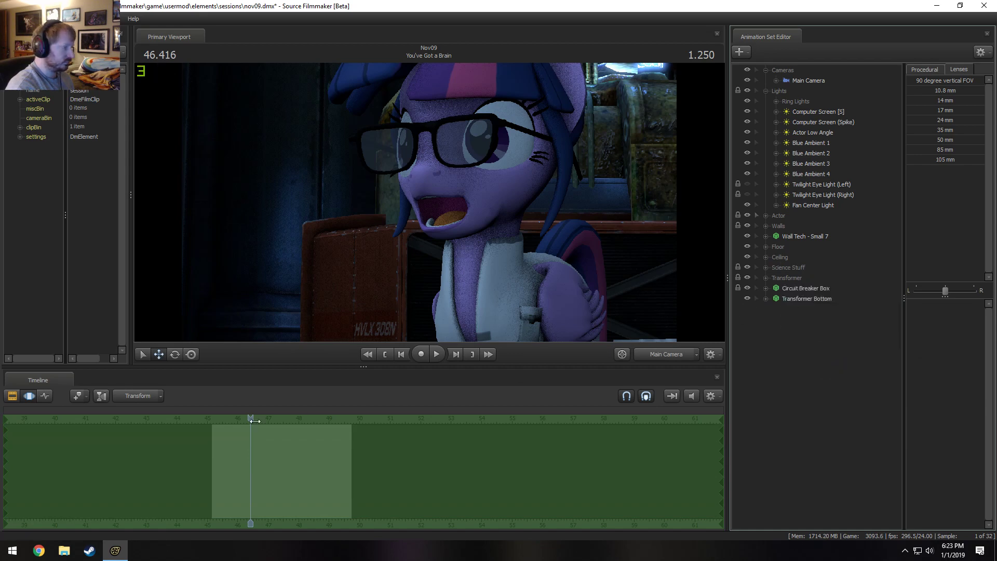
Play the You've Got a Brain shot from its start, finishing the review in the Clip Editor near the shot's end.
drag(251, 419, 211, 419)
key(space)
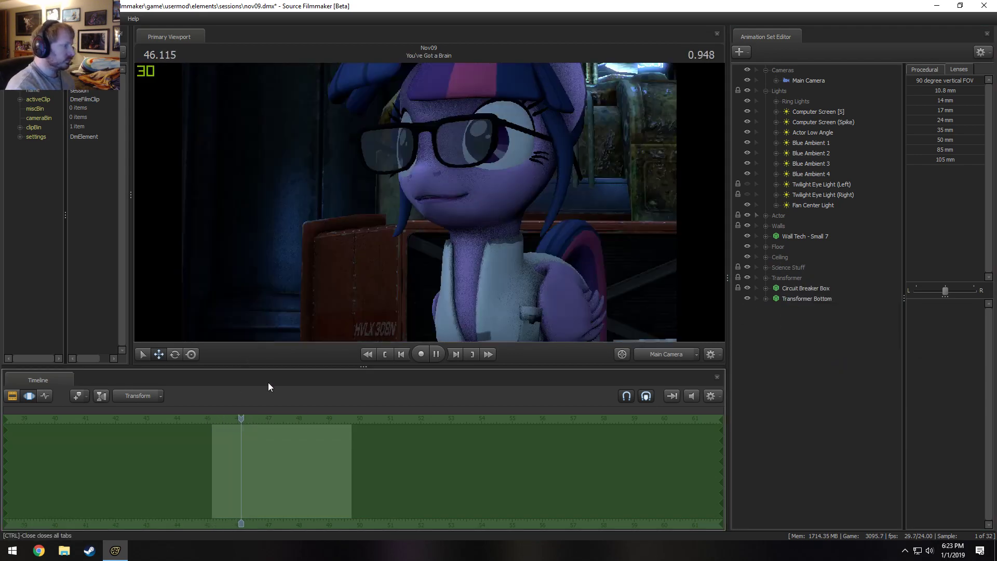
key(space)
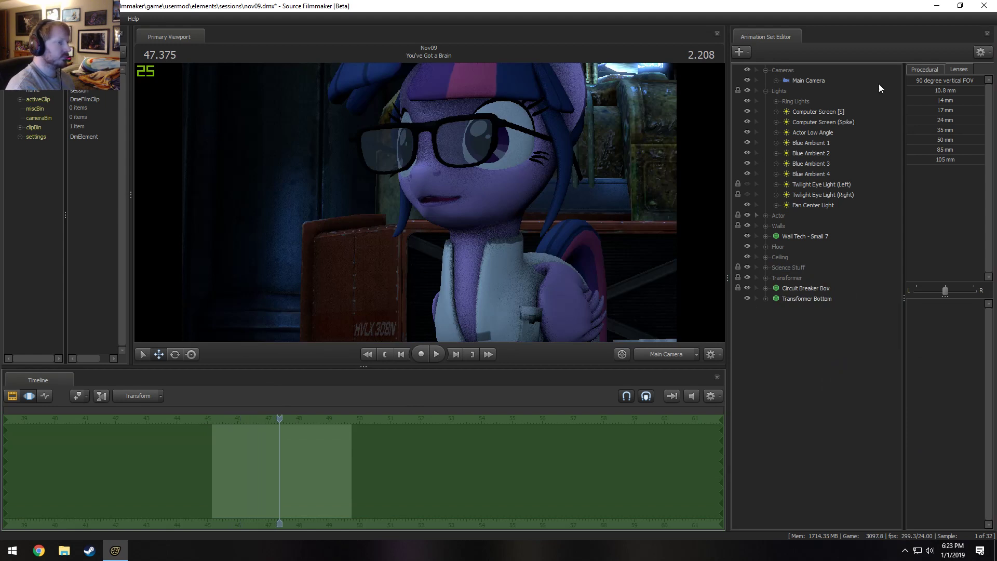
click(818, 82)
key(space)
key(F2)
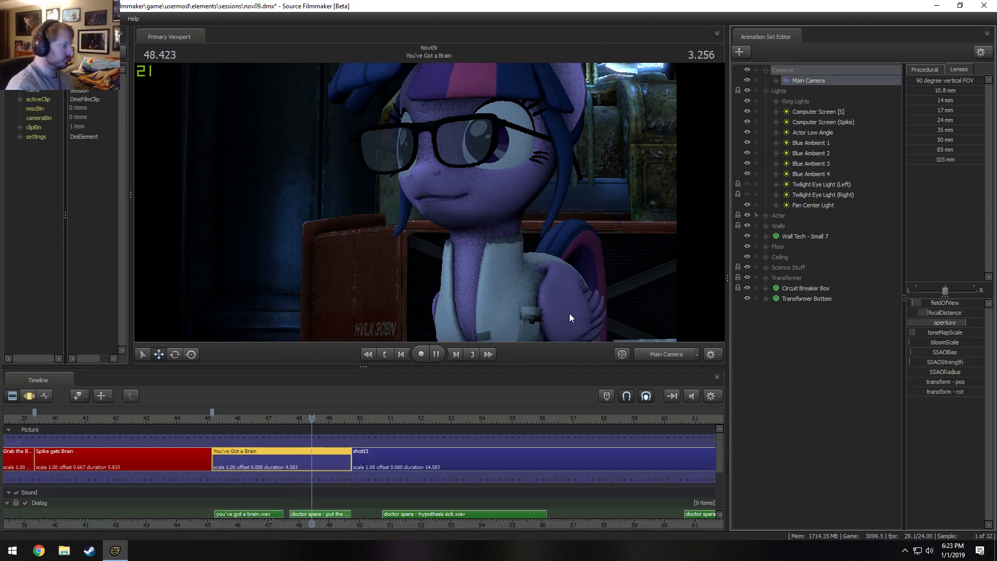
key(space)
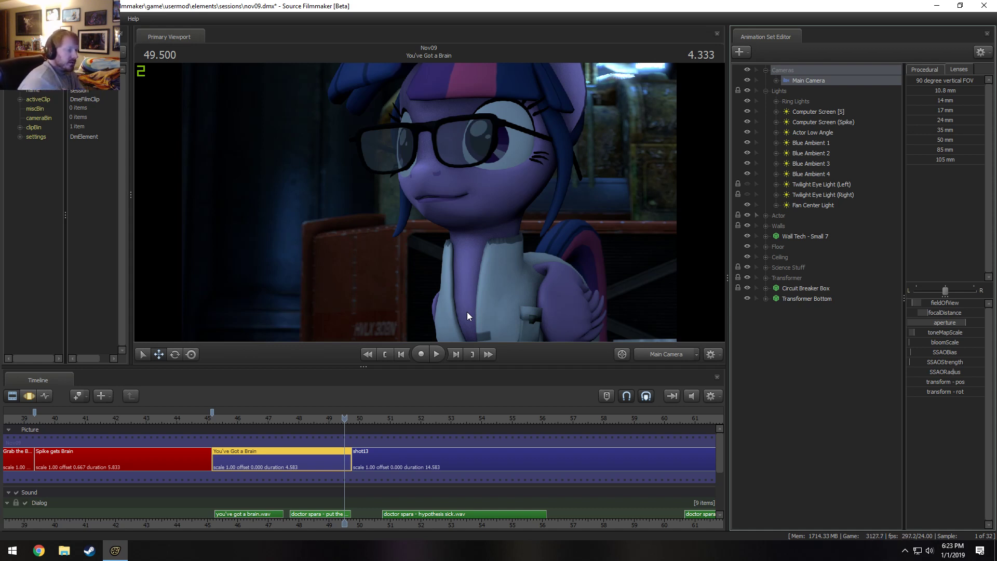
Switch to the Work Camera and pull back to a wide view of Twilight Sparkle, the Main Camera and the lab.
click(531, 262)
click(505, 284)
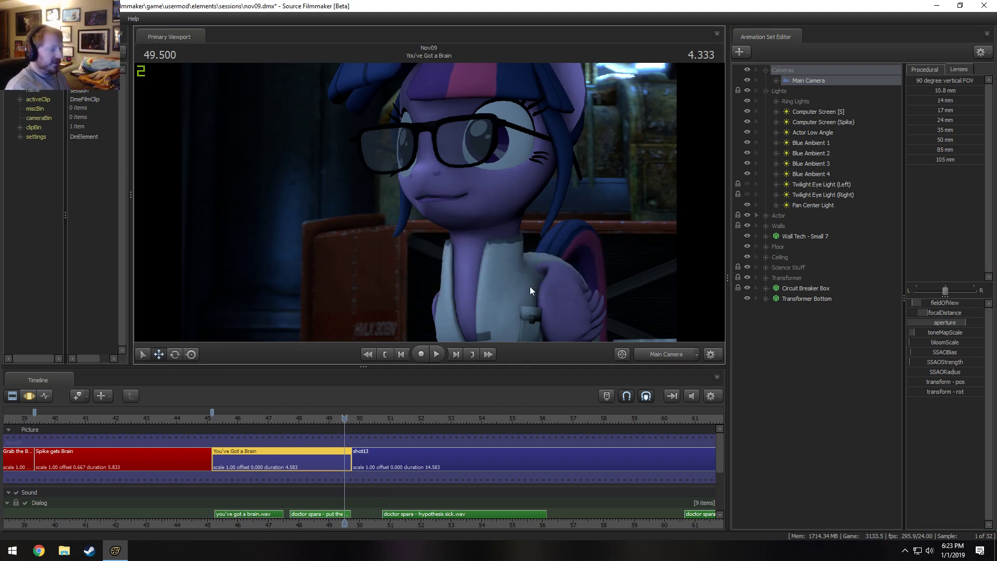
click(667, 354)
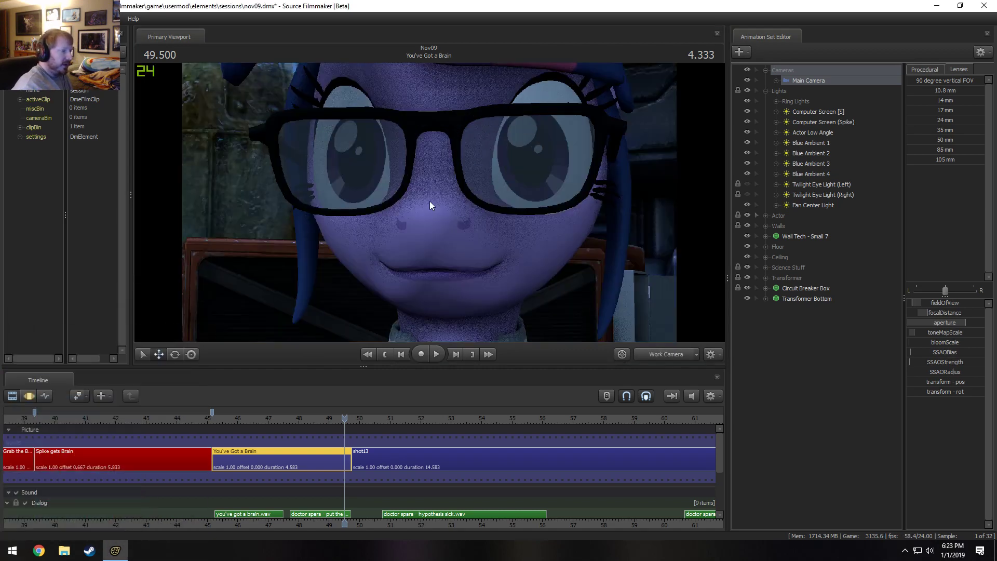
ctrl+click(657, 353)
drag(534, 270, 530, 270)
key(w)
key(s)
drag(429, 202, 429, 203)
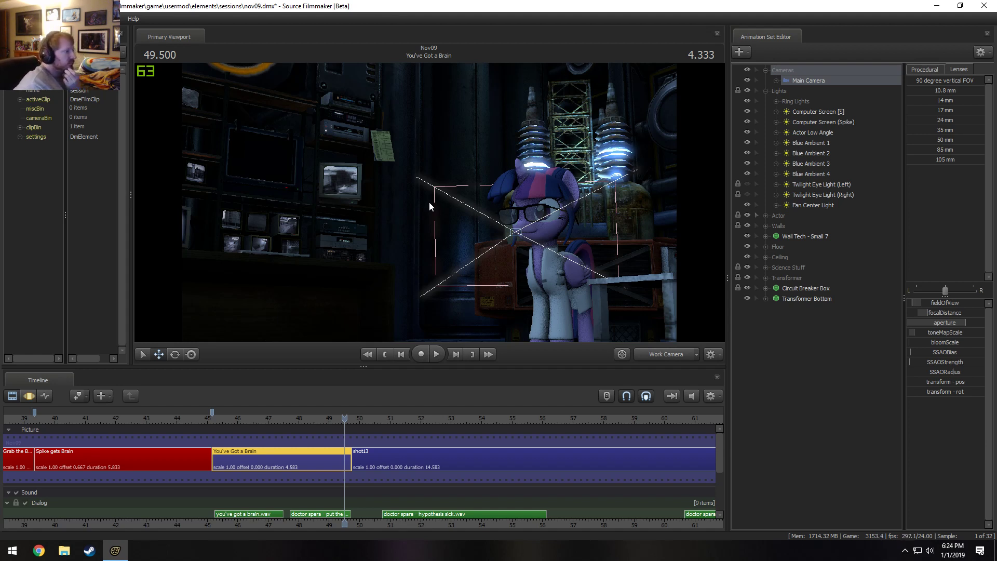
Inspect the lab set around the cut between Spike gets Brain and You've Got a Brain through the Main and Work Cameras.
click(208, 418)
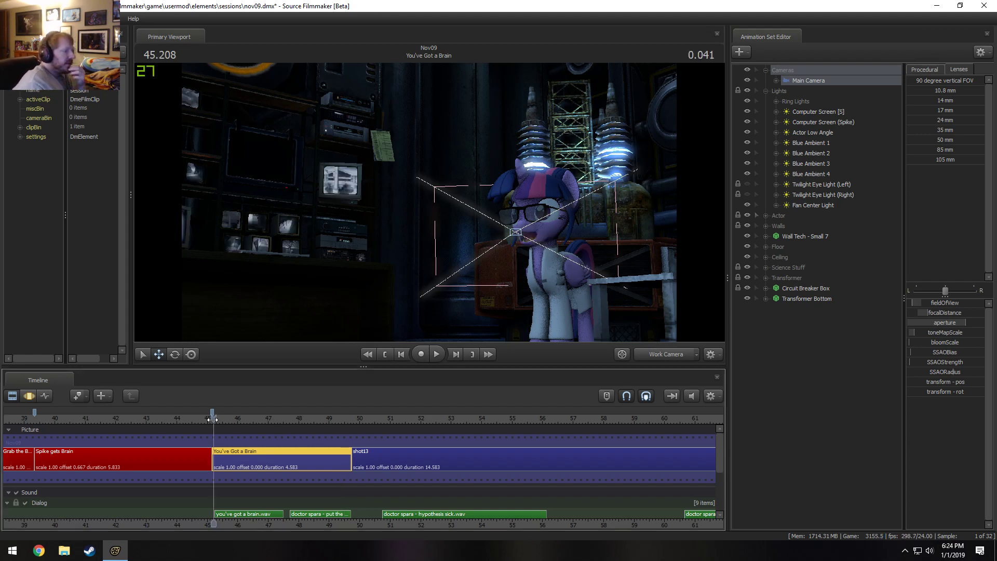
click(665, 356)
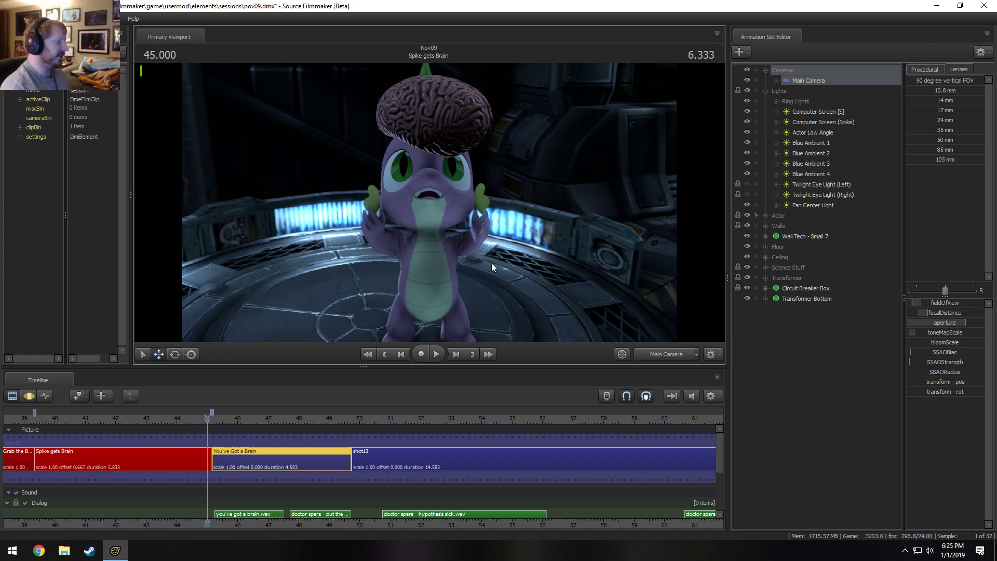
click(684, 358)
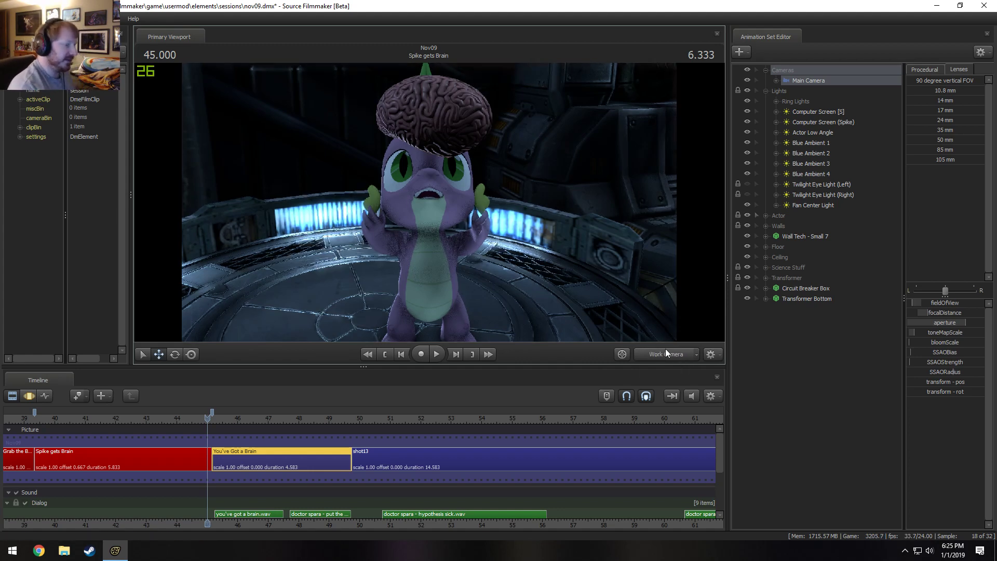
drag(530, 224, 460, 216)
click(226, 420)
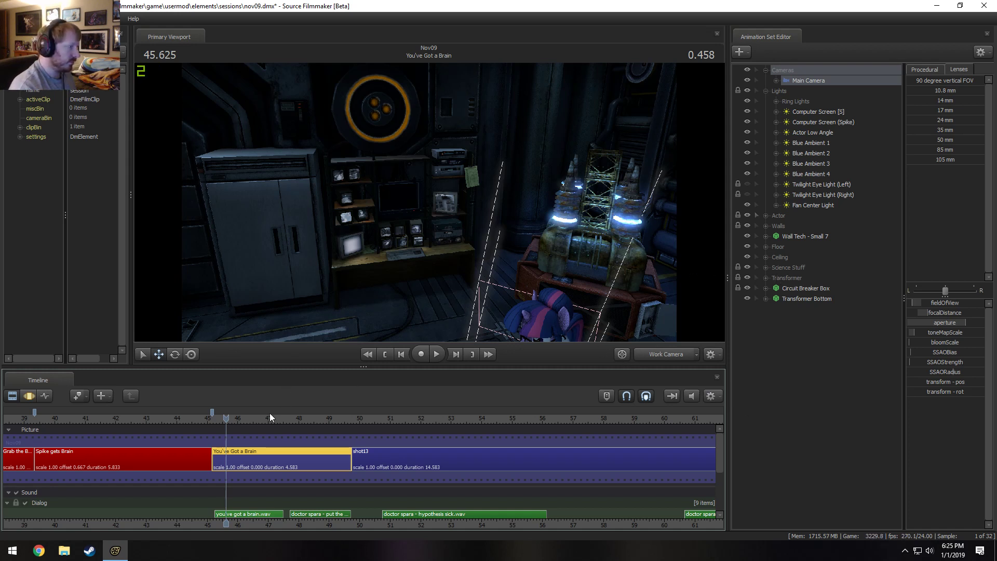
scroll(150, 419, down, 3)
click(142, 419)
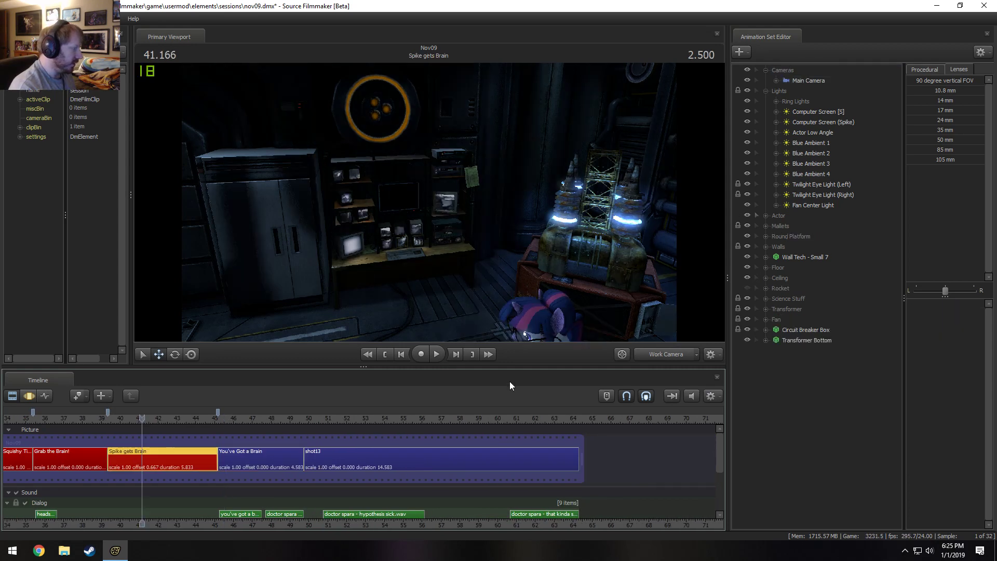
Scrub back through the earlier shots in the Main Camera and play Grab the Brain! into the start of Spike gets Brain.
click(674, 354)
scroll(245, 429, down, 4)
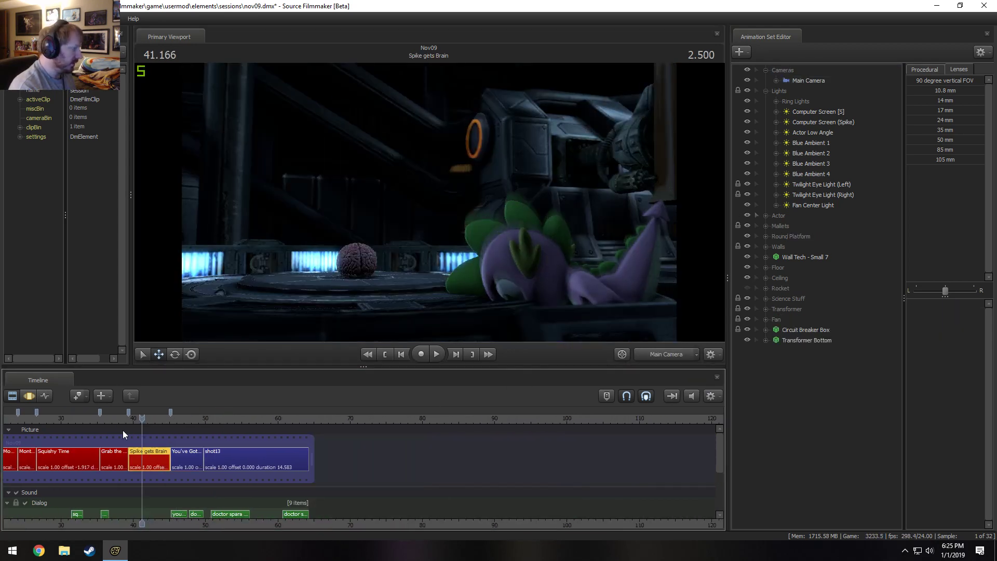
click(113, 419)
drag(114, 418, 52, 419)
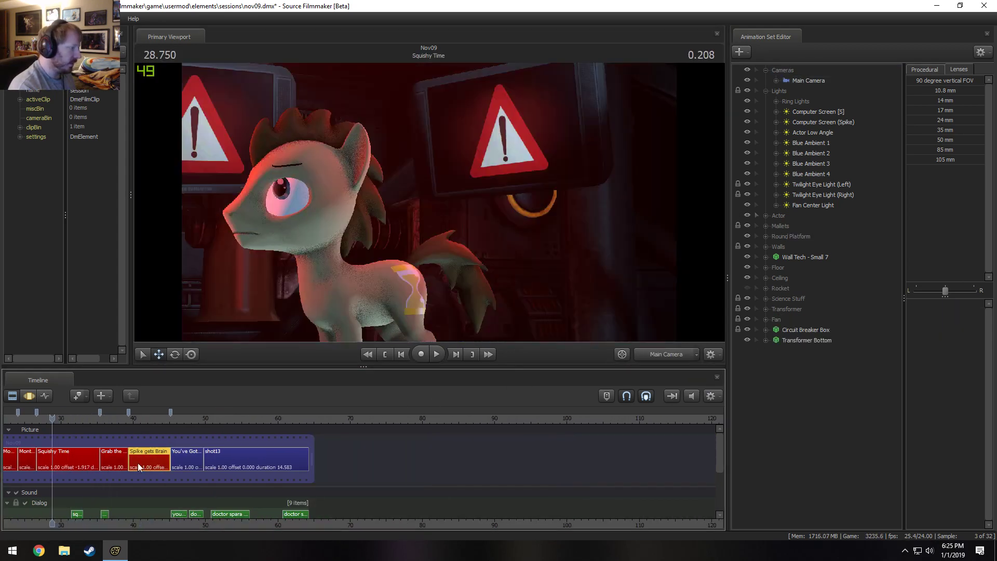
middle_drag(176, 521, 359, 500)
drag(207, 423, 302, 434)
key(space)
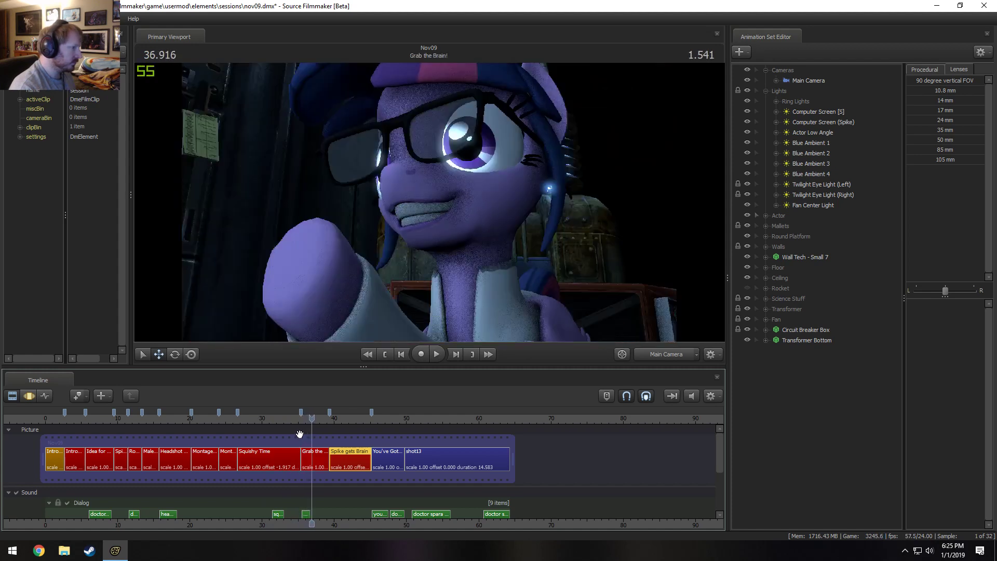
key(space)
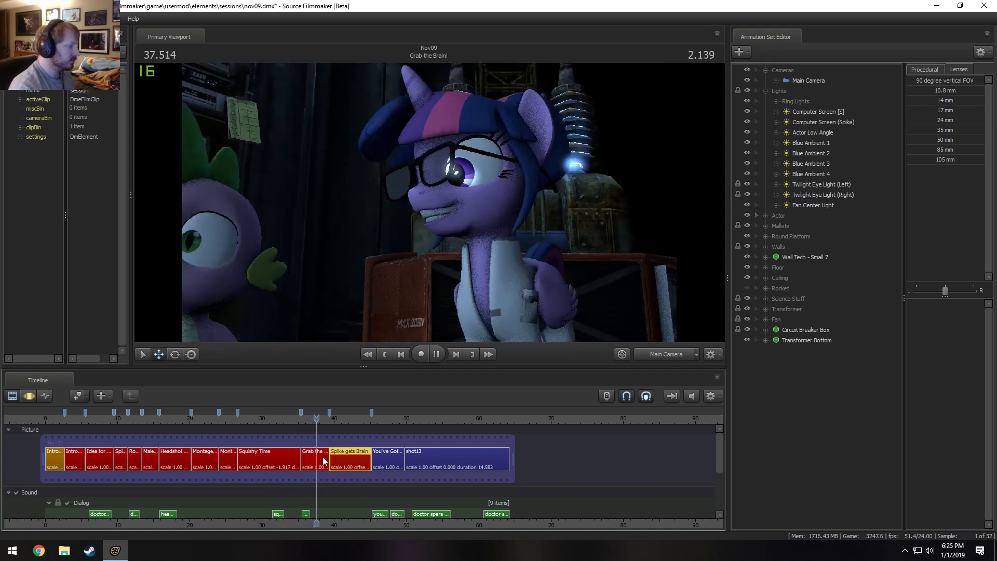
key(space)
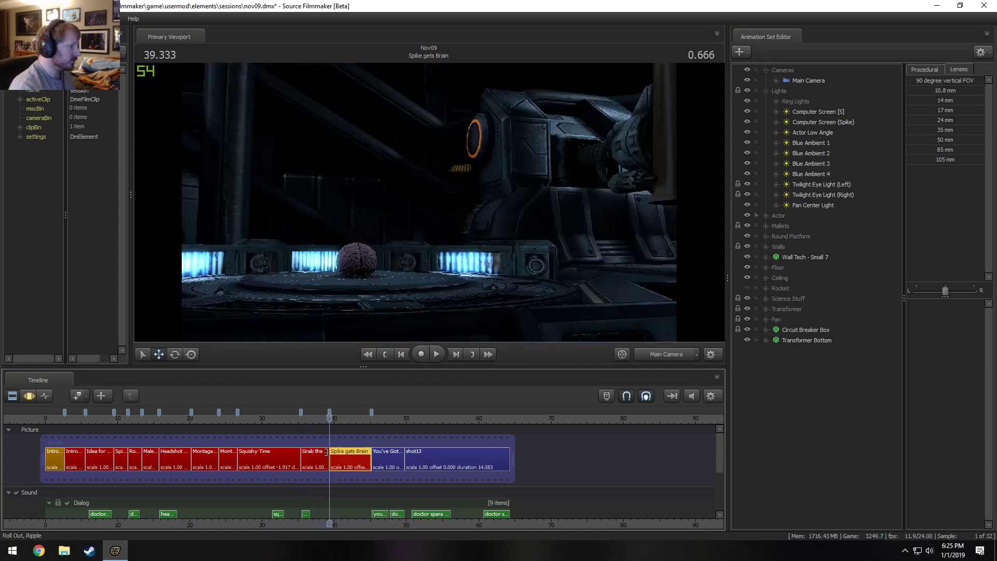
Make Grab the Brain! the active shot, inspect it at 36.5 seconds in the Work Camera, and play it in the Main Camera.
click(315, 452)
click(310, 415)
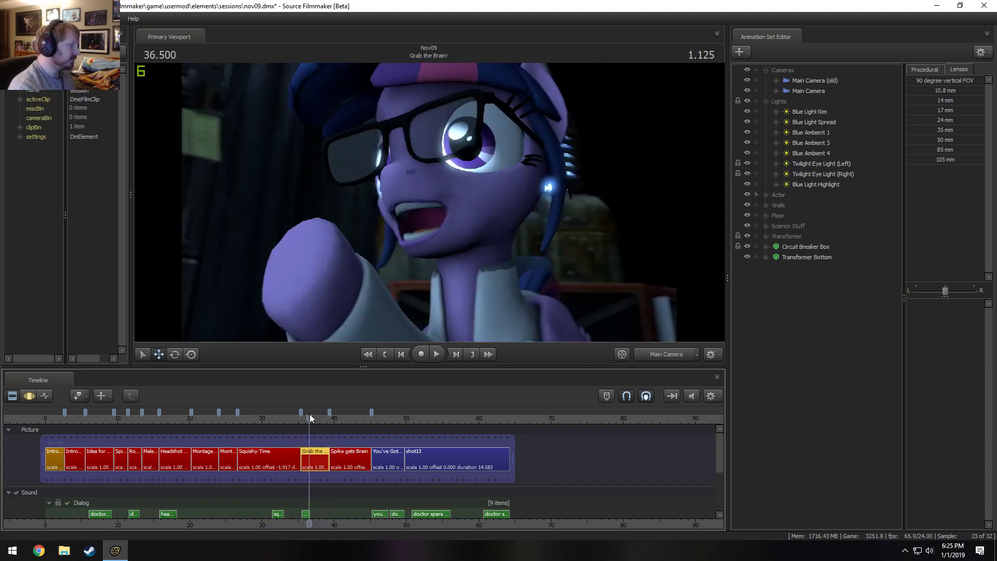
click(674, 352)
drag(519, 233, 430, 246)
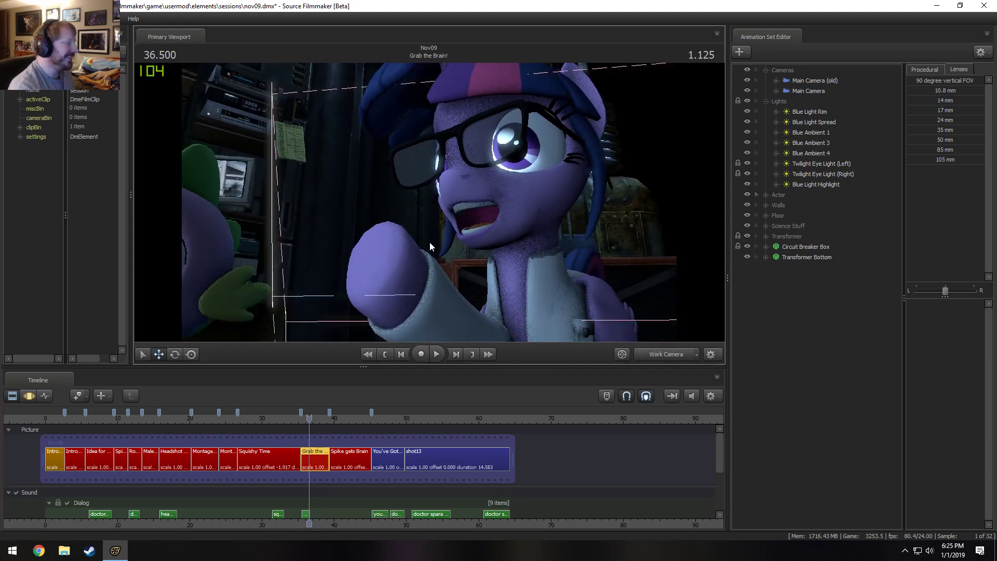
click(661, 354)
key(space)
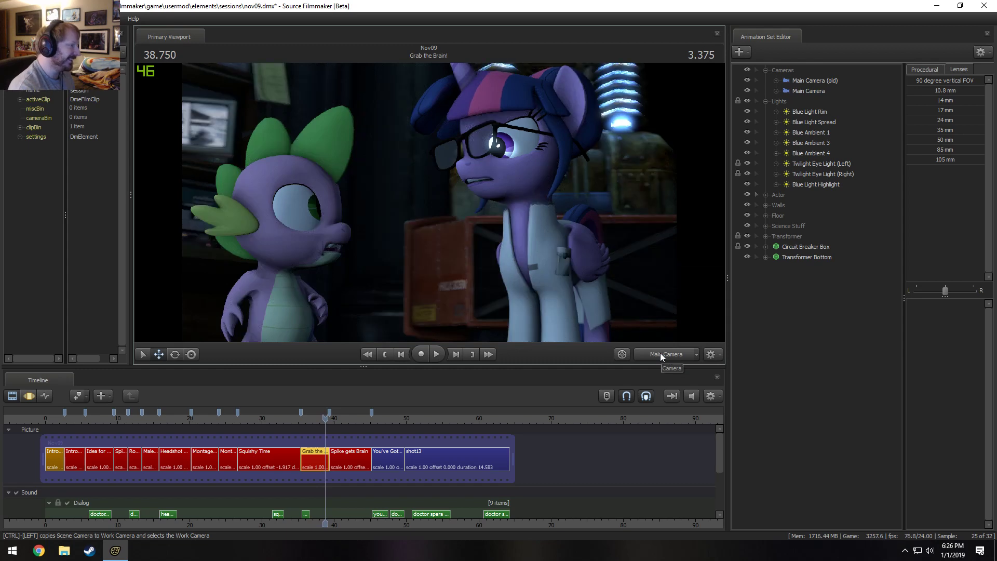
key(space)
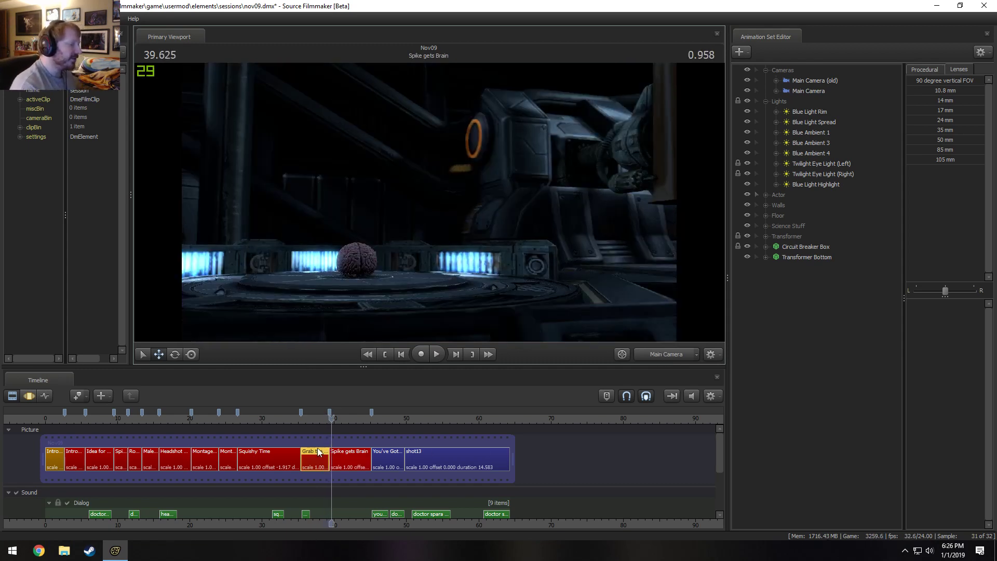
Near the end of Grab the Brain!, hide securitybank1 in the Science Stuff group and check the framing through the Main Camera.
drag(317, 420, 325, 423)
click(652, 352)
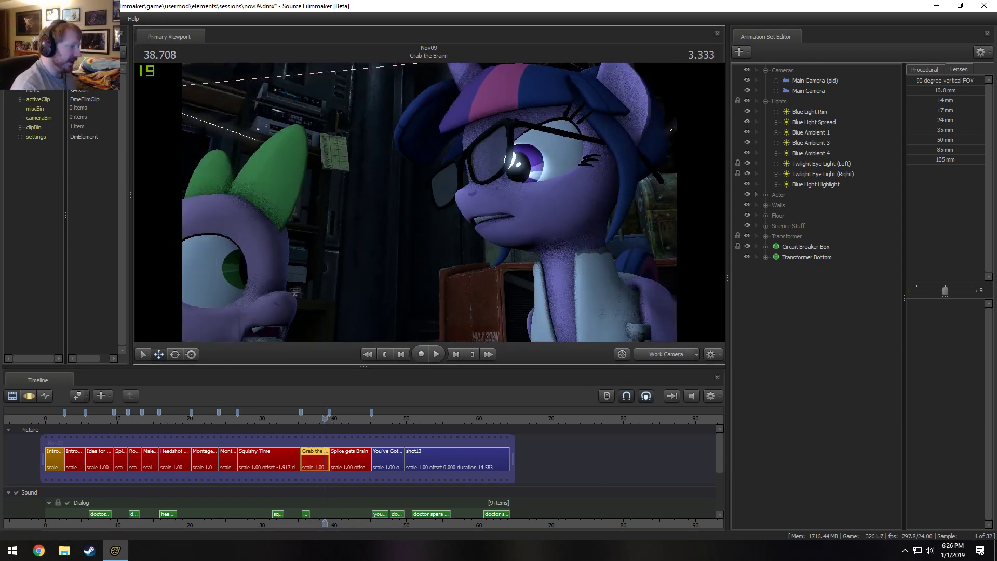
key(a)
drag(603, 244, 572, 212)
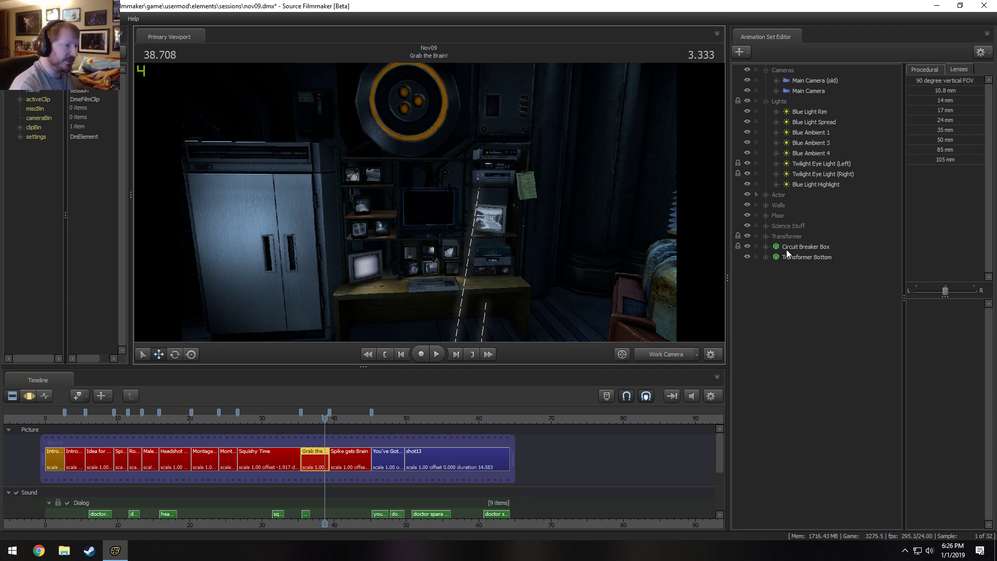
key(F3)
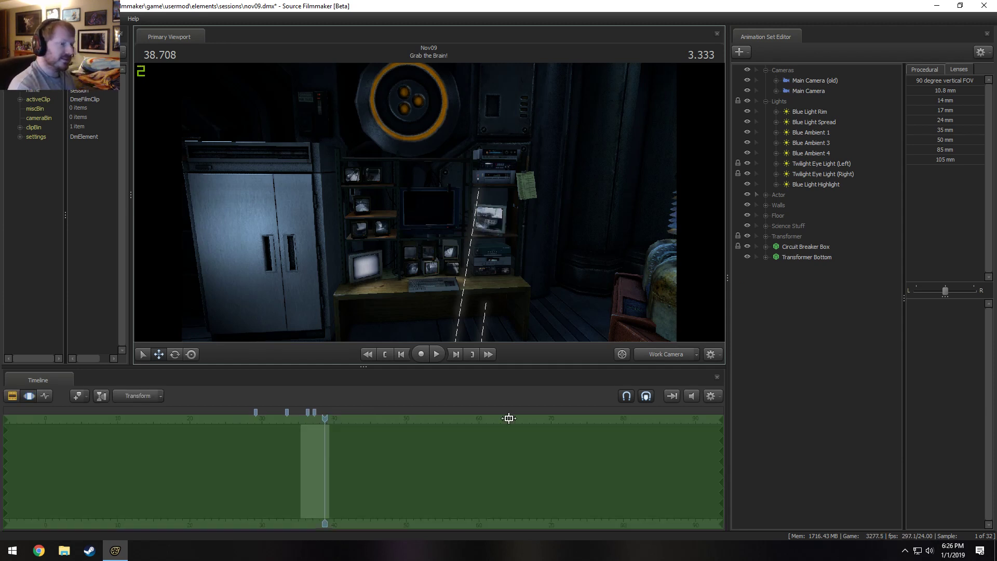
scroll(530, 443, up, 5)
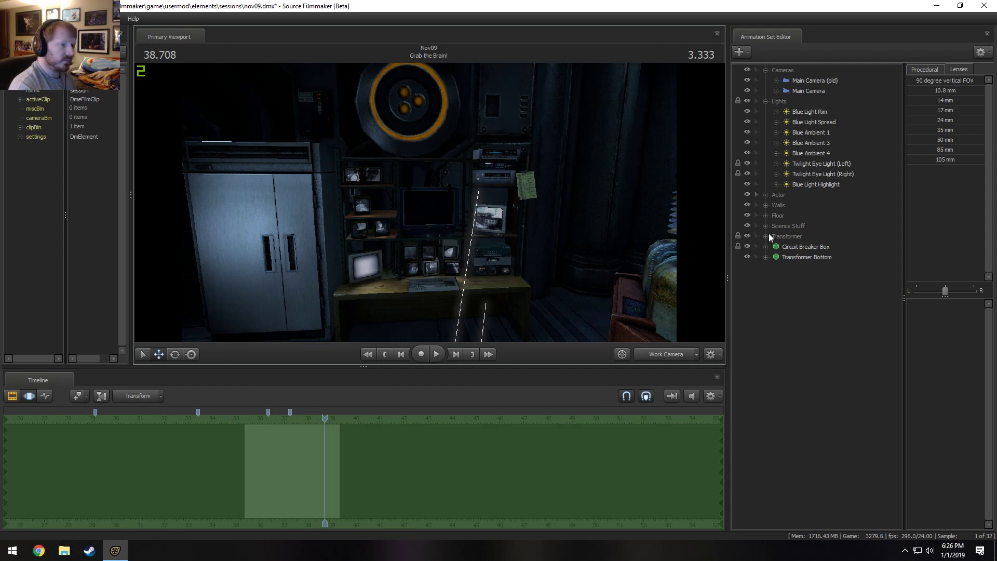
click(765, 226)
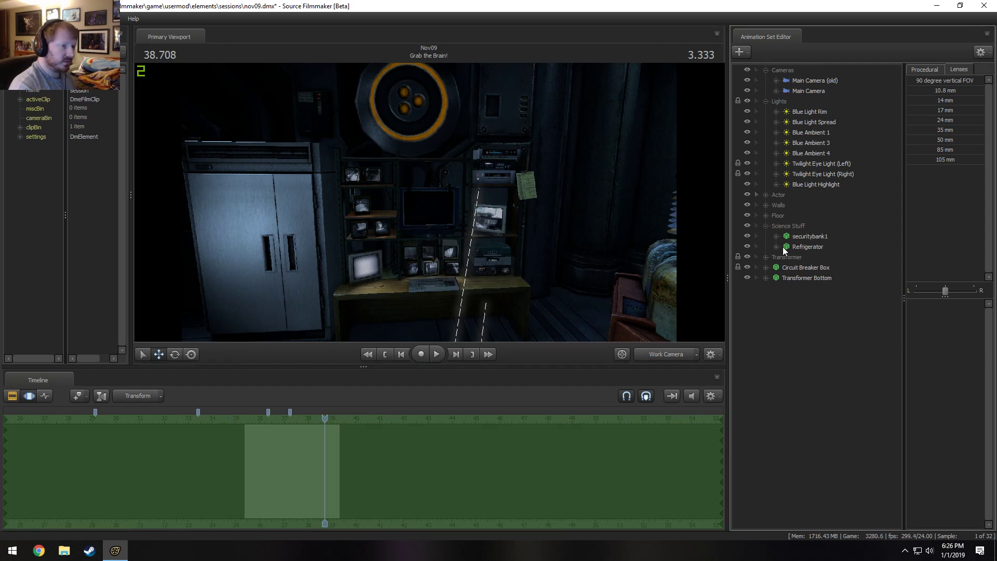
click(747, 236)
click(656, 349)
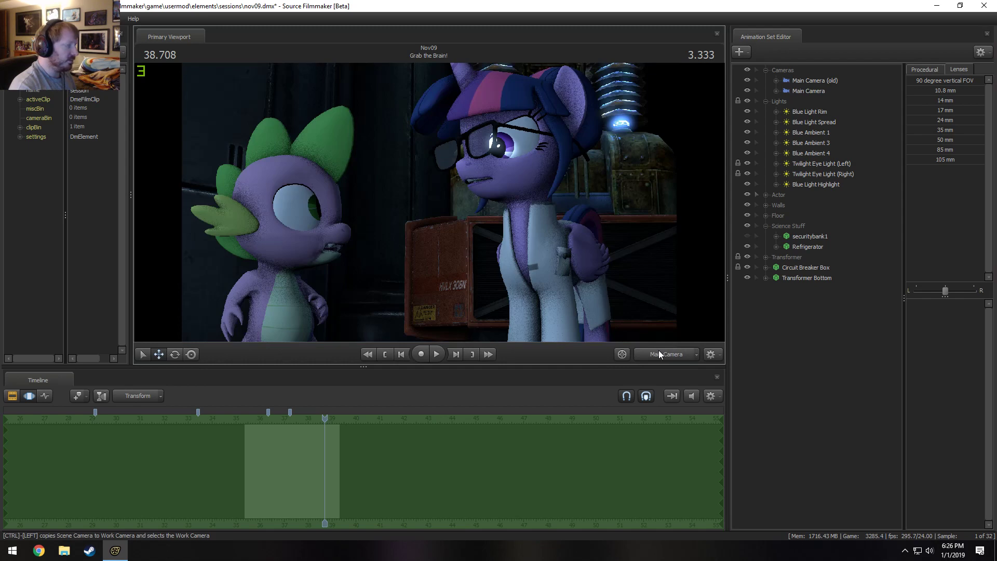
Turn off viewport lighting and view the wall, refrigerator and transformer from above with the Work Camera.
click(659, 349)
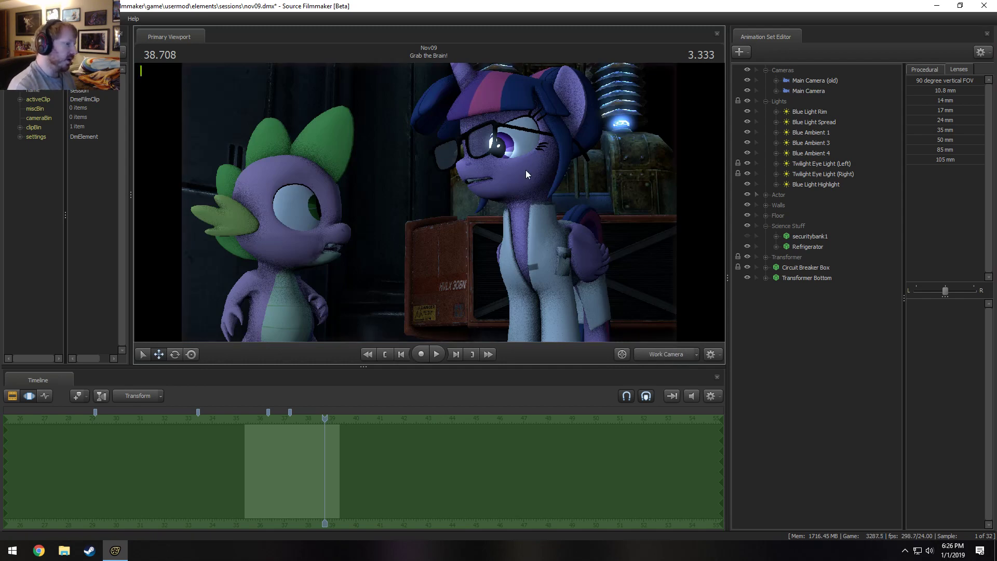
key(s)
drag(525, 170, 470, 182)
key(z)
right_click(452, 228)
click(461, 258)
drag(490, 238, 444, 263)
Check the Main Camera view at 36.75 seconds, delete the Refrigerator animation set, and collapse the Science Stuff group.
click(793, 247)
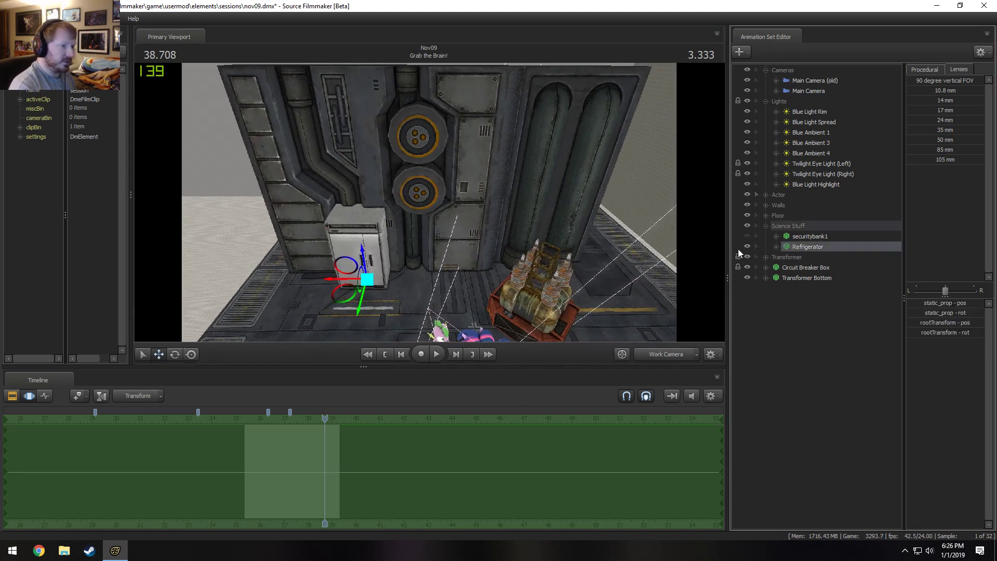
click(657, 357)
drag(322, 418, 278, 427)
right_click(816, 247)
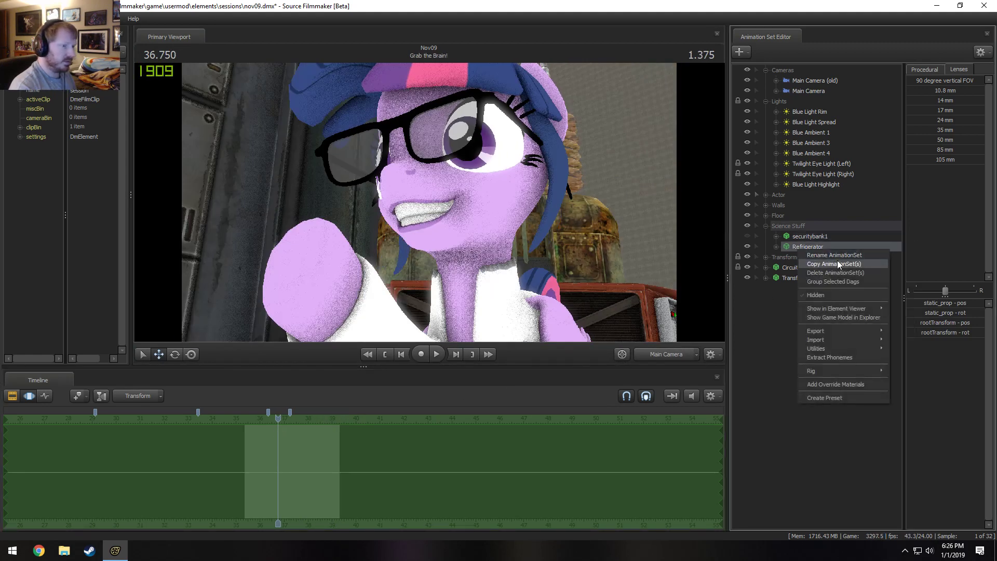
click(837, 263)
click(687, 355)
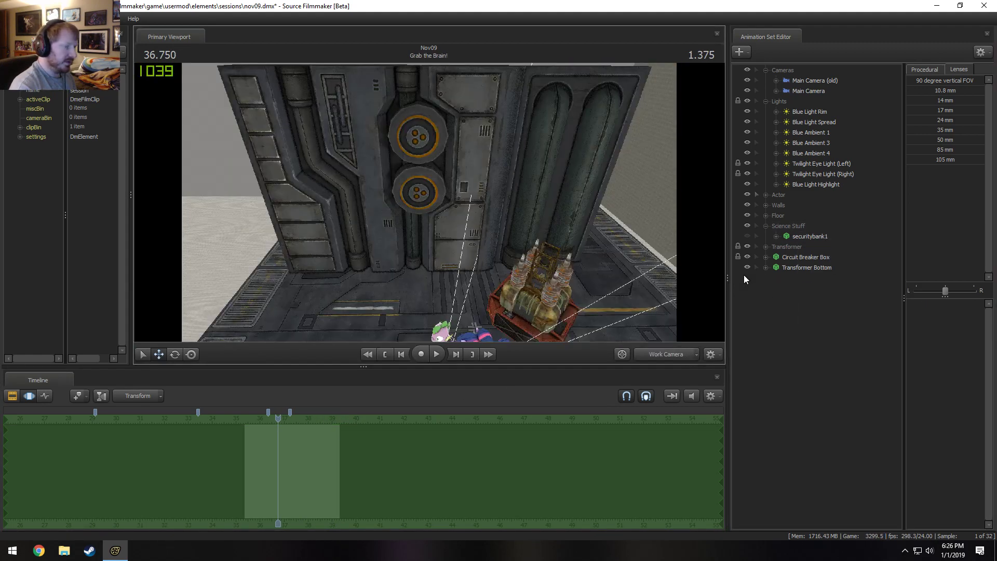
click(809, 240)
click(767, 224)
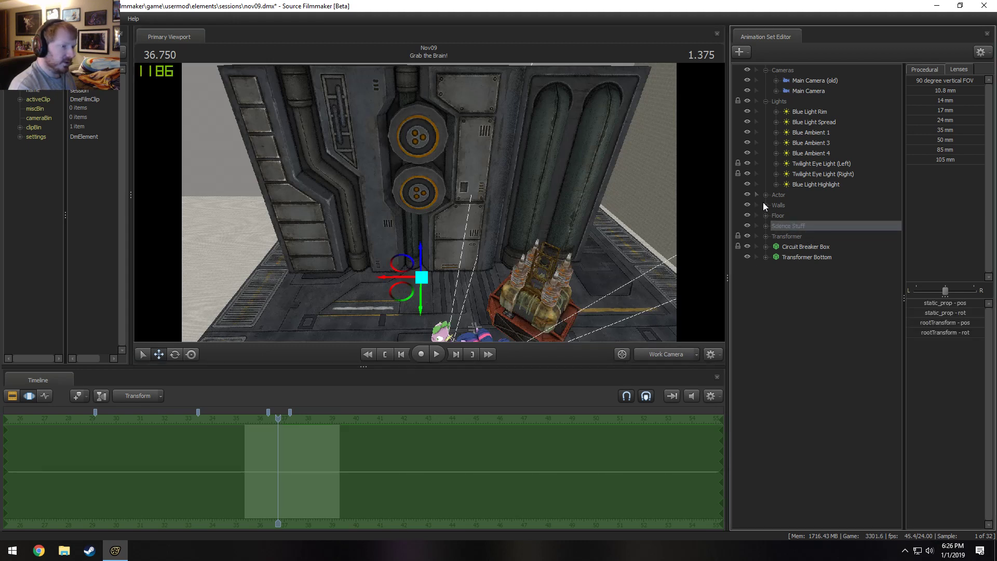
Copy and paste Wall Tech - Small 1 from the Walls group, and select the original wall in the Motion Editor.
click(763, 203)
right_click(804, 218)
click(827, 232)
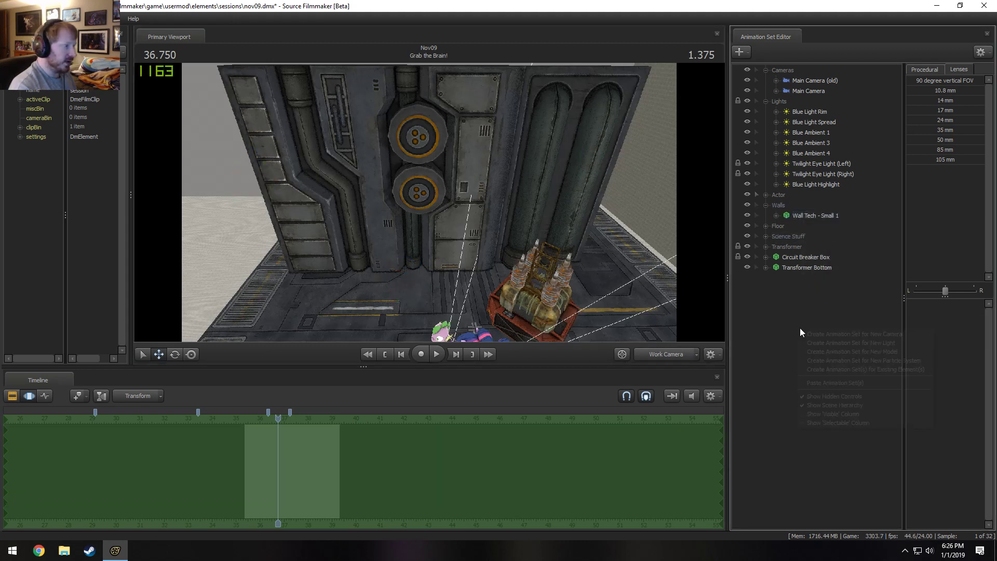
right_click(799, 329)
click(836, 384)
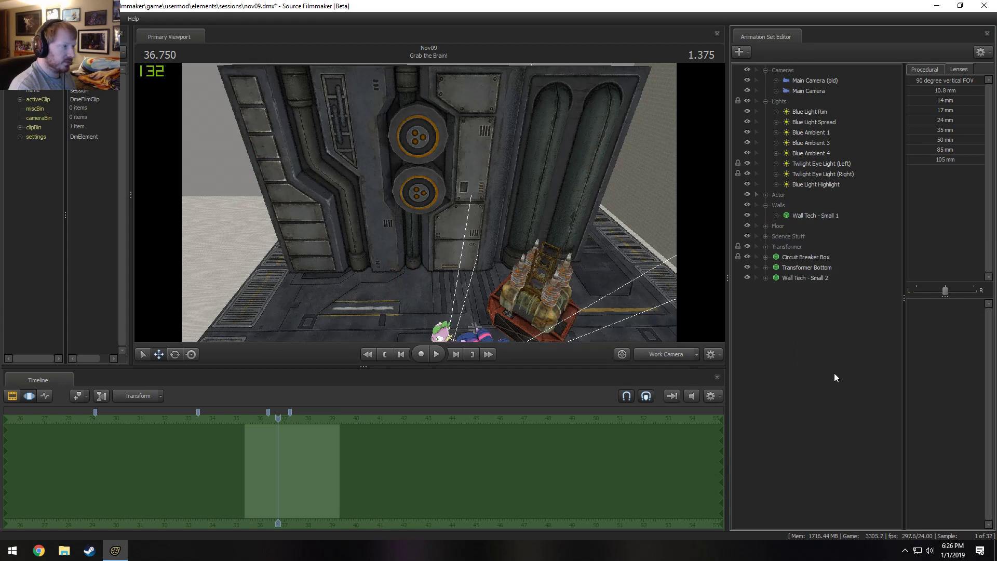
click(822, 218)
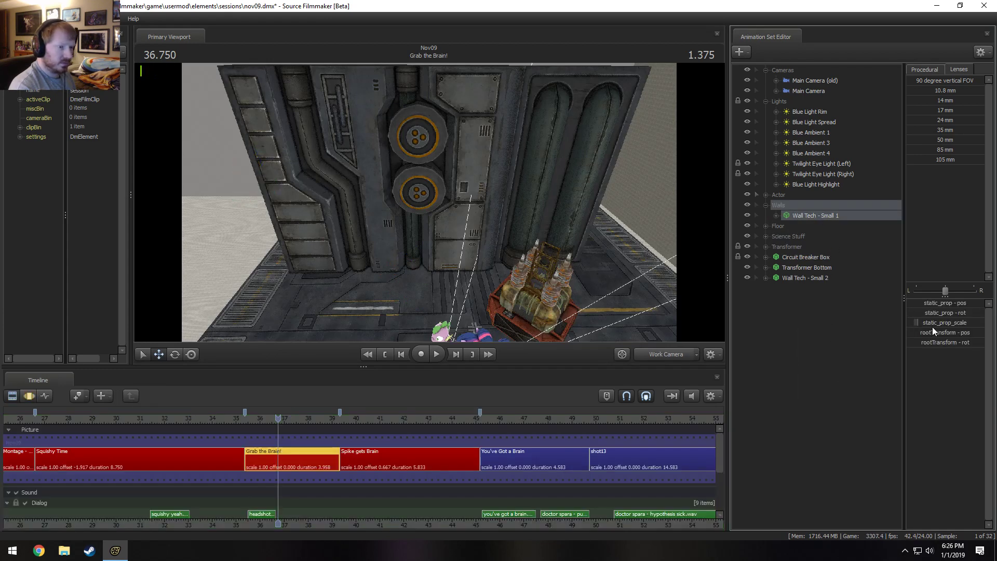
Try different rootTransform rotation values on Wall Tech - Small 1, undoing each attempt.
click(942, 344)
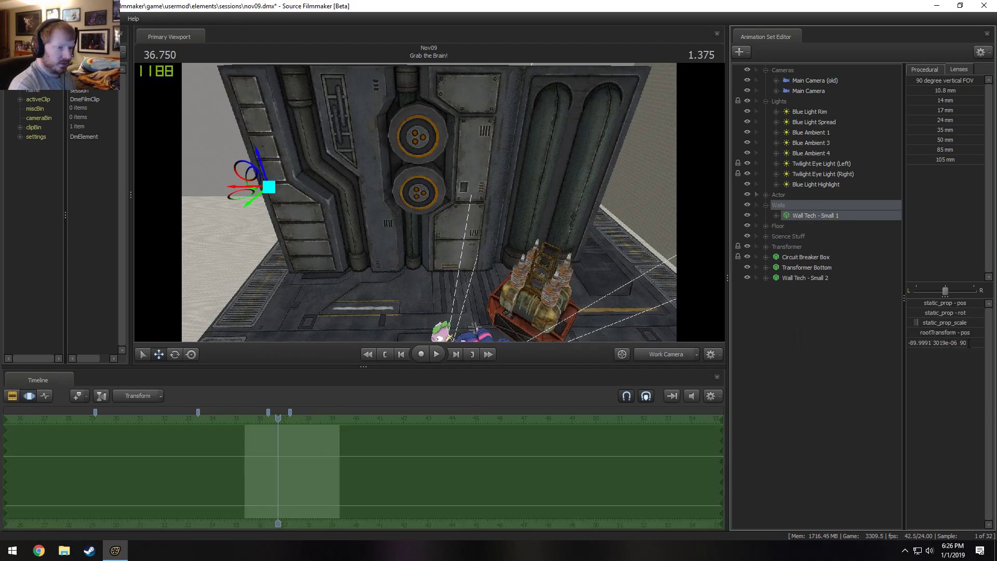
drag(958, 343, 811, 355)
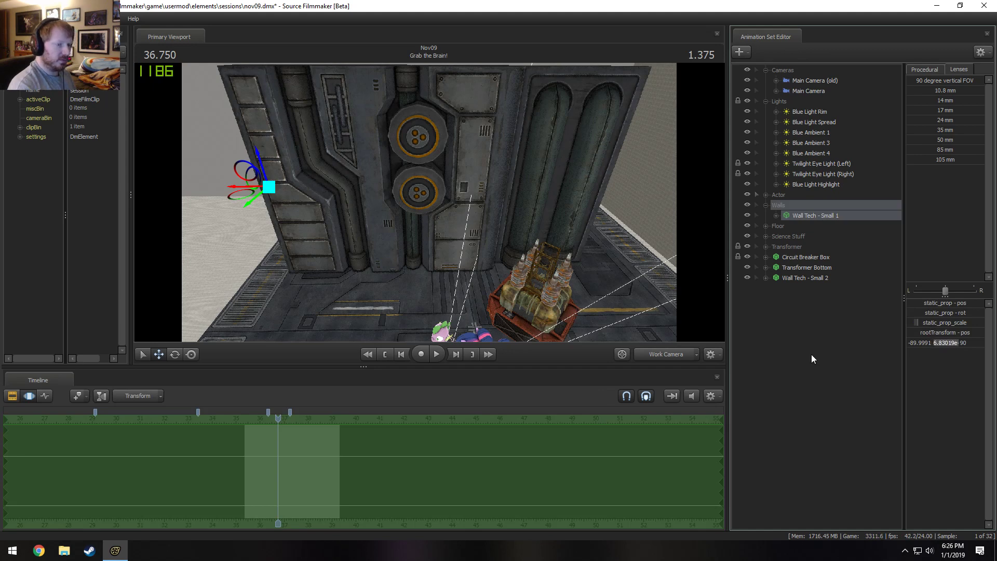
text(10)
key(BackSpace)
key(Return)
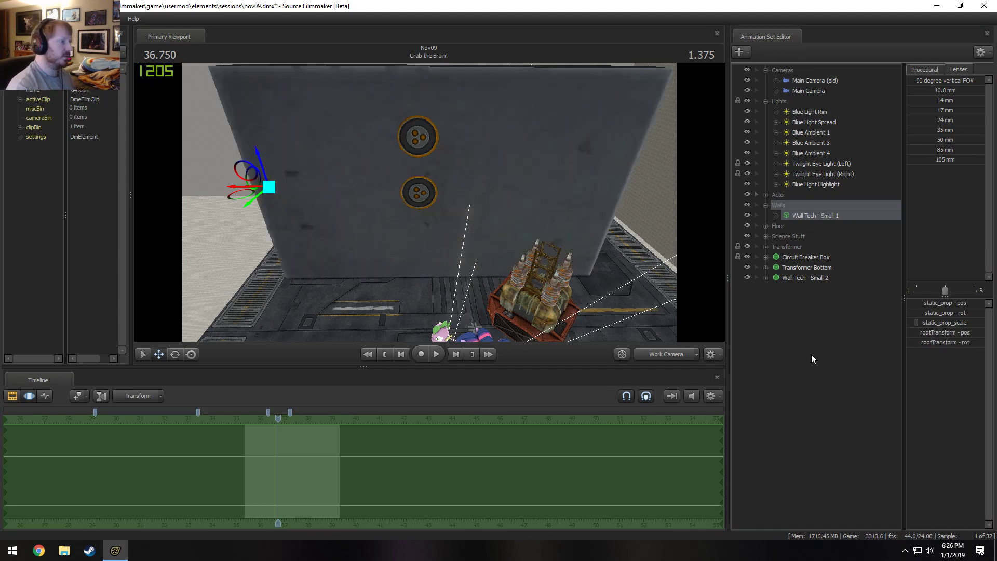
click(927, 343)
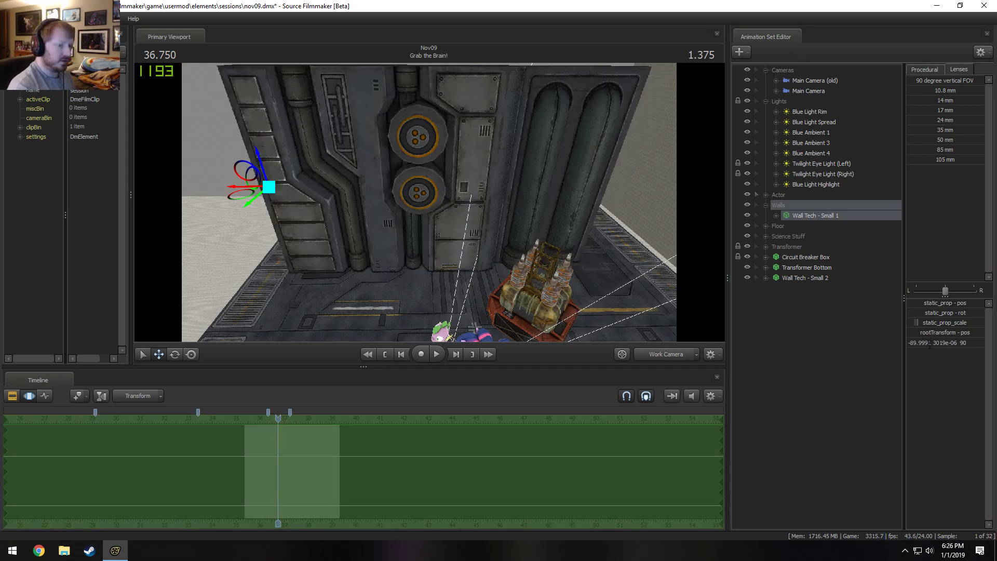
double_click(923, 347)
text(1)
key(Return)
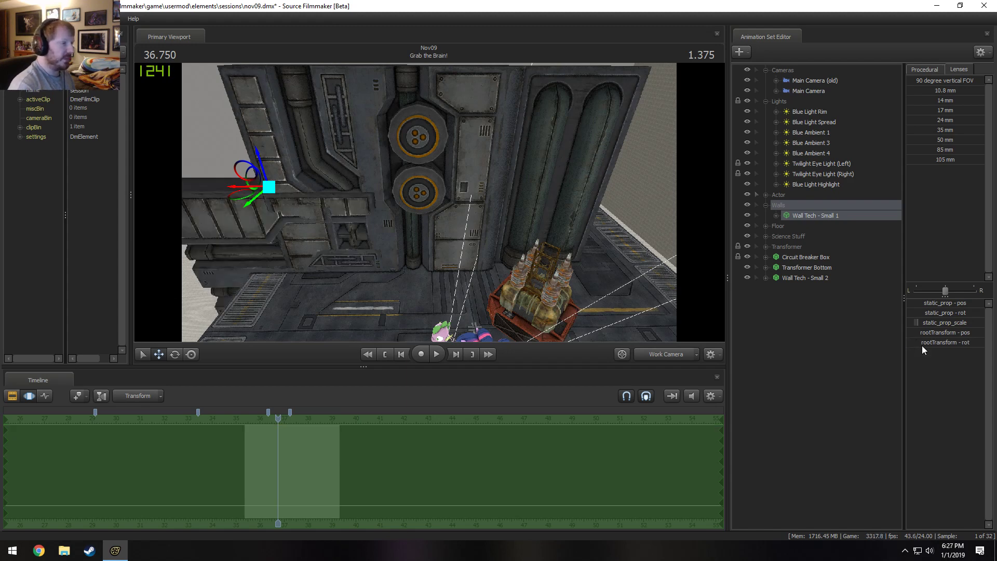
key(ctrl+z)
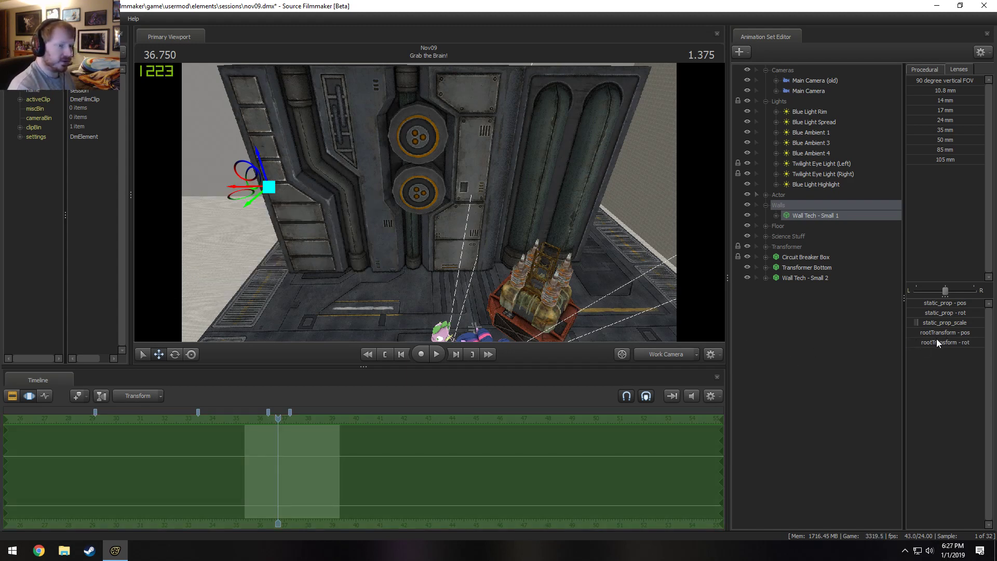
Set the first rootTransform rotation value of Wall Tech - Small 1 to 90.
double_click(927, 343)
text(90)
key(Return)
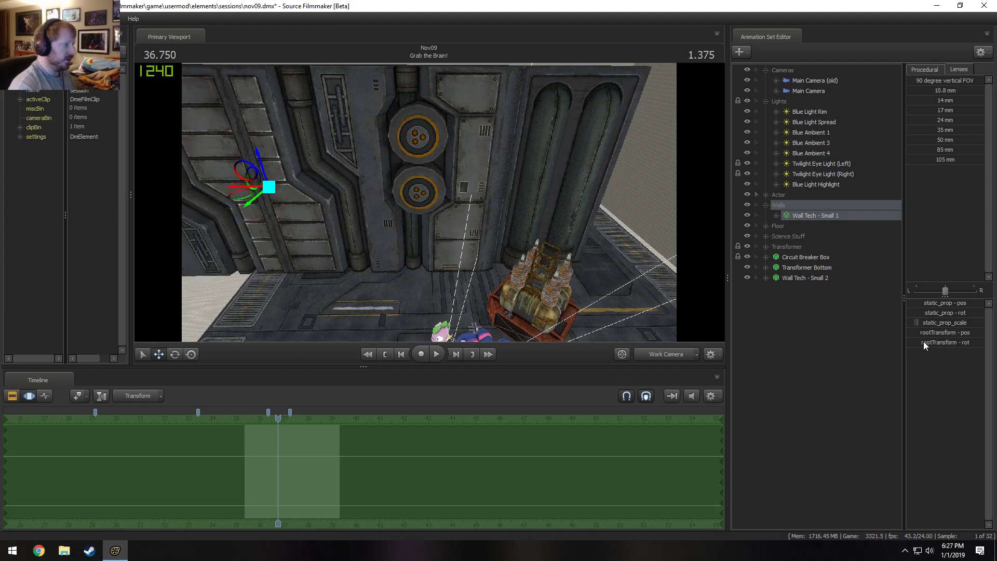
Move Wall Tech - Small 2 into the Walls group of Grab the Brain!
drag(479, 206, 429, 191)
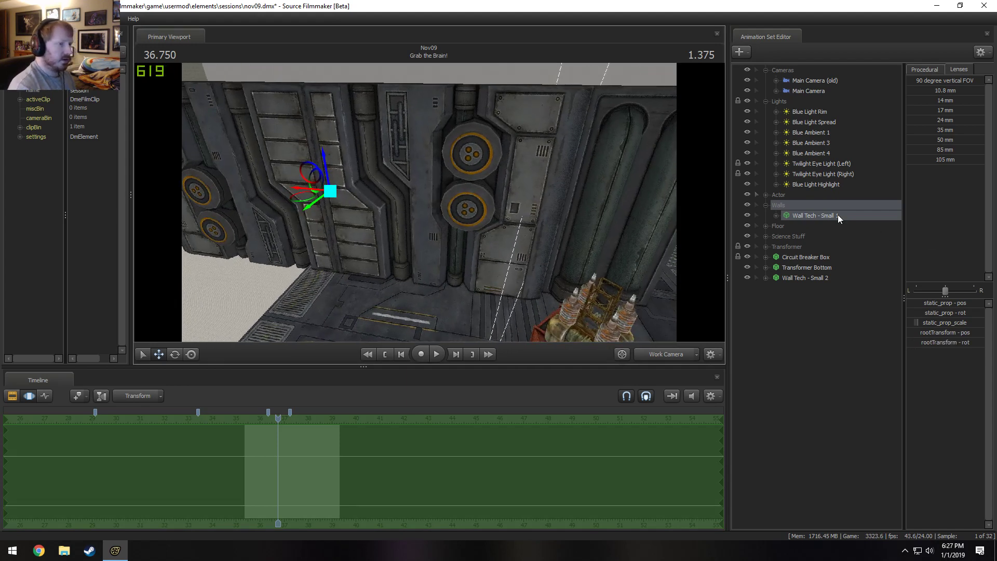
drag(815, 278, 810, 226)
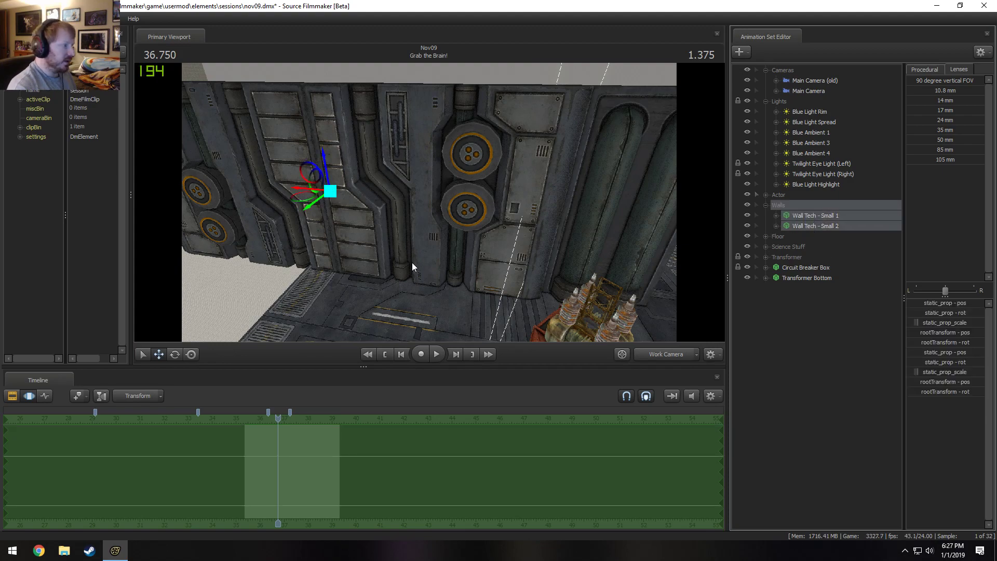
drag(306, 186, 490, 236)
mouse_move(466, 274)
mouse_down()
mouse_move(515, 275)
mouse_move(476, 265)
mouse_up()
Preview Grab the Brain! through the Main Camera in the Clip Editor with scene lighting enabled.
click(658, 357)
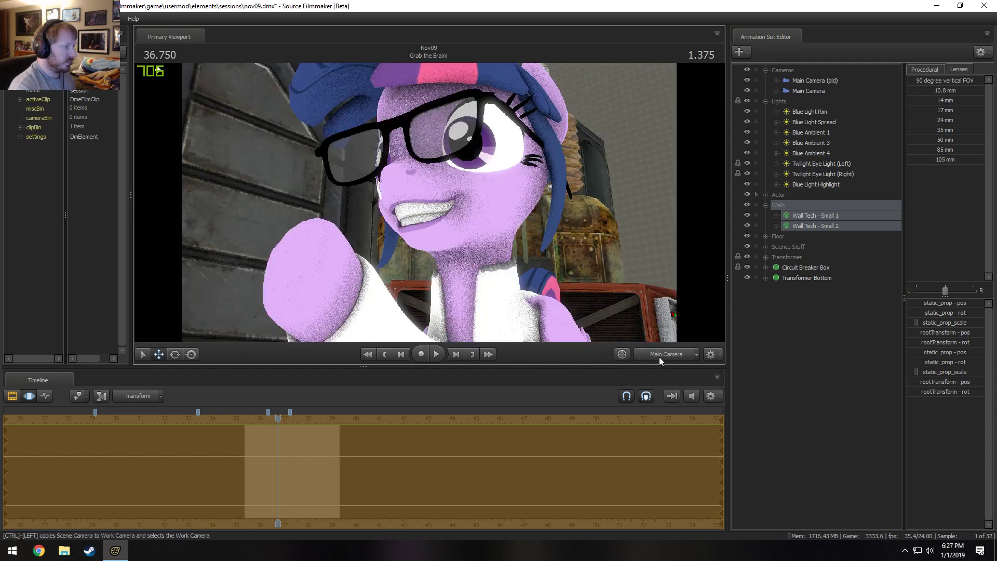
key(F2)
right_click(585, 224)
click(609, 251)
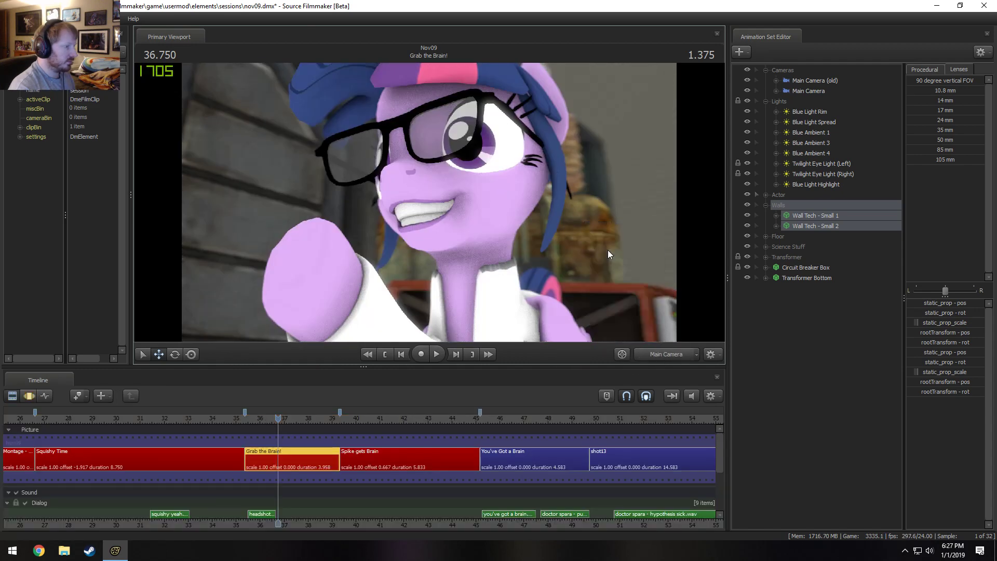
key(space)
key(space)
key(space)
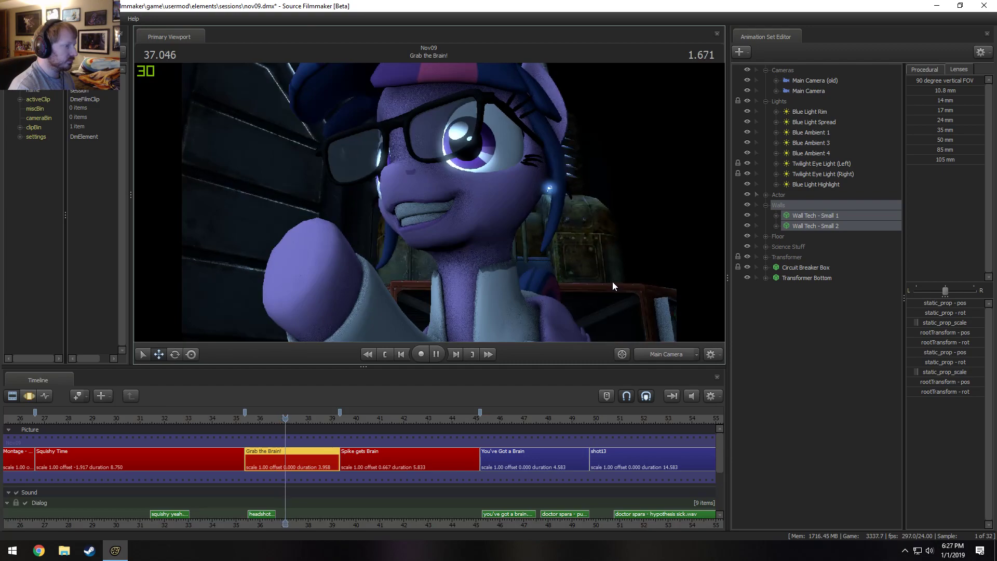
key(space)
Turn off viewport lighting and check the background from the Work Camera and Main Camera, playing up to 38.083 seconds.
right_click(612, 269)
click(623, 284)
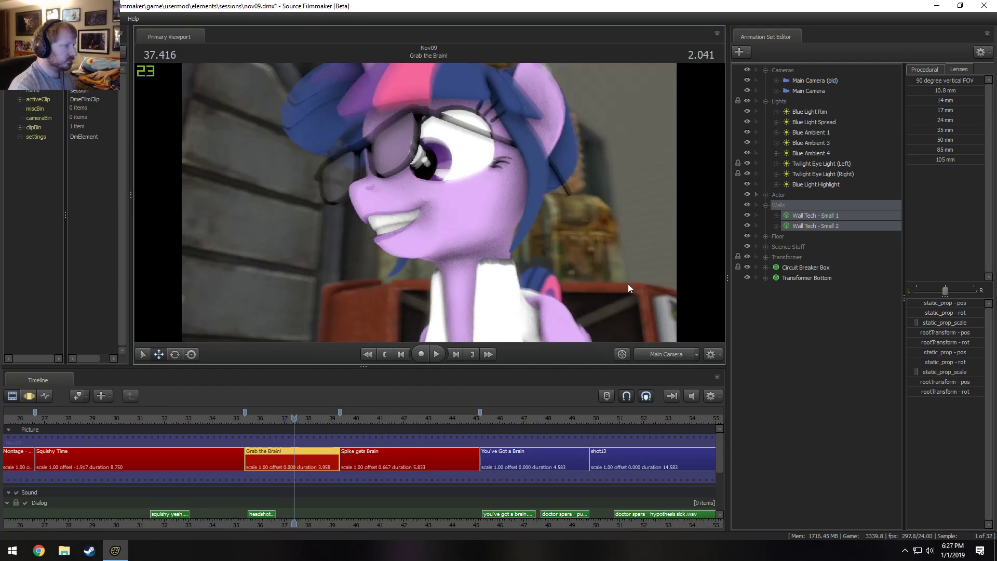
click(651, 349)
drag(638, 296, 712, 243)
key(s)
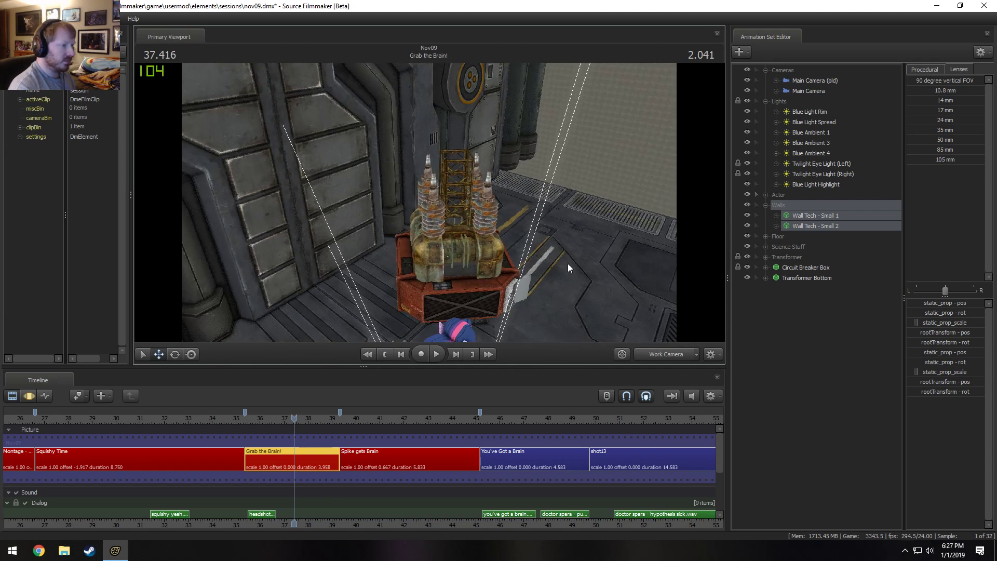
click(658, 357)
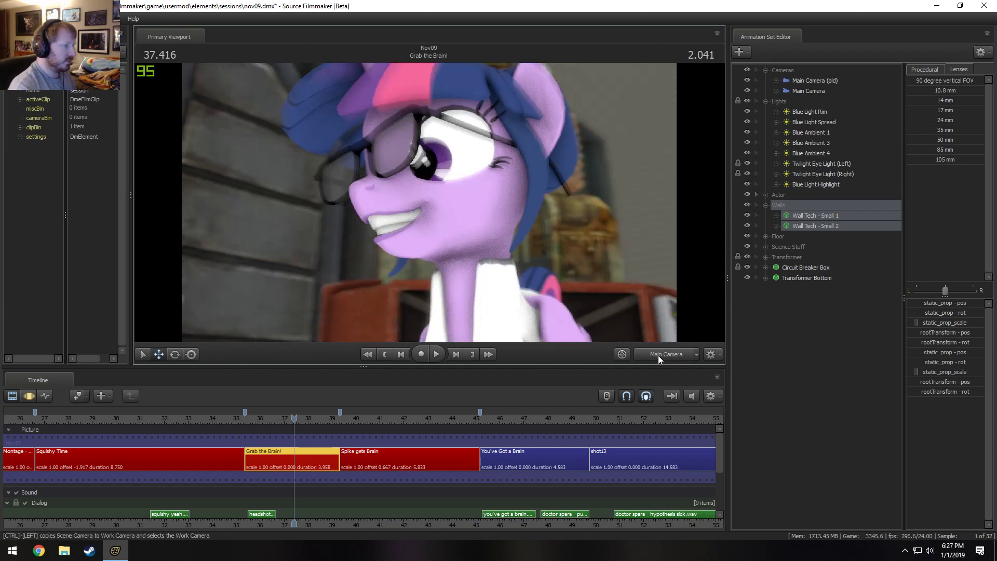
key(space)
key(space)
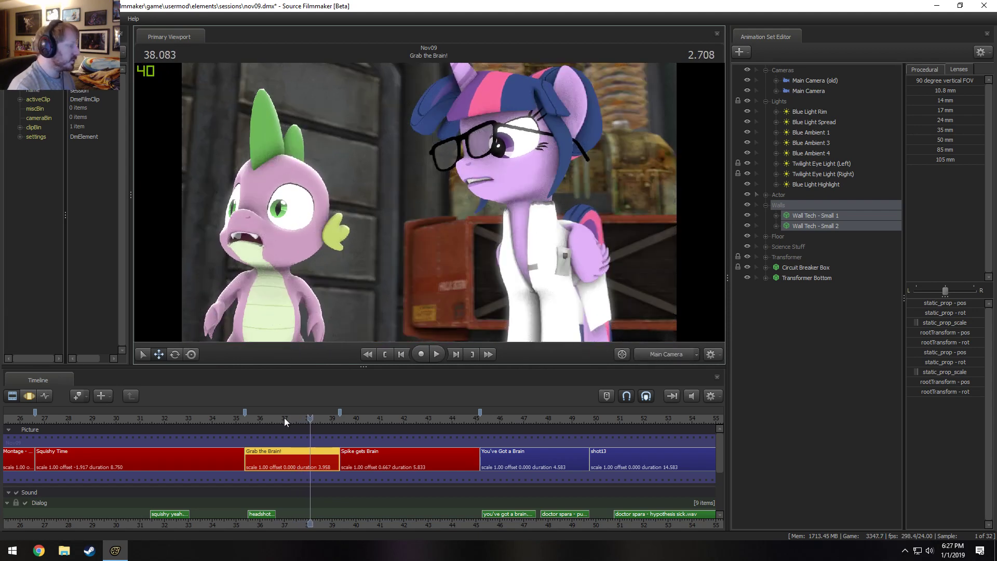
Select the Spike gets Brain shot and view it through the Work Camera at 40.958 seconds.
scroll(449, 453, down, 3)
click(647, 358)
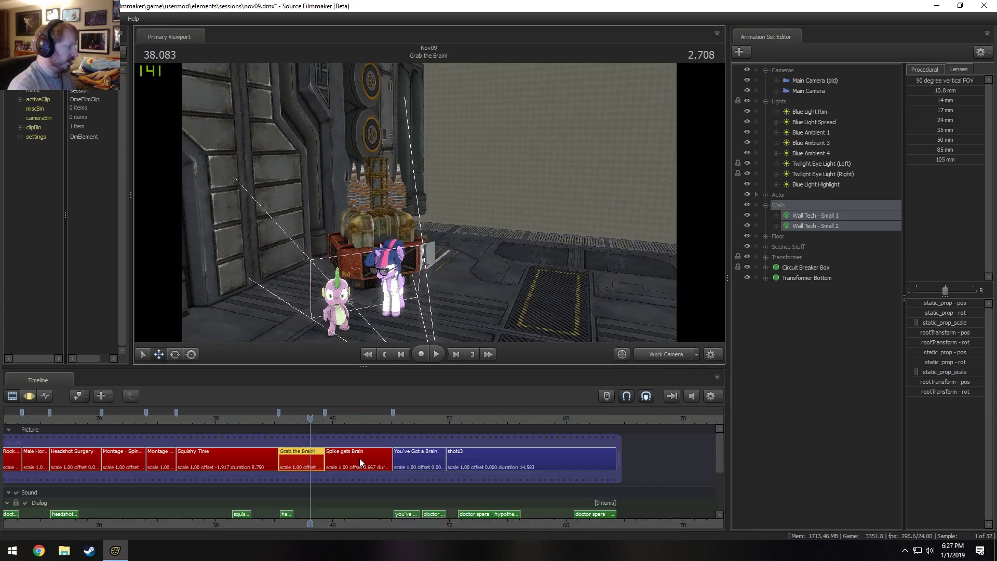
click(359, 458)
click(344, 418)
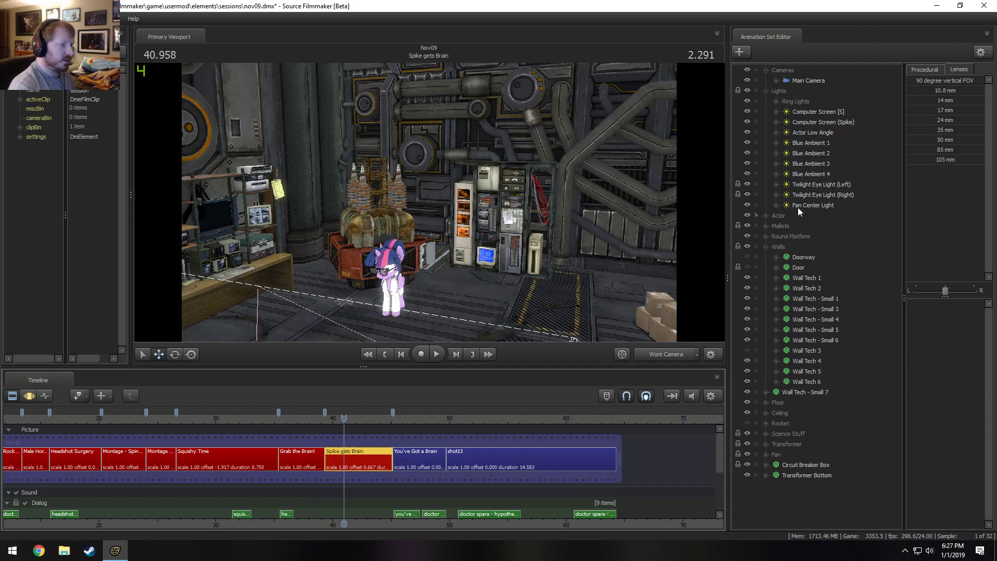
Identify the back wall by toggling the visibility of Wall Tech 2, and copy that animation set.
click(820, 298)
click(802, 278)
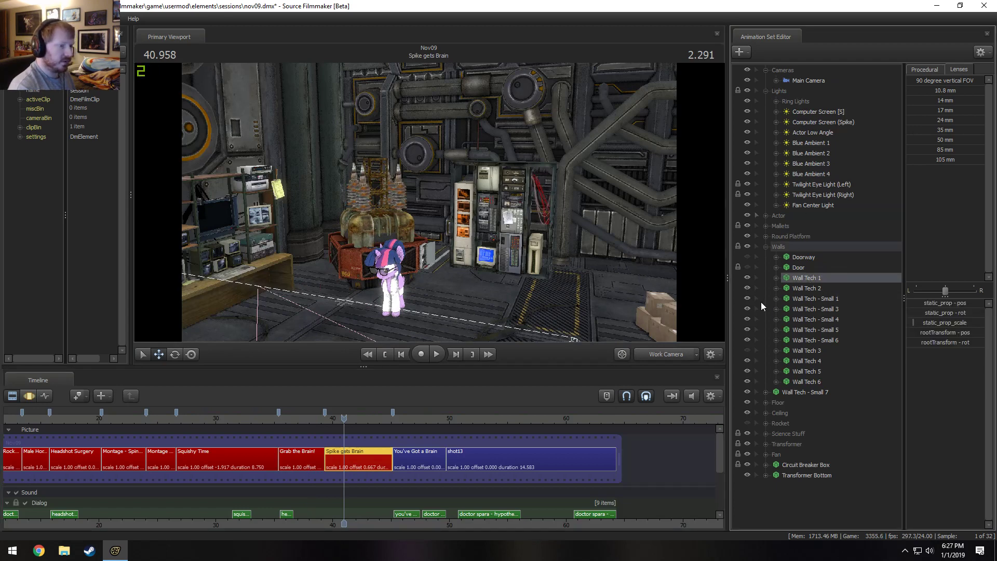
click(748, 288)
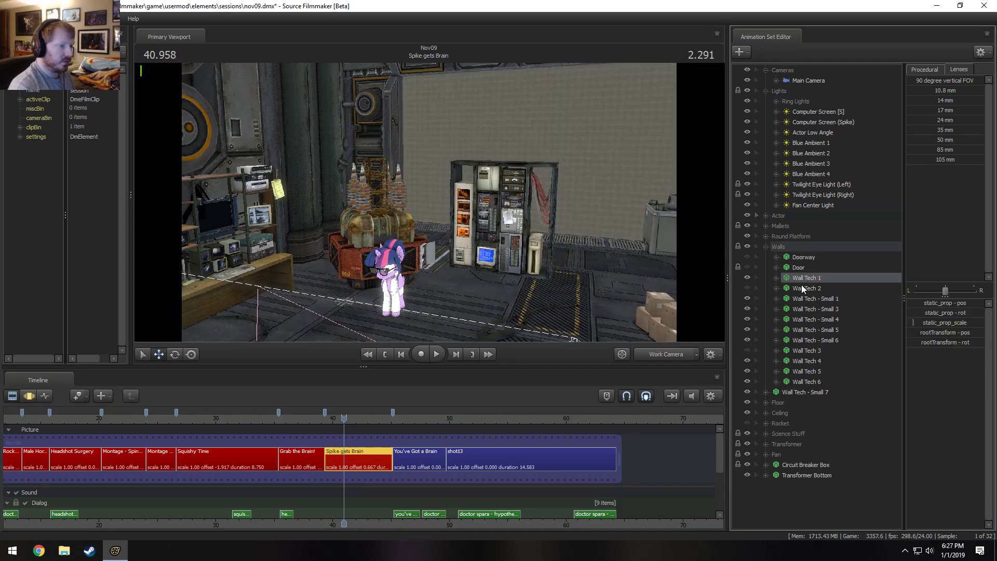
click(803, 288)
click(747, 289)
right_click(807, 287)
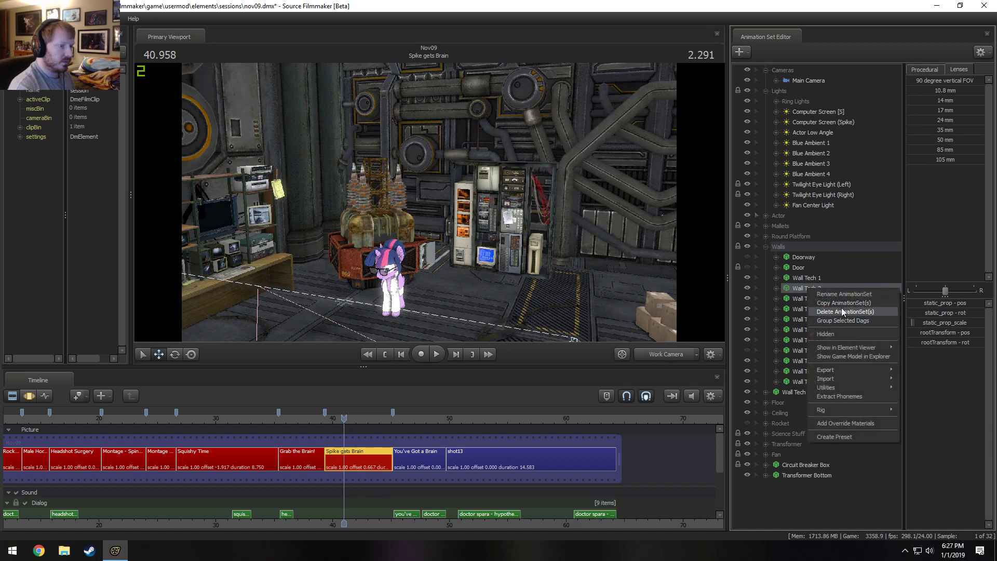
click(837, 308)
Paste Wall Tech 2 into the Grab the Brain! shot and place it in the Walls group.
click(307, 456)
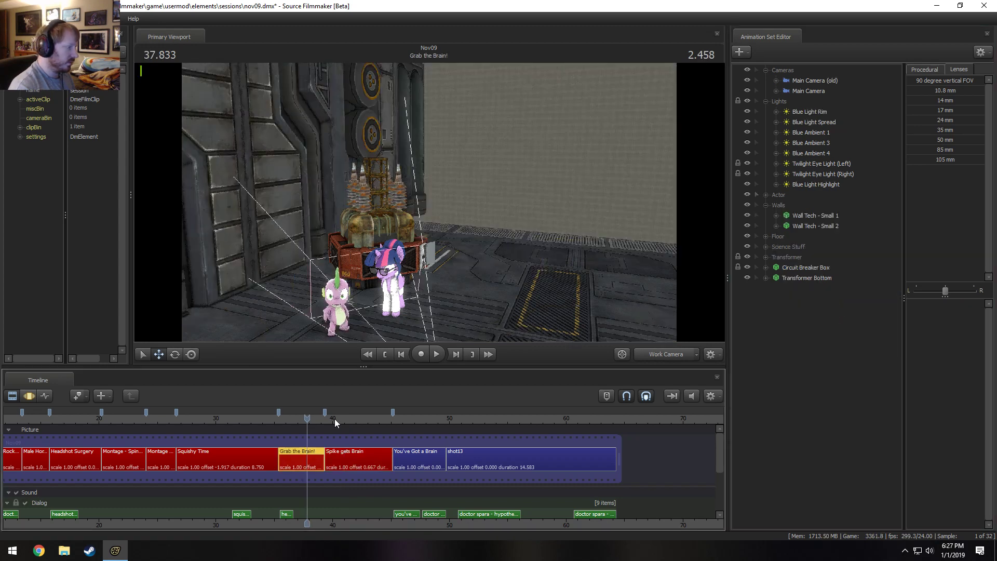
right_click(866, 316)
click(886, 351)
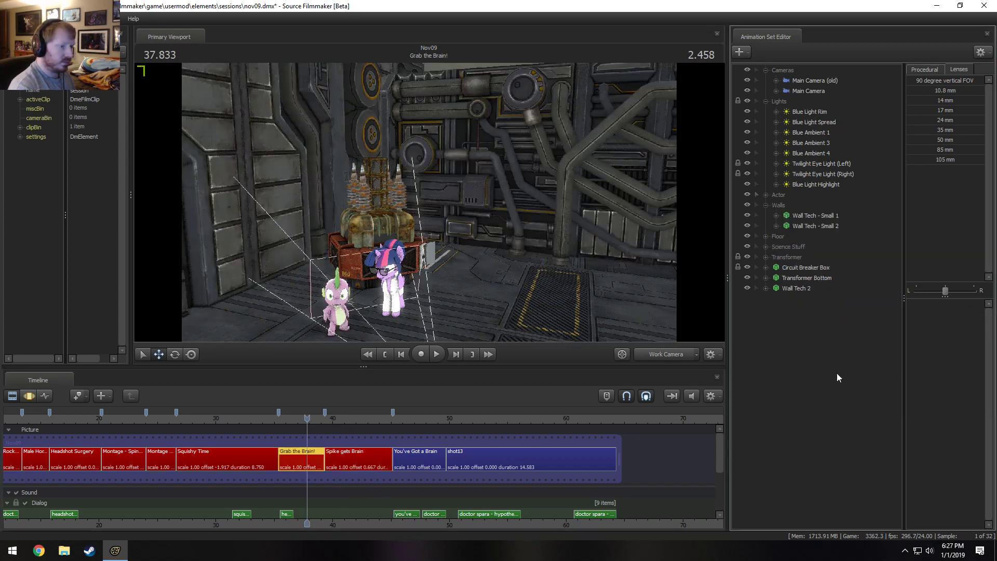
click(667, 354)
drag(795, 286, 792, 211)
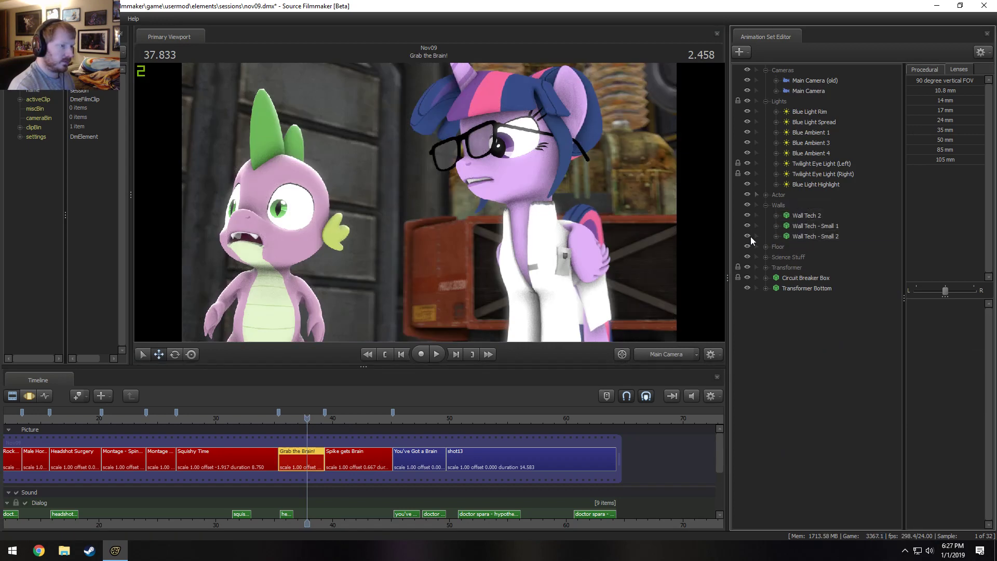
Enable viewport lighting and play Grab the Brain! from its start to review the new back wall.
right_click(651, 291)
click(664, 318)
click(278, 418)
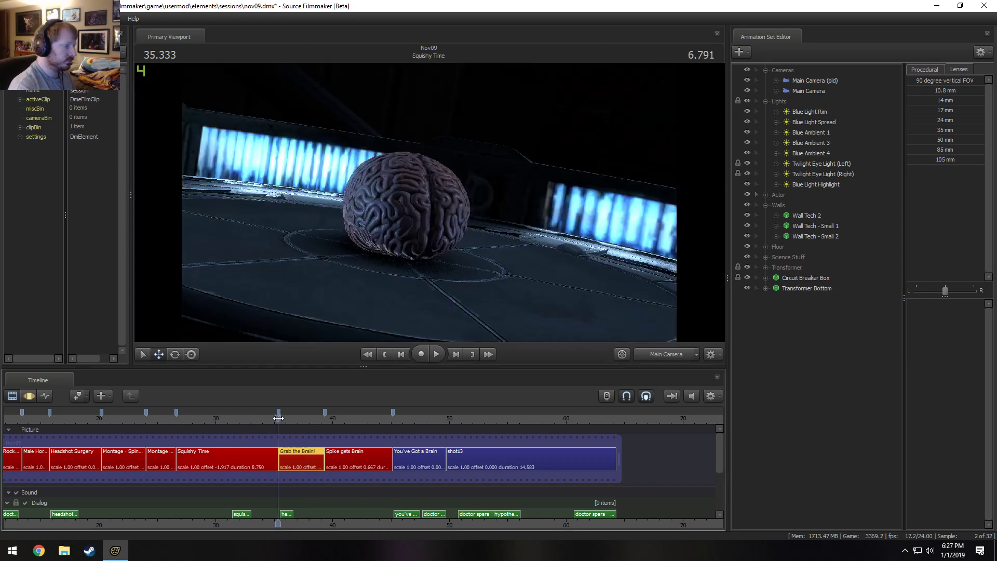
key(space)
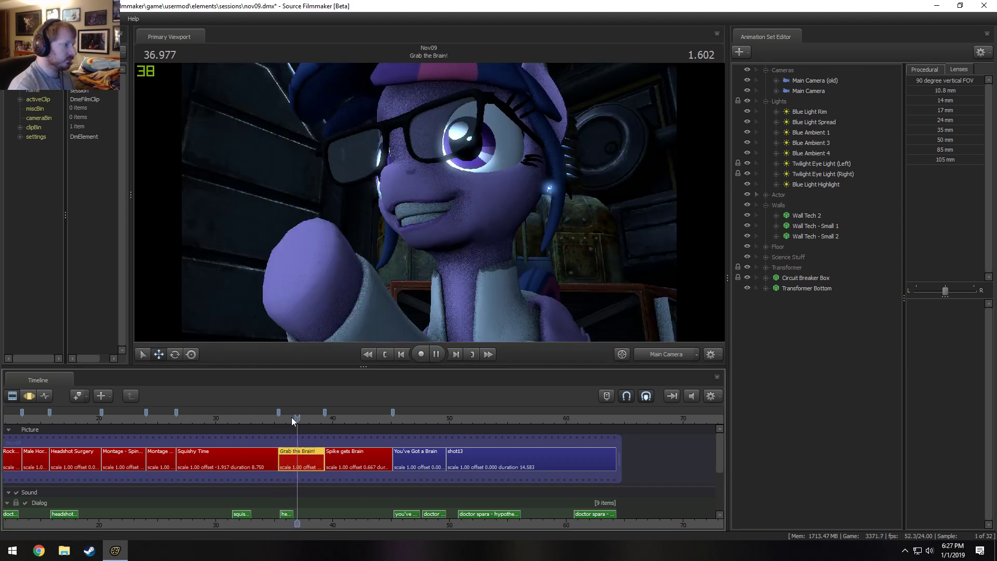
key(space)
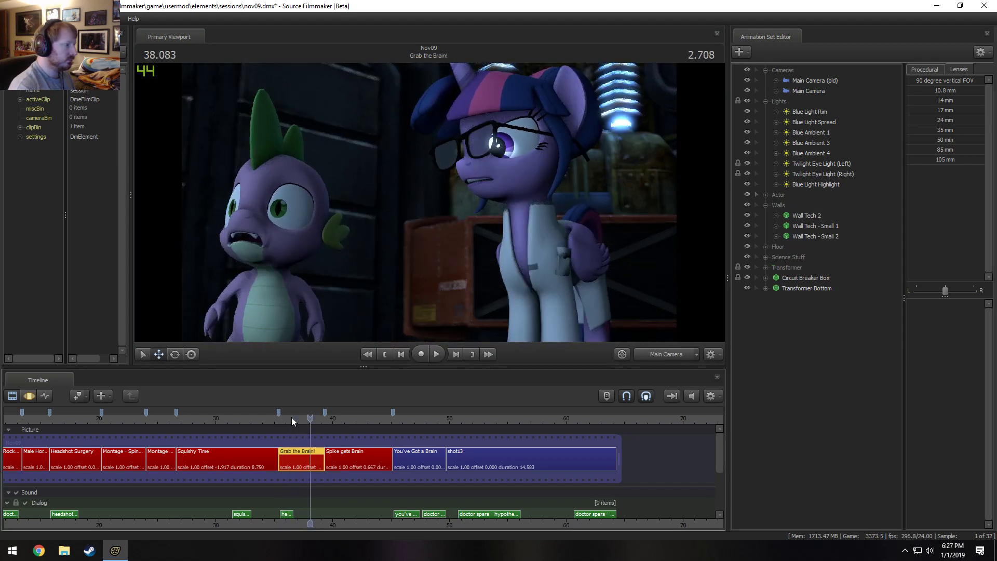
key(space)
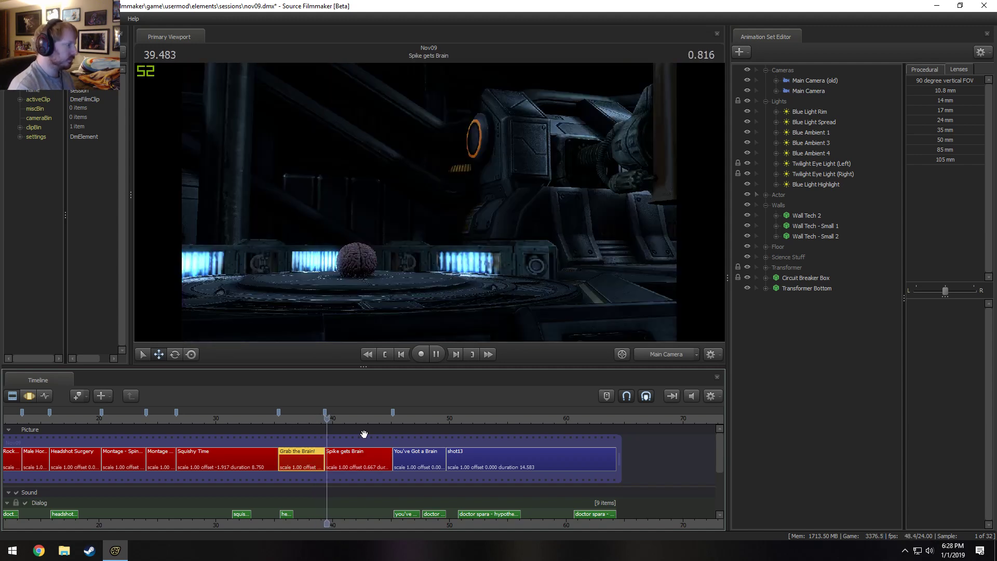
key(space)
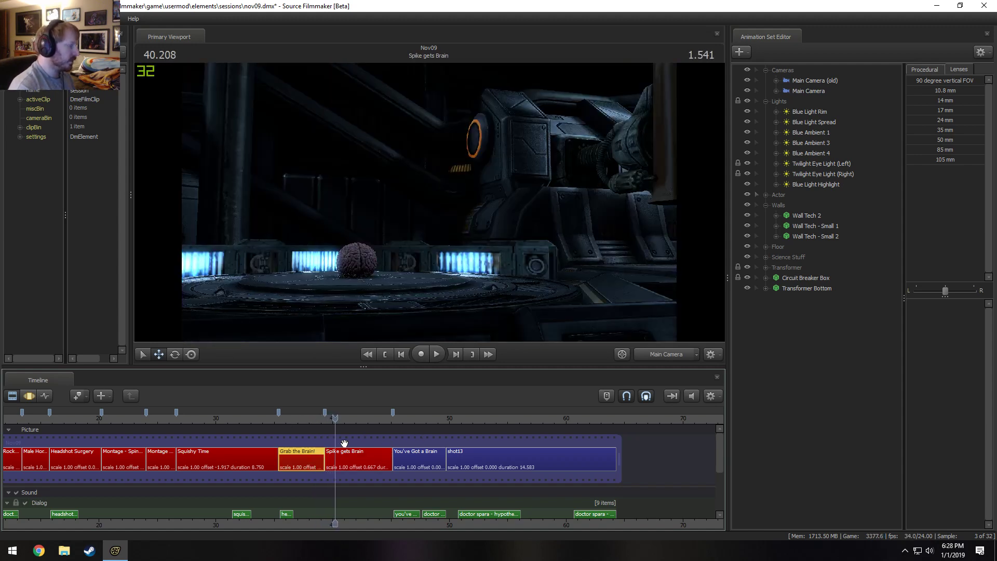
Select the You've Got a Brain shot and play it through to its end to check the timing.
drag(336, 419, 393, 424)
key(space)
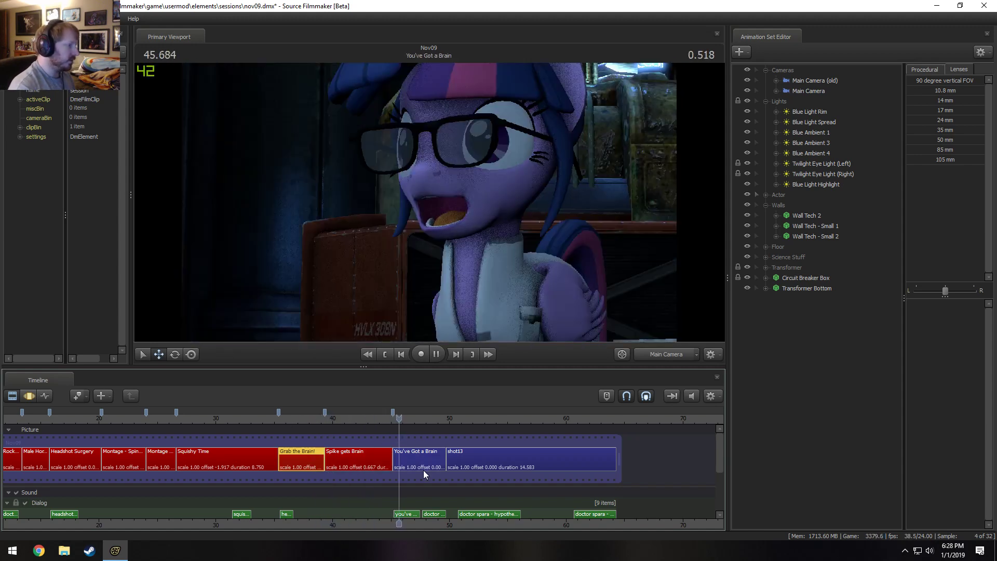
key(space)
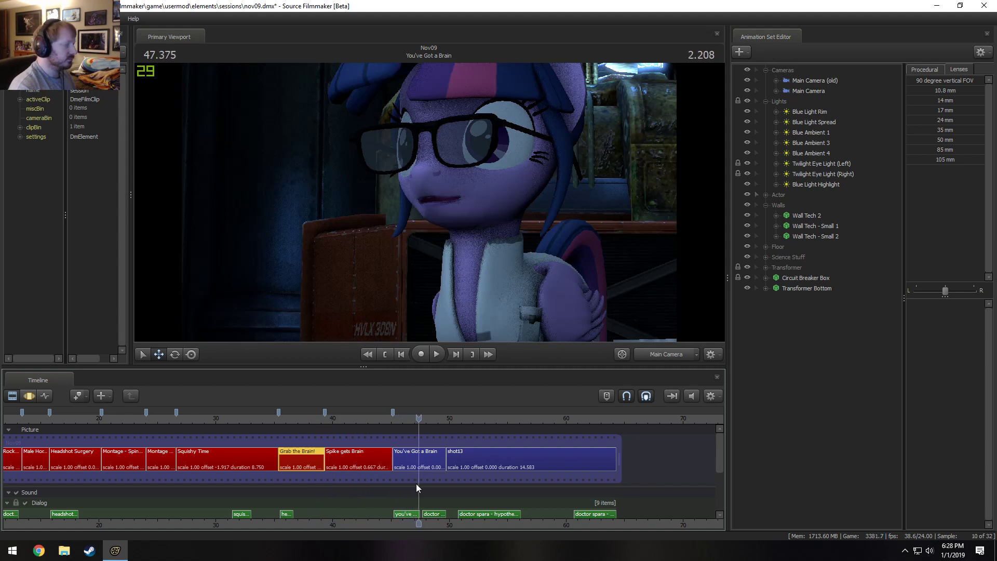
click(399, 449)
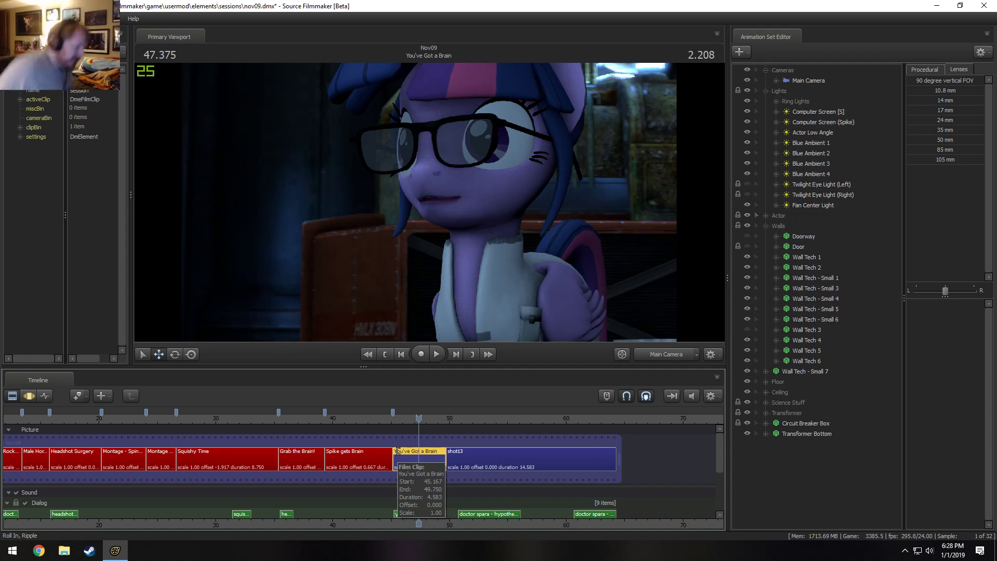
key(space)
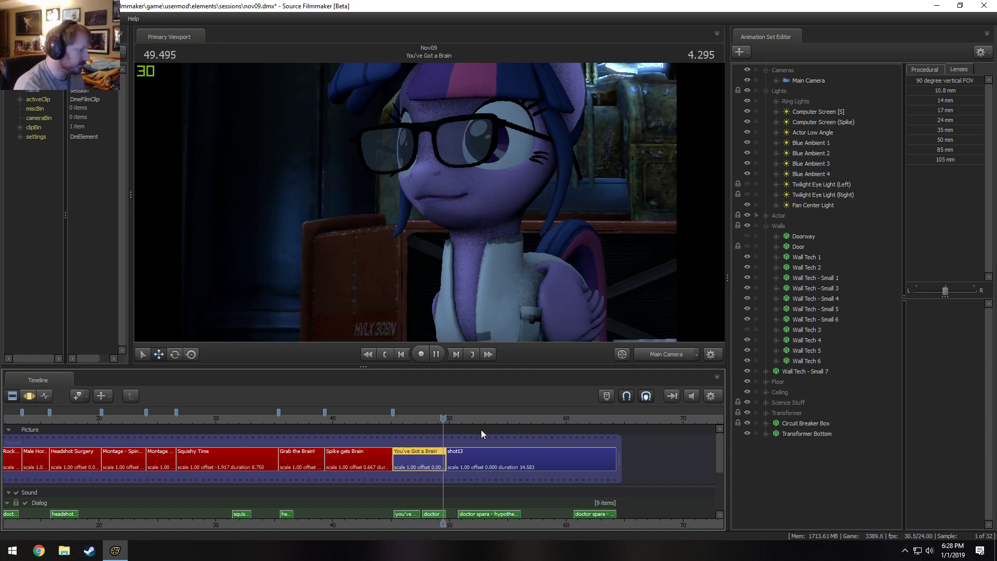
key(space)
Extend the You've Got a Brain clip to a duration of 5.458 seconds and preview its new ending.
scroll(443, 461, up, 1)
scroll(443, 461, up, 2)
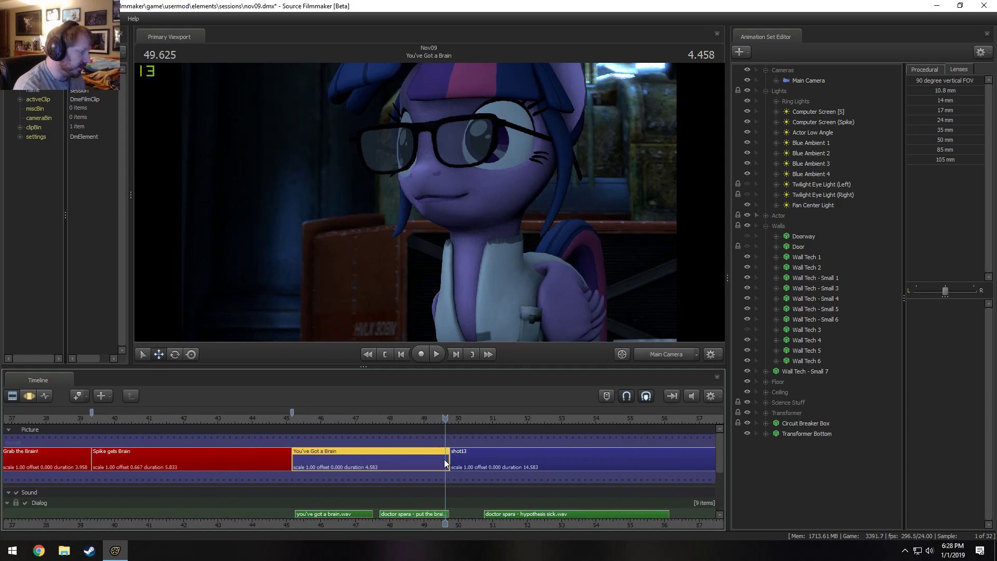
drag(442, 461, 479, 459)
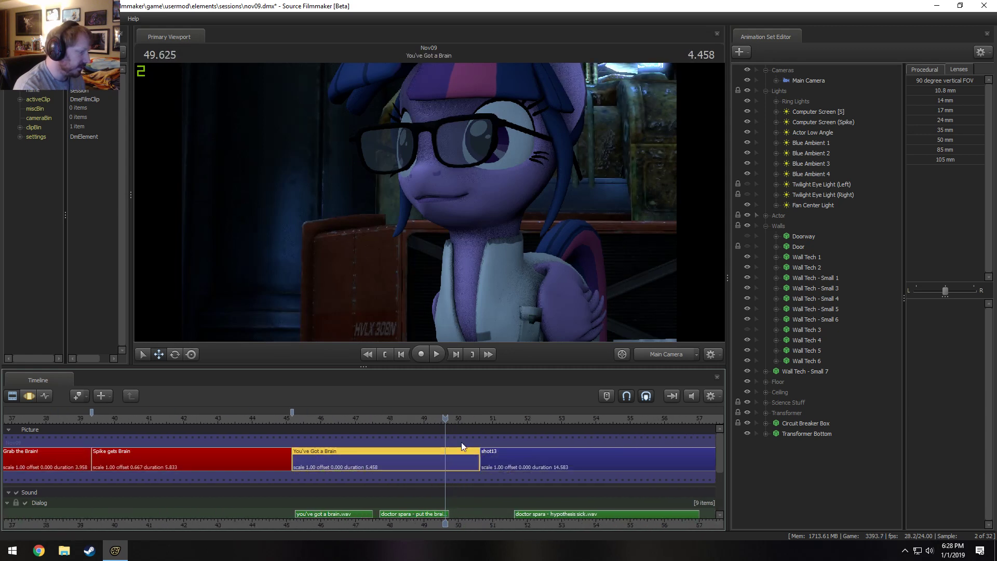
click(424, 419)
key(space)
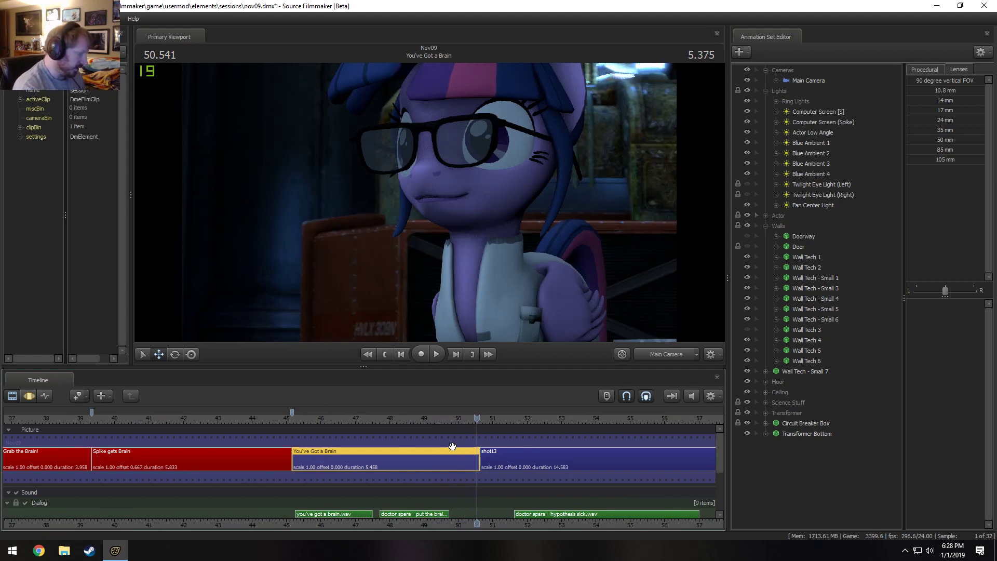
Return to 45.291 seconds and view the monitor shelves through the Work Camera with scene lighting off.
click(296, 418)
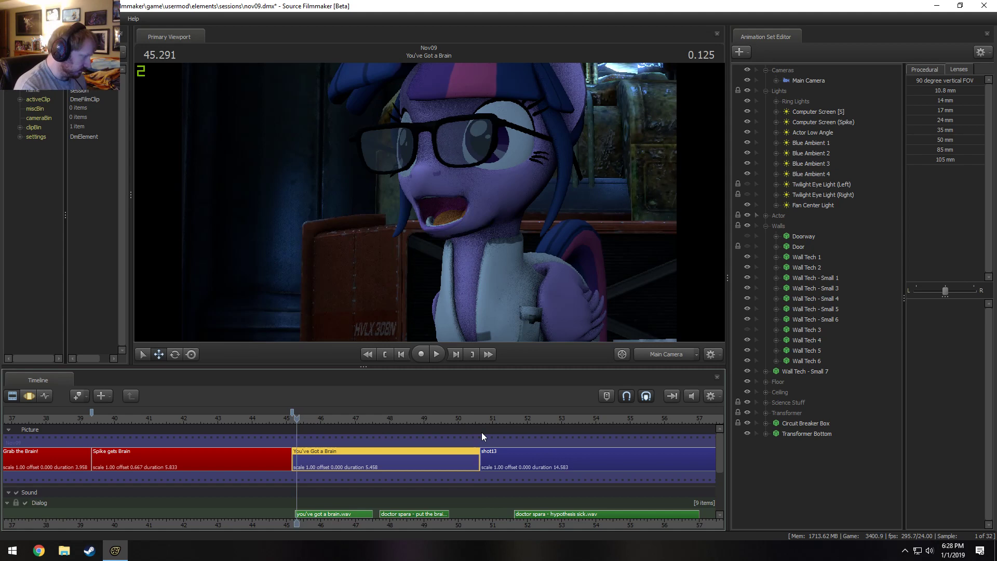
click(649, 357)
drag(499, 239, 400, 207)
right_click(429, 202)
click(454, 229)
drag(479, 296, 483, 262)
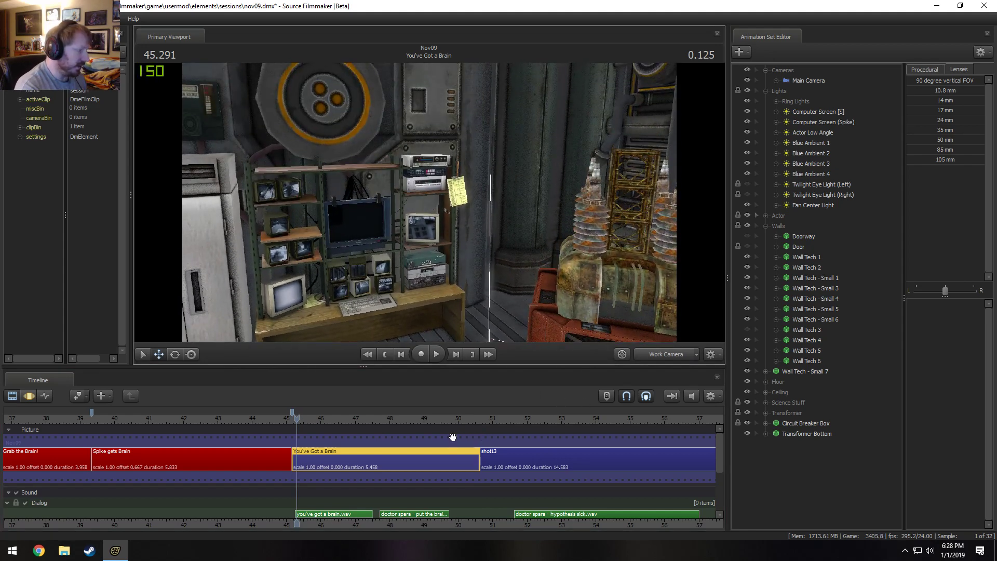
Delete the securitybank1 animation set from the Science Stuff group of You've Got a Brain.
click(767, 403)
scroll(812, 493, down, 4)
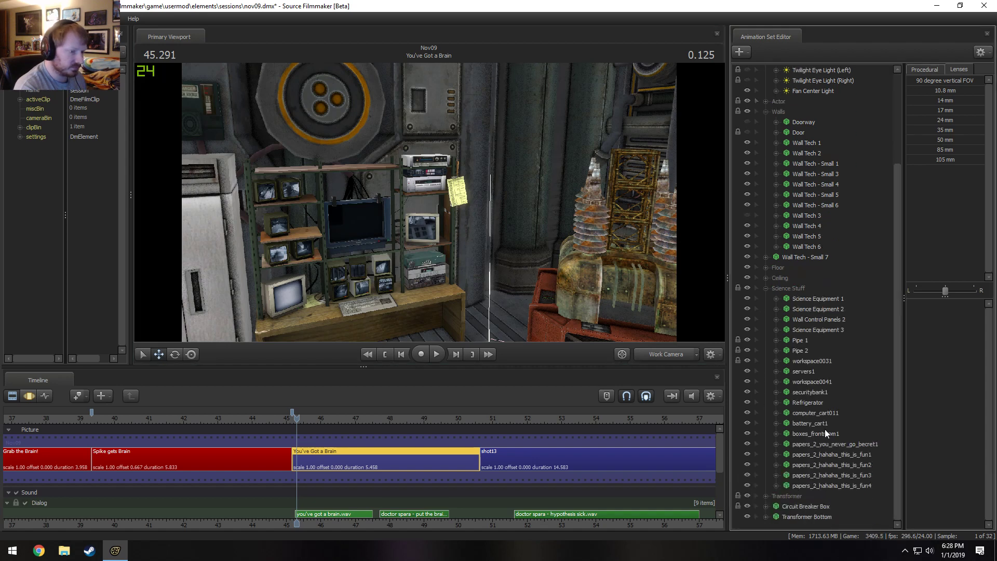
right_click(818, 392)
click(831, 413)
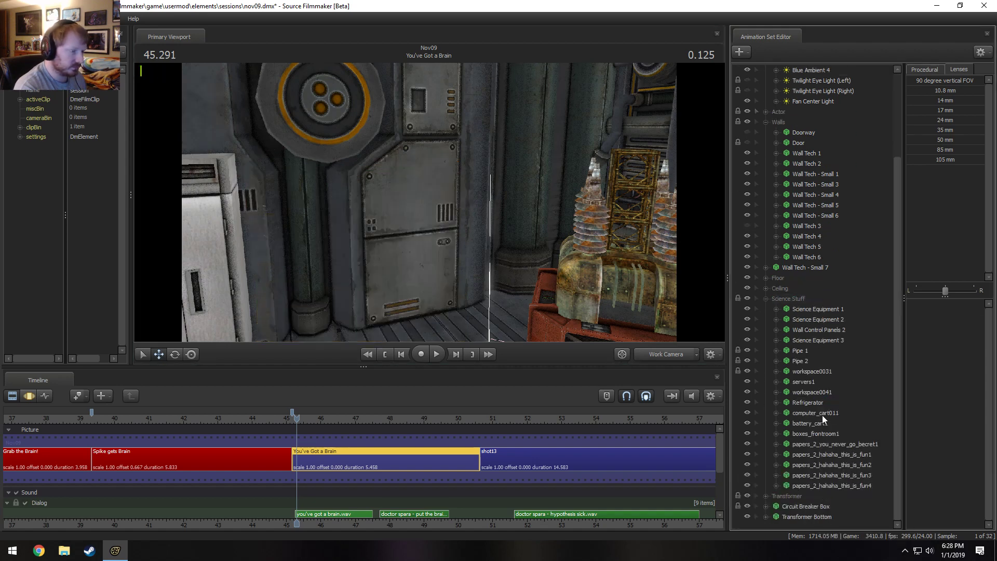
right_click(447, 220)
click(348, 174)
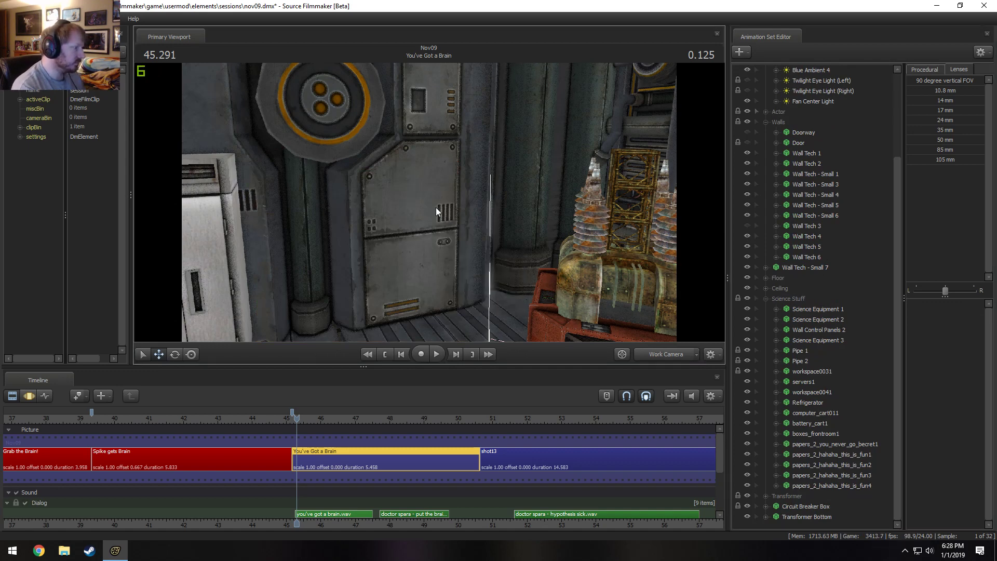
Copy the Wall Tech - Small 1 and Wall Tech - Small 2 animation sets from the Grab the Brain! shot.
click(528, 464)
scroll(529, 463, down, 3)
click(444, 418)
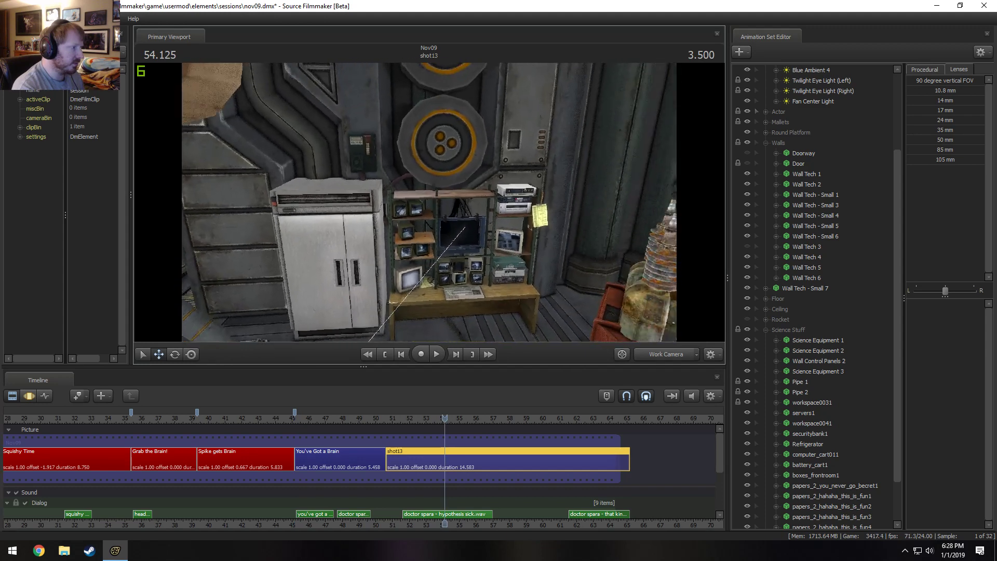
click(164, 454)
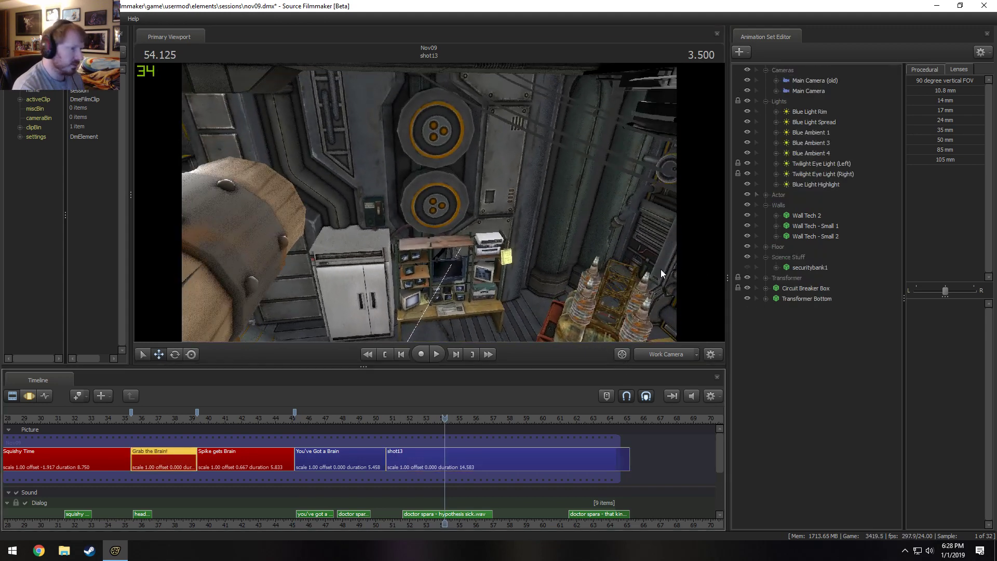
click(812, 225)
shift+click(816, 233)
right_click(816, 233)
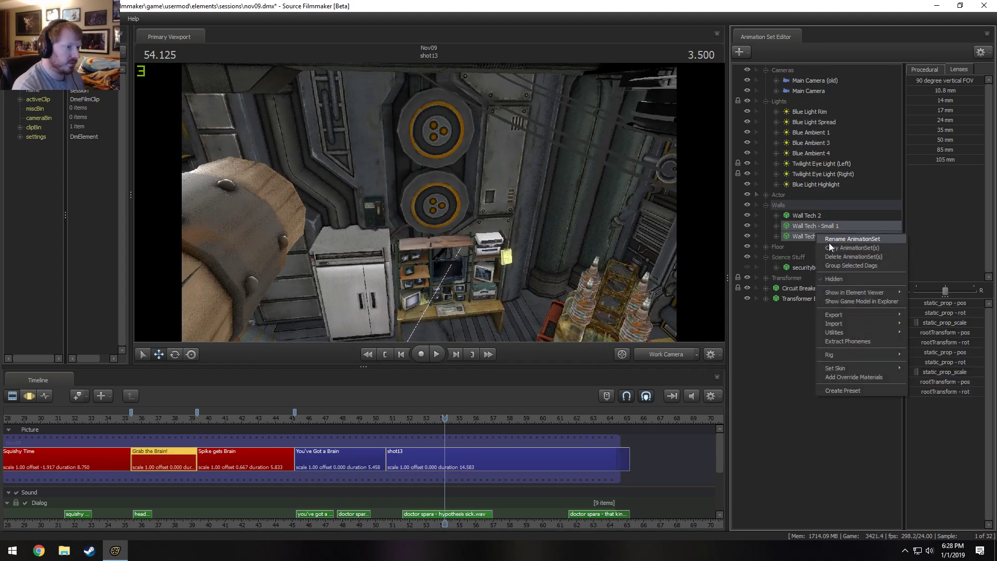
click(830, 245)
Select the You've Got a Brain shot and delete Wall Tech - Small 1 from its Walls group.
click(279, 451)
middle_drag(253, 433, 335, 454)
click(335, 454)
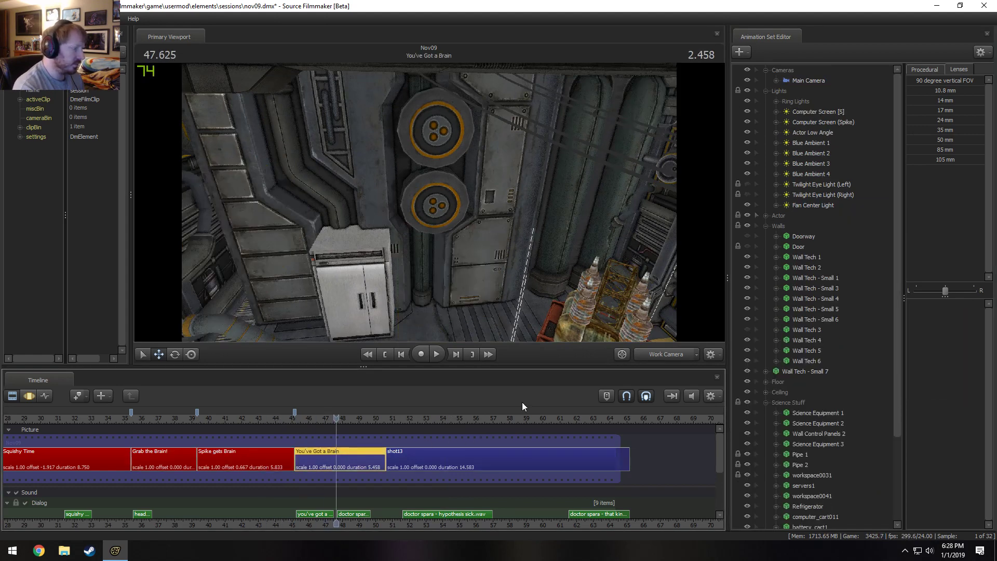
scroll(814, 342, down, 1)
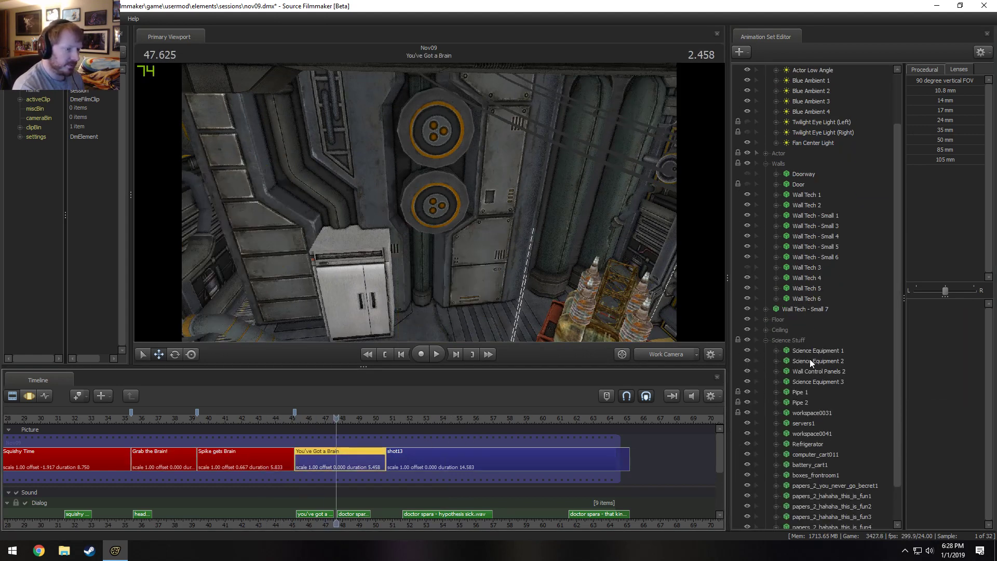
scroll(811, 358, up, 1)
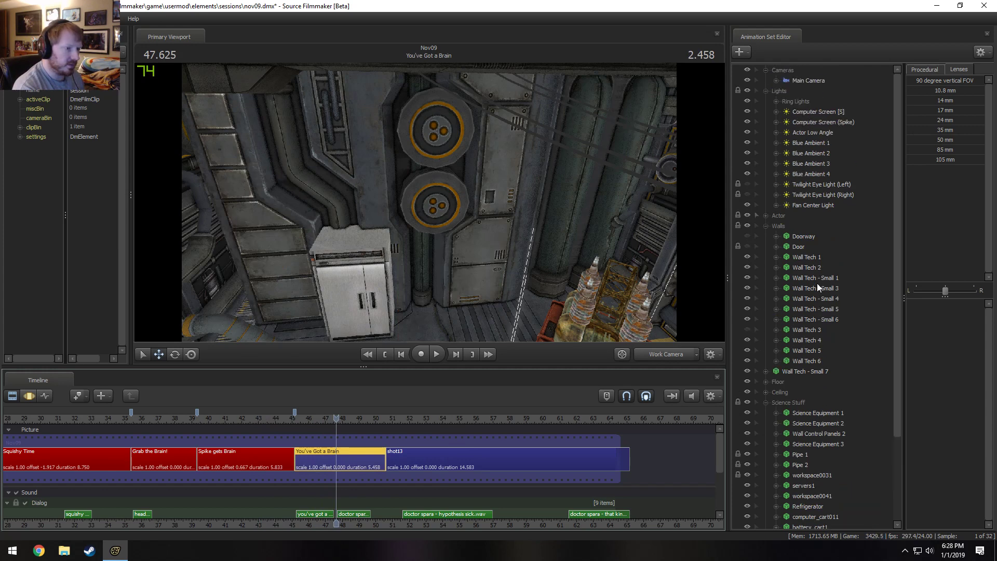
key(F3)
click(747, 278)
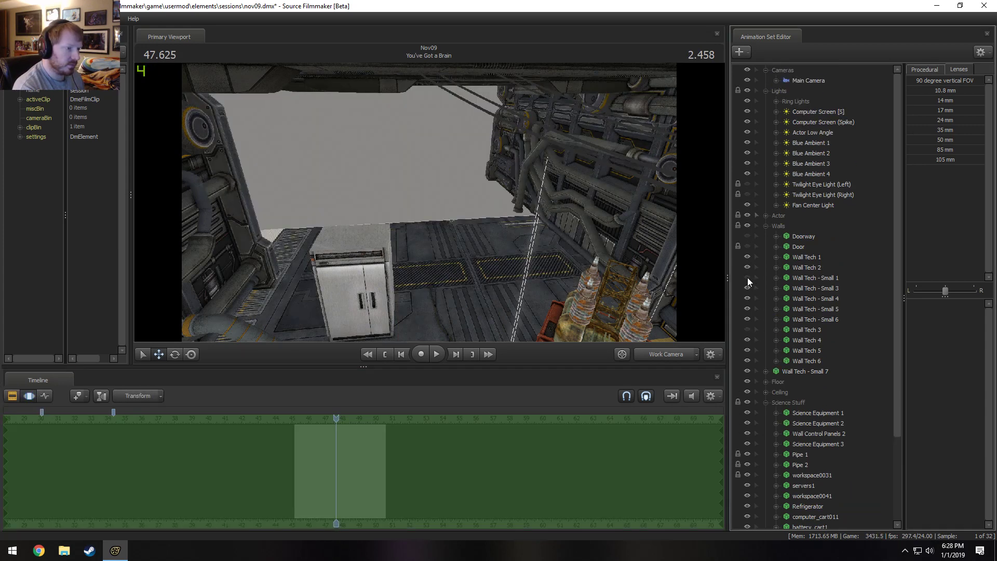
right_click(818, 276)
click(839, 304)
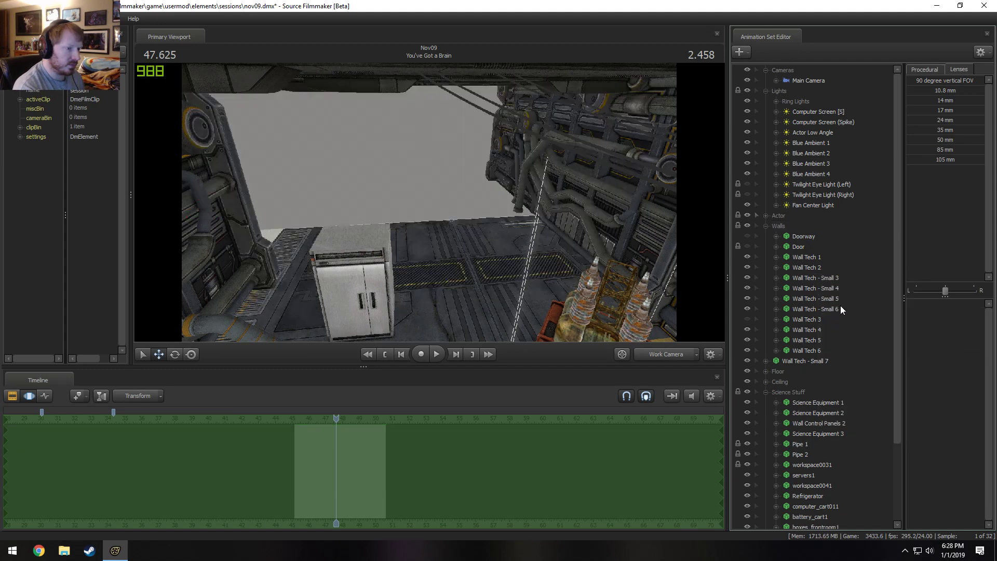
Paste the two copied wall sets into You've Got a Brain and place them at the beginning of the Walls group.
click(765, 227)
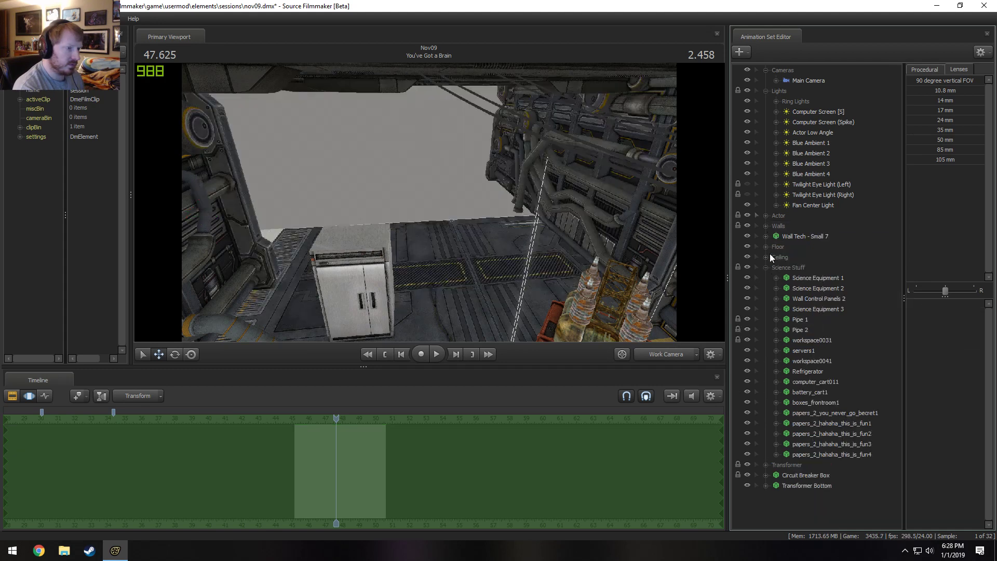
click(766, 268)
right_click(787, 328)
click(814, 378)
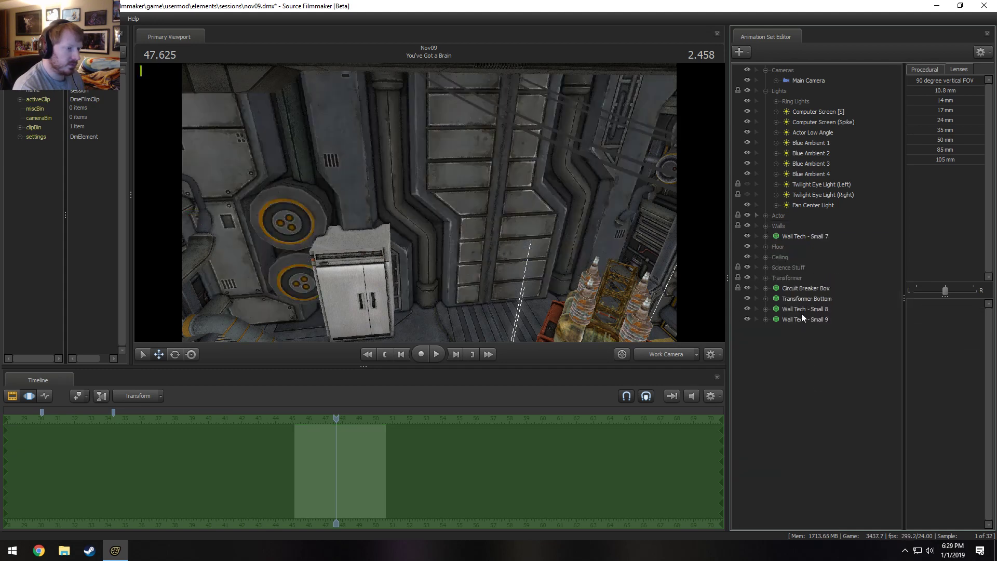
drag(801, 316, 785, 226)
click(766, 226)
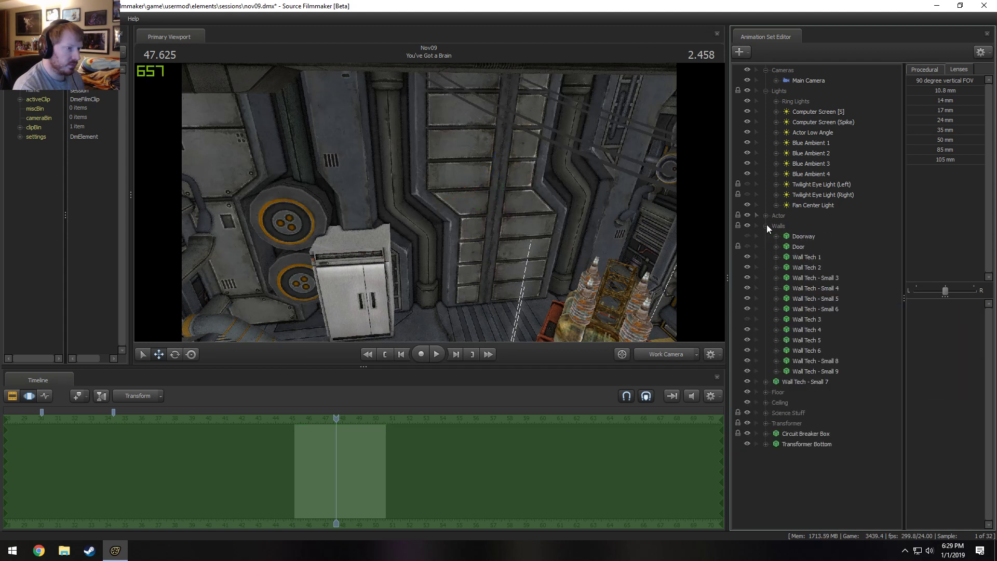
drag(805, 369, 814, 233)
Select Wall Tech - Small 8 and set a time selection that ramps from the shot's start to 50.583.
click(814, 234)
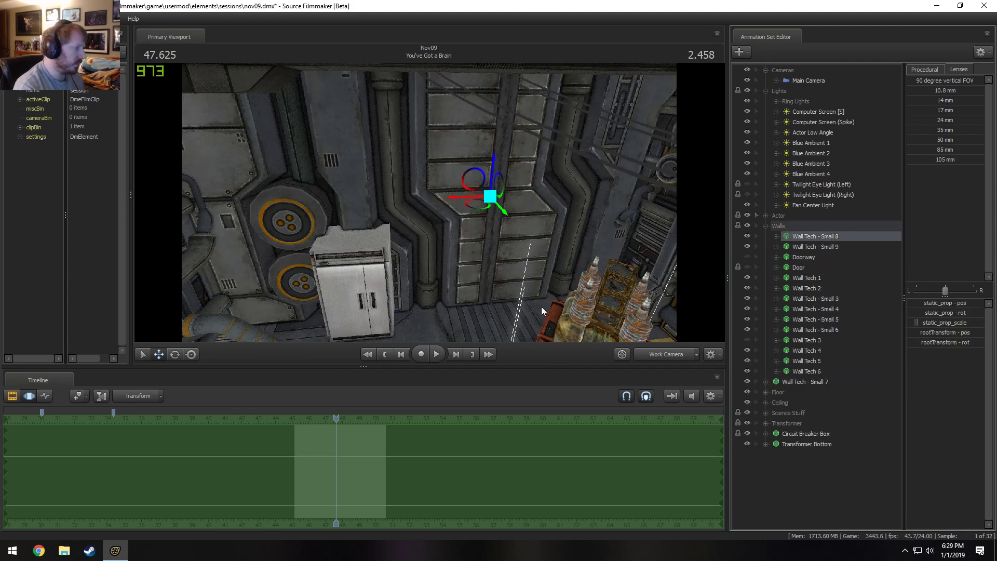
scroll(403, 436, up, 4)
drag(439, 445, 163, 466)
key(bracketright)
scroll(361, 487, up, 3)
scroll(410, 454, up, 2)
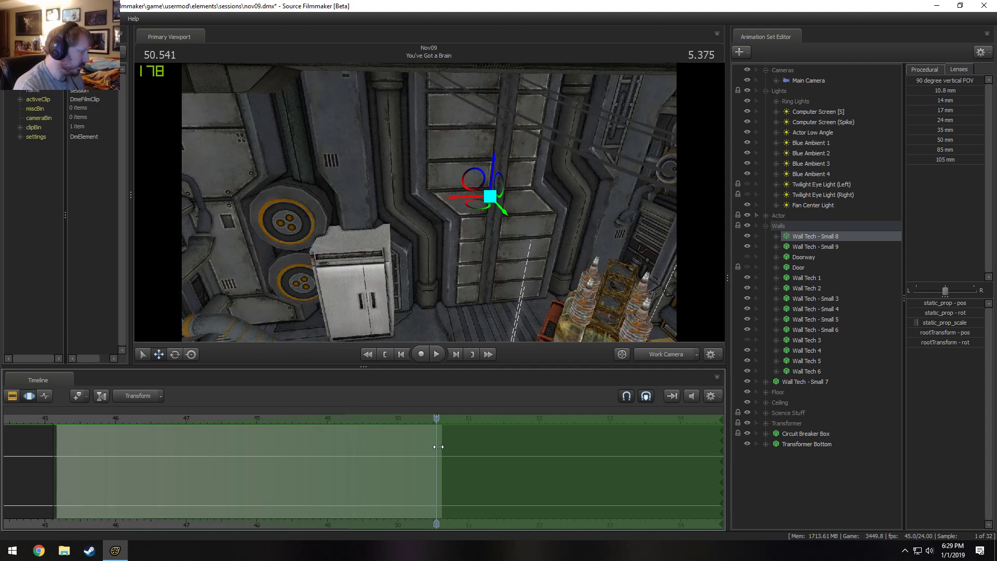
drag(439, 447, 440, 446)
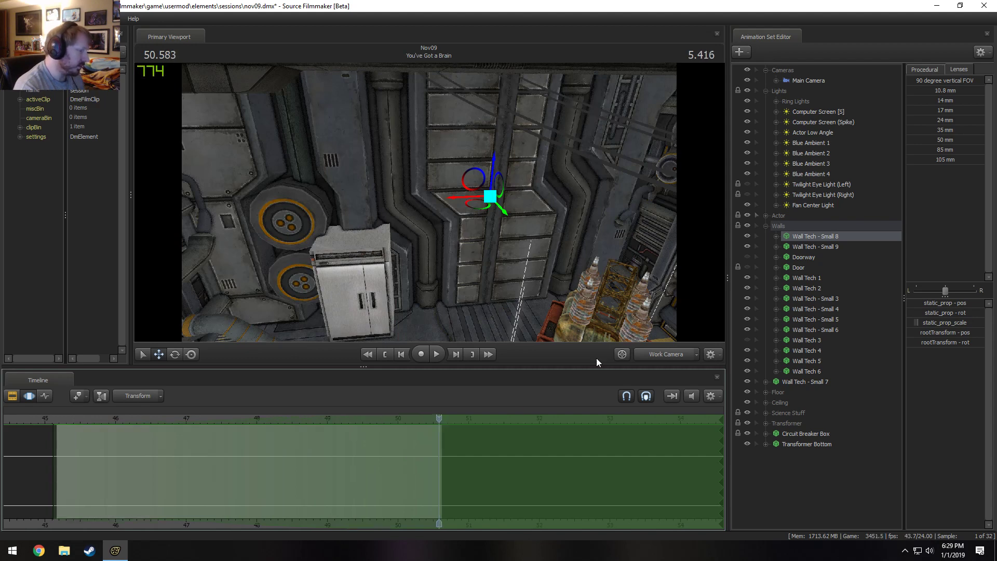
Slide Wall Tech - Small 8 sideways toward the refrigerator to open a gap between the two walls.
drag(616, 243, 616, 243)
key(s)
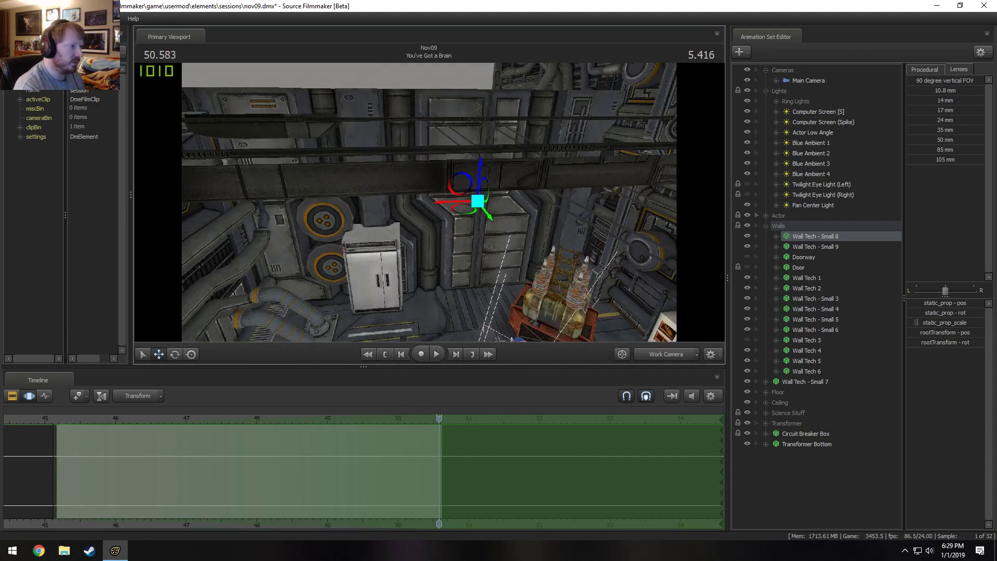
drag(494, 164, 494, 164)
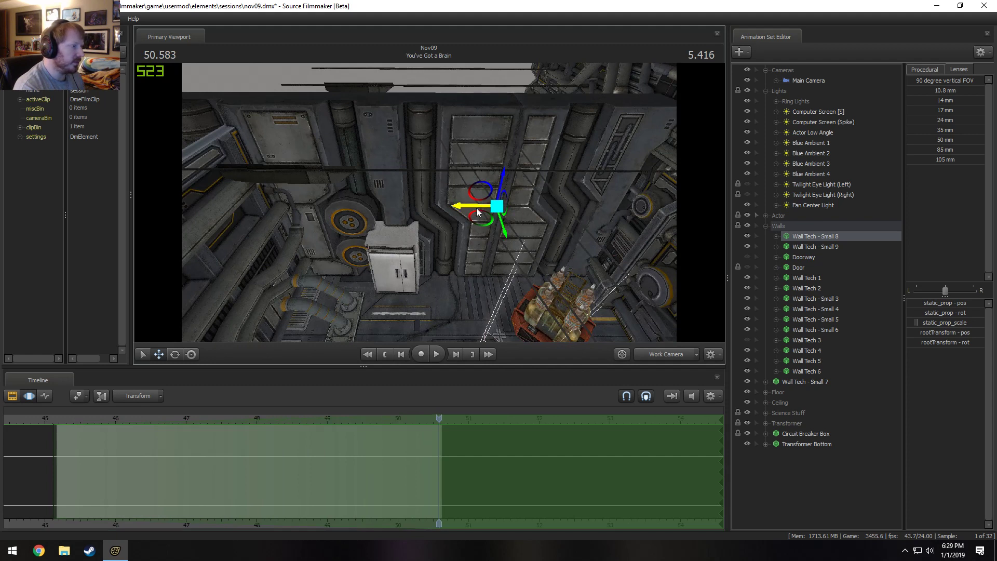
drag(477, 211, 418, 230)
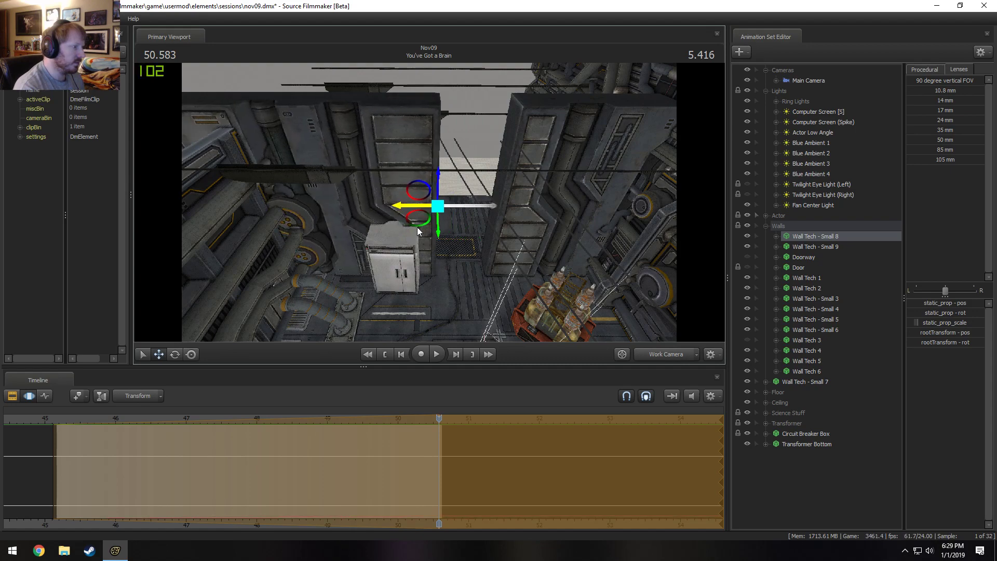
drag(575, 210, 591, 274)
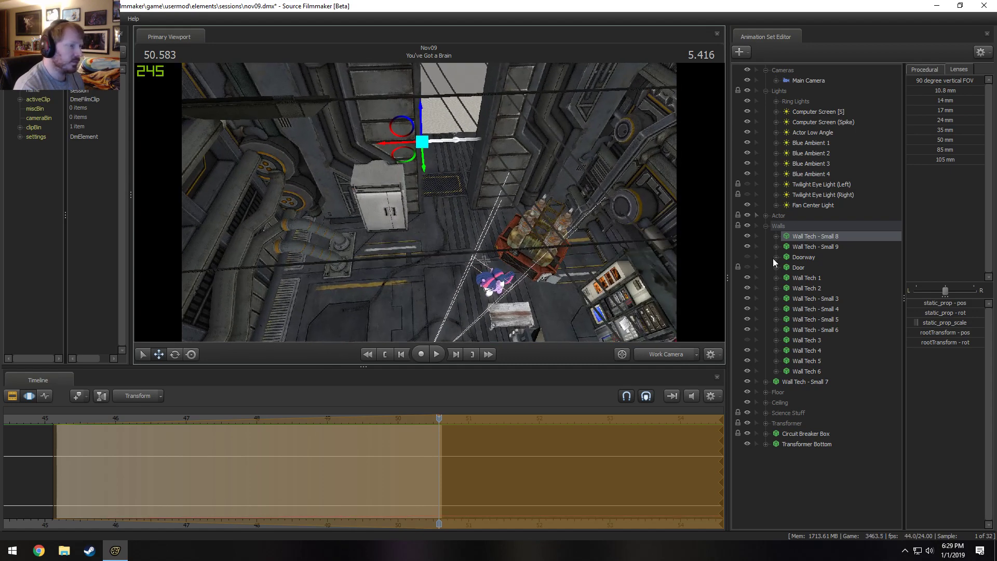
Slide Wall Tech - Small 9 sideways in the opposite direction, checking the move by undoing and redoing it.
click(818, 249)
drag(438, 170, 491, 198)
key(ctrl+z)
key(ctrl+z)
key(ctrl+y)
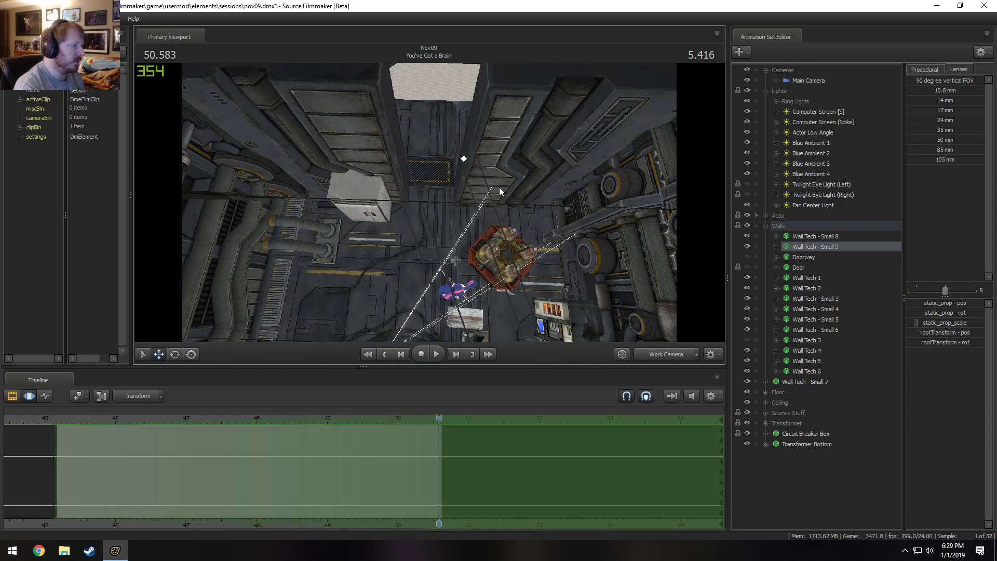
key(ctrl+y)
drag(493, 161, 488, 161)
Play the shot from its start through the Main Camera to check the moving walls.
click(53, 419)
key(space)
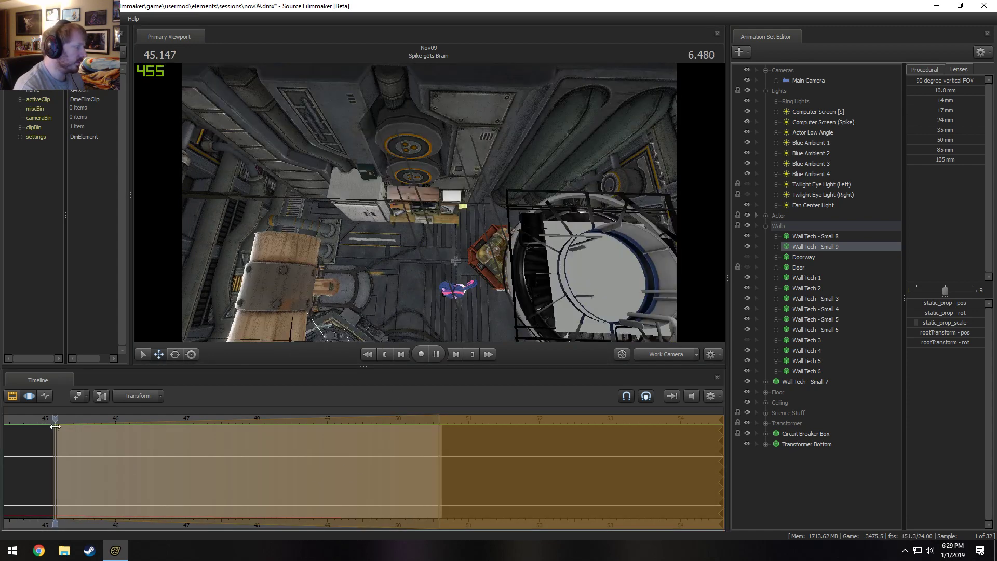
click(678, 352)
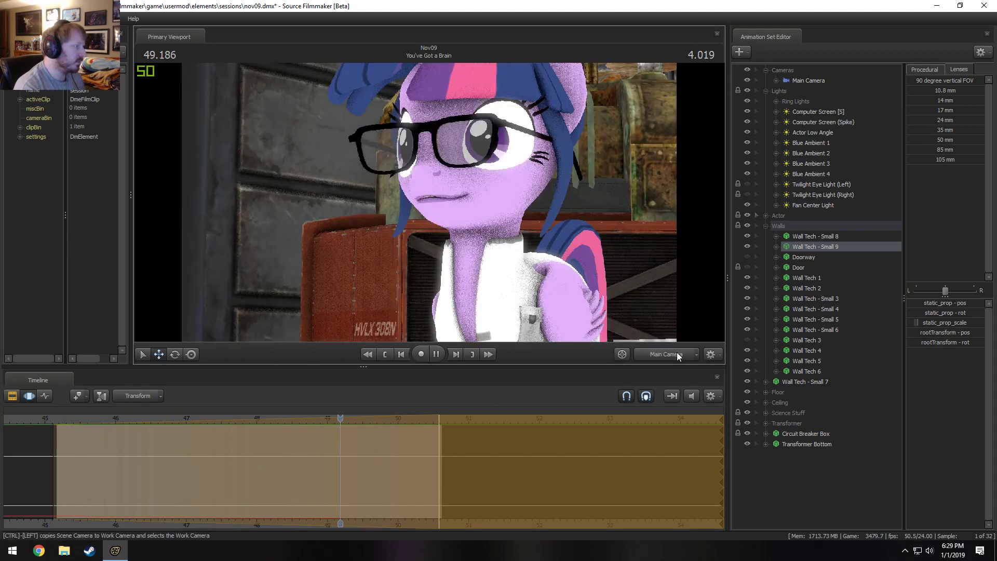
key(space)
key(space)
key(space)
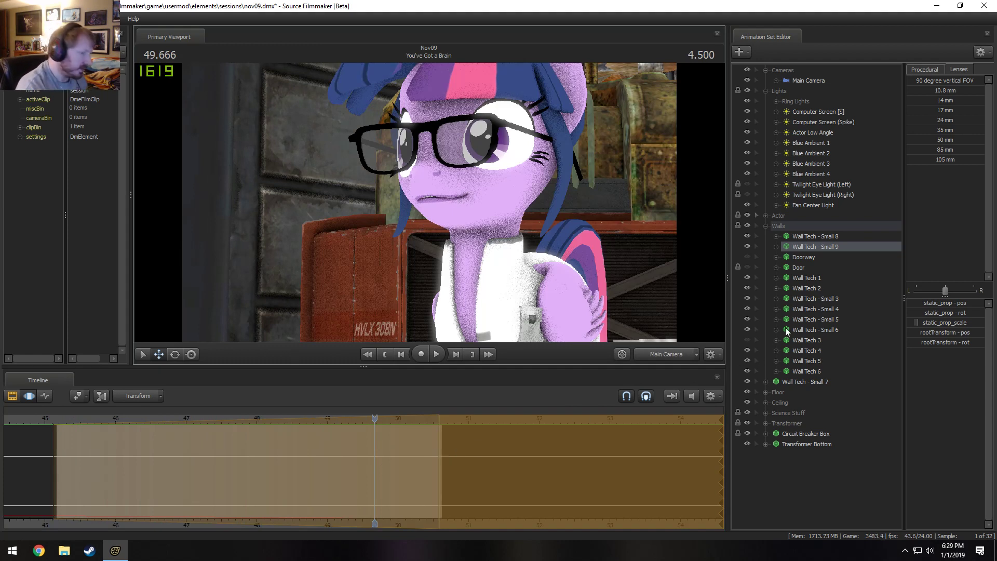
Frame Twilight Sparkle through the Work Camera and move to 47.708, where the rocket dialogue clip starts.
ctrl+click(819, 237)
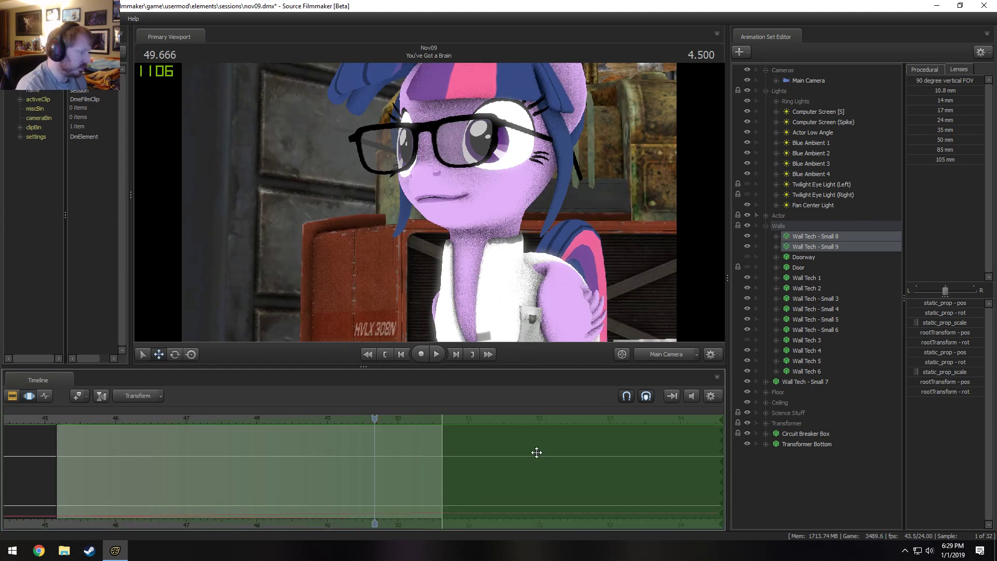
click(668, 354)
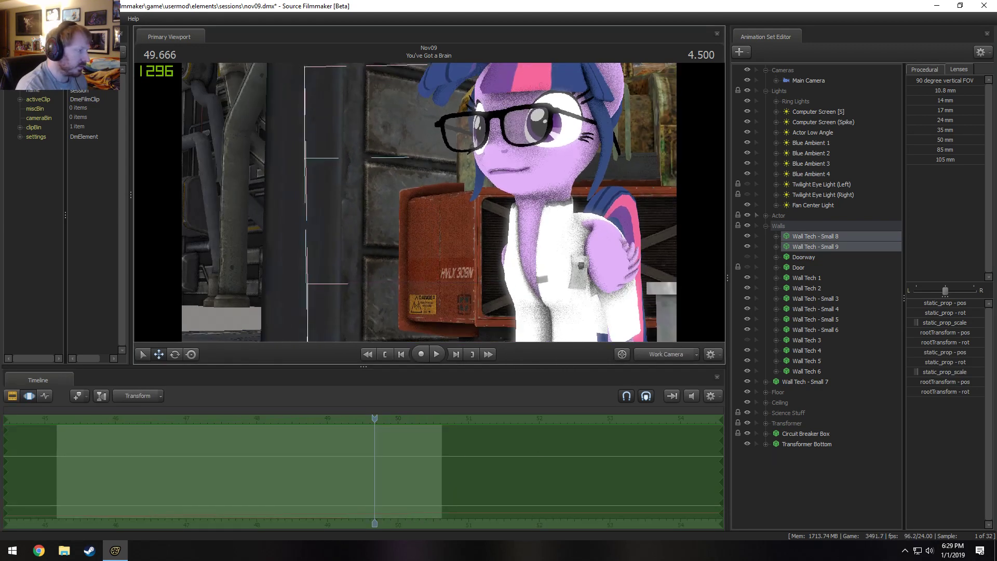
click(797, 80)
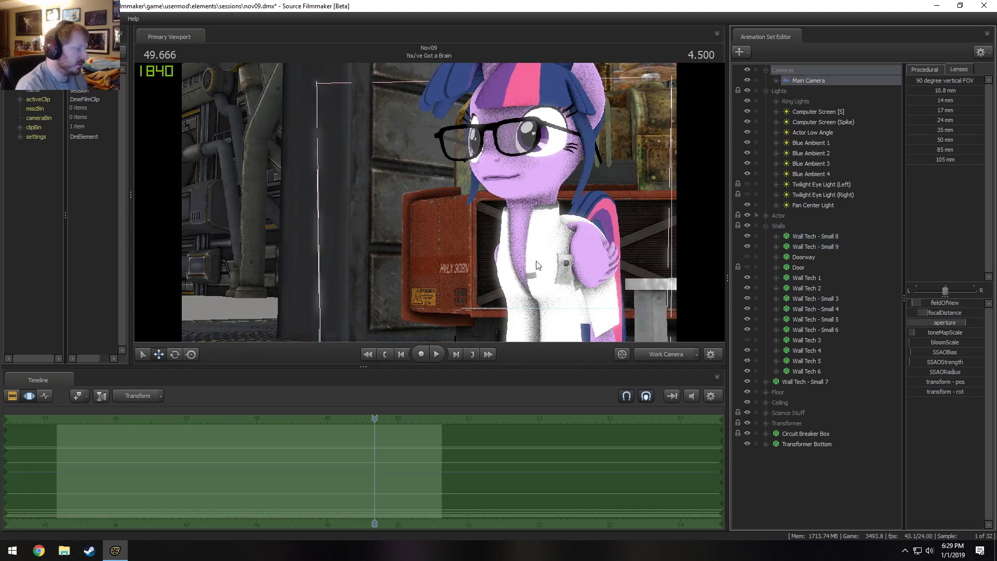
click(236, 421)
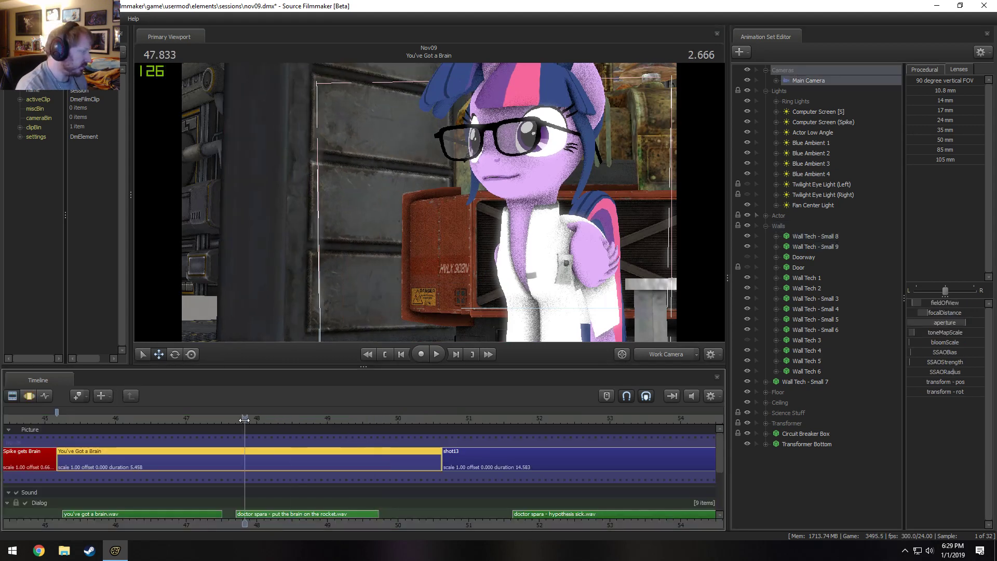
Expand Twilight Sparkle's Face controls, select Upper Face, and play and scrub the shot to review her lip movement.
click(766, 215)
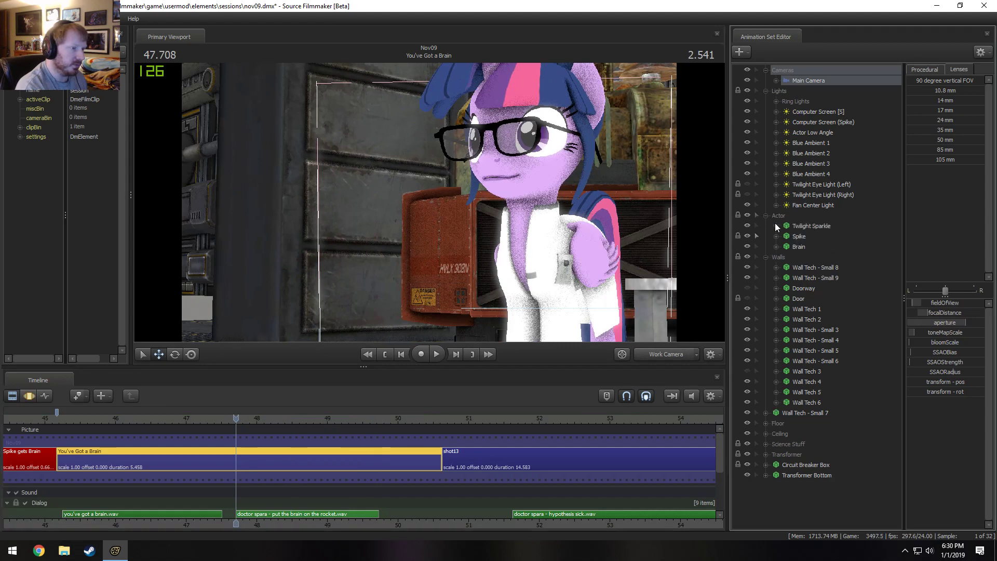
click(776, 226)
click(787, 236)
click(798, 236)
key(F3)
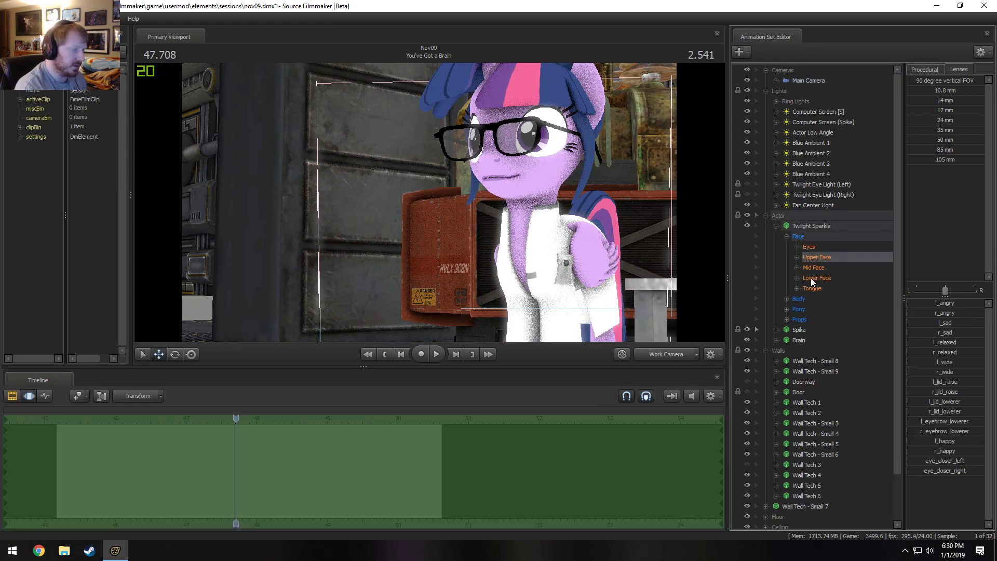
key(space)
key(space)
drag(271, 425, 145, 425)
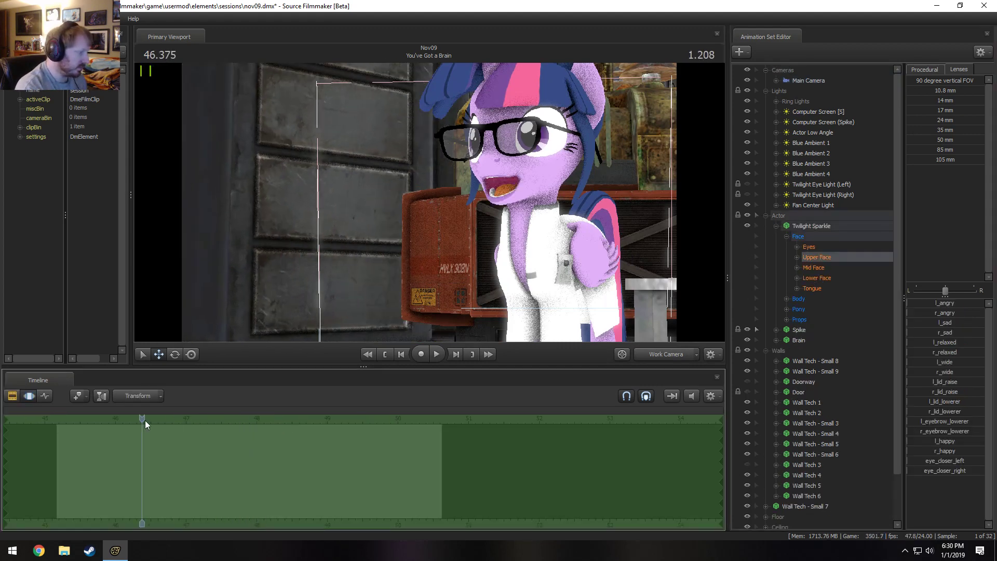
Expand and select Twilight Sparkle's Lower Face controls, and limit the time selection to about 47.58 onward.
click(797, 278)
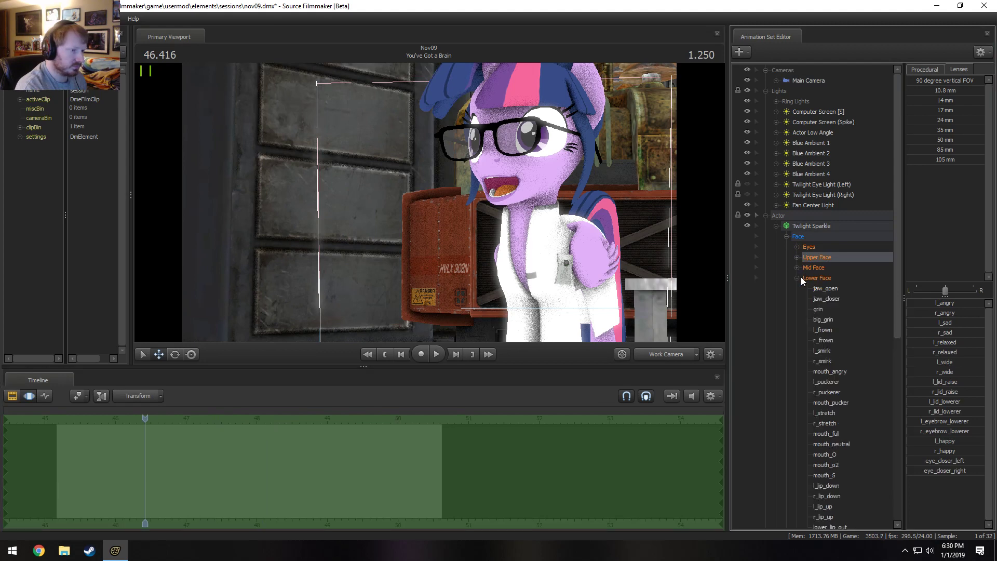
click(820, 279)
key(space)
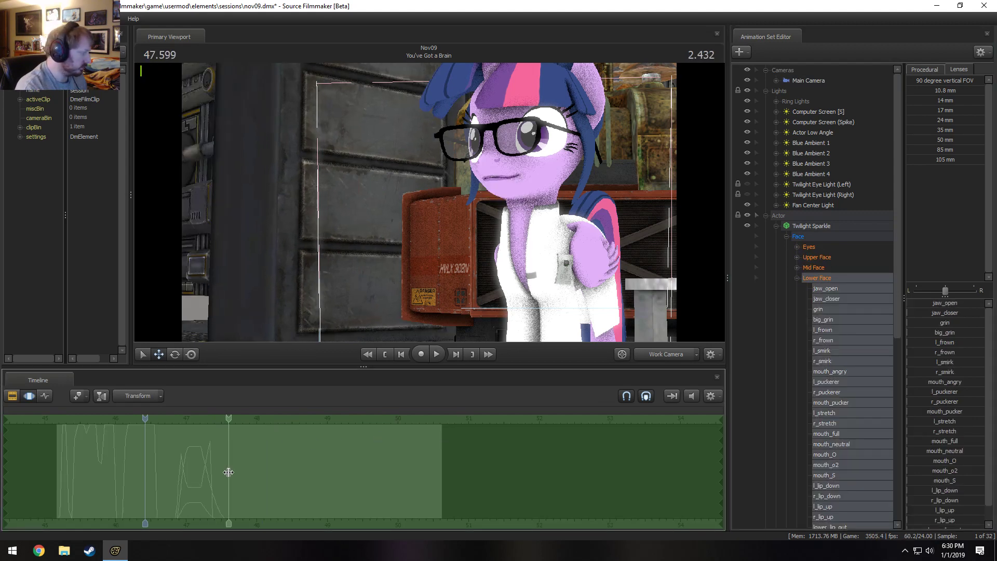
key(space)
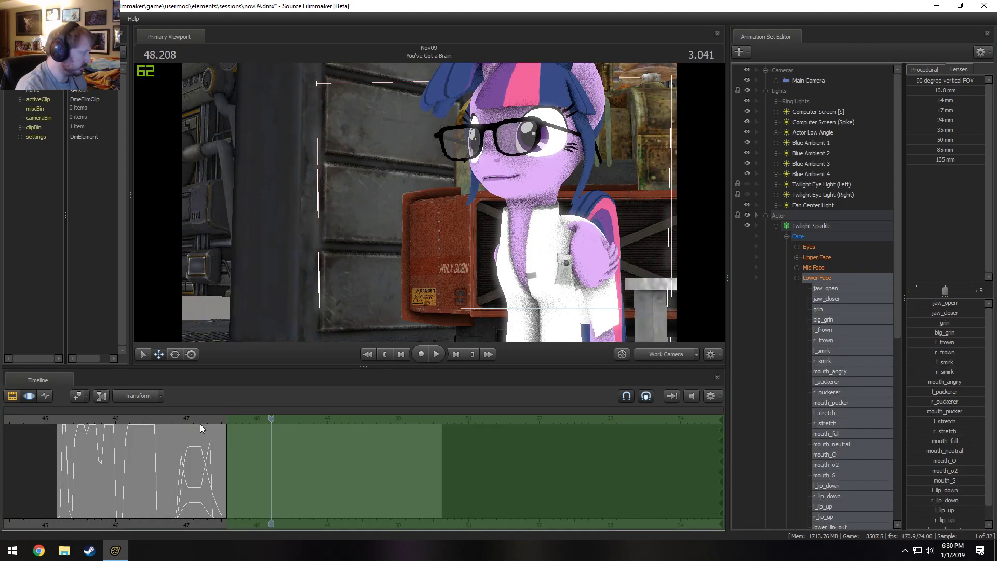
drag(250, 424, 230, 431)
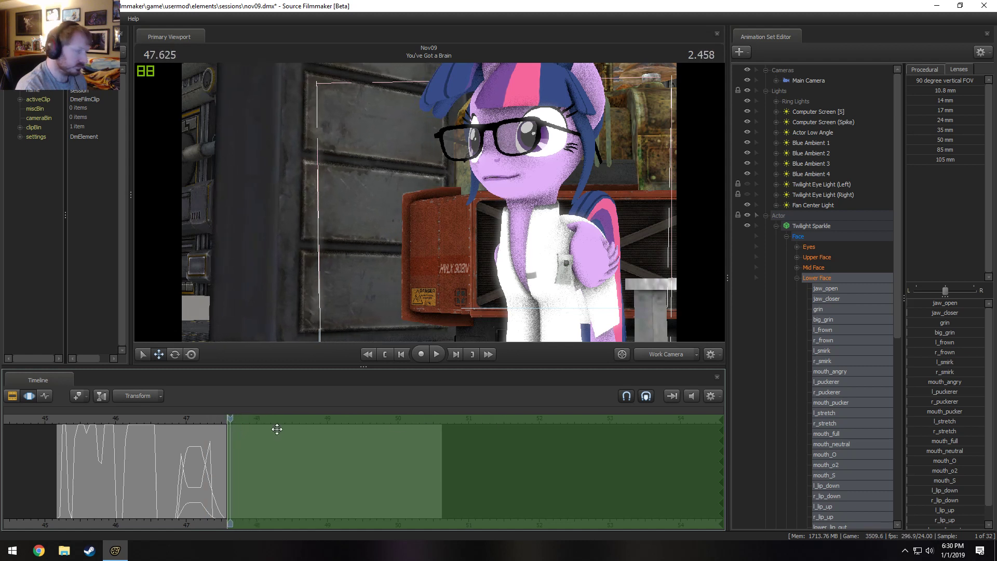
Try to record Twilight Sparkle's jaw_open movement live while playing the dialogue, and undo the takes.
click(189, 419)
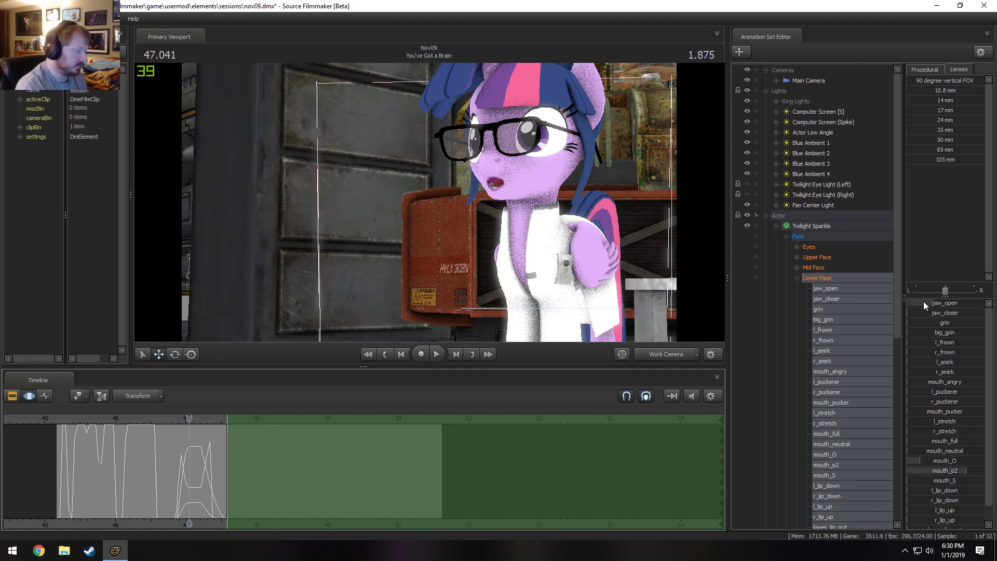
key(space)
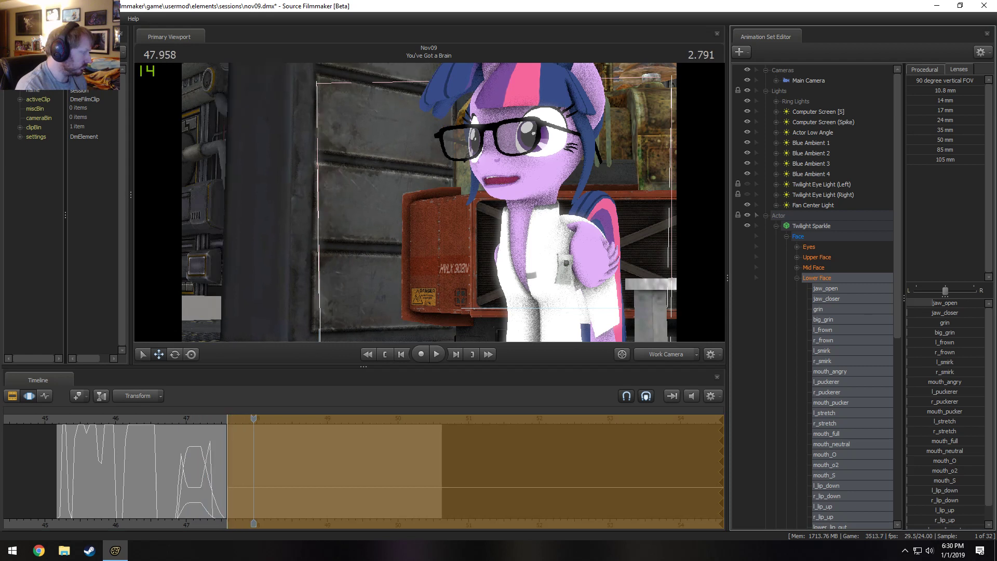
key(space)
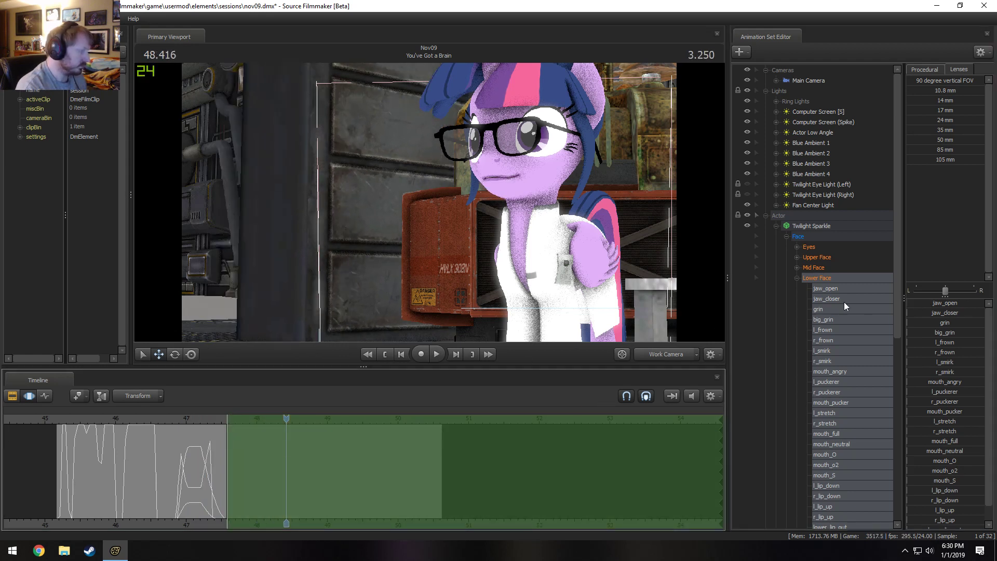
key(space)
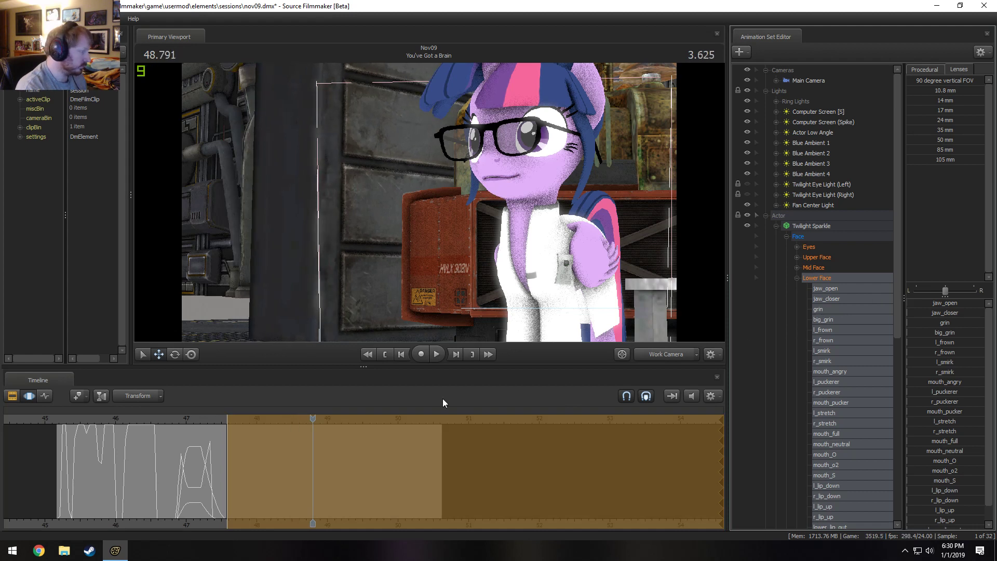
key(space)
drag(310, 419, 227, 439)
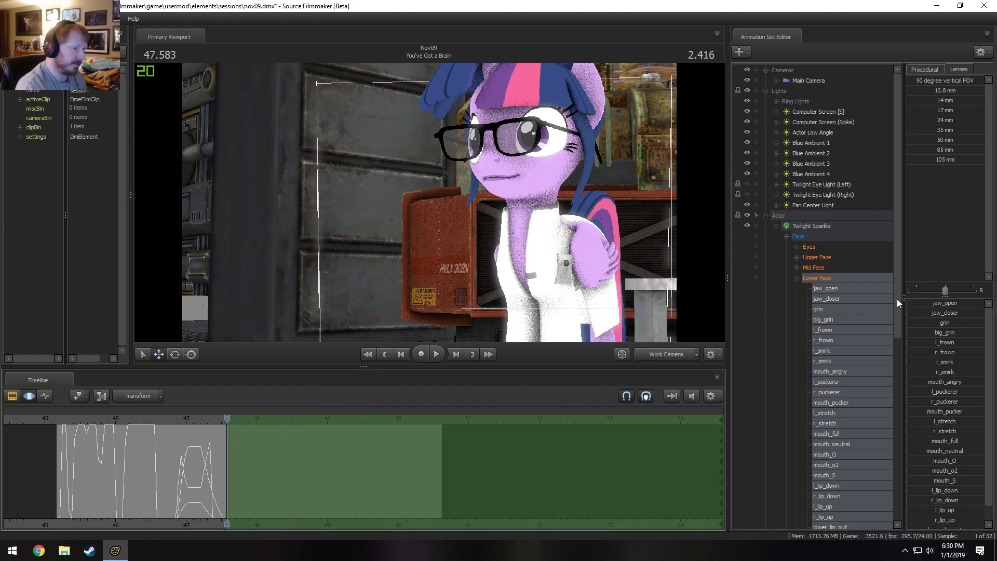
key(space)
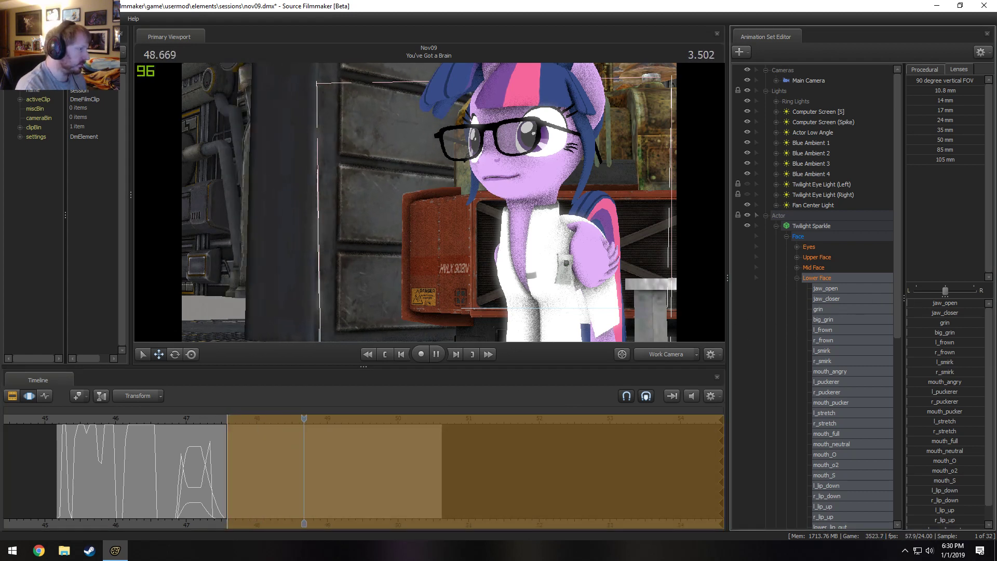
key(space)
key(ctrl+z)
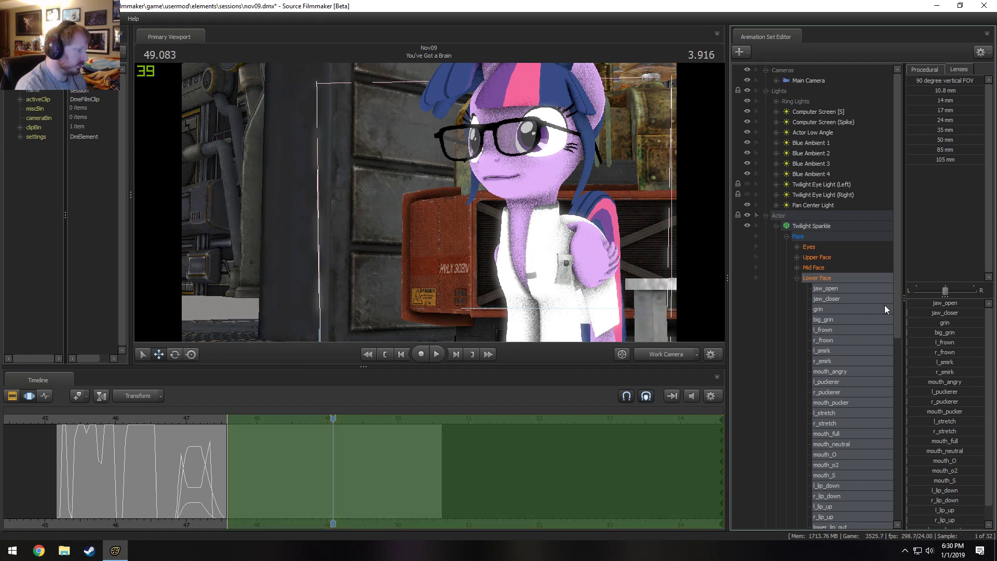
Try the Zero procedural preset and the jaw_open control on the Lower Face, and undo the changes.
drag(917, 303, 871, 325)
click(925, 69)
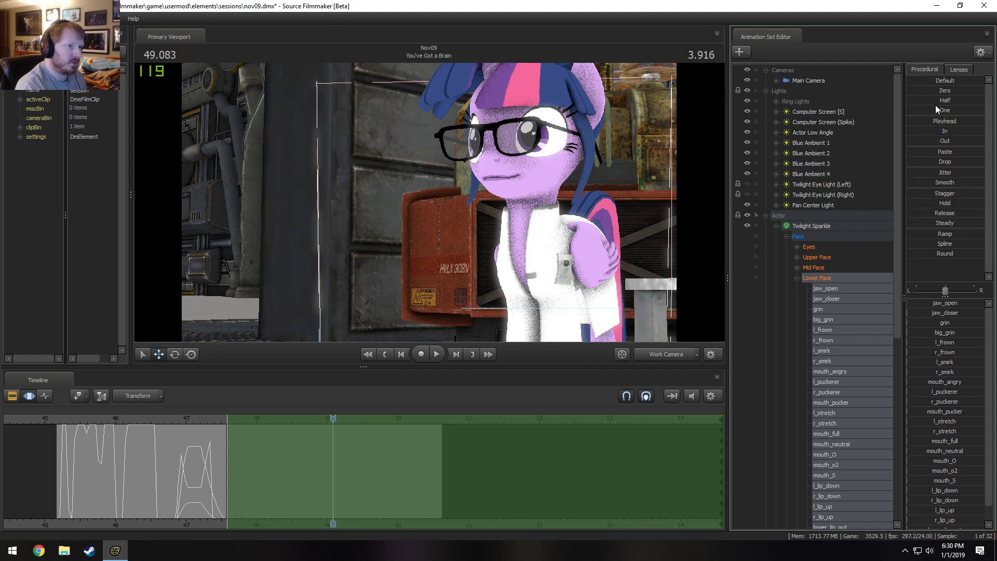
drag(908, 90, 986, 92)
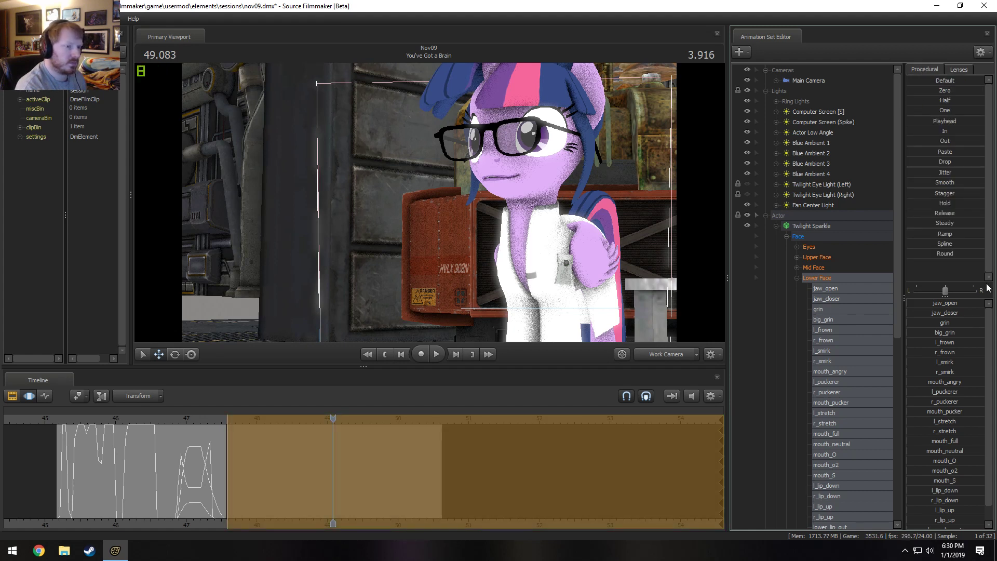
drag(911, 305, 864, 314)
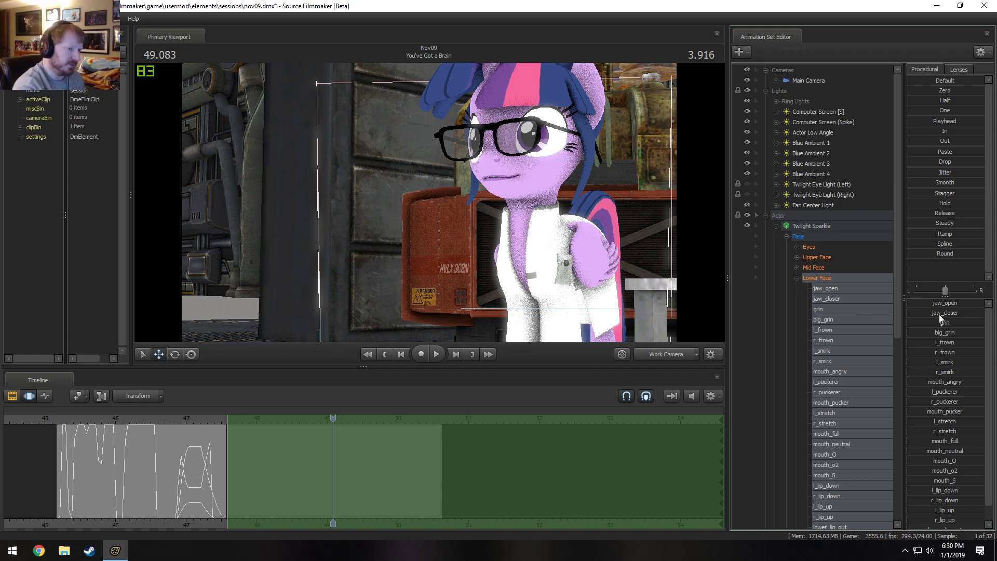
drag(920, 305, 937, 310)
key(ctrl+z)
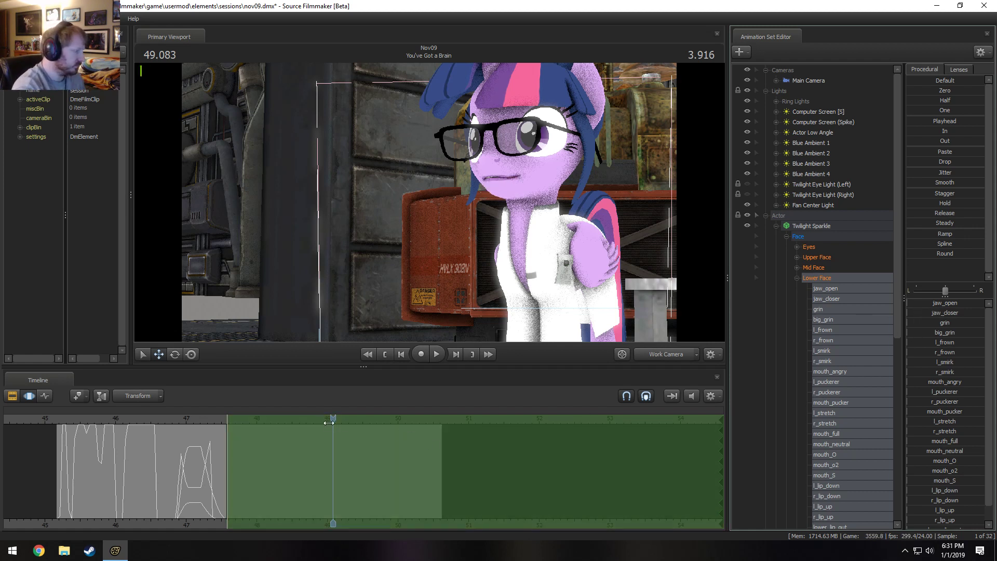
Record Twilight Sparkle's jaw_open movement live from 47.583 while the dialogue plays, and play the take back.
drag(328, 422, 227, 438)
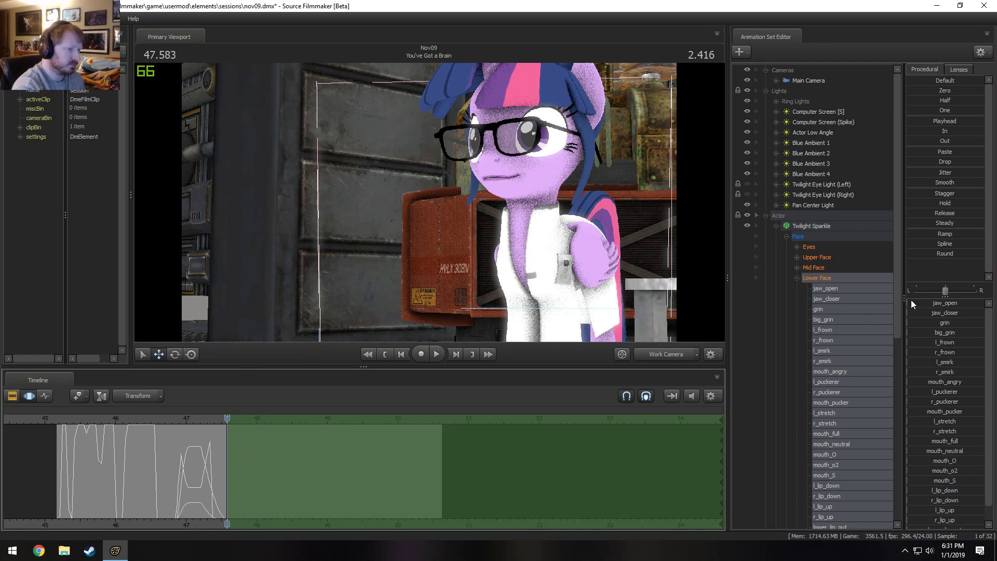
mouse_move(913, 302)
mouse_down()
mouse_move(950, 304)
mouse_move(906, 302)
mouse_up()
key(space)
key(space)
drag(402, 419, 232, 422)
key(space)
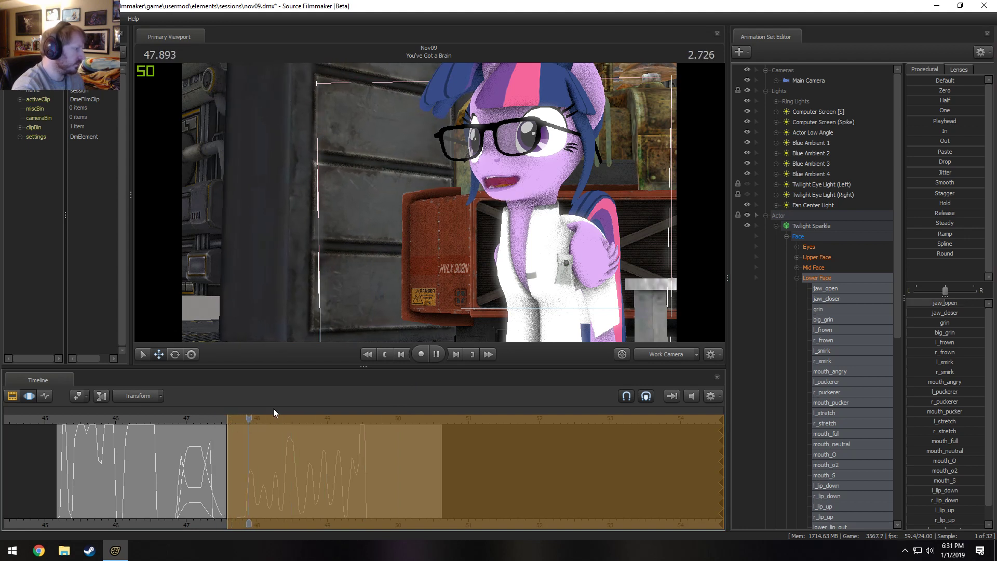
key(space)
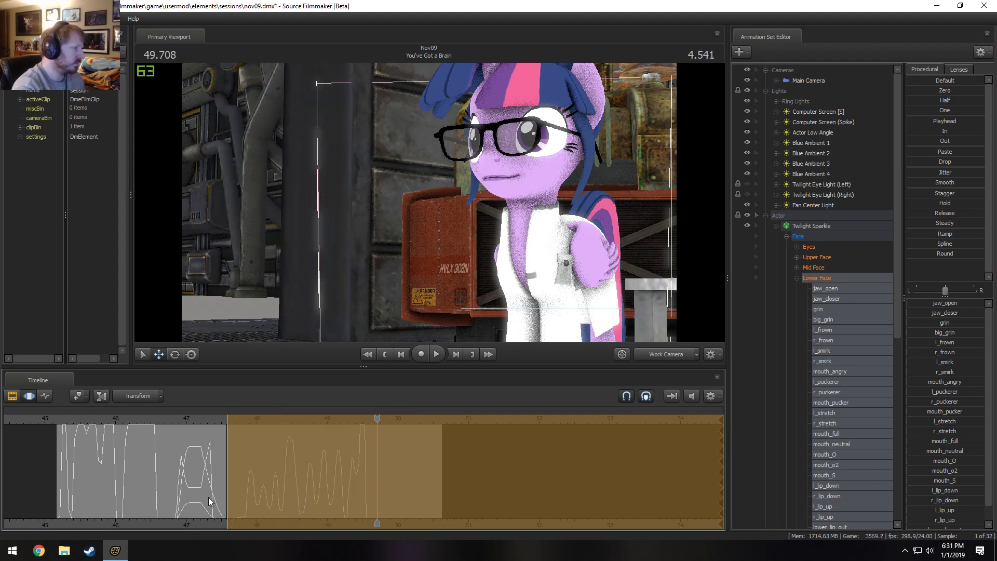
Even out the mouth curve within a short time selection between about 49.2 and 49.4.
scroll(312, 479, up, 3)
key(shift)
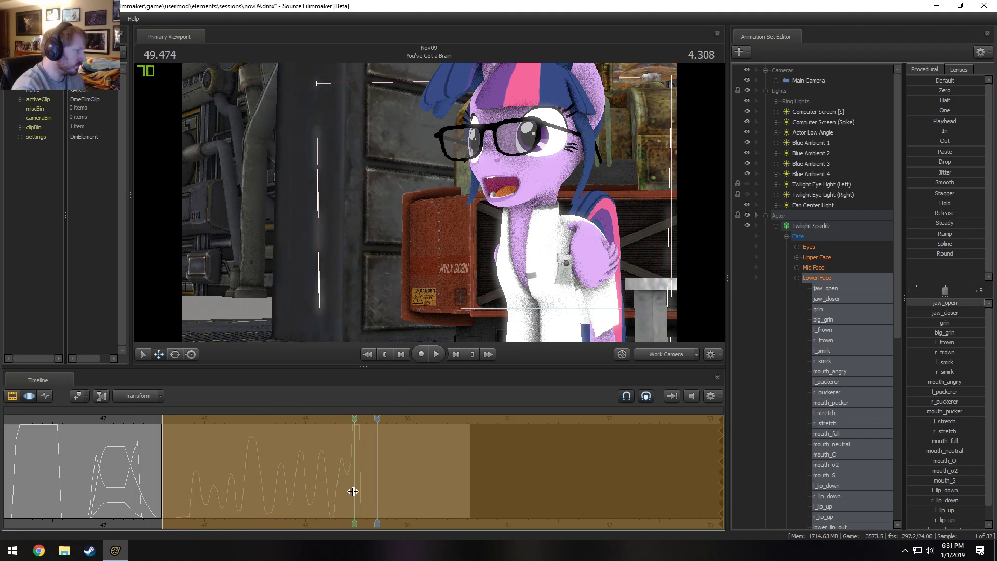
shift+drag(348, 492, 328, 493)
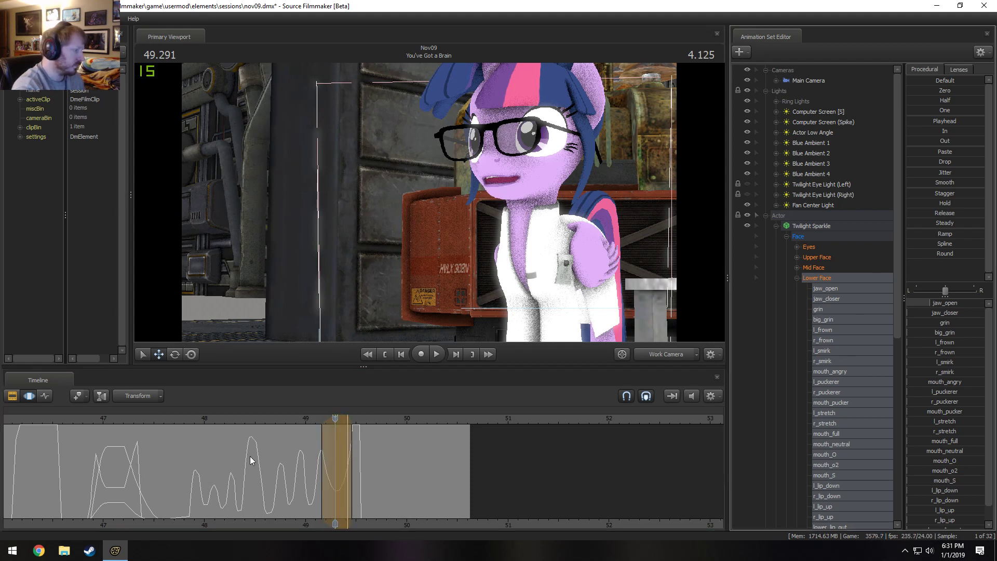
Play the end of the shot again from before the dialogue line to check the lip-sync.
key(space)
key(space)
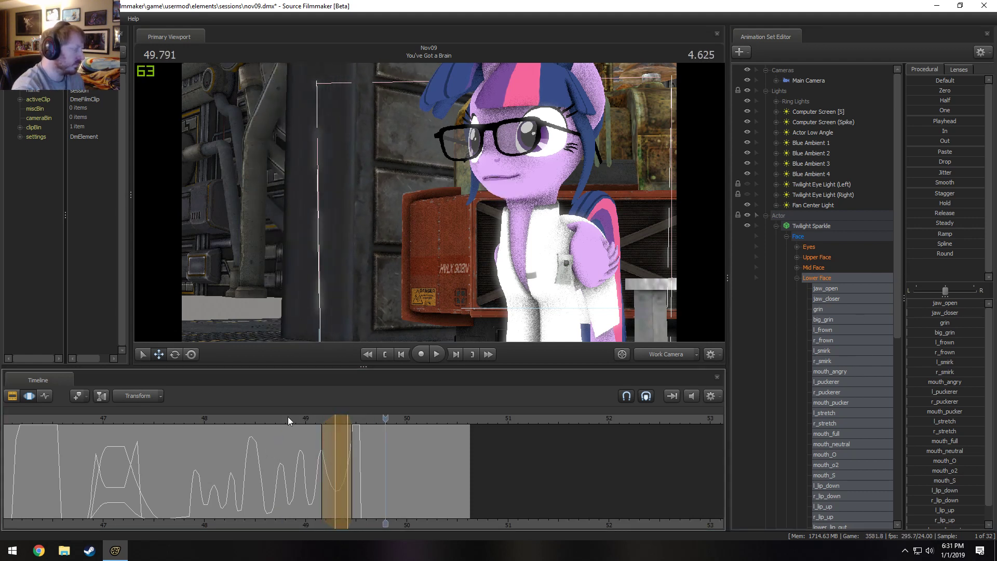
click(242, 418)
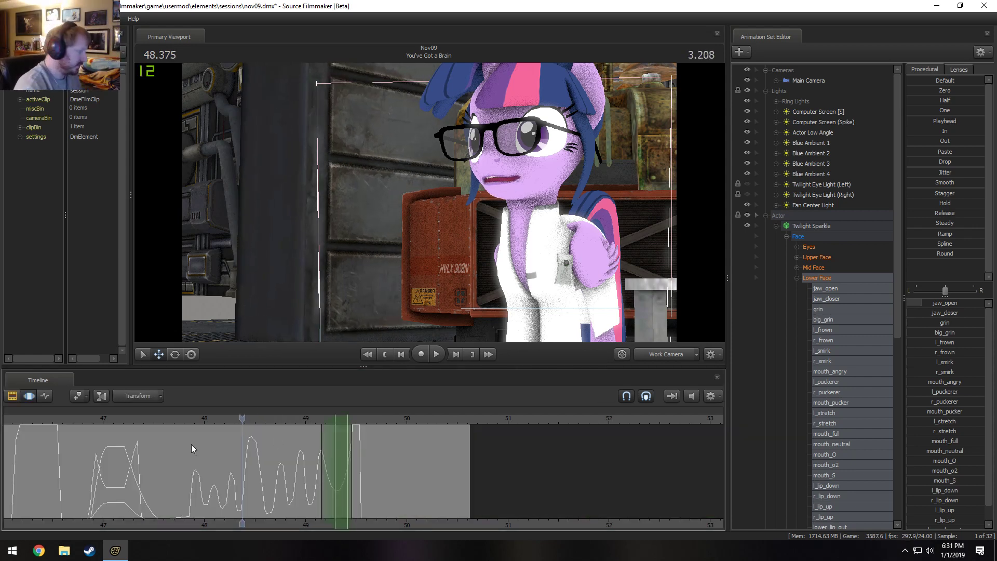
click(178, 419)
key(space)
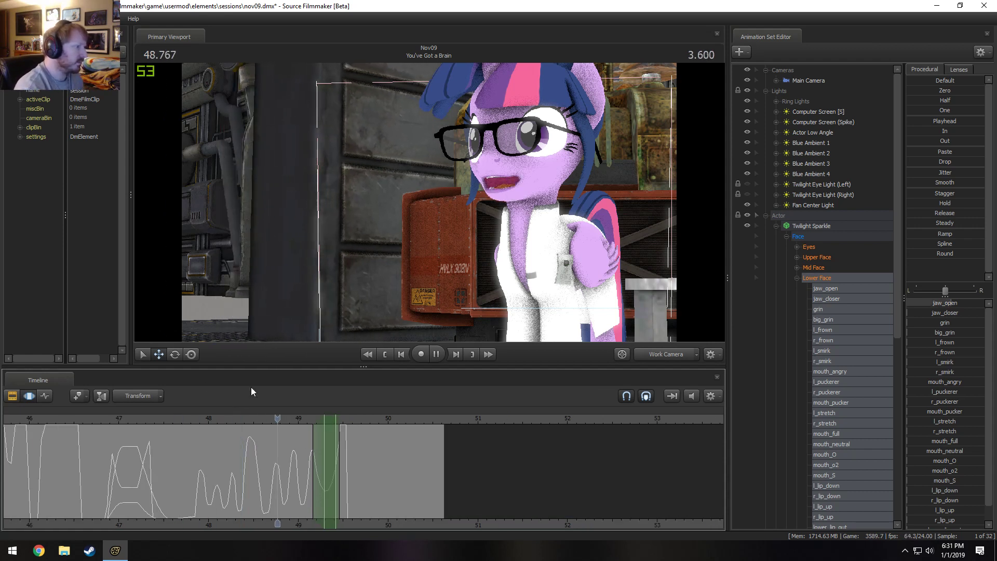
key(space)
Try a 50 mm lens on the Main Camera with a time selection from about 49.2 onward.
click(783, 79)
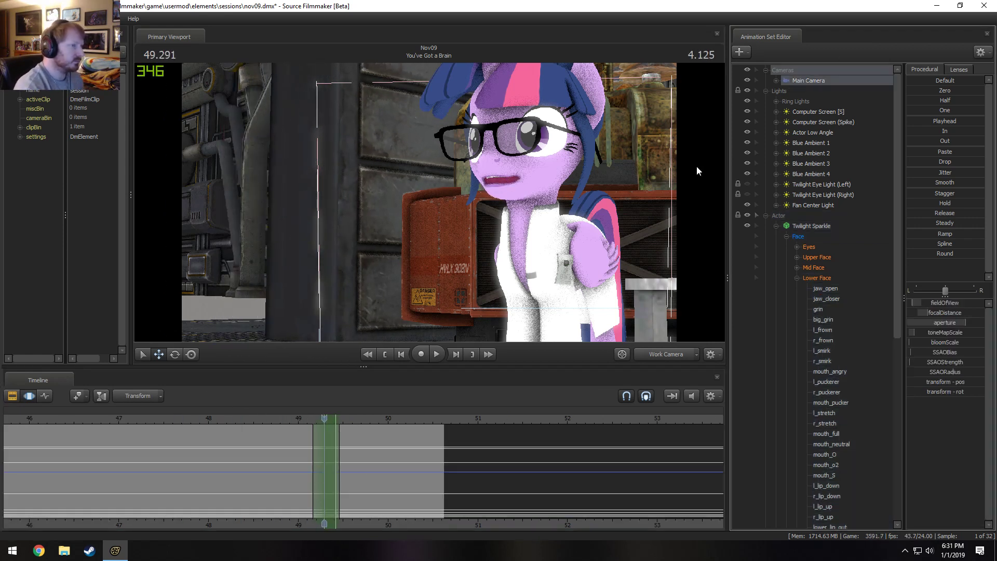
drag(297, 443, 336, 450)
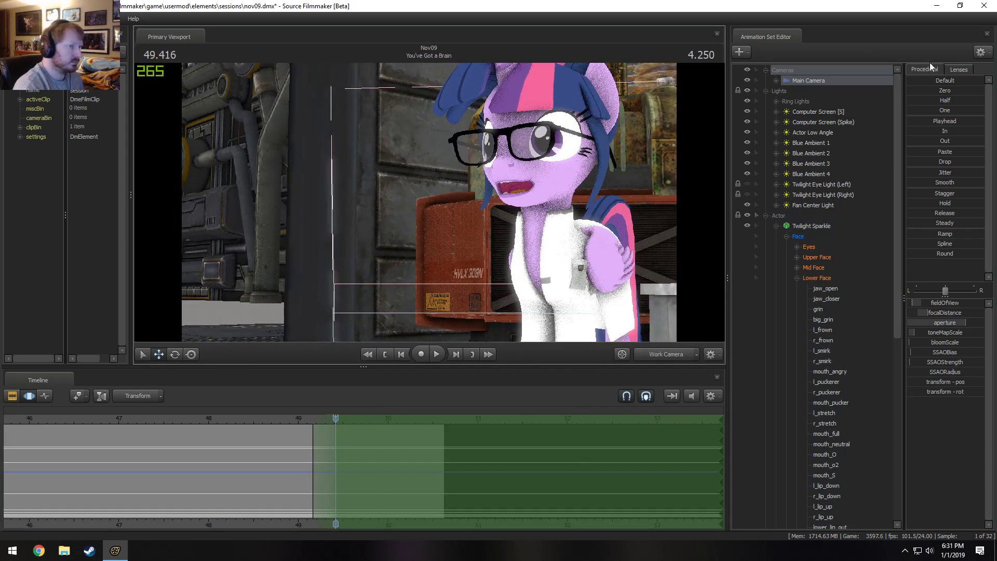
click(959, 69)
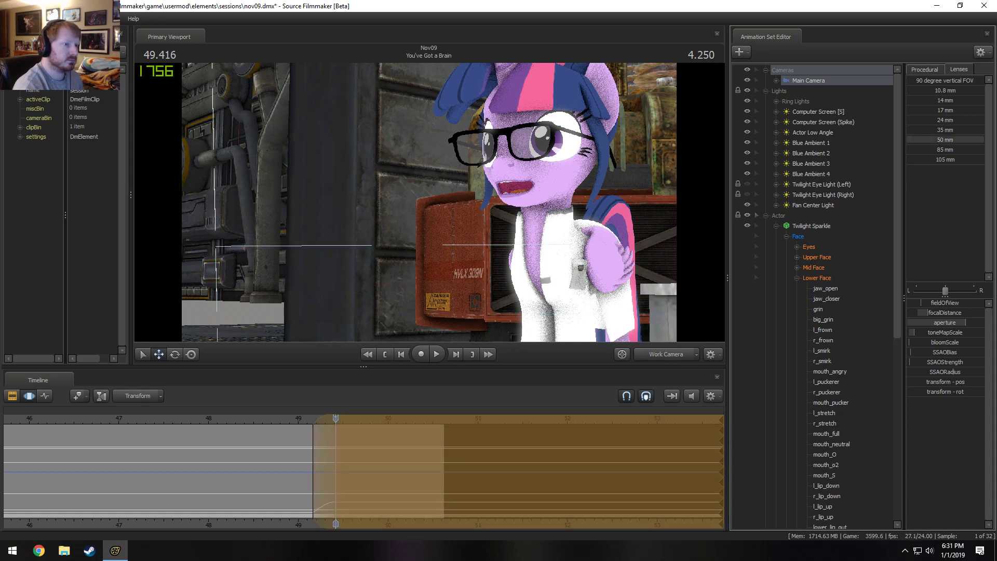
Look through the Main Camera, select the whole shot, set a 50 mm lens and pull the camera back to a wide framing of Twilight Sparkle.
drag(789, 82, 623, 140)
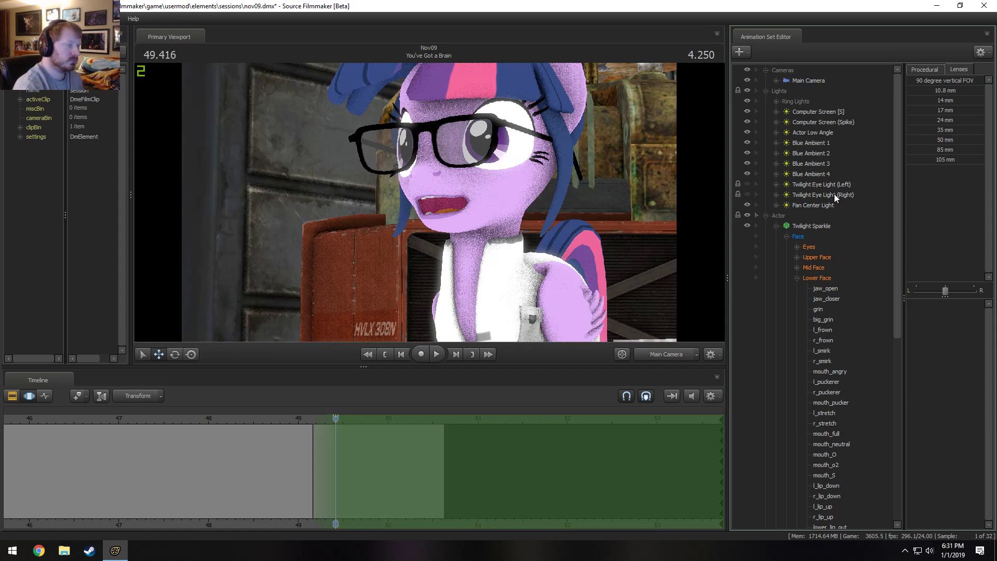
double_click(427, 462)
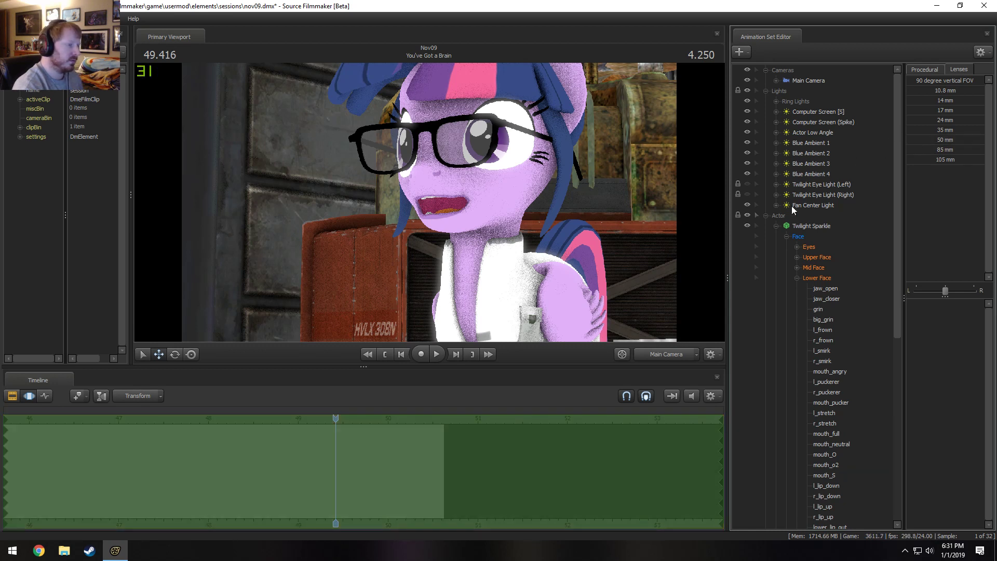
click(800, 79)
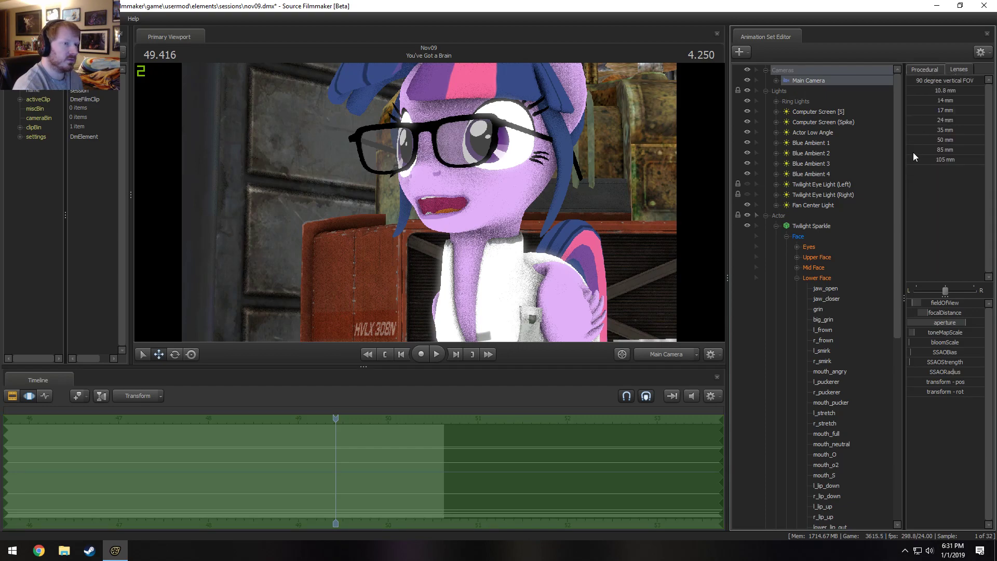
click(919, 139)
drag(519, 207, 415, 171)
key(s)
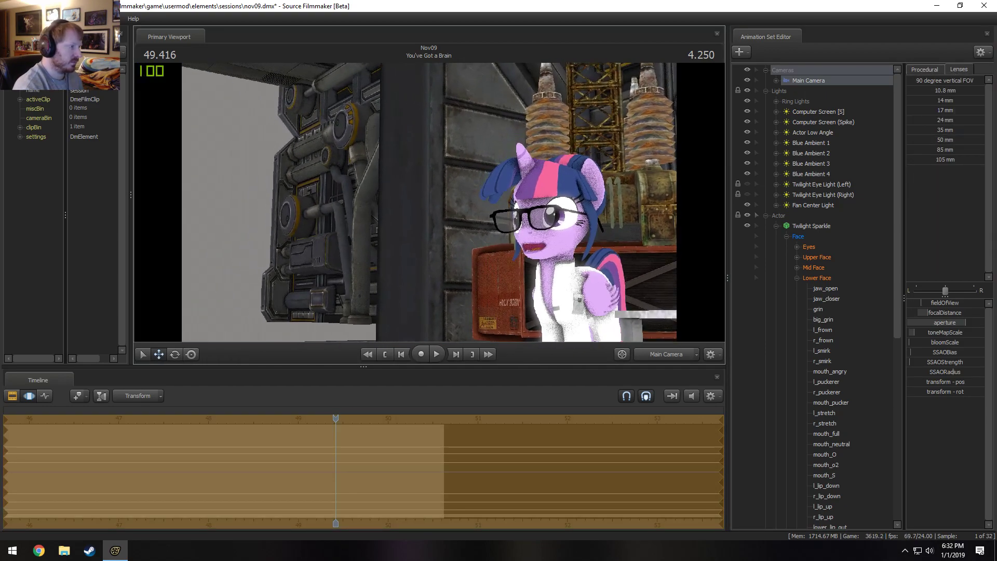
key(s)
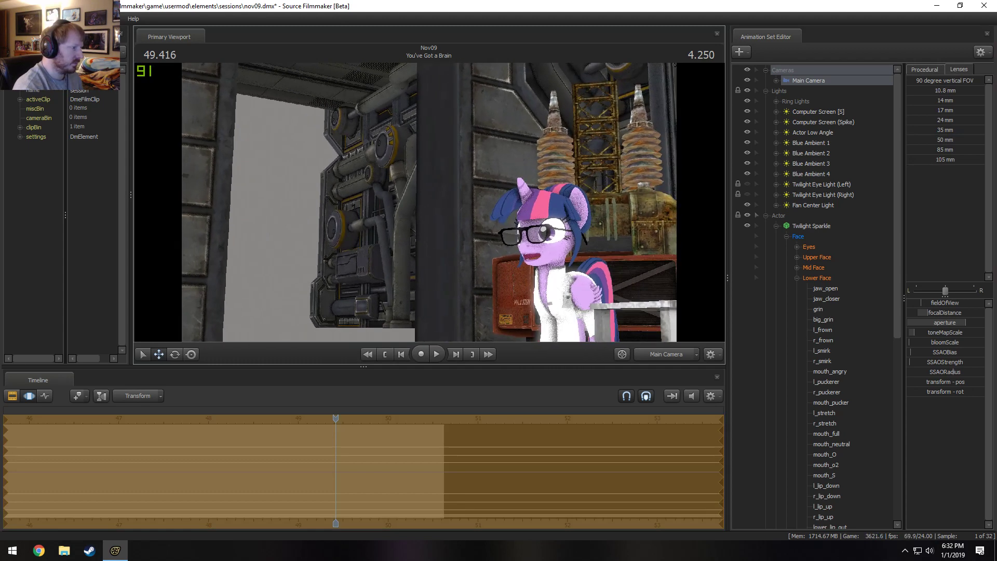
Undo the camera change and reapply it so the pull-back eases in from about 49.2 to 49.4 and holds onward.
key(ctrl+z)
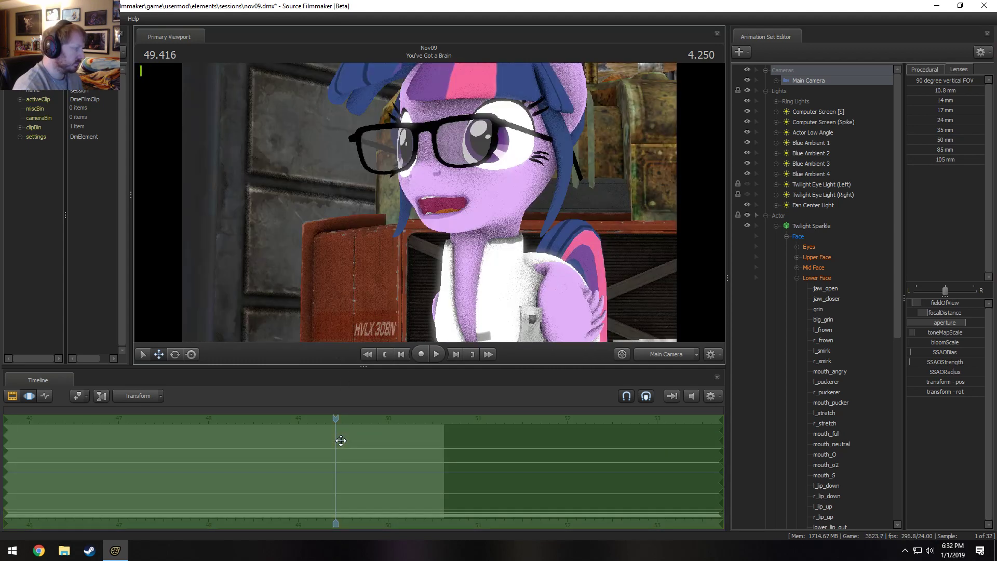
key(ctrl+y)
drag(0, 460, 307, 457)
Play the camera pull-back repeatedly from just before 49 to check its timing.
click(276, 422)
key(space)
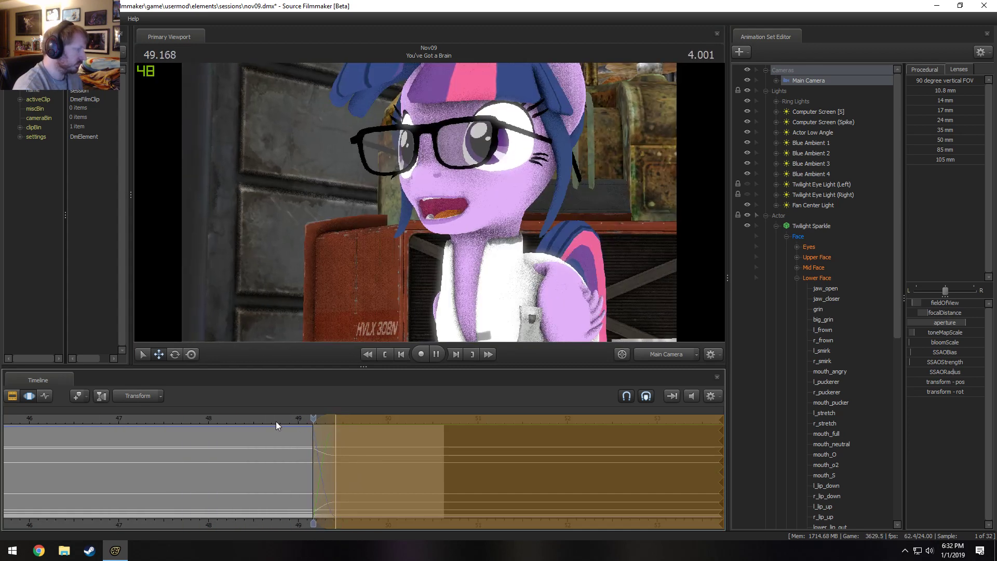
key(space)
key(space)
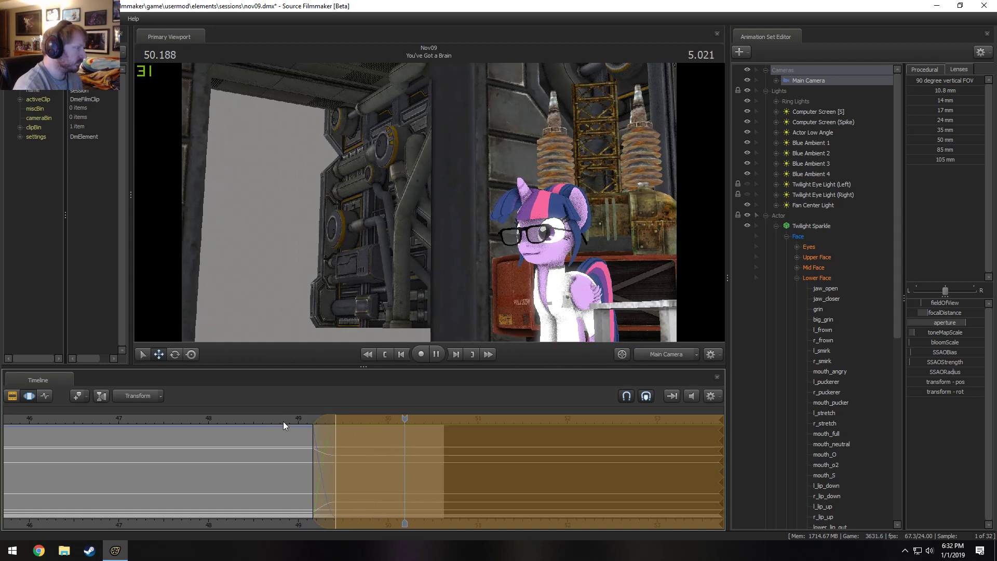
click(266, 421)
key(space)
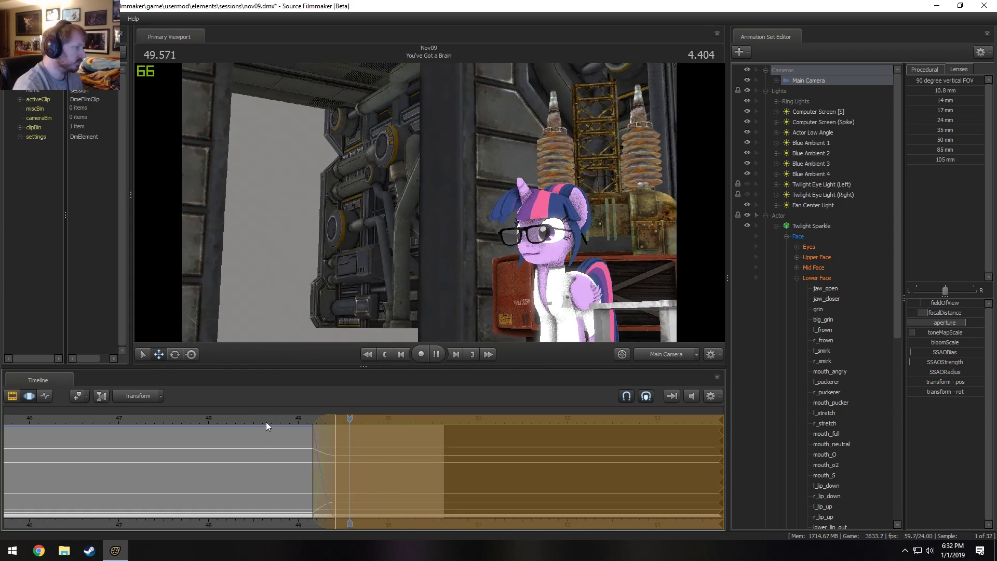
click(266, 421)
key(space)
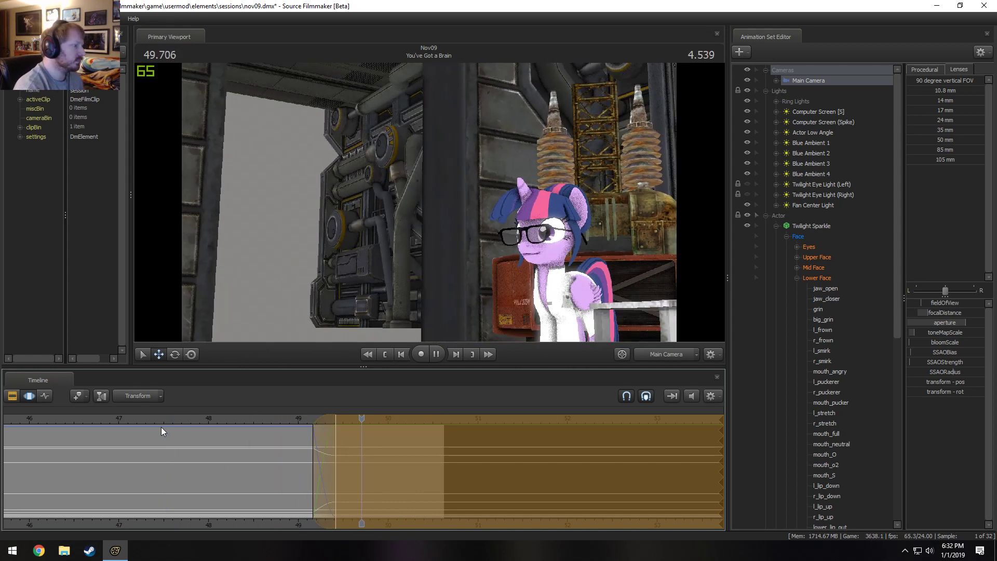
Replay the Main Camera pull-back on Twilight Sparkle from about 48.75 to review the transition.
key(space)
key(space)
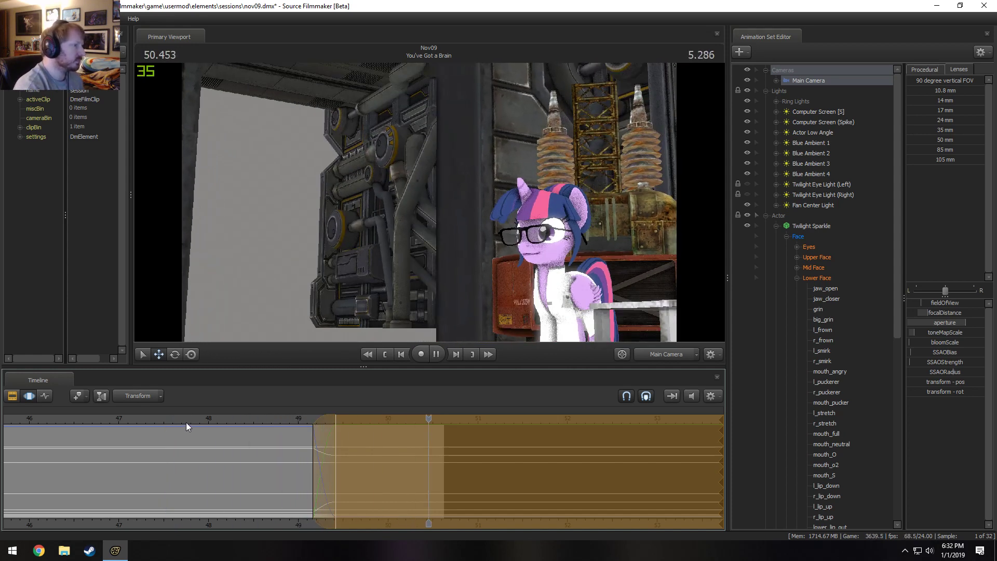
key(space)
drag(284, 420, 277, 421)
key(F2)
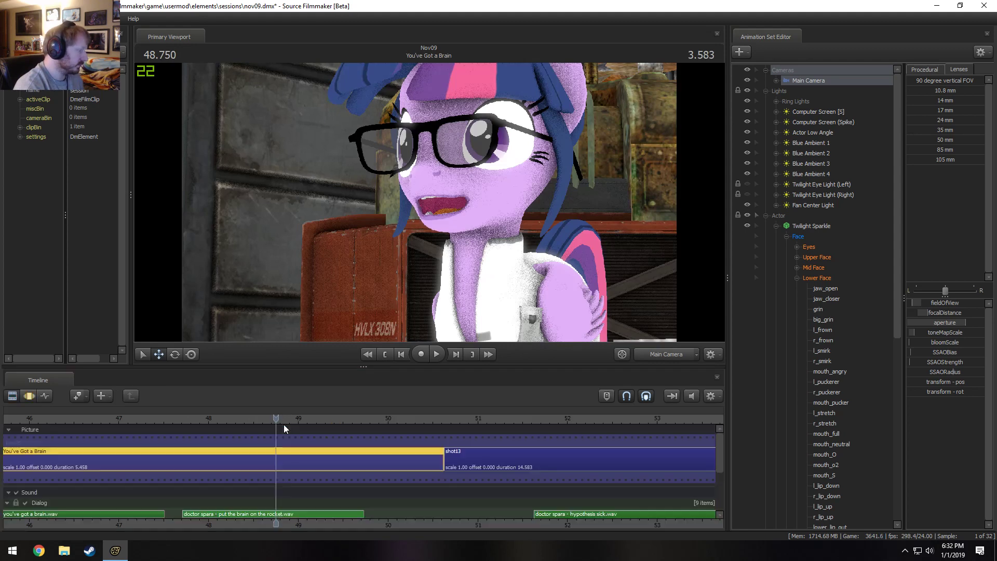
key(F3)
key(space)
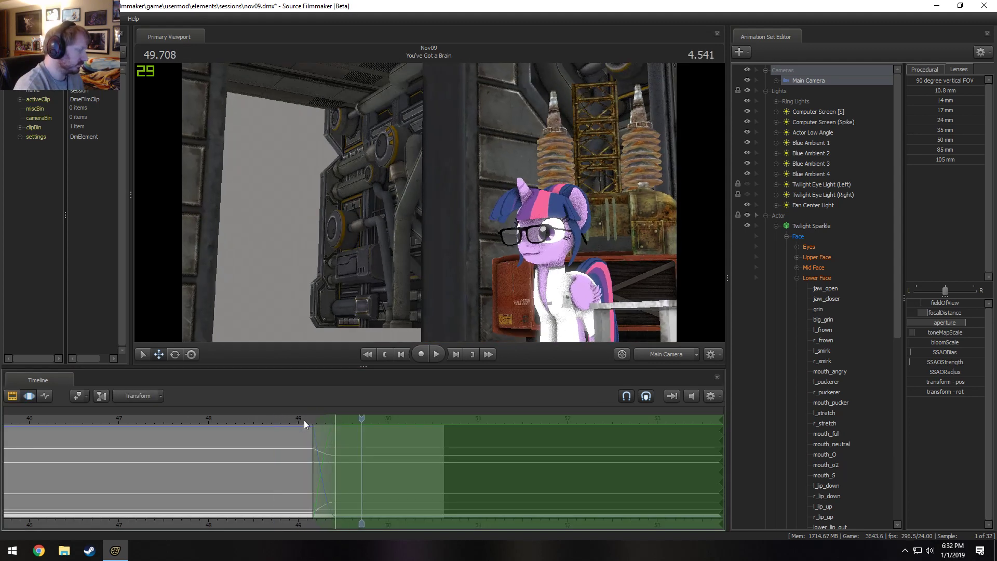
Shorten the camera pull-back's ease-in so it ends at about 49.37, and replay the move to check it.
key(space)
key(F2)
key(F3)
key(space)
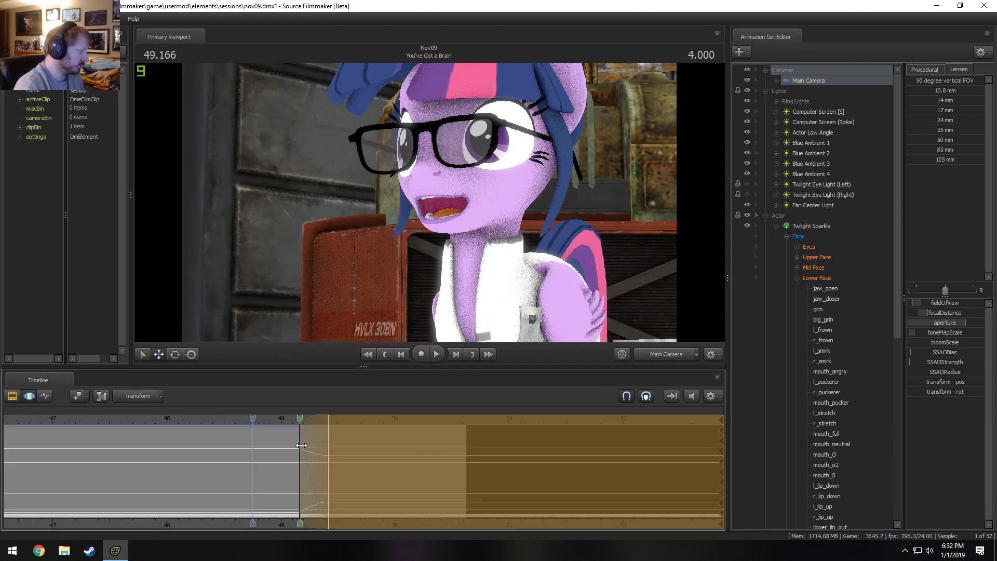
key(space)
key(space)
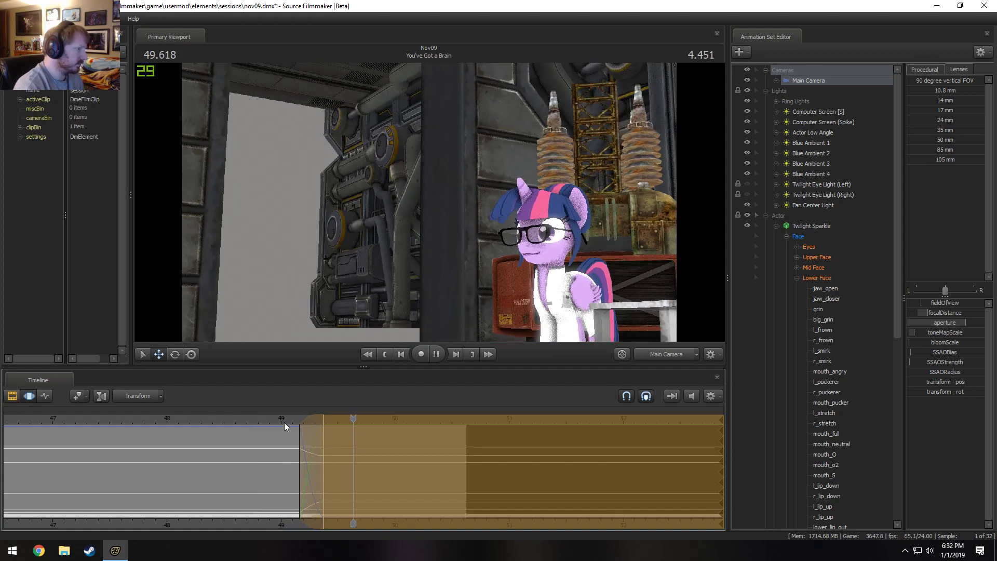
drag(284, 422, 258, 423)
key(space)
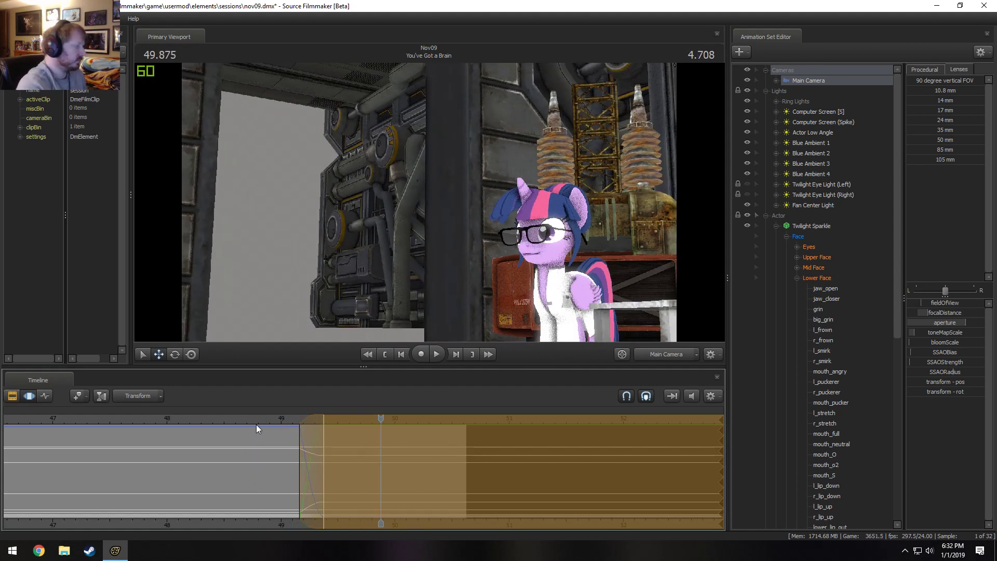
key(F2)
key(F3)
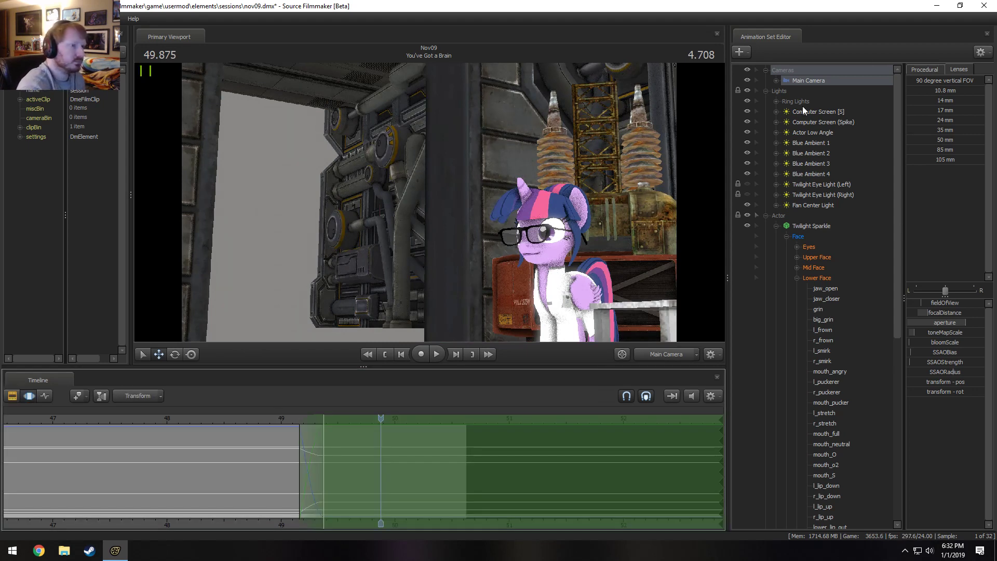
key(space)
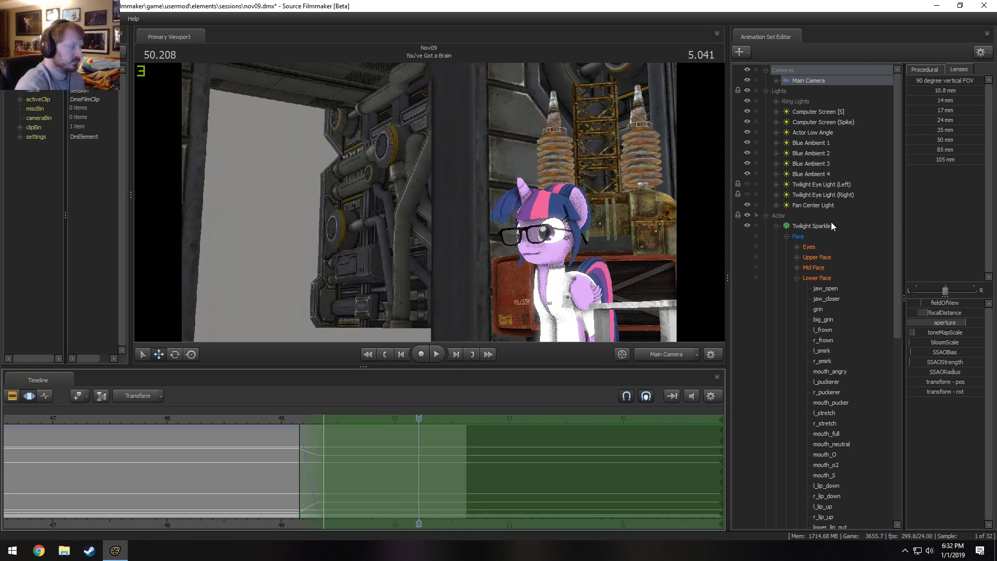
Collapse the Lights and Actor groups and select Wall Tech - Small 8 and Wall Tech - Small 9.
click(765, 91)
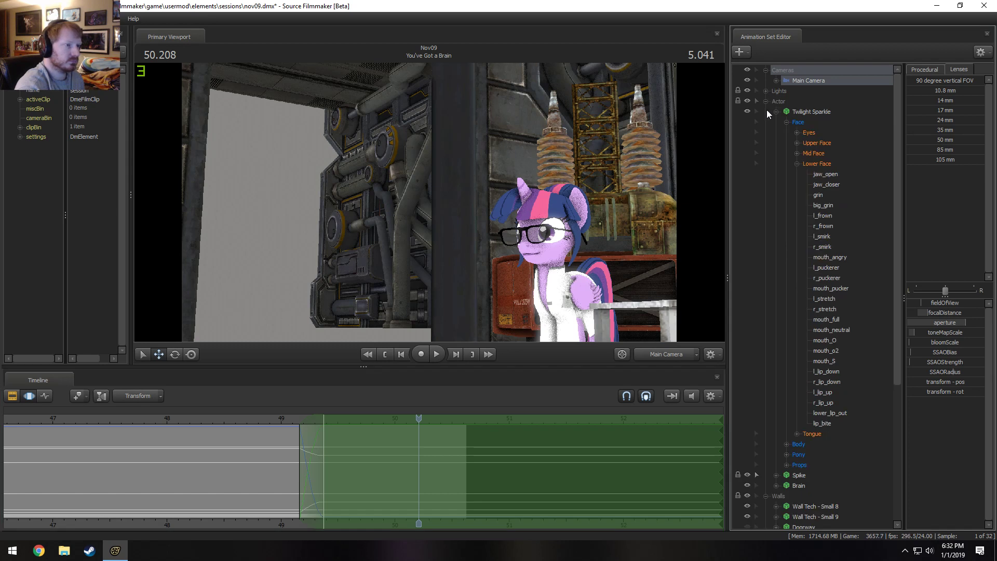
click(766, 102)
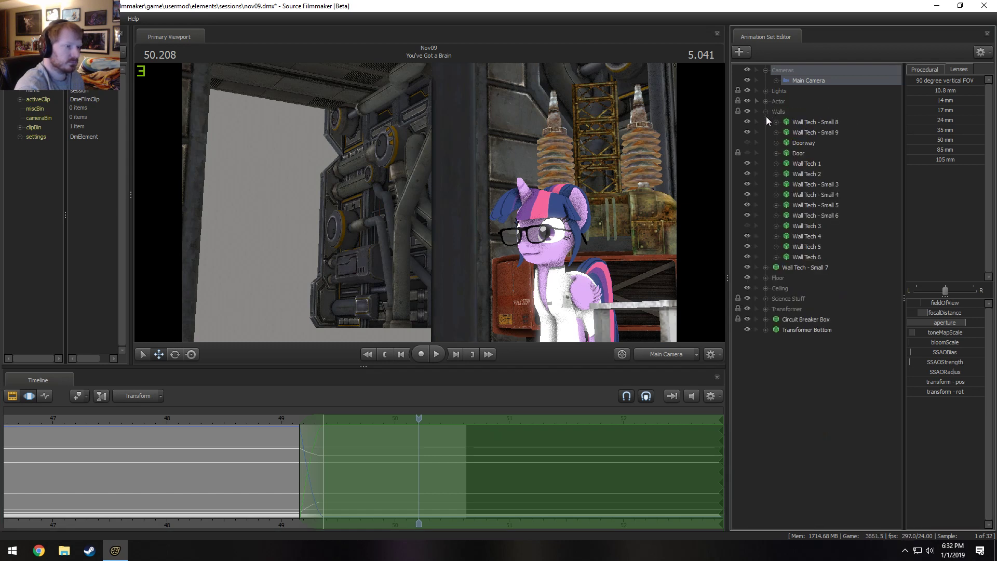
click(812, 125)
ctrl+click(812, 131)
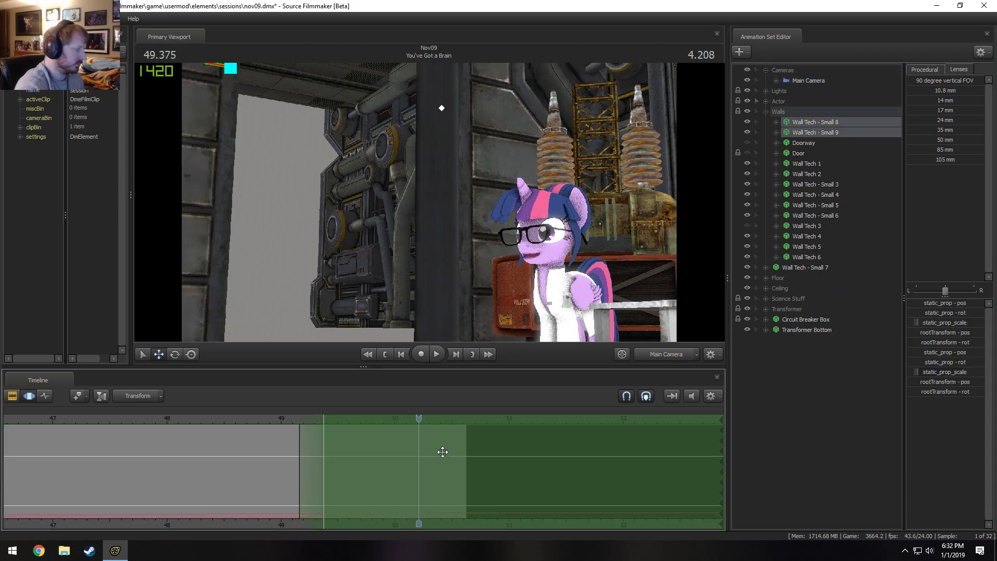
Set the time selection from about 42.8 to the end of the shot at about 50.6 and play through it.
scroll(377, 487, down, 7)
key(ctrl+a)
scroll(374, 484, up, 4)
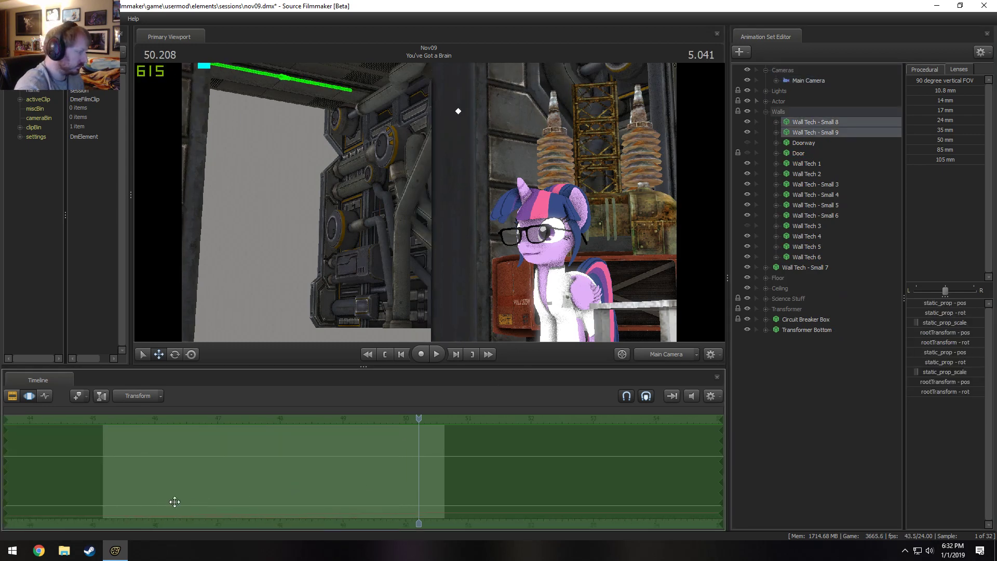
drag(110, 493, 445, 494)
scroll(162, 480, down, 5)
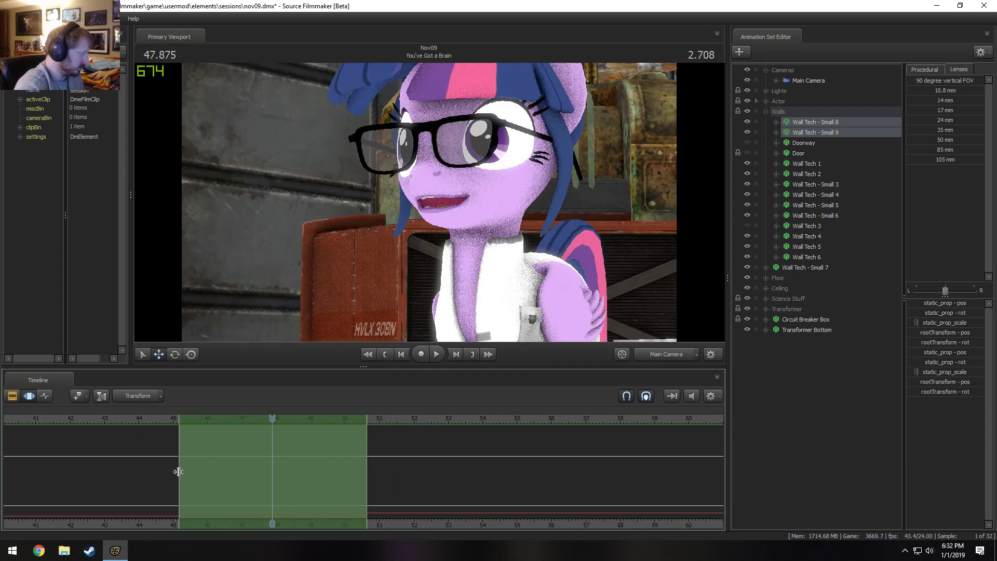
drag(178, 471, 97, 480)
key(space)
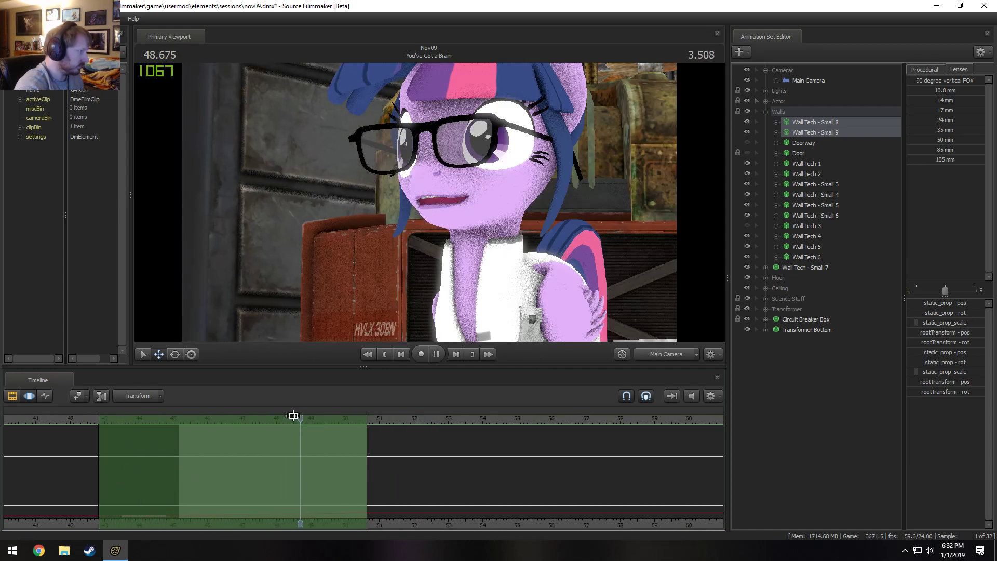
key(space)
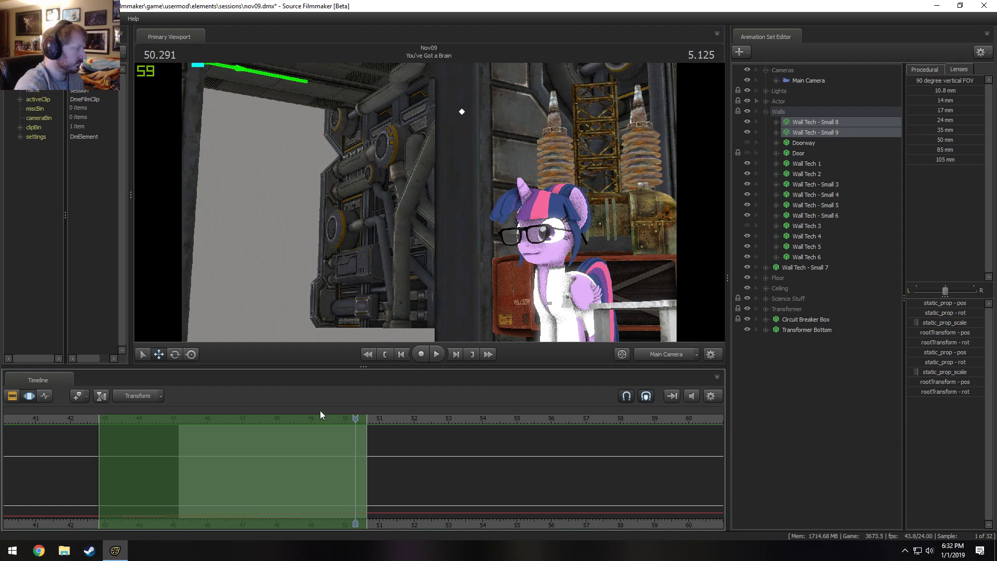
Inspect the wall props and the open gap behind Twilight Sparkle with the Work Camera, comparing against the Main Camera view.
click(658, 355)
key(s)
drag(587, 301, 561, 294)
key(z)
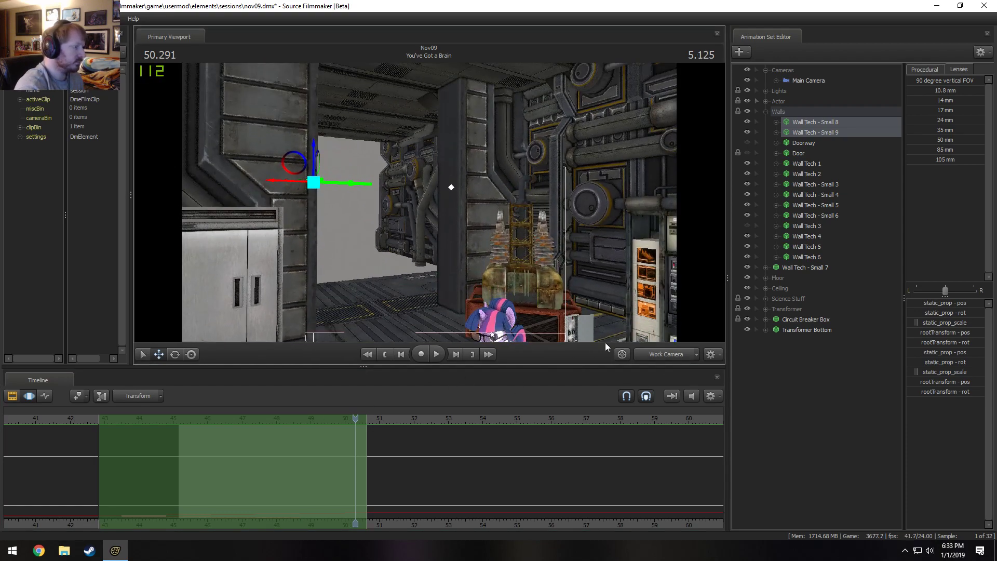
click(659, 353)
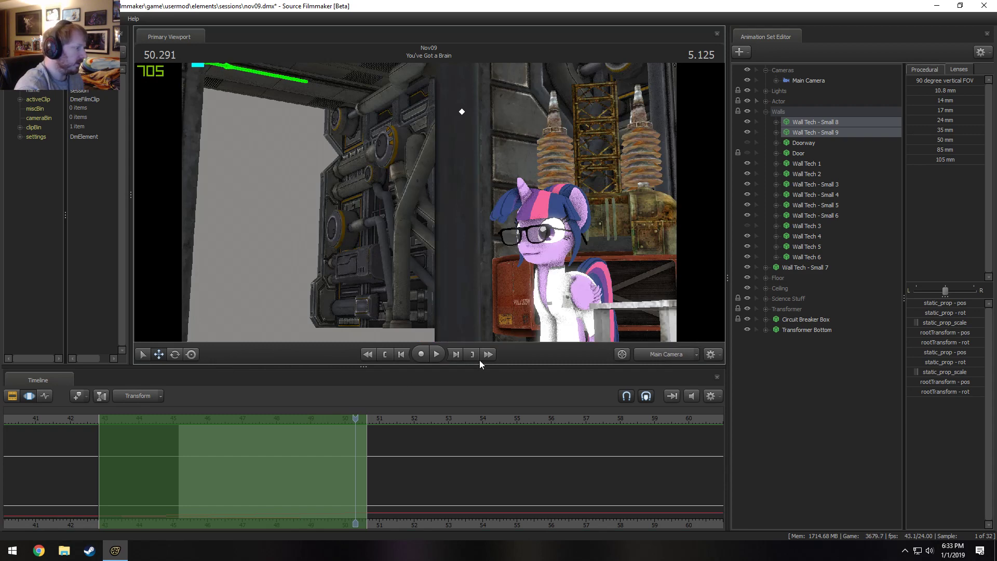
ctrl+click(664, 355)
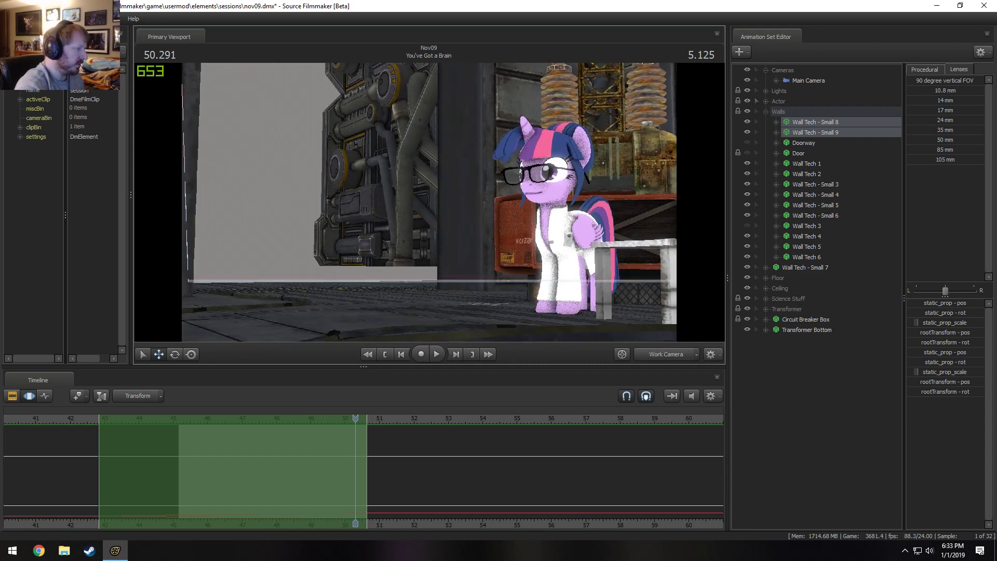
key(z)
mouse_move(429, 202)
mouse_down()
mouse_move(427, 255)
mouse_move(430, 187)
mouse_move(540, 200)
mouse_move(493, 245)
mouse_move(437, 244)
mouse_move(364, 211)
mouse_move(441, 211)
mouse_move(460, 228)
mouse_move(499, 207)
mouse_move(520, 210)
mouse_move(483, 210)
mouse_move(504, 216)
mouse_move(498, 206)
mouse_move(561, 197)
mouse_move(529, 213)
mouse_move(481, 194)
mouse_move(519, 189)
mouse_move(441, 207)
mouse_up()
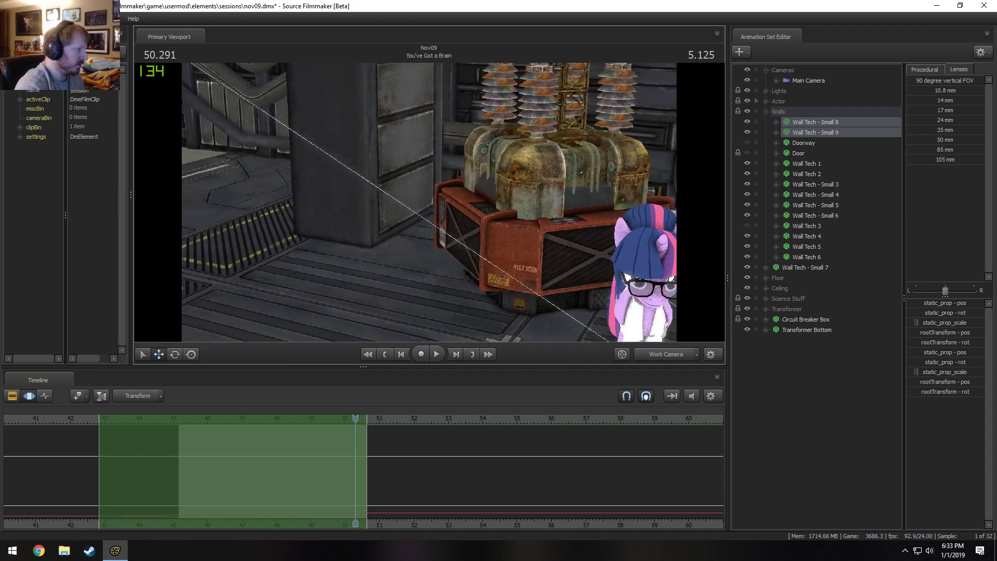
key(a)
key(x)
key(z)
key(w)
key(w)
key(w)
key(s)
key(w)
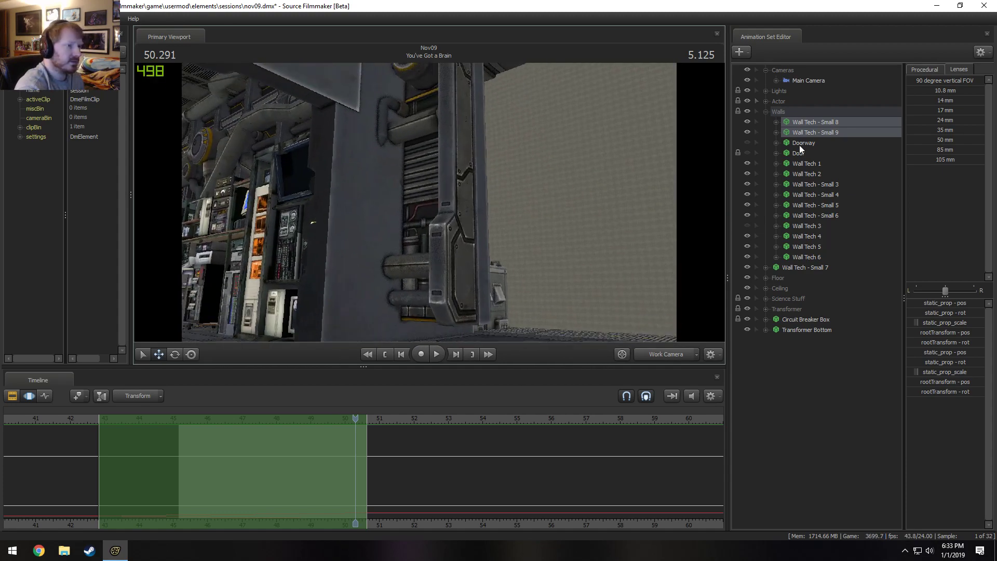
Check Wall Tech - Small 7, Wall Tech 1 and Wall Tech 2 in the viewport, trying to move Wall Tech 2 vertically.
click(793, 268)
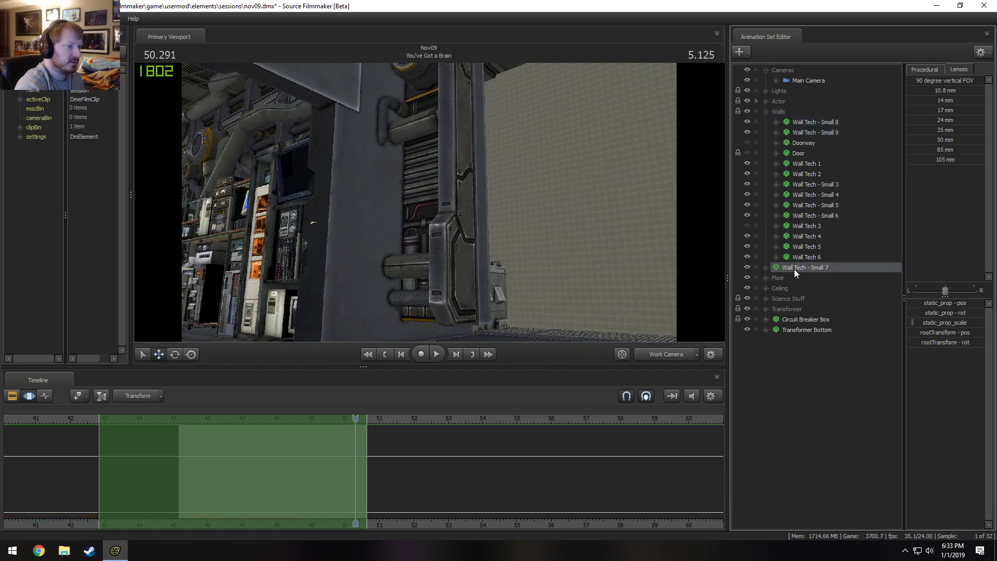
click(807, 164)
drag(524, 202, 550, 197)
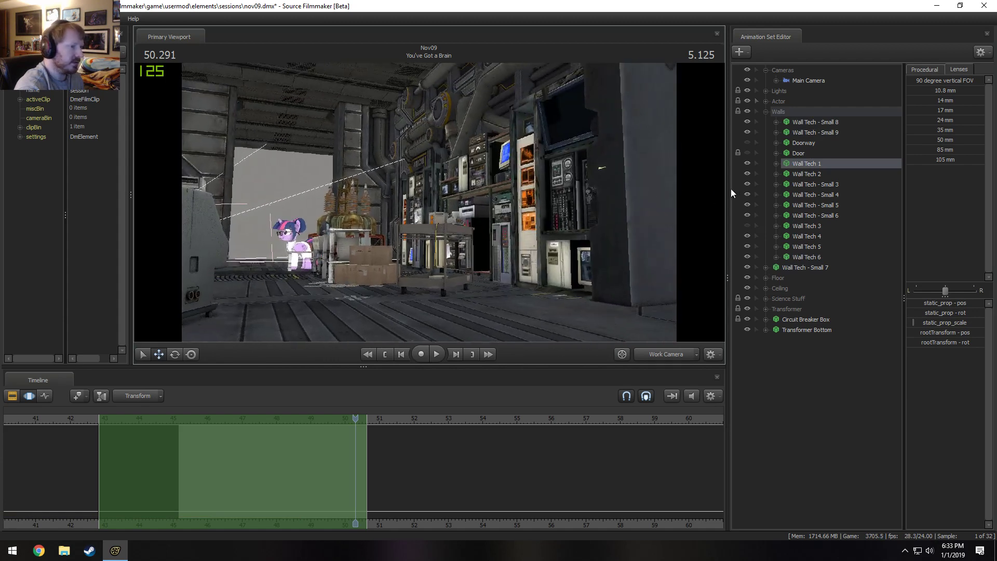
click(804, 174)
drag(490, 227, 489, 232)
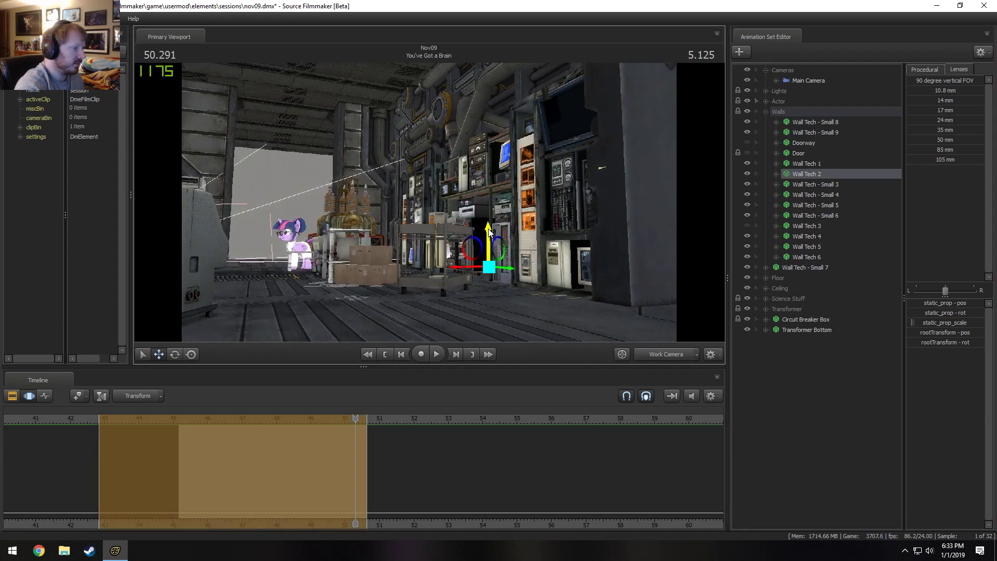
drag(325, 139, 524, 180)
drag(287, 156, 288, 167)
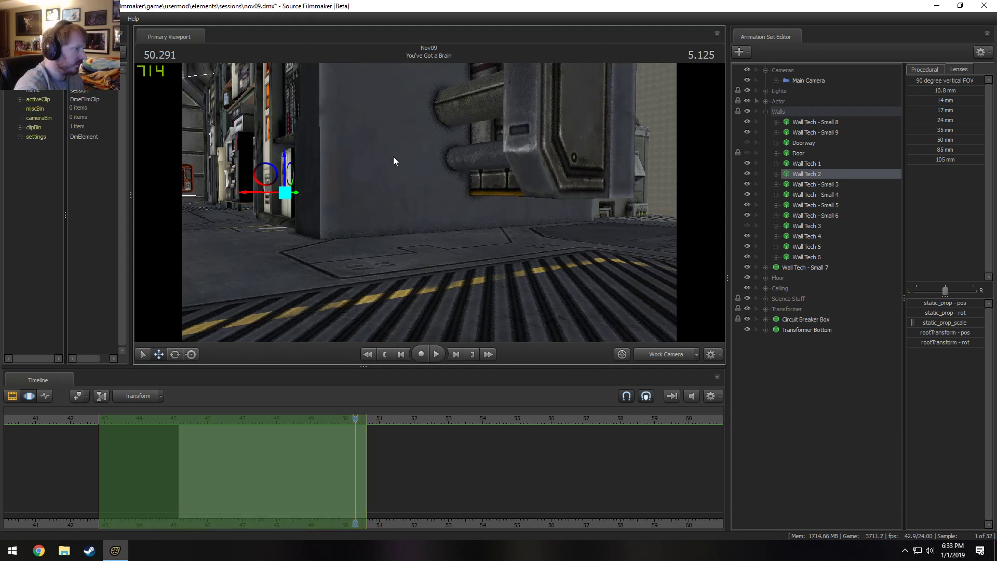
drag(395, 160, 296, 163)
Open the You've Got a Brain shot's animation channels and check how far the floor, wall and ceiling clips extend.
click(197, 426)
key(ctrl+a)
key(F3)
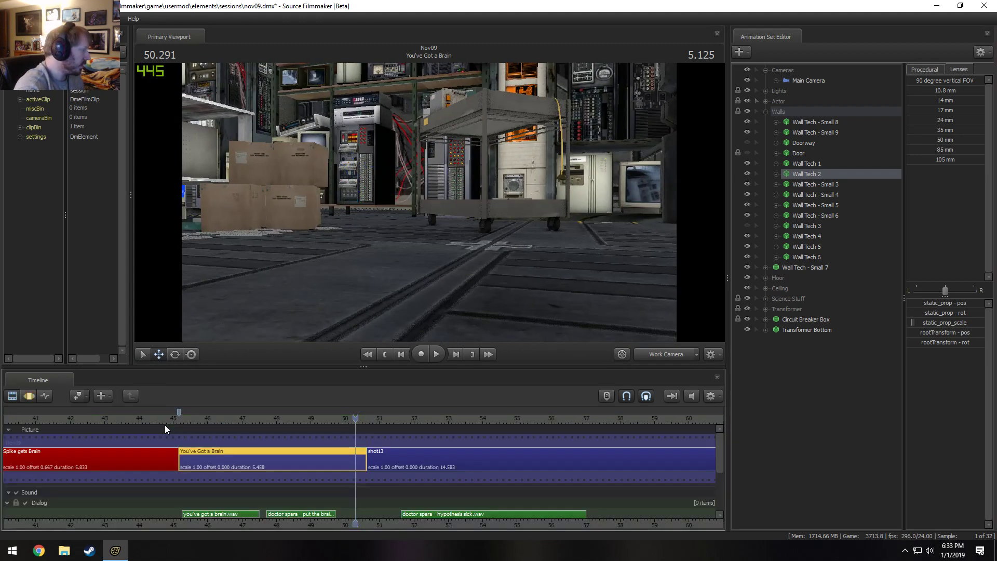
double_click(291, 460)
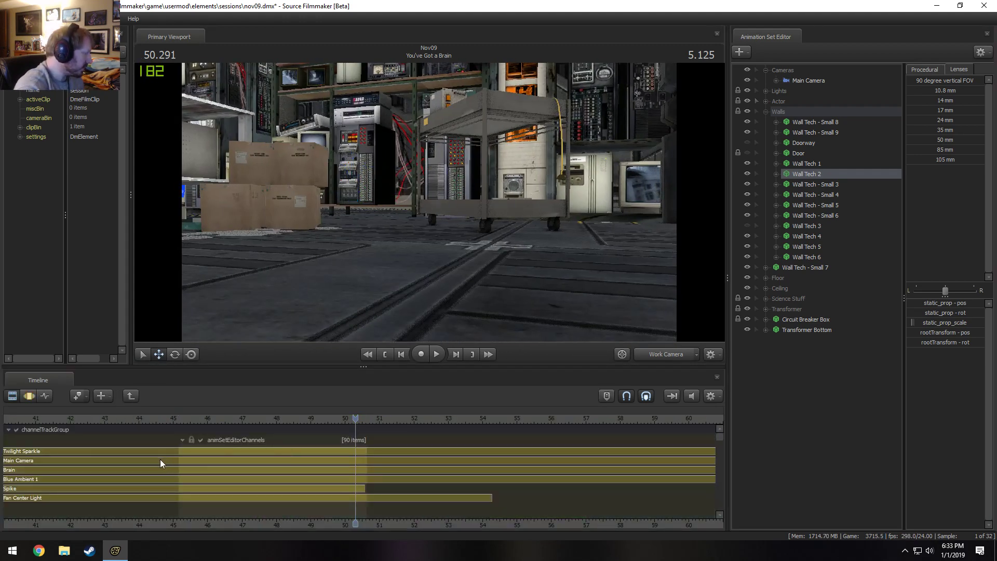
scroll(271, 461, down, 2)
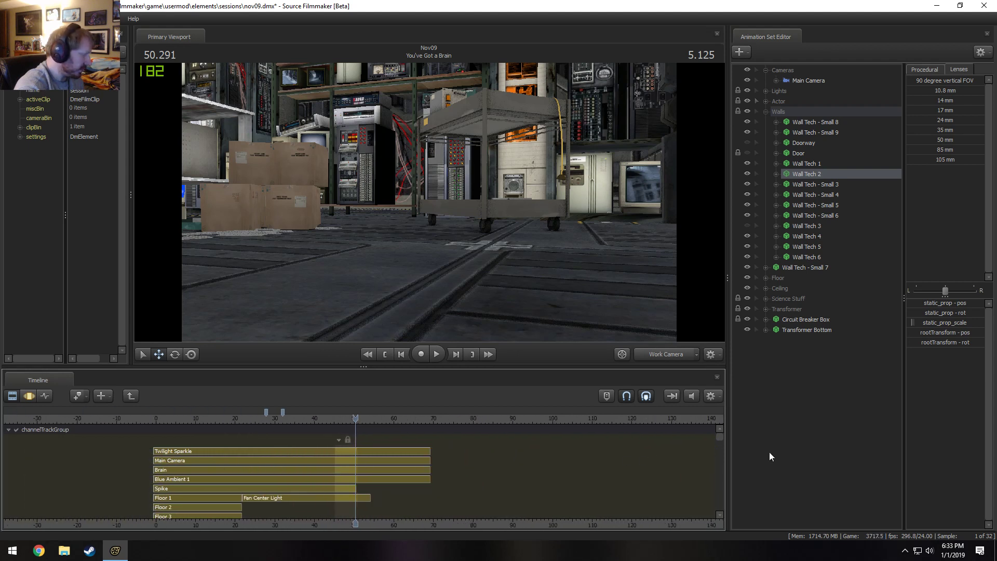
drag(721, 434, 722, 442)
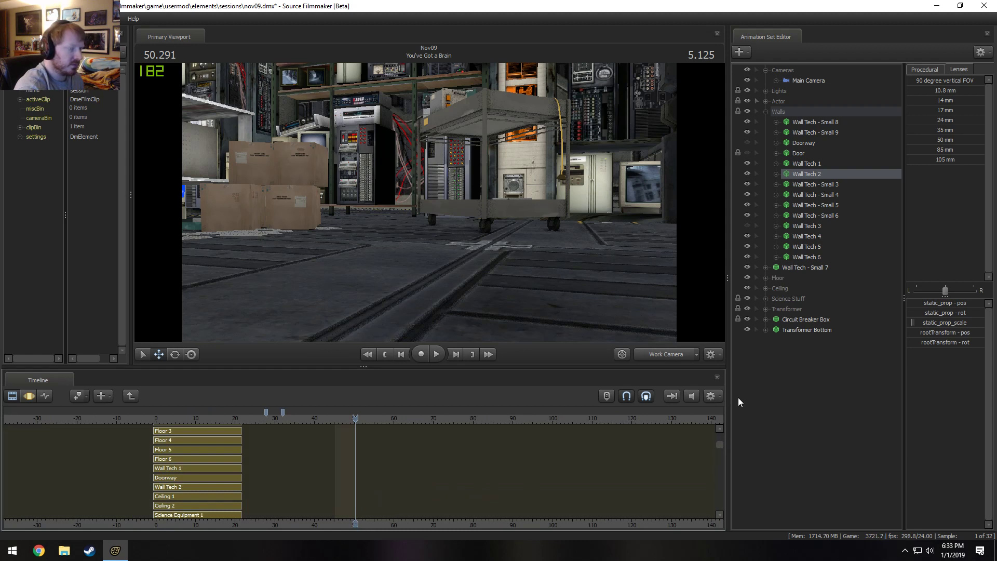
scroll(511, 474, up, 2)
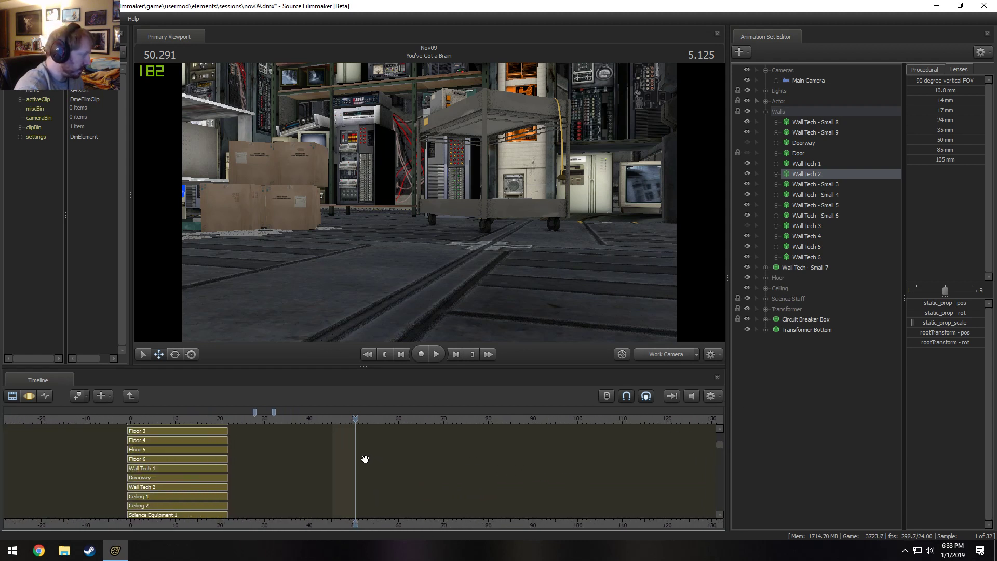
drag(722, 445, 722, 441)
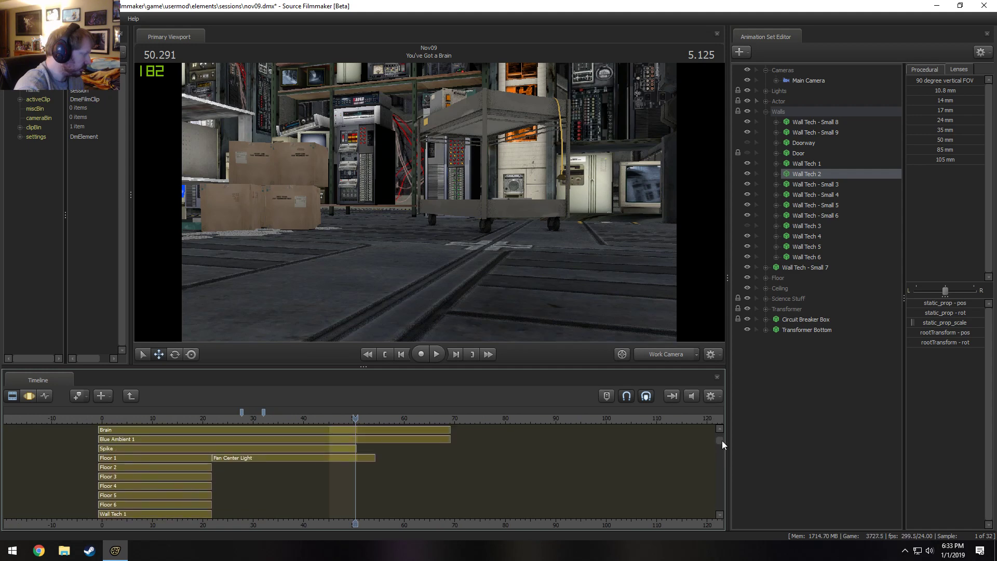
Delete all the Ring Blue Light animation sets in the Ring Lights group.
click(766, 91)
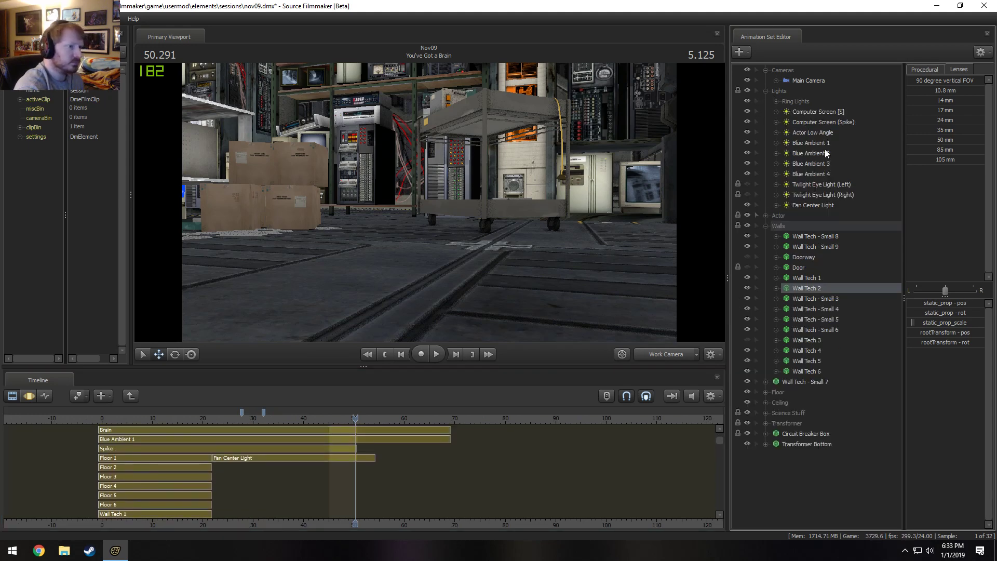
click(776, 101)
click(801, 100)
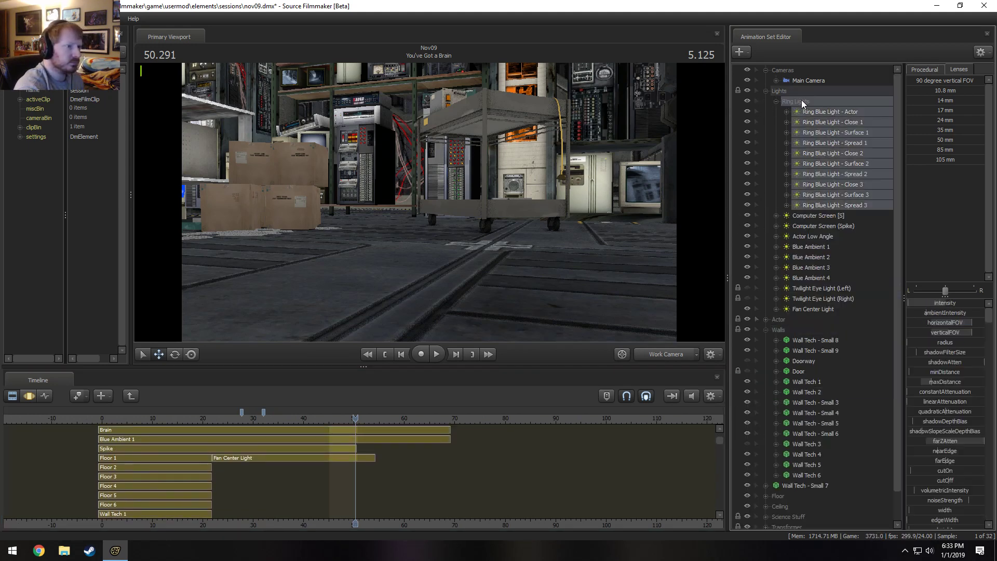
right_click(830, 162)
click(847, 186)
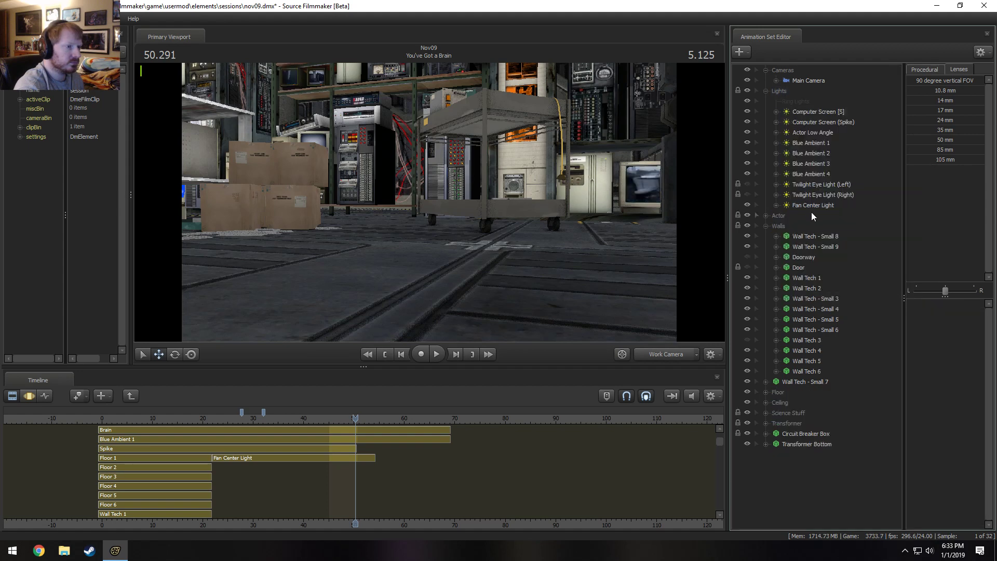
Delete the Fan Center Light animation set from the Lights group.
click(812, 207)
right_click(811, 208)
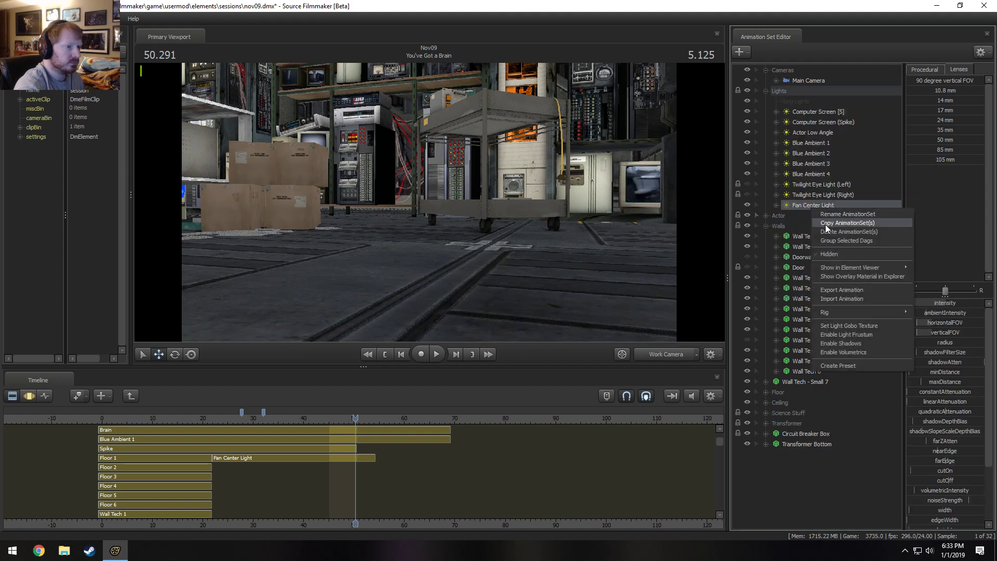
click(826, 232)
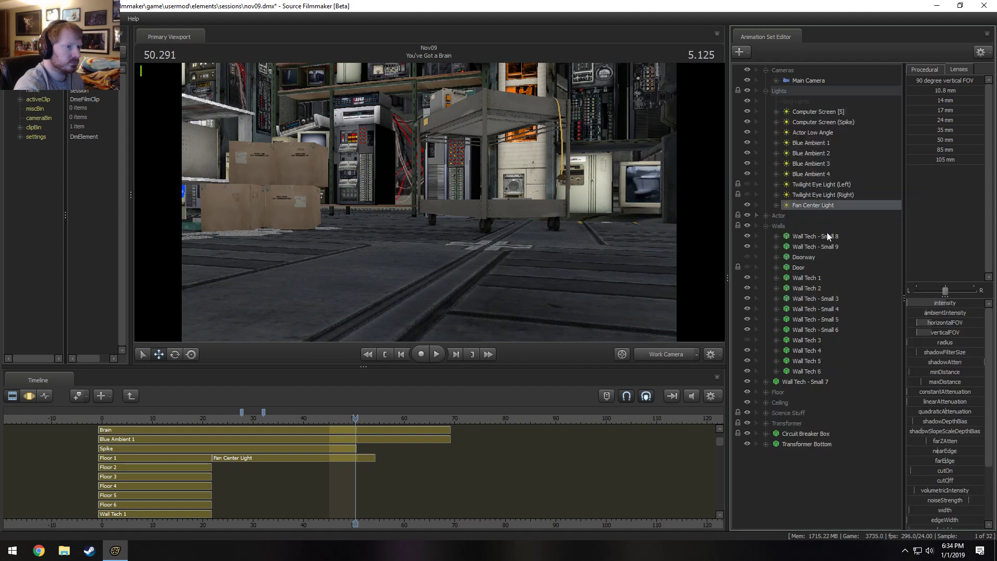
Delete the Computer Screen [S] and Computer Screen (Spike) lights and the empty Ring Lights group.
click(824, 121)
ctrl+click(821, 112)
right_click(820, 111)
click(833, 132)
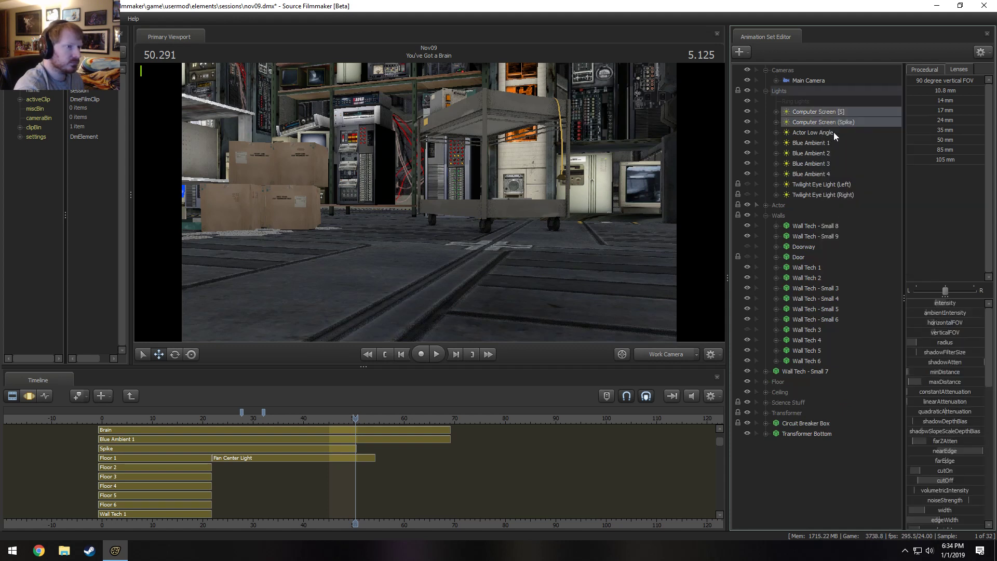
right_click(804, 102)
click(818, 114)
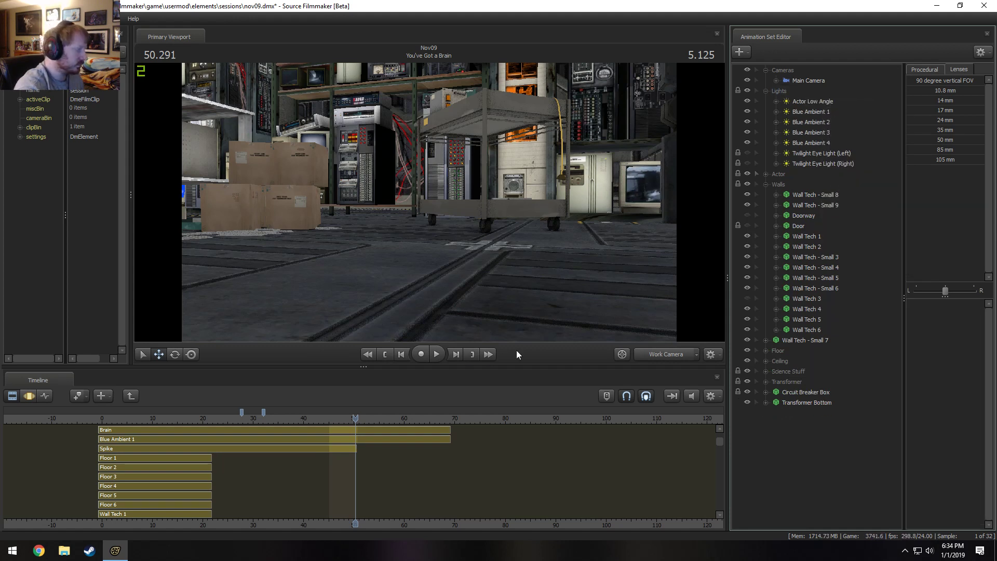
Collapse the Walls group and delete the Spike and Brain animation sets from the Actor group.
click(766, 184)
click(767, 174)
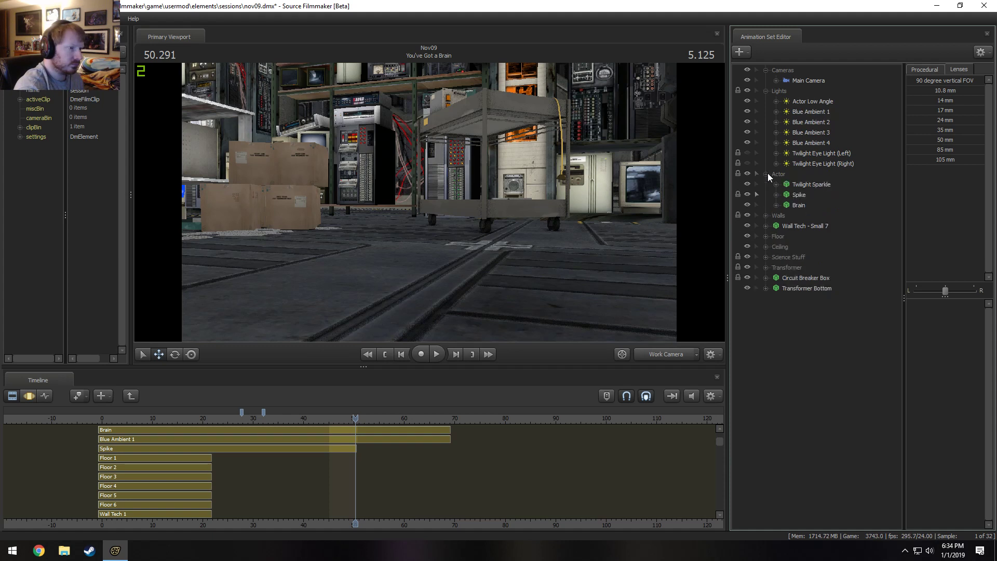
click(799, 194)
ctrl+click(797, 205)
right_click(796, 205)
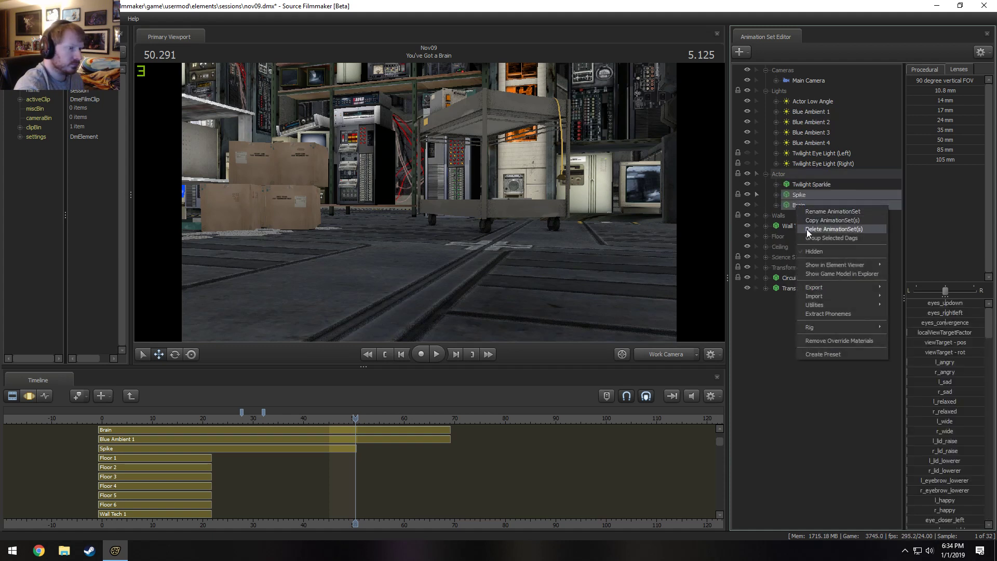
click(806, 229)
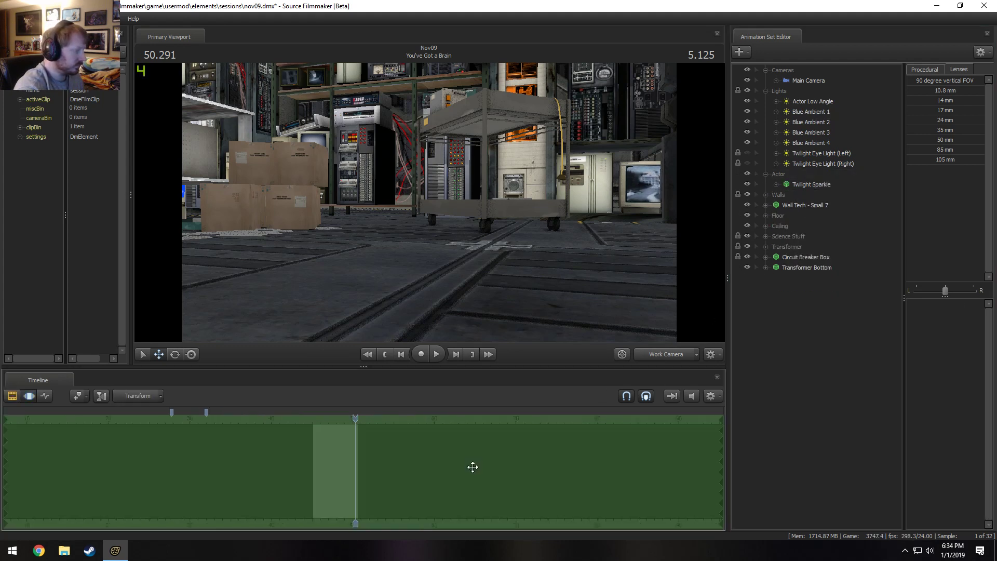
Reopen the You've Got a Brain shot to list all of its channel clips in the clip timeline.
scroll(472, 467, up, 1)
key(F2)
key(F3)
key(F2)
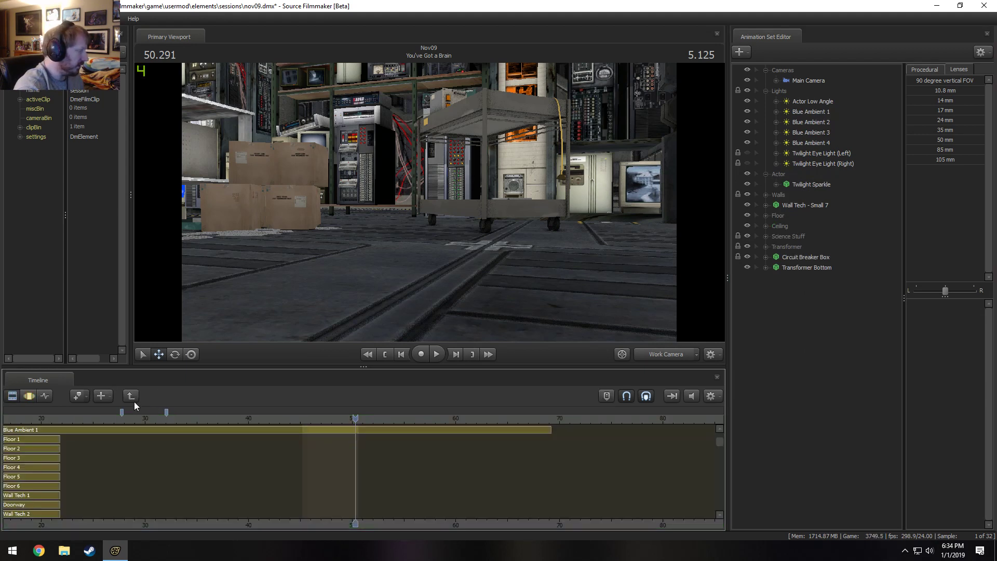
click(134, 399)
double_click(328, 467)
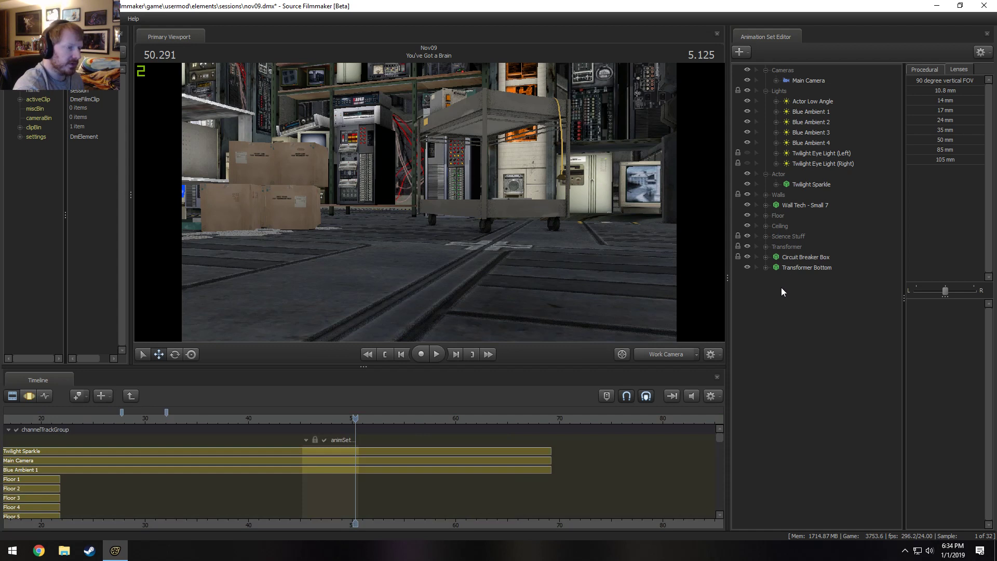
Extend the end of the Wall Tech 2 channel clip past the playhead.
click(796, 266)
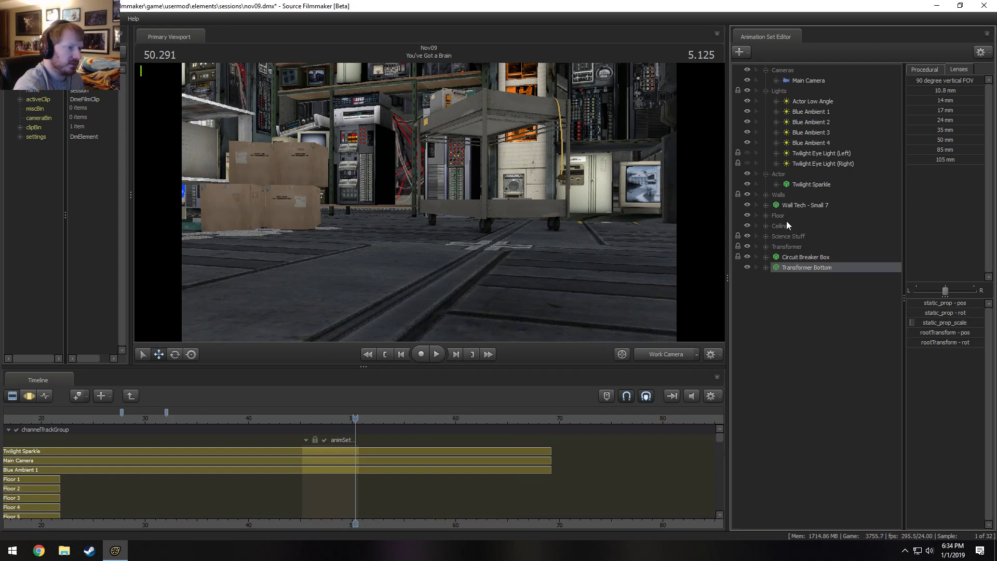
click(766, 216)
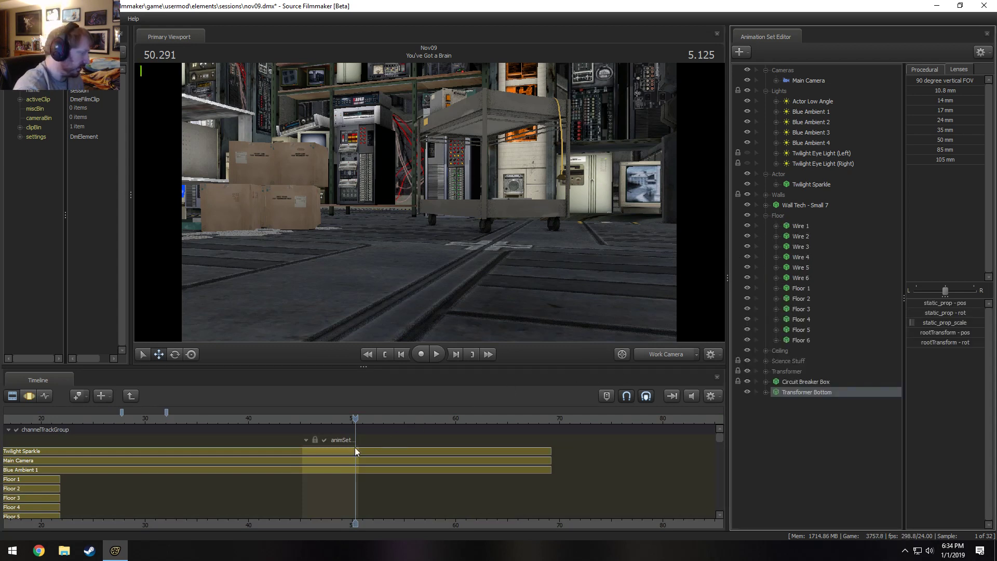
scroll(356, 450, down, 5)
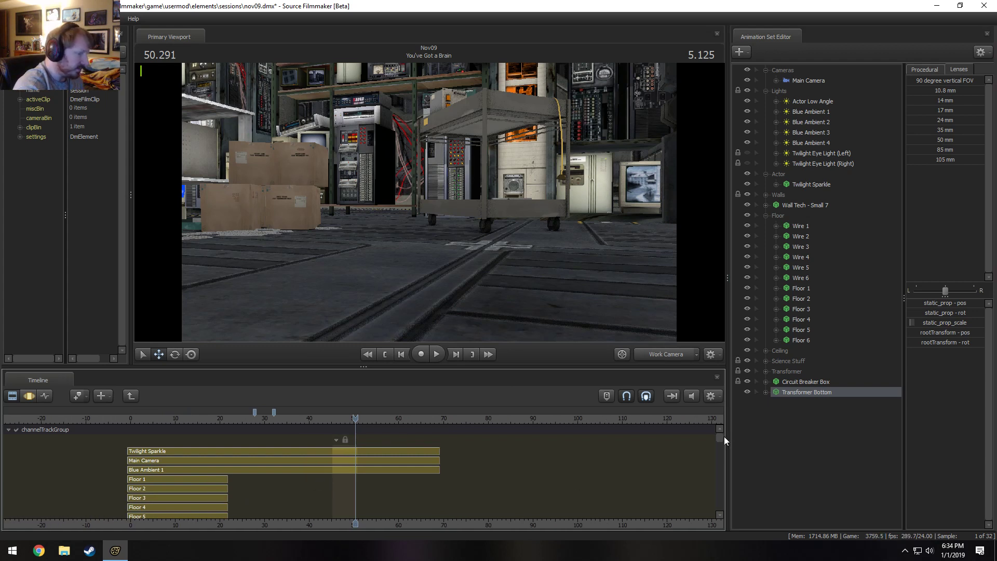
mouse_move(724, 438)
mouse_down()
mouse_move(721, 468)
mouse_move(721, 447)
mouse_up()
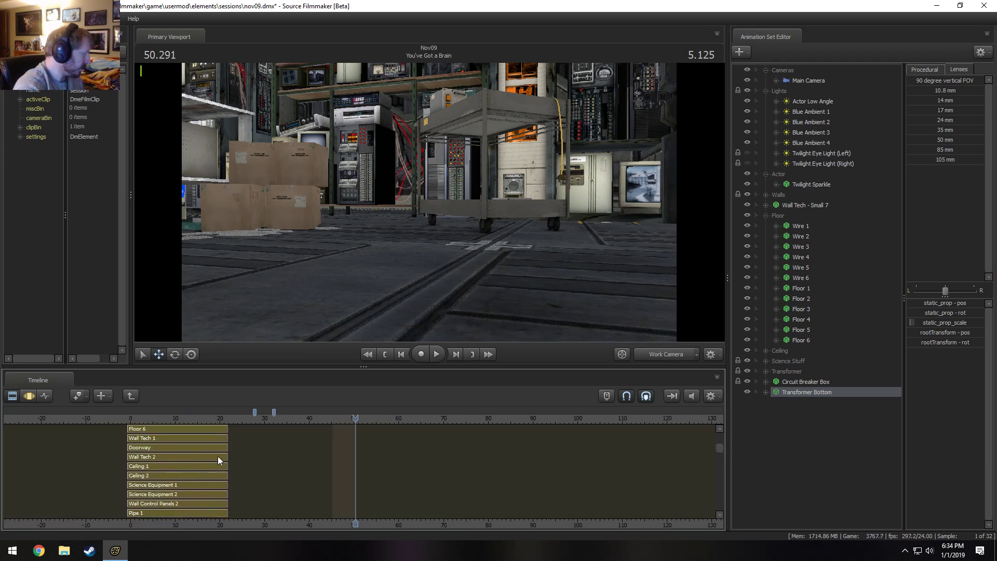
drag(223, 455, 358, 456)
key(F3)
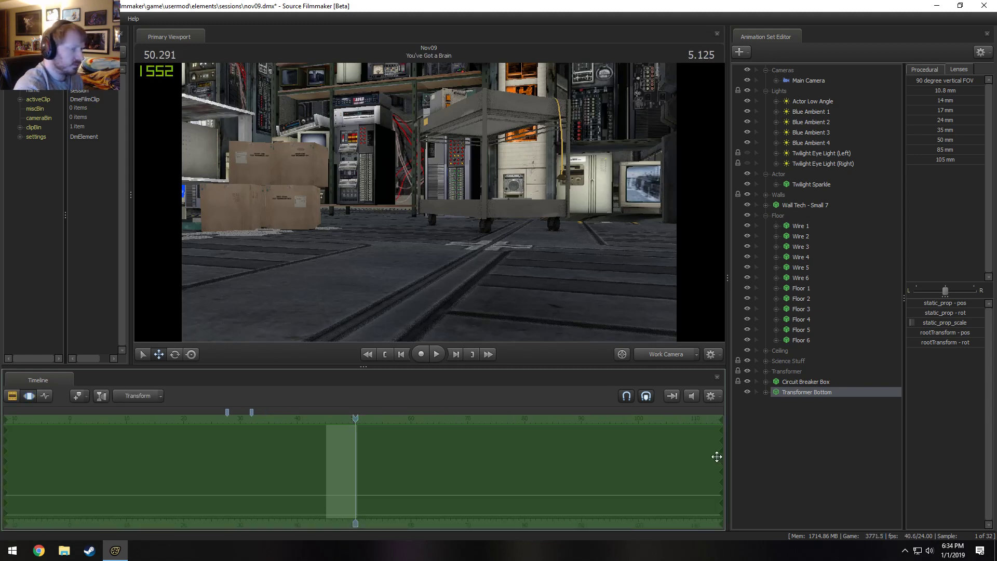
key(F2)
key(F3)
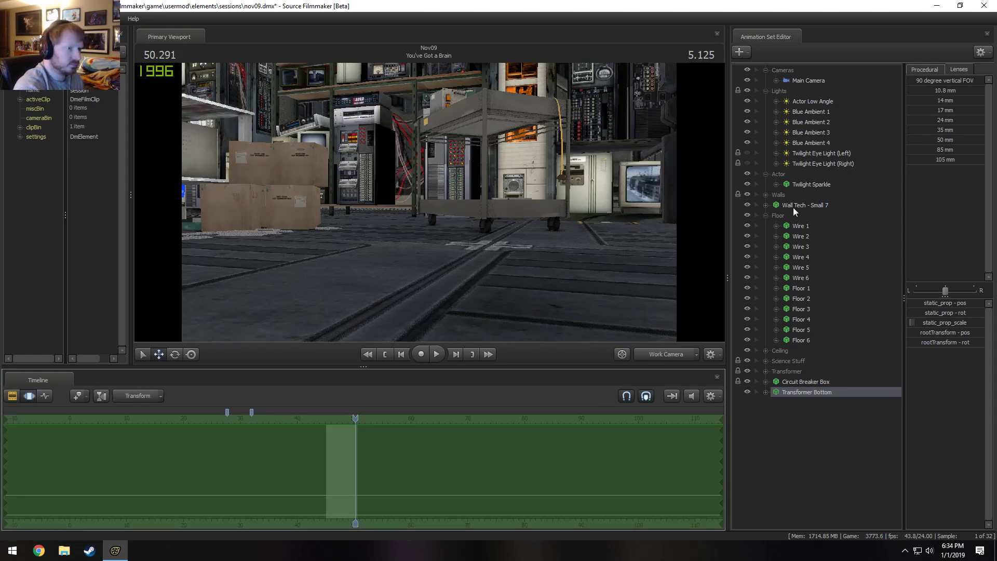
Move Wall Tech 2 straight down to close the gap between its base and the floor.
click(765, 194)
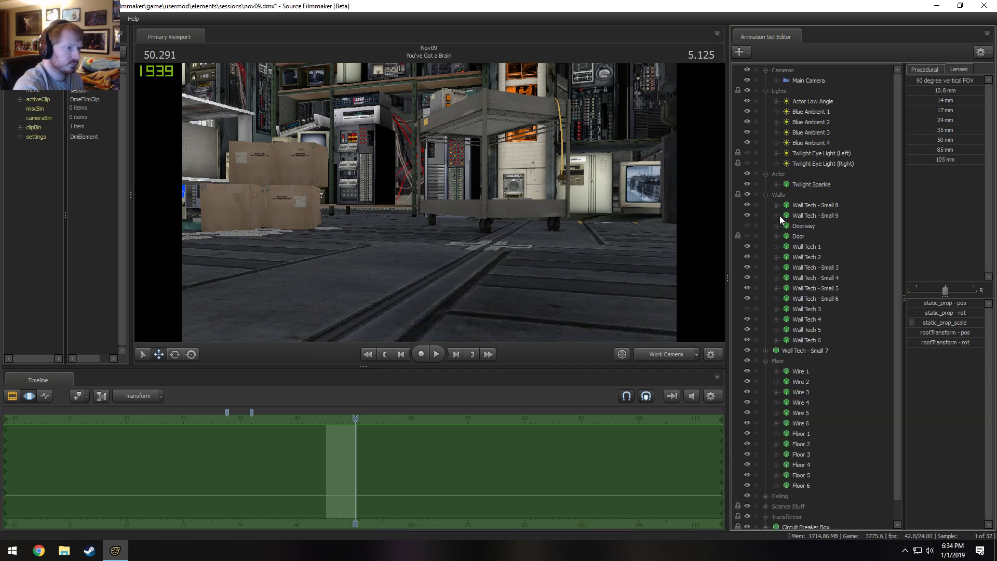
click(809, 257)
drag(460, 248, 480, 242)
key(s)
key(w)
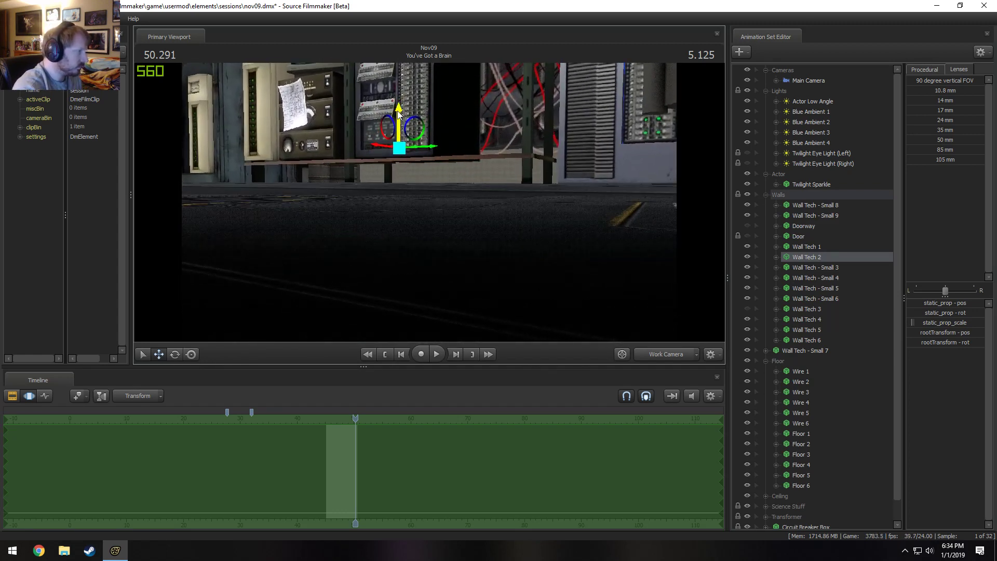
drag(403, 110, 404, 147)
key(F2)
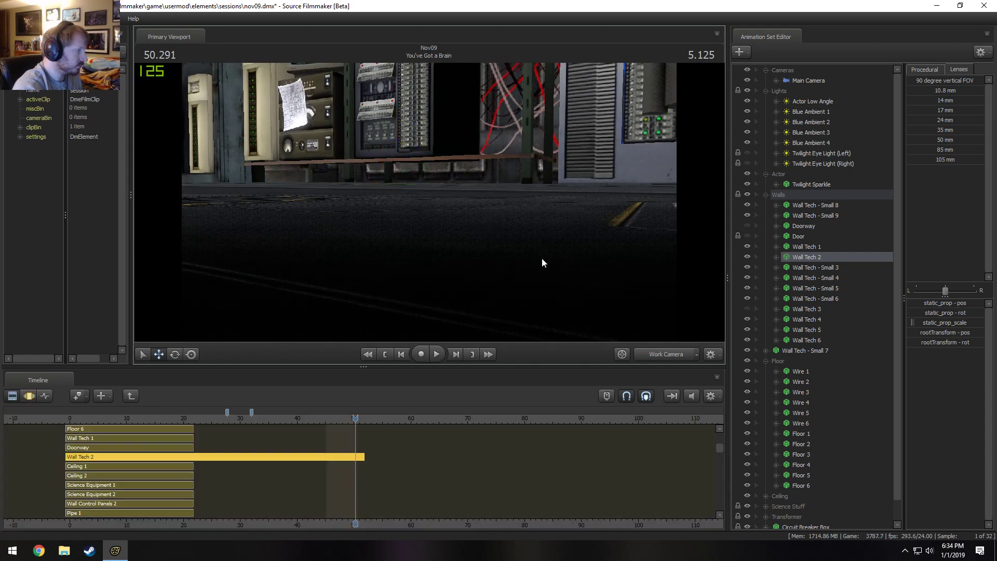
Leave the shot's animation channels and return the timeline to the full sequence of shots.
drag(542, 257, 429, 201)
key(F3)
key(F2)
click(130, 394)
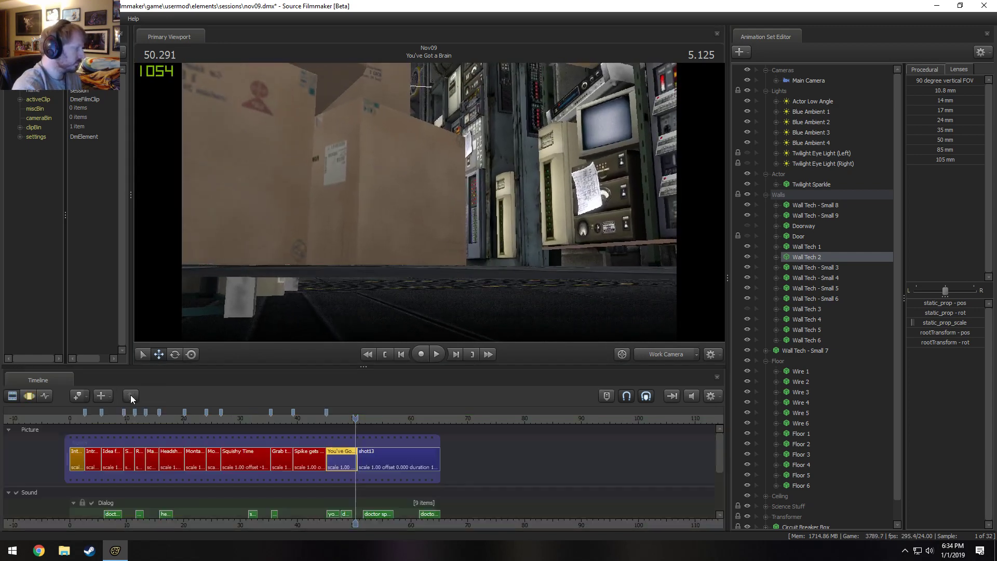
Identify Wall Tech 4 by toggling its visibility, and lower it to floor level.
key(F3)
drag(374, 239, 249, 187)
drag(429, 203, 656, 286)
click(808, 319)
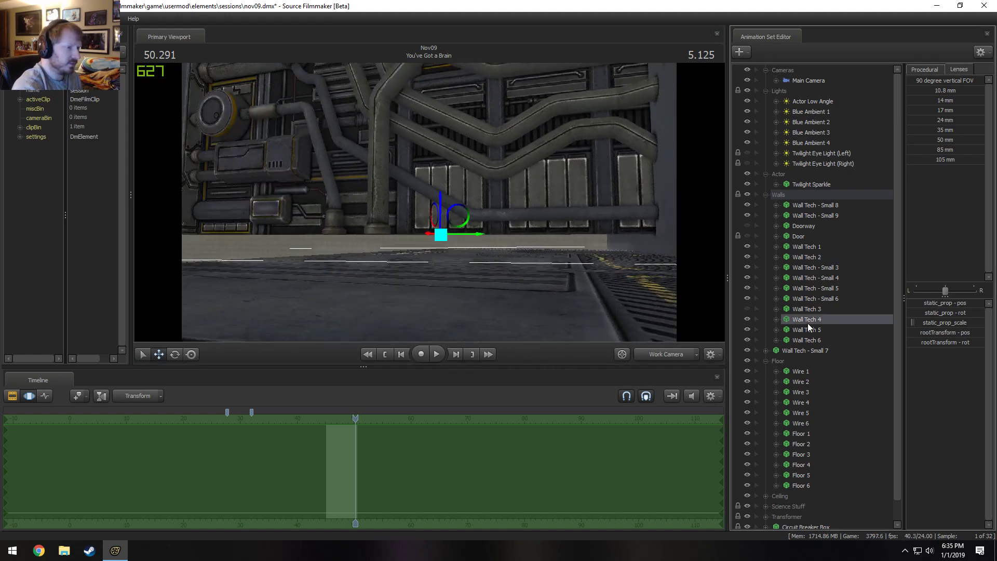
click(748, 318)
click(749, 318)
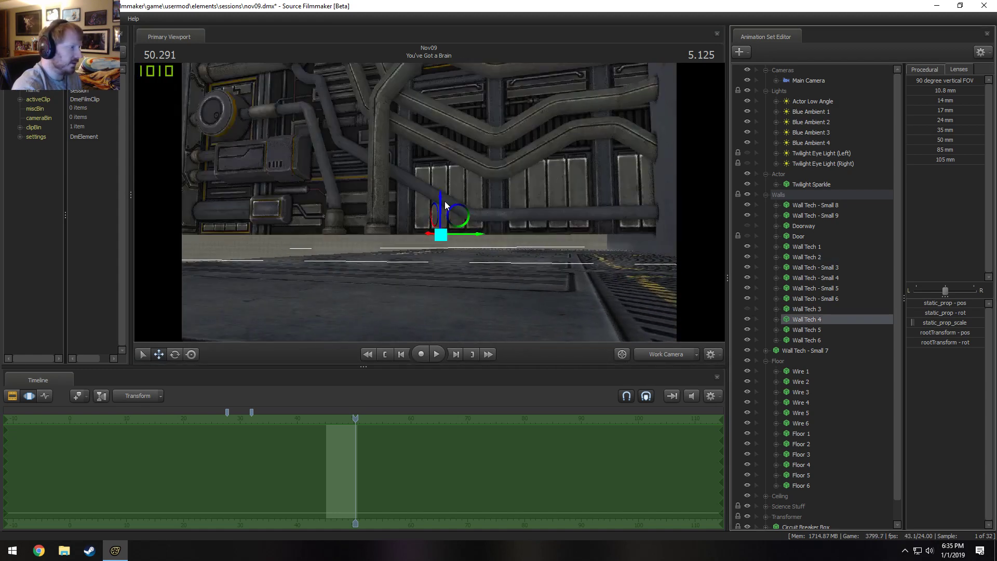
drag(444, 203, 442, 224)
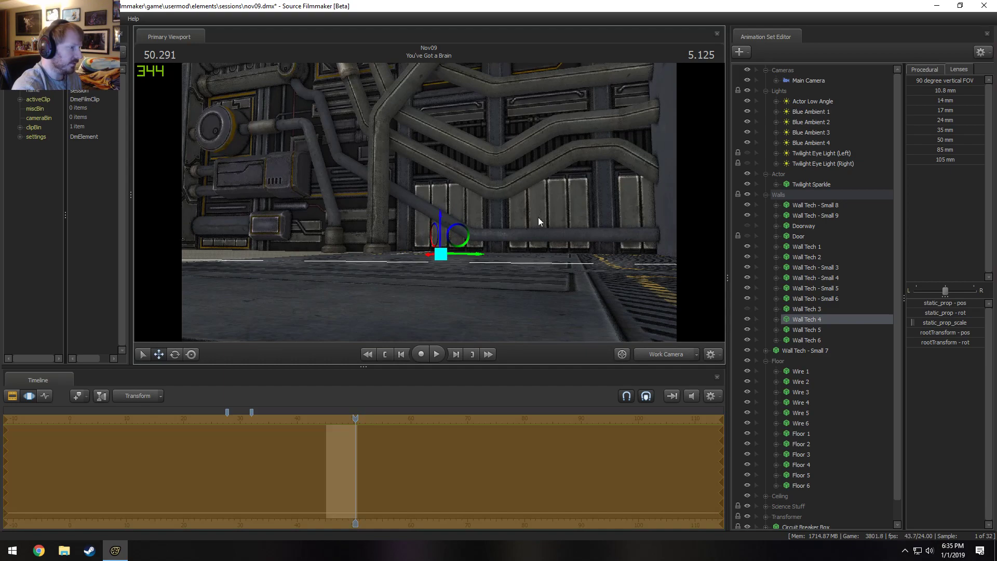
Look over the lowered wall and switch the viewport to the Main Camera to check the shot.
key(s)
drag(538, 222, 428, 202)
key(F2)
key(F3)
click(663, 353)
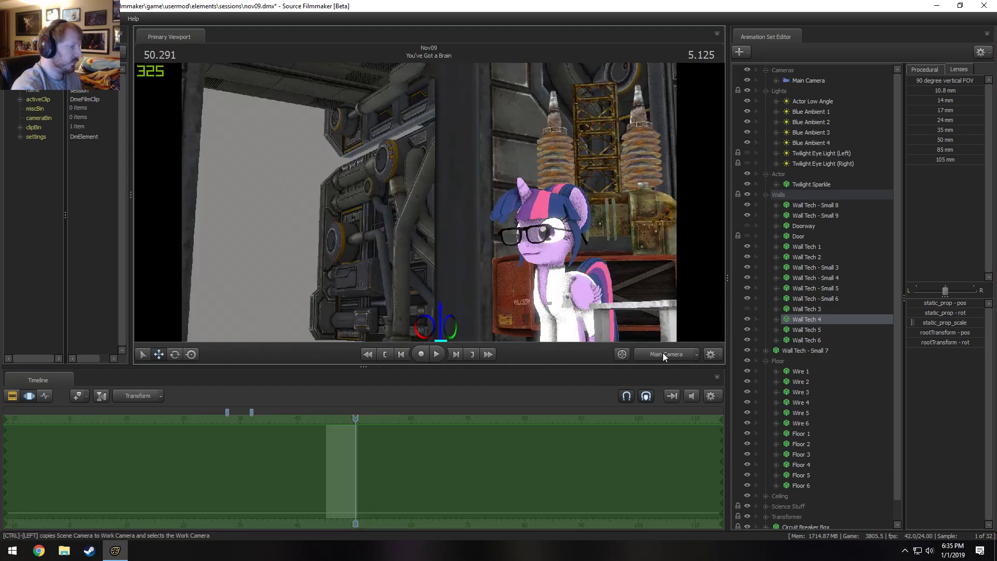
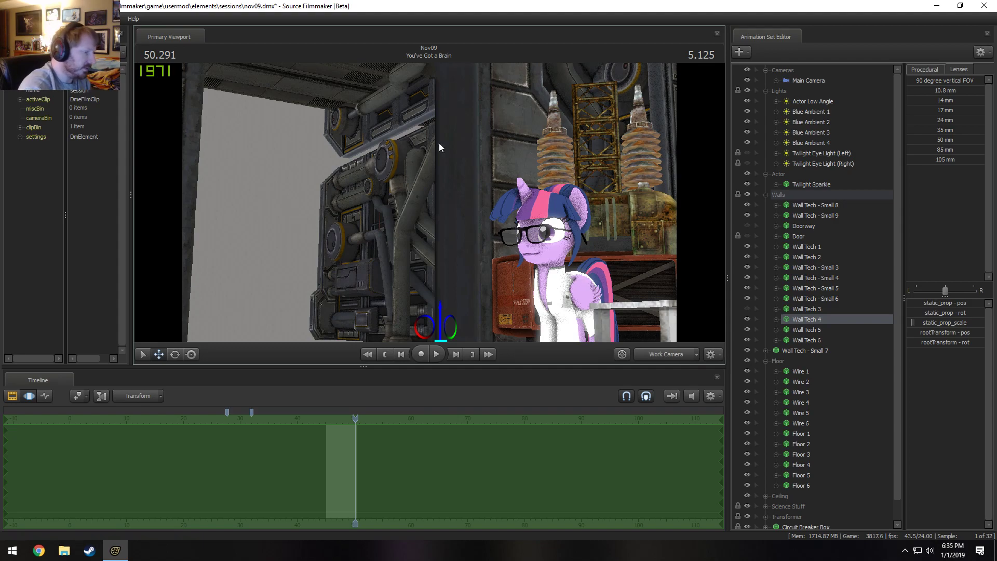
Pull back through the work camera to view the whole set, tidy the Walls and Floor groups away, and identify the Ceiling group.
key(s)
mouse_move(440, 147)
mouse_down()
mouse_move(418, 143)
mouse_move(431, 141)
mouse_up()
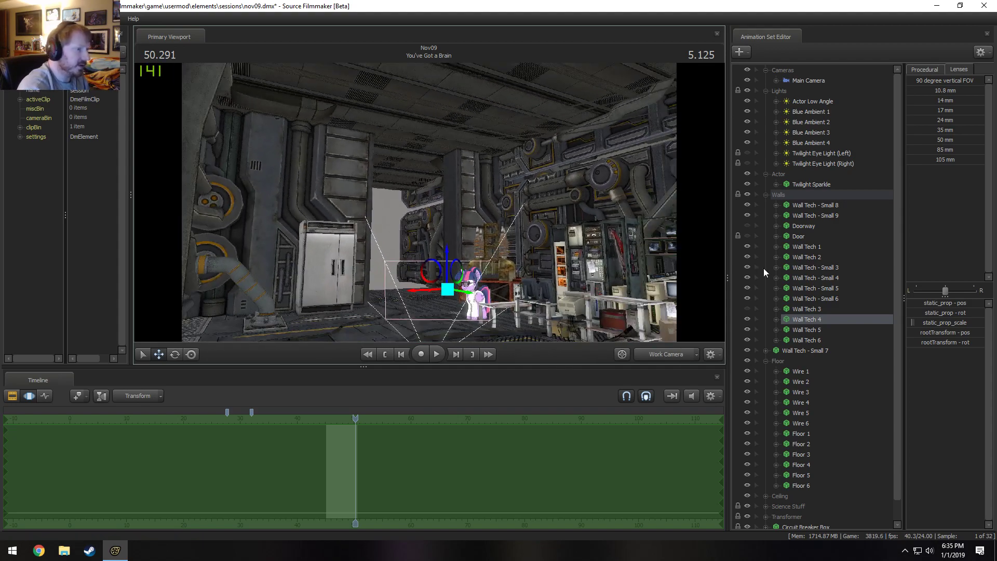
click(767, 193)
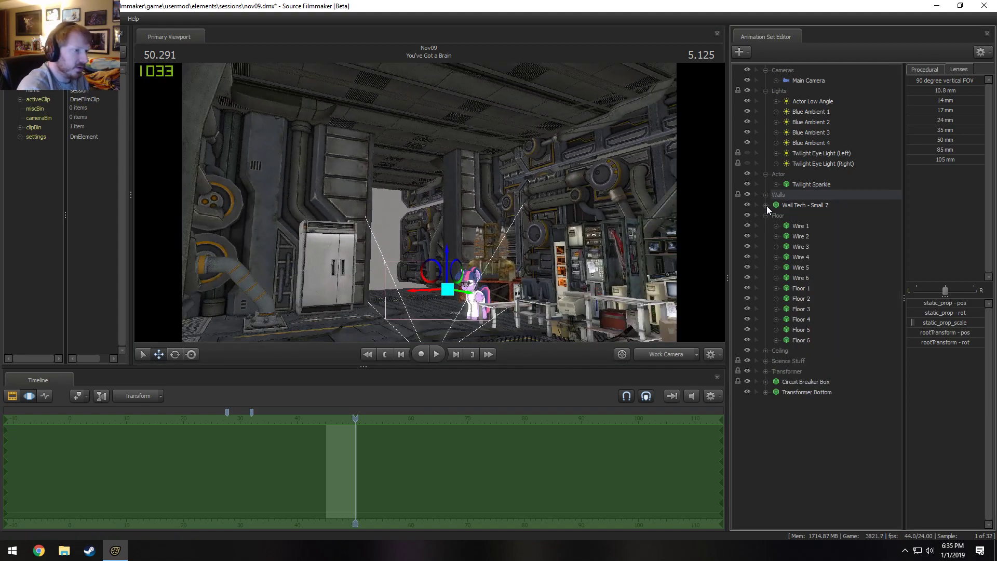
click(766, 215)
click(778, 226)
click(746, 226)
click(746, 226)
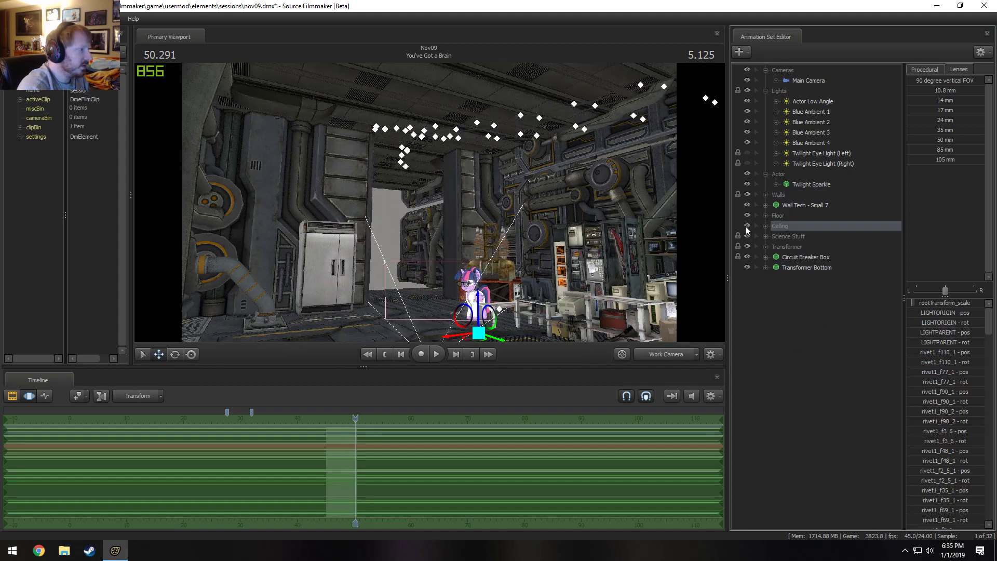
Tell the Ceiling group's pieces apart by toggling Ceiling 1's visibility, and delete Ceiling 2.
click(766, 225)
click(799, 237)
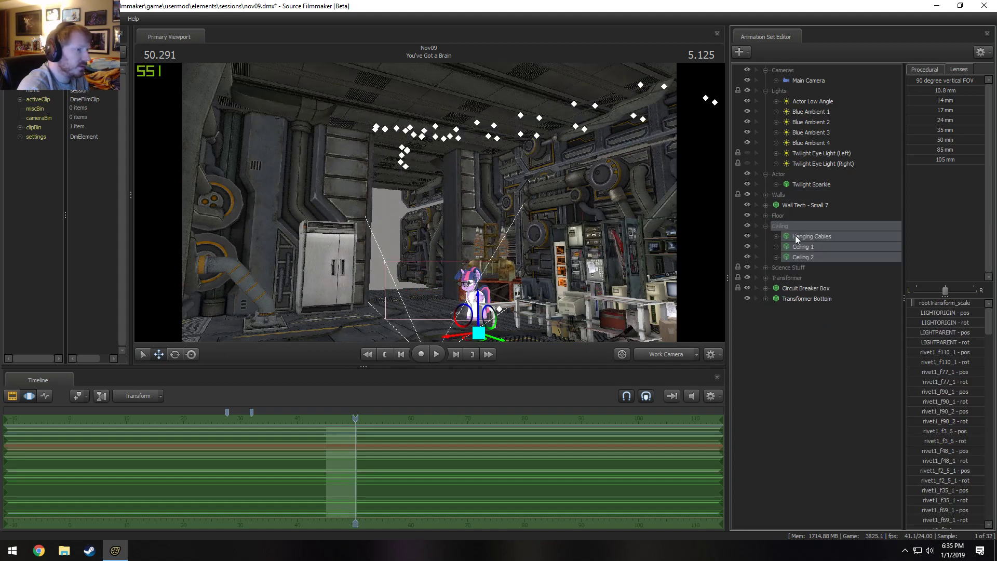
click(748, 246)
click(750, 245)
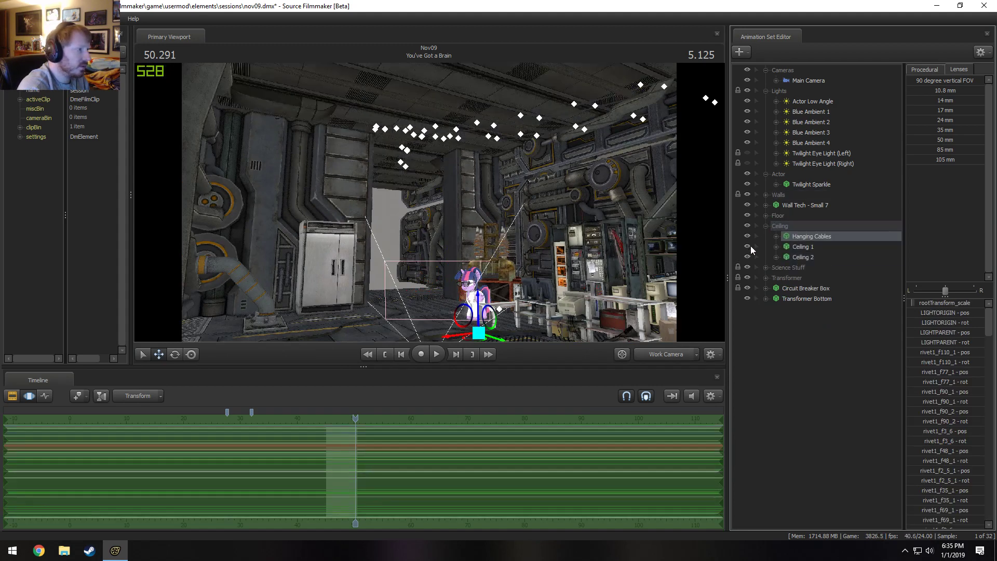
click(794, 251)
drag(623, 244, 429, 203)
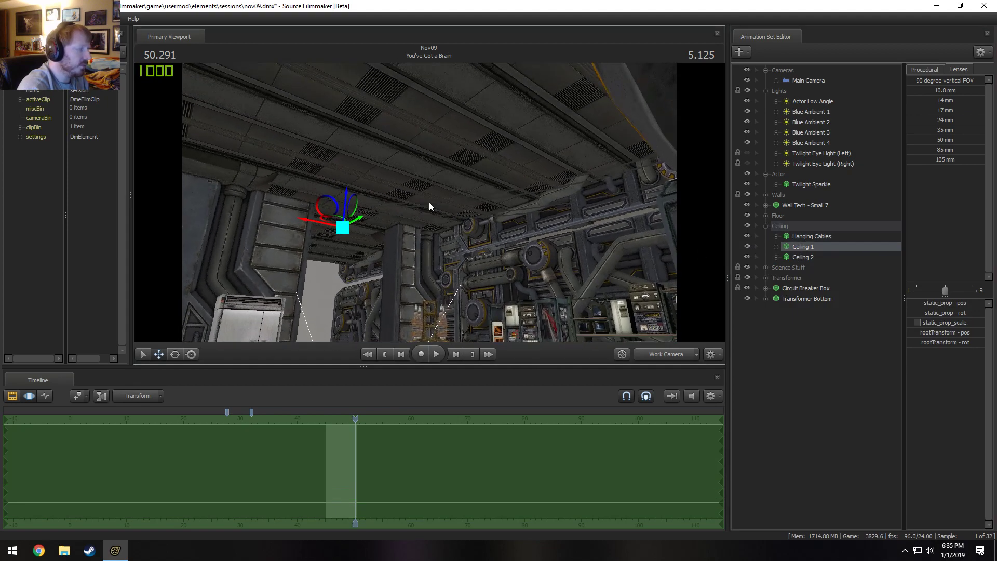
click(804, 257)
right_click(805, 258)
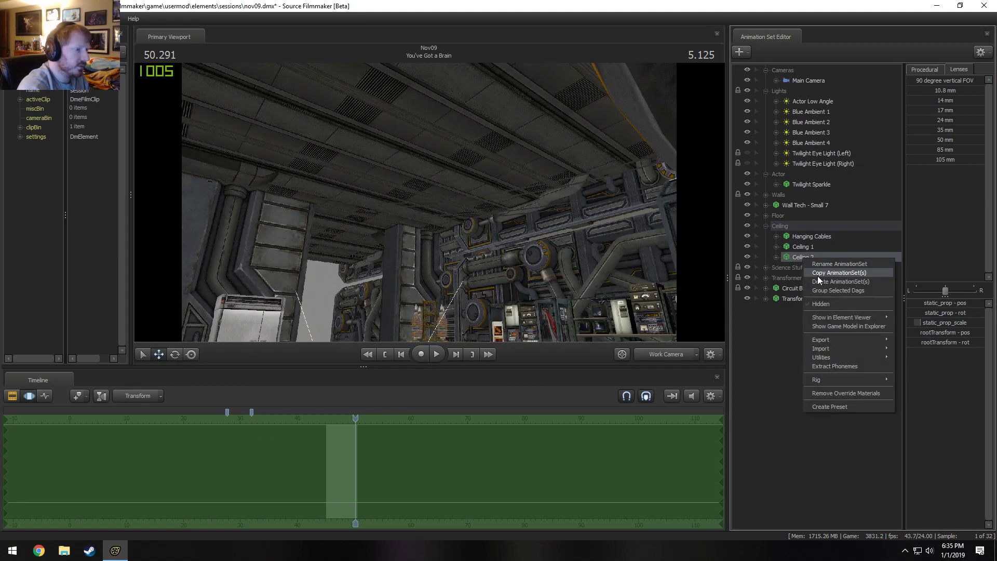
click(831, 280)
Slide Ceiling 1 horizontally across the room so it covers the opening above the lab equipment.
click(798, 251)
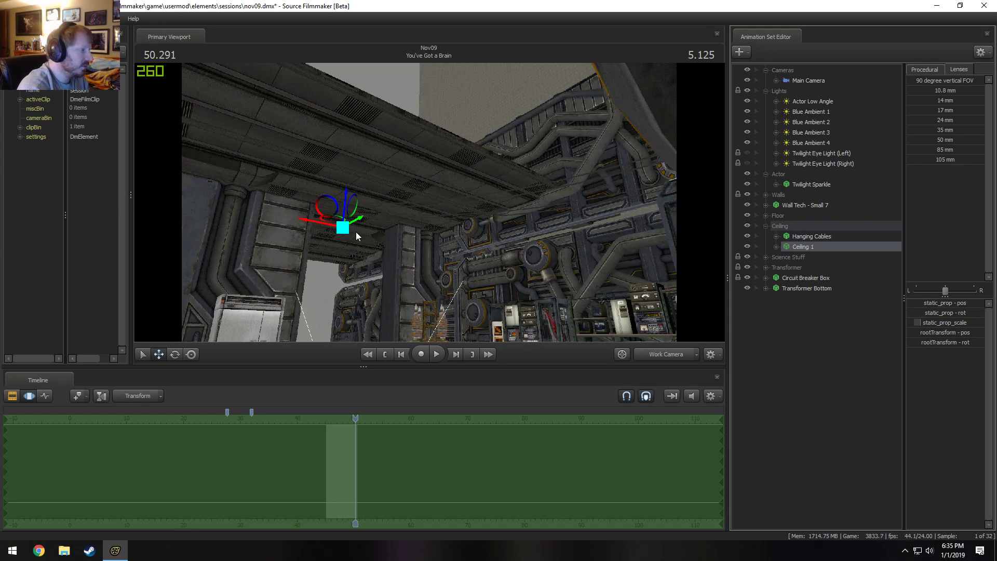
drag(357, 225, 578, 184)
drag(391, 259, 430, 203)
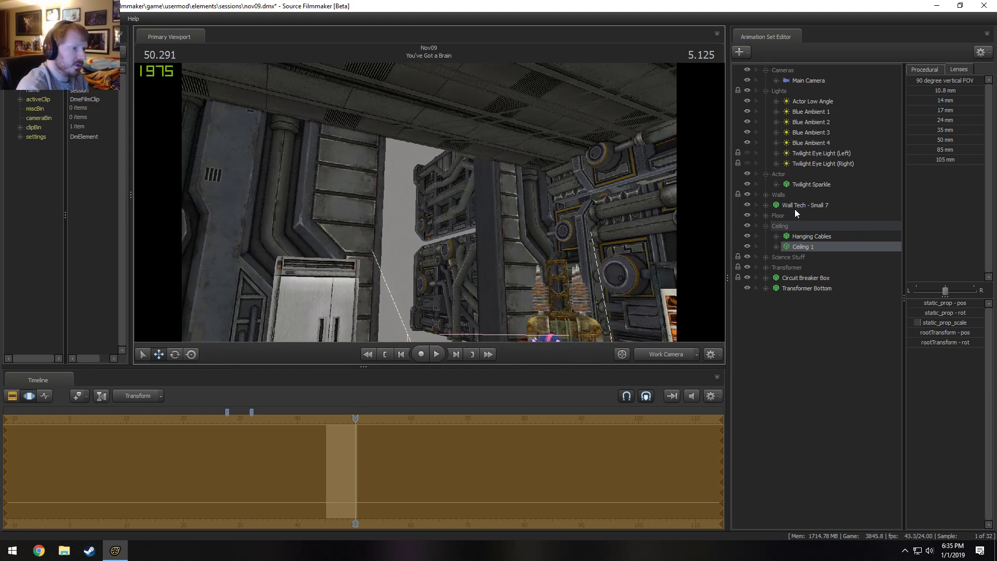
Select Wall Tech 2 and Wall Tech 4 together and slide them sideways along the equipment wall.
click(766, 195)
click(816, 215)
key(f)
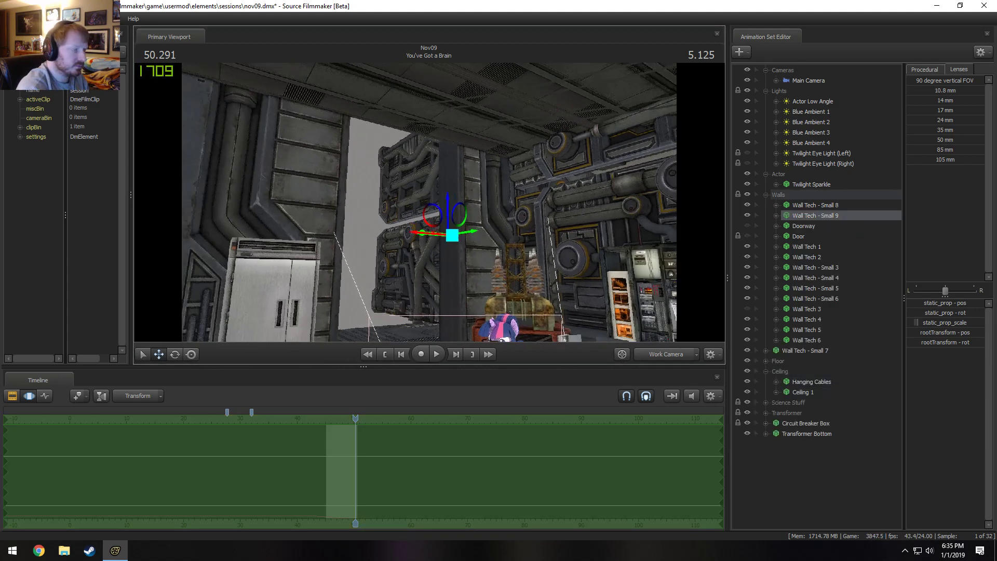
click(807, 256)
ctrl+click(807, 319)
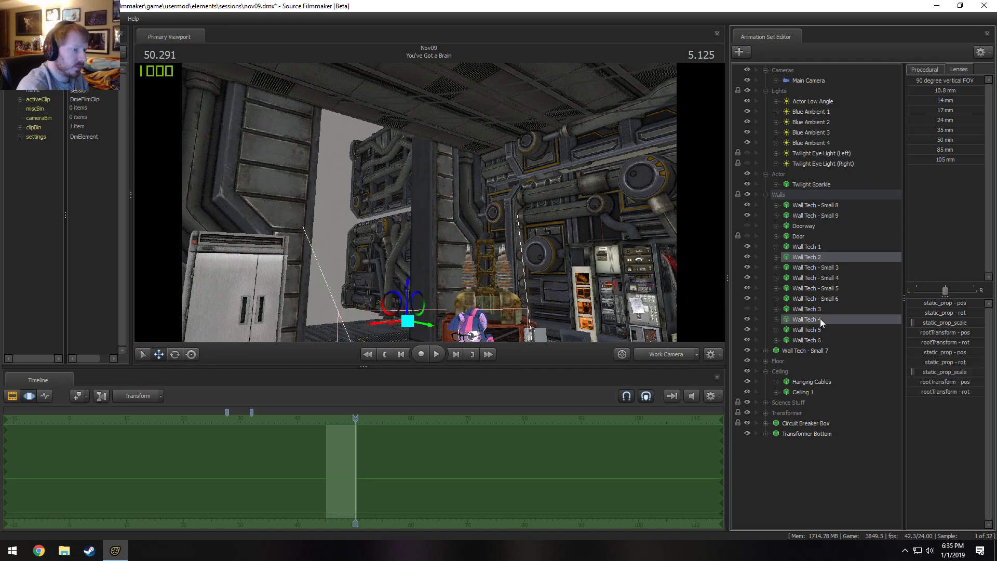
key(f)
drag(391, 276, 630, 342)
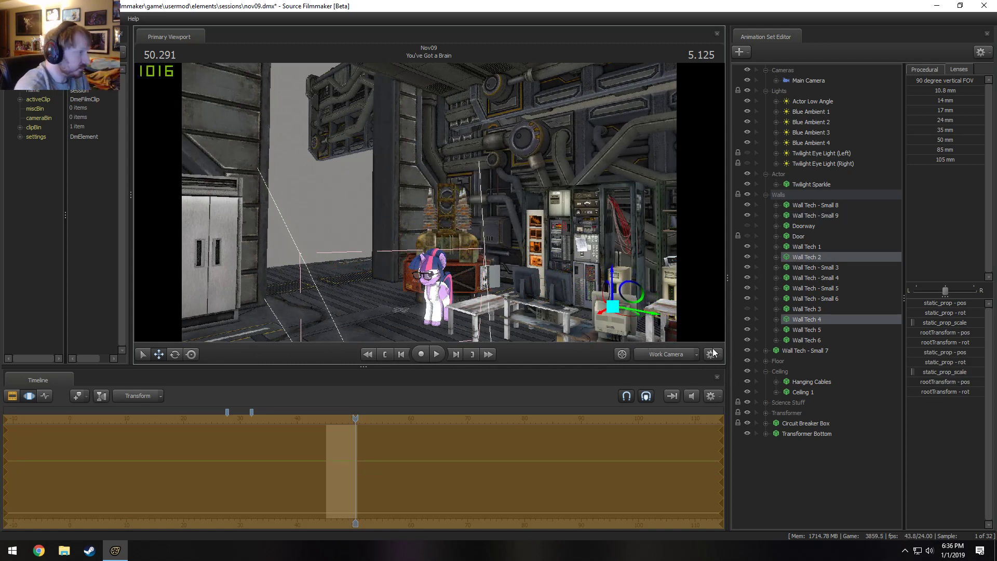
Delete Wall Tech 4 from the Walls group.
click(808, 266)
click(793, 261)
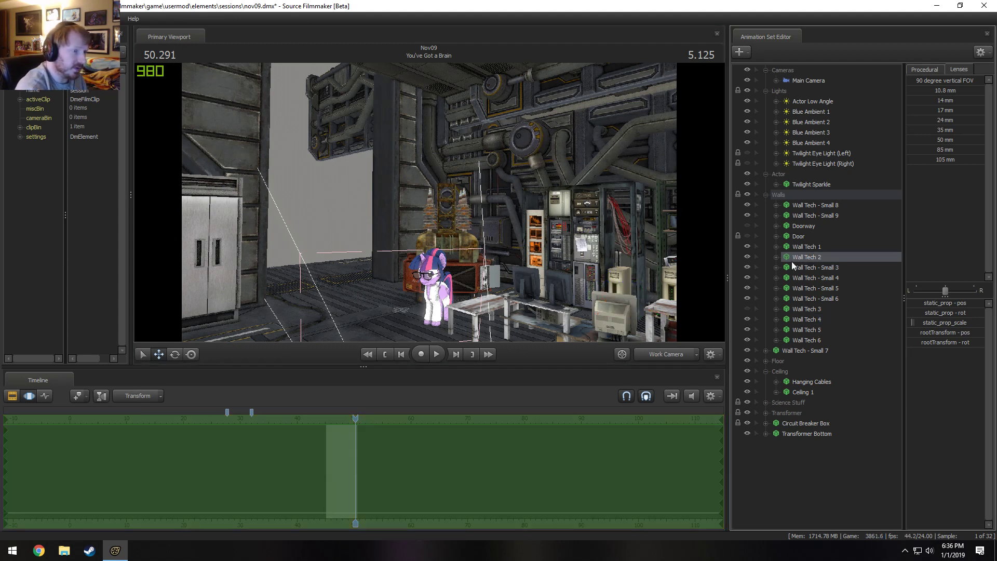
click(806, 319)
right_click(807, 320)
click(825, 329)
right_click(820, 317)
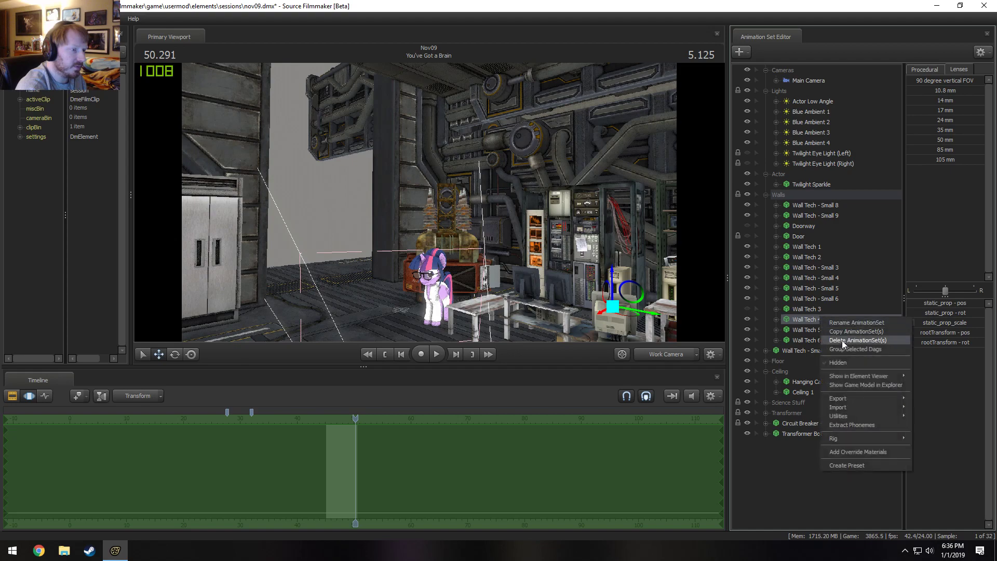
click(843, 340)
Slide Wall Tech 2 along the equipment wall toward the transformer, behind the racks and desks.
click(813, 257)
drag(538, 260, 670, 260)
drag(509, 257, 156, 307)
drag(597, 256, 467, 257)
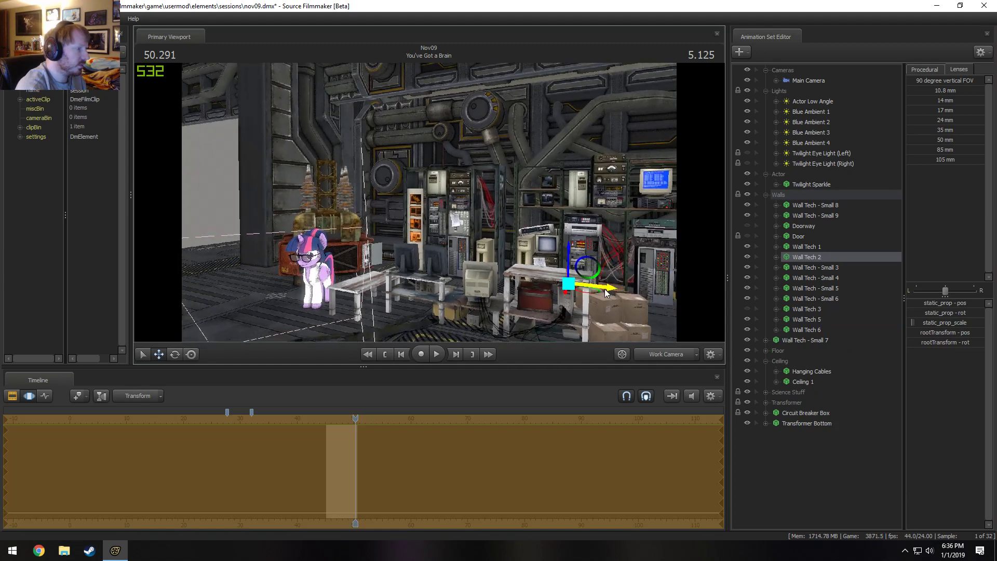
drag(606, 291, 517, 289)
Play the sequence from the start of You've Got a Brain to check the moved wall from the work camera.
key(space)
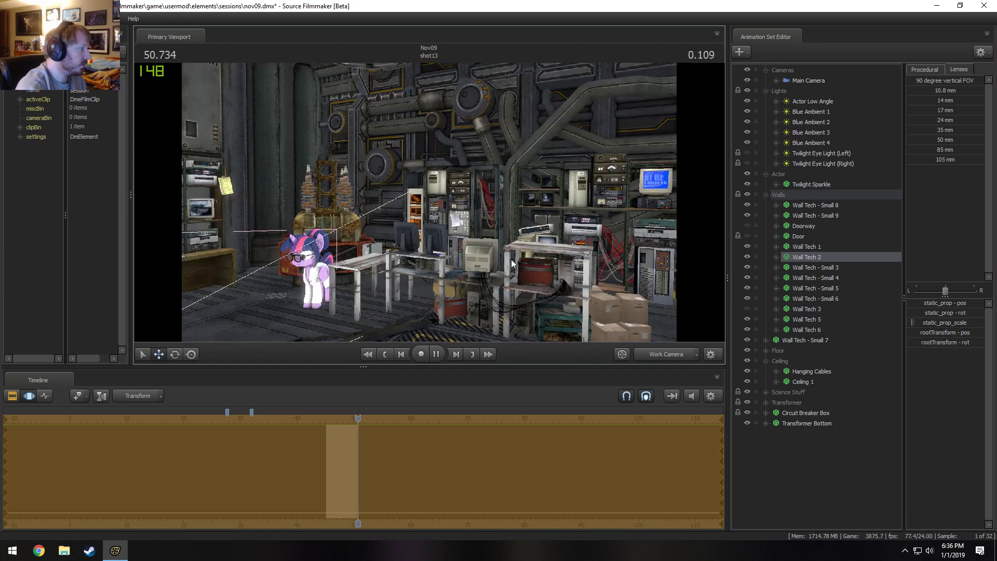
key(space)
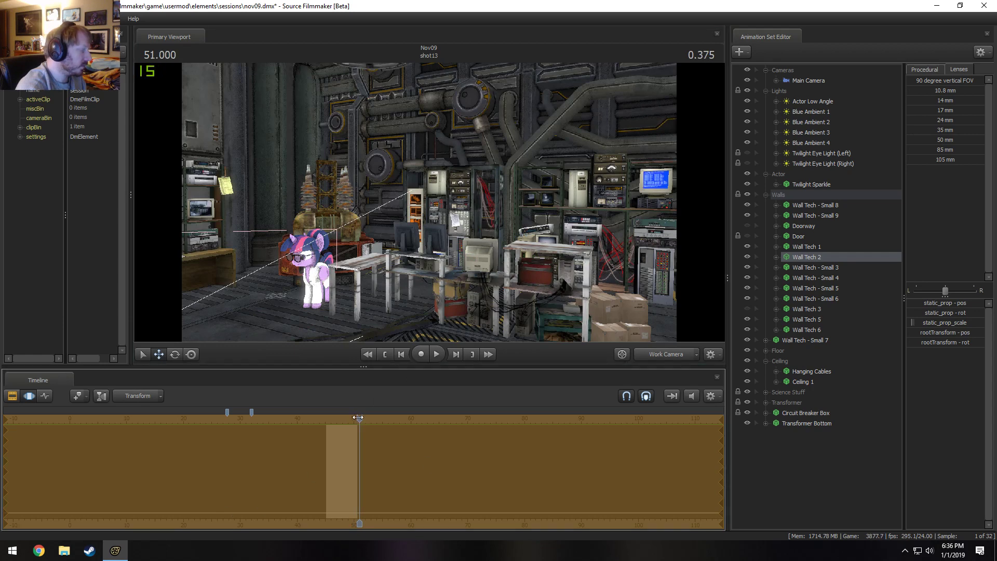
drag(359, 419, 323, 422)
key(space)
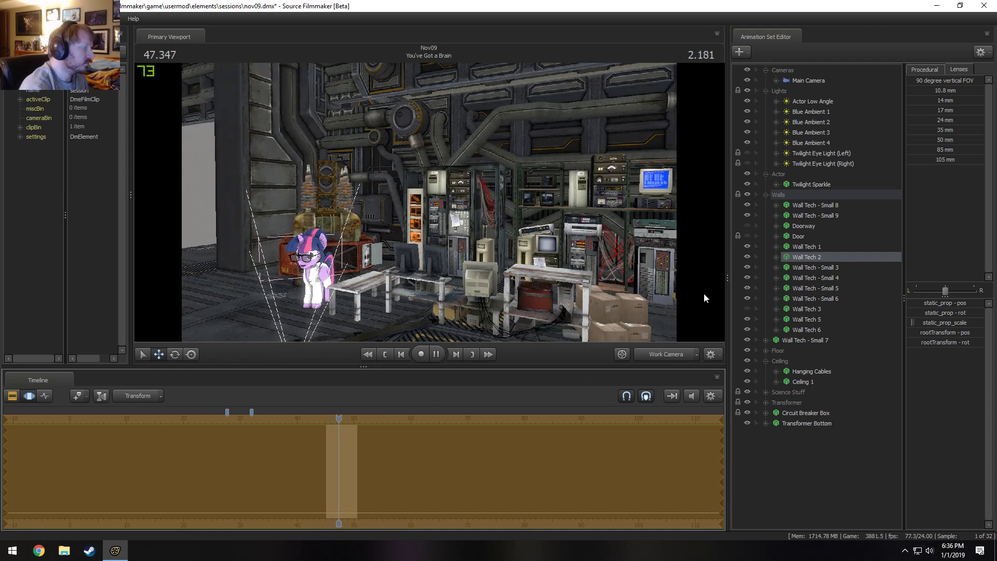
key(space)
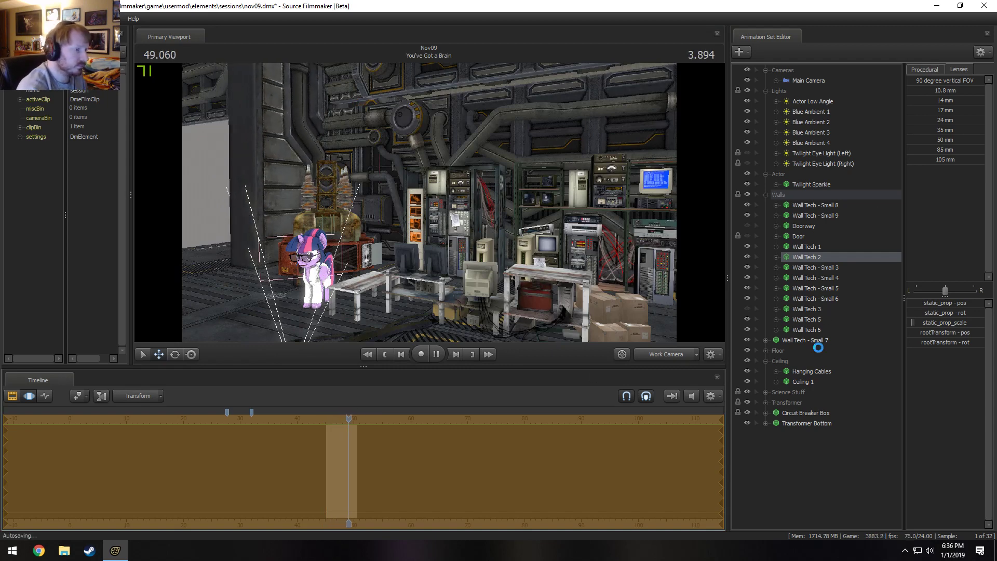
View the upper walls and identify Wall Tech - Small 3 and Wall Tech 6 by toggling their visibility.
click(818, 269)
drag(512, 226, 488, 176)
click(748, 268)
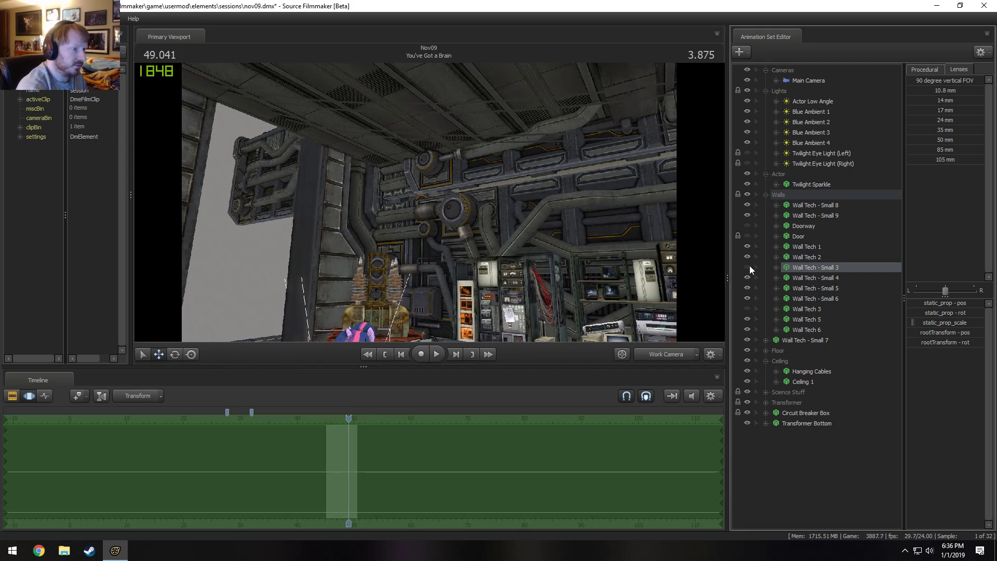
click(746, 309)
click(748, 330)
click(748, 329)
Identify Wall Tech 5 among the upper wall pieces by toggling its visibility.
click(806, 321)
drag(597, 223, 658, 329)
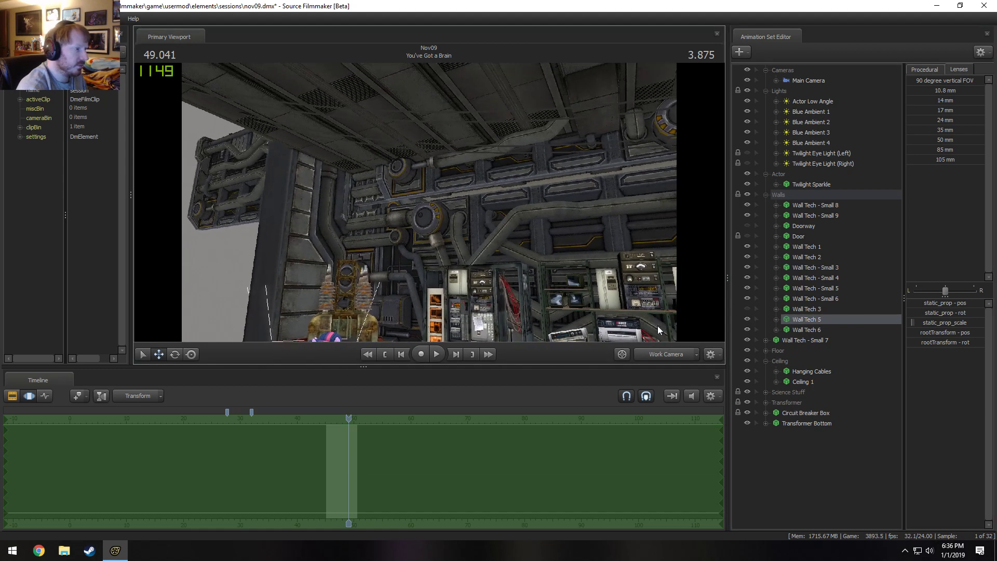
click(746, 319)
click(746, 318)
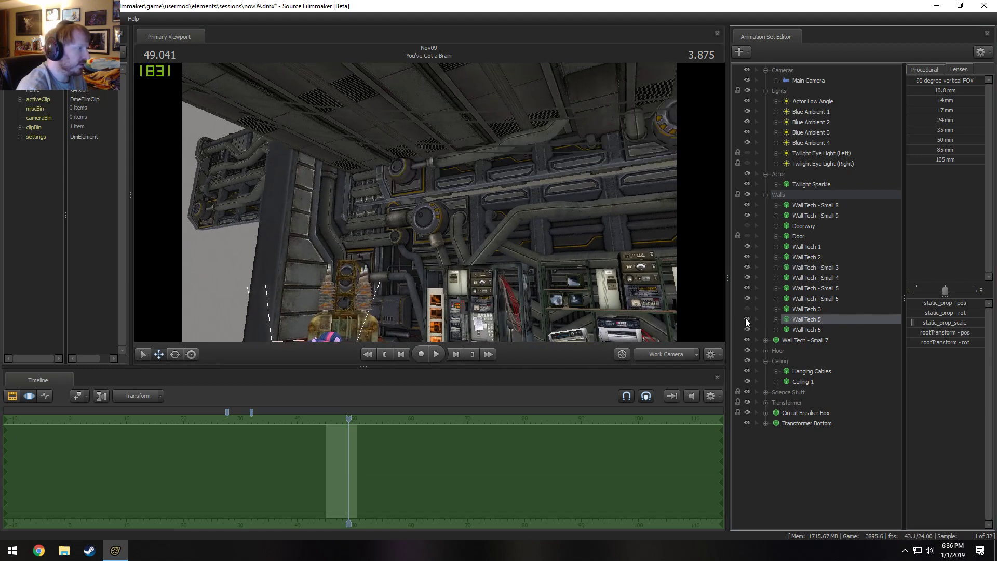
click(747, 318)
click(746, 319)
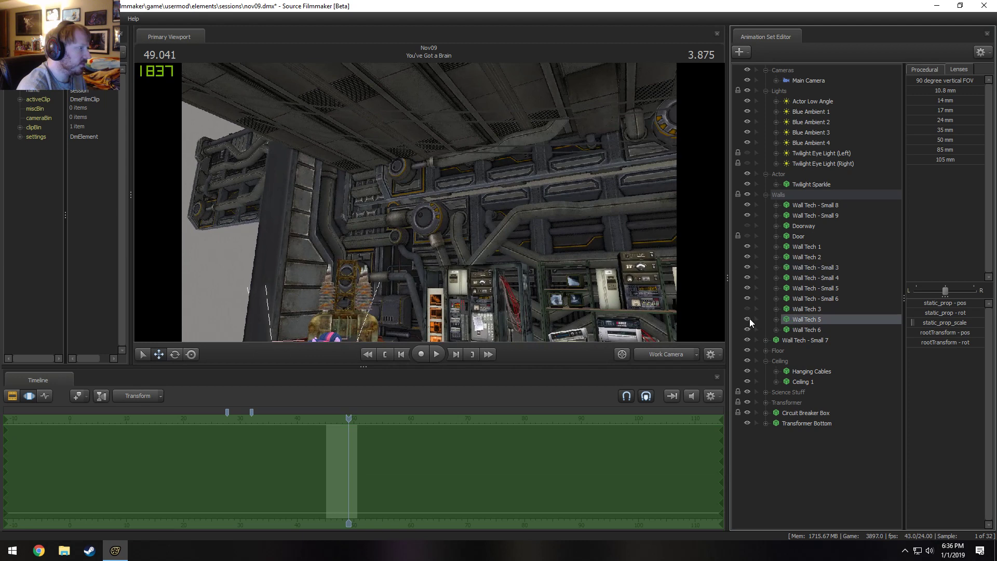
Delete Wall Tech 6 from the Walls group.
click(803, 330)
drag(304, 102, 300, 104)
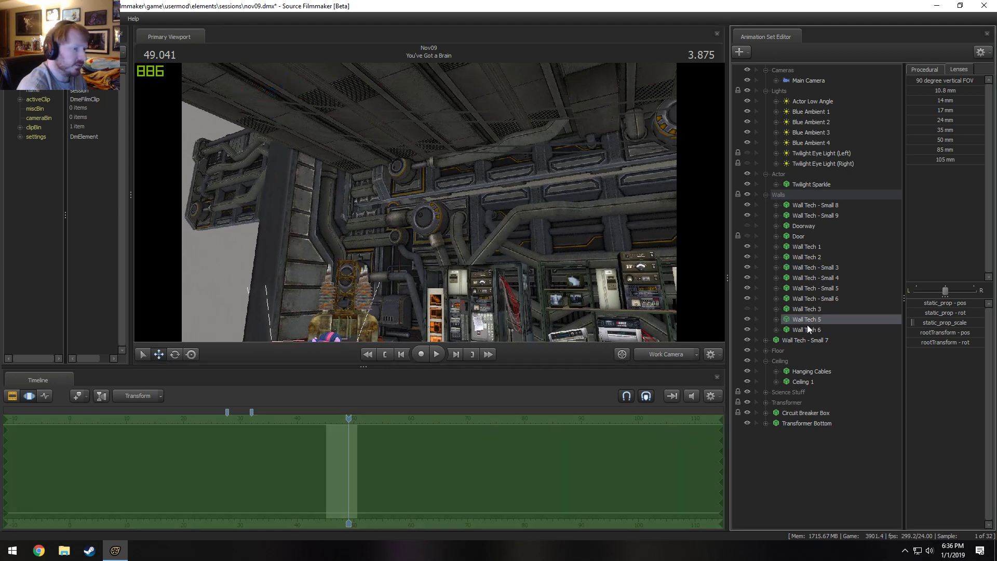
right_click(806, 325)
click(839, 350)
Slide Wall Tech 5 horizontally just below the ceiling, toward the corner of the equipment wall.
drag(588, 265, 459, 165)
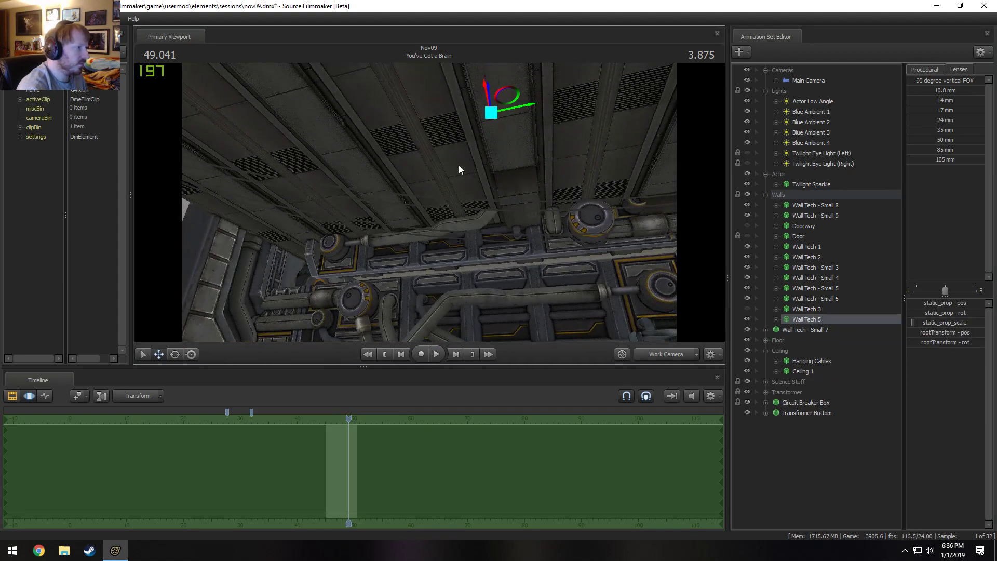
drag(526, 105, 470, 109)
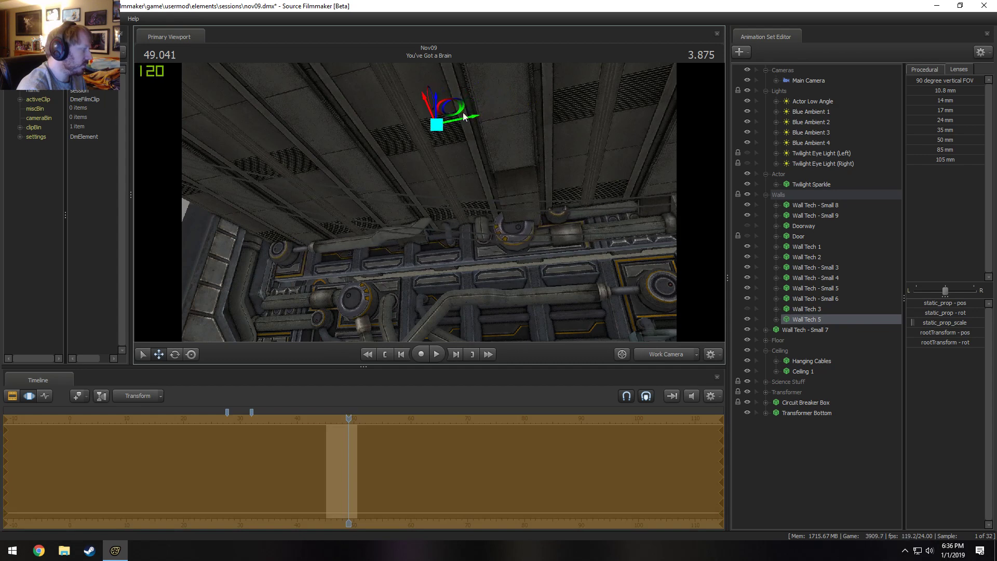
drag(272, 242, 272, 242)
Switch the viewport to the Main Camera and play the end of the shot to check the walls.
key(space)
key(space)
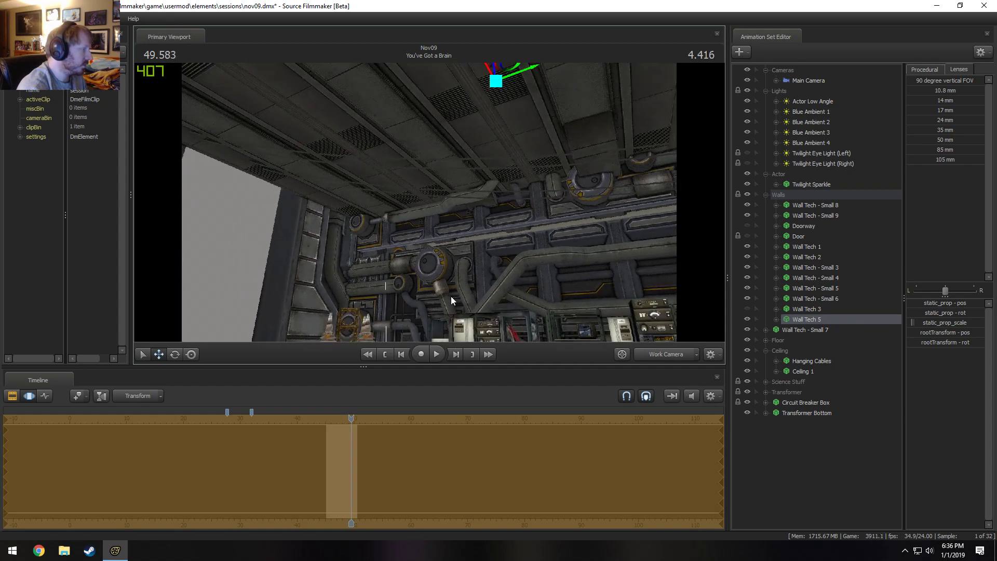
click(661, 355)
key(space)
Return to the full sequence of shots and play You've Got a Brain from its beginning.
key(space)
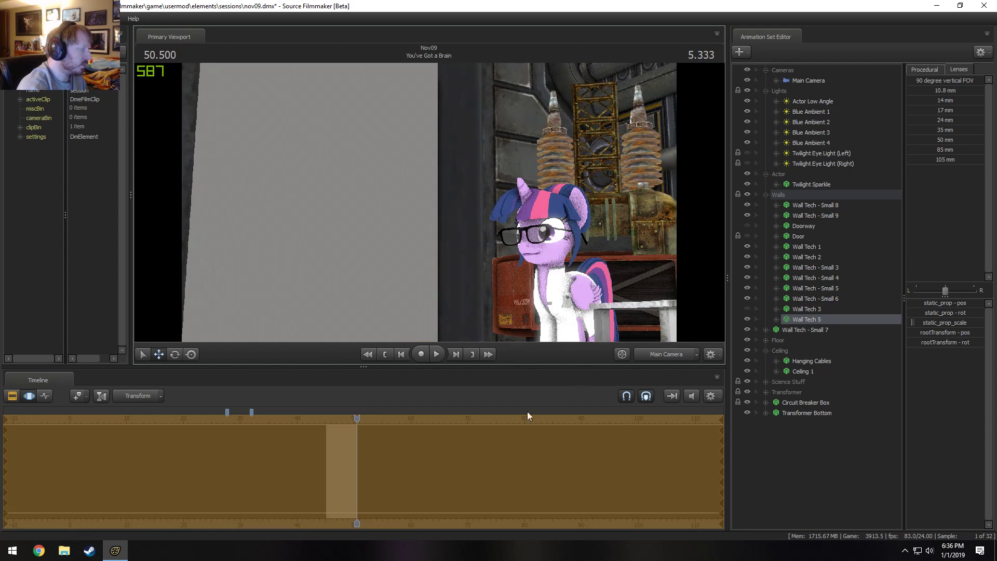
key(F2)
click(319, 415)
key(space)
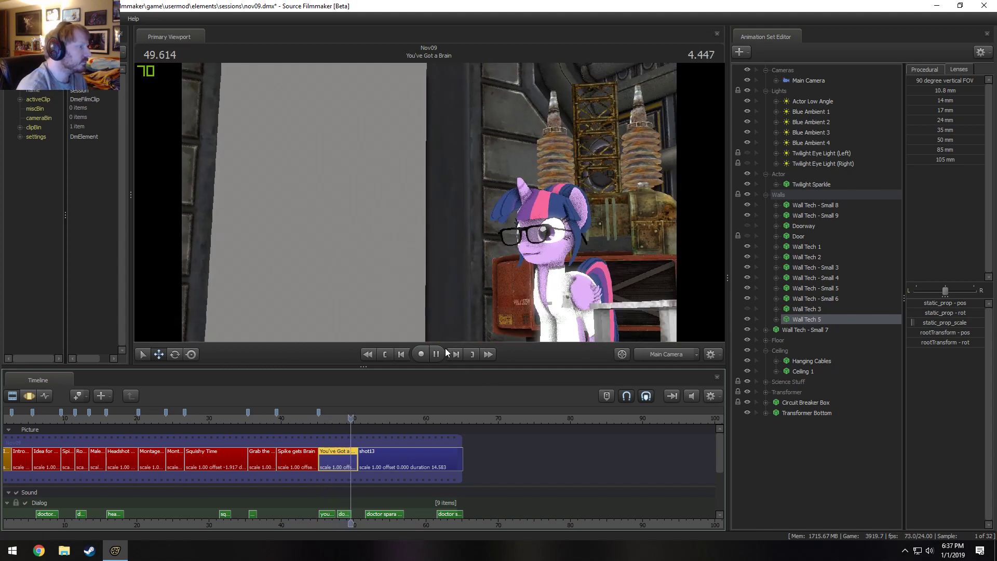
click(444, 348)
key(space)
key(space)
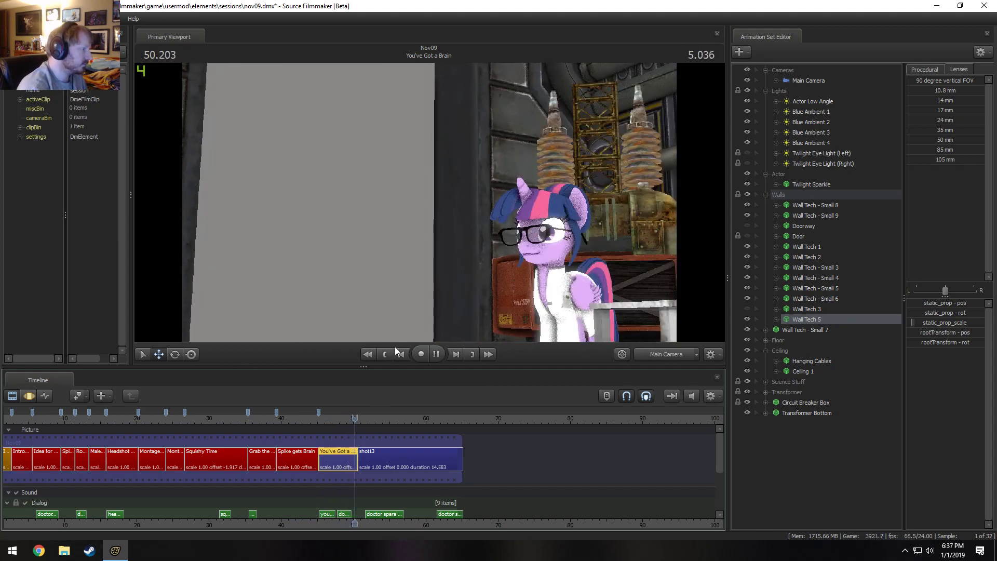
Bring up the Main Camera's motion curves and examine them closely around the pull-back from Twilight.
key(F3)
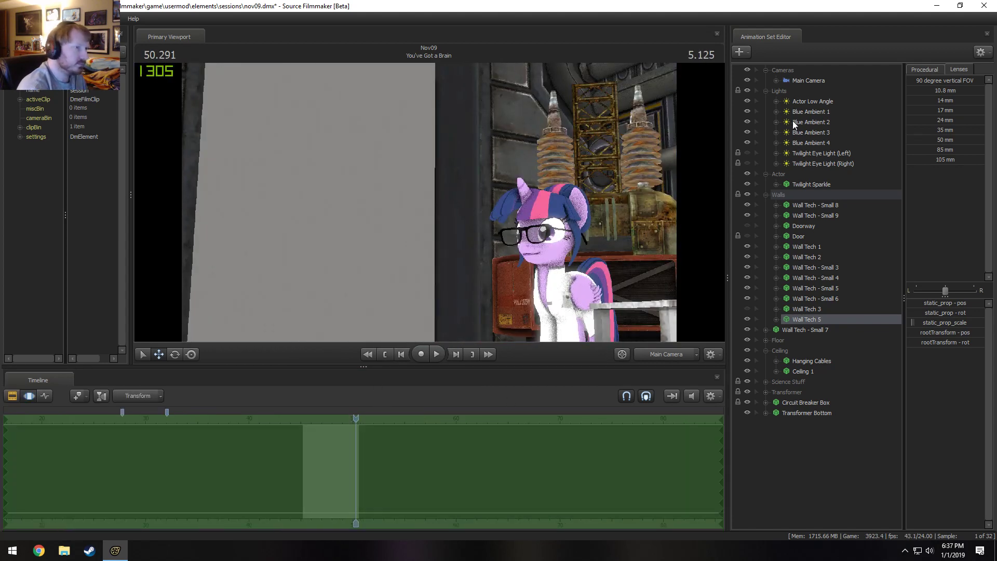
click(806, 83)
key(F2)
scroll(332, 454, up, 6)
key(F3)
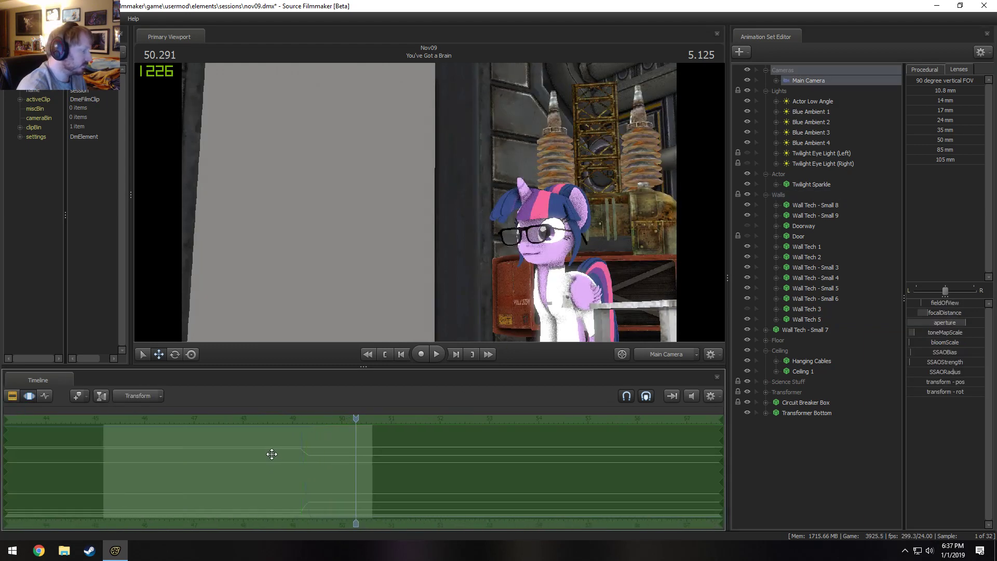
shift+drag(302, 458, 303, 458)
scroll(314, 452, up, 5)
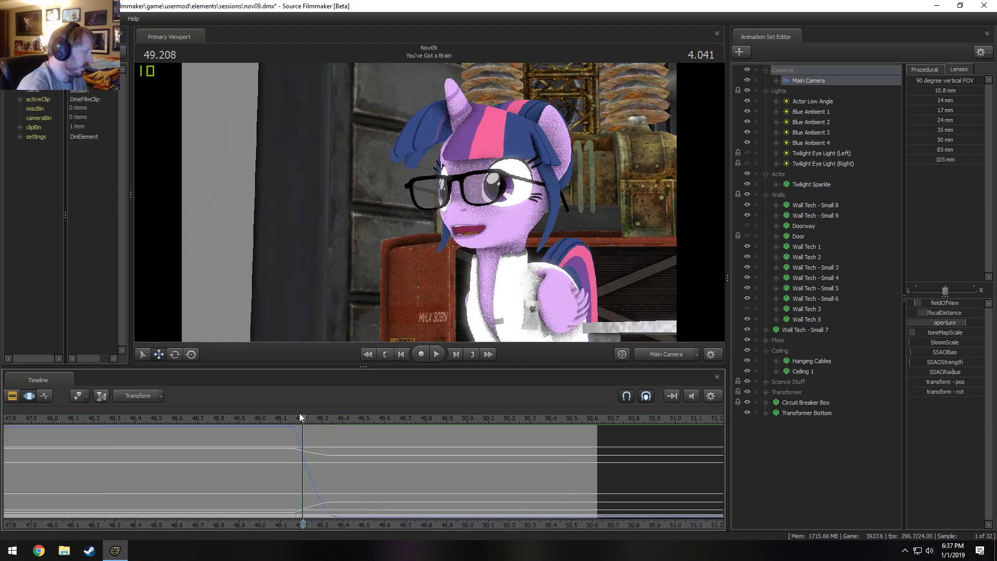
Select the Main Camera's time from 49.375 s onward, with a falloff reaching back to the start of the pull-back.
click(293, 420)
key(F2)
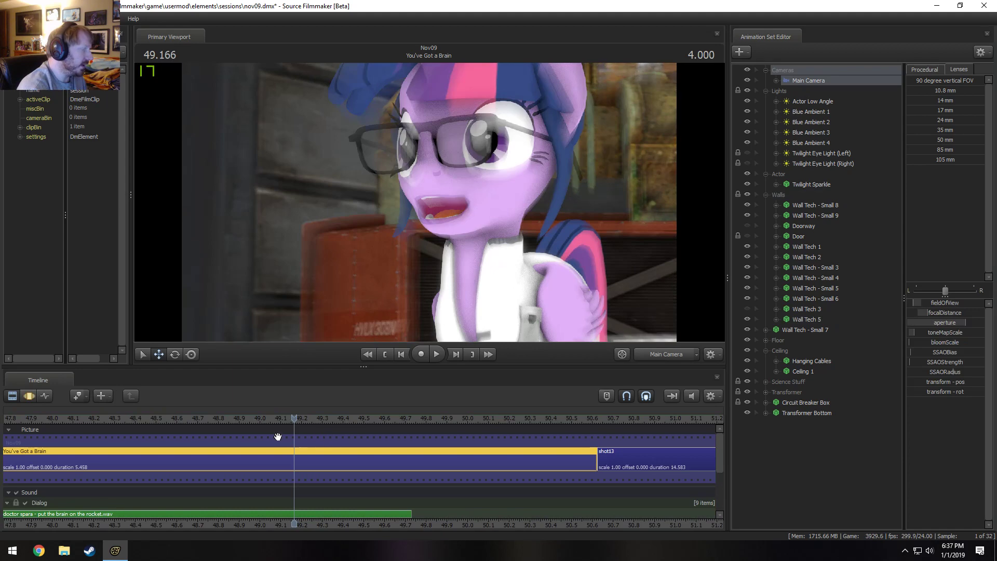
drag(289, 417, 217, 419)
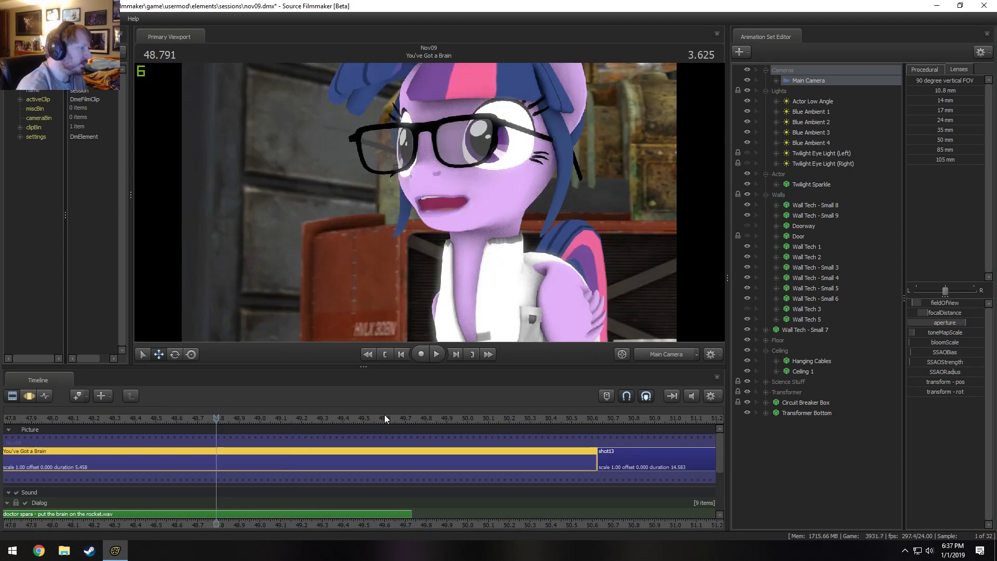
key(F3)
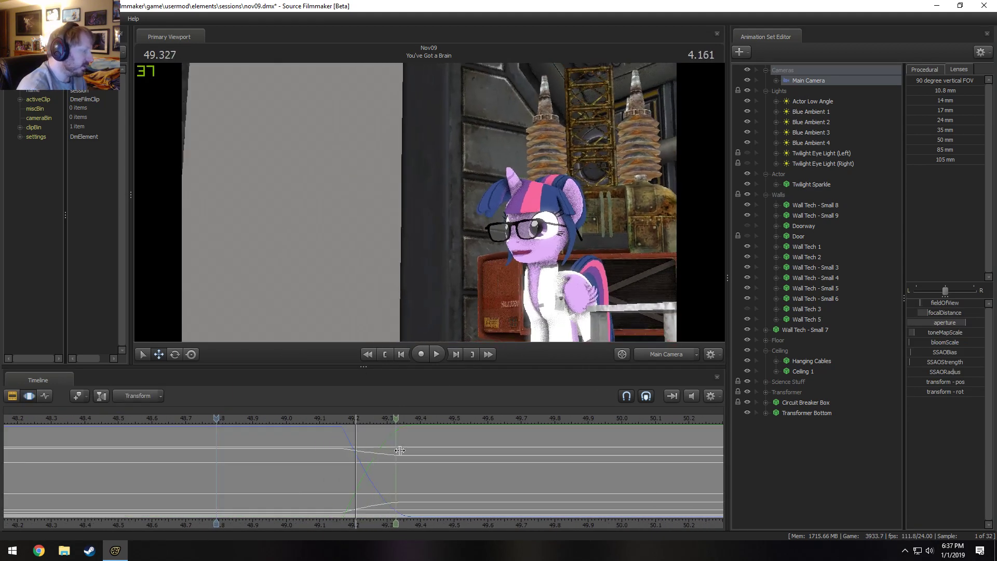
shift+drag(411, 451, 401, 479)
shift+scroll(400, 478, up, 4)
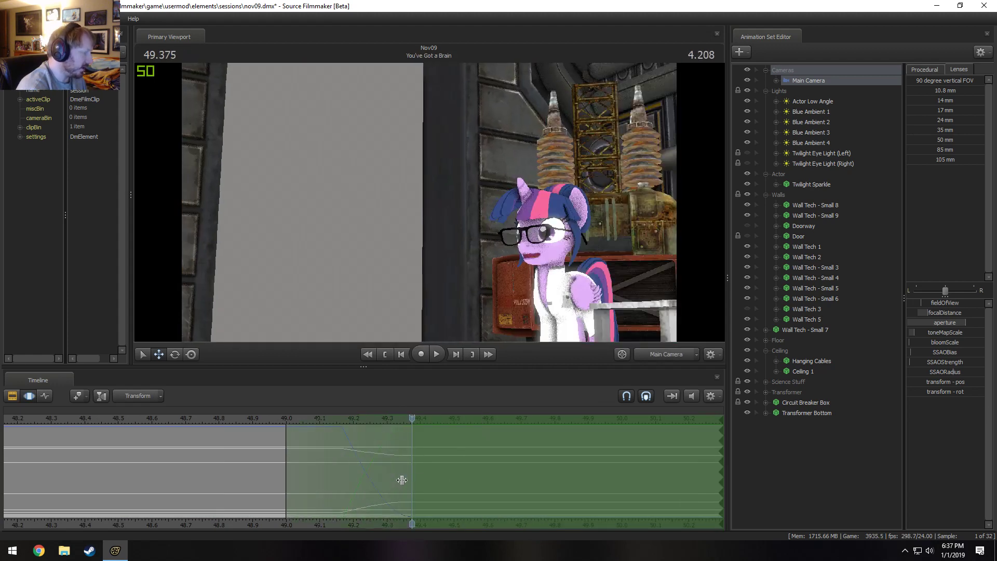
shift+scroll(401, 479, down, 4)
shift+scroll(401, 479, up, 3)
shift+scroll(402, 478, down, 2)
shift+scroll(404, 478, up, 2)
shift+scroll(404, 479, down, 2)
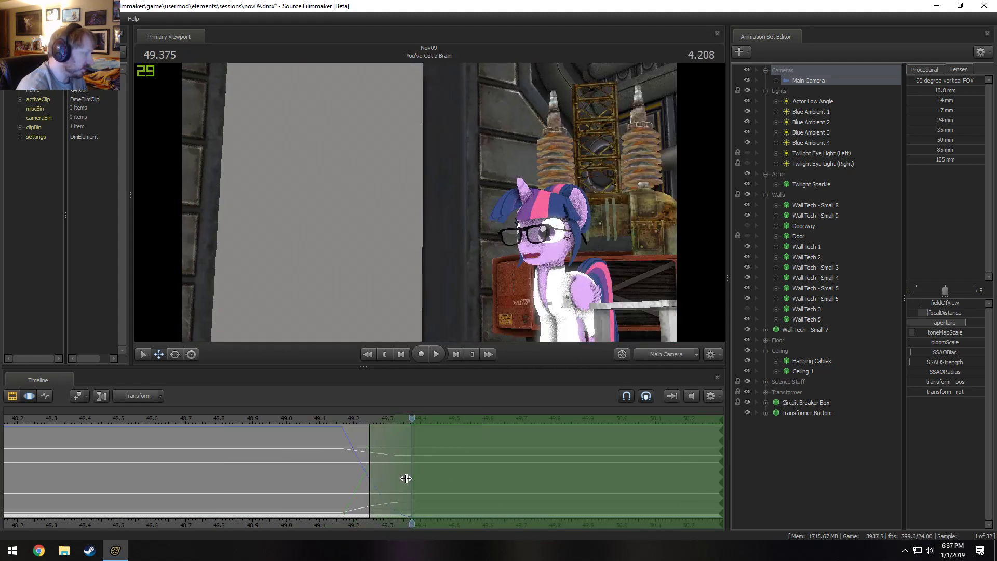
shift+scroll(406, 478, up, 1)
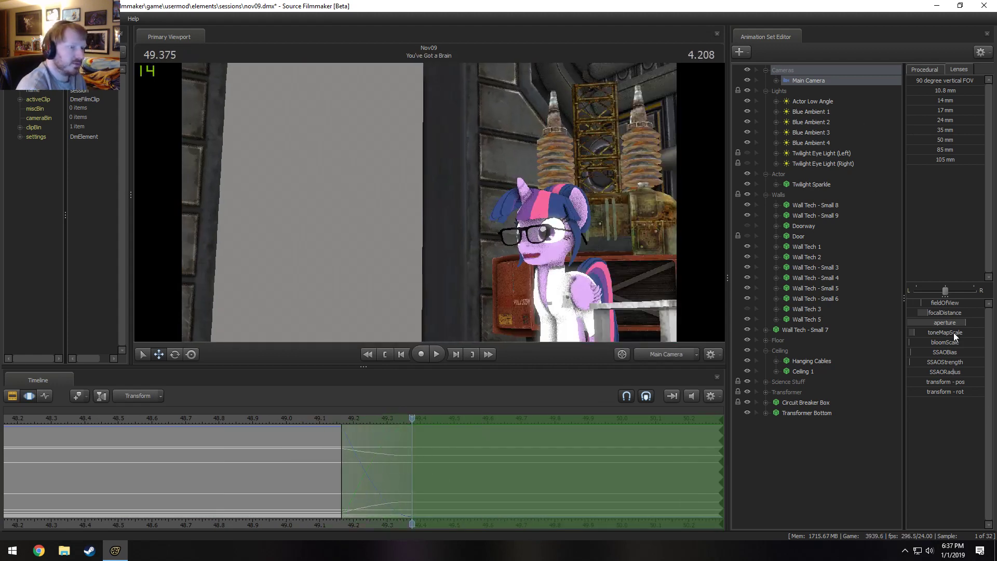
Adjust the Main Camera's focalDistance and lower its aperture for the pulled-back framing, checking Twilight's focus in the rendered view.
mouse_move(949, 314)
mouse_down()
mouse_move(961, 314)
mouse_move(935, 314)
mouse_up()
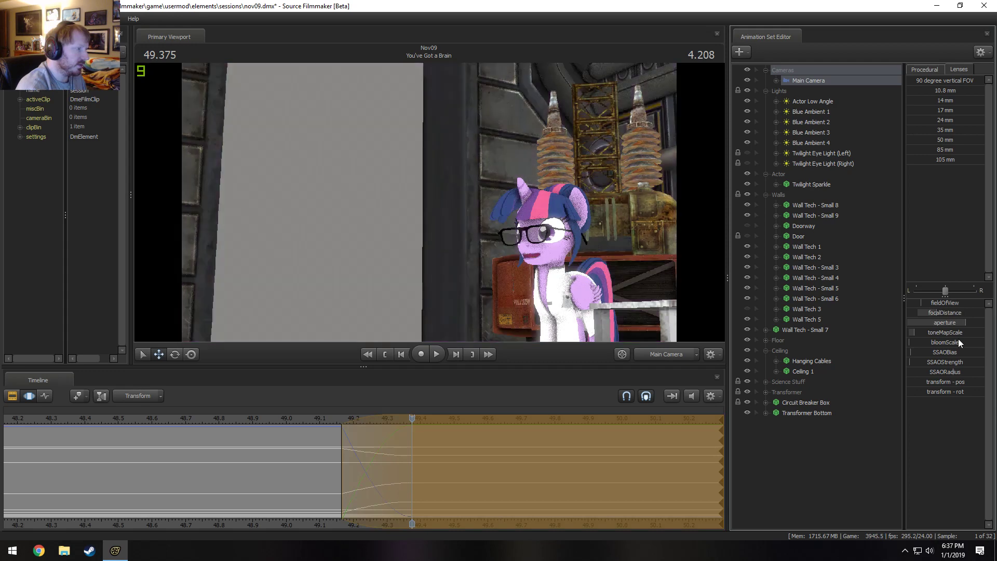
key(F2)
key(F3)
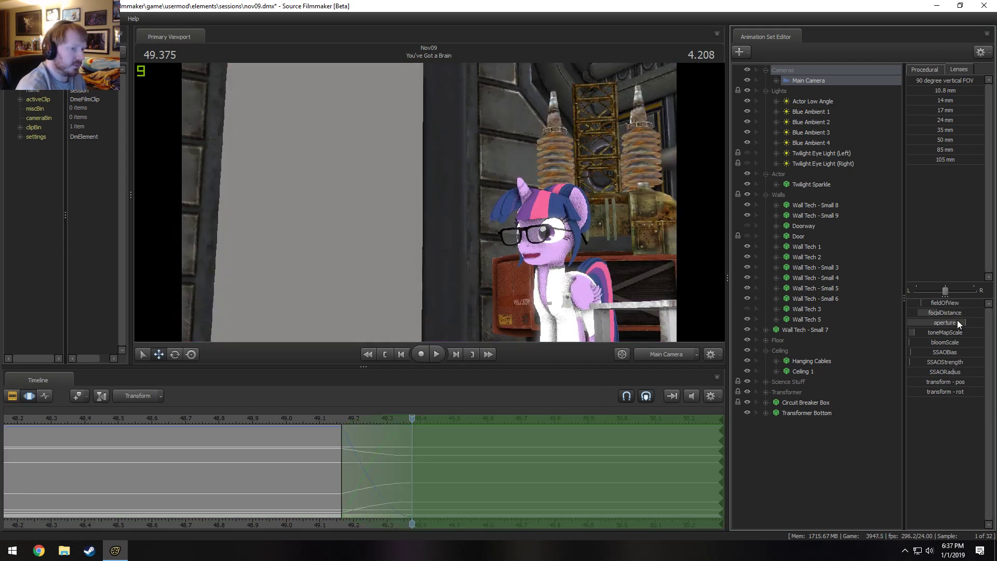
key(F2)
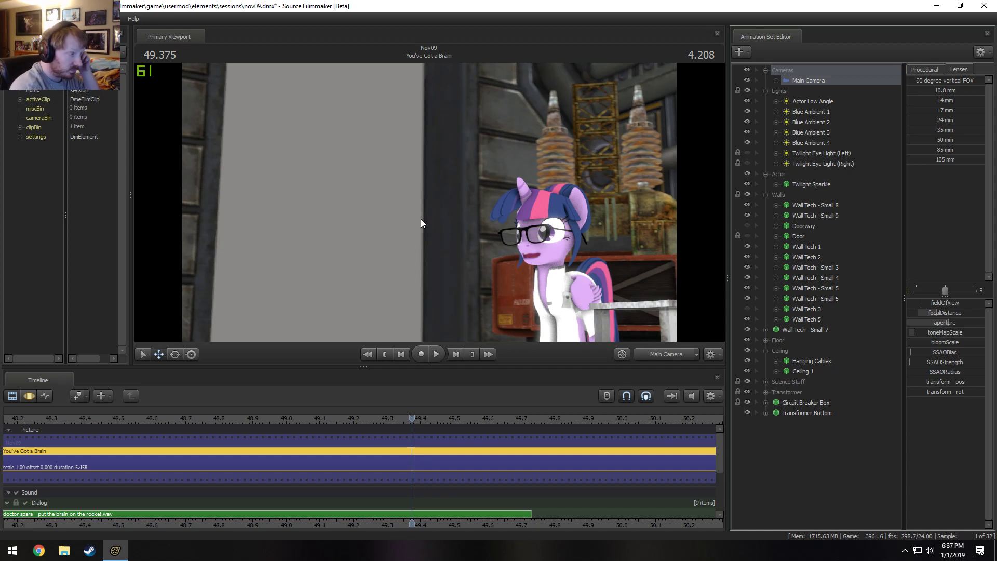
Switch the viewport to the Work Camera and pull back to view the bare wall area behind Twilight.
click(678, 357)
key(s)
mouse_move(546, 270)
mouse_down()
mouse_move(546, 312)
mouse_move(542, 286)
mouse_up()
drag(429, 202, 428, 207)
key(z)
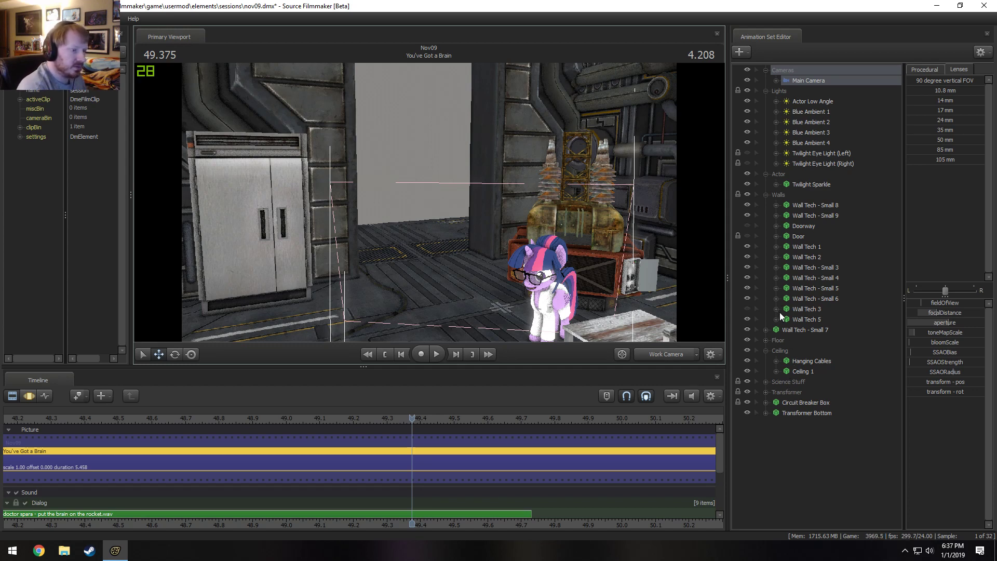
Switch to shot13 and open its Rocket group in the animation set list.
key(F3)
scroll(538, 458, down, 5)
key(F2)
click(557, 468)
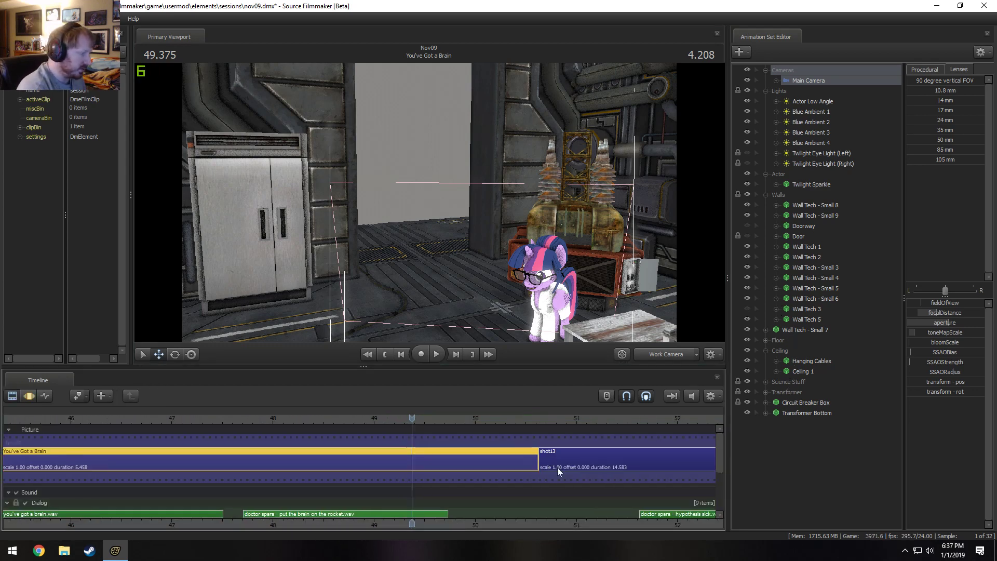
click(765, 486)
click(783, 487)
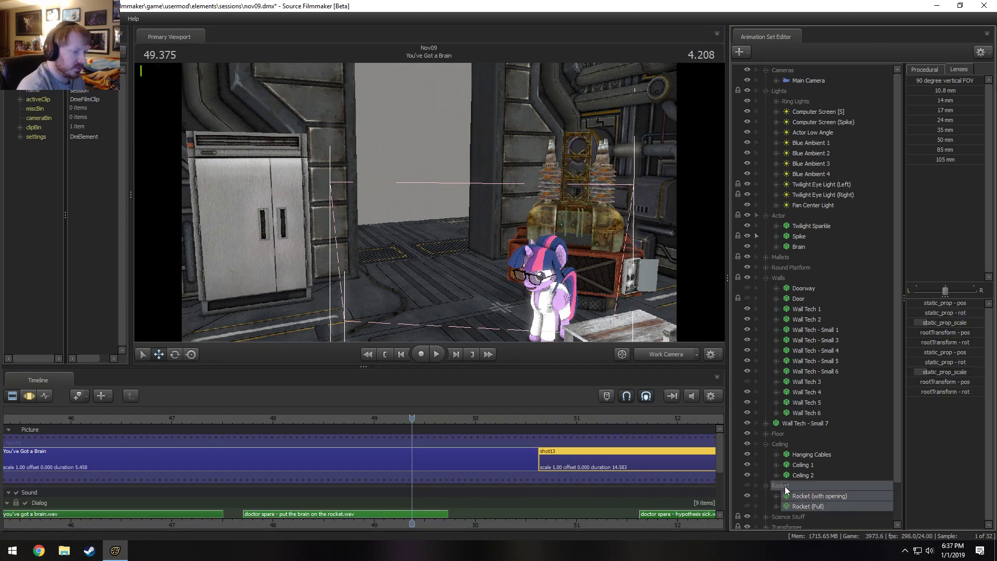
Copy the Rocket (with opening) and Rocket (Full) animation sets together from shot13.
right_click(810, 503)
click(805, 491)
click(809, 496)
right_click(813, 499)
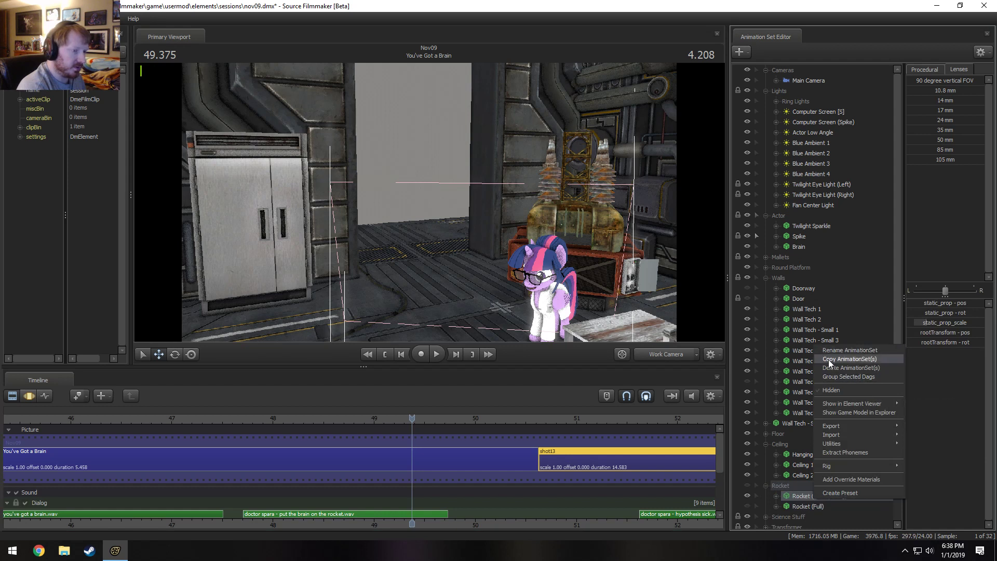
click(828, 358)
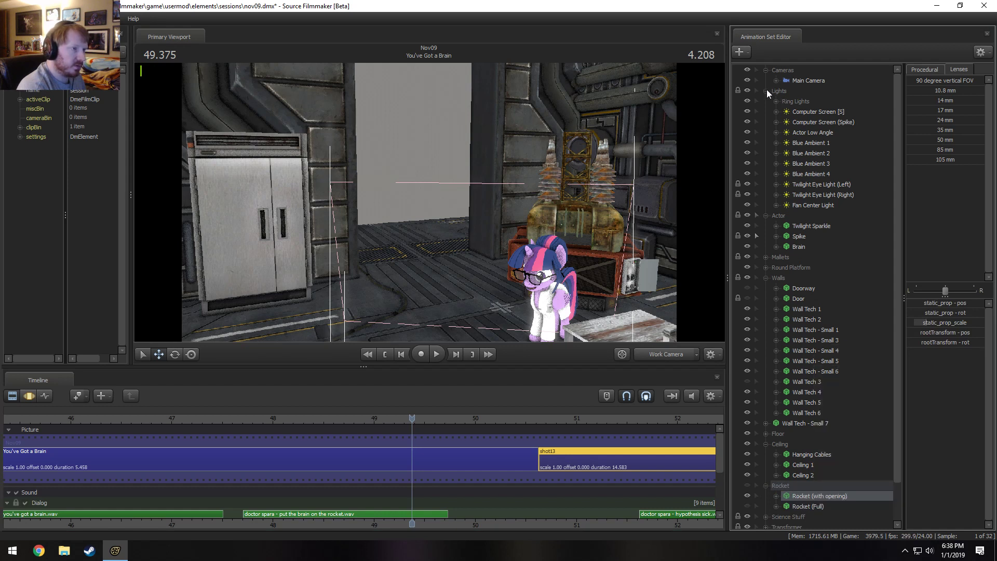
click(793, 505)
right_click(793, 504)
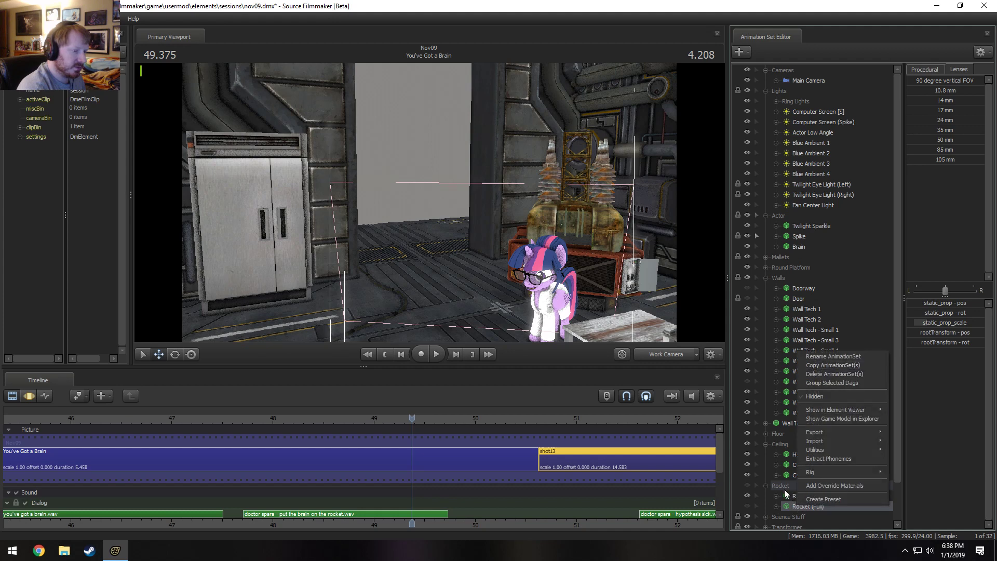
ctrl+click(786, 494)
right_click(786, 495)
click(816, 353)
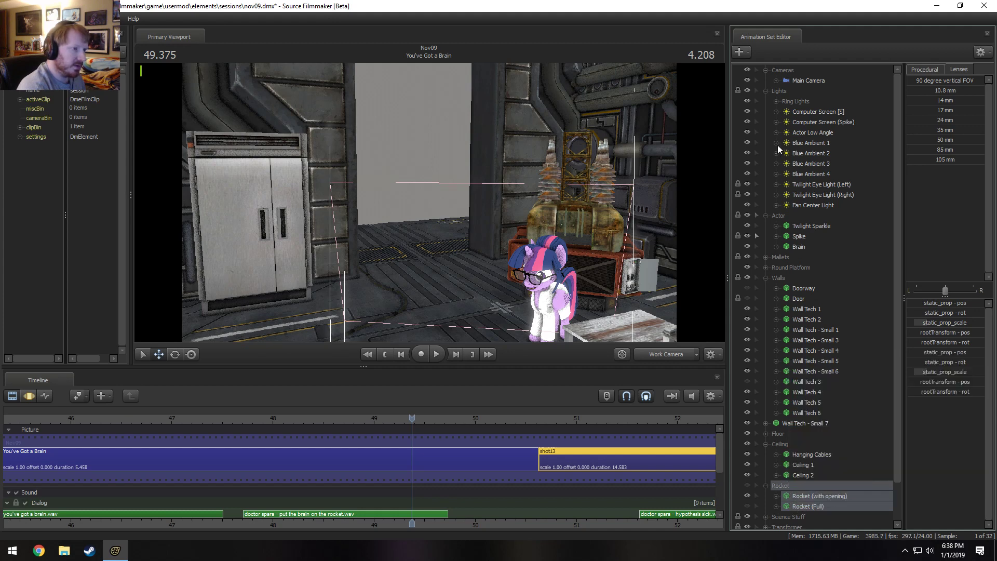
Collapse the Cameras, Lights, Actor and Walls groups in shot13's animation set list.
click(766, 90)
click(765, 70)
click(765, 91)
click(765, 111)
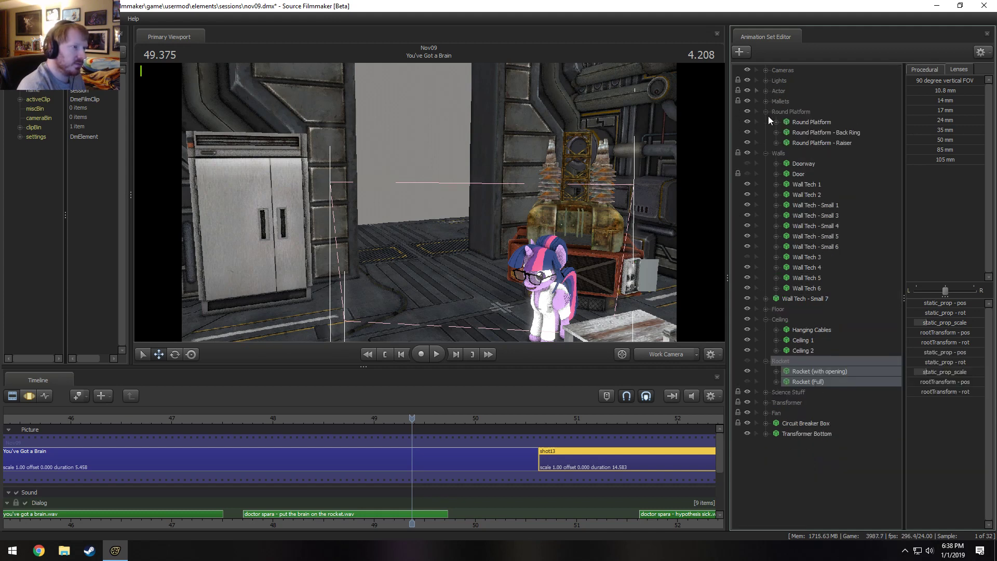
click(766, 112)
click(765, 122)
Paste the copied rocket animation sets into the You've Got a Brain shot.
click(496, 459)
right_click(745, 340)
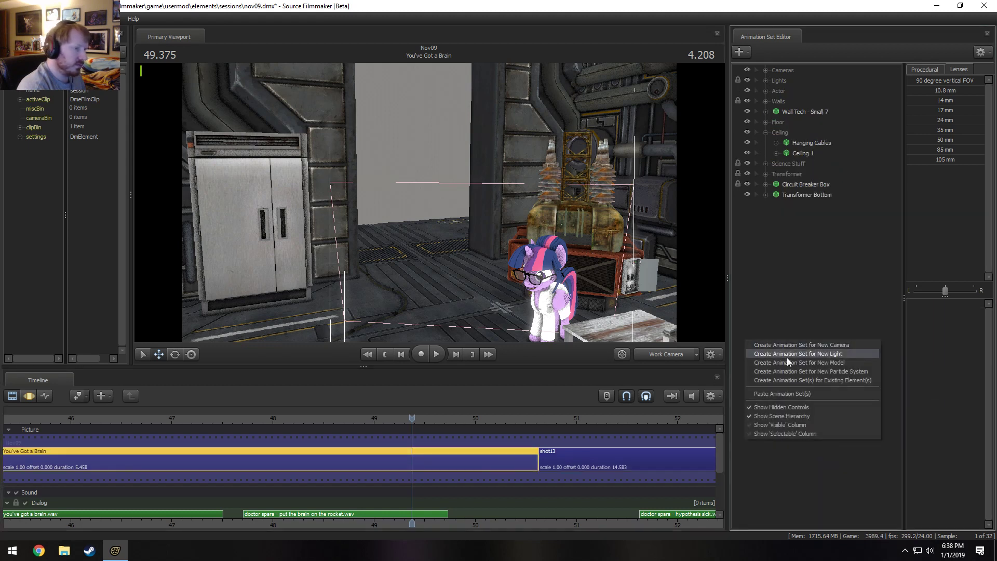
click(794, 394)
Group Rocket (with opening) and Rocket (Full) under a new group named Rocket.
click(781, 216)
ctrl+click(797, 206)
right_click(797, 205)
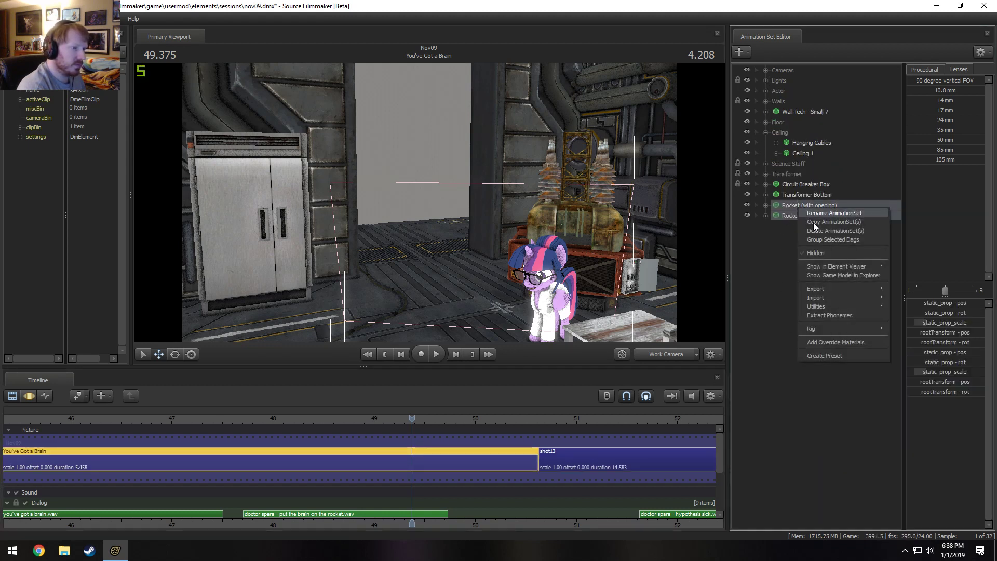
click(823, 235)
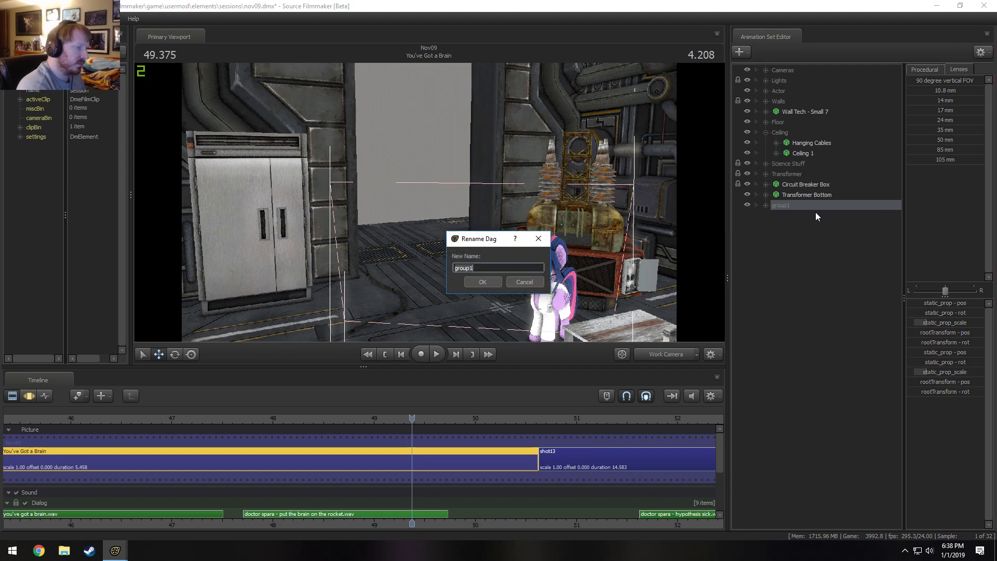
text(Rocket1)
key(Return)
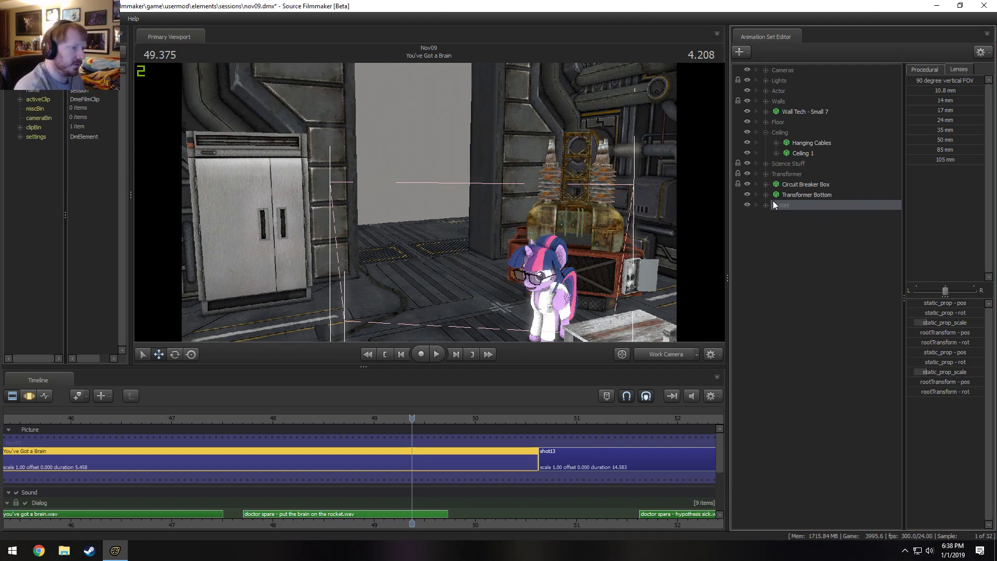
Move the whole Rocket group out beyond the lab floor, with the shot's entire time selected.
click(766, 205)
click(786, 215)
drag(612, 233, 452, 223)
key(w)
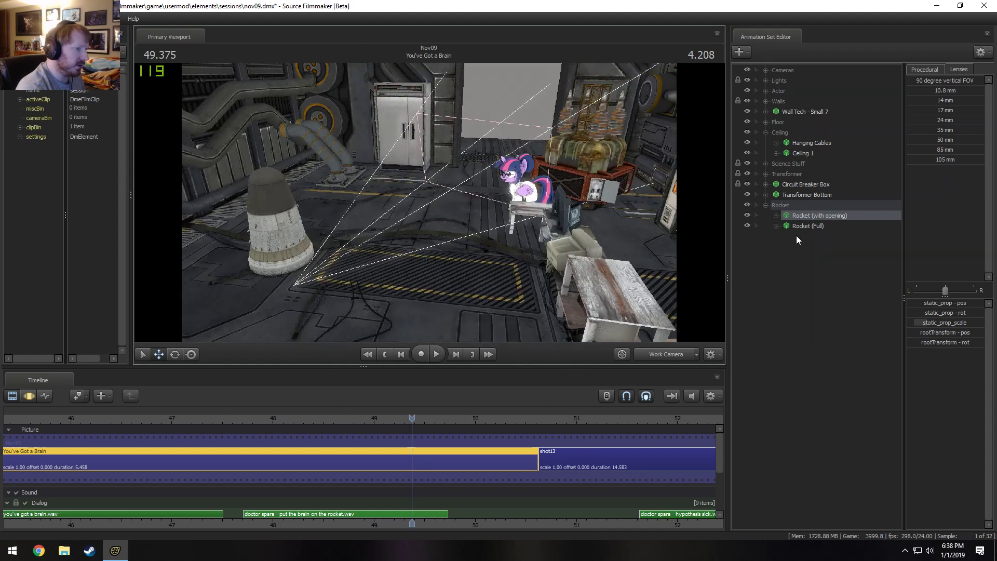
ctrl+click(809, 223)
key(F3)
drag(506, 245, 456, 274)
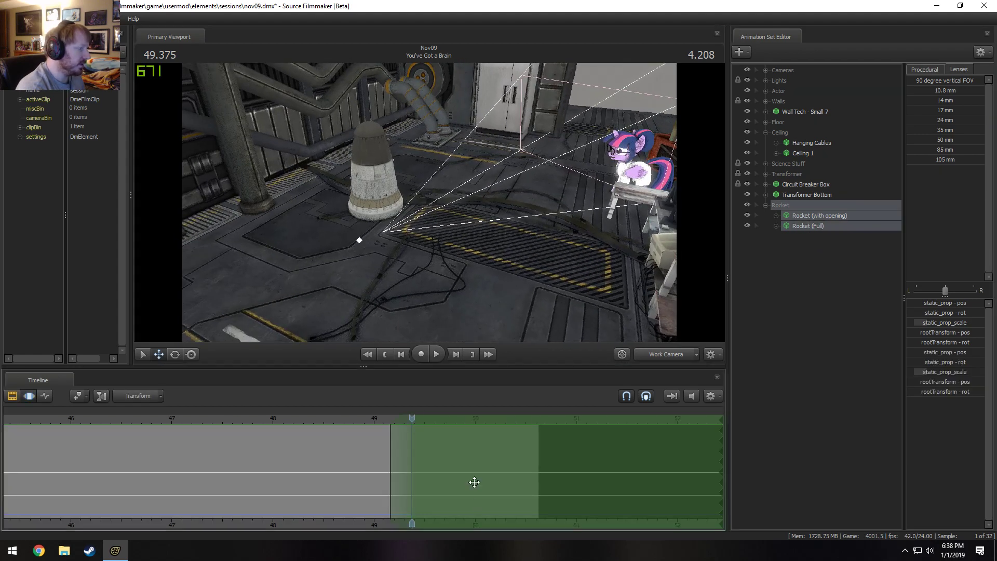
key(ctrl+a)
drag(403, 249, 565, 170)
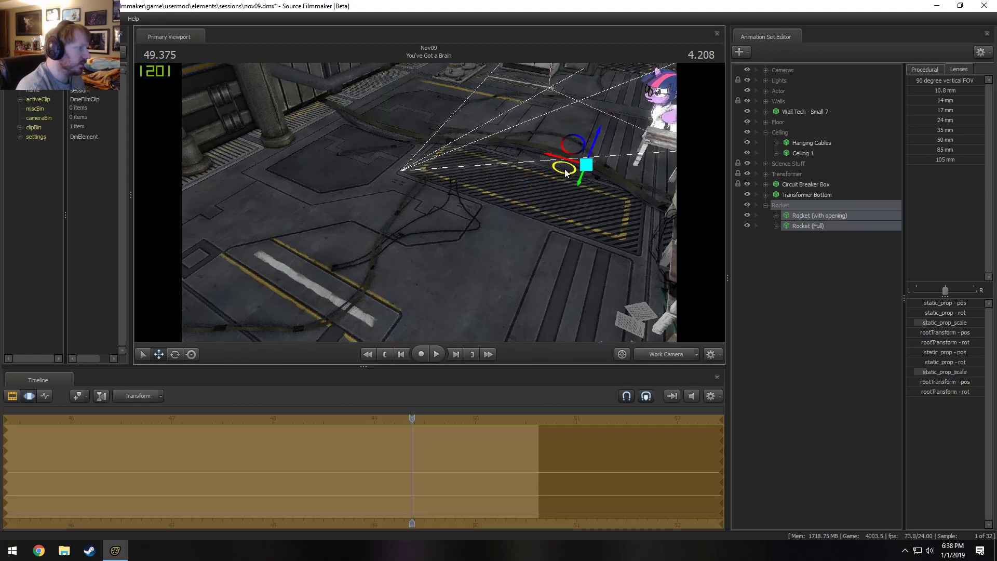
drag(605, 116, 529, 218)
key(w)
key(w)
key(w)
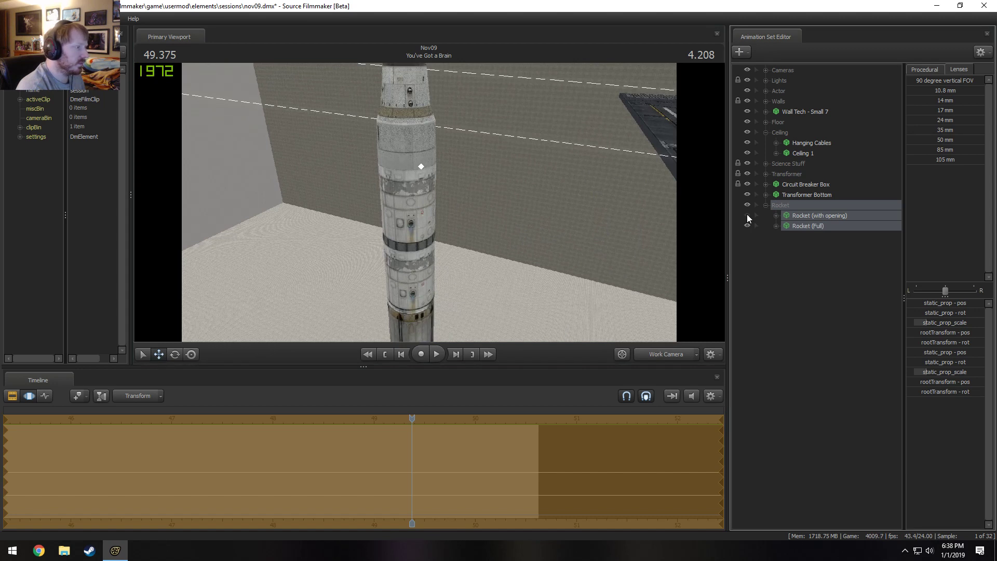
Toggle Rocket (Full)'s visibility to compare the two rockets, and delete Rocket (with opening) from this shot.
click(752, 229)
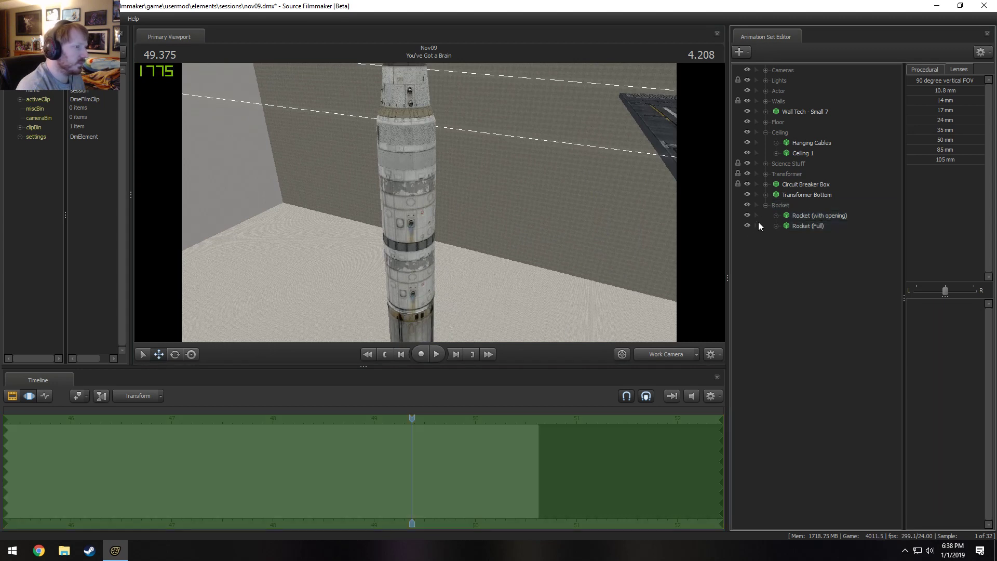
click(747, 226)
click(748, 225)
click(748, 225)
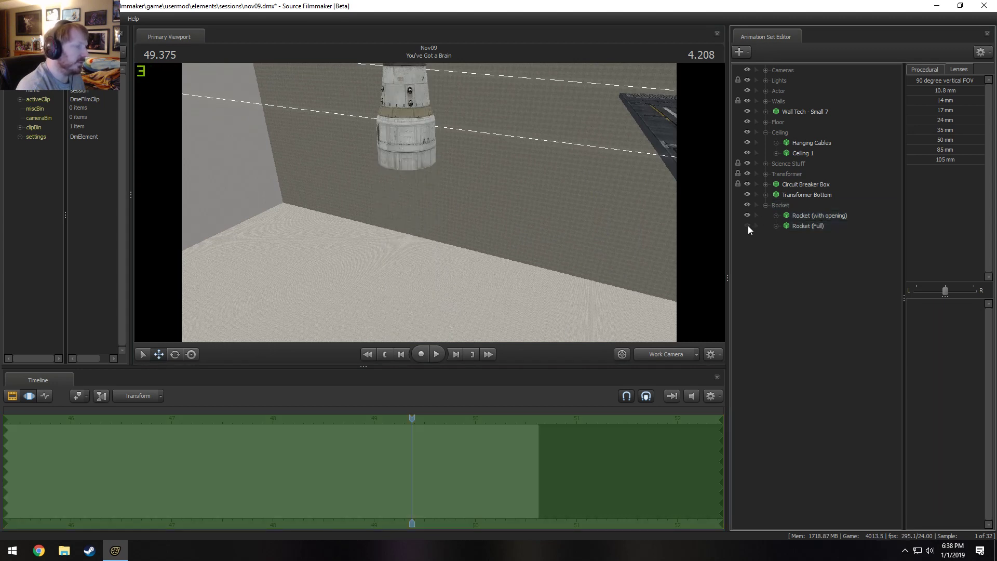
click(748, 226)
click(805, 216)
click(748, 215)
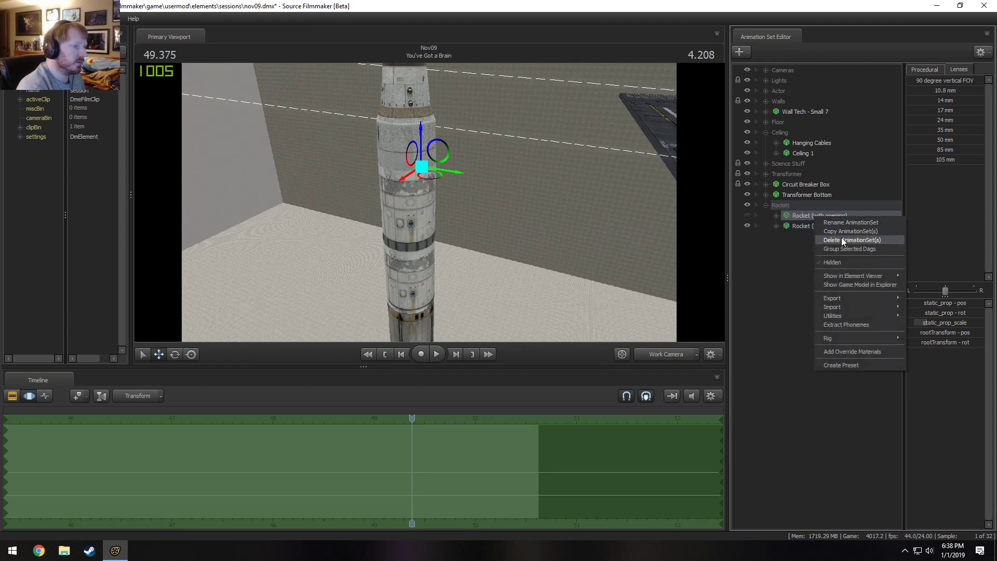
click(841, 240)
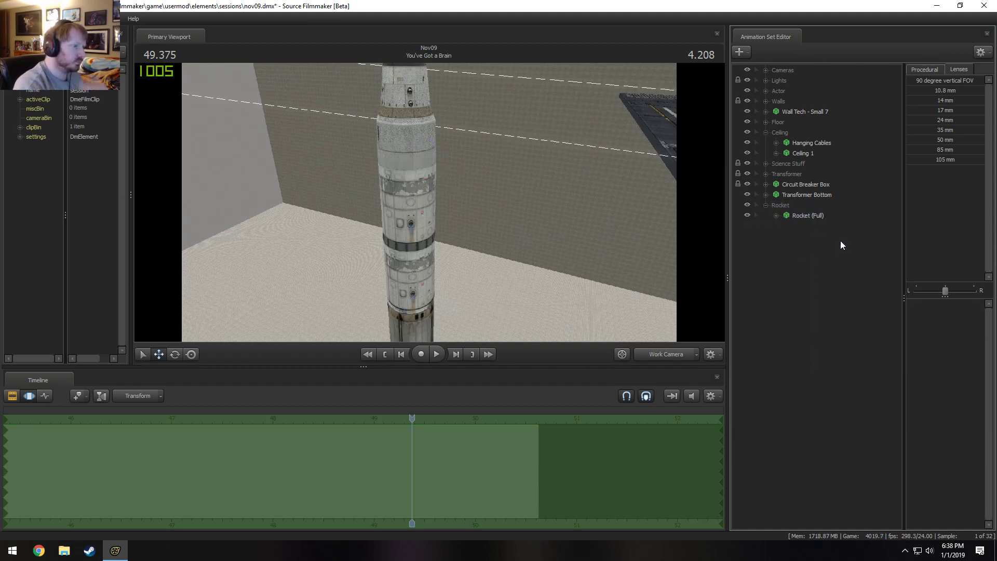
Select Rocket (Full) and examine its engine end from several angles.
click(821, 213)
drag(467, 204, 446, 331)
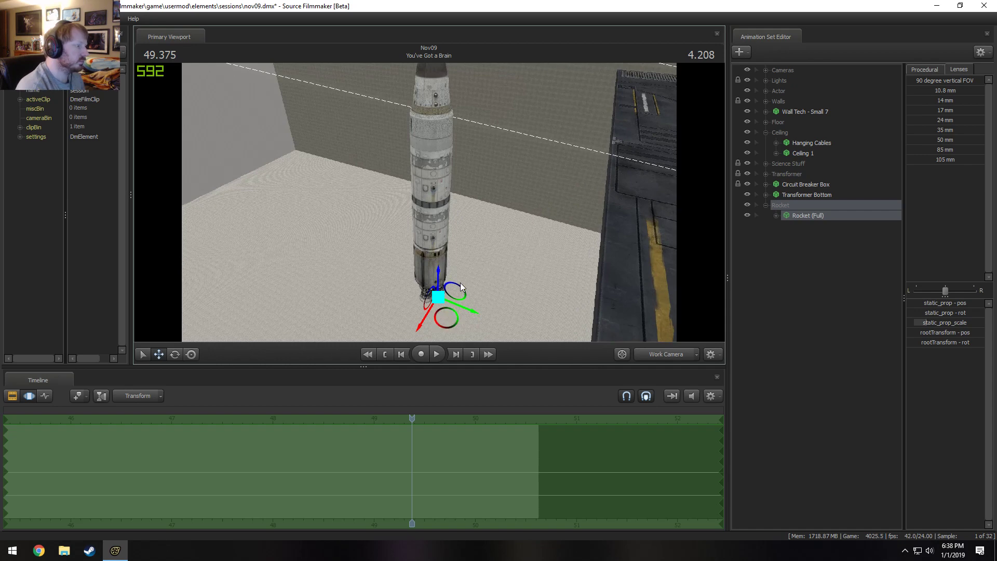
drag(461, 287, 459, 255)
drag(462, 294, 603, 241)
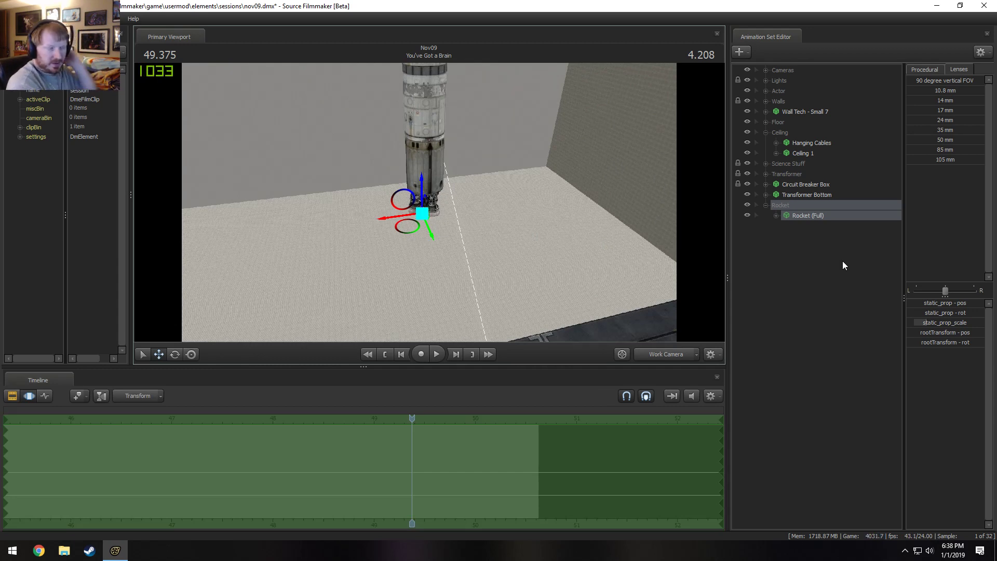
right_click(842, 261)
click(805, 255)
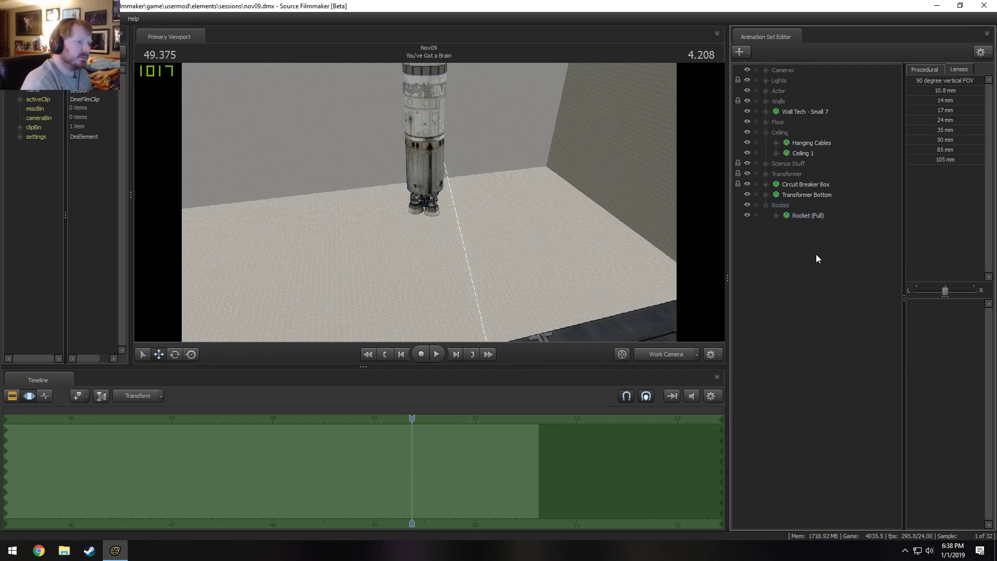
right_click(816, 296)
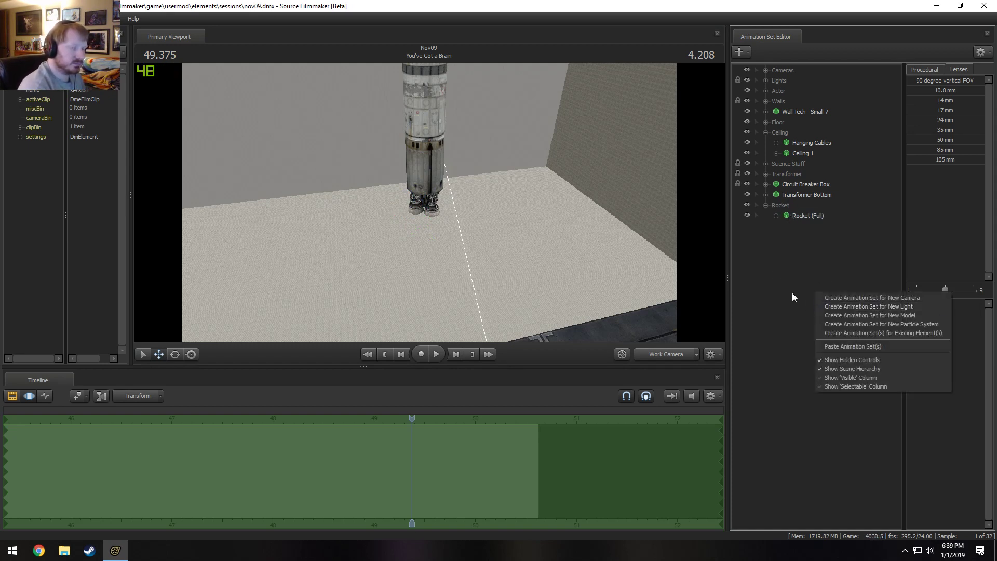
click(794, 233)
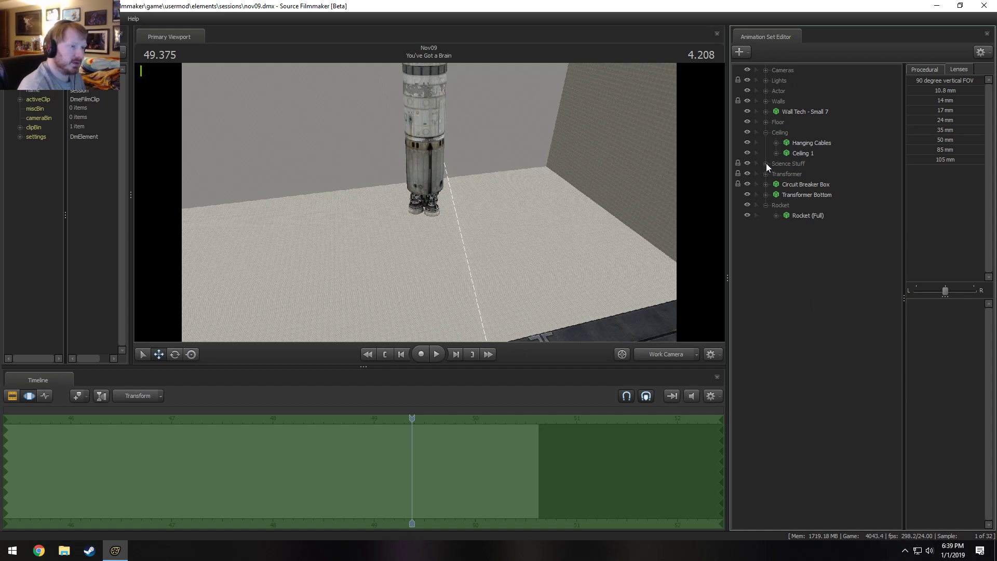
Check the view around the rocket's engine end and collapse the Rocket and Ceiling groups in the animation set list.
drag(581, 249, 270, 207)
key(w)
key(s)
drag(633, 228, 672, 240)
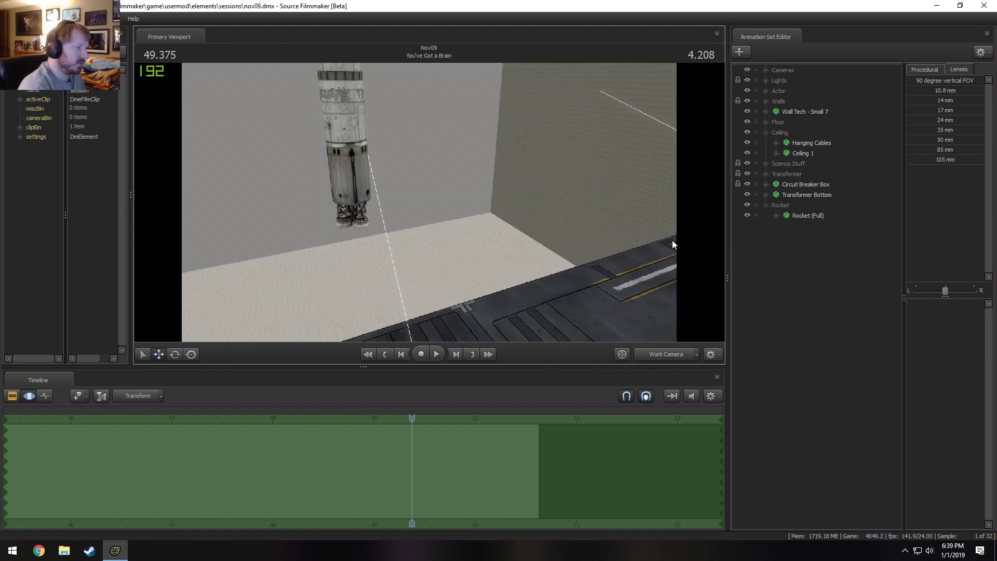
right_click(809, 248)
click(766, 205)
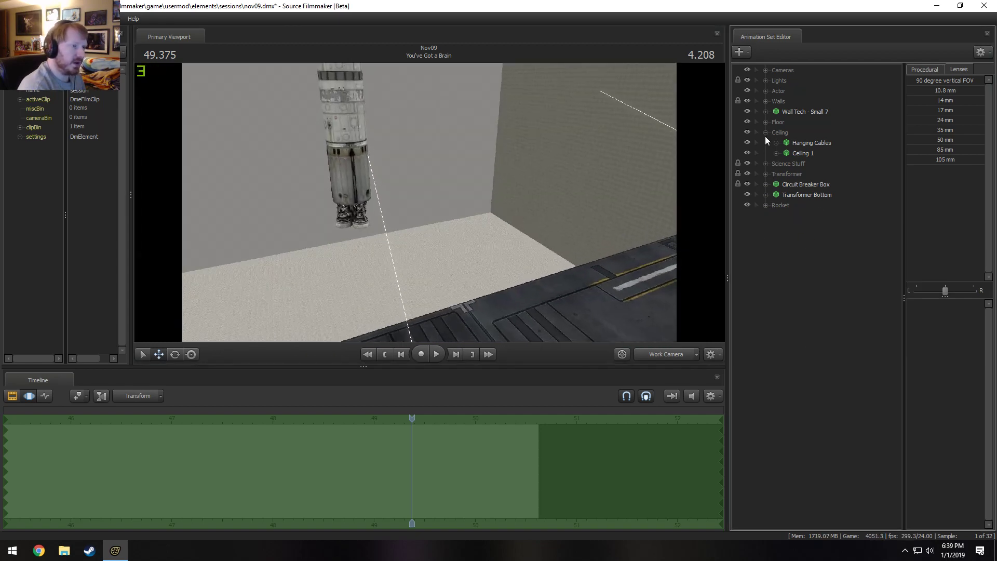
click(766, 133)
Open the model browser for a new animation set and filter the models by "silo".
right_click(770, 197)
click(825, 221)
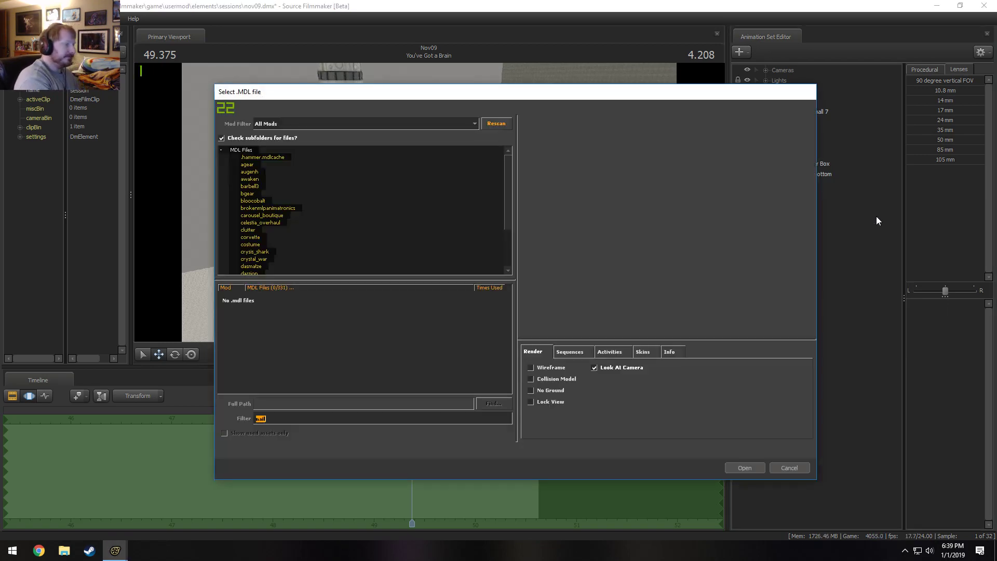
text(silo)
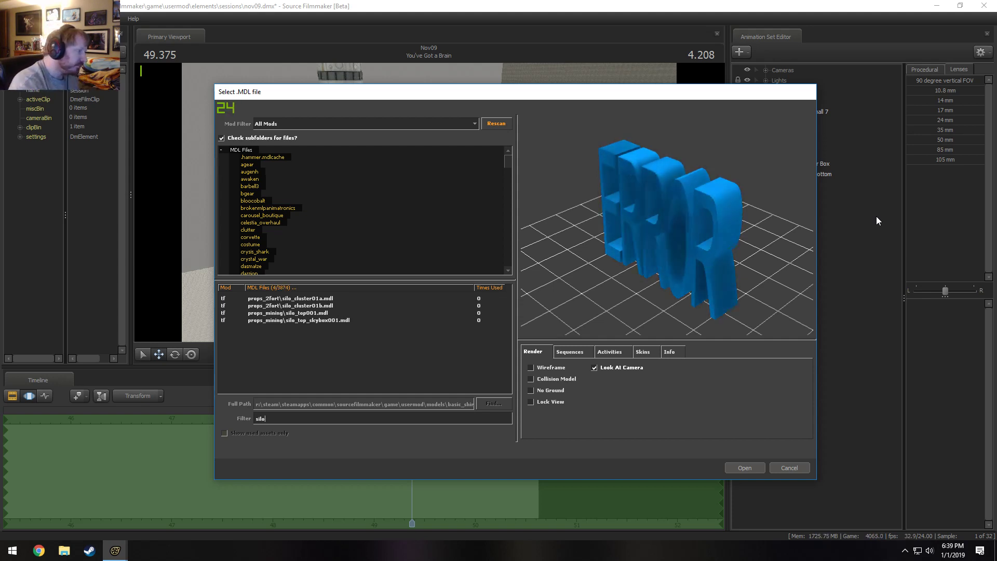
Preview the silo cluster and silo top models, and examine rocket_silo001 from several angles and up close.
click(323, 299)
key(Down)
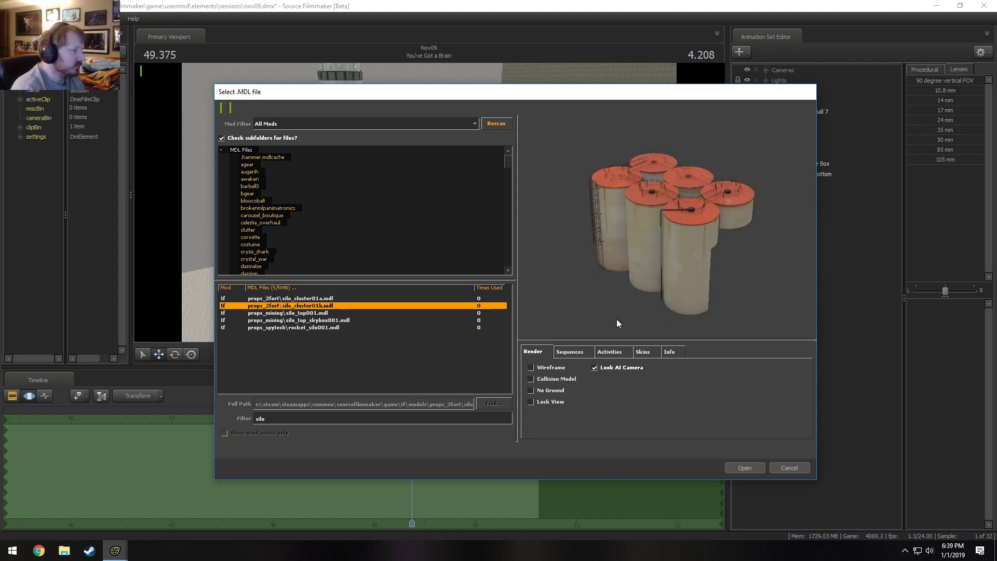
key(Down)
key(Down)
key(Up)
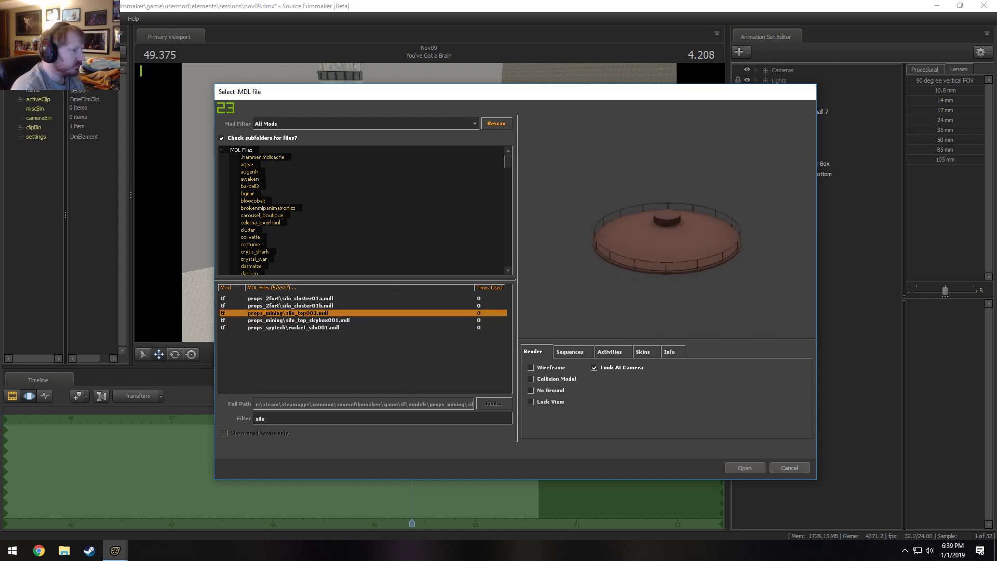
key(Down)
key(Down)
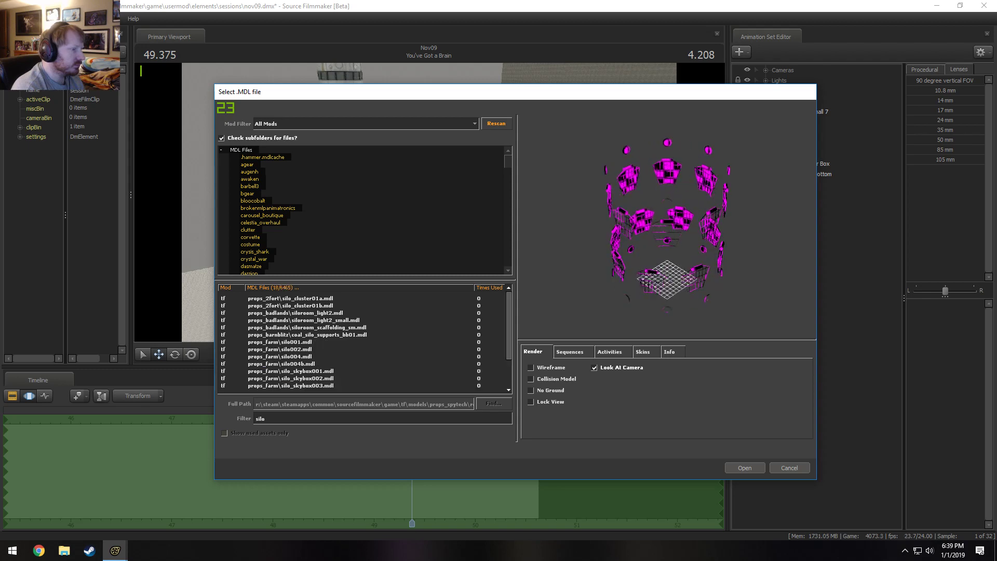
right_drag(658, 263, 658, 234)
drag(658, 263, 650, 281)
scroll(347, 360, down, 3)
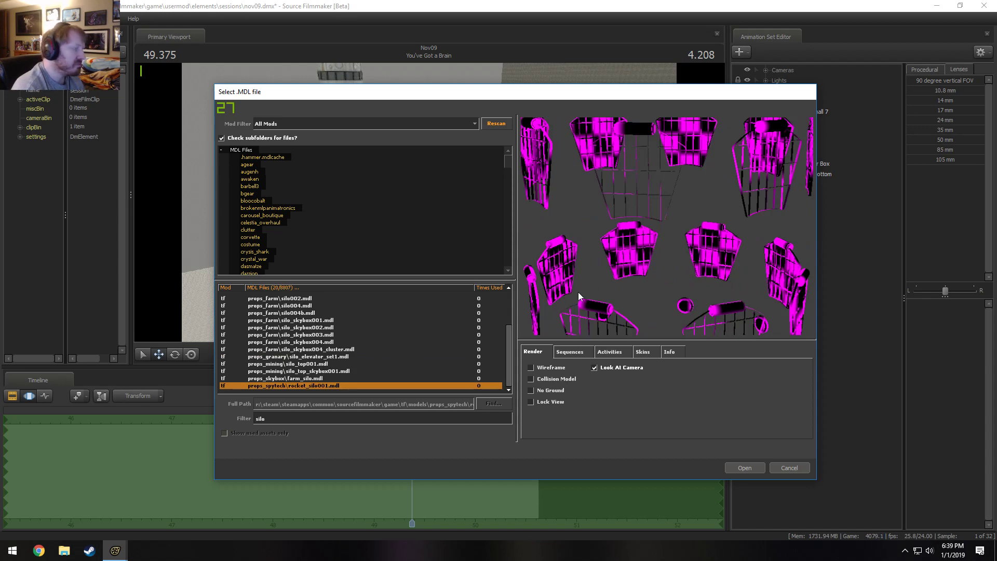
drag(678, 238, 756, 235)
Preview the silo models back up the results, from silo_top_skybox001 through the props_farm silos to silo_cluster01a.
key(Up)
key(Up)
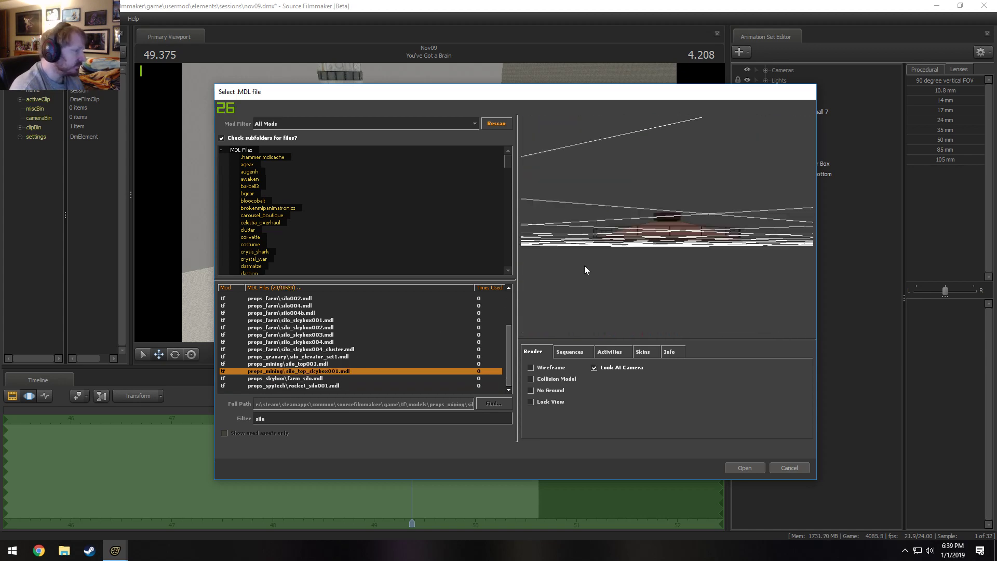
key(Down)
key(Up)
key(Up)
key(Up)
key(Up)
key(Up)
key(Up)
key(Up)
key(Up)
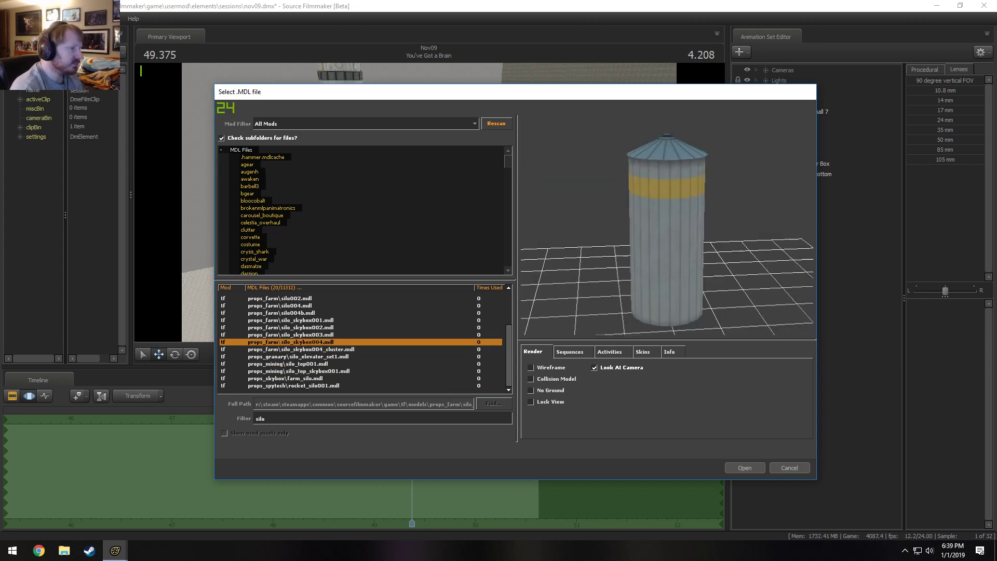
key(Up)
key(Up)
key(Up)
key(Up)
key(Up)
key(Up)
key(Up)
key(Up)
key(Up)
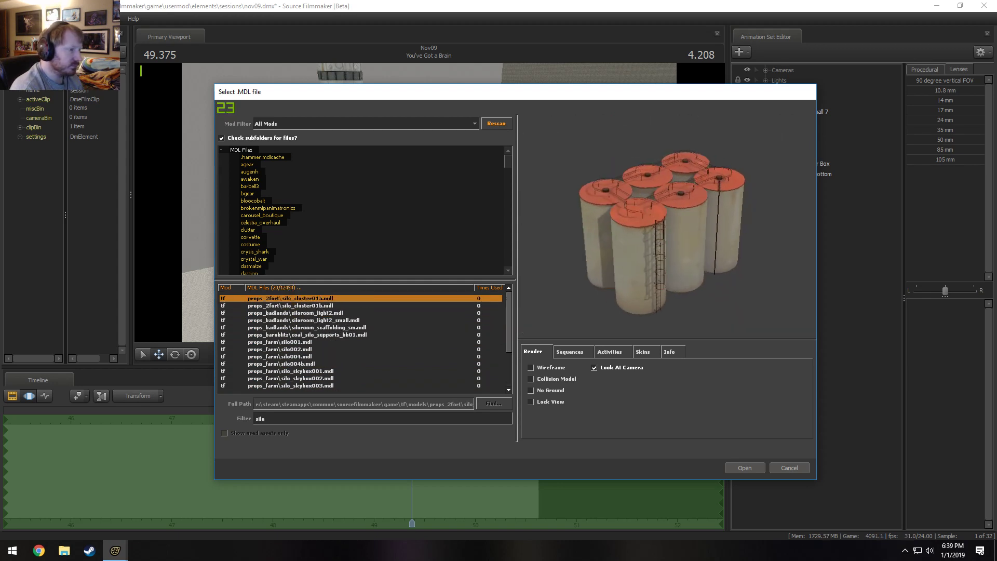
Preview the siloroom light models, and examine silo_cluster01b from the side and up close.
key(Down)
key(Down)
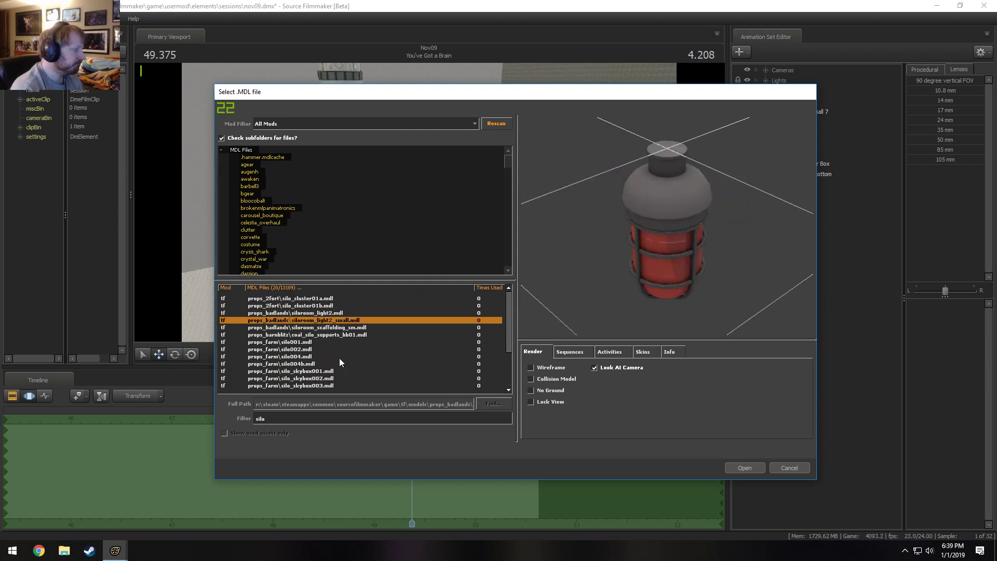
key(Up)
key(Up)
key(Up)
key(Down)
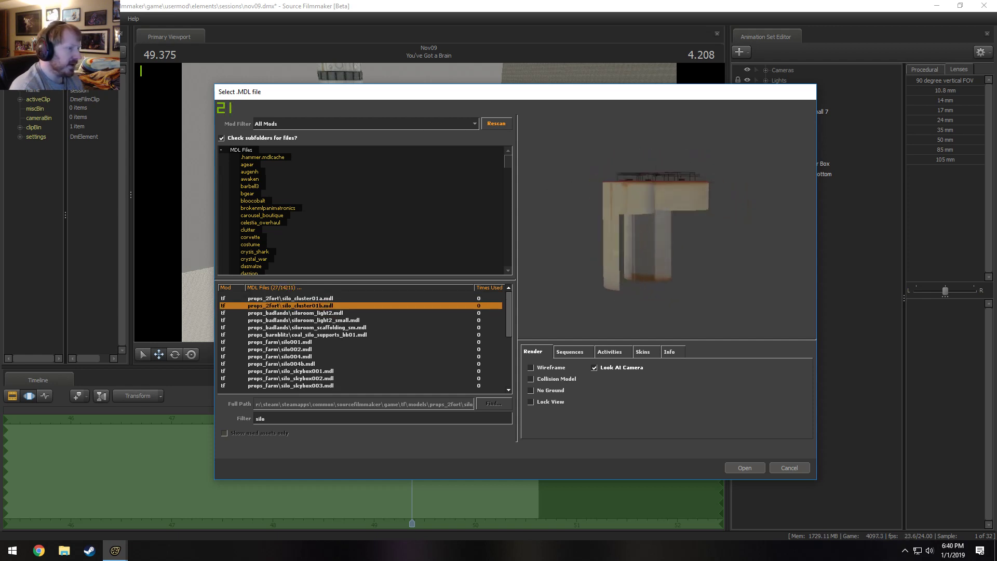
right_drag(651, 299, 648, 250)
drag(648, 249, 590, 259)
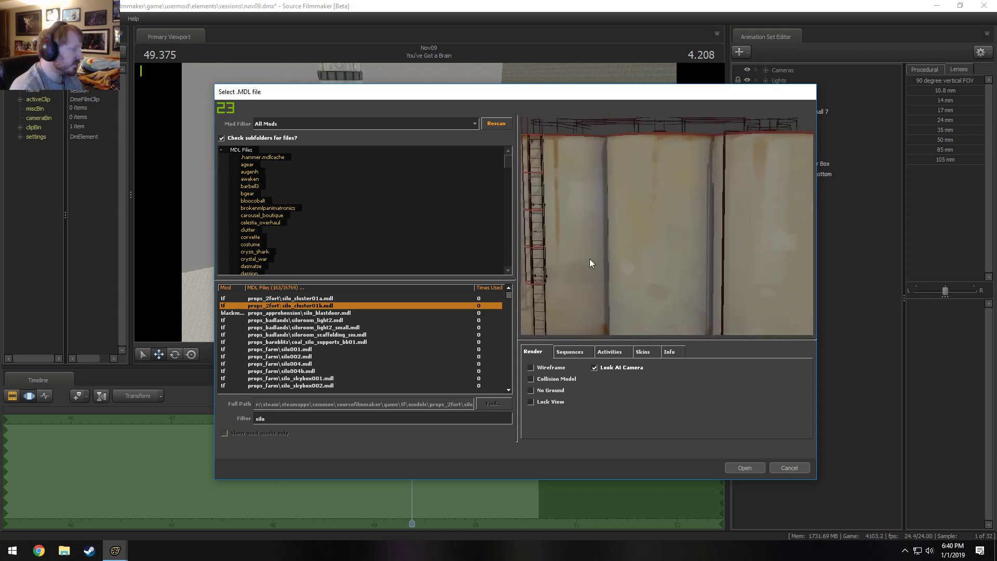
Preview the models from silo_blastdoor through the props_blastpit, props_farm and props_mill silos to props_silo's acunit01.
key(Down)
key(Down)
key(Down)
key(Down)
key(Down)
key(Down)
key(Down)
key(Down)
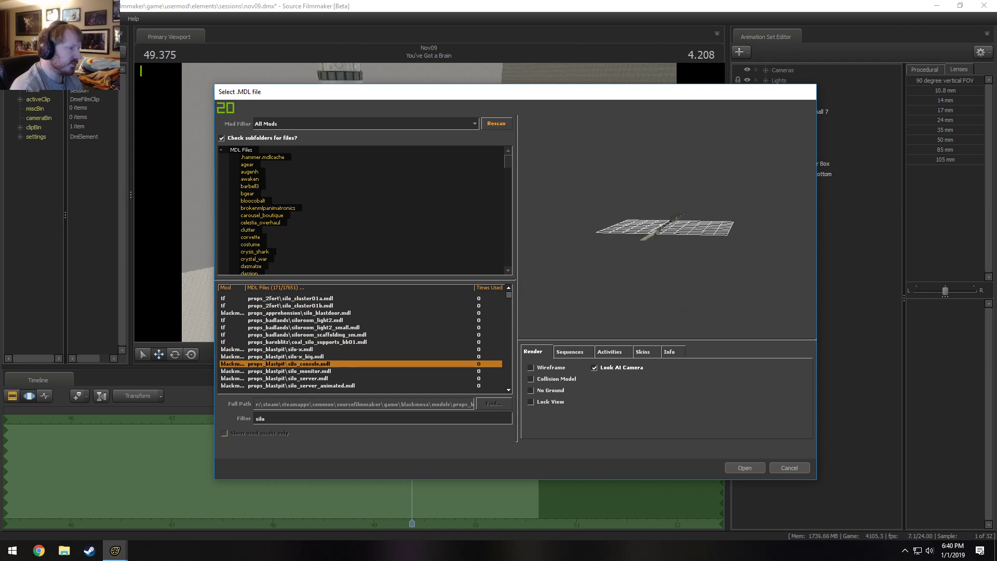
key(Down)
key(Down)
key(Down)
key(Down)
key(Down)
key(Down)
key(Down)
key(Down)
key(Down)
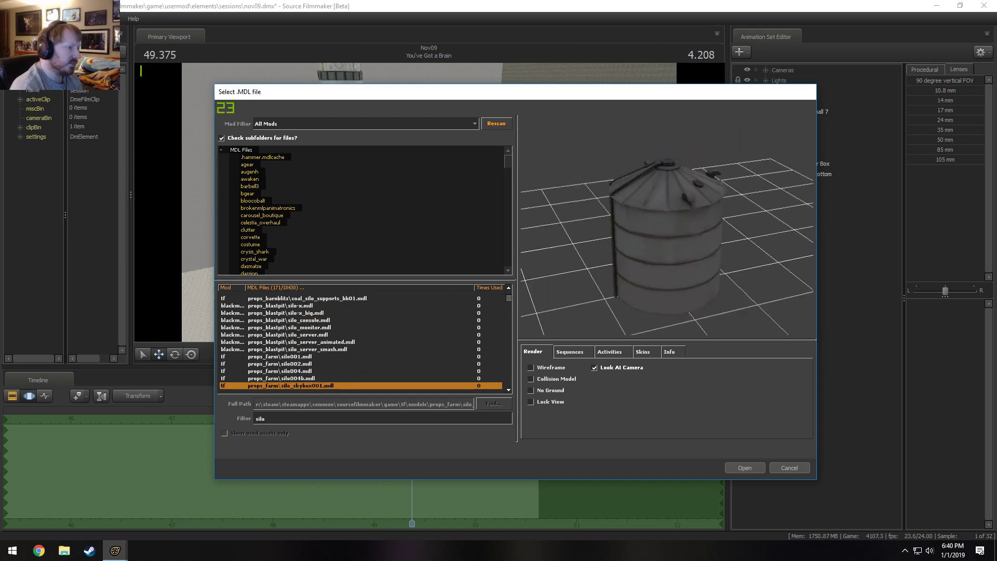
key(Down)
key(Down)
key(Down)
key(Down)
key(Down)
key(Down)
key(Down)
key(Down)
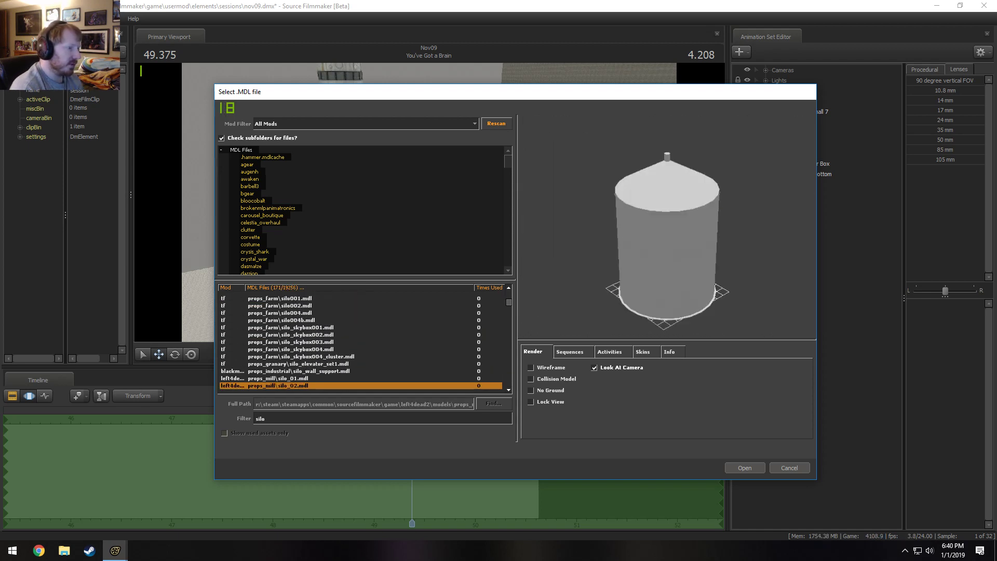
key(Down)
key(Down)
key(Down)
key(Down)
key(Down)
key(Down)
key(Down)
key(Down)
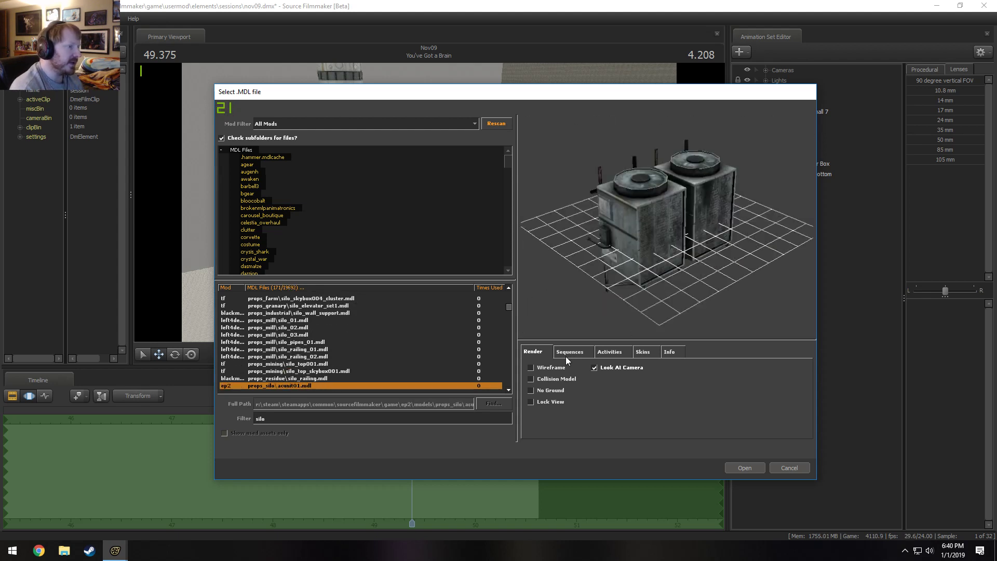
Preview the props_silo ladders, desk consoles, electrical boxes and fans, down to fanoff.
key(Down)
key(Down)
key(Down)
key(Down)
key(Down)
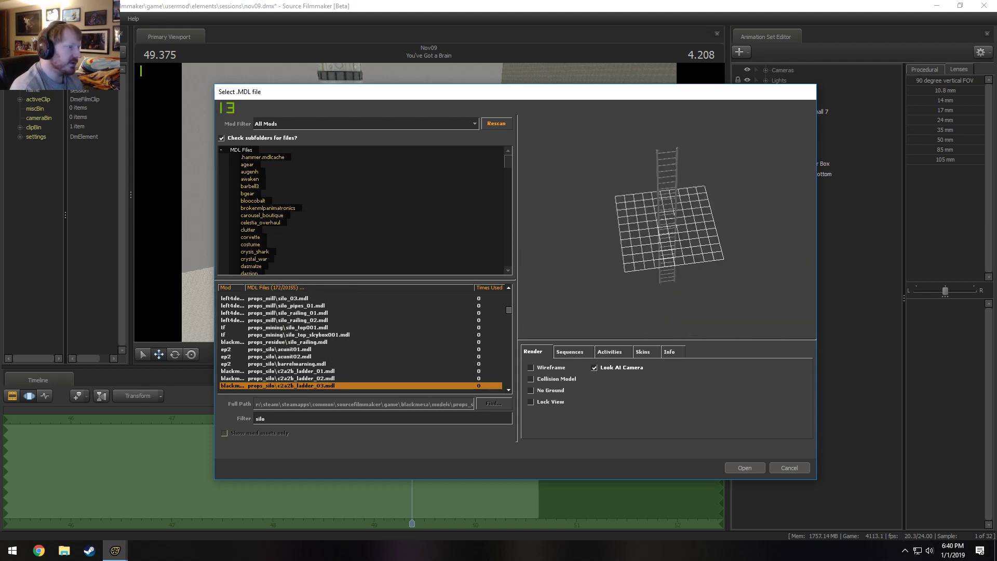
key(Down)
key(Down)
key(Down)
key(Down)
key(Down)
key(Down)
key(Down)
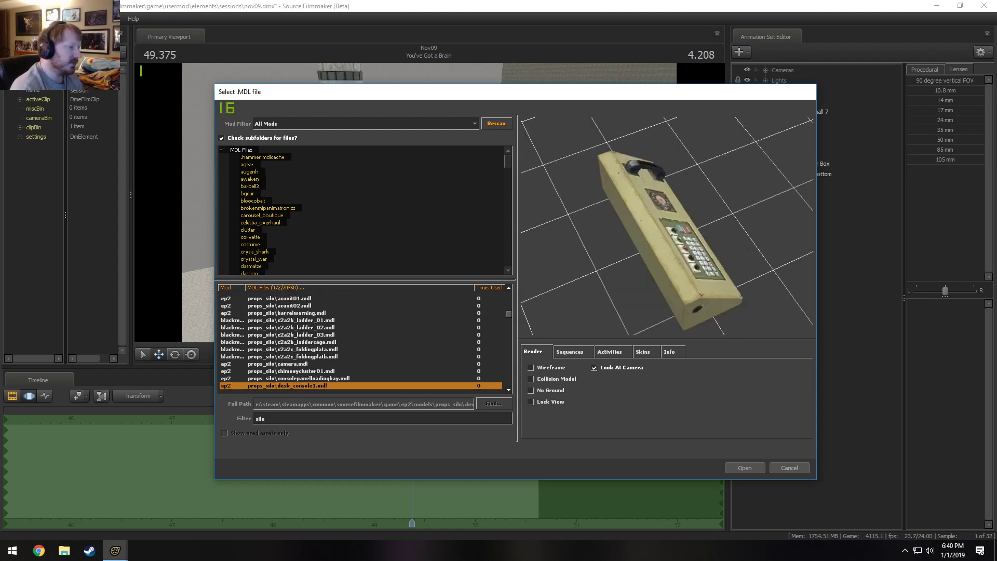
key(Down)
key(Down)
key(Down)
key(Down)
key(Down)
key(Down)
key(Down)
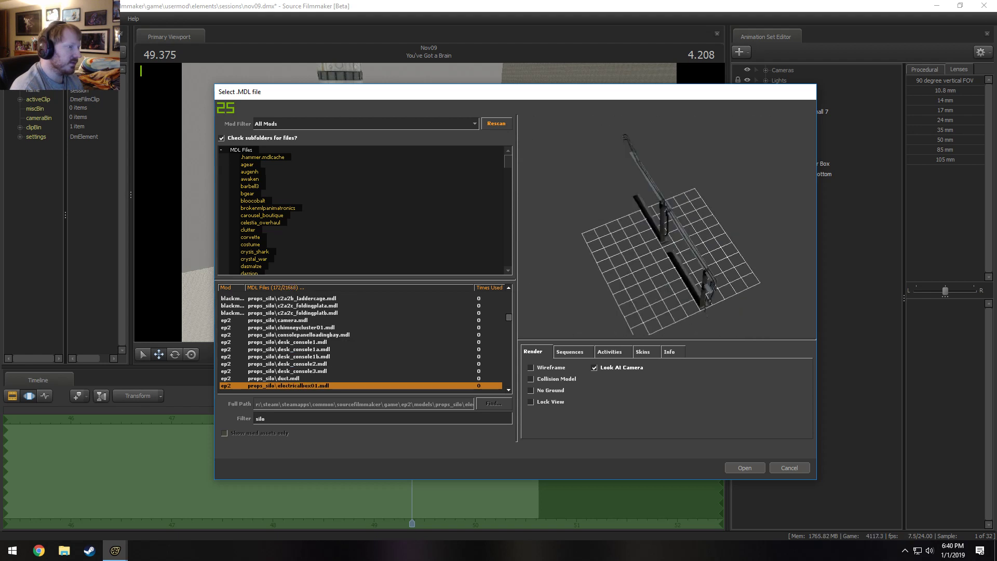
key(Down)
key(Down)
key(Down)
key(Down)
key(Down)
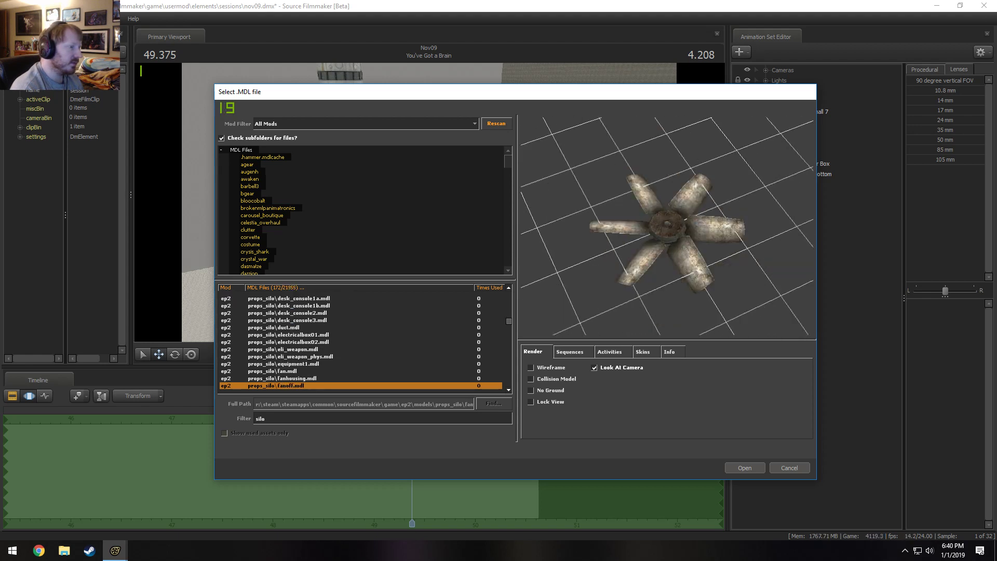
Examine the fanoff model up close, and preview the floodlight, handrail_alley-stairs and fuel_cask models.
key(Up)
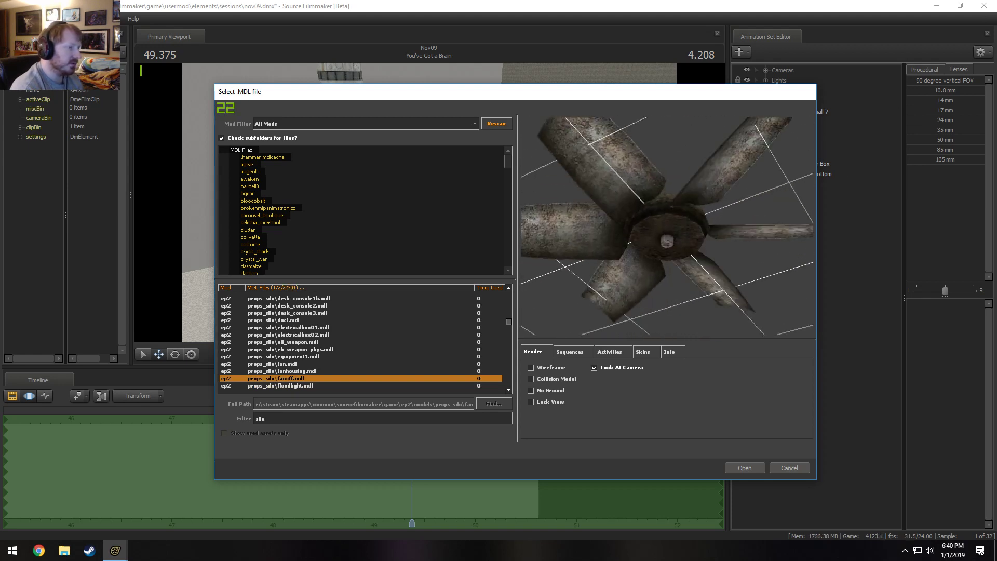
key(Down)
key(Down)
key(Down)
key(Down)
key(Down)
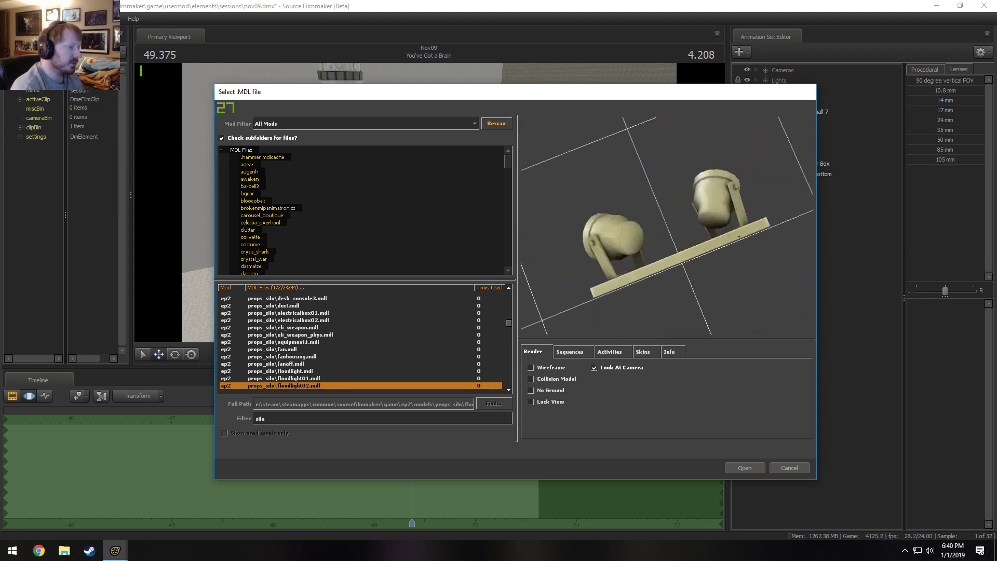
key(Down)
key(Up)
key(Up)
key(Up)
key(Up)
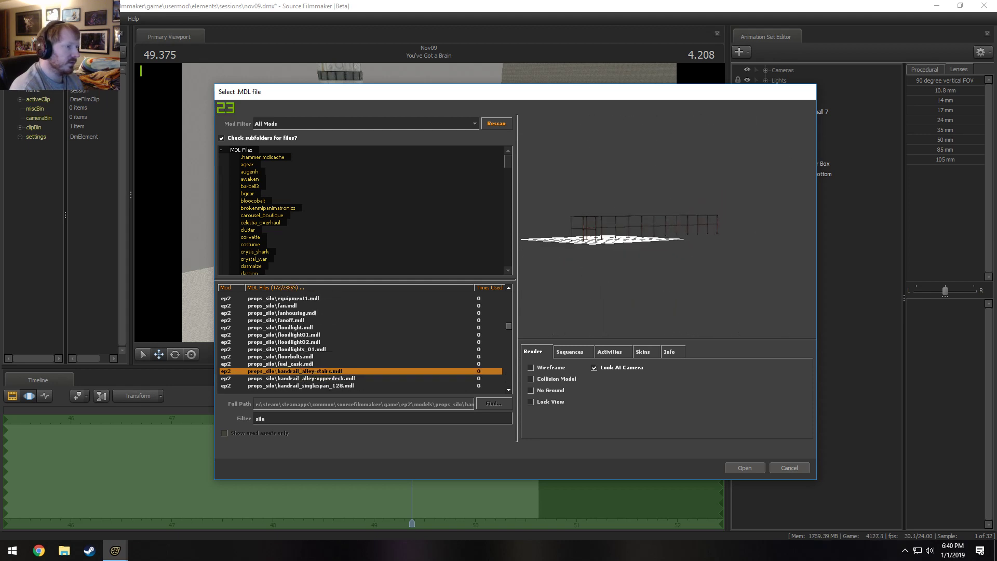
key(Down)
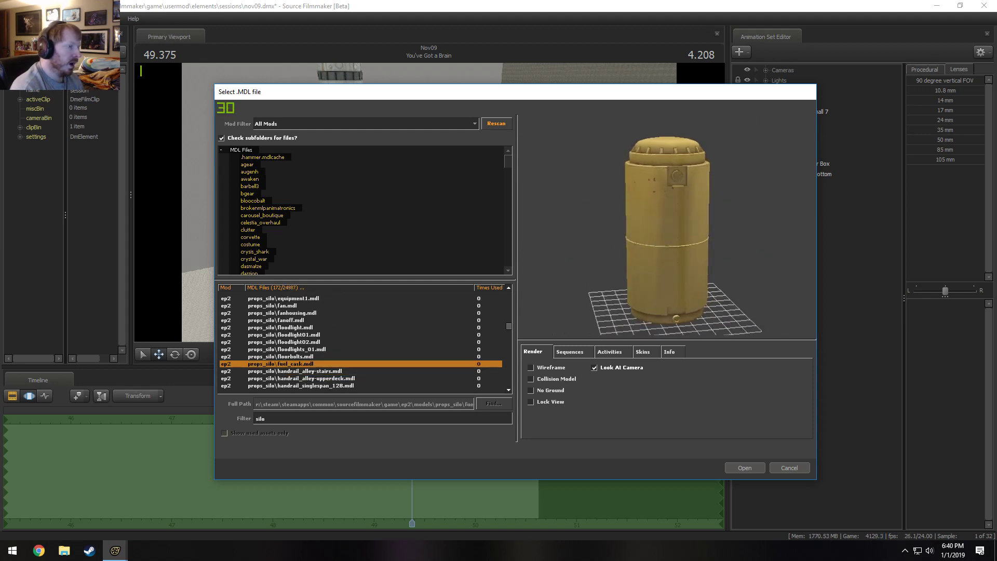
Preview the props_silo handrails, cable pieces and rocket stages, down to silo_elevator_door.
key(Down)
key(Down)
key(Down)
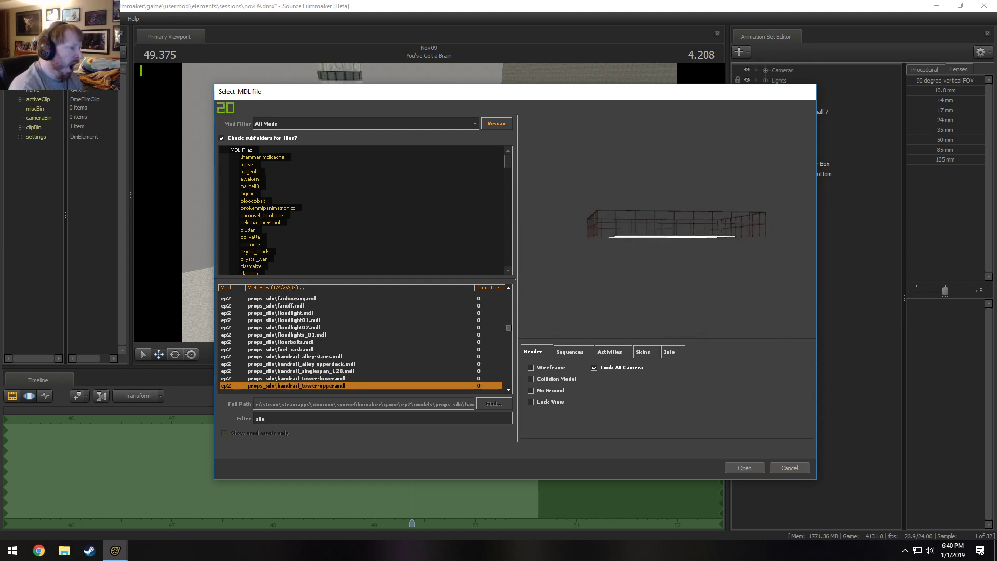
key(Down)
key(Down)
key(Down)
key(Down)
key(Down)
key(Down)
key(Down)
key(Down)
key(Down)
key(Down)
key(Down)
key(Down)
key(Down)
key(Down)
key(Down)
key(Down)
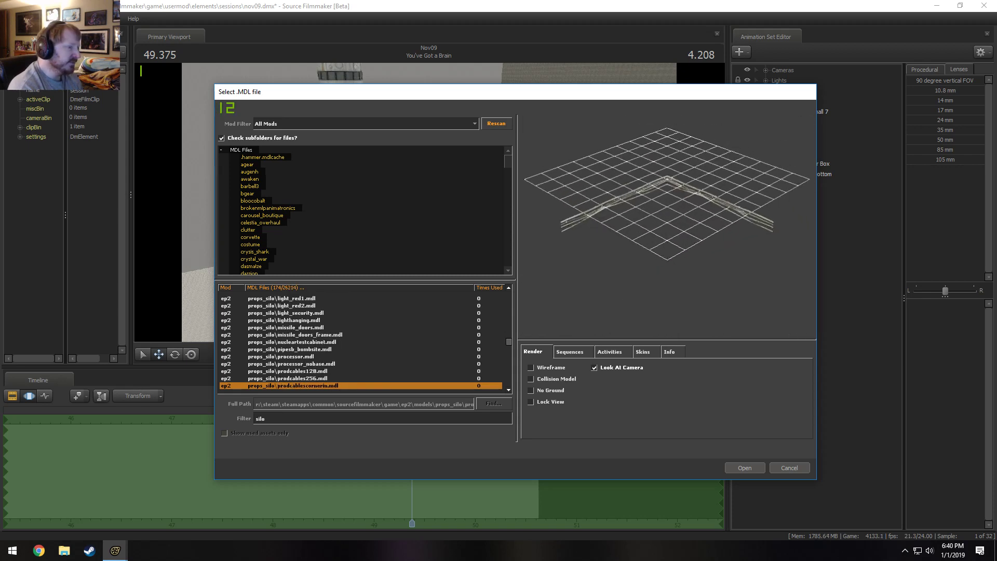
key(Down)
key(Down)
key(Down)
key(Down)
key(Down)
key(Down)
key(Down)
key(Down)
key(Down)
key(Down)
key(Down)
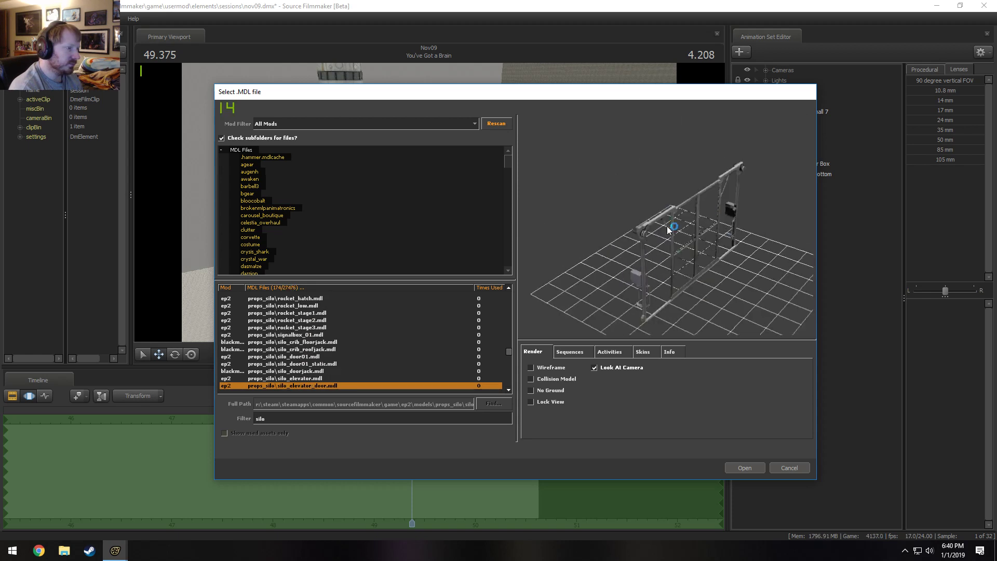
Examine the silo_hatch model, and preview the silo monitor, server and tower models below it.
key(Down)
key(Down)
key(Down)
key(Up)
key(Up)
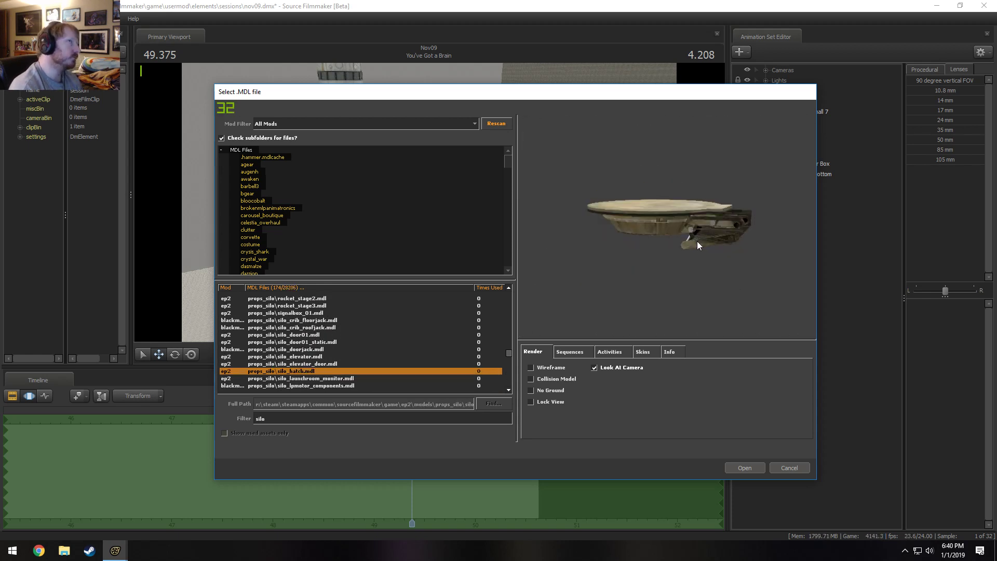
key(Down)
key(Down)
key(Down)
key(Down)
key(Down)
key(Down)
key(Down)
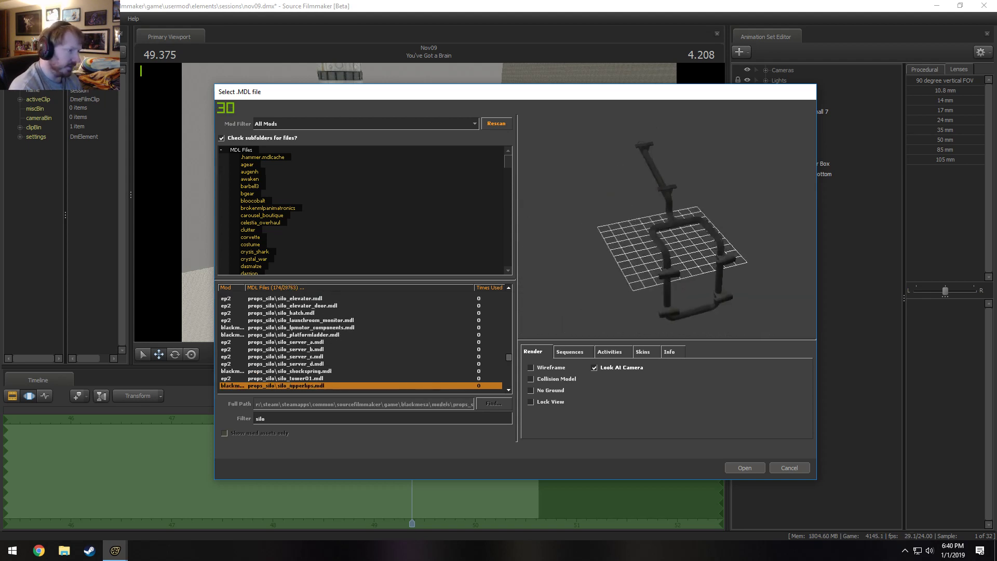
Compare silo_tower01 with its neighbouring props_silo models, and view the pipe-frame model below it from another angle.
key(Up)
key(Up)
key(Down)
Preview the surface rails and the t2icbm rocket stages, and examine t2icbm_s1 up close.
key(Down)
key(Down)
key(Down)
key(Down)
key(Down)
key(Down)
key(Down)
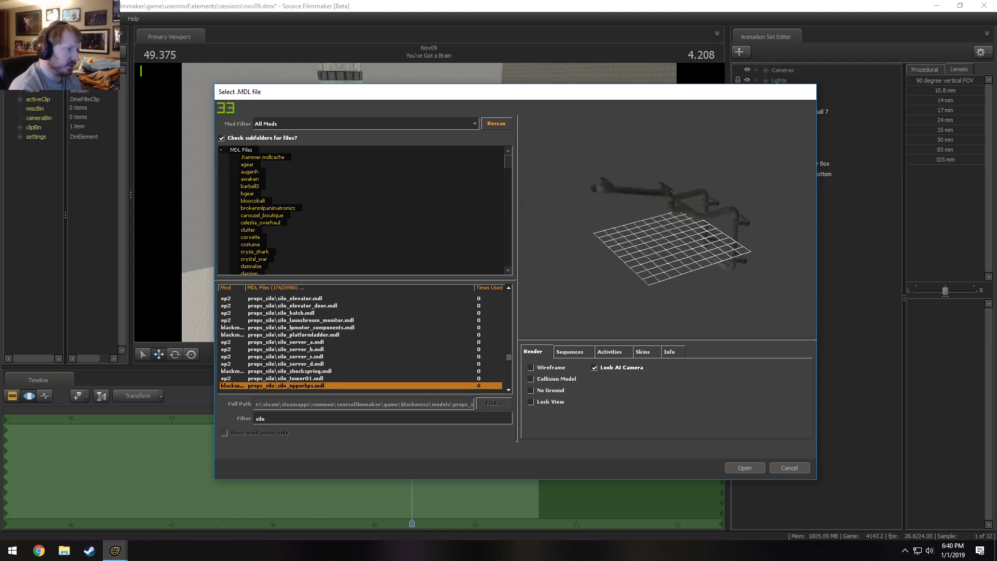
key(Down)
key(Down)
key(Down)
key(Down)
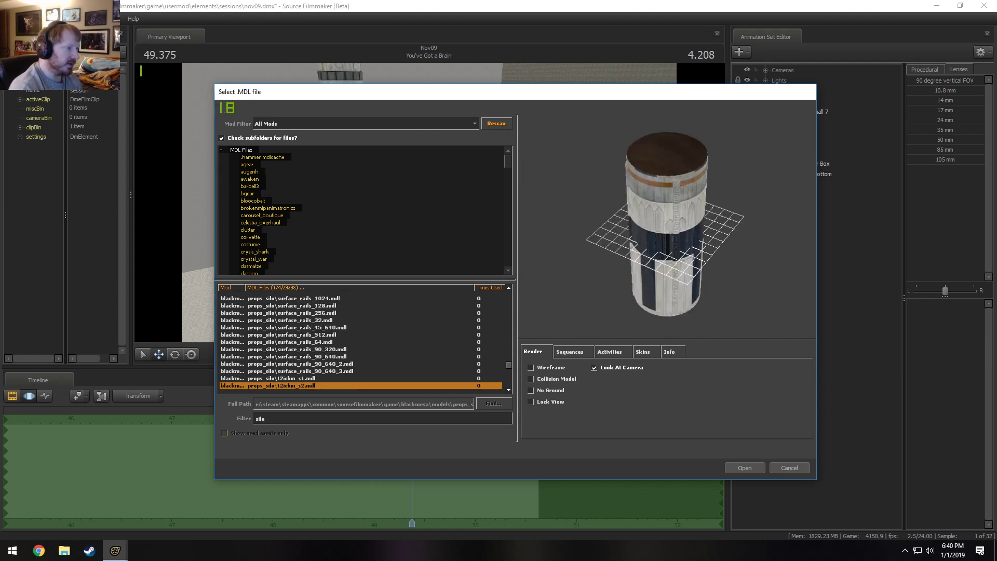
key(Down)
key(Up)
key(Up)
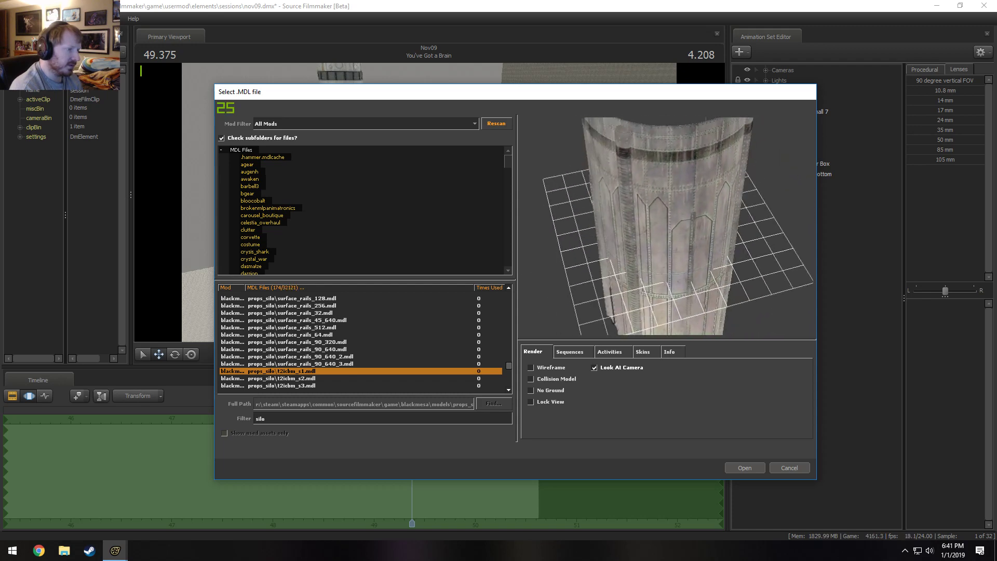
click(521, 304)
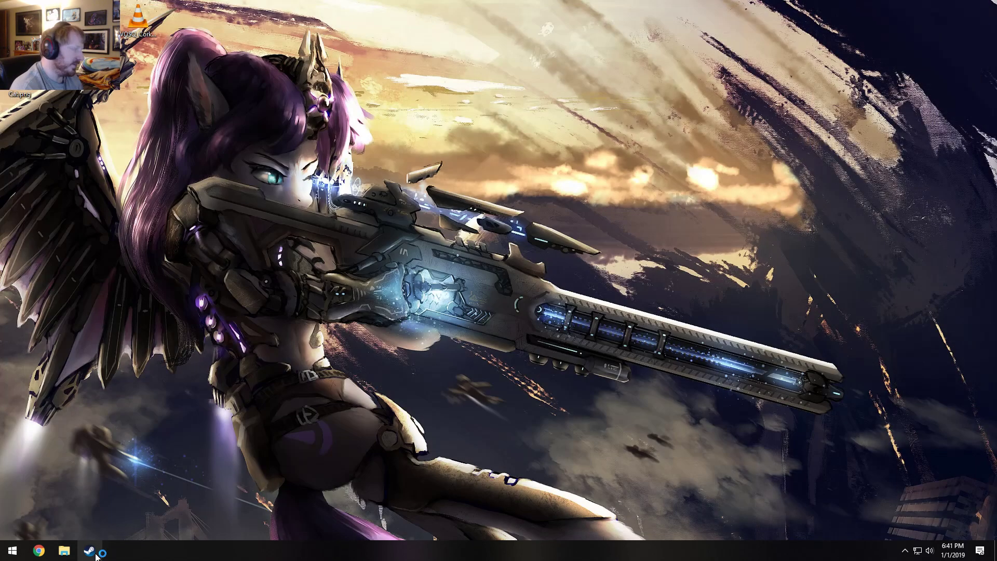
Launch Source Filmmaker, decline the autosave, and open the recent session nov09.dmx.
right_click(97, 556)
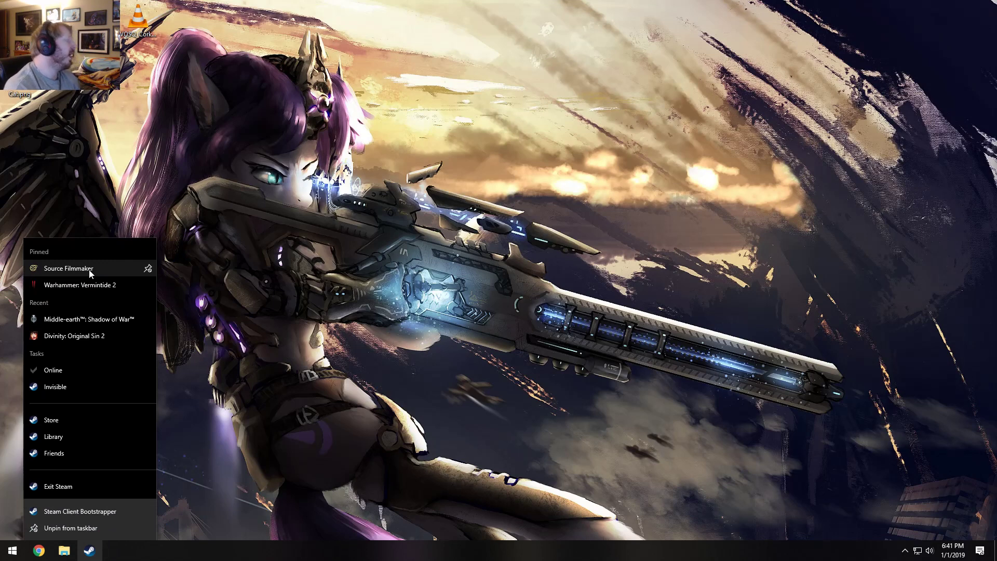
click(68, 268)
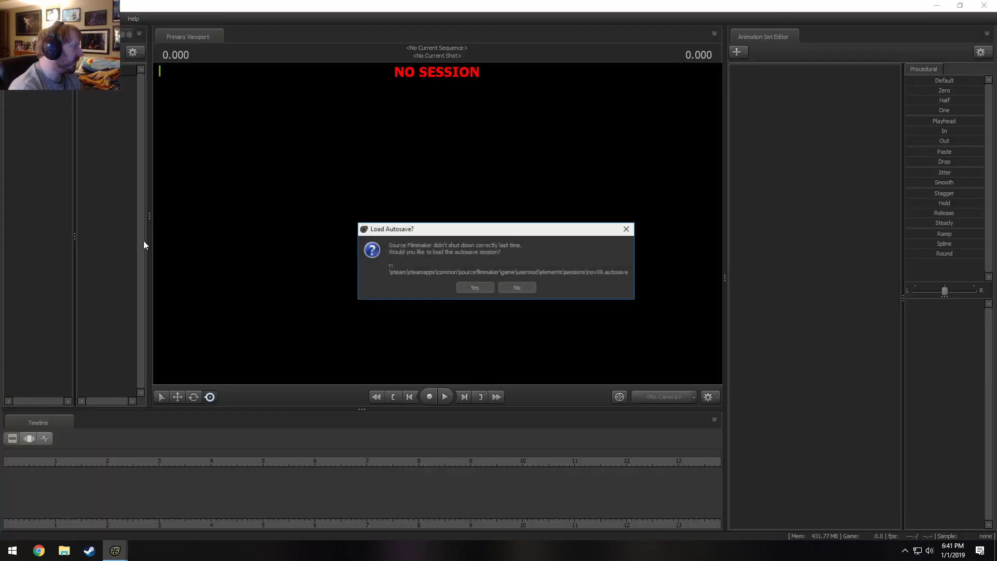
click(516, 288)
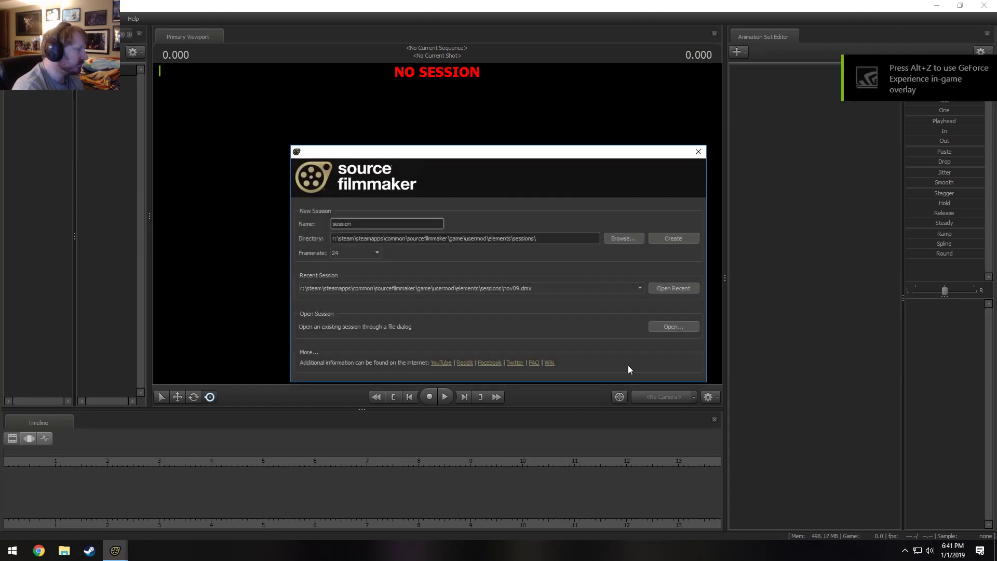
click(672, 288)
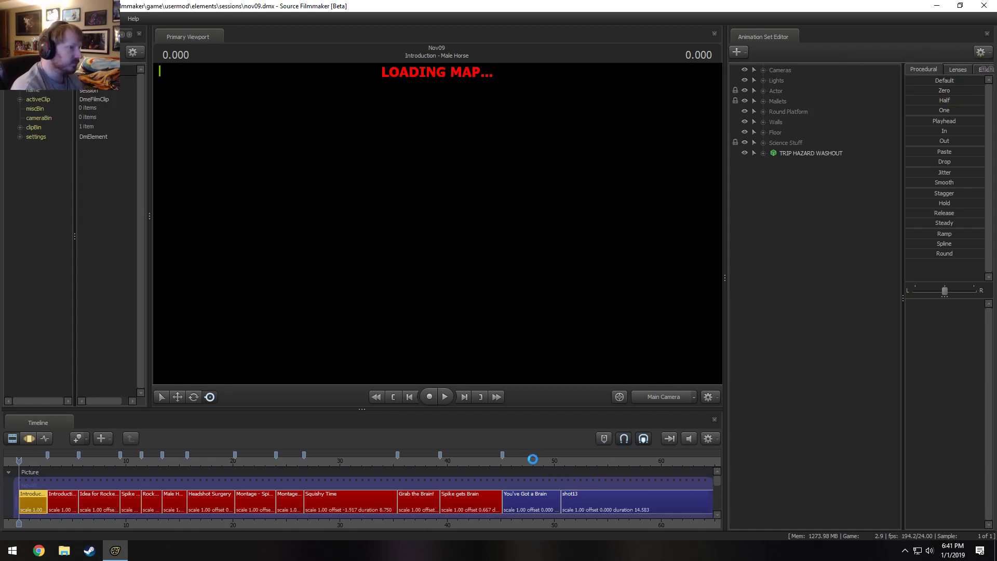
Select the You've Got a Brain shot and move the playhead to 50.125 near its end.
click(533, 464)
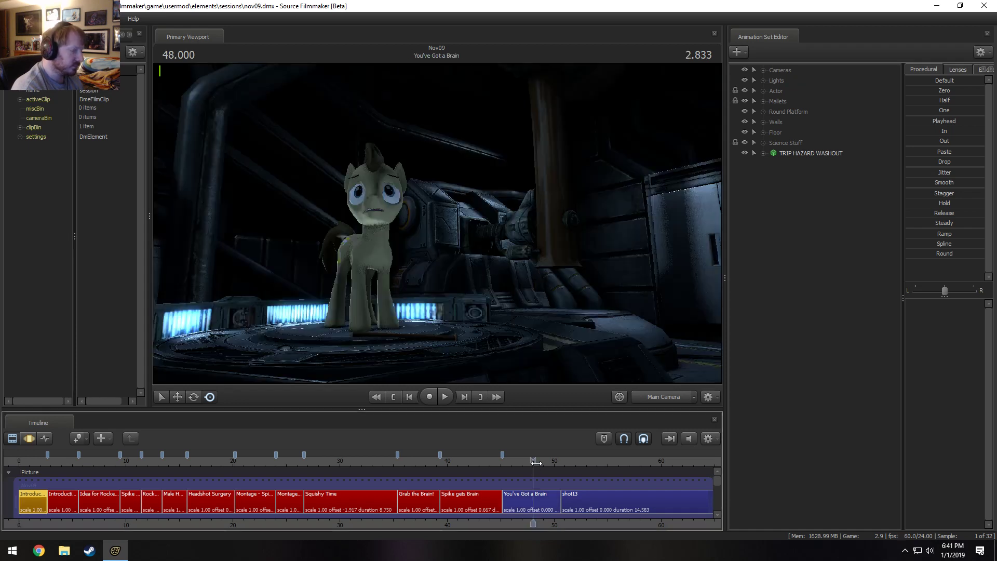
click(537, 502)
drag(549, 461, 556, 460)
Start creating an animation set for a new model and filter the model list by "silo".
right_click(800, 250)
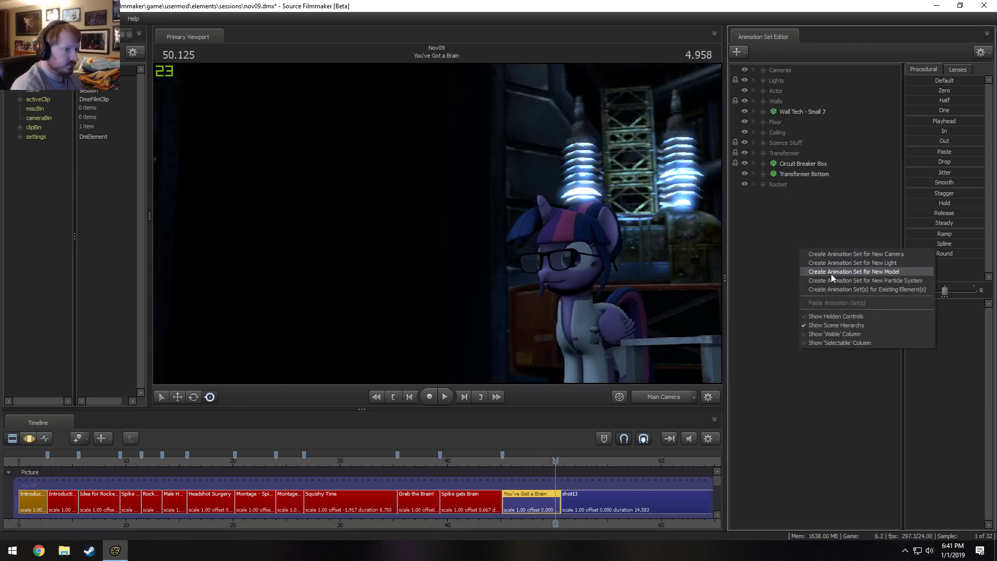
click(831, 274)
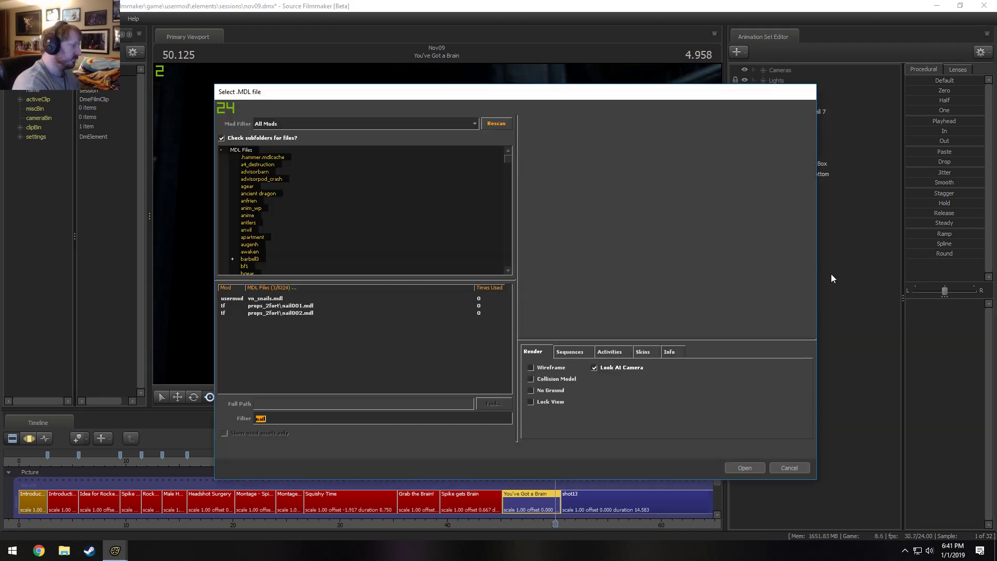
text(silo)
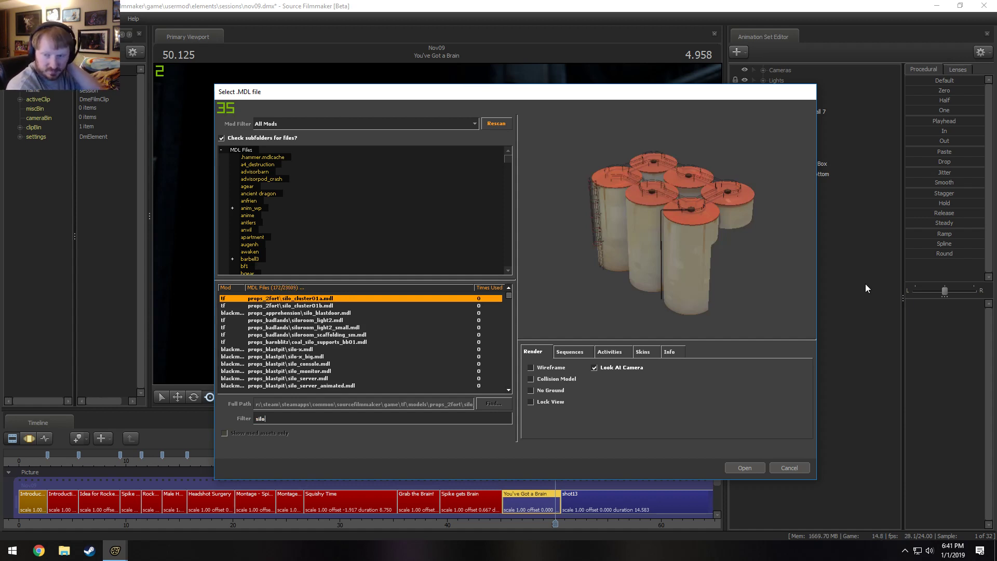
Preview the props_silo warning barrel, and check the last models of the filtered list from rocket_silo001 back to wirepipe.
scroll(388, 316, down, 9)
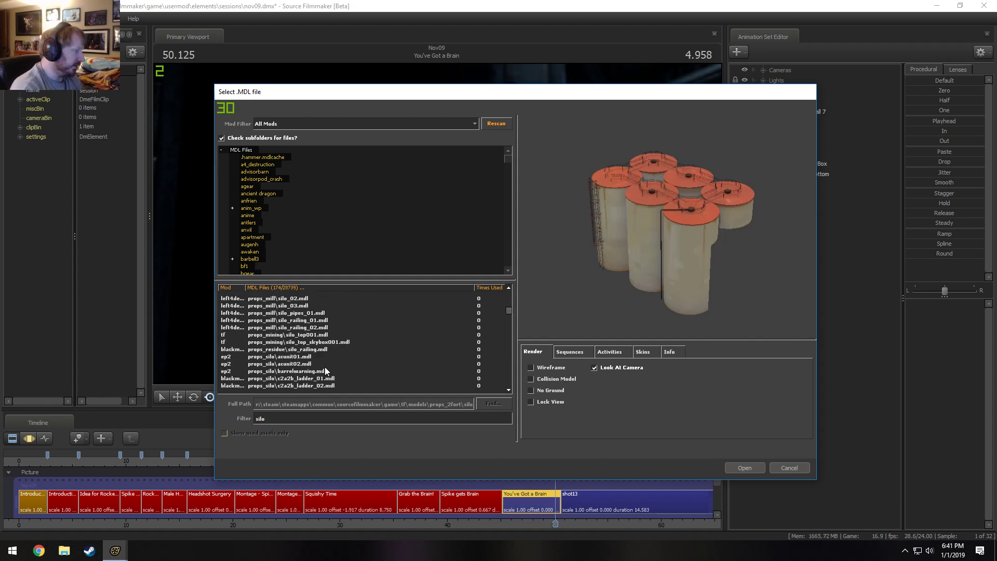
click(325, 369)
scroll(413, 367, down, 6)
drag(512, 324, 507, 417)
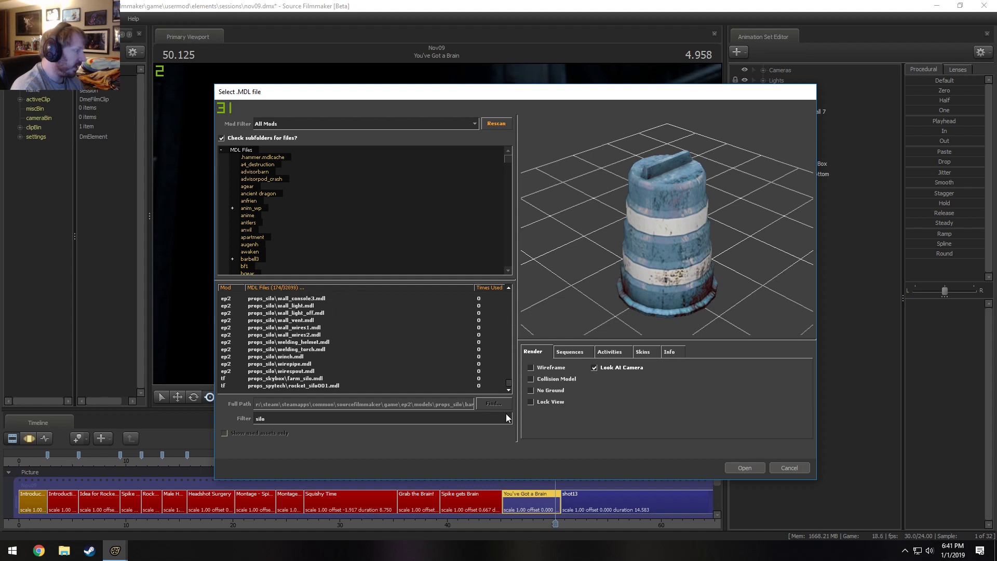
click(323, 385)
key(Up)
key(Up)
key(Up)
key(Up)
key(Up)
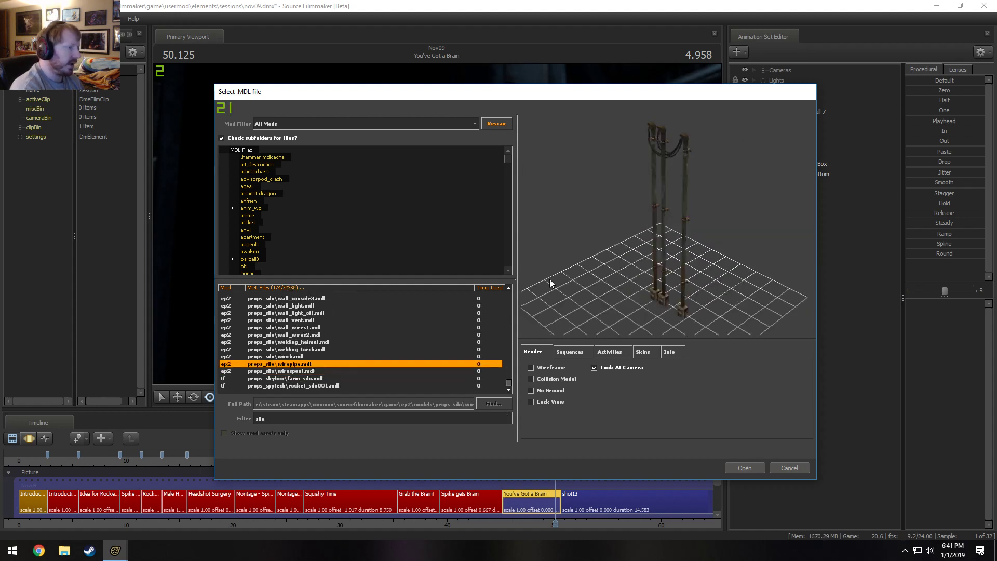
Preview the props_silo models backwards from wirepipe past wall_light to track_to_left.
key(Up)
key(Up)
key(Up)
key(Up)
key(Up)
key(Up)
key(Up)
key(Up)
key(Up)
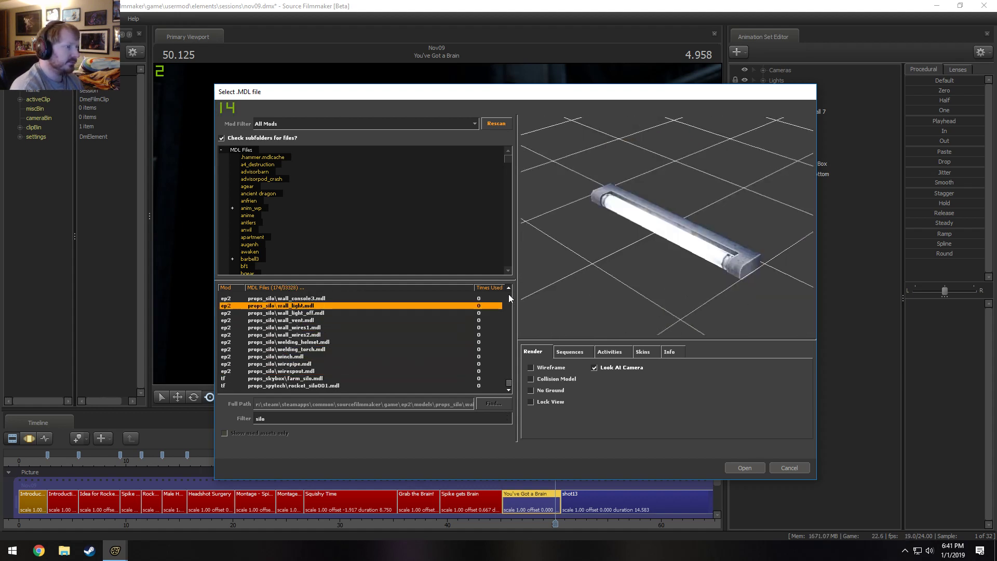
key(Up)
key(Up)
key(Up)
key(Up)
key(Up)
key(Up)
key(Up)
key(Up)
key(Up)
key(Up)
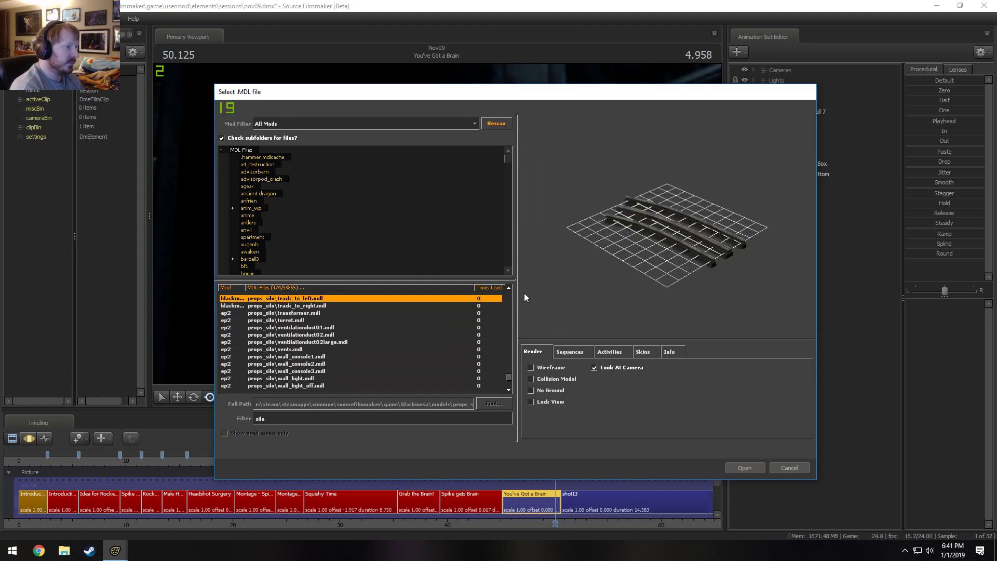
Preview the models around tirestack3 and examine titan1_engine from another angle.
key(Up)
key(Up)
key(Up)
key(Up)
key(Up)
key(Down)
key(Down)
key(Down)
key(Down)
key(Down)
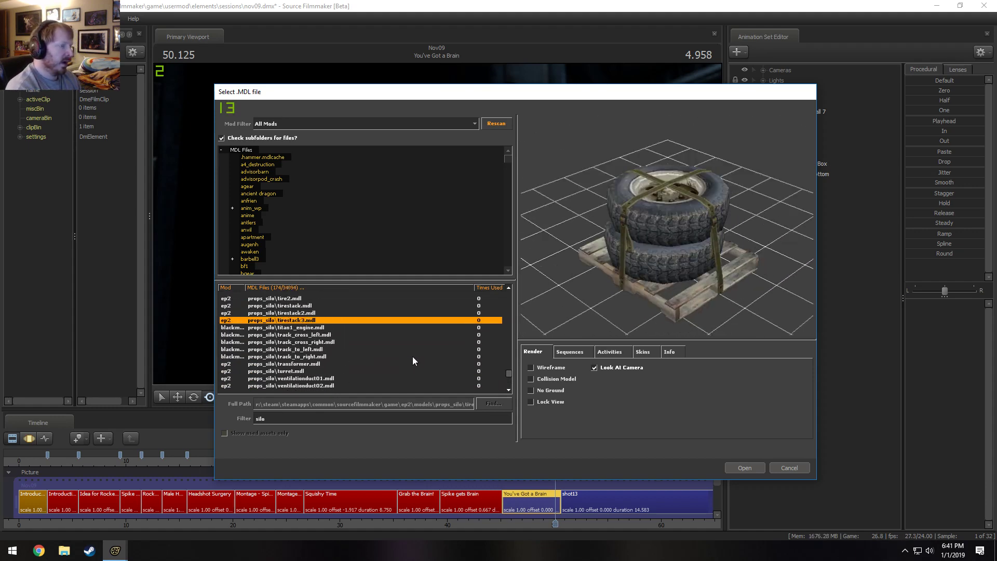
key(Up)
drag(666, 218, 693, 270)
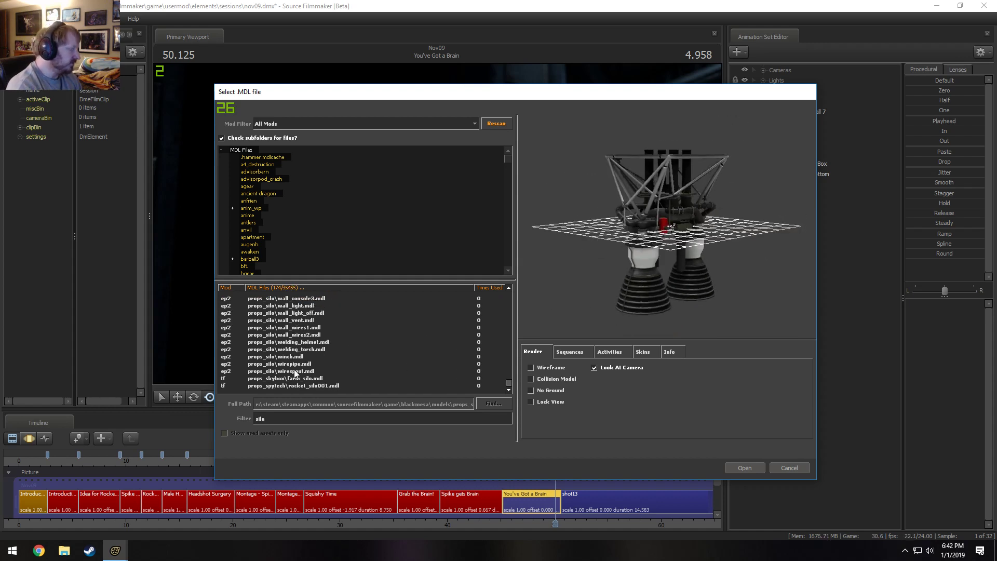
Preview wall_wires2 and turret, and check the props_silo models from there back to the tire stacks.
double_click(281, 419)
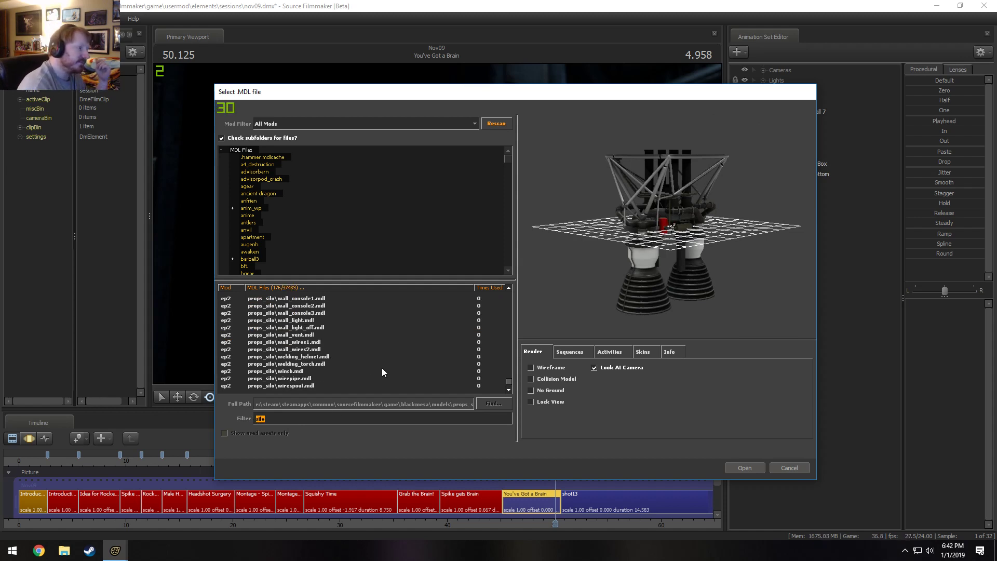
click(332, 349)
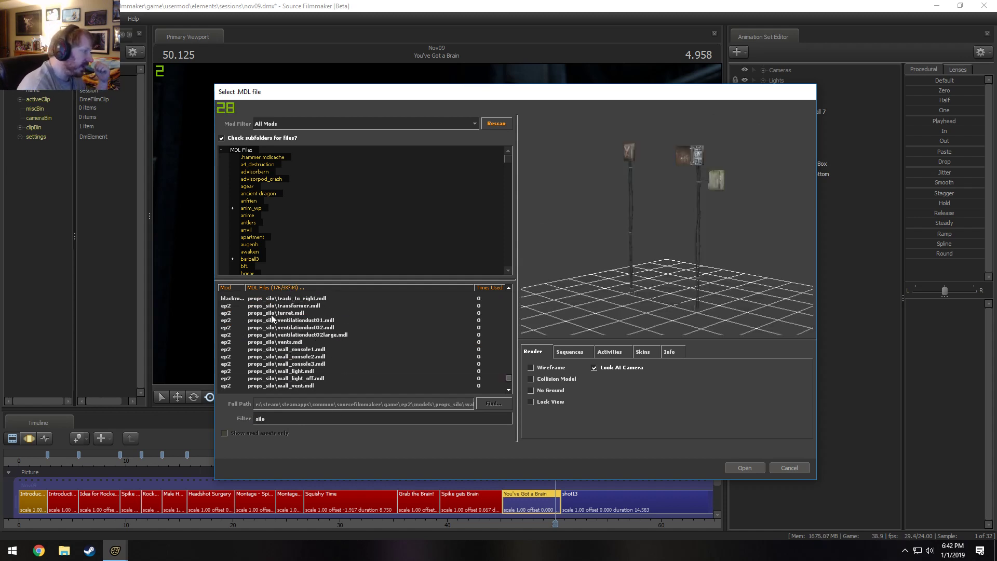
click(290, 314)
key(Down)
key(Up)
key(Up)
key(Up)
key(Up)
drag(670, 275, 664, 307)
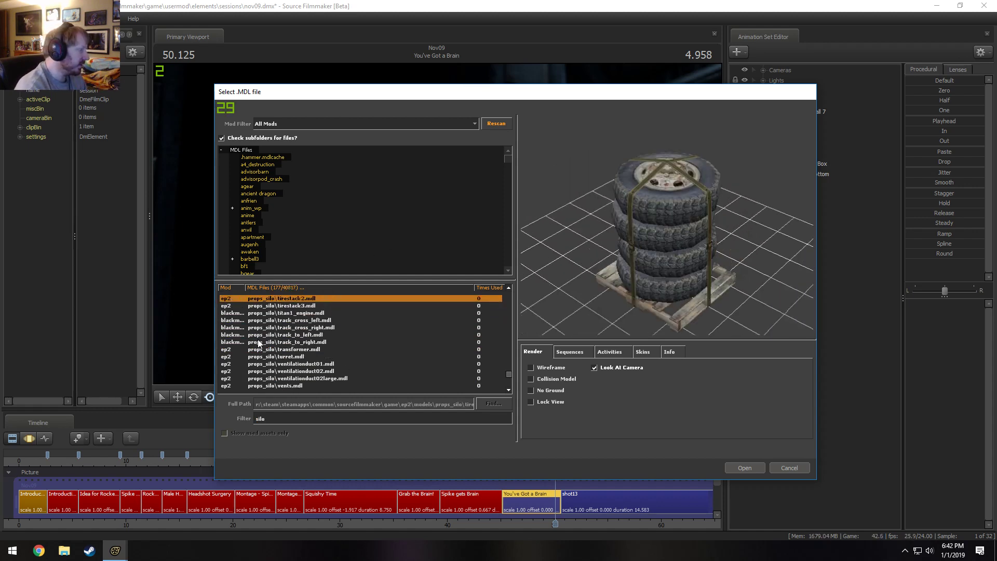
key(Up)
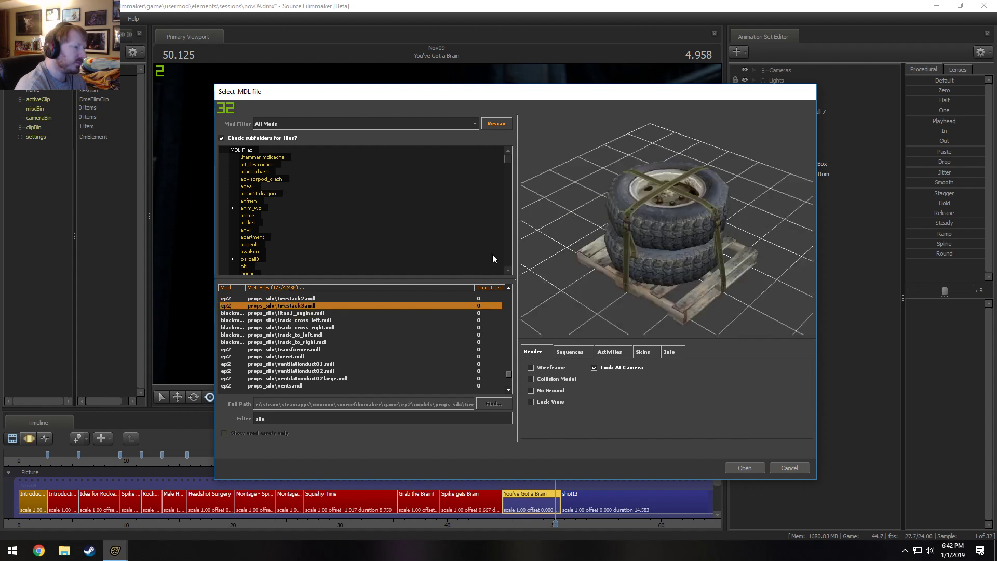
Preview the curved rail model surface_rails_90_640 and compare the t2icbm rocket stages below it.
scroll(291, 375, up, 5)
click(278, 343)
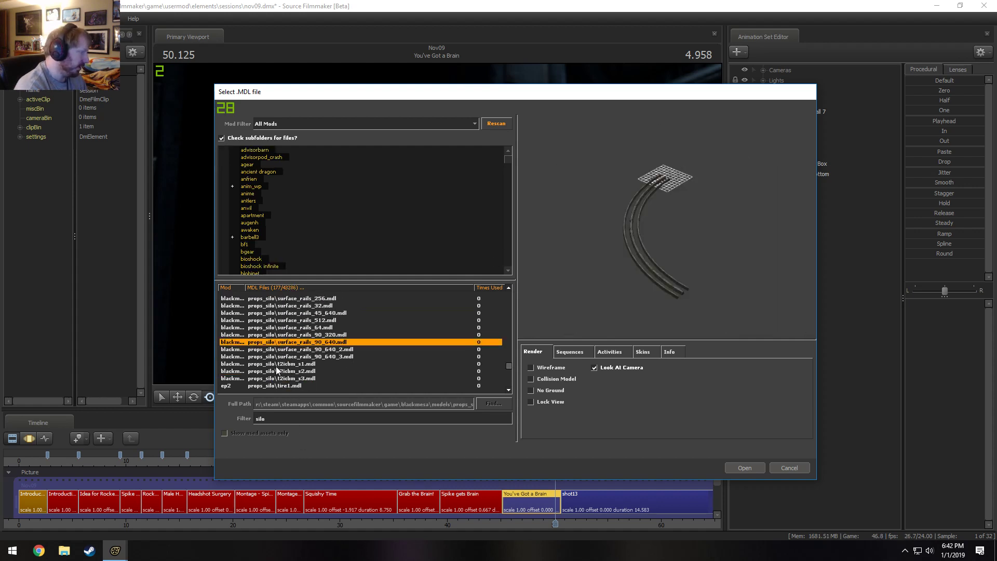
key(Down)
key(Down)
key(Down)
key(Down)
key(Up)
key(Up)
key(Up)
key(Up)
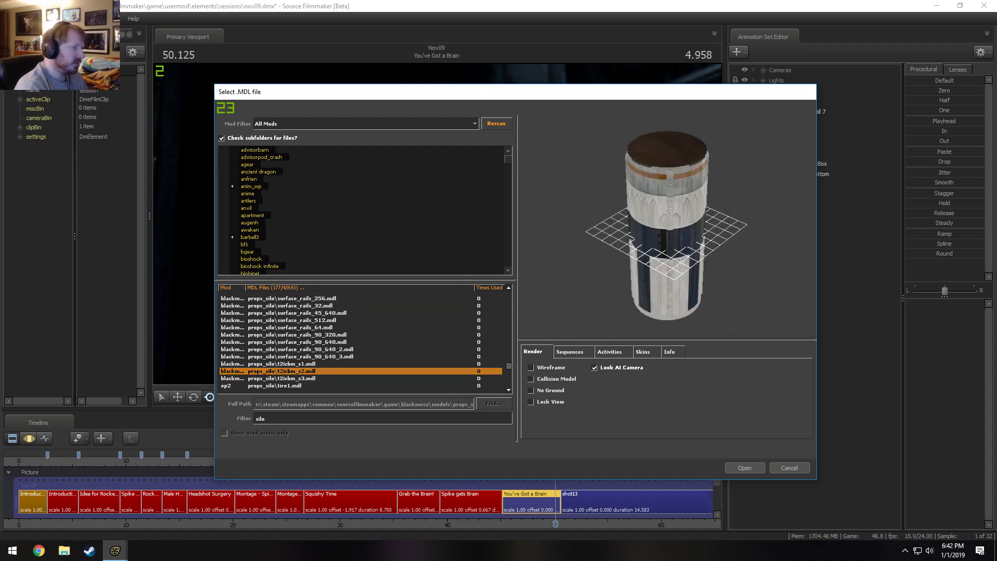
Preview the surface rails and the silo models above them, back to silo_server_c.
key(Up)
key(Up)
key(Up)
key(Up)
key(Up)
key(Up)
key(Up)
key(Up)
key(Up)
key(Up)
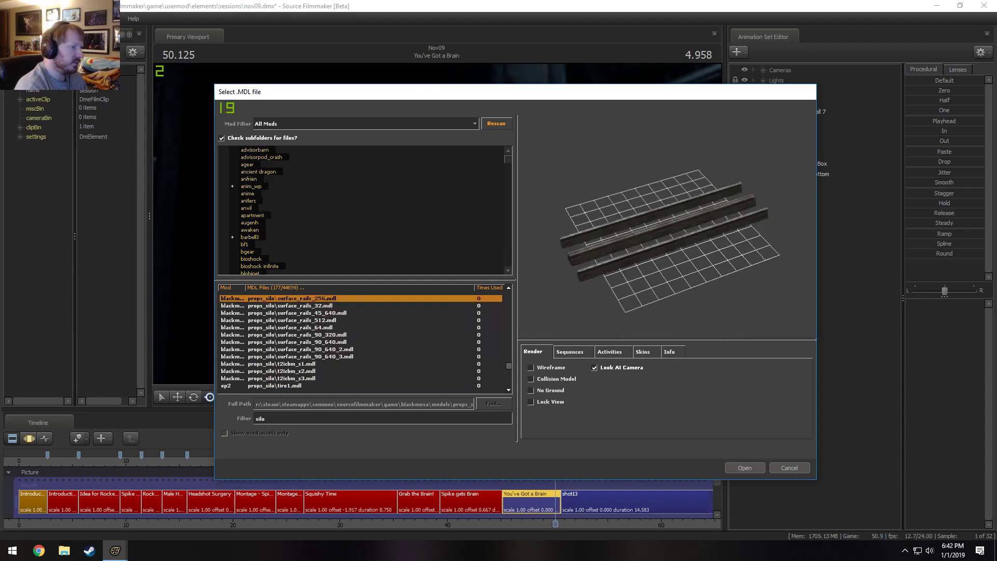
key(Up)
key(Up)
key(Up)
key(Up)
key(Up)
key(Up)
key(Up)
key(Up)
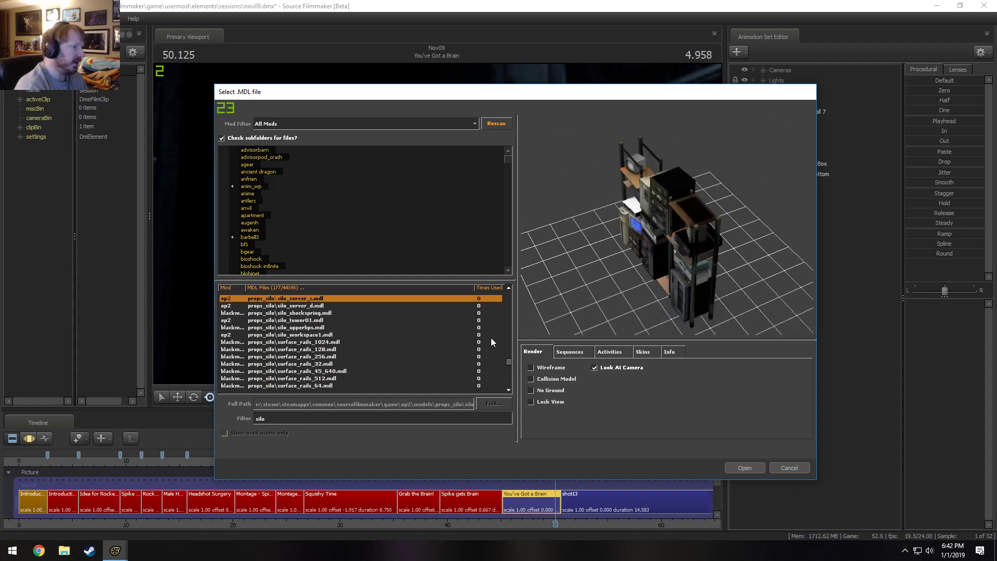
Preview the silo models from silo_server_c back through silo_door01_static to the complete rocket model.
key(Up)
key(Up)
key(Up)
key(Up)
key(Up)
key(Up)
key(Up)
key(Up)
key(Up)
key(Up)
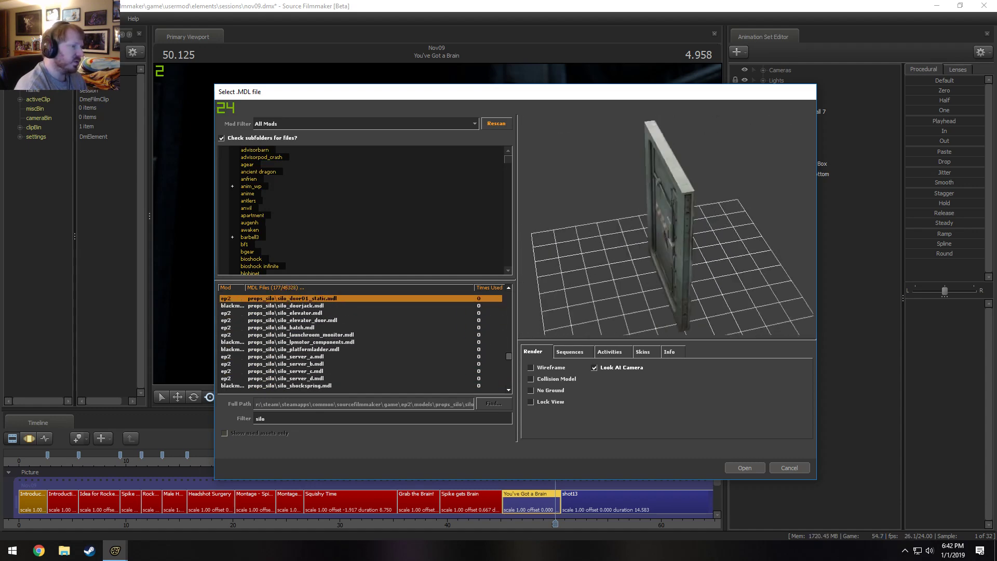
key(Up)
key(Up)
key(Up)
key(Up)
key(Up)
key(Up)
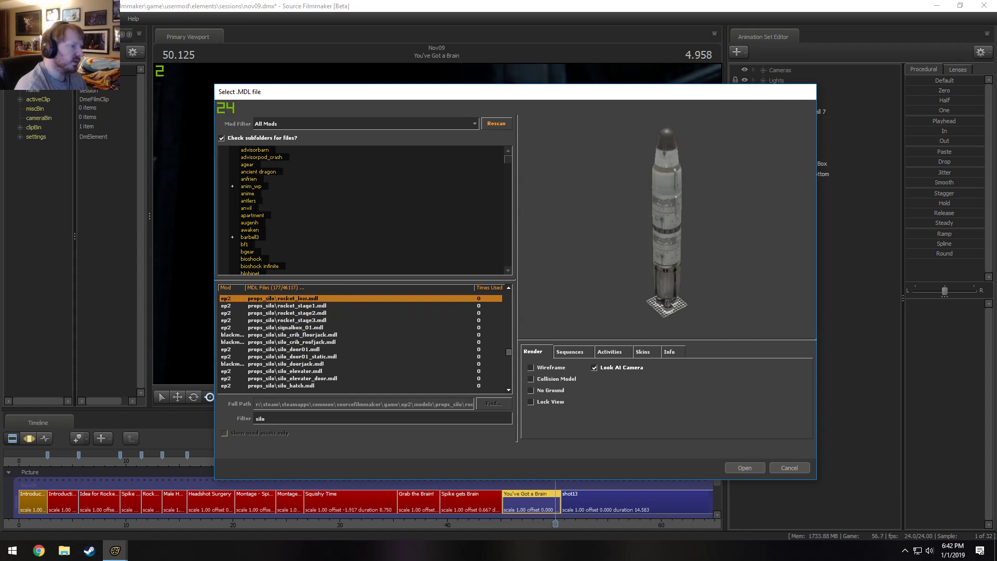
Compare the separate rocket stage models, and preview signalbox_01 below them.
key(Down)
key(Down)
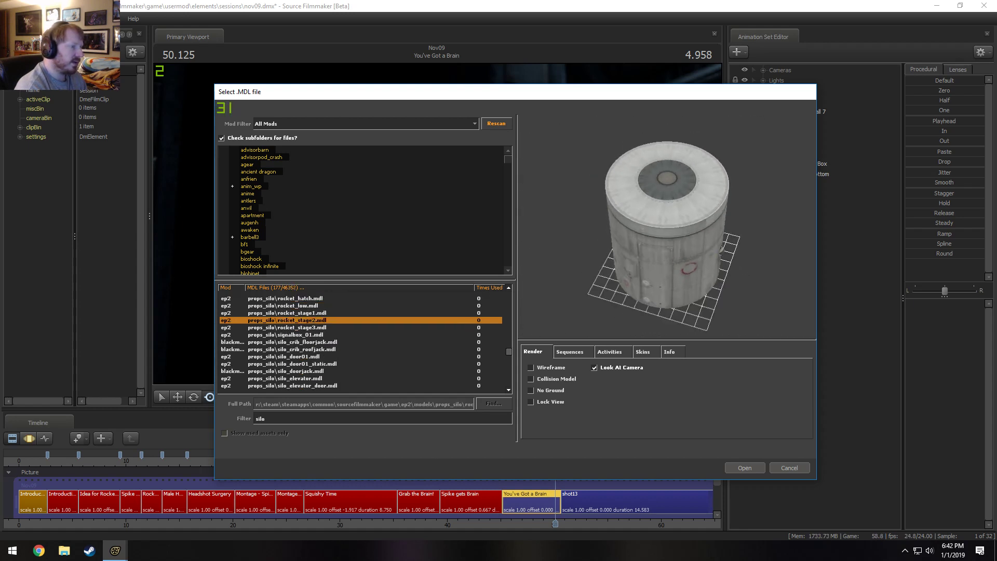
key(Down)
key(Down)
key(Down)
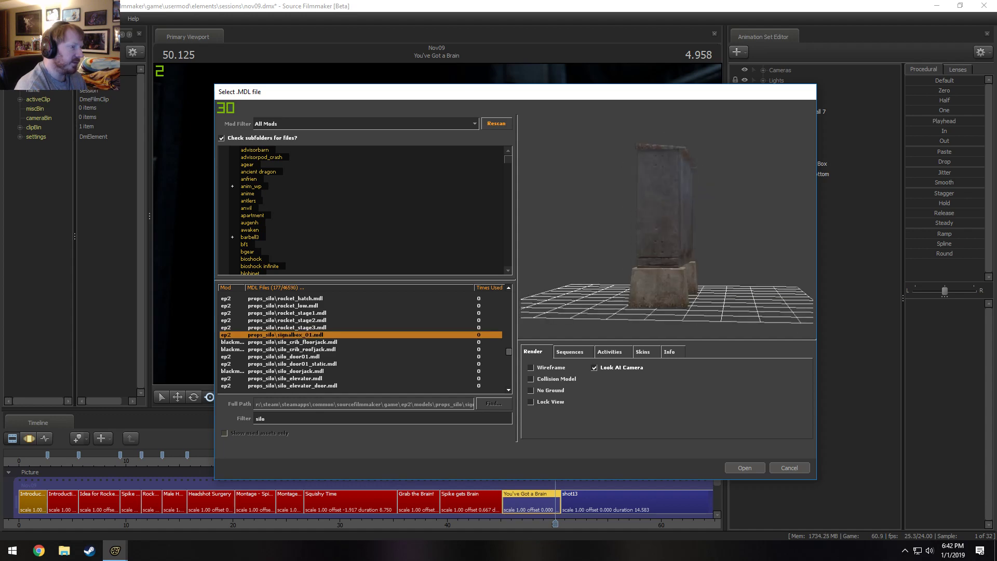
key(Up)
key(Up)
key(Up)
key(Up)
key(Up)
key(Up)
key(Up)
key(Up)
key(Up)
key(Up)
key(Up)
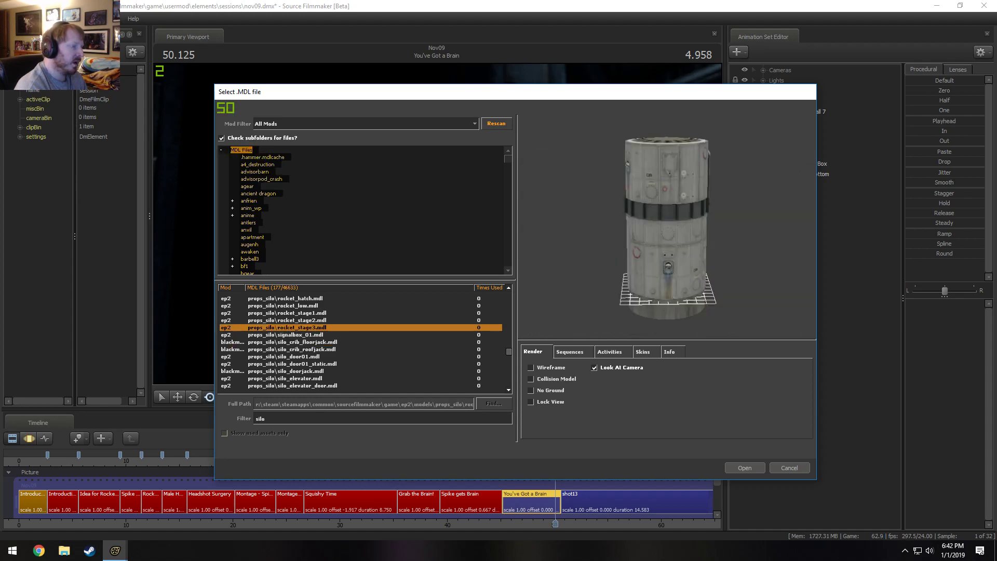
Preview the props_silo models above the rocket stages, back to launch_seq04.
key(Up)
key(Up)
key(Up)
key(Up)
key(Up)
key(Up)
key(Up)
key(Up)
key(Up)
key(Up)
key(Up)
key(Up)
key(Up)
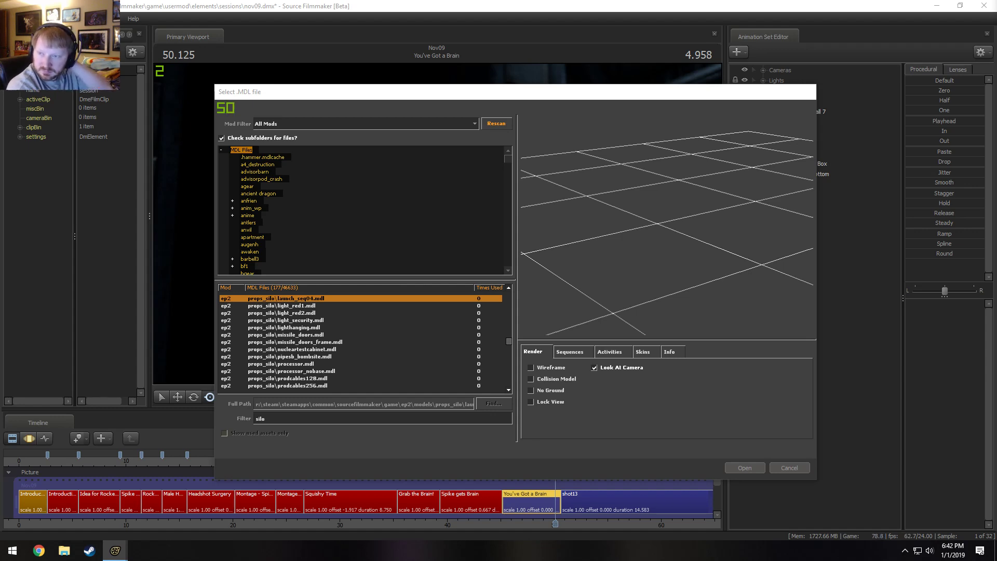
Switch to the Chrome window with the Facepunch miscellaneous release thread and examine the Undead Asylum scenebuild images.
drag(996, 93, 517, 40)
scroll(590, 188, down, 6)
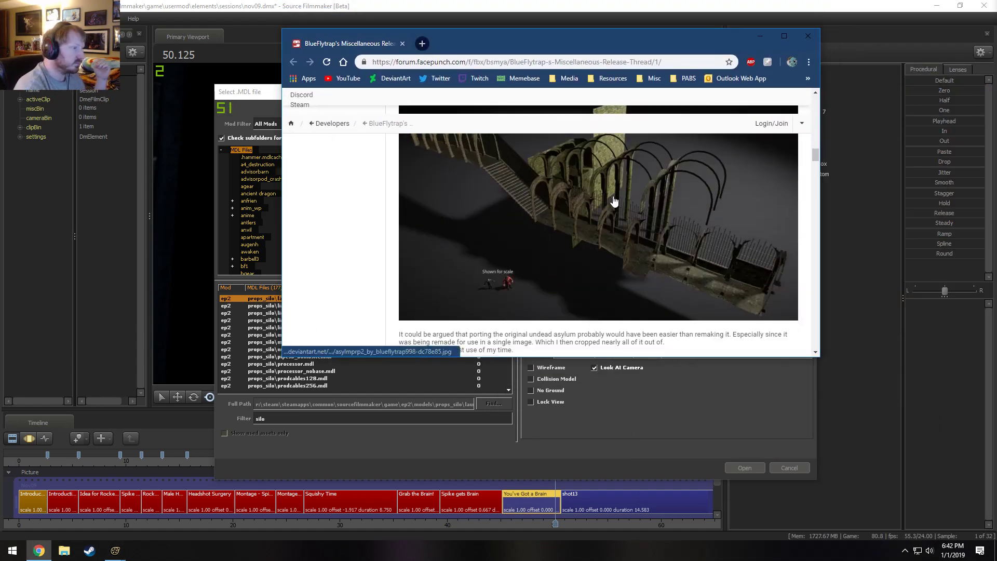
scroll(623, 205, down, 3)
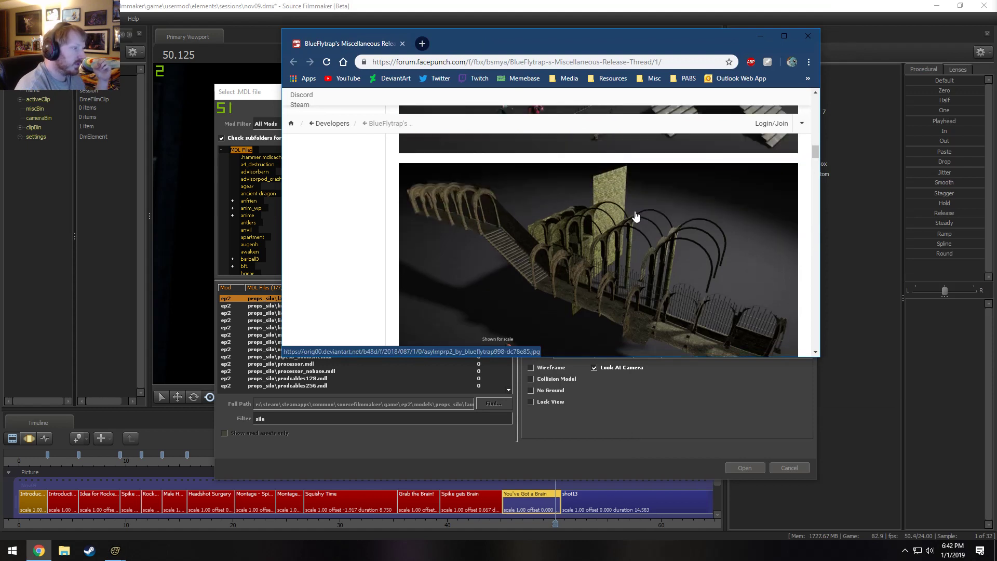
scroll(680, 314, down, 3)
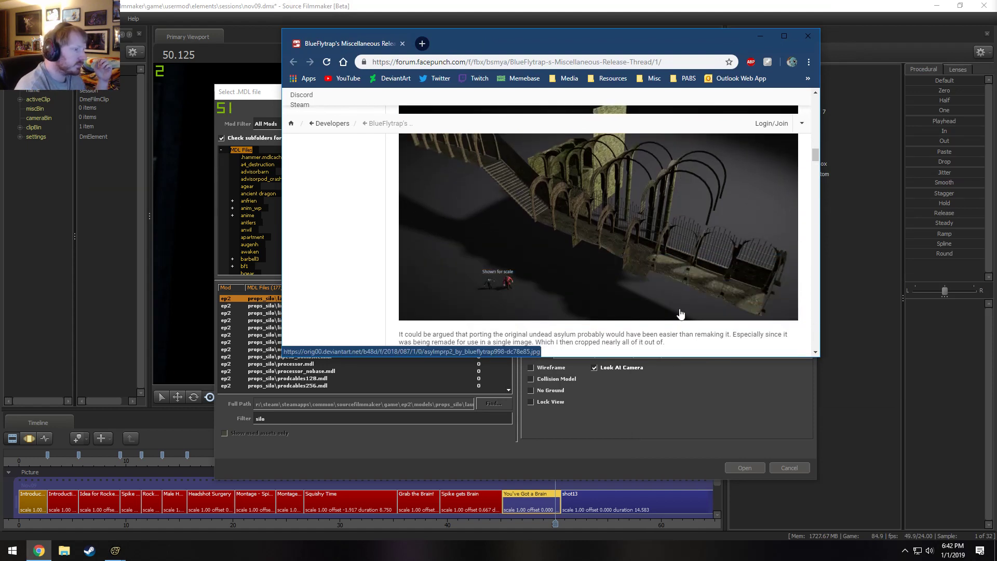
scroll(669, 290, down, 9)
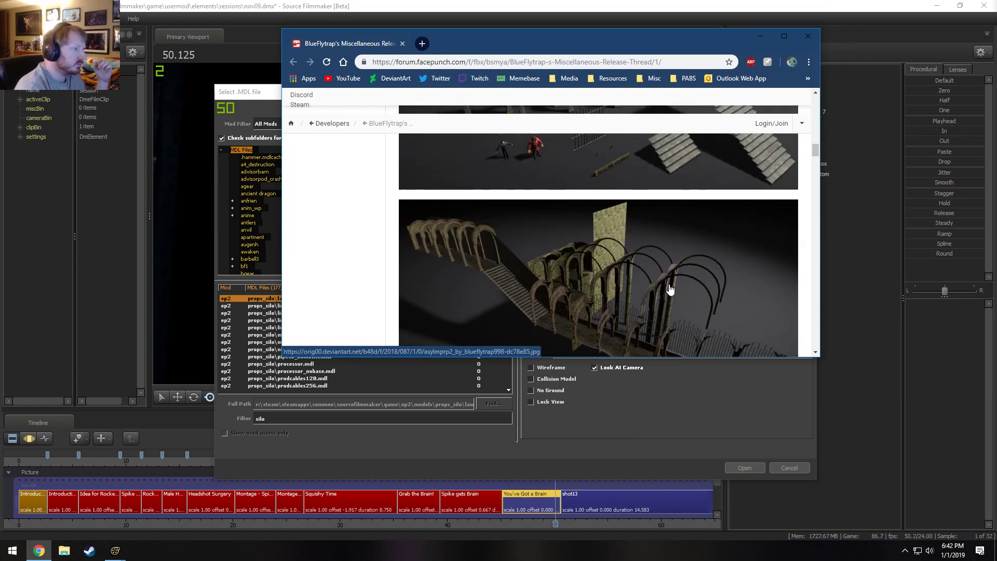
scroll(670, 290, up, 1)
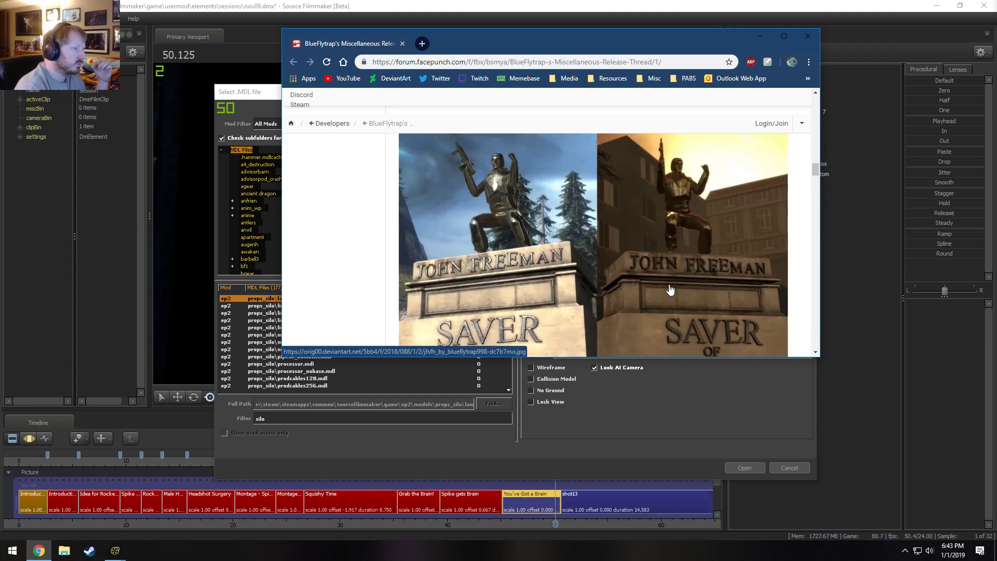
Look through the thread's personal assets, from the statue and sword models down to the Static Saltwater release.
scroll(670, 289, down, 10)
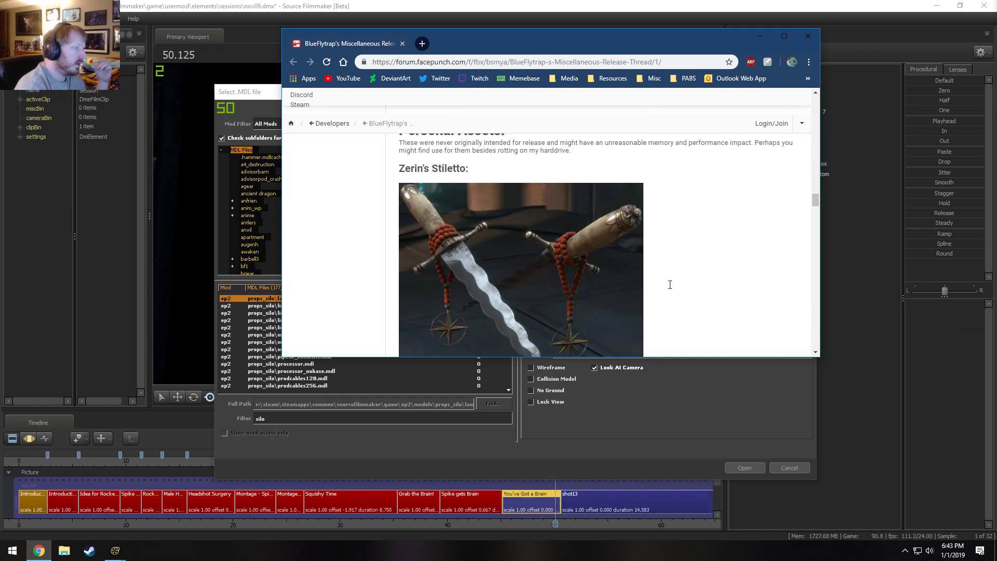
scroll(670, 285, down, 8)
scroll(670, 284, up, 2)
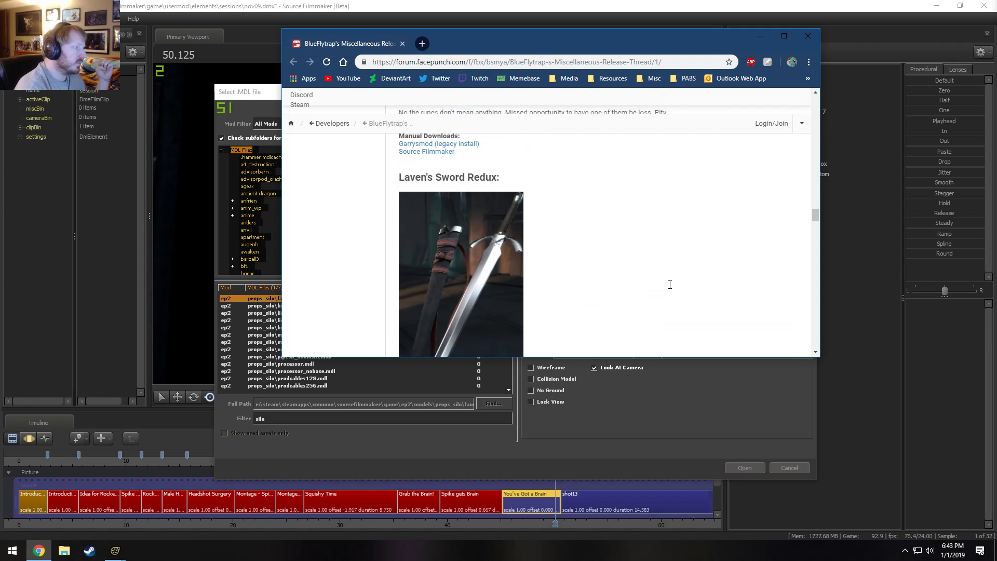
scroll(670, 285, down, 9)
scroll(670, 288, up, 4)
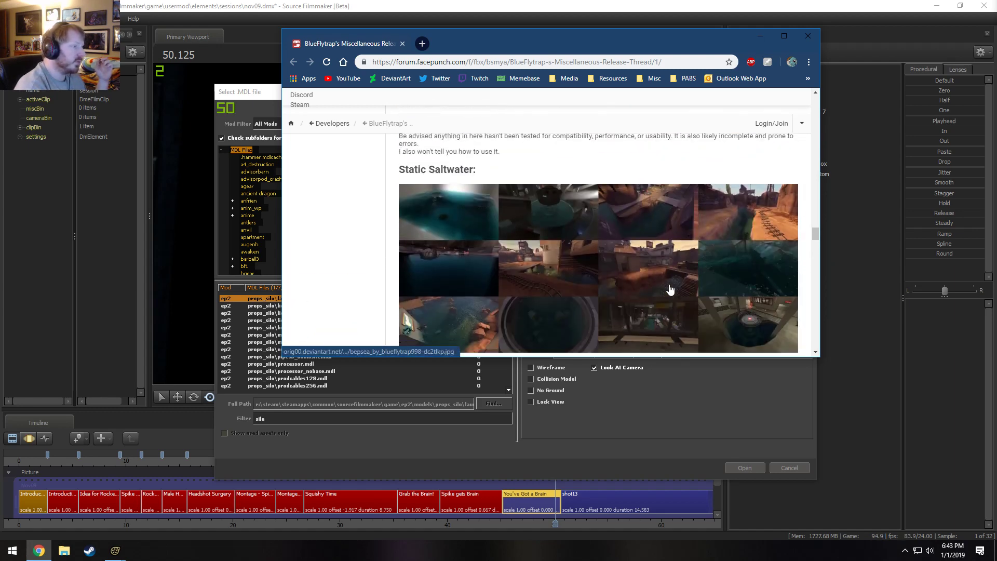
scroll(670, 289, down, 3)
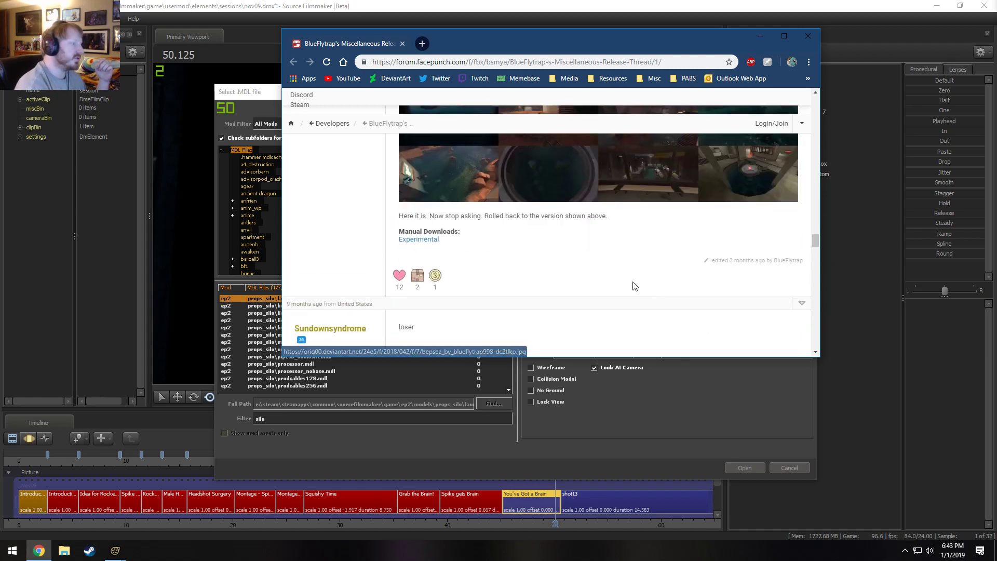
scroll(634, 284, up, 2)
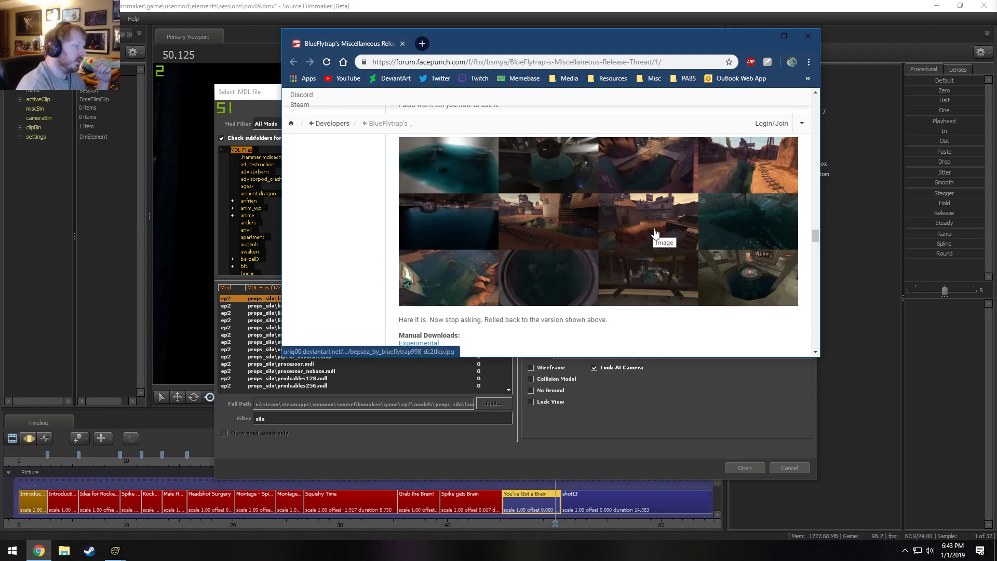
Review the Undead Asylum and Gravity Gun releases higher in the thread, and return to the Source Filmmaker model browser.
scroll(659, 240, up, 15)
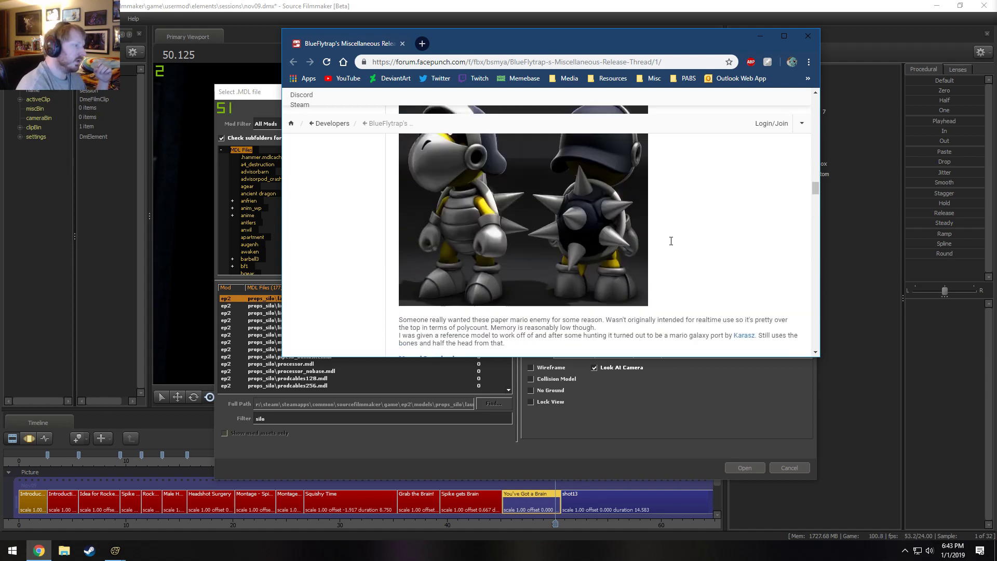
scroll(681, 250, up, 5)
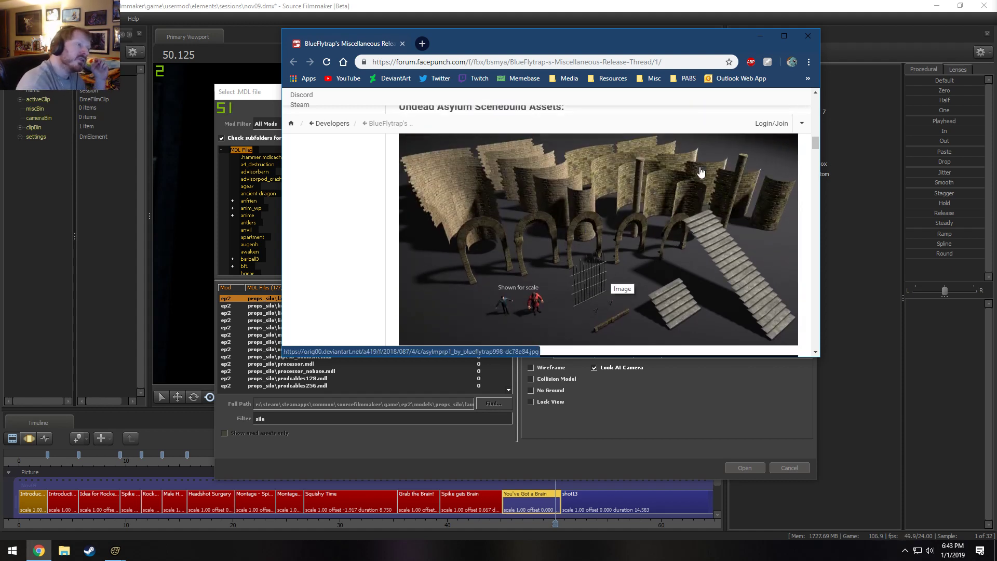
scroll(639, 174, up, 8)
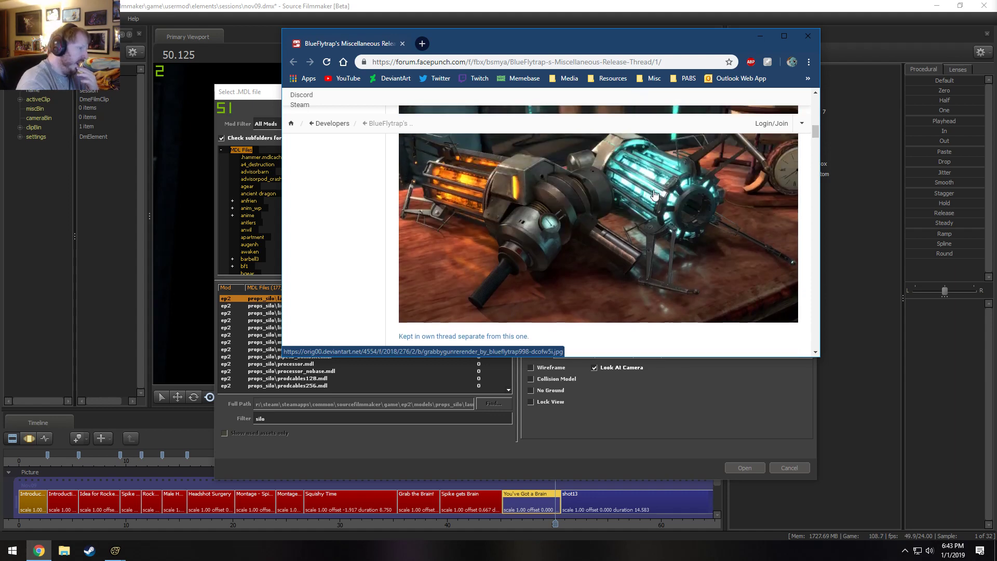
scroll(667, 204, down, 1)
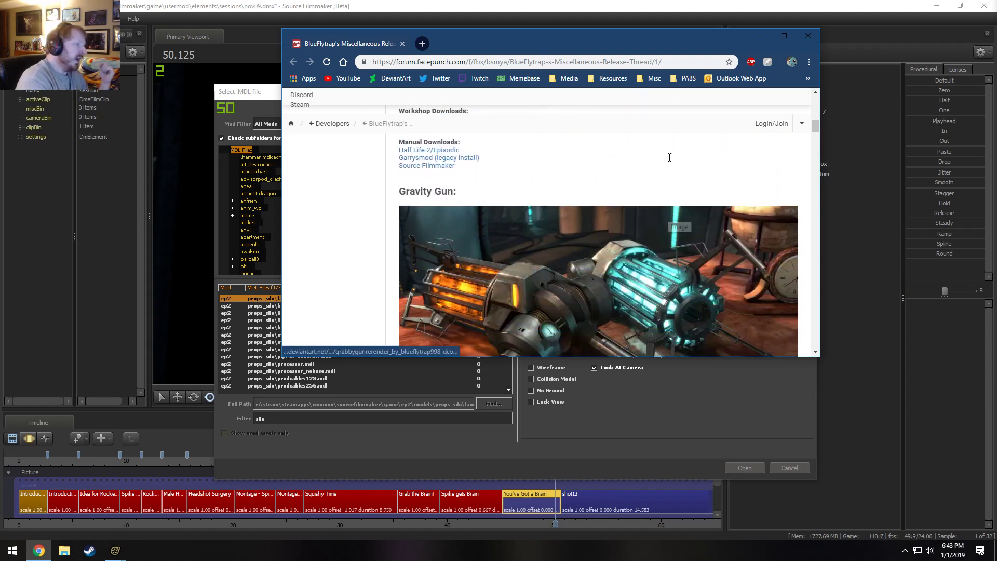
click(769, 36)
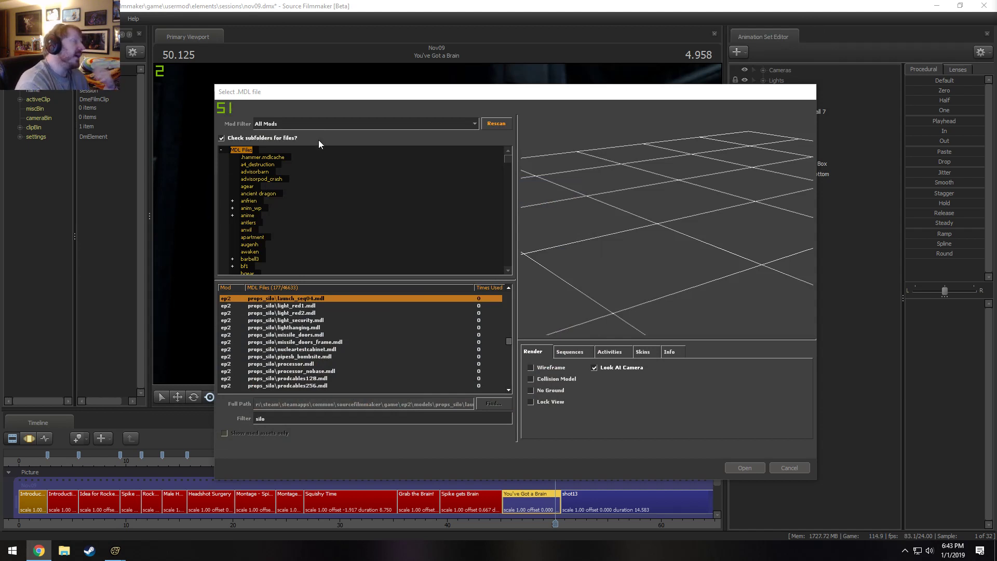
Limit the model list to the megapack mod and clear the silo text filter.
click(284, 123)
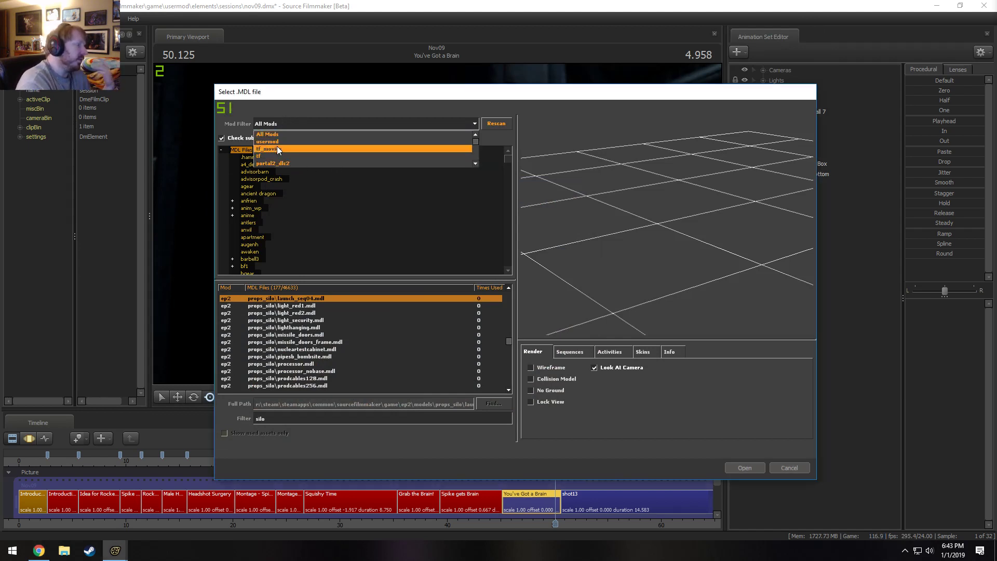
scroll(279, 155, down, 3)
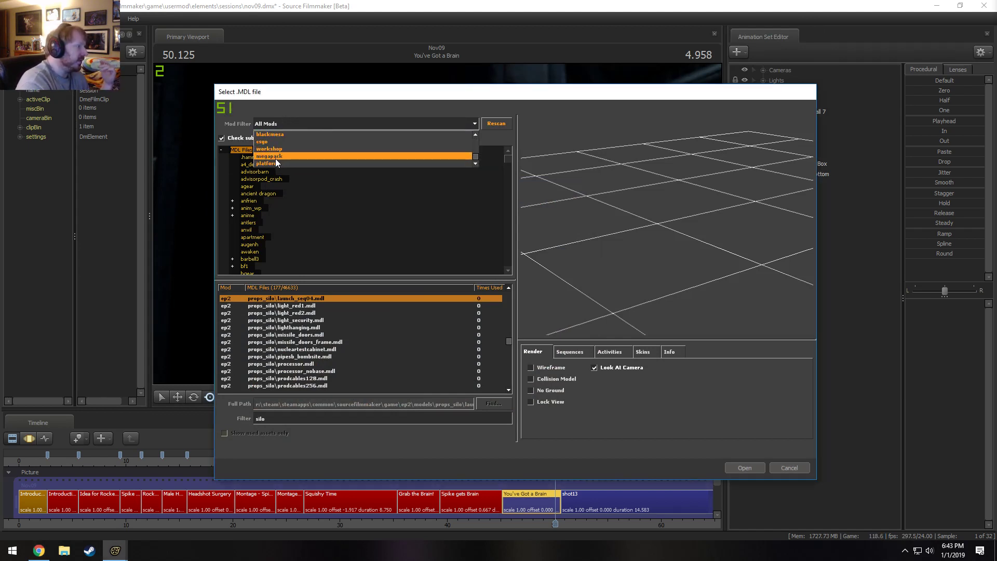
click(277, 155)
double_click(263, 418)
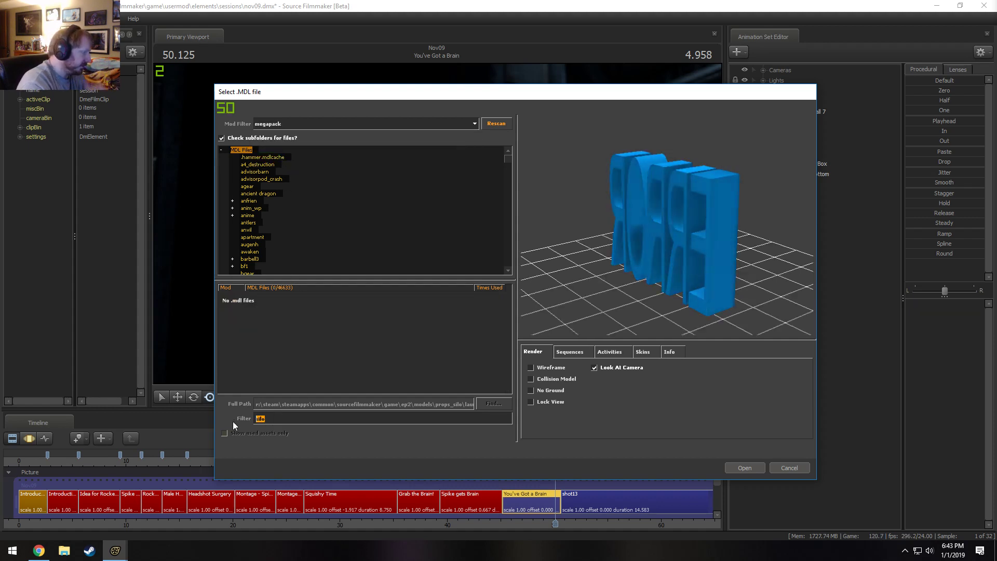
key(BackSpace)
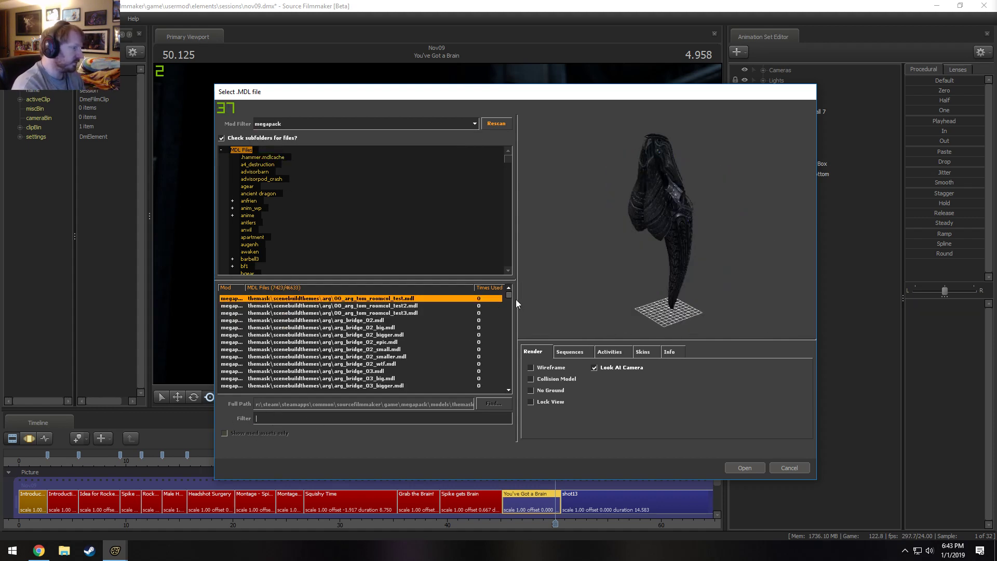
Preview the wallstuff models near the end of the megapack list, from the uc_cage grates back to smelting_walla_bp_sg.
drag(508, 294, 506, 358)
click(390, 372)
key(Up)
key(Up)
key(Up)
key(Up)
key(Up)
key(Up)
key(Up)
key(Up)
key(Up)
key(Up)
key(Up)
key(Up)
key(Up)
key(Up)
key(Up)
key(Up)
key(Up)
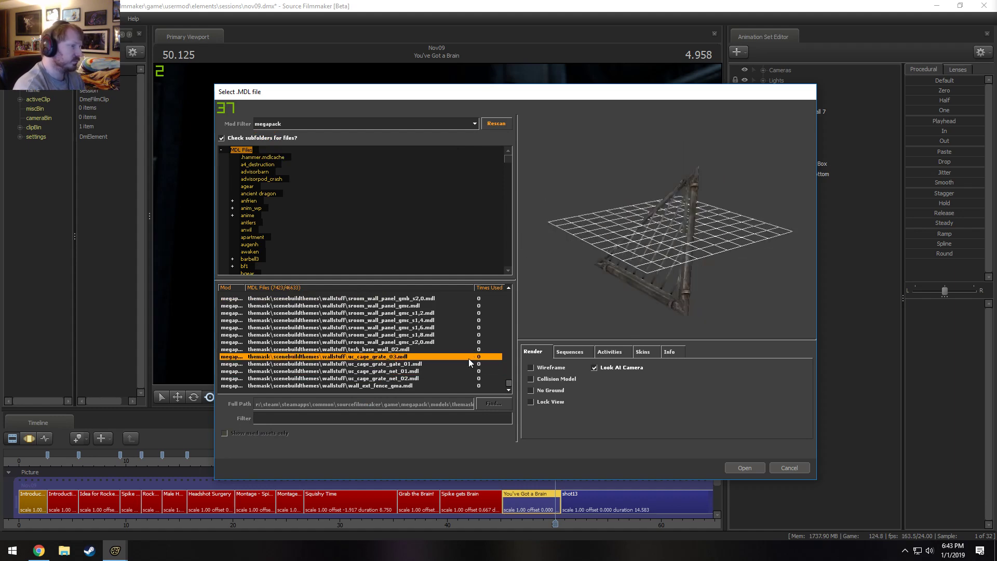
key(Up)
key(Up)
key(Up)
key(Up)
key(Up)
key(Up)
key(Up)
key(Up)
key(Up)
key(Up)
key(Up)
key(Up)
key(Up)
key(Up)
key(Up)
key(Up)
key(Up)
key(Up)
key(Up)
key(Up)
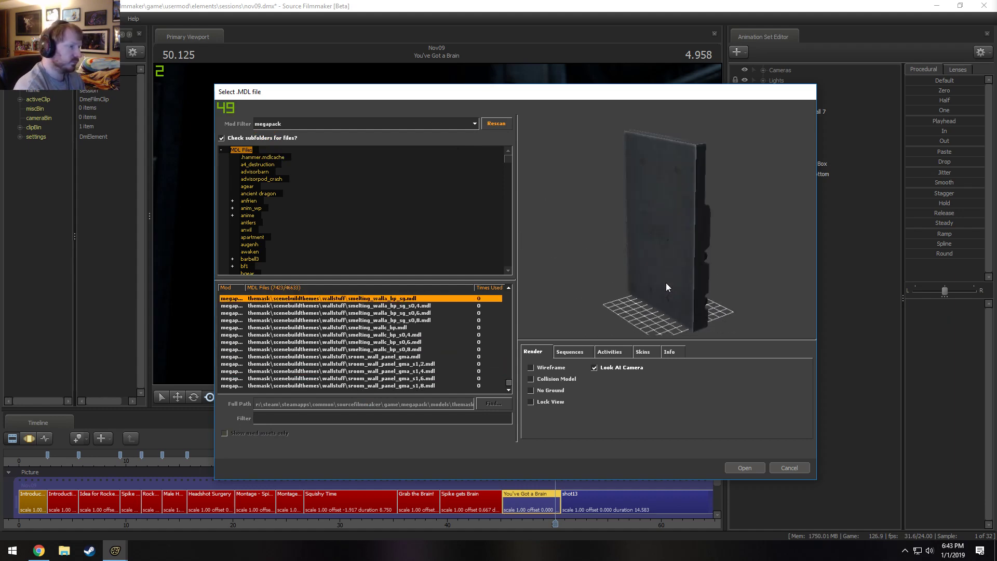
Preview the wallstuff models above smelting_walla_bp_sg, back through accesstunnelwallcorner to the vinestuff models.
key(Up)
key(Up)
key(Up)
key(Up)
key(Up)
key(Up)
key(Up)
key(Up)
key(Up)
key(Up)
key(Up)
key(Up)
key(Up)
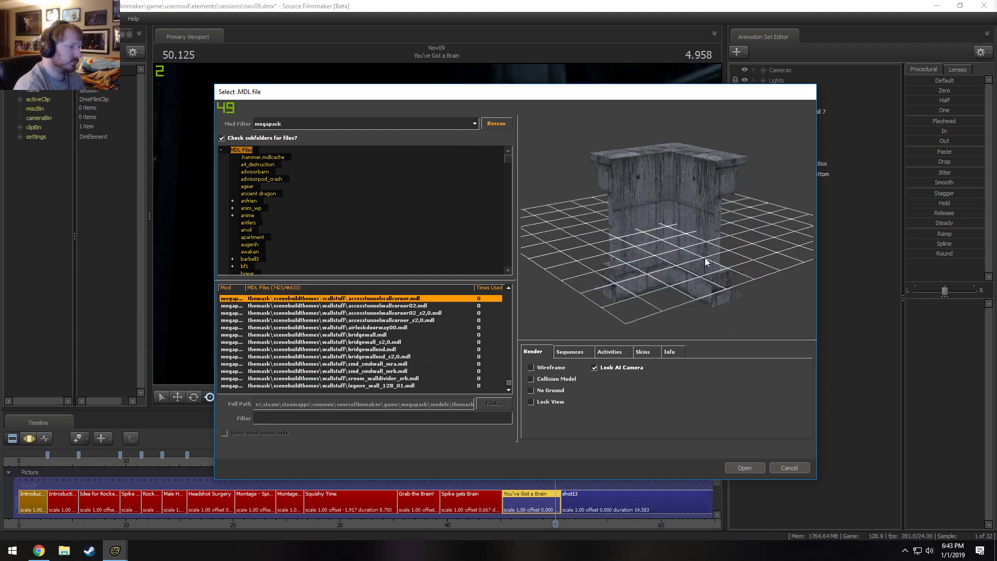
key(Up)
key(Up)
key(Up)
key(Up)
key(Up)
key(Up)
key(Up)
key(Up)
key(Up)
key(Up)
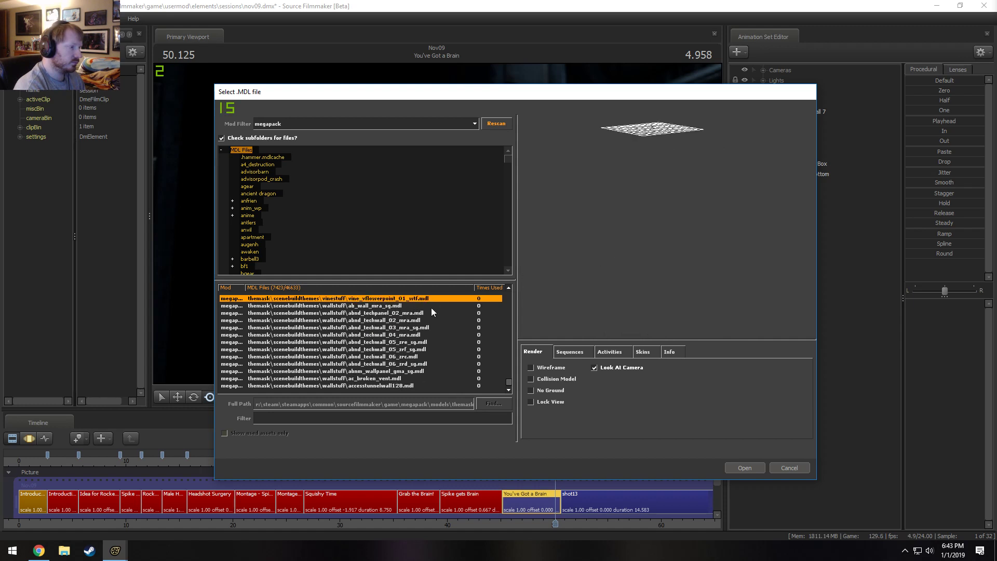
key(Up)
key(Up)
key(Up)
key(Up)
key(Up)
key(Up)
key(Up)
key(Up)
key(Up)
key(Up)
key(Up)
key(Up)
key(Up)
key(Up)
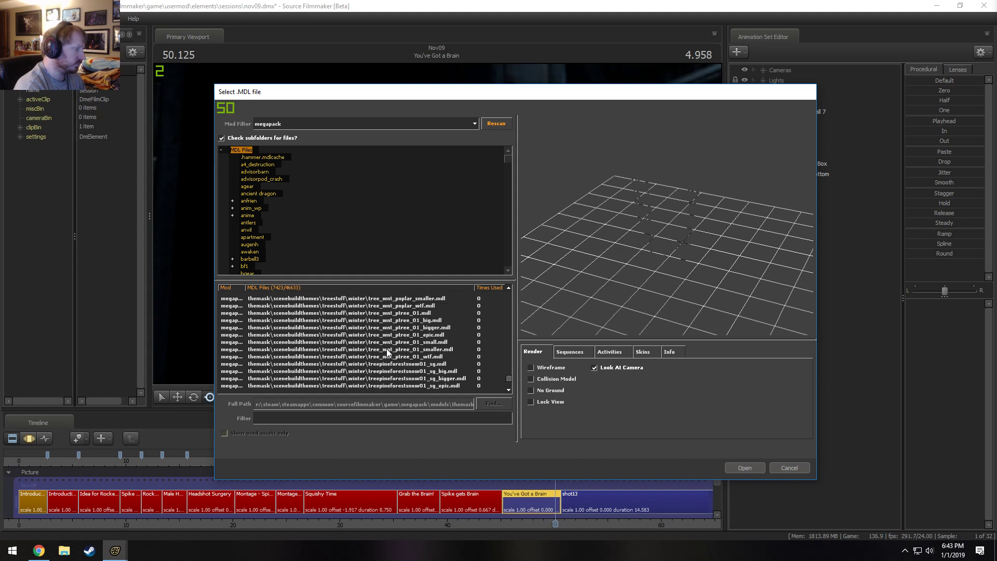
Browse past the treestuff and tools models, and preview the toy bears from sm_toy_bear_02_big back to sm_toy_bear_01.
scroll(364, 378, up, 5)
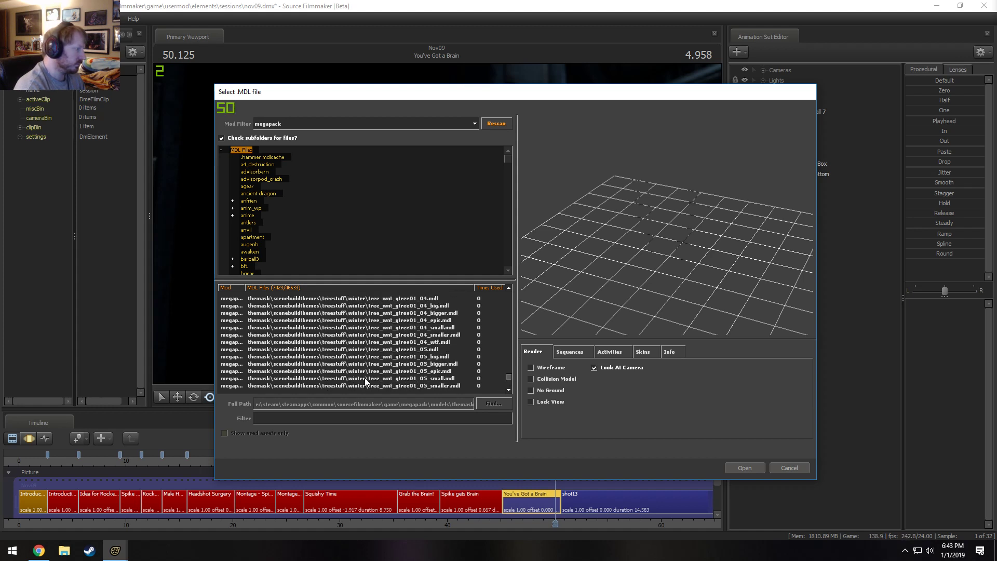
scroll(350, 381, up, 5)
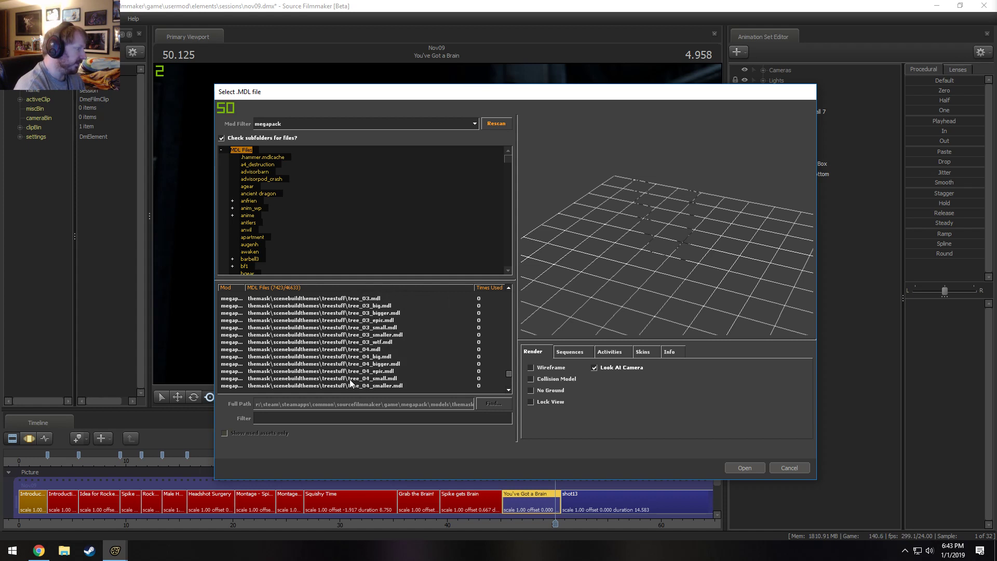
scroll(349, 379, down, 5)
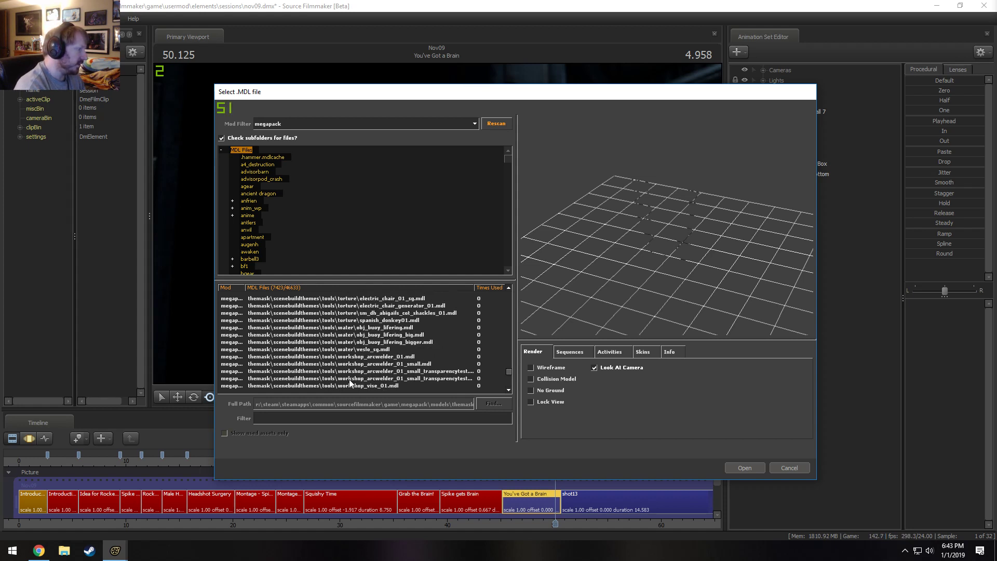
click(353, 352)
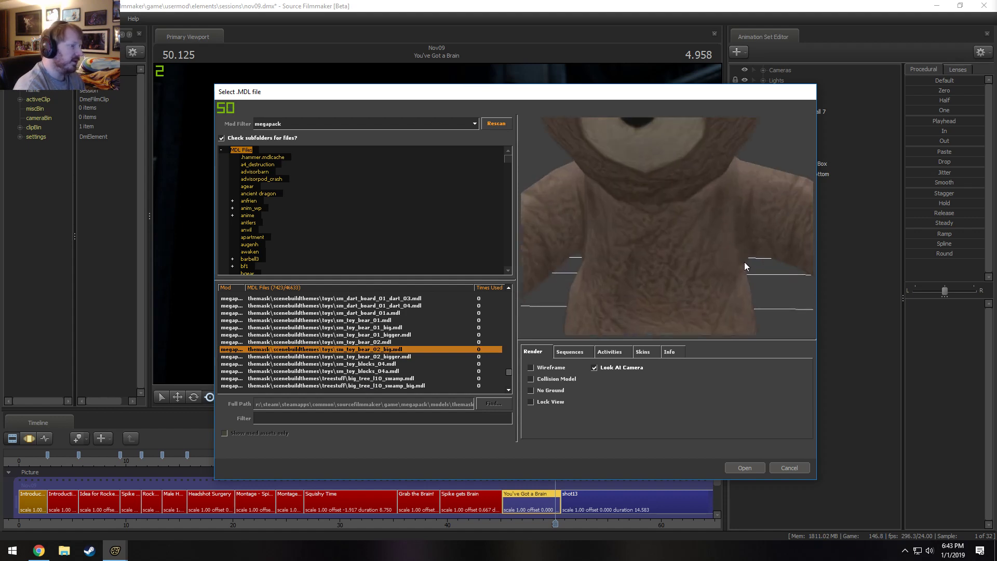
key(Up)
key(Up)
key(Up)
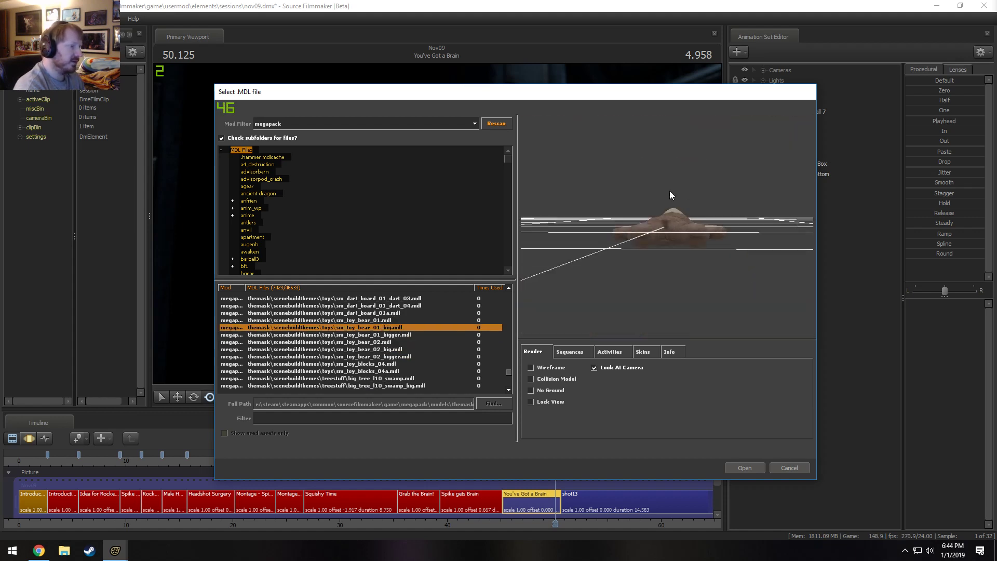
key(Down)
key(Down)
key(Up)
key(Up)
key(Up)
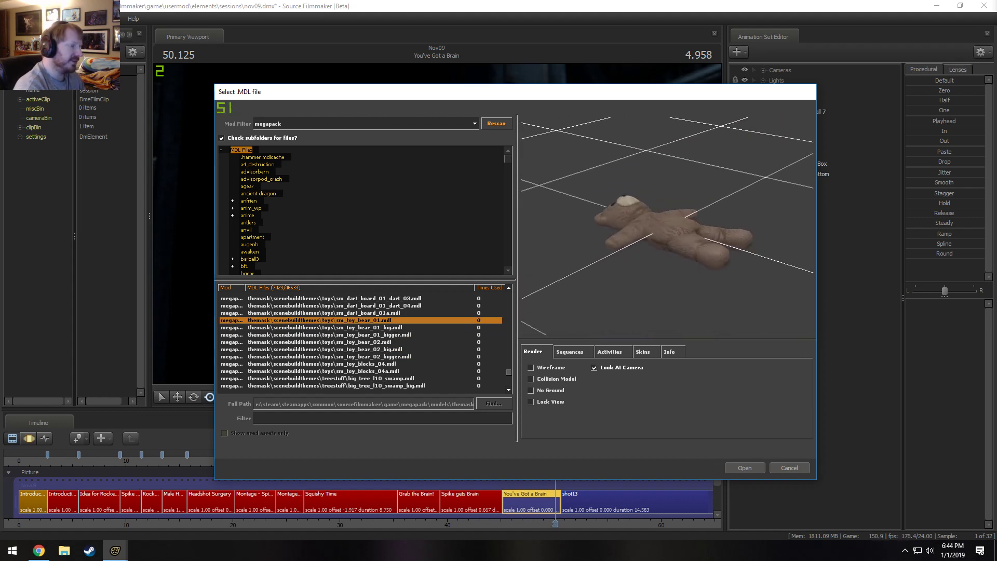
Preview the dart board models above the toy bears, and the crayons model sm_crayons_01.
key(Up)
key(Up)
key(Up)
key(Up)
key(Up)
key(Up)
key(Up)
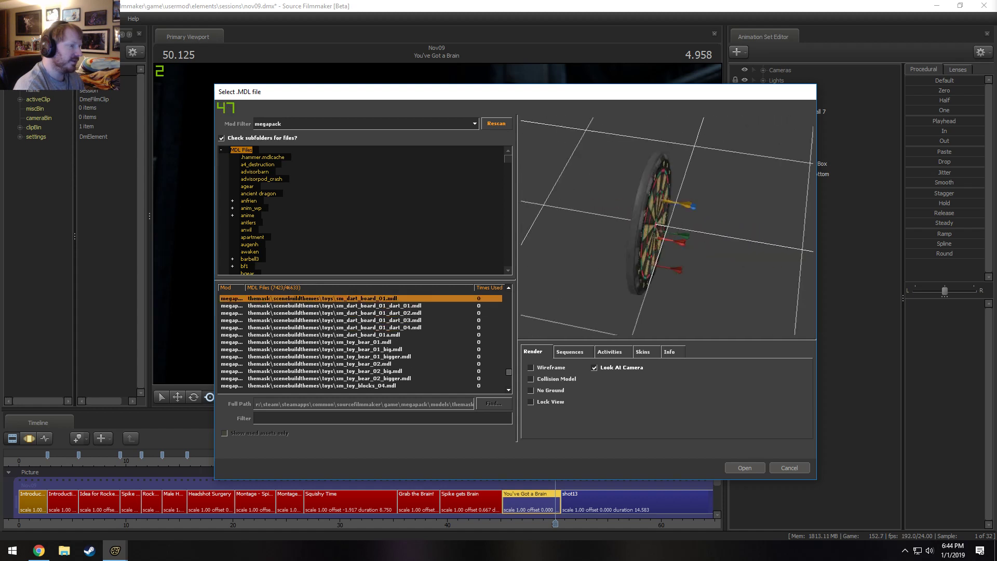
key(Down)
key(Down)
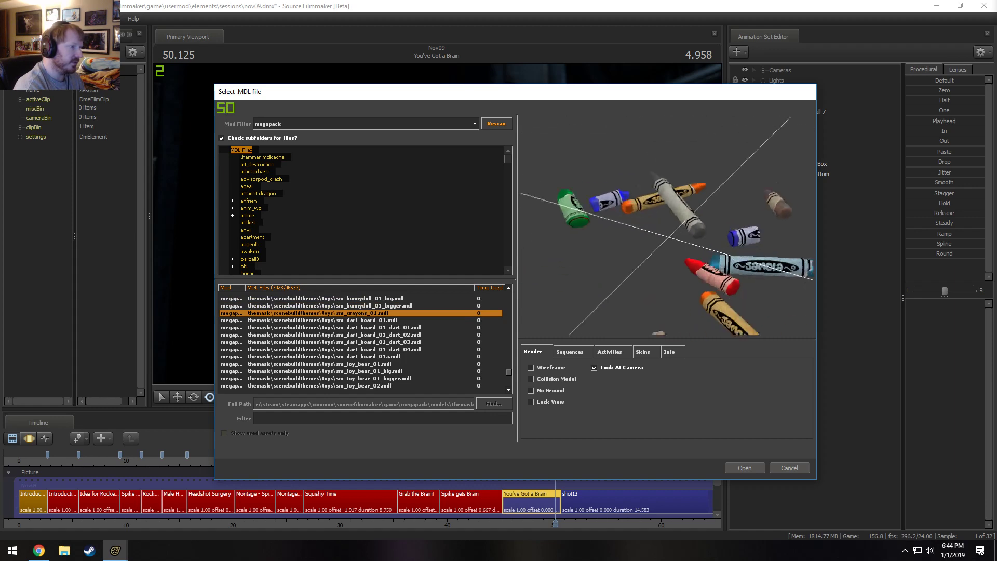
Preview the toy models above the crayons, including sm_bunnydoll_01_big, mg_board and mg_dice.
key(Up)
key(Up)
key(Up)
key(Up)
key(Up)
key(Up)
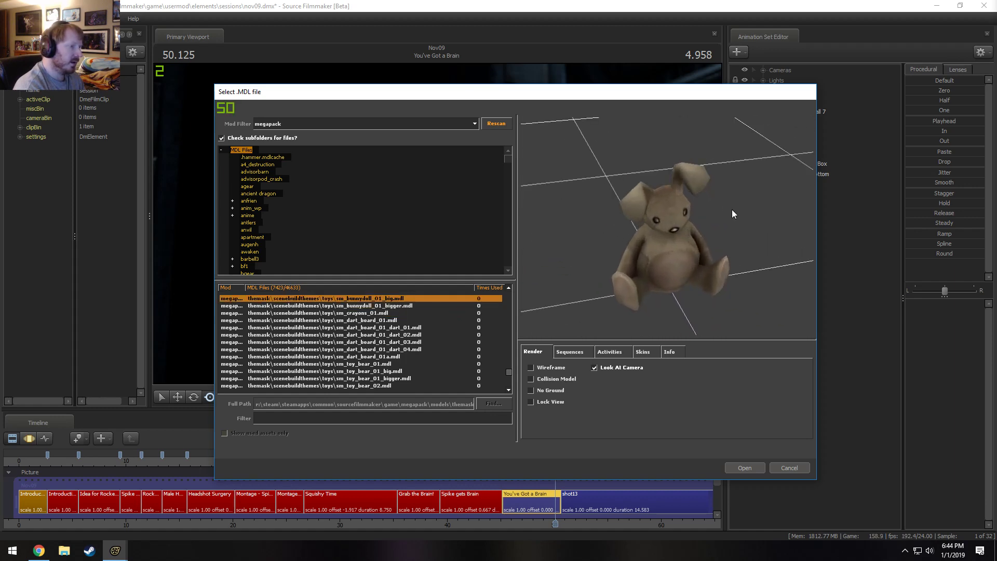
key(Up)
key(Down)
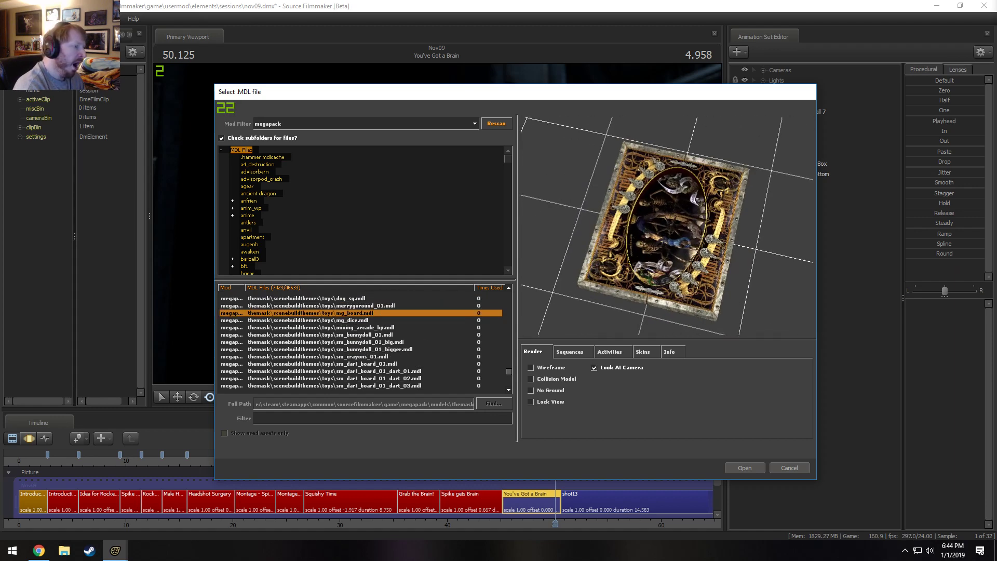
key(Down)
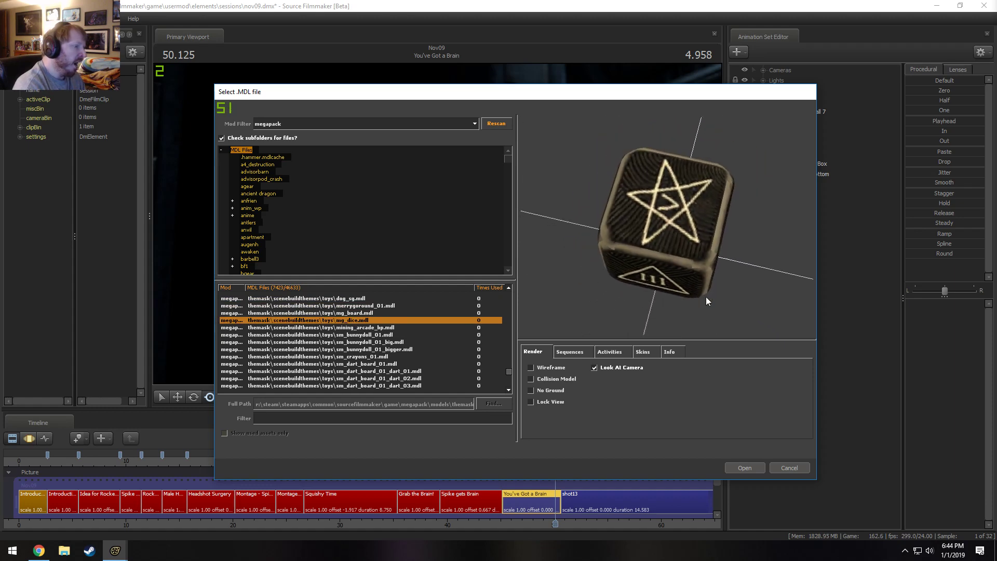
Preview the toy models from mg_board back to bouncehouse_01, checking the board from different angles.
key(Up)
drag(667, 226, 681, 226)
mouse_move(667, 226)
right_down()
mouse_move(666, 167)
mouse_move(667, 232)
right_up()
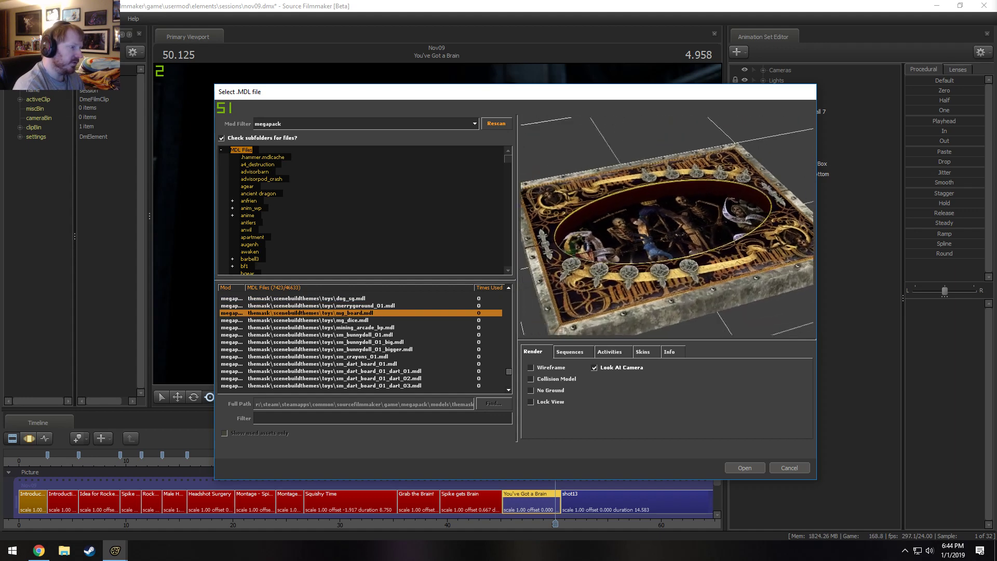
key(Up)
Examine the toy models around bouncehouse_01 from several angles, and preview the tricycle model bike_sg.
key(Up)
key(Up)
key(Up)
key(Up)
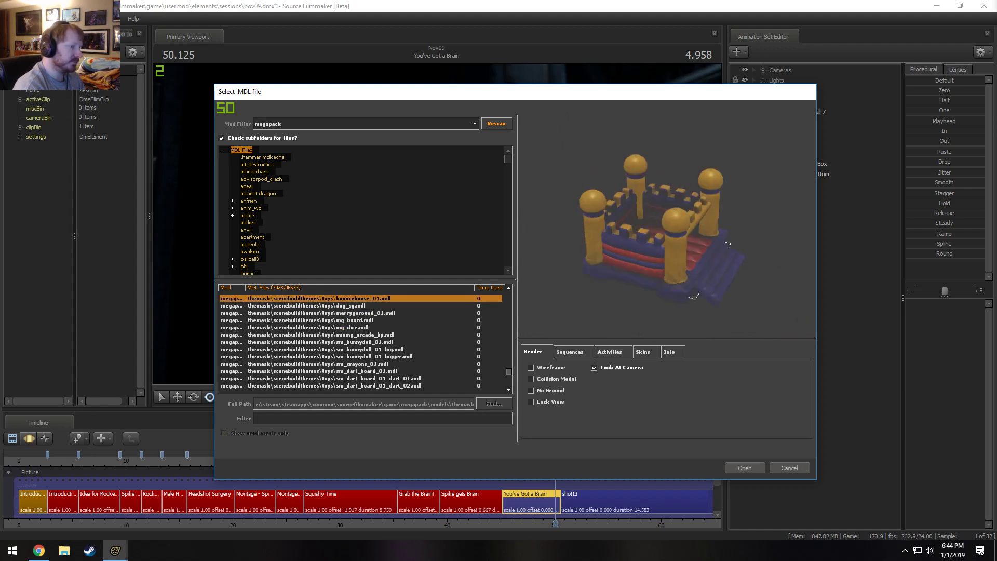
key(Down)
key(Down)
drag(711, 291, 757, 275)
right_drag(757, 275, 757, 255)
drag(757, 254, 792, 257)
drag(792, 218, 759, 243)
key(Up)
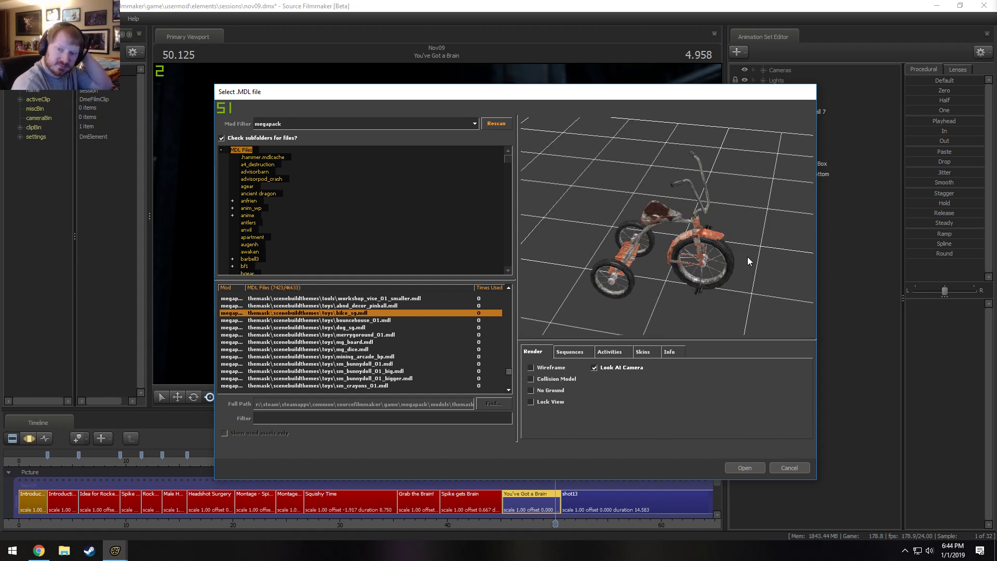
Browse the tools models from the workshop vises and arc welders back through the water models to electric_chair_01_sg.
key(Up)
key(Up)
key(Up)
key(Up)
key(Up)
key(Up)
key(Up)
key(Up)
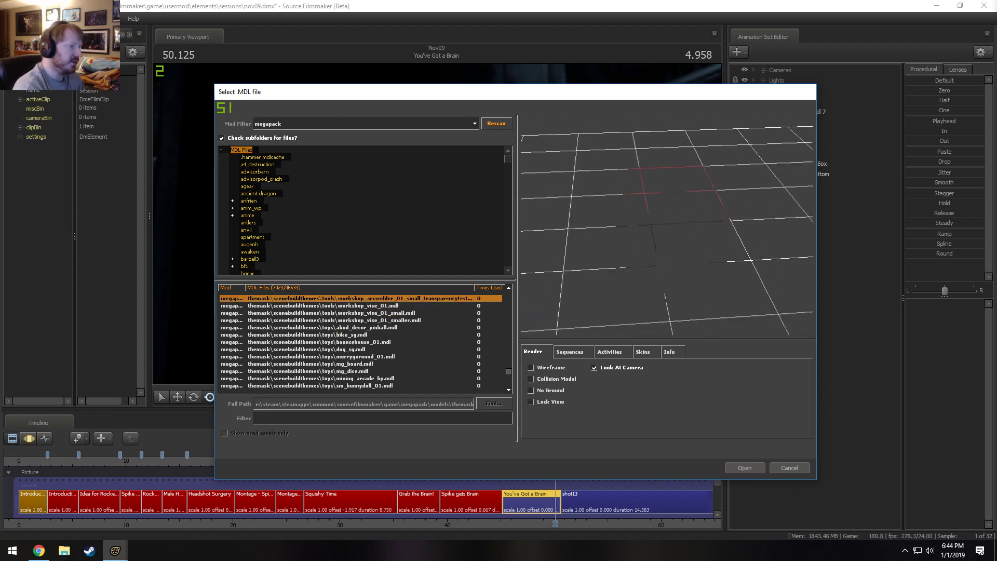
key(Up)
key(Up)
key(Up)
key(Up)
key(Up)
key(Up)
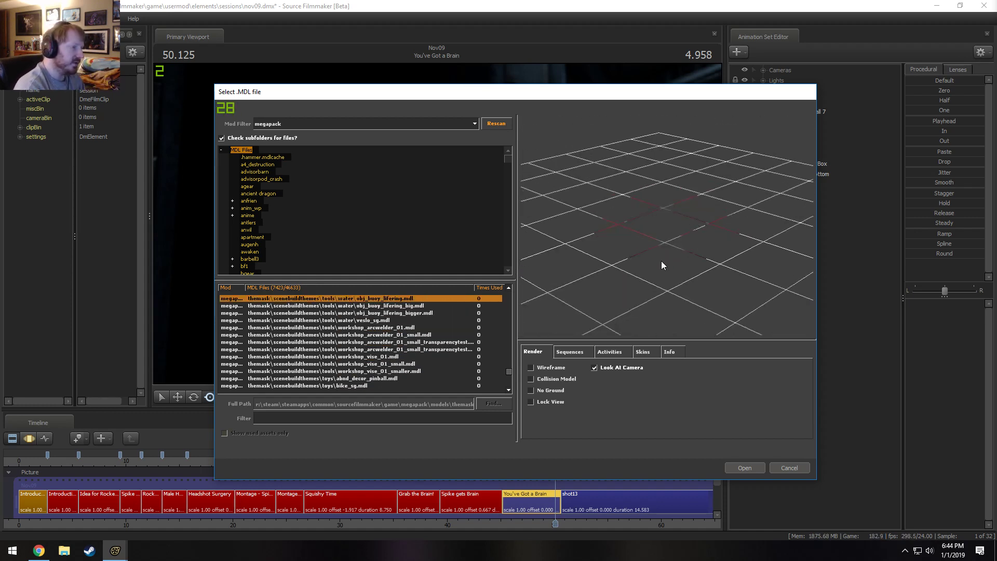
key(Up)
key(Up)
key(Up)
key(Up)
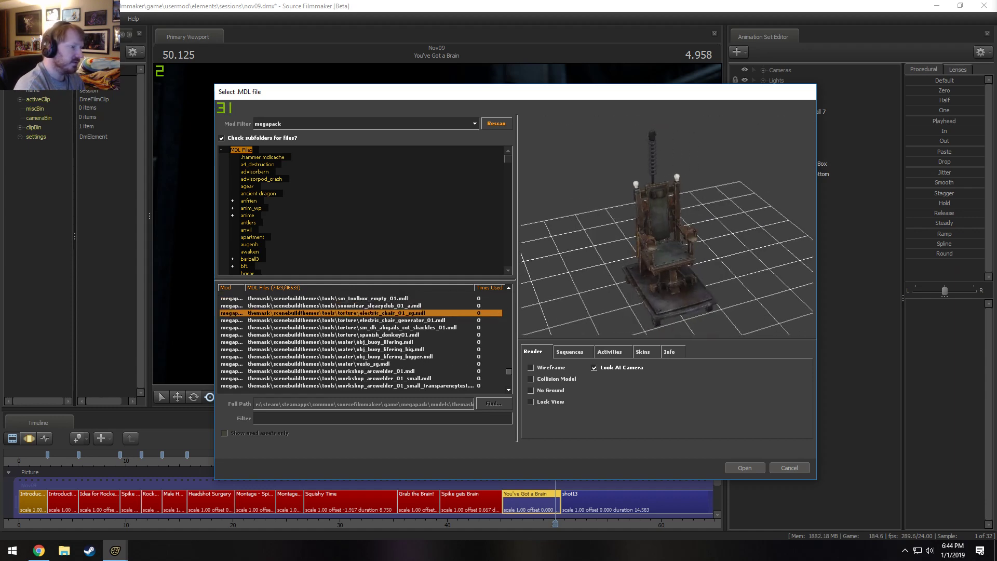
Preview the tools models above the electric chair, including sm_construction_supples_01 and sm_collectible_rope_01_smaller.
key(Up)
key(Up)
key(Up)
key(Up)
key(Up)
key(Up)
key(Up)
key(Up)
key(Up)
key(Up)
key(Up)
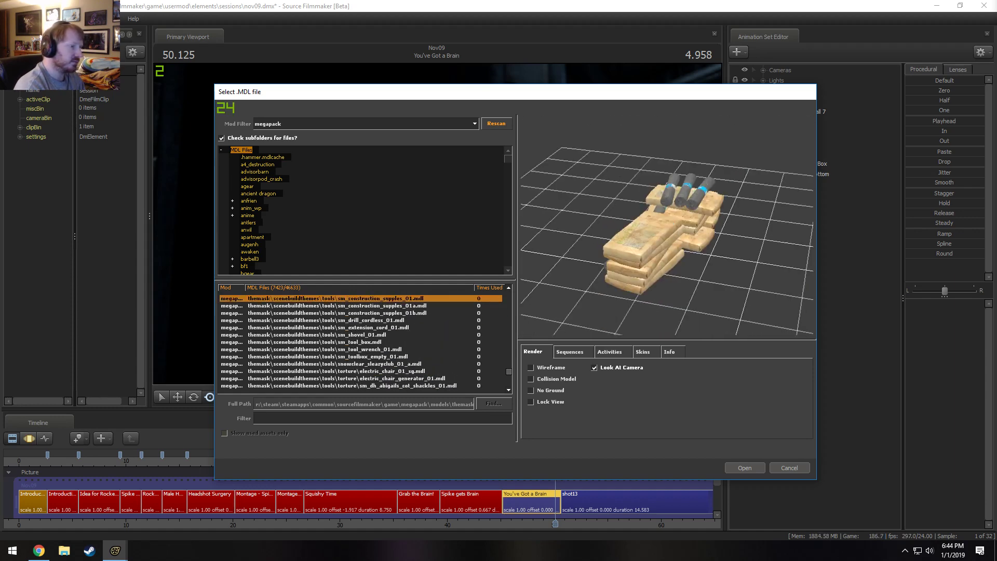
key(Up)
key(Down)
key(Down)
key(Down)
key(Down)
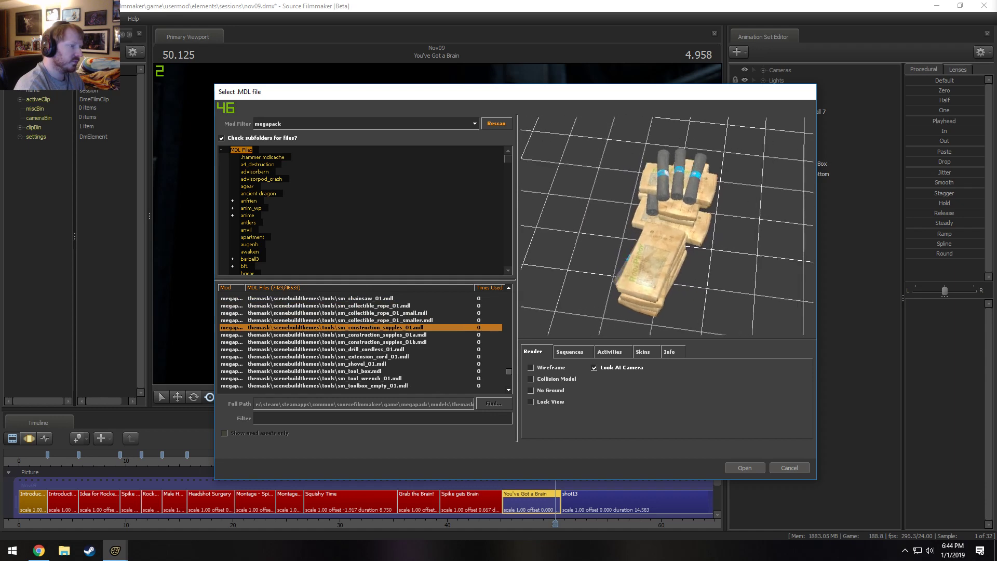
key(Up)
key(Up)
key(Up)
key(Up)
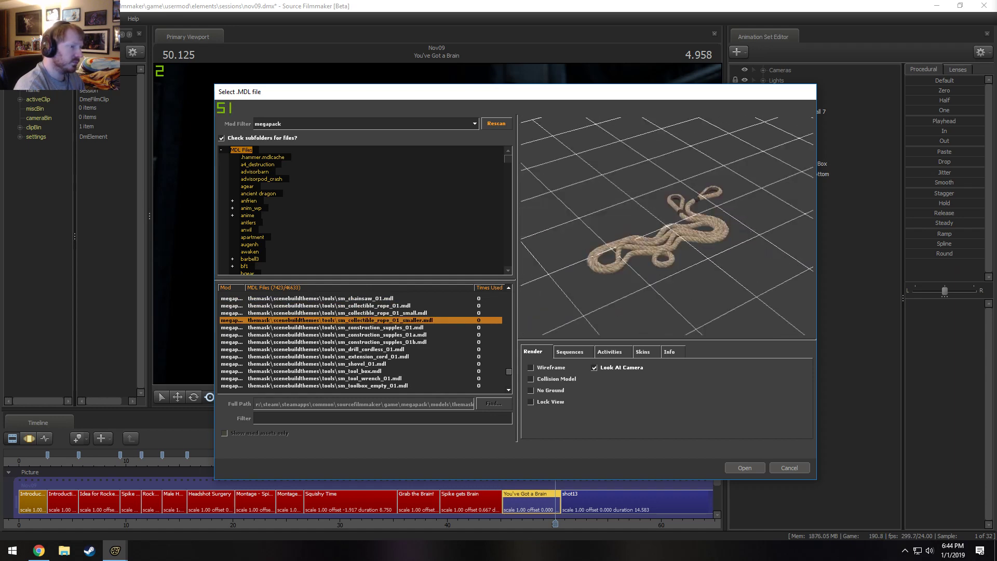
Preview the tools models back to saltbag_sleazyclub_01, and inspect sm_collectible_rope_01 and sm_chainsaw_01.
key(Up)
key(Up)
key(Up)
key(Up)
key(Up)
key(Up)
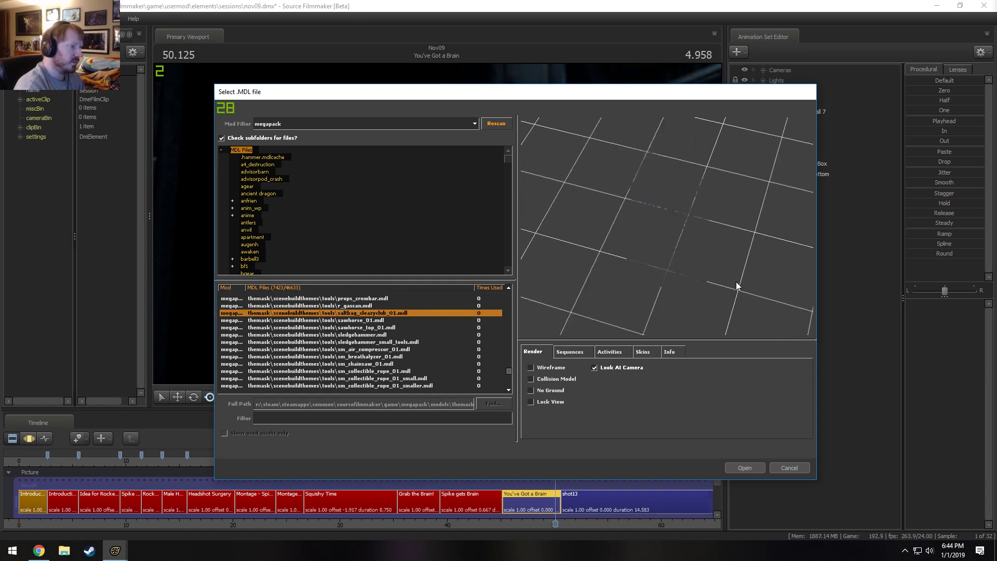
key(Down)
key(Down)
key(Down)
key(Down)
key(Down)
key(Down)
key(Down)
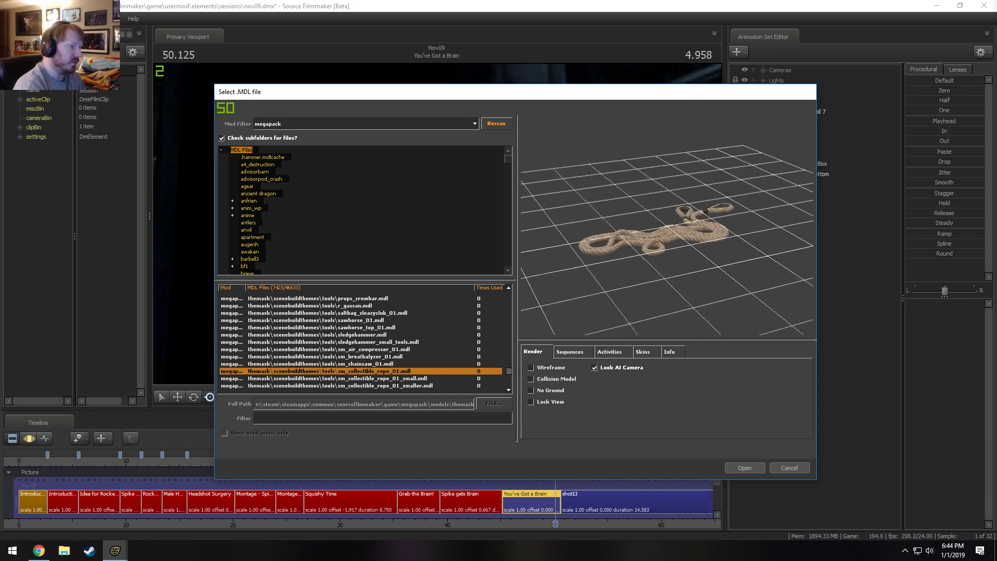
mouse_move(744, 275)
mouse_down()
mouse_move(740, 223)
mouse_move(744, 280)
mouse_up()
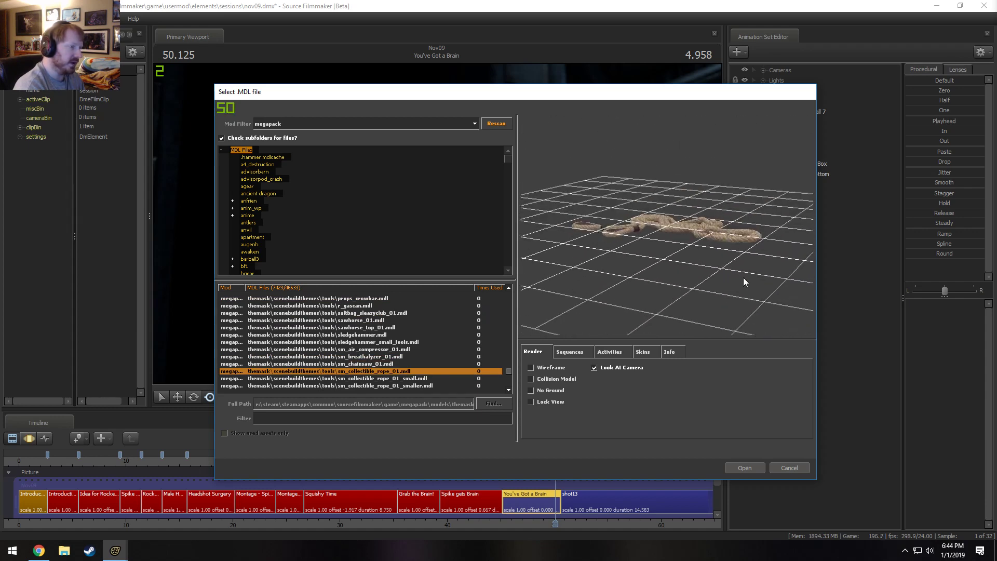
scroll(769, 275, up, 4)
key(Up)
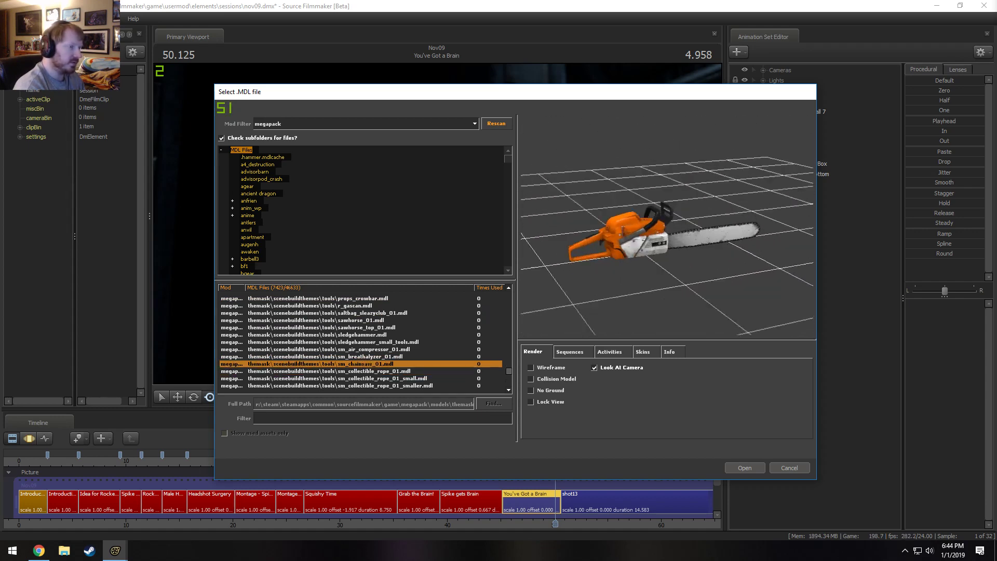
Browse the tools models above the chainsaw, through the military headphones to the hard hat model hanmal_hardhat_sg.
key(Up)
key(Up)
key(Up)
key(Up)
key(Up)
key(Up)
key(Up)
key(Up)
key(Up)
key(Up)
key(Up)
key(Up)
key(Up)
key(Up)
key(Up)
key(Up)
key(Up)
key(Up)
key(Up)
key(Up)
key(Up)
key(Up)
key(Up)
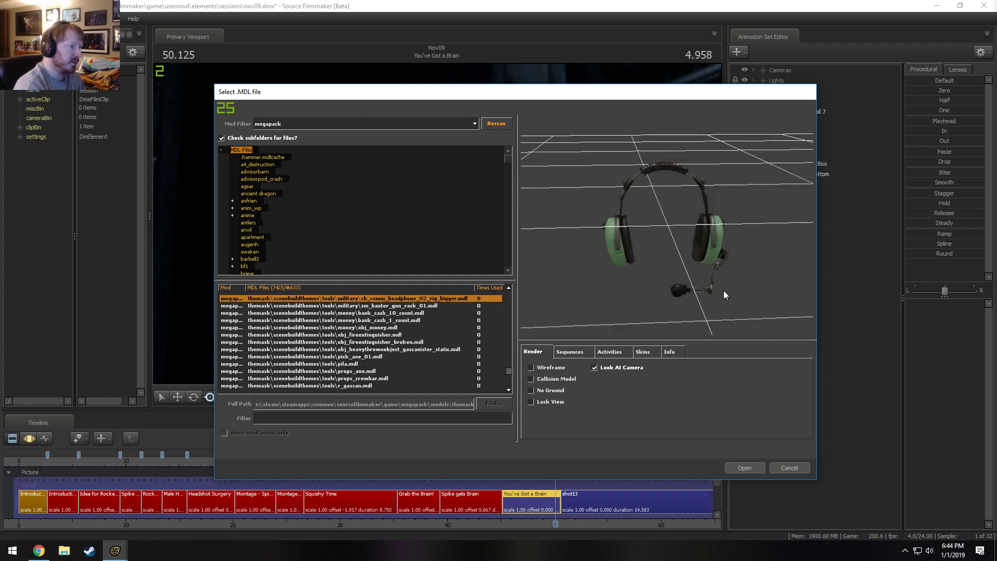
Preview the education chalkboards and the other tools models back to the anvil.
key(Up)
key(Up)
key(Up)
key(Up)
key(Up)
key(Up)
key(Up)
key(Up)
key(Up)
key(Up)
key(Up)
key(Up)
key(Up)
key(Up)
key(Up)
key(Up)
key(Up)
key(Up)
key(Up)
key(Up)
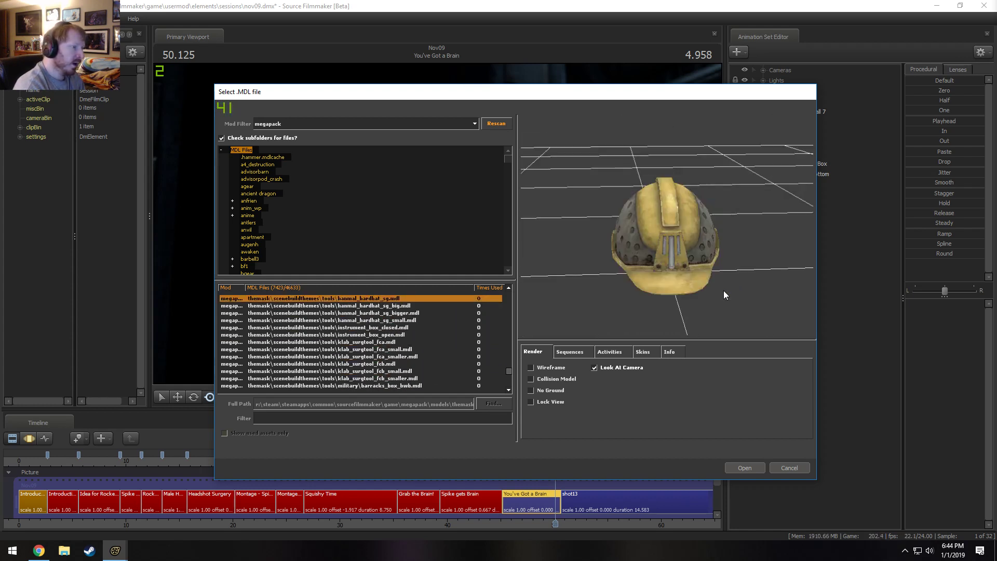
key(Up)
key(Up)
key(Up)
key(Up)
key(Up)
key(Up)
key(Up)
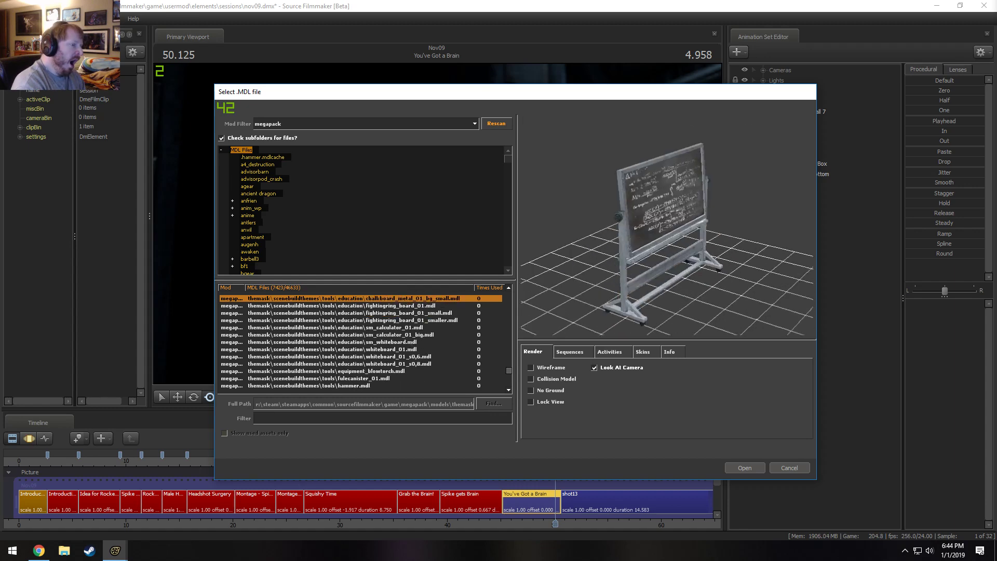
Browse past the first tools models, and preview the support models from tech_base_pillar_mra_epic back to td_restaurant_walls_01.
key(Up)
key(Up)
key(Up)
key(Up)
key(Up)
key(Up)
key(Up)
key(Up)
key(Up)
key(Up)
key(Up)
key(Up)
key(Up)
key(Up)
key(Up)
key(Up)
key(Up)
key(Up)
key(Up)
key(Up)
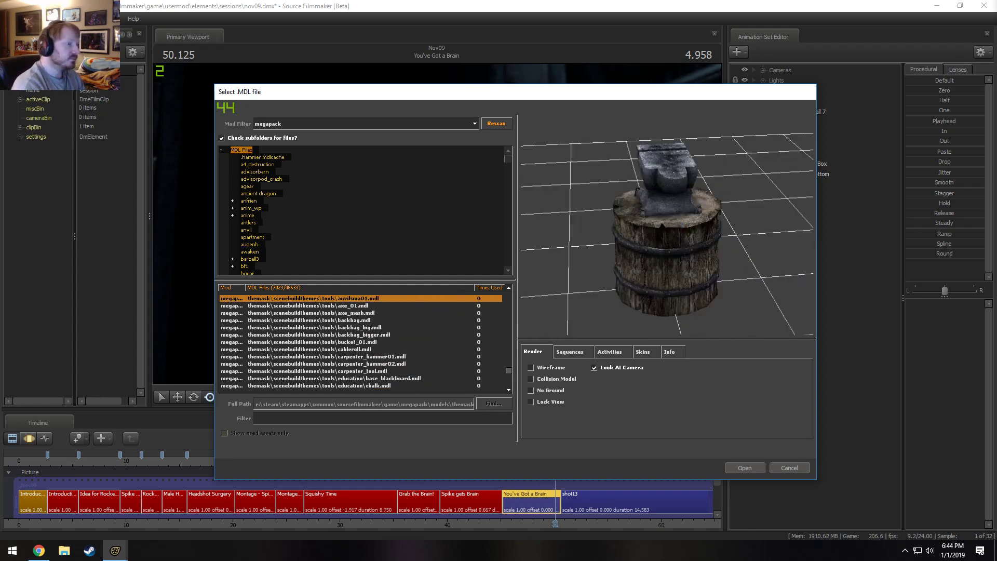
key(Up)
key(Up)
key(Up)
key(Up)
key(Up)
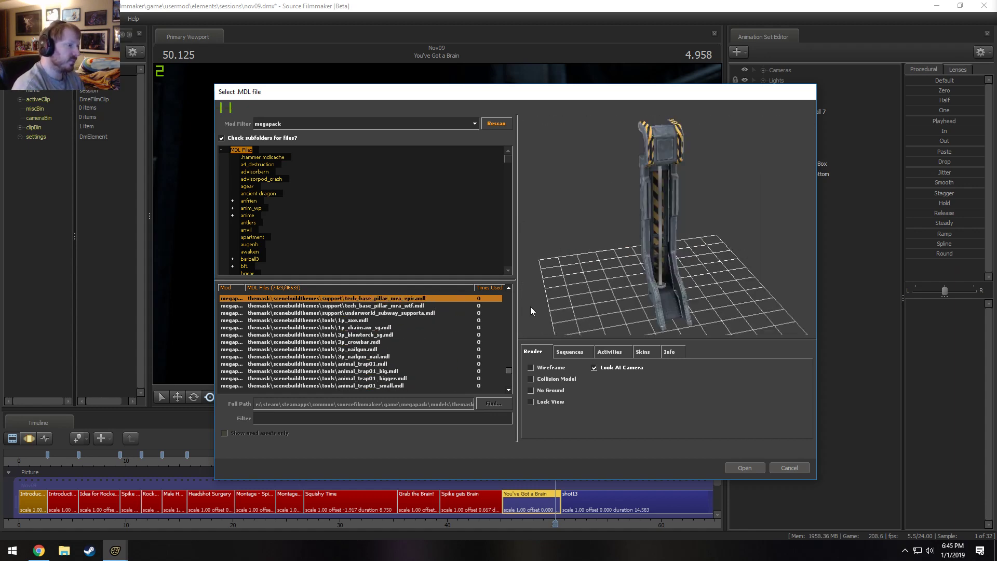
key(Up)
key(Up)
key(Up)
key(Up)
key(Up)
key(Up)
key(Up)
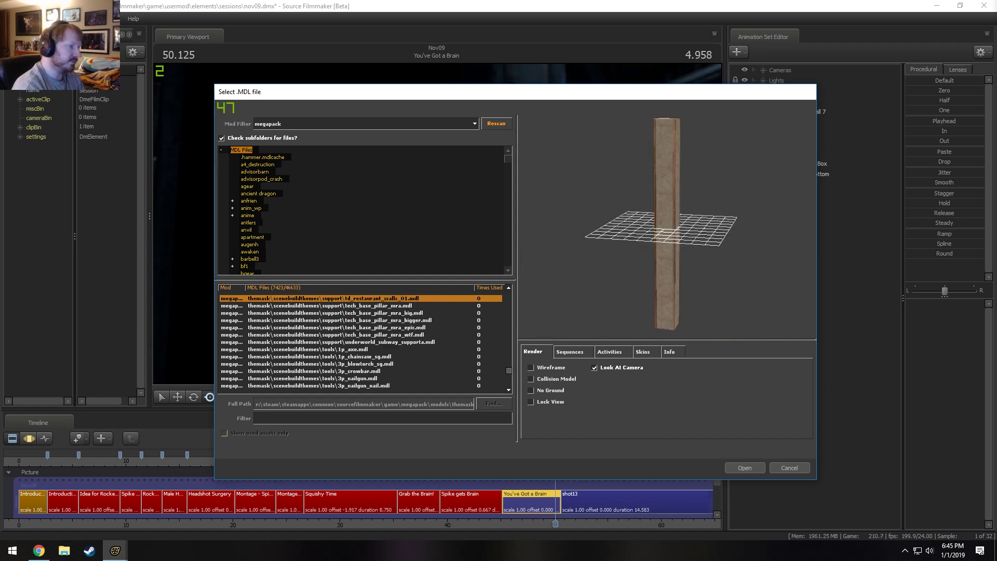
Preview the support models from the smelting trims and pillar_top back to metal_supportrebar_jgc.
key(Up)
key(Up)
key(Up)
key(Up)
key(Up)
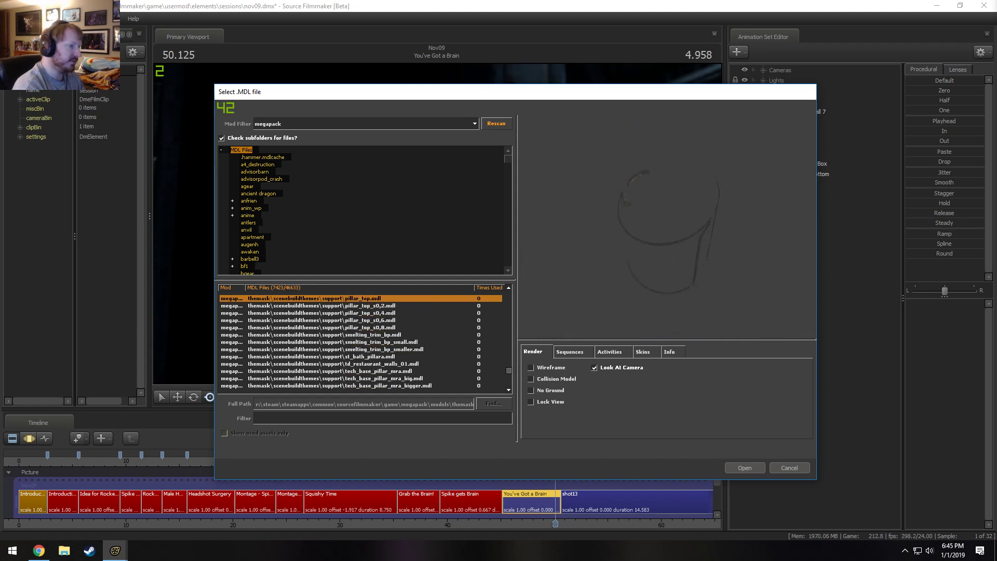
key(Up)
key(Up)
key(Up)
key(Up)
key(Up)
key(Up)
key(Up)
key(Up)
key(Up)
key(Up)
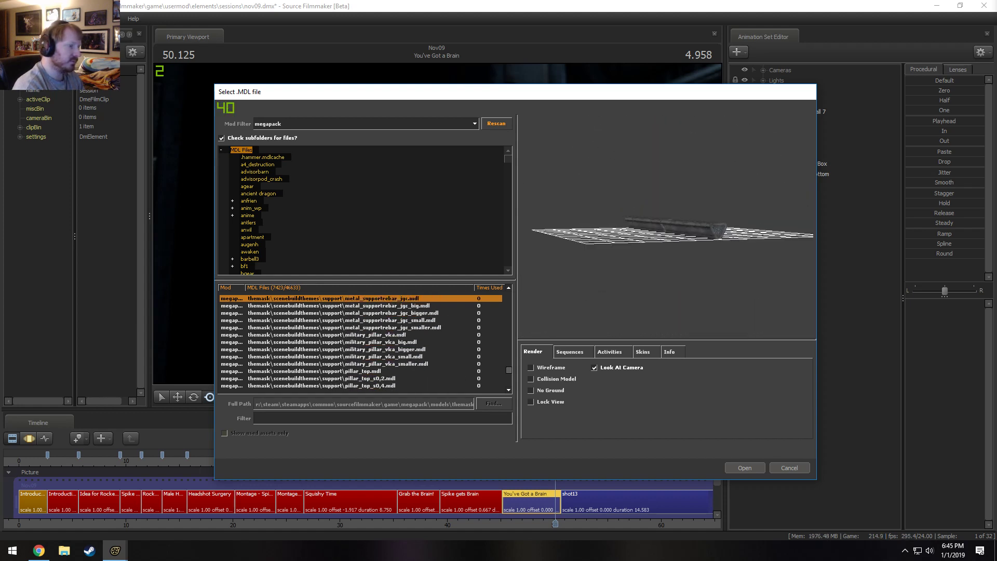
Preview the metal support and girder models back to metal_floorsupport_jga.
key(Up)
key(Up)
key(Up)
key(Up)
key(Up)
key(Up)
key(Up)
key(Up)
key(Up)
key(Up)
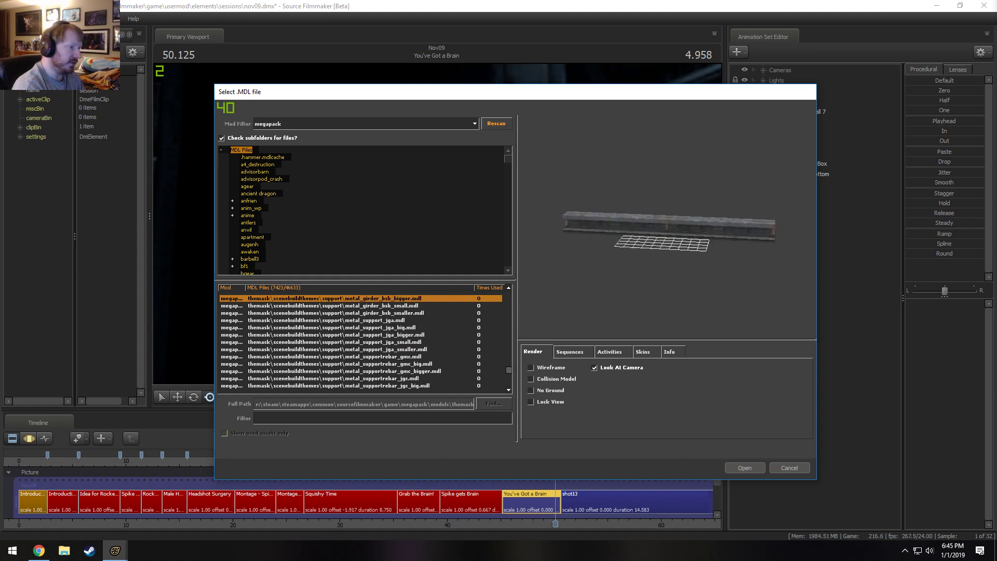
key(Up)
key(Up)
key(Up)
key(Up)
key(Up)
key(Up)
key(Up)
key(Up)
key(Up)
key(Up)
key(Up)
key(Up)
key(Up)
key(Up)
key(Up)
key(Up)
key(Up)
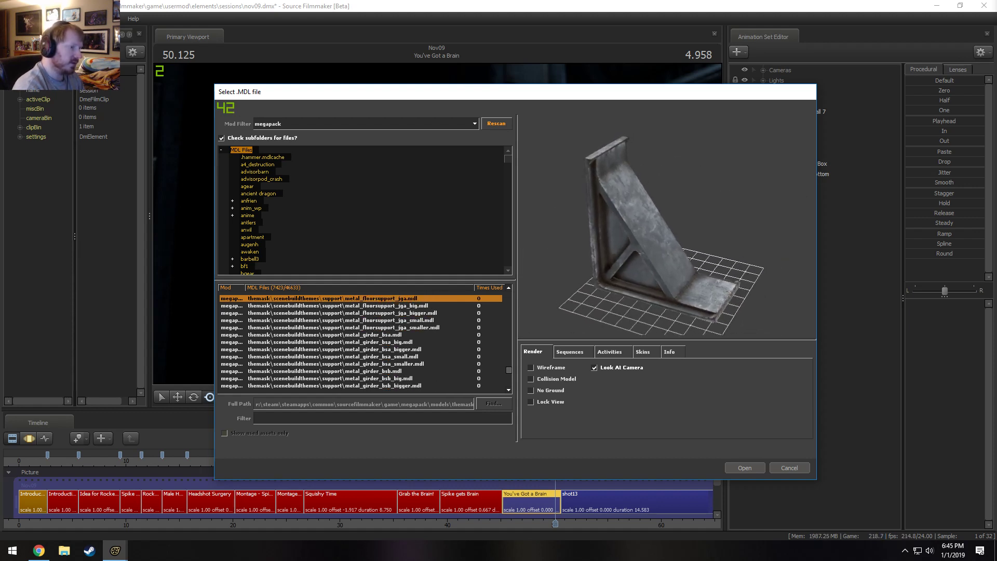
Compare the metal_columnsupport variants, including bsa_bigger, bwa_2_small and bsa_small.
key(Up)
key(Up)
key(Up)
key(Up)
key(Up)
key(Up)
key(Up)
key(Up)
key(Up)
key(Up)
key(Up)
key(Up)
key(Up)
key(Up)
key(Up)
key(Up)
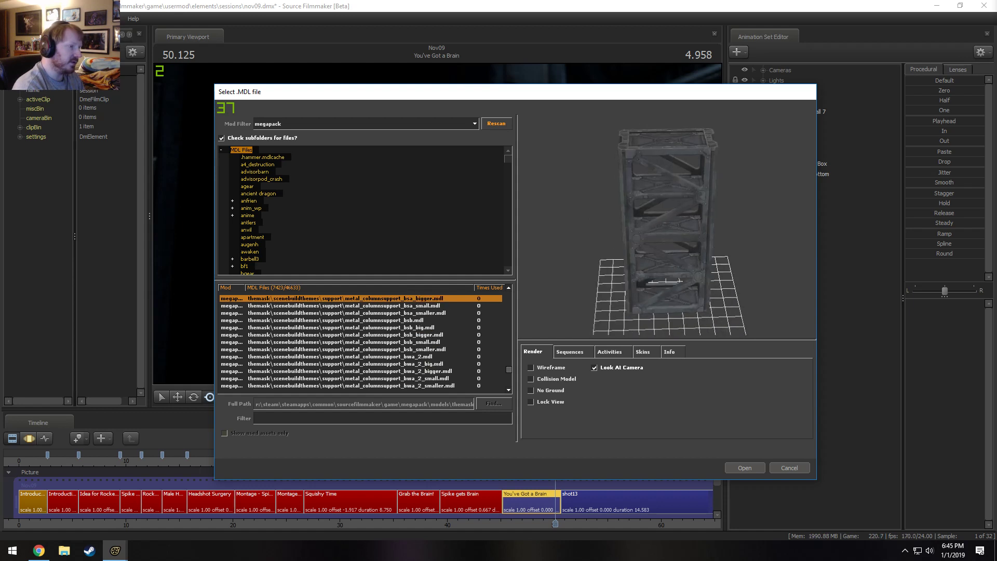
key(Down)
key(Down)
key(Down)
key(Down)
key(Down)
key(Down)
key(Down)
key(Down)
key(Down)
key(Down)
key(Down)
key(Down)
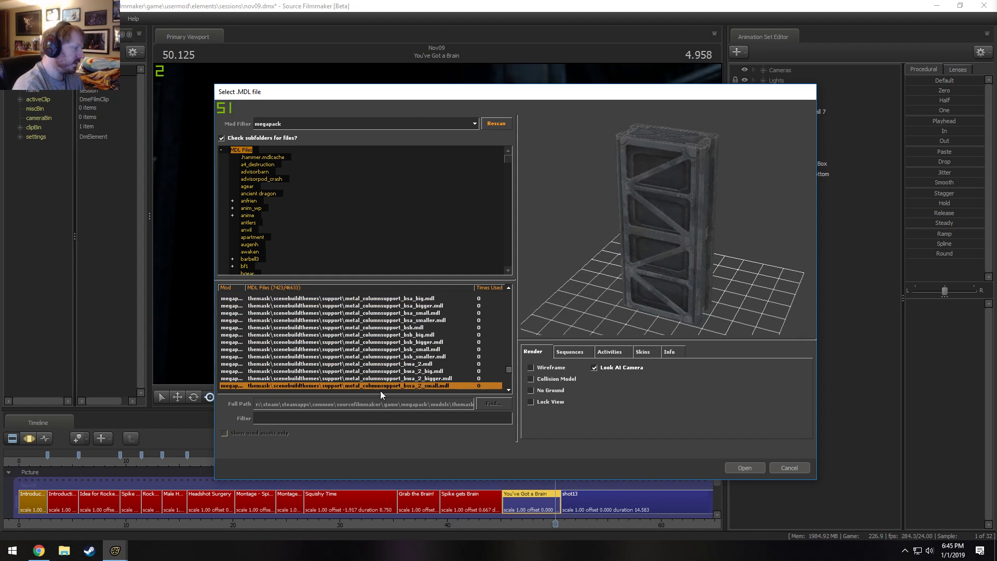
key(Up)
key(Up)
key(Up)
key(Up)
key(Up)
key(Up)
key(Up)
key(Up)
key(Up)
key(Up)
key(Up)
key(Up)
key(Up)
key(Up)
key(Up)
key(Up)
key(Up)
key(Up)
key(Up)
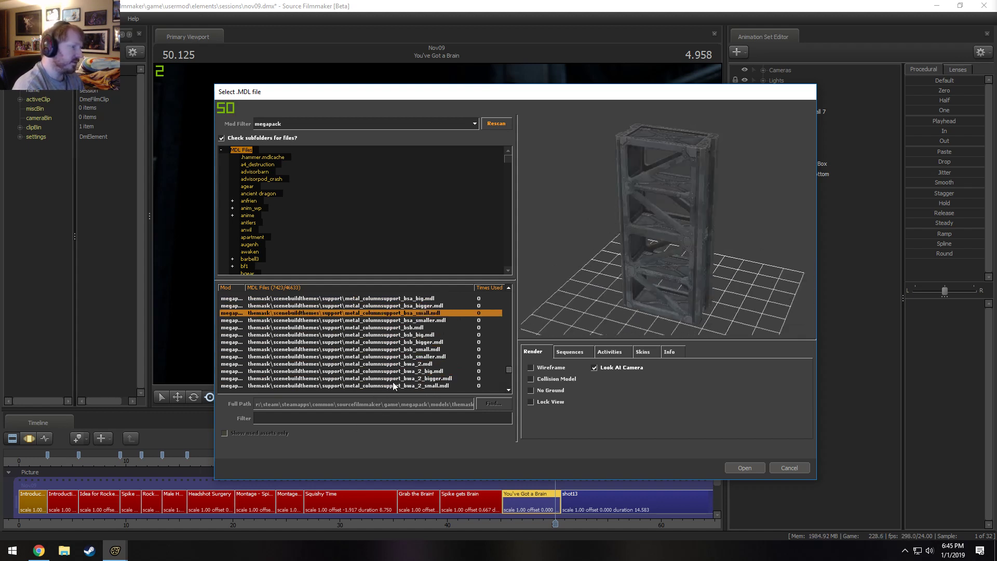
Preview metal_columnsupport_bsa and the curved metal_columnsupport model.
key(Down)
key(Down)
key(Down)
key(Down)
key(Down)
key(Down)
key(Down)
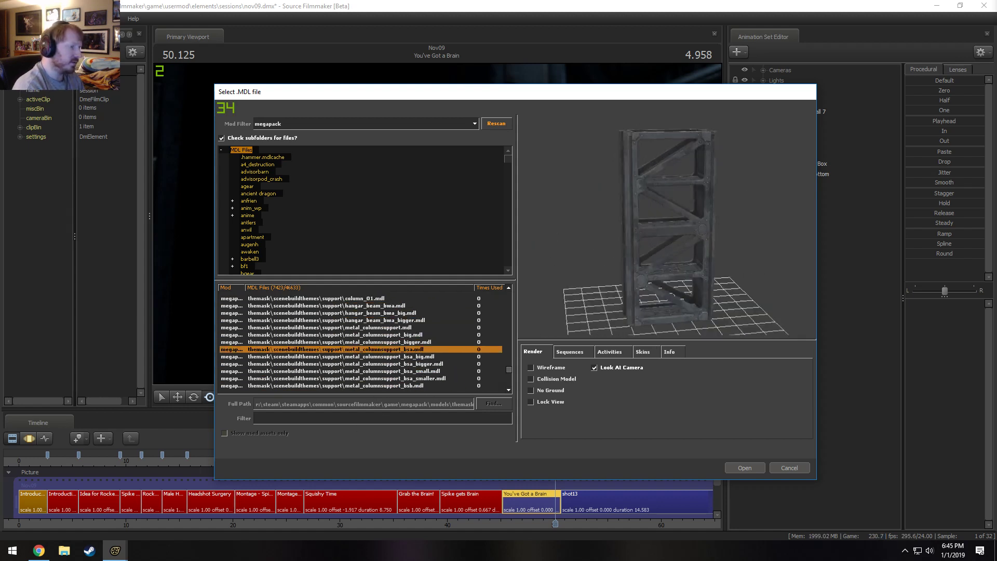
key(Up)
Preview the remaining support models, including ab_wall_support_bwa_sg and abnd_tech_trim_01_mra_smaller, and the gate model ssc_a_vill_bd_gate_01_sm_bigger above them.
key(Up)
key(Up)
key(Up)
key(Up)
key(Up)
key(Up)
key(Up)
key(Up)
key(Up)
key(Up)
key(Up)
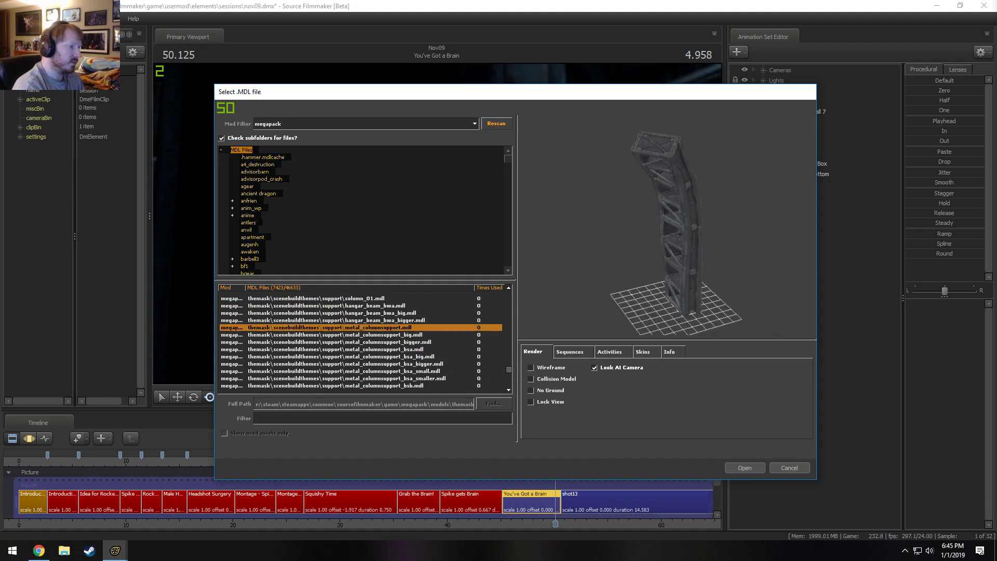
key(Up)
key(Up)
key(Up)
key(Up)
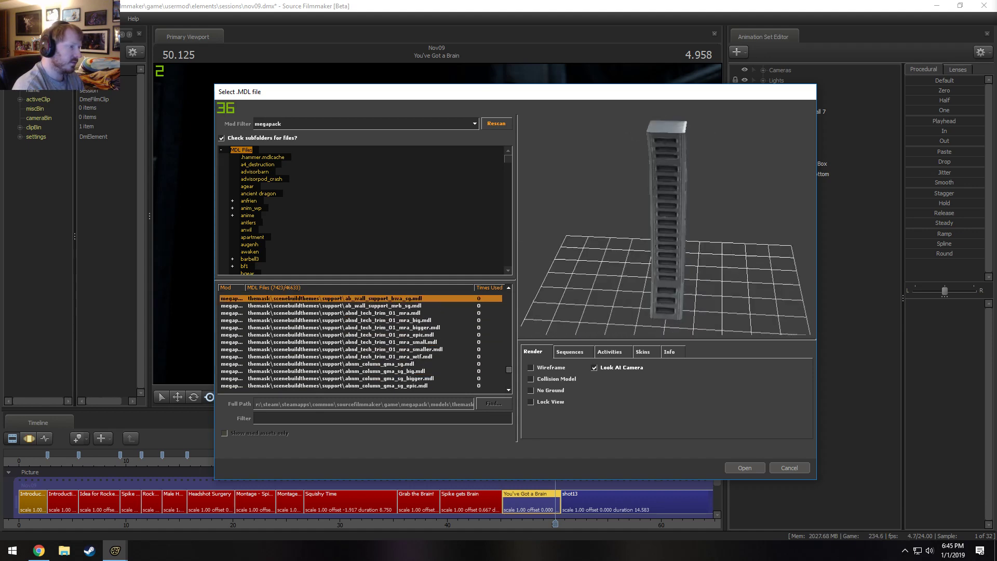
key(Down)
key(Down)
key(Down)
key(Down)
key(Down)
key(Down)
key(Down)
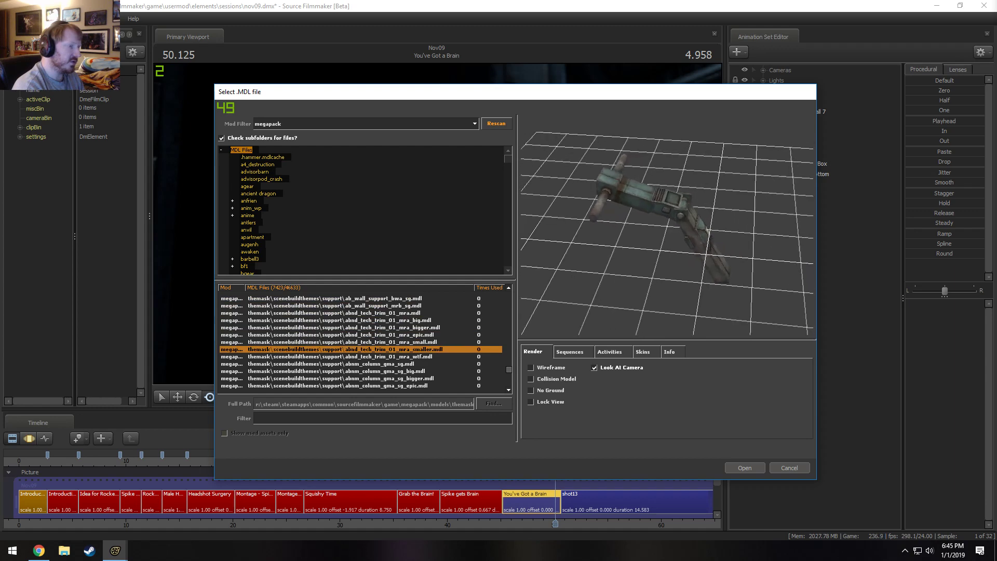
key(Up)
key(Up)
key(Up)
key(Up)
key(Up)
key(Up)
key(Up)
key(Up)
key(Up)
key(Up)
key(Up)
key(Up)
key(Up)
Preview the rocks models from rock_solidcave01_sg back to rock_solid_05_sg.
key(Up)
key(Up)
key(Up)
key(Up)
key(Up)
key(Up)
key(Up)
key(Up)
key(Up)
key(Up)
key(Up)
key(Up)
key(Up)
key(Up)
key(Up)
key(Up)
key(Up)
key(Up)
key(Up)
key(Up)
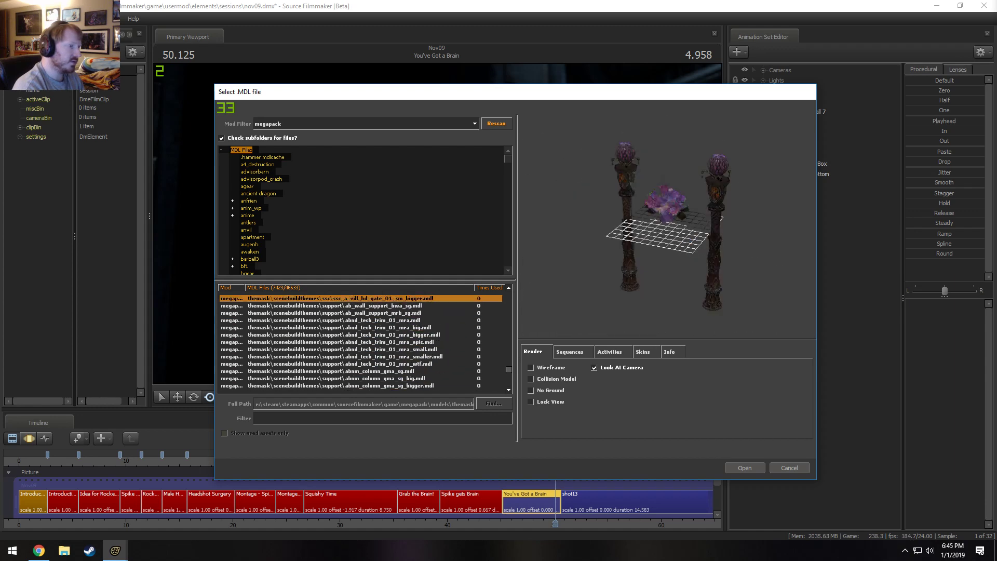
key(Up)
key(Up)
key(Up)
key(Up)
key(Up)
key(Up)
key(Up)
key(Up)
key(Up)
key(Up)
key(Up)
key(Up)
key(Up)
key(Up)
key(Up)
key(Up)
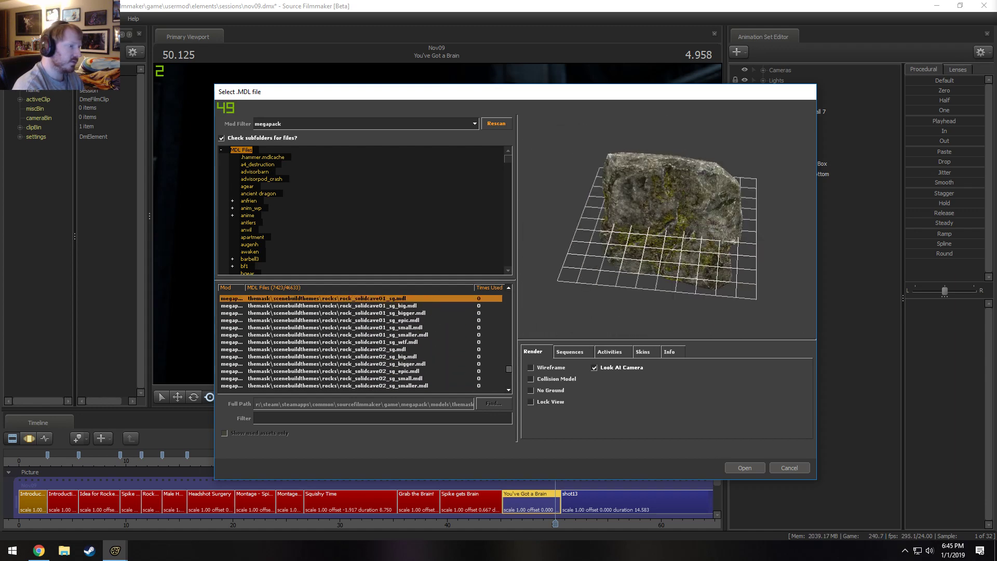
key(Up)
key(Up)
key(Up)
key(Up)
key(Up)
key(Up)
key(Up)
key(Up)
key(Up)
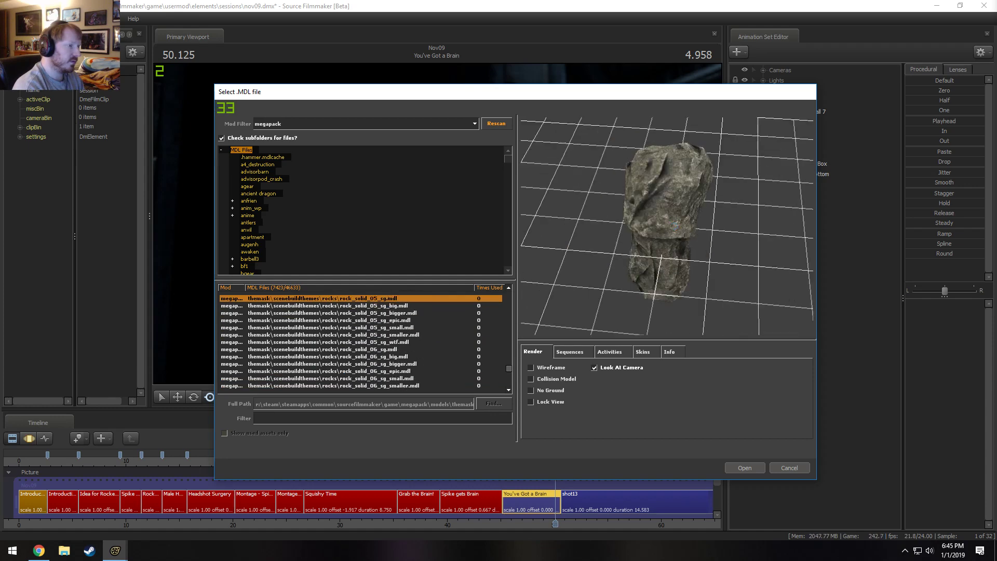
Go back down past the rocks models and select the support model metal_columnsupport_bwa_2_small.
key(Down)
key(Down)
key(Down)
key(Down)
key(Down)
key(Down)
key(Down)
key(Down)
key(Down)
key(Down)
key(Down)
key(Down)
key(Down)
key(Down)
key(Down)
key(Down)
key(Down)
key(Down)
key(Down)
key(Down)
key(Down)
key(Down)
key(Down)
key(Down)
key(Down)
key(Down)
key(Down)
key(Down)
key(Down)
key(Down)
key(Down)
key(Down)
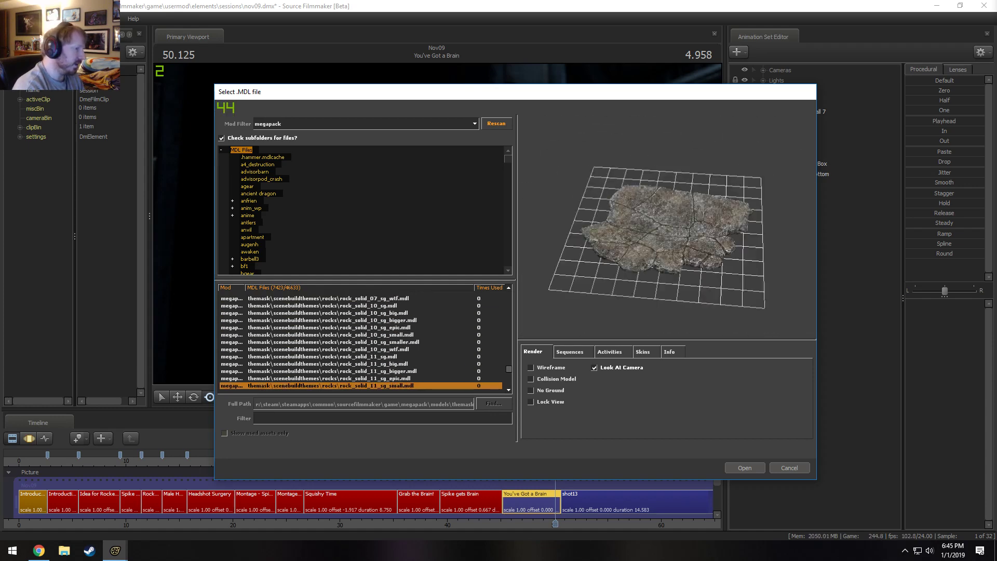
key(Down)
key(Down)
key(Down)
key(Down)
key(Down)
key(Down)
key(Down)
key(Down)
key(Down)
key(Down)
key(Down)
key(Down)
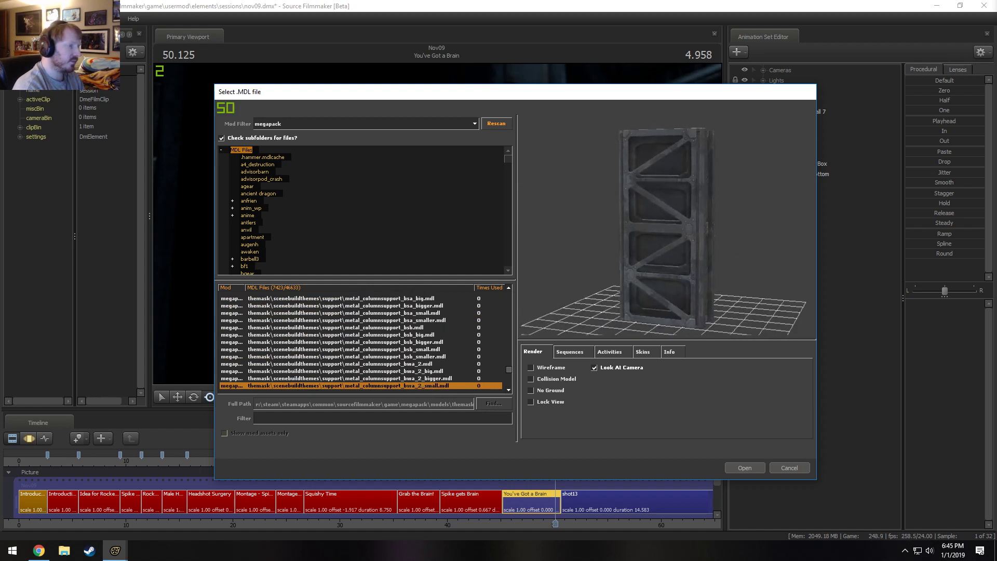
Preview the metal_columnsupport variants from metal_columnsupport_bwa_2_smaller back up to metal_columnsupport_bsa_smaller.
key(Down)
key(Down)
key(Down)
key(Up)
key(Up)
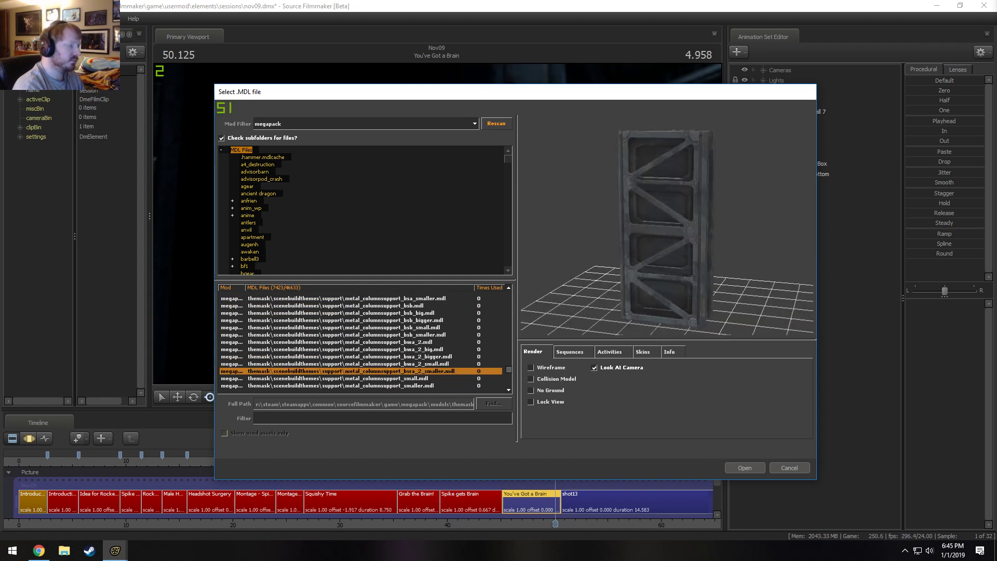
key(Down)
key(Up)
key(Up)
key(Up)
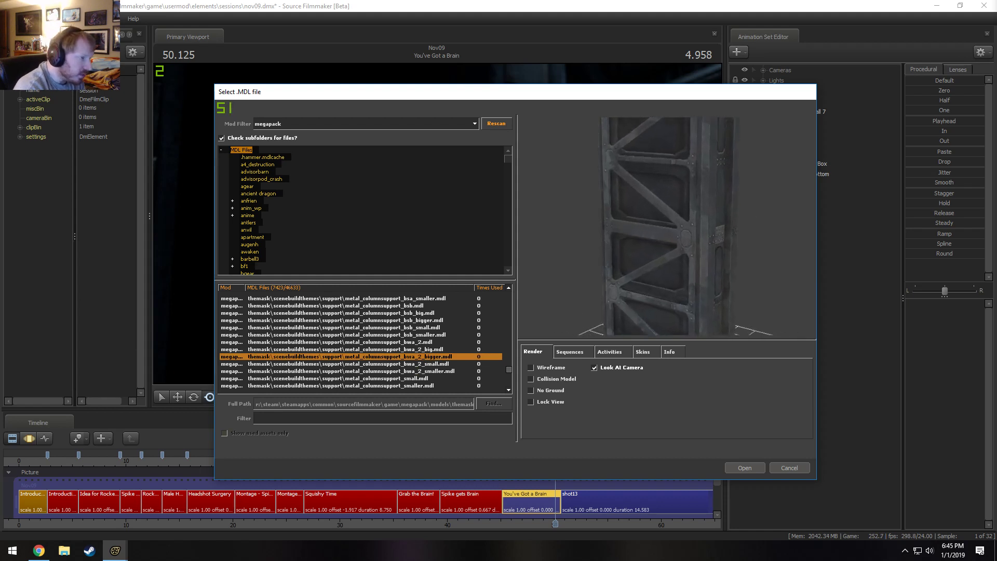
key(Up)
key(Up)
key(Up)
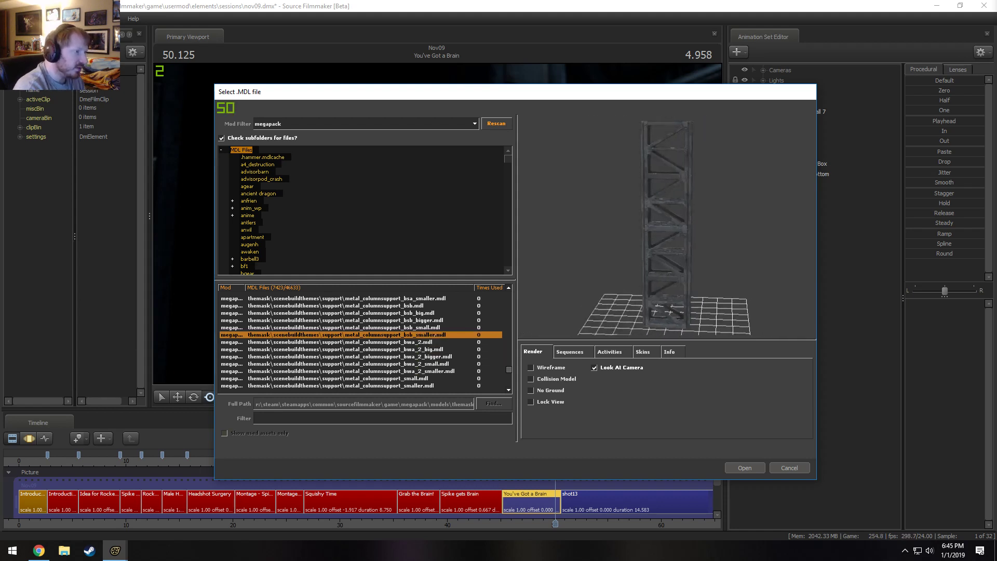
key(Up)
key(Up)
key(Up)
key(Up)
key(Up)
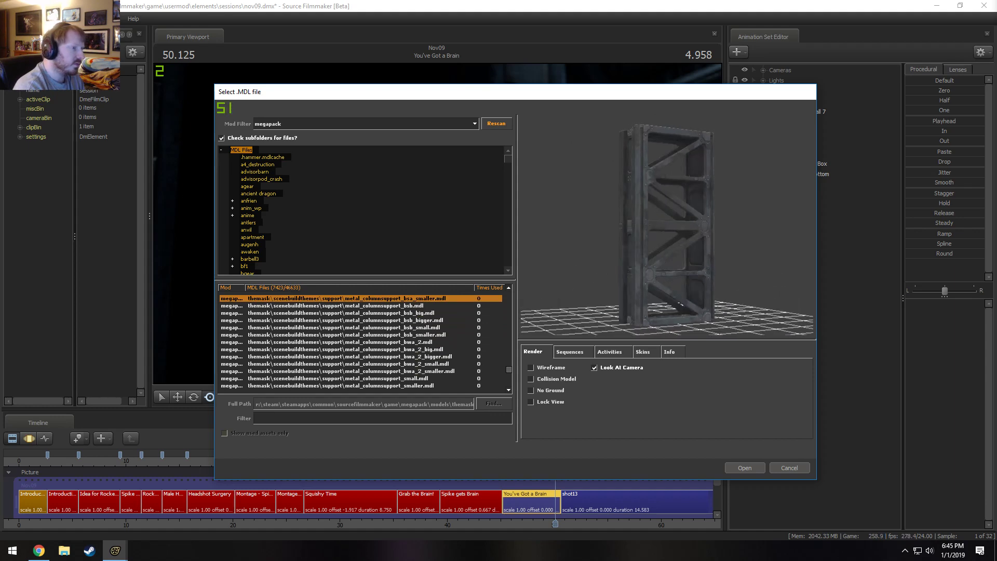
Preview the models down to the metal_floorsupport_gma group, then go back up to metal_columnsupport_bsb_big.
key(Down)
key(Down)
key(Down)
key(Down)
key(Down)
key(Down)
key(Down)
key(Down)
key(Down)
key(Down)
key(Down)
key(Down)
key(Down)
key(Down)
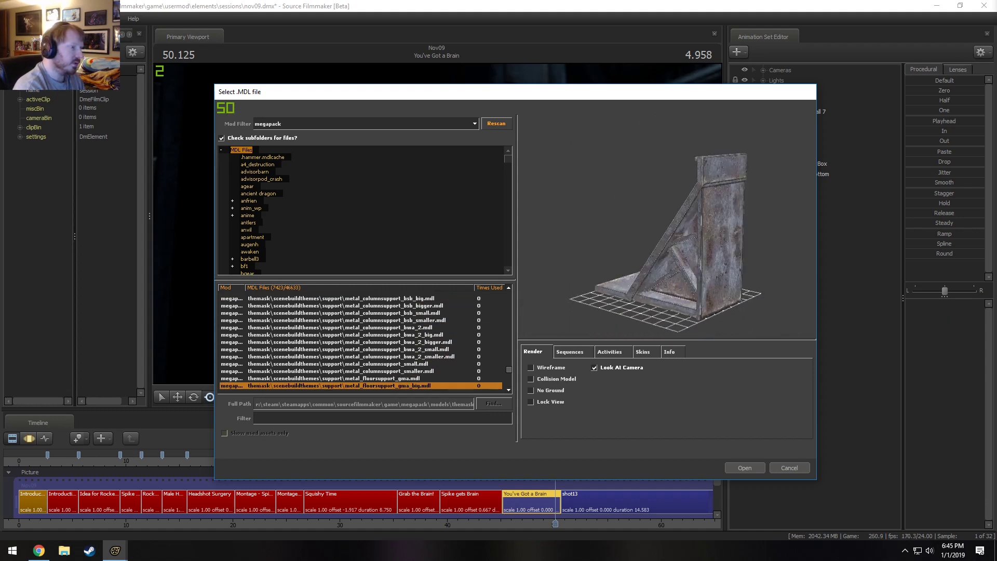
key(Down)
key(Down)
key(Up)
key(Up)
key(Up)
key(Up)
key(Up)
key(Up)
key(Up)
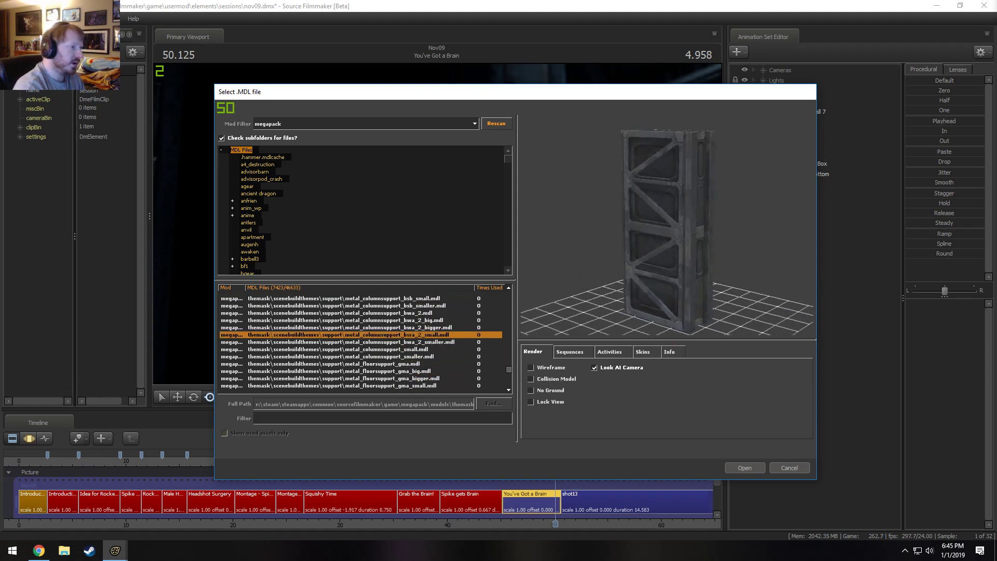
key(Up)
key(Up)
key(Up)
key(Up)
key(Up)
key(Up)
key(Up)
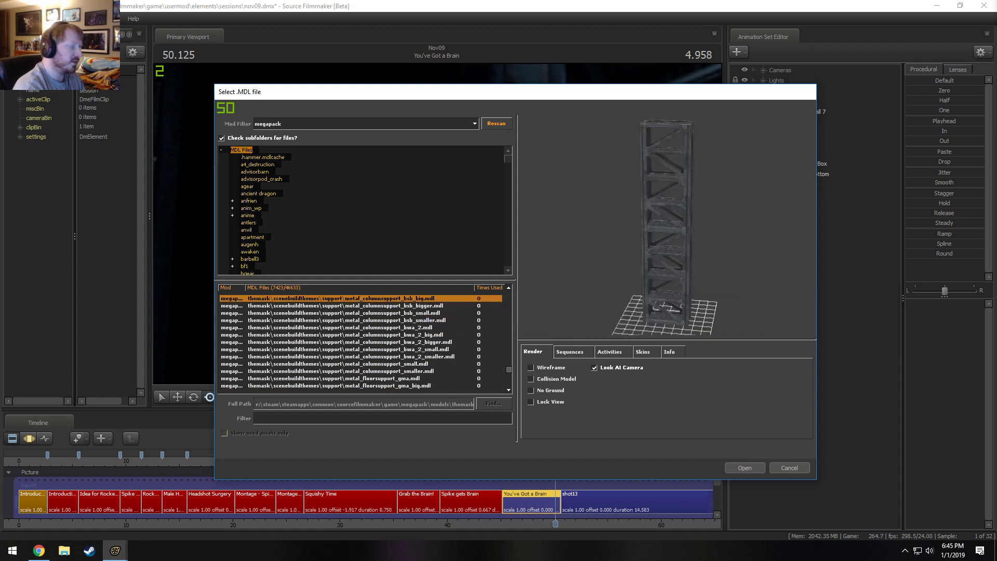
Compare the metal_columnsupport bsa, bsb and bwa_2 models in the preview, going back and forth between them.
key(Up)
key(Up)
key(Up)
key(Up)
key(Up)
key(Up)
key(Up)
key(Up)
key(Down)
key(Down)
key(Down)
key(Down)
key(Down)
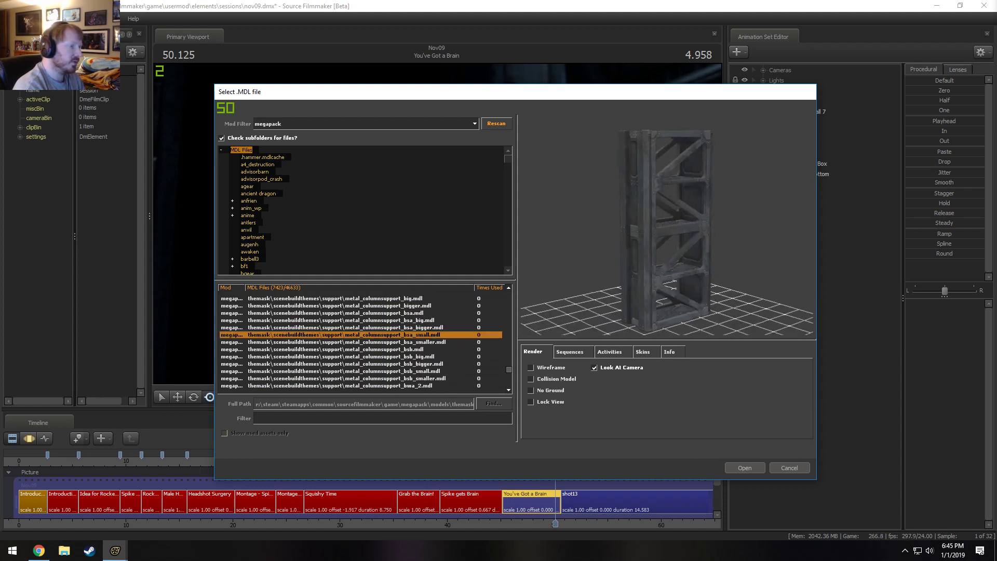
key(Down)
key(Down)
key(Down)
key(Down)
key(Down)
key(Down)
key(Down)
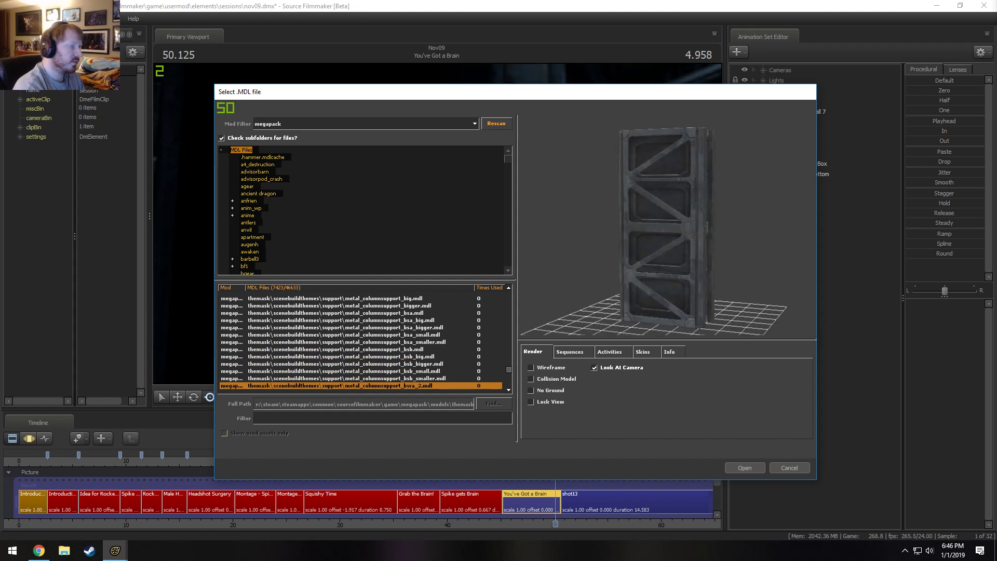
key(Up)
key(Up)
key(Up)
key(Up)
key(Up)
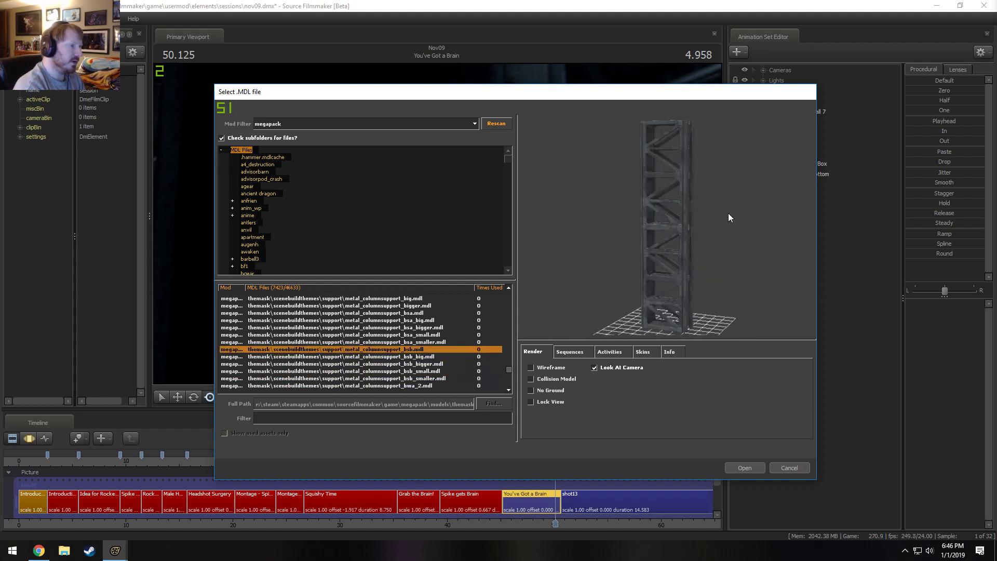
key(Up)
key(Up)
key(Down)
key(Down)
key(Down)
key(Down)
key(Down)
key(Down)
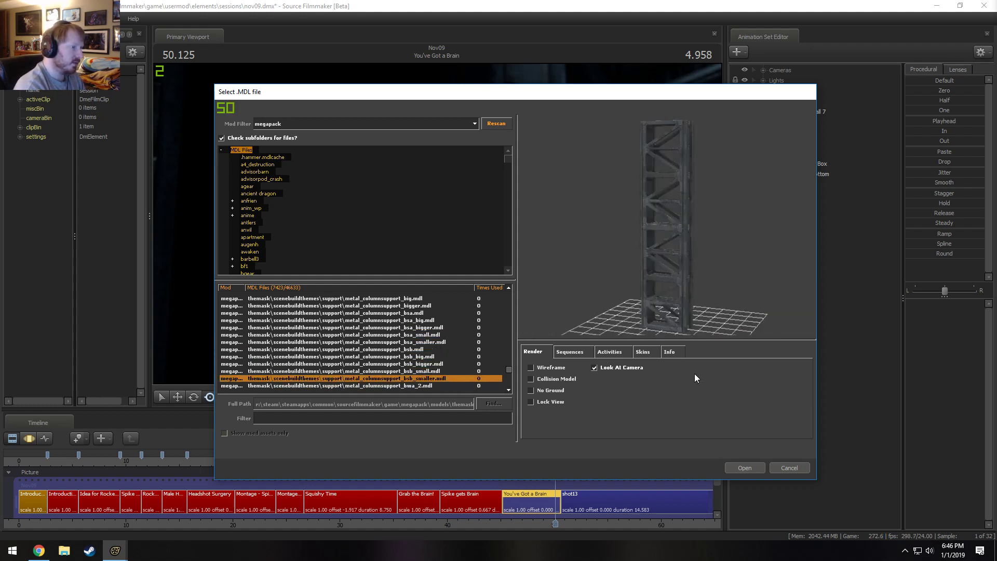
key(Down)
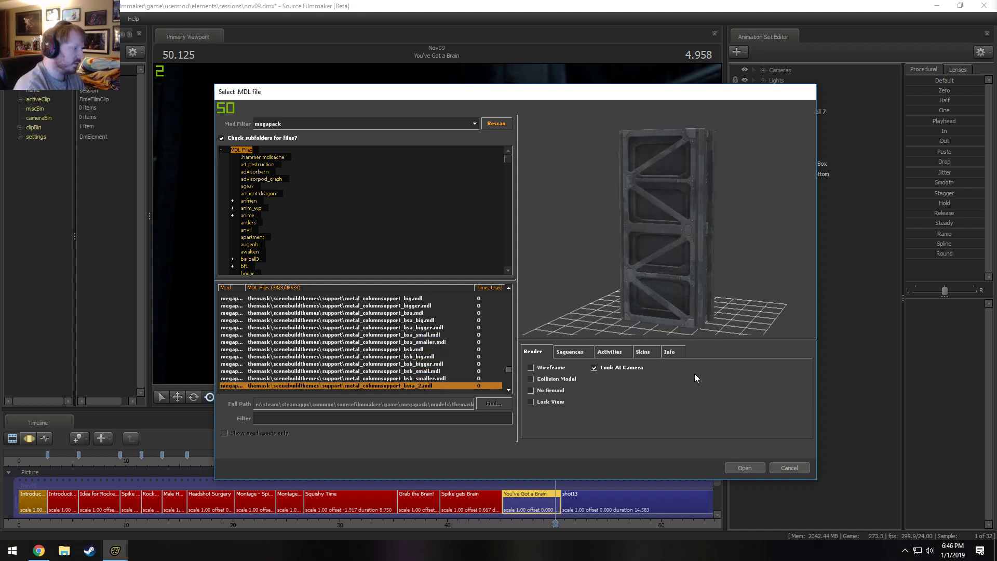
Compare metal_columnsupport_bsa, bsb_smaller and bwa_2 once more and load metal_columnsupport_bwa_2 into the scene.
click(407, 350)
click(414, 313)
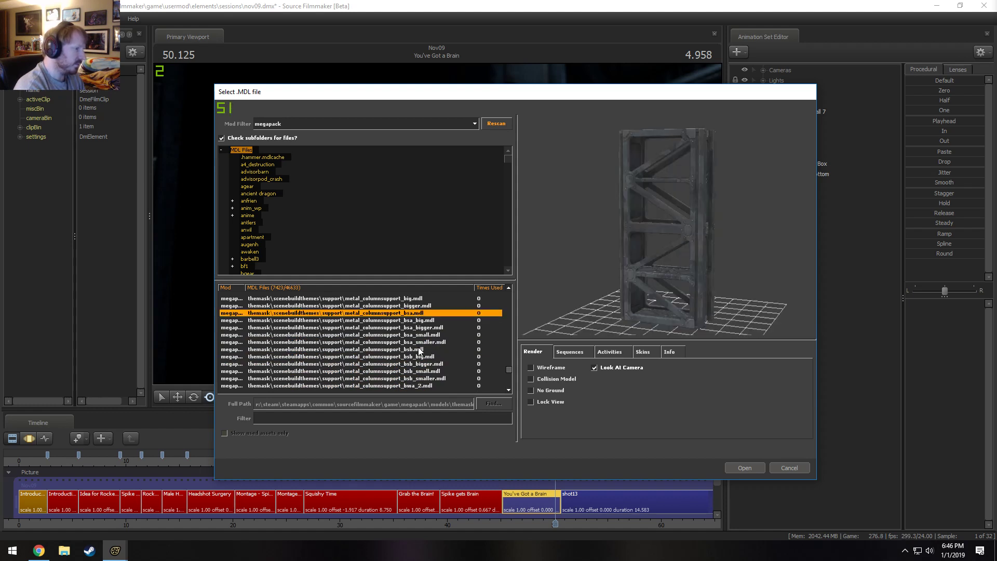
click(424, 392)
click(423, 387)
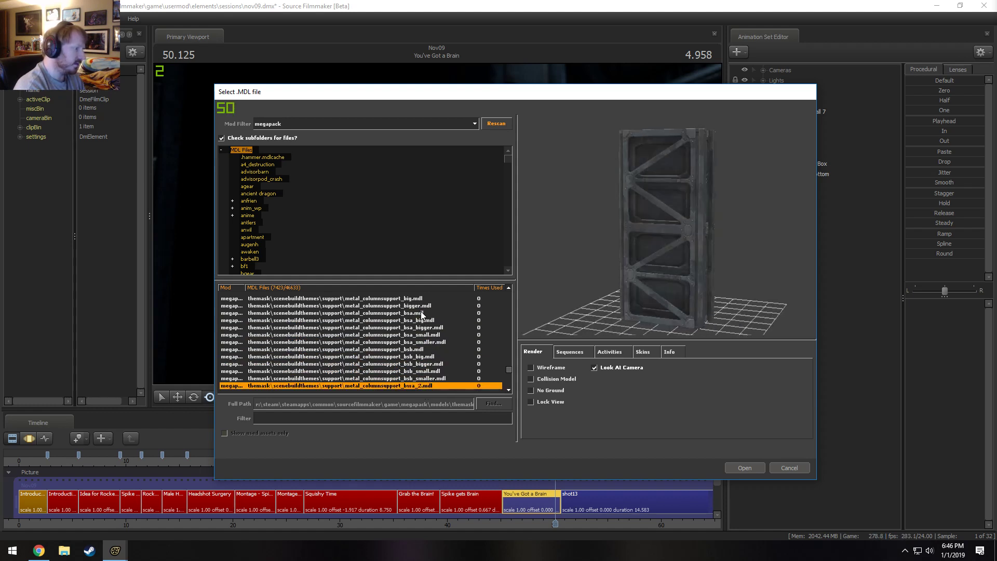
click(422, 314)
click(412, 380)
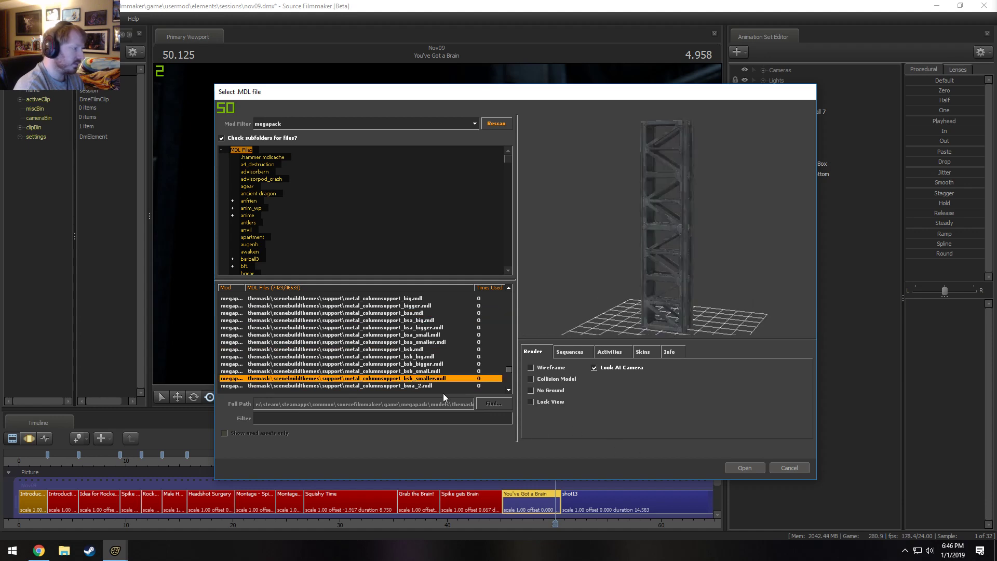
click(432, 386)
click(757, 467)
Add another new model to the scene, filtering the list for bsa and choosing metal_columnsupport_bsa.
right_click(800, 211)
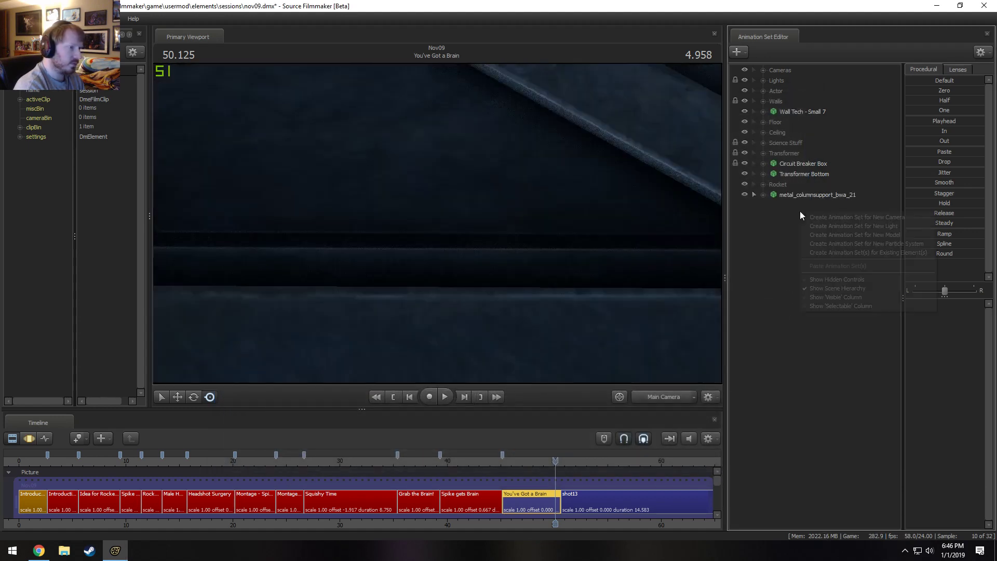
click(850, 237)
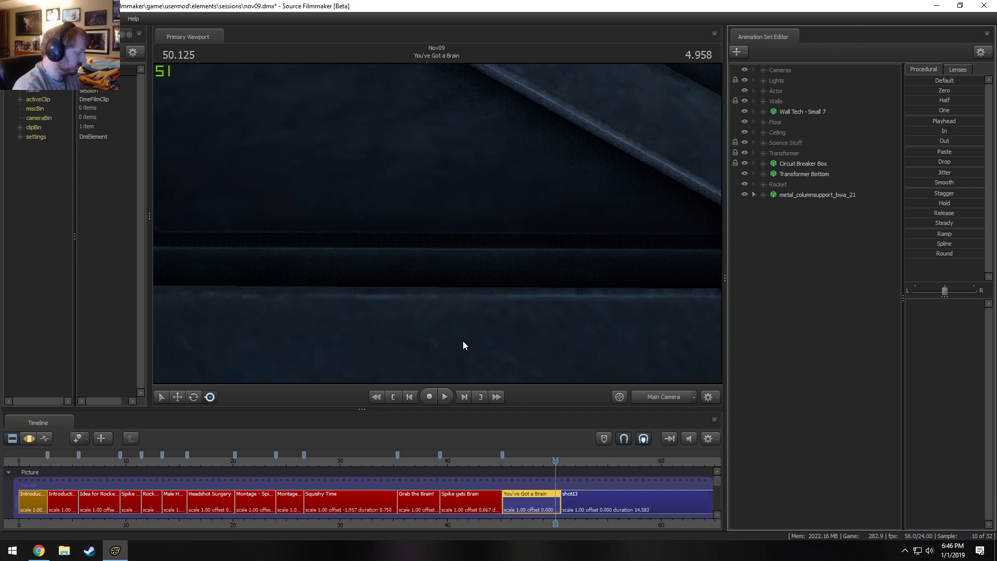
text(nsa)
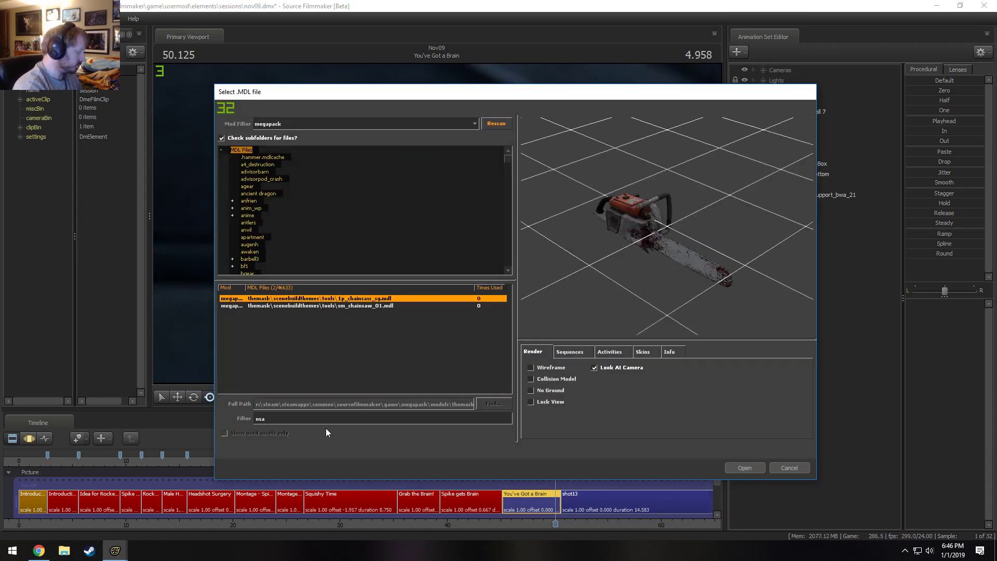
key(BackSpace)
key(BackSpace)
key(BackSpace)
text(bsa)
scroll(389, 380, down, 5)
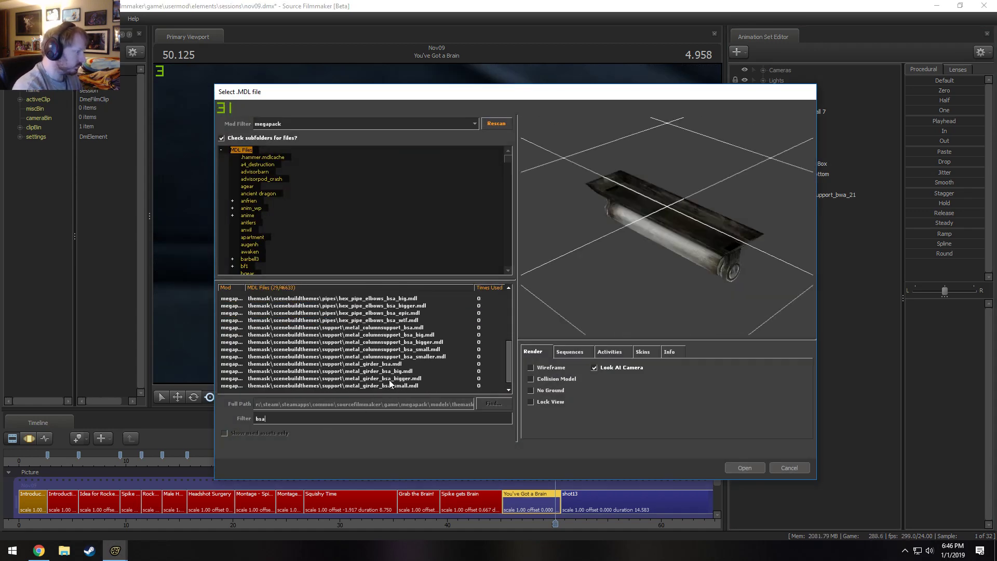
click(417, 321)
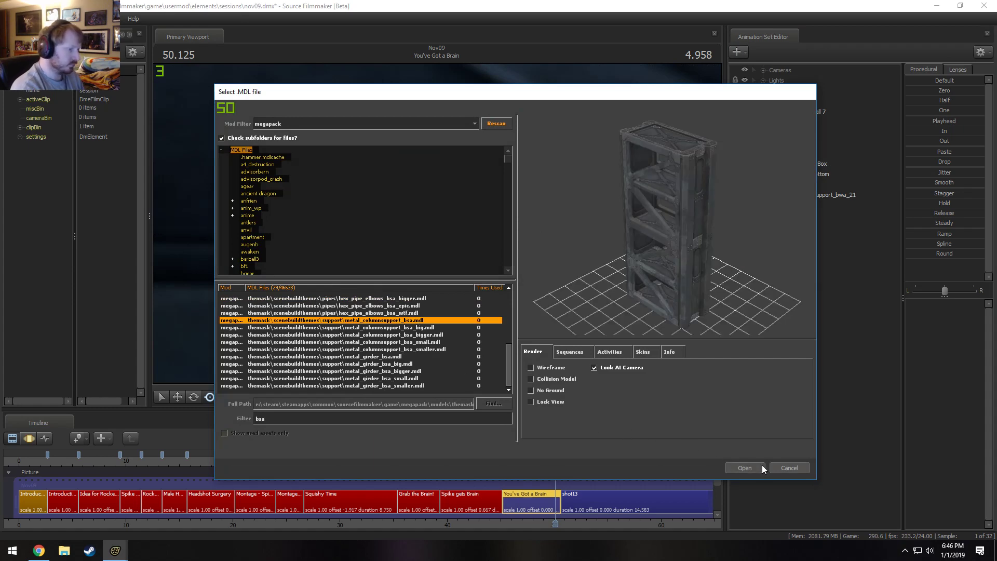
click(762, 467)
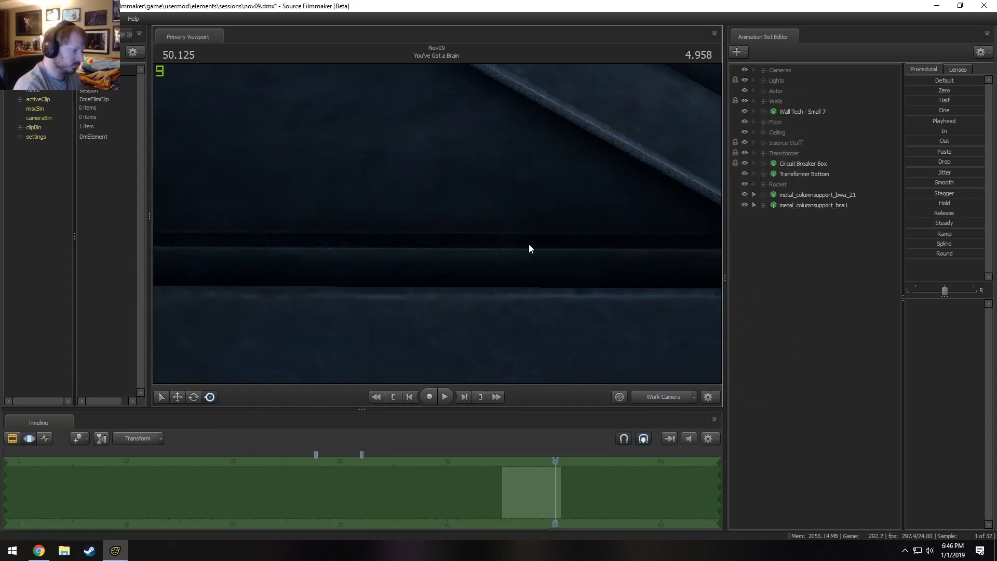
Turn off the scene lighting in the work camera view.
drag(529, 245, 481, 206)
right_click(488, 201)
click(544, 231)
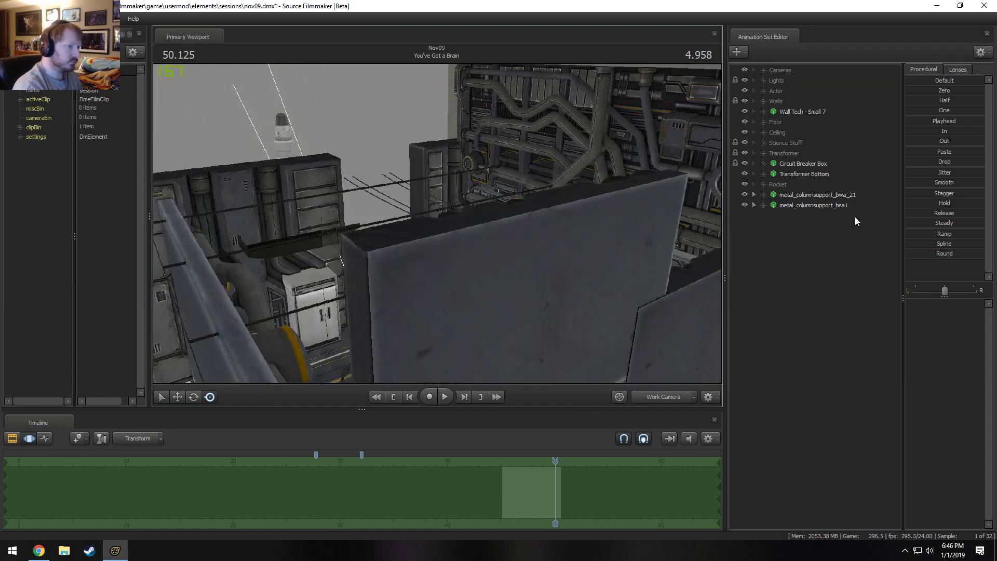
Select both metal column supports and move them together out of the lab onto the open floor near the rocket.
drag(840, 206, 833, 196)
drag(410, 238, 432, 309)
key(F2)
key(F3)
drag(432, 202, 418, 253)
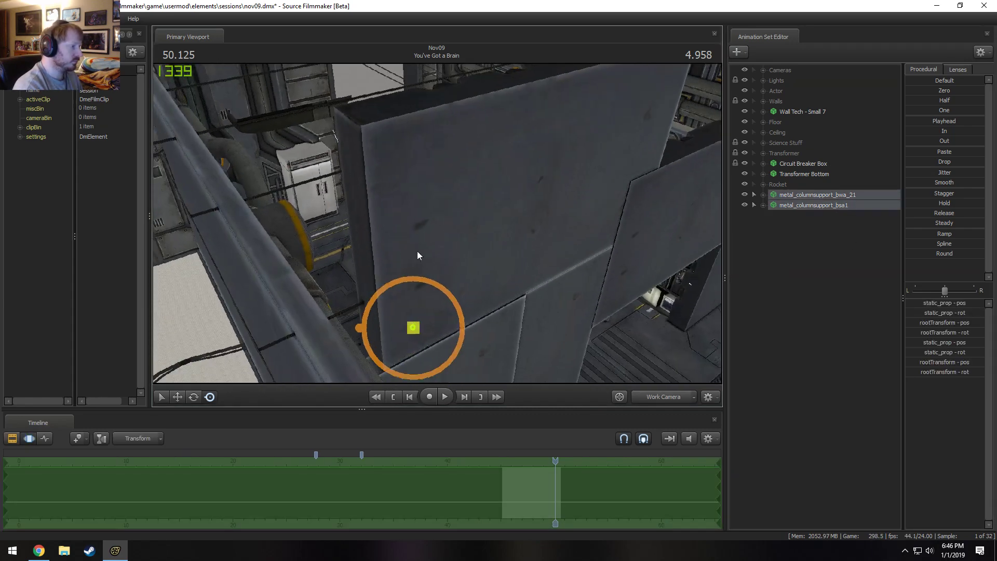
key(w)
drag(407, 351, 251, 116)
drag(493, 290, 469, 329)
key(w)
Add the model axis_helper_thick to the scene, filtering all mods for helper.
right_click(806, 254)
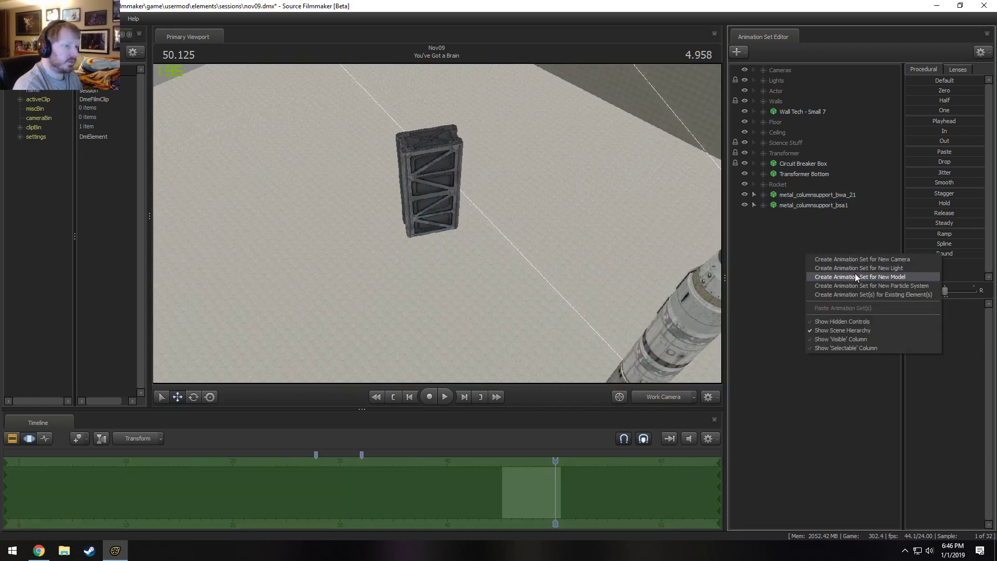
click(856, 276)
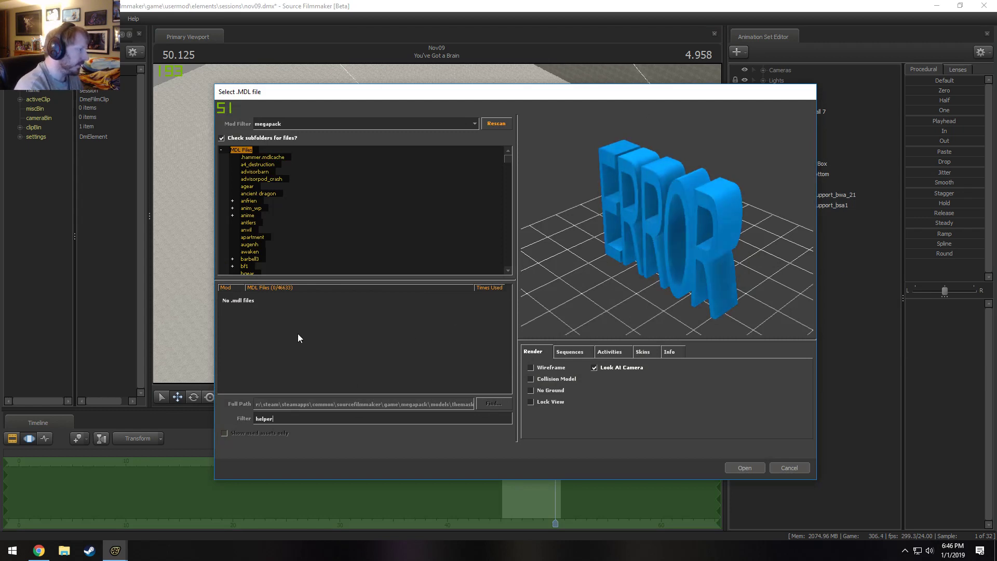
click(303, 124)
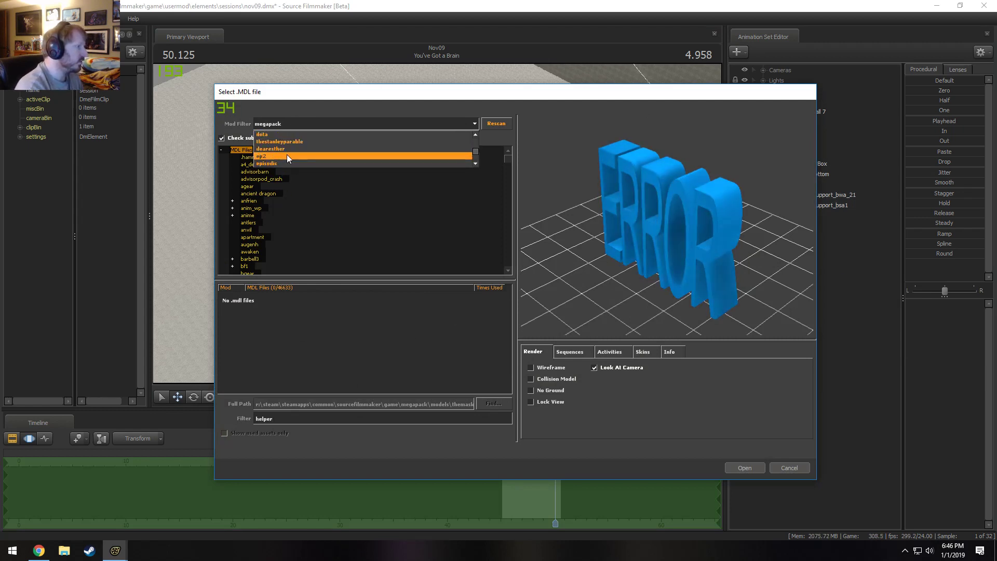
click(266, 135)
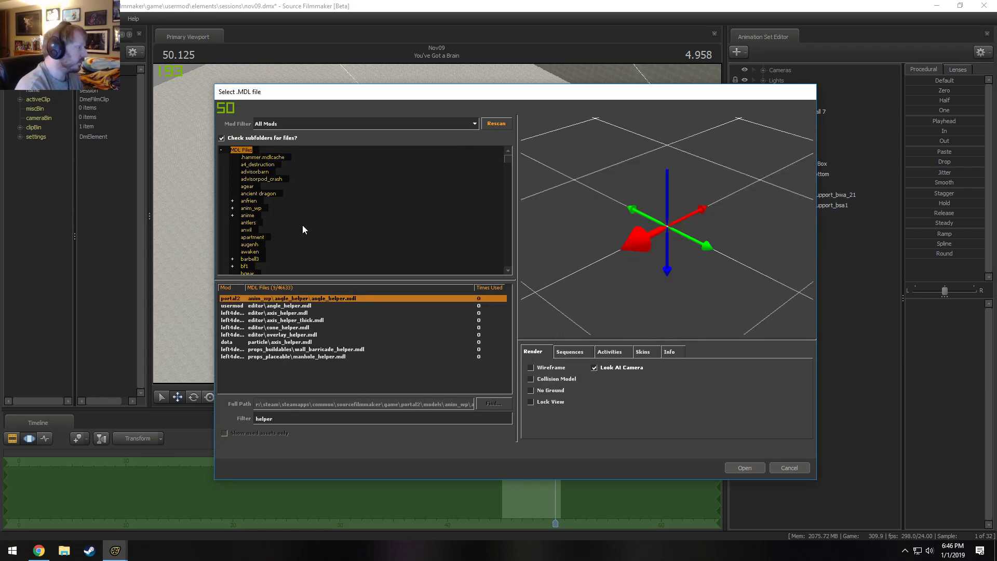
click(288, 321)
click(746, 468)
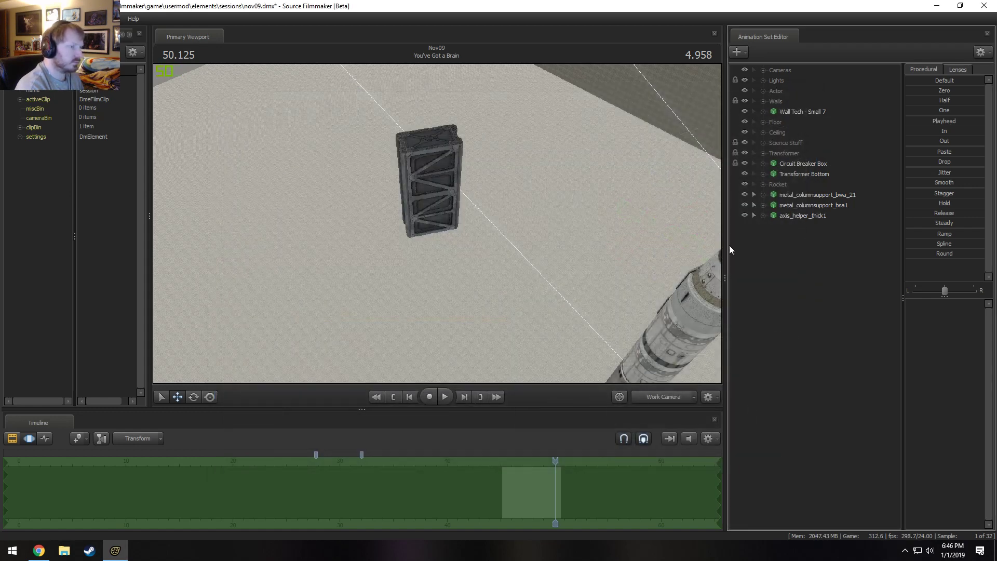
Move axis_helper_thick1 across the open floor to a spot beside the two column supports.
click(795, 215)
mouse_move(495, 230)
mouse_down()
mouse_move(520, 236)
mouse_move(495, 230)
mouse_up()
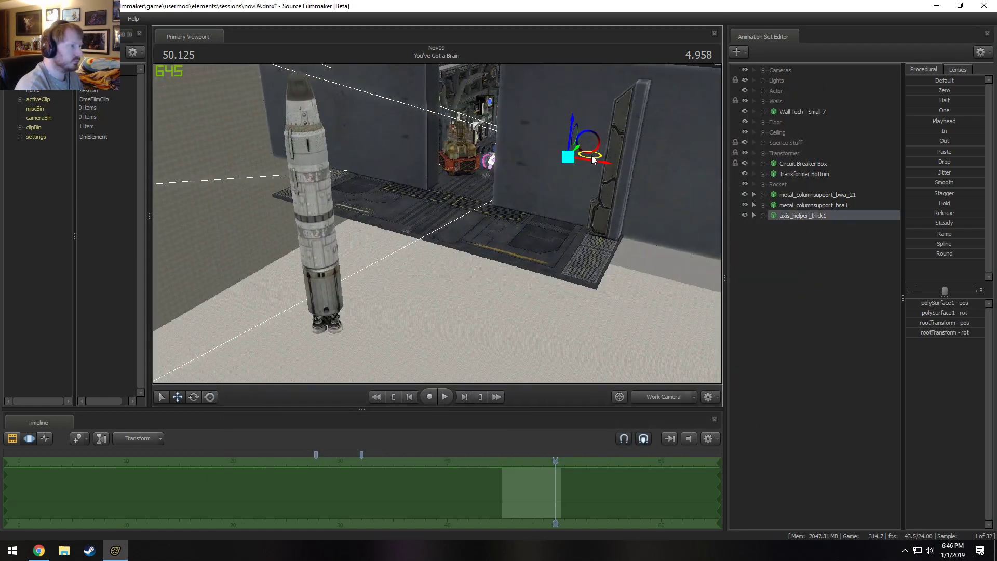
drag(592, 156, 238, 388)
drag(333, 311, 403, 227)
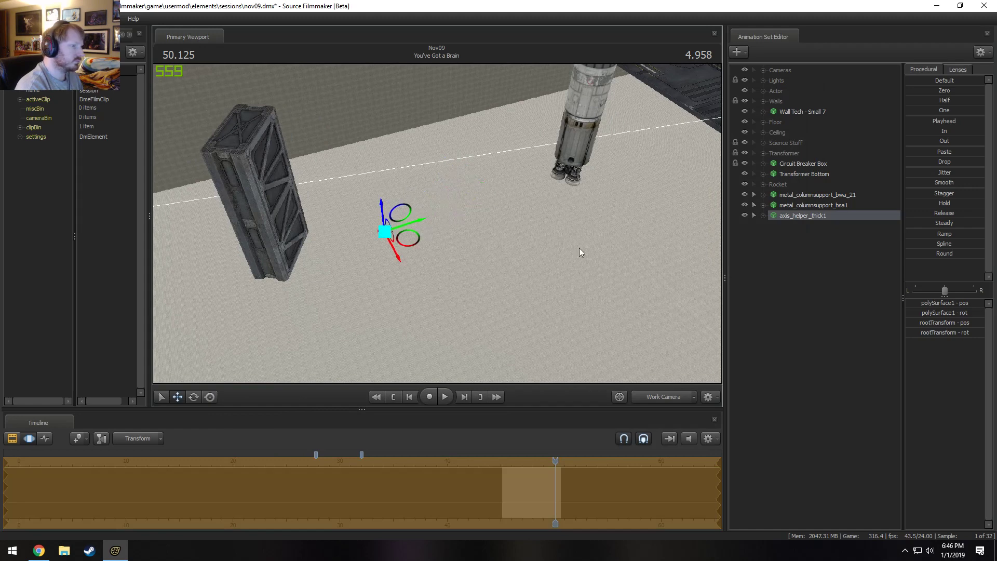
Expand axis_helper_thick1 and lock both metal column supports to it.
click(763, 215)
click(785, 227)
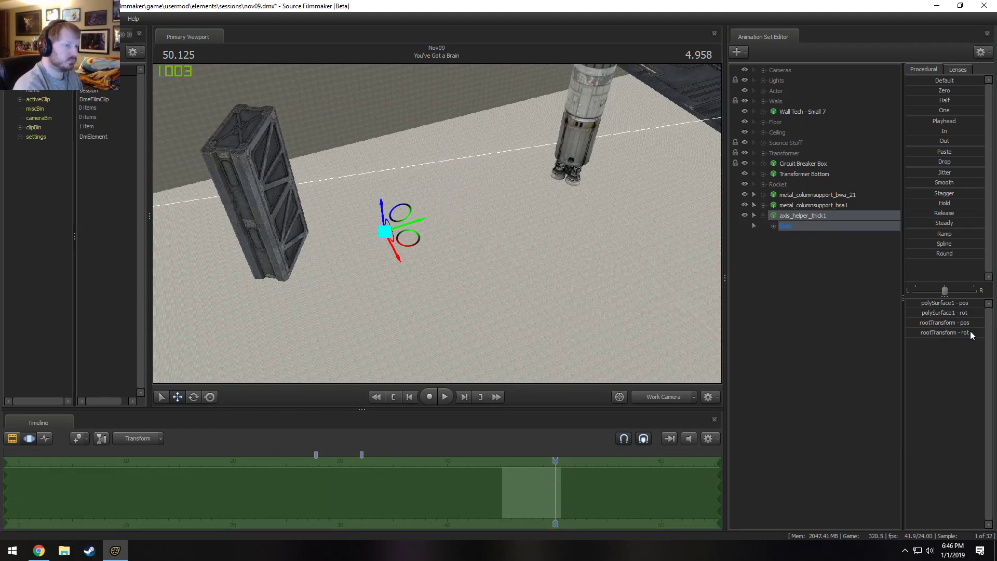
key(d)
drag(407, 214, 385, 214)
key(w)
key(d)
drag(798, 212, 790, 197)
click(793, 205)
ctrl+click(806, 195)
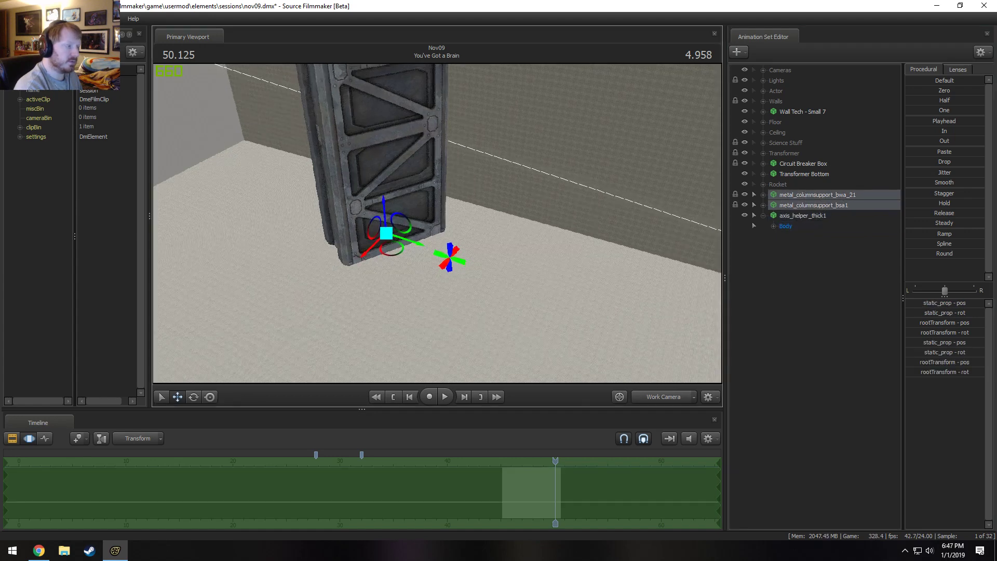
Zero the transforms of both metal column supports so they snap onto the axis helper.
key(f)
alt+drag(462, 207, 493, 202)
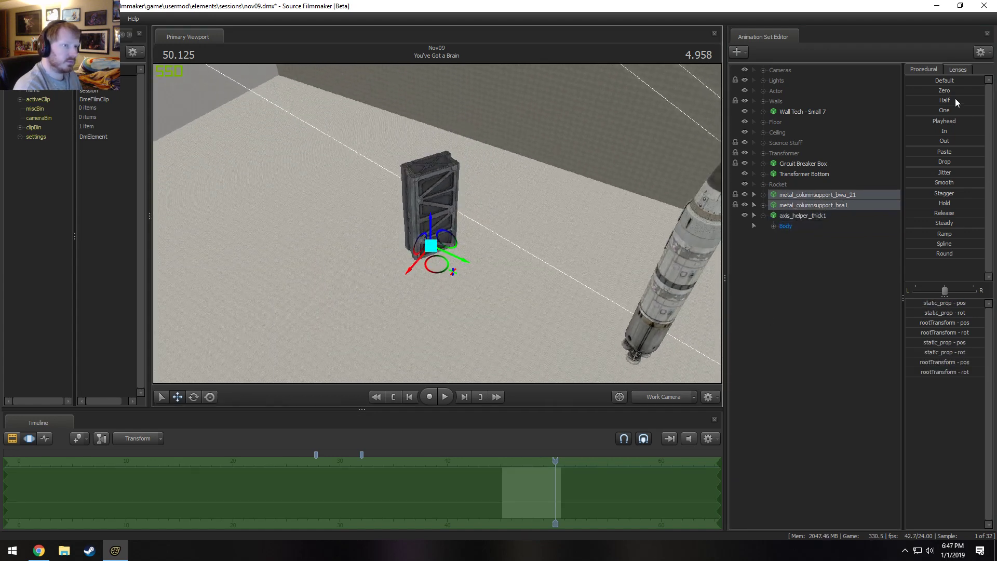
drag(937, 91, 983, 92)
alt+drag(653, 224, 644, 151)
alt+drag(437, 223, 448, 265)
alt+right_drag(448, 265, 452, 244)
alt+drag(452, 244, 452, 228)
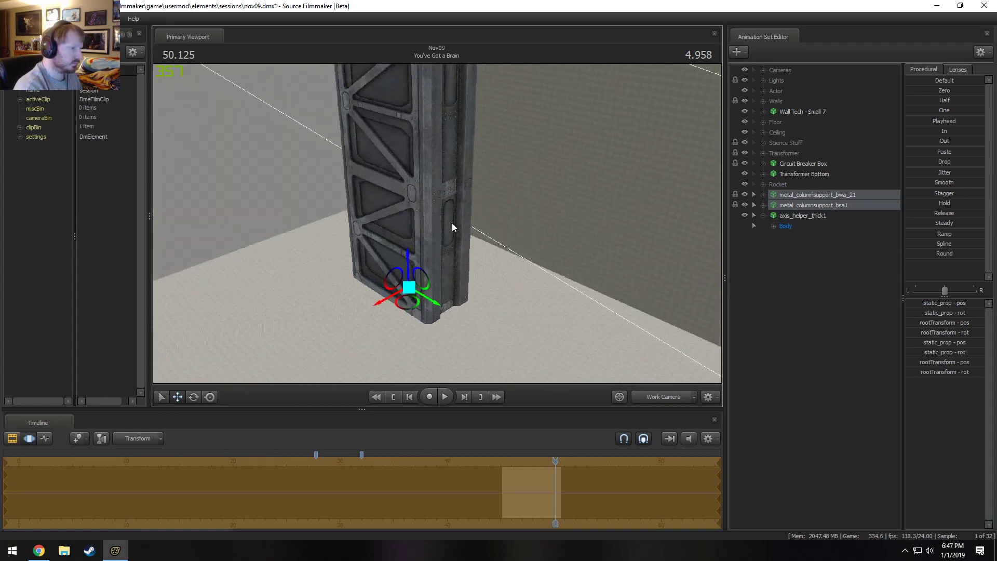
Rename the metal_columnsupport_bwa_21 animation set, entering a new name that starts with Column.
ctrl+click(823, 207)
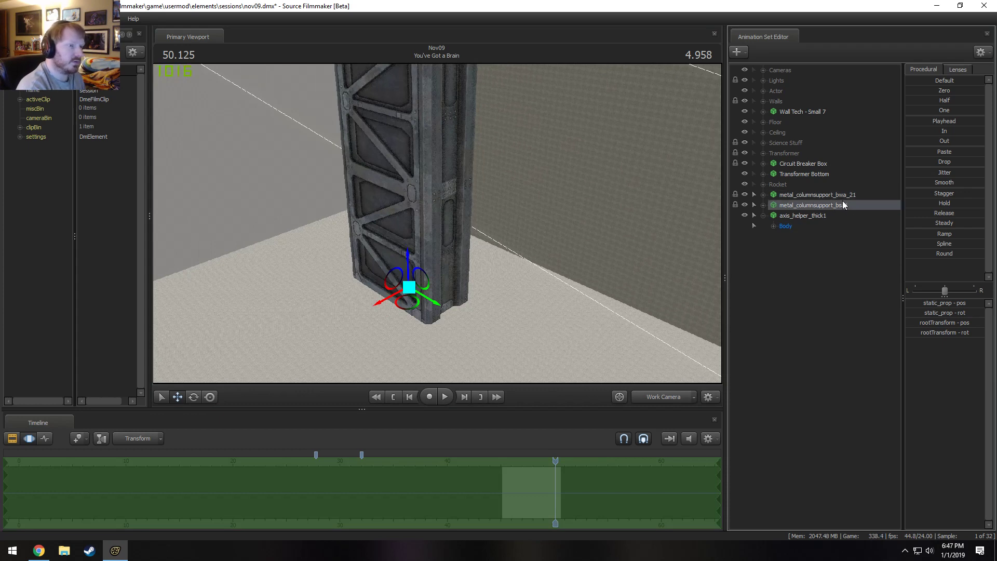
right_click(849, 194)
click(863, 198)
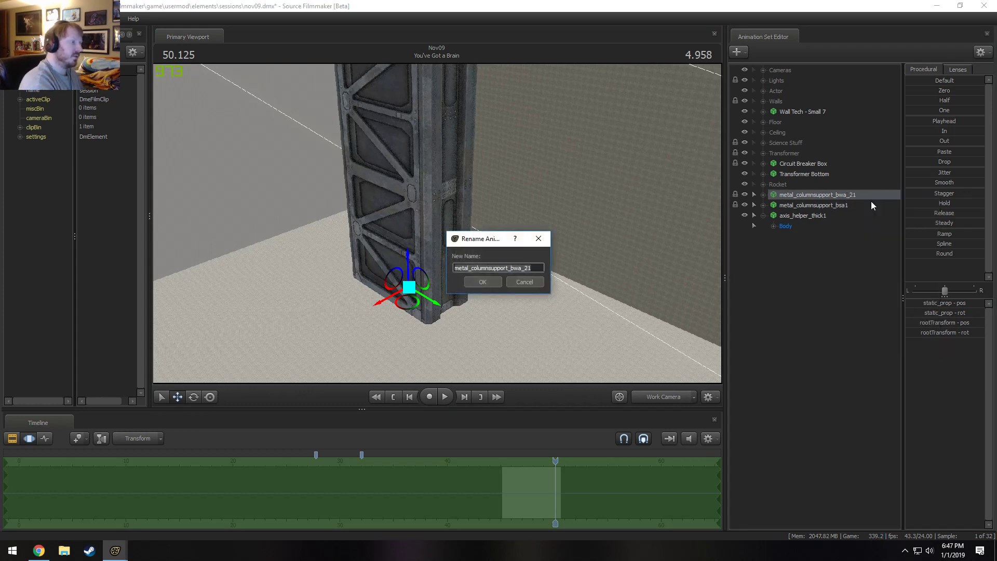
text(Column)
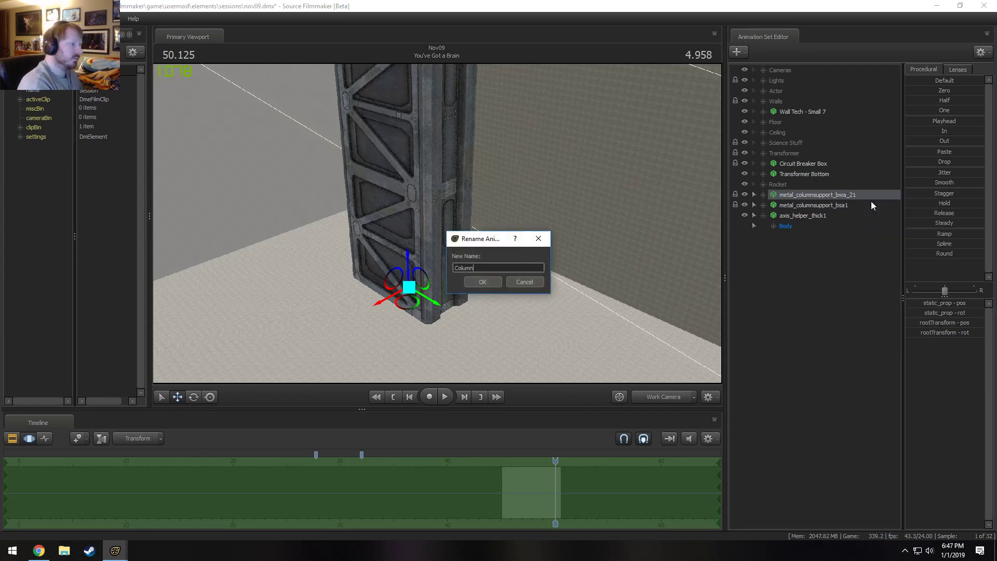
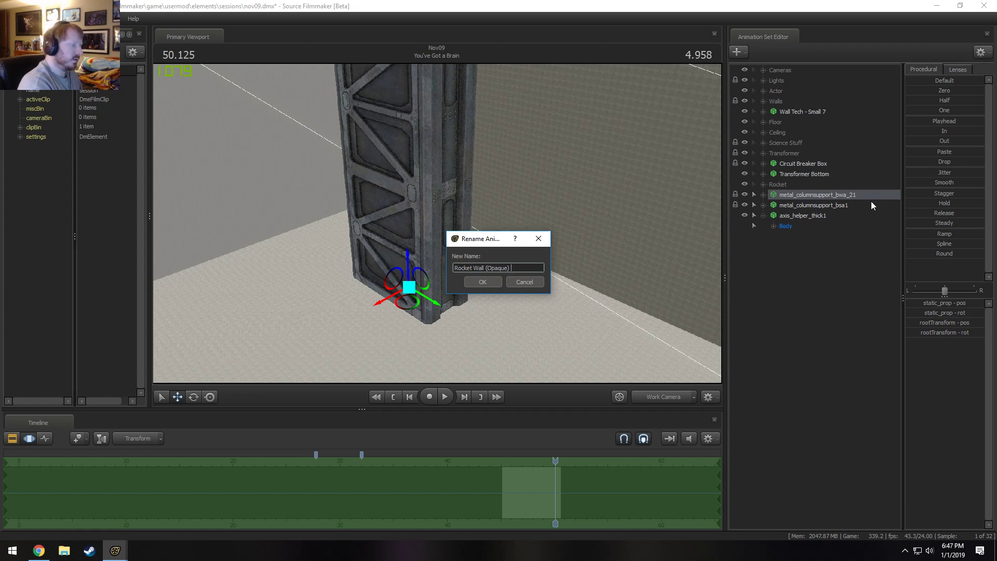
Complete the new name of the metal_columnsupport_bwa_21 animation set as Rocket Wall (Opaque) 1.
text(1)
key(Return)
right_click(828, 207)
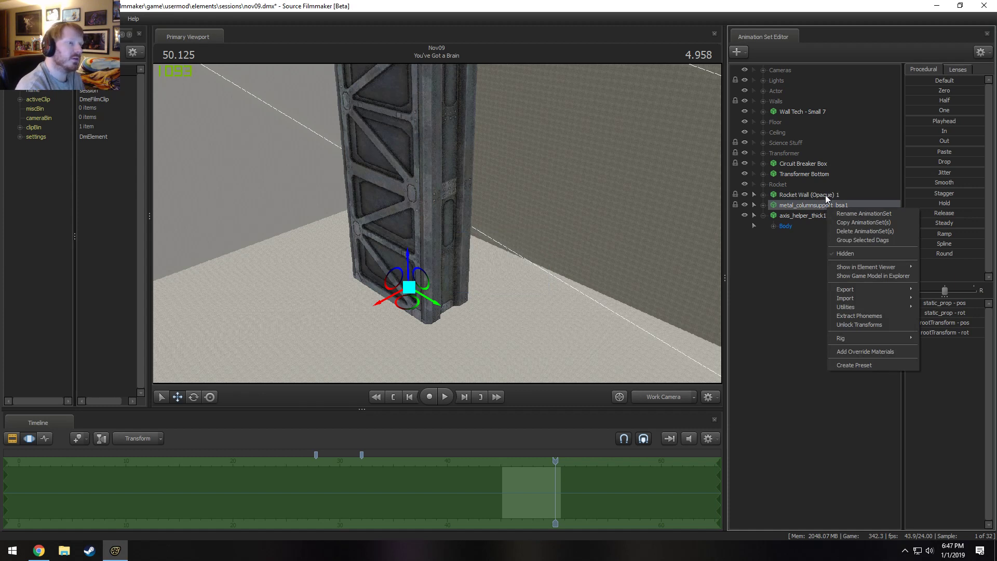
Open the name of Rocket Wall (Opaque) 1 for editing and select the word Opaque in it.
right_click(825, 195)
click(859, 202)
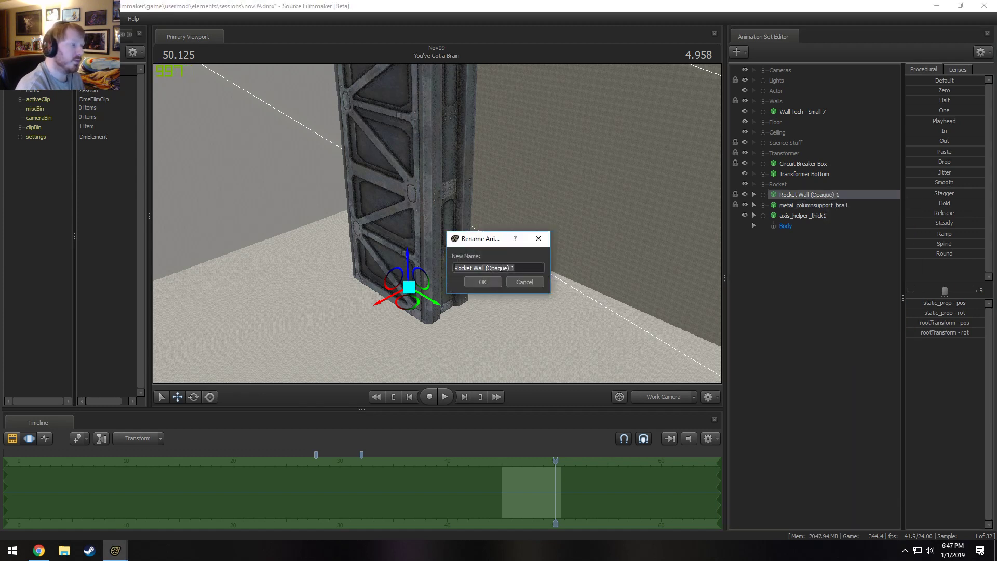
click(500, 267)
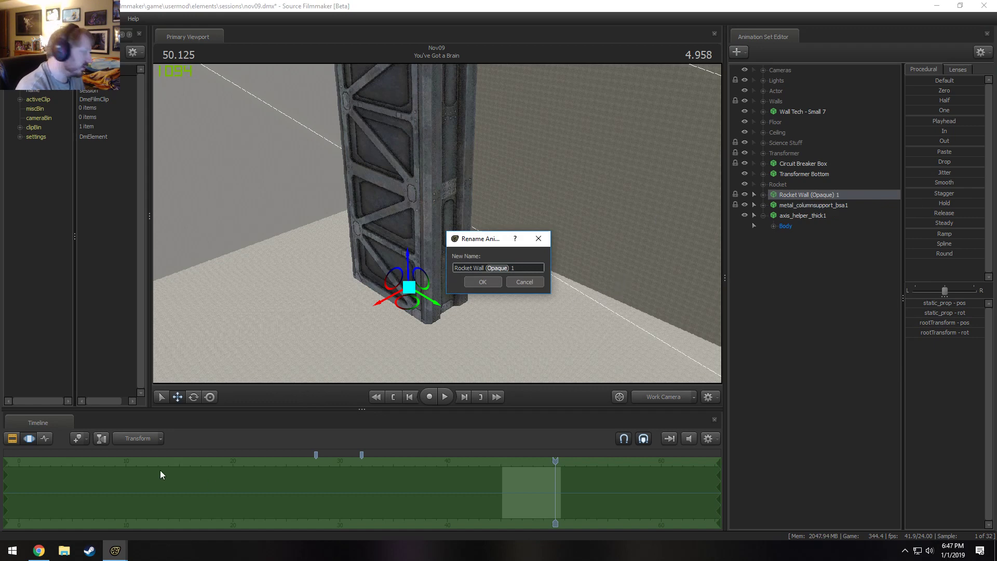
Switch to Chrome, look up the meaning of the word opaque on Google, and return to Source Filmmaker.
click(39, 551)
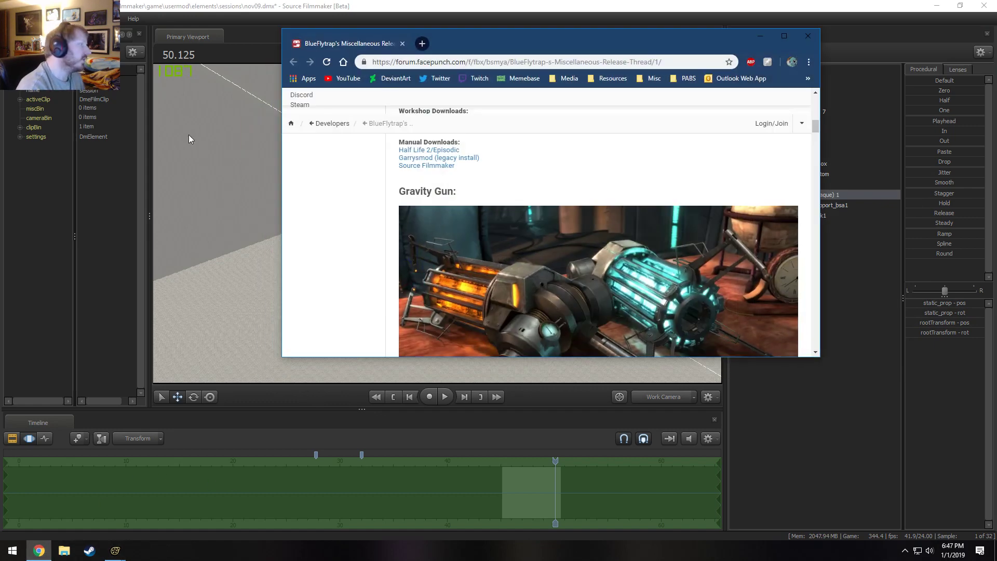
click(430, 61)
text(oip)
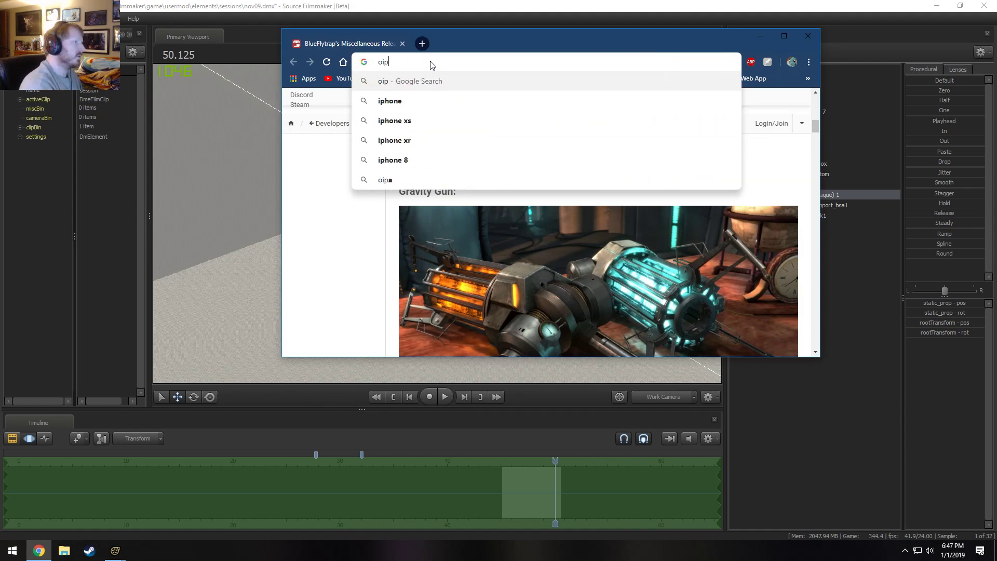
key(BackSpace)
key(BackSpace)
text(paque)
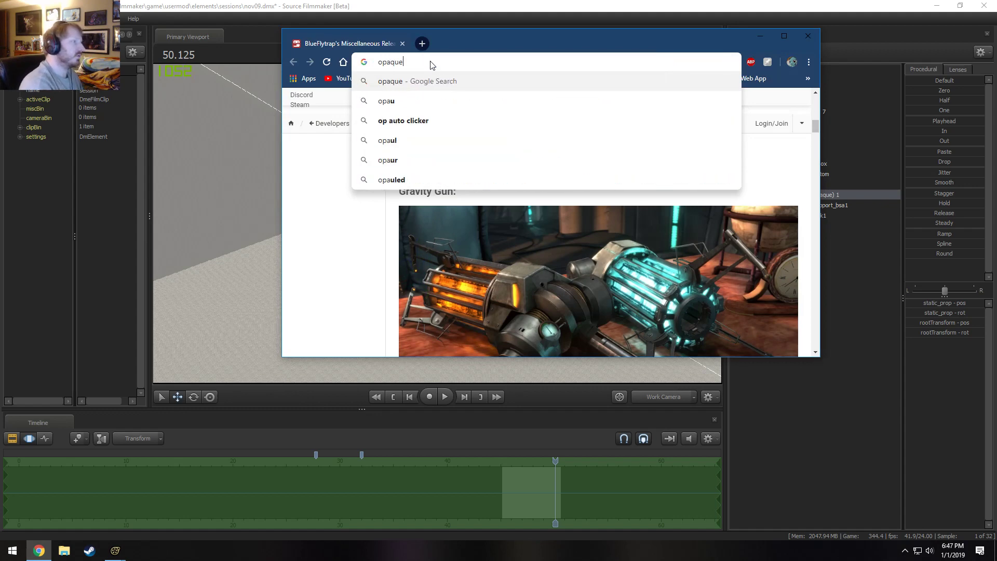
key(Return)
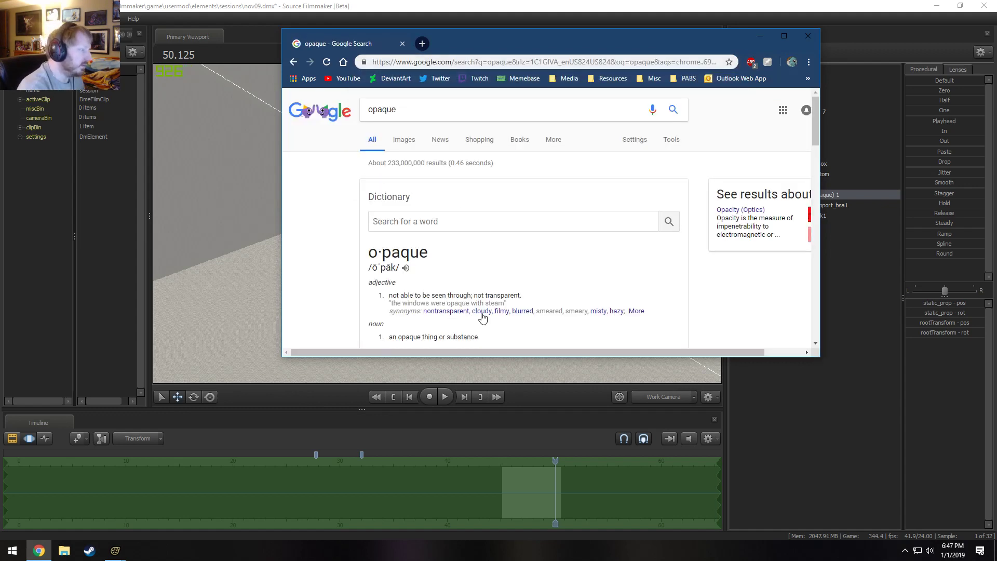
click(758, 36)
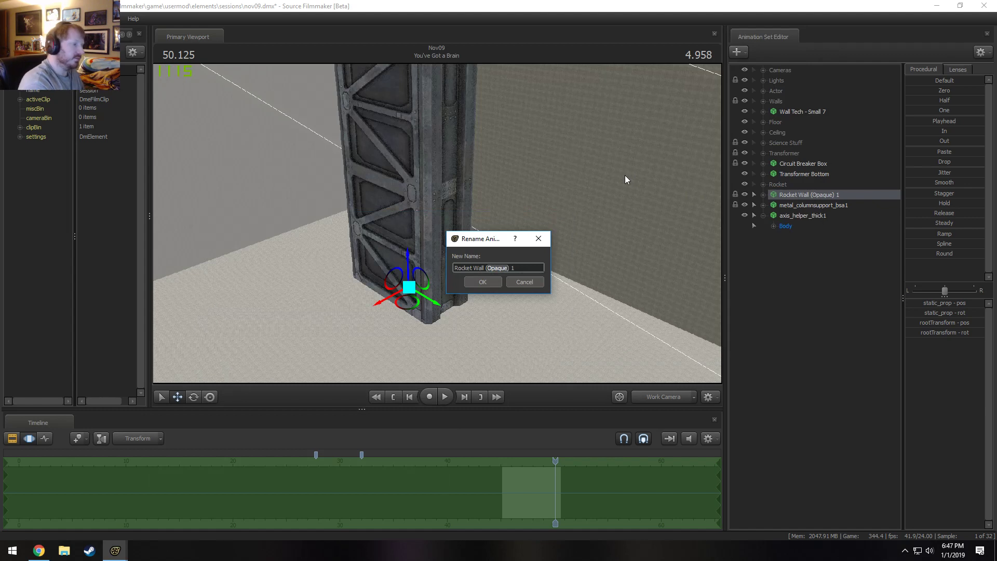
Replace the selected word so the animation set is named Rocket Wall (Transparent) 1.
text(Transpar)
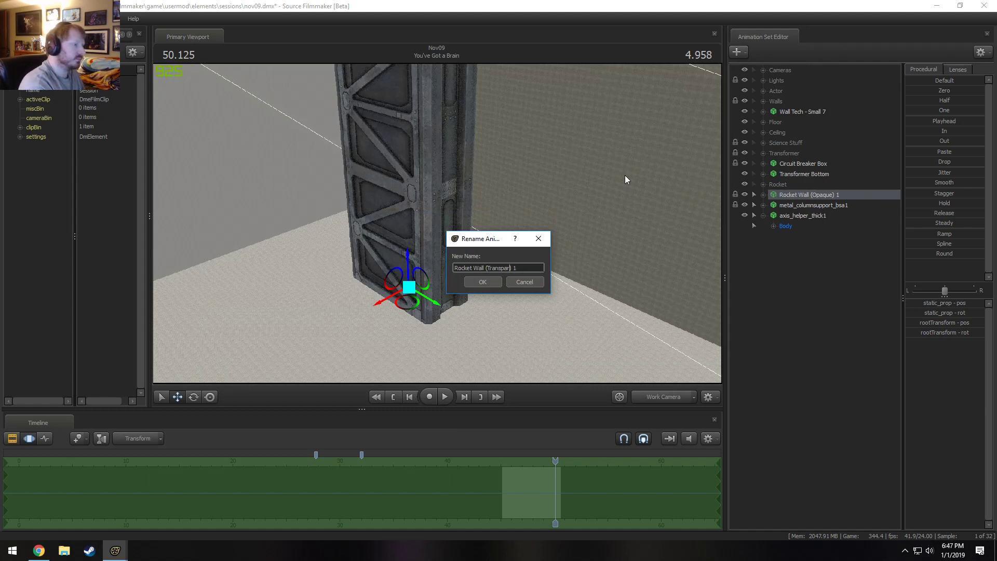
text(ent)
key(Return)
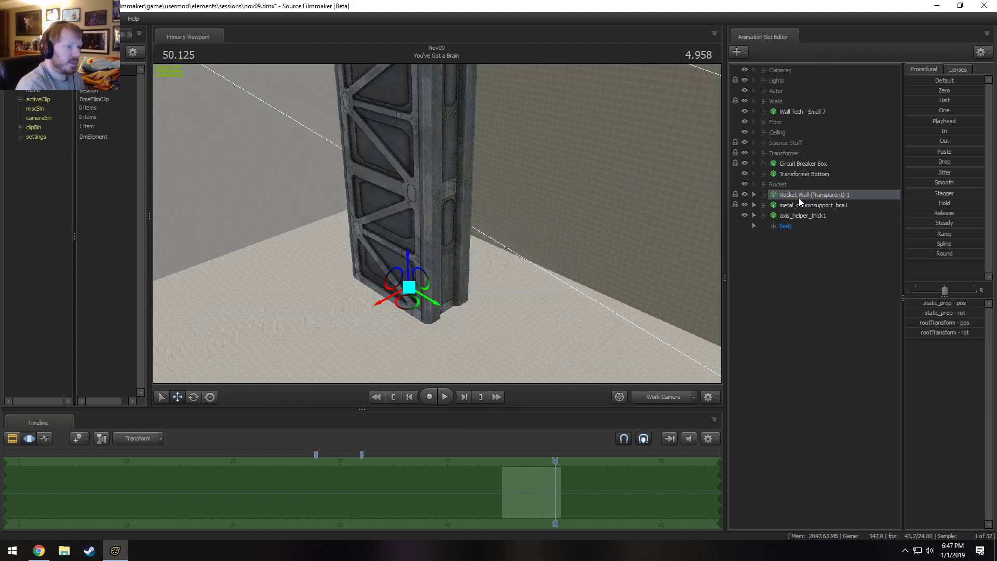
Rename the metal_columnsupport_bsa1 animation set as Rocket Wall (Opaque) 1.
right_click(798, 197)
click(787, 207)
right_click(790, 206)
click(810, 213)
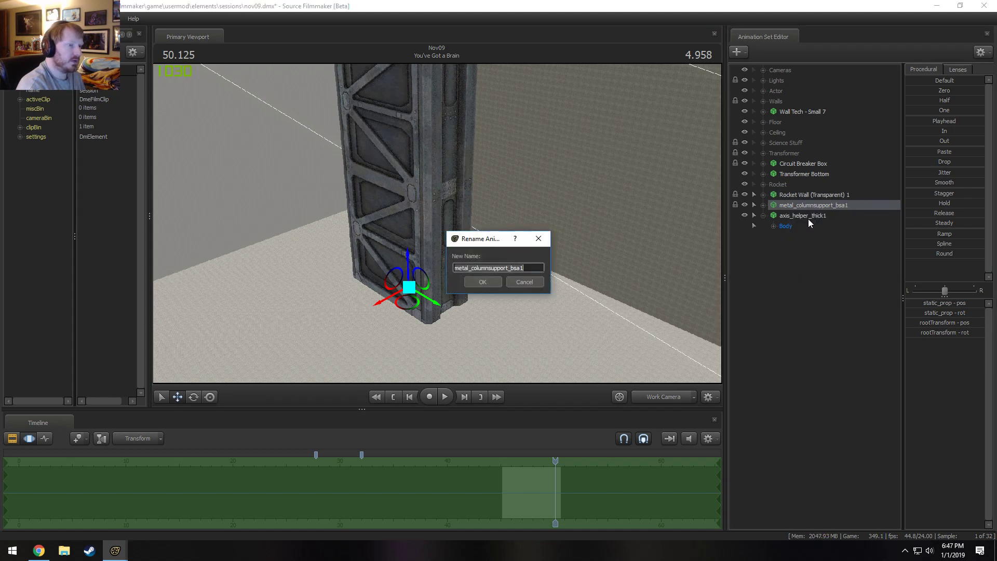
text(Rocket Wall (Opaque)
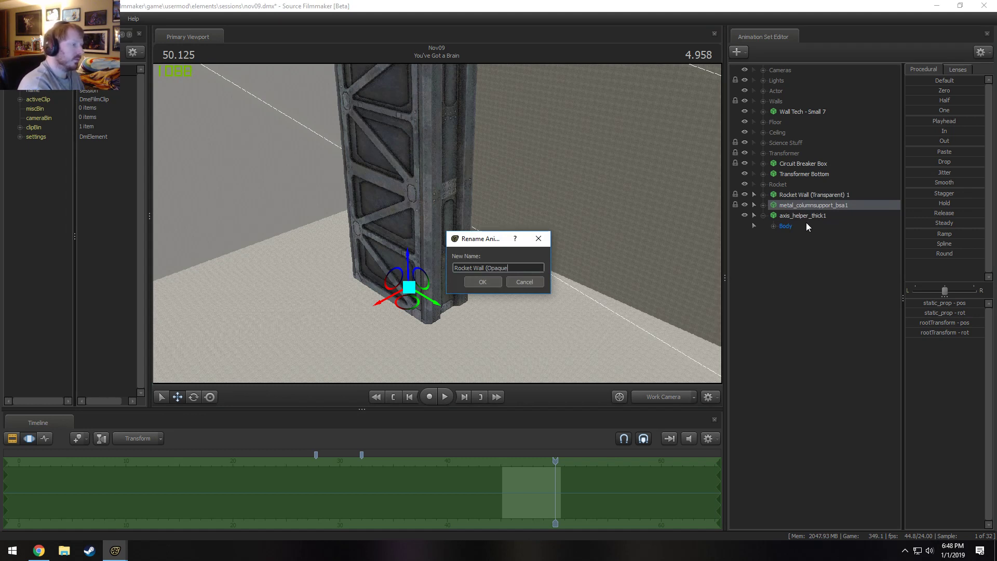
text() 1)
key(Return)
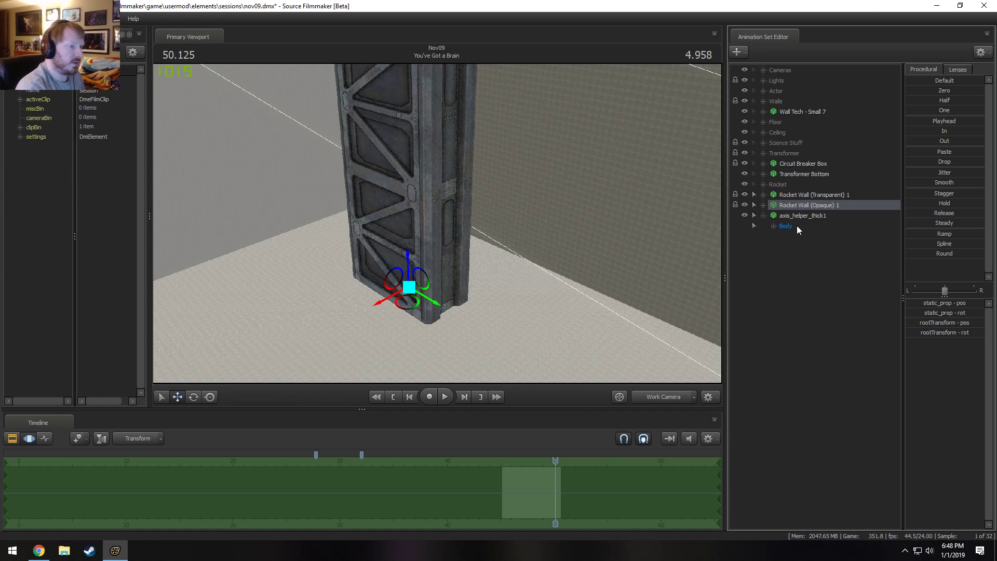
Rename the axis_helper_thick1 animation set as Rocket Wall (Base).
click(798, 217)
right_click(796, 216)
click(809, 218)
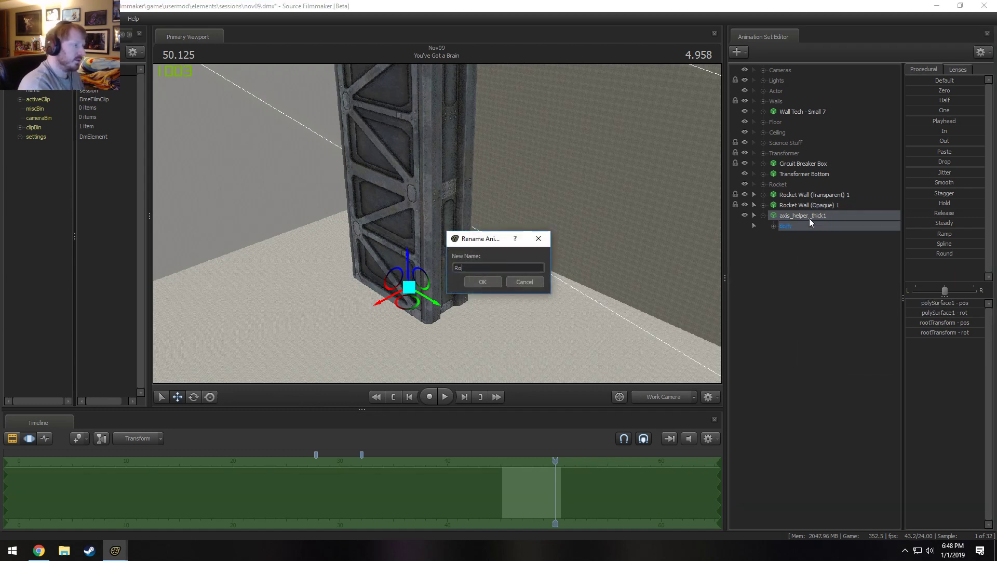
text(Rocket Wall (Bas)
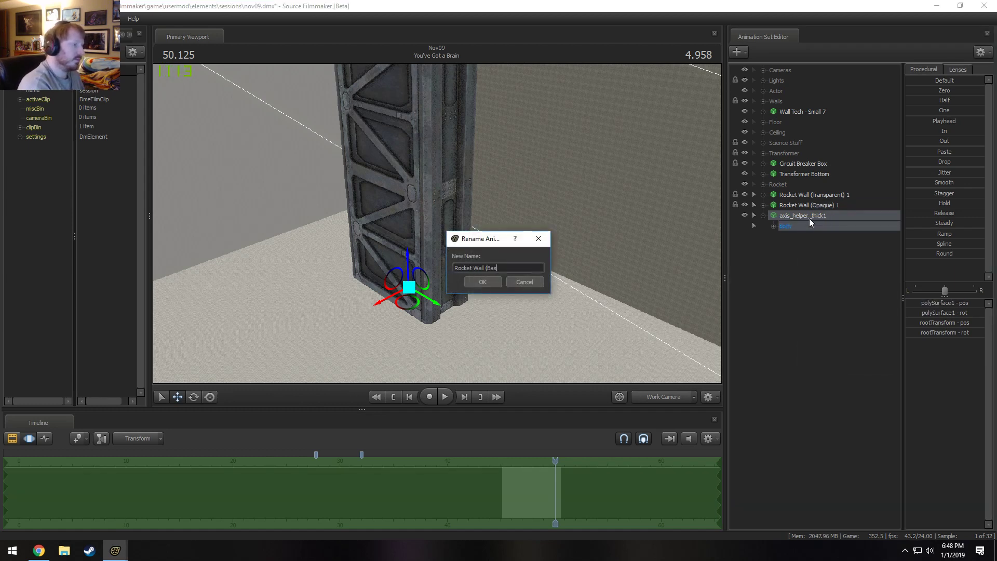
text(e))
key(Return)
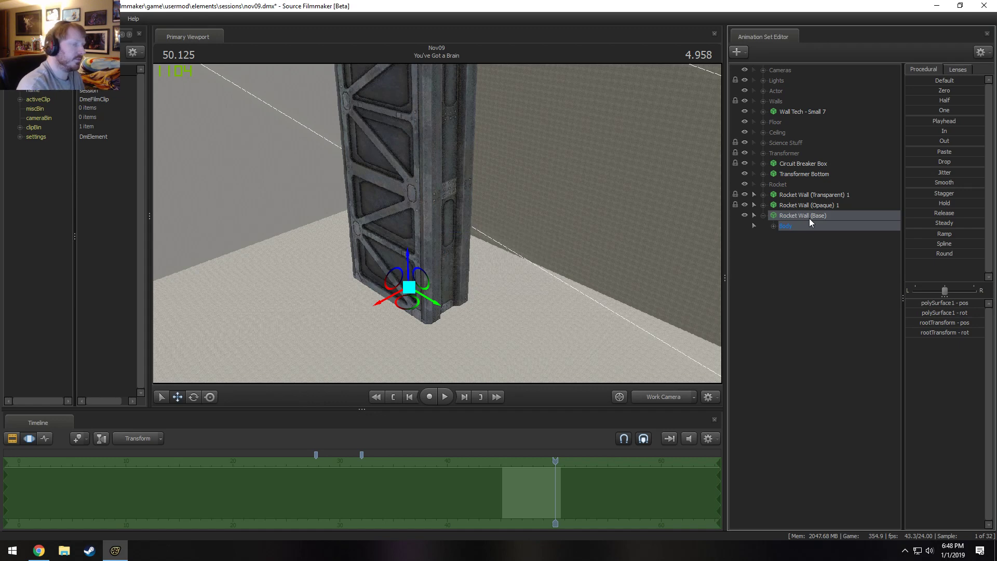
Expand both rocket wall sets and move their static_prop controls together along the red axis, well away from the base helper.
click(762, 205)
click(763, 194)
click(774, 226)
click(774, 205)
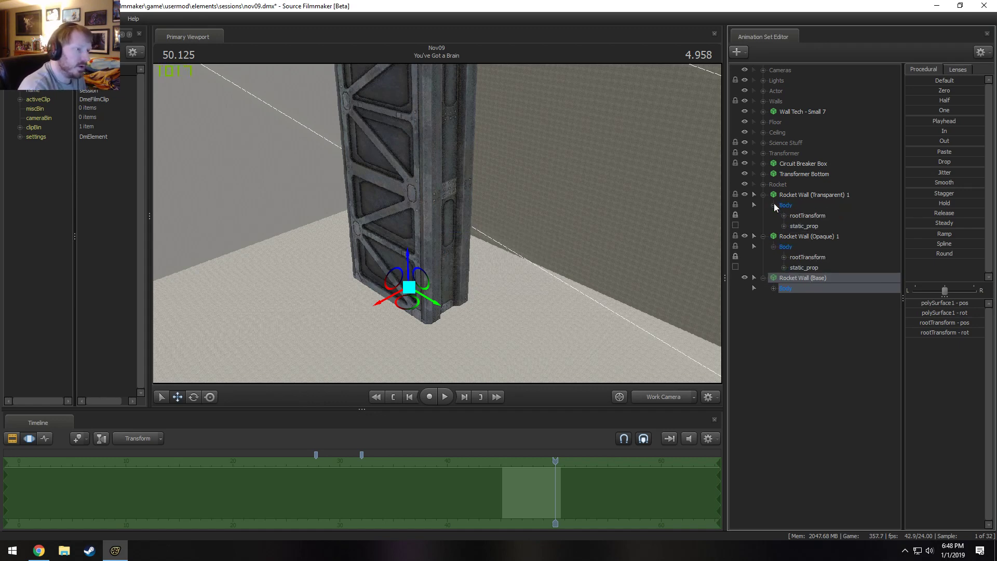
click(815, 226)
ctrl+click(818, 267)
drag(535, 245, 439, 227)
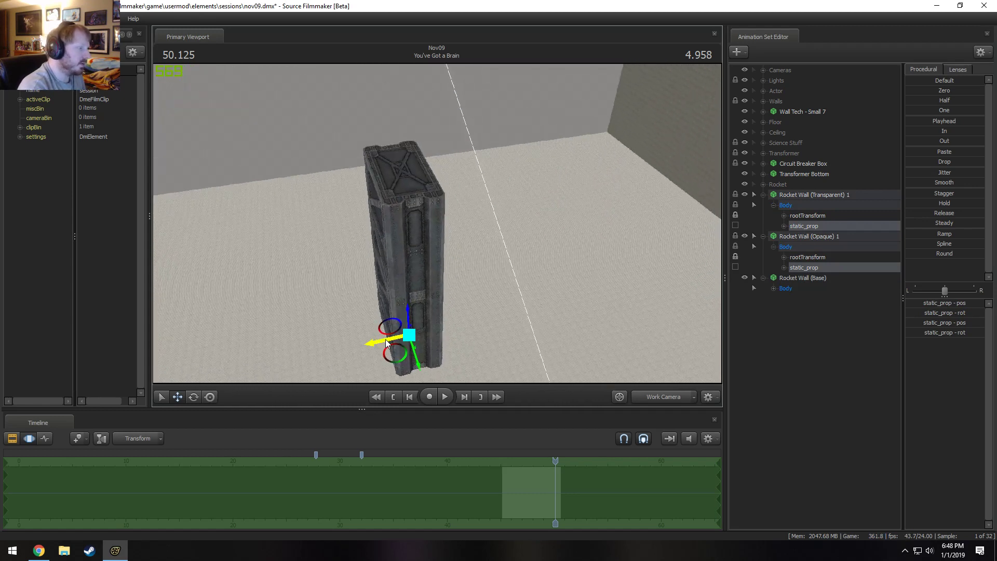
drag(386, 343, 563, 303)
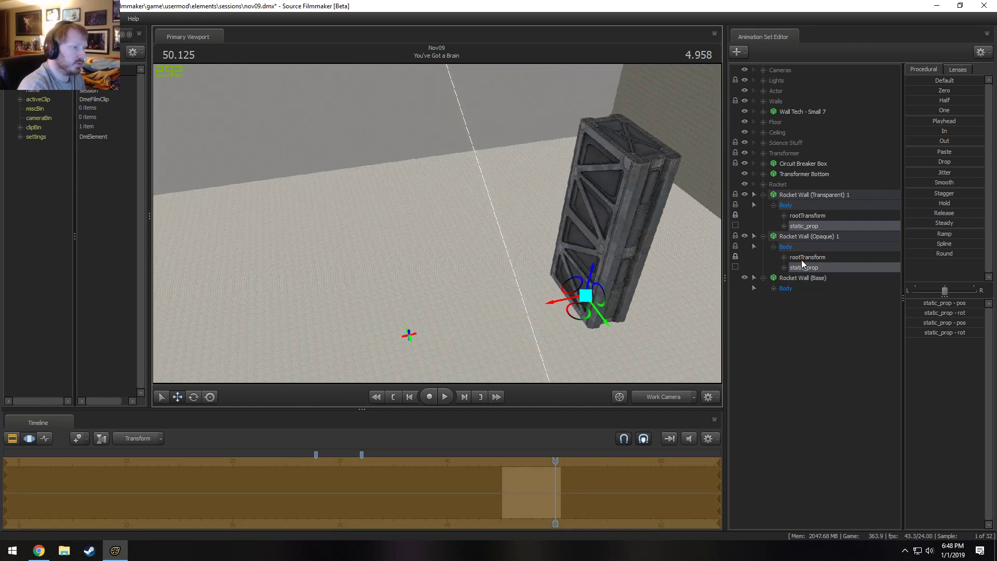
Move only the static_prop of Rocket Wall (Opaque) 1 to see which model it controls, and undo that move.
click(805, 264)
drag(422, 227, 434, 233)
drag(471, 265, 649, 241)
key(ctrl+z)
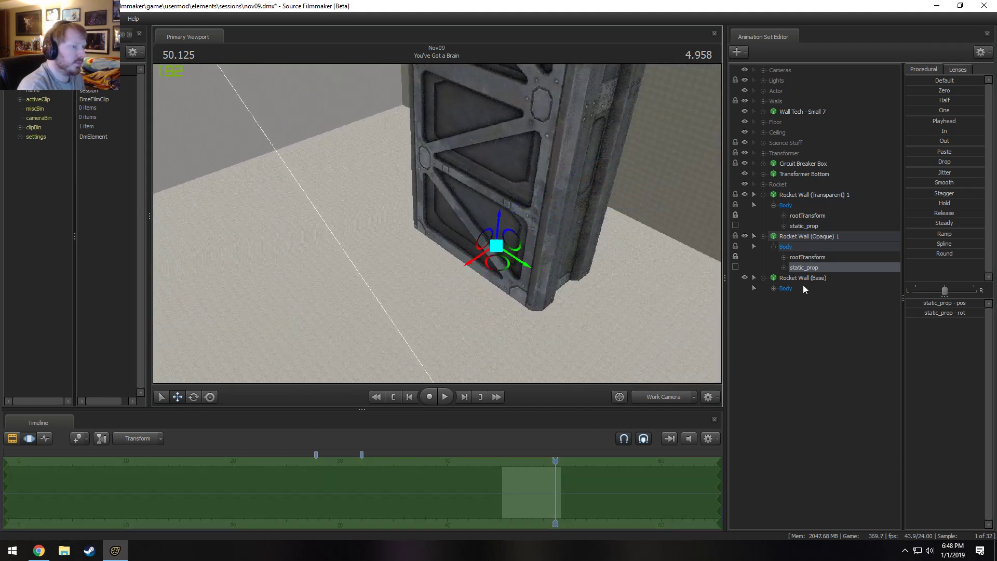
Rename Rocket Wall (Opaque) 1 with the placeholder name Rocket Wall (T) 1.
right_click(821, 239)
click(844, 248)
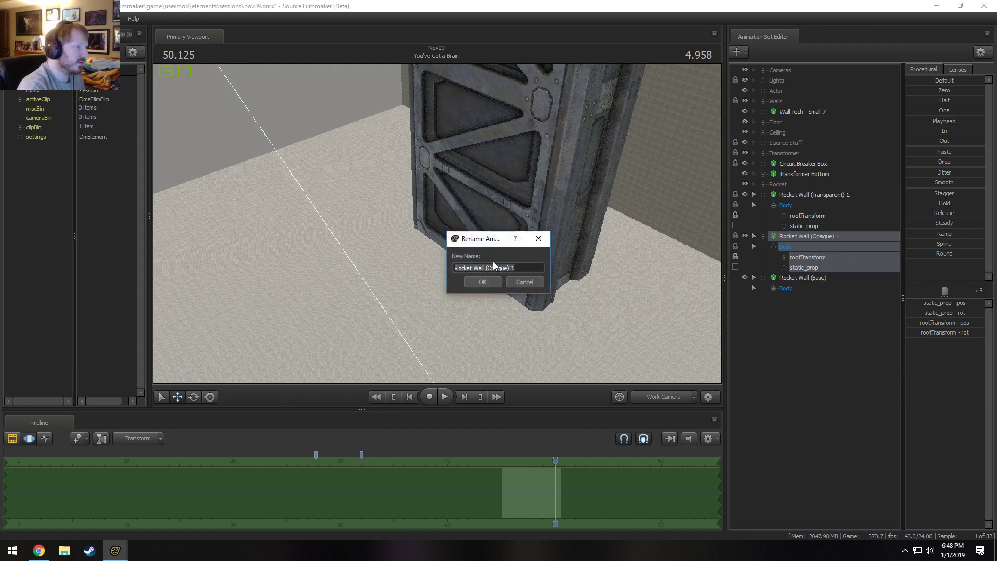
click(497, 282)
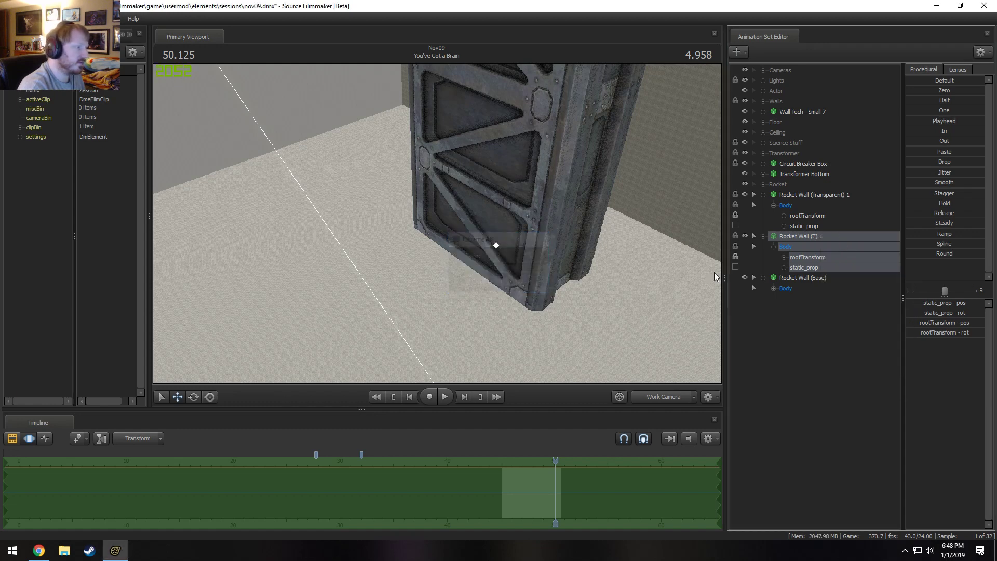
Rename Rocket Wall (Transparent) 1 as Rocket Wall (Opaque) 1.
right_click(806, 195)
click(823, 195)
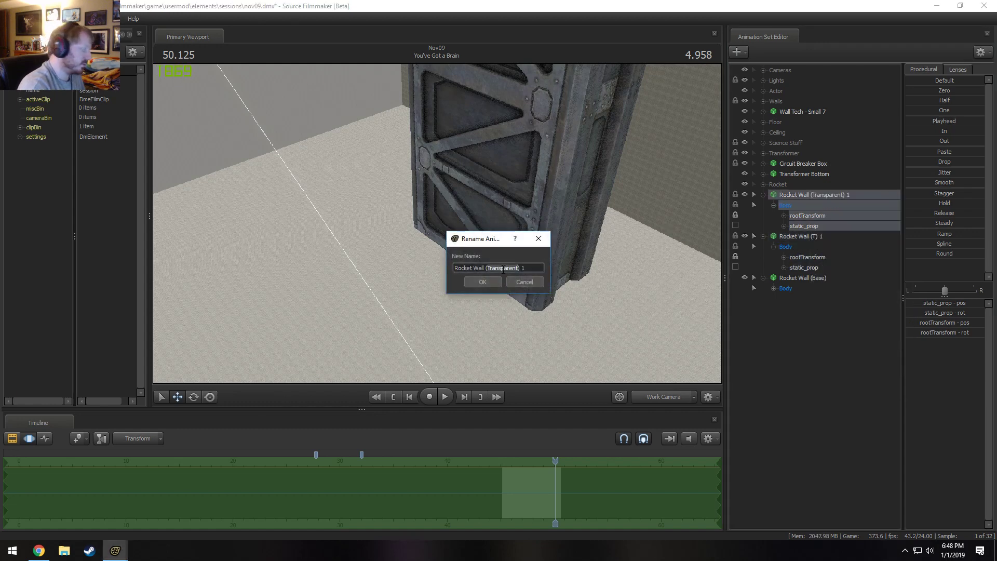
text(Opaque)
key(Return)
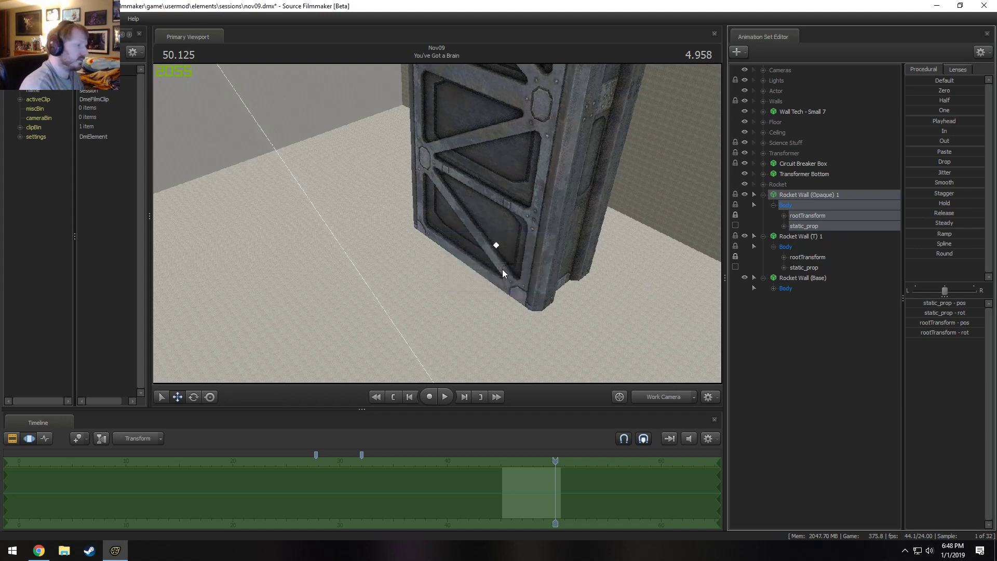
Rename Rocket Wall (T) 1 as Rocket Wall (Transparent) 1.
click(814, 236)
right_click(814, 237)
click(822, 237)
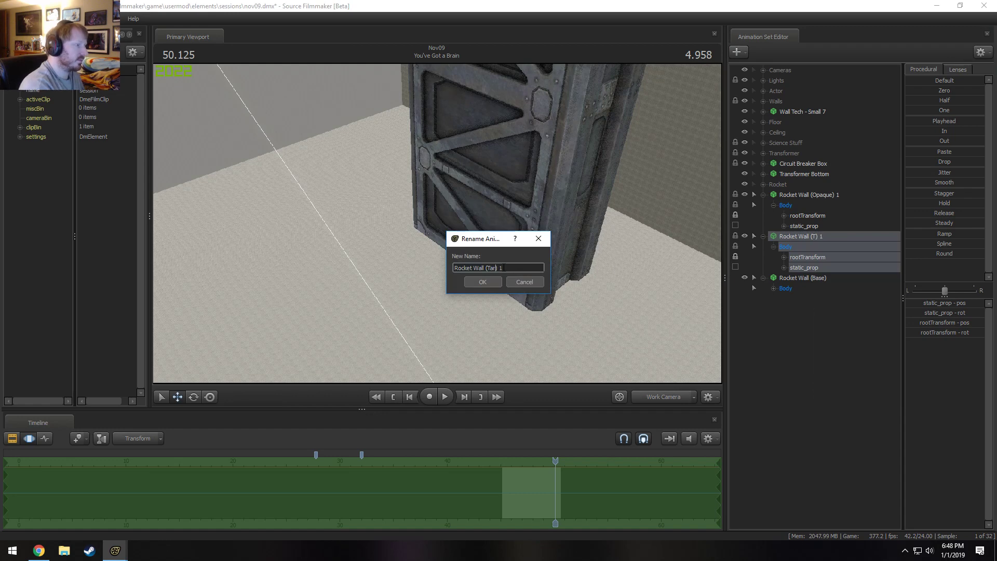
text(ransparent)
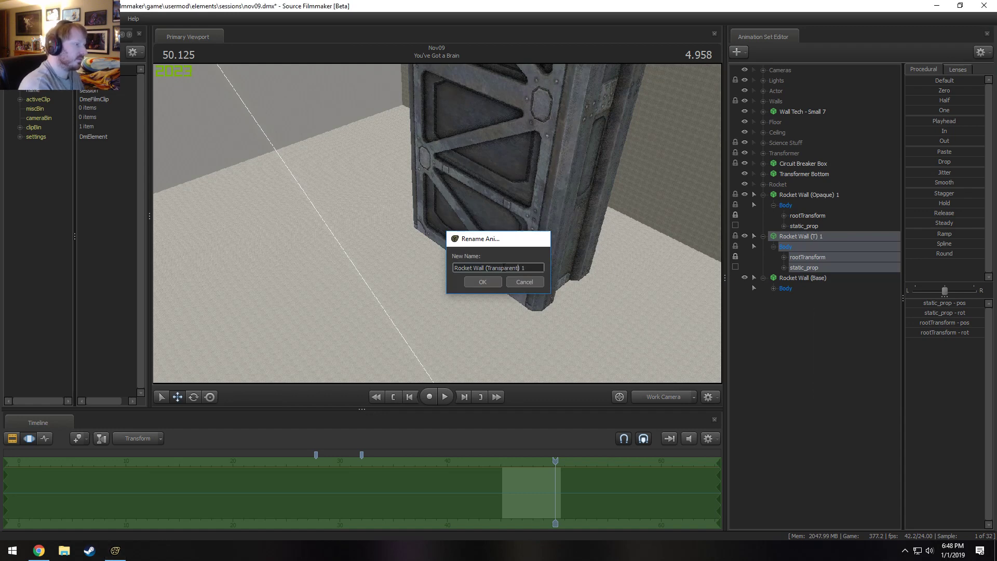
key(Return)
Shift the static_prop of Rocket Wall (Opaque) 1 slightly along the red axis, farther from the base than the transparent wall.
click(800, 266)
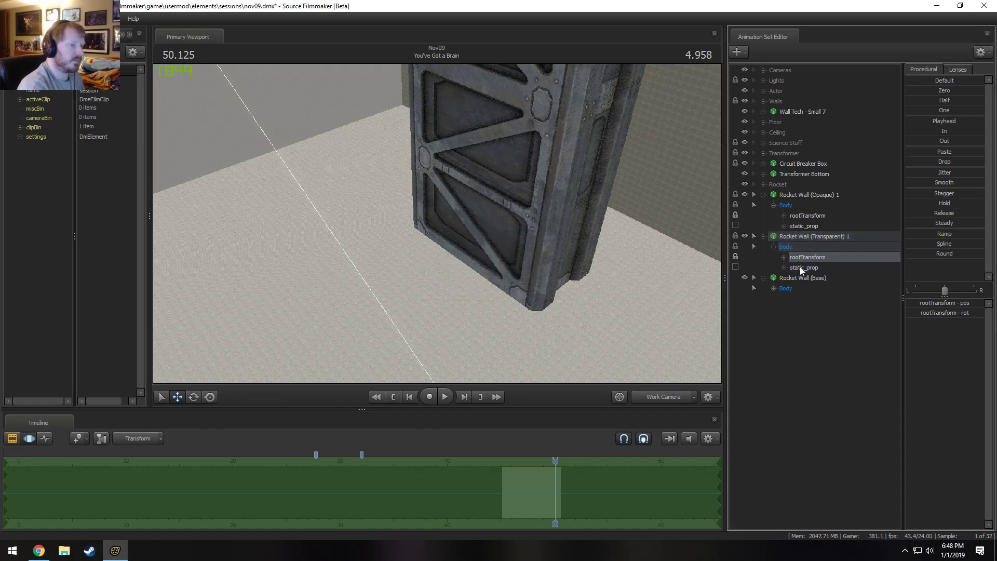
scroll(611, 235, up, 2)
click(803, 226)
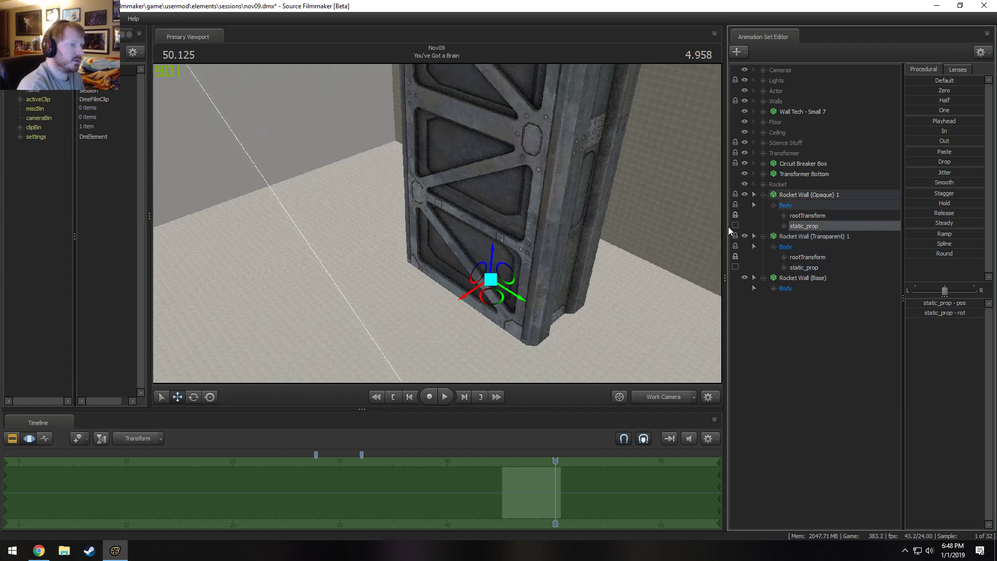
drag(442, 287, 437, 223)
key(w)
drag(523, 278, 438, 224)
key(s)
key(F2)
key(F3)
key(s)
Copy the Rocket Wall (Opaque) 1 and Rocket Wall (Transparent) 1 animation sets together, accepting their locked controls, and paste the duplicates.
click(811, 196)
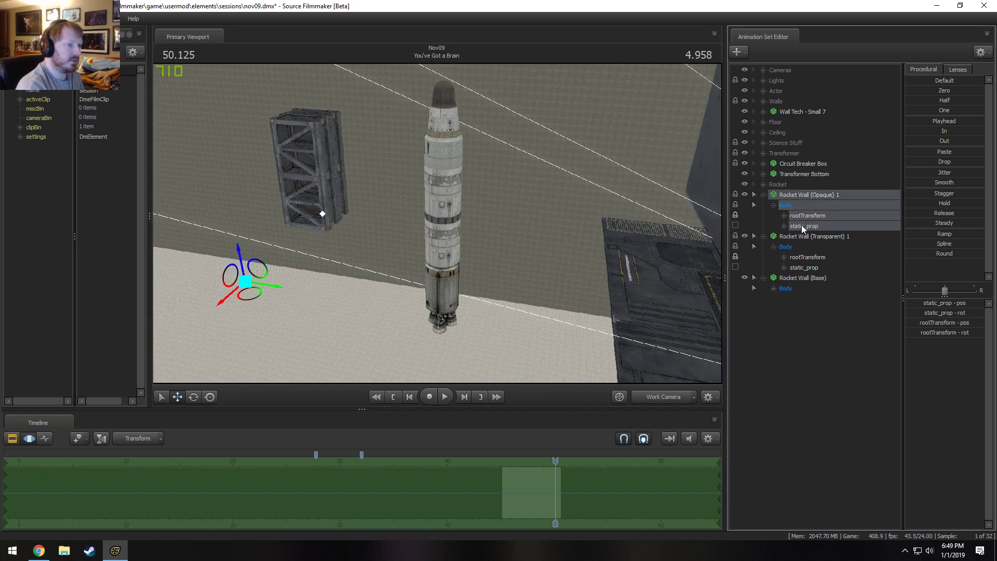
ctrl+click(799, 235)
right_click(800, 235)
click(821, 251)
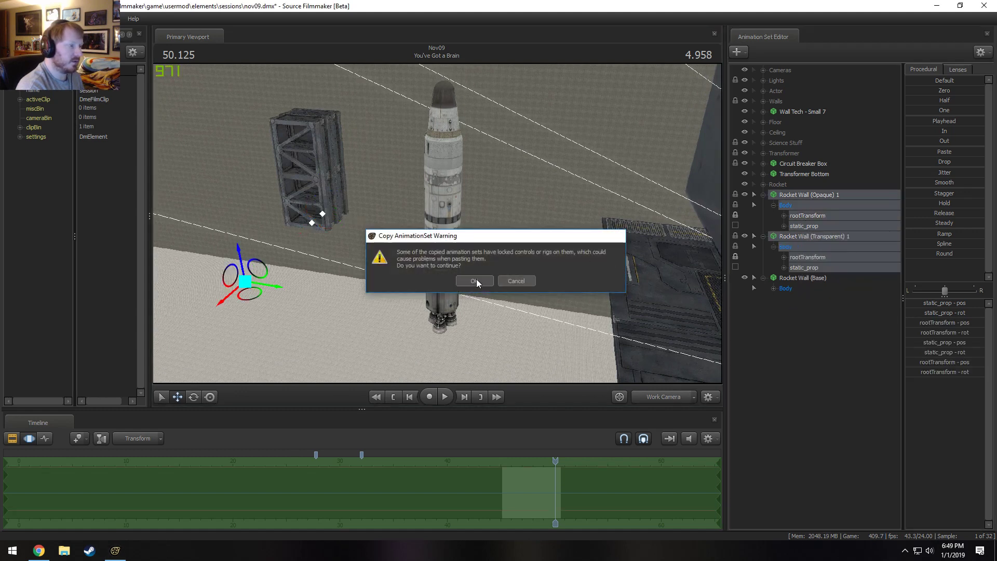
click(478, 280)
right_click(800, 319)
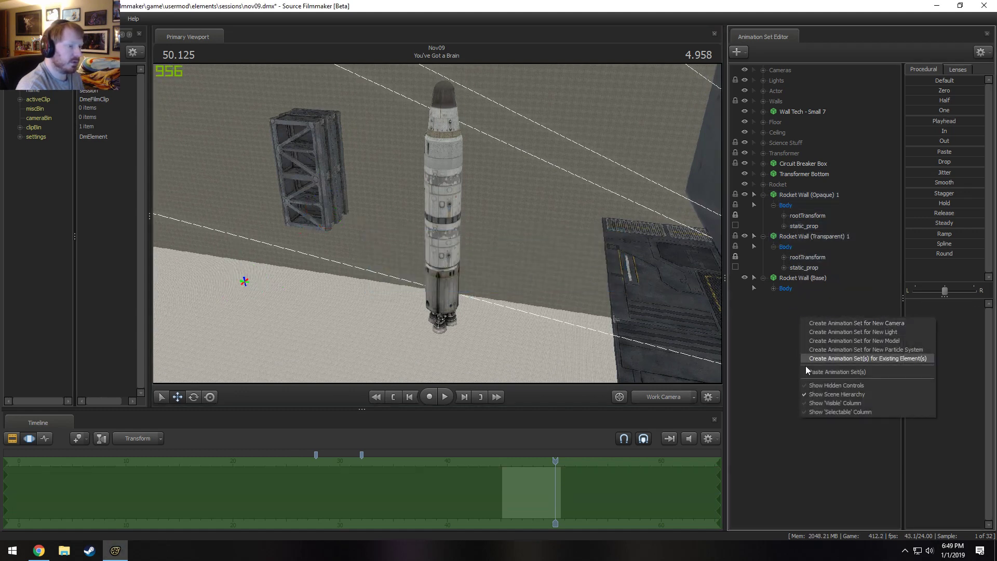
click(834, 372)
Reorder the animation sets so Rocket Wall (Opaque) 2 and Rocket Wall (Transparent) 2 come directly before Rocket Wall (Base).
click(794, 298)
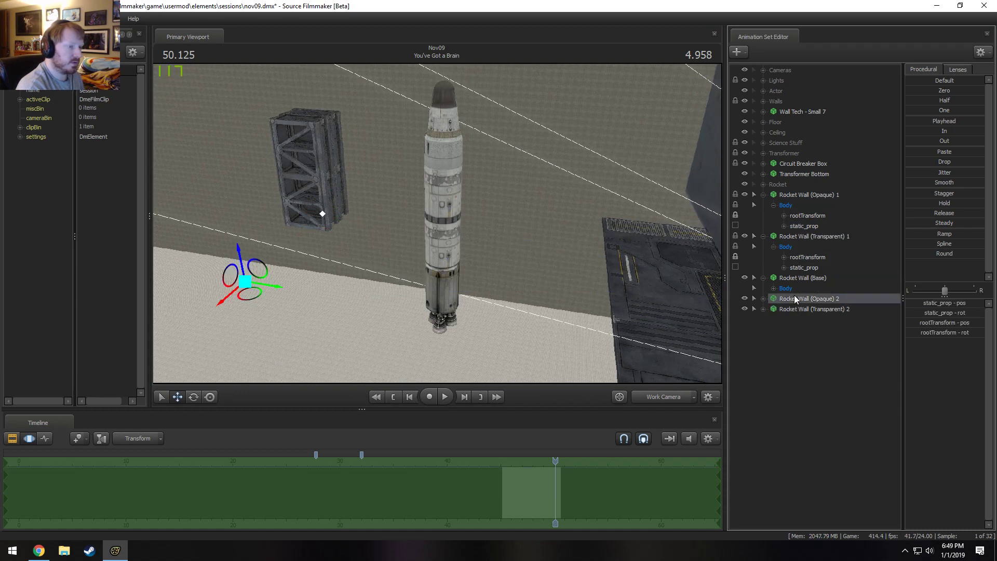
click(790, 278)
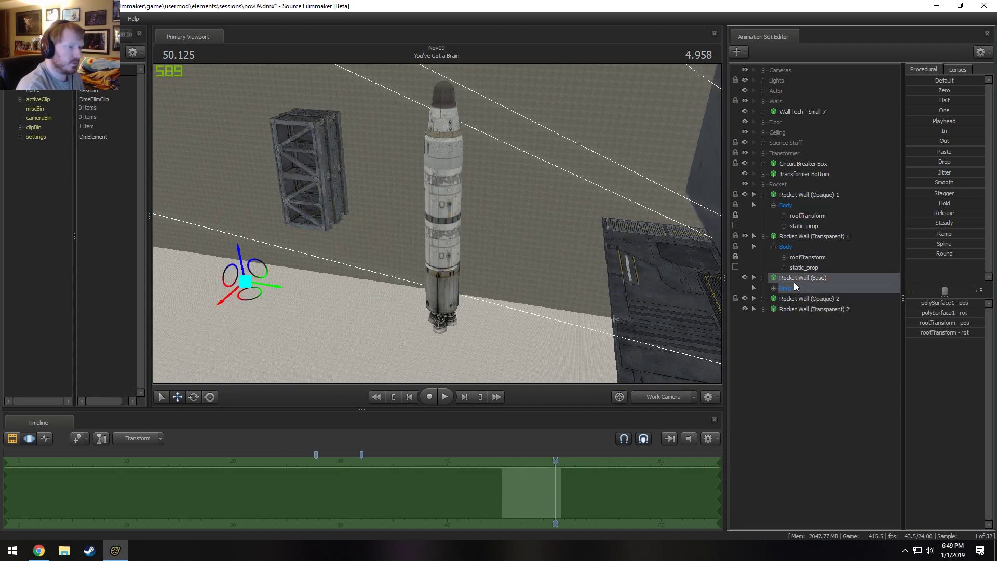
click(798, 299)
shift+click(812, 307)
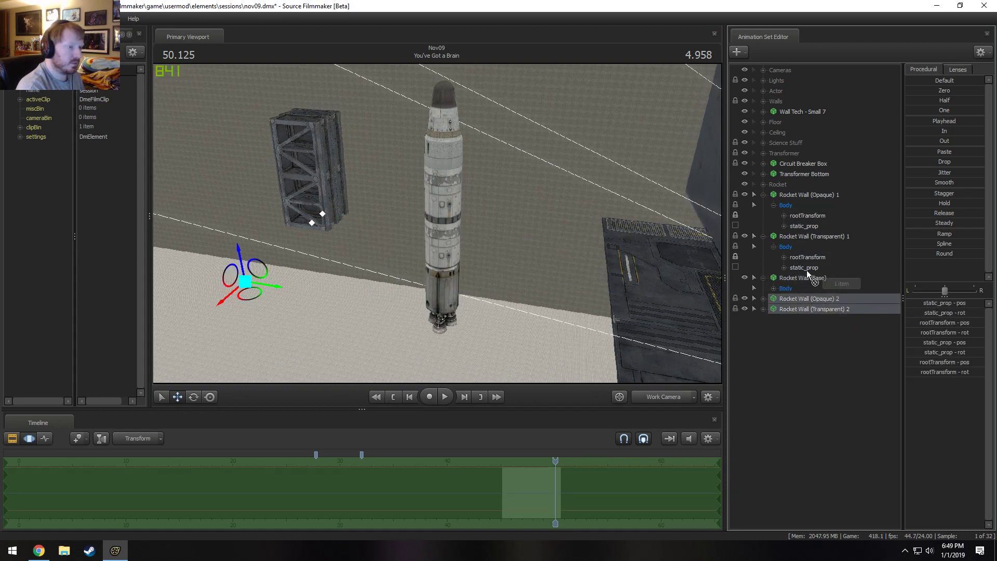
mouse_move(807, 271)
mouse_down()
mouse_move(807, 280)
mouse_move(804, 269)
mouse_move(795, 276)
mouse_up()
click(800, 301)
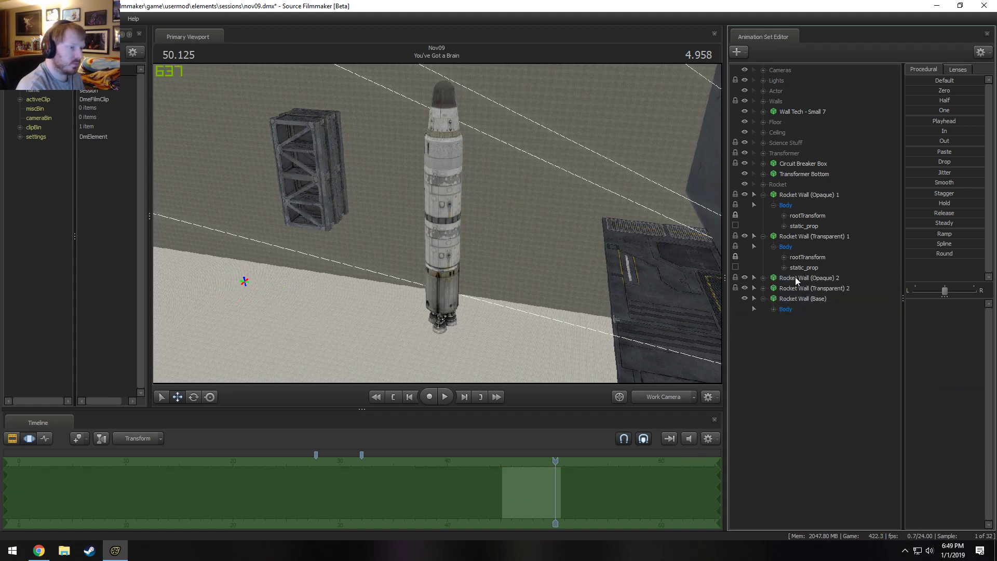
Raise the static_prop controls of Rocket Wall (Opaque) 2 and Rocket Wall (Transparent) 2 together to stack them above the first wall pair.
click(795, 279)
shift+click(798, 286)
key(f)
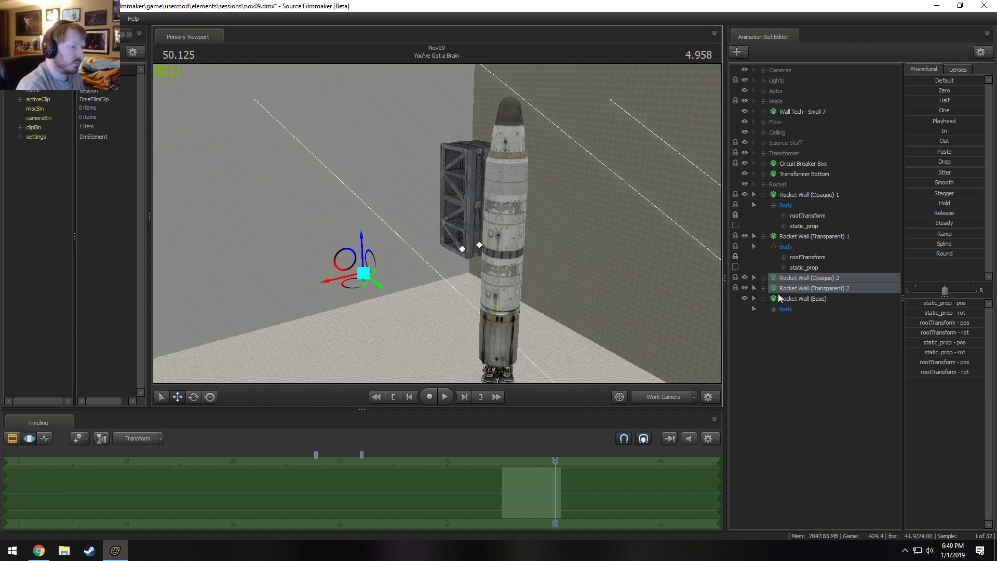
click(763, 288)
click(764, 278)
click(774, 309)
click(774, 288)
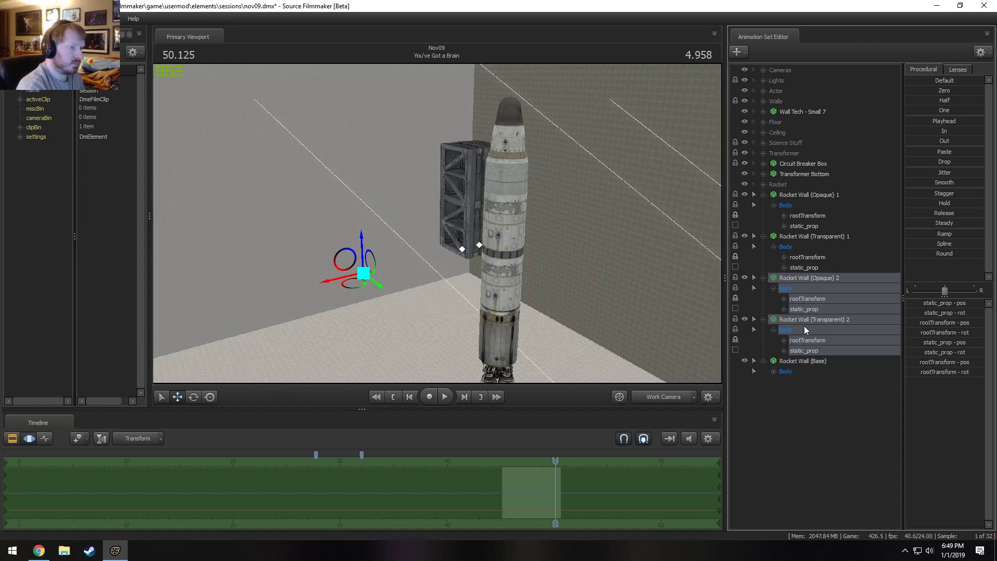
click(819, 351)
ctrl+click(814, 308)
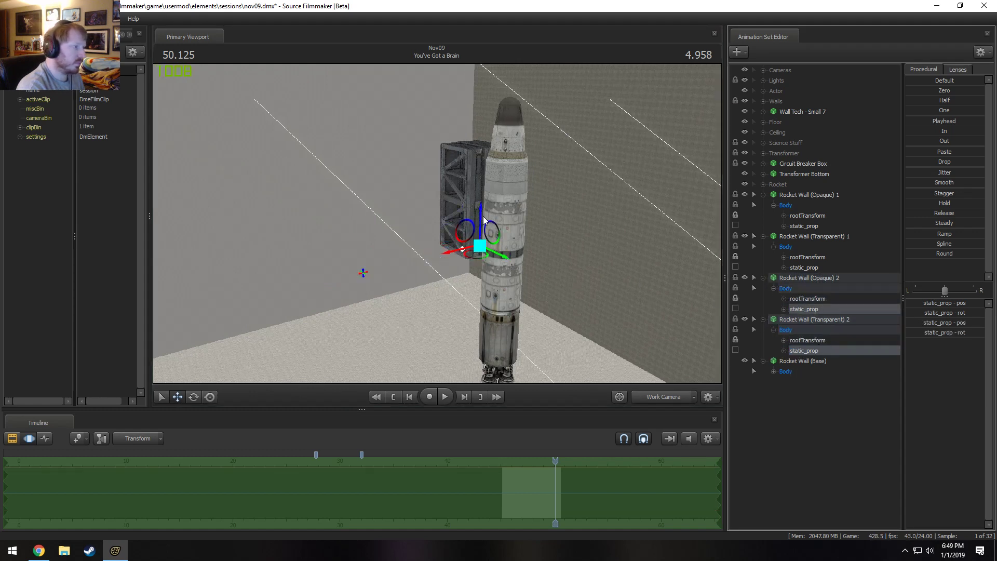
drag(482, 219, 486, 122)
drag(486, 122, 541, 304)
Fine-tune the height of the second wall pair so its lower edge meets the first pair's upper edge, checking the seam up close.
key(w)
key(w)
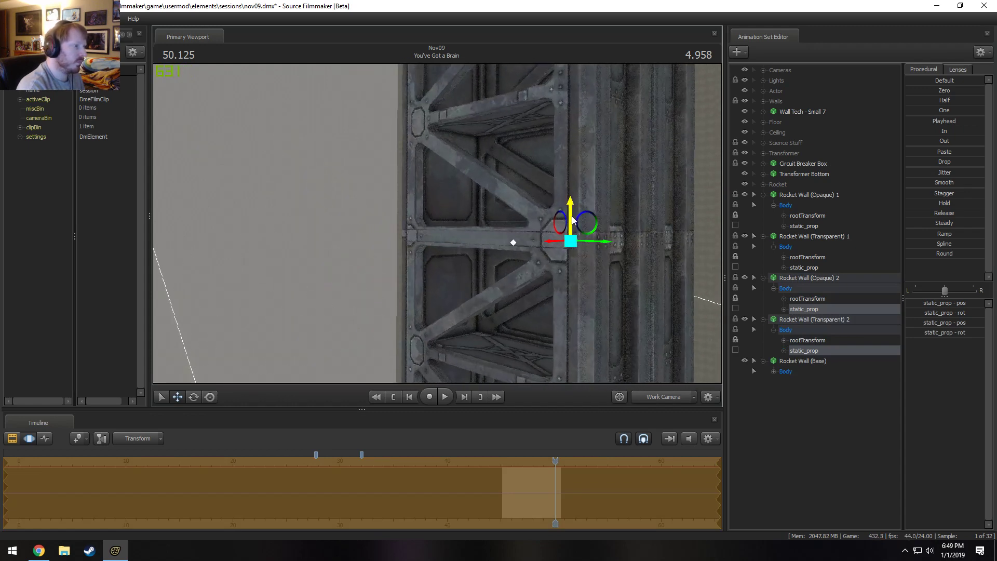
drag(572, 218, 572, 205)
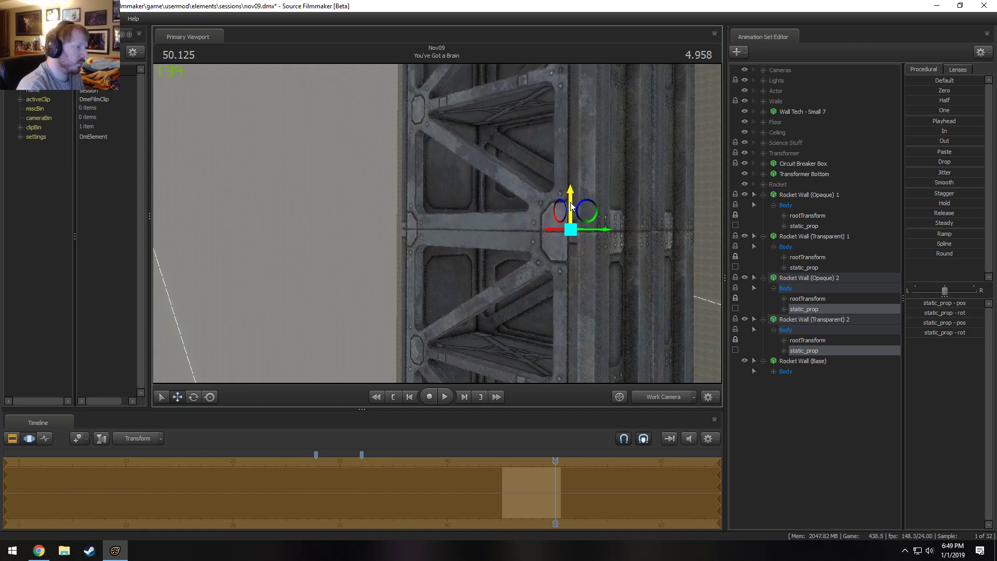
drag(571, 203, 570, 202)
drag(511, 227, 537, 232)
key(w)
key(d)
key(w)
key(s)
alt+drag(431, 228, 469, 225)
key(s)
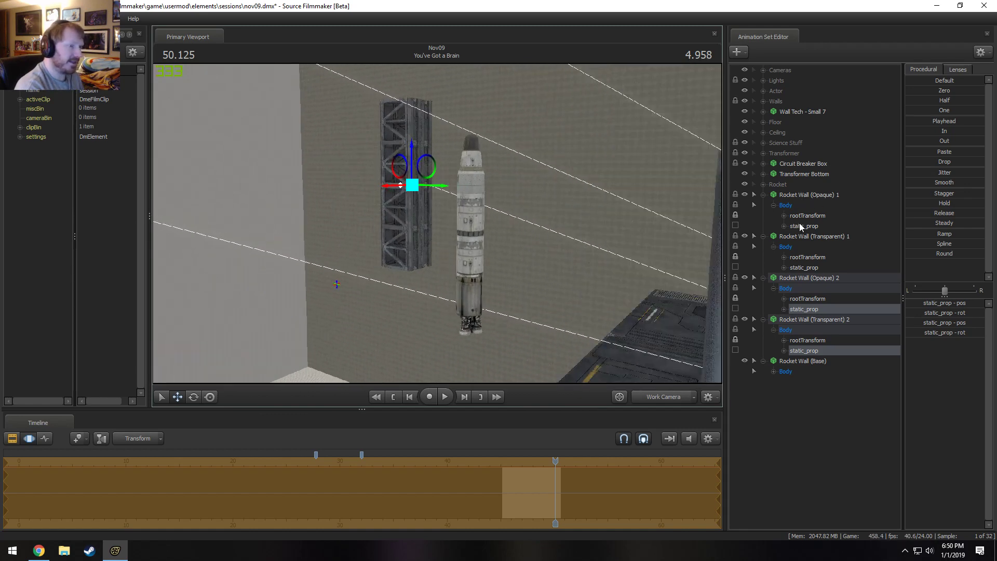
Place Rocket Wall (Base) ahead of the four opaque and transparent walls in the animation set list and collapse those walls.
drag(786, 366, 789, 190)
click(764, 216)
click(764, 226)
click(763, 236)
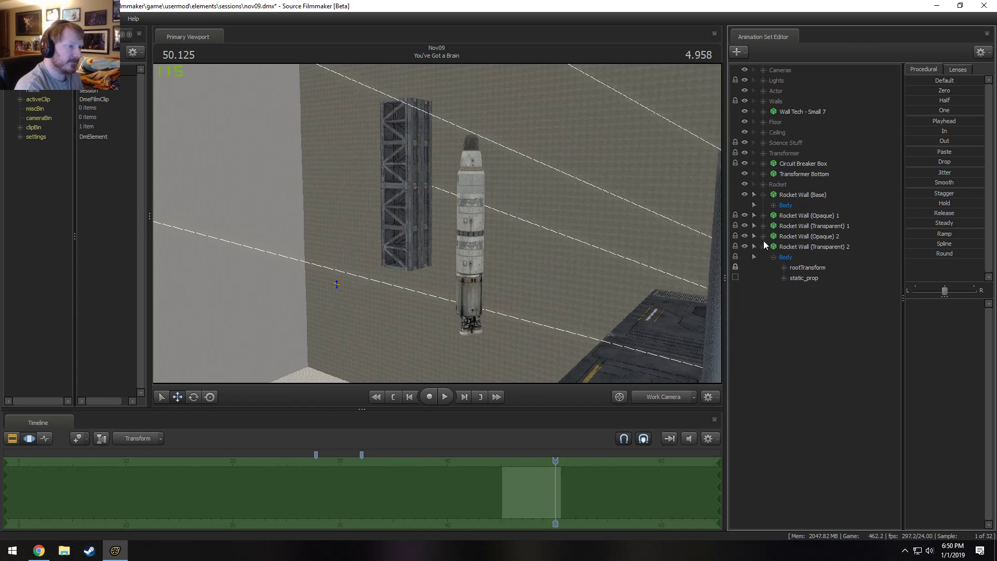
click(763, 247)
Move Rocket Wall (Base) horizontally so the locked wall stack stands behind the rocket, and check the placement in the camera views.
click(799, 194)
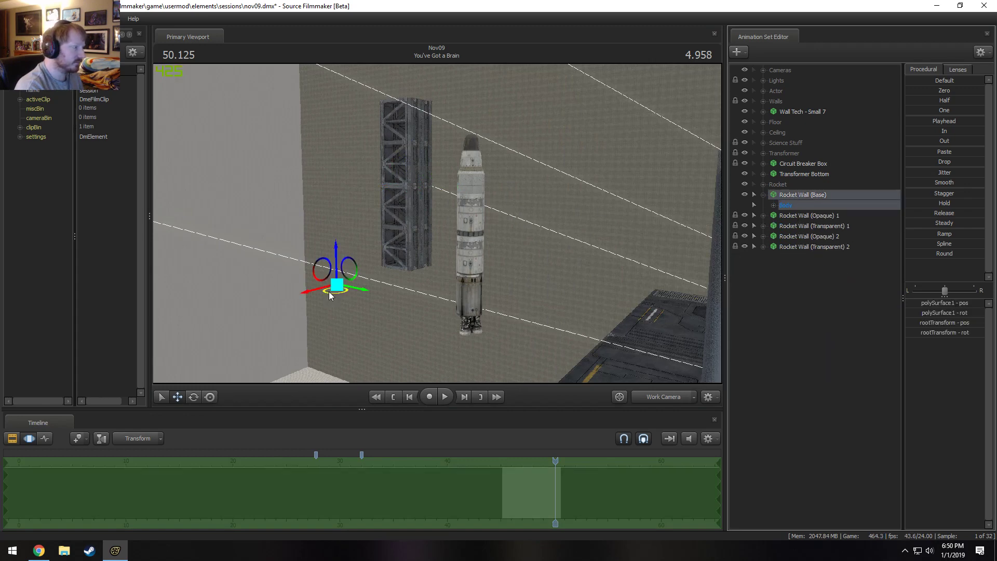
drag(330, 291, 453, 330)
alt+drag(453, 329, 440, 223)
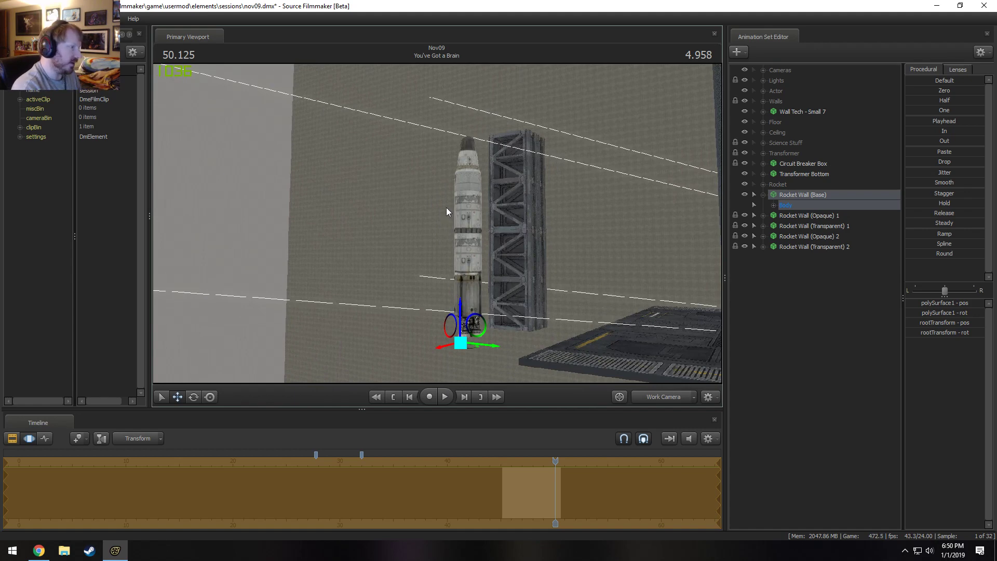
alt+drag(520, 179, 630, 423)
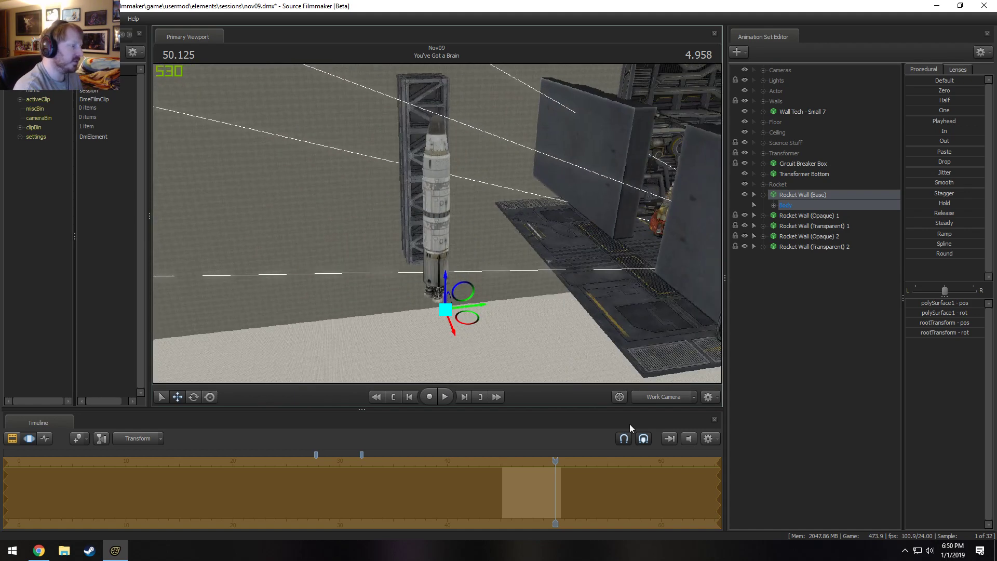
click(665, 397)
click(664, 397)
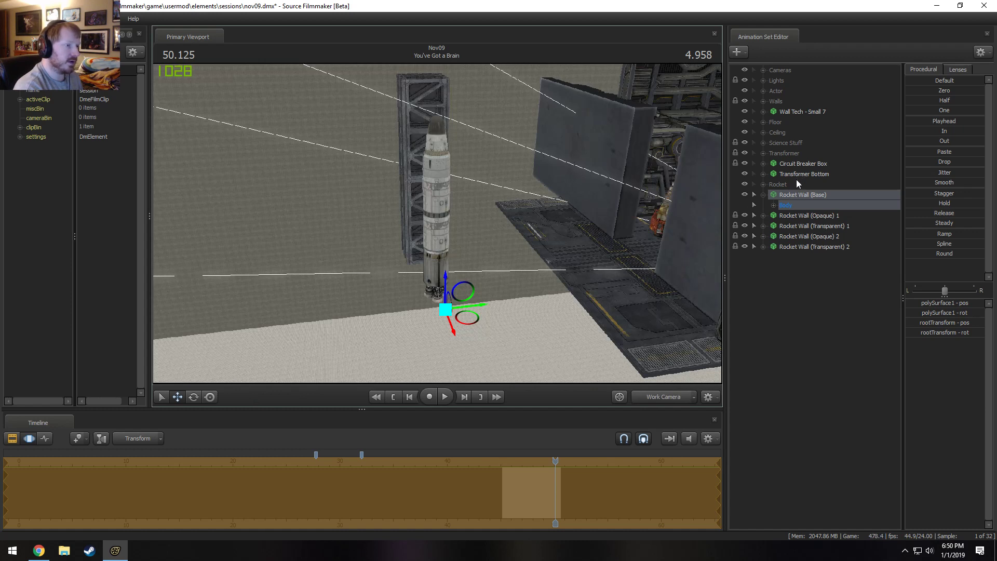
Expand the Rocket group and move Rocket (Full) in front of the rocket wall, within the Main Camera's framing.
click(761, 184)
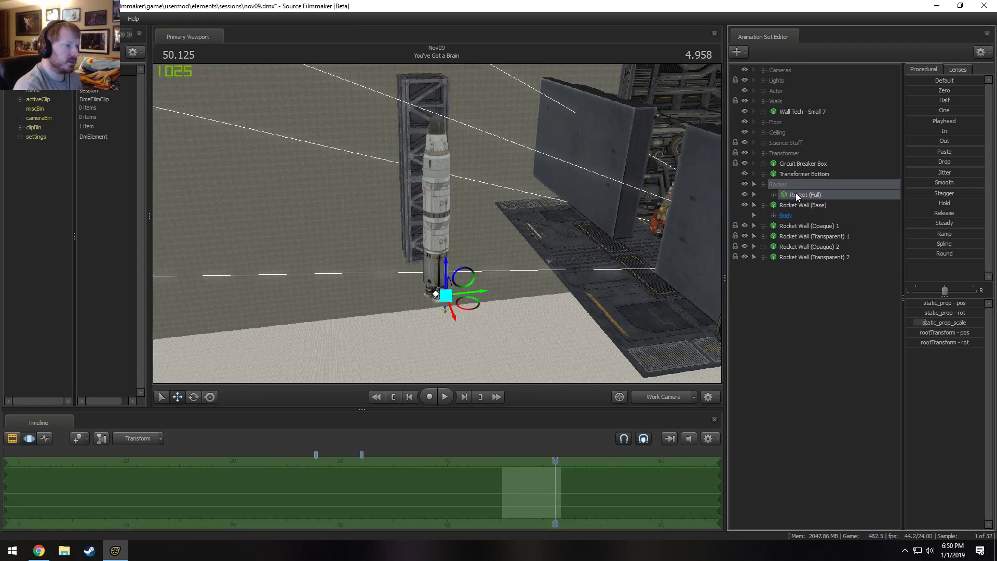
click(670, 397)
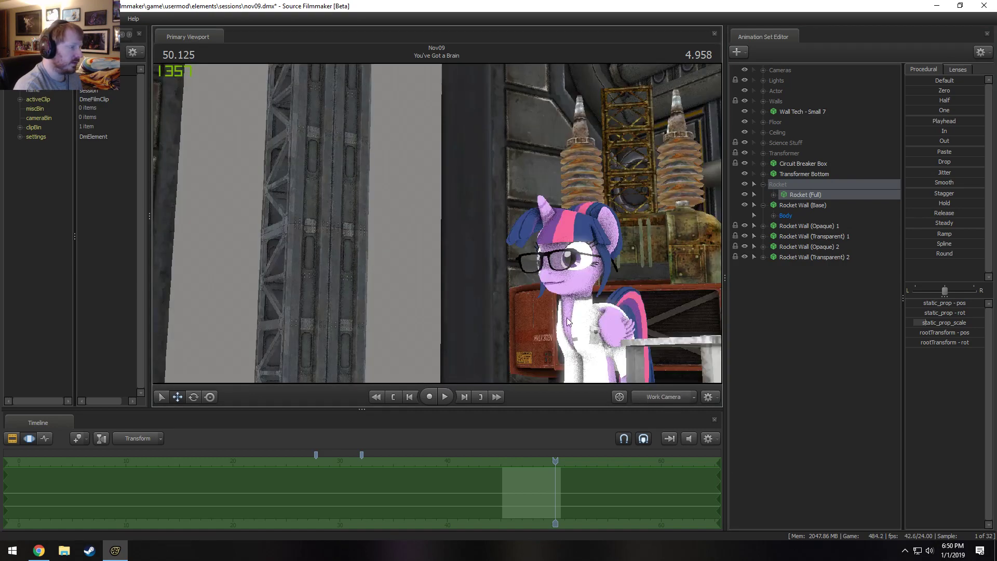
drag(566, 318, 519, 400)
drag(217, 189, 437, 251)
drag(245, 369, 227, 369)
key(w)
drag(374, 265, 437, 221)
drag(378, 291, 383, 364)
drag(437, 290, 504, 203)
key(d)
click(672, 402)
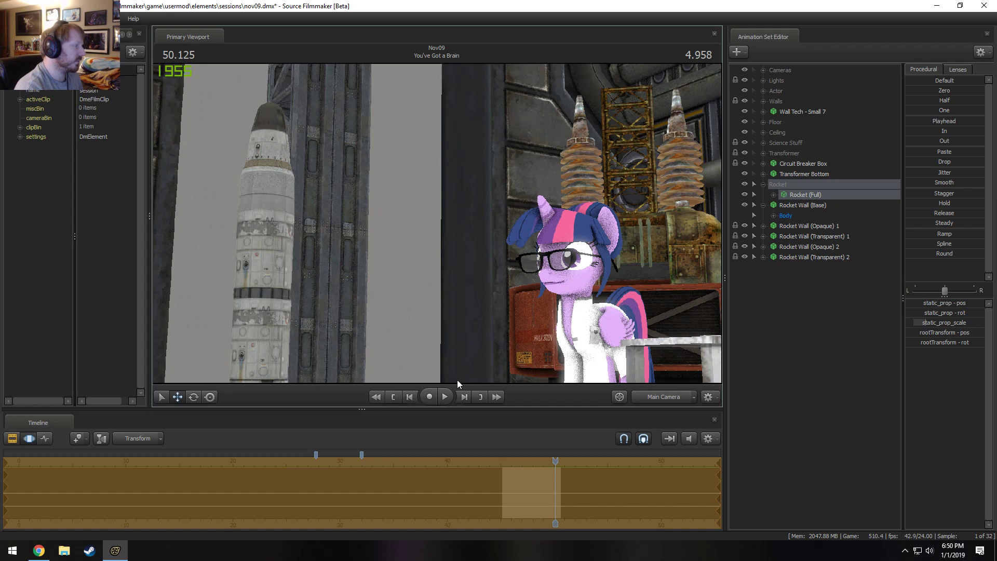
Enlarge Rocket (Full) using its static_prop_scale control, then deselect it.
click(774, 195)
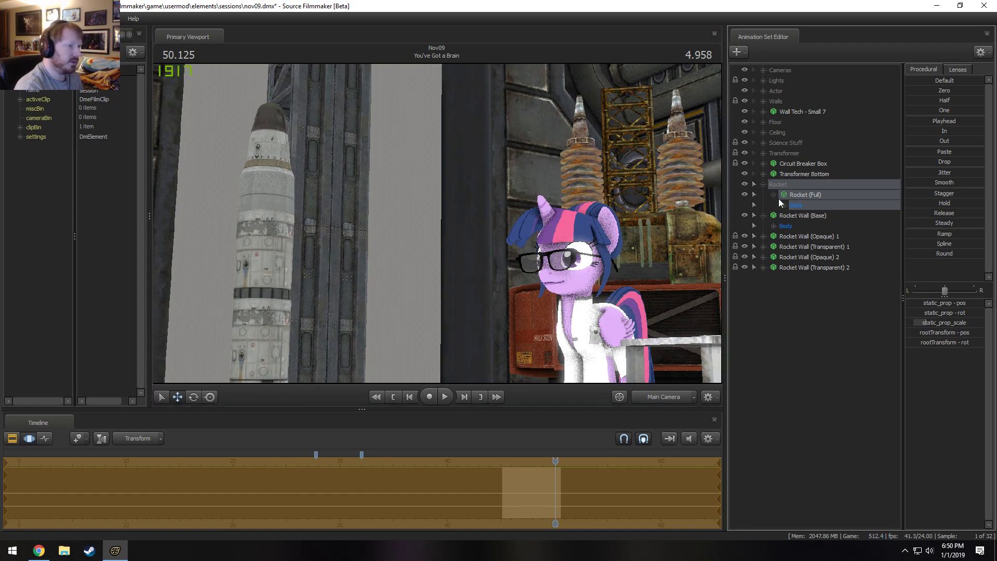
click(784, 206)
click(815, 235)
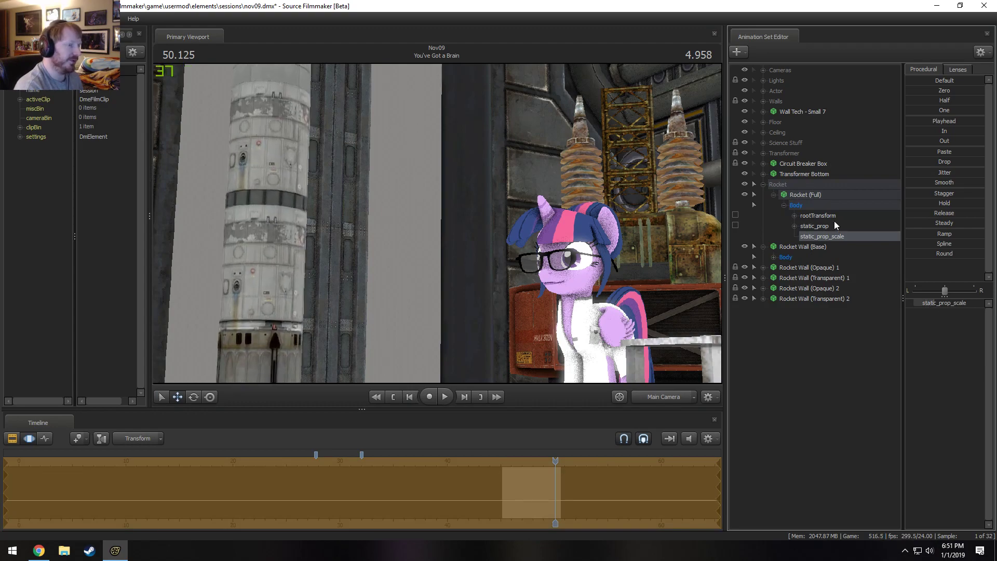
click(795, 205)
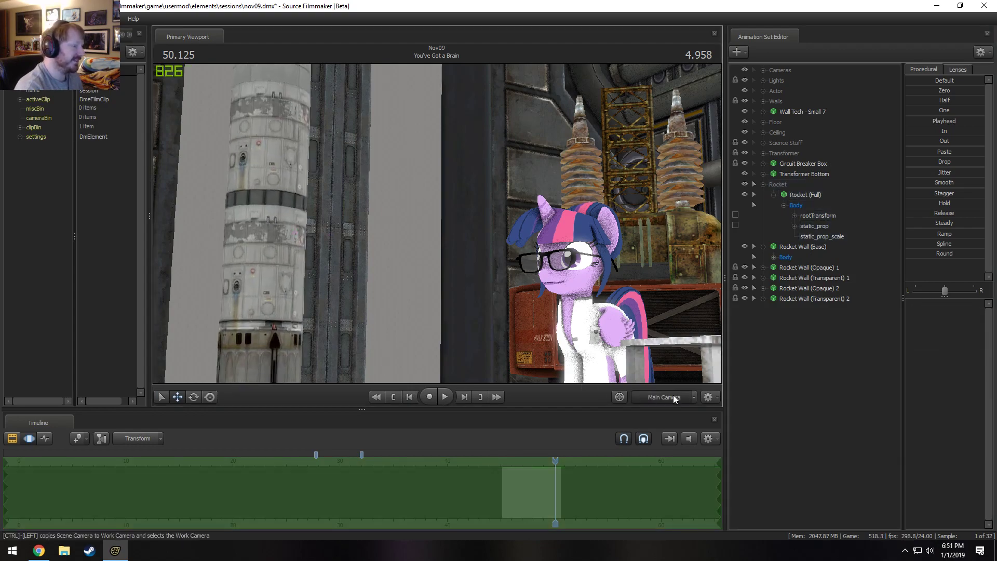
Shift Rocket (Full) horizontally to centre it against the rocket wall and preview the shot through the Main Camera.
click(673, 397)
drag(440, 221, 714, 253)
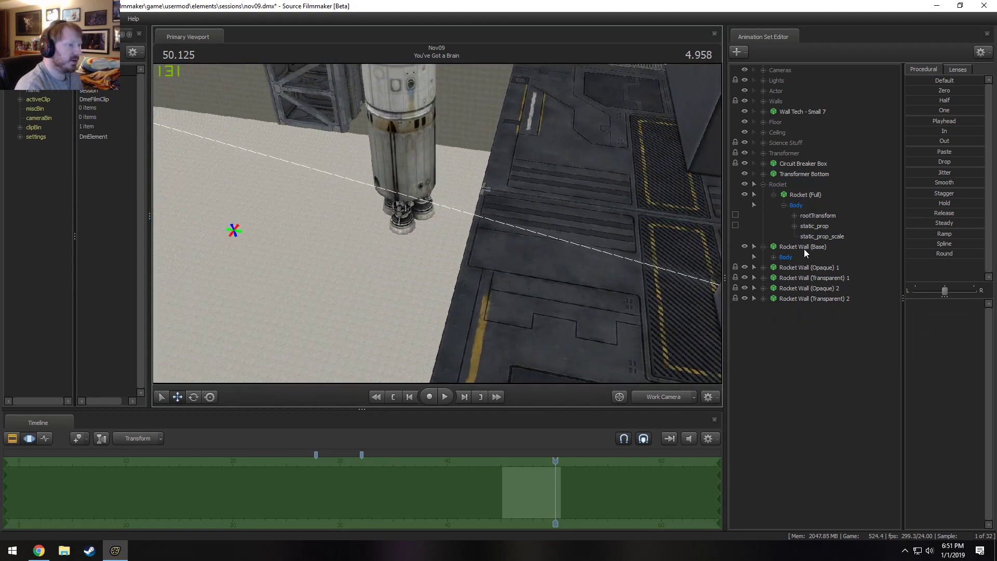
click(794, 191)
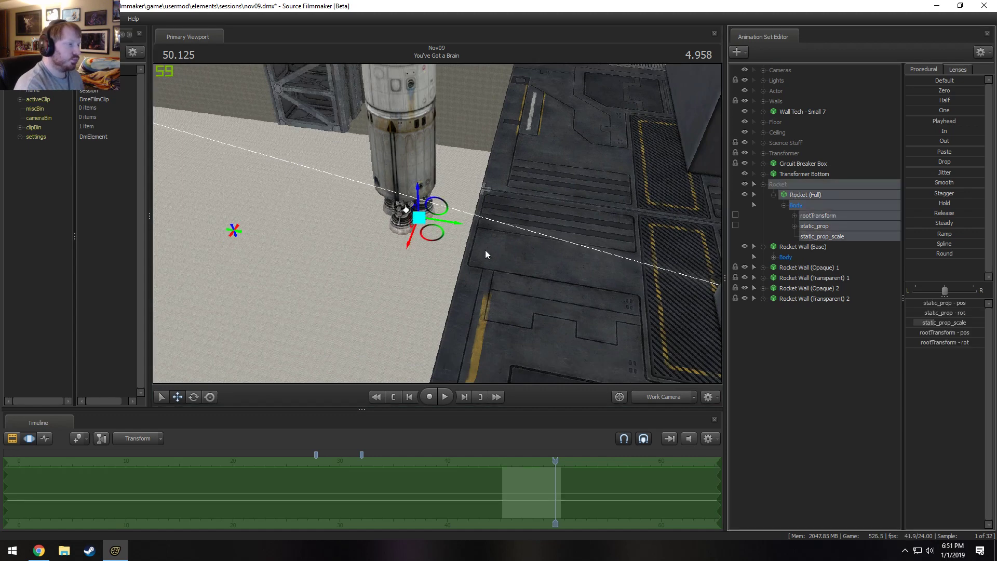
drag(432, 241, 444, 208)
click(668, 393)
click(665, 393)
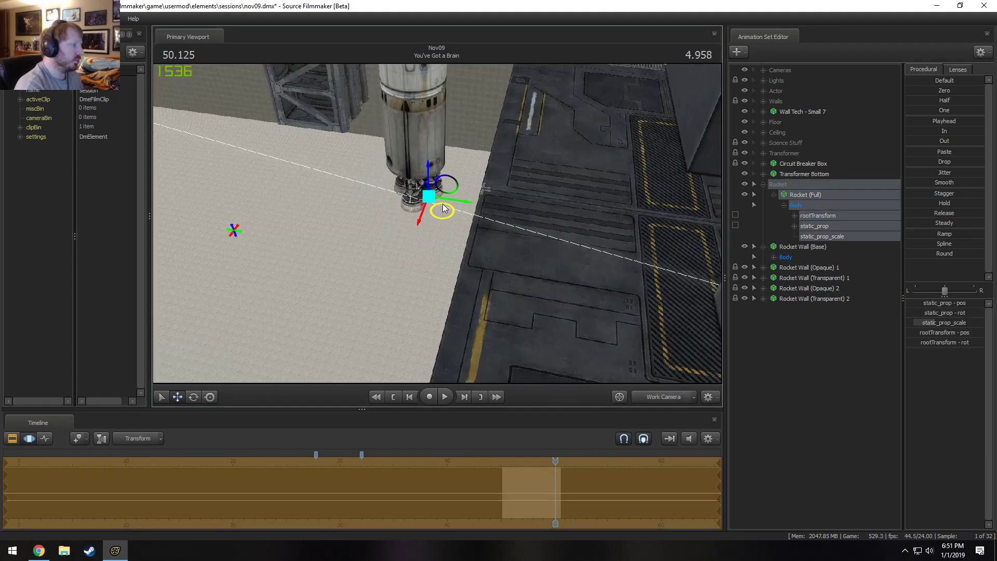
click(674, 402)
key(space)
key(space)
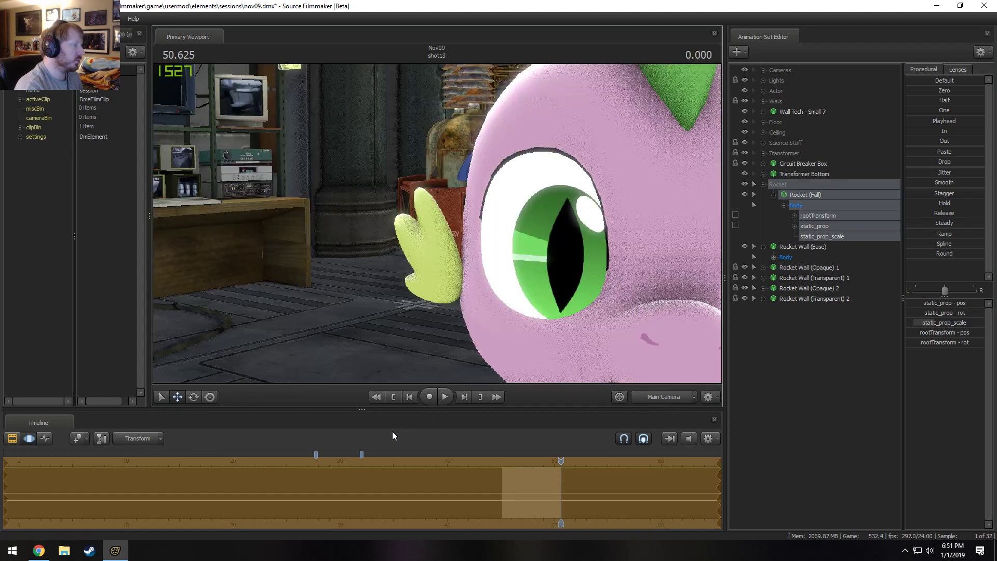
mouse_move(559, 463)
mouse_down()
mouse_move(539, 462)
mouse_move(564, 466)
mouse_up()
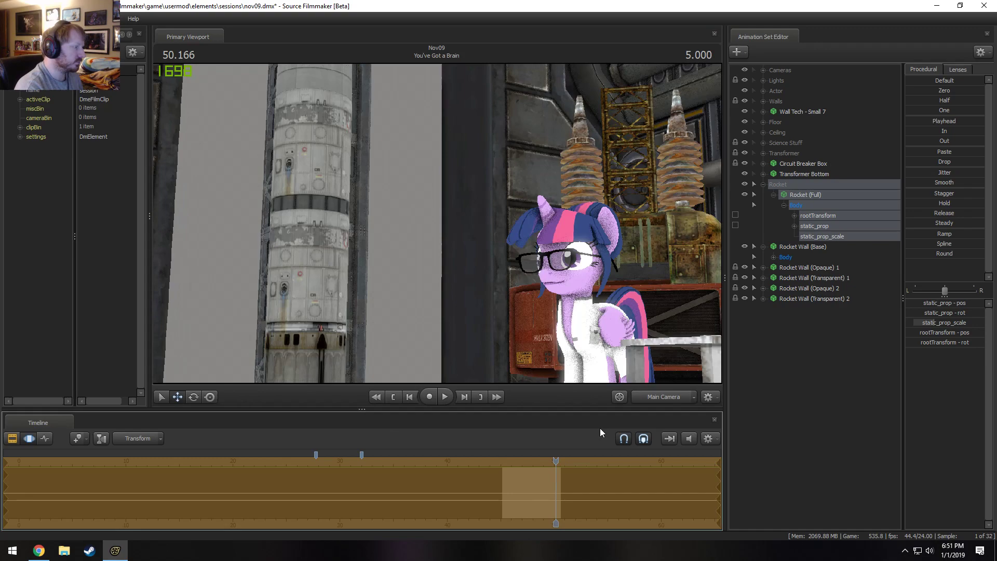
Lower Rocket (Full) so its nose section sits within the Main Camera's framing, and play the end of the shot to check.
ctrl+click(649, 398)
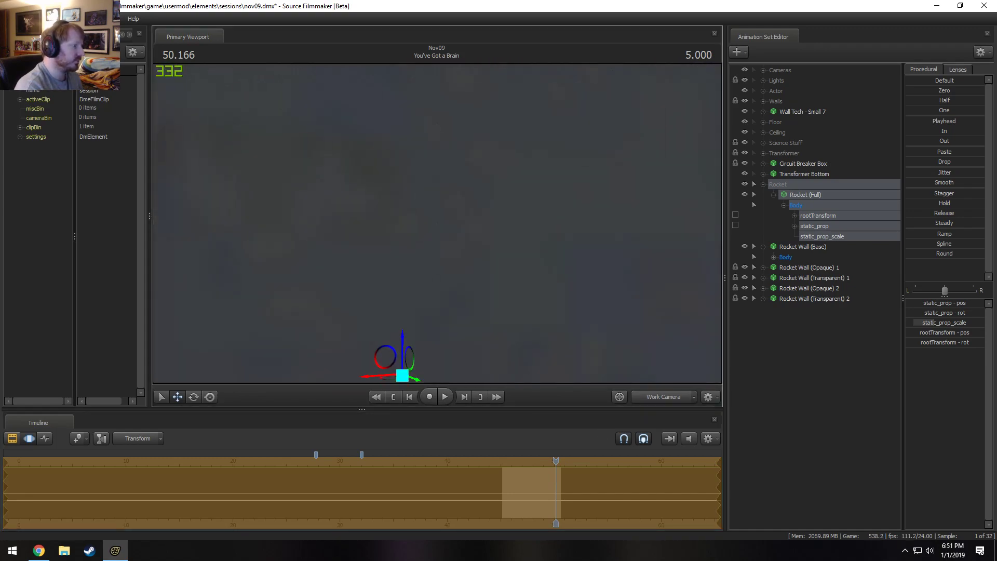
key(s)
drag(403, 313, 428, 285)
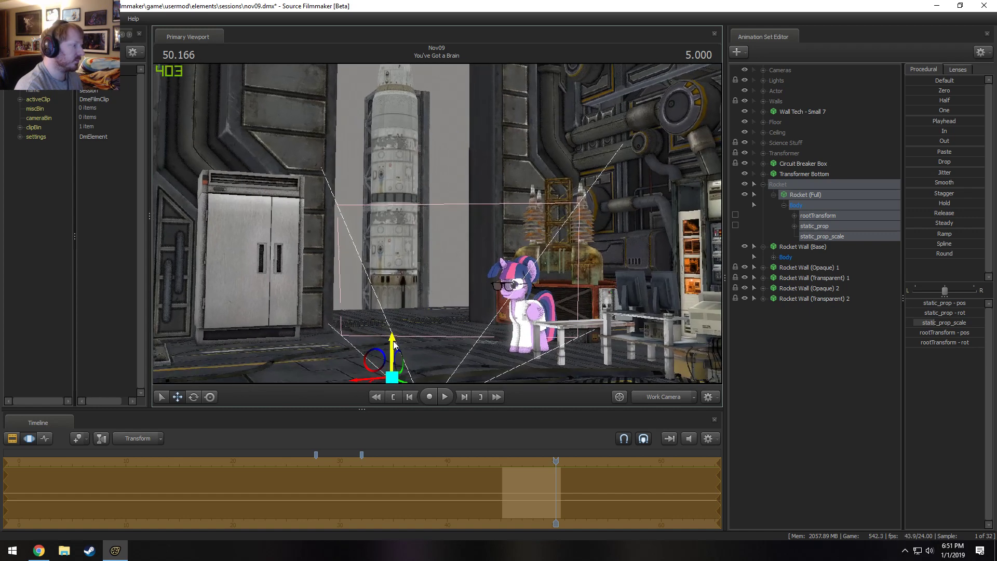
drag(393, 344, 429, 408)
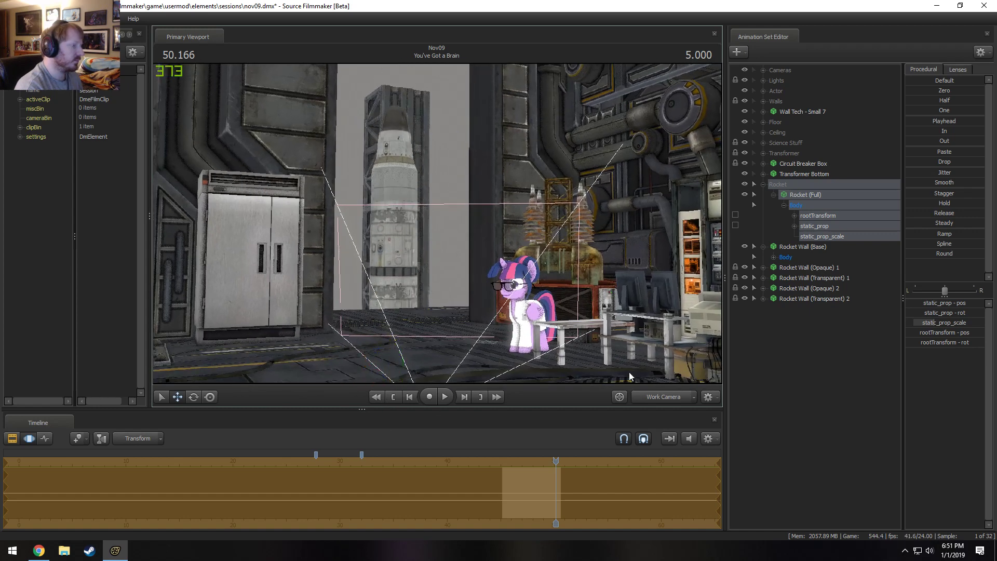
click(649, 397)
key(space)
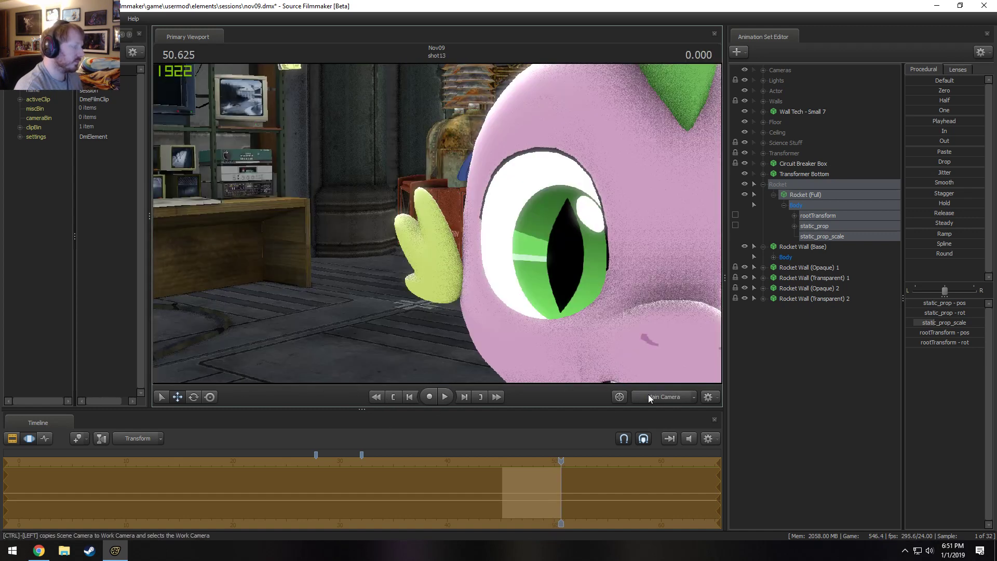
drag(557, 467, 554, 469)
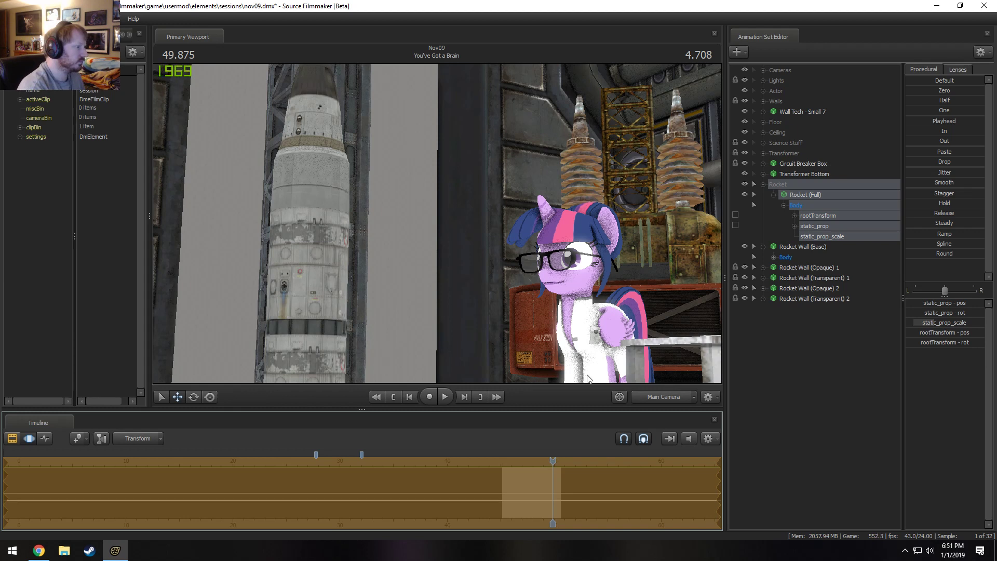
key(space)
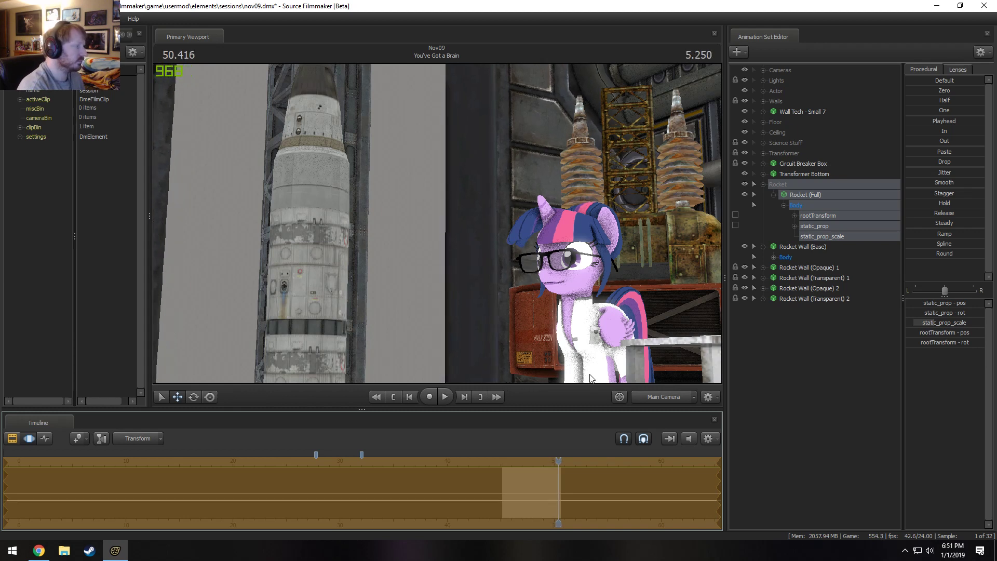
Examine the rocket's background blur through the Main Camera in the Clip Editor, with the Cameras group selected to show its controls.
click(793, 193)
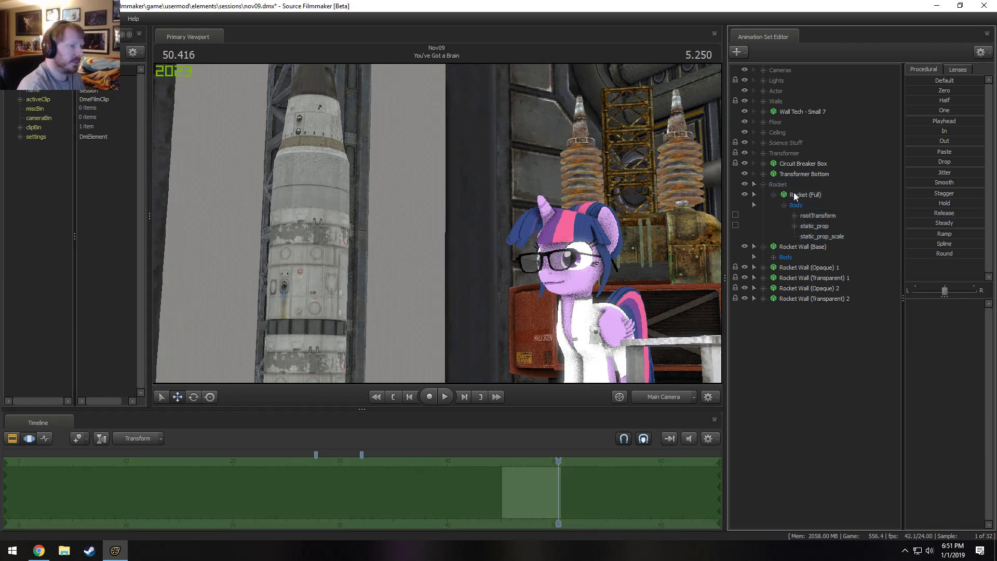
click(817, 191)
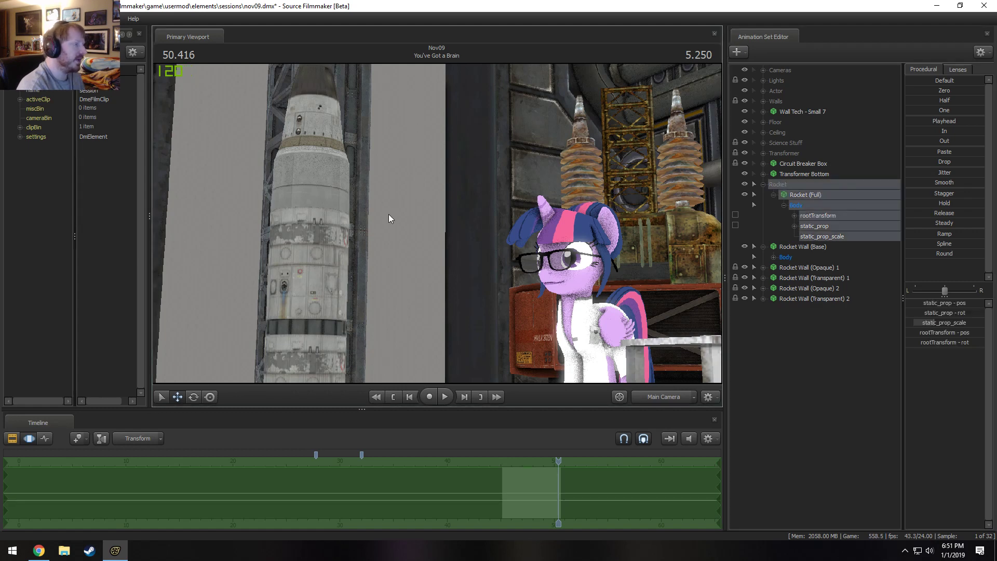
key(F2)
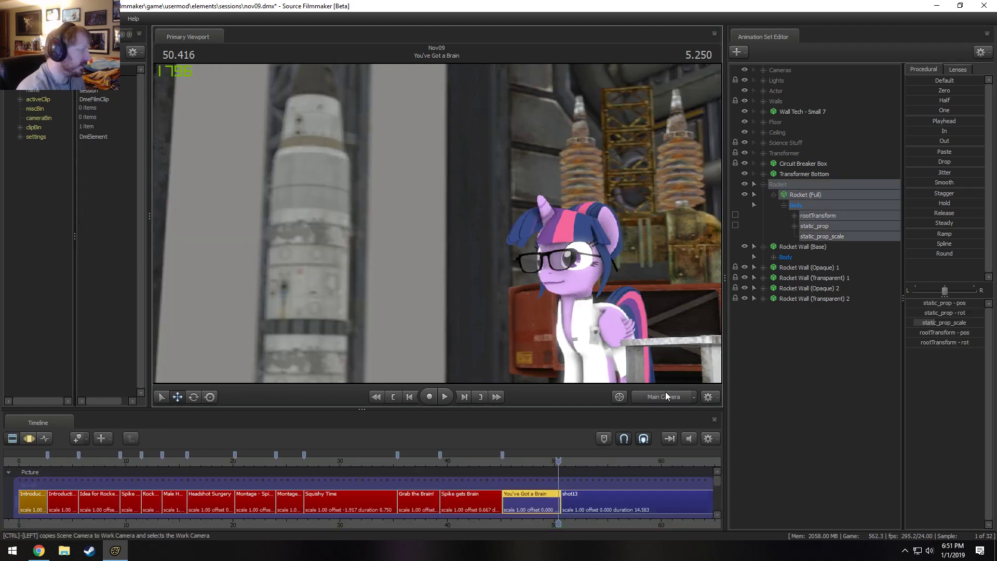
click(778, 69)
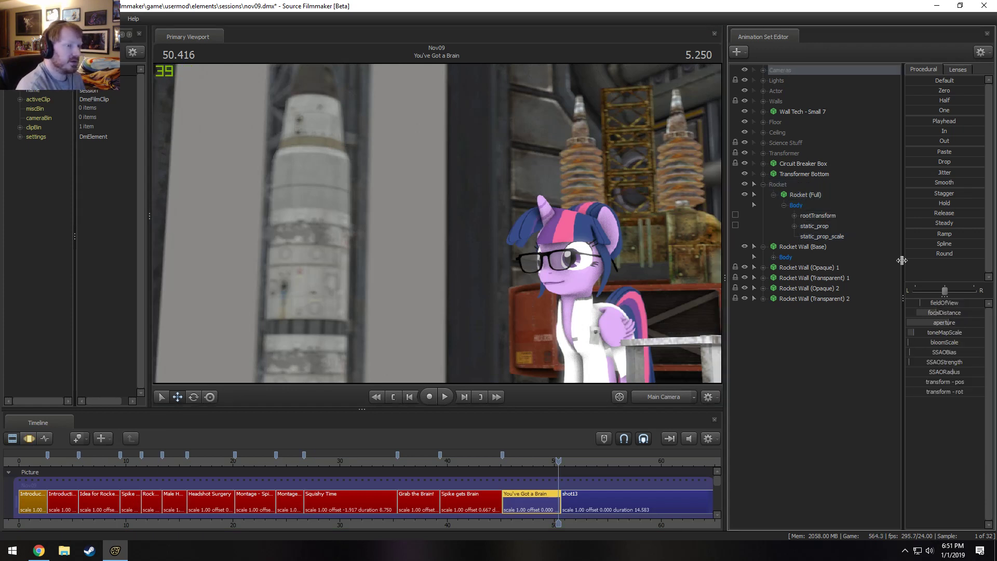
scroll(534, 508, up, 10)
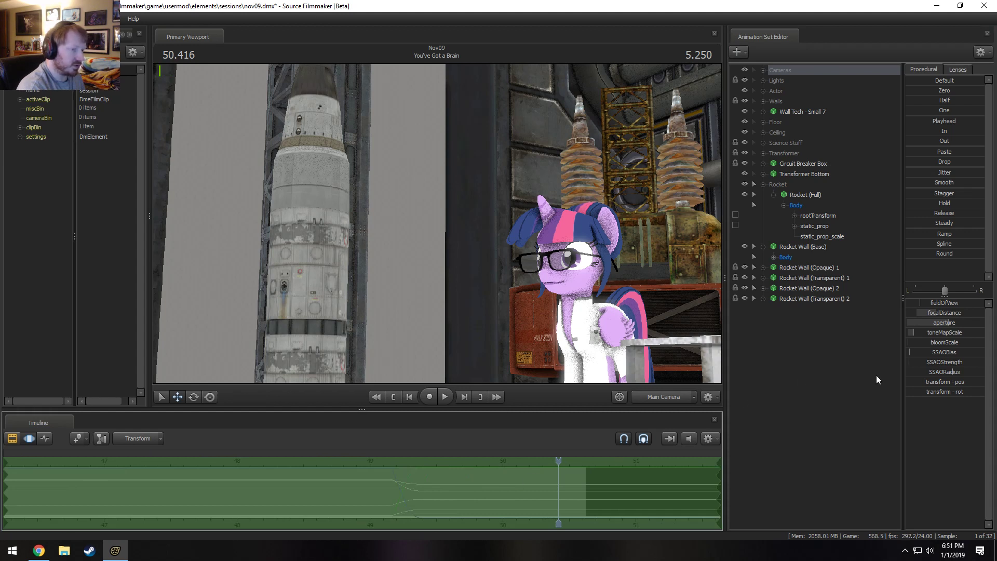
key(F2)
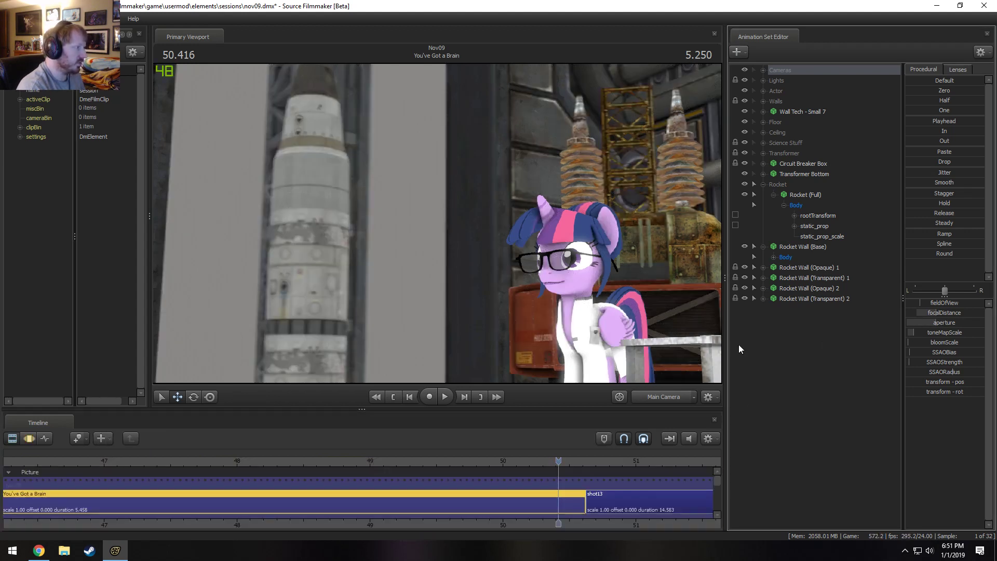
click(655, 396)
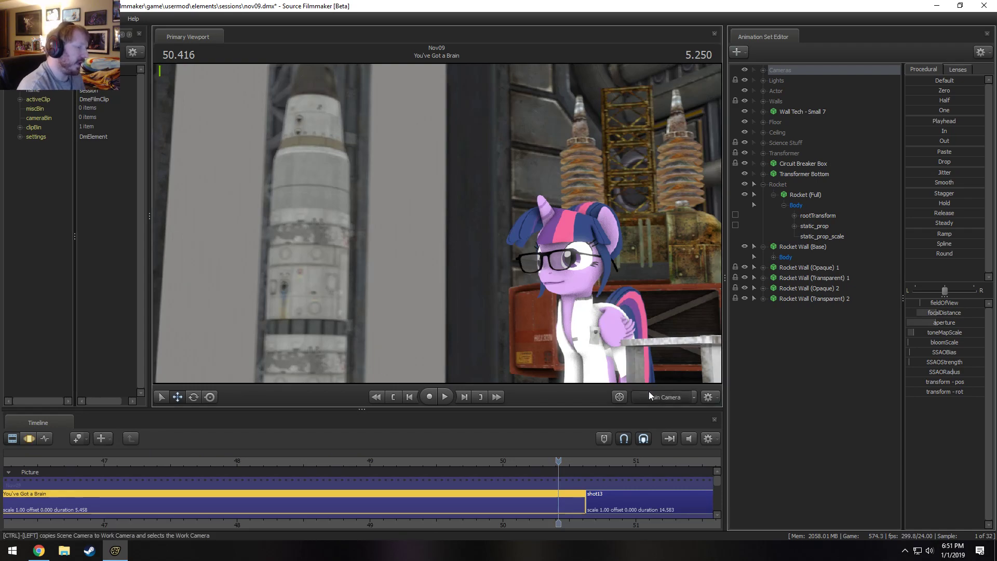
Delete Wire 1 through Wire 6 from the Floor group and check the shot through the Main Camera.
drag(437, 223, 509, 256)
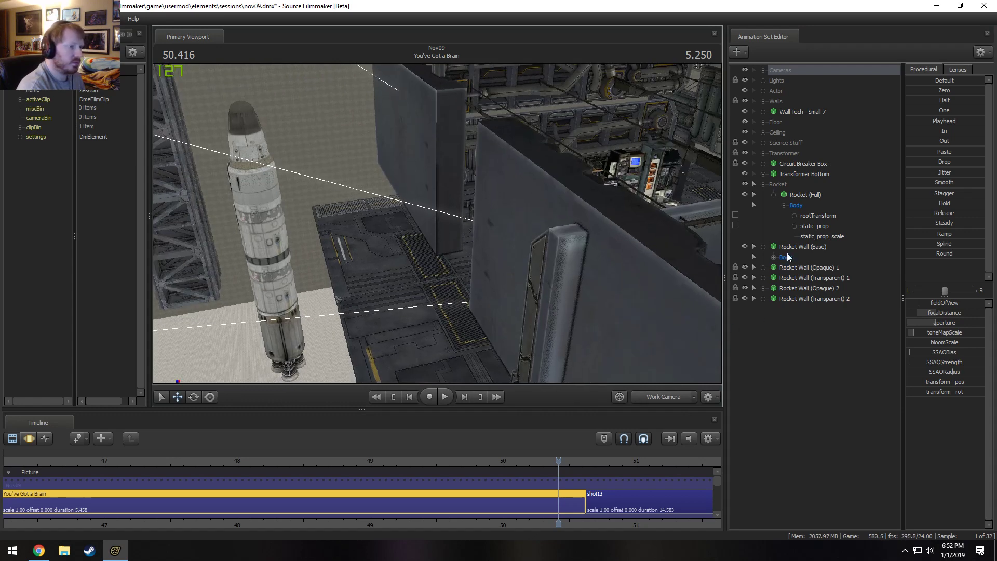
click(763, 121)
click(798, 132)
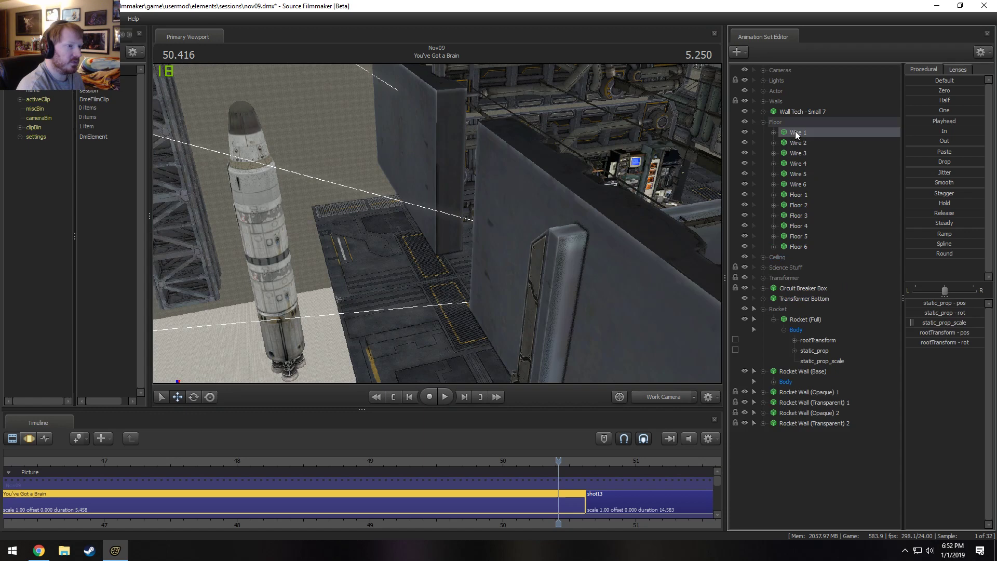
shift+click(803, 185)
right_click(803, 185)
click(807, 223)
click(665, 397)
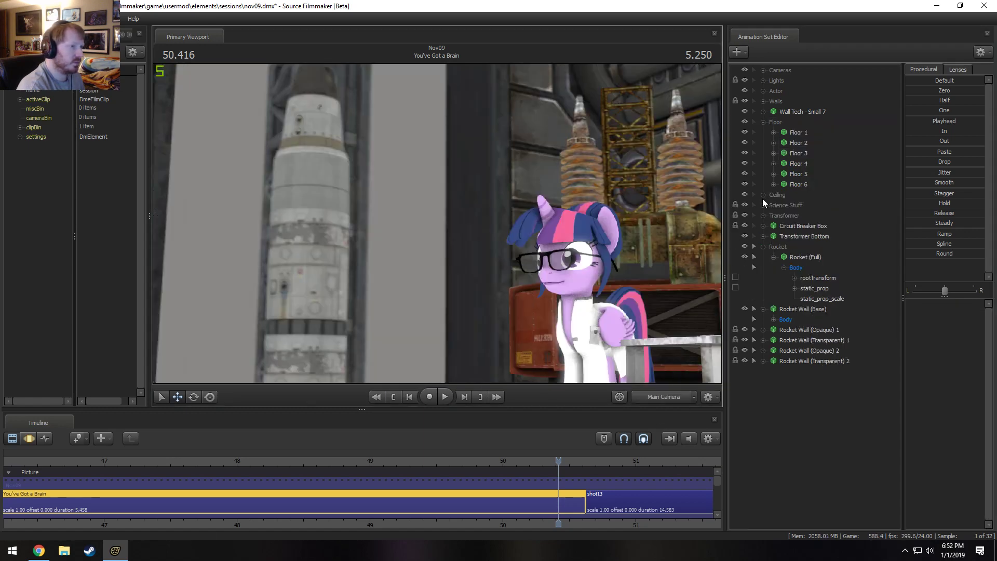
Shift Floor 1 through Floor 6 together horizontally along their green axis, working from the Work Camera.
click(803, 133)
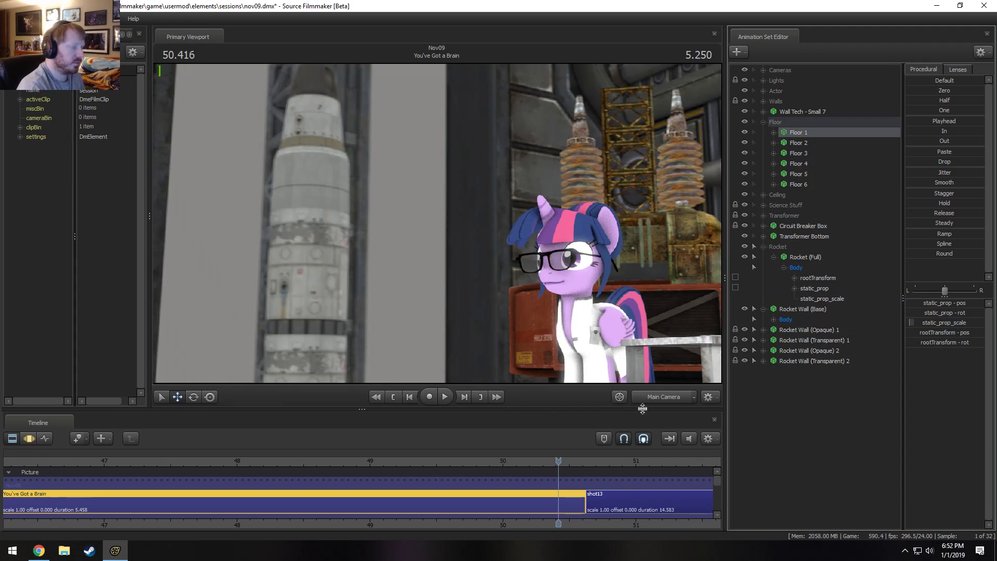
click(658, 397)
key(s)
drag(641, 225, 641, 225)
shift+click(828, 182)
key(F3)
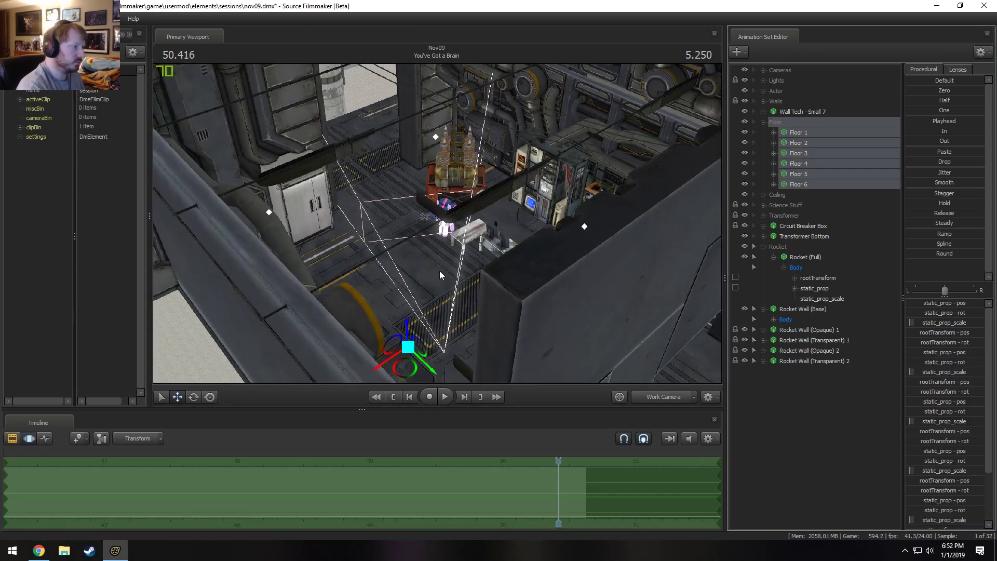
drag(426, 369, 570, 453)
drag(462, 251, 477, 225)
key(w)
key(s)
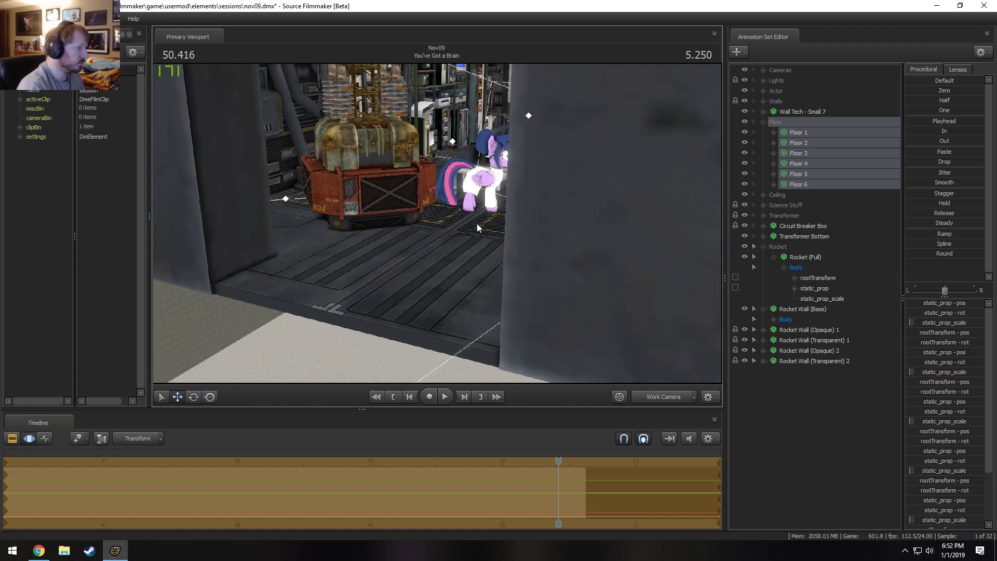
Apply the floor pieces' shift and inspect how they meet the walls and opening from the Work Camera.
ctrl+click(783, 184)
ctrl+click(808, 182)
drag(571, 212, 572, 212)
key(w)
drag(588, 140, 560, 153)
key(d)
key(F2)
key(F3)
drag(461, 207, 437, 227)
key(s)
drag(679, 372, 438, 223)
key(s)
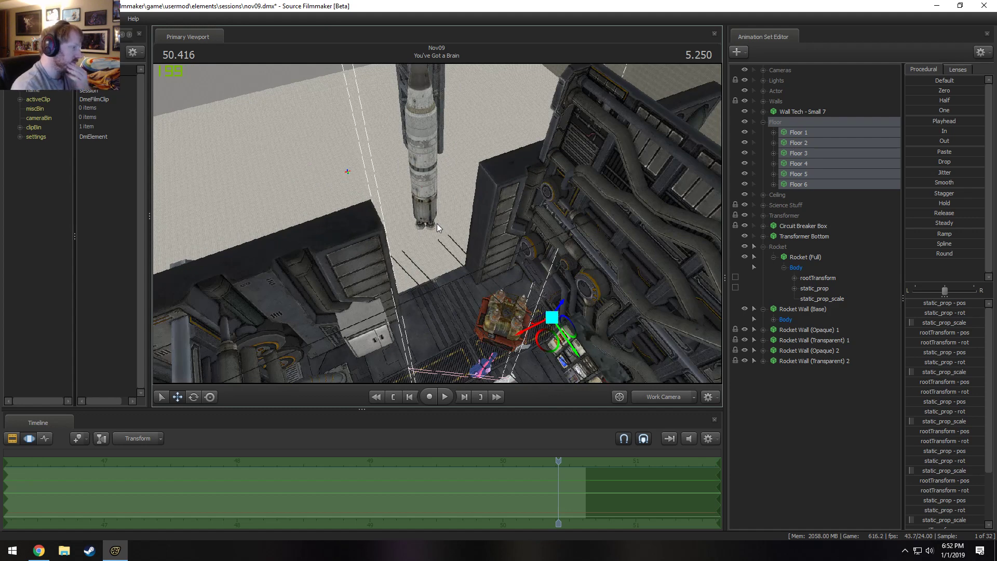
Play the end of the You've Got a Brain shot through the Main Camera to check the floor and rocket.
click(659, 394)
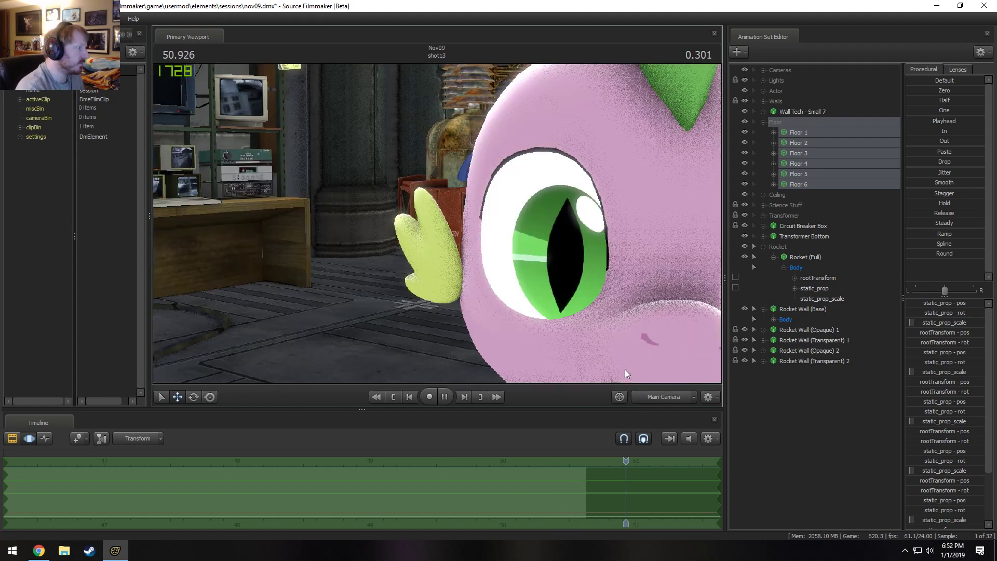
click(650, 399)
key(space)
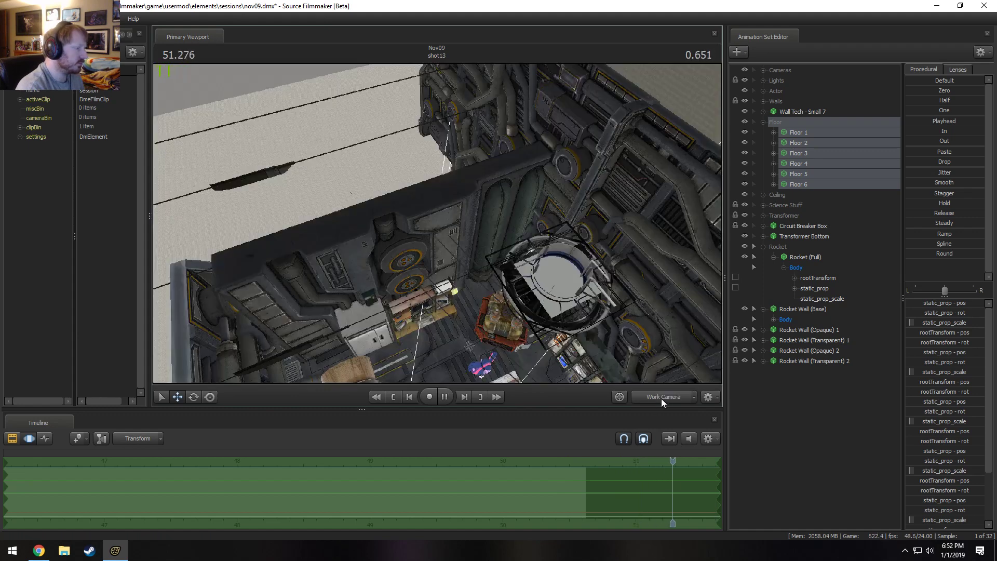
key(space)
click(662, 398)
drag(675, 461, 156, 496)
key(space)
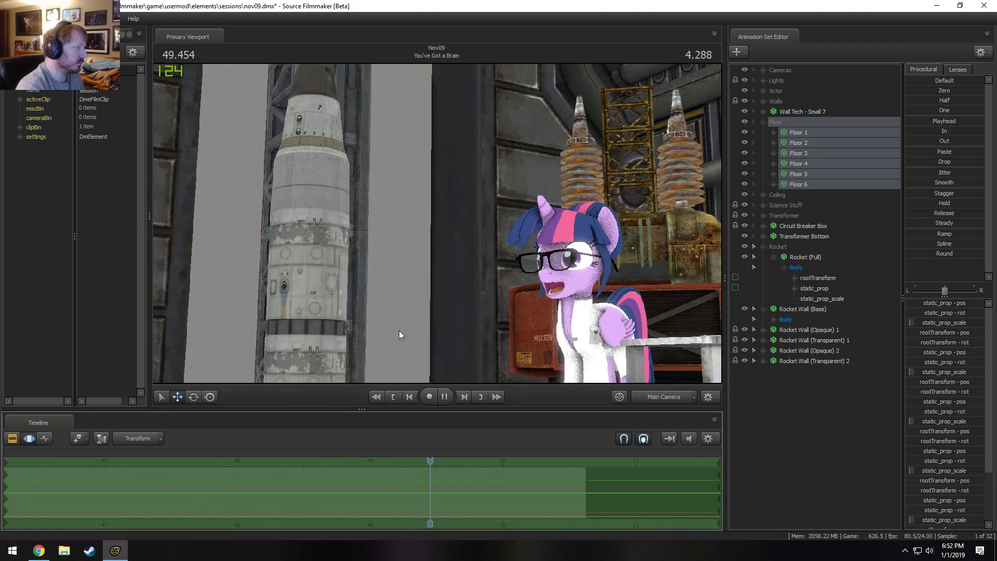
key(space)
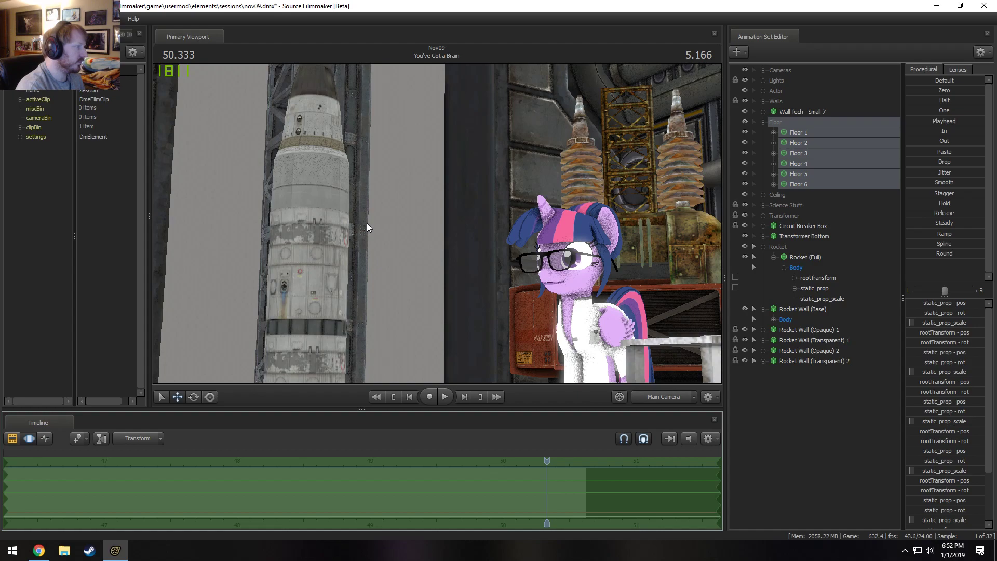
Collapse the Floor group, then duplicate Rocket Wall (Opaque) 2 and Rocket Wall (Transparent) 2 by copying and pasting them.
click(663, 397)
drag(581, 317, 572, 364)
drag(437, 223, 428, 271)
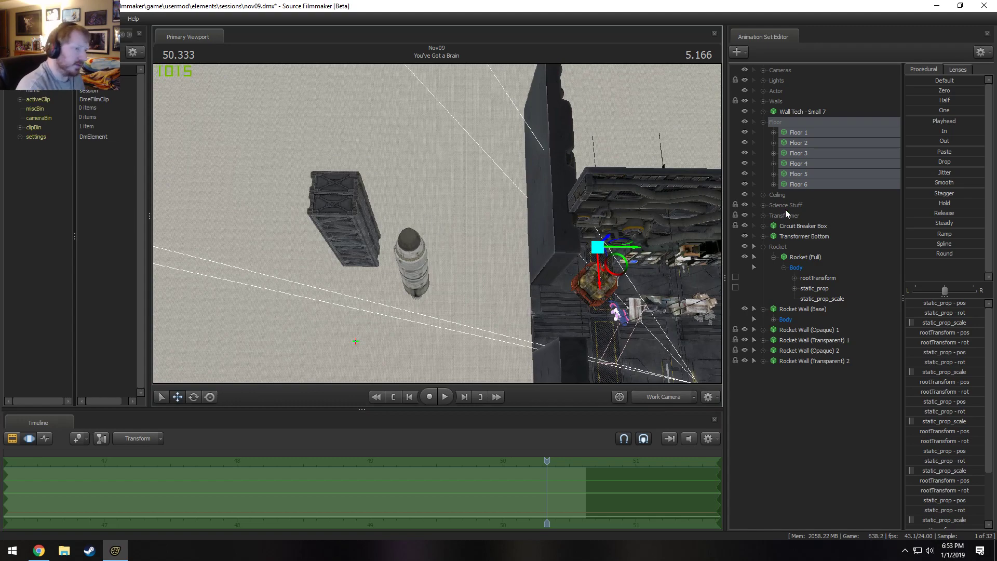
click(763, 121)
click(823, 269)
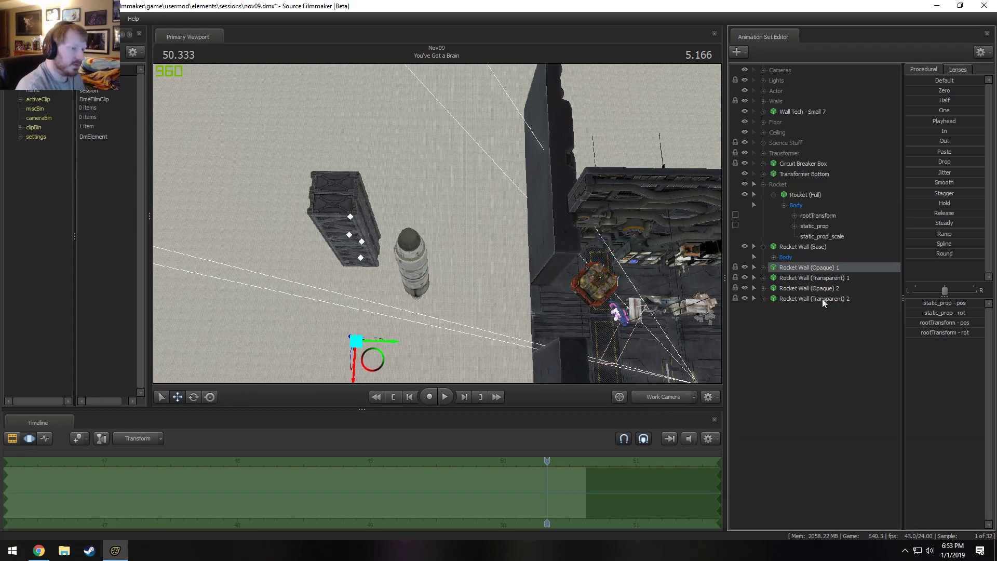
shift+click(821, 298)
drag(439, 198, 438, 222)
click(838, 290)
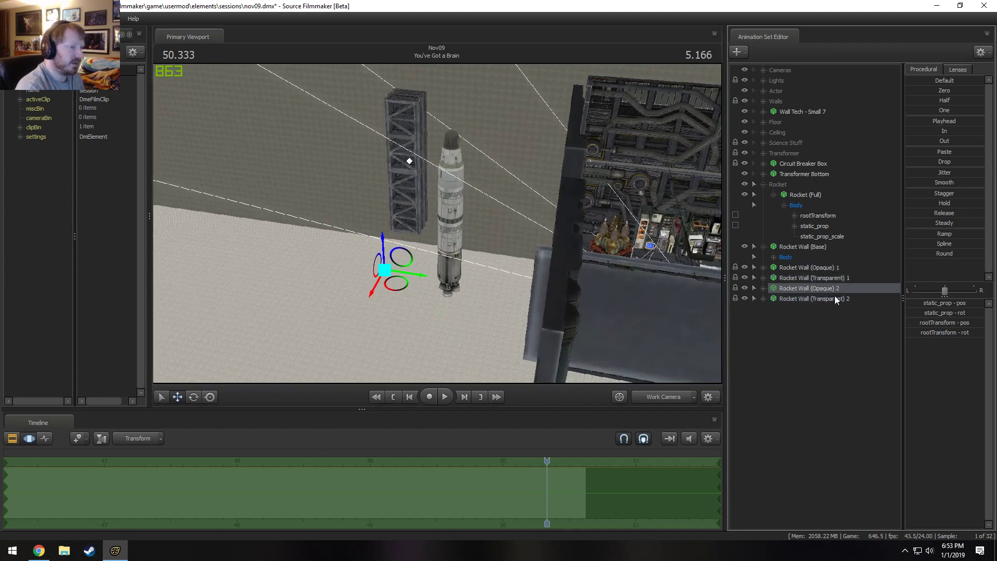
shift+click(834, 296)
right_click(836, 296)
click(850, 310)
click(477, 283)
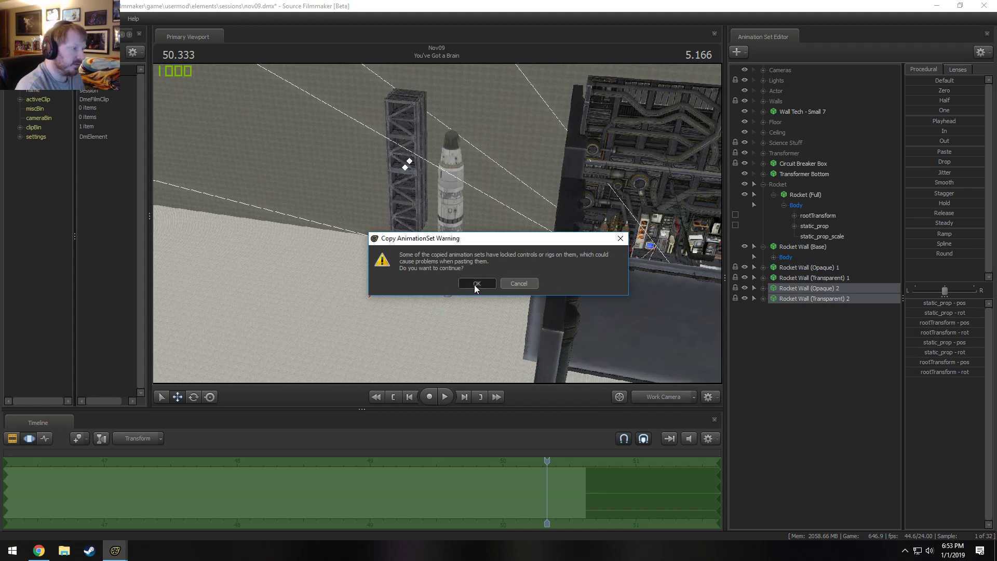
right_click(808, 333)
click(848, 387)
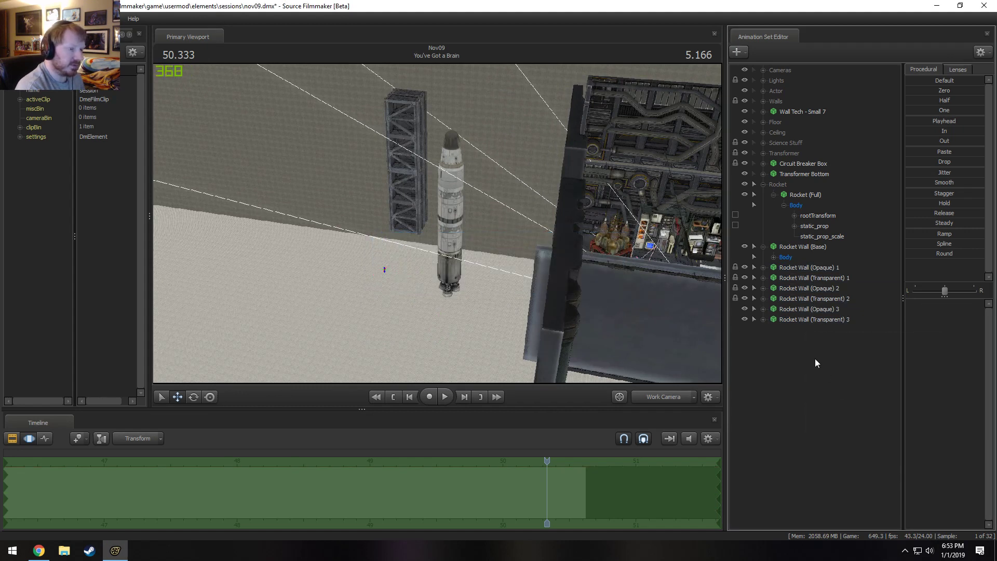
Lock Rocket Wall (Opaque) 3 and Rocket Wall (Transparent) 3 to Rocket Wall (Base), and select both.
click(771, 320)
drag(808, 254, 802, 319)
click(805, 312)
ctrl+click(804, 318)
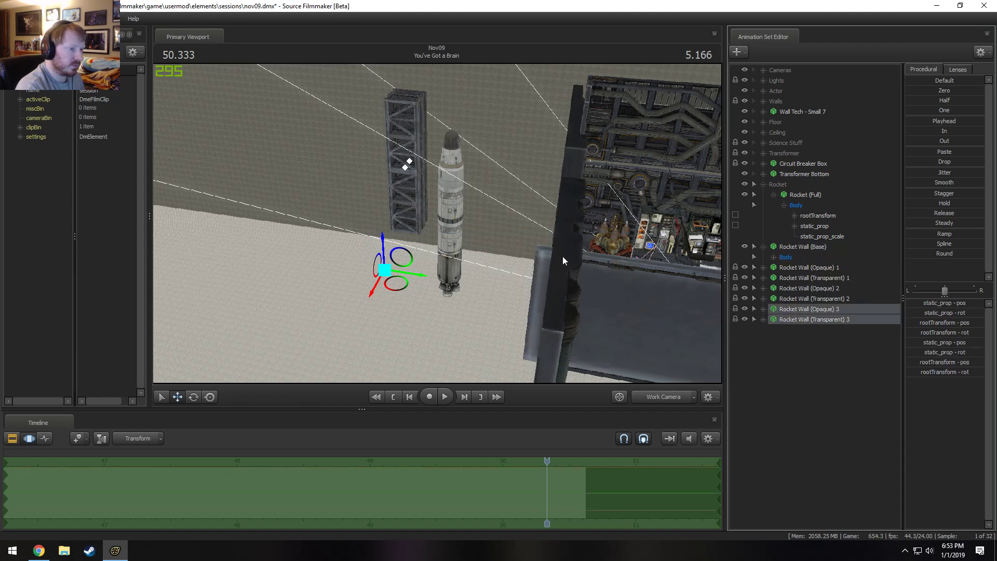
Try to raise both complete animation sets of the third rocket wall pair above the stack, and undo the move.
drag(437, 216, 390, 212)
drag(444, 246, 443, 156)
key(w)
drag(444, 156, 453, 91)
drag(389, 347, 395, 329)
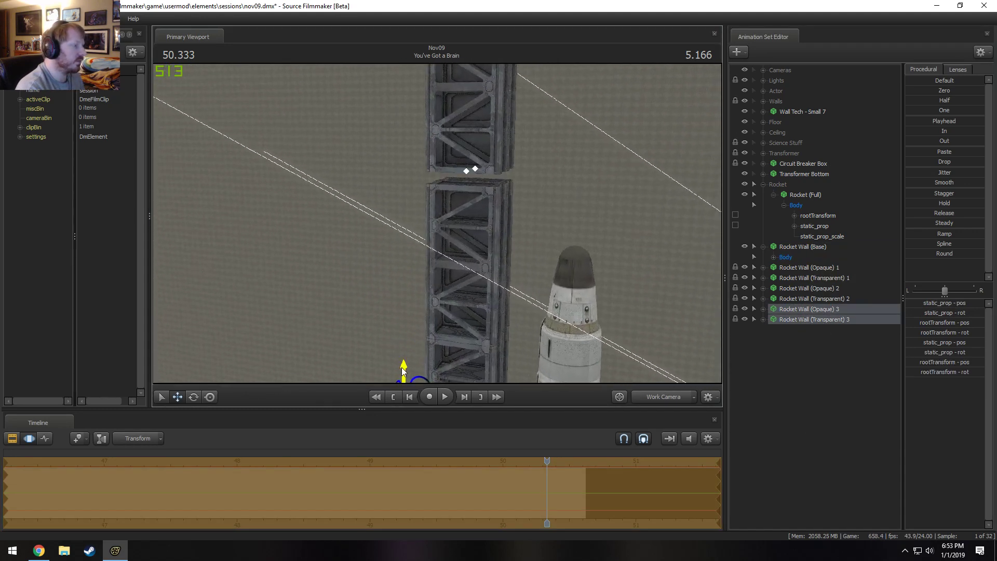
drag(402, 368, 403, 378)
key(ctrl+z)
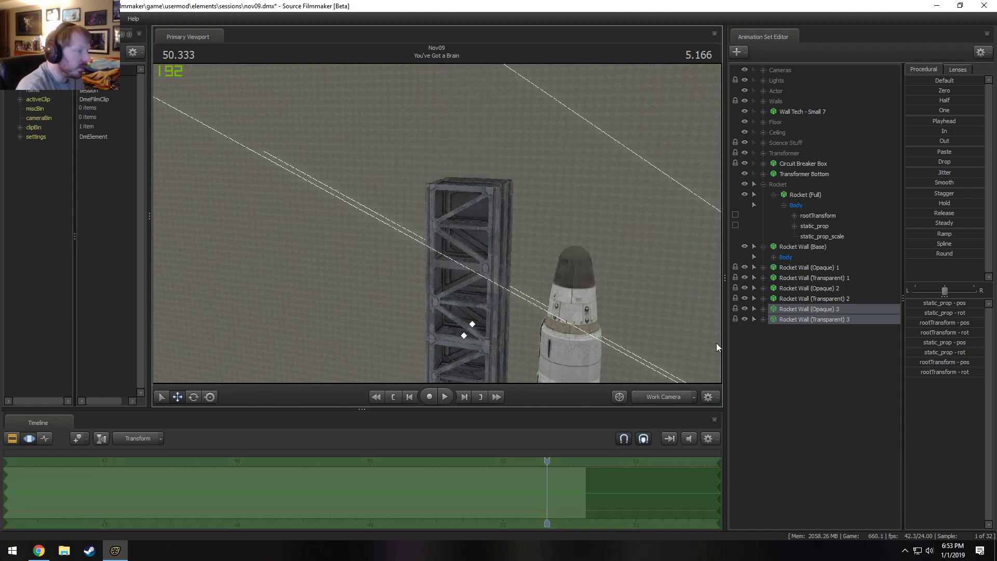
Raise the static_prop controls of Rocket Wall (Opaque) 3 and (Transparent) 3 to sit flush on the section below, and apply the move.
click(764, 319)
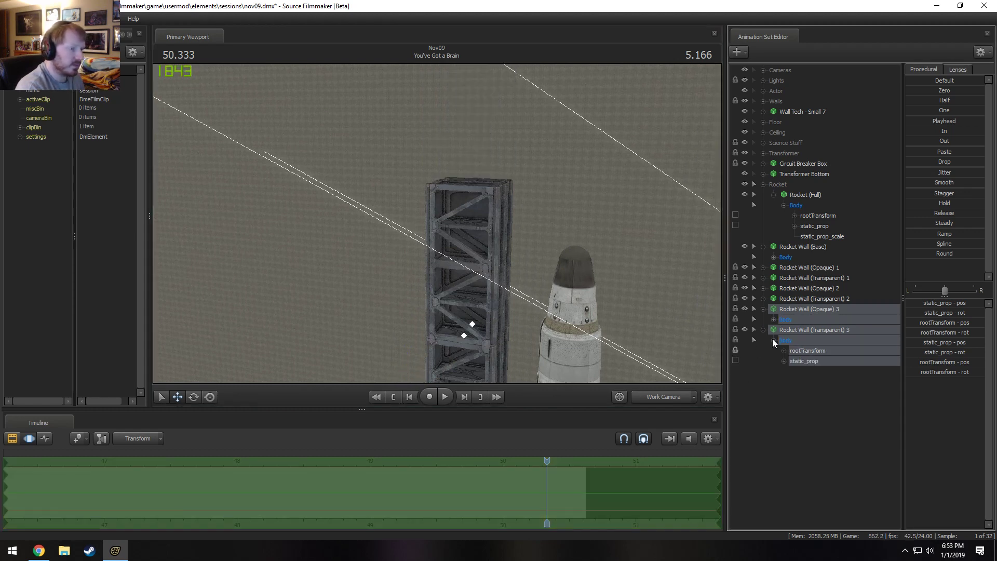
click(807, 381)
ctrl+click(802, 339)
drag(439, 227, 438, 227)
drag(467, 307, 469, 128)
drag(439, 172, 437, 226)
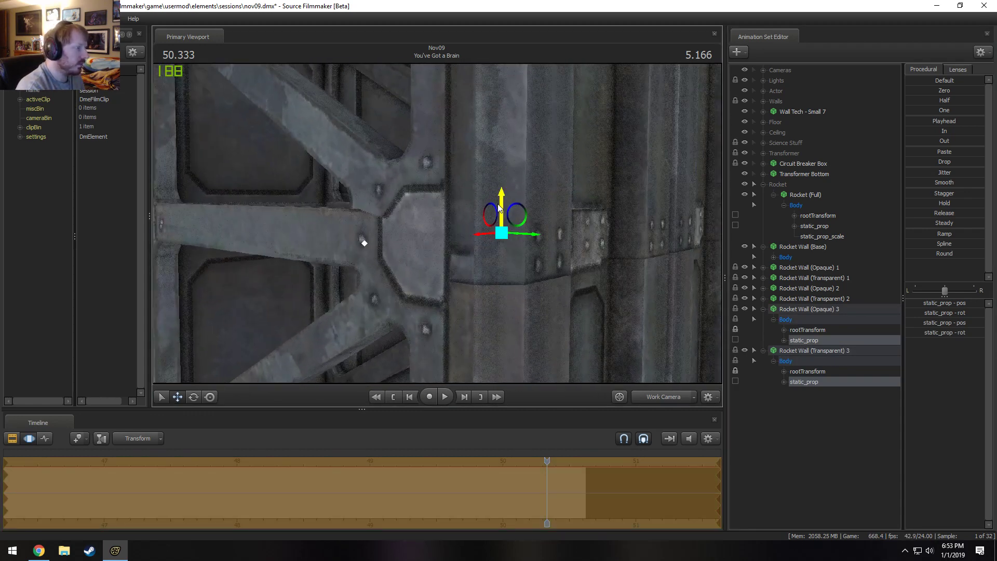
drag(496, 202, 495, 175)
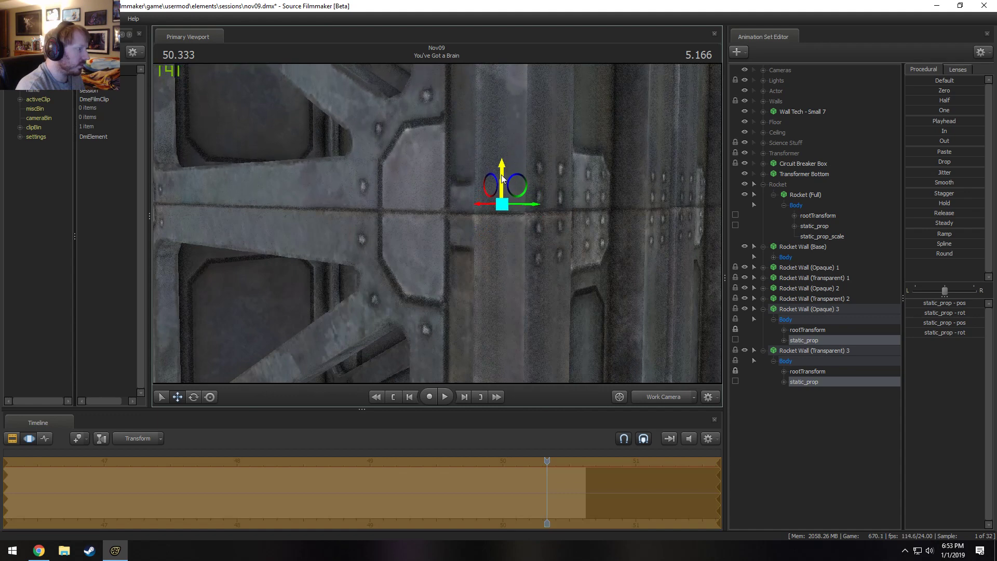
drag(362, 204, 436, 223)
key(s)
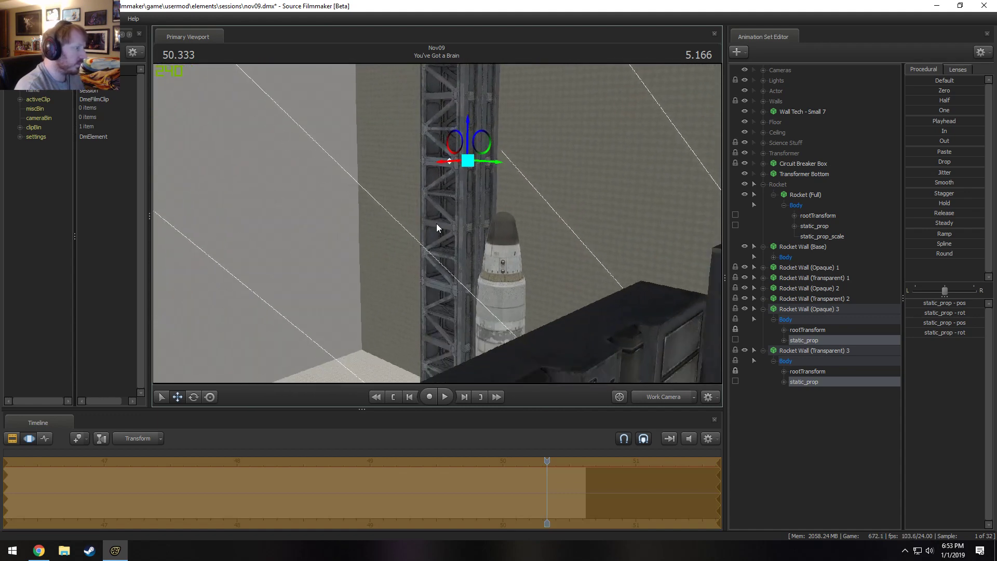
key(Return)
Collapse the third rocket wall pair, Rocket Wall (Base) and the Rocket group in the animation set list.
click(813, 350)
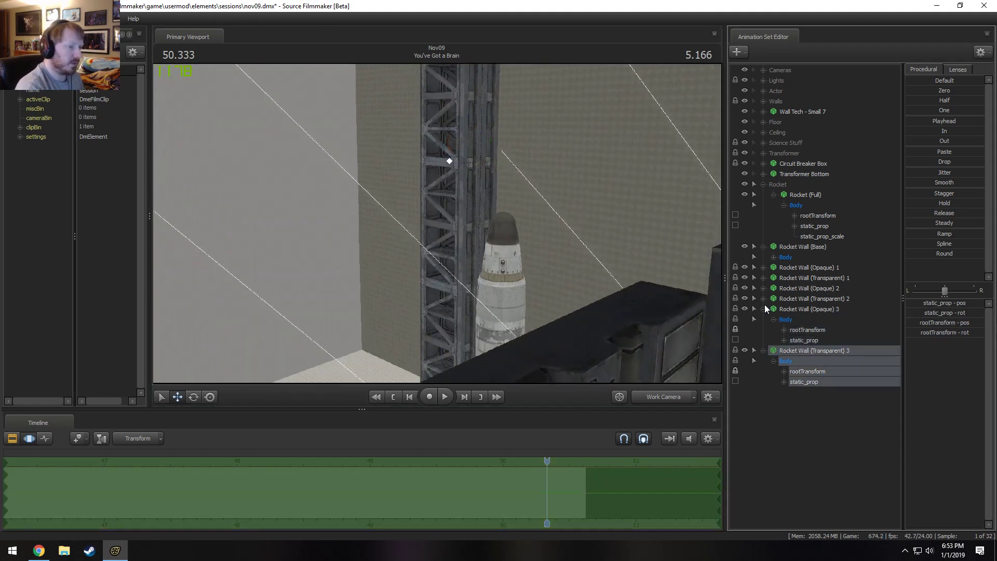
click(763, 309)
click(763, 320)
drag(447, 226, 446, 227)
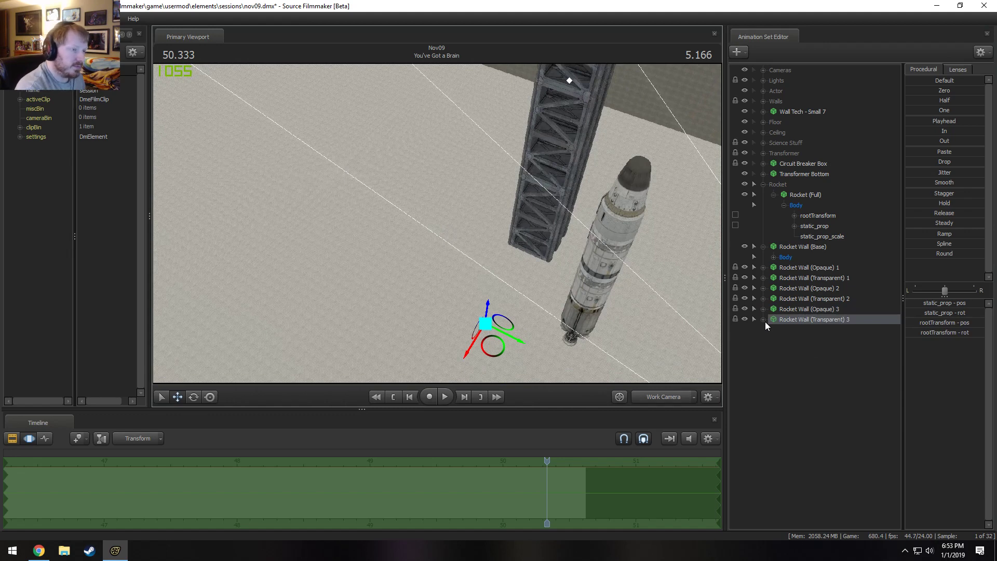
click(763, 247)
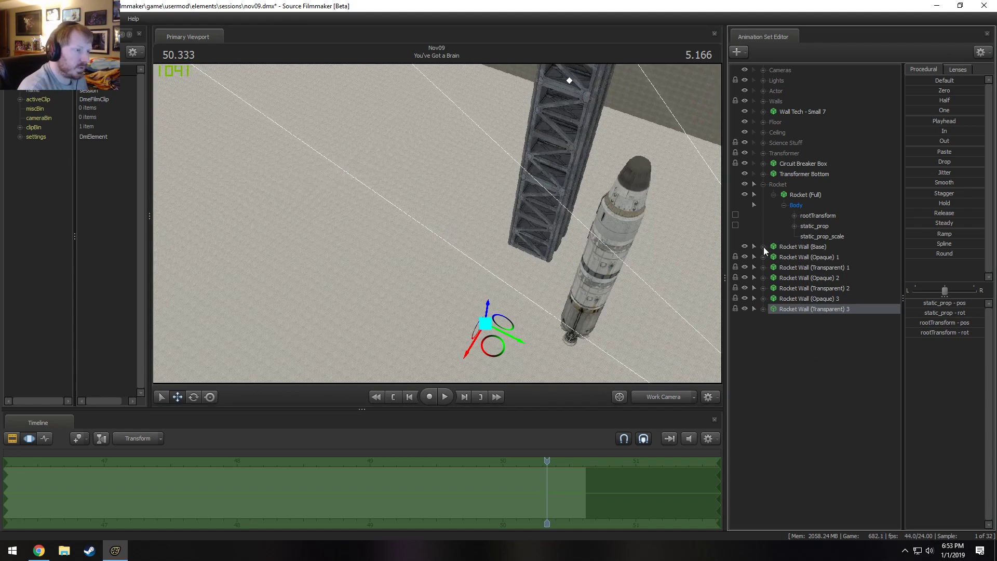
click(762, 184)
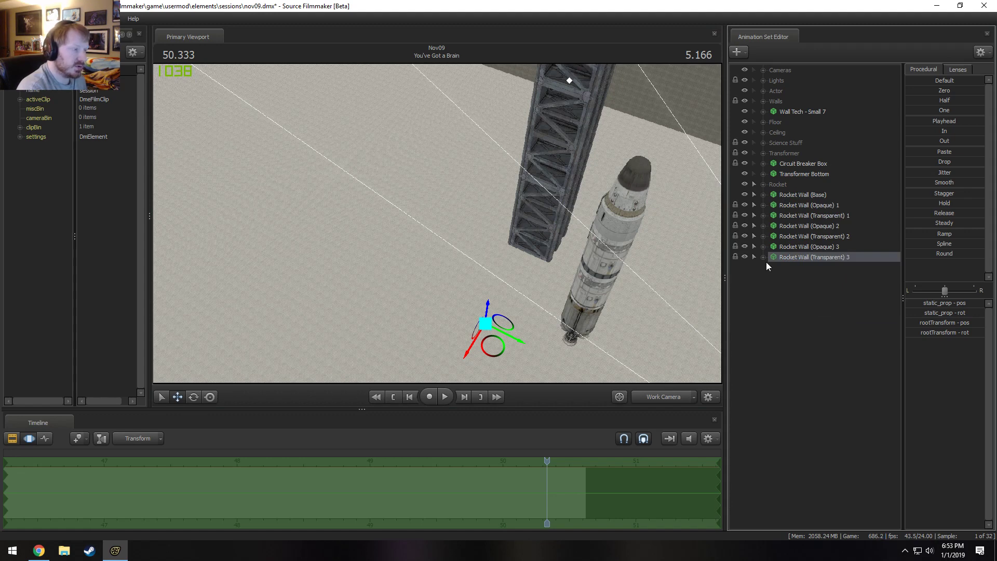
Duplicate all six Rocket Wall (Opaque) and (Transparent) 1 to 3 animation sets by copying and pasting them.
drag(469, 325, 437, 224)
key(s)
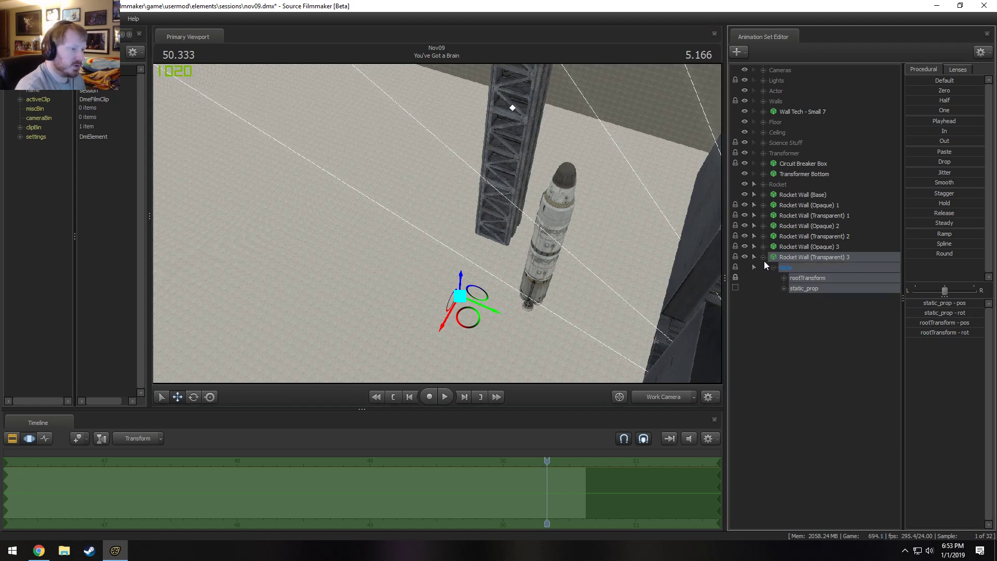
drag(796, 258, 802, 208)
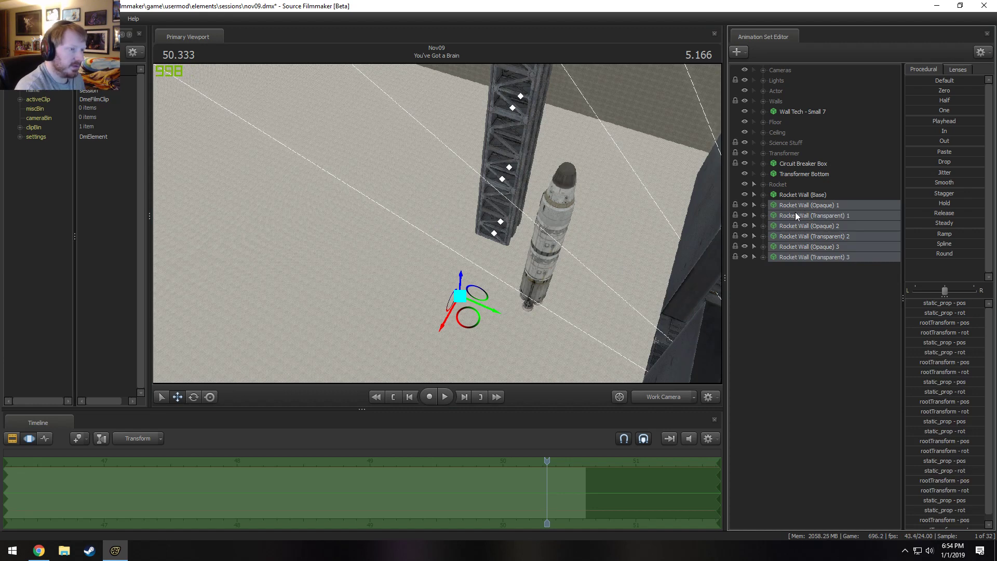
right_click(795, 216)
click(817, 234)
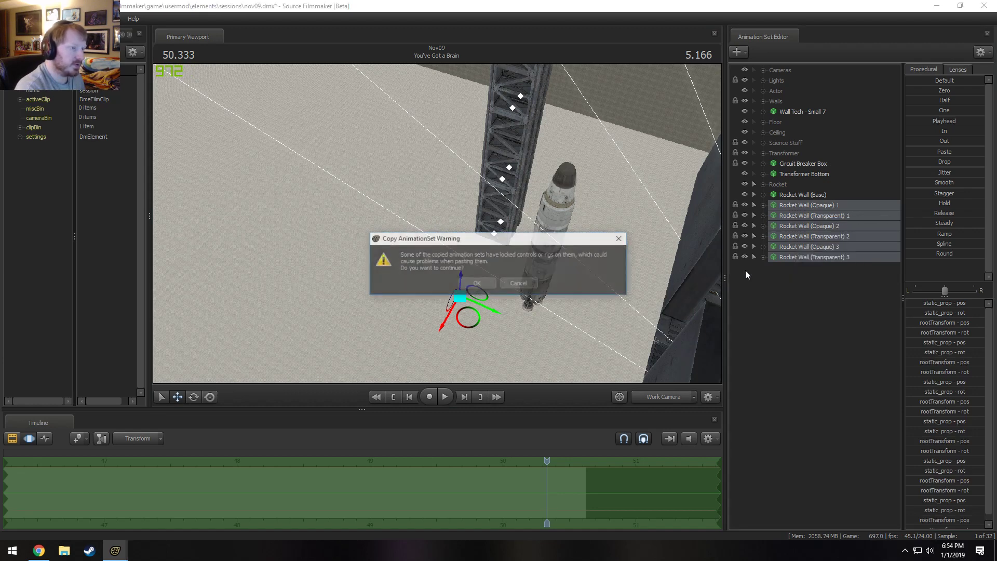
click(482, 284)
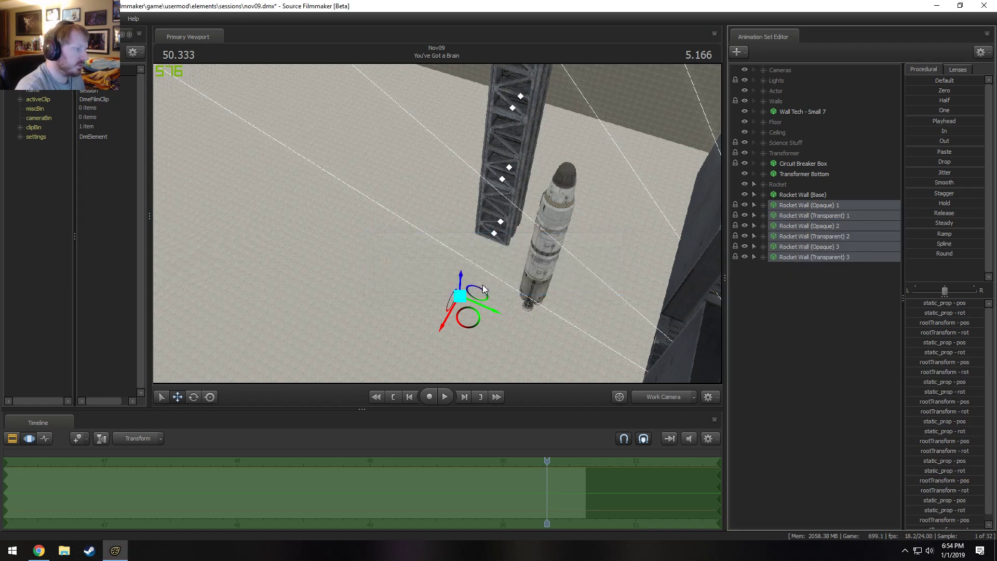
right_click(845, 310)
click(884, 365)
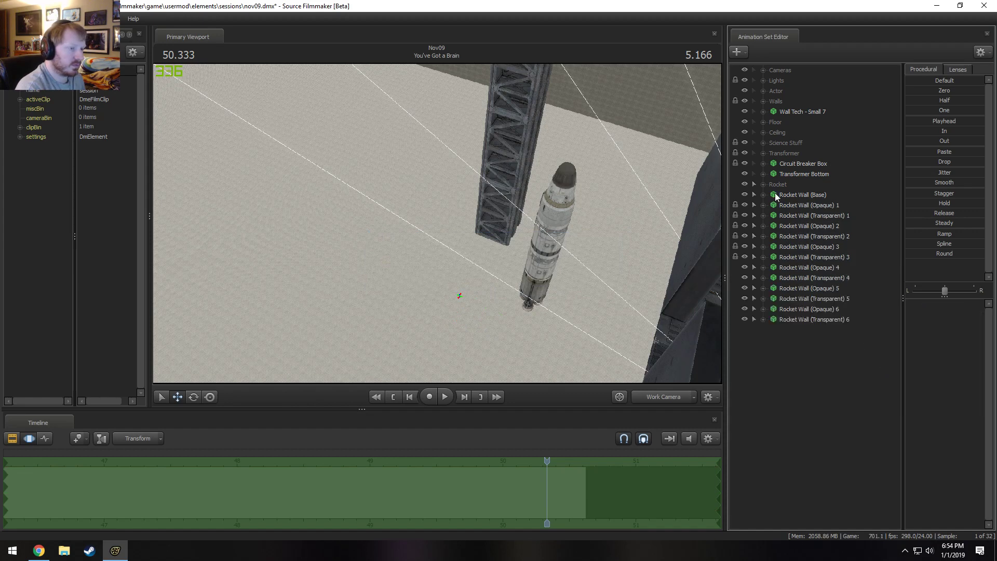
Lock Rocket Wall (Opaque) and (Transparent) 4 through 6 to Rocket Wall (Base).
click(799, 196)
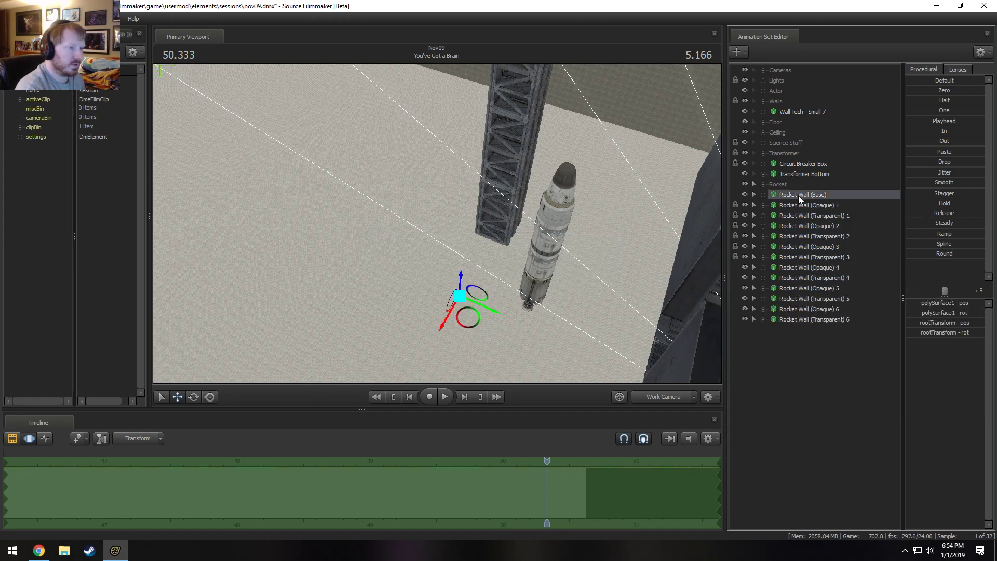
drag(805, 196, 800, 298)
click(801, 289)
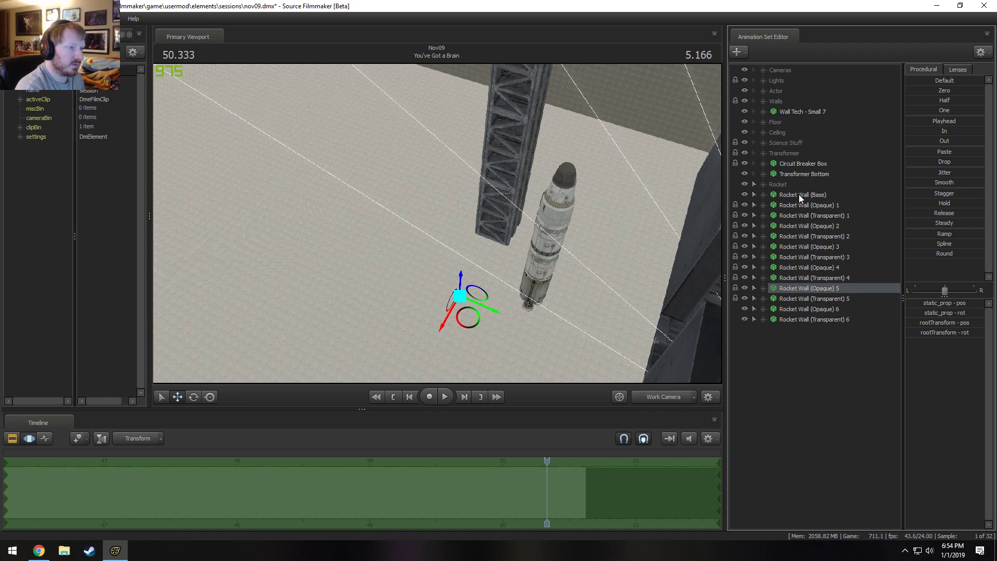
drag(799, 194, 763, 314)
click(763, 302)
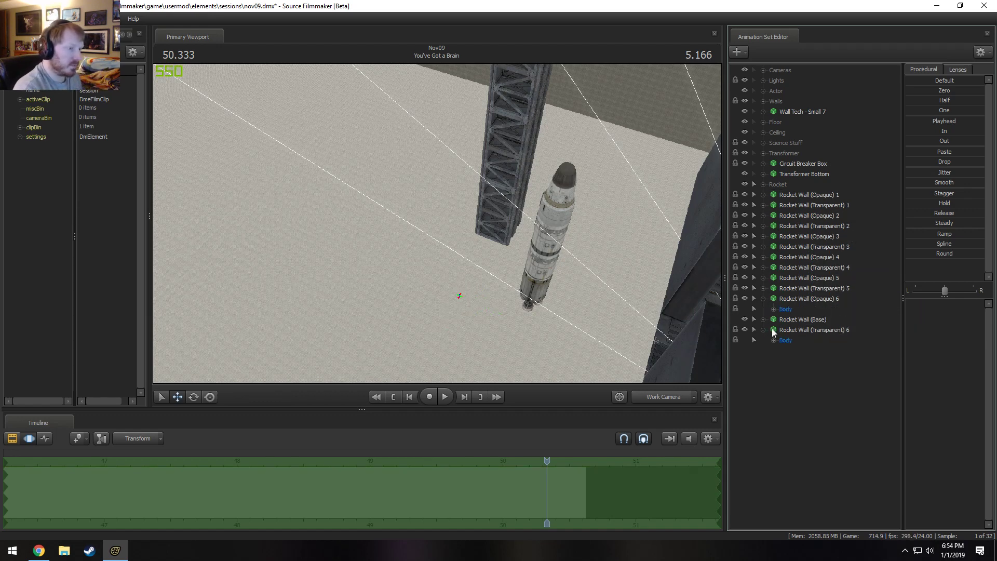
Undo the reordering of Rocket Wall (Base) and expand the Body controls of Rocket Wall (Opaque) and (Transparent) 4 through 6.
key(ctrl+z)
click(763, 298)
click(763, 278)
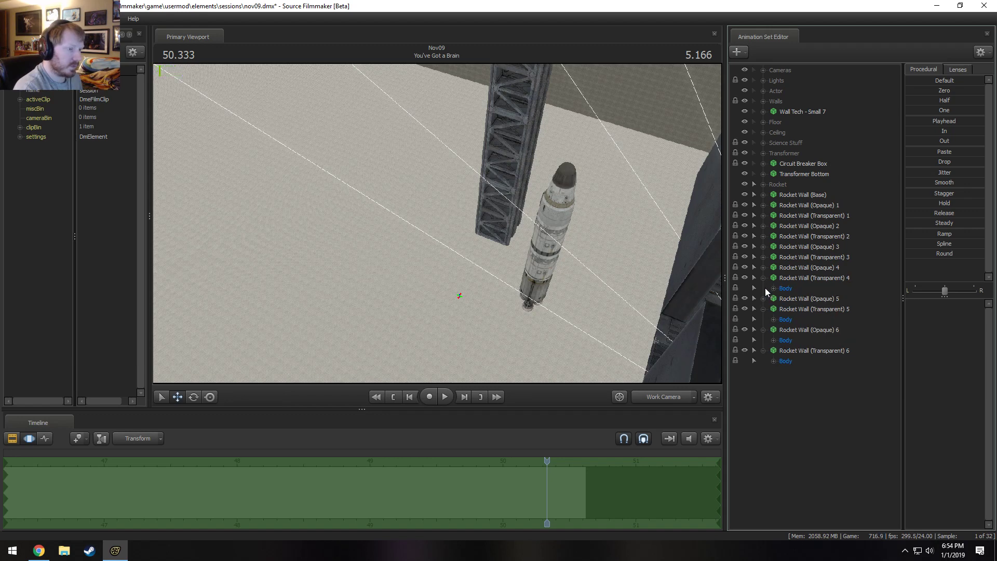
click(763, 299)
click(766, 267)
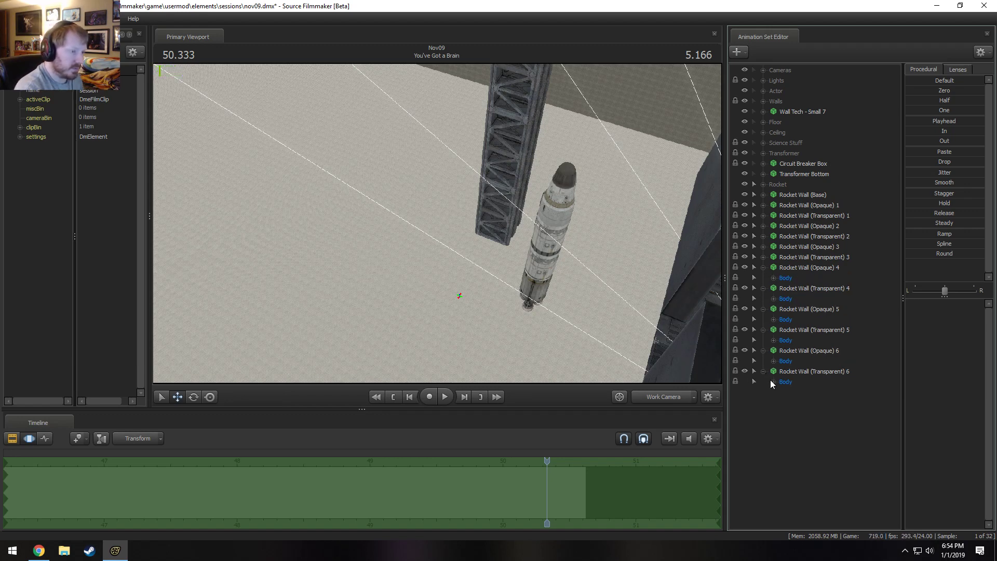
click(774, 381)
click(774, 361)
click(773, 340)
click(774, 320)
click(774, 299)
click(774, 278)
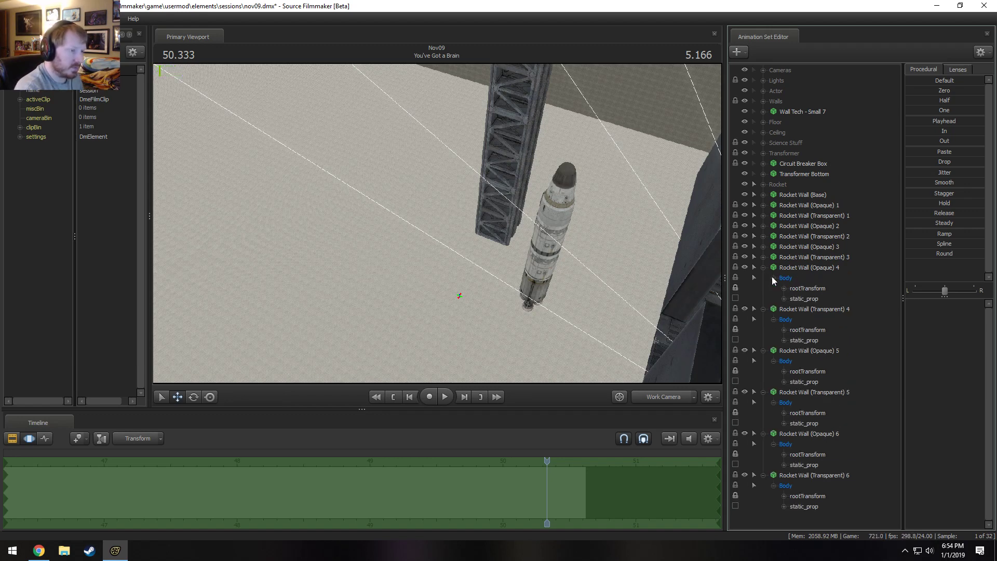
Select the static_prop controls of Rocket Wall (Opaque) and (Transparent) 4 through 6 together and activate the rotate manipulator.
click(812, 508)
ctrl+click(812, 466)
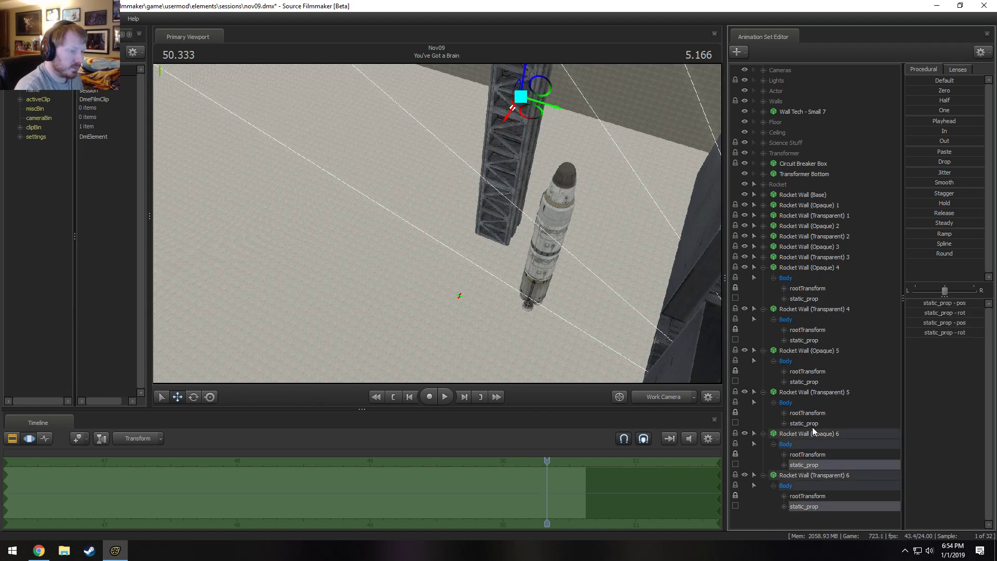
ctrl+click(804, 423)
ctrl+click(804, 381)
ctrl+click(803, 340)
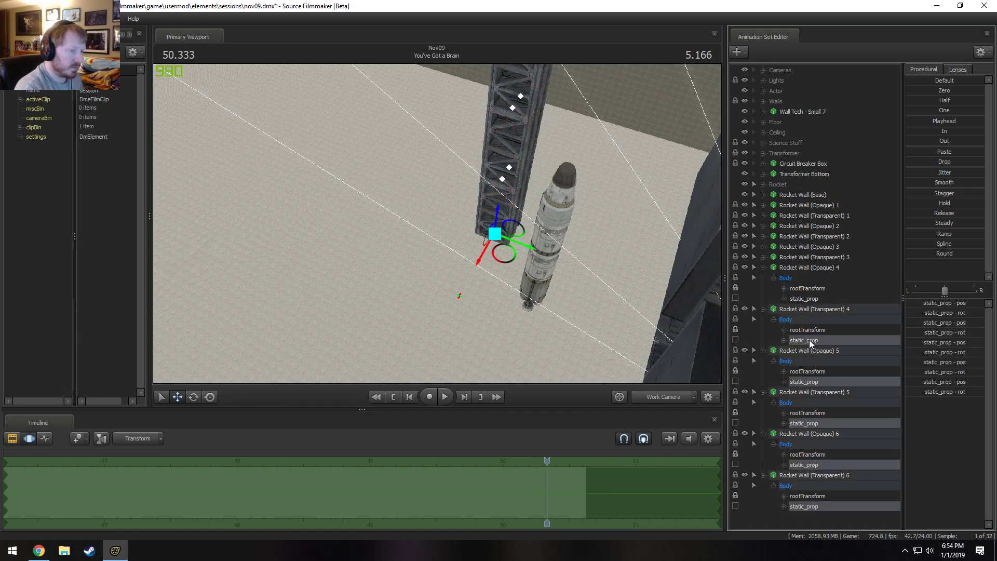
ctrl+click(804, 298)
key(e)
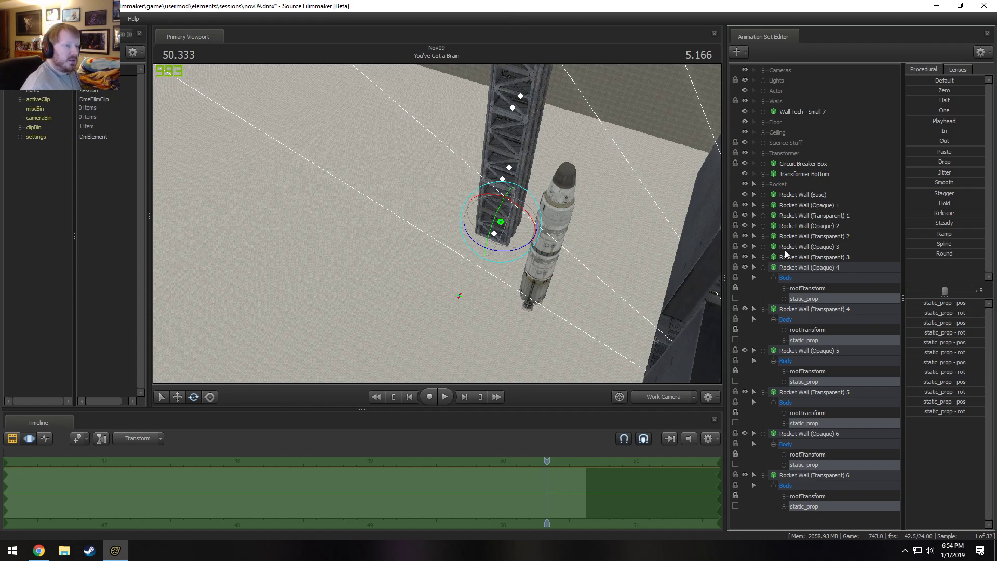
Collapse the Rocket Wall (Opaque) and (Transparent) 4 through 6 animation sets in the list.
click(762, 267)
click(763, 277)
click(763, 288)
click(763, 298)
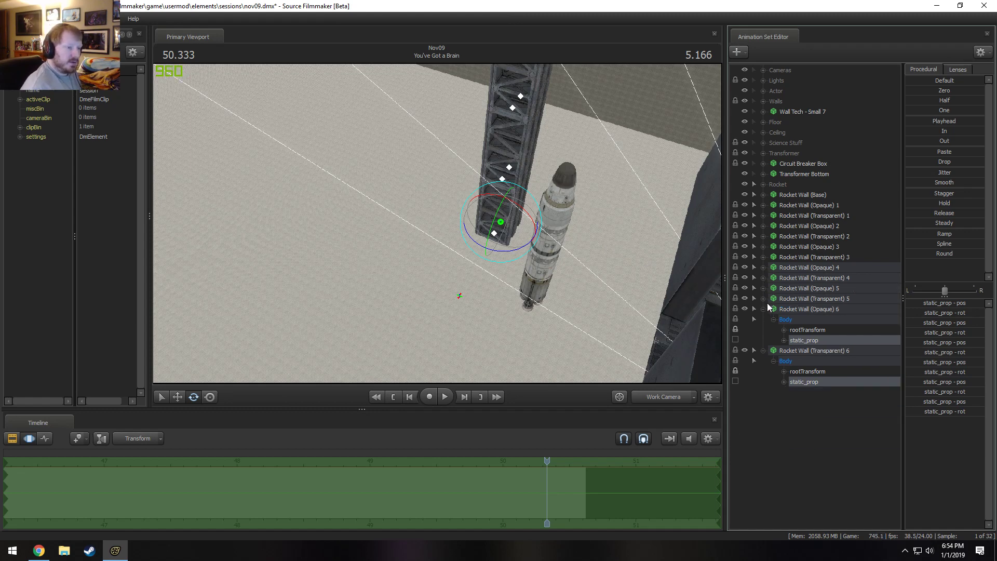
click(763, 309)
click(763, 319)
click(792, 320)
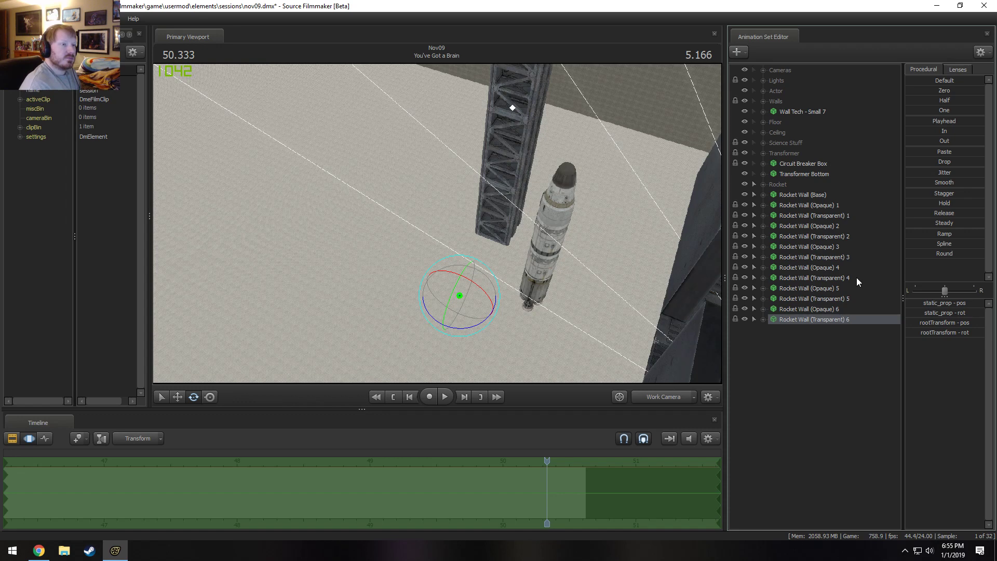
Duplicate the Rocket Wall (Base) animation set by copying and pasting it.
right_click(809, 196)
click(817, 349)
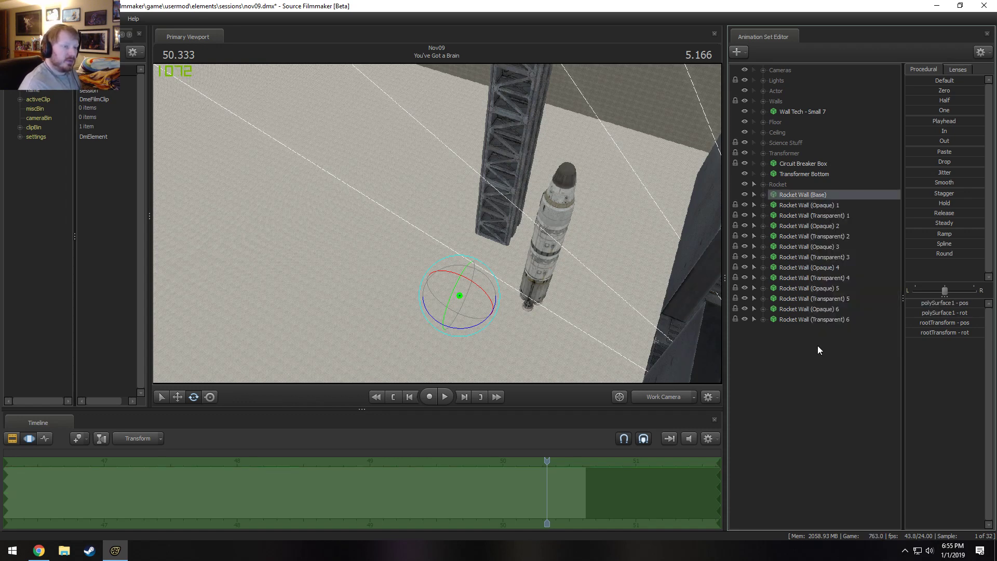
right_click(818, 347)
click(839, 398)
Delete the duplicated Rocket Wall (Opaque) and (Transparent) 4 through 6 animation sets.
click(824, 319)
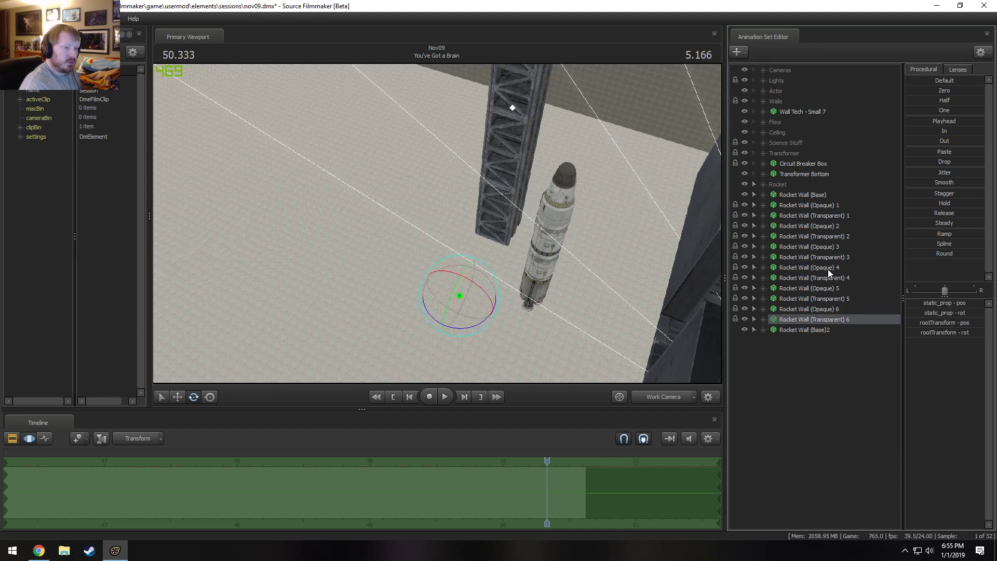
shift+click(832, 266)
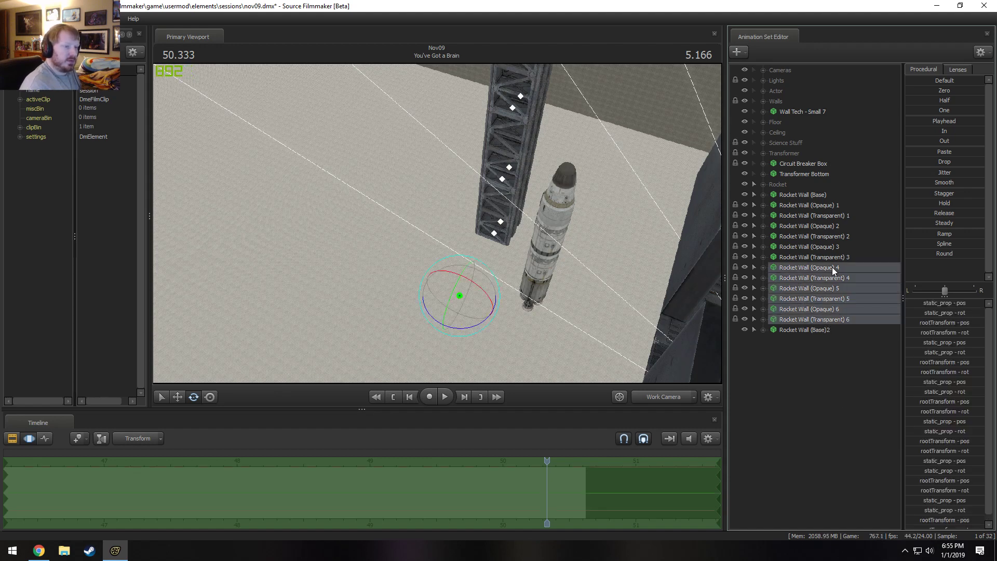
right_click(866, 267)
click(884, 287)
Rename the duplicated base animation set as Rocket Wall (C/P).
click(802, 266)
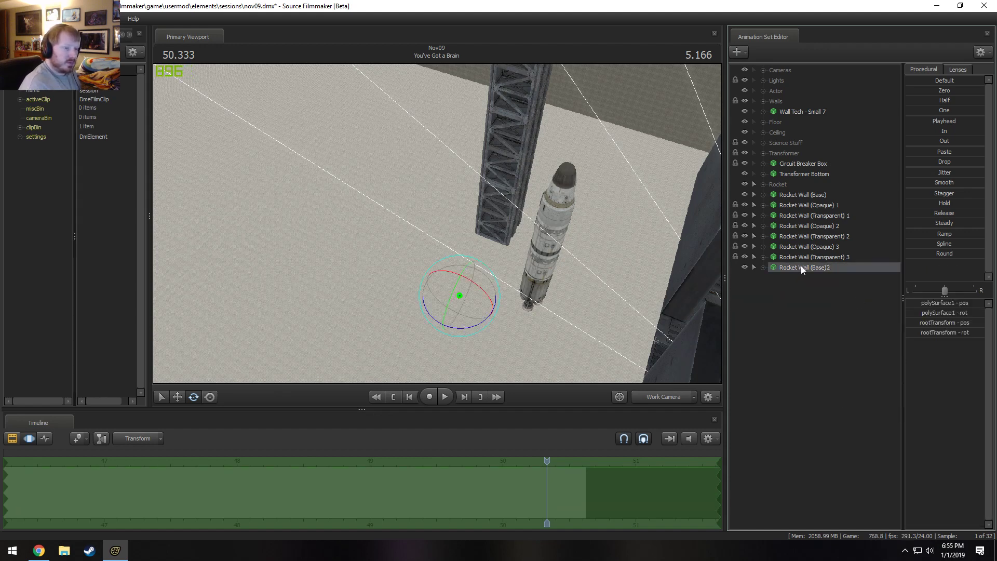
right_click(802, 267)
click(826, 271)
click(514, 268)
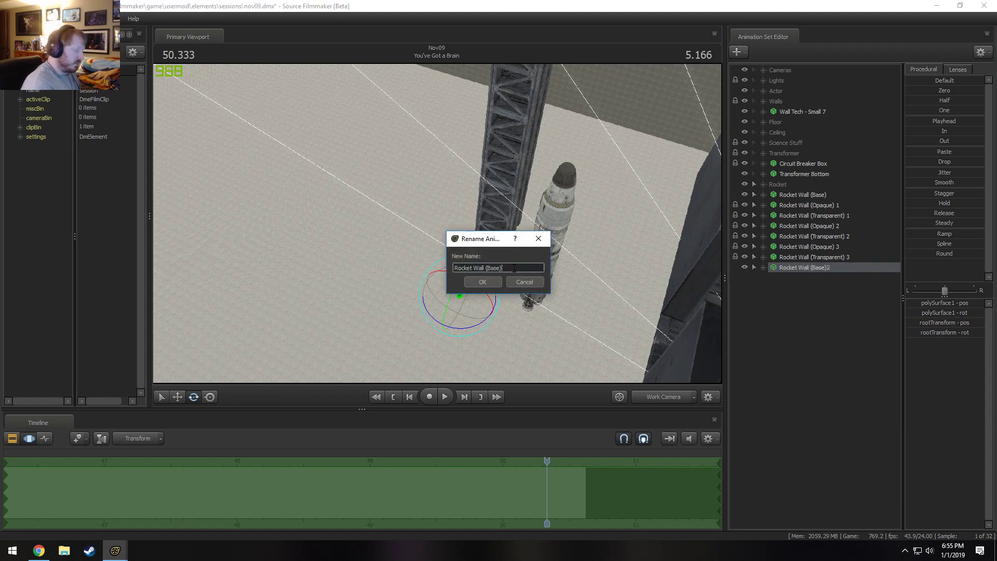
text(C/)
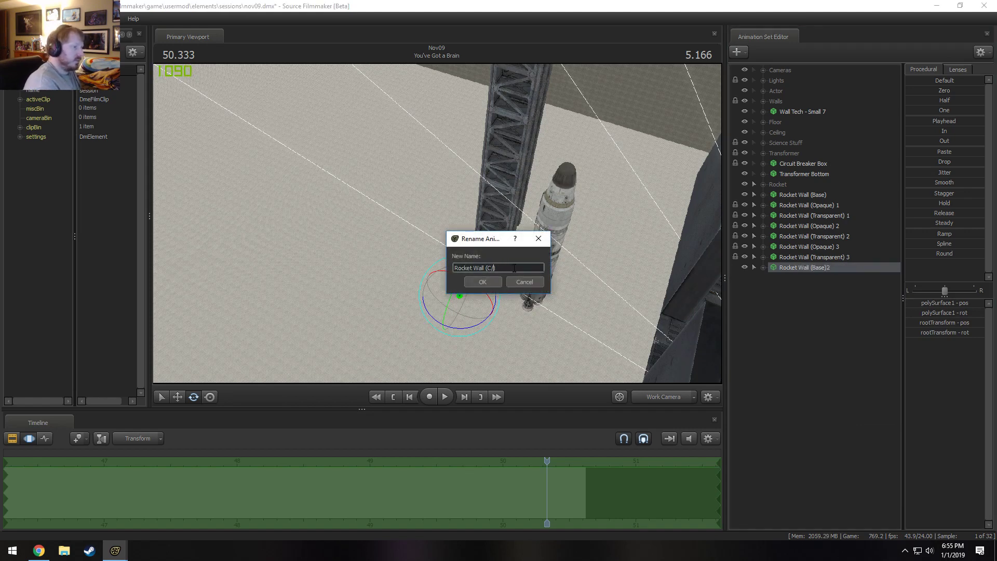
text(P))
key(Return)
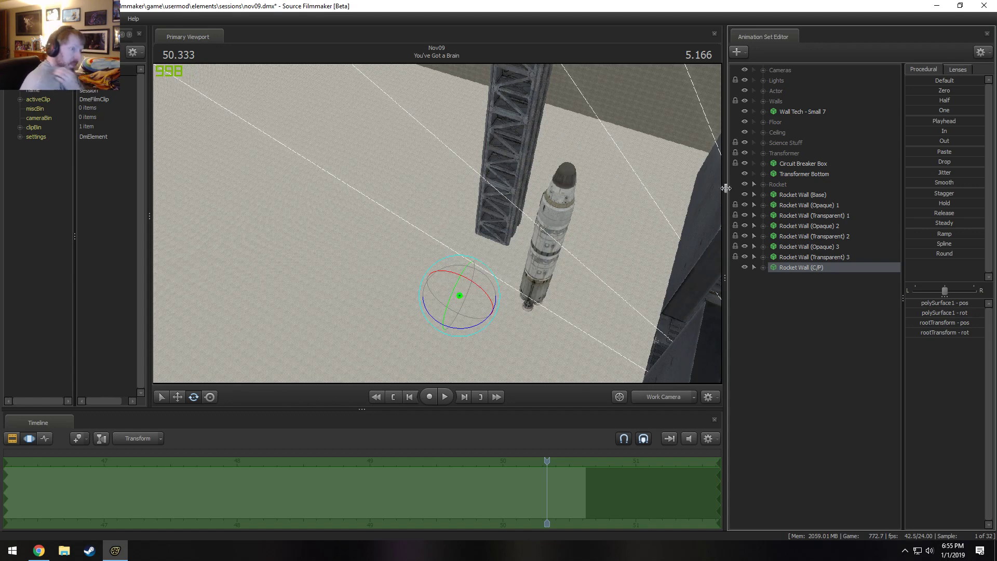
click(839, 207)
shift+click(846, 257)
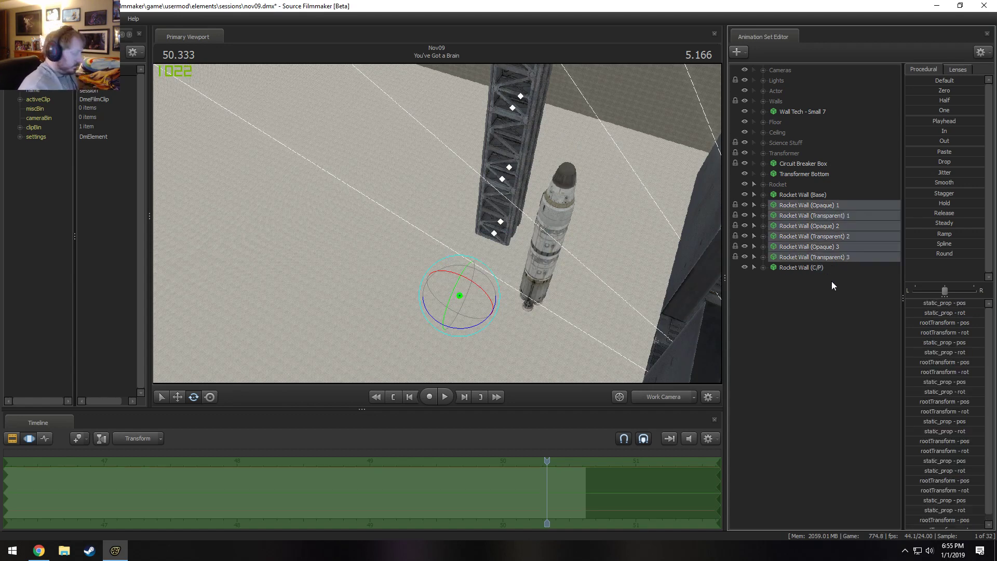
right_click(819, 290)
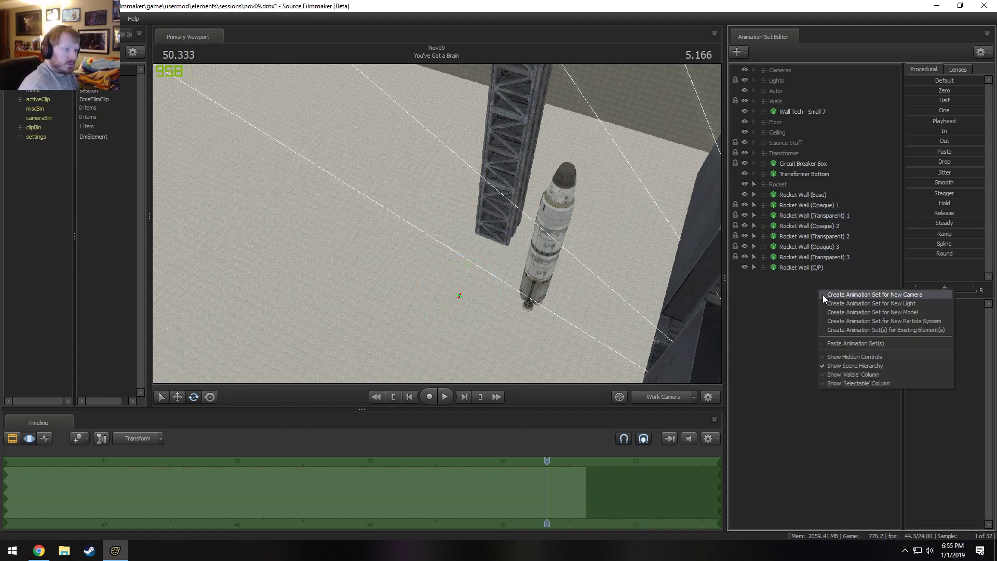
click(845, 330)
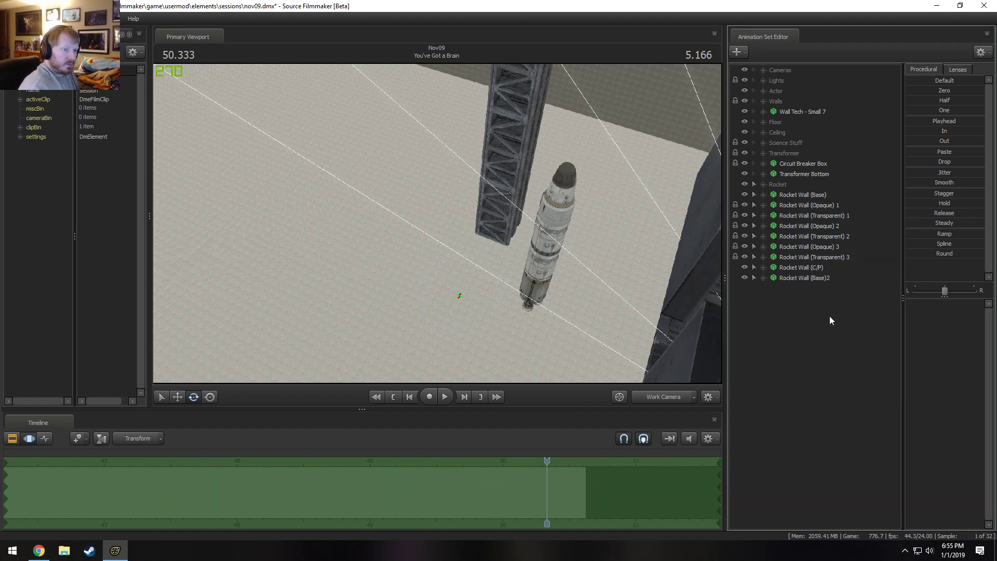
key(ctrl+z)
Copy the Rocket Wall (Opaque) and (Transparent) 1 to 3 animation sets despite their locked controls, and paste them as duplicates.
click(819, 254)
shift+click(819, 205)
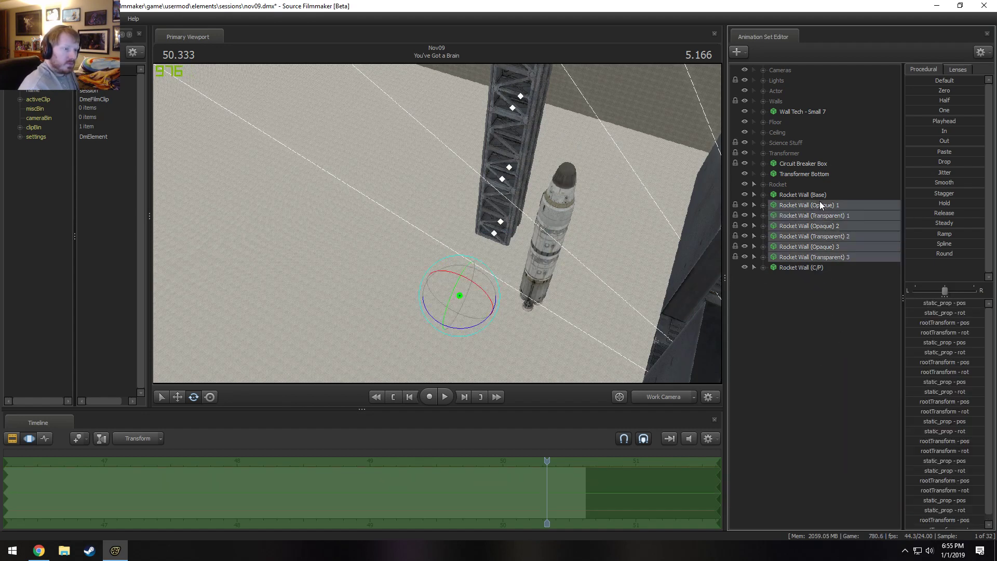
right_click(820, 203)
click(834, 221)
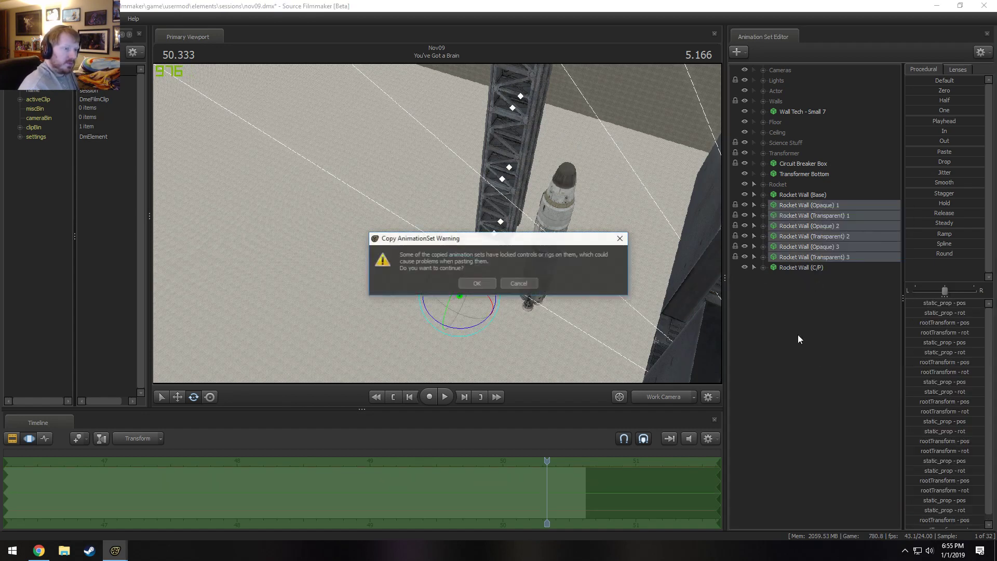
click(468, 283)
right_click(754, 305)
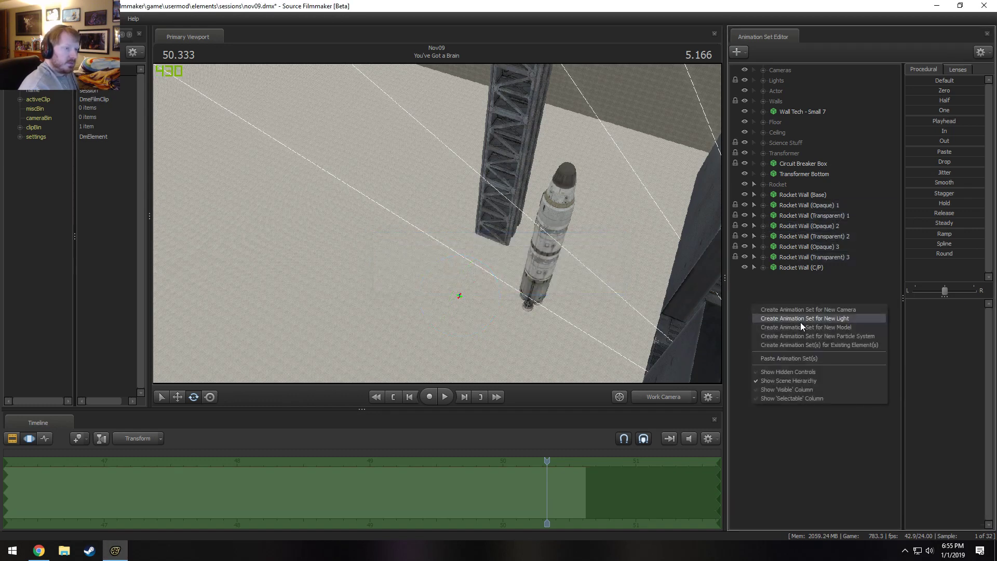
click(807, 358)
Lock each of the pasted Rocket Wall (Opaque) and (Transparent) 4 through 6 animation sets to Rocket Wall (C/P).
click(821, 268)
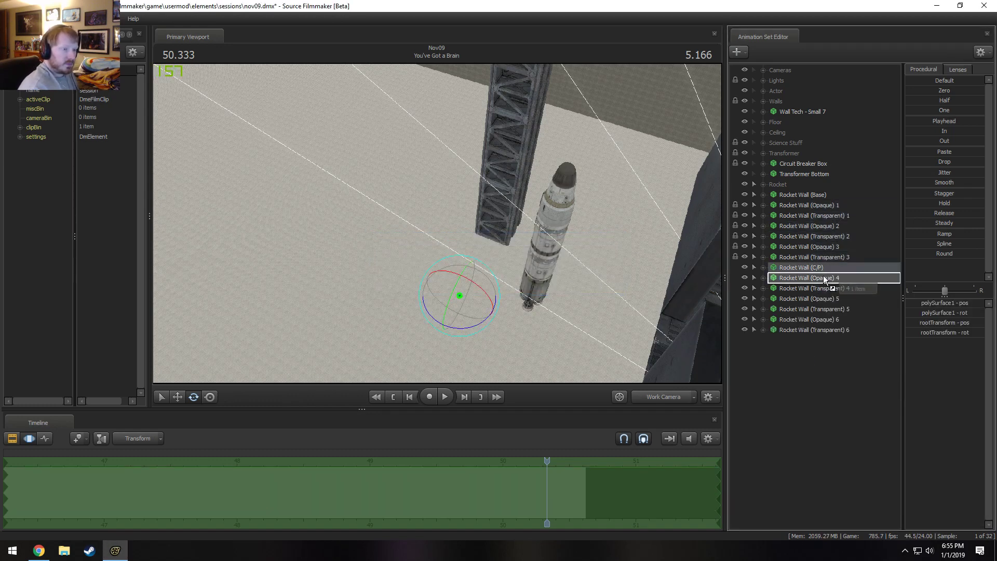
drag(819, 272, 821, 288)
click(817, 267)
click(818, 269)
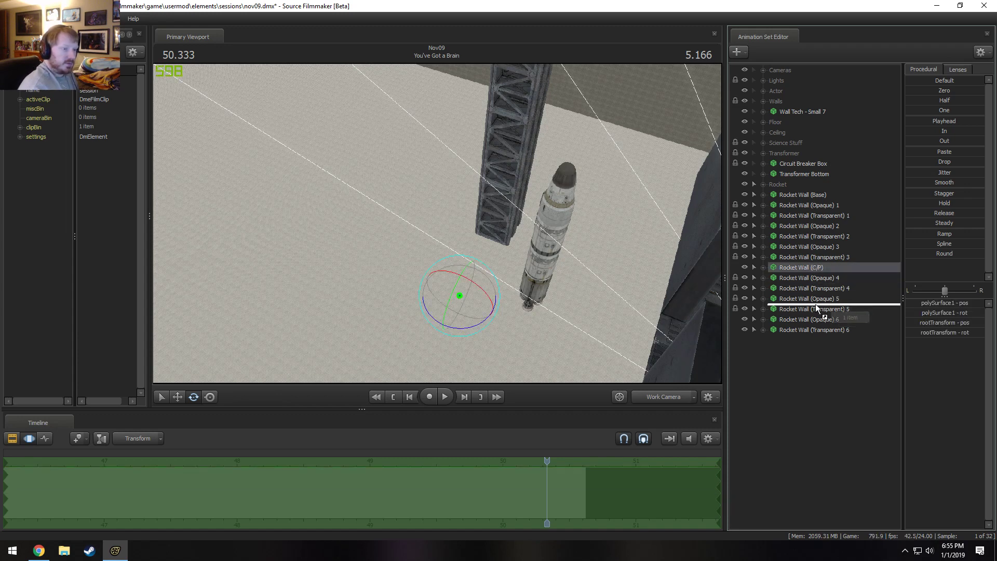
drag(815, 304, 818, 316)
click(808, 267)
key(ctrl+z)
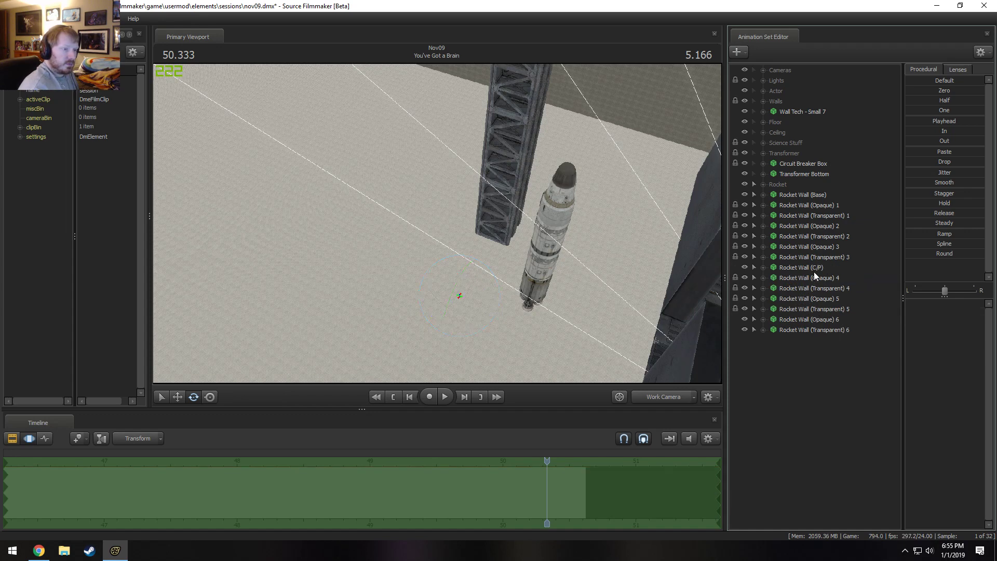
click(814, 270)
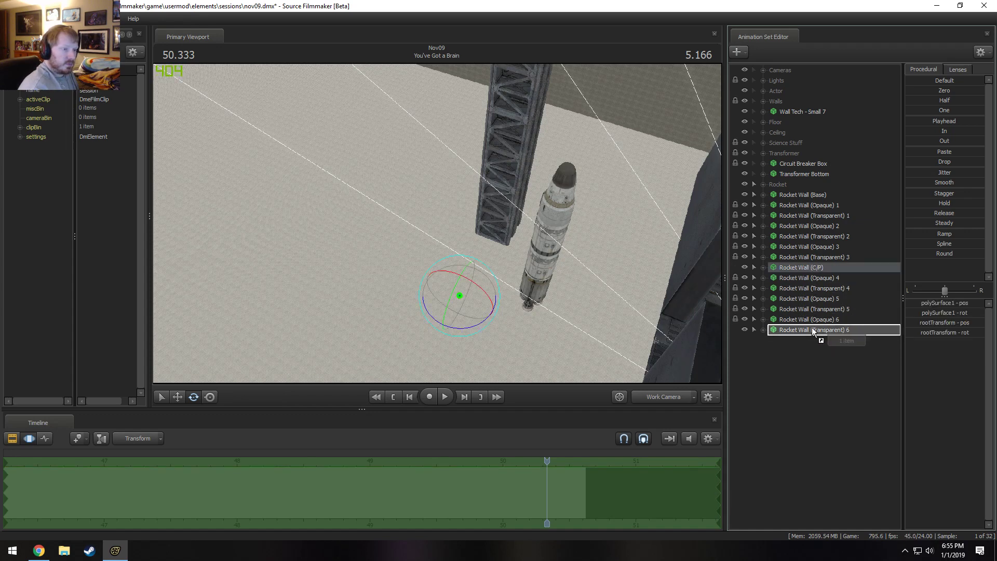
click(818, 329)
Rotate the rootTransform of Rocket Wall (C/P) to swing the duplicated wall to the opposite side of the base, and apply it.
shift+click(822, 276)
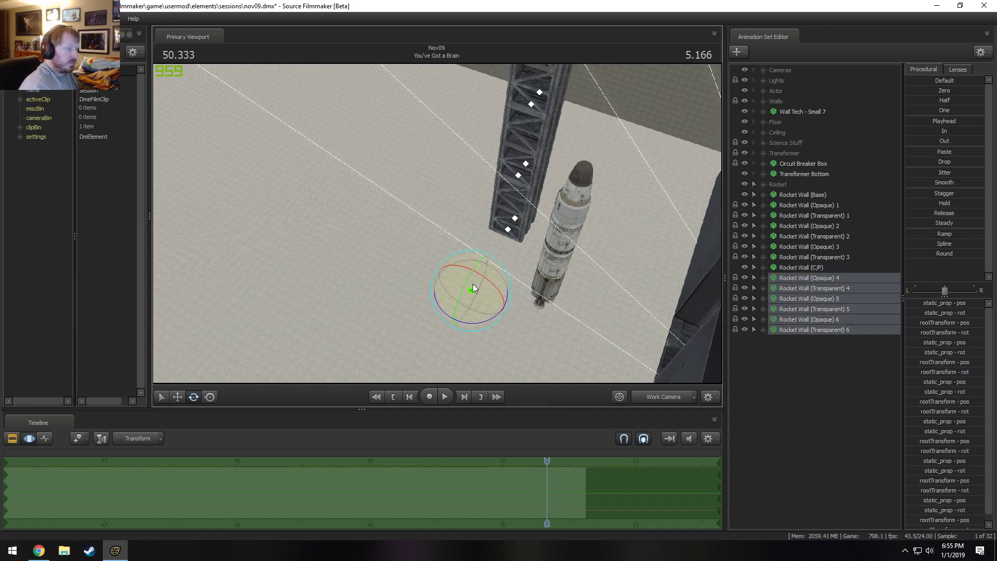
click(811, 270)
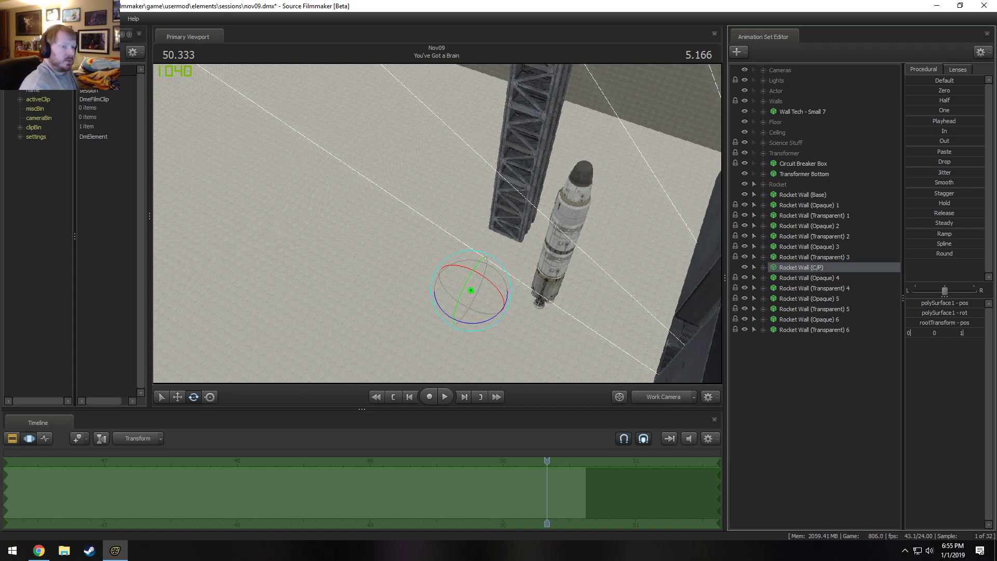
key(Return)
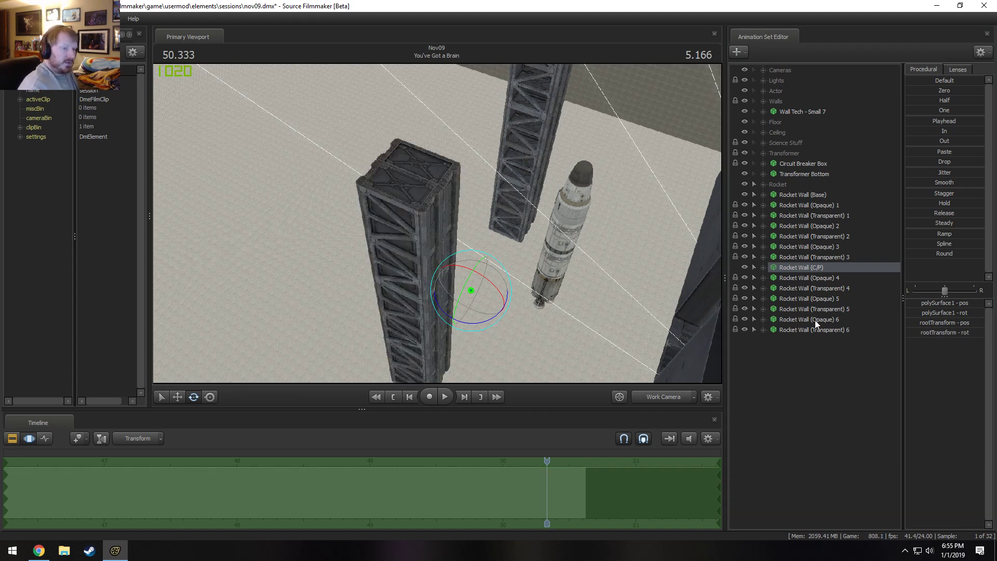
Unlock the transforms of Rocket Wall (Opaque) and (Transparent) 4 through 6 from Rocket Wall (C/P).
click(793, 279)
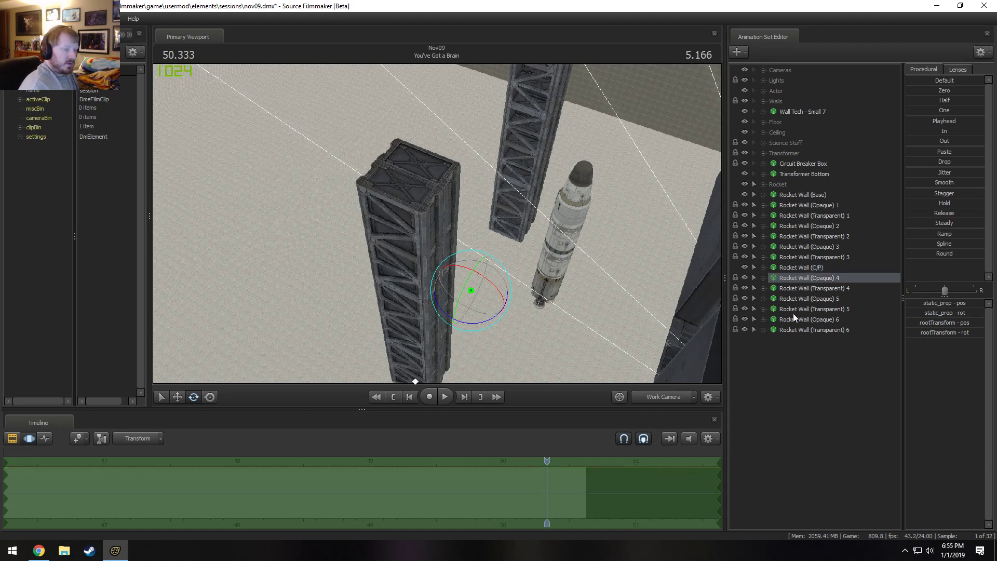
shift+click(813, 328)
right_click(811, 329)
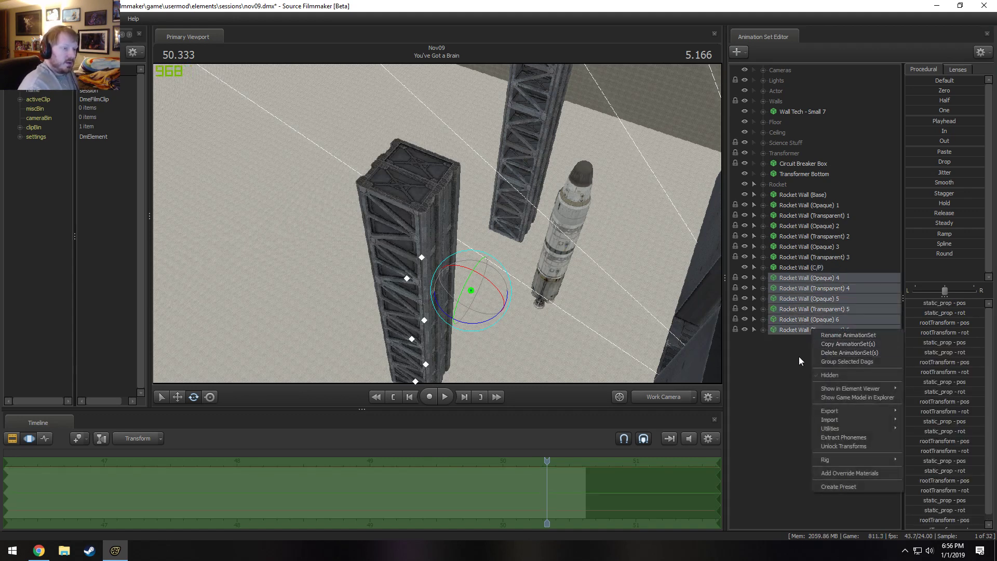
click(855, 446)
Lock Rocket Wall (Opaque) and (Transparent) 4 through 6 to Rocket Wall (Base), and place Rocket Wall (C/P) last in the list.
drag(812, 194, 805, 276)
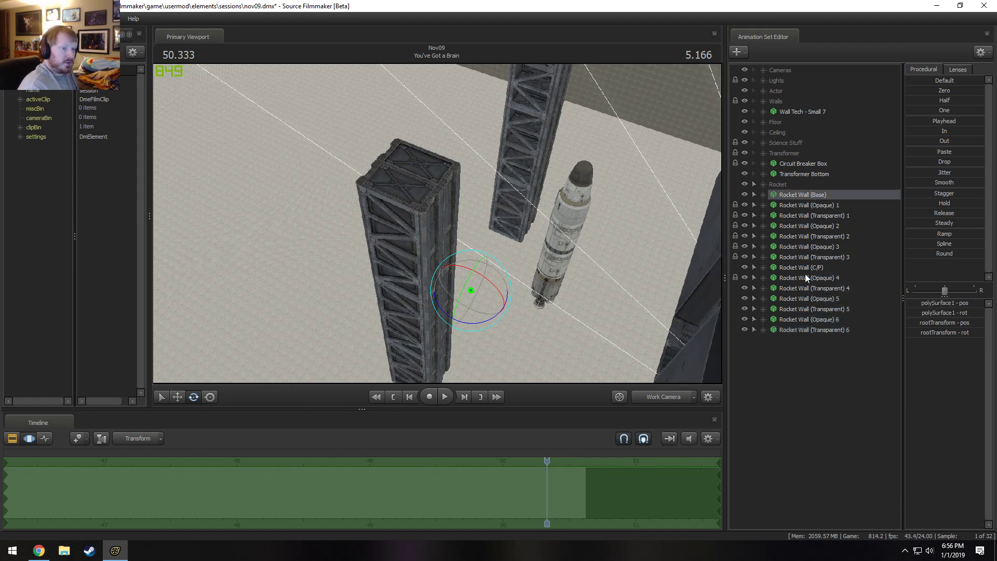
drag(802, 196, 806, 319)
drag(796, 194, 805, 329)
click(807, 329)
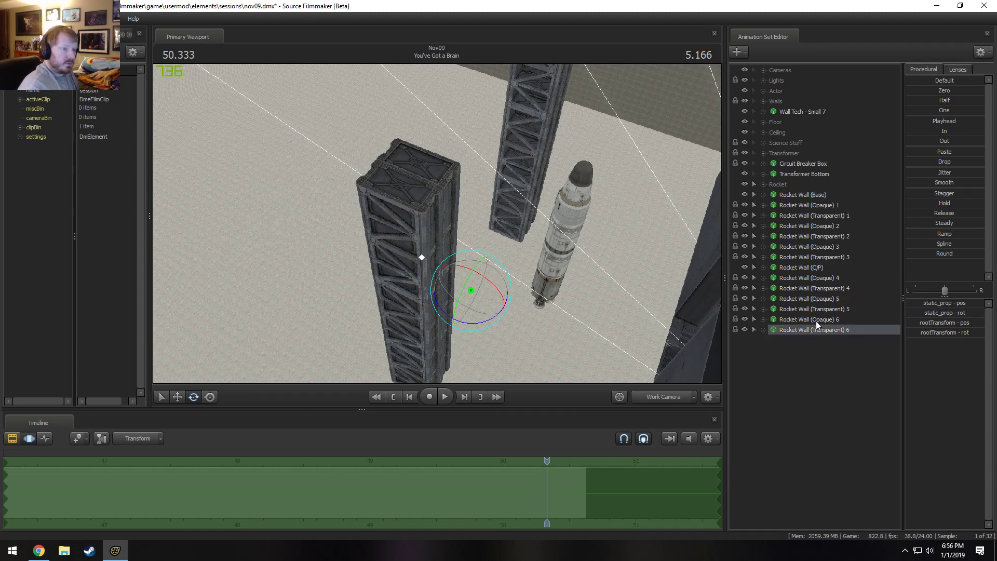
shift+click(811, 281)
drag(808, 269, 805, 265)
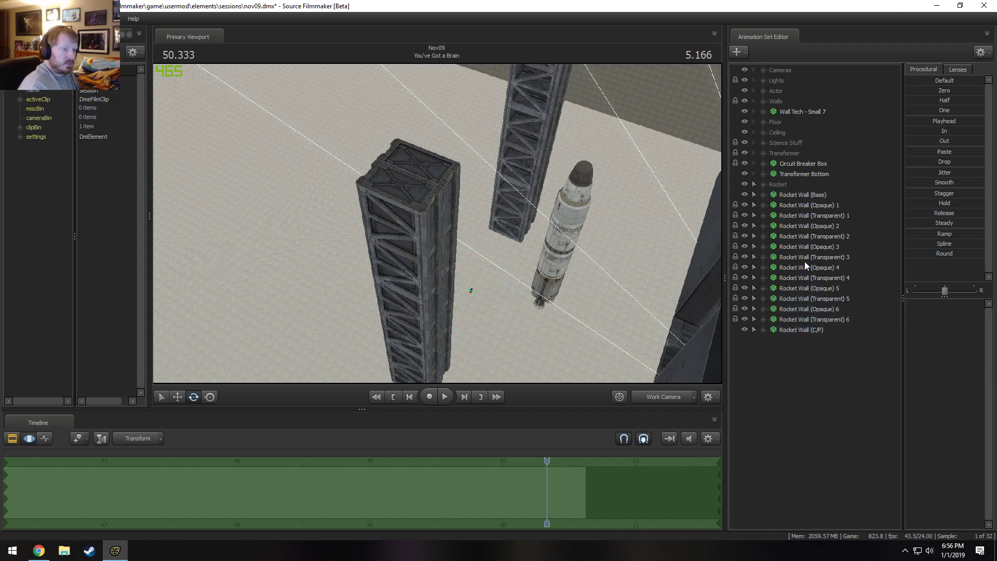
Copy the Rocket Wall (Opaque) and (Transparent) 1 through 6 animation sets and paste them as sets 7 through 12.
click(790, 328)
click(798, 319)
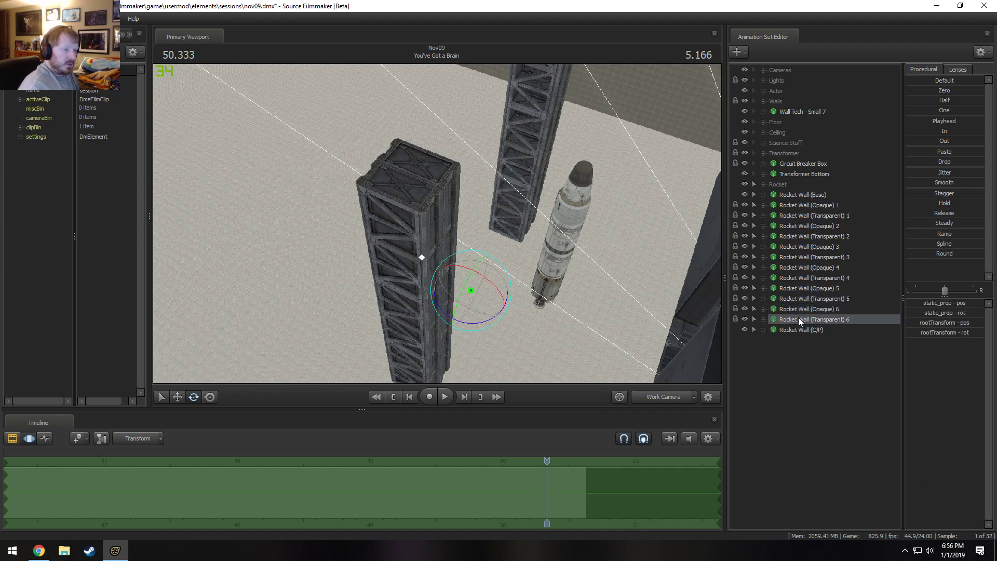
shift+click(799, 197)
shift+click(799, 204)
right_click(791, 206)
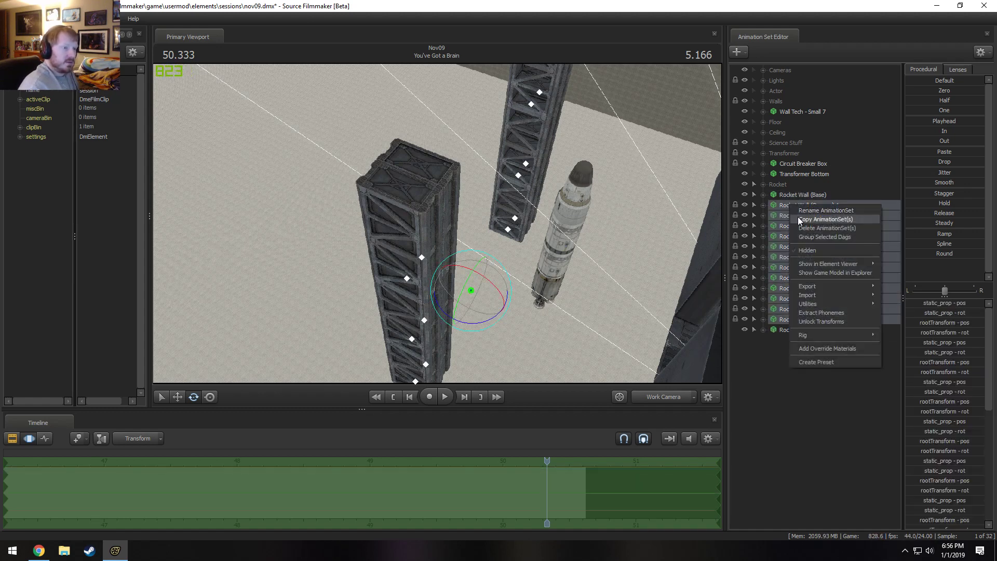
click(825, 220)
click(472, 283)
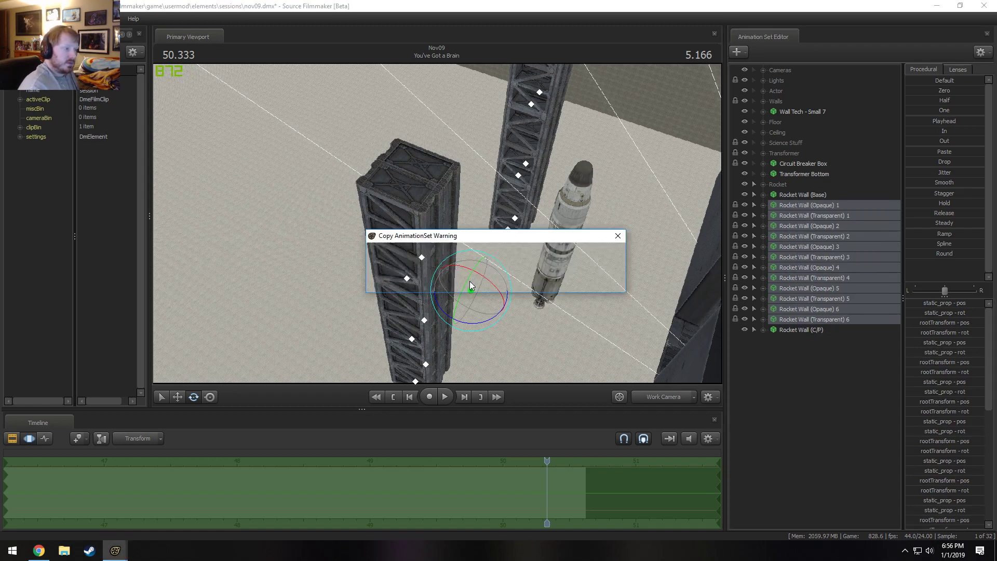
click(471, 283)
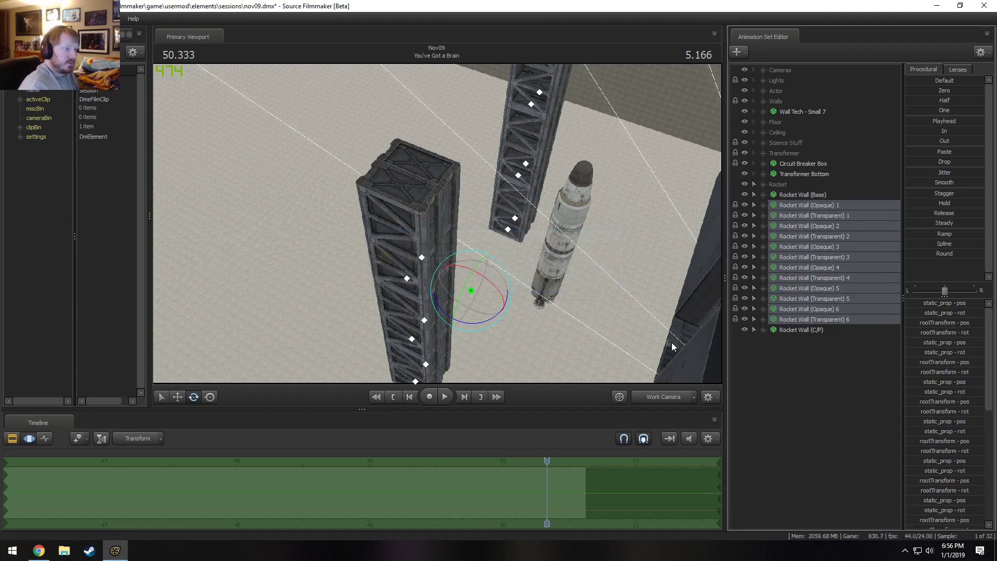
right_click(788, 368)
click(807, 421)
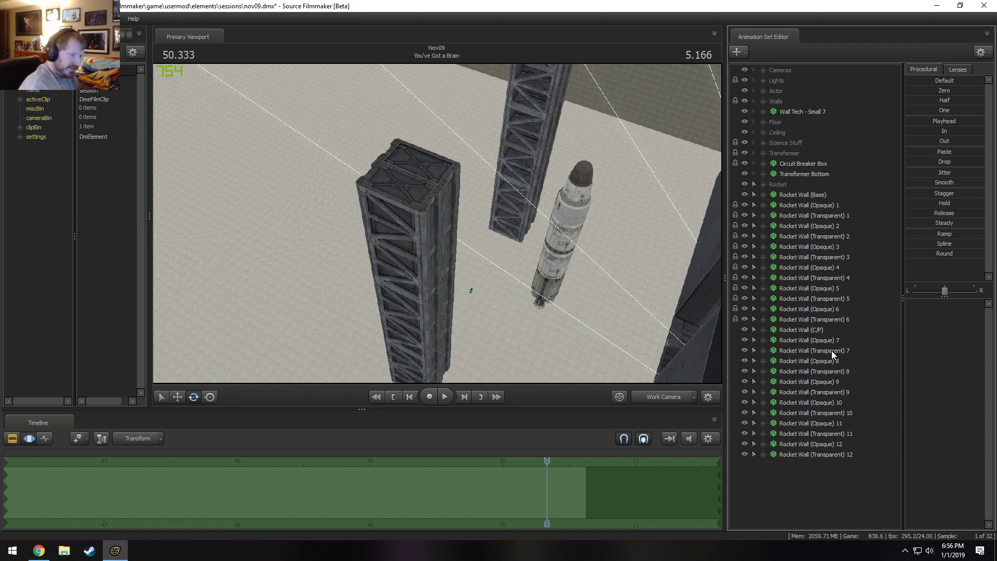
Lock Rocket Wall (Opaque) and (Transparent) 7 through 12 to Rocket Wall (C/P).
drag(823, 340, 807, 393)
drag(806, 332, 799, 422)
drag(805, 328, 802, 438)
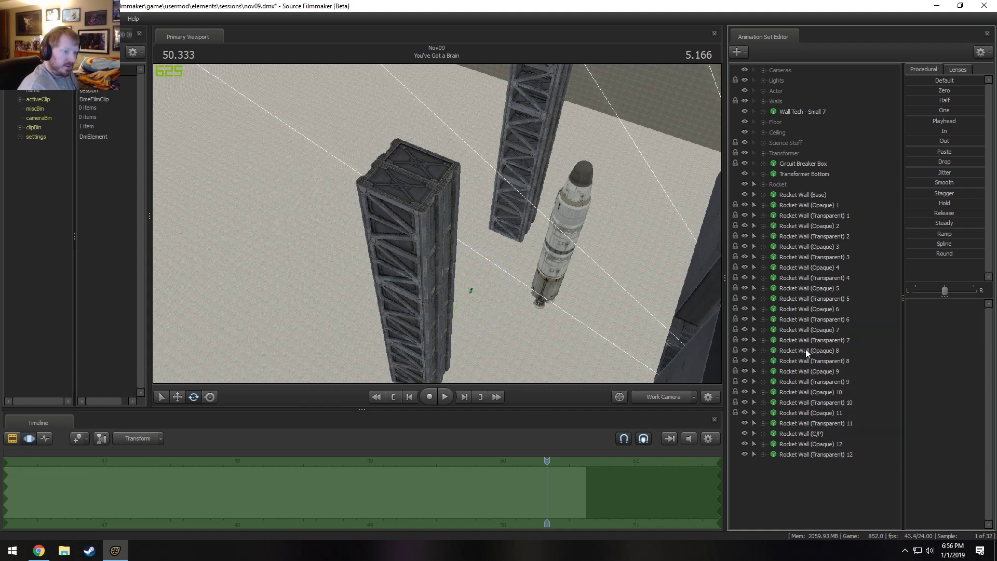
drag(802, 331, 795, 434)
key(ctrl+z)
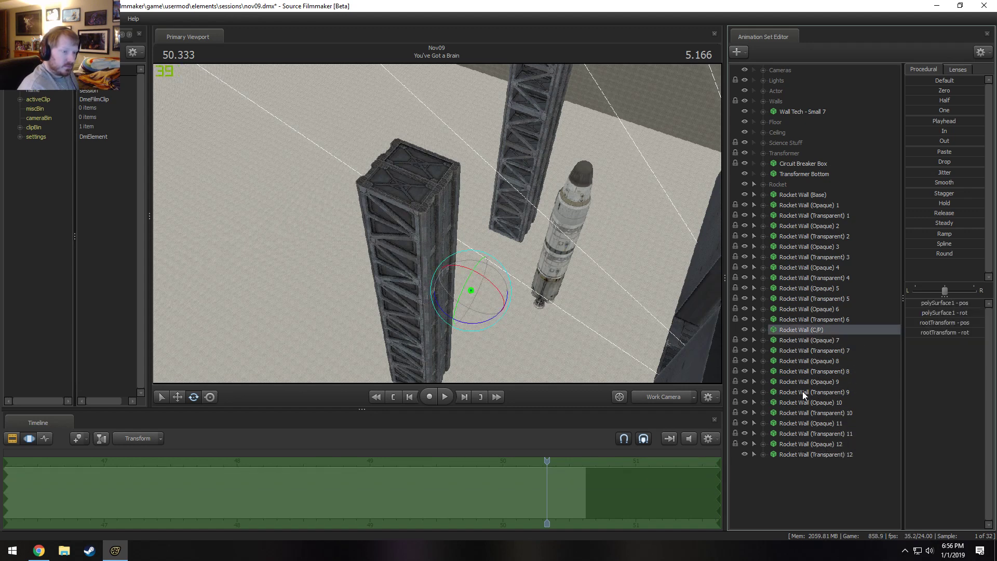
drag(801, 332, 806, 457)
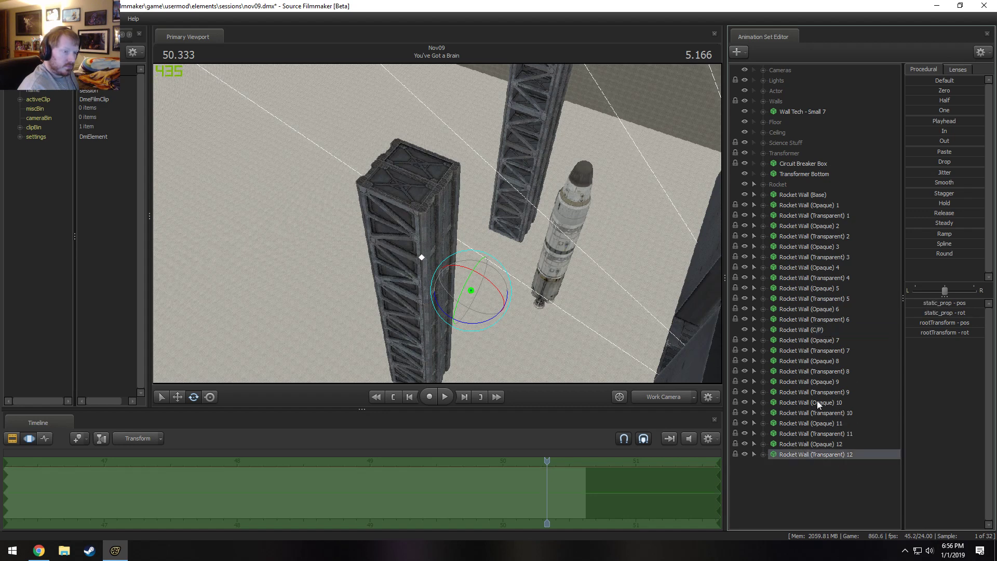
Set the third rootTransform rotation value of Rocket Wall (C/P) to 90 to swing the copied walls around the base.
click(812, 330)
drag(680, 338, 685, 364)
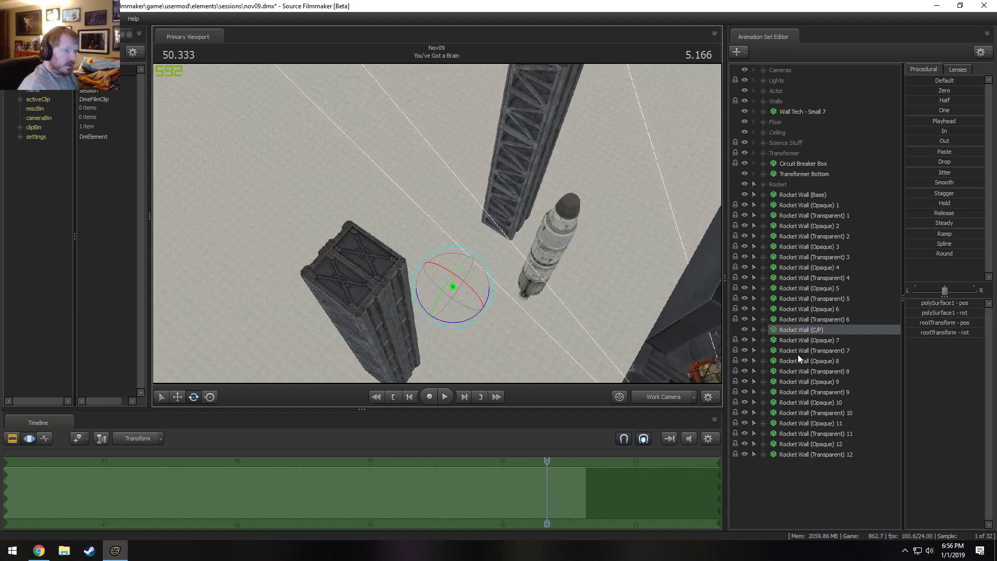
double_click(957, 332)
drag(970, 334, 921, 342)
text(90)
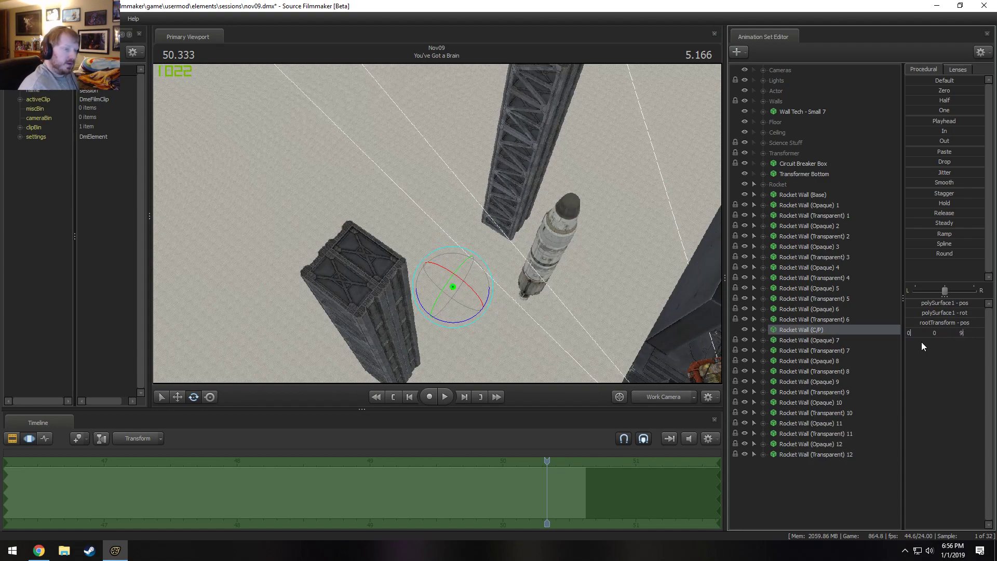
key(Return)
Try to reposition the four tall walls around the rocket by moving Rocket Wall (Base) and Rocket Wall (C/P) together.
drag(432, 204, 442, 148)
key(w)
mouse_move(437, 223)
mouse_down()
mouse_move(415, 221)
mouse_move(437, 223)
mouse_up()
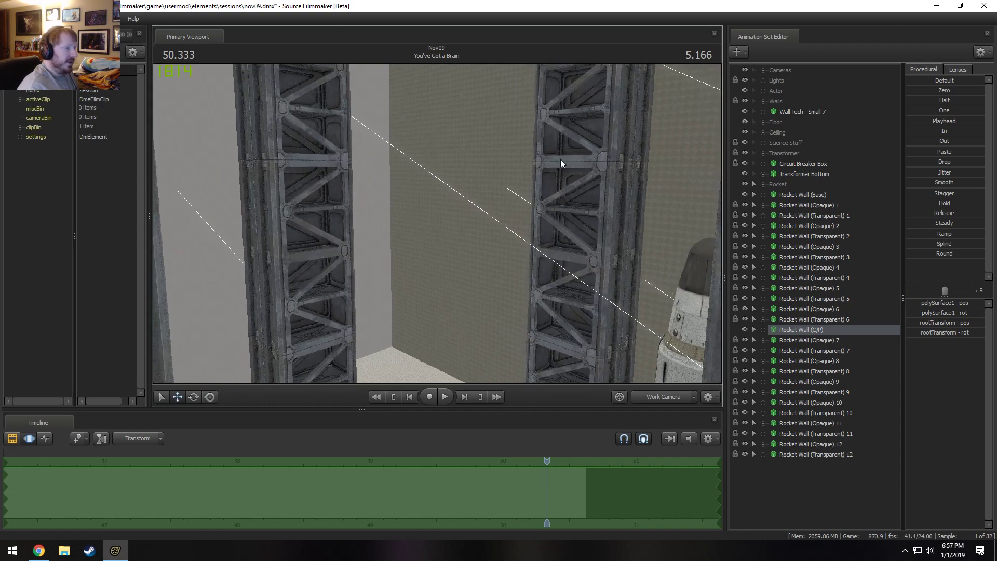
drag(485, 247, 438, 222)
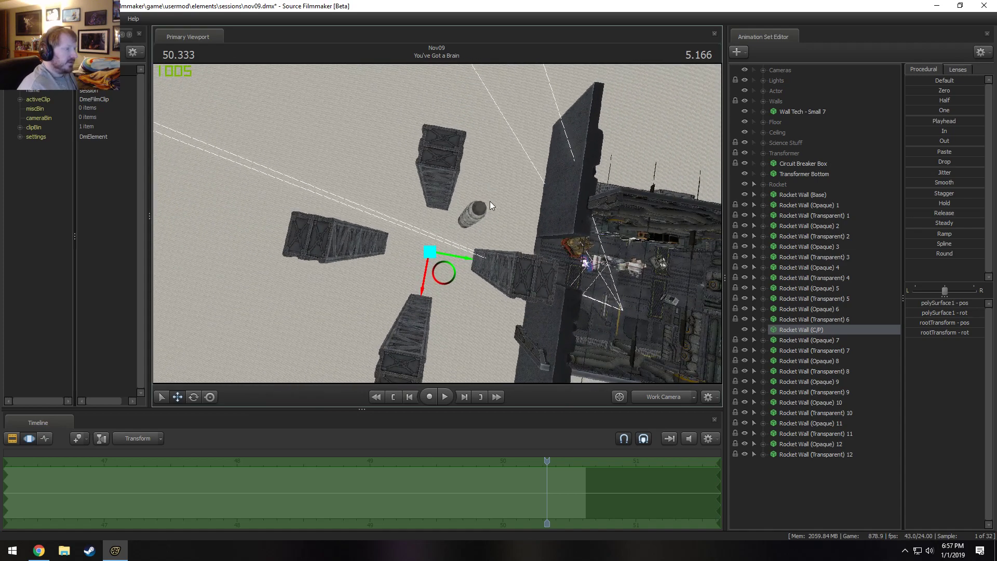
drag(492, 201, 437, 223)
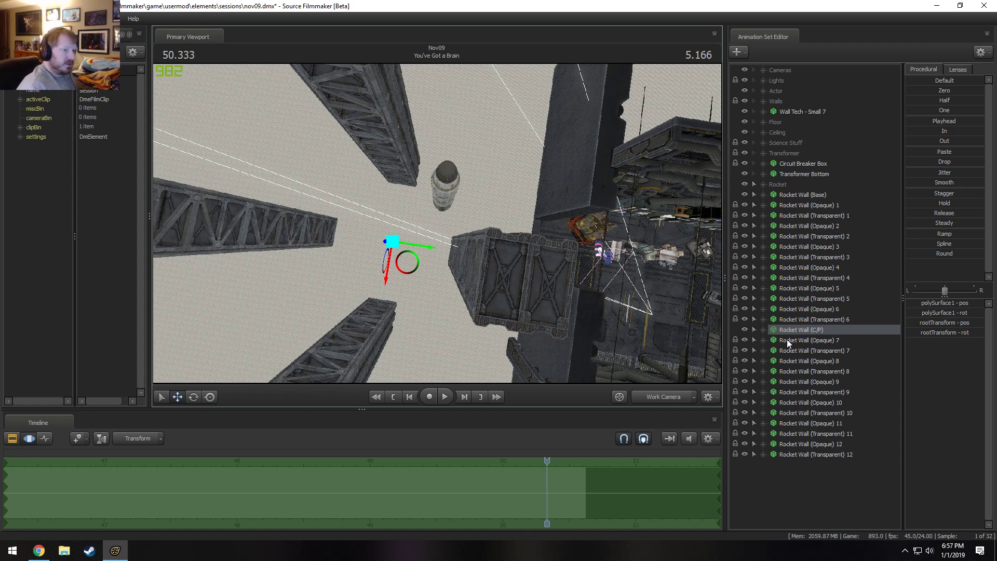
ctrl+click(787, 193)
drag(414, 270, 435, 223)
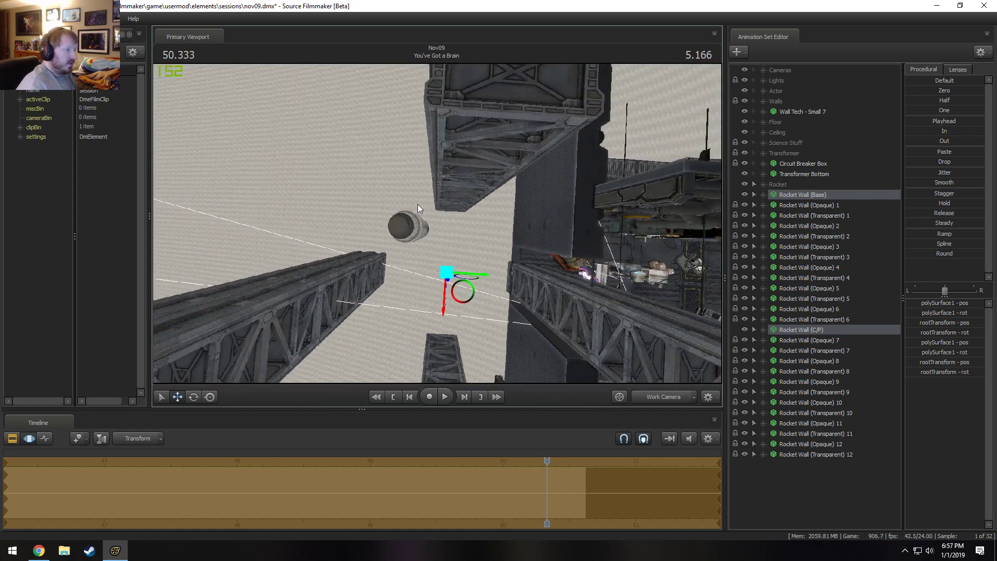
Undo the joint move of the walls, the rotation of Rocket Wall (C/P) and the most recent locks on the copies.
key(ctrl+z)
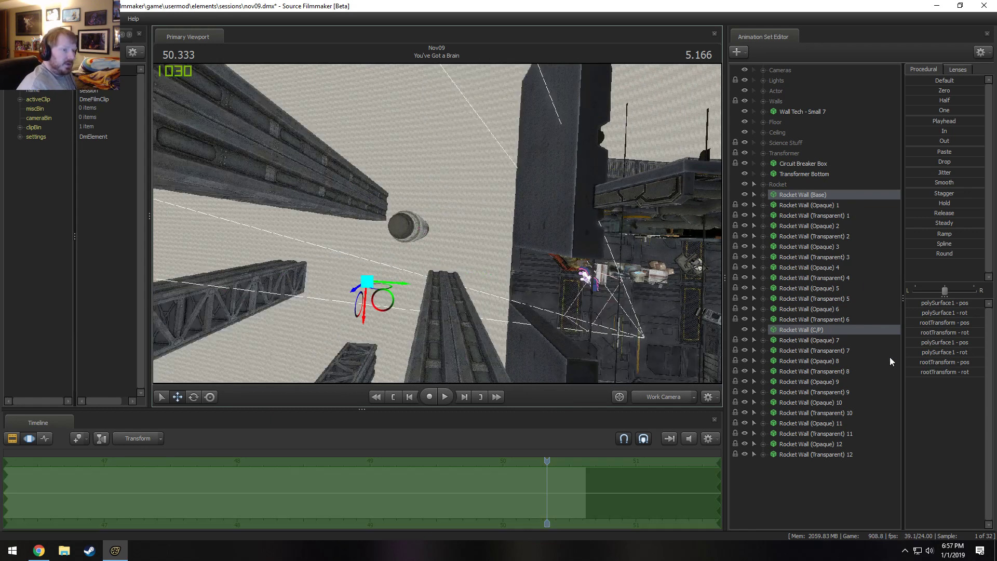
key(ctrl+z)
key(ctrl+z)
key(ctrl+z)
key(ctrl+z)
key(ctrl+z)
key(ctrl+z)
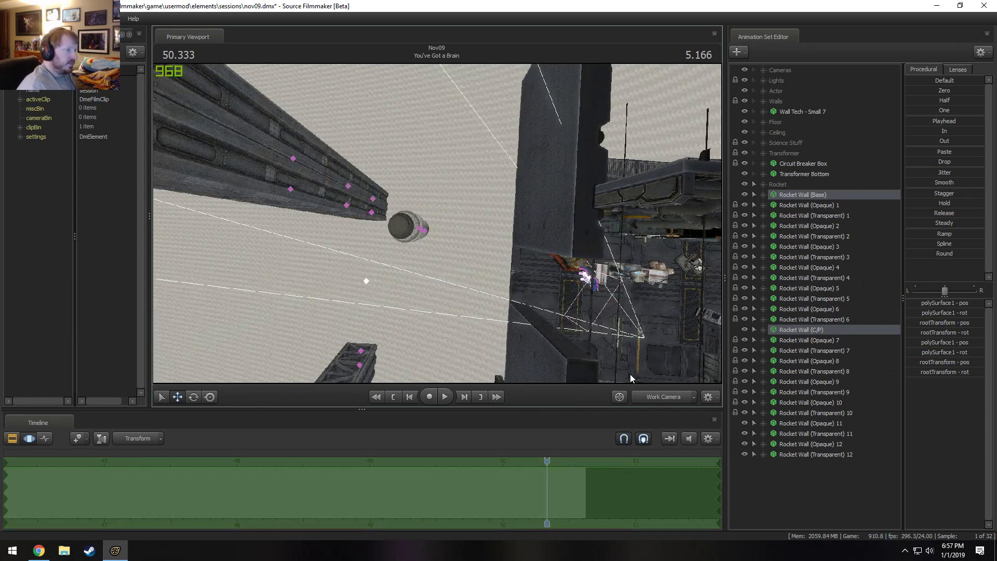
key(ctrl+z)
Delete the Rocket Wall (Opaque) and (Transparent) 7 through 12 animation sets.
click(805, 455)
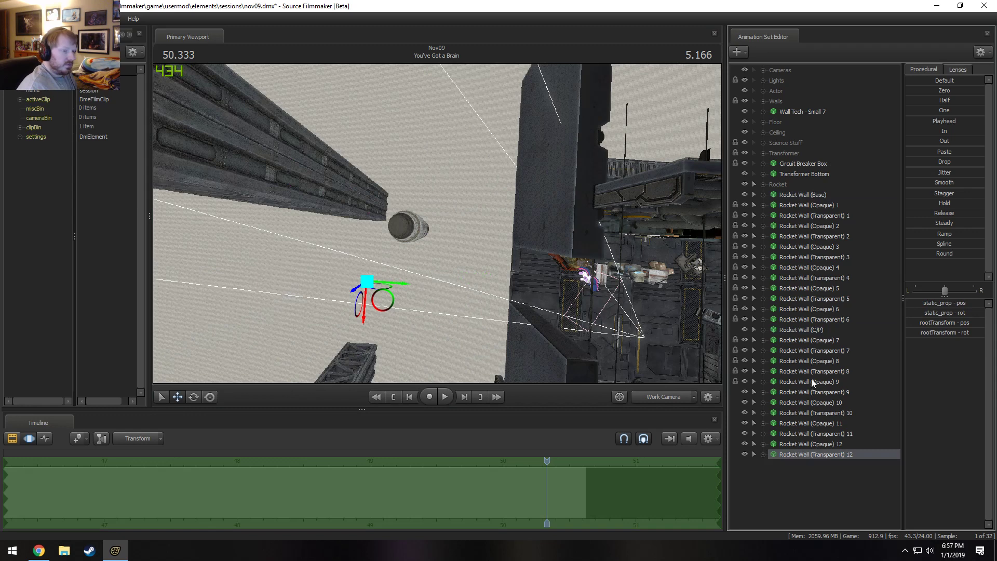
shift+click(808, 340)
right_click(809, 344)
click(827, 369)
Delete the Rocket Wall (Opaque) and (Transparent) 4 through 6 animation sets, keeping Rocket Wall (C/P).
click(808, 332)
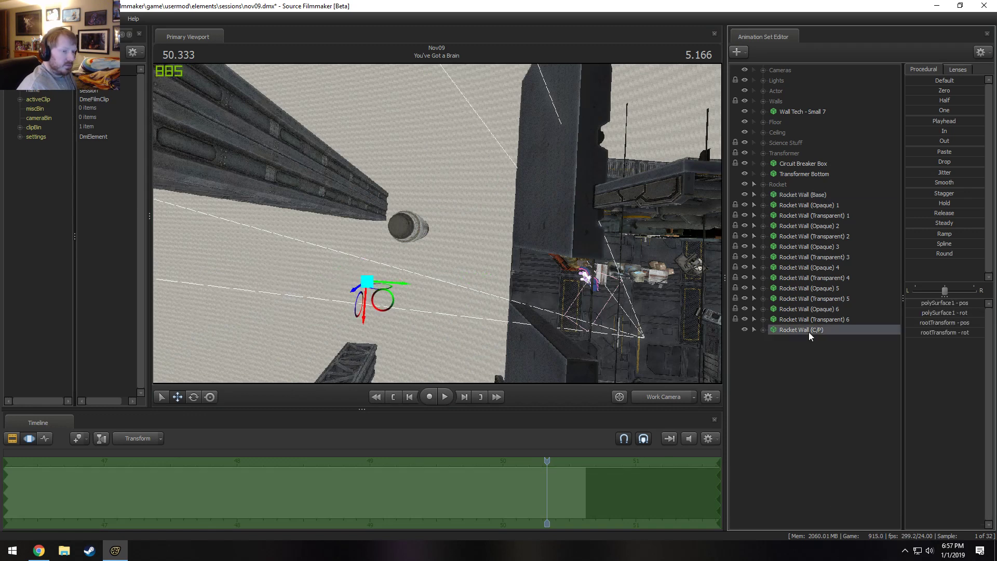
right_click(808, 332)
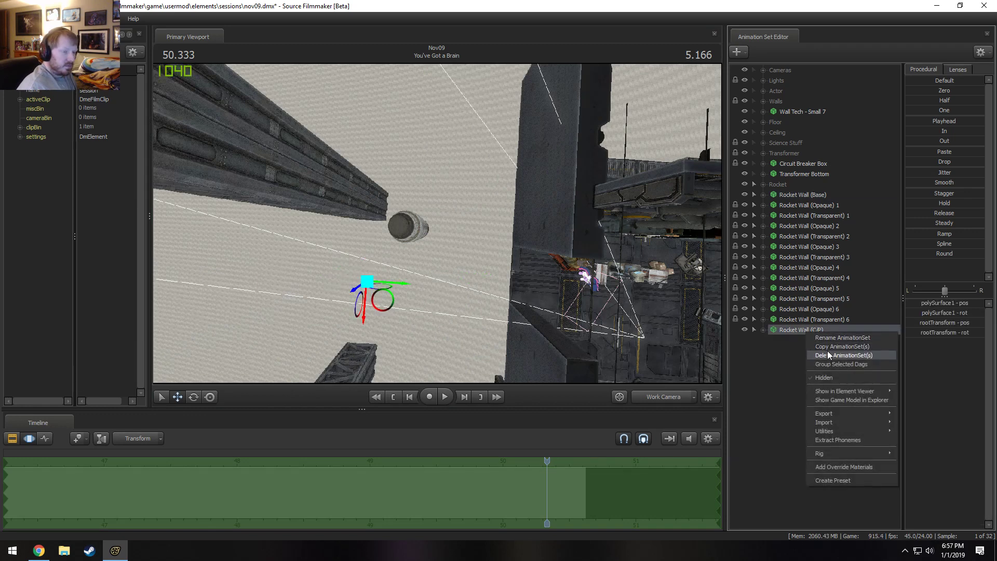
click(775, 332)
click(797, 318)
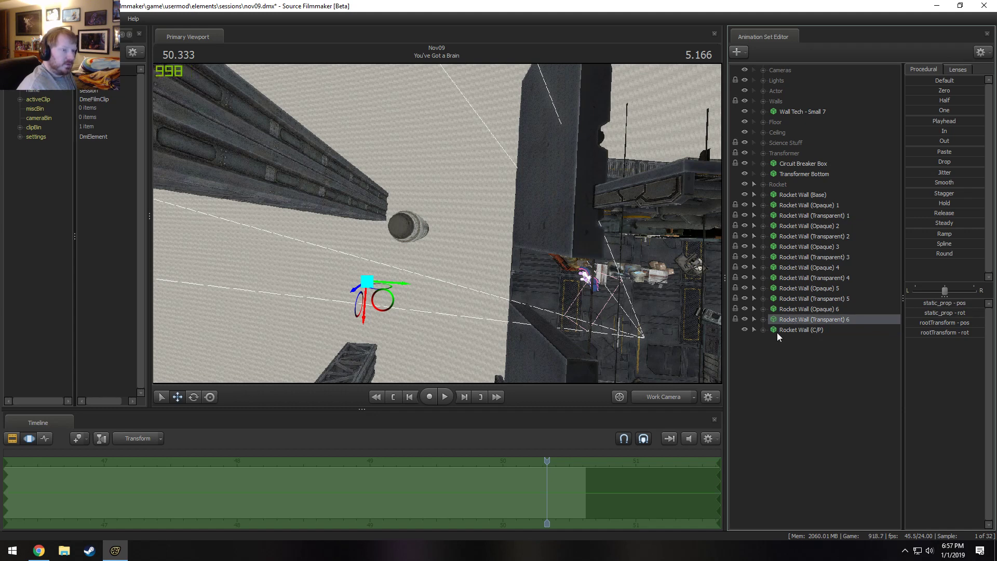
shift+click(822, 268)
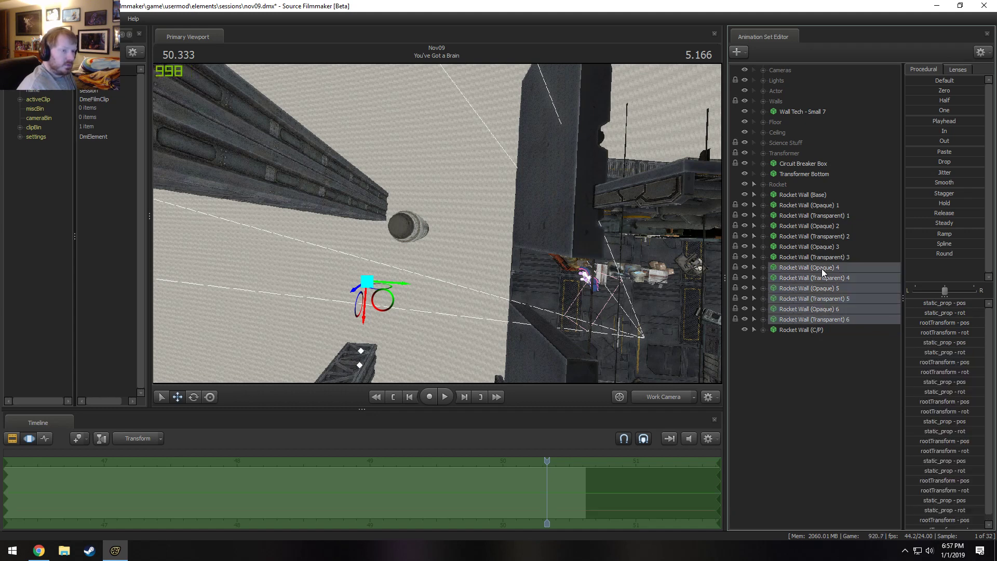
right_click(822, 269)
click(840, 293)
Expand Rocket Wall (Base) and Rocket Wall (Opaque) and (Transparent) 1 through 3 down to the controls in their Body groups.
click(763, 256)
click(764, 247)
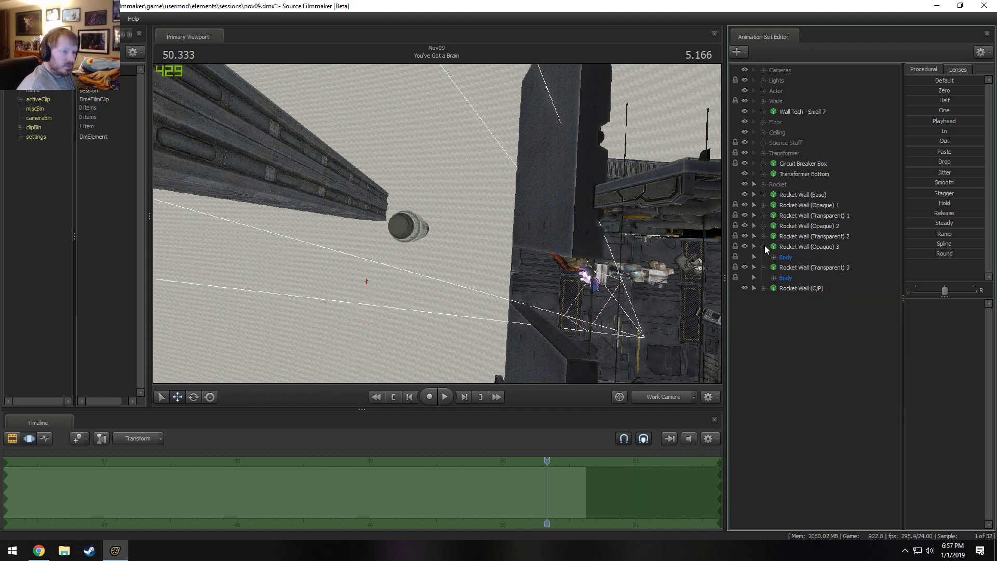
click(763, 235)
click(763, 204)
click(764, 194)
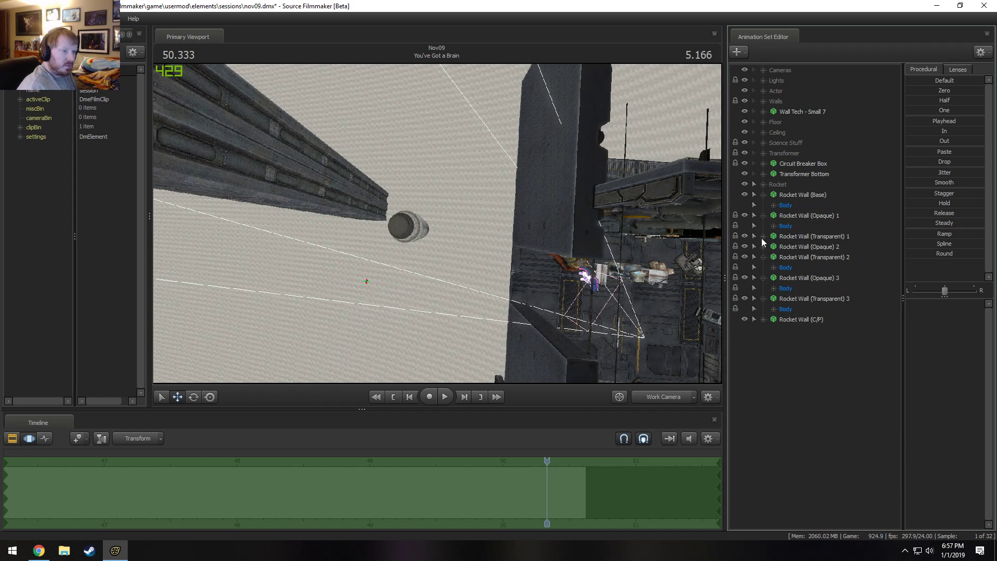
click(762, 237)
click(763, 256)
click(774, 308)
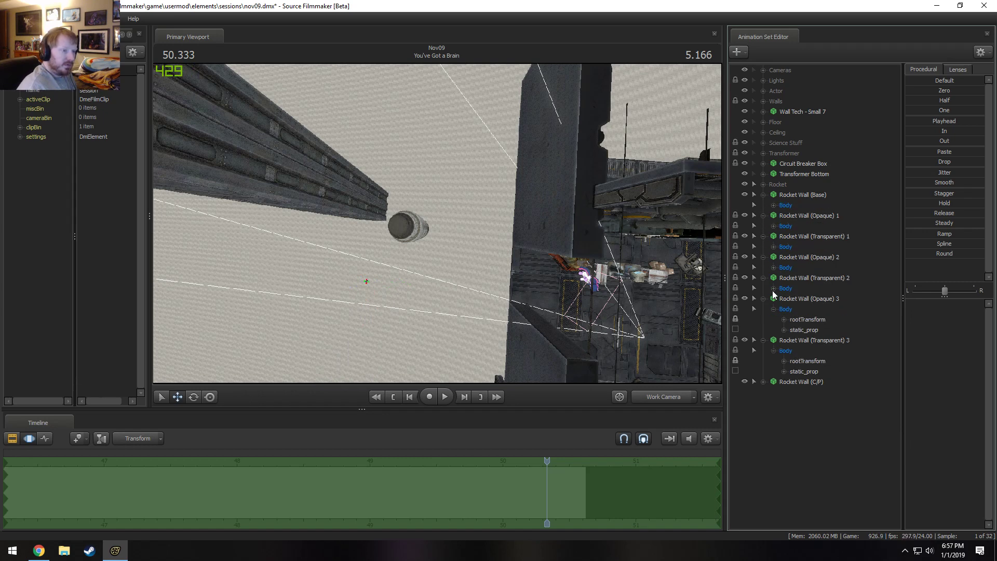
click(774, 288)
click(774, 267)
click(774, 246)
click(774, 225)
click(774, 204)
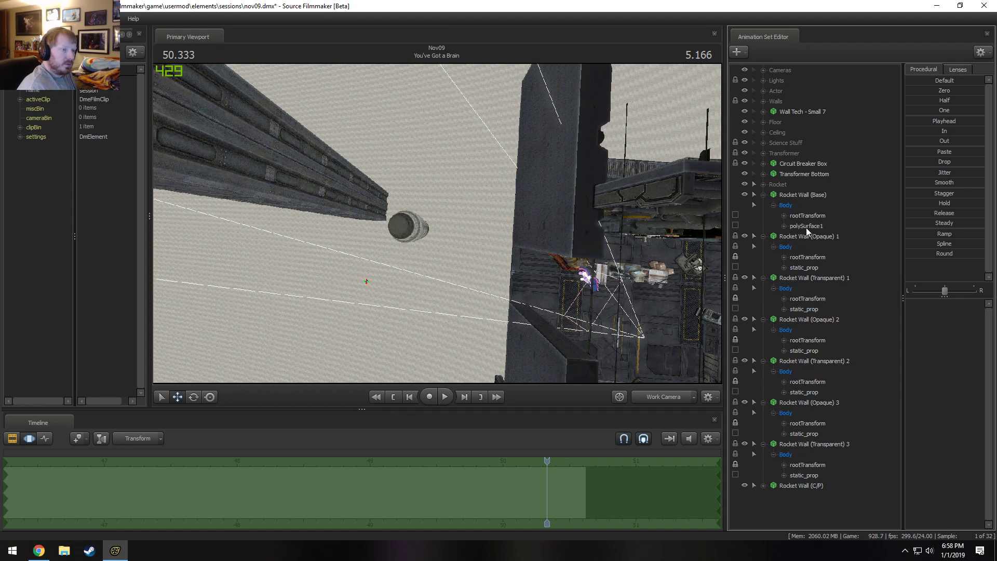
Move the static_prop controls of Rocket Wall (Opaque) and (Transparent) 1 through 3 together to adjust the wall's placement near the rocket.
click(806, 226)
ctrl+click(811, 268)
click(811, 268)
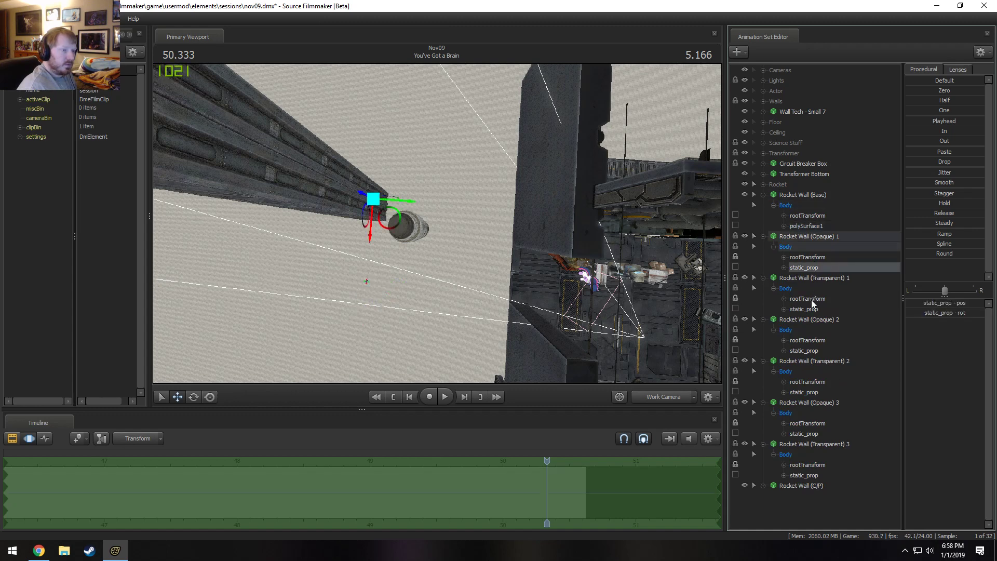
ctrl+click(805, 309)
ctrl+click(805, 350)
ctrl+click(805, 392)
ctrl+click(805, 433)
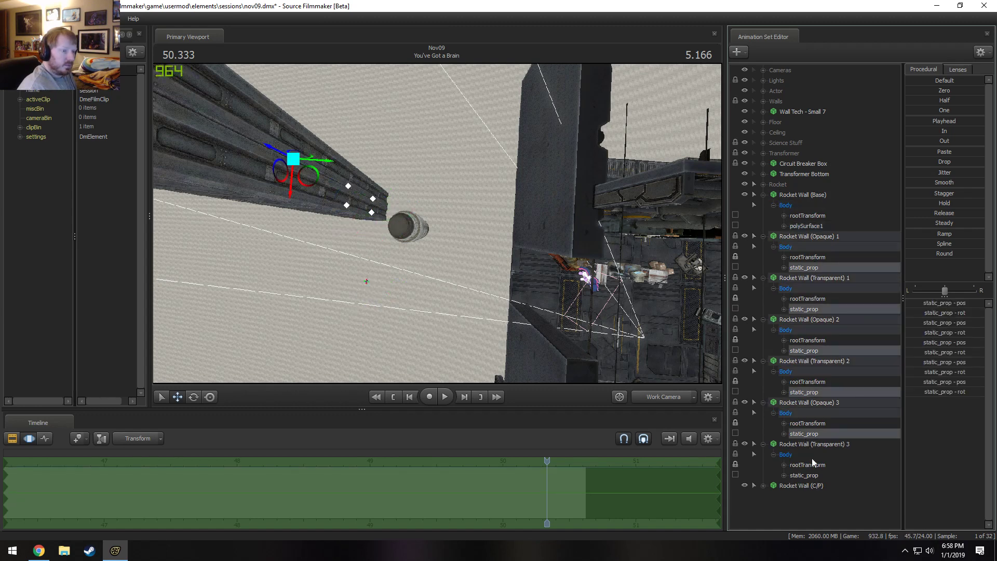
ctrl+click(805, 475)
drag(524, 154, 570, 154)
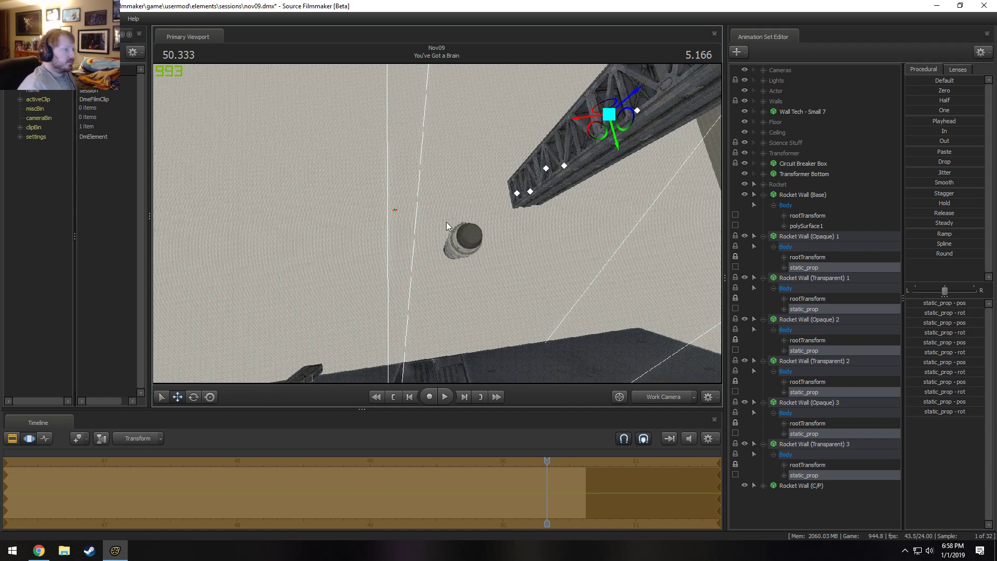
drag(581, 122, 560, 126)
Collapse the Rocket Wall (Opaque) and (Transparent) 1 through 3 animation sets.
click(763, 237)
click(763, 246)
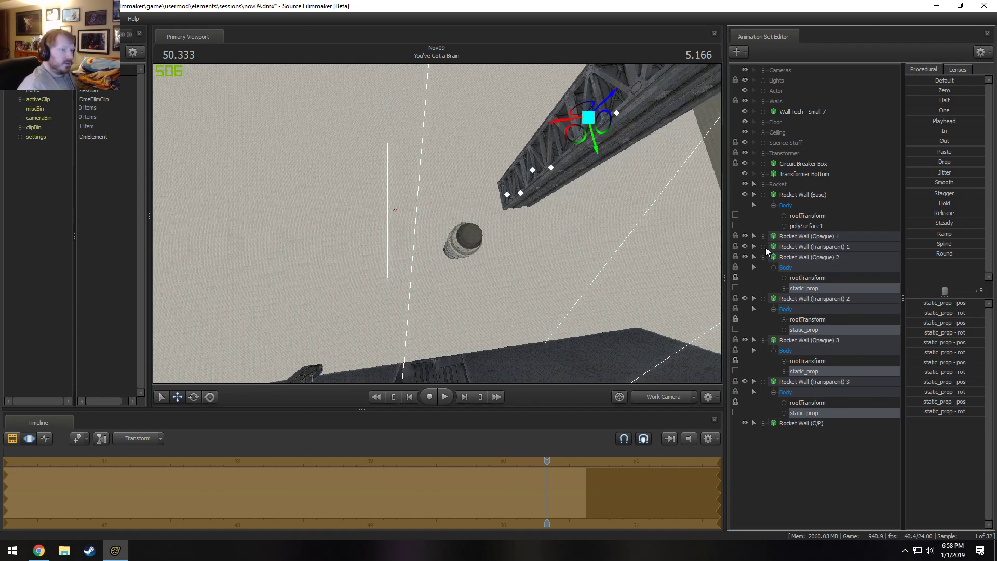
click(764, 257)
click(763, 268)
click(762, 278)
click(763, 288)
Copy the repositioned Rocket Wall (Opaque) and (Transparent) 1 through 3 animation sets and paste them as sets 4 through 6.
click(798, 287)
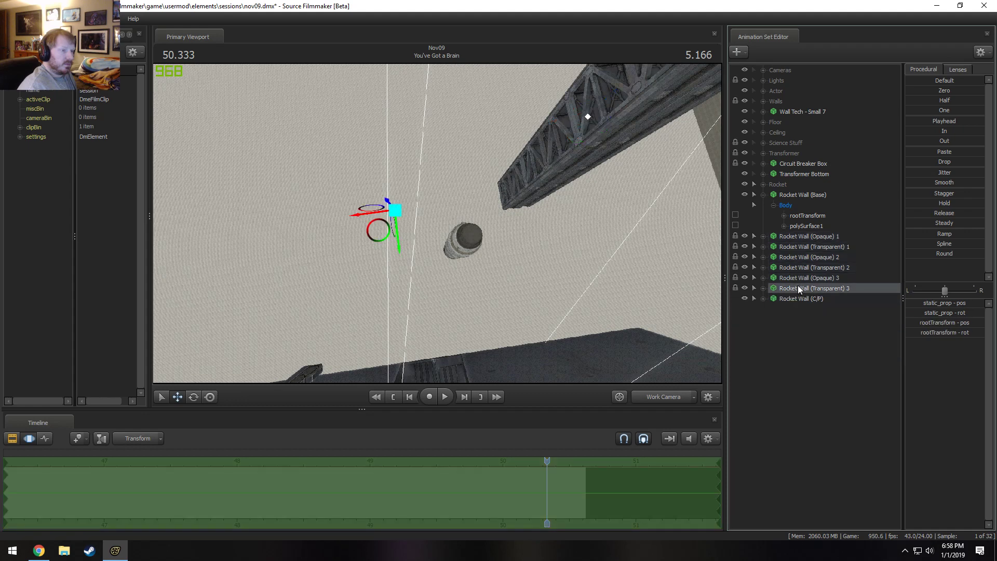
shift+click(805, 237)
right_click(804, 238)
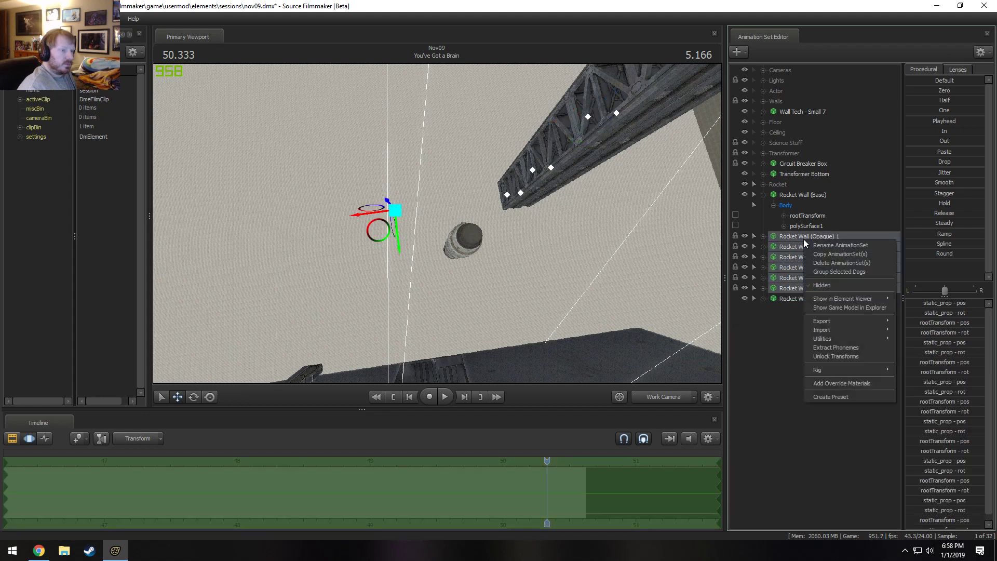
click(831, 254)
click(473, 281)
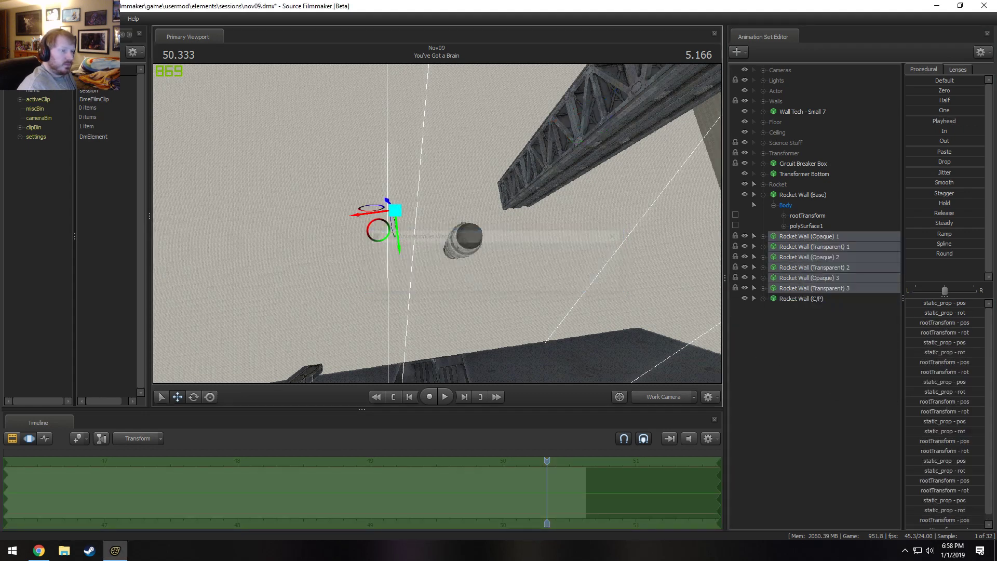
right_click(860, 318)
click(894, 374)
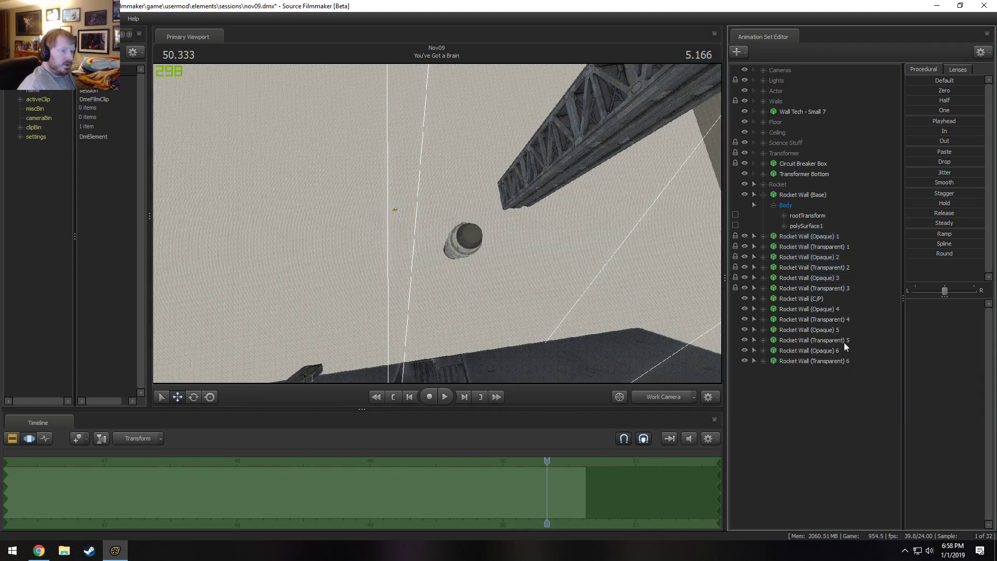
Lock the newly pasted Rocket Wall (Opaque) and (Transparent) 4 through 6 animation sets to Rocket Wall (C/P).
click(809, 298)
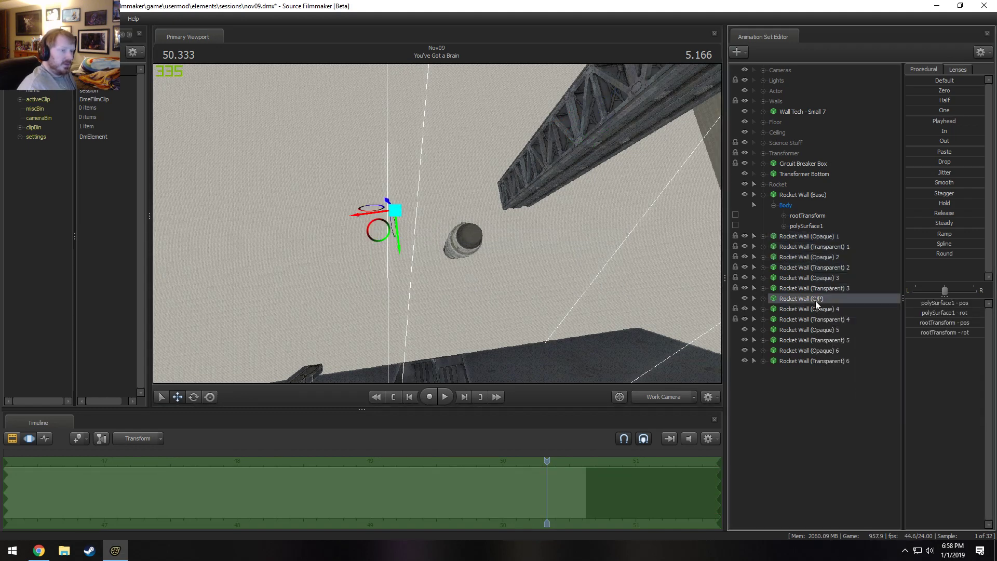
drag(816, 302, 817, 360)
click(817, 360)
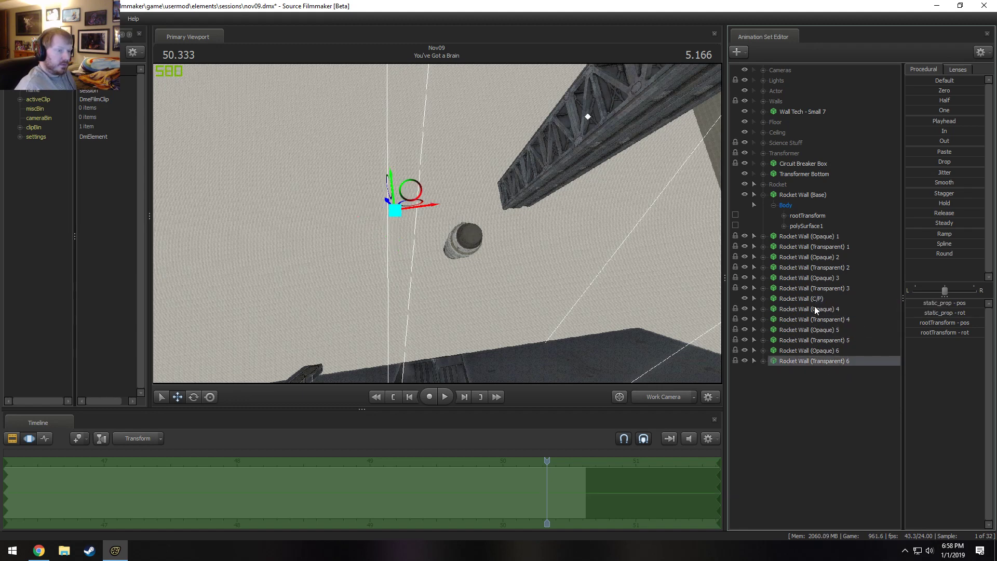
Set the Z rotation of Rocket Wall (C/P)'s rootTransform to 0 to swing wall sets 4 through 6 around the rocket.
click(814, 301)
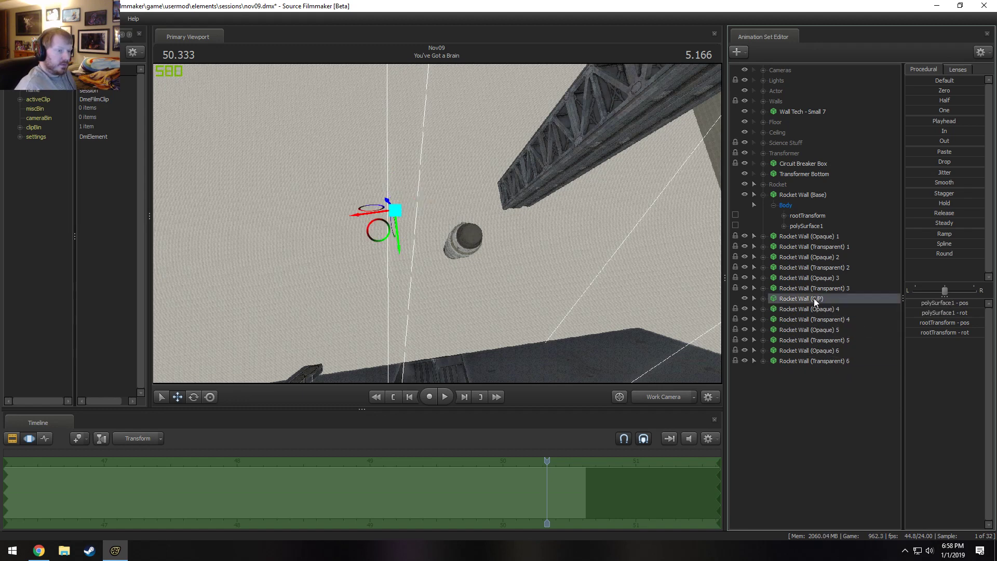
click(947, 333)
text(0)
key(Return)
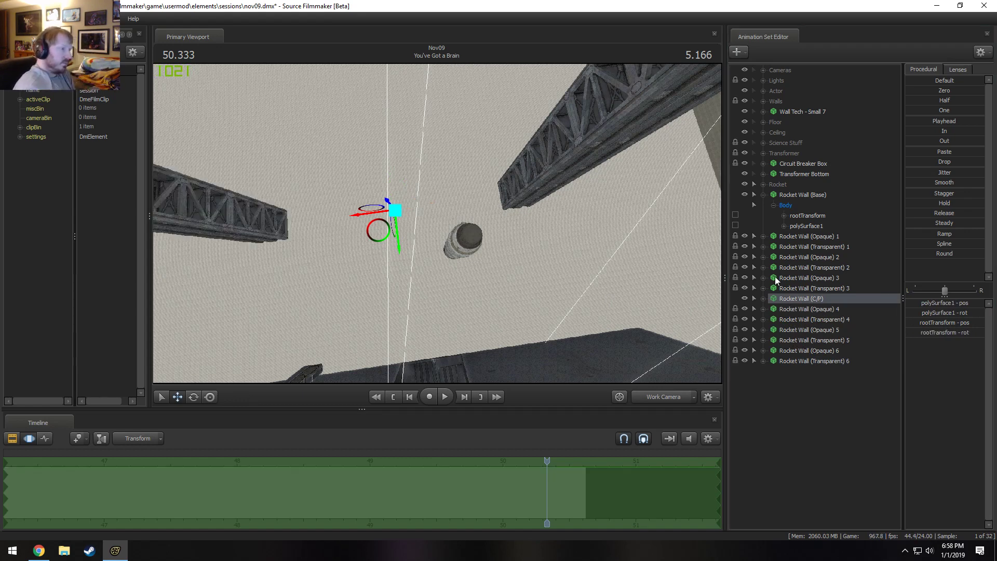
Unlock the transforms of the Rocket Wall (Opaque) and (Transparent) 4 through 6 animation sets.
click(795, 309)
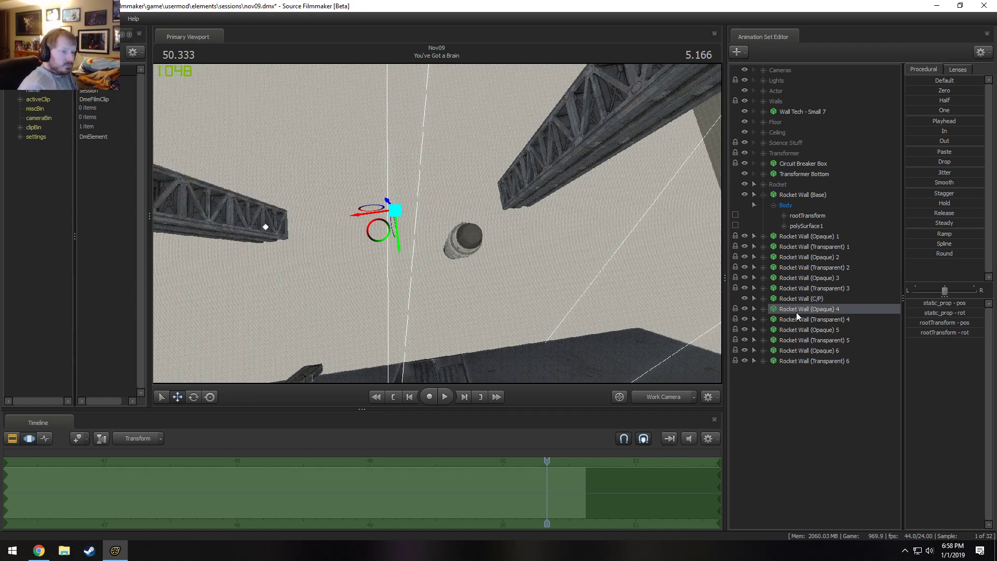
shift+click(796, 360)
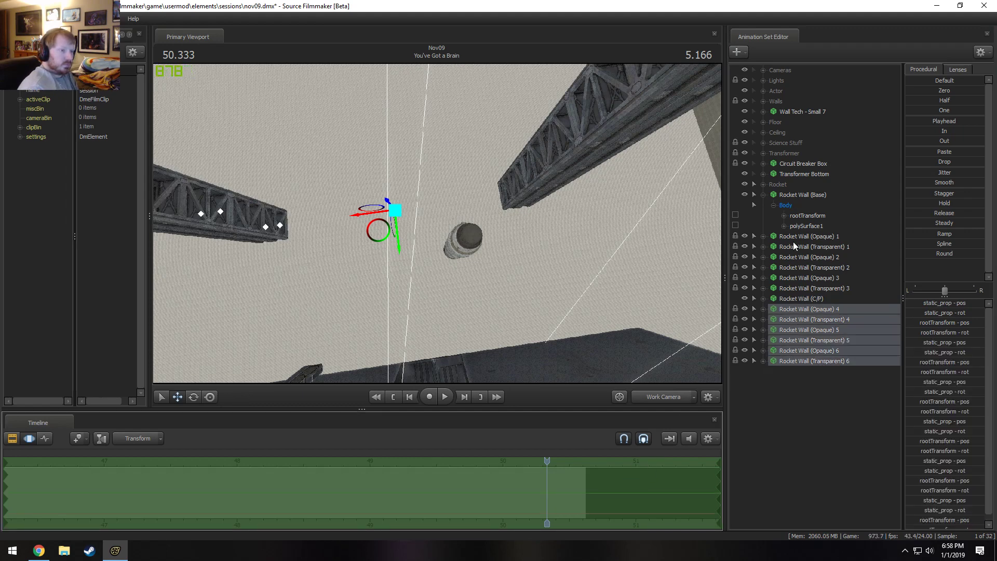
right_click(805, 353)
click(826, 470)
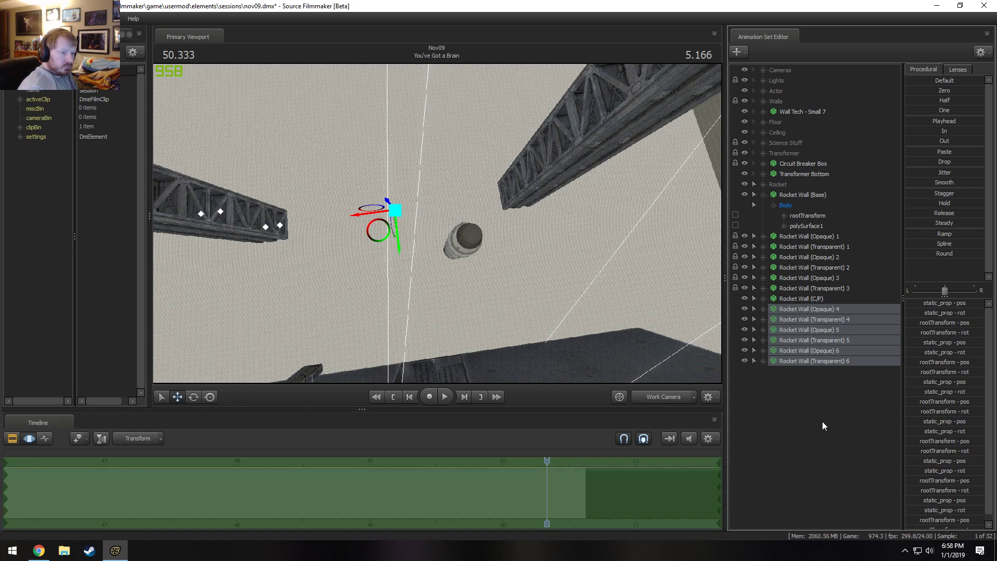
Lock Rocket Wall (Opaque) and (Transparent) 4 through 6 to Rocket Wall (Base) and reorder them above Rocket Wall (C/P).
click(783, 196)
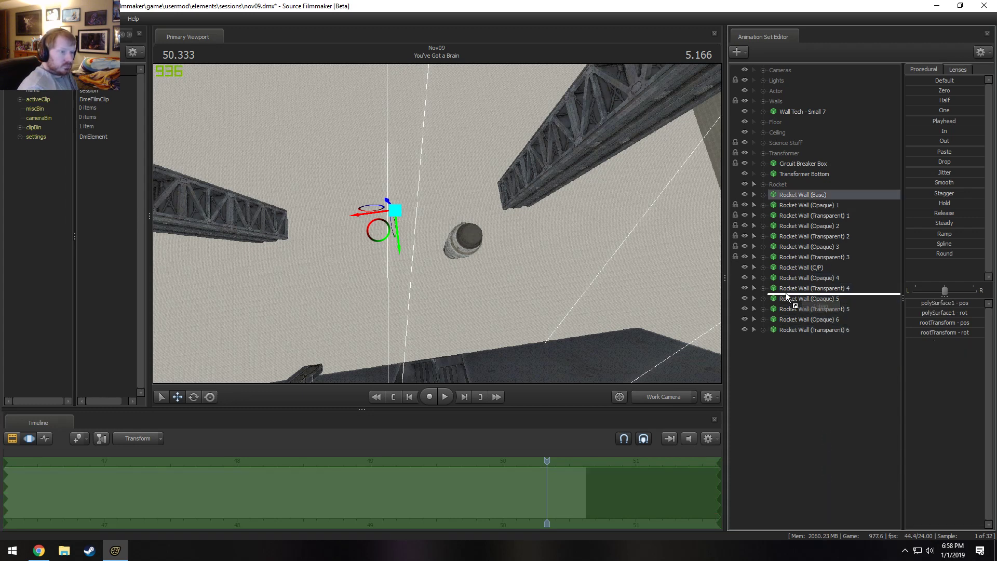
drag(796, 197, 800, 287)
drag(795, 194, 811, 319)
click(801, 190)
drag(800, 192, 808, 264)
click(805, 278)
shift+click(811, 326)
Copy the Rocket Wall (Opaque) and (Transparent) 1 through 6 animation sets and paste them as sets 7 through 12.
click(817, 318)
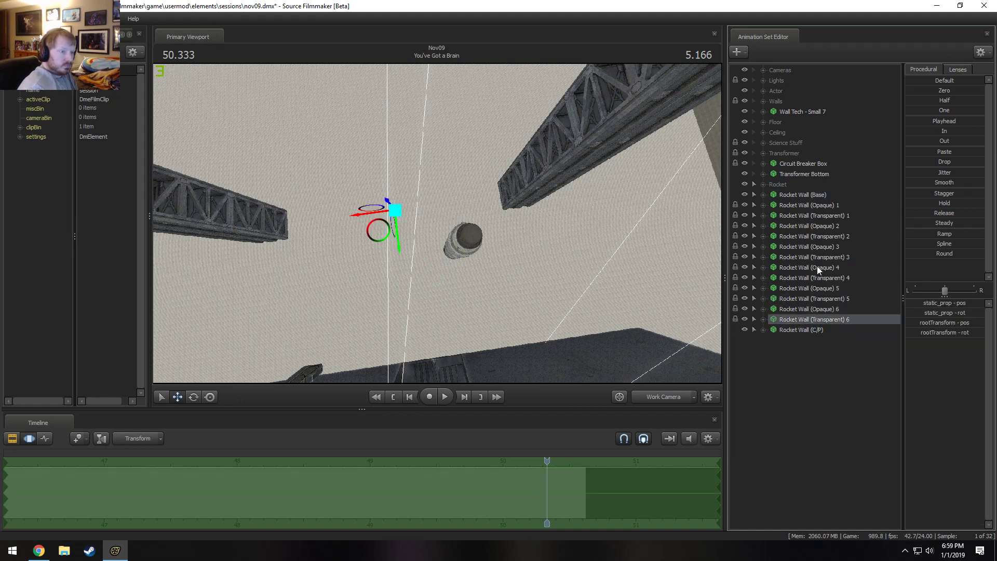
shift+click(812, 206)
right_click(810, 219)
click(821, 233)
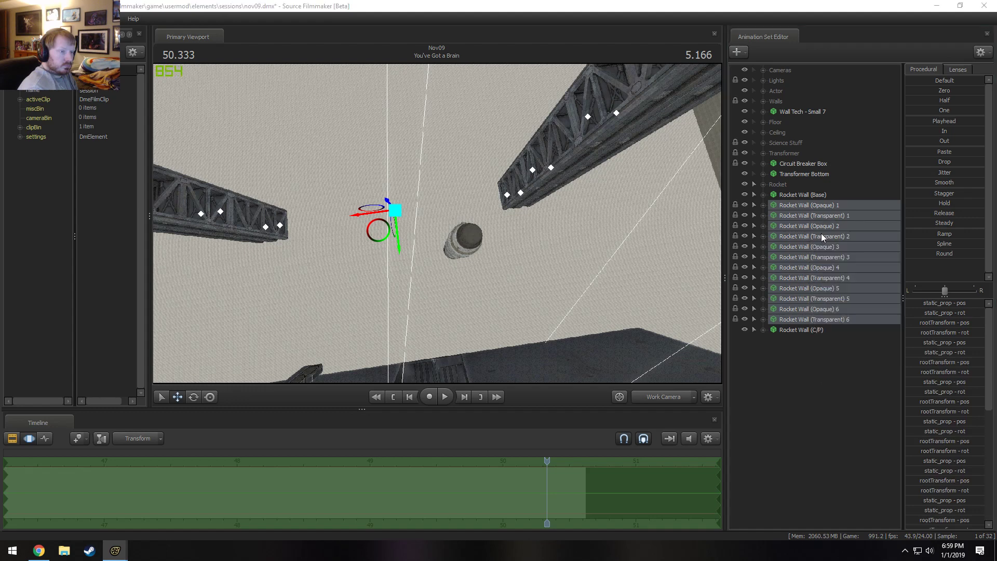
click(481, 281)
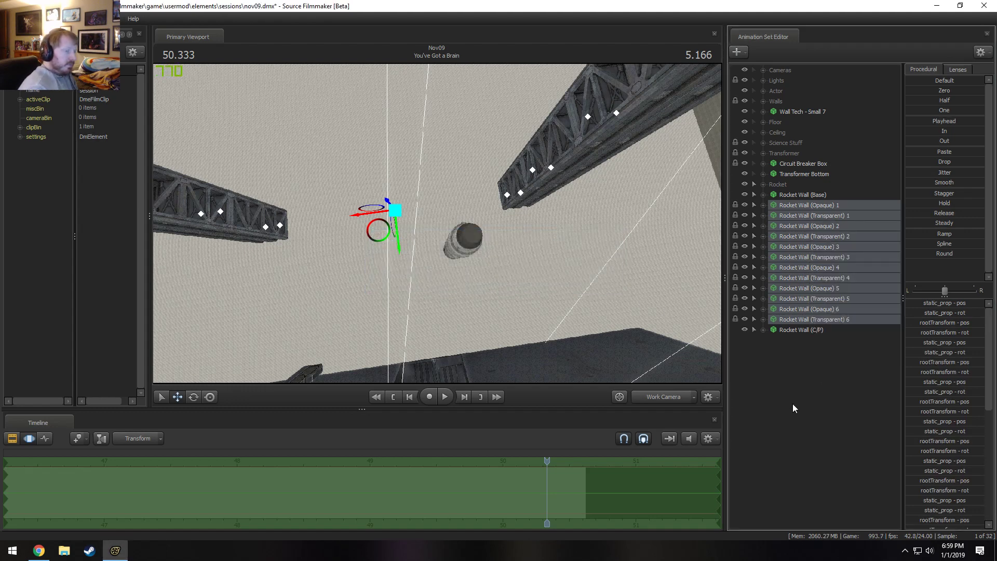
right_click(812, 405)
click(831, 457)
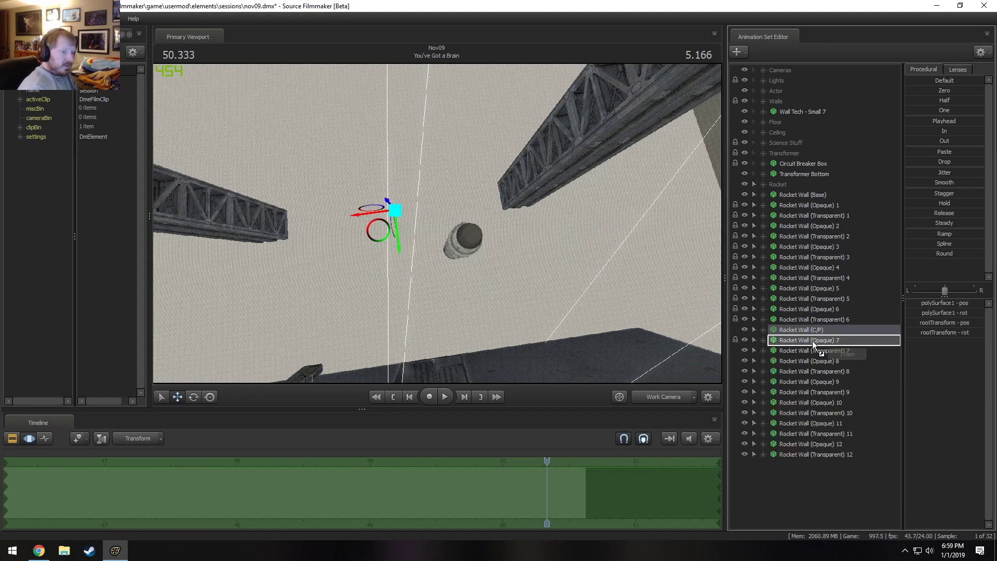
Lock the pasted Rocket Wall (Opaque) and (Transparent) 7 through 12 animation sets to Rocket Wall (C/P), undoing any misplaced reordering.
click(811, 351)
drag(812, 353, 812, 376)
click(806, 332)
key(ctrl+z)
drag(814, 331, 815, 380)
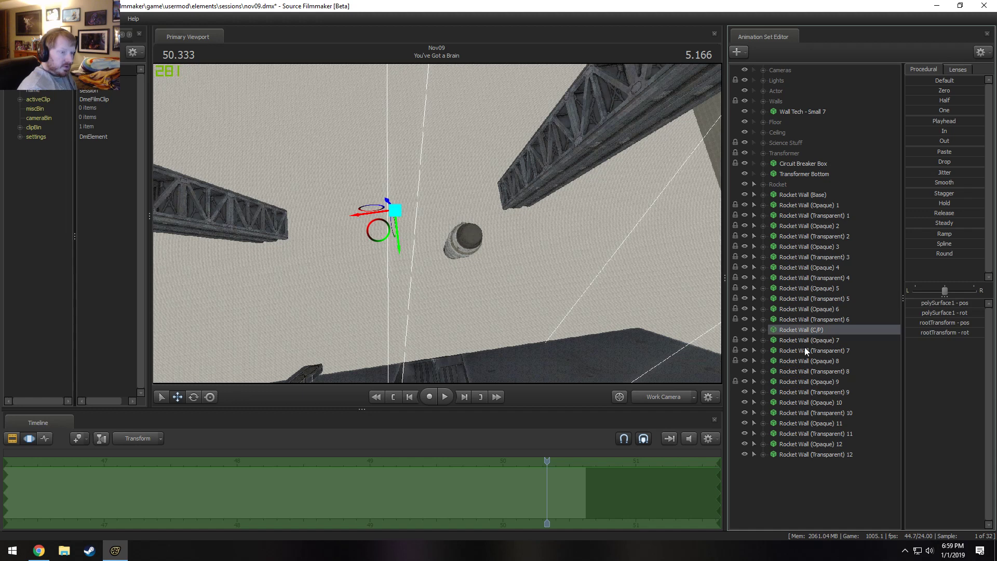
drag(803, 334, 804, 409)
key(ctrl+z)
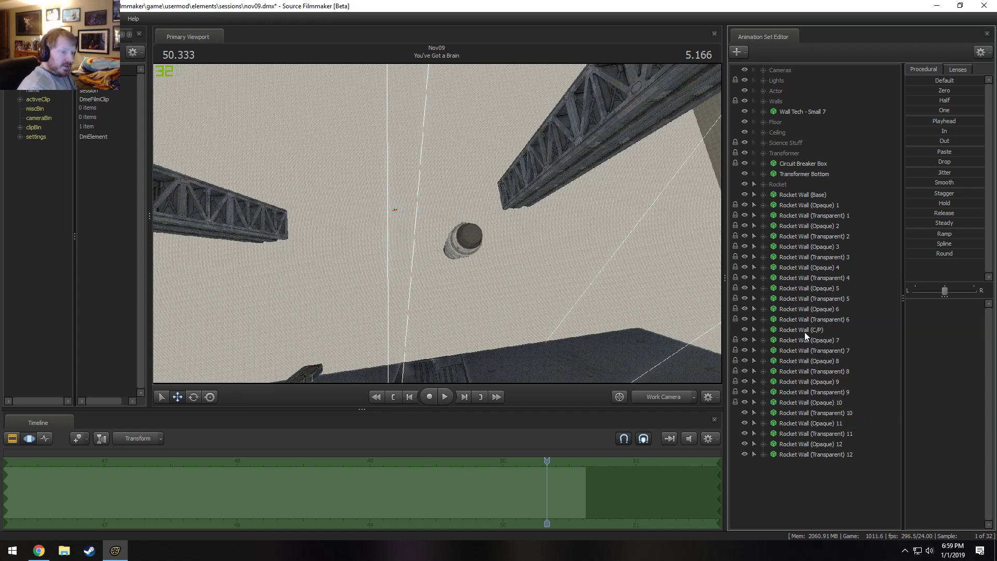
drag(805, 330, 802, 412)
drag(795, 330, 794, 422)
drag(784, 329, 813, 450)
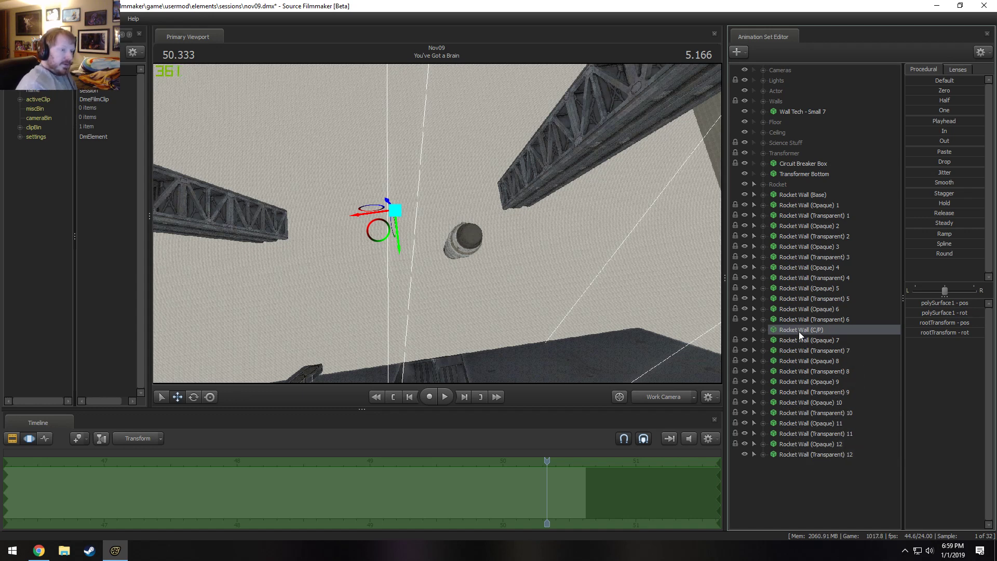
drag(799, 331, 812, 454)
click(812, 454)
shift+click(821, 342)
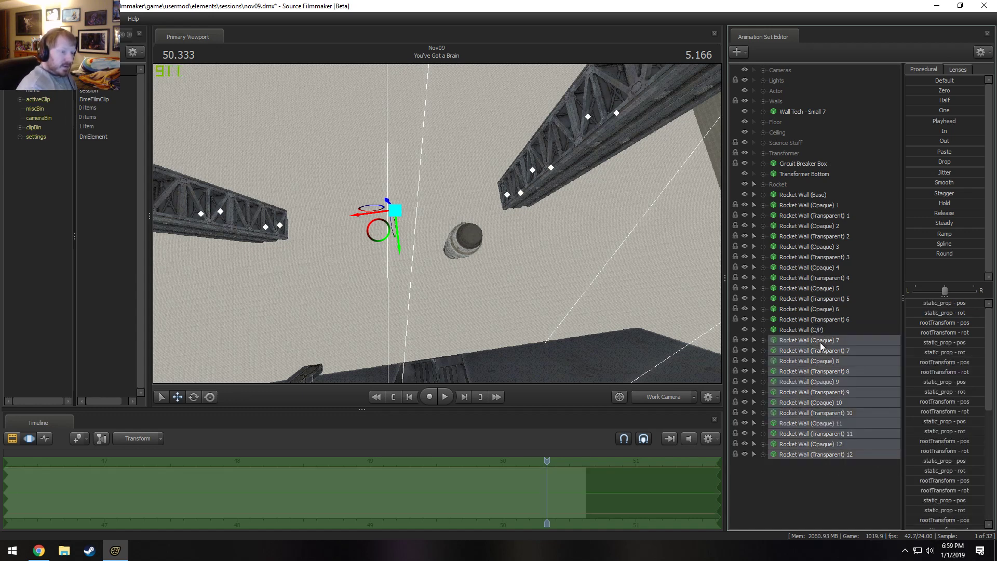
Set the Z rotation of Rocket Wall (C/P)'s rootTransform to 90 to turn wall sets 7 through 12 around the rocket.
click(814, 334)
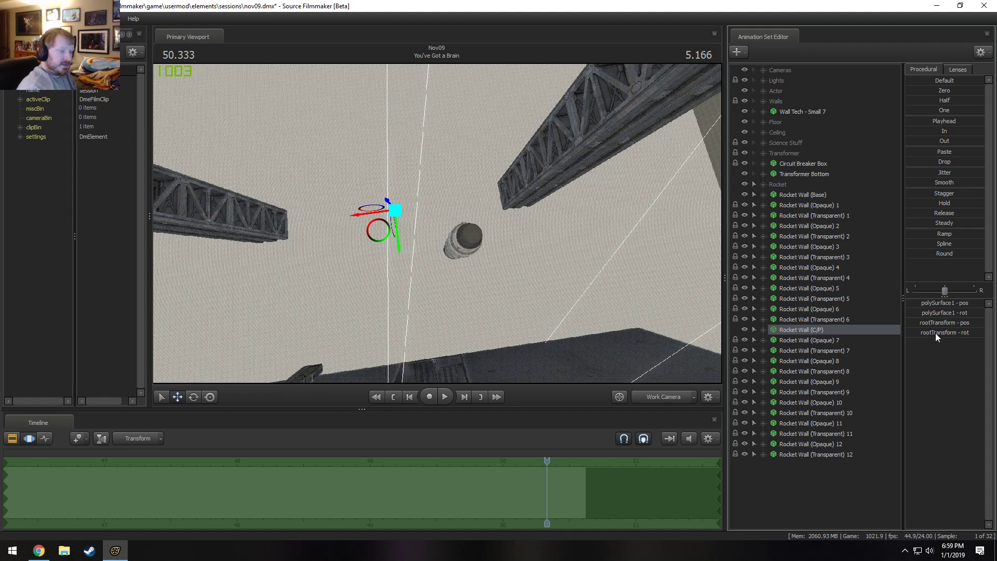
double_click(976, 333)
text(90)
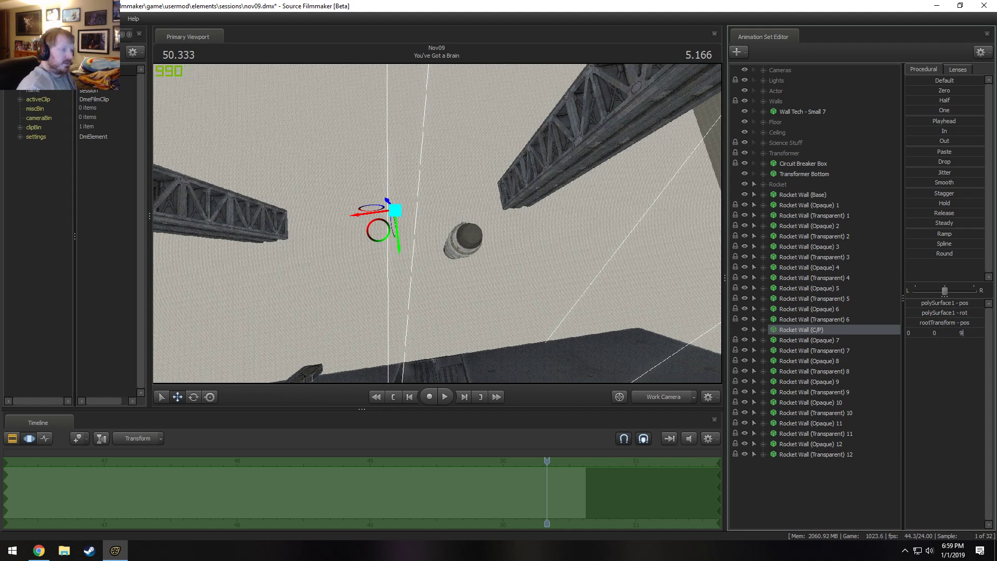
key(Return)
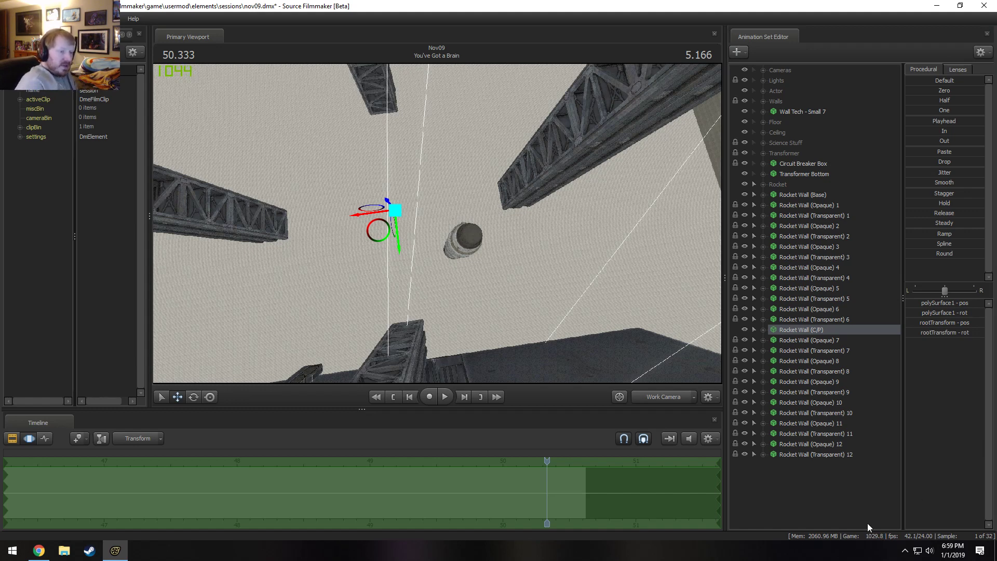
Unlock the transforms of the Rocket Wall (Opaque) and (Transparent) 7 through 12 animation sets.
click(835, 455)
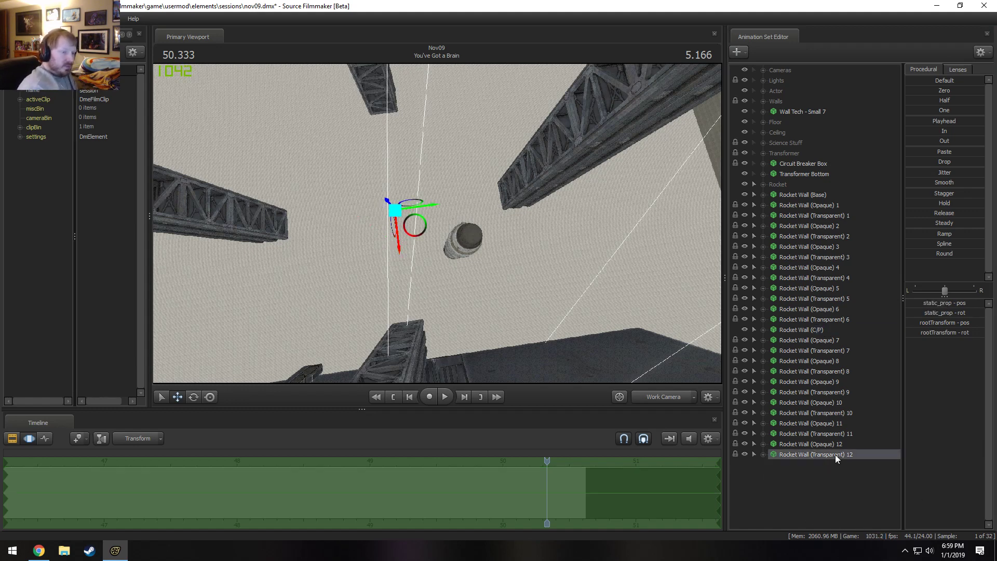
shift+click(809, 345)
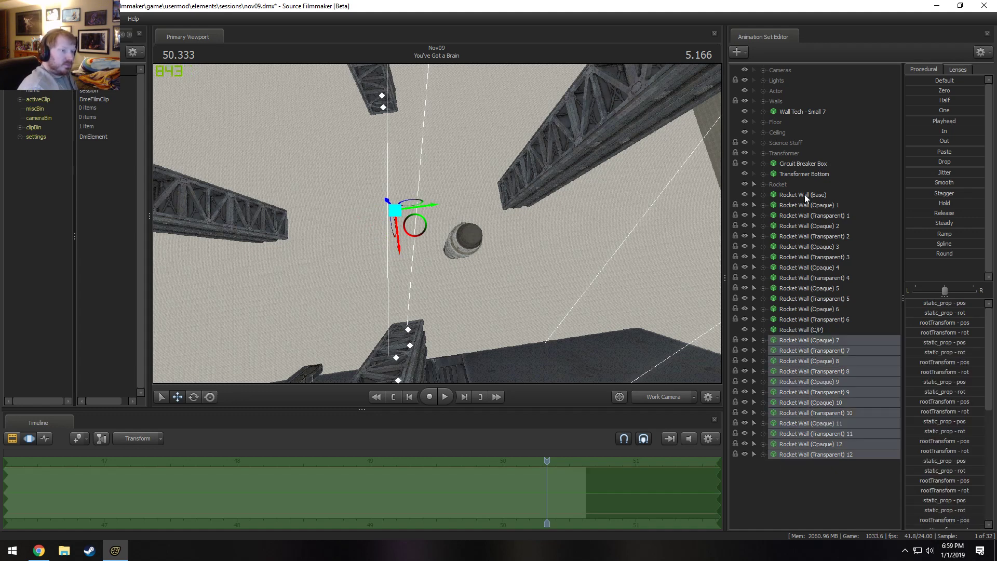
right_click(810, 375)
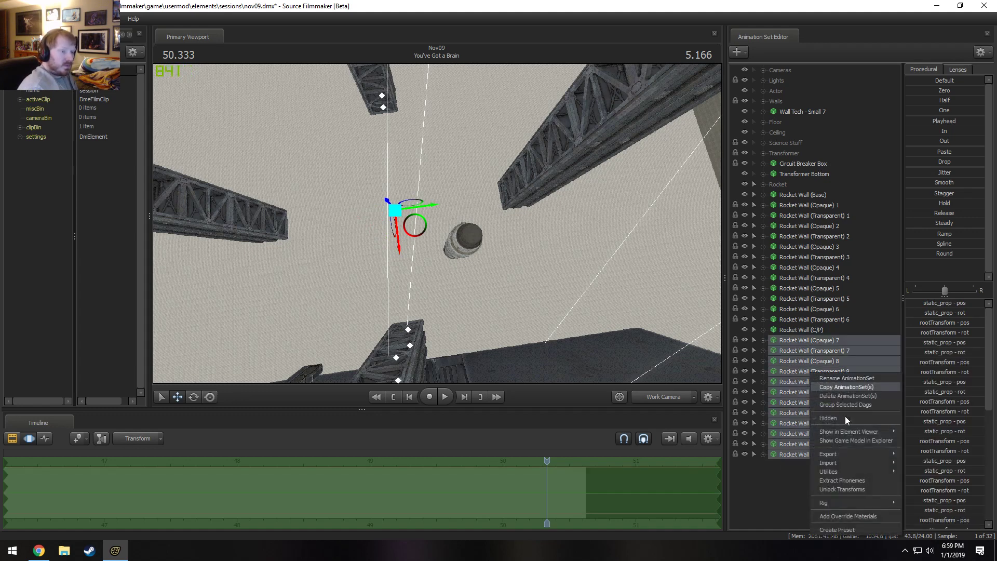
click(837, 485)
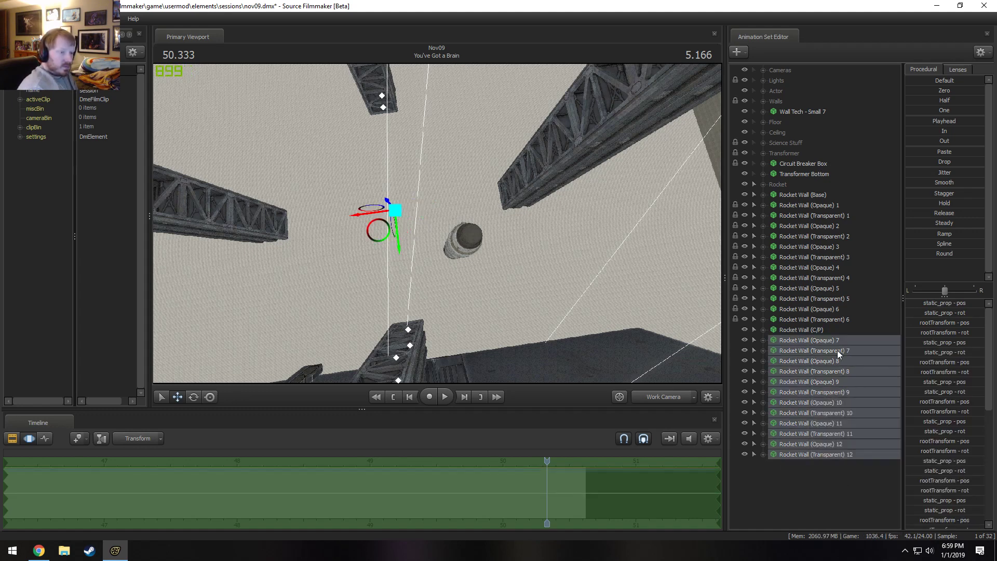
Lock the Rocket Wall (Opaque) and (Transparent) 7 through 12 animation sets to Rocket Wall (Base), undoing any misplaced reordering.
click(805, 196)
right_click(804, 195)
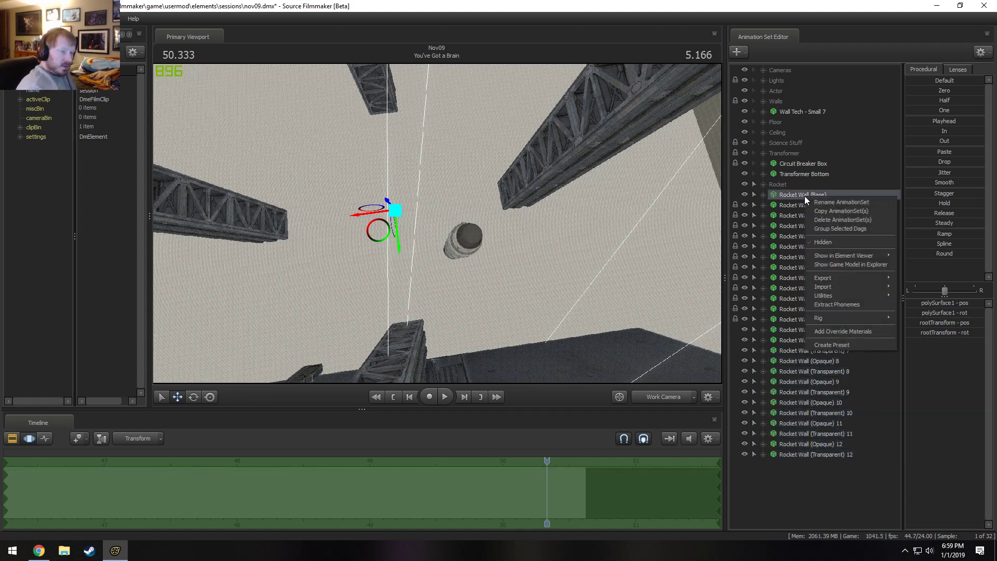
click(802, 196)
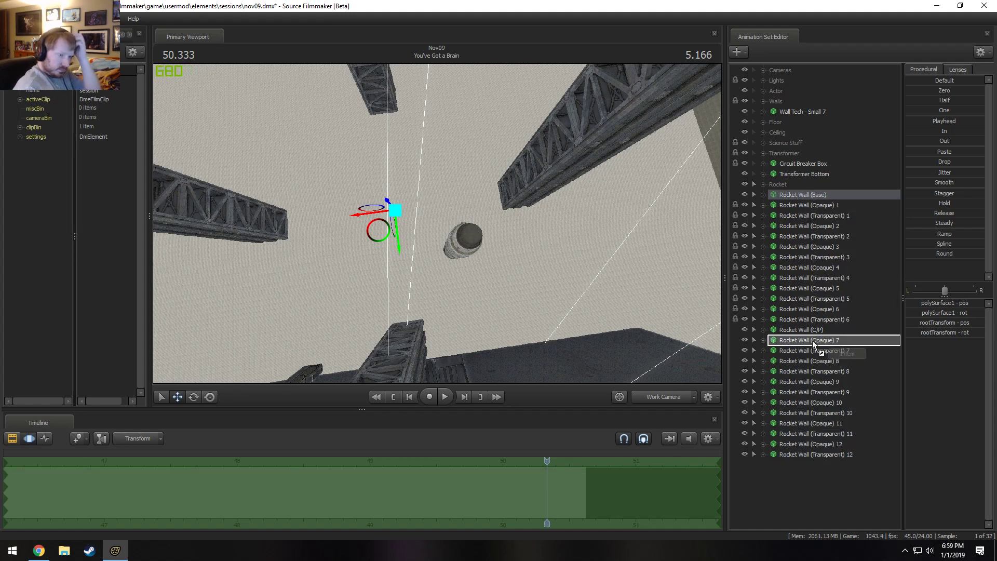
drag(805, 195, 804, 353)
key(ctrl+z)
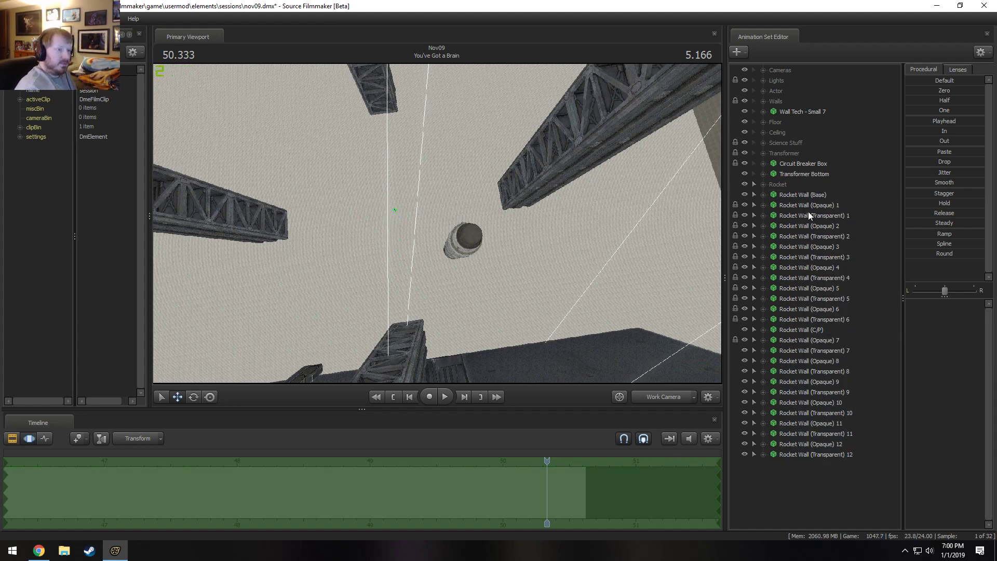
drag(808, 196, 795, 382)
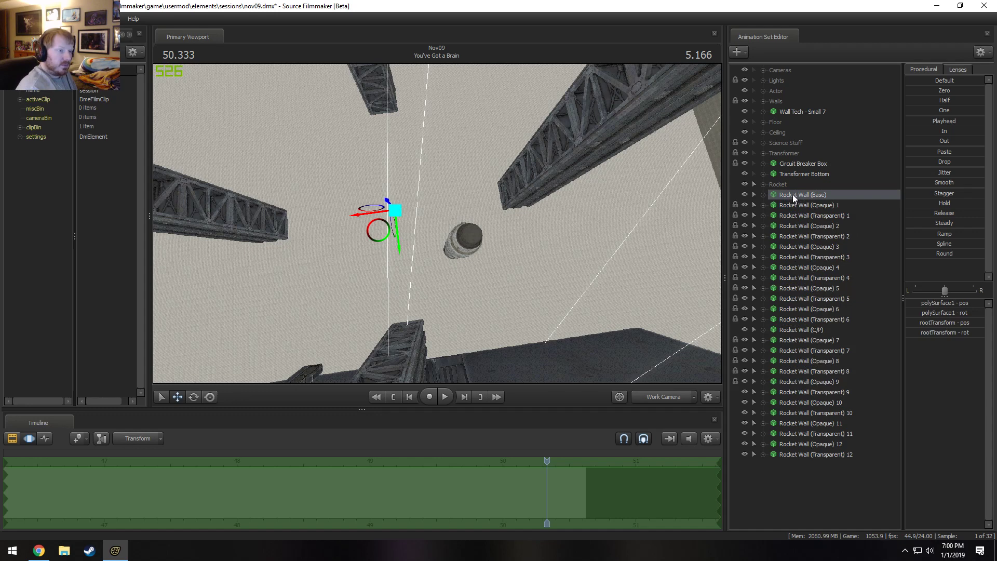
drag(793, 194, 806, 391)
drag(780, 194, 809, 415)
drag(796, 194, 802, 422)
drag(785, 195, 789, 435)
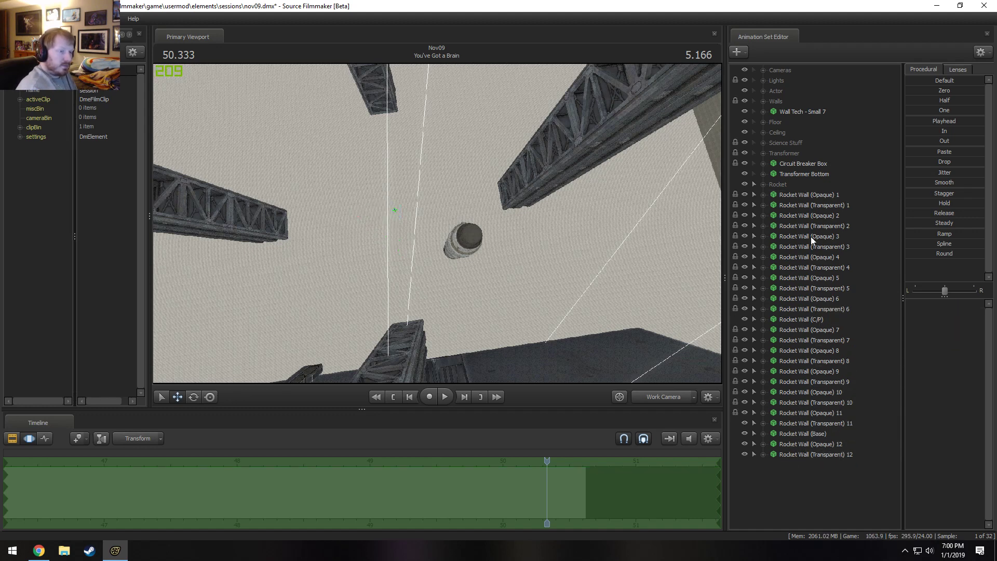
drag(803, 196, 792, 433)
drag(790, 194, 800, 457)
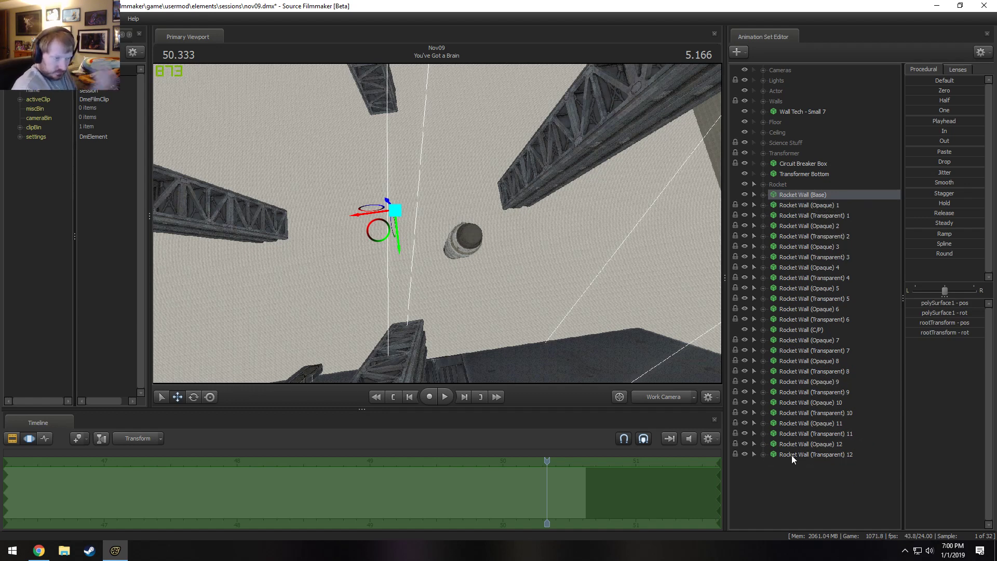
Move the Rocket Wall (Opaque) and (Transparent) 7 through 12 animation sets above Rocket Wall (C/P) in the list.
click(800, 455)
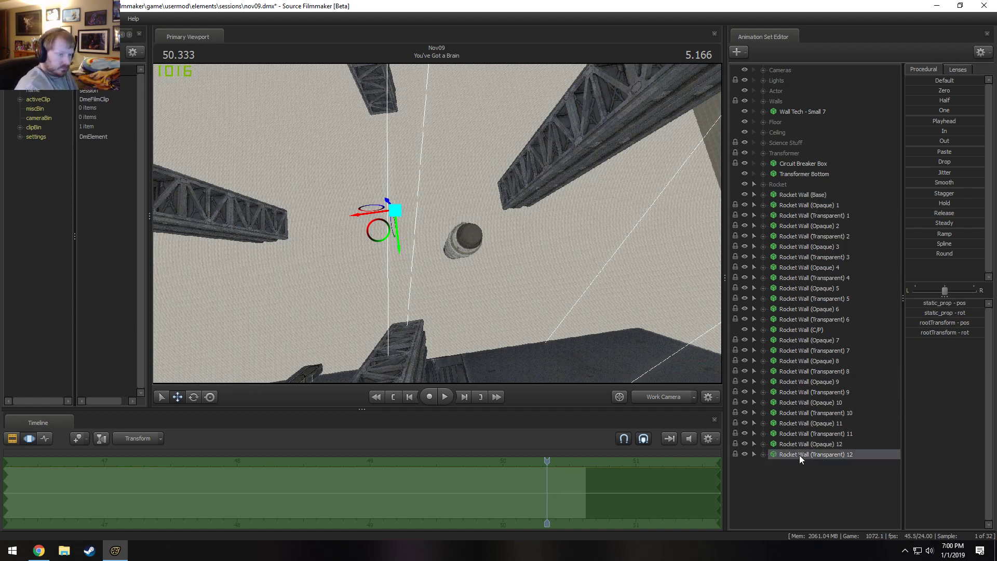
shift+click(808, 340)
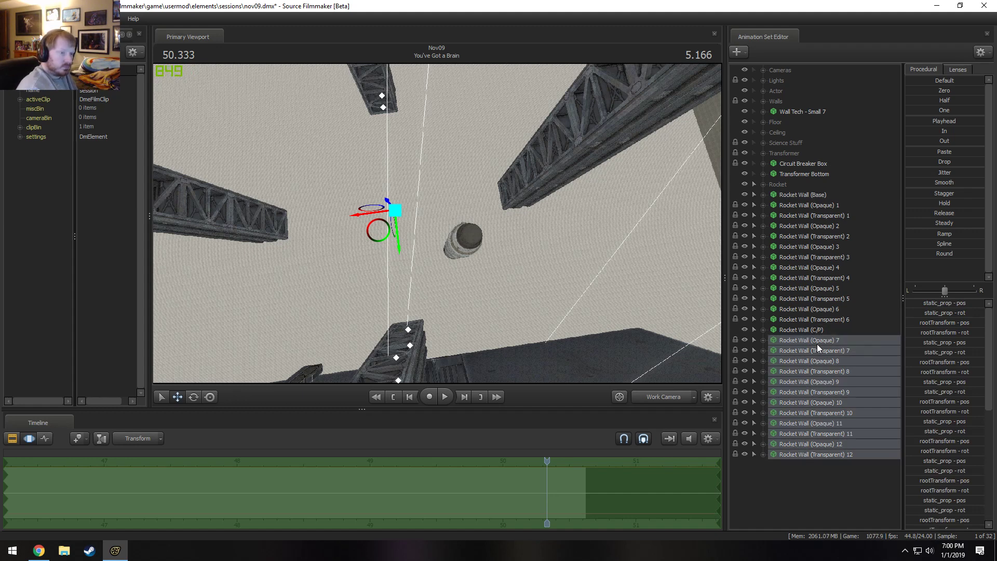
drag(817, 344, 813, 325)
Group the Rocket Wall (Opaque) and (Transparent) 1 through 12 animation sets and rename the group "Rocket Wall".
click(795, 441)
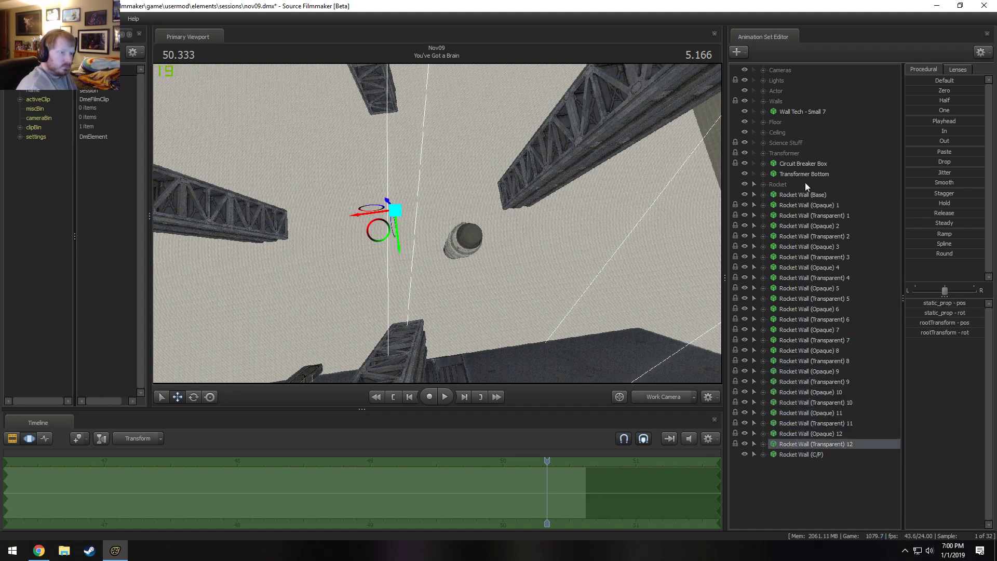
shift+click(802, 205)
right_click(802, 206)
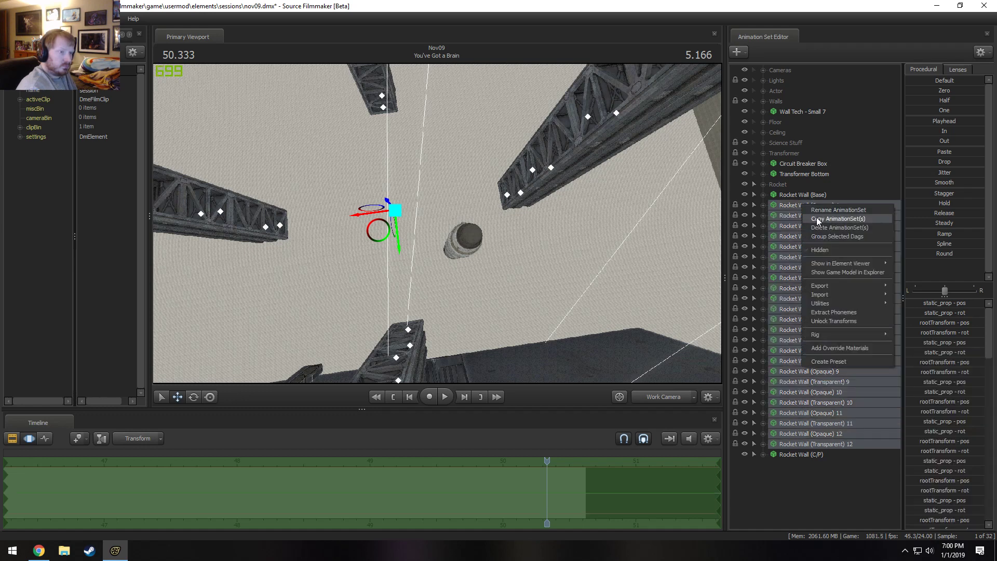
click(818, 237)
right_click(805, 205)
click(809, 208)
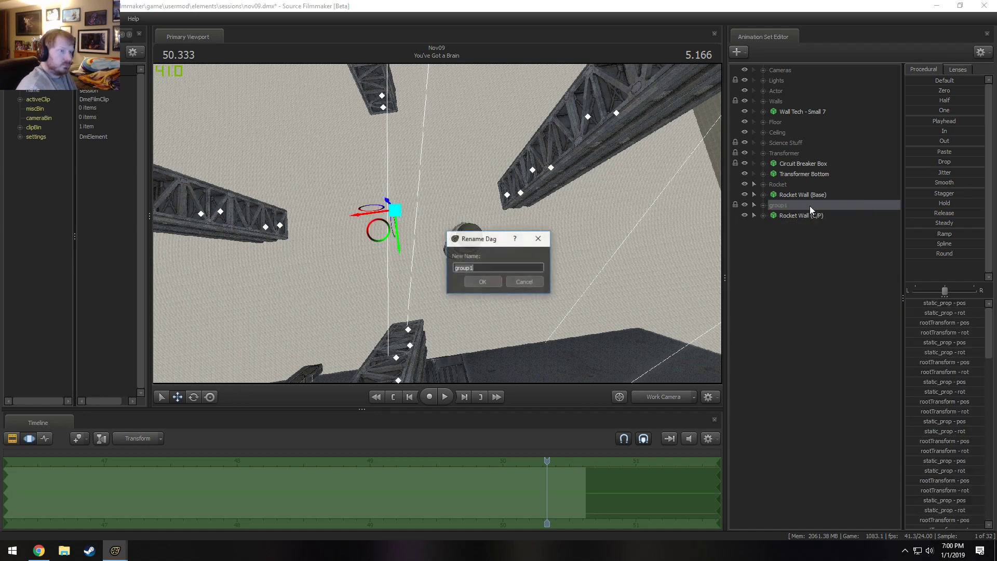
text(Rocket Wall)
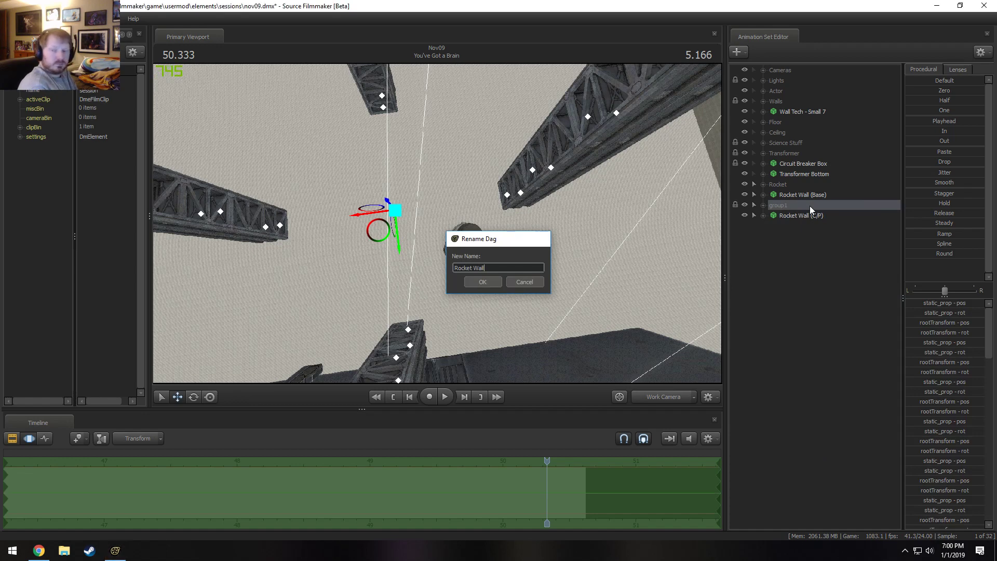
key(Return)
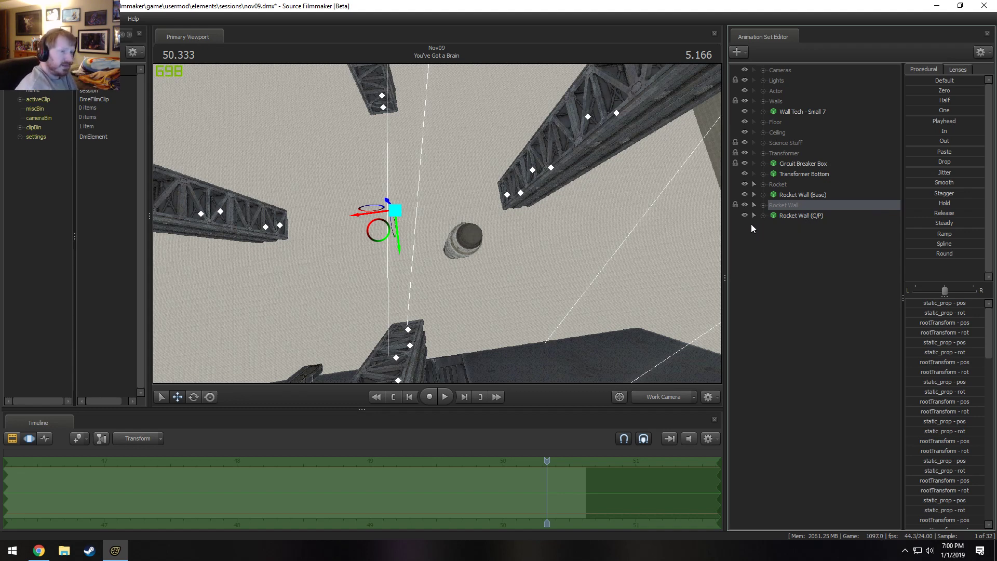
click(800, 217)
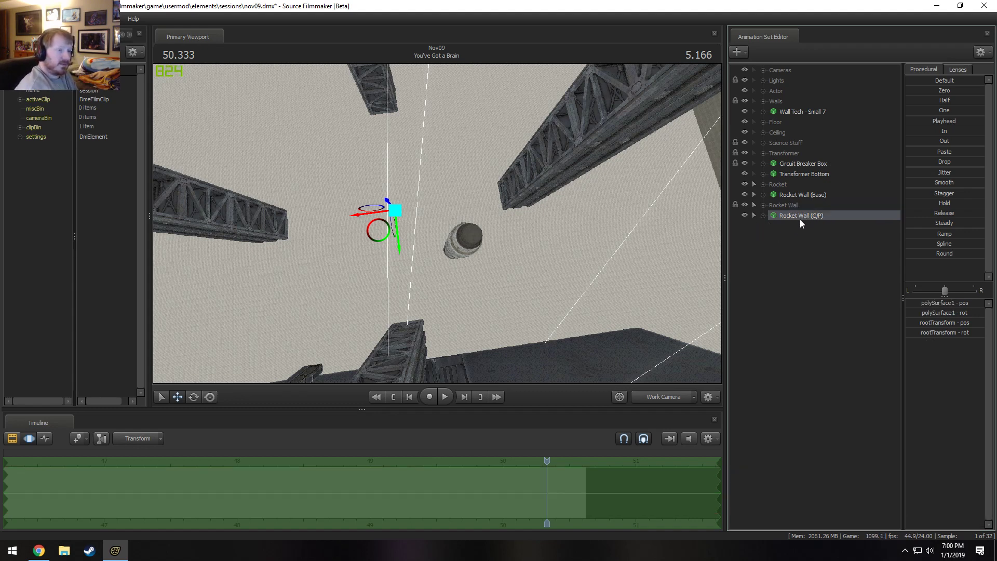
drag(800, 219, 802, 200)
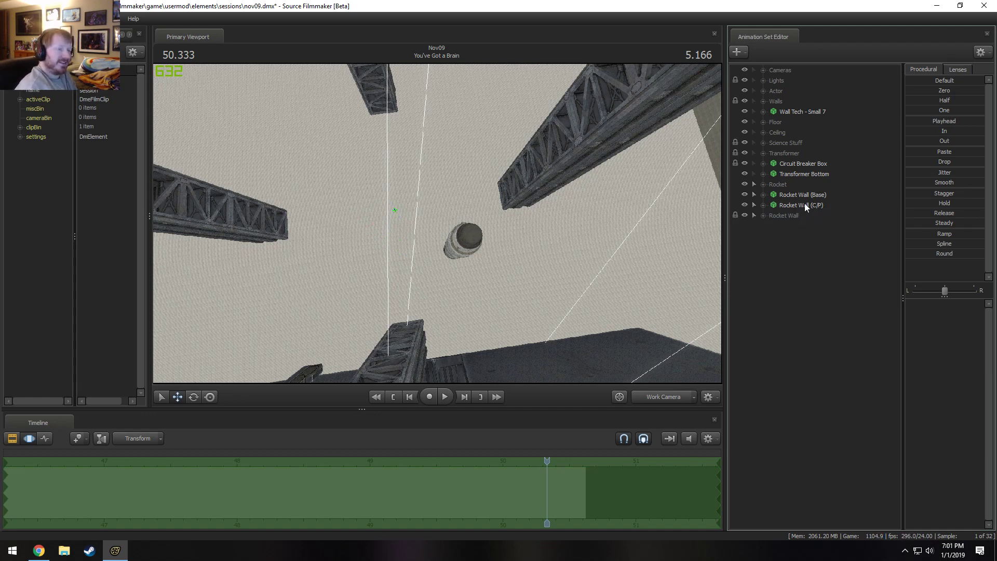
click(795, 204)
click(763, 216)
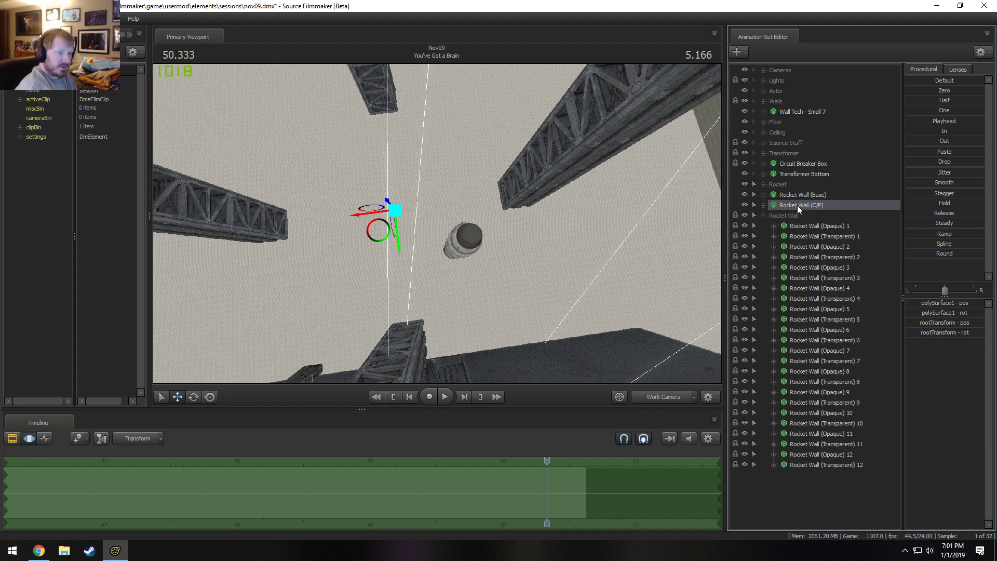
drag(796, 205, 787, 478)
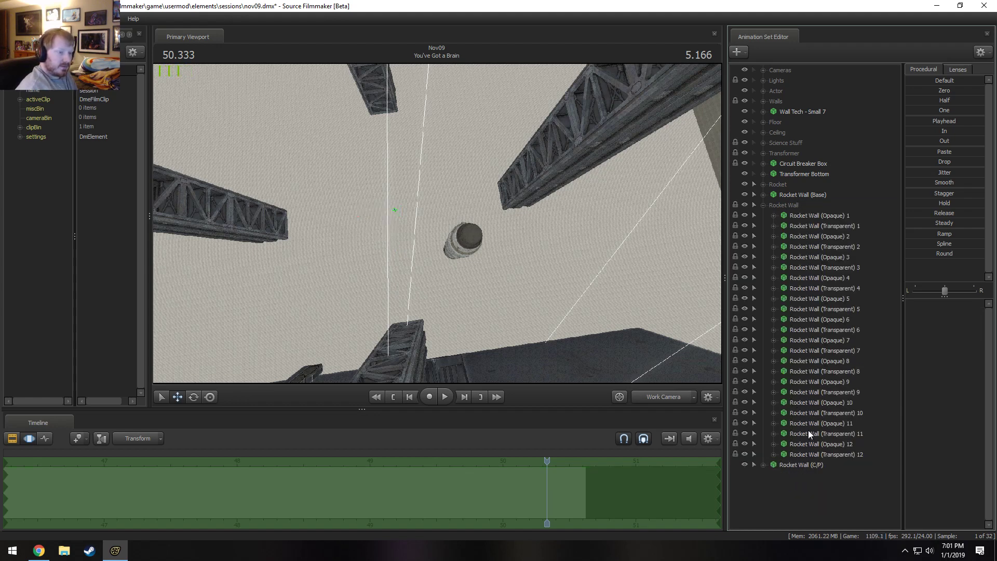
Copy the Rocket Wall (Opaque) and (Transparent) 1 through 12 animation sets despite their locked controls and paste them as new sets.
click(811, 455)
shift+click(806, 216)
right_click(805, 216)
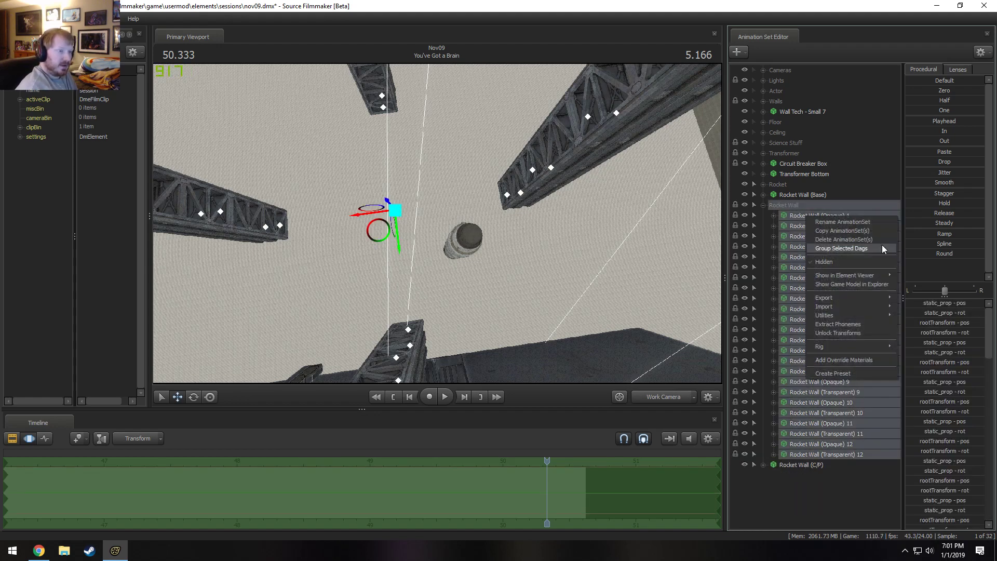
click(844, 232)
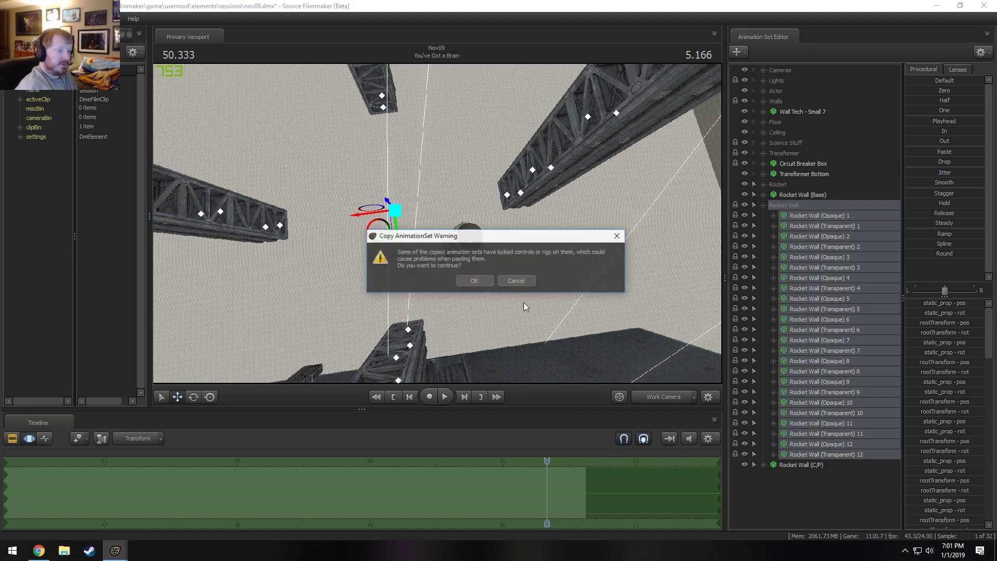
click(485, 283)
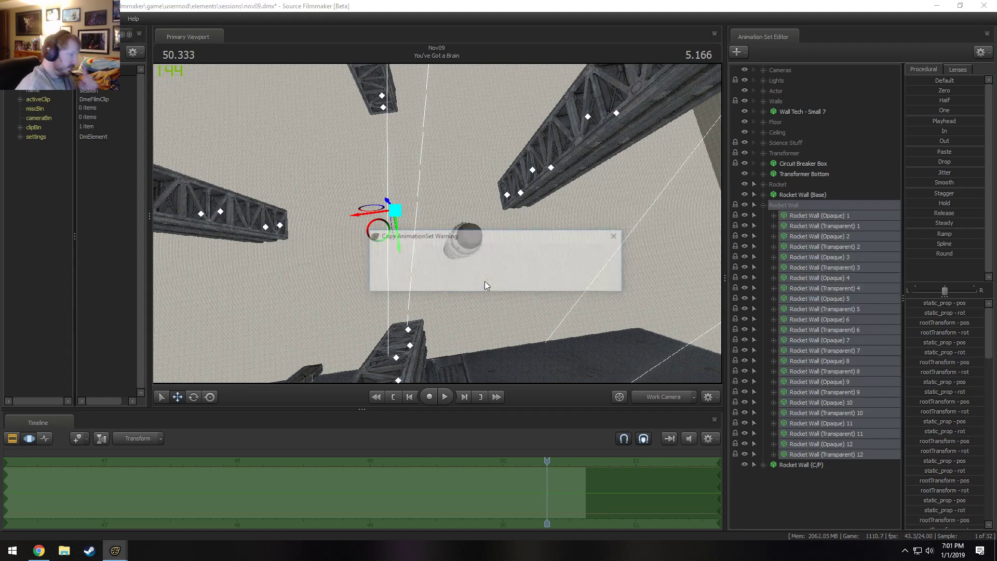
click(484, 282)
click(485, 281)
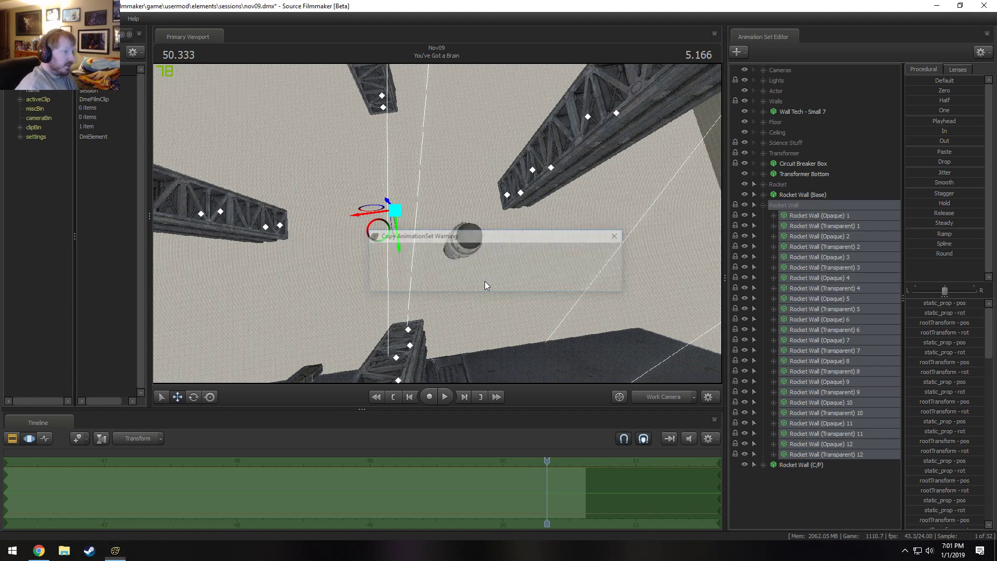
click(484, 281)
click(762, 205)
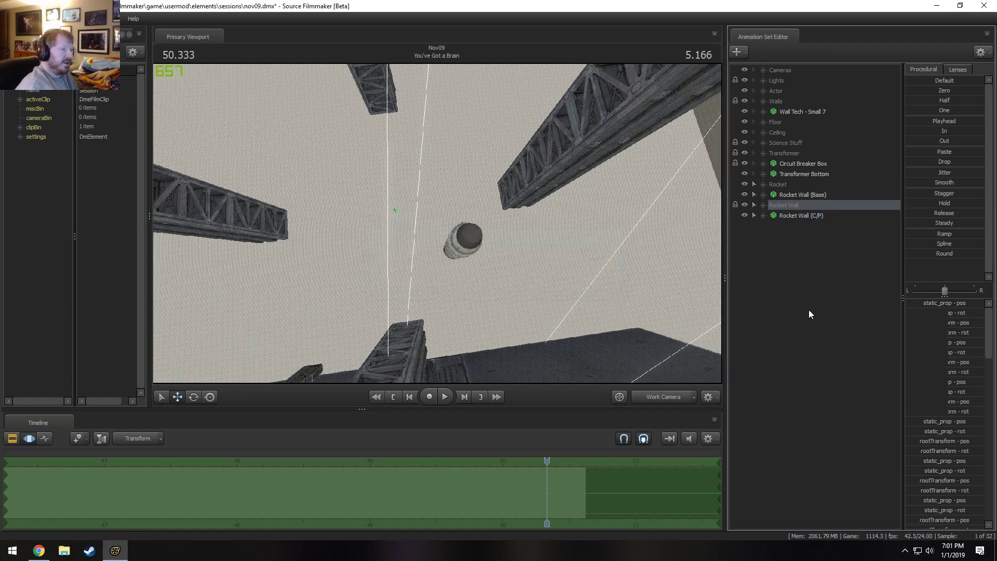
right_click(809, 310)
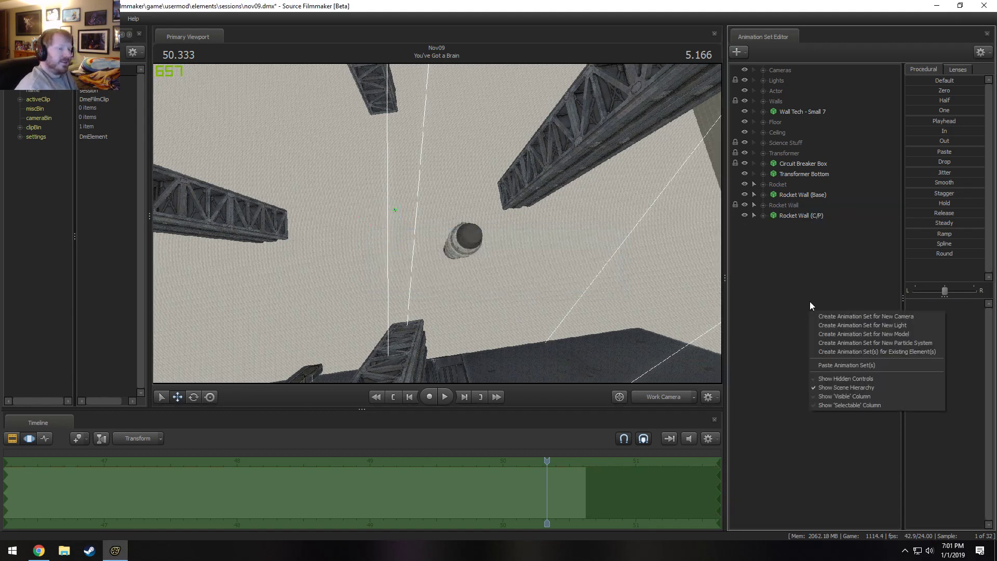
click(843, 366)
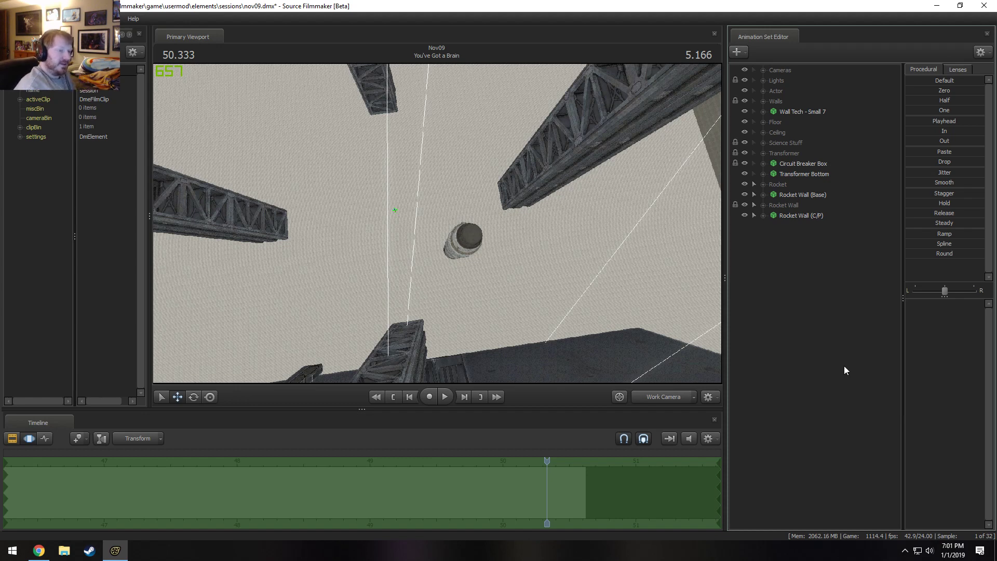
Lock the Rocket Wall (Opaque) and (Transparent) 13 through 24 animation sets to Rocket Wall (C/P), correcting its misplaced reordering.
click(803, 215)
drag(810, 212, 807, 331)
drag(802, 214, 811, 320)
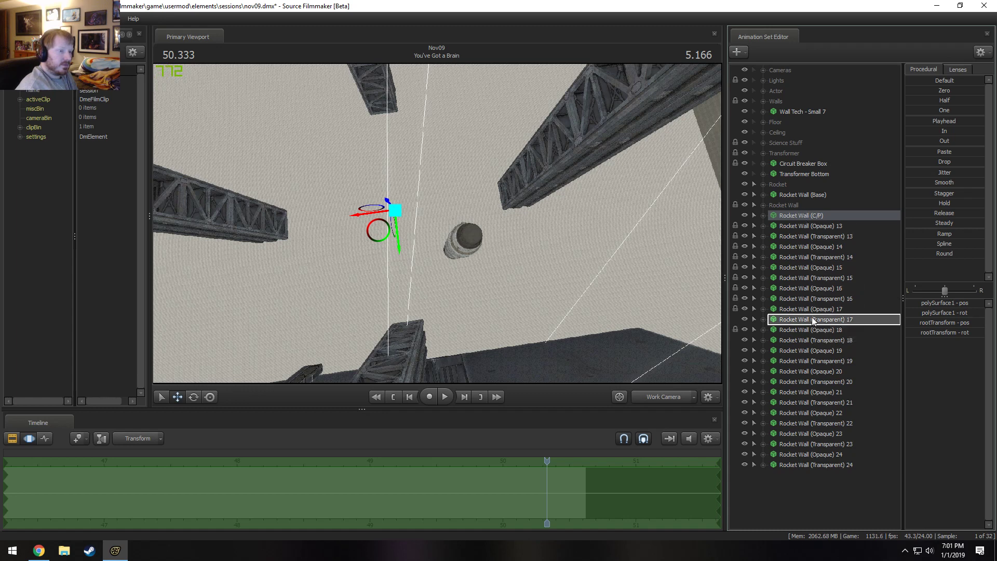
drag(808, 217, 814, 351)
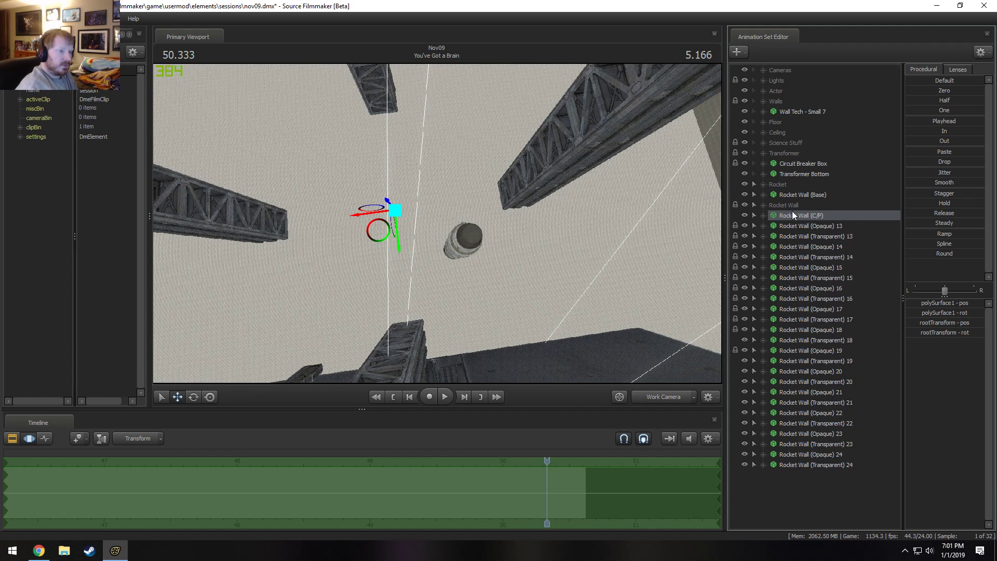
drag(792, 211, 802, 373)
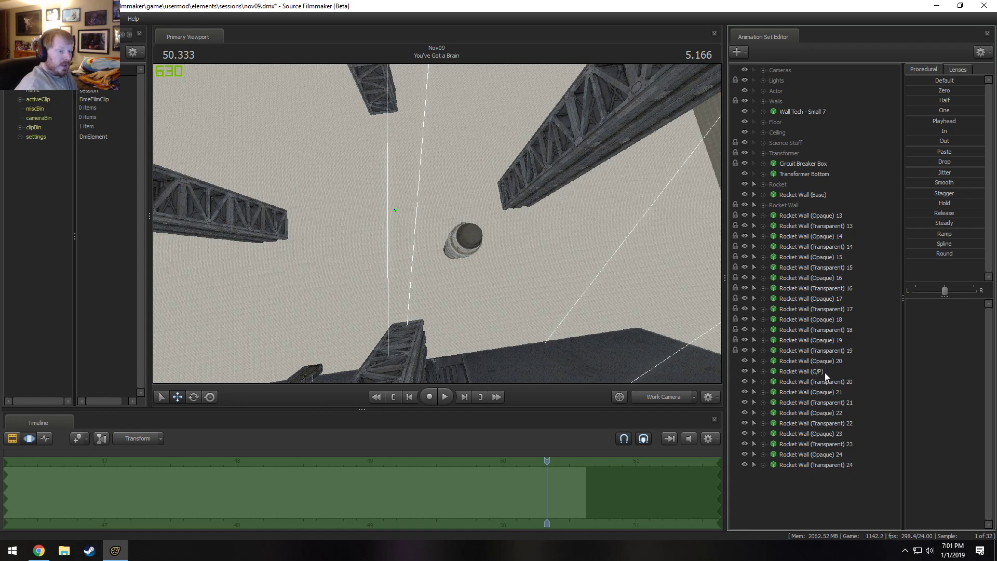
drag(825, 373, 808, 204)
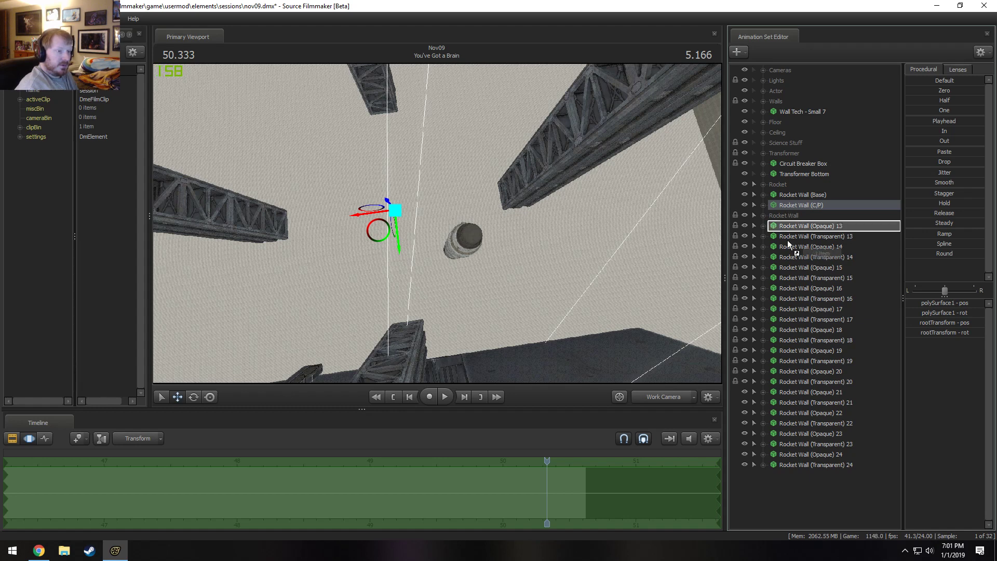
drag(792, 195, 809, 423)
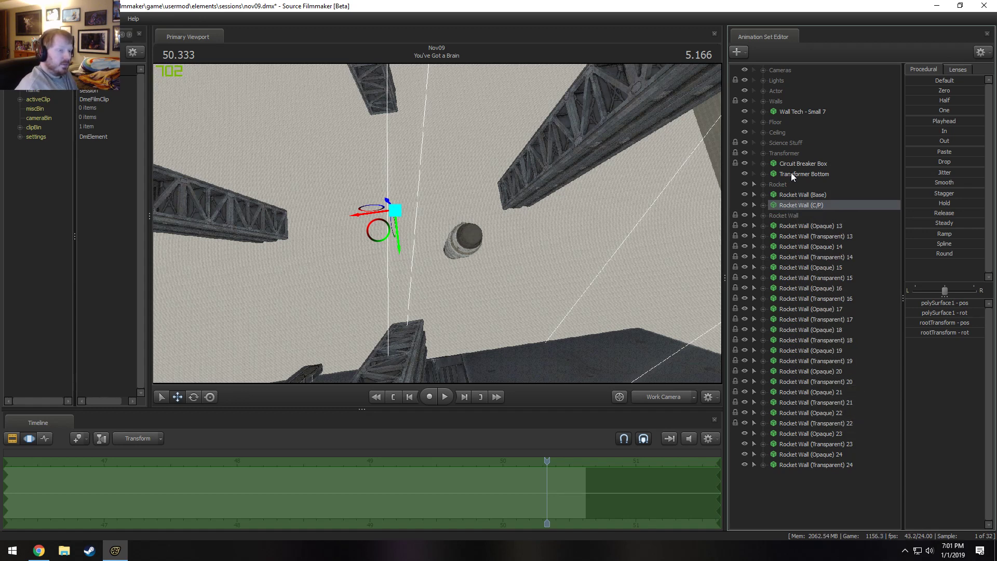
drag(795, 207, 806, 443)
drag(804, 433, 804, 434)
drag(785, 215, 803, 444)
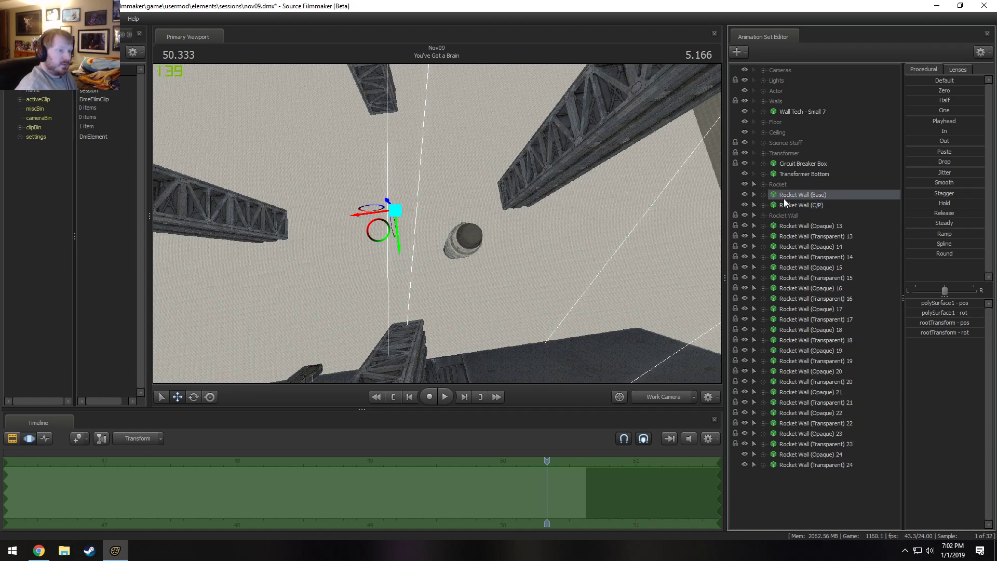
drag(784, 199, 805, 453)
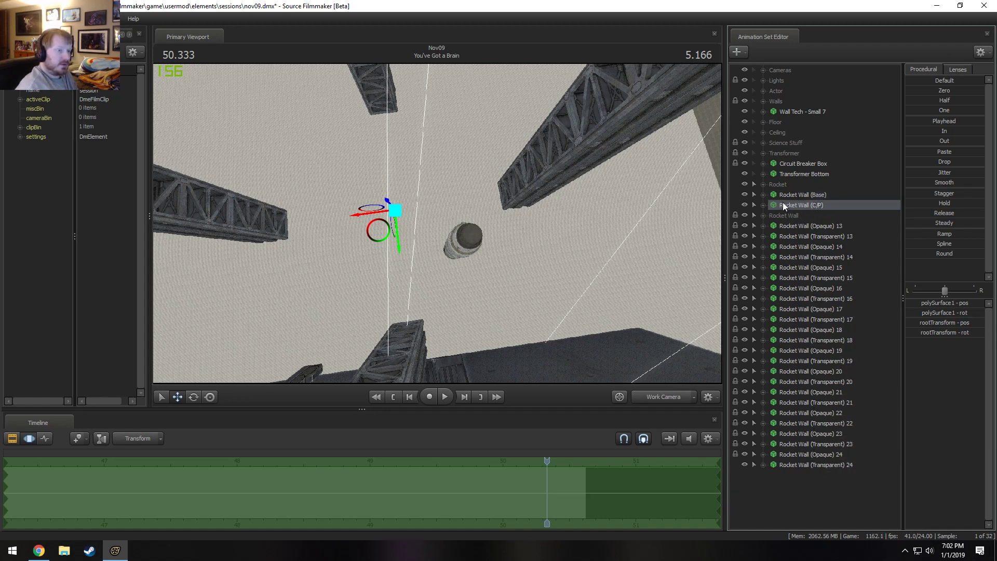
drag(783, 201, 792, 465)
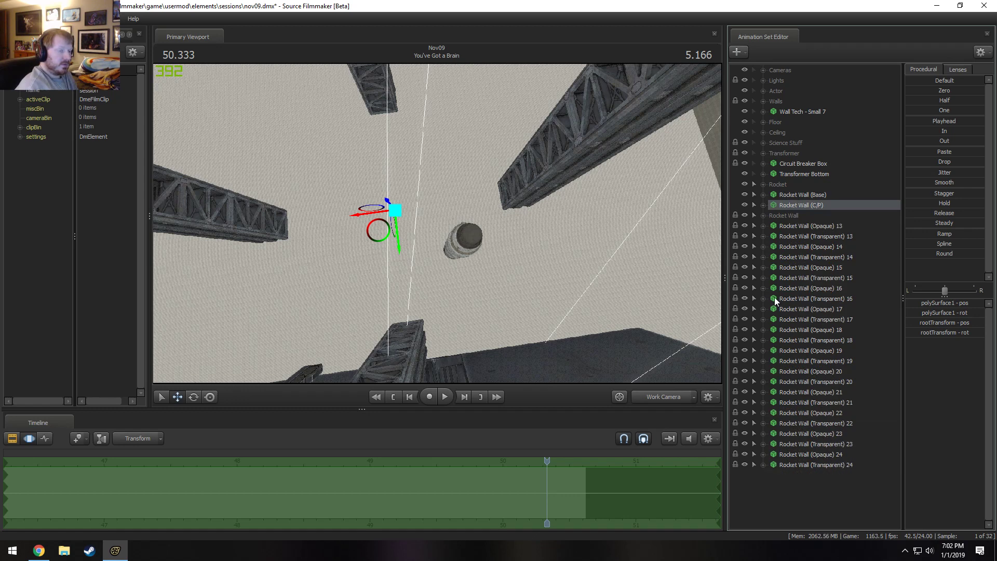
Rotate Rocket Wall (C/P) so the duplicated wall pieces sit in the gaps between the original ones around the rocket.
click(818, 229)
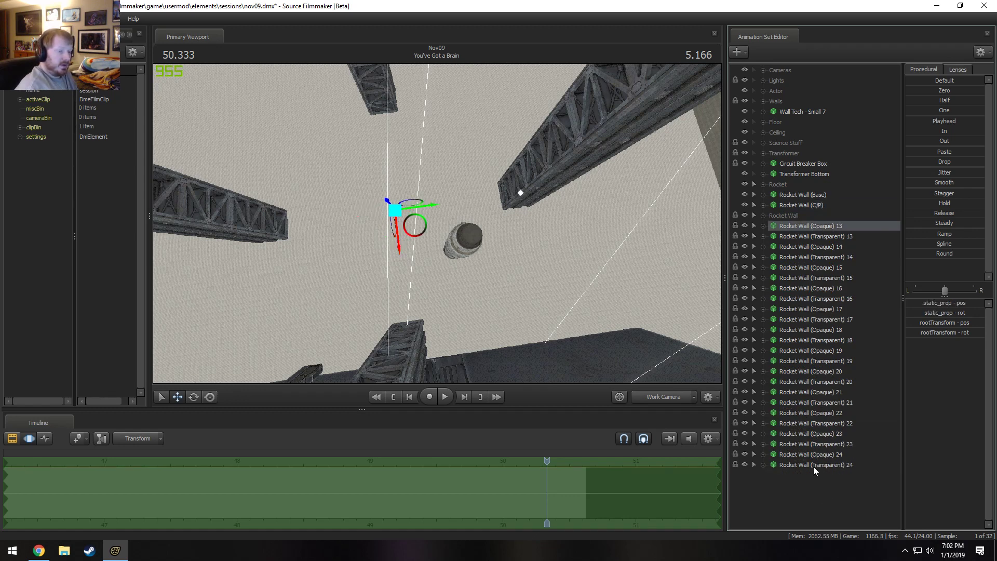
click(808, 207)
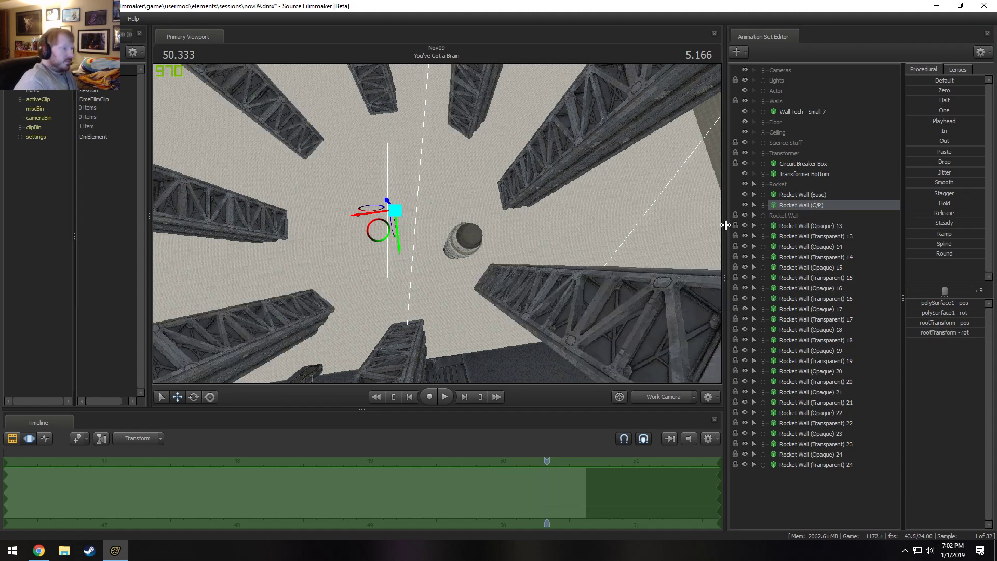
drag(556, 219, 445, 201)
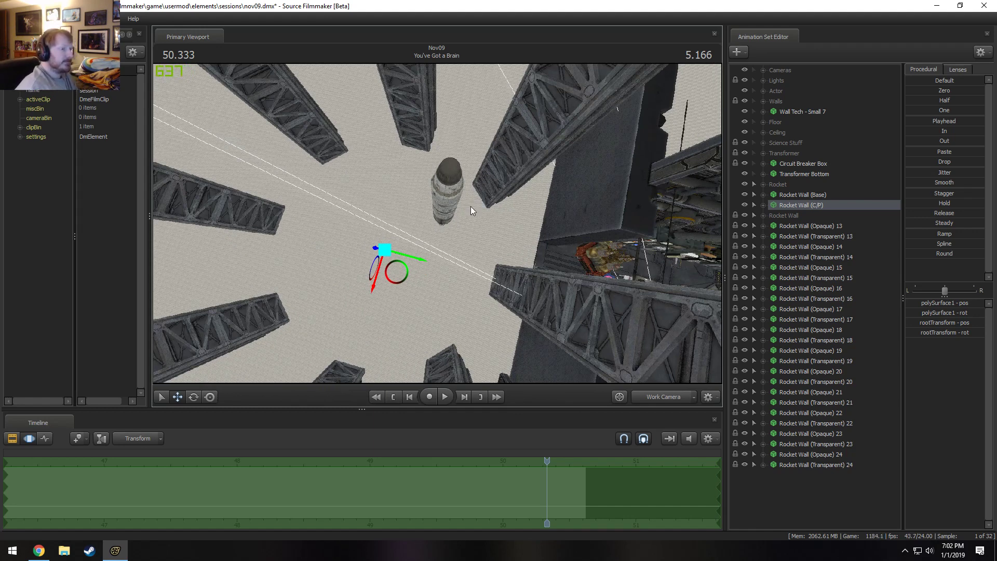
drag(310, 157, 426, 173)
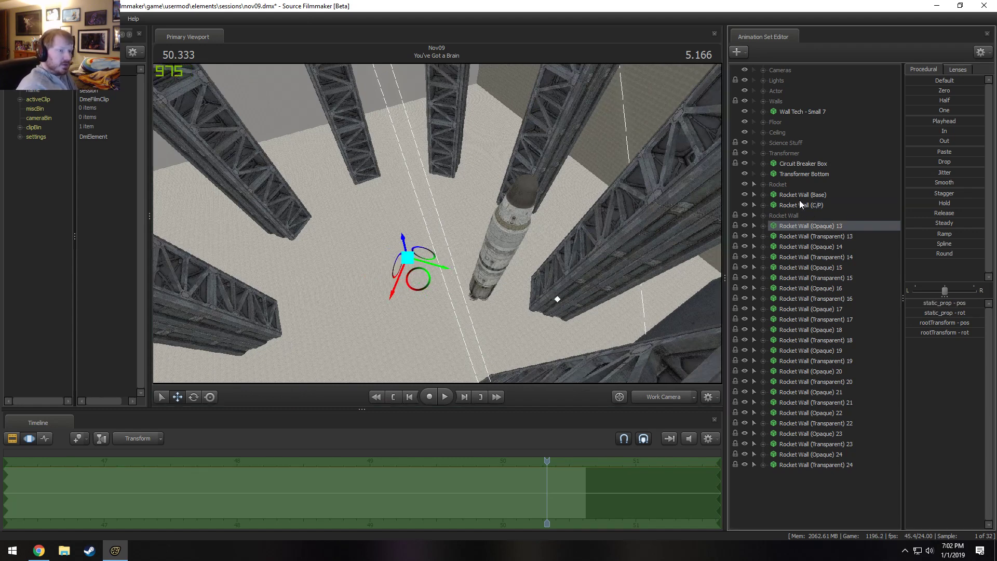
Unlock the transforms of the Rocket Wall (Opaque) and (Transparent) 13 through 24 animation sets.
drag(796, 200, 806, 231)
click(806, 228)
shift+click(808, 466)
right_click(808, 466)
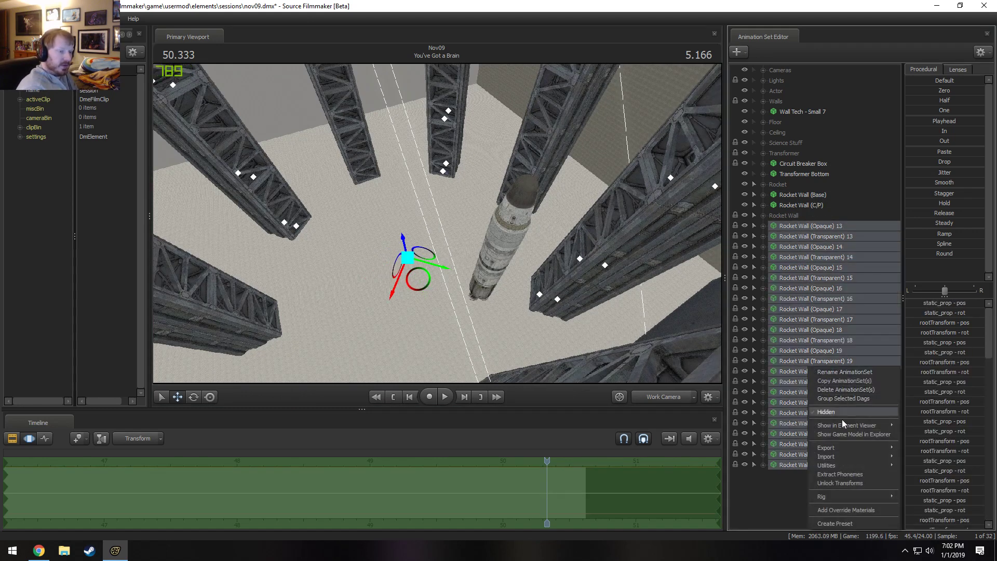
click(843, 482)
Lock the Rocket Wall (Opaque) and (Transparent) 13 through 24 animation sets to Rocket Wall (Base) and move them into the Rocket Wall group.
mouse_move(800, 194)
mouse_down()
mouse_move(800, 226)
mouse_move(790, 205)
mouse_up()
mouse_move(793, 215)
mouse_down()
mouse_move(796, 223)
mouse_move(787, 206)
mouse_up()
drag(794, 215, 795, 224)
drag(795, 225, 783, 205)
click(796, 225)
click(795, 224)
click(796, 223)
click(790, 226)
click(787, 214)
click(792, 224)
click(787, 214)
click(789, 226)
mouse_move(787, 215)
mouse_down()
mouse_move(791, 226)
mouse_move(783, 206)
mouse_up()
mouse_move(786, 216)
mouse_down()
mouse_move(790, 224)
mouse_move(783, 208)
mouse_move(790, 226)
mouse_up()
drag(790, 226, 783, 206)
drag(787, 215, 792, 225)
drag(792, 225, 783, 206)
drag(786, 216, 791, 225)
drag(791, 225, 782, 206)
drag(786, 215, 788, 226)
drag(789, 226, 783, 206)
click(783, 216)
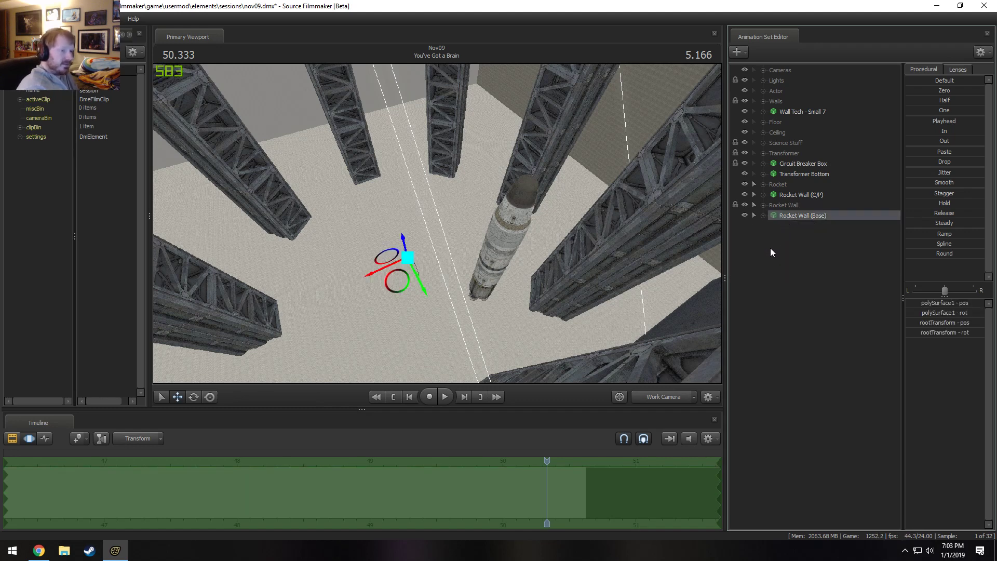
Paste the copied wall sets again and lock Rocket Wall (Opaque) and (Transparent) 25 through 36 to Rocket Wall (C/P).
right_click(793, 269)
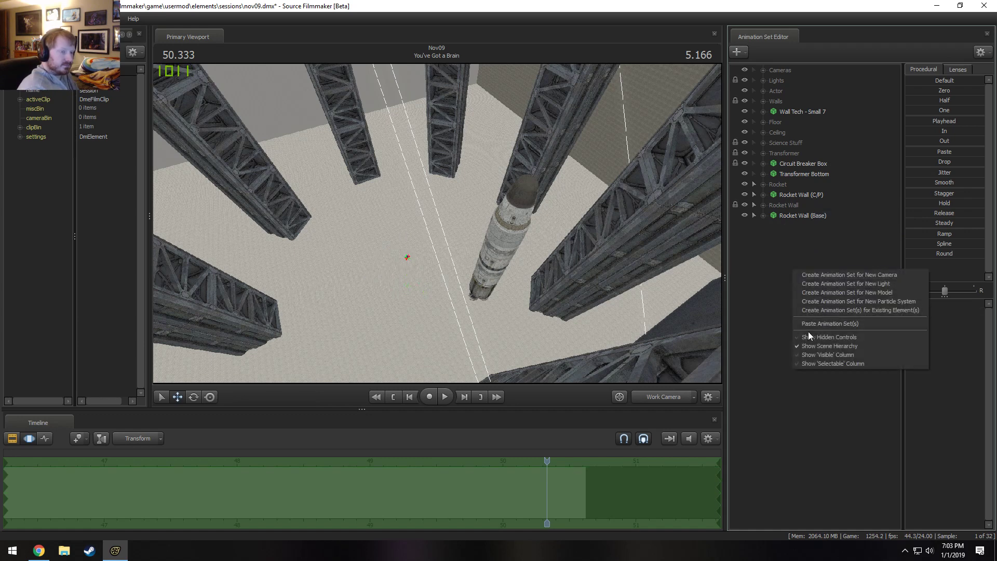
click(813, 328)
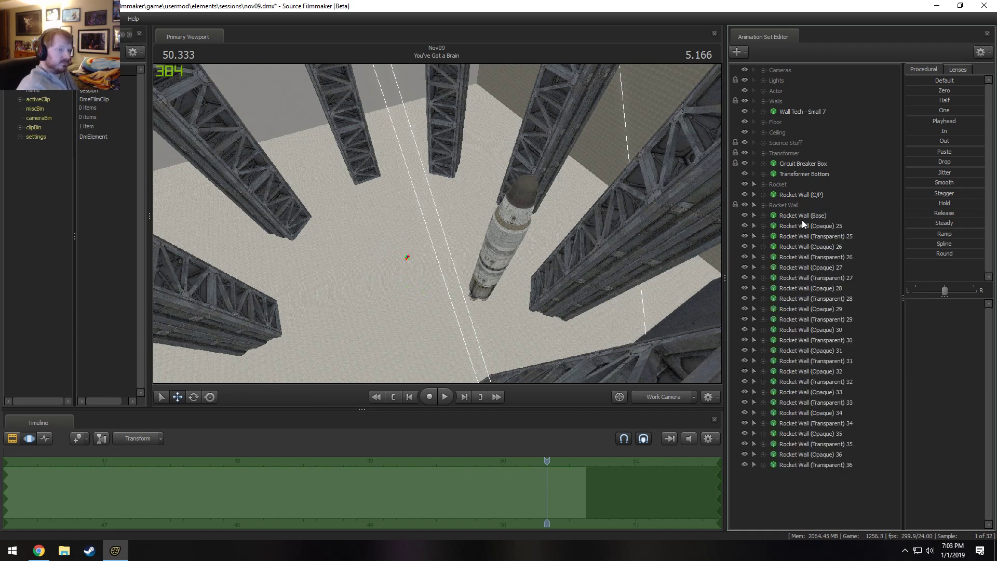
mouse_move(793, 196)
mouse_down()
mouse_move(808, 232)
mouse_move(806, 254)
mouse_move(802, 213)
mouse_move(808, 251)
mouse_move(789, 350)
mouse_move(796, 344)
mouse_move(797, 393)
mouse_move(798, 331)
mouse_move(800, 431)
mouse_move(797, 413)
mouse_move(789, 464)
mouse_move(809, 205)
mouse_up()
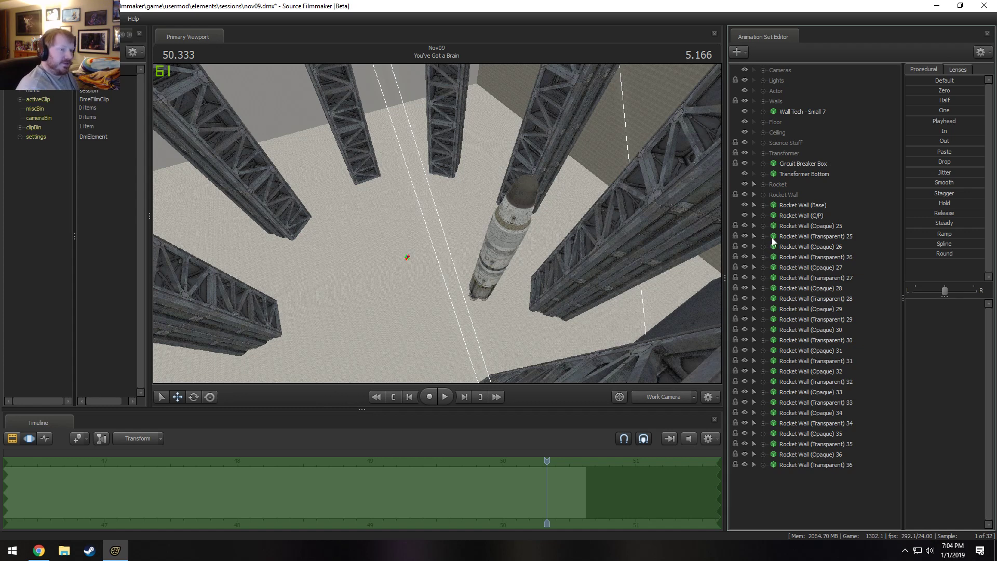
click(831, 225)
click(822, 216)
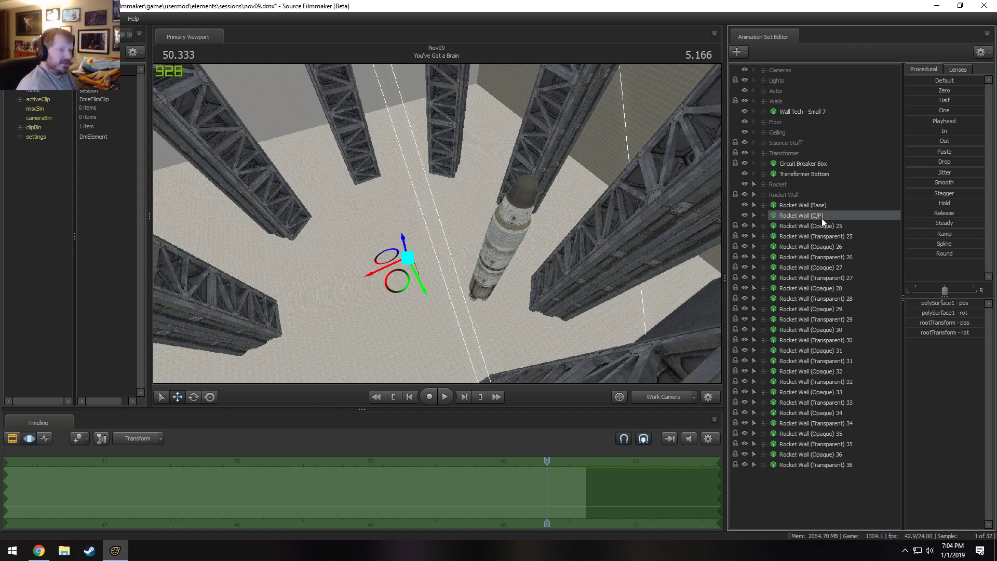
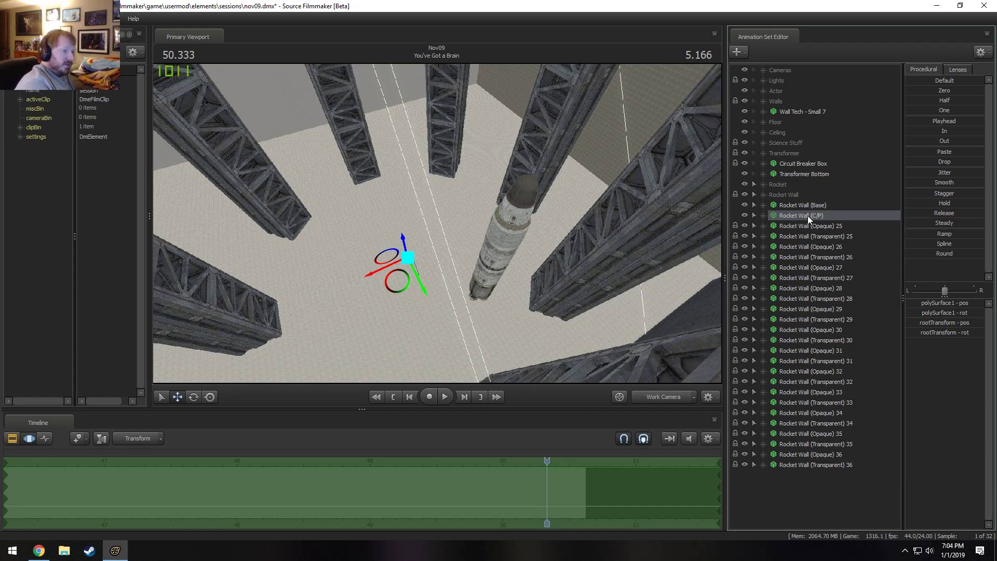
alt+drag(584, 306, 511, 177)
key(e)
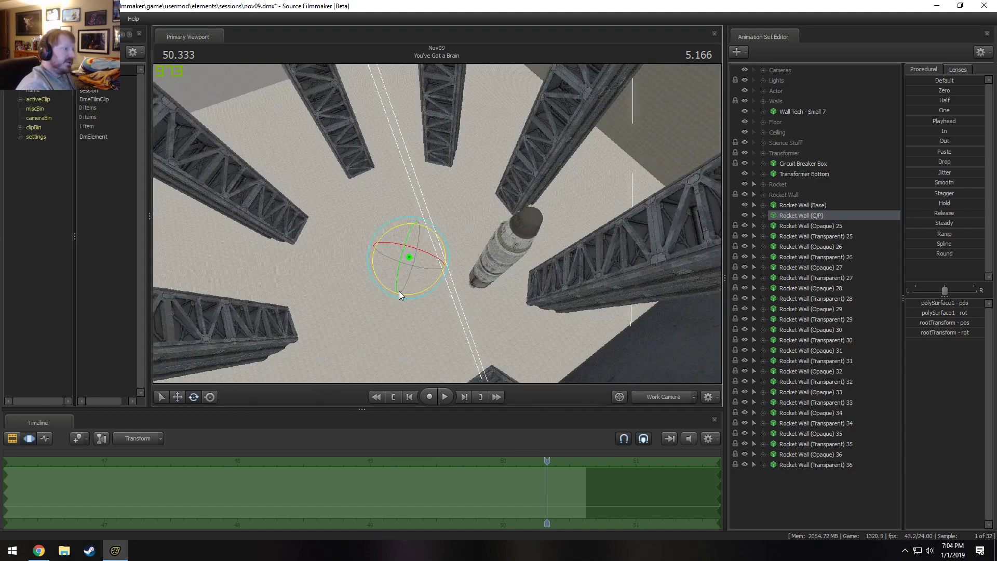
double_click(945, 333)
double_click(963, 333)
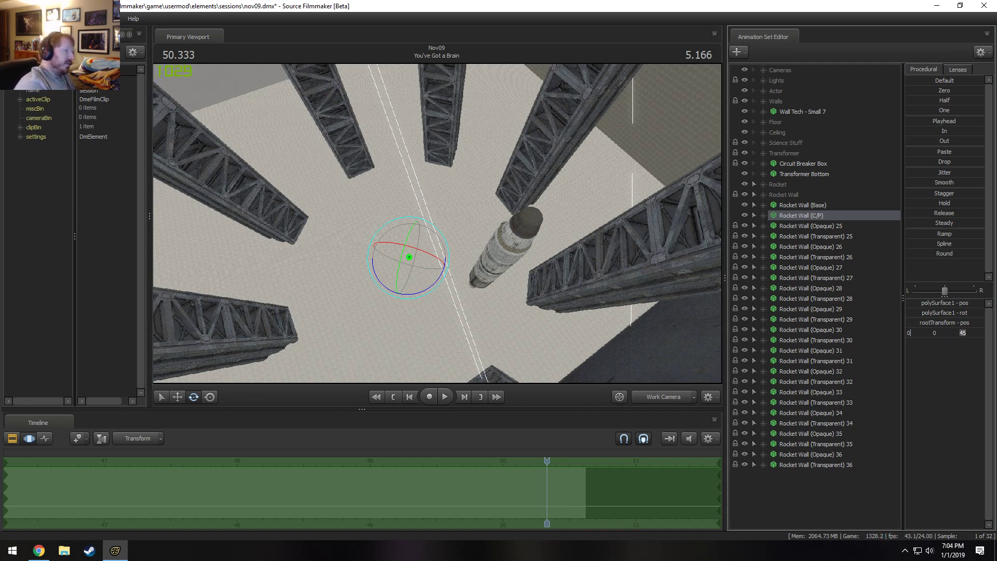
click(12, 551)
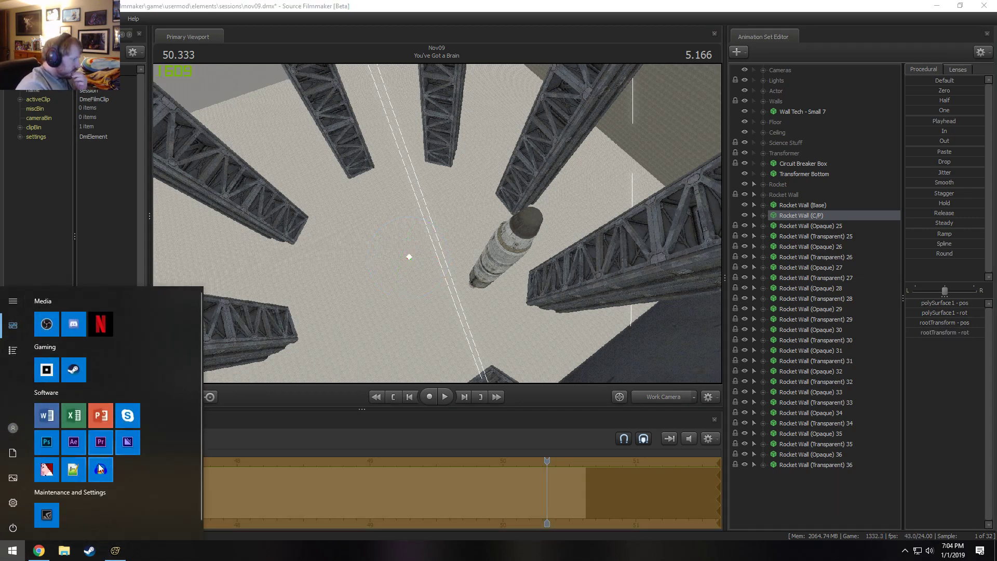
click(378, 4)
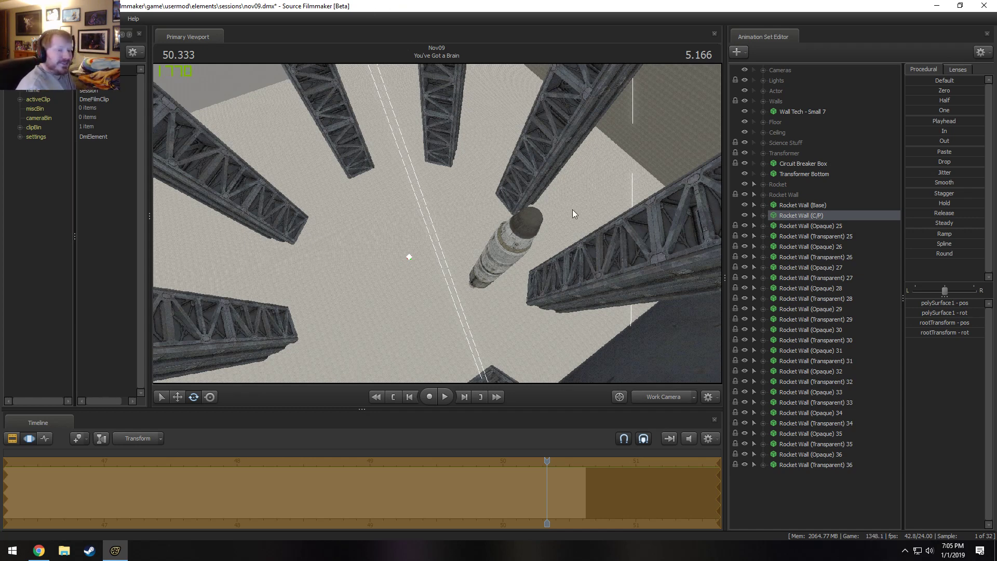
click(951, 332)
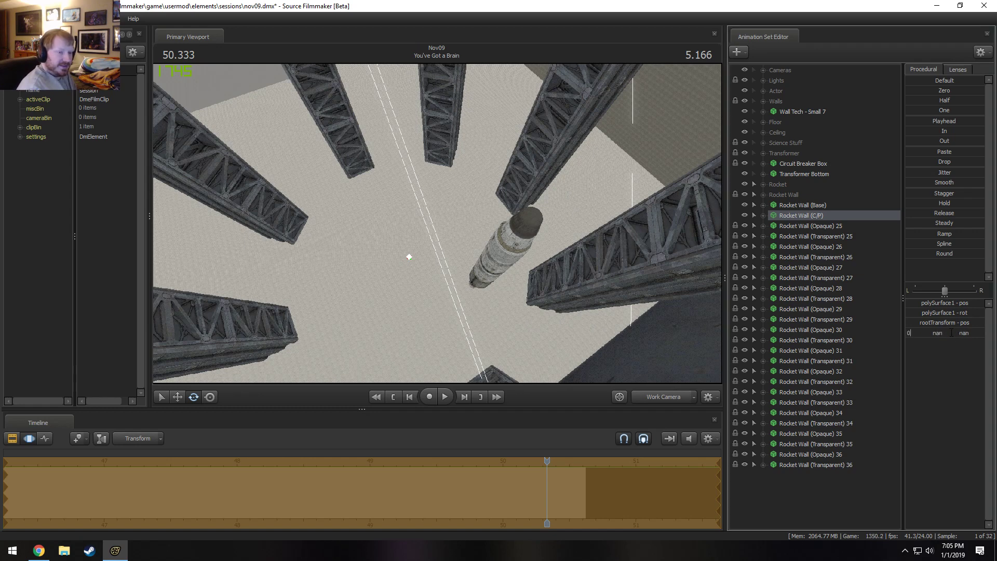
key(Return)
click(557, 361)
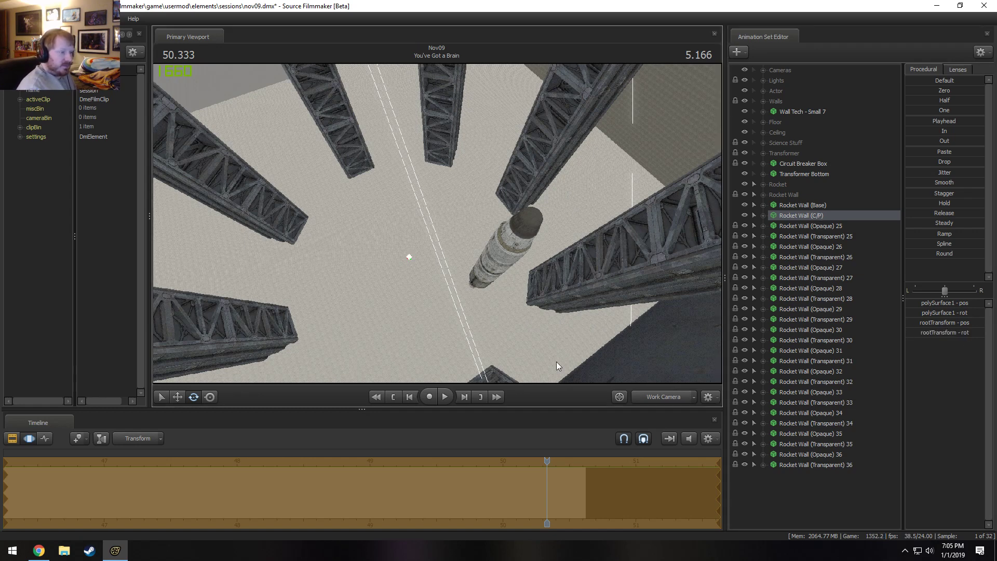
key(ctrl+z)
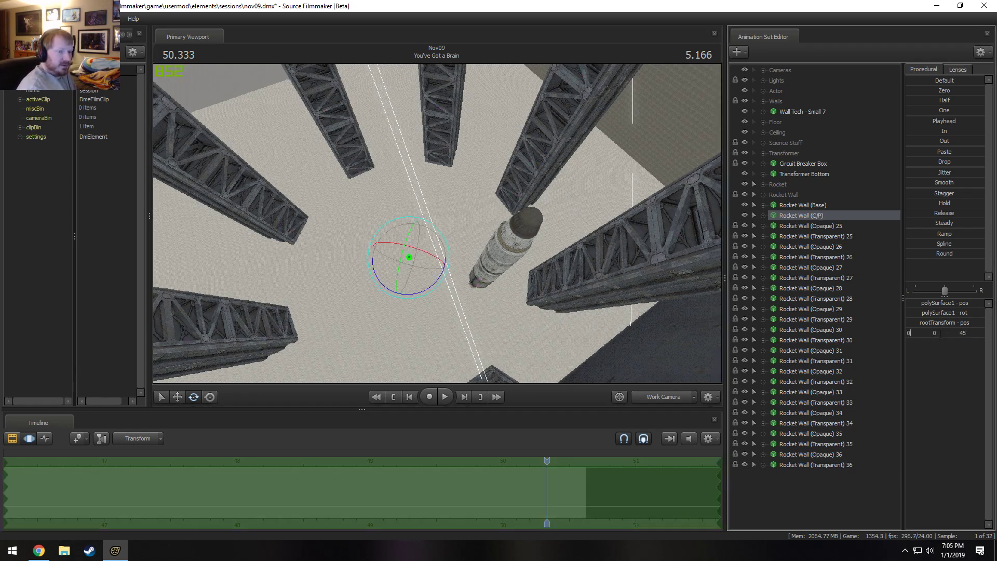
key(Return)
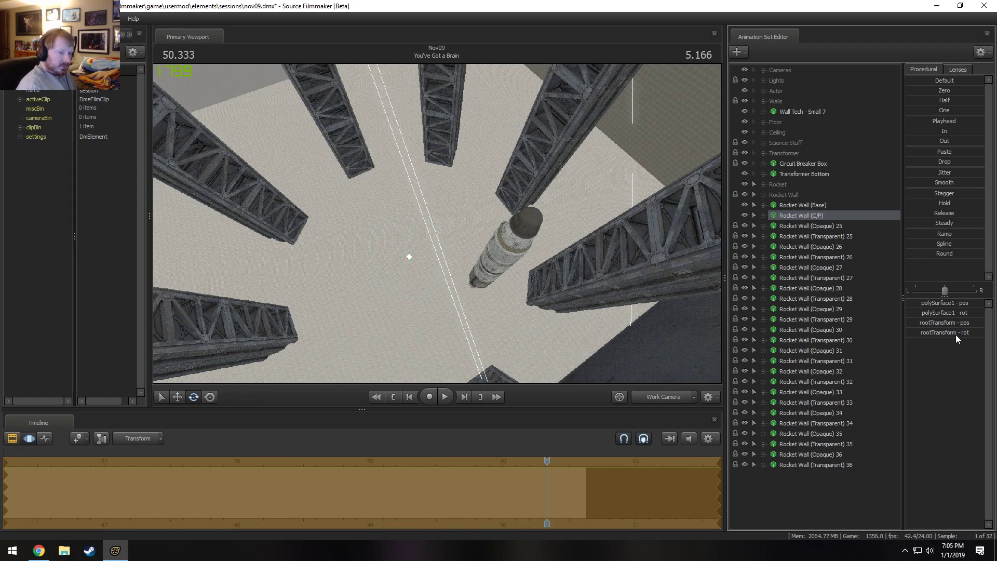
click(955, 334)
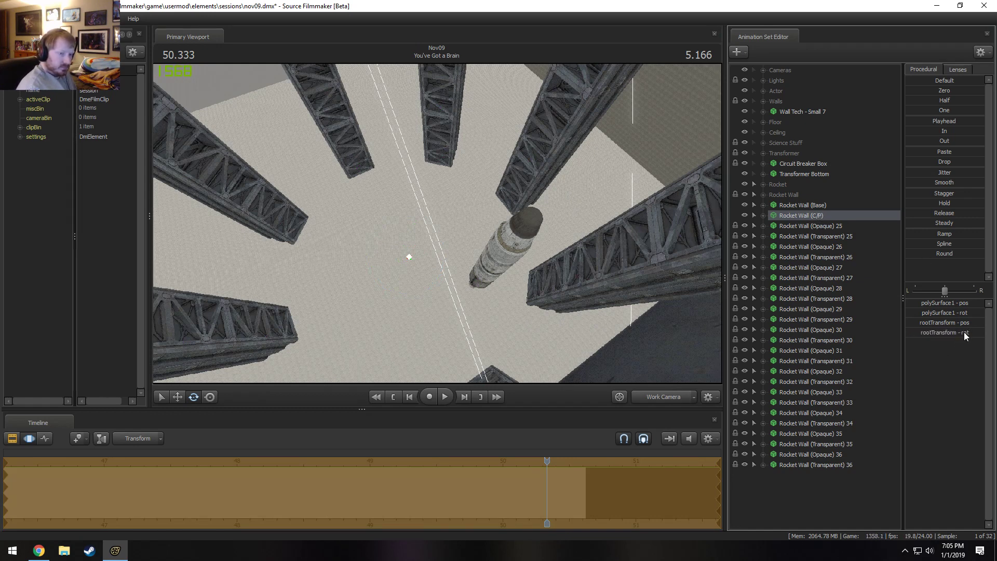
click(973, 334)
key(Return)
key(ctrl+z)
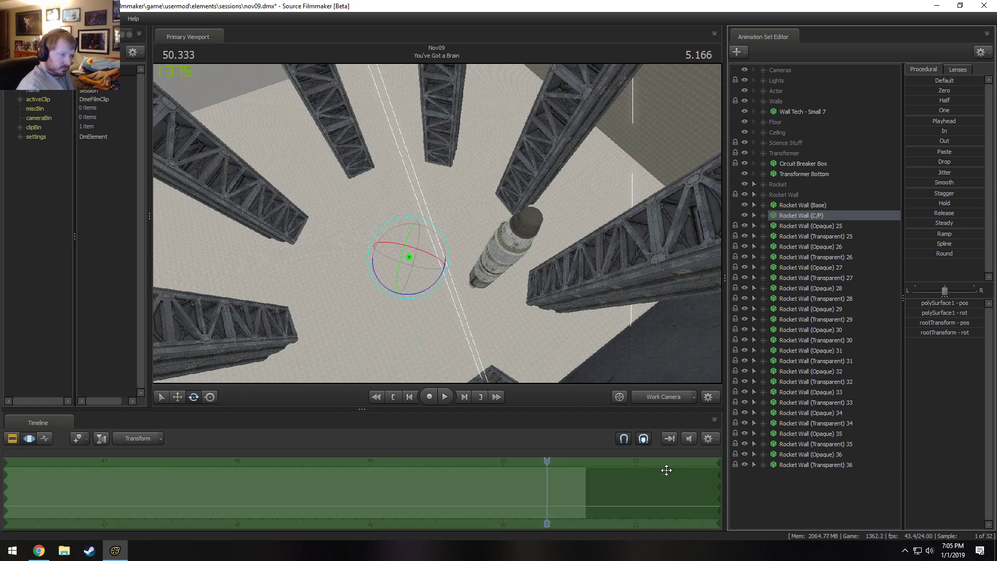
Rotate Rocket Wall (C/P) further around its Z axis by editing the rootTransform rotation.
click(968, 334)
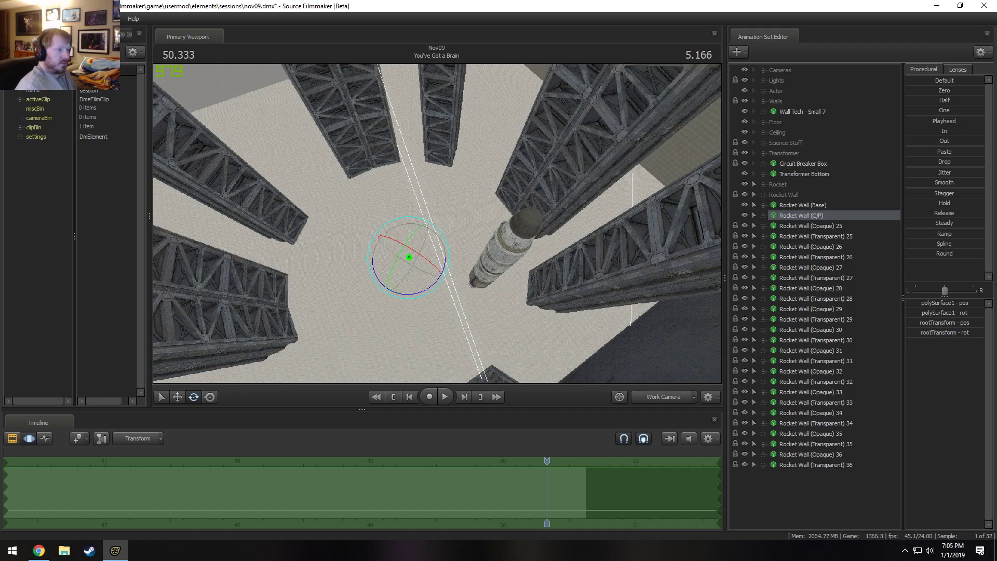
key(Return)
Examine the rotated truss copies up close for alignment with the existing rocket wall segments.
key(w)
mouse_move(437, 223)
mouse_down()
mouse_move(525, 161)
mouse_move(544, 122)
mouse_move(554, 148)
mouse_move(548, 107)
mouse_move(549, 150)
mouse_move(546, 132)
mouse_move(536, 167)
mouse_move(544, 125)
mouse_move(437, 224)
mouse_up()
key(w)
key(w)
key(s)
key(z)
key(w)
key(w)
key(x)
key(s)
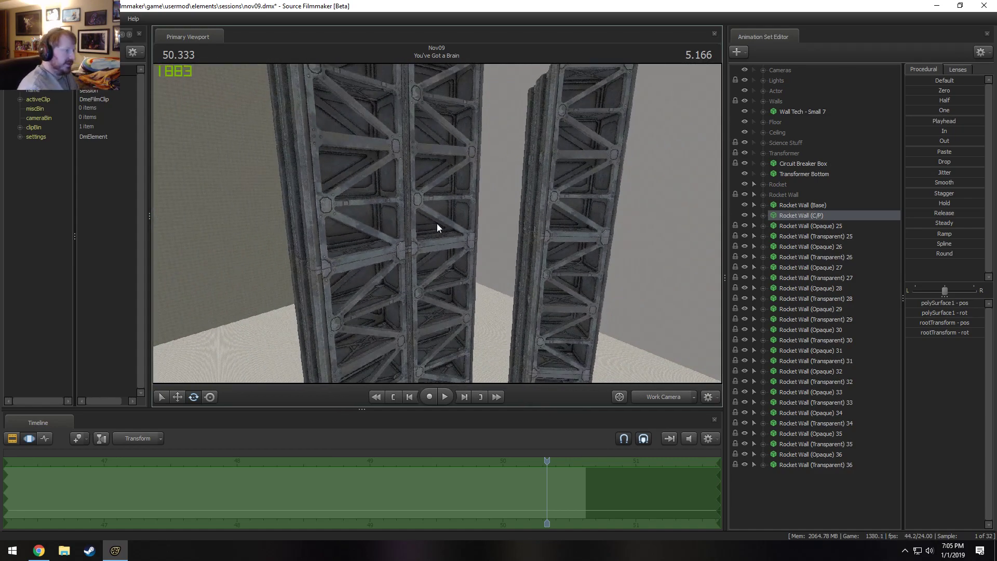
drag(495, 280, 494, 343)
key(s)
key(d)
mouse_move(438, 223)
mouse_down()
mouse_move(437, 212)
mouse_move(440, 223)
mouse_up()
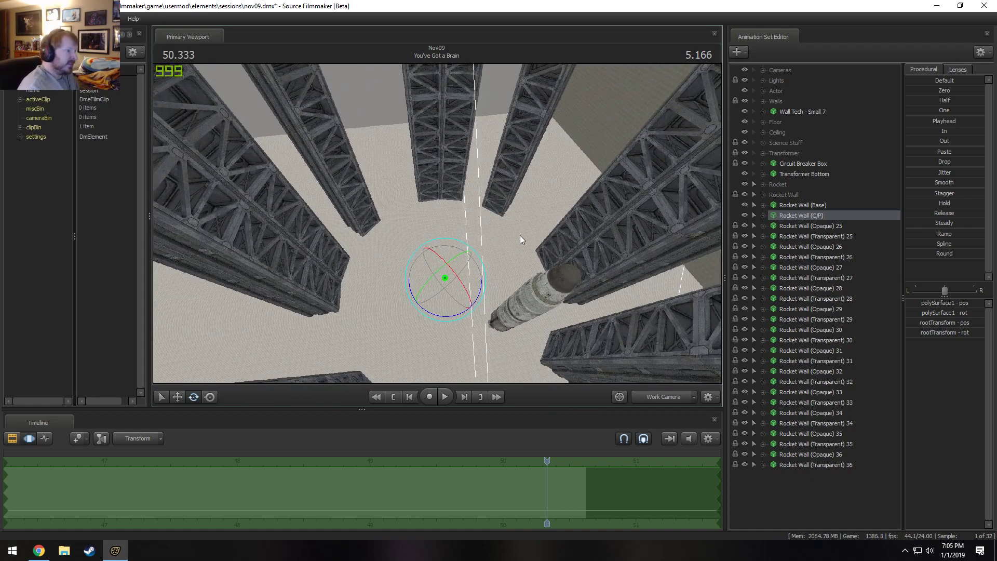
Copy the animation sets Rocket Wall (Opaque) 25 through Rocket Wall (Transparent) 36 and unlock their transforms.
click(801, 227)
shift+click(813, 465)
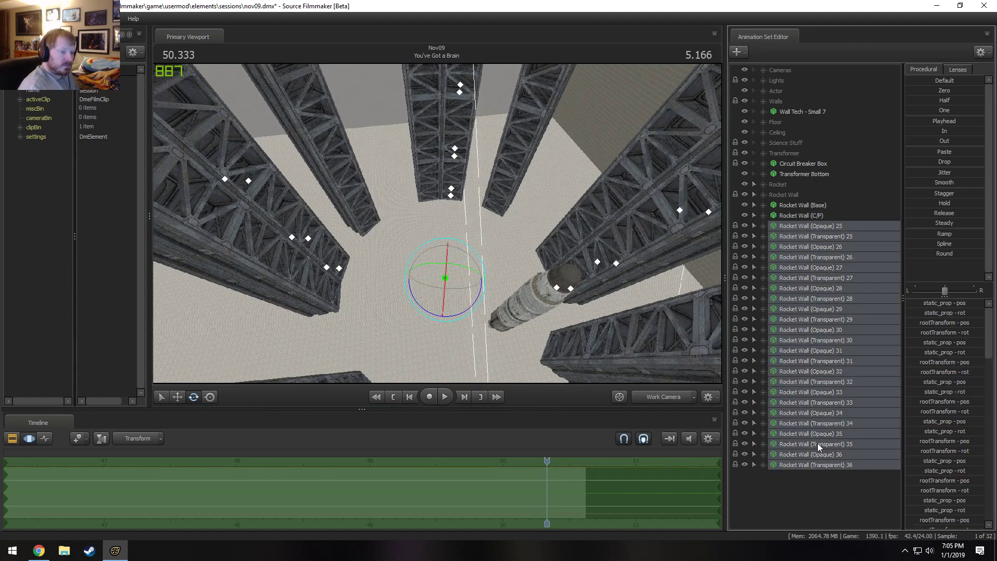
right_click(825, 372)
click(862, 387)
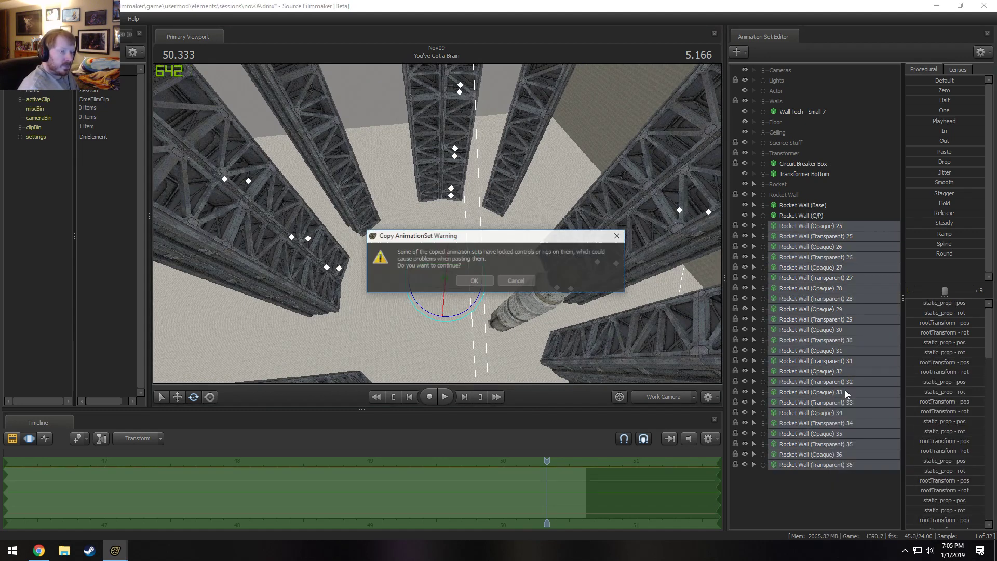
click(474, 280)
right_click(798, 278)
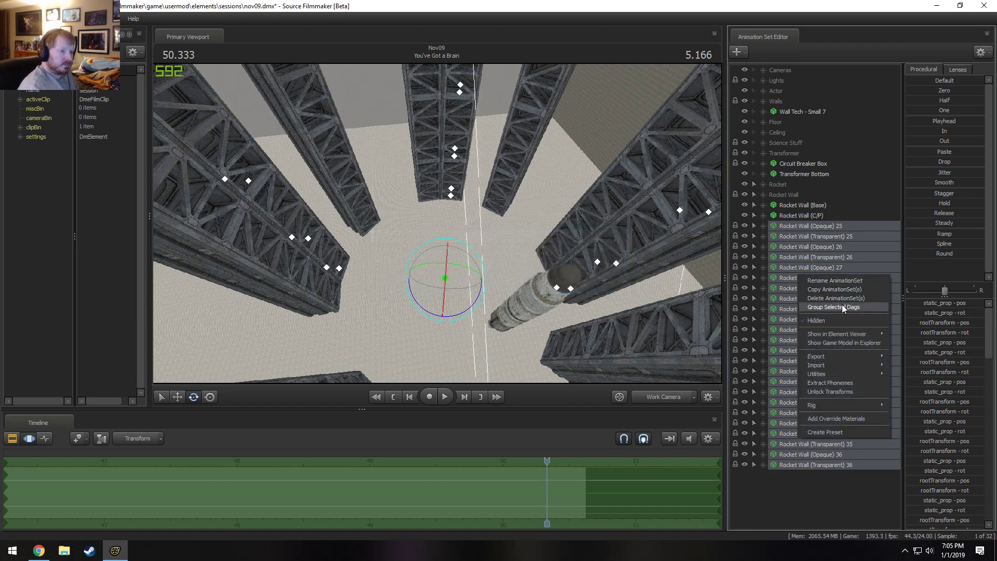
click(841, 394)
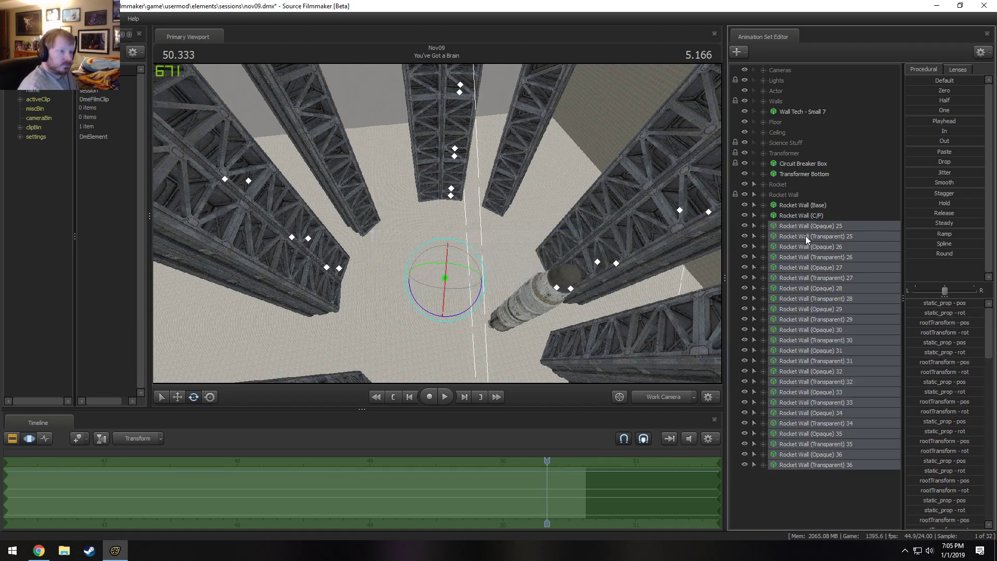
Lock Rocket Wall (Opaque) 25 through (Transparent) 36 to Rocket Wall (Base) and move them into the Rocket Wall group.
click(802, 205)
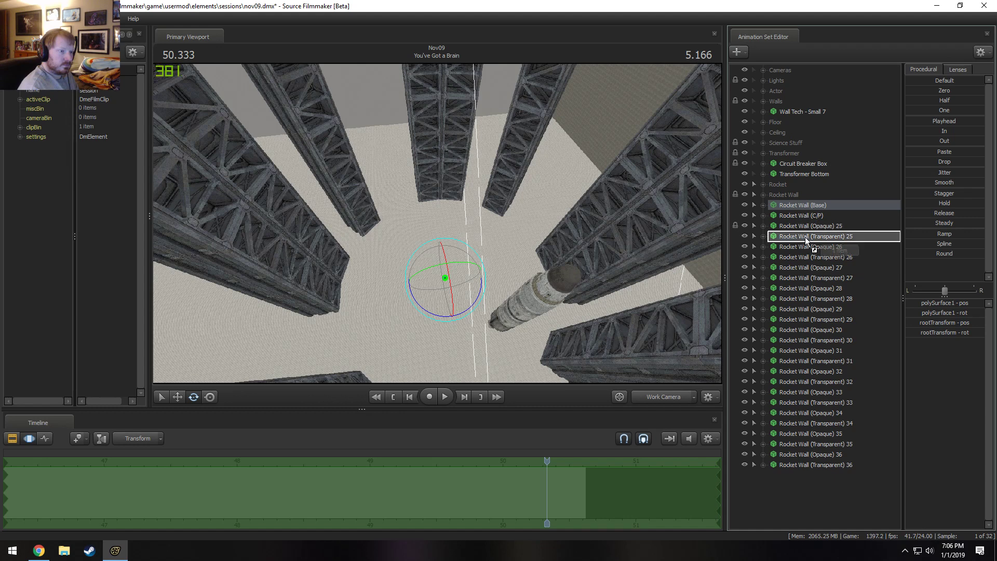
drag(808, 207, 803, 237)
click(808, 226)
shift+click(805, 256)
click(799, 224)
click(796, 226)
click(800, 225)
drag(803, 216, 800, 237)
click(800, 227)
shift+click(800, 245)
drag(798, 216, 795, 236)
mouse_move(794, 216)
mouse_down()
mouse_move(789, 258)
mouse_move(783, 203)
mouse_move(797, 243)
mouse_move(785, 259)
mouse_move(792, 232)
mouse_move(781, 205)
mouse_move(787, 214)
mouse_move(791, 197)
mouse_up()
click(790, 251)
click(790, 254)
click(785, 257)
Paste the copied rocket wall animation sets into the scene.
mouse_move(493, 261)
mouse_down()
mouse_move(492, 246)
mouse_move(485, 252)
mouse_up()
click(819, 206)
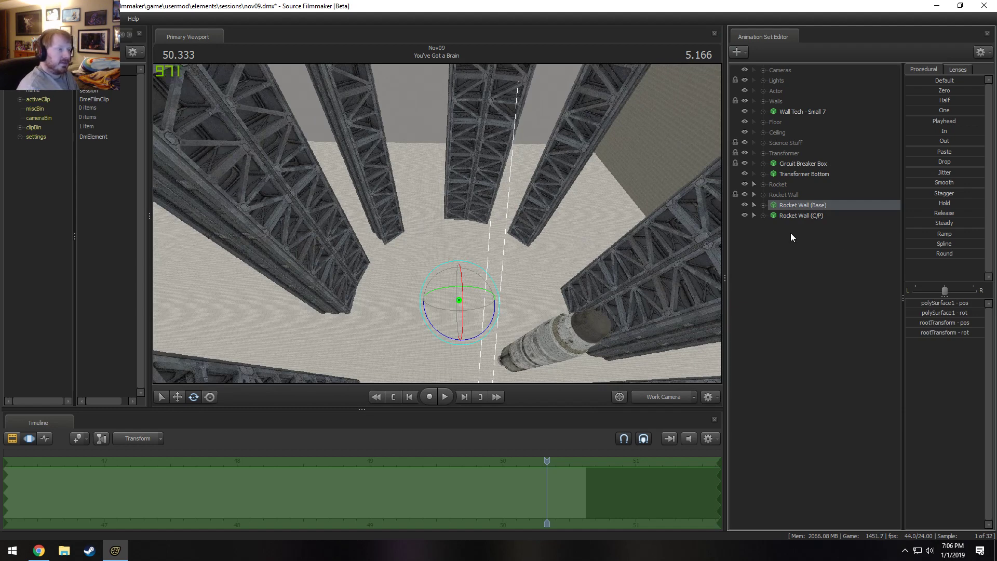
drag(437, 223, 435, 216)
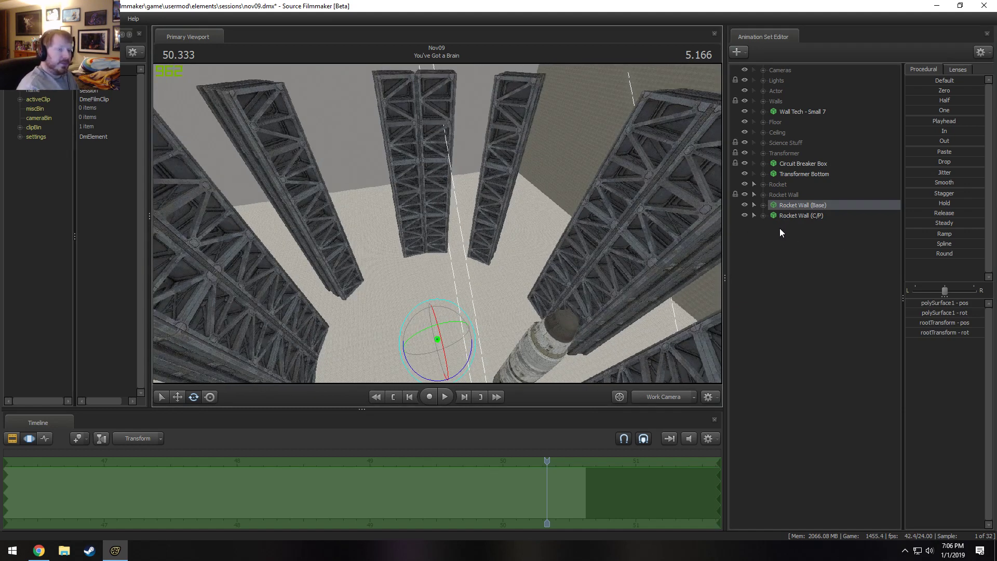
click(787, 215)
click(763, 195)
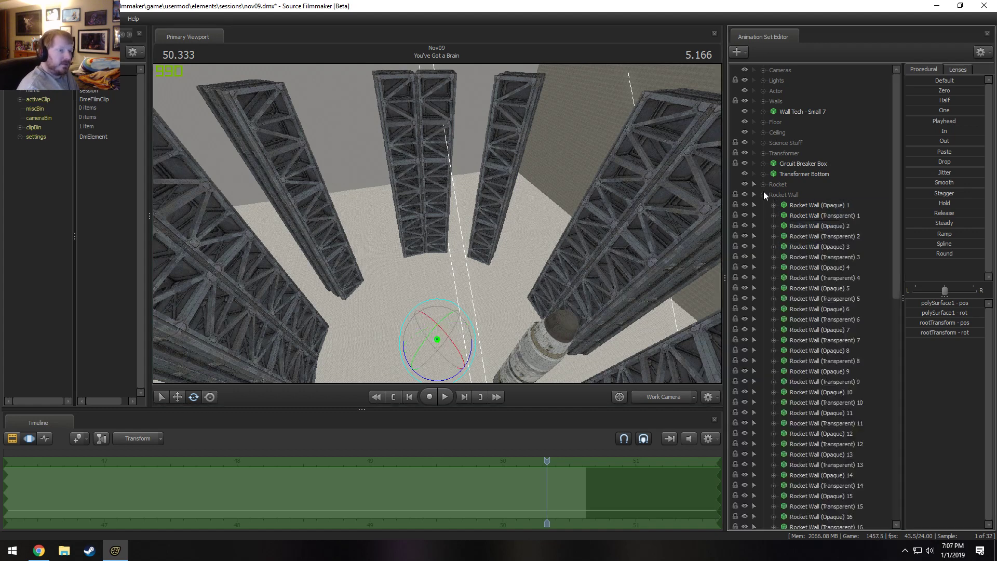
click(763, 194)
drag(763, 194, 786, 195)
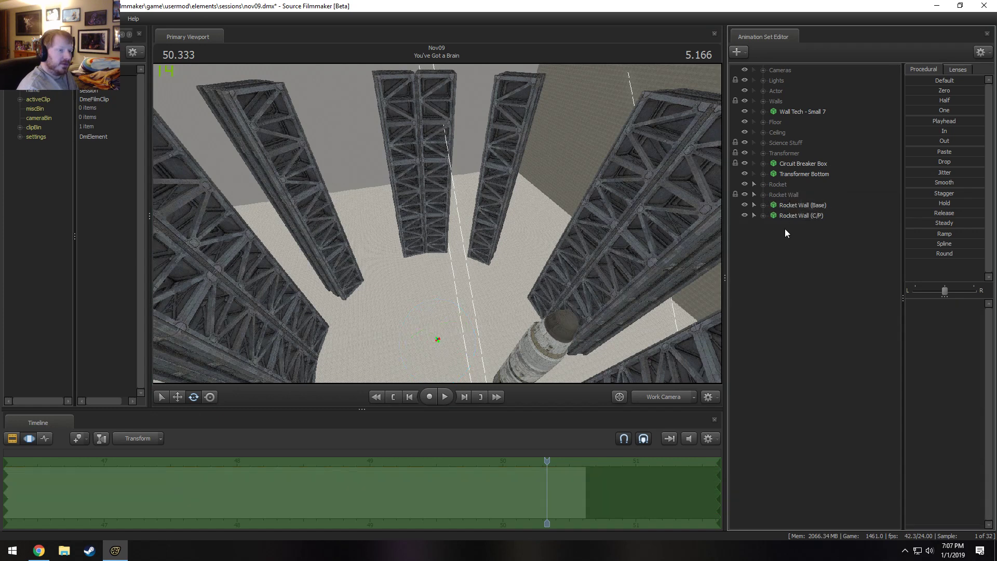
right_click(786, 233)
click(834, 297)
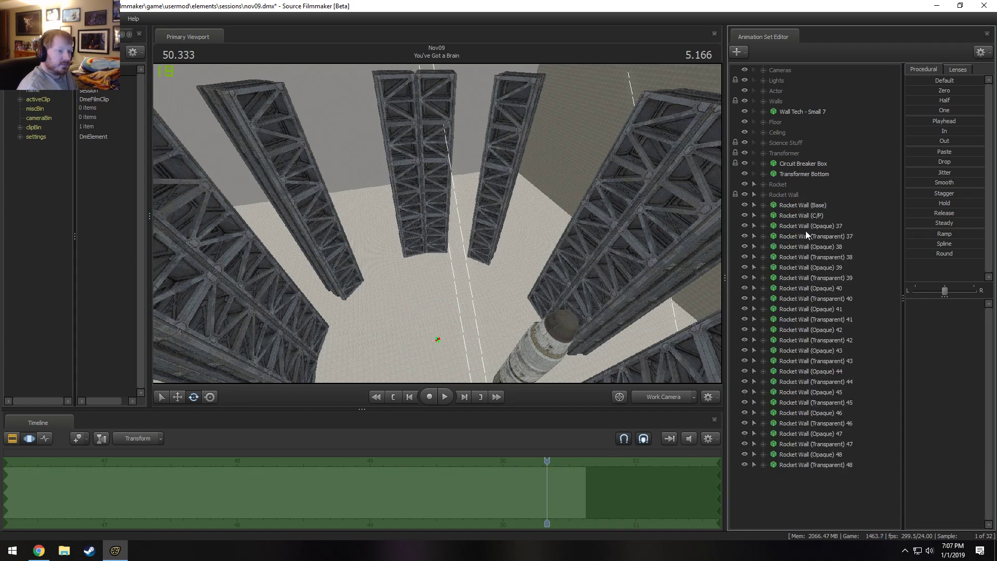
Lock the pasted sets Rocket Wall (Opaque) 37 through (Transparent) 48 to Rocket Wall (C/P).
click(808, 223)
drag(808, 218, 808, 248)
drag(806, 238, 799, 279)
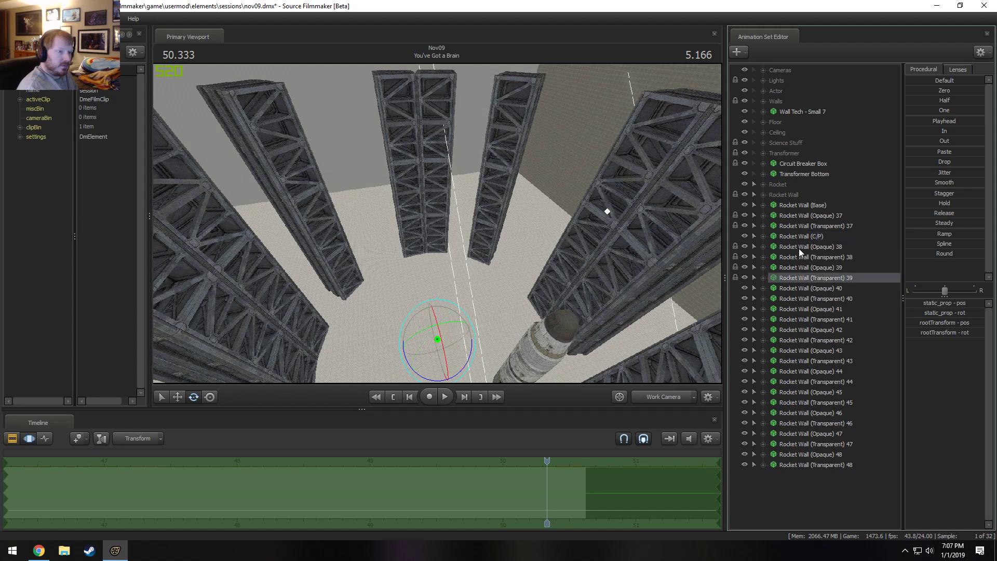
drag(805, 237, 796, 287)
drag(801, 237, 799, 298)
mouse_move(799, 290)
mouse_down()
mouse_move(798, 325)
mouse_move(797, 309)
mouse_up()
click(799, 290)
click(798, 301)
drag(797, 320, 791, 371)
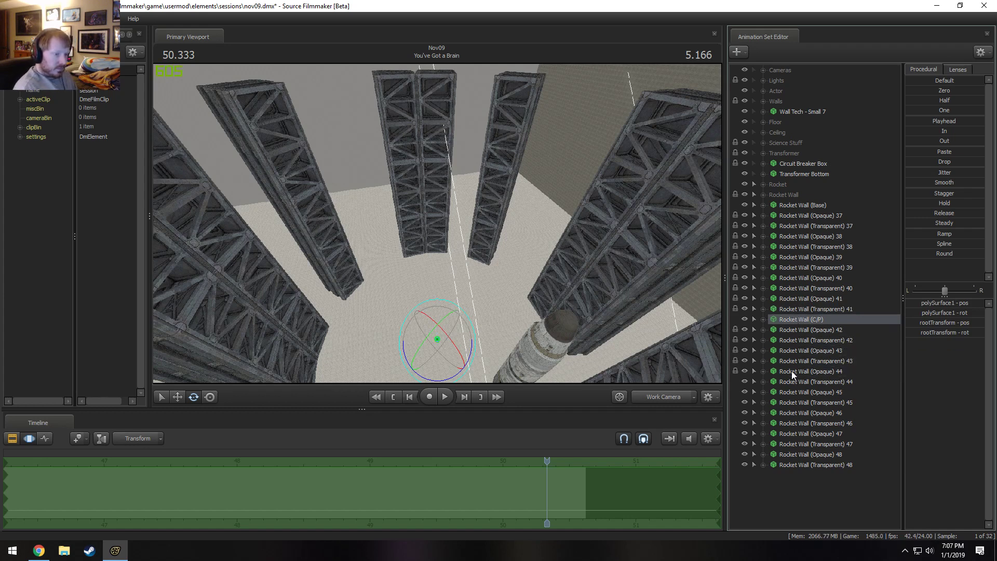
drag(796, 322, 797, 393)
drag(794, 372, 791, 422)
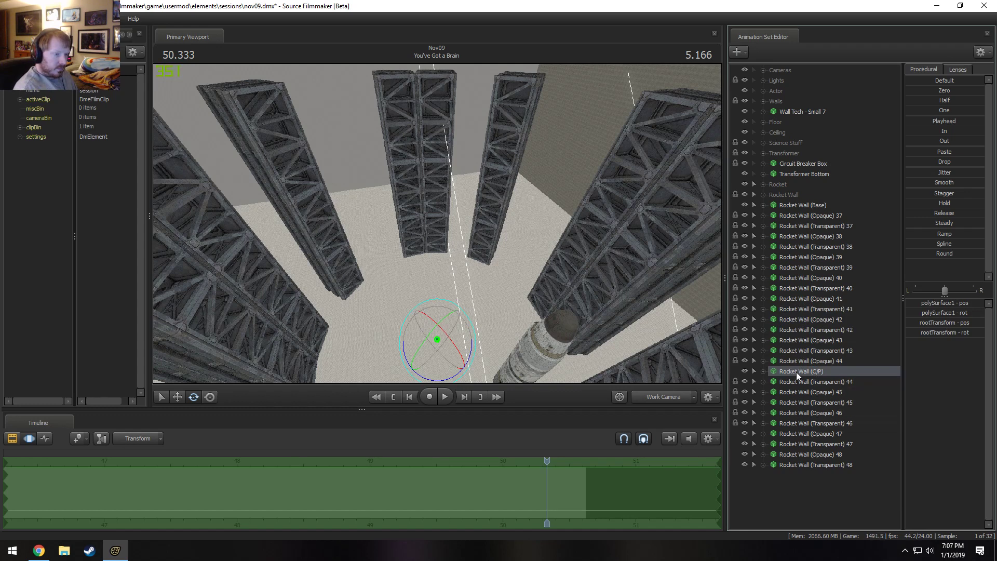
drag(796, 372, 800, 469)
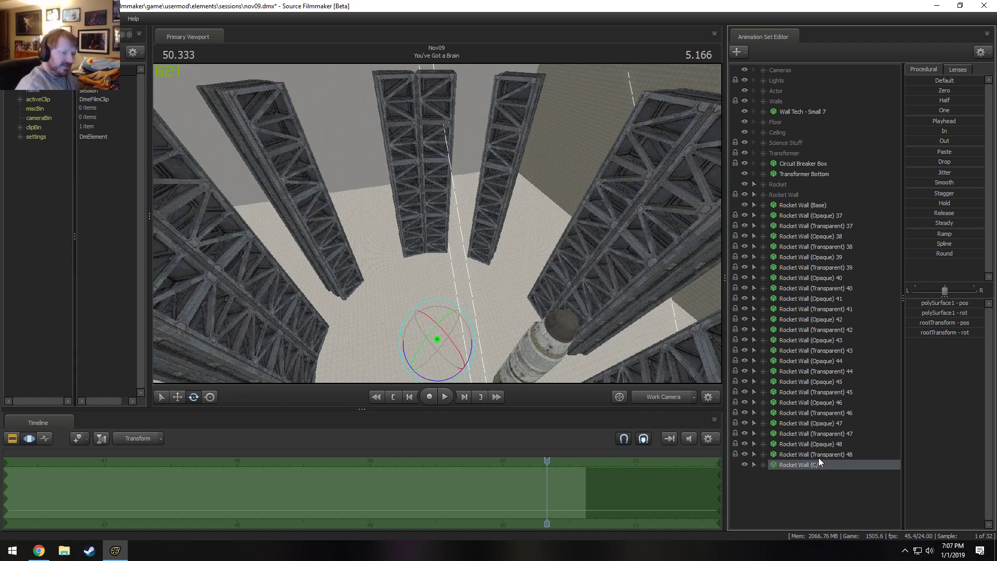
click(818, 455)
Move Rocket Wall (C/P) above the Rocket Wall group and set its rootTransform Z rotation to 60.
drag(813, 466, 812, 187)
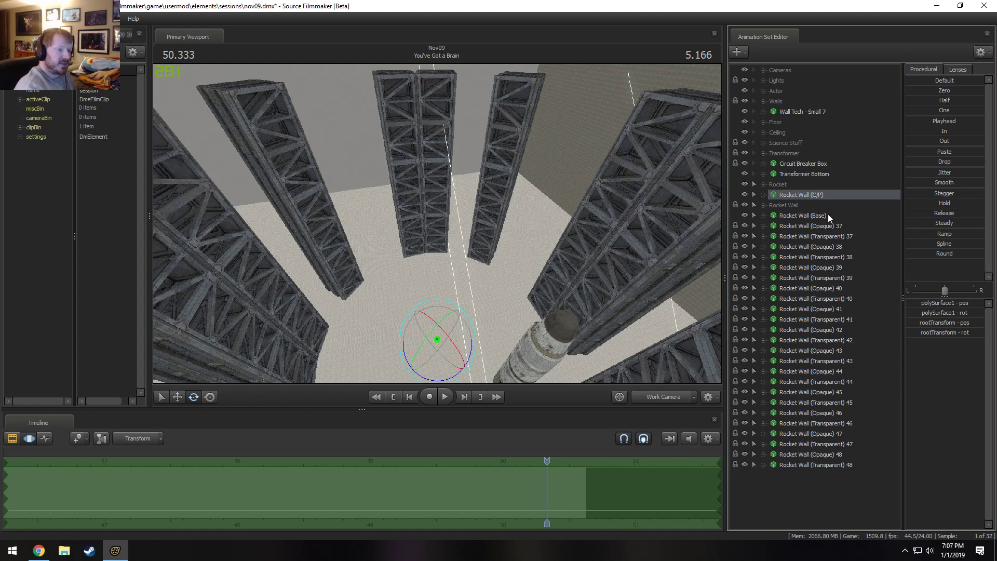
double_click(938, 332)
drag(980, 333, 960, 333)
text(60)
key(Return)
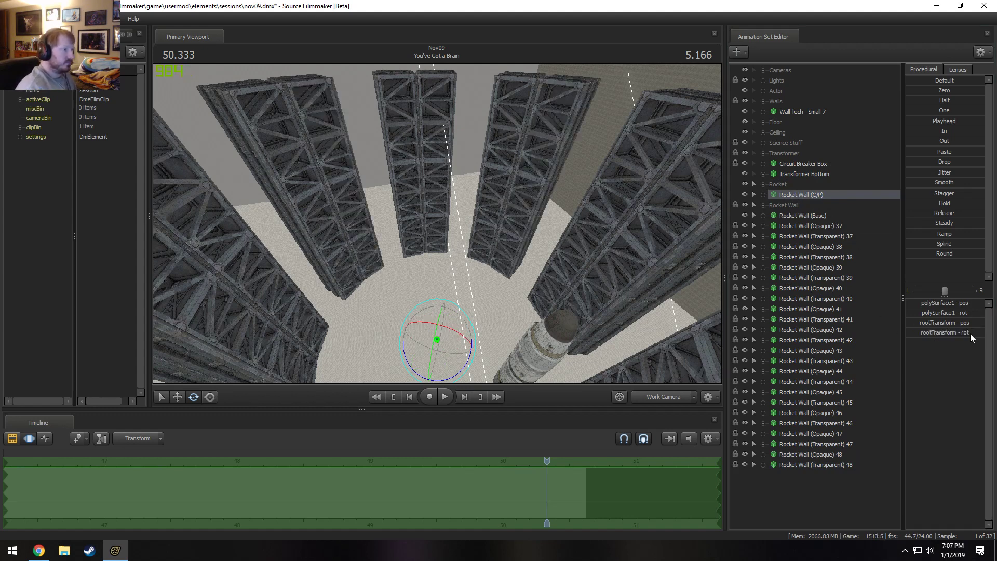
Unlock the transforms of Rocket Wall (Opaque) 37 through Rocket Wall (Transparent) 48.
drag(341, 233, 665, 288)
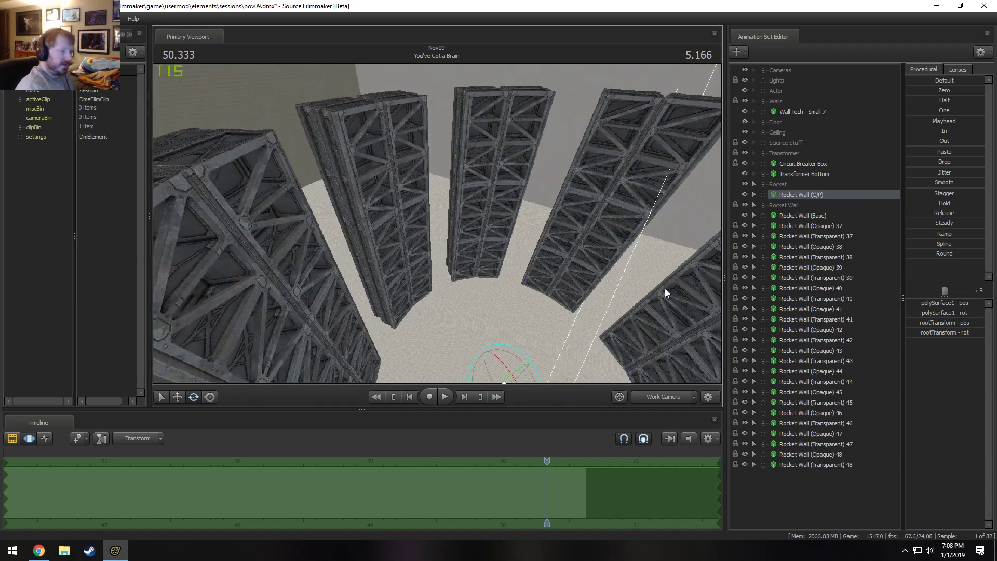
click(811, 228)
shift+click(828, 466)
right_click(825, 435)
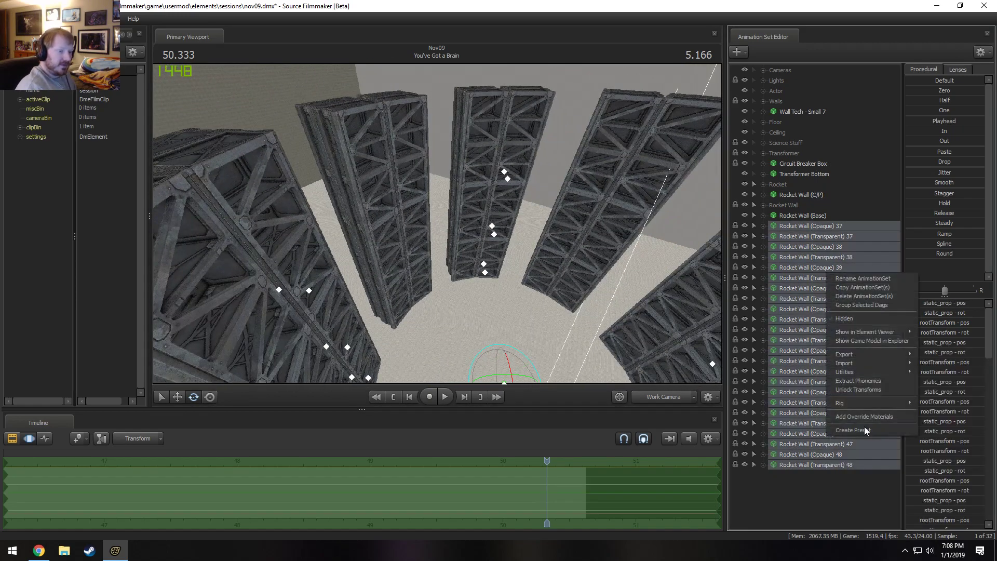
click(859, 389)
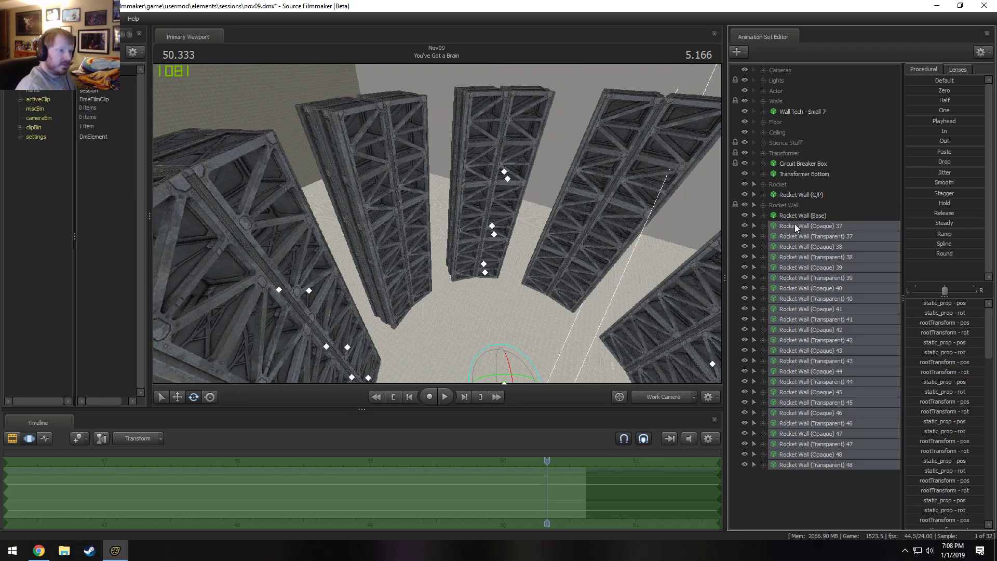
Lock Rocket Wall (Opaque) 37 through (Transparent) 47 to Rocket Wall (Base), moving the sets up to (Opaque) 46 into the Rocket Wall group.
click(797, 224)
drag(797, 225, 801, 253)
ctrl+click(806, 237)
ctrl+click(806, 228)
click(805, 224)
drag(798, 216, 793, 267)
shift+click(811, 267)
mouse_move(799, 224)
mouse_down()
mouse_move(801, 270)
mouse_move(806, 201)
mouse_move(797, 237)
mouse_move(793, 208)
mouse_move(794, 236)
mouse_up()
click(797, 237)
shift+click(798, 217)
drag(793, 216, 789, 266)
shift+click(799, 226)
click(790, 265)
shift+click(789, 224)
mouse_move(789, 224)
mouse_down()
mouse_move(783, 204)
mouse_move(789, 222)
mouse_up()
drag(792, 219, 791, 214)
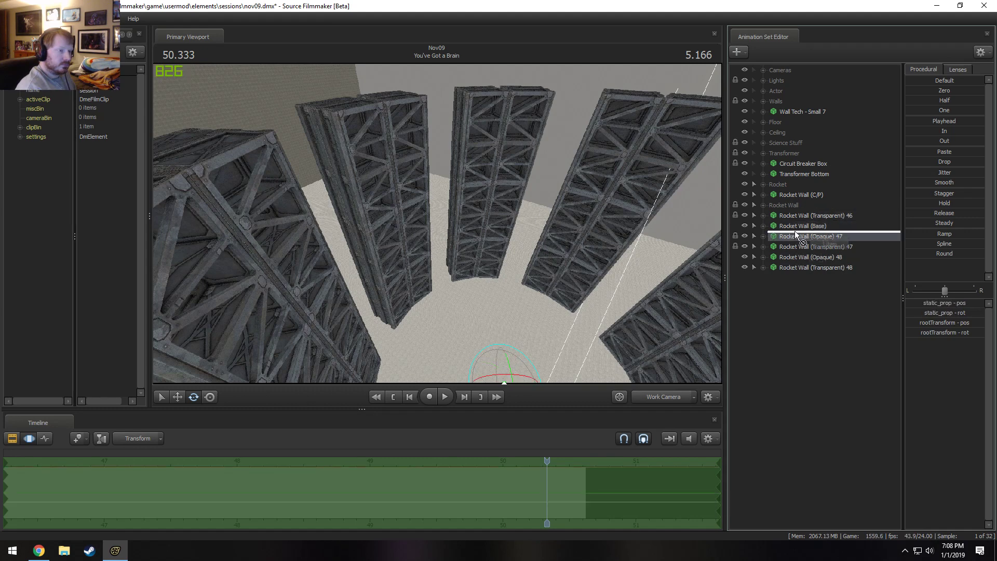
Lock the two number 48 sets to Rocket Wall (Base) and move Rocket Wall (Transparent) 46 through 48 into the Rocket Wall group.
mouse_move(793, 226)
mouse_down()
mouse_move(793, 267)
mouse_move(789, 217)
mouse_up()
shift+click(796, 267)
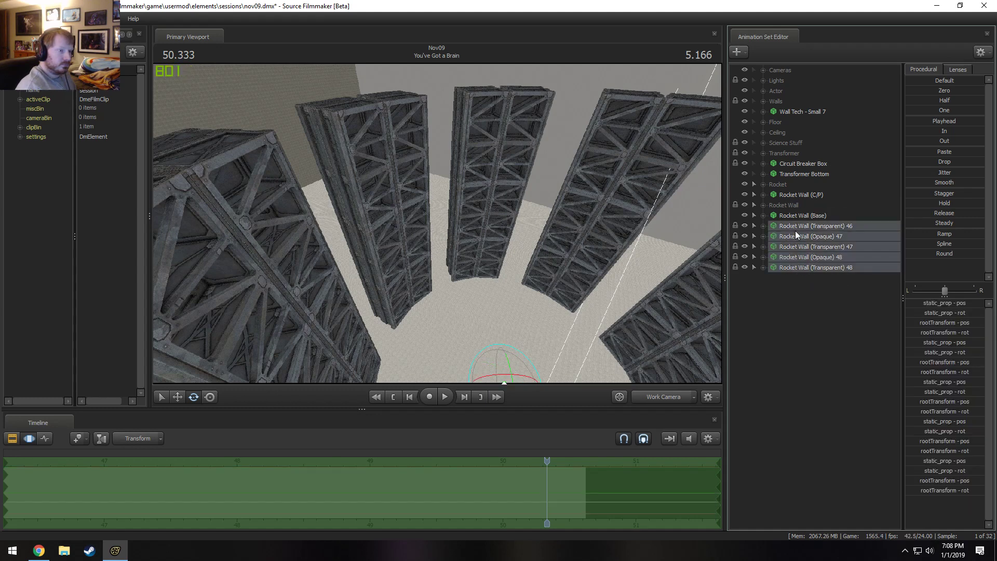
drag(797, 269, 786, 207)
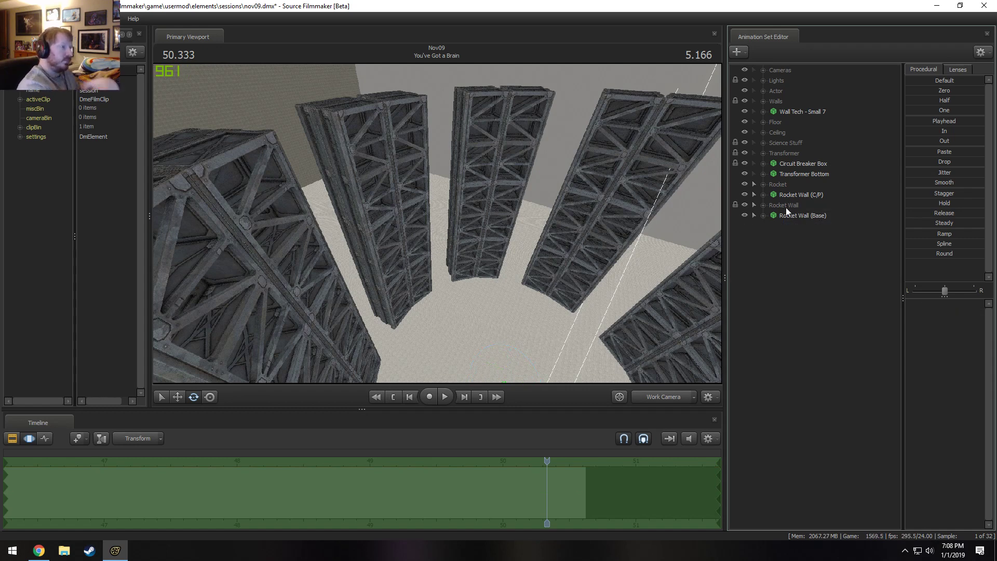
Paste another batch of Rocket Wall sets and lock Rocket Wall (Opaque) 49 through (Transparent) 53 to Rocket Wall (C/P).
right_click(774, 259)
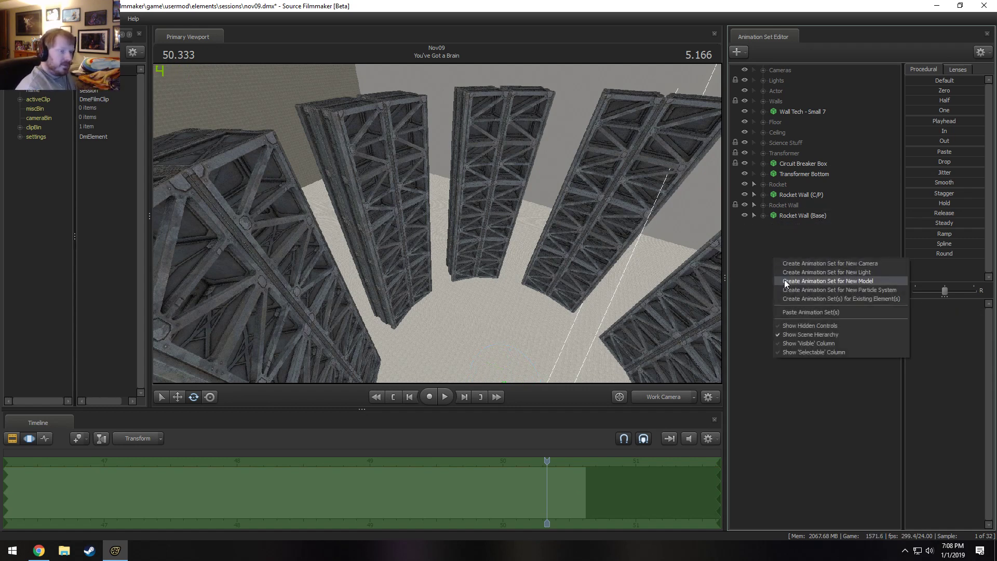
click(800, 311)
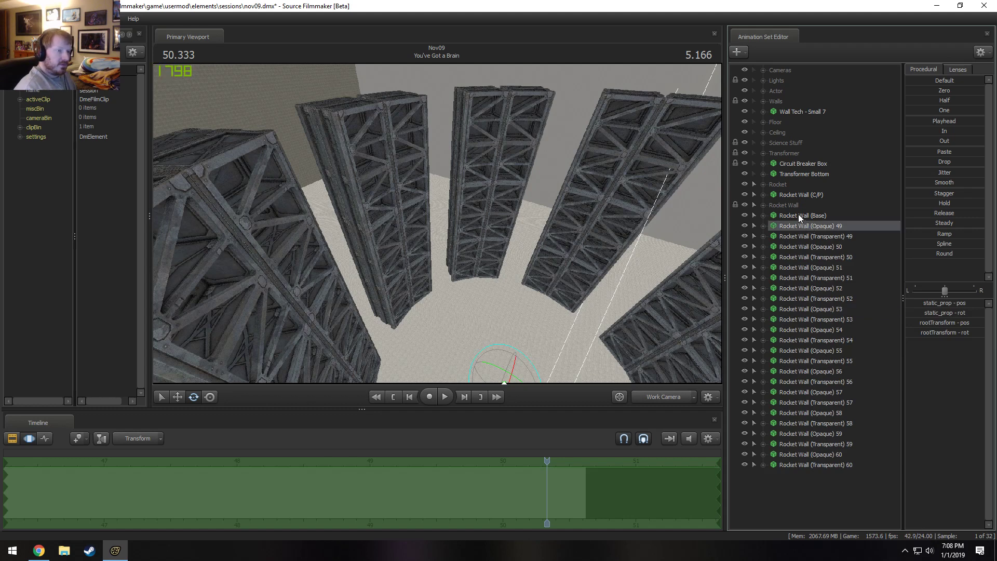
drag(798, 196, 804, 226)
drag(805, 216, 798, 275)
drag(798, 260, 803, 320)
click(797, 259)
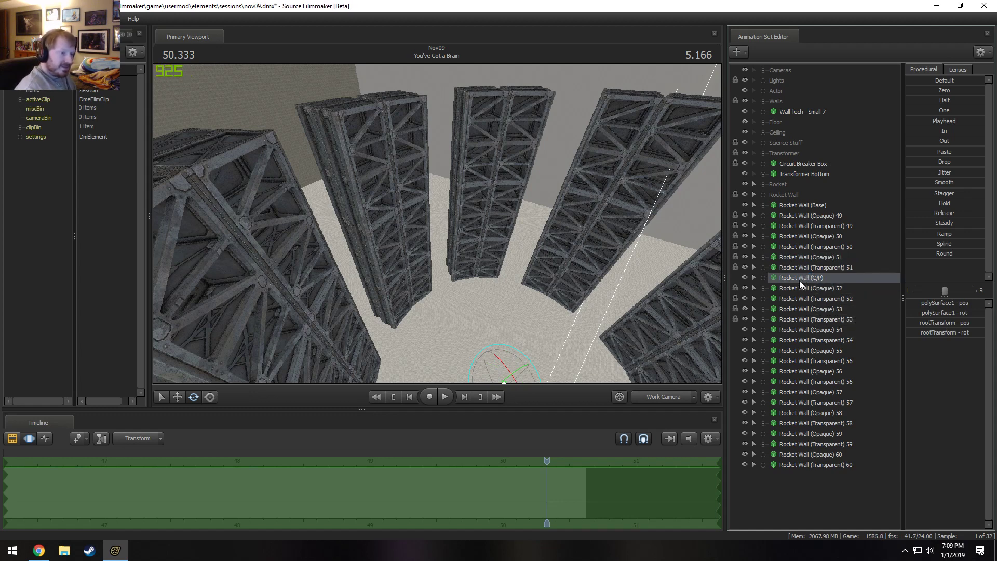
Lock Rocket Wall (Opaque) 54 through (Transparent) 60 to Rocket Wall (C/P) and return Rocket Wall (C/P) above the Rocket Wall group.
drag(800, 281, 799, 329)
drag(796, 277, 801, 347)
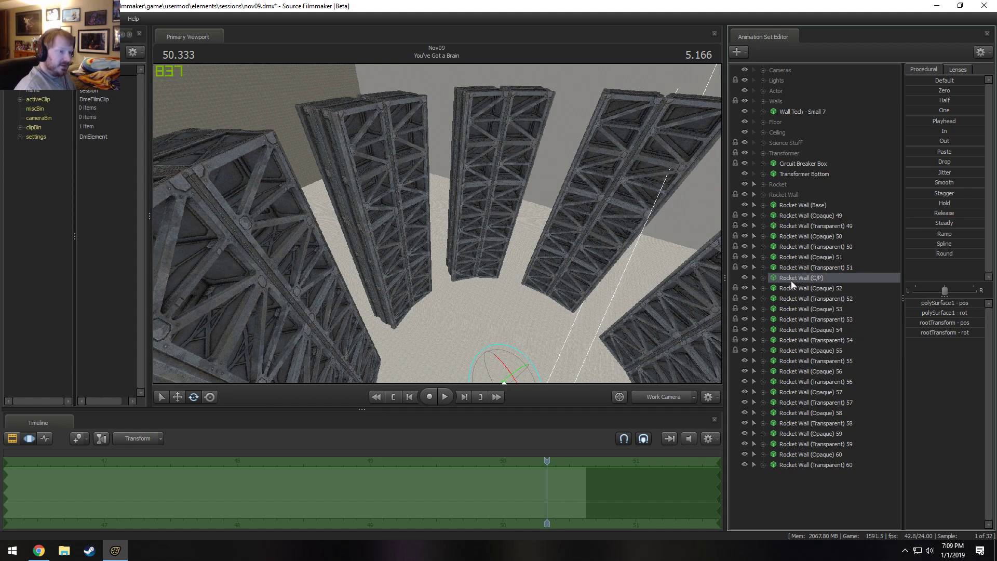
drag(790, 280, 794, 362)
click(793, 362)
drag(800, 278, 795, 400)
drag(794, 359, 793, 411)
drag(797, 362, 795, 388)
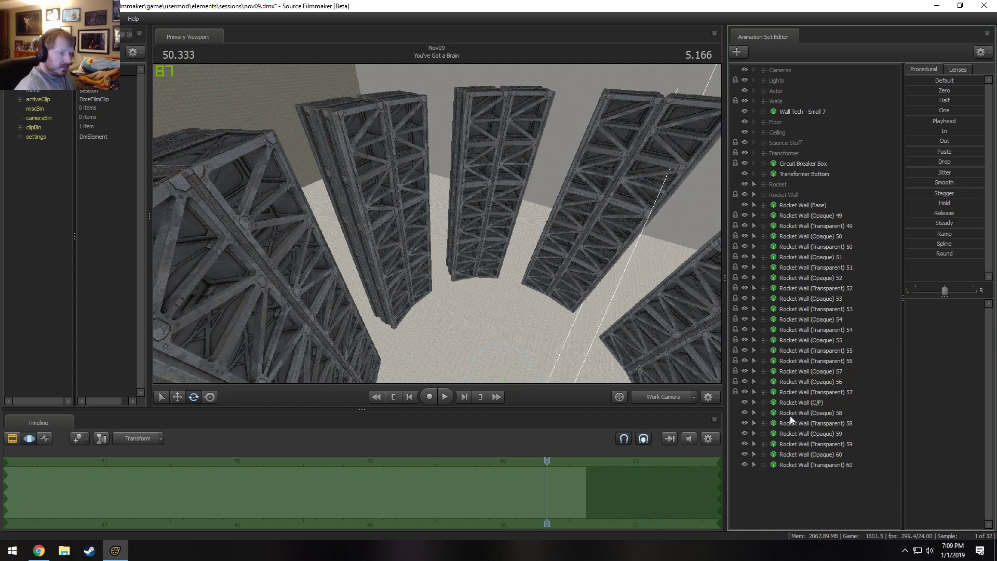
key(ctrl+z)
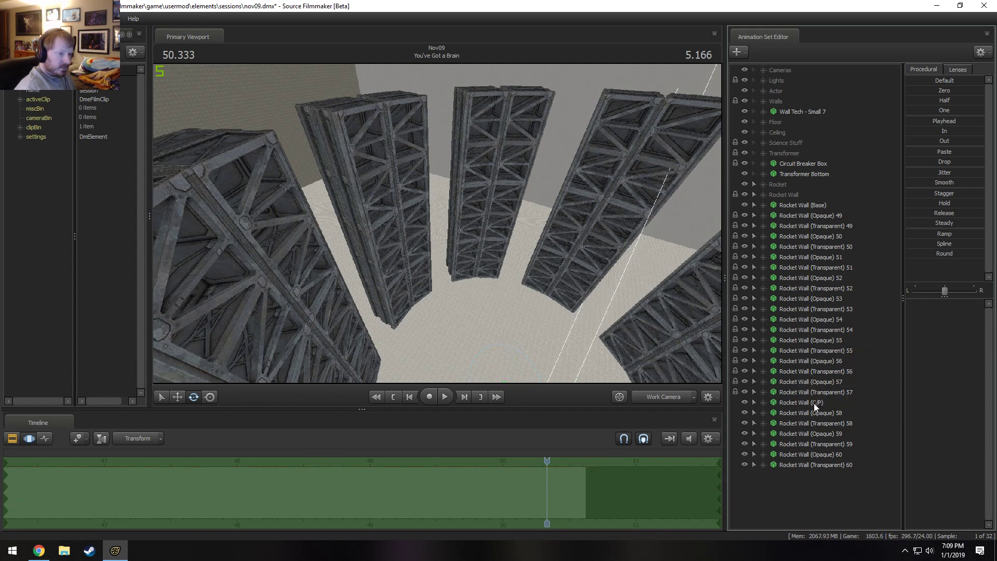
drag(814, 403, 794, 187)
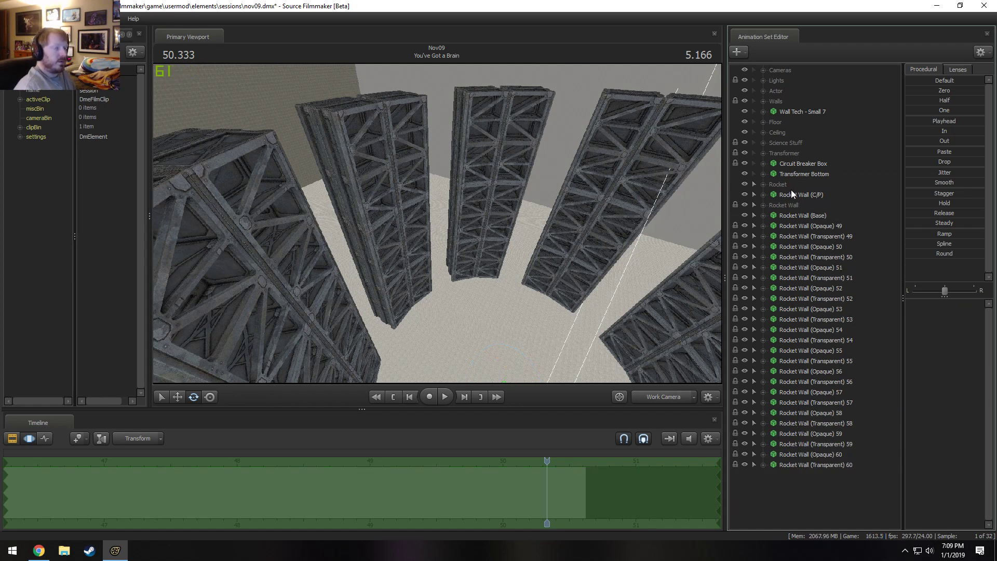
Try a rootTransform Z rotation of 15 on Rocket Wall (C/P).
click(811, 195)
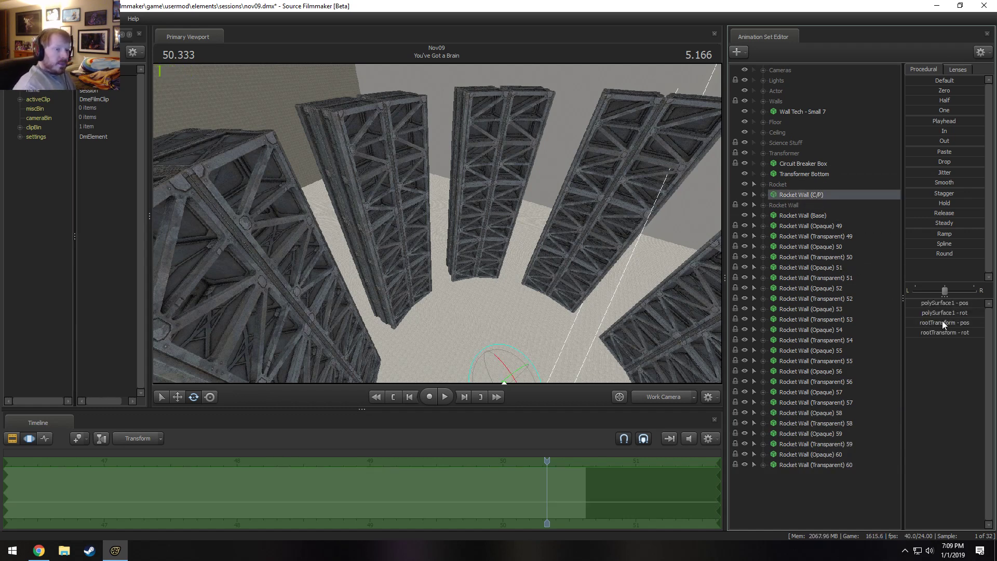
double_click(957, 332)
double_click(974, 334)
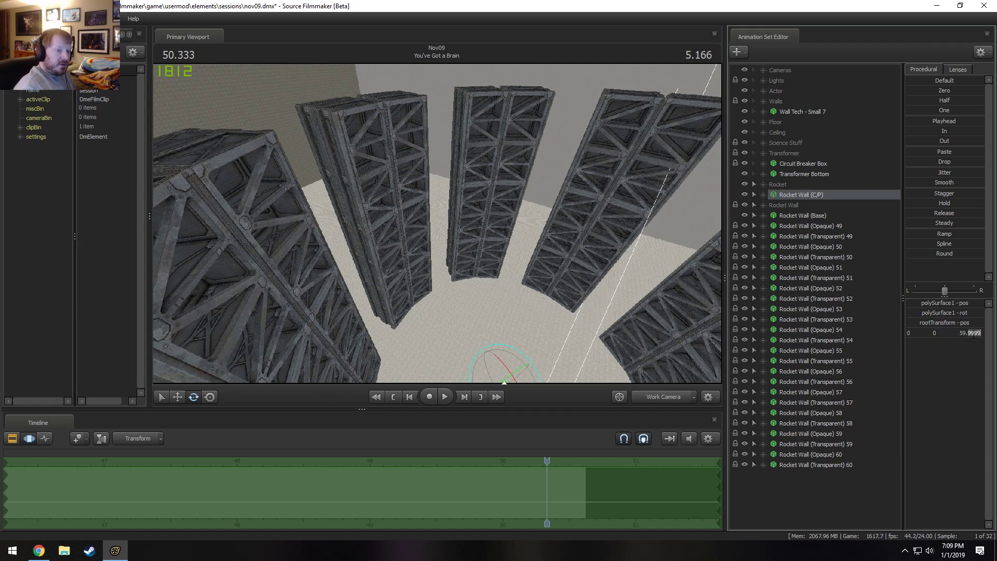
text(15)
key(Return)
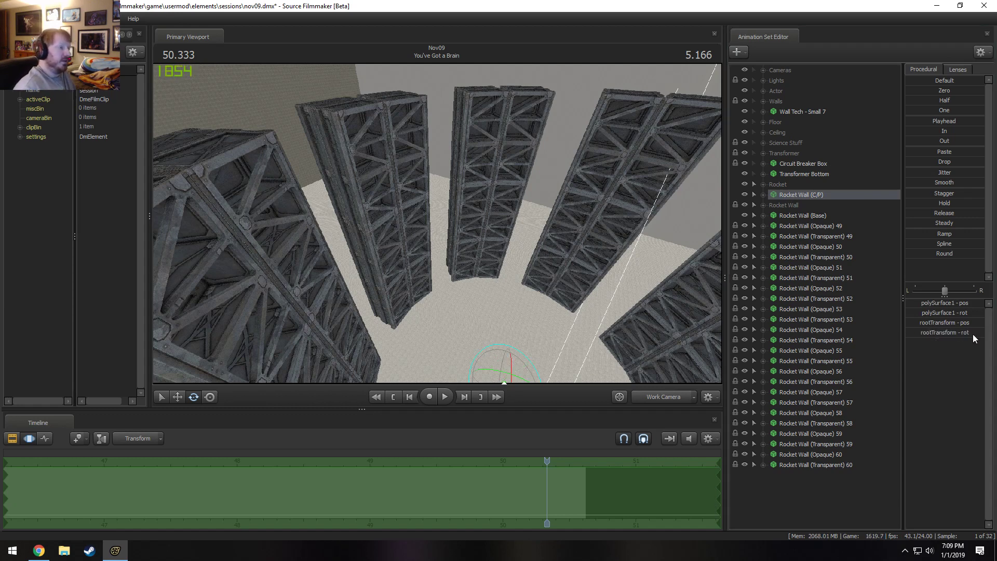
key(ctrl+c)
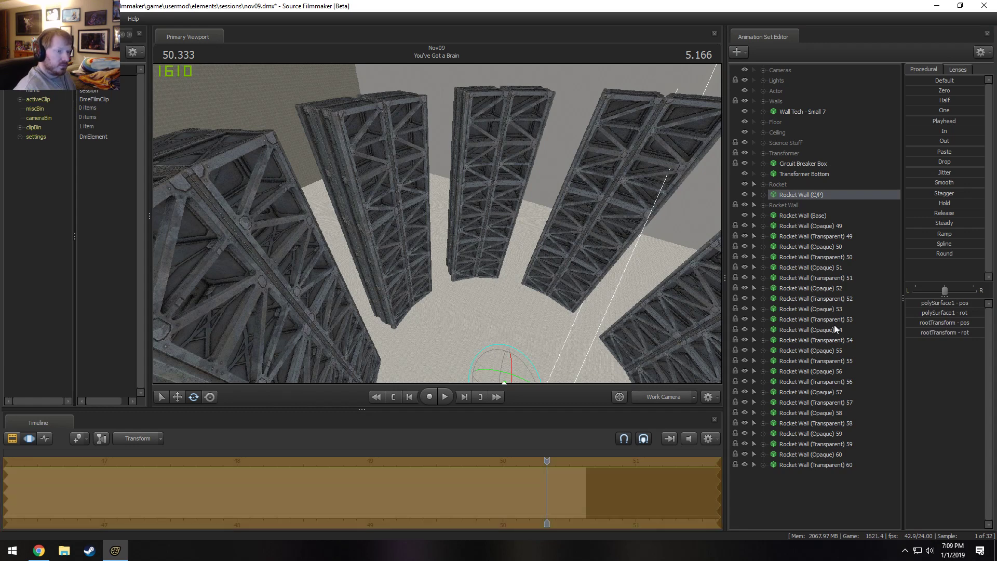
click(822, 223)
click(812, 218)
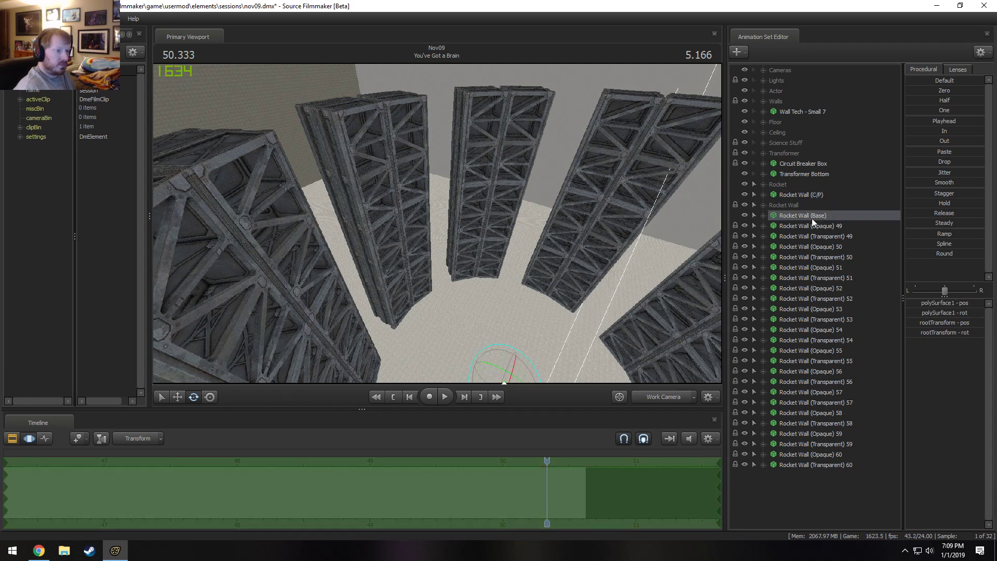
key(ctrl+z)
key(ctrl+z)
drag(507, 371, 508, 352)
key(ctrl+z)
double_click(944, 330)
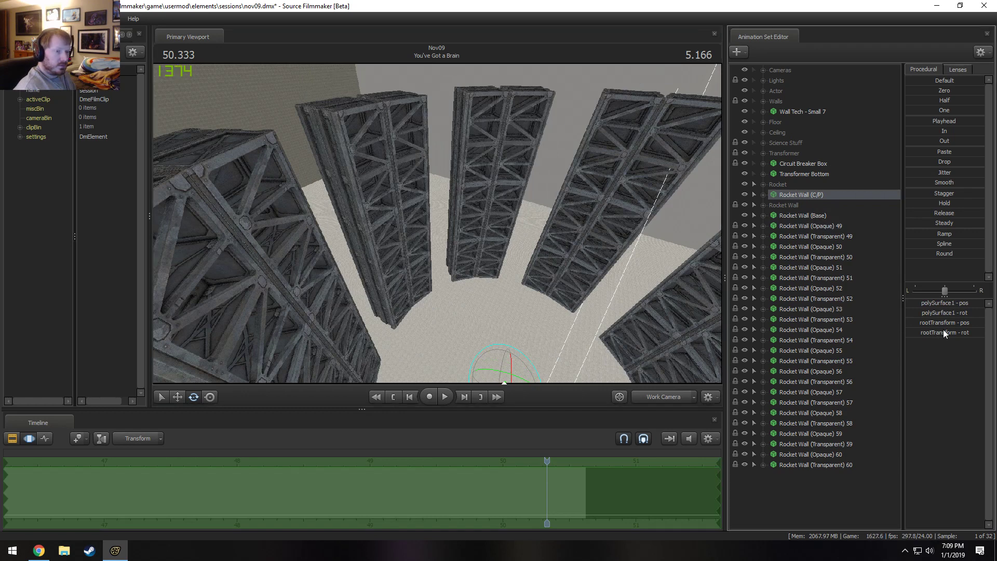
double_click(963, 332)
drag(675, 324, 682, 364)
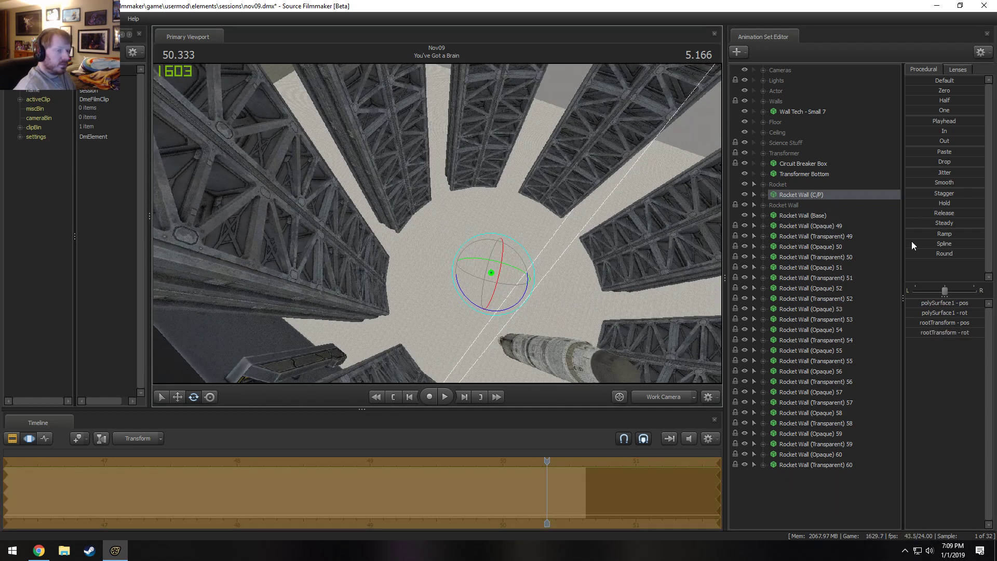
key(ctrl+z)
Adjust the rootTransform Z rotation of Rocket Wall (C/P) so its attached segments fill gaps between the existing trusses.
click(957, 334)
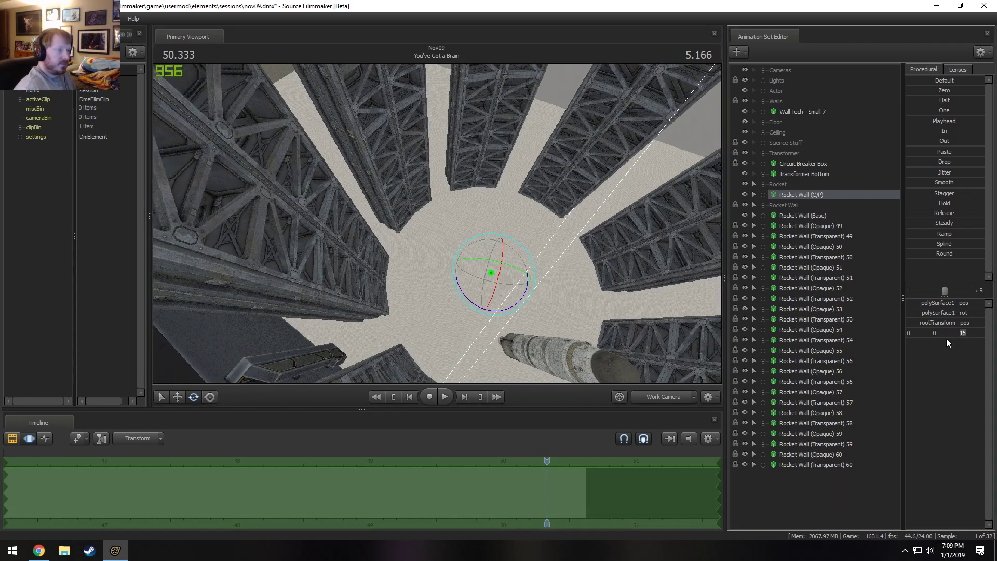
key(Return)
double_click(963, 330)
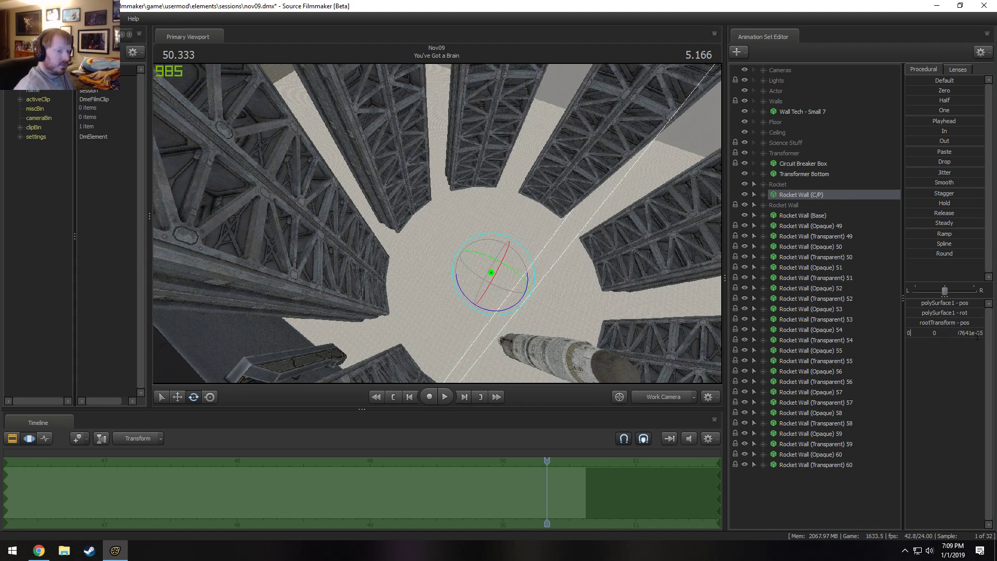
double_click(976, 334)
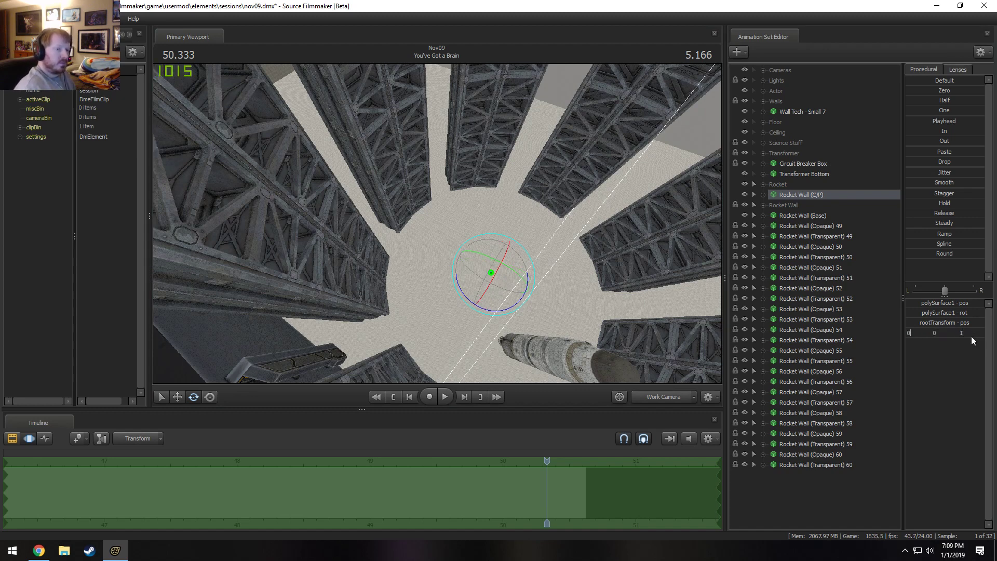
key(Return)
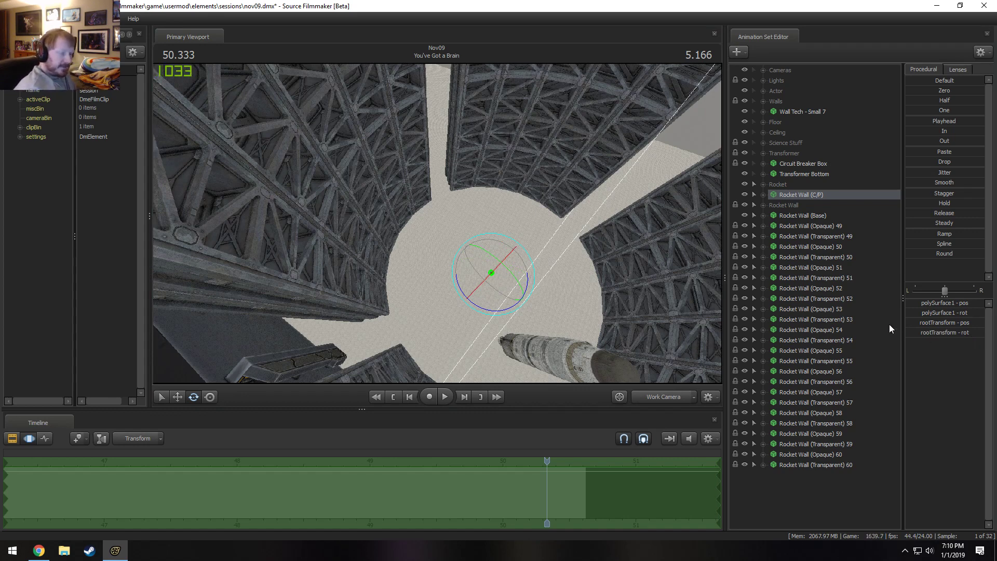
Unlock the transforms of Rocket Wall (Opaque) 49 through Rocket Wall (Transparent) 60.
click(818, 226)
shift+click(794, 463)
right_click(808, 439)
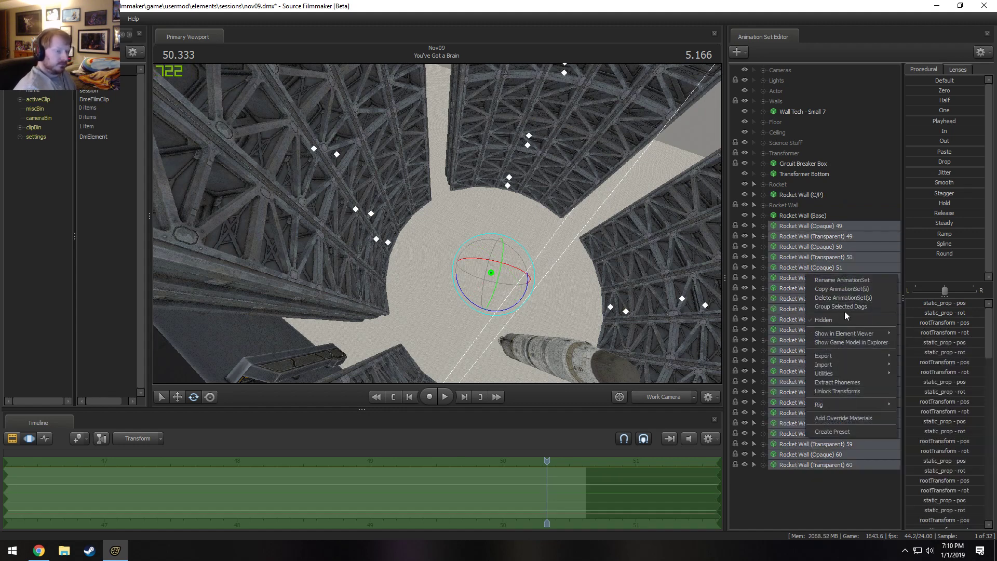
click(845, 391)
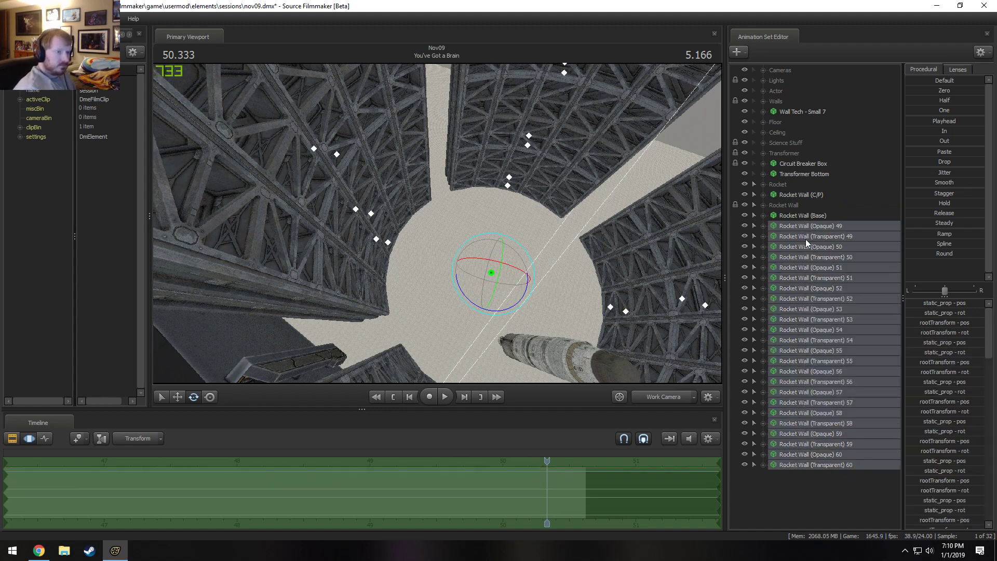
Lock Rocket Wall (Opaque) 49 through (Transparent) 52 to Rocket Wall (Base) and move them into the Rocket Wall group.
drag(804, 214, 809, 256)
drag(812, 216, 814, 269)
click(814, 269)
shift+click(819, 227)
mouse_move(818, 226)
mouse_down()
mouse_move(799, 206)
mouse_move(805, 225)
mouse_up()
drag(805, 216, 811, 242)
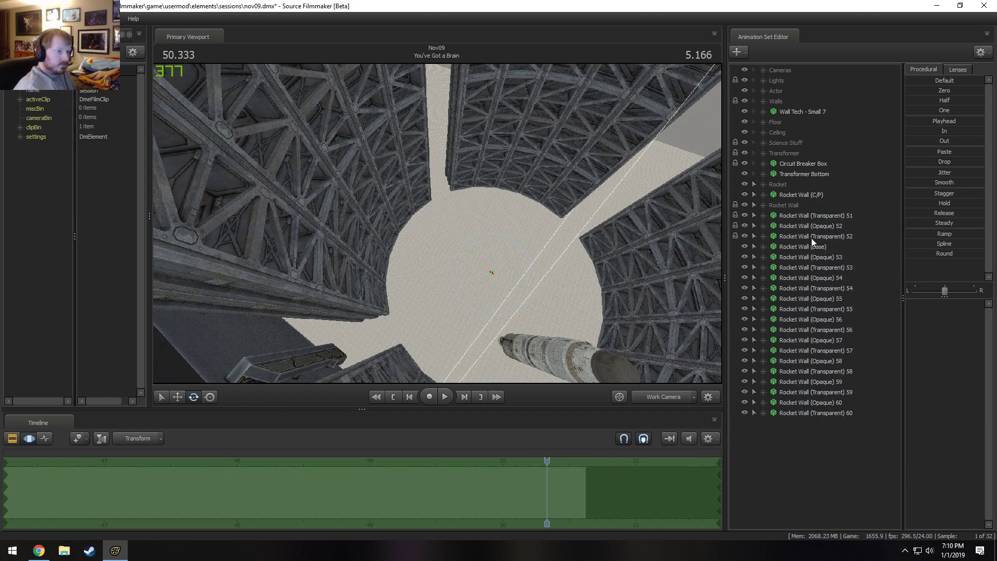
click(811, 238)
shift+click(812, 218)
key(Delete)
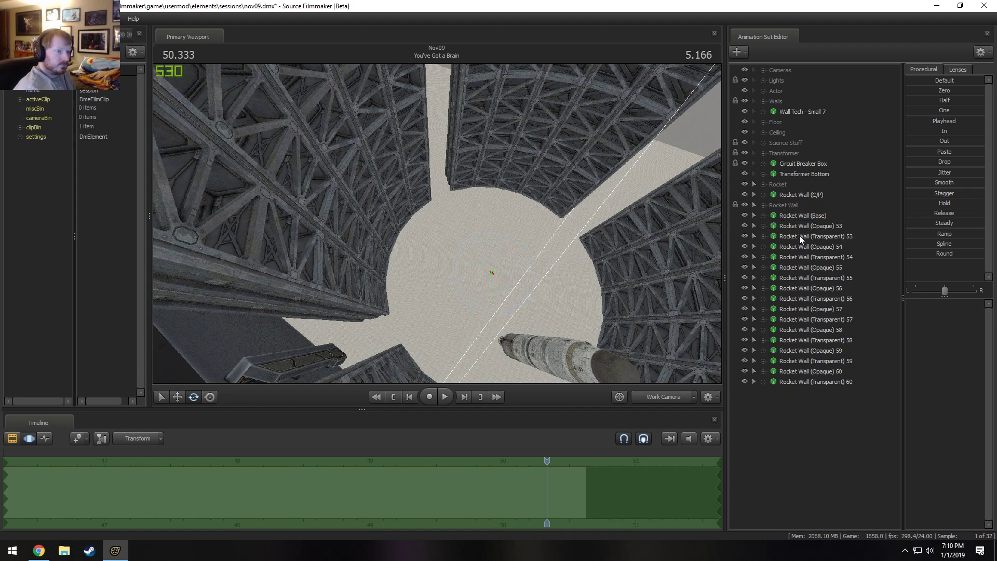
Lock Rocket Wall (Opaque) 53 through (Transparent) 60 to Rocket Wall (Base), moving the sets numbered 53 through 56 into the Rocket Wall group.
drag(807, 215, 794, 298)
click(794, 299)
shift+click(806, 227)
drag(806, 228, 786, 266)
drag(792, 217, 798, 288)
drag(798, 279, 799, 296)
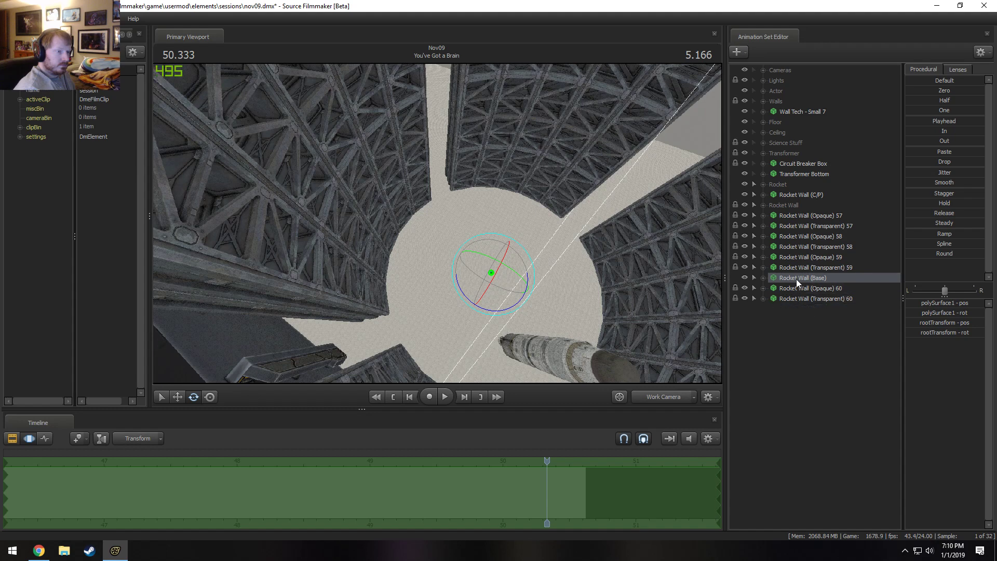
Move Rocket Wall (Opaque) 57 through Rocket Wall (Transparent) 60 into the Rocket Wall group.
click(795, 217)
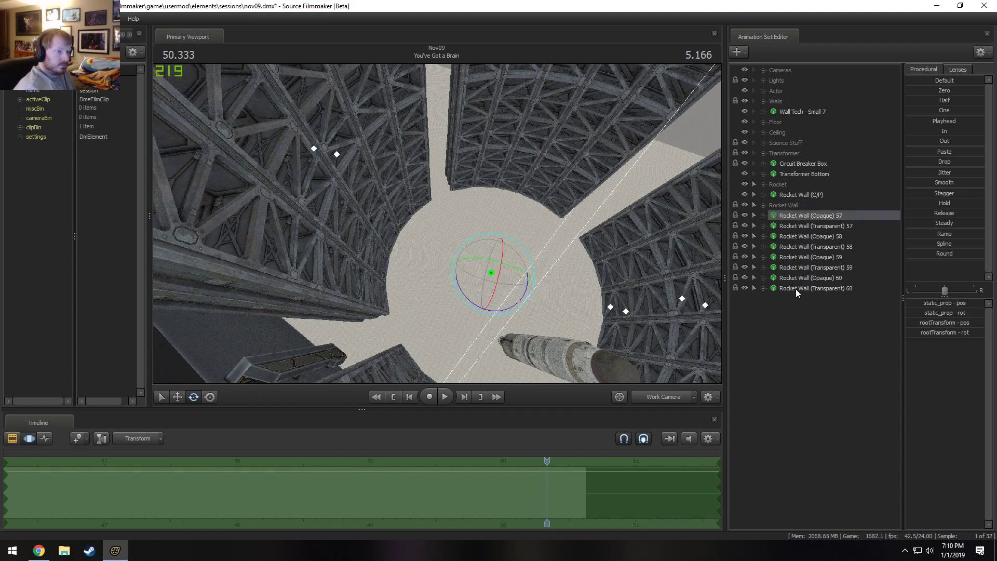
shift+click(795, 289)
drag(796, 289, 790, 205)
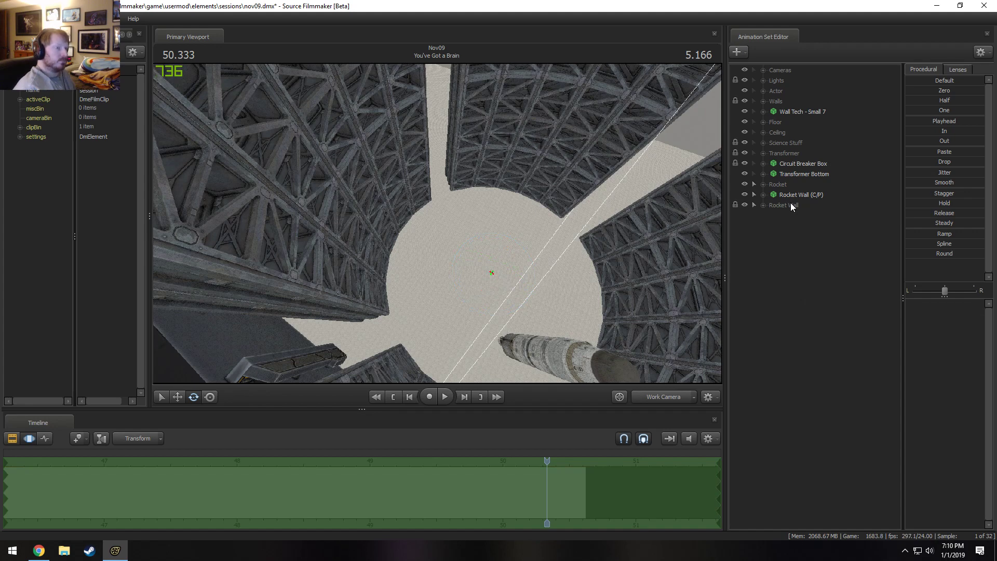
Move Rocket Wall (Base) out of the Rocket Wall group to just below Rocket Wall (C/P), leaving the group collapsed.
click(759, 204)
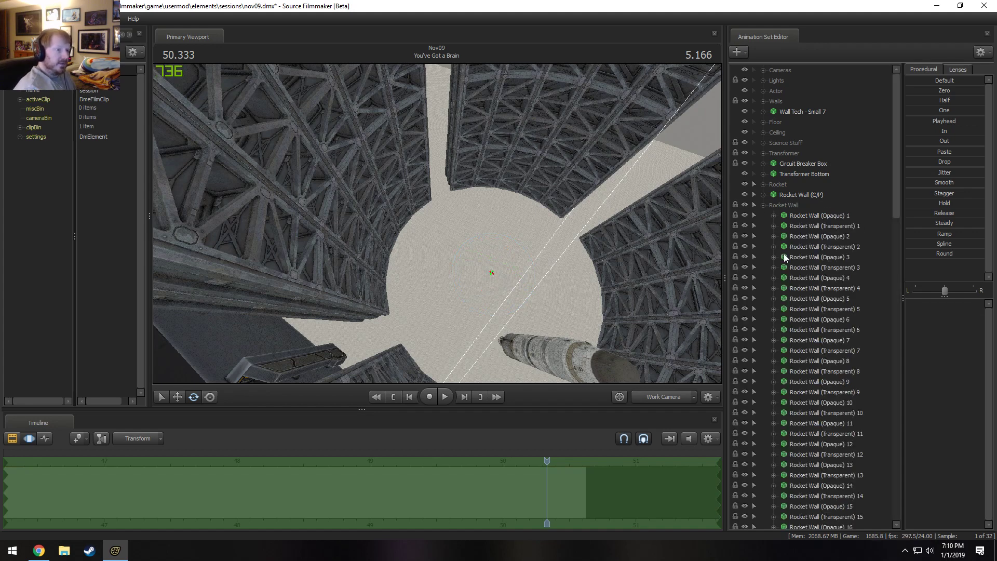
scroll(787, 260, down, 15)
scroll(792, 302, down, 10)
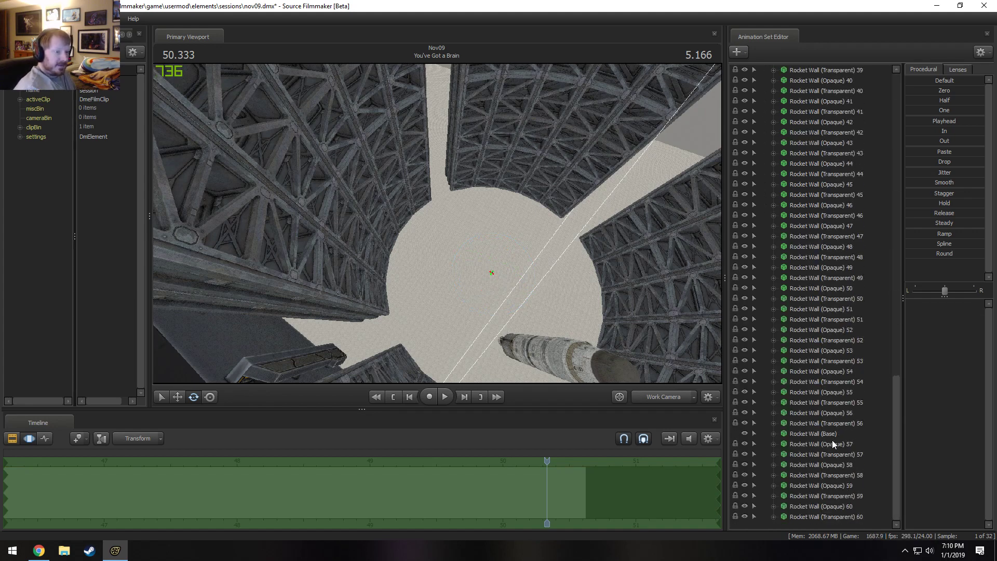
drag(832, 444, 821, 197)
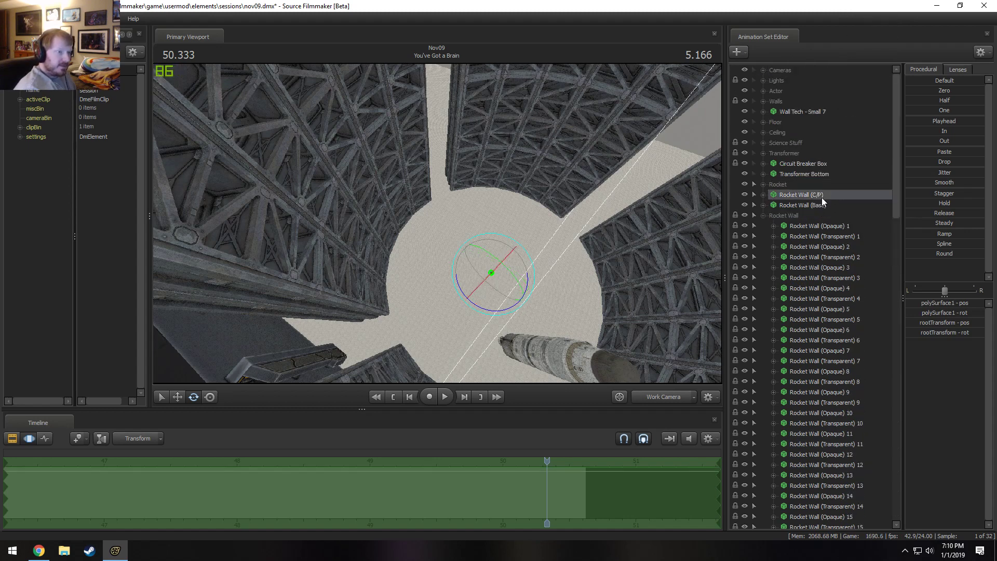
click(762, 215)
click(796, 241)
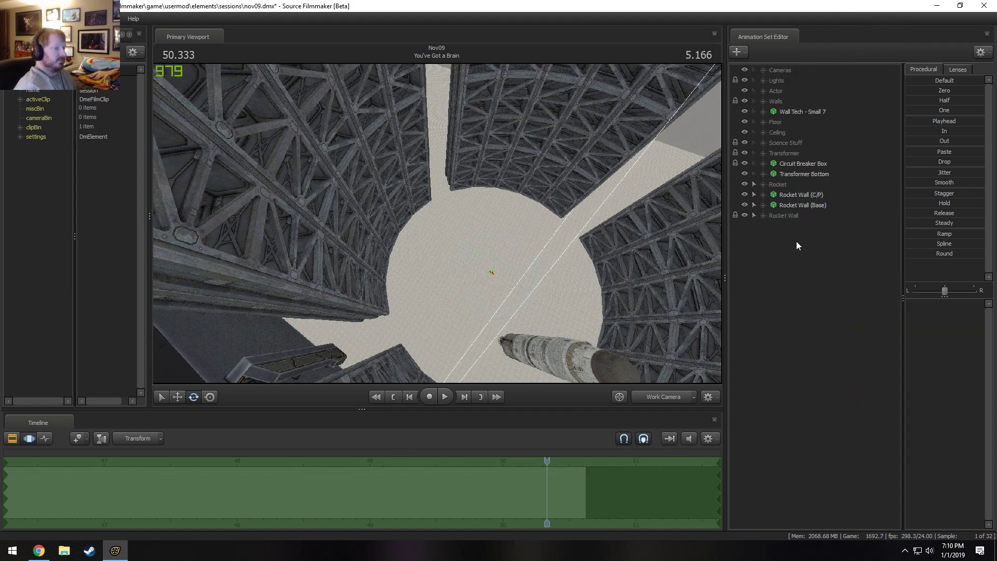
Paste the Rocket Wall sets numbered 61 through 72, lock them to Rocket Wall (C/P), and return it above Rocket Wall (Base).
right_click(793, 256)
click(820, 310)
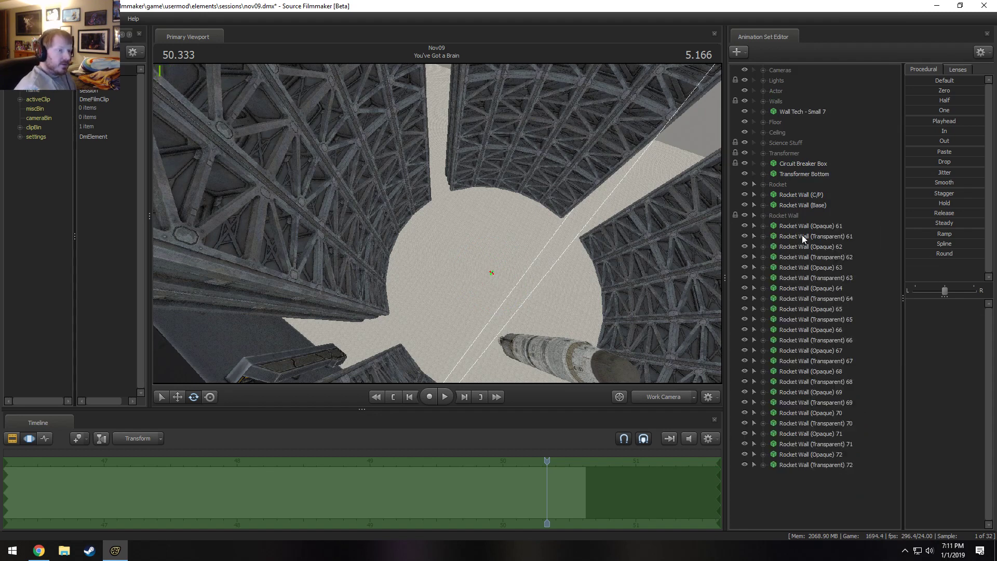
drag(801, 196, 802, 363)
click(794, 244)
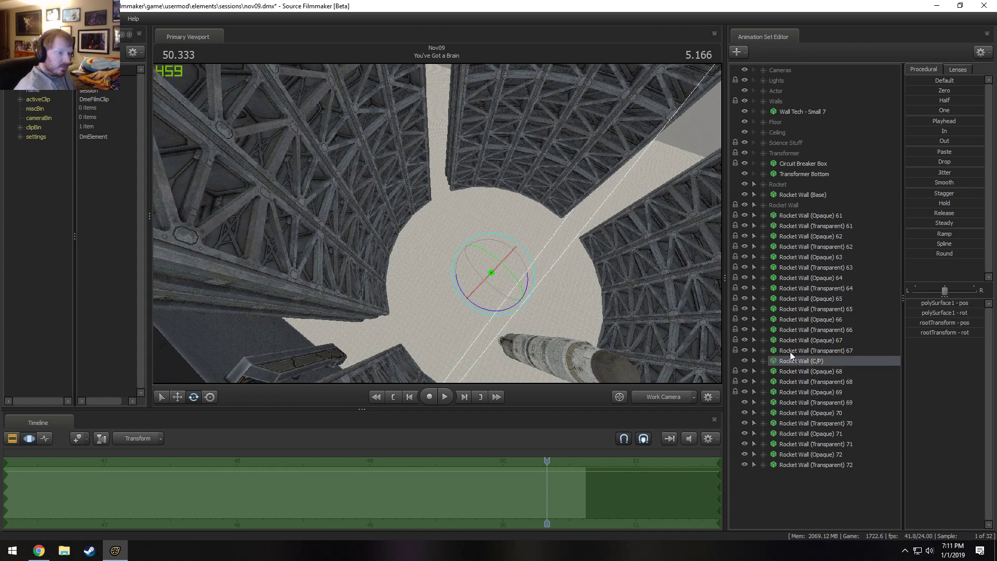
mouse_move(789, 361)
mouse_down()
mouse_move(790, 461)
mouse_move(804, 189)
mouse_up()
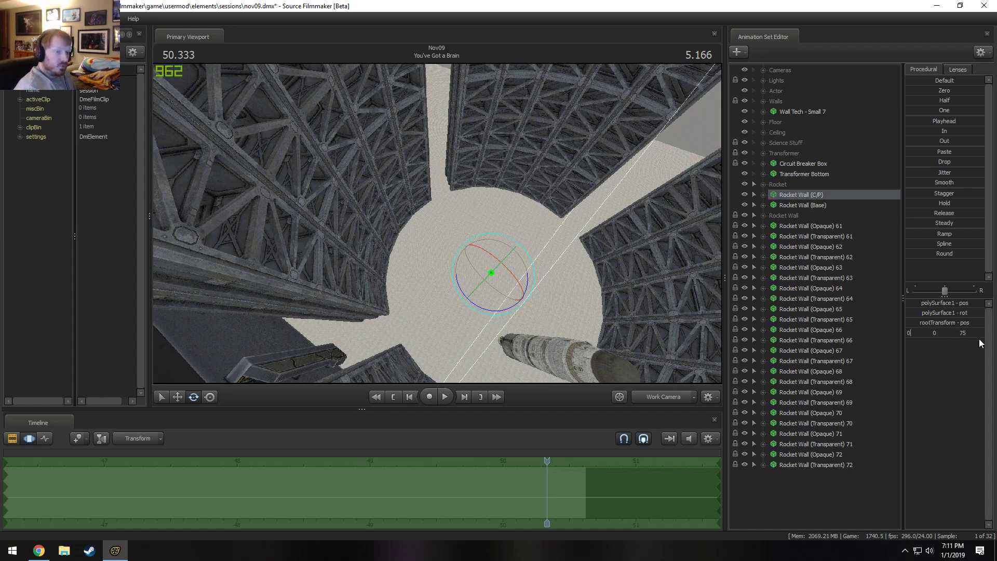
Set the rootTransform Z rotation of Rocket Wall (C/P) to 105 and adjust it once more.
click(943, 333)
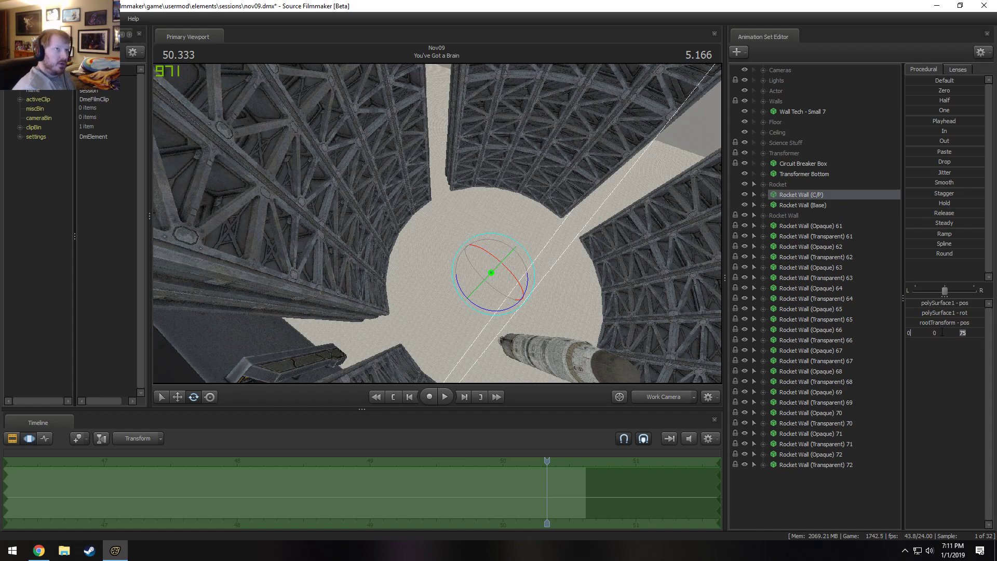
key(Return)
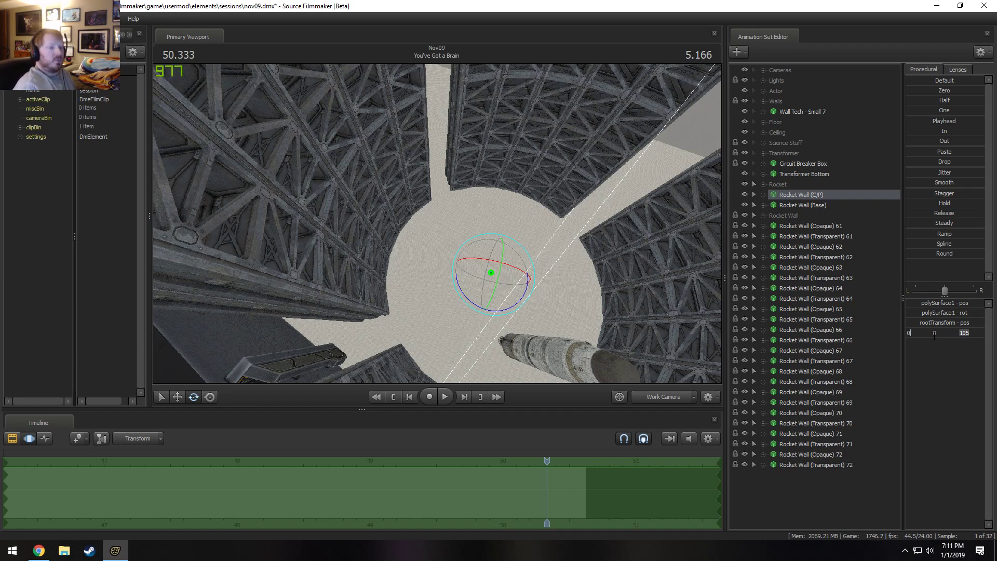
key(Return)
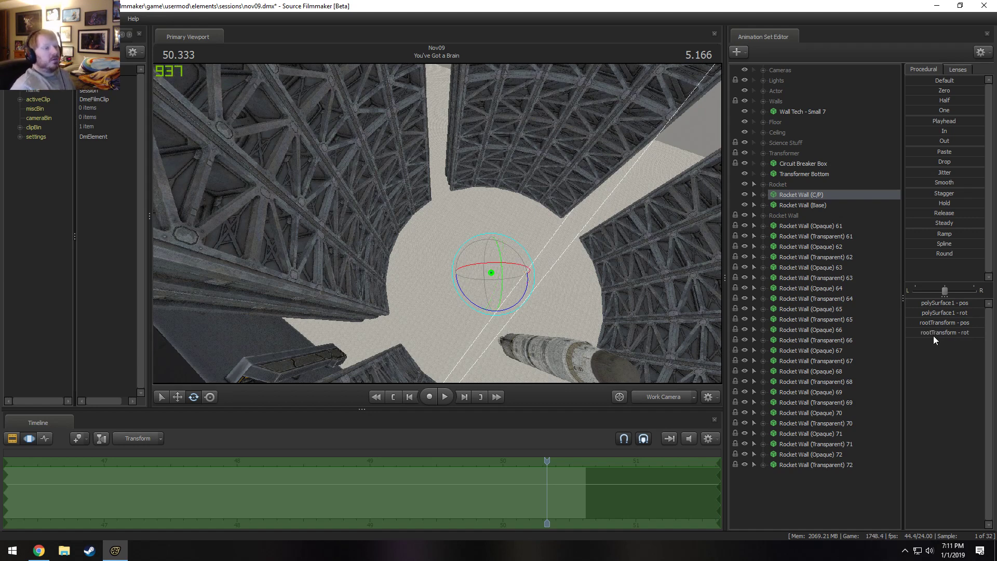
Adjust the rootTransform Z rotation of Rocket Wall (C/P) to close the ring, and unlock the transforms of Rocket Wall sets 61 through 72.
click(961, 332)
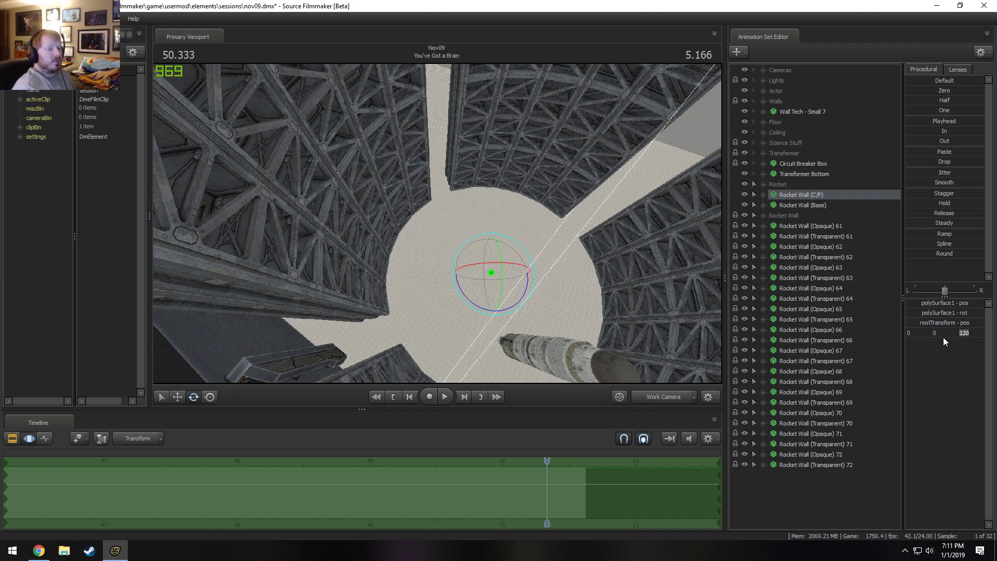
key(Return)
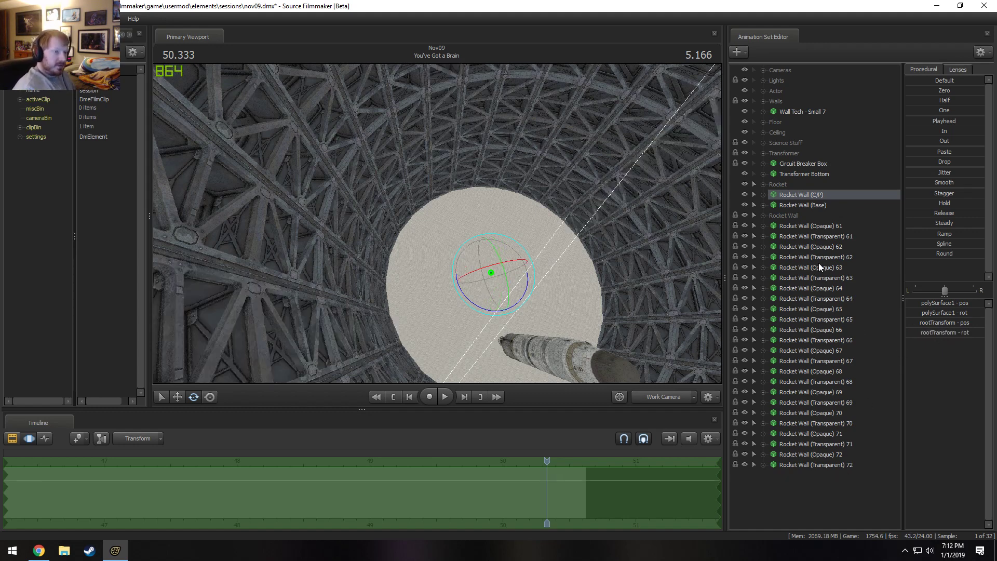
click(821, 225)
shift+click(801, 465)
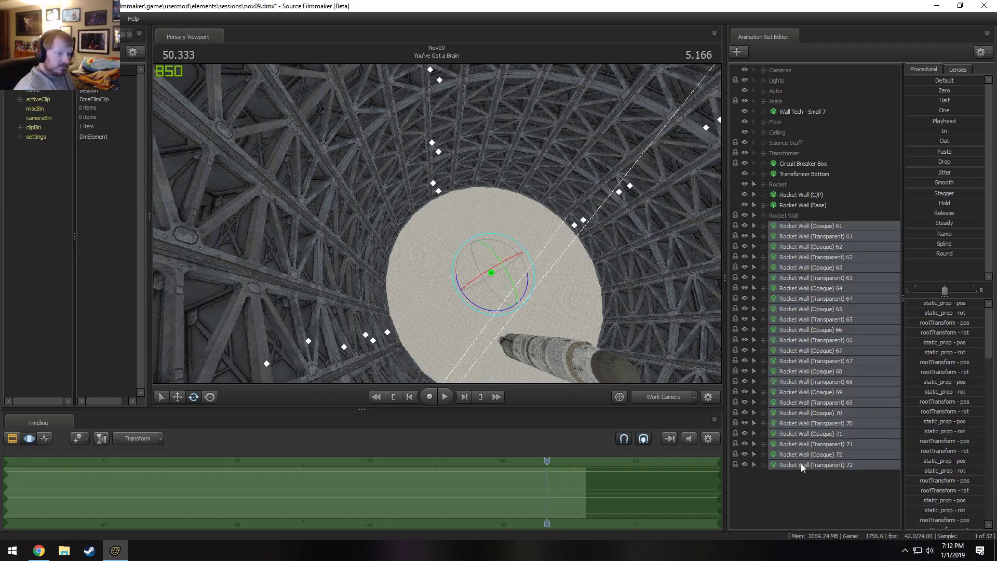
right_click(801, 464)
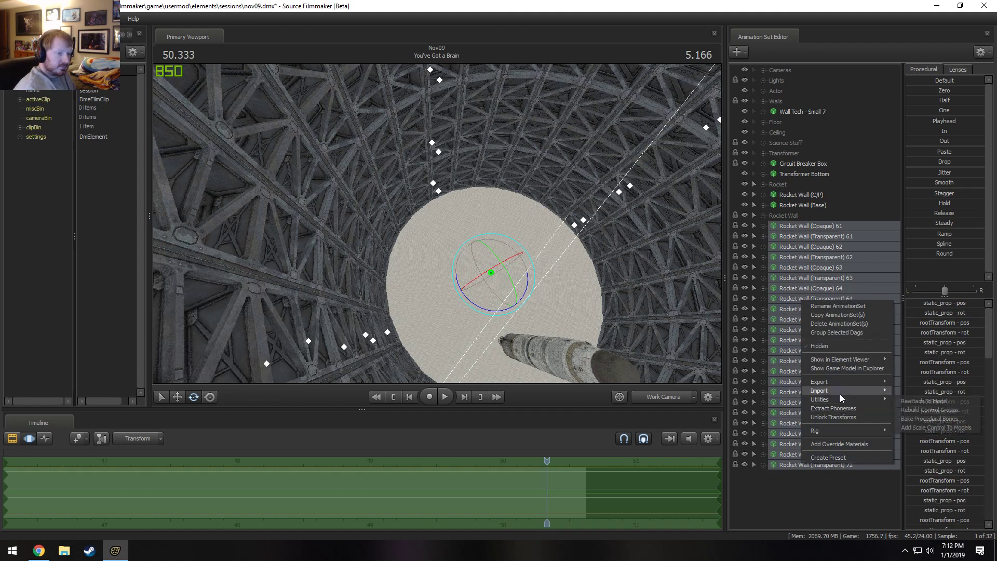
click(824, 418)
Lock Rocket Wall sets 61 through 72 to Rocket Wall (Base), and return Rocket Wall (Base) to just above the Rocket Wall group.
drag(795, 205, 803, 276)
drag(805, 235, 797, 286)
drag(798, 280, 801, 299)
drag(801, 278, 805, 319)
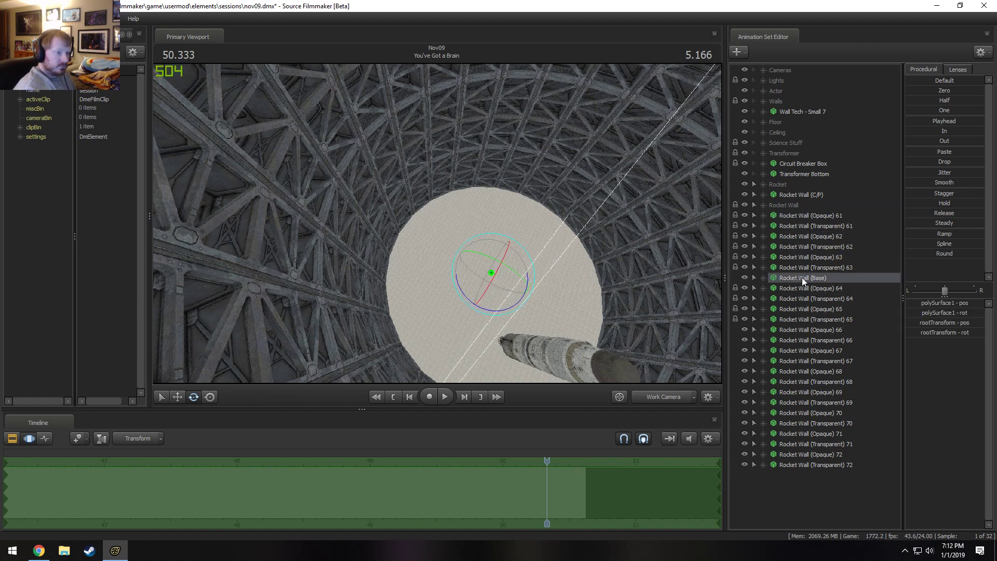
drag(802, 278, 794, 364)
drag(791, 319, 790, 366)
click(785, 313)
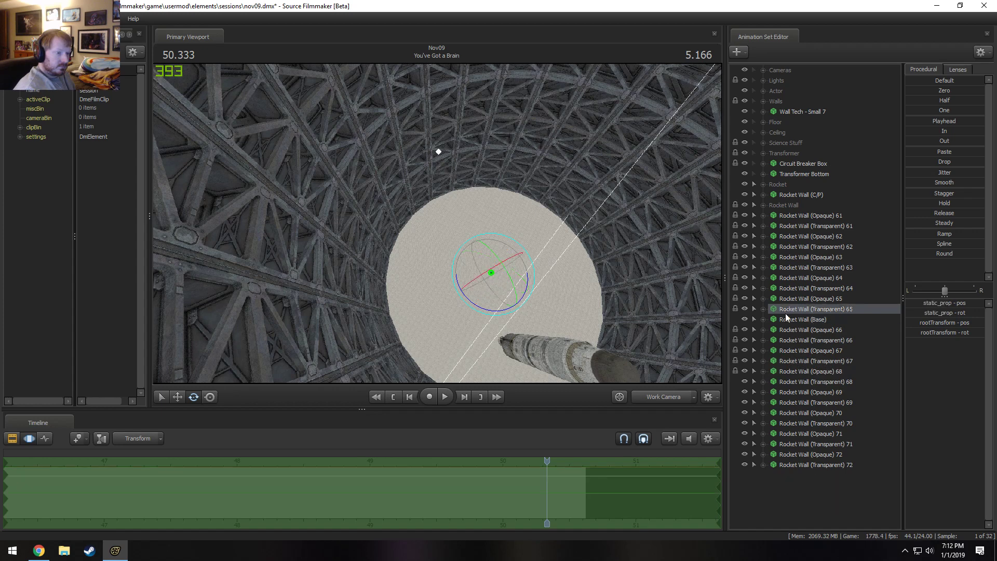
drag(786, 319, 798, 393)
drag(800, 383, 792, 442)
drag(795, 382, 794, 453)
drag(796, 382, 802, 207)
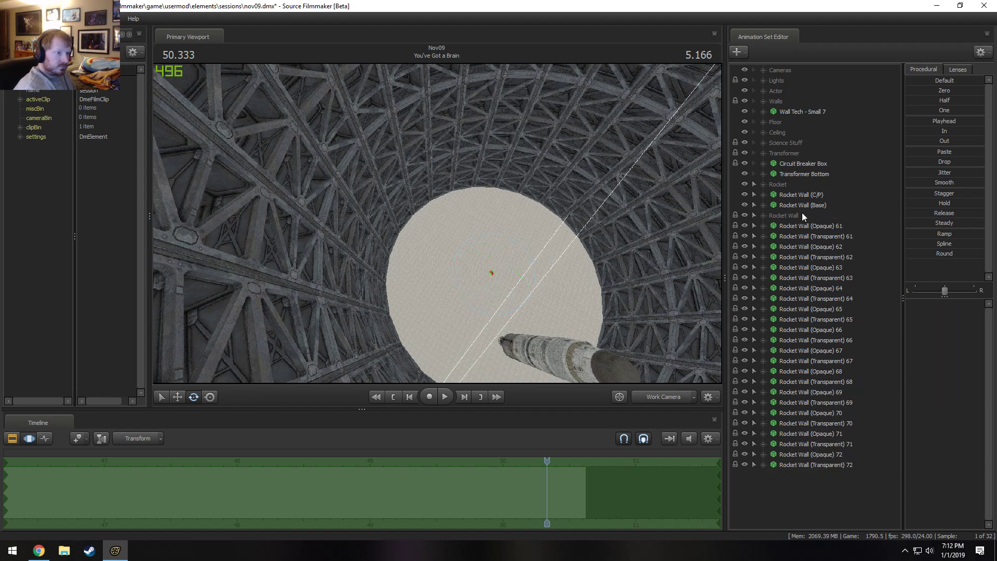
Move Rocket Wall (Opaque) 61 through Rocket Wall (Transparent) 72 into the Rocket Wall group.
click(801, 216)
click(799, 225)
shift+click(778, 465)
drag(796, 426, 800, 216)
Delete the Rocket Wall (C/P) animation set.
click(795, 198)
right_click(794, 198)
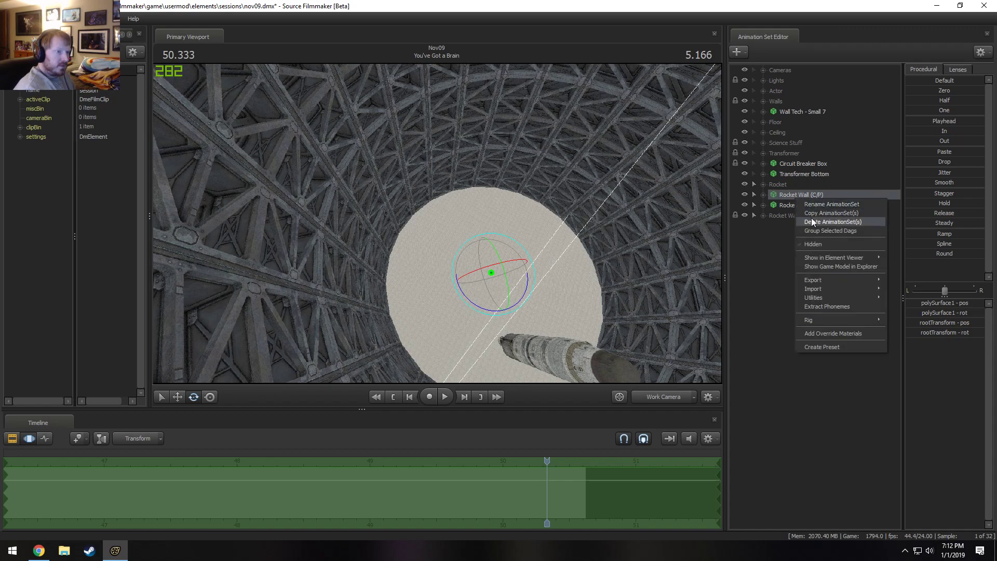
click(811, 219)
Test-rotate Rocket Wall (Base) in the viewport and undo the rotation.
click(797, 197)
drag(486, 293, 472, 257)
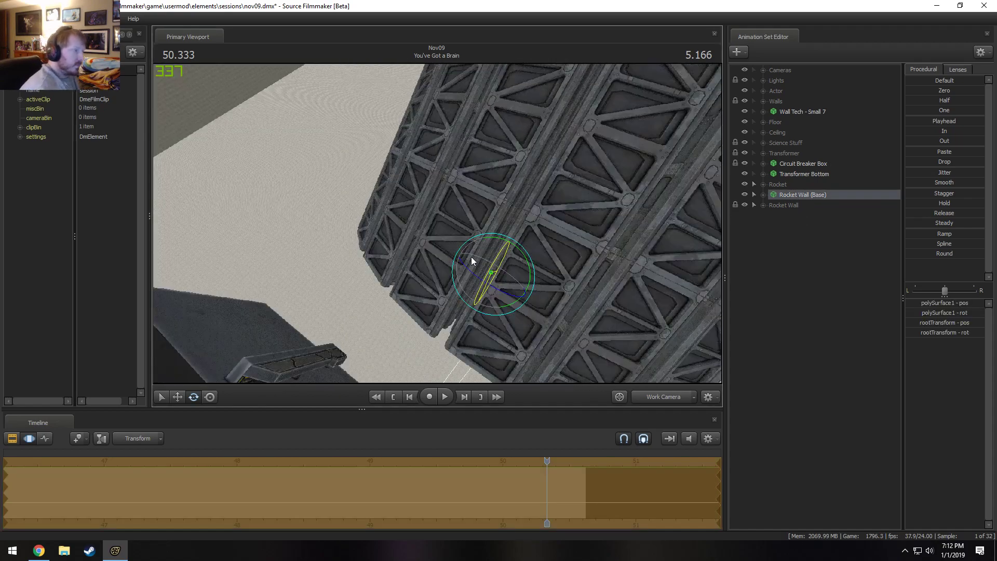
key(ctrl+z)
Examine the complete wall ring from inside, from the lab room and from above.
drag(526, 225, 563, 205)
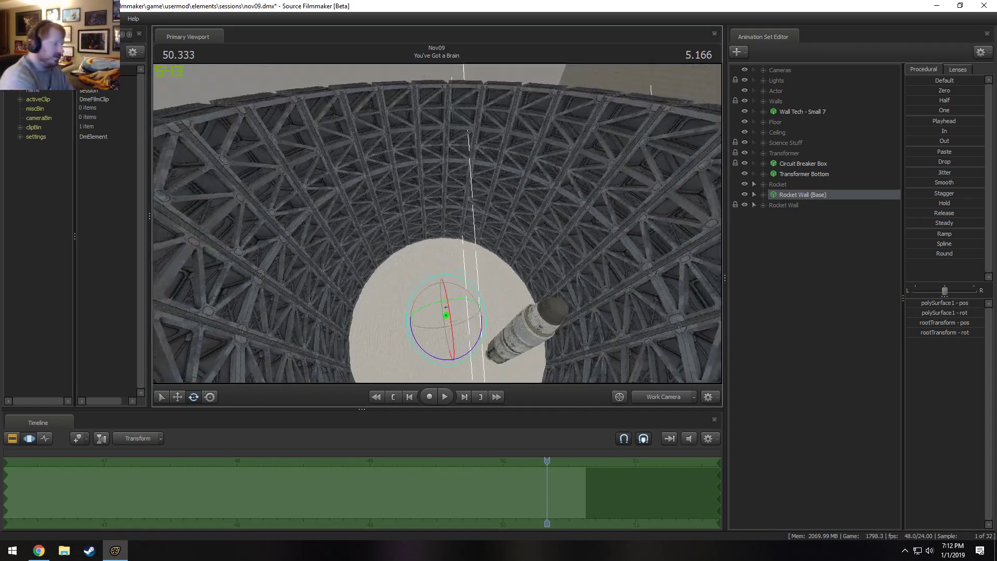
mouse_move(437, 224)
mouse_down()
mouse_move(438, 197)
mouse_move(437, 223)
mouse_move(380, 195)
mouse_move(528, 223)
mouse_move(536, 172)
mouse_move(520, 217)
mouse_move(524, 191)
mouse_move(533, 197)
mouse_move(437, 224)
mouse_up()
key(w)
key(s)
key(w)
key(x)
key(d)
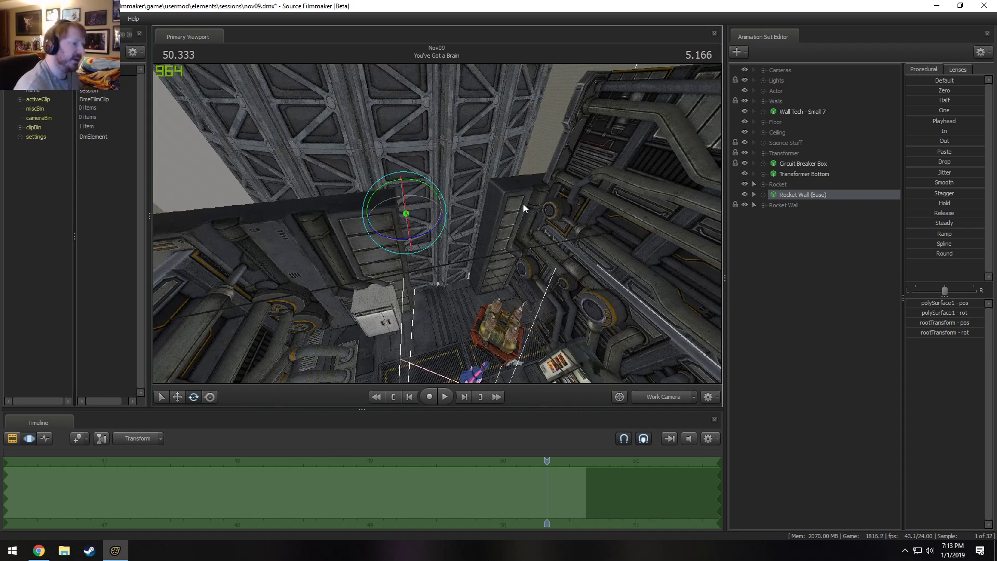
key(z)
drag(437, 223, 419, 242)
key(w)
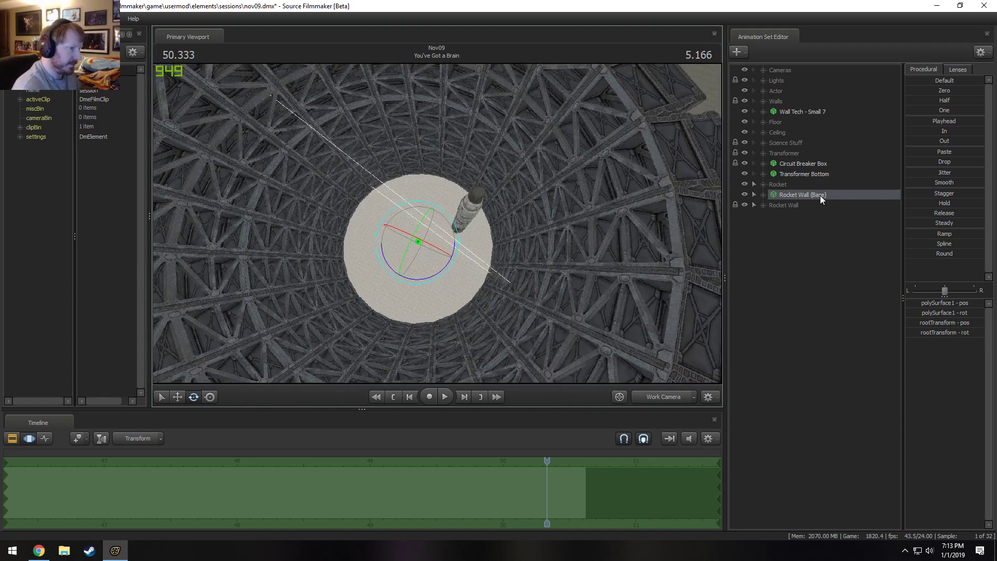
Reposition Rocket Wall (Base) with the Move tool near the rocket's lower end and apply the change.
key(w)
drag(429, 262, 420, 215)
key(w)
key(s)
key(w)
key(s)
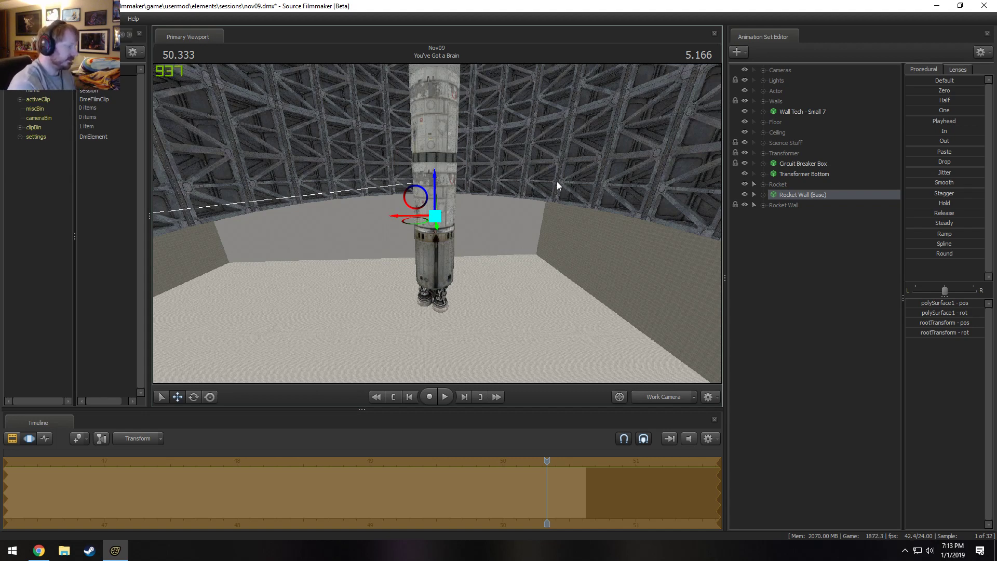
key(Return)
Examine the wall's lower edge around the rocket and check the shot through the Main Camera.
alt+drag(529, 132, 571, 171)
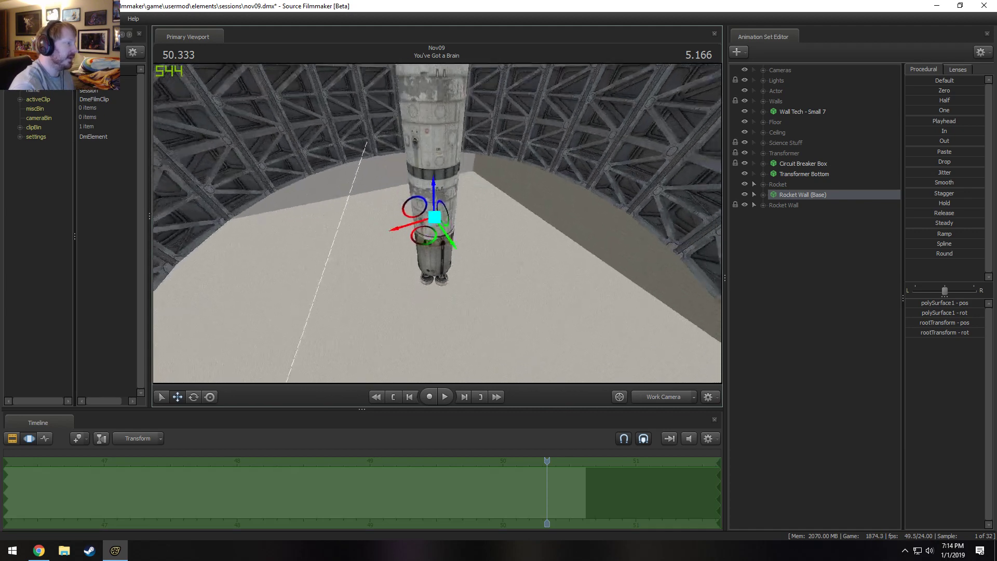
alt+drag(481, 198, 507, 223)
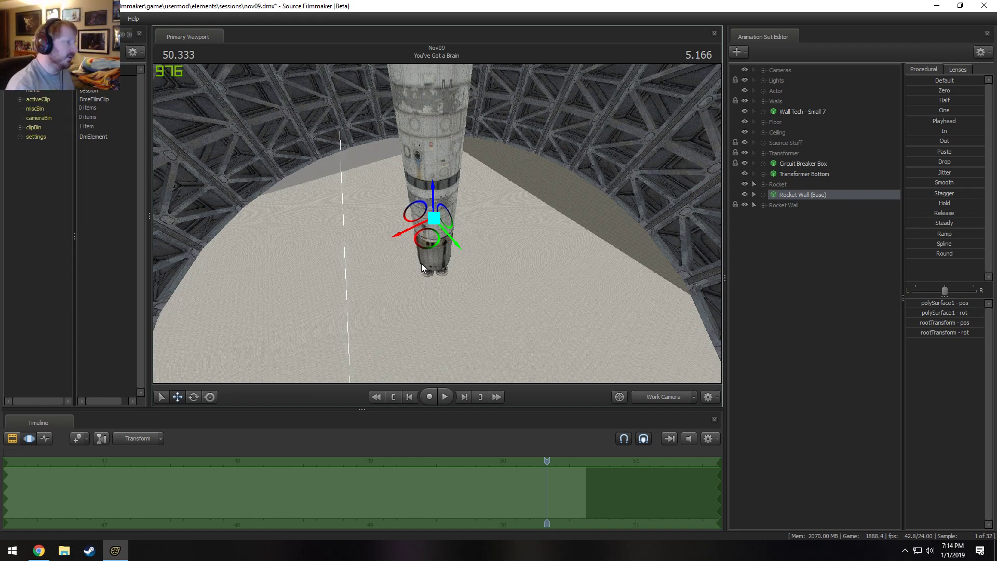
alt+drag(472, 235, 475, 182)
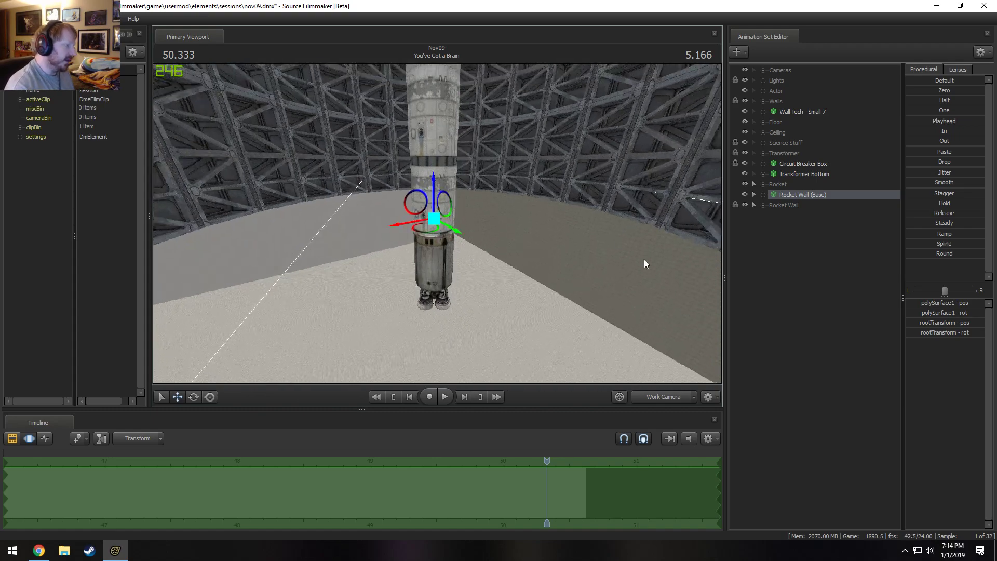
click(674, 396)
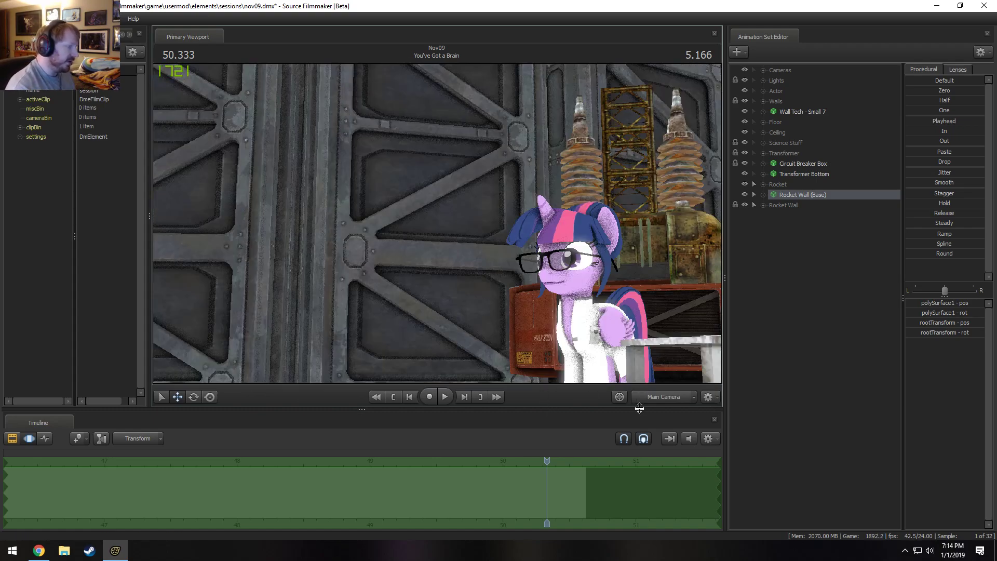
ctrl+click(675, 396)
Select the wall segments blocking the lab opening and hide Rocket Wall (Opaque) and (Transparent) 10 through 12 and 34 through 36.
key(s)
drag(551, 297, 519, 315)
key(s)
key(s)
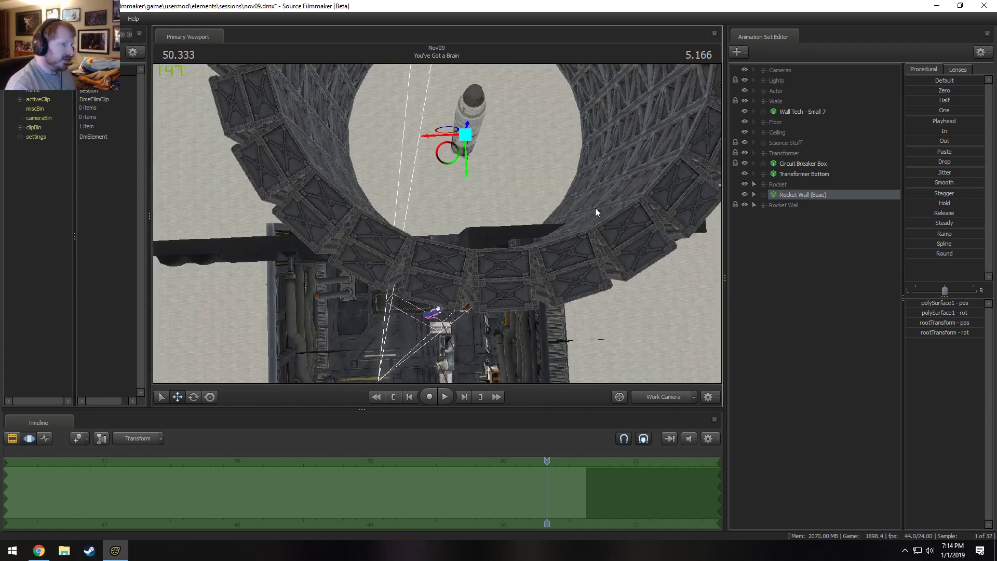
click(763, 205)
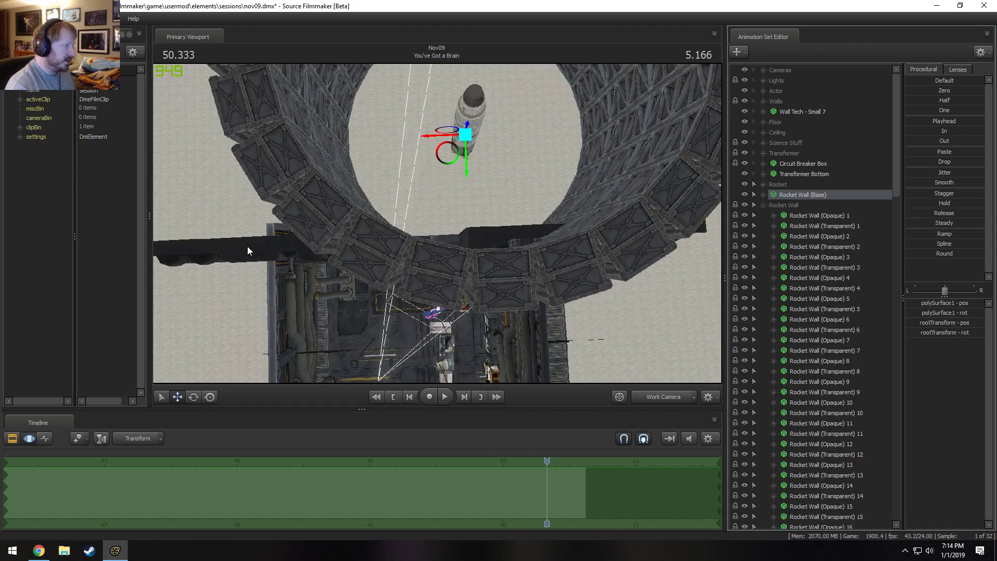
key(ctrl)
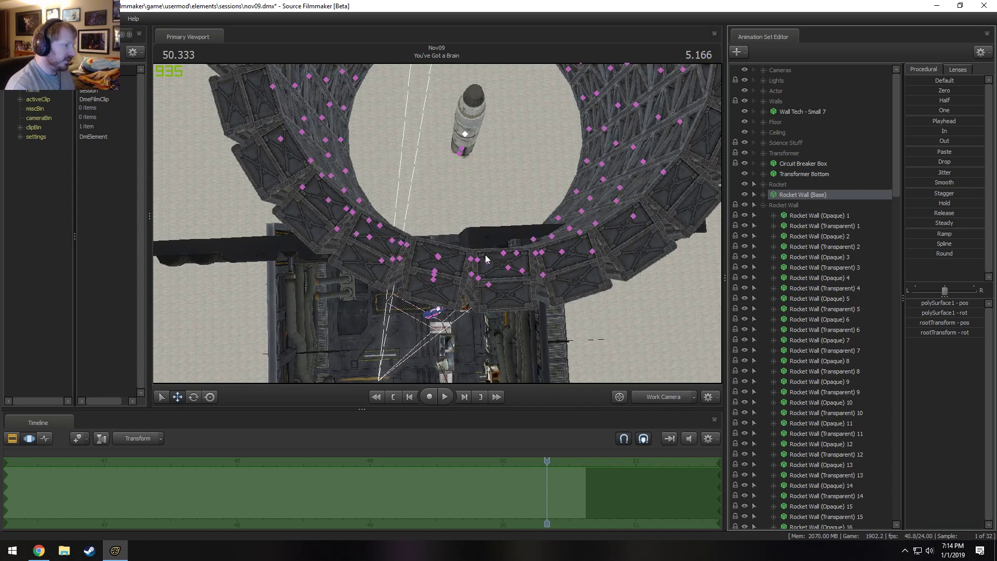
mouse_move(466, 249)
ctrl+mouse_down()
mouse_move(391, 238)
mouse_move(383, 273)
mouse_move(553, 303)
mouse_move(558, 285)
mouse_move(544, 261)
mouse_move(457, 270)
ctrl+mouse_up()
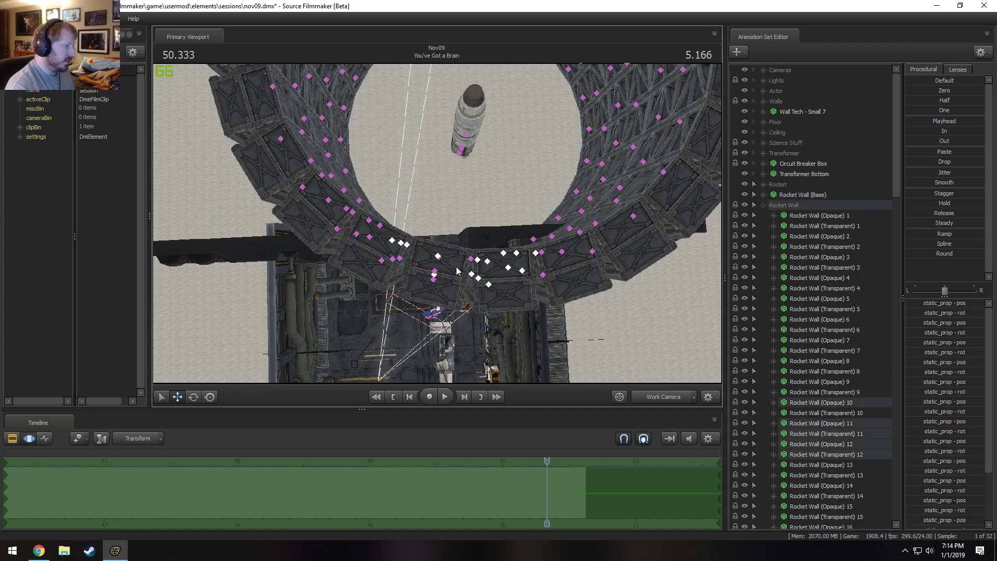
ctrl+drag(373, 279, 378, 271)
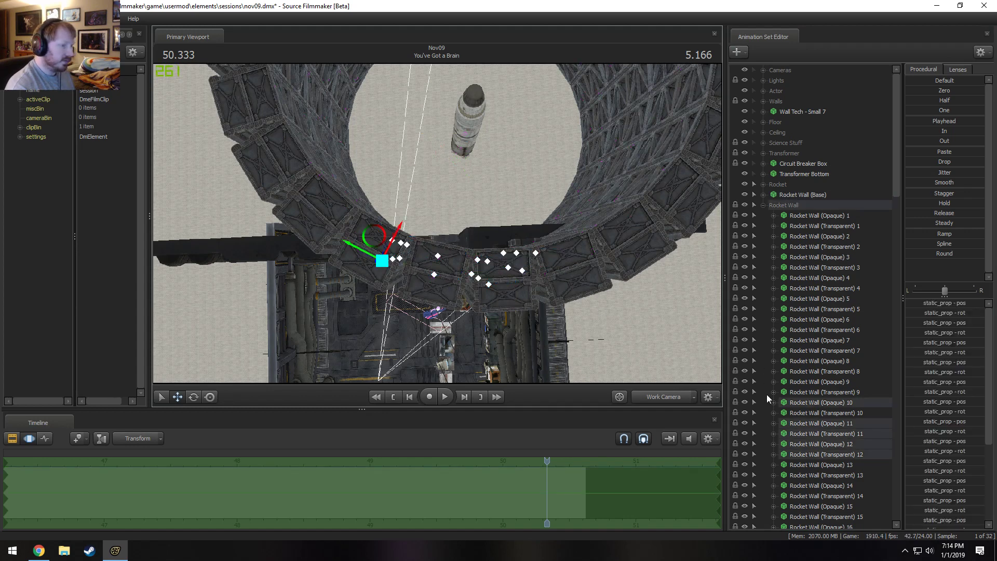
scroll(767, 379, down, 3)
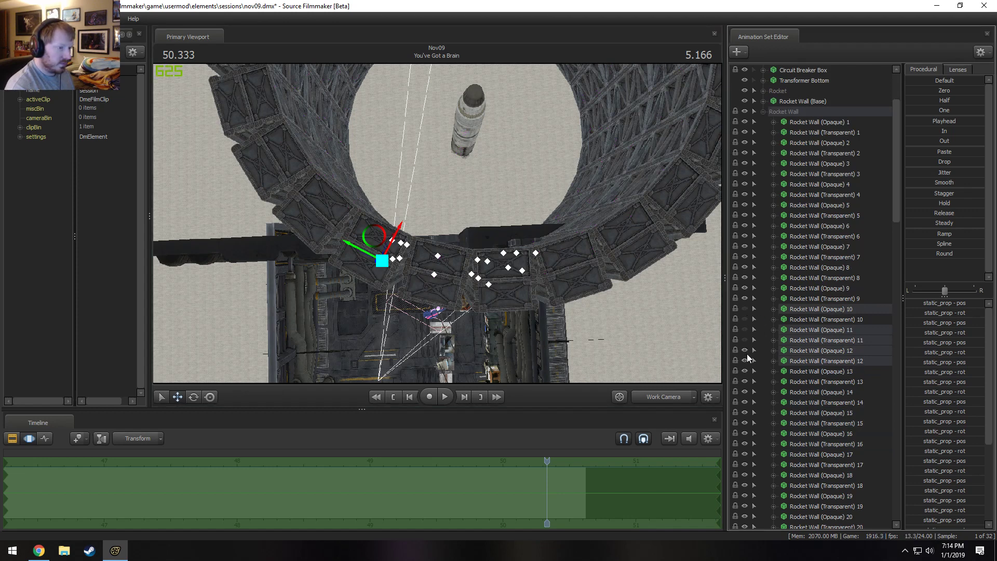
scroll(746, 366, down, 14)
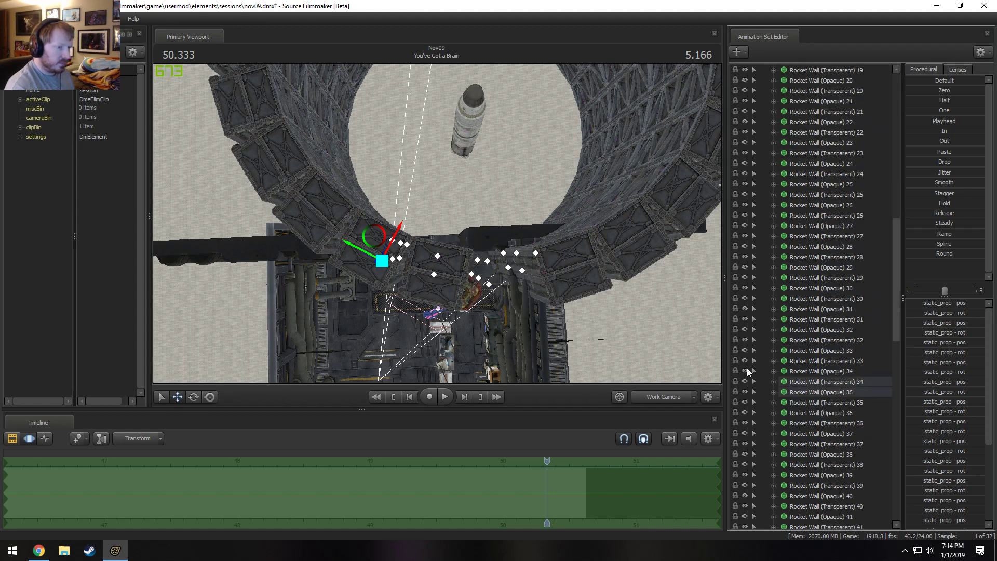
scroll(747, 367, down, 6)
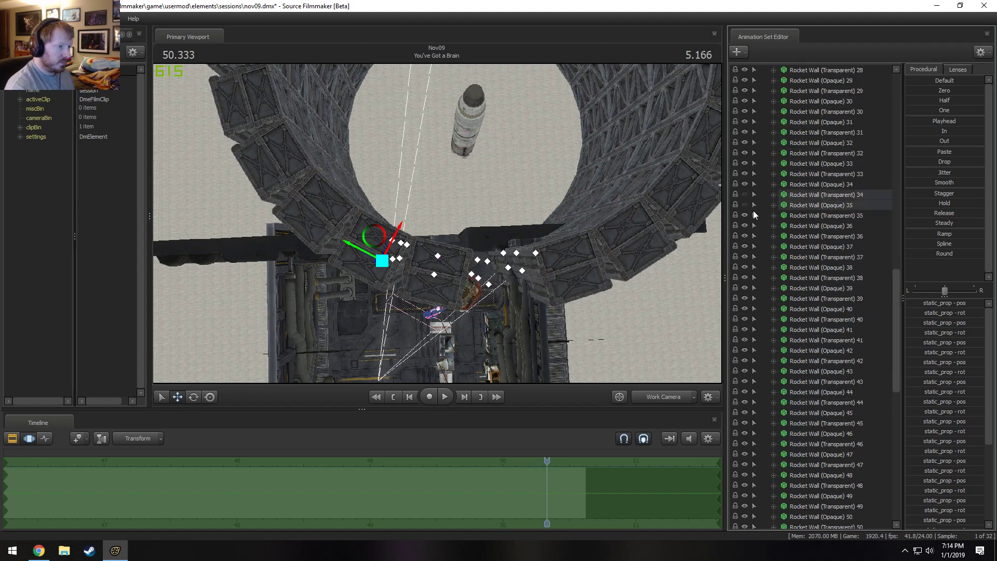
drag(745, 216, 746, 241)
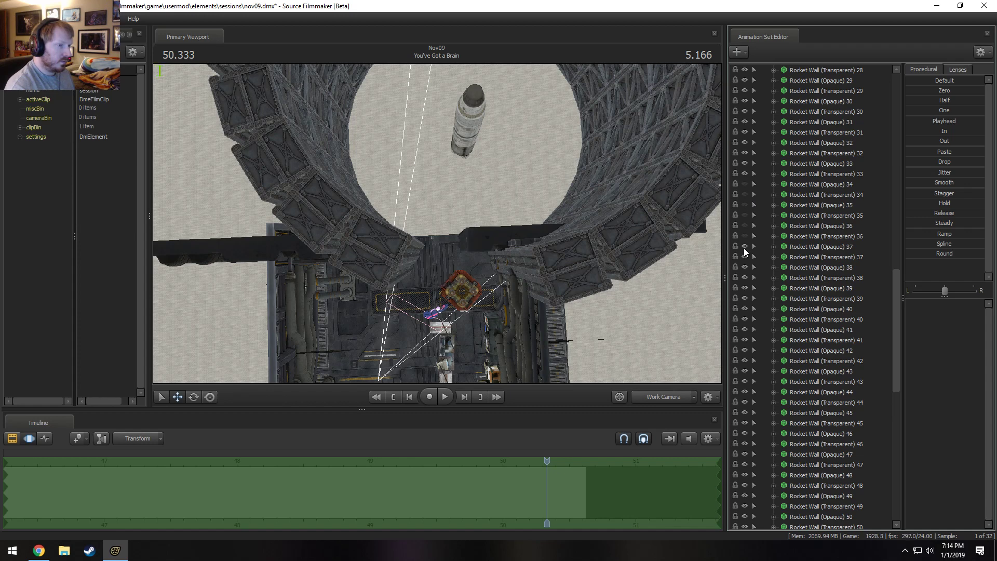
Select the adjoining segment on one side of the opening and hide Rocket Wall (Opaque) and (Transparent) 70 through 72.
scroll(759, 261, down, 5)
scroll(764, 275, down, 3)
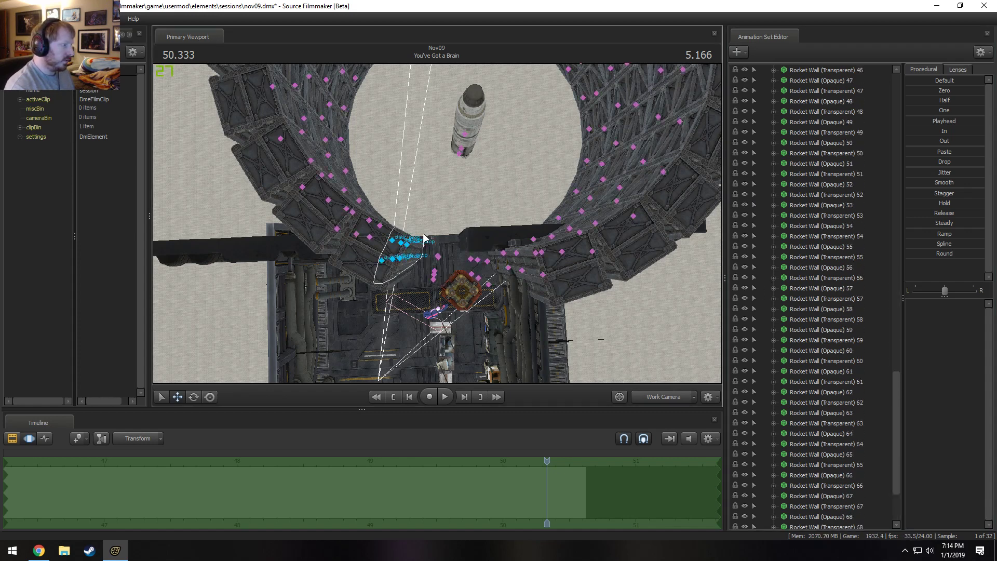
click(391, 242)
scroll(849, 314, up, 20)
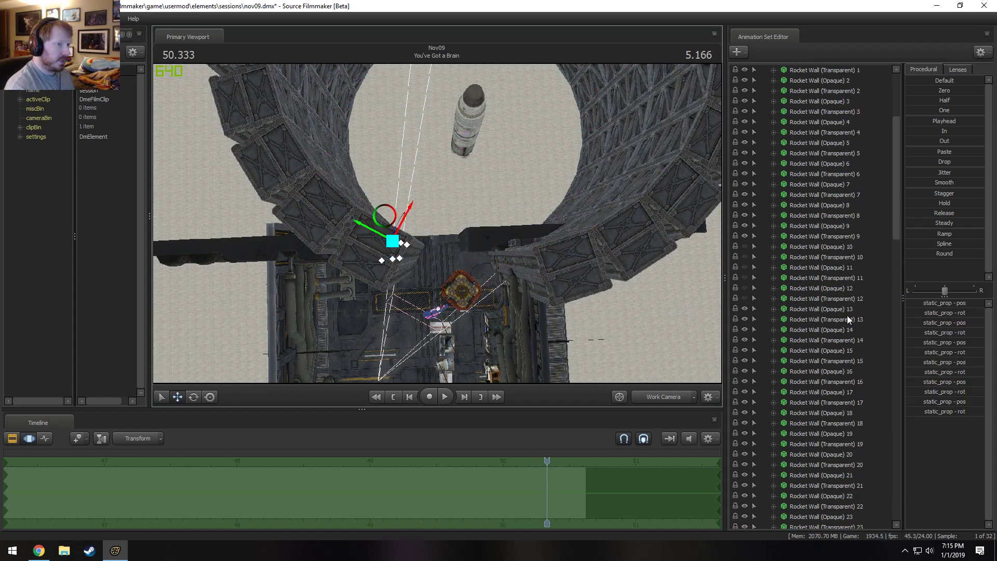
scroll(846, 315, down, 12)
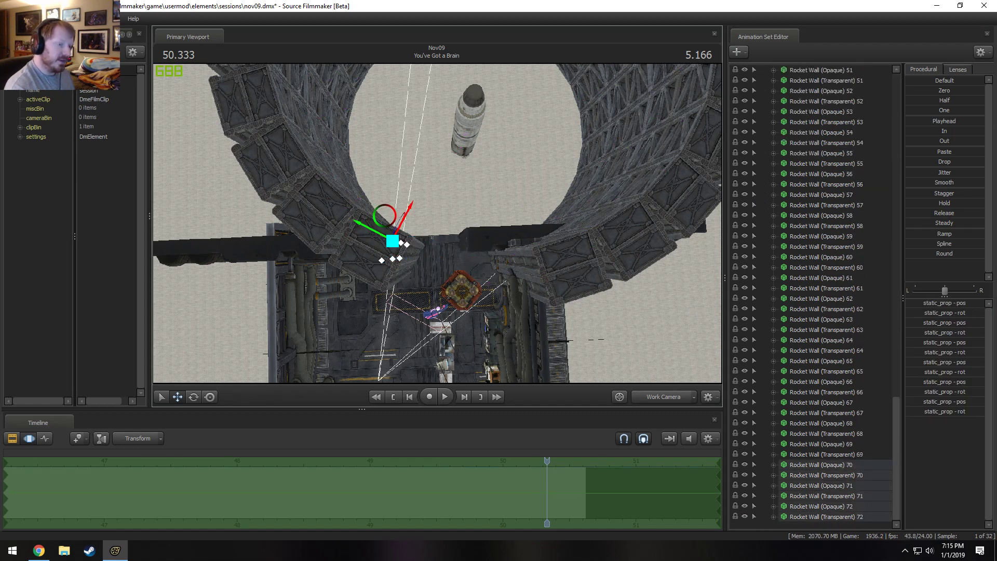
drag(743, 514, 743, 463)
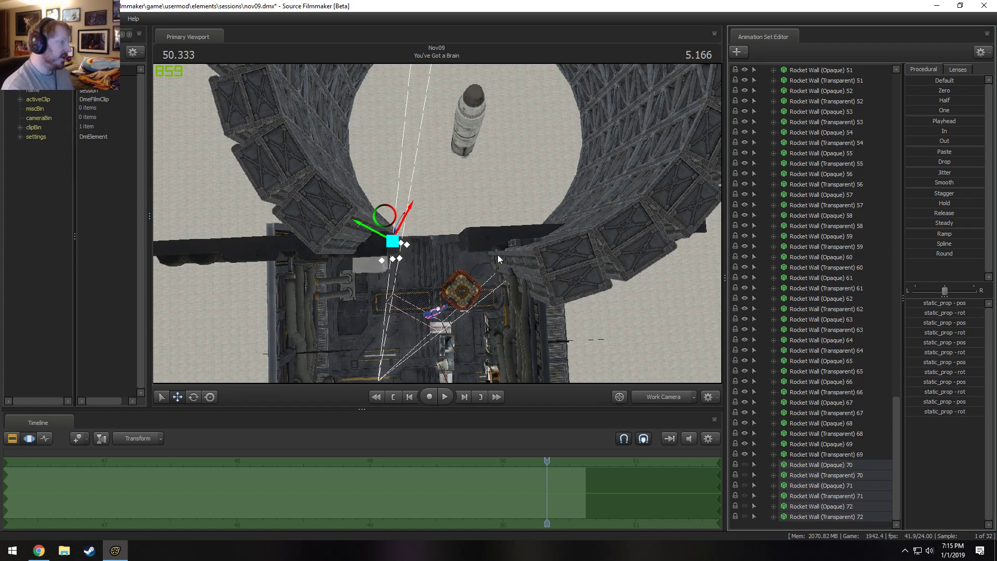
Select the adjoining segment on the opening's other side and hide Rocket Wall (Opaque) and (Transparent) 52 through 54.
key(ctrl)
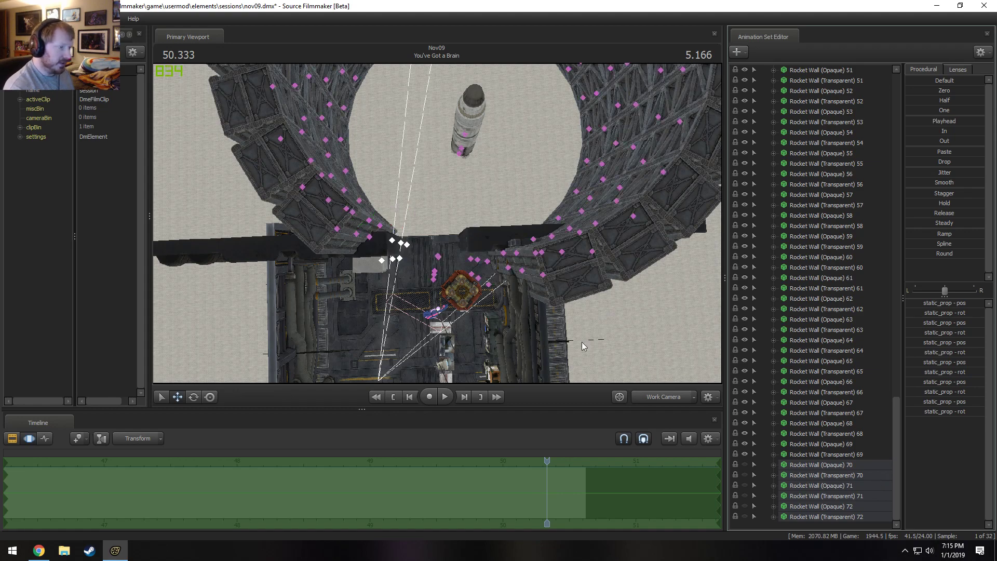
drag(547, 261, 447, 235)
key(ctrl)
ctrl+drag(449, 279, 470, 242)
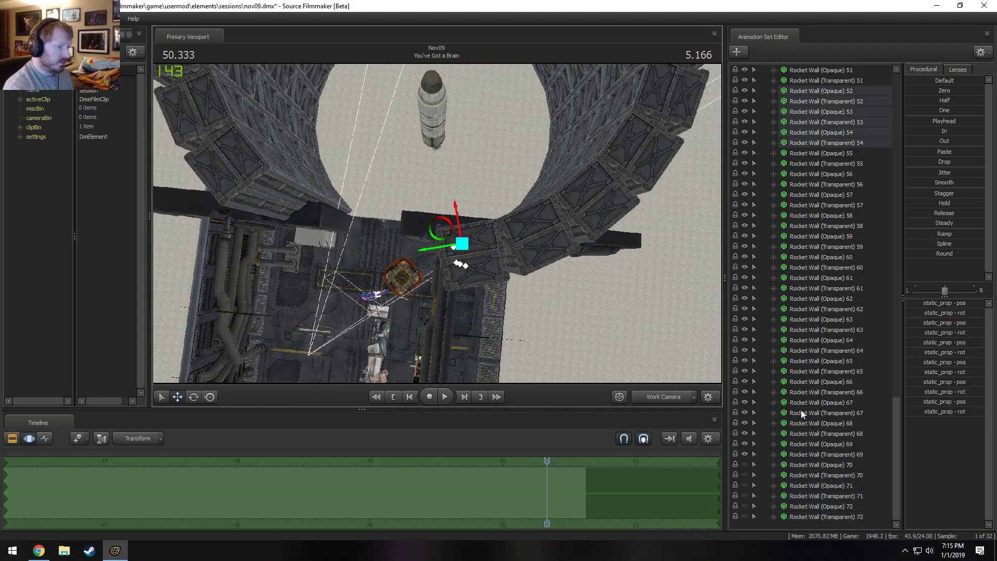
scroll(801, 407, up, 7)
click(745, 360)
click(745, 351)
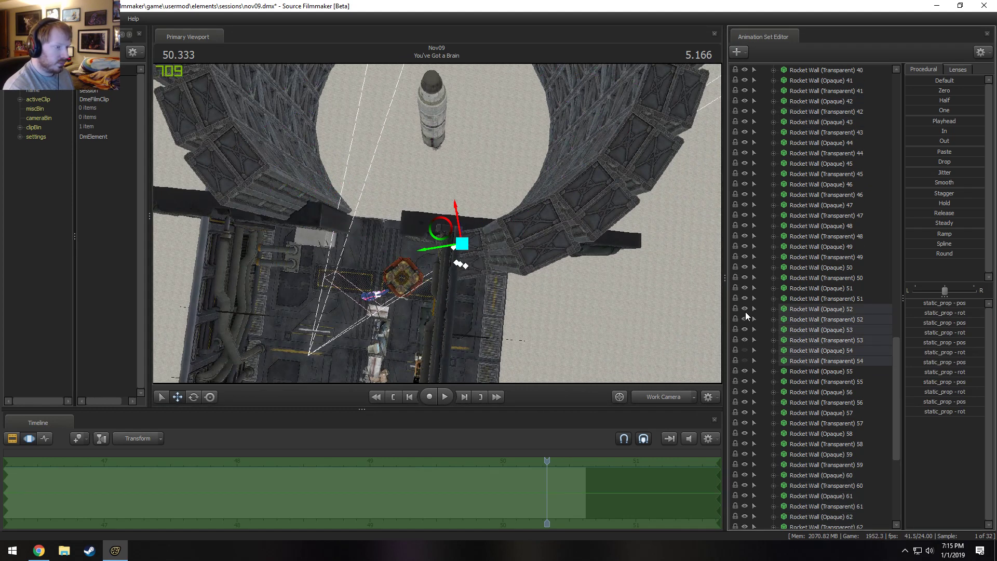
Check the opened wall through the Main Camera and move the playhead into shot13.
alt+drag(509, 325, 462, 264)
click(663, 397)
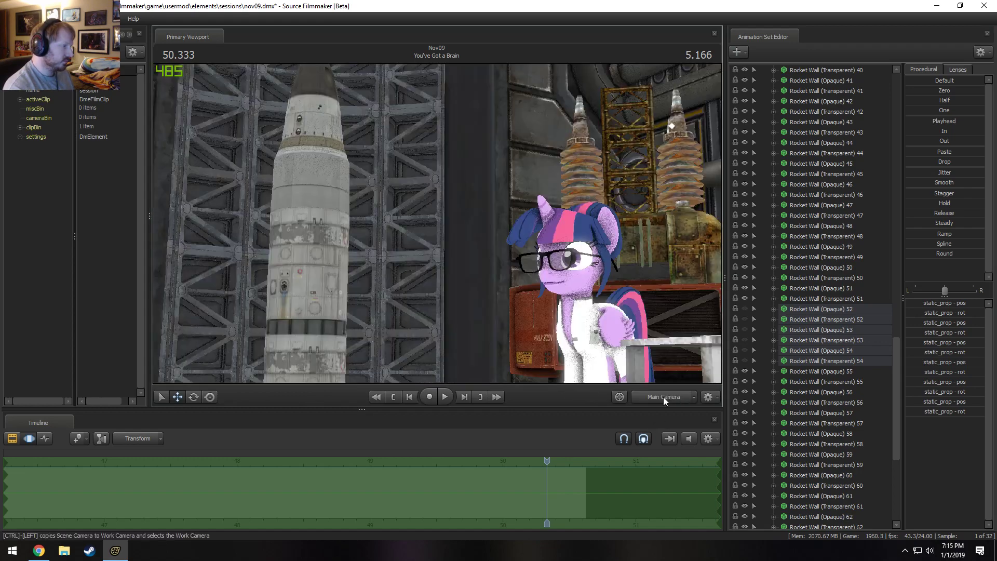
key(space)
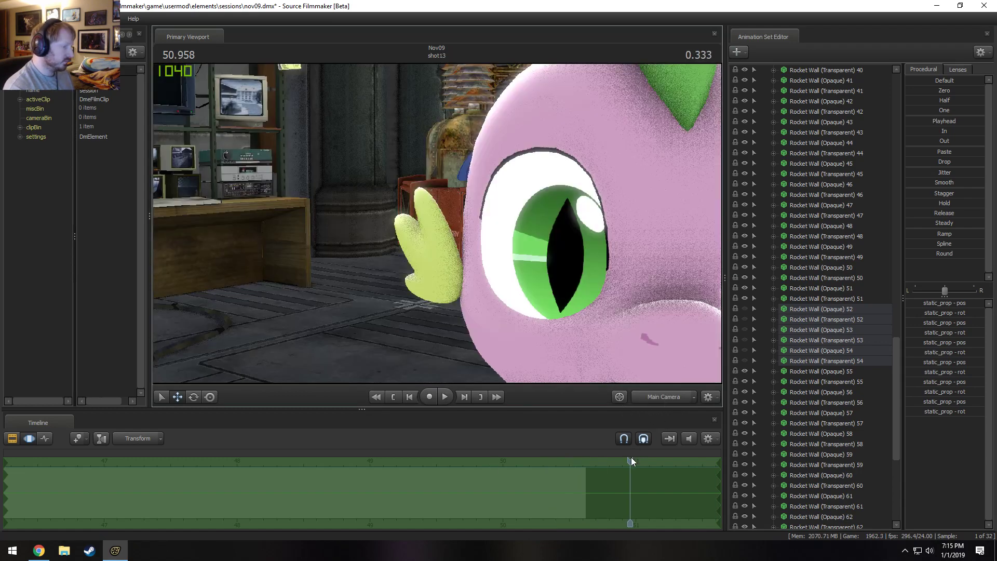
Replay the end of the rocket shot up to the shot13 cut to check the wall's framing.
drag(631, 459, 335, 481)
key(space)
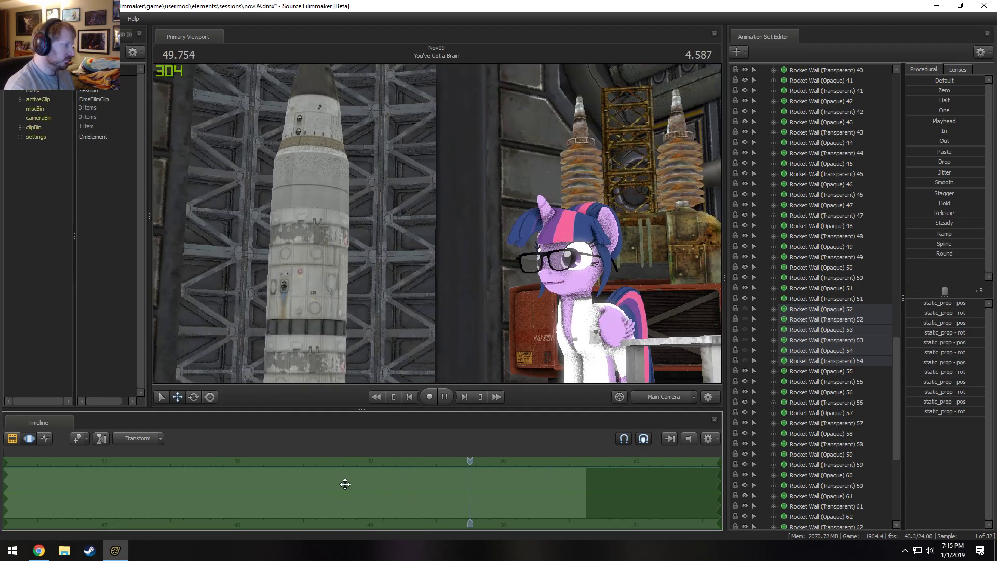
key(space)
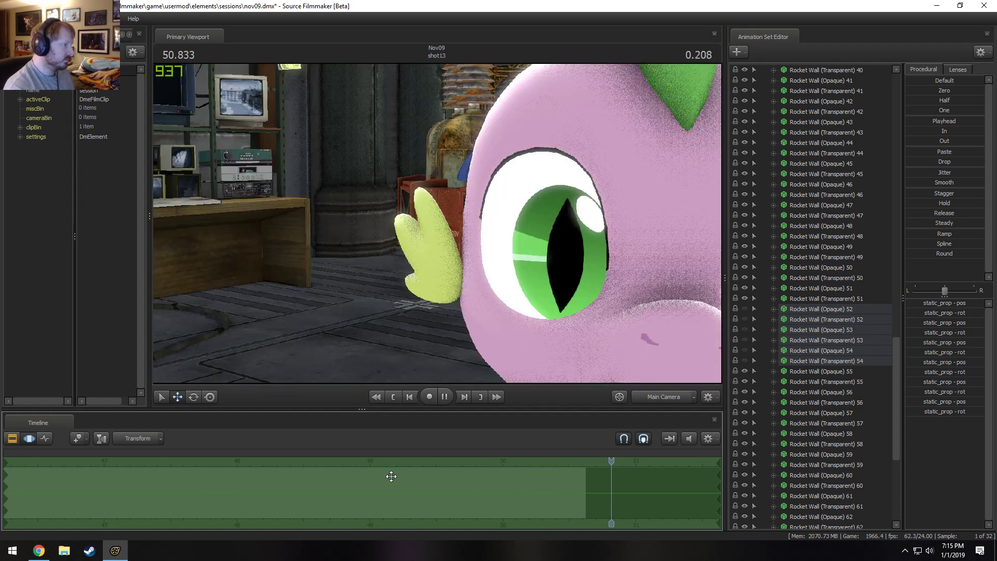
drag(631, 461, 397, 469)
key(space)
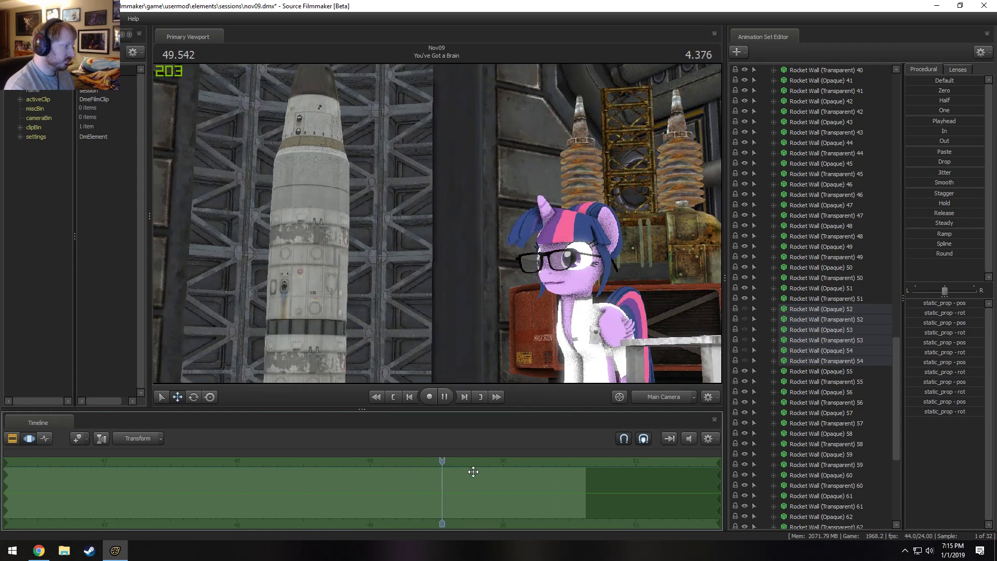
key(space)
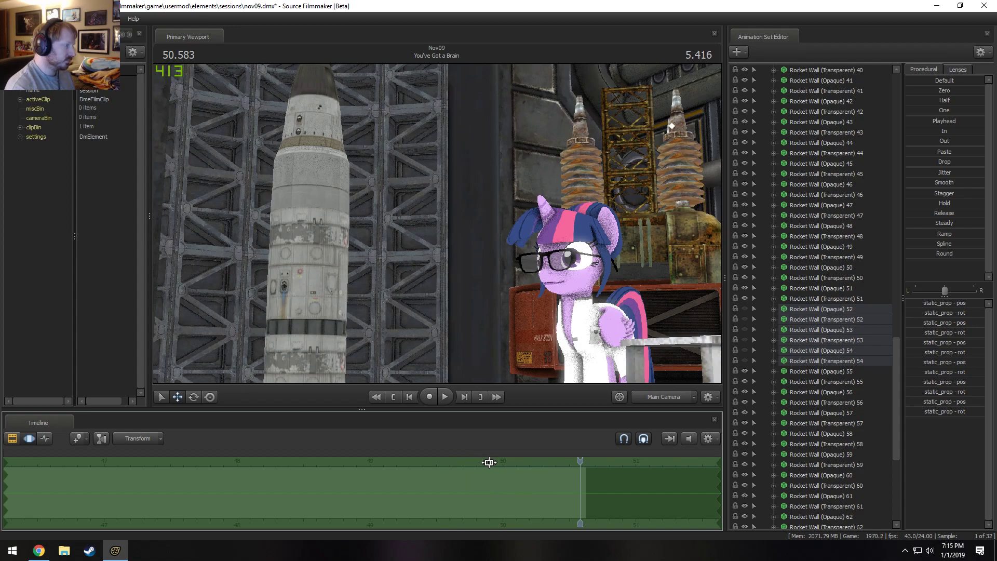
Switch to the Work Camera, view the rocket wall from above and collapse the Rocket Wall group.
click(661, 398)
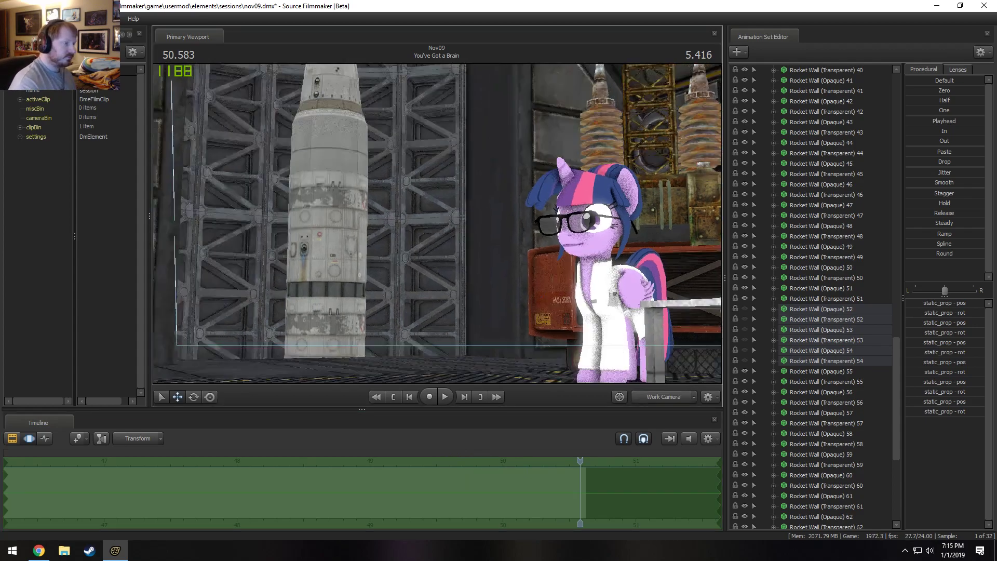
mouse_move(441, 227)
mouse_down()
mouse_move(442, 244)
mouse_move(442, 228)
mouse_up()
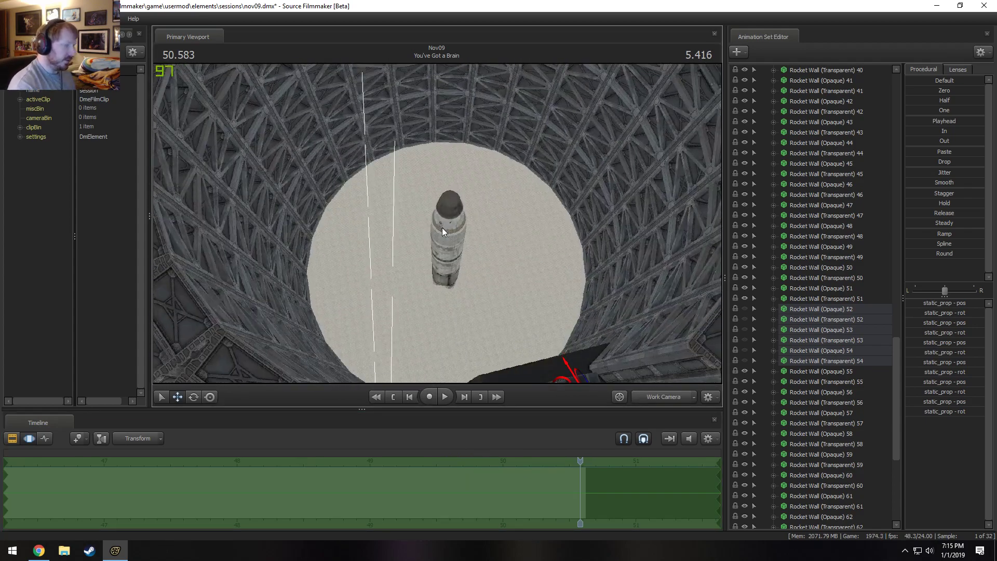
scroll(805, 249, up, 6)
scroll(767, 267, up, 20)
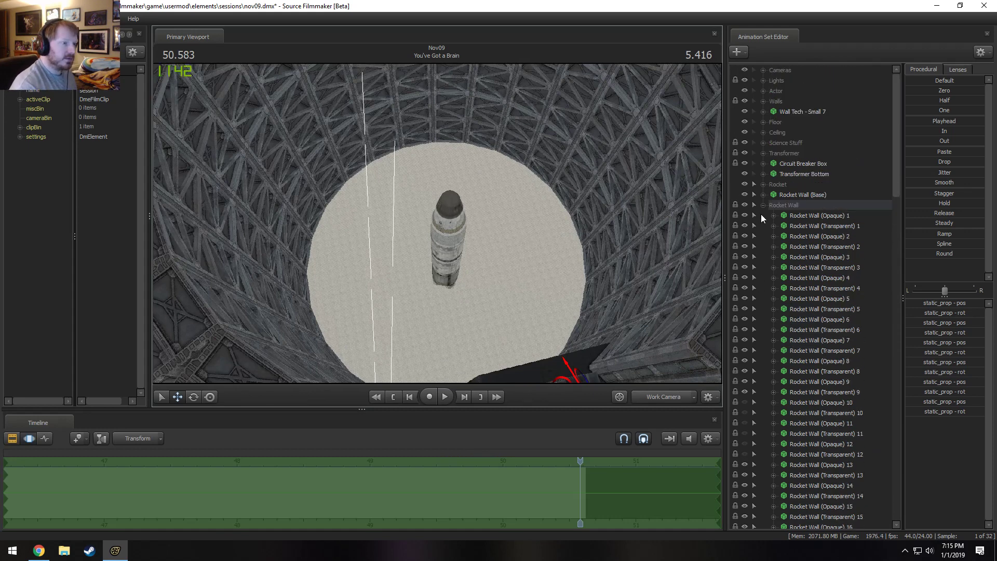
click(763, 205)
Start a new model animation set, filter the models by "catwalk" and preview the matching models in wireframe.
right_click(798, 259)
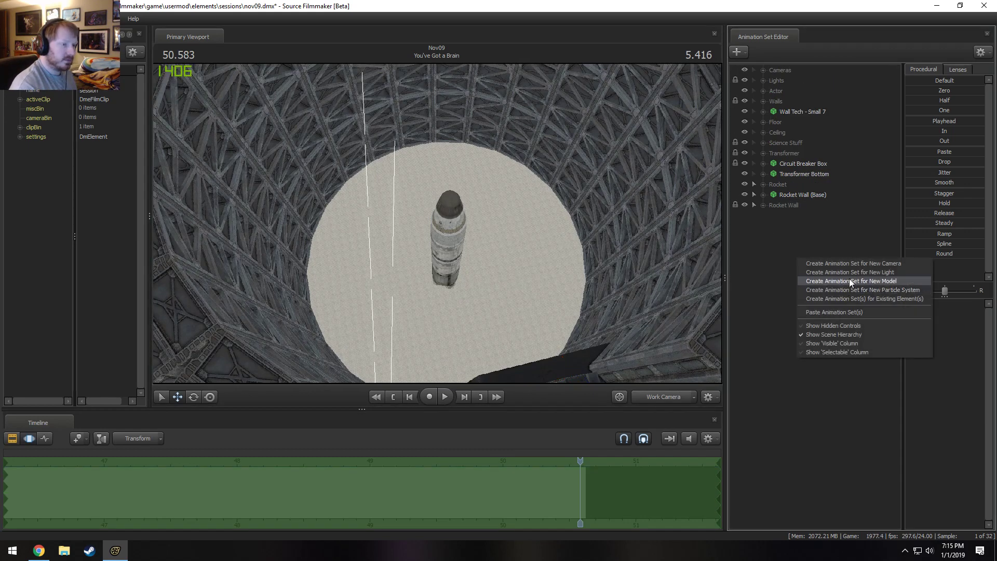
click(850, 281)
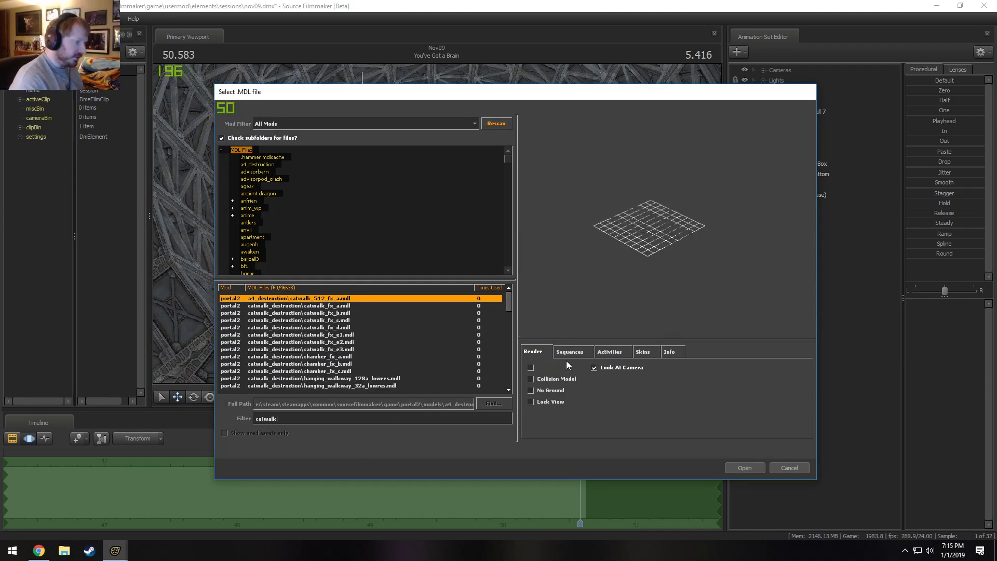
click(366, 313)
key(Down)
key(Down)
key(Down)
key(Down)
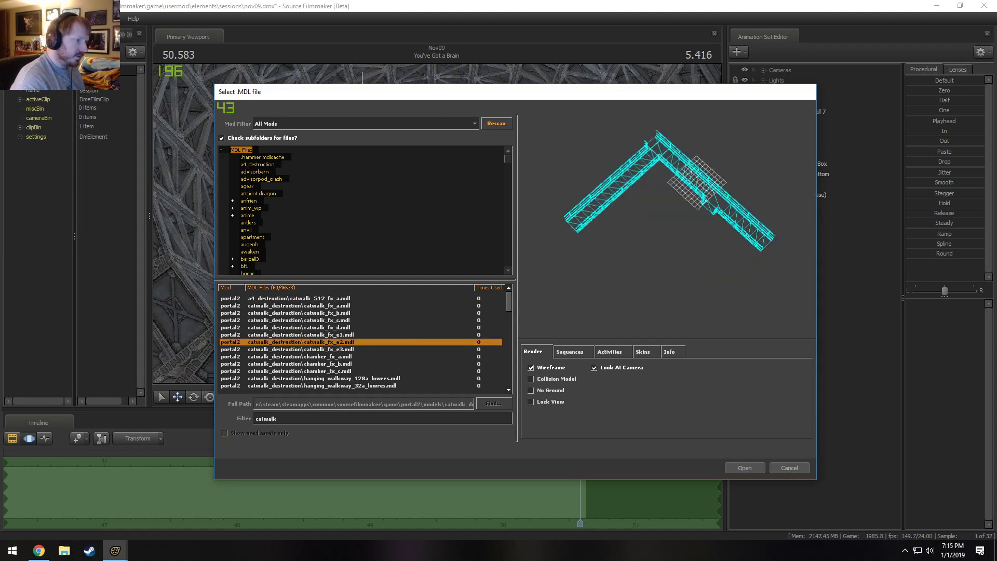
key(Down)
key(Down)
key(Down)
key(Down)
key(Down)
key(Down)
key(Down)
key(Down)
key(Down)
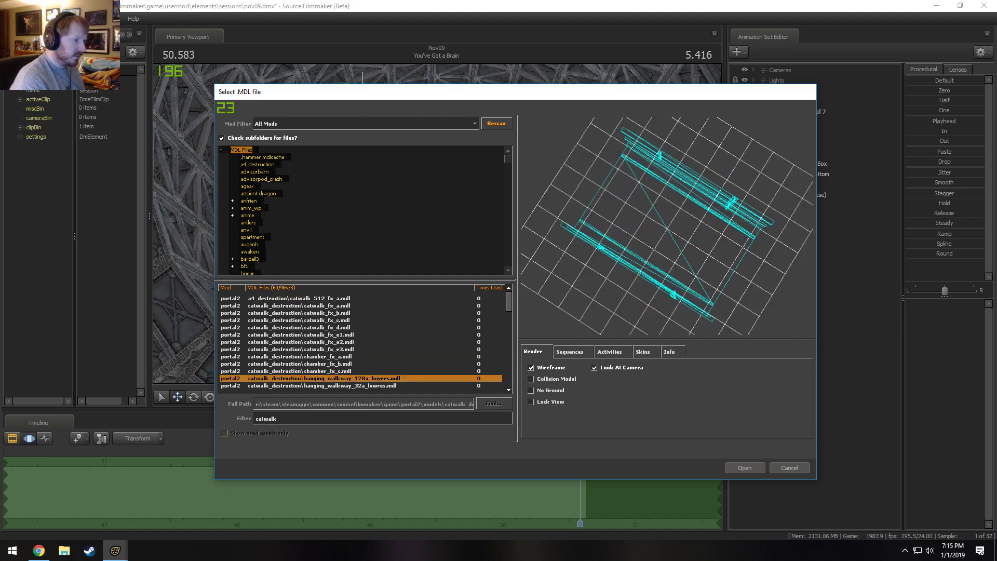
key(Down)
key(Down)
key(Down)
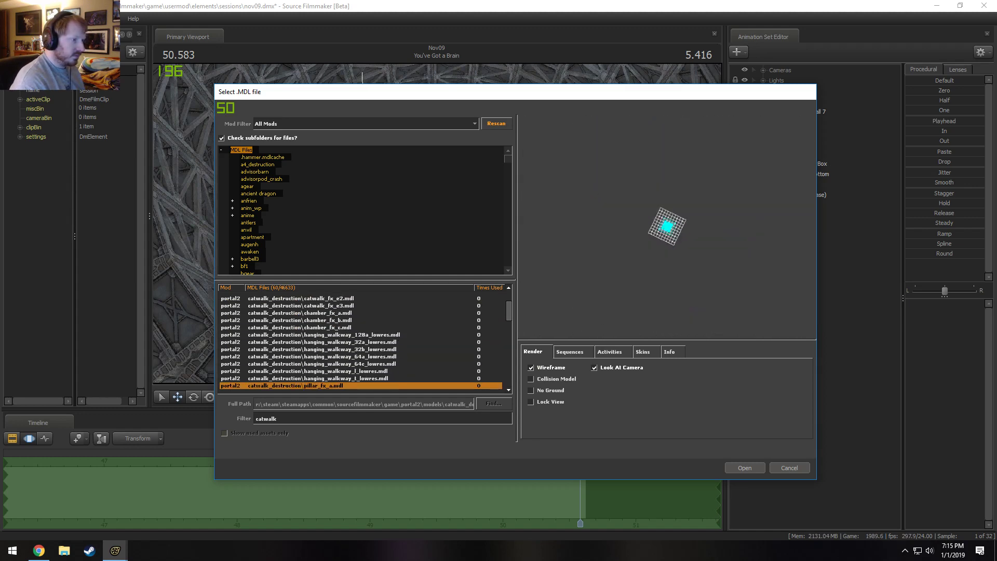
key(Down)
key(Down)
key(Down)
key(Down)
key(Down)
key(Down)
key(Down)
key(Down)
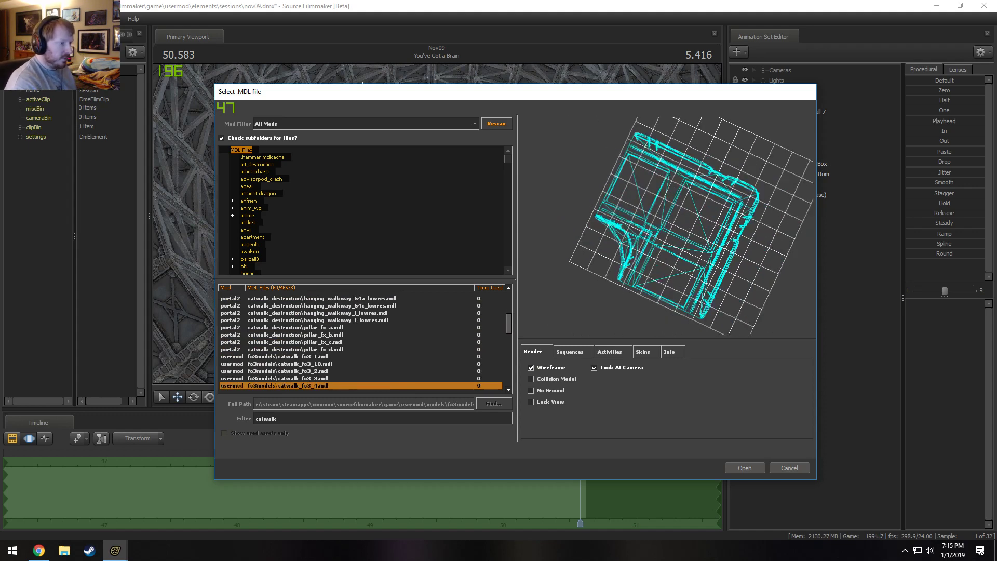
key(Down)
key(Down)
key(Down)
key(Down)
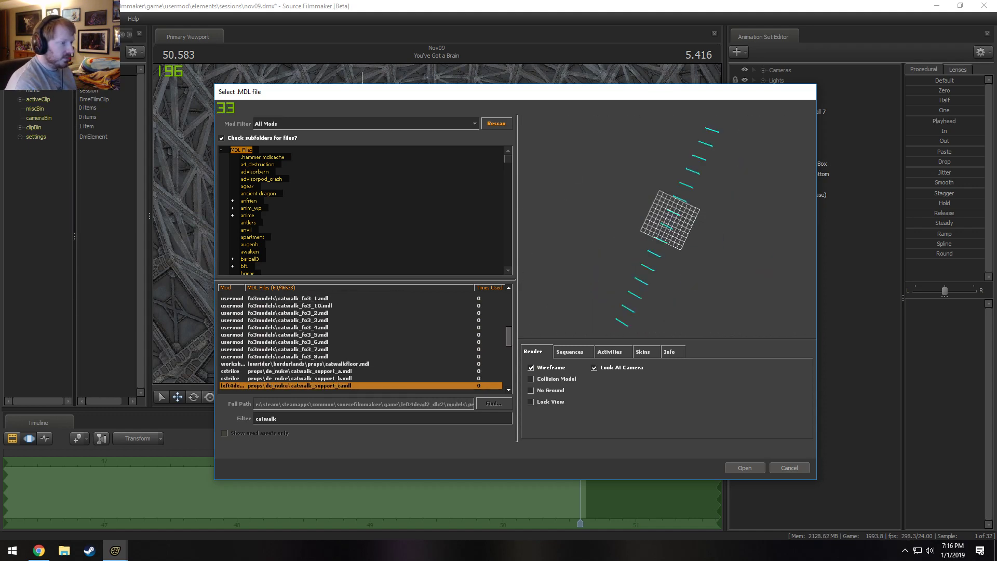
key(Down)
key(Down)
key(Down)
key(Down)
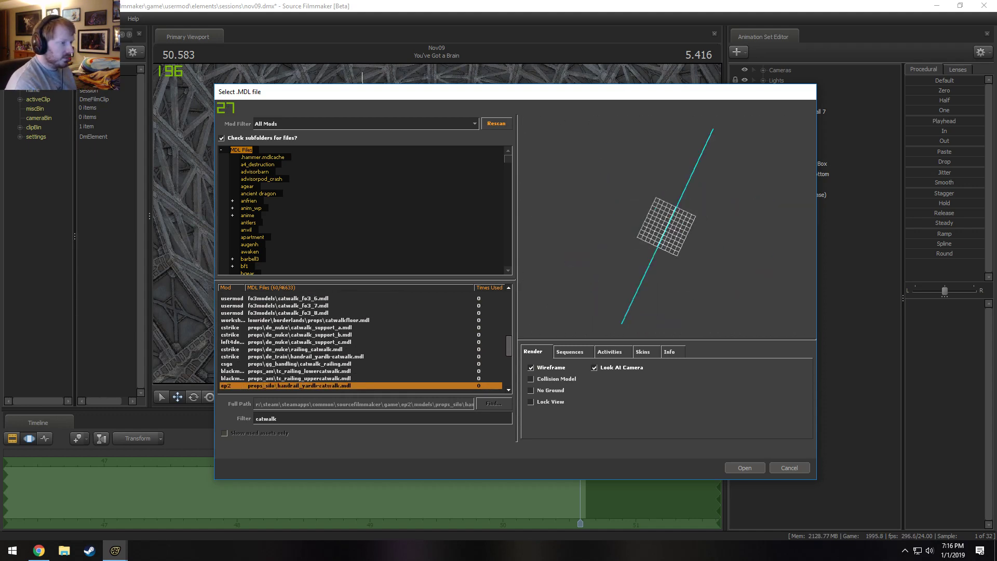
key(Down)
key(Down)
key(Down)
key(Down)
key(Down)
key(Down)
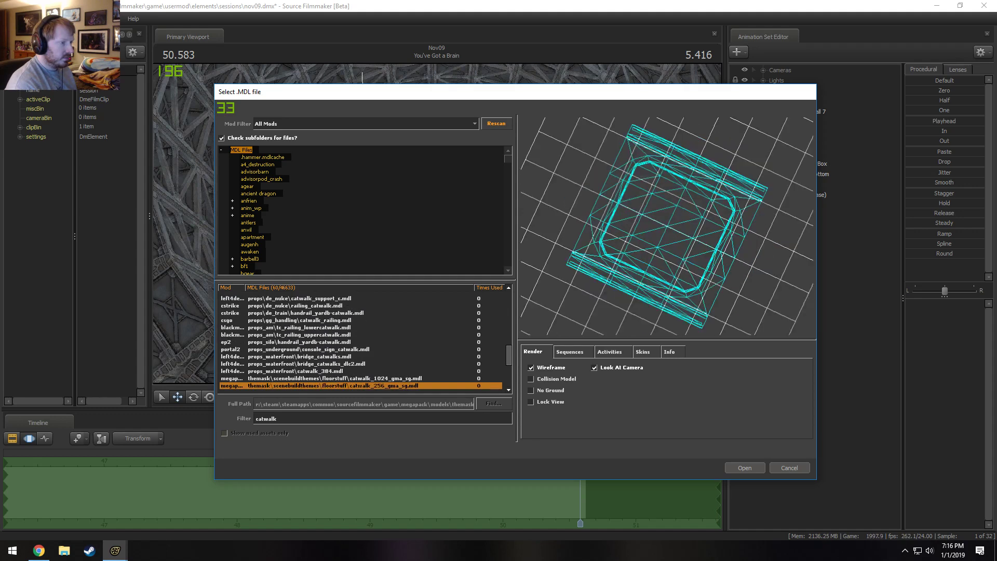
Examine the 45-degree, curved rail, stairs and platform catwalk models in the themask floorstuff folder.
key(Down)
key(Down)
key(Down)
key(Down)
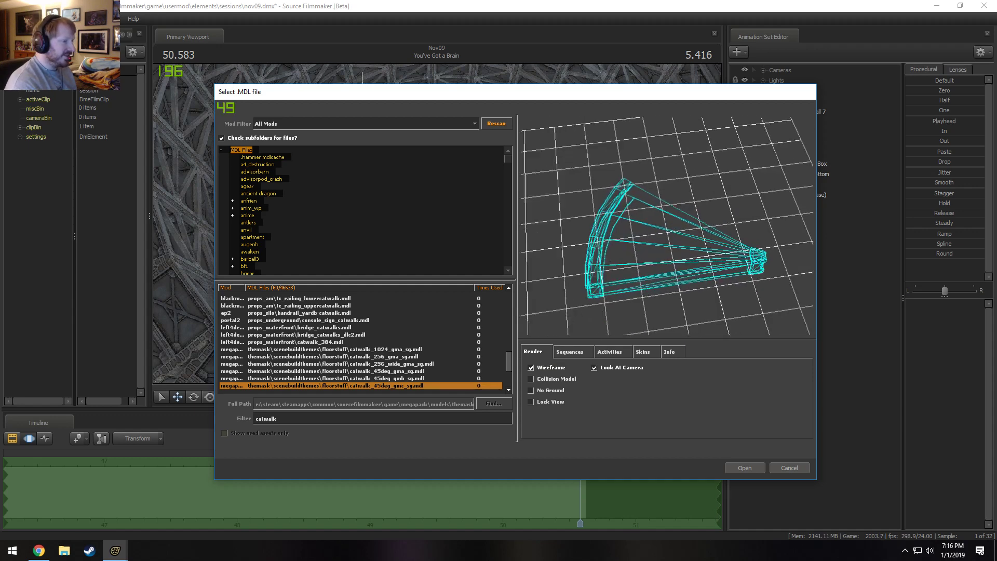
drag(675, 229, 723, 255)
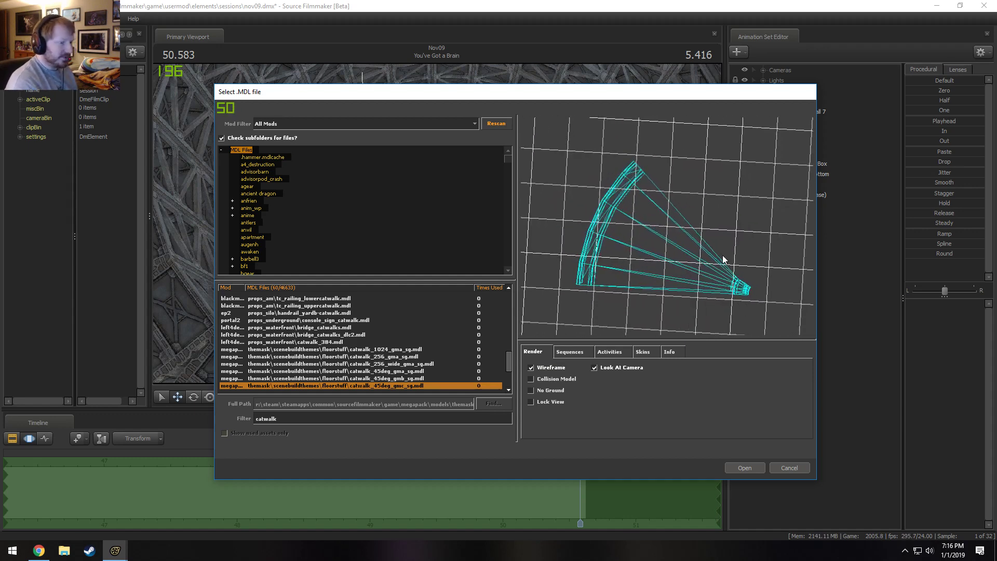
key(Down)
key(Down)
key(Down)
key(Down)
key(Down)
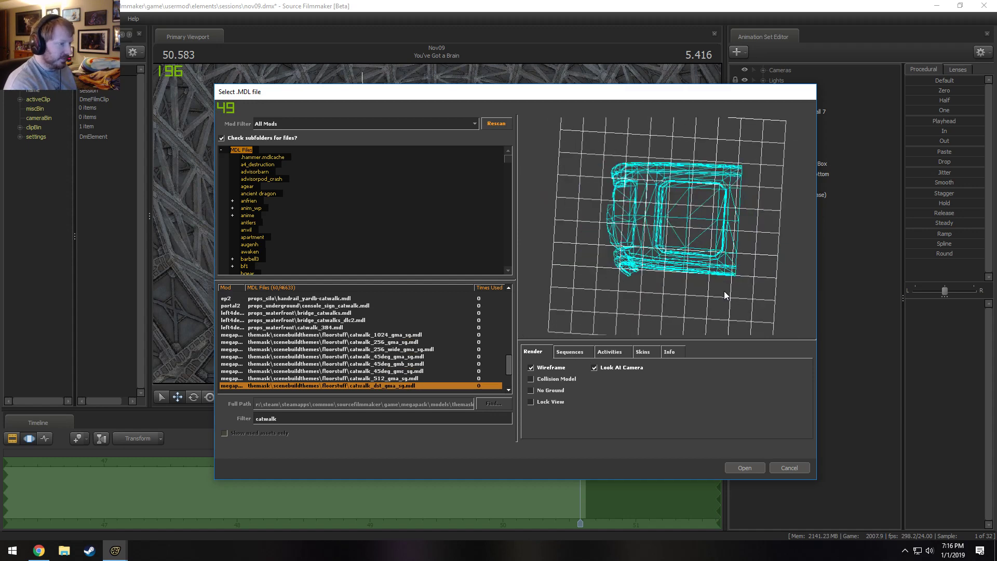
key(Down)
key(Up)
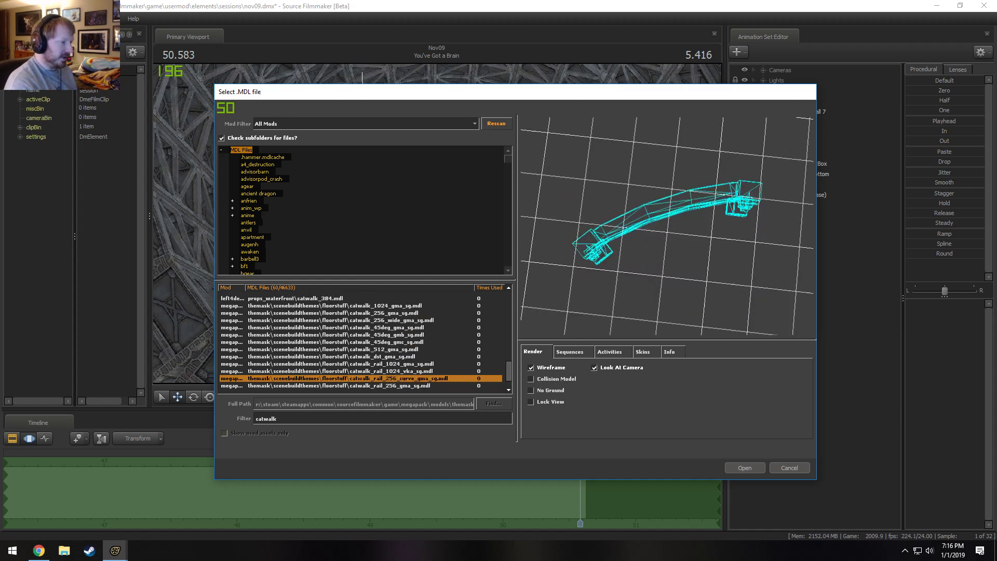
key(Down)
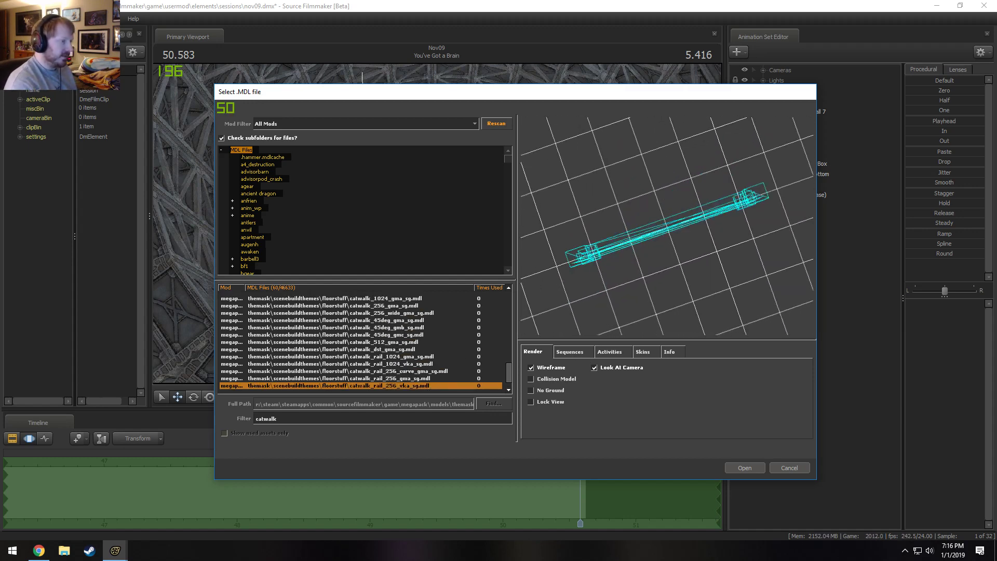
key(Down)
key(Down)
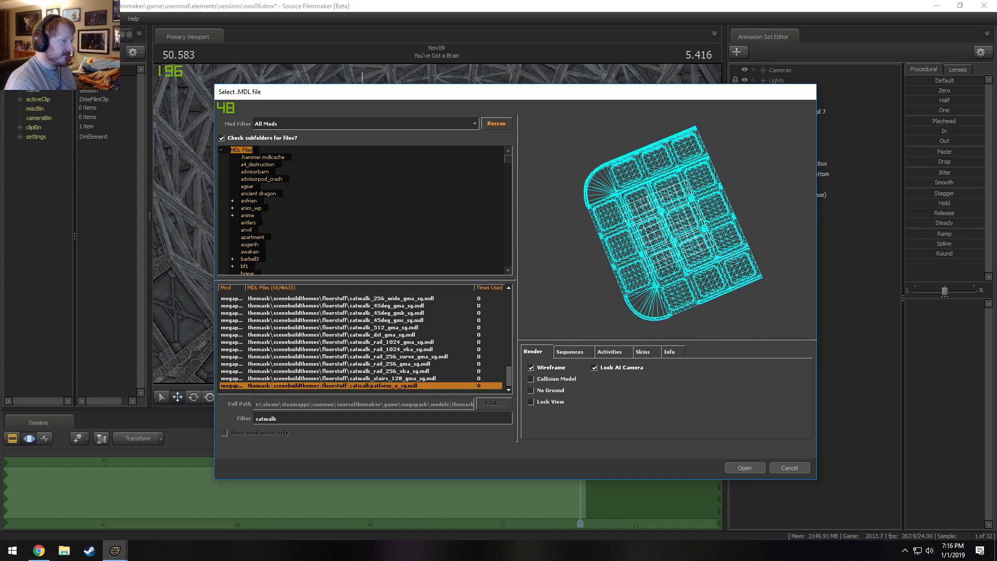
Go back through the catwalk models, turn wireframe off and create an animation set from fo3models\catwalk_fo3_6.mdl.
key(Up)
key(Up)
key(Up)
key(Up)
key(Up)
key(Up)
key(Up)
key(Up)
key(Up)
key(Up)
key(Up)
key(Up)
key(Up)
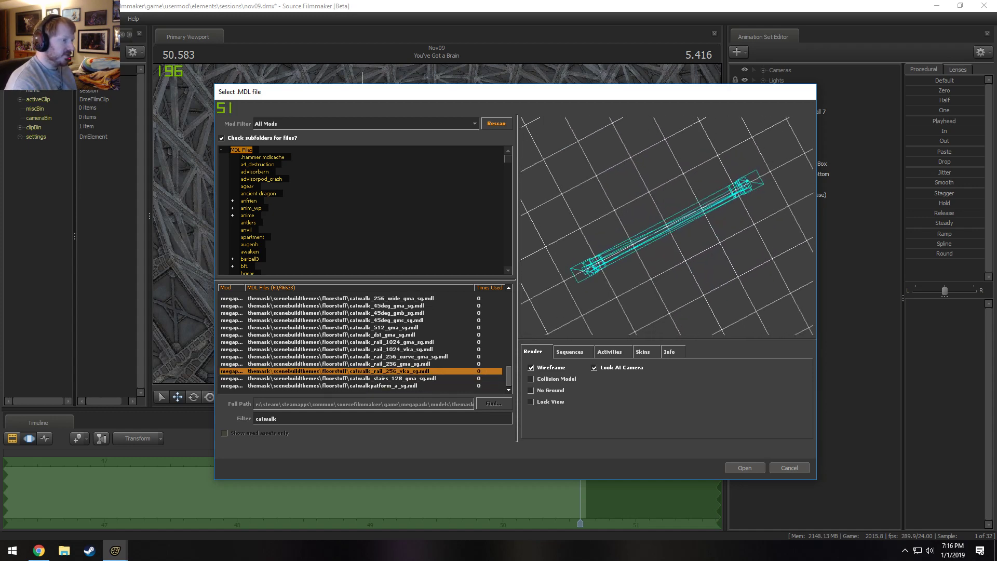
key(Up)
key(Up)
key(Up)
key(Up)
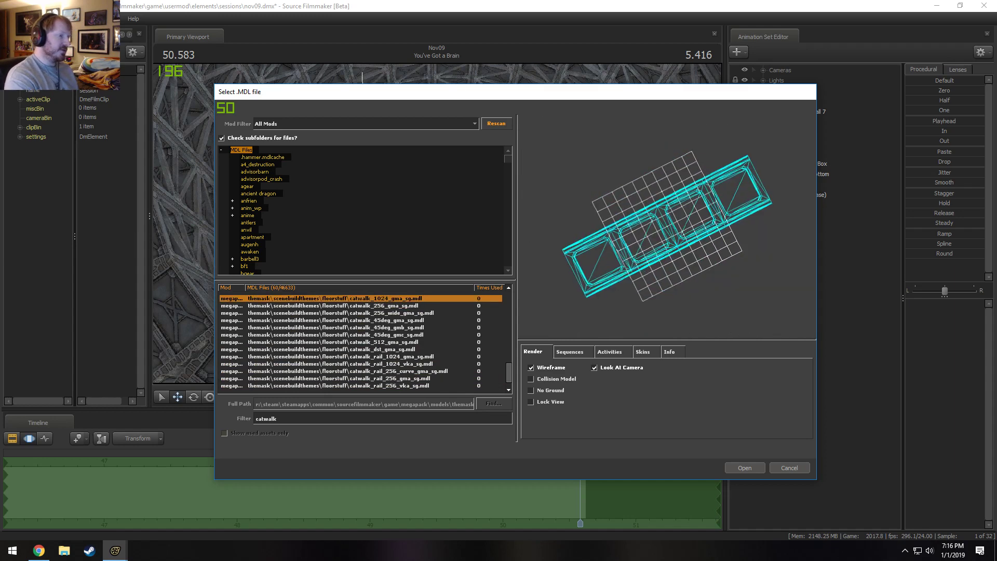
key(Up)
key(Up)
key(Up)
key(Up)
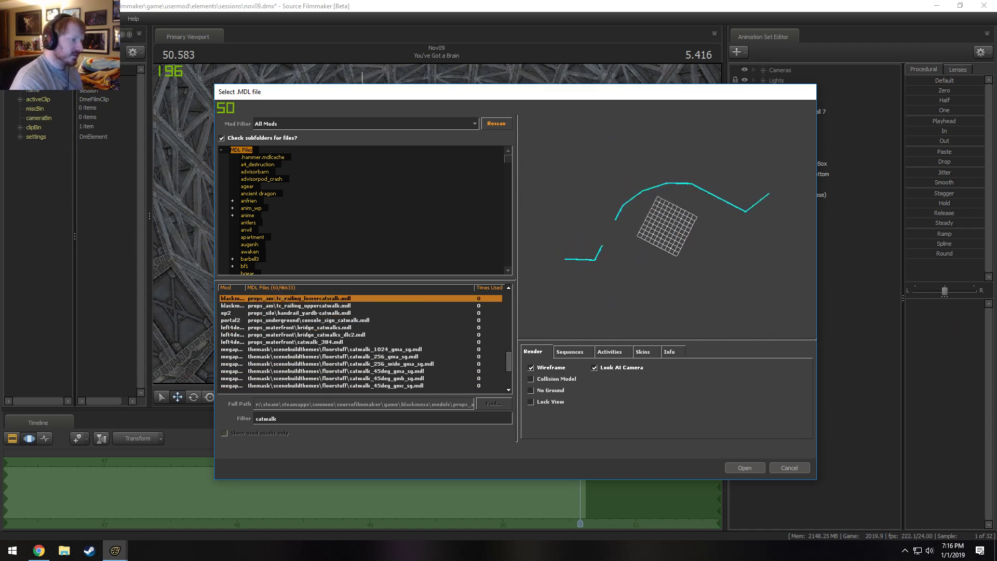
key(Up)
key(Up)
key(Up)
key(Up)
key(Up)
key(Up)
key(Up)
key(Up)
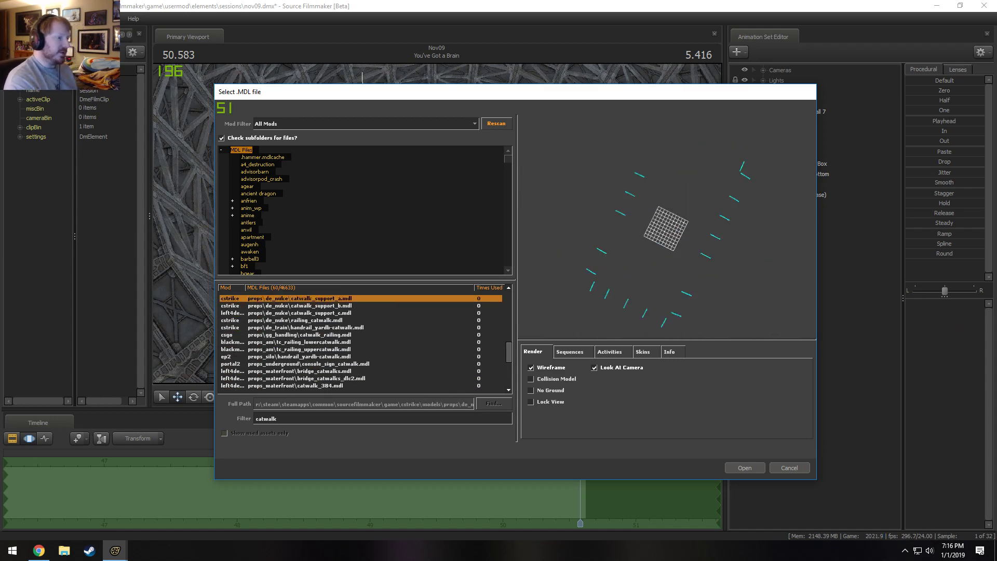
key(Up)
key(Up)
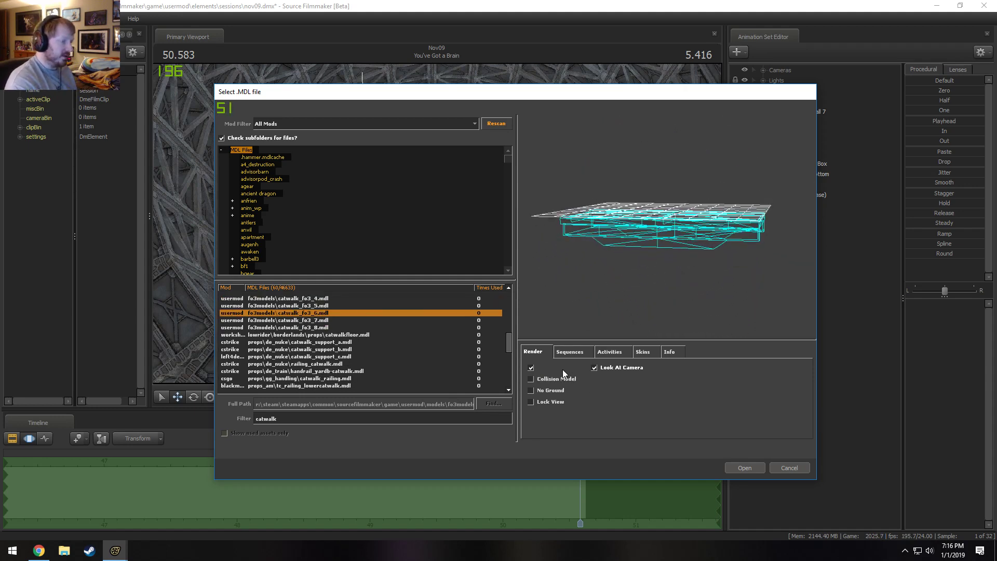
mouse_move(667, 227)
mouse_down()
mouse_move(675, 270)
mouse_move(693, 231)
mouse_move(670, 228)
mouse_up()
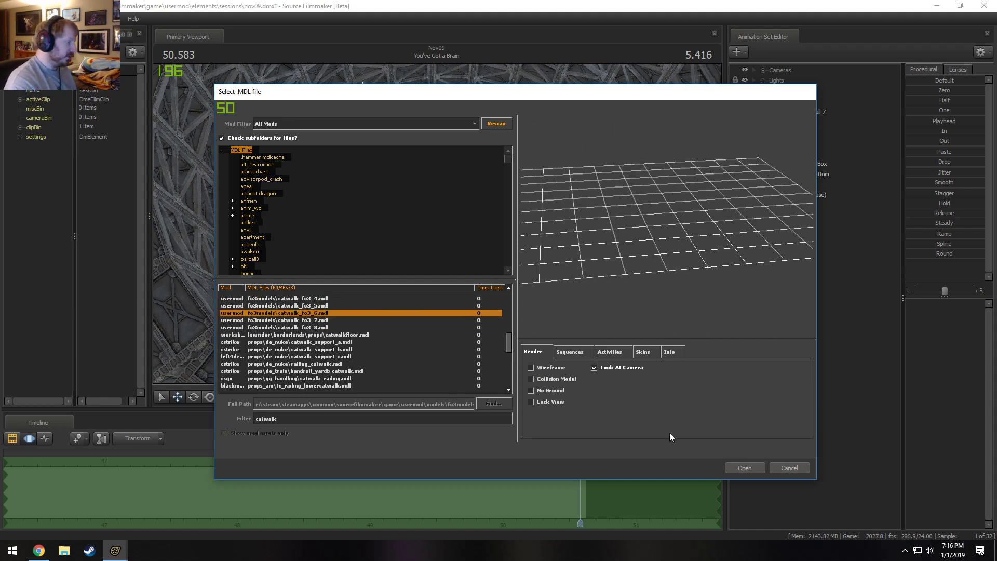
click(762, 465)
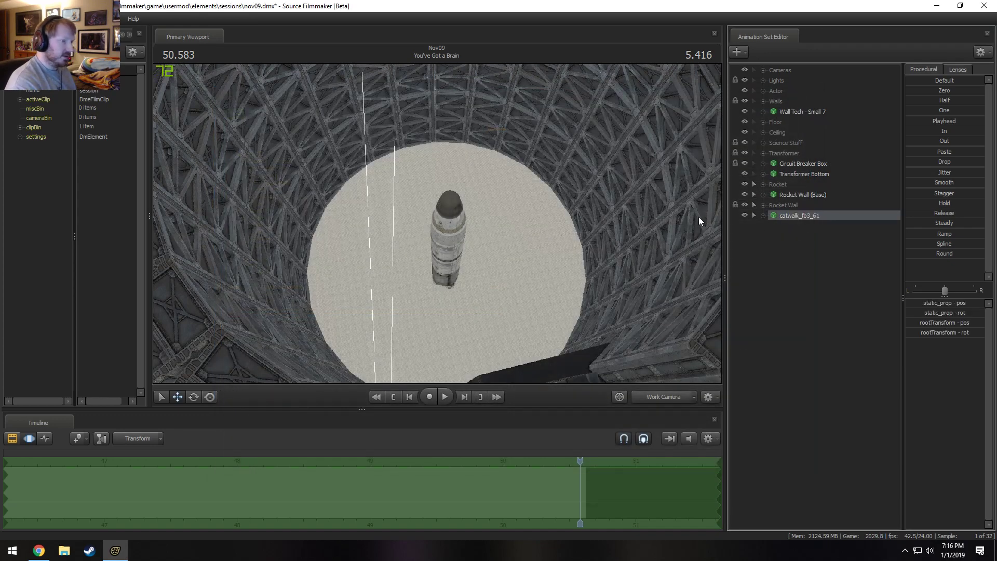
Inspect the new catwalk model in the lab and delete its animation set.
drag(476, 186, 499, 255)
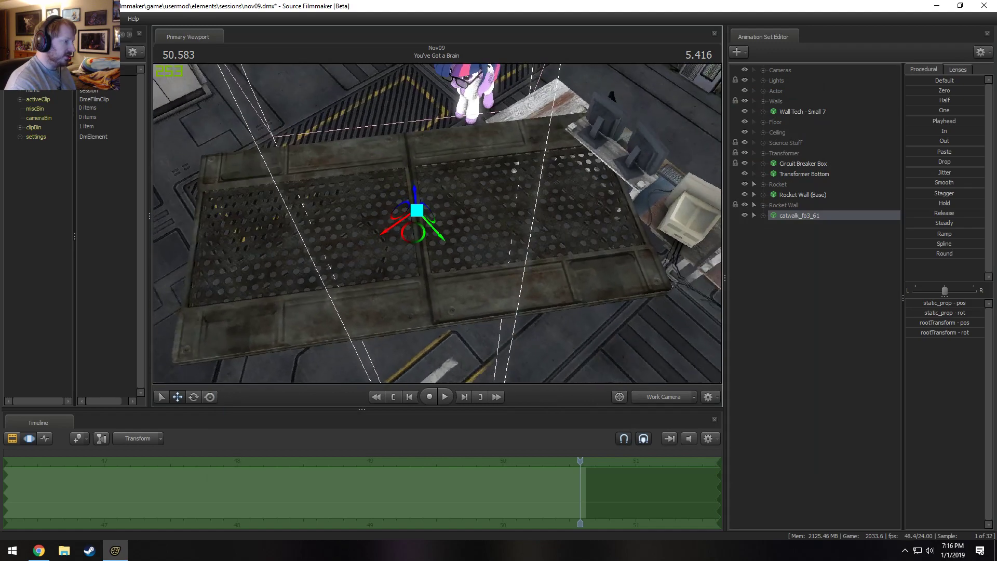
drag(451, 227, 451, 166)
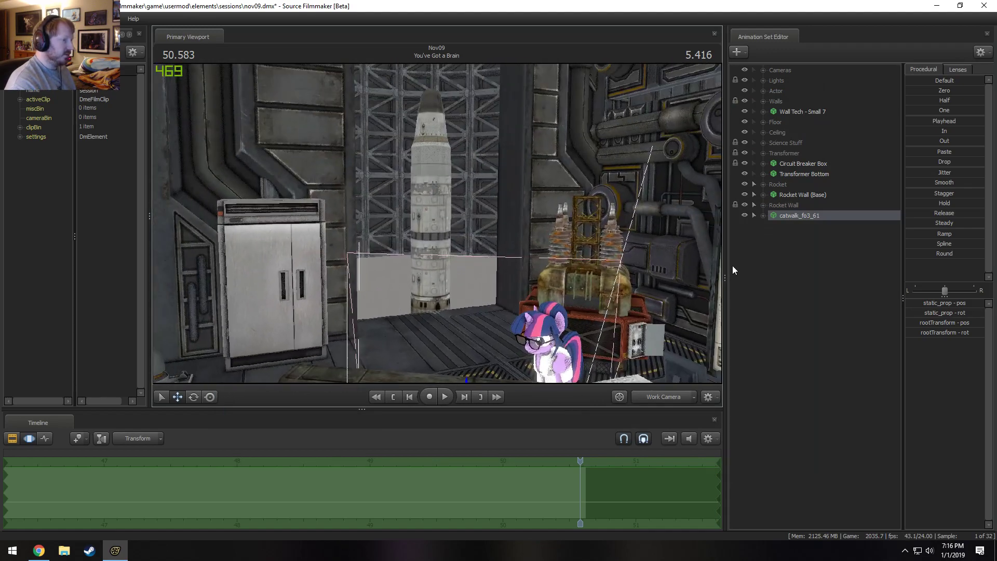
right_click(788, 217)
click(806, 238)
Start a new model animation set and preview the catwalk_destruction catwalk and chamber models in wireframe.
right_click(789, 247)
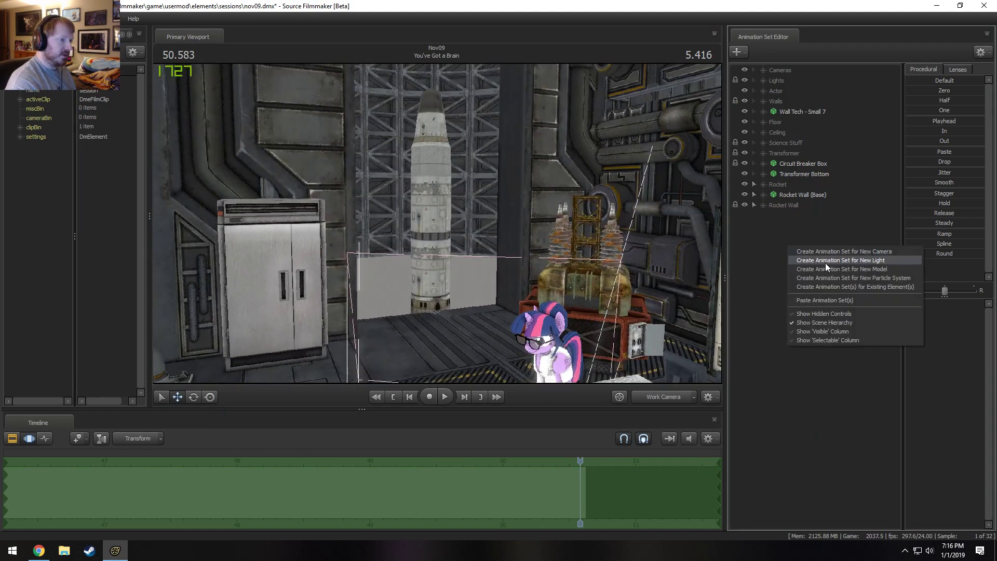
click(830, 270)
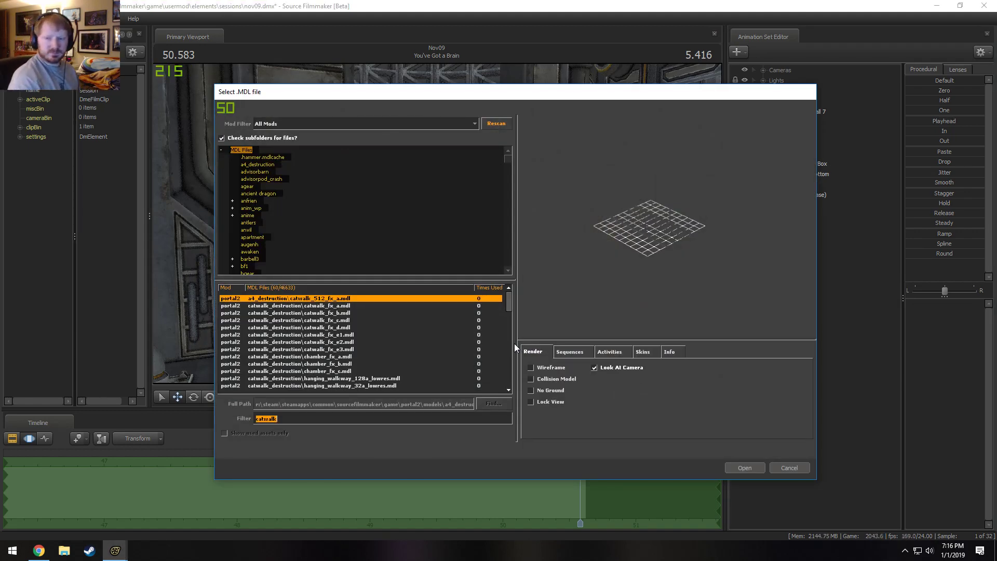
click(350, 334)
key(Down)
key(Down)
key(Down)
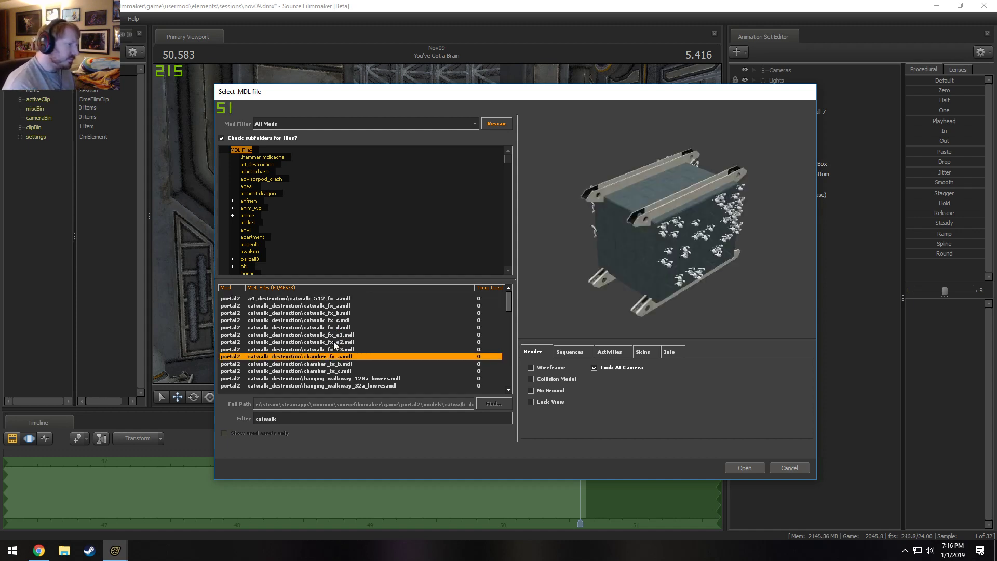
key(Up)
key(Up)
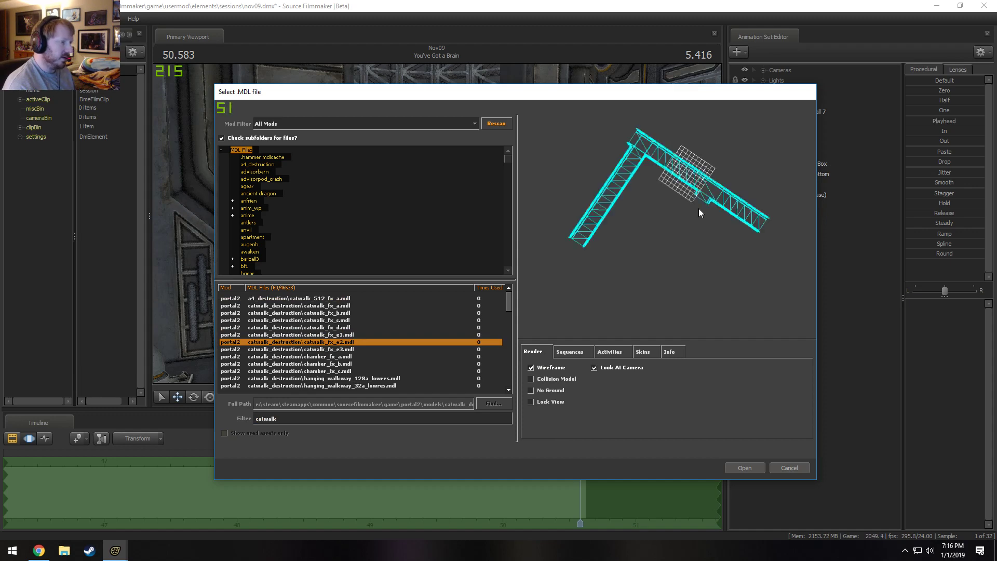
key(Up)
key(Up)
key(Up)
key(Up)
key(Up)
key(Up)
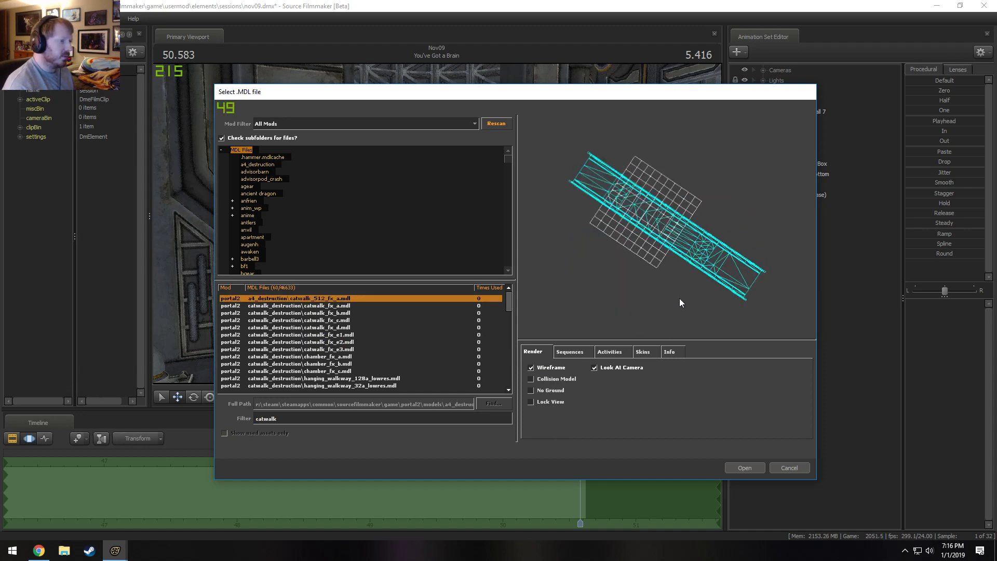
key(Down)
key(Down)
key(Down)
key(Down)
key(Down)
key(Down)
key(Down)
key(Down)
key(Down)
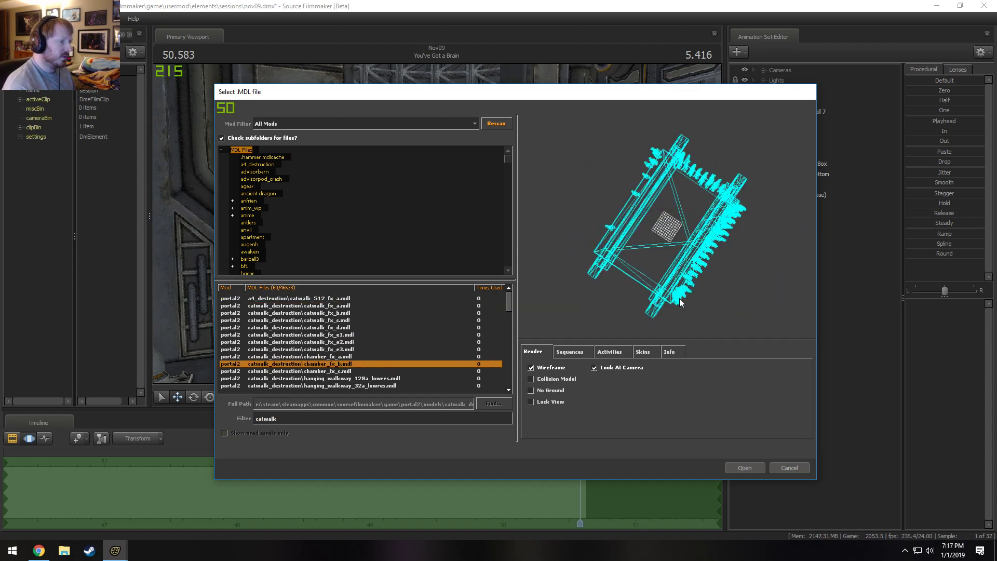
Examine the hanging walkway and pillar models in catwalk_destruction and the first catwalk models in fo3models.
key(Down)
key(Down)
key(Down)
key(Down)
key(Down)
key(Up)
key(Up)
key(Up)
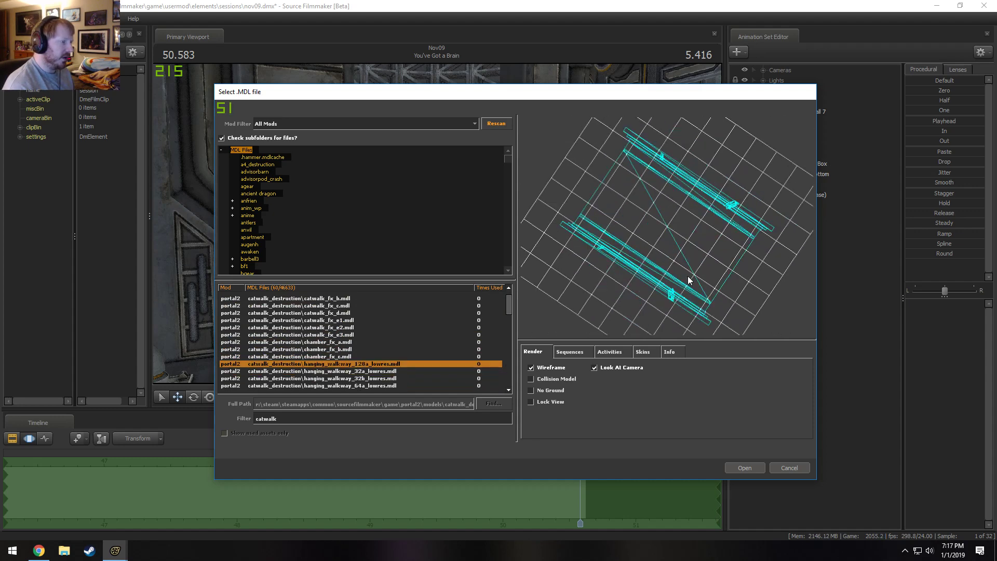
drag(688, 281, 618, 358)
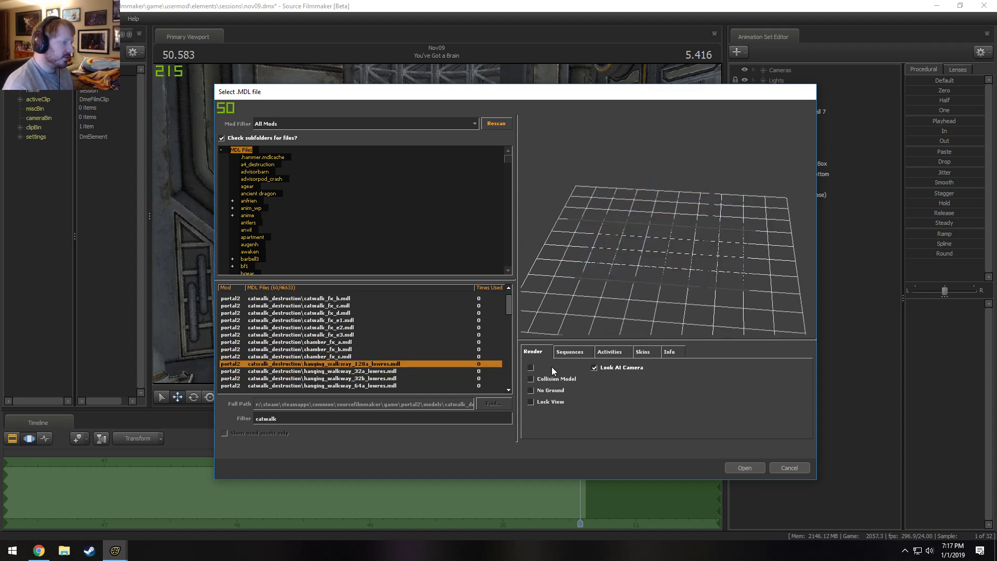
key(Down)
key(Down)
key(Down)
key(Down)
key(Down)
key(Down)
key(Down)
key(Down)
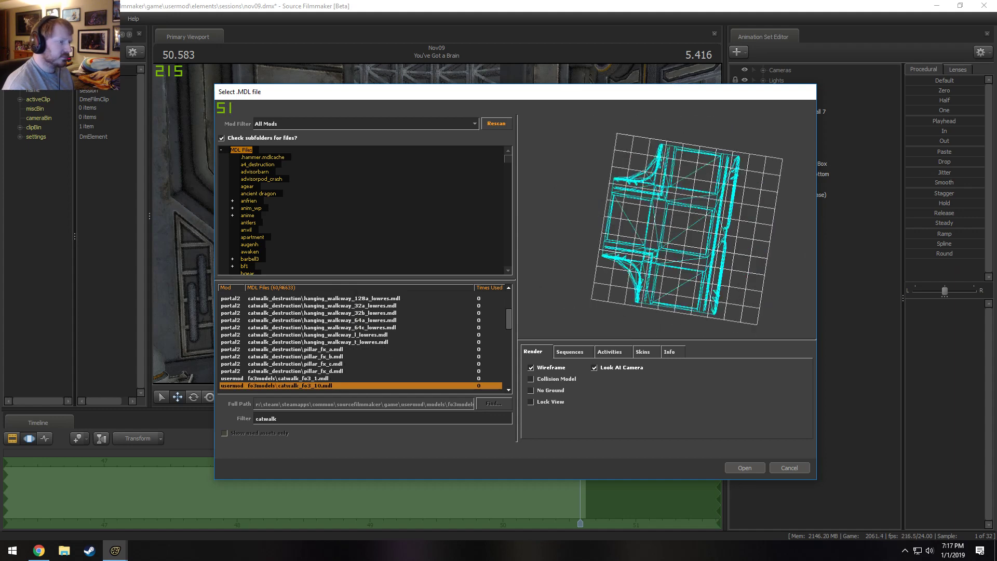
key(Down)
click(553, 367)
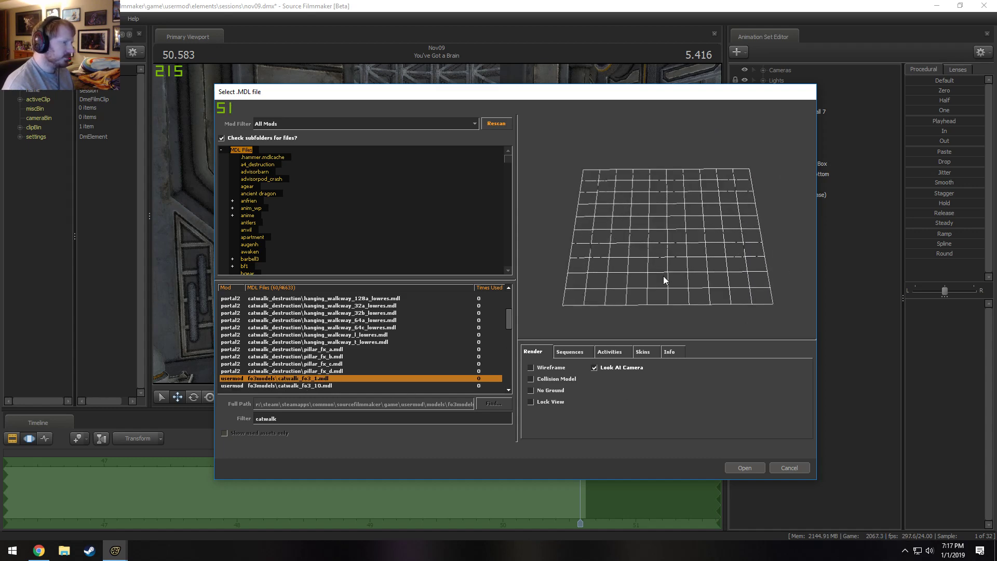
Compare the fo3models catwalk_fo3_1 to catwalk_fo3_6 models in wireframe and settle on catwalk_fo3_3.mdl.
click(555, 366)
key(Down)
key(Down)
key(Down)
key(Down)
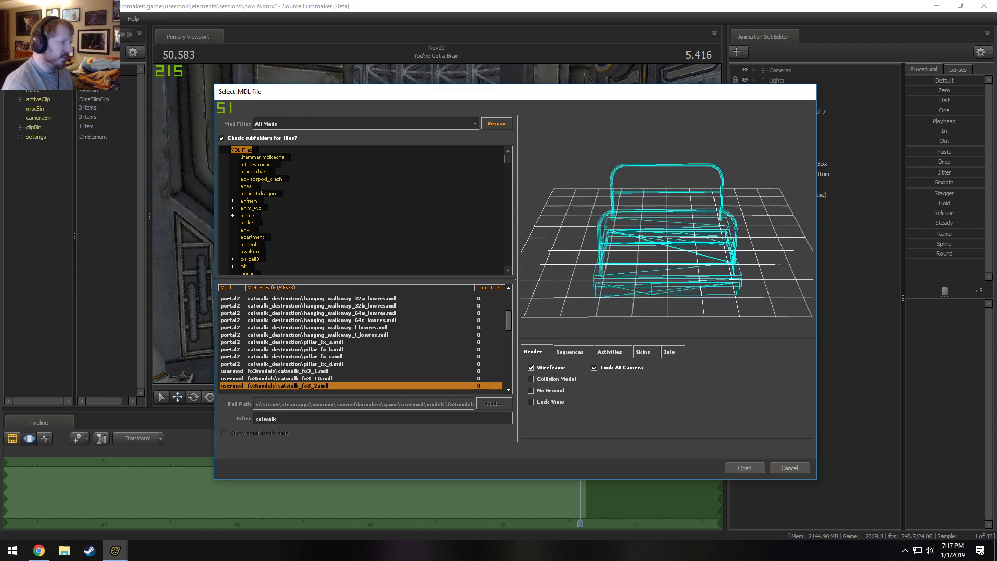
key(Down)
key(Down)
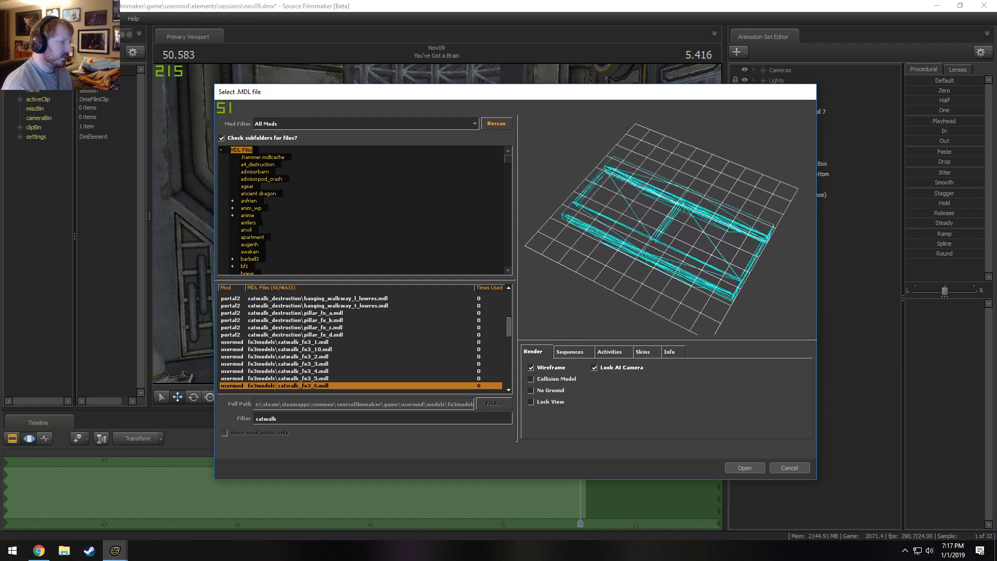
key(Up)
key(Up)
key(Down)
key(Up)
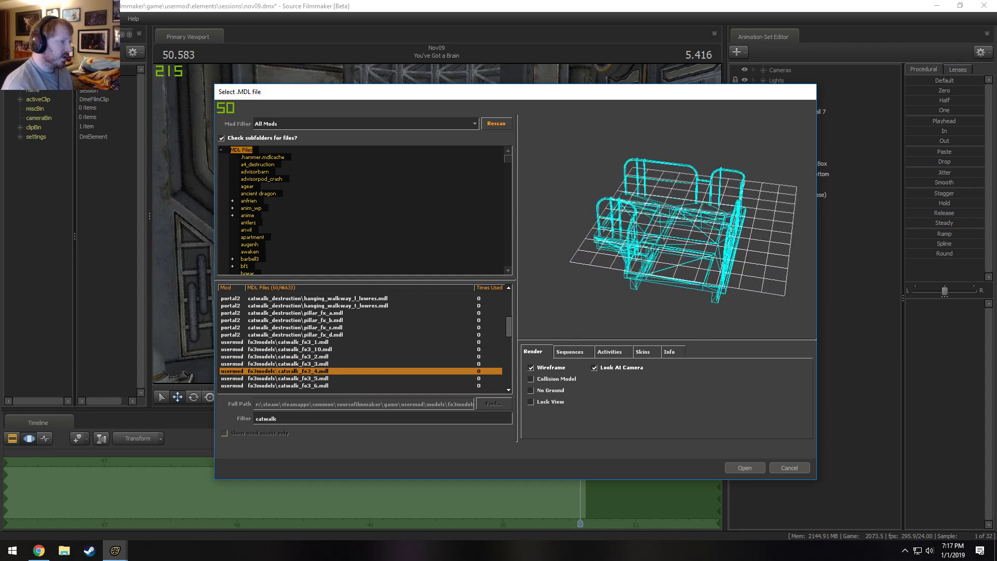
key(Down)
key(Up)
key(Up)
key(Up)
key(Down)
key(Down)
key(Down)
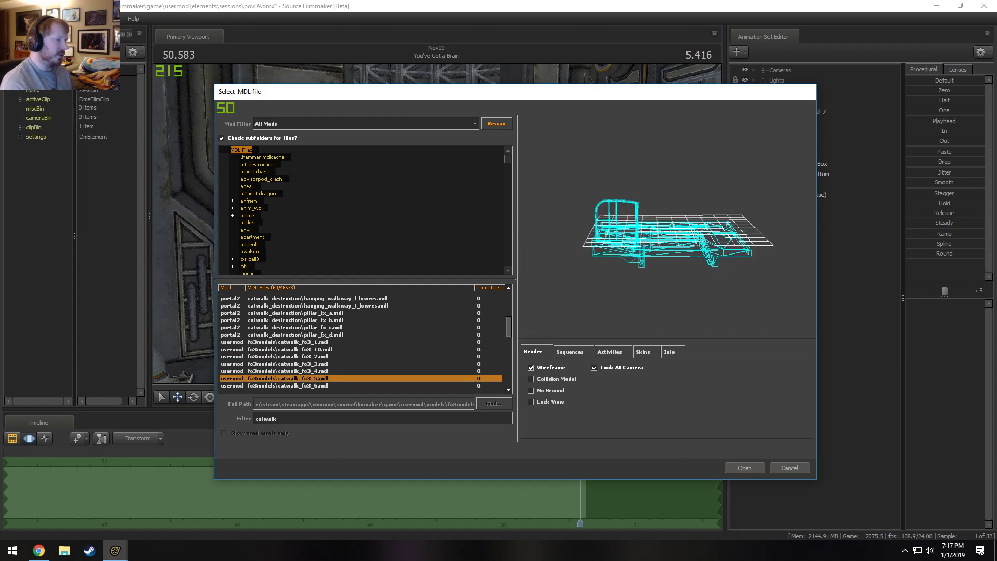
key(Up)
key(Up)
key(Up)
key(Down)
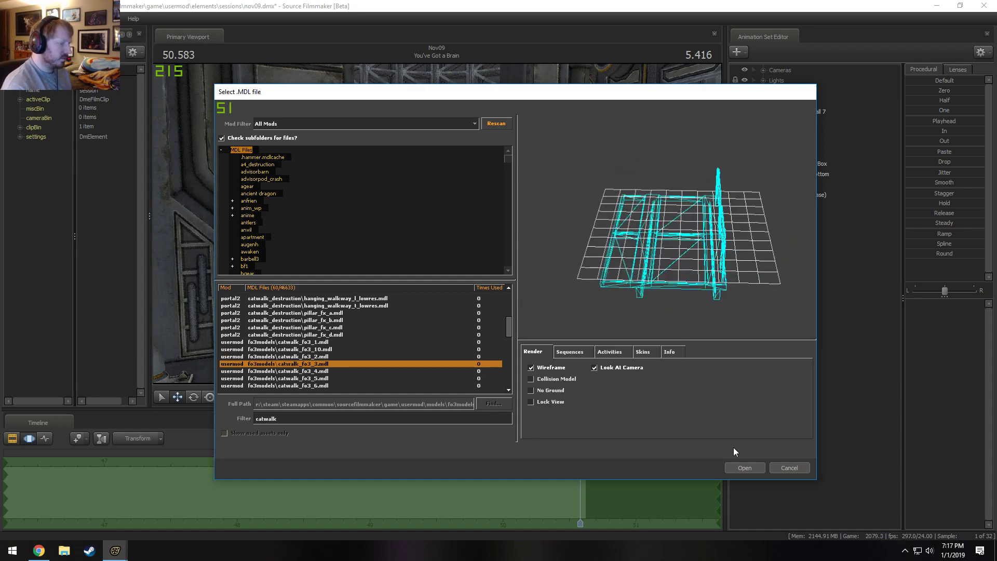
Create the animation set from fo3models\catwalk_fo3_3.mdl and frame the new catwalk in the viewport.
click(745, 468)
click(790, 215)
key(f)
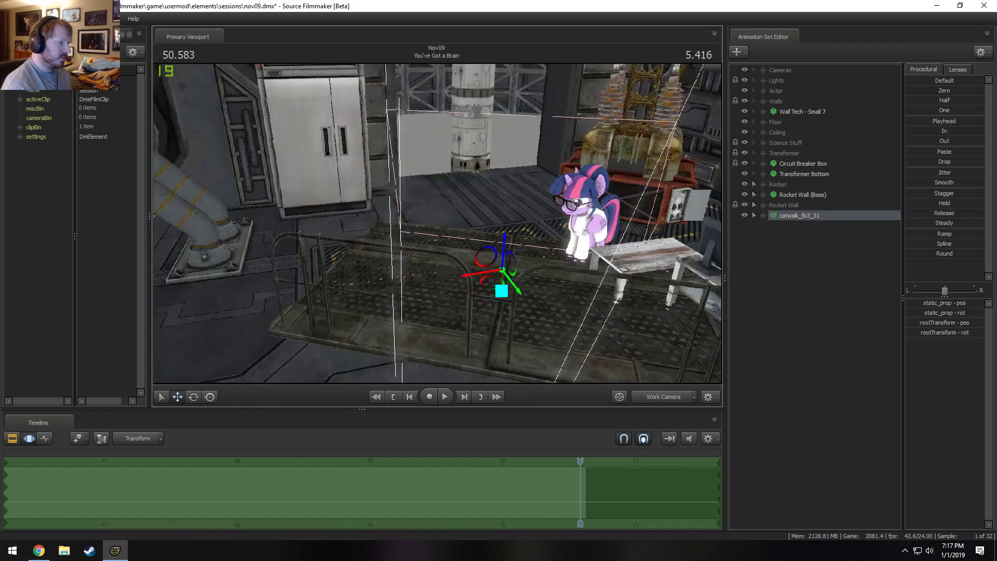
Raise the catwalk off the lab floor and rotate it in front of the rocket's truss wall.
drag(499, 224, 498, 68)
drag(440, 239, 478, 212)
drag(512, 344, 492, 246)
drag(464, 209, 488, 247)
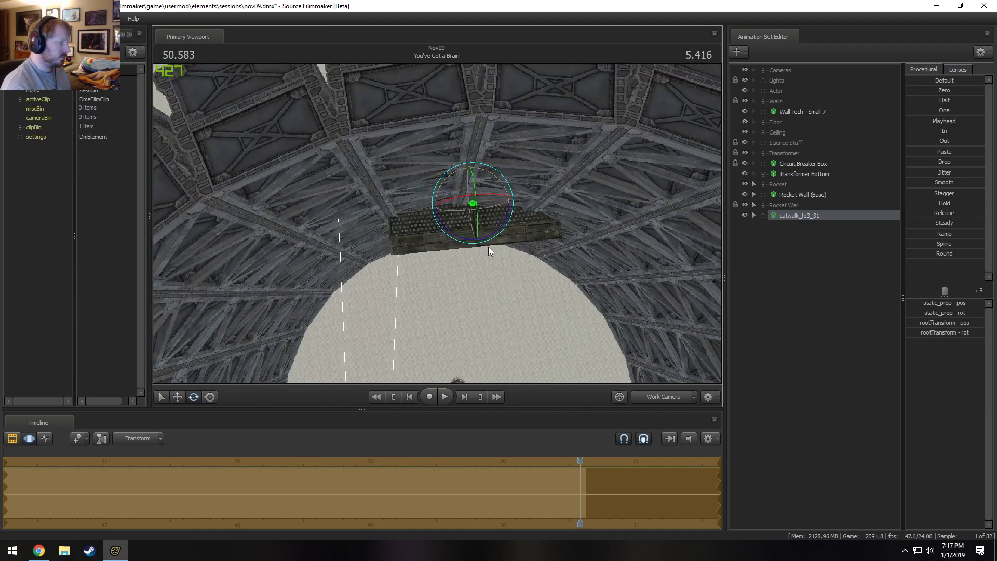
key(ctrl+z)
key(ctrl+y)
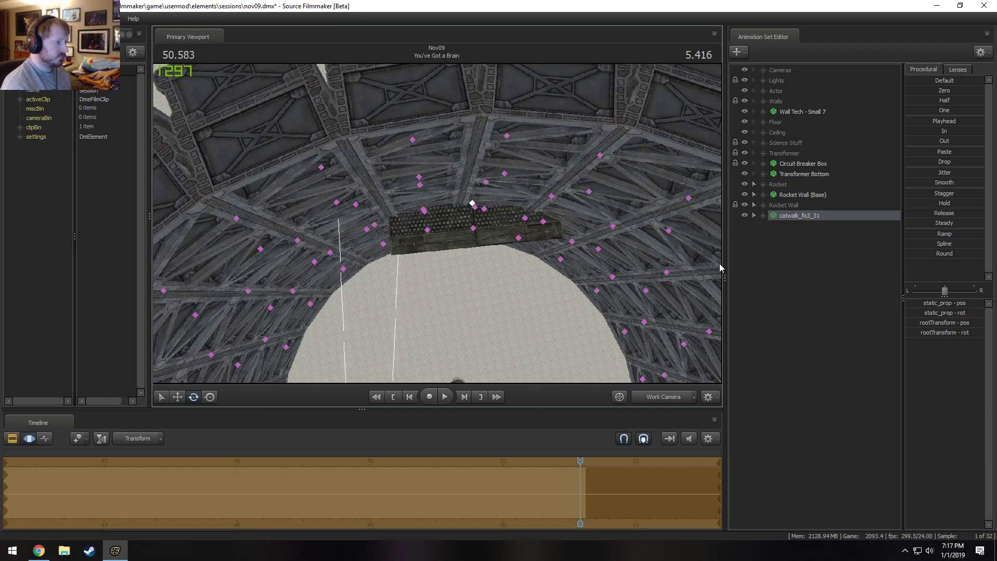
Expand the catwalk's Body controls and lock its rootTransform to Rocket Wall (Base).
click(764, 214)
alt+drag(579, 276, 574, 218)
click(774, 226)
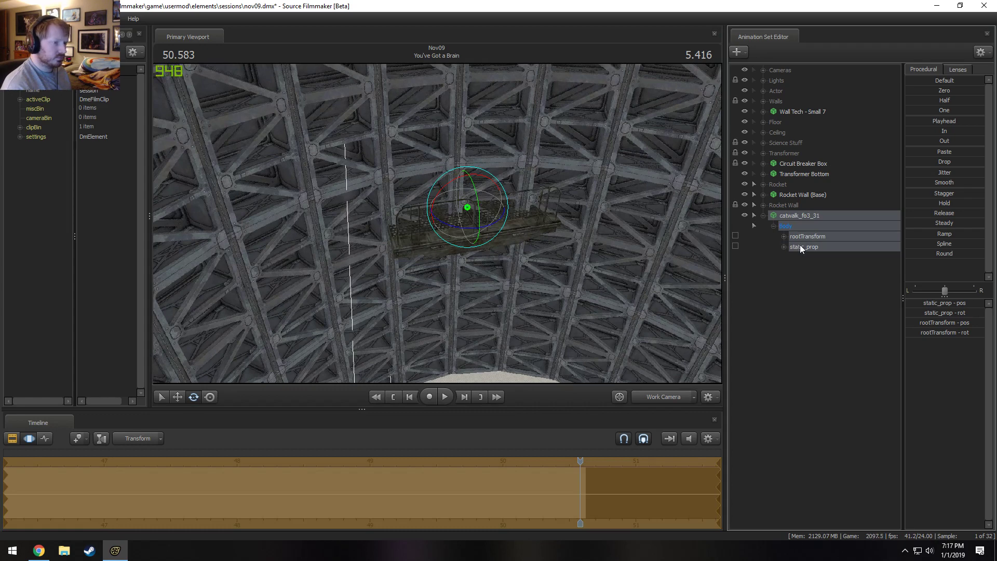
click(803, 248)
click(782, 236)
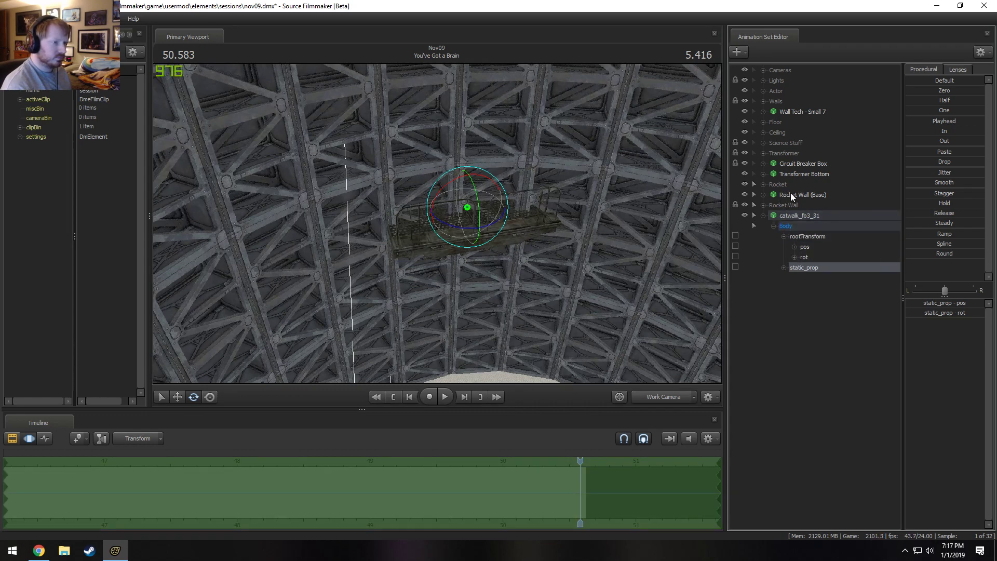
click(795, 217)
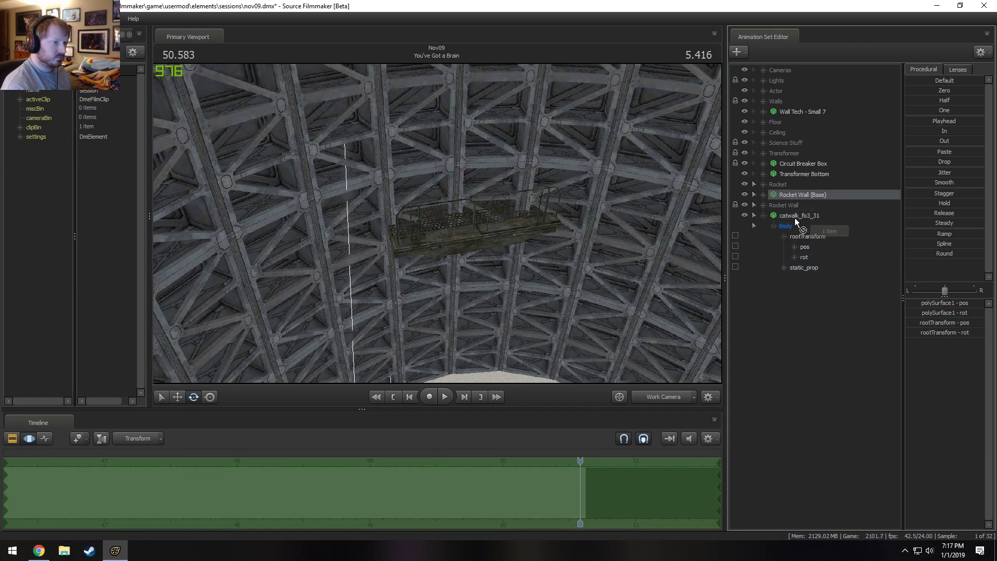
Rename the catwalk's animation set as Catwalk 1.
right_click(852, 210)
click(865, 218)
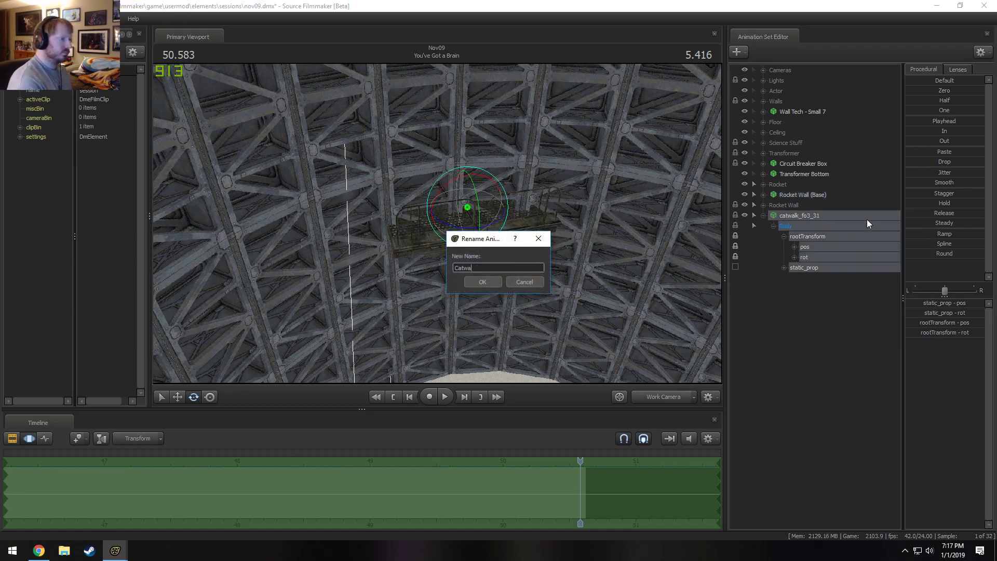
key(Return)
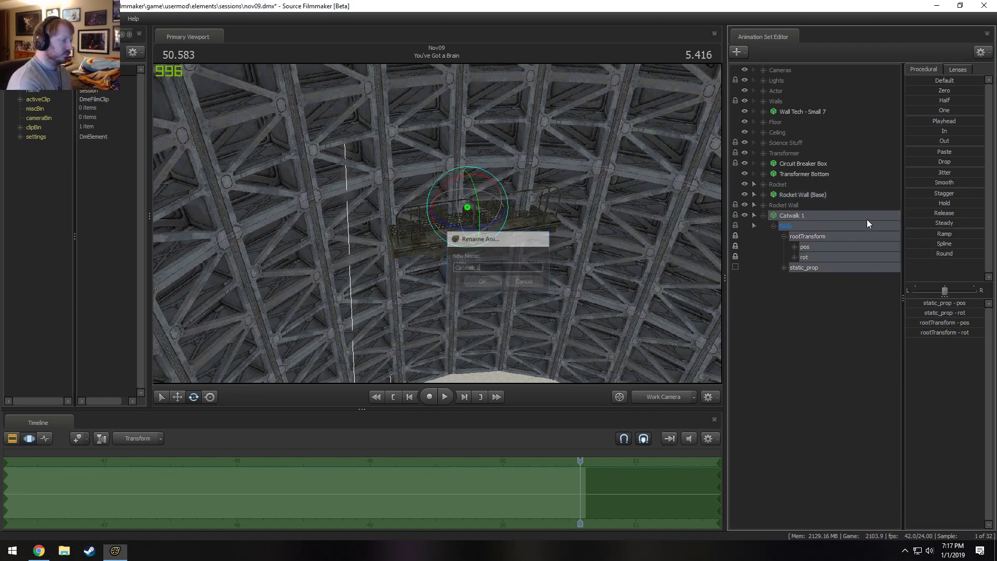
Zero Catwalk 1's rootTransform to place it at the origin of Rocket Wall (Base).
double_click(939, 90)
drag(571, 234, 581, 353)
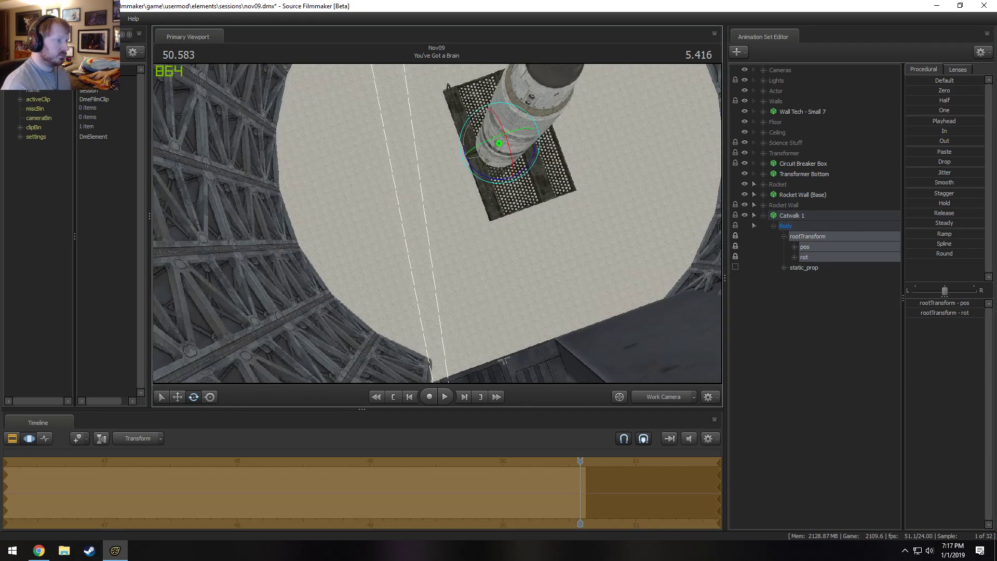
mouse_move(437, 223)
mouse_down()
mouse_move(317, 174)
mouse_move(437, 223)
mouse_up()
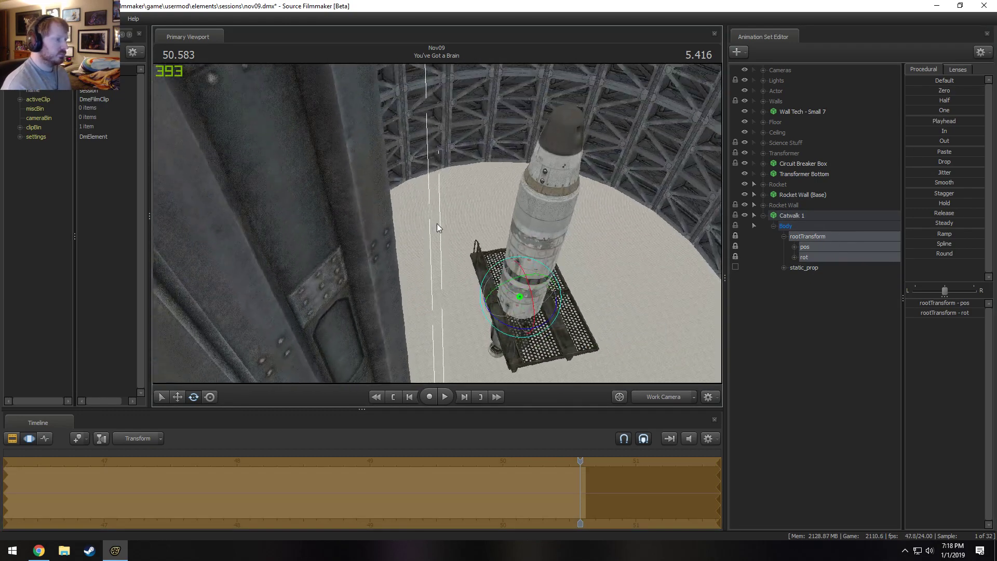
Move Catwalk 1 by its static_prop control away from the rocket and up to the truss wall.
click(808, 248)
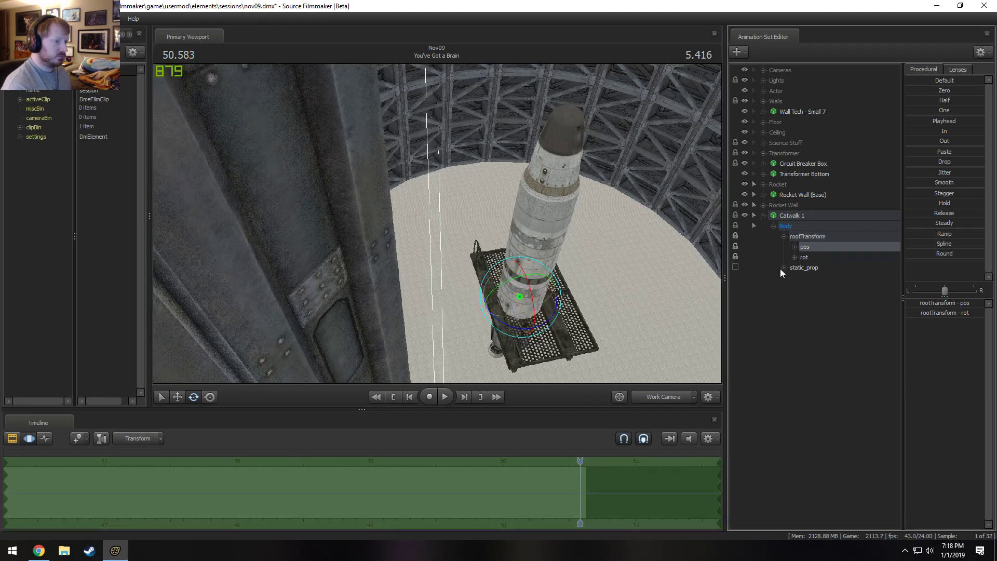
click(784, 267)
click(814, 267)
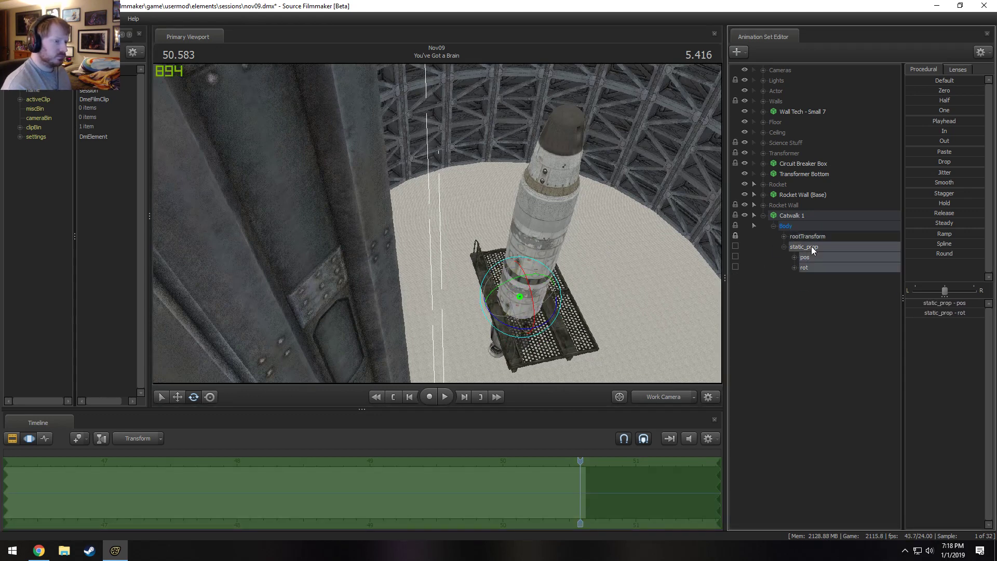
drag(494, 305, 626, 281)
drag(505, 286, 659, 281)
drag(437, 224, 483, 242)
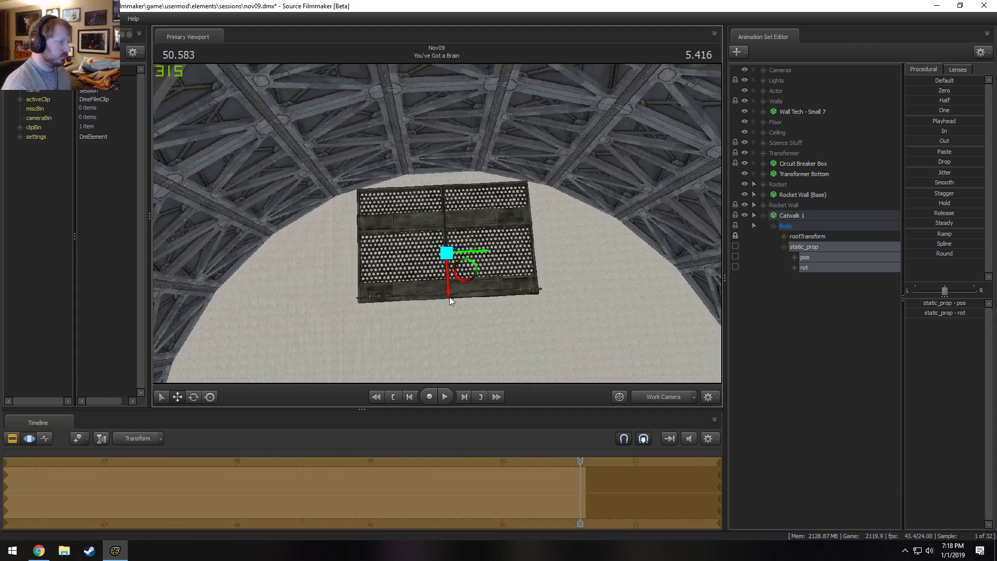
drag(448, 291, 447, 276)
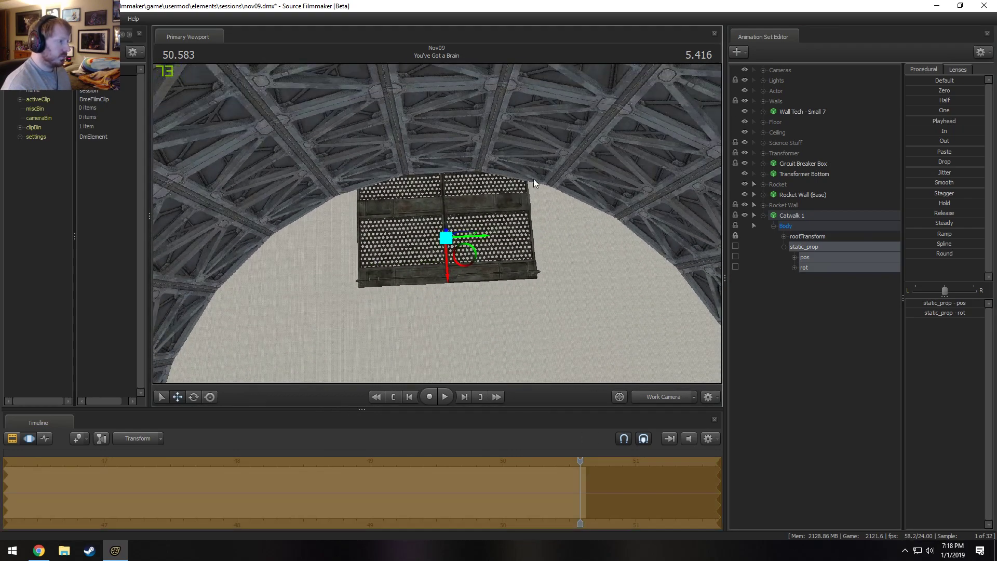
drag(534, 179, 336, 251)
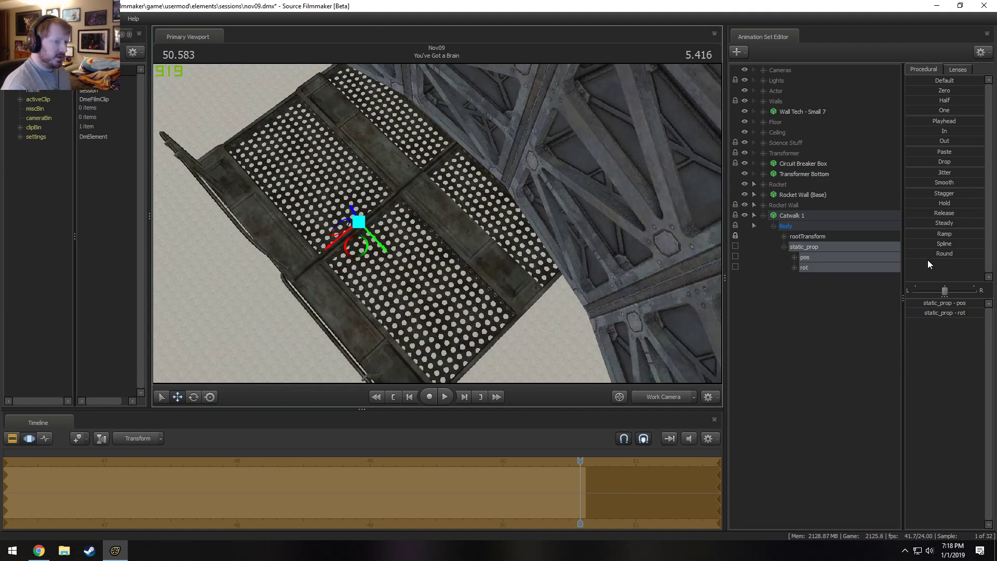
Add a scale control to Catwalk 1's static_prop and scale the catwalk down.
right_click(834, 250)
click(858, 272)
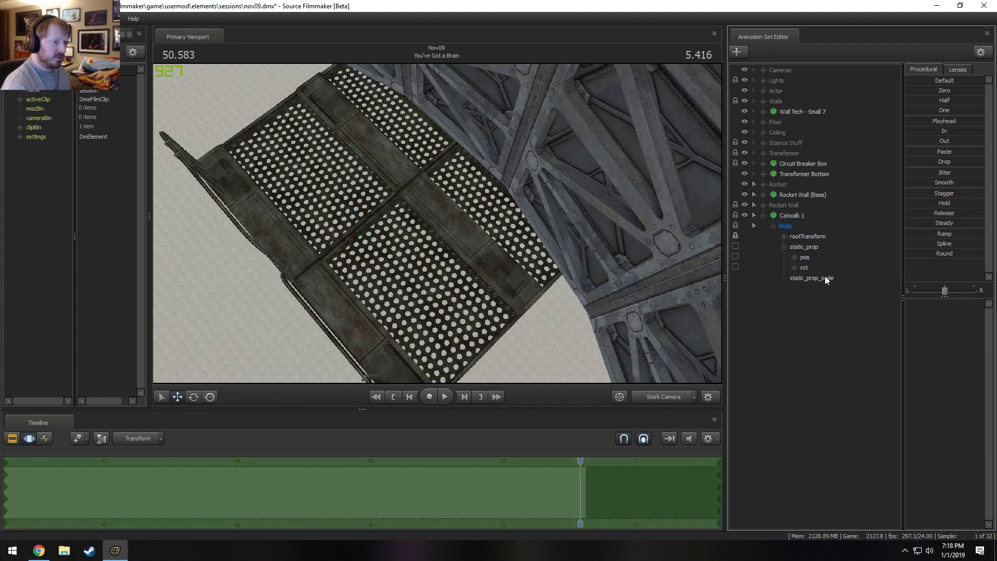
drag(946, 310, 914, 310)
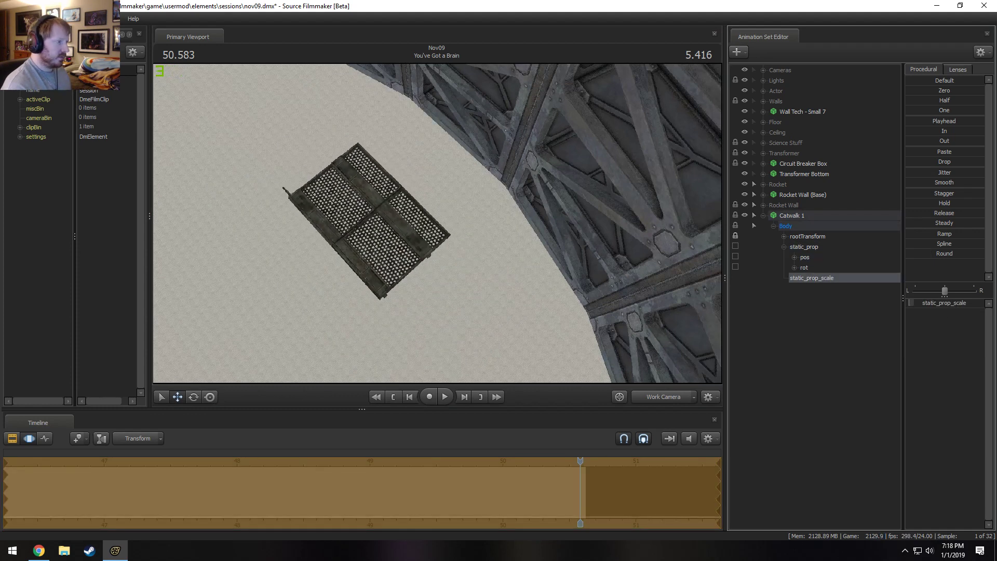
Move Catwalk 1 by its static_prop control so its long edge sits against the truss wall.
click(812, 250)
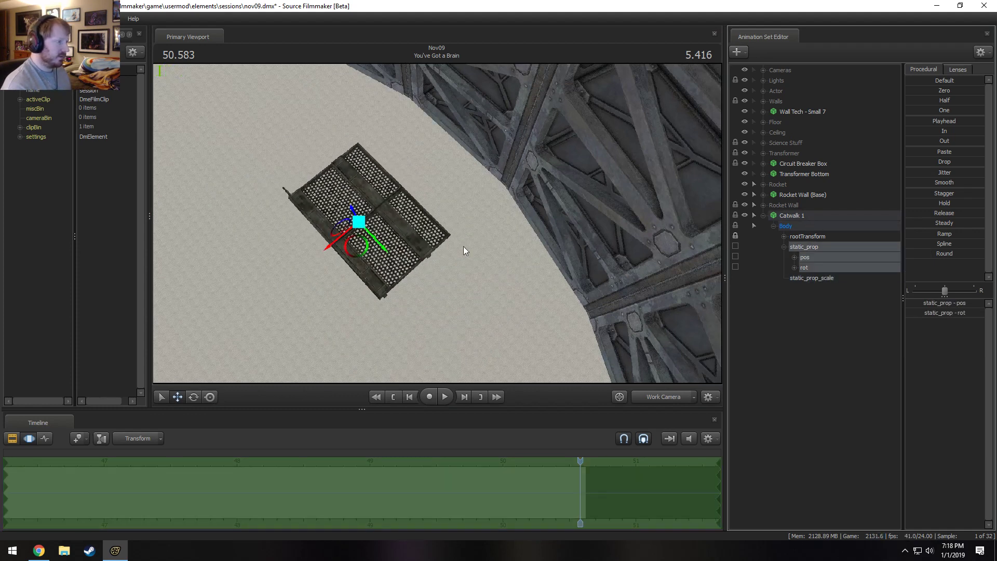
drag(332, 238, 434, 170)
key(w)
key(s)
key(w)
key(a)
key(w)
key(s)
key(s)
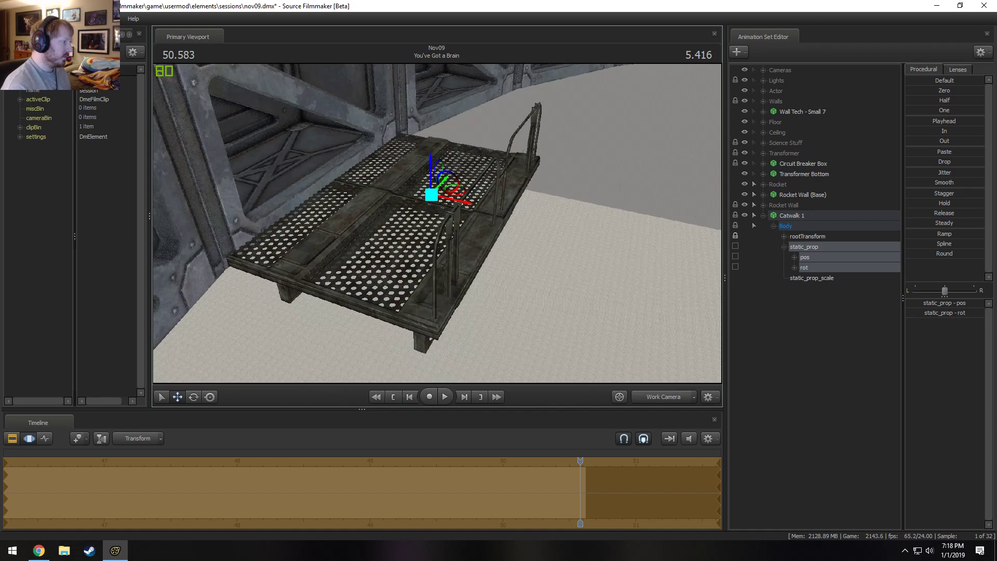
key(a)
drag(435, 224, 437, 233)
key(w)
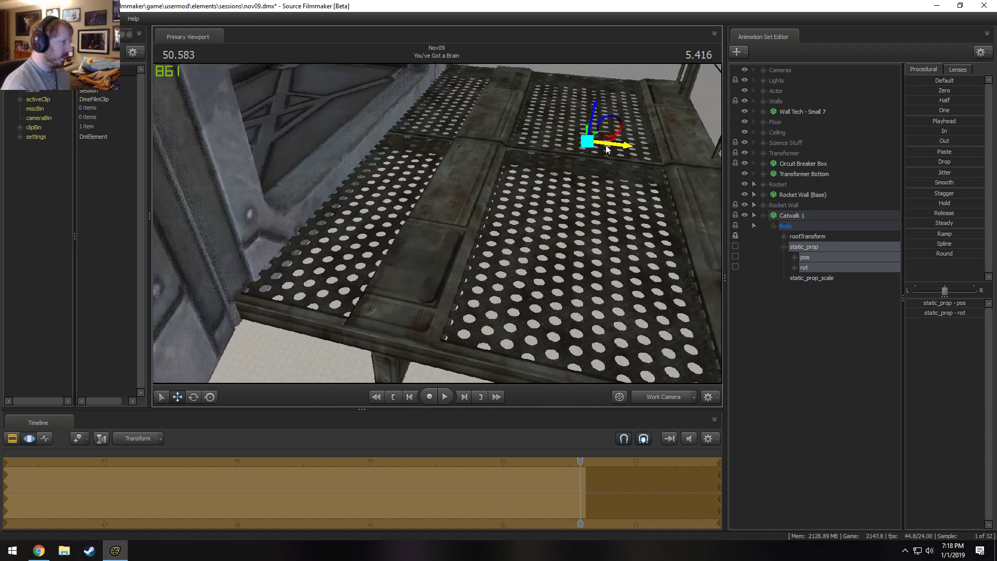
mouse_move(606, 146)
mouse_down()
mouse_move(618, 152)
mouse_move(609, 161)
mouse_up()
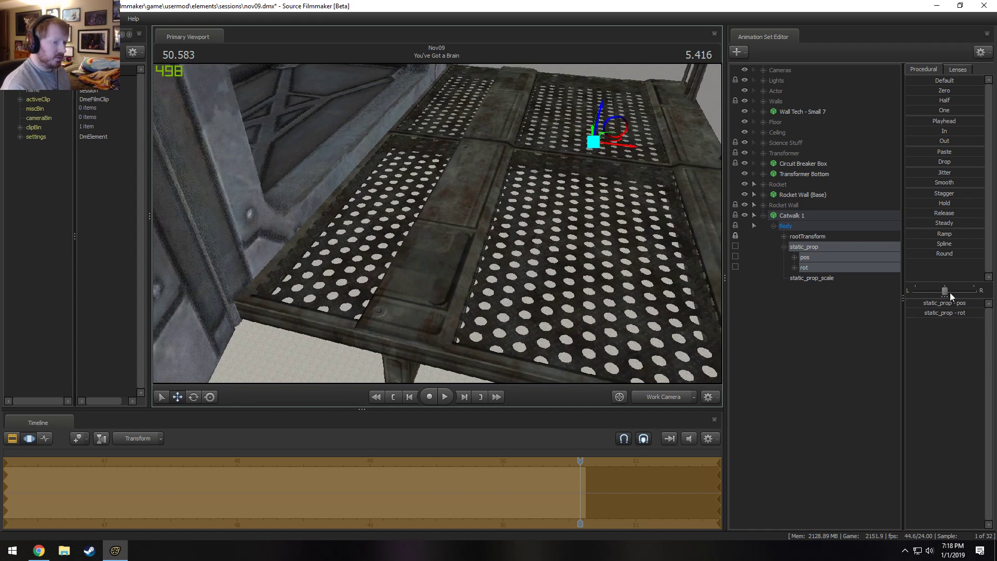
Set Catwalk 1's static_prop_scale to 0.042 and check the shot through the Main Camera.
click(821, 281)
click(939, 303)
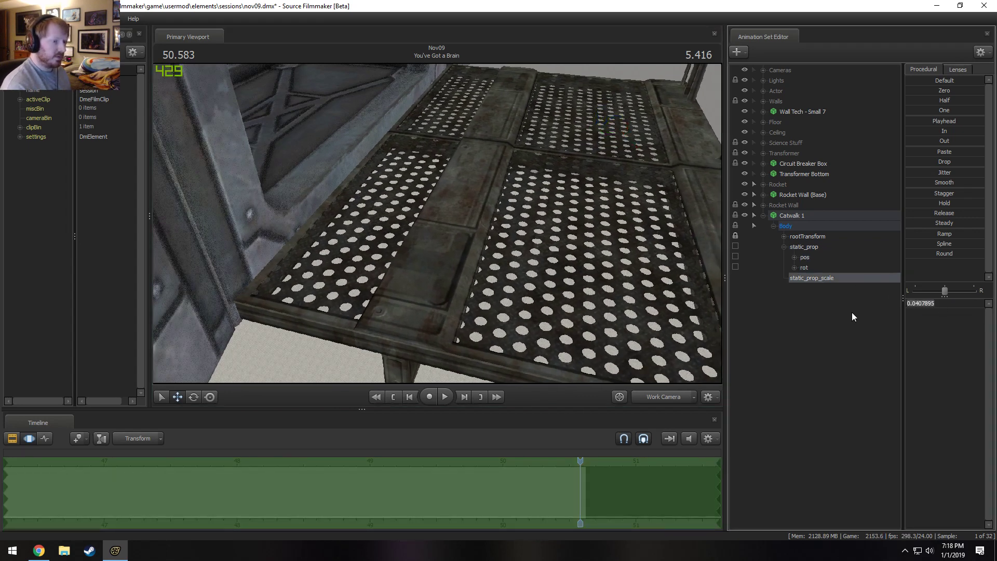
text(.04)
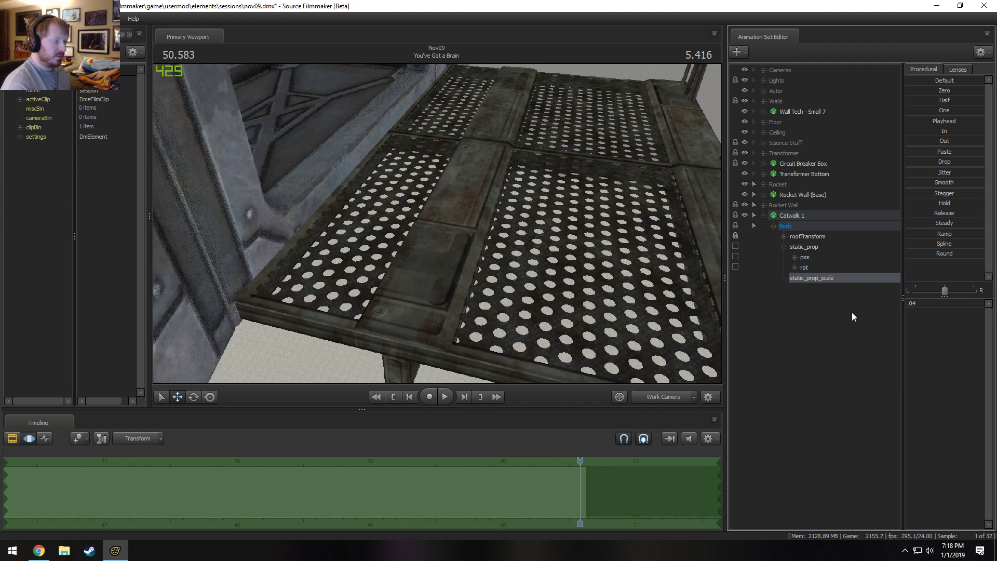
key(Return)
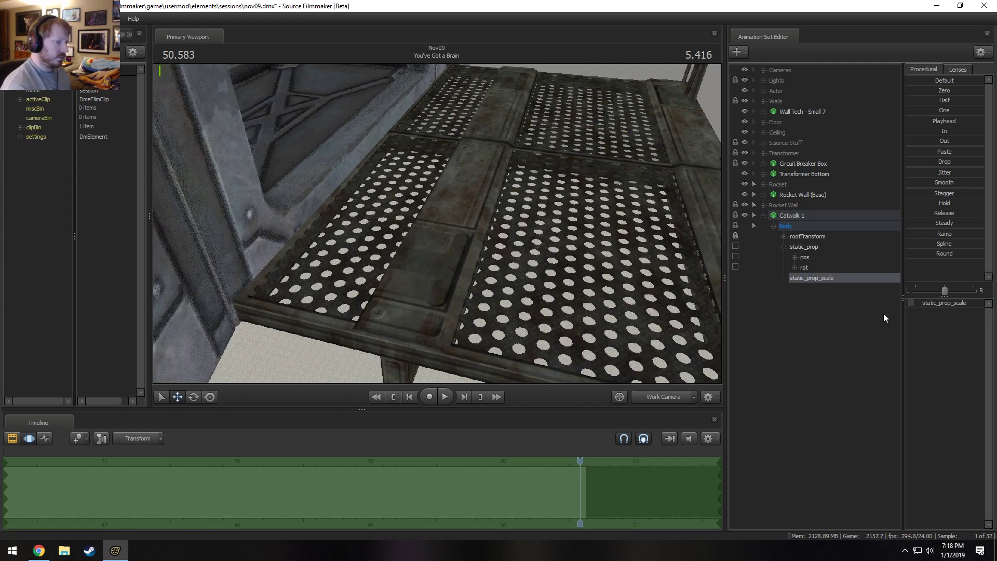
click(938, 303)
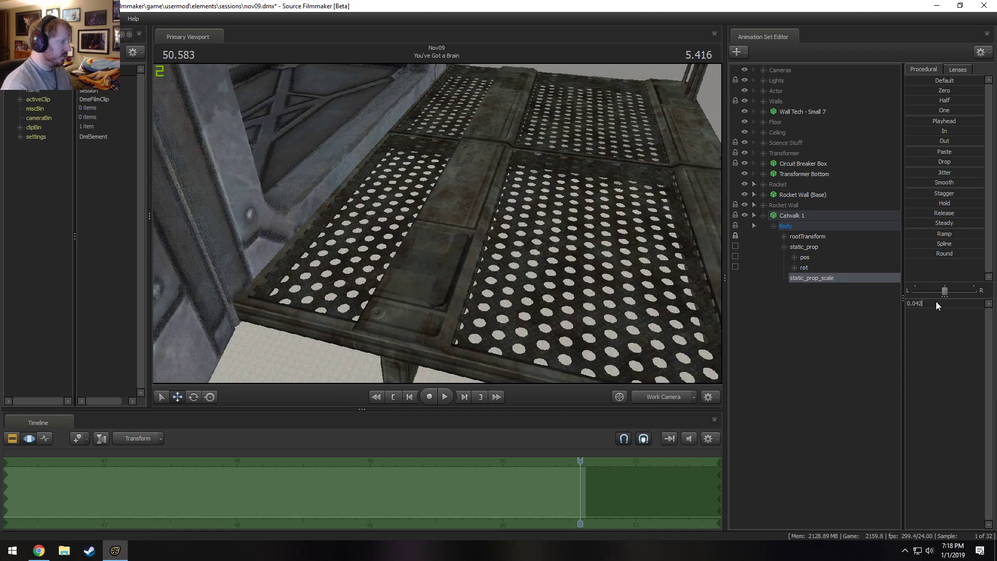
key(Return)
drag(242, 272, 436, 224)
drag(568, 243, 437, 224)
click(680, 400)
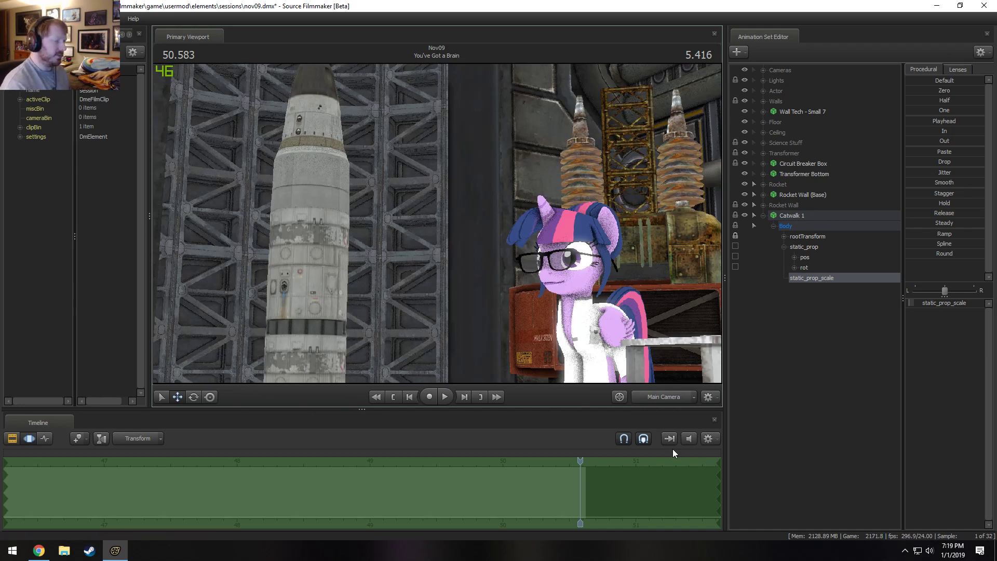
Browse models for a new animation set, filter them by "cat walk", and enable the wireframe preview.
right_click(813, 344)
click(839, 364)
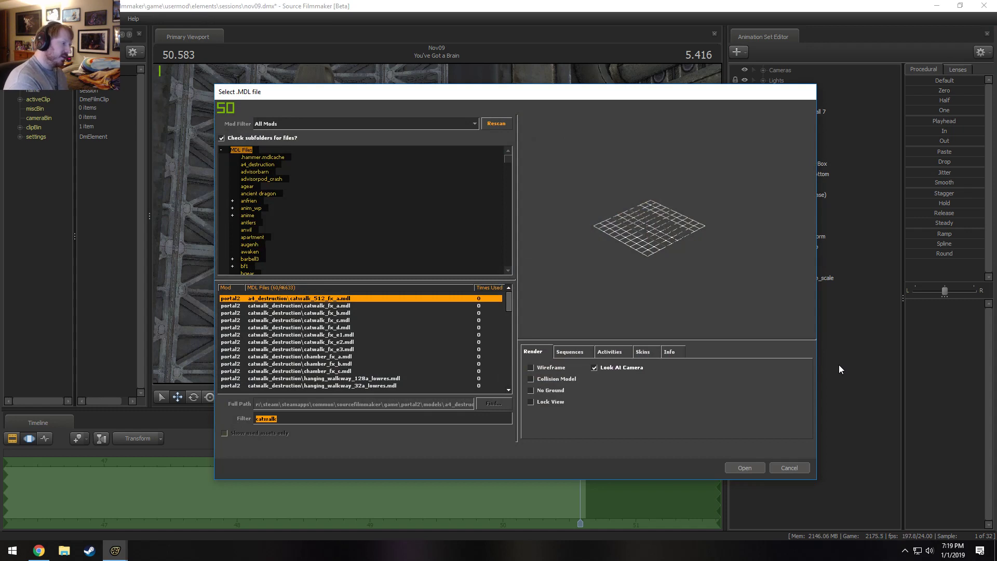
text(cat wal)
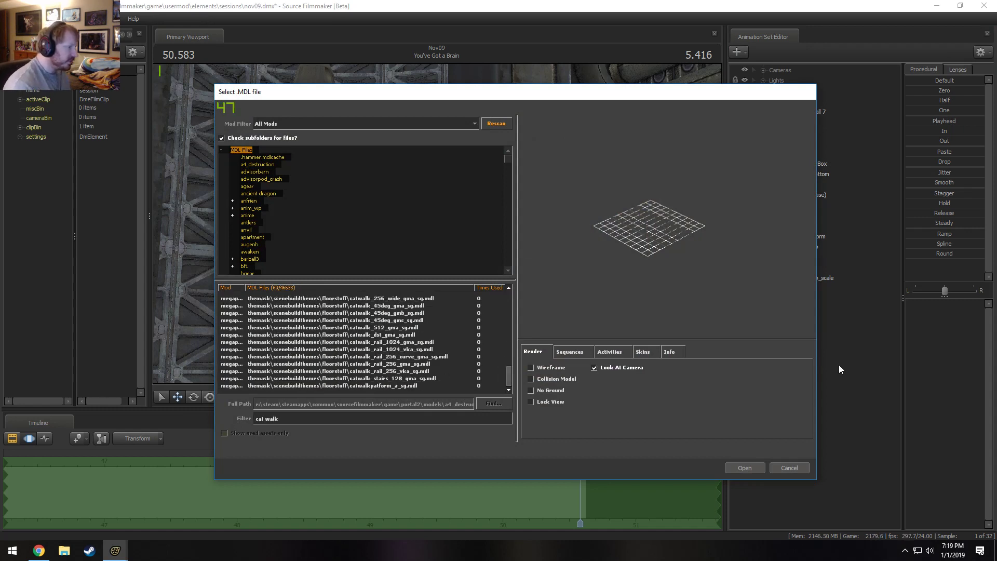
scroll(383, 353, up, 5)
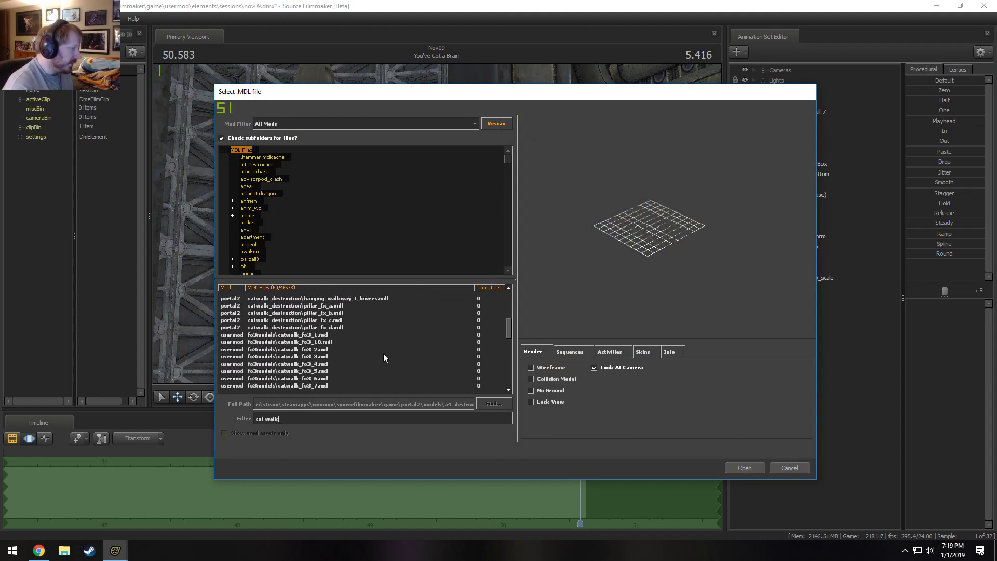
scroll(383, 354, up, 1)
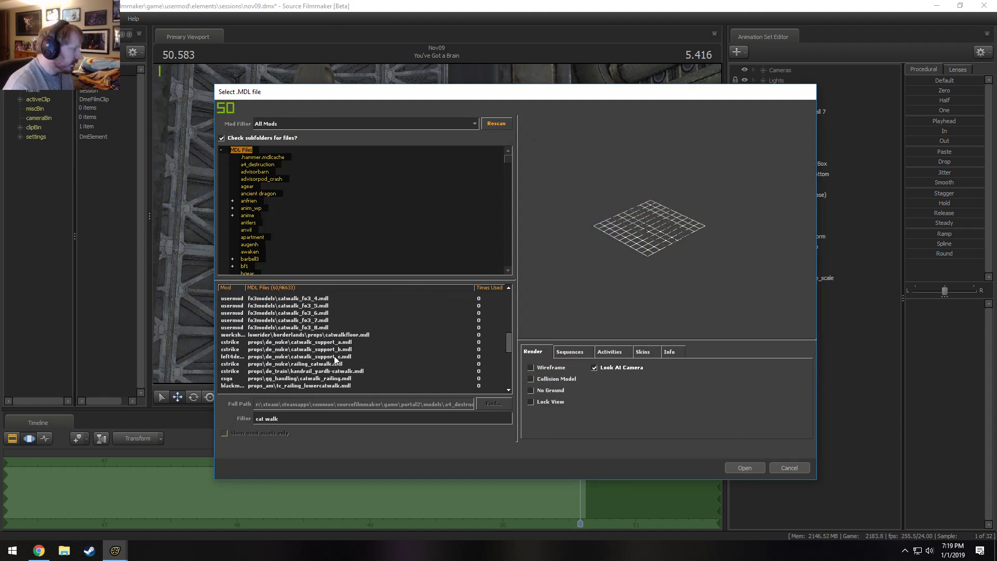
scroll(327, 345, up, 9)
key(Down)
key(Down)
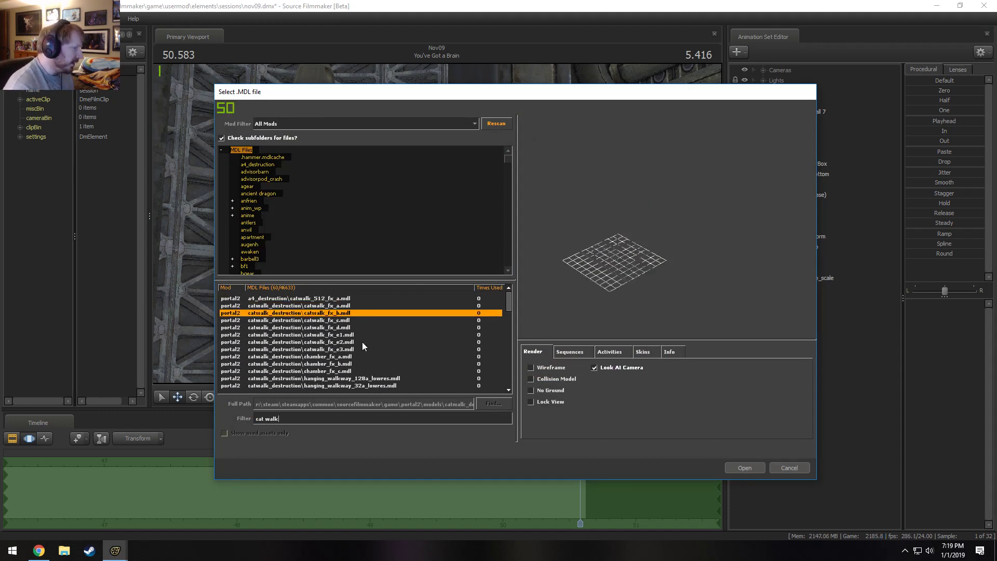
click(549, 368)
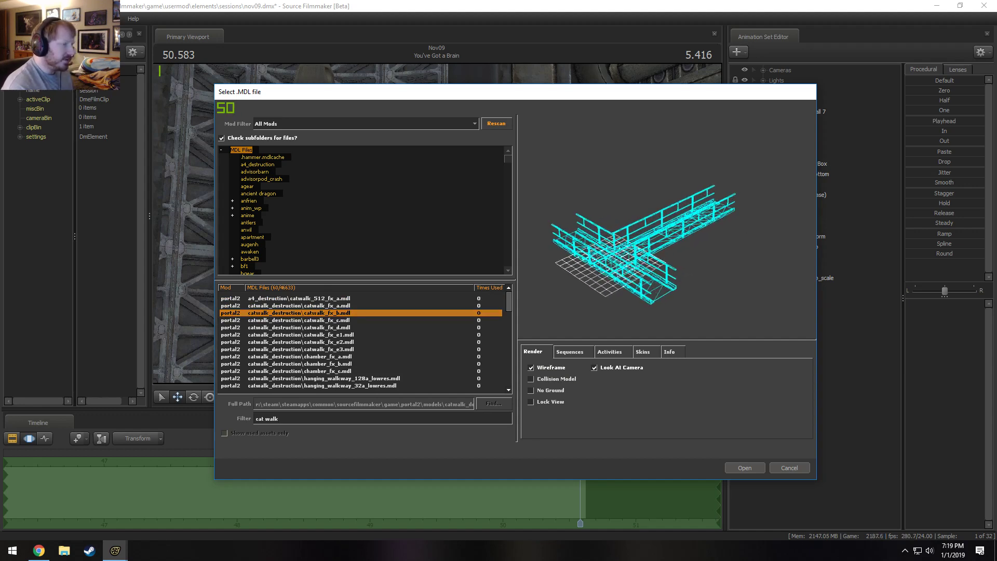
Preview the filtered catwalk models one after another, from the catwalk_destruction pieces through to the megapack floorstuff catwalk pieces.
key(Down)
key(Down)
key(Down)
key(Down)
key(Down)
key(Down)
key(Down)
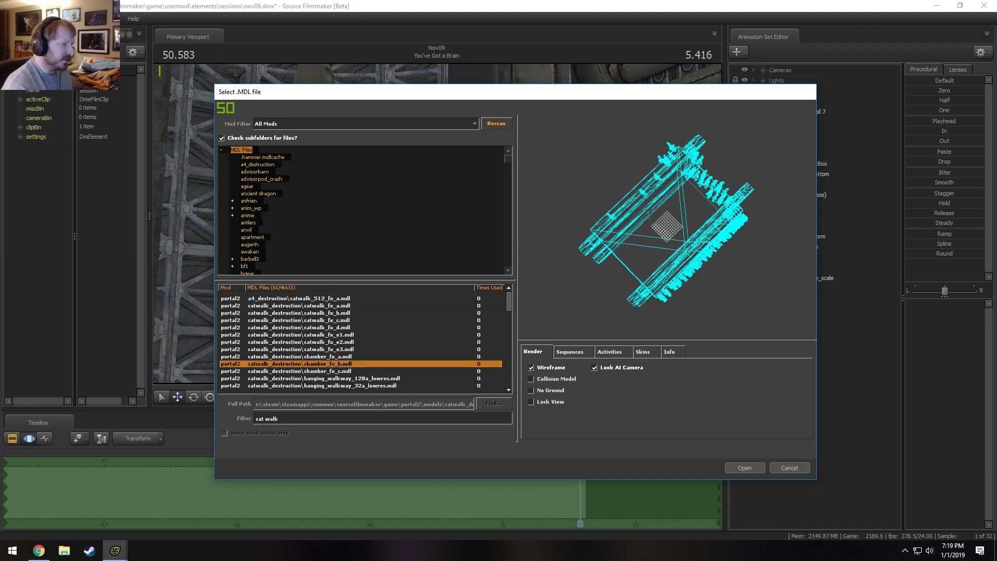
key(Up)
key(Up)
key(Down)
key(Down)
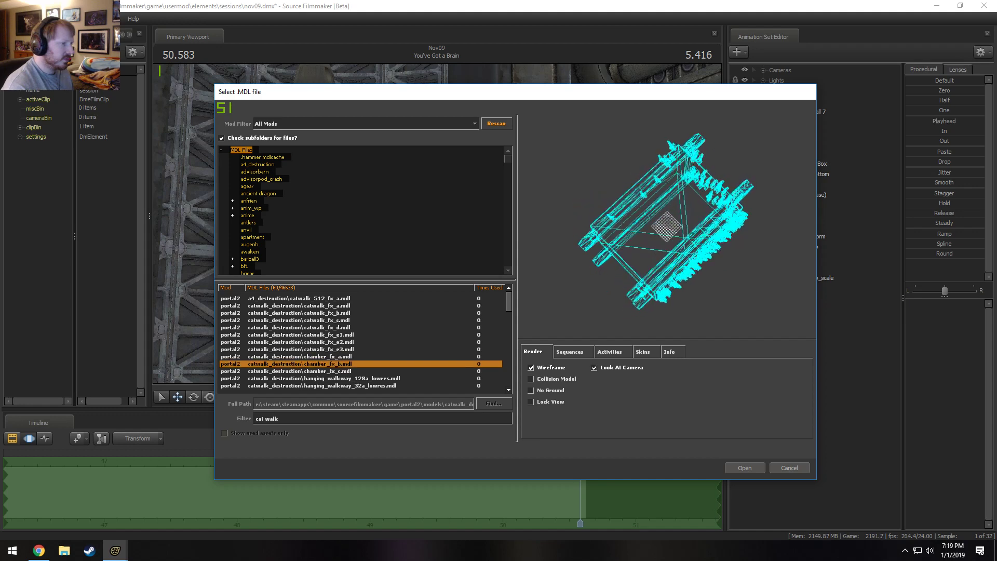
key(Down)
key(Down)
key(Down)
key(Down)
key(Down)
key(Down)
key(Down)
key(Down)
key(Down)
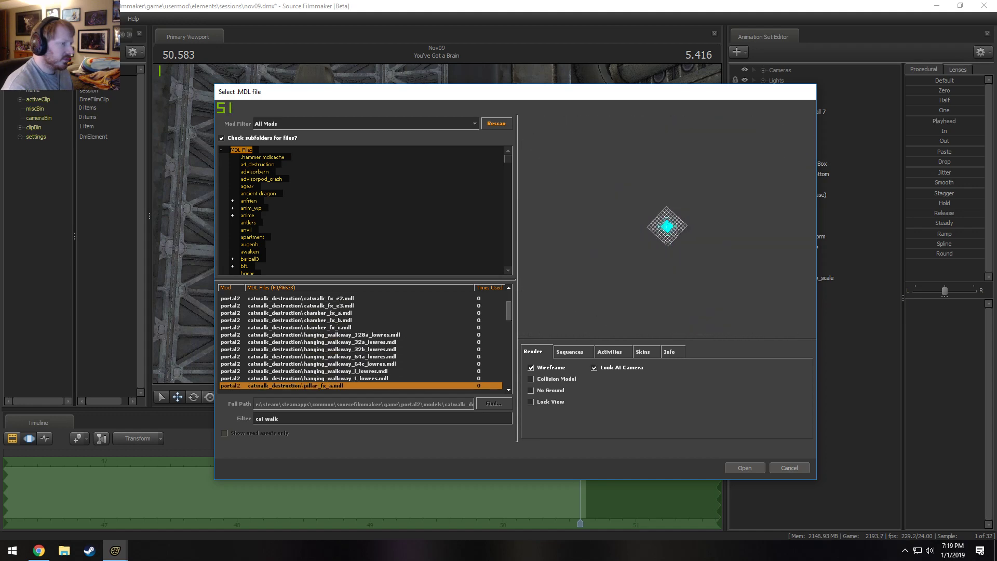
key(Down)
key(Down)
key(Down)
key(Down)
key(Down)
key(Down)
key(Down)
key(Down)
key(Down)
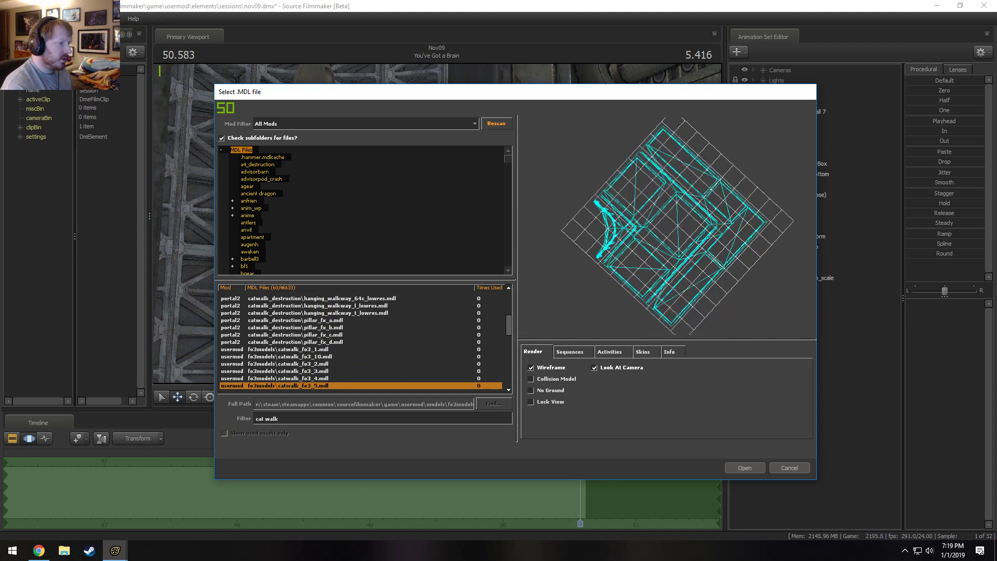
key(Down)
key(Down)
key(Down)
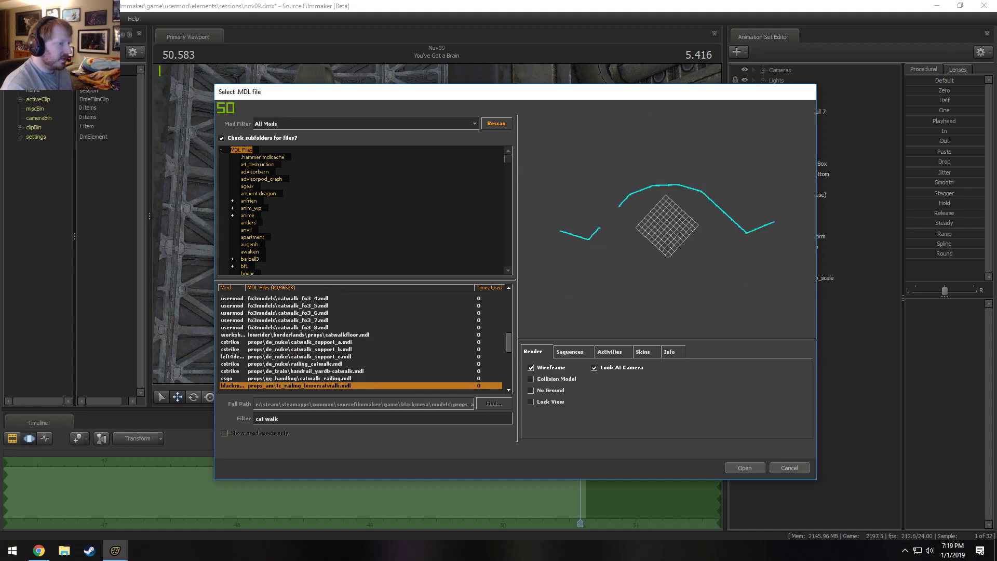
key(Down)
key(Down)
key(Down)
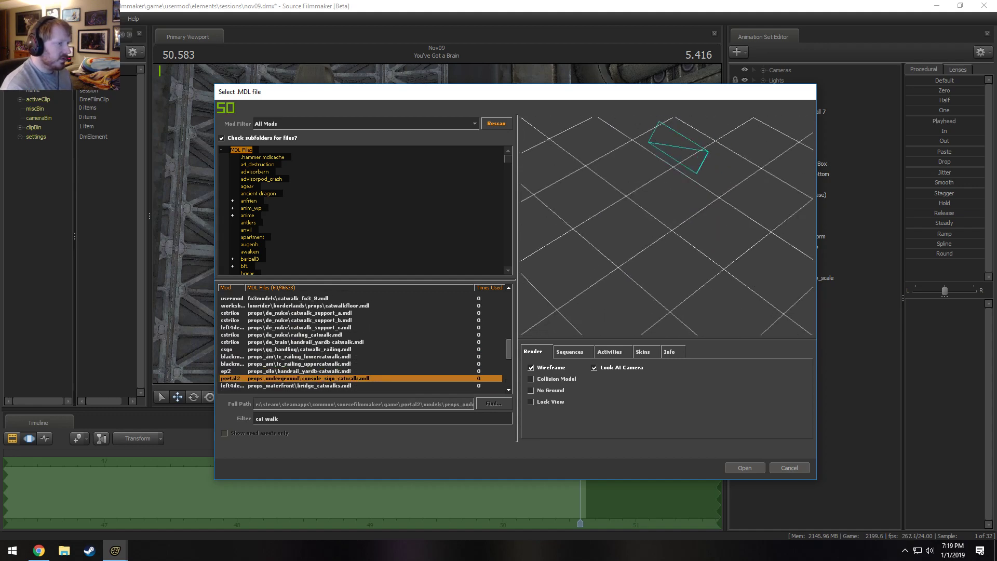
key(Down)
key(Down)
key(Down)
key(Down)
key(Down)
key(Down)
key(Down)
key(Down)
key(Down)
key(Down)
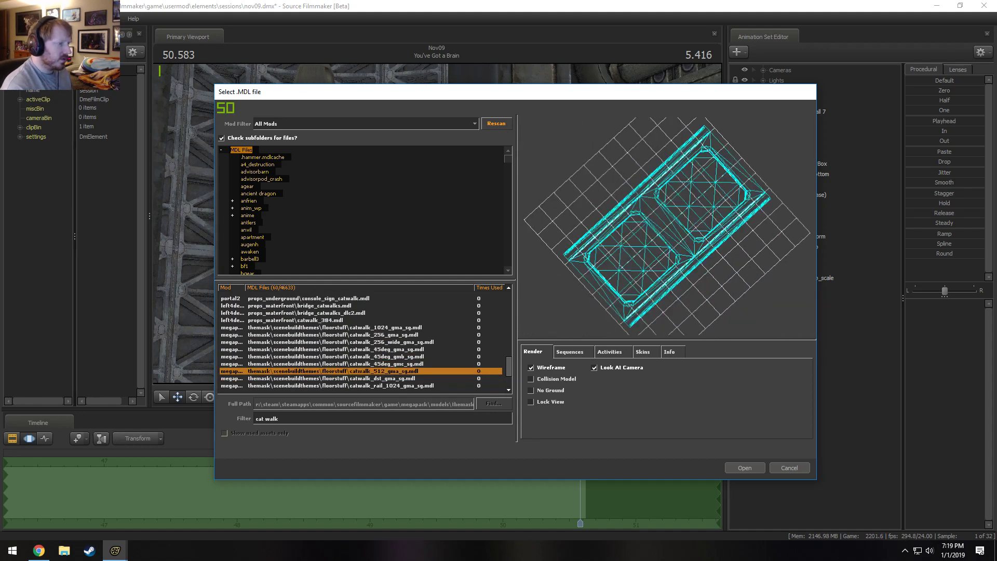
key(Down)
key(Down)
key(Down)
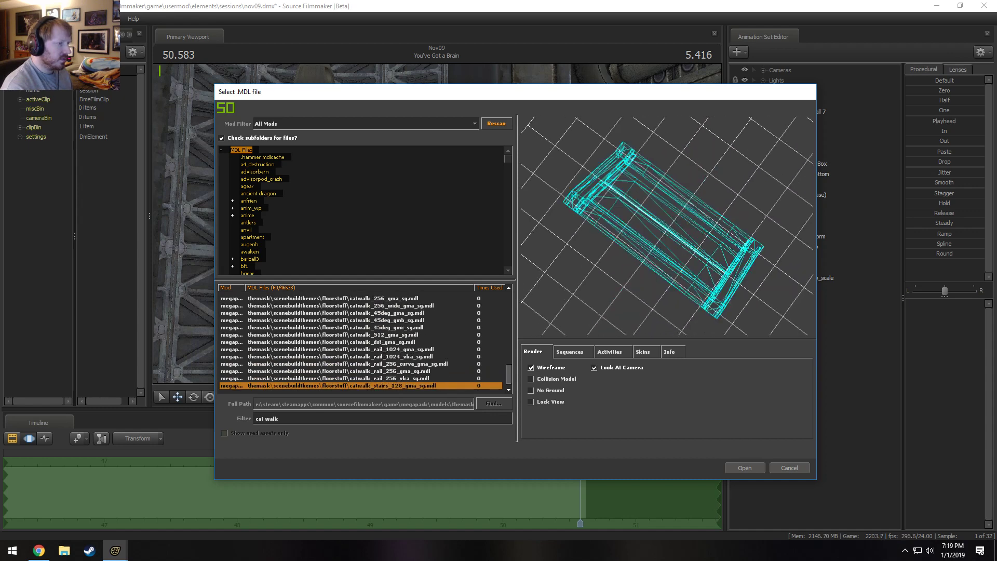
Compare the megapack's rail, 45deg, 256_wide and 256 catwalk pieces, and inspect catwalk_256_gma_sg.mdl in the preview.
key(Up)
key(Up)
key(Up)
key(Up)
key(Up)
key(Up)
key(Up)
key(Up)
key(Up)
key(Up)
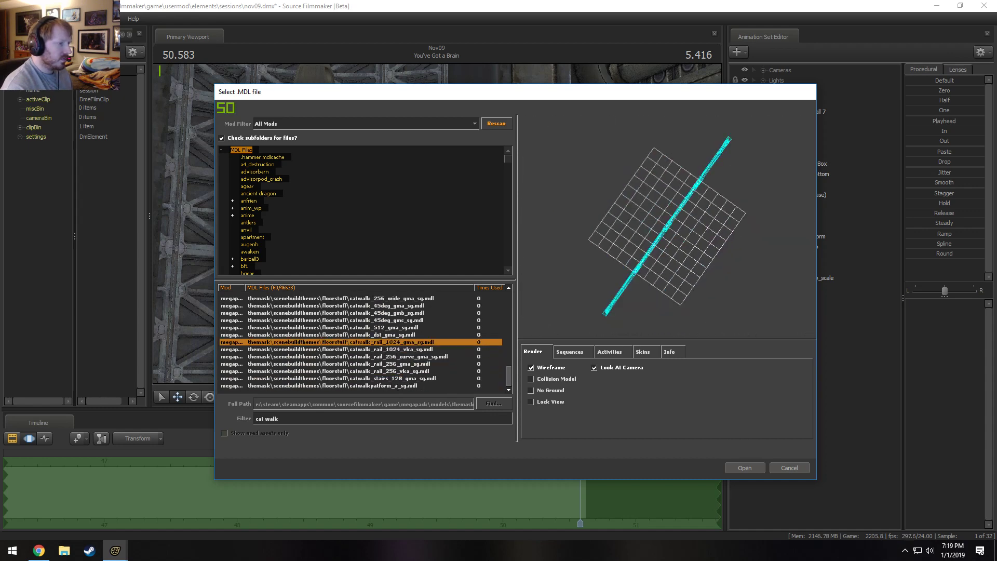
key(Up)
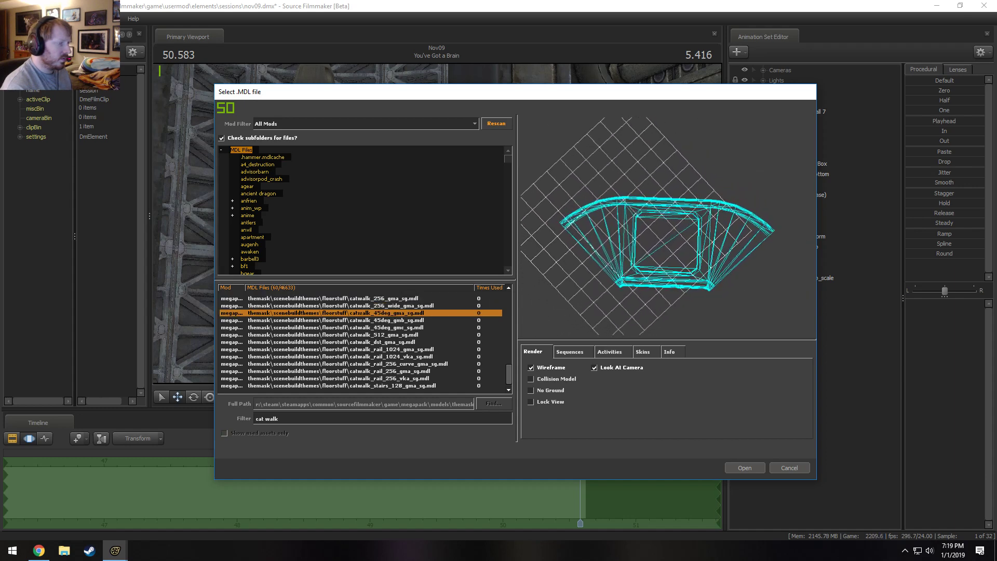
key(Down)
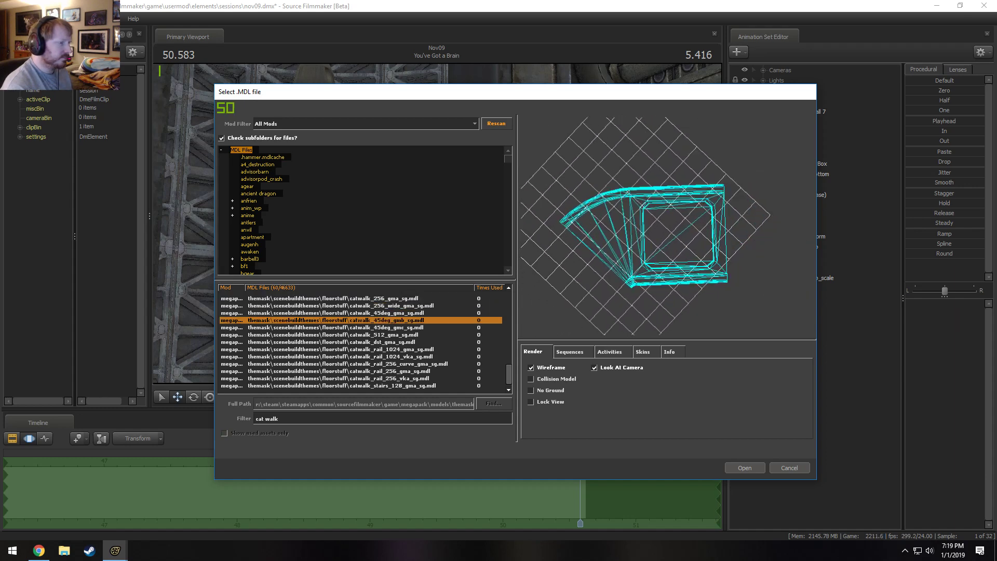
key(Up)
key(Up)
key(Up)
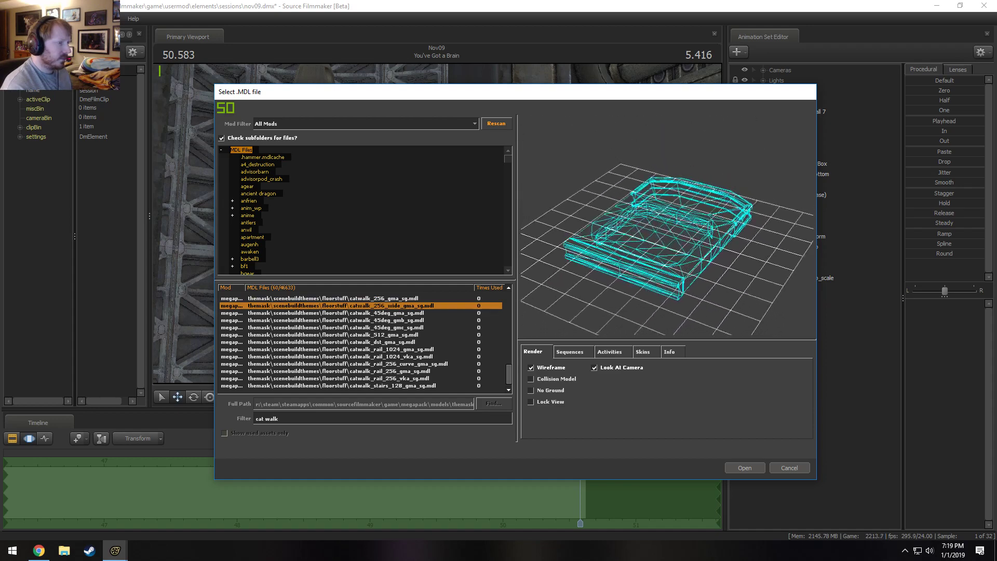
key(Up)
key(Down)
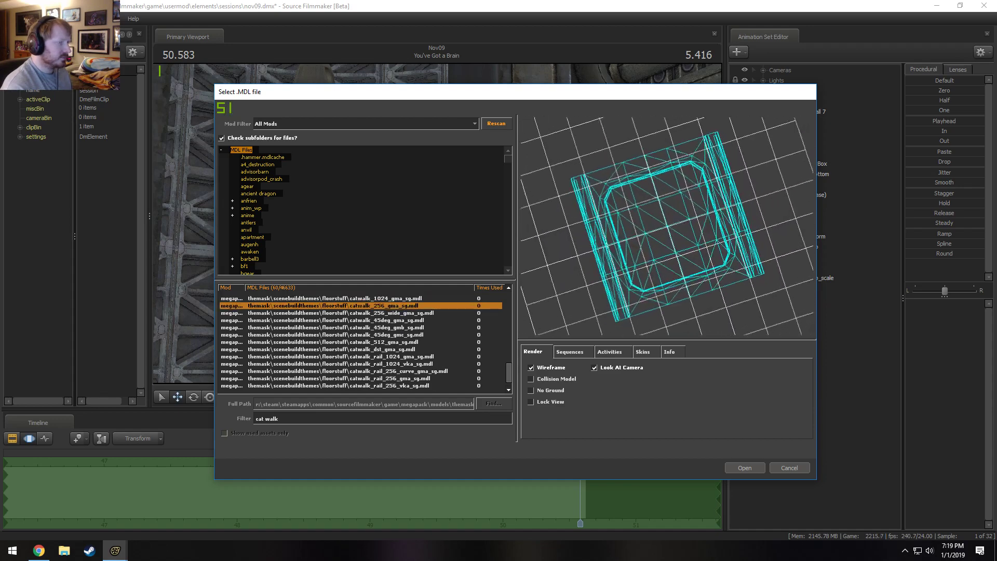
mouse_move(738, 229)
mouse_down()
mouse_move(732, 241)
mouse_move(739, 229)
mouse_up()
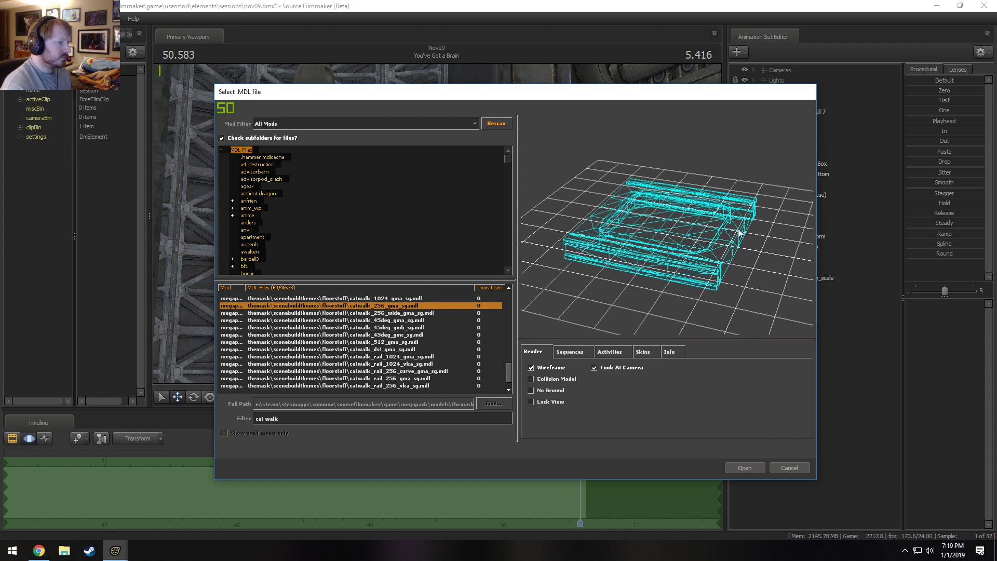
click(551, 366)
click(551, 365)
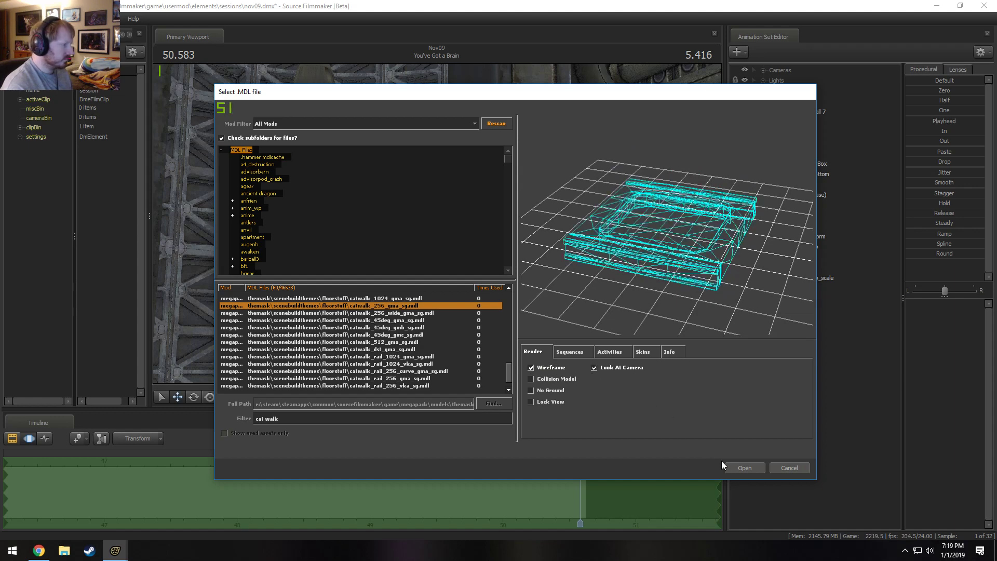
Load catwalk_256_gma_sg.mdl as a new animation set and inspect it through the Work Camera.
click(740, 468)
click(803, 288)
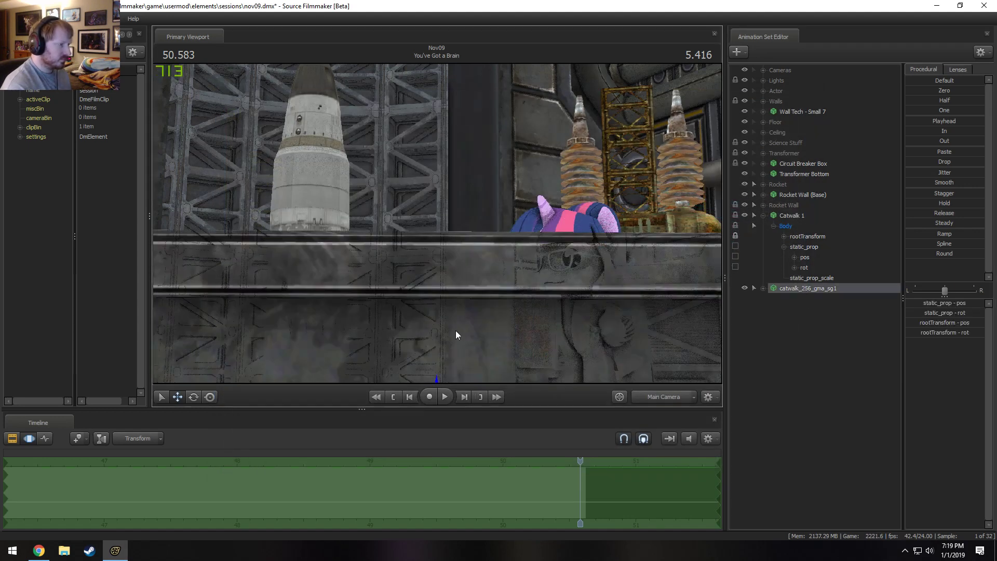
click(668, 405)
mouse_move(438, 223)
mouse_down()
mouse_move(441, 202)
mouse_move(444, 229)
mouse_move(421, 234)
mouse_move(406, 260)
mouse_move(423, 239)
mouse_move(467, 226)
mouse_move(481, 194)
mouse_move(465, 236)
mouse_move(413, 258)
mouse_move(438, 220)
mouse_up()
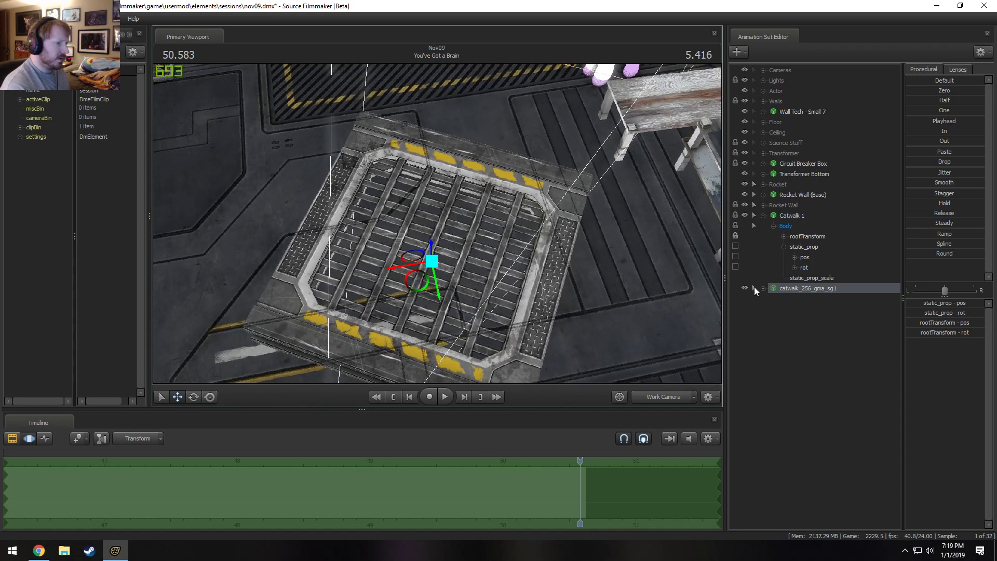
Delete the catwalk_256_gma_sg1 animation set.
right_click(796, 290)
click(786, 305)
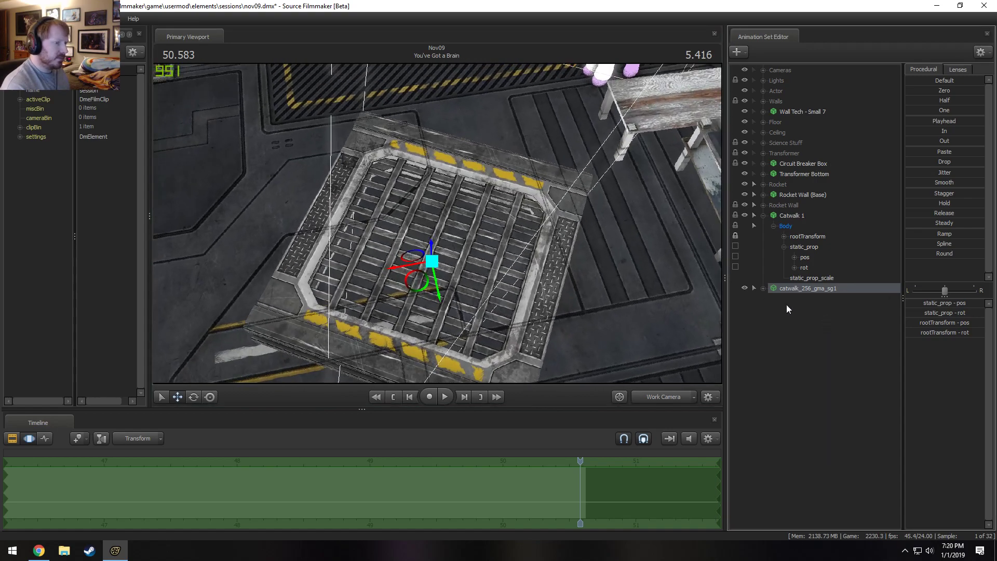
Adjust Catwalk 1's height along the truss wall by its static_prop control.
drag(582, 260, 442, 227)
click(810, 246)
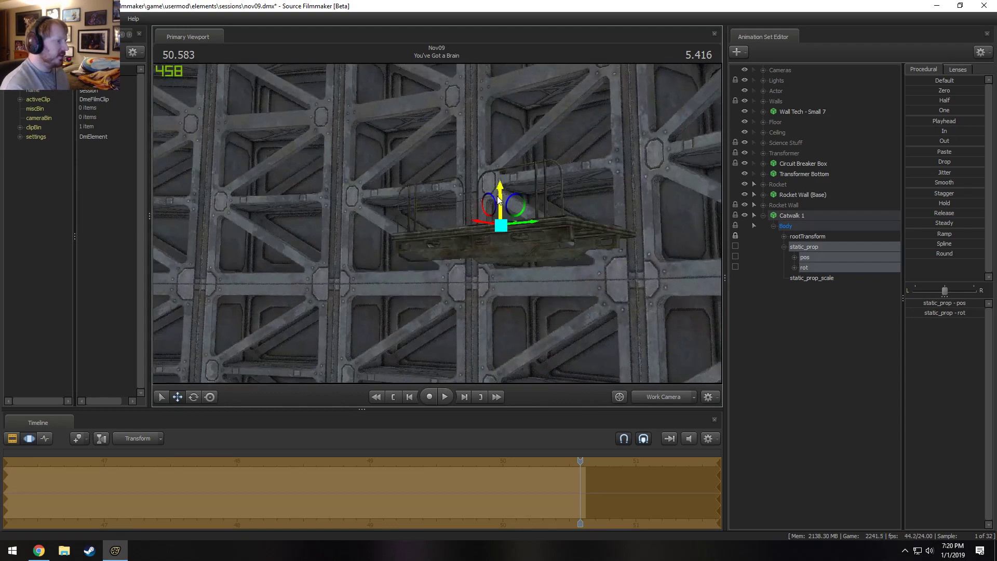
drag(498, 199, 438, 224)
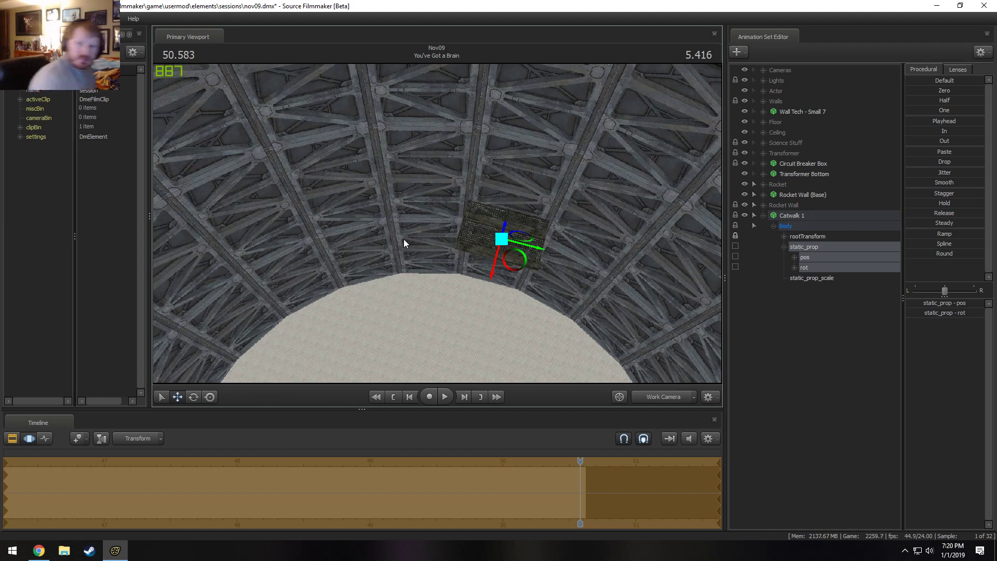
Copy the Catwalk 1 animation set and paste it as a second catwalk piece.
click(804, 216)
click(767, 214)
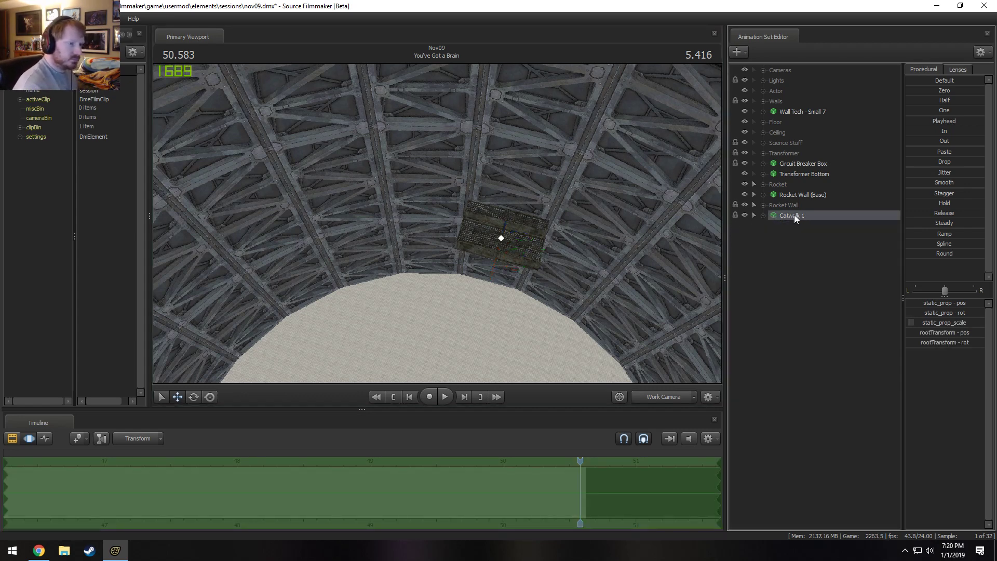
right_click(794, 214)
click(795, 257)
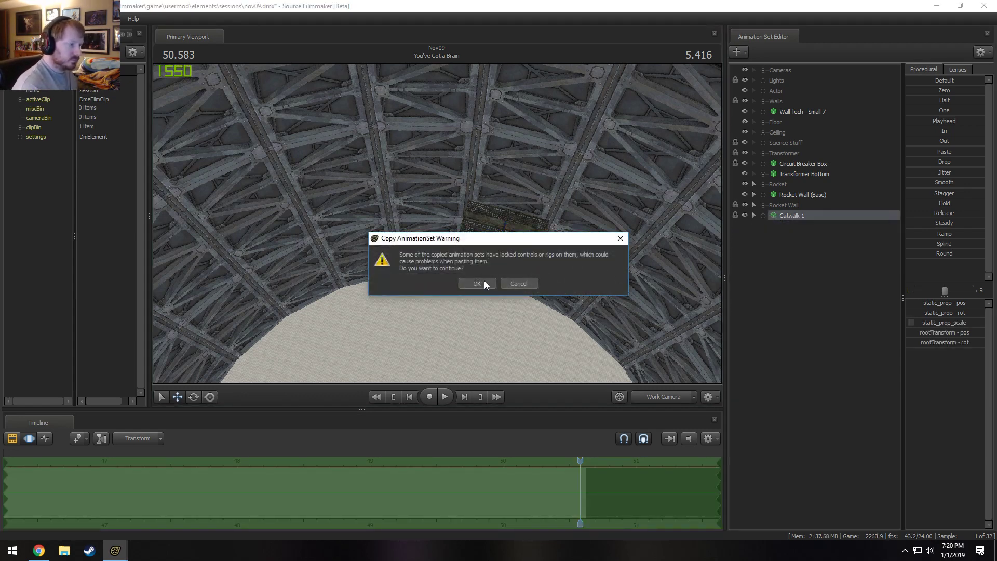
click(477, 283)
right_click(812, 250)
click(831, 296)
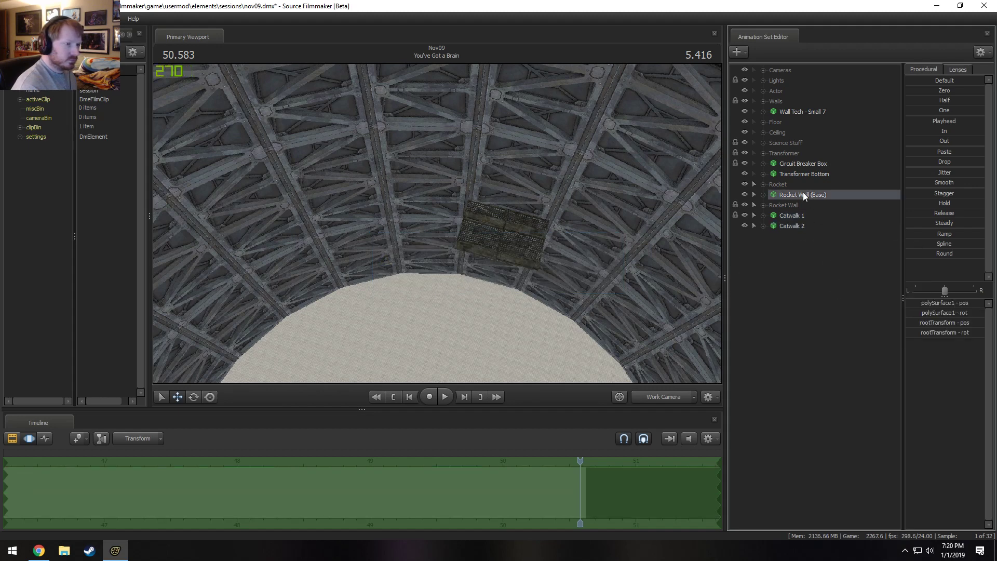
Lock Catwalk 2 to Rocket Wall (Base) and enter 0, 0, 0 for its rootTransform to place it beside Catwalk 1.
click(791, 226)
click(765, 226)
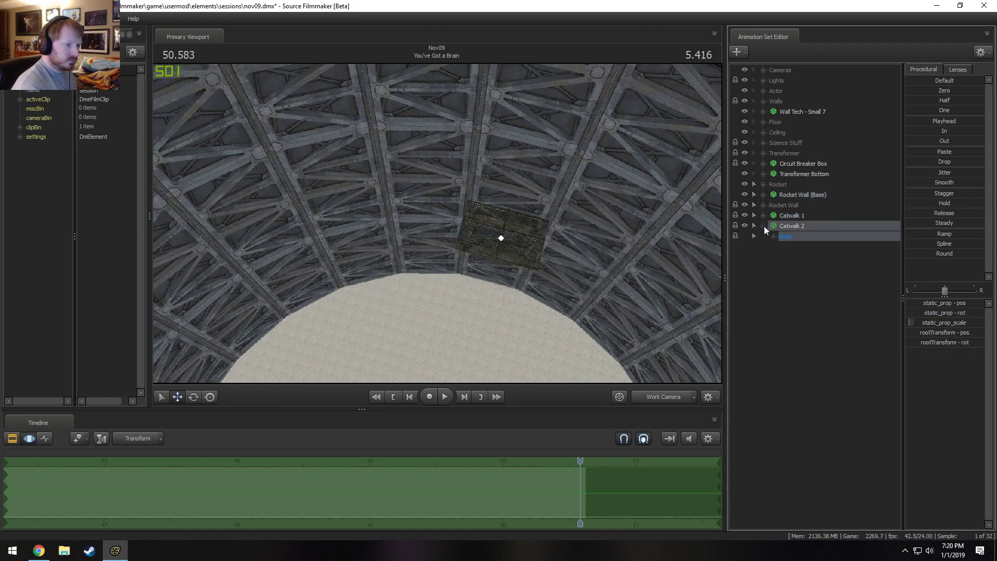
click(773, 237)
click(802, 257)
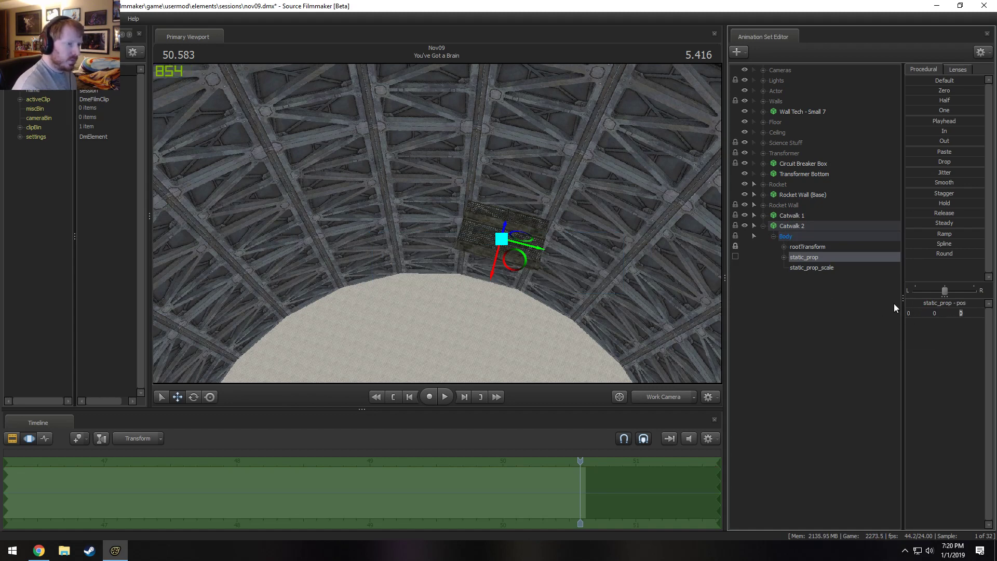
click(807, 246)
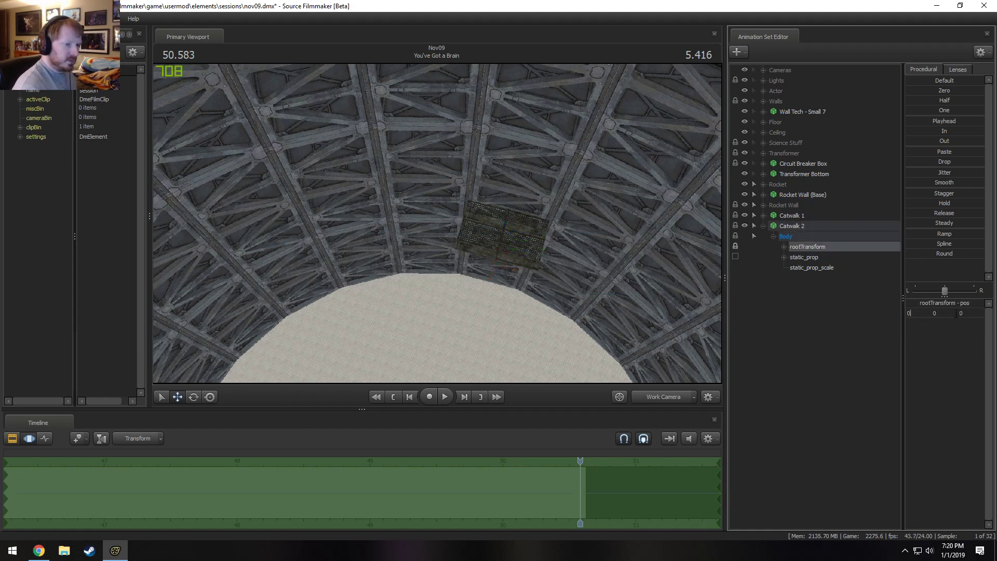
key(Return)
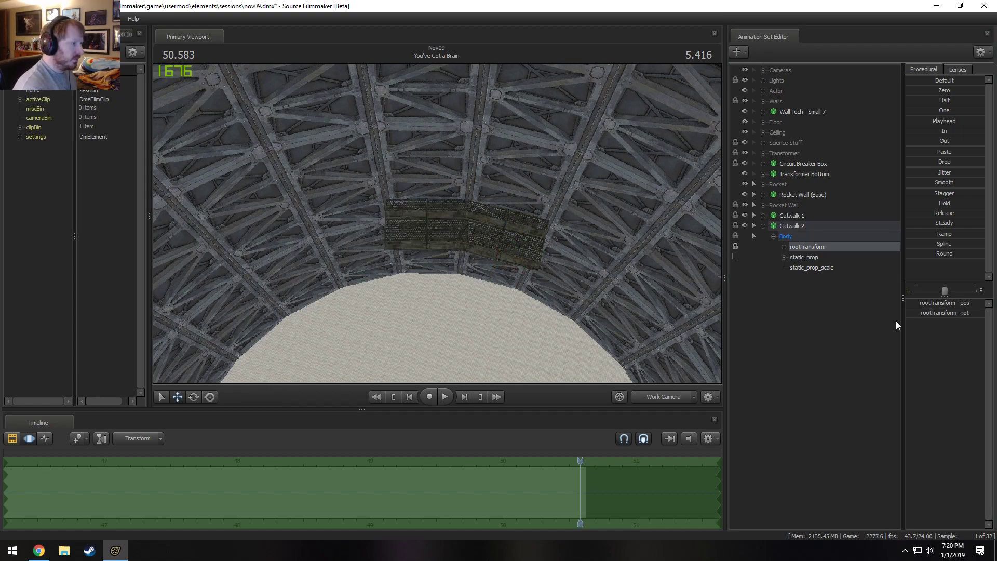
Check the joint between the two catwalk pieces and paste the copied animation set again as a third piece.
key(w)
mouse_move(489, 251)
mouse_down()
mouse_move(509, 263)
mouse_move(504, 179)
mouse_move(476, 163)
mouse_move(450, 174)
mouse_move(476, 207)
mouse_move(458, 254)
mouse_move(441, 228)
mouse_up()
key(x)
key(z)
key(s)
key(z)
right_click(816, 298)
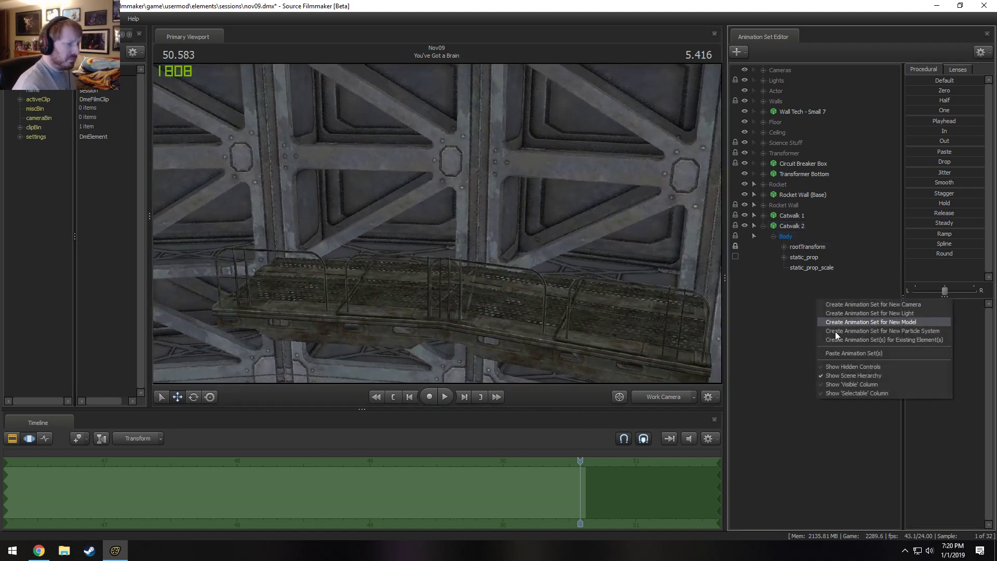
click(845, 348)
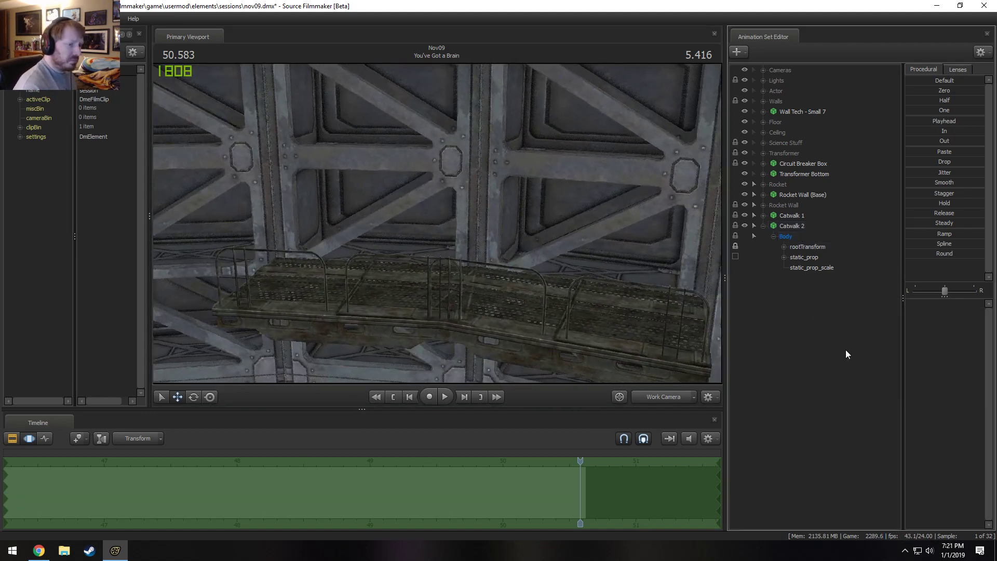
Lock Catwalk 3 to Rocket Wall (Base) and zero its rootTransform to extend the walkway along the truss wall.
click(787, 194)
click(763, 277)
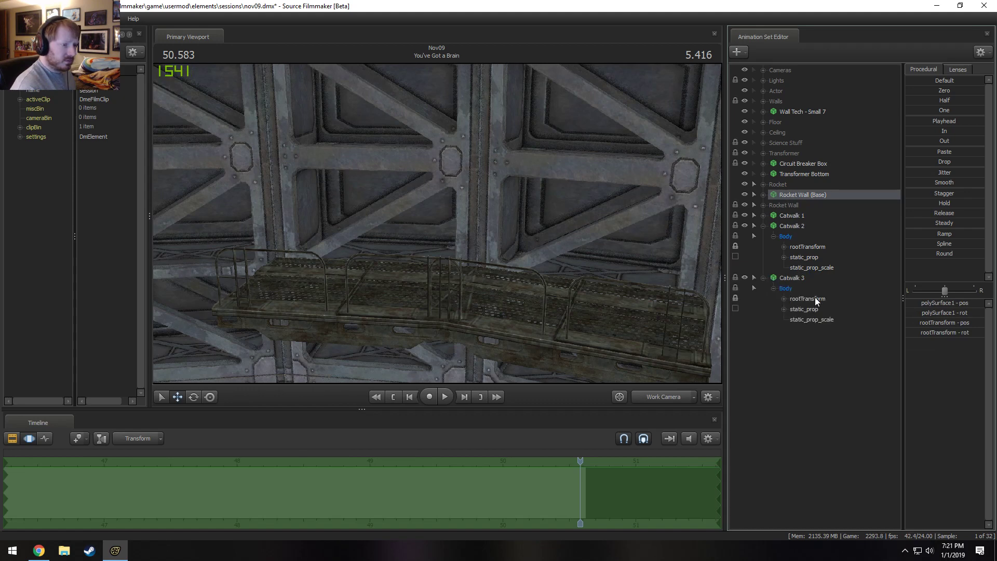
click(813, 302)
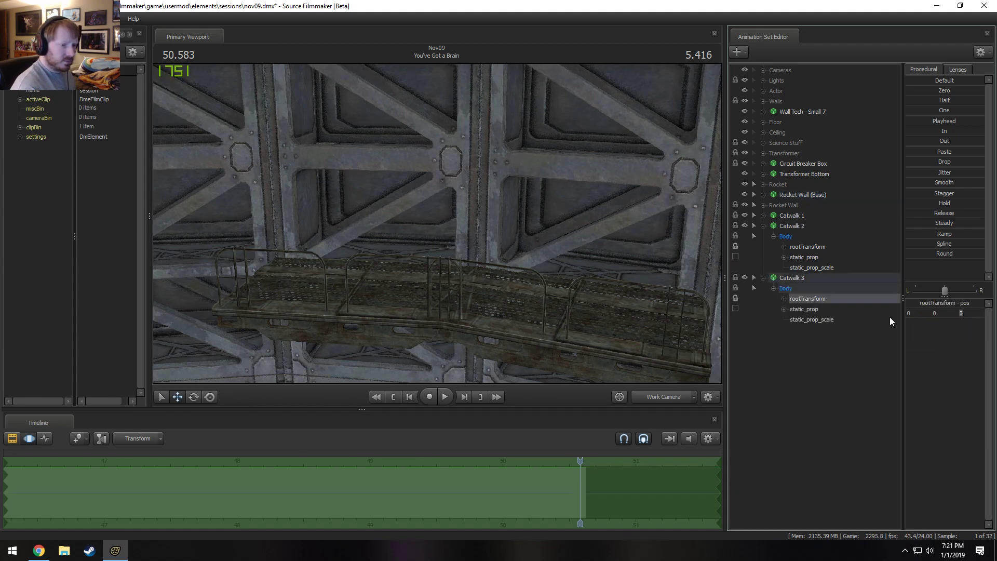
key(Return)
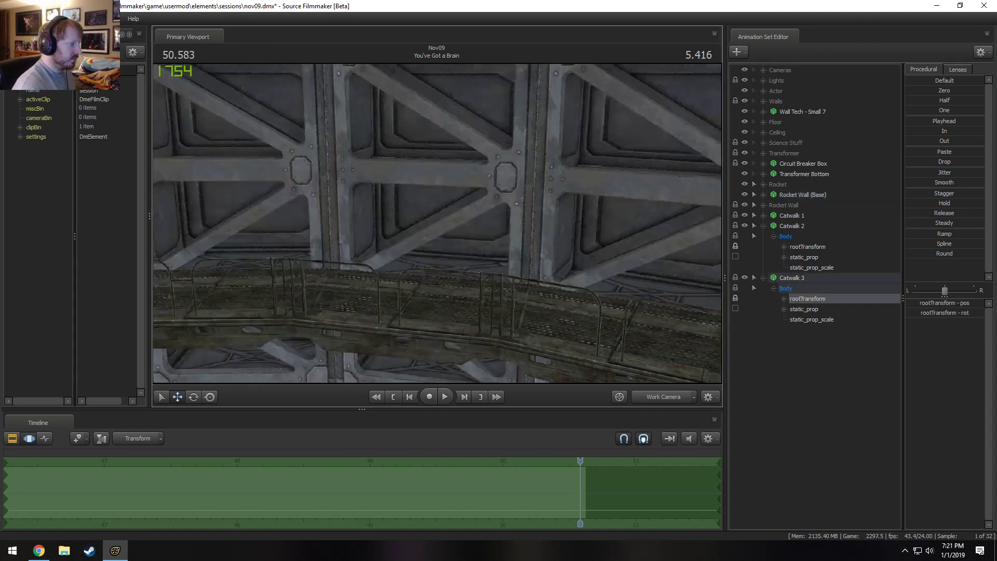
Inspect the three joined catwalk pieces and the walkway's open end along the truss wall through the Work Camera.
key(s)
mouse_move(437, 224)
mouse_down()
mouse_move(437, 301)
mouse_move(462, 223)
mouse_move(442, 216)
mouse_move(459, 242)
mouse_move(434, 207)
mouse_move(449, 231)
mouse_move(437, 223)
mouse_move(479, 196)
mouse_move(442, 230)
mouse_move(453, 264)
mouse_move(470, 272)
mouse_move(466, 257)
mouse_move(467, 283)
mouse_move(493, 286)
mouse_move(479, 289)
mouse_move(453, 222)
mouse_up()
key(a)
key(s)
key(s)
key(s)
key(s)
key(w)
key(z)
key(z)
key(w)
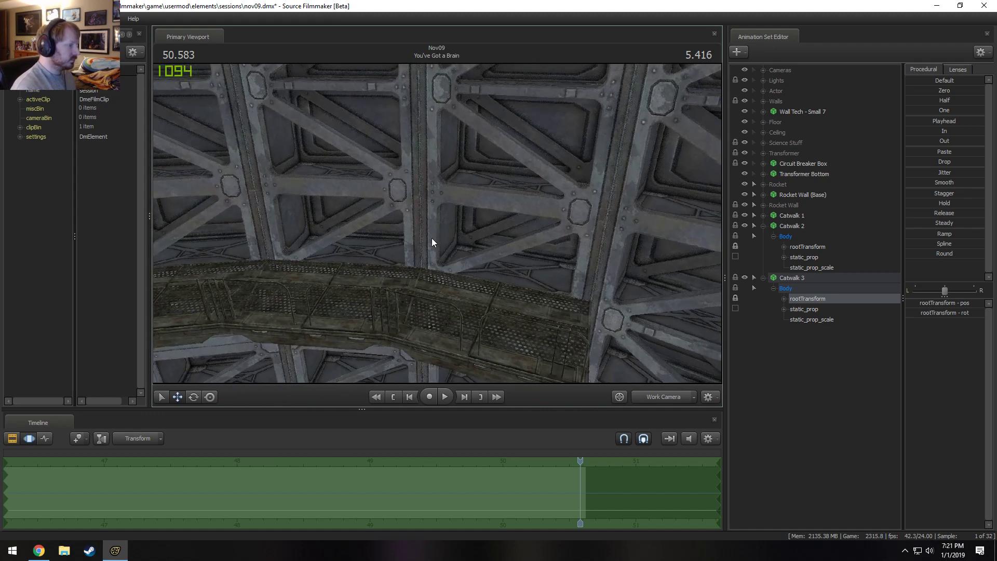
Start creating an animation set for a new model and filter the model list by "catwalk".
right_click(794, 356)
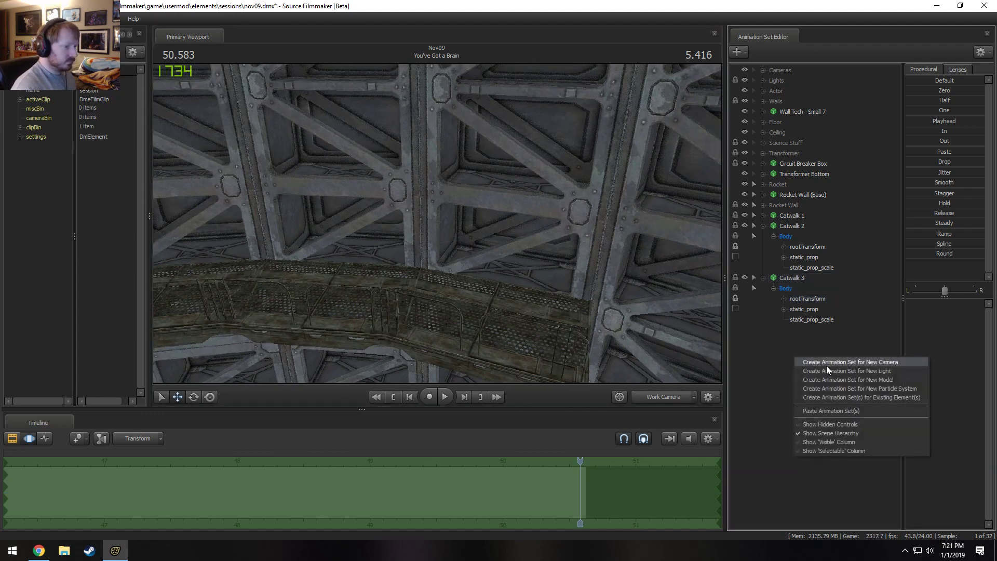
click(852, 381)
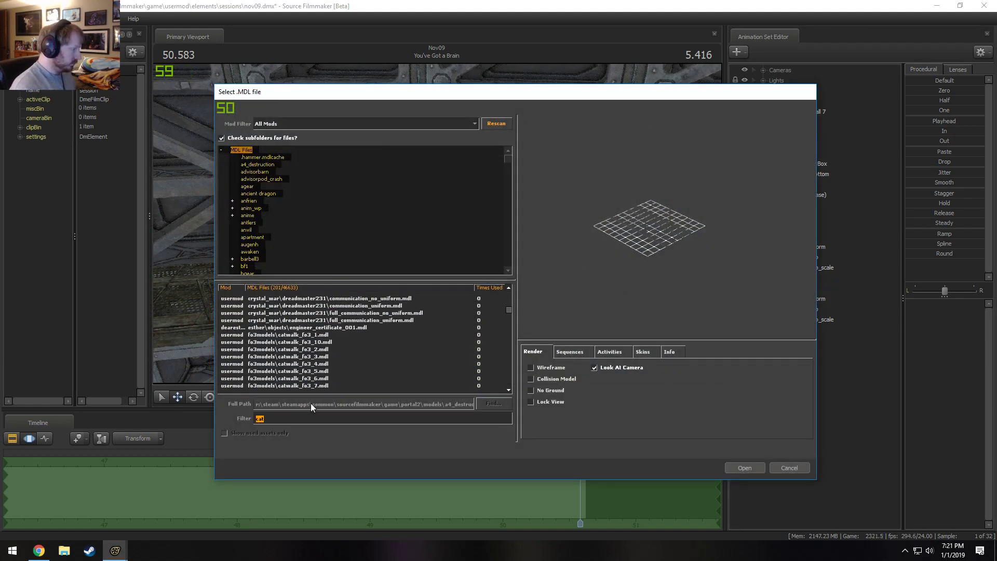
click(305, 417)
text(wa;)
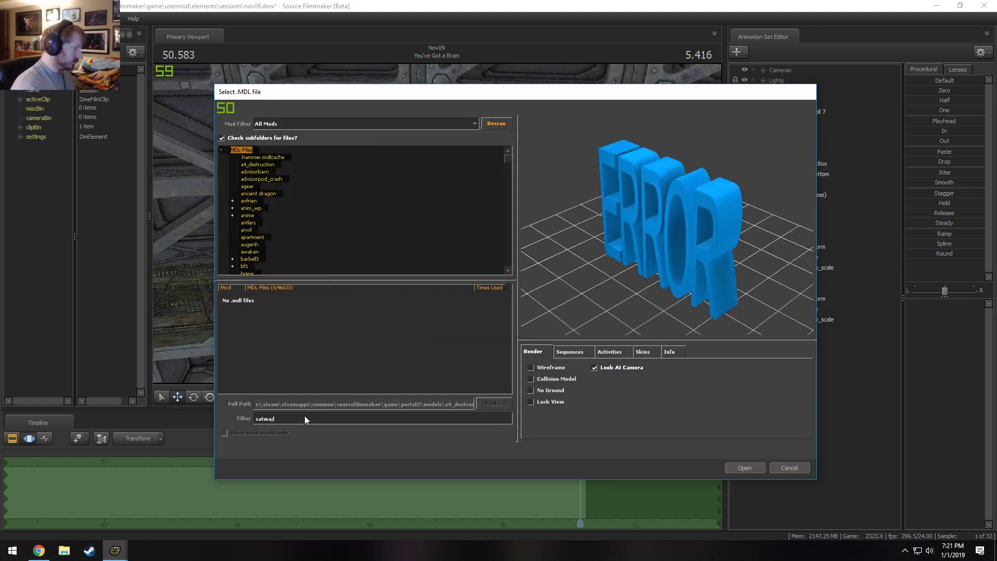
key(BackSpace)
text(lk)
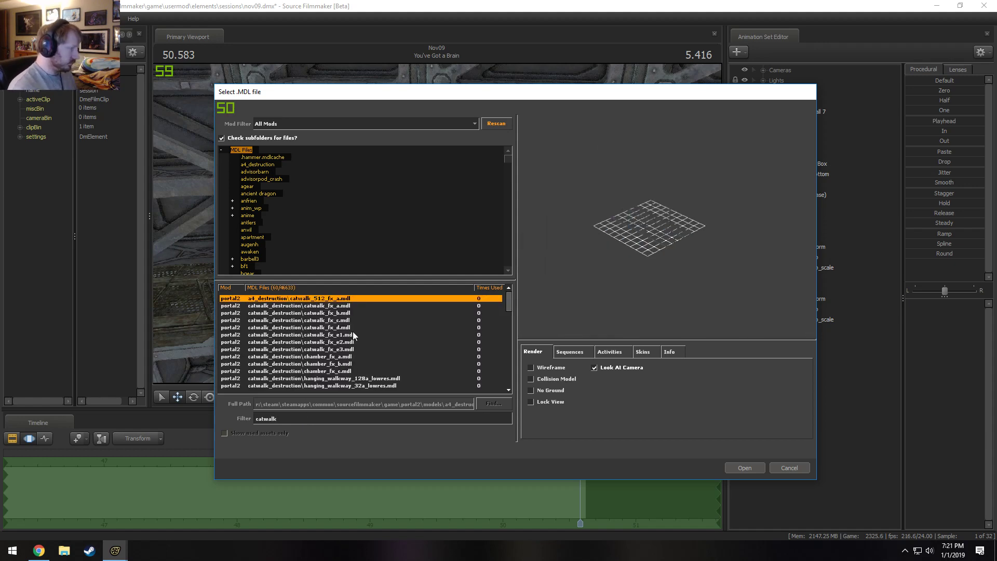
Compare the catwalk_fo3 models in wireframe preview to choose a piece for the walkway's end.
click(393, 336)
scroll(372, 351, down, 7)
click(339, 335)
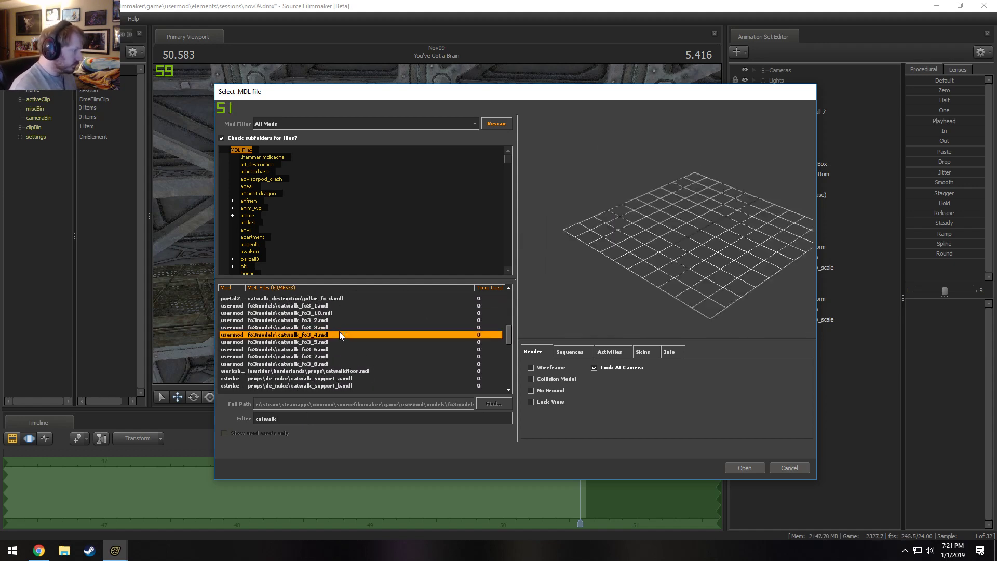
click(540, 368)
drag(634, 281, 722, 306)
key(Up)
key(Up)
key(Up)
key(Down)
key(Down)
key(Down)
key(Down)
key(Down)
key(Down)
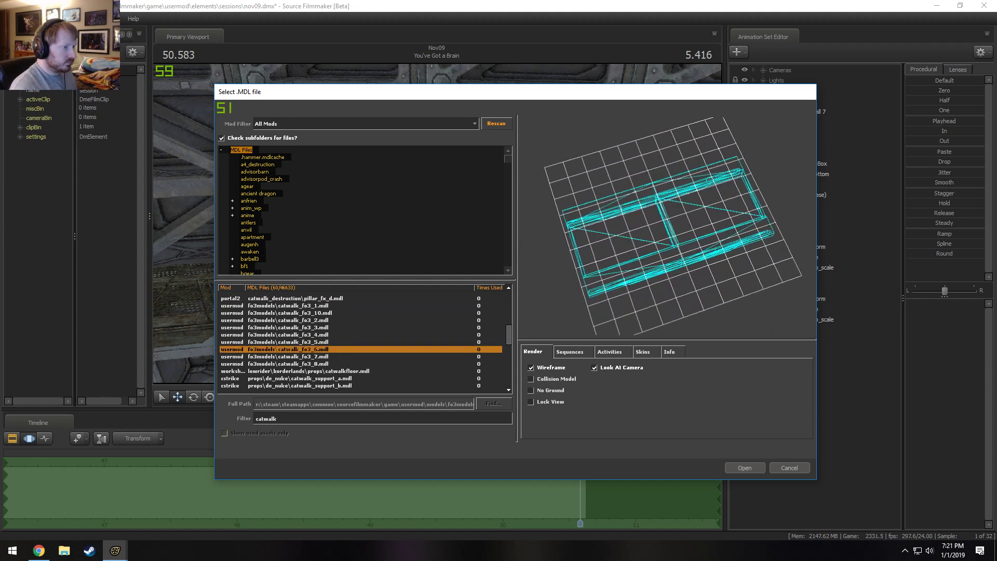
key(Up)
key(Up)
key(Up)
key(Up)
key(Up)
key(Up)
key(Up)
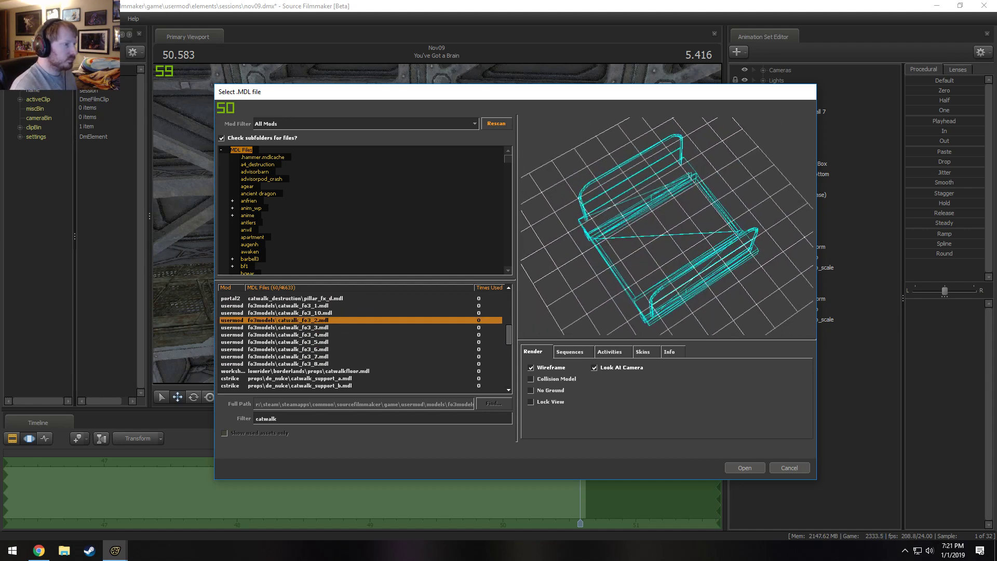
key(Up)
key(Down)
key(Down)
key(Down)
key(Down)
key(Down)
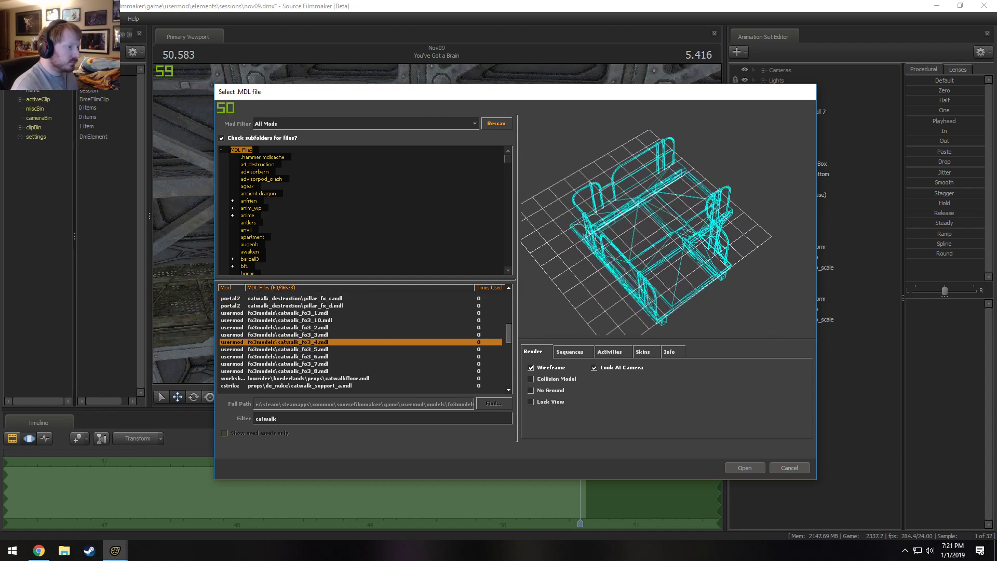
key(Down)
key(Down)
key(Down)
key(Up)
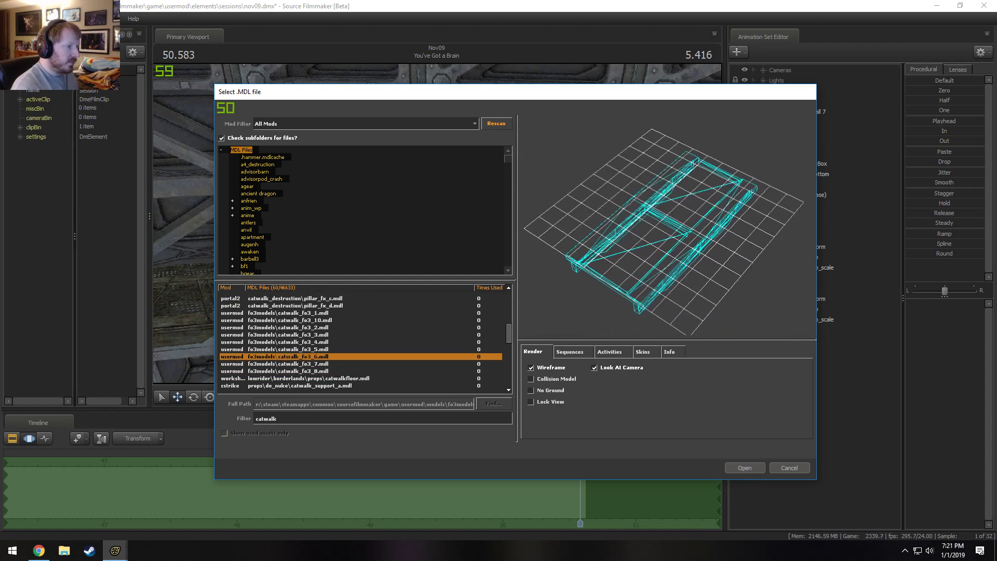
key(Down)
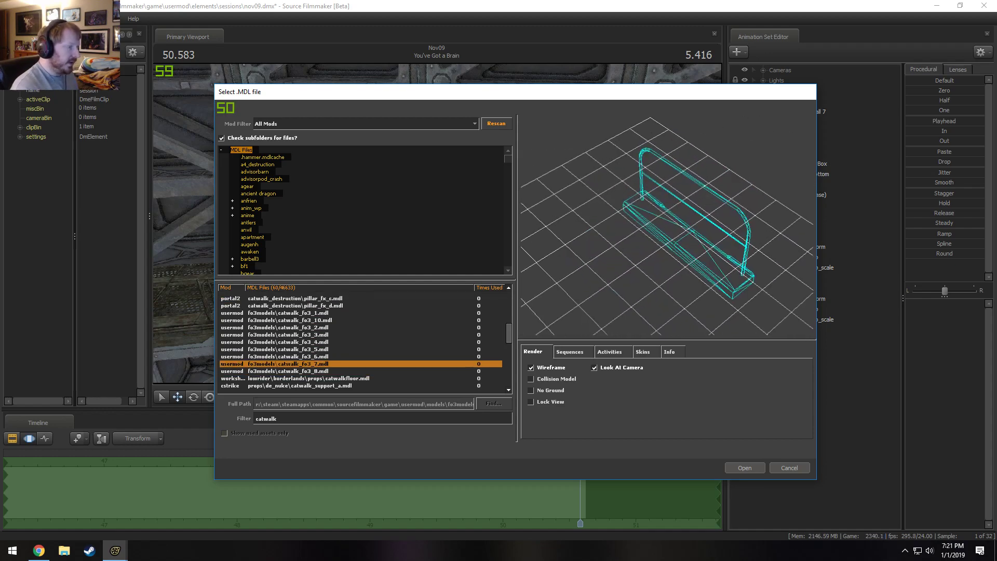
Load catwalk_fo3_7.mdl as a new animation set and move the railing piece to the end of the catwalk.
click(755, 467)
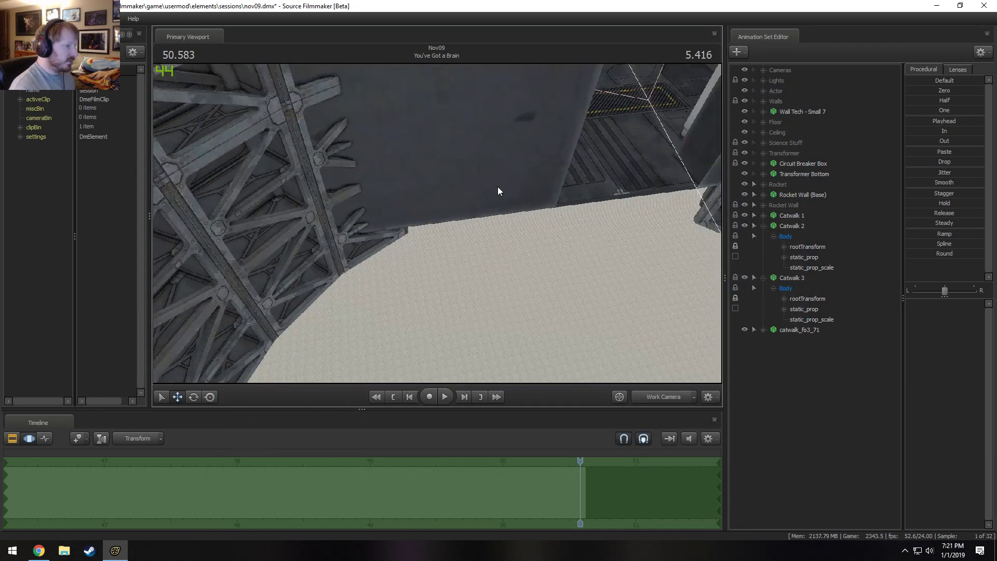
click(814, 328)
drag(561, 273, 502, 229)
key(s)
key(F2)
key(F3)
drag(615, 237, 218, 289)
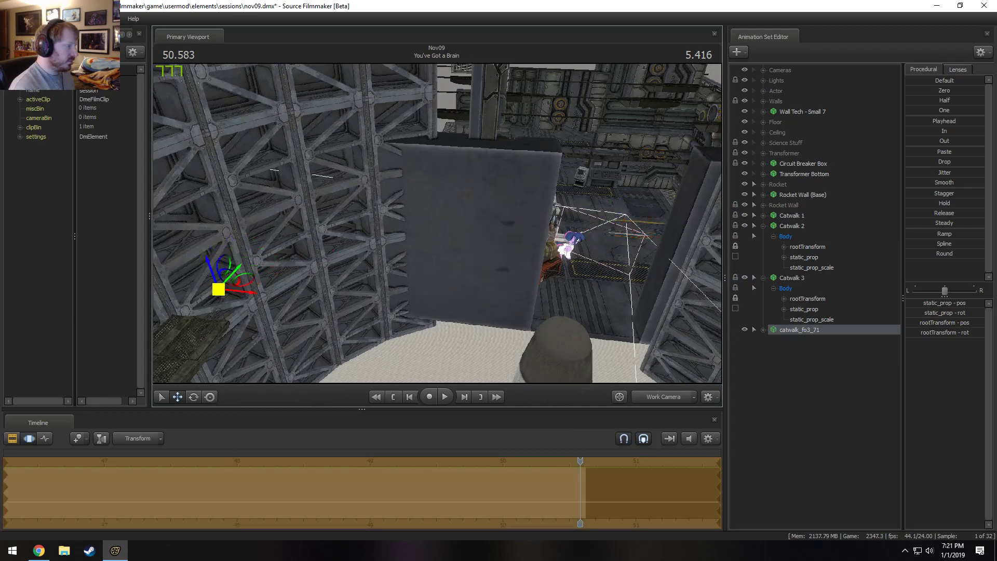
drag(447, 207, 442, 217)
key(w)
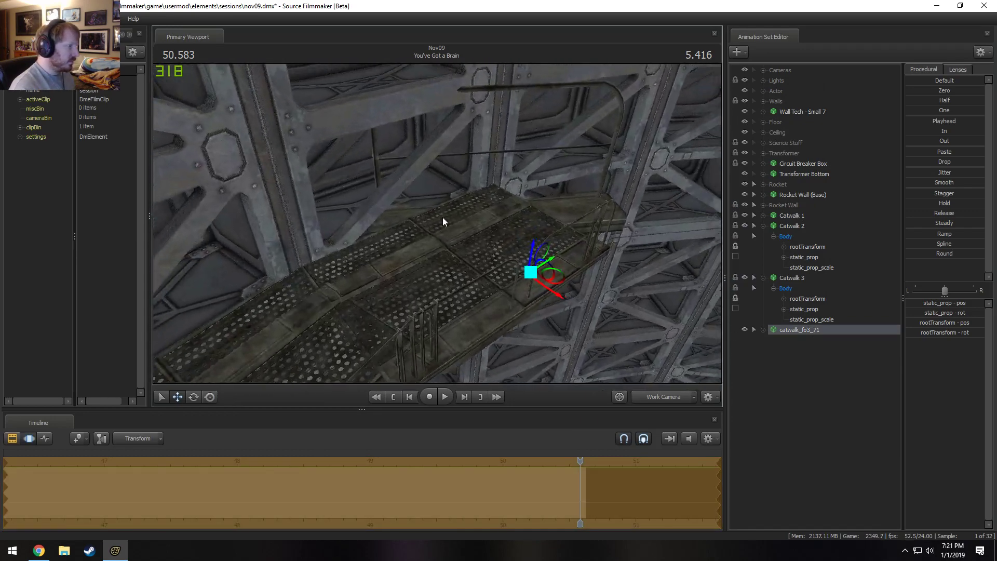
drag(653, 325, 654, 327)
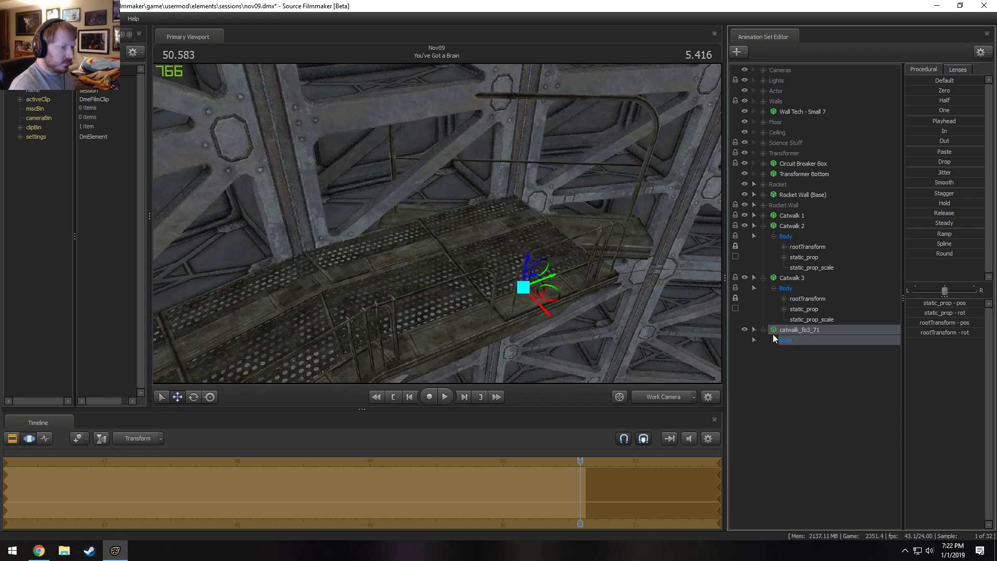
Add a scale control to the static_prop transform of catwalk_fo3_71 and select static_prop_scale.
click(774, 339)
click(784, 361)
click(803, 361)
right_click(803, 362)
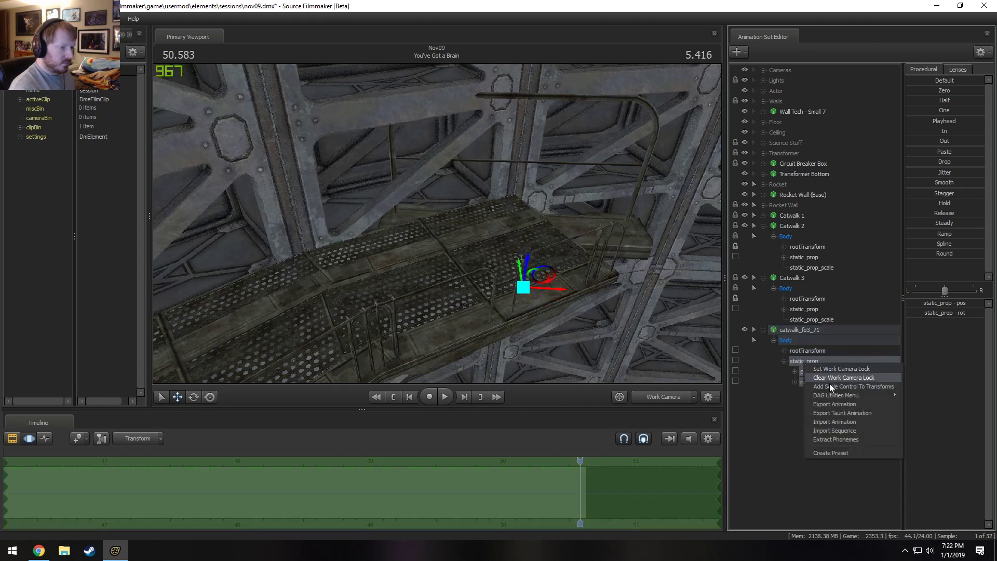
click(829, 386)
click(815, 393)
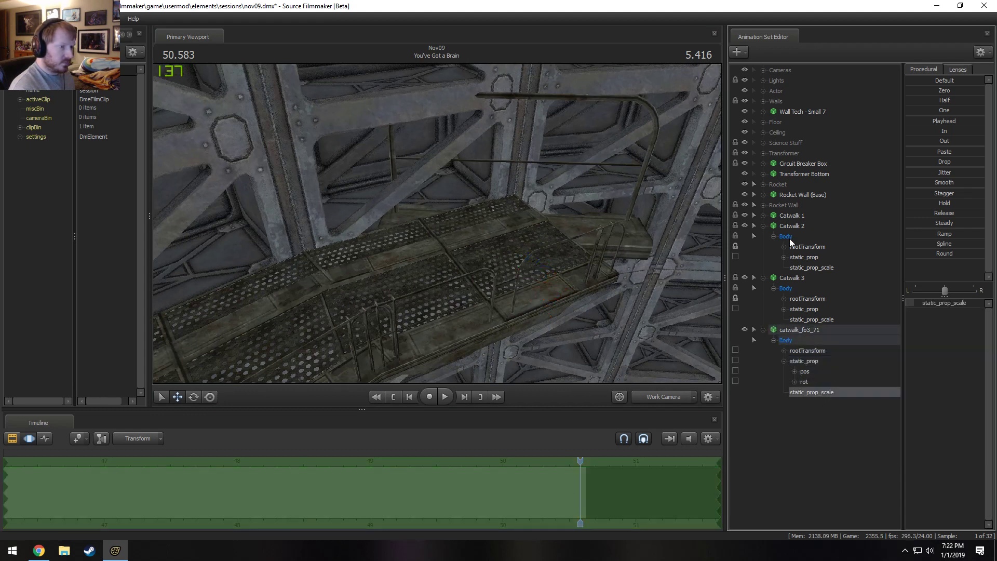
Rename the catwalk_fo3_71 animation set to "Catwalk End 1".
right_click(802, 330)
click(818, 333)
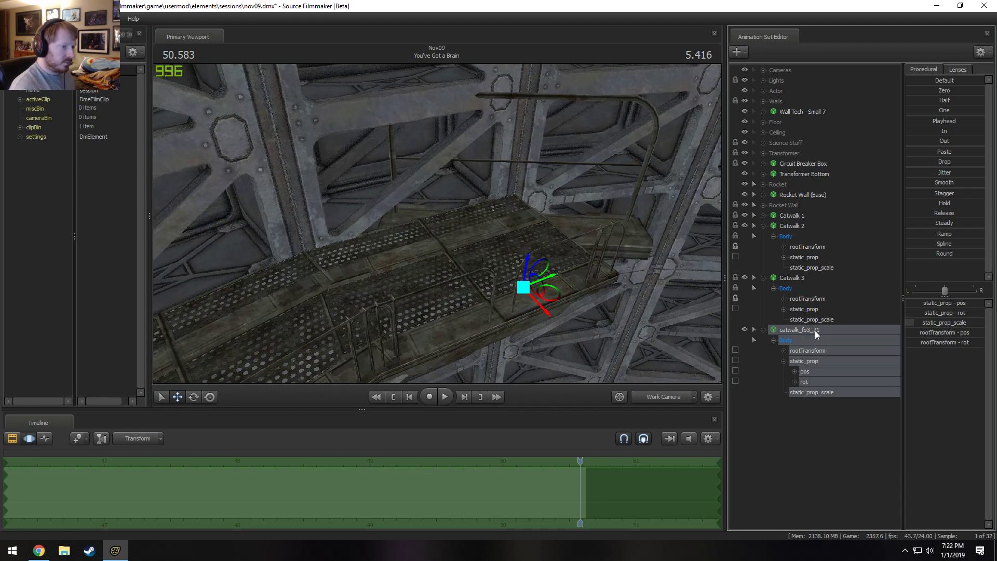
right_click(815, 330)
click(831, 336)
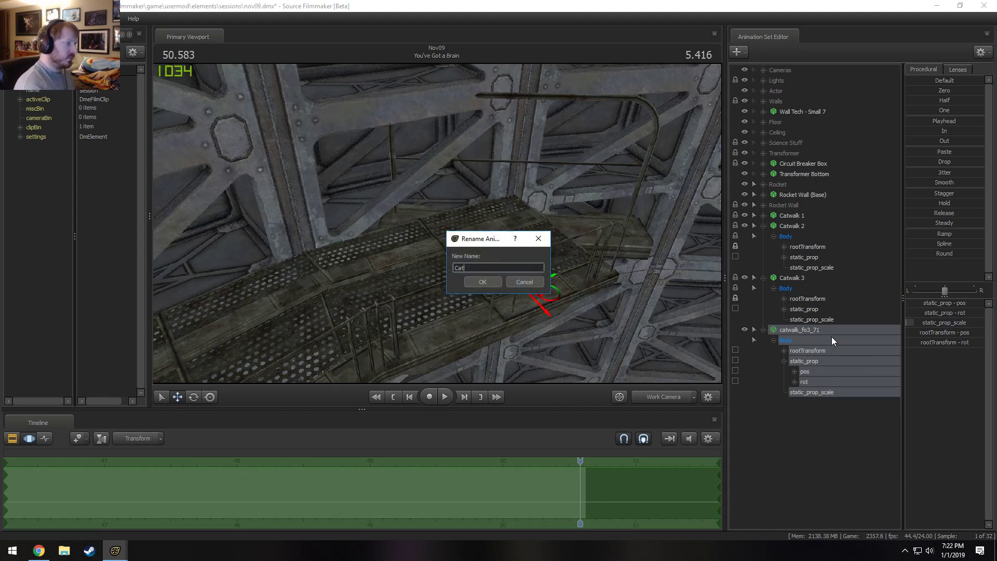
text(Catwalk End)
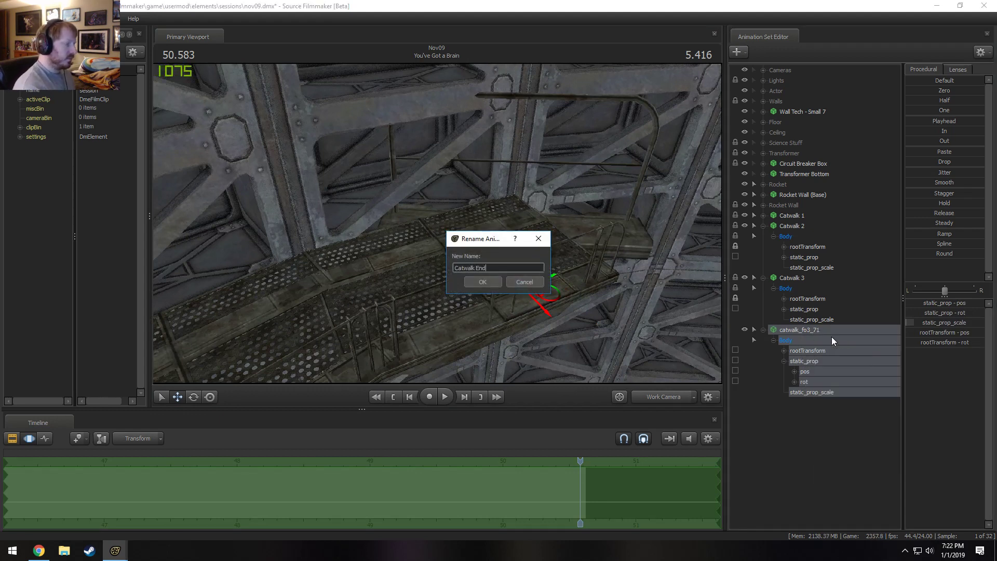
text( 1)
key(Return)
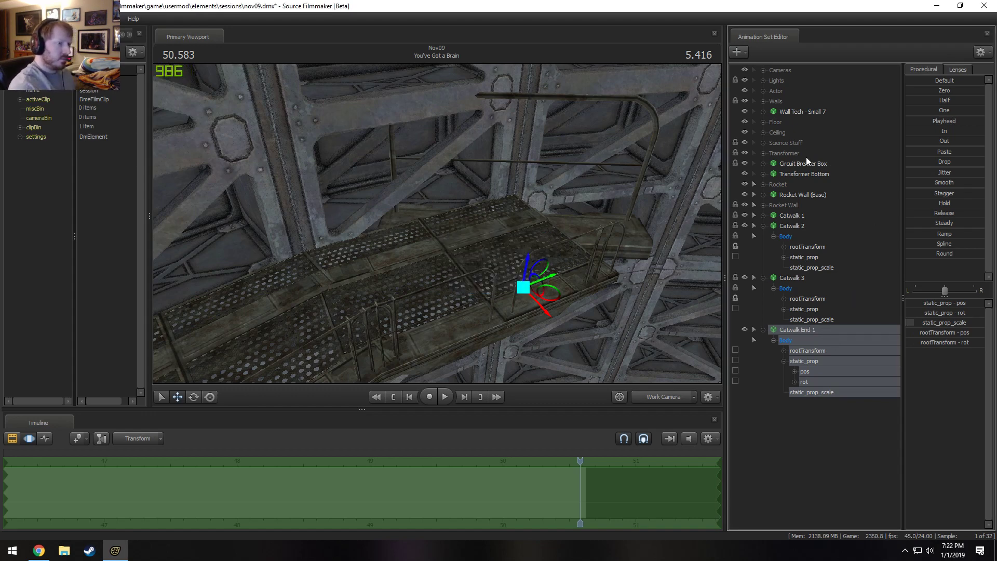
Lock Catwalk End 1 to Rocket Wall (Base) and select Catwalk 1.
drag(808, 195, 820, 332)
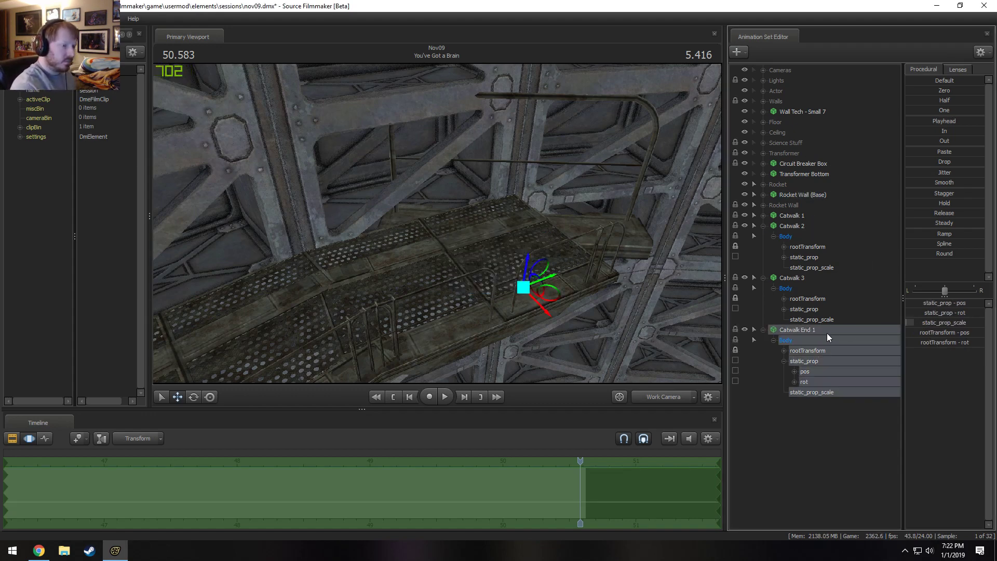
click(797, 277)
click(802, 220)
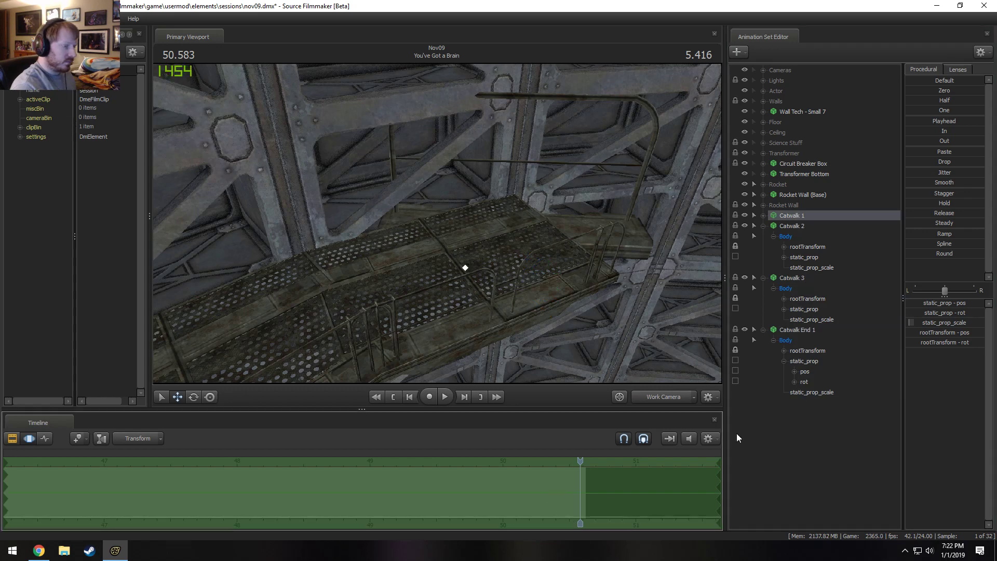
Match Catwalk End 1's placement to Catwalk 1 and apply the change over the time selection.
click(795, 330)
click(559, 476)
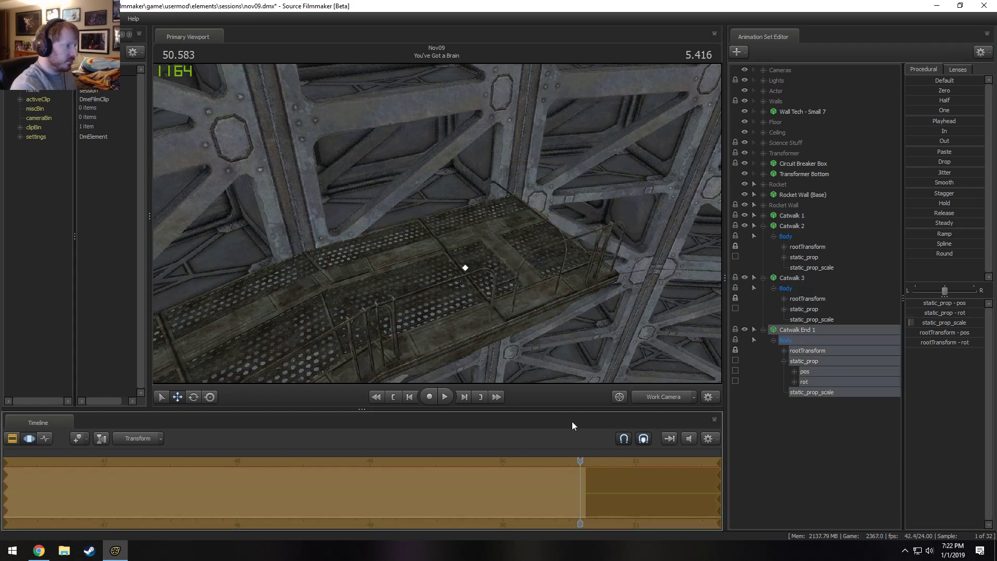
key(Return)
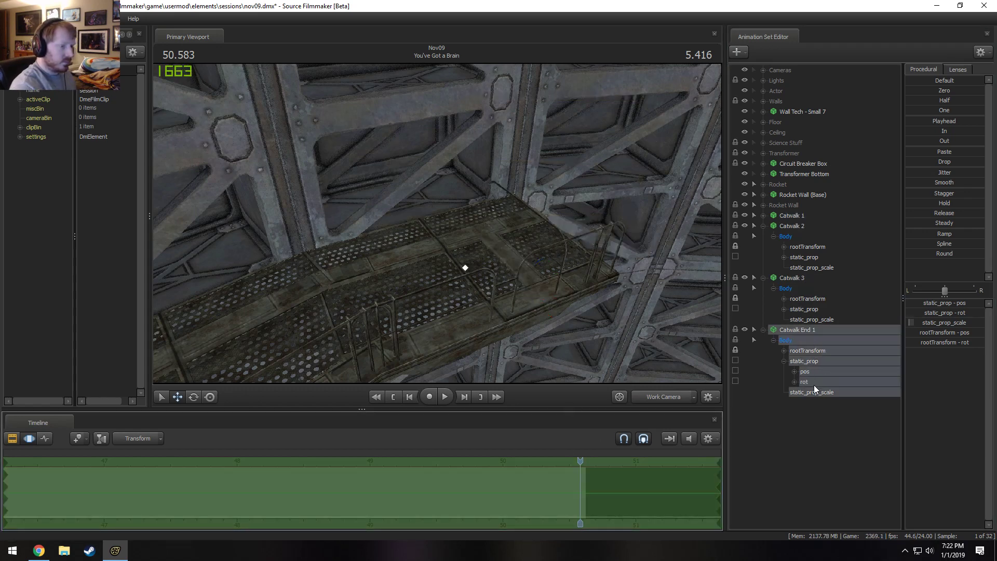
Try rotating Catwalk End 1's rootTransform slightly around the rocket towards the end of the catwalk.
click(808, 352)
drag(571, 291, 696, 379)
key(s)
key(w)
drag(438, 223, 438, 223)
key(e)
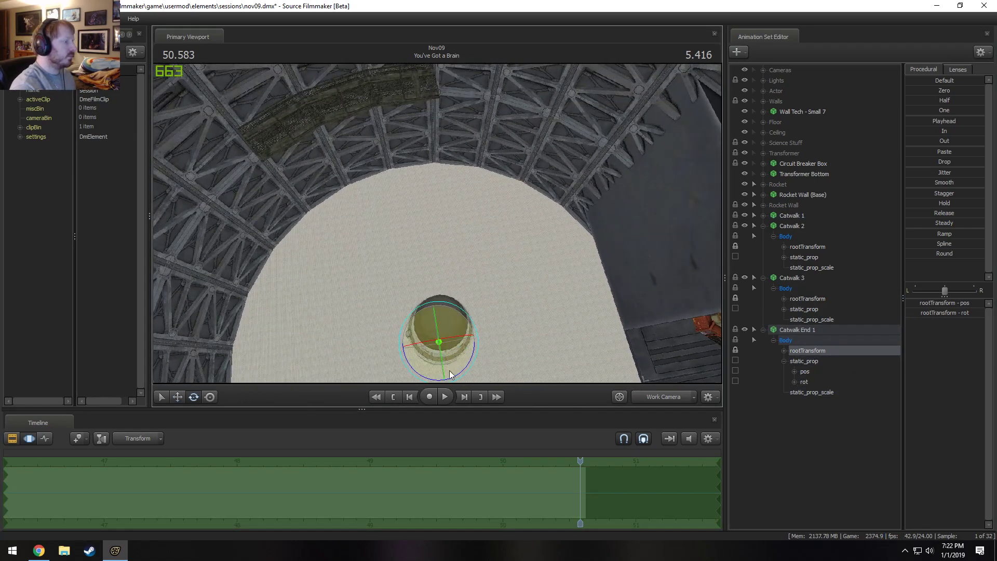
drag(451, 375, 456, 375)
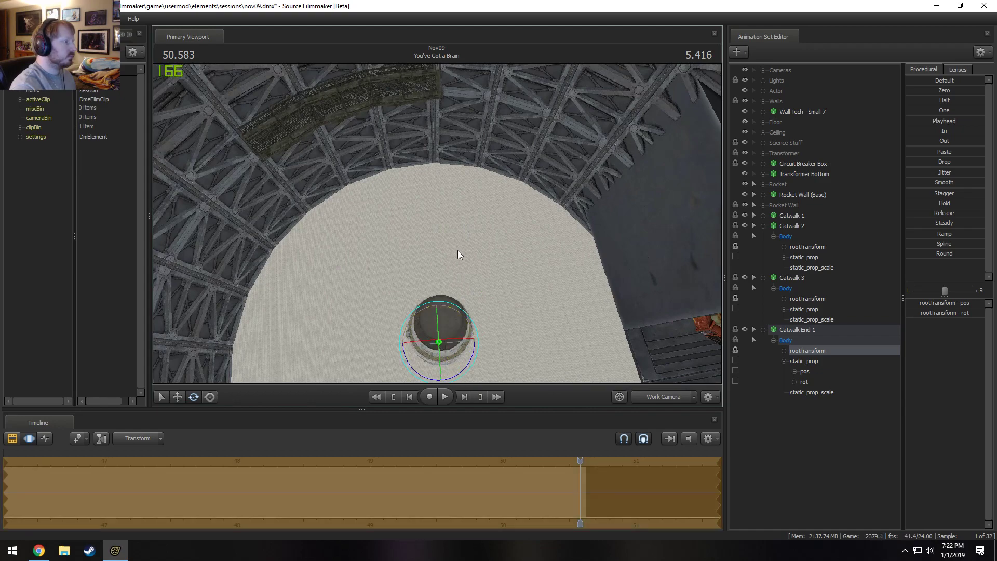
drag(457, 250, 478, 213)
key(w)
key(w)
key(w)
key(s)
key(ctrl+z)
key(w)
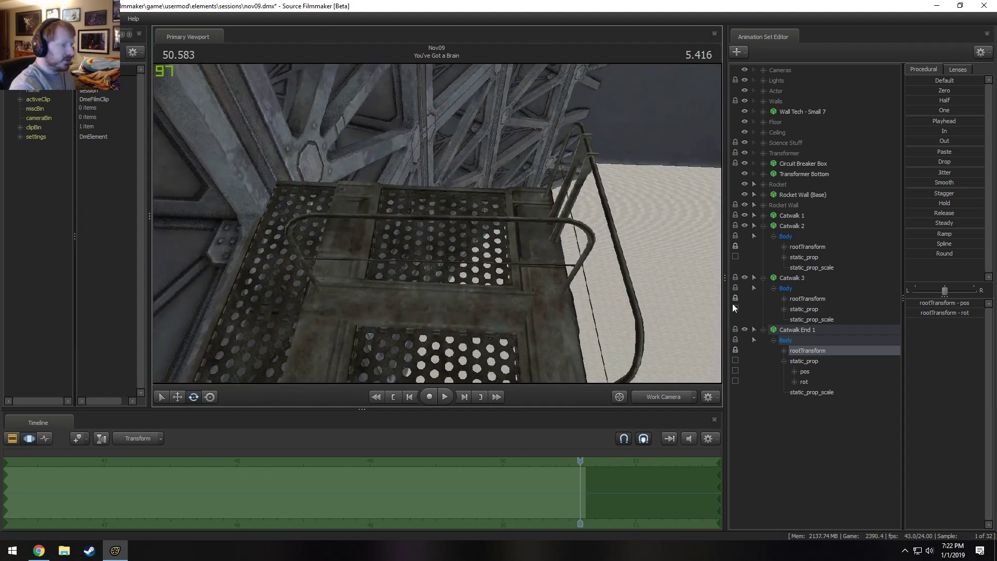
Move Catwalk End 1's static_prop so the railed piece lines up with the open end of the catwalk in height and depth.
click(810, 330)
click(811, 362)
drag(419, 289, 439, 197)
key(w)
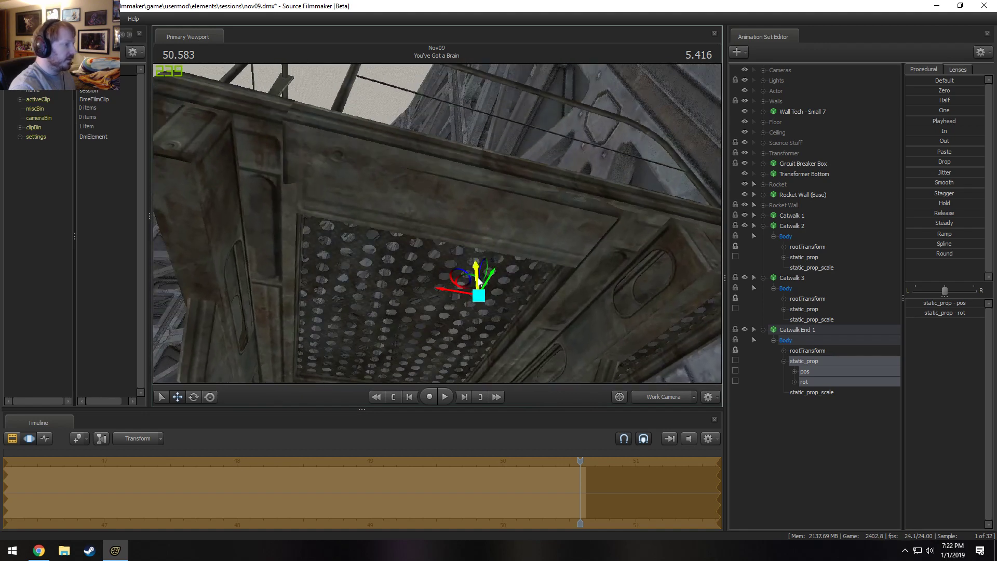
drag(475, 269, 475, 268)
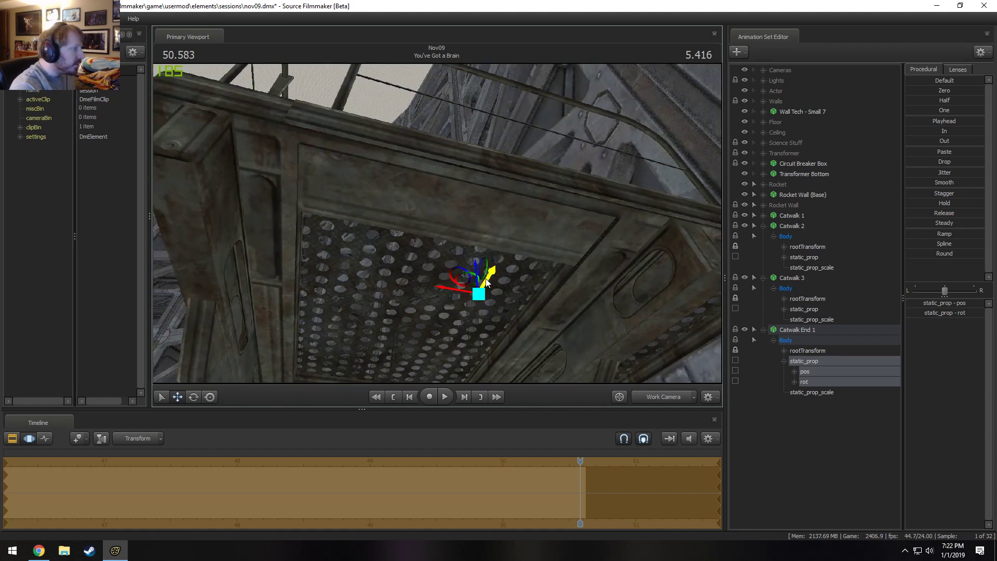
drag(487, 282, 487, 286)
alt+drag(333, 198, 475, 299)
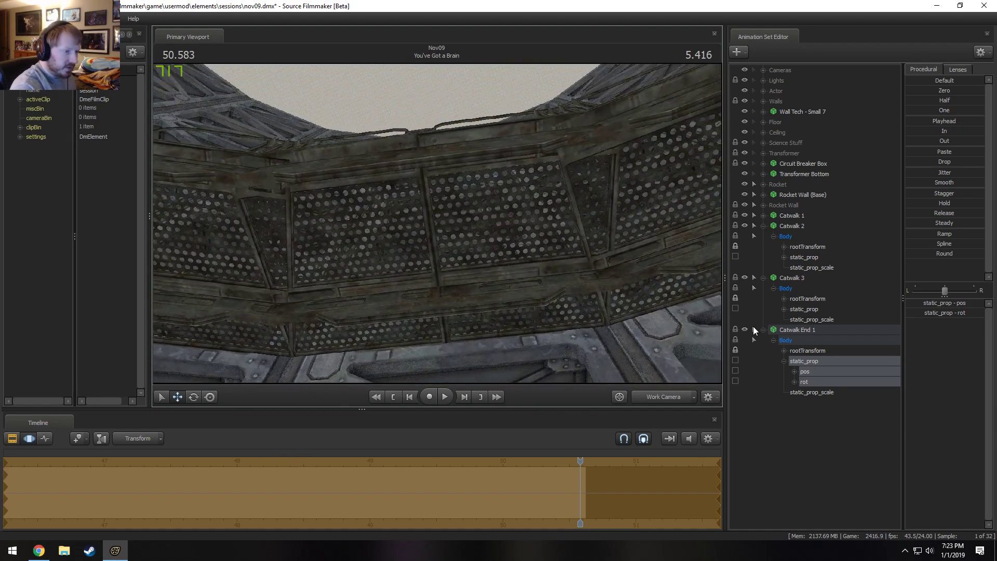
Collapse Catwalk End 1 and adjust the height of Catwalk 2's static_prop against its neighbouring catwalk pieces.
click(763, 330)
click(806, 258)
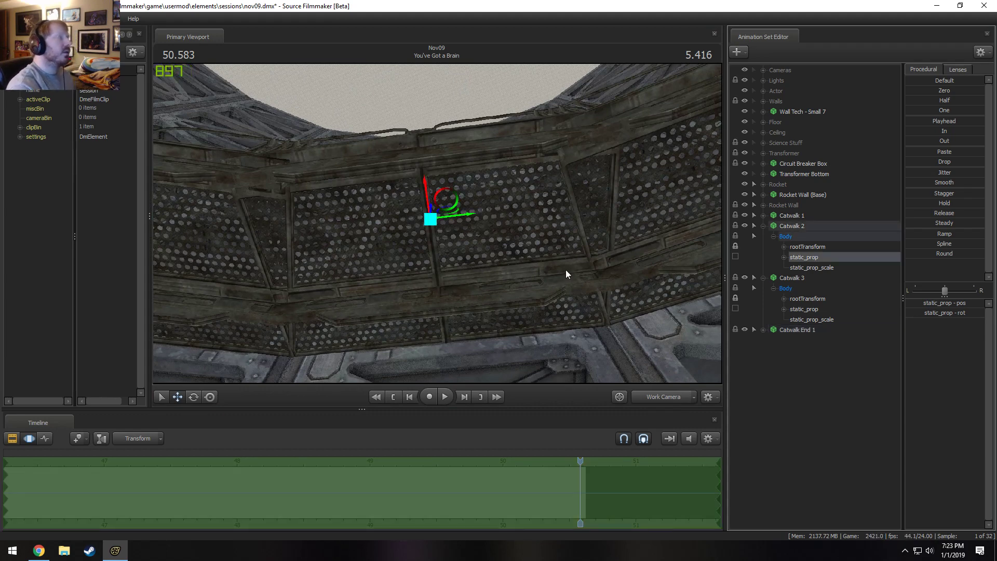
drag(564, 270, 435, 210)
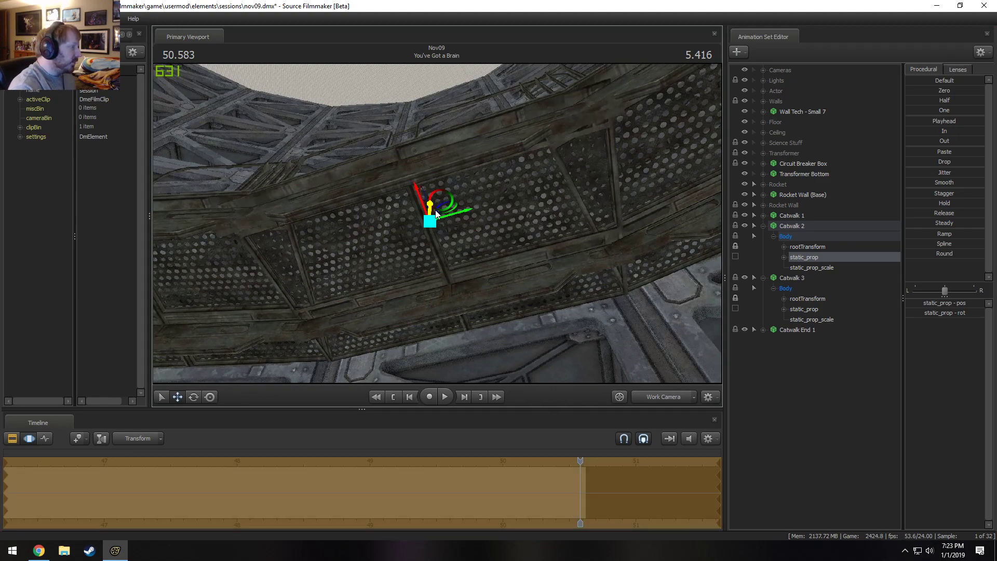
alt+drag(499, 161, 493, 275)
key(s)
mouse_move(387, 188)
mouse_down()
mouse_move(385, 228)
mouse_move(410, 211)
mouse_move(379, 194)
mouse_up()
drag(437, 208, 470, 253)
Duplicate Catwalk End 1 as a new animation set named "Catwalk End 2".
click(786, 330)
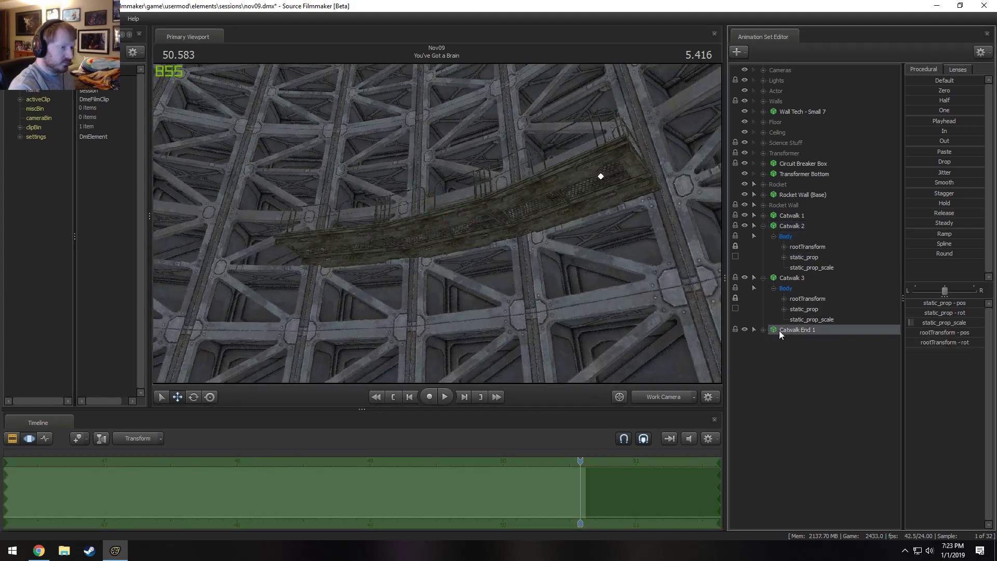
right_click(781, 330)
click(800, 365)
click(476, 283)
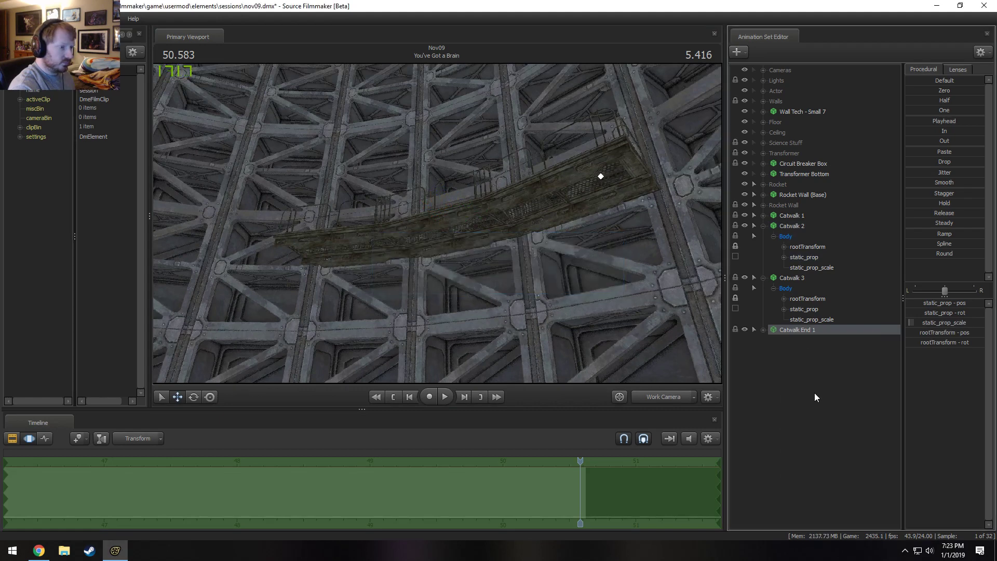
right_click(815, 392)
click(845, 443)
click(797, 339)
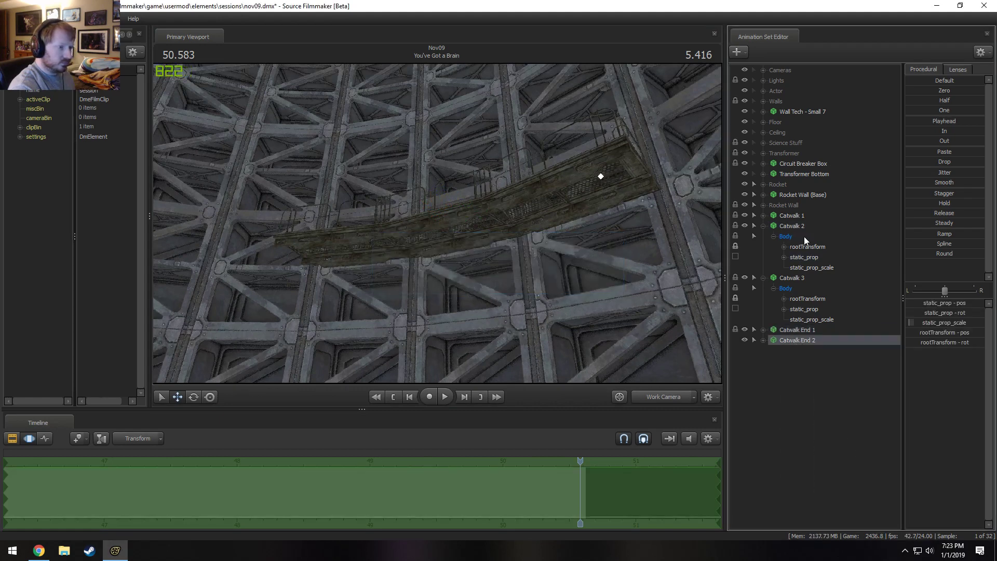
Lock Catwalk End 2 to Rocket Wall (Base).
drag(791, 195, 799, 338)
click(810, 339)
drag(519, 306, 483, 290)
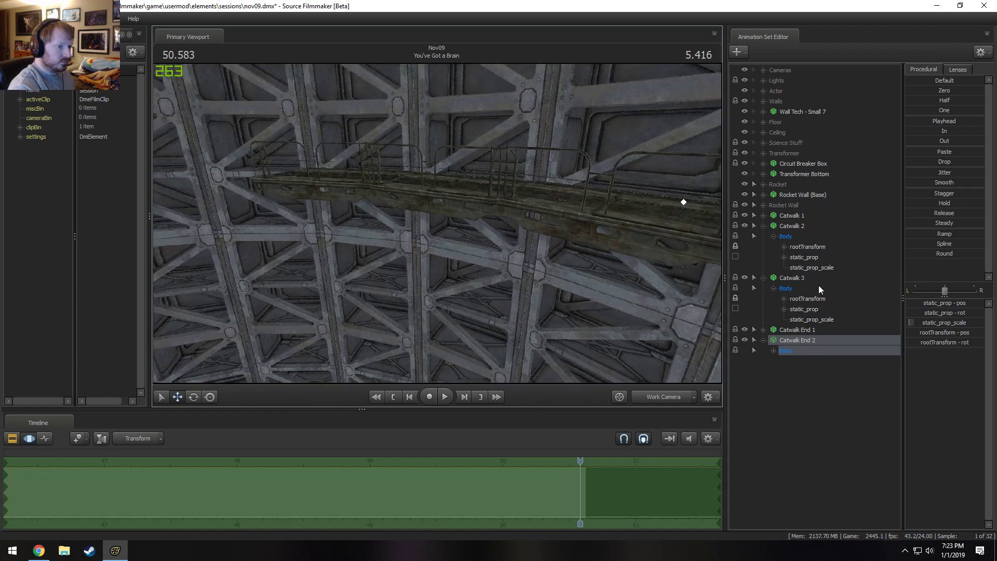
Set the Z rotation of Catwalk End 2's rootTransform to swing it towards the opposite end of the catwalk.
click(774, 350)
click(815, 362)
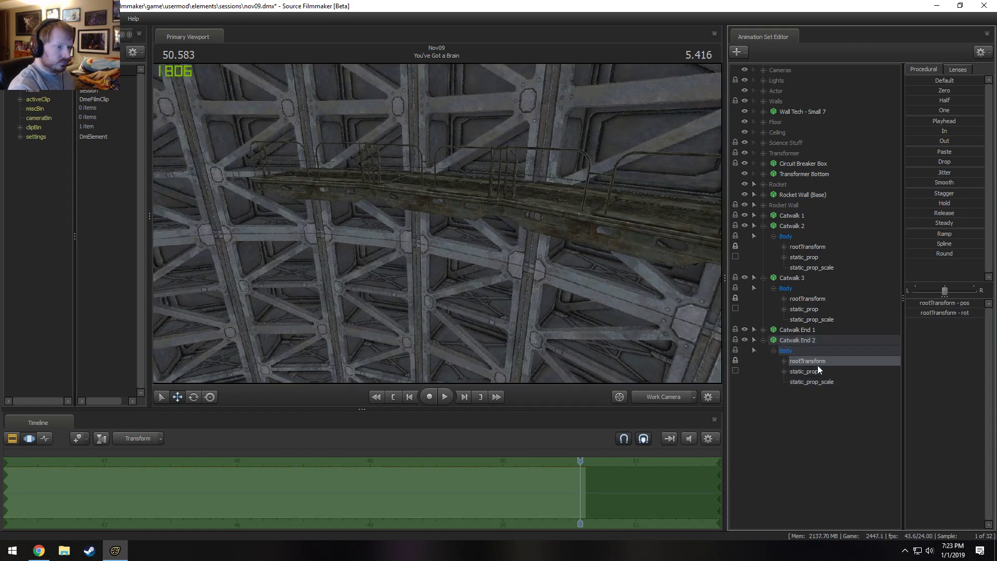
click(947, 312)
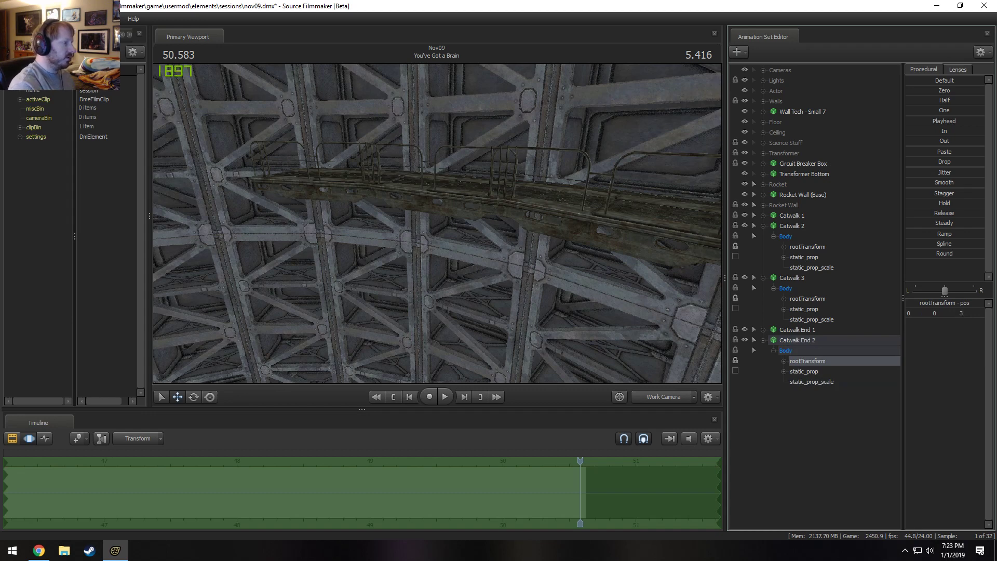
key(Return)
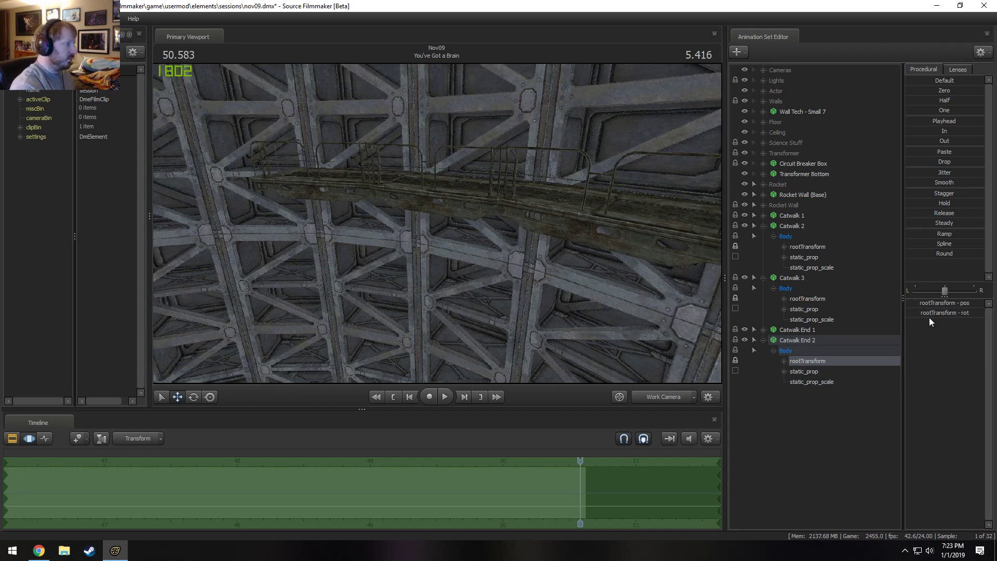
Try rotating Catwalk End 2's static_prop to square it with the catwalk's end, and undo the latest transform changes.
drag(638, 243, 442, 234)
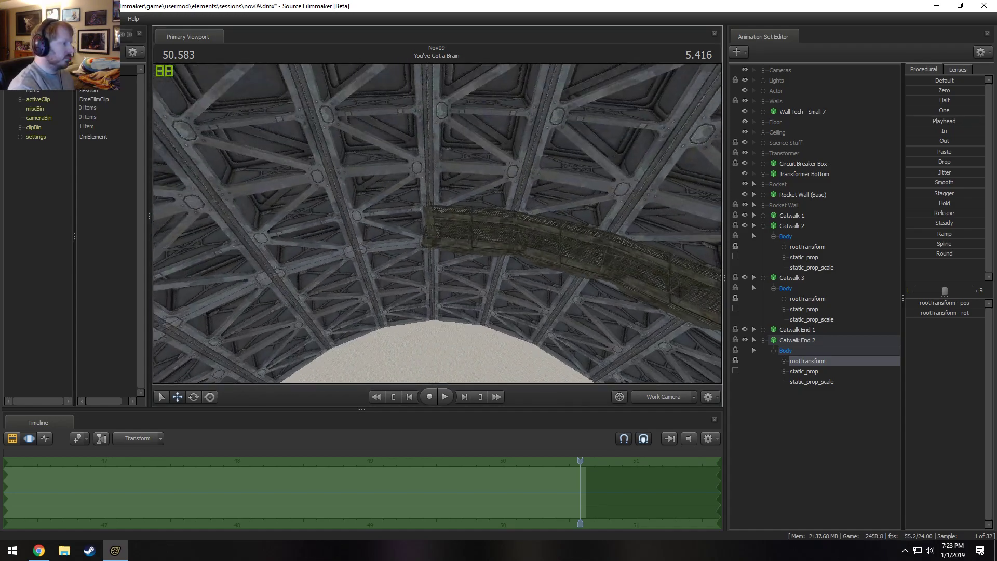
key(w)
drag(592, 265, 595, 270)
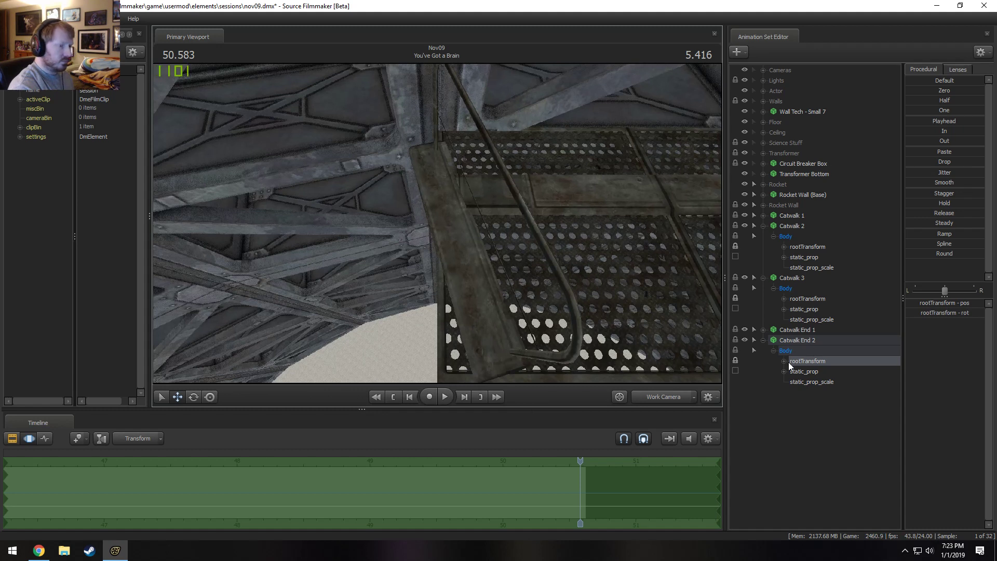
click(805, 372)
key(e)
drag(360, 289, 355, 288)
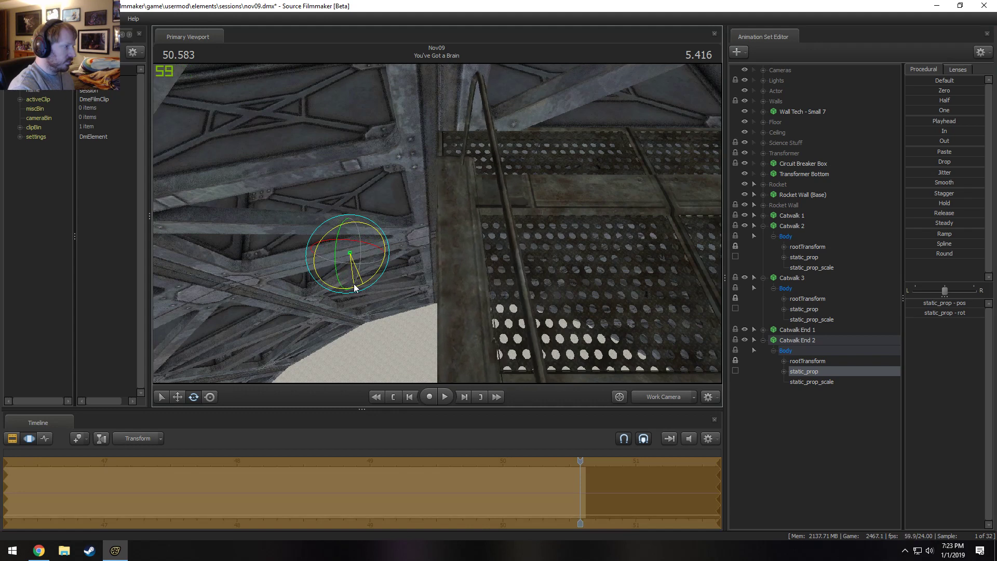
drag(538, 222, 437, 224)
key(ctrl+z)
key(ctrl+z)
key(ctrl+z)
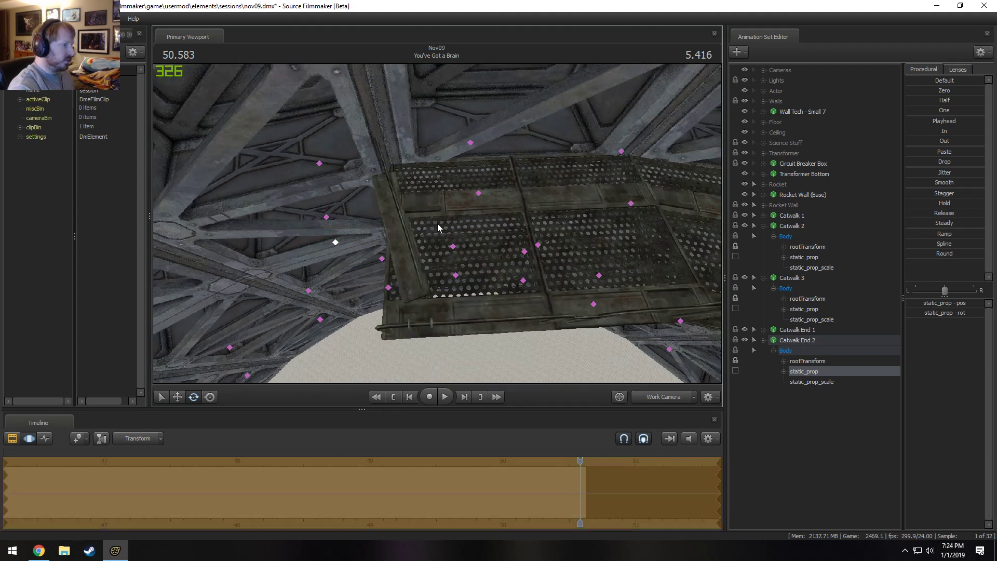
Move Catwalk End 2's static_prop along to the open end of the catwalk opposite Catwalk End 1.
key(w)
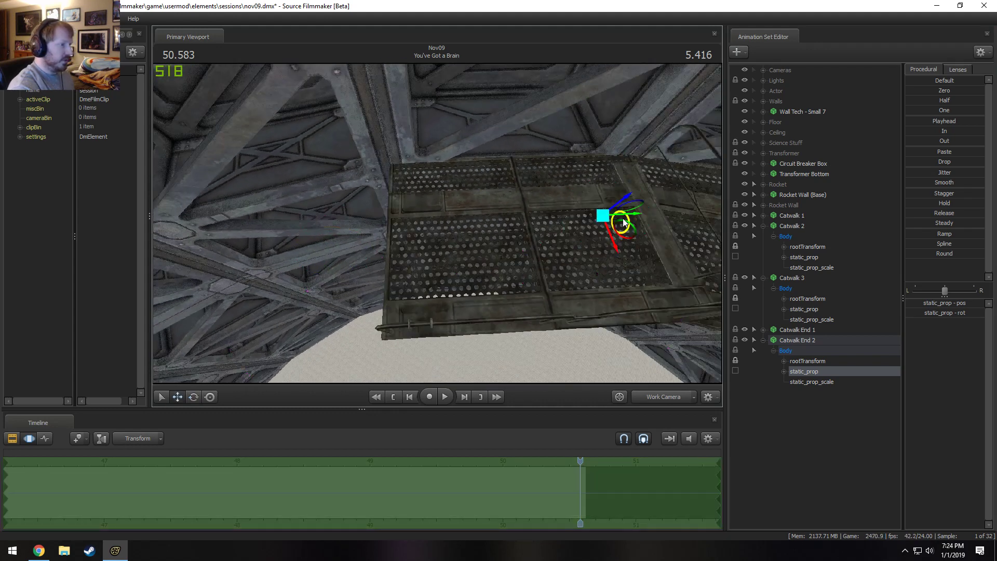
drag(633, 217, 391, 221)
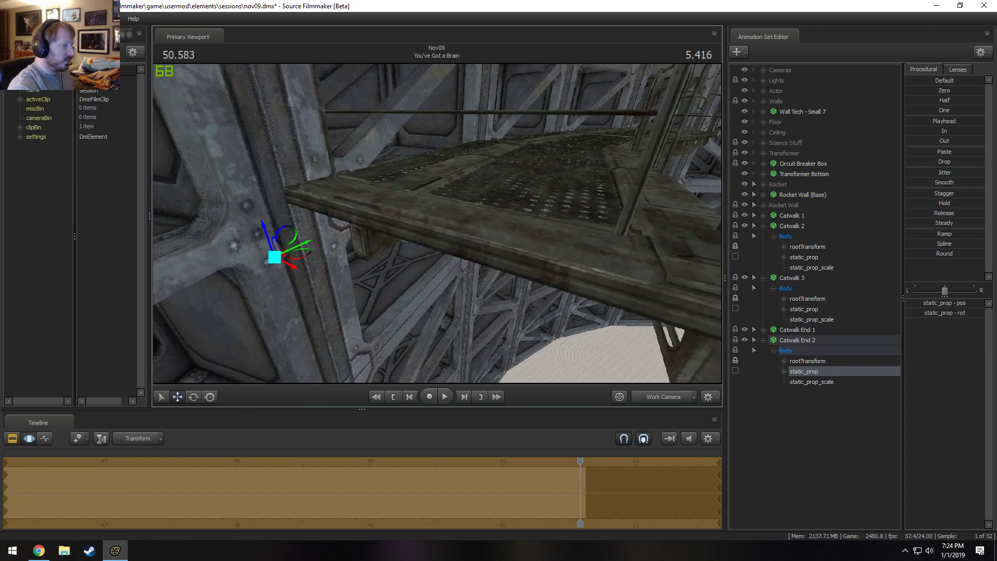
mouse_move(437, 223)
mouse_down()
mouse_move(452, 222)
mouse_move(437, 223)
mouse_up()
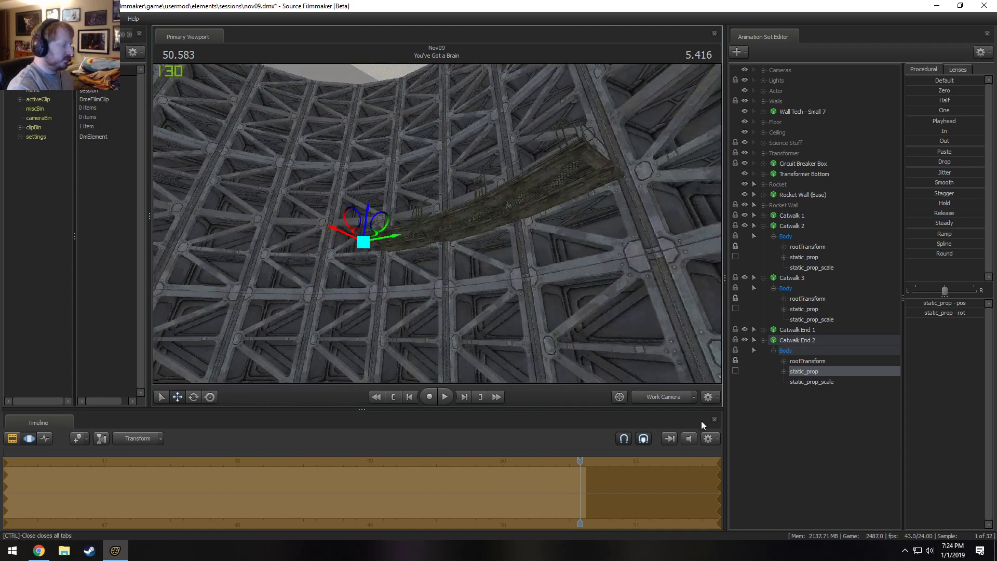
Check the catwalk from the Main Camera, select Rocket Wall (Base), and return to the Work Camera above the rocket.
click(667, 397)
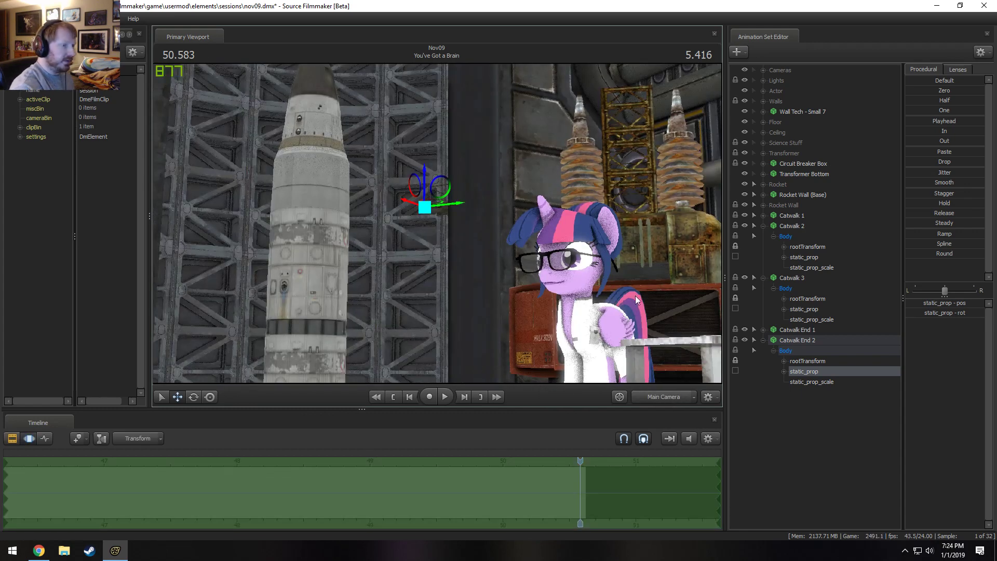
click(801, 196)
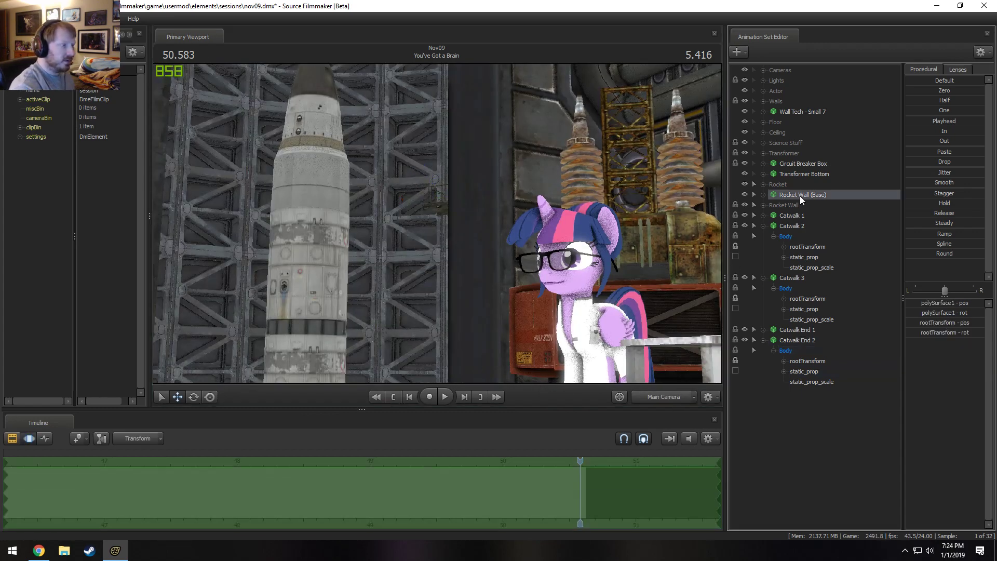
click(649, 396)
drag(442, 283, 442, 283)
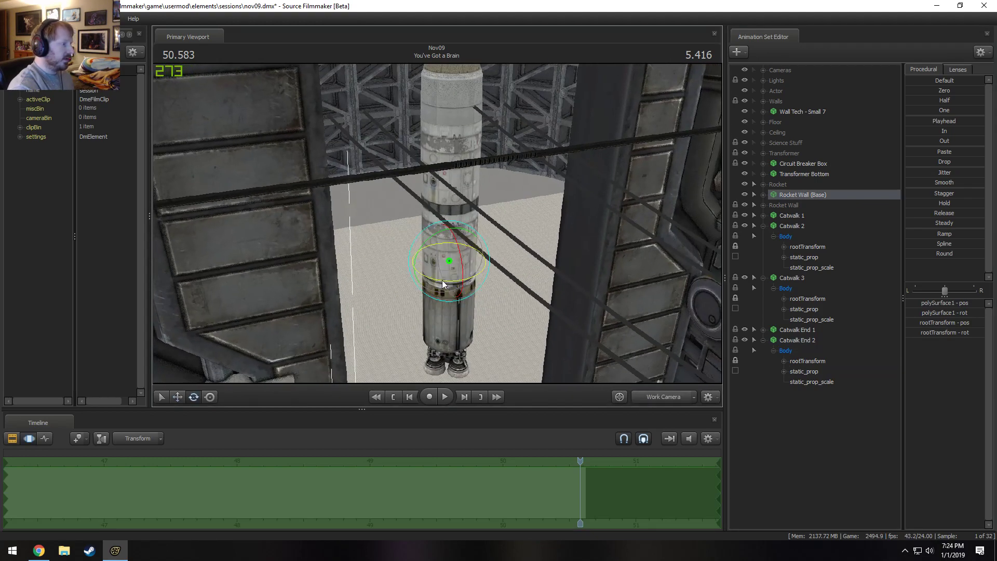
drag(523, 238, 574, 249)
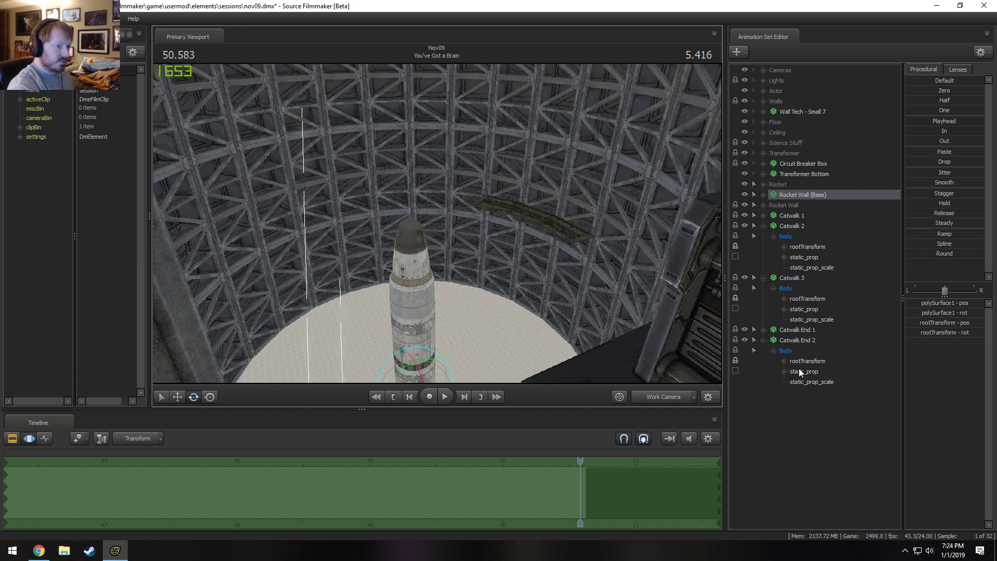
Collapse the catwalk animation sets and order them as Catwalk 1, 2, 3, Catwalk End 1, Catwalk End 2.
click(796, 341)
click(765, 339)
drag(763, 277, 763, 271)
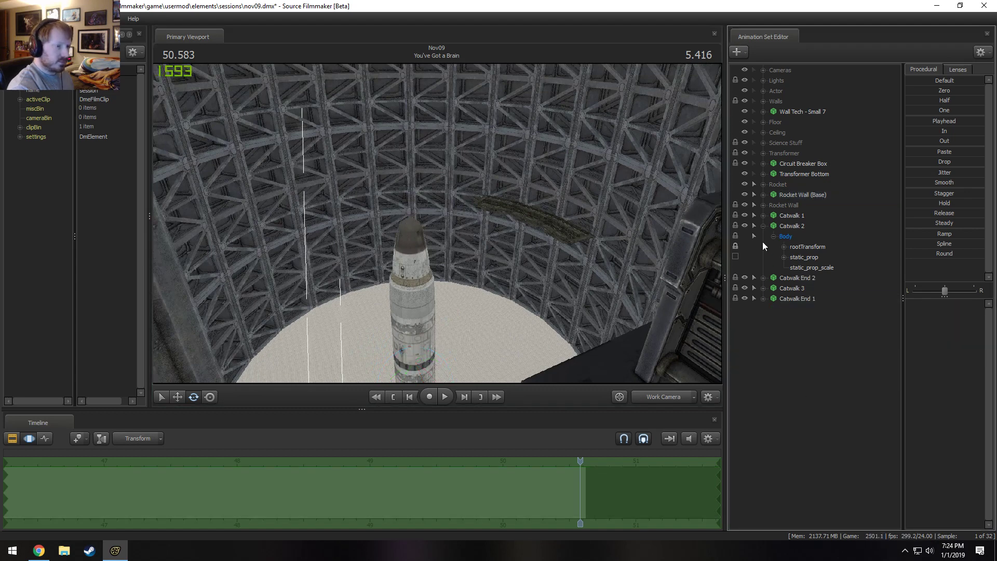
click(790, 218)
ctrl+click(796, 258)
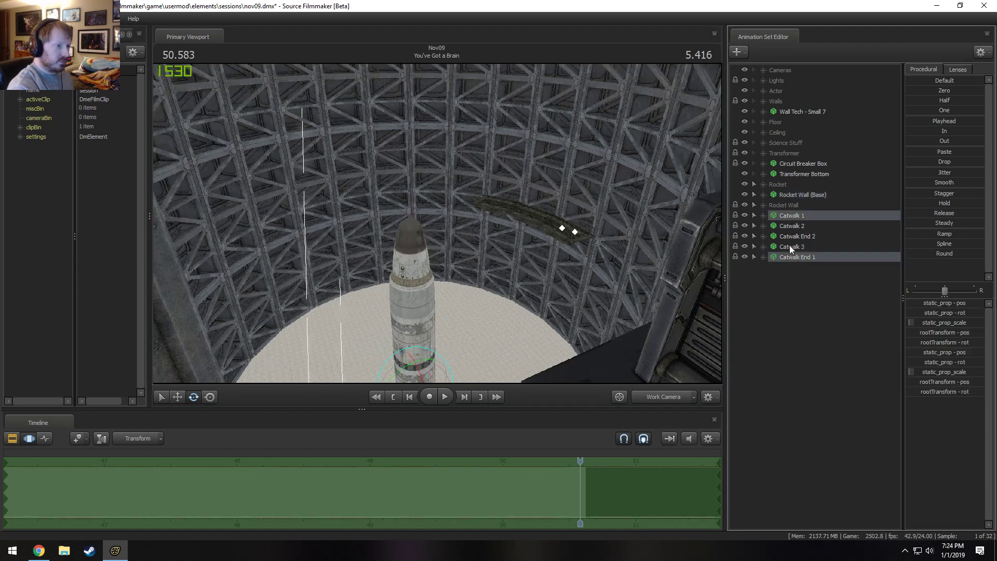
drag(804, 236, 815, 263)
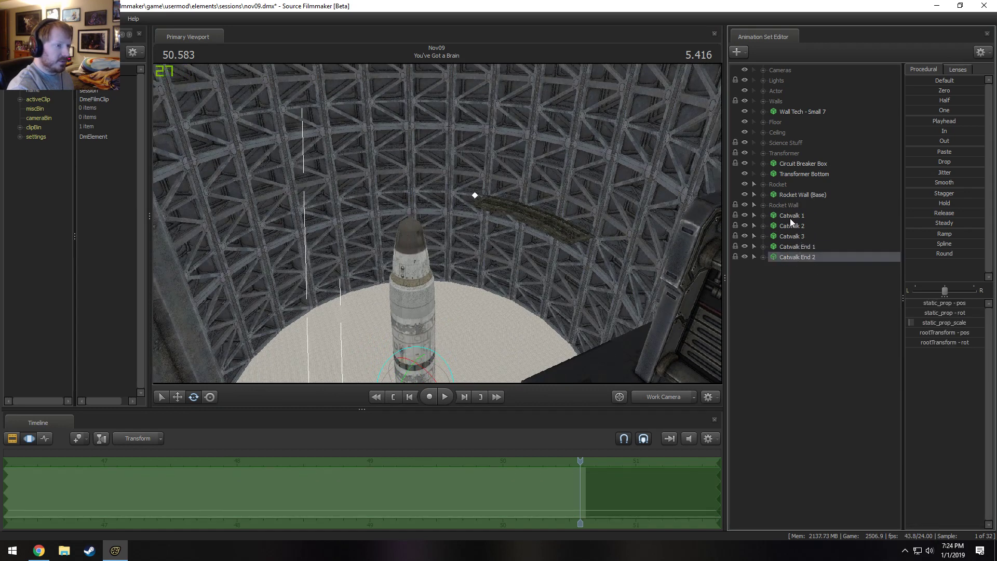
Select all five catwalk animation sets and rotate them together around the rocket to the middle of the far wall.
shift+click(790, 218)
drag(437, 224, 433, 283)
drag(423, 334, 506, 297)
key(w)
key(w)
key(w)
key(w)
key(s)
key(ctrl+z)
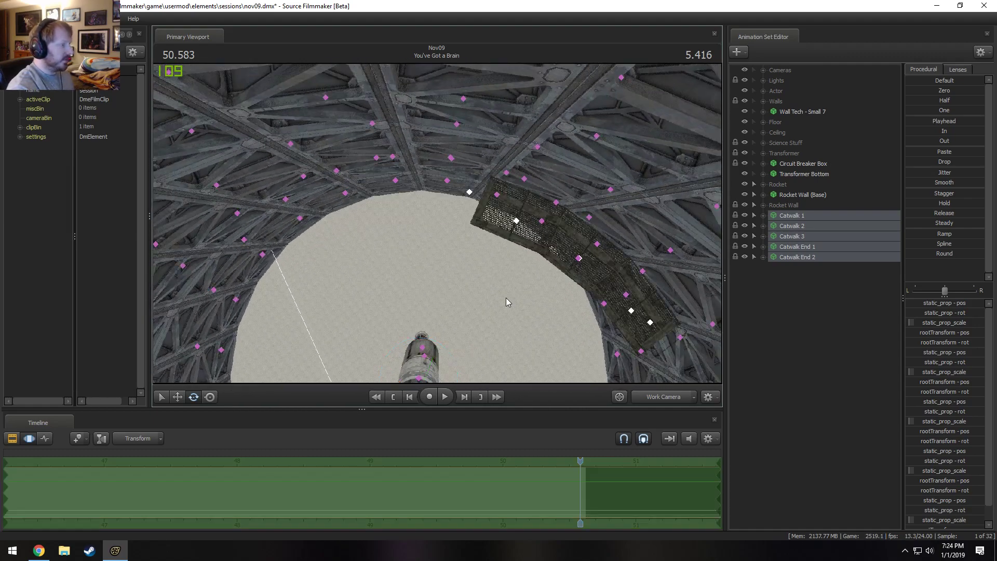
drag(597, 334, 598, 335)
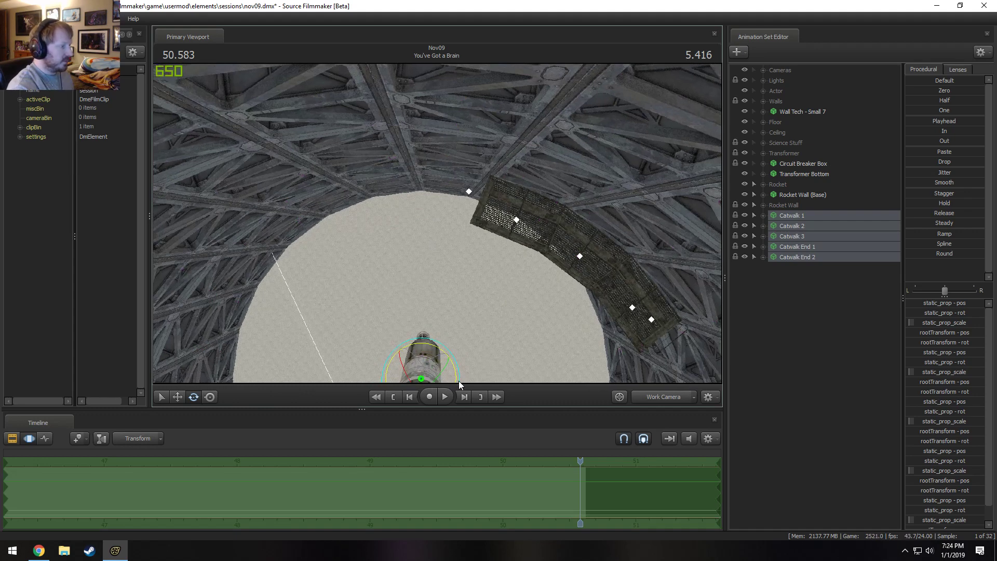
drag(459, 381, 778, 199)
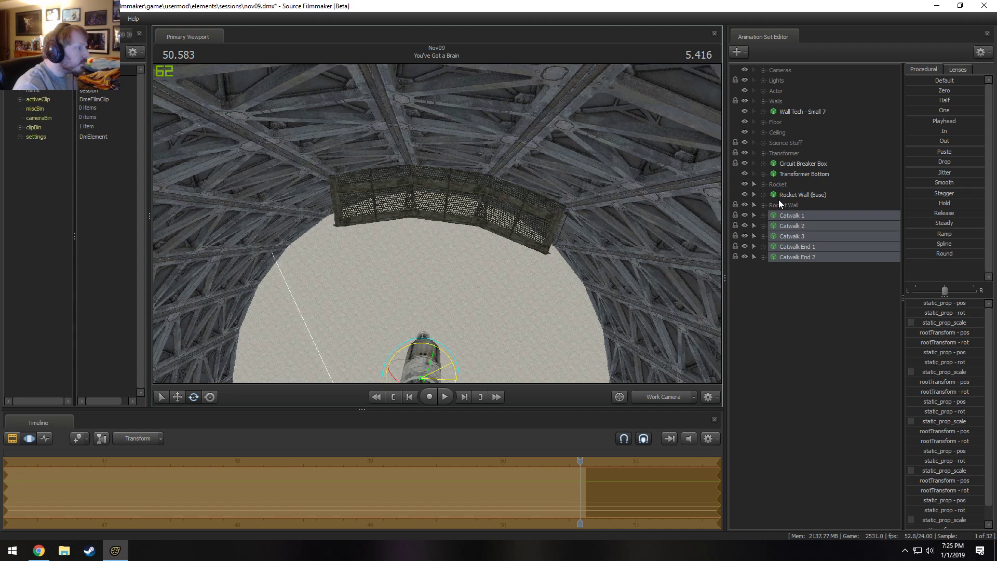
Try a different rootTransform rotation for Catwalk 1 alone and undo it.
click(822, 216)
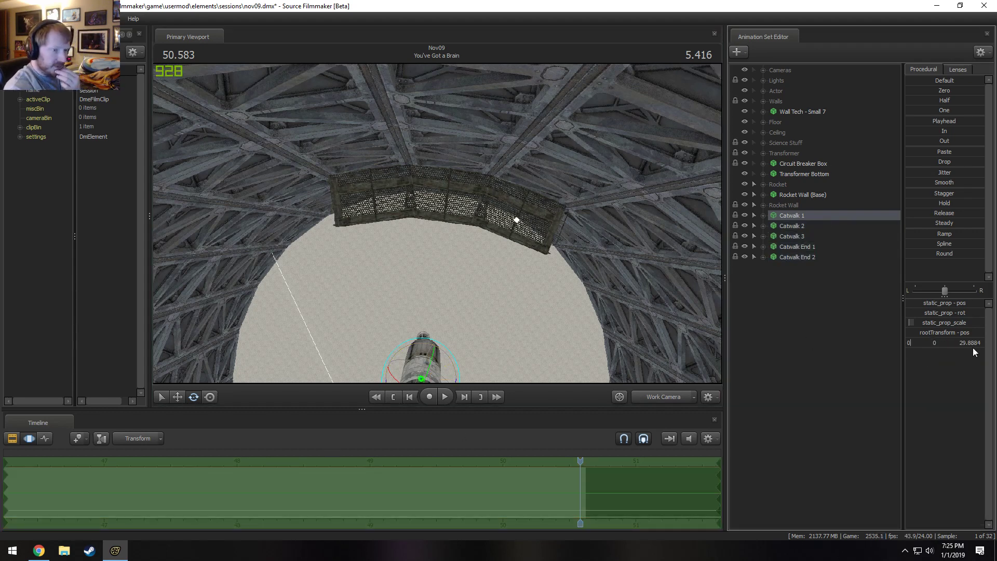
key(Return)
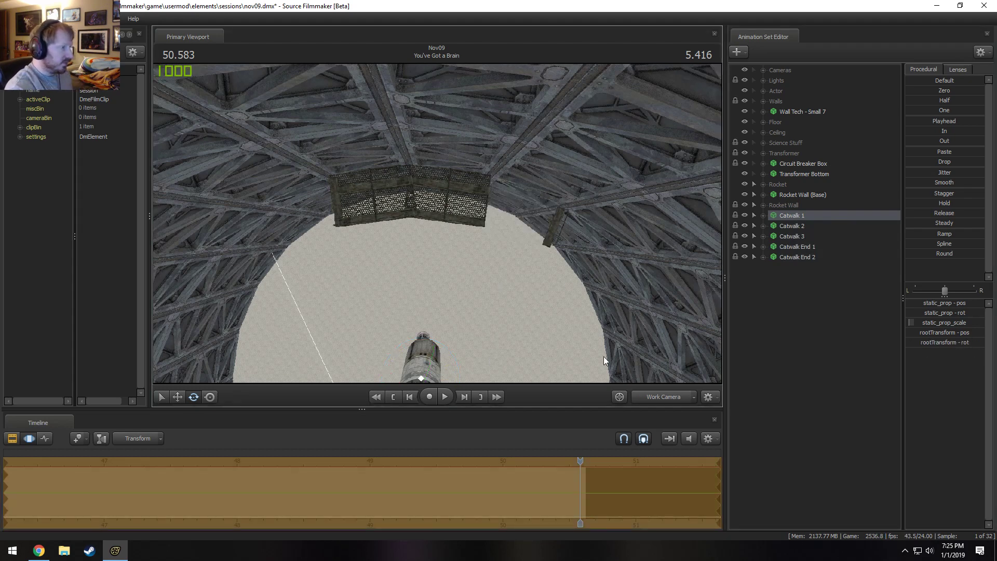
key(ctrl+z)
Check the rotated catwalk from the Main Camera in the Clip Editor and return to the Work Camera.
click(663, 396)
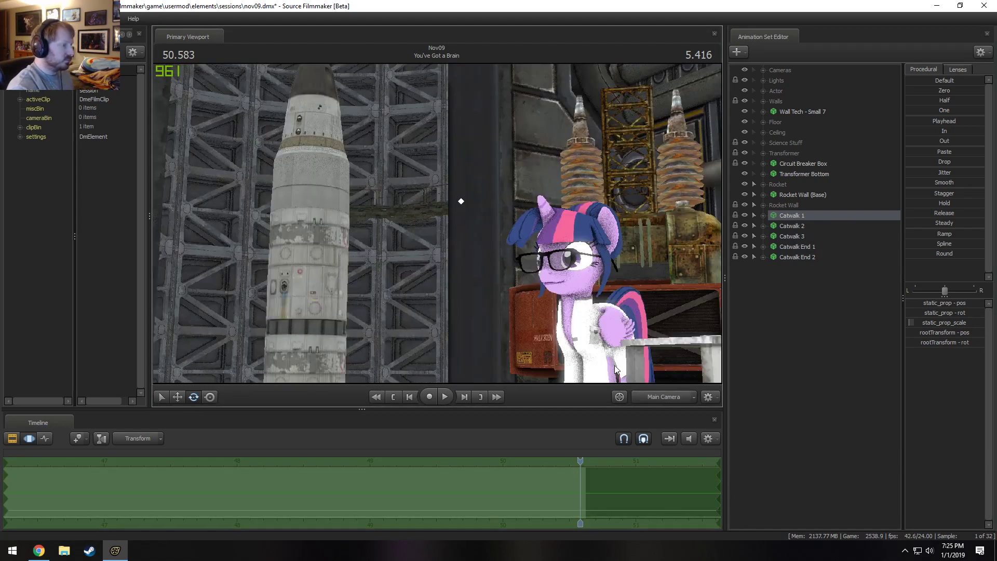
key(F1)
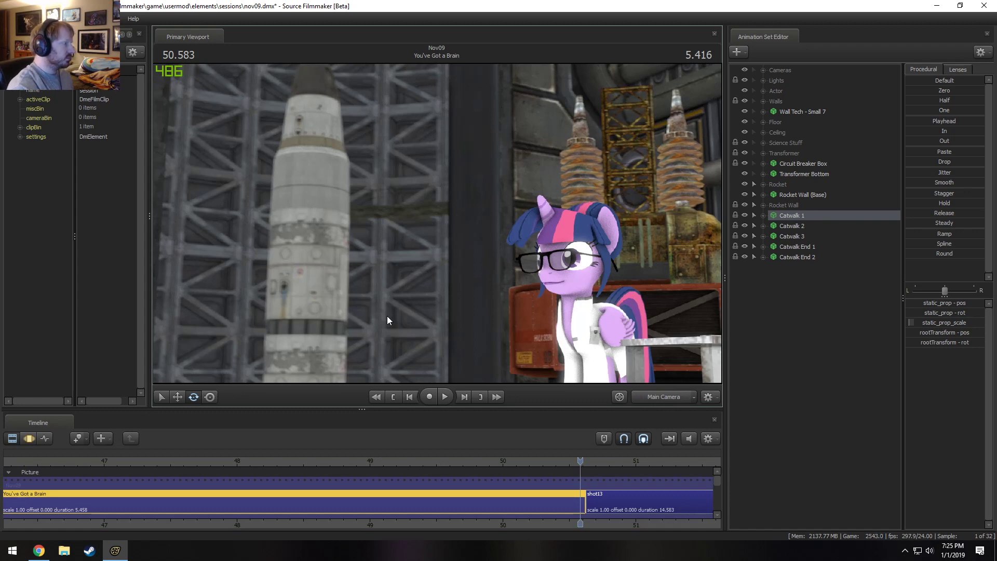
click(661, 402)
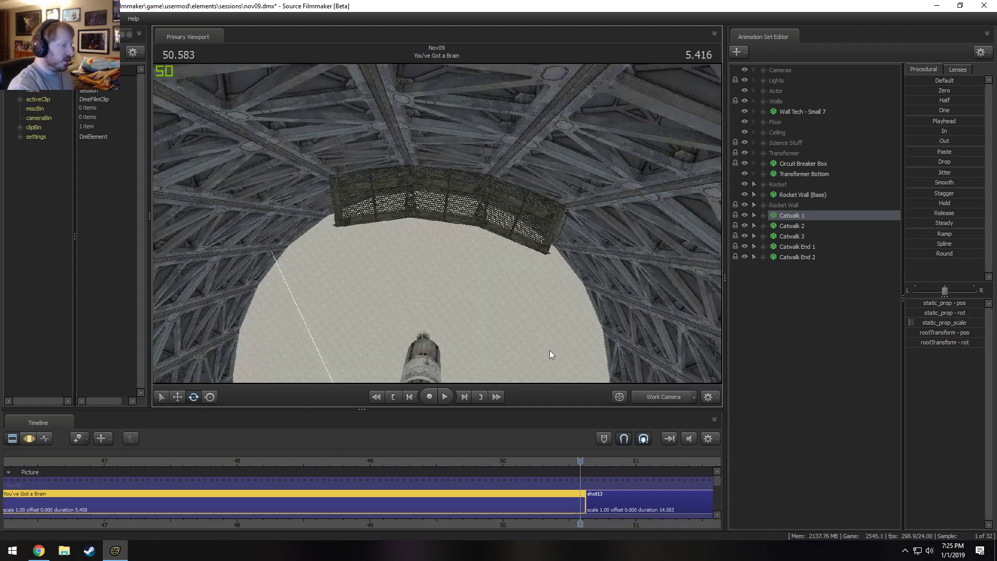
Select the animation sets from Catwalk 1 to Catwalk End 2 and copy them, continuing despite the locked controls.
right_click(788, 304)
click(802, 258)
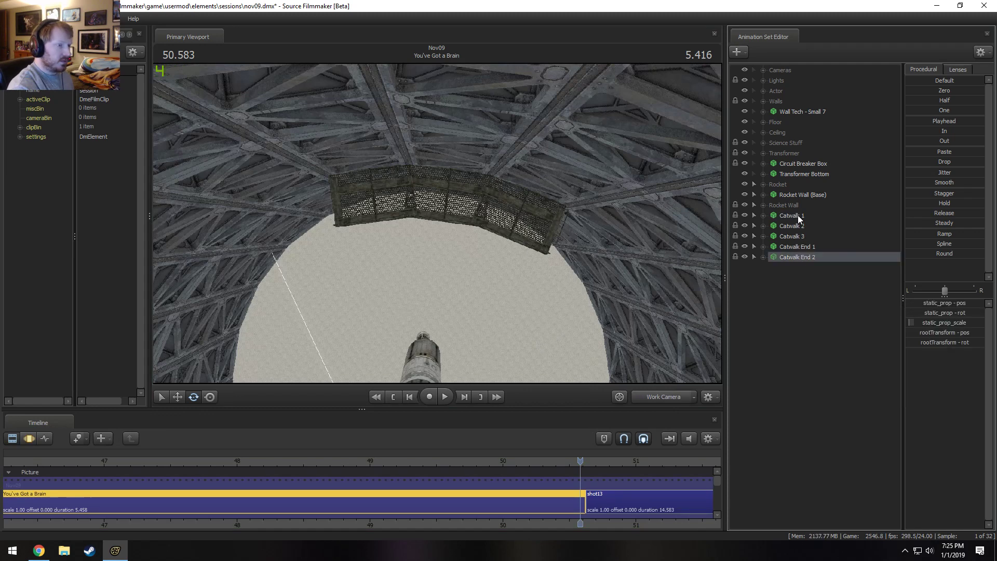
shift+click(798, 215)
right_click(799, 235)
click(817, 247)
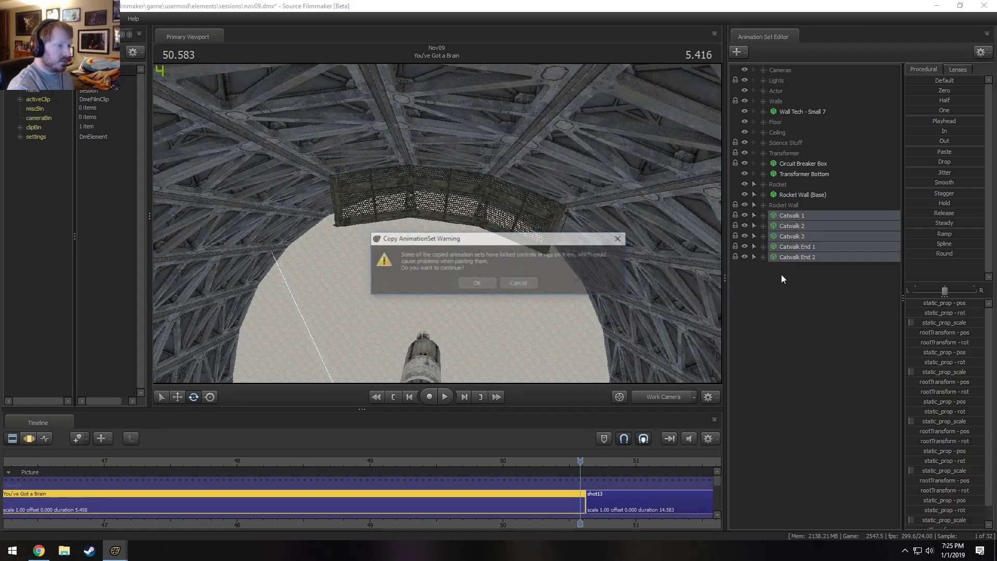
click(477, 284)
Paste the copied catwalk animation sets and select Catwalk 4, 5, 6, Catwalk End 3 and Catwalk End 4 under Rocket Wall.
right_click(763, 329)
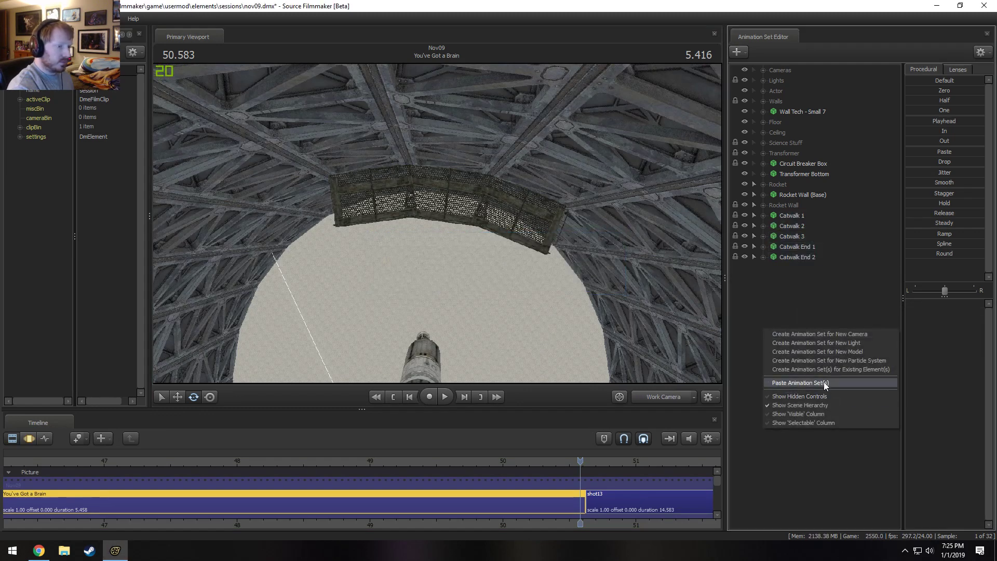
click(832, 396)
mouse_move(799, 193)
mouse_down()
mouse_move(791, 288)
mouse_move(797, 198)
mouse_move(800, 301)
mouse_move(796, 195)
mouse_move(806, 309)
mouse_up()
click(805, 309)
shift+click(800, 265)
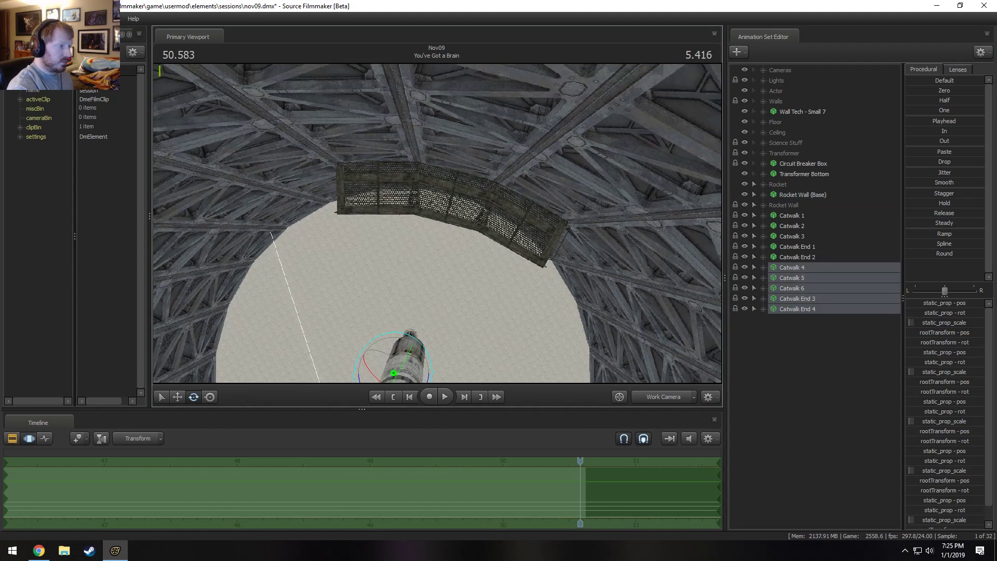
Rotate the five pasted catwalk sets together around the rocket to a free stretch of wall beside the first catwalk.
key(s)
drag(437, 224, 437, 223)
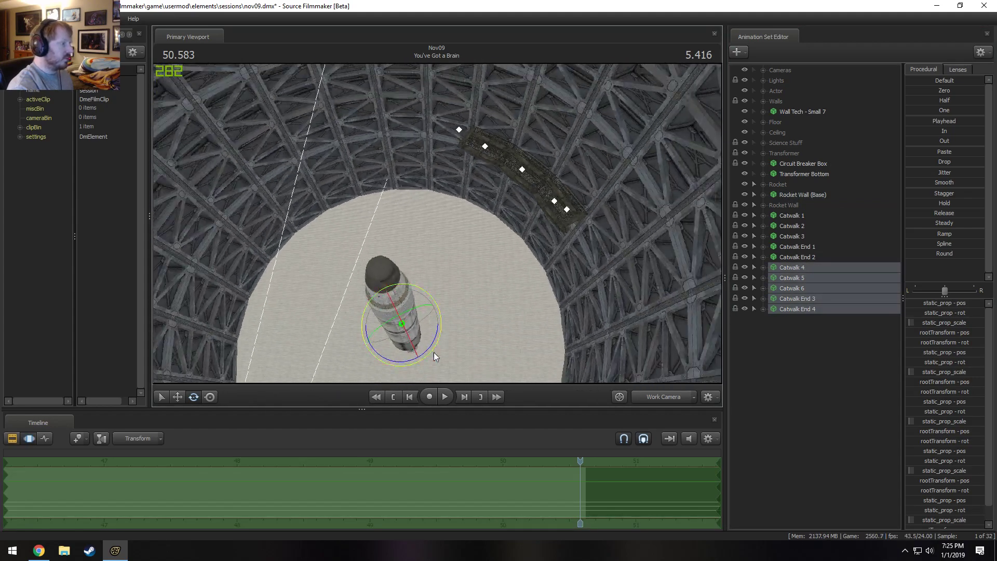
drag(432, 347, 519, 218)
key(w)
drag(437, 225, 438, 224)
key(s)
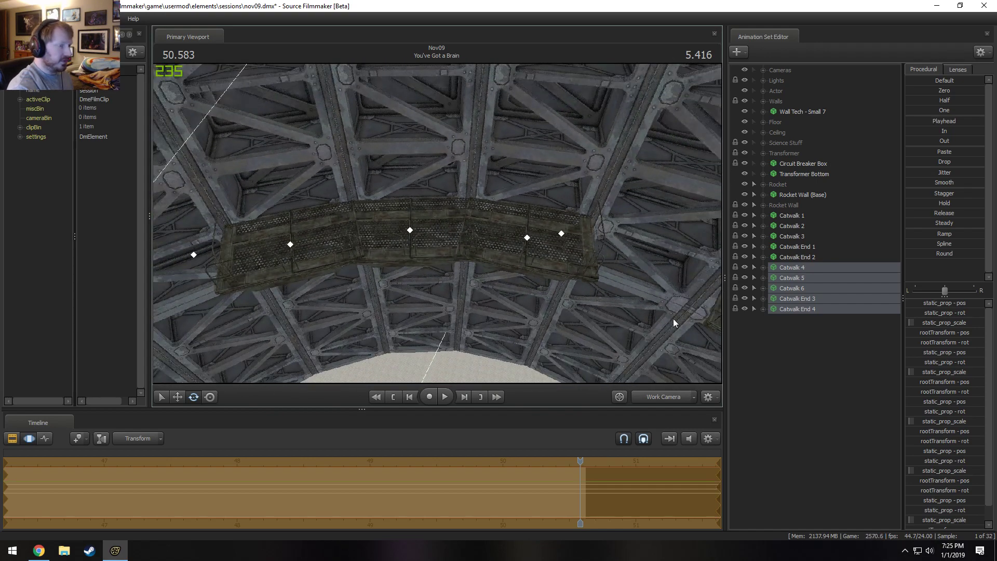
drag(582, 233, 504, 231)
Inspect Catwalk 4's rootTransform rotation and reselect all five pasted catwalk sets.
click(794, 267)
click(955, 342)
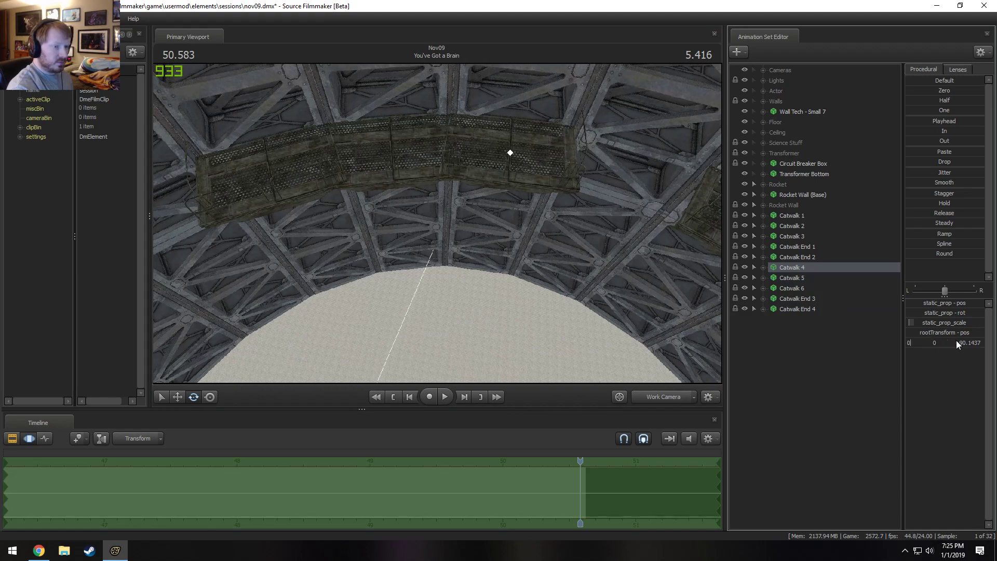
click(796, 267)
click(796, 267)
shift+click(796, 298)
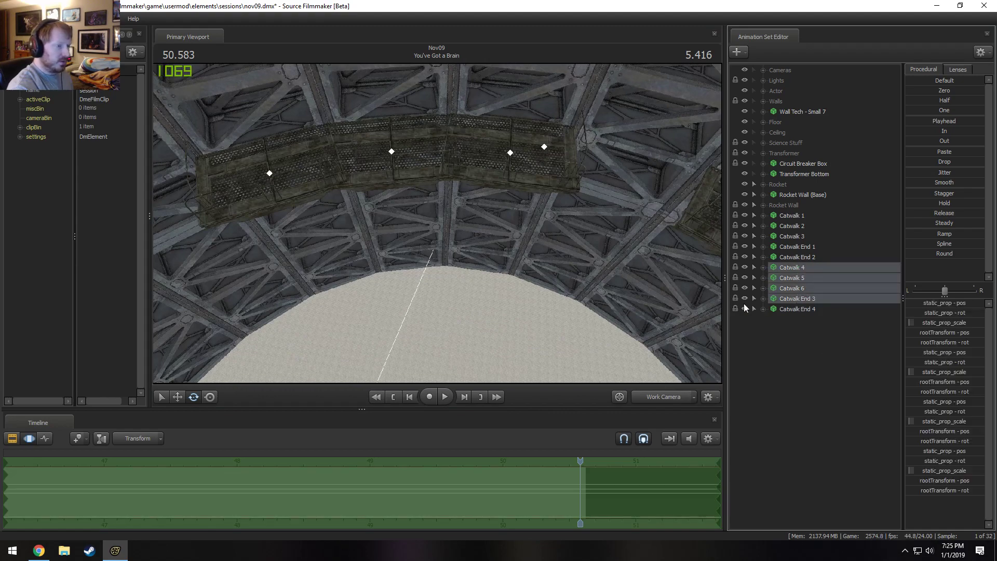
shift+click(806, 310)
Move the five pasted catwalk sets down the wall below the first catwalk's level and check them from the Main Camera.
key(f)
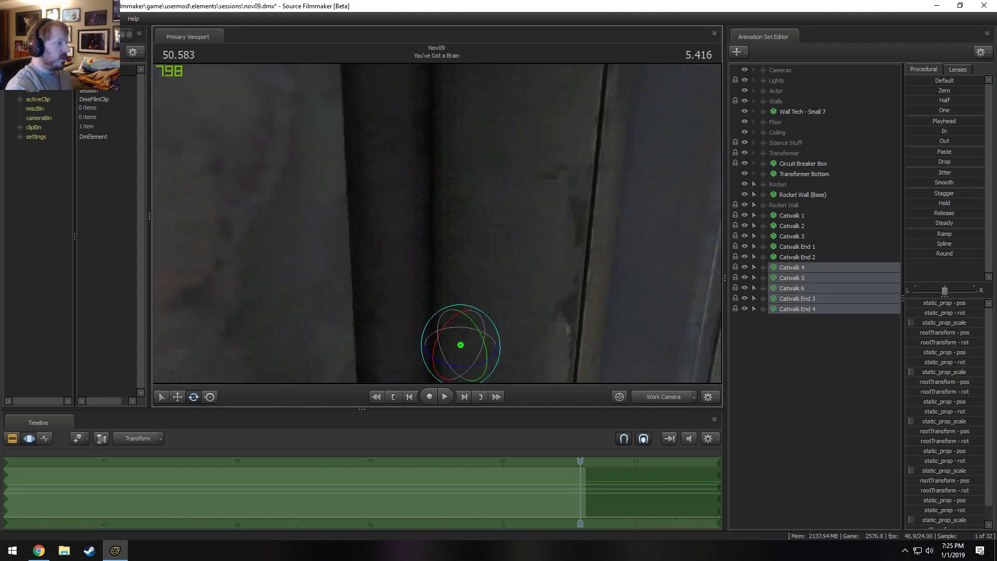
key(w)
drag(474, 270, 474, 269)
key(s)
key(w)
drag(515, 340, 528, 416)
key(F2)
key(F3)
key(w)
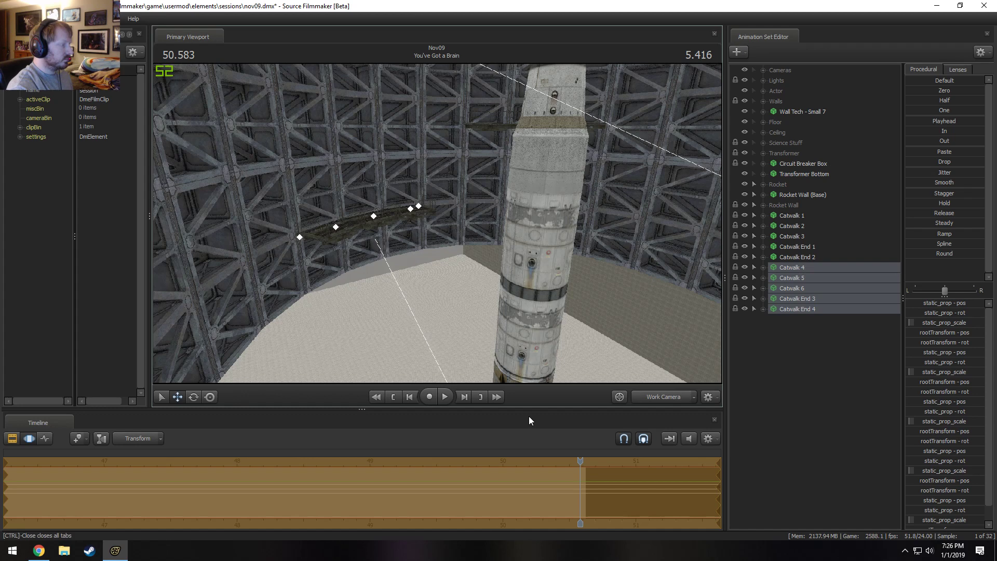
click(660, 395)
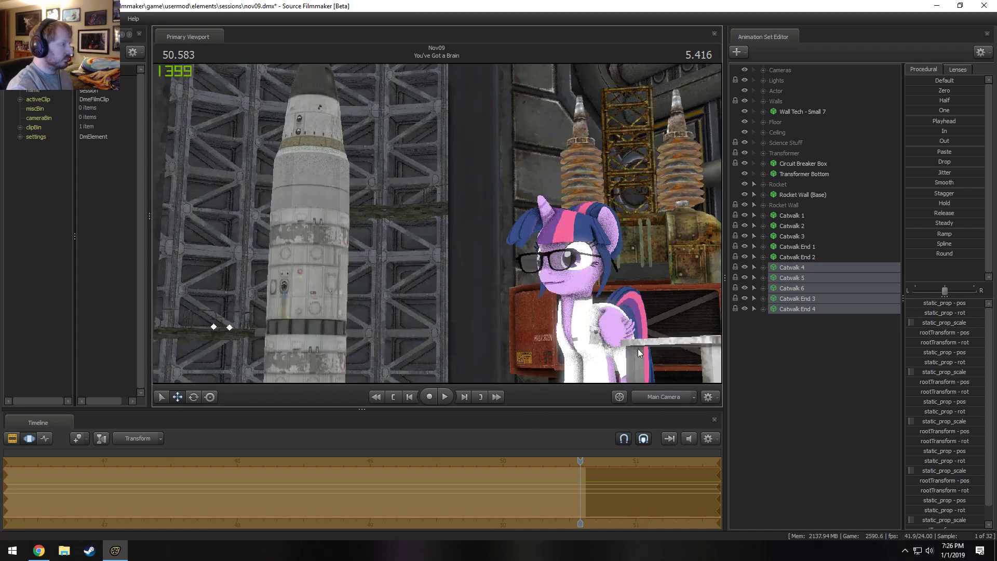
key(F2)
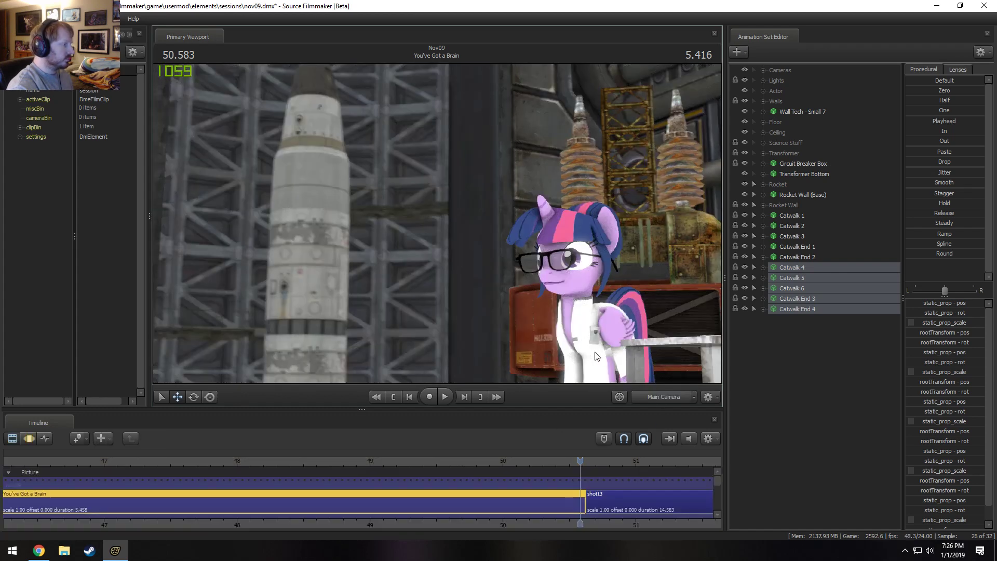
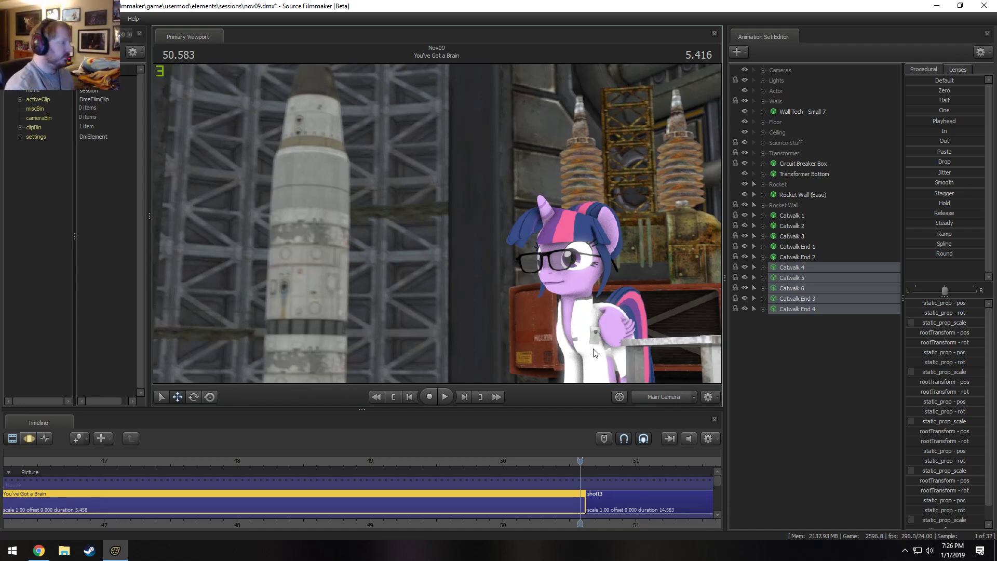
Check the lowered catwalks behind the rocket from both the Main Camera and the Work Camera.
key(F3)
click(656, 395)
drag(592, 317, 706, 293)
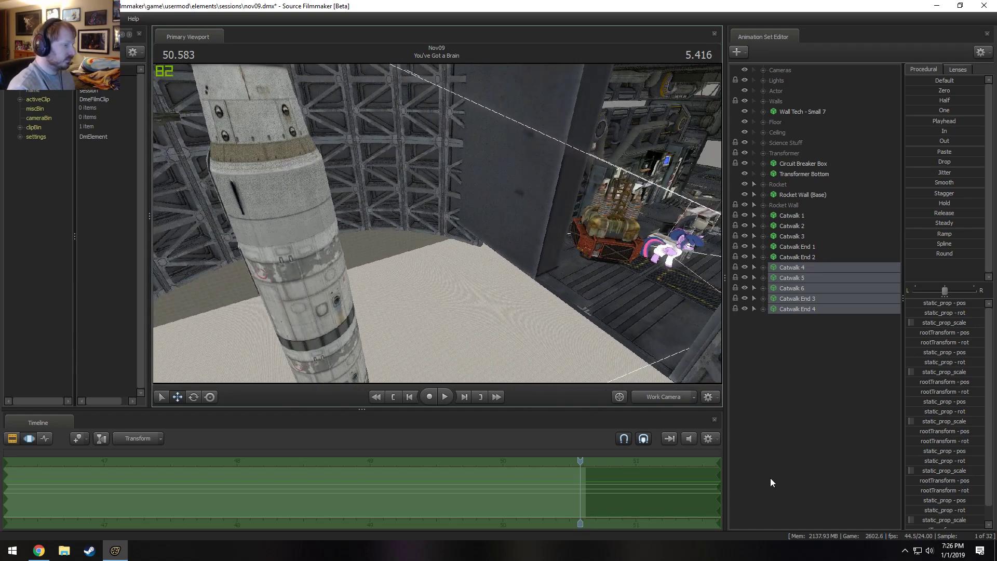
click(666, 397)
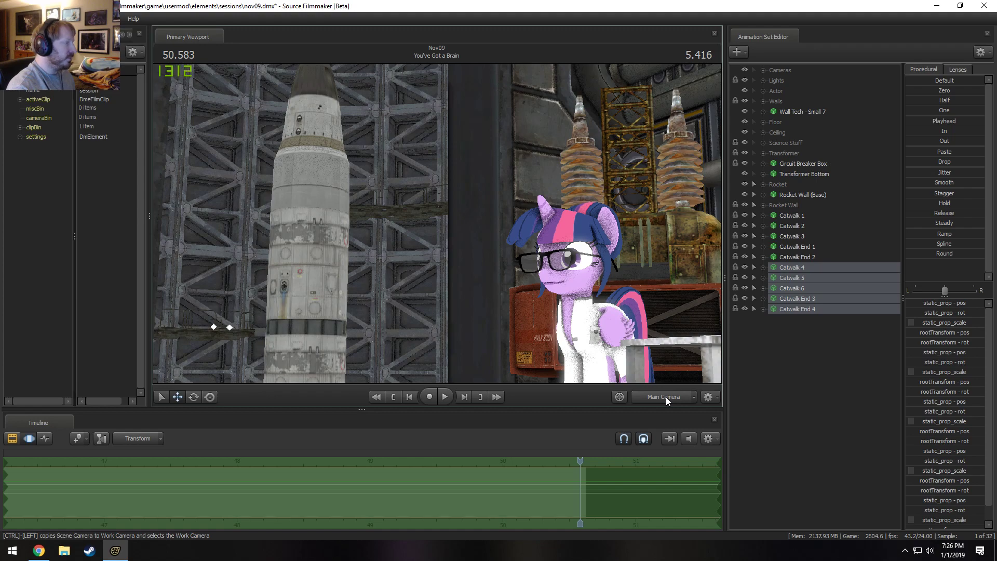
key(F2)
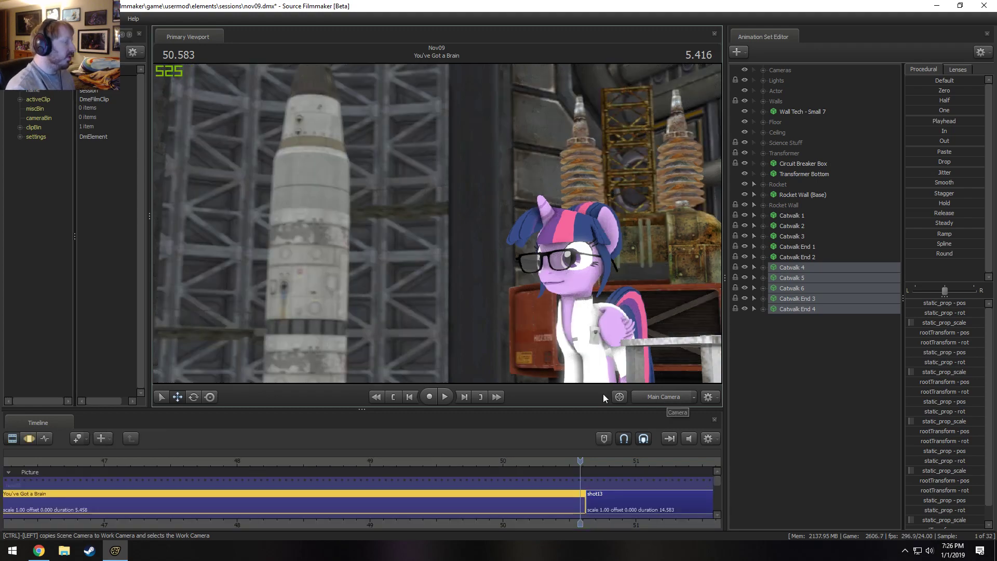
click(667, 398)
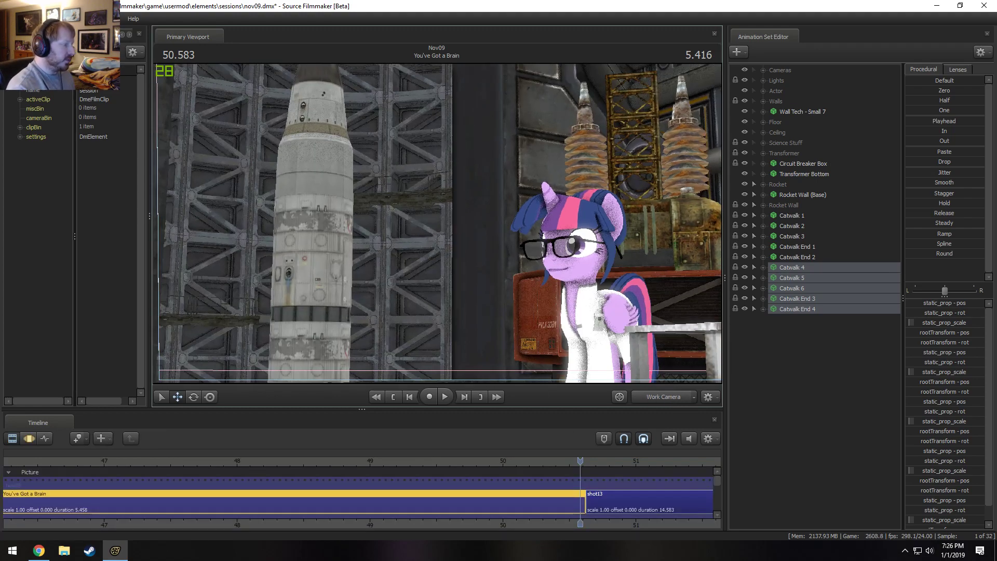
drag(437, 224, 437, 223)
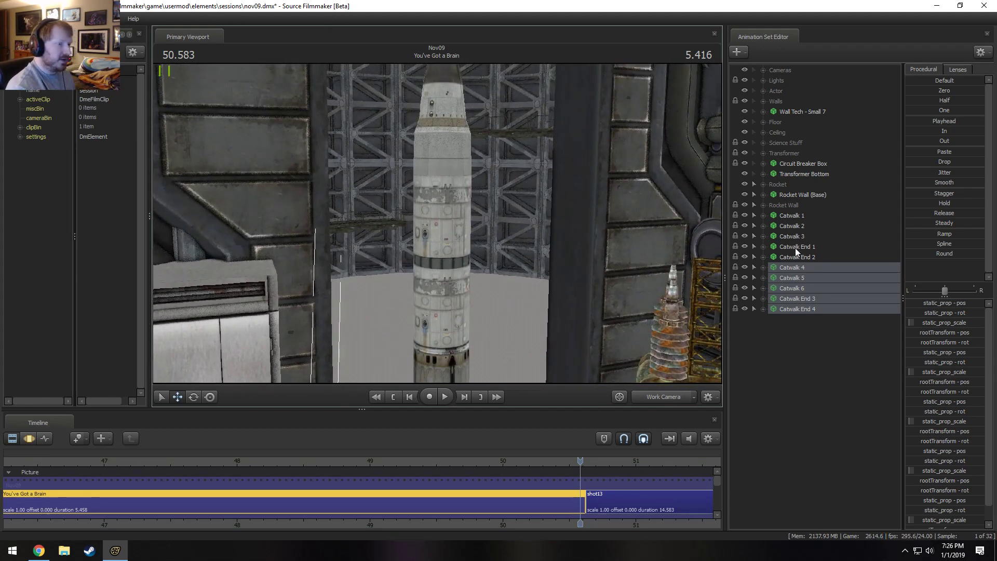
Expand the Rocket group and select the Rocket (Full) animation set, viewing it from above.
click(801, 205)
click(764, 185)
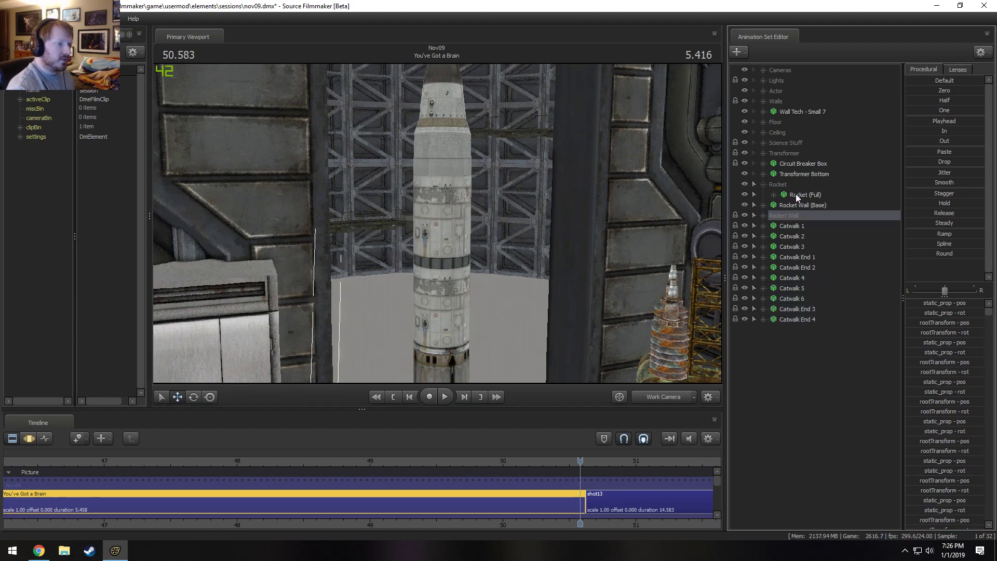
click(798, 195)
drag(426, 173, 426, 173)
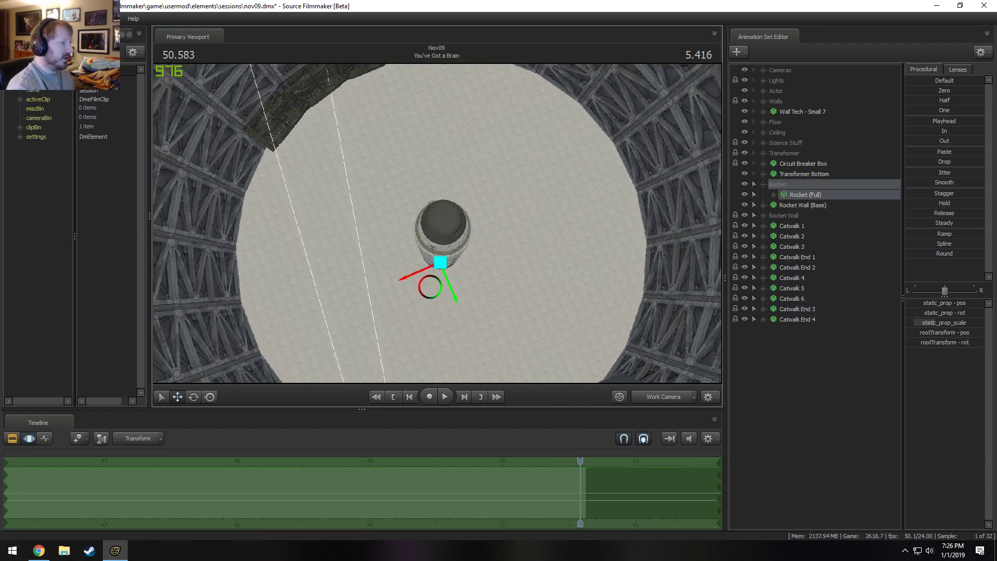
drag(541, 266, 540, 266)
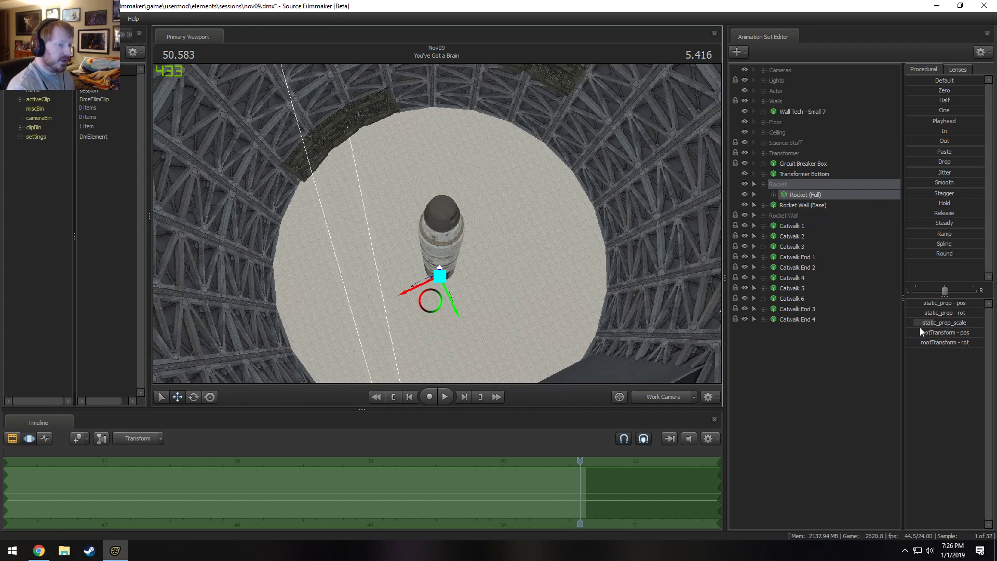
Try enlarging Rocket (Full) through static_prop_scale and set that control's maximum to 5.
drag(933, 325, 984, 325)
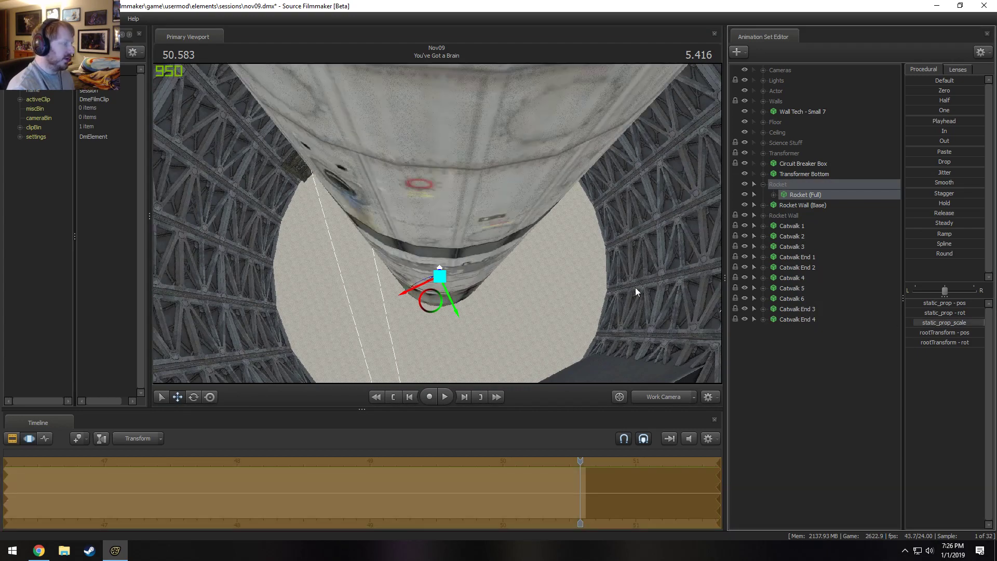
key(s)
drag(571, 276, 438, 223)
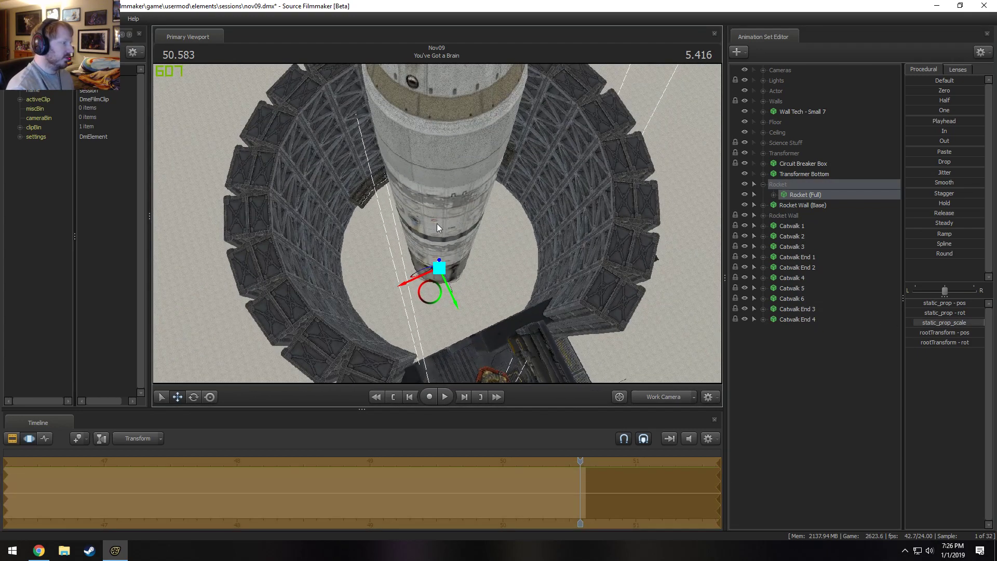
right_click(934, 325)
click(952, 338)
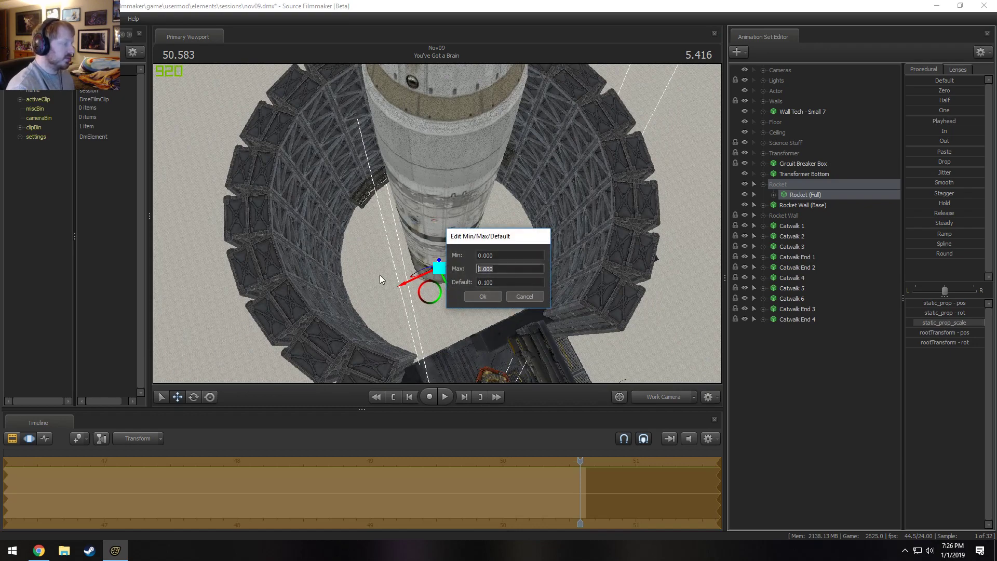
text(5)
key(Return)
Try scaling Rocket (Full) up further, then shrink it slightly while judging its size against the lab opening.
drag(920, 324, 967, 325)
key(a)
mouse_move(437, 223)
mouse_down()
mouse_move(520, 218)
mouse_move(540, 229)
mouse_move(426, 200)
mouse_move(439, 225)
mouse_move(488, 187)
mouse_move(472, 197)
mouse_move(441, 174)
mouse_move(398, 167)
mouse_move(453, 225)
mouse_up()
key(d)
key(w)
key(w)
key(s)
click(974, 327)
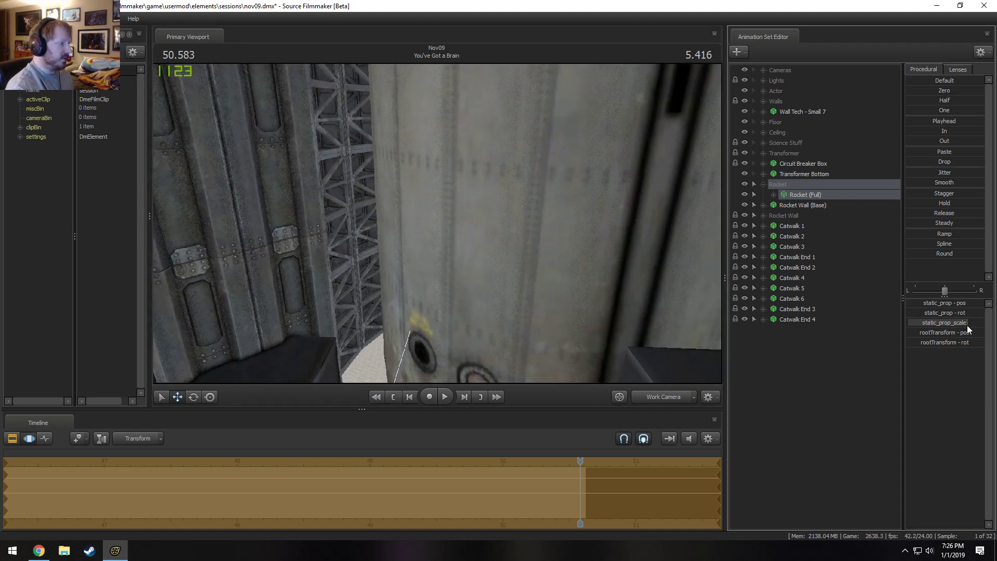
drag(970, 325, 960, 325)
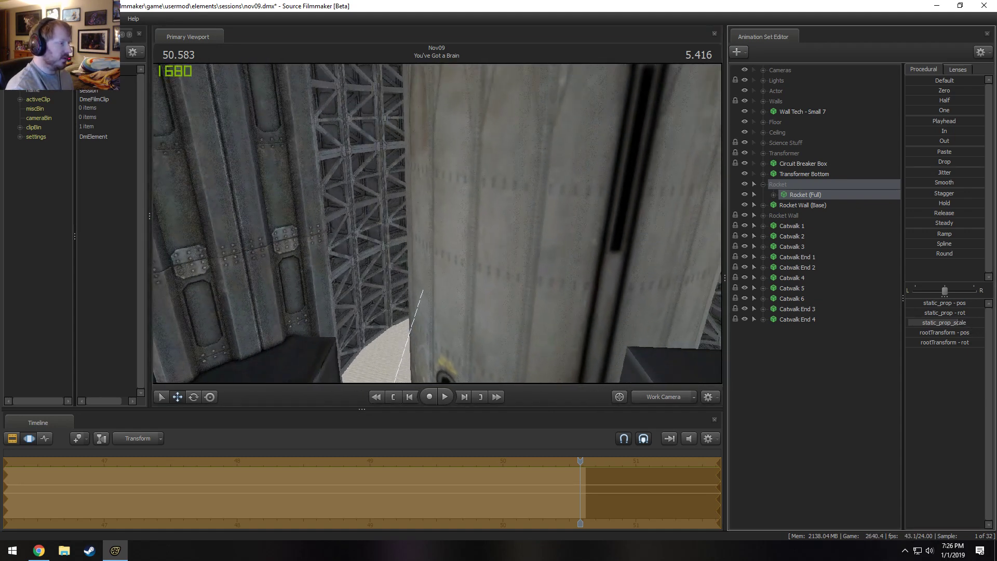
Inspect the oversized rocket up close and from the Main Camera, then undo its scale changes.
drag(540, 239, 379, 226)
key(w)
key(ctrl+z)
key(w)
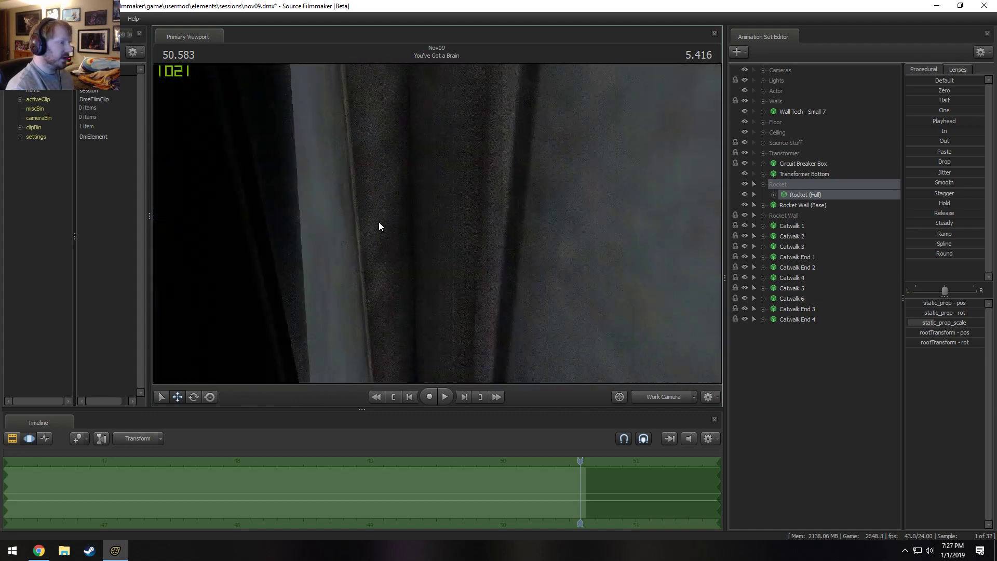
click(663, 397)
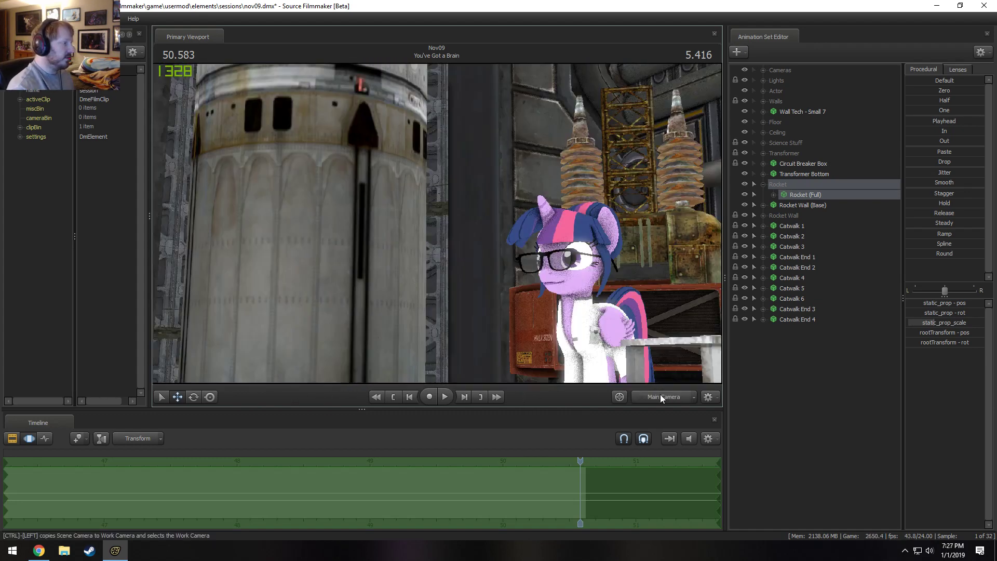
key(ctrl+z)
key(ctrl+z)
key(ctrl+z)
key(ctrl+z)
key(ctrl+z)
key(ctrl+z)
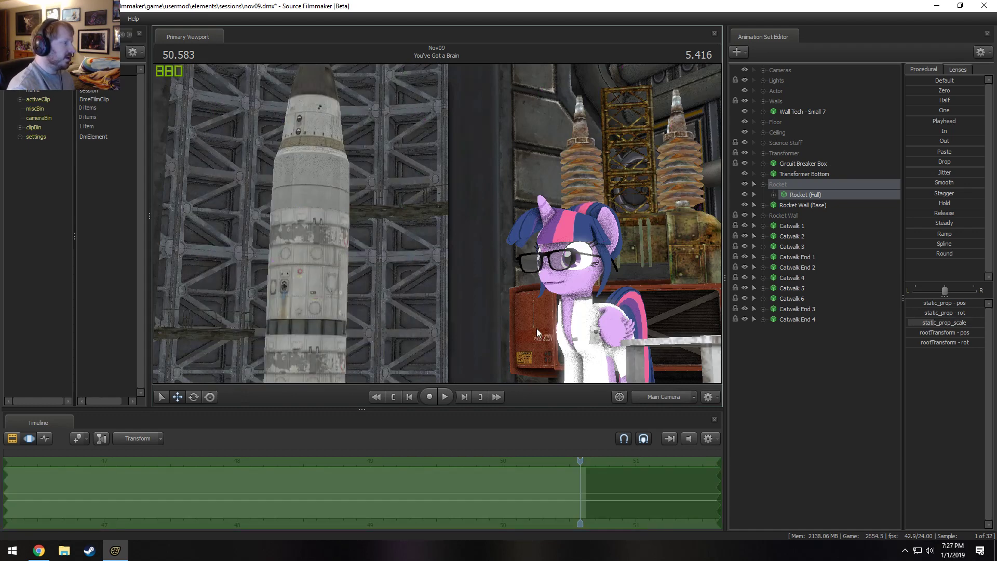
Enlarge Rocket (Full) slightly and move it straight down until its nose section is framed in the Main Camera.
drag(953, 326, 963, 327)
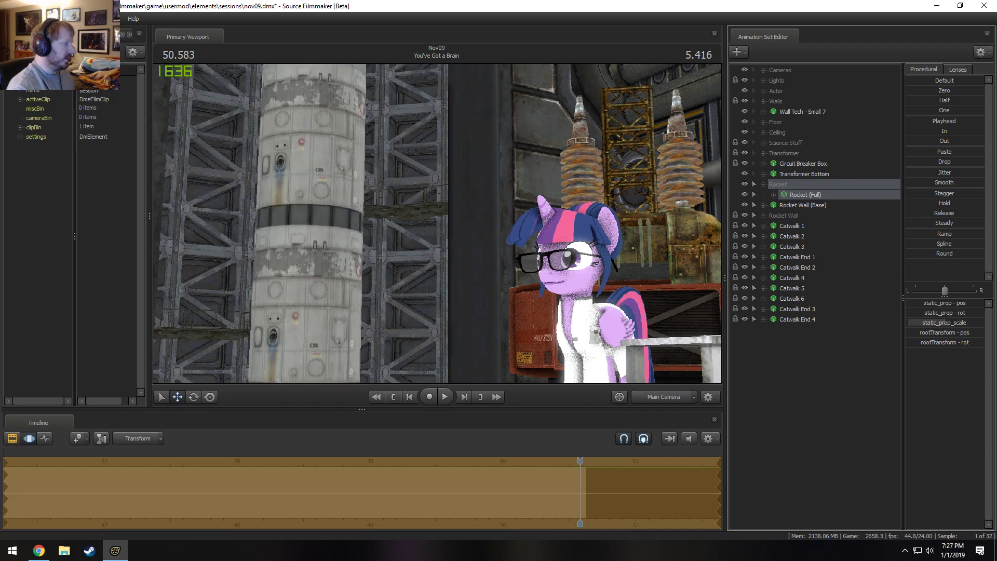
click(820, 195)
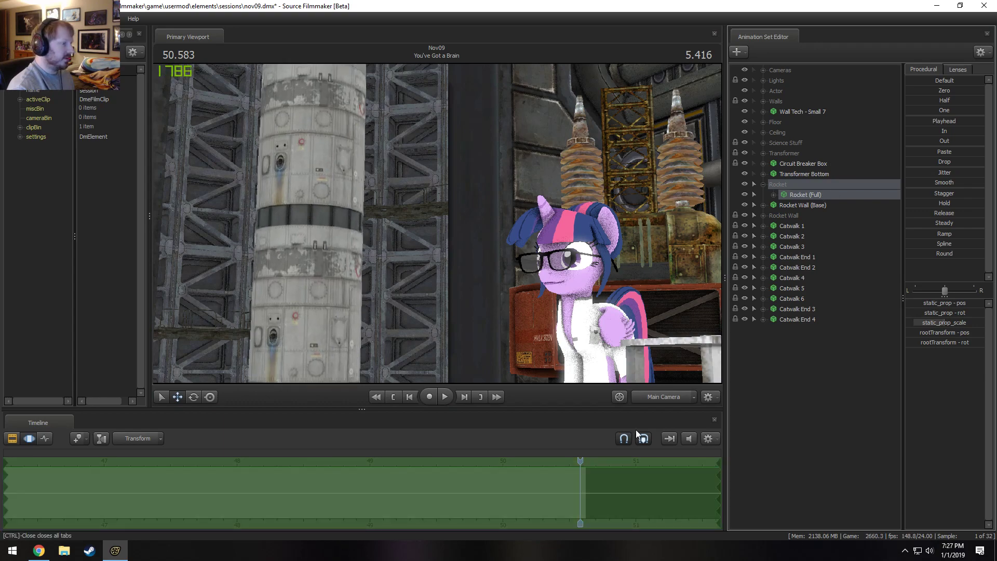
click(672, 398)
drag(623, 322, 592, 348)
key(s)
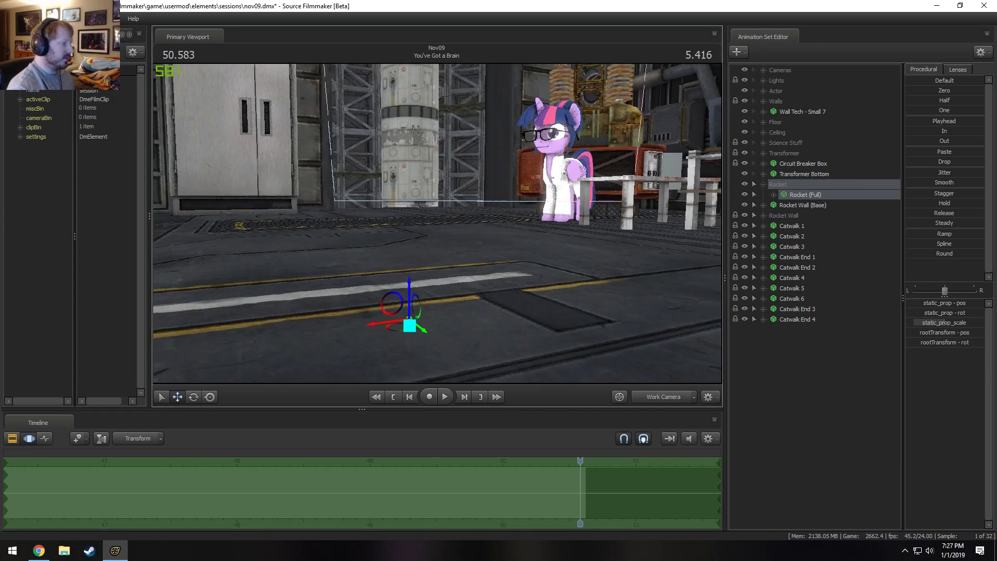
drag(423, 283, 416, 377)
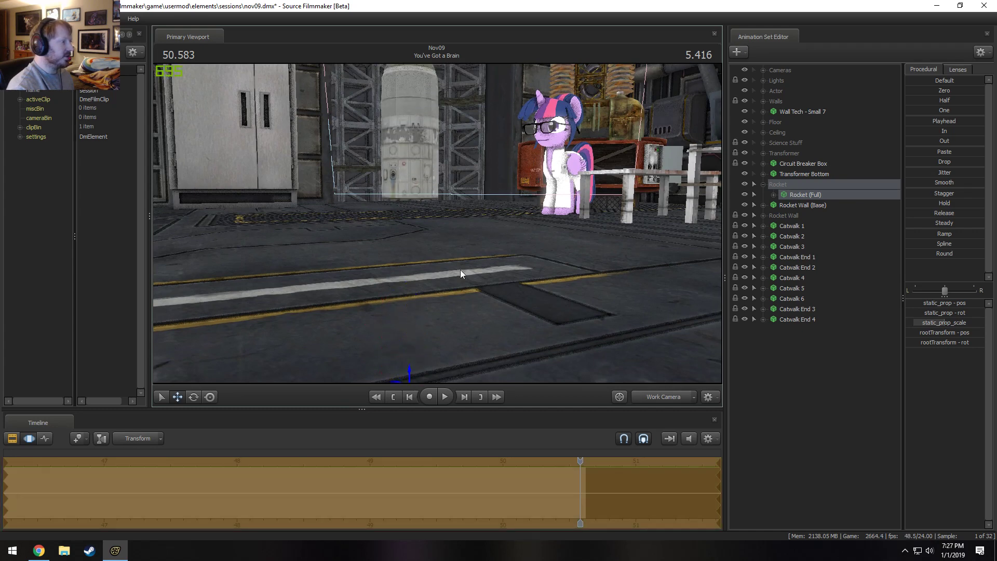
drag(461, 273, 461, 195)
click(674, 397)
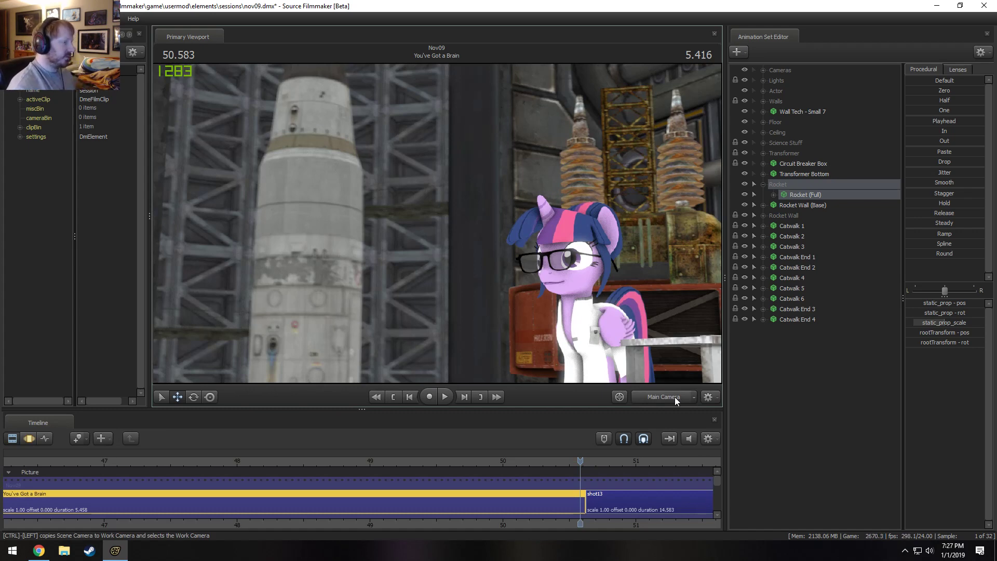
Check the refined Main Camera render of the rocket and view the progressive refinement settings.
key(F3)
key(F2)
right_click(420, 346)
click(475, 317)
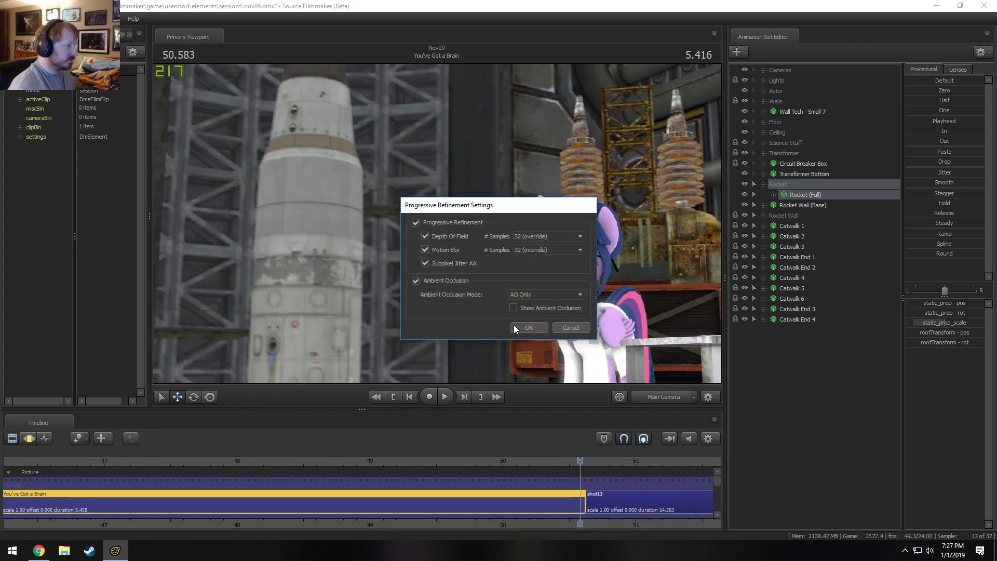
click(582, 328)
Turn on scene lighting in the viewport and render the refined Main Camera shot.
right_click(505, 231)
click(528, 257)
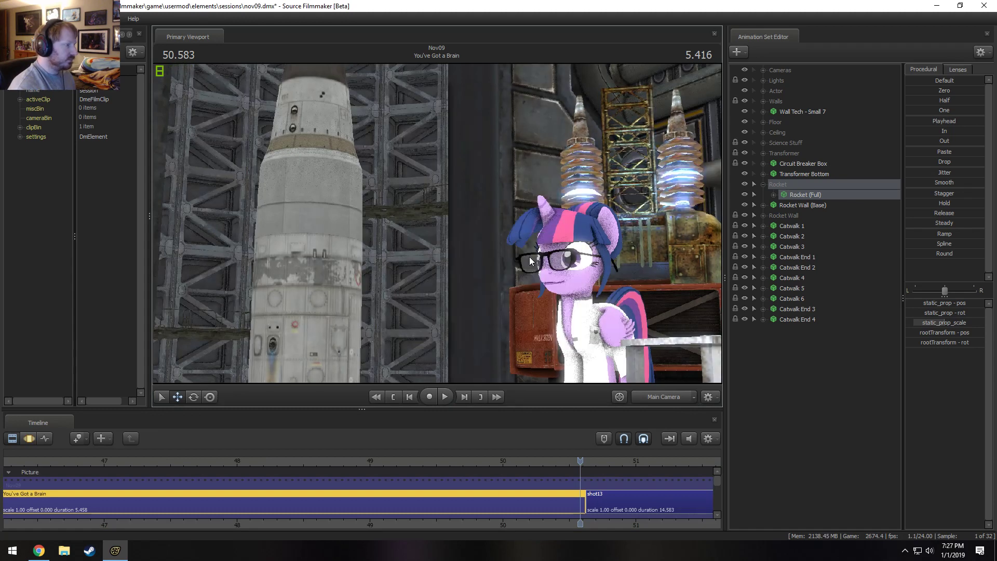
key(F3)
key(F2)
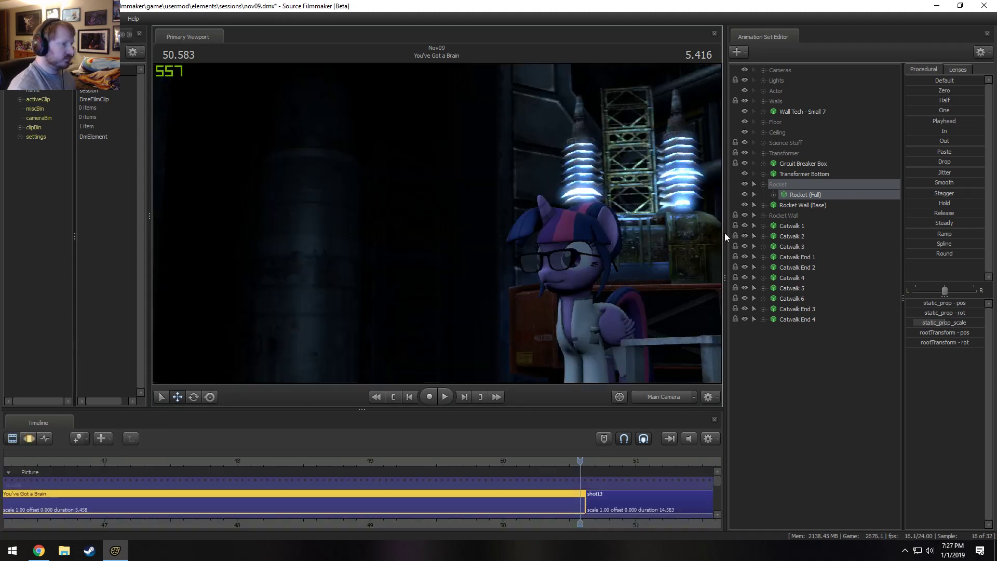
Group Catwalk 1 through Catwalk 6 and Catwalk End 1 through Catwalk End 4 under the name Catwalks.
click(795, 227)
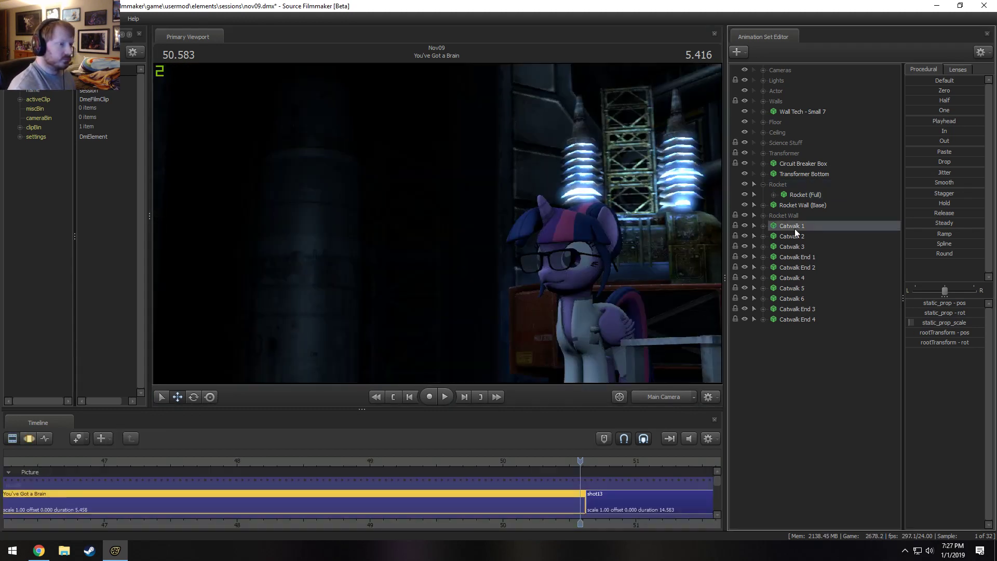
shift+click(797, 320)
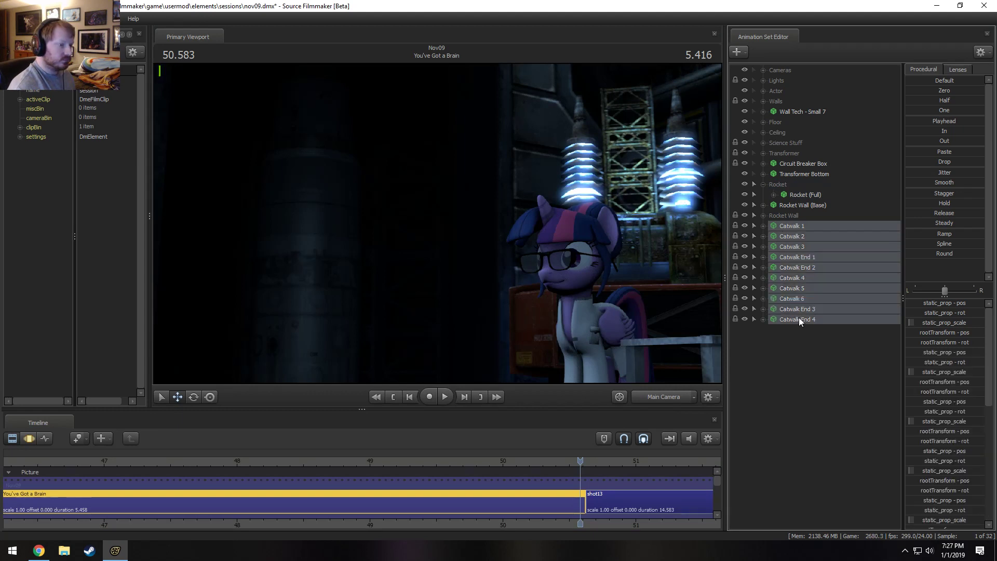
right_click(799, 317)
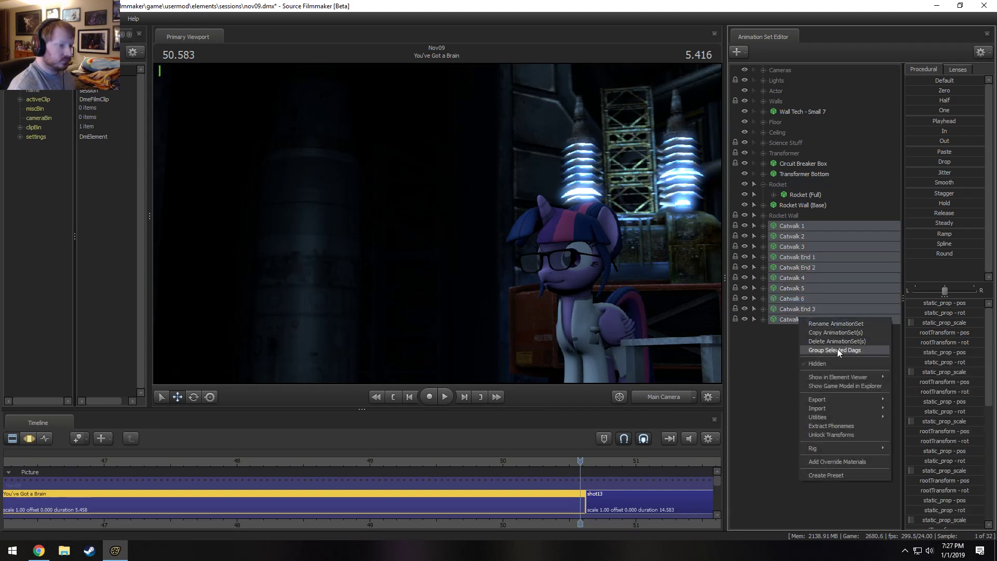
click(835, 350)
right_click(789, 227)
click(813, 232)
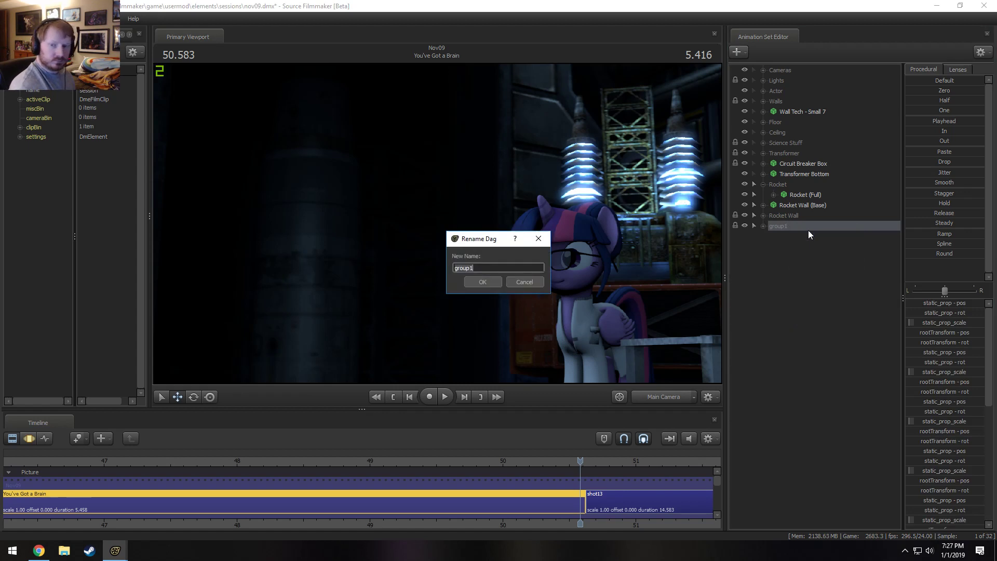
text(Catwalks)
key(Return)
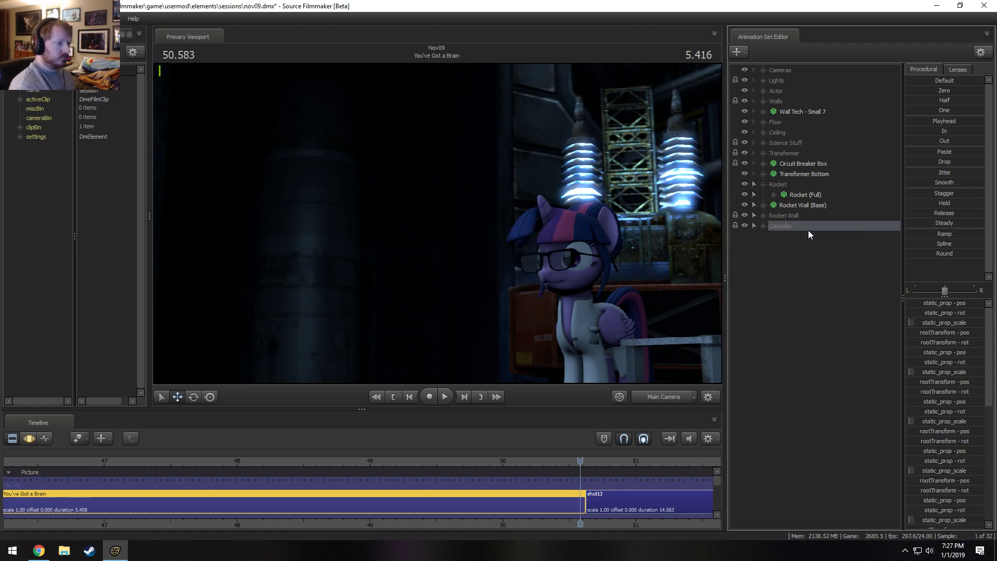
Move Rocket Wall (Base) and the Rocket Wall and Catwalks groups into the Rocket group.
mouse_move(788, 214)
mouse_down()
mouse_move(793, 200)
mouse_move(794, 220)
mouse_move(783, 185)
mouse_move(792, 200)
mouse_up()
click(791, 215)
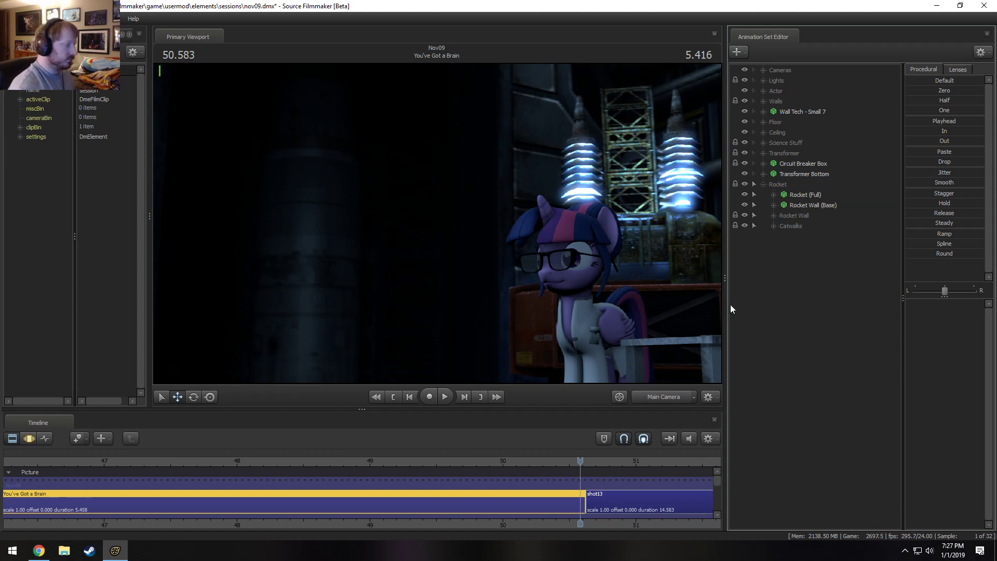
Create an animation set for a new light within the Lights group and select it.
right_click(802, 289)
click(848, 305)
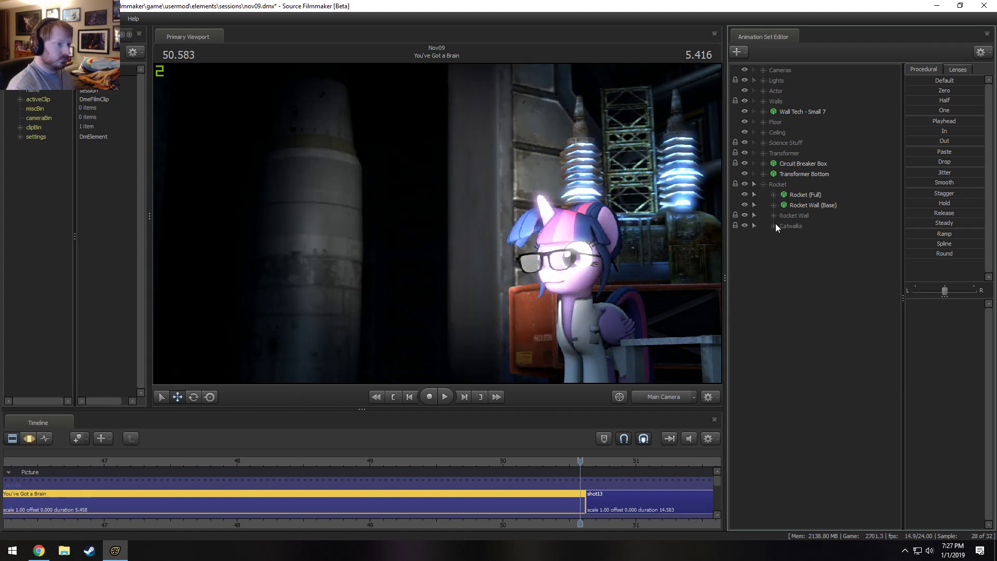
click(763, 81)
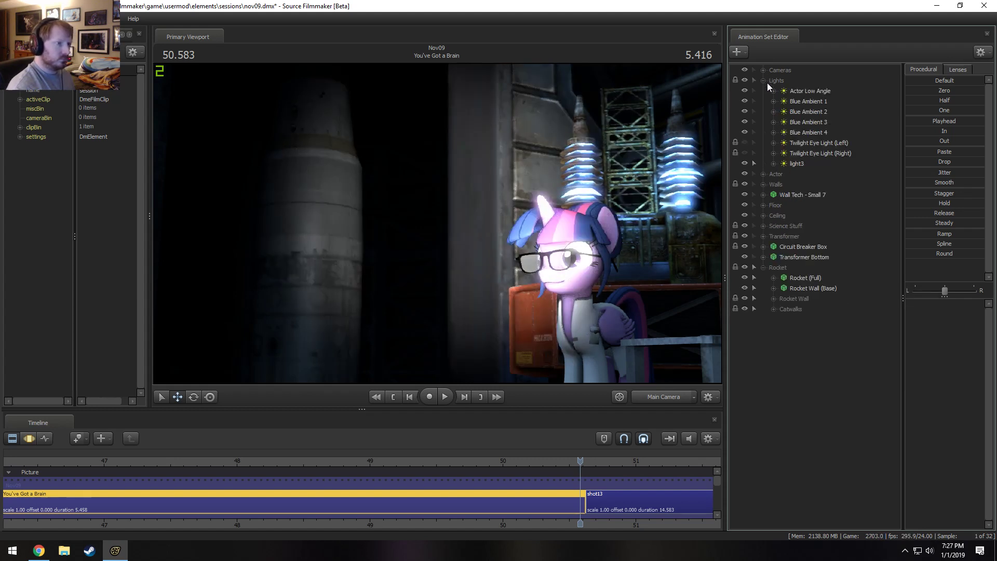
click(797, 163)
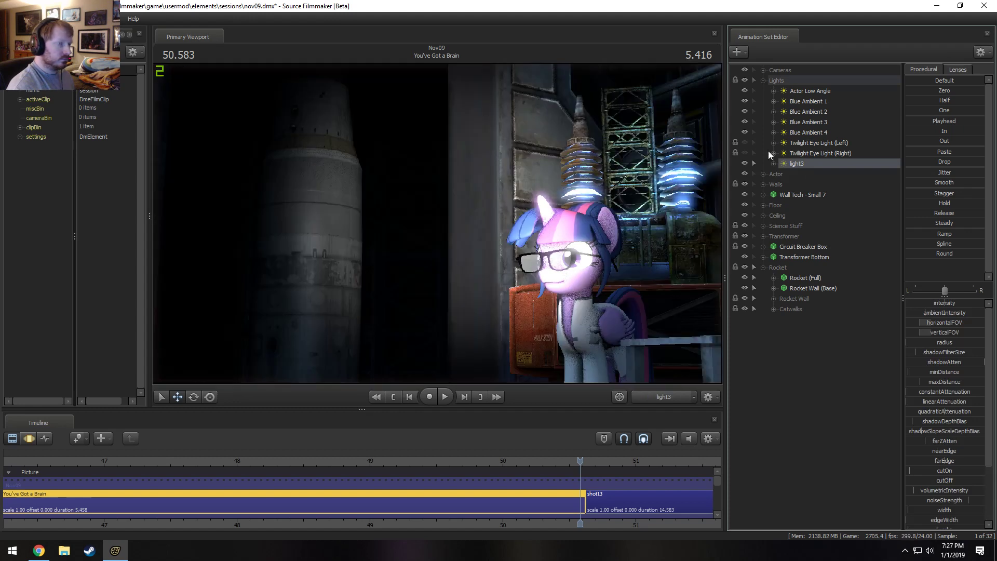
Hide light3 and toggle the visibility of Blue Ambient 2, 3 and 4 to compare each light's contribution.
click(745, 163)
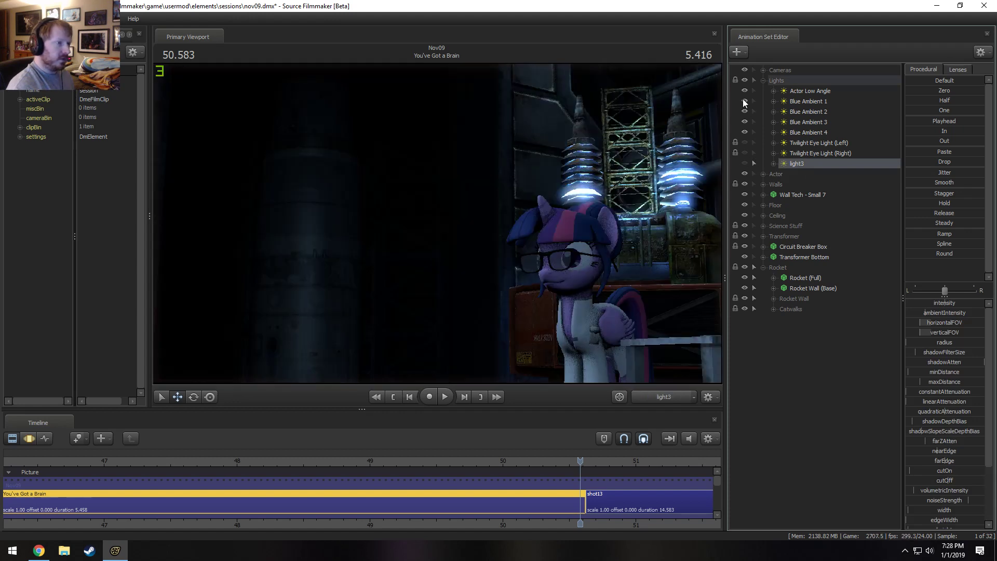
click(745, 111)
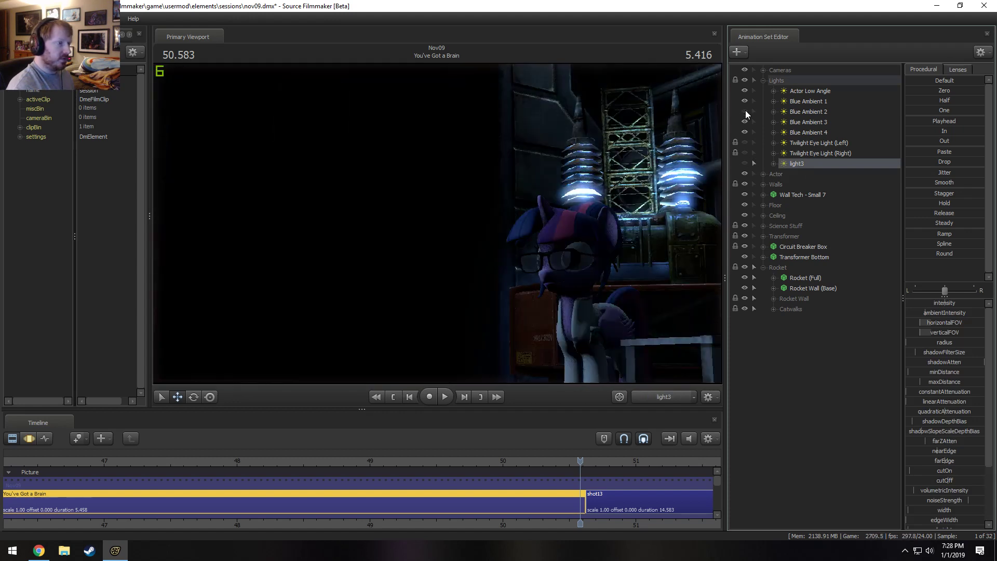
click(745, 111)
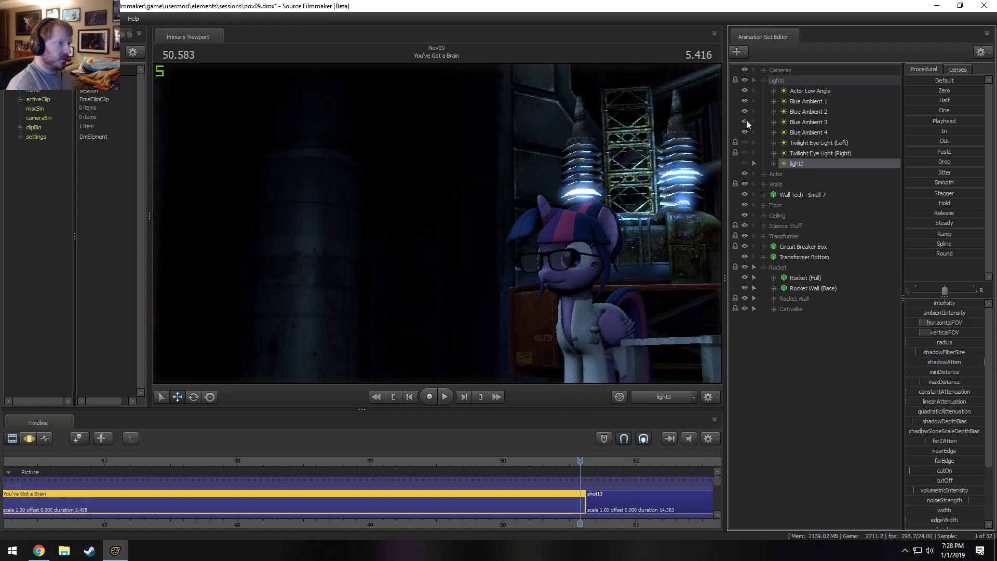
click(744, 133)
click(745, 133)
click(745, 133)
click(745, 133)
click(744, 122)
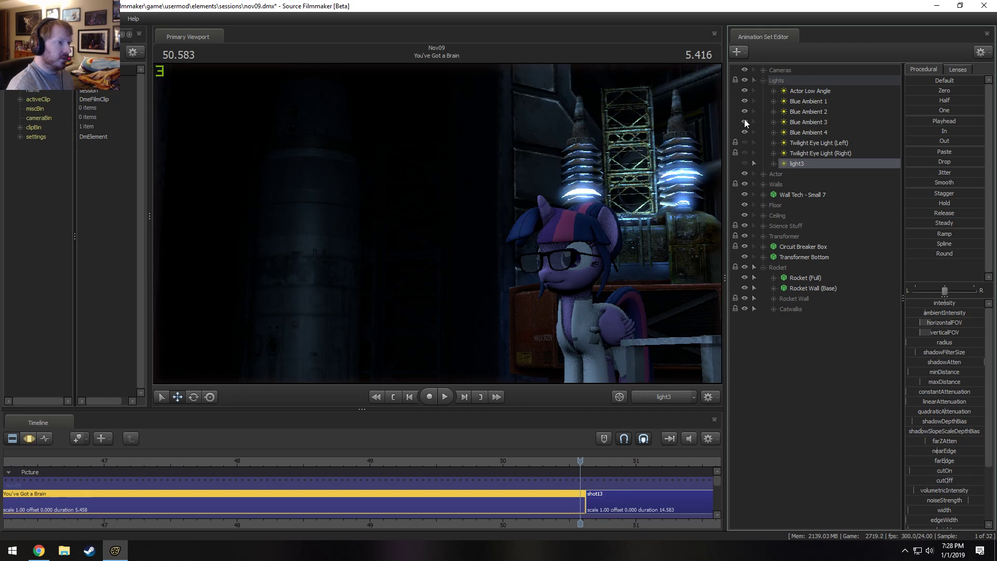
Delete the Blue Ambient 3 and Actor Low Angle lights from the Lights group.
right_click(807, 124)
click(827, 151)
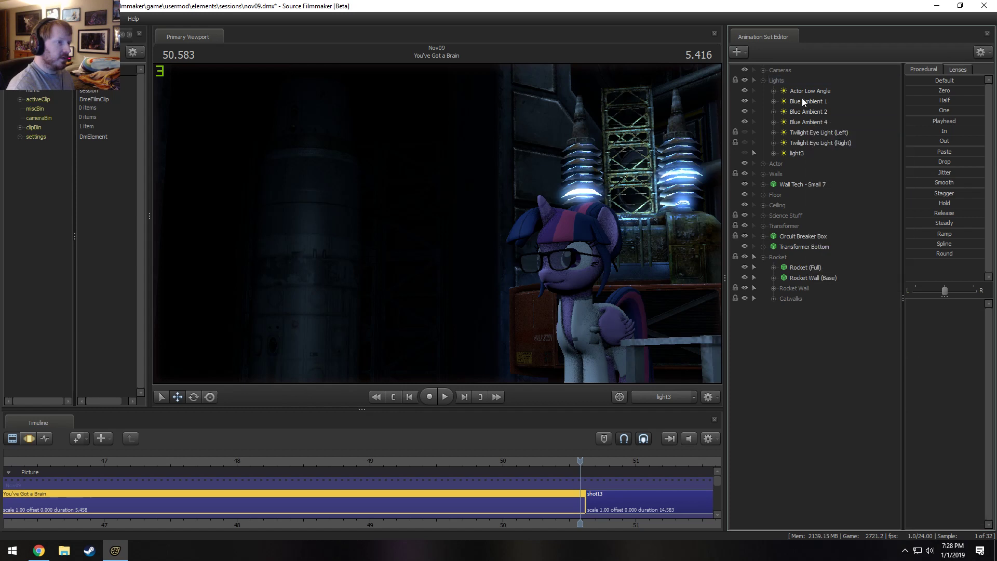
click(747, 89)
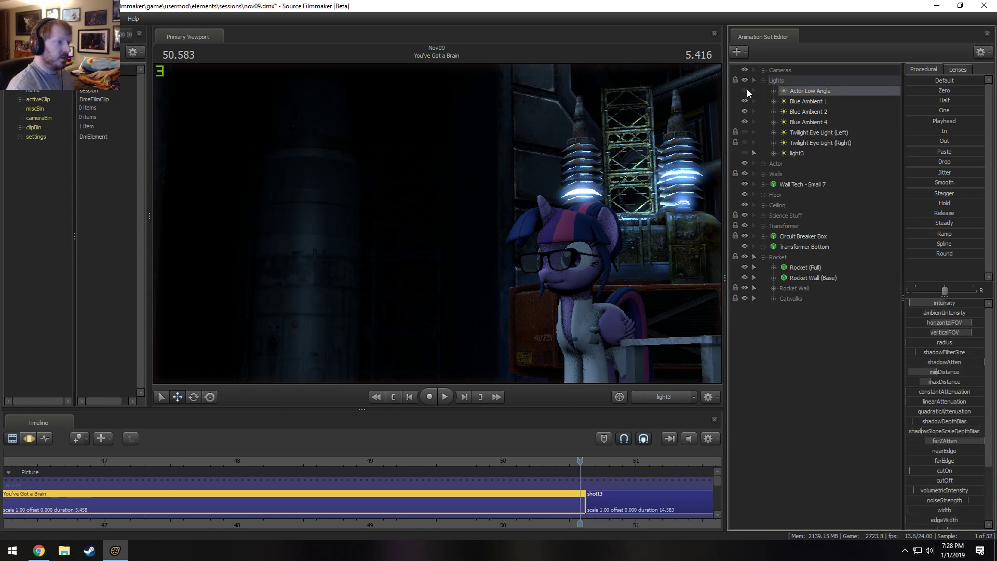
right_click(802, 94)
click(817, 116)
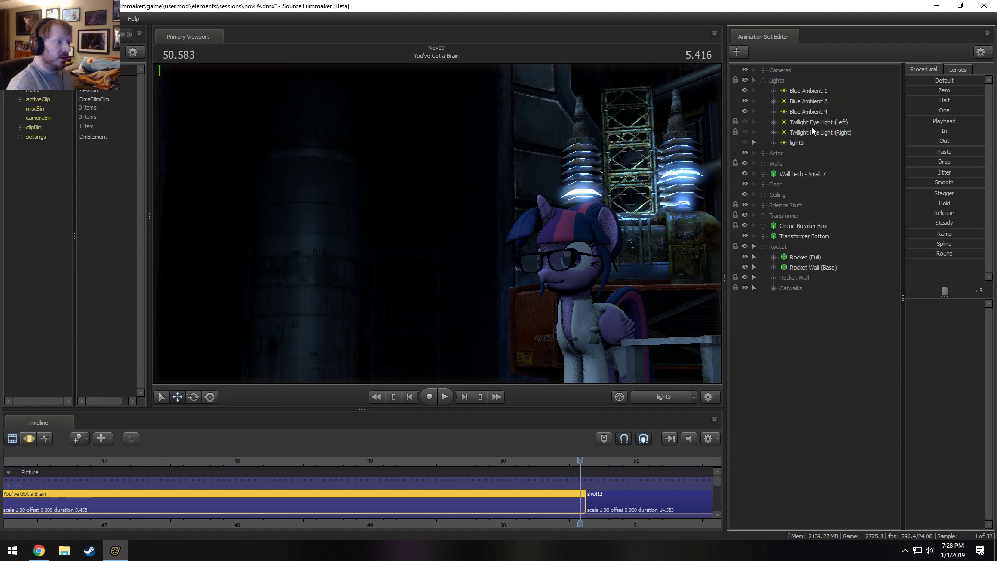
Turn off scene lighting in the viewport and try to move light3 through its own view.
click(812, 125)
click(798, 141)
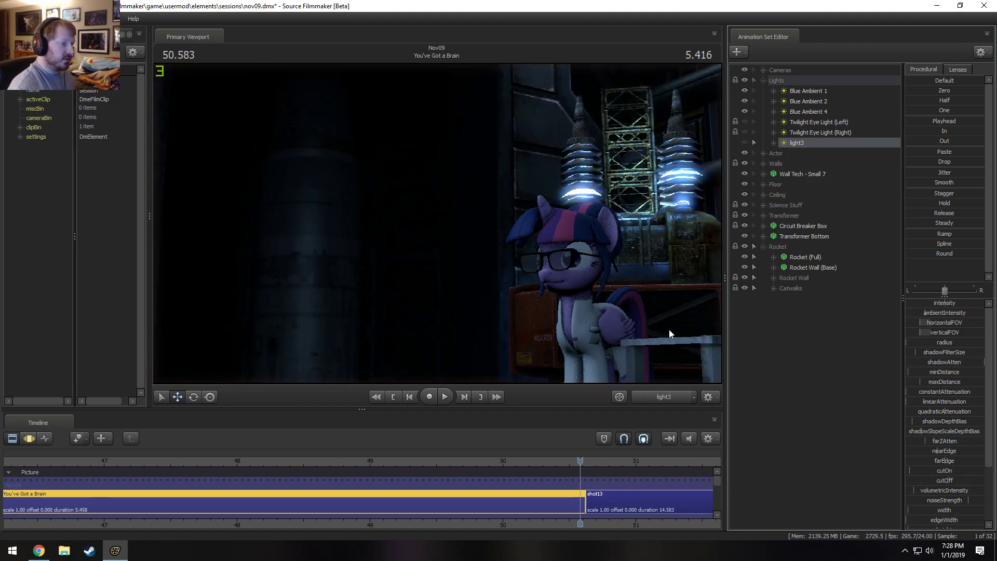
right_click(605, 296)
click(622, 310)
click(388, 257)
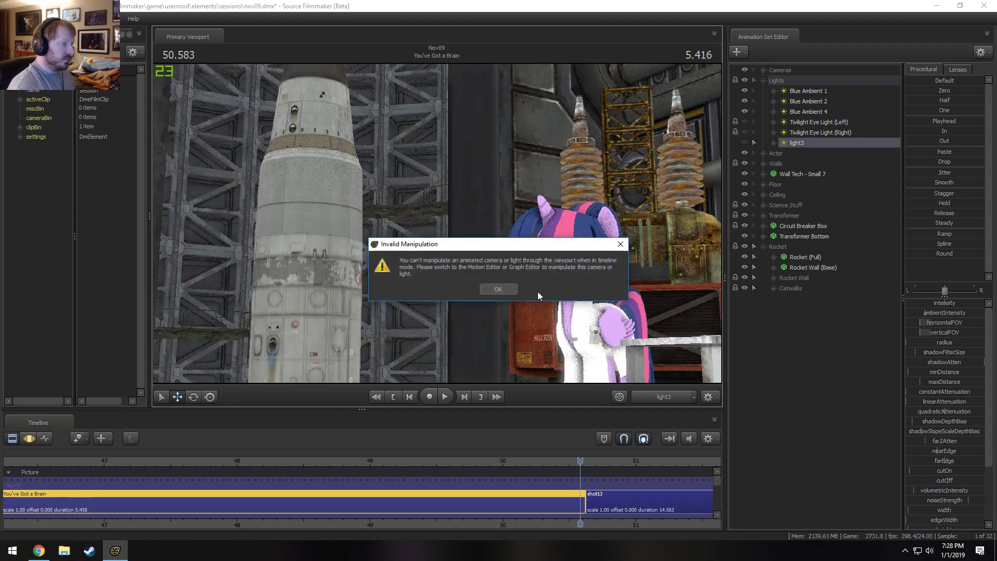
click(503, 290)
Switch the viewport to the Work Camera, frame the lab from above and collapse the Rocket group.
click(669, 398)
drag(581, 290, 659, 309)
click(762, 246)
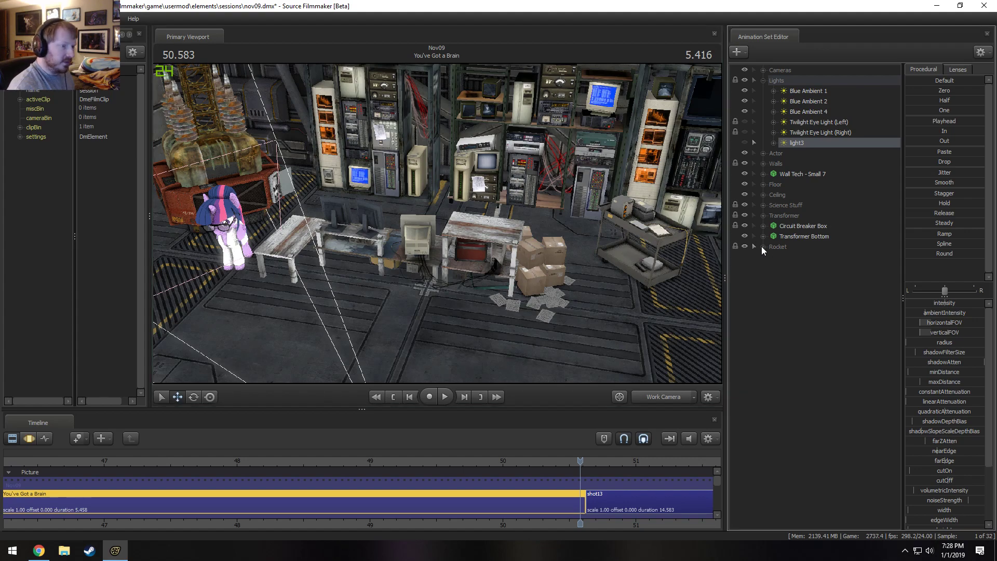
click(790, 227)
drag(644, 244, 582, 244)
drag(403, 208, 404, 204)
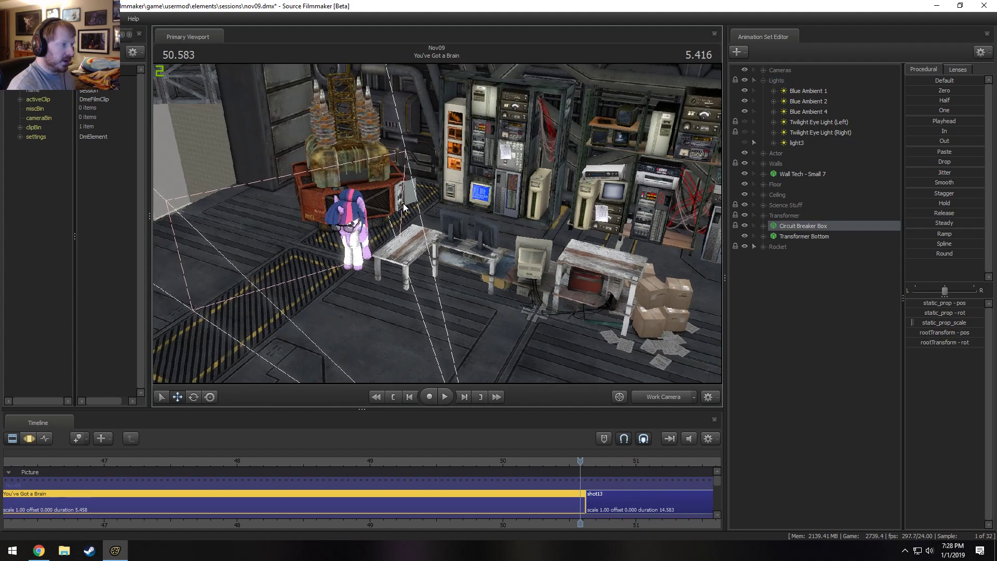
click(679, 394)
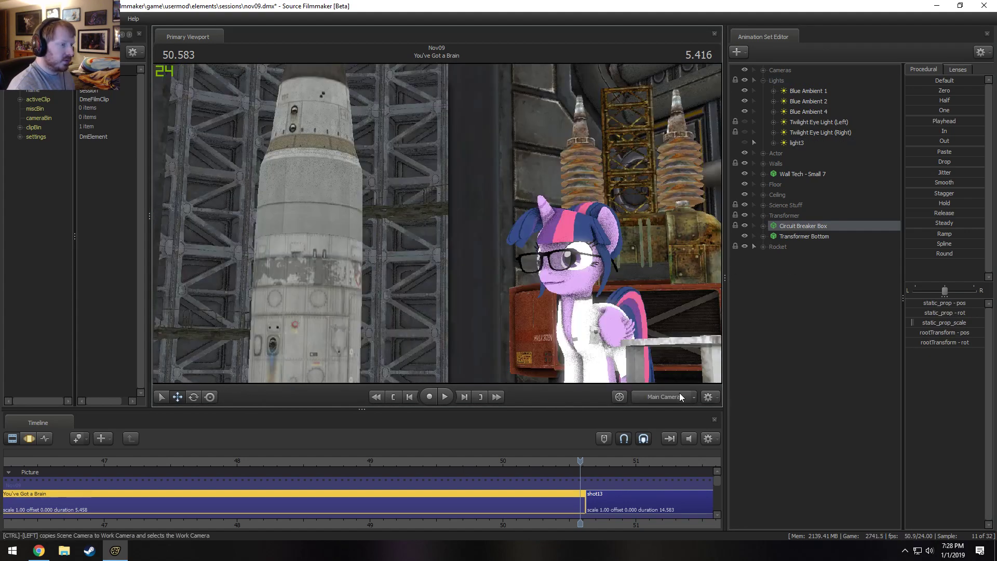
click(680, 394)
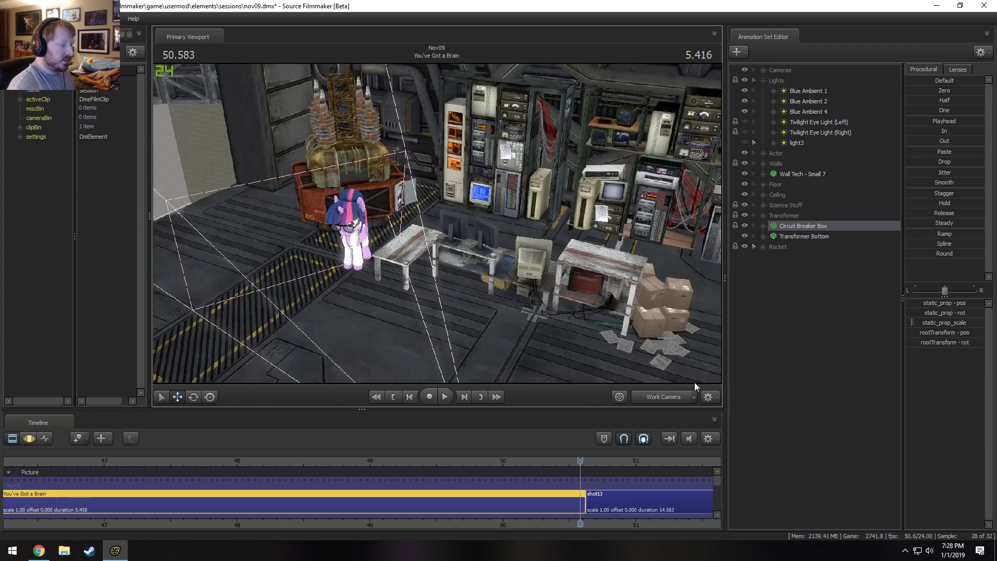
Expand the Transformer group and turn scene lighting back on in the viewport.
click(764, 215)
click(763, 216)
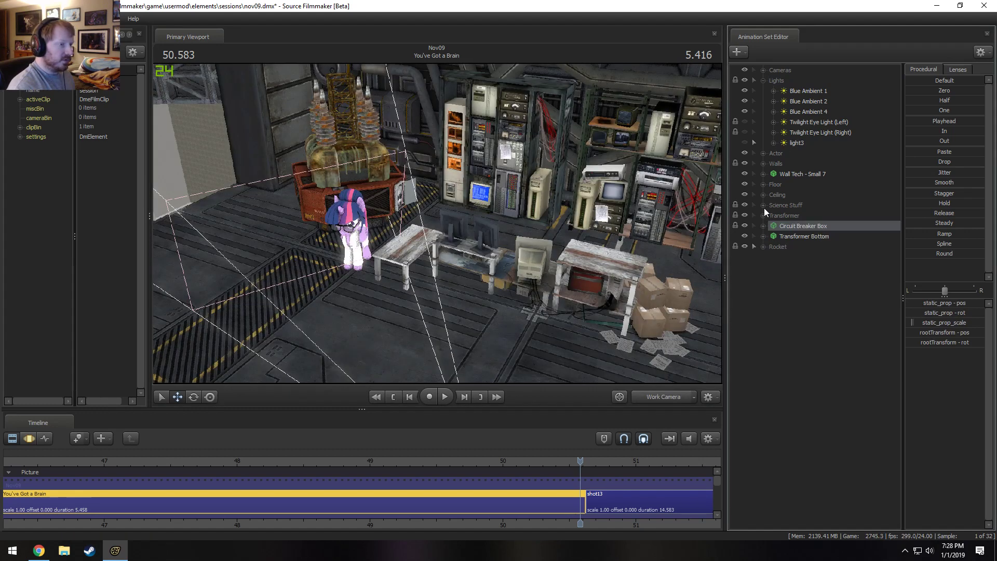
click(763, 215)
click(764, 215)
click(763, 215)
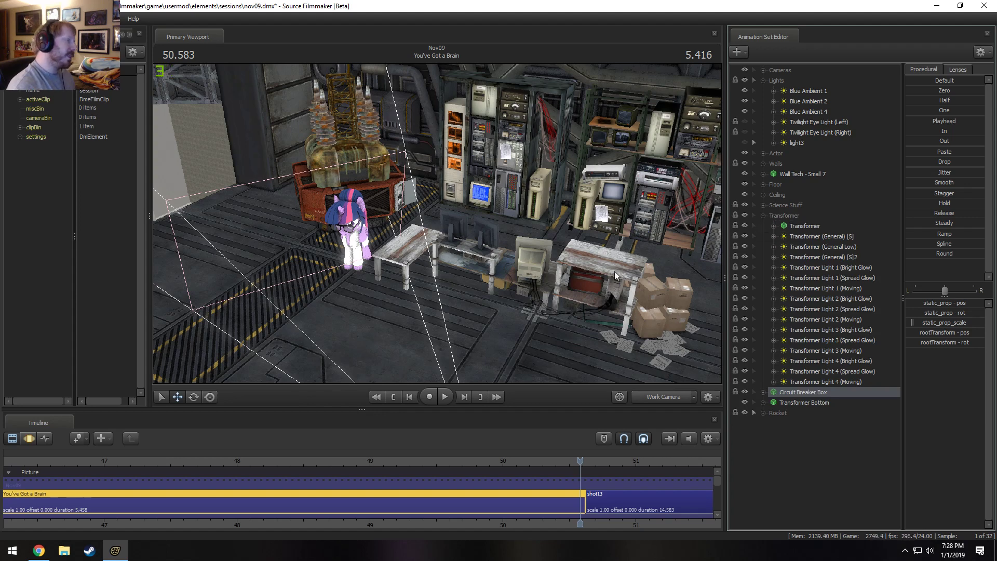
right_click(574, 223)
click(597, 253)
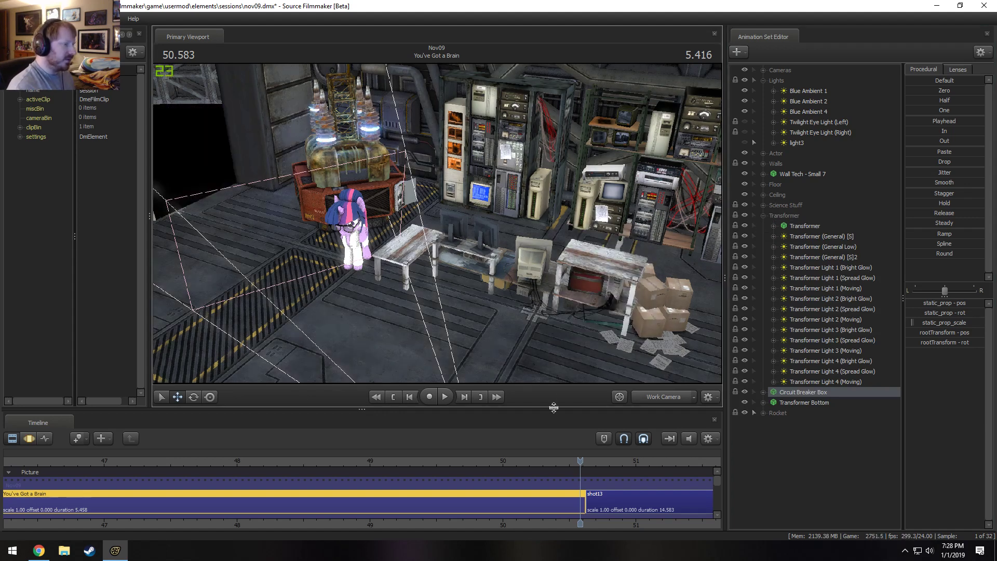
Switch to the Motion Editor, play back part of the shot and frame the transformer coils up close.
key(F3)
drag(580, 461, 326, 461)
key(space)
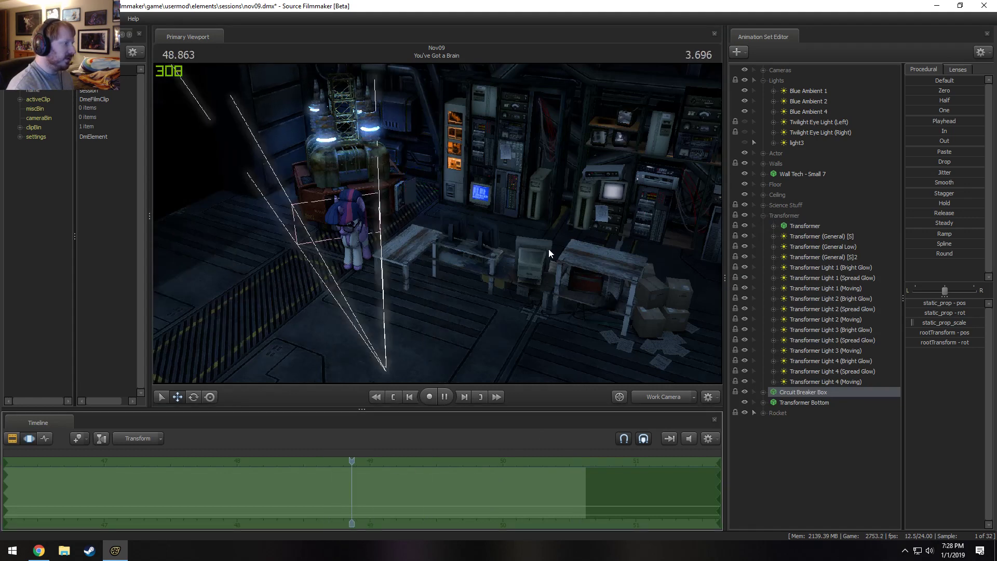
key(space)
drag(549, 248, 475, 195)
key(w)
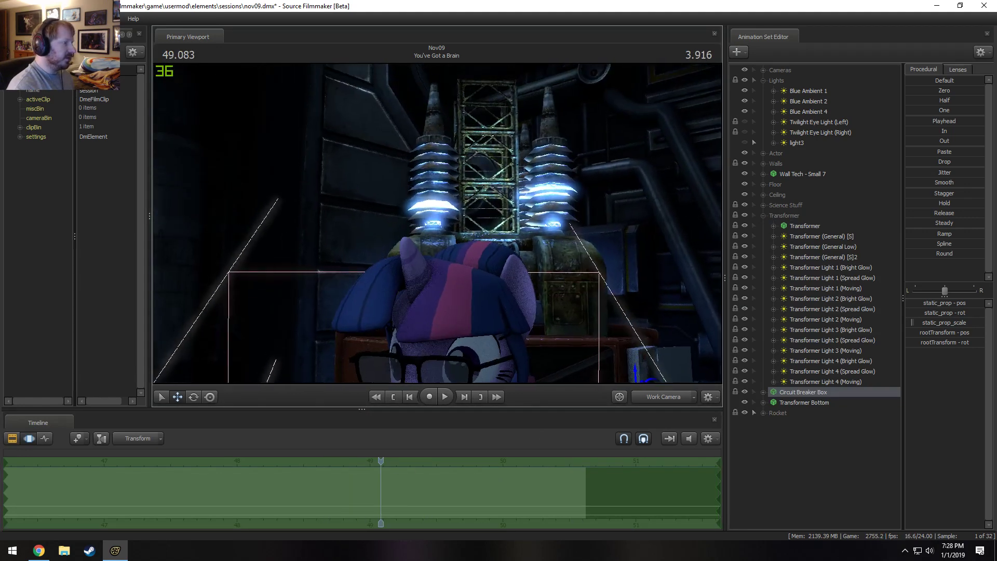
mouse_move(543, 272)
mouse_down()
mouse_move(547, 255)
mouse_move(535, 270)
mouse_move(544, 272)
mouse_up()
key(s)
key(w)
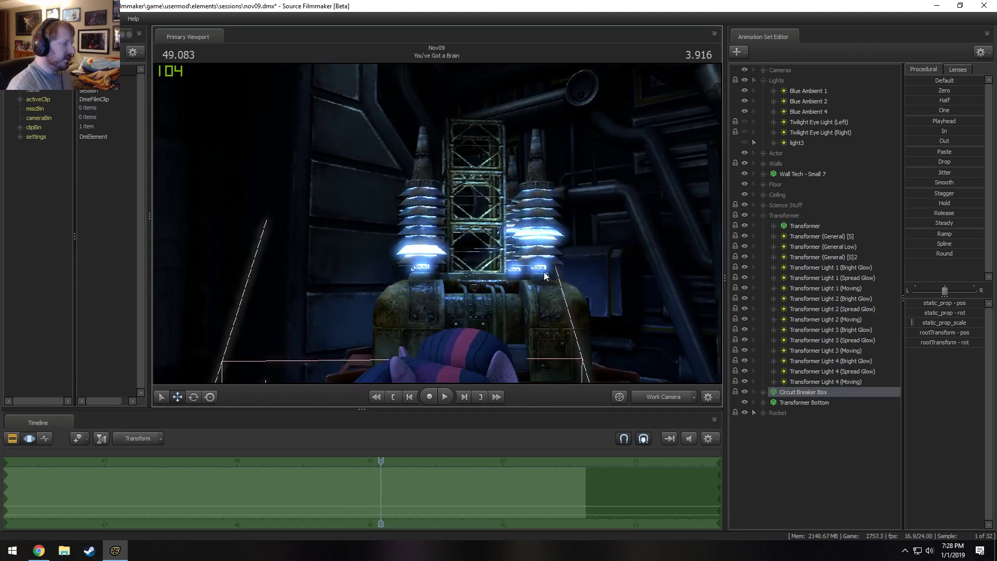
Delete the four Moving lights, Transformer Light 1 through Transformer Light 4 (Moving), from the Transformer group.
click(821, 382)
ctrl+click(852, 350)
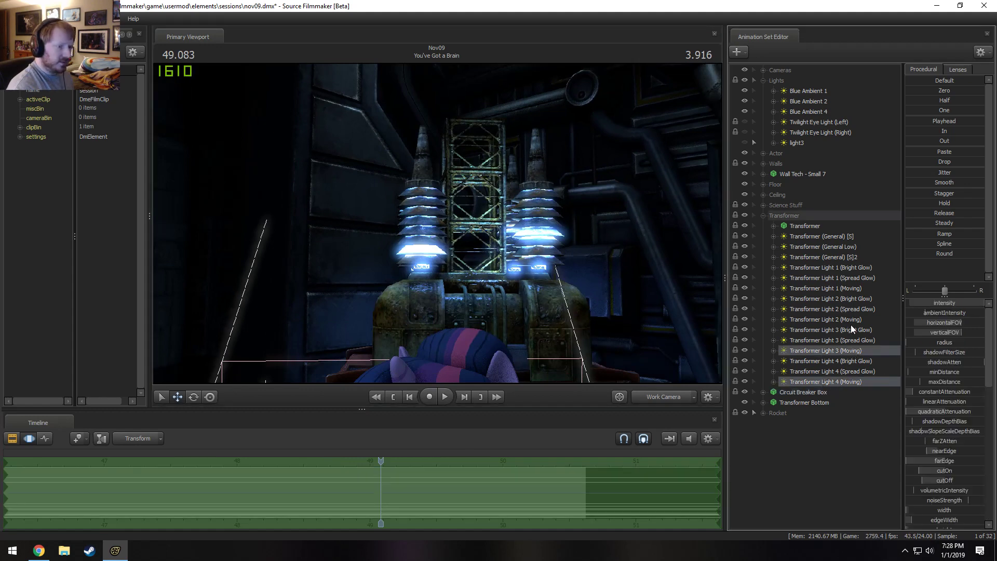
ctrl+click(851, 320)
ctrl+click(851, 288)
right_click(852, 286)
click(871, 308)
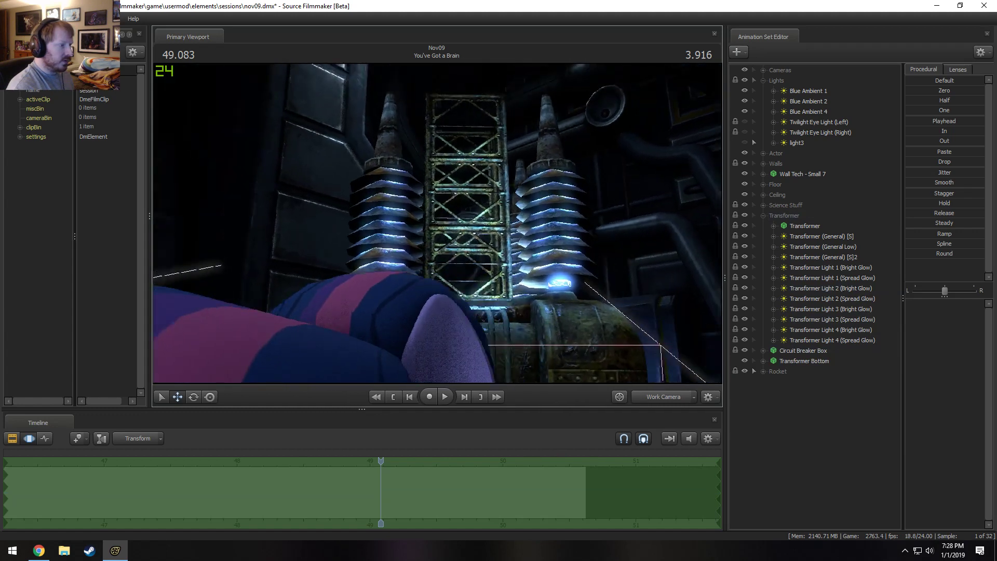
Toggle the visibility of Transformer (General) [S], Transformer (General Low) and Transformer (General) [S]2 to compare their effect.
click(845, 258)
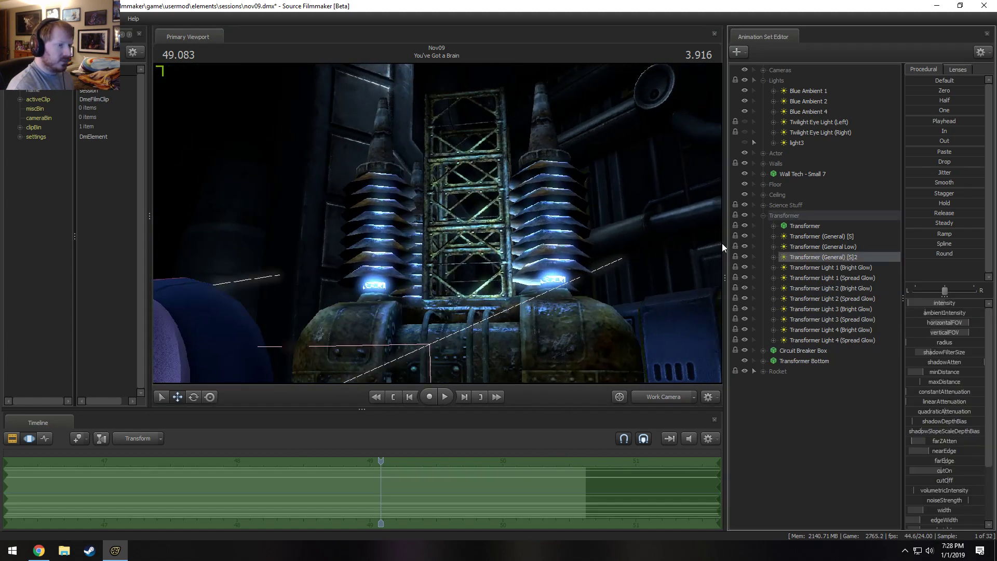
click(744, 236)
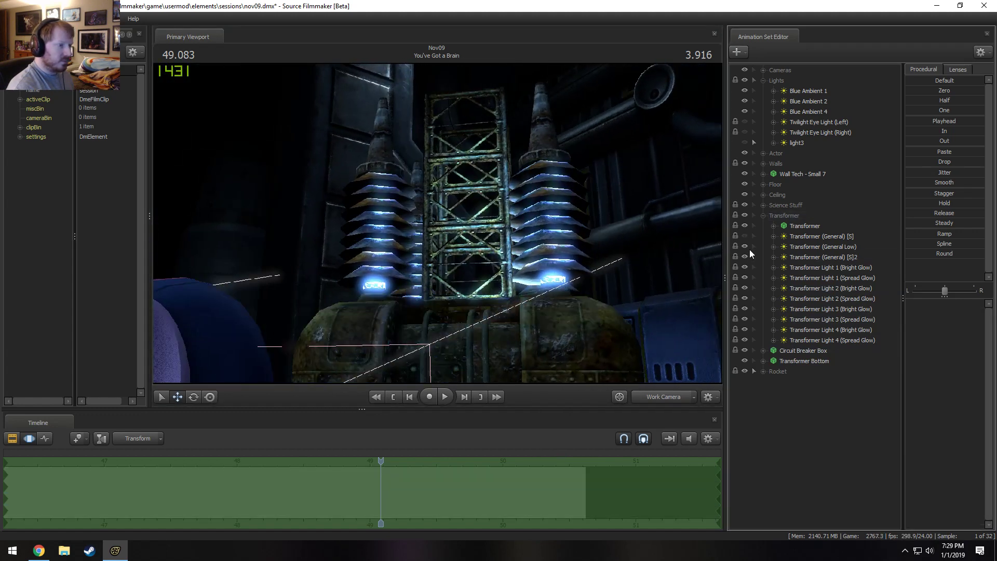
click(745, 246)
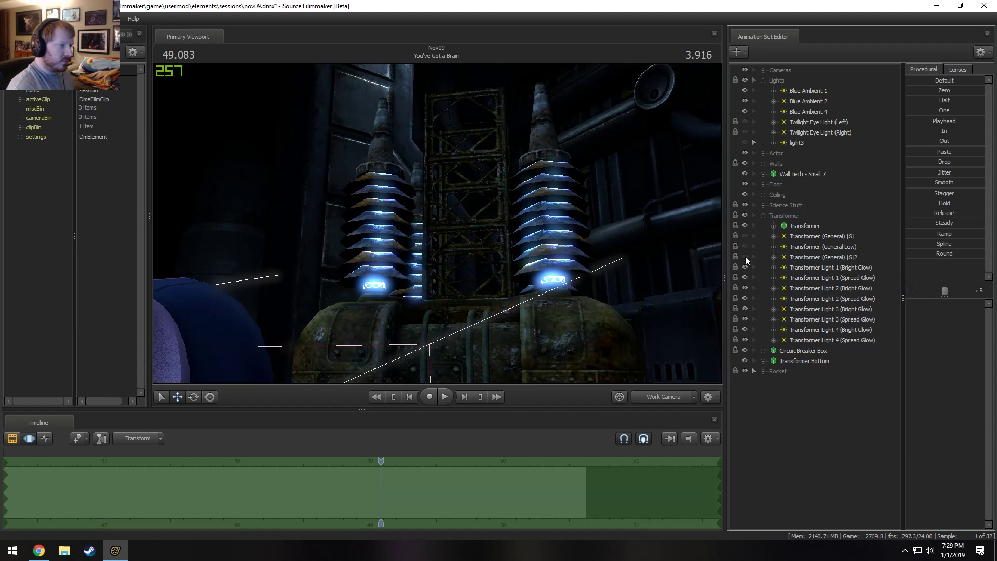
click(745, 244)
click(745, 237)
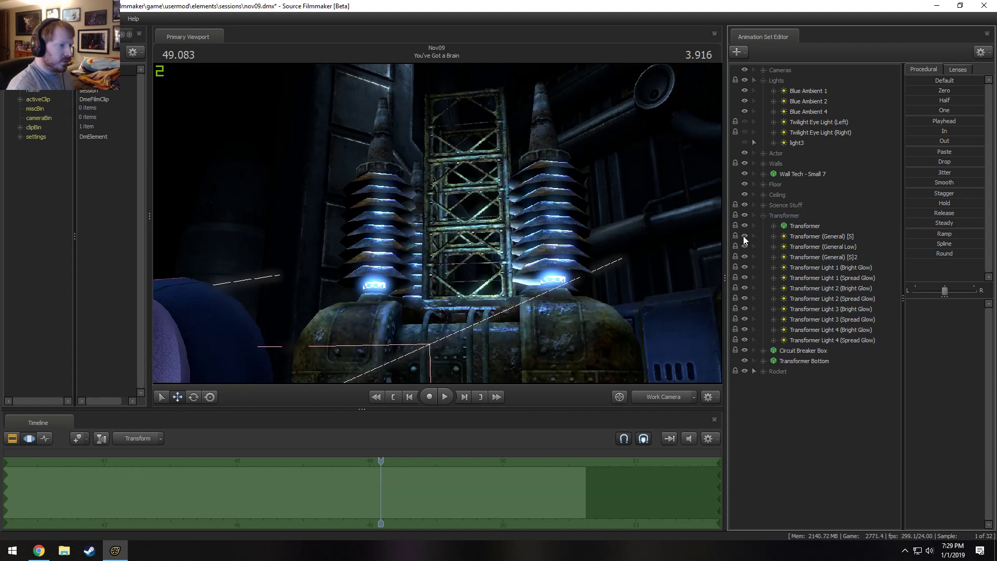
click(744, 237)
click(746, 247)
click(745, 247)
Lower the intensity of Transformer (General Low) and Transformer (General) [S], testing and undoing a change to Transformer (General) [S]2.
click(803, 247)
drag(949, 304, 890, 304)
click(822, 258)
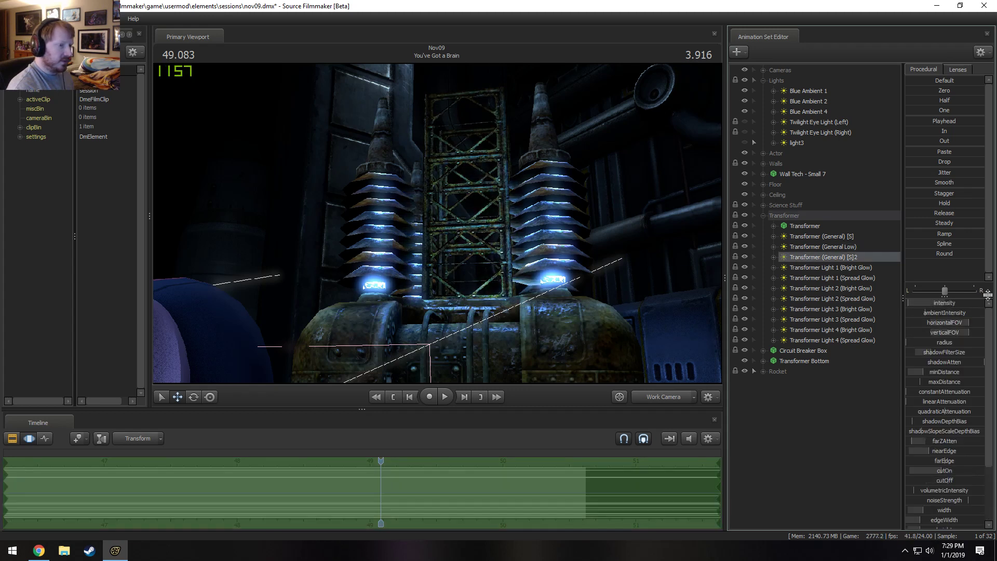
drag(960, 306, 956, 303)
key(ctrl+z)
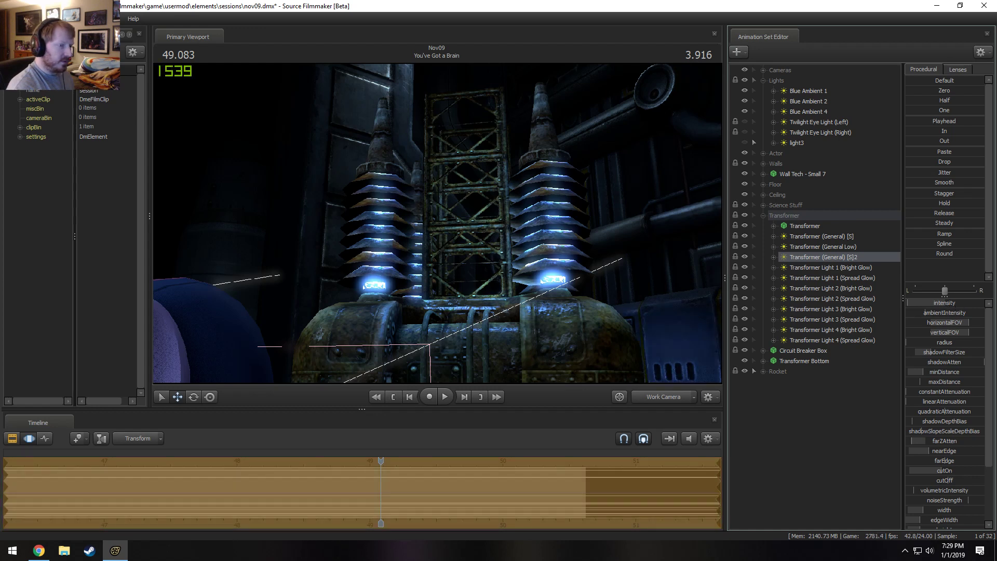
click(829, 236)
drag(934, 307, 930, 306)
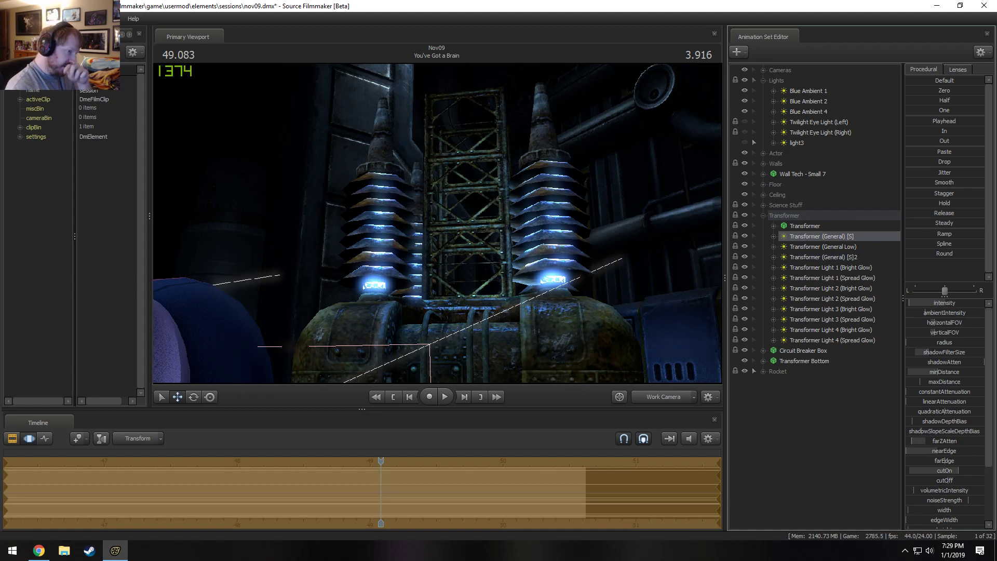
Try a lower intensity on Transformer Light 1 (Bright Glow) and undo the change.
click(862, 268)
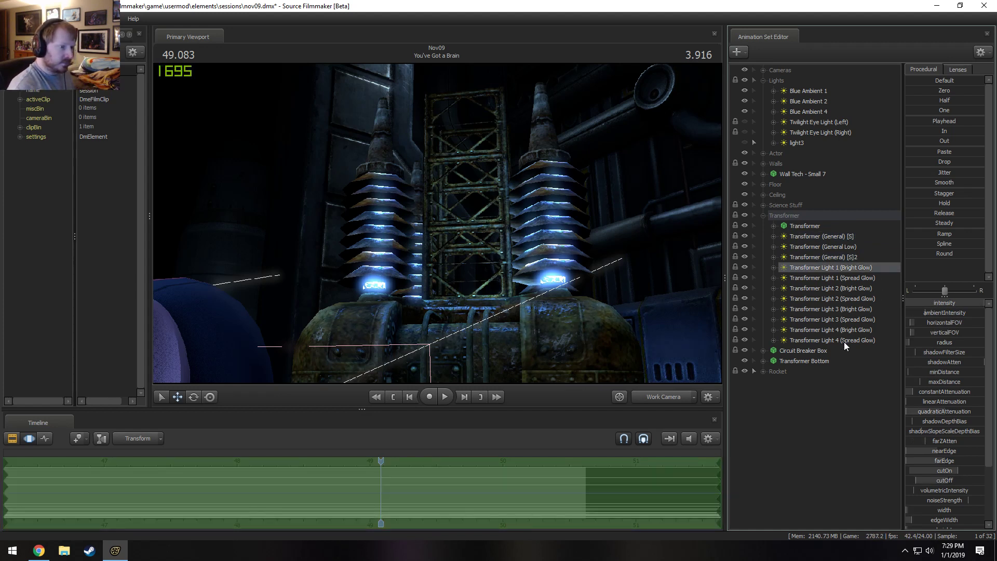
drag(966, 302, 957, 302)
key(ctrl+z)
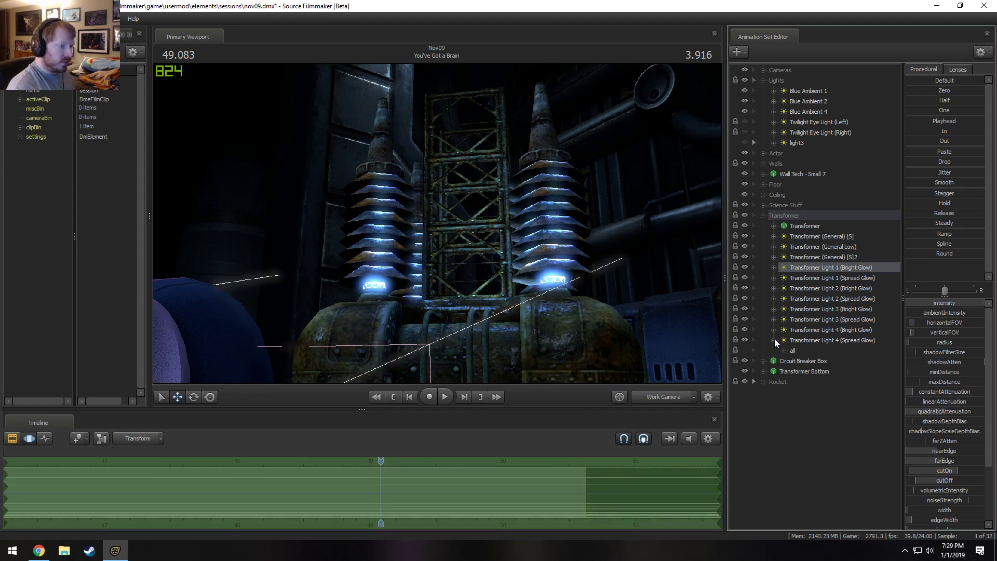
Select only the intensity controls of Transformer Light 4 (Spread Glow) and Transformer Light 4 (Bright Glow).
click(774, 341)
click(807, 361)
click(774, 340)
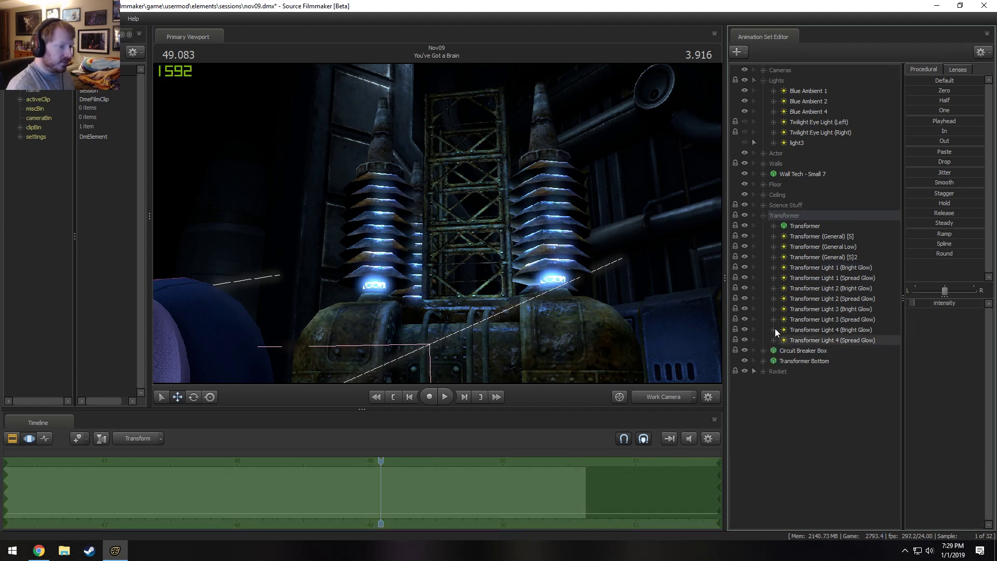
click(774, 330)
ctrl+click(811, 350)
click(774, 330)
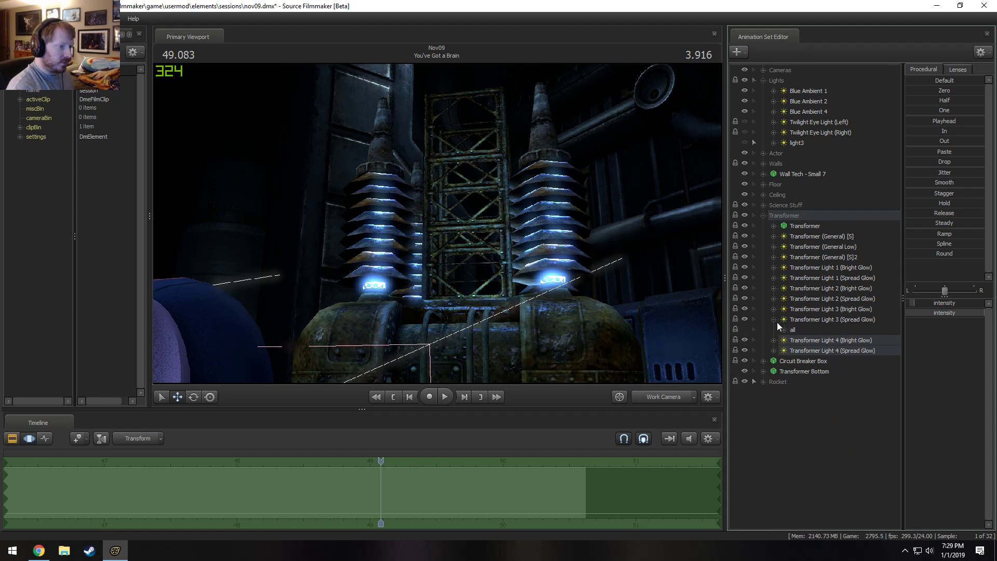
Add the intensity controls of Transformer Light 3 (Spread Glow) and Transformer Light 3 (Bright Glow) to the selection.
click(773, 320)
ctrl+click(811, 340)
click(773, 319)
click(774, 298)
click(785, 309)
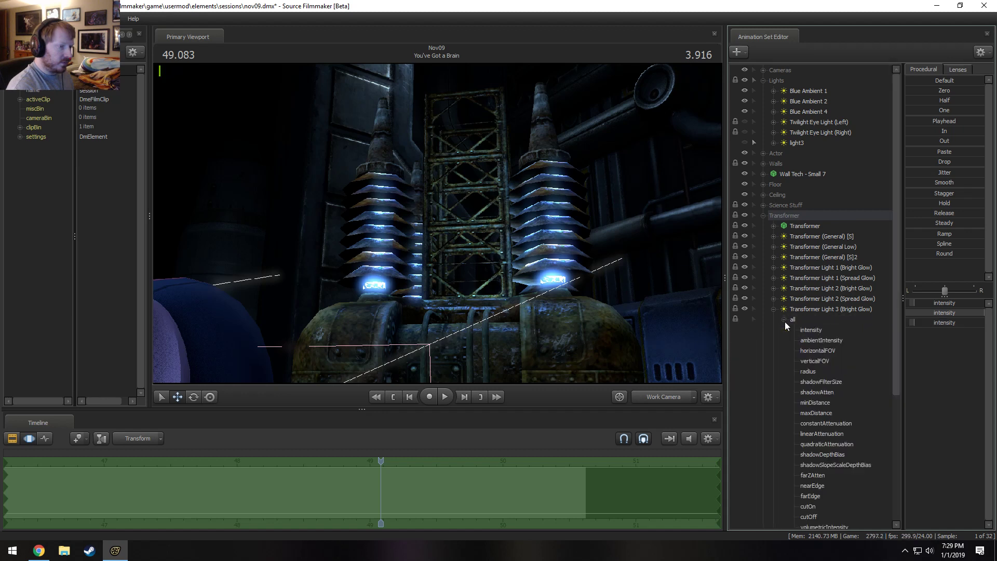
ctrl+click(812, 331)
Add the intensity controls of Transformer Light 2 (Spread Glow) and Transformer Light 2 (Bright Glow) to the selection.
click(784, 309)
click(784, 309)
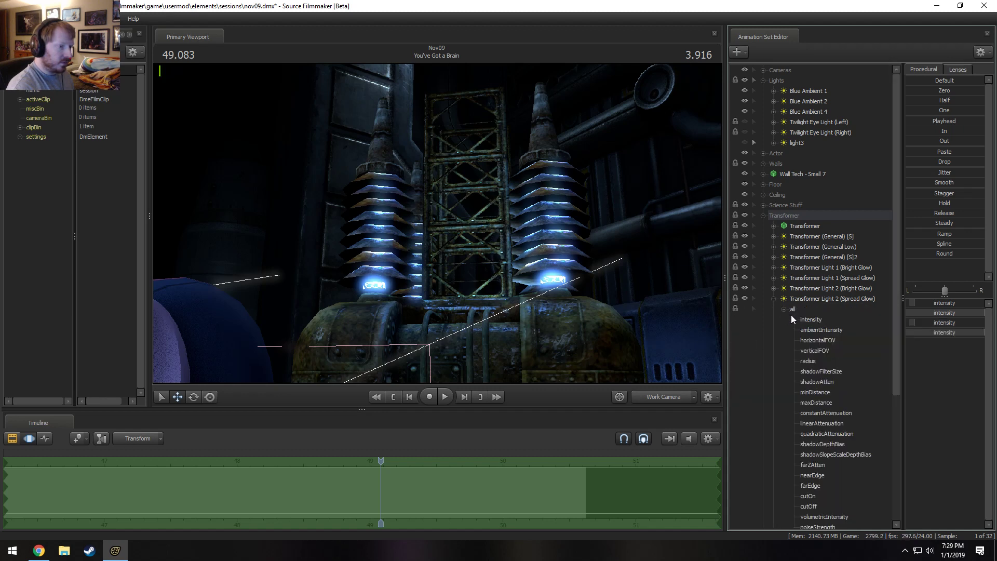
ctrl+click(805, 319)
click(774, 299)
click(774, 288)
click(784, 299)
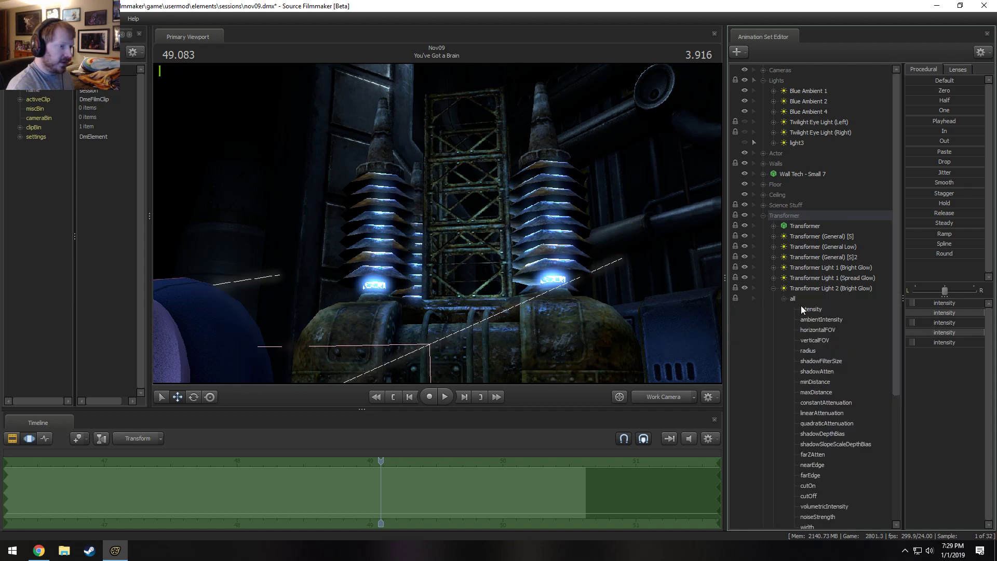
ctrl+click(811, 309)
click(784, 298)
click(773, 288)
Try to add the intensity controls of Transformer Light 1 (Spread Glow) and Transformer Light 1 (Bright Glow) to the selection.
click(773, 277)
click(784, 288)
ctrl+click(810, 299)
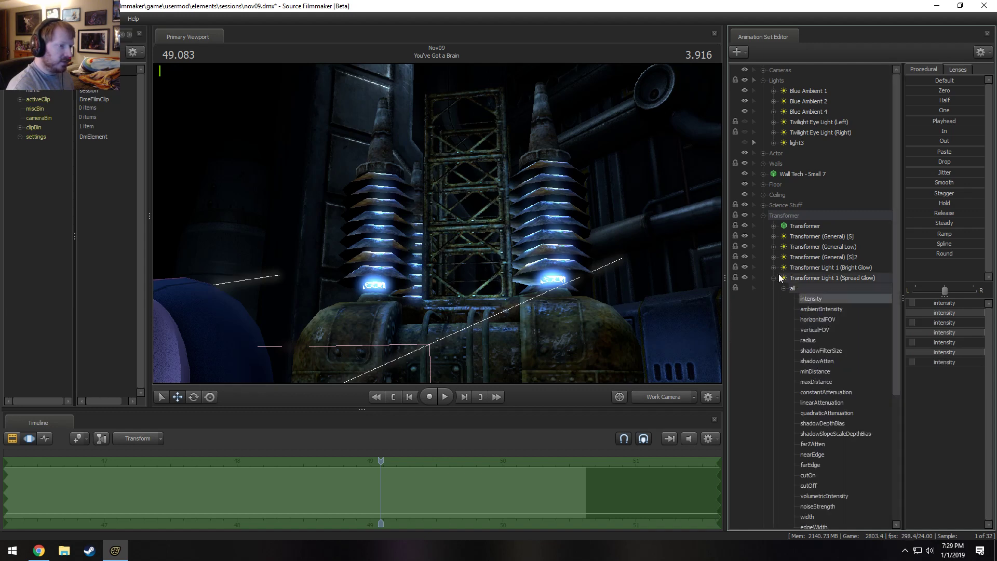
click(774, 278)
click(773, 268)
click(784, 278)
click(767, 267)
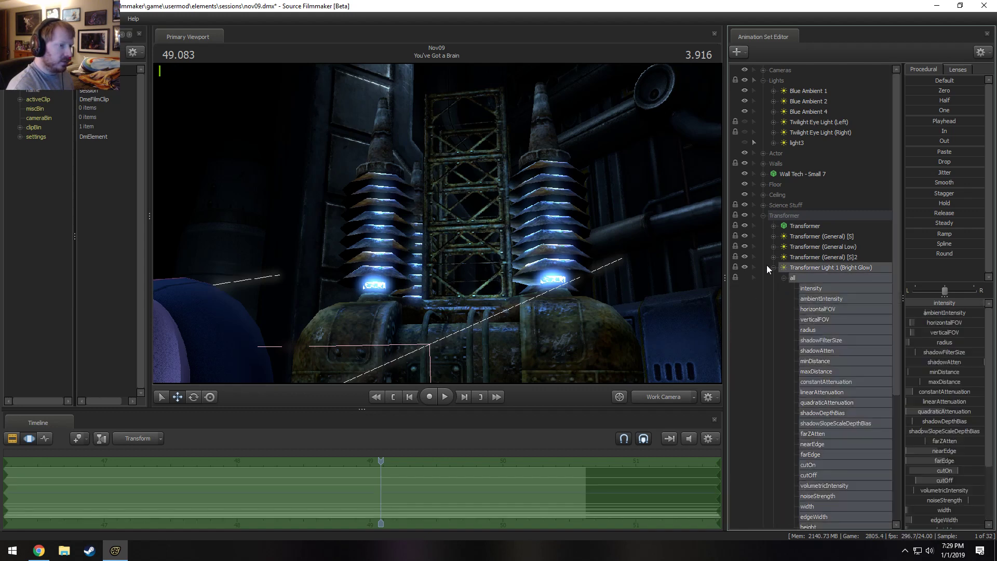
click(773, 268)
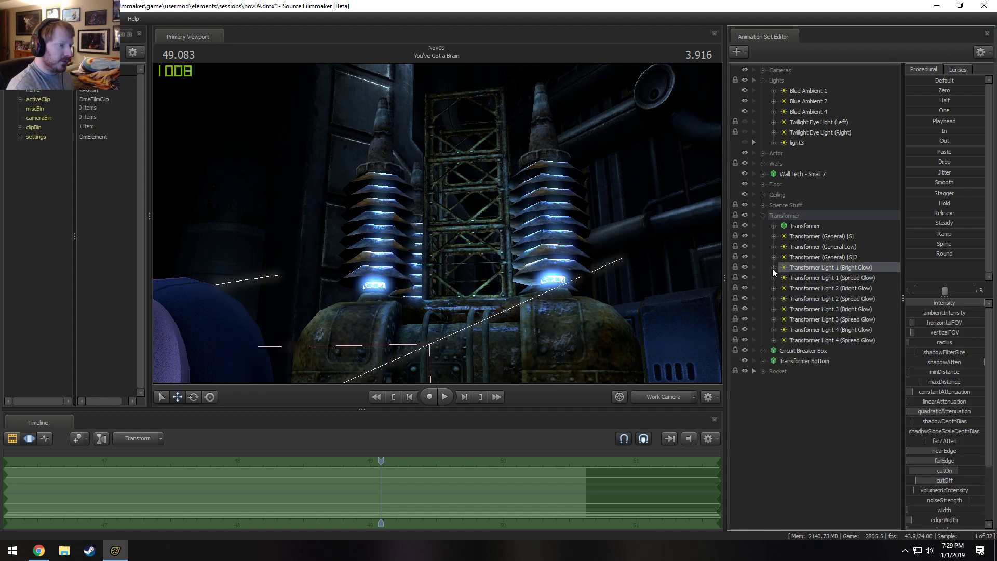
Restart the selection with only the intensity controls of Transformer Light 4 (Spread Glow) and Transformer Light 4 (Bright Glow).
click(773, 340)
click(810, 361)
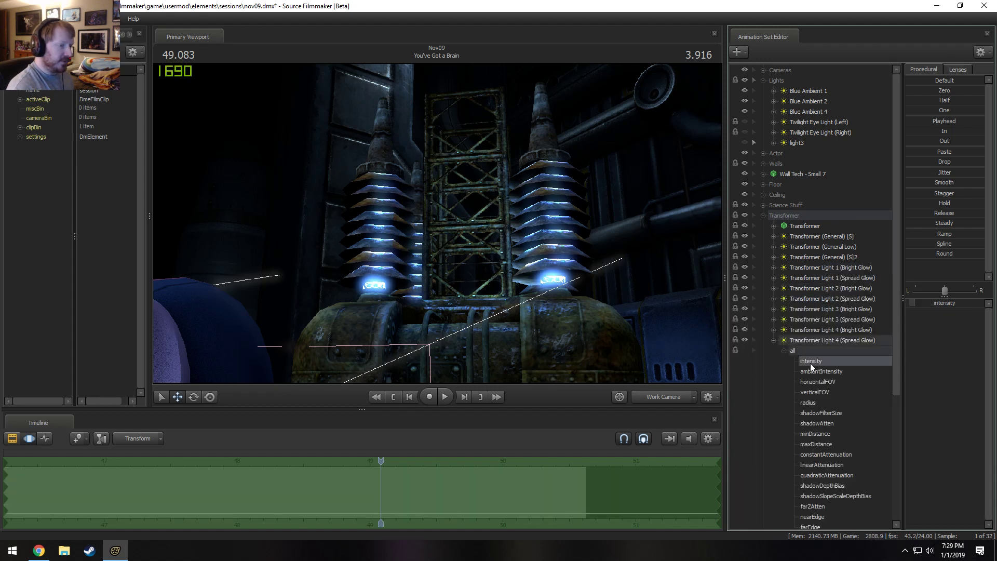
click(774, 341)
click(772, 351)
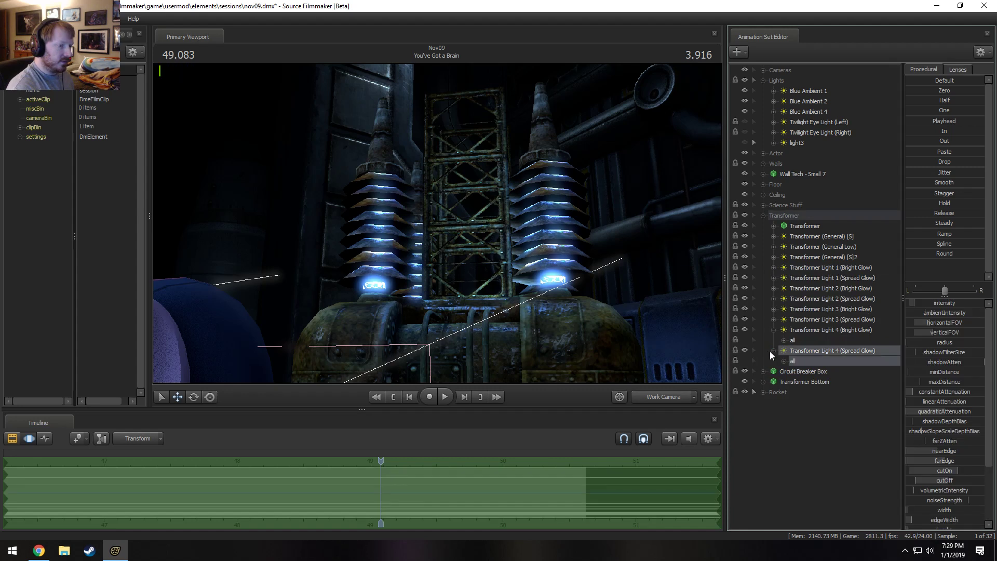
click(784, 361)
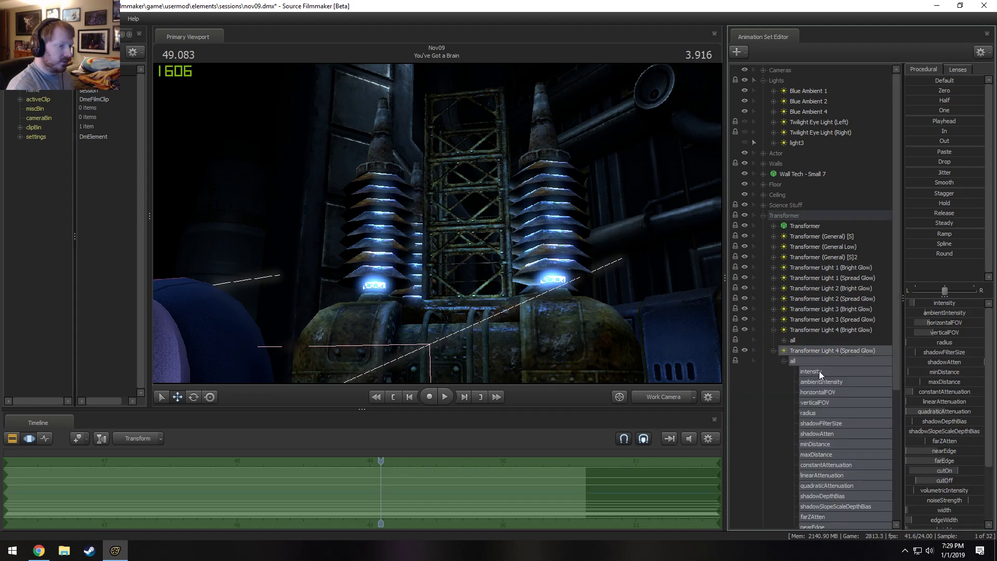
click(819, 370)
click(773, 350)
click(784, 341)
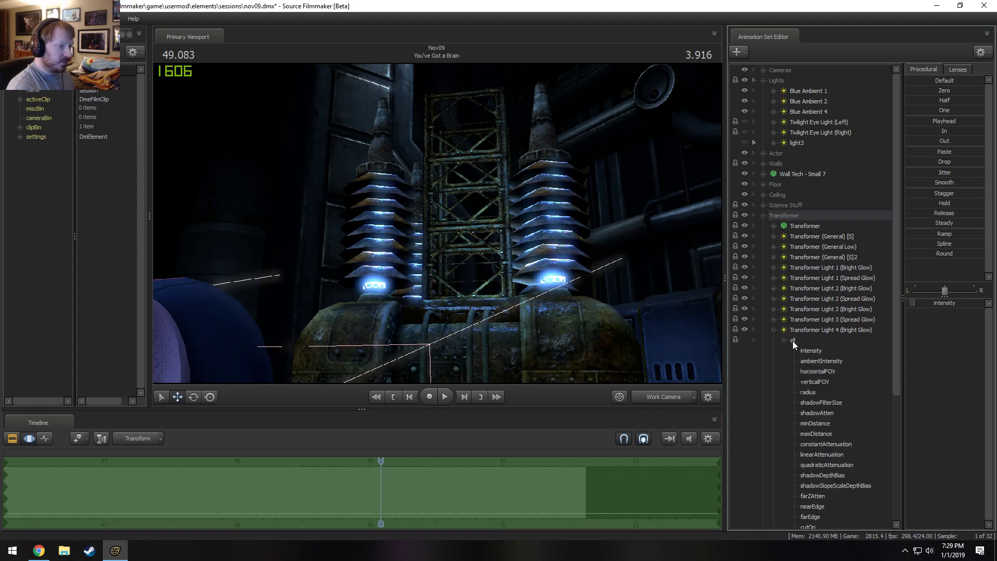
ctrl+click(808, 351)
click(774, 330)
Add the intensity controls of Transformer Light 3 (Bright Glow) and Transformer Light 3 (Spread Glow) to the selection.
click(774, 309)
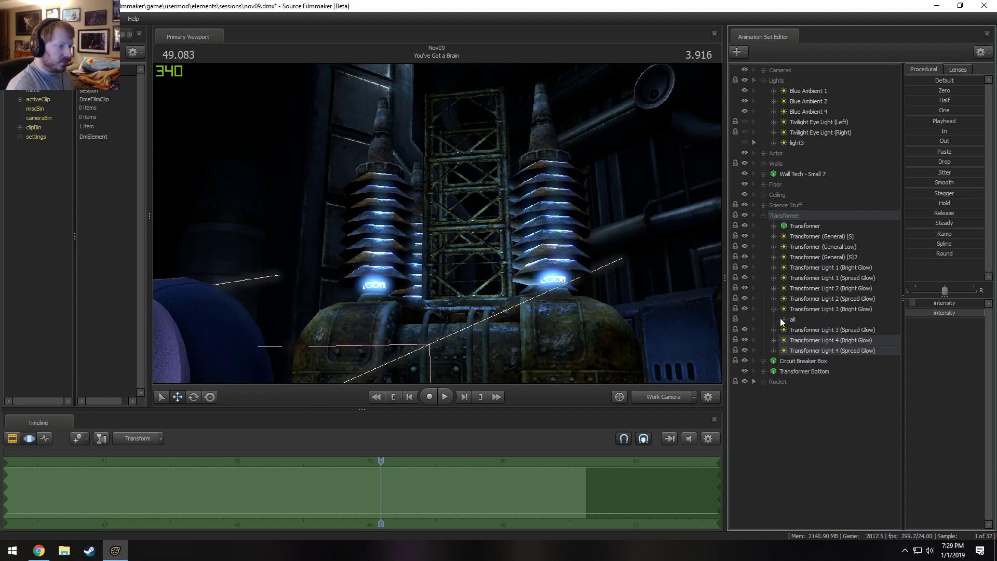
click(784, 319)
ctrl+click(806, 330)
click(773, 310)
click(774, 320)
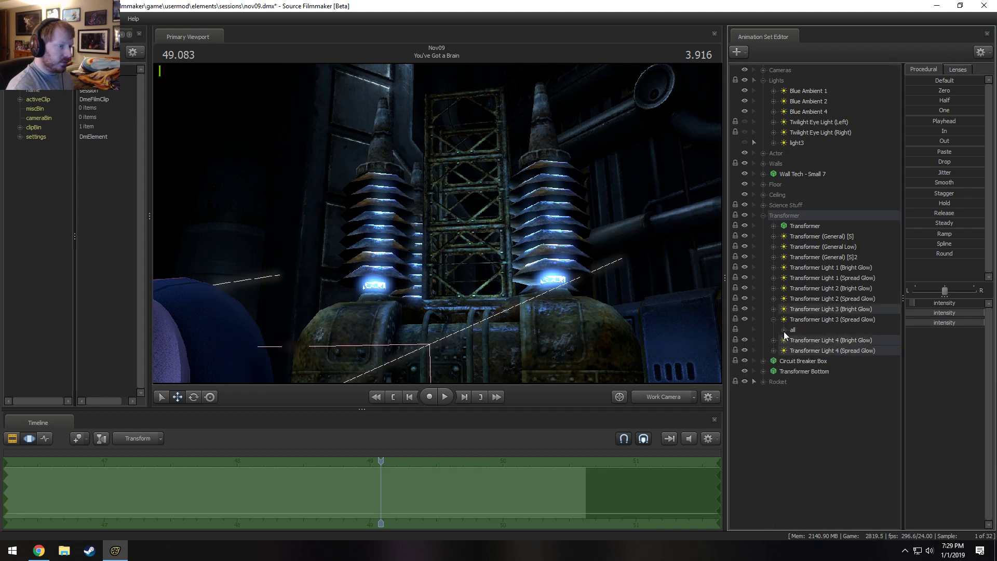
click(784, 329)
ctrl+click(804, 341)
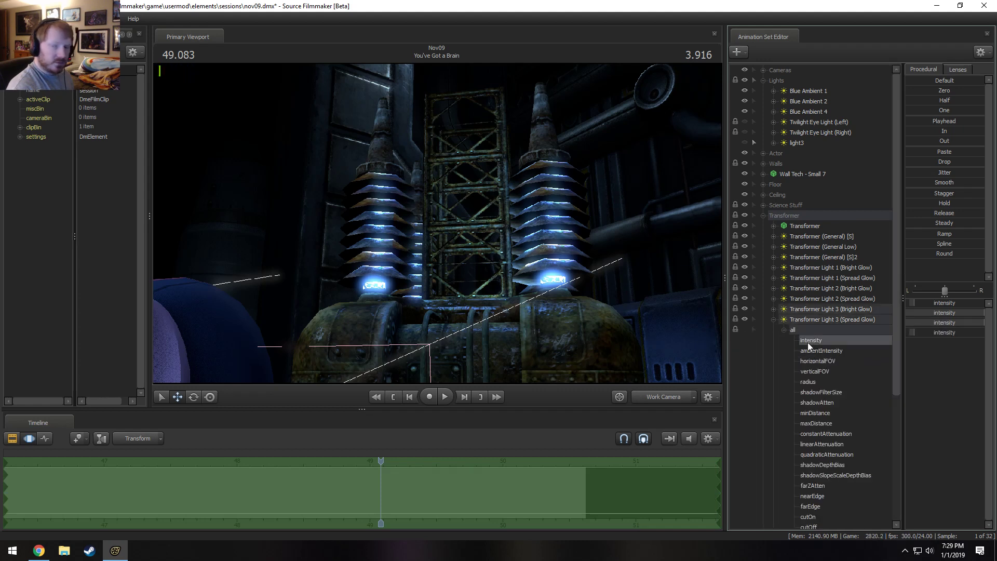
click(774, 320)
Extend the selection with the intensity controls of Transformer Light 2 (Spread Glow) and Transformer Light 2 (Bright Glow).
click(774, 300)
click(785, 308)
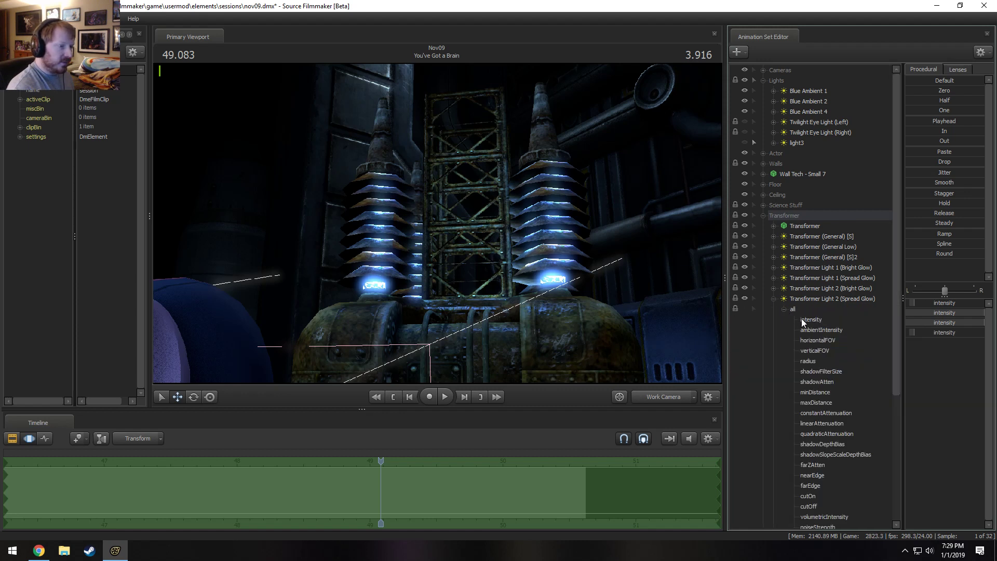
ctrl+click(808, 321)
click(773, 300)
click(774, 289)
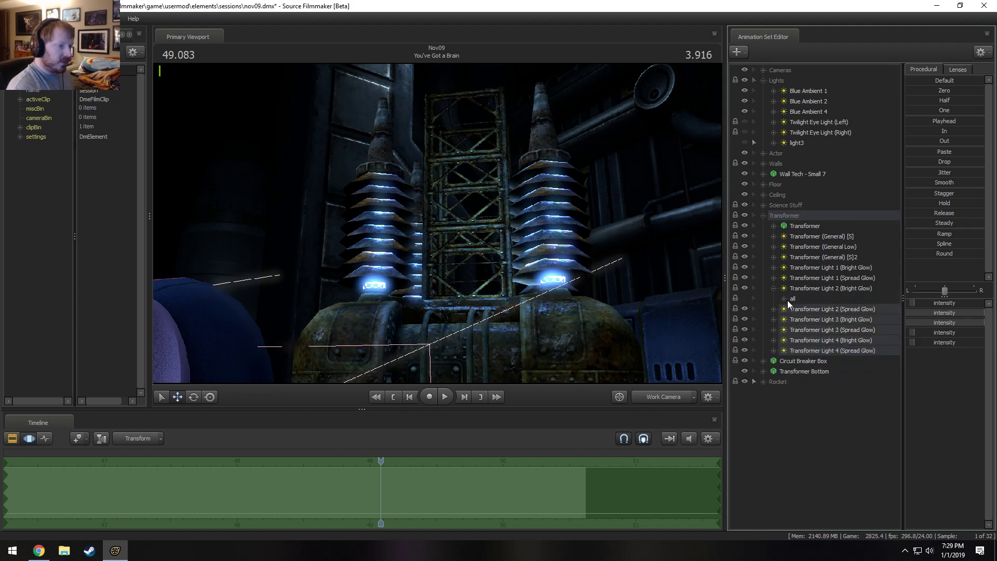
click(784, 299)
ctrl+click(818, 309)
click(773, 288)
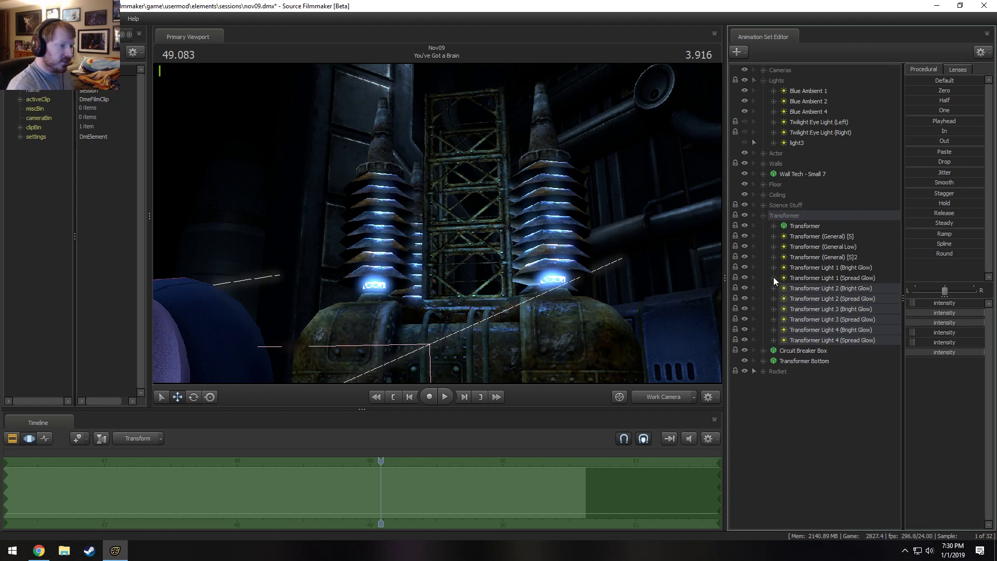
Add the intensity controls of Transformer Light 1 (Spread Glow) and Transformer Light 1 (Bright Glow) to the selection.
click(774, 278)
click(784, 289)
ctrl+click(815, 299)
click(774, 278)
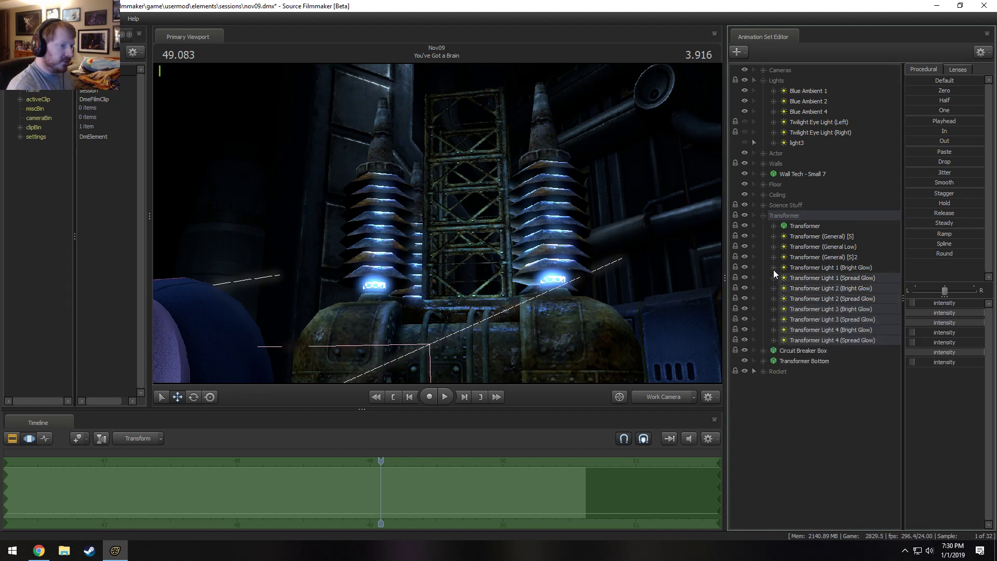
click(774, 268)
click(784, 278)
ctrl+click(809, 288)
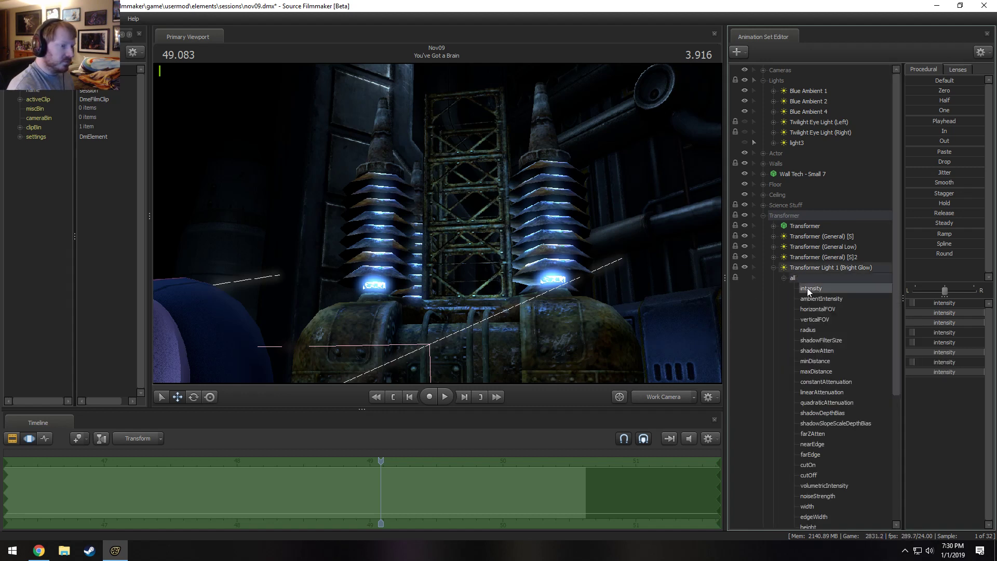
click(773, 267)
Add the intensity controls of Transformer (General) [S]2, Transformer (General Low) and Transformer (General) [S] to the selection.
click(773, 257)
click(784, 268)
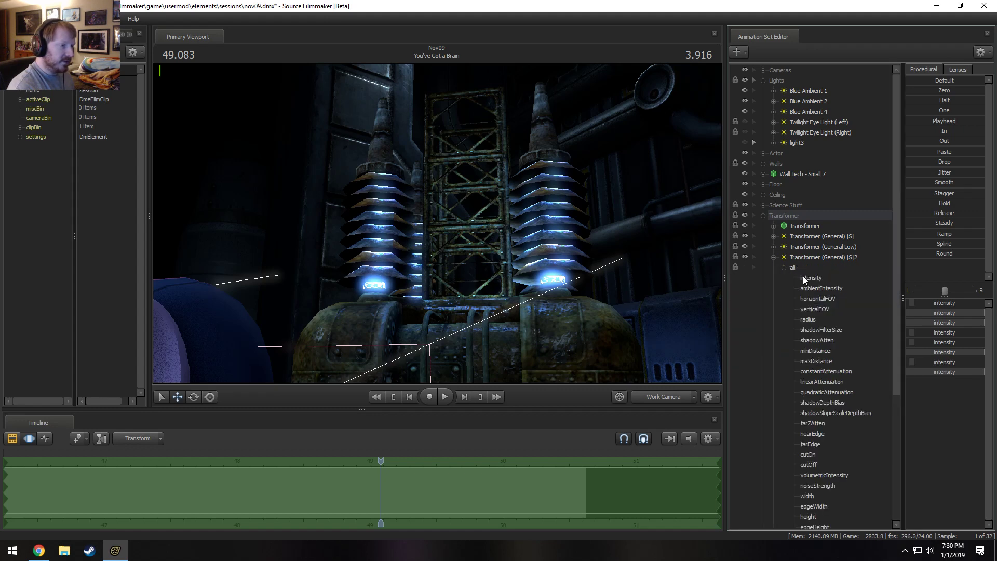
ctrl+click(811, 278)
click(773, 257)
click(773, 247)
click(784, 257)
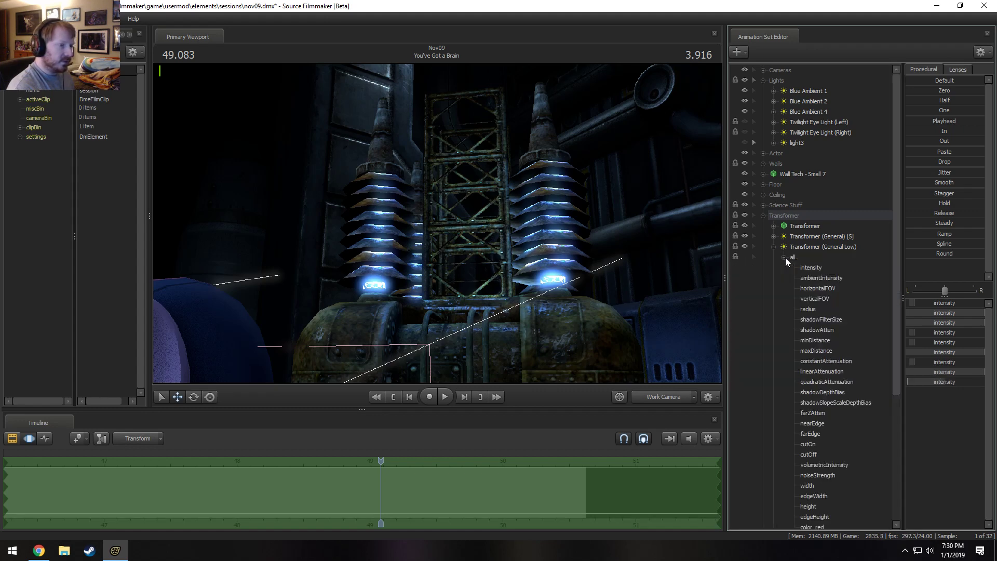
ctrl+click(811, 267)
click(774, 247)
click(773, 236)
click(784, 246)
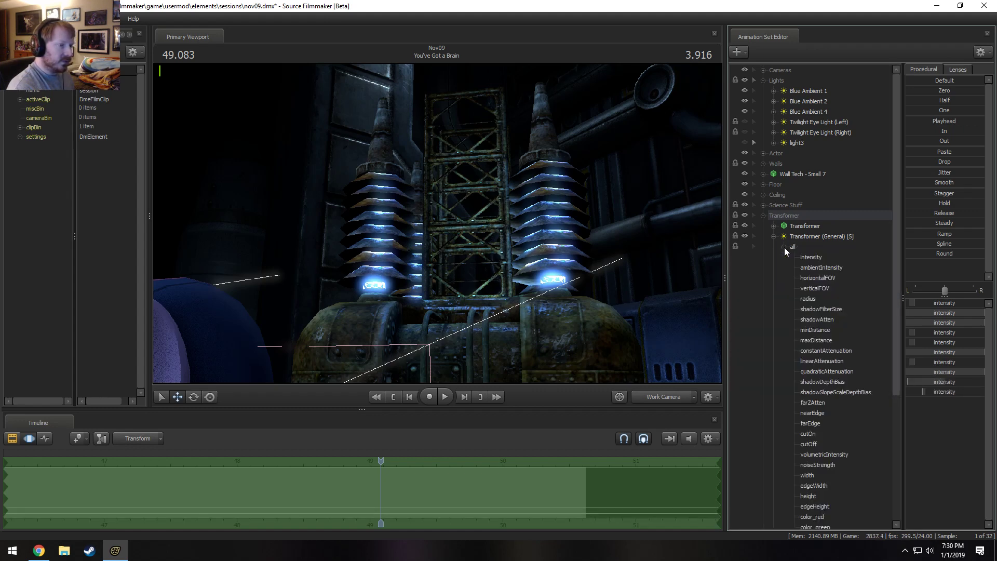
ctrl+click(811, 257)
Examine the transformer's lighting from several work camera angles, ending on a view with the character in front of it.
drag(582, 236, 578, 296)
key(s)
key(F2)
key(F3)
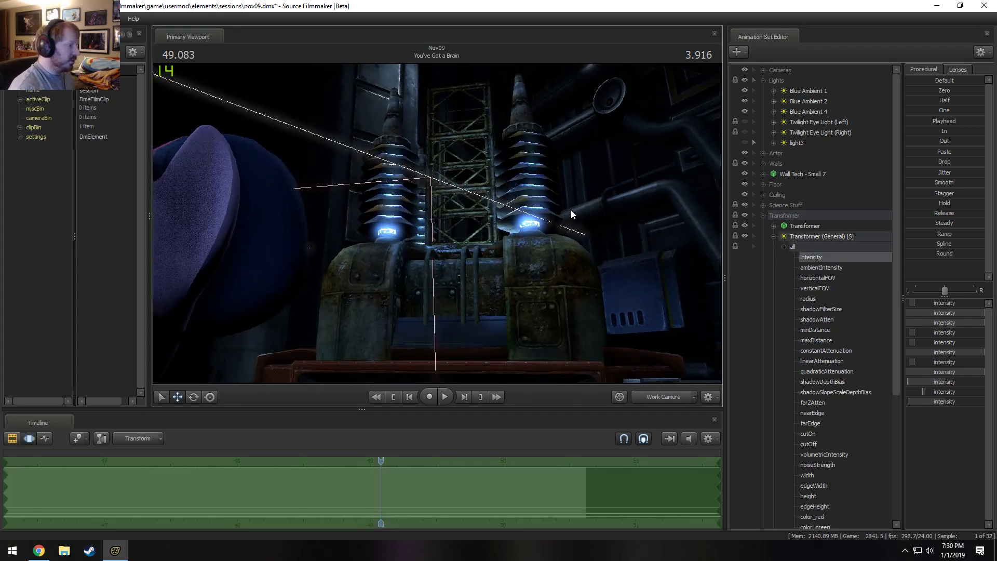
key(F2)
key(F3)
mouse_move(572, 210)
mouse_down()
mouse_move(592, 249)
mouse_move(586, 311)
mouse_move(576, 192)
mouse_move(581, 223)
mouse_up()
key(s)
drag(437, 224, 438, 227)
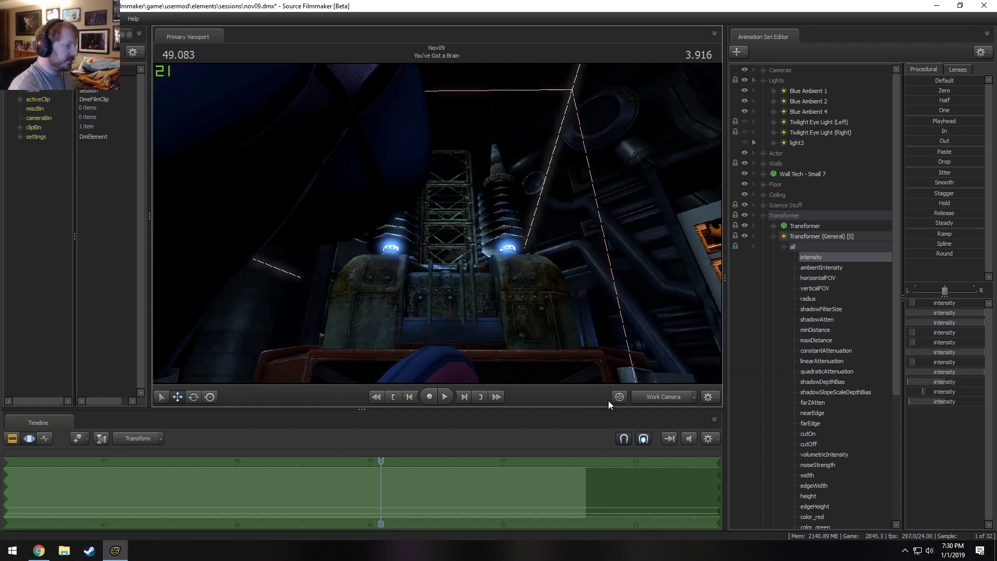
click(665, 396)
click(669, 396)
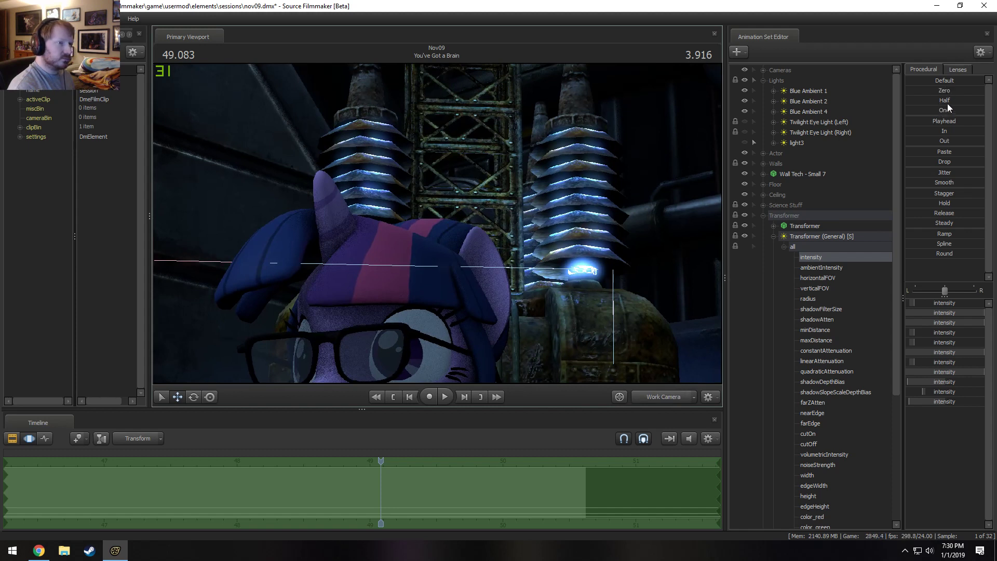
Lower all selected transformer light intensities partway toward zero, apply the change and check the Main Camera shot.
click(944, 90)
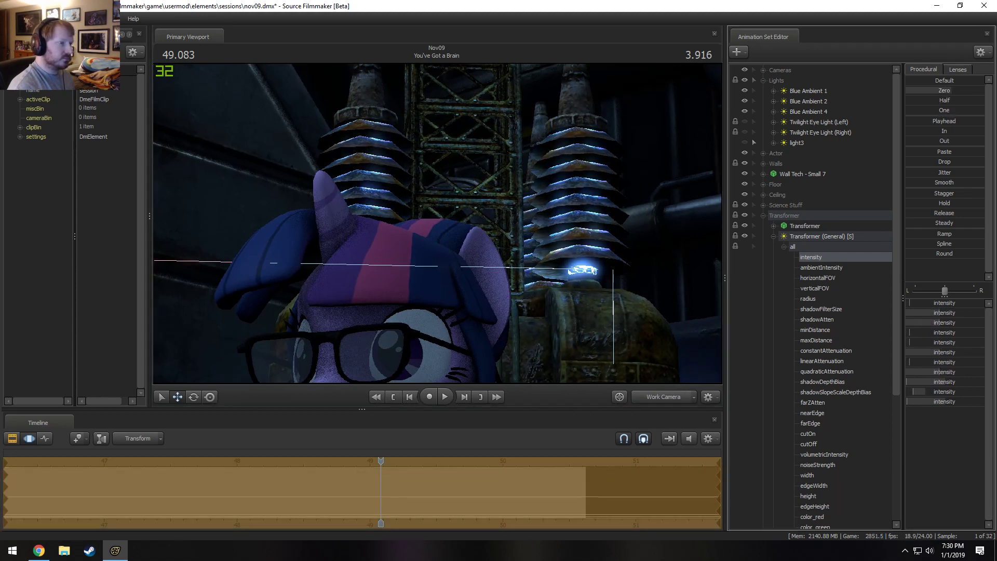
drag(984, 90, 960, 91)
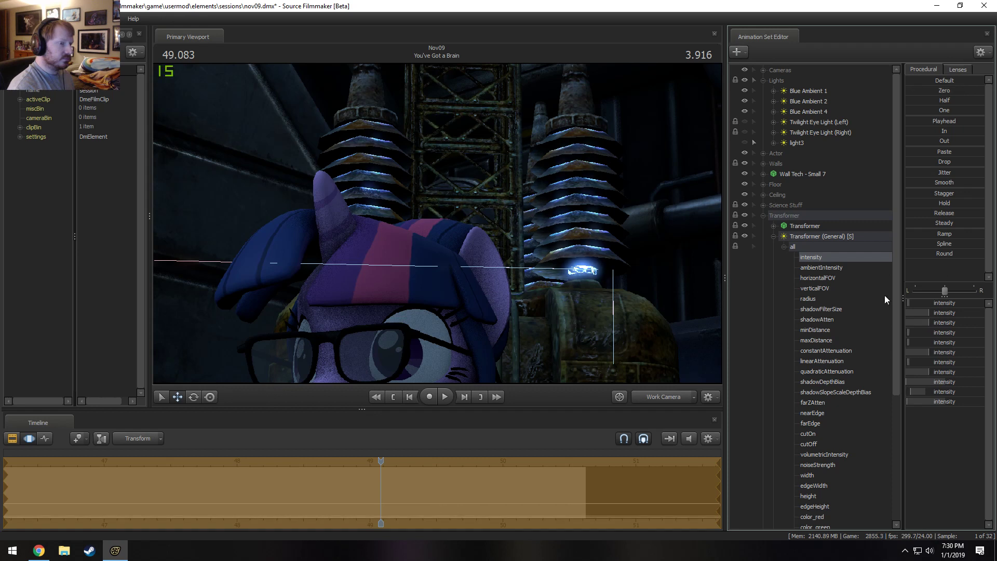
key(Return)
click(771, 238)
click(763, 216)
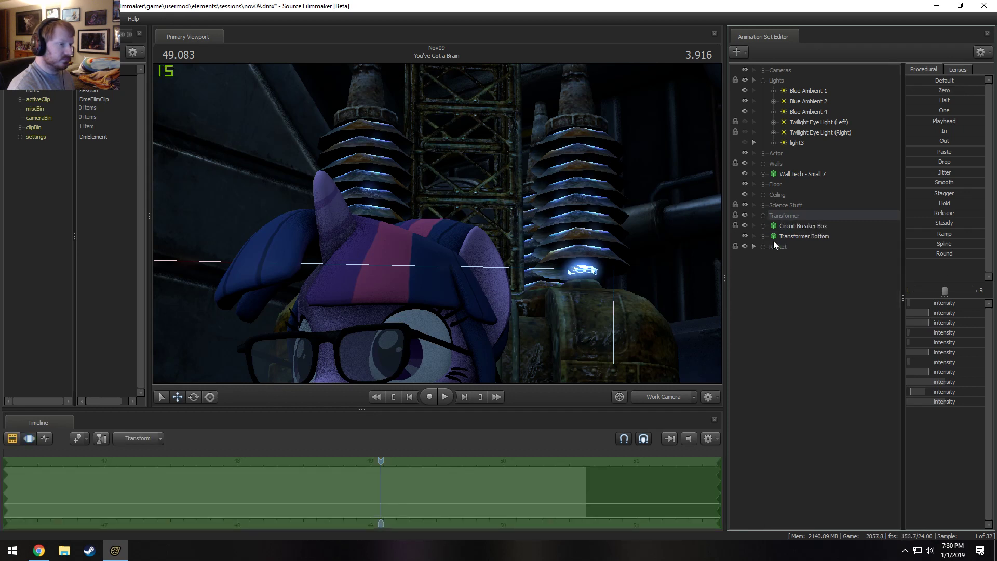
click(668, 398)
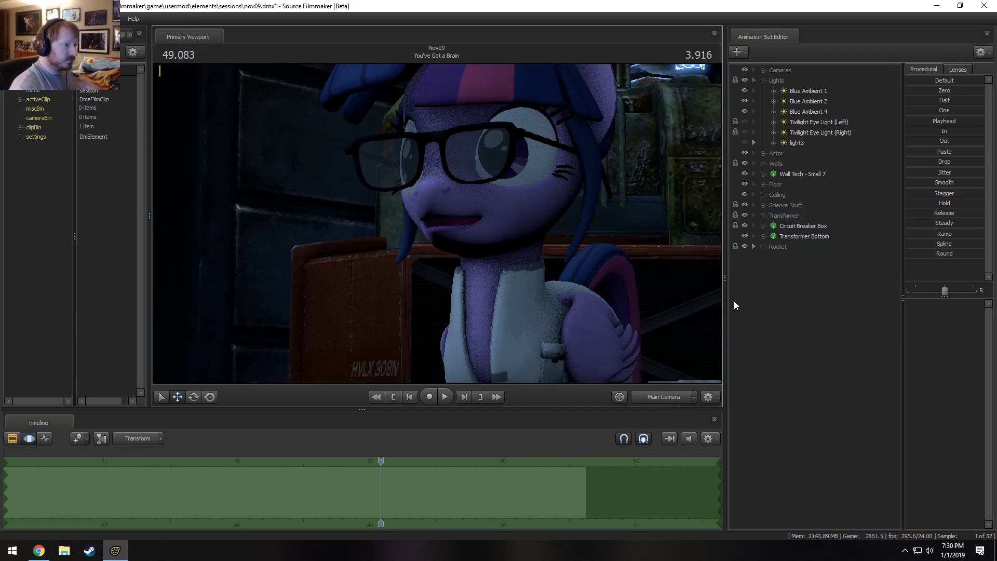
Review the whole lab from the work camera and look through the Transformer, Ceiling and Floor groups.
click(788, 177)
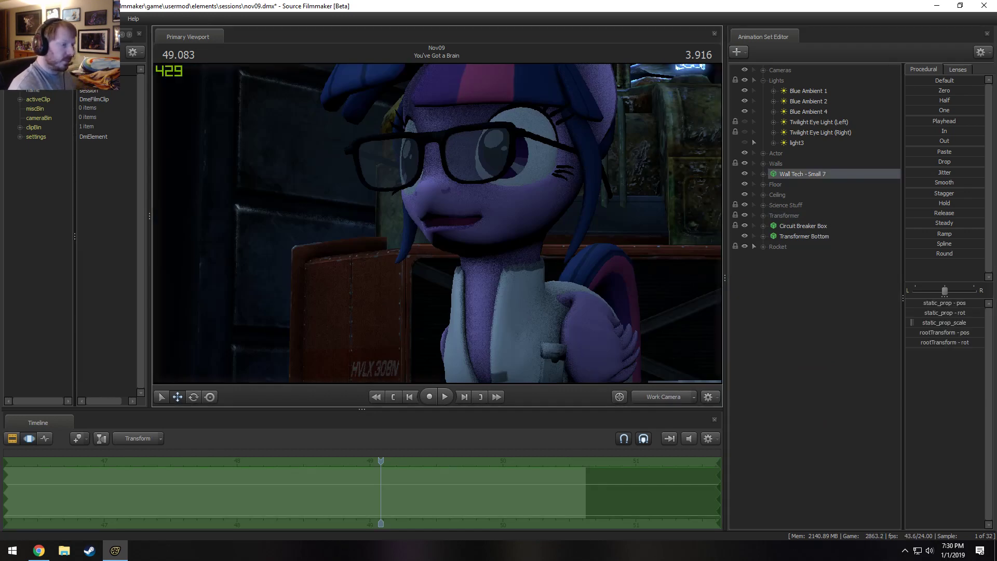
click(664, 397)
key(s)
drag(438, 223, 437, 224)
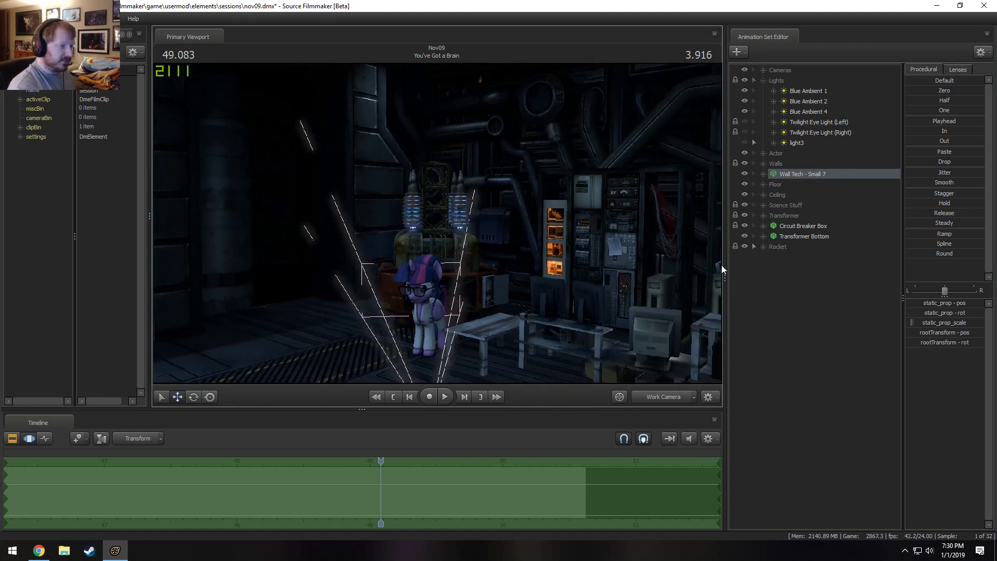
click(763, 215)
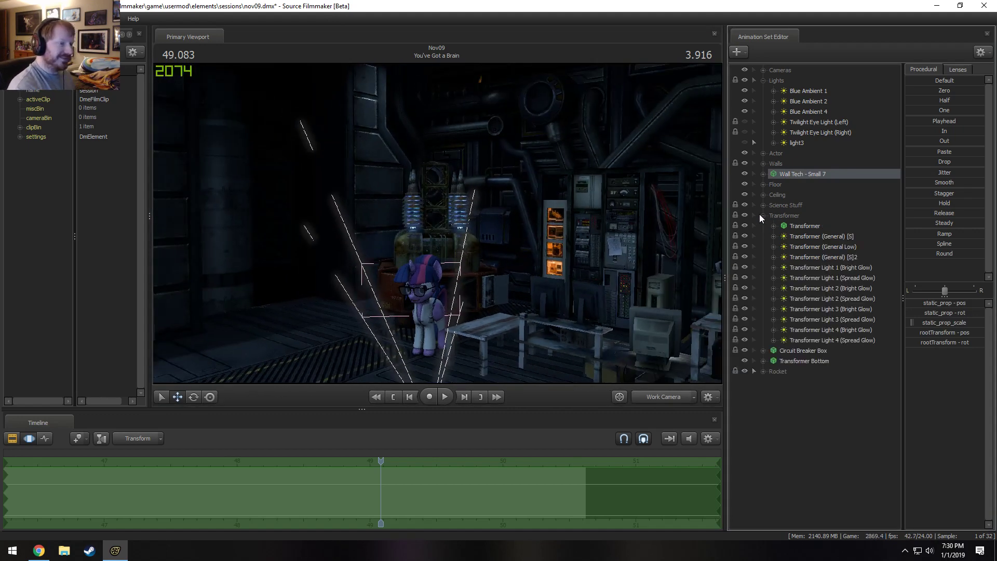
click(760, 215)
click(763, 195)
click(808, 195)
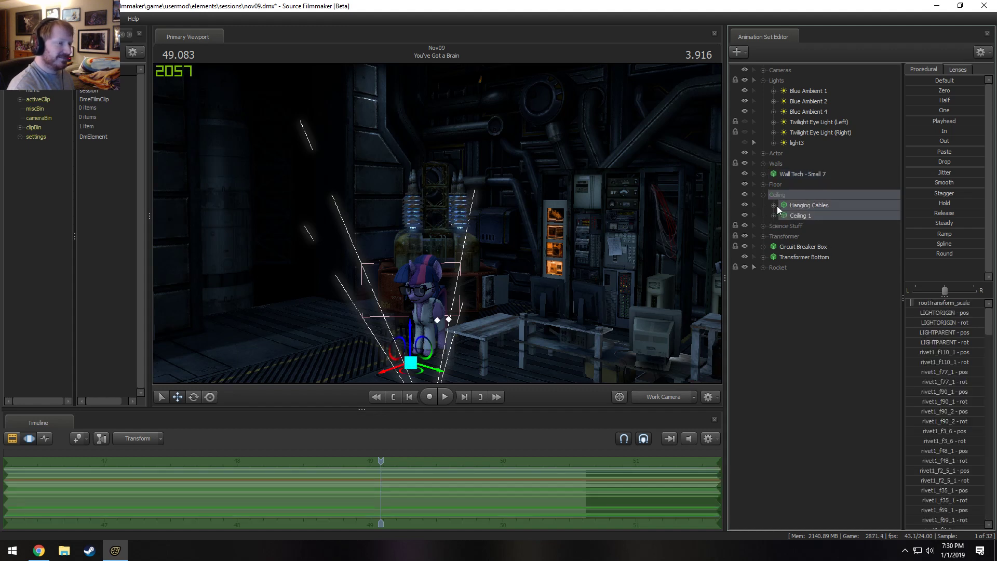
click(762, 194)
click(762, 186)
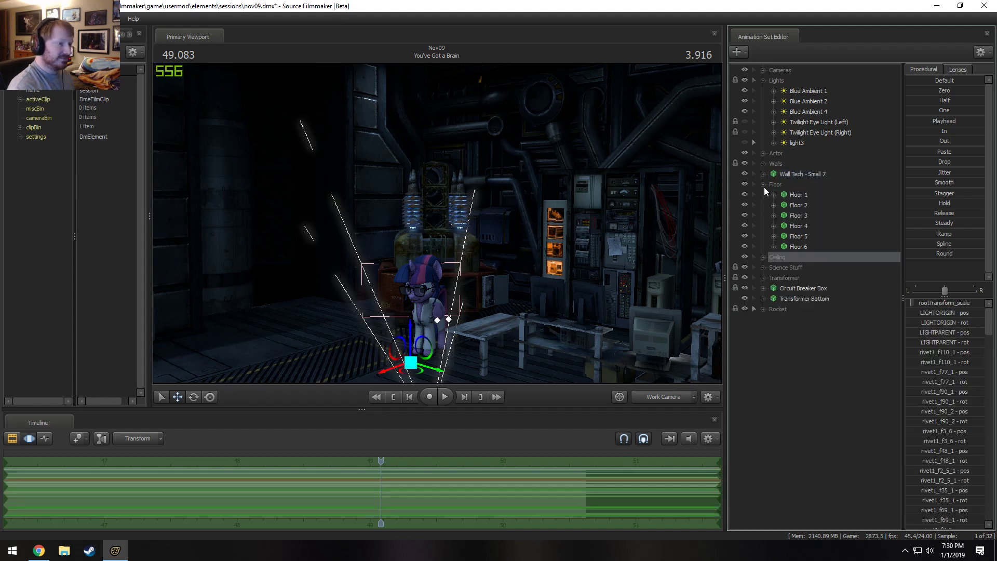
click(764, 185)
Delete the Hanging Cables animation set from the Ceiling group and expand the Floor group.
click(765, 195)
click(806, 206)
right_click(807, 207)
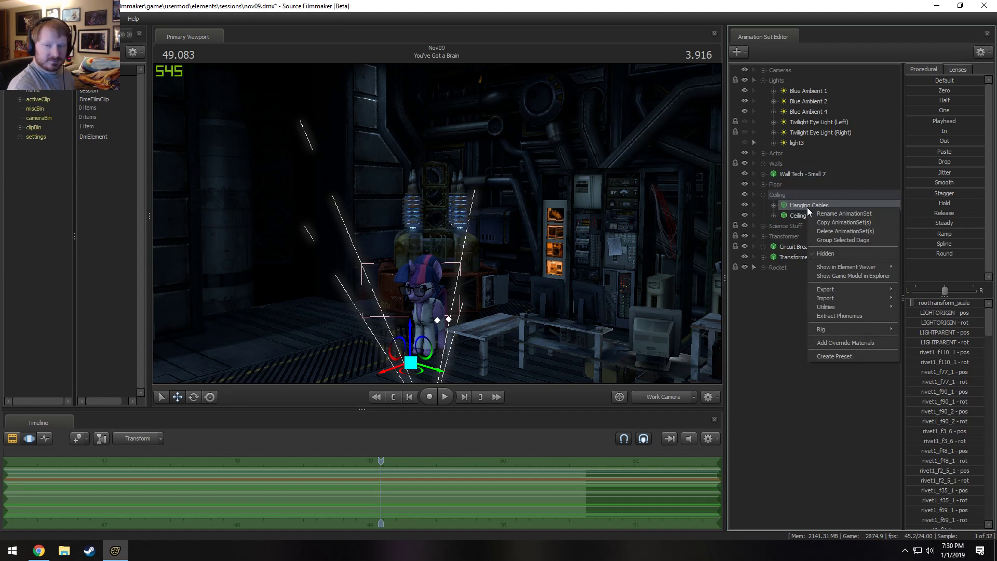
click(825, 231)
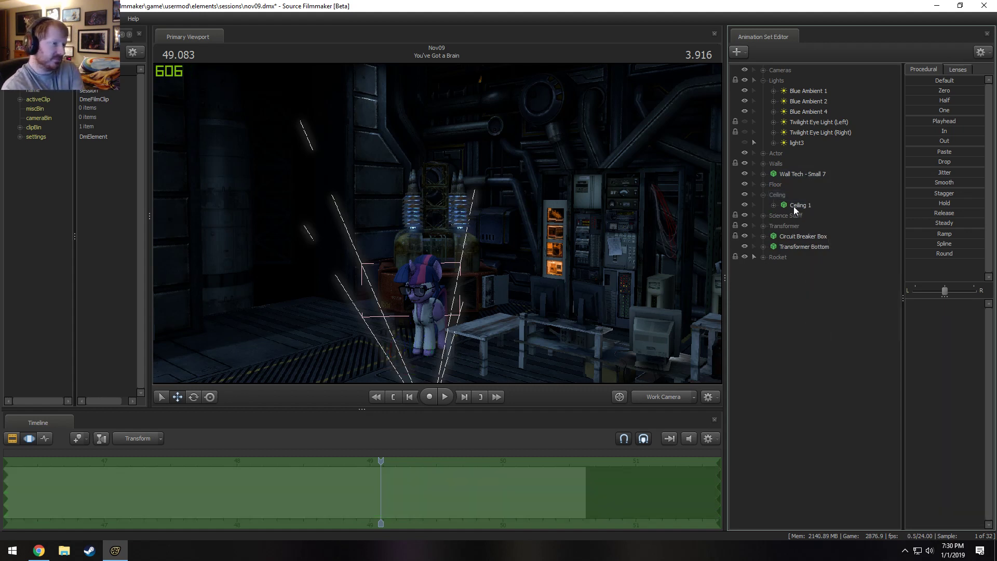
click(764, 195)
click(764, 184)
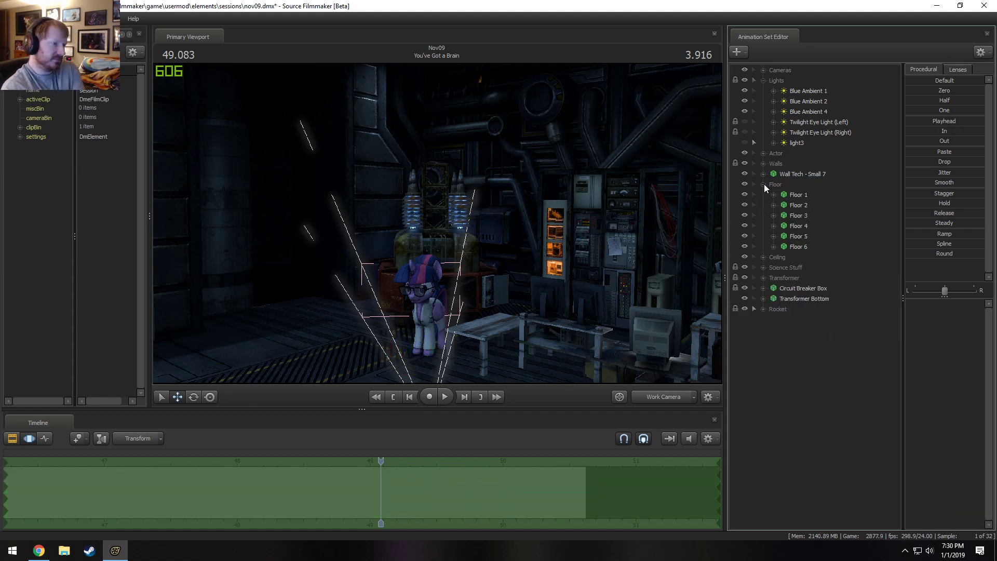
Delete the Doorway and Door animation sets from the Walls group.
click(798, 195)
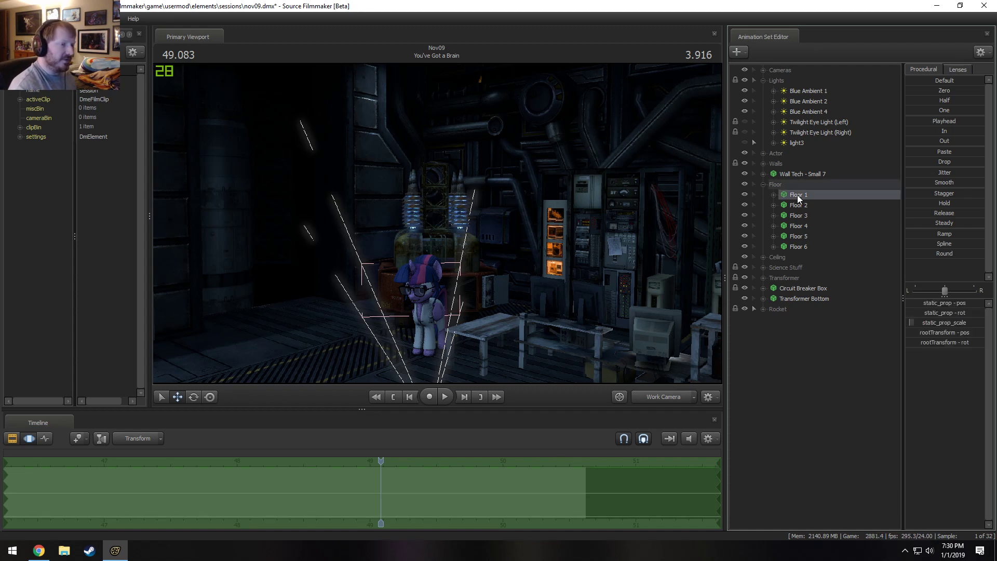
click(763, 184)
click(763, 164)
click(777, 164)
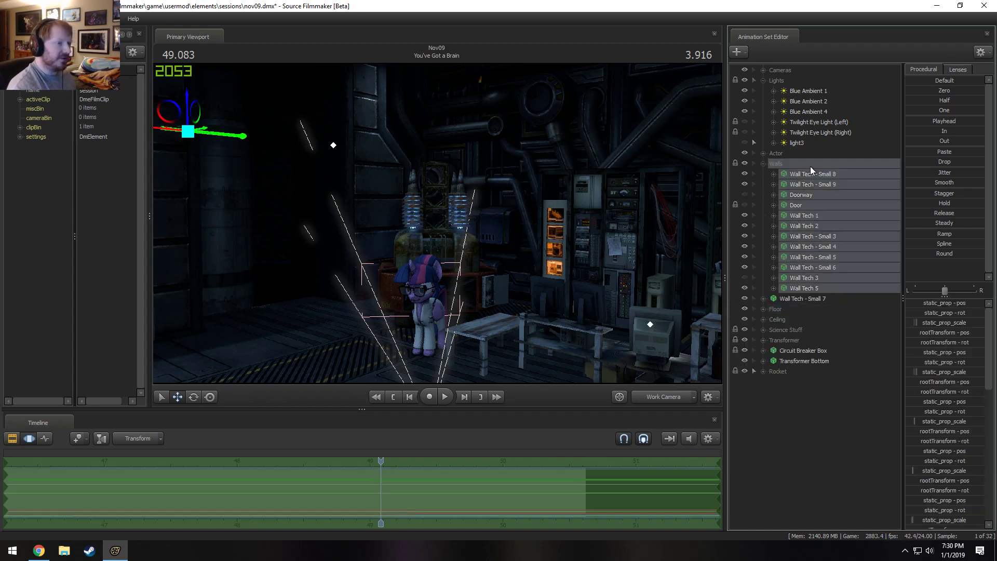
click(808, 174)
click(800, 196)
ctrl+click(802, 205)
right_click(801, 205)
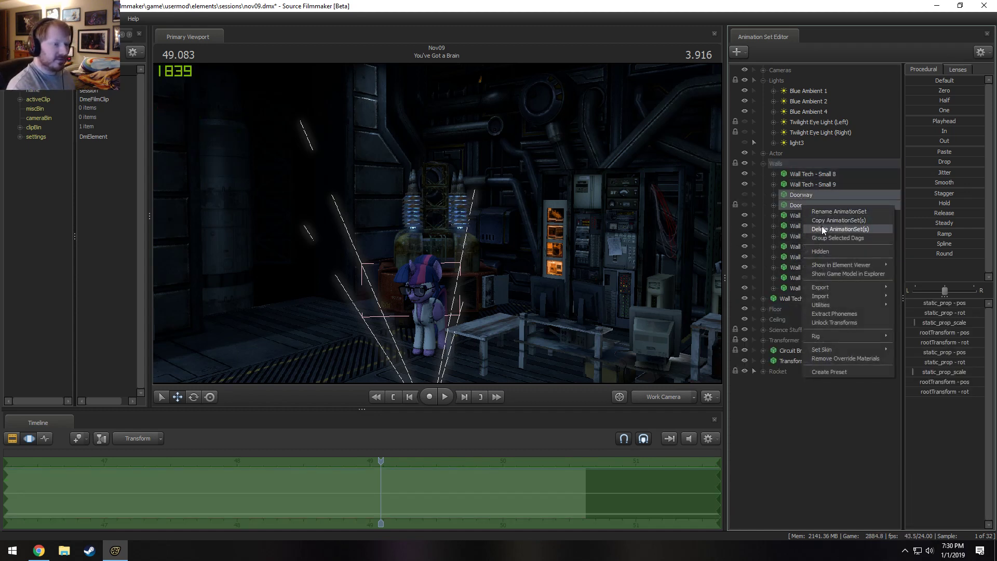
click(821, 227)
Turn off viewport lighting and pull the work camera back to an elevated view of the whole lab.
right_click(594, 262)
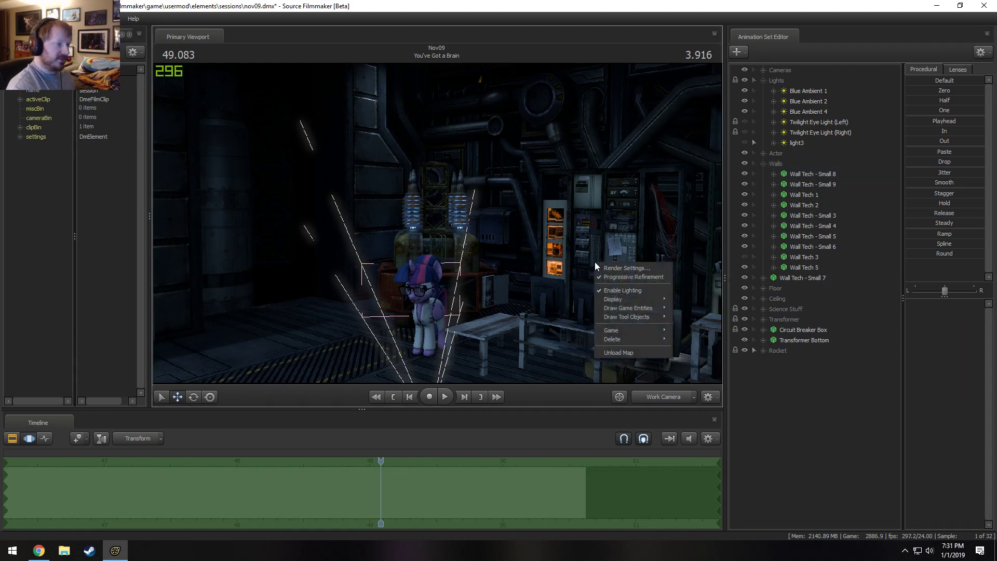
click(623, 289)
key(s)
drag(566, 200, 579, 242)
mouse_move(437, 223)
mouse_down()
mouse_move(457, 232)
mouse_move(437, 223)
mouse_up()
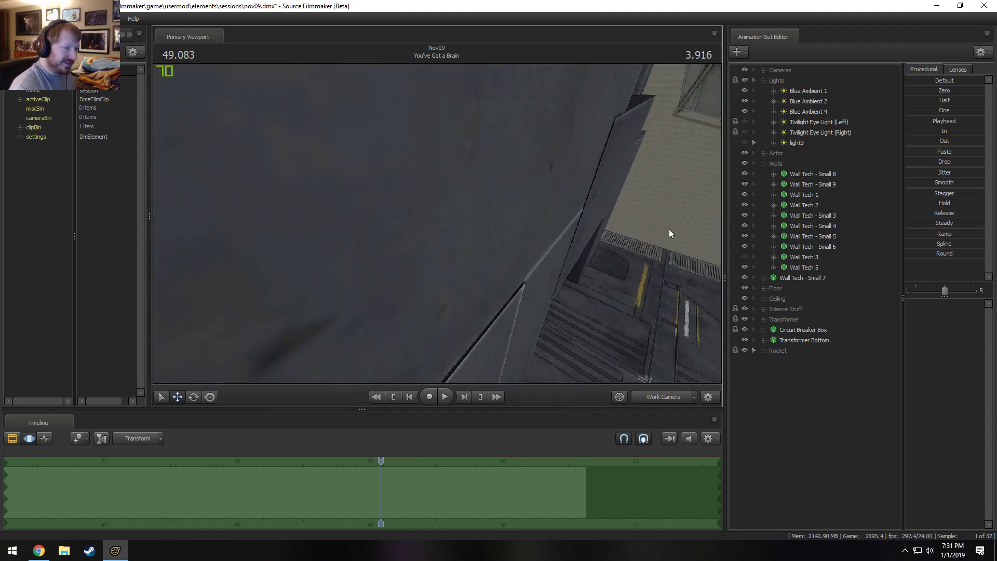
key(s)
drag(669, 231, 693, 223)
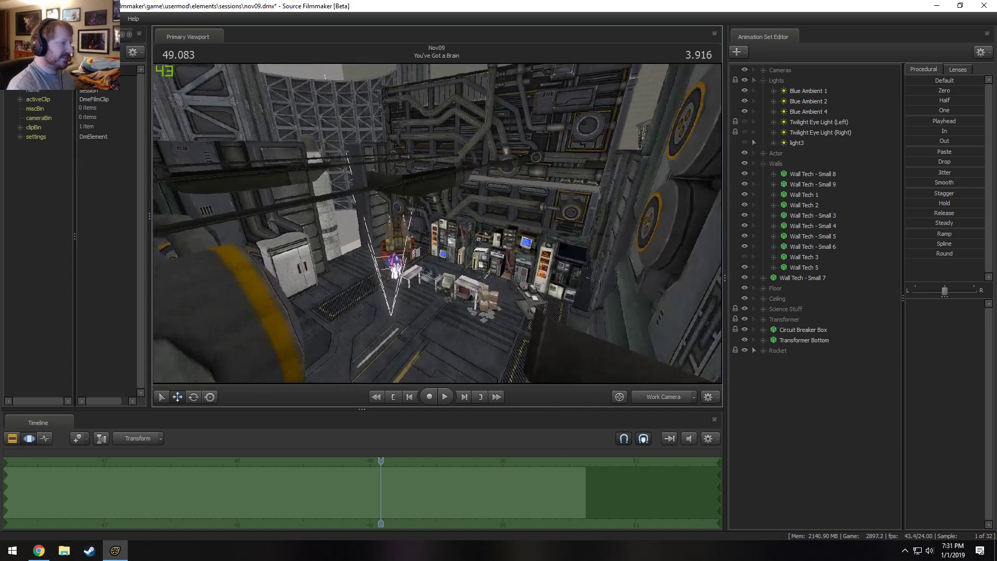
Delete the Wall Tech - Small 3, 4, 5 and 6 animation sets from the Walls group.
click(811, 245)
click(806, 265)
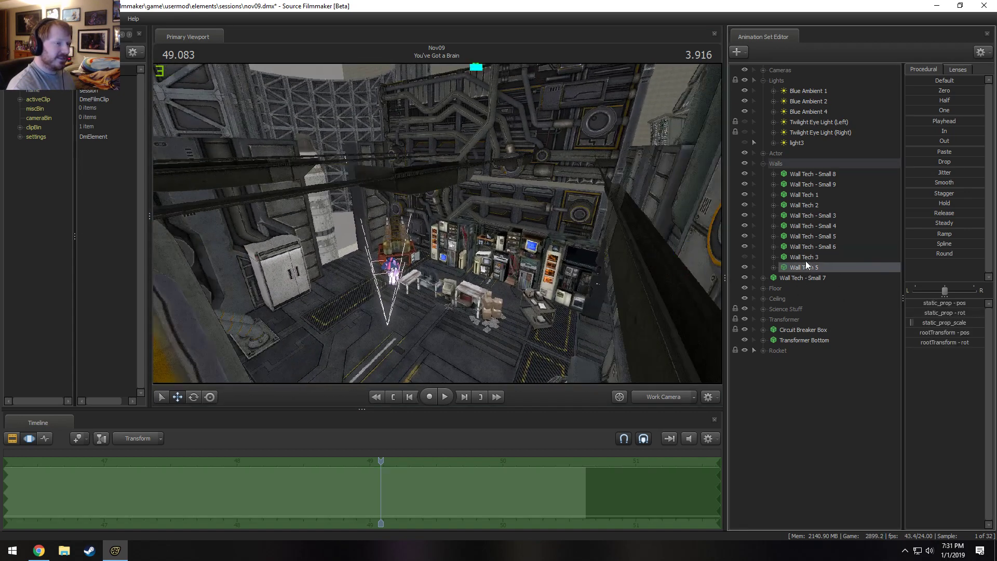
click(806, 260)
click(806, 248)
shift+click(808, 217)
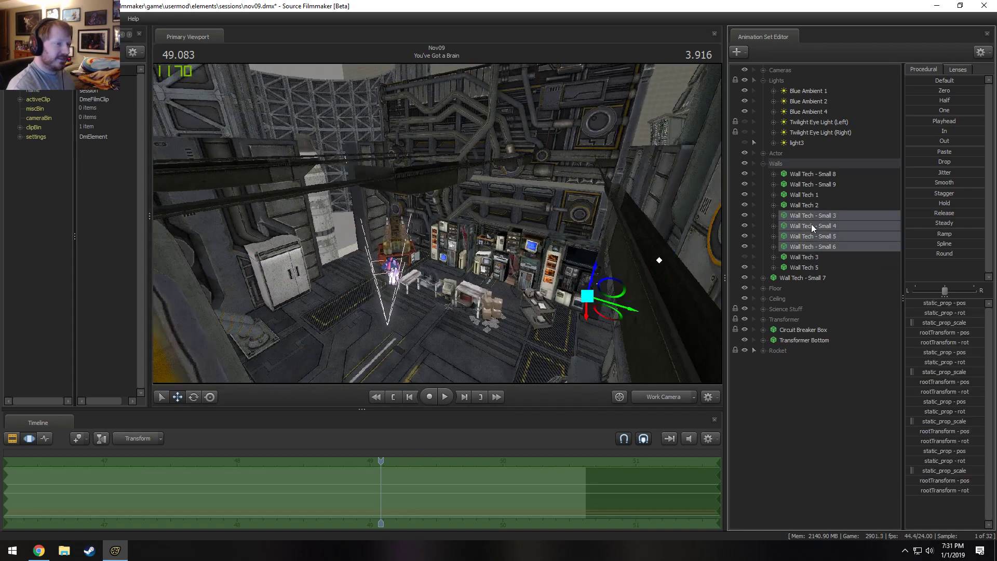
right_click(813, 227)
click(835, 245)
Delete the Wall Tech 1 animation set and collapse the Walls group.
click(808, 195)
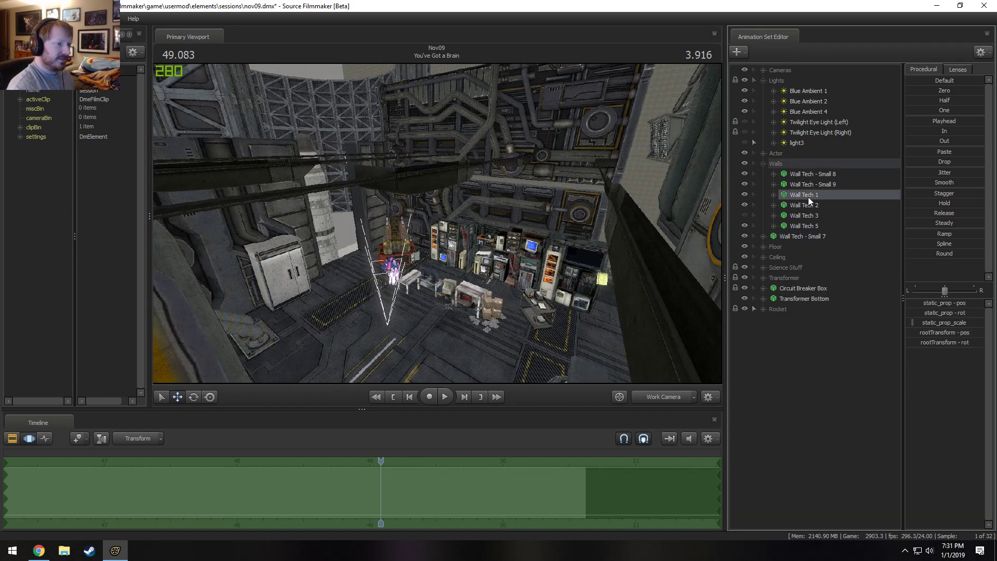
right_click(806, 194)
click(825, 213)
drag(634, 213, 579, 217)
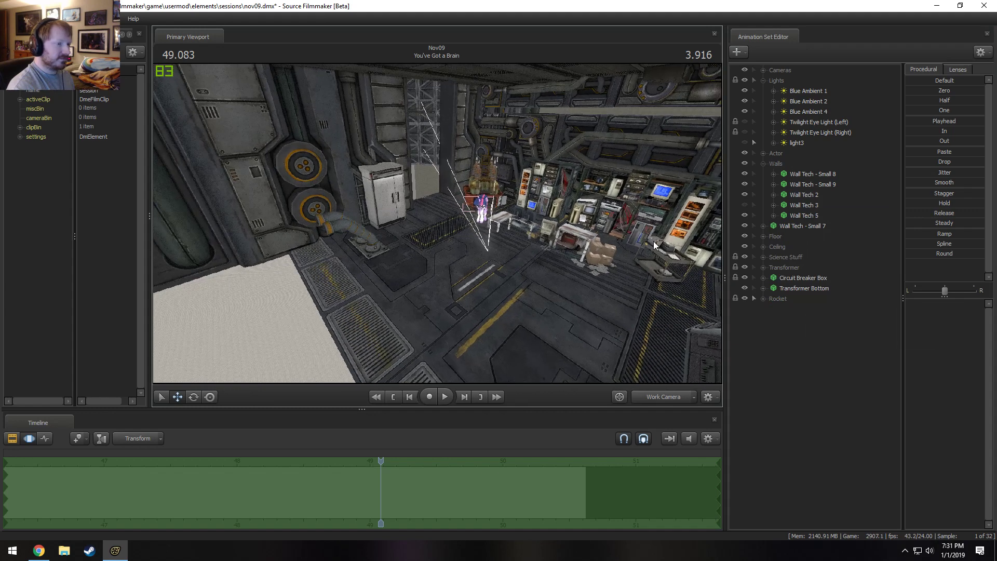
click(763, 163)
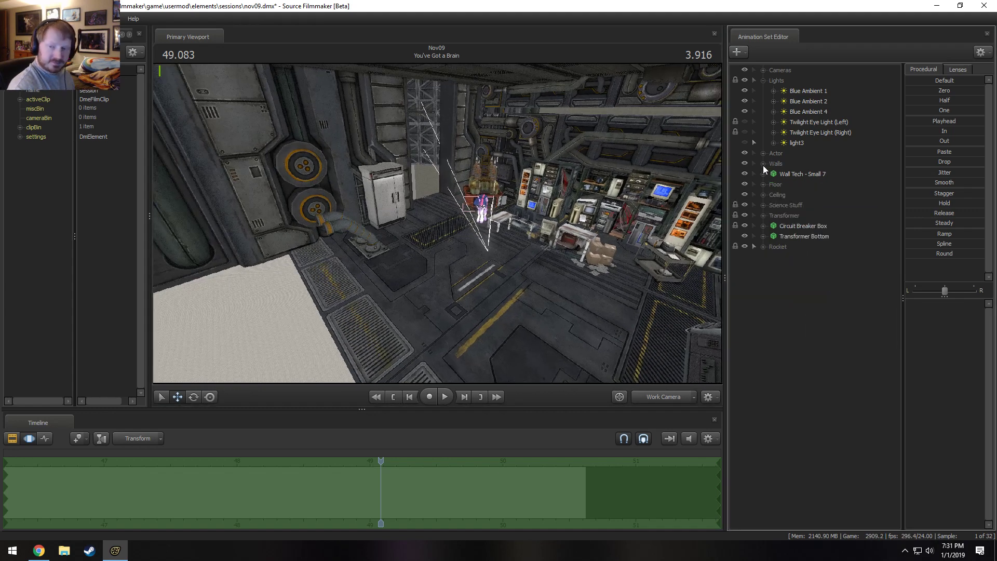
Delete the Science Equipment 1 and Science Equipment 2 animation sets from the Science Stuff group.
click(763, 215)
click(763, 215)
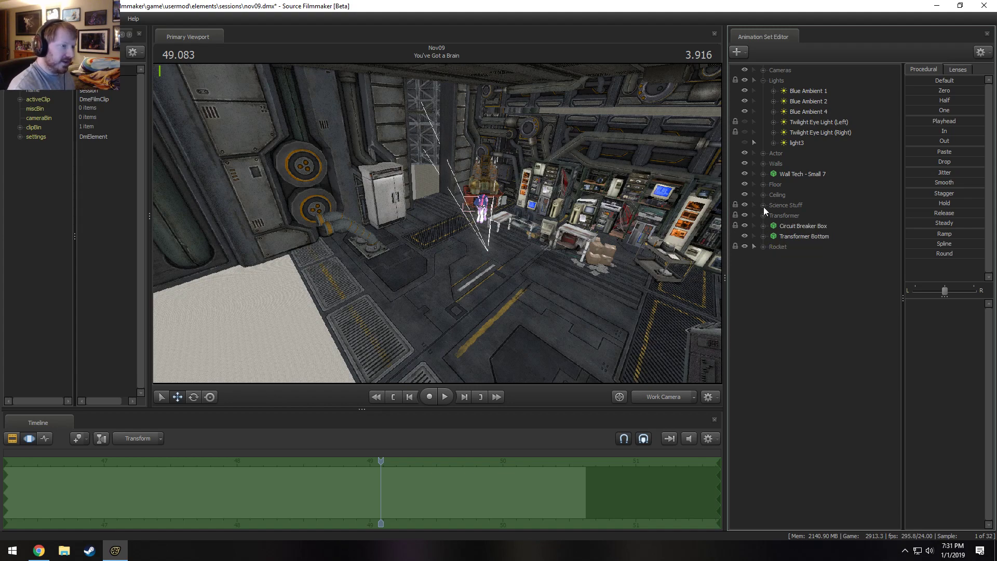
click(763, 204)
click(811, 217)
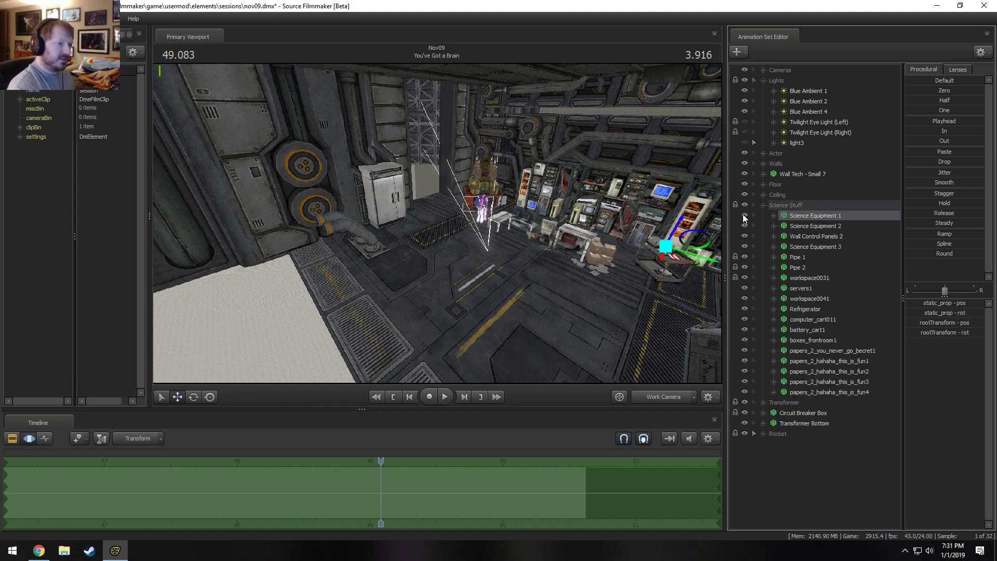
drag(675, 285, 743, 275)
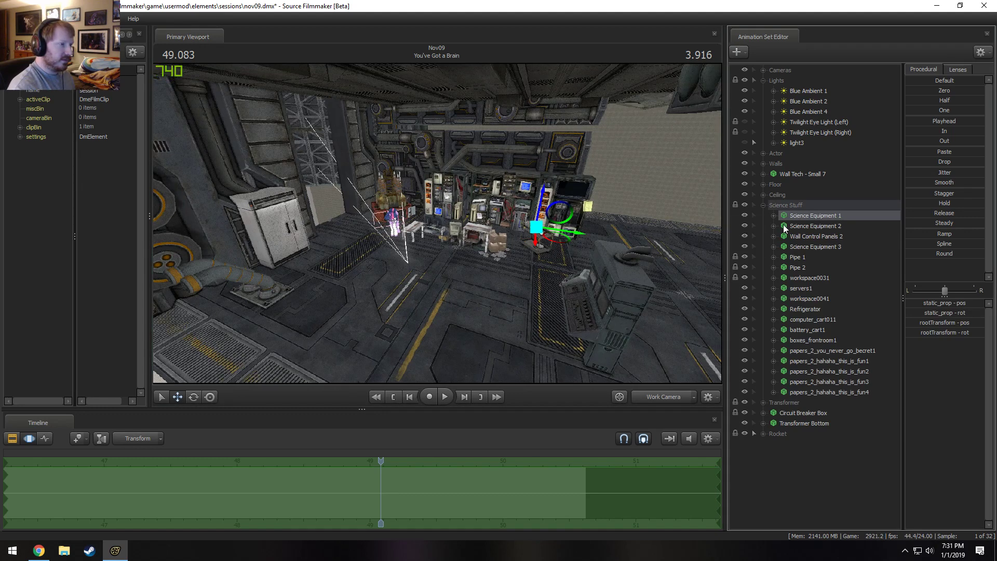
ctrl+click(811, 226)
right_click(811, 227)
click(847, 251)
Delete Wall Control Panels 2, Science Equipment 3, Pipe 1 and Pipe 2 from the Science Stuff group.
click(790, 216)
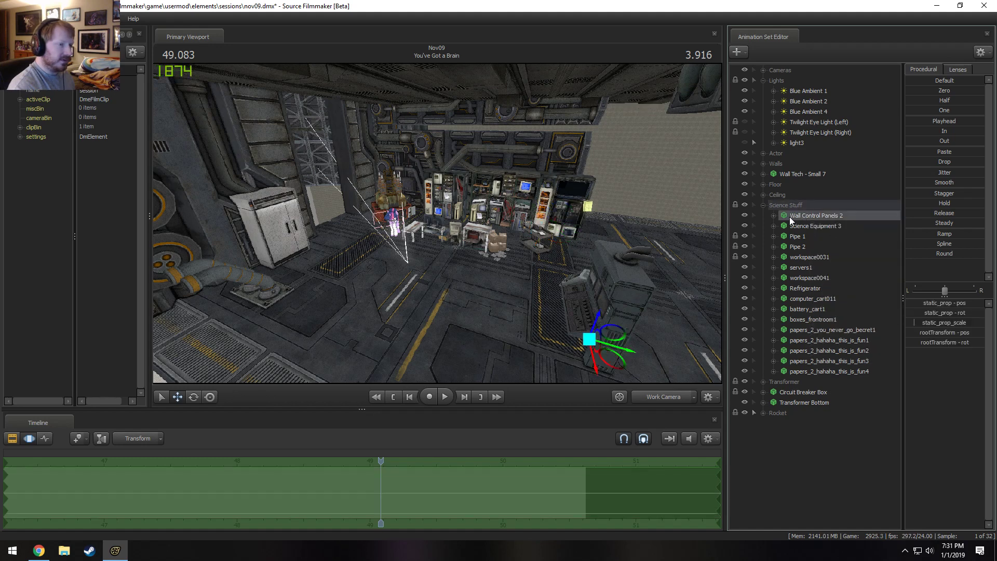
right_click(796, 216)
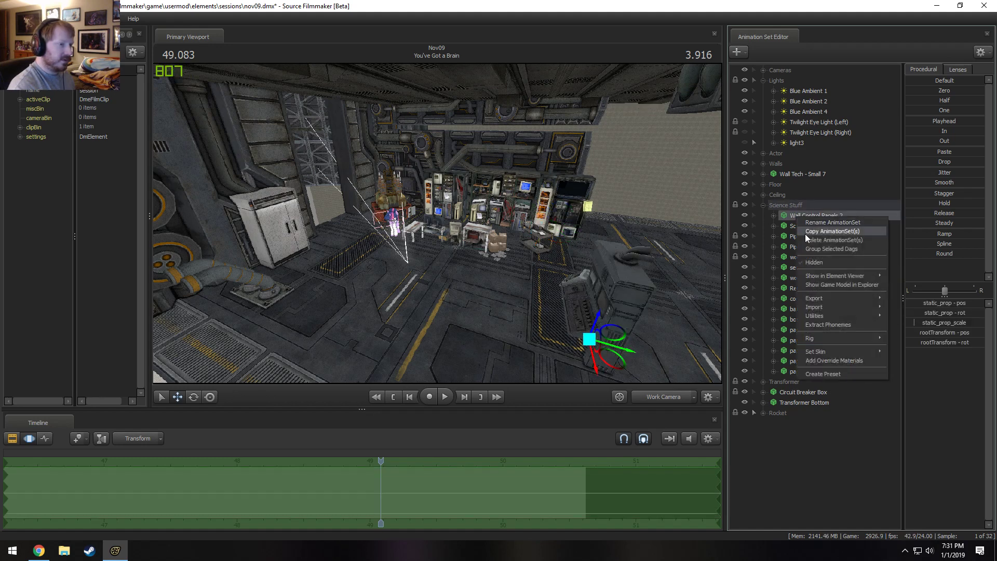
click(806, 239)
click(794, 217)
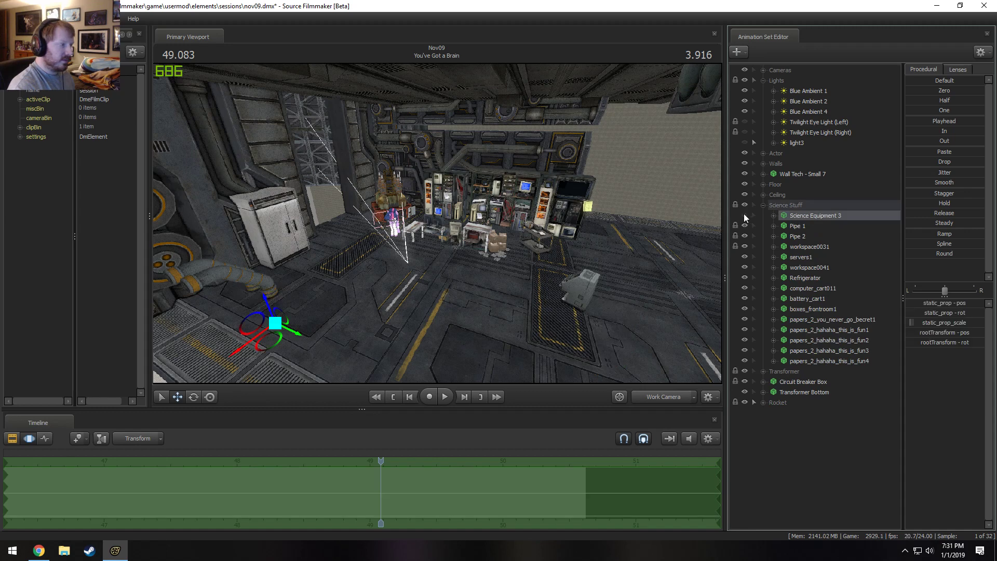
ctrl+click(803, 234)
ctrl+click(799, 221)
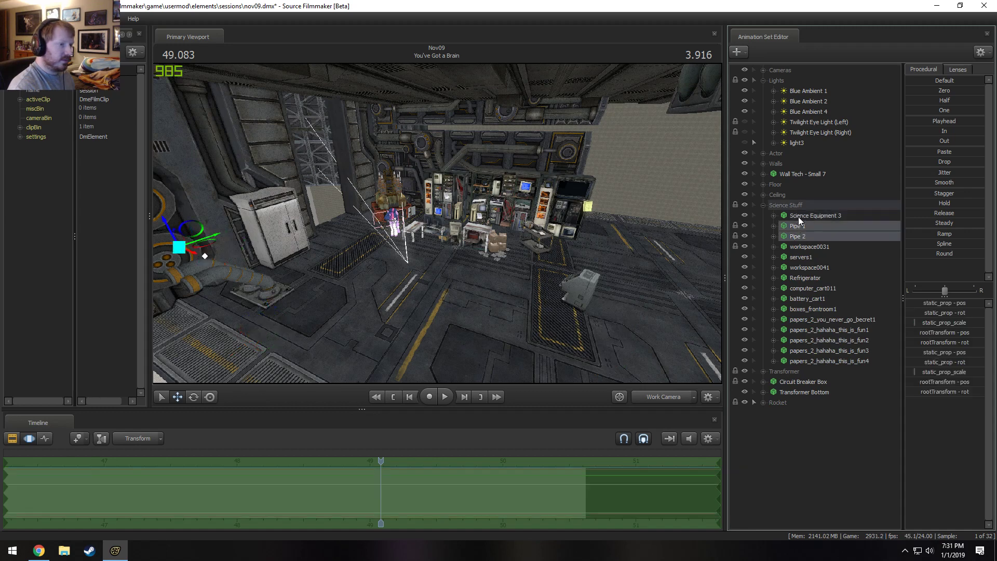
right_click(799, 216)
click(818, 242)
Delete the workspace0031 and servers1 animation sets from the Science Stuff group.
click(790, 217)
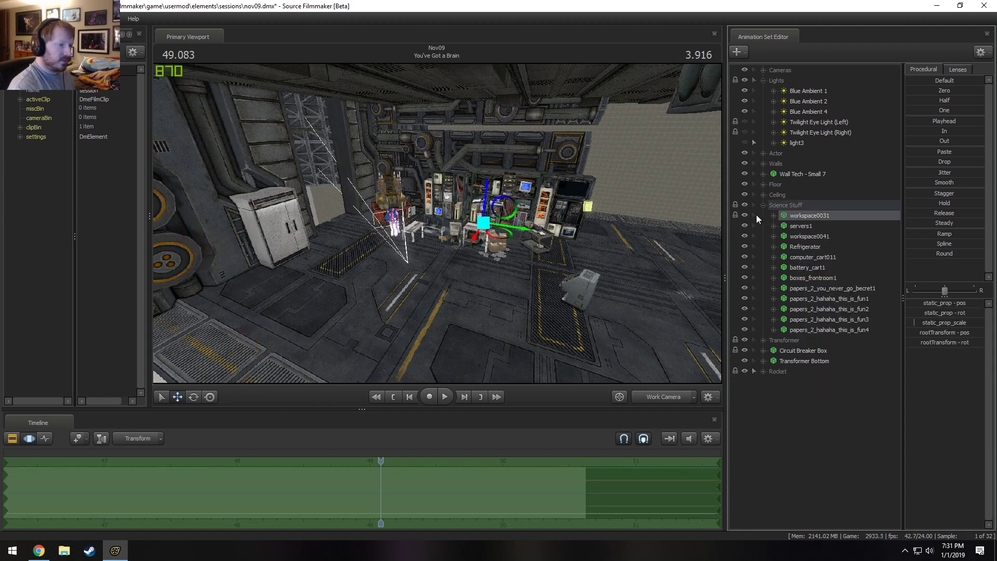
right_click(819, 215)
click(835, 239)
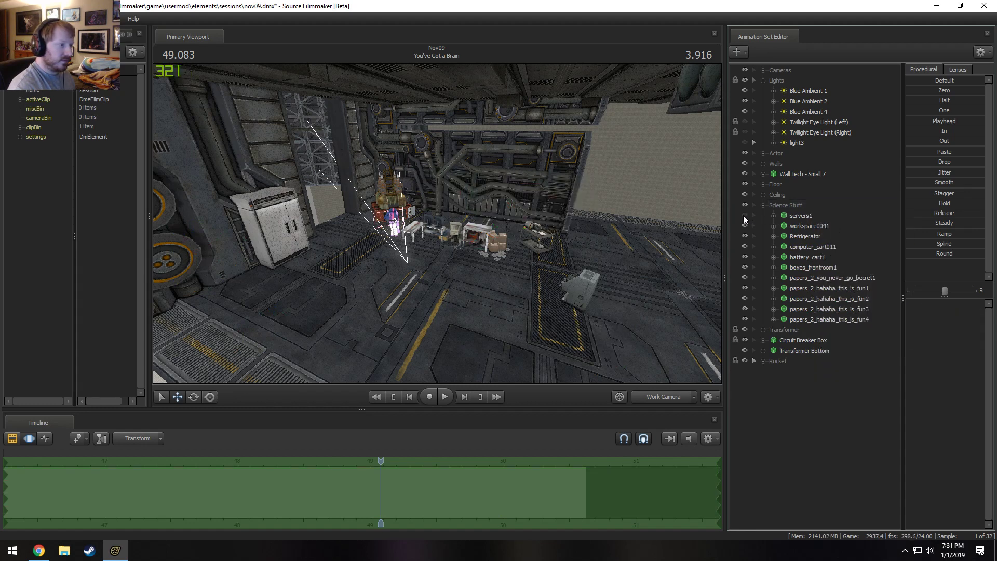
right_click(818, 217)
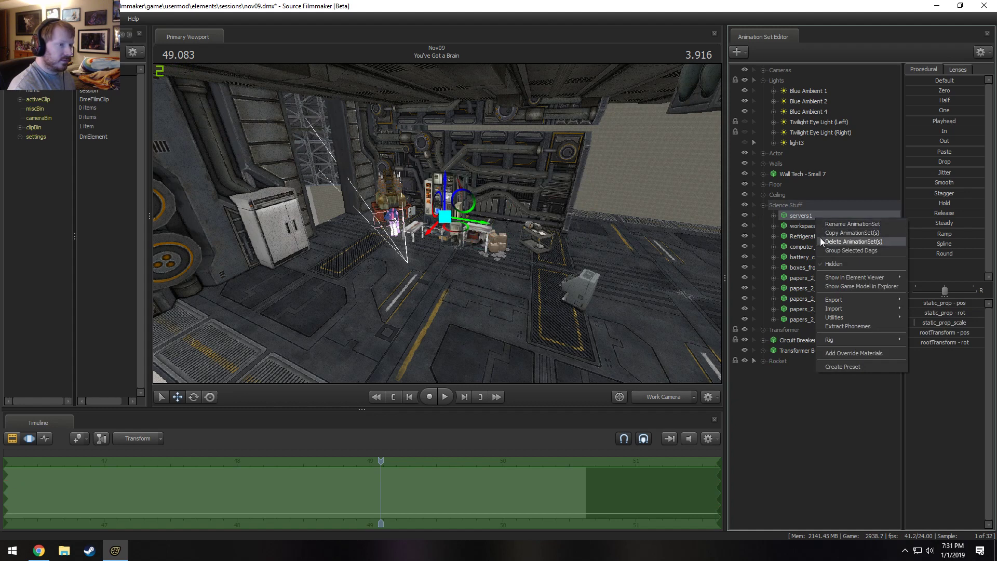
click(822, 241)
Identify the workspace0041 and Refrigerator props in the viewport and delete the Refrigerator animation set.
click(805, 215)
right_click(796, 218)
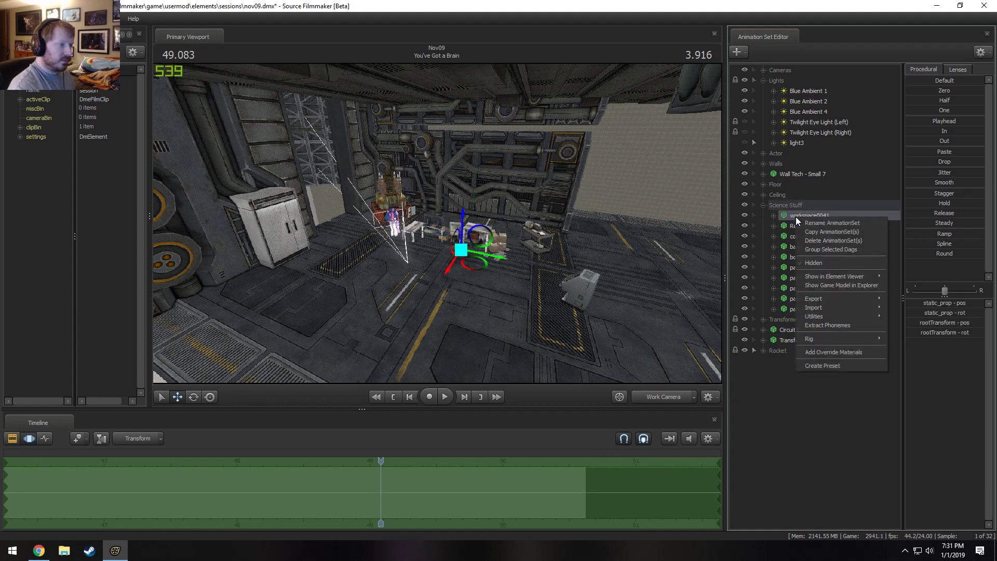
click(779, 213)
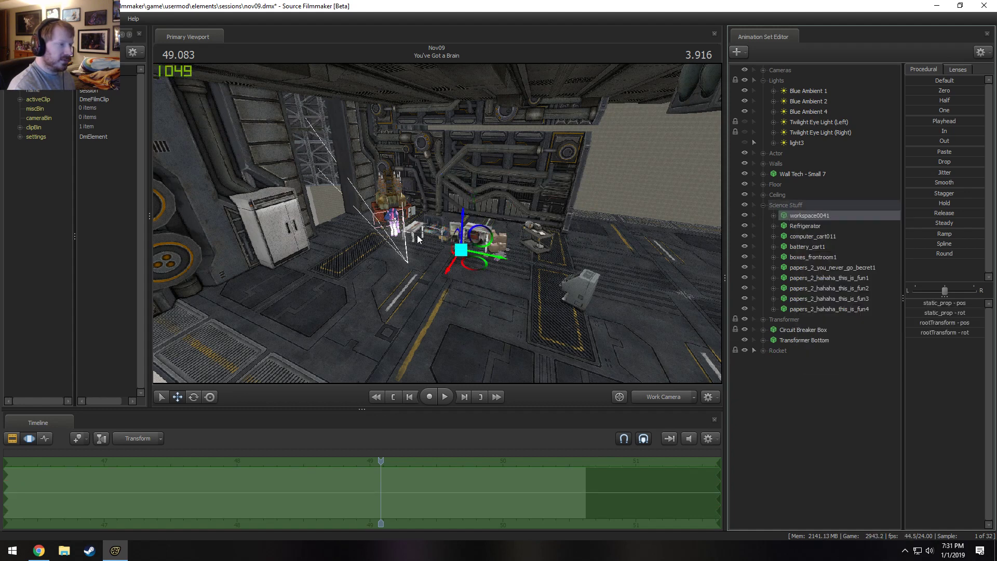
click(800, 226)
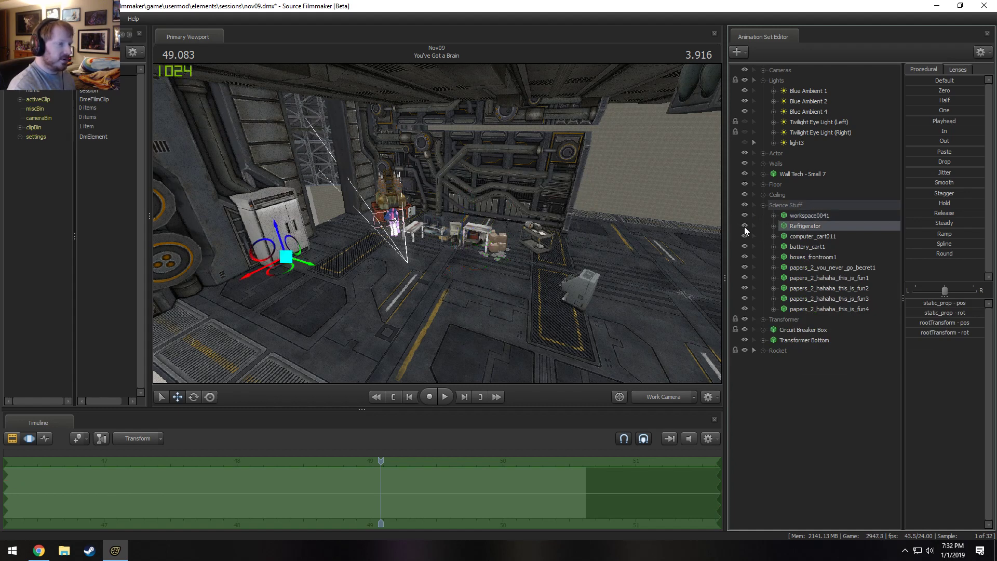
click(745, 227)
click(745, 227)
right_click(806, 226)
click(831, 248)
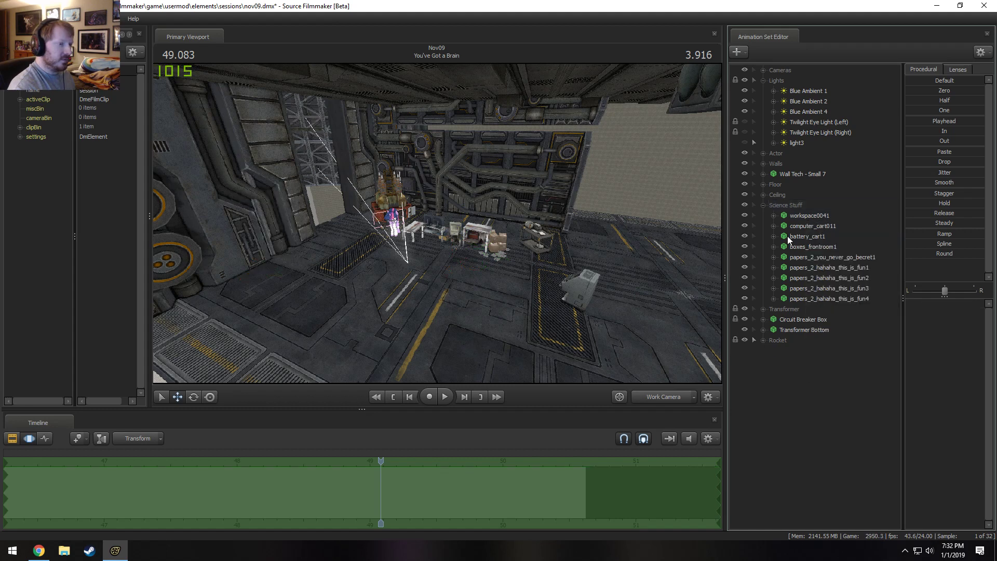
Delete computer_cart011, battery_cart1, boxes_frontroom1 and all the papers_2 animation sets from the Science Stuff group.
click(799, 227)
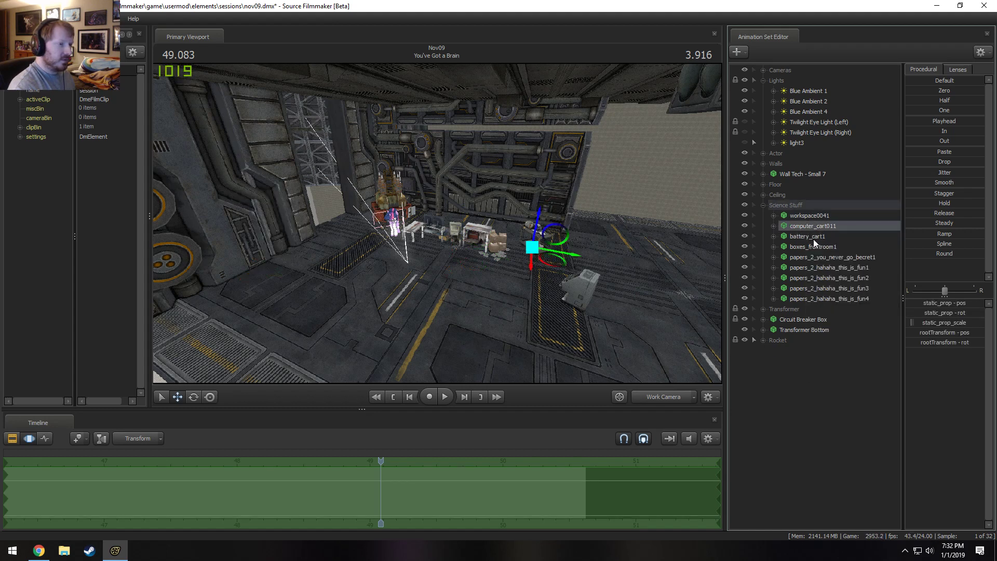
shift+drag(813, 237, 818, 273)
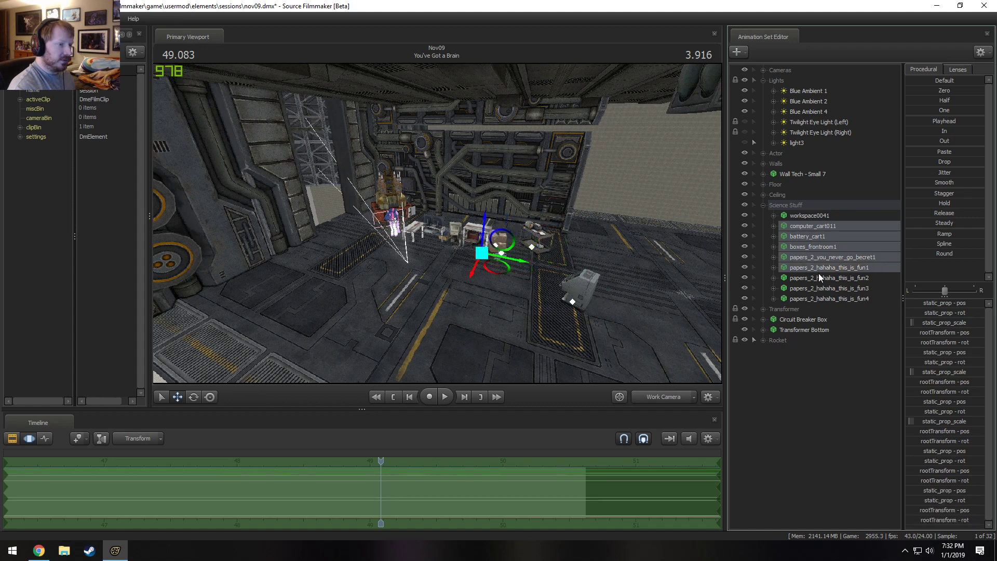
ctrl+click(819, 276)
ctrl+click(822, 285)
ctrl+click(823, 296)
right_click(822, 296)
click(843, 319)
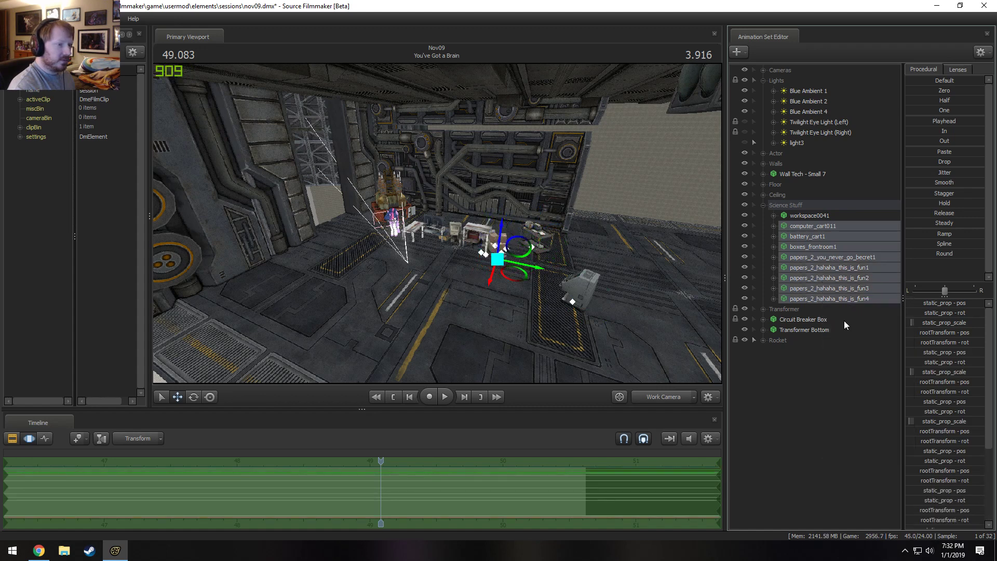
Delete the Circuit Breaker Box and Transformer Bottom animation sets and collapse the Science Stuff group.
click(799, 246)
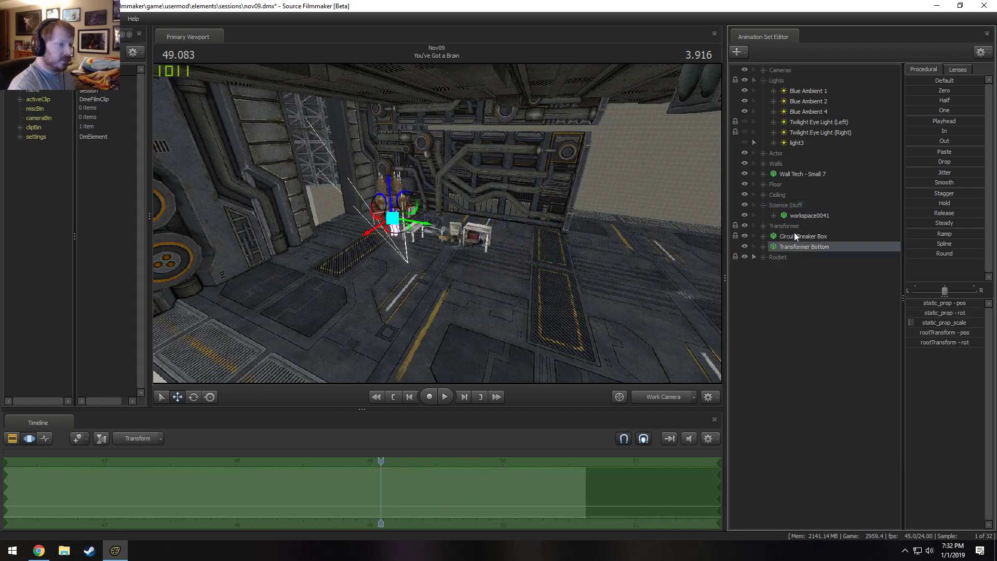
click(793, 235)
ctrl+click(796, 246)
key(Delete)
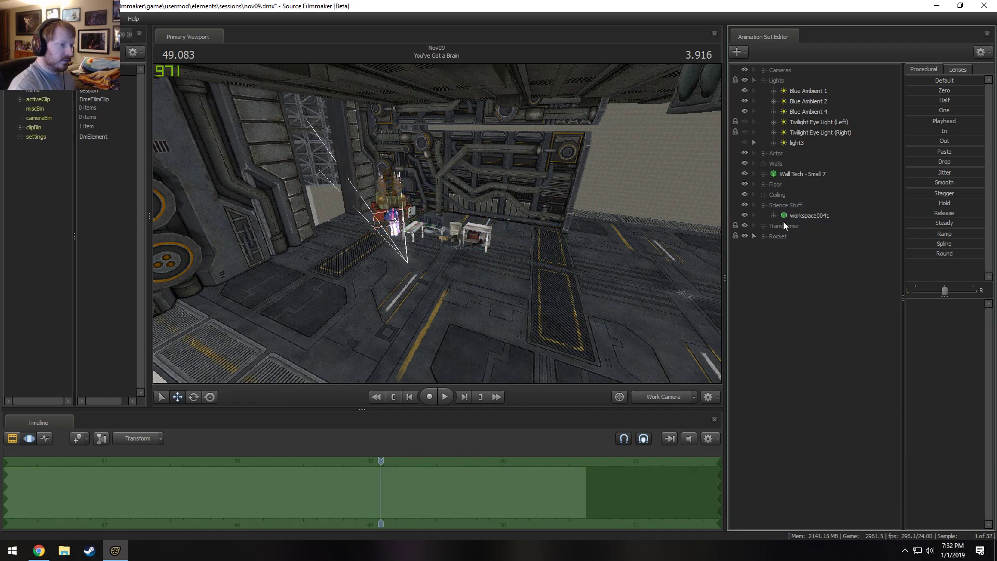
click(764, 204)
Delete the Floor 1, Floor 2, Floor 4 and Floor 5 animation sets from the Floor group.
drag(597, 229, 488, 220)
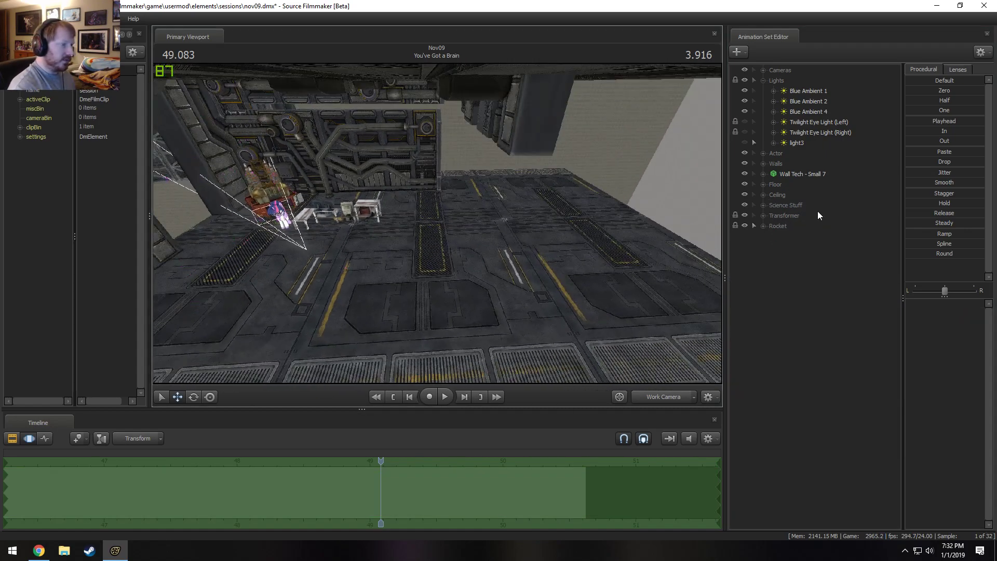
click(754, 183)
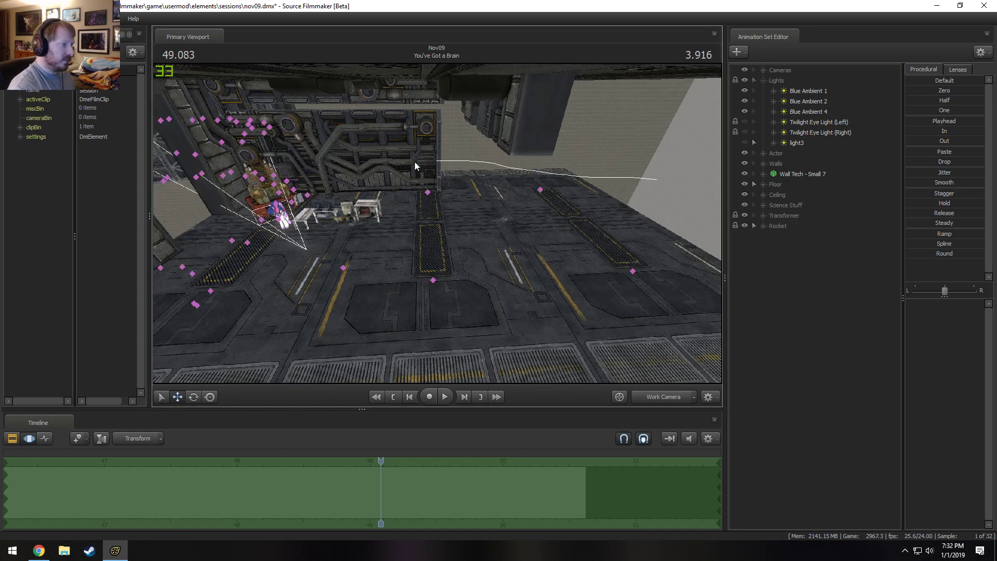
click(759, 184)
click(763, 184)
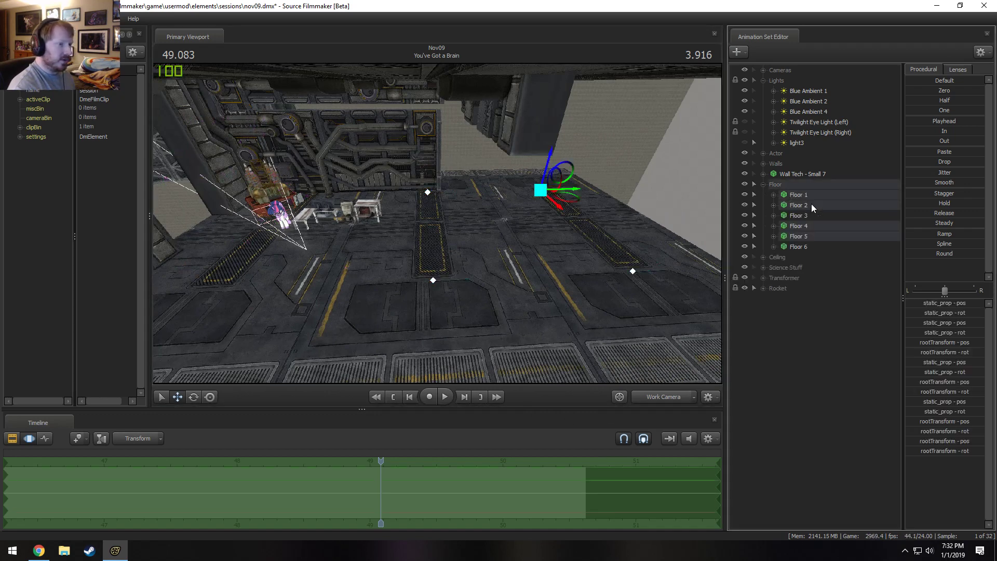
click(812, 204)
ctrl+click(812, 197)
ctrl+click(809, 225)
ctrl+click(808, 237)
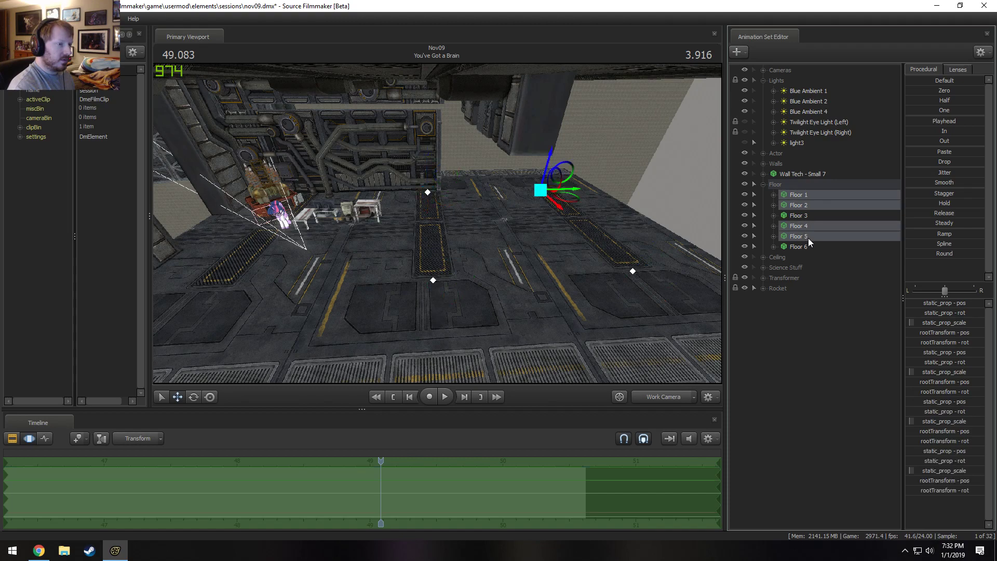
right_click(808, 237)
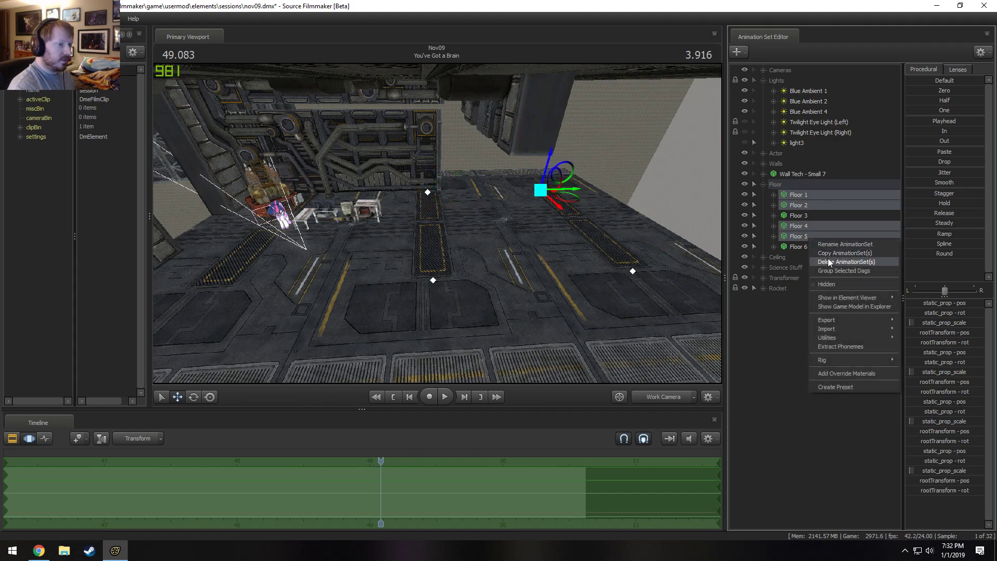
click(835, 262)
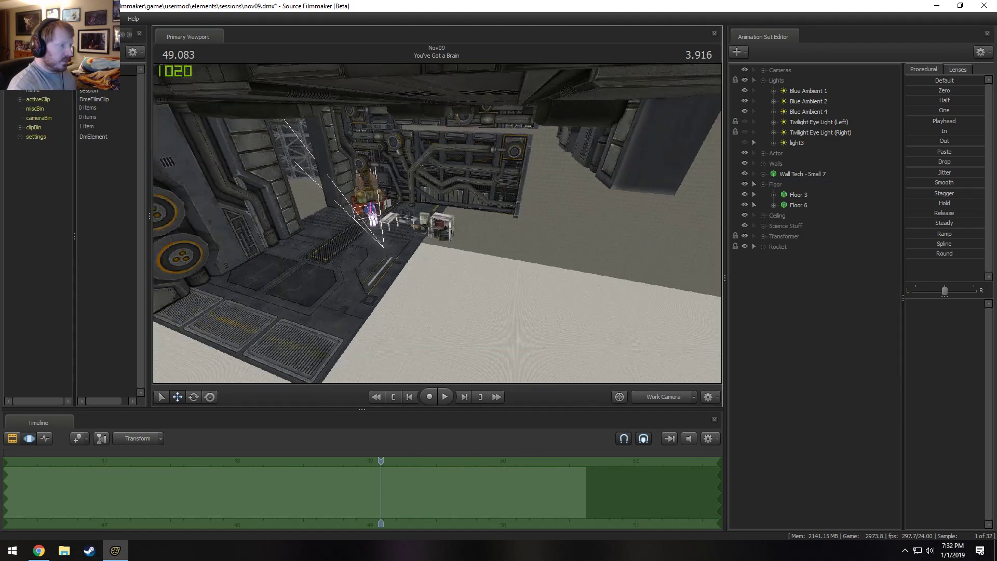
Hide Floor 3, shift Floor 6 horizontally toward the foreground beneath the character, and delete the Floor 3 animation set.
mouse_move(435, 223)
mouse_down()
mouse_move(385, 223)
mouse_move(435, 223)
mouse_up()
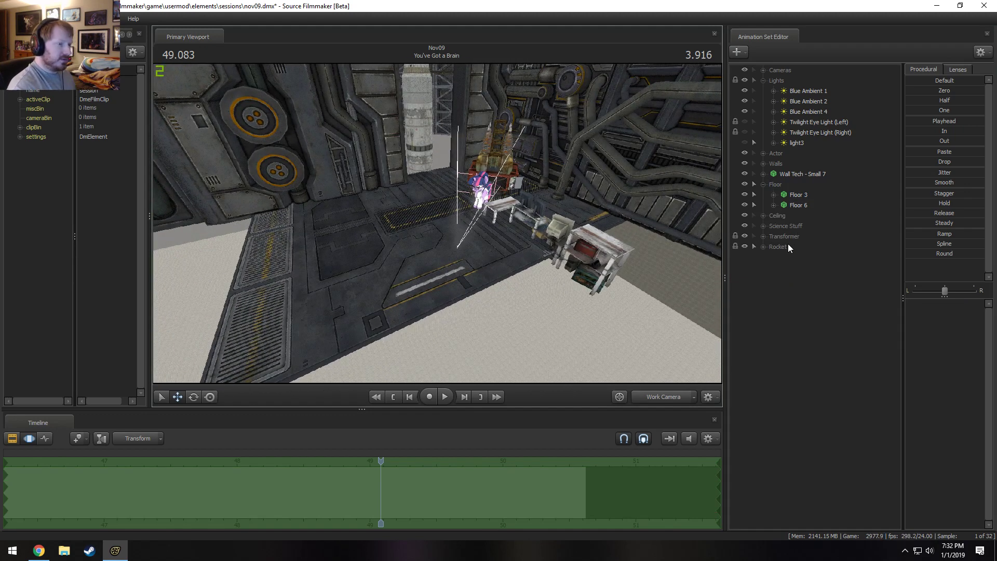
click(776, 184)
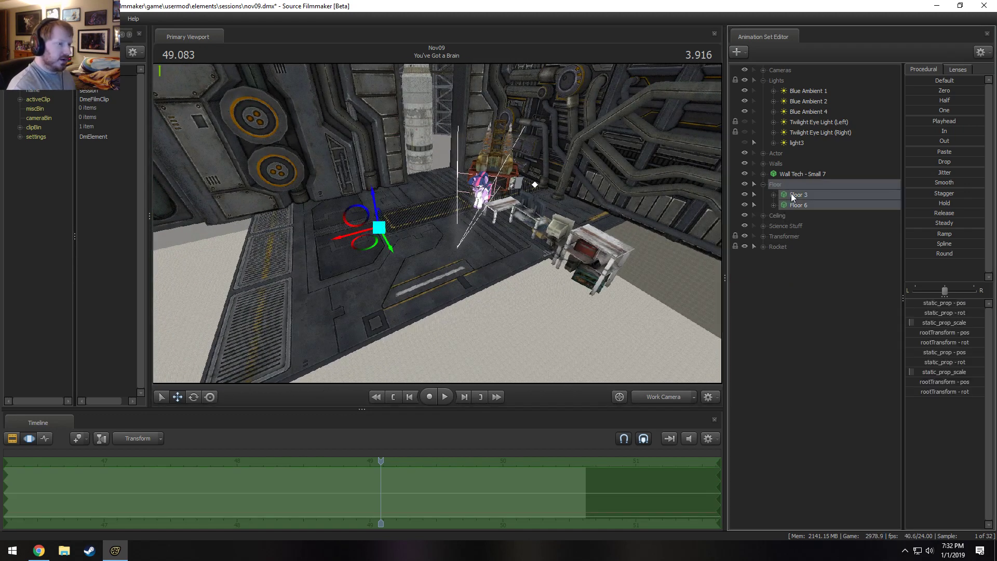
click(740, 195)
click(744, 194)
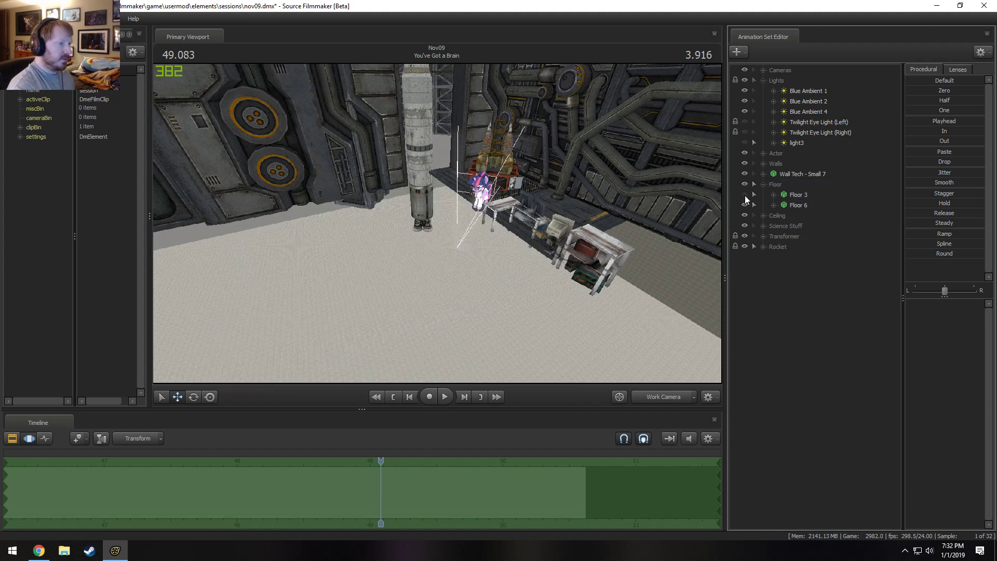
click(800, 206)
drag(526, 197, 455, 208)
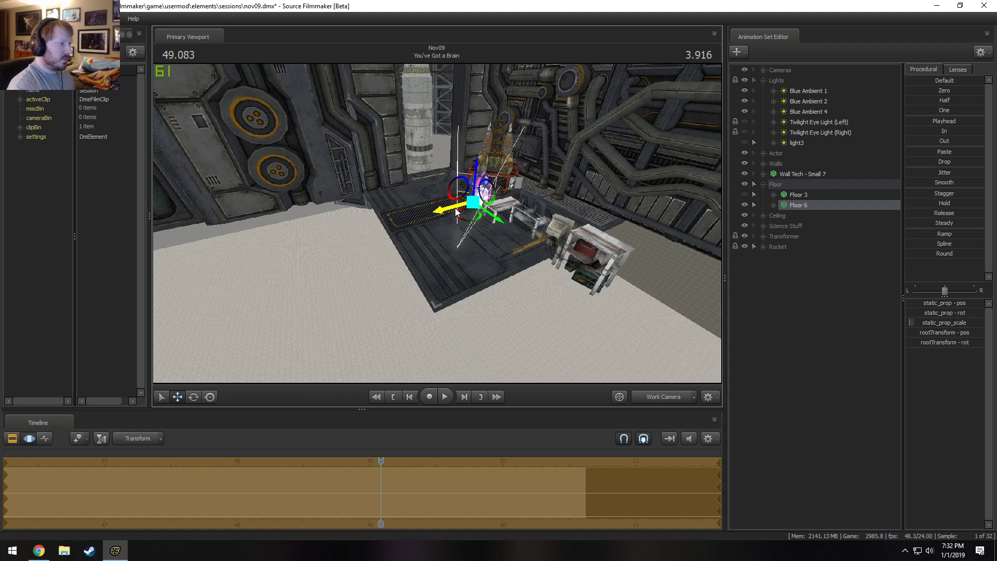
key(space)
key(space)
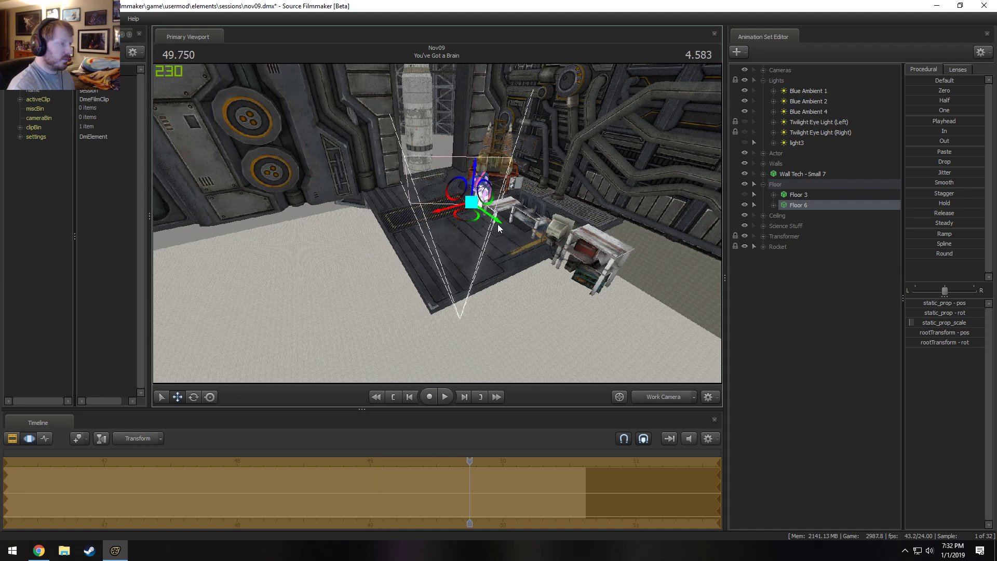
right_click(794, 198)
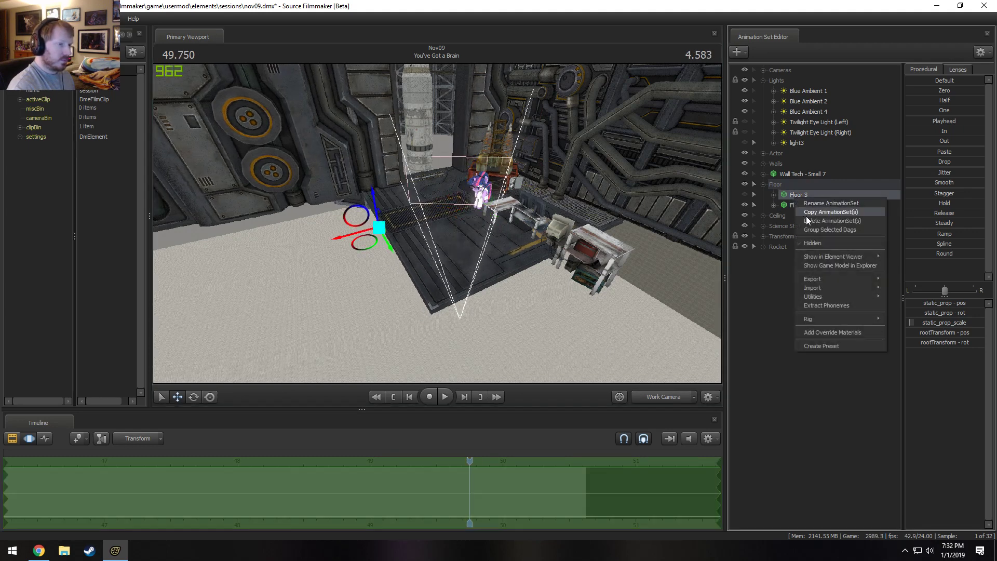
click(808, 223)
Play the You've Got a Brain shot through the Main Camera to check the framing without the deleted floors.
click(667, 396)
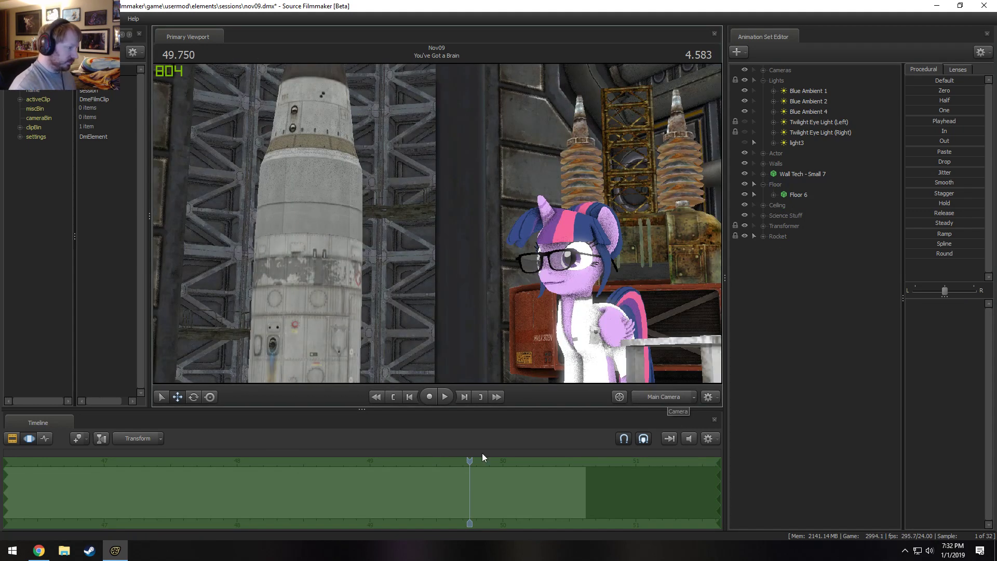
drag(468, 461, 229, 454)
key(space)
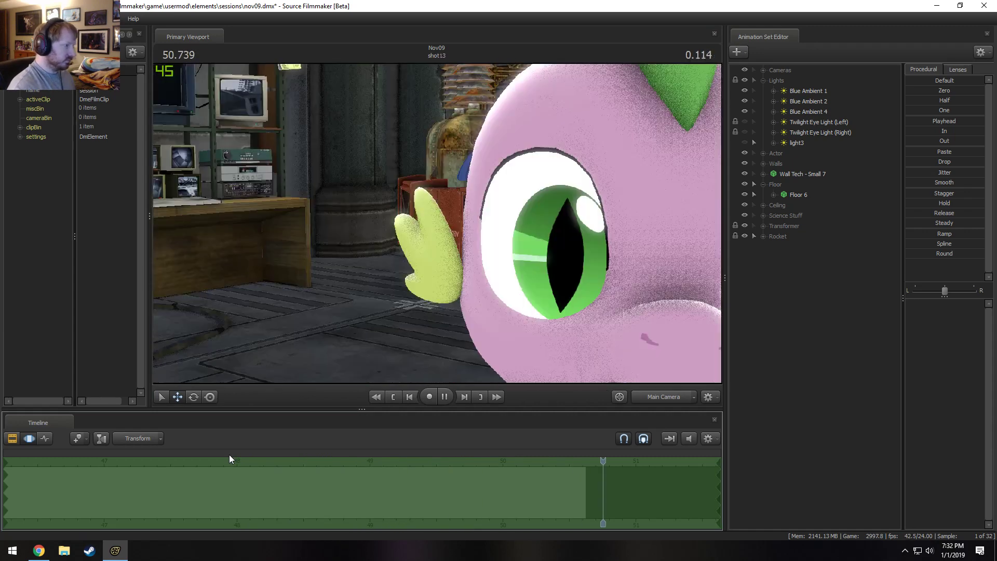
key(space)
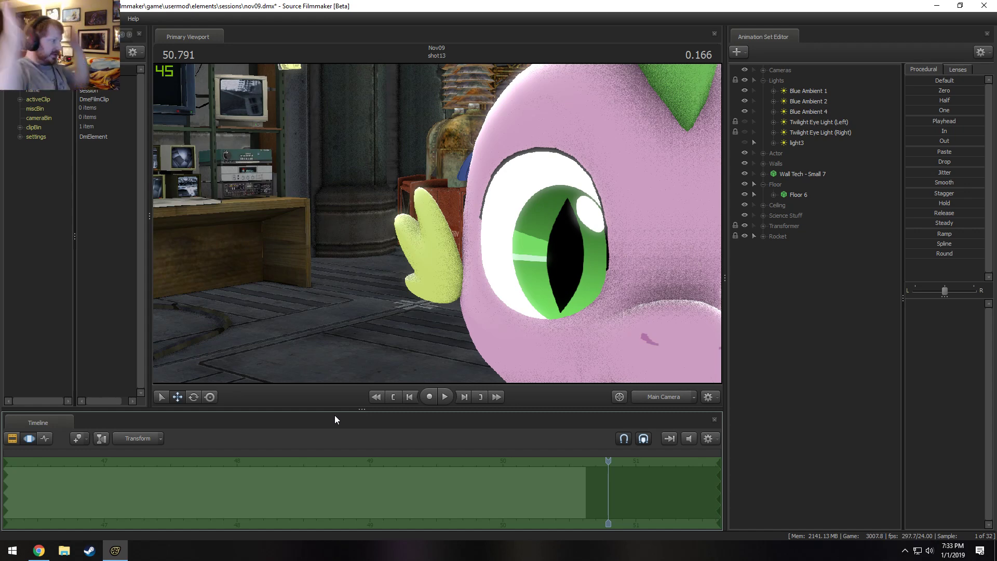
click(668, 399)
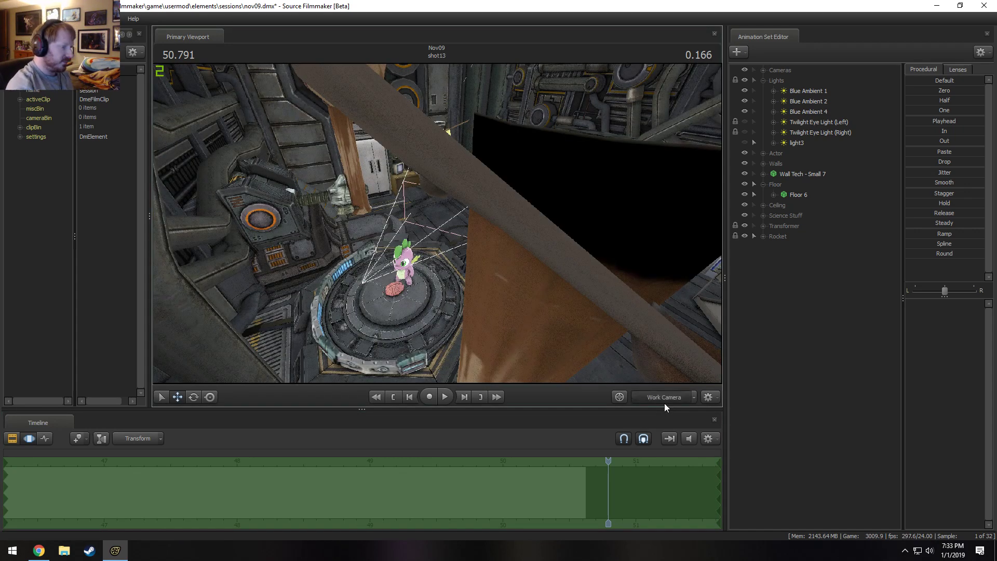
click(665, 401)
drag(610, 463, 211, 470)
key(space)
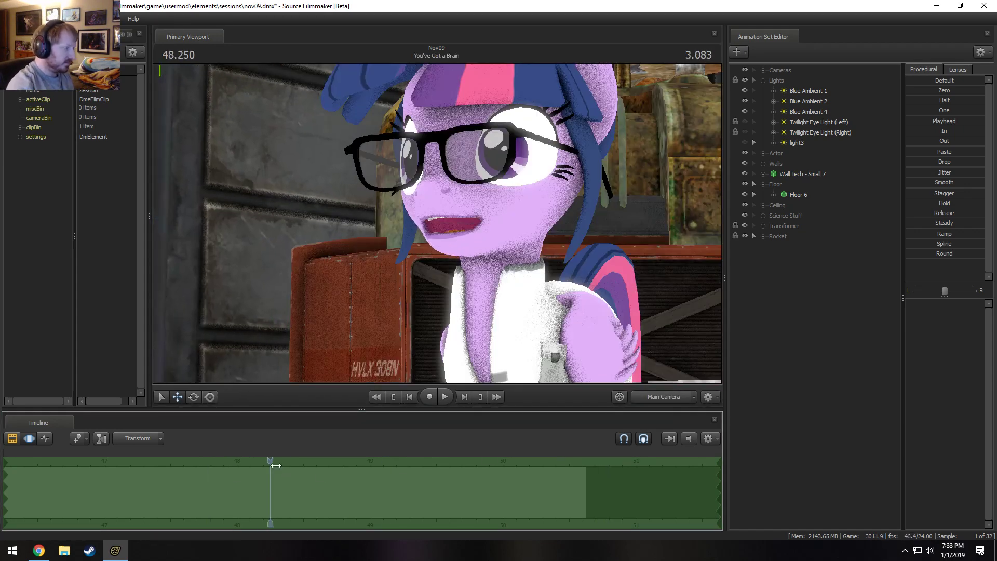
key(space)
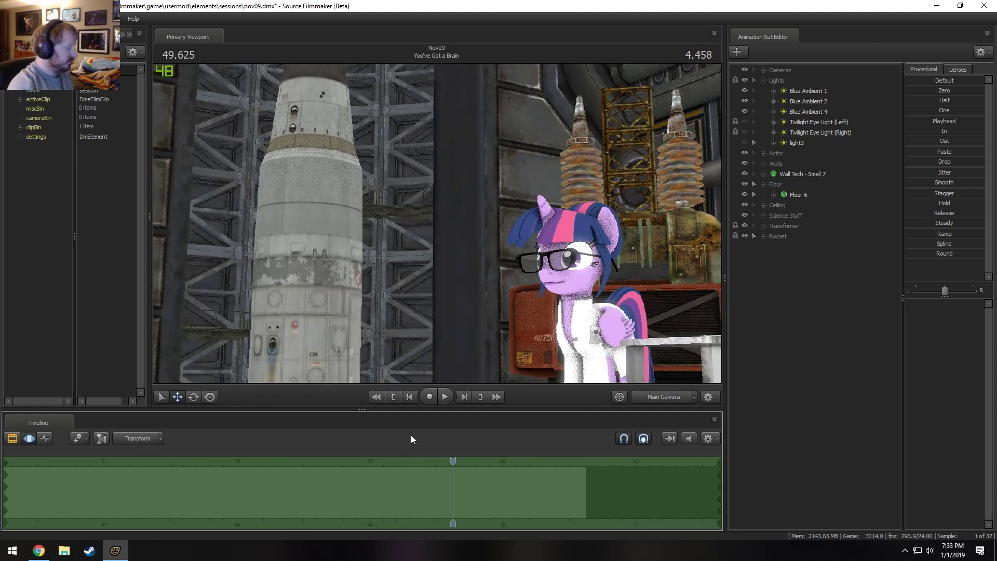
Replay the You've Got a Brain shot in the Clip Editor and park the playhead at 50.125.
key(ctrl+1)
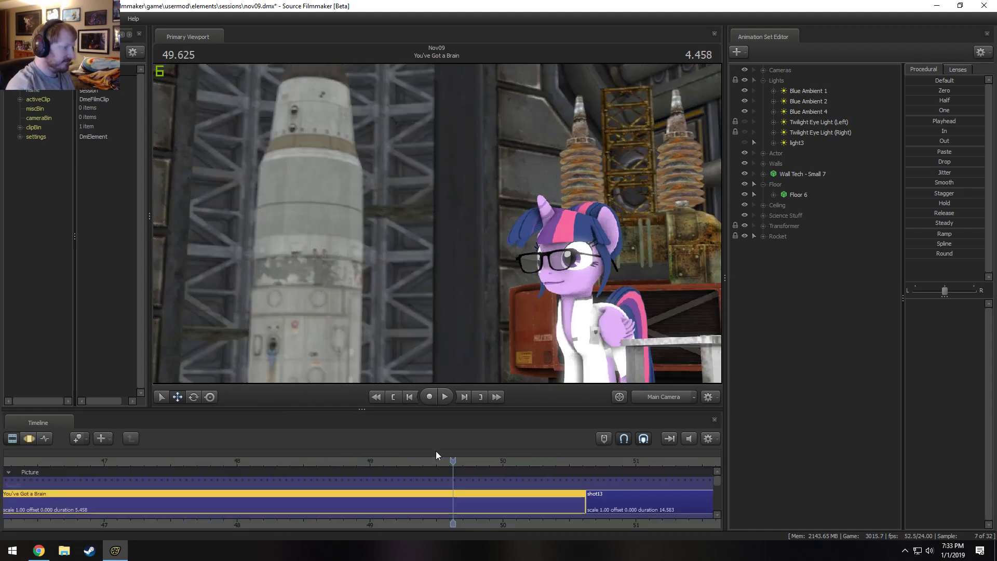
drag(491, 525, 543, 525)
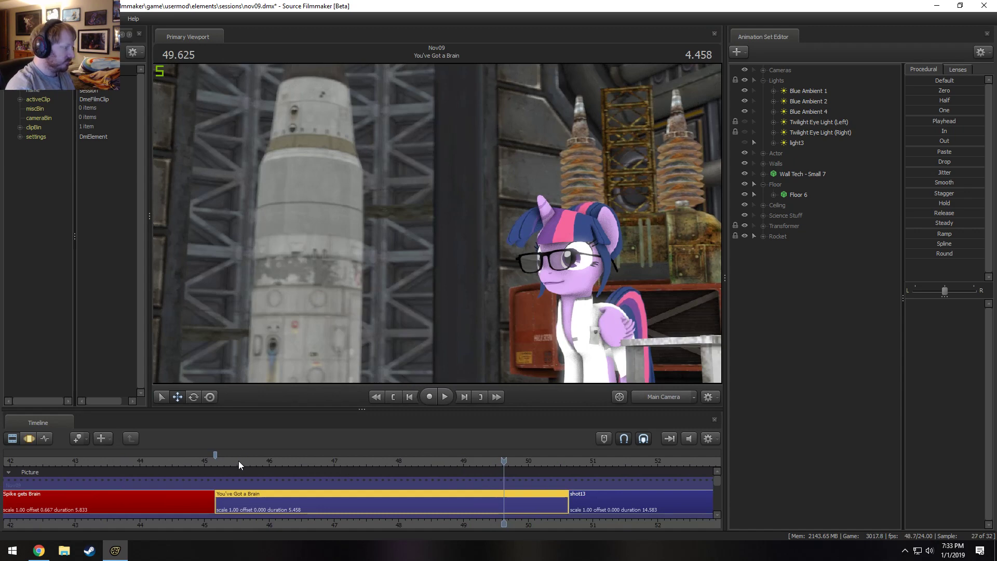
drag(239, 461, 316, 448)
key(space)
key(space)
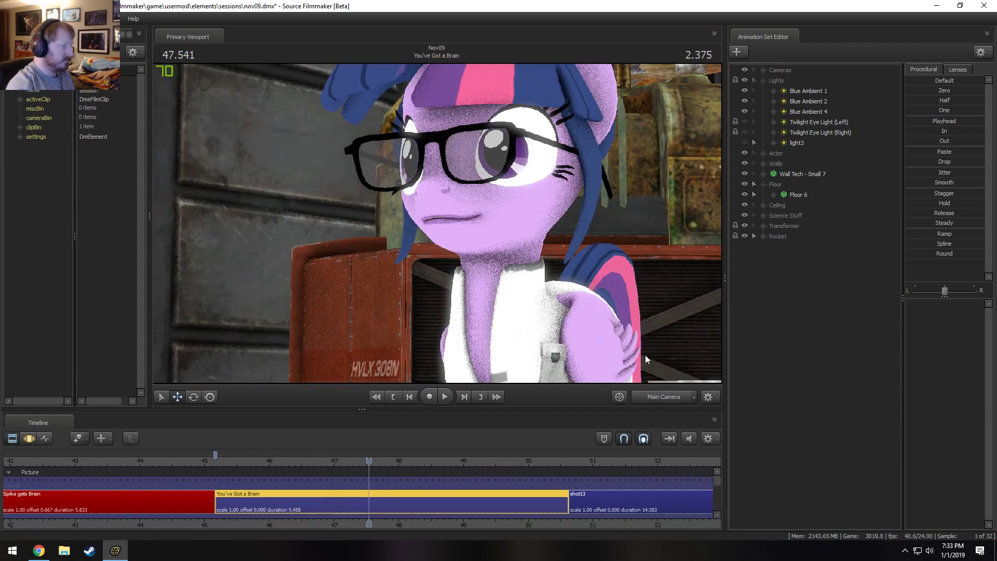
key(space)
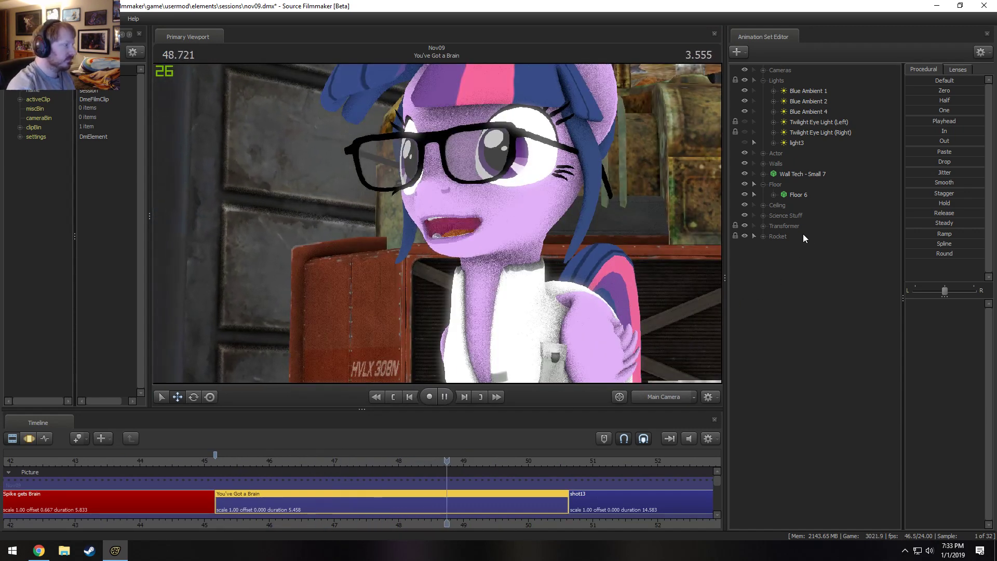
key(space)
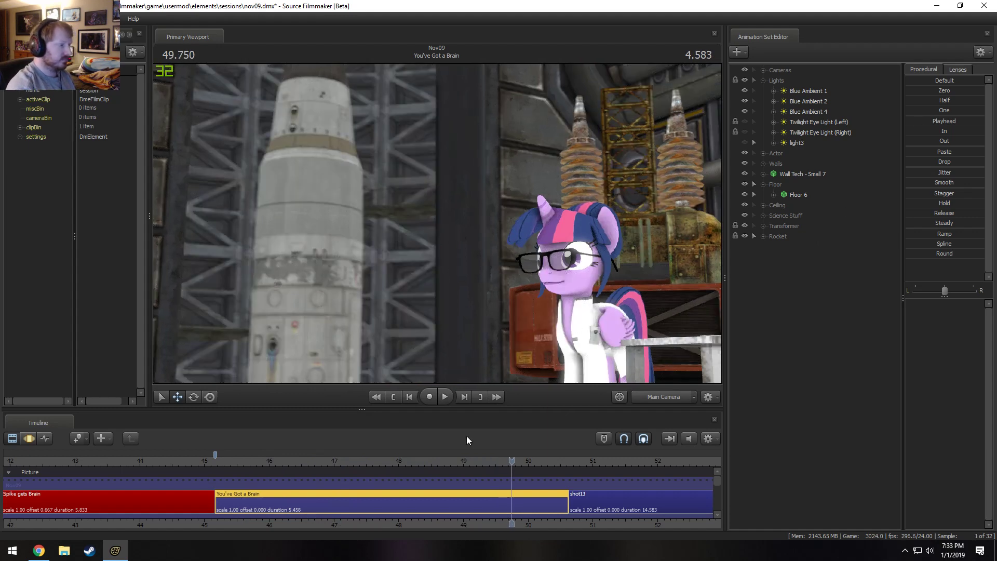
drag(513, 459, 536, 461)
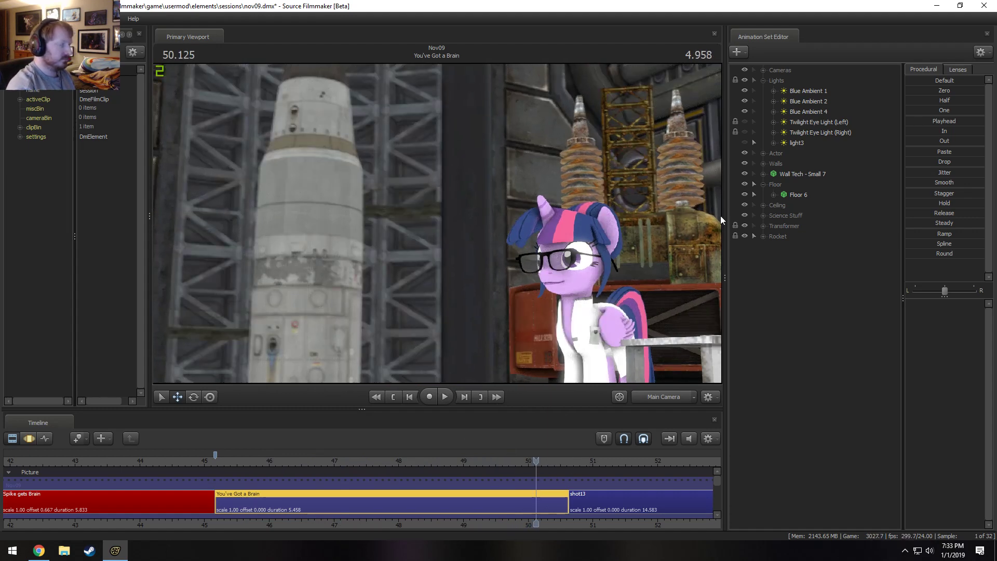
Preview the rocket shot with lighting on from the Main Camera and Work Camera, and return the viewport to unlit display.
right_click(444, 232)
click(463, 258)
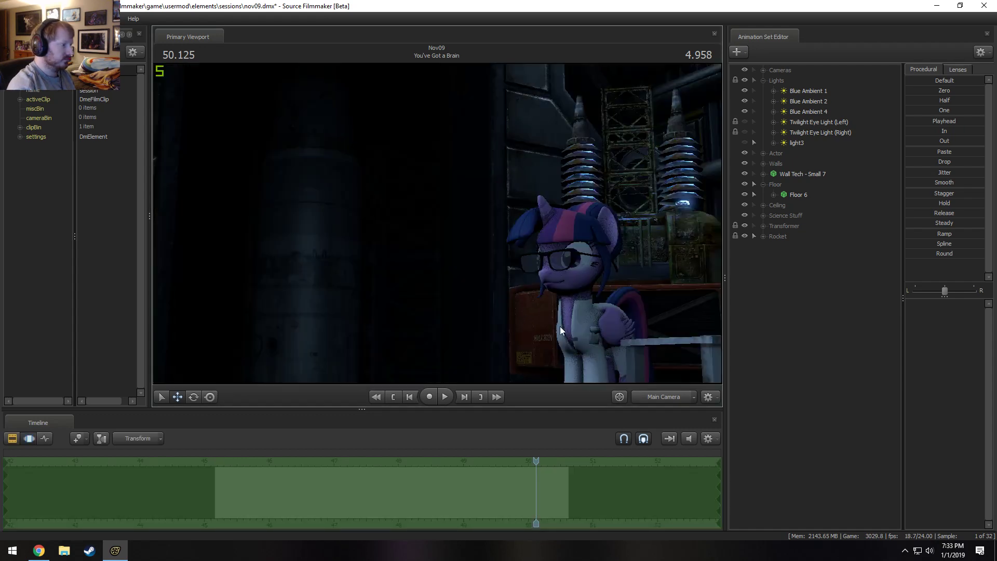
click(663, 397)
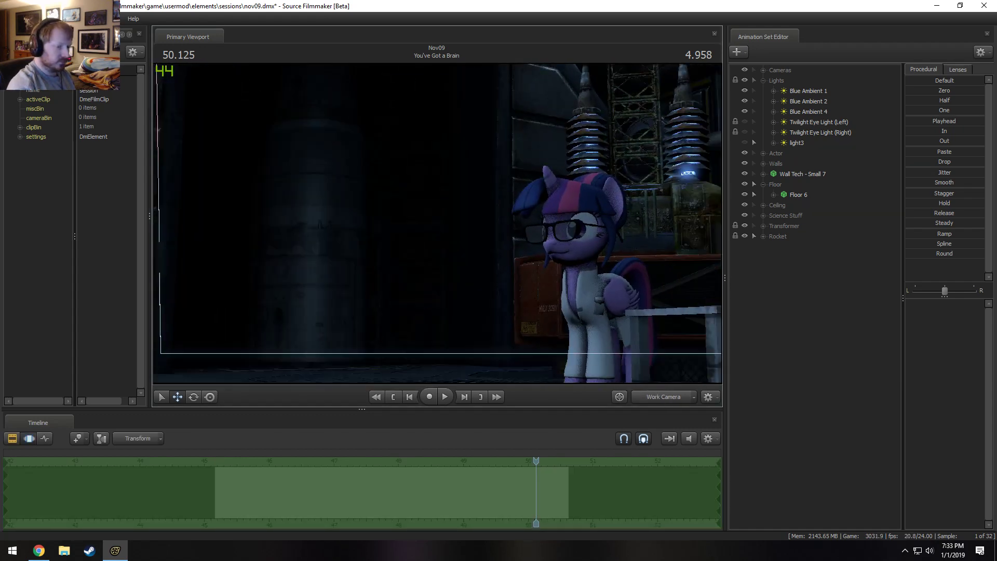
drag(437, 224, 385, 213)
key(w)
key(s)
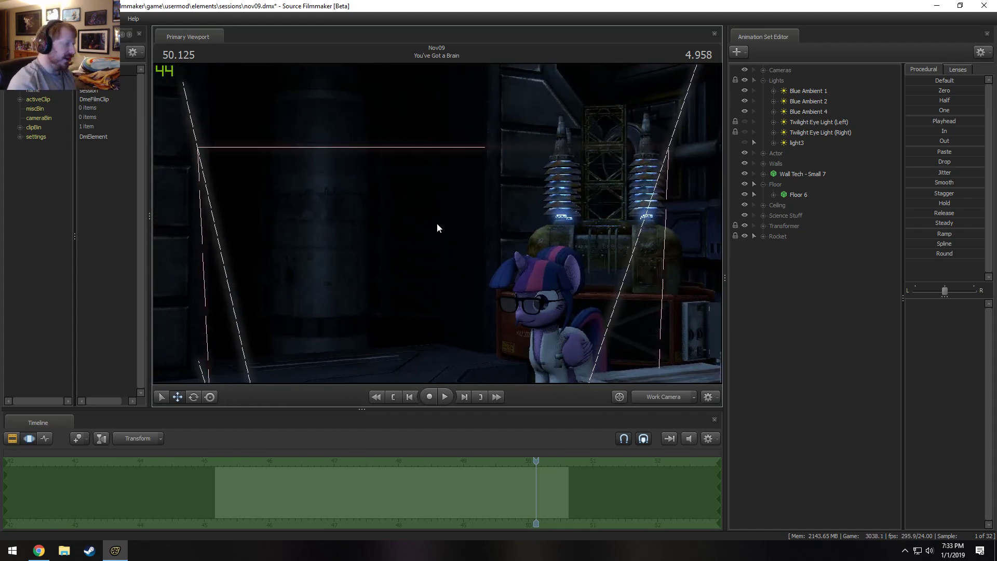
right_click(438, 217)
click(469, 247)
drag(470, 247, 452, 227)
key(s)
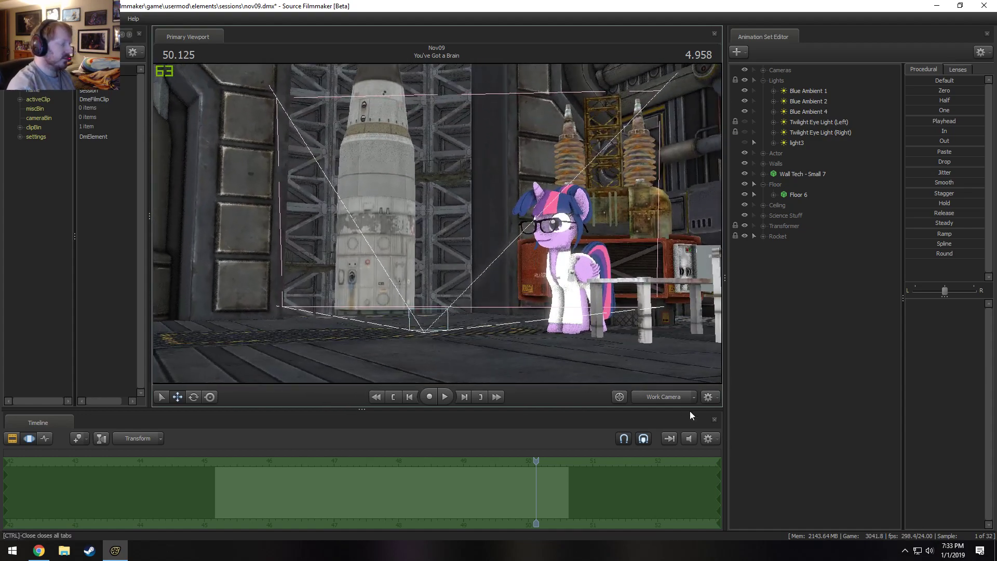
Compare the Main Camera framing with a Work Camera view of the rocket's nose and upper silo lattice.
click(655, 396)
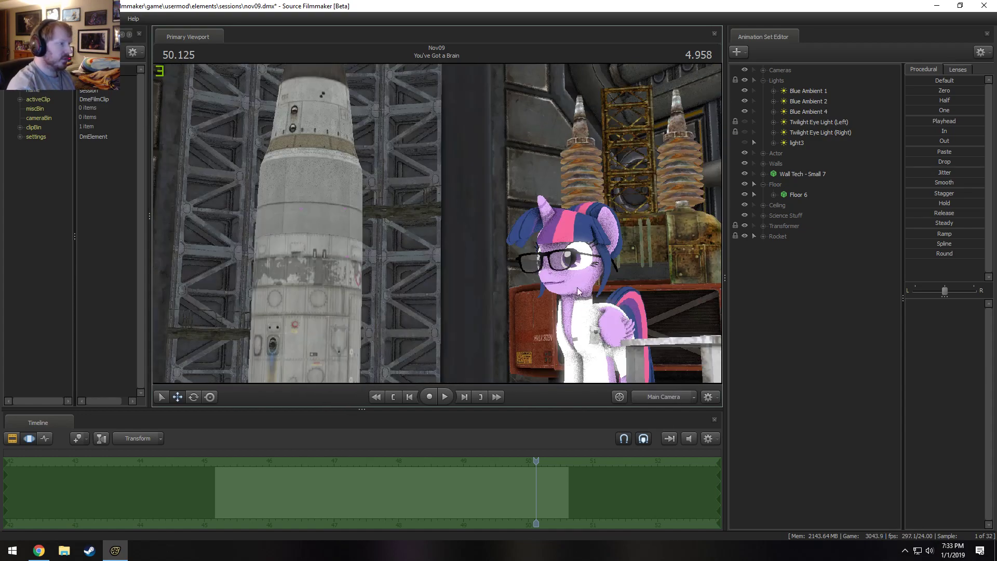
ctrl+click(658, 396)
key(s)
mouse_move(437, 223)
mouse_down()
mouse_move(434, 154)
mouse_move(441, 259)
mouse_move(431, 169)
mouse_move(425, 210)
mouse_up()
key(d)
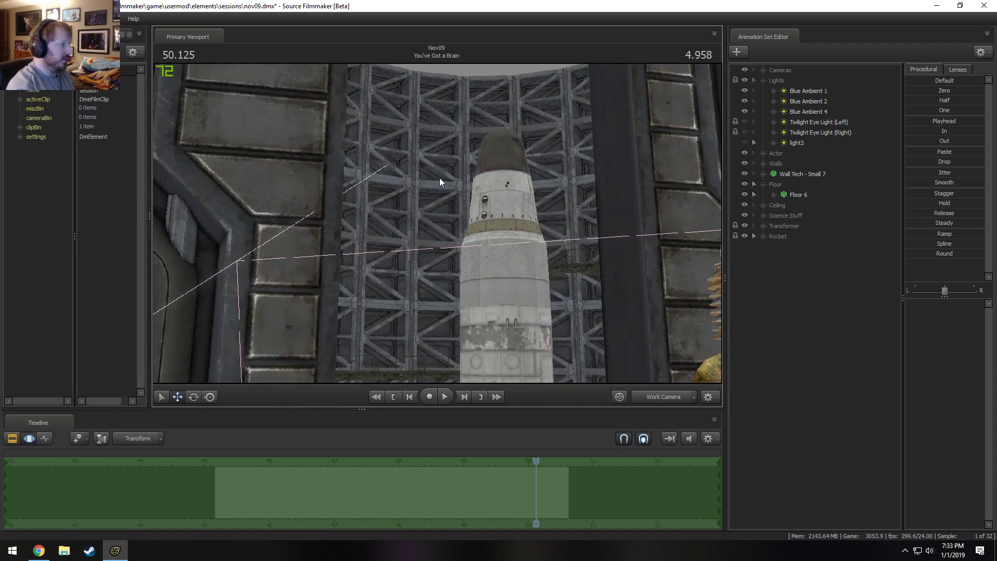
click(667, 395)
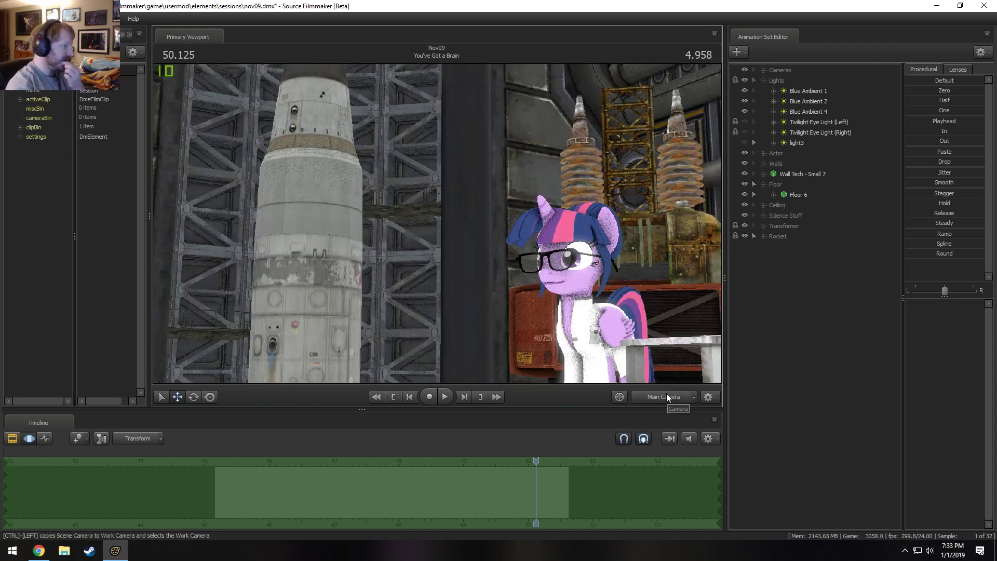
click(666, 395)
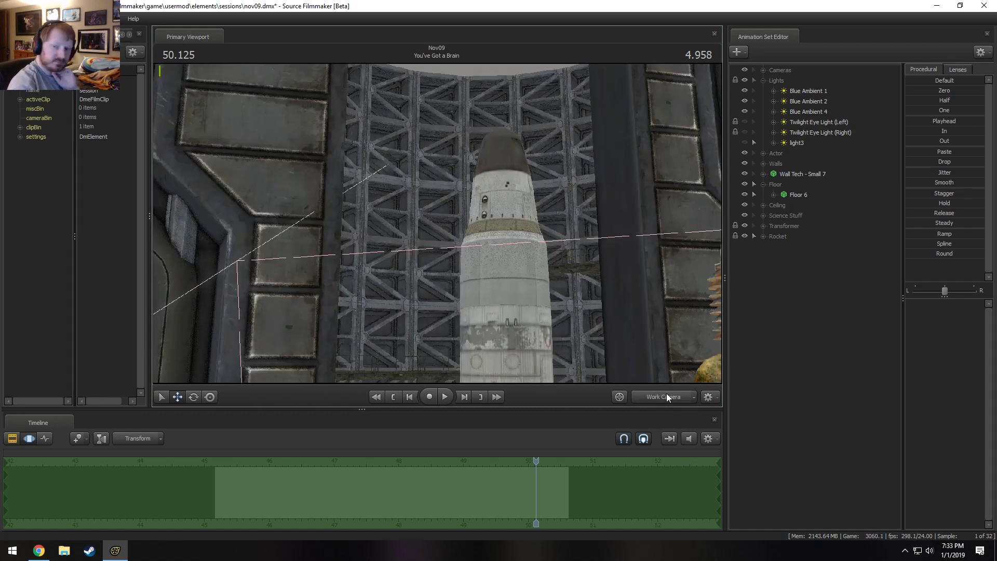
ctrl+click(666, 394)
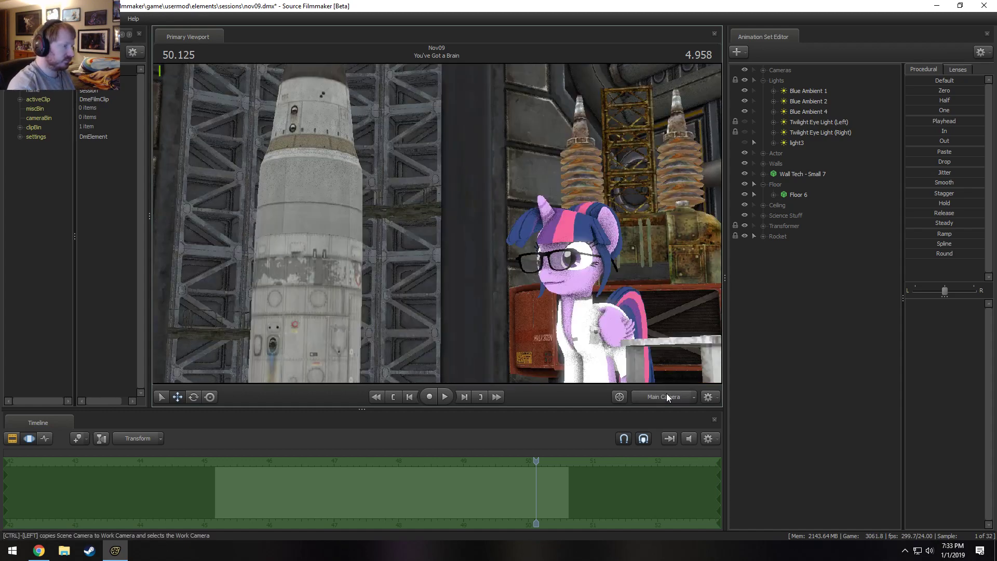
Examine the rocket's base and the silo opening behind the lab with the Work Camera.
key(s)
mouse_move(437, 223)
mouse_down()
mouse_move(437, 270)
mouse_move(437, 224)
mouse_up()
key(w)
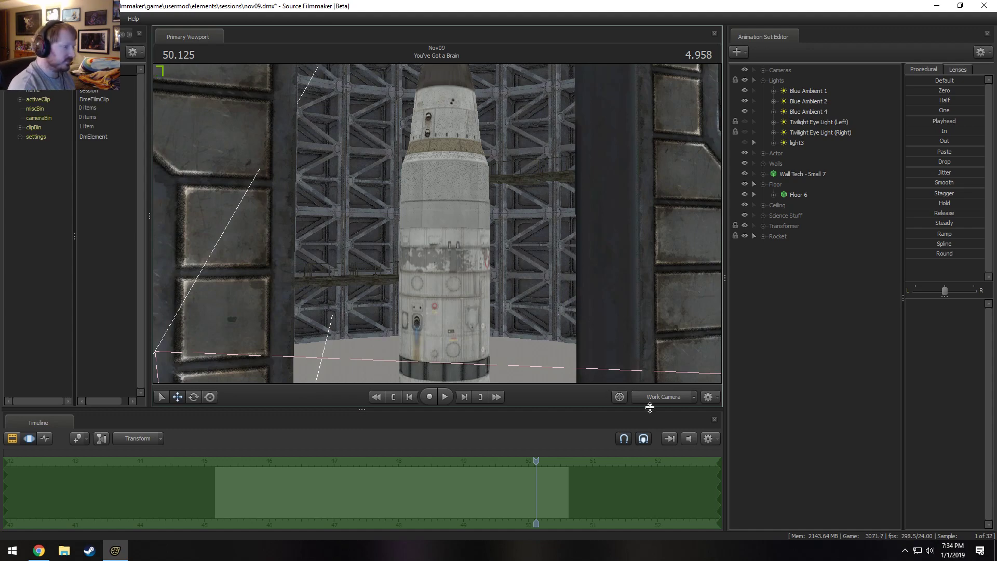
ctrl+click(671, 398)
drag(519, 281, 441, 280)
key(s)
mouse_move(438, 223)
mouse_down()
mouse_move(437, 234)
mouse_move(437, 223)
mouse_up()
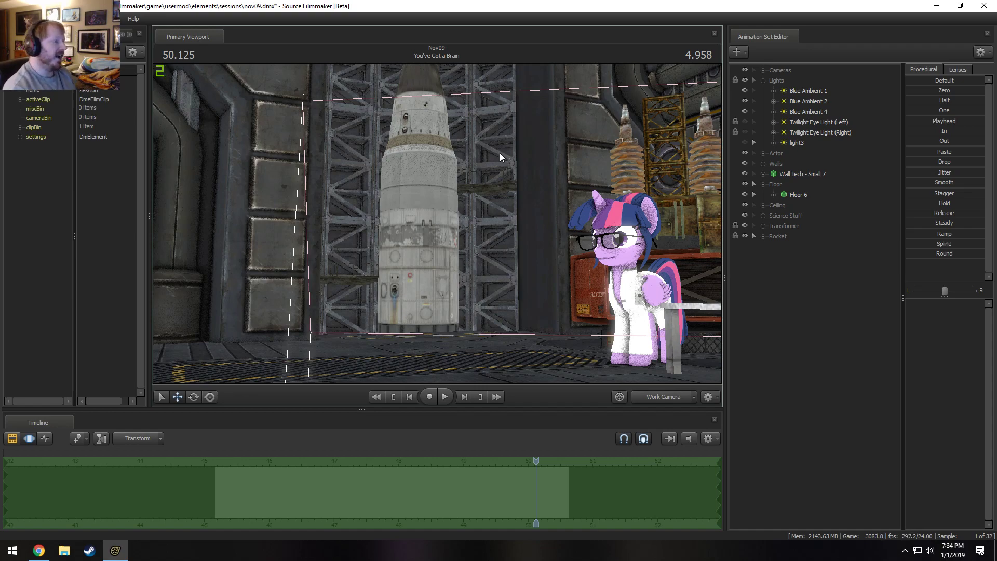
Frame Twilight and the rocket opening with the Work Camera and check the set with lighting enabled.
drag(500, 154, 535, 192)
key(s)
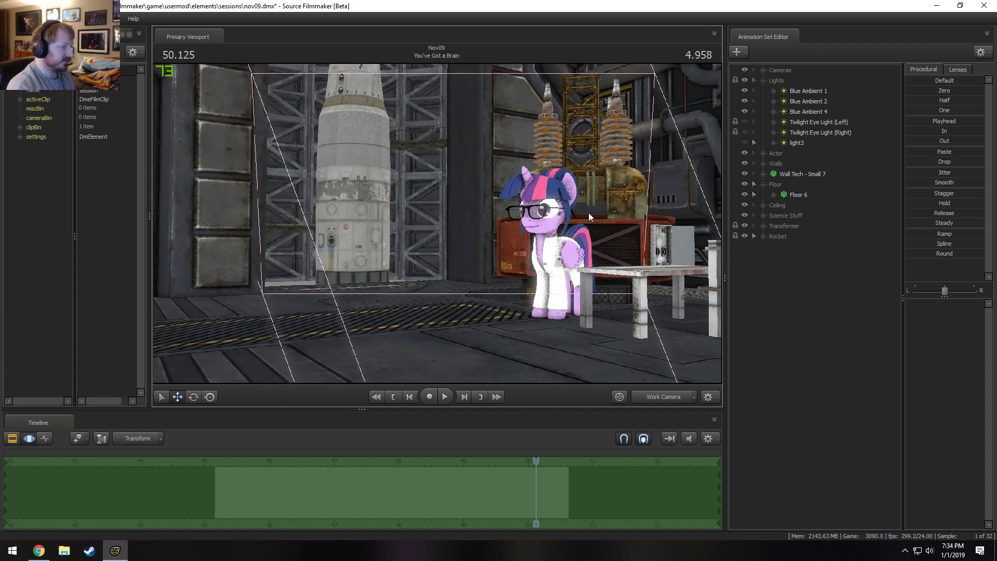
right_click(494, 226)
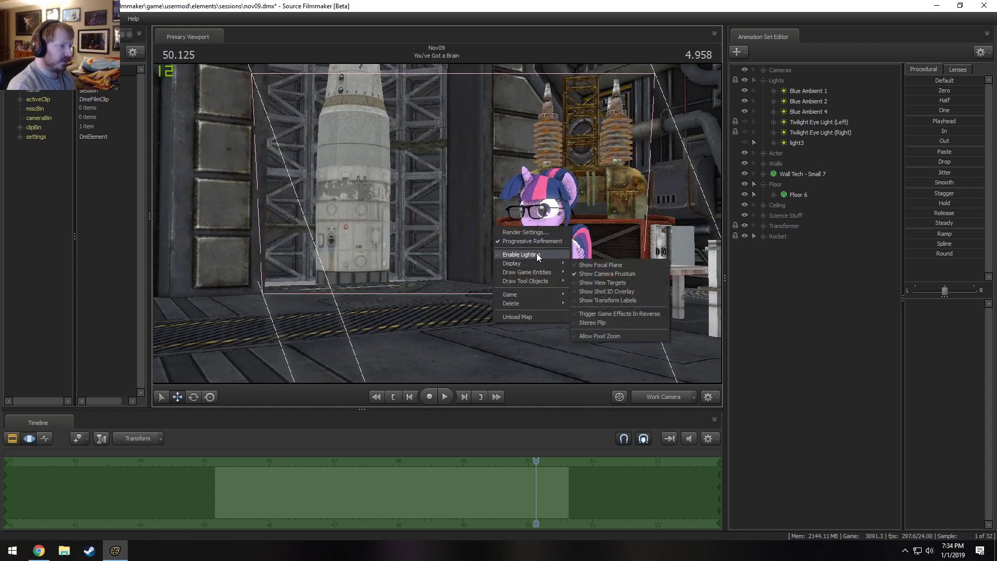
click(536, 253)
key(F2)
key(F3)
Collapse the Lights and Floor groups and toggle the visibility of Wall Tech - Small 7 to check its effect.
click(763, 80)
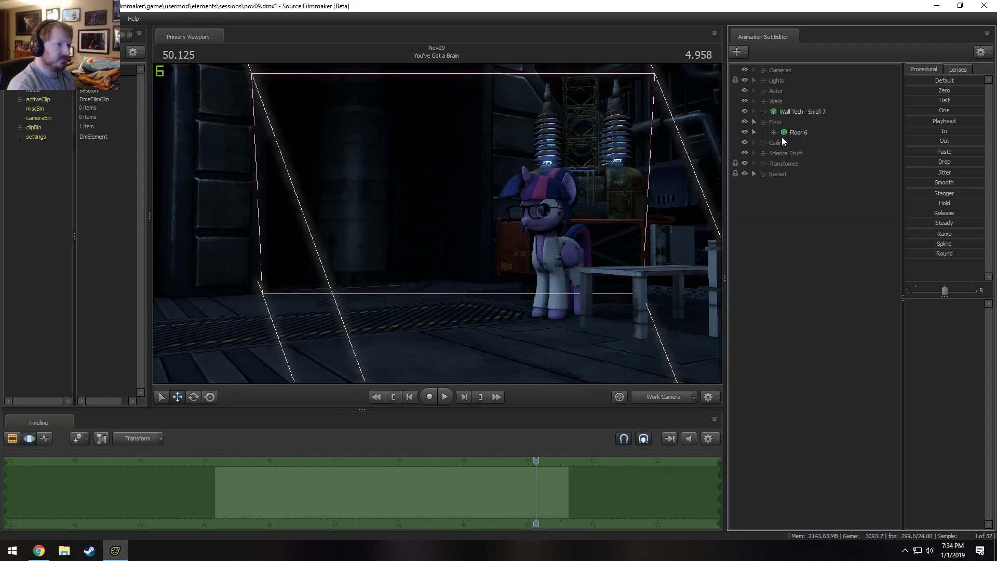
click(764, 122)
click(808, 107)
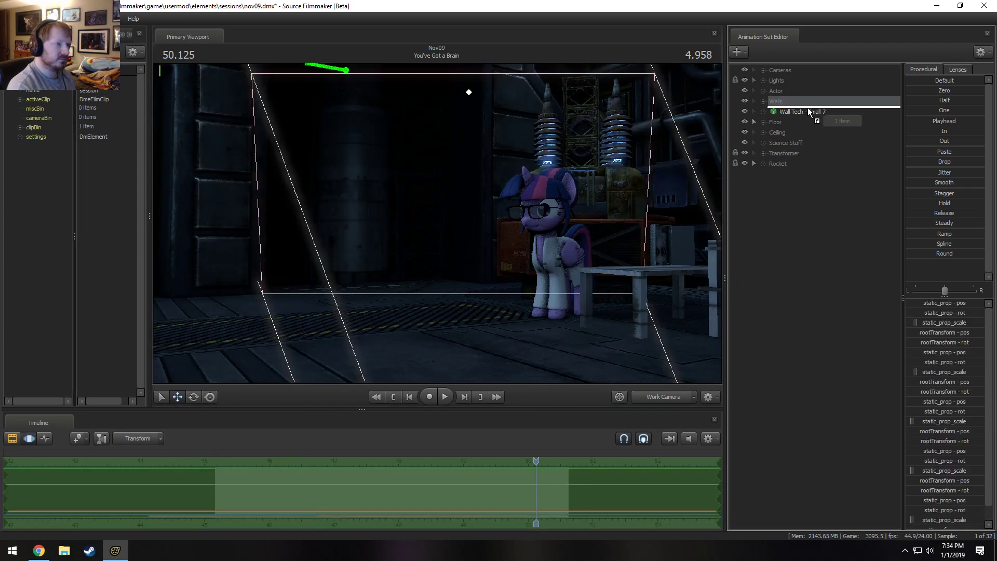
click(768, 111)
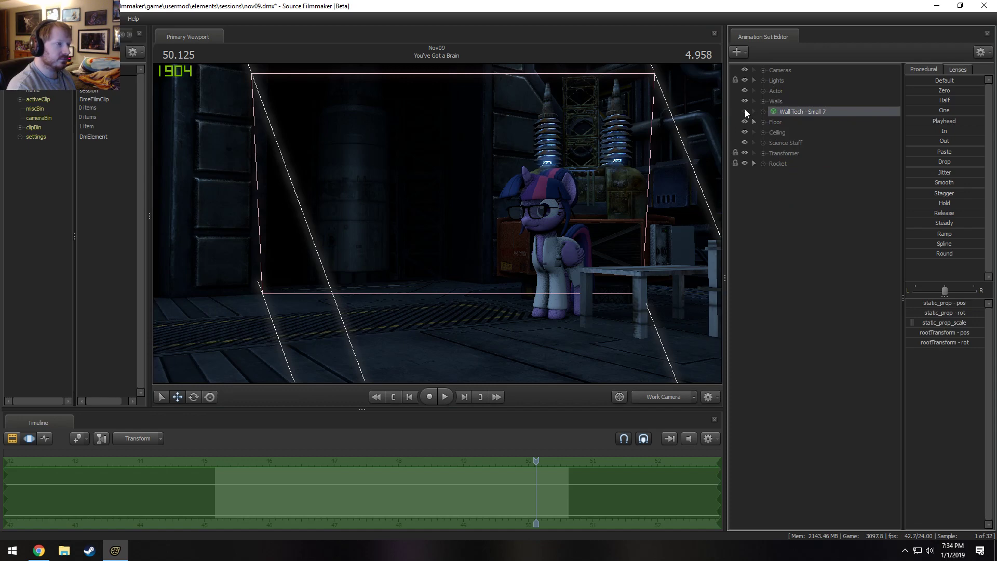
click(744, 111)
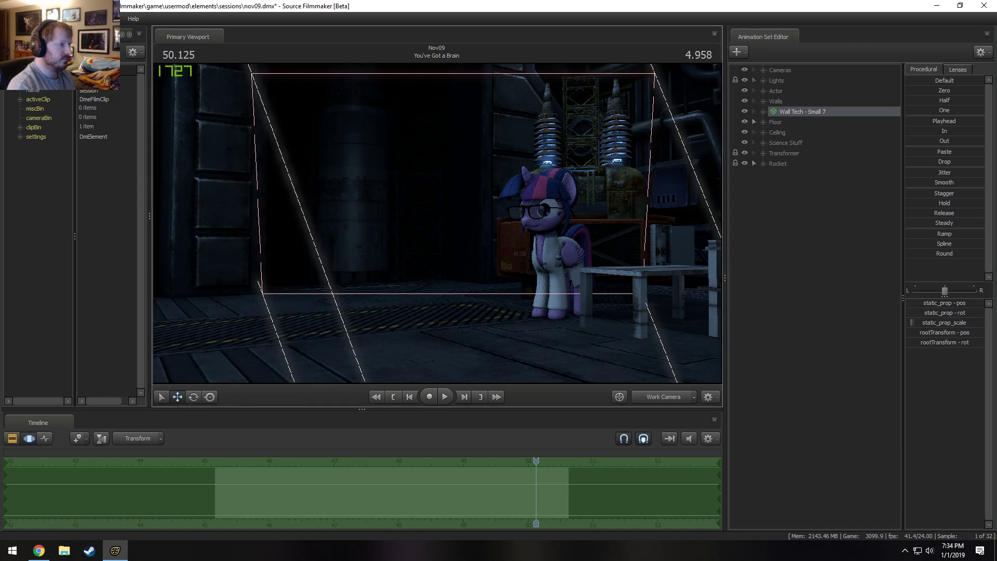
Return the viewport to unlit display, inspect Wall Tech - Small 7 from the Work Camera, and delete it.
right_click(561, 250)
click(575, 277)
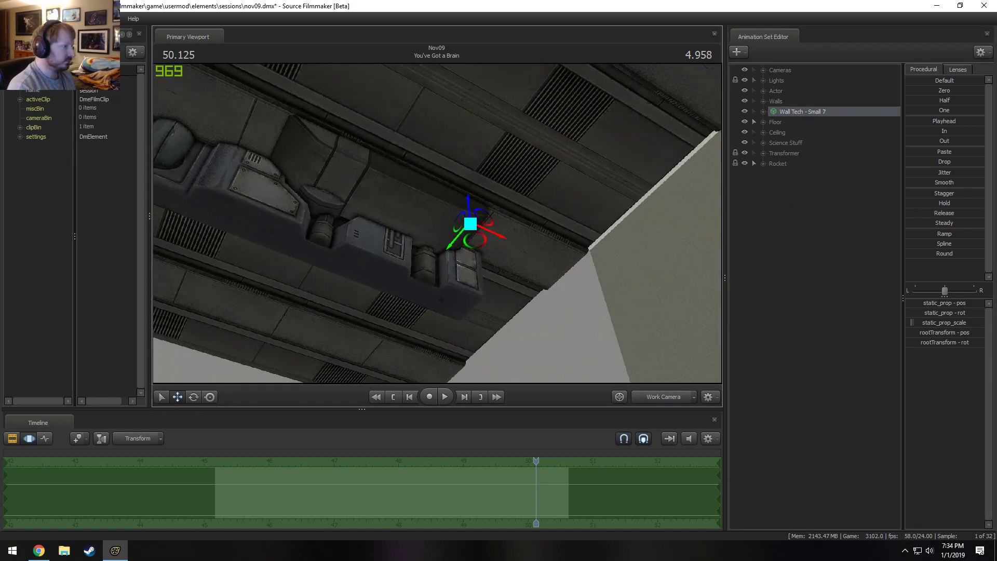
drag(575, 278, 568, 162)
right_click(819, 112)
click(831, 134)
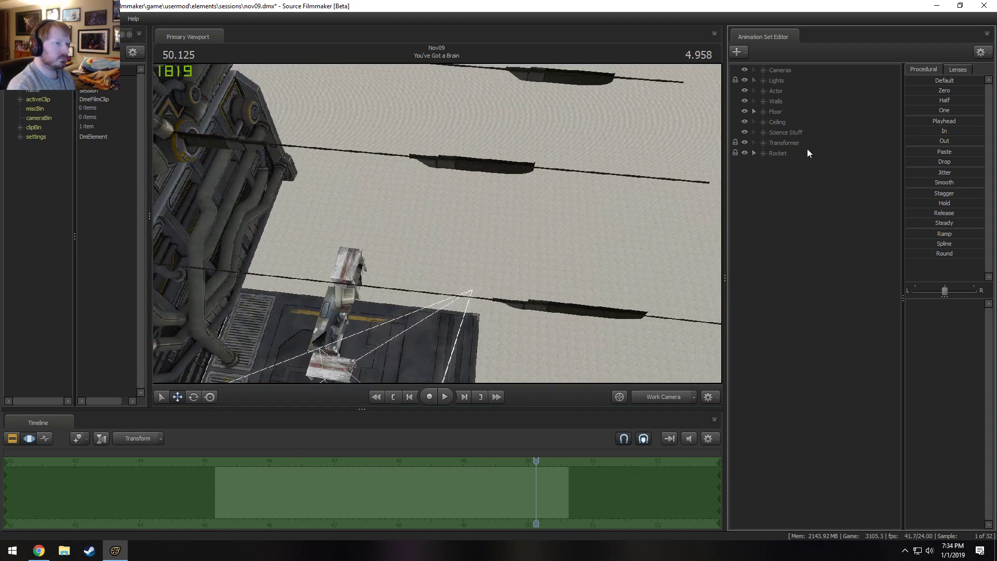
Expand the Lights group, look through light3 in the viewport, and make light3 visible.
click(764, 91)
click(764, 91)
click(763, 80)
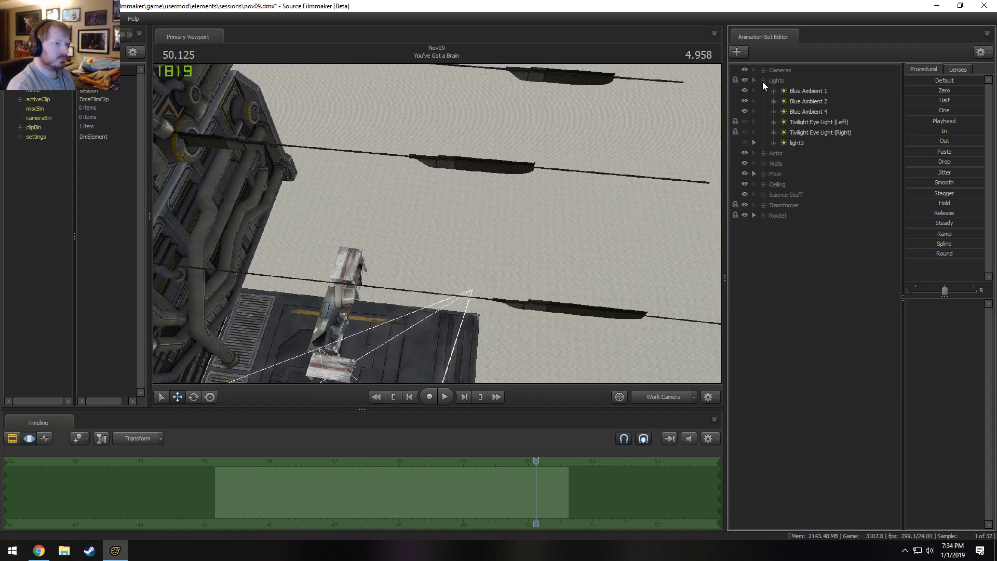
right_click(788, 258)
drag(790, 145, 423, 99)
key(F2)
click(745, 142)
key(F3)
Enable lighting and fly light3 high above the rocket so it shines down on the nose.
right_click(554, 175)
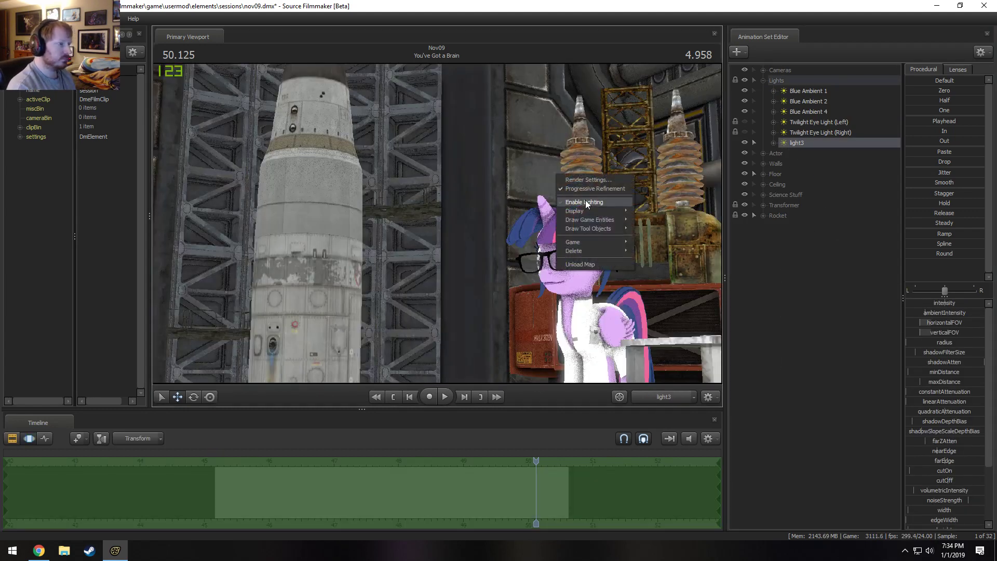
click(588, 202)
drag(587, 203, 506, 244)
scroll(535, 182, down, 3)
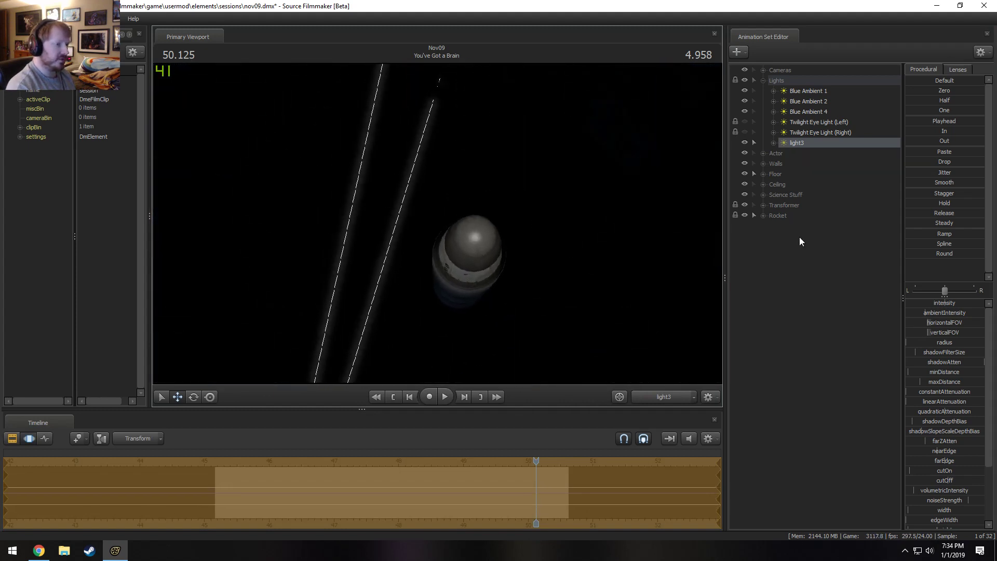
Rename light3 as "Rocket Fill Light".
right_click(799, 142)
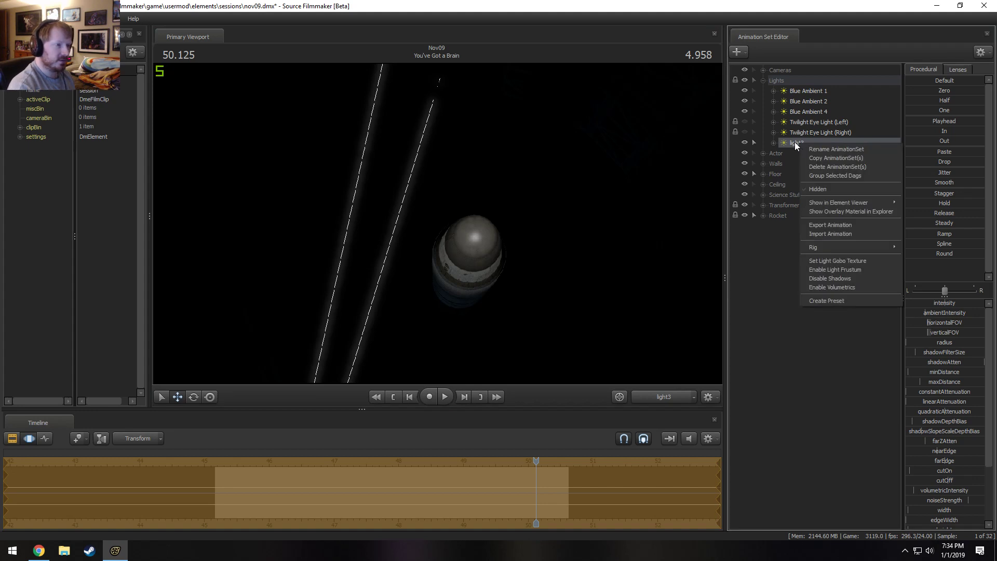
click(794, 142)
right_click(800, 142)
click(820, 148)
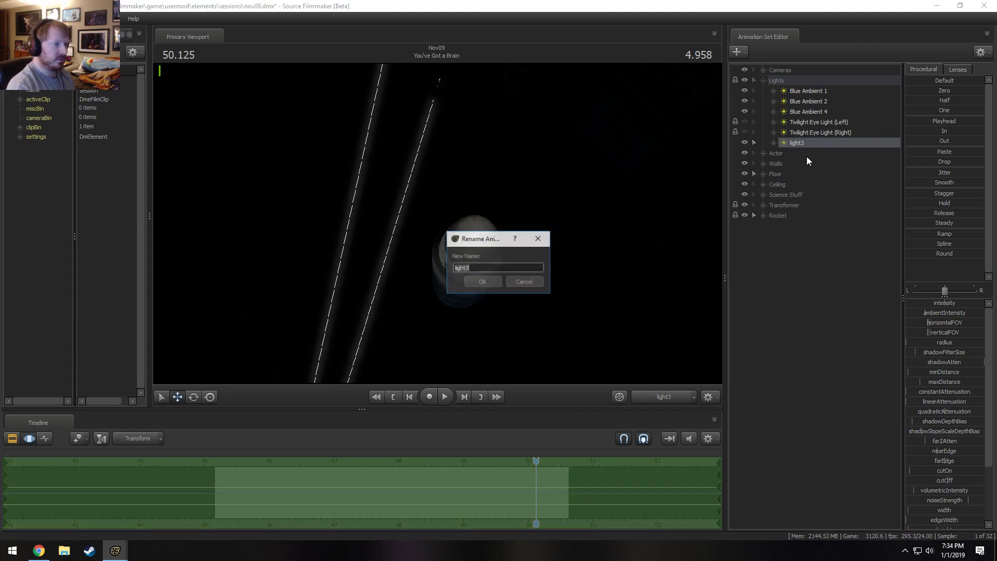
text(Rocket )
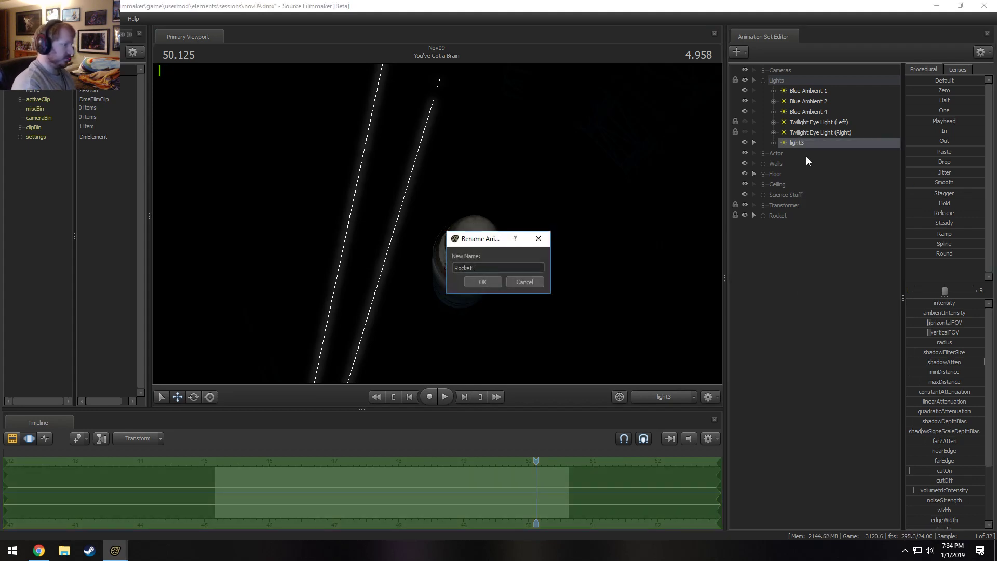
text(Fill L)
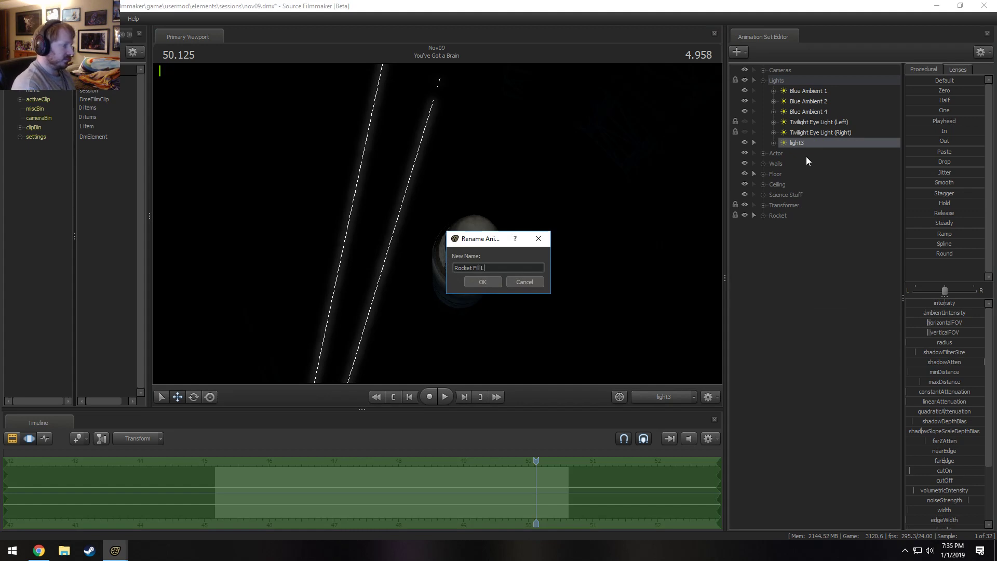
text(ight)
key(Return)
Disable shadows on the Rocket Fill Light, widen its horizontal and vertical FOV, and raise farZAtten to its maximum.
right_click(824, 146)
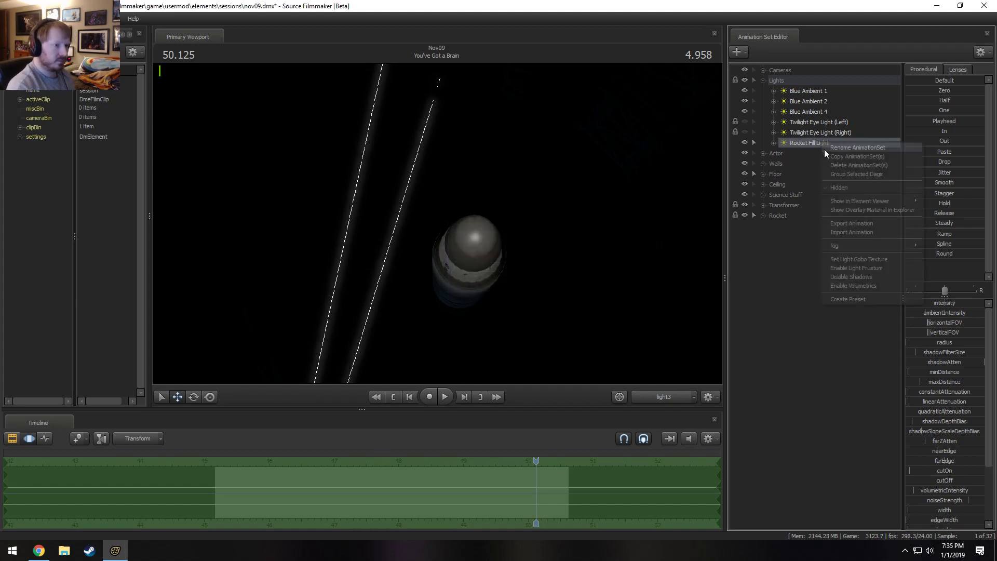
click(855, 276)
drag(936, 302, 969, 333)
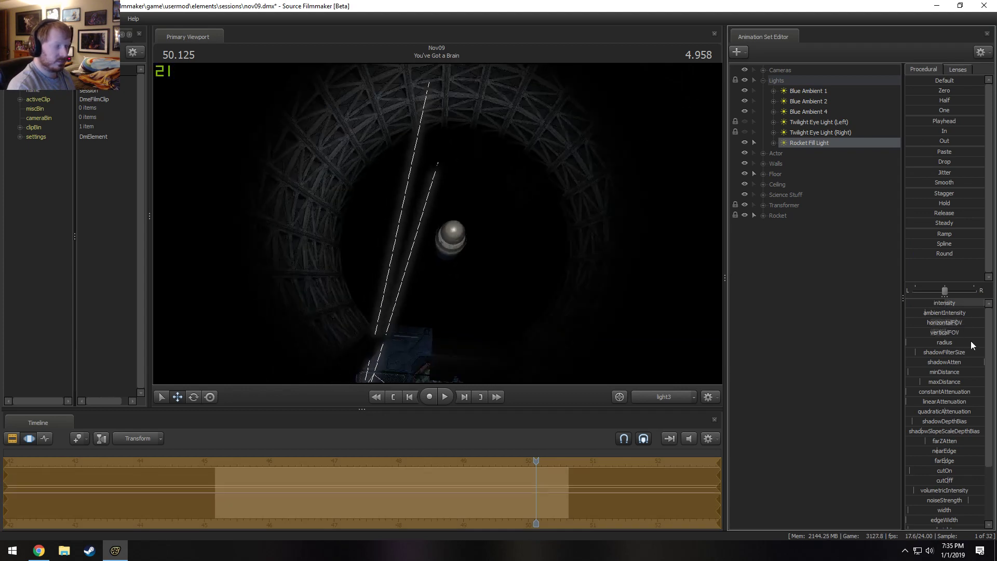
drag(944, 441, 984, 440)
key(s)
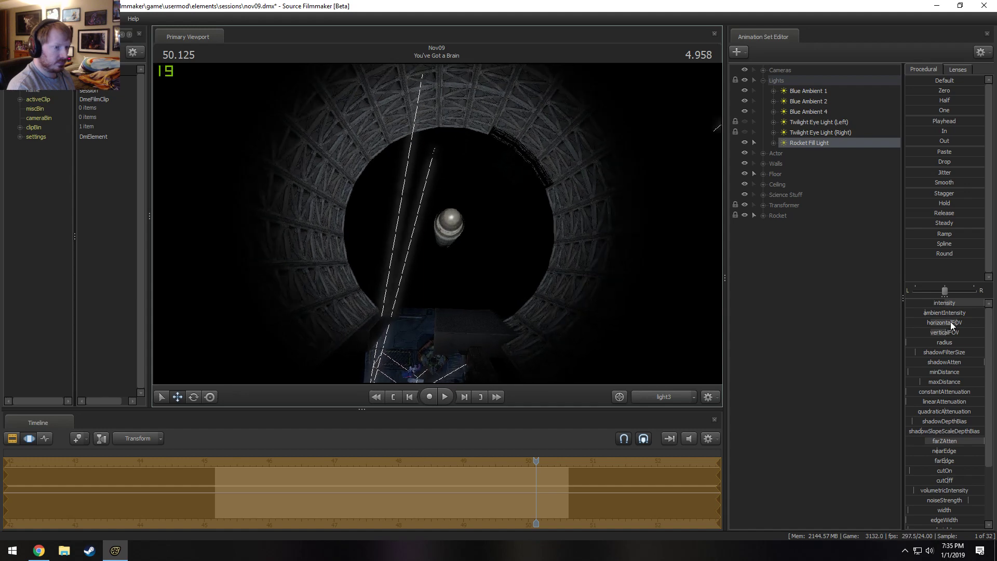
Raise the Rocket Fill Light's maxDistance to its maximum and reposition the light over the silo.
drag(950, 384, 983, 384)
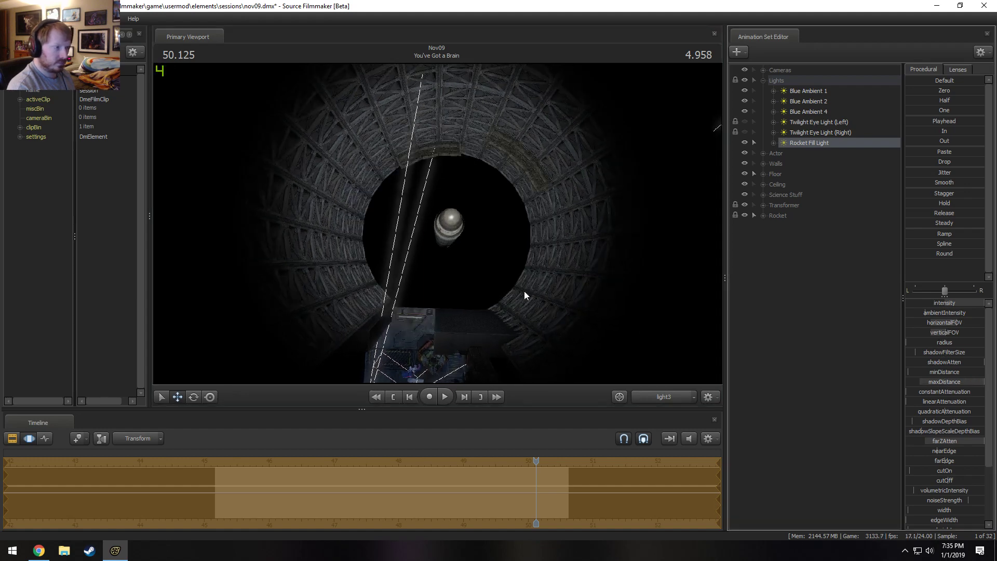
key(s)
mouse_move(524, 291)
mouse_down()
mouse_move(526, 310)
mouse_move(526, 283)
mouse_move(530, 292)
mouse_up()
key(s)
key(x)
Switch to the Main Camera and lower the Rocket Fill Light's intensity close to its minimum.
click(664, 396)
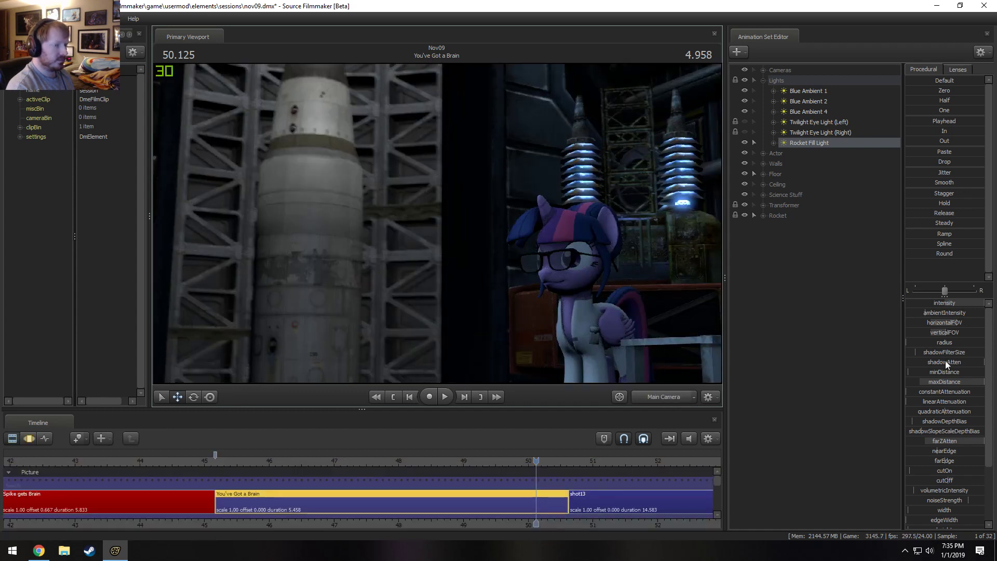
key(F3)
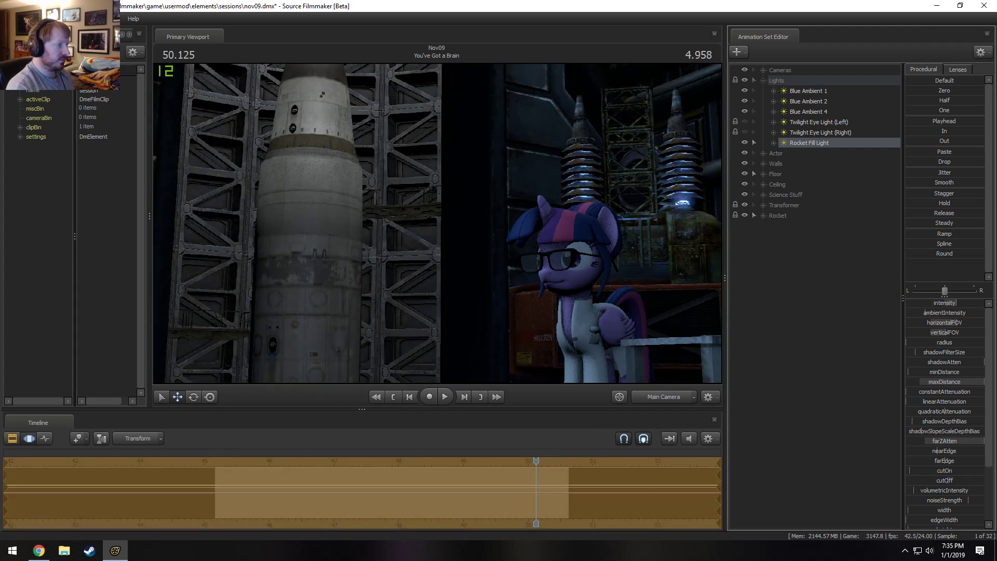
drag(940, 303, 913, 303)
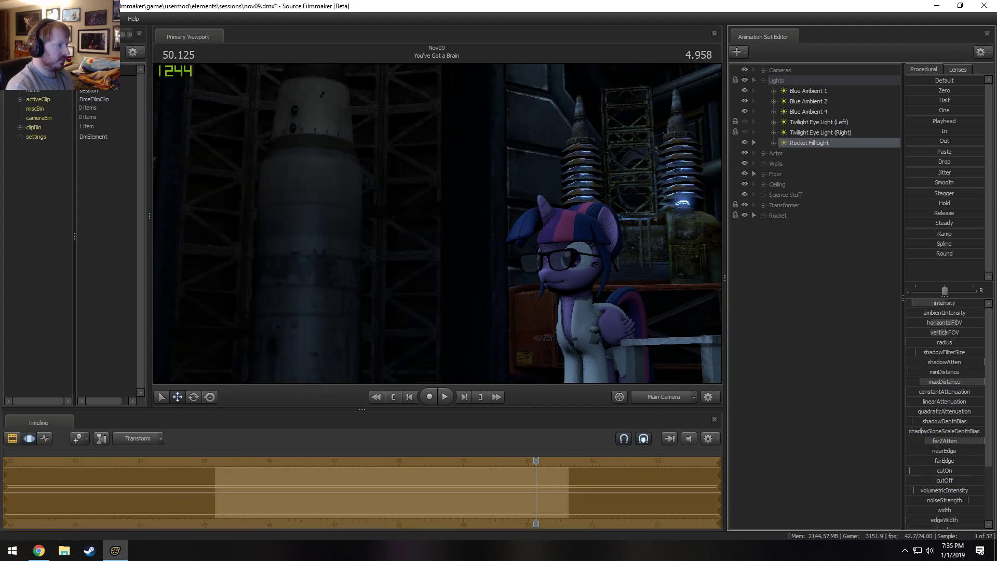
Nudge the Rocket Fill Light through its own view and compare the Main Camera shot with the light hidden and shown.
double_click(815, 143)
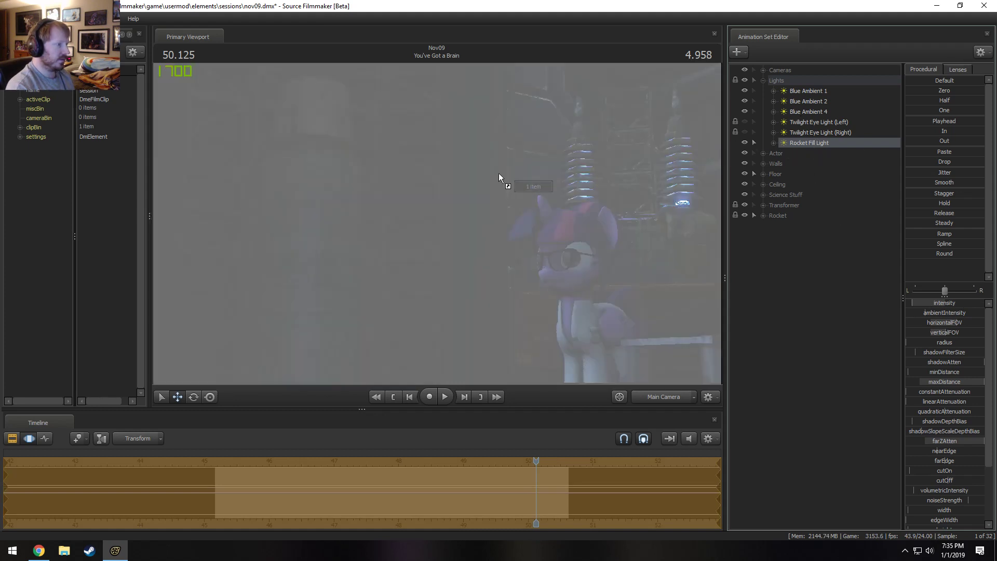
drag(535, 208, 535, 222)
click(656, 394)
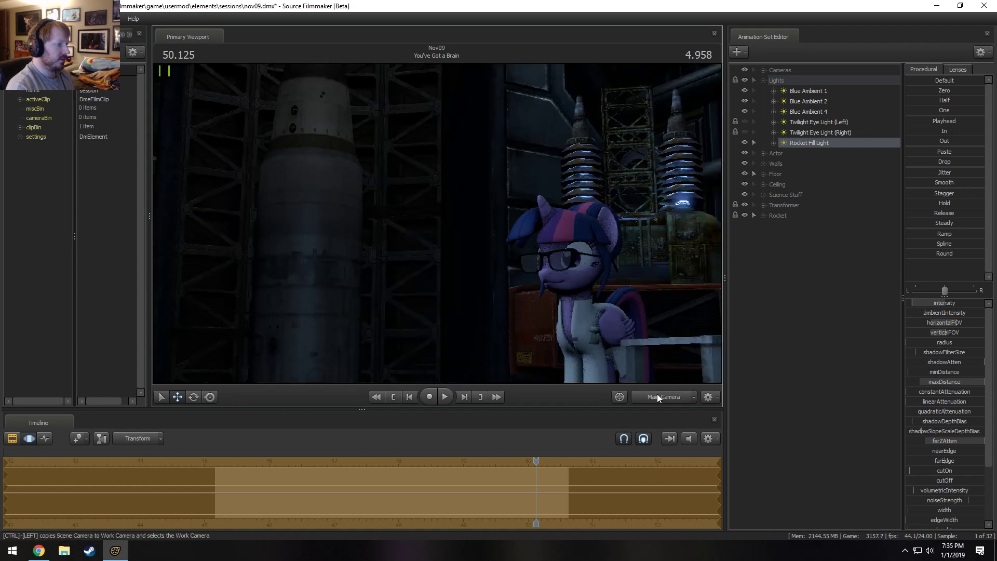
click(745, 142)
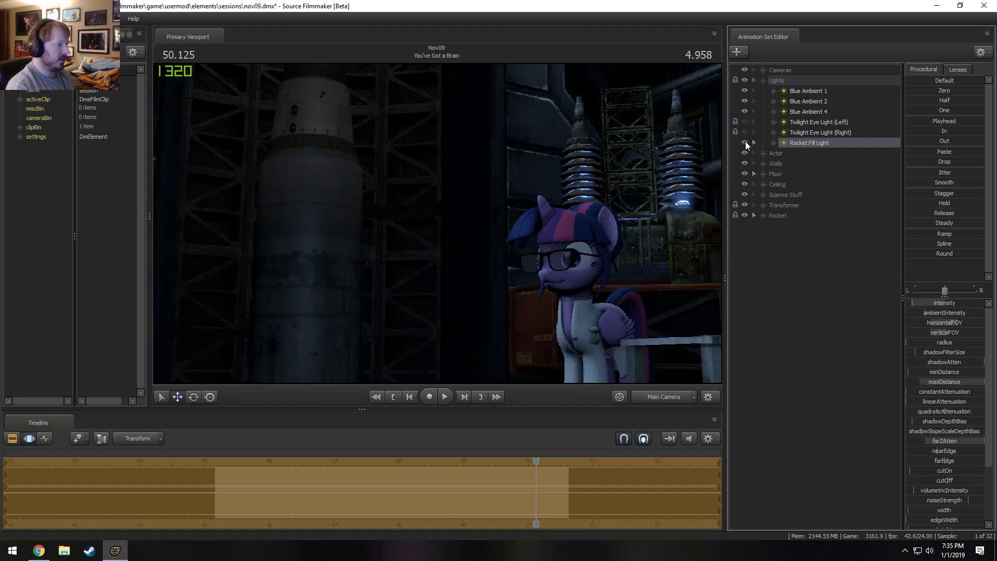
click(744, 142)
Rename the Rocket Fill Light as "Rocket Fill Light 1".
click(810, 143)
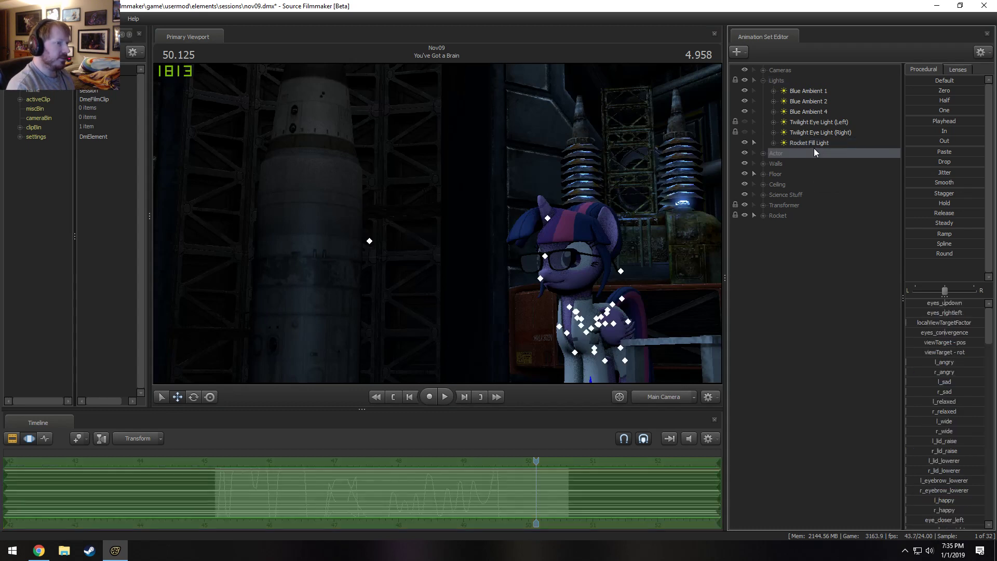
right_click(814, 143)
click(841, 148)
key(End)
text(1)
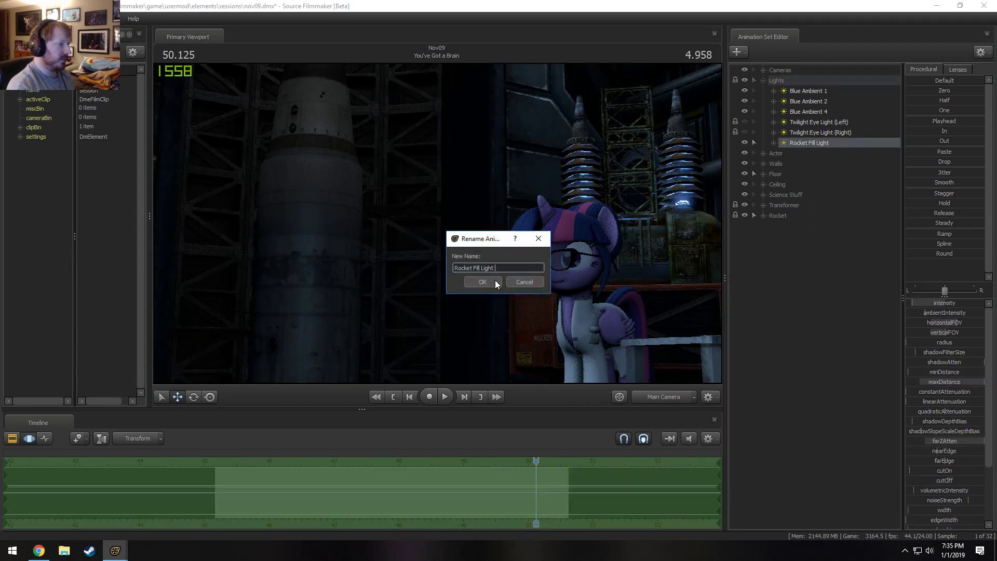
click(493, 280)
Duplicate Rocket Fill Light 1 and place the copy inside the lab, looking through it towards the rocket.
right_click(803, 143)
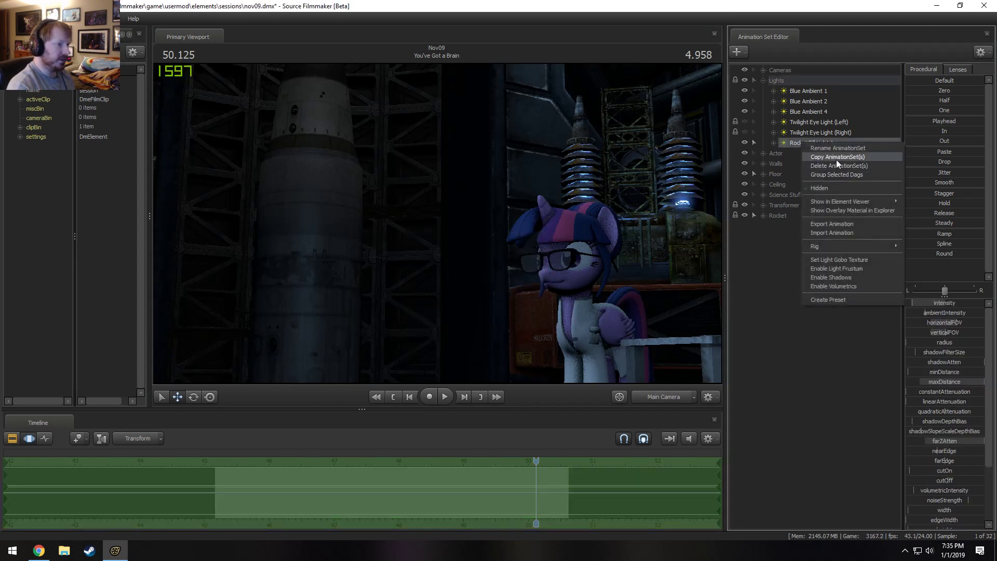
click(818, 157)
right_click(792, 258)
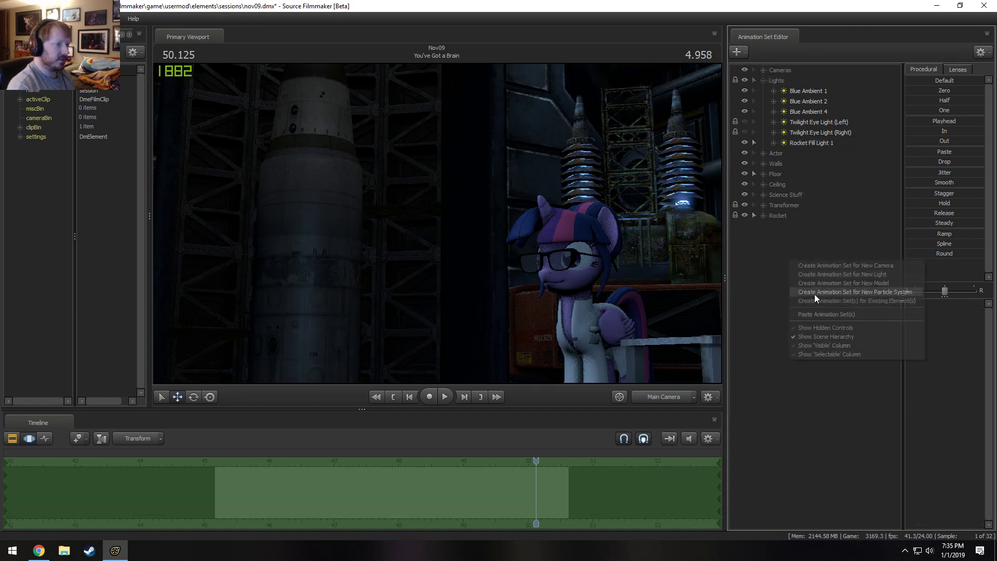
click(818, 314)
drag(814, 225, 437, 223)
key(s)
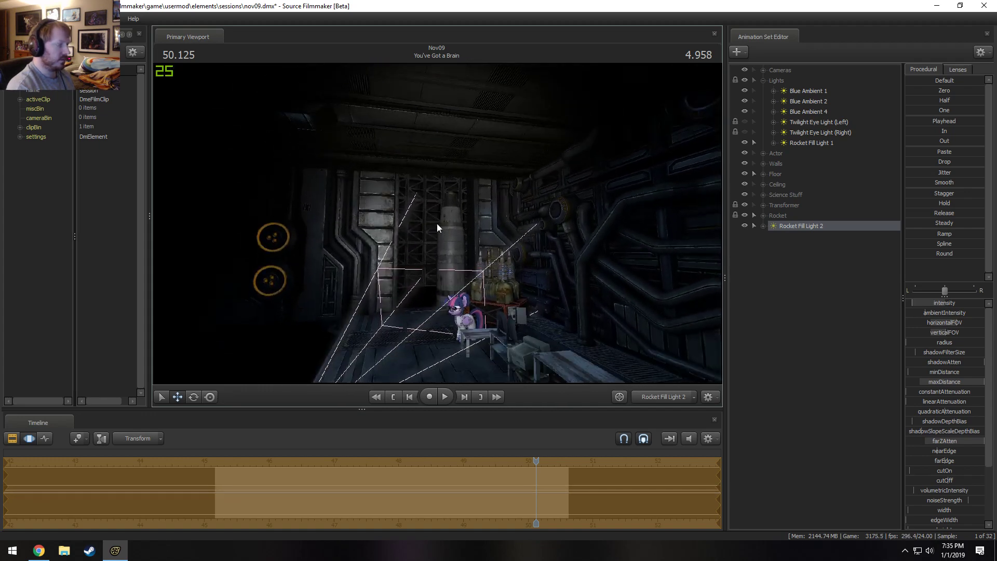
Raise Rocket Fill Light 2's minDistance to its limit and remap that control's range to a maximum of 2000.
drag(914, 371, 984, 370)
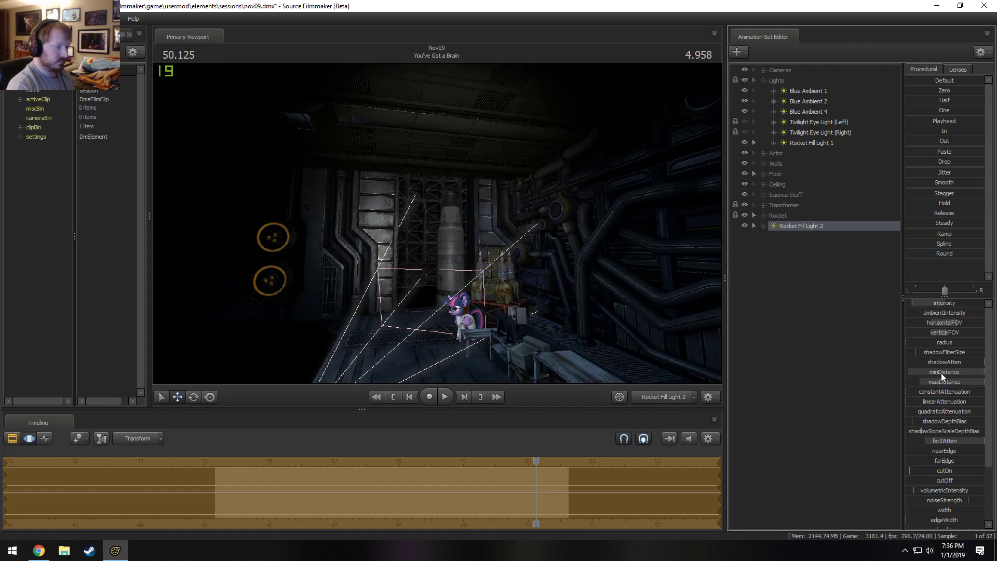
drag(407, 201, 400, 201)
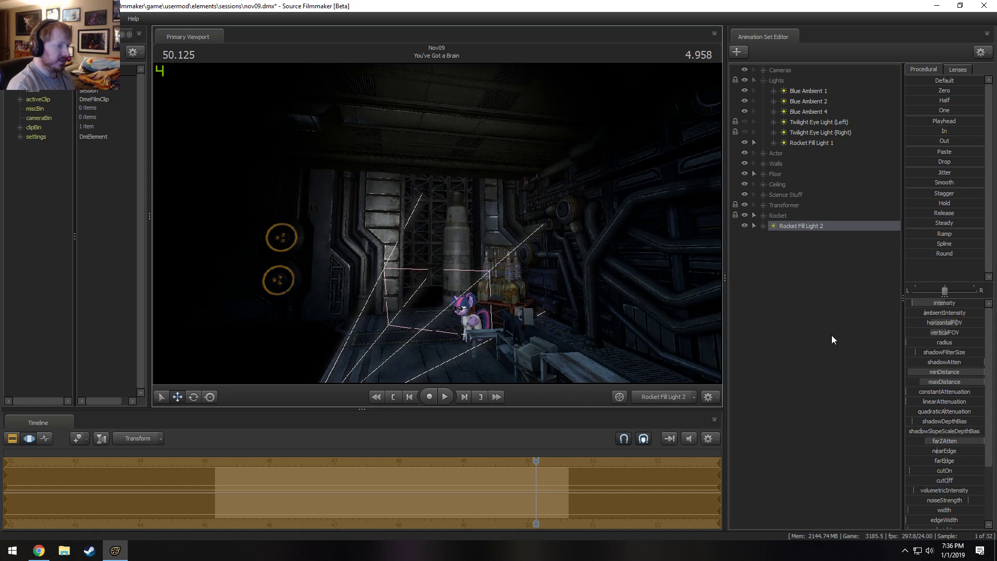
right_click(937, 371)
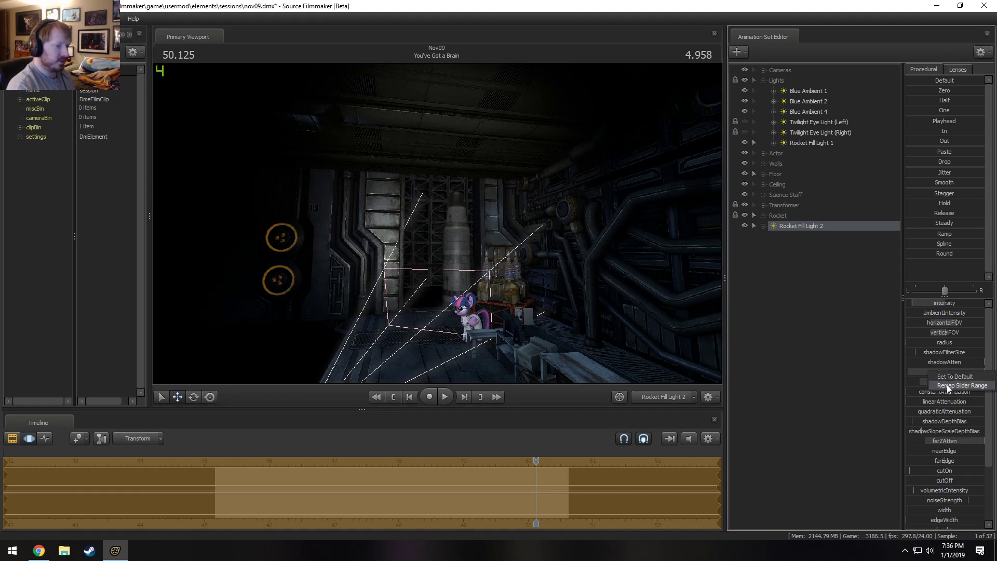
click(965, 385)
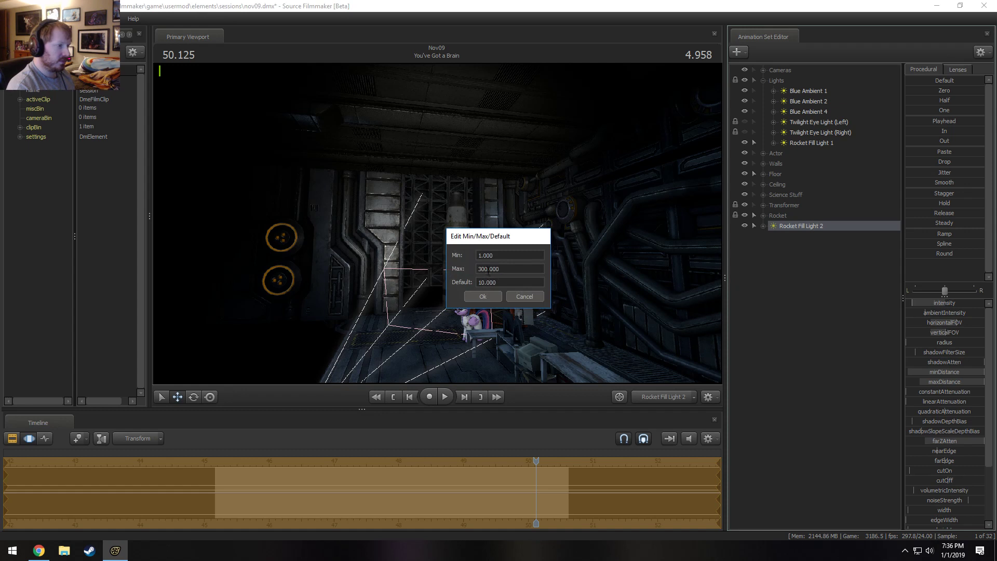
click(488, 269)
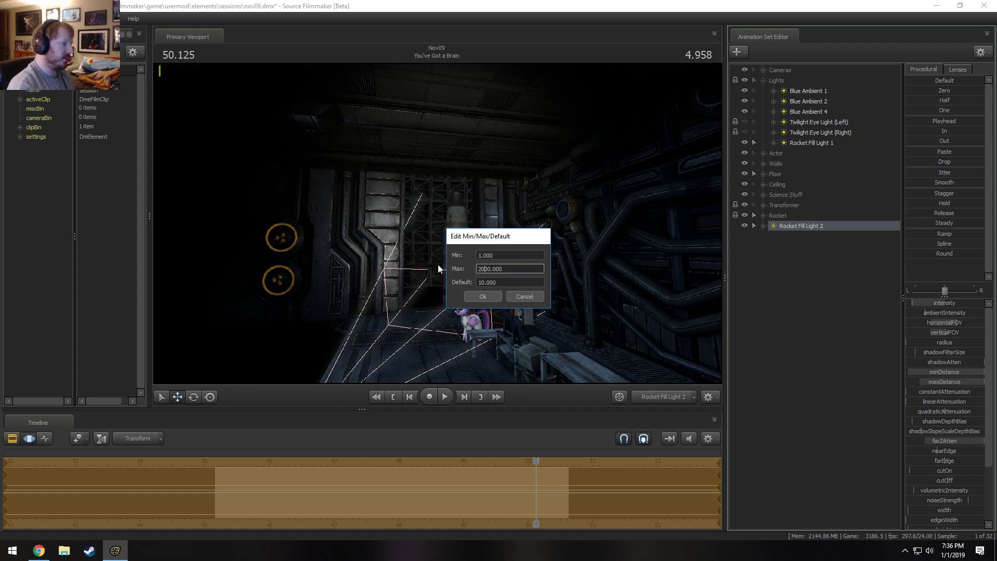
key(Return)
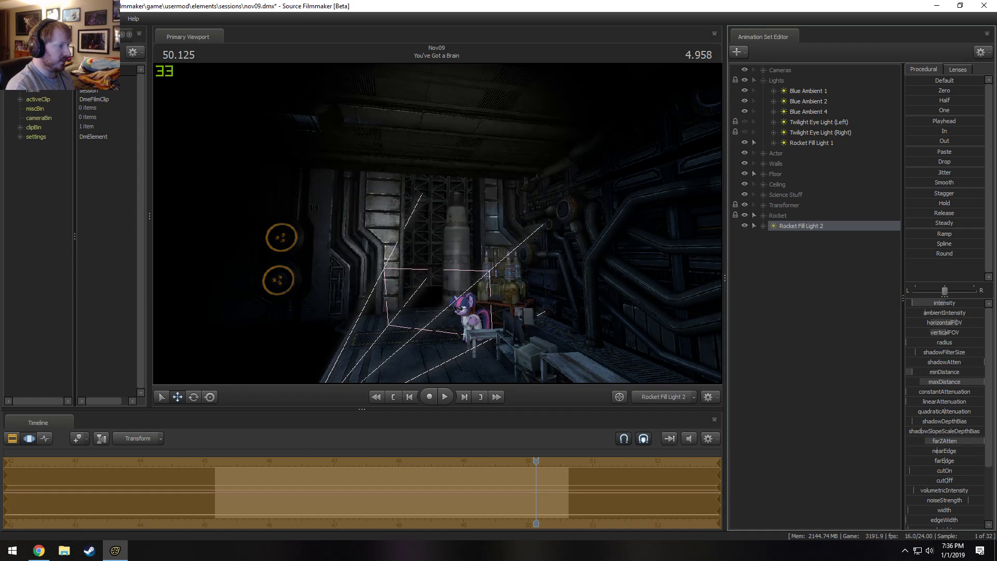
Set Rocket Fill Light 2's minDistance to about a third of its range and compare the Main Camera shot with the light hidden and shown.
drag(912, 371, 933, 372)
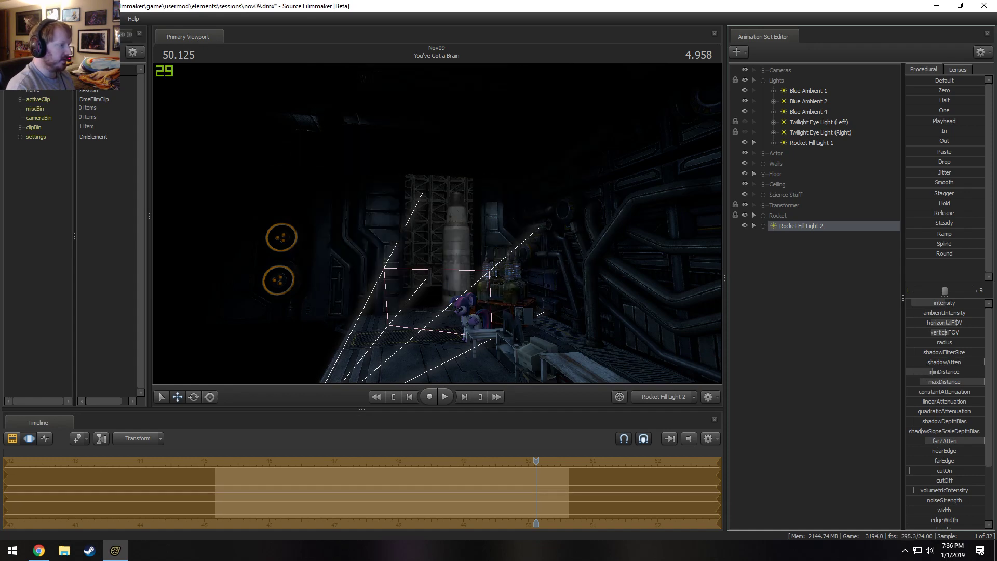
mouse_move(437, 224)
mouse_down()
mouse_move(421, 223)
mouse_move(437, 224)
mouse_up()
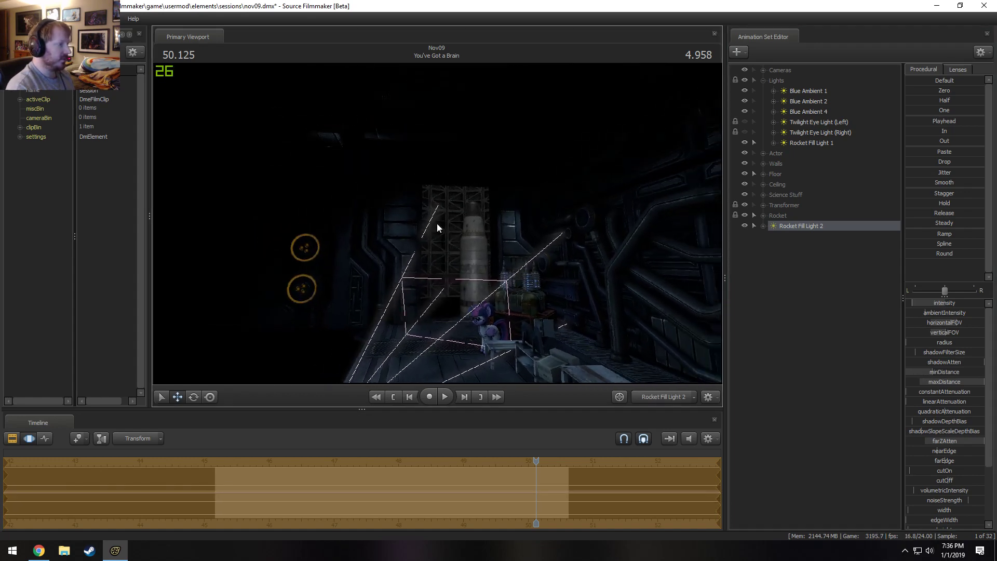
click(677, 396)
key(F2)
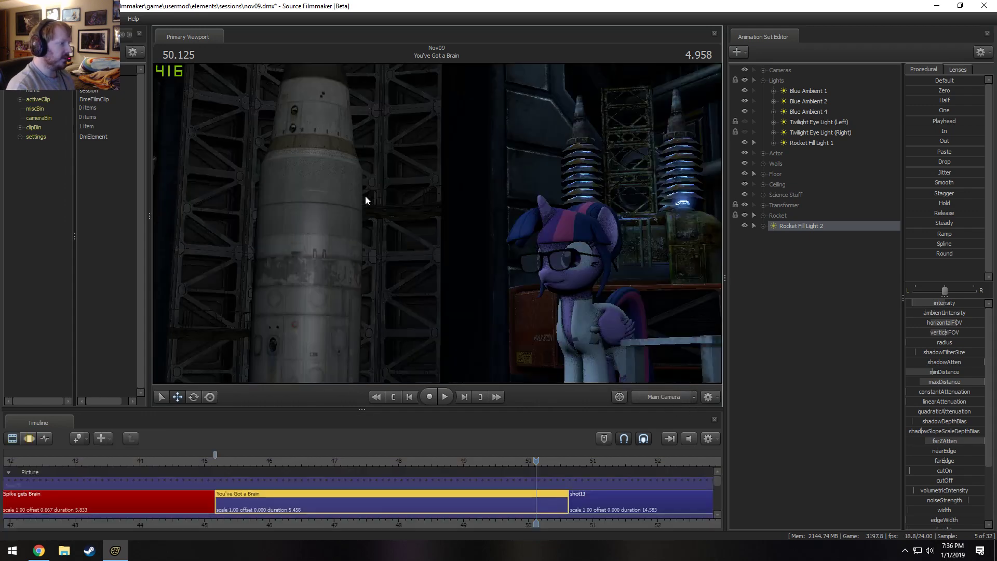
click(745, 225)
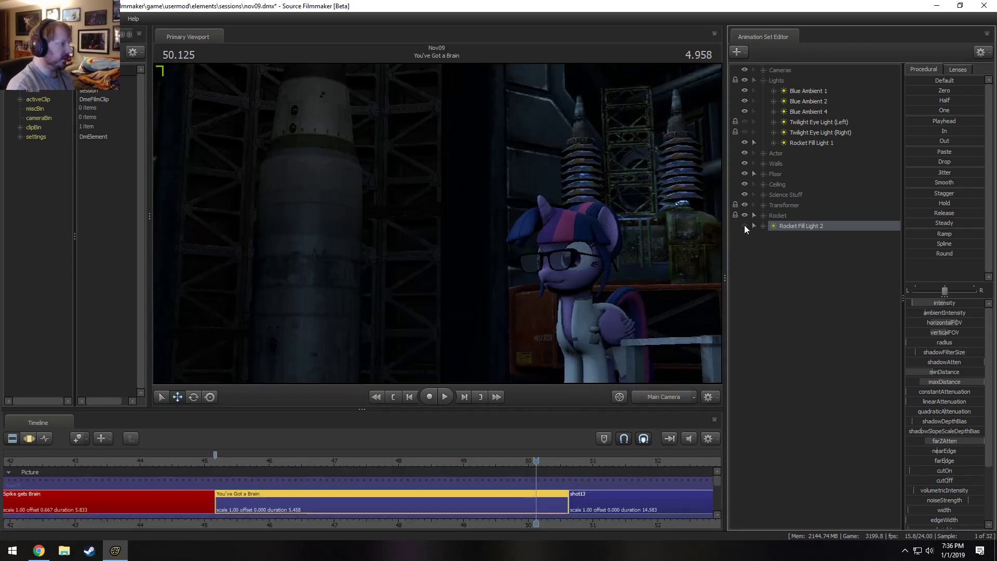
click(744, 226)
key(F3)
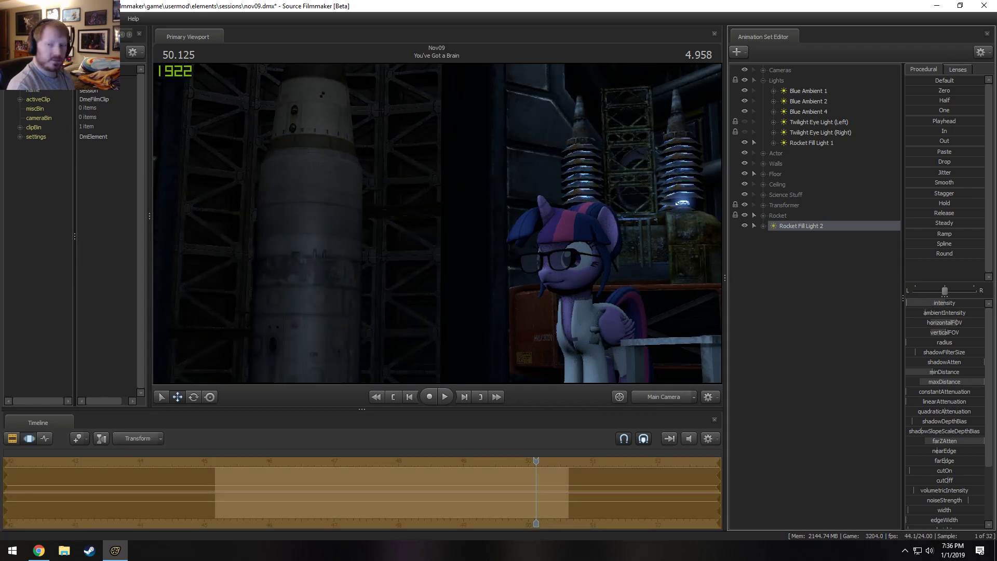
Remap Rocket Fill Light 2's intensity range to a lower maximum and fine-tune its dim intensity.
right_click(933, 306)
click(942, 311)
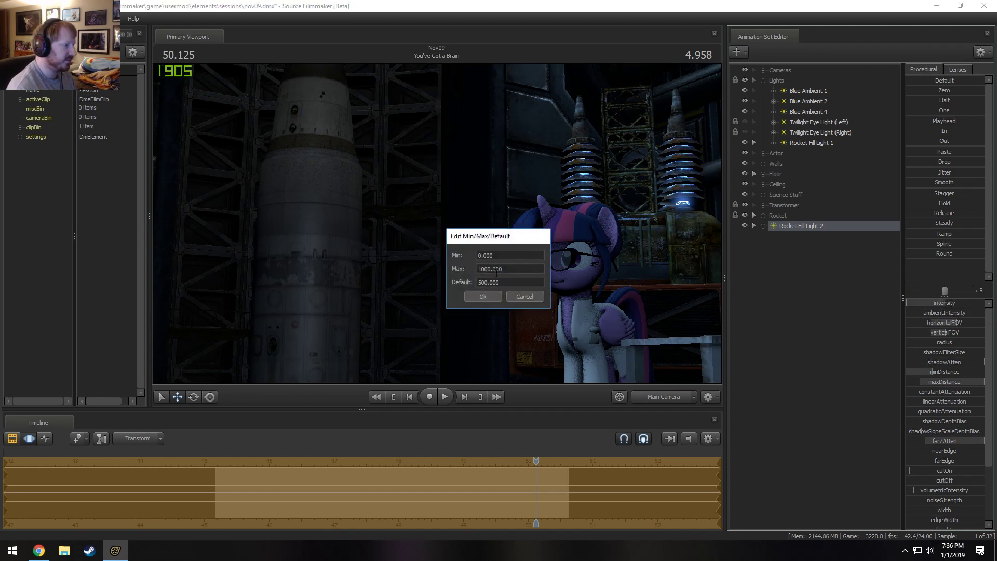
click(488, 268)
click(482, 296)
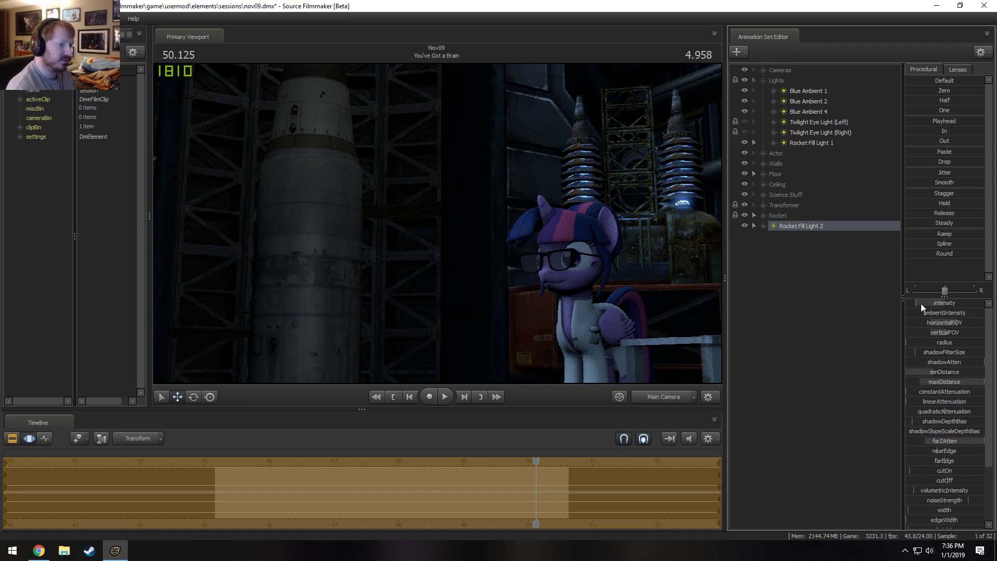
drag(913, 303, 914, 303)
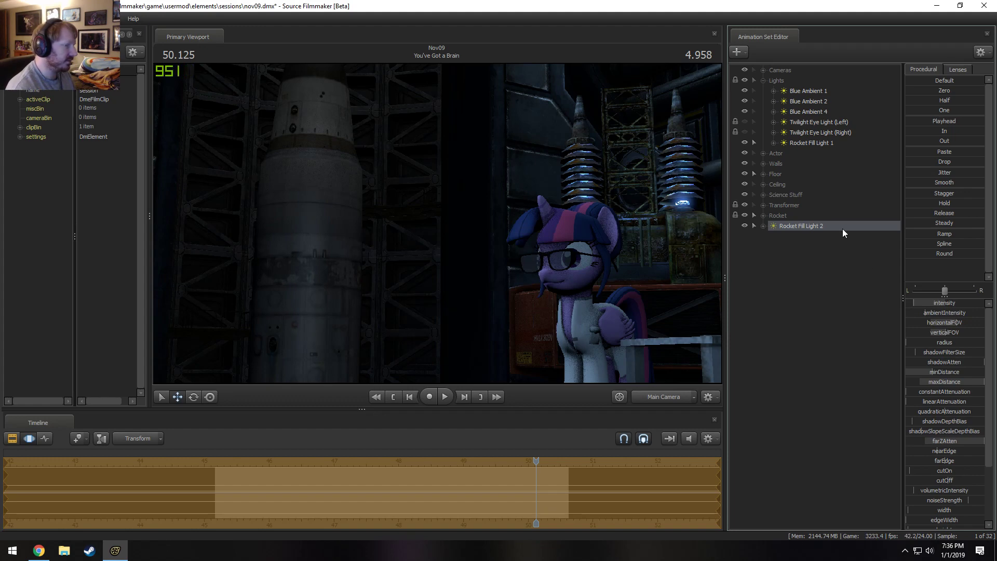
Look through Rocket Fill Light 2 at the rocket and check the resulting lighting in the Main Camera shot.
drag(836, 227, 537, 200)
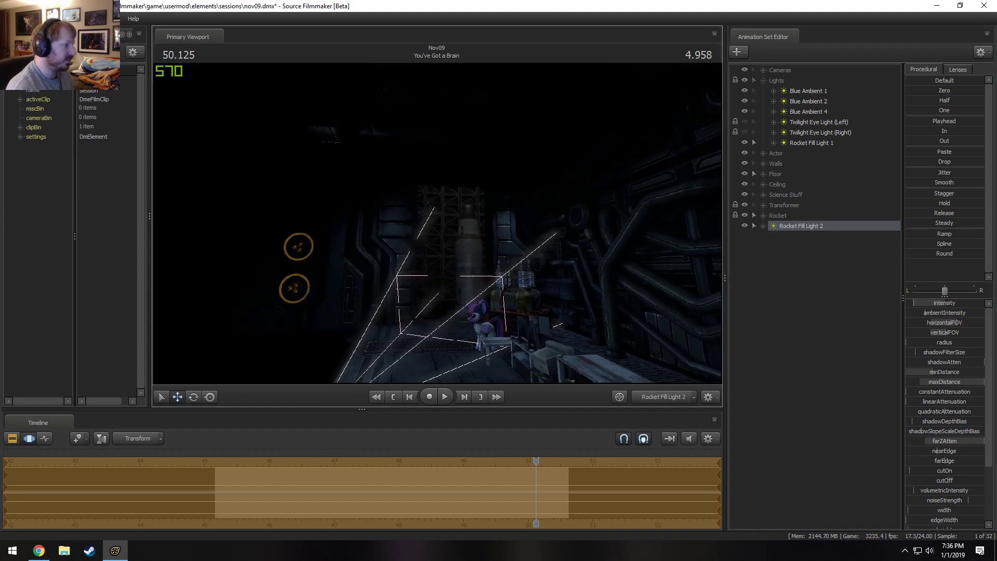
click(667, 397)
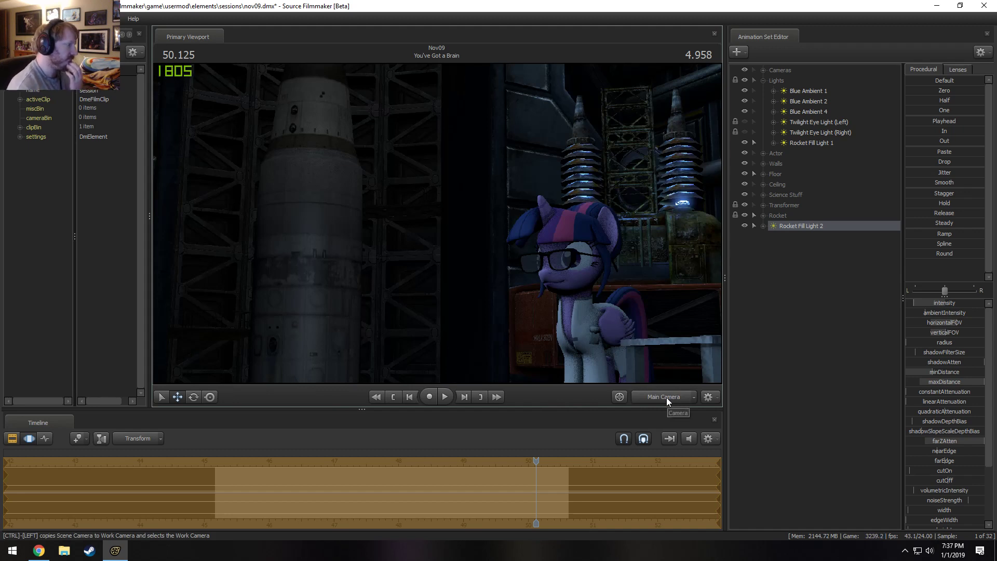
key(F2)
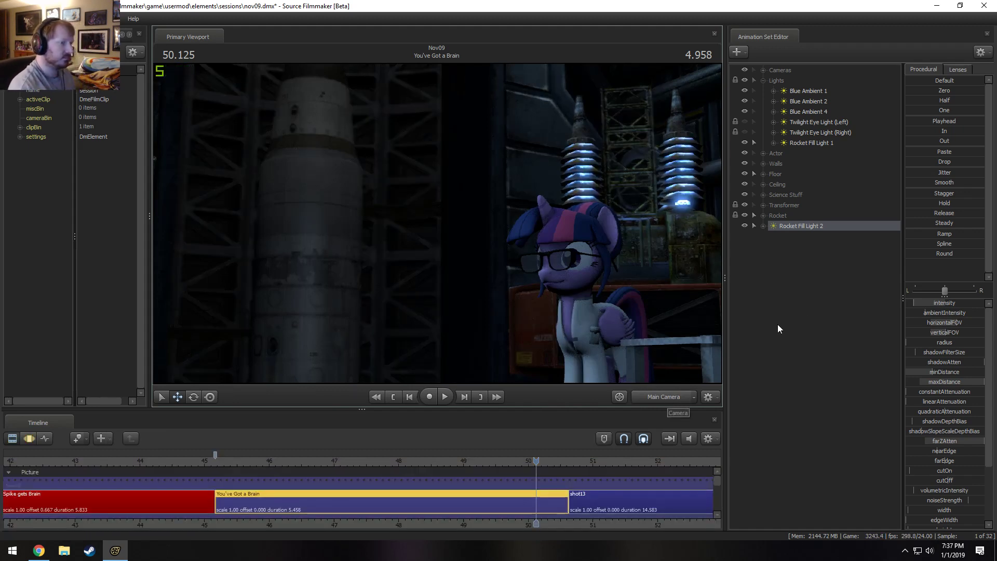
key(F3)
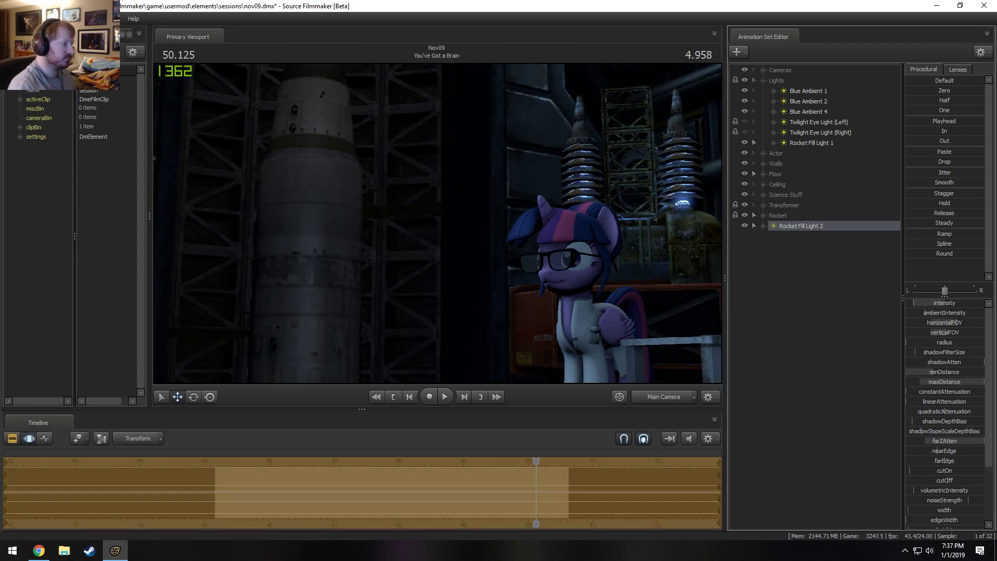
Duplicate Rocket Fill Light 1 by copying and pasting its animation set.
right_click(789, 253)
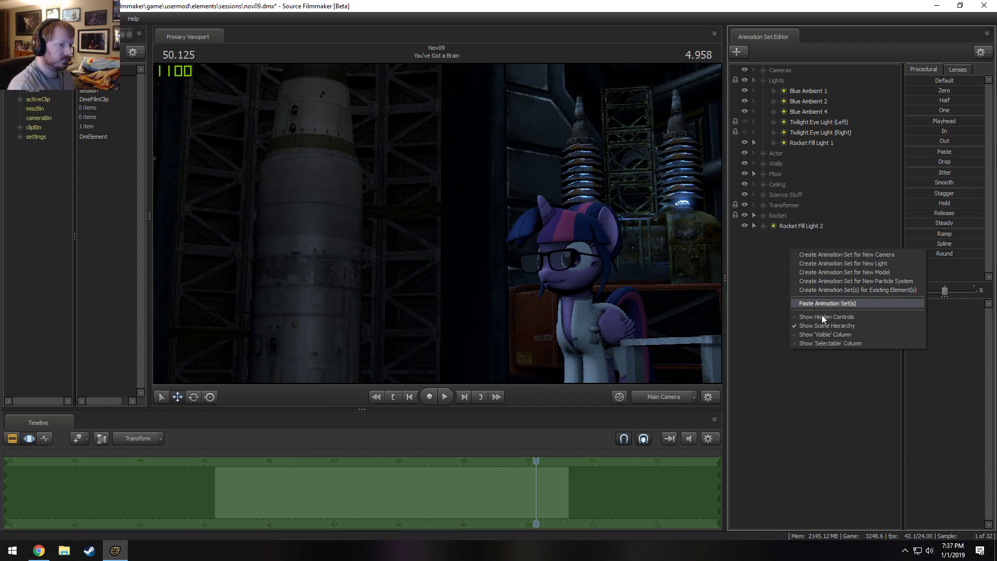
right_click(812, 143)
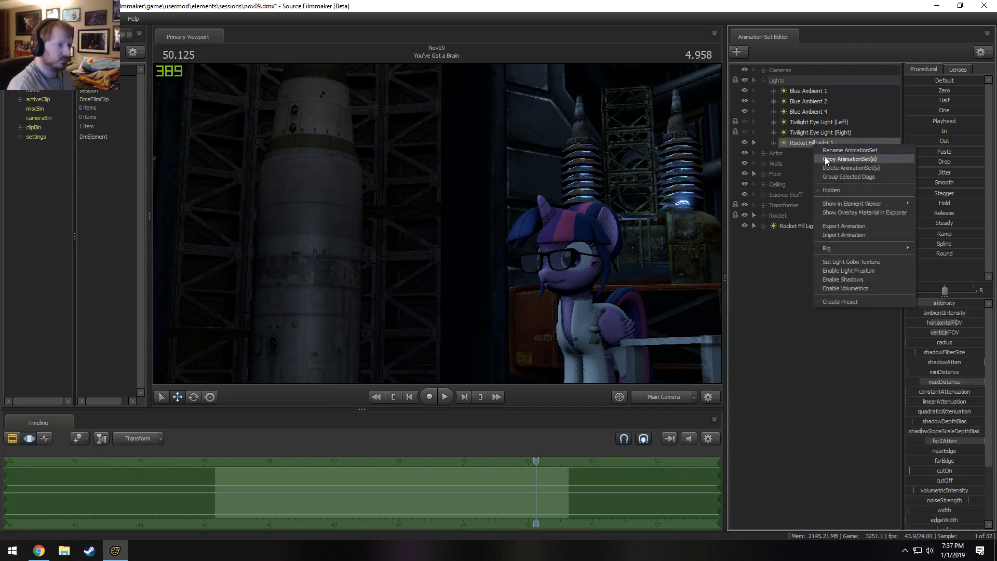
click(827, 159)
right_click(800, 233)
click(796, 258)
right_click(796, 258)
click(838, 304)
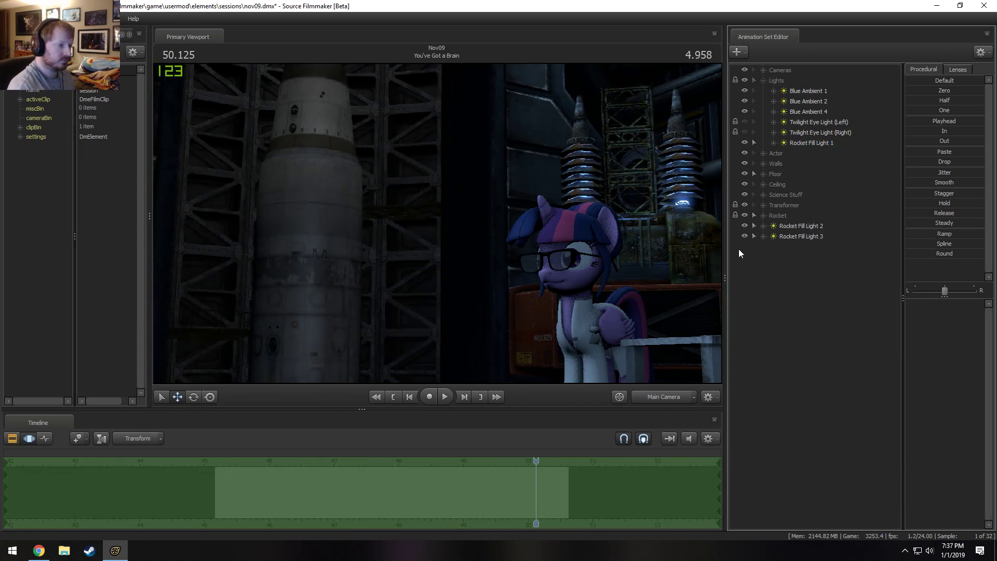
Rename the pasted light as "Rocket Spot Light 1".
right_click(824, 237)
click(834, 242)
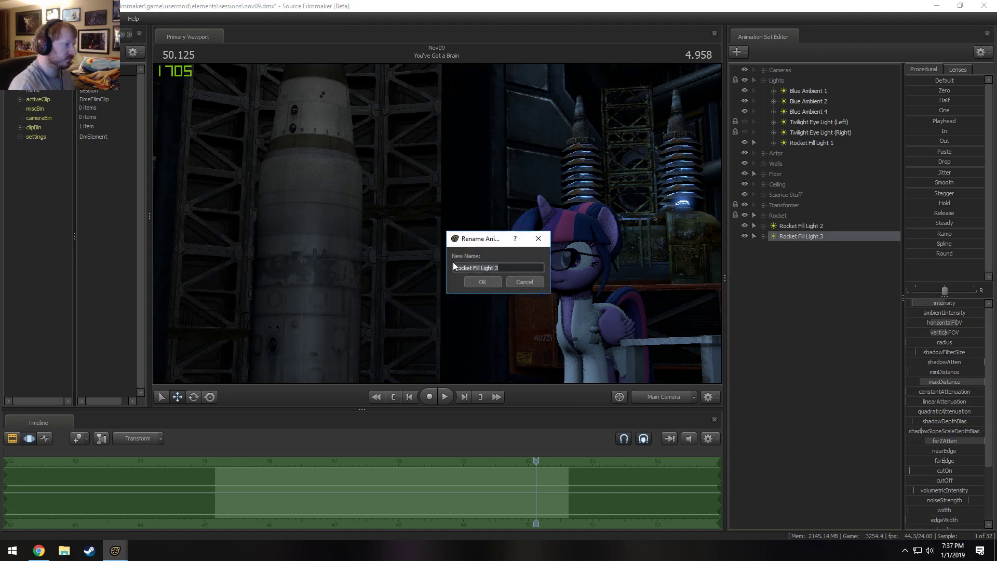
double_click(478, 268)
text(Spot)
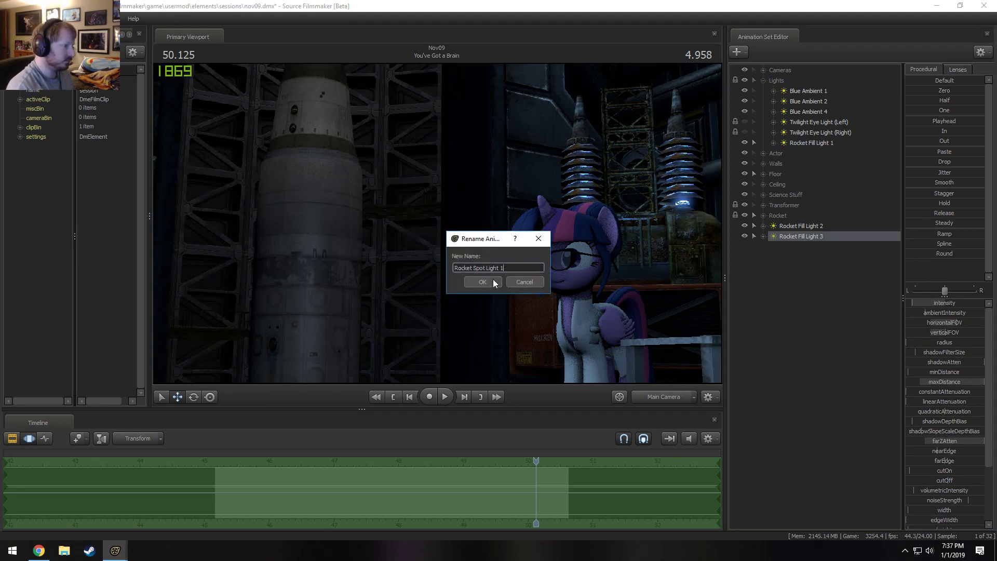
click(494, 280)
Aim Rocket Spot Light 1 up at the rocket through its own view, narrow its beam, and raise minDistance to the maximum.
drag(794, 236, 533, 235)
scroll(525, 276, up, 8)
key(w)
key(s)
scroll(537, 243, up, 5)
scroll(537, 243, up, 3)
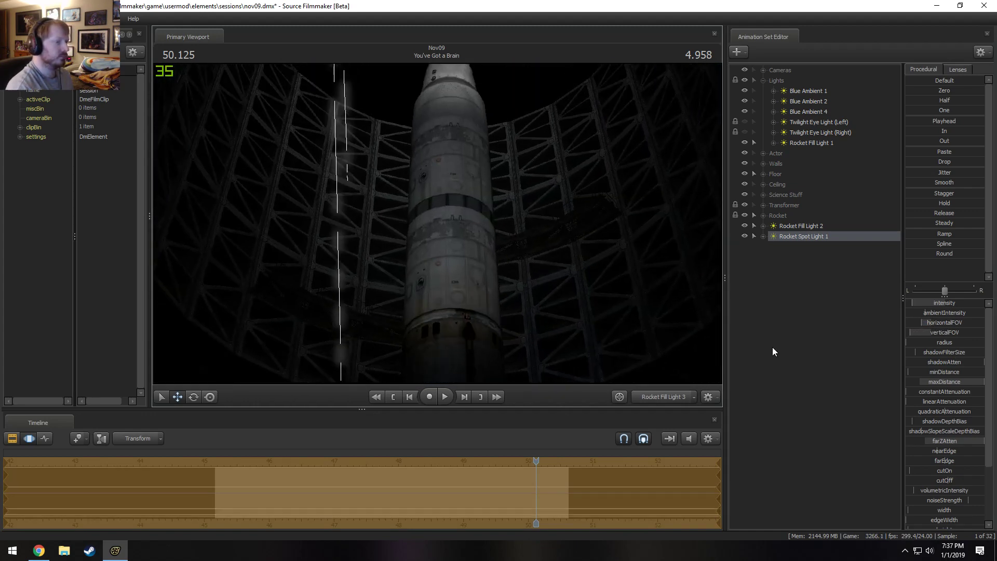
drag(943, 372, 984, 373)
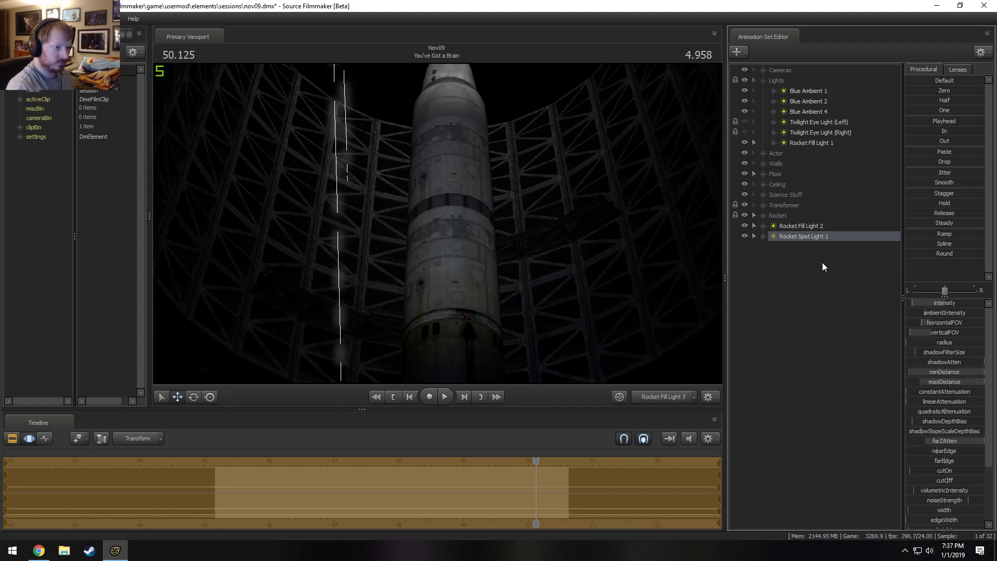
Enable shadows and volumetrics for Rocket Spot Light 1.
right_click(815, 236)
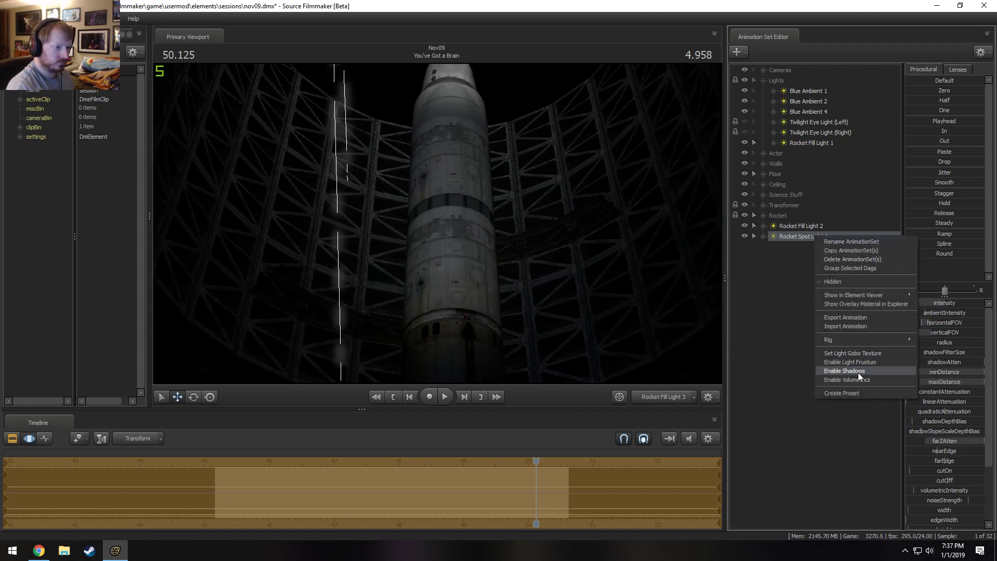
click(858, 372)
right_click(802, 239)
click(830, 378)
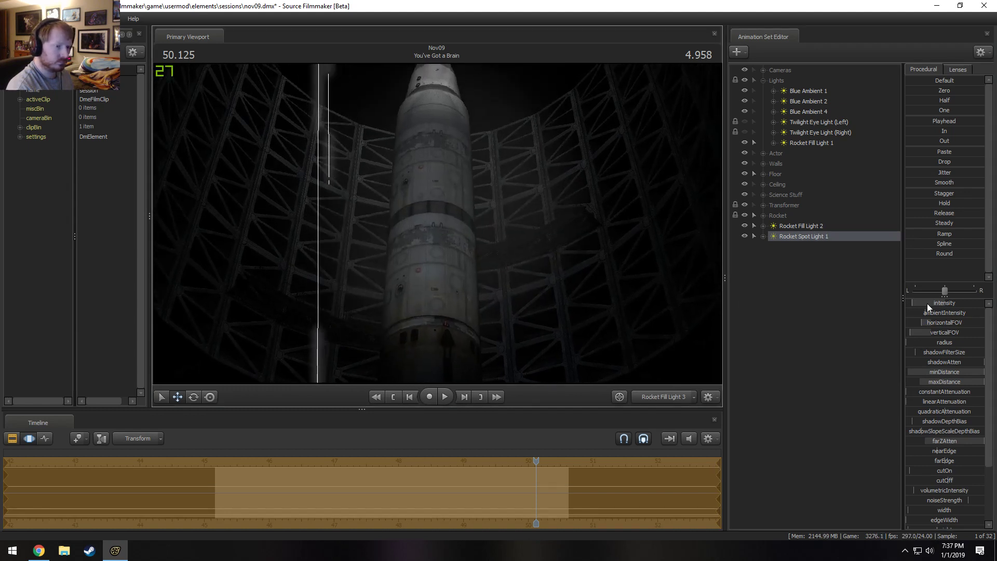
Raise Rocket Spot Light 1's intensity and move it in with a tighter beam on the rocket's body.
drag(927, 305, 968, 305)
drag(497, 224, 486, 177)
scroll(497, 224, up, 3)
key(w)
scroll(483, 200, up, 2)
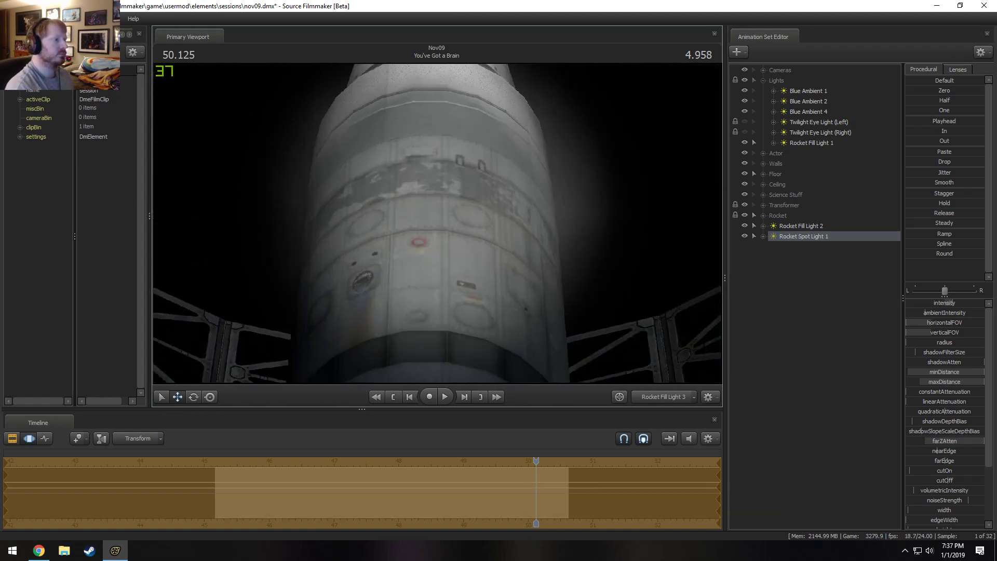
key(s)
mouse_move(447, 225)
mouse_down()
mouse_move(444, 214)
mouse_move(447, 224)
mouse_up()
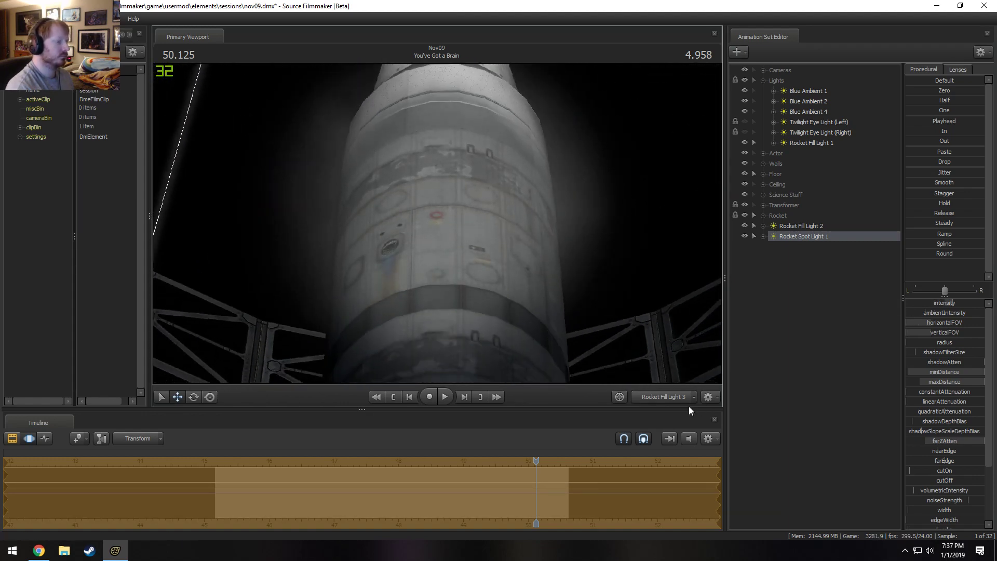
Raise Rocket Spot Light 1's volumetricIntensity in the Main Camera shot and inspect the beam from a pulled-back Work Camera.
click(673, 397)
click(673, 398)
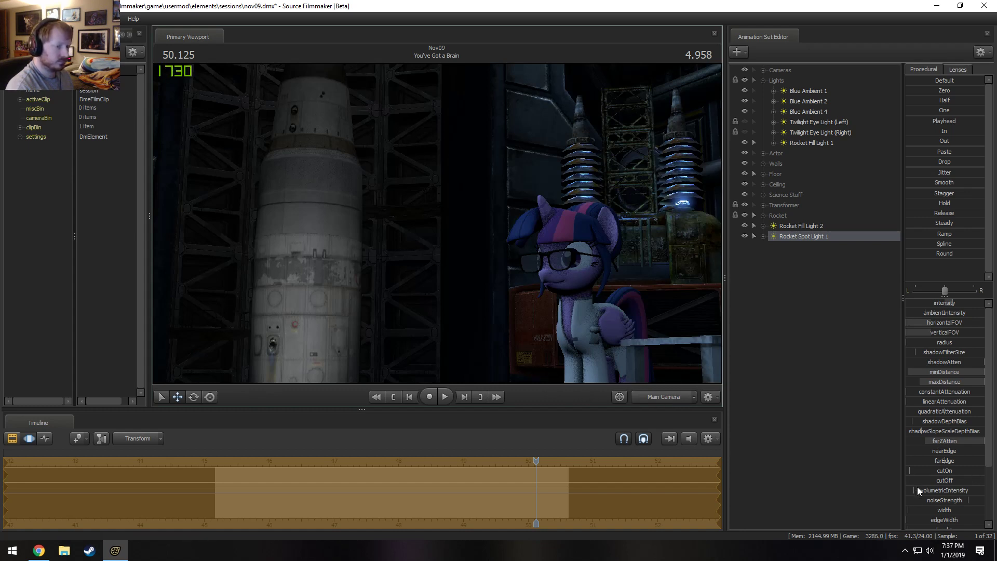
drag(917, 489, 938, 489)
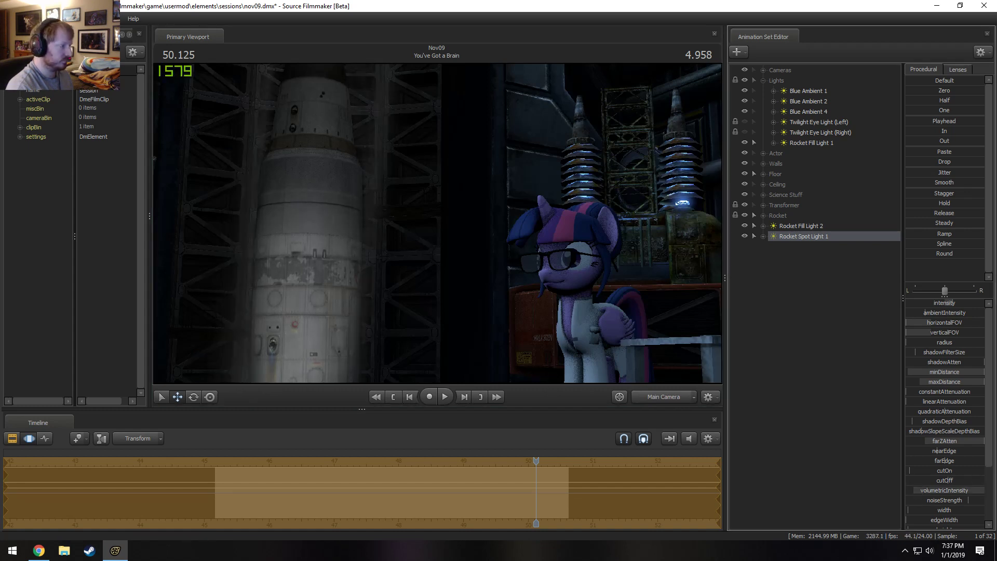
ctrl+click(659, 398)
key(s)
mouse_move(639, 249)
mouse_down()
mouse_move(639, 257)
mouse_move(639, 249)
mouse_up()
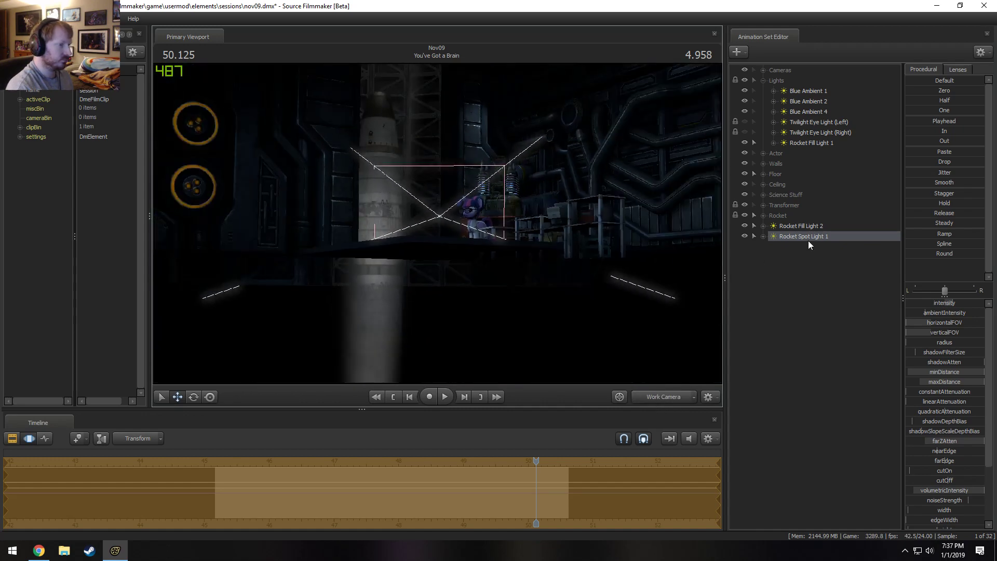
Widen Rocket Spot Light 1's beam through its own view and re-aim it at the rocket's body.
drag(808, 240, 448, 195)
key(F2)
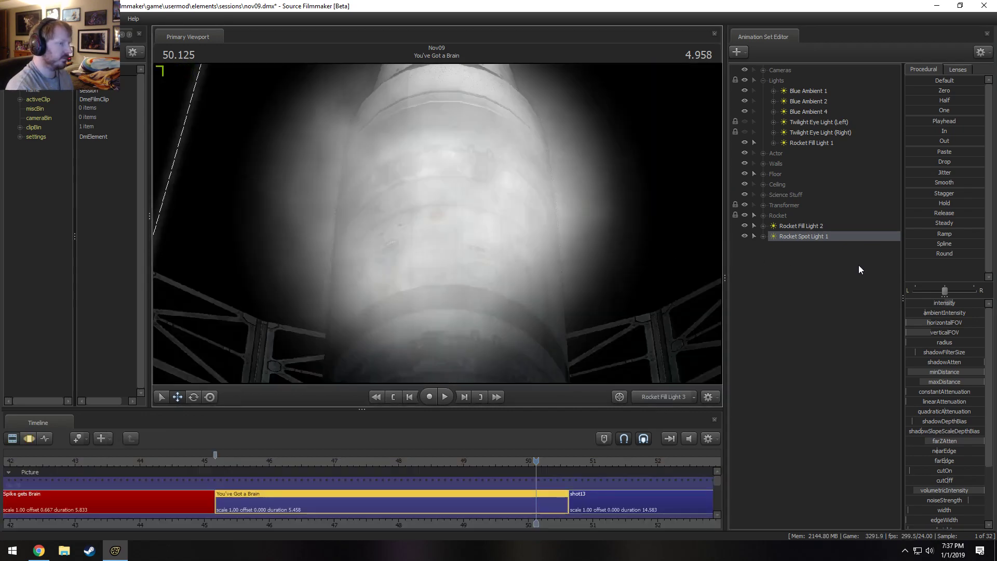
key(F3)
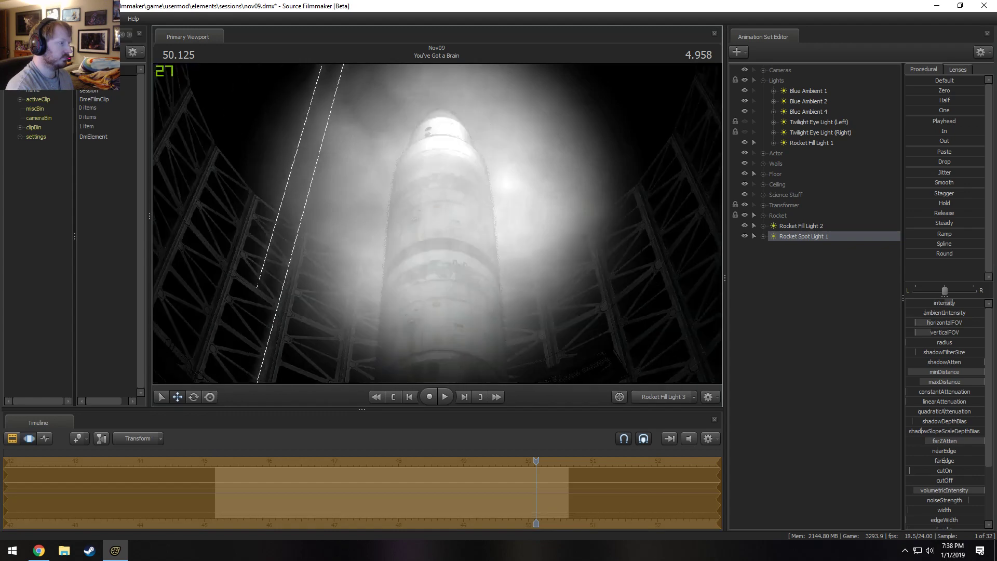
scroll(448, 195, down, 2)
drag(447, 196, 420, 233)
scroll(426, 243, down, 2)
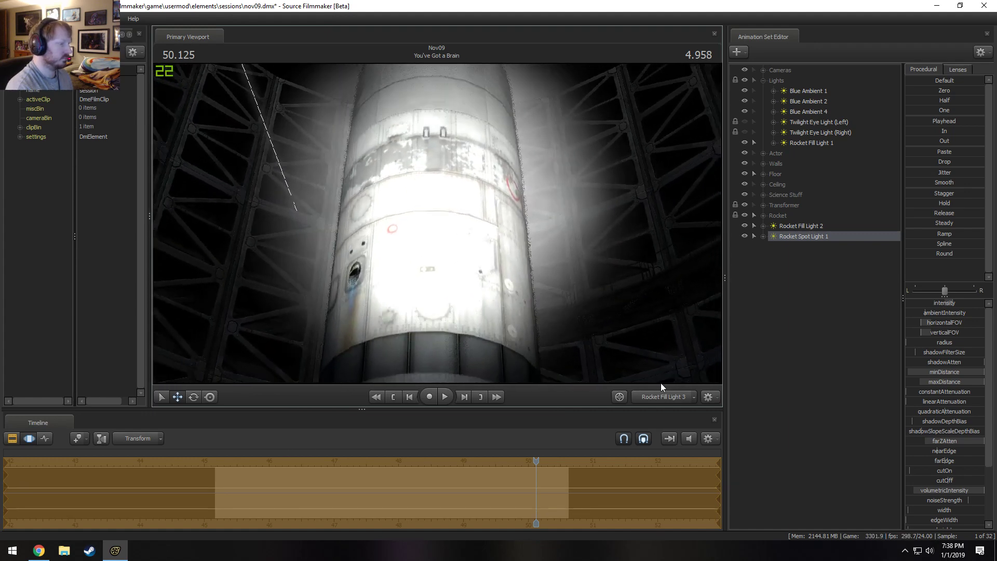
Check Rocket Spot Light 1's beam on the rocket in the Main Camera shot with a refined render.
click(658, 397)
click(659, 397)
key(F2)
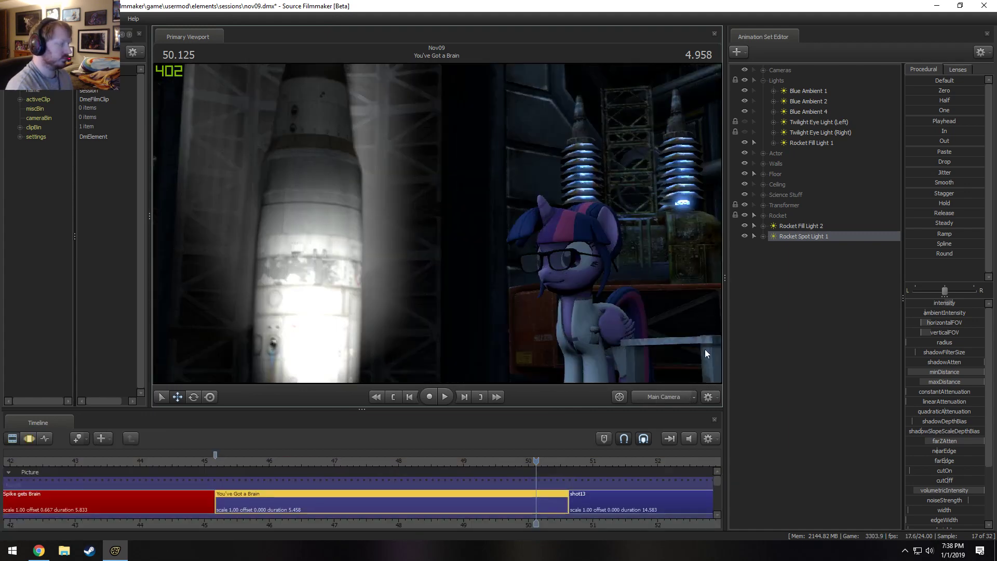
key(F3)
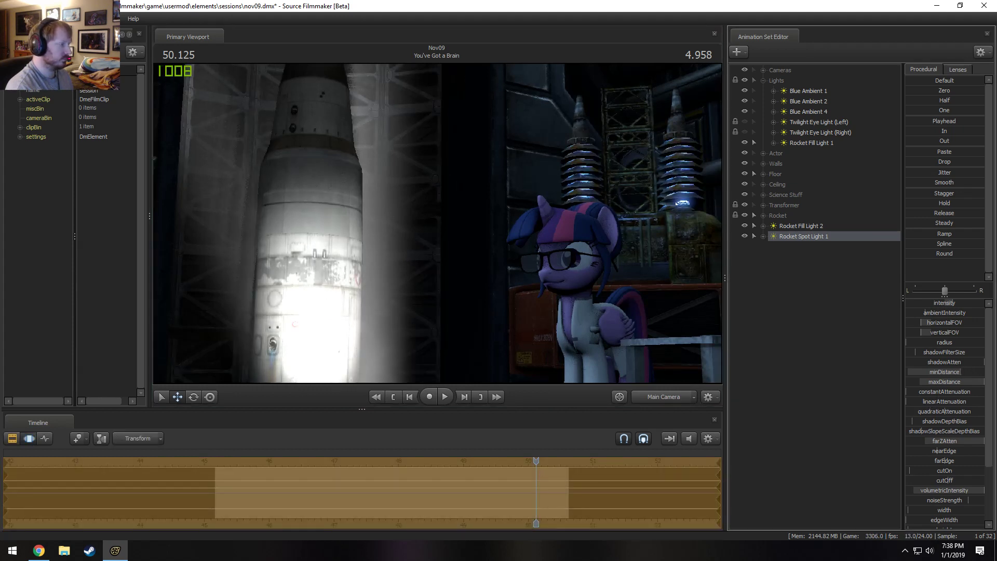
Move Rocket Spot Light 1 through its own view to light the rocket's side away from the pony, and check the Main Camera render.
drag(810, 234, 430, 230)
click(810, 236)
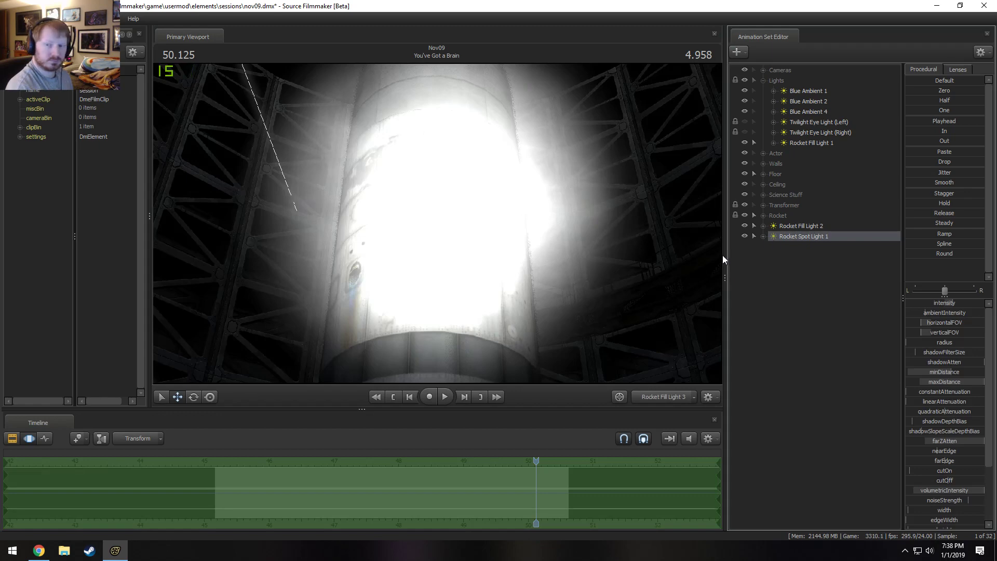
mouse_move(437, 223)
mouse_down()
mouse_move(479, 224)
mouse_move(447, 223)
mouse_move(468, 223)
mouse_up()
click(660, 398)
click(660, 398)
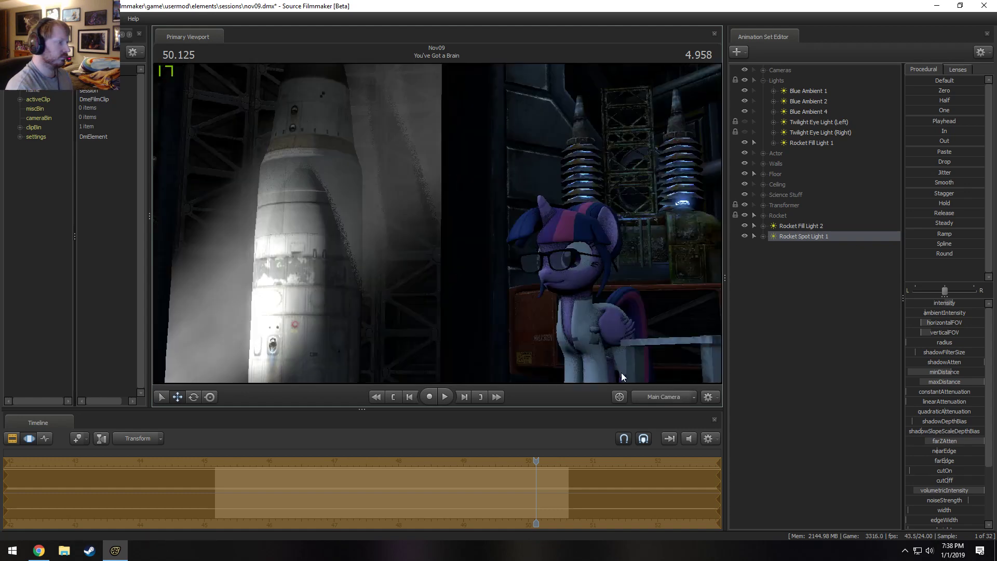
key(F2)
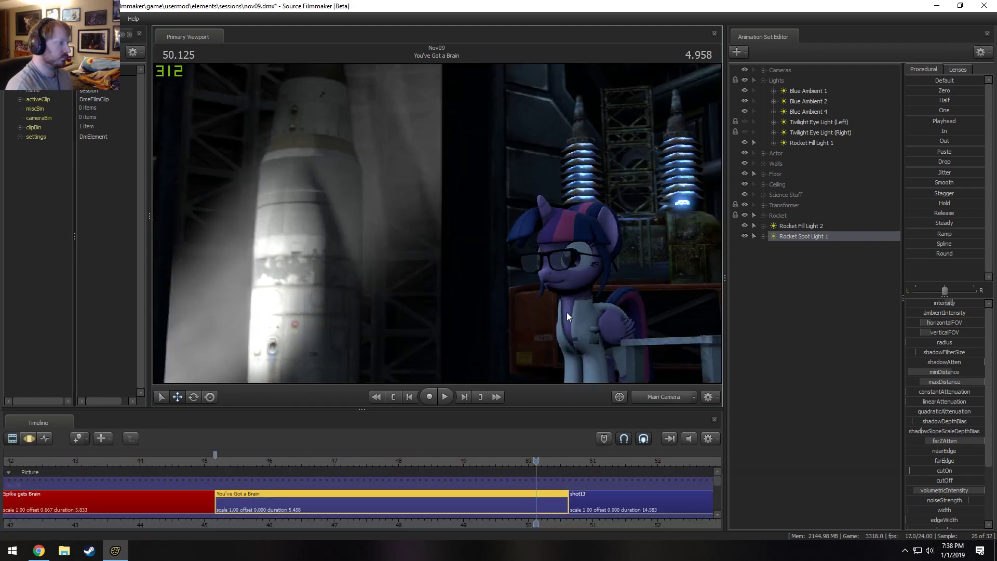
key(F3)
Re-aim Rocket Spot Light 1 higher up the rocket, lower its intensity, narrow its beam, and check the Main Camera shot.
drag(817, 235, 400, 227)
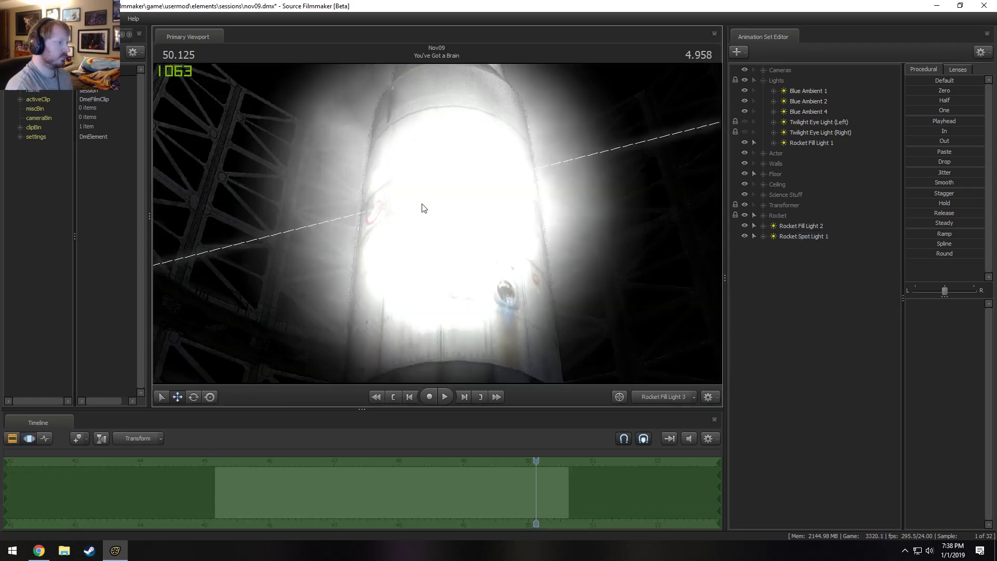
click(862, 237)
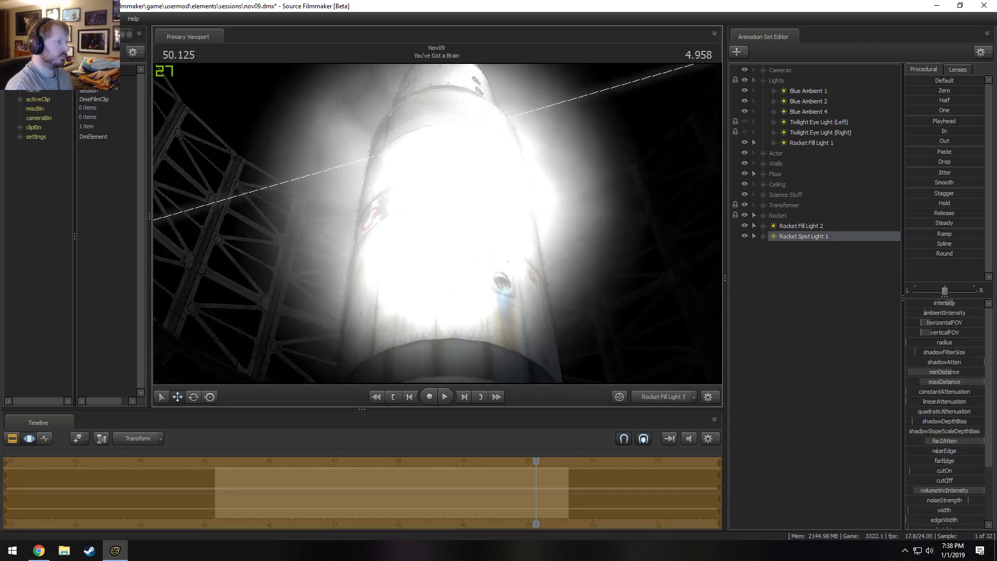
drag(438, 224, 436, 277)
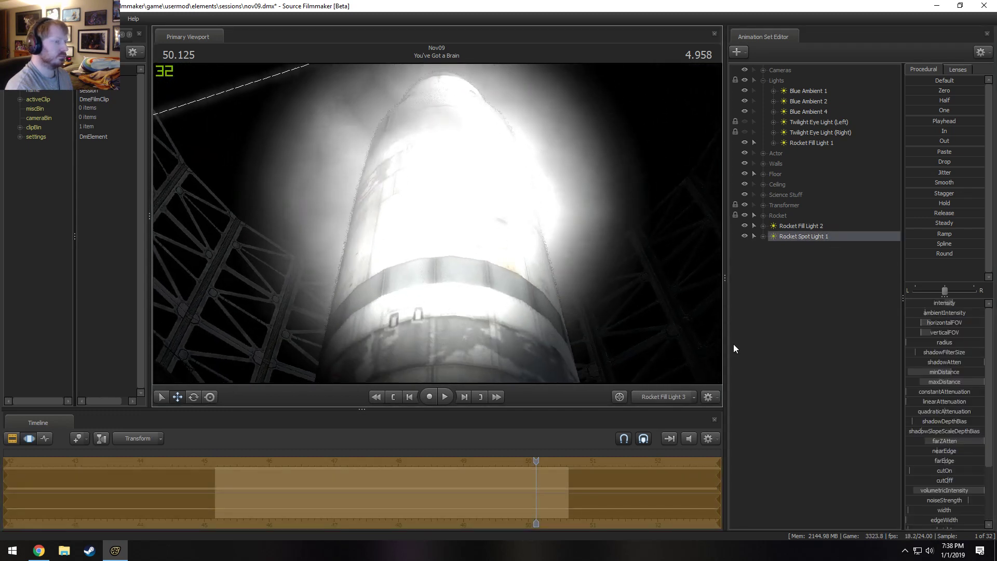
mouse_move(952, 304)
mouse_down()
mouse_move(934, 305)
mouse_move(937, 323)
mouse_up()
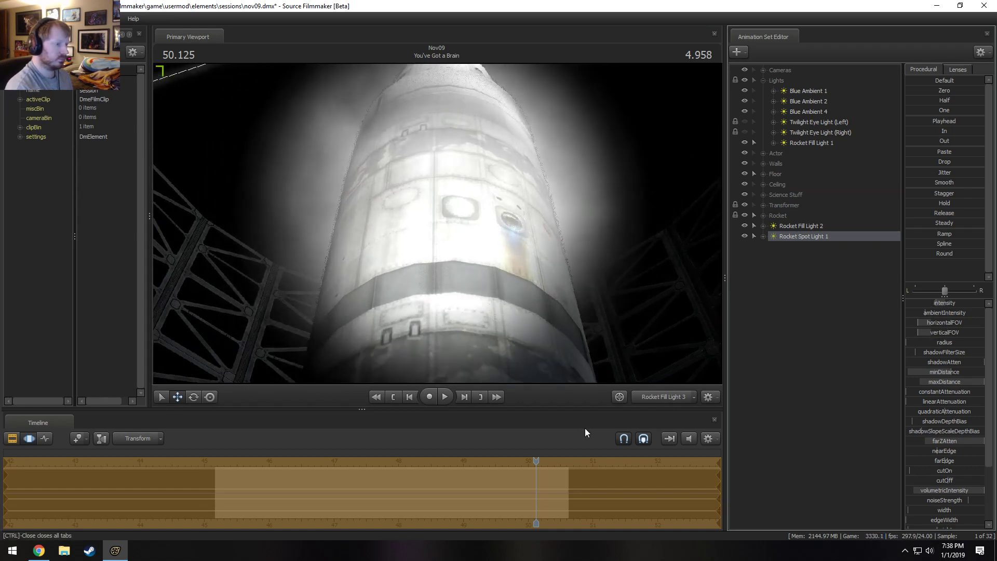
click(650, 402)
click(668, 394)
key(F2)
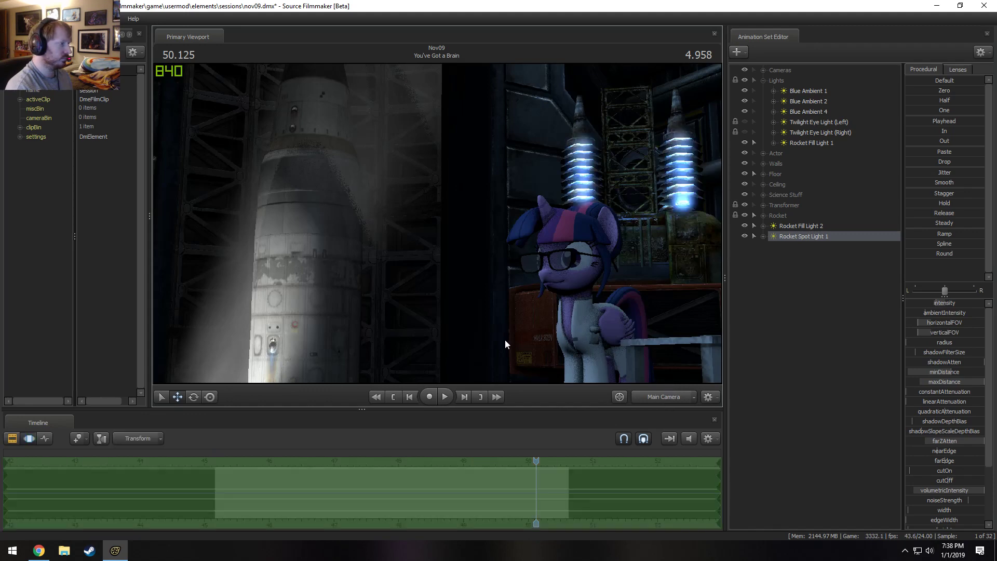
Shift Rocket Spot Light 1 through its own view so it points steeply up toward the nose, and compare the Main Camera render.
click(454, 213)
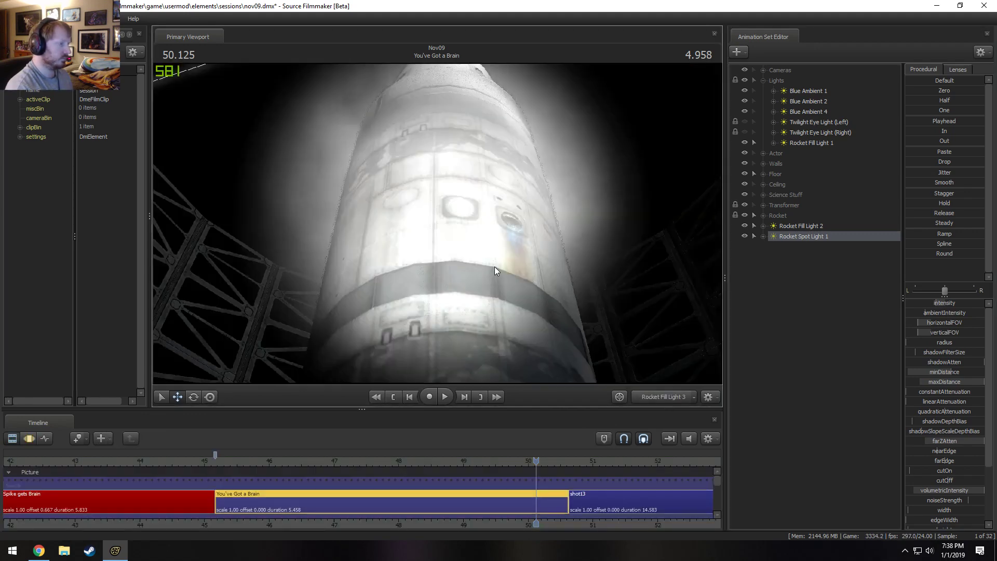
key(F3)
drag(467, 234, 470, 176)
key(w)
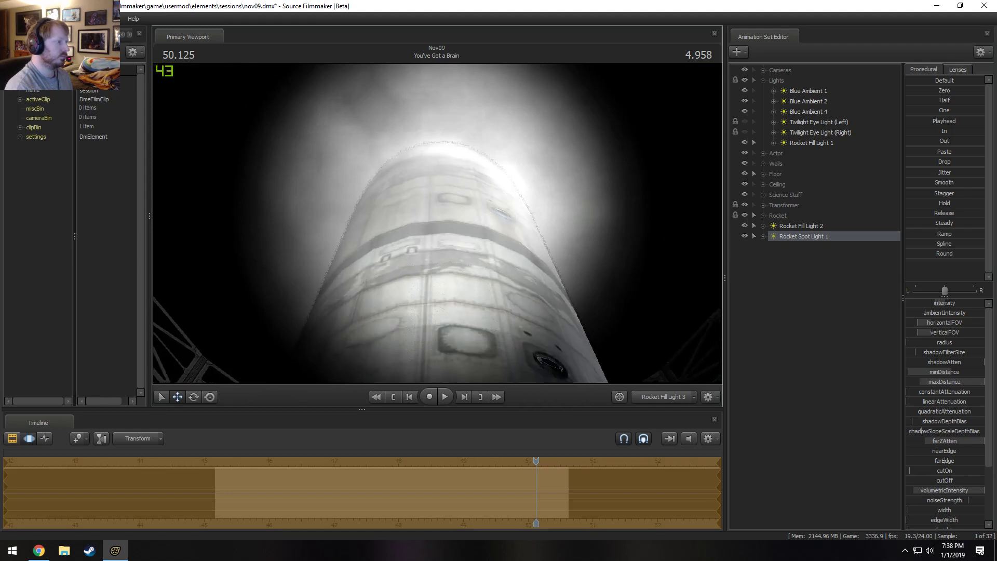
click(664, 397)
key(F2)
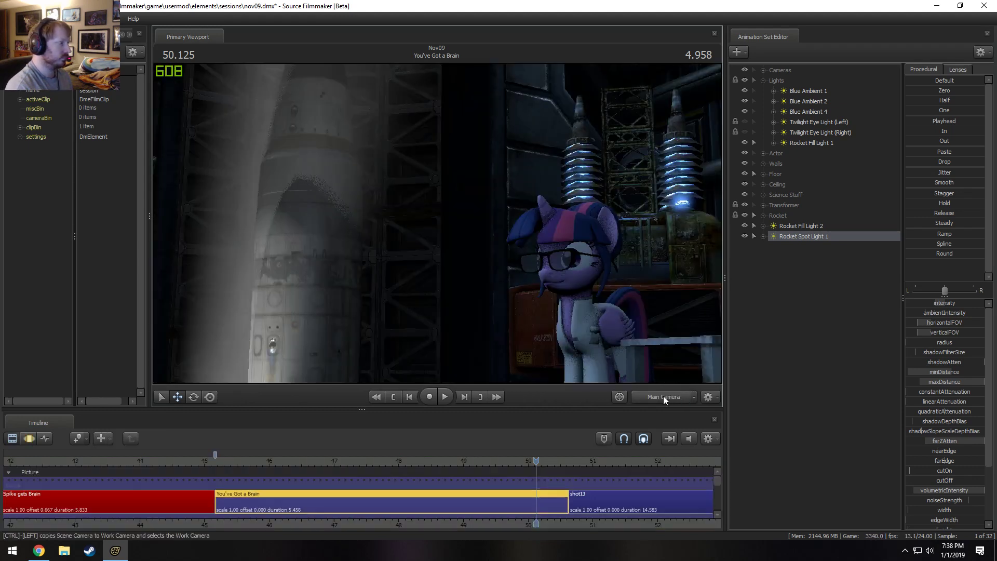
key(F3)
key(F2)
key(F3)
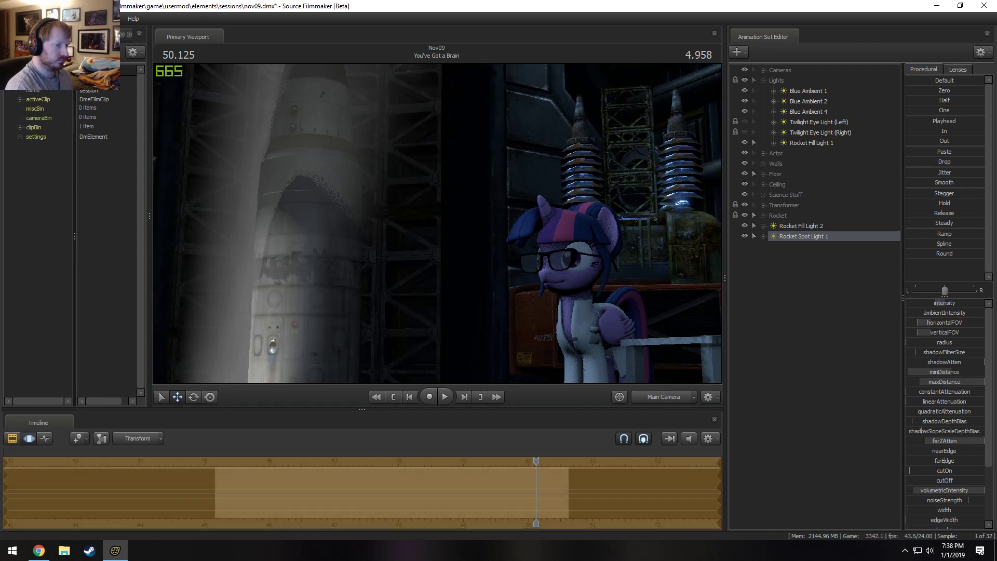
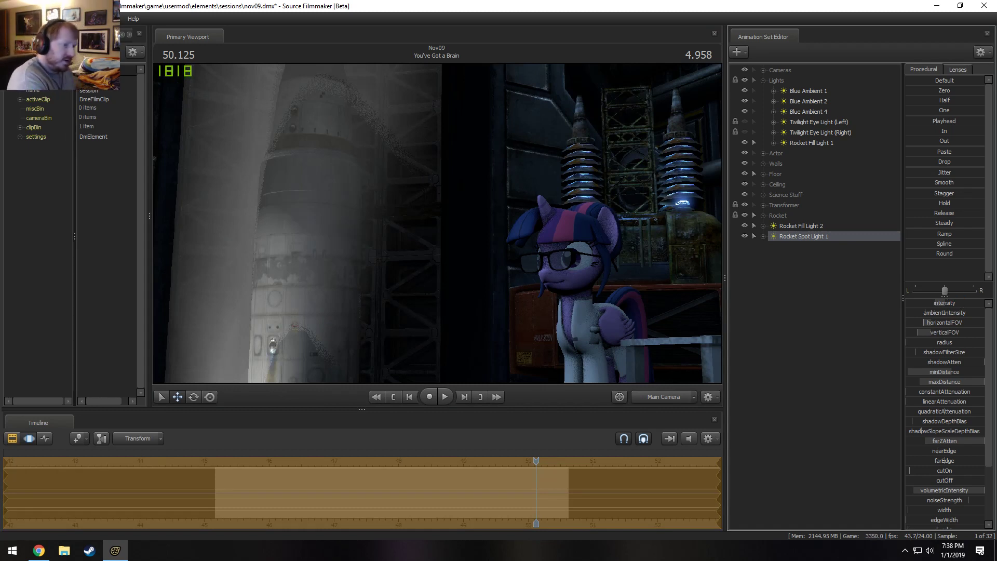
Disable volumetrics on Rocket Spot Light 1 and check the rocket's lighting in the Main Camera render.
right_click(812, 235)
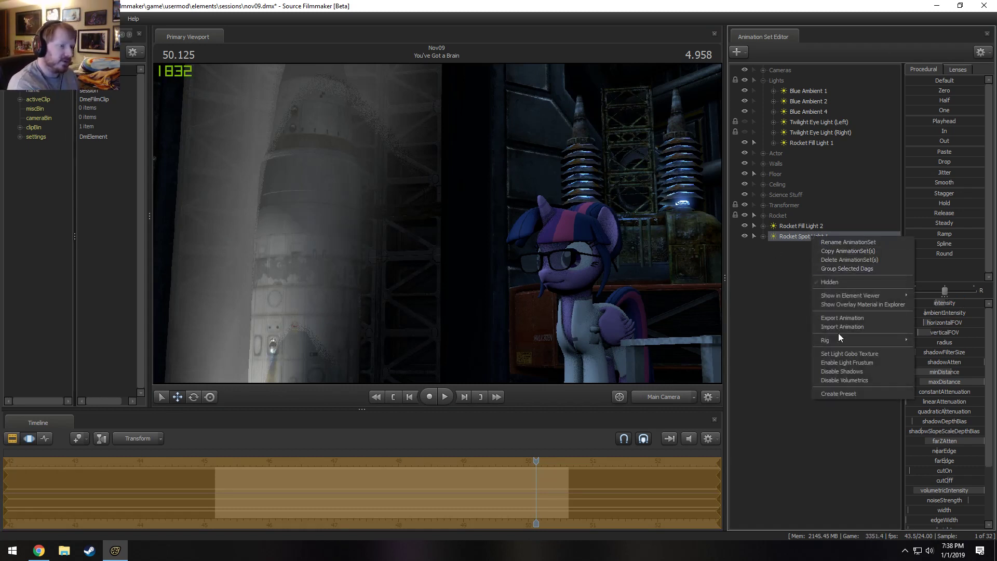
click(837, 384)
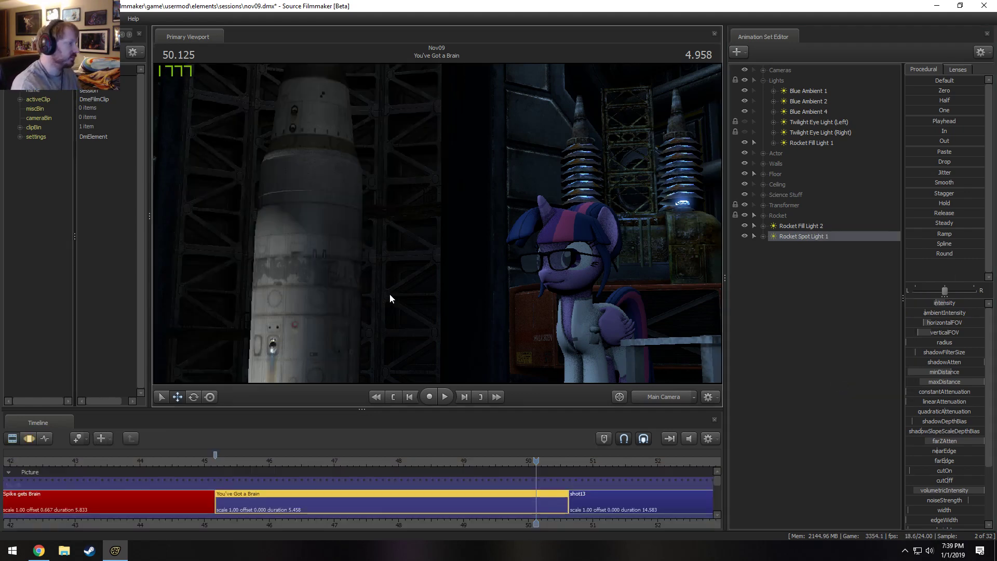
key(F2)
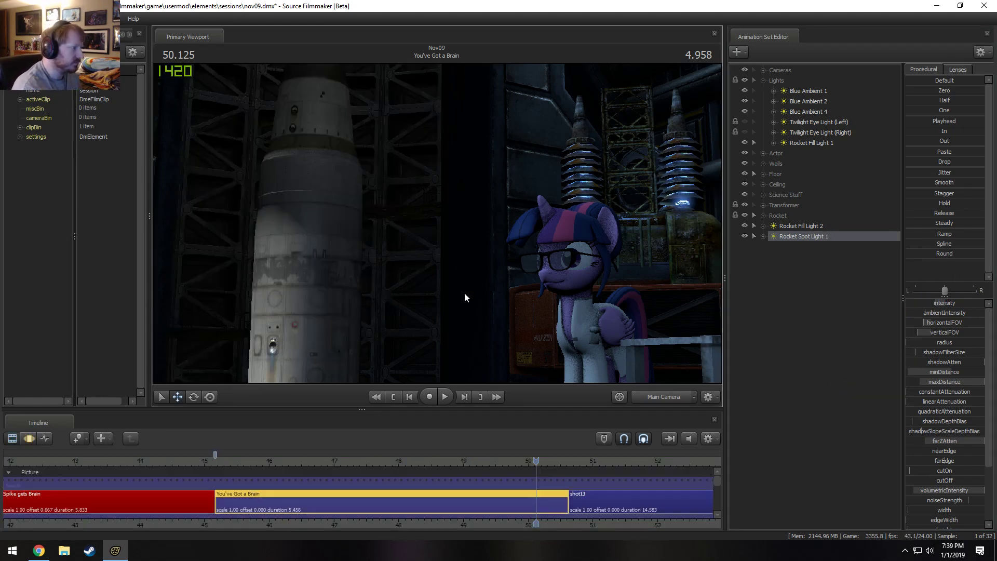
key(F3)
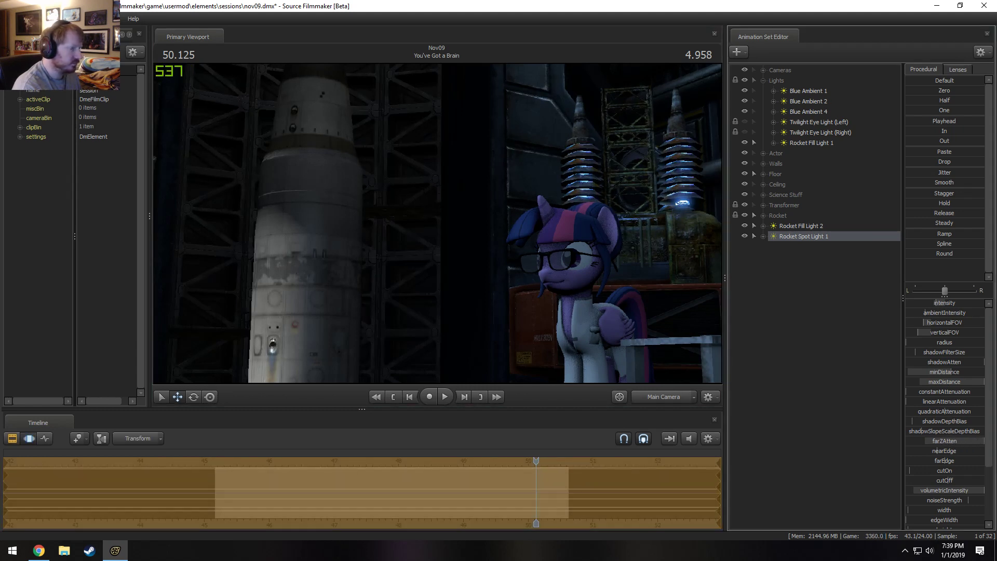
key(F2)
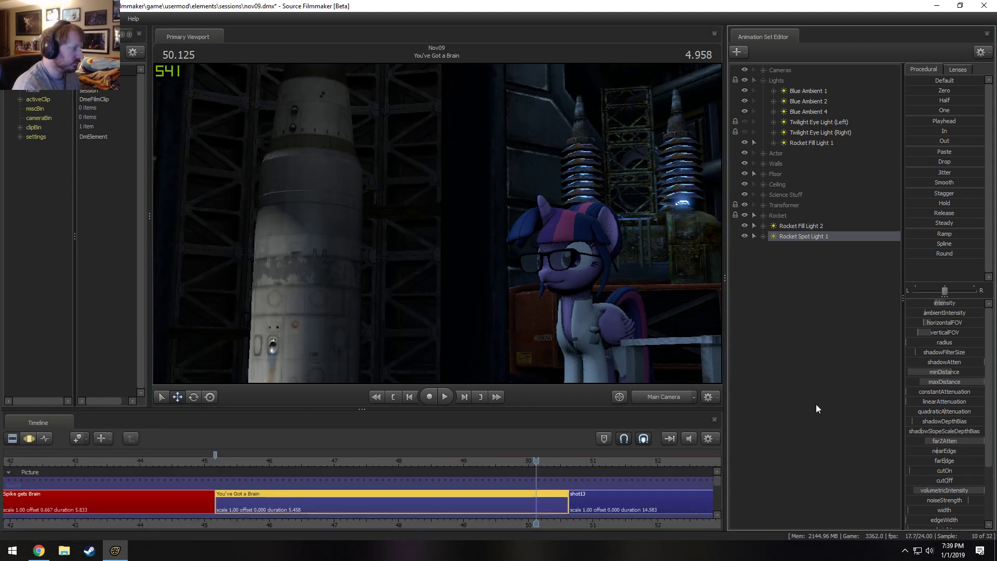
key(F3)
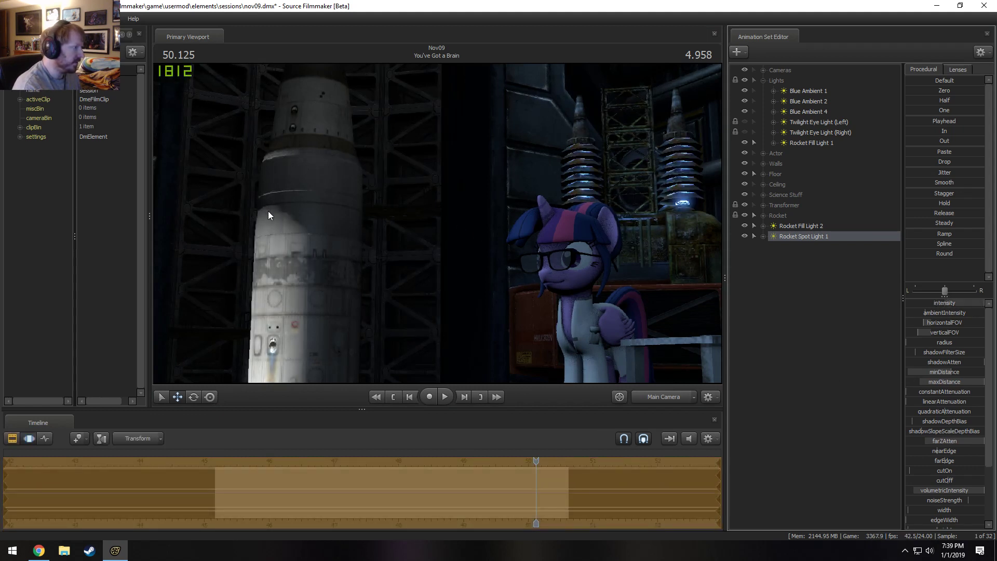
Inspect the rocket's lit edge through the Work Camera, try a different cutOff on Rocket Spot Light 1, and lower its maxDistance to about 1221.
click(657, 395)
key(w)
drag(598, 322, 544, 280)
key(w)
key(d)
key(a)
key(s)
scroll(946, 425, down, 1)
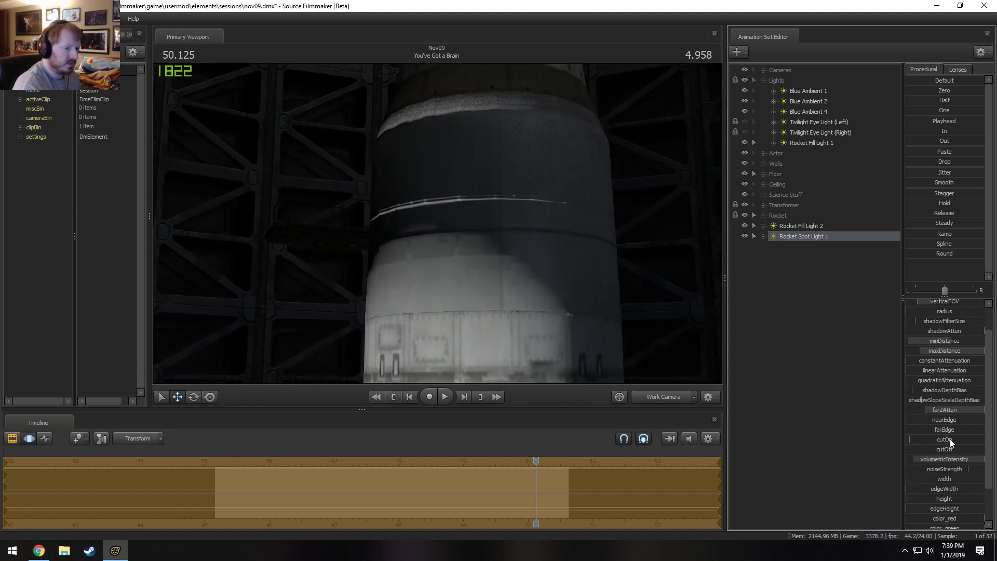
key(F2)
key(F3)
drag(950, 450, 954, 449)
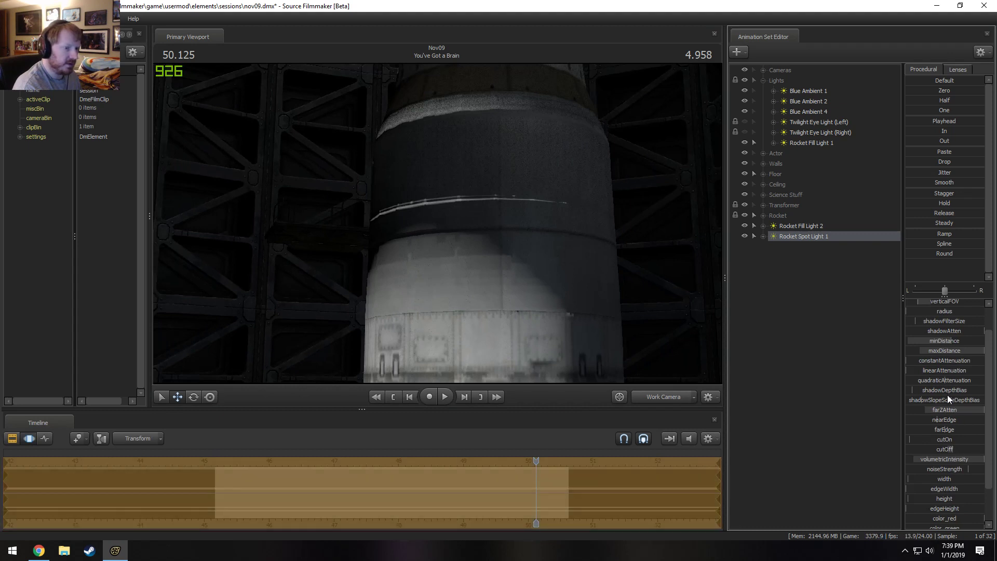
key(ctrl+z)
mouse_move(946, 353)
mouse_down()
mouse_move(971, 352)
mouse_move(934, 352)
mouse_move(962, 352)
mouse_up()
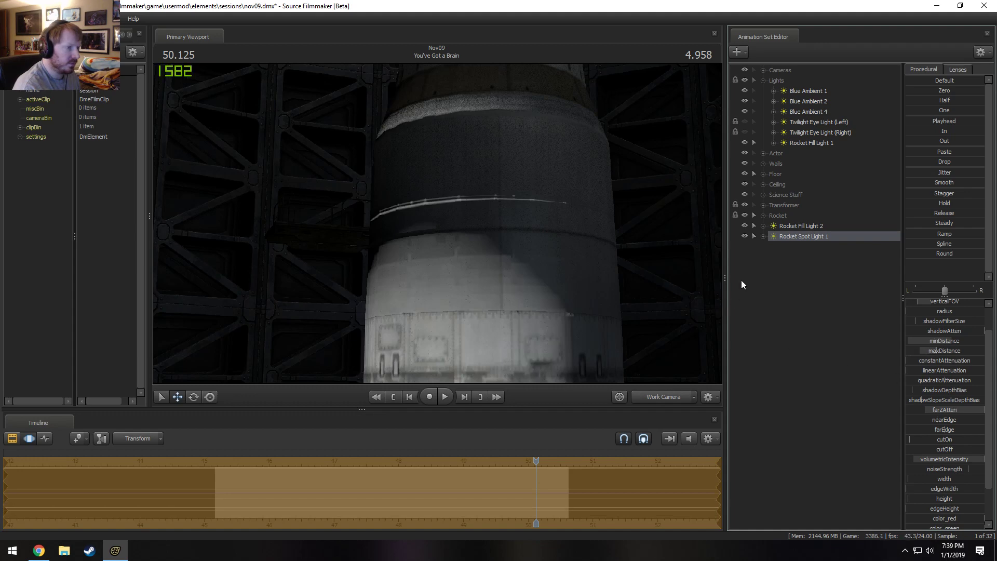
Adjust Rocket Spot Light 1 through its own view up the rocket's body, and check the Main Camera render.
key(F2)
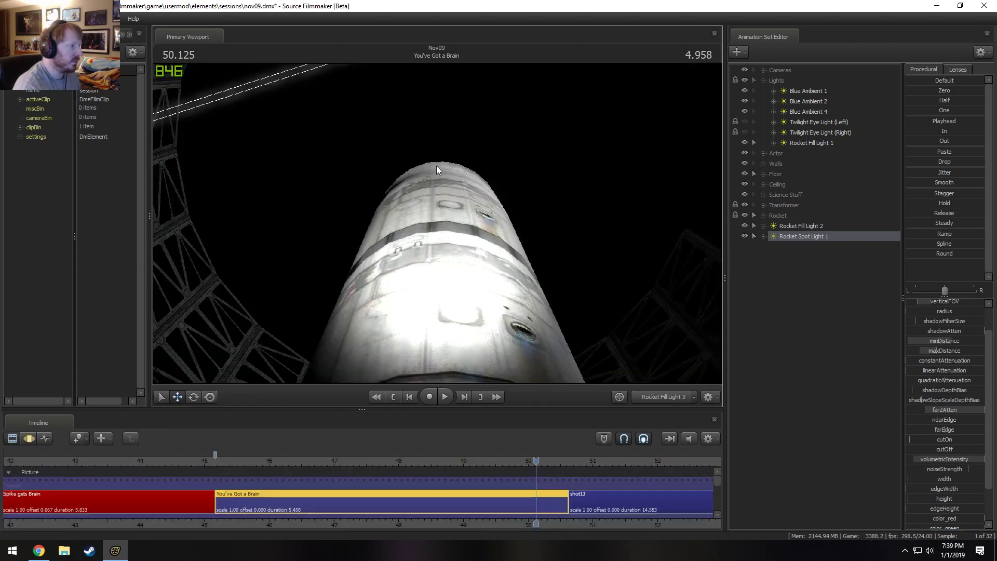
key(F3)
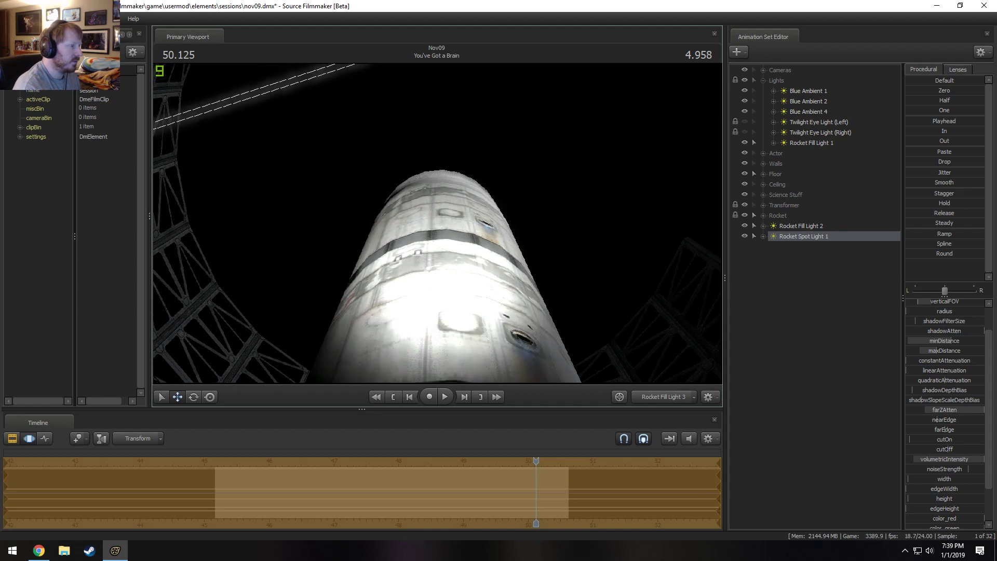
drag(438, 223, 438, 247)
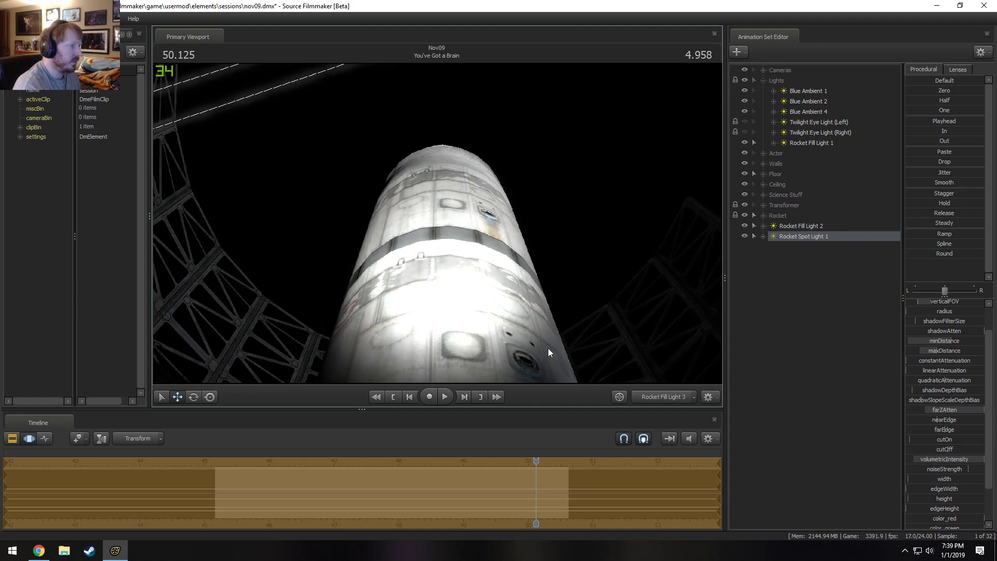
click(664, 397)
key(F2)
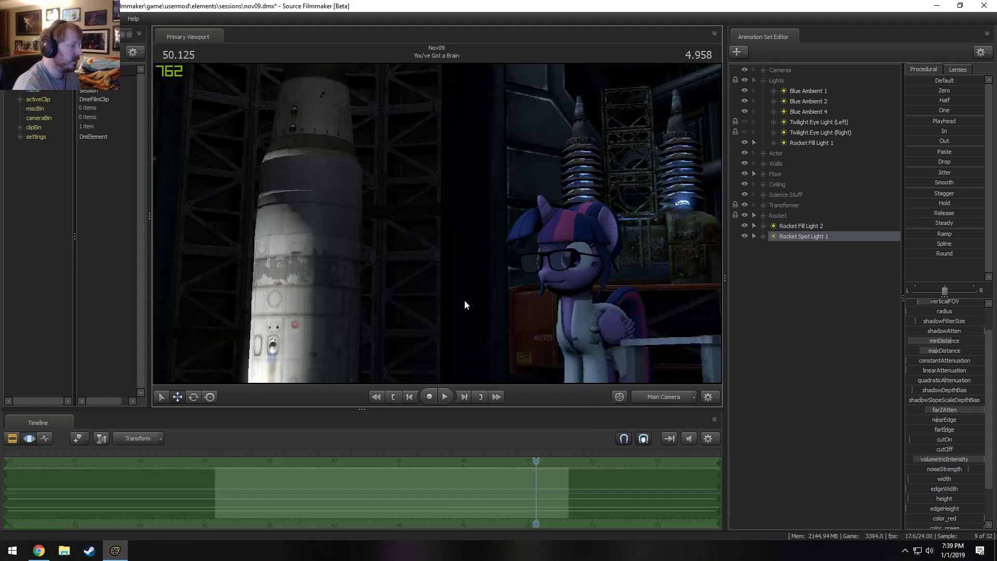
Raise Rocket Spot Light 1's radius to about 17.4 and compare the refined Main Camera render.
key(F3)
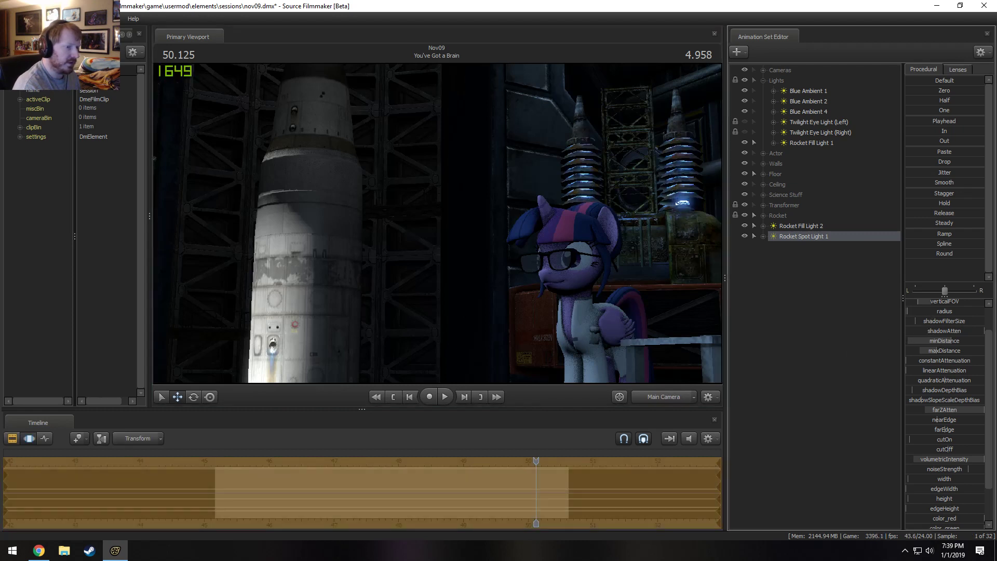
key(F2)
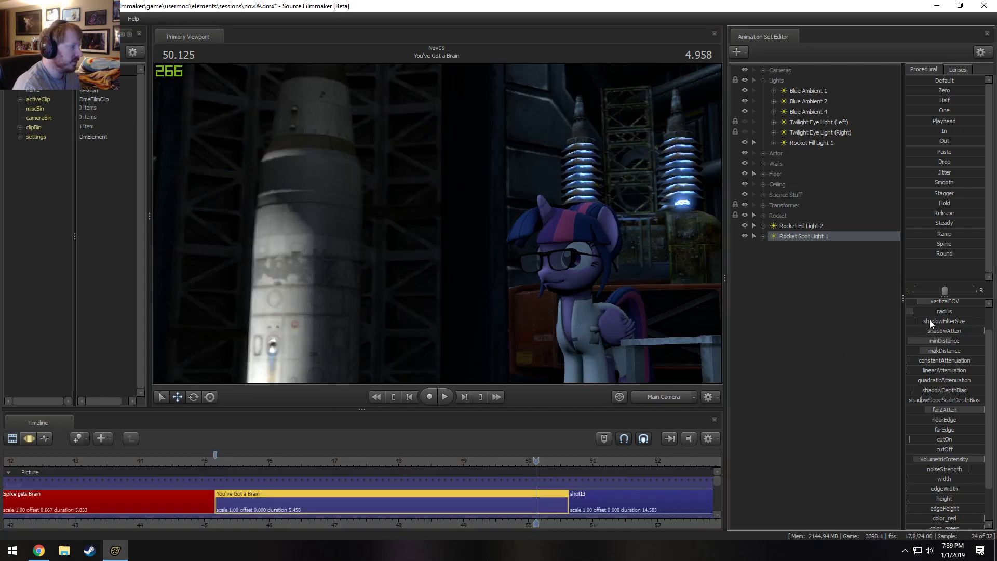
key(F3)
drag(929, 315, 946, 314)
key(F2)
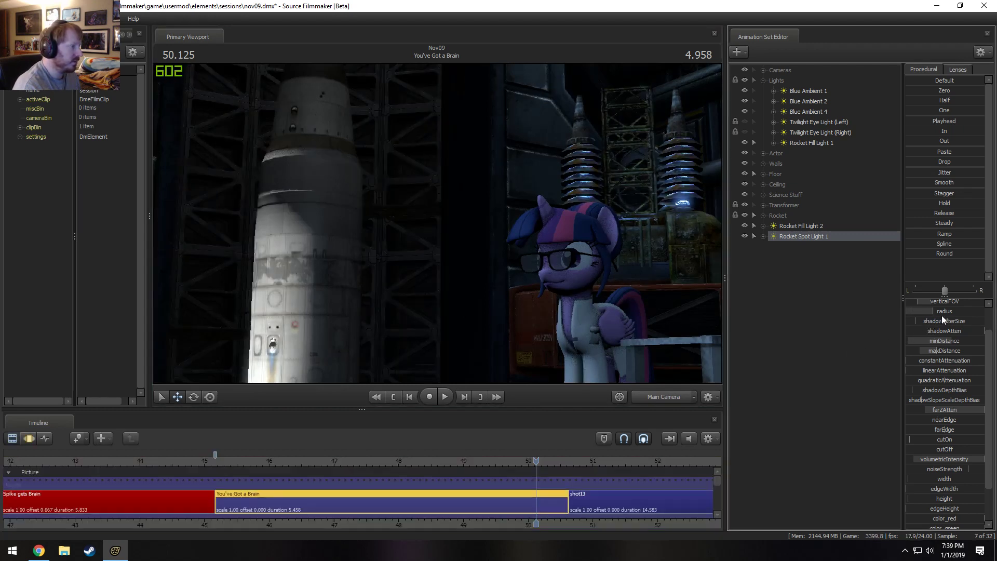
key(F3)
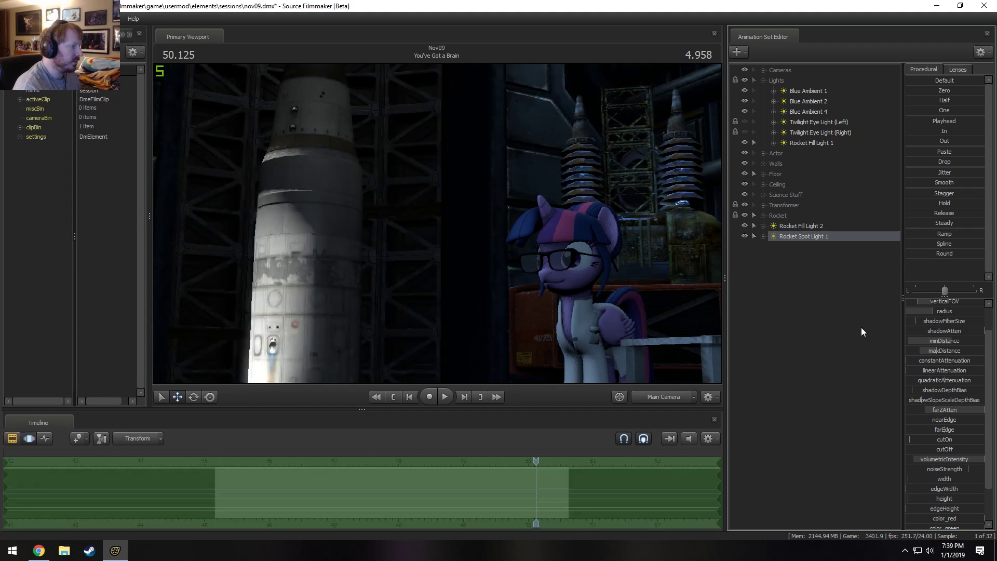
key(F2)
key(F3)
key(F2)
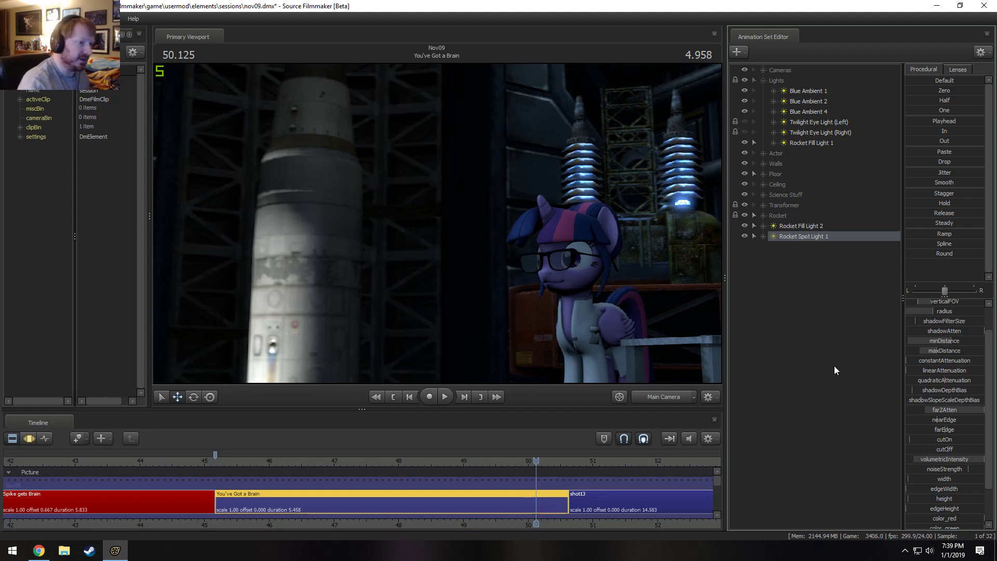
Show Rocket Spot Light 1's light element in the Element Viewer and enable uberlight.
right_click(796, 236)
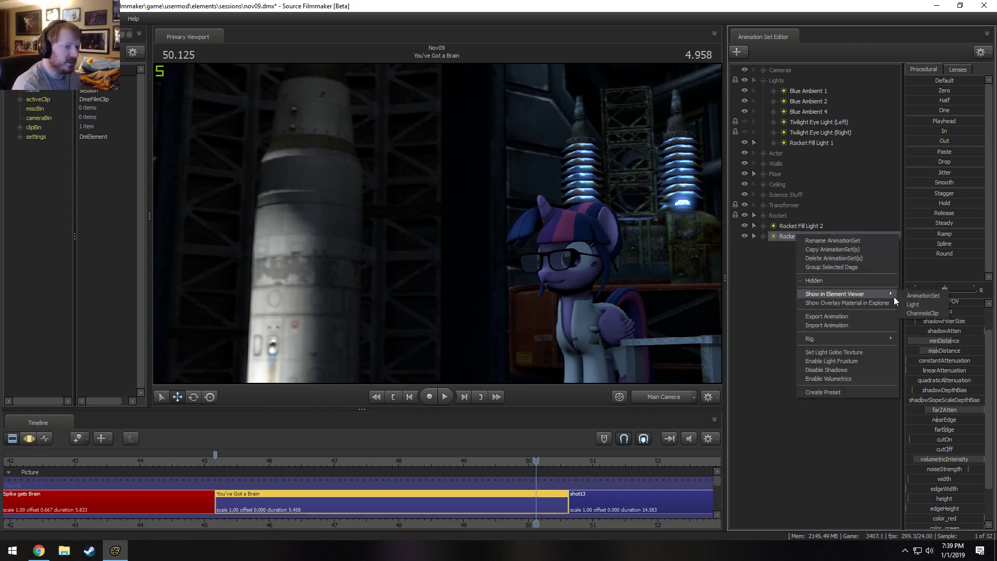
click(907, 304)
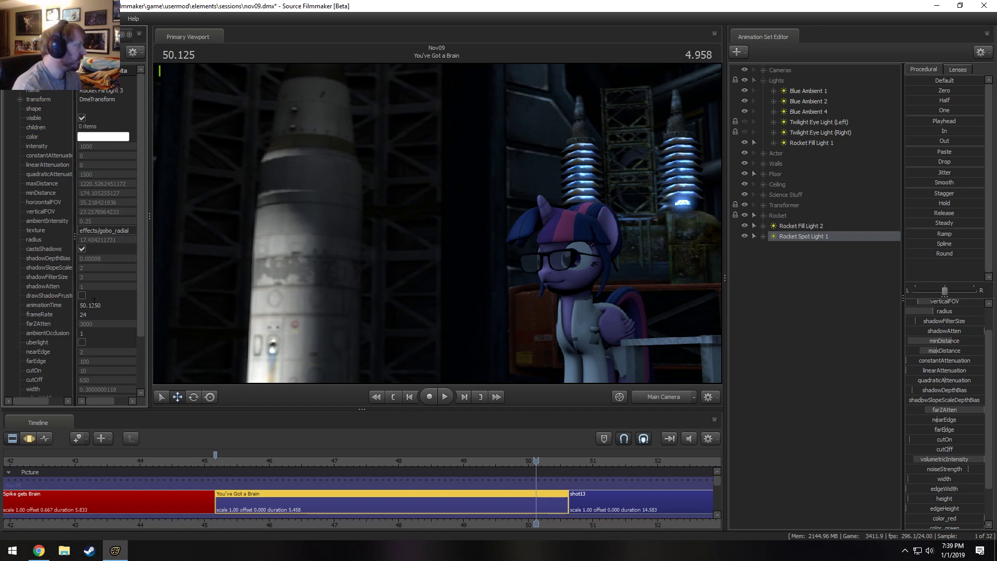
click(82, 342)
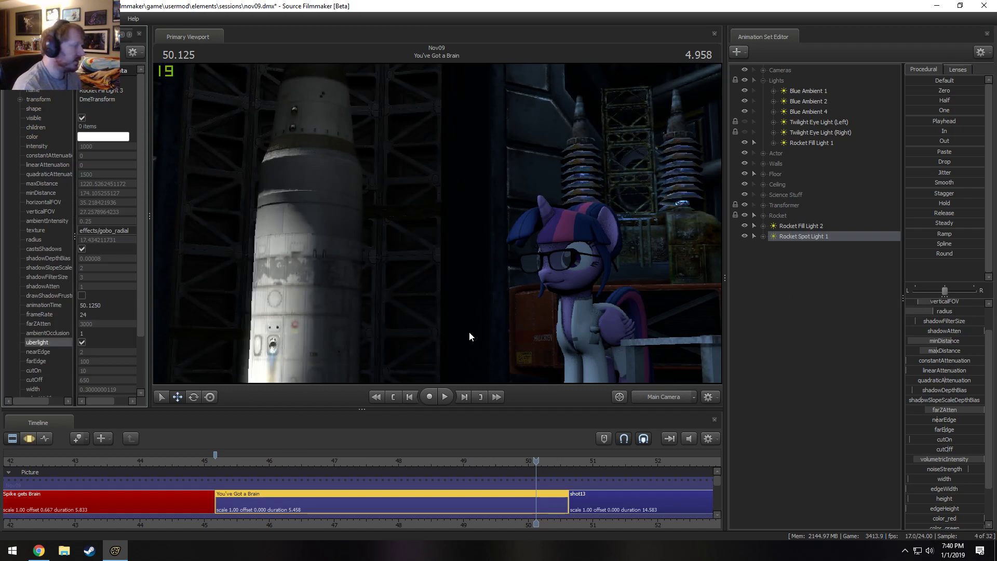
Raise Rocket Spot Light 1's farEdge to 200, lower its cutOff, and check the falloff on the rocket.
key(F3)
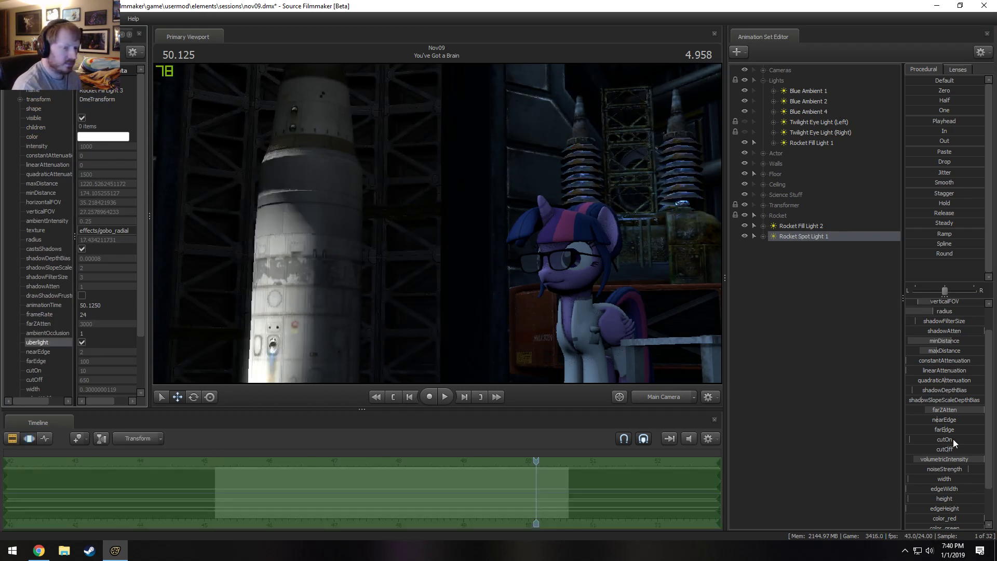
mouse_move(960, 448)
mouse_down()
mouse_move(922, 450)
mouse_move(947, 444)
mouse_move(948, 459)
mouse_move(949, 446)
mouse_up()
key(F2)
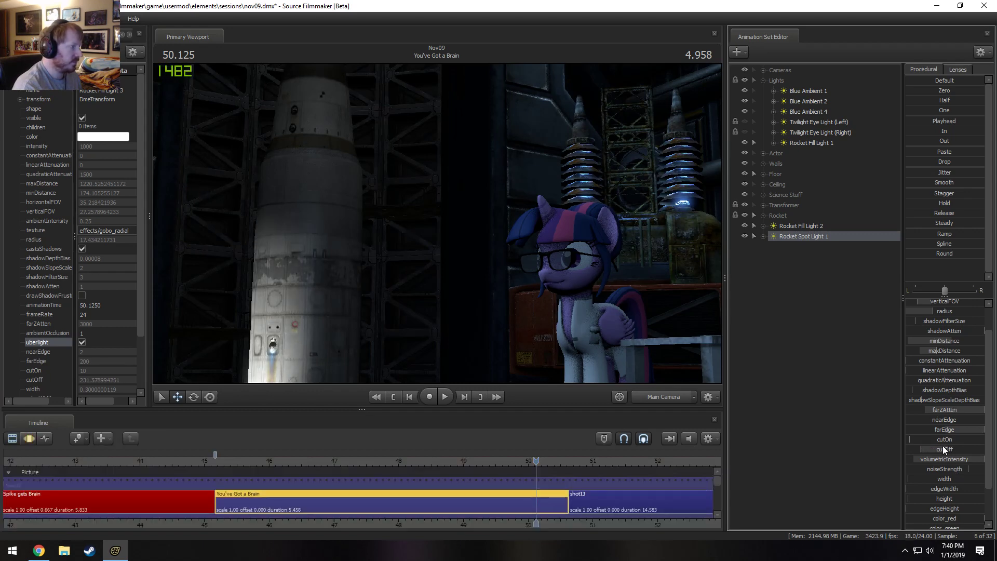
Tilt Rocket Spot Light 1 through its own view so the rocket's nose is in its beam, and check the Main Camera shot.
drag(821, 235, 534, 194)
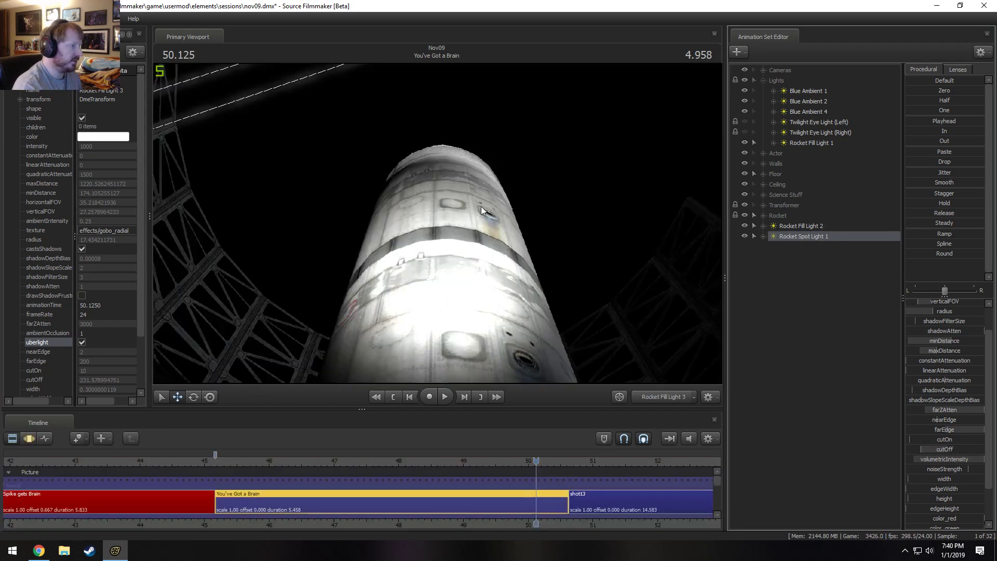
click(520, 221)
key(F3)
mouse_move(714, 236)
mouse_down()
mouse_move(714, 201)
mouse_move(713, 229)
mouse_up()
key(w)
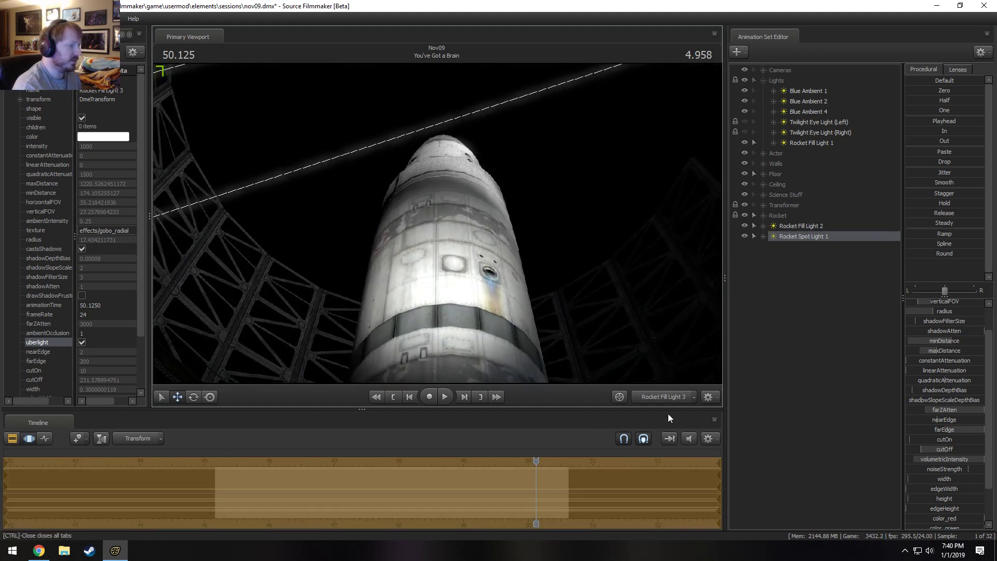
click(664, 396)
click(671, 397)
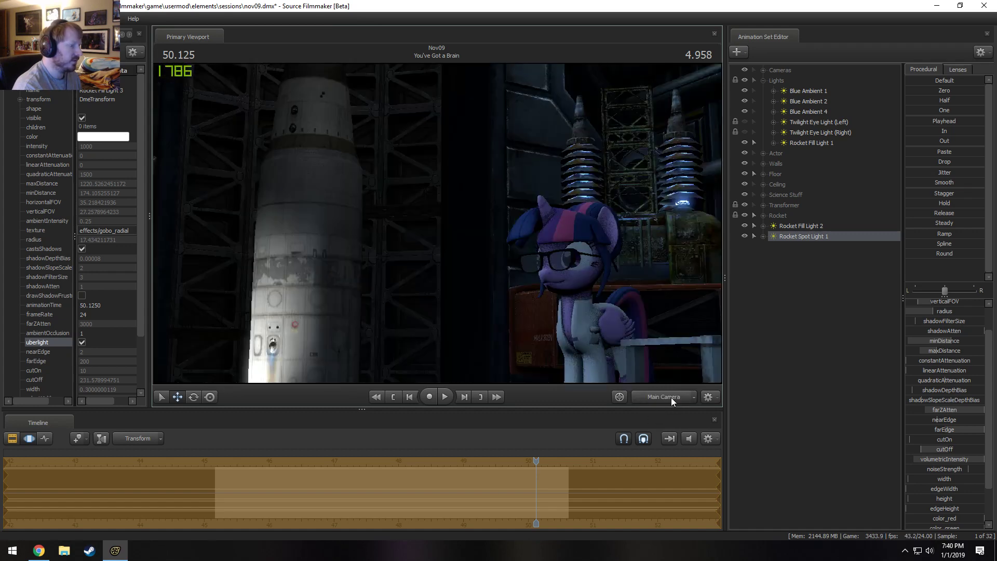
Select Rocket (Full) in the Rocket group for rotation at its base and turn off lighting in the Work Camera view.
drag(450, 222, 442, 227)
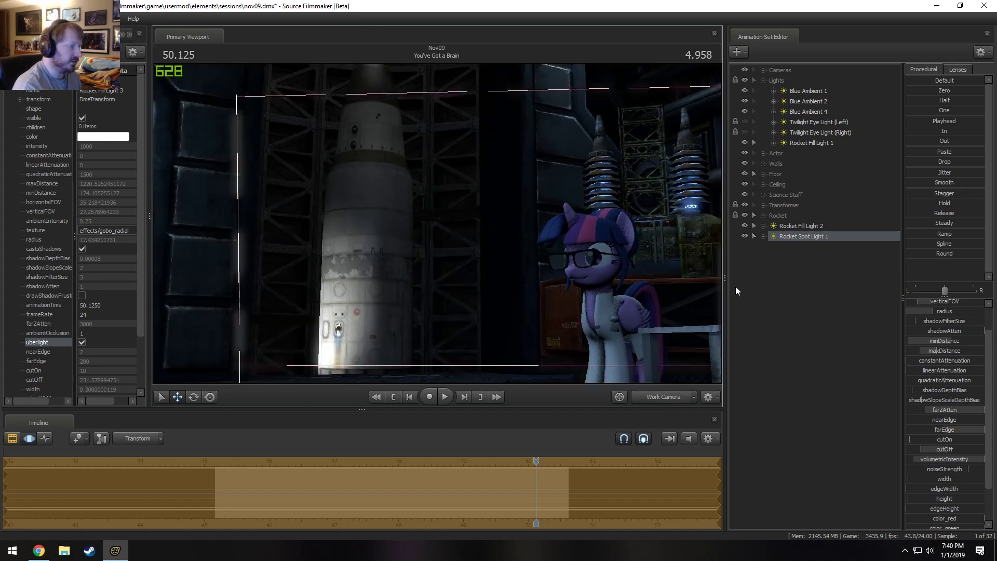
click(812, 225)
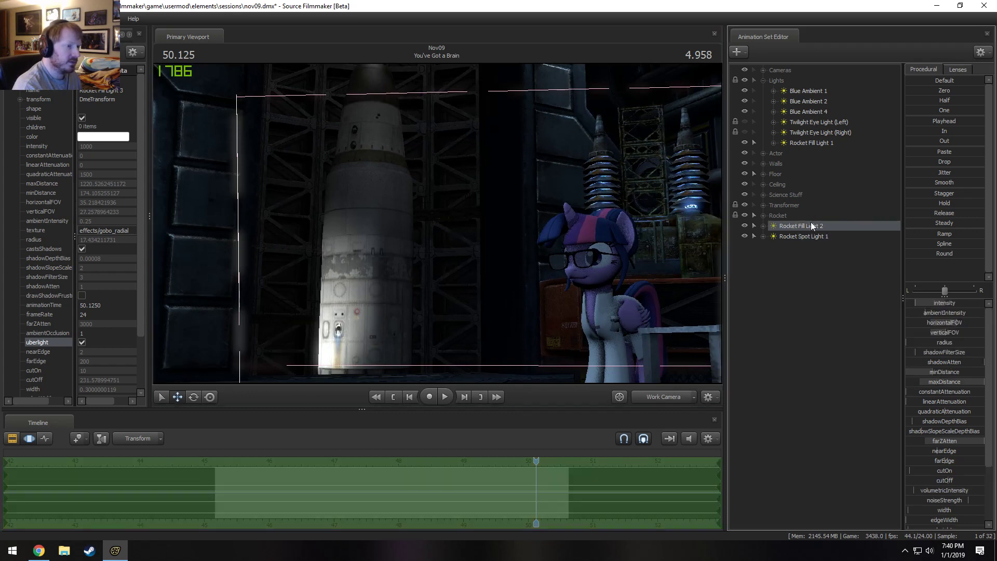
click(763, 215)
click(800, 225)
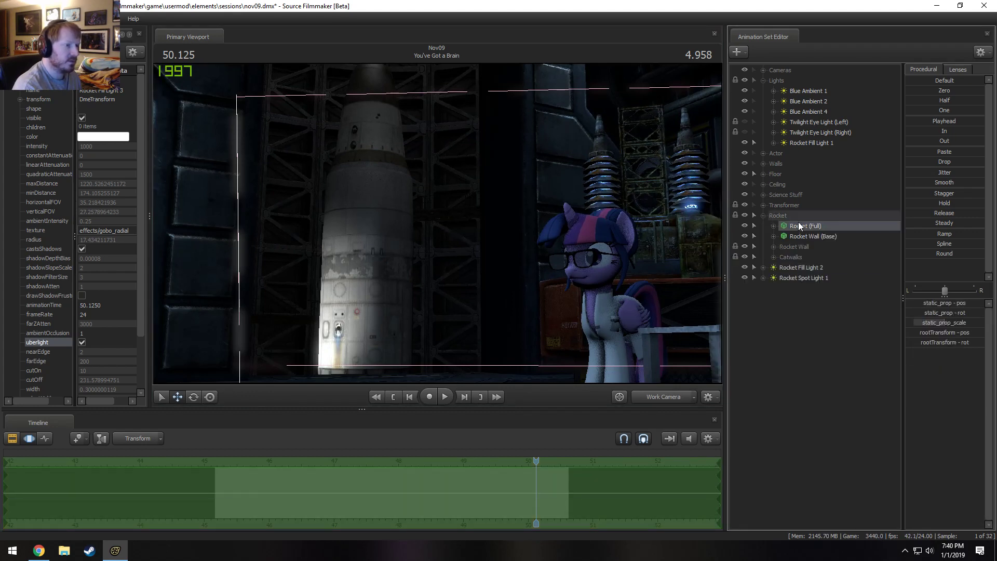
drag(670, 364, 546, 244)
key(s)
drag(415, 207, 394, 154)
key(e)
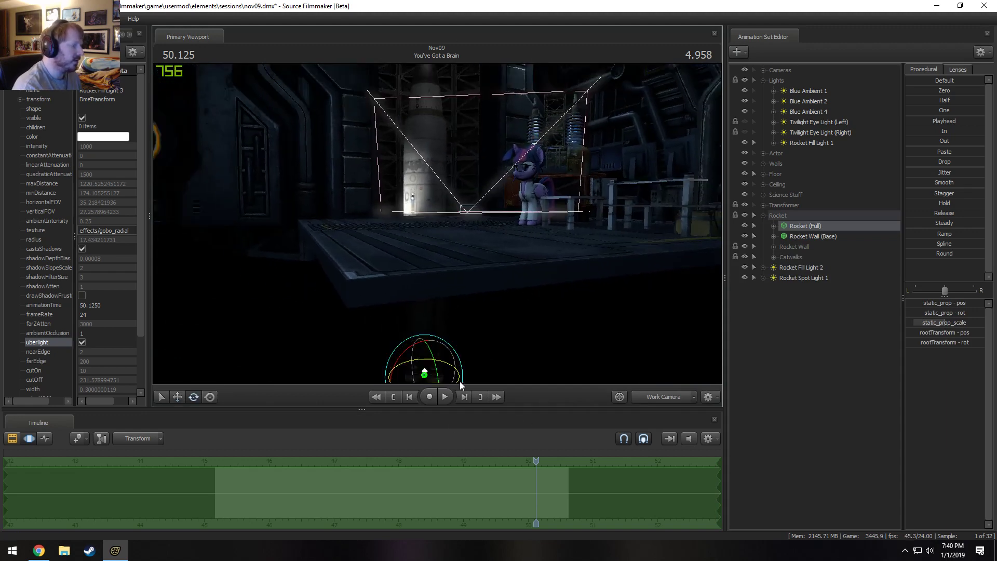
drag(460, 381, 441, 276)
right_click(437, 224)
click(464, 251)
Rotate Rocket (Full) about its base so a different side faces the lab, and check the Main Camera framing.
key(w)
drag(438, 223, 462, 260)
drag(371, 157, 364, 112)
key(w)
key(d)
drag(437, 223, 587, 244)
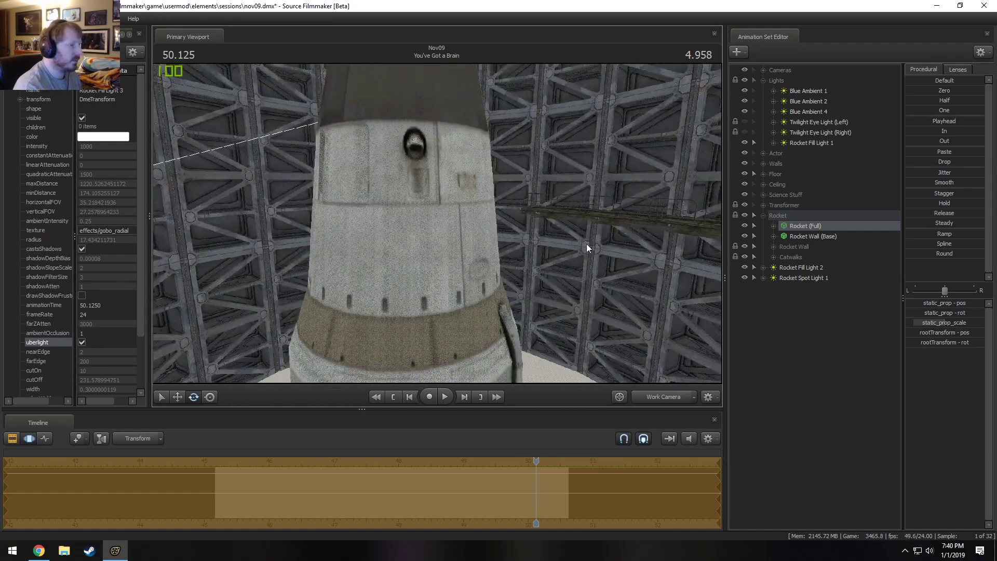
drag(520, 228, 529, 325)
key(s)
key(w)
key(s)
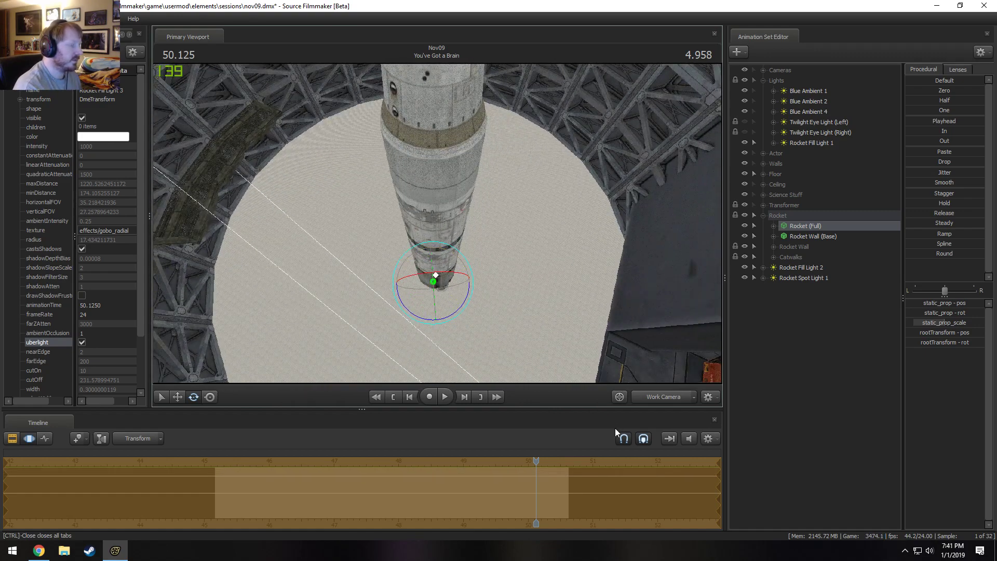
click(658, 396)
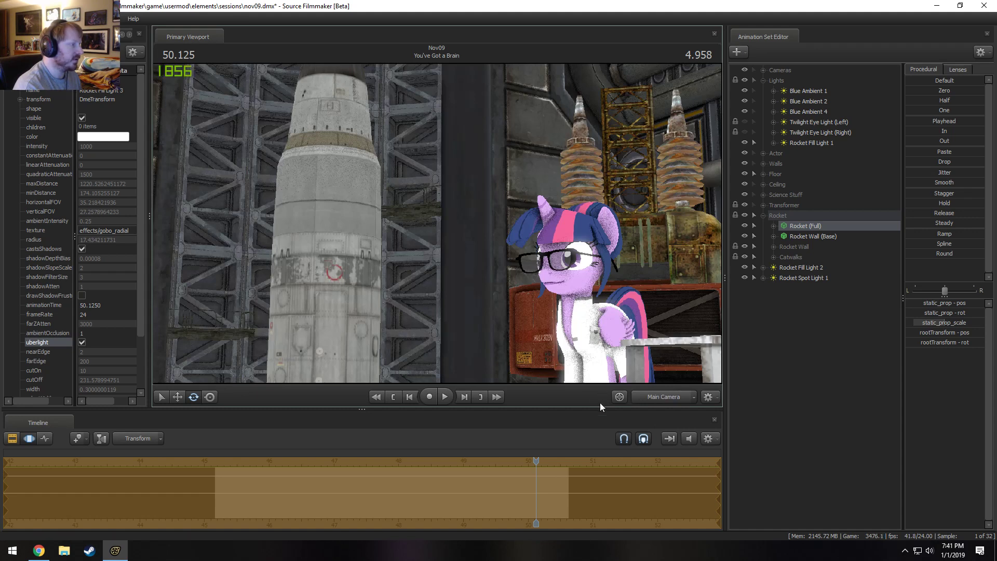
Move Rocket (Full) slightly across the silo floor through the Work Camera and check its placement in the Main Camera shot.
click(661, 397)
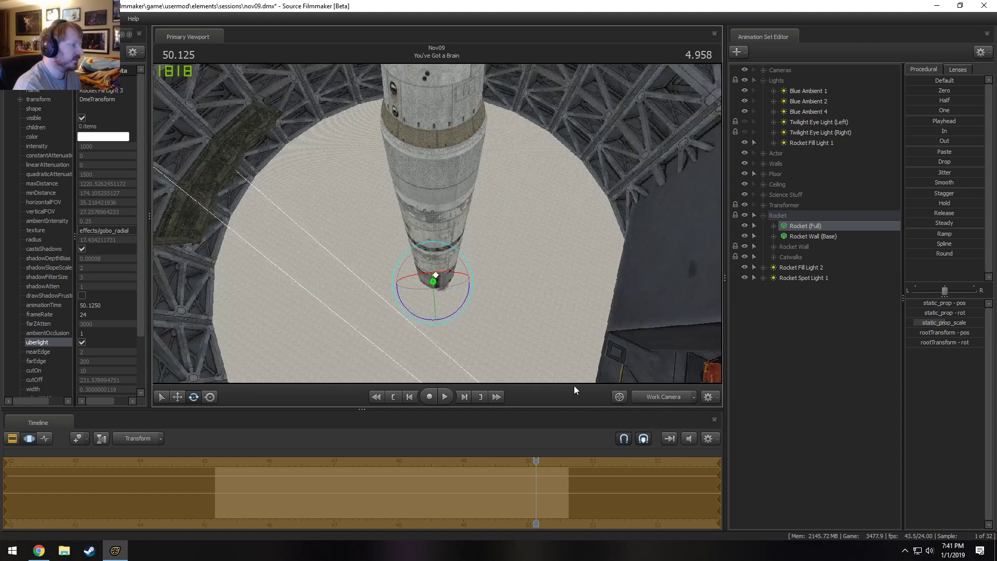
key(w)
drag(443, 301, 438, 310)
click(653, 398)
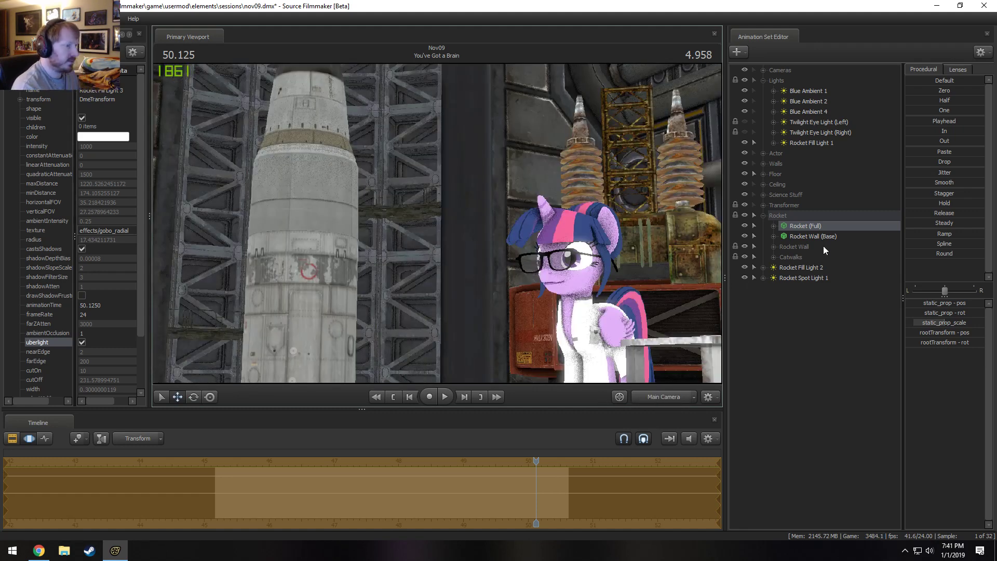
Adjust the aim of Rocket Spot Light 1 on the rocket through its own view and return to the Main Camera.
drag(818, 278, 397, 248)
key(F2)
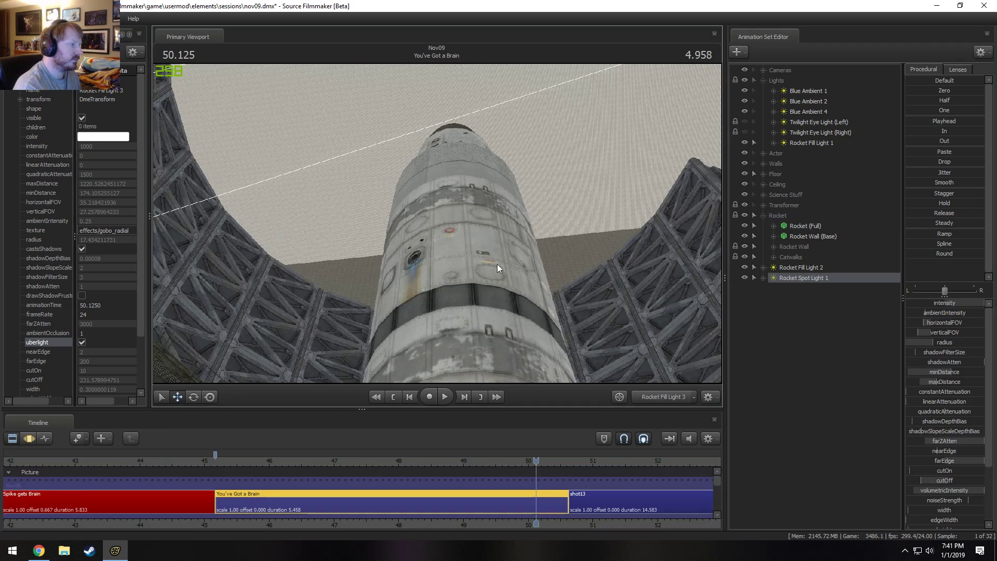
key(F3)
drag(500, 264, 438, 223)
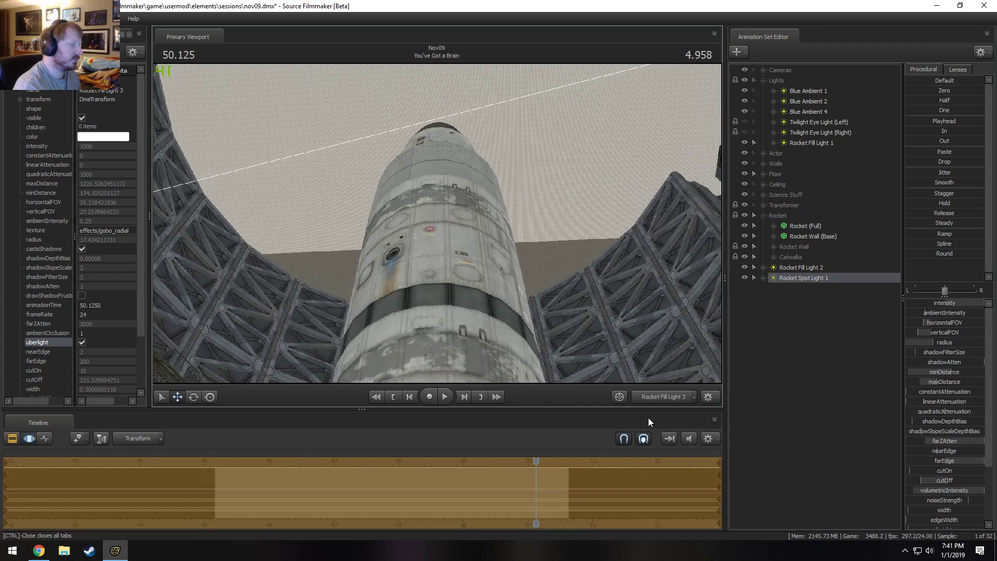
click(662, 398)
click(662, 398)
Turn lighting back on in the Main Camera view and raise Rocket Spot Light 1's cutOff to about 429.
key(F2)
right_click(371, 248)
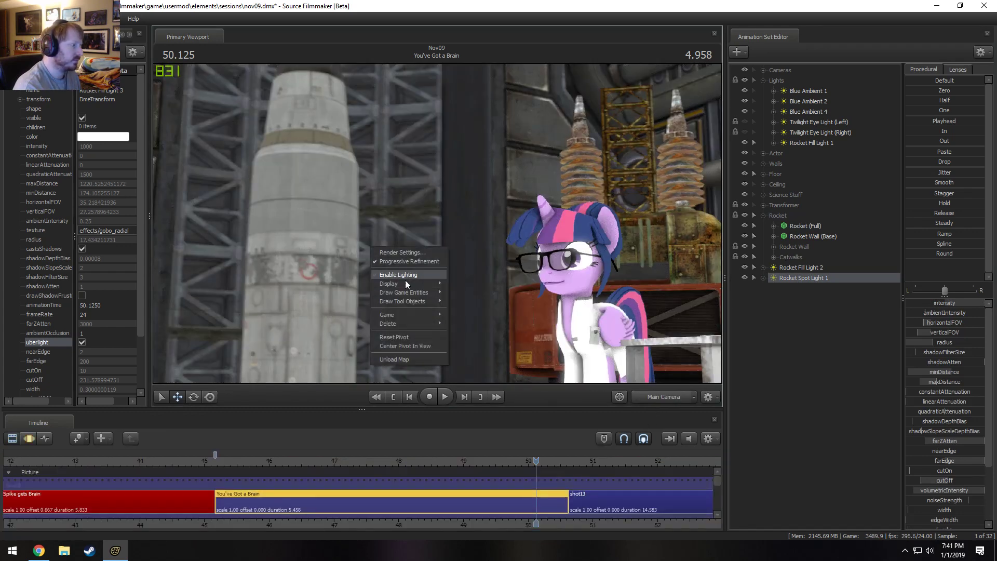
click(410, 274)
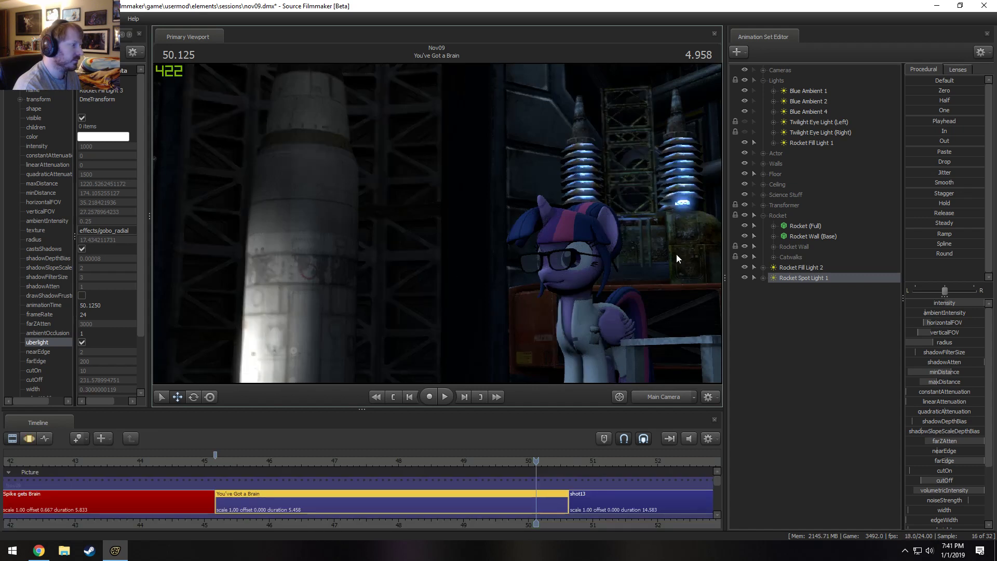
key(F3)
drag(949, 479, 962, 479)
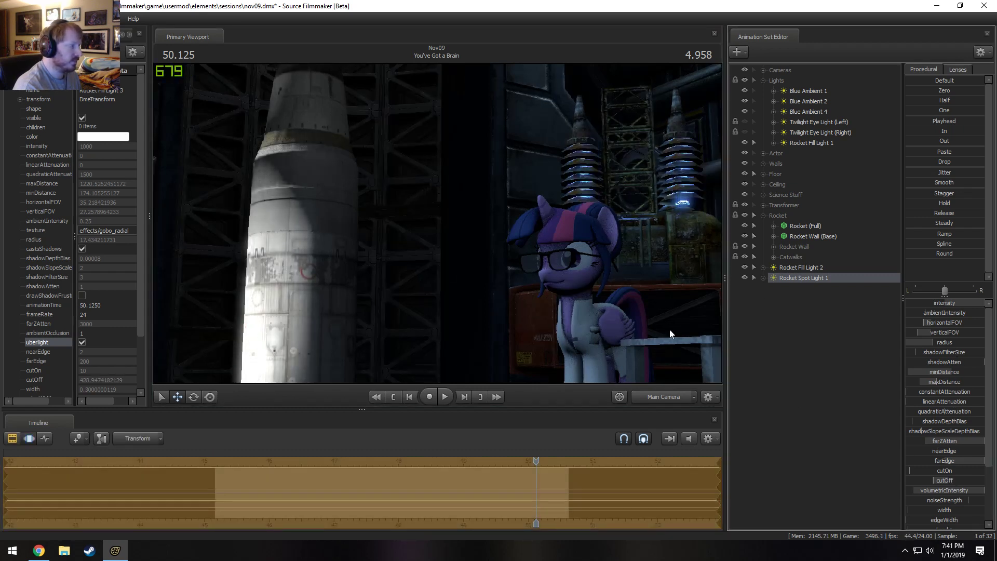
Reposition Rocket Spot Light 1 through its own view so more of the rocket, including its nose, is framed, and check the Main Camera shot.
drag(840, 280, 459, 205)
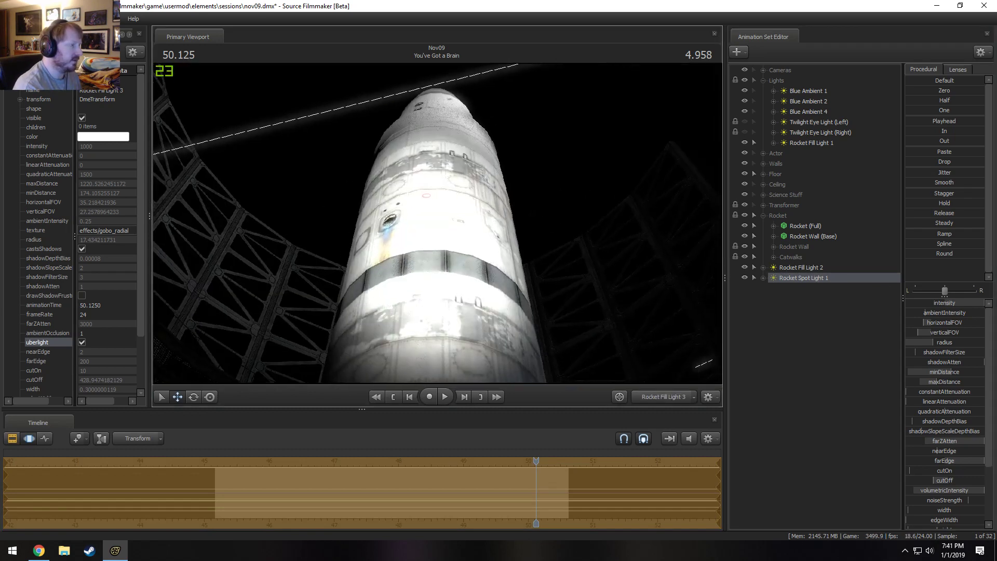
drag(519, 207, 521, 228)
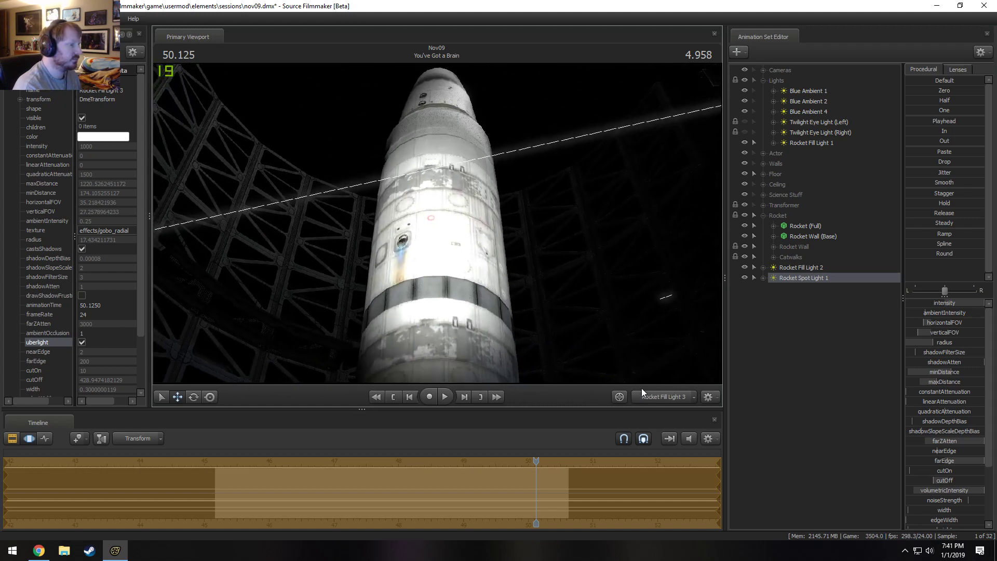
click(666, 395)
key(F2)
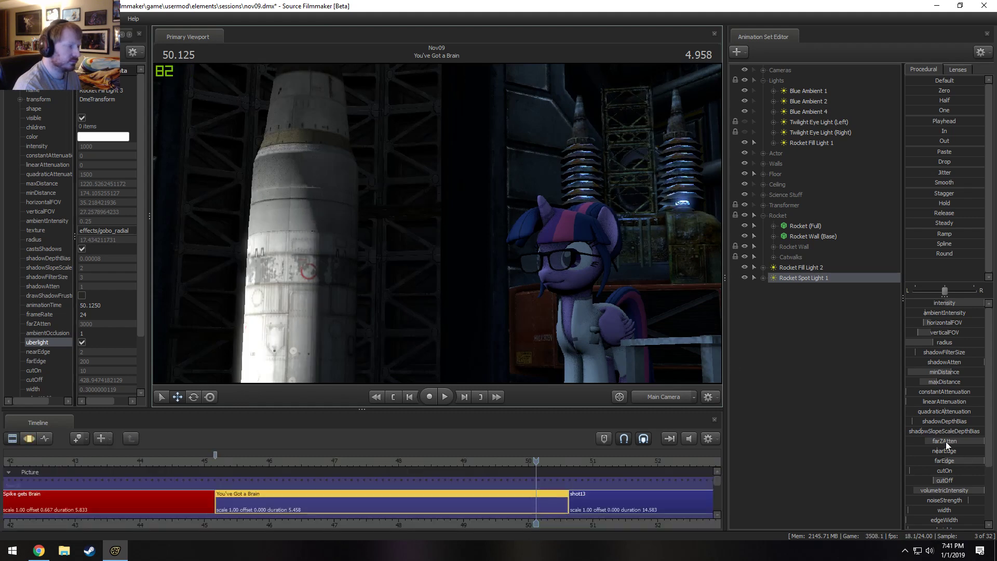
Raise Rocket Spot Light 1's radius to about 33.6 and lower its intensity to about 304.
key(F3)
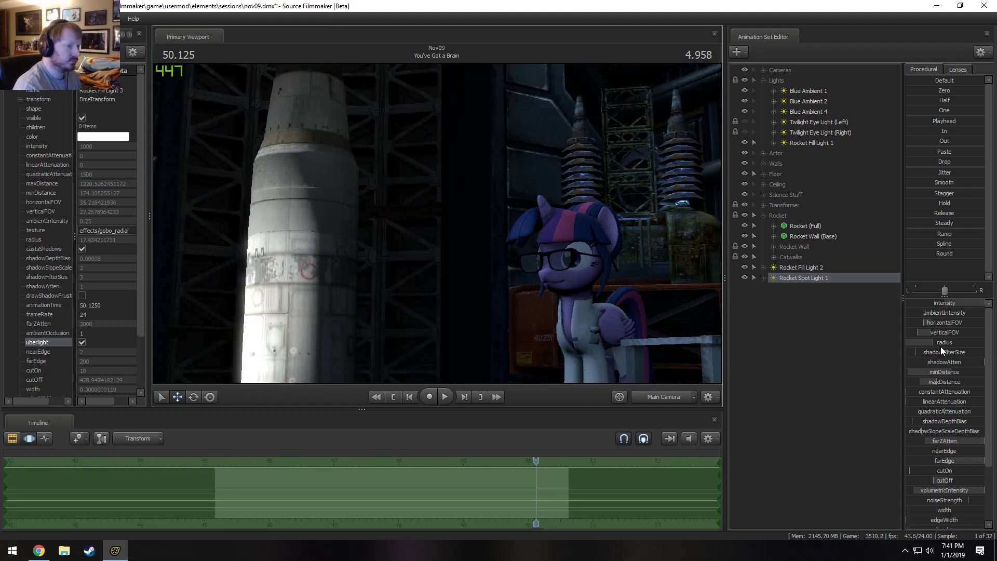
drag(940, 343, 960, 343)
key(F2)
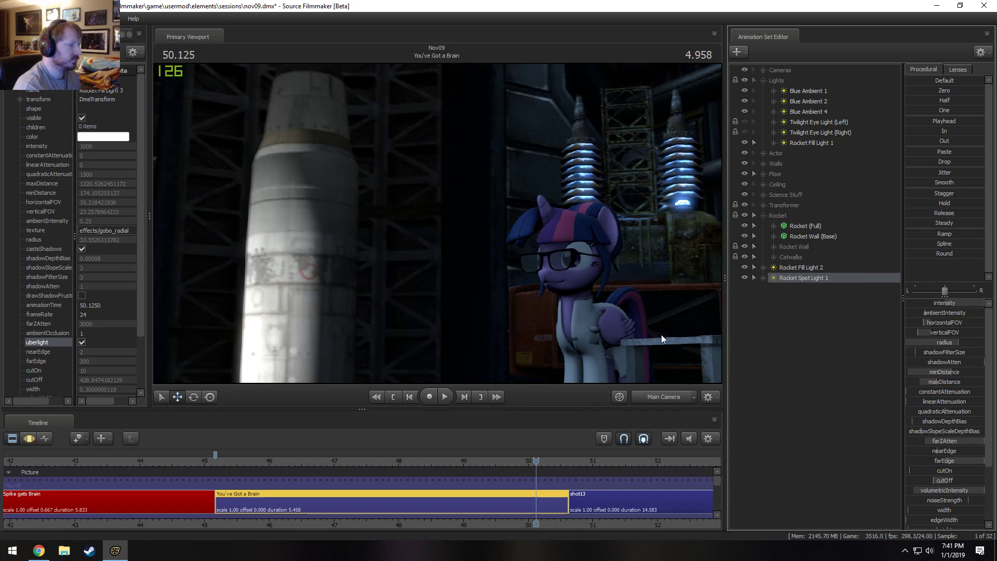
key(F3)
drag(966, 304, 929, 303)
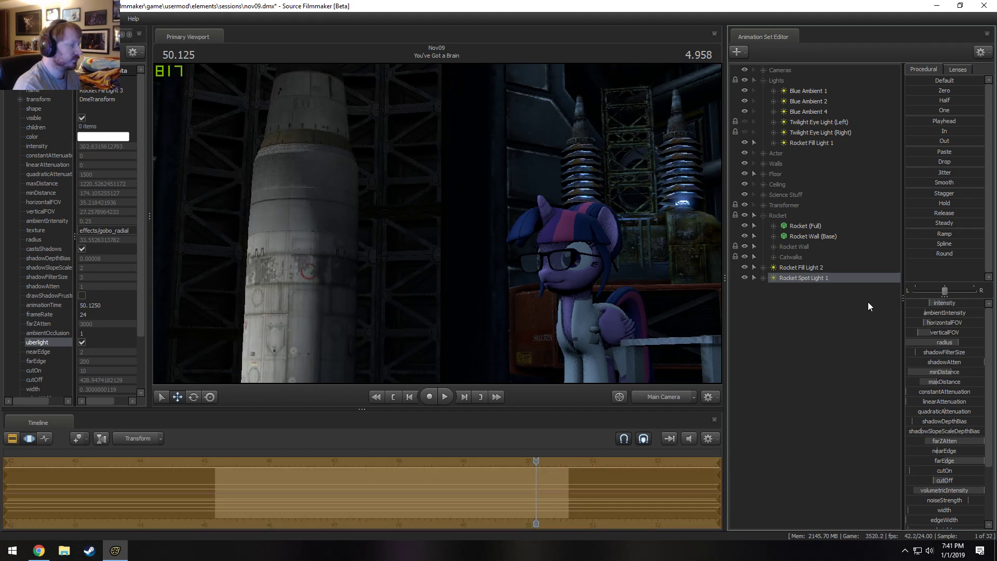
Narrow Rocket Spot Light 1's beam through its own view to about 17.2 horizontal and 10 vertical FOV, and check the Main Camera shot.
drag(796, 277, 337, 175)
click(420, 183)
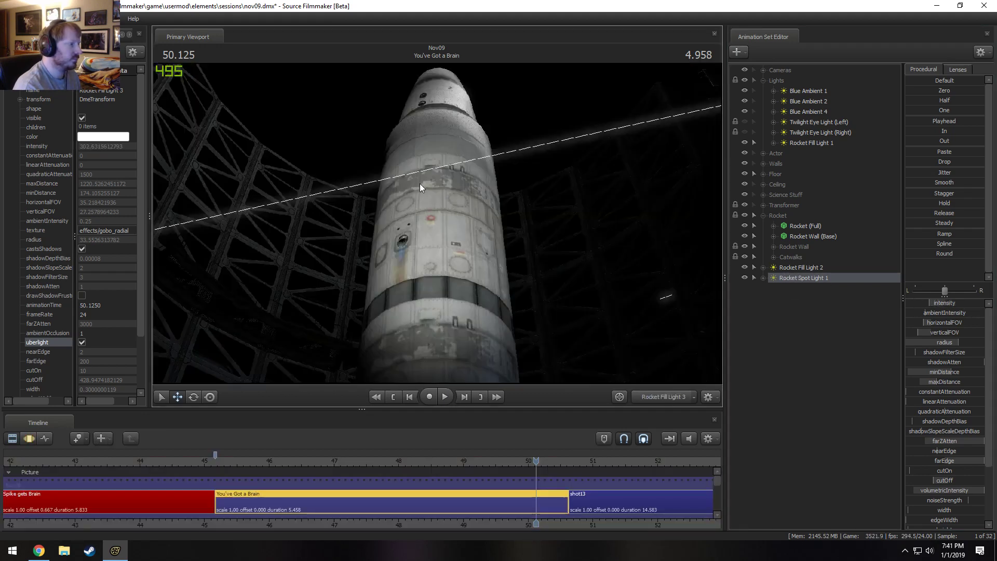
key(F3)
scroll(420, 183, up, 2)
drag(419, 183, 438, 223)
scroll(419, 183, up, 5)
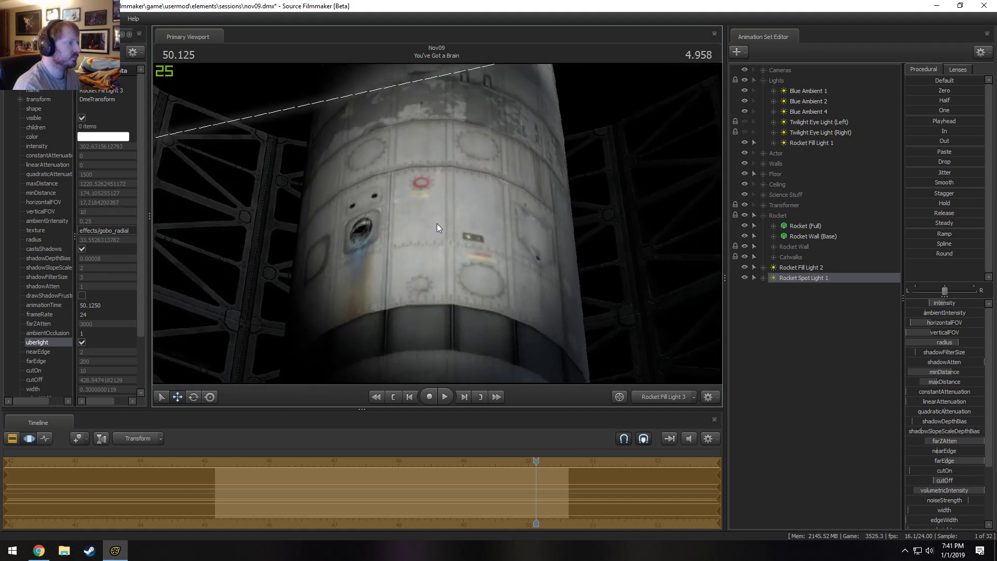
click(683, 400)
key(F2)
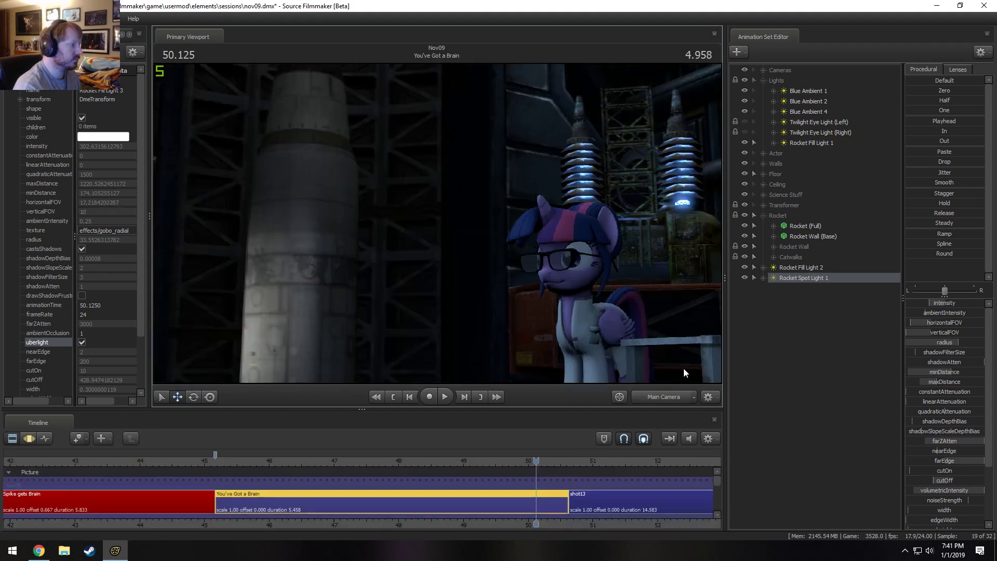
Reduce Rocket Spot Light 1's radius to about 5.26 and raise its intensity to about 790.
key(F3)
drag(959, 343, 915, 344)
drag(936, 303, 968, 303)
key(F2)
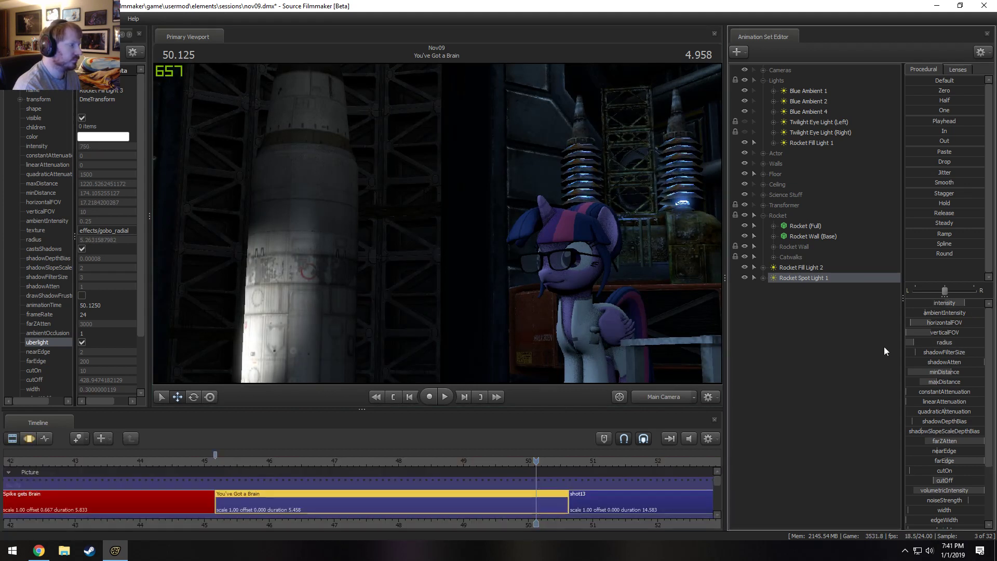
Set Rocket Spot Light 1's cutOff to about 508 and check the lighting in the Main Camera shot.
key(F3)
mouse_move(944, 480)
mouse_down()
mouse_move(928, 481)
mouse_move(940, 480)
mouse_up()
key(F2)
key(F3)
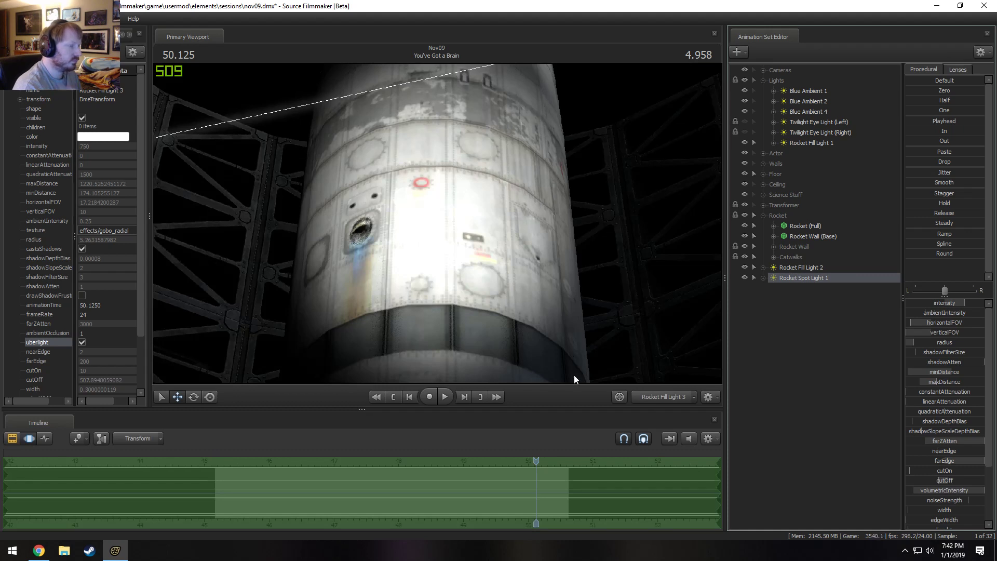
click(666, 397)
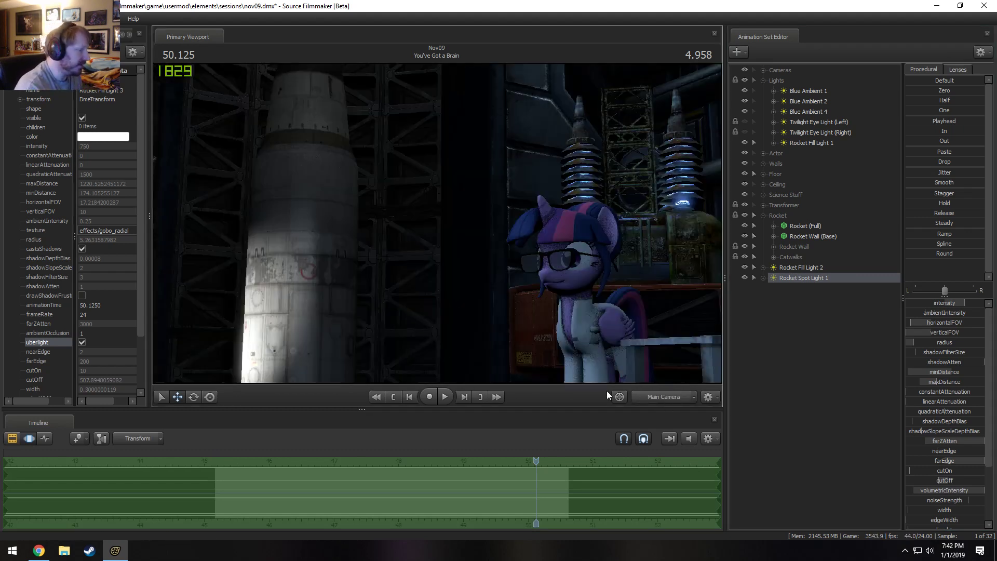
Set Rocket Spot Light 1's FOV to about 14.3 × 13.6, maxDistance 1104, radius 4.28 and cutOff 437, and aim it higher on the rocket.
drag(491, 236, 500, 214)
key(w)
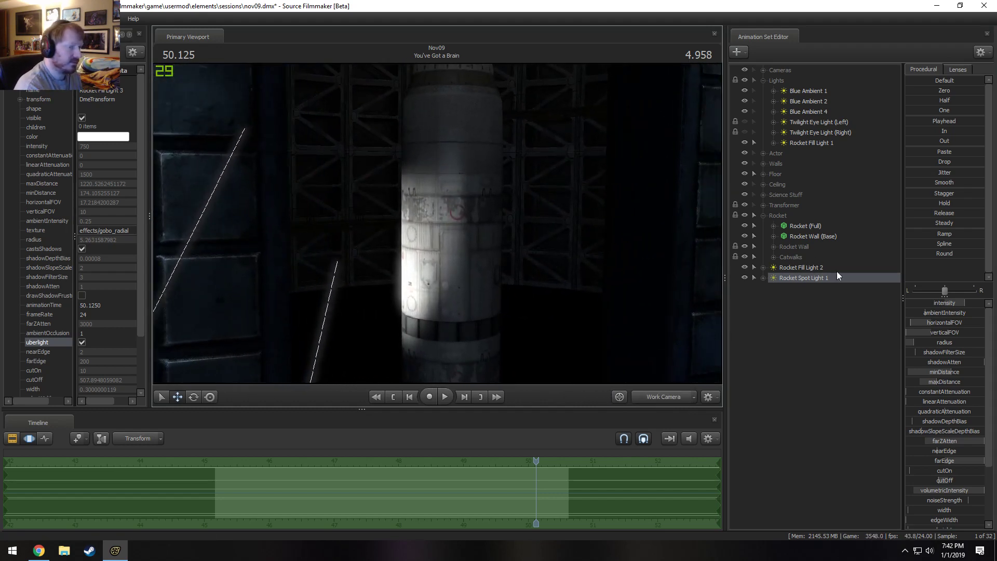
drag(938, 382, 938, 323)
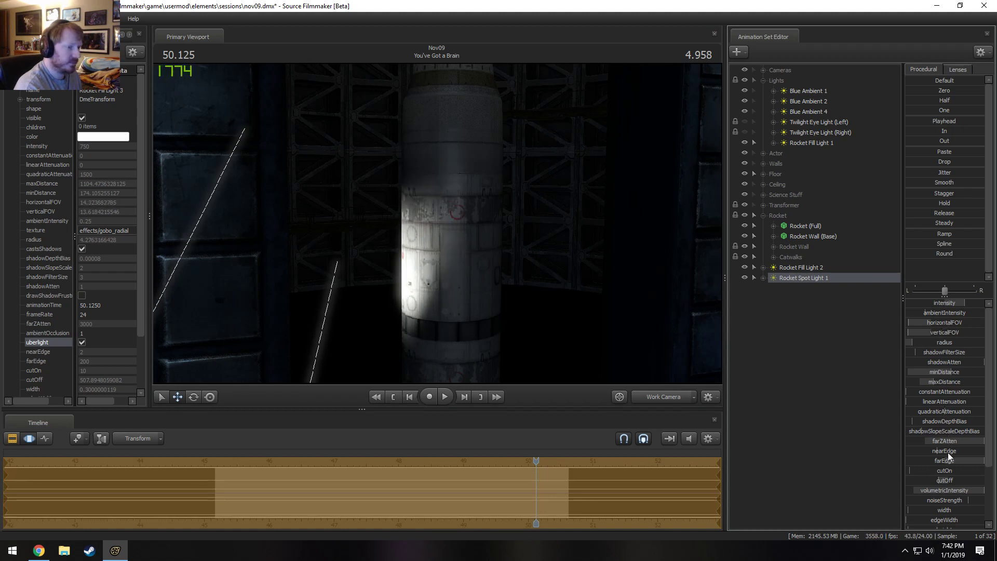
mouse_move(939, 481)
mouse_down()
mouse_move(950, 482)
mouse_move(941, 482)
mouse_up()
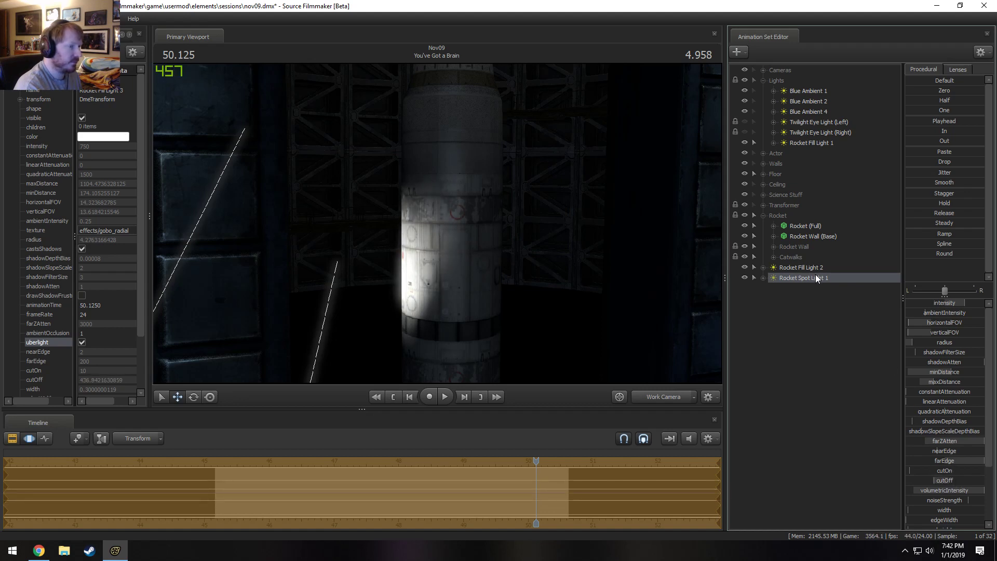
drag(816, 276, 559, 151)
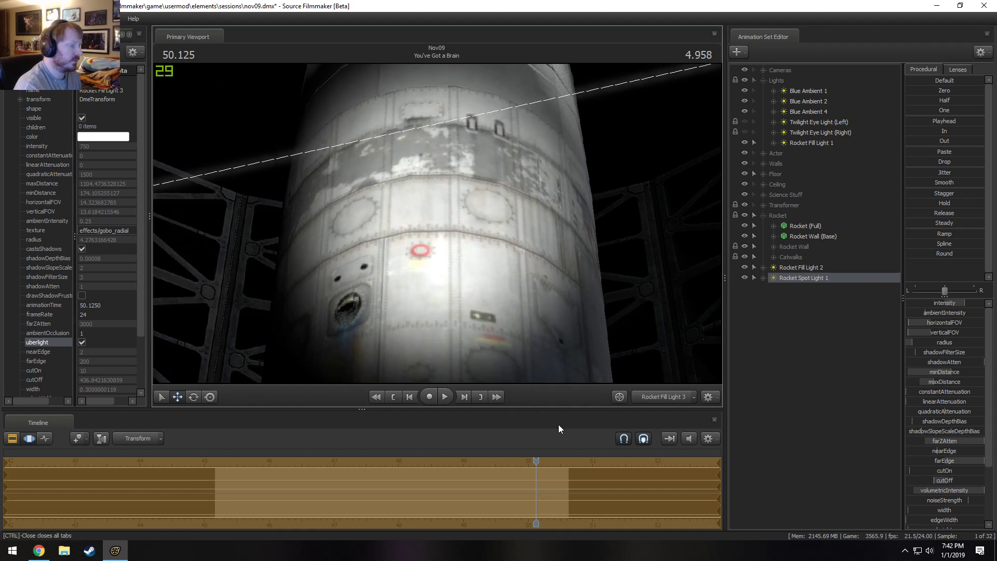
click(672, 397)
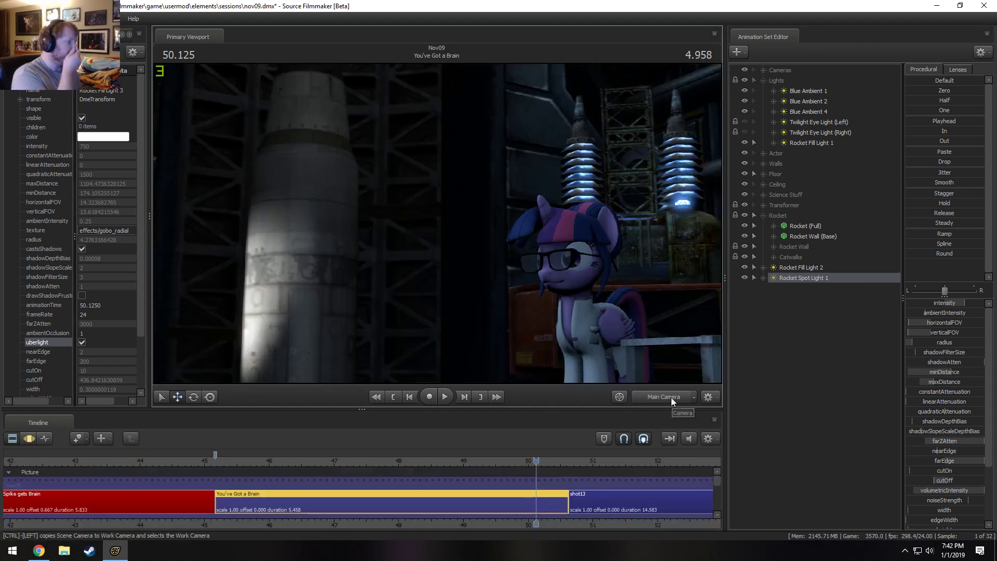
Duplicate Rocket Spot Light 1 in the animation set list and select the copy.
right_click(808, 278)
click(825, 293)
right_click(793, 309)
click(827, 365)
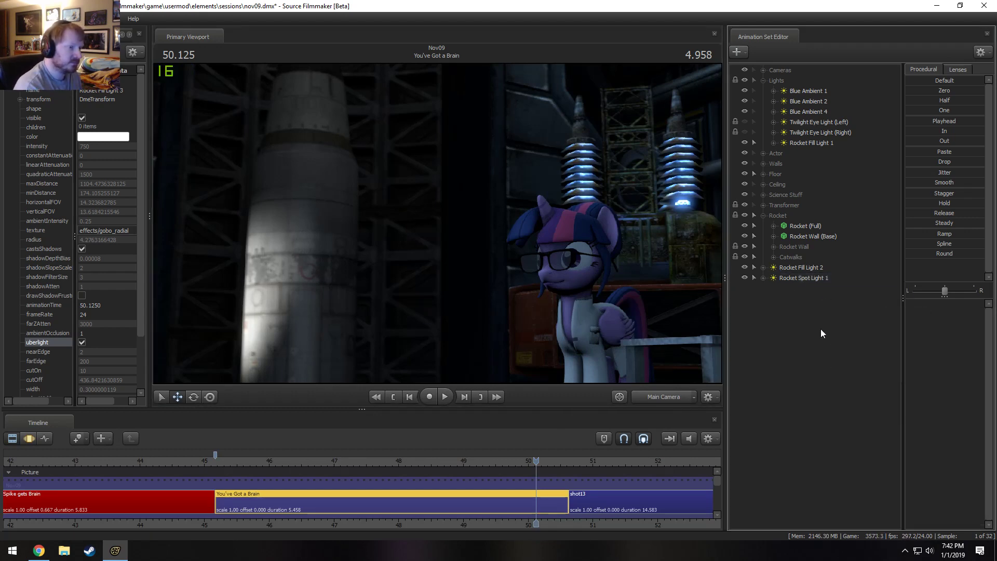
click(811, 288)
Frame the lab and rocket in the Work Camera and toggle the Global Axes setting of Rocket Spot Light 2's rotation manipulator.
click(671, 397)
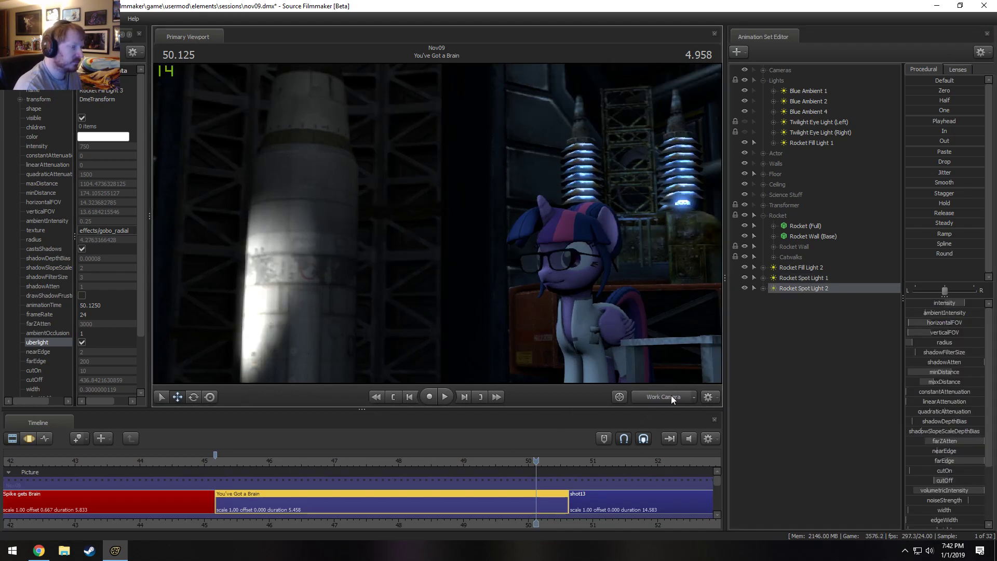
key(s)
drag(597, 322, 577, 363)
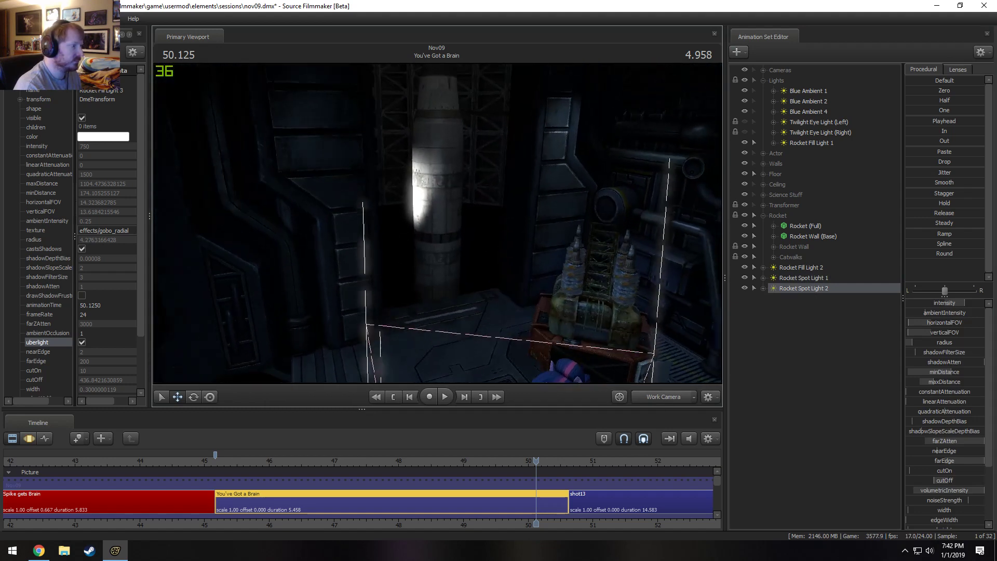
drag(440, 332, 377, 305)
key(F3)
key(e)
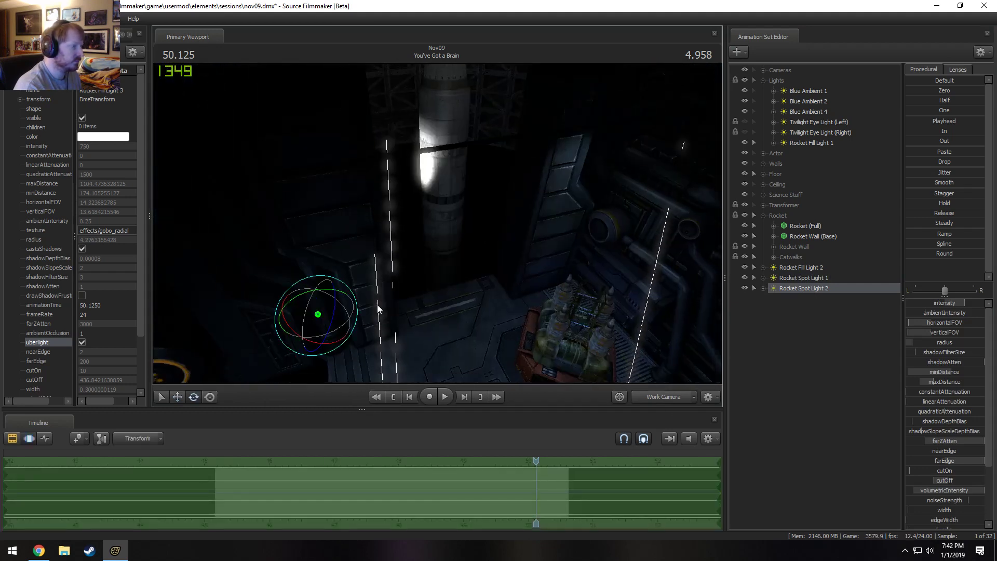
right_click(323, 329)
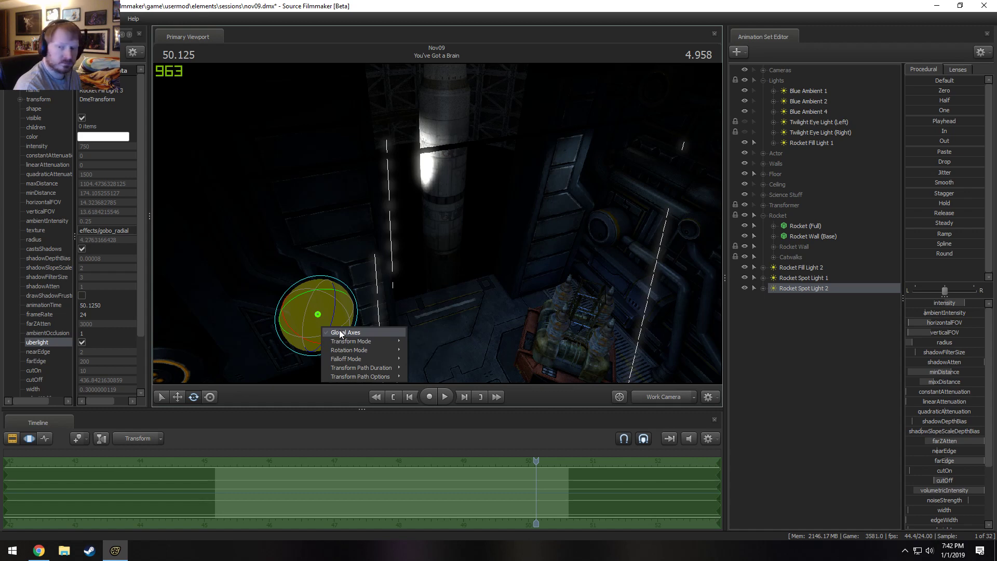
mouse_move(362, 353)
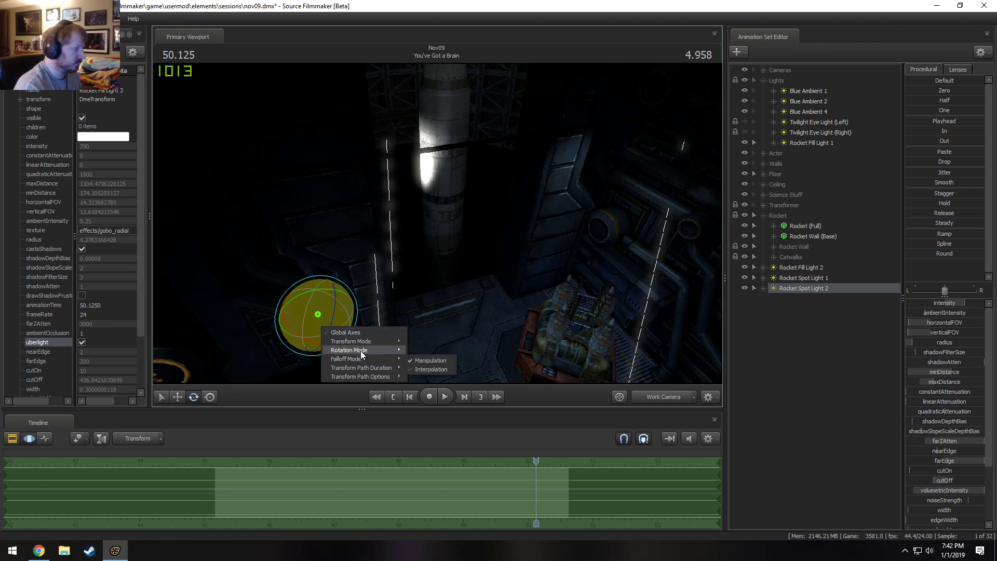
click(313, 324)
drag(393, 252, 373, 285)
right_click(308, 318)
click(321, 324)
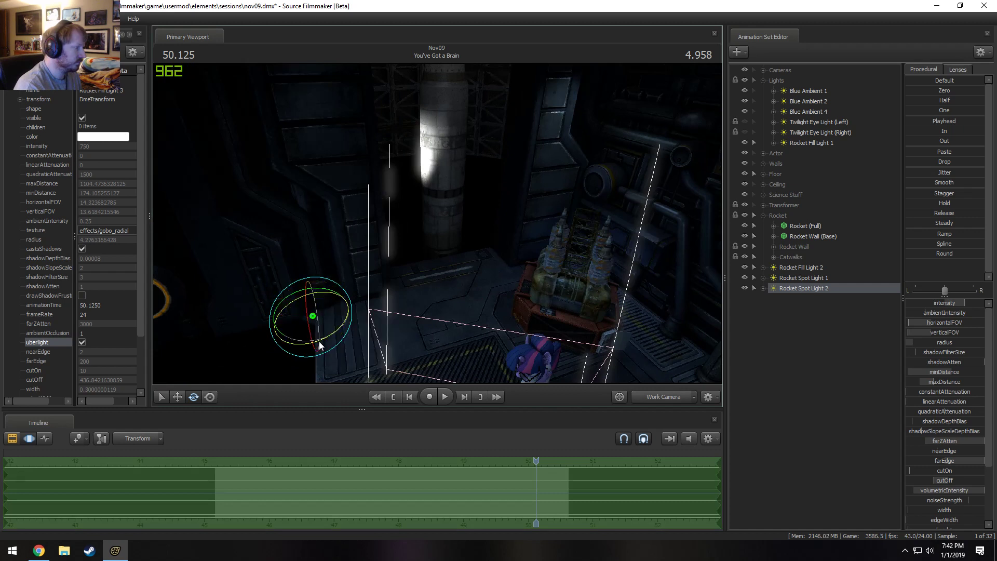
Move Rocket Spot Light 2 across the lab to light the rocket's opposite side, and check the Main Camera shot.
key(w)
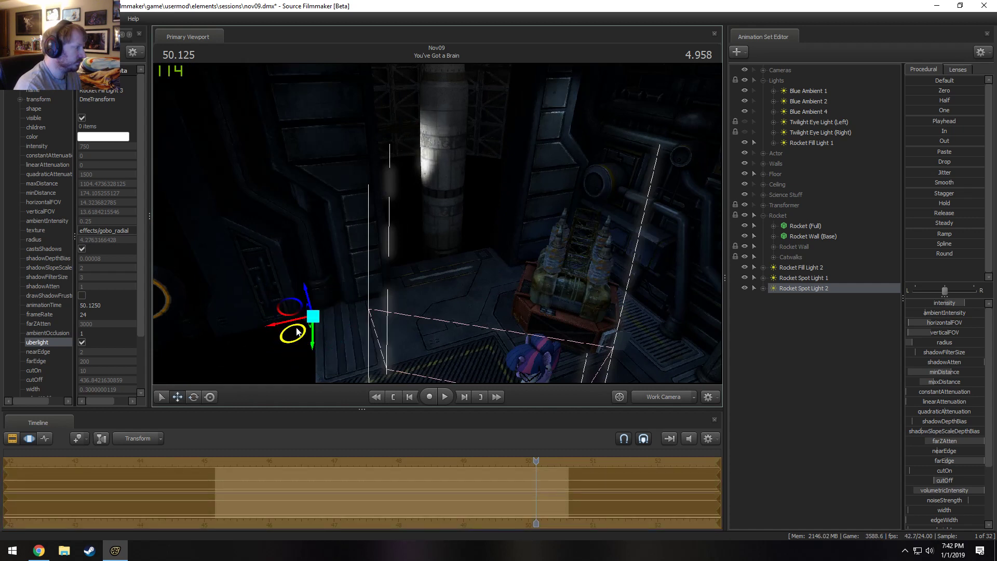
drag(297, 331, 507, 403)
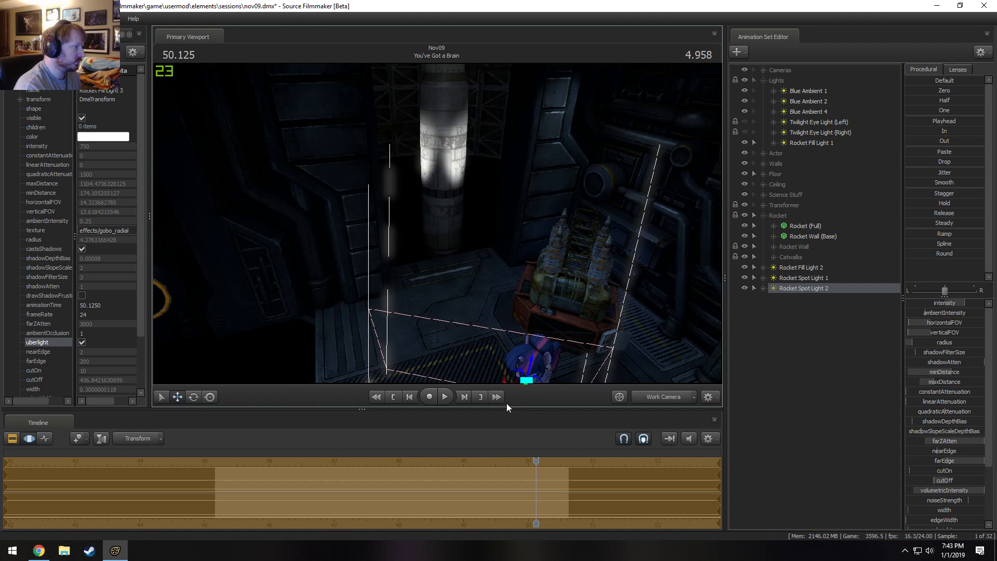
drag(529, 362, 538, 393)
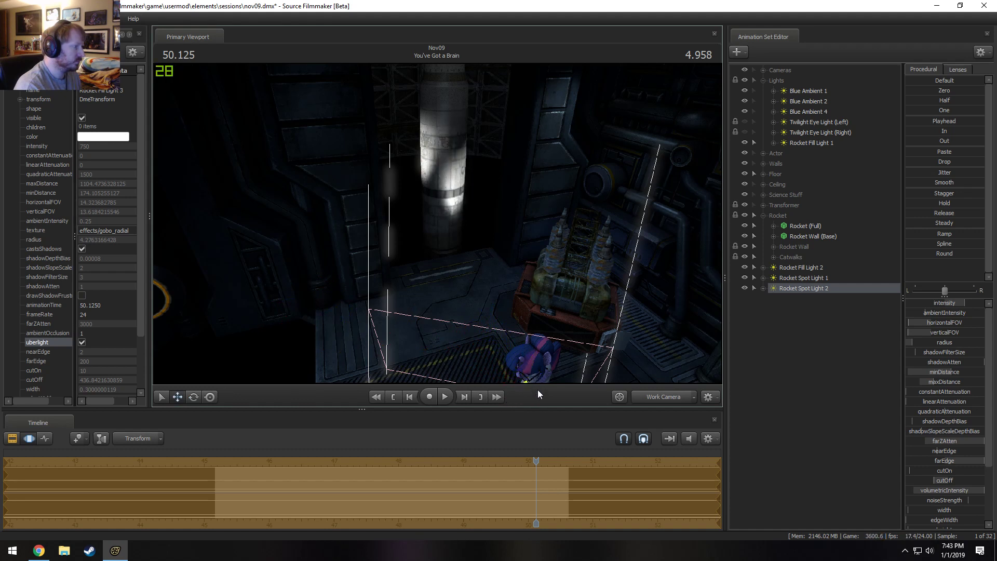
click(672, 396)
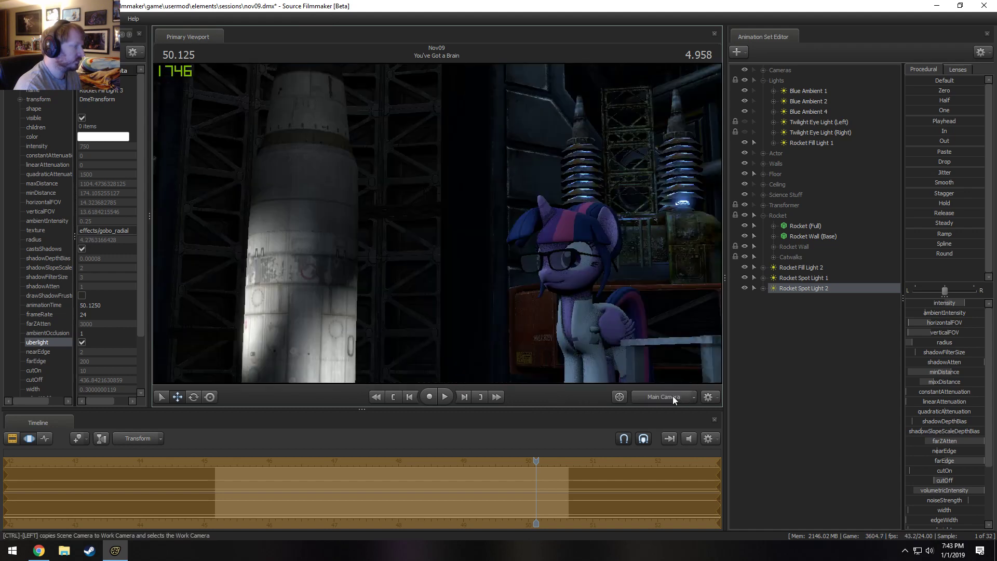
Raise Rocket Spot Light 2 slightly beside the character in the Work Camera and check the Main Camera shot.
click(672, 396)
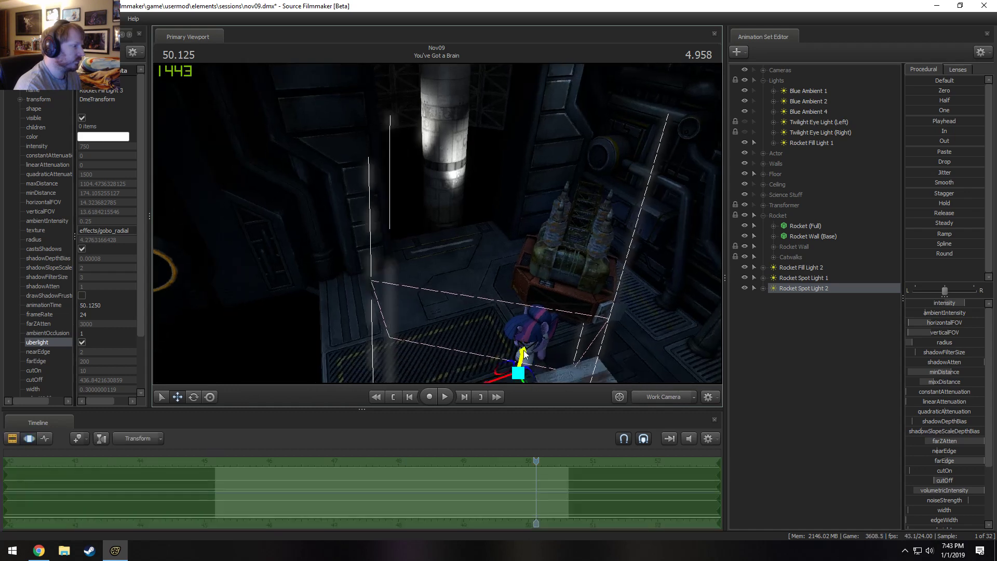
drag(523, 350, 528, 335)
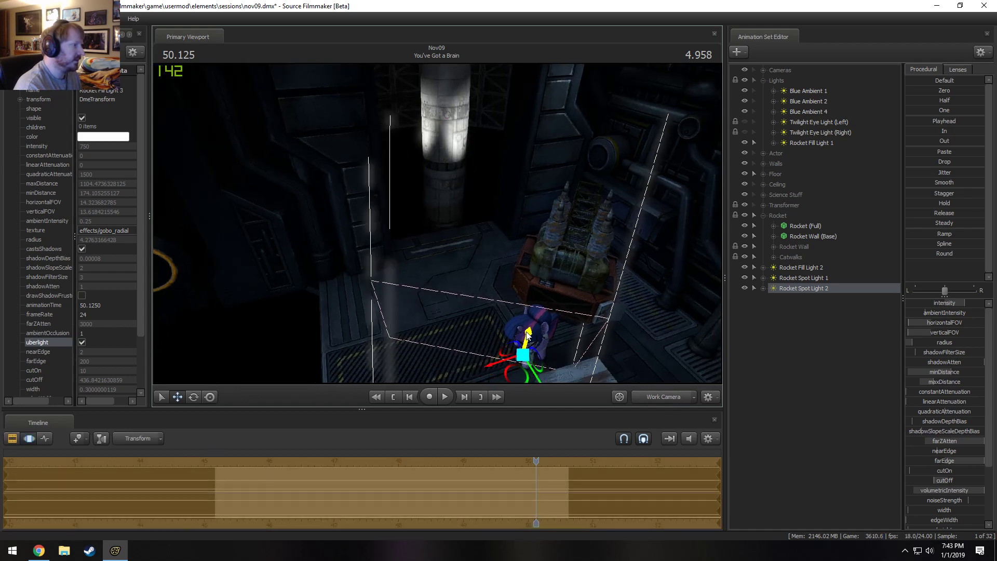
click(657, 398)
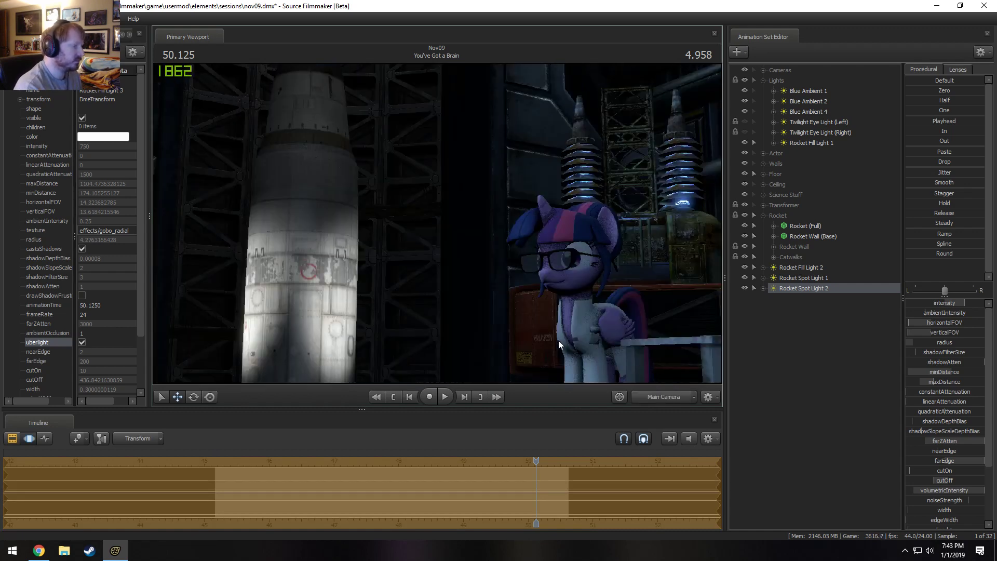
Duplicate Rocket Spot Light 2 as Rocket Spot Light 3, disable the copy's shadows and enable its volumetrics.
right_click(805, 342)
click(860, 357)
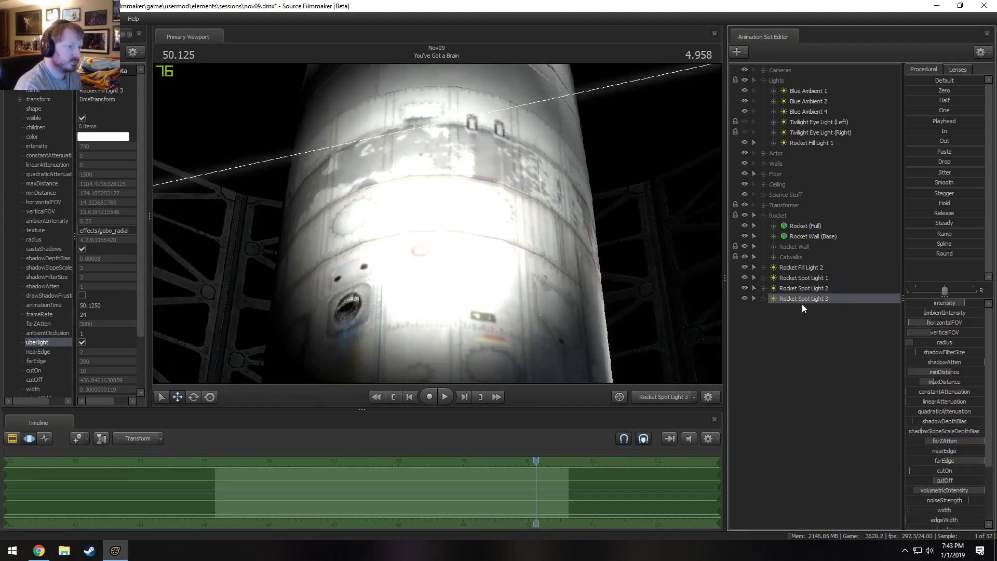
right_click(805, 300)
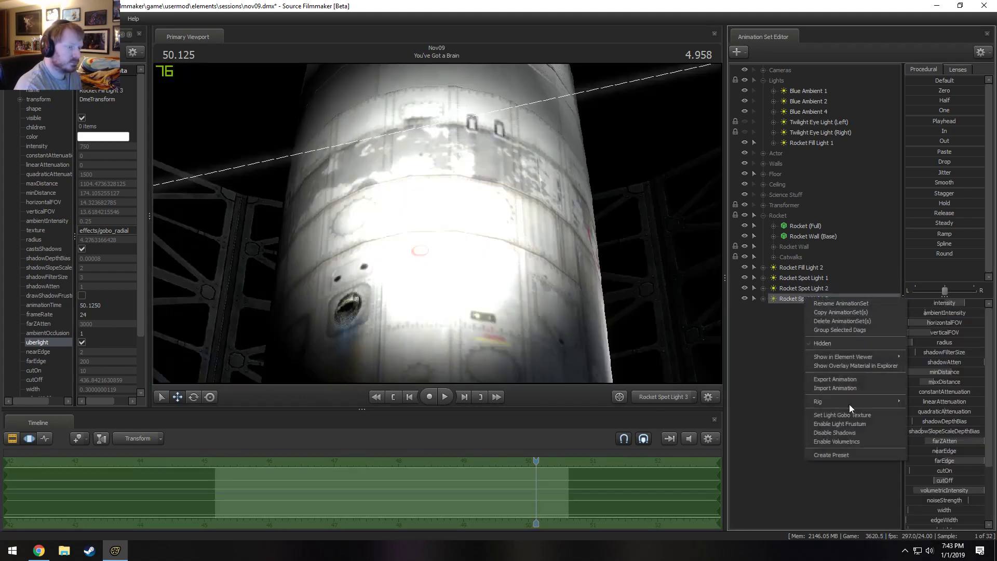
click(836, 433)
right_click(808, 297)
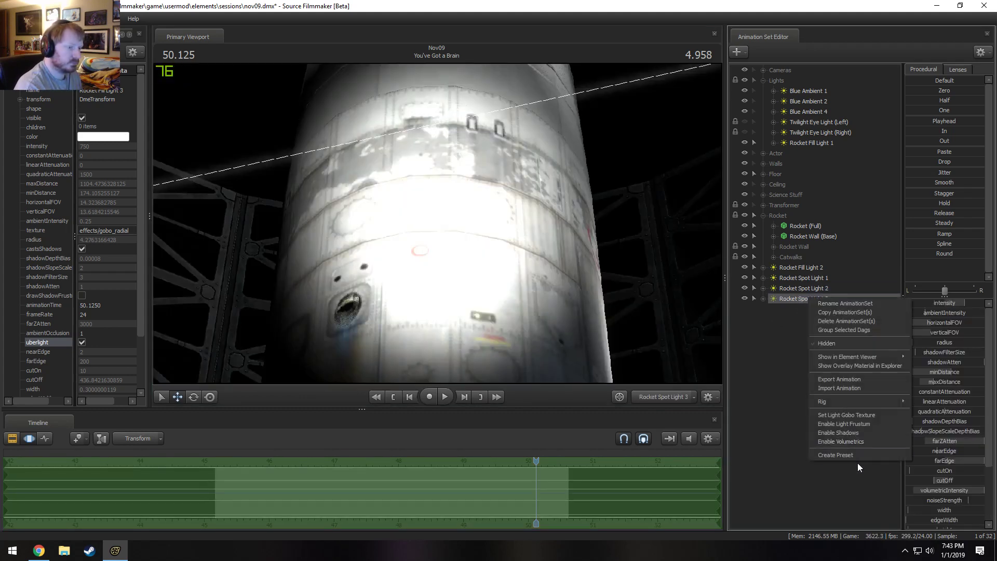
click(845, 440)
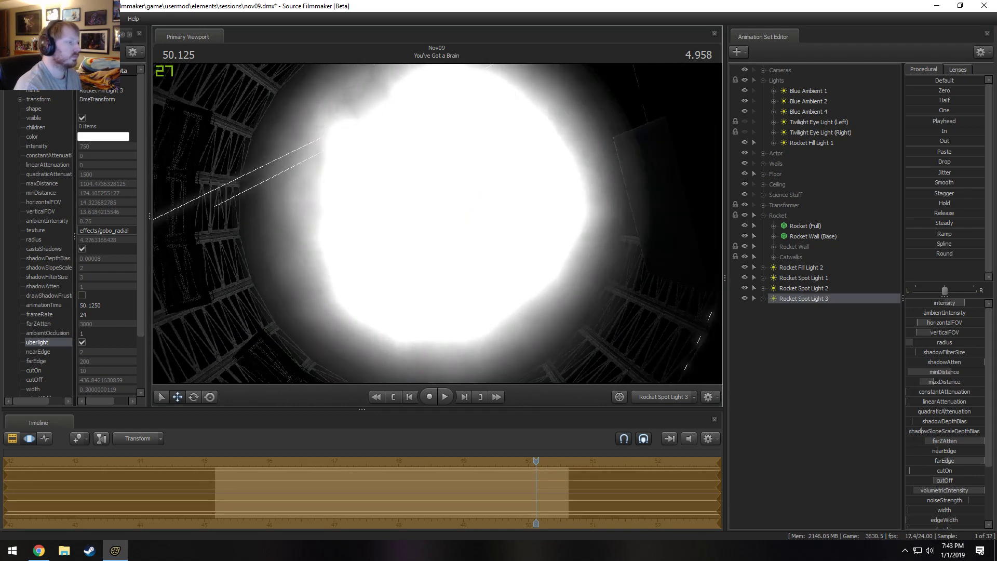
Check Rocket Spot Light 3 through the Main Camera and raise its maxDistance and cutOff to their maximum.
click(677, 396)
key(F2)
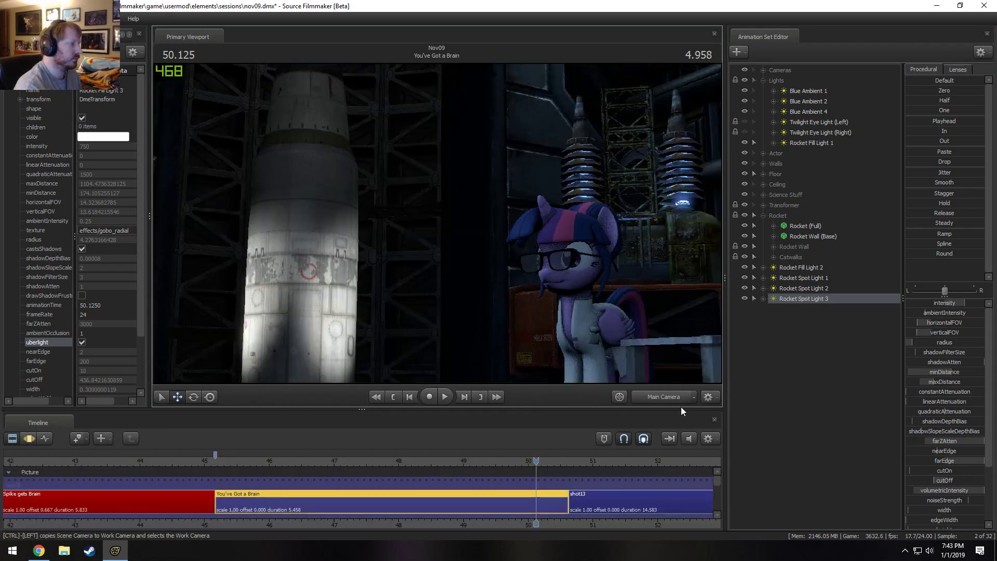
key(F3)
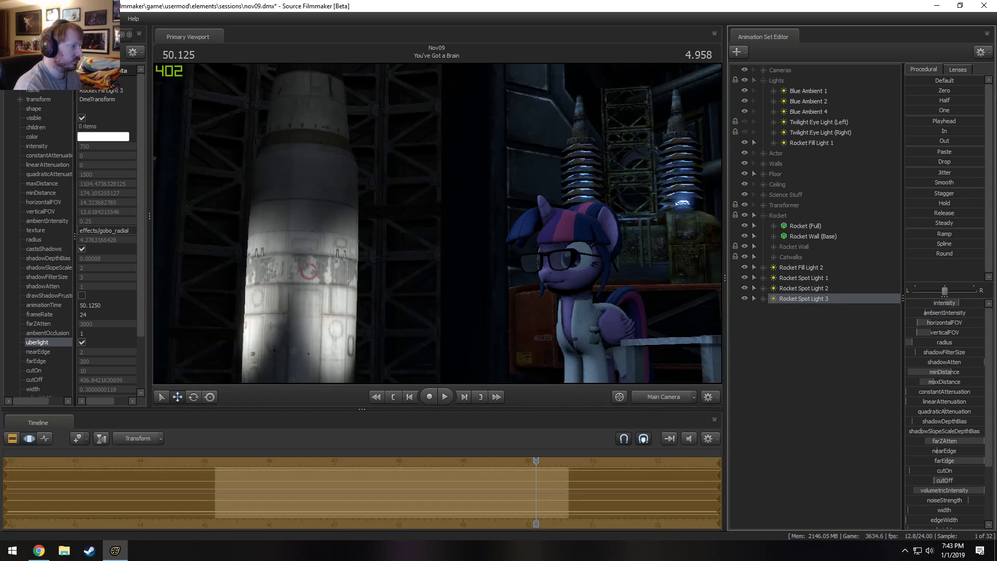
drag(945, 382, 996, 382)
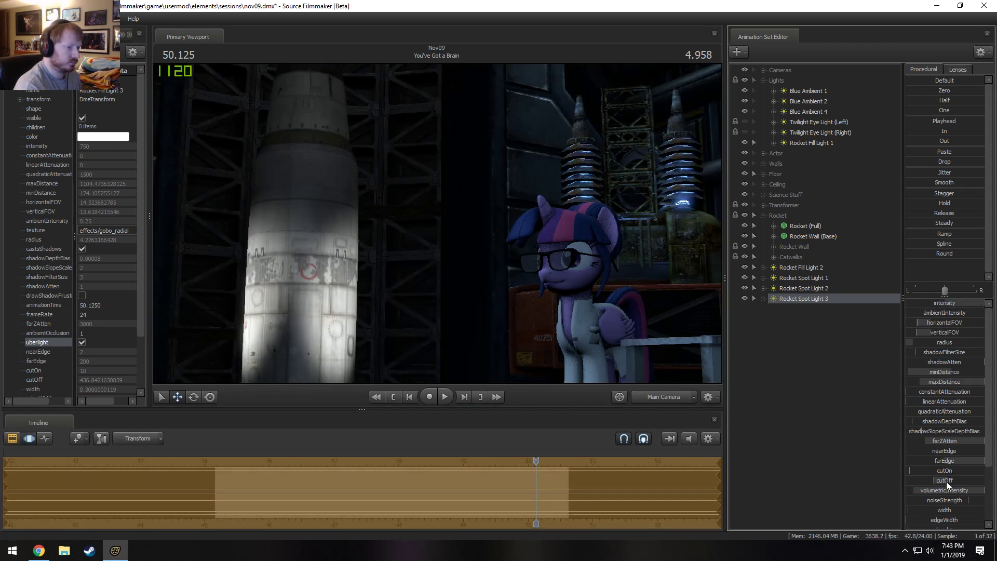
drag(946, 482, 995, 481)
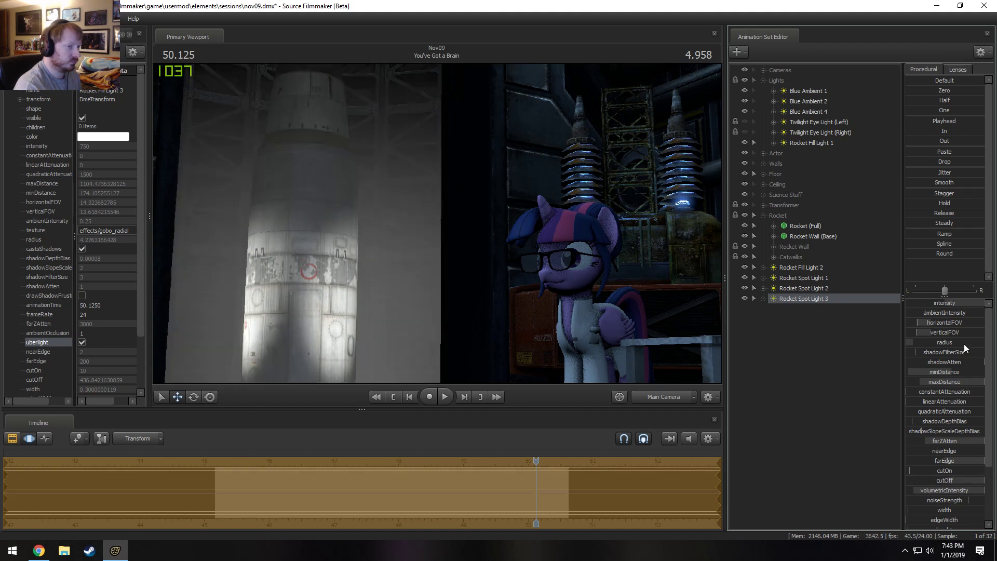
Remap Rocket Spot Light 3's farEdge range to a maximum of 400, raise farEdge, and lower its cutOff and intensity.
right_click(961, 462)
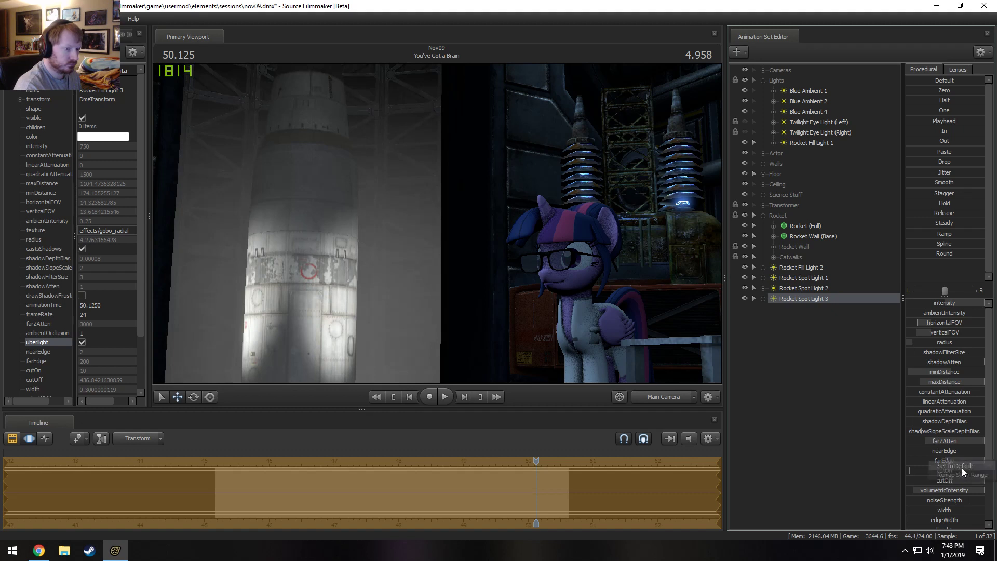
click(961, 468)
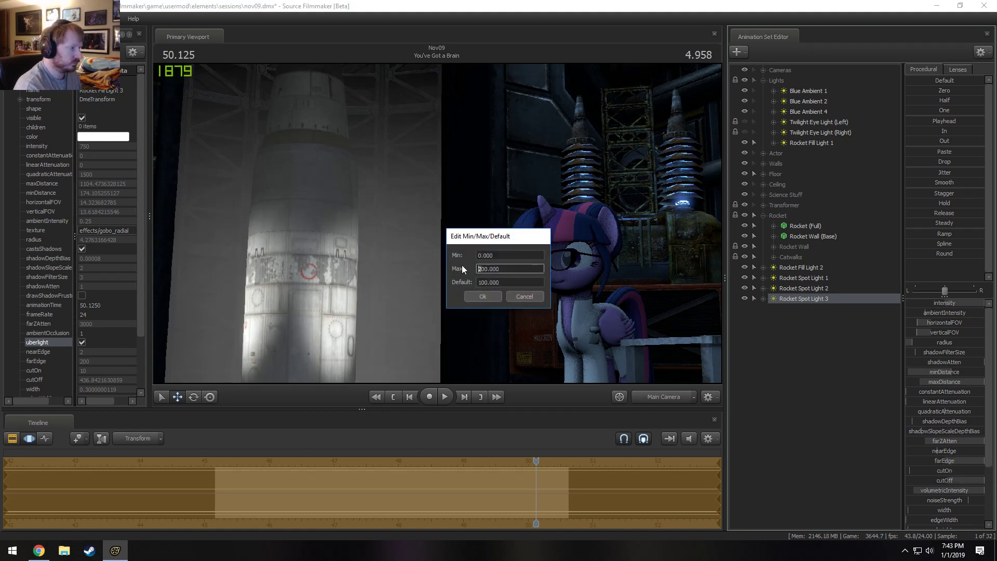
text(4)
key(Return)
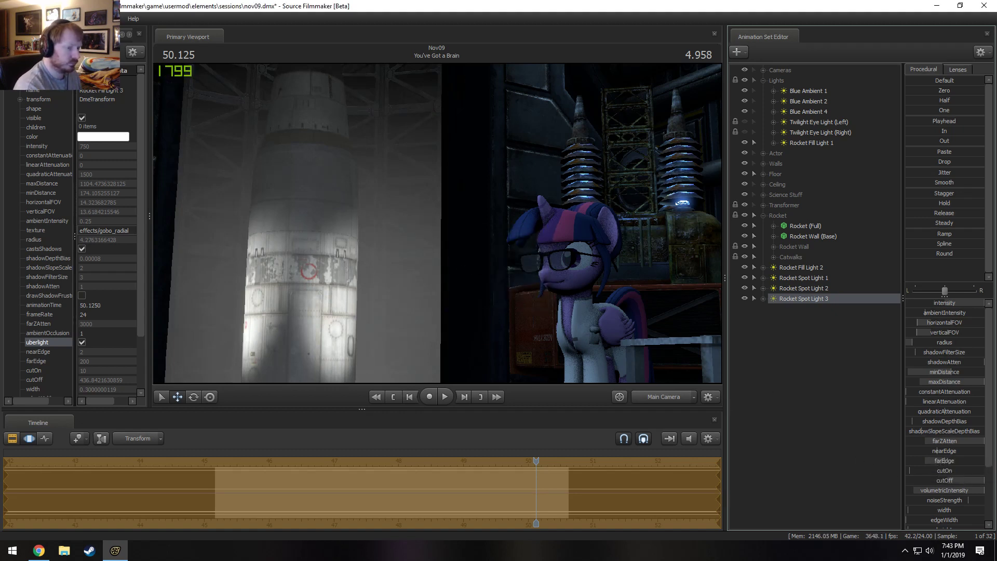
drag(945, 461, 971, 481)
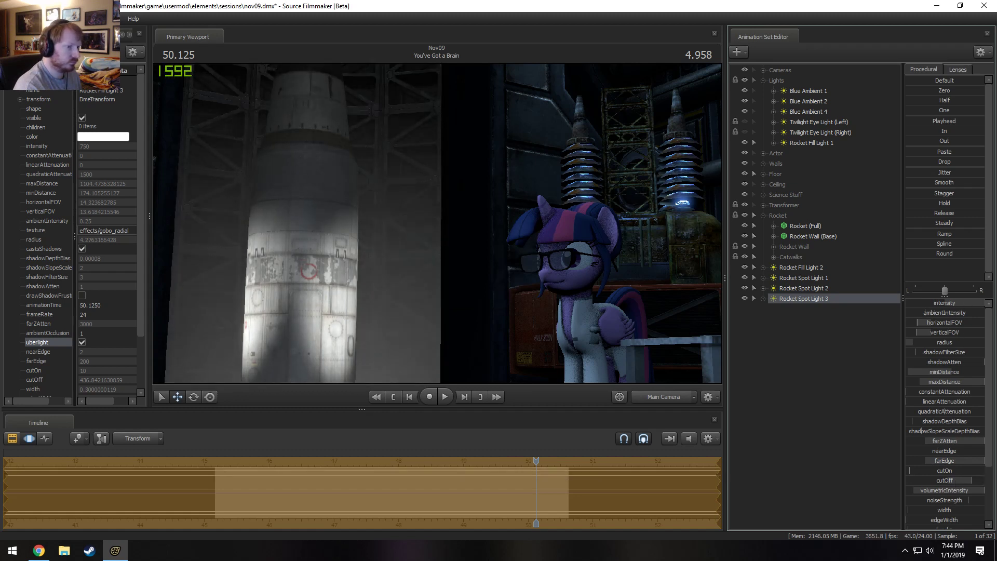
drag(982, 303, 925, 303)
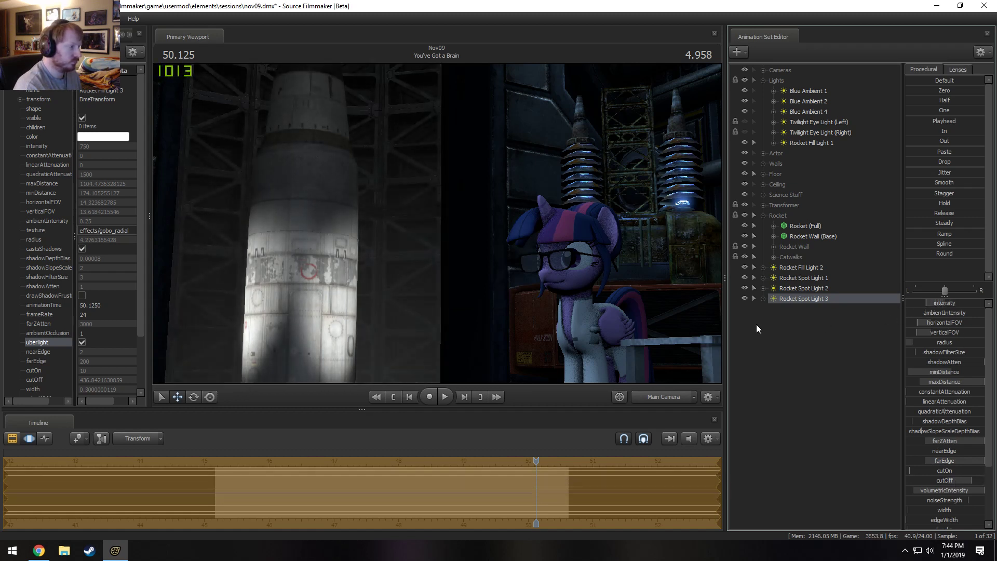
key(F2)
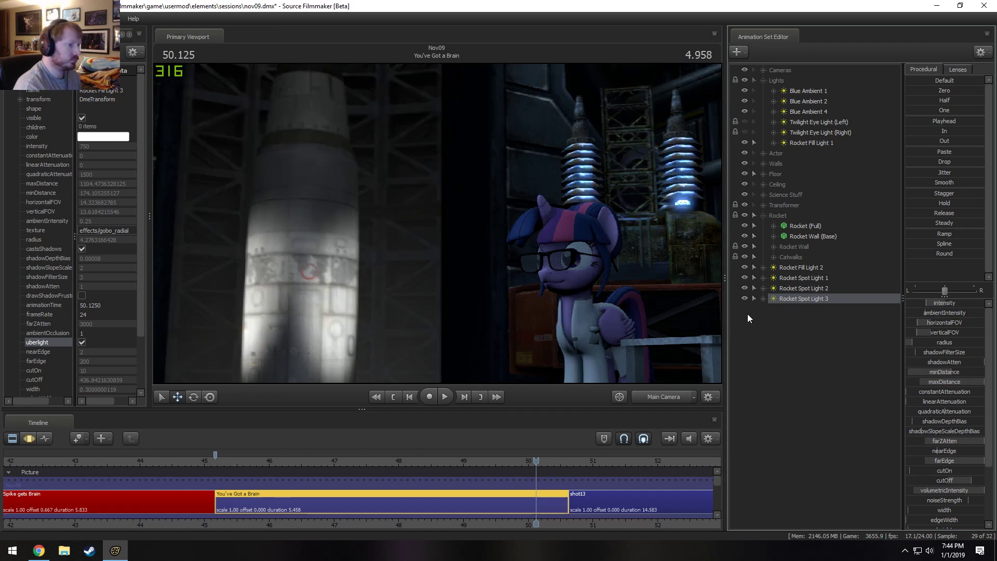
Duplicate Rocket Spot Light 3 as Rocket Spot Light 4, enable the copy's shadows and disable its volumetrics.
right_click(794, 300)
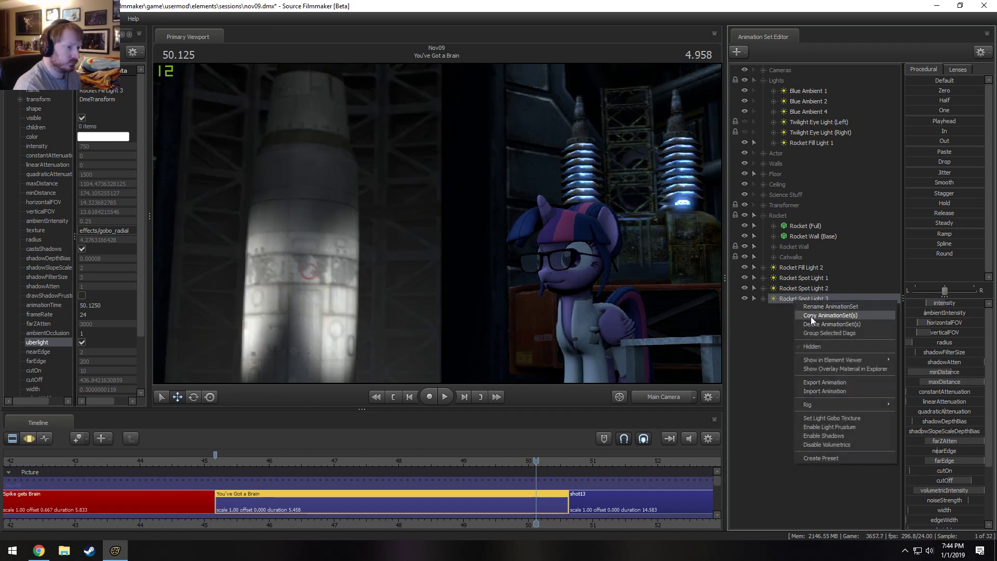
right_click(784, 331)
click(812, 384)
right_click(792, 350)
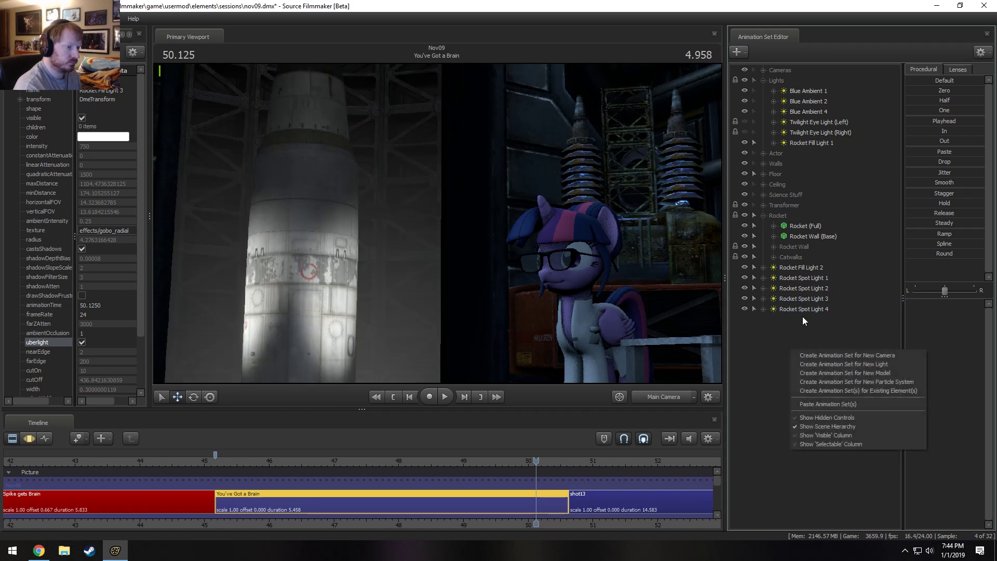
right_click(803, 310)
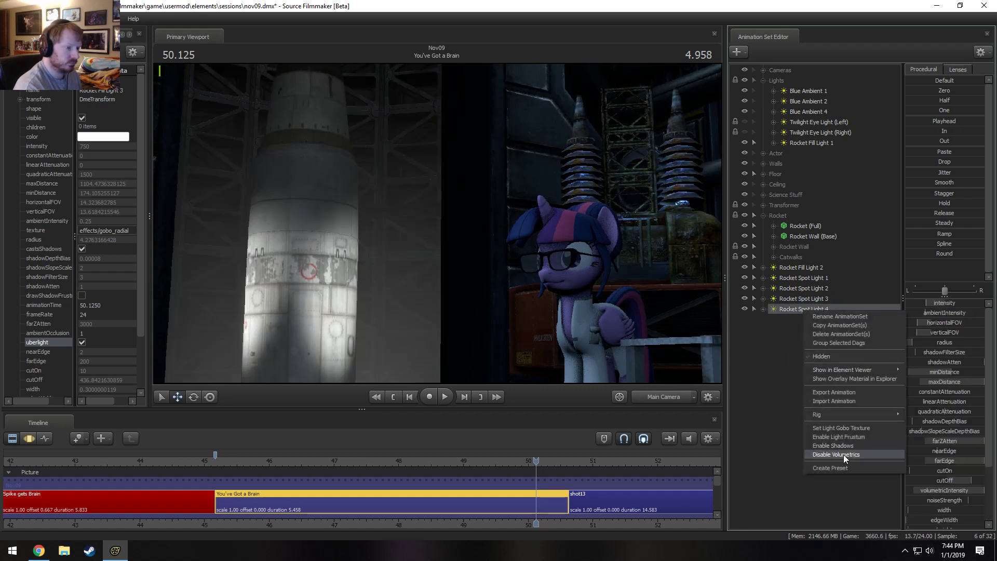
click(841, 446)
right_click(810, 310)
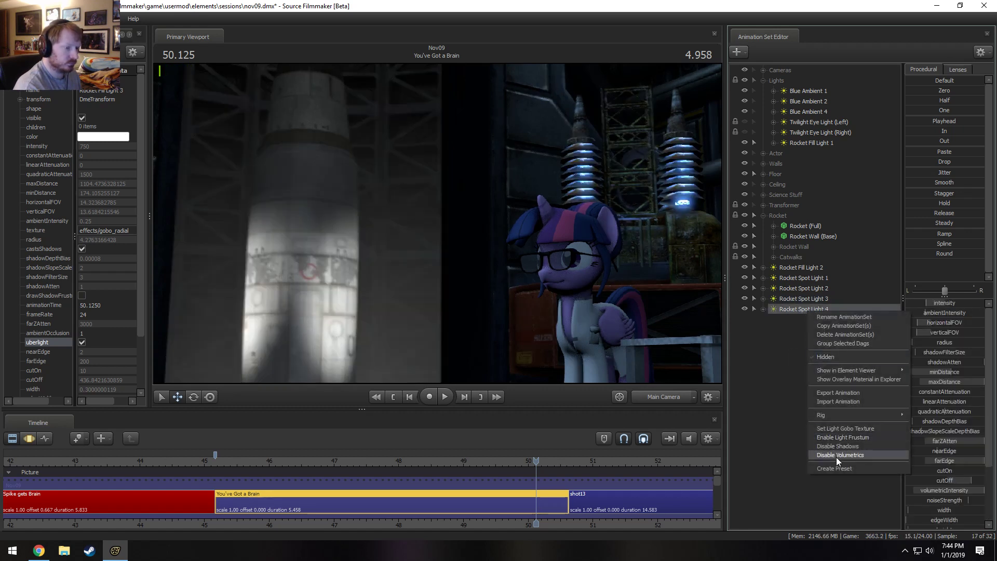
click(837, 455)
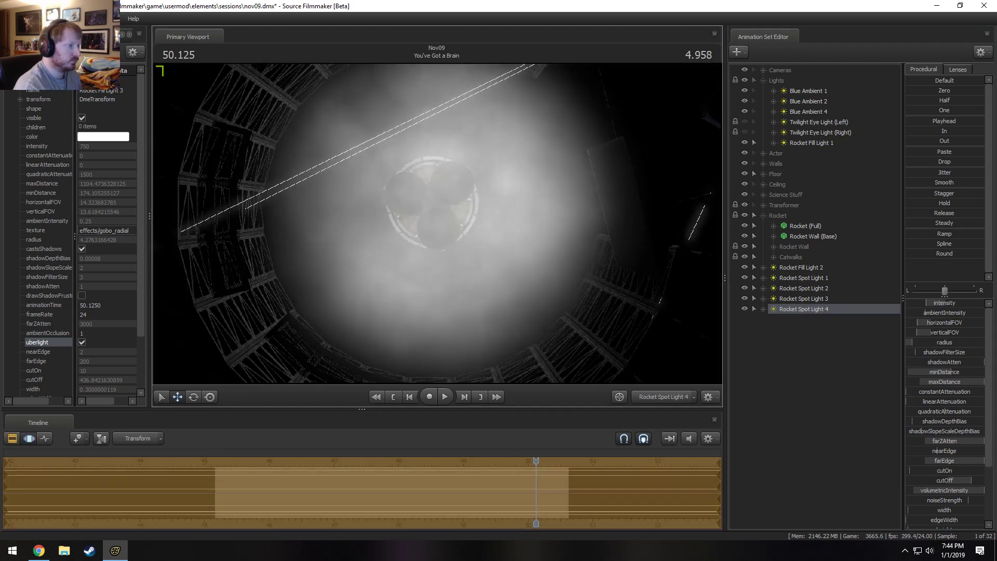
Remap Rocket Spot Light 4's intensity range to a maximum of 10000 and raise its intensity.
key(F3)
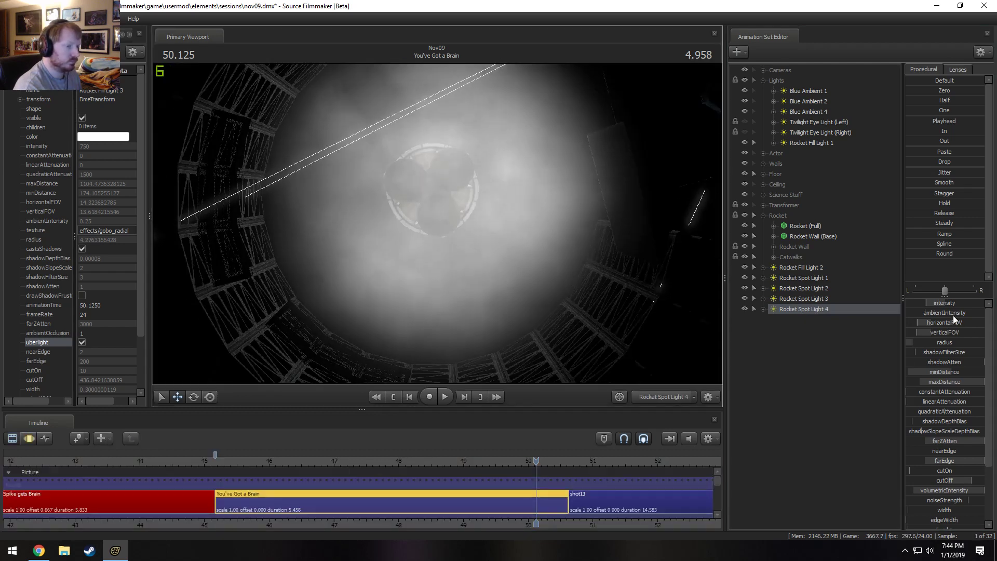
key(F3)
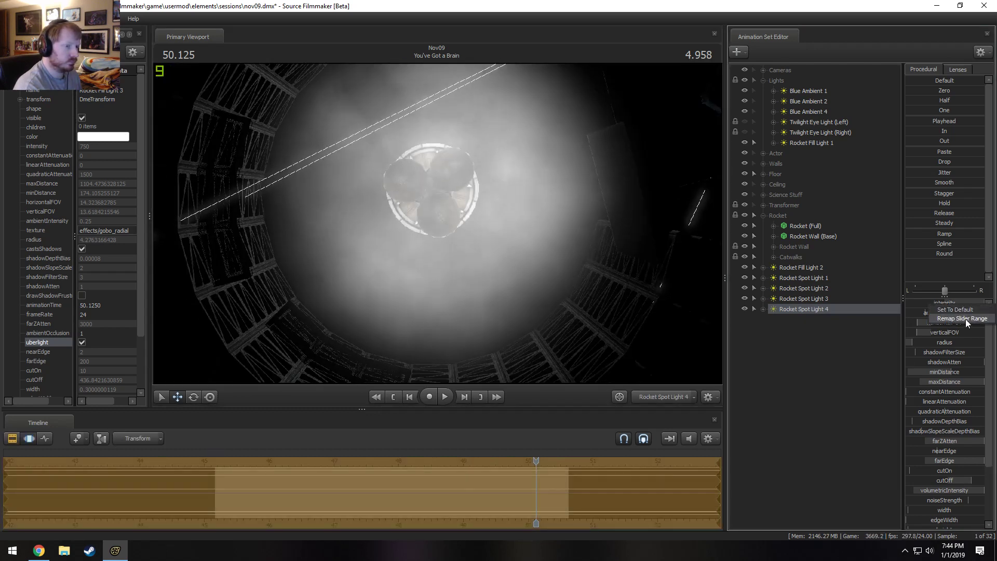
click(963, 319)
text(0000.000)
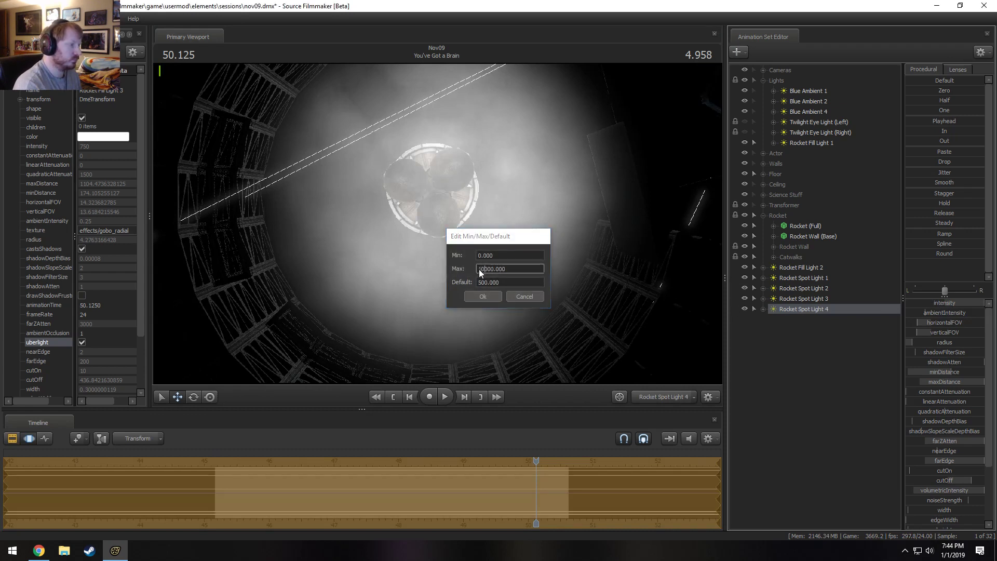
key(Return)
drag(924, 303, 963, 320)
Reposition Rocket Spot Light 4 to cover the silo walls, adjust its cutOff, and check the Main Camera shot.
alt+shift+right_drag(437, 224, 437, 198)
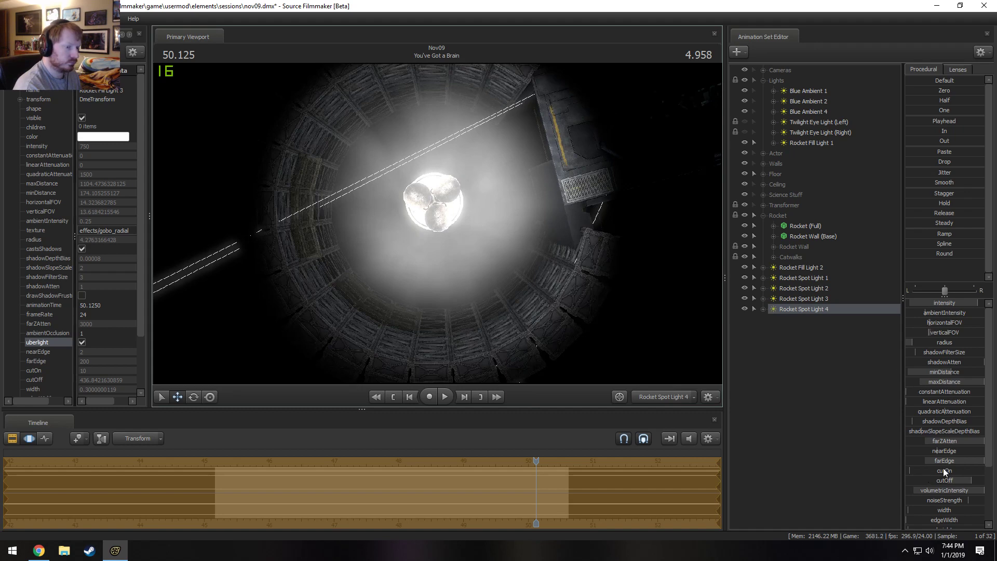
drag(945, 479, 972, 488)
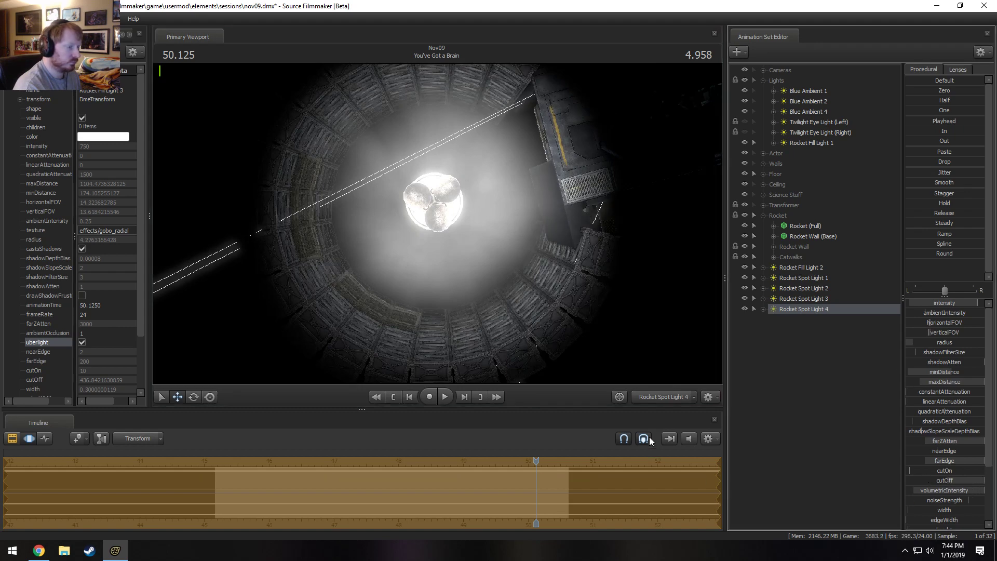
click(652, 398)
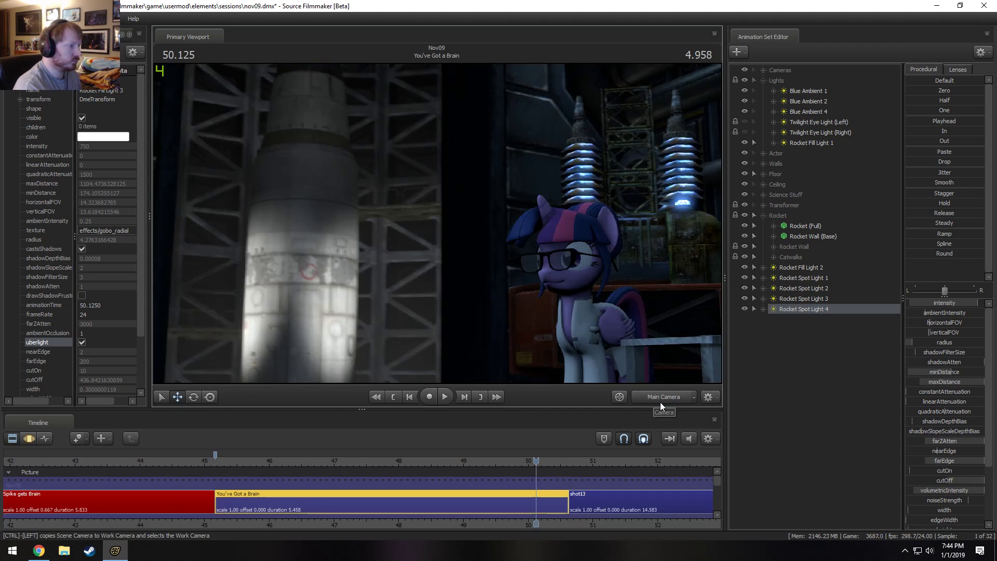
Duplicate Rocket Fill Light 2 as Rocket Fill Light 3 and place the copy directly below it in the animation set list.
click(817, 269)
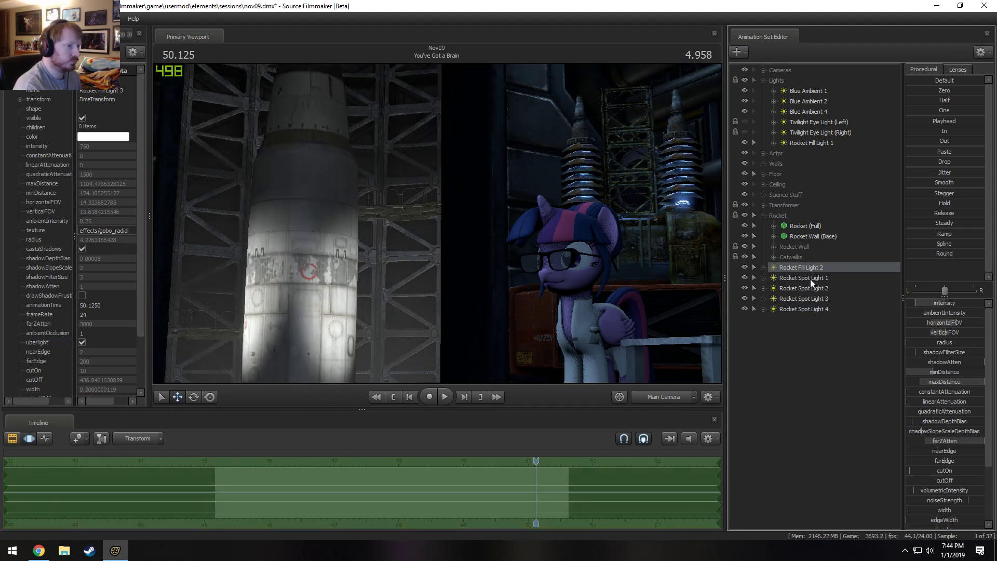
right_click(811, 283)
click(776, 350)
right_click(776, 350)
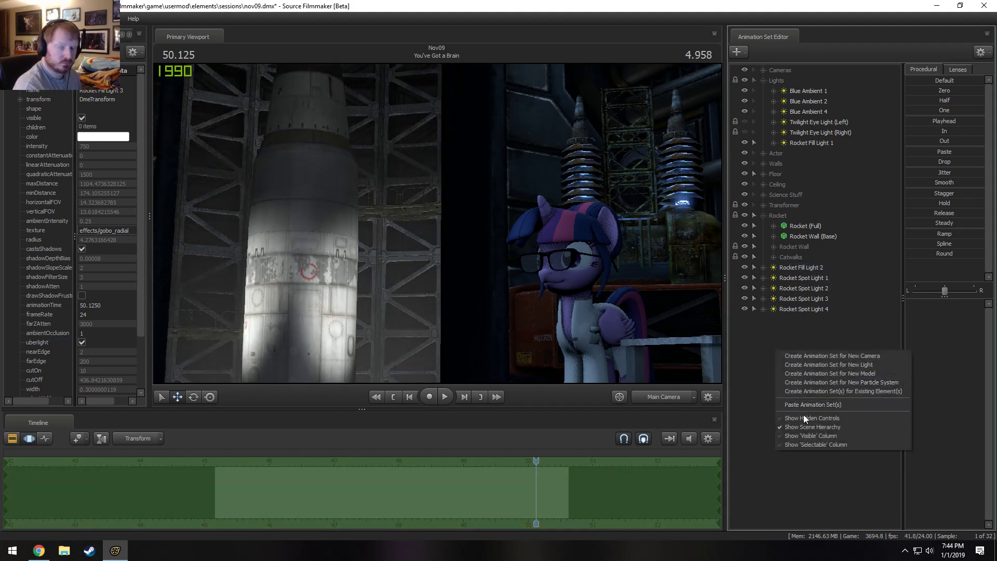
click(813, 404)
drag(789, 316, 801, 273)
click(763, 278)
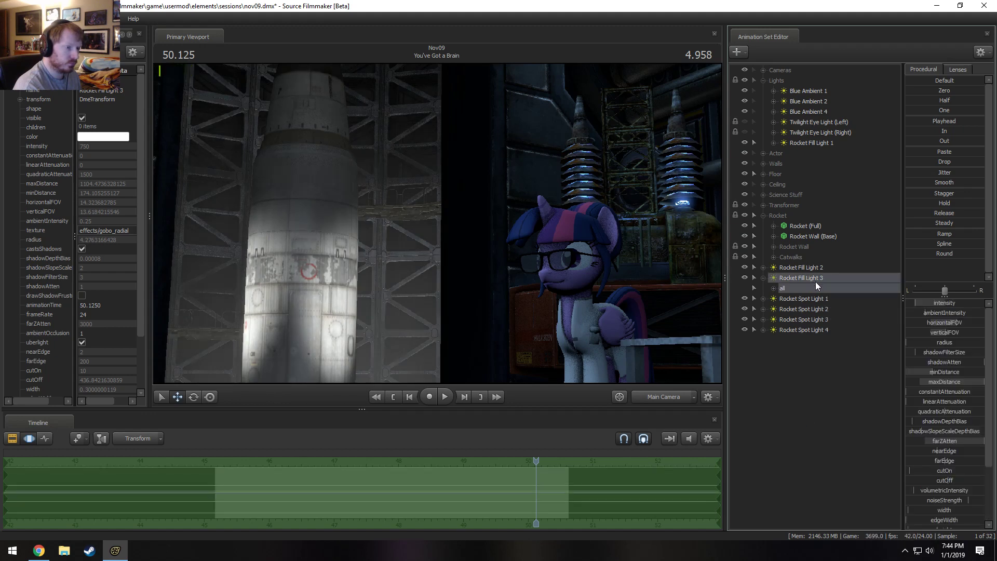
Remap Rocket Fill Light 3's maxDistance range, raise its intensity and adjust its minDistance.
right_click(936, 381)
click(944, 395)
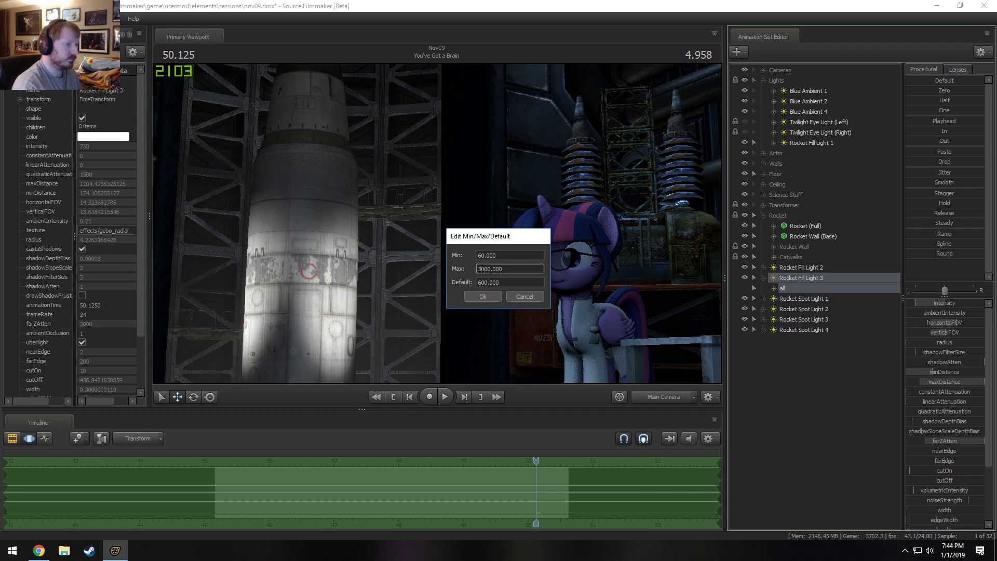
key(Return)
click(909, 373)
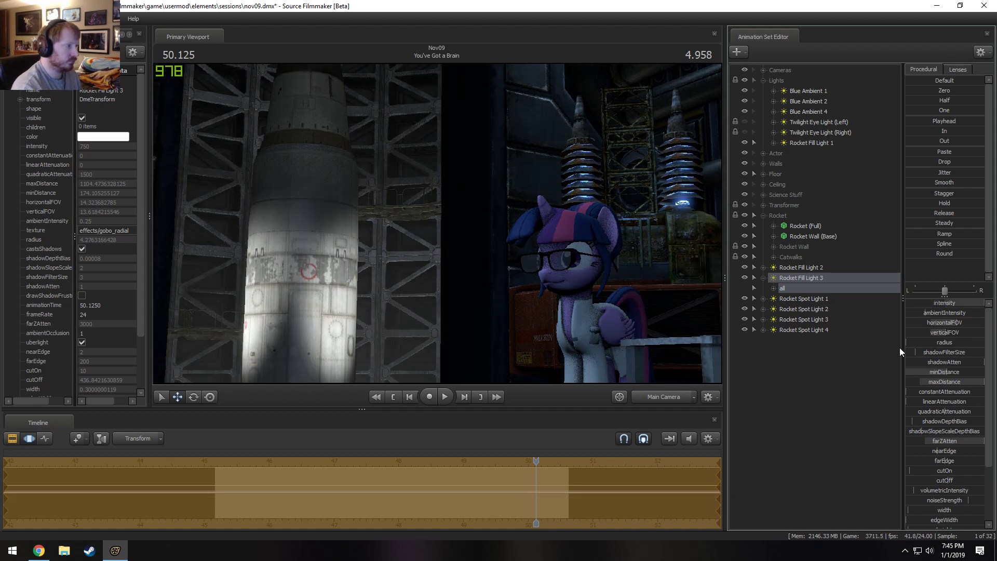
Remap Rocket Spot Light 4's intensity range to a higher maximum and raise its intensity to brighten the silo walls.
key(F2)
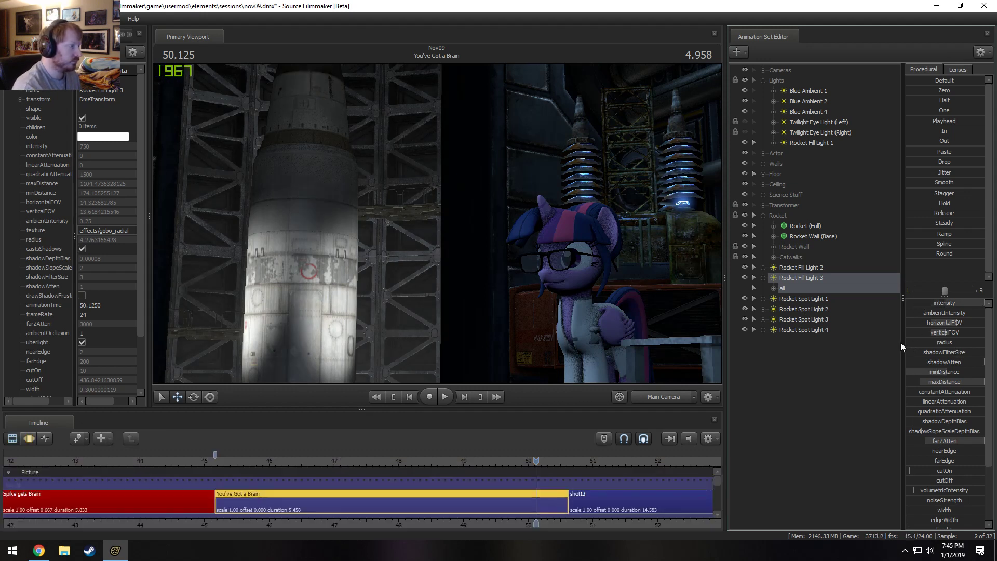
key(F3)
key(F2)
click(808, 331)
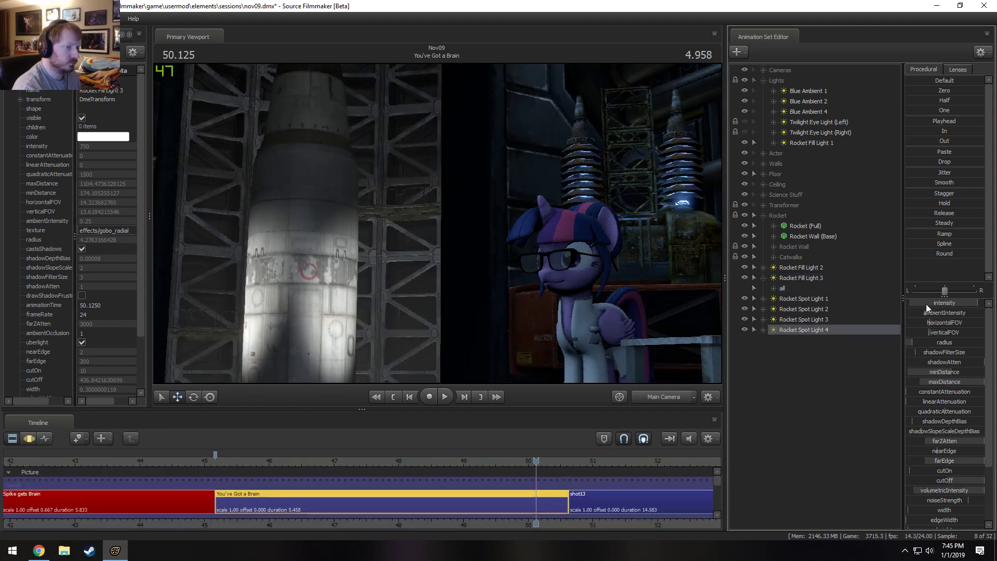
right_click(924, 302)
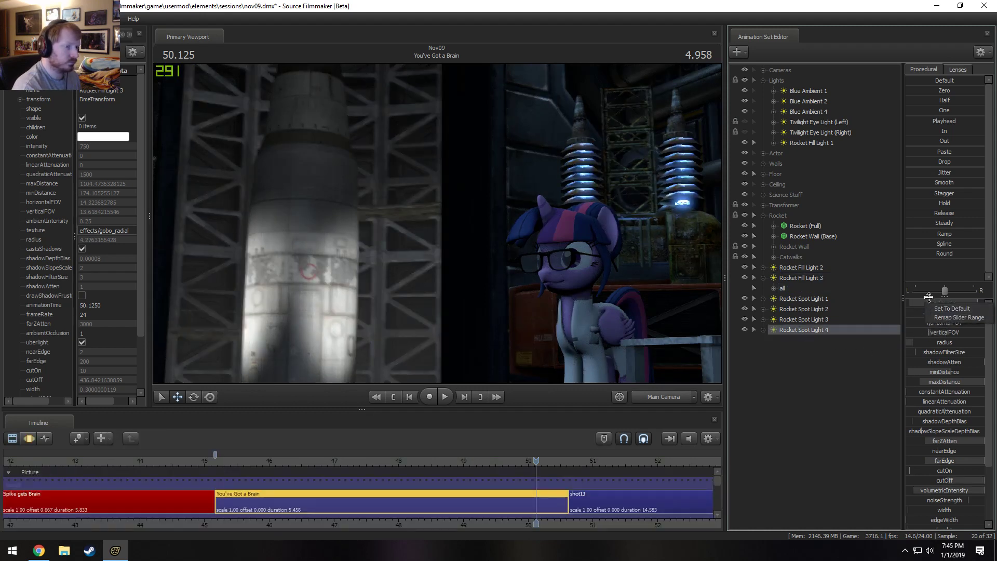
click(942, 317)
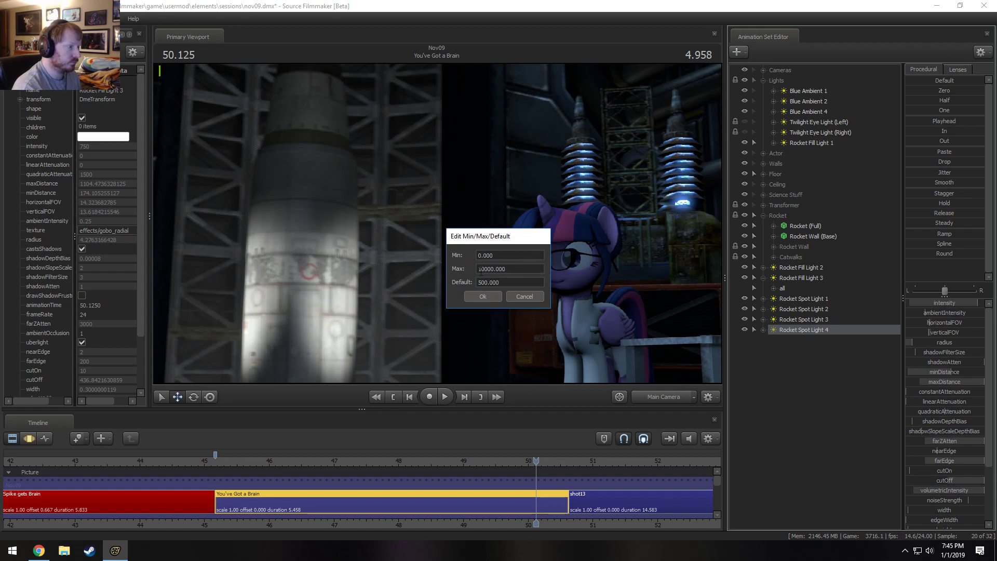
key(Return)
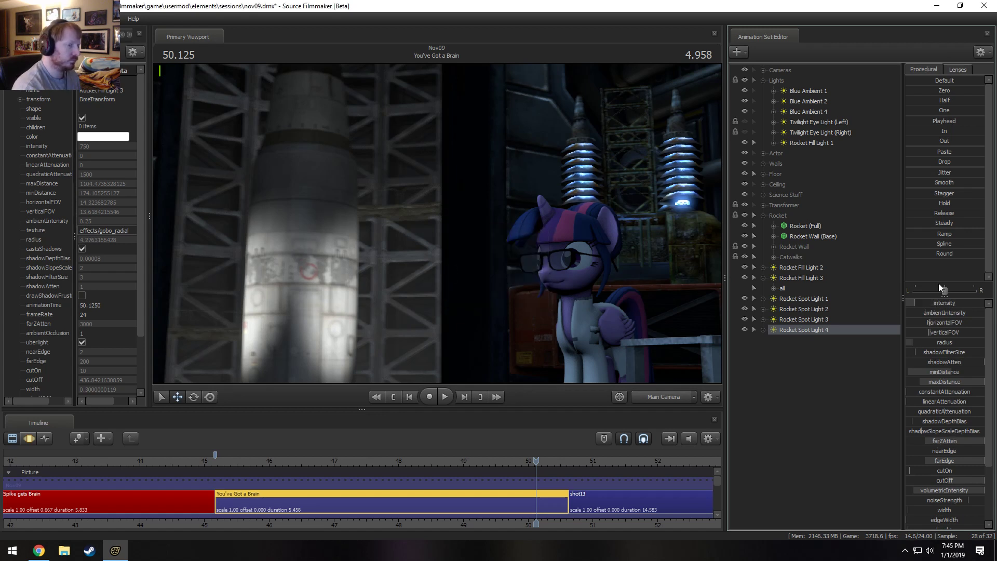
click(929, 303)
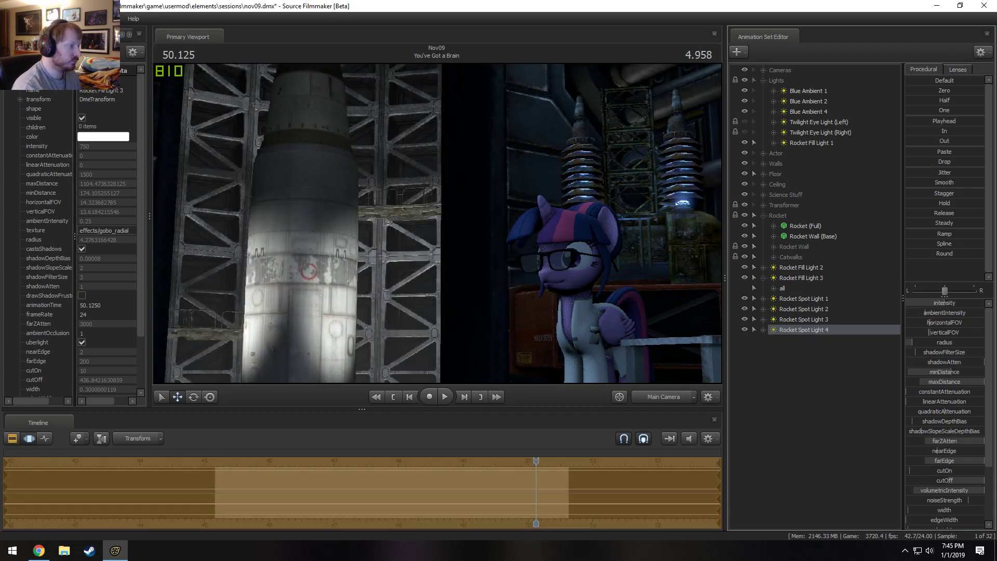
drag(929, 303, 941, 303)
key(F2)
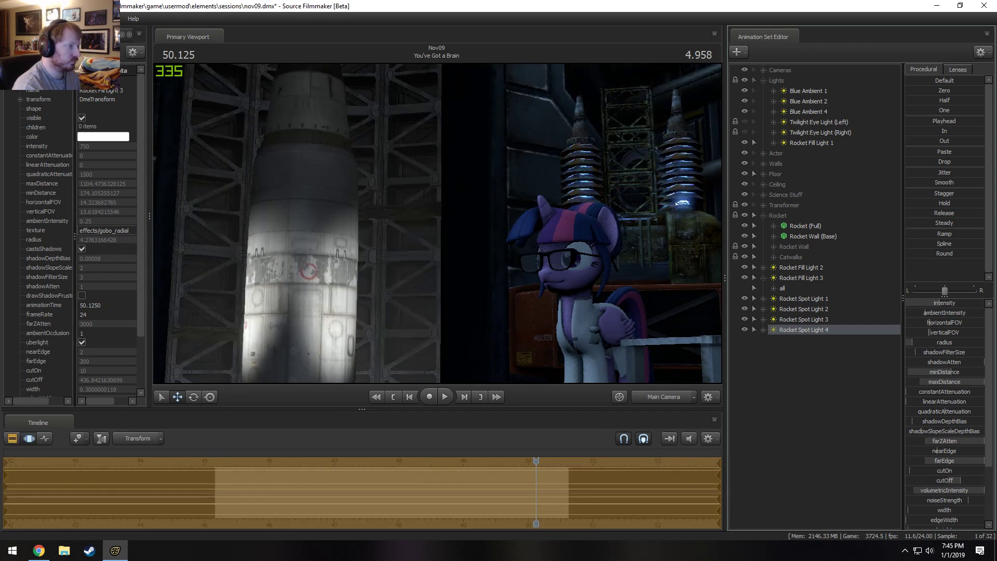
Remap Rocket Spot Light 4's farEdge range to a maximum of 1200 and adjust its farEdge and cutOff.
right_click(951, 461)
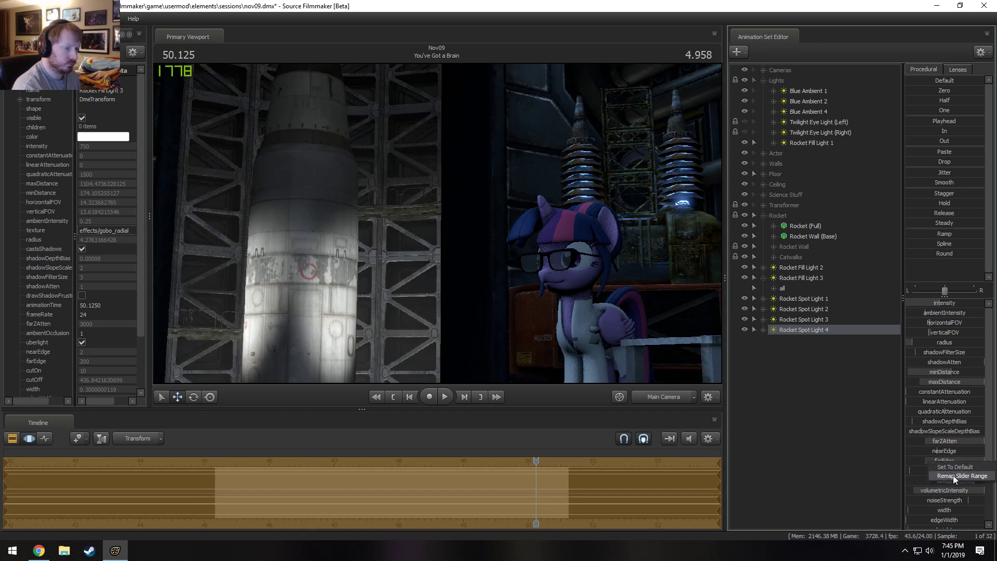
click(952, 476)
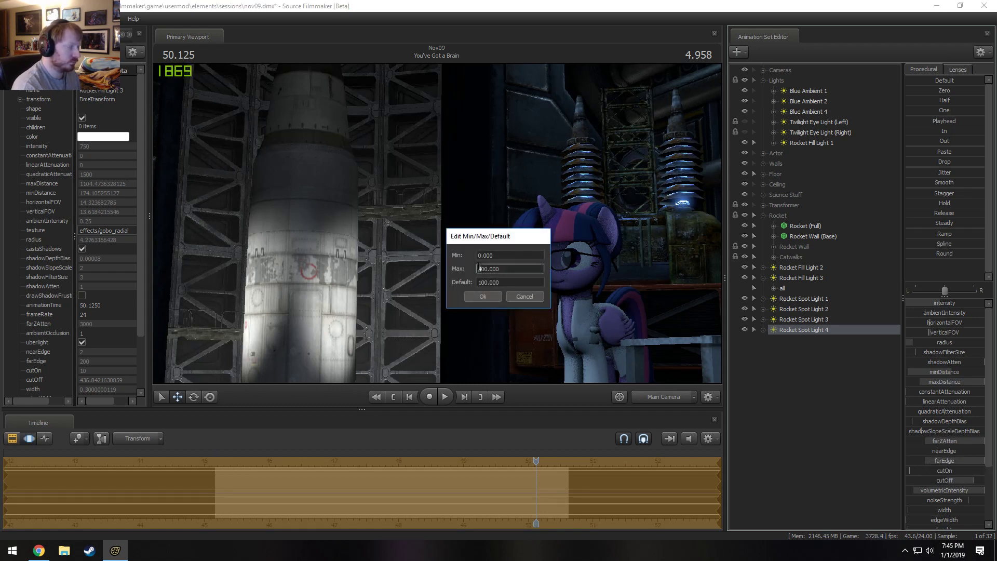
key(Return)
drag(933, 461, 942, 480)
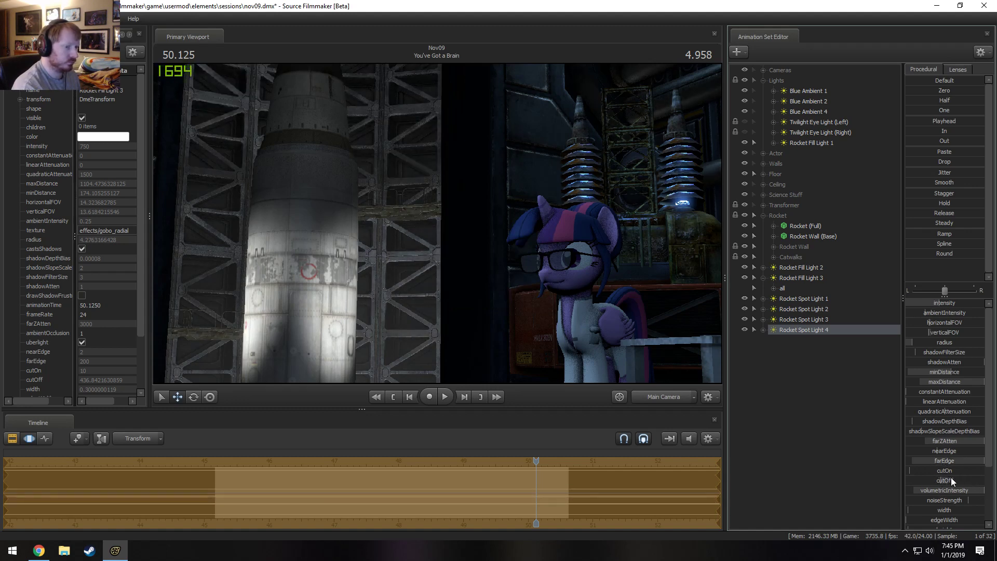
Remap the farEdge range of Rocket Spot Light 4 once more and finish editing the light.
right_click(955, 442)
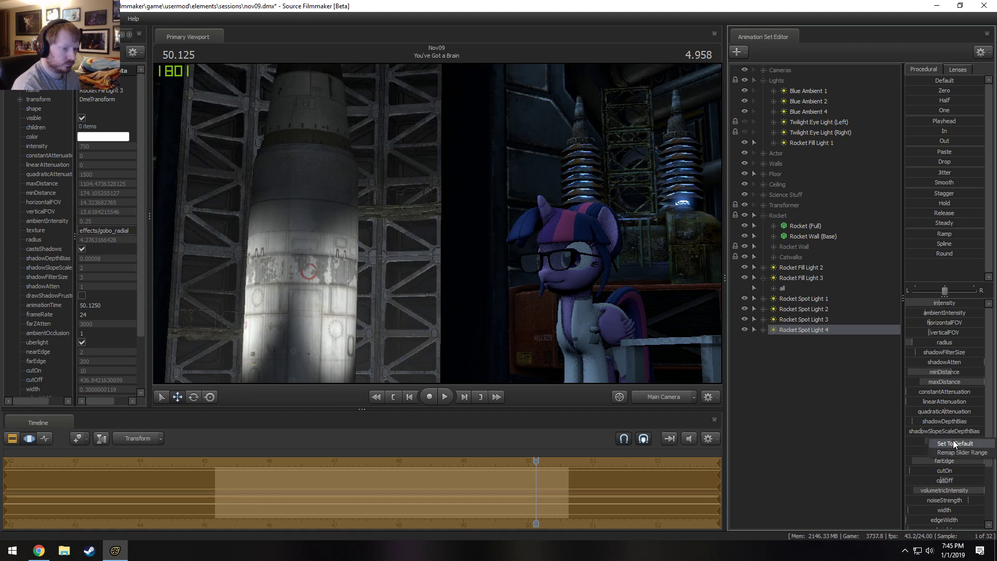
right_click(929, 462)
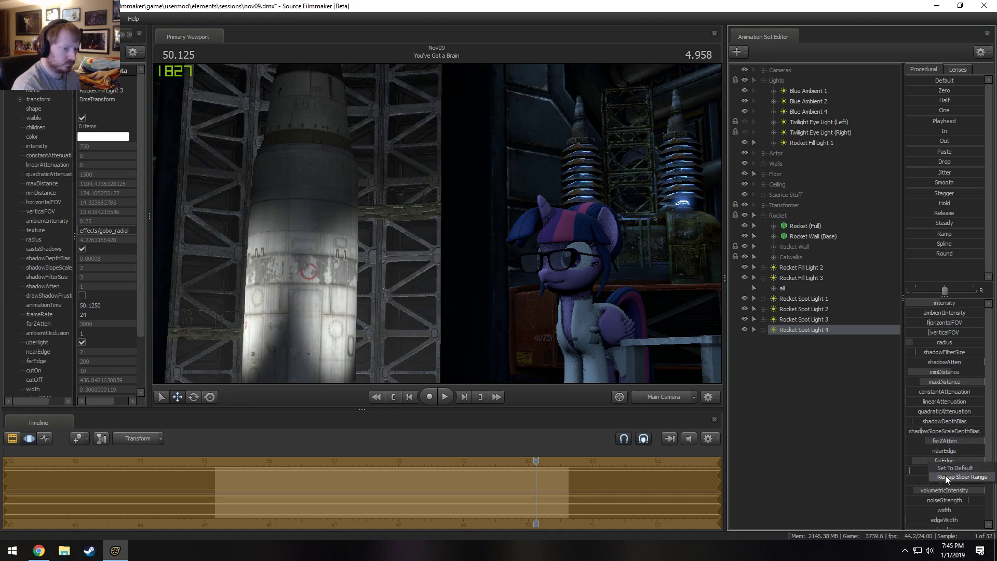
click(946, 475)
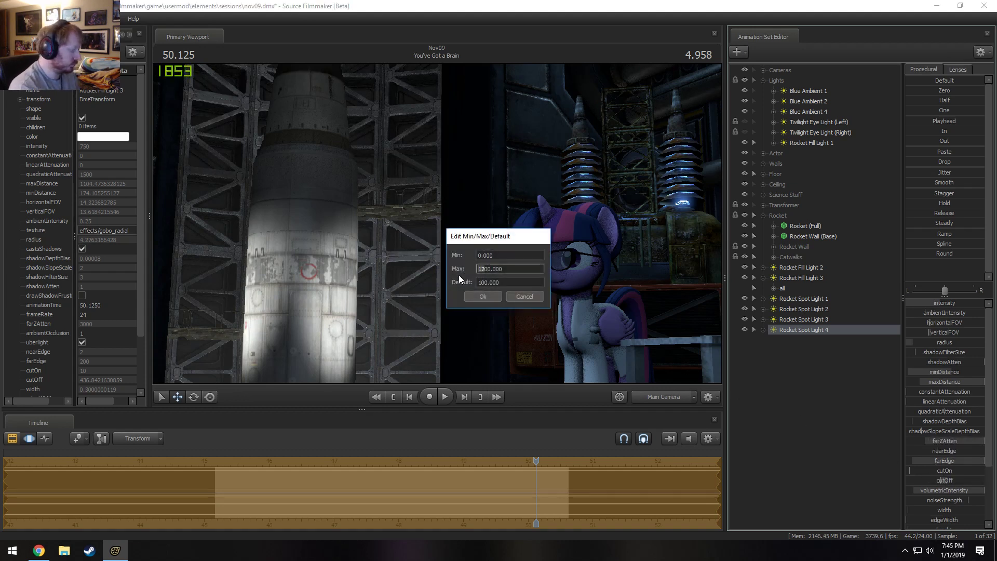
click(482, 296)
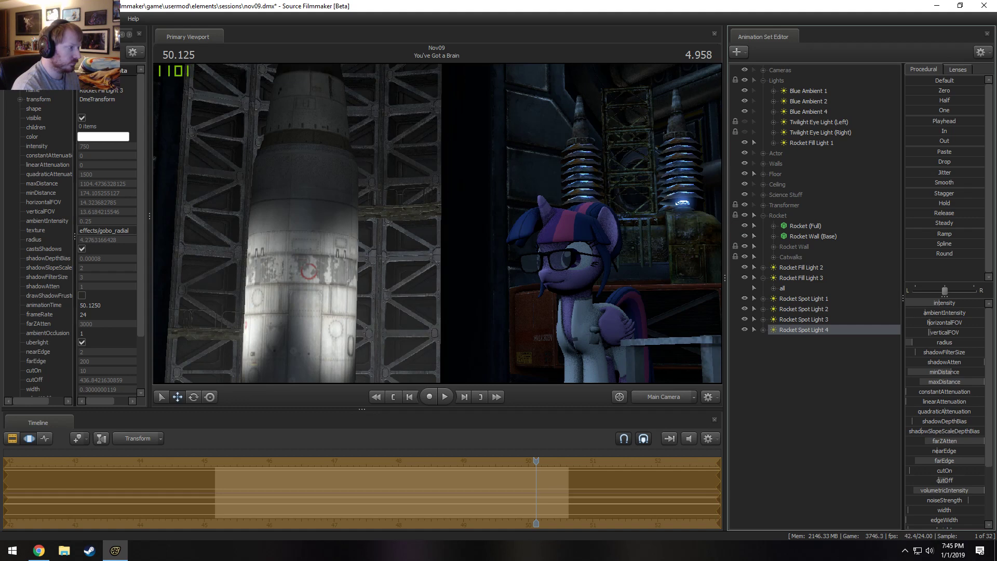
key(F2)
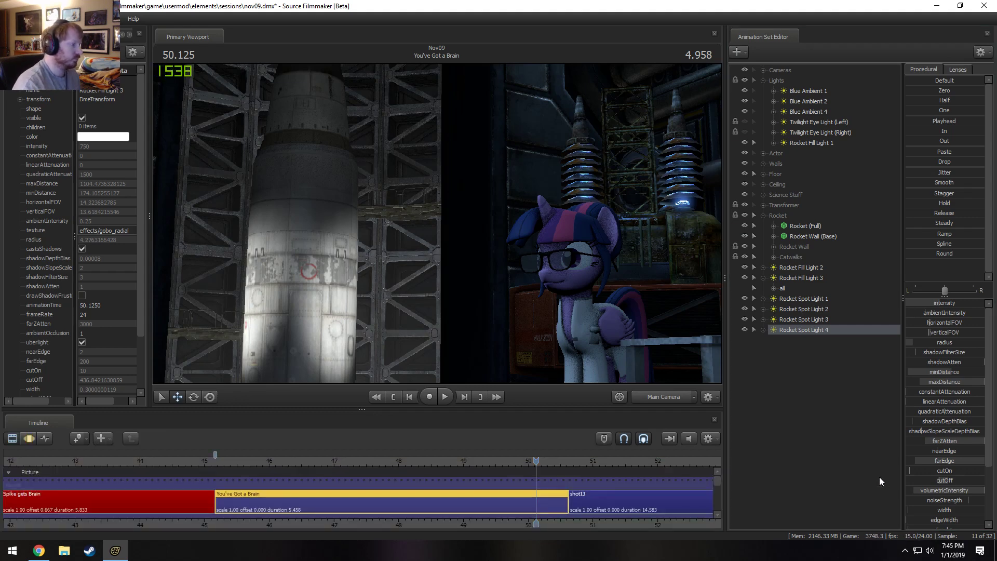
Collapse Rocket Fill Light 3's controls and look through that light in the Primary Viewport.
right_click(814, 321)
right_click(804, 277)
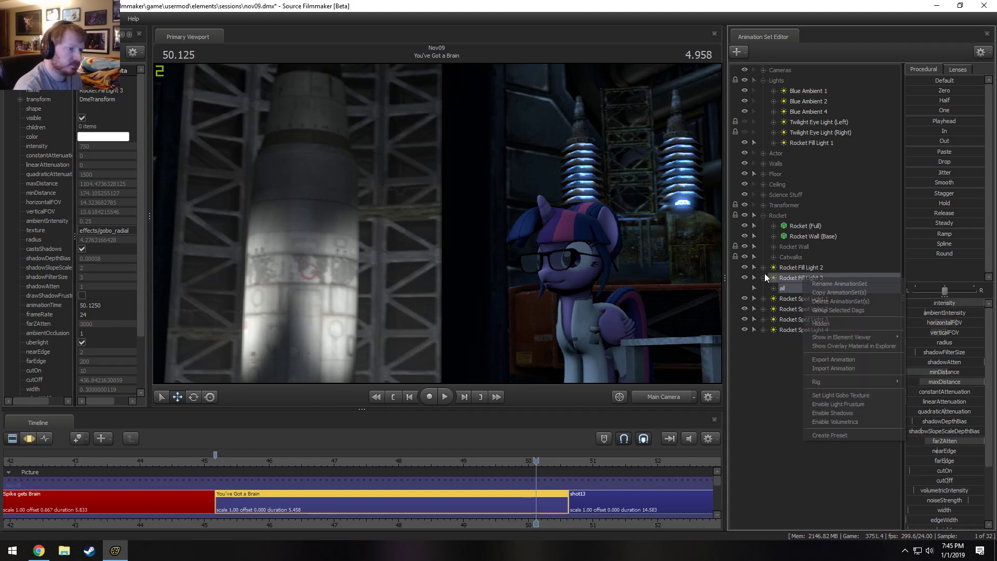
click(764, 277)
click(809, 267)
drag(819, 269, 347, 214)
drag(818, 275, 616, 254)
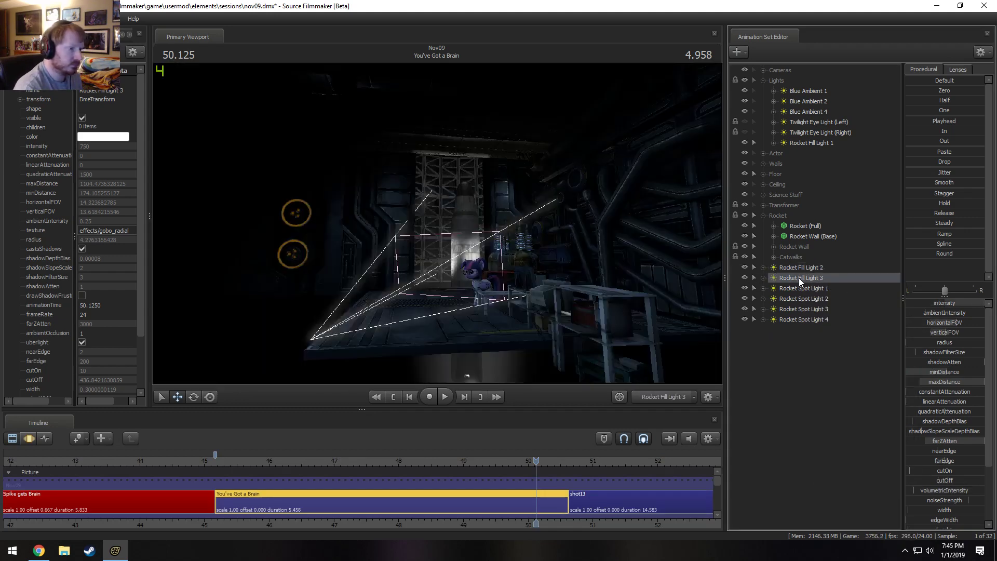
Copy Rocket Fill Light 3 and paste the copy as a new light animation set.
right_click(798, 278)
click(818, 292)
right_click(800, 352)
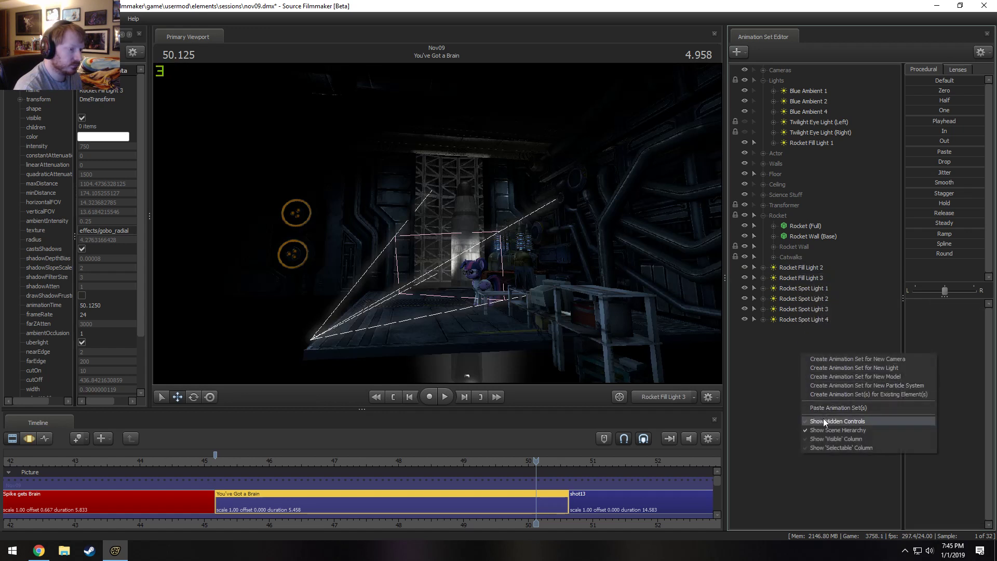
click(828, 408)
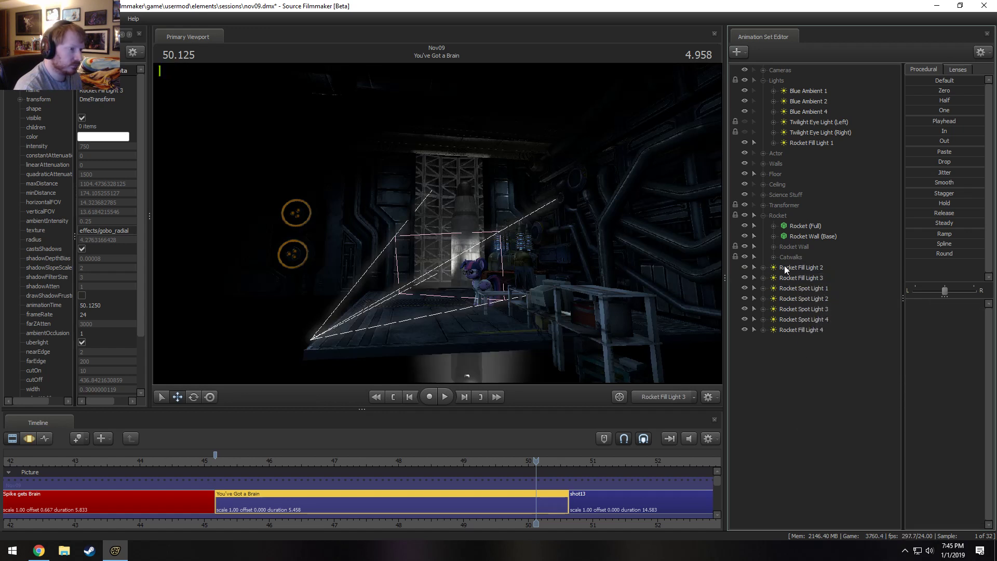
Return to the Main Camera and toggle Rocket Fill Light 2's visibility off and on to compare its effect.
click(743, 266)
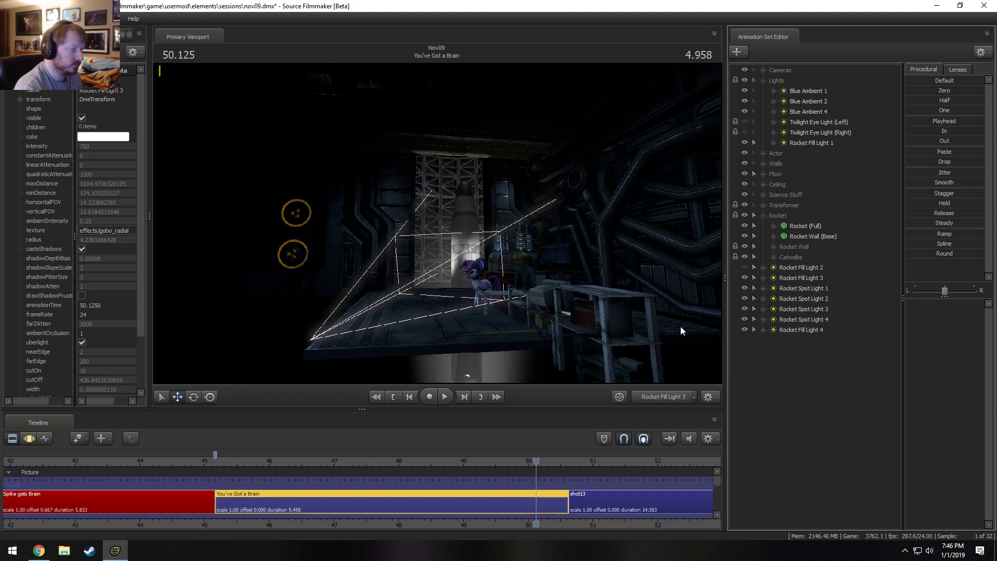
click(656, 398)
click(745, 267)
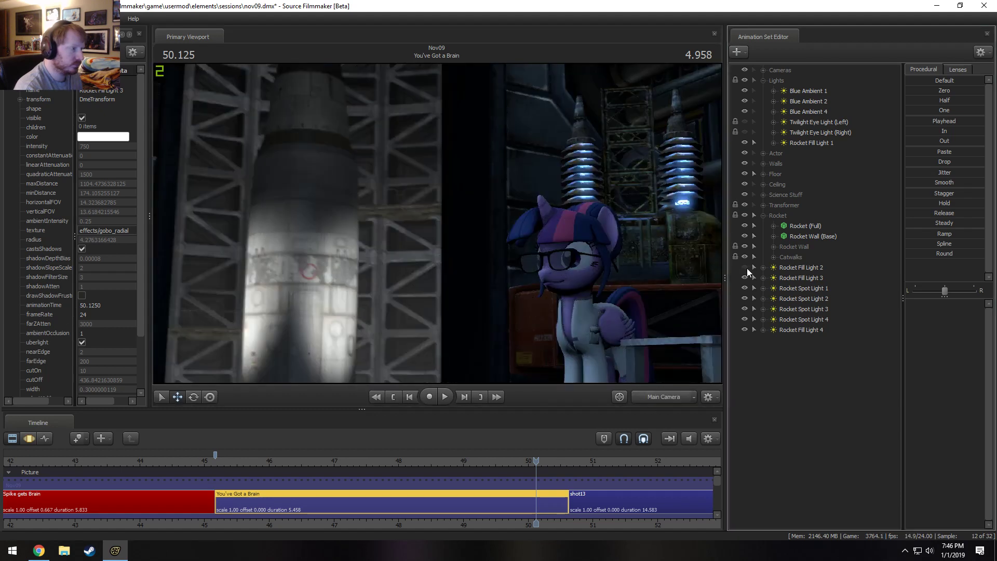
click(746, 268)
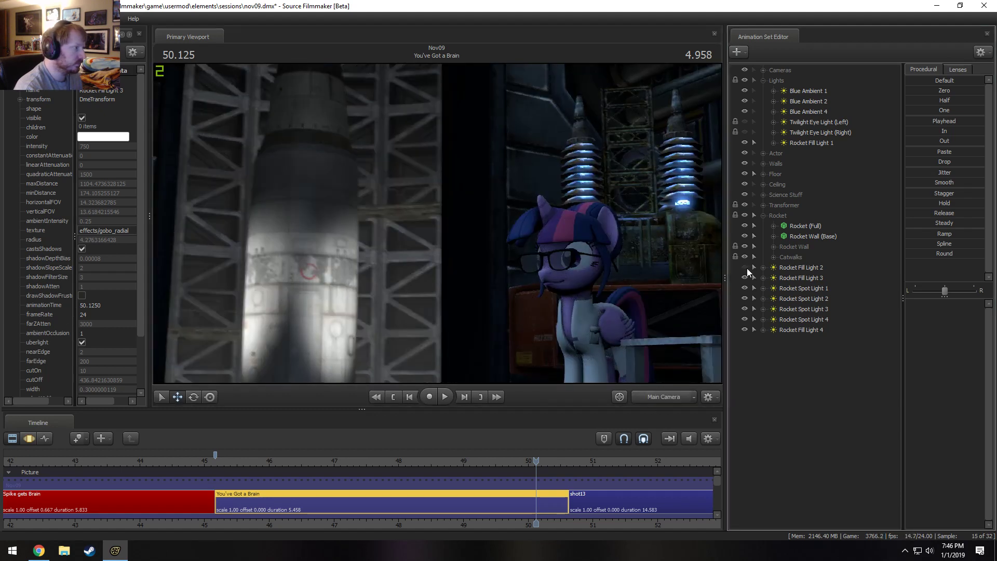
click(746, 267)
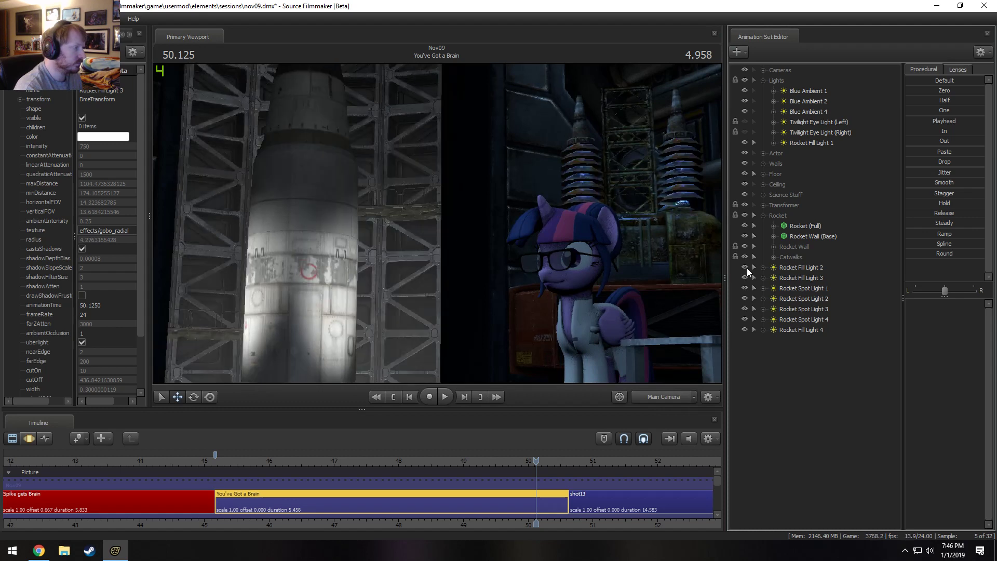
Look through Rocket Fill Light 4 and reposition it so it aims at the rocket and silo wall from another angle.
click(801, 330)
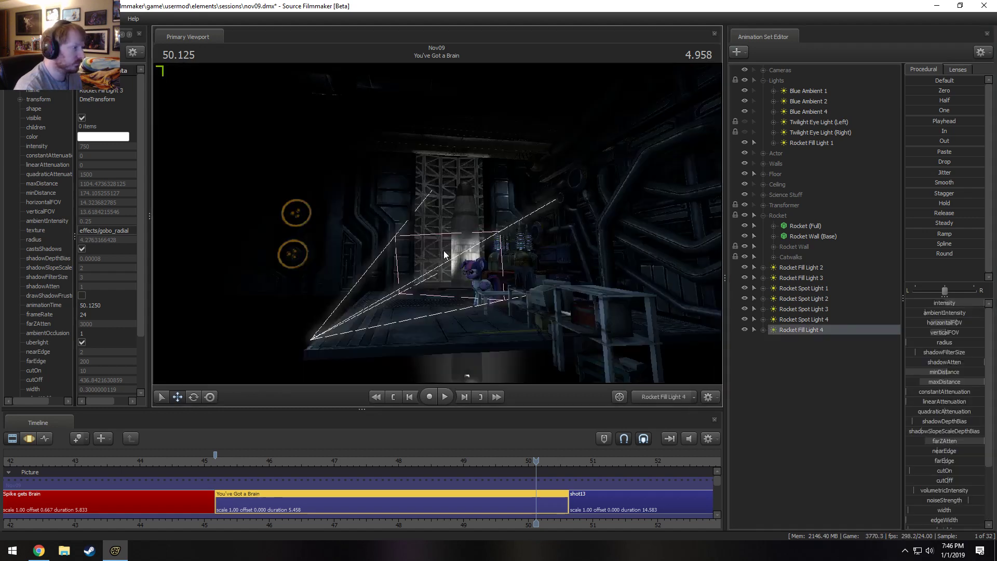
key(F3)
key(x)
drag(474, 256, 475, 256)
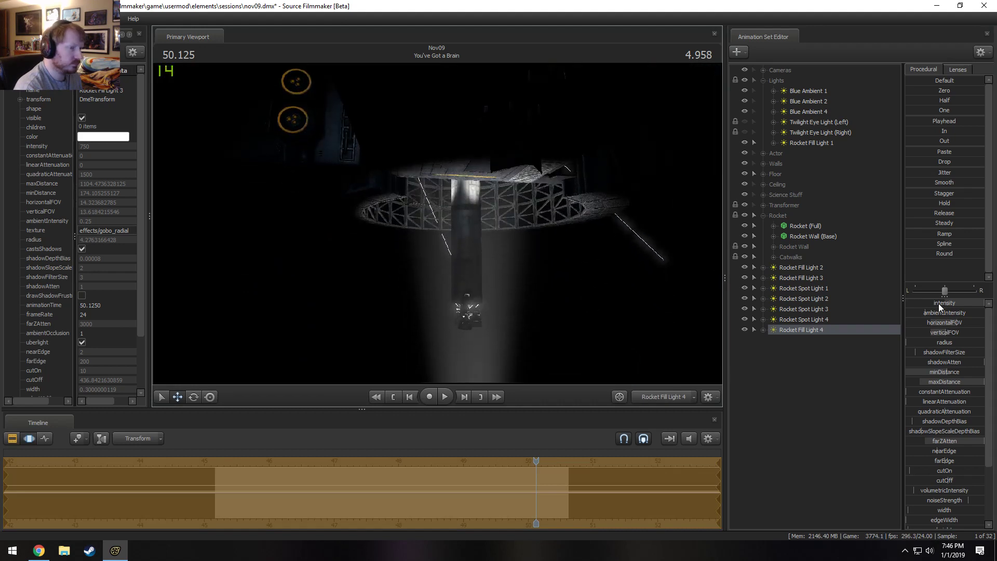
Remap Rocket Fill Light 4's intensity range and reduce its minDistance.
right_click(925, 303)
click(948, 317)
click(489, 269)
text(0000.000)
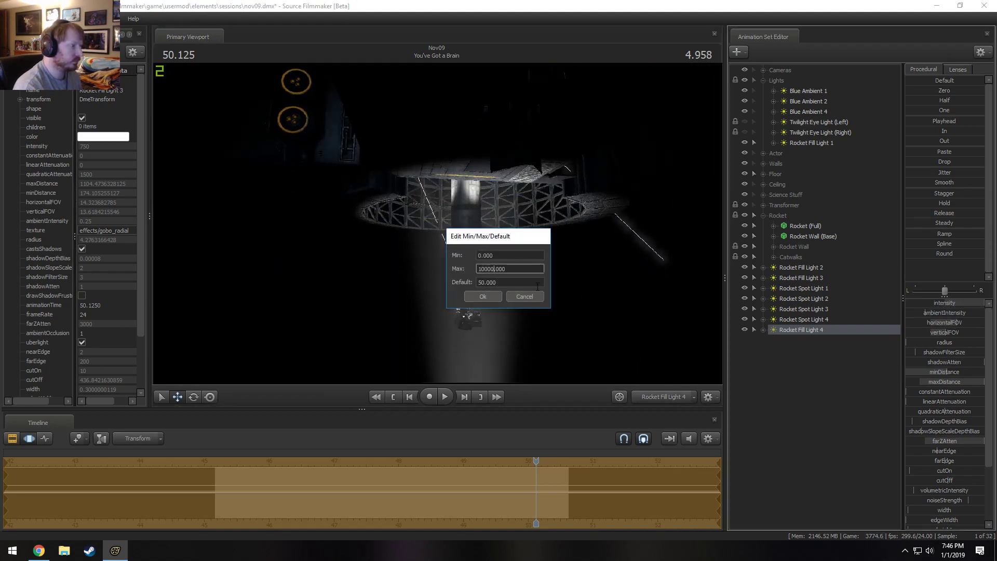
key(Return)
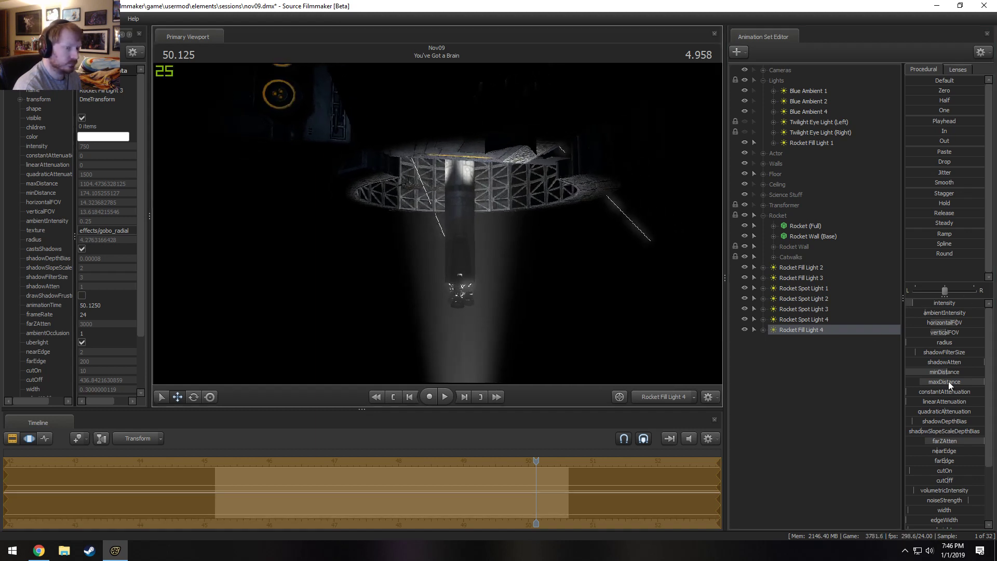
drag(951, 372, 943, 372)
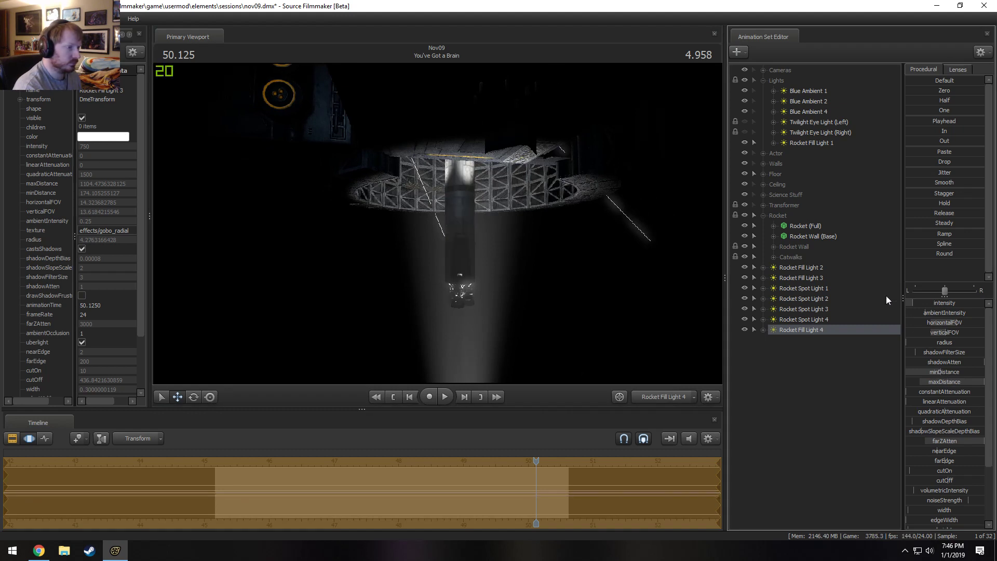
drag(942, 372, 943, 371)
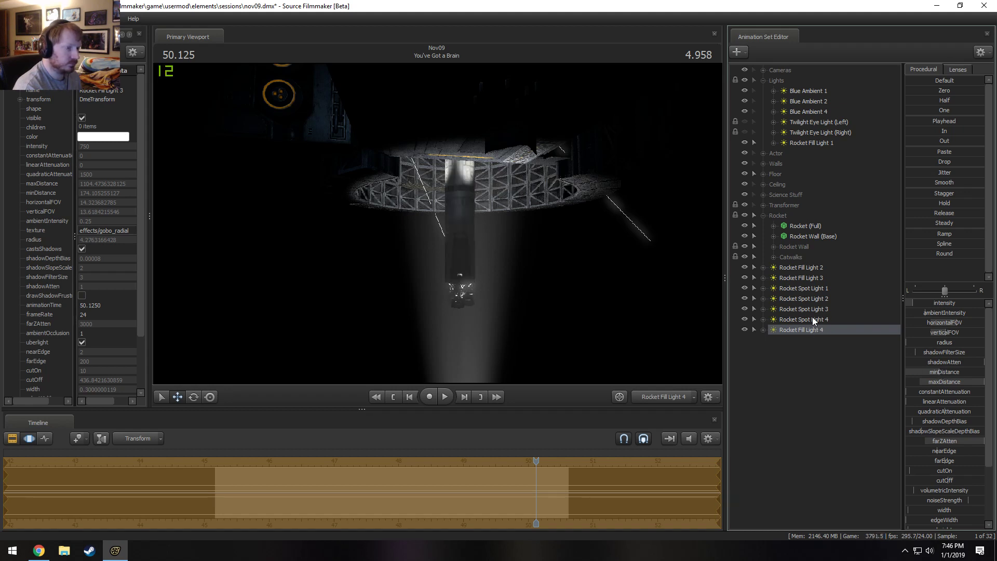
Expand Rocket Fill Light 4's controls, compare the settings of the other rocket lights, and adjust Rocket Fill Light 3's intensity.
click(815, 269)
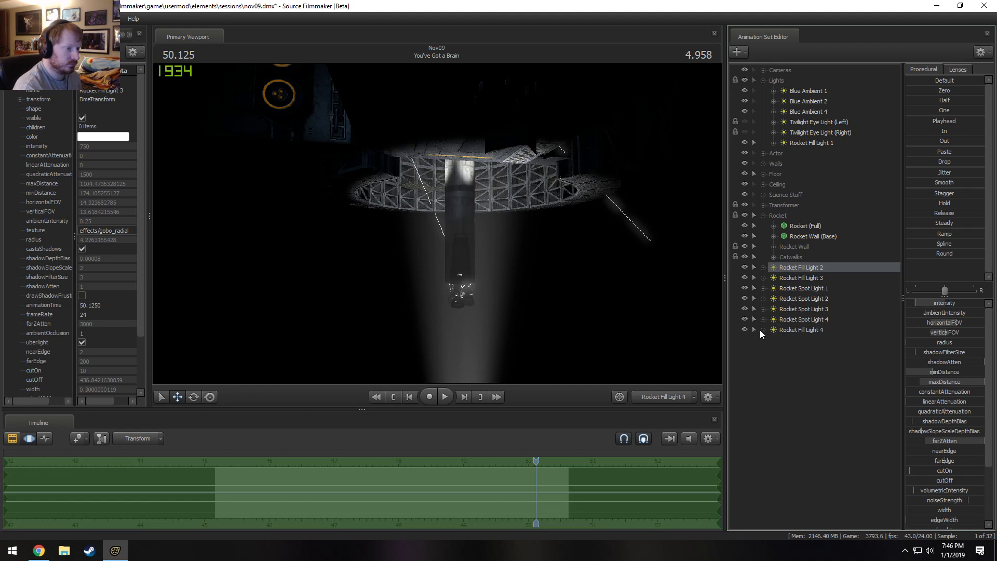
click(811, 299)
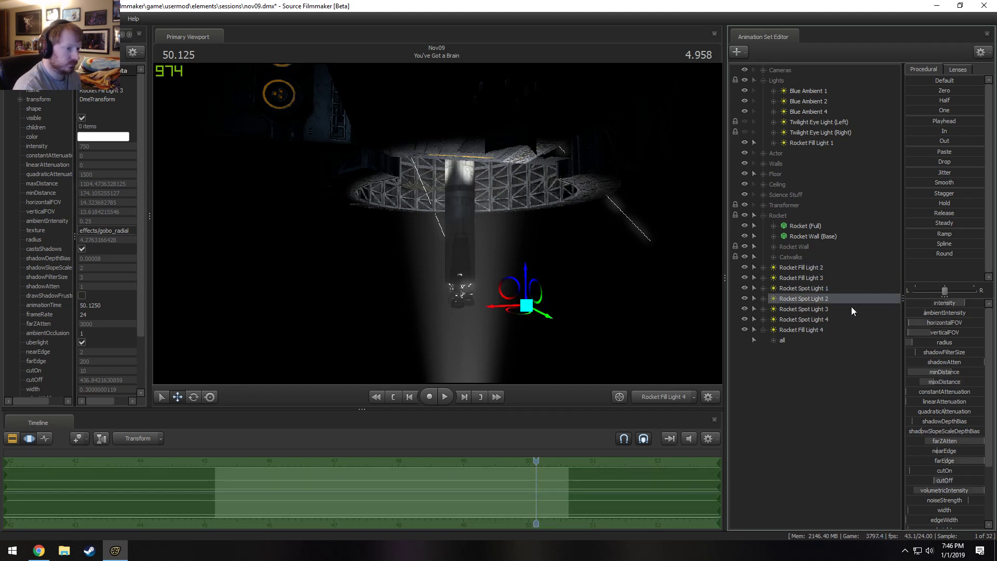
click(875, 282)
mouse_move(928, 304)
mouse_down()
mouse_move(882, 305)
mouse_move(930, 304)
mouse_up()
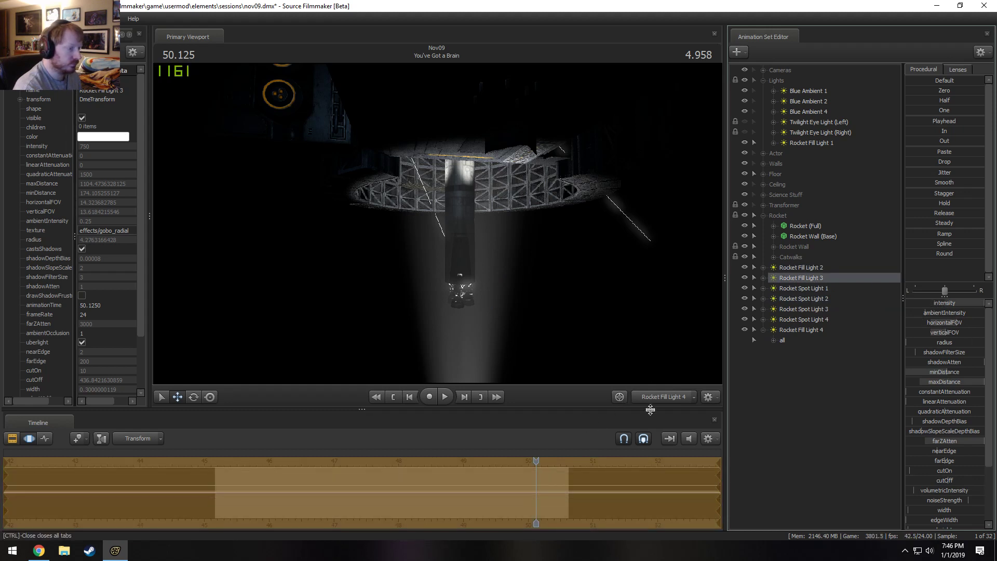
From the Main Camera, remap Rocket Fill Light 4's intensity to a lower maximum and adjust its intensity.
click(664, 397)
key(F2)
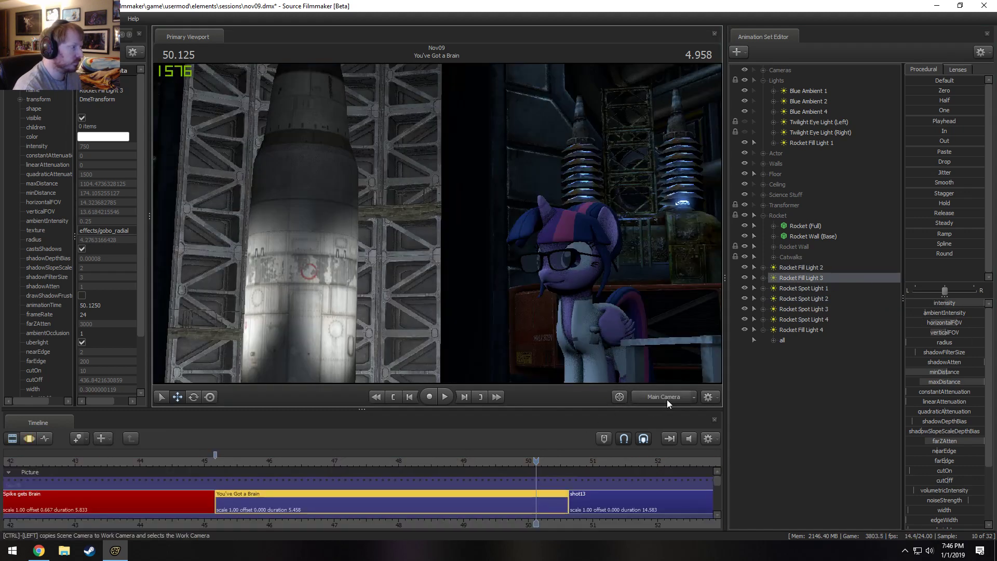
key(F3)
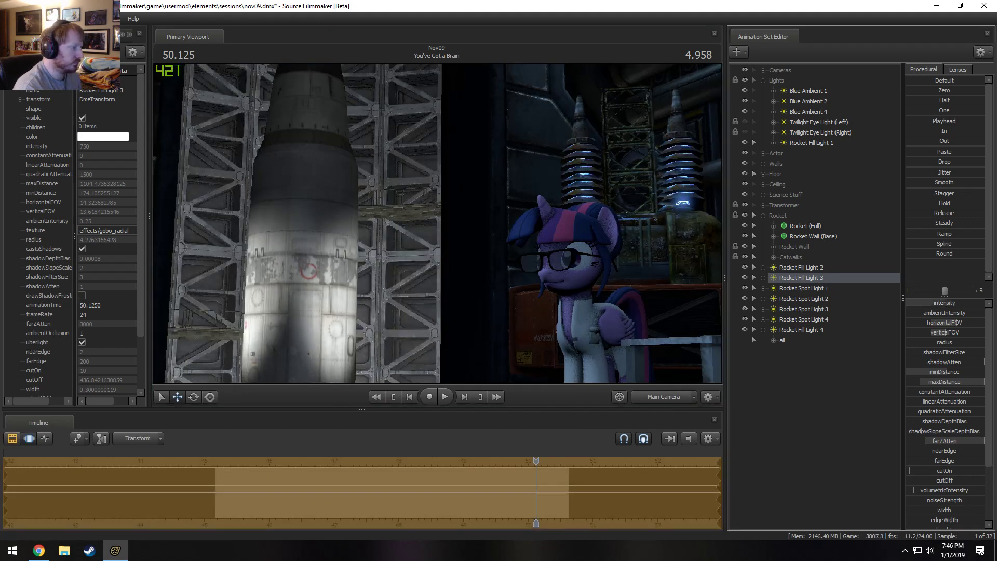
click(781, 340)
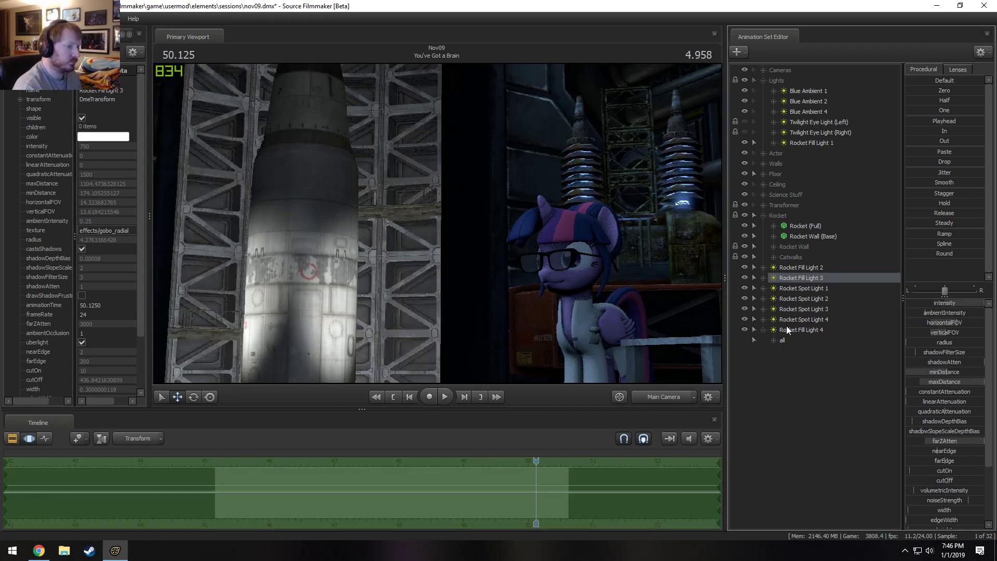
right_click(953, 302)
click(964, 313)
click(484, 269)
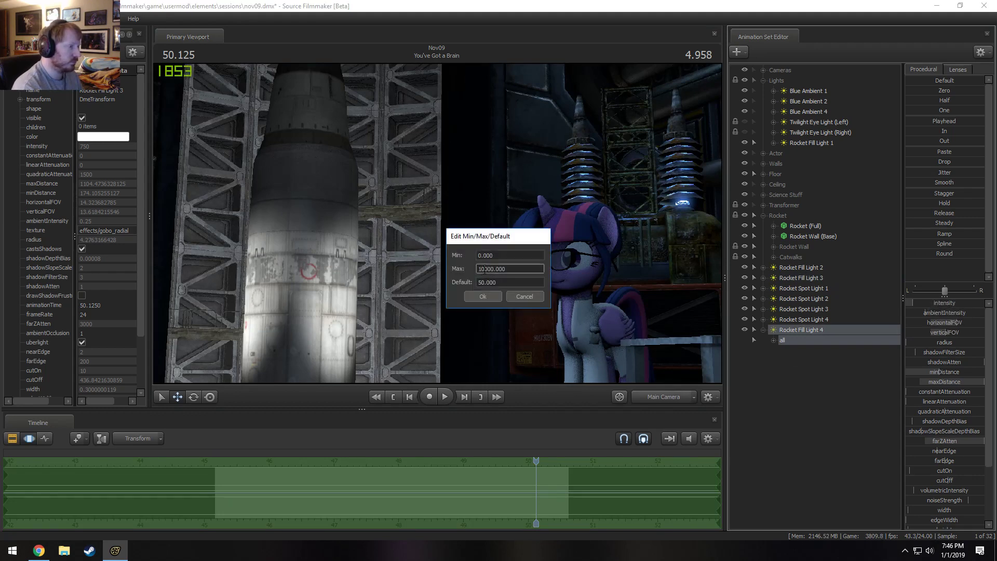
click(483, 296)
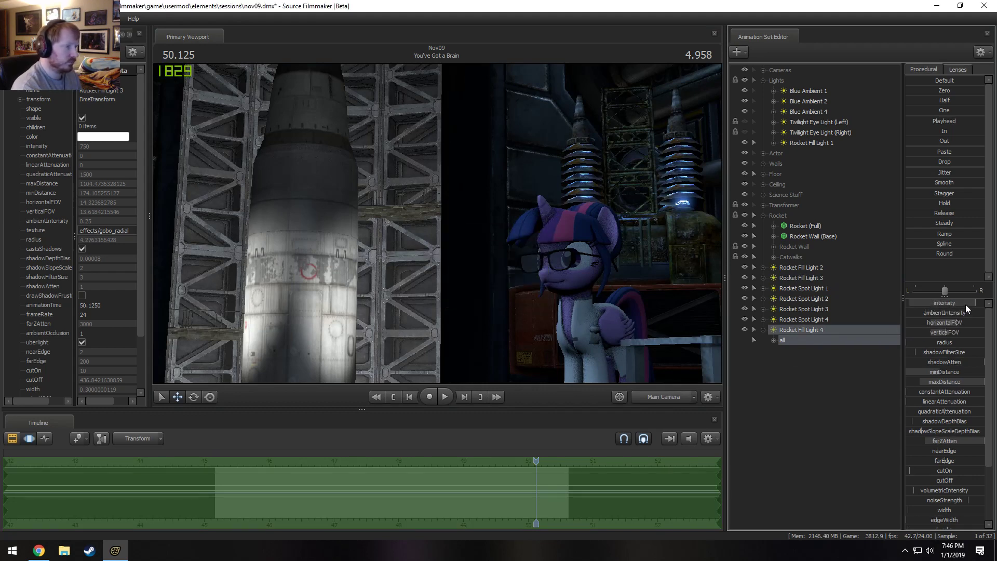
mouse_move(965, 305)
mouse_down()
mouse_move(927, 304)
mouse_move(954, 305)
mouse_up()
Look through Rocket Fill Light 4, narrow its field of view and re-aim it at the rocket, ending on the Main Camera.
drag(808, 332, 538, 320)
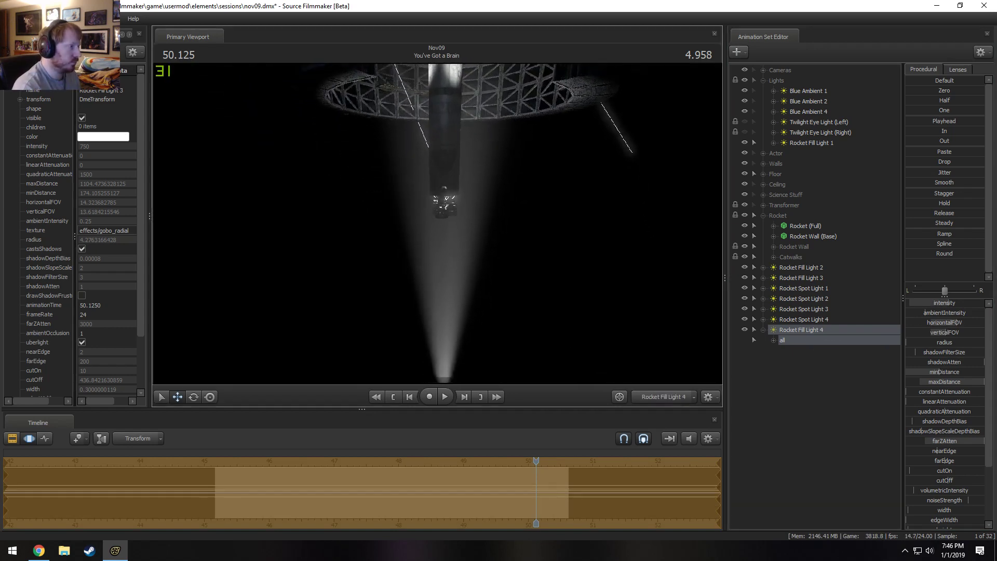
drag(437, 231, 429, 222)
key(ctrl+z)
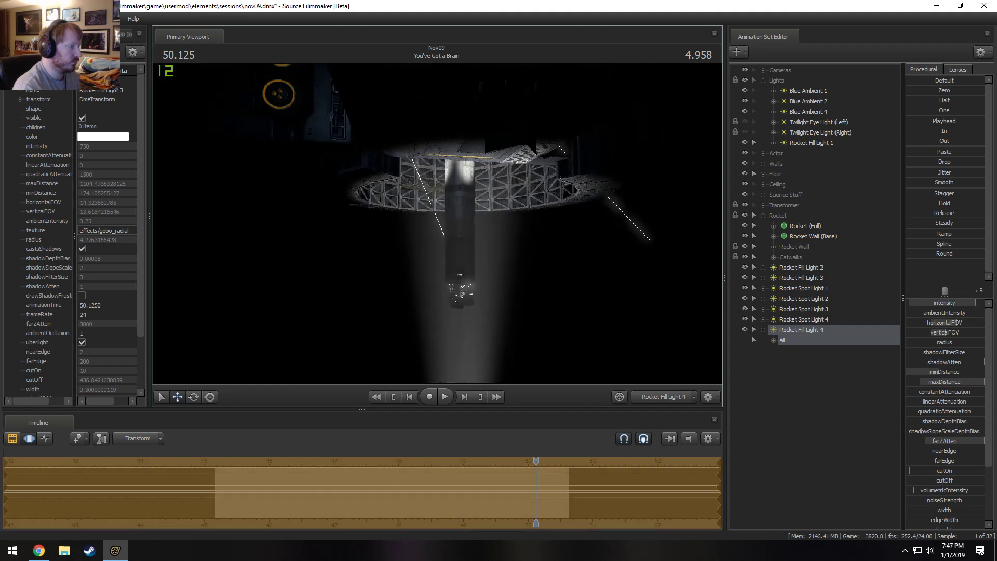
scroll(437, 224, up, 10)
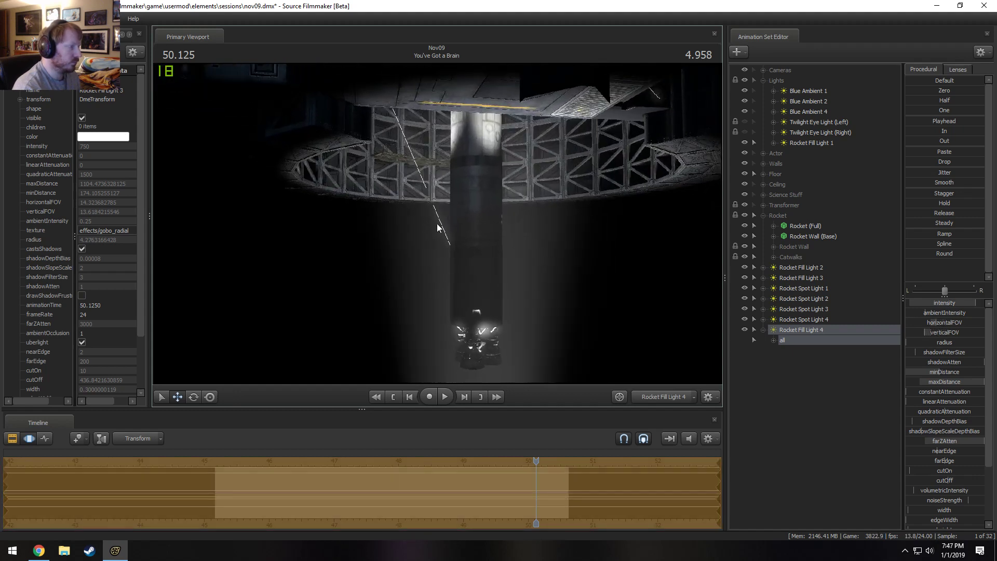
drag(488, 221, 438, 227)
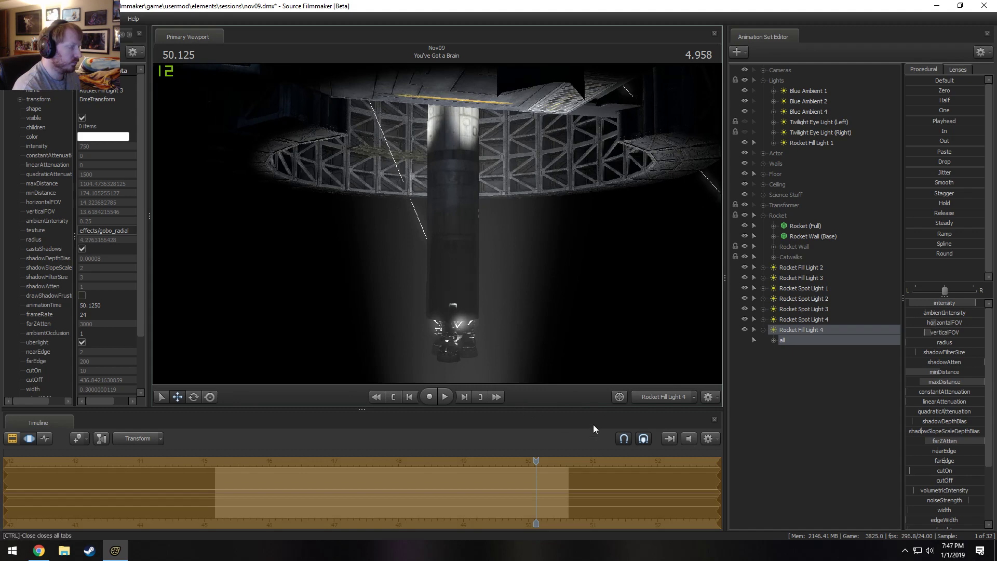
click(665, 400)
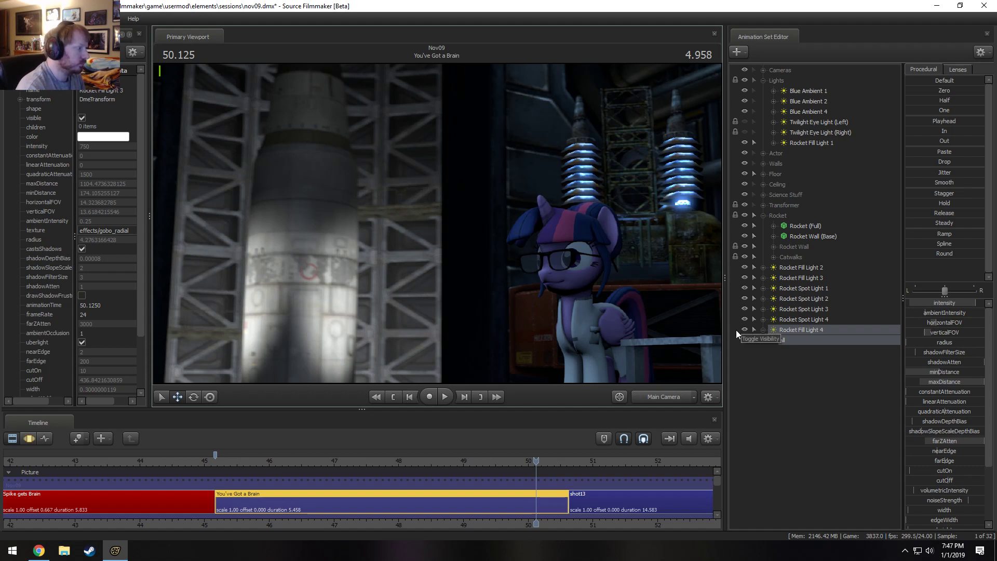
Look through Rocket Spot Light 3 to identify it and rename it Rocket Volumetric Below.
click(812, 287)
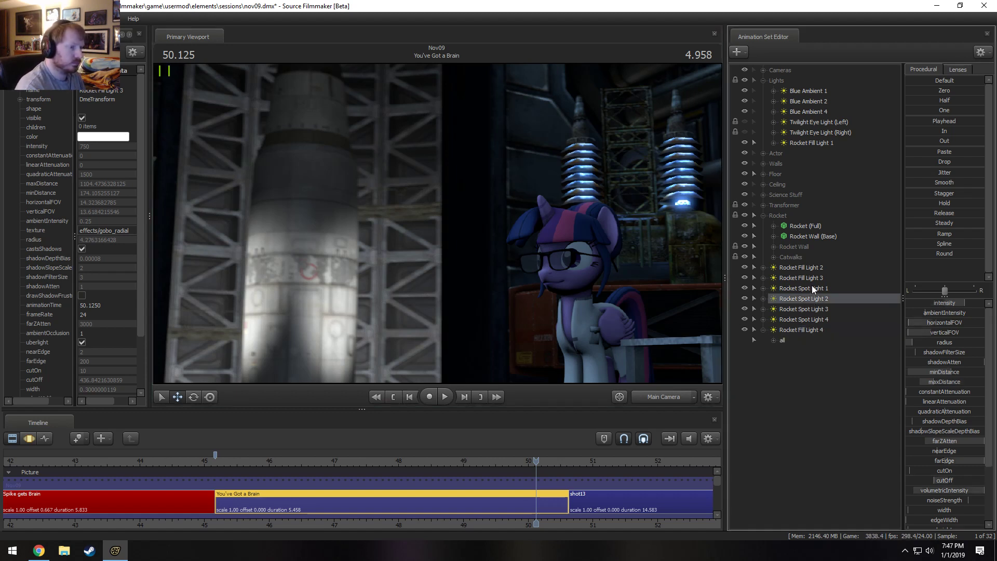
shift+click(809, 320)
key(F3)
key(F2)
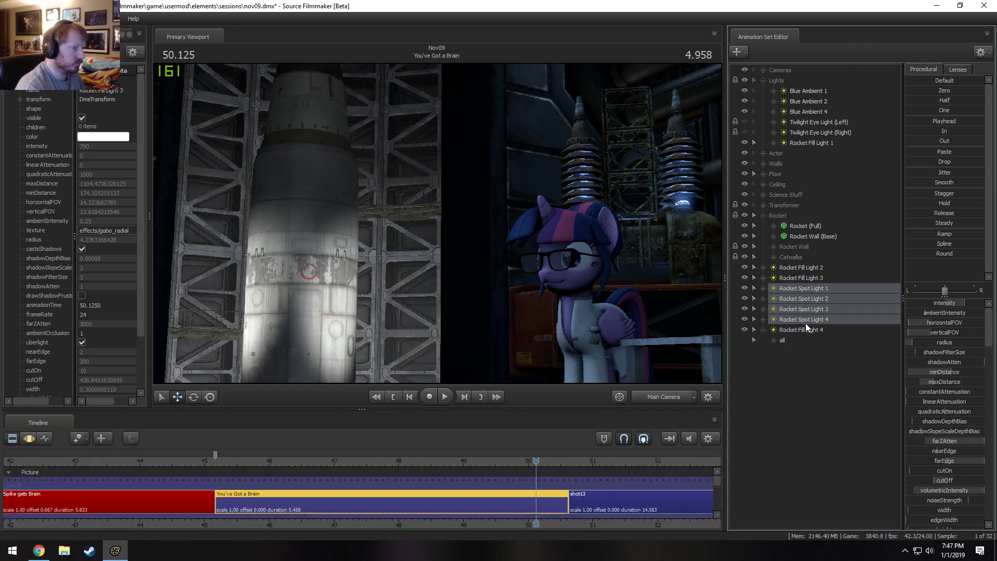
click(805, 320)
drag(808, 310, 464, 303)
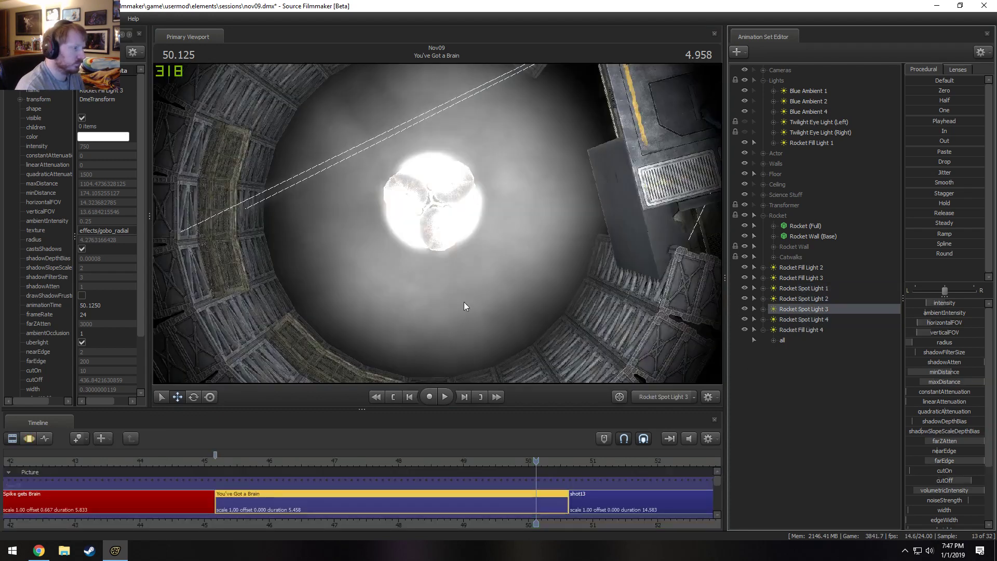
right_click(810, 314)
click(852, 373)
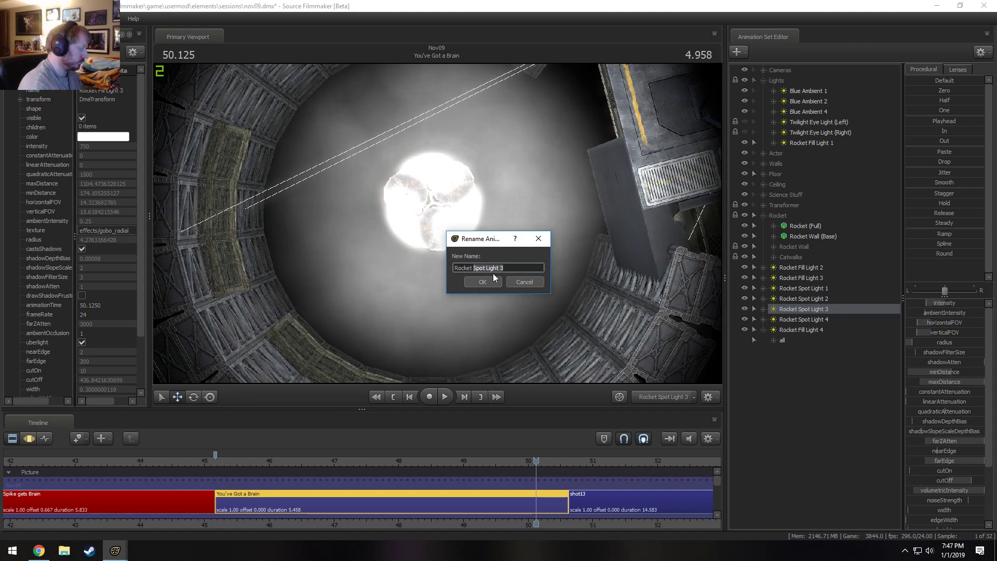
text(Rocket Volumetric Be)
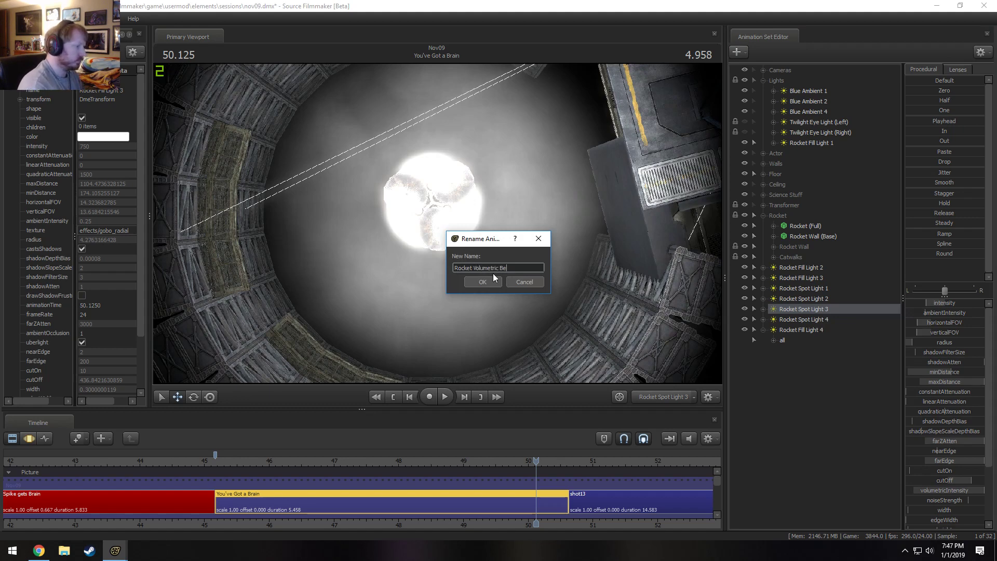
text(low)
key(Return)
Rename Rocket Spot Light 4 as Rocket Spotlight Below.
right_click(799, 316)
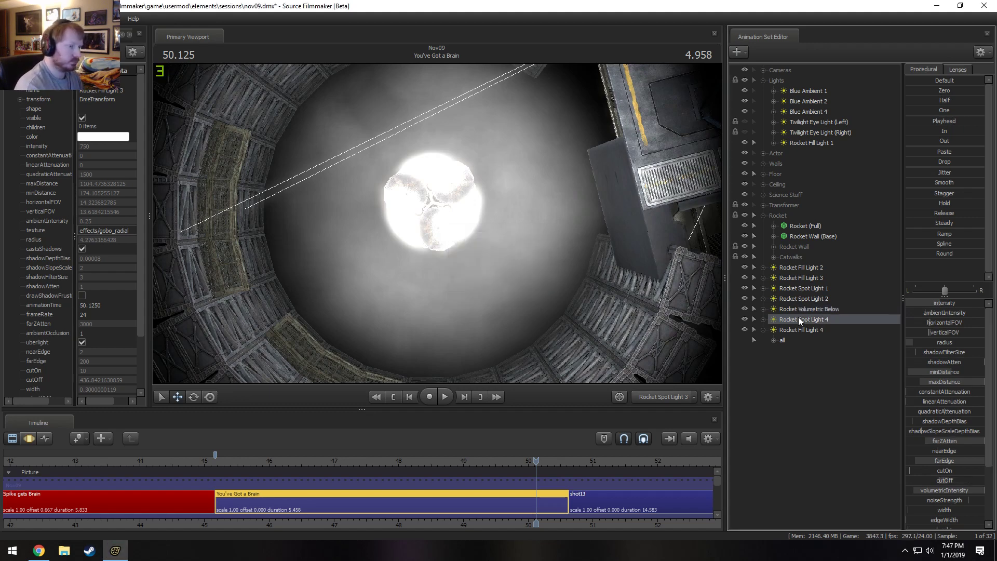
click(814, 323)
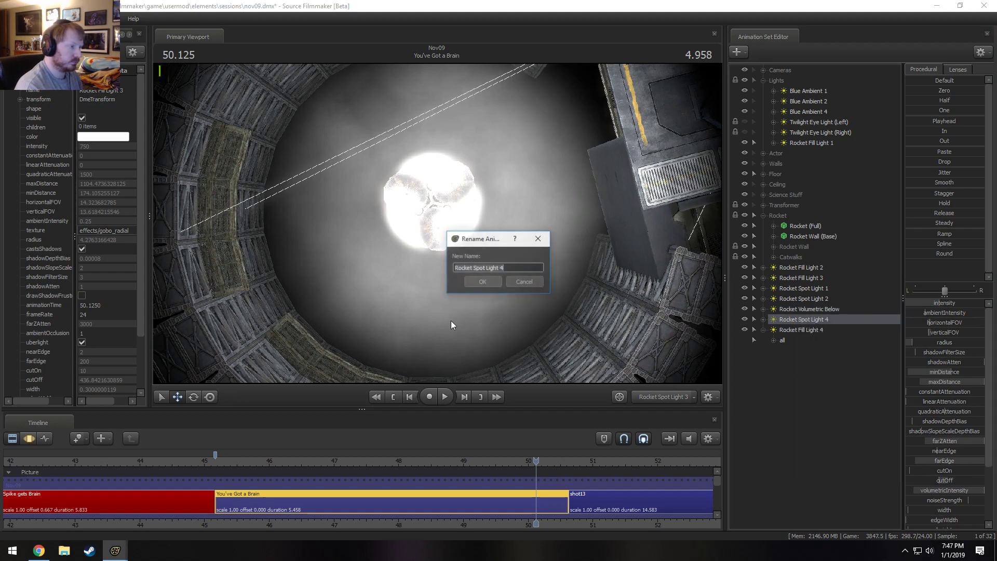
key(ctrl+shift+Left)
key(ctrl+shift+Left)
key(ctrl+shift+Left)
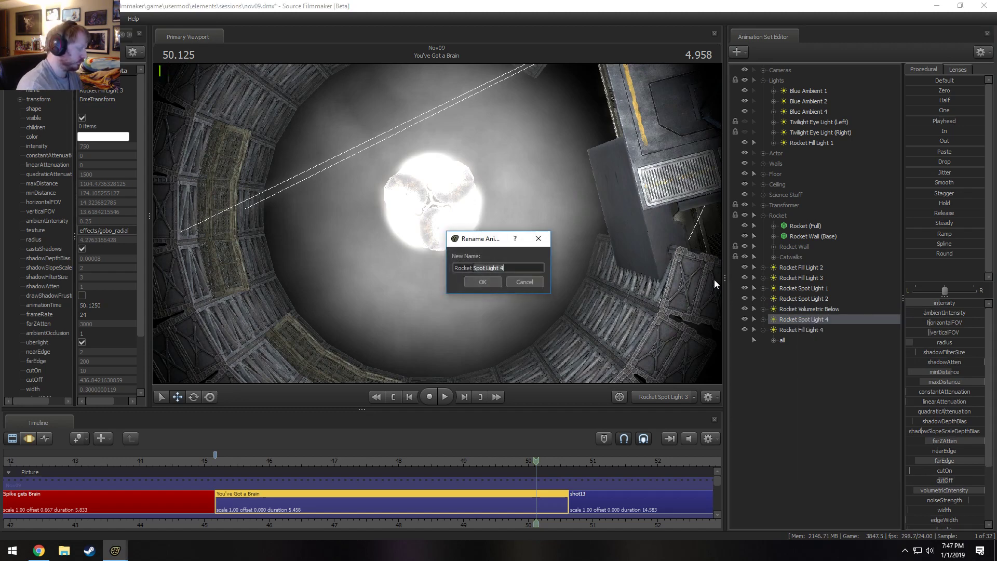
text(Spotlight Below)
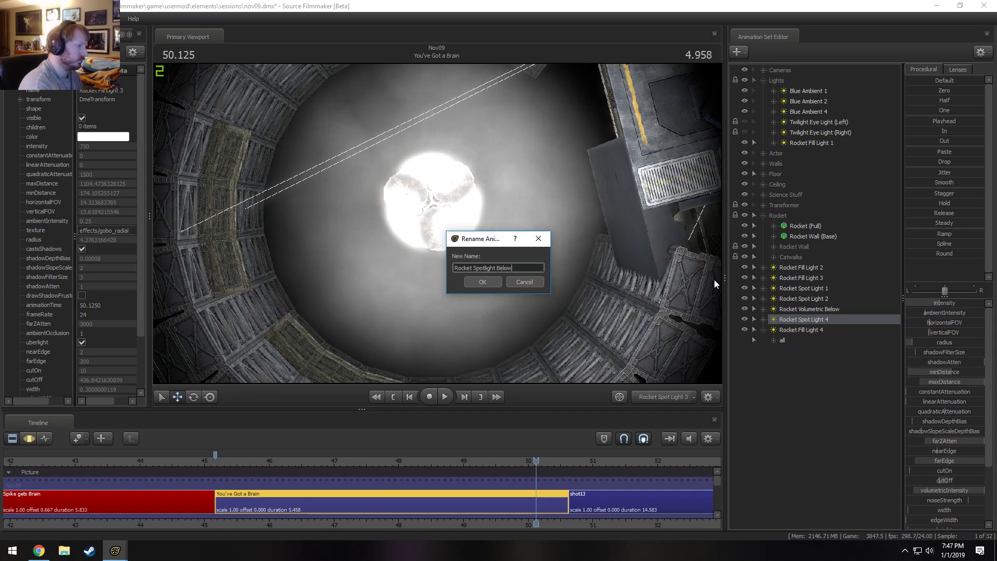
key(Return)
Move Rocket Fill Light 4 directly below Rocket Fill Light 3 in the animation set list and return to the Main Camera.
drag(786, 330, 809, 283)
click(762, 288)
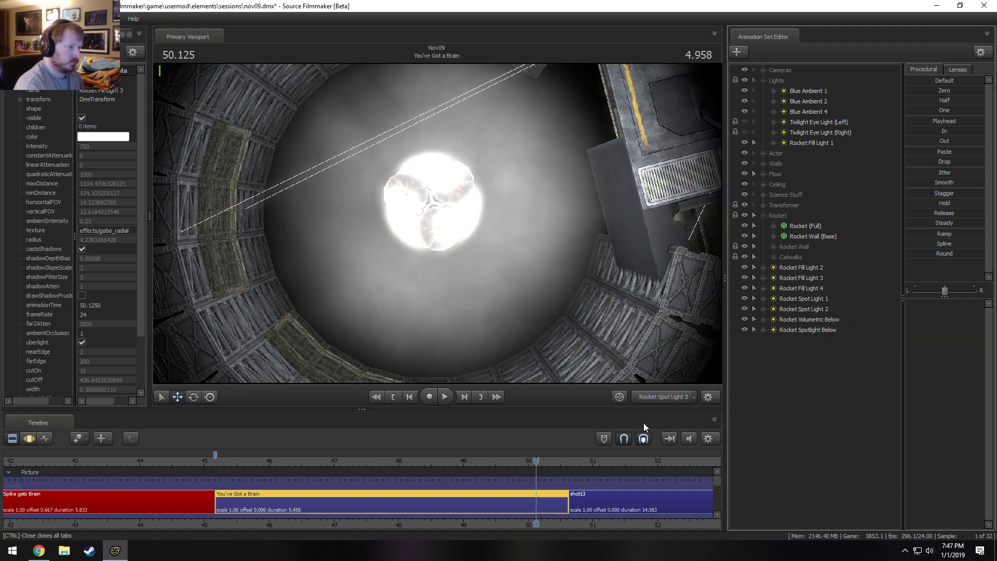
click(673, 395)
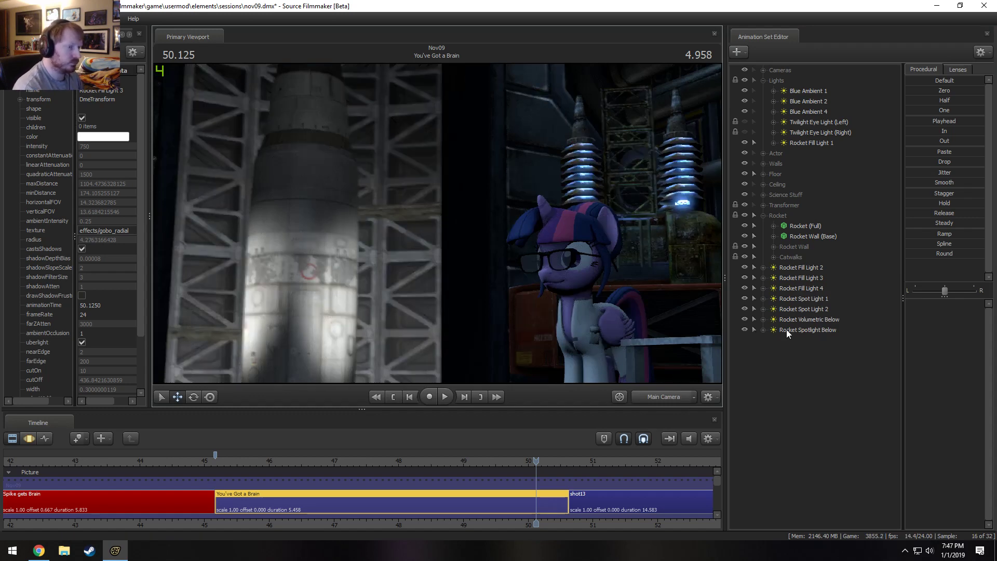
Duplicate Rocket Spot Light 1 by copying and pasting its animation set, and select the copy.
right_click(809, 301)
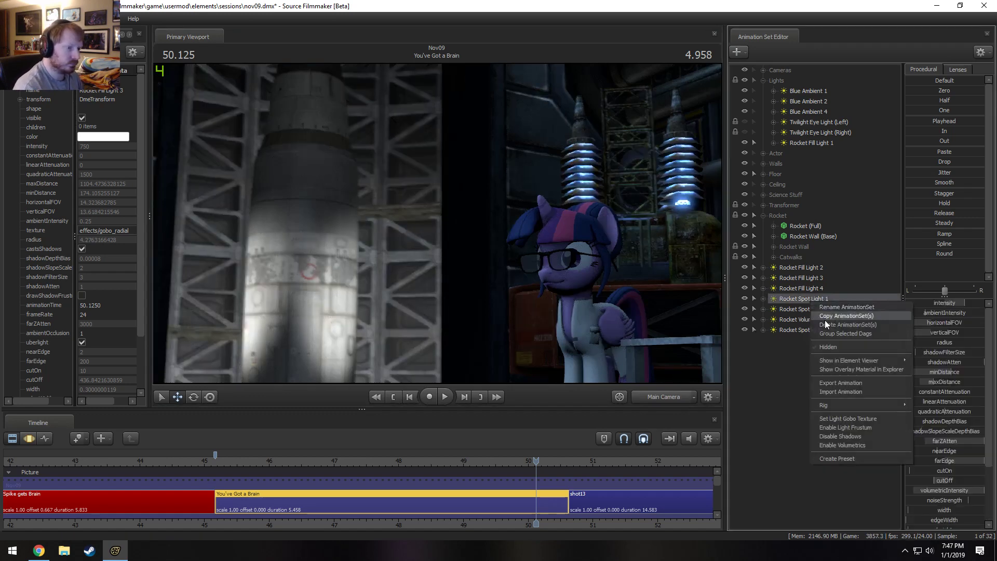
right_click(779, 410)
click(823, 463)
click(812, 340)
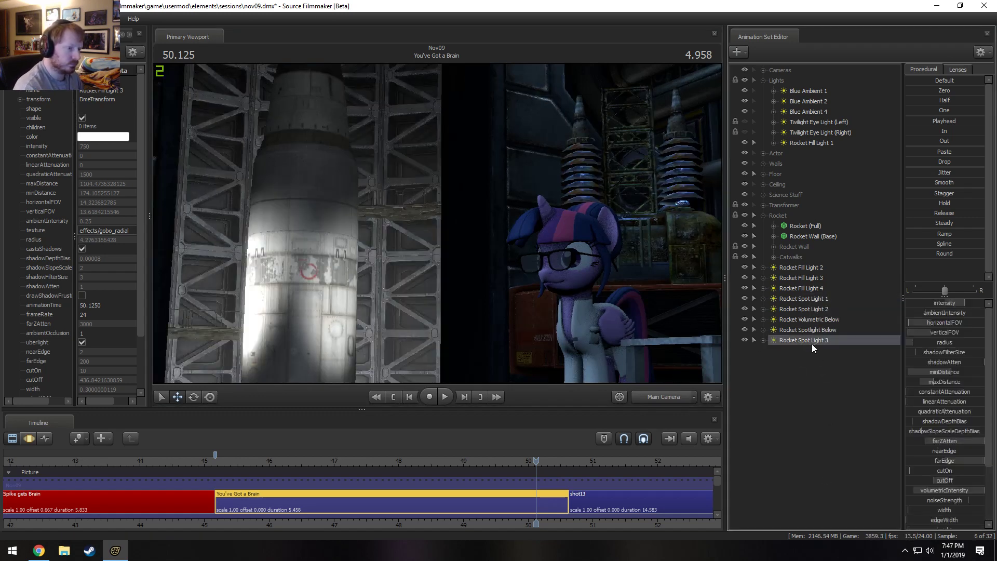
Switch to the Work Camera and change the orientation space of the copied spot light's rotate manipulator.
click(663, 397)
key(s)
drag(437, 224, 437, 223)
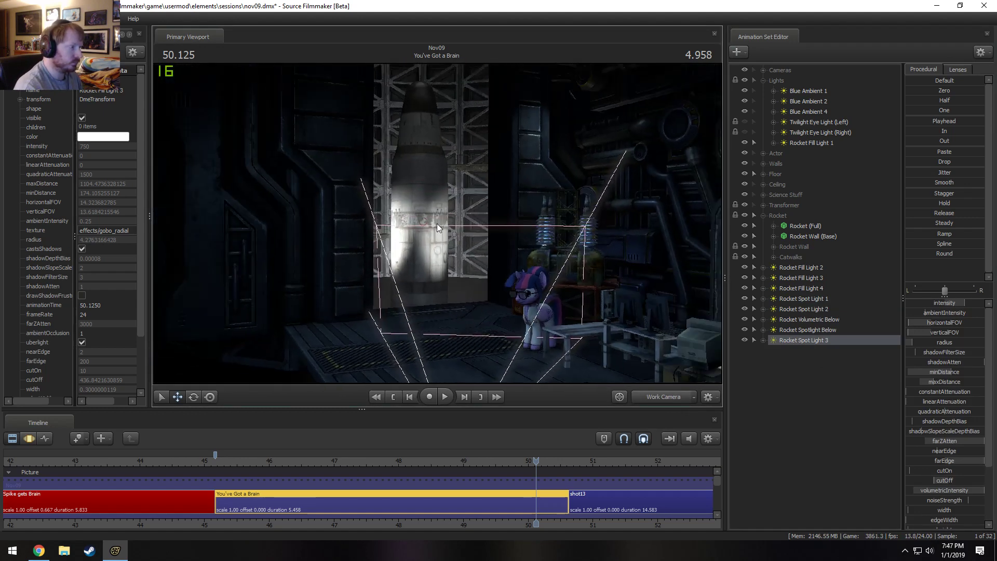
key(F3)
drag(369, 314, 432, 244)
key(e)
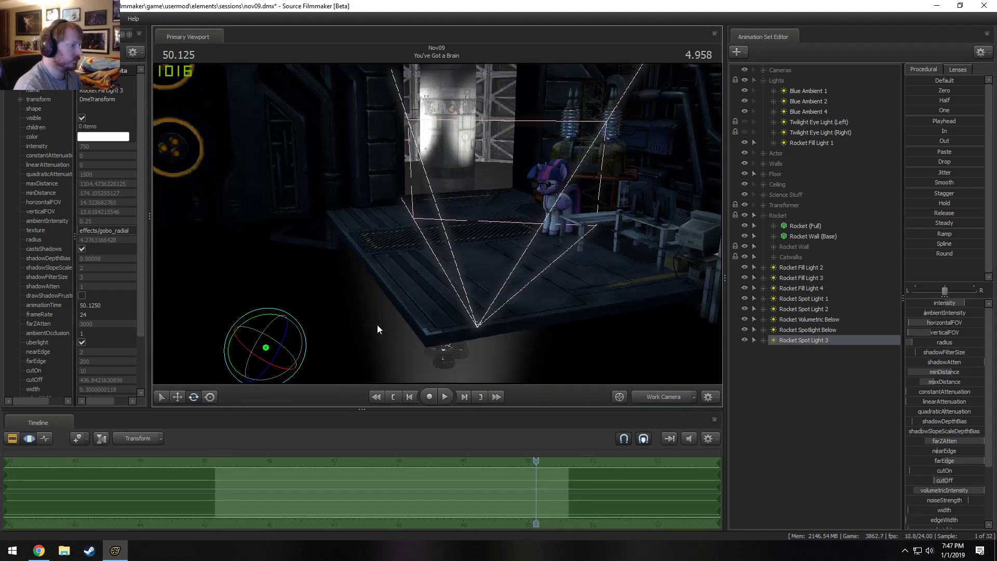
right_click(276, 344)
click(292, 351)
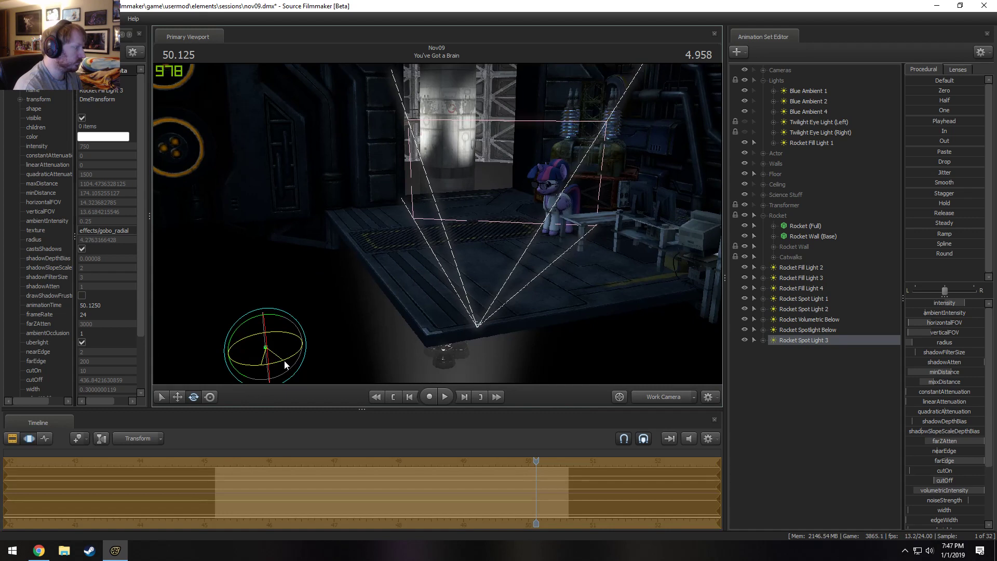
Reposition the copied spot light in front of the silo to light more of the rocket, ending on the Main Camera.
key(w)
drag(279, 388, 342, 319)
key(s)
mouse_move(400, 303)
mouse_down()
mouse_move(400, 293)
mouse_move(400, 303)
mouse_up()
drag(339, 373, 371, 379)
key(e)
right_click(368, 369)
click(387, 375)
key(w)
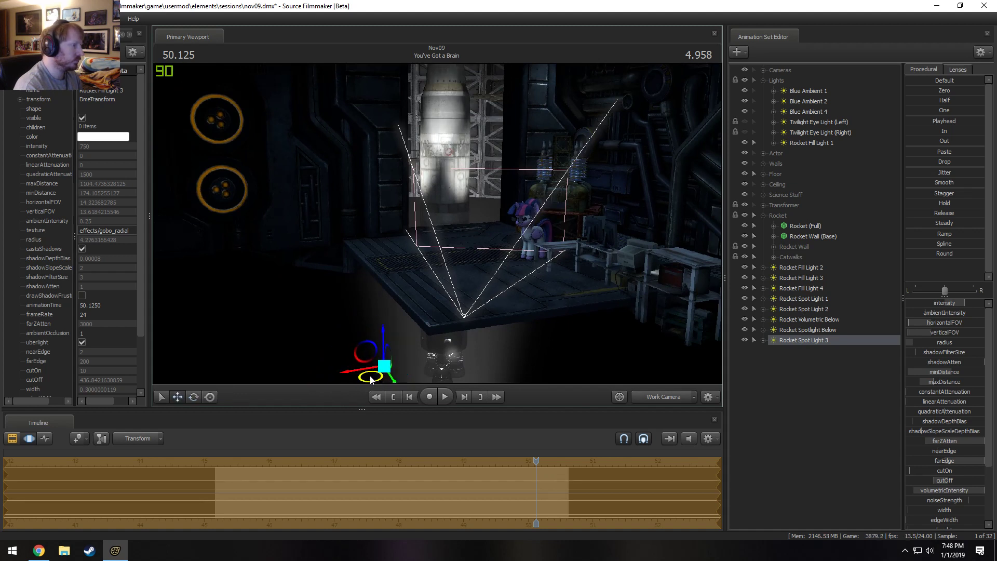
click(655, 398)
key(F2)
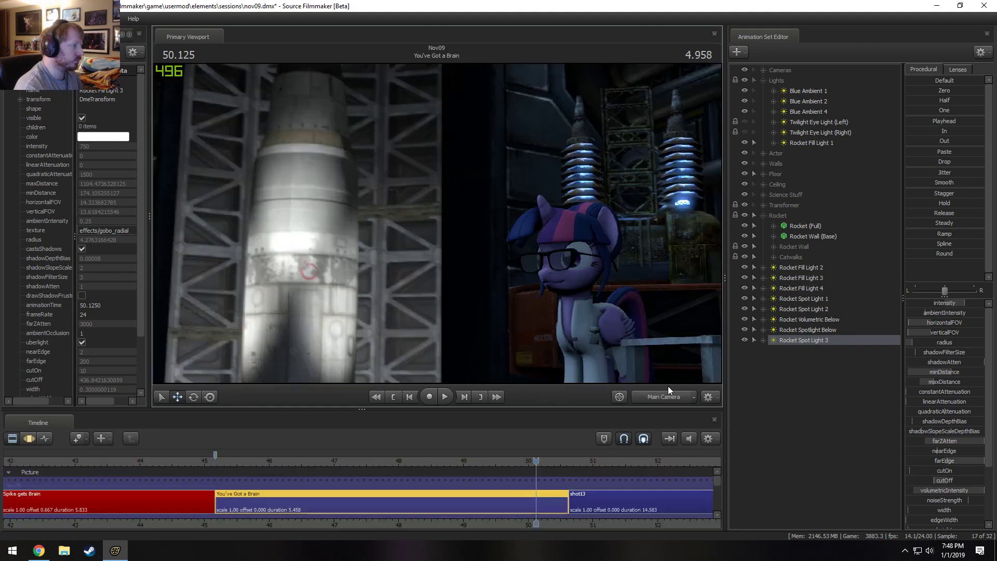
Duplicate Rocket Spot Light 3 by copying and pasting its animation set, and switch to the Work Camera.
right_click(812, 341)
click(824, 364)
right_click(793, 369)
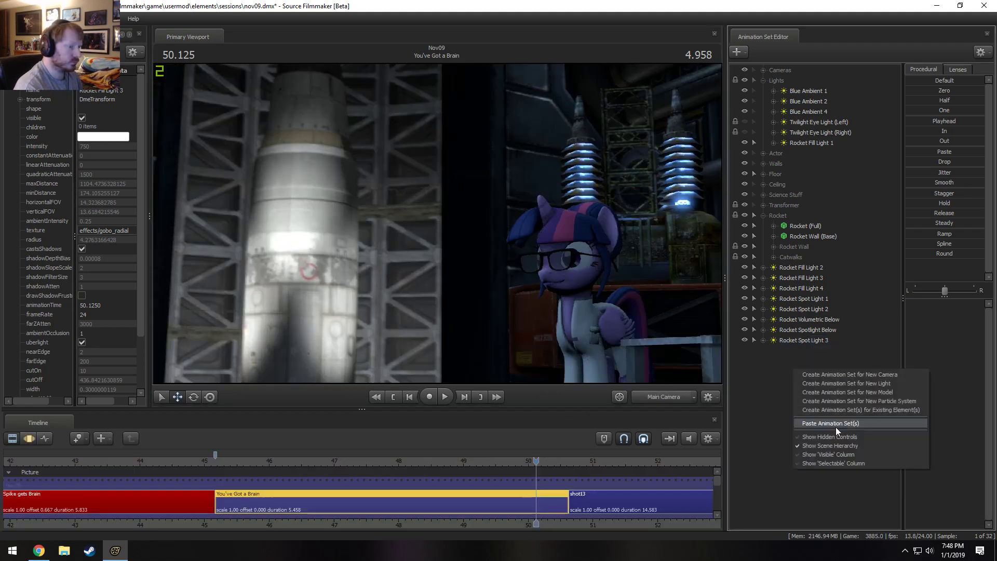
click(836, 427)
click(669, 396)
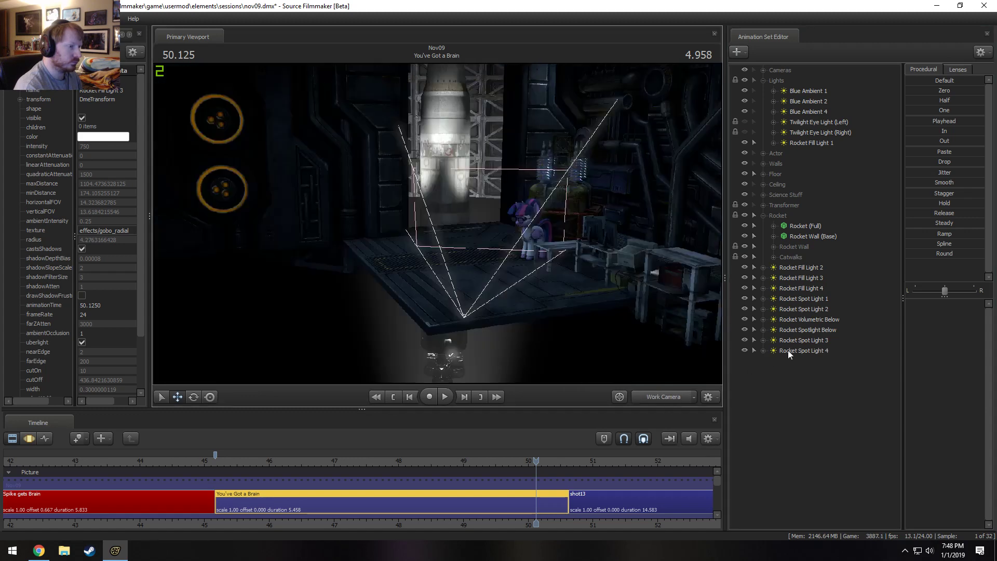
Disable shadows on Rocket Spot Light 1, 2, 3 and 4.
right_click(809, 265)
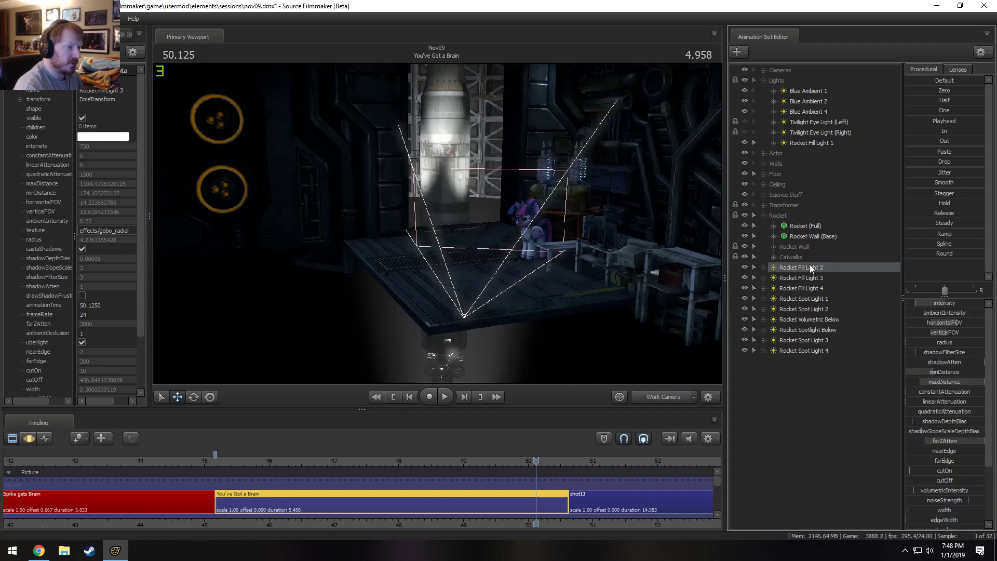
right_click(797, 301)
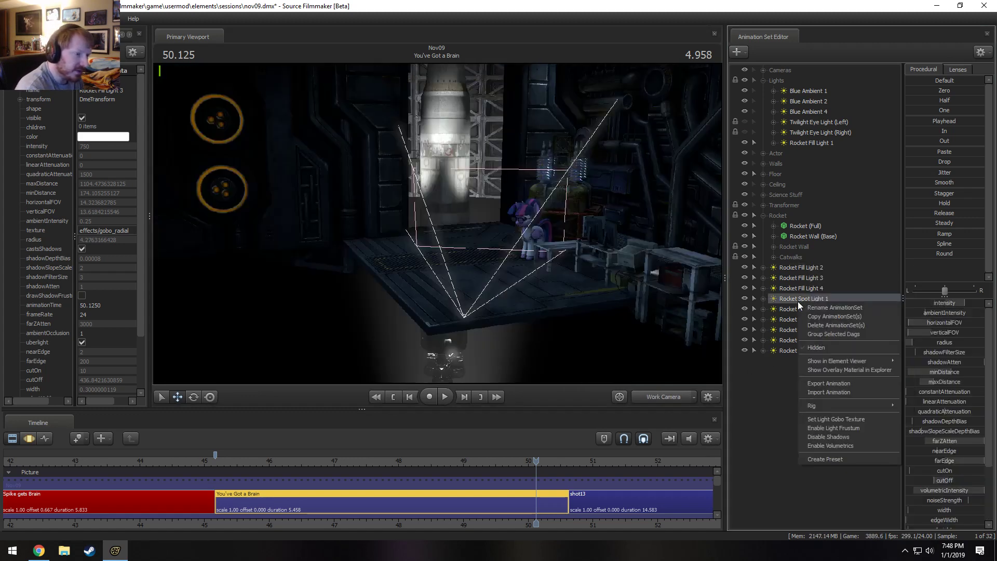
click(828, 437)
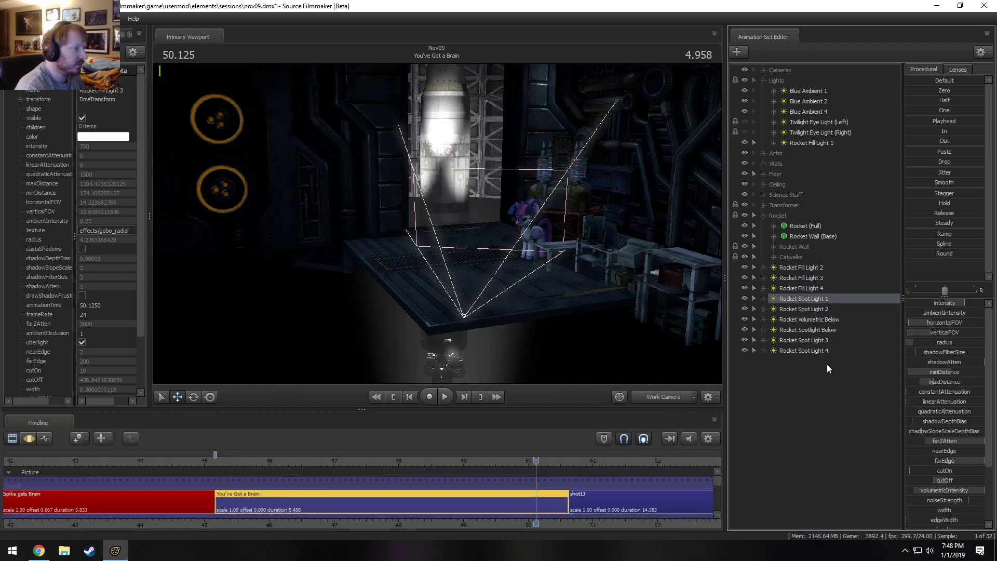
right_click(826, 309)
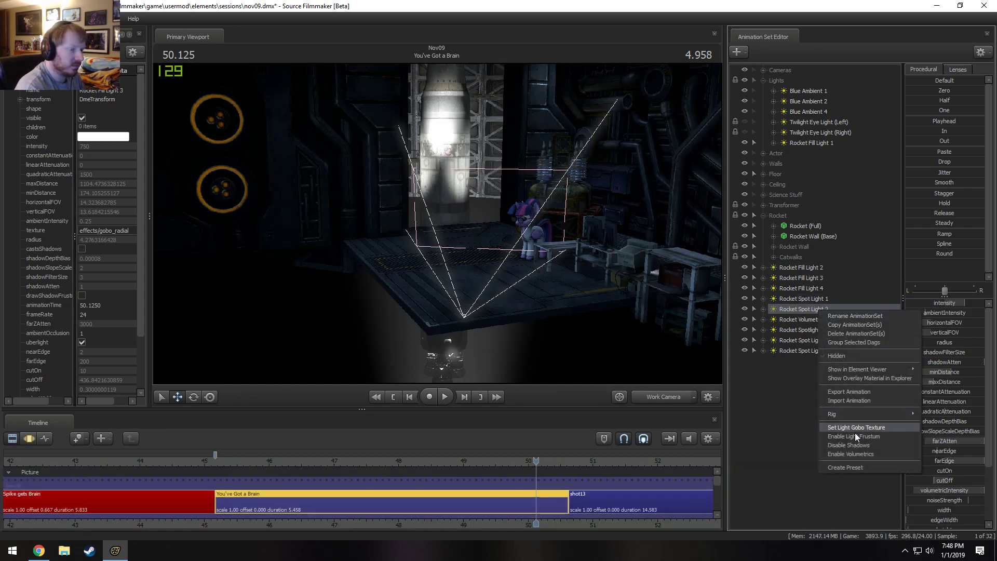
click(853, 447)
right_click(817, 340)
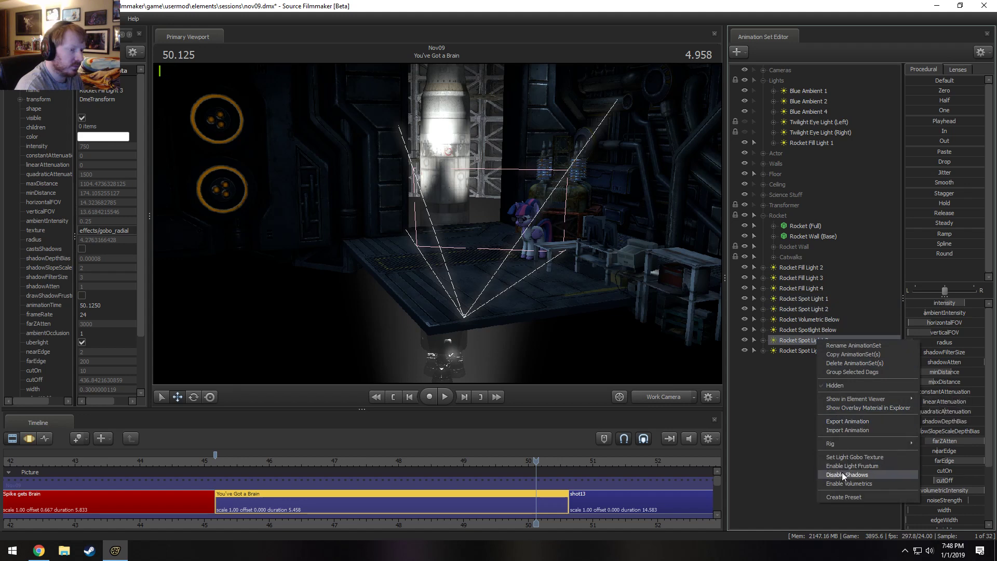
click(842, 474)
right_click(824, 355)
click(849, 488)
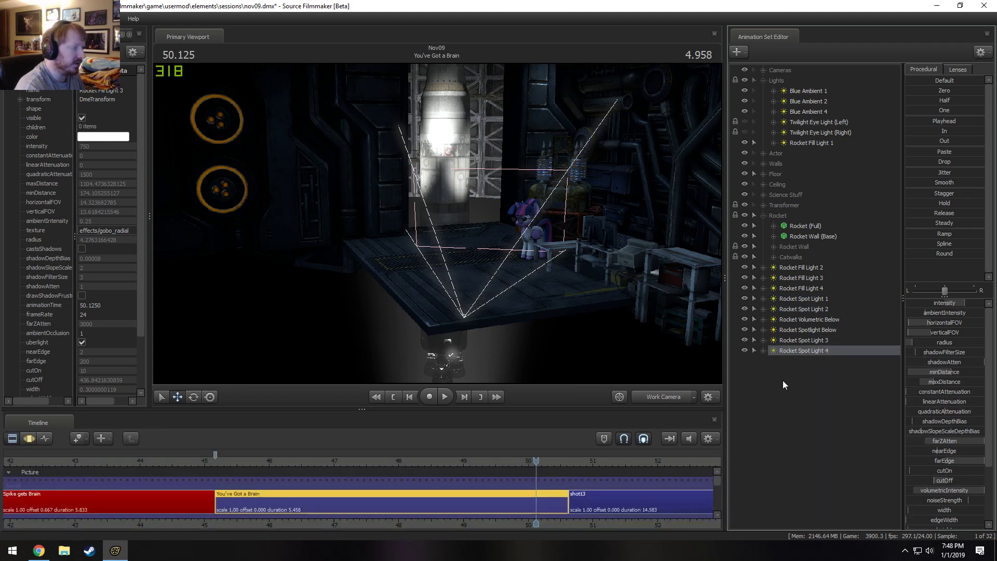
Reposition Rocket Spot Light 4 and place the two Below lights above Rocket Spot Light 1 in the animation set list.
click(815, 345)
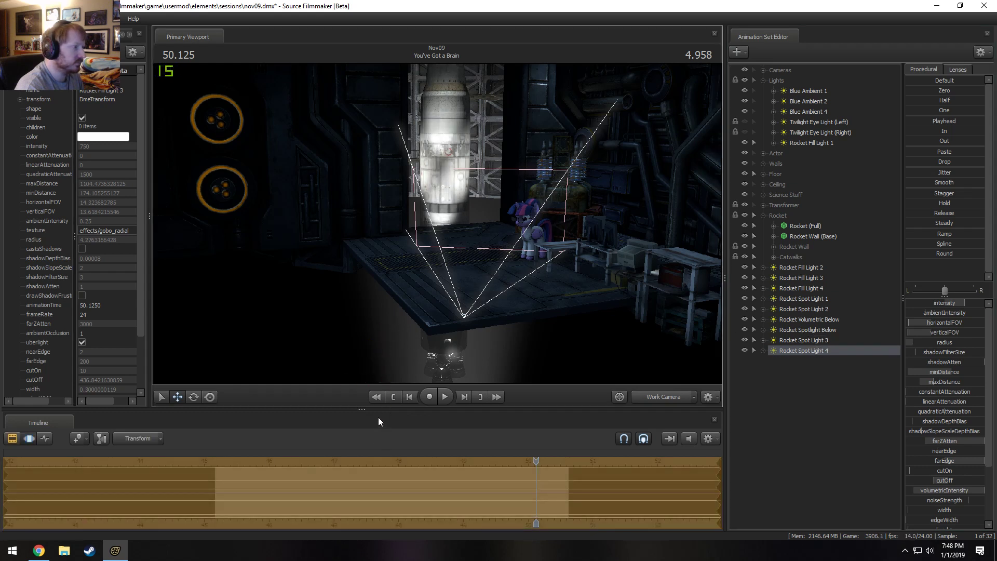
click(820, 340)
click(817, 310)
right_click(817, 310)
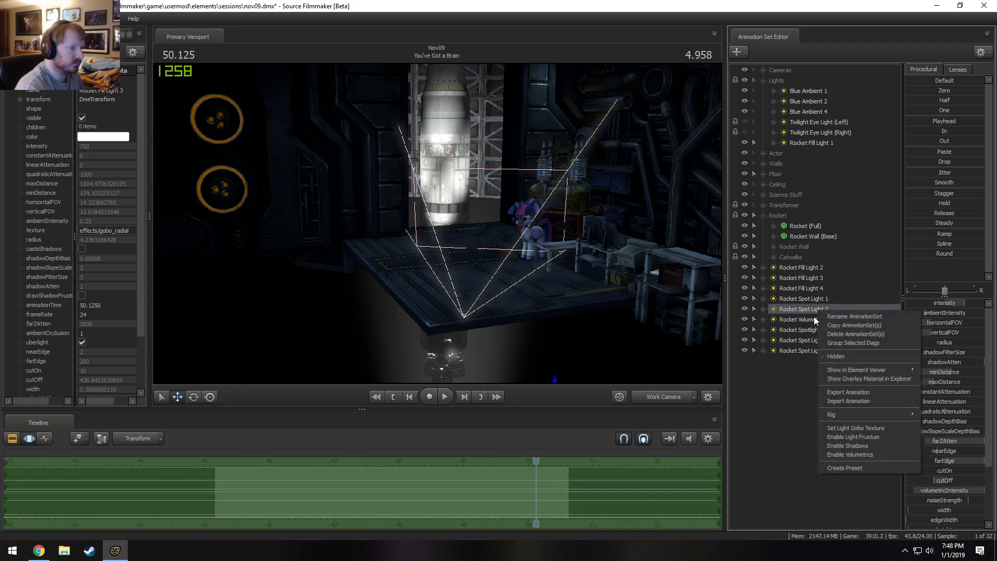
click(813, 318)
ctrl+click(817, 331)
drag(823, 304, 819, 304)
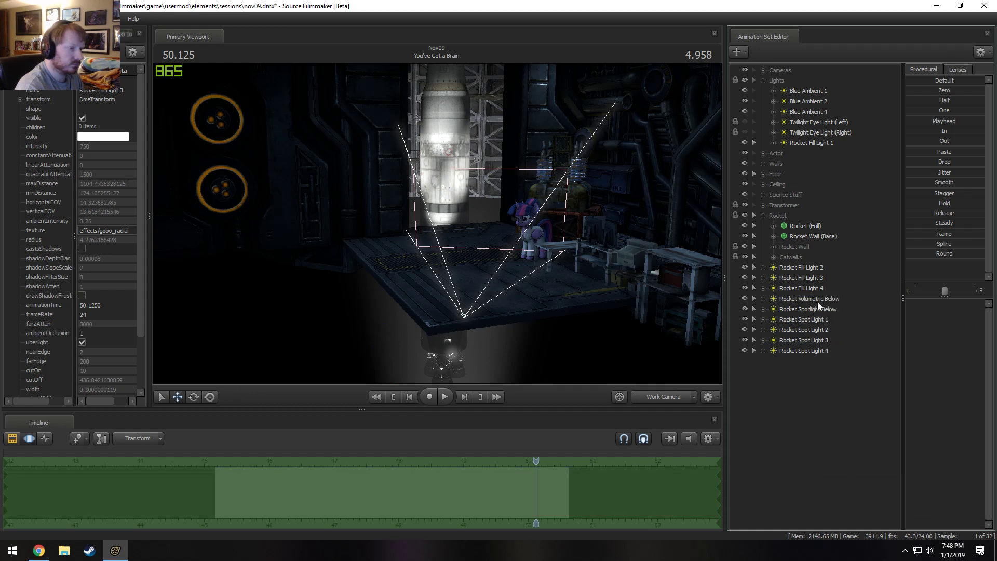
Duplicate Rocket Spot Light 2 by copying and pasting its animation set, and select the copy.
right_click(815, 328)
right_click(796, 396)
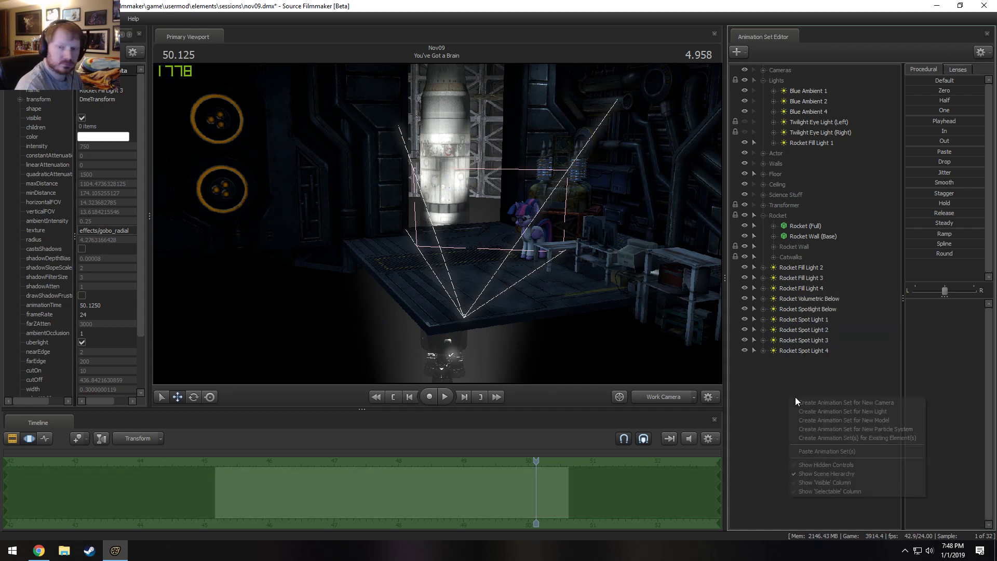
click(829, 452)
click(812, 362)
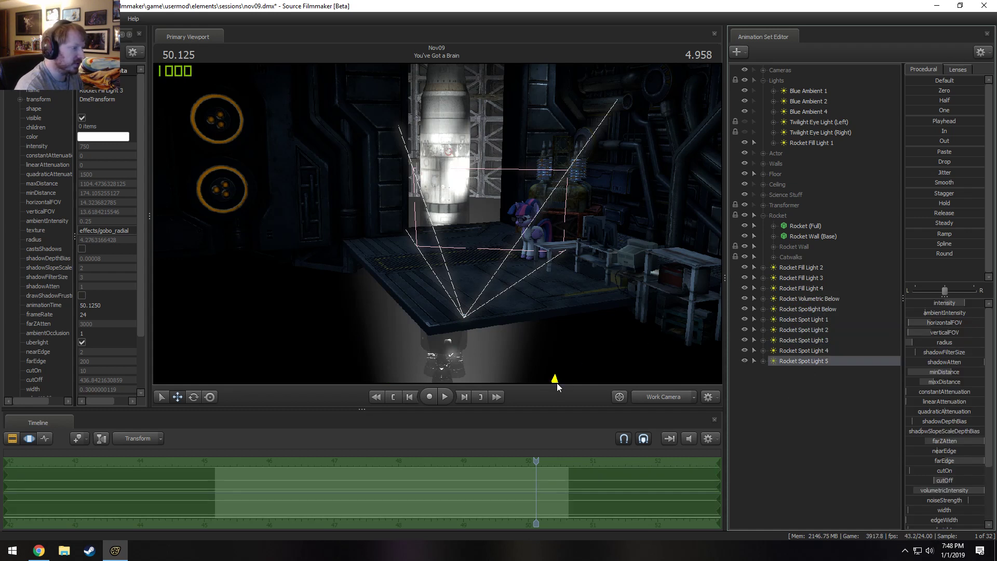
Reposition Rocket Spot Light 5 in front of the silo to change how it lights the rocket.
drag(557, 382, 578, 308)
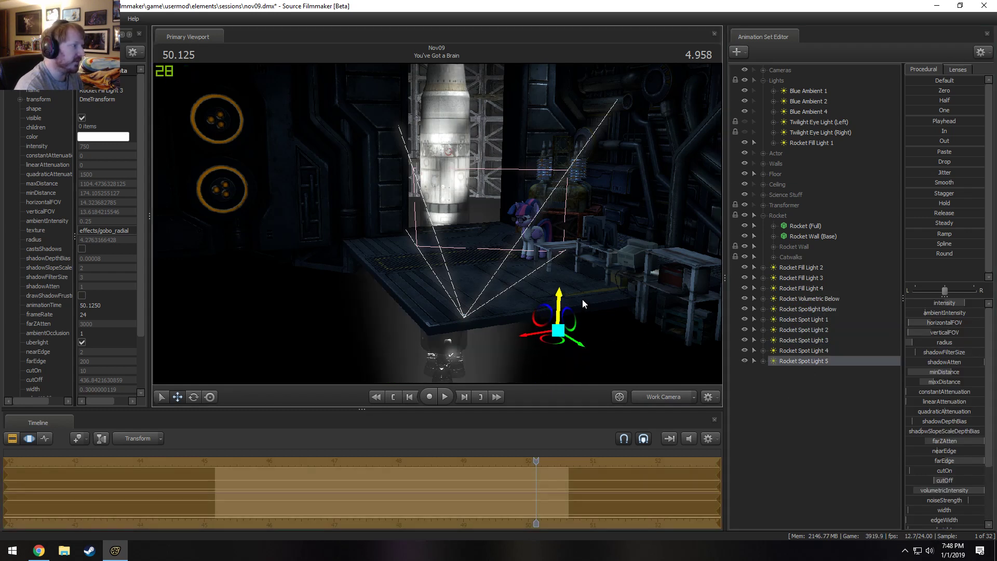
drag(553, 349, 557, 346)
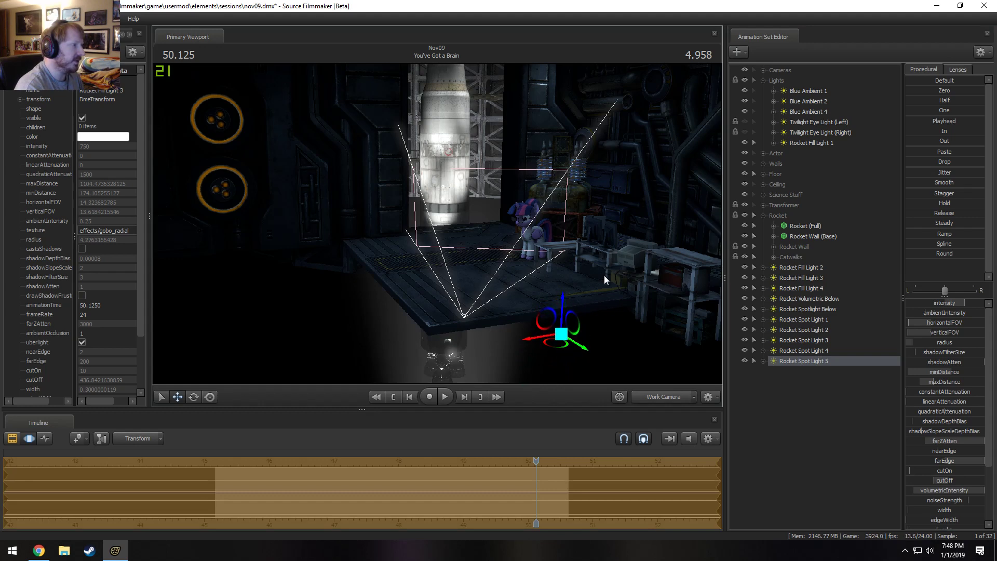
drag(604, 275, 437, 224)
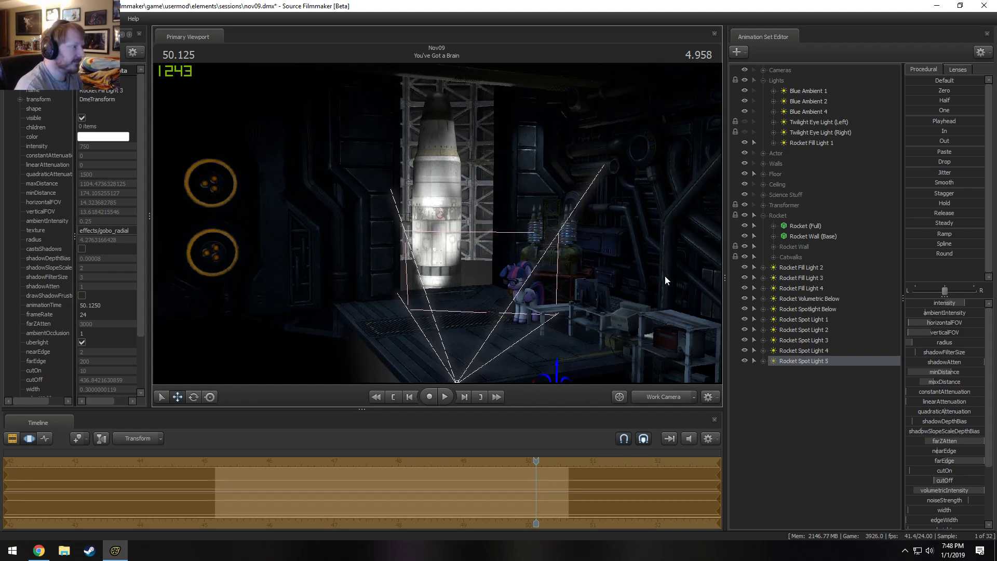
Paste the copied spot light's animation set once more and select the new light.
right_click(808, 398)
click(832, 450)
click(804, 372)
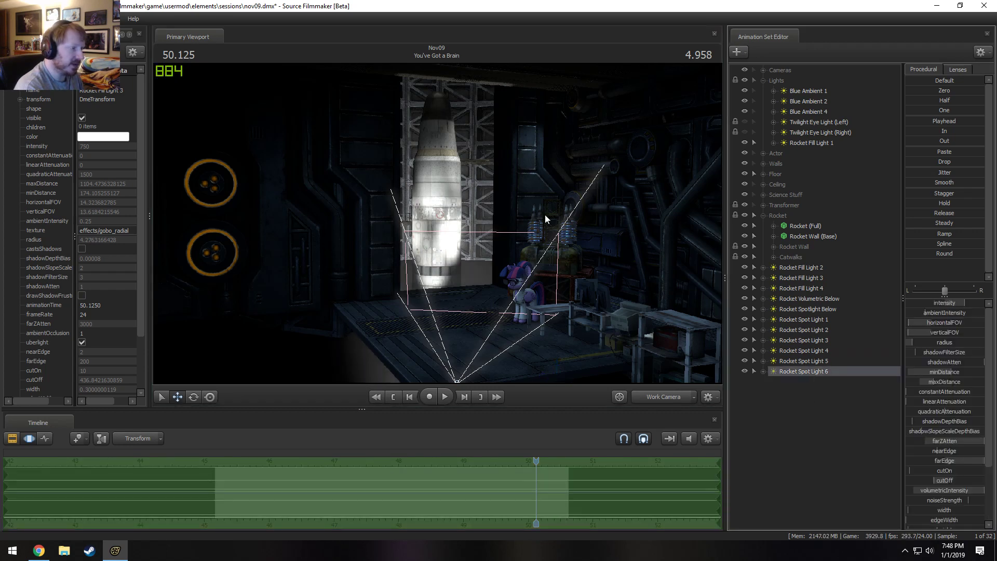
Move Rocket Spot Light 6 below the lab floor in front of the rocket, and check the lighting through the Main Camera.
drag(544, 218, 439, 229)
drag(523, 319, 517, 390)
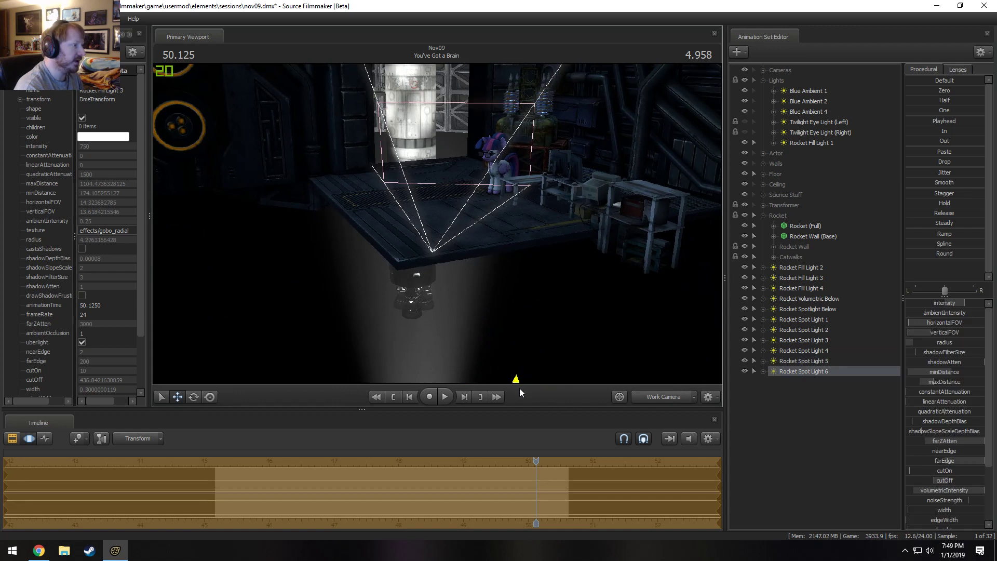
drag(467, 312, 408, 272)
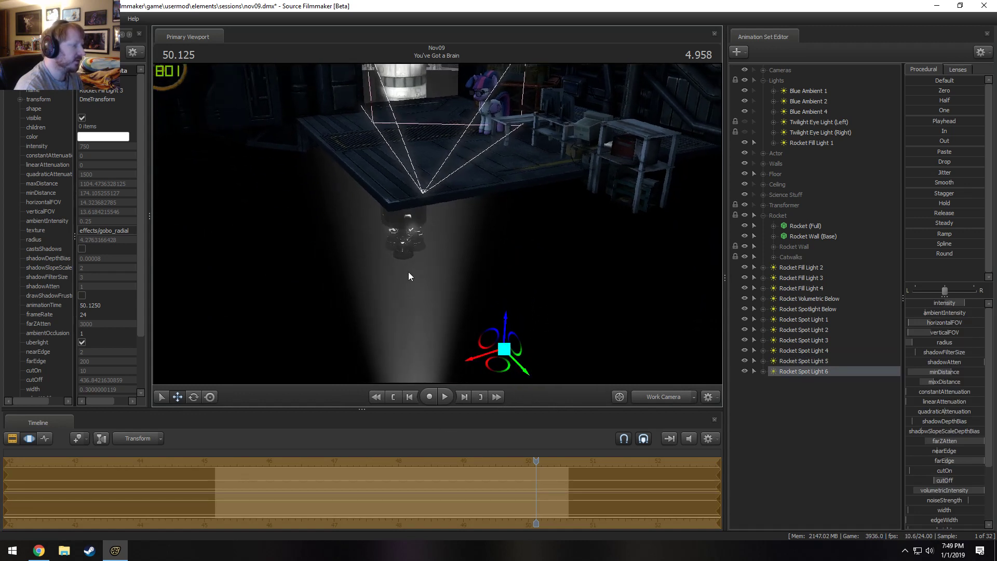
drag(500, 375, 503, 374)
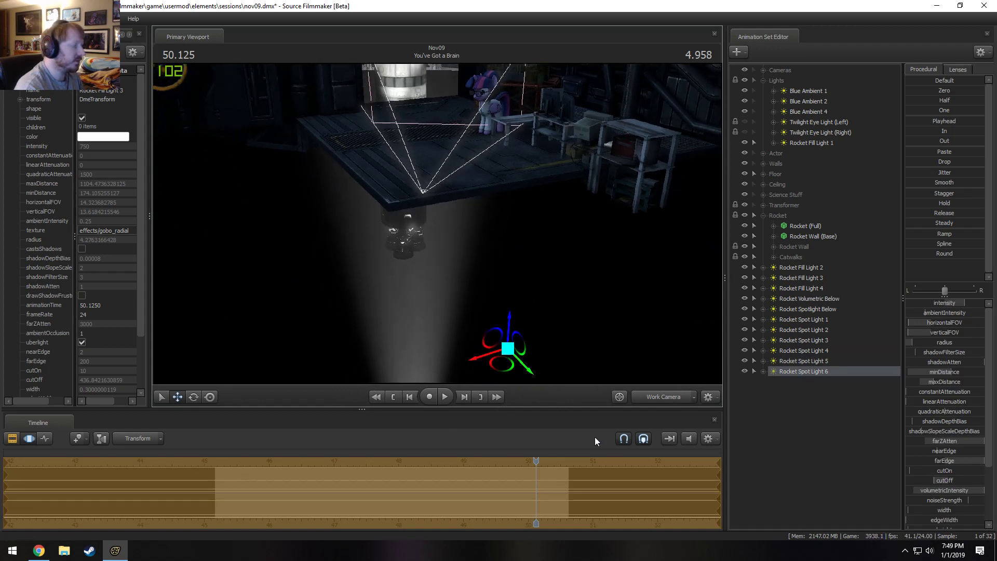
click(665, 397)
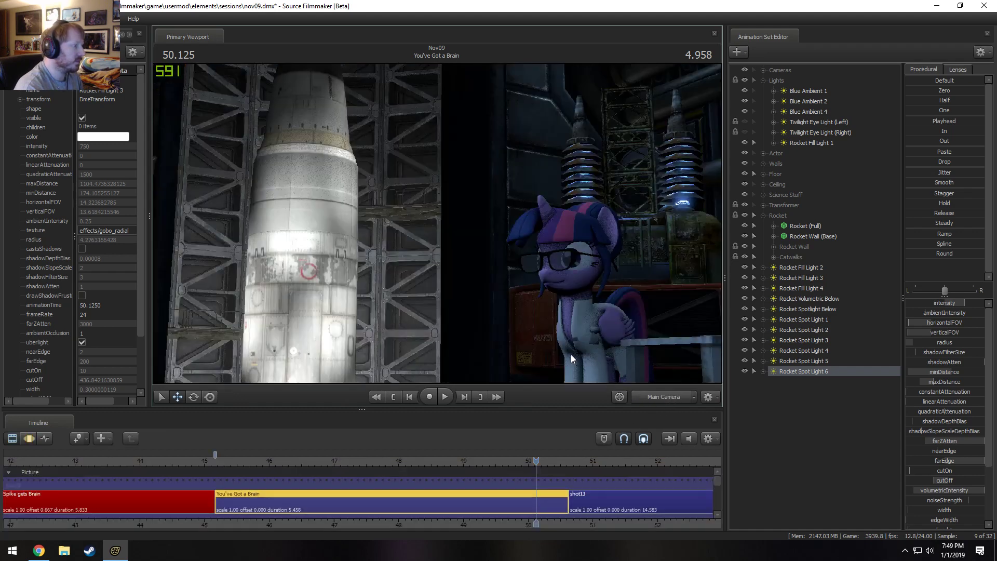
Undo the two extra spot light duplicates, the list reordering and the move of Rocket Spot Light 4.
key(ctrl+z)
key(ctrl+z)
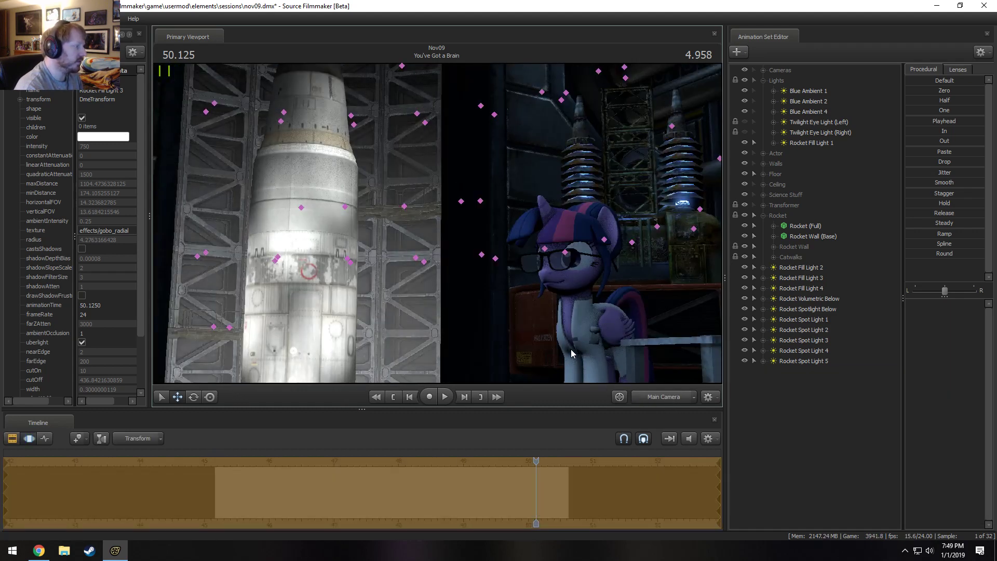
key(ctrl+z)
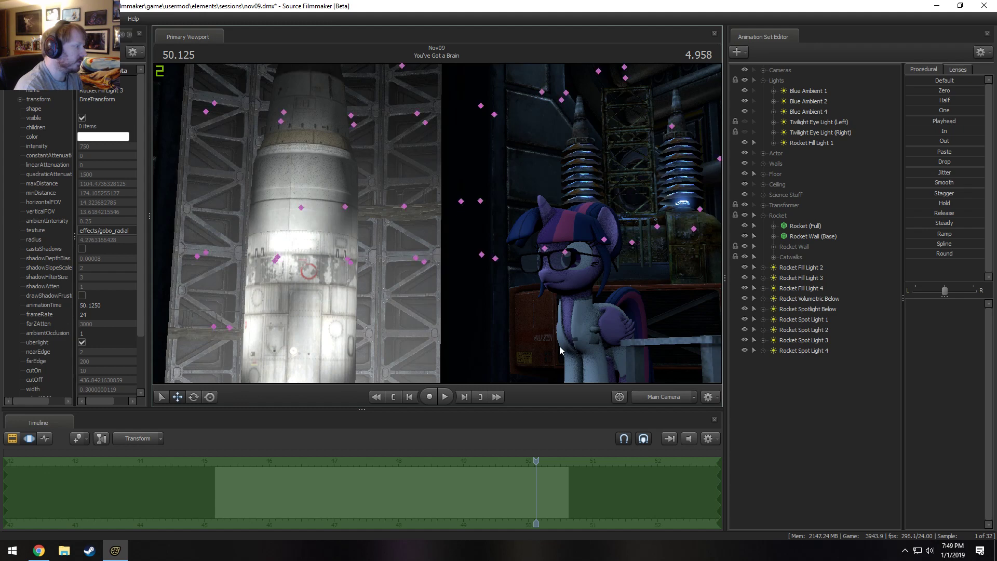
key(ctrl+z)
key(ctrl+z)
key(ctrl+z)
key(ctrl+z)
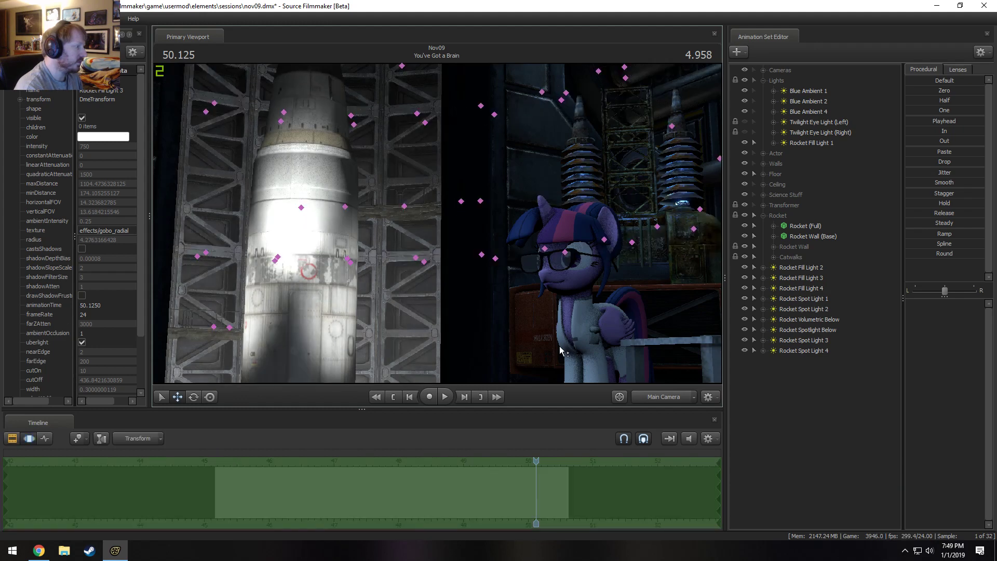
key(ctrl+z)
key(ctrl+z)
key(ctrl+z)
key(ctrl+z)
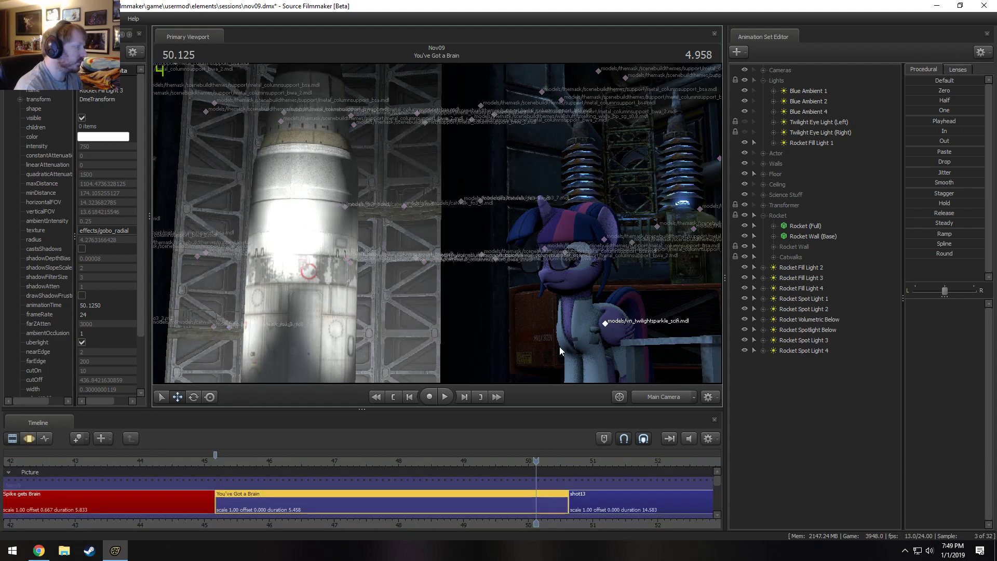
key(ctrl+z)
key(ctrl+z)
key(ctrl+z)
key(ctrl+z)
key(ctrl+z)
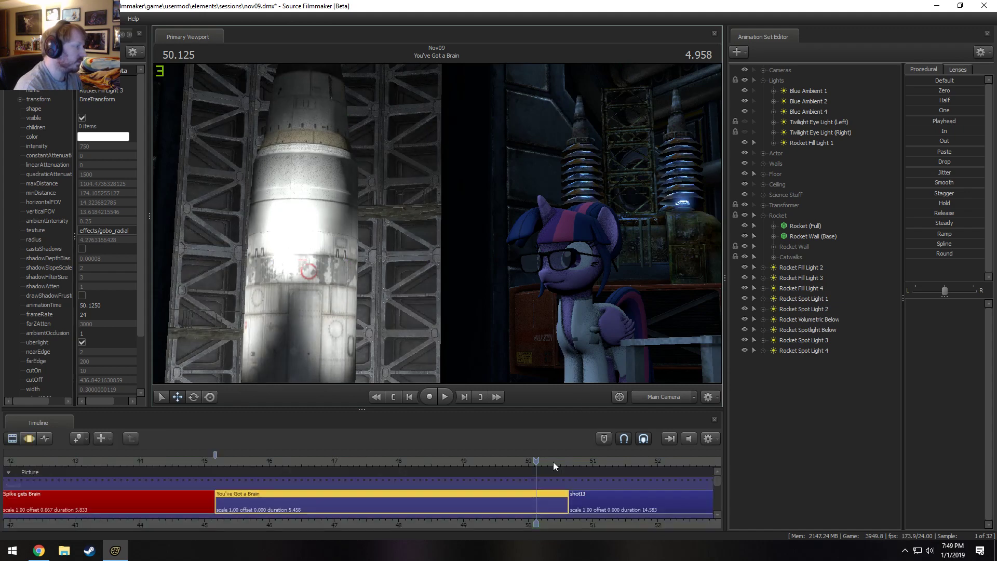
Select Rocket Spot Light 4, then hide it and show it again to examine its effect on the rocket.
key(F3)
click(814, 350)
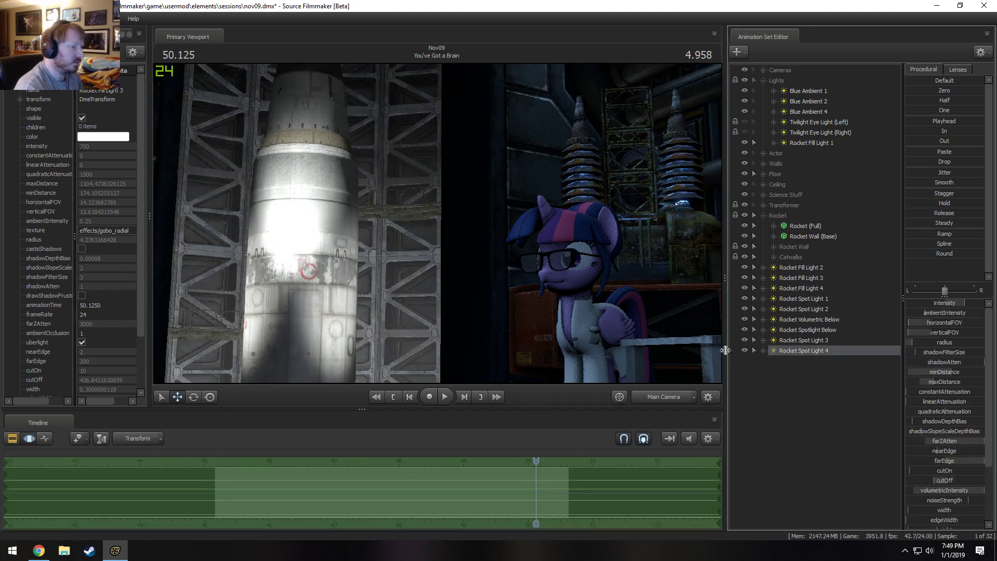
click(746, 349)
key(F2)
key(F3)
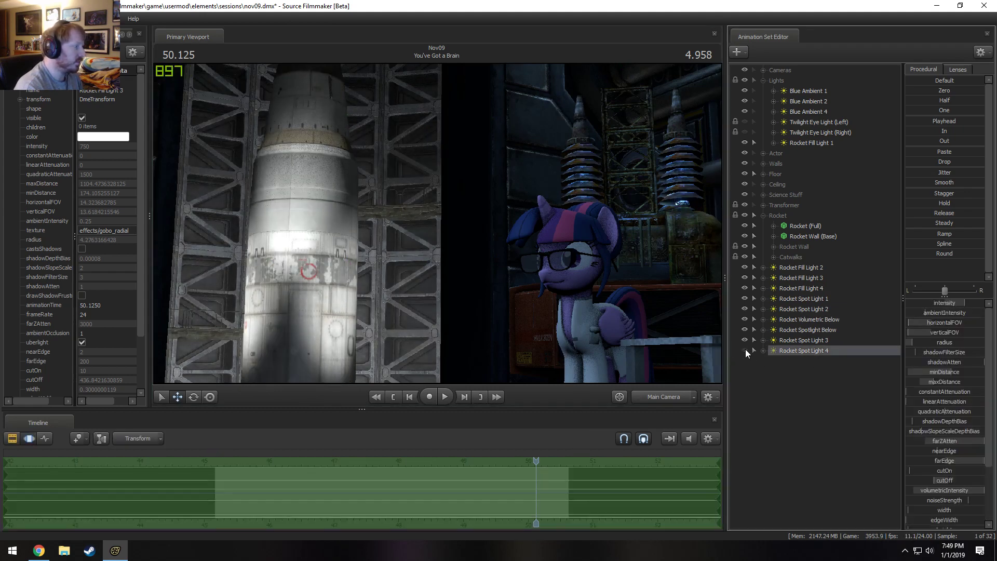
right_click(793, 348)
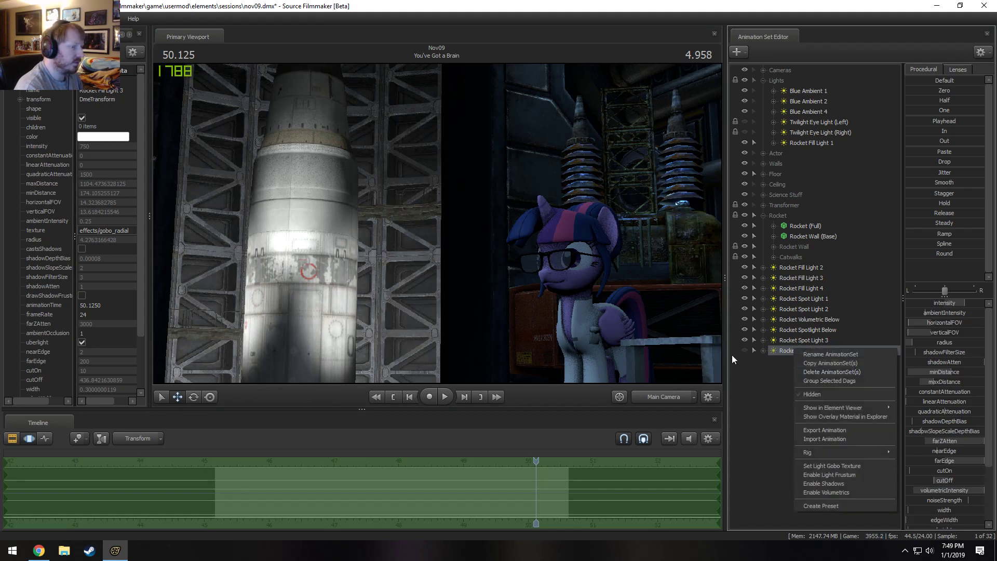
click(744, 350)
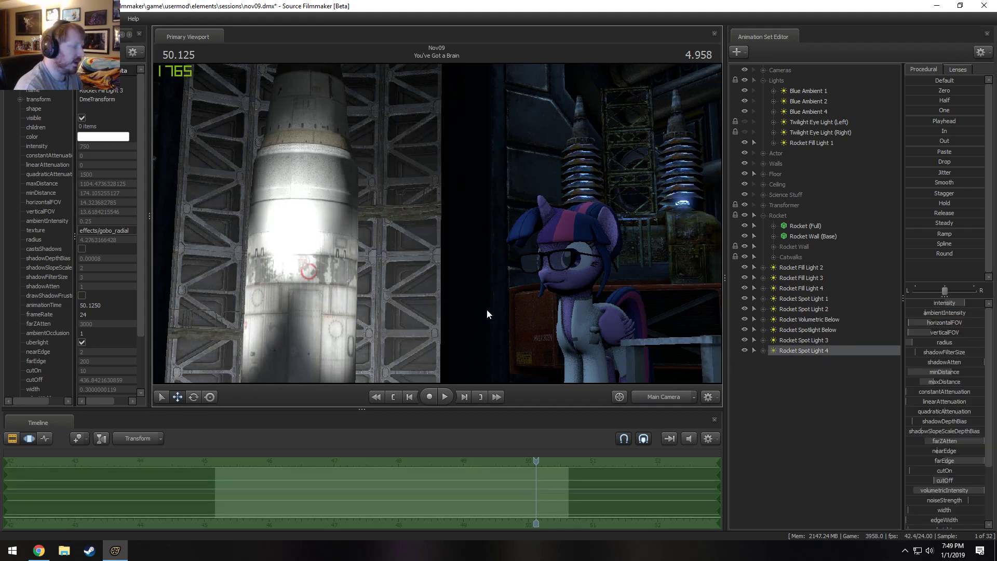
Switch to the Work Camera and lower Rocket Spot Light 4 below the lab floor to light the rocket's lower body.
click(670, 398)
key(s)
drag(441, 234, 438, 224)
drag(349, 369, 339, 471)
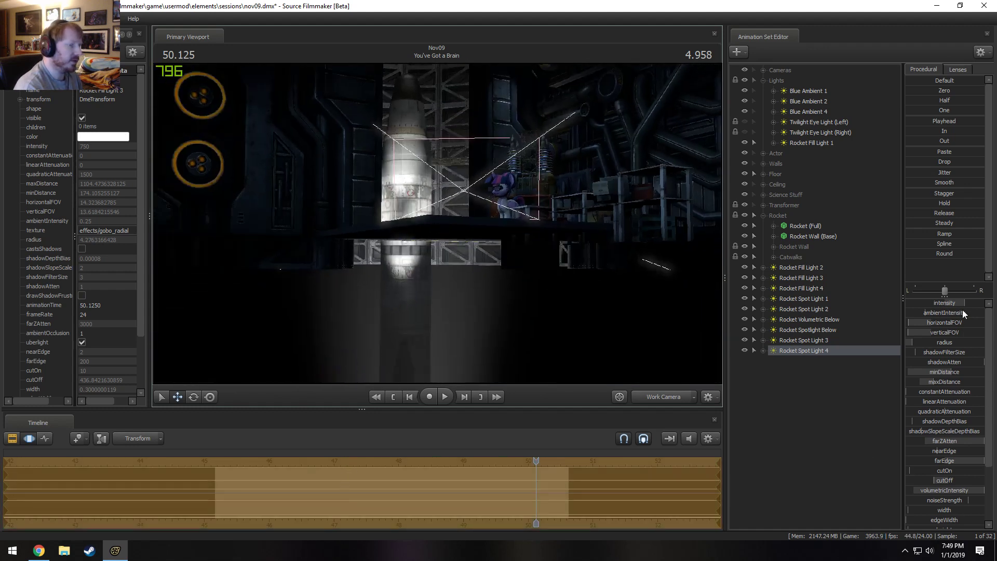
Reduce the intensity of Rocket Spot Light 4, checking the rocket's brightness through the Main Camera.
drag(966, 305, 923, 305)
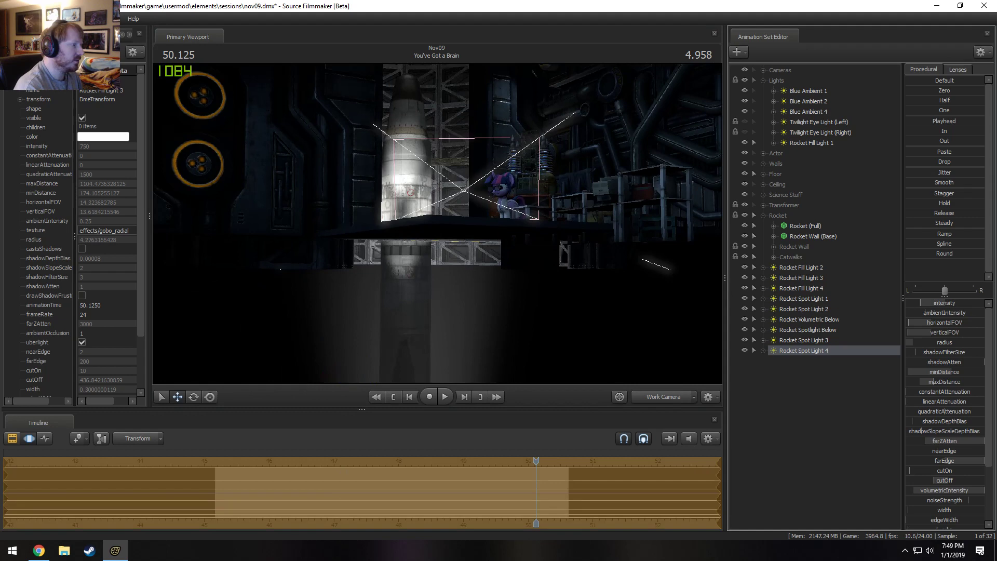
click(658, 396)
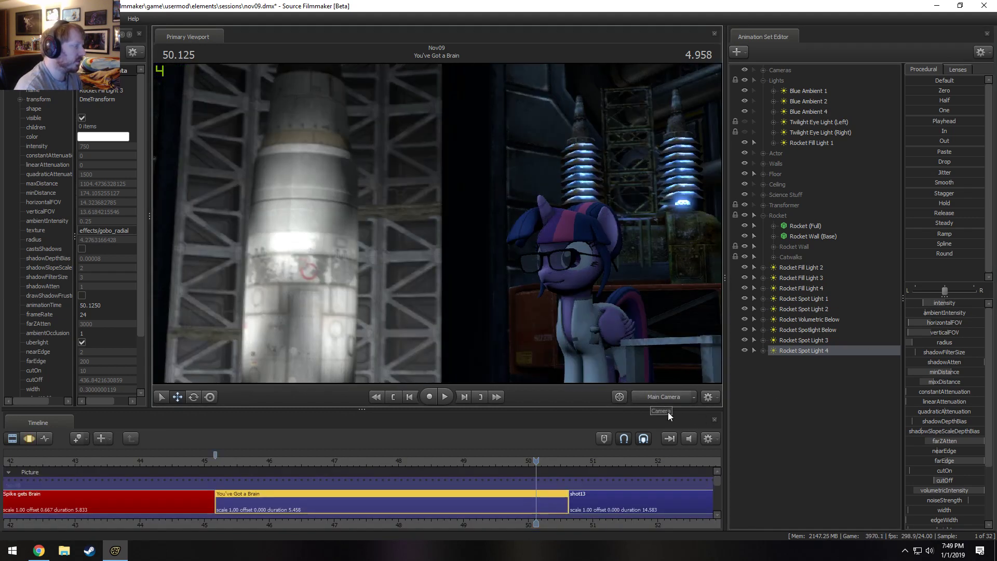
key(F3)
drag(956, 306, 945, 305)
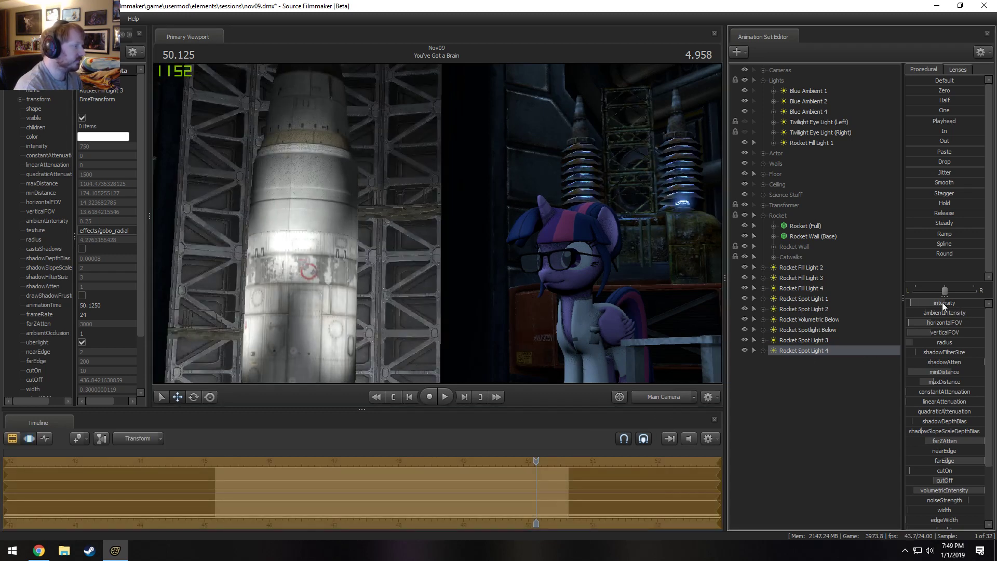
key(F2)
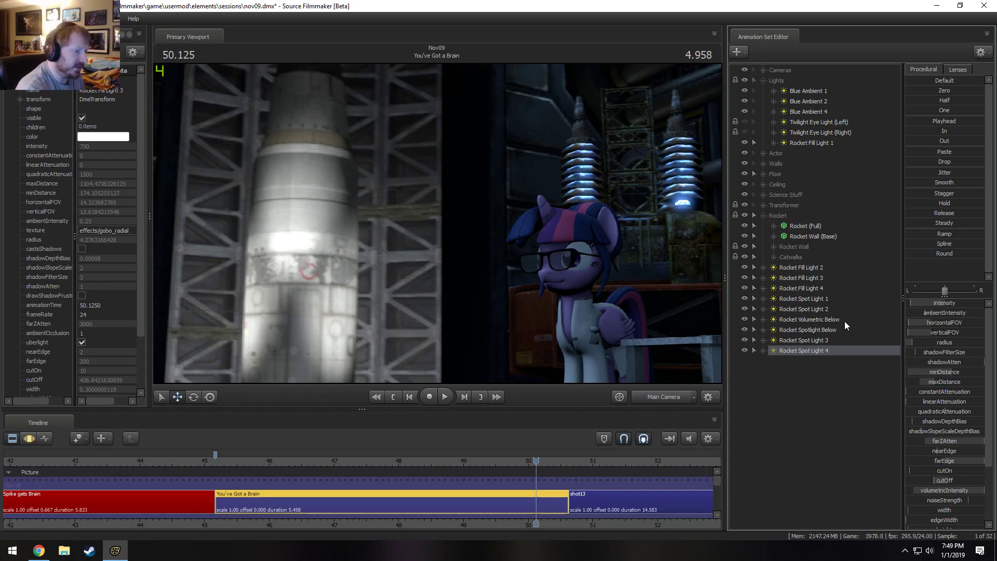
Raise Rocket Spot Light 3 beneath the lab floor in the Work Camera and check the rocket's lighting through the Main Camera.
click(787, 342)
key(F3)
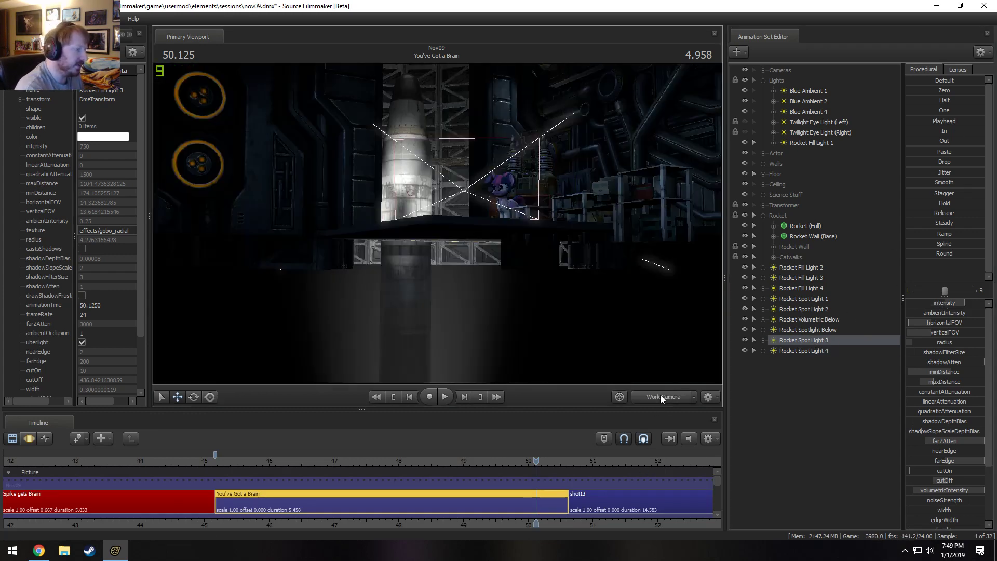
drag(348, 357, 354, 335)
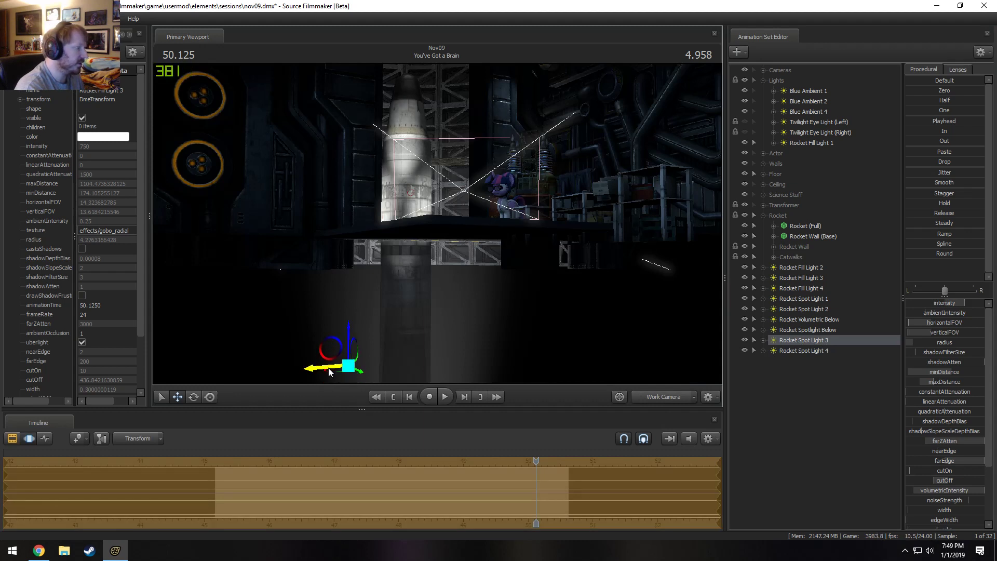
drag(329, 372, 336, 323)
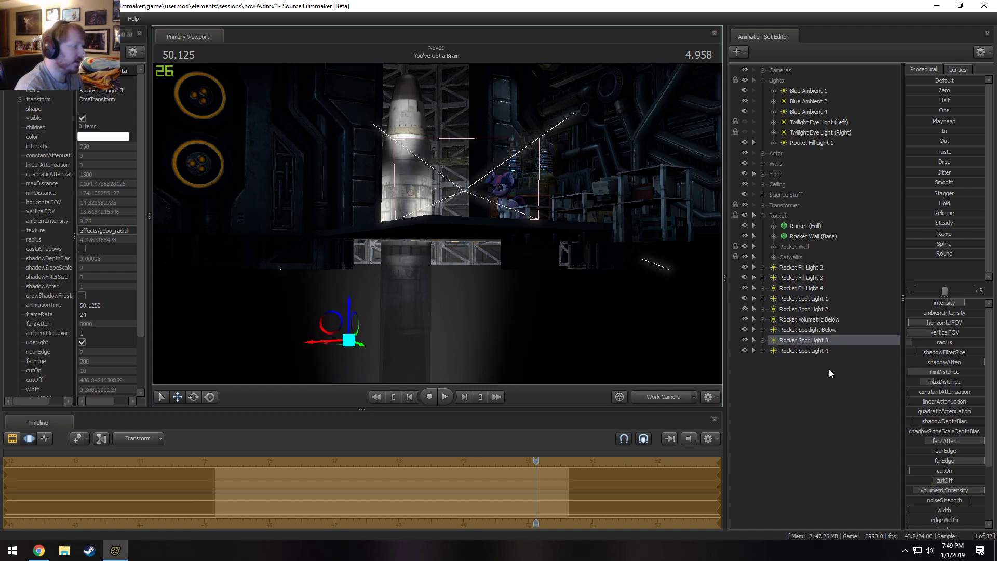
click(810, 268)
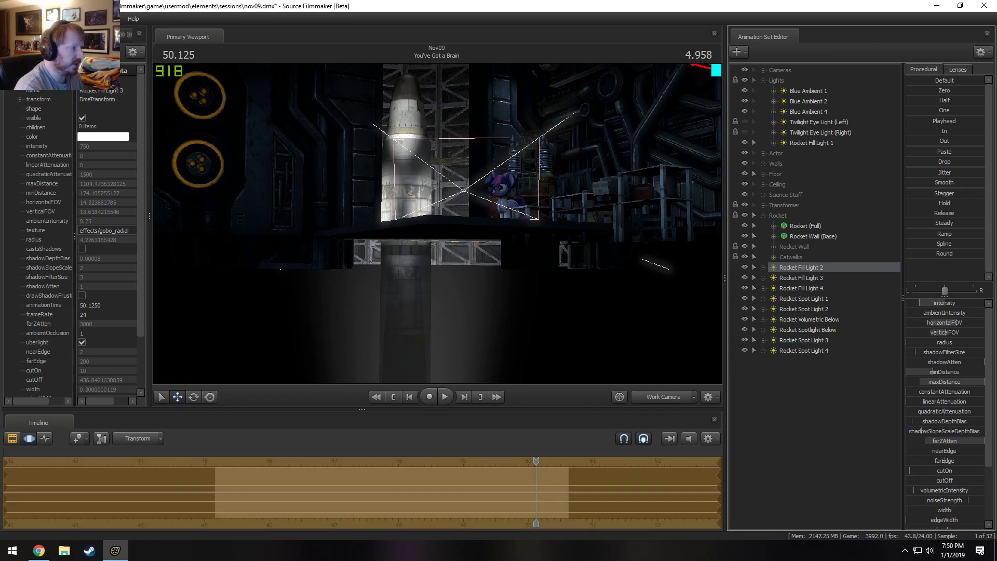
click(661, 398)
click(661, 398)
click(660, 398)
key(F2)
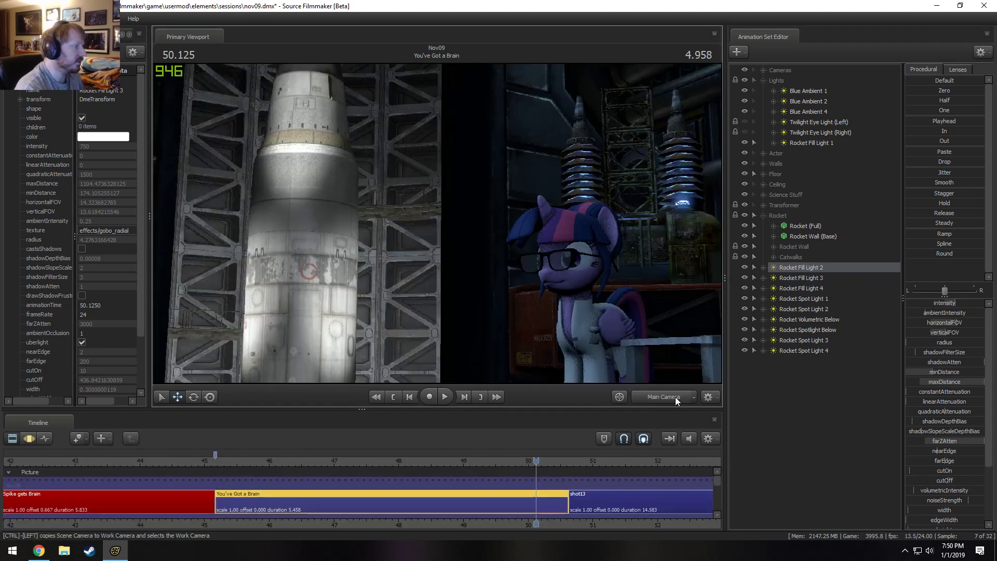
Adjust the intensities of Rocket Fill Light 2 and Rocket Fill Light 3 to balance the brightness of the silo wall.
click(820, 287)
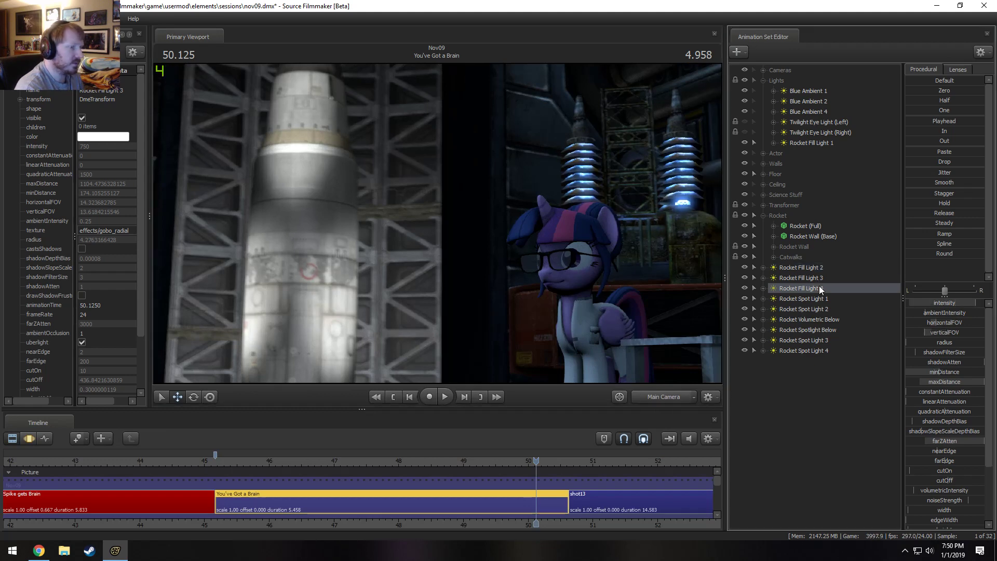
click(825, 279)
click(826, 269)
key(F3)
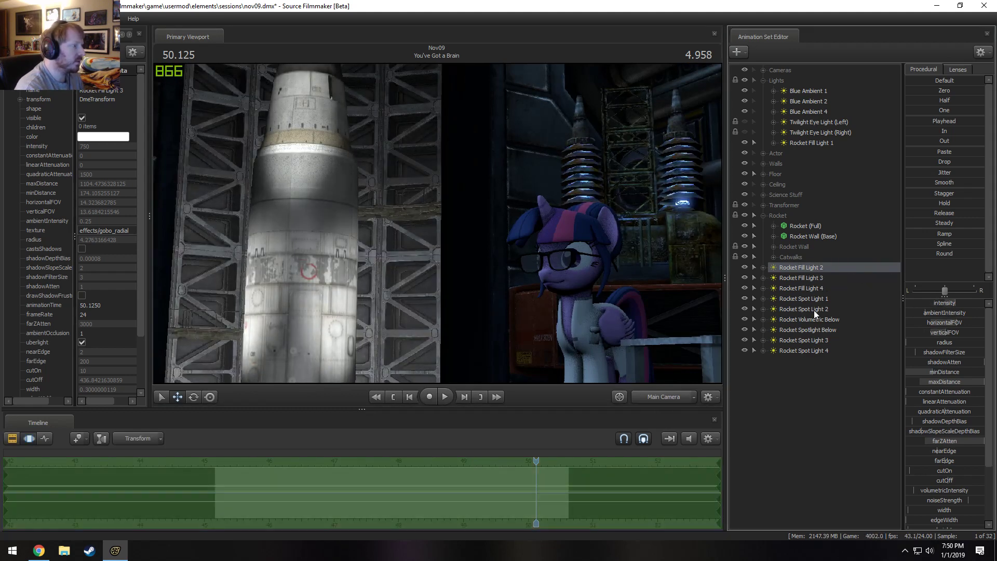
drag(917, 302, 946, 302)
click(797, 279)
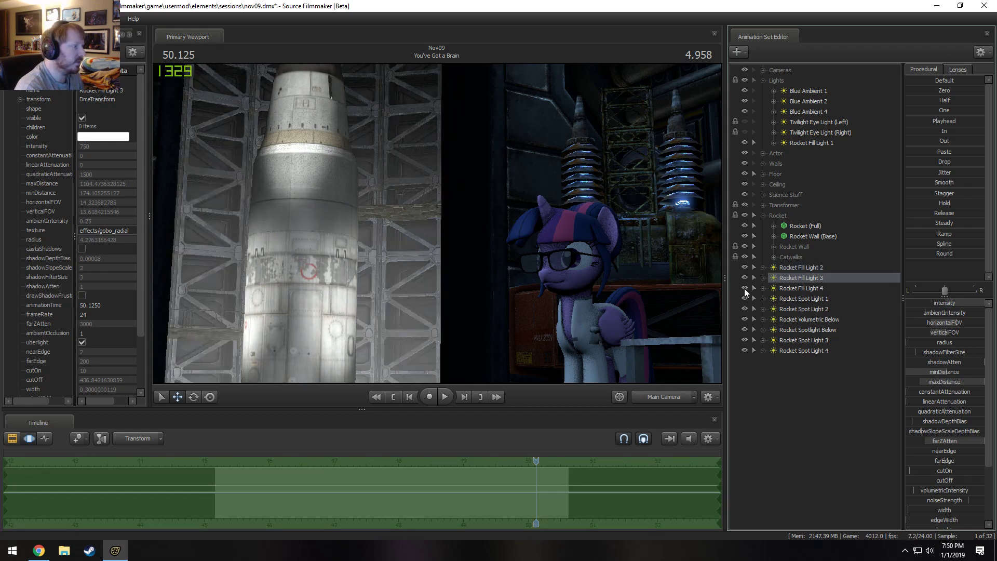
drag(961, 306, 908, 305)
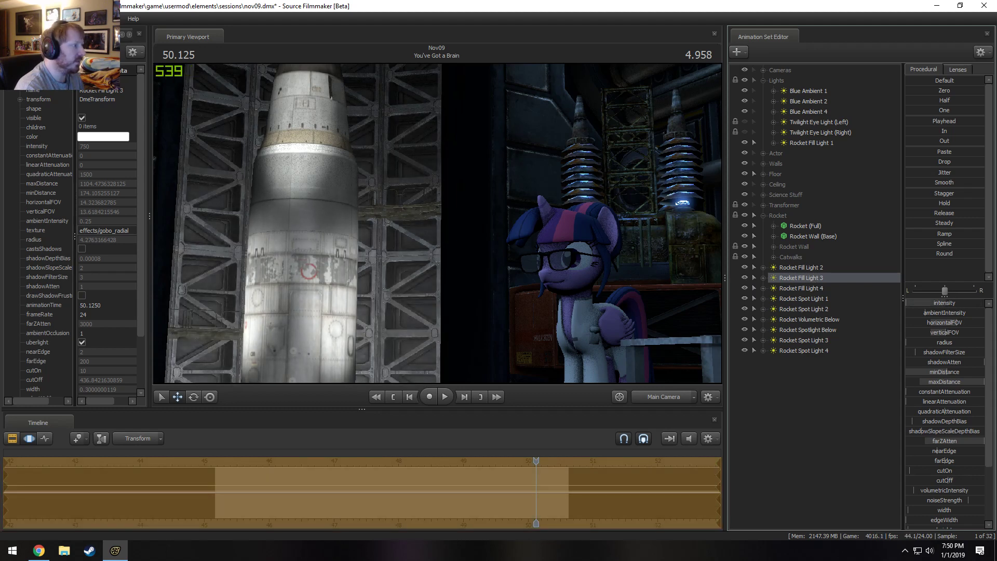
key(F2)
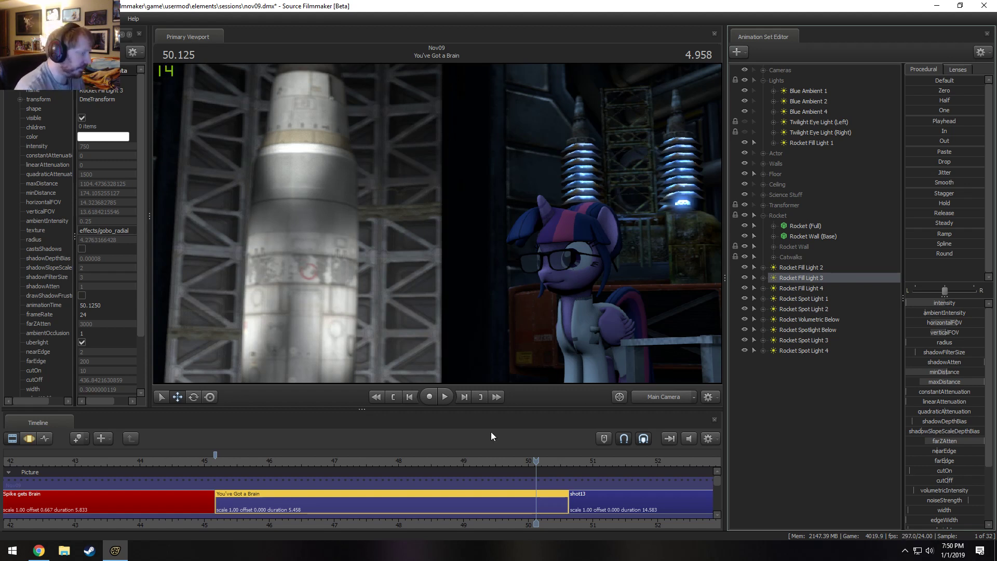
Create an animation set for a new light and select that light for editing.
right_click(805, 423)
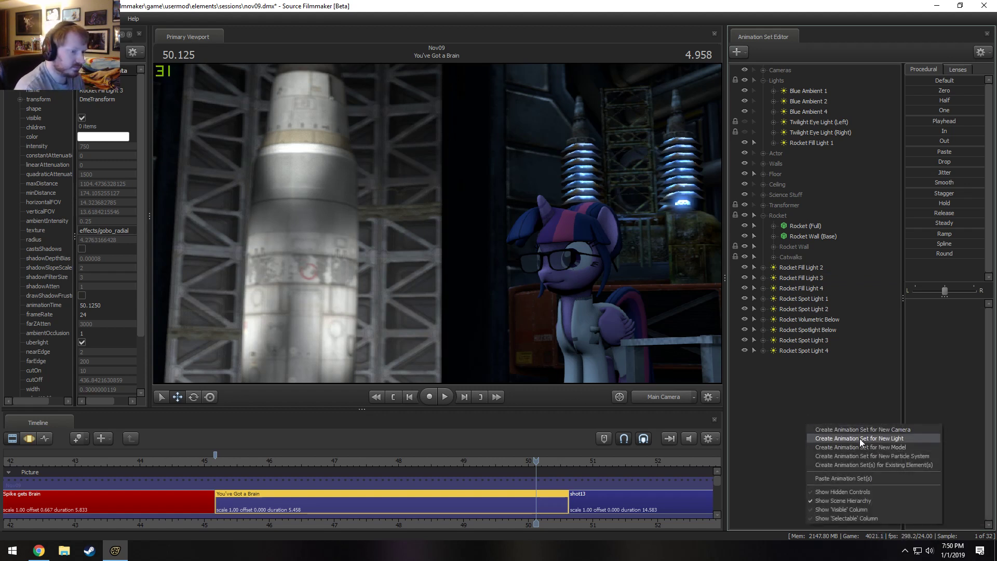
click(794, 383)
right_click(793, 381)
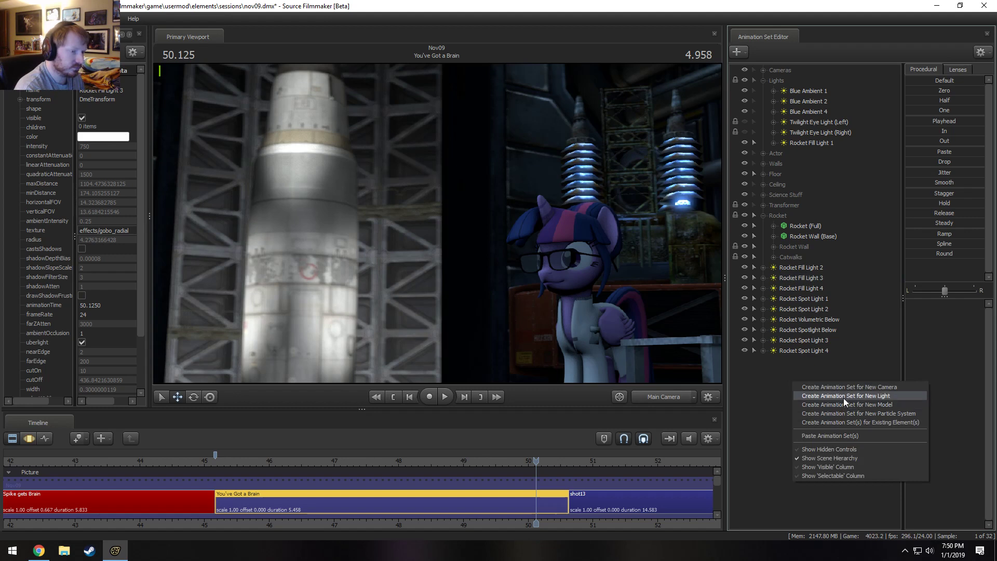
click(844, 398)
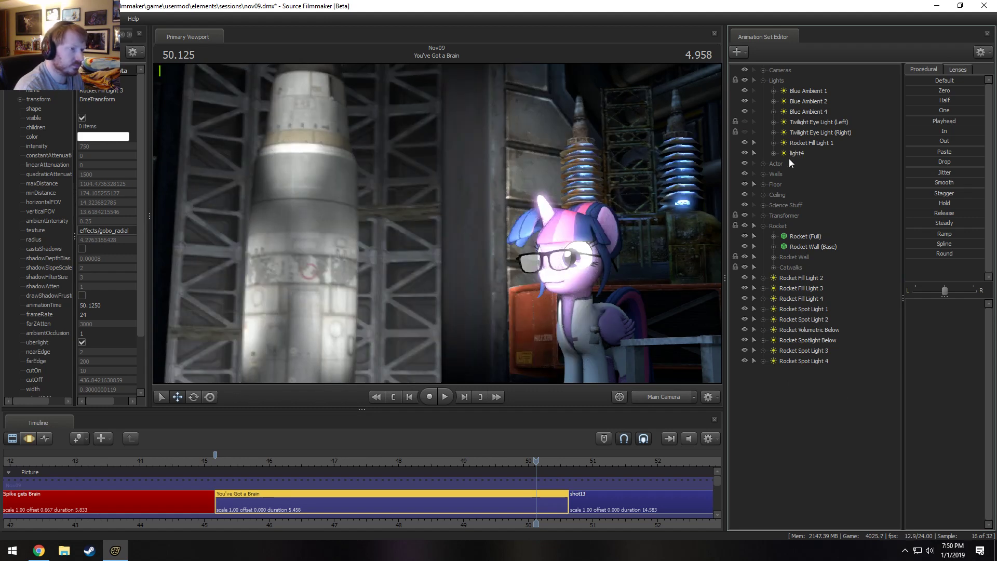
click(791, 154)
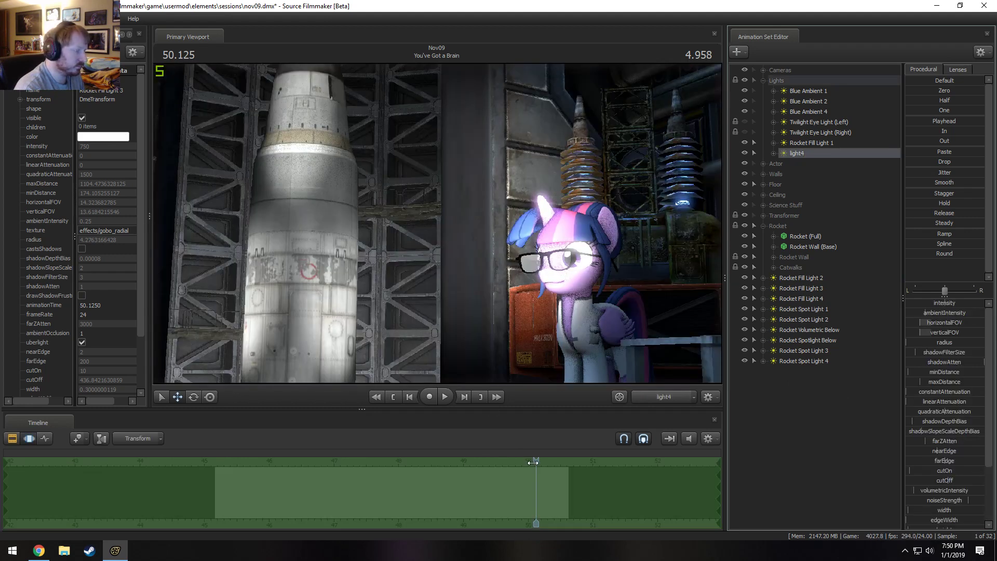
Move the playhead to 45.458 near the shot's start and look through light4 in the viewport.
drag(533, 462, 234, 471)
drag(809, 156, 395, 208)
key(F2)
click(659, 399)
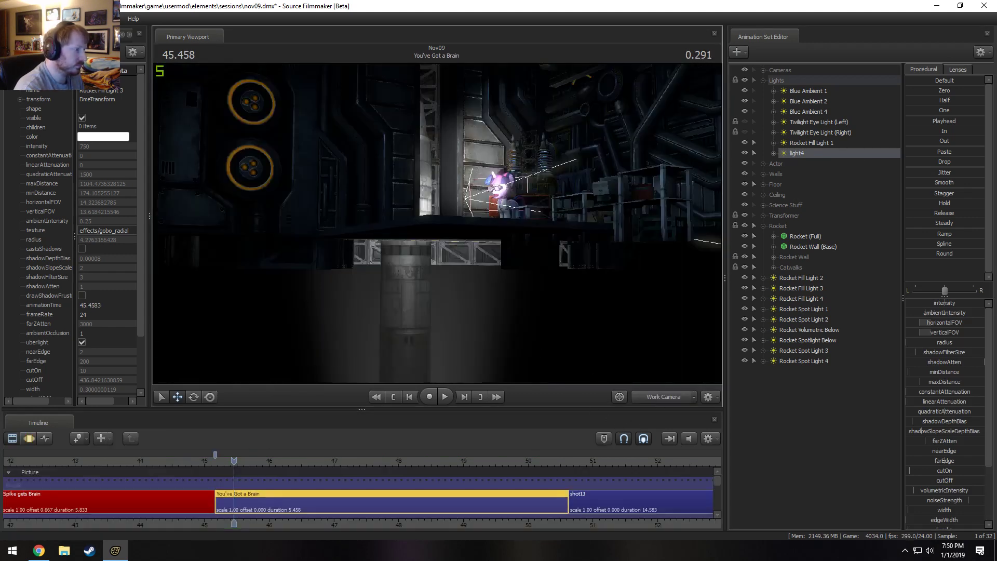
drag(520, 249, 371, 190)
drag(801, 154, 454, 236)
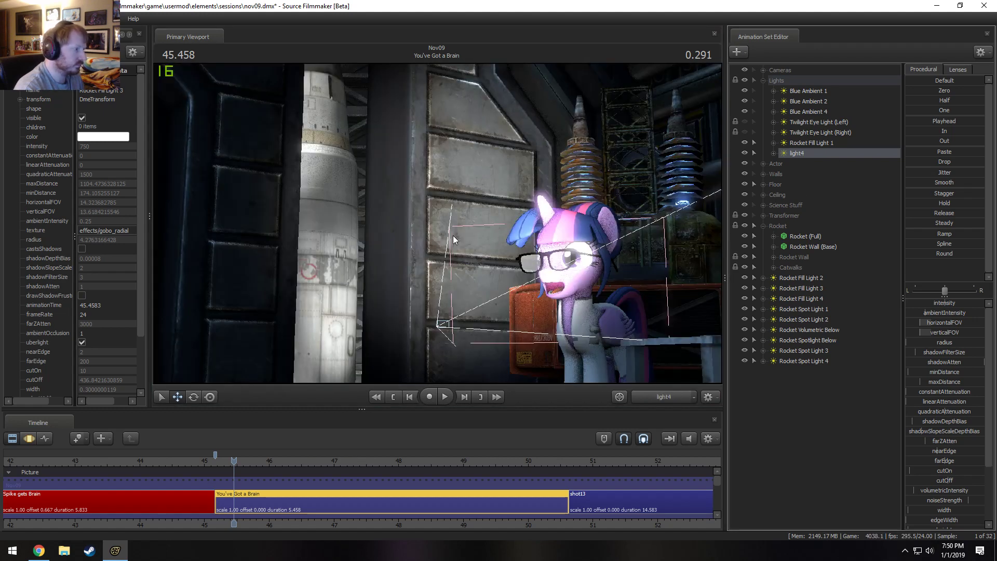
click(453, 235)
click(496, 292)
Move the playhead to 49.375 and fly light4 into the silo behind the rocket, aiming it toward the lab opening.
key(F3)
drag(440, 269, 358, 450)
drag(218, 469, 496, 479)
drag(432, 333, 470, 332)
key(s)
key(a)
key(s)
mouse_move(438, 229)
mouse_down()
mouse_move(438, 238)
mouse_move(437, 229)
mouse_up()
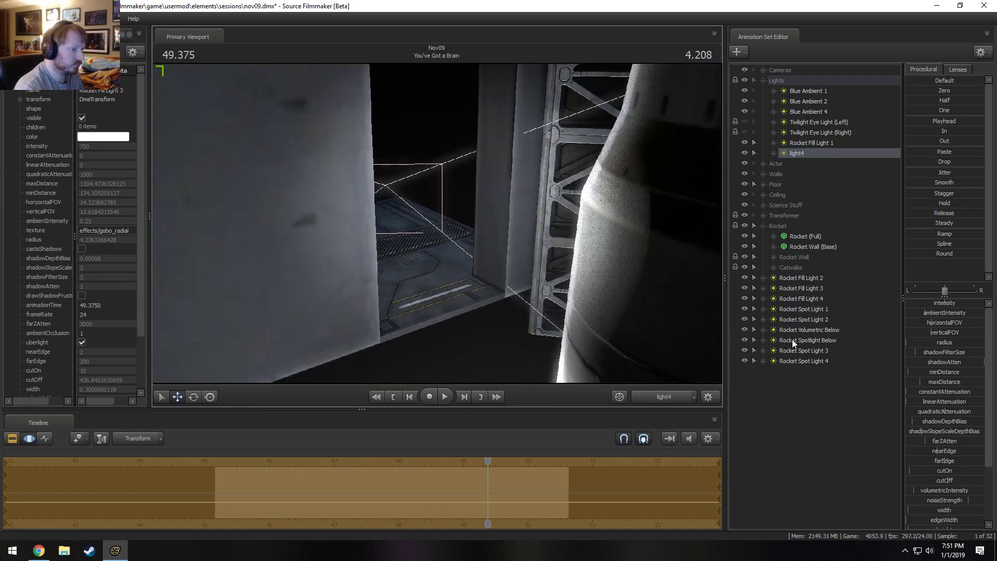
Enable volumetrics on light4 and adjust its minDistance to clear the white glare near the light.
right_click(812, 156)
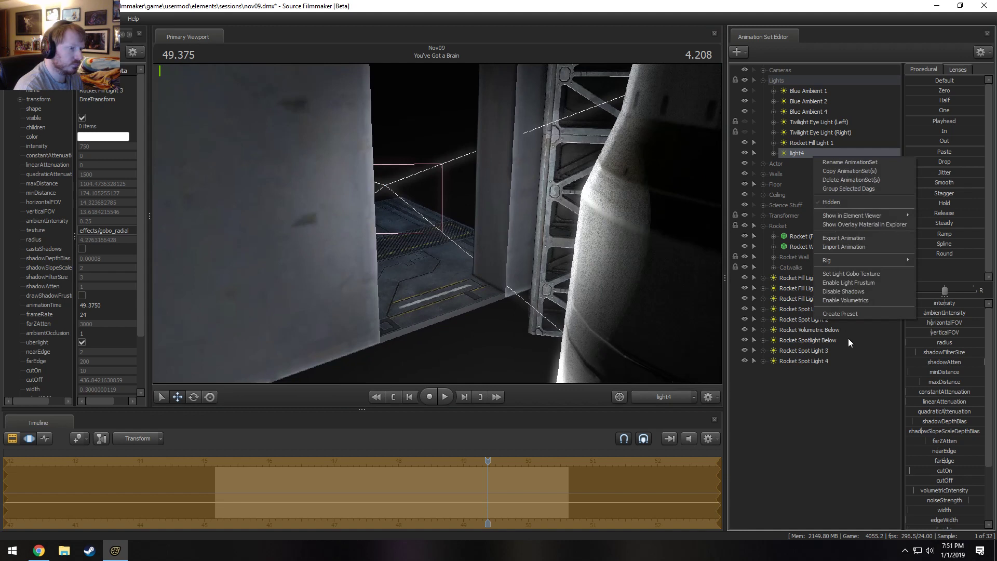
click(848, 297)
drag(438, 223, 438, 235)
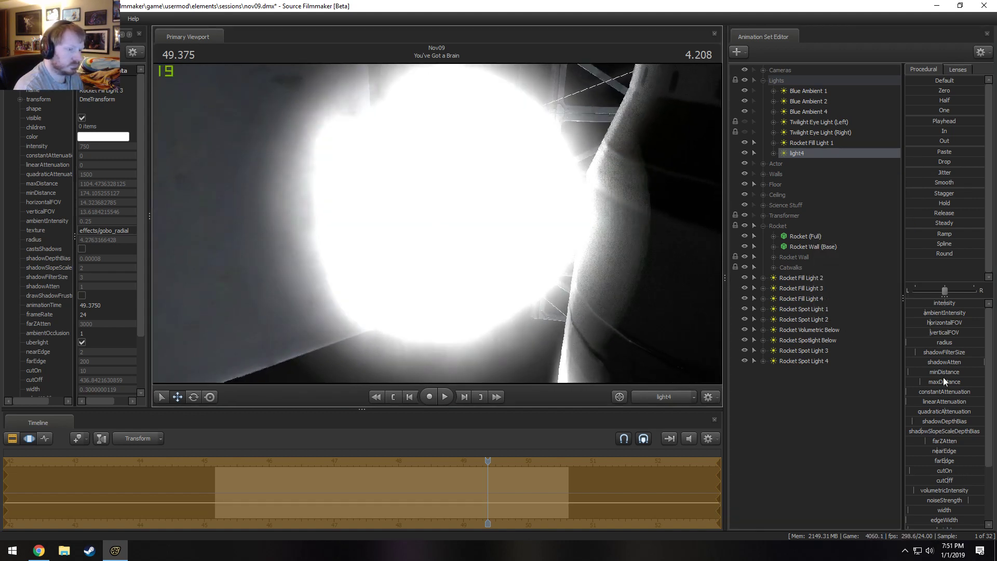
drag(929, 373, 915, 372)
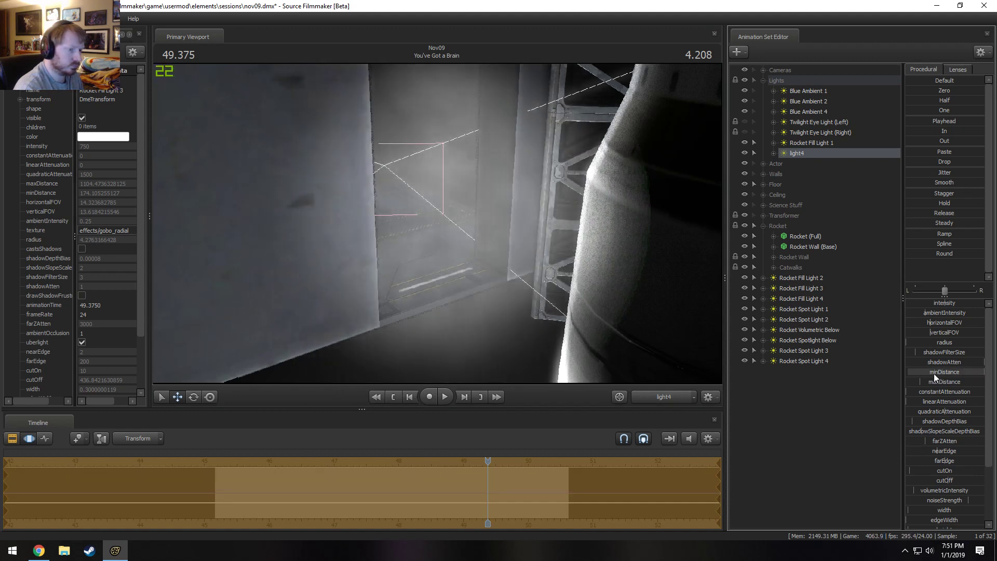
Switch to the Work Camera and examine the lighting on the rocket and lab floor, selecting Rocket Spot Lights 3 and 4.
click(865, 351)
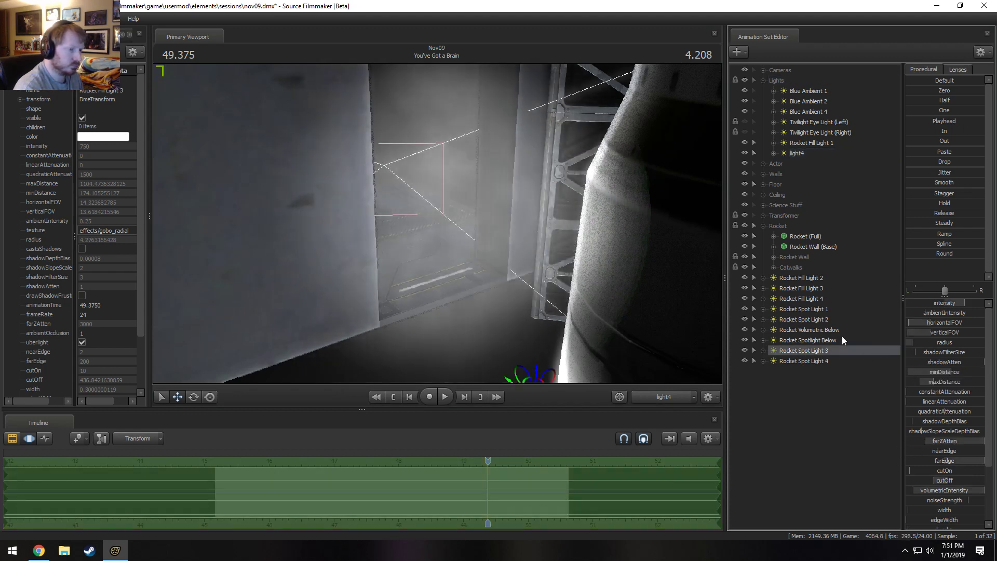
ctrl+click(651, 397)
mouse_move(437, 223)
mouse_down()
mouse_move(714, 225)
mouse_move(467, 252)
mouse_move(499, 270)
mouse_move(520, 260)
mouse_move(457, 223)
mouse_move(488, 179)
mouse_move(440, 226)
mouse_up()
key(w)
key(s)
key(F2)
click(838, 364)
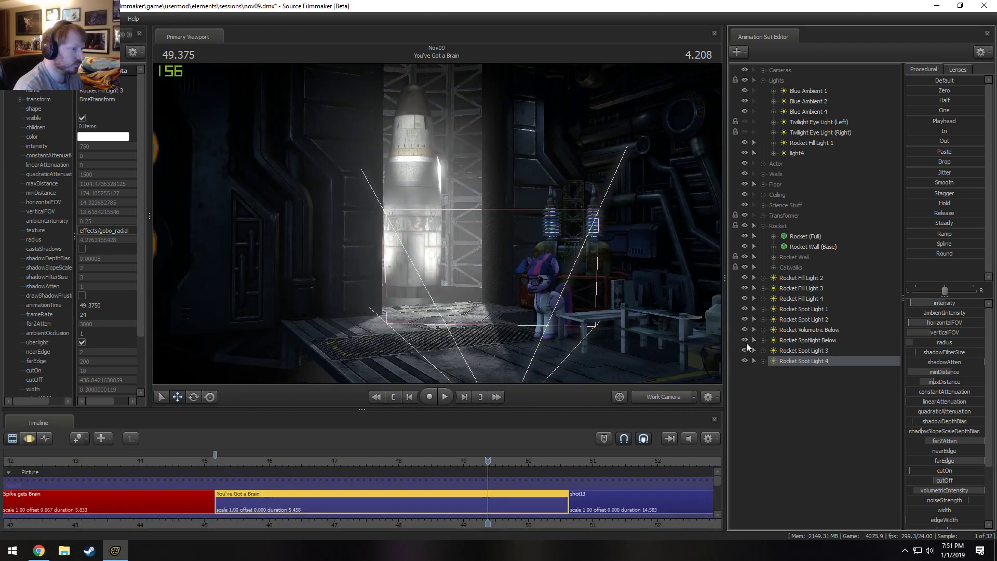
key(F3)
Move light4 out of the Lights group and gather the remaining rocket fill, spot and volumetric lights into it.
click(815, 151)
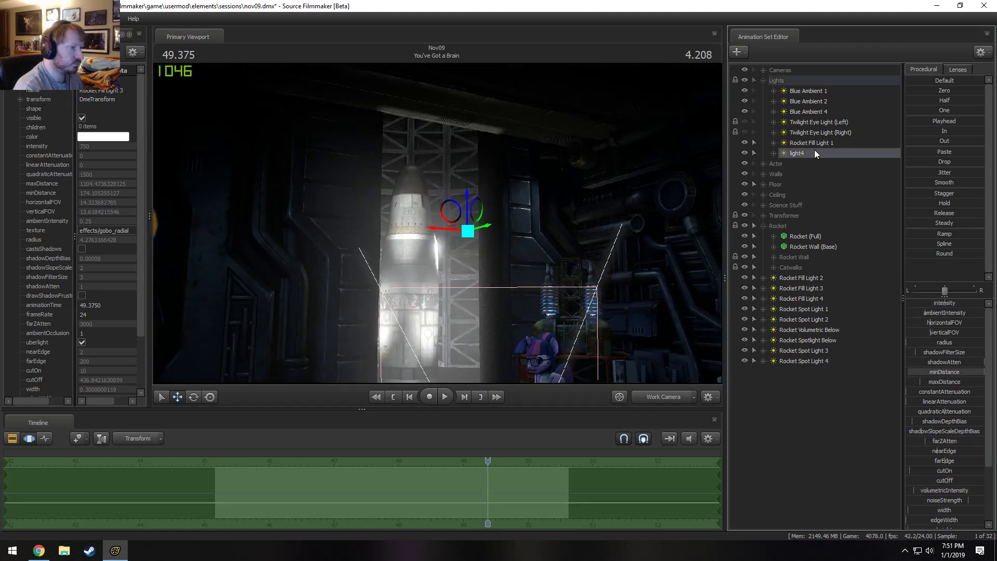
drag(822, 460, 821, 447)
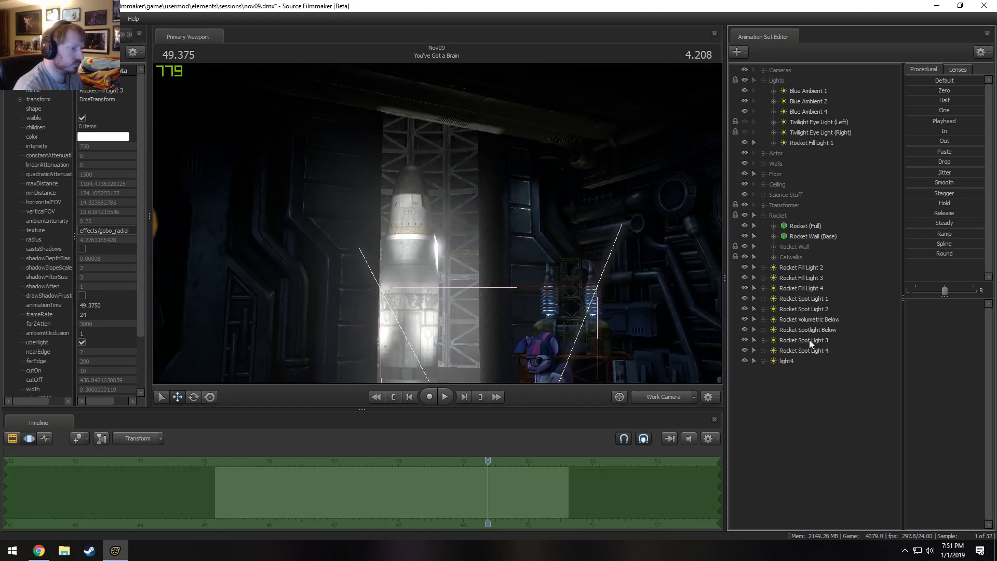
shift+click(806, 269)
drag(805, 269, 803, 146)
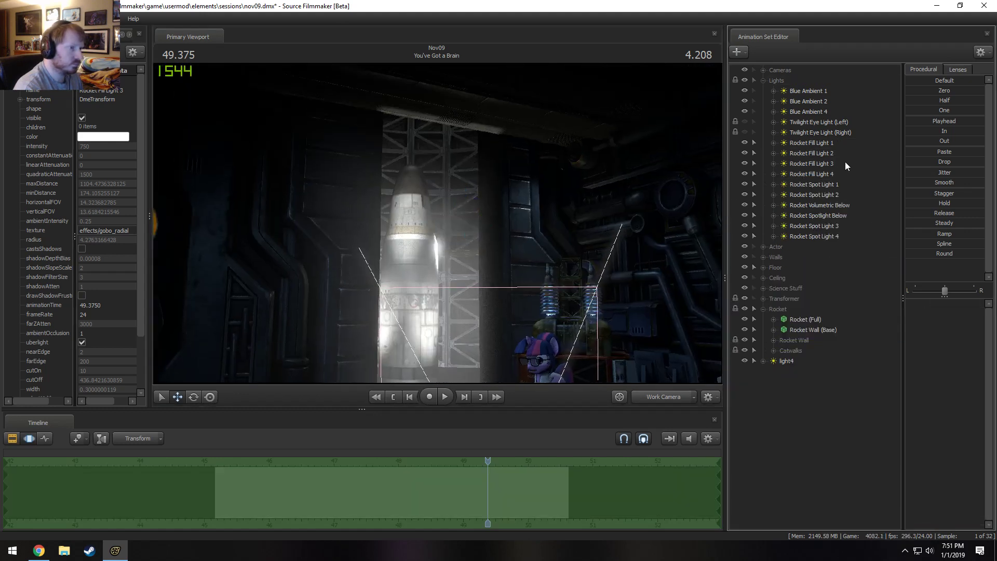
Lower light4 slightly behind the rocket, switch to the rotate manipulator, and check the shot through the Main Camera.
click(801, 362)
drag(463, 188, 465, 195)
key(e)
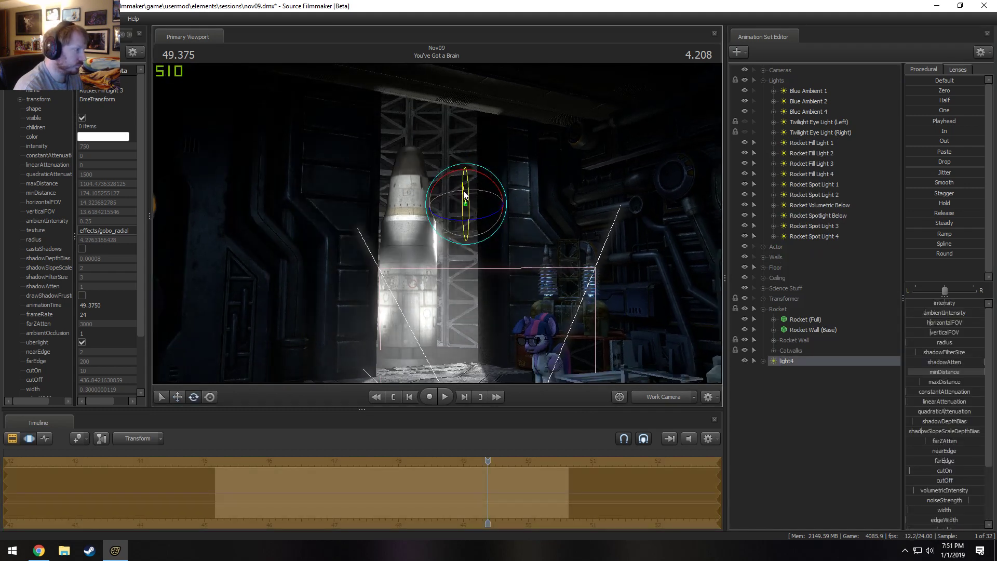
click(665, 396)
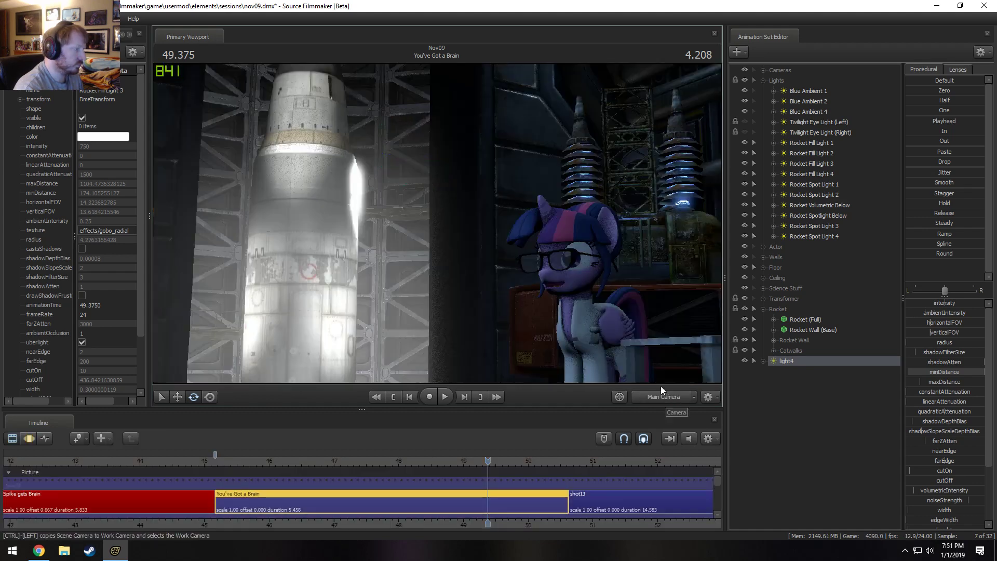
Remap light4's minDistance slider to a maximum of 1000 and set its minDistance to about 326.
right_click(939, 373)
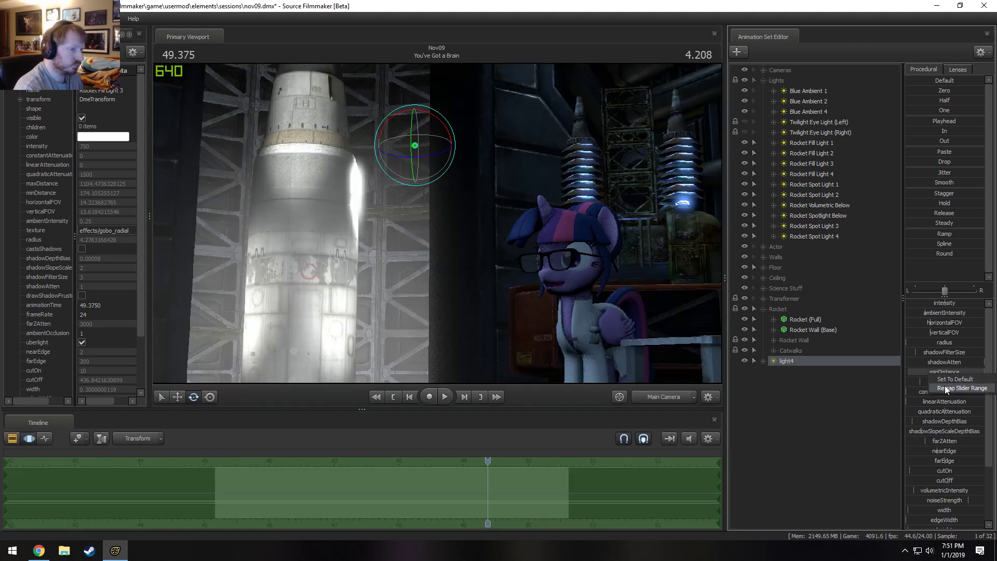
click(958, 386)
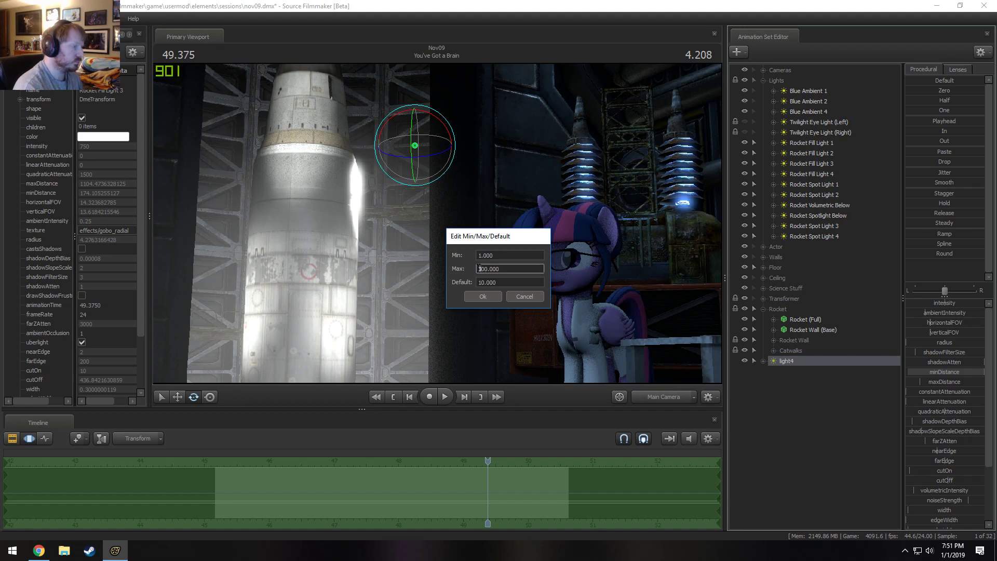
text(10)
key(Return)
mouse_move(922, 372)
mouse_down()
mouse_move(937, 372)
mouse_move(923, 372)
mouse_up()
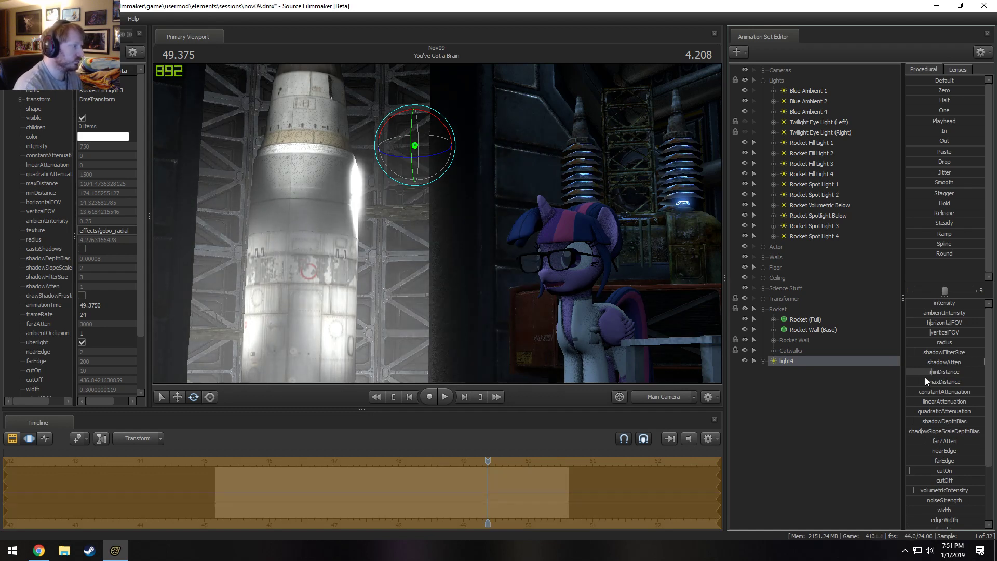
Inspect light4 from the Work Camera, show it in the Element Viewer and enable its uberlight option.
right_click(799, 362)
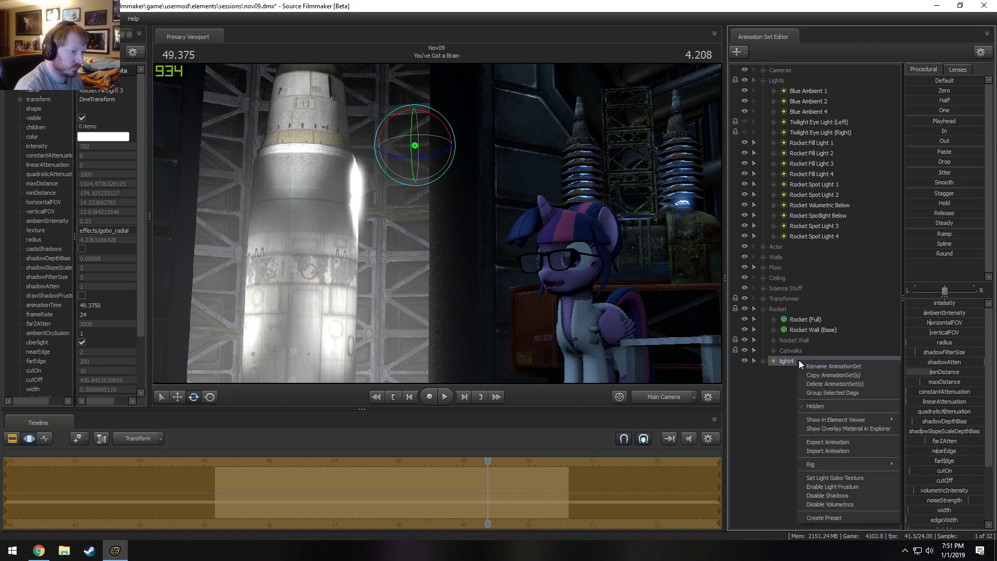
click(660, 395)
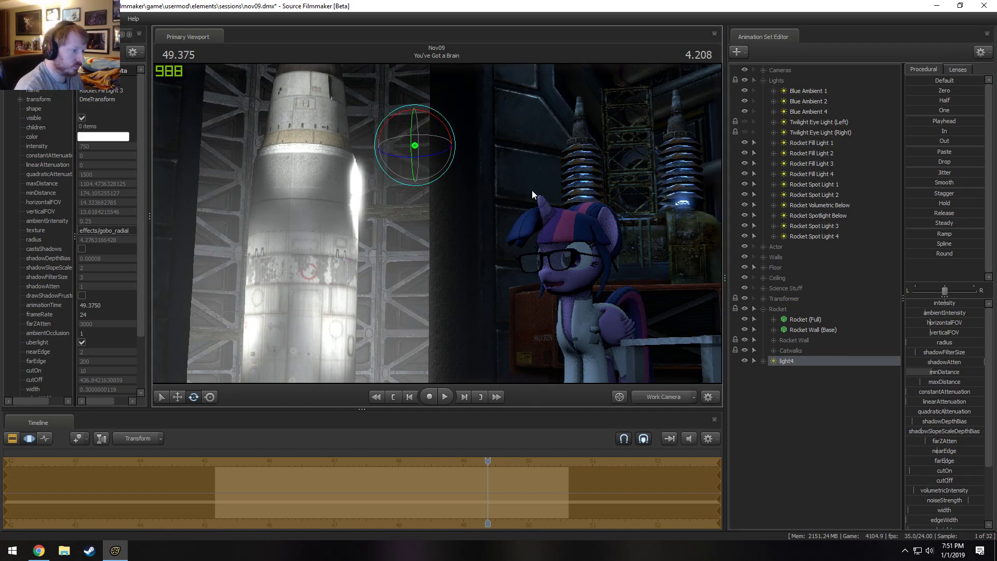
key(s)
drag(531, 190, 543, 169)
key(w)
key(s)
right_click(794, 362)
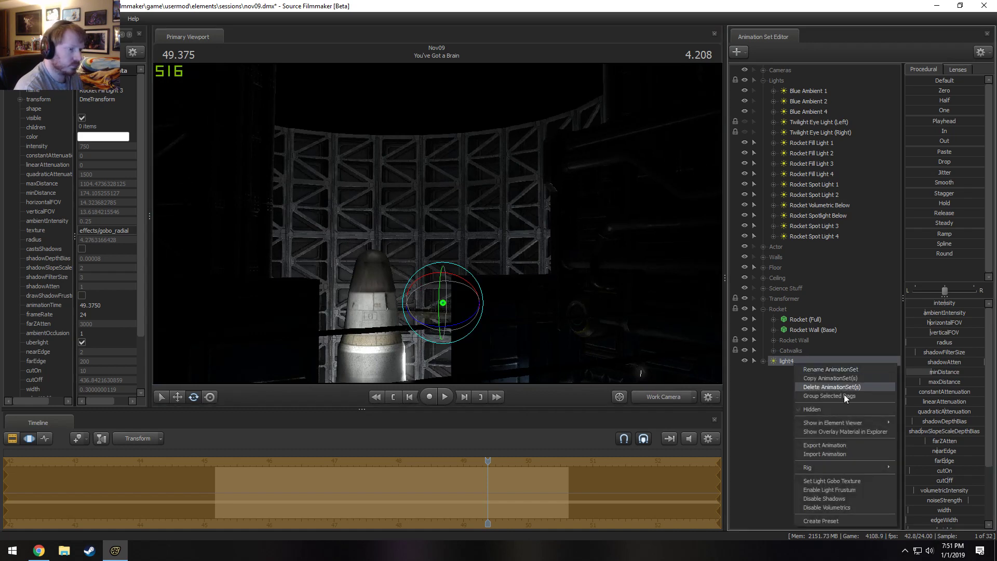
mouse_move(844, 423)
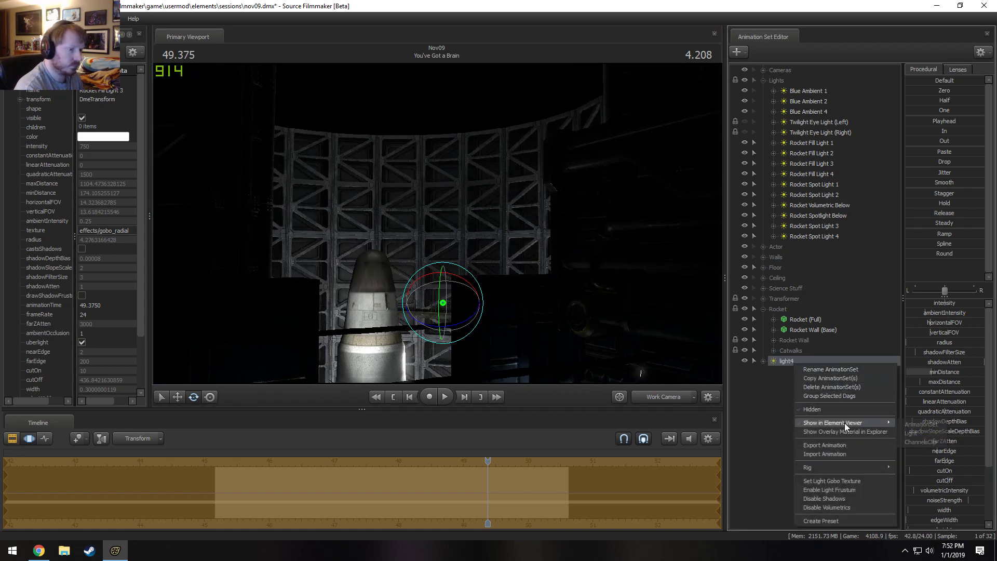
click(82, 343)
drag(437, 223, 418, 183)
scroll(926, 480, down, 3)
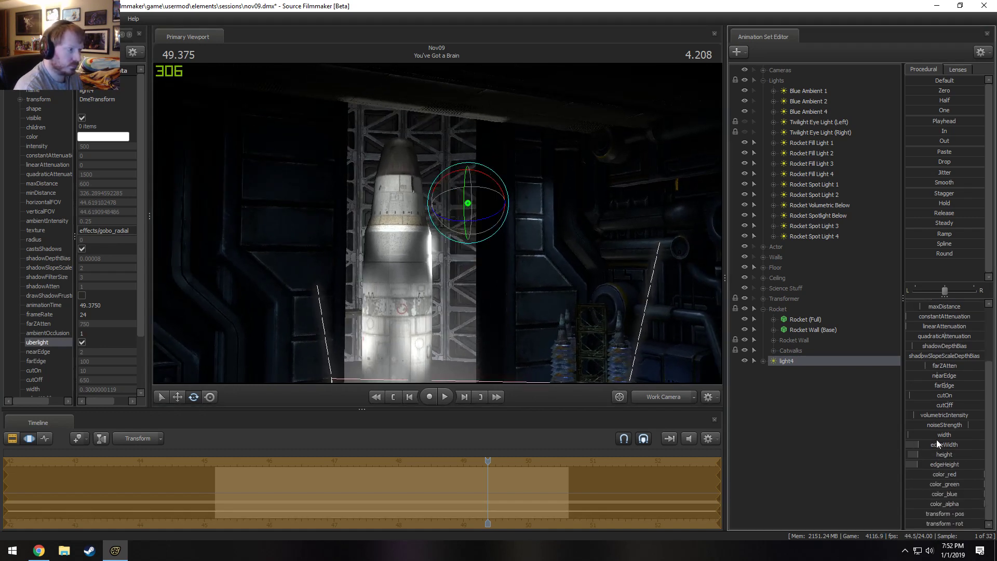
Set light4's width to about 1.75 and its cutOn to 200, and preview the result through the Main Camera.
drag(937, 439, 961, 439)
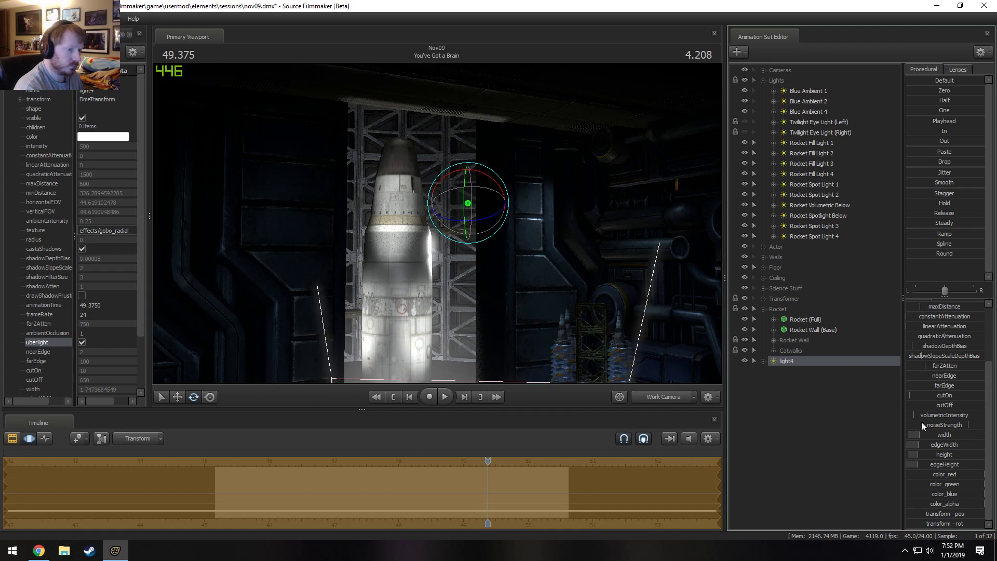
drag(928, 395, 981, 396)
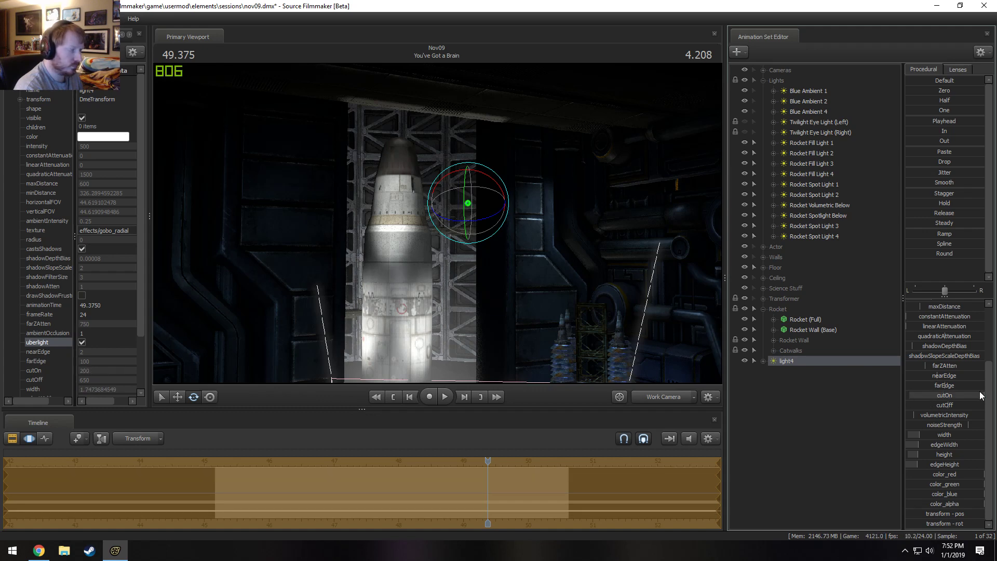
click(664, 397)
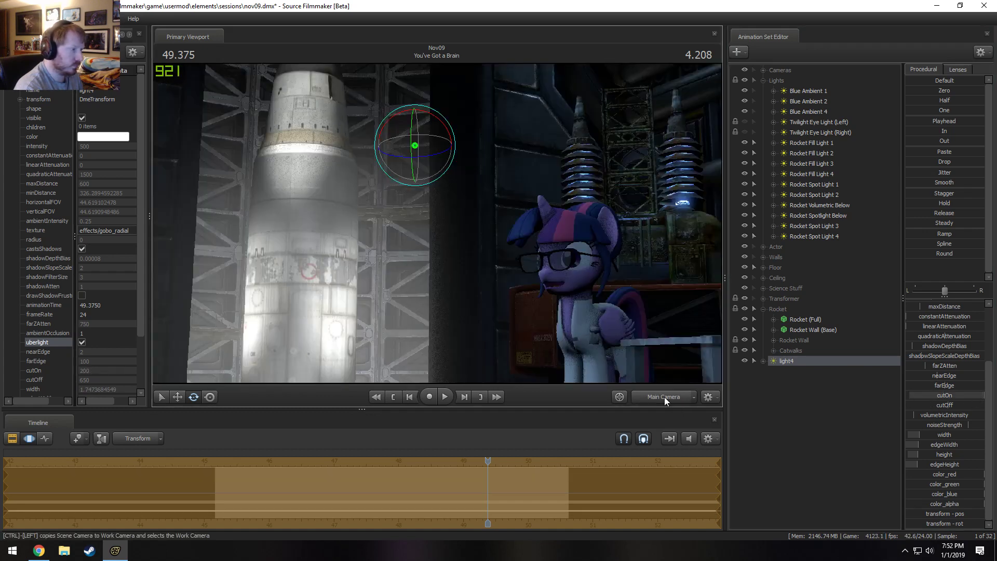
key(space)
key(space)
key(F2)
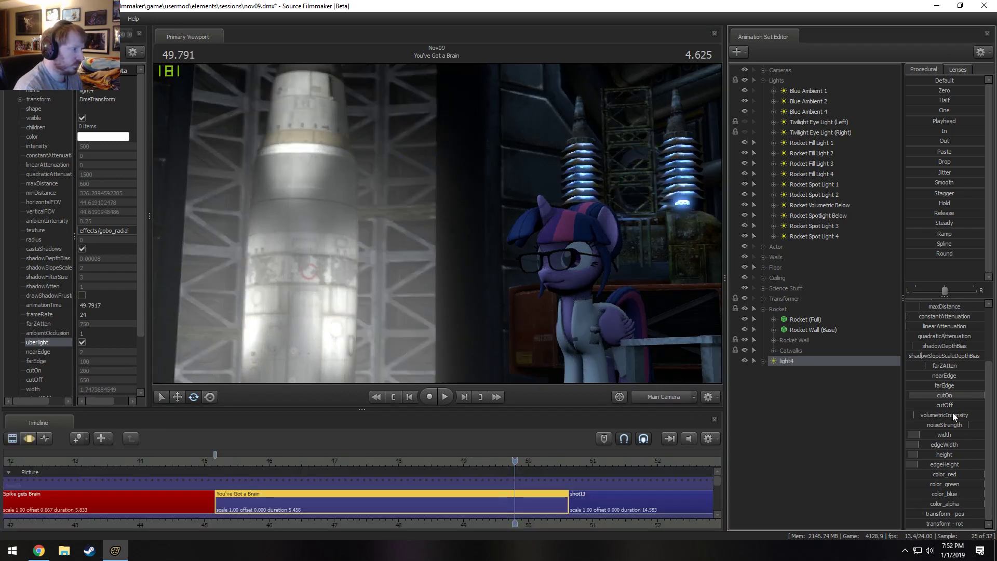
Lower light4's volumetricIntensity slightly in the Motion Editor and return to the Clip Editor.
key(F3)
drag(961, 415, 955, 415)
key(F2)
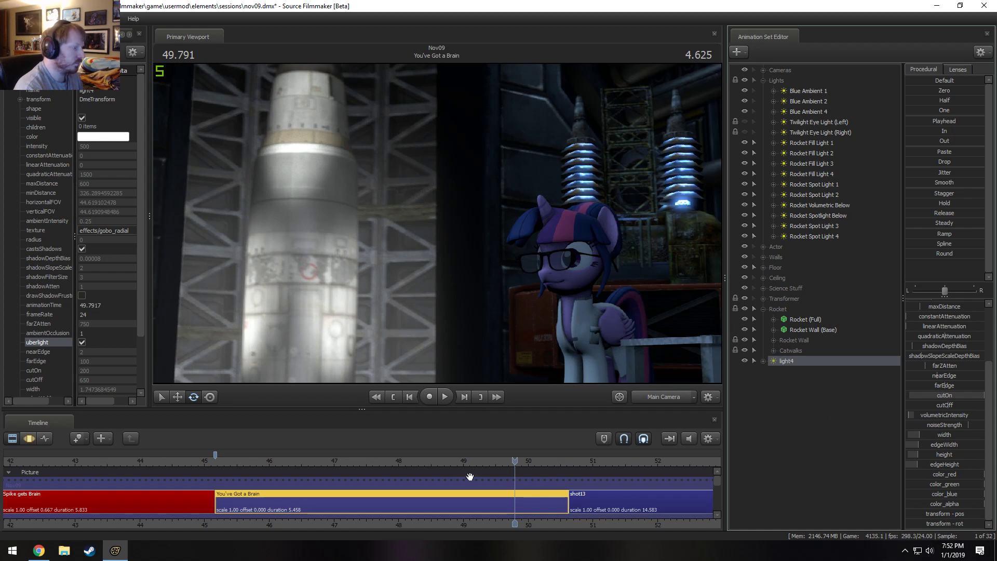
Move the playhead back within the You've Got a Brain shot and play it to check the rocket lighting.
drag(467, 460, 419, 459)
key(space)
key(space)
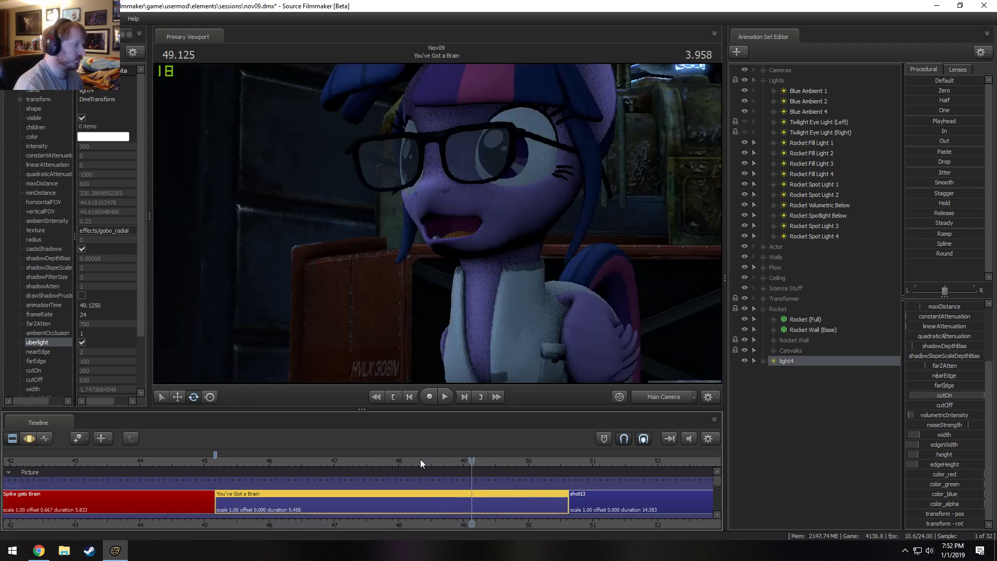
key(space)
key(space)
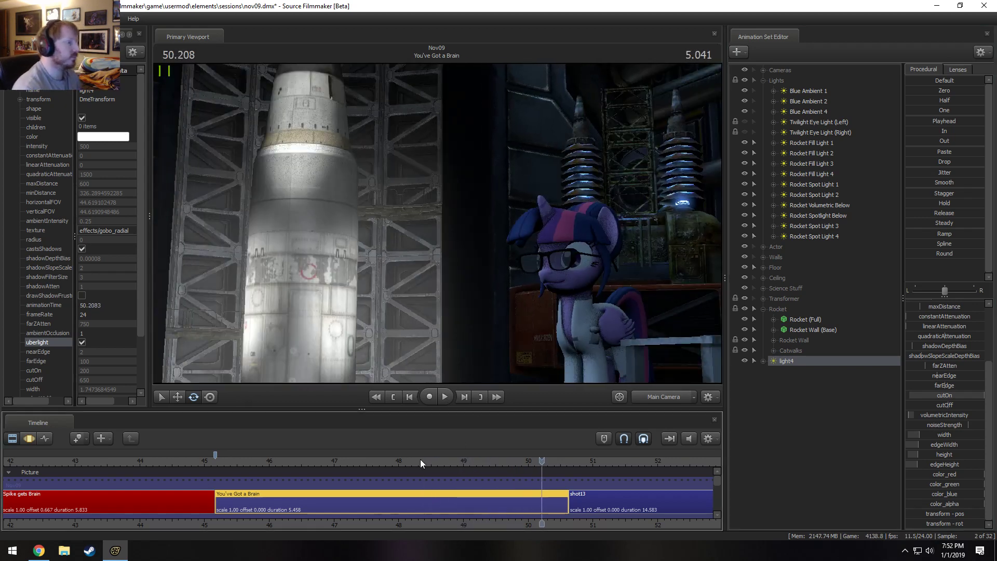
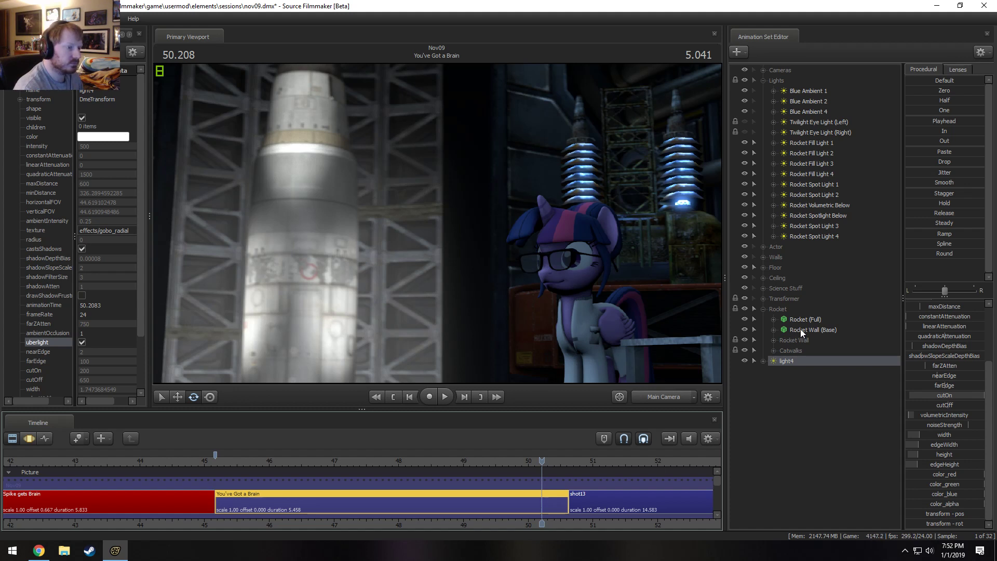
Check Rocket Fill Light 4 and Rocket Fill Light 3 in the Motion Editor, and lower the intensity of Rocket Spotlight Below.
click(824, 178)
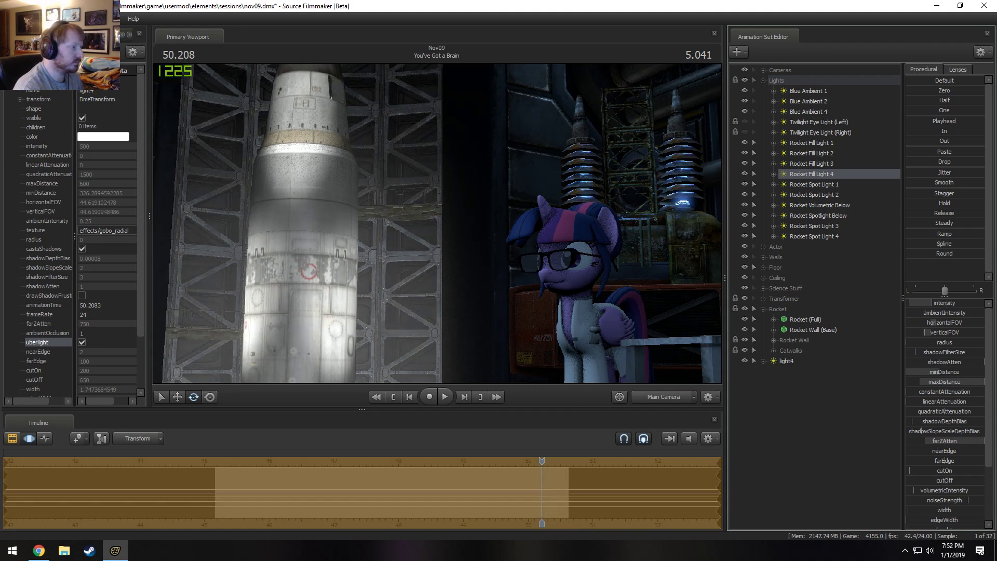
key(F3)
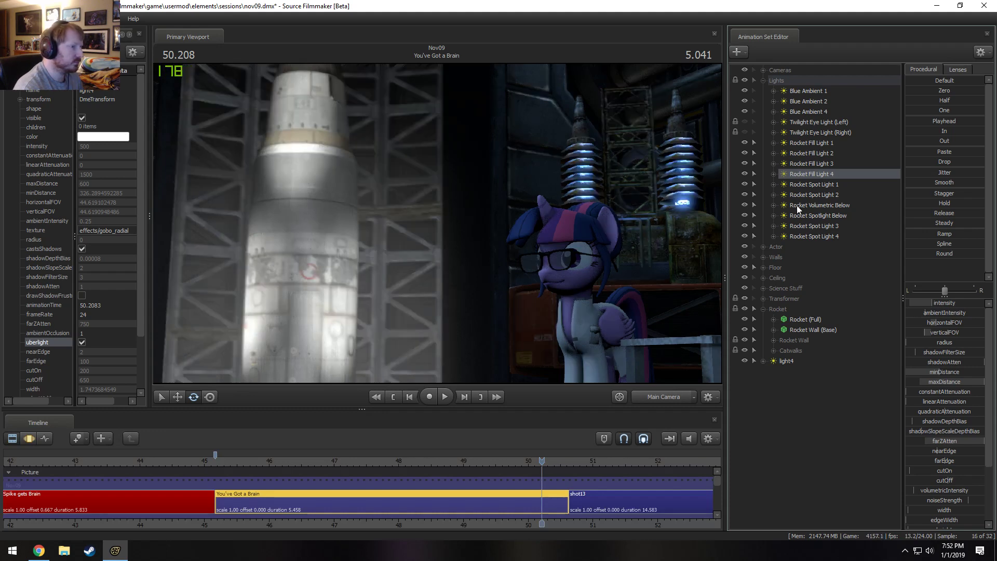
key(F3)
click(821, 164)
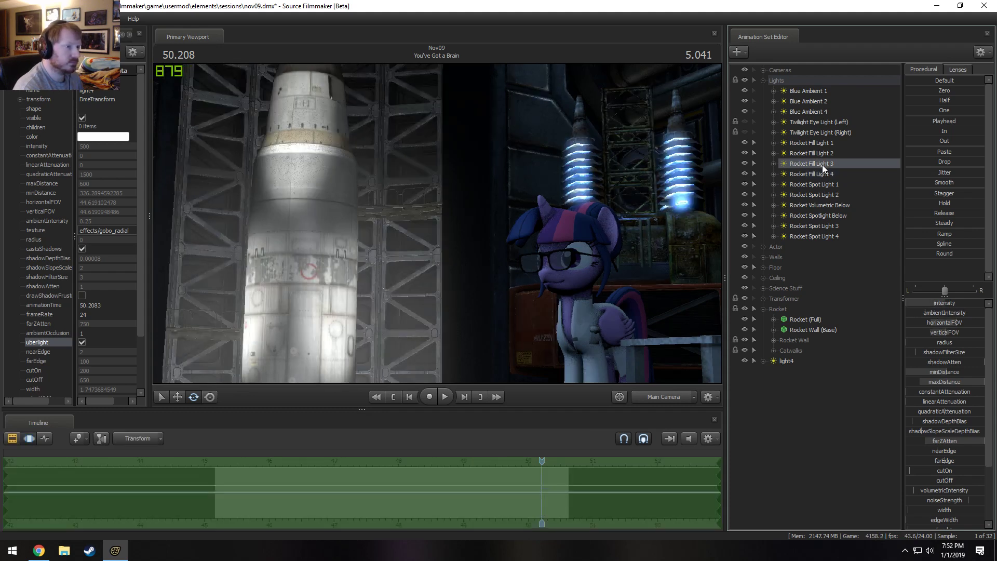
click(824, 217)
key(F3)
key(F3)
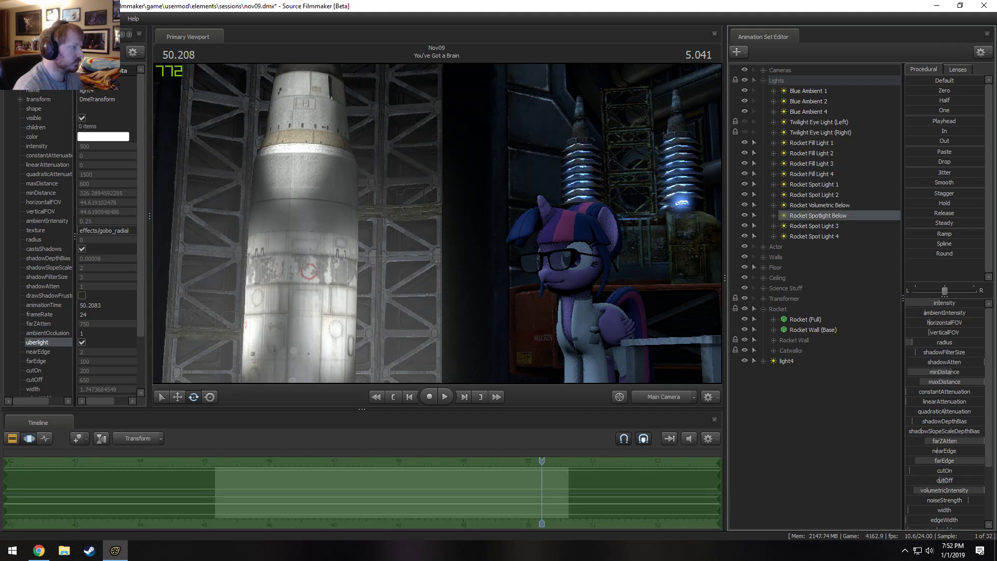
drag(939, 303, 916, 303)
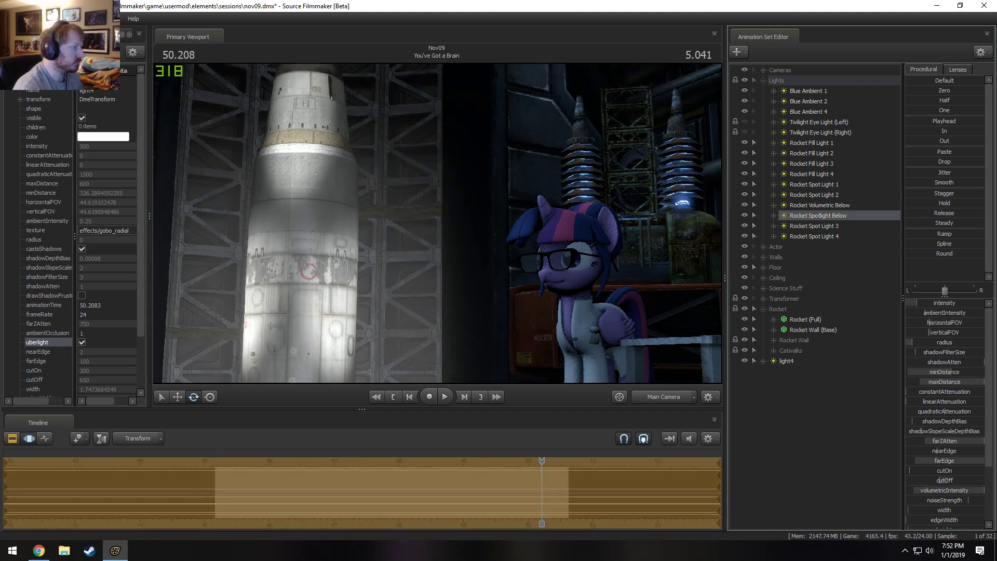
Raise the intensity of Rocket Spot Light 4 and Rocket Fill Light 4, and preview the result in the Clip Editor.
click(834, 237)
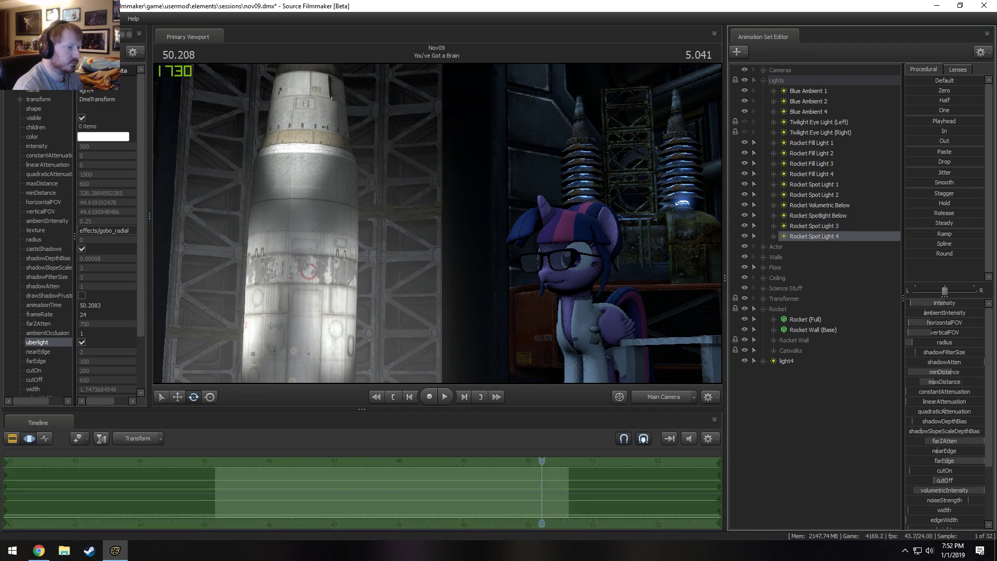
mouse_move(910, 303)
mouse_down()
mouse_move(968, 303)
mouse_move(929, 303)
mouse_up()
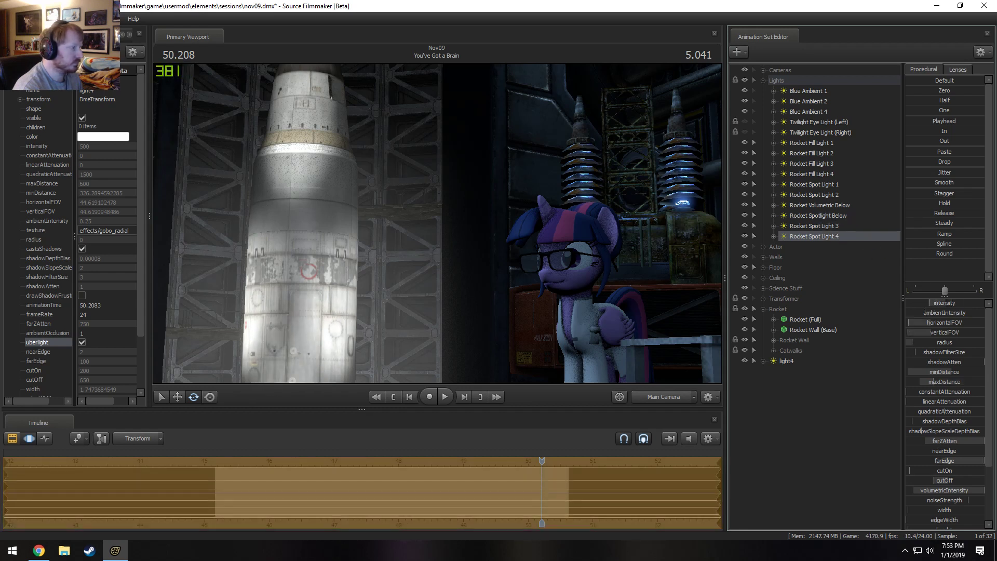
click(820, 216)
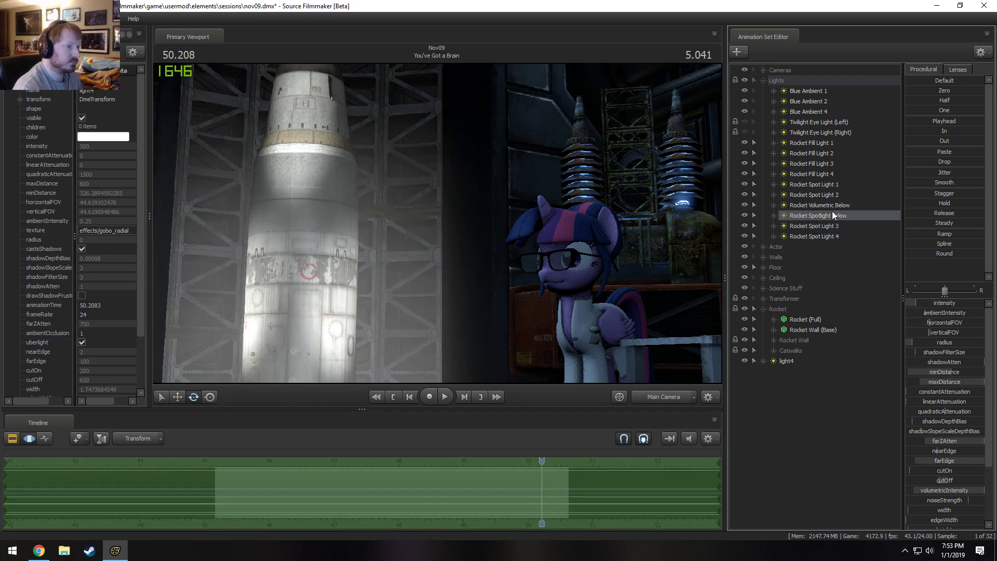
click(827, 174)
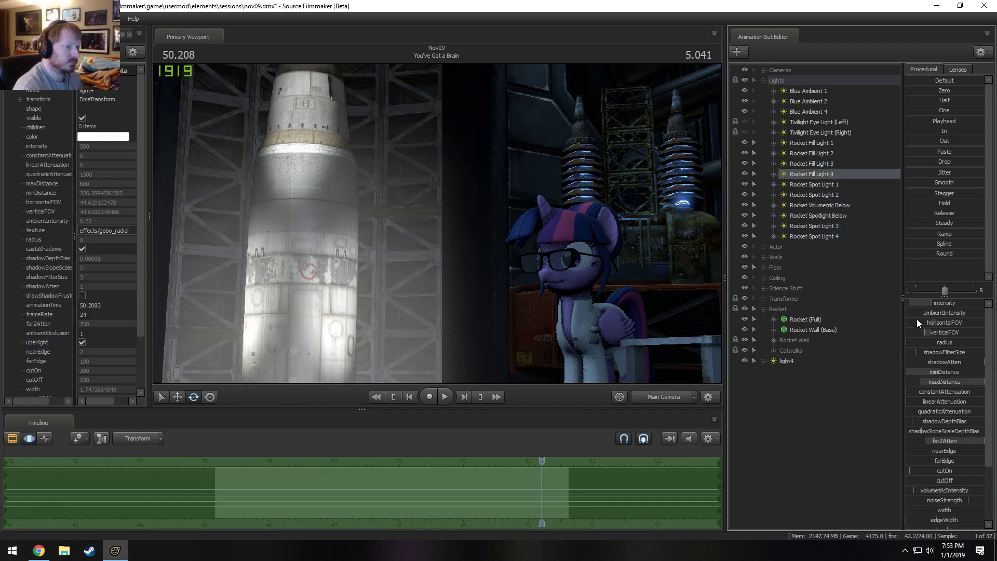
drag(923, 305, 932, 304)
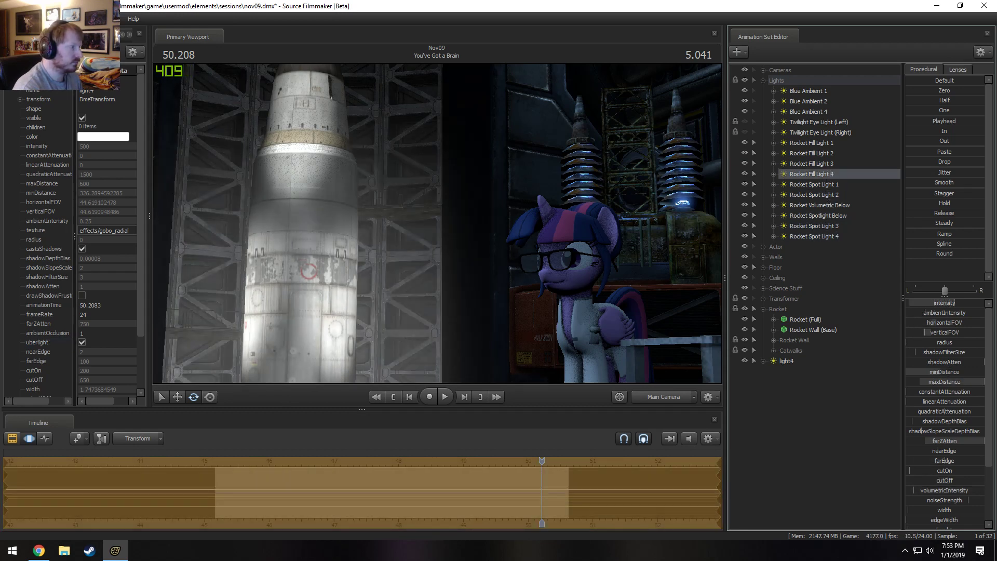
key(F2)
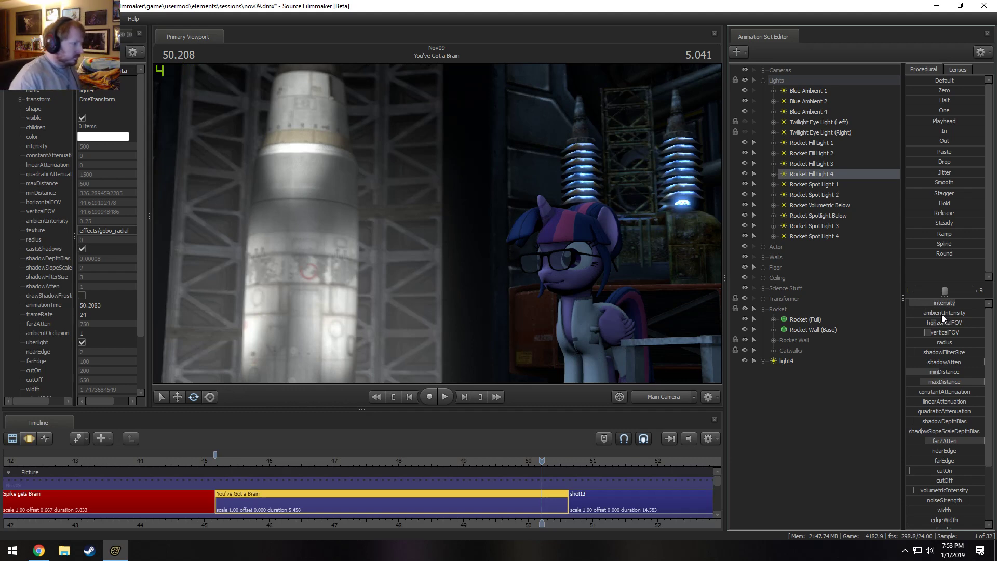
Select the Cameras set, start the time selection at about 49.375 with a short lead-in falloff, and lower the camera's aperture.
click(799, 72)
key(F3)
scroll(448, 496, up, 8)
key(shift)
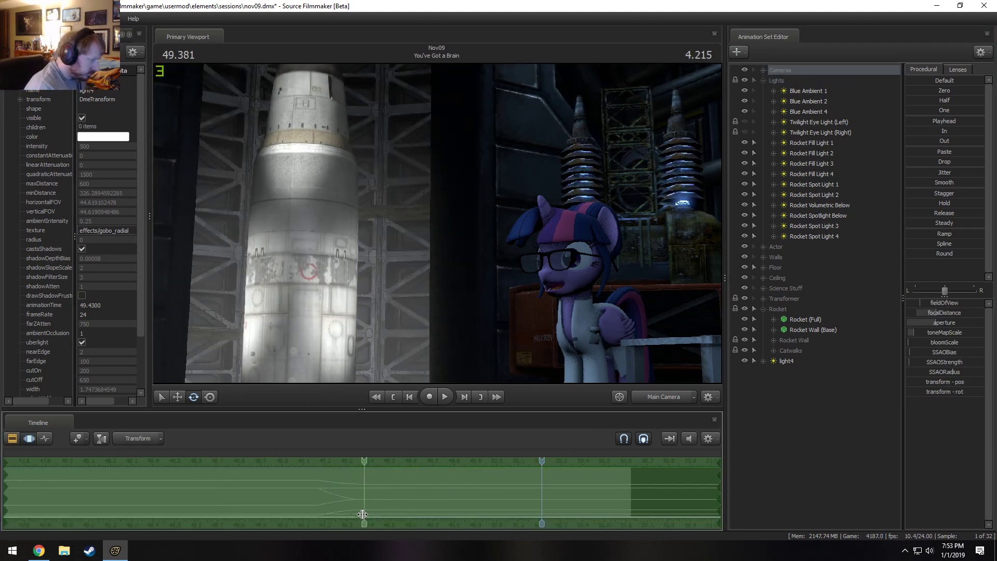
shift+click(363, 511)
shift+drag(378, 496, 337, 503)
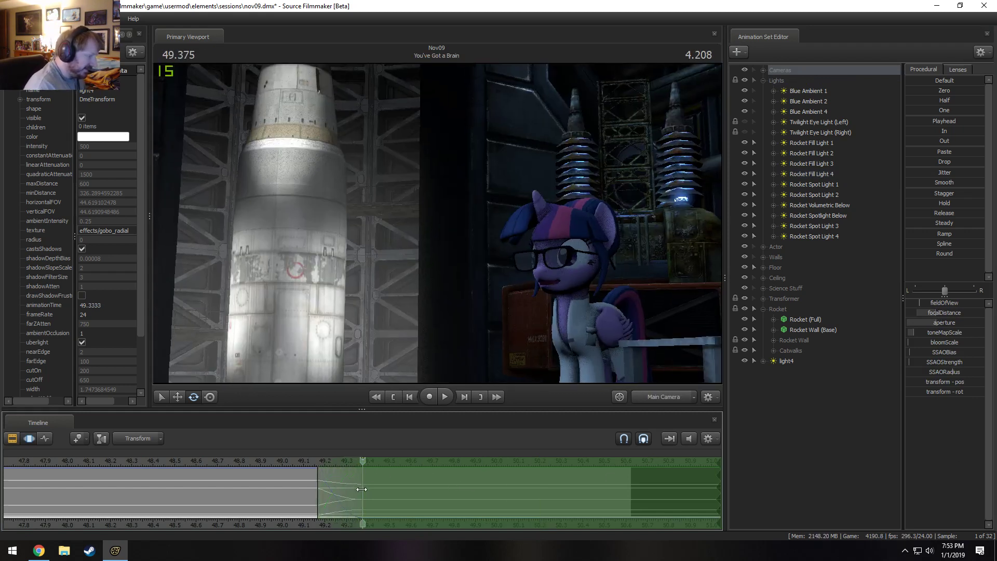
key(shift)
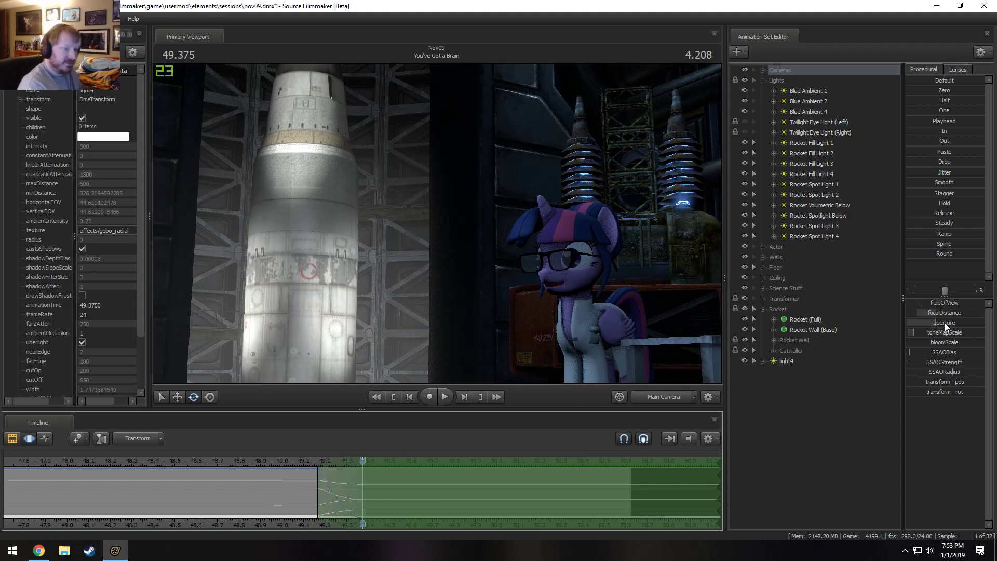
drag(946, 323, 934, 322)
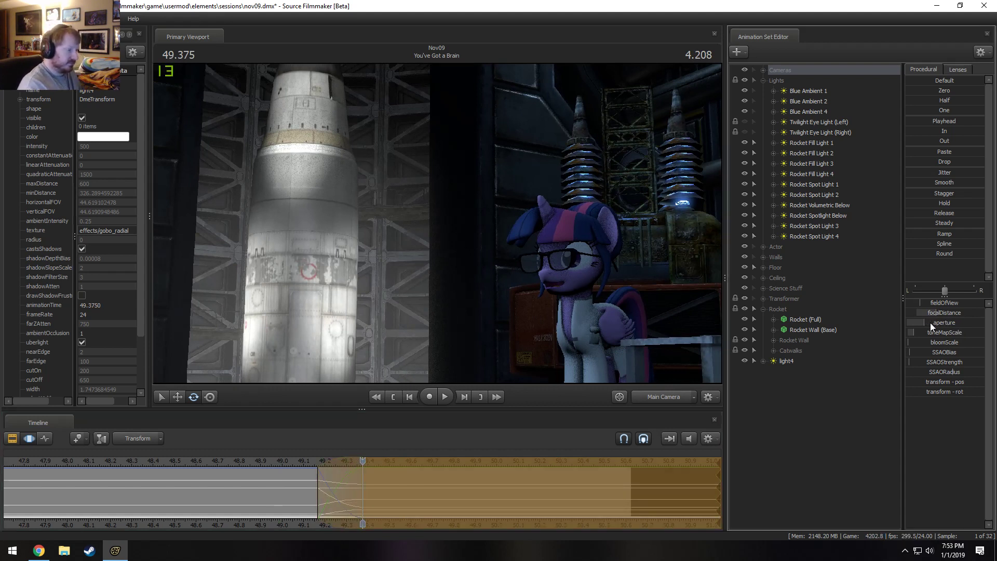
Move the playhead back within the You've Got a Brain shot and play the camera move to check the aperture change.
drag(285, 461, 273, 461)
key(F2)
key(space)
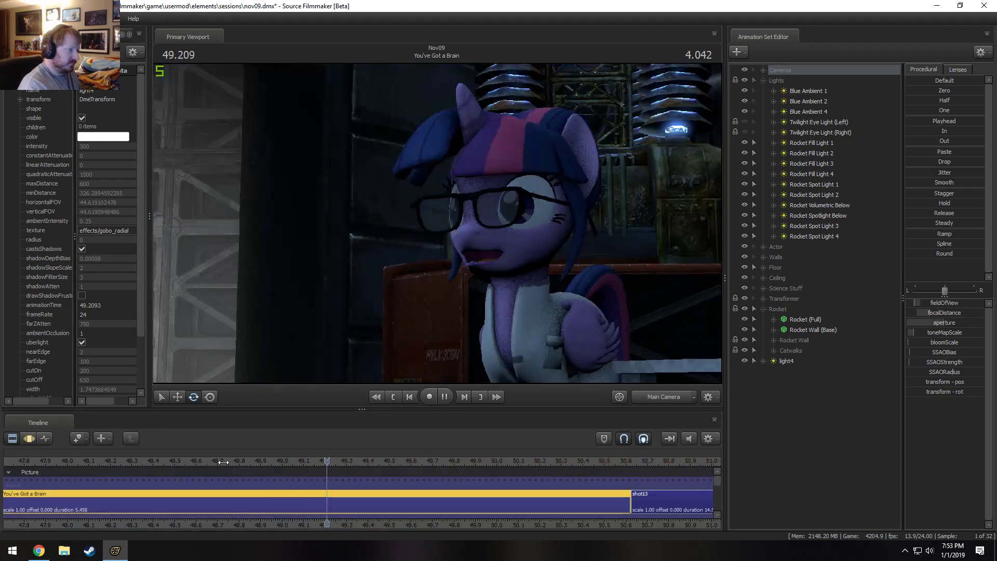
key(space)
drag(207, 461, 223, 459)
key(space)
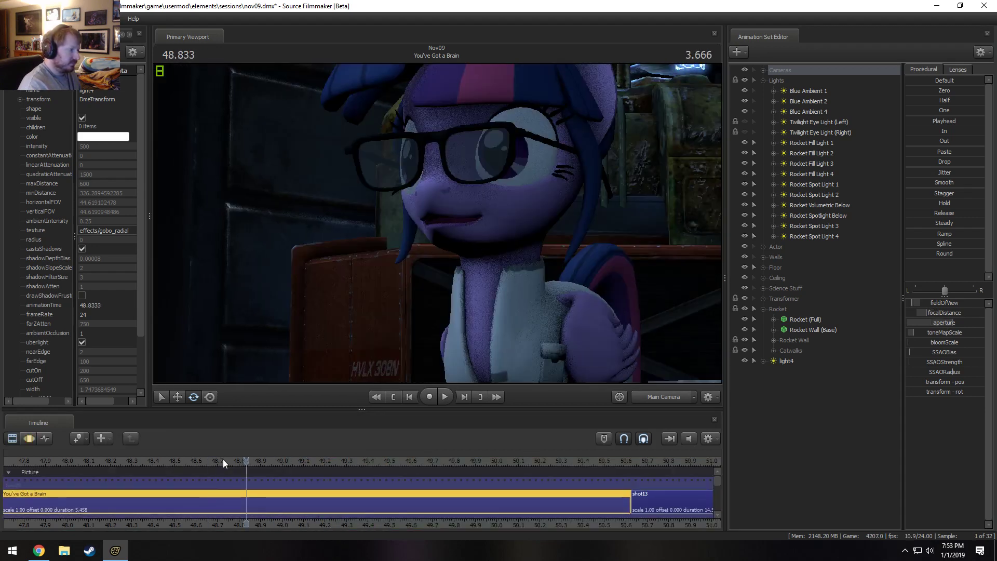
key(space)
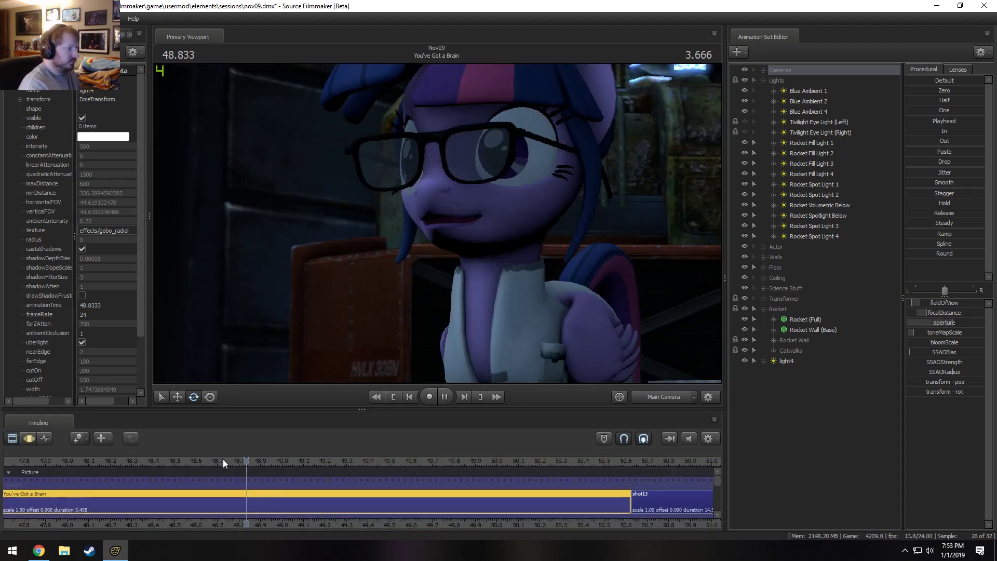
key(space)
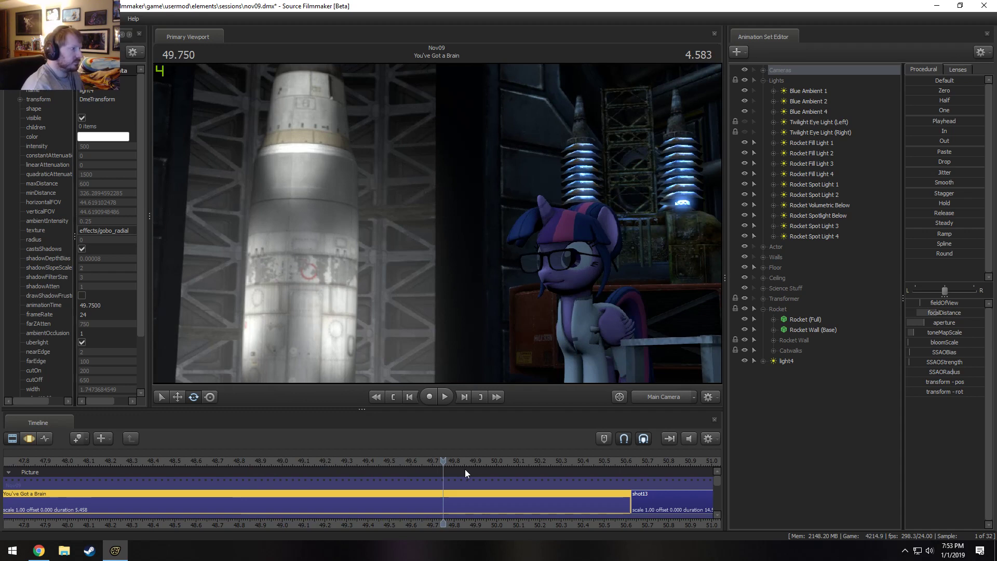
Hide light4 and raise the intensity of Rocket Volumetric Below in the Motion Editor.
click(819, 205)
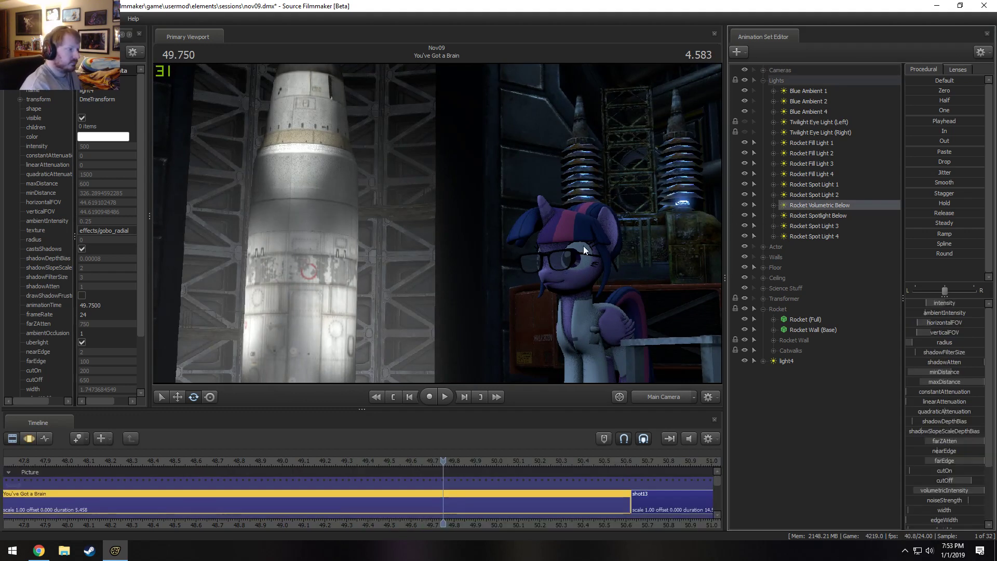
click(746, 360)
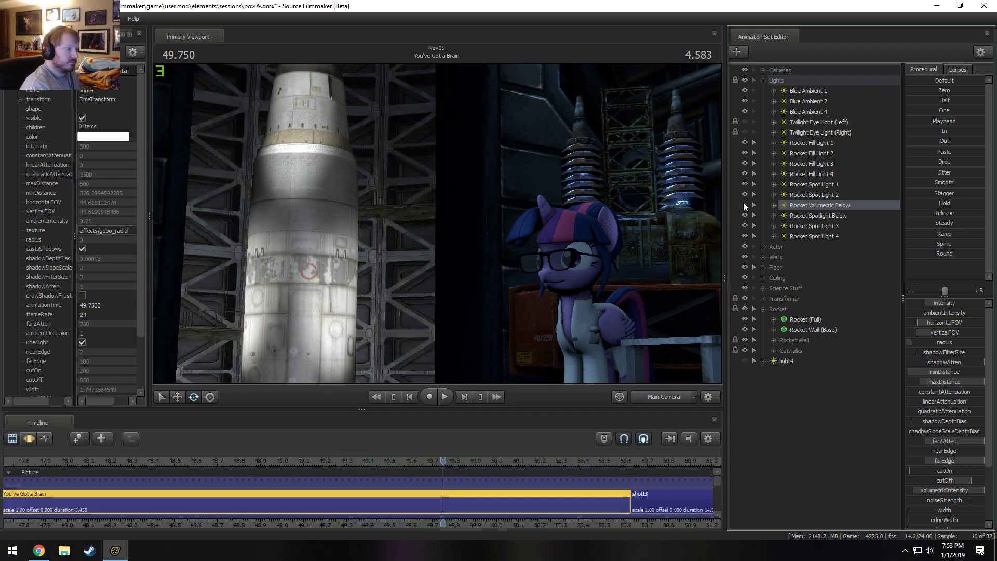
key(F3)
key(F2)
key(F3)
key(F2)
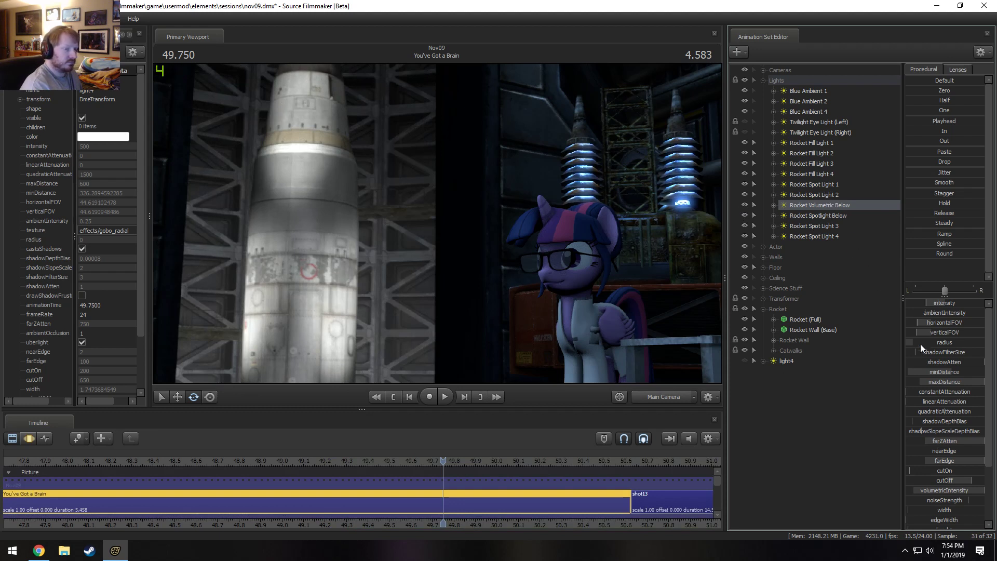
key(F3)
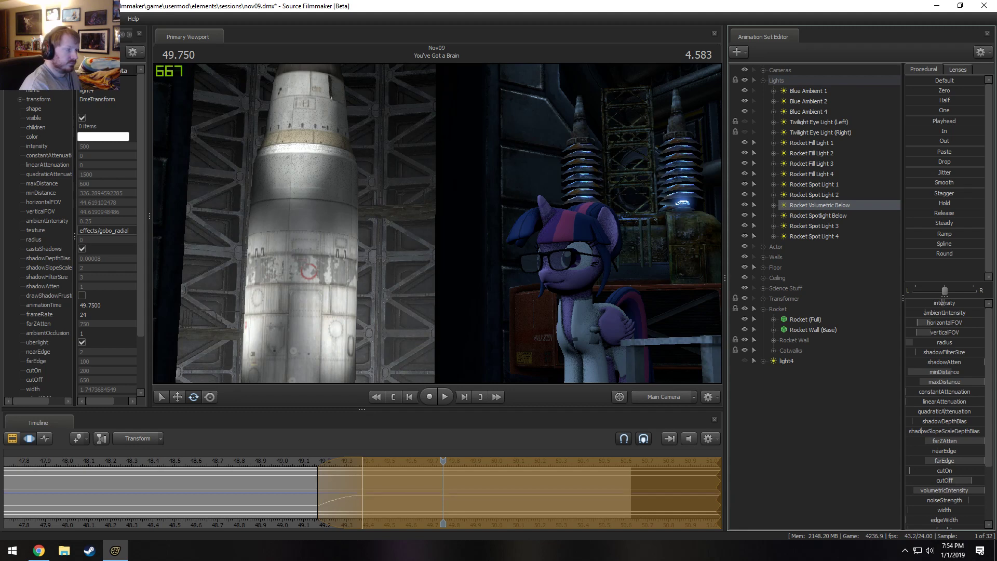
Look through Rocket Volumetric Below, hold its settings constant over all time with the Playhead preset, and narrow its field of view.
drag(831, 209, 566, 183)
key(F2)
click(529, 195)
key(F3)
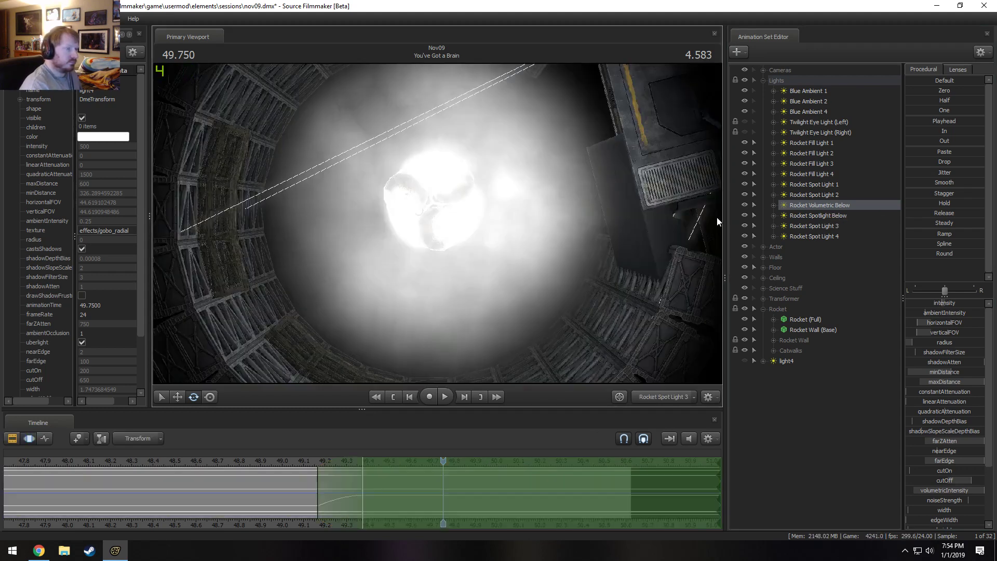
click(484, 500)
key(ctrl+a)
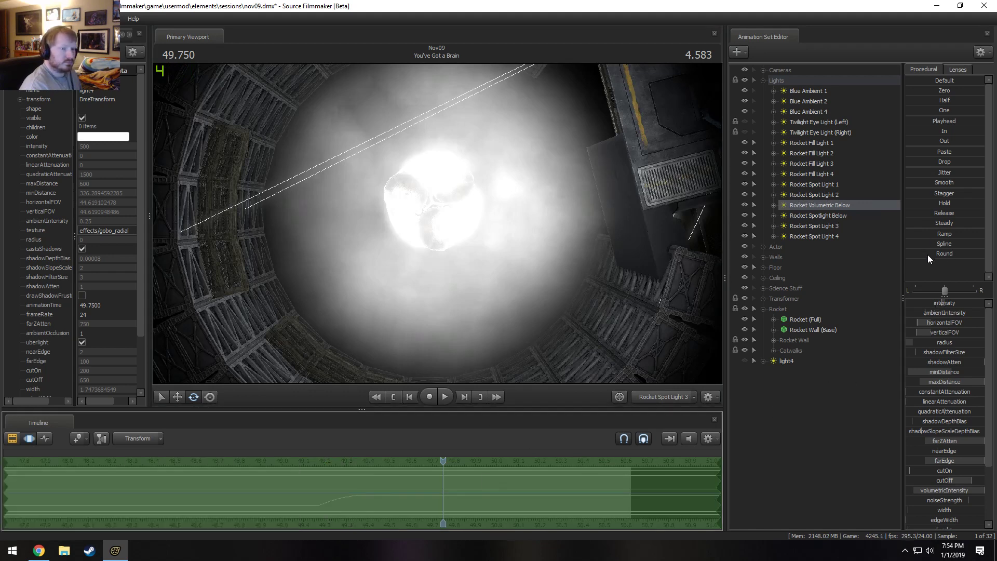
click(941, 121)
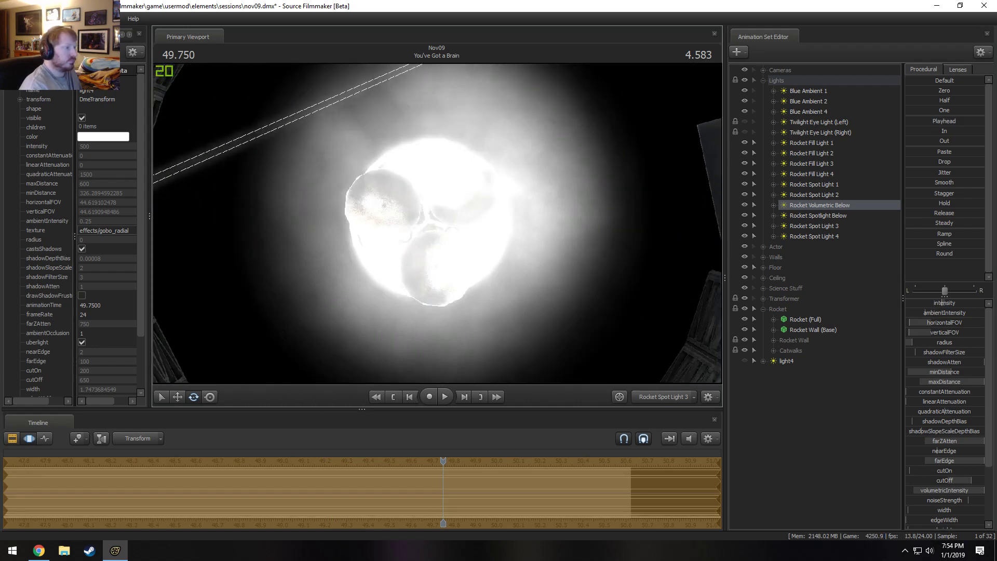
Return to the Main Camera and fine-tune Rocket Volumetric Below's verticalFOV, farEdge and cutOff.
click(662, 400)
key(F2)
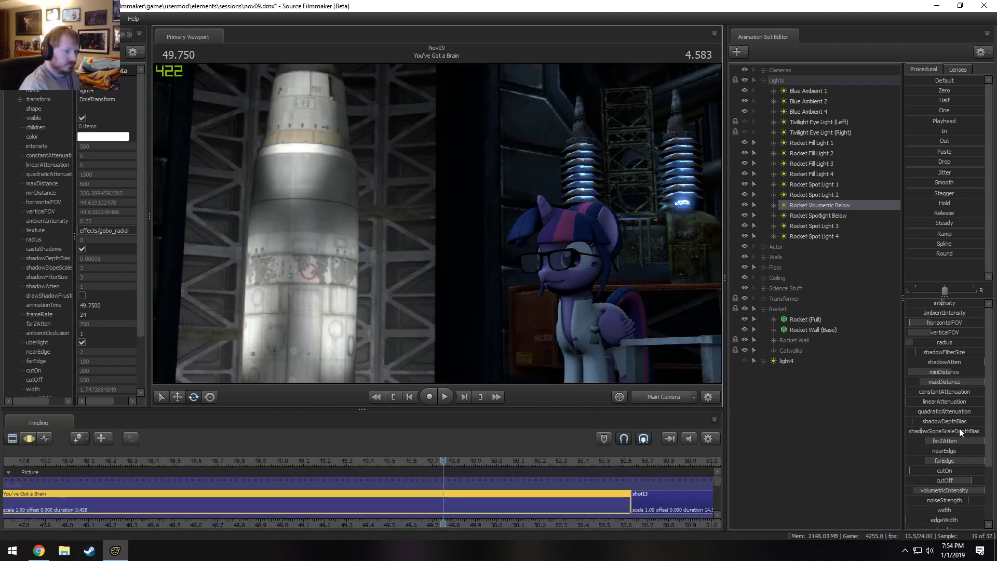
key(F3)
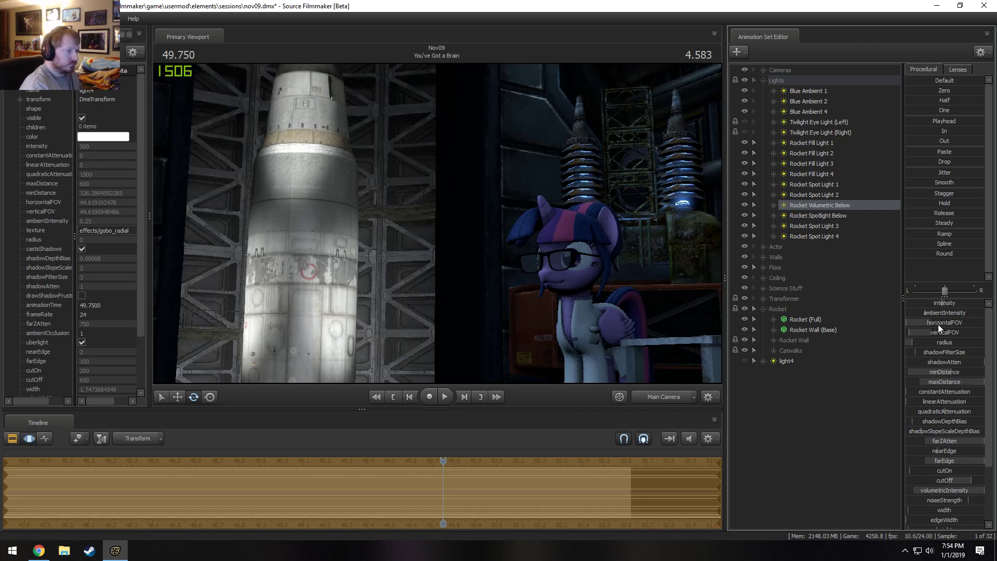
drag(908, 332, 906, 333)
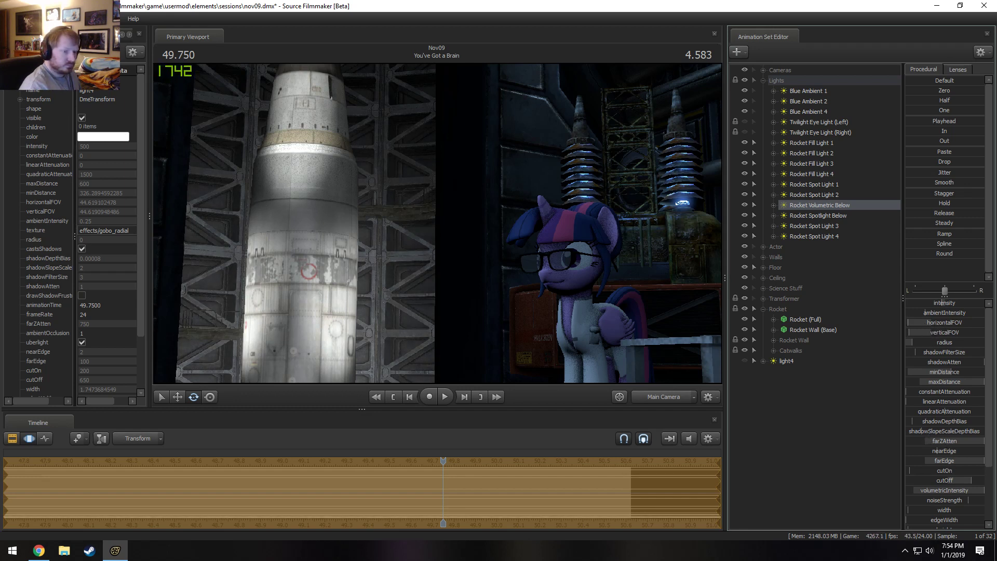
drag(945, 460, 950, 481)
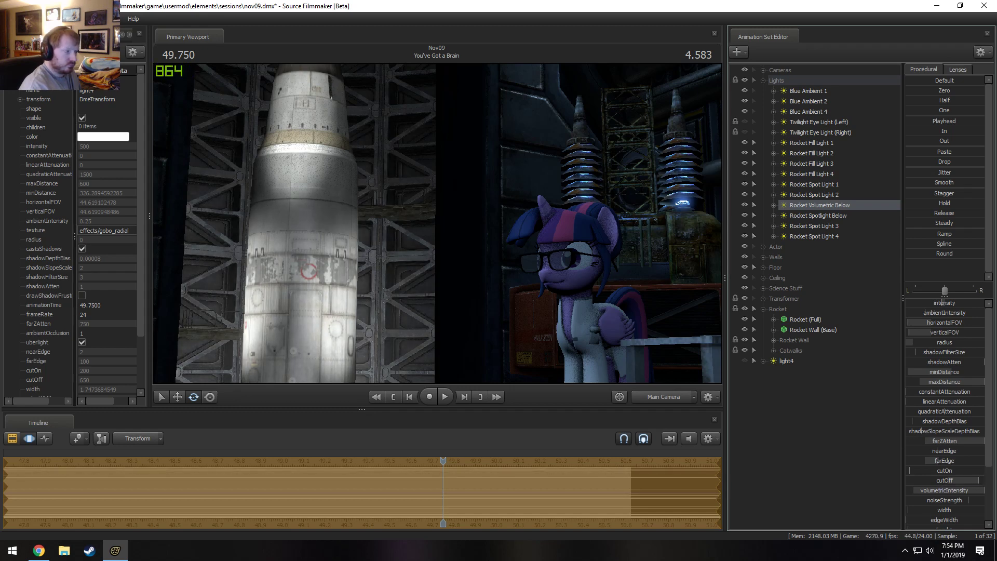
Edit the maximum of Rocket Volumetric Below's volumetricIntensity range, readjust the volumetricIntensity, and preview it in the Clip Editor.
right_click(959, 491)
click(962, 504)
click(482, 269)
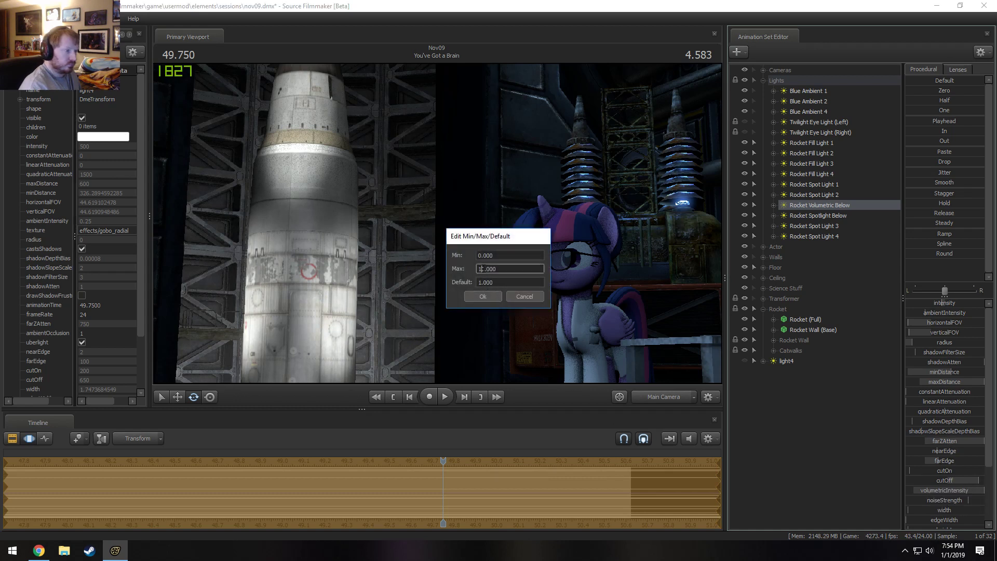
key(Return)
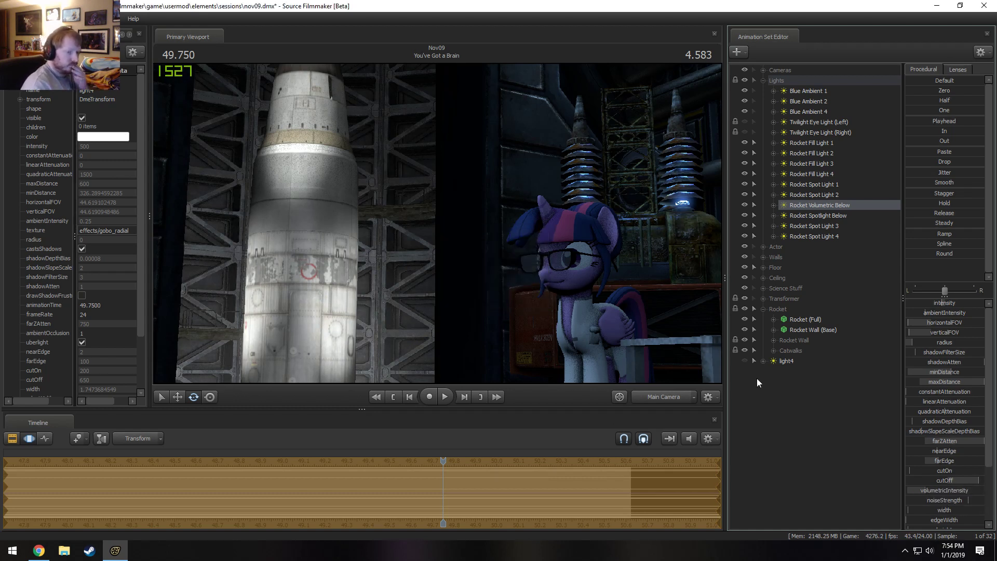
drag(942, 492, 973, 492)
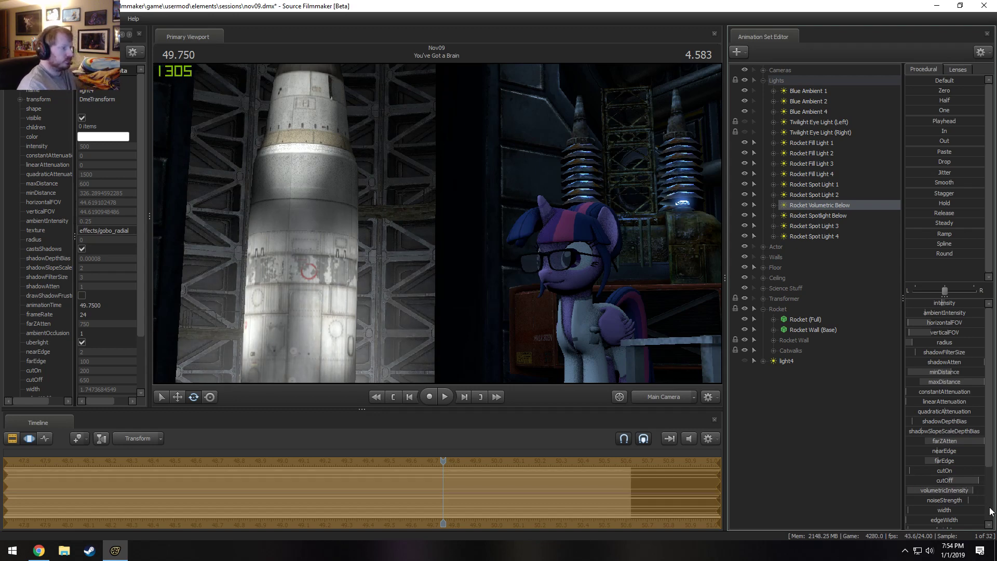
key(F2)
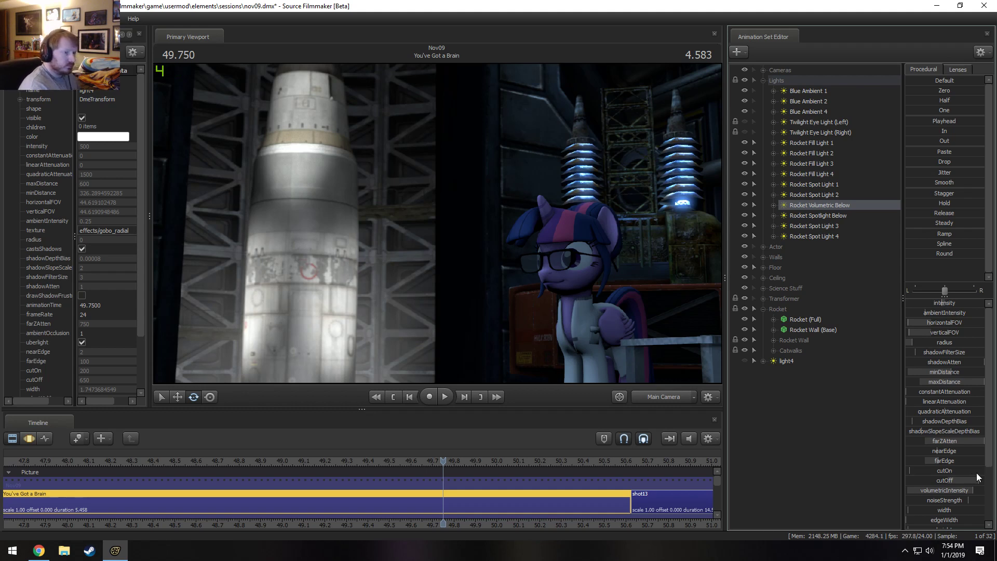
Unhide and delete the existing light4 animation set, and create an animation set for a new light in its place.
click(786, 360)
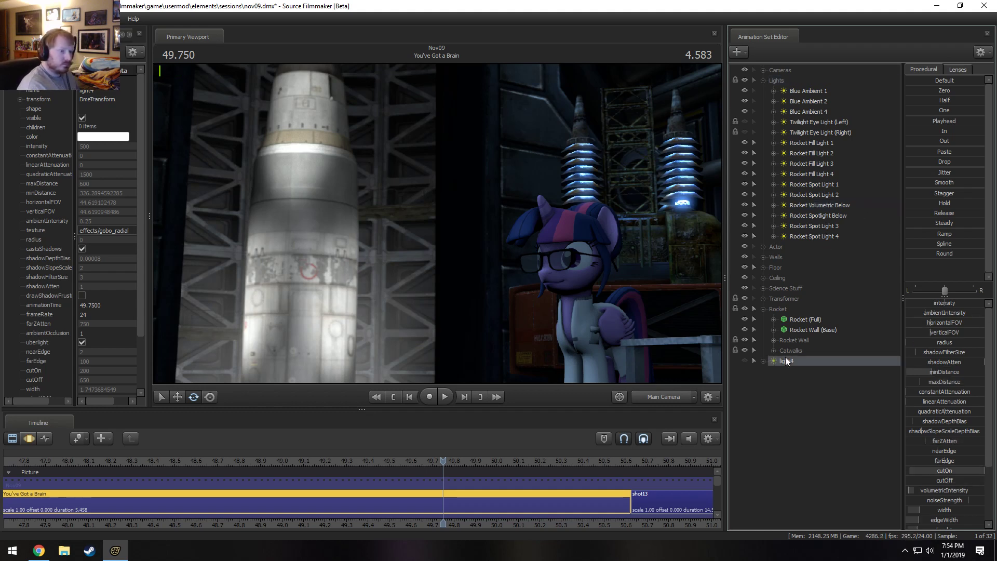
click(744, 360)
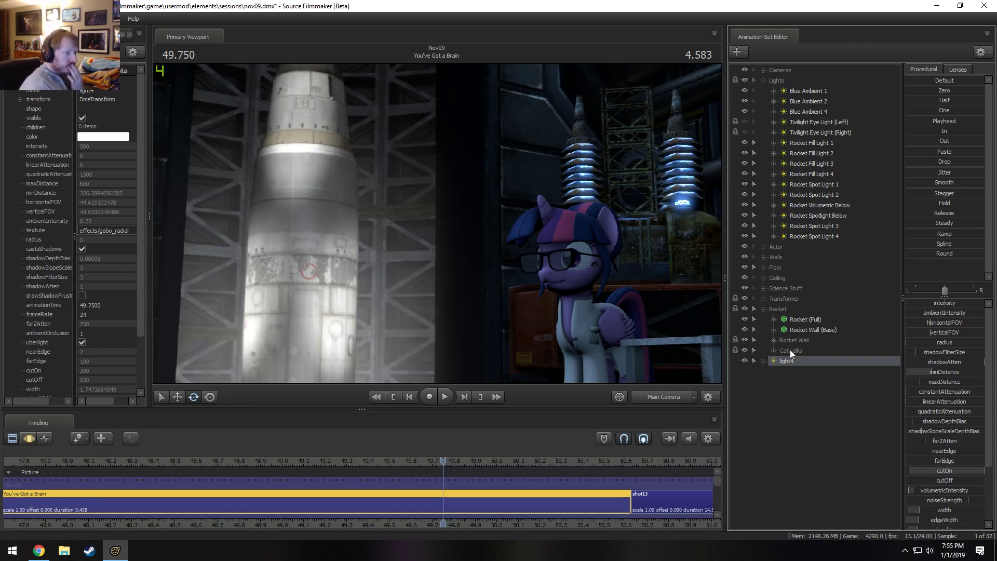
right_click(792, 363)
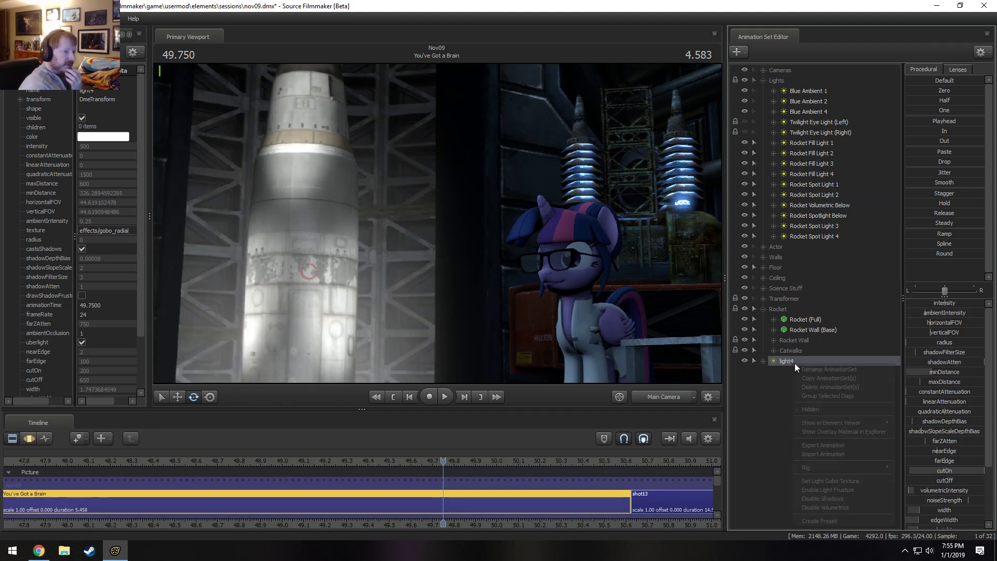
click(818, 387)
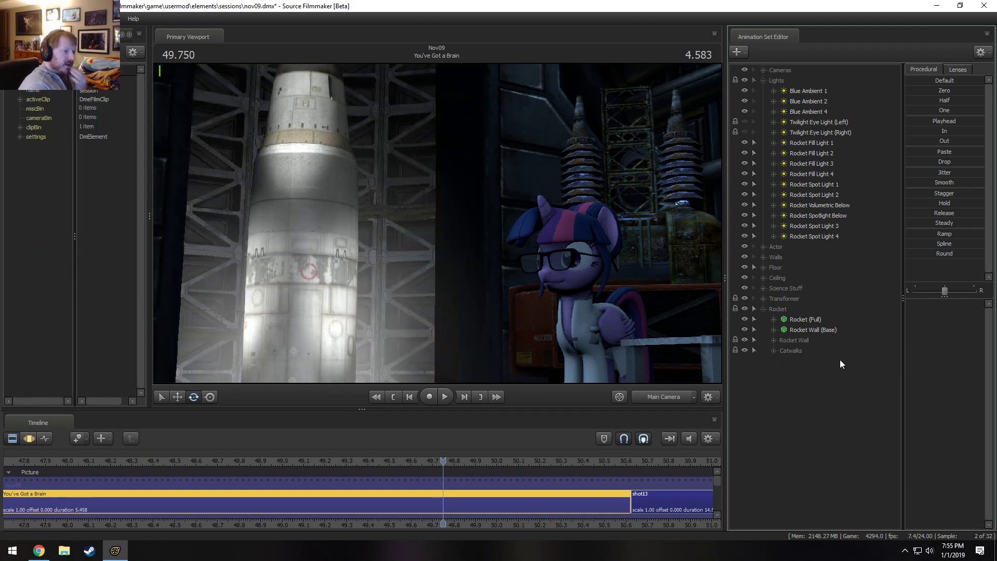
right_click(794, 426)
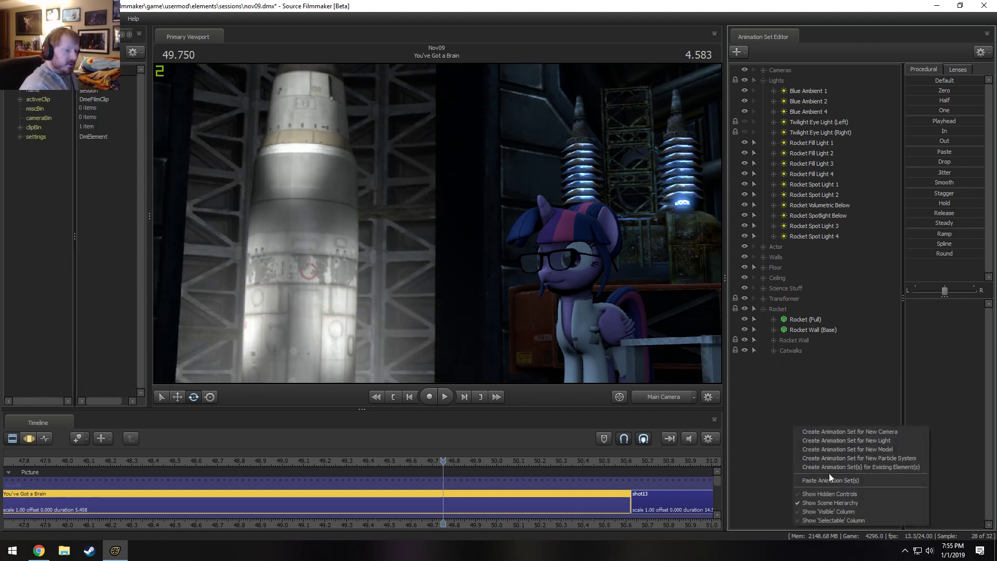
click(851, 440)
click(803, 246)
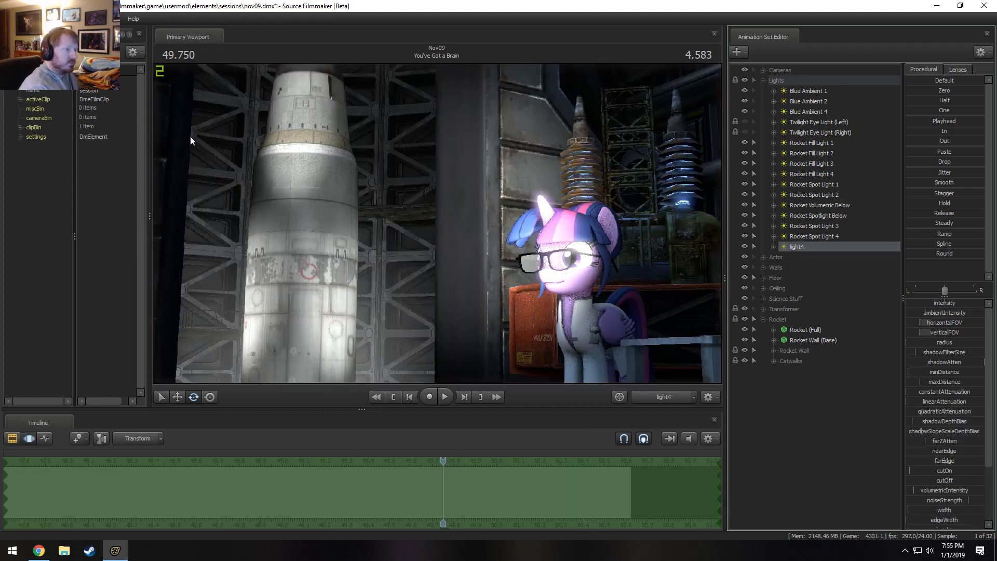
In the Motion Editor, look through the new light4 and fly it to face the lab beside the silo doorway.
key(F2)
click(448, 212)
key(F3)
drag(803, 246, 497, 227)
key(s)
scroll(519, 193, down, 3)
key(a)
Show light4's Light element in the Element Viewer, enable uberlight, and aim the light toward the door edge.
right_click(800, 246)
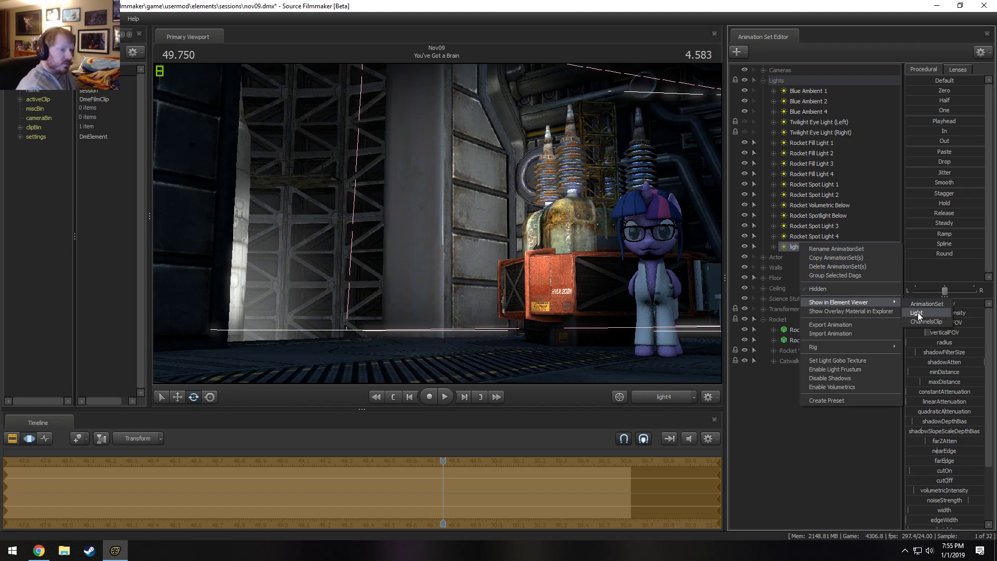
click(917, 313)
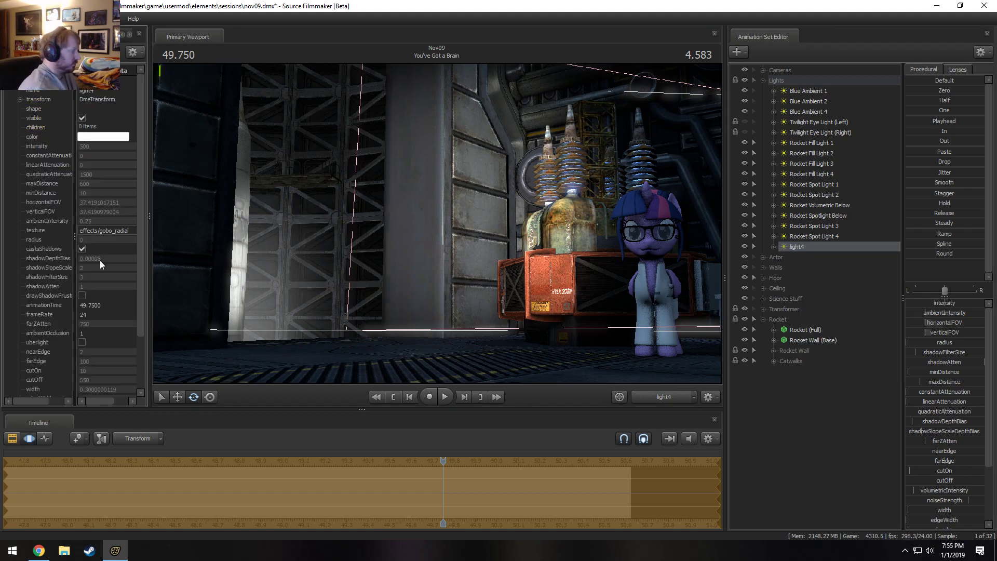
click(82, 341)
drag(487, 292, 478, 230)
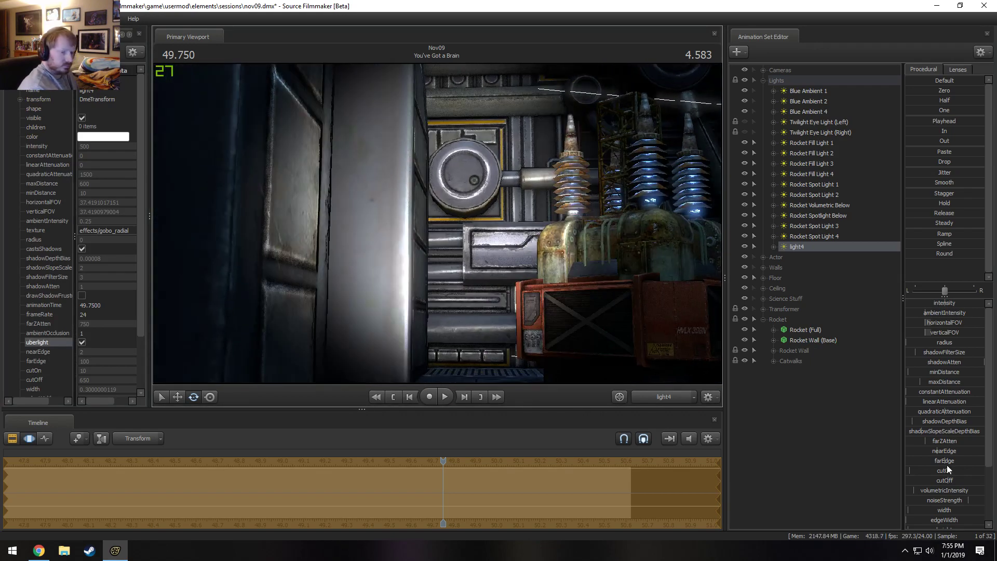
Remap light4's width and edgeWidth sliders to a maximum of 1.000 and reduce the beam width.
scroll(948, 470, down, 3)
right_click(954, 444)
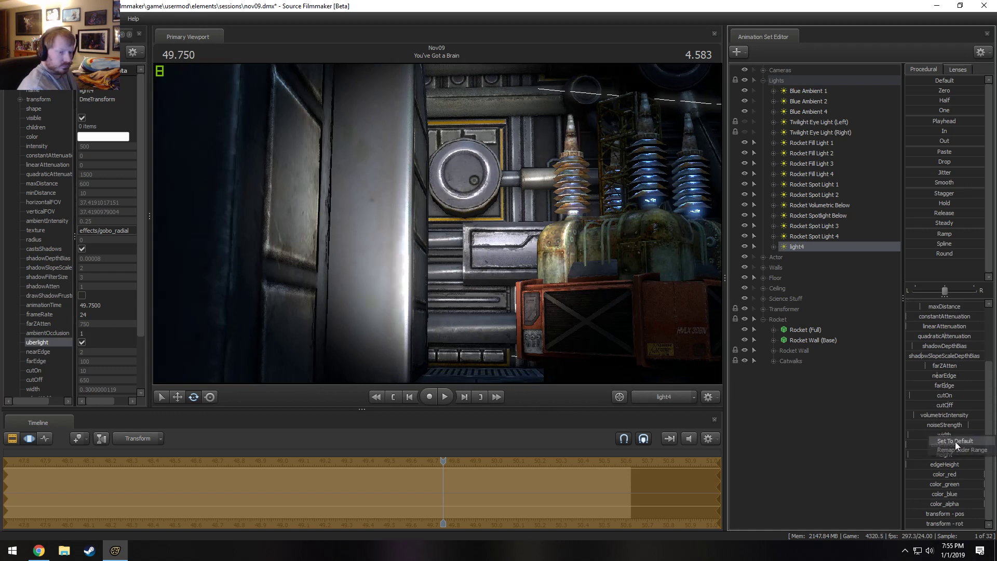
click(960, 450)
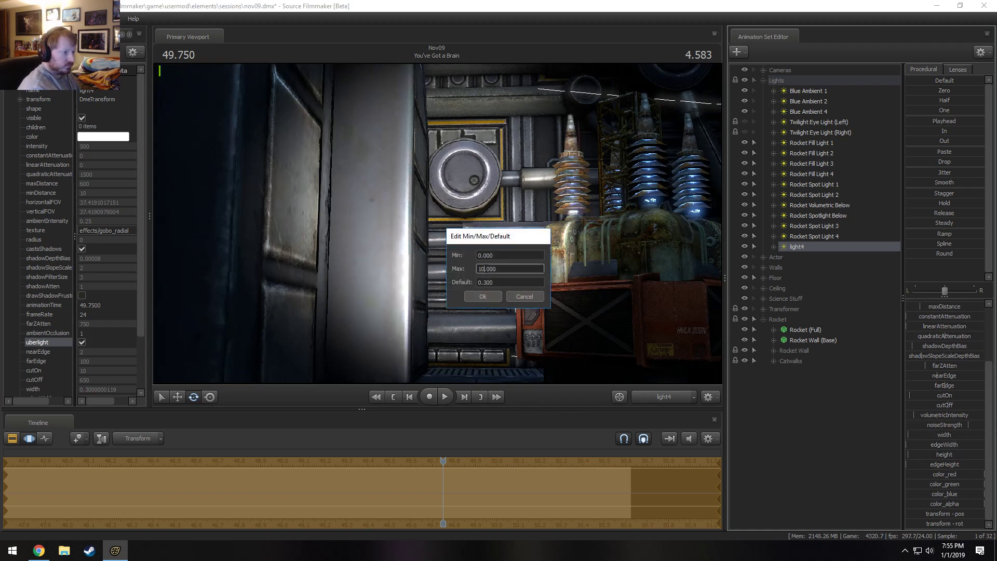
click(482, 296)
right_click(935, 445)
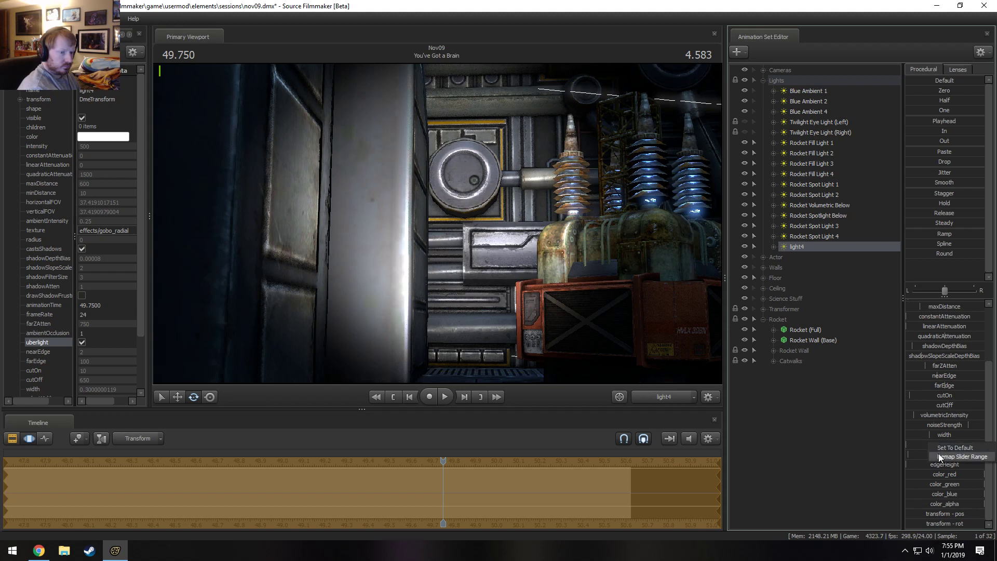
click(939, 453)
click(485, 295)
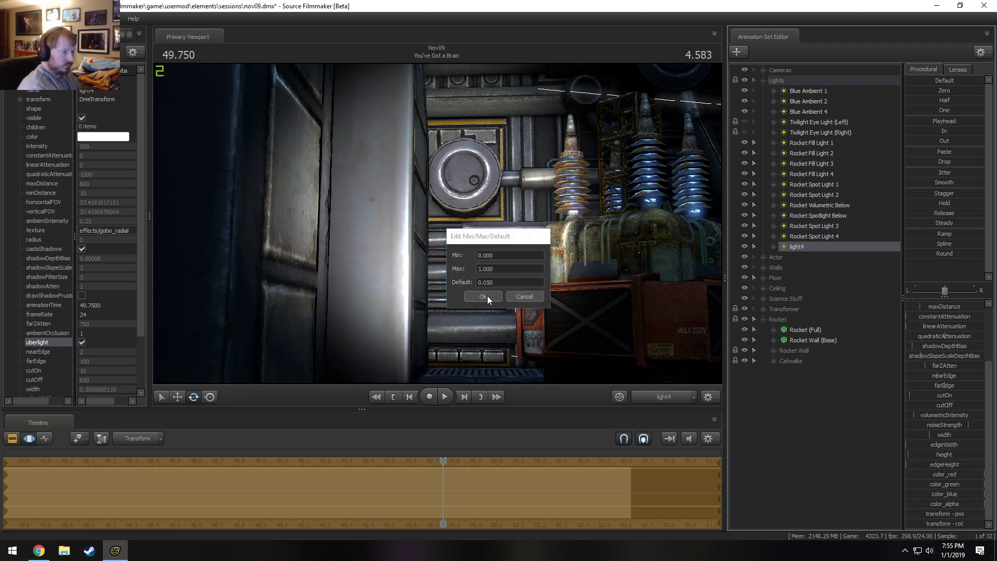
drag(953, 437, 927, 437)
Remap light4's width slider to a maximum of 0.1 and a default of 0.0, and fine-tune the beam width.
right_click(937, 434)
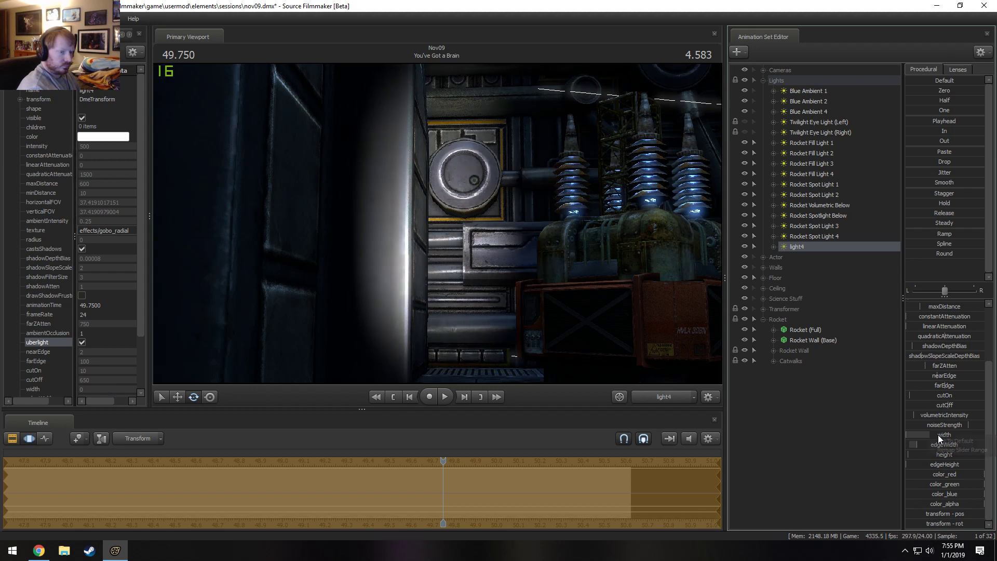
click(942, 447)
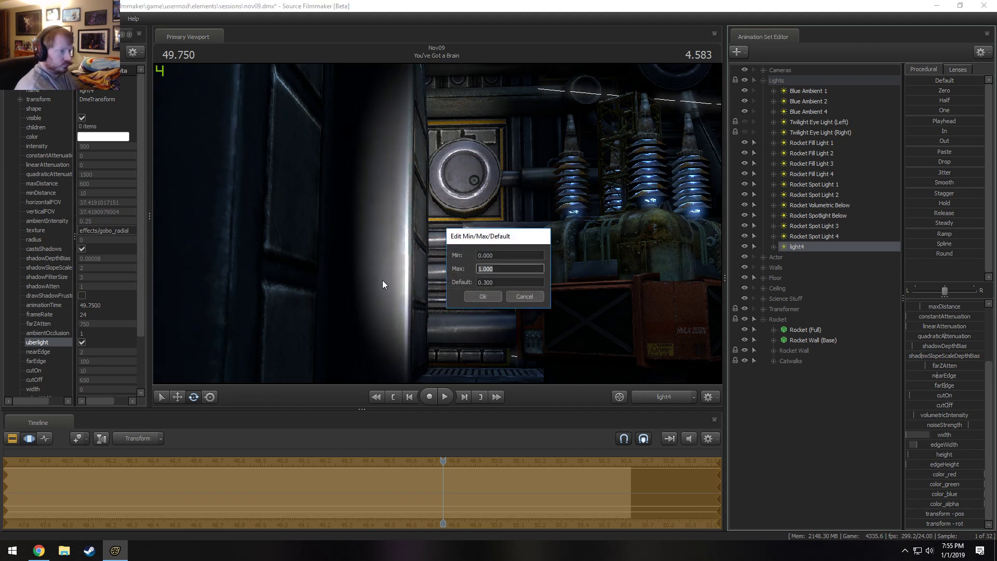
key(BackSpace)
key(BackSpace)
key(BackSpace)
key(BackSpace)
key(BackSpace)
text(0.1)
key(Tab)
text(0.0)
key(Return)
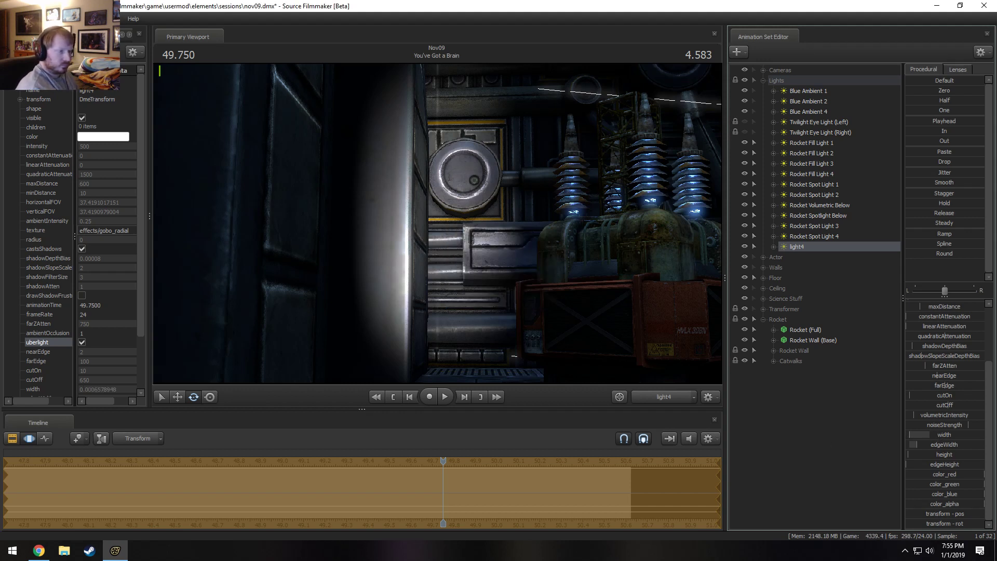
drag(943, 435, 946, 445)
Pull light4 back into the rocket silo facing the door edge, widening its field of view and lowering edgeWidth.
mouse_move(380, 271)
mouse_down()
mouse_move(358, 279)
mouse_move(363, 291)
mouse_move(363, 277)
mouse_move(378, 278)
mouse_up()
scroll(375, 278, down, 6)
scroll(370, 281, down, 3)
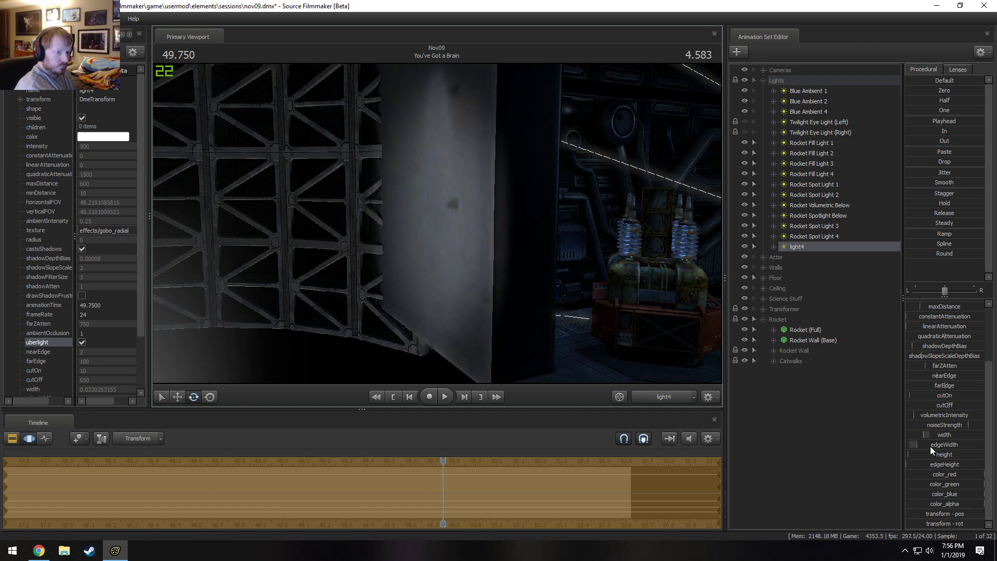
drag(930, 446, 924, 447)
mouse_move(519, 286)
mouse_down()
mouse_move(540, 302)
mouse_move(517, 299)
mouse_up()
scroll(524, 294, down, 6)
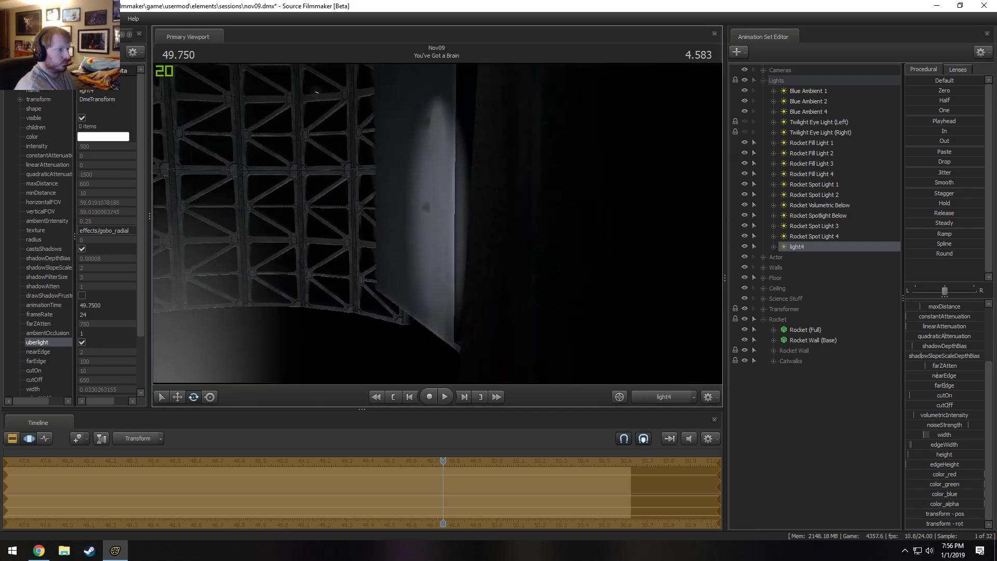
scroll(437, 224, down, 12)
key(e)
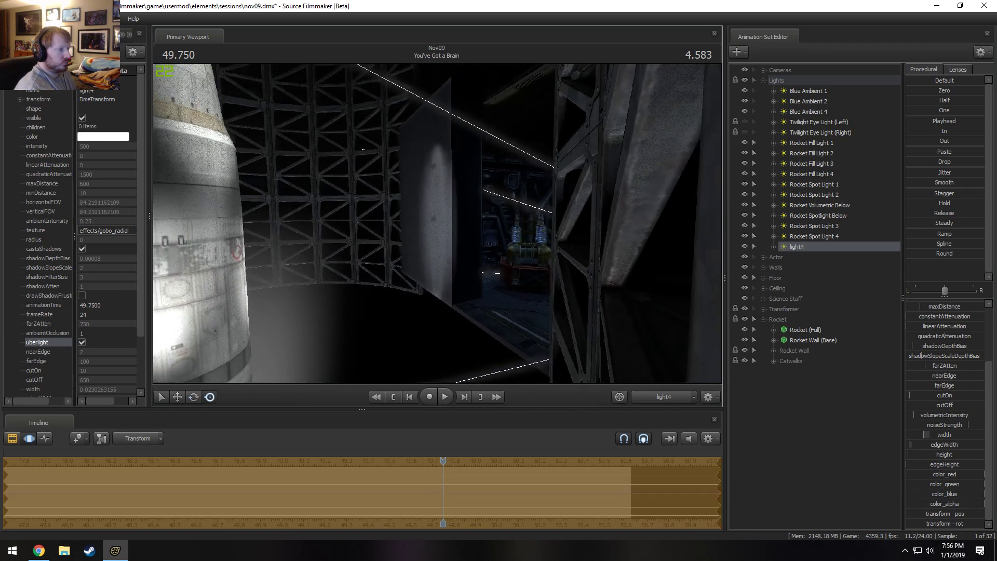
mouse_move(437, 223)
mouse_down()
mouse_move(446, 224)
mouse_move(431, 209)
mouse_move(457, 221)
mouse_move(437, 223)
mouse_up()
scroll(432, 210, down, 3)
scroll(922, 330, up, 3)
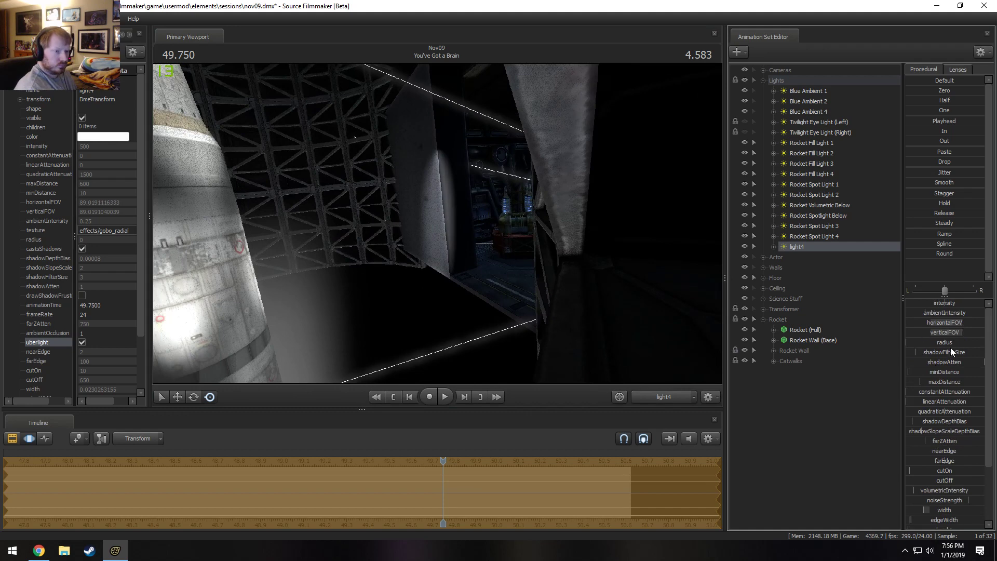
Widen light4's horizontalFOV to about 117 and verticalFOV to 120, raise height and edgeHeight, and re-aim it at the door edge.
drag(959, 325, 969, 340)
scroll(949, 439, down, 3)
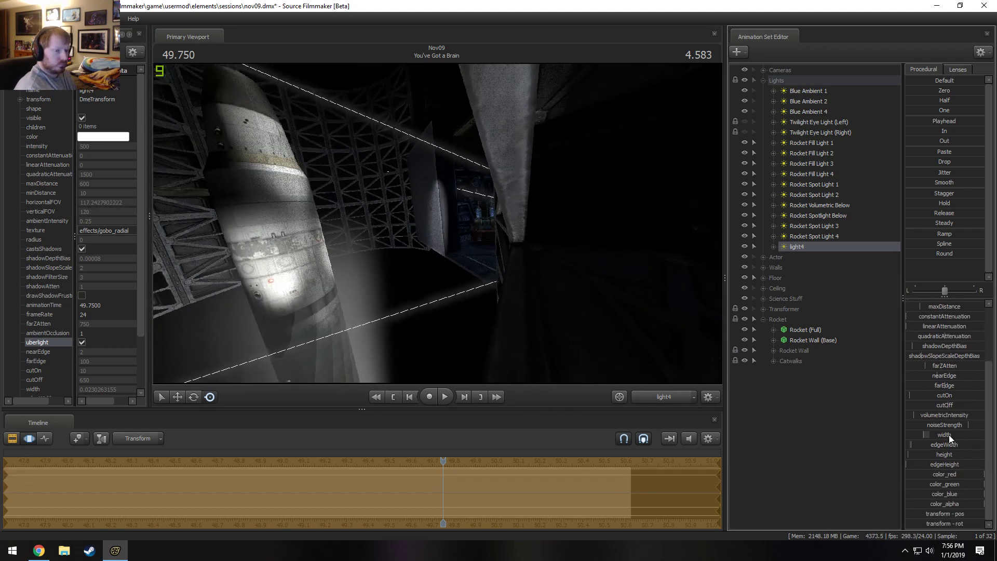
drag(944, 455, 977, 465)
drag(582, 271, 438, 228)
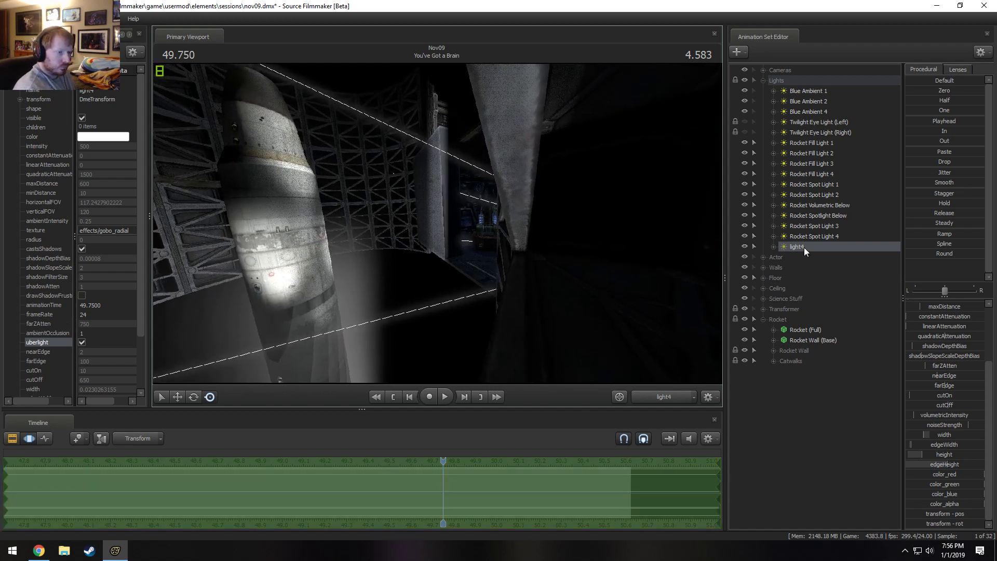
Rename light4 as "Door Light (Edge)".
right_click(803, 248)
click(817, 254)
text(Door Li)
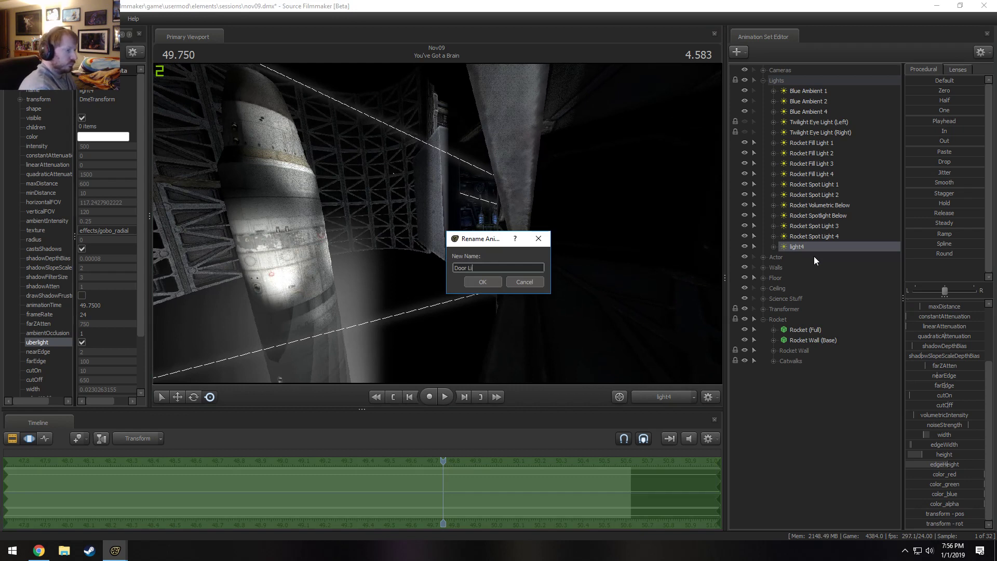
text(ght (Edge))
key(Return)
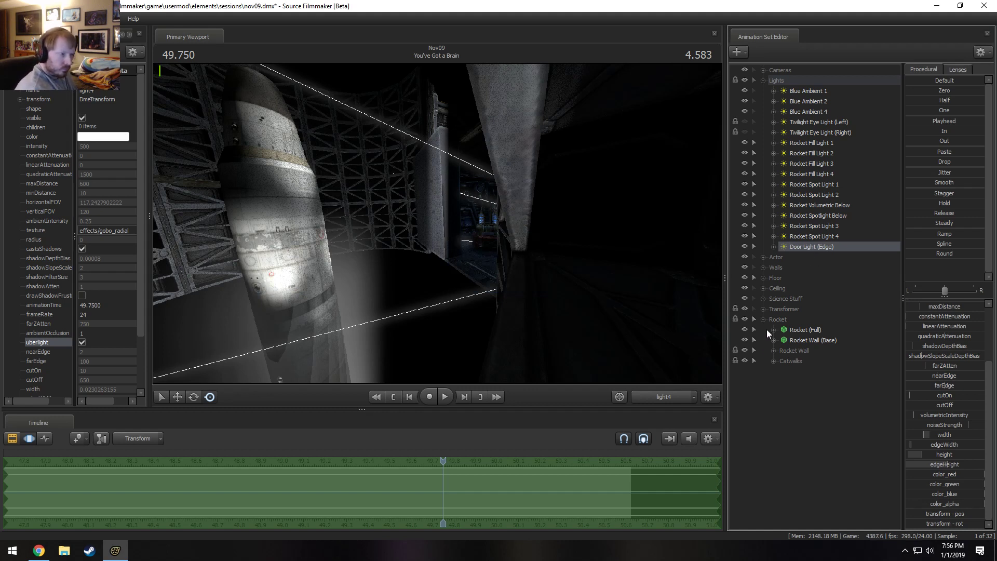
Lock Door Light (Edge)'s transform to the rootTransform of Wall Tech - Small 9, apply the Playhead preset, and scrub to 49.500.
click(764, 267)
click(799, 289)
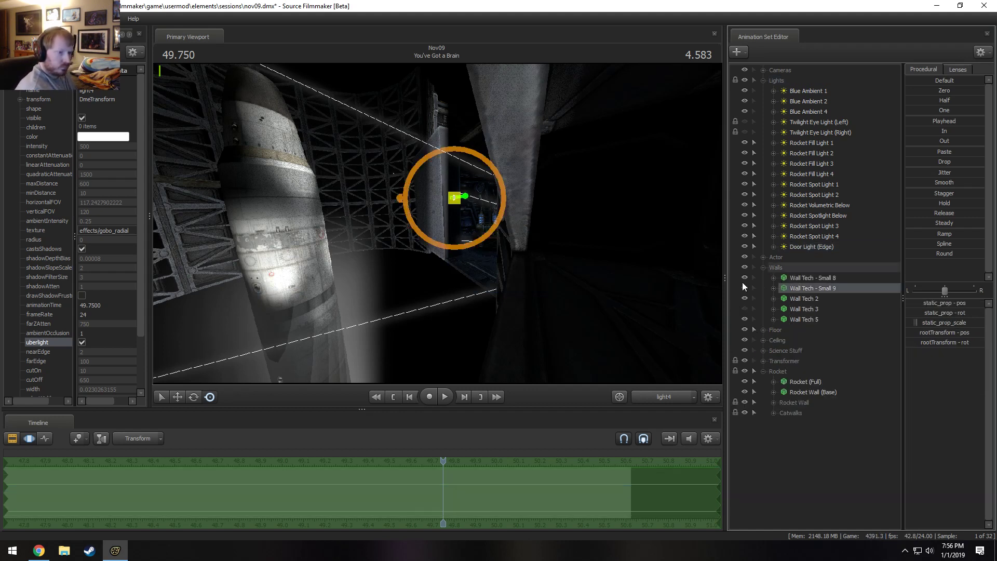
click(774, 247)
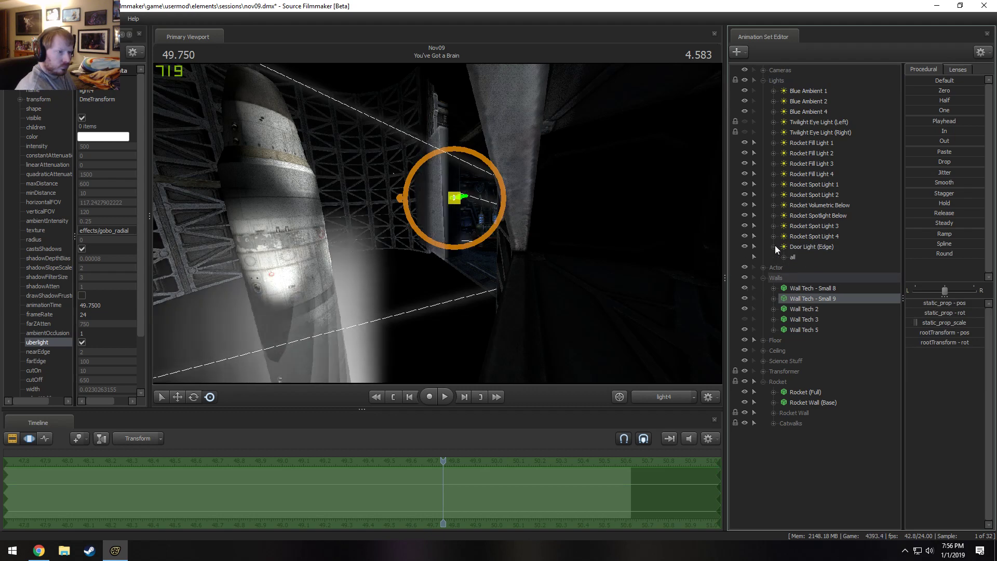
click(784, 257)
scroll(811, 270, down, 4)
scroll(812, 278, down, 3)
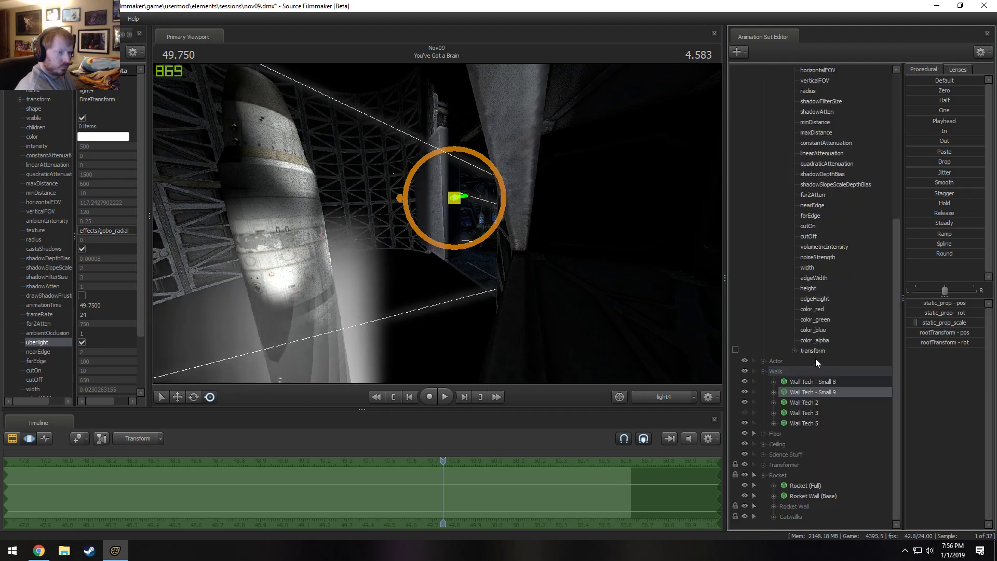
click(773, 392)
click(784, 403)
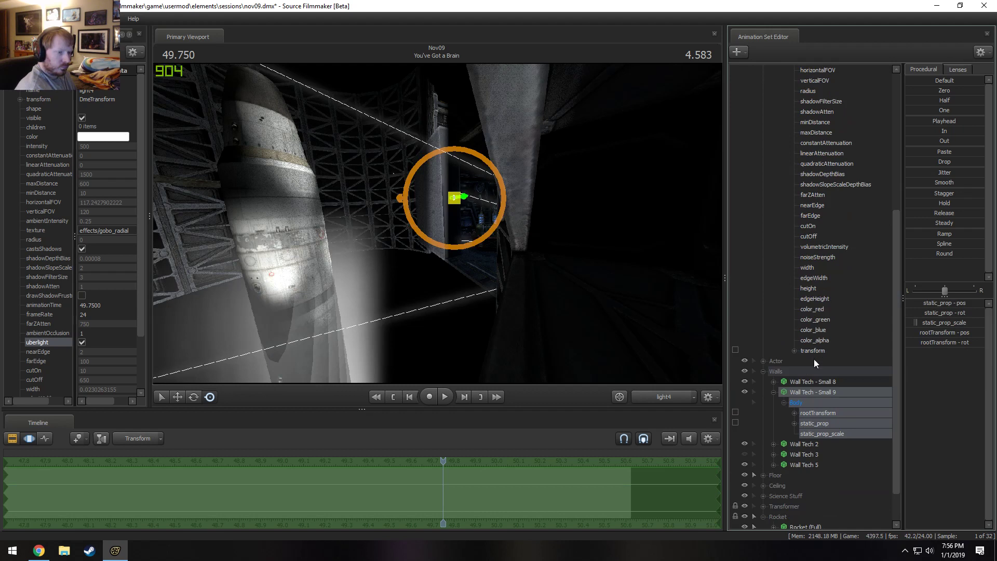
mouse_move(814, 352)
mouse_down()
mouse_move(816, 389)
mouse_move(815, 350)
mouse_up()
drag(818, 411, 819, 354)
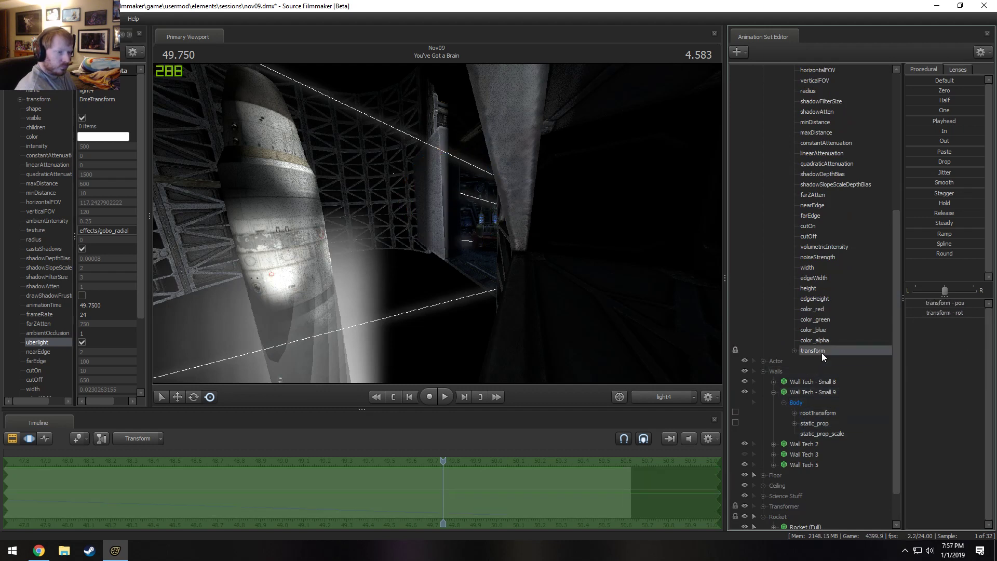
double_click(922, 121)
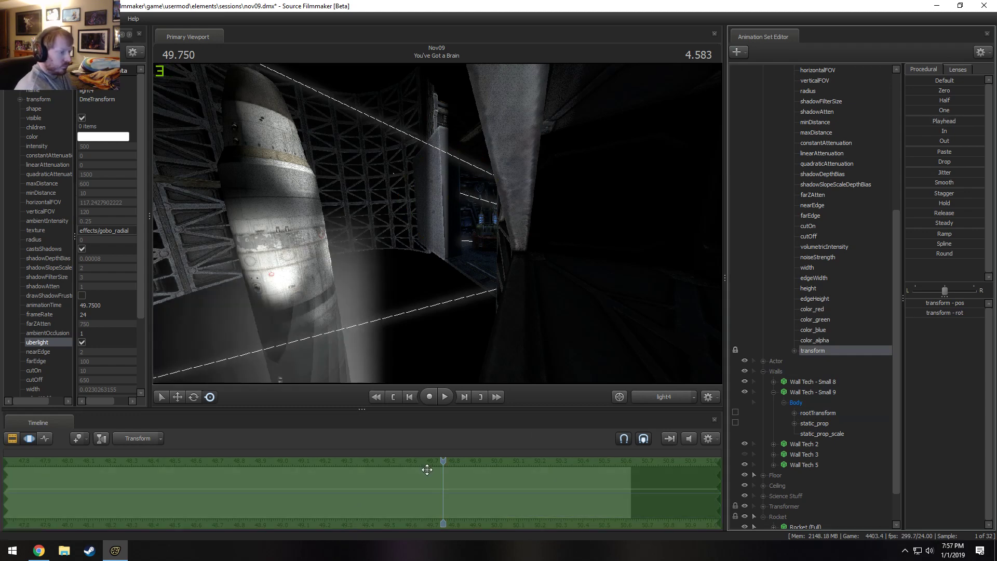
drag(443, 461, 388, 450)
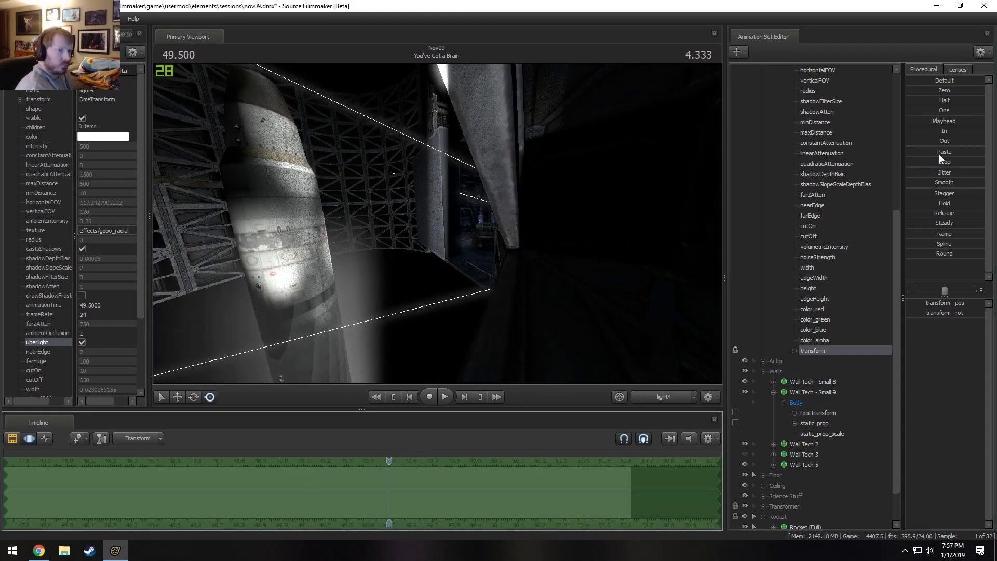
Select all of Door Light (Edge)'s controls and raise its minDistance to about 300.
scroll(817, 260, up, 4)
click(830, 152)
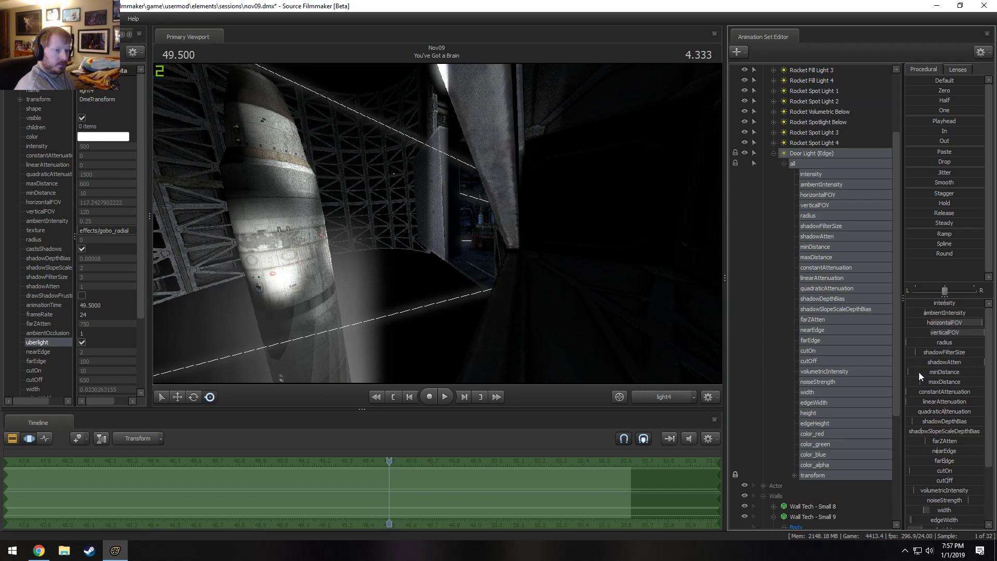
drag(918, 372, 943, 372)
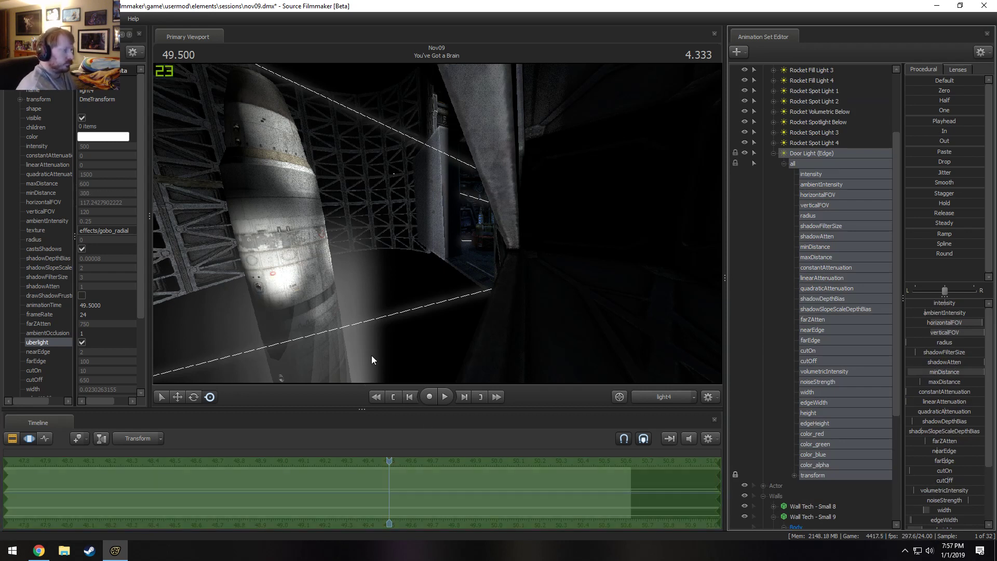
Check Door Light (Edge) on the moving silo door through the Work Camera by scrubbing between about 46 and 50.5 seconds.
scroll(397, 459, down, 5)
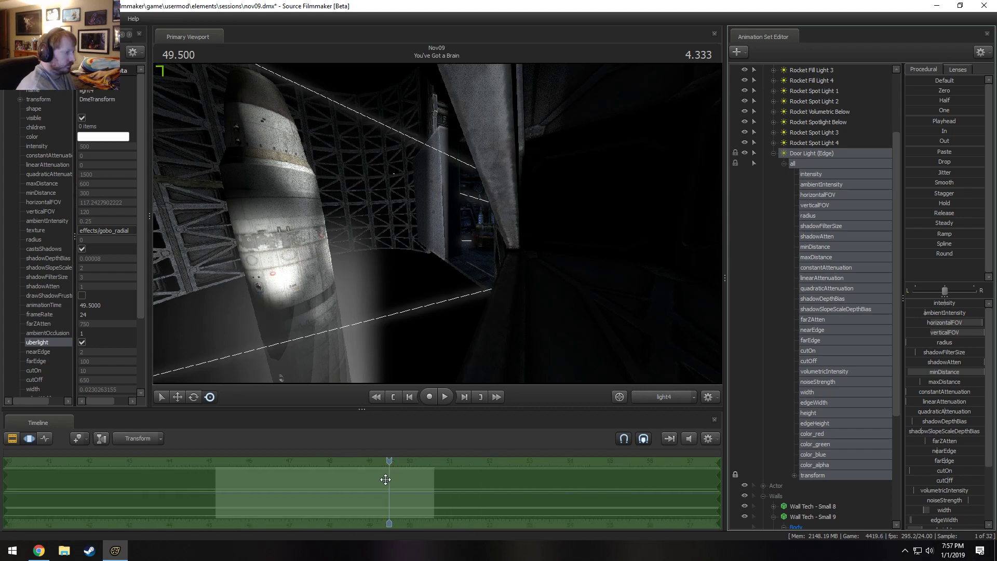
drag(384, 477, 247, 475)
click(657, 392)
drag(498, 250, 467, 241)
key(s)
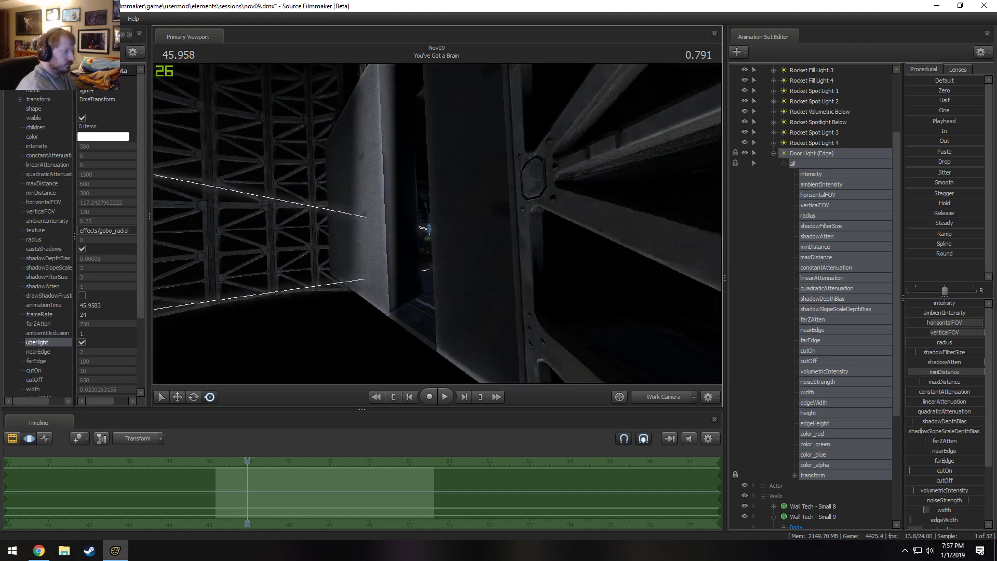
drag(240, 462, 428, 481)
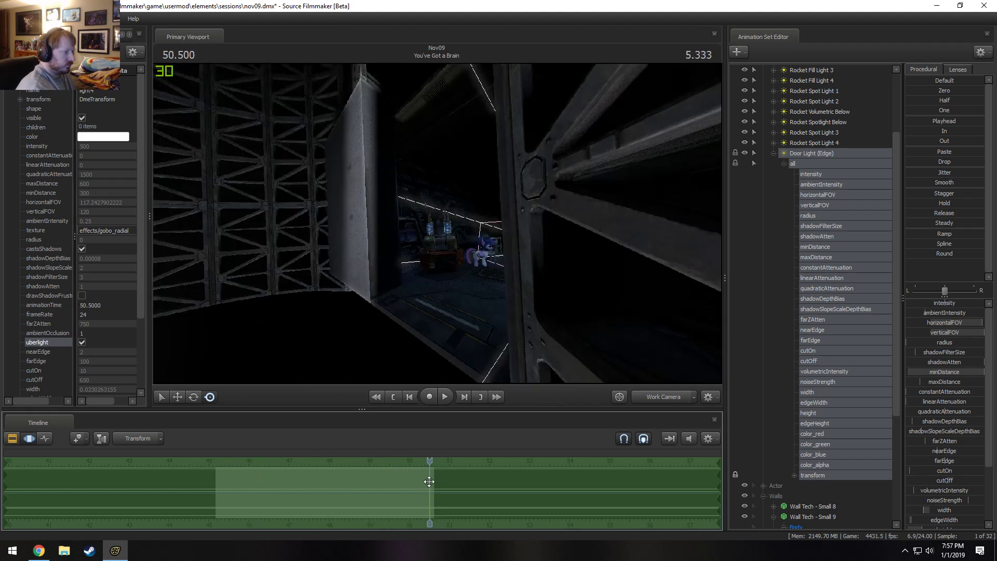
Mute the timeline audio and set an open-ended time selection from 50.583 with a falloff beginning near 47.5.
scroll(432, 481, up, 2)
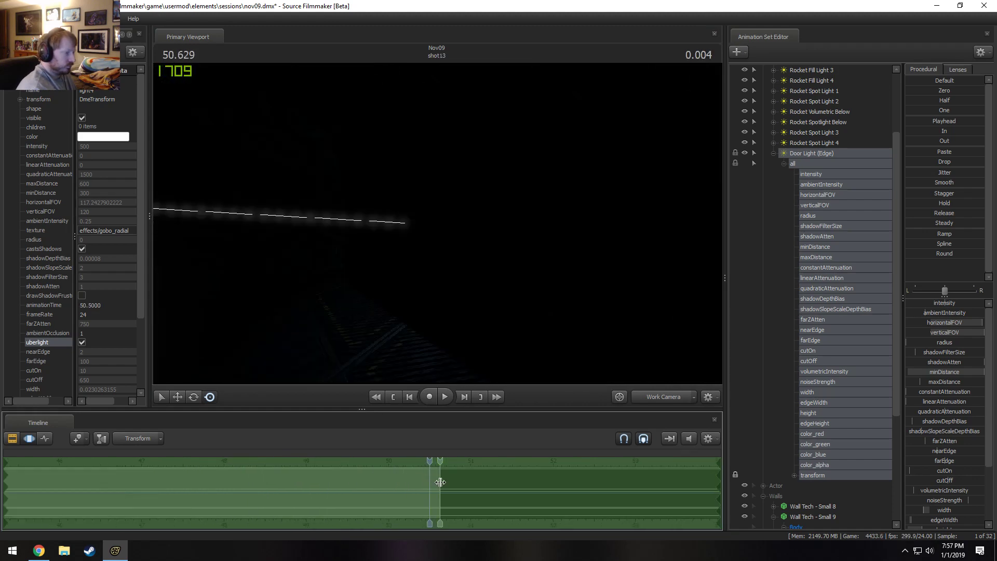
shift+drag(436, 481, 438, 479)
scroll(439, 476, up, 2)
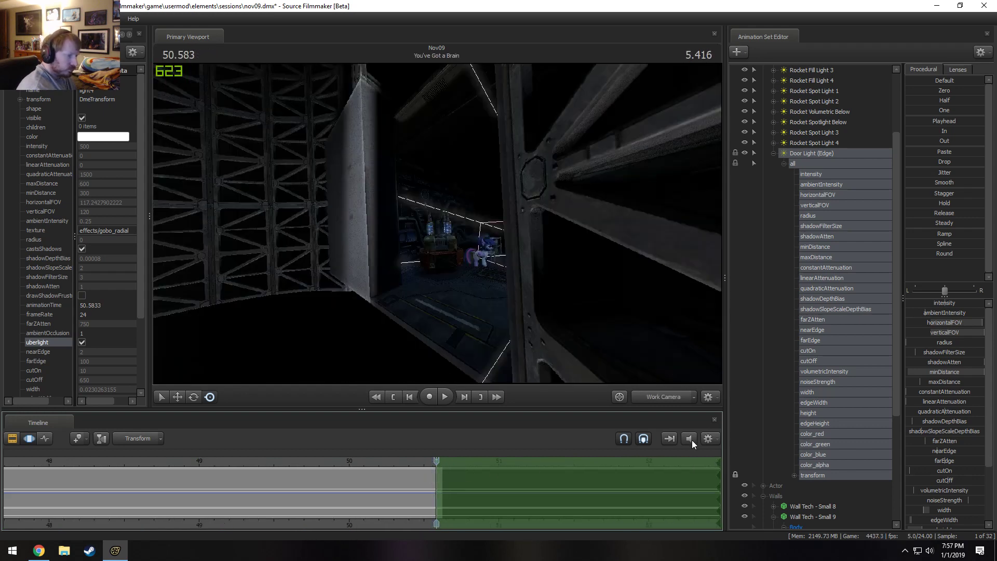
click(691, 441)
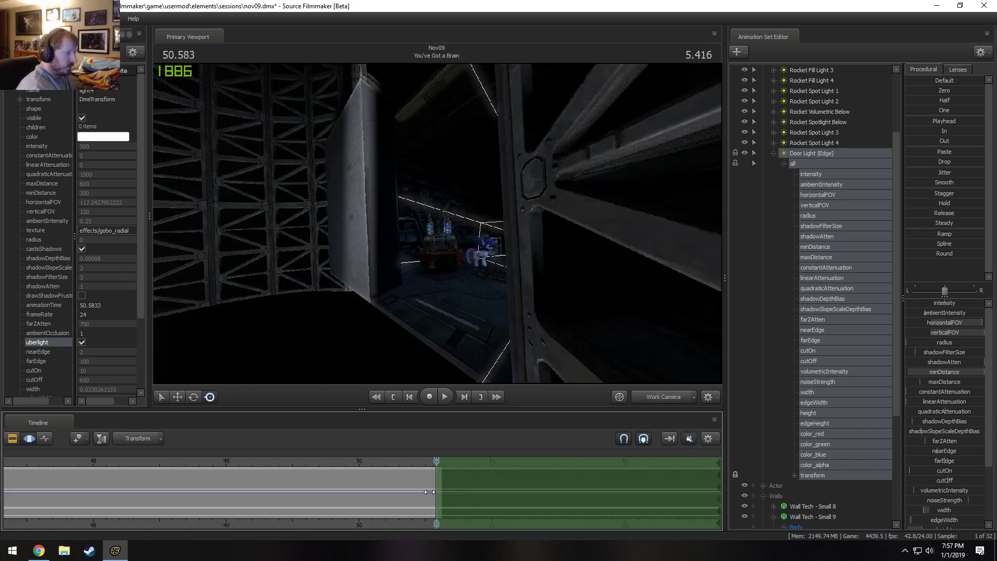
drag(434, 493, 30, 493)
scroll(57, 499, down, 3)
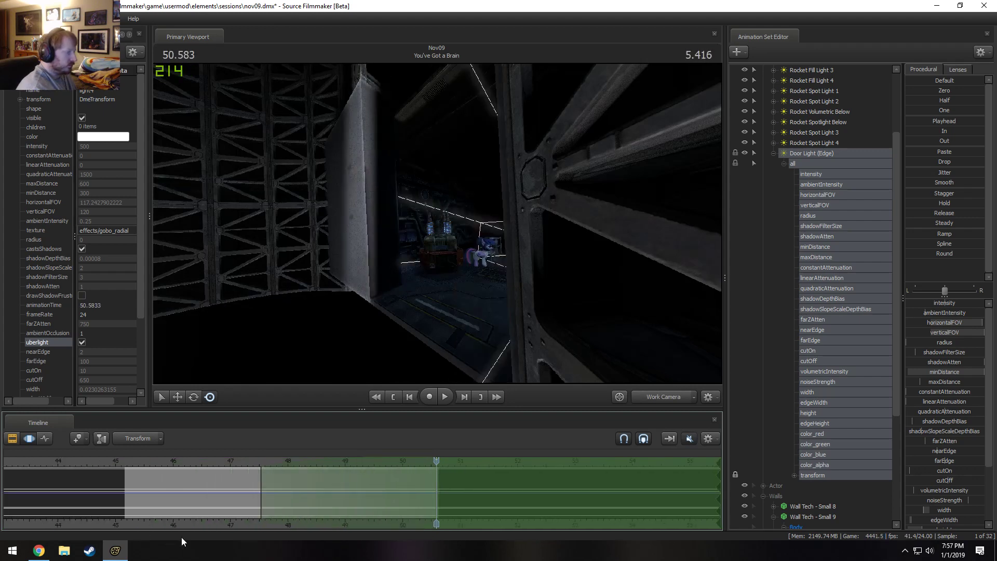
drag(255, 463, 437, 482)
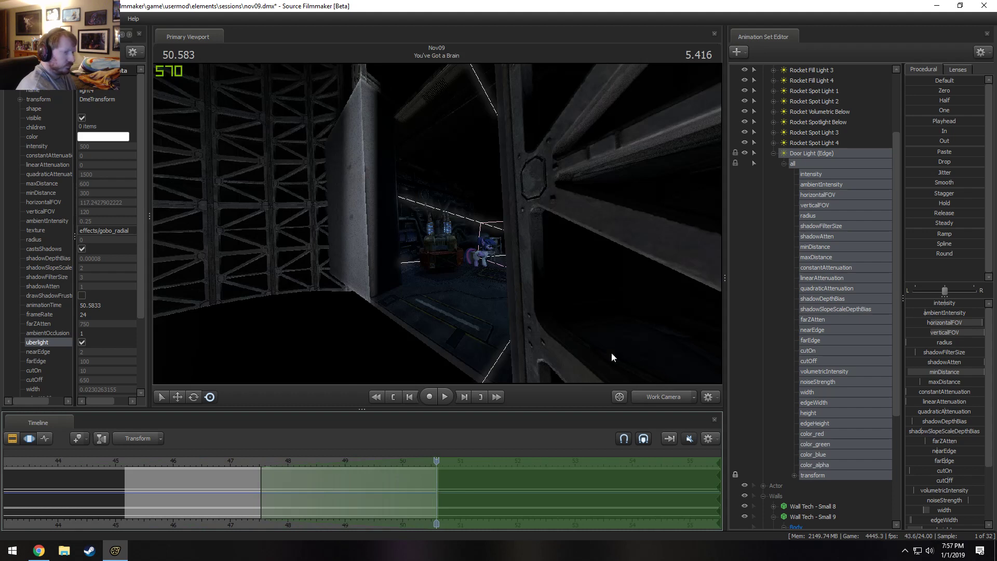
View through Door Light (Edge) with all its controls selected and re-aim it at the door edge at 50.583.
drag(812, 153, 462, 163)
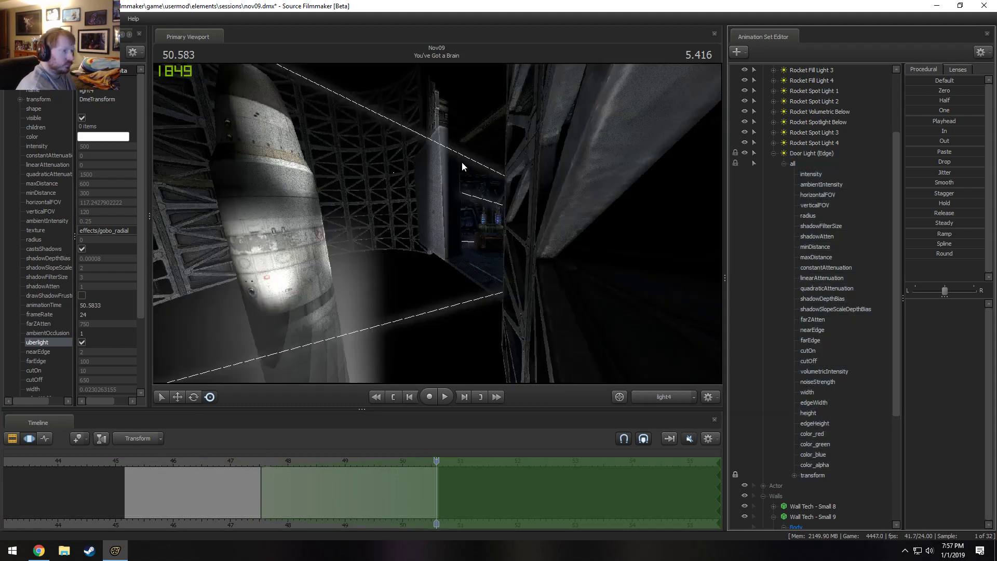
click(739, 160)
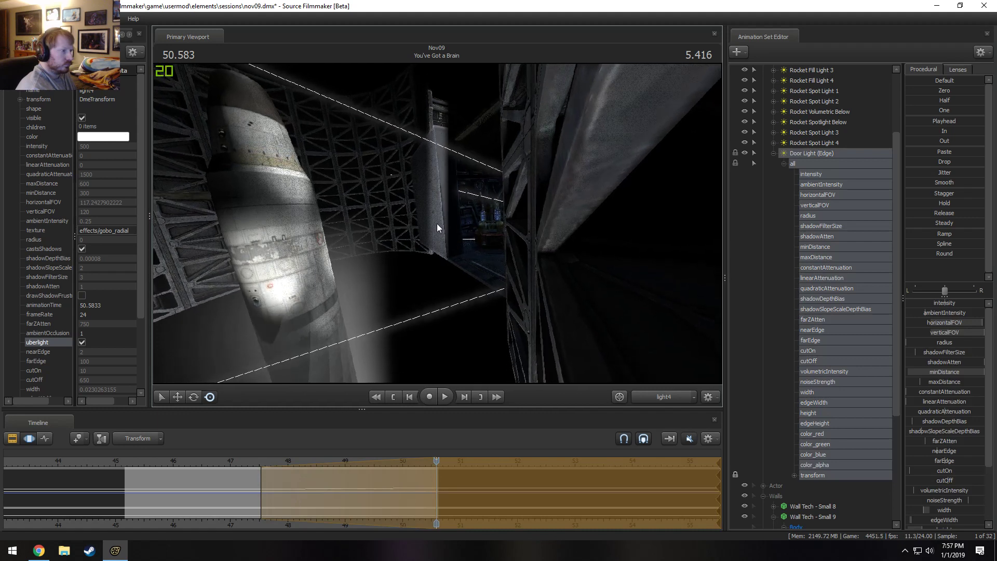
drag(437, 223, 442, 220)
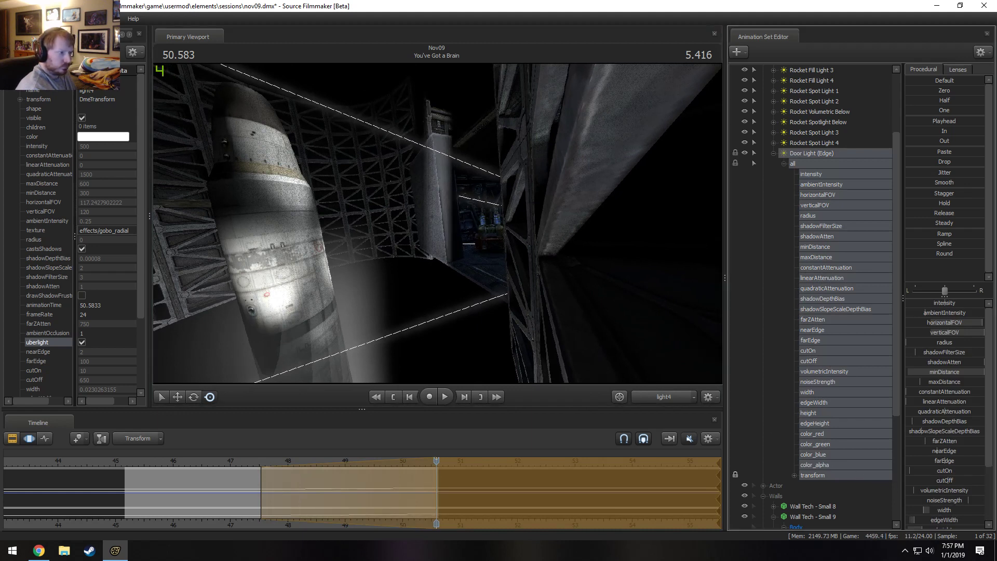
drag(582, 260, 575, 260)
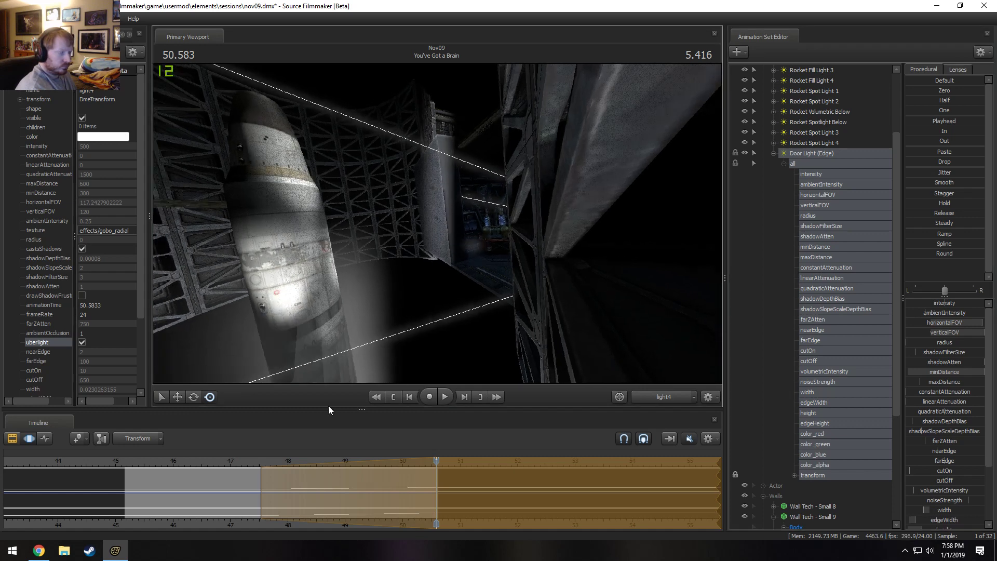
Play back the end of the You've Got a Brain shot through the light and the Main Camera to check the door lighting.
drag(250, 462, 257, 461)
key(F2)
key(space)
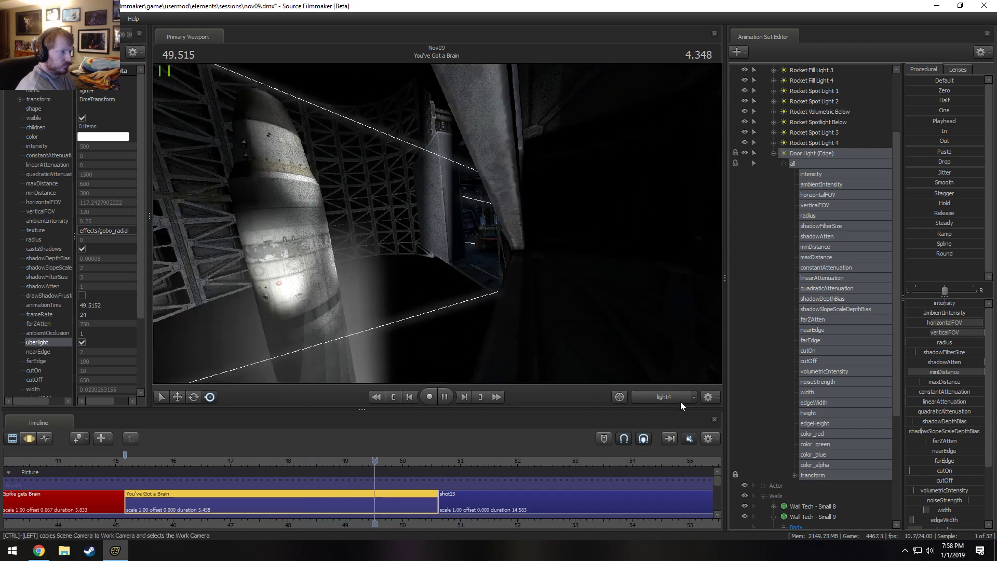
key(space)
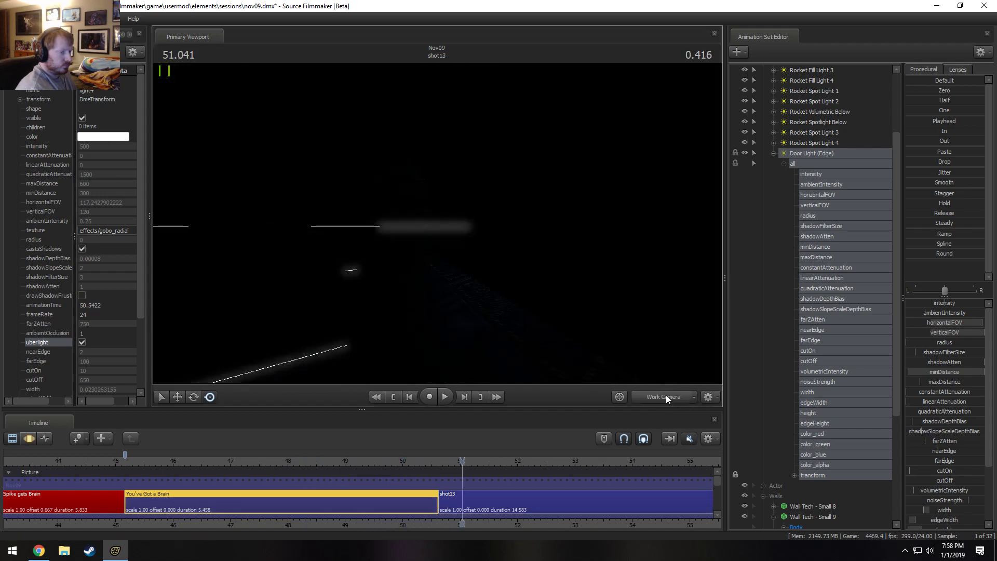
click(666, 396)
click(319, 457)
key(space)
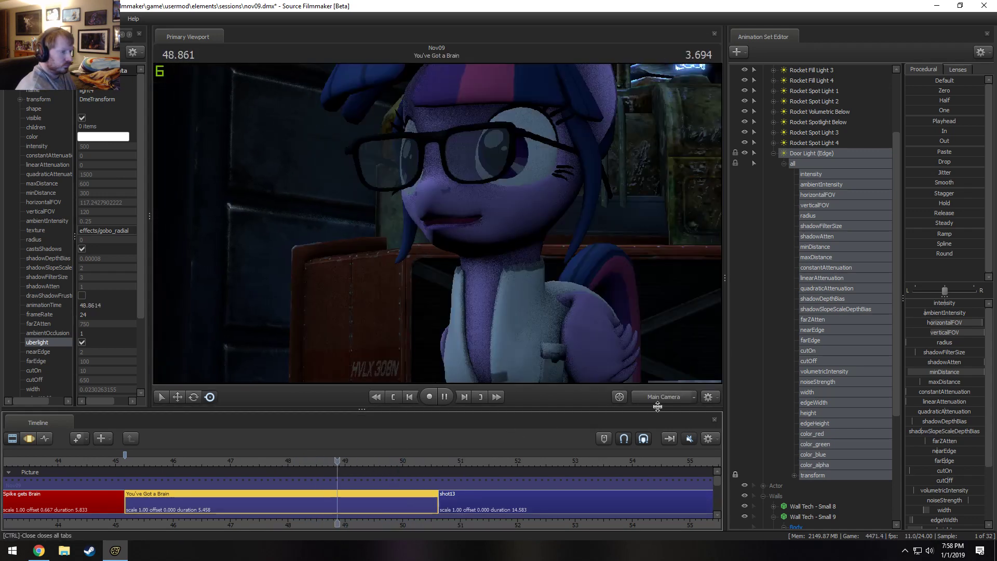
click(659, 397)
click(659, 399)
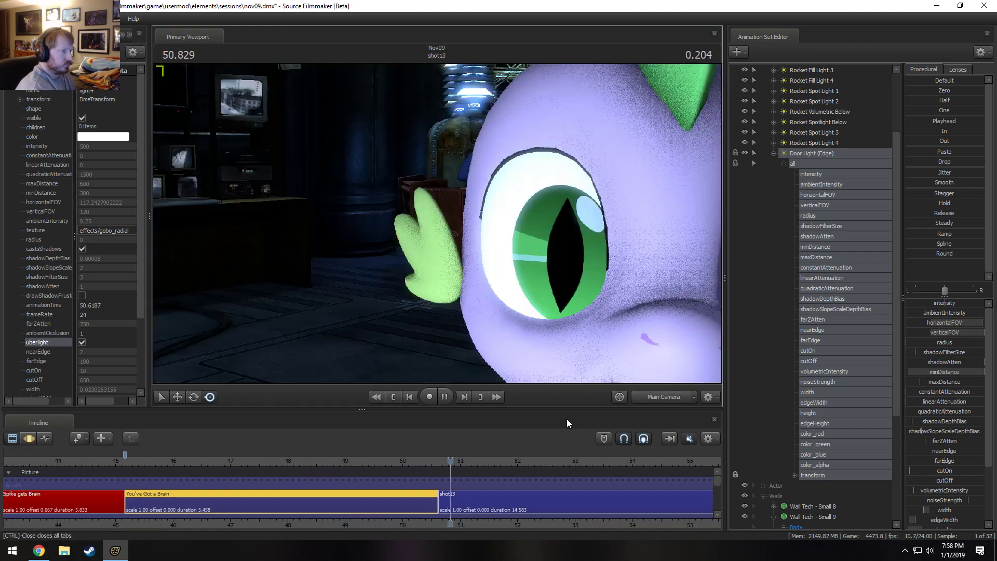
drag(415, 460, 344, 459)
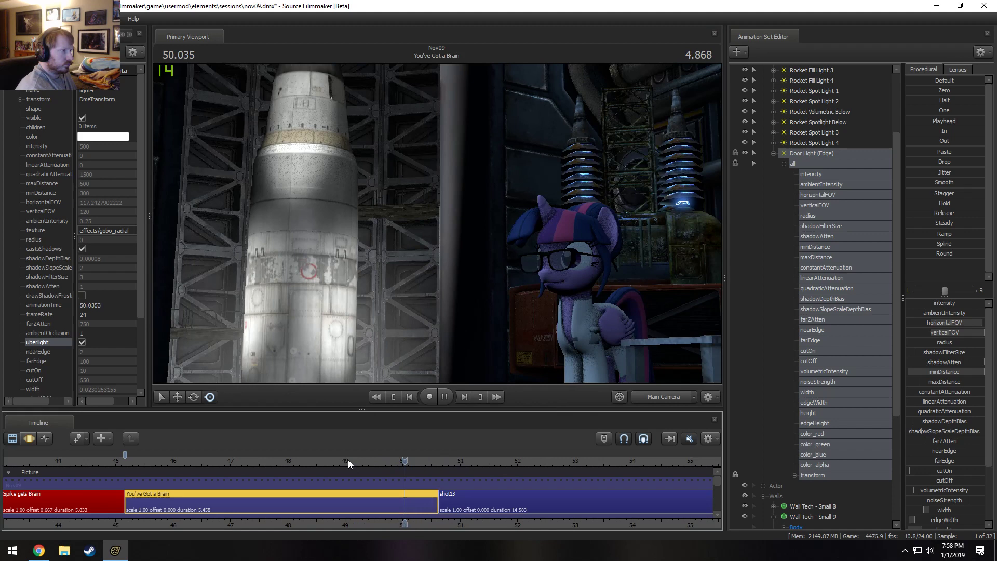
key(space)
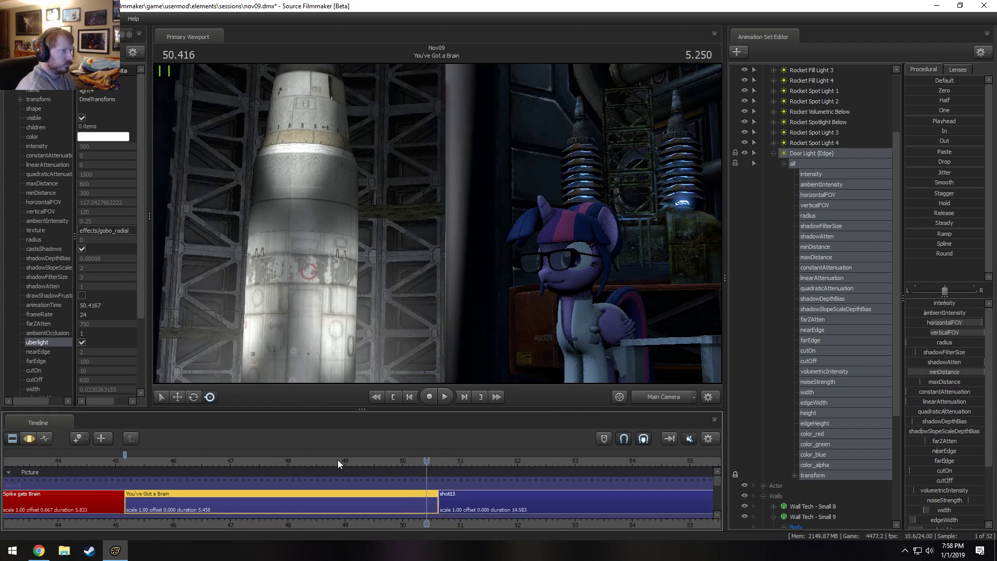
key(F3)
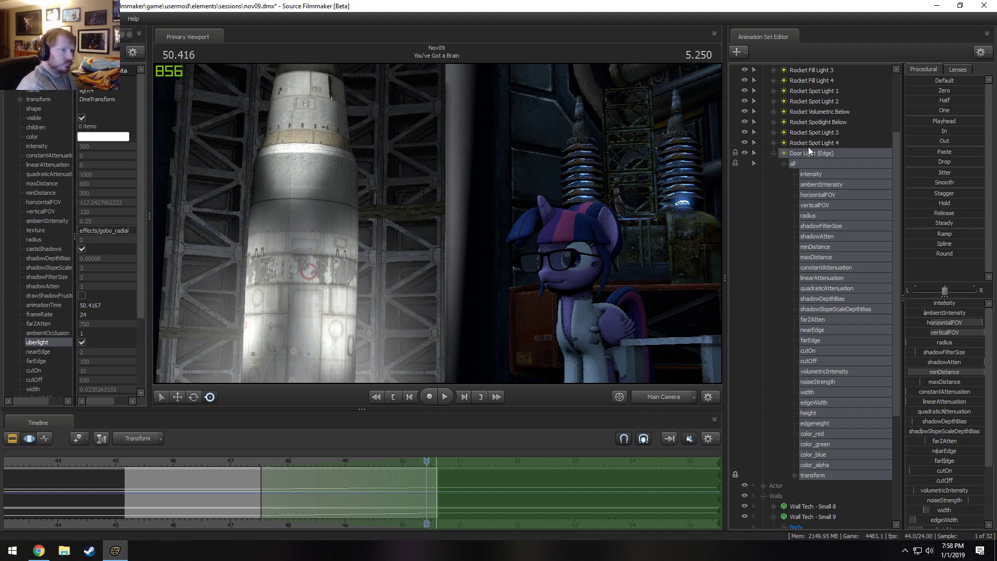
Copy the Door Light (Edge) animation set, accepting its locked controls.
click(773, 152)
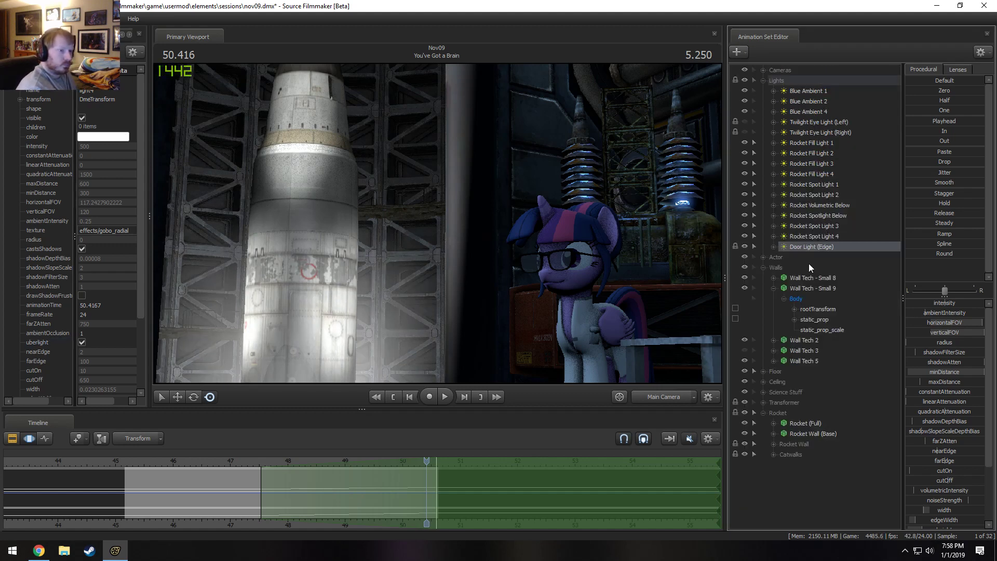
right_click(813, 249)
click(852, 258)
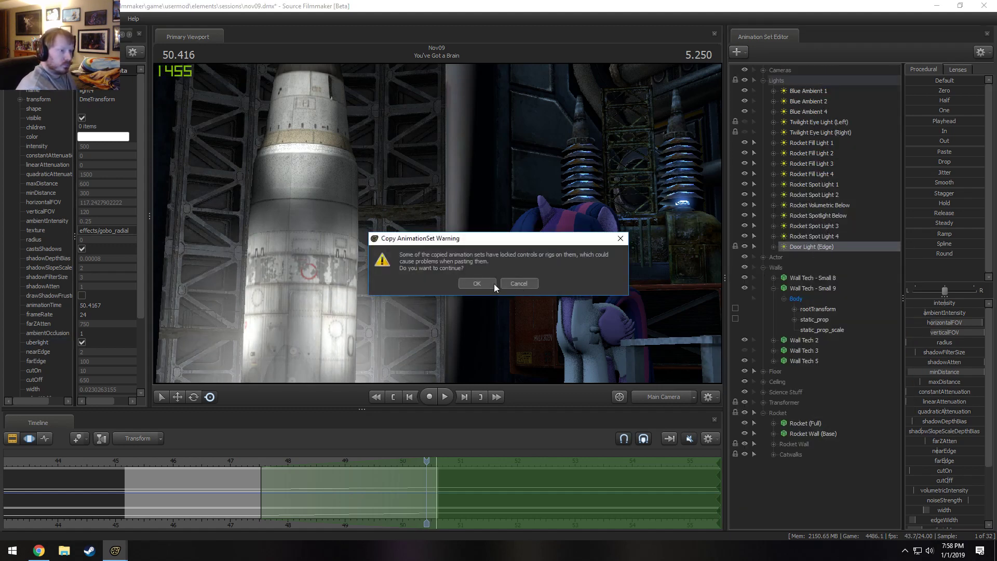
click(494, 284)
Collapse the Walls group and rename Door Light (Edge) as "Door Light (Edge) 1".
click(763, 267)
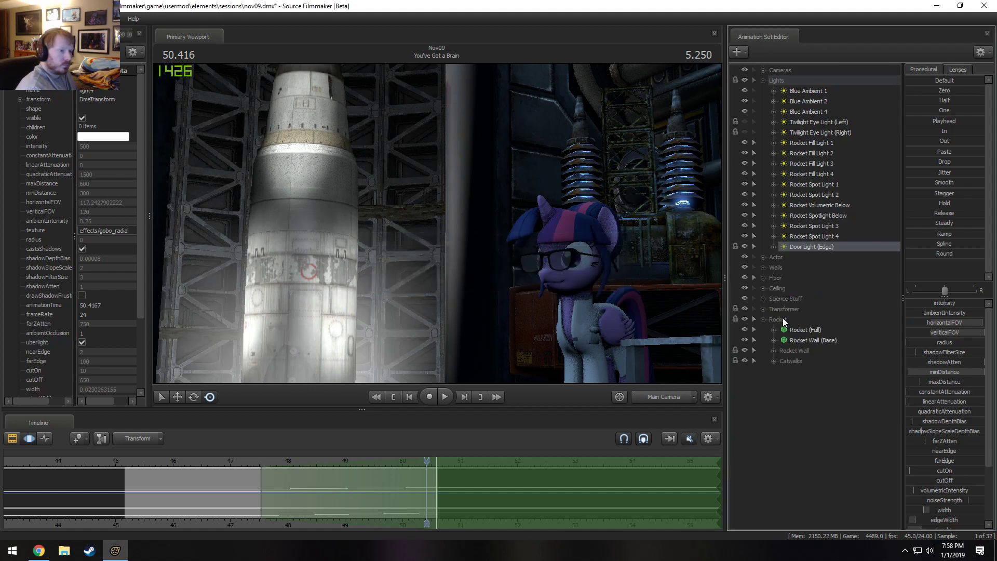
right_click(805, 246)
click(818, 255)
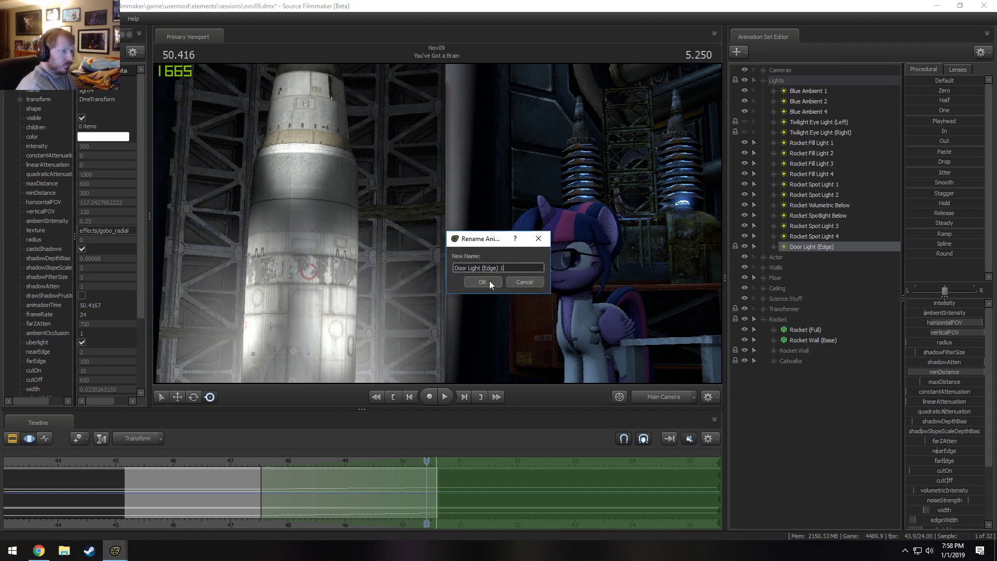
text(1)
click(489, 280)
Duplicate Door Light (Edge) 1 by copying its animation set with the locked controls and pasting it into the shot.
right_click(815, 249)
click(824, 262)
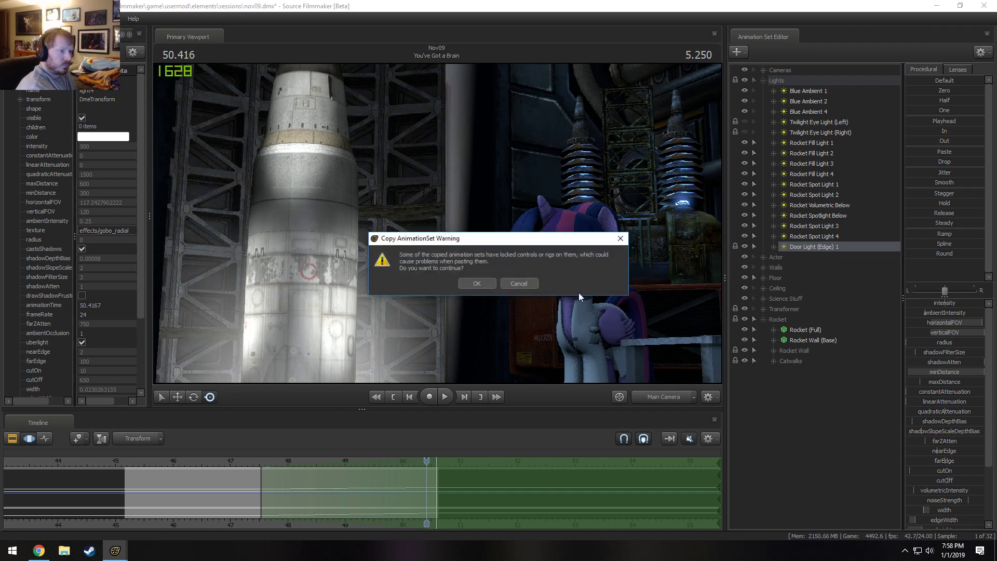
click(477, 284)
right_click(786, 359)
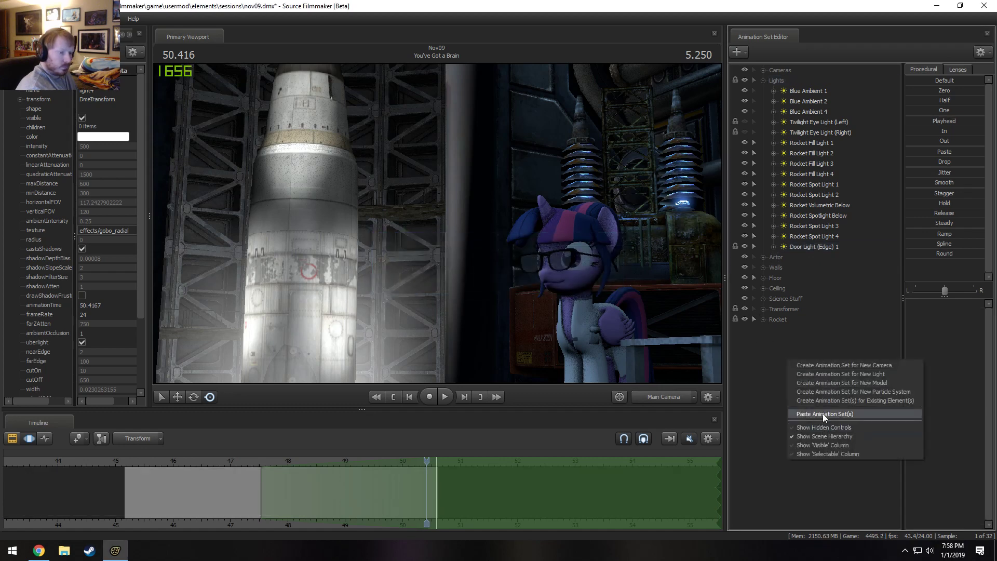
click(827, 417)
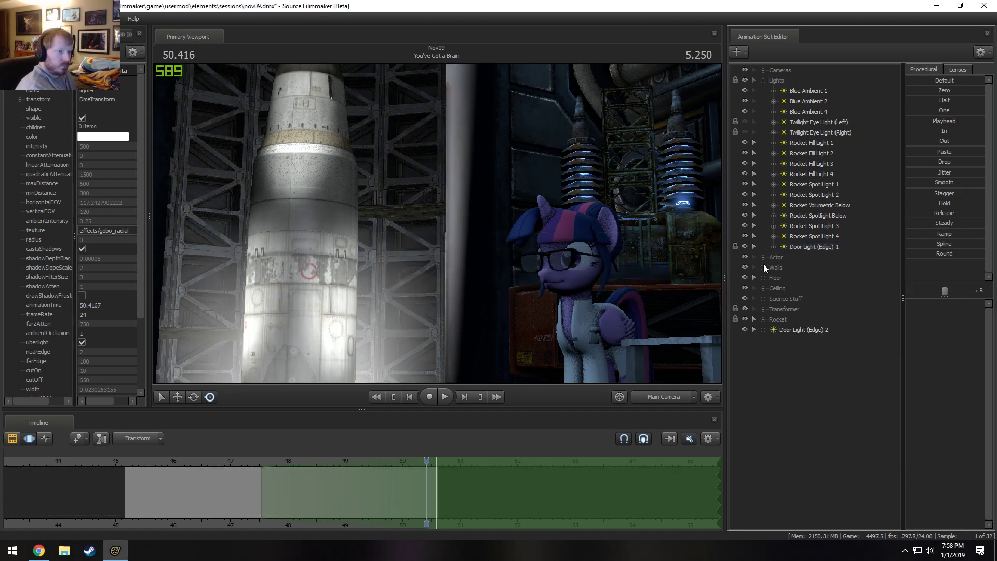
Lock Door Light (Edge) 2's transform to the rootTransform of Wall Tech - Small 8 and apply the Playhead preset.
click(763, 267)
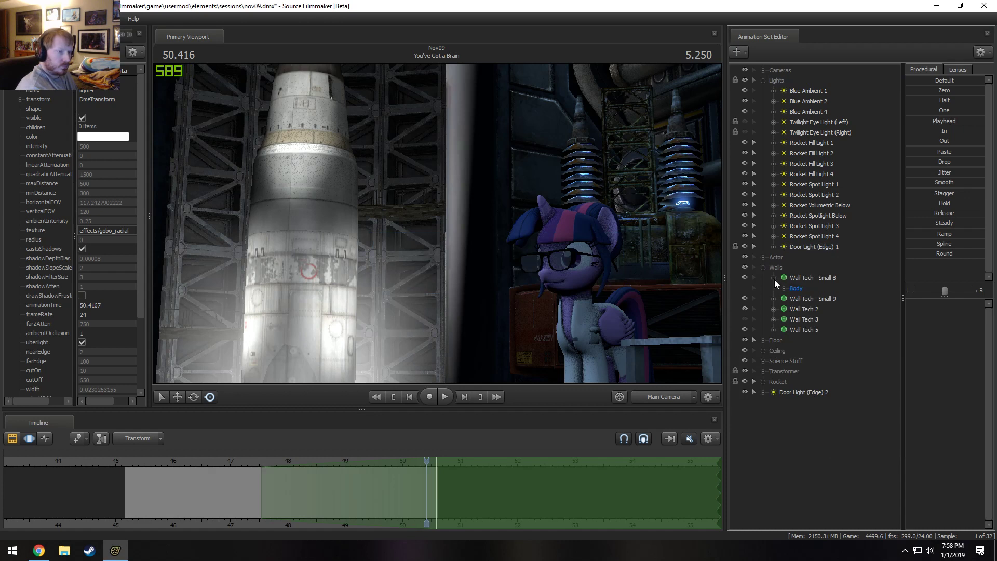
click(773, 278)
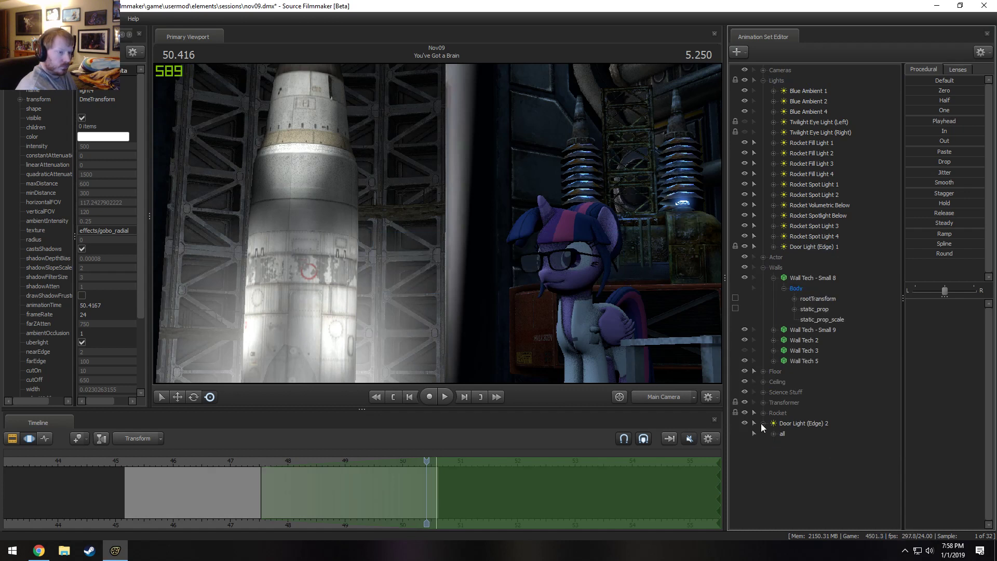
click(774, 433)
click(813, 299)
scroll(800, 470, down, 7)
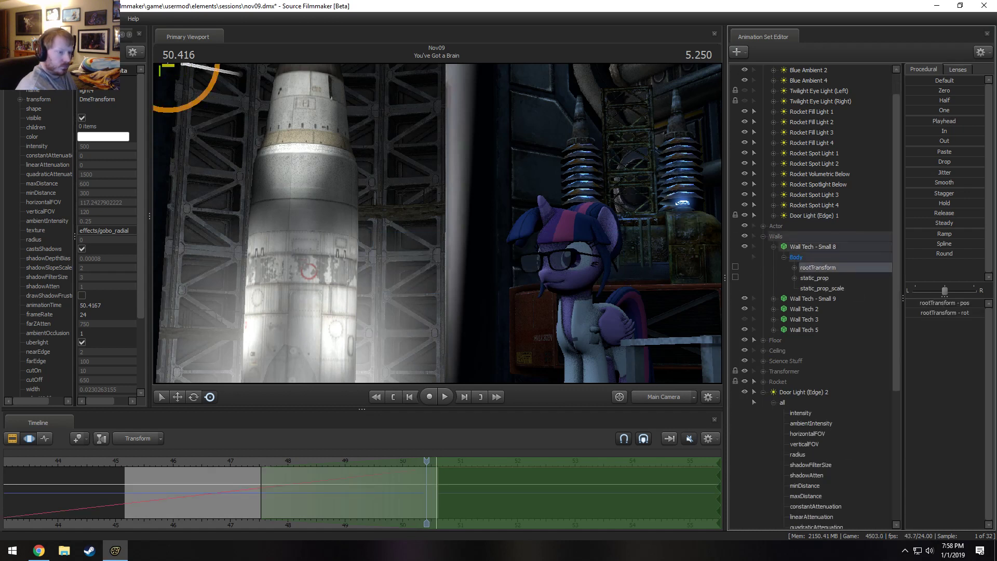
click(802, 517)
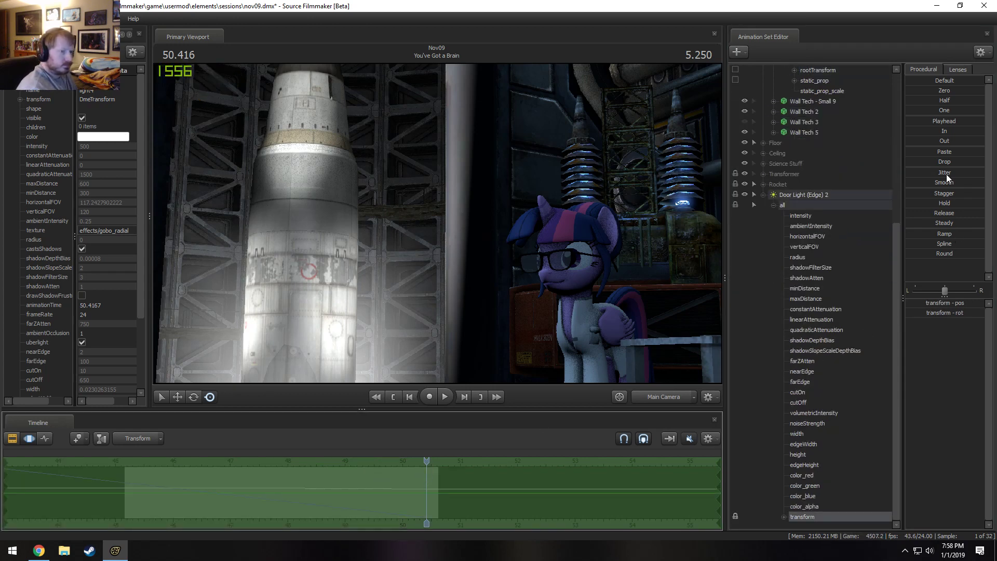
click(923, 123)
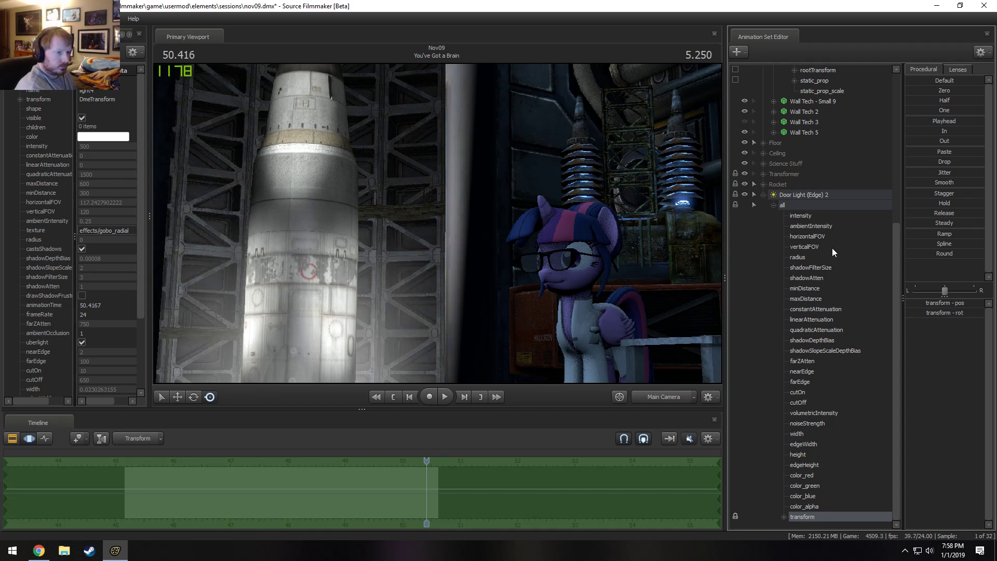
Select all of Door Light (Edge) 2's controls, lower its intensity and slightly increase its edgeWidth.
click(808, 193)
key(F2)
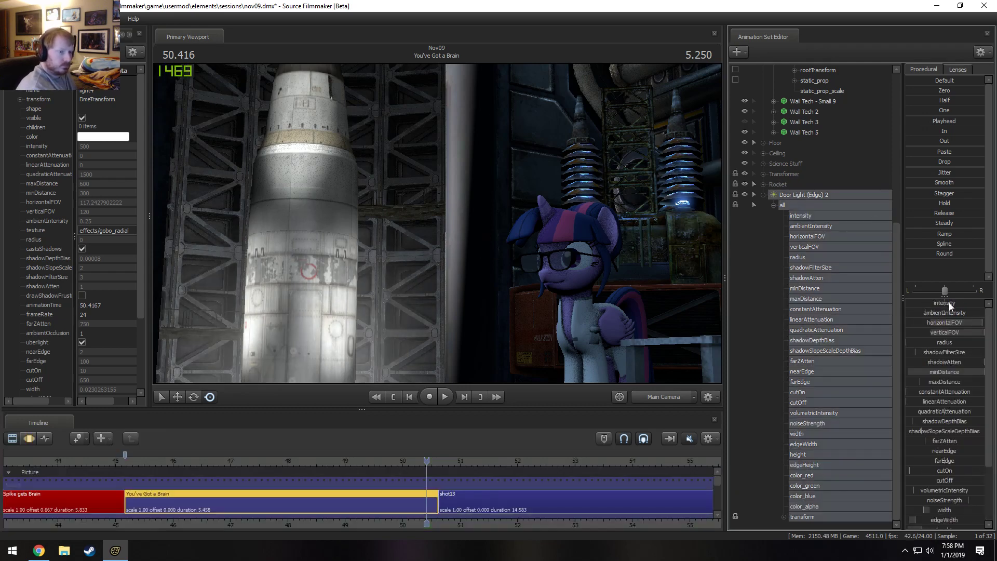
key(F3)
mouse_move(950, 304)
mouse_down()
mouse_move(907, 304)
mouse_move(915, 304)
mouse_up()
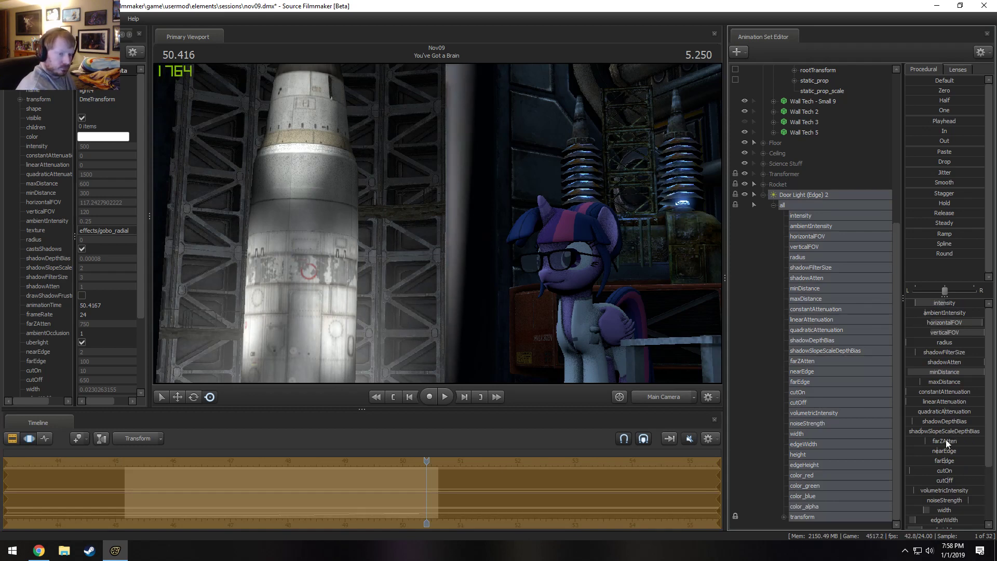
scroll(944, 490, down, 2)
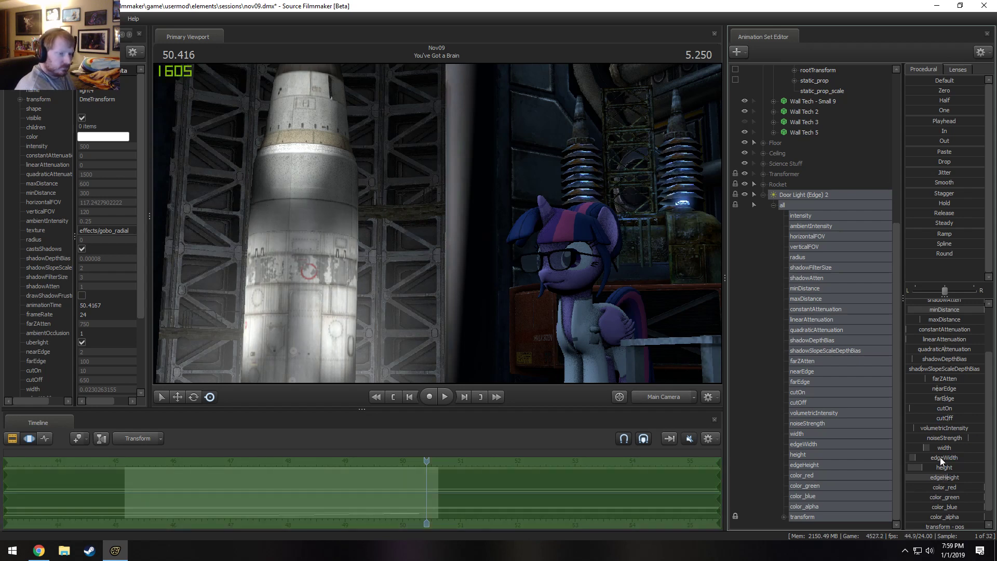
drag(939, 457, 948, 457)
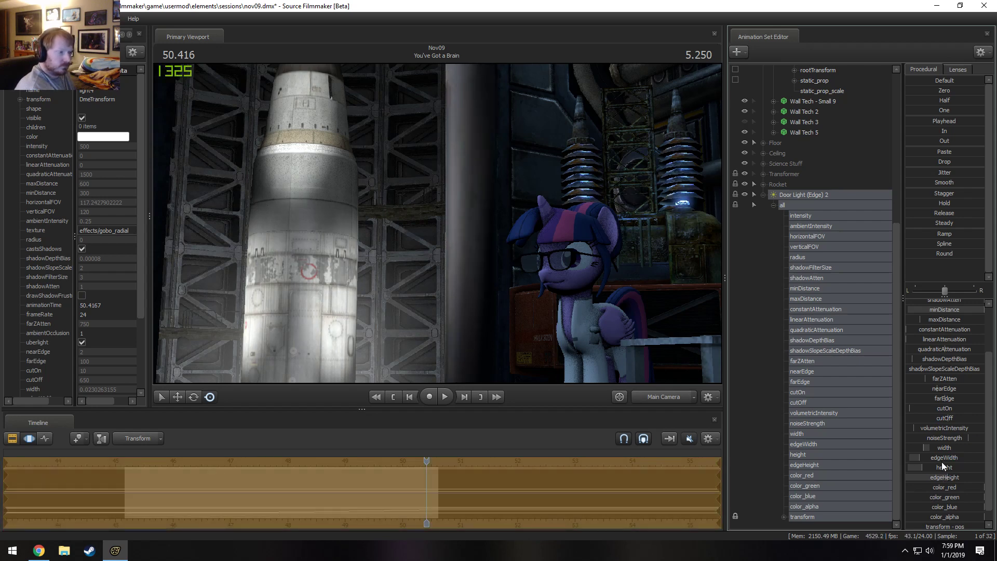
Reposition Door Light (Edge) 2 from its own view and lower its intensity a little further for the Main Camera shot.
drag(792, 196, 490, 186)
key(s)
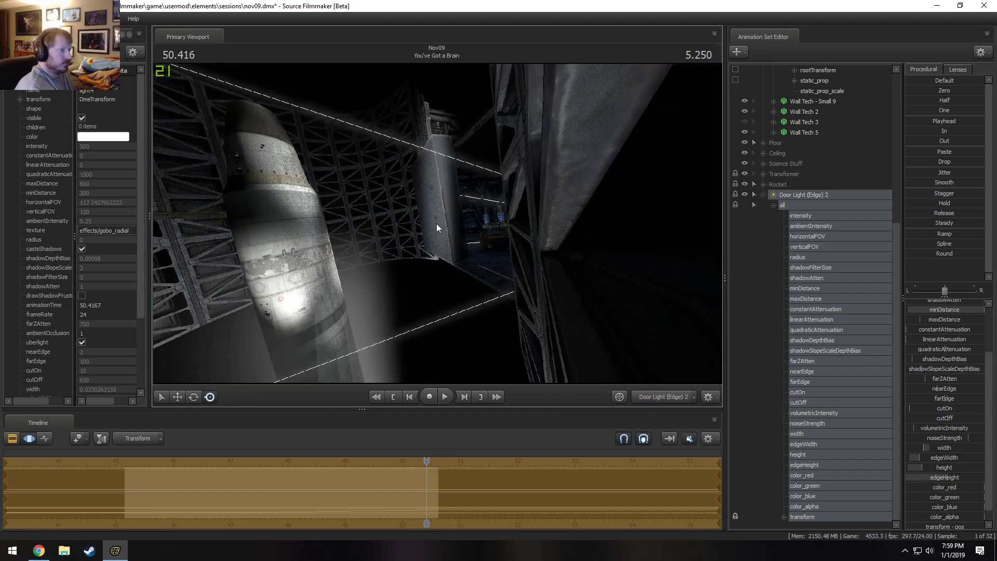
click(666, 399)
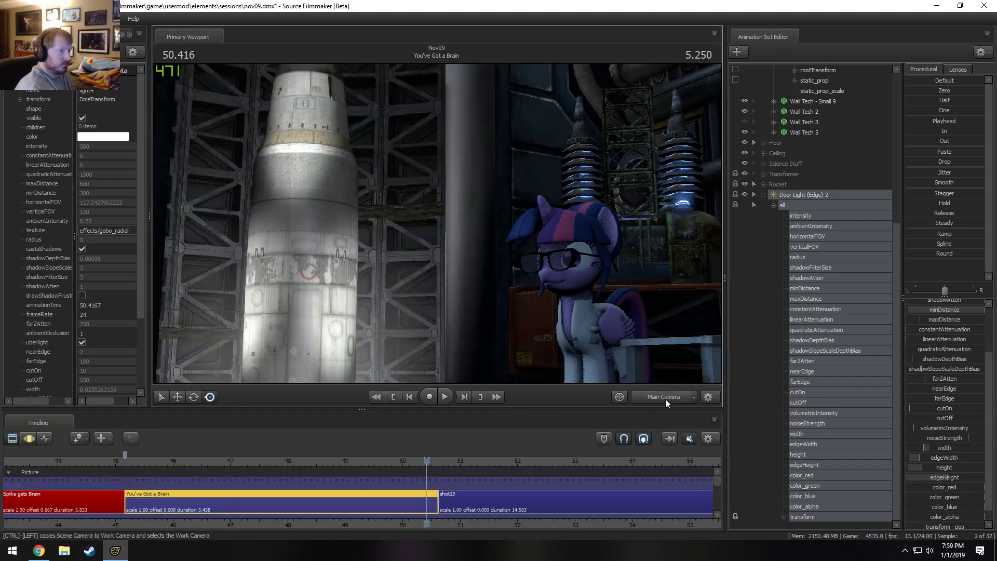
key(F3)
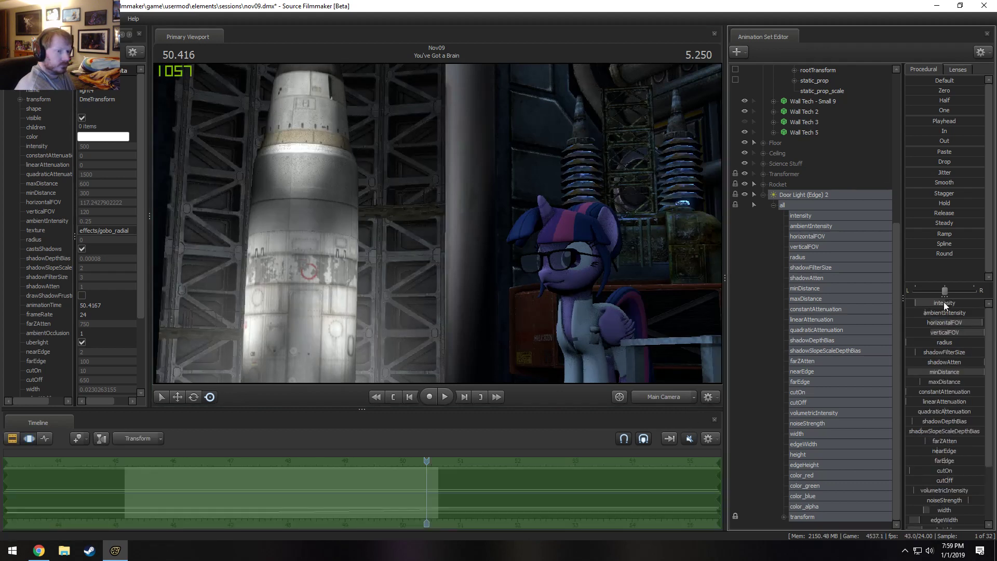
drag(944, 302, 944, 303)
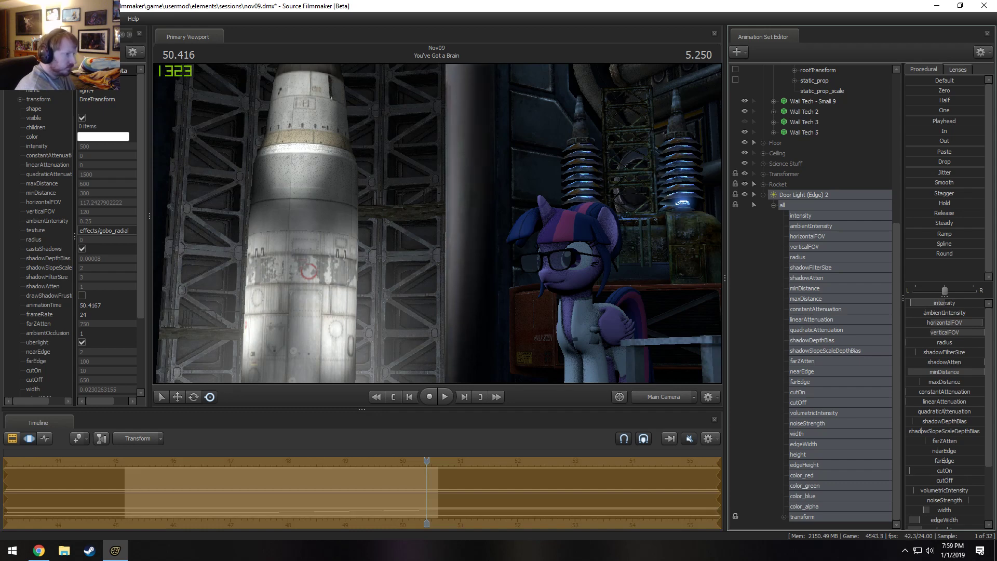
Play the end of the You've Got a Brain shot through Main Camera and check the silo from the Work Camera.
key(F2)
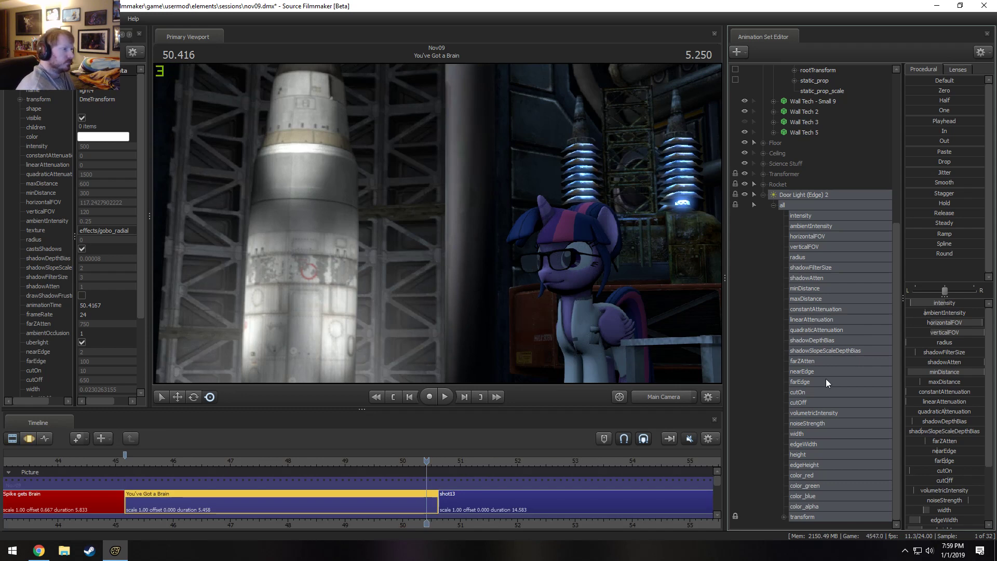
drag(345, 458, 364, 459)
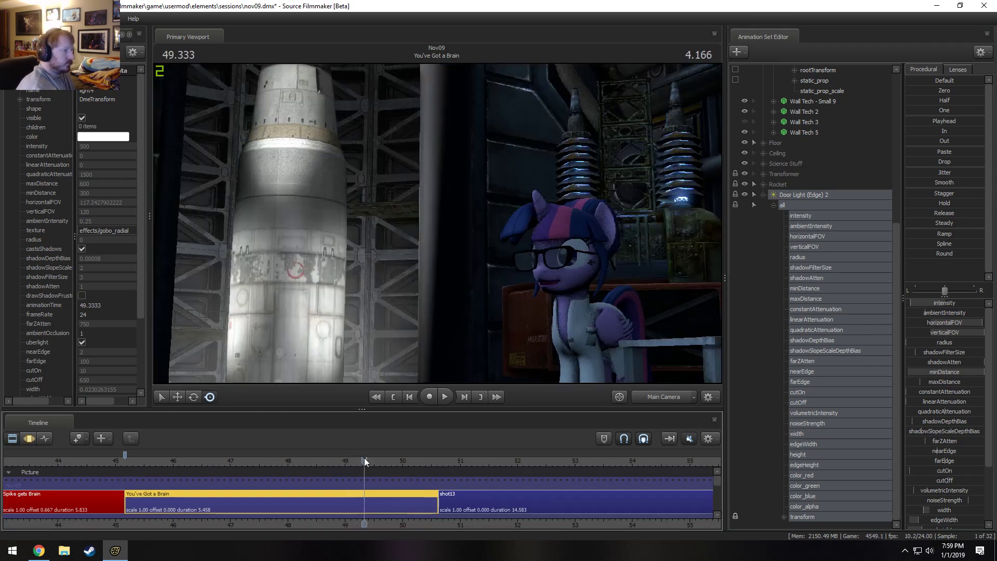
key(space)
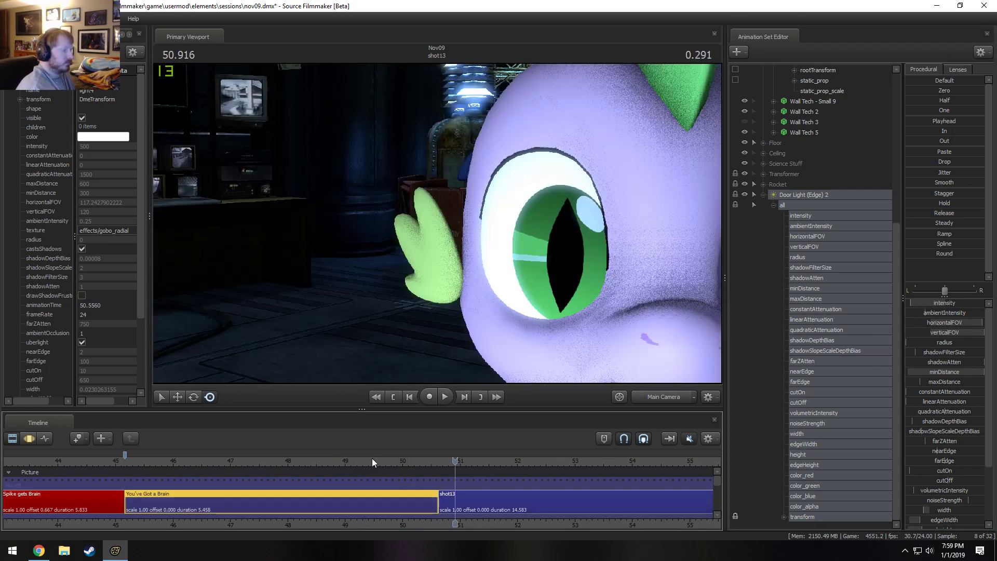
key(space)
click(648, 399)
key(space)
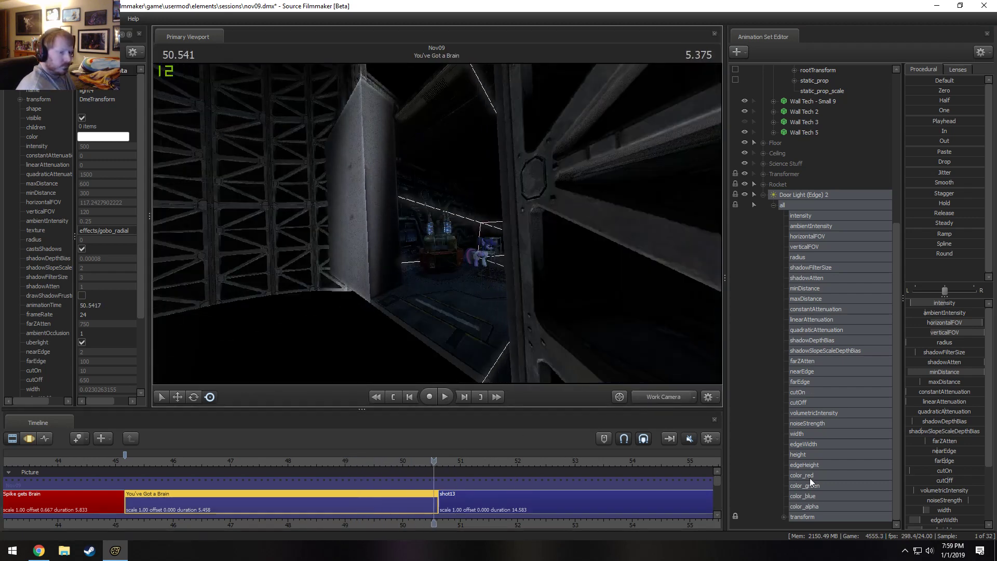
Examine Door Light (Edge) 2's edgeWidth near the end of the shot and fine-tune the light's placement from its own view.
click(808, 445)
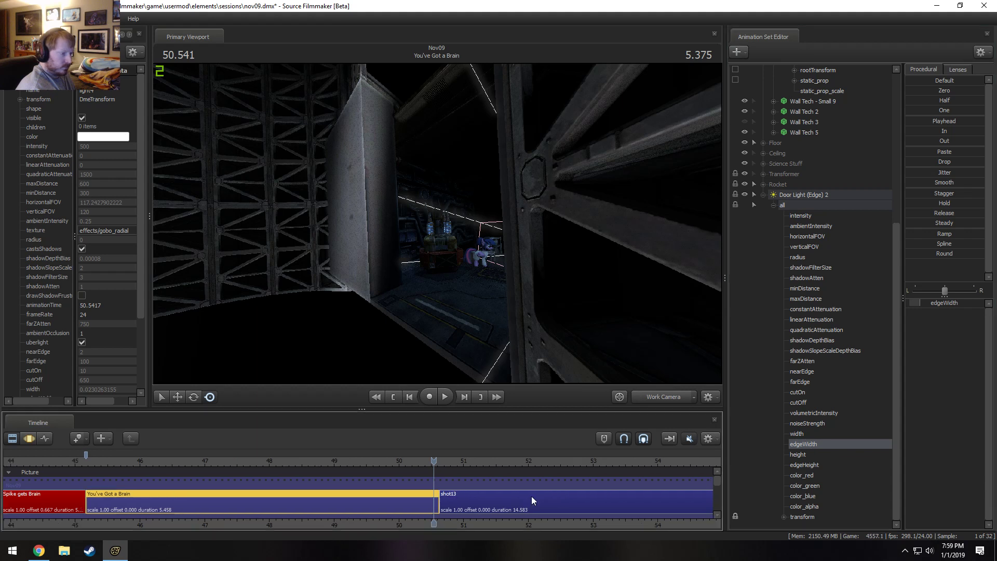
key(F3)
drag(433, 466, 326, 486)
drag(246, 488, 467, 480)
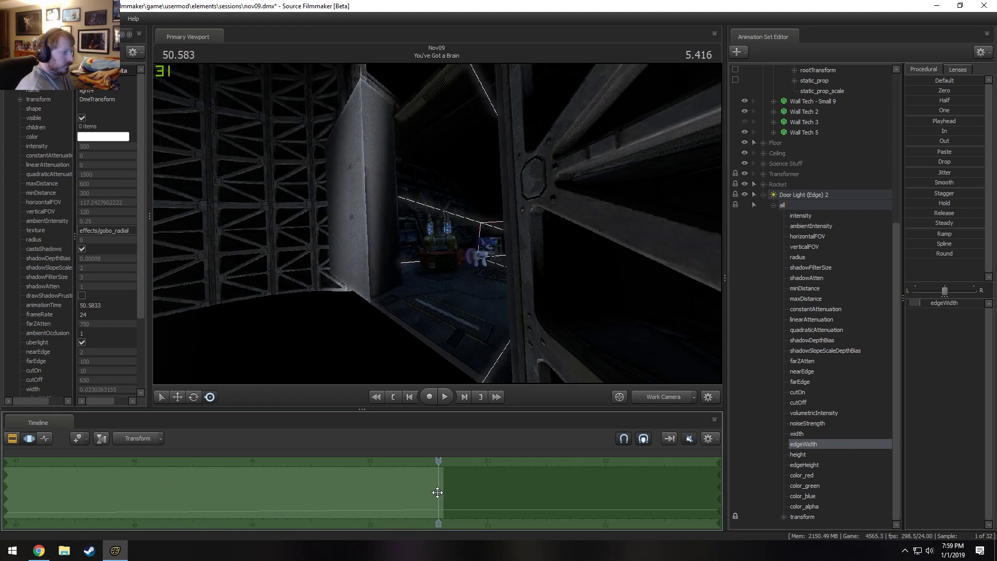
drag(437, 228, 467, 227)
drag(800, 197, 423, 181)
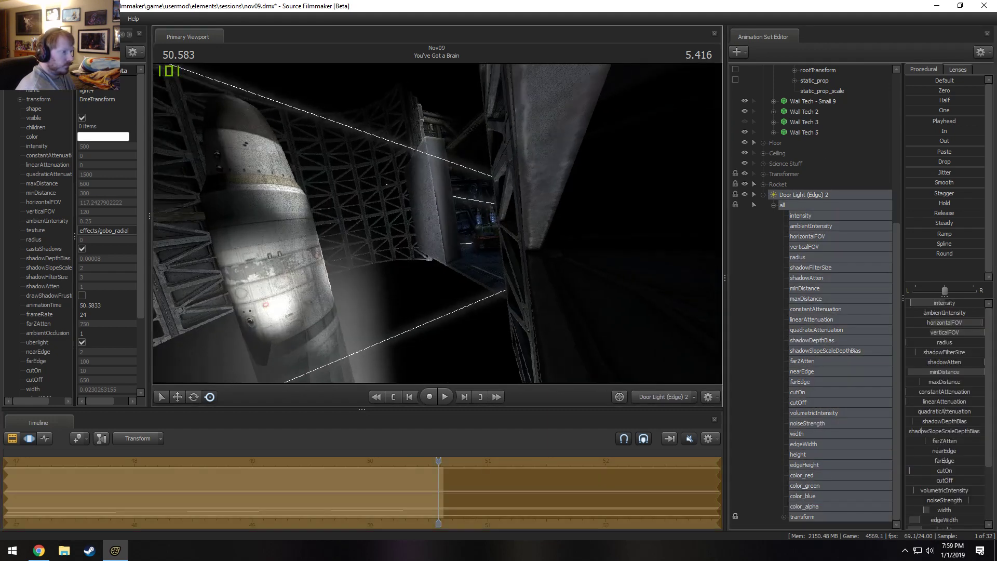
drag(438, 224, 437, 236)
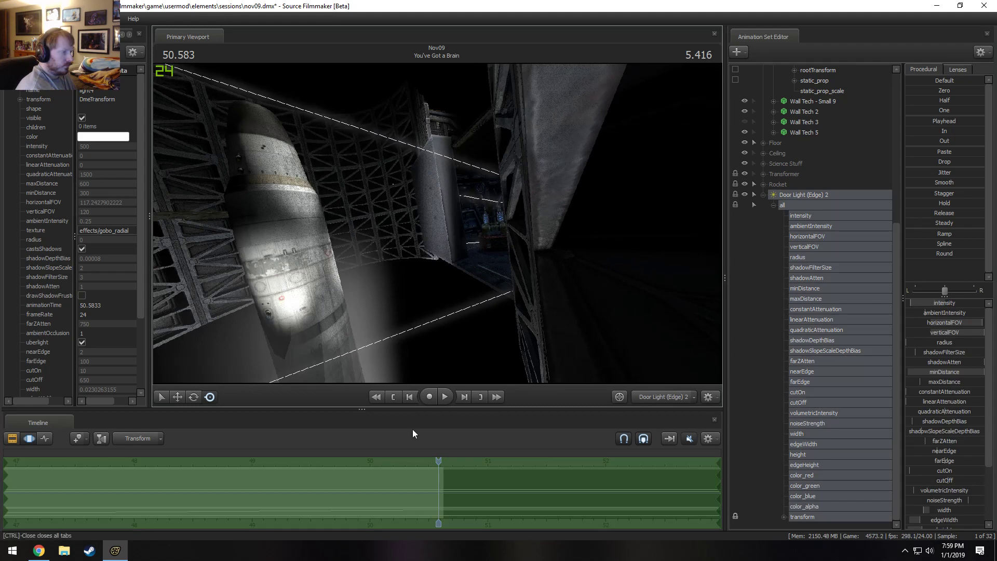
Replay the doors' movement through Main Camera to check how Door Light (Edge) 2 follows the door edge.
drag(437, 484, 252, 460)
click(664, 397)
click(653, 401)
key(space)
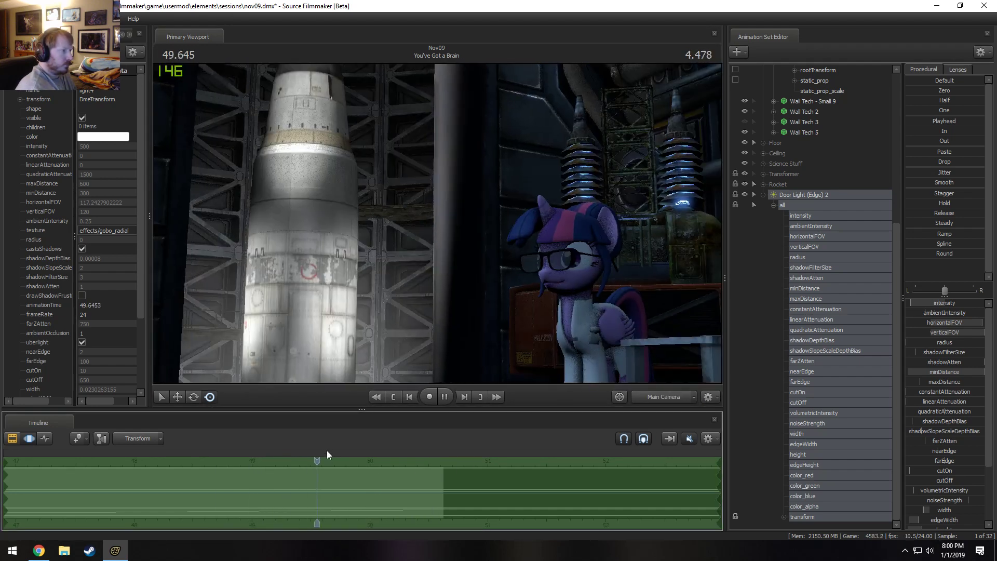
key(space)
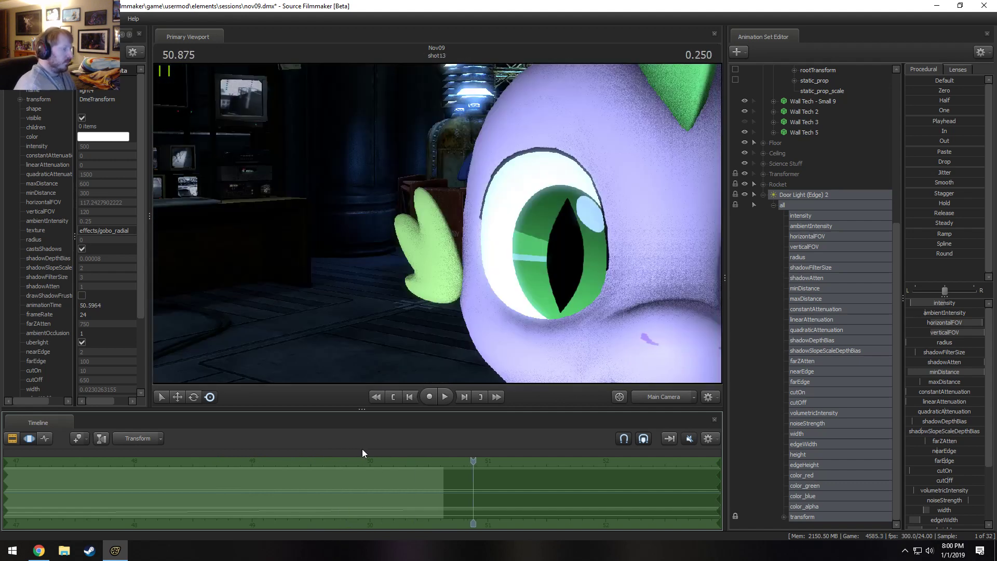
drag(474, 468, 350, 475)
key(space)
key(space)
key(shift)
shift+click(351, 475)
Toggle Door Light (Edge) 2 and Door Light (Edge) 1 off and on to compare each light's effect.
key(F2)
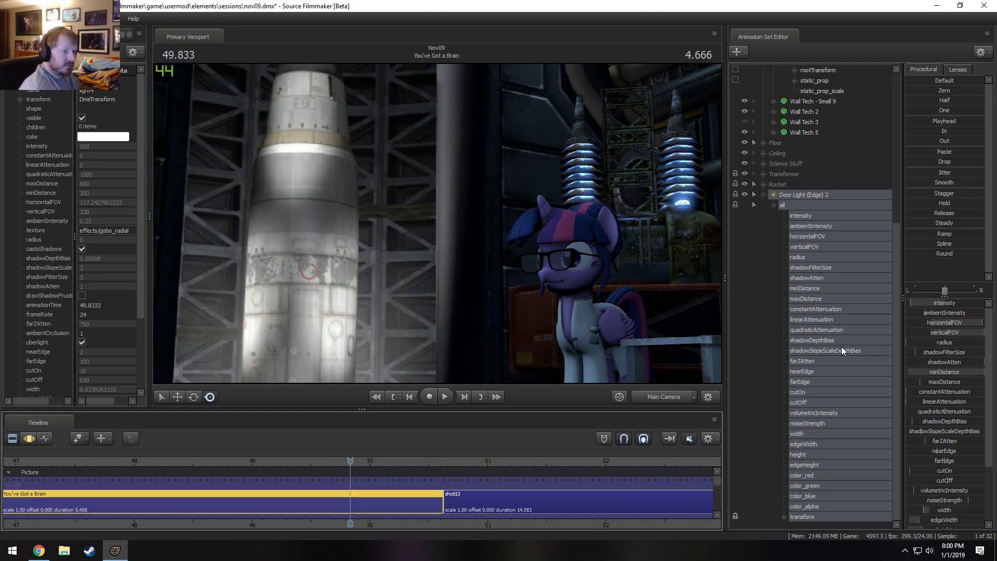
click(747, 194)
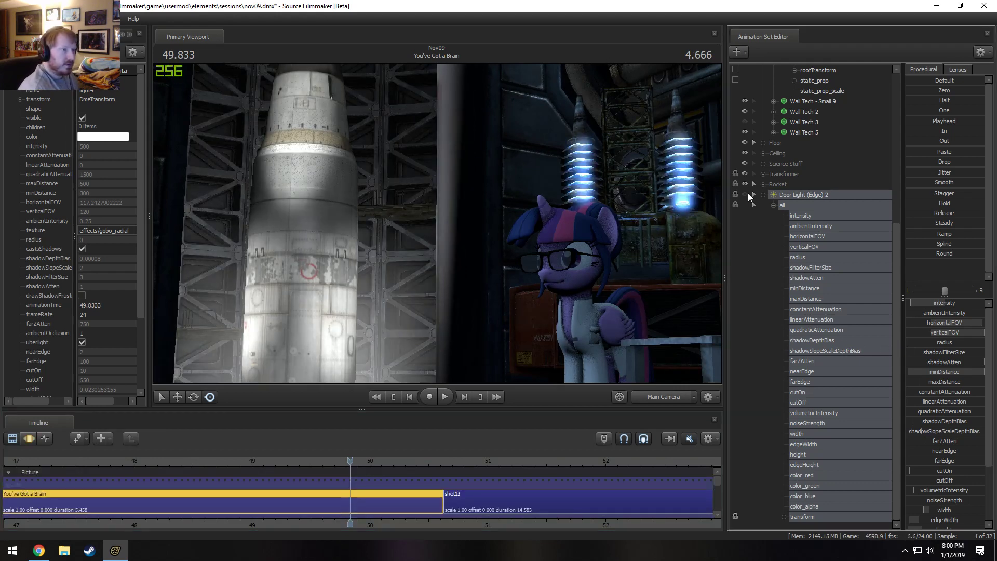
click(746, 193)
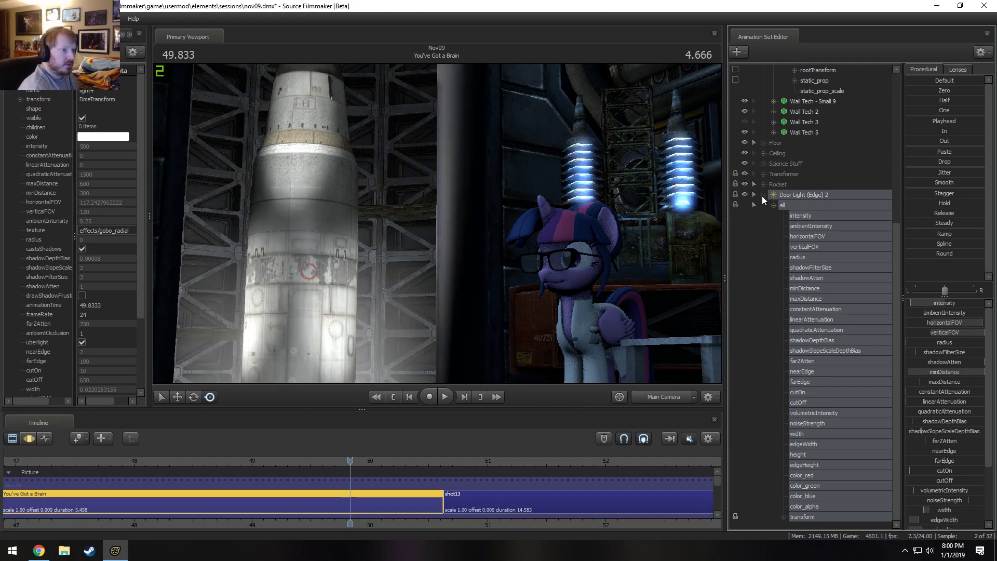
click(762, 195)
drag(803, 423, 804, 249)
click(744, 246)
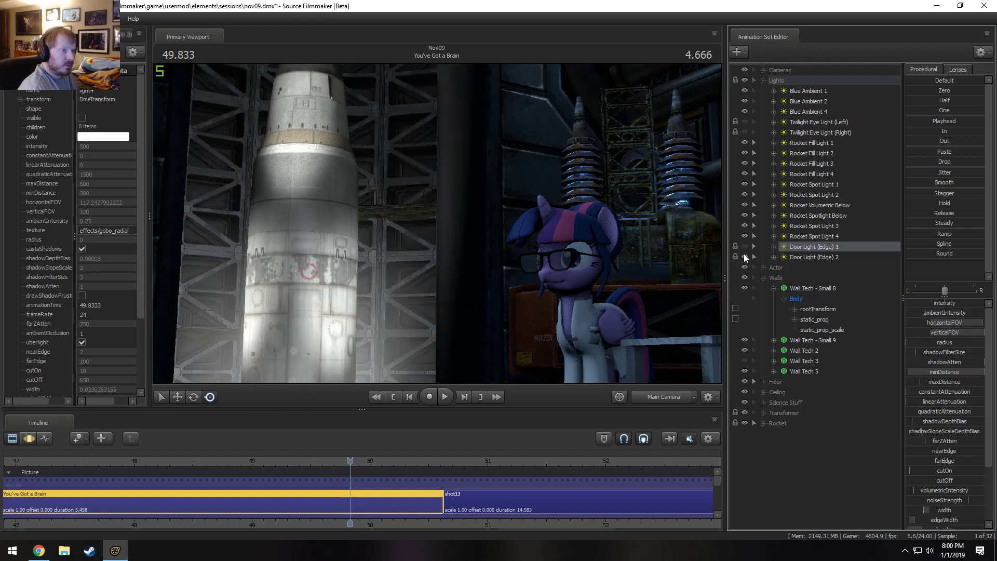
click(744, 246)
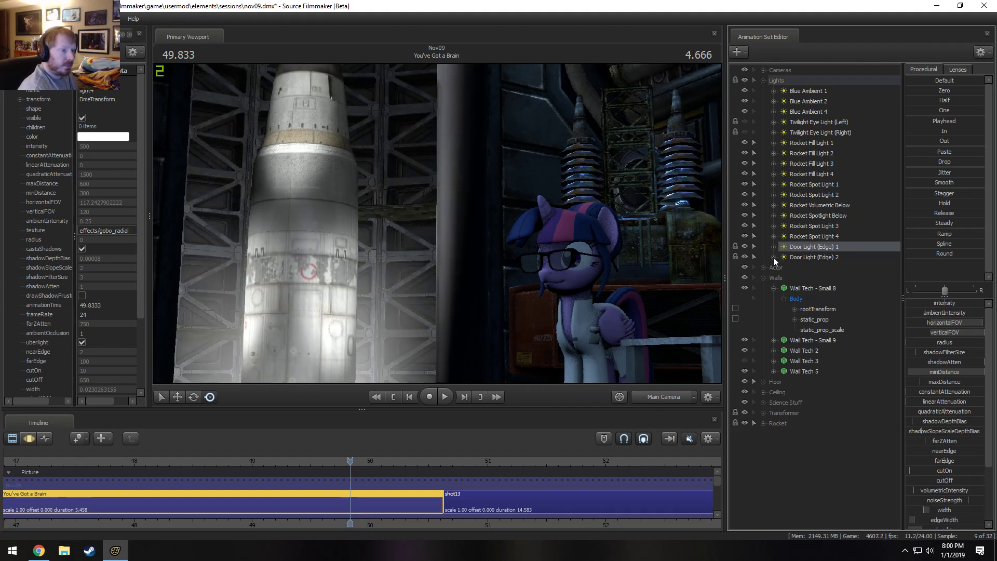
Reduce Door Light (Edge) 1's cutOff to about 302.6 and its farEdge to about 27.6.
key(F3)
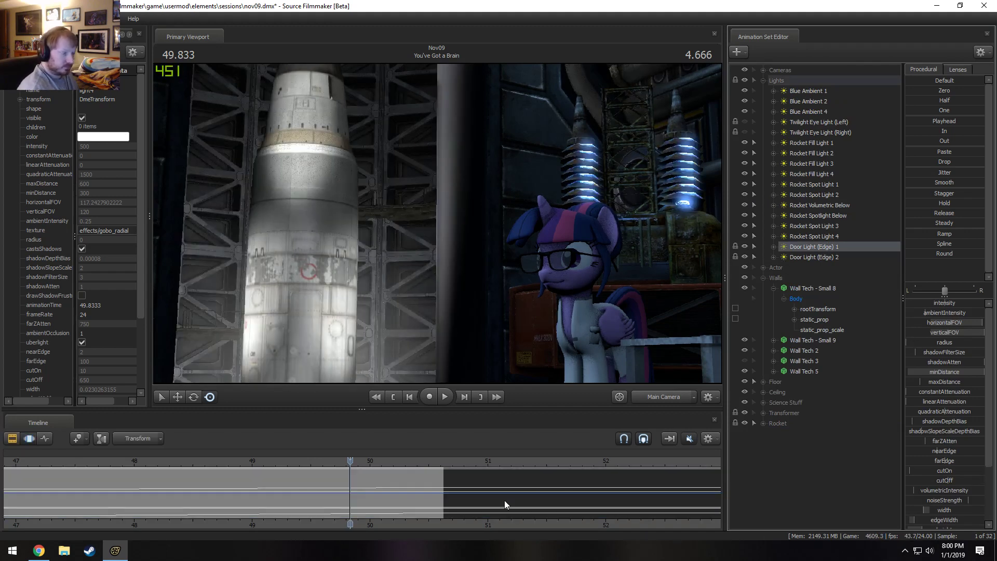
drag(958, 481, 937, 477)
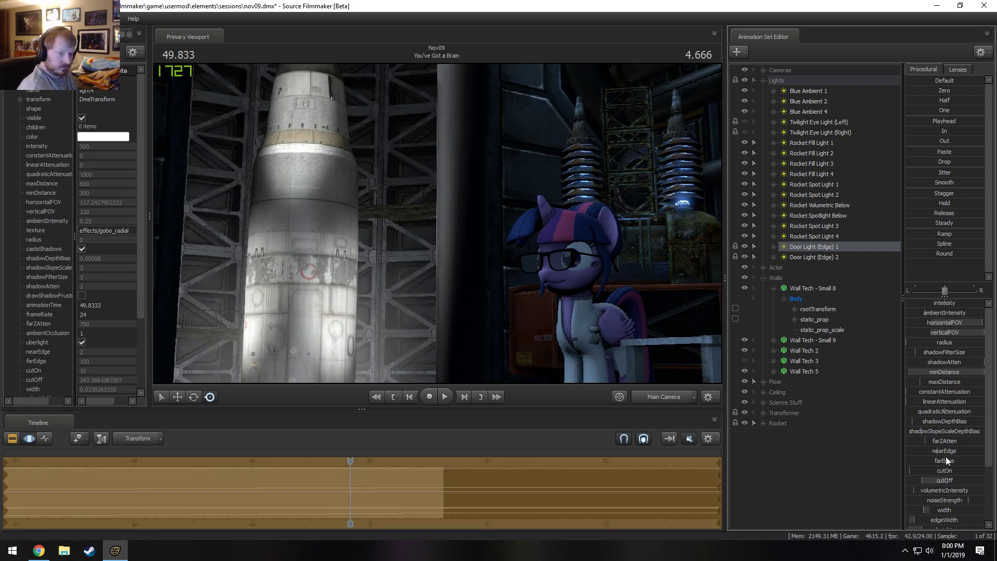
drag(944, 460, 928, 475)
Copy the cutOff and farEdge values of Door Light (Edge) 1 onto Door Light (Edge) 2.
click(831, 257)
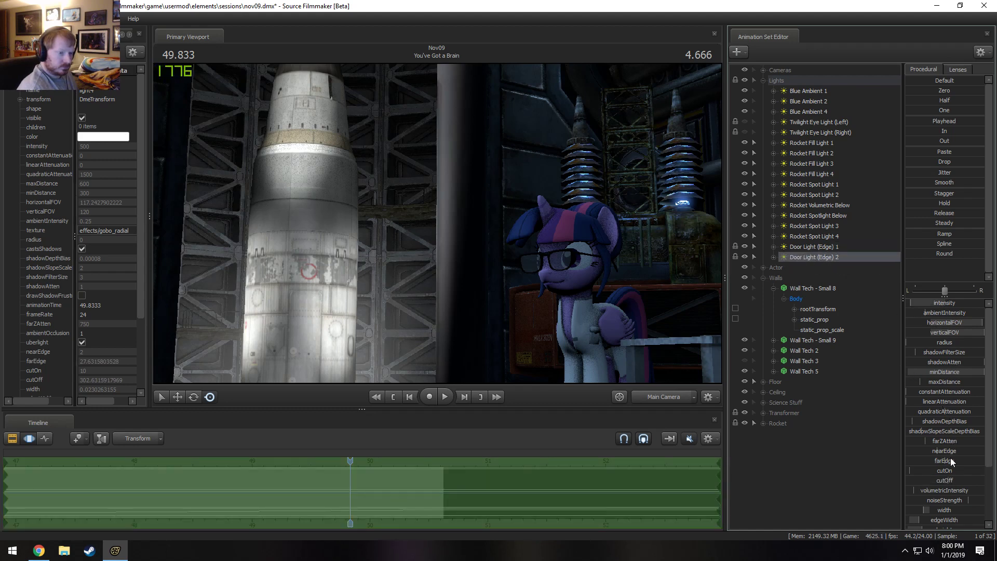
click(774, 247)
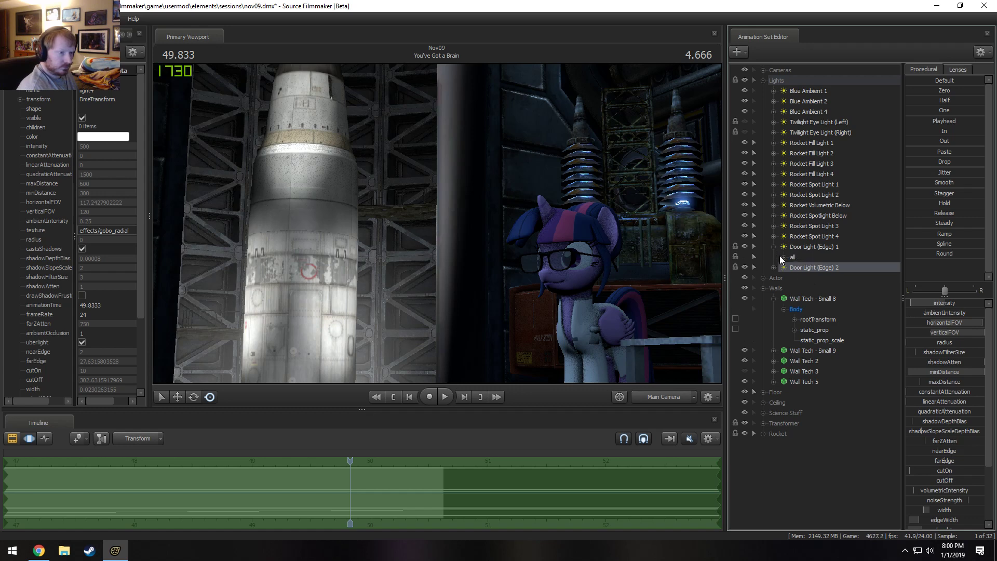
click(783, 256)
scroll(807, 353, down, 3)
click(817, 359)
ctrl+click(819, 341)
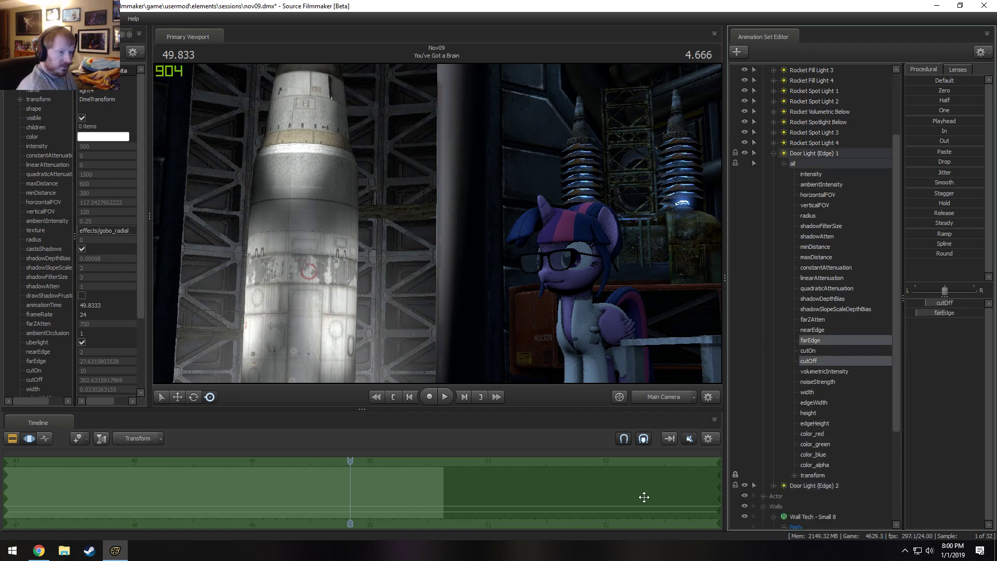
click(776, 154)
click(814, 257)
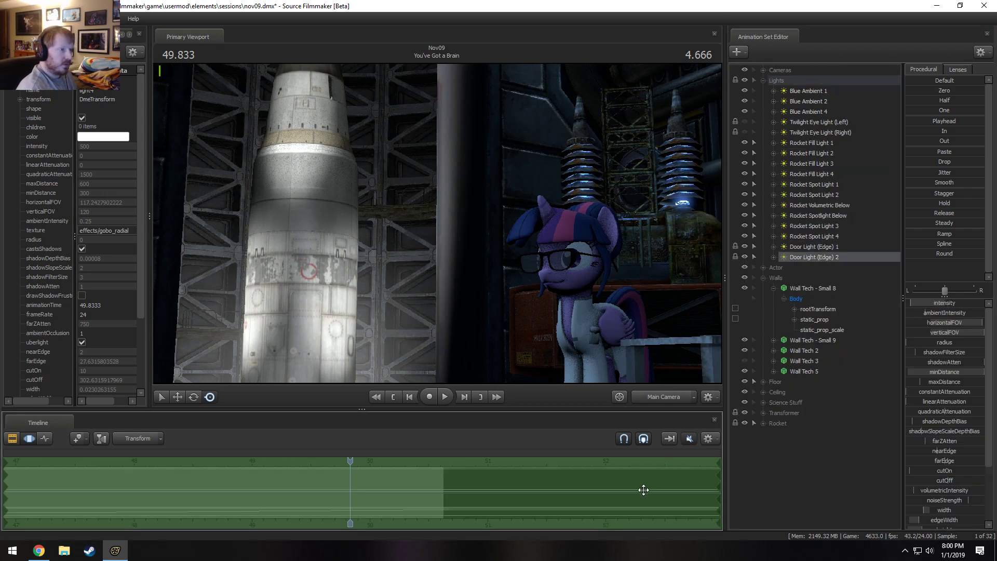
Play back the door movement in Main Camera and from a wider Work Camera view of the silo doorway.
key(space)
key(space)
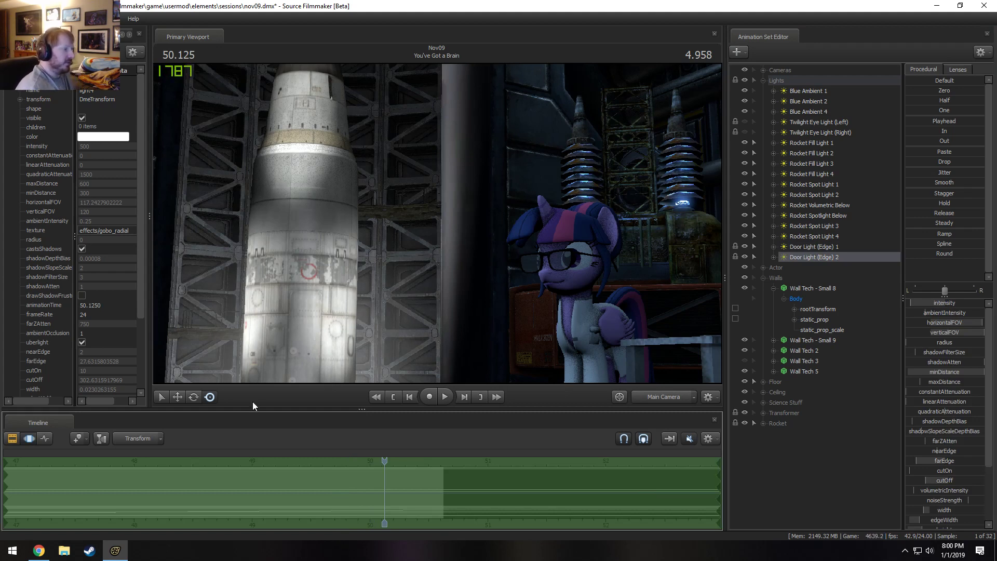
click(669, 397)
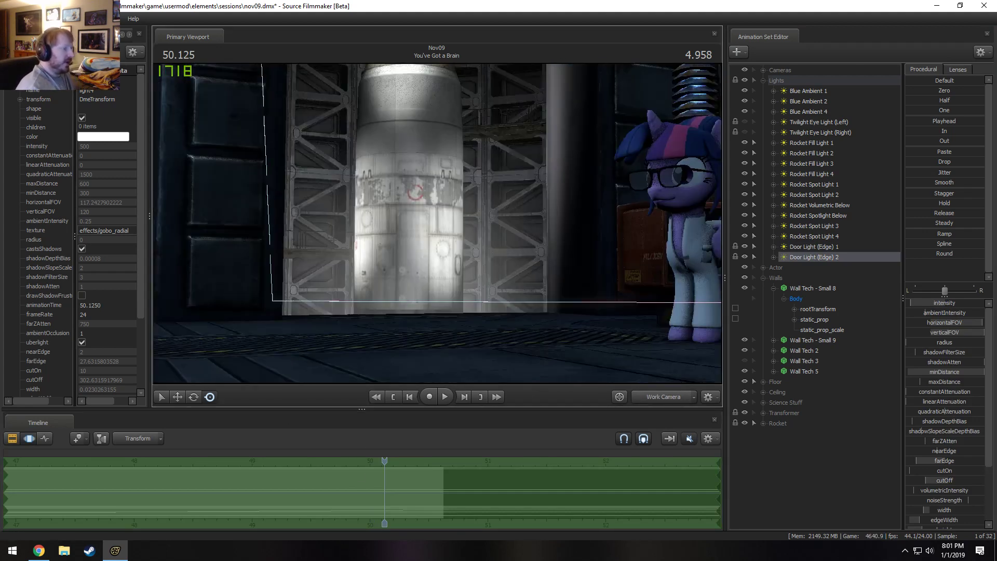
drag(437, 224, 437, 223)
key(s)
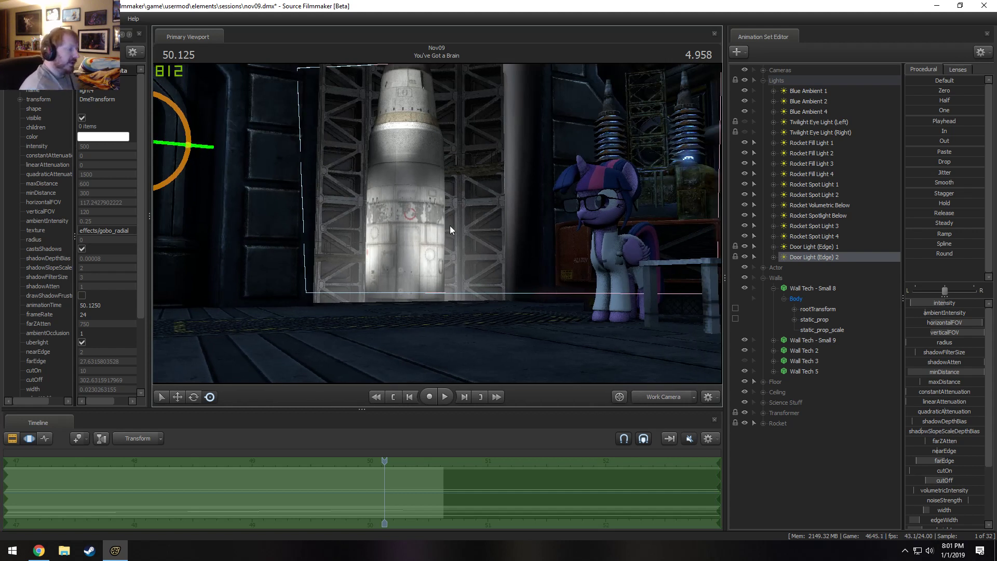
drag(368, 457, 311, 456)
key(space)
key(space)
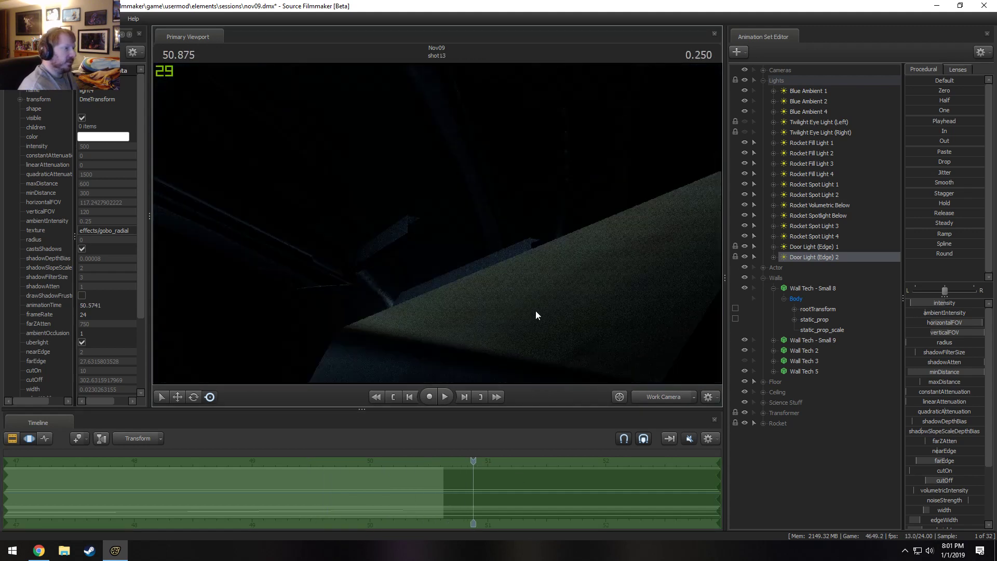
Return to Main Camera and replay the end of the shot with the adjusted door lights.
click(653, 401)
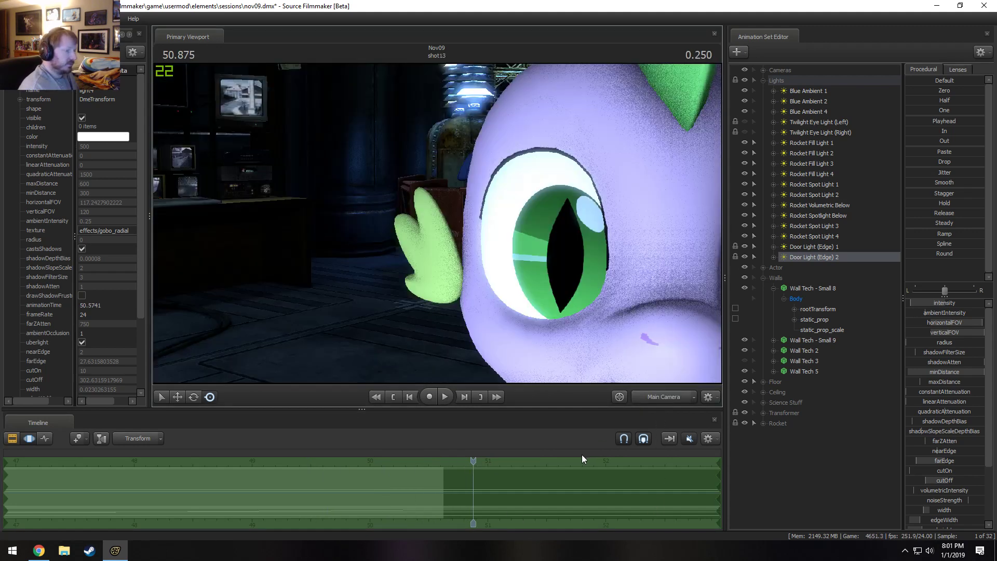
click(676, 395)
click(641, 402)
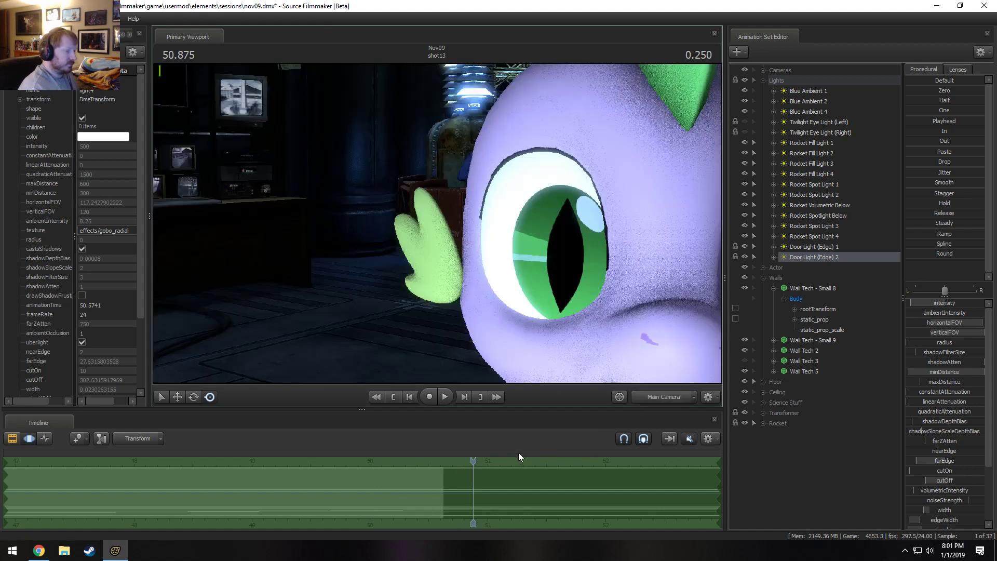
drag(472, 463, 310, 460)
key(space)
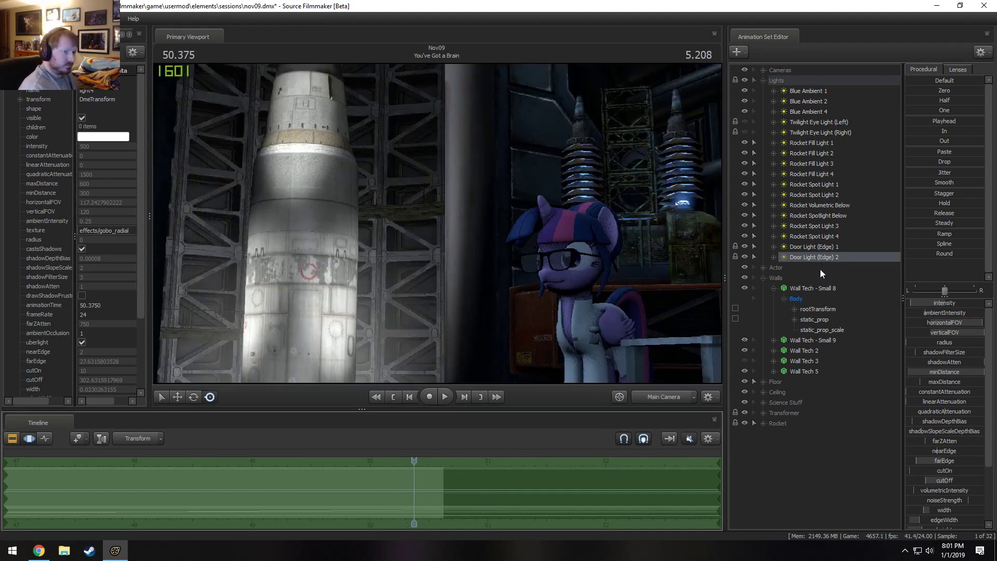
Create a new light, aim it at Twilight from its own view, and return to Main Camera.
right_click(781, 472)
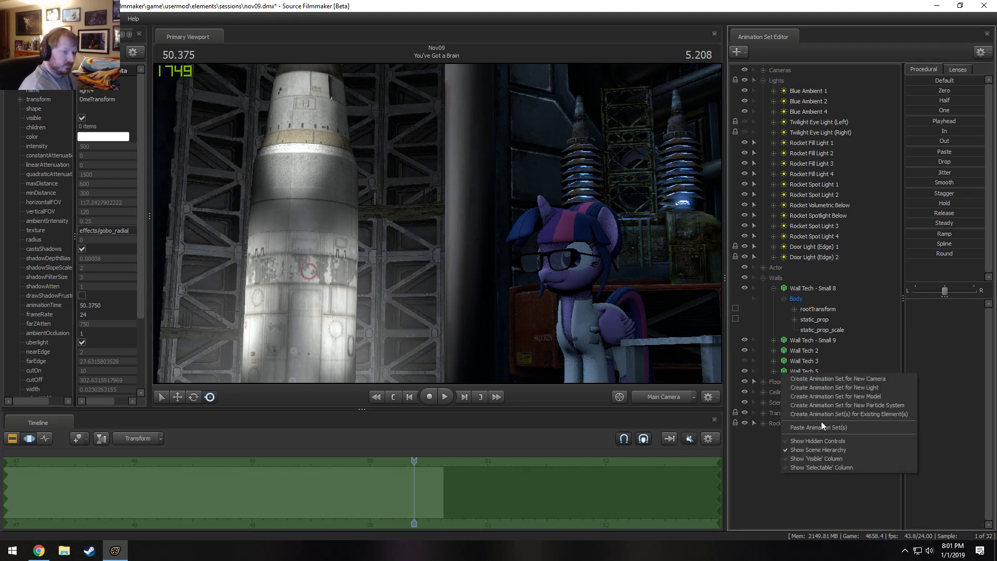
click(837, 387)
drag(795, 268, 443, 222)
key(F2)
click(454, 271)
click(507, 291)
key(F3)
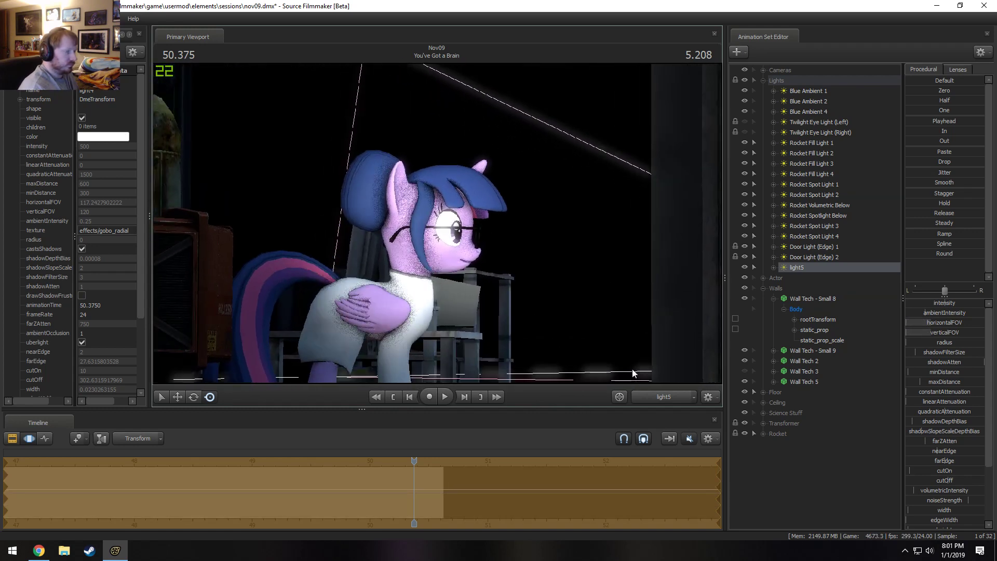
click(661, 394)
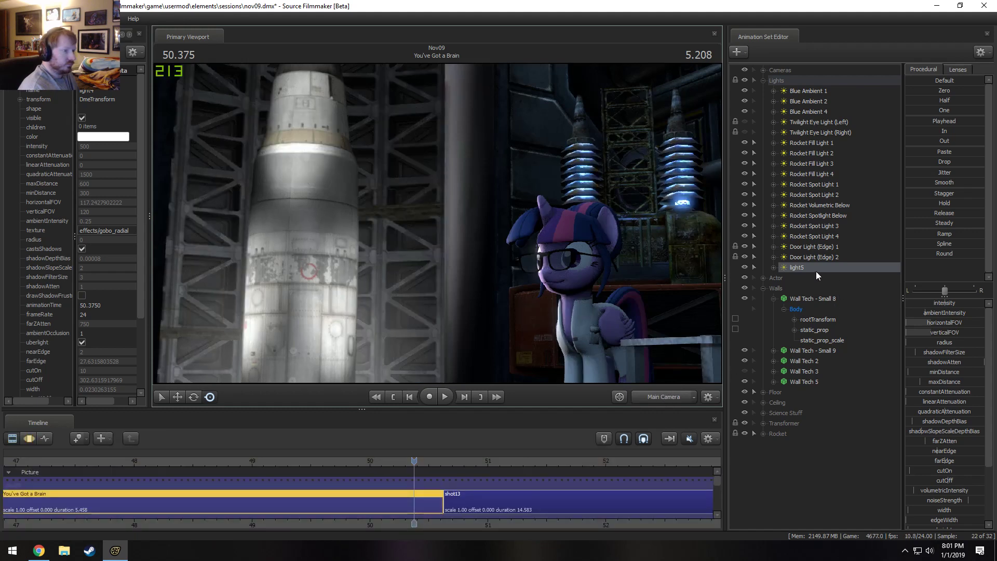
View the scene through light5 and fine-tune its aim at Twilight's head and body.
key(F3)
drag(816, 269, 386, 270)
drag(438, 231, 437, 223)
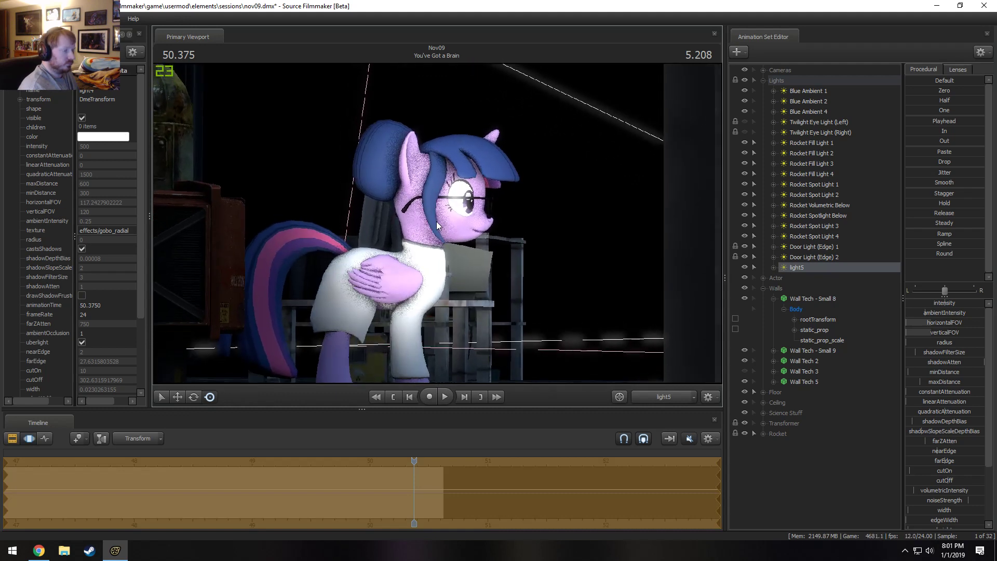
Move back to an earlier point in the shot and play it from Work Camera and from Main Camera.
drag(413, 461, 262, 462)
key(space)
click(651, 398)
key(space)
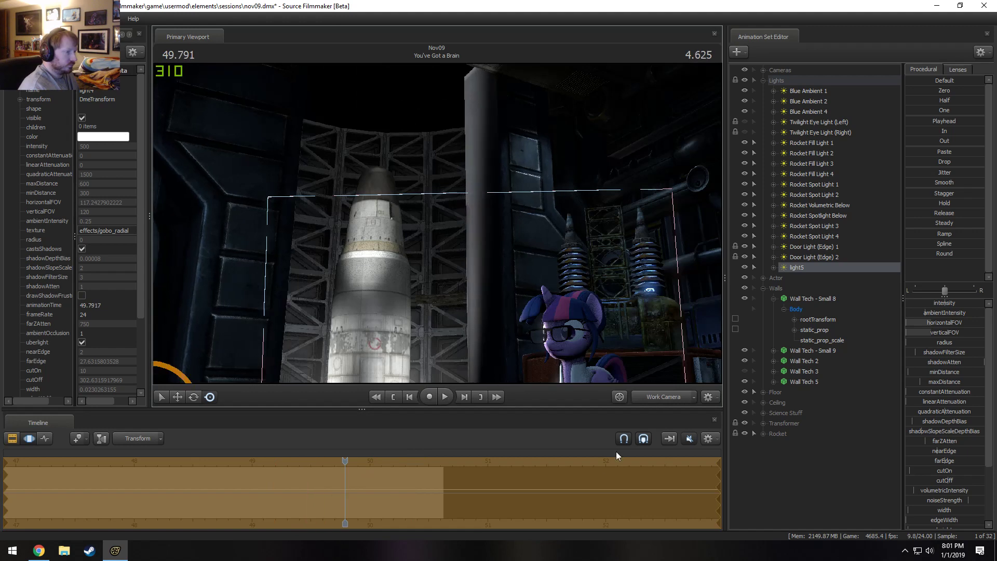
click(656, 396)
key(space)
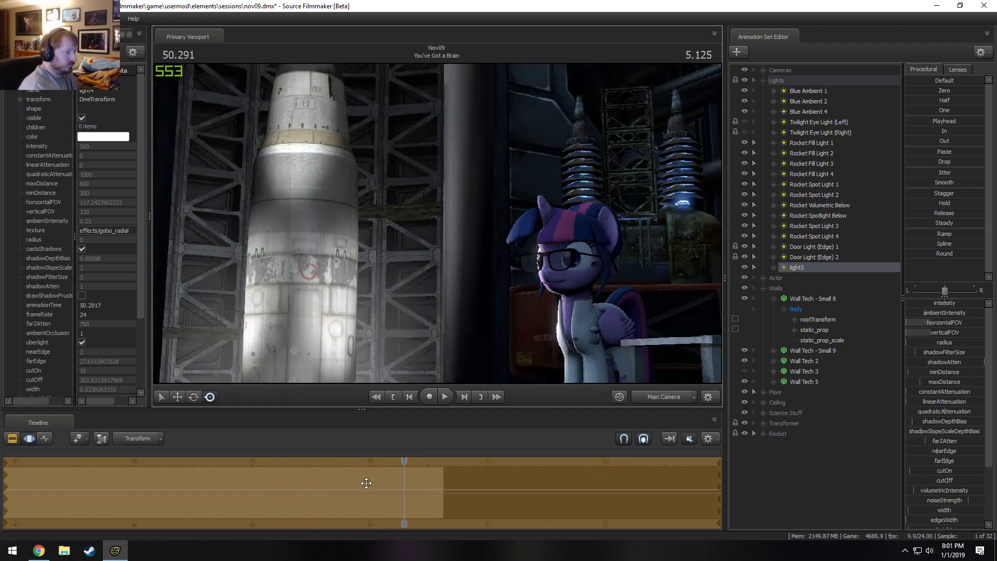
Replay the door movement in Main Camera from about 49 s, with the timeline shifted for a closer look.
drag(402, 460, 223, 460)
key(space)
key(space)
key(F2)
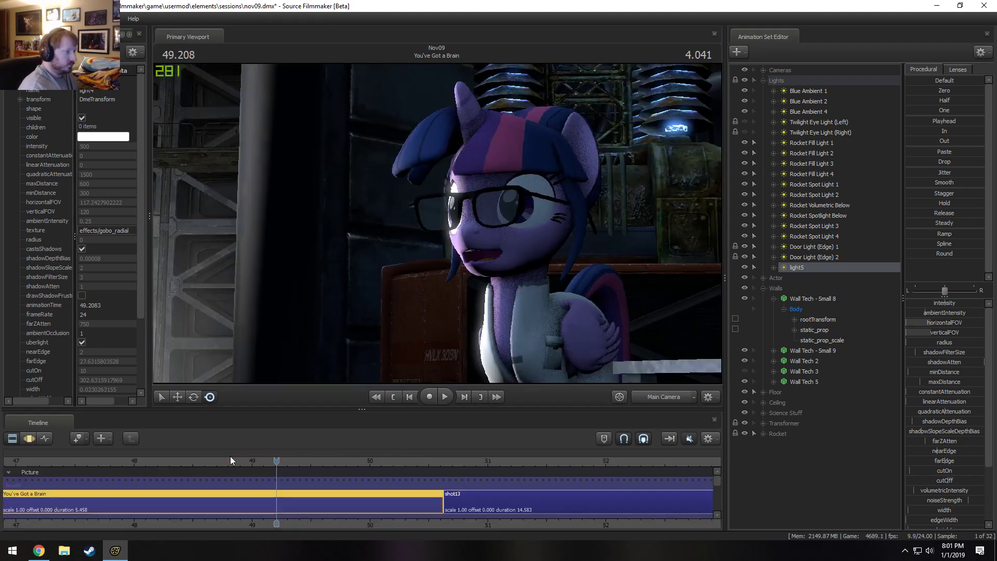
middle_drag(308, 522, 394, 516)
key(space)
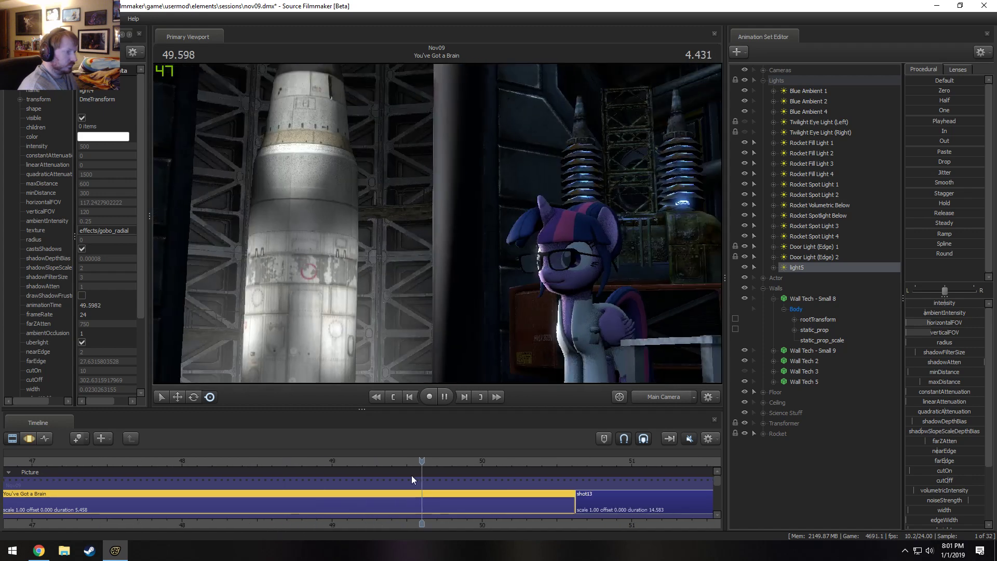
key(space)
Zero light5's intensity from the shot's start to about 48.9 s, with a falloff ending near 49.8 s.
key(F3)
drag(299, 501, 386, 498)
shift+click(375, 500)
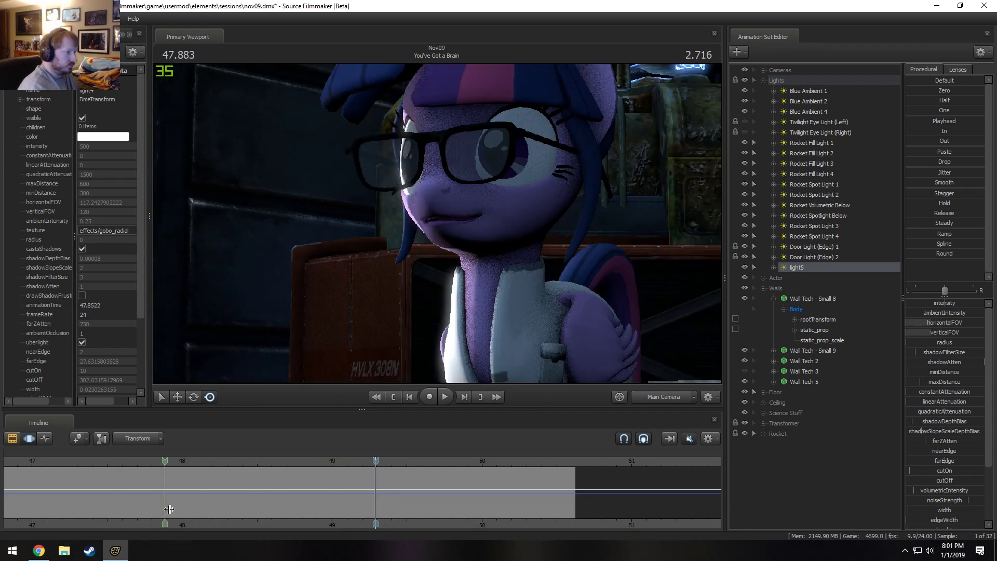
drag(262, 513, 3, 487)
shift+drag(471, 505, 500, 509)
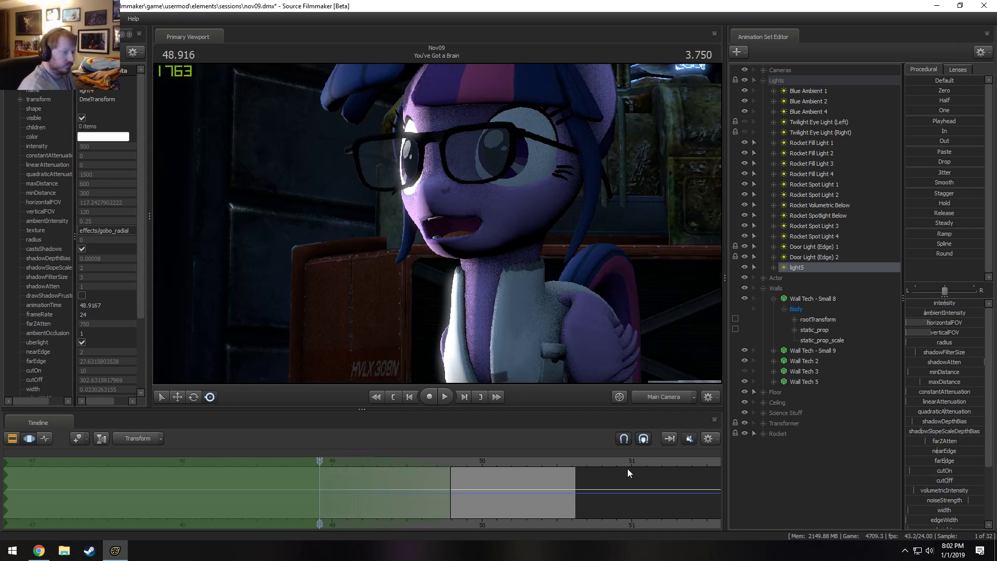
click(773, 267)
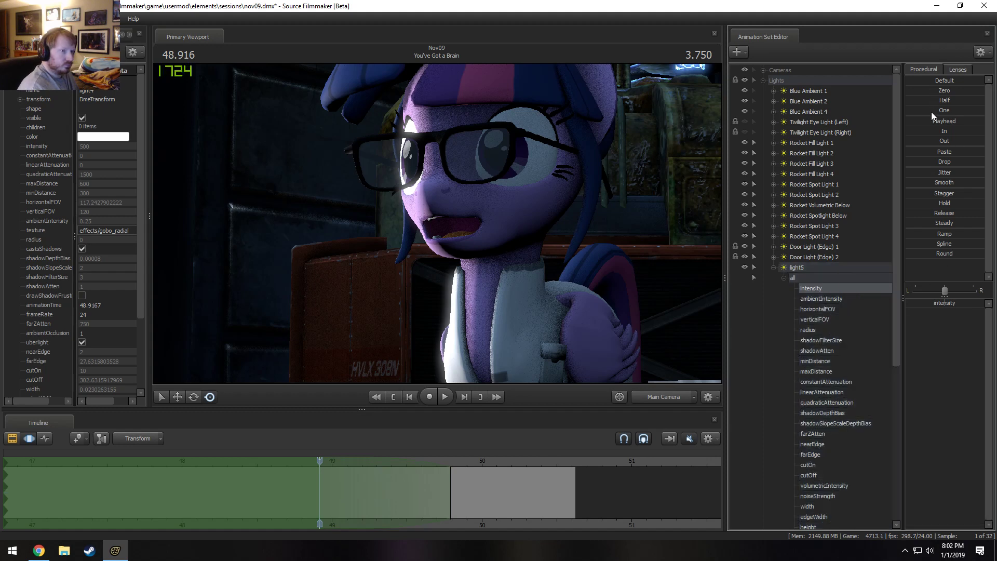
click(938, 90)
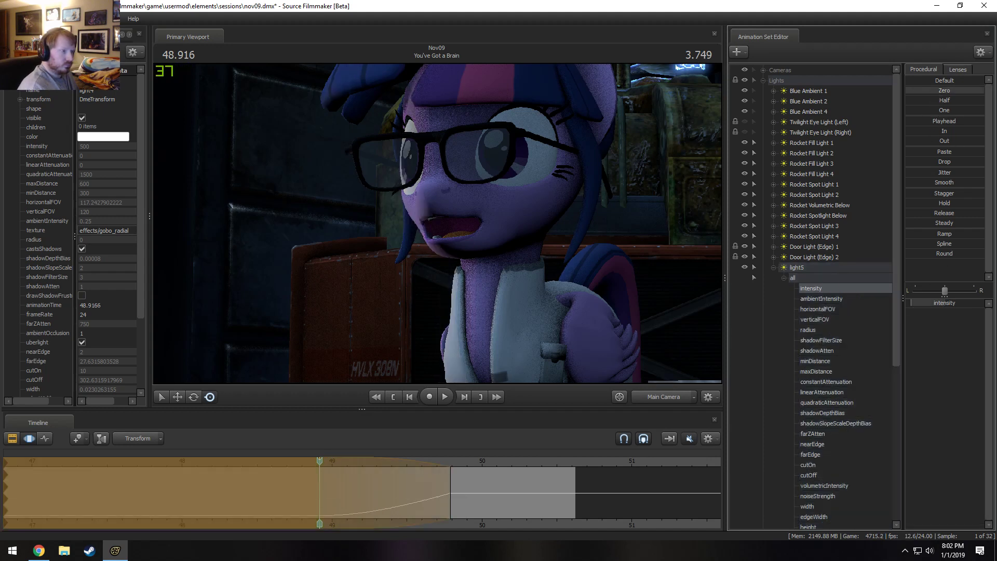
Play back light5's fade-in in Main Camera, including a second pass from about 47.9 s.
key(space)
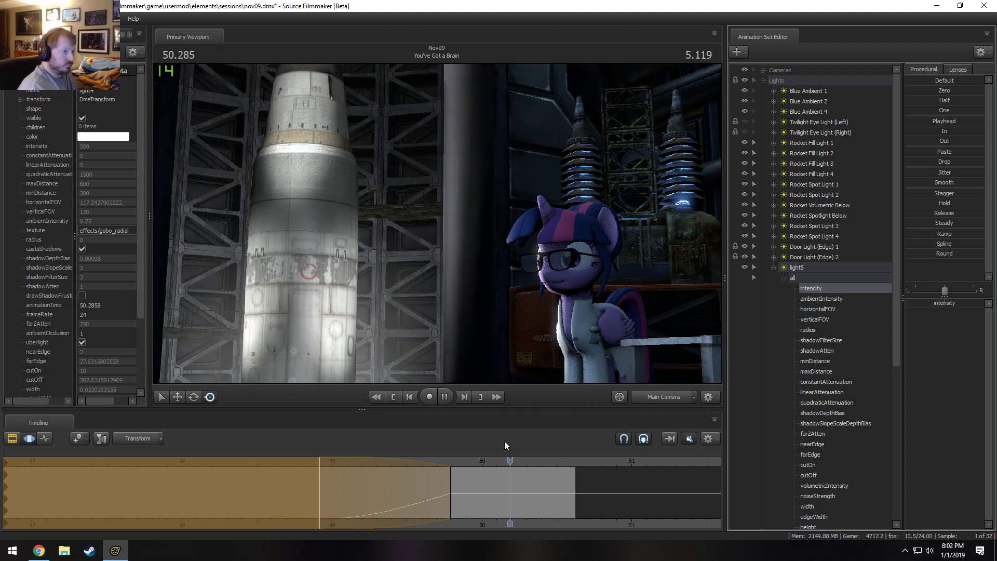
key(space)
key(F2)
drag(538, 474, 163, 470)
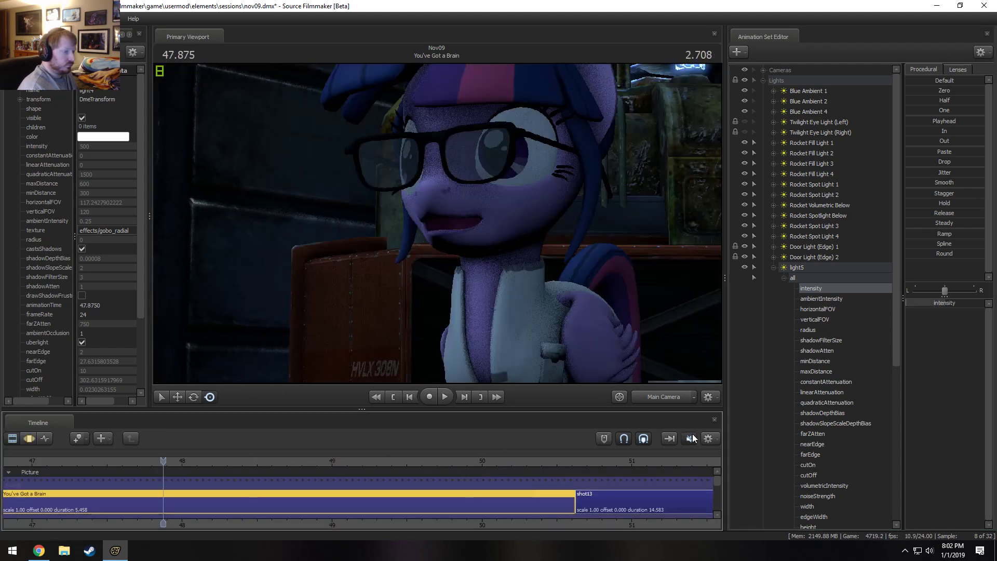
key(space)
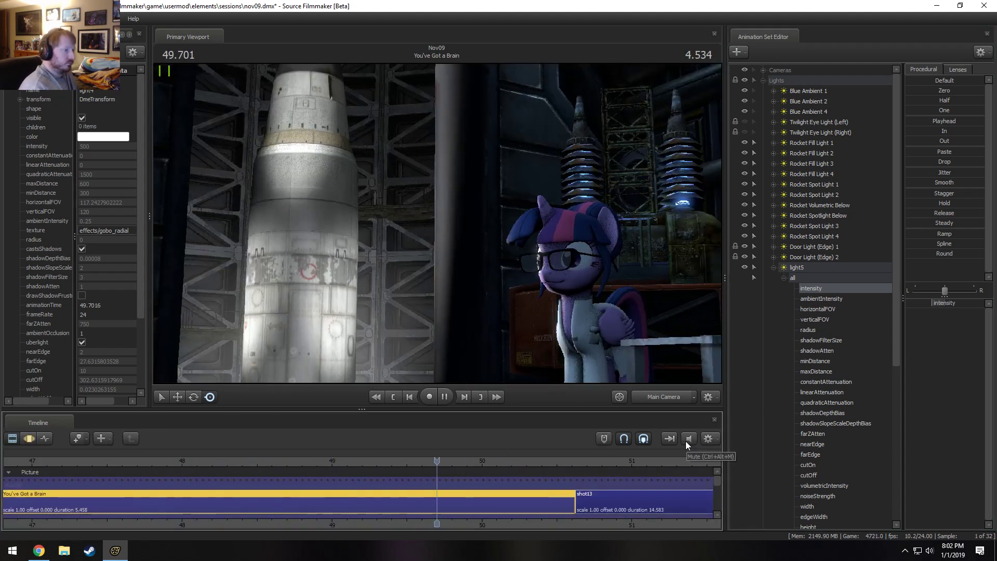
key(space)
key(F2)
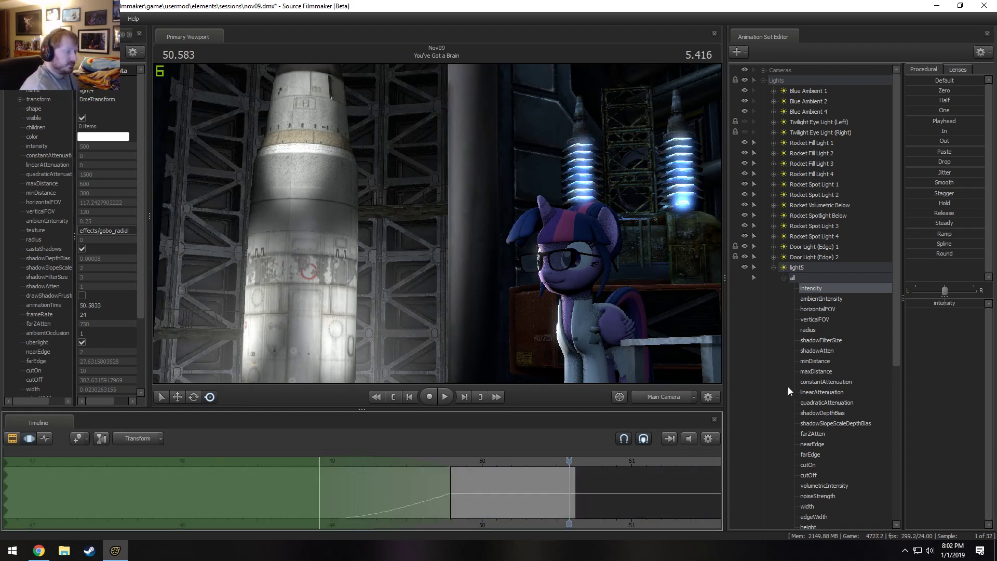
View the scene through light5, extend the time selection over all time, and rename the light Interior Door Followup 1.
click(804, 267)
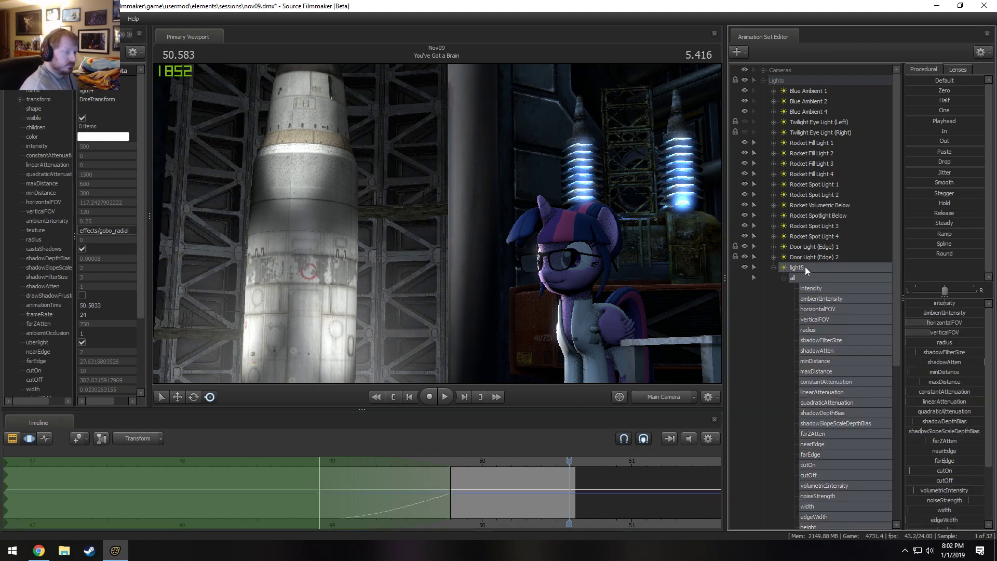
double_click(805, 267)
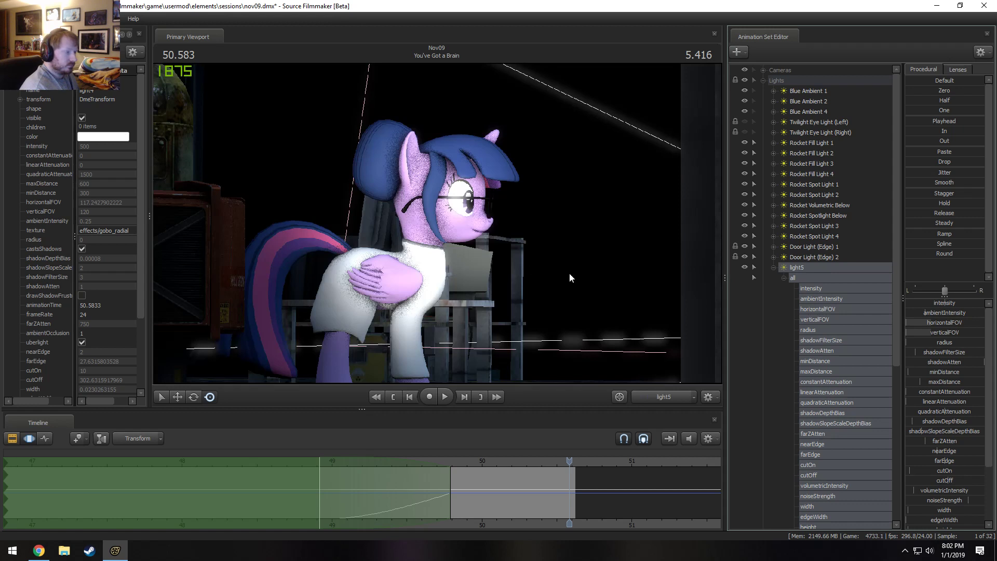
click(469, 483)
right_click(815, 267)
click(826, 276)
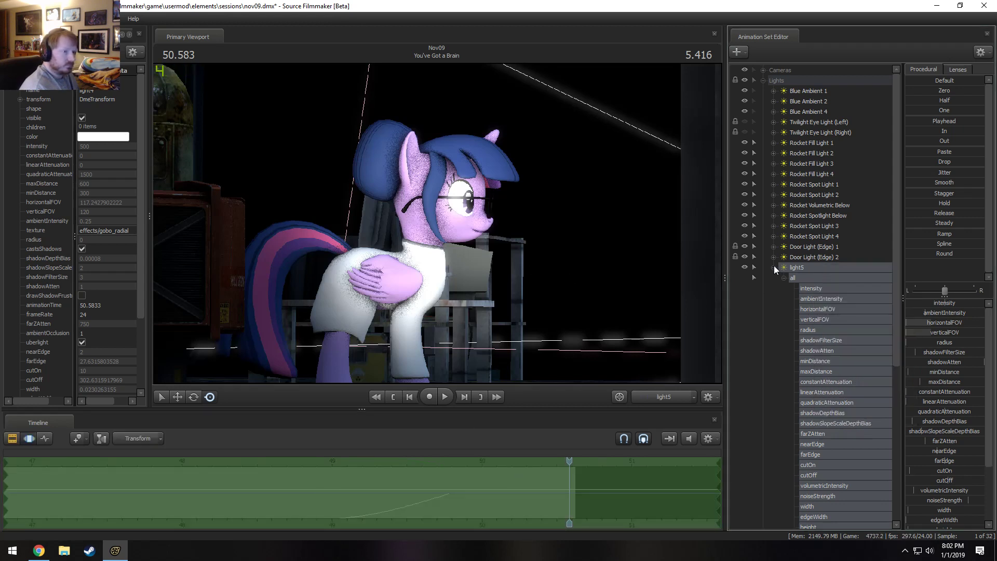
right_click(793, 268)
click(809, 270)
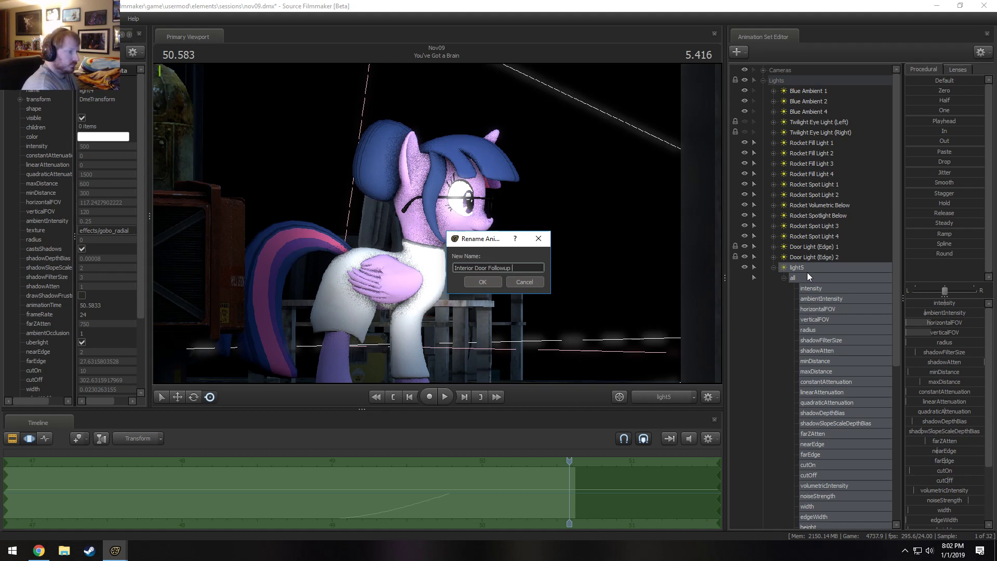
key(Return)
Duplicate the Interior Door Followup 1 light by copying and pasting its animation set.
right_click(810, 266)
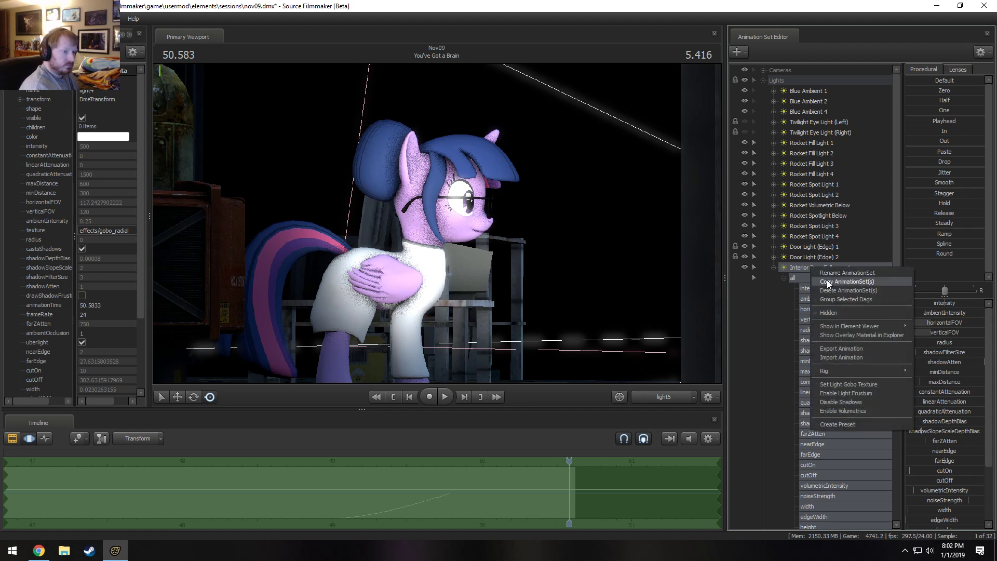
click(828, 282)
click(774, 268)
click(764, 81)
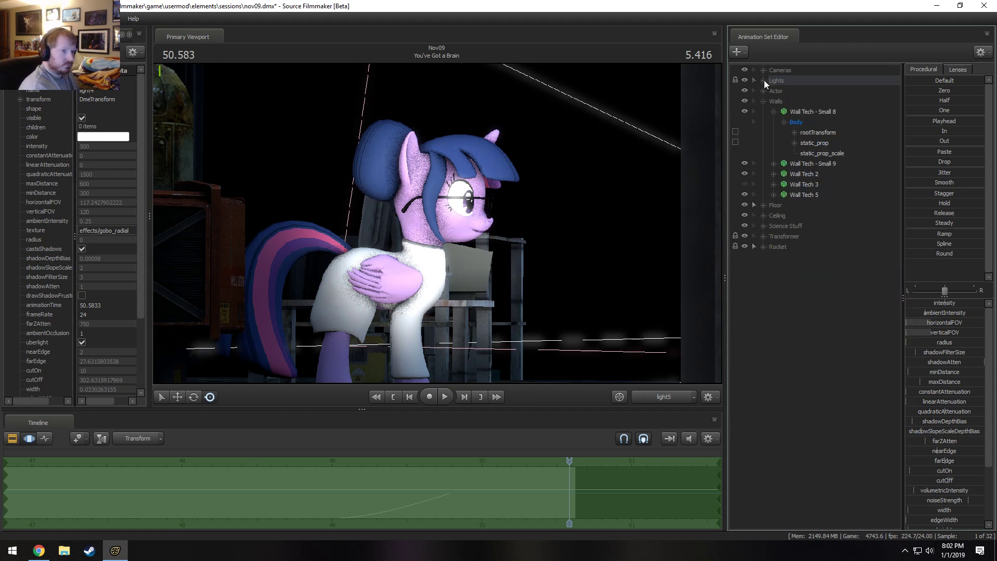
right_click(840, 316)
click(868, 369)
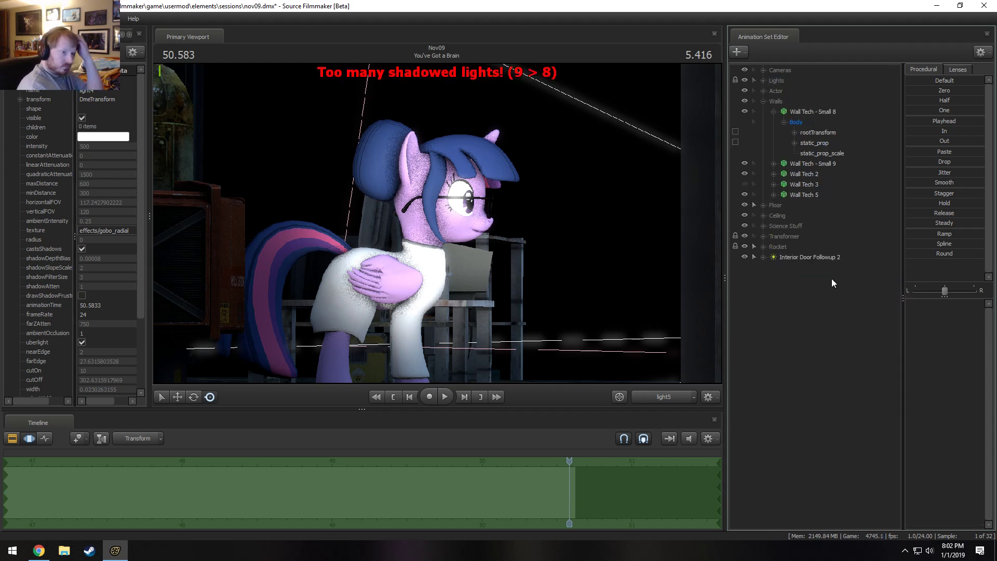
Check the shadow options of Interior Door Followup 2 and Blue Ambient 1.
right_click(802, 258)
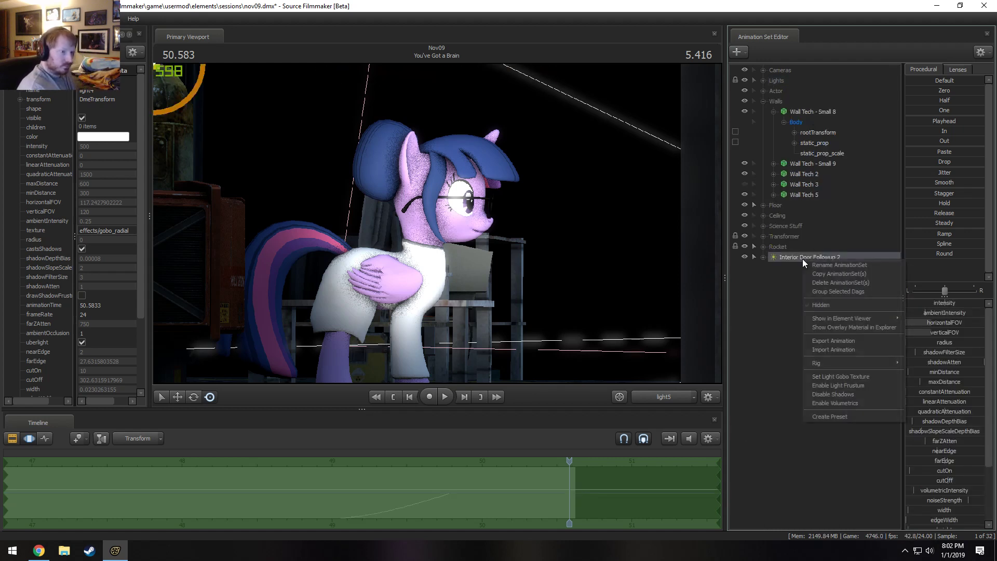
click(763, 80)
right_click(788, 89)
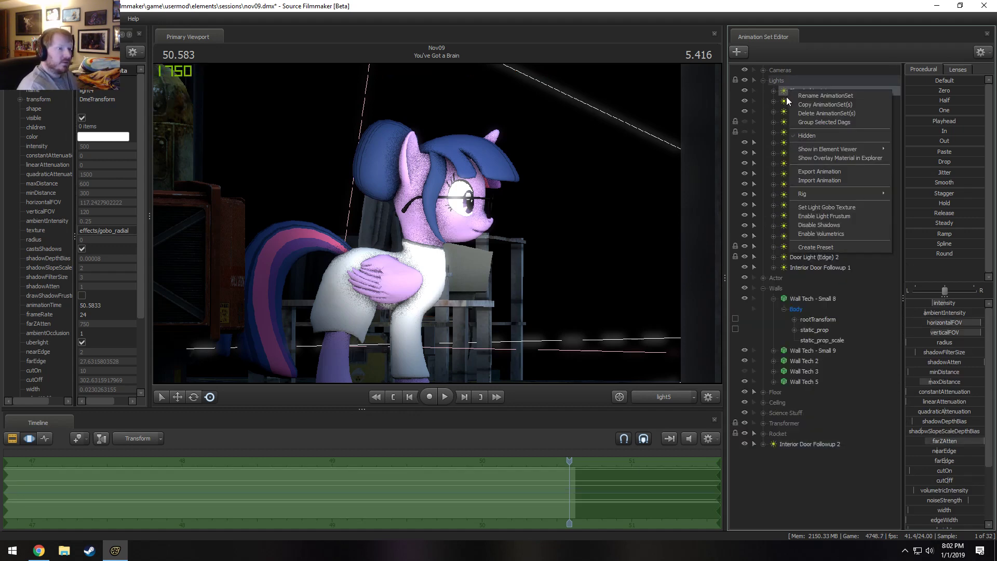
right_click(786, 96)
click(783, 92)
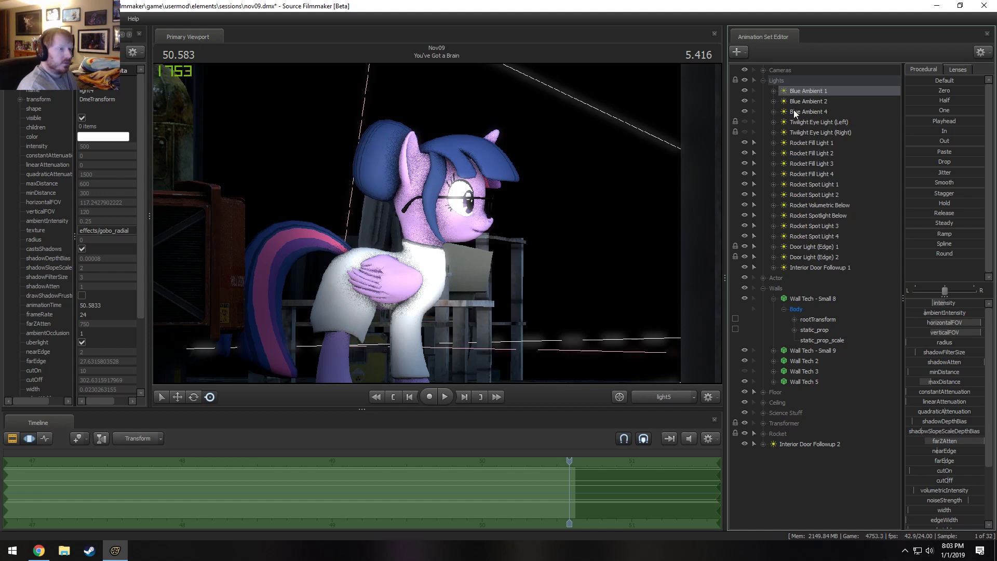
Return to Main Camera and hide Interior Door Followup 2 and every light from Interior Door Followup 1 up to Rocket Fill Light 1.
click(667, 397)
click(599, 347)
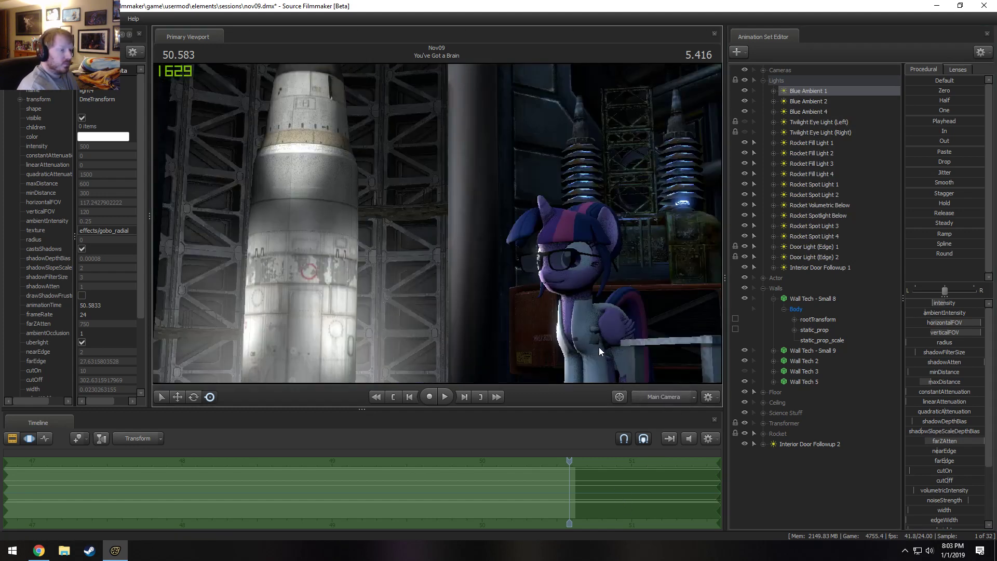
click(746, 444)
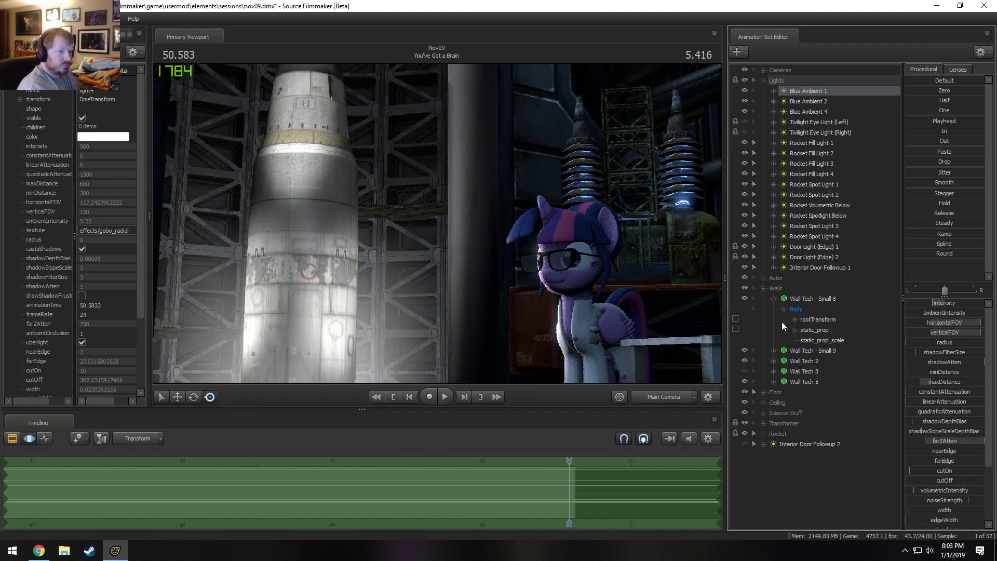
drag(744, 266, 746, 146)
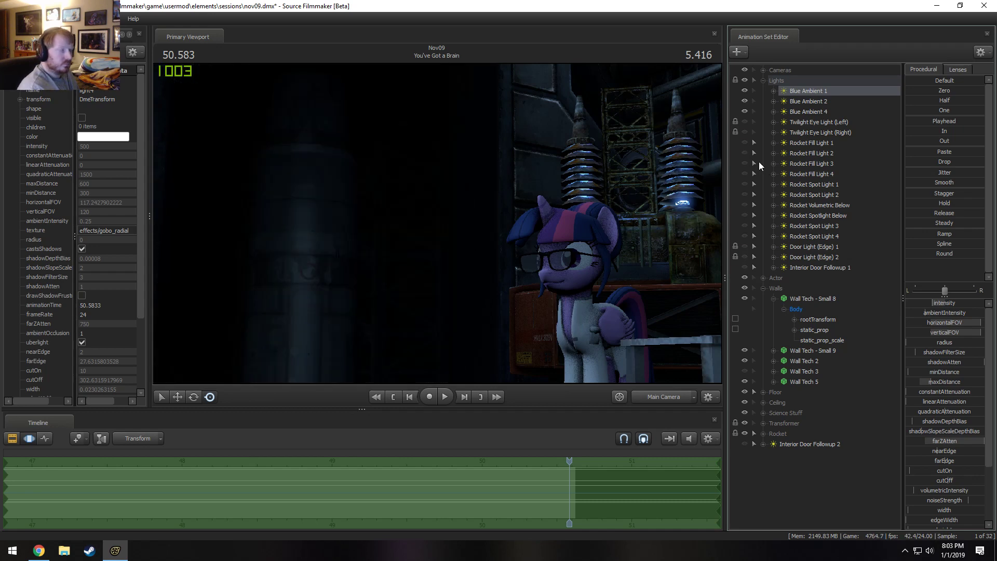
Switch Blue Ambient 4, Blue Ambient 2 and Blue Ambient 1 off and on in turn to compare their contribution.
click(746, 111)
click(745, 111)
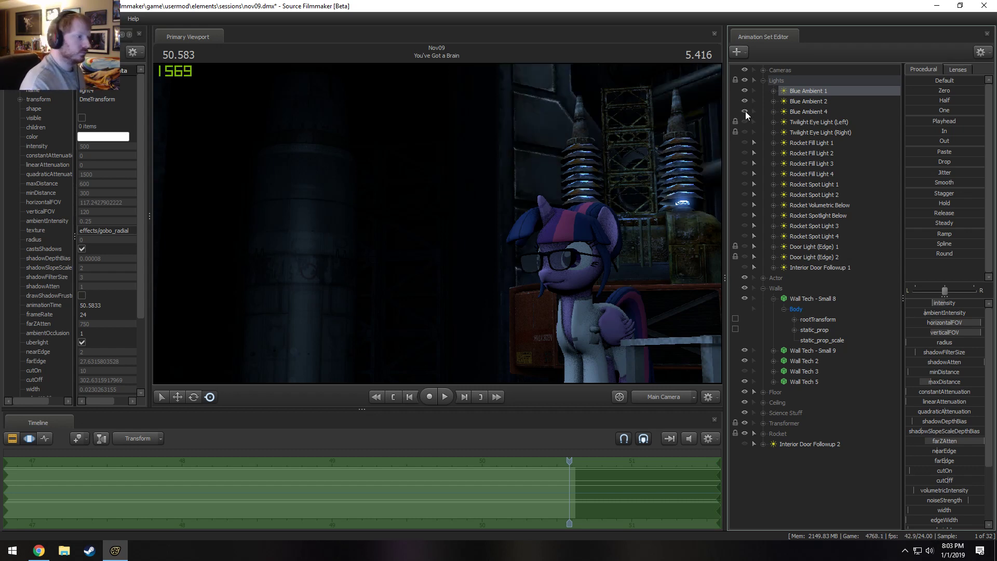
right_click(830, 112)
click(783, 102)
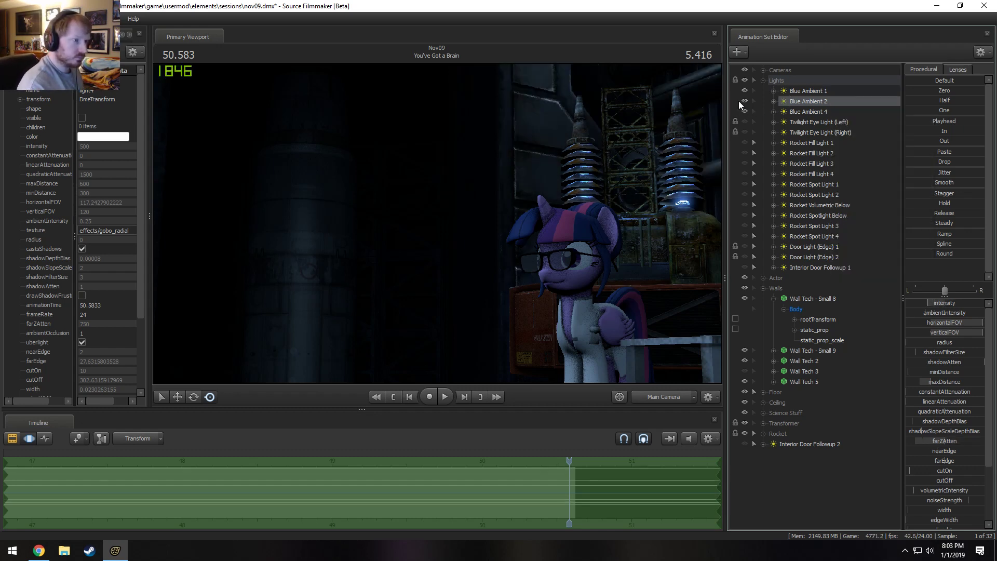
click(743, 100)
click(743, 100)
click(746, 89)
click(745, 89)
click(746, 90)
click(746, 89)
Try Blue Ambient 1 with shadows disabled, and re-enable them.
right_click(803, 91)
click(834, 226)
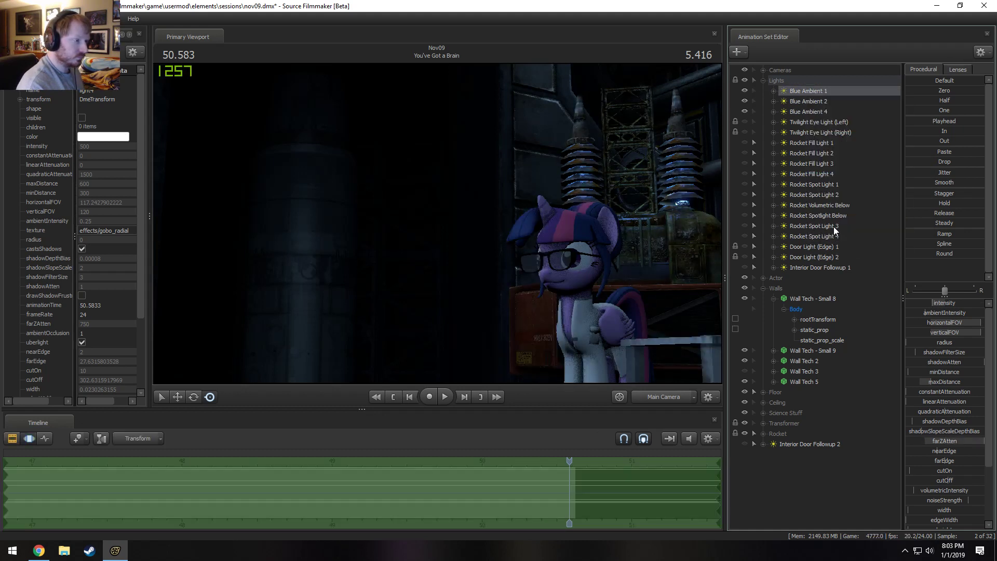
right_click(811, 95)
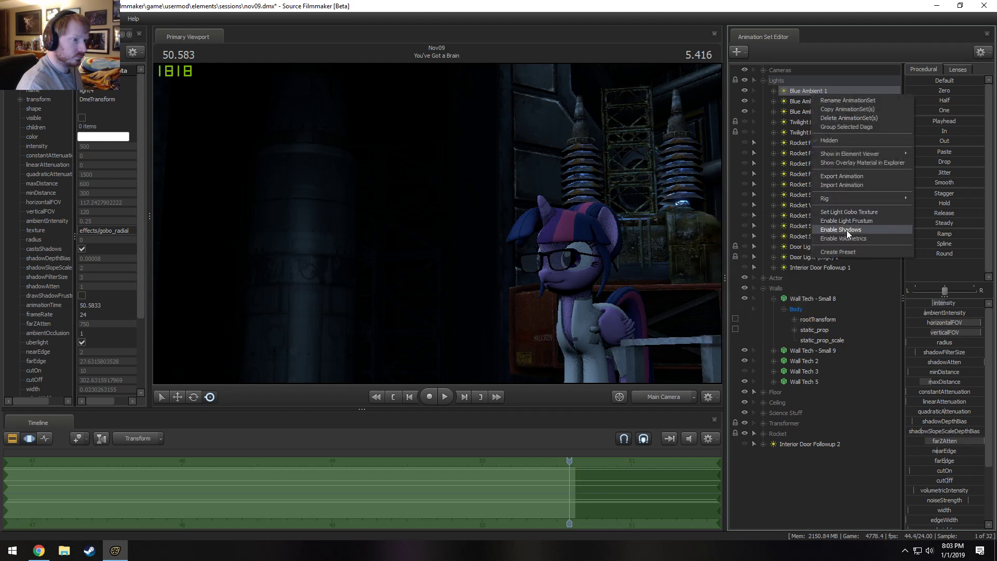
click(847, 228)
Compare Blue Ambient 2 with and without shadows, and leave its shadows disabled.
right_click(809, 99)
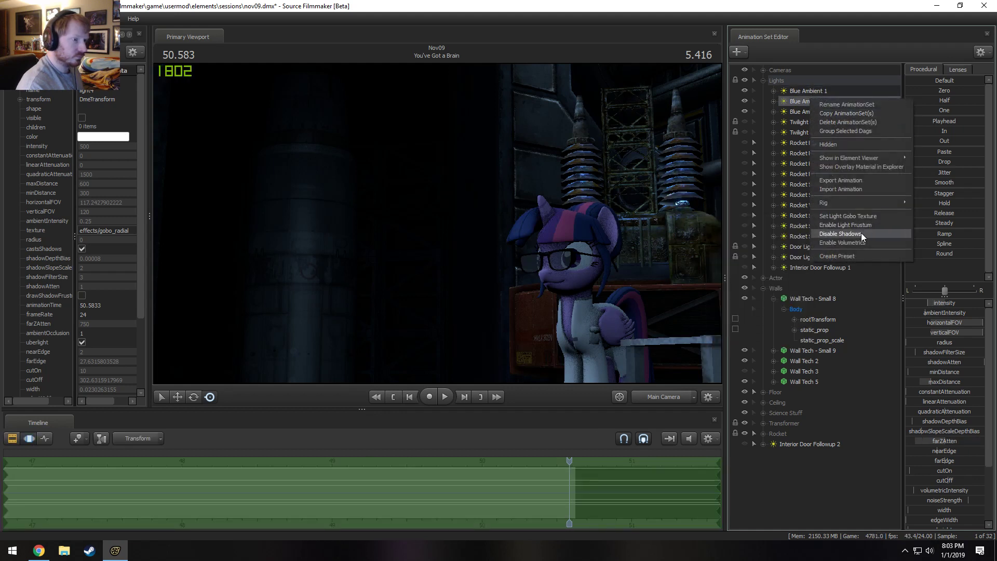
click(861, 234)
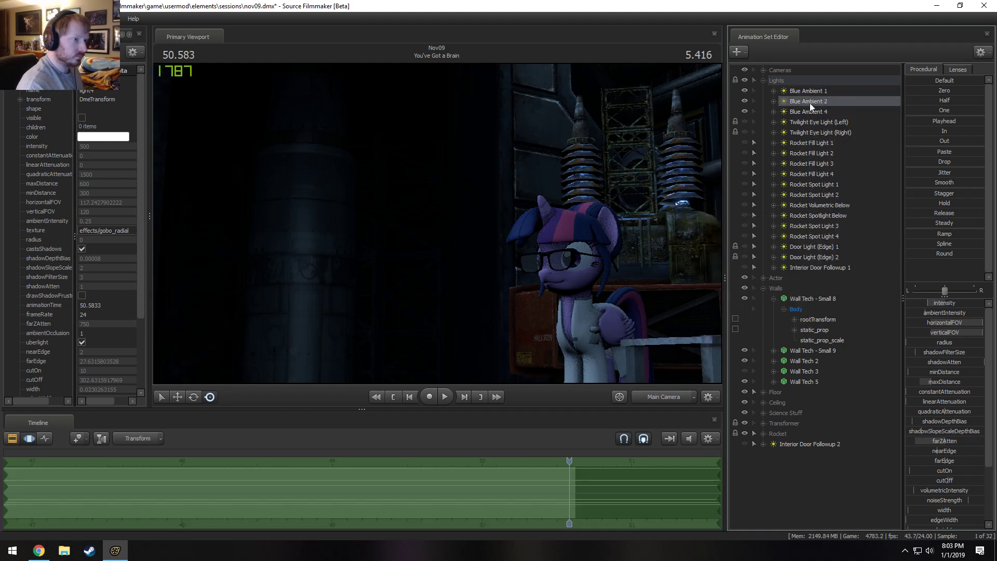
right_click(809, 103)
click(851, 230)
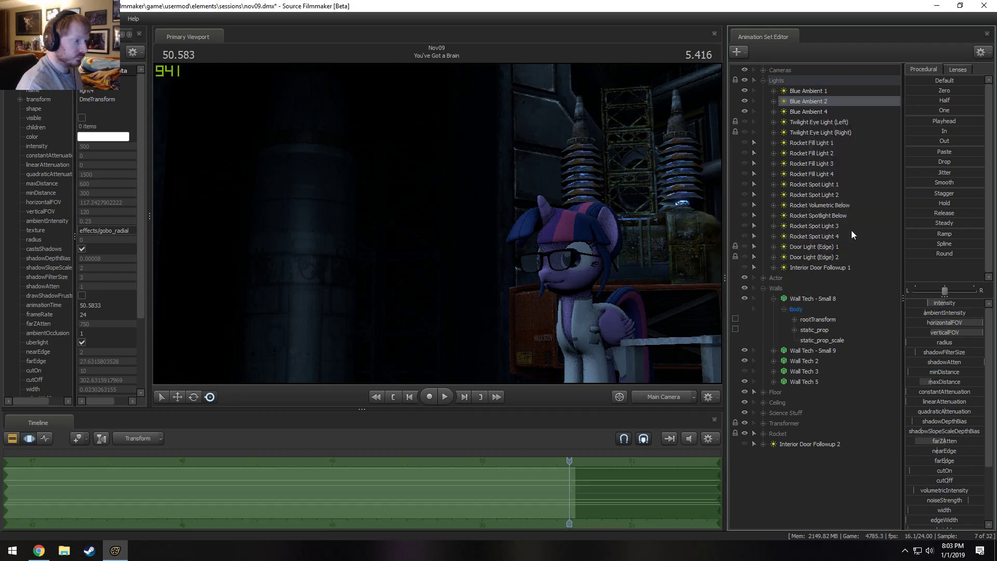
right_click(821, 104)
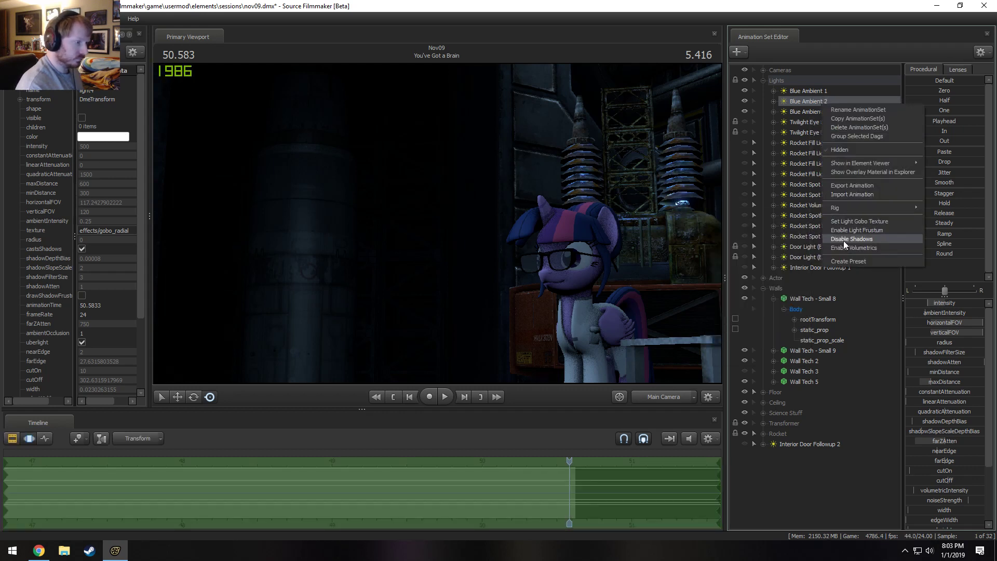
click(843, 241)
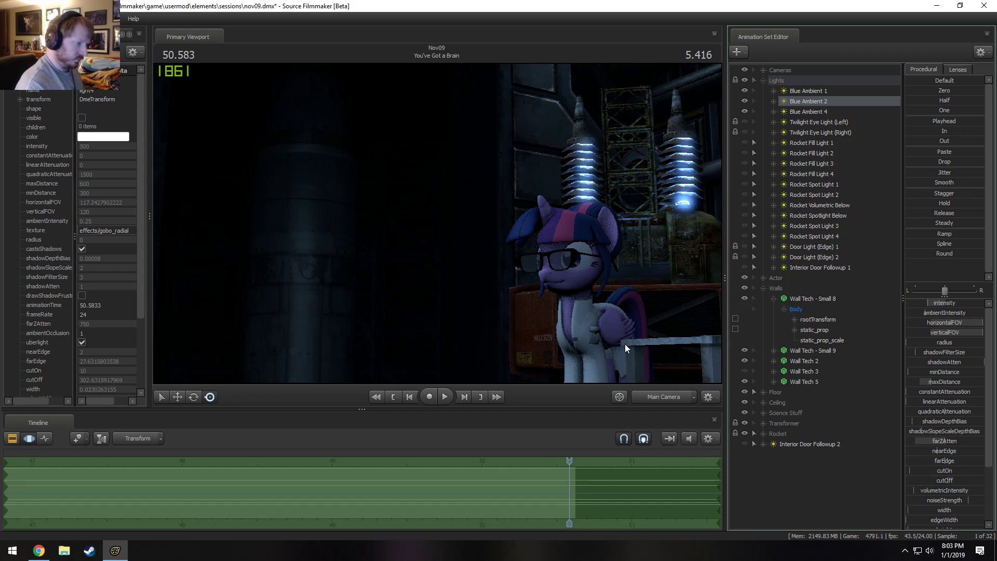
Re-enable shadows on Blue Ambient 2 and check the shadow settings of Twilight Eye Light (Right), Rocket Fill Light 1 and Rocket Spot Light 1.
right_click(808, 101)
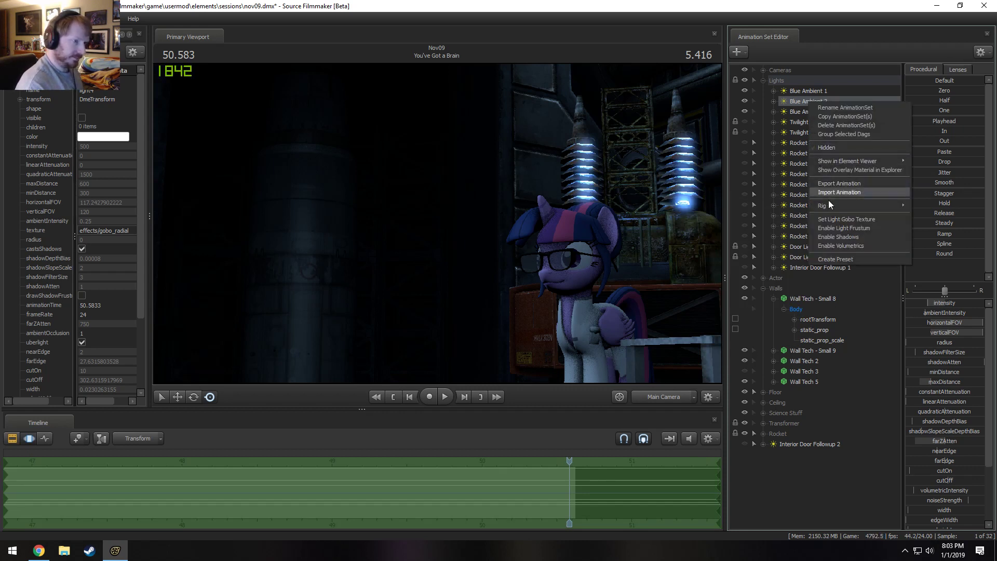
click(841, 238)
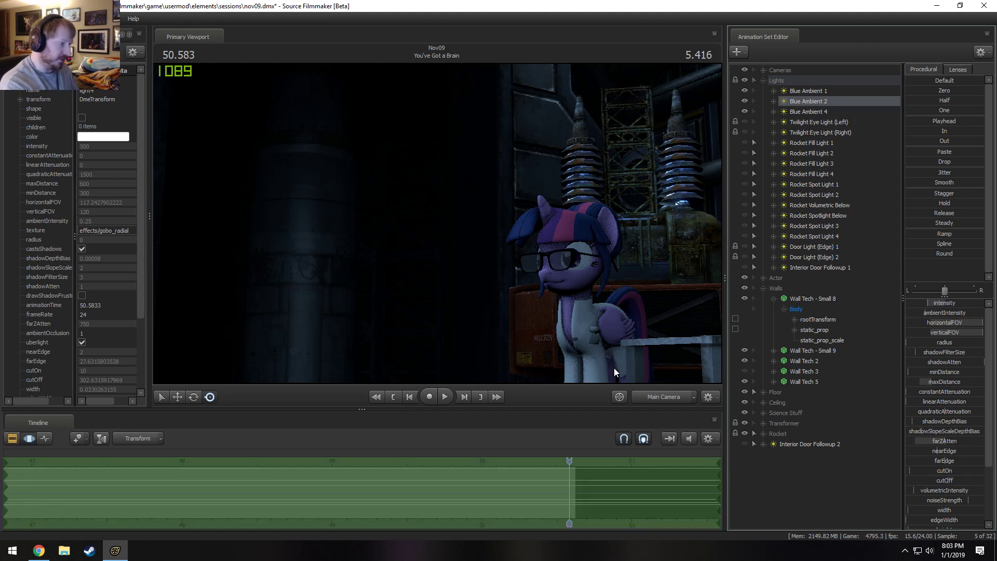
right_click(824, 124)
right_click(814, 138)
right_click(813, 137)
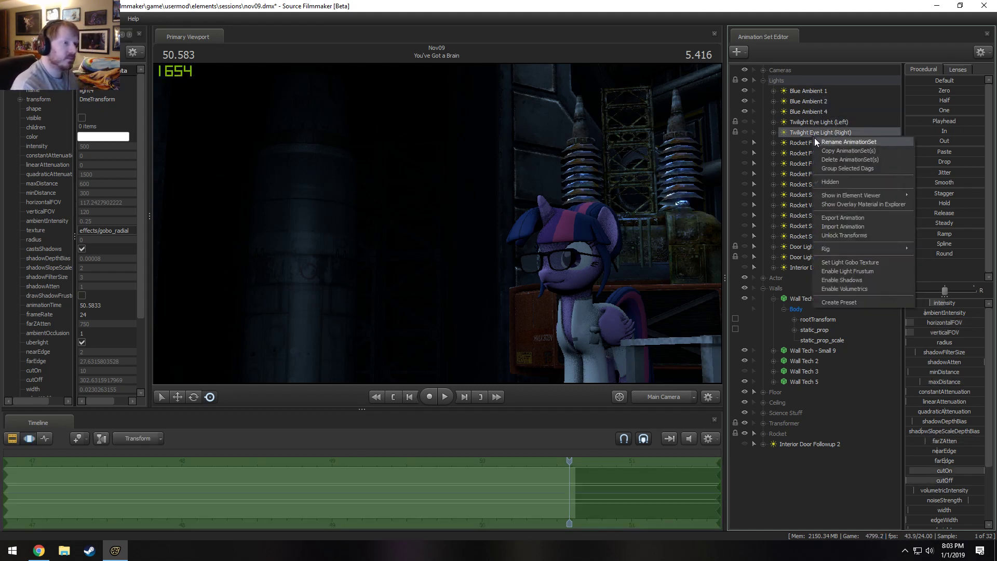
right_click(800, 142)
click(796, 181)
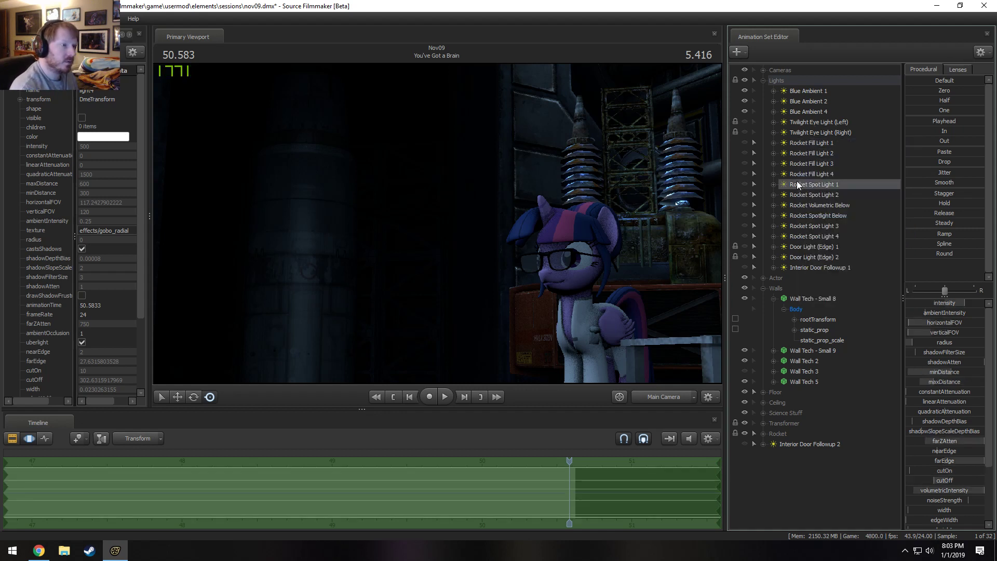
right_click(806, 179)
right_click(803, 185)
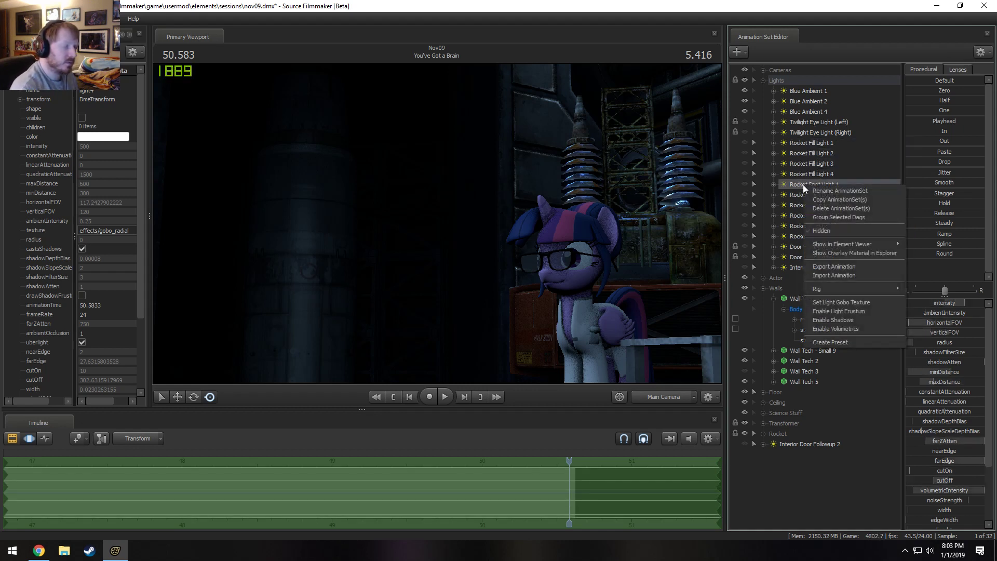
click(826, 91)
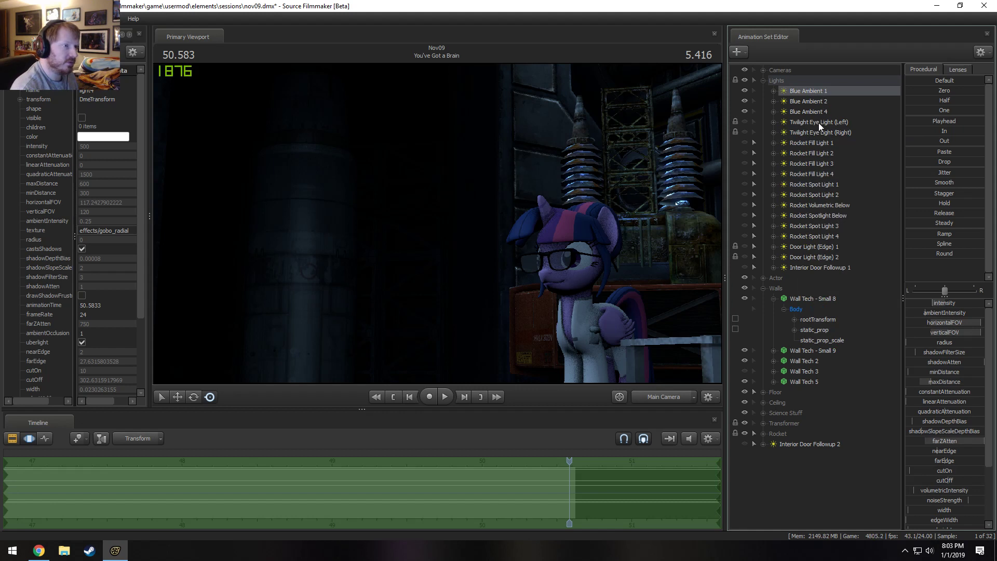
Disable shadows on Door Light (Edge) 1 and Door Light (Edge) 2.
right_click(820, 247)
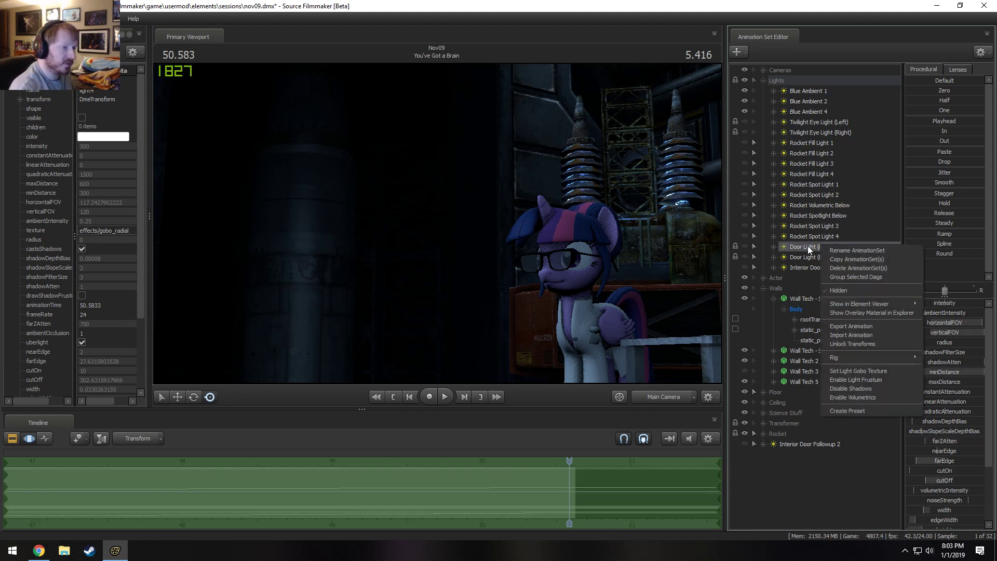
right_click(802, 247)
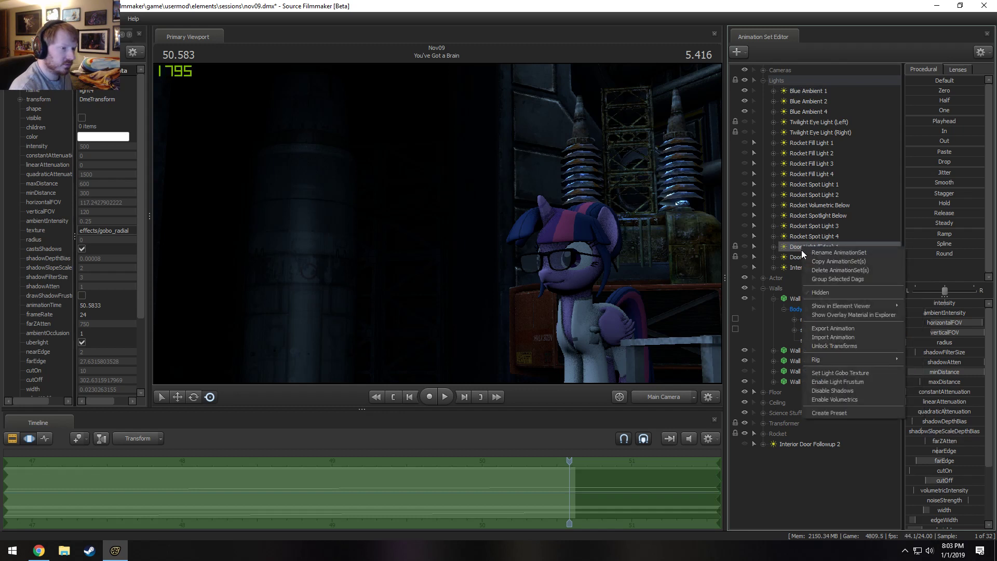
click(834, 391)
right_click(818, 260)
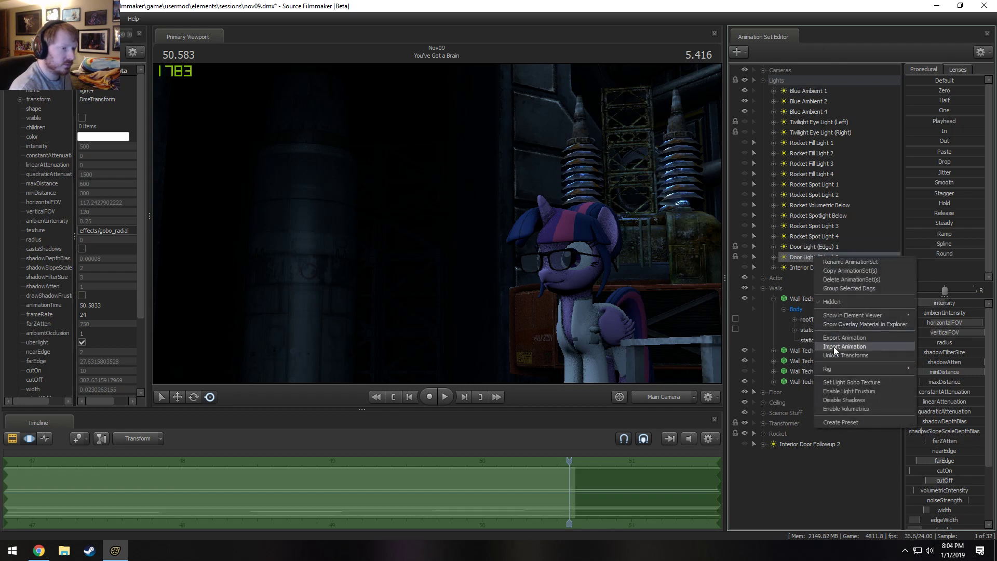
click(823, 393)
Unhide every light from Interior Door Followup 1 up to Rocket Fill Light 1, and move Interior Door Followup 2 into the Lights group.
right_click(631, 231)
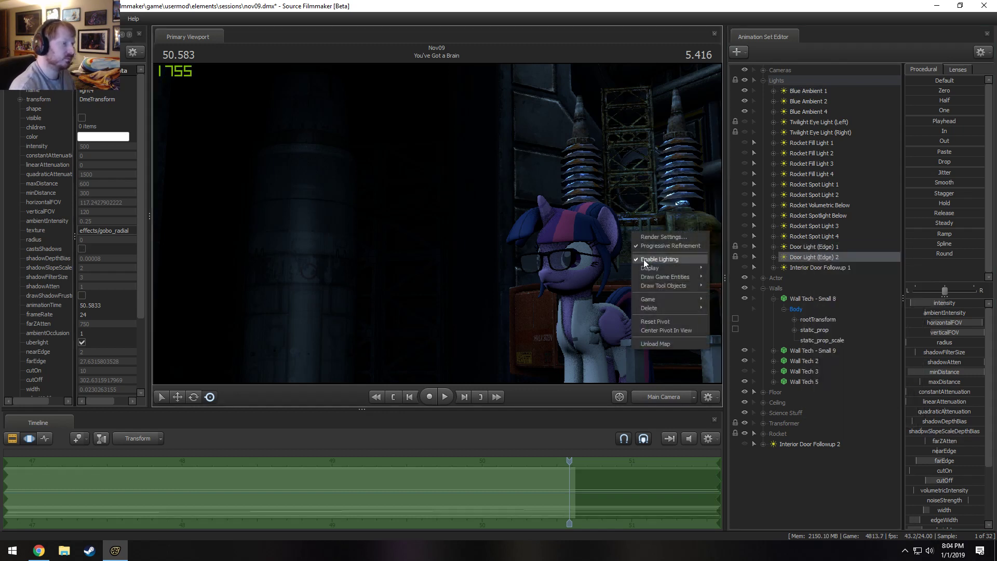
drag(745, 265, 745, 142)
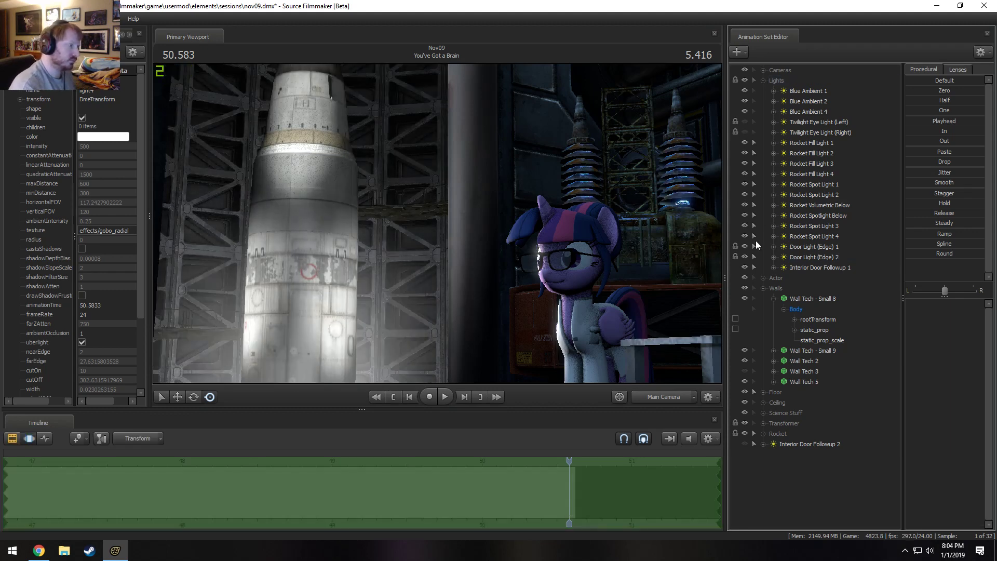
click(815, 444)
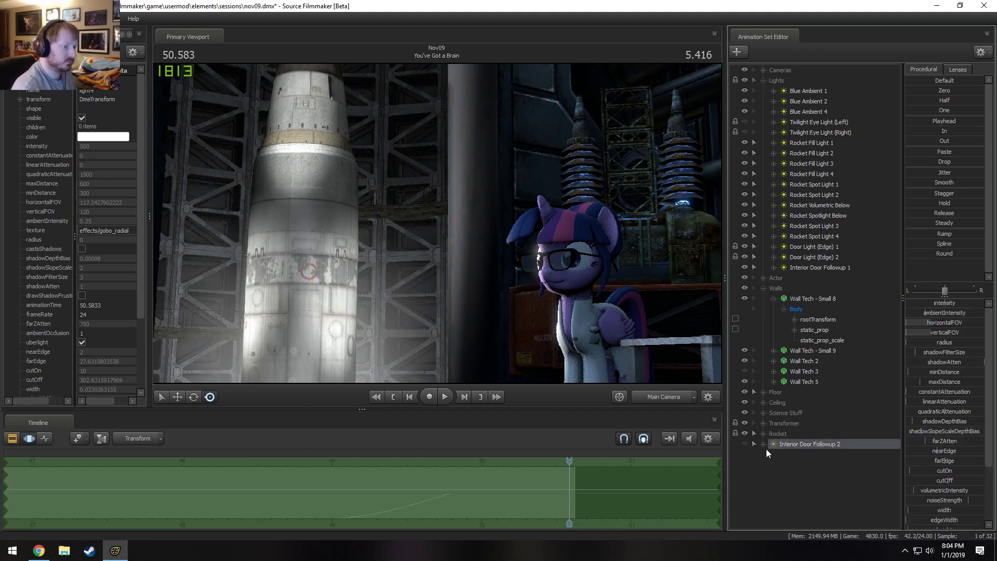
drag(799, 443, 469, 196)
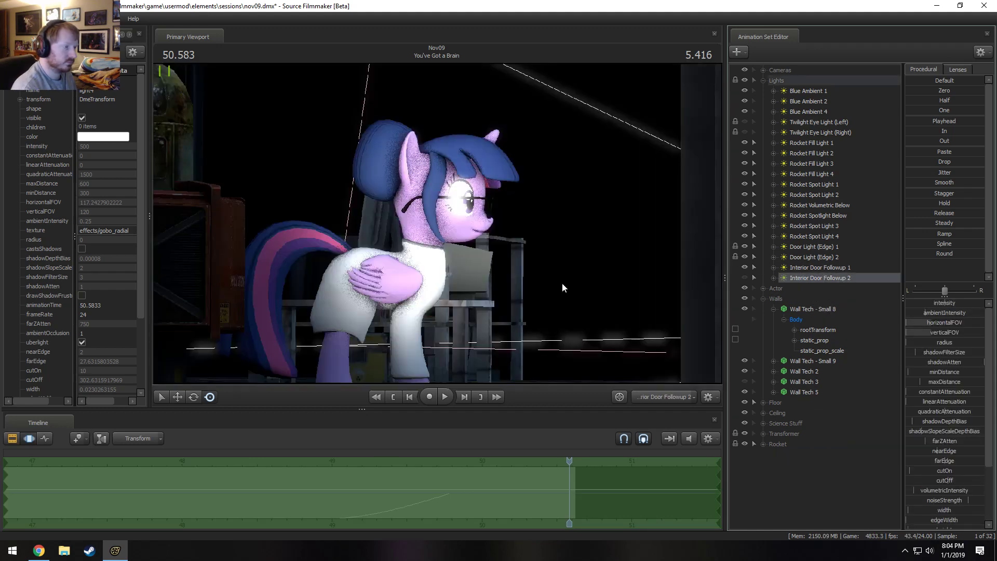
Unhide Interior Door Followup 2 and, looking through it, aim it at the transformer behind Twilight.
key(F2)
key(F3)
click(743, 277)
drag(545, 233, 416, 212)
key(s)
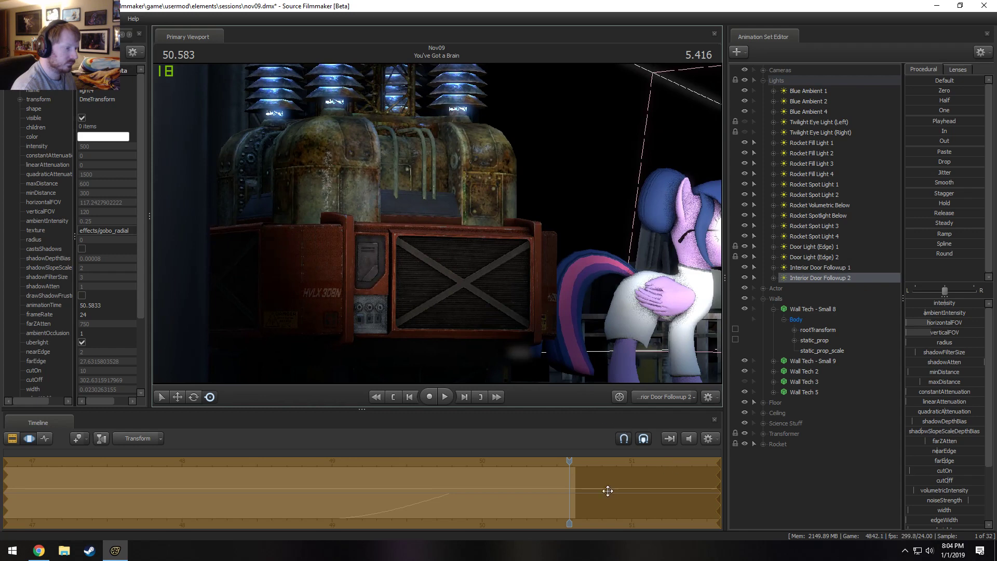
Shift Interior Door Followup 2's fade-in later to end at about 50.1 s, and play back the shot through Main Camera.
click(495, 490)
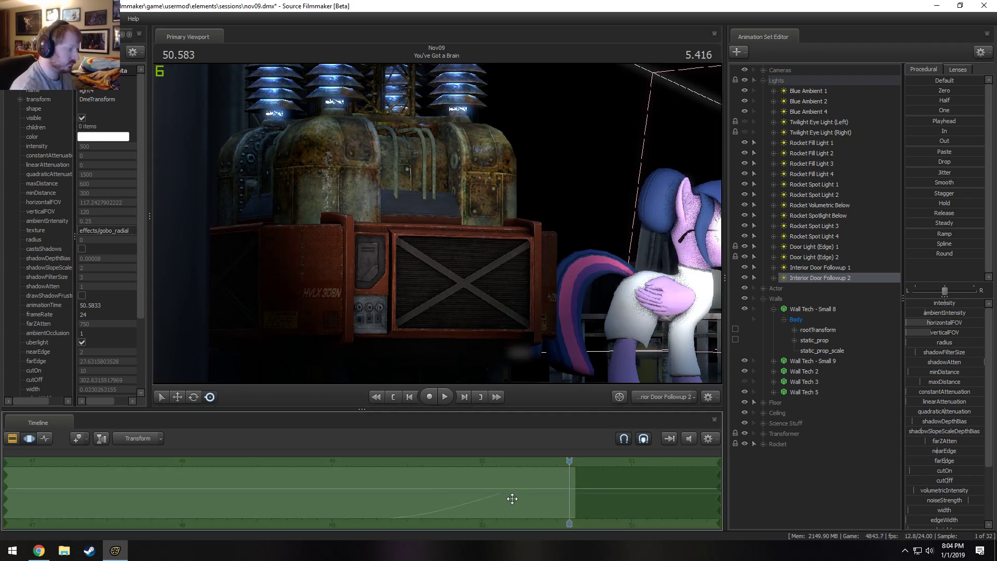
click(663, 397)
drag(571, 459, 308, 465)
key(F2)
click(668, 394)
key(space)
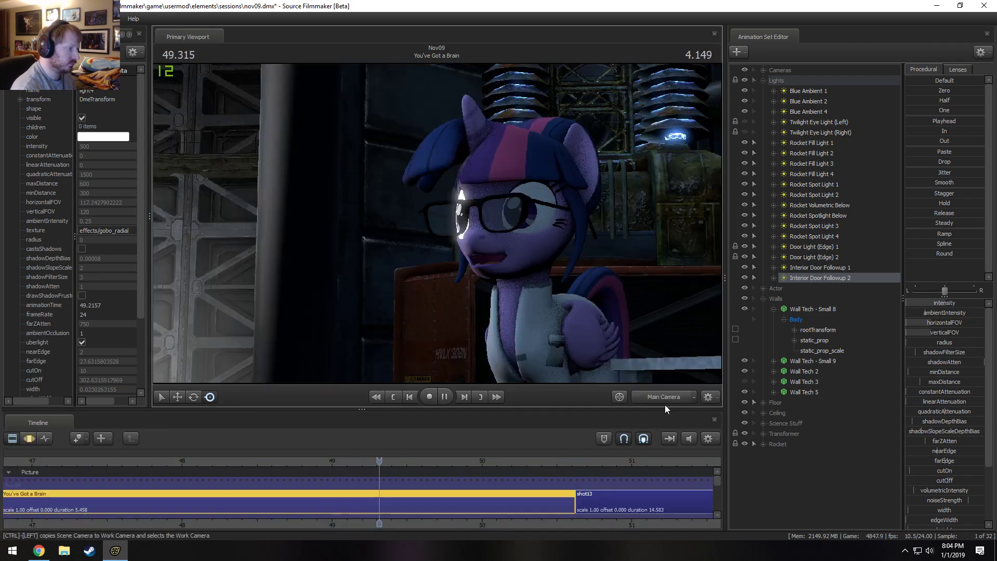
key(space)
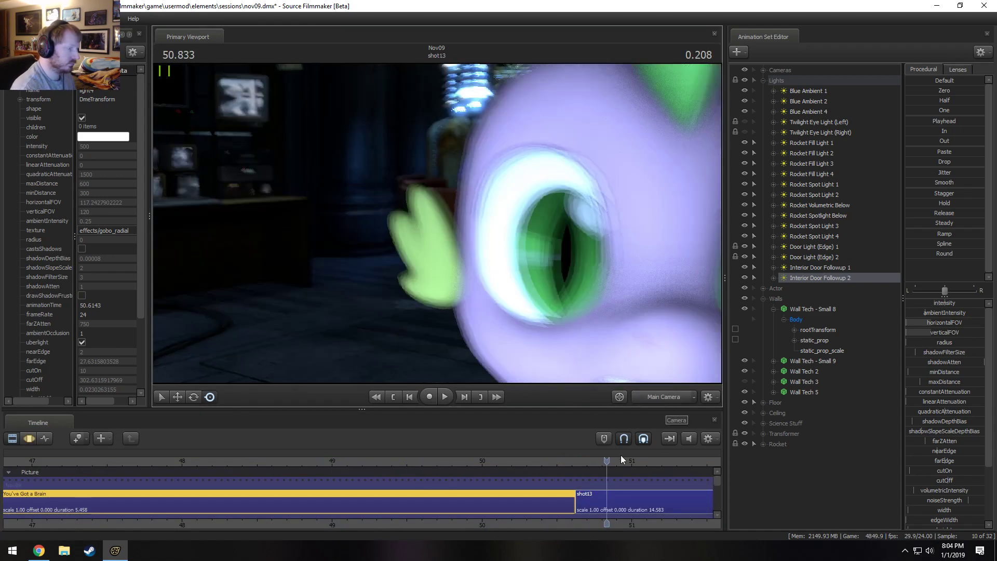
At 50.333 s, look through Interior Door Followup 2 and reposition it to face the transformer's corner, with Twilight at the edge of its view.
drag(607, 461, 531, 461)
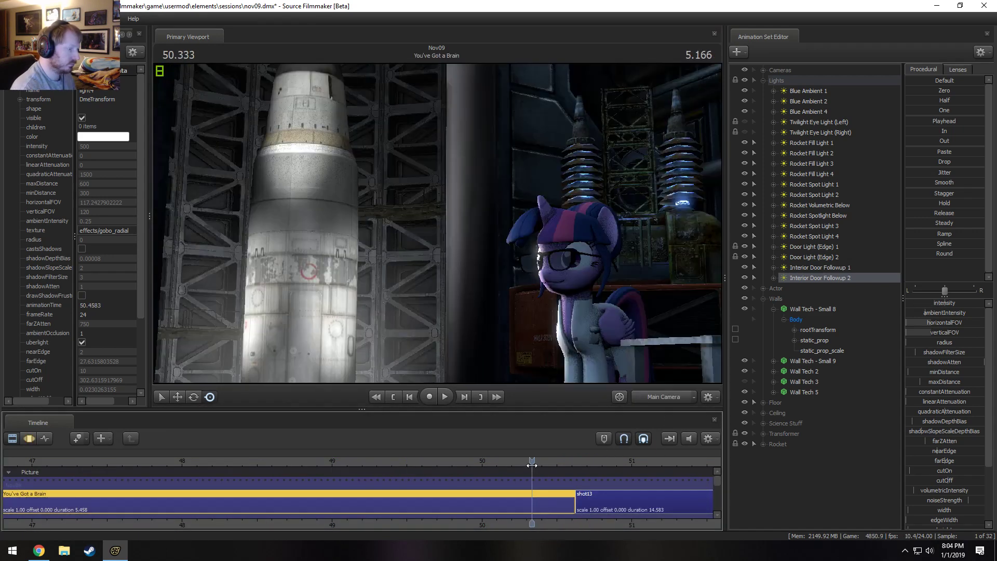
click(677, 397)
drag(812, 277, 535, 220)
key(F3)
click(519, 239)
key(F2)
click(844, 278)
key(F3)
key(w)
key(d)
key(s)
key(s)
key(w)
key(a)
drag(437, 223, 437, 223)
key(F2)
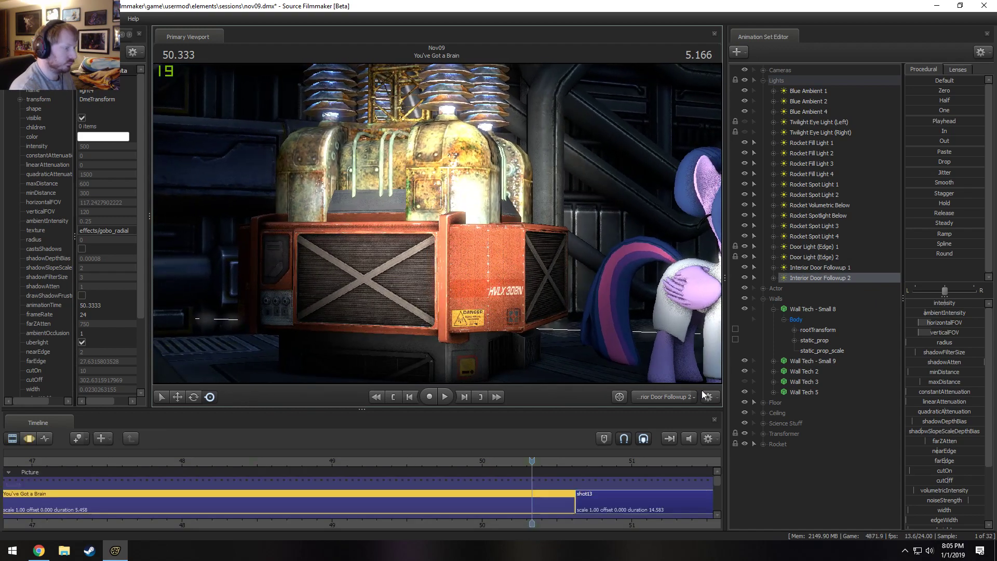
Lower the intensity of Interior Door Followup 2 to light the transformer more dimly.
key(F3)
click(774, 278)
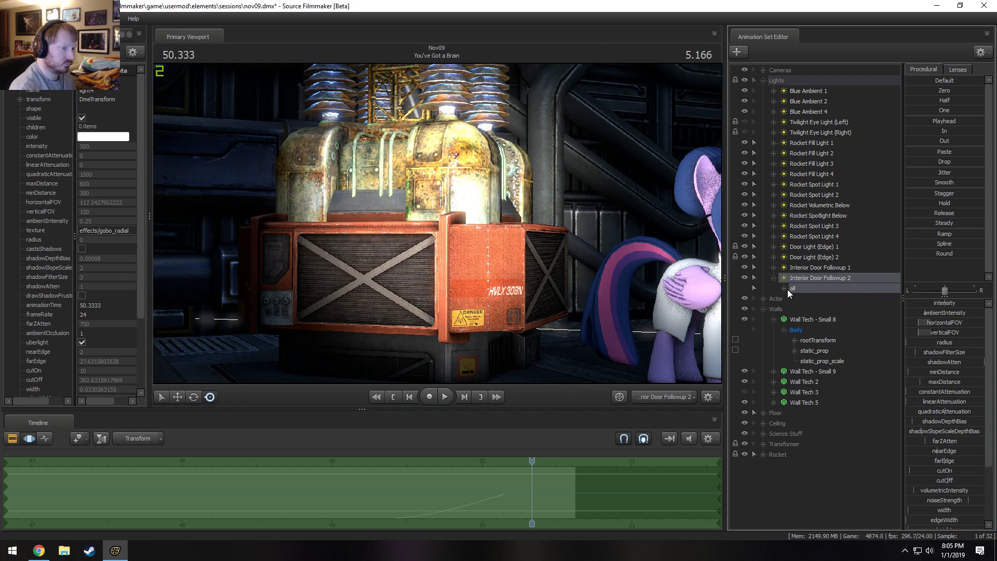
click(787, 290)
click(818, 300)
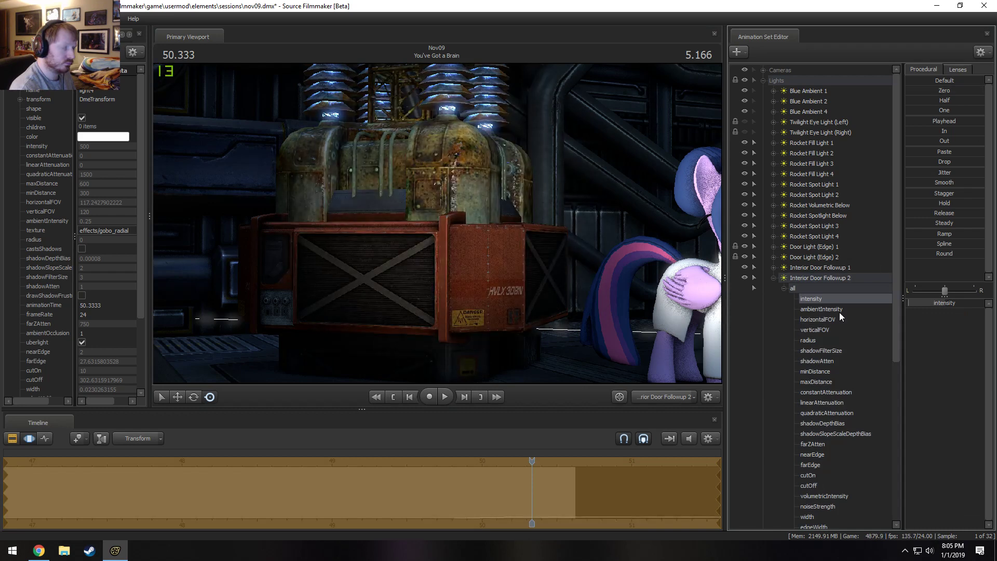
Return to Main Camera and play the shot from about 48.6 s to check the dimmed follow-up light.
click(680, 398)
key(F3)
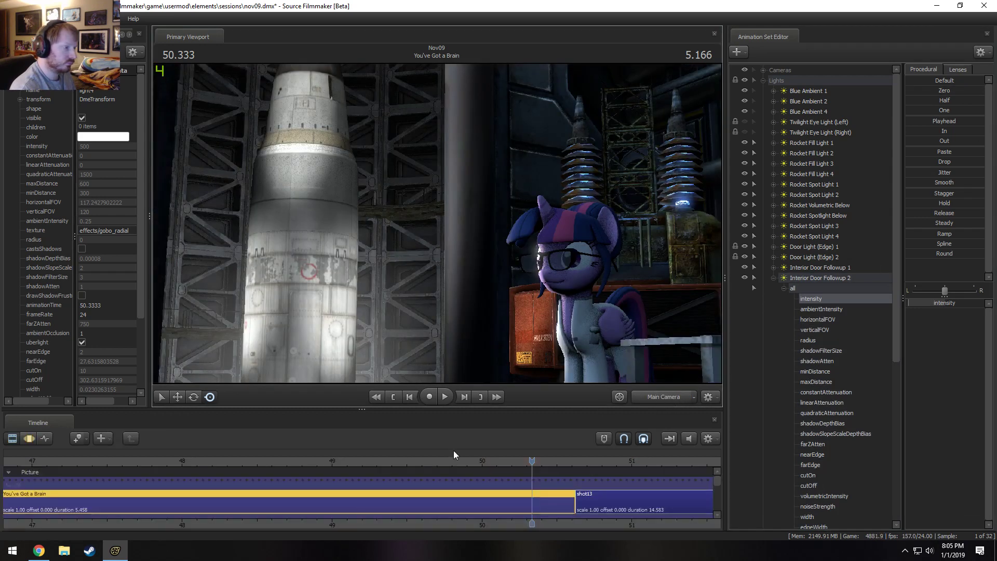
drag(532, 459, 278, 459)
key(space)
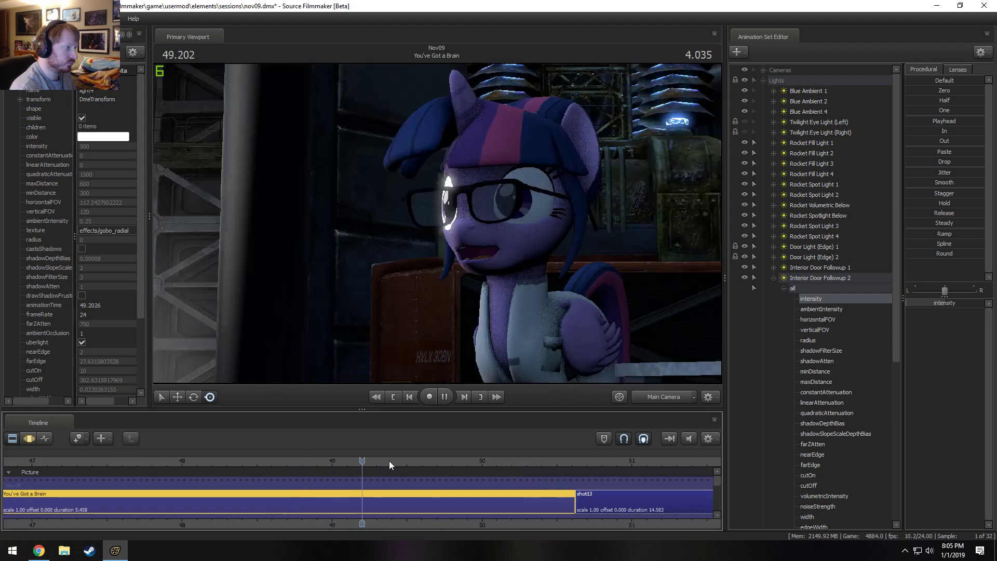
key(space)
key(space)
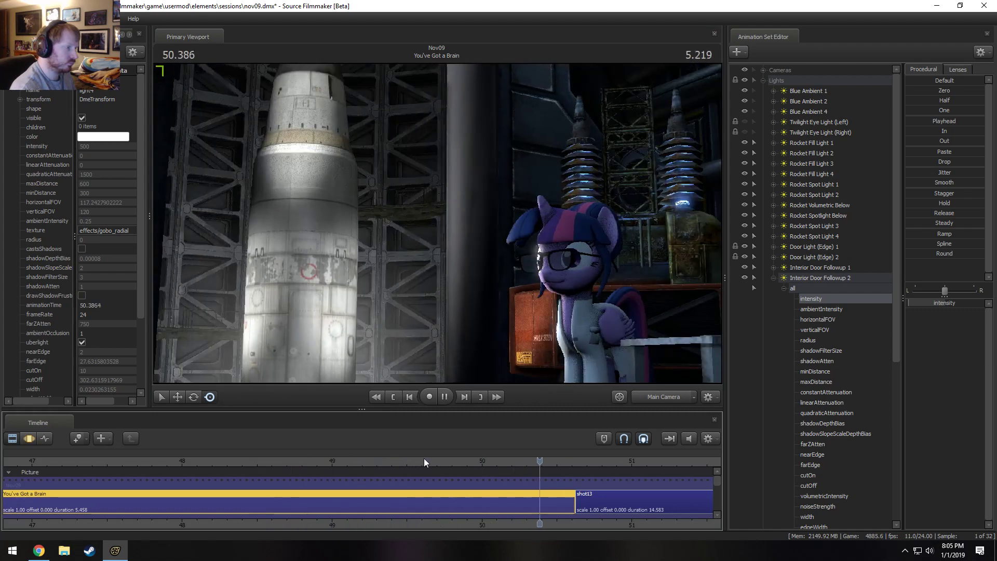
key(space)
Set a time selection from about 49.3 s to 50.7 s on Interior Door Followup 2's intensity.
key(F4)
key(F3)
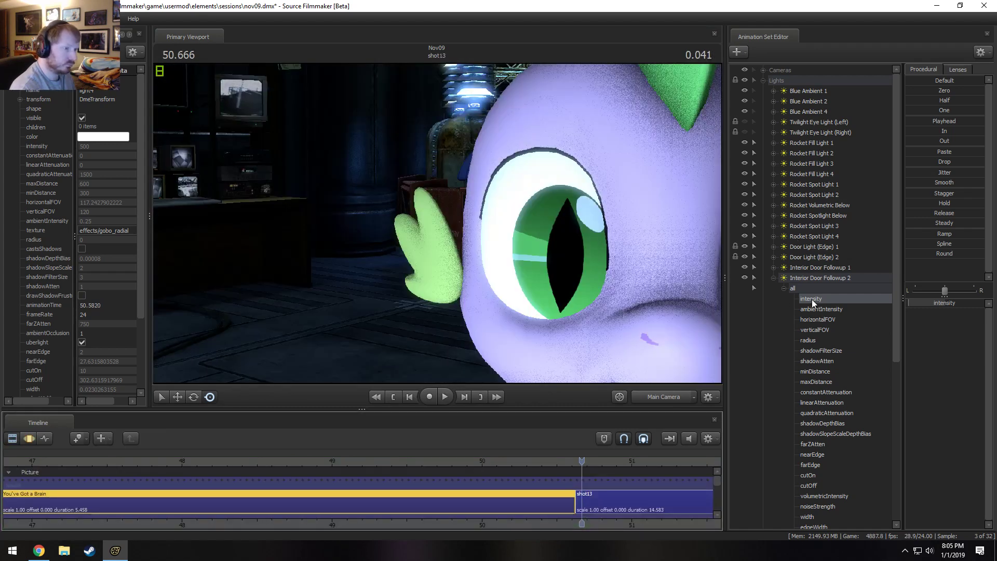
key(F4)
click(446, 506)
mouse_move(445, 507)
mouse_down()
mouse_move(430, 507)
mouse_move(454, 510)
mouse_up()
drag(444, 509, 584, 499)
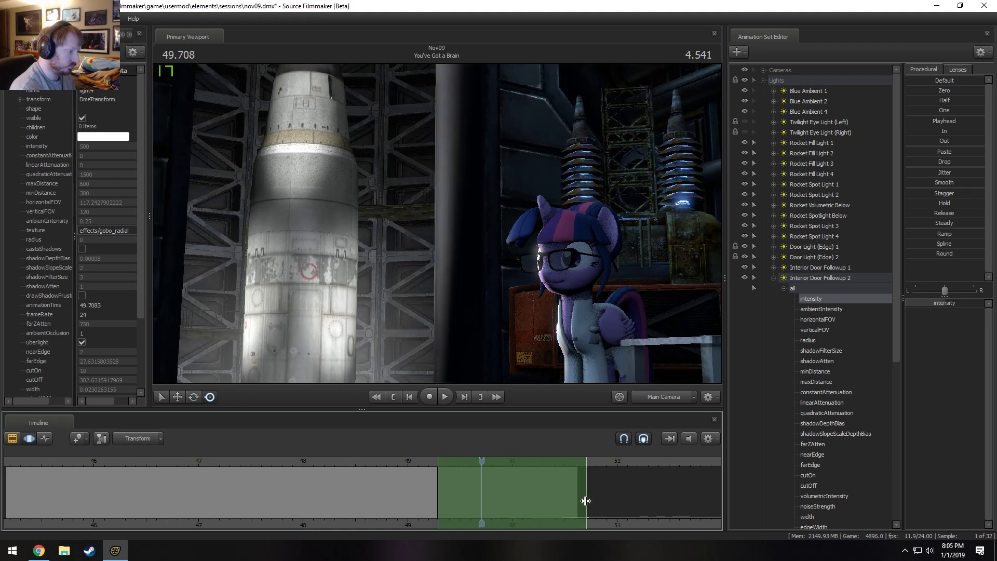
Replay the end of the shot from about 49.2 s to review Interior Door Followup 2's fade-in.
key(space)
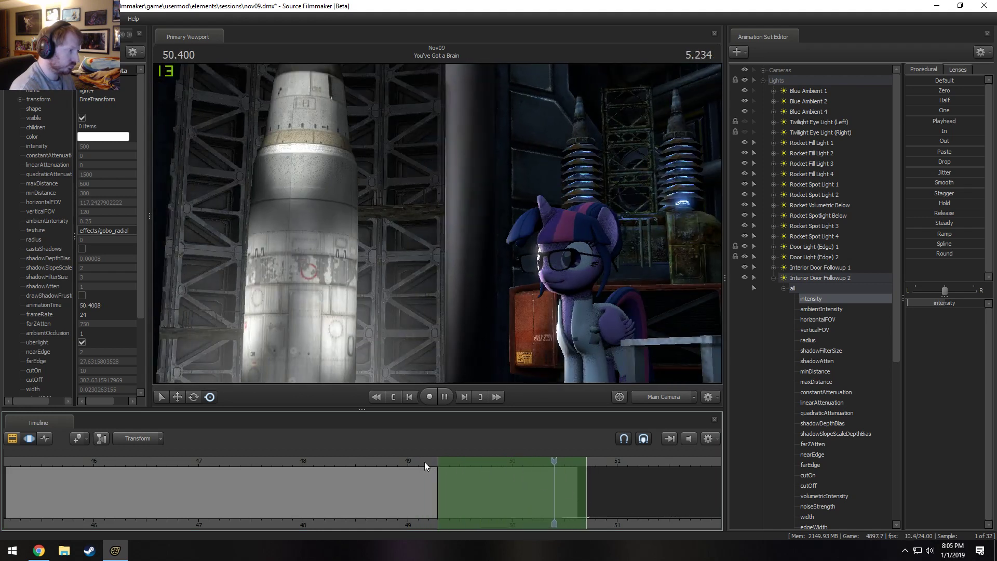
key(space)
drag(437, 460, 434, 460)
key(space)
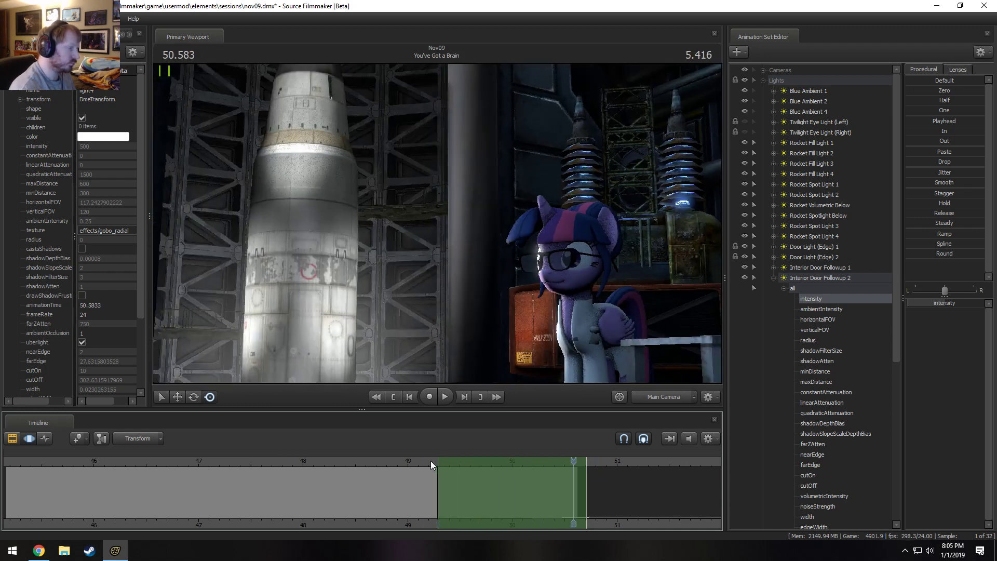
click(431, 461)
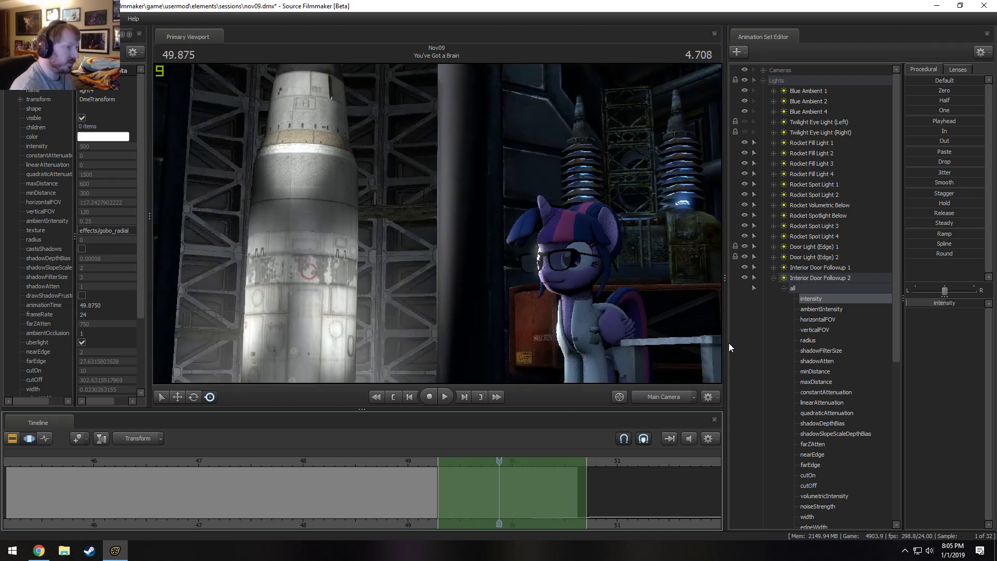
At 49.000 s, examine Door Light (Edge) 1's effect on Twilight's eye and look through that light into the silo.
click(806, 286)
click(422, 461)
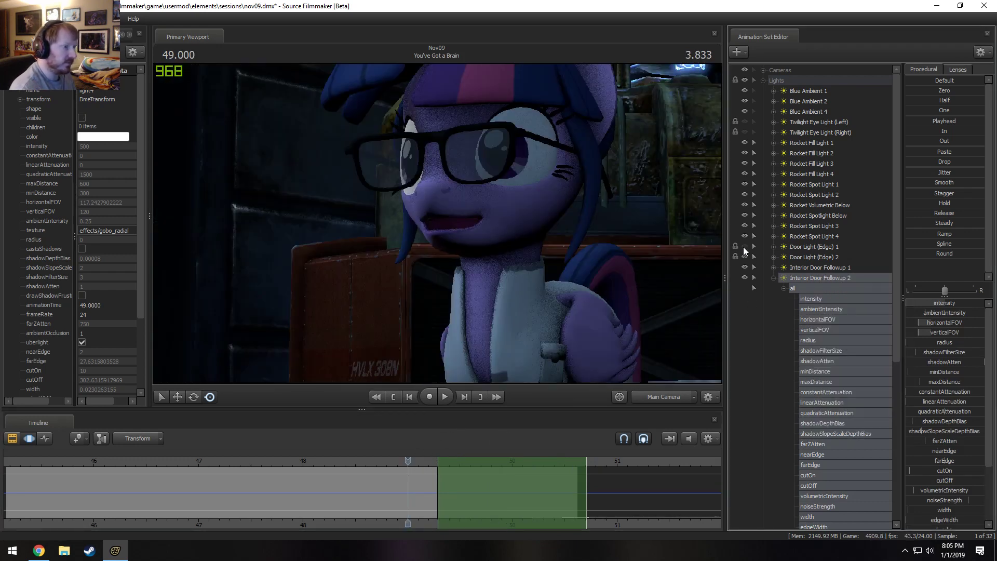
click(813, 248)
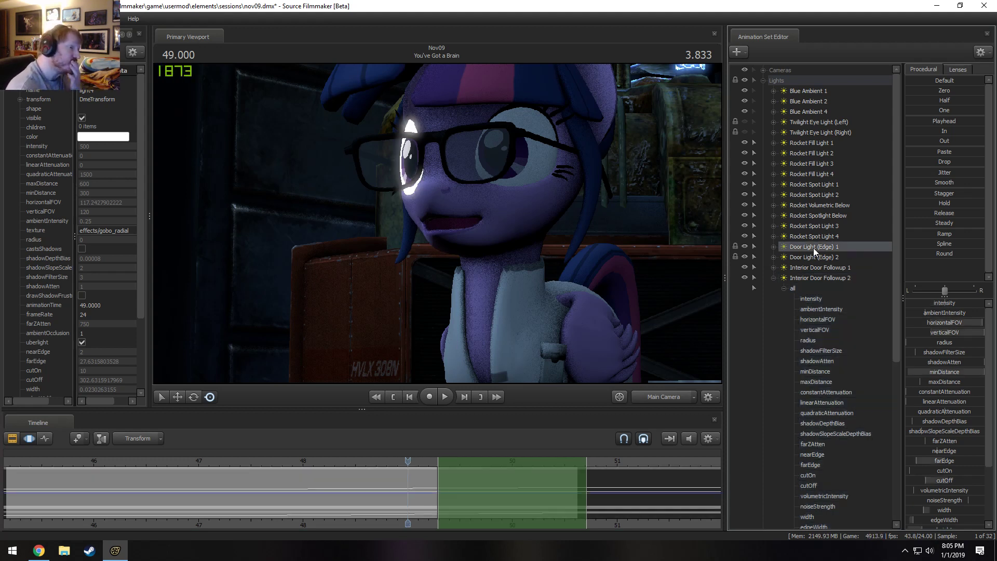
drag(813, 247, 497, 261)
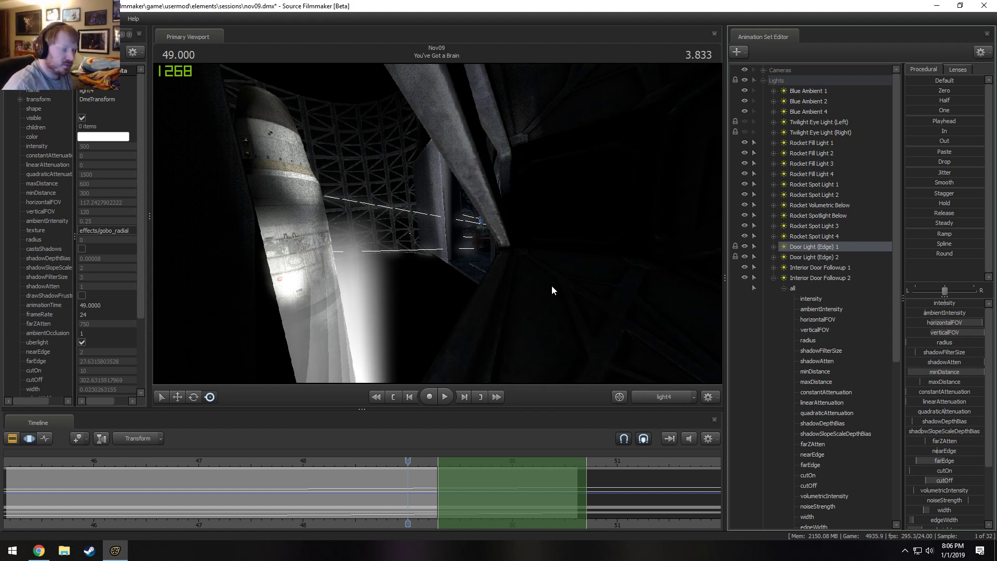
Switch back to Main Camera and play the shot from about 48.8 s to review the door lighting.
click(672, 396)
click(670, 397)
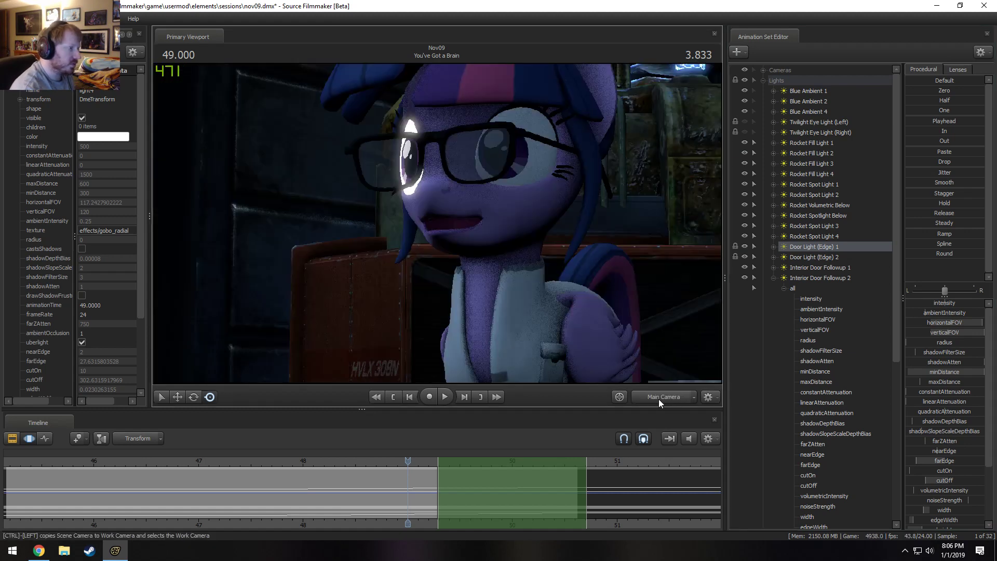
click(673, 402)
click(673, 400)
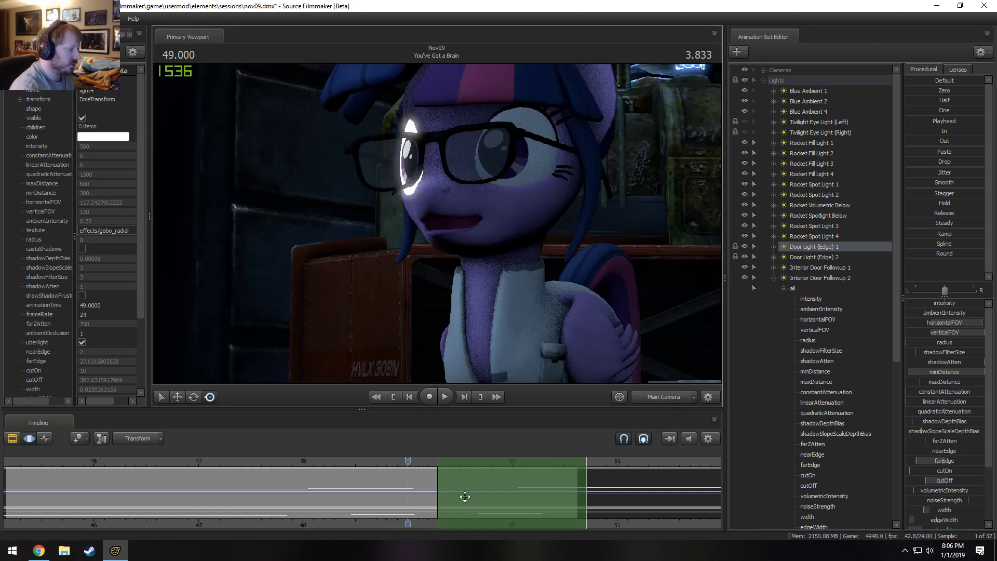
click(386, 463)
key(space)
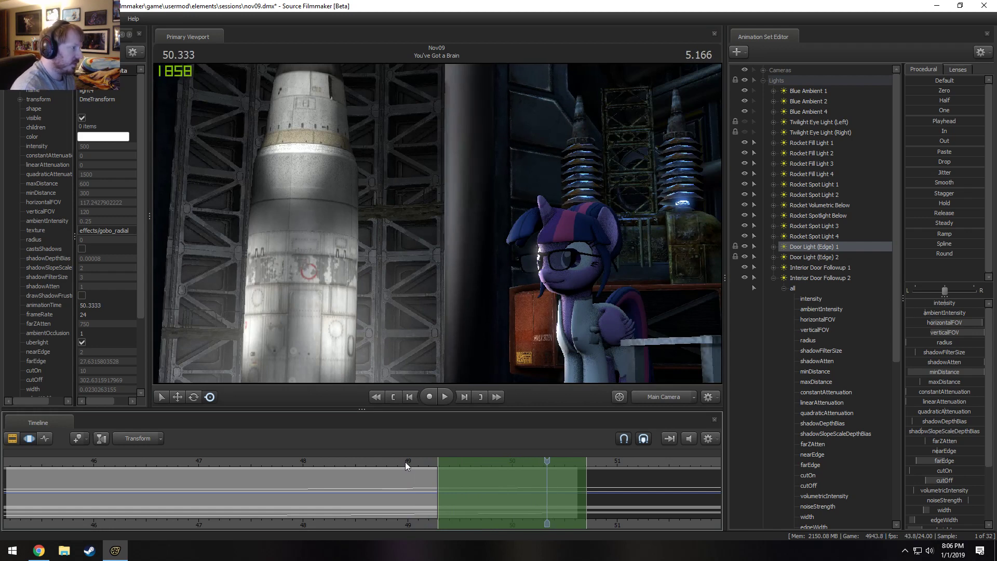
Check the shadow setting of the Rocket Fill Lights and Rocket Spot Lights one by one.
right_click(827, 173)
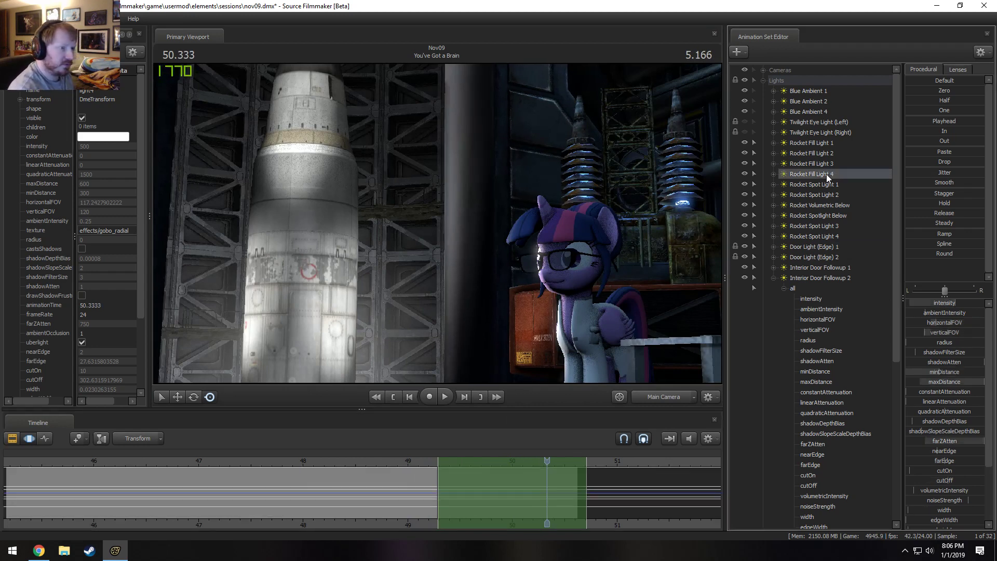
right_click(813, 182)
click(814, 180)
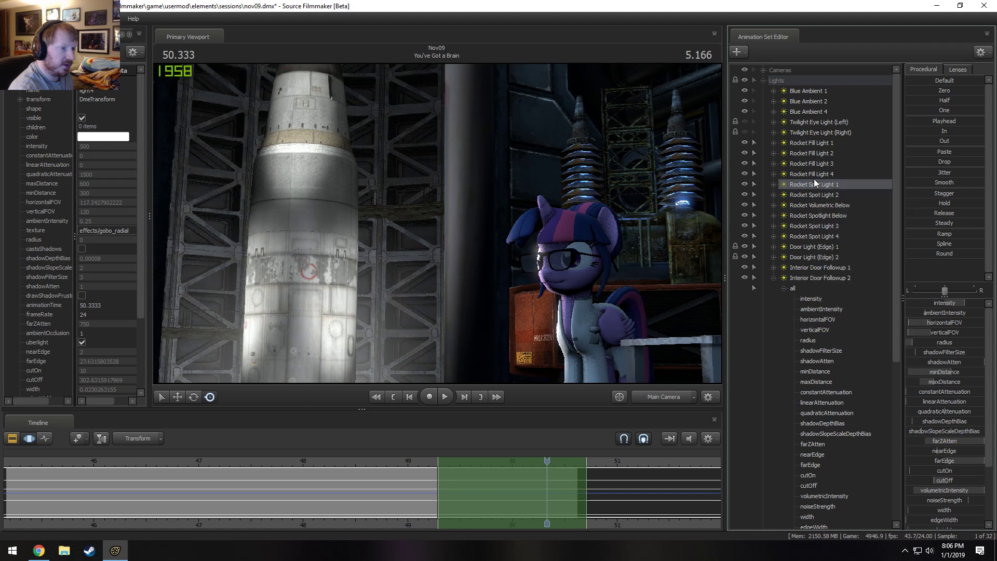
right_click(817, 179)
right_click(824, 164)
right_click(827, 155)
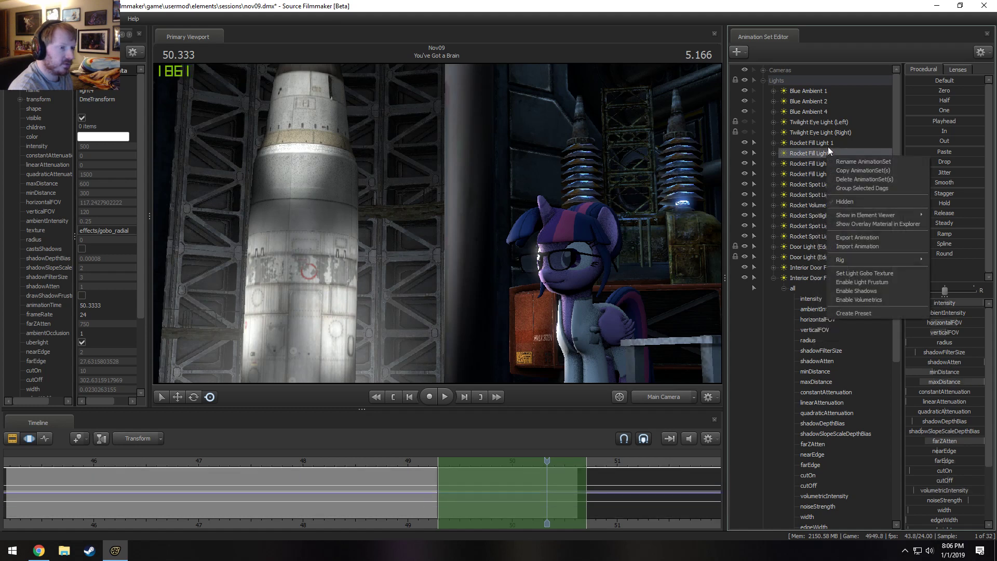
right_click(828, 145)
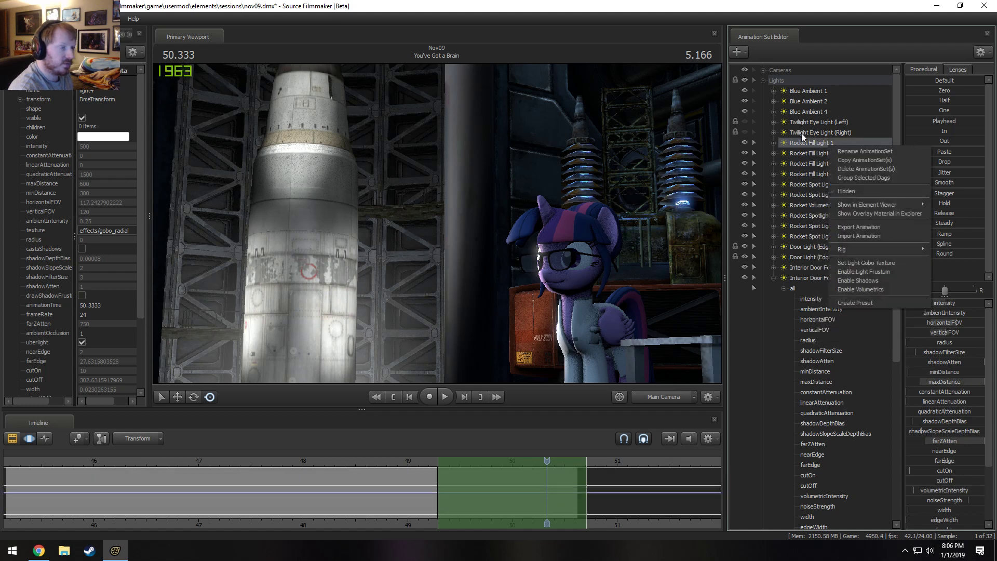
right_click(804, 225)
right_click(804, 237)
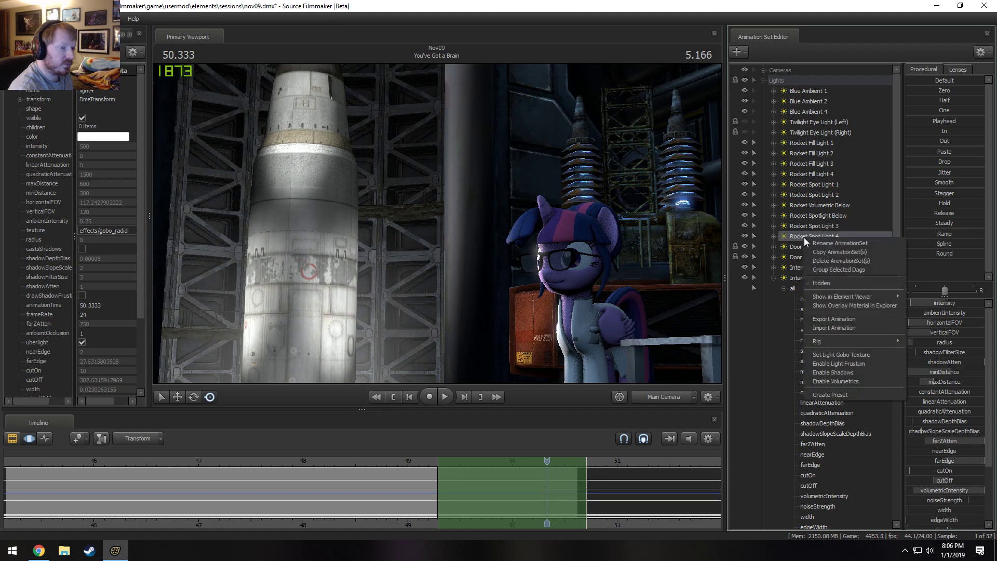
Move Rocket Spot Light 3 and 4 above Rocket Volumetric Below in the lights list.
right_click(815, 225)
ctrl+drag(824, 234, 822, 202)
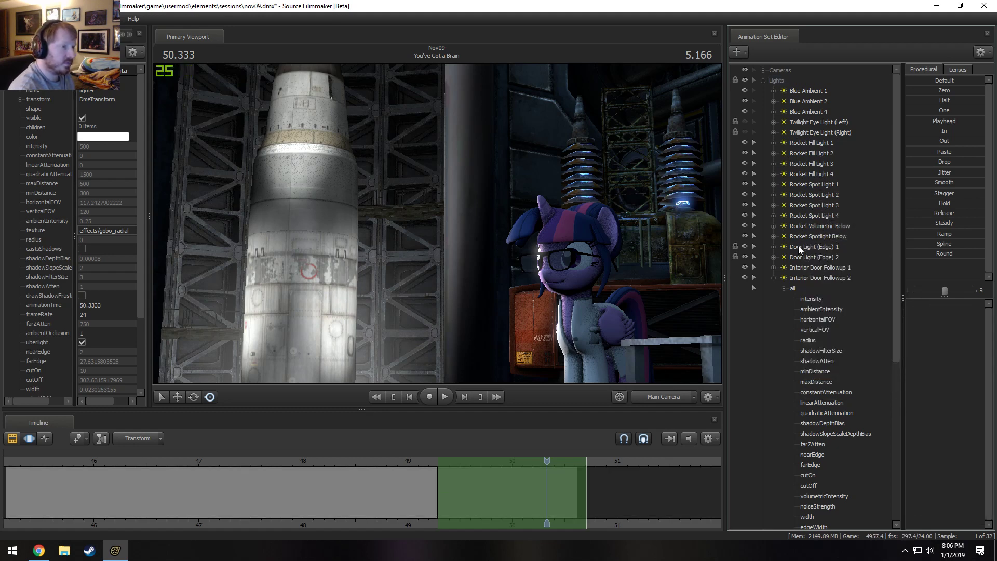
Check Rocket Spotlight Below's shadow setting and toggle its visibility to see its effect on the silo.
click(805, 236)
right_click(789, 236)
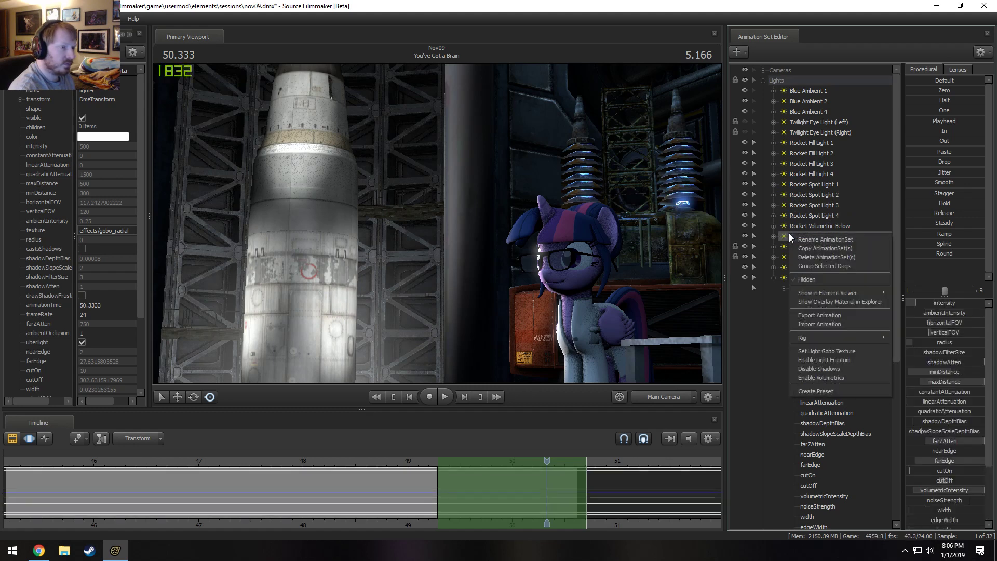
click(815, 226)
click(799, 237)
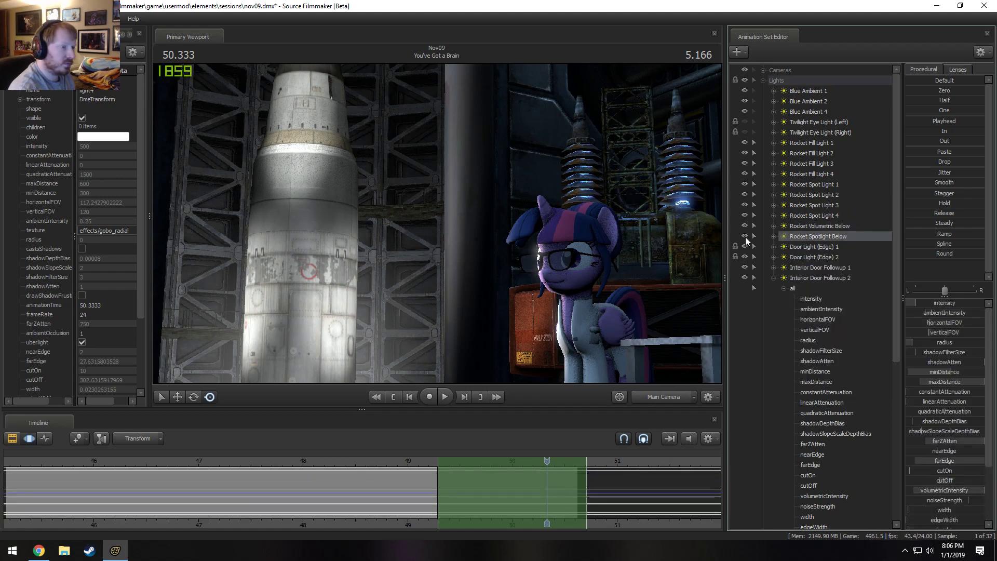
click(746, 236)
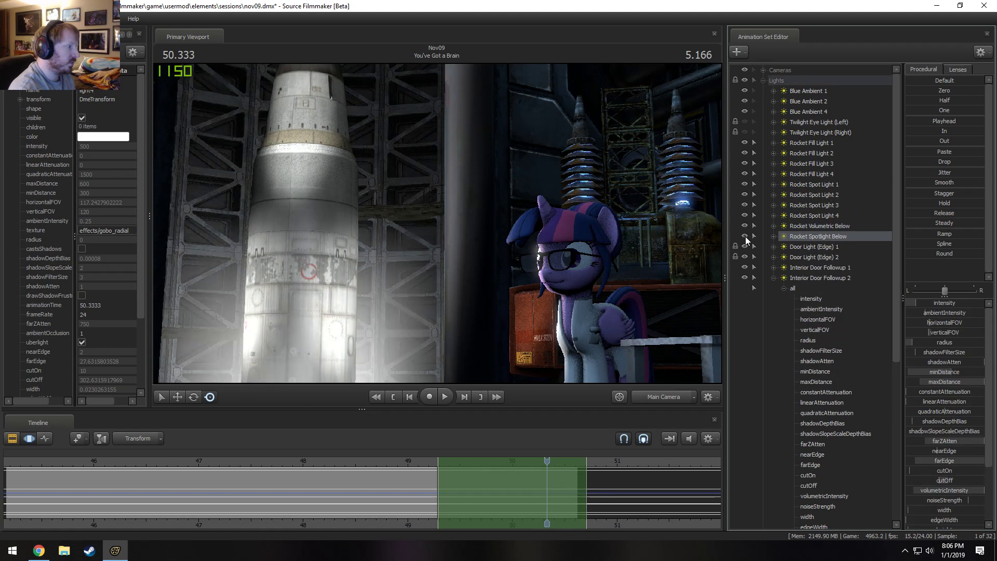
Disable shadows on Rocket Spotlight Below after comparing the rendered shot with its shadows off and on.
right_click(814, 236)
click(838, 371)
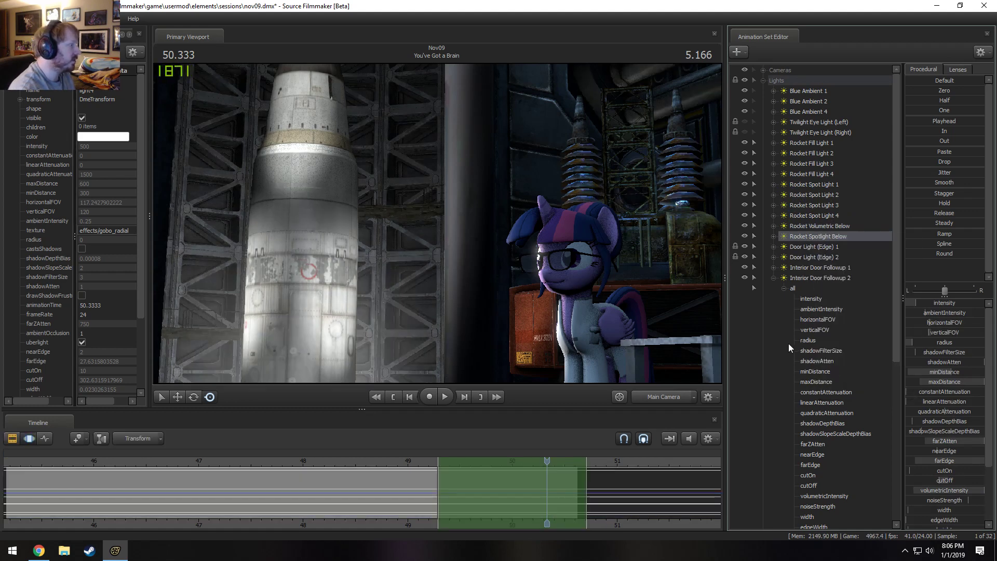
key(F2)
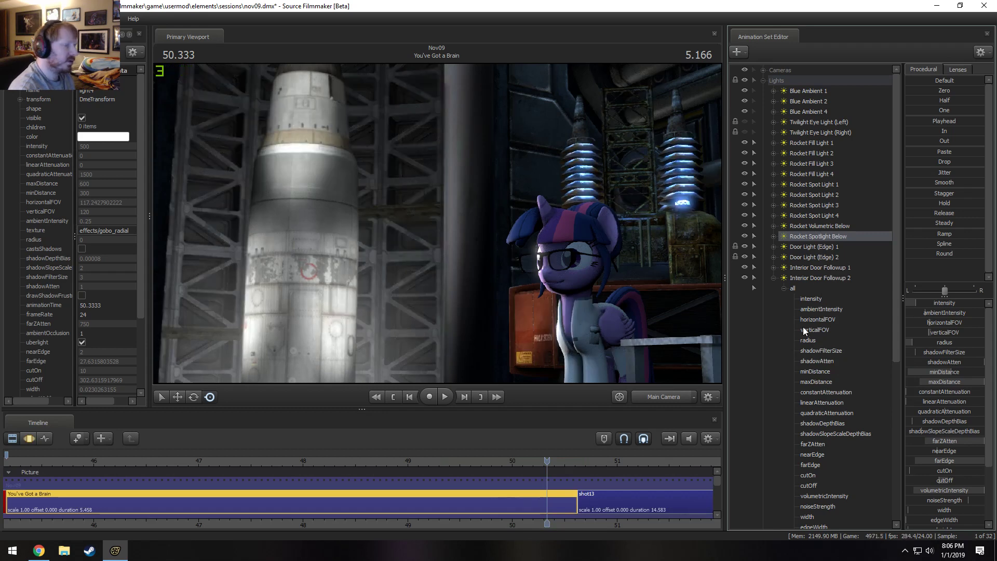
right_click(817, 237)
click(846, 371)
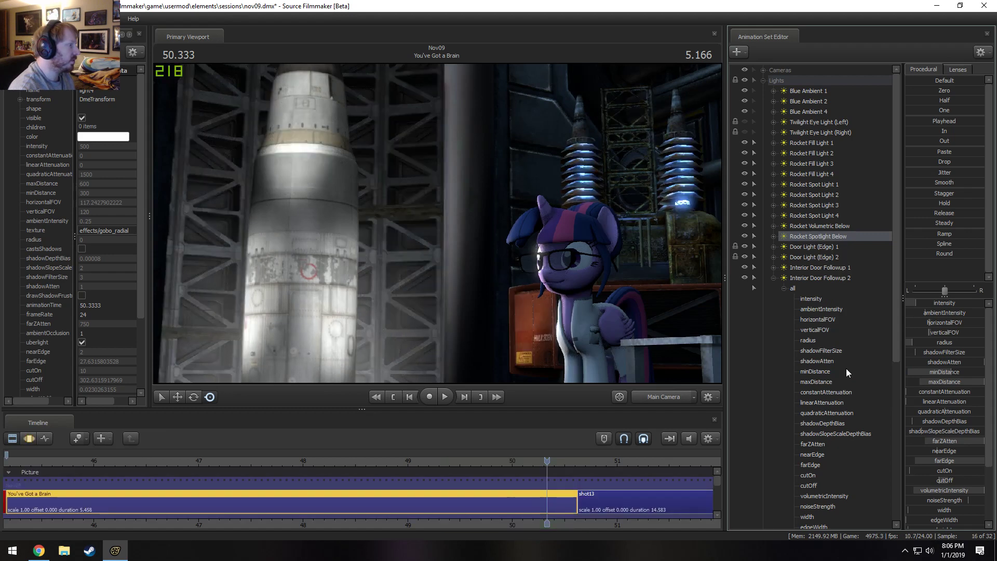
right_click(840, 238)
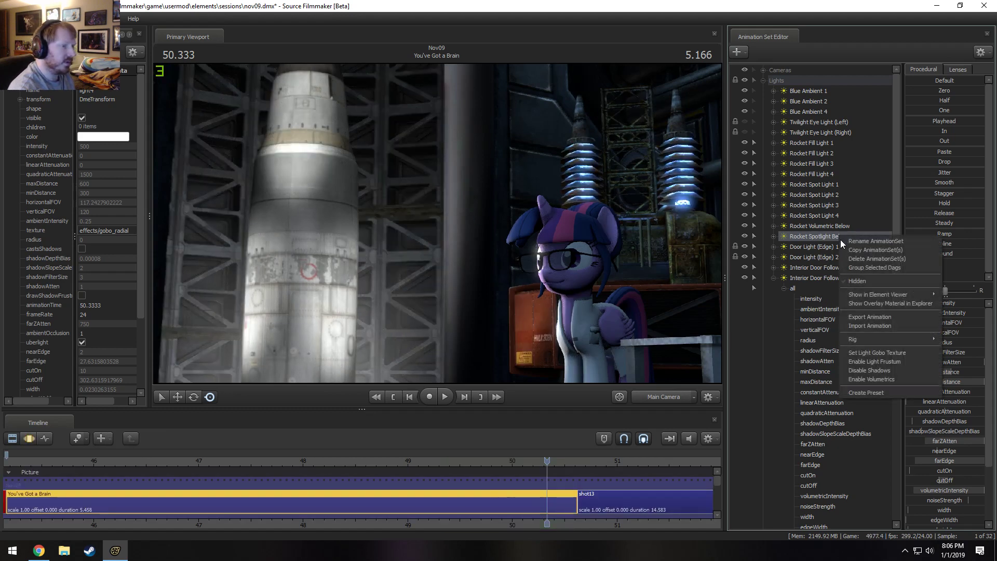
click(877, 369)
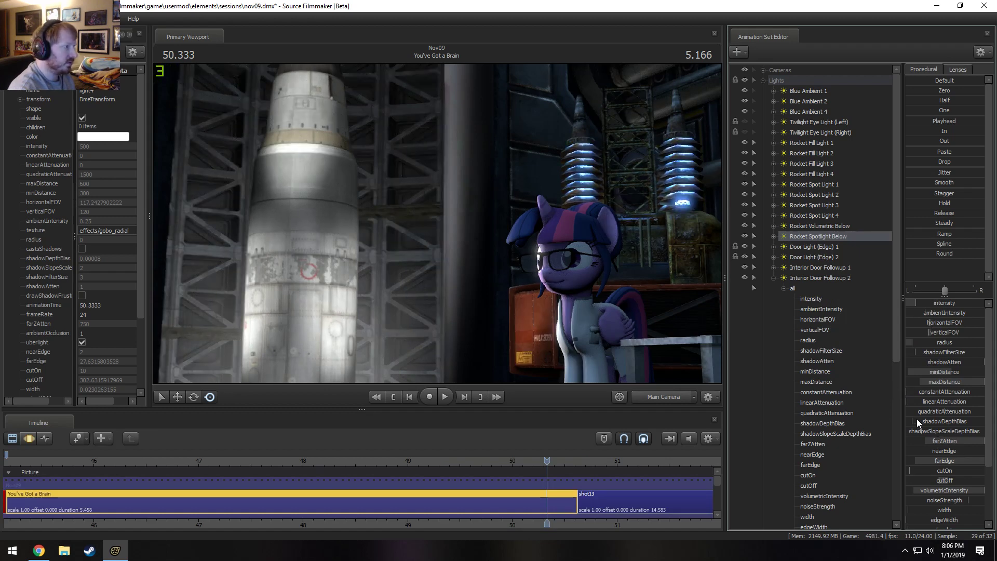
click(746, 235)
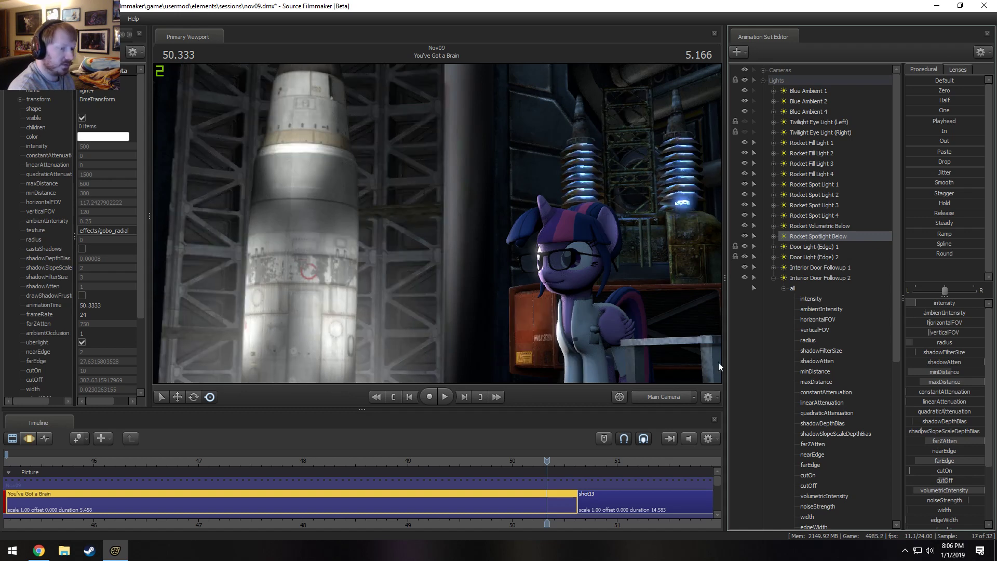
Select the full time range and raise Rocket Spotlight Below's cutOff to near its maximum, then preview the render.
key(F3)
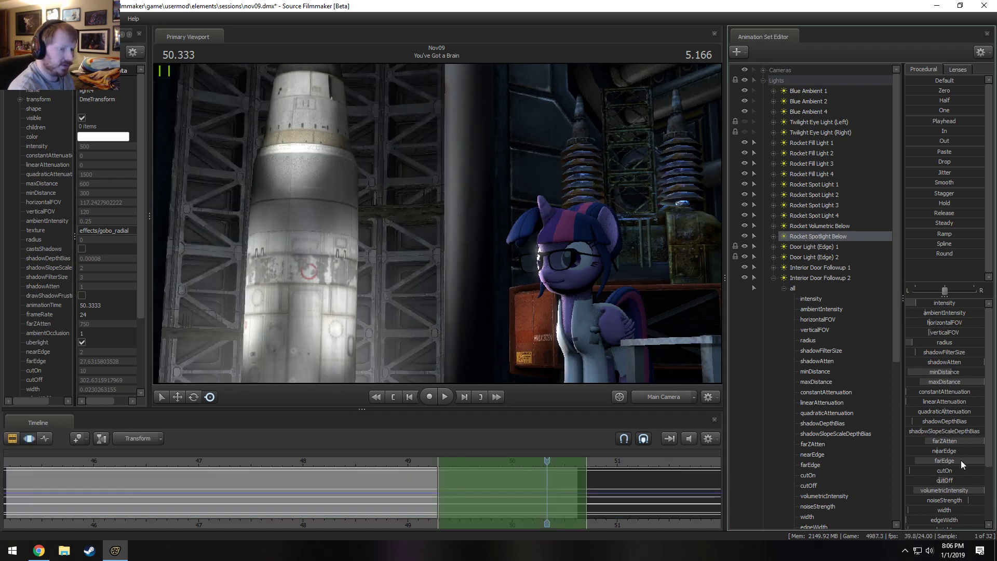
key(F2)
key(F3)
double_click(682, 487)
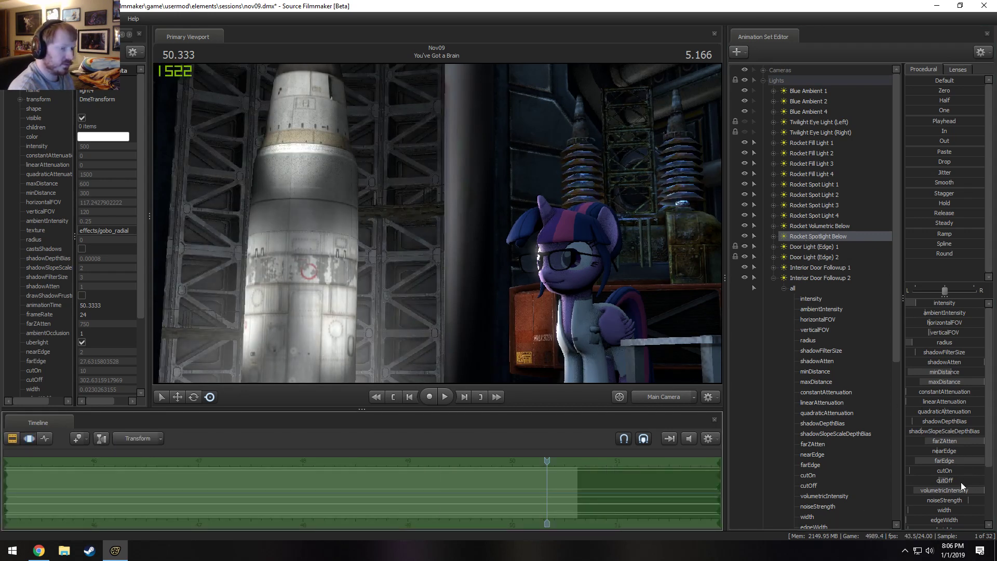
click(961, 481)
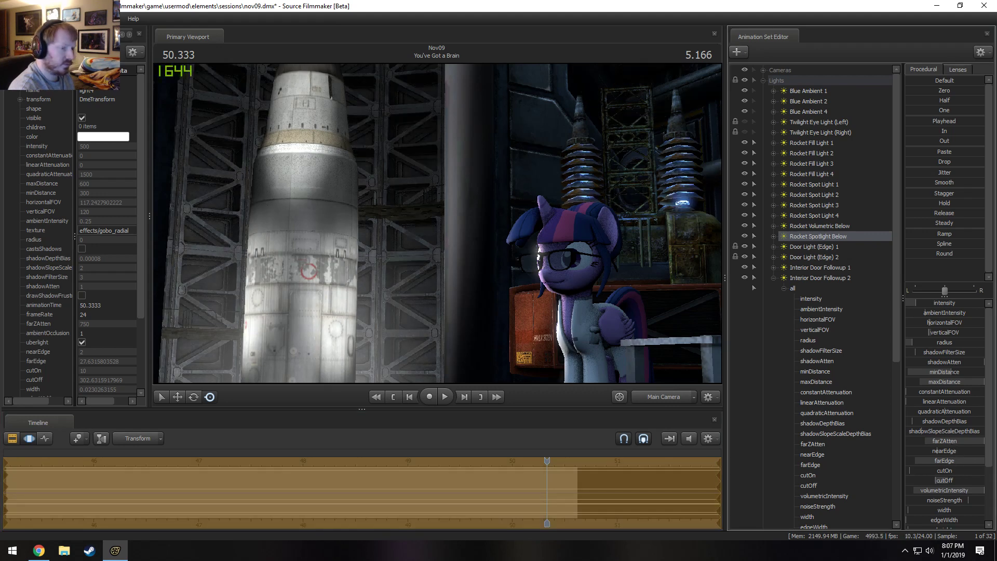
mouse_move(944, 462)
mouse_down()
mouse_move(924, 462)
mouse_move(938, 481)
mouse_move(977, 482)
mouse_up()
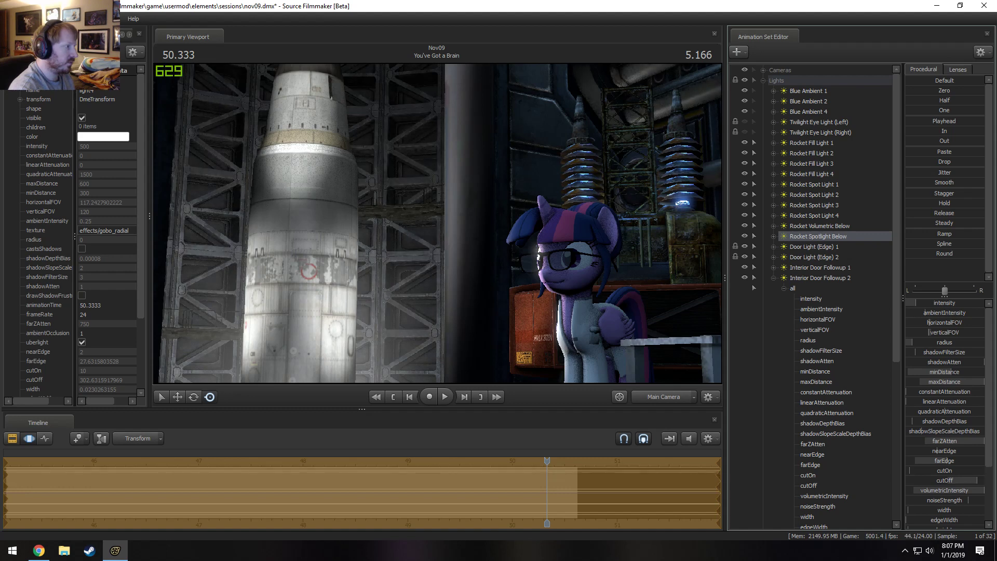
key(F3)
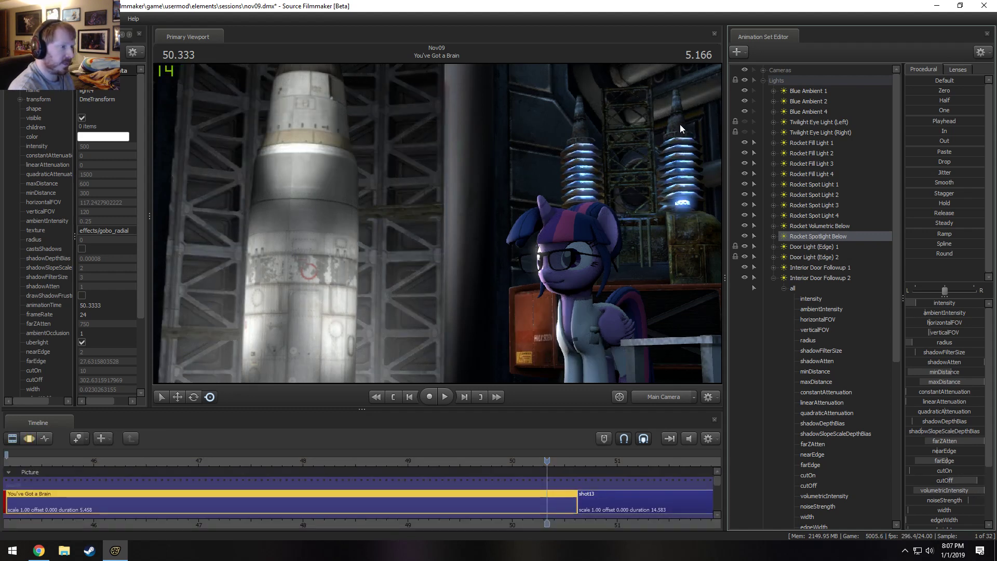
Look through Rocket Spotlight Below, re-aim it along the rocket and the silo wall, and return to Main Camera.
drag(835, 237, 525, 180)
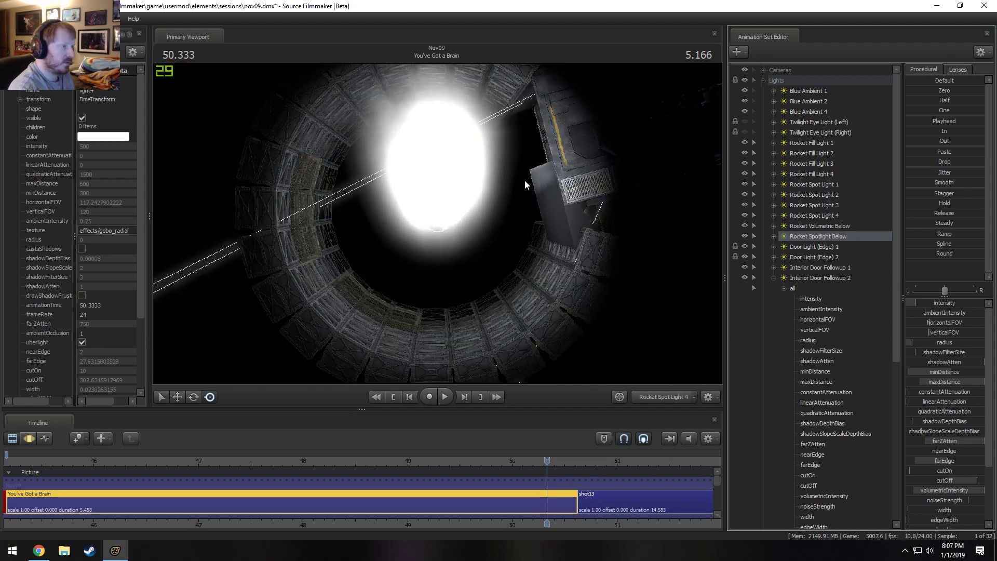
click(567, 169)
key(F3)
drag(574, 173, 565, 357)
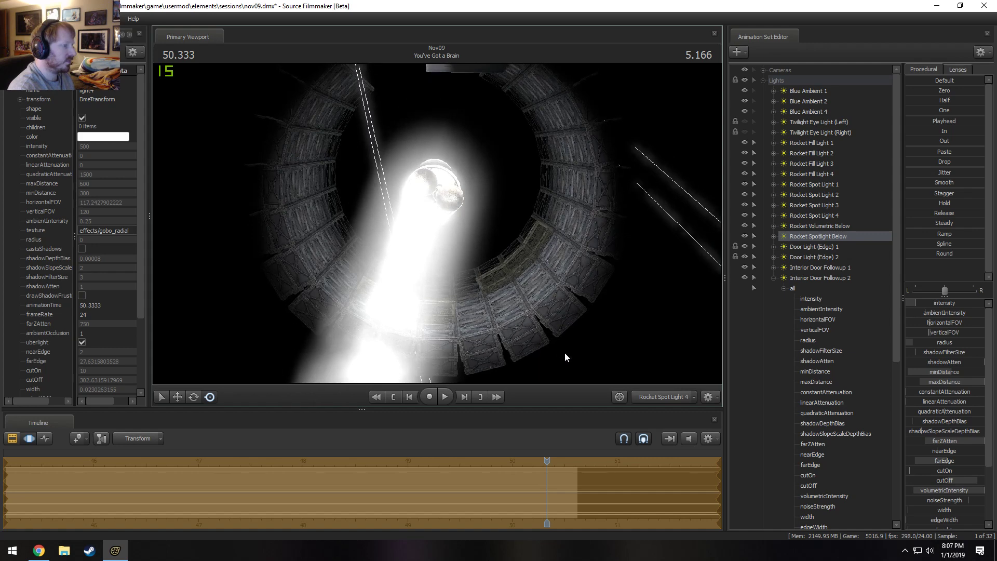
click(673, 397)
Toggle Rocket Spotlight Below's visibility to compare the silo with and without it, and preview the rendered frame.
click(744, 235)
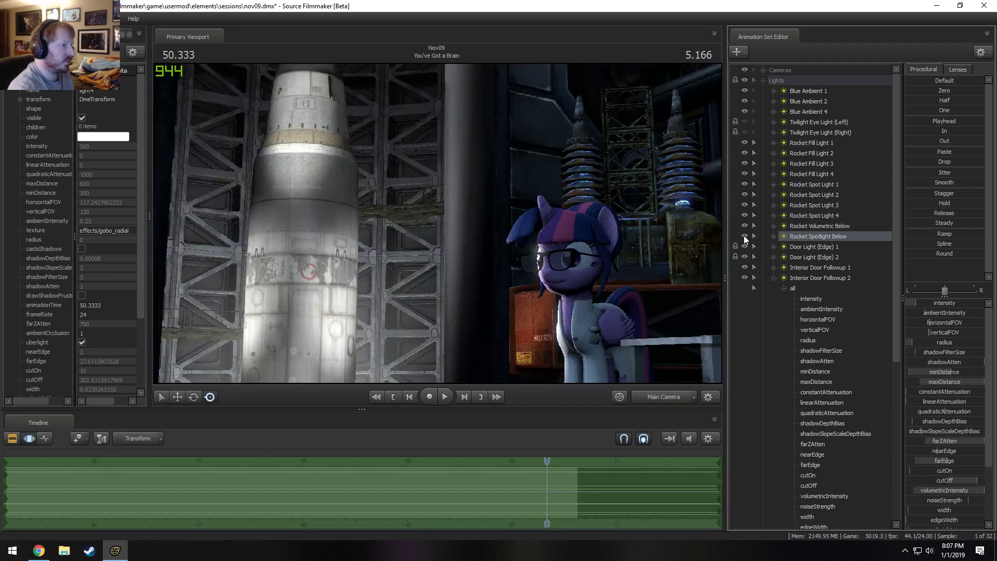
click(744, 236)
click(744, 236)
click(743, 235)
key(F1)
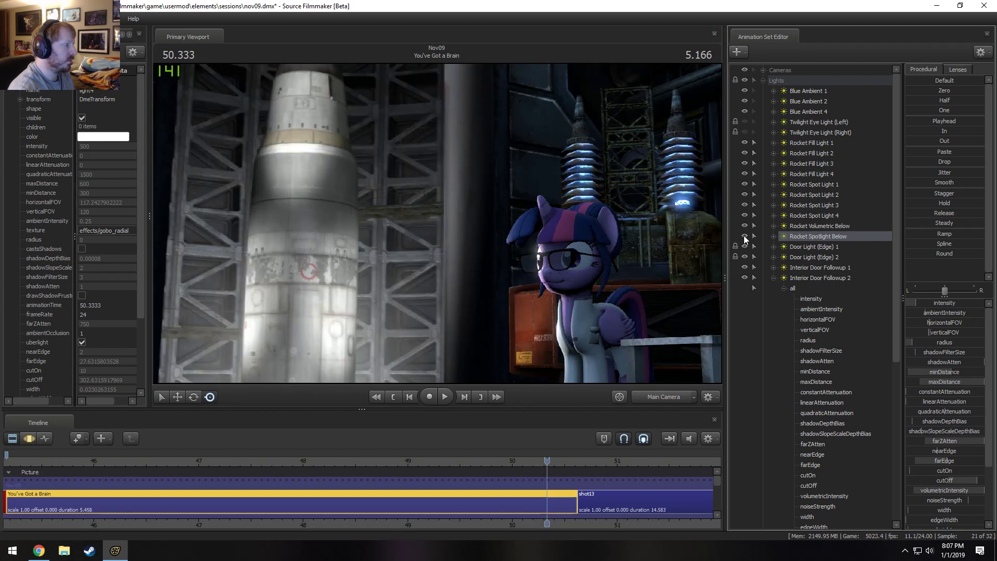
Lower Rocket Spotlight Below's intensity to near the bottom of its range and preview the rendered frame.
key(F2)
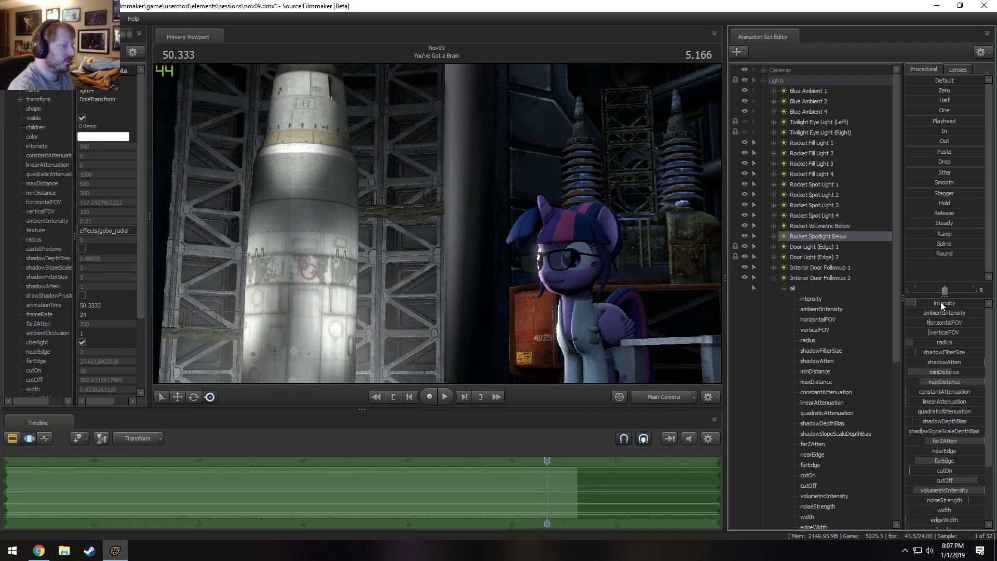
drag(941, 302, 906, 303)
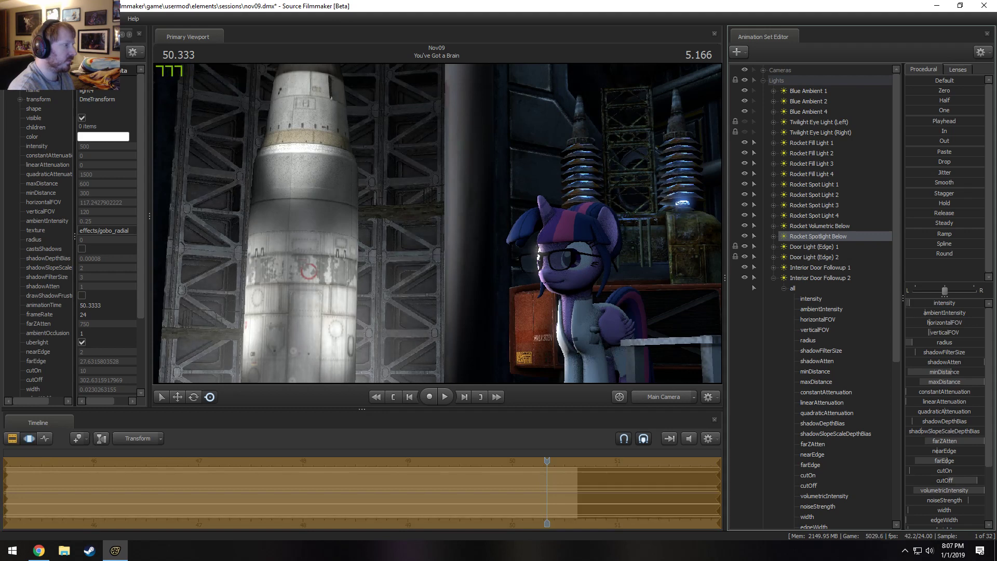
key(F2)
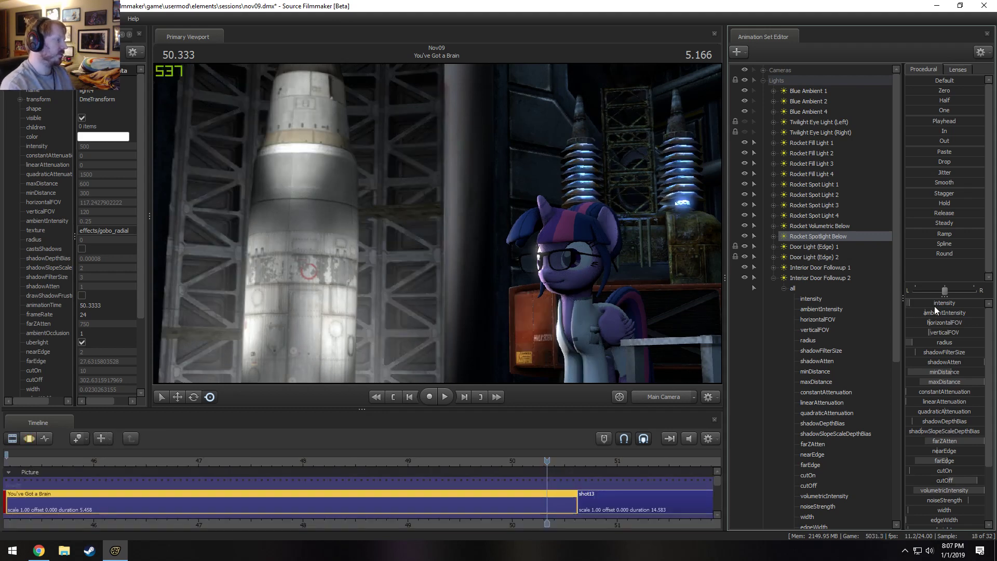
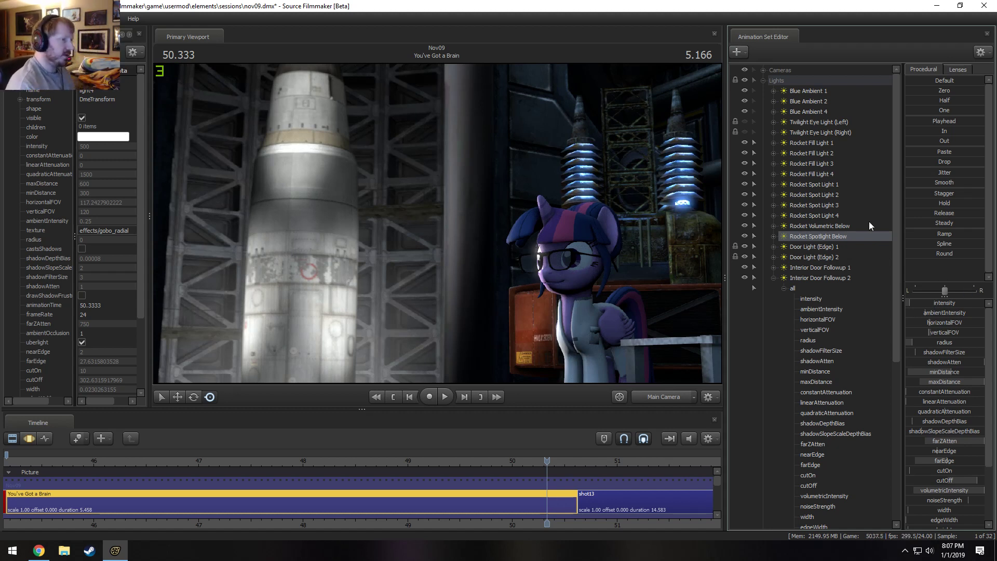
Widen the Main Camera's lens toward the 35 mm preset from about 49.4 s onward, with a short transition from about 49.2 s.
click(763, 81)
click(763, 70)
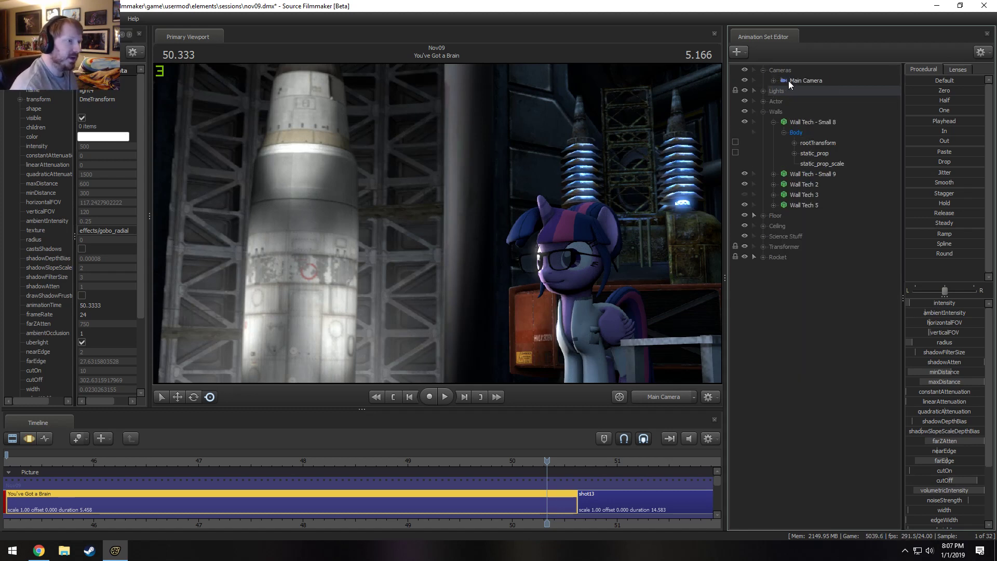
click(789, 80)
key(F3)
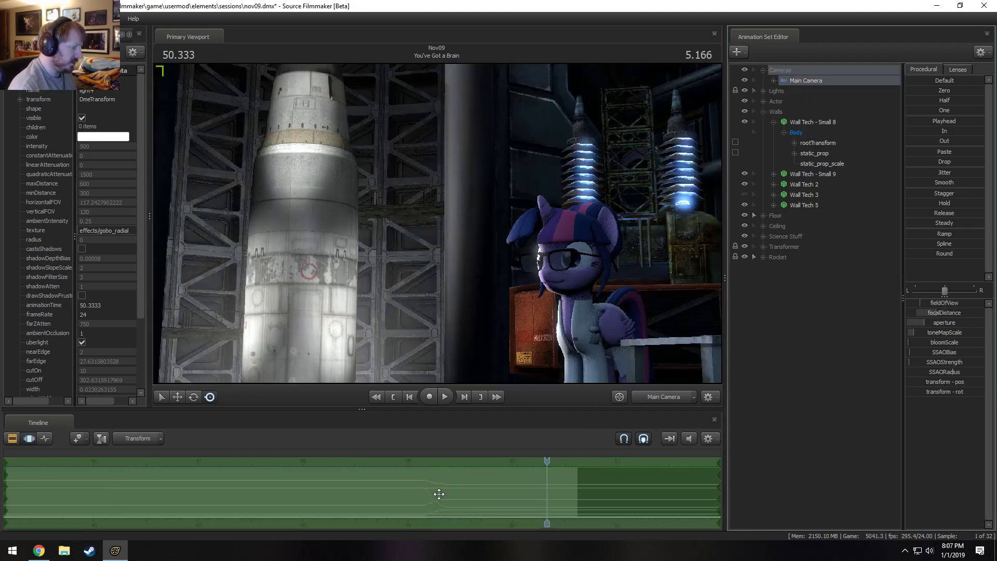
drag(412, 507, 860, 441)
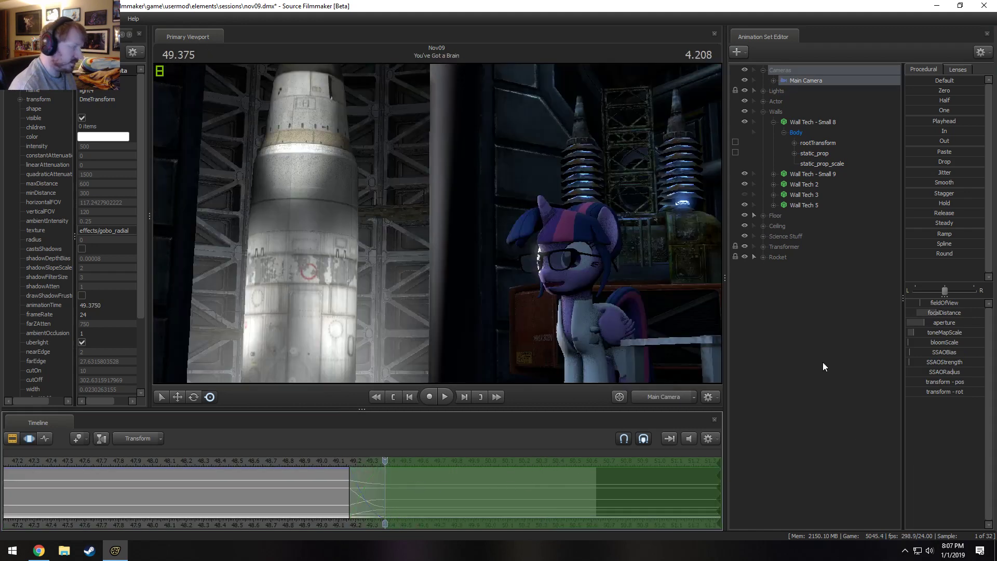
click(957, 69)
click(938, 139)
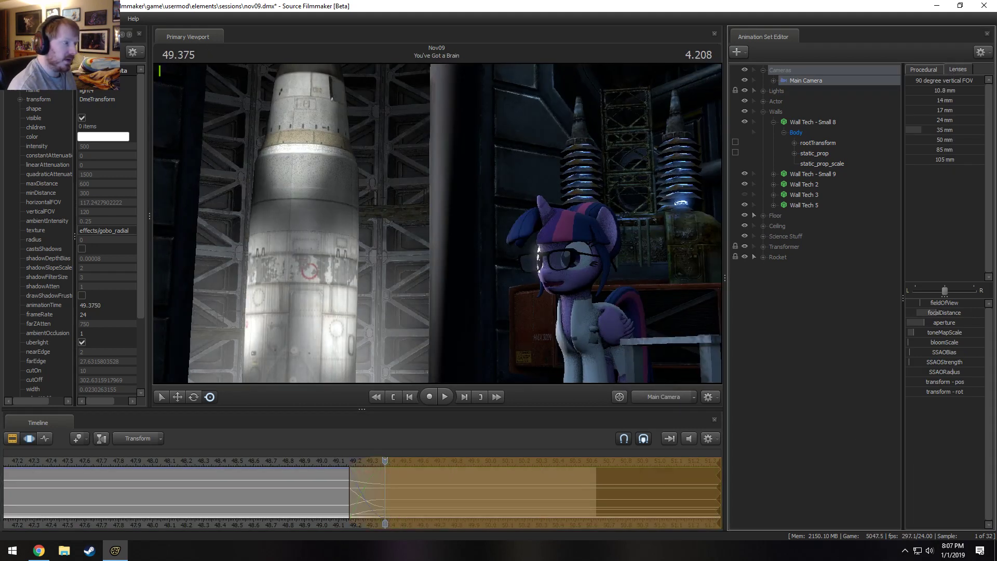
Play back the switch to the wide camera view repeatedly from just before 49.2 s to review its timing and framing.
key(space)
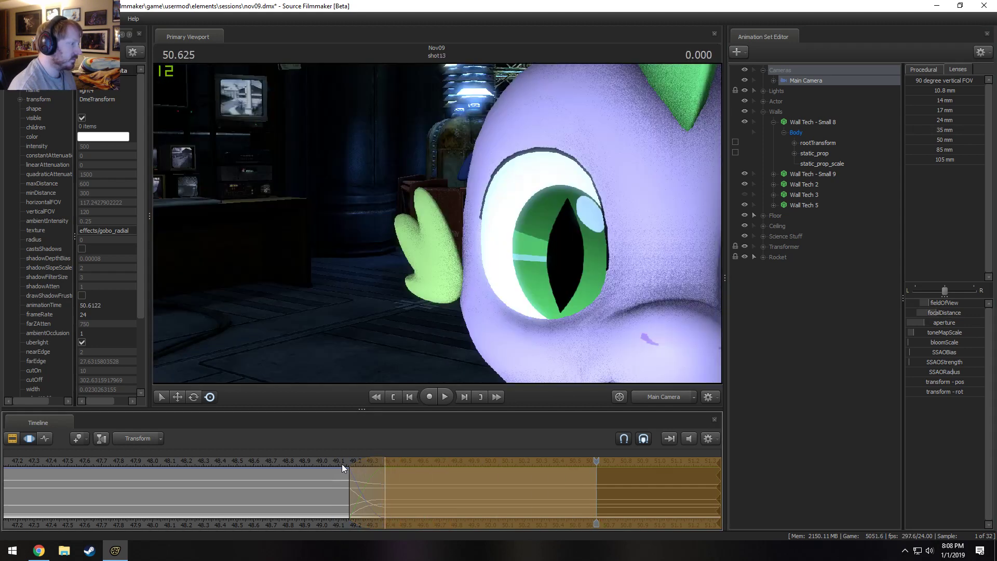
click(344, 461)
key(space)
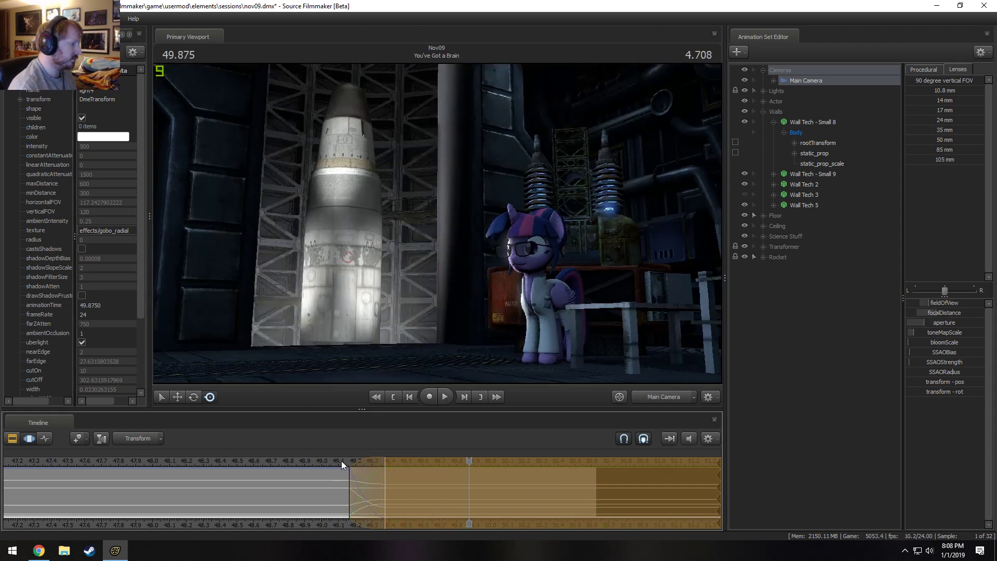
key(space)
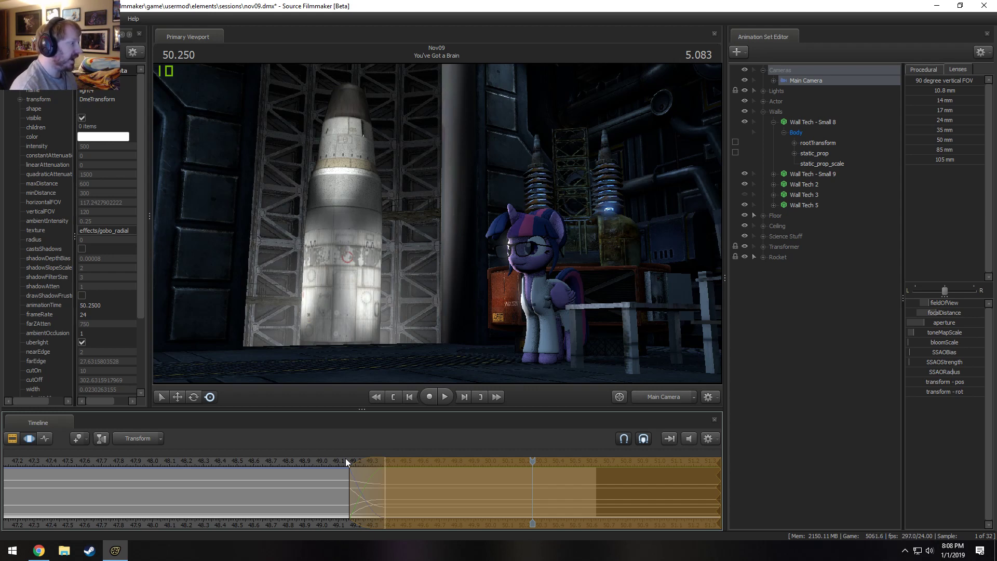
click(332, 461)
key(space)
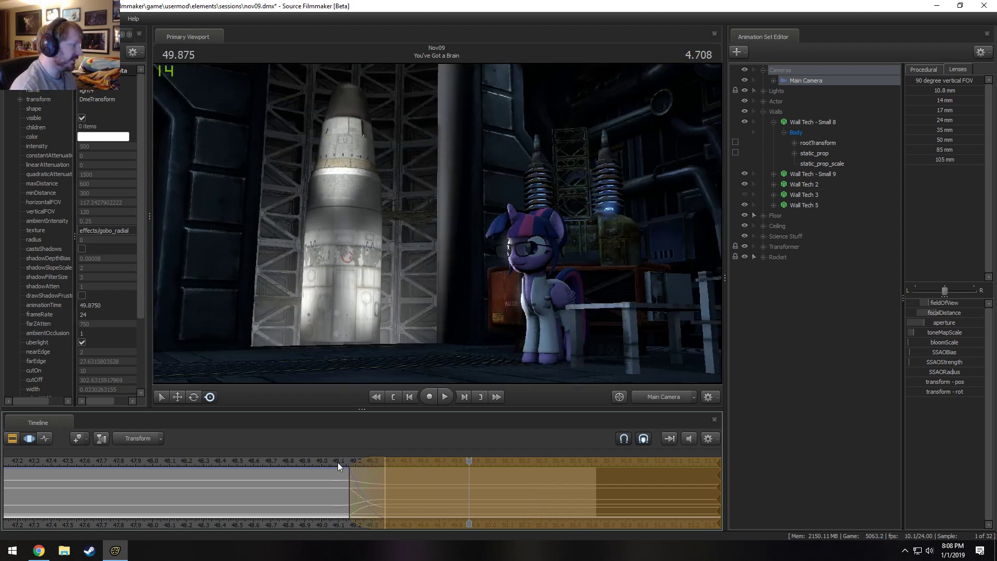
key(space)
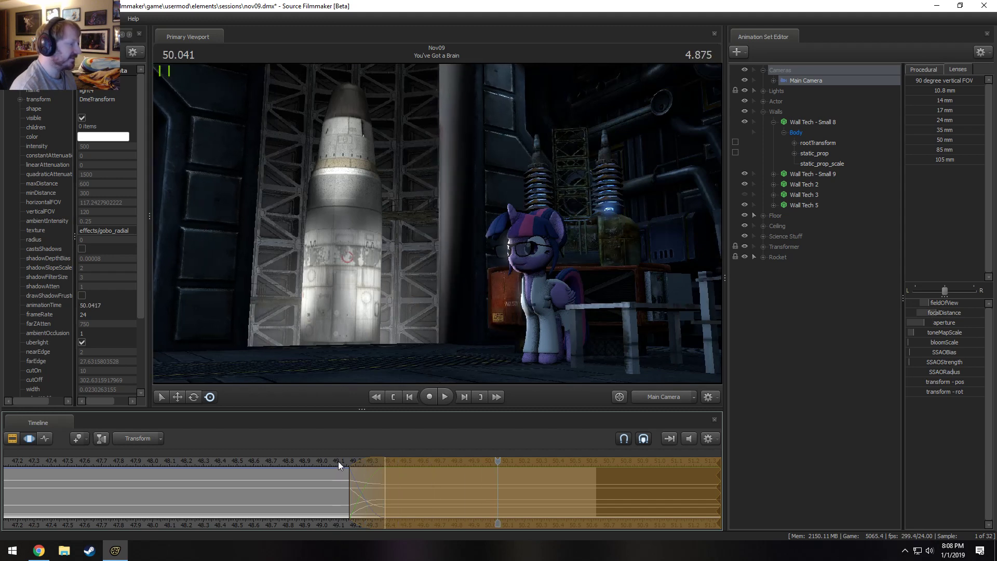
click(342, 462)
key(shift)
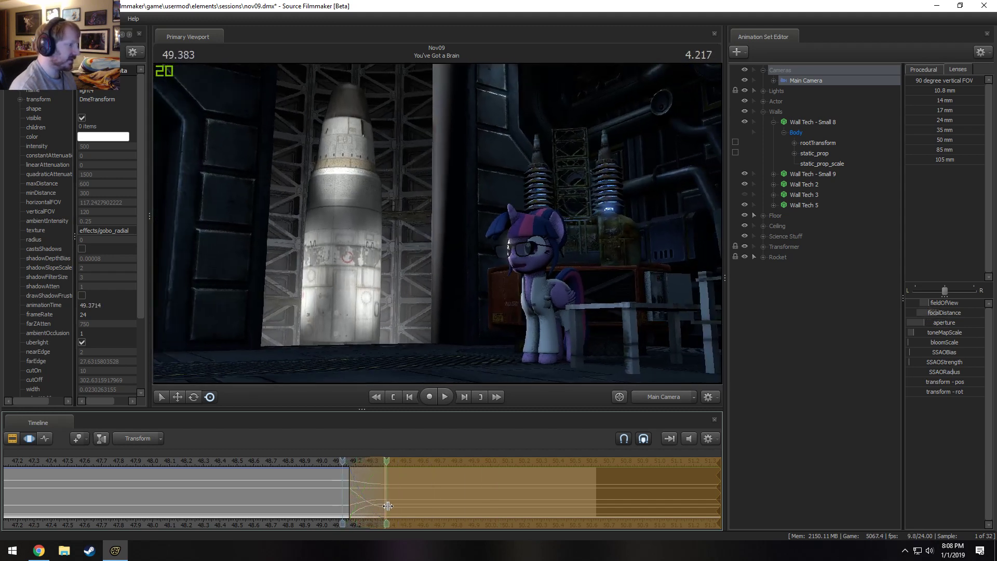
key(space)
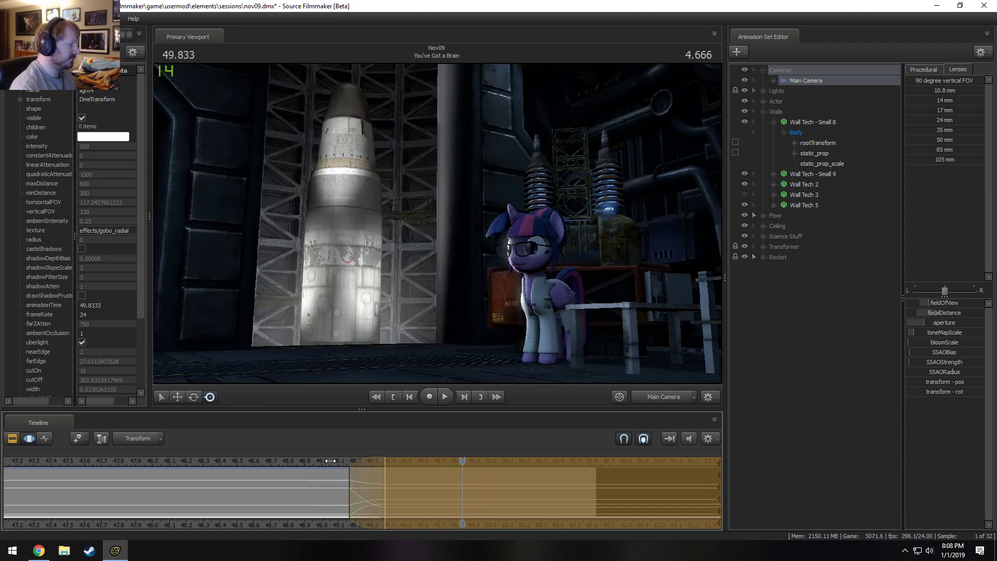
Adjust the Main Camera's position slightly to reframe the rocket and pony in the wide view, and play back the shot.
key(x)
drag(518, 316, 437, 223)
key(x)
key(z)
key(F2)
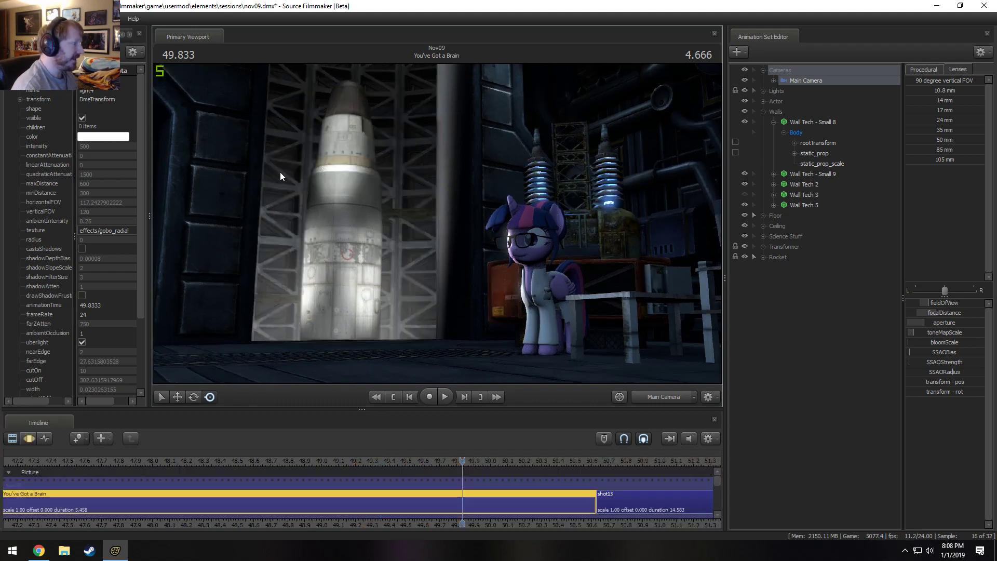
key(space)
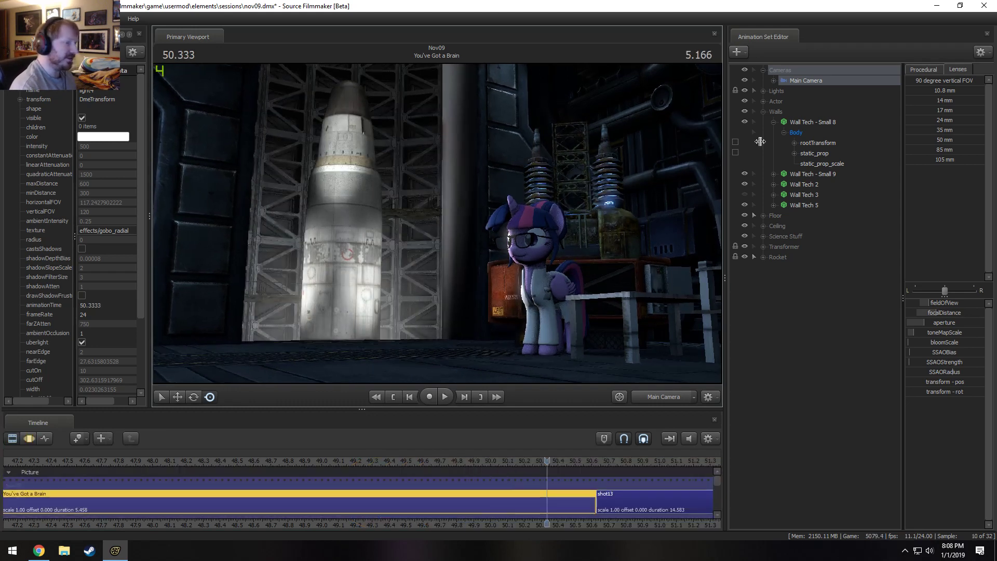
Enable shadows on Door Light (Edge) 1, checking the pony's close-up at 48.750 s.
click(764, 111)
click(763, 91)
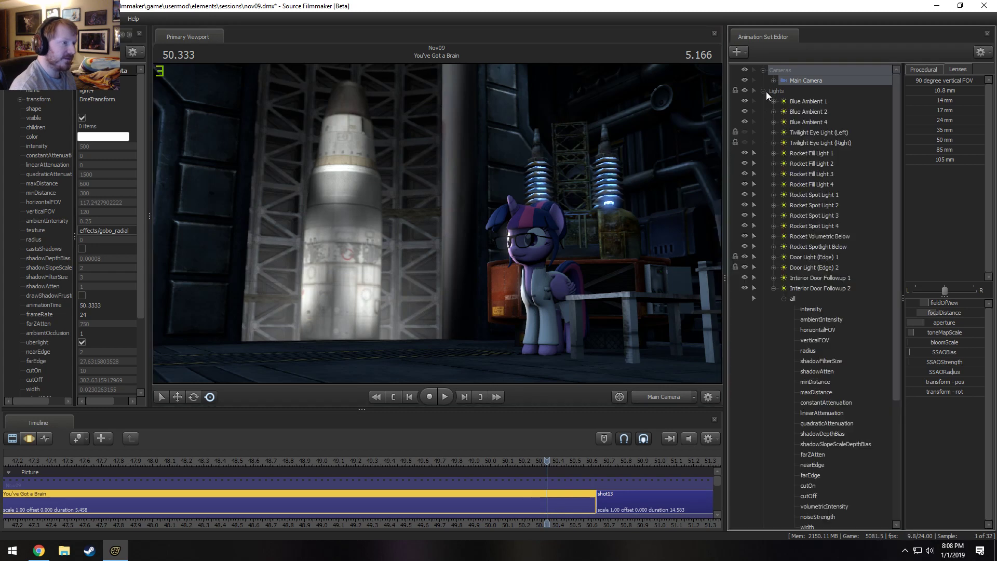
drag(371, 461, 279, 461)
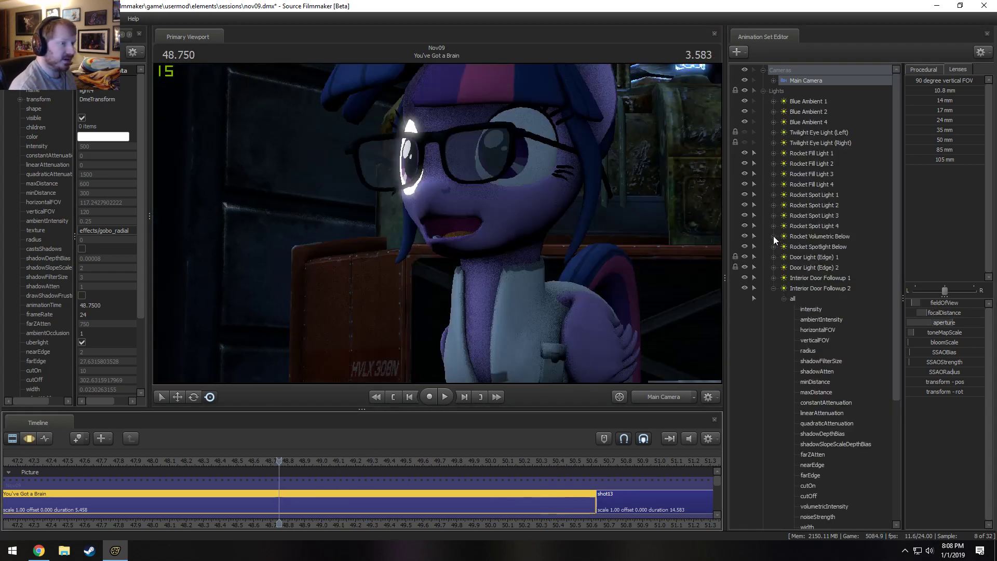
click(774, 288)
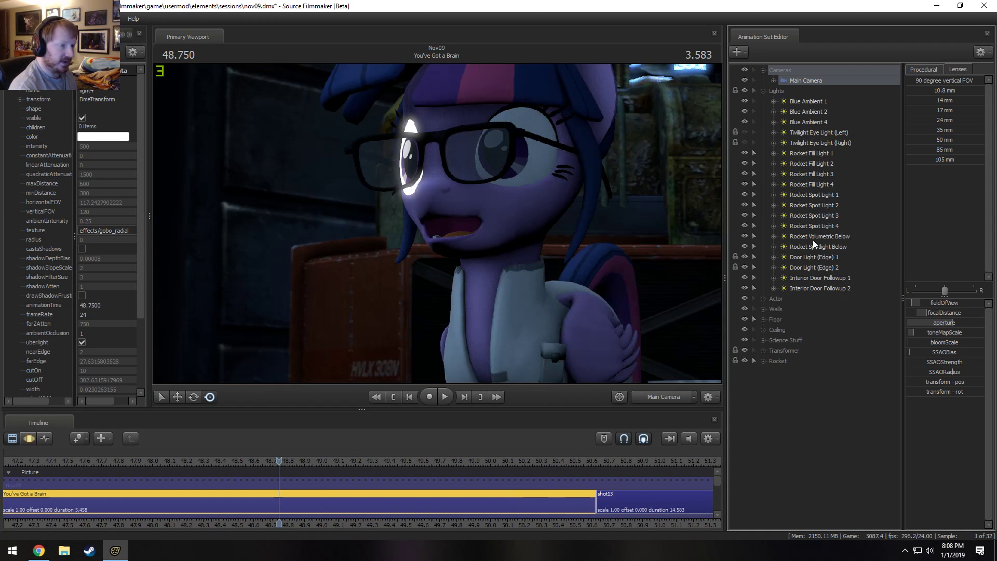
right_click(804, 256)
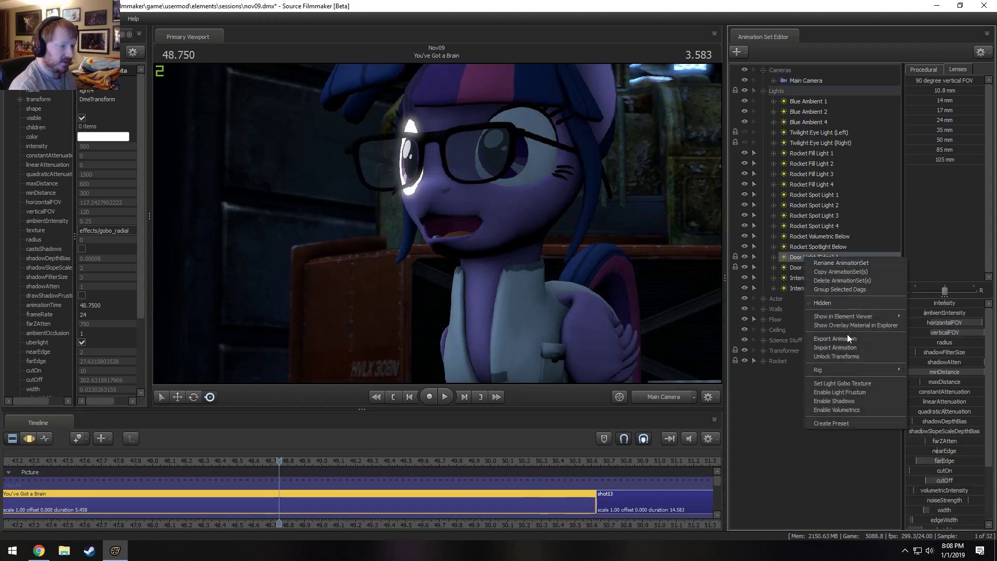
click(836, 404)
key(F2)
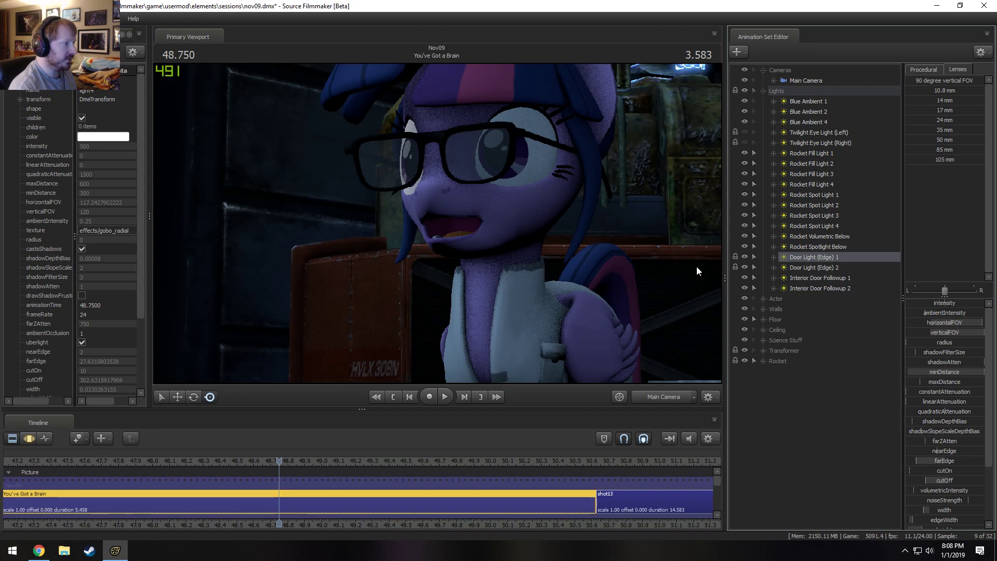
Check the shadow options of Door Light (Edge) 2, the Blue Ambient lights and the Rocket Fill lights.
click(825, 268)
right_click(824, 268)
click(745, 267)
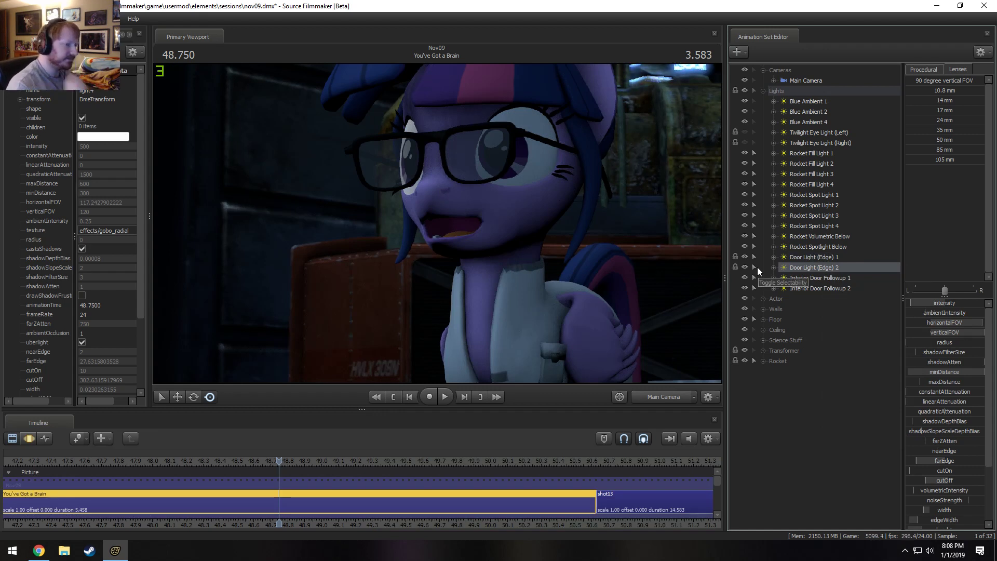
click(824, 102)
right_click(824, 103)
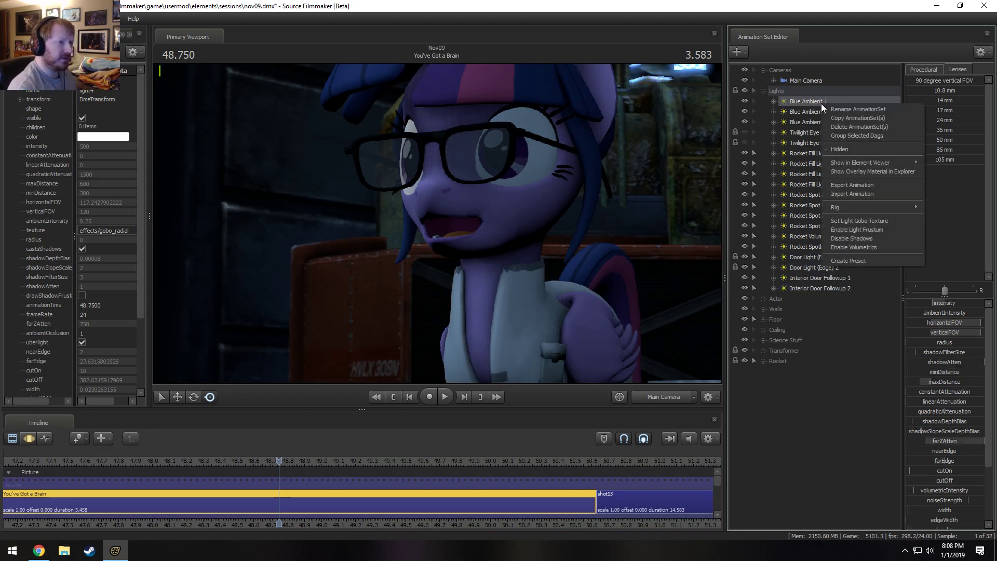
click(830, 111)
click(523, 284)
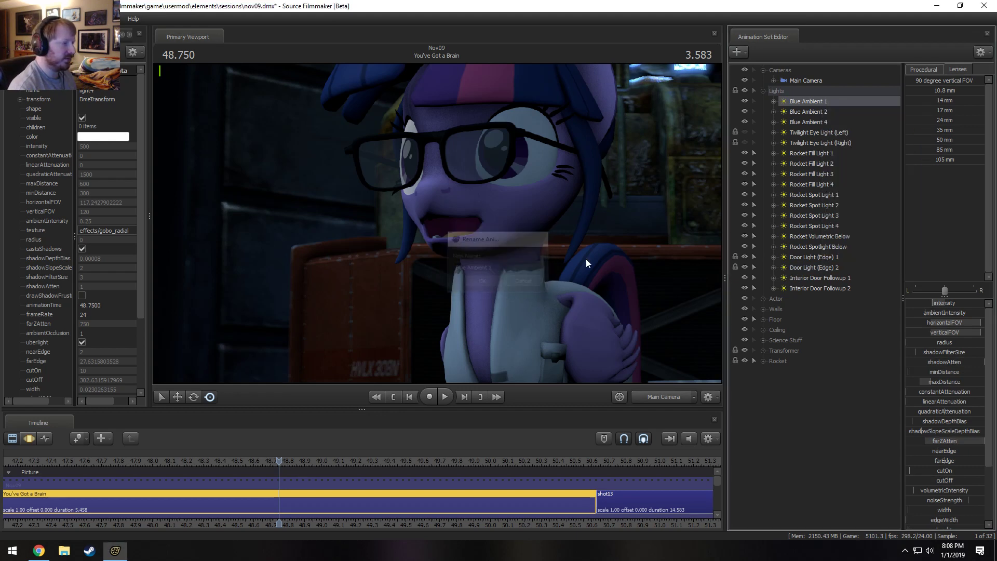
right_click(798, 100)
click(789, 102)
click(794, 111)
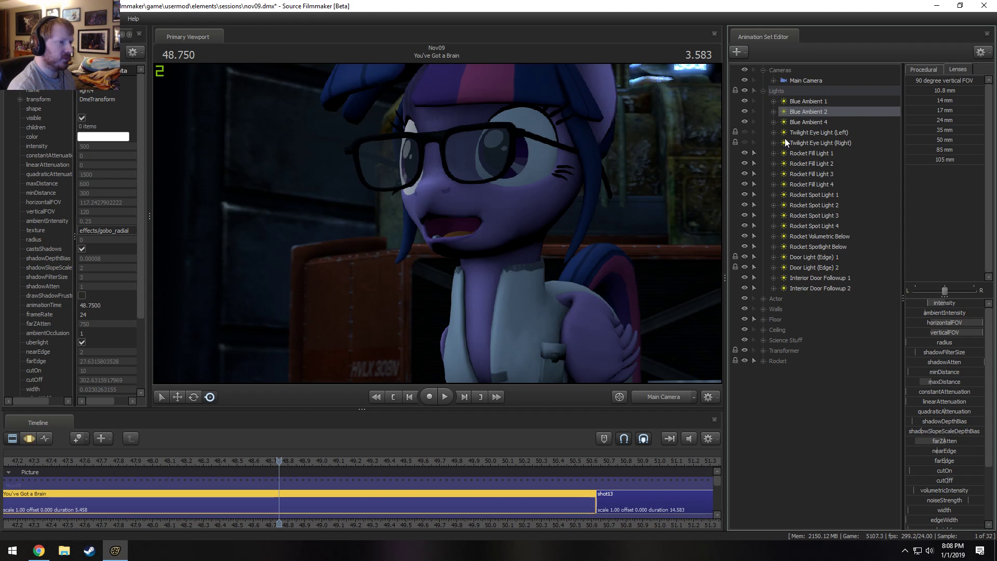
click(813, 133)
click(814, 143)
click(812, 152)
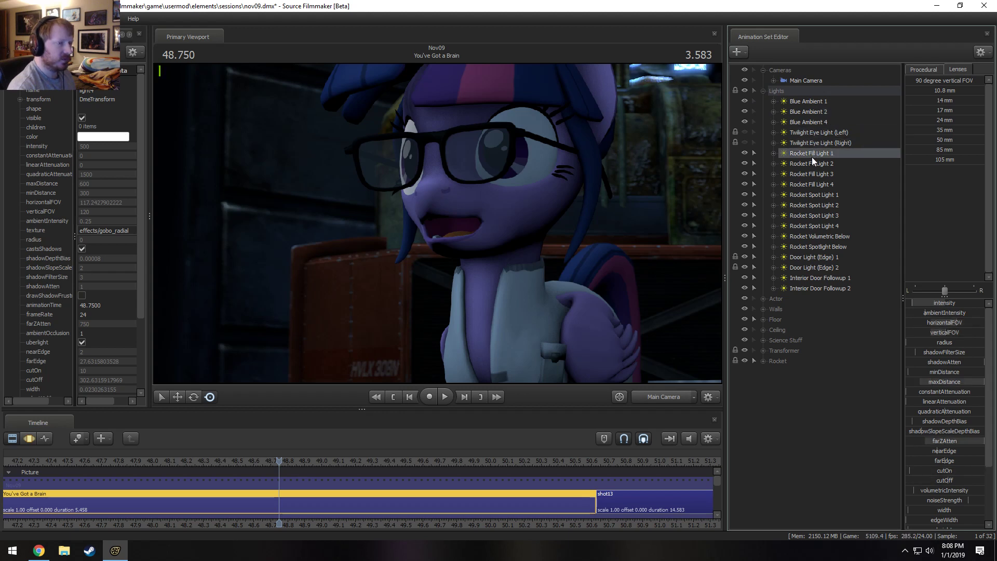
right_click(808, 155)
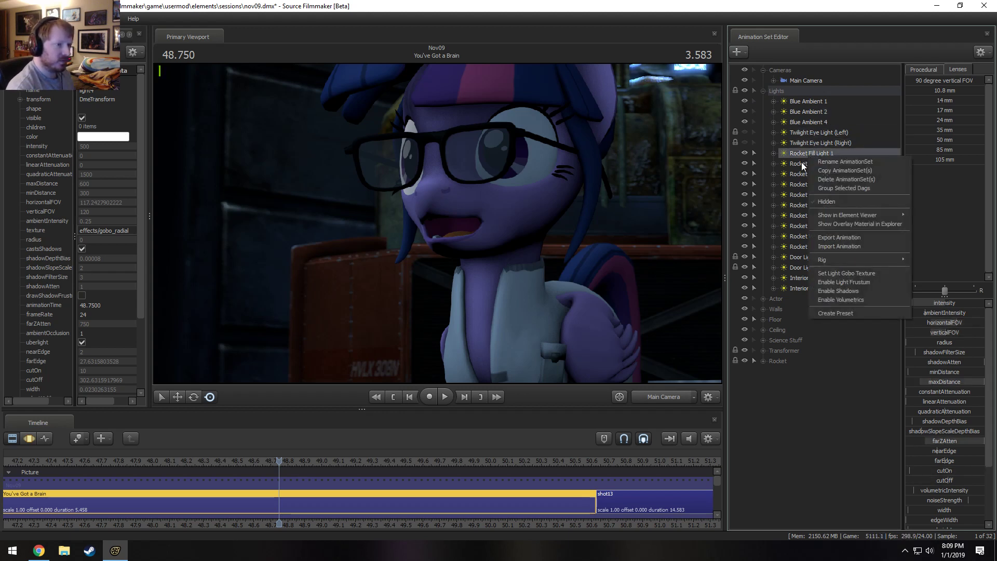
right_click(803, 164)
right_click(800, 180)
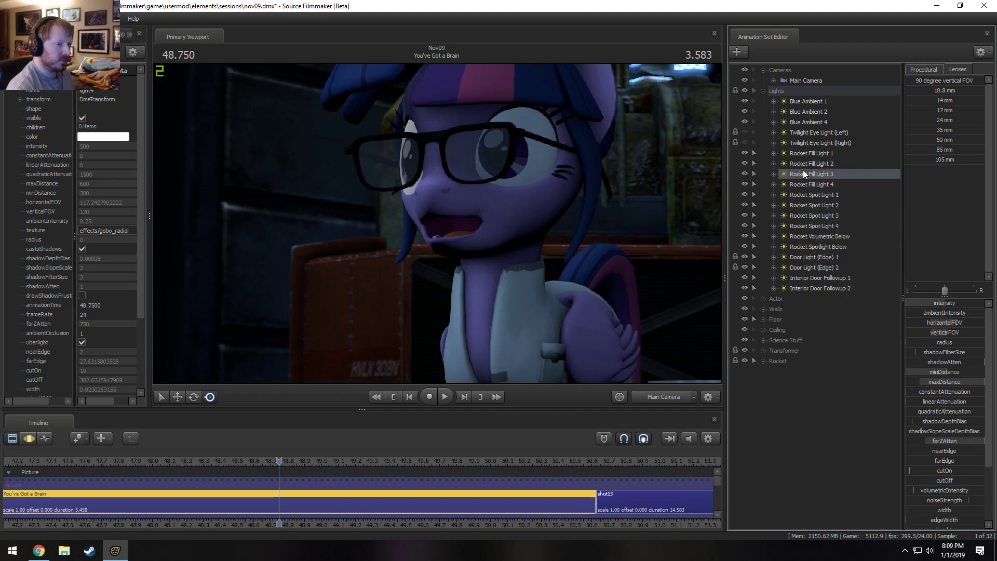
right_click(803, 171)
Disable shadows on the Transformer (General) [S] light and rename it Transformer (General).
click(761, 349)
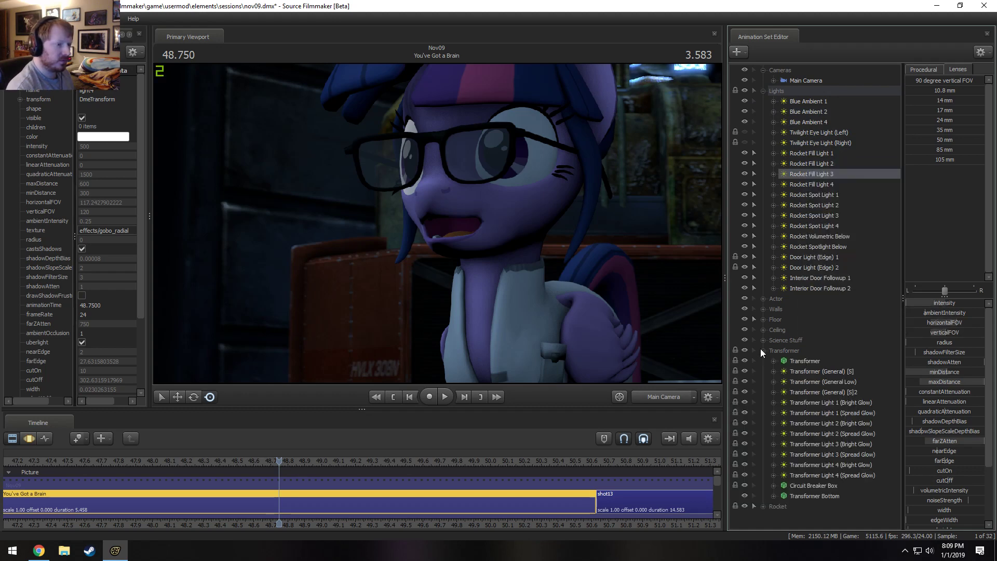
right_click(828, 371)
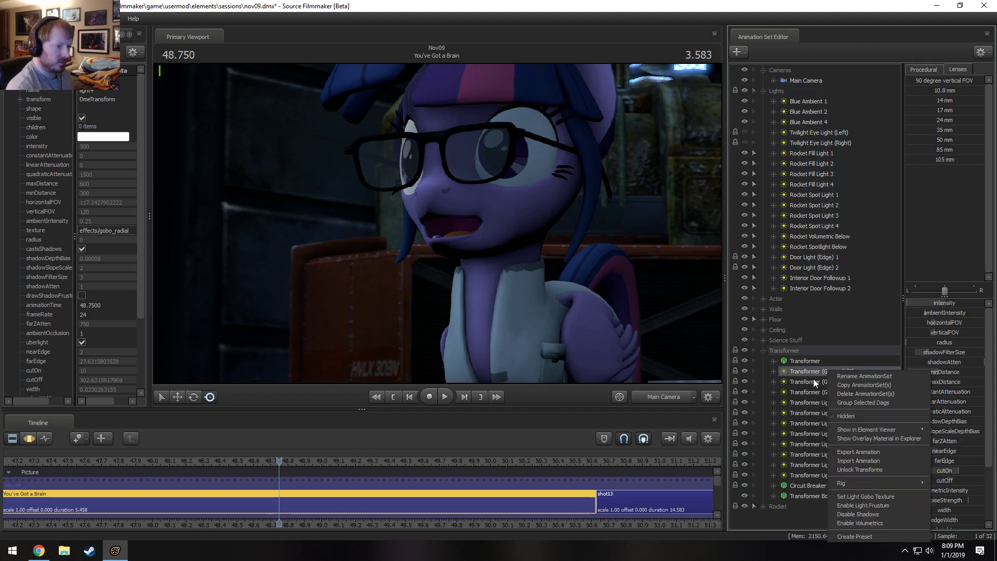
right_click(813, 379)
right_click(831, 372)
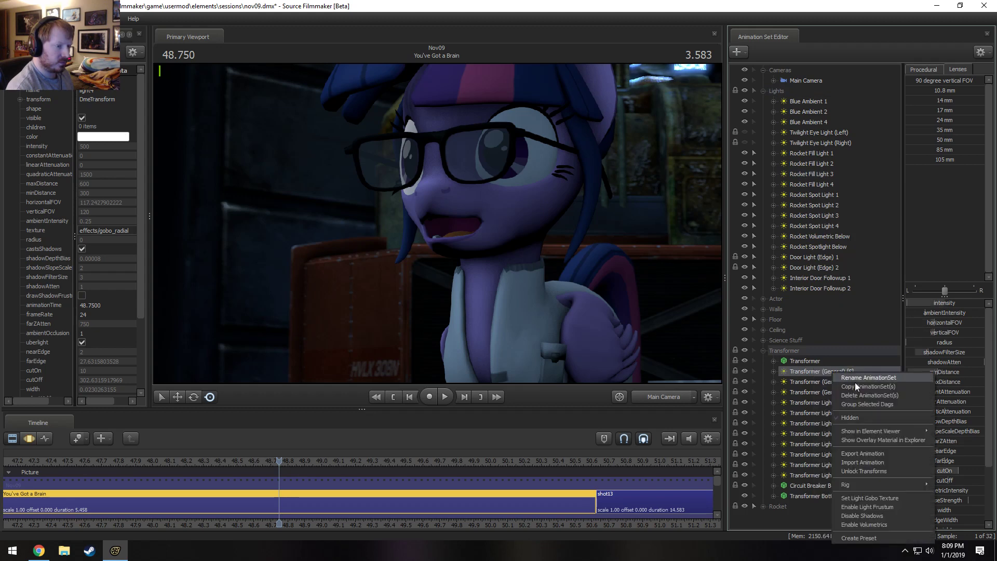
click(864, 521)
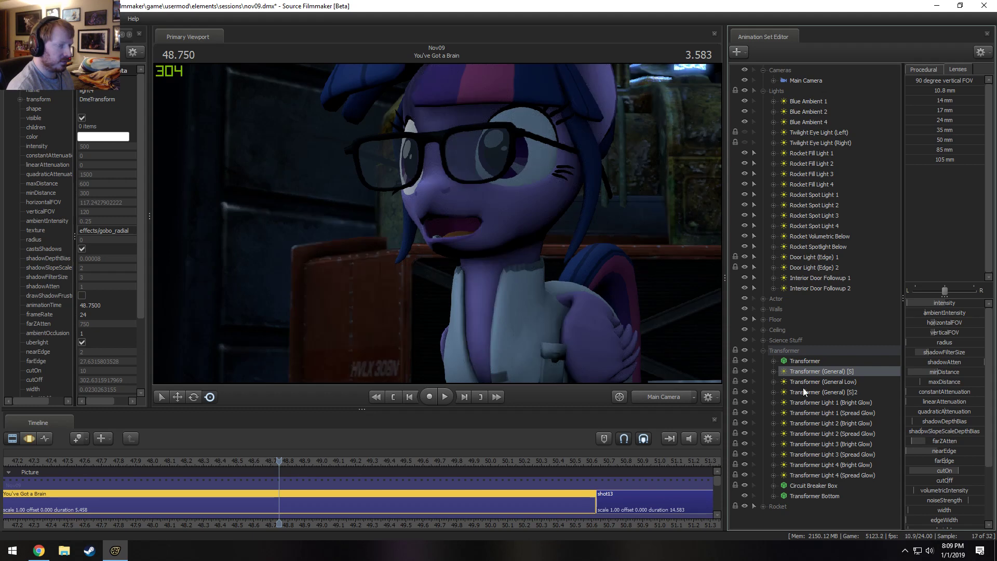
right_click(839, 370)
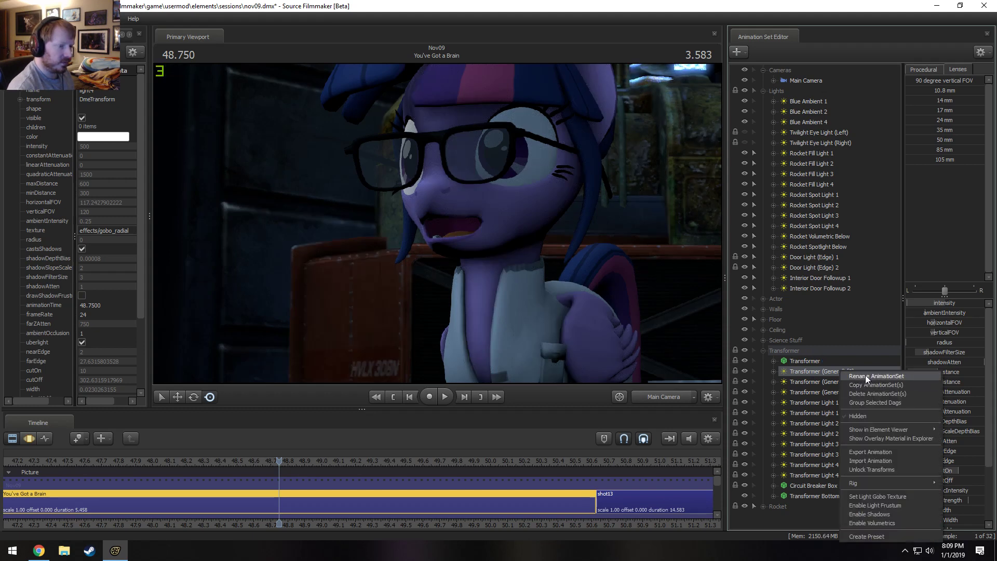
click(865, 375)
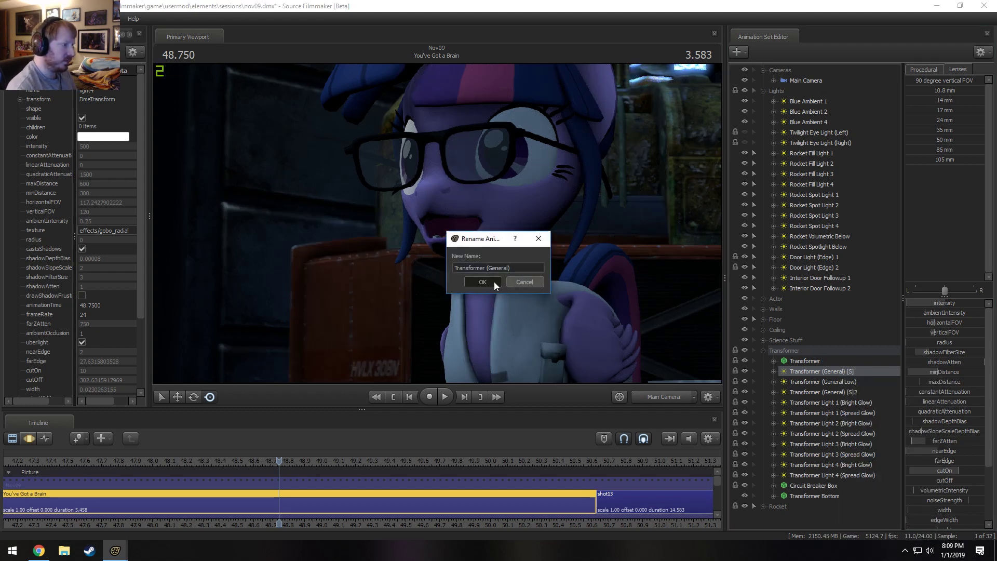
click(494, 281)
Compare the wide view at about 50.5 s with the Transformer (General) [S]2 light hidden and shown, and inspect its options.
right_click(834, 393)
click(743, 393)
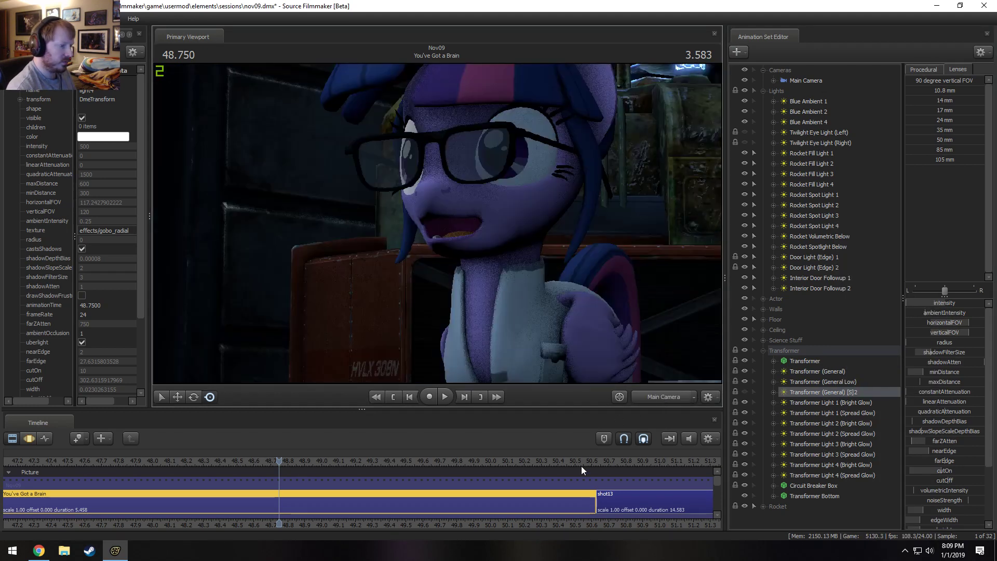
click(567, 462)
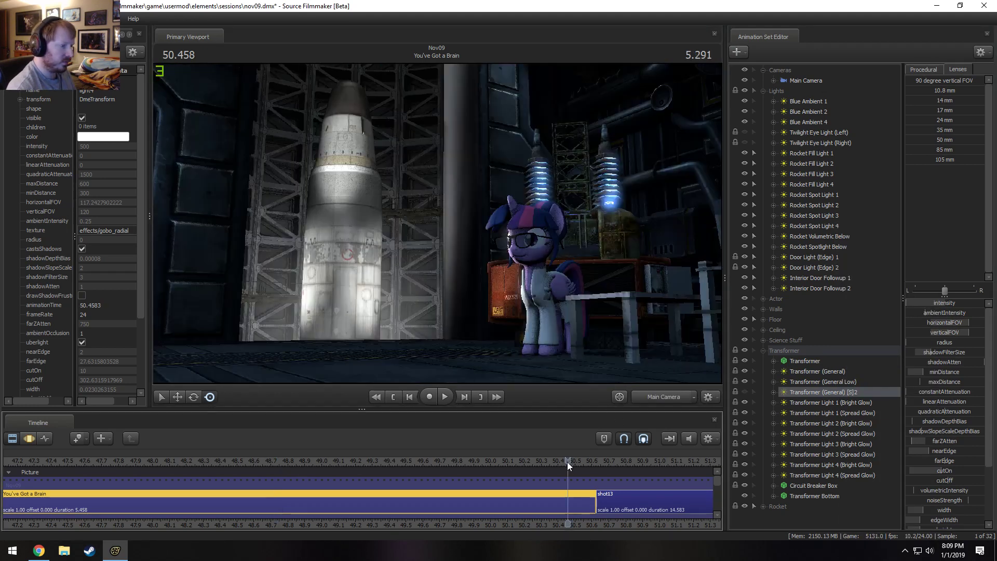
click(743, 392)
click(744, 391)
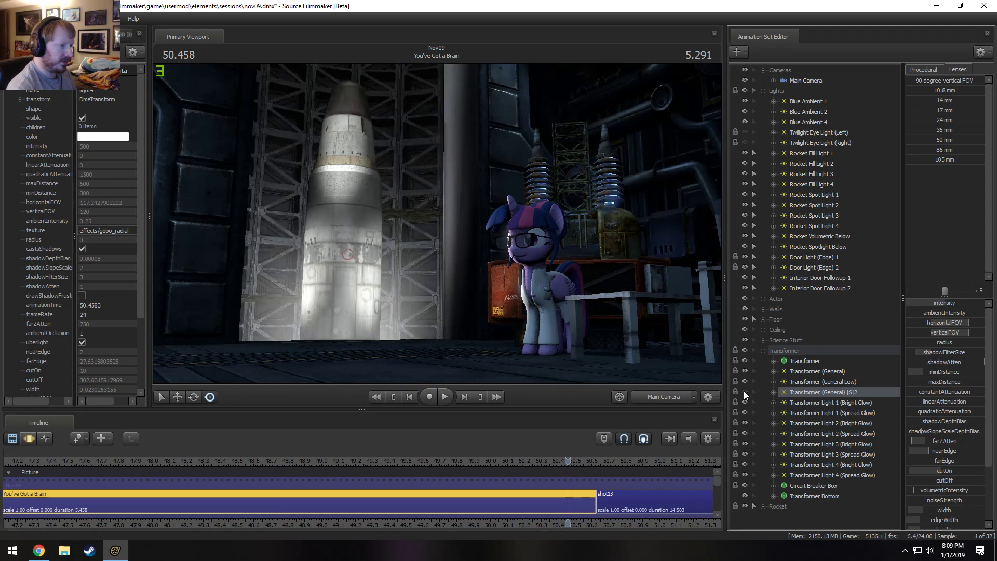
right_click(846, 390)
click(880, 366)
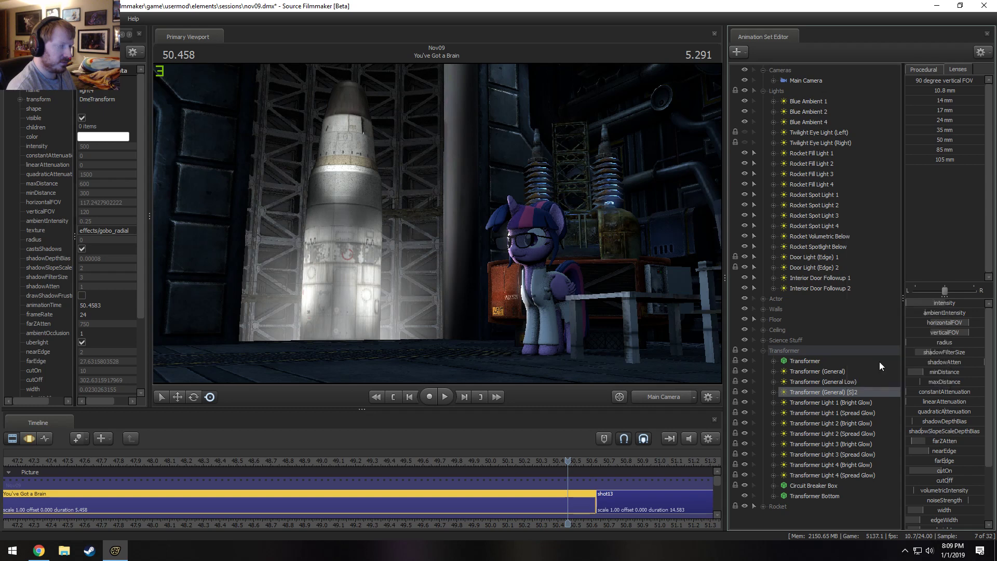
Rename the Transformer (General) [S]2 light as Transformer (General) 2.
right_click(828, 391)
click(873, 397)
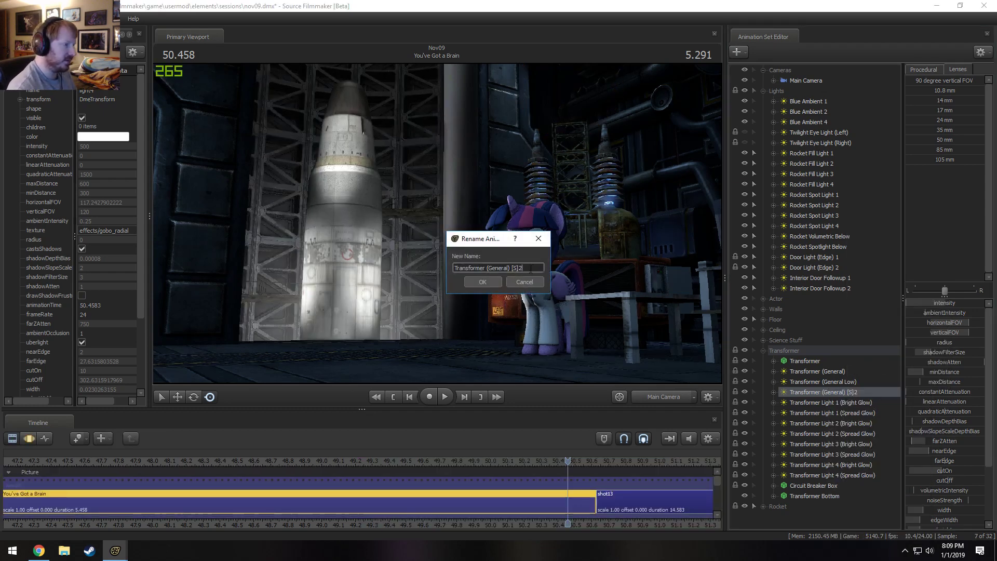
click(496, 282)
click(763, 351)
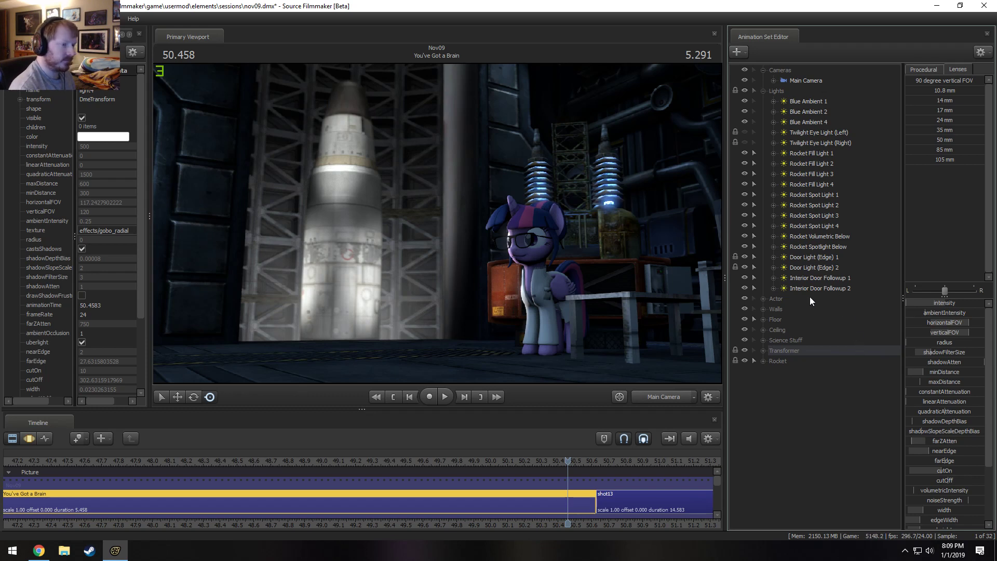
click(763, 351)
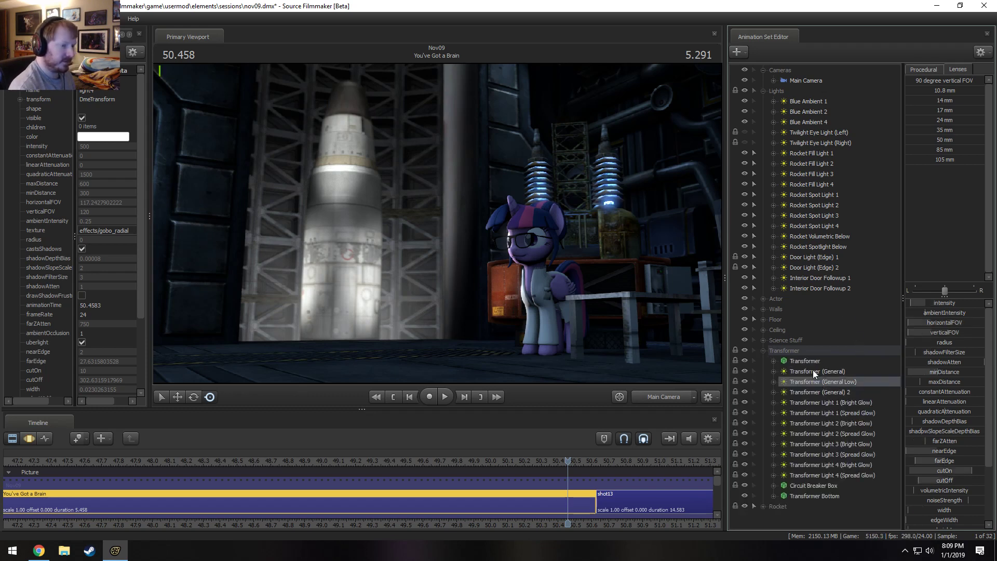
Delete all the lights in the Transformer group, from Transformer (General) through Transformer Light 4 (Spread Glow).
click(812, 371)
shift+click(818, 476)
right_click(818, 475)
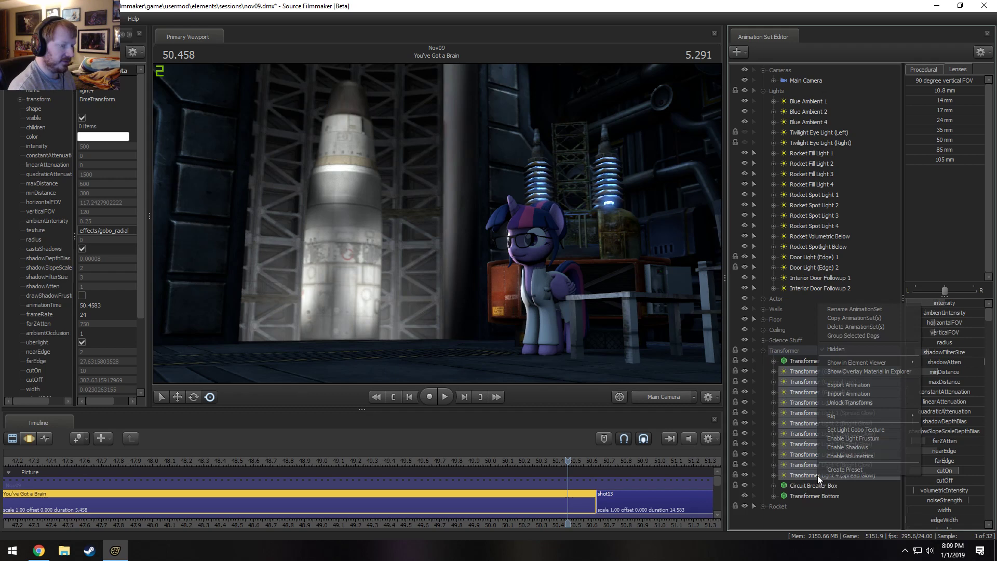
click(852, 323)
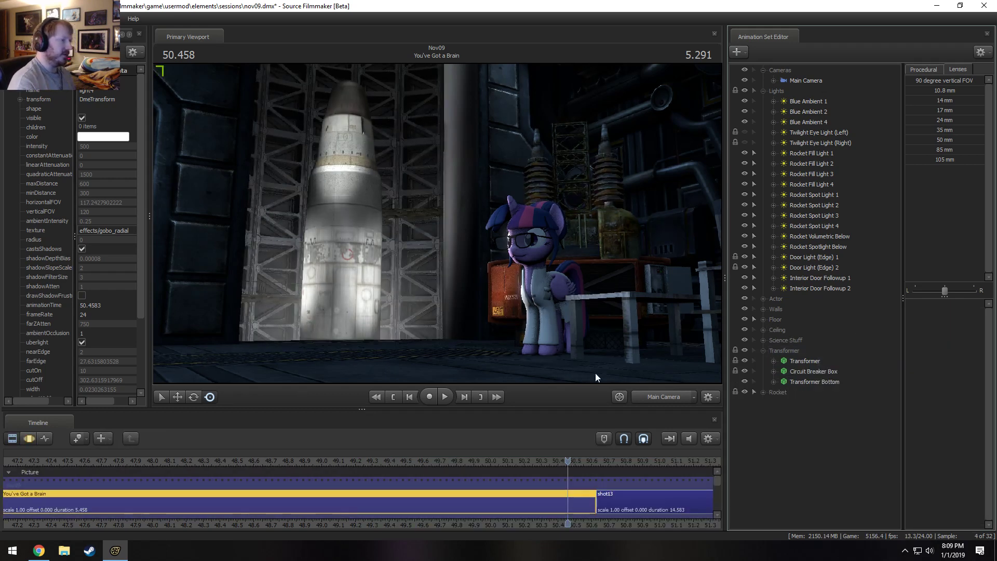
Play back the shot from about 49.1 s and from about 48.4 s to check the lighting without the transformer lights.
click(348, 460)
key(space)
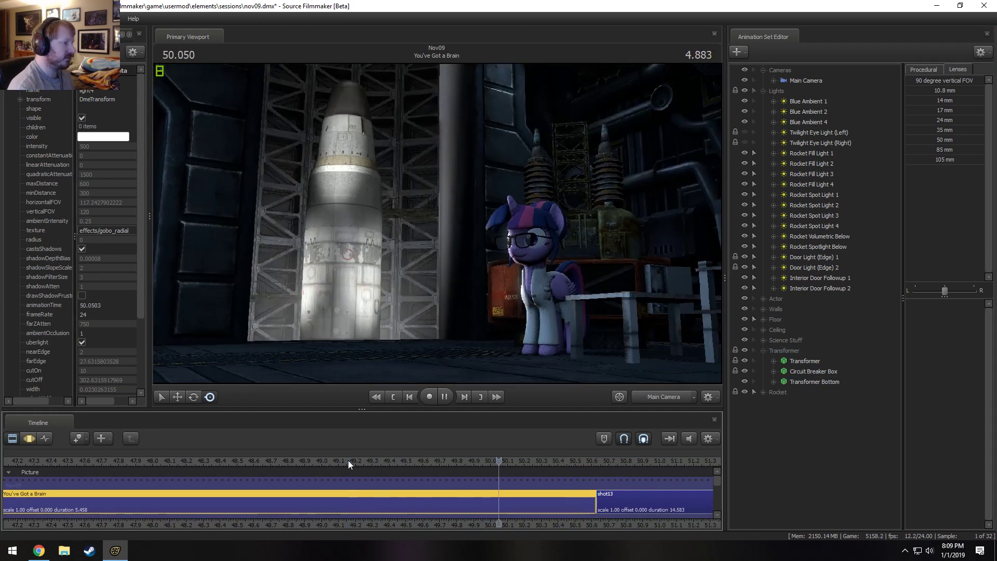
click(223, 463)
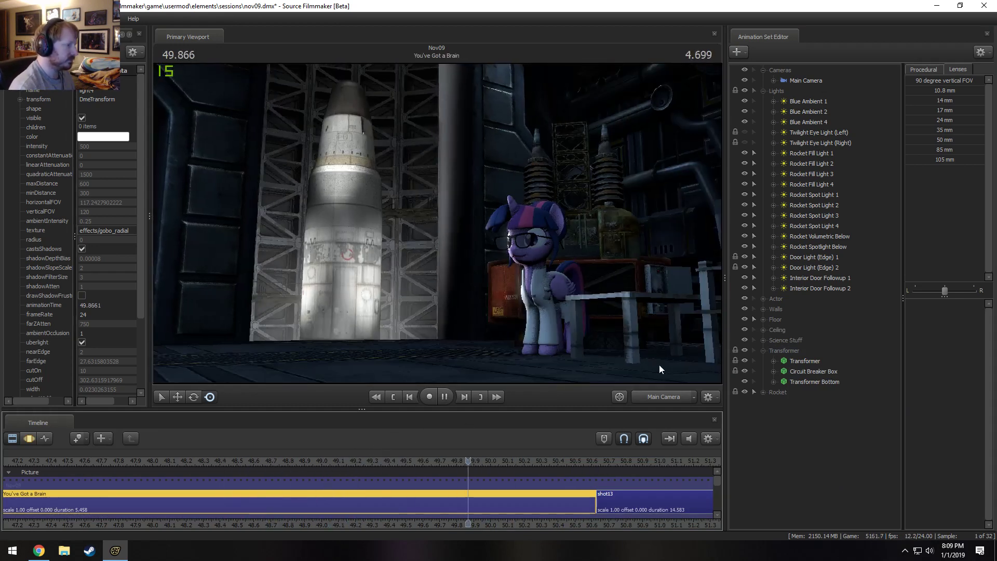
key(space)
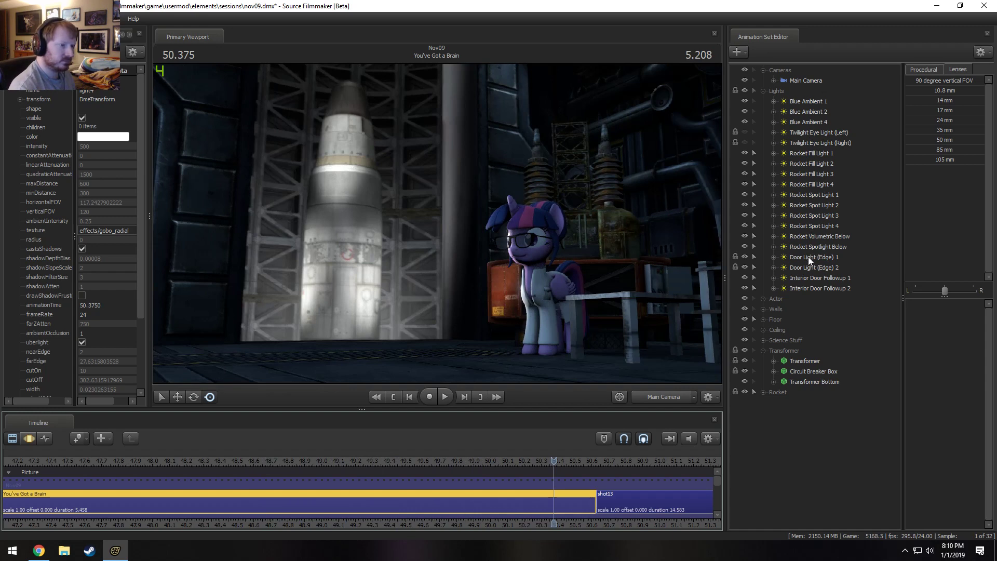
Copy the Interior Door Followup 1 light and paste the duplicate outside the Lights group.
right_click(805, 280)
key(Escape)
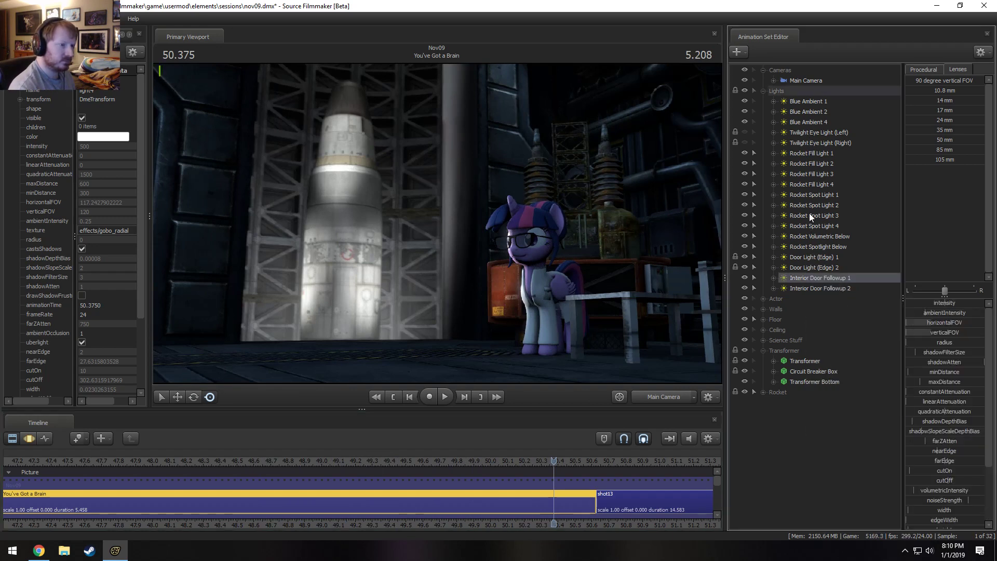
click(762, 91)
right_click(759, 288)
click(805, 367)
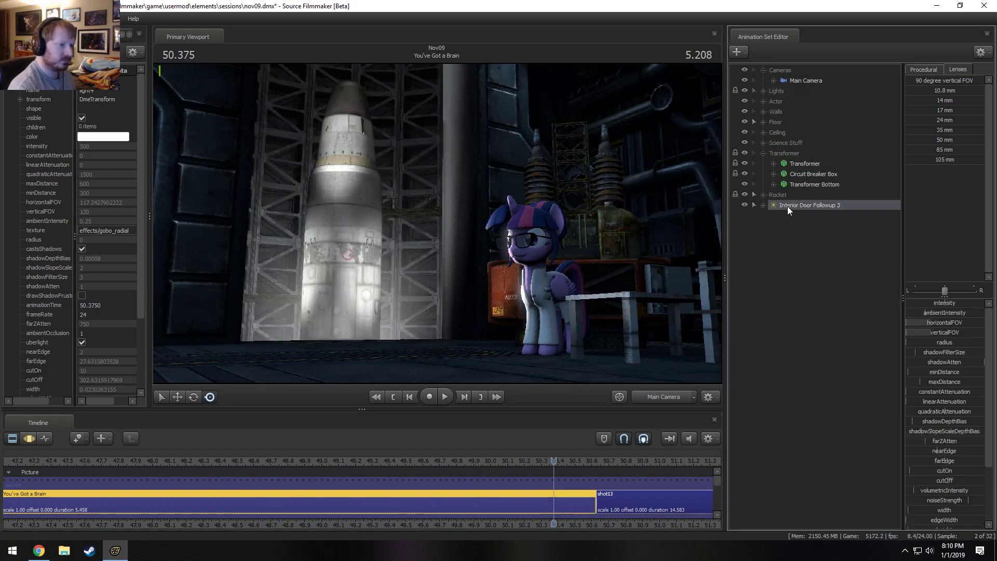
Look through Interior Door Followup 3 and aim it into the room with the entire time range selected in the Motion Editor.
right_click(787, 206)
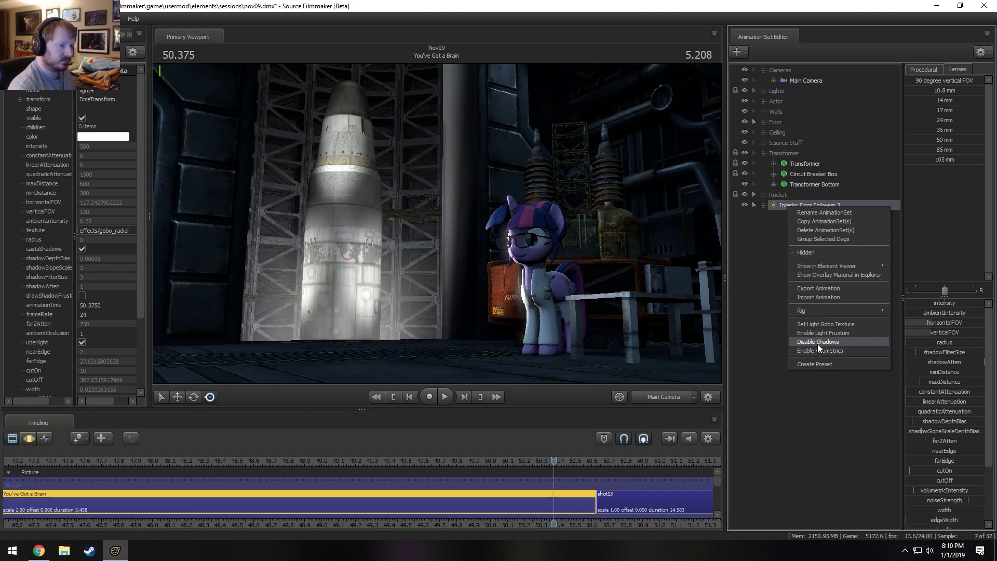
drag(783, 208, 543, 240)
key(F3)
click(442, 502)
key(ctrl+a)
drag(446, 250, 549, 177)
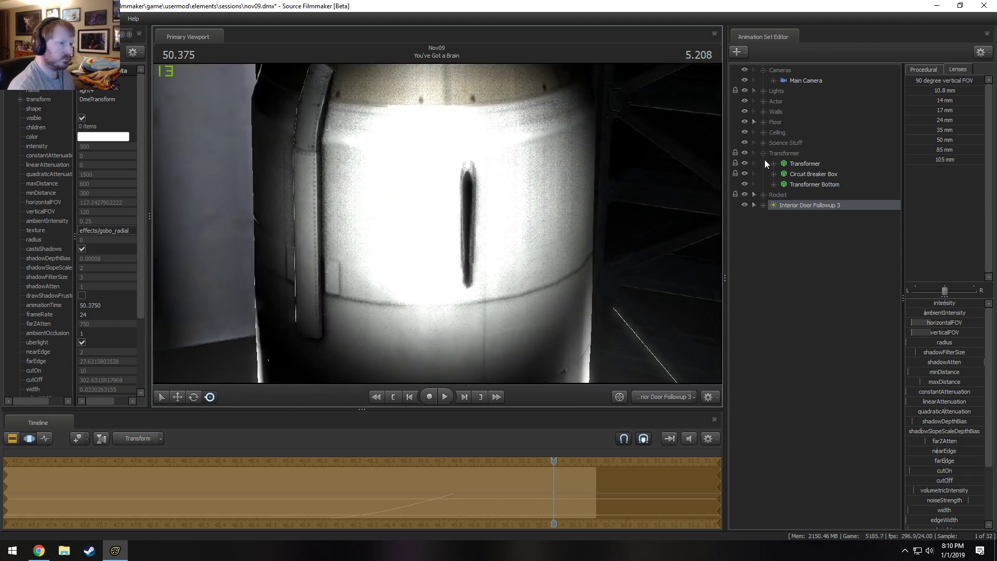
Hide the Rocket (Full) model and adjust the light's aim toward the doorway and the pony.
click(763, 195)
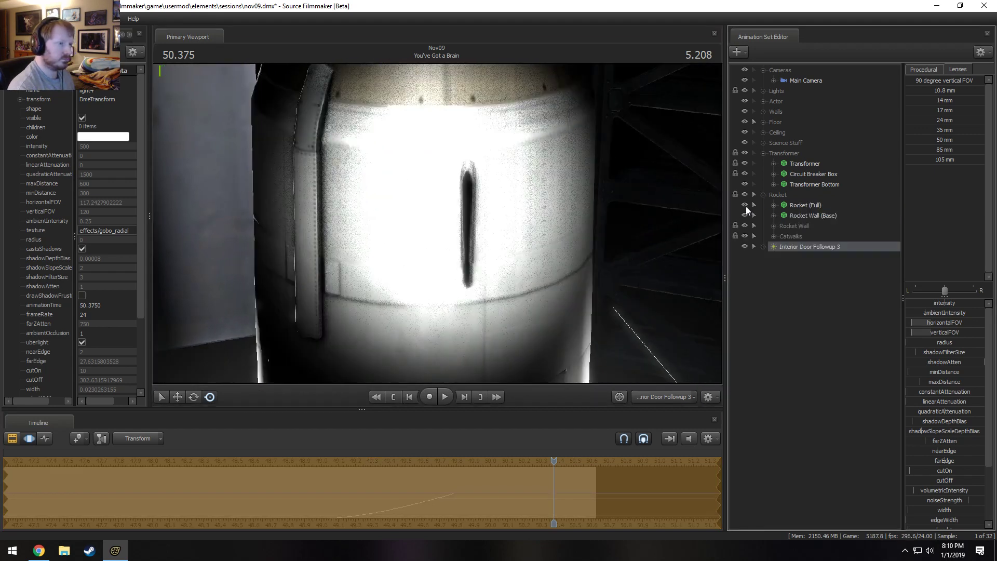
click(744, 205)
drag(672, 298, 682, 271)
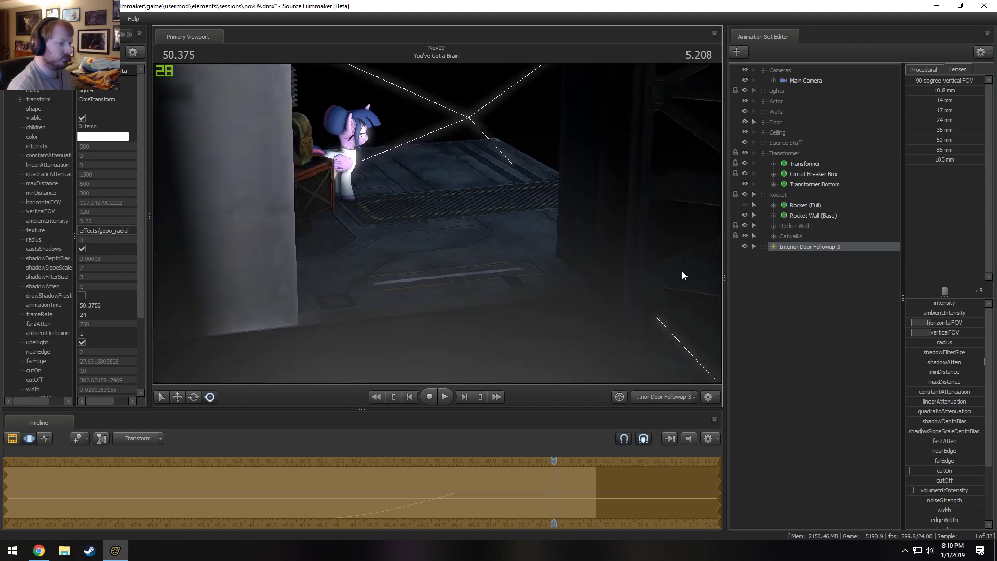
Remap Interior Door Followup 3's intensity slider to a higher maximum and raise its intensity to about 7309 across the shot.
click(764, 247)
right_click(949, 304)
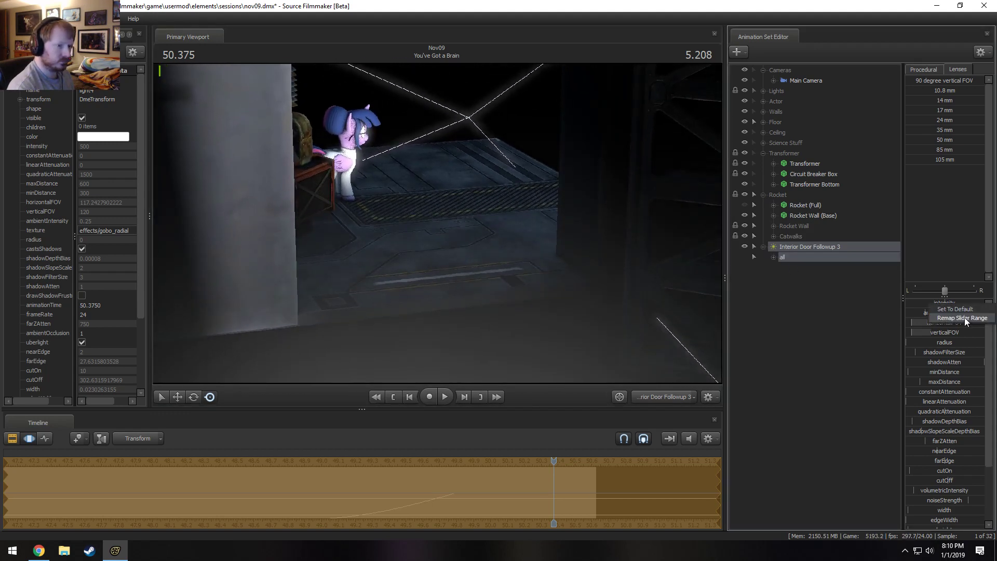
click(965, 317)
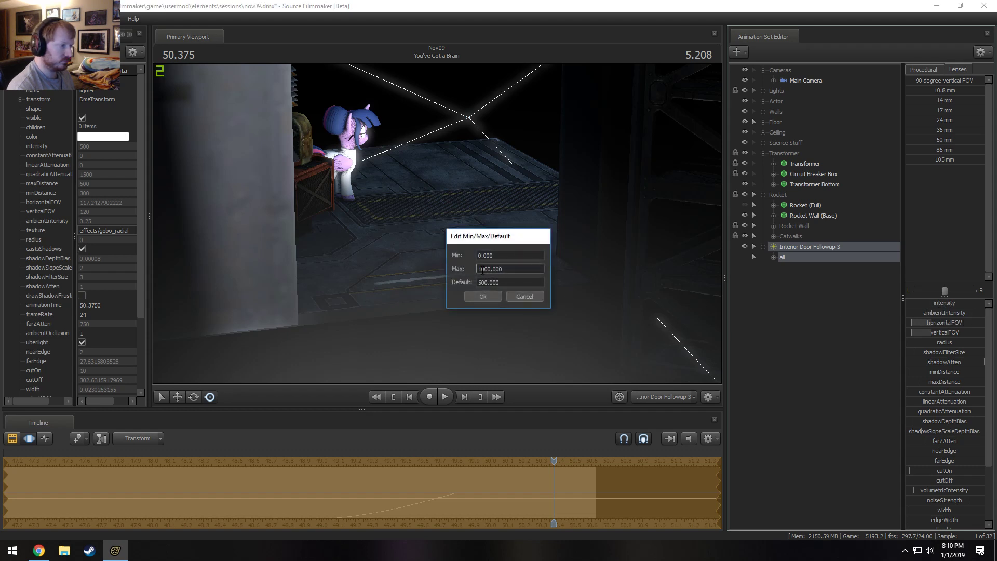
key(Return)
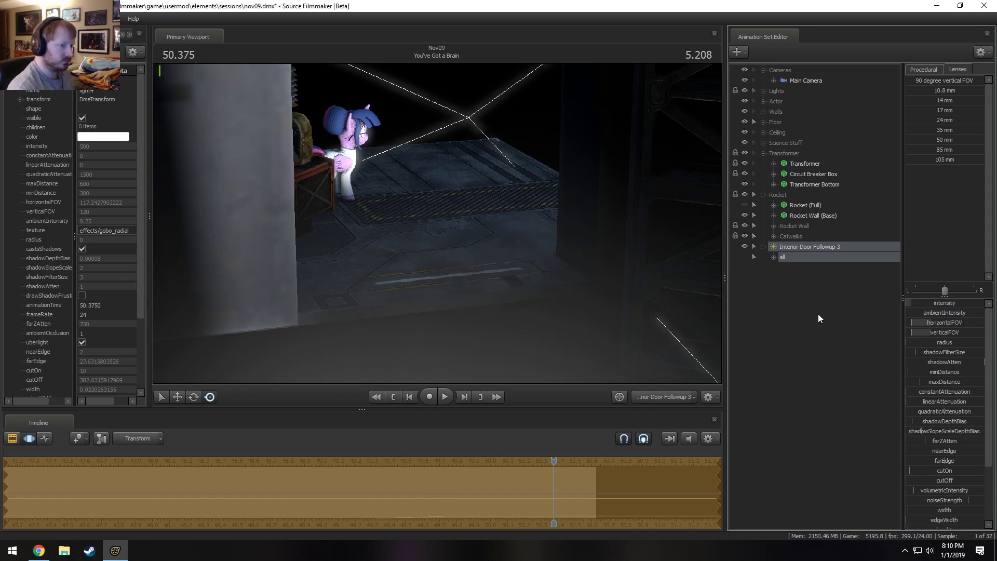
click(773, 257)
click(820, 266)
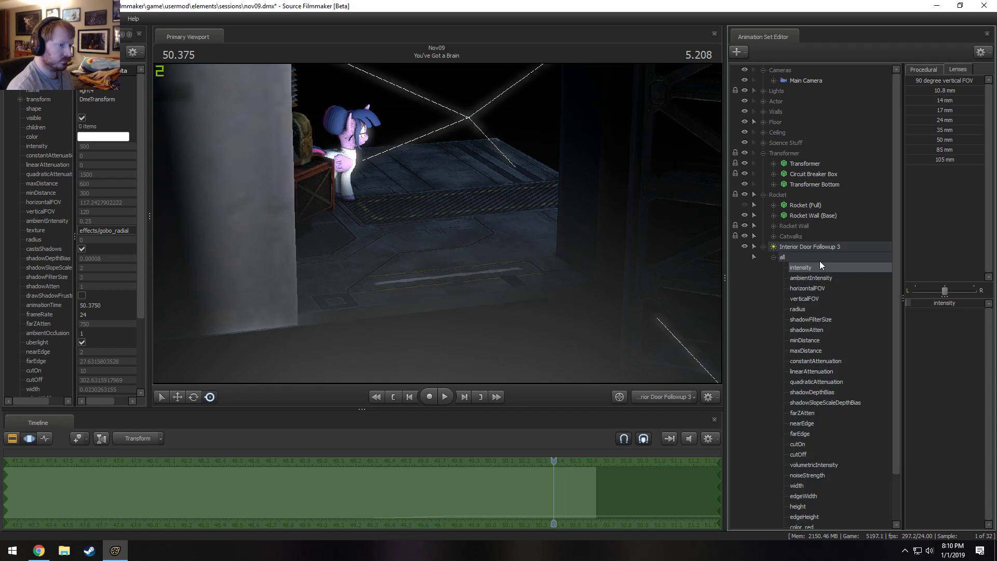
click(921, 71)
drag(939, 111, 977, 110)
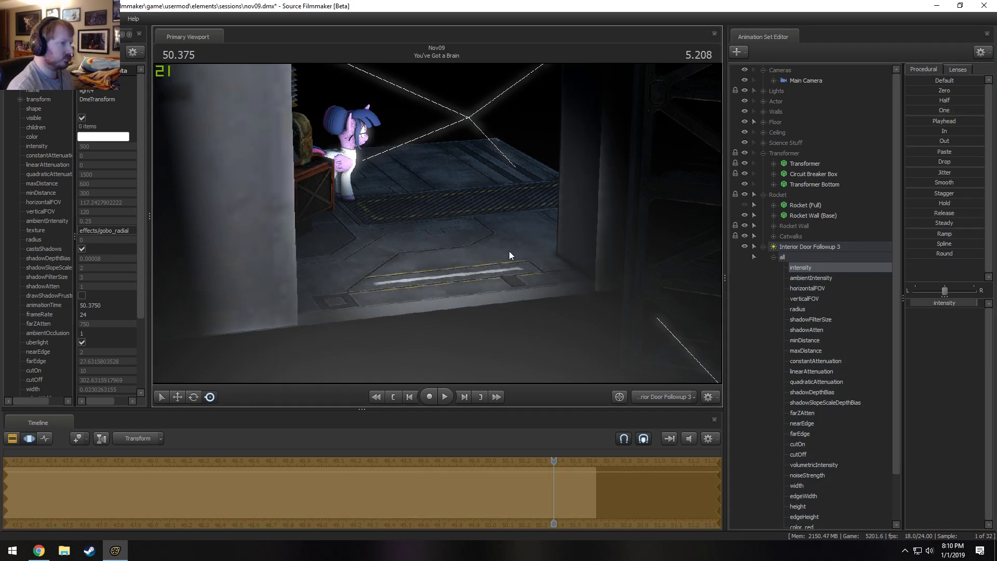
Show Interior Door Followup 3's light properties in the Element Viewer and extend its cutOff to about 1155 and maxDistance to about 716.
right_click(785, 247)
mouse_move(838, 302)
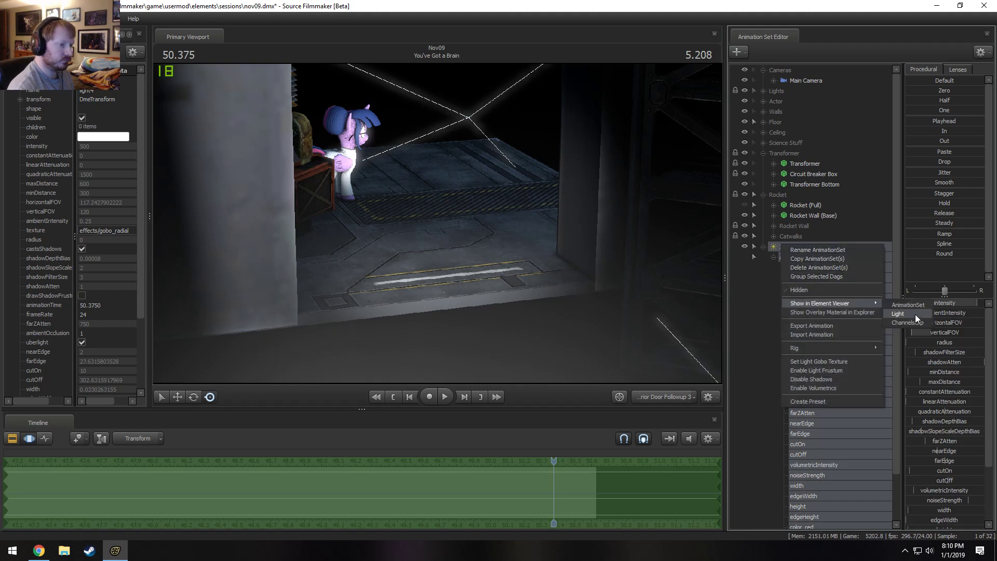
click(915, 314)
click(83, 343)
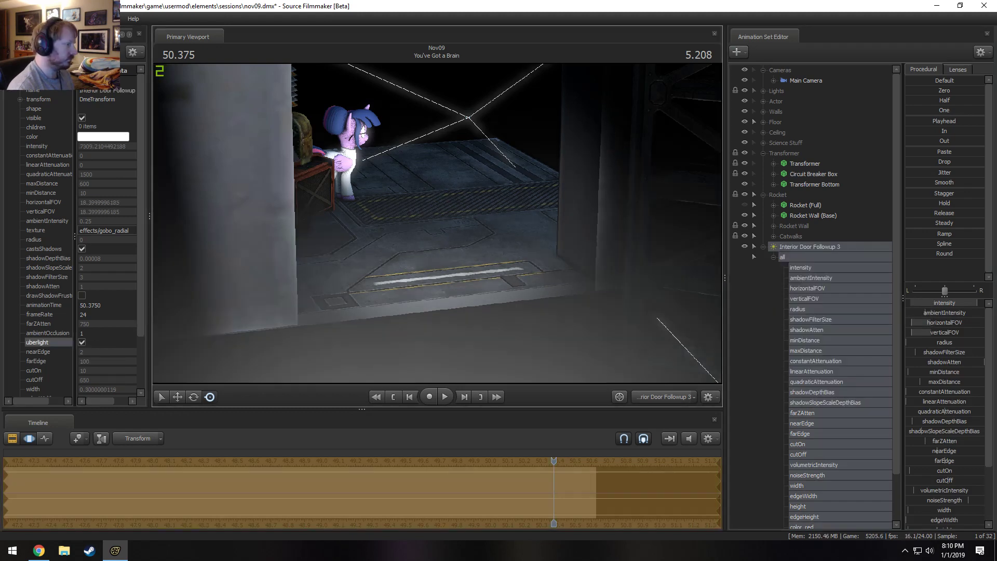
drag(951, 481, 972, 481)
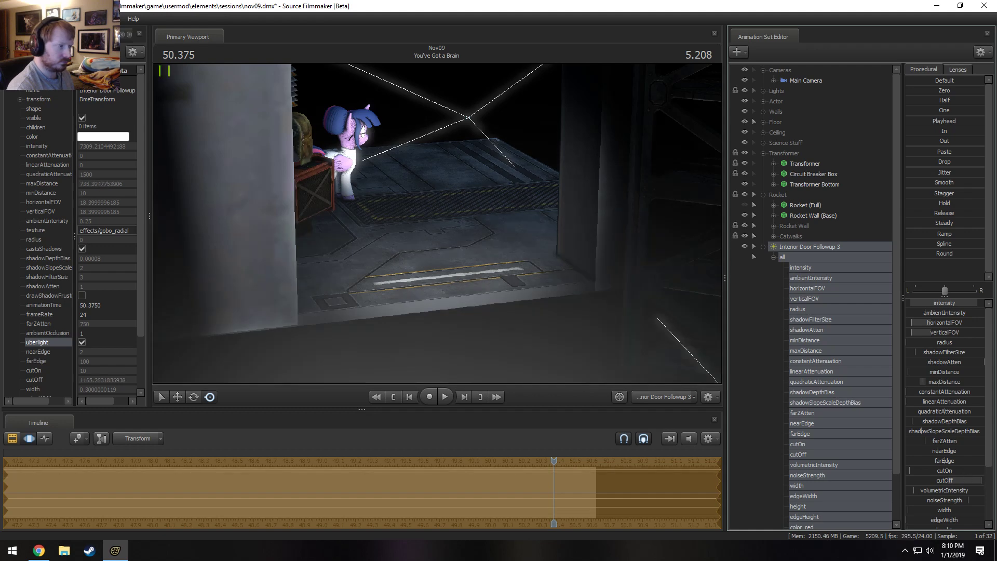
mouse_move(937, 379)
mouse_down()
mouse_move(919, 379)
mouse_move(934, 378)
mouse_up()
Reposition the light to frame the floor at the doorway and narrow its field of view to about 17.2 degrees.
mouse_move(516, 258)
mouse_down()
mouse_move(531, 281)
mouse_move(536, 243)
mouse_move(535, 261)
mouse_up()
scroll(531, 281, up, 3)
key(x)
scroll(535, 255, down, 3)
scroll(535, 255, down, 1)
key(w)
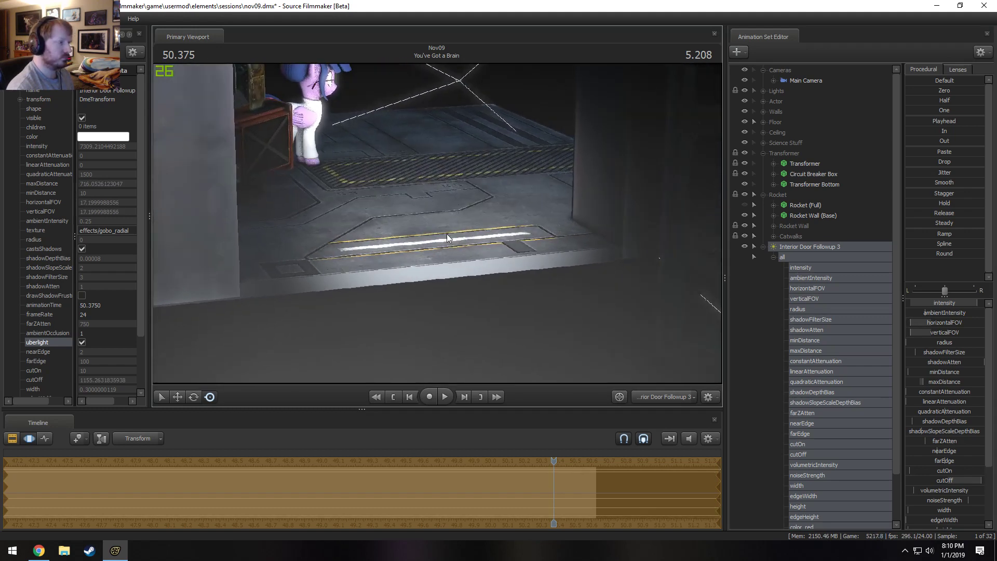
drag(449, 238, 442, 221)
key(s)
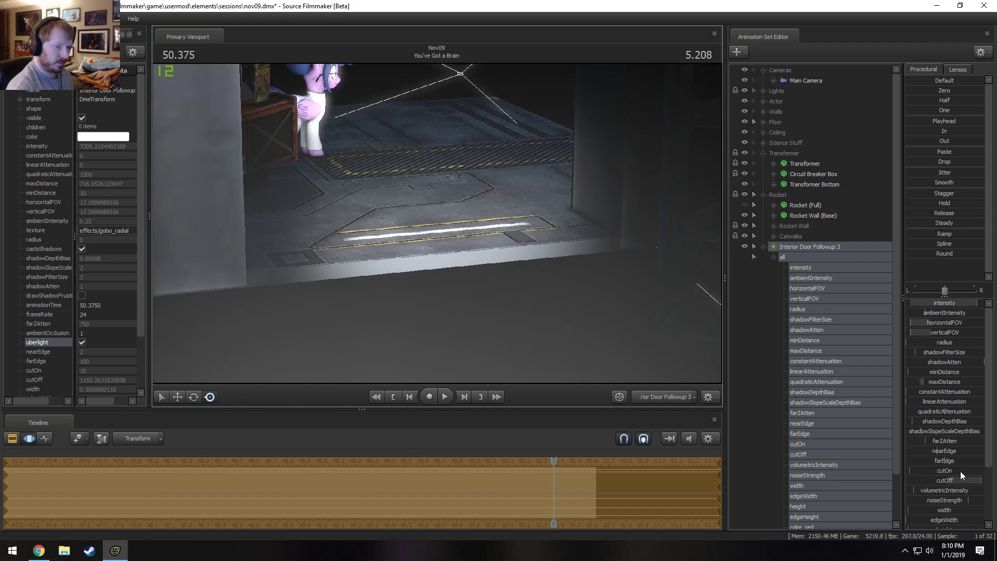
Widen the light's field of view to about 23.2 degrees and lower the light to near floor level facing the doorway.
scroll(961, 474, down, 3)
drag(945, 454, 943, 455)
drag(566, 243, 545, 229)
scroll(551, 236, down, 3)
key(s)
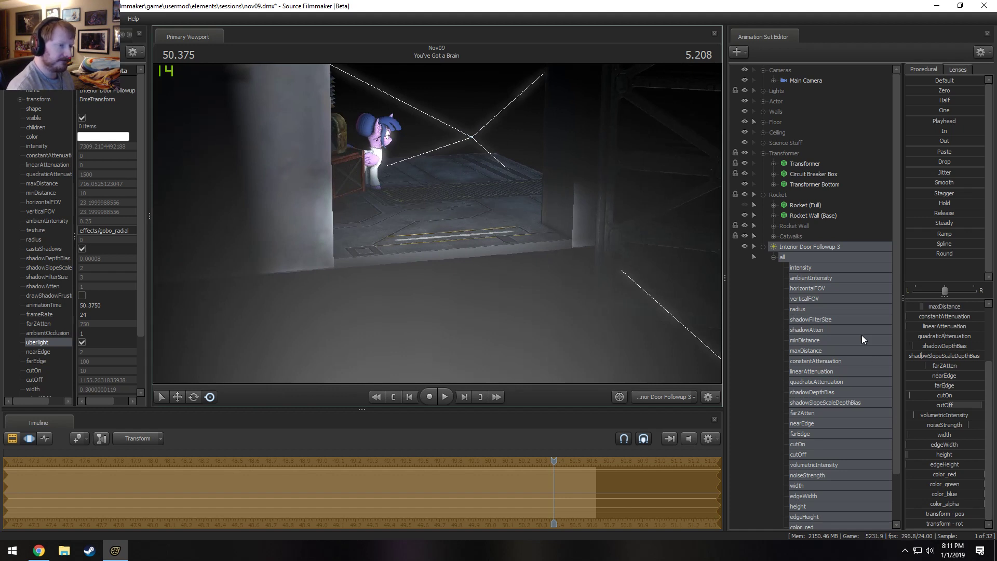
key(w)
drag(545, 228, 543, 225)
key(x)
key(x)
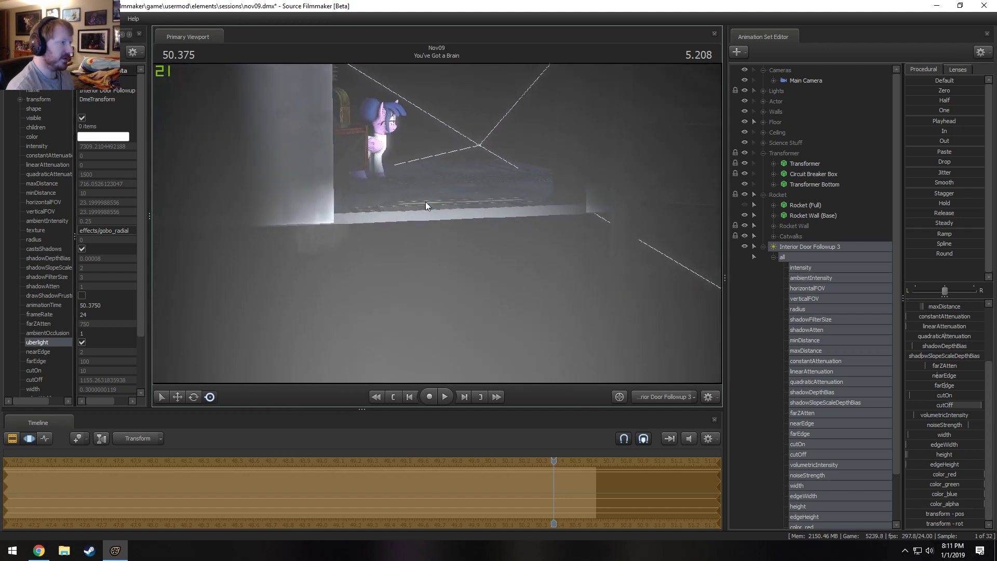
Check the light's effect on the doorway and floor through the Main Camera and from a raised Work Camera view.
click(669, 399)
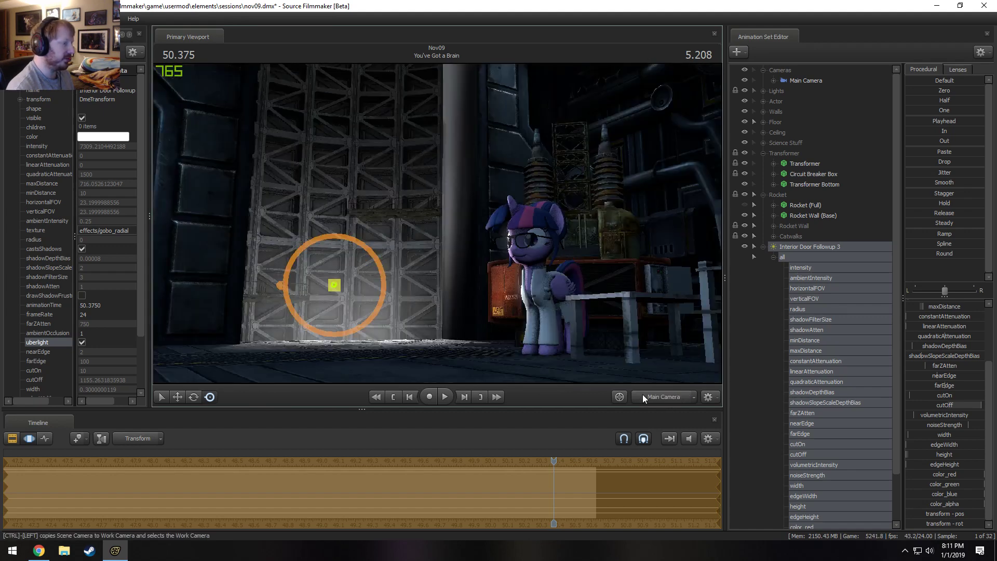
ctrl+click(670, 396)
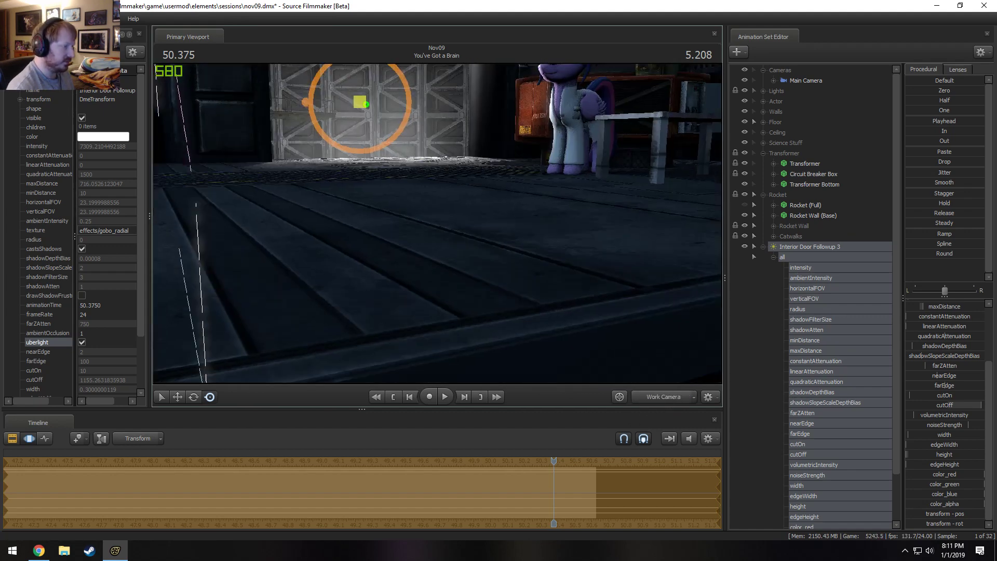
key(z)
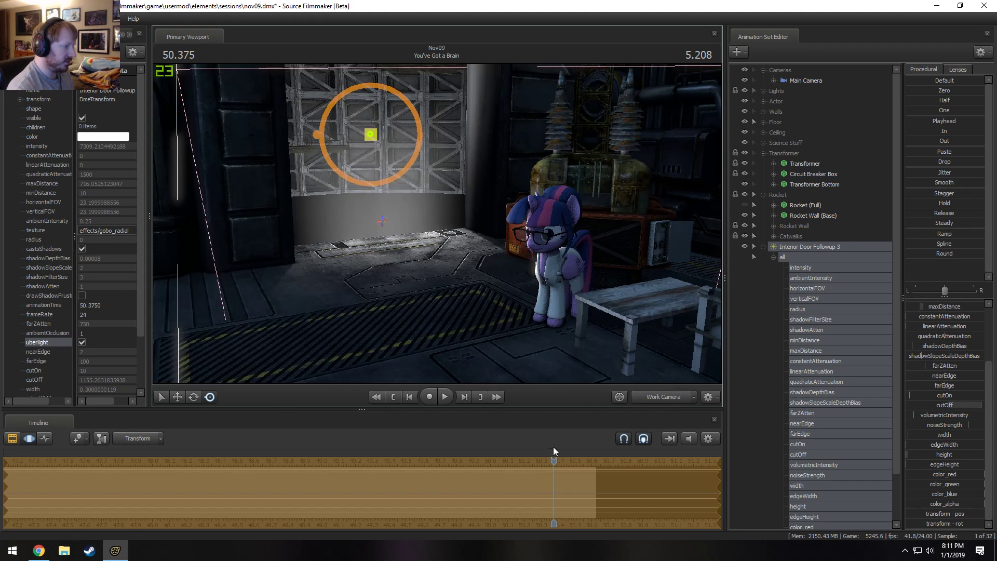
At 49.250 s, move Interior Door Followup 3 sideways and forward past the railings toward the doorway, and check it through the Main Camera.
drag(553, 447, 364, 452)
drag(818, 247, 560, 252)
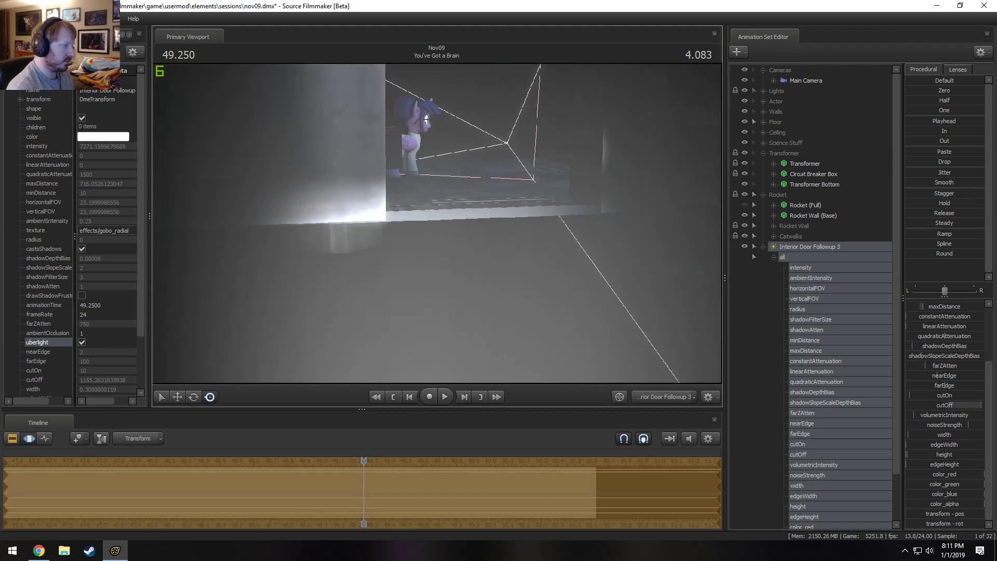
key(d)
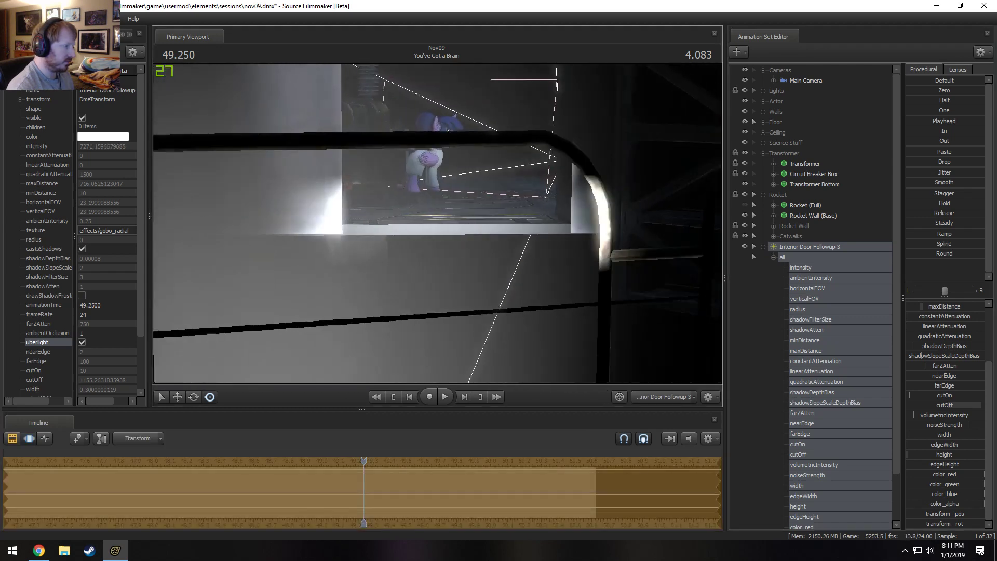
key(w)
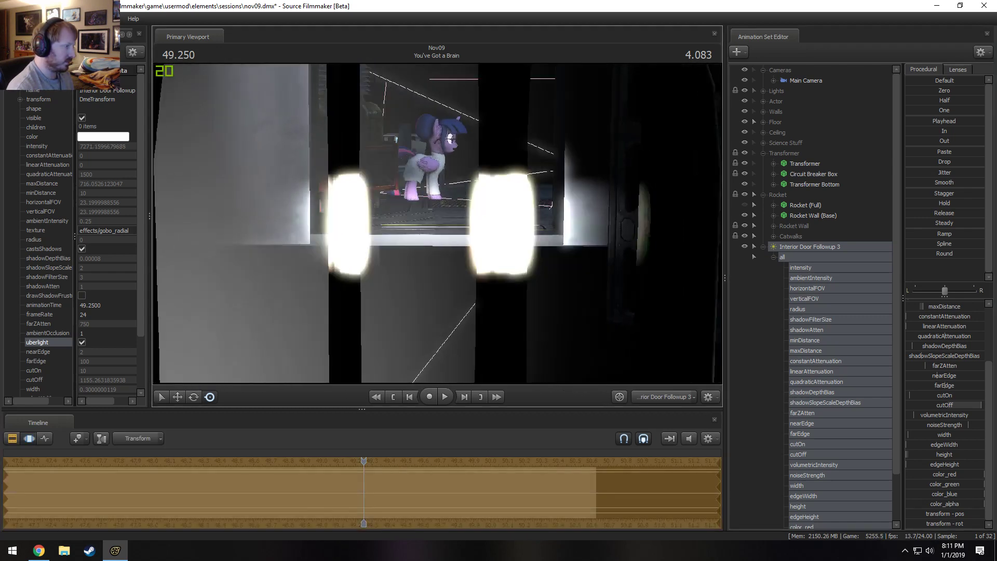
key(w)
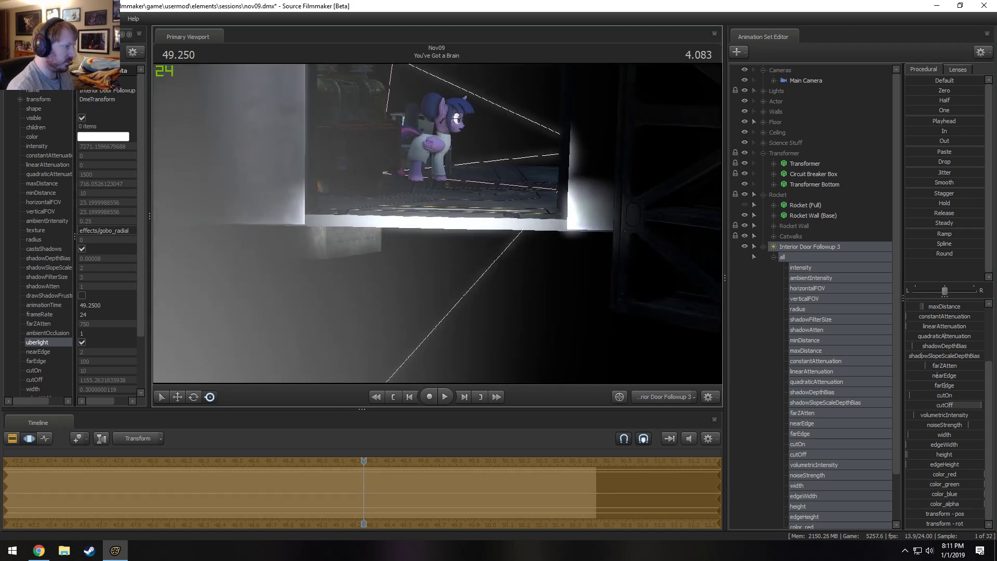
key(x)
drag(437, 223, 433, 220)
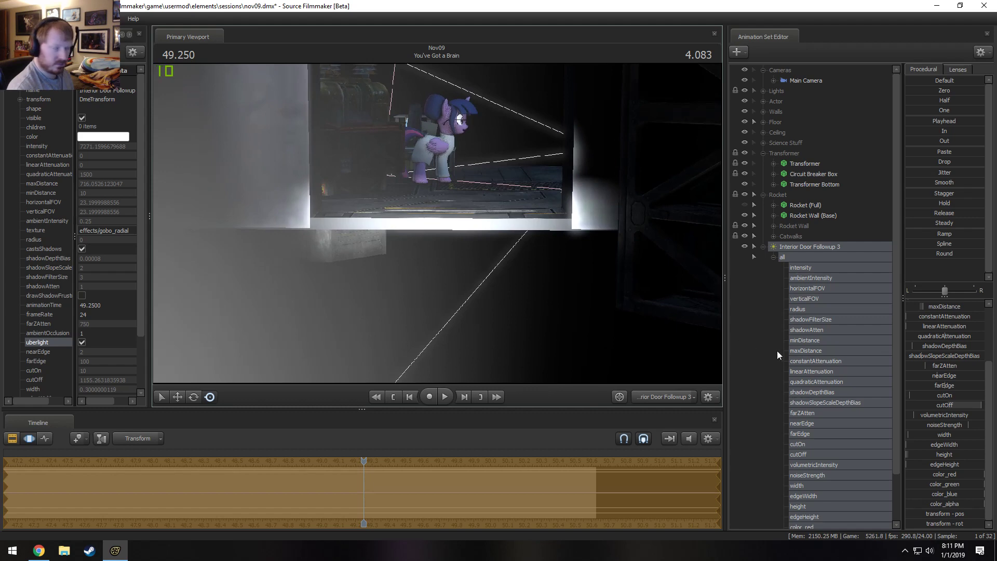
click(670, 398)
key(F2)
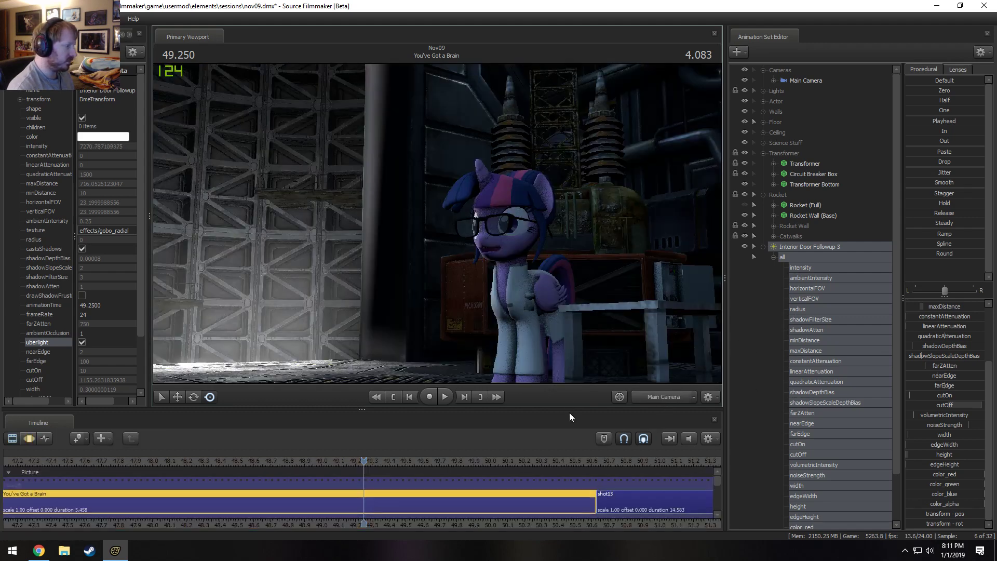
Play the shot repeatedly from about 46.75 s through the cut to shot13, checking the light at the opening door.
key(space)
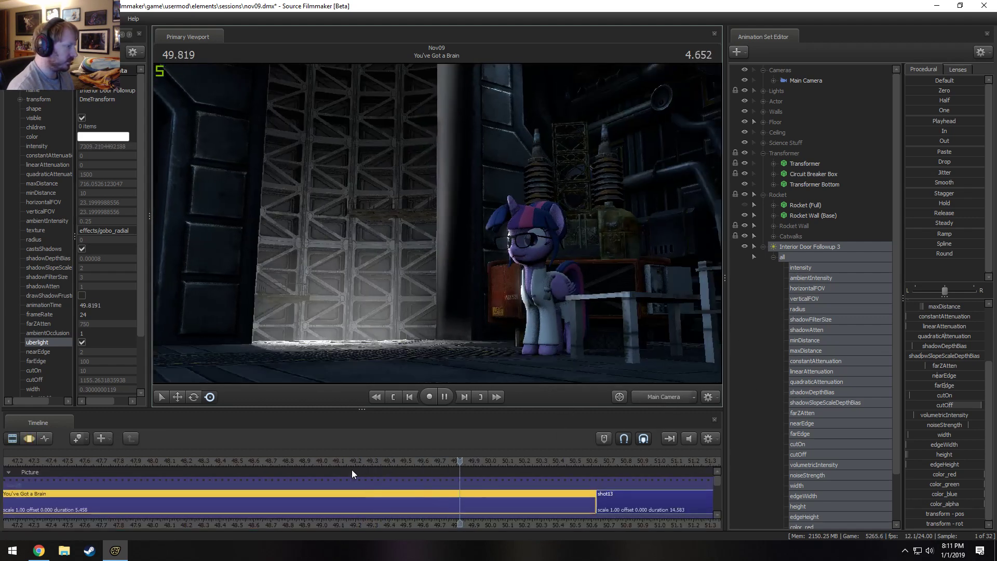
key(space)
scroll(401, 453, down, 3)
drag(335, 461, 145, 462)
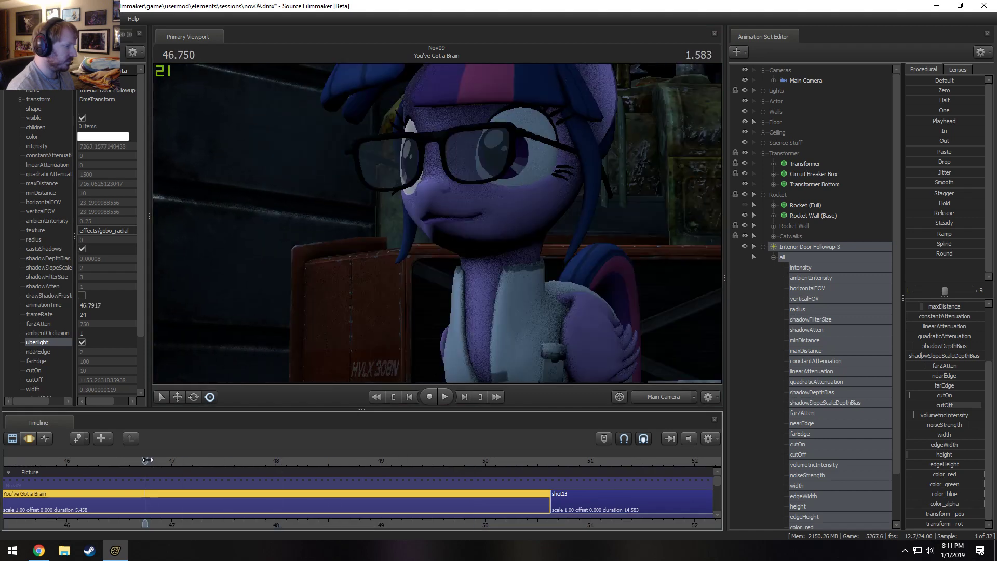
key(space)
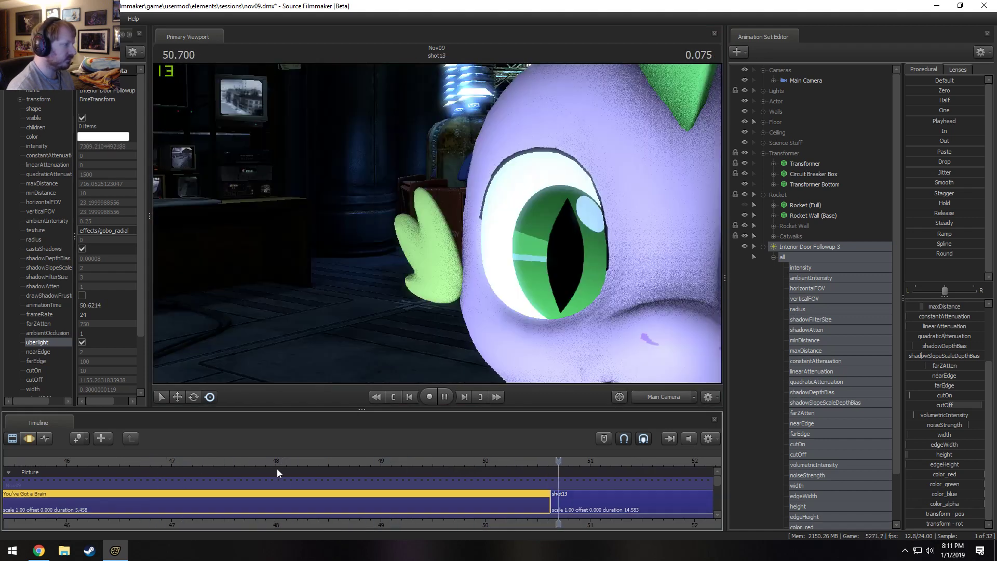
key(space)
click(413, 466)
key(space)
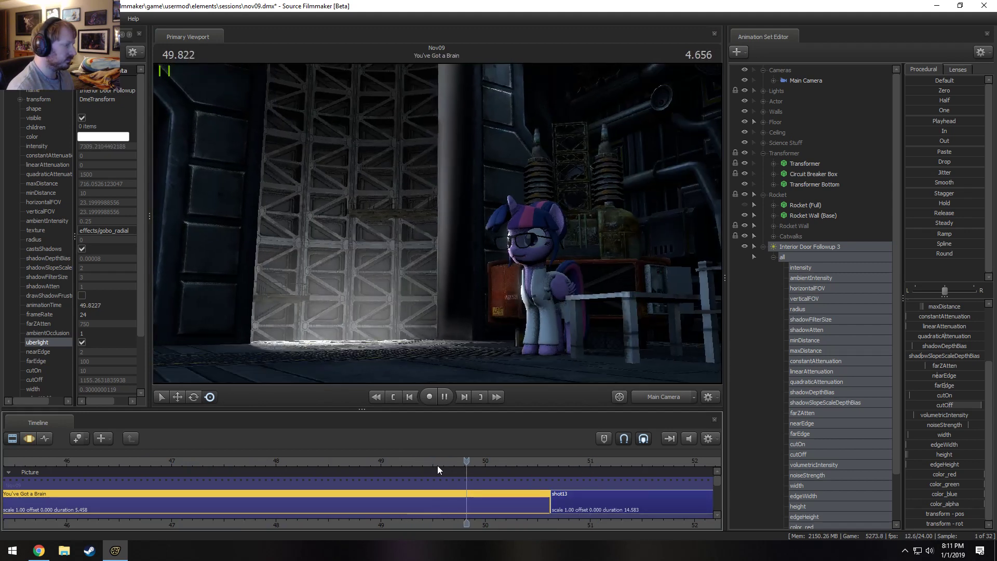
click(419, 465)
key(space)
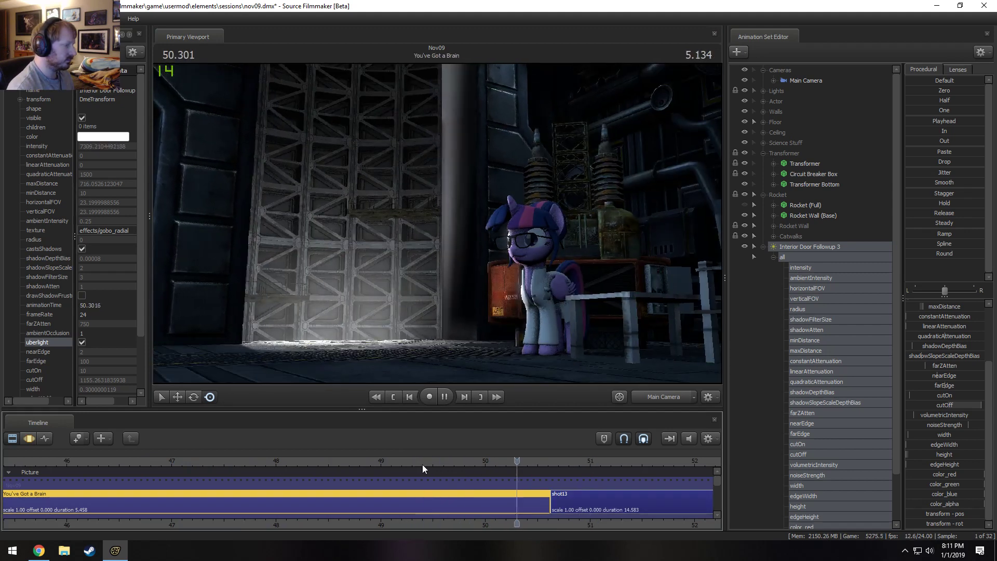
drag(355, 464, 312, 464)
key(space)
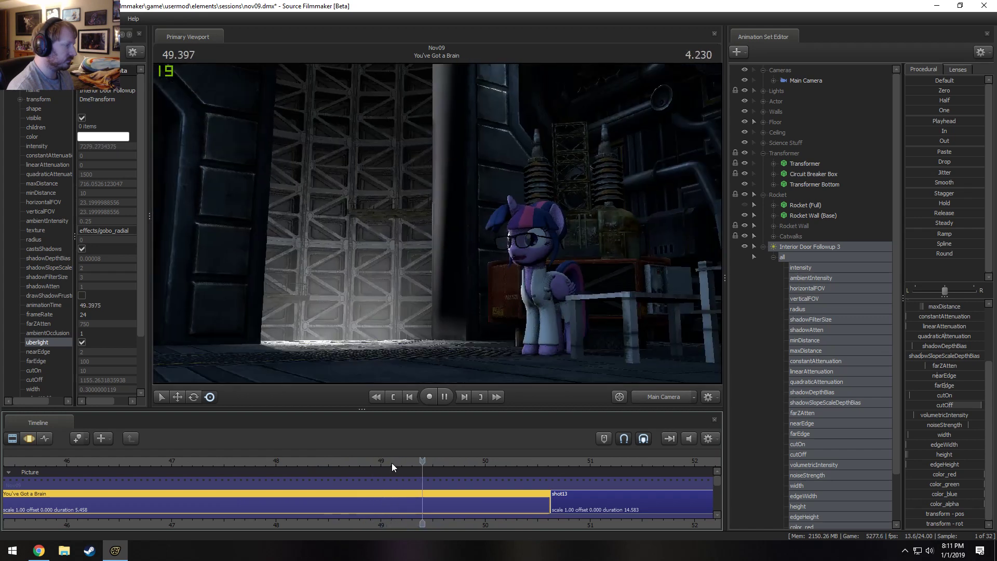
key(space)
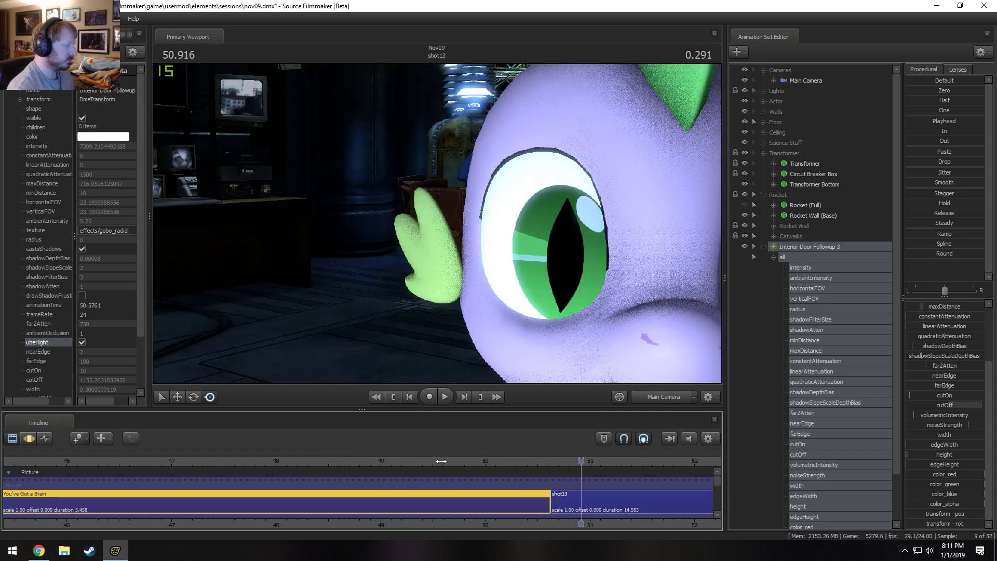
click(442, 461)
key(space)
click(416, 462)
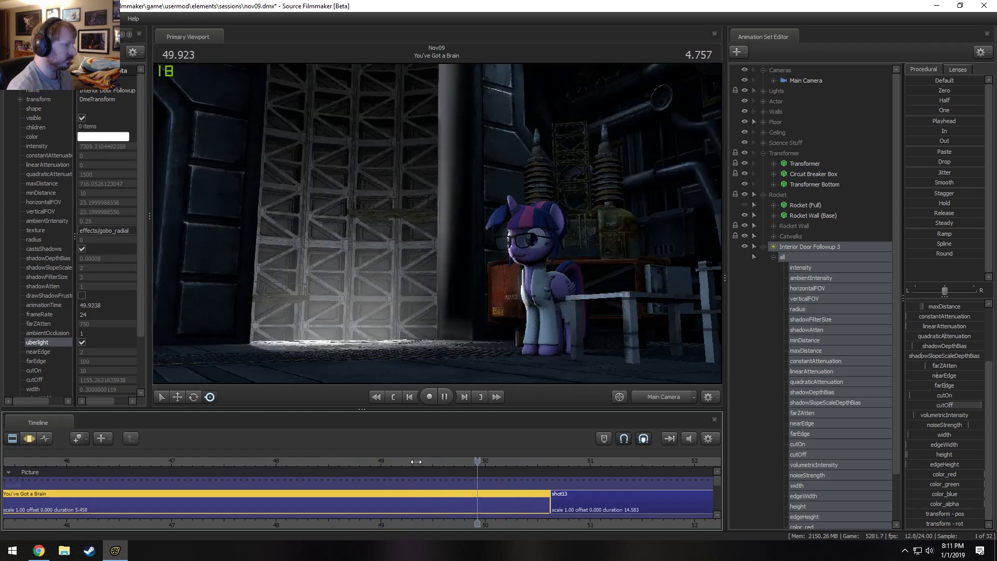
Lower Interior Door Followup 3's cutOff to about 689 and raise its maxDistance to about 1586 and farZAtten to about 1520.
key(F3)
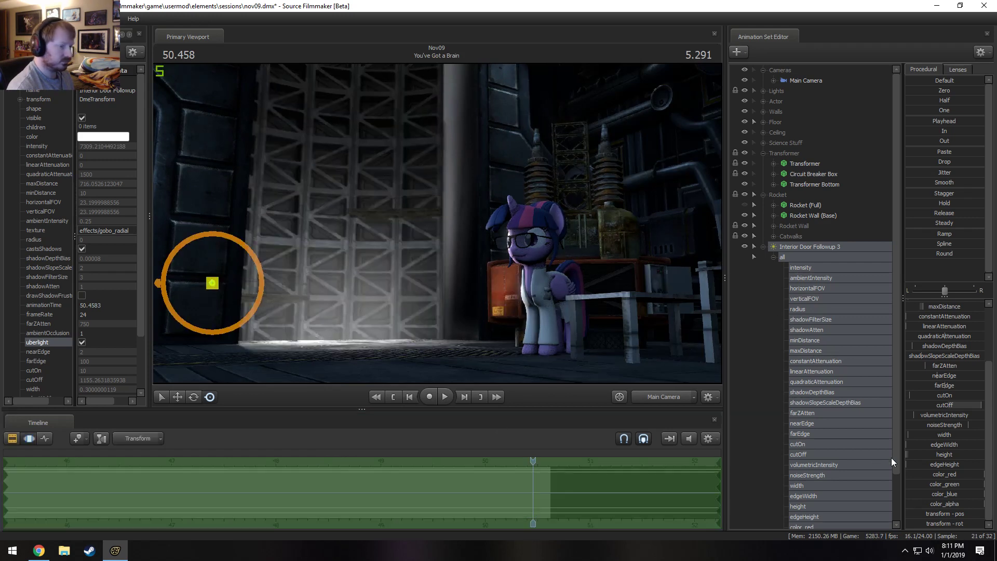
key(F2)
key(F3)
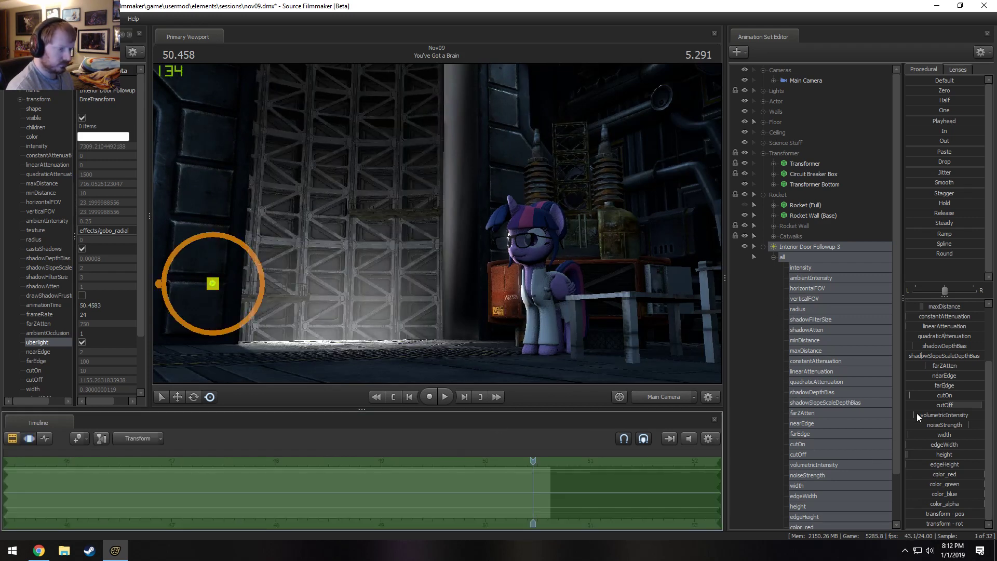
drag(941, 409, 924, 409)
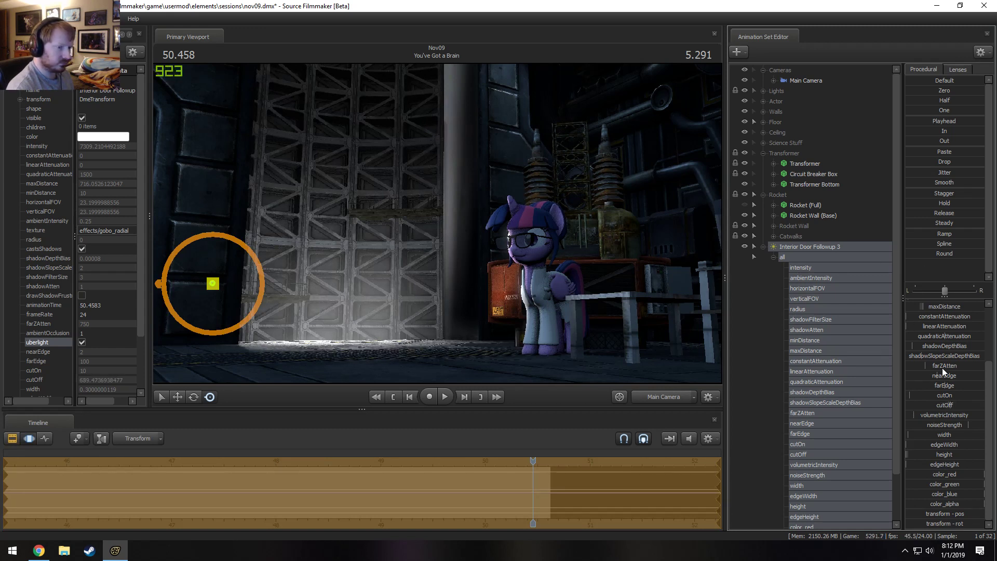
scroll(954, 424, up, 3)
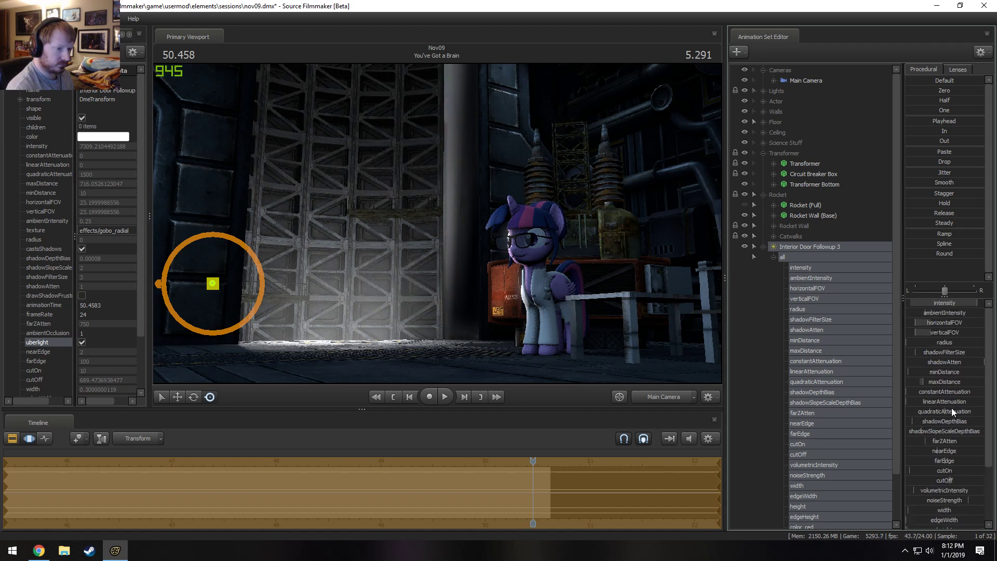
drag(945, 381, 941, 443)
Replay the shot from about 48.1 s to check the adjusted light on the doorway.
key(F2)
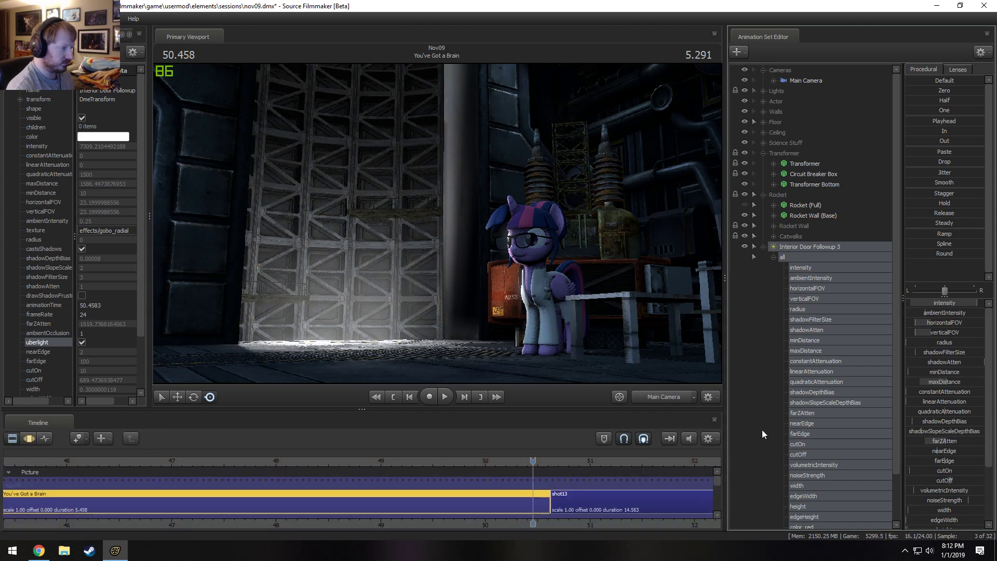
drag(524, 462, 298, 442)
key(space)
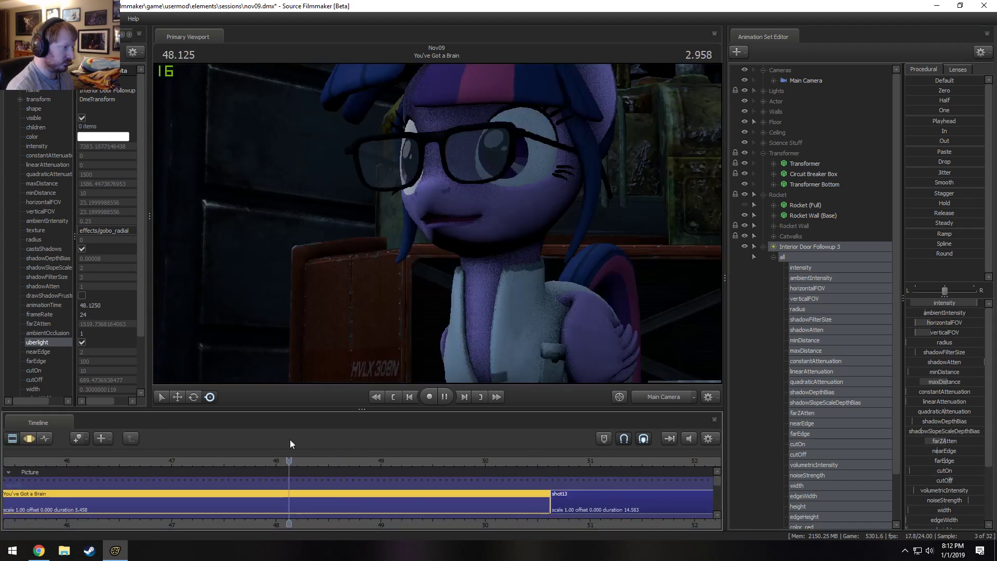
key(F3)
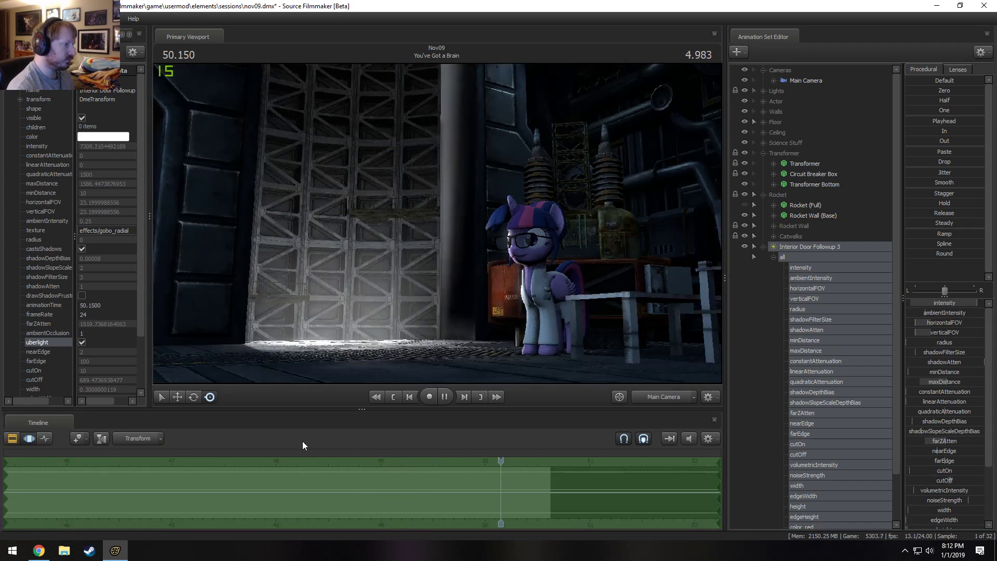
key(space)
Extend the shot "You've Got a Brain" to a duration of 5.667 s with a ripple edit and replay its ending.
key(F2)
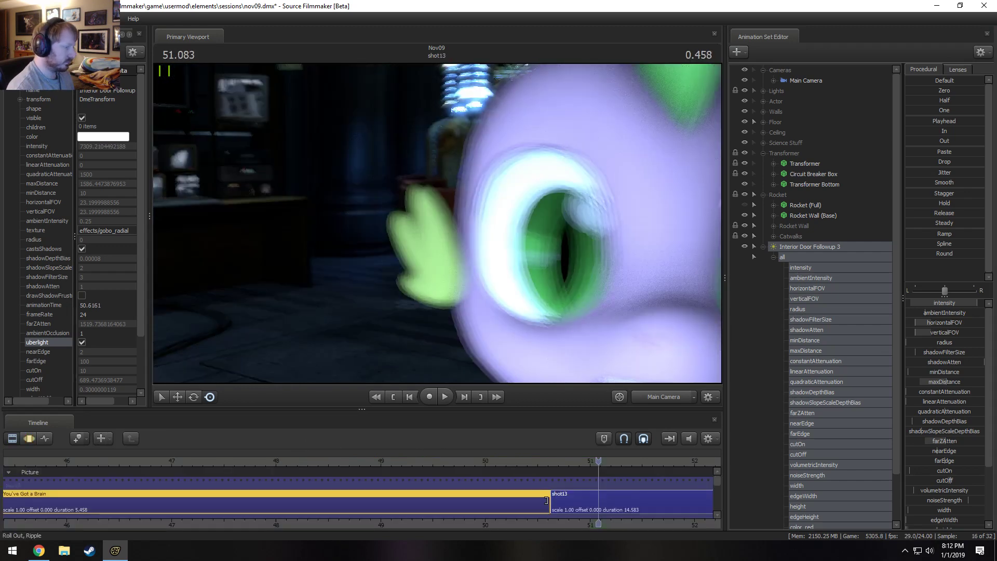
drag(545, 501, 572, 501)
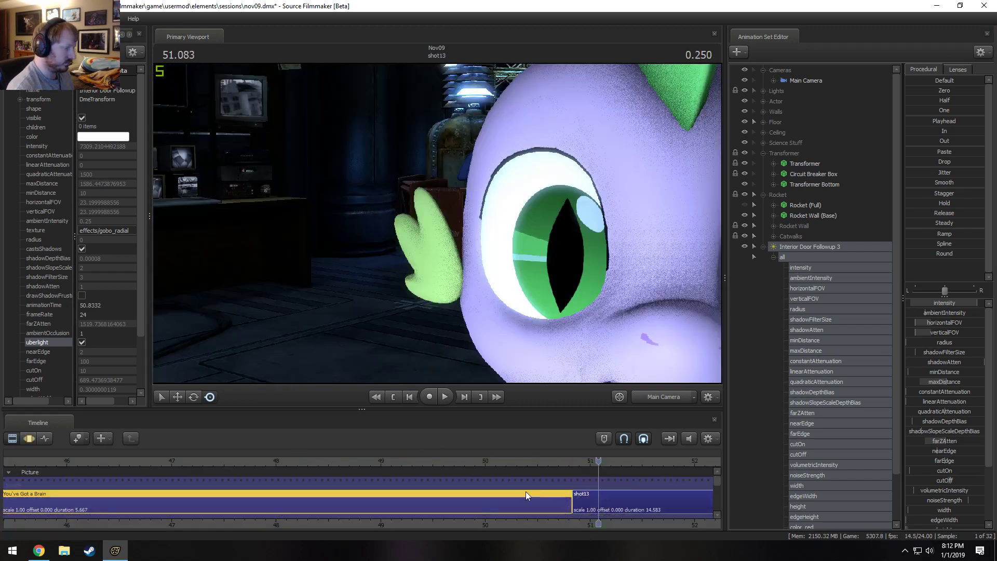
click(410, 462)
key(space)
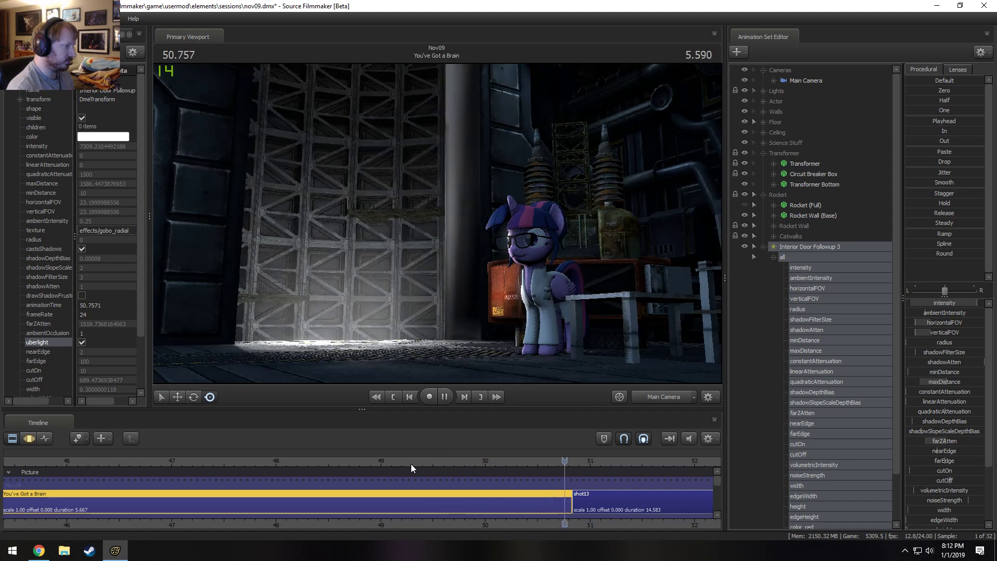
Collapse the Rocket group and Interior Door Followup 3, and move that light into the Lights group.
click(800, 246)
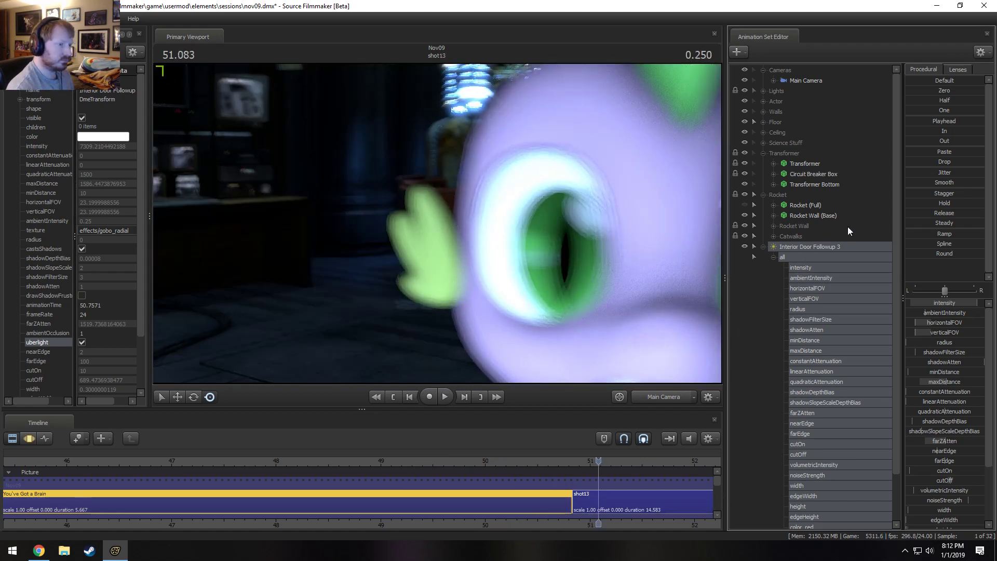
click(763, 194)
click(764, 204)
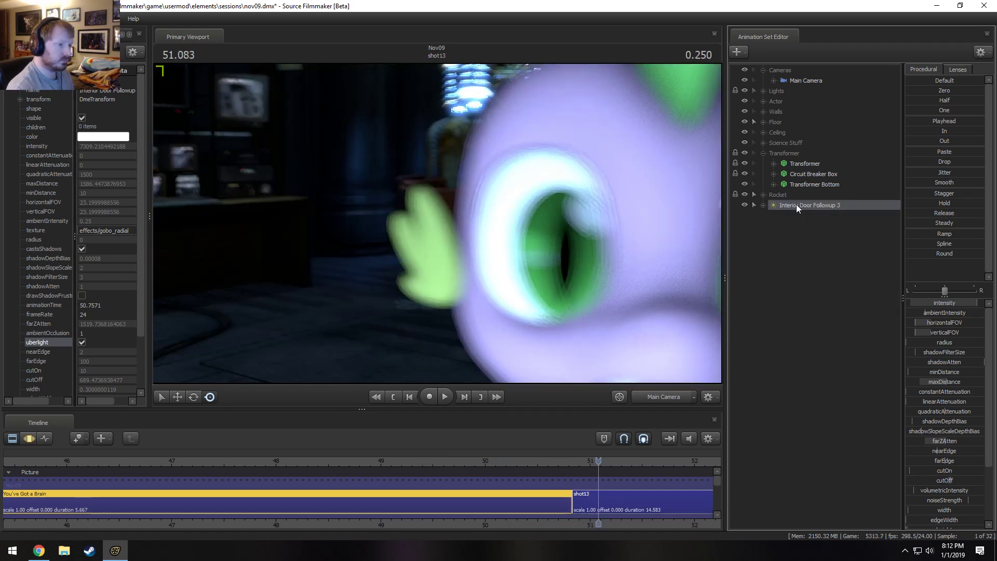
click(763, 91)
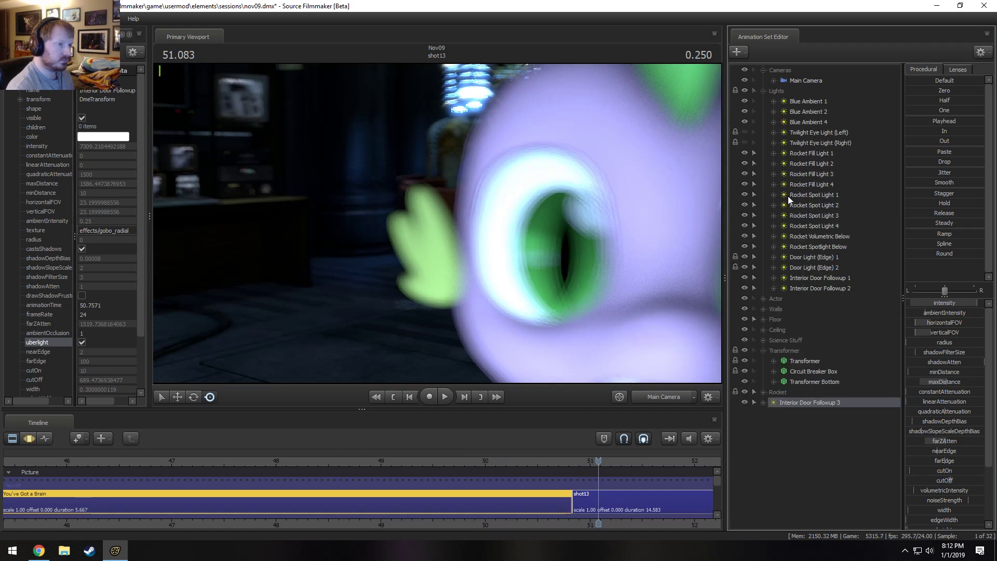
drag(816, 399, 811, 291)
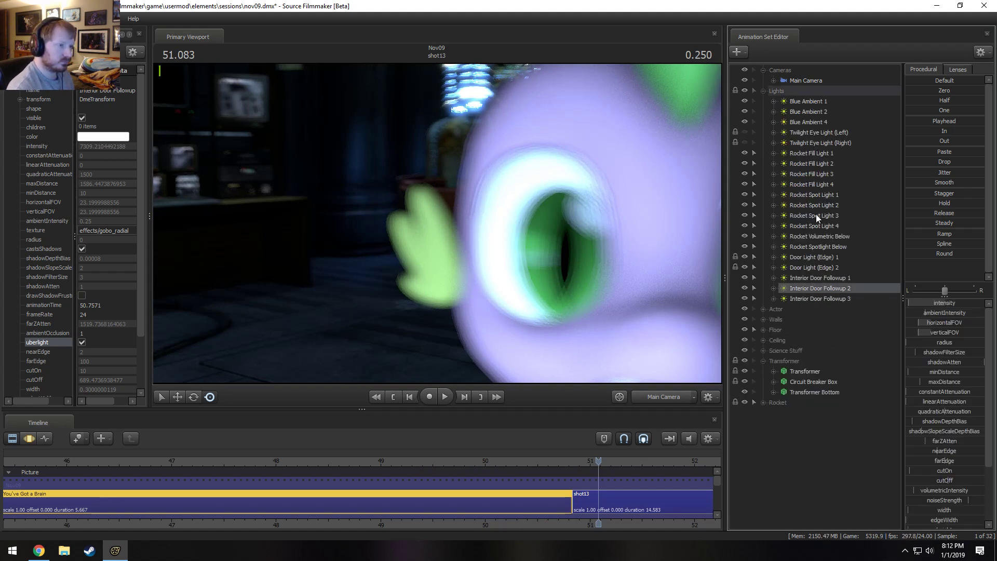
Stretch the motion of Door Light (Edge) 1 and 2 and Wall Tech - Small 8 and 9 to the extended shot's end, checking through the Work Camera.
click(819, 156)
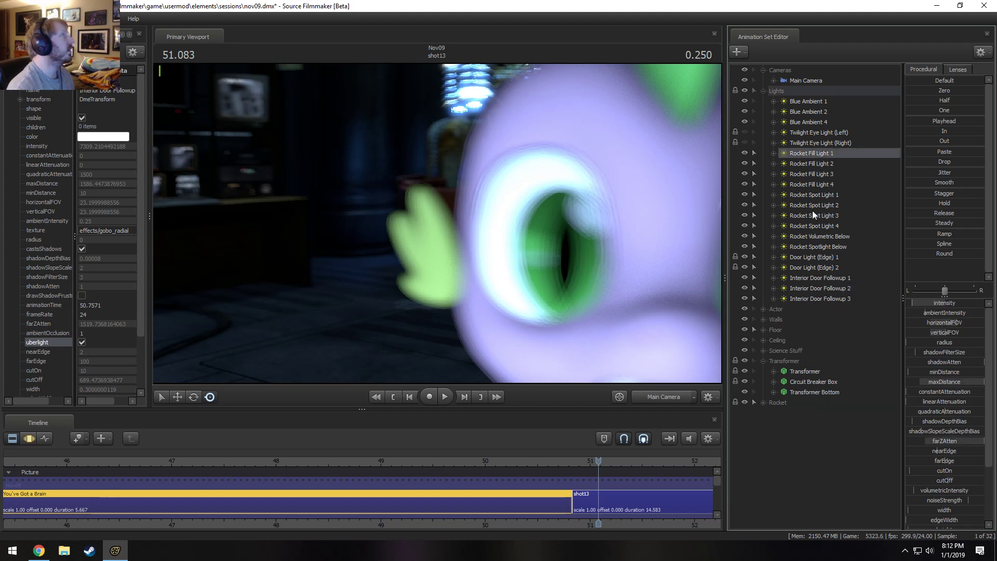
click(815, 257)
ctrl+click(824, 267)
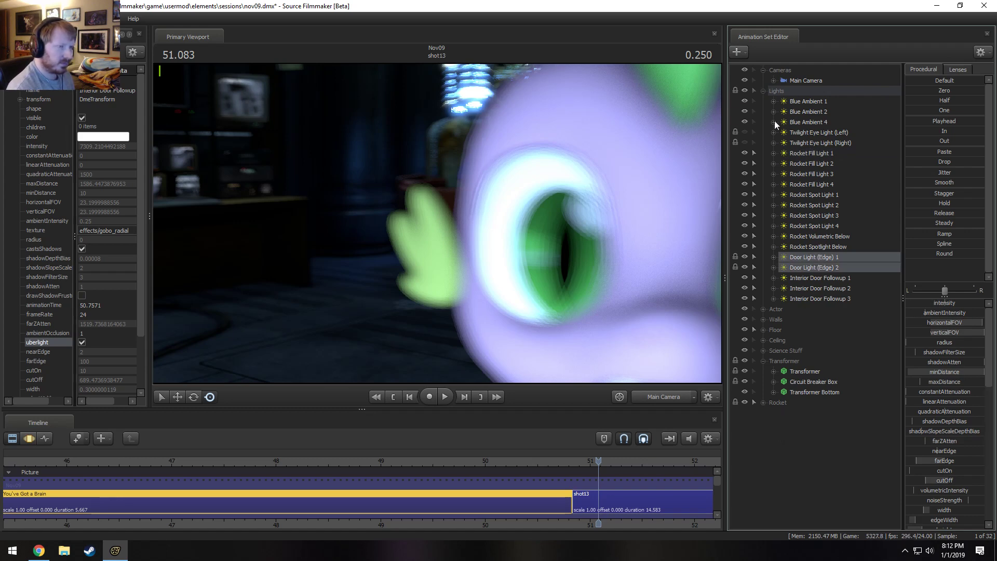
click(763, 319)
click(809, 330)
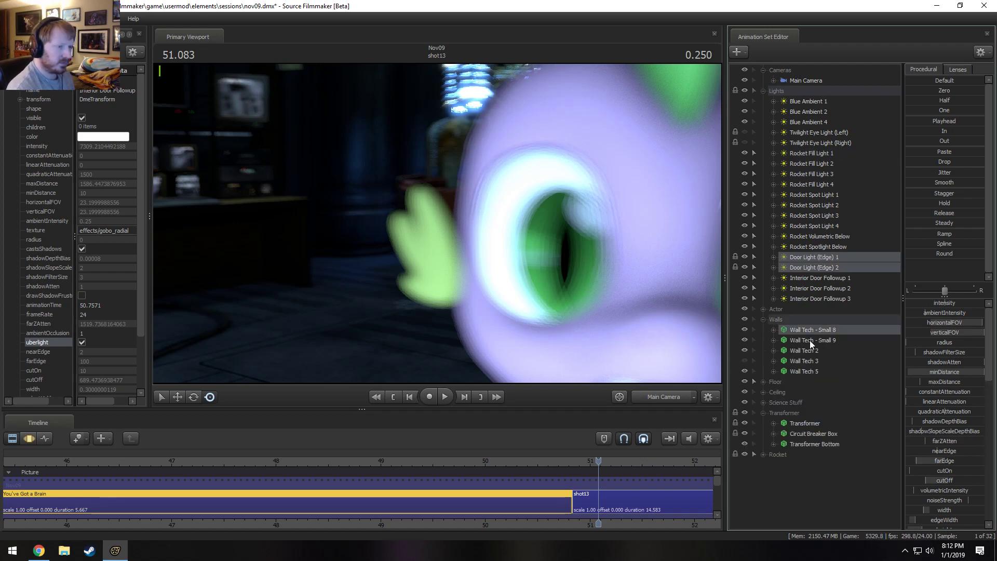
ctrl+click(809, 341)
click(673, 395)
mouse_move(492, 369)
mouse_down()
mouse_move(447, 366)
mouse_move(496, 376)
mouse_move(492, 369)
mouse_up()
key(s)
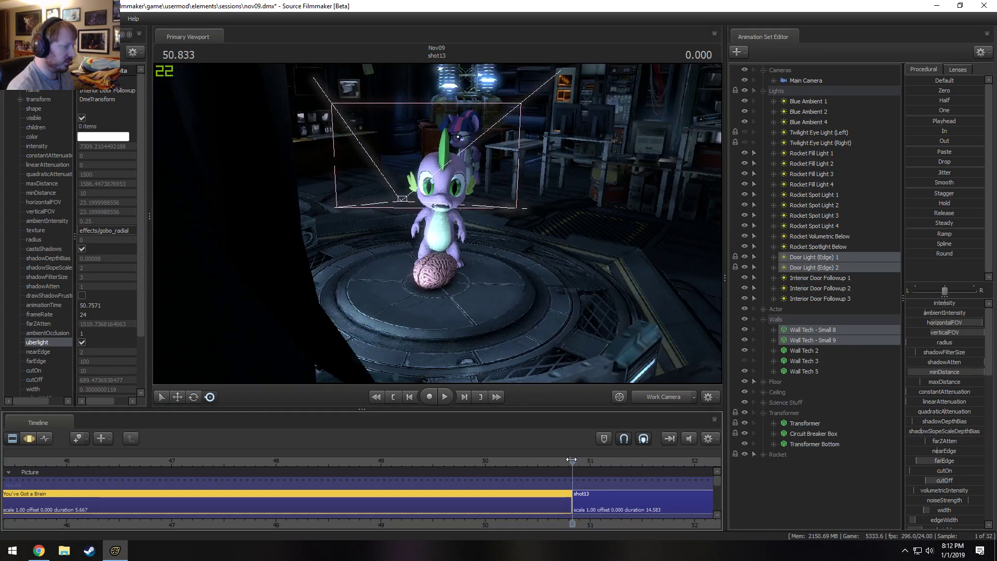
click(568, 461)
key(F3)
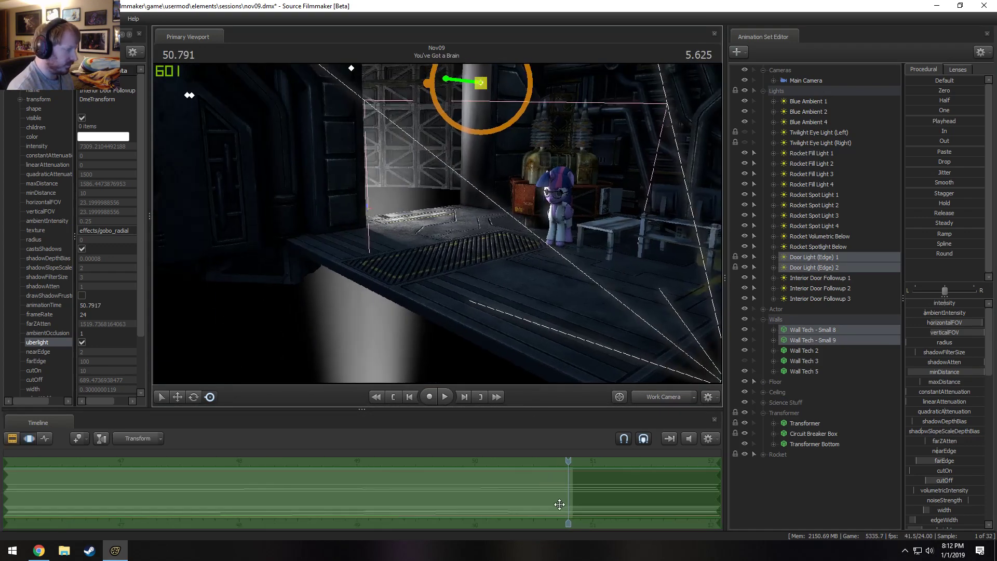
scroll(559, 503, down, 2)
drag(568, 462, 307, 512)
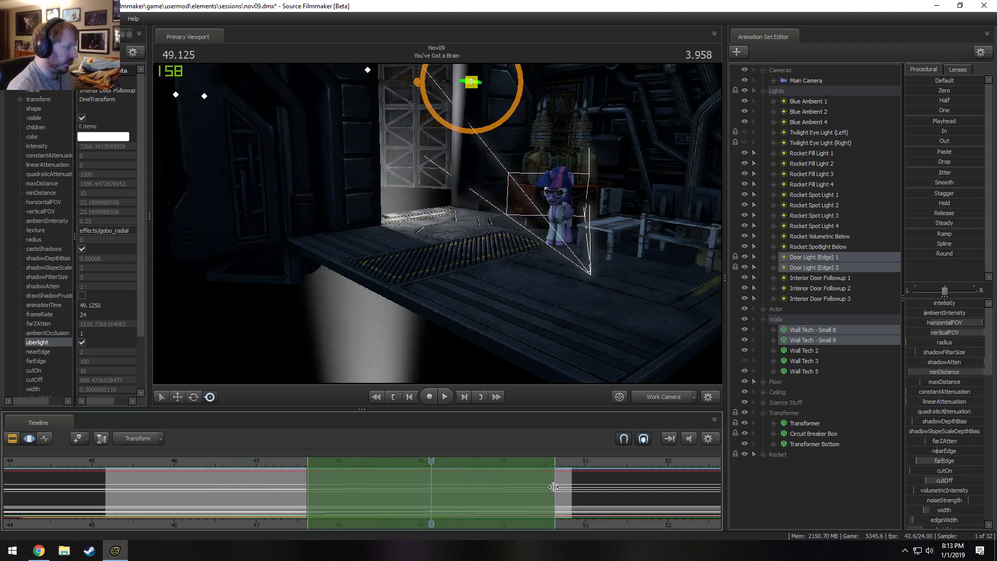
drag(554, 487, 570, 493)
drag(422, 473, 551, 490)
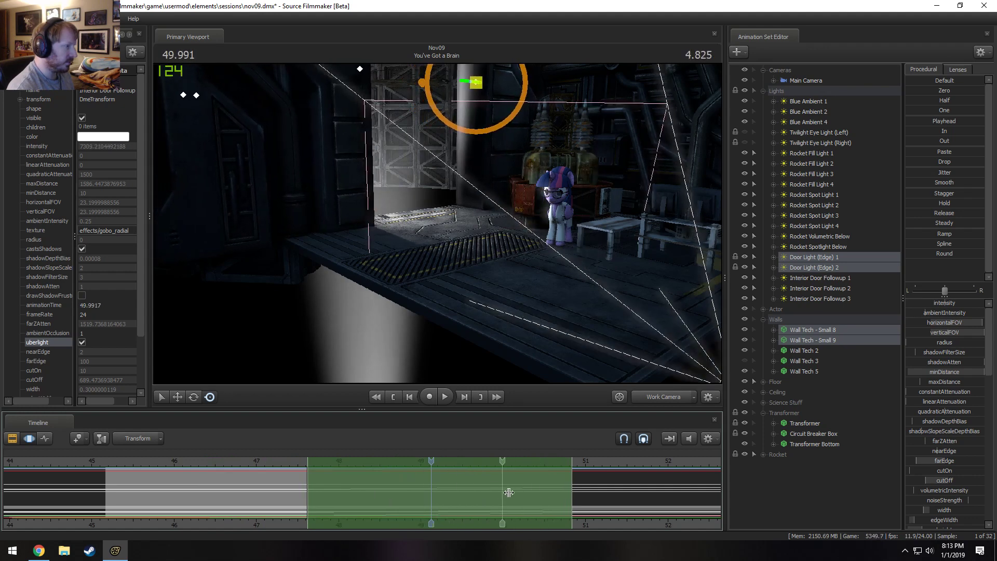
Replay the final seconds of the shot through the Main Camera to check the door motion, and collapse the Transformer group.
key(F2)
click(680, 398)
click(505, 462)
key(space)
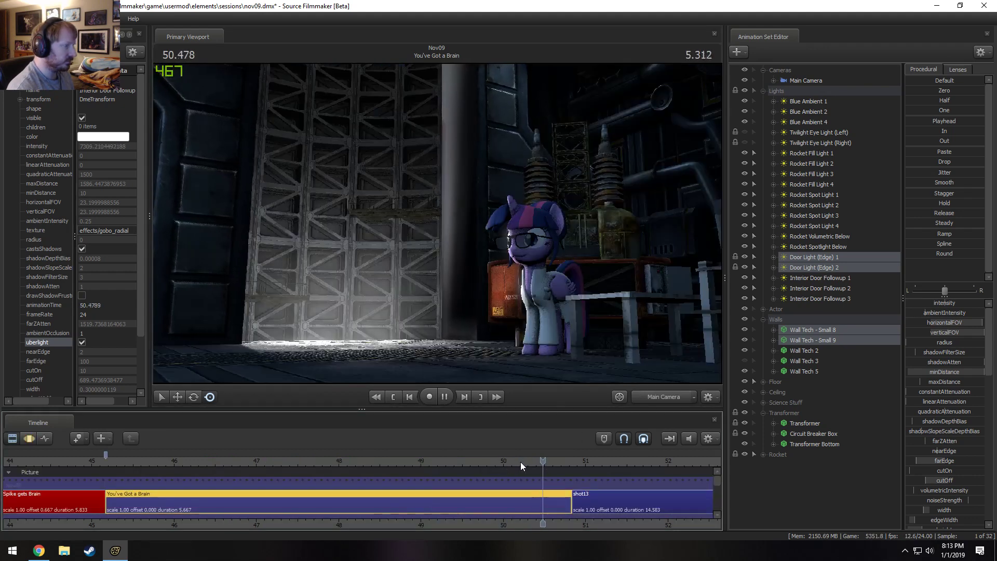
click(460, 462)
mouse_move(466, 461)
mouse_down()
mouse_move(417, 462)
mouse_move(450, 462)
mouse_up()
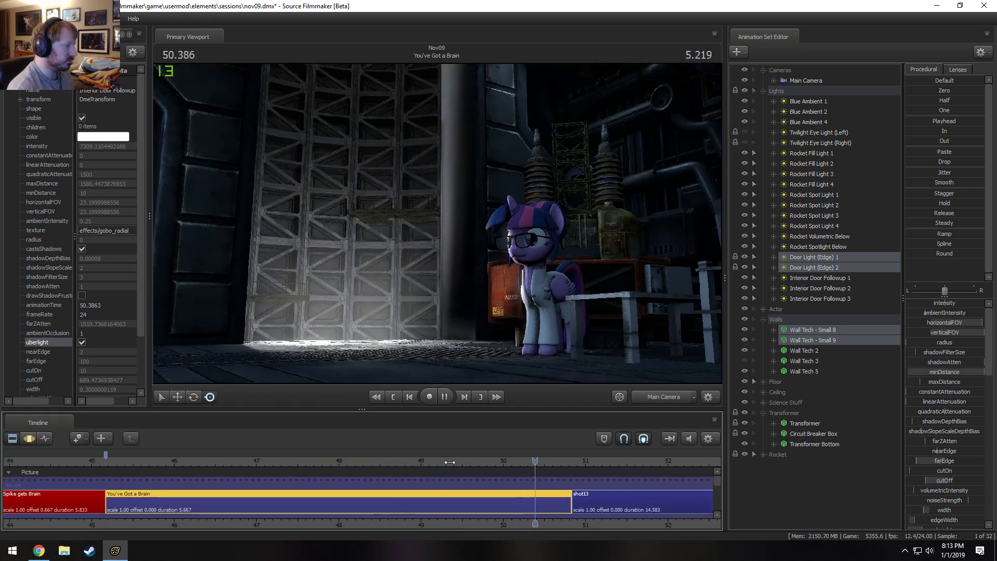
key(space)
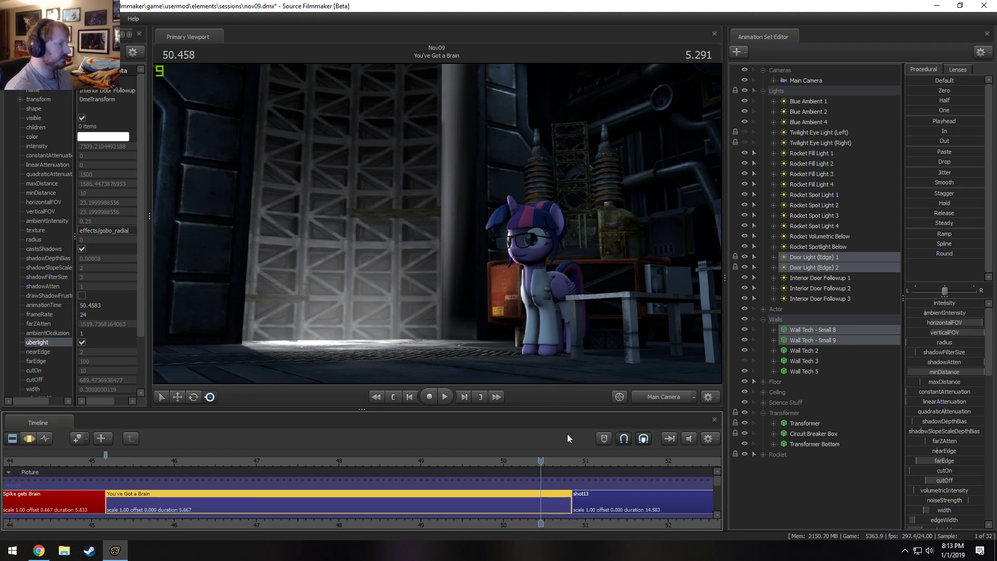
click(525, 462)
key(space)
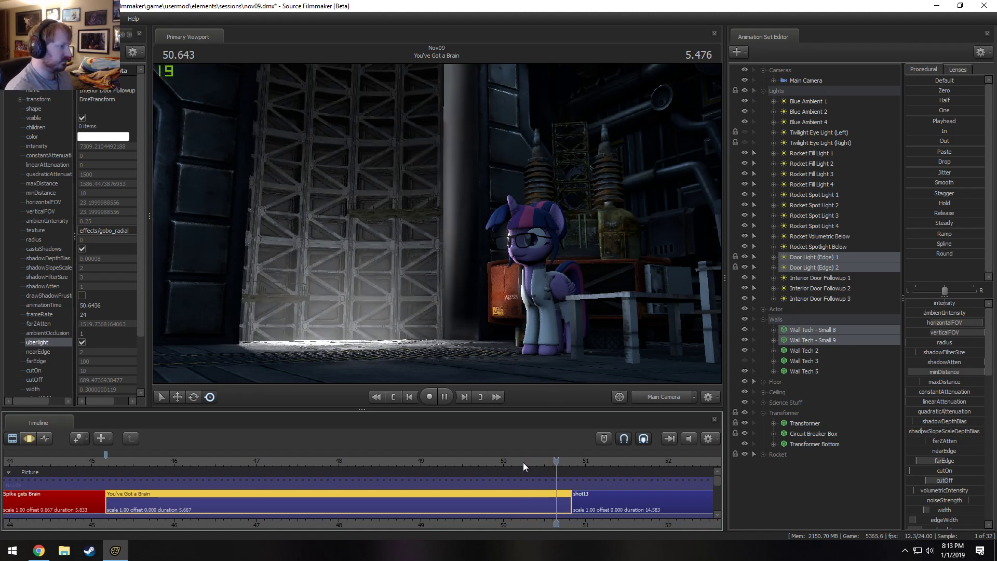
click(472, 467)
key(space)
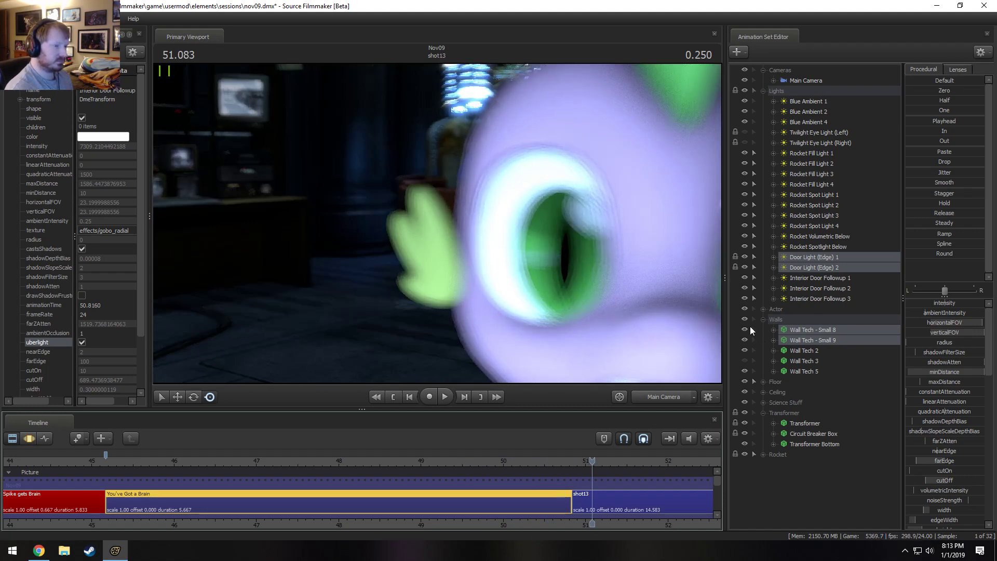
click(764, 413)
click(548, 456)
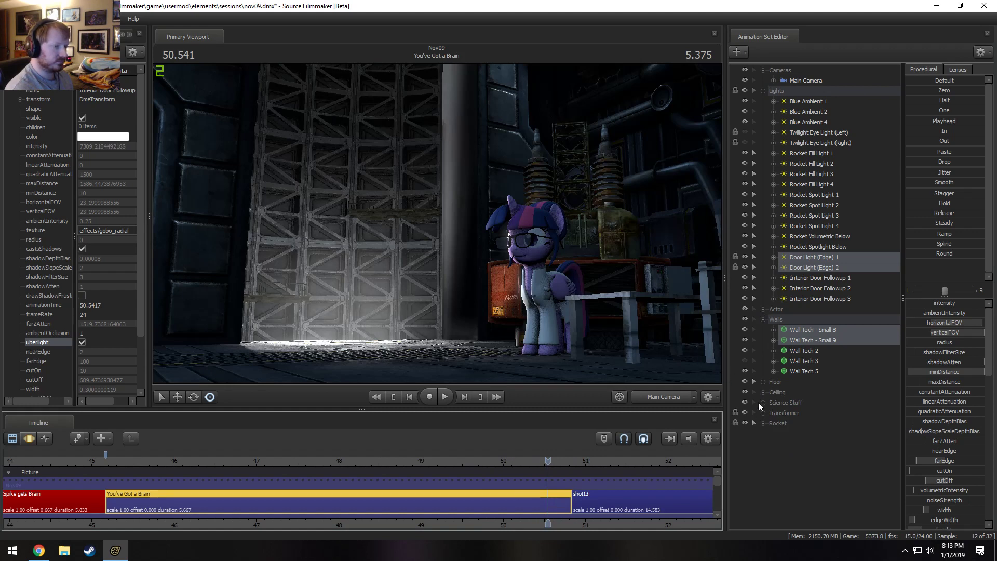
Collapse the Lights, Cameras and Walls groups, expand the Rocket group and unhide Rocket (Full).
click(763, 91)
click(763, 70)
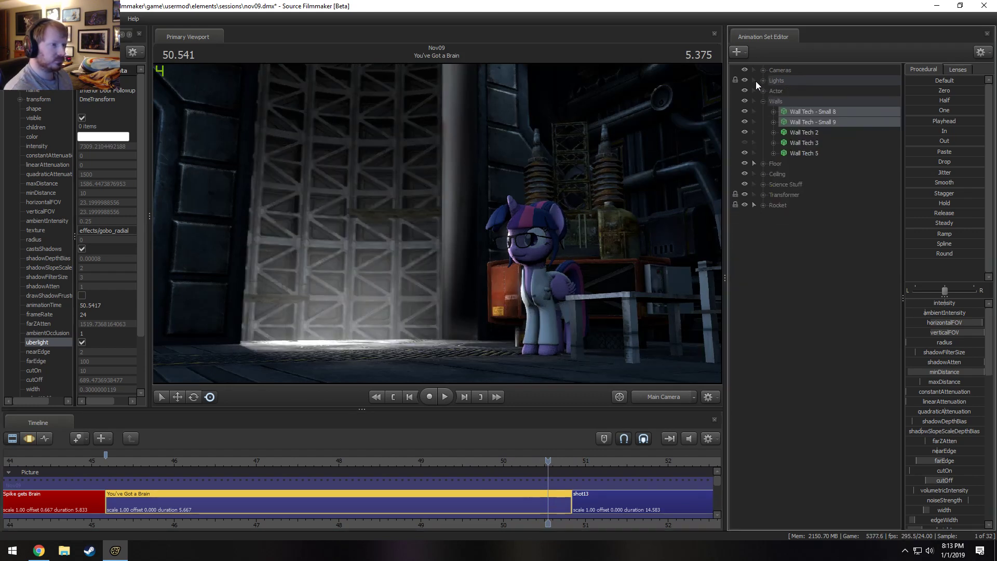
click(764, 102)
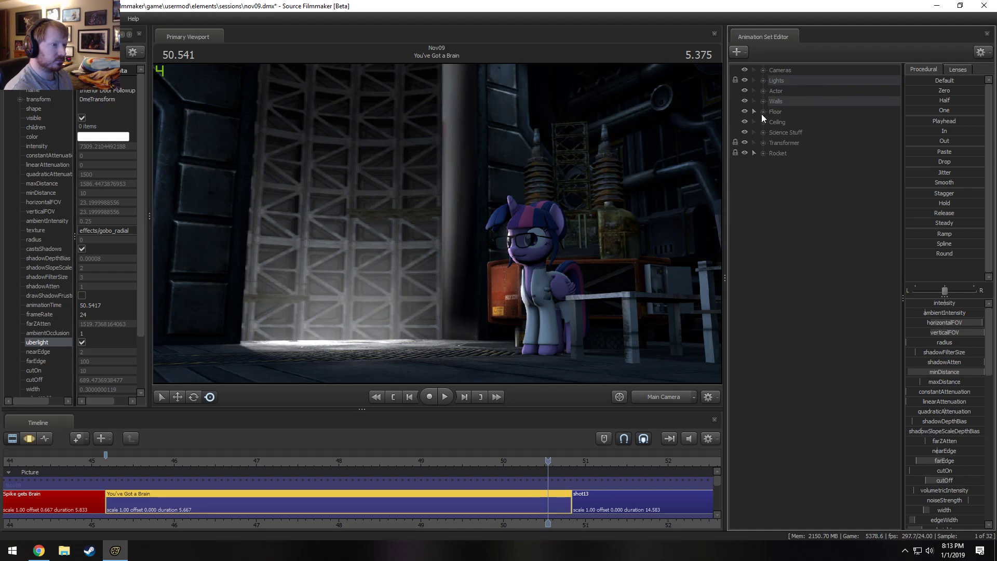
click(763, 154)
click(746, 164)
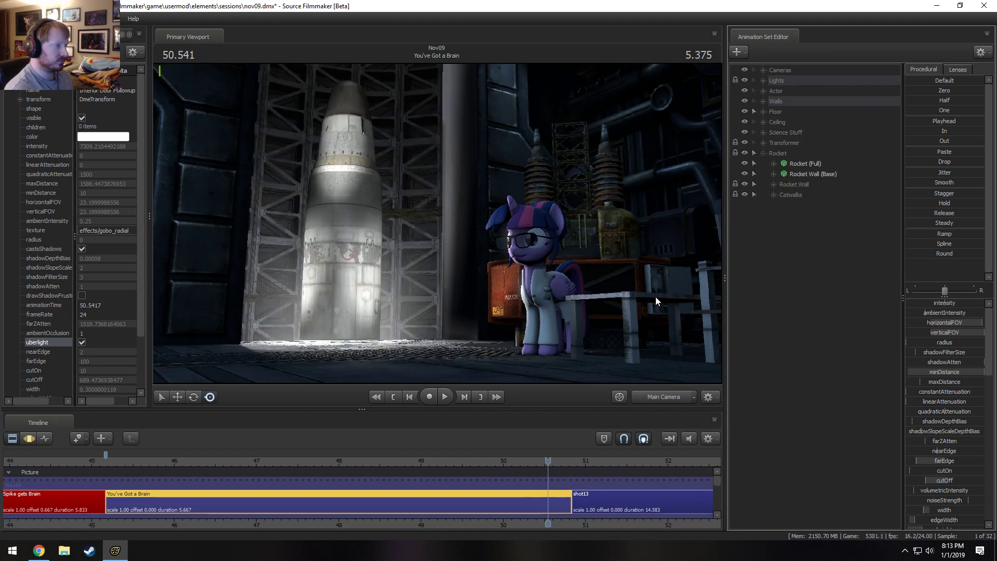
Replay the second half of the shot to check the door's motion with the rocket shown behind it.
click(464, 464)
key(space)
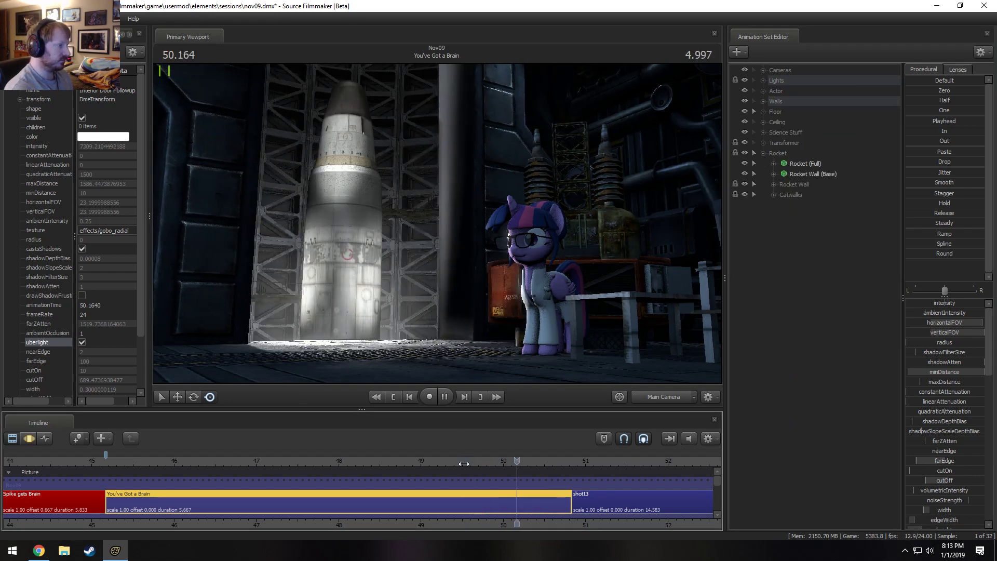
key(space)
click(310, 463)
key(space)
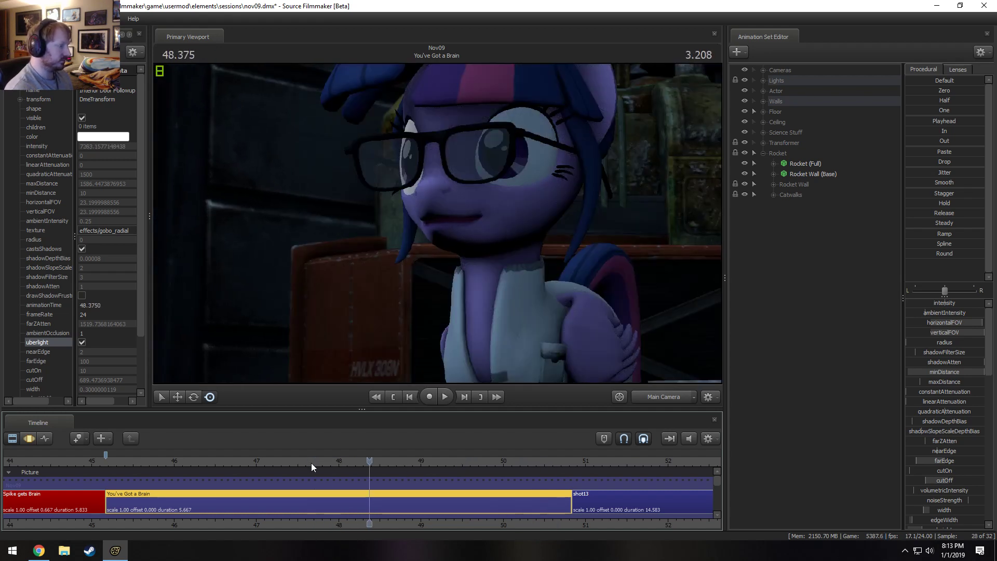
key(space)
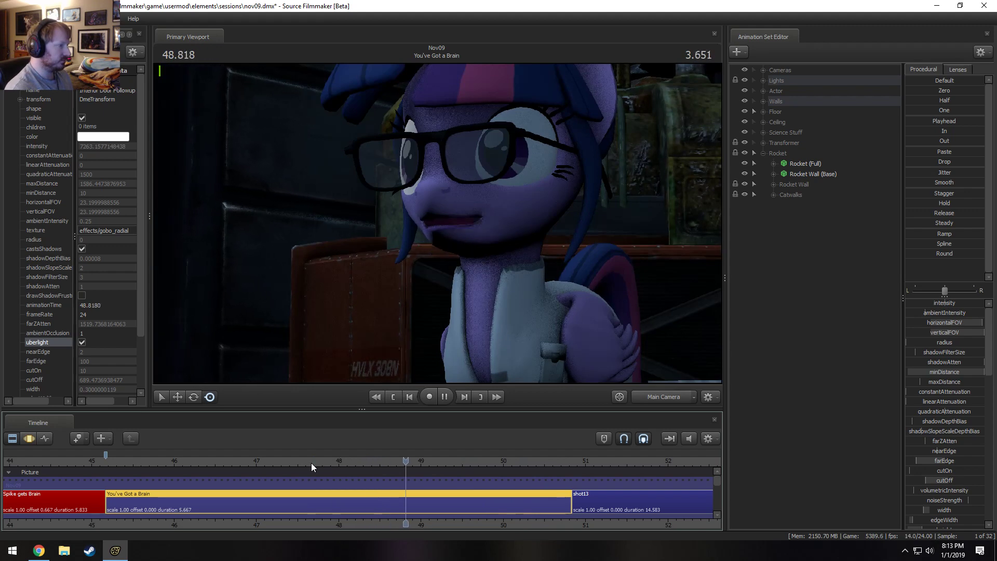
key(space)
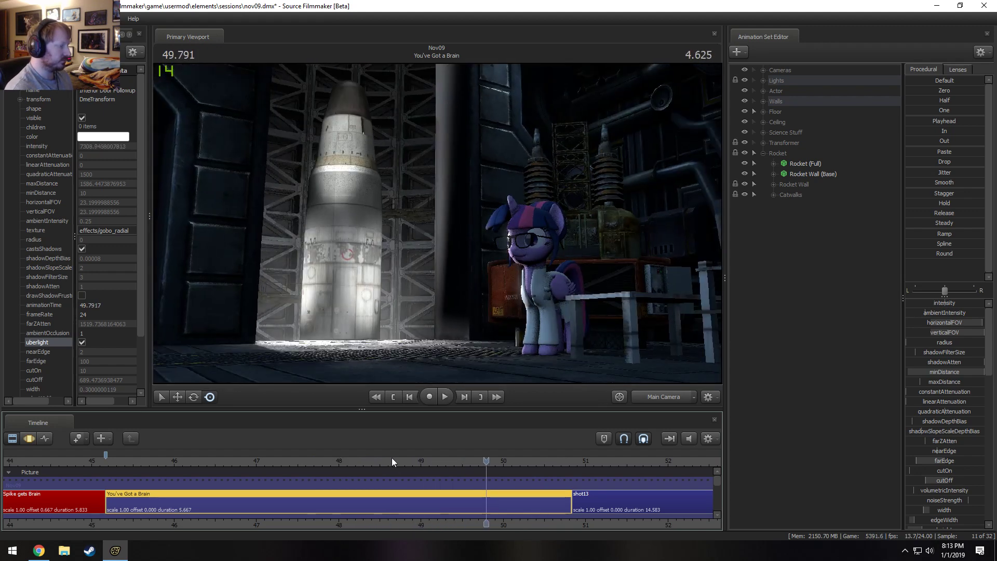
At 48.625 s, frame Twilight Sparkle through the Work Camera and select the entire timeline in the Motion Editor.
click(358, 461)
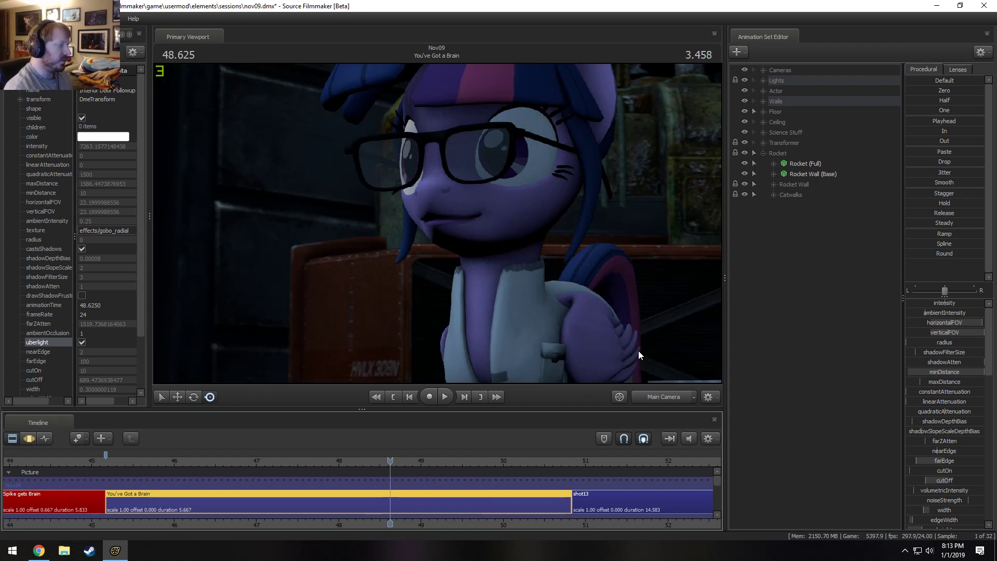
click(653, 398)
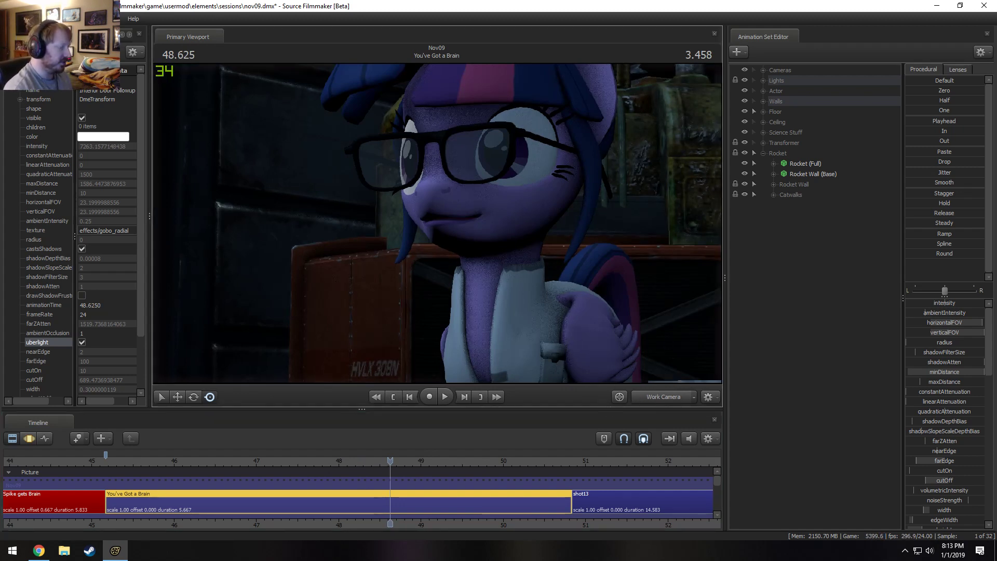
key(s)
drag(463, 249, 463, 249)
key(ctrl)
key(F3)
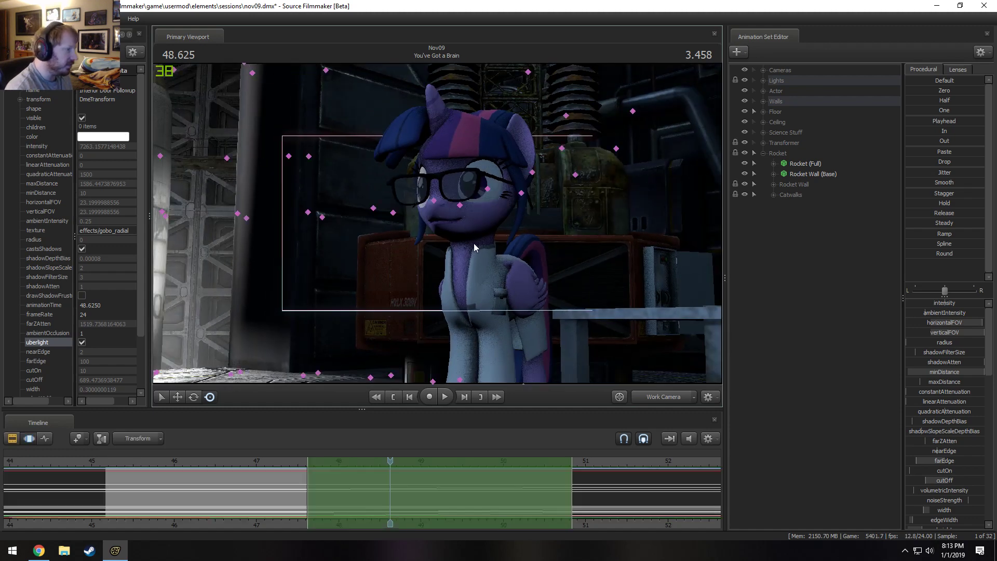
click(434, 487)
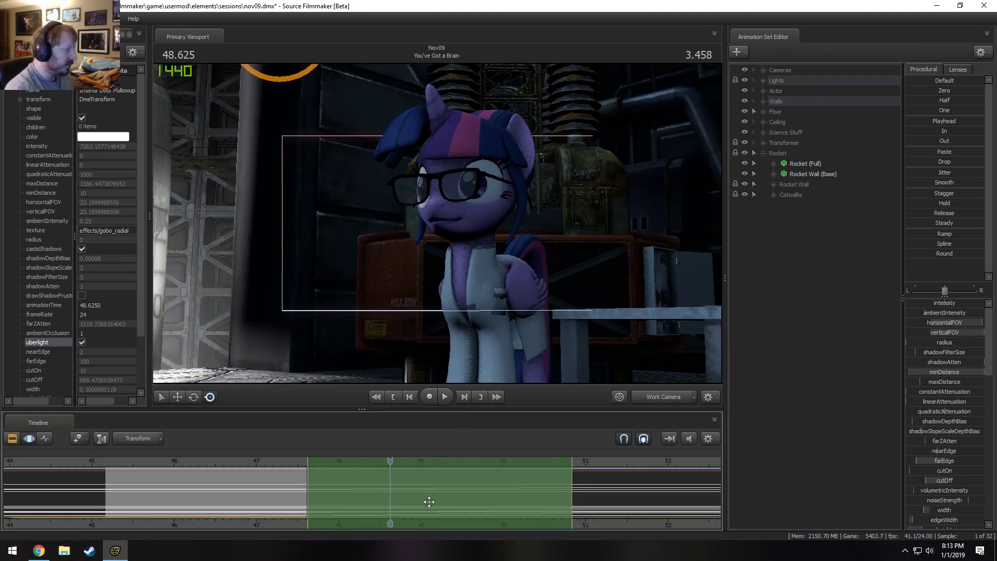
key(ctrl+a)
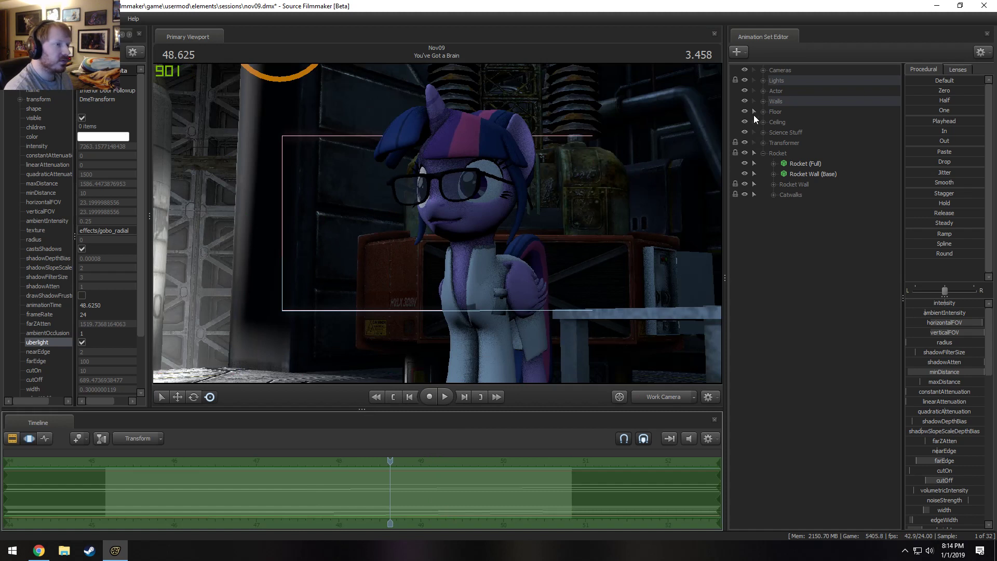
Collapse the Rocket group, expand Actor, and rotate Twilight Sparkle's head toward the camera across the whole shot.
click(763, 153)
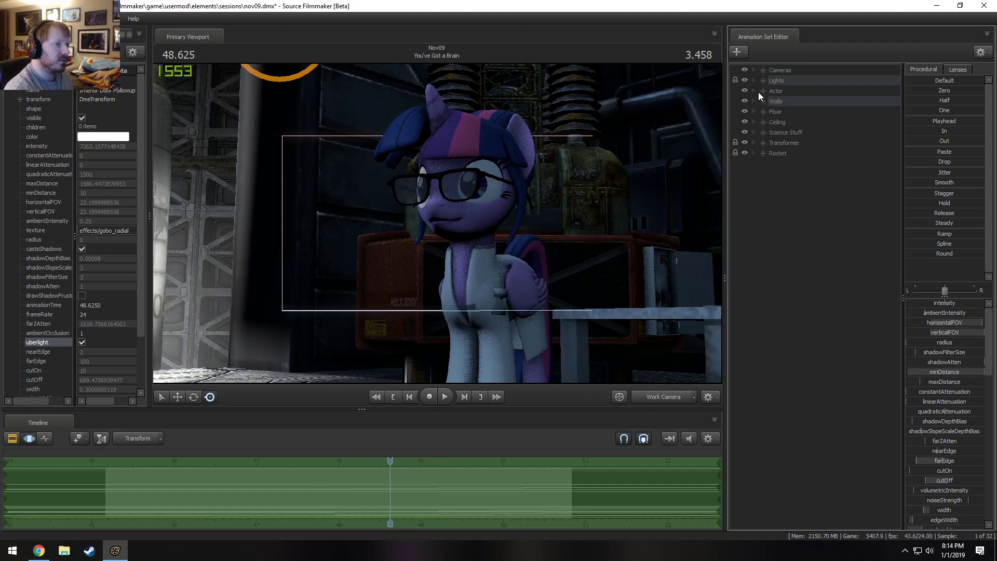
click(762, 90)
click(806, 101)
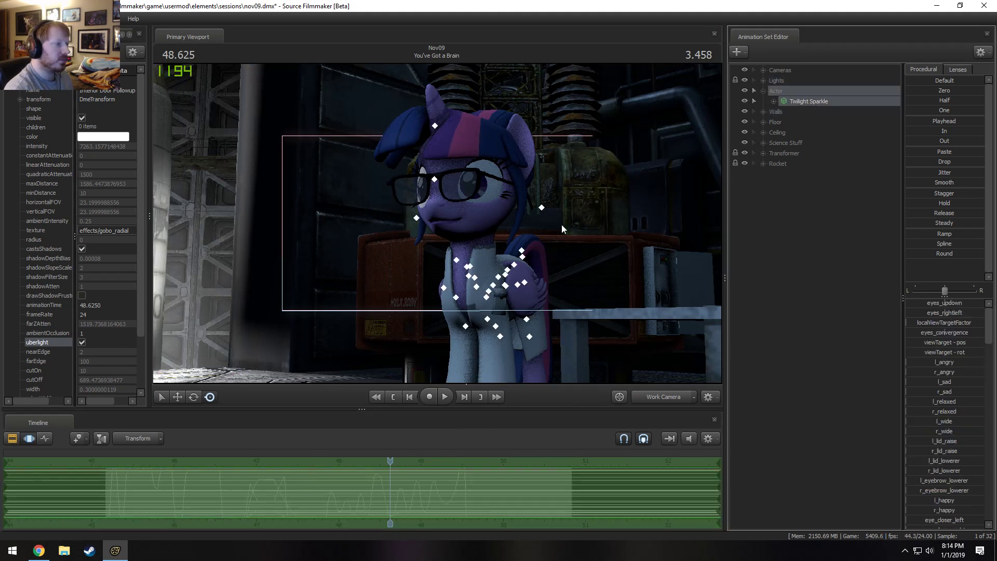
click(484, 229)
click(488, 238)
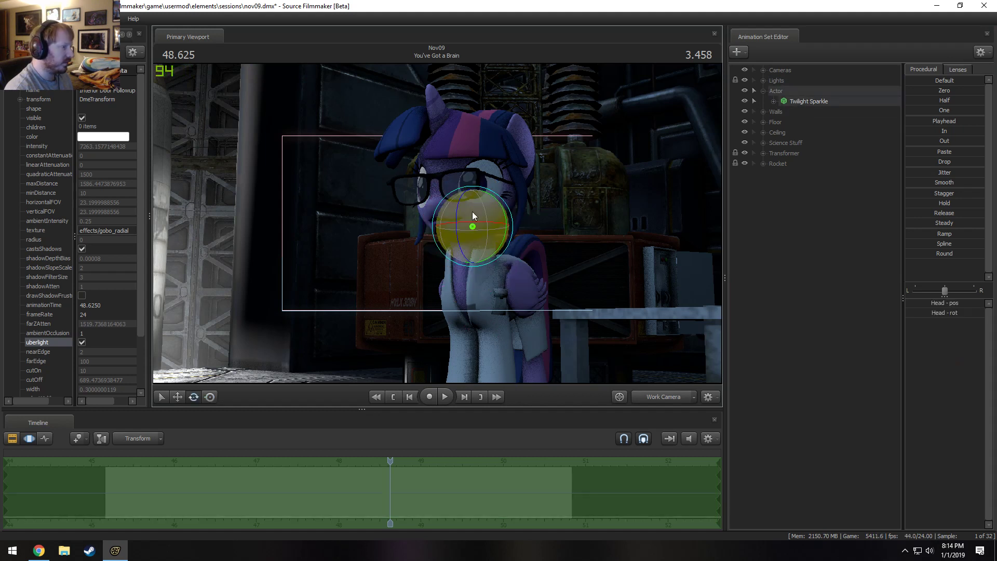
drag(472, 211, 483, 237)
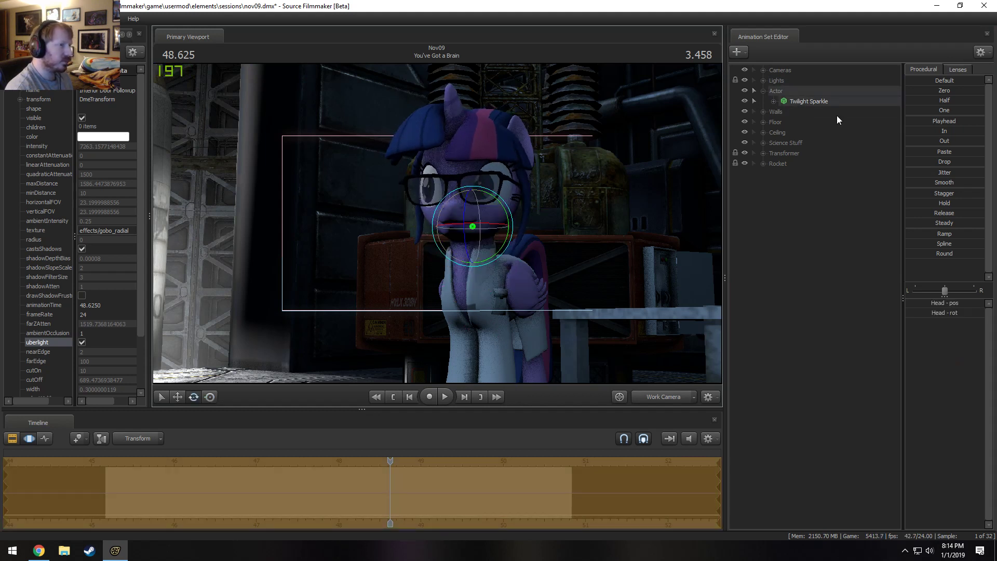
Expand Twilight Sparkle's Eyes controls and move the viewTarget in front of her to match the turned head.
click(763, 81)
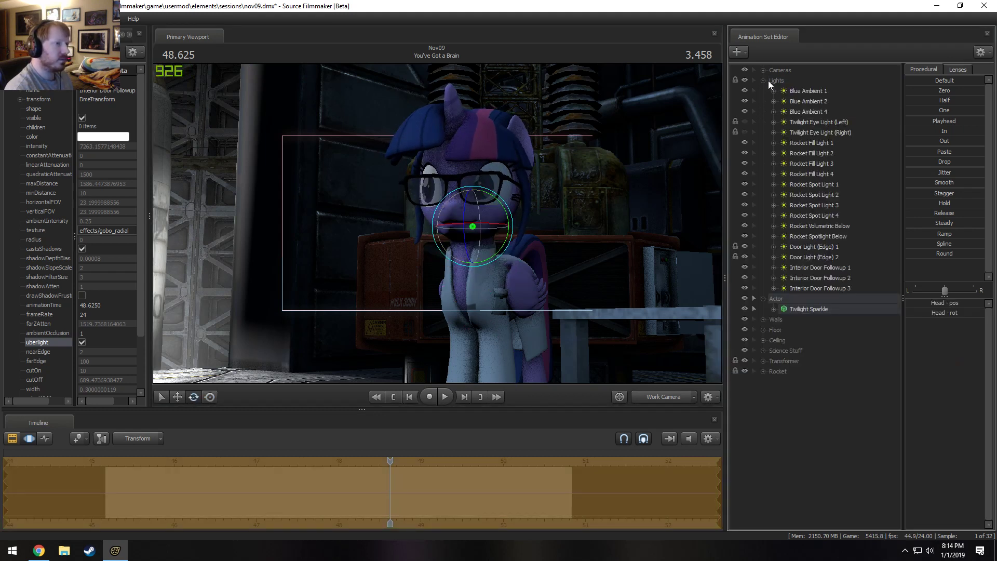
click(763, 80)
click(773, 101)
click(784, 112)
click(804, 122)
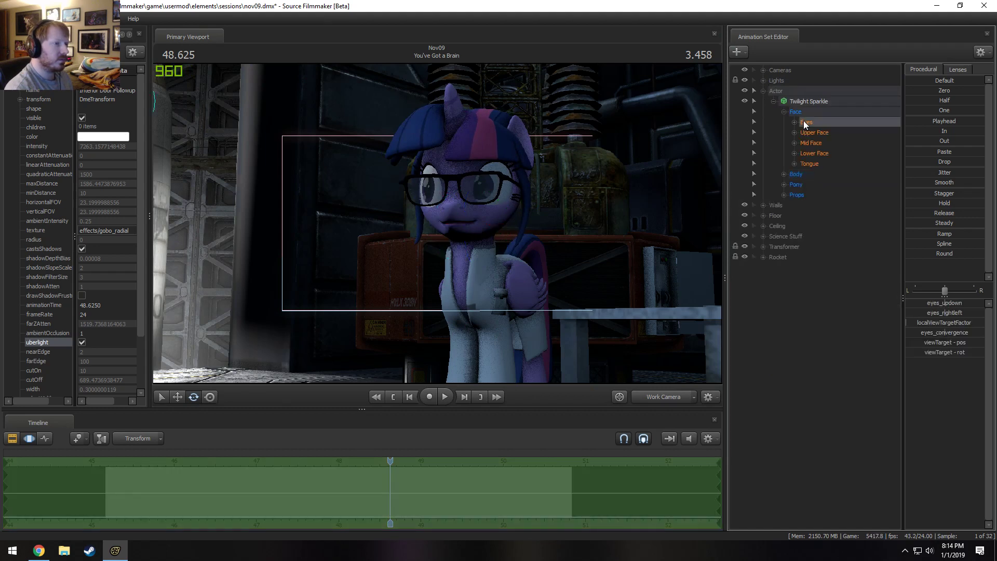
click(795, 123)
key(s)
drag(611, 152, 607, 223)
key(w)
drag(412, 220, 430, 248)
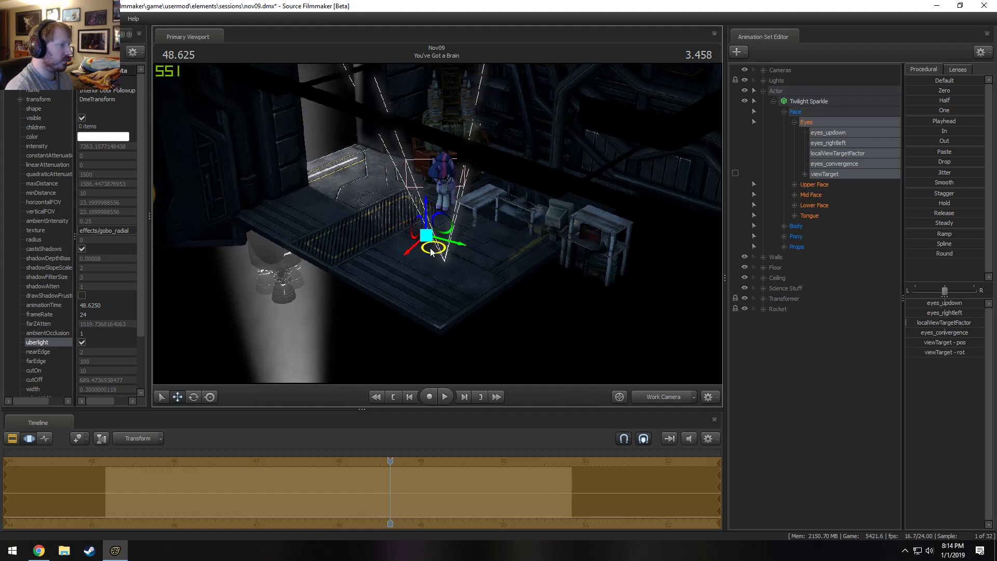
Switch to the Main Camera and replay the shot's later part to check the new head direction and gaze.
click(662, 397)
key(space)
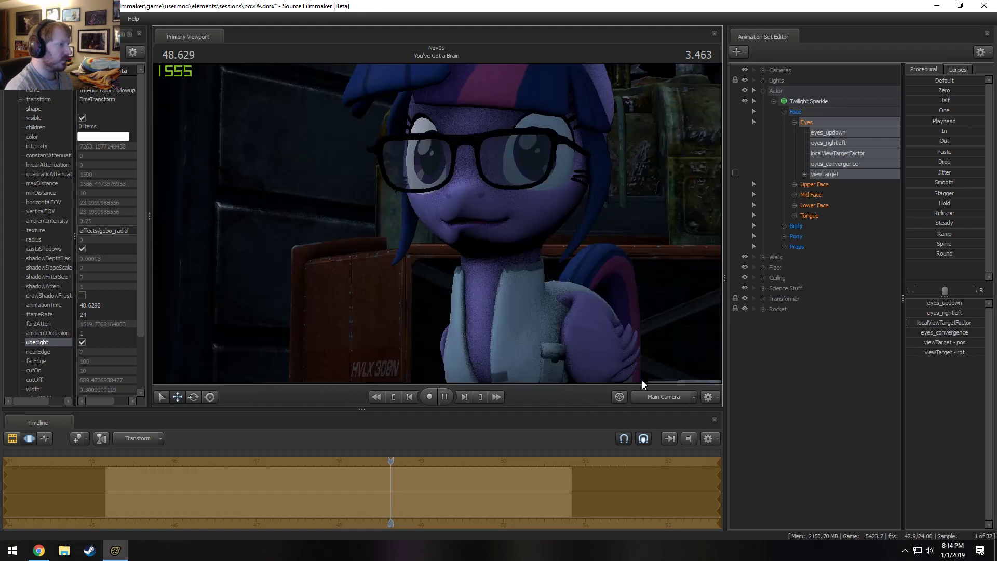
key(space)
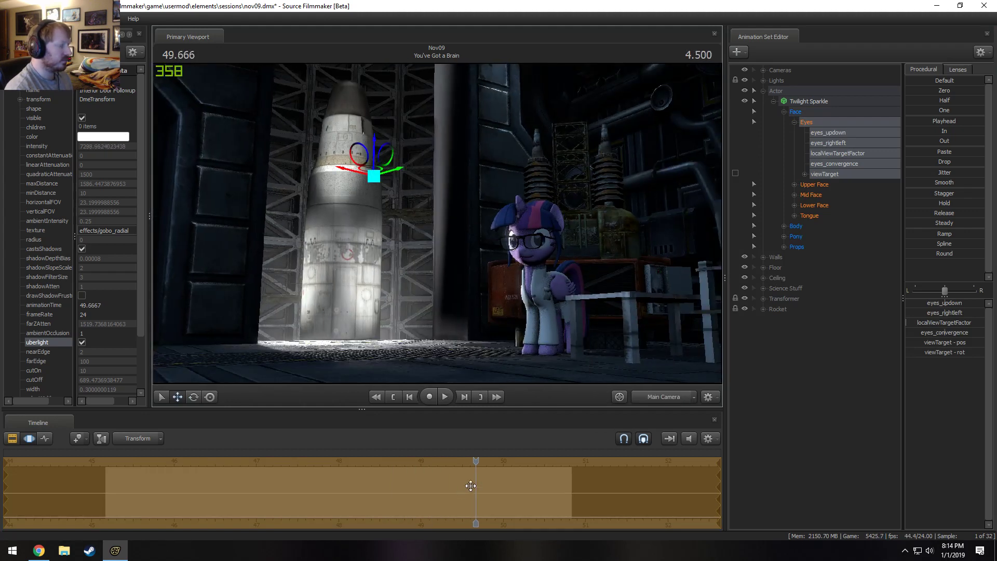
drag(475, 462, 367, 458)
key(space)
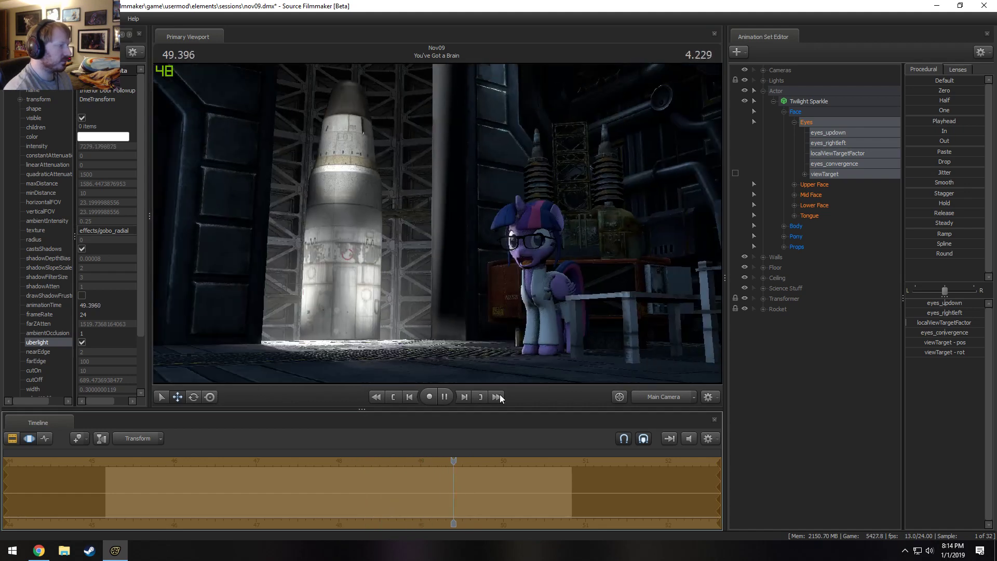
key(space)
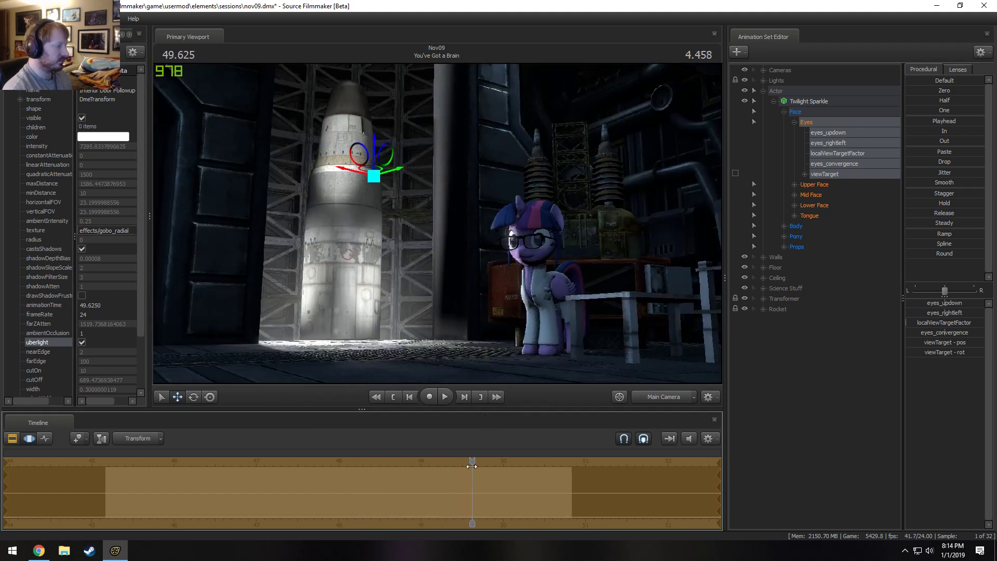
Play the close-up dialogue in short stretches from early in the shot up to 47.291 s.
drag(472, 466, 158, 456)
key(space)
key(space)
key(space)
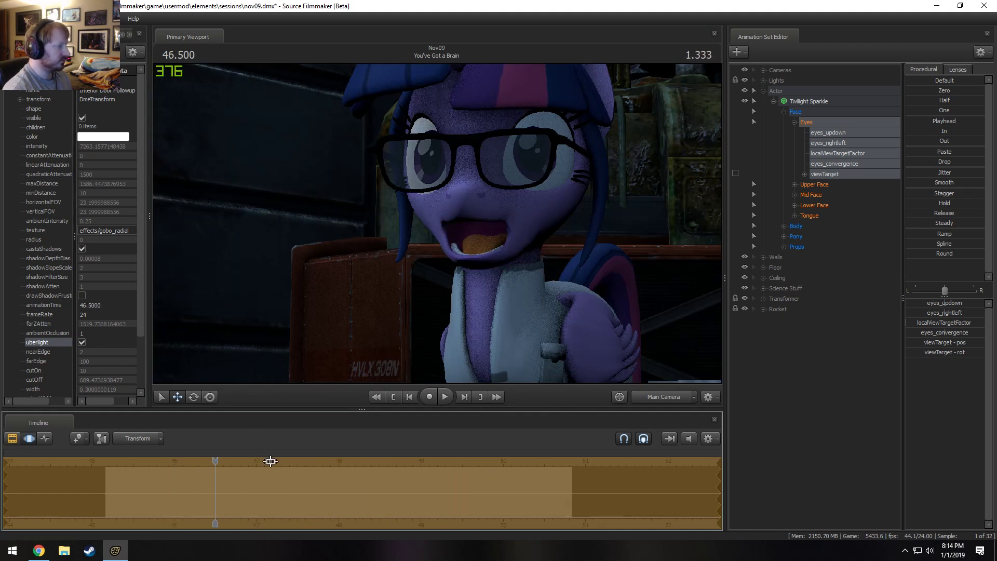
key(space)
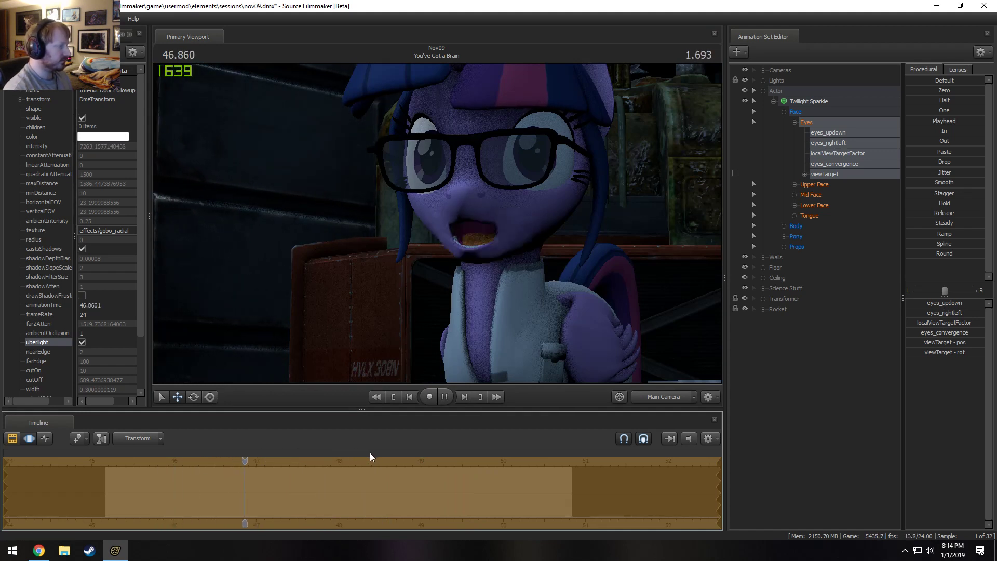
key(space)
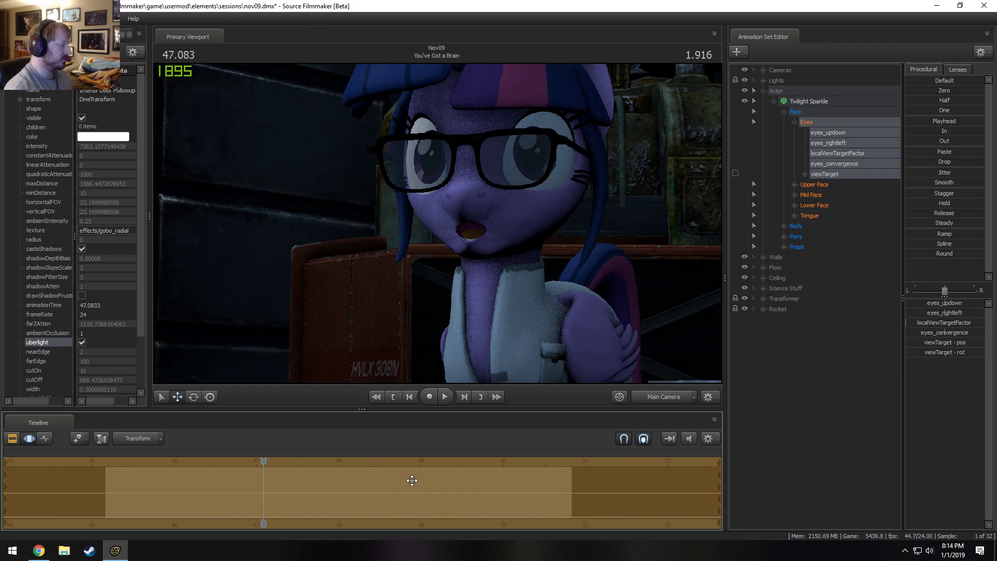
key(space)
key(space)
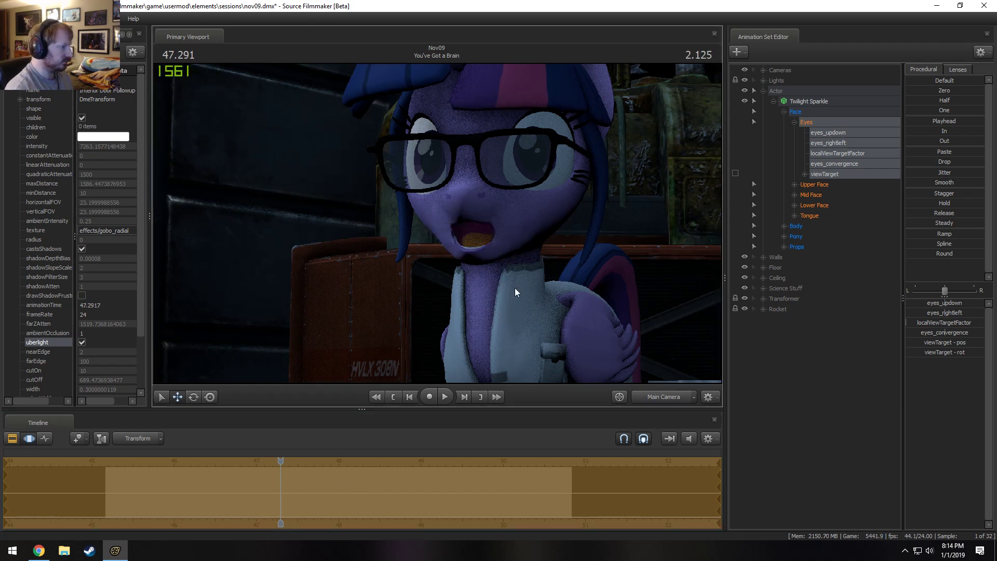
Select Twilight Sparkle, review the shot's opening, and mark a Motion Editor time selection from about 45.9 to 46.9 s.
click(813, 99)
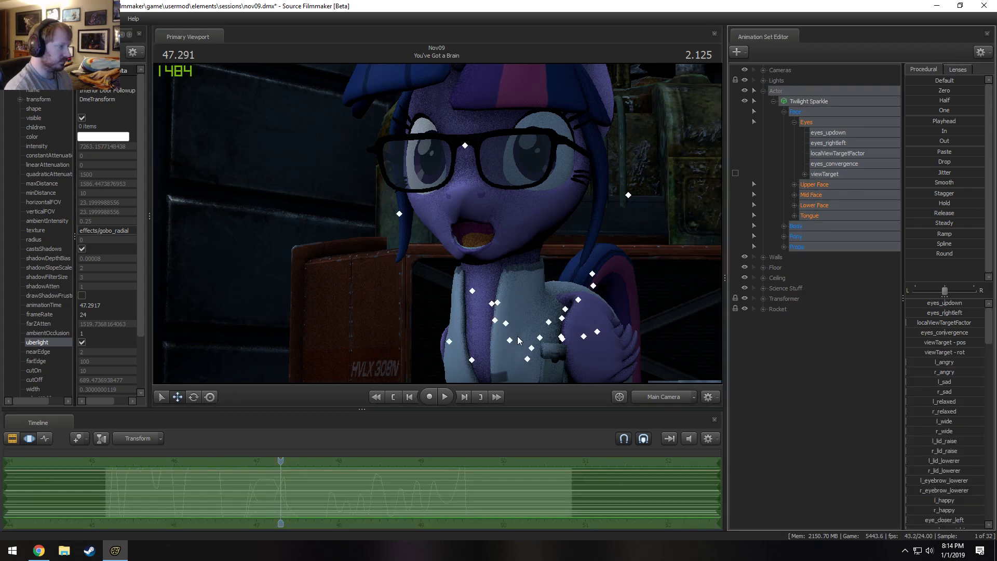
key(F2)
click(127, 463)
key(space)
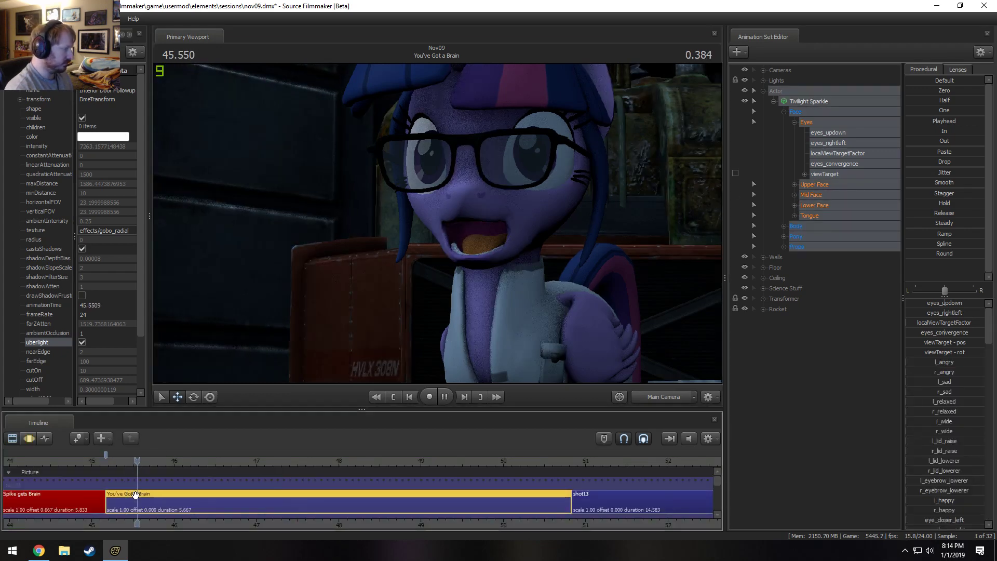
key(space)
key(F3)
drag(167, 497, 245, 497)
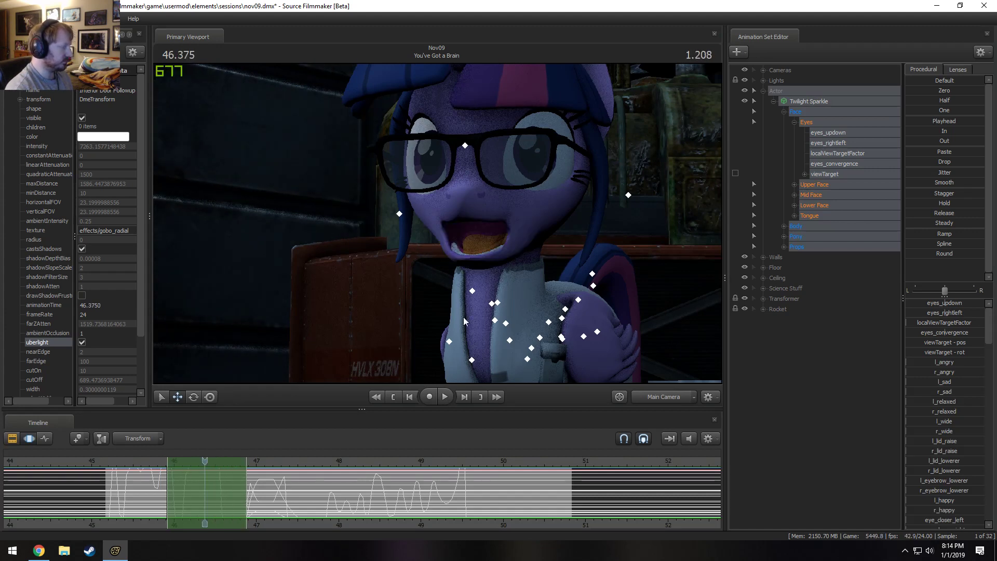
Through the Work Camera, move and rotate Twilight Sparkle's Pelvis slightly within the selected time range.
click(660, 397)
drag(511, 247, 525, 301)
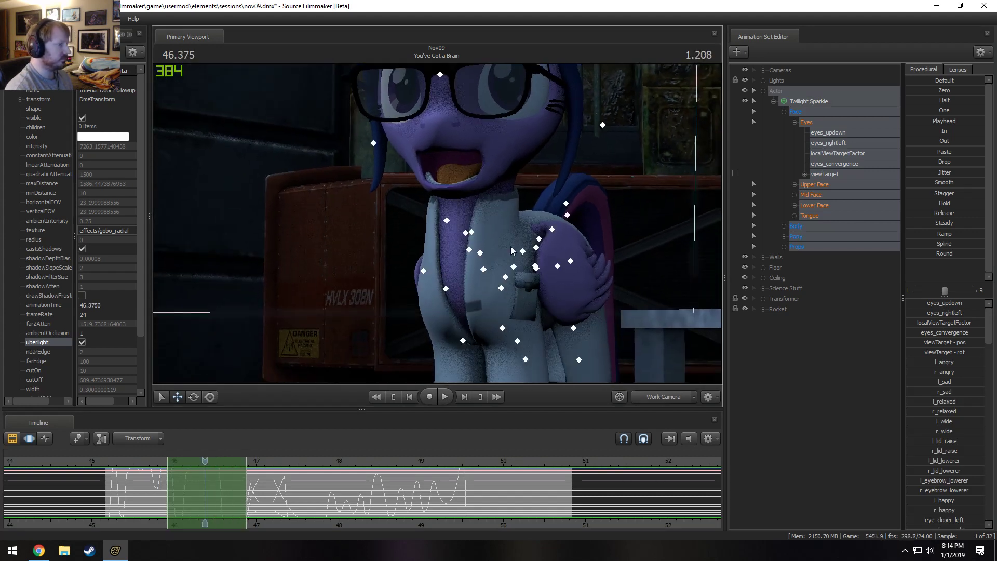
ctrl+click(536, 268)
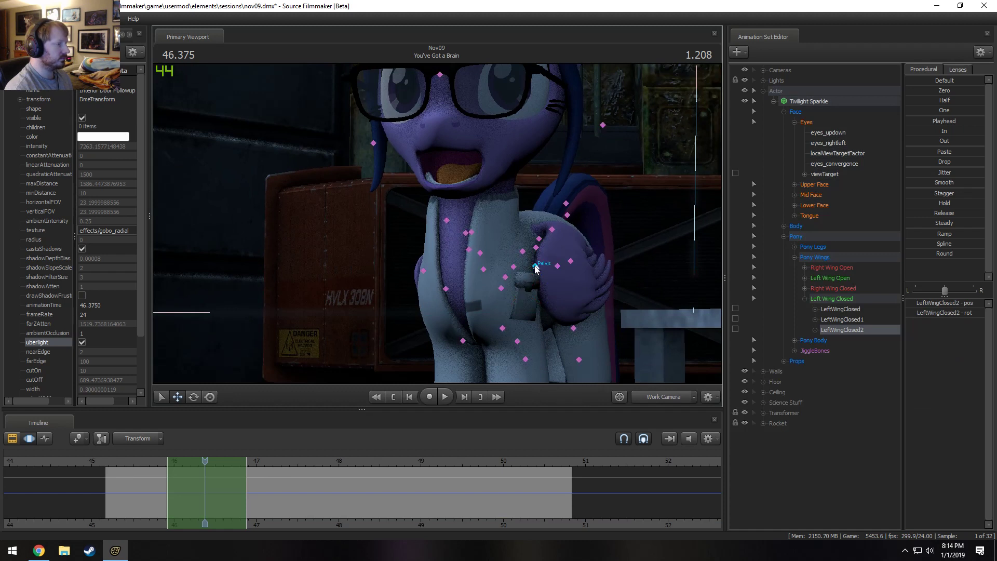
ctrl+click(535, 266)
alt+drag(485, 234, 446, 227)
key(e)
drag(511, 254, 522, 258)
key(w)
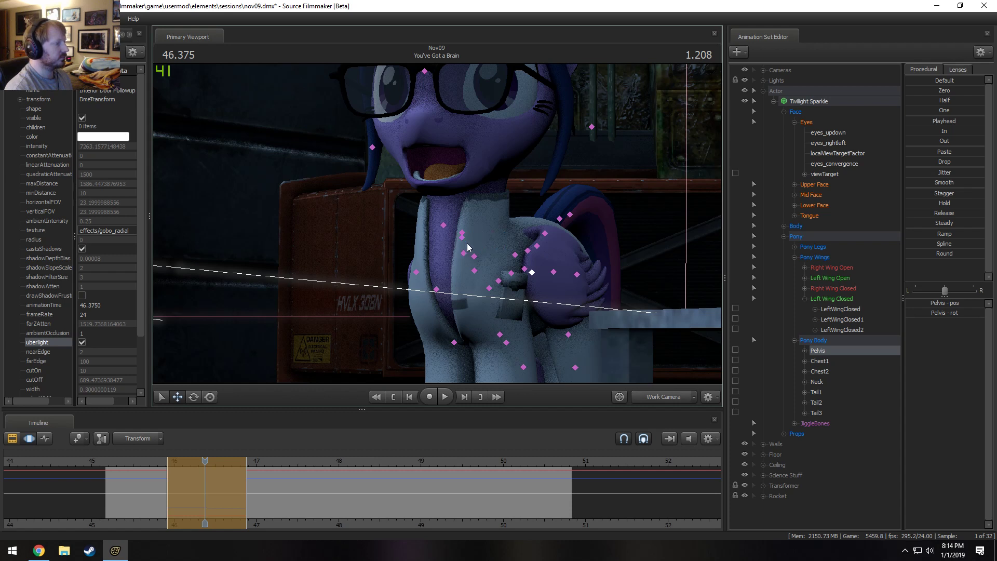
Rotate Twilight Sparkle's Neck and Head at 46.375 s within the selected time range, working through the Work Camera.
click(463, 235)
key(e)
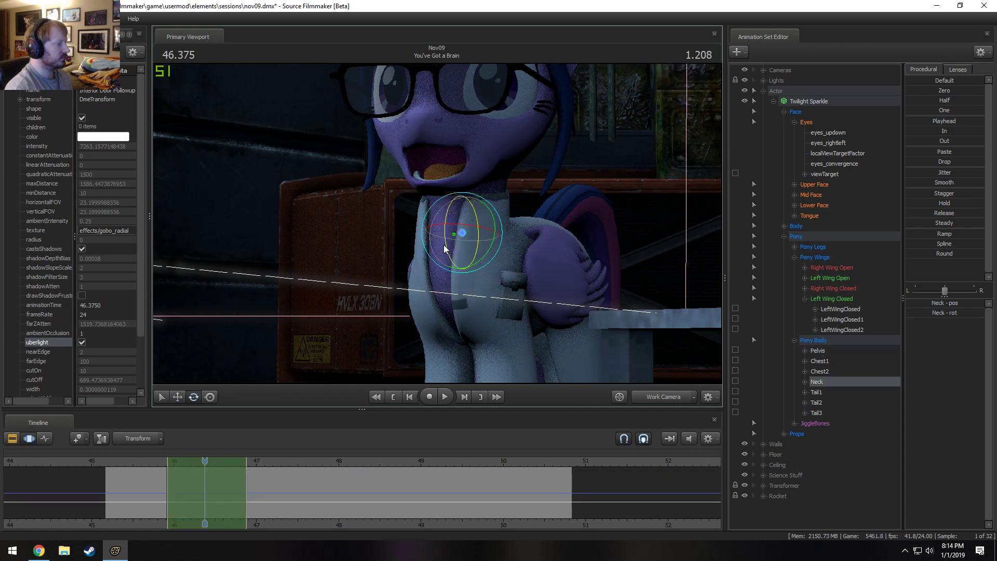
drag(464, 213, 455, 175)
ctrl+click(485, 205)
ctrl+click(461, 167)
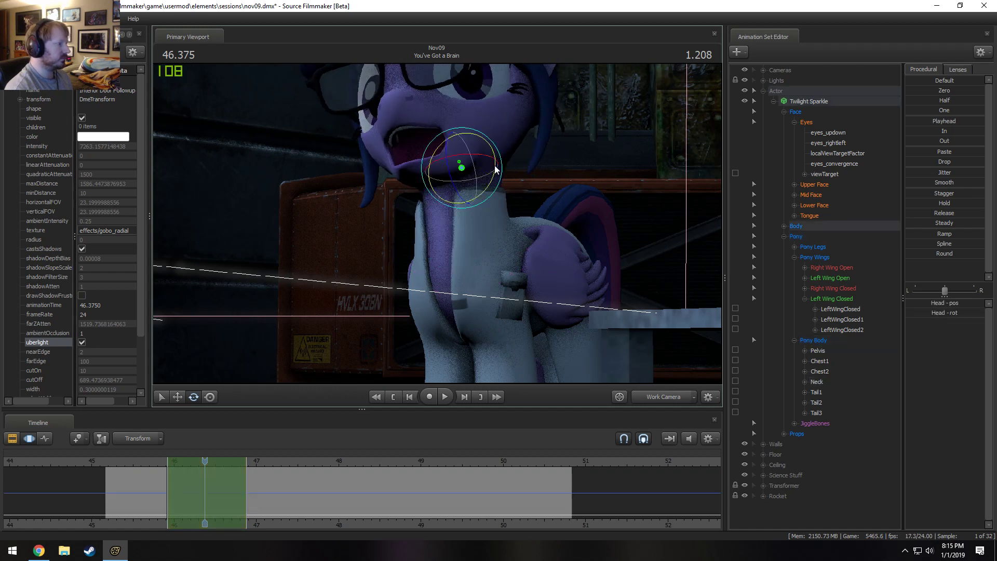
drag(479, 141, 477, 187)
Replay the shot's opening up to 46.791 s, switching from the Work Camera to the Main Camera to check the motion.
click(137, 467)
key(space)
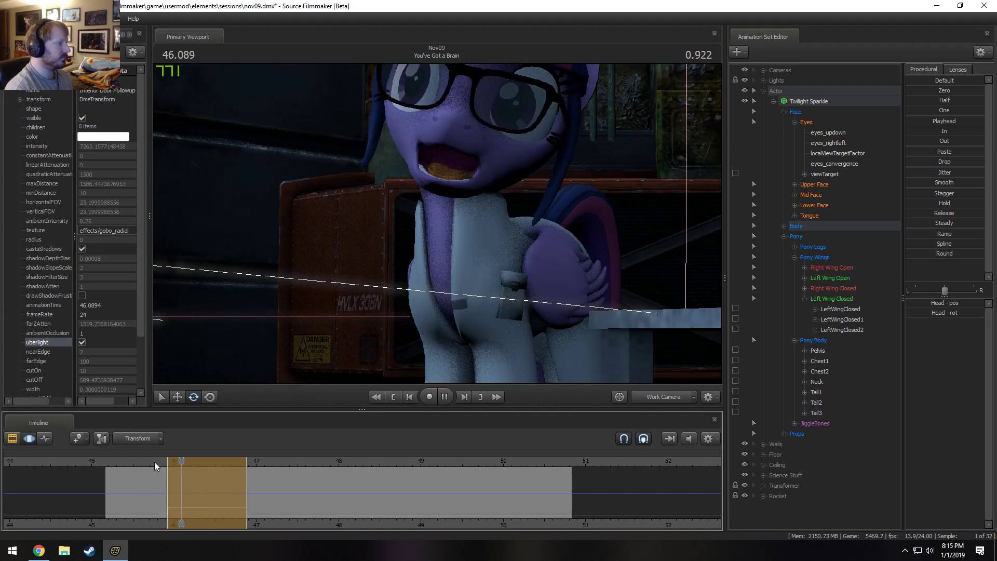
key(space)
click(662, 395)
key(space)
key(space)
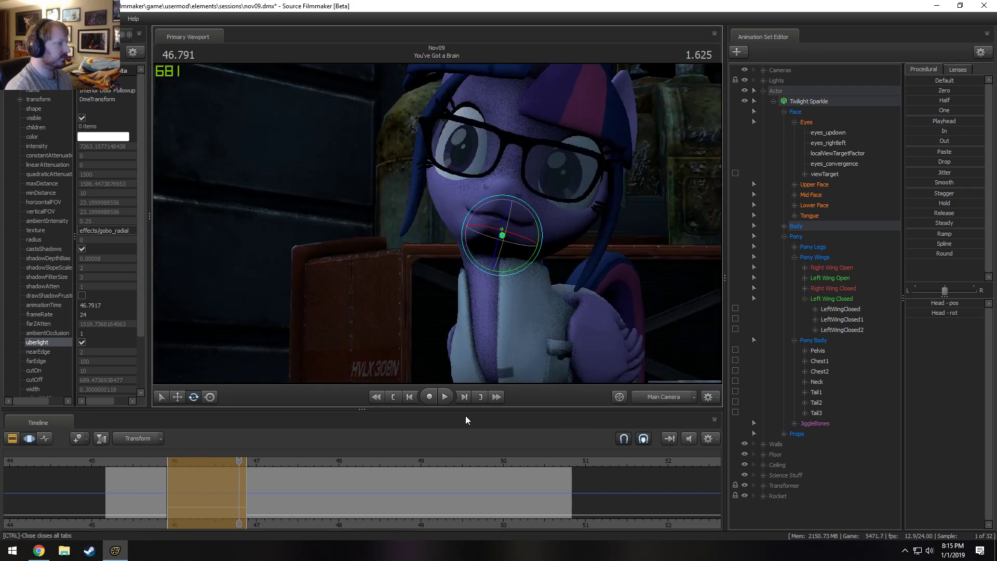
At 46.250 s, try alternative Neck and Head rotations for Twilight Sparkle through the Main Camera.
drag(184, 468, 195, 469)
key(ctrl+z)
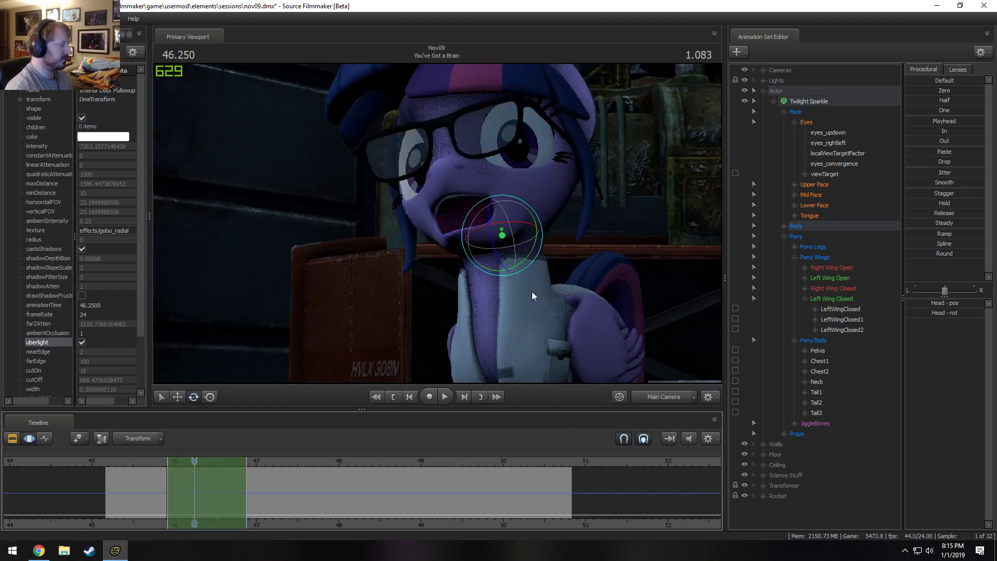
click(503, 301)
drag(504, 301, 519, 279)
click(501, 228)
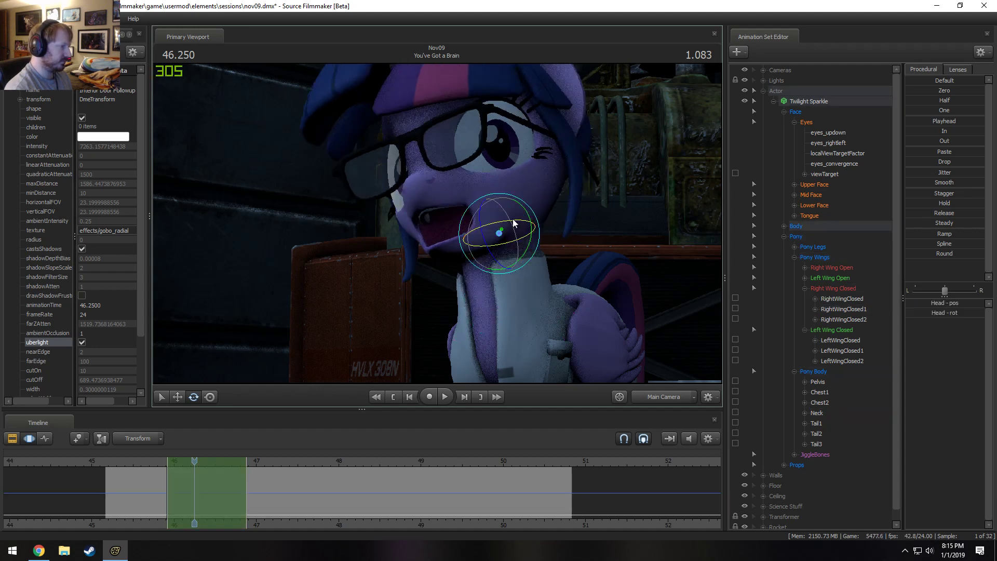
mouse_move(512, 219)
mouse_down()
mouse_move(512, 245)
mouse_move(511, 208)
mouse_move(518, 214)
mouse_move(510, 236)
mouse_move(510, 203)
mouse_move(503, 227)
mouse_move(513, 202)
mouse_up()
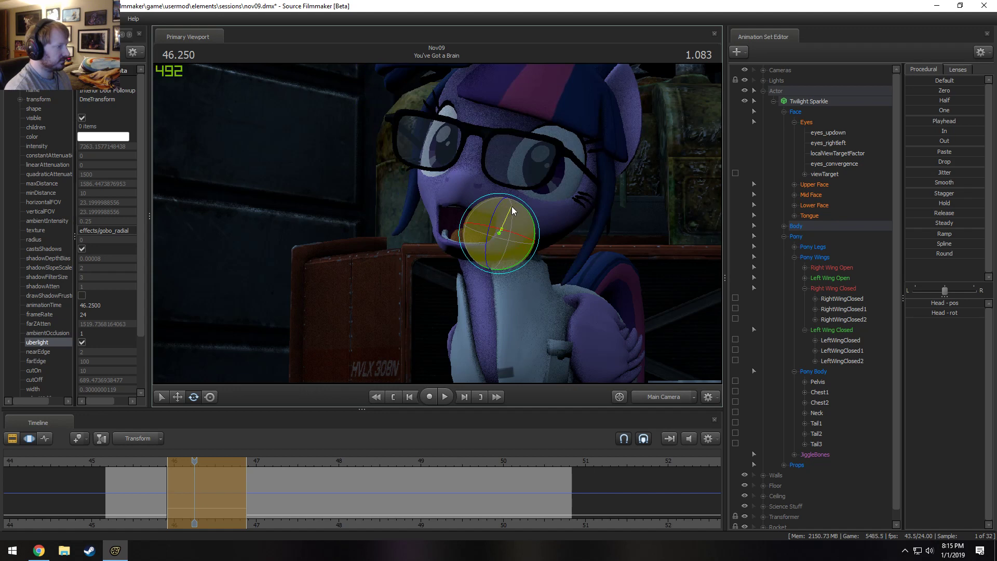
drag(512, 207, 511, 315)
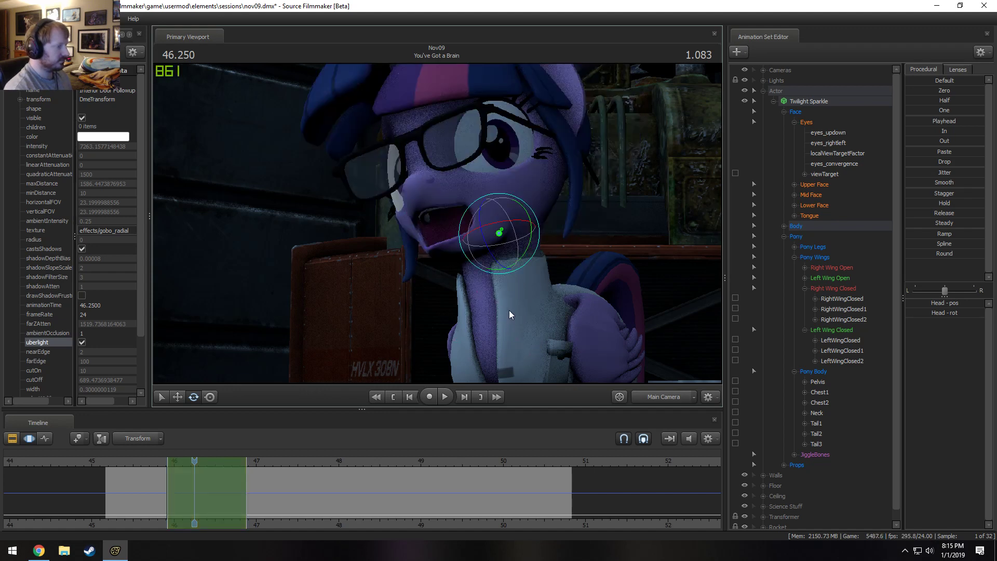
Undo the recent Neck and Head rotations step by step, back to the pose edits at 46.375 s.
key(ctrl+z)
key(ctrl+z)
key(ctrl+z)
key(ctrl+z)
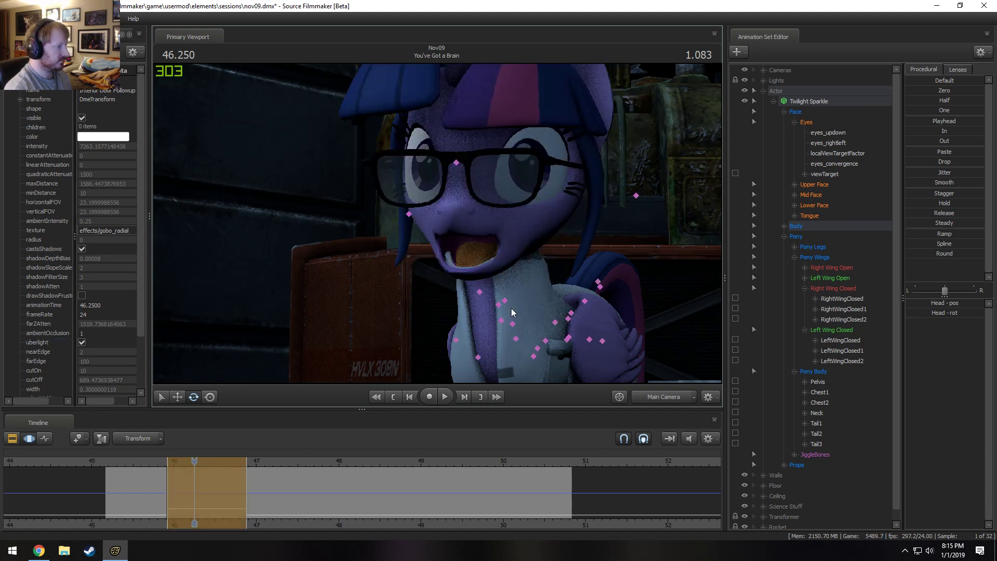
key(ctrl+z)
key(ctrl+z)
key(ctrl+z)
key(ctrl+z)
key(ctrl+z)
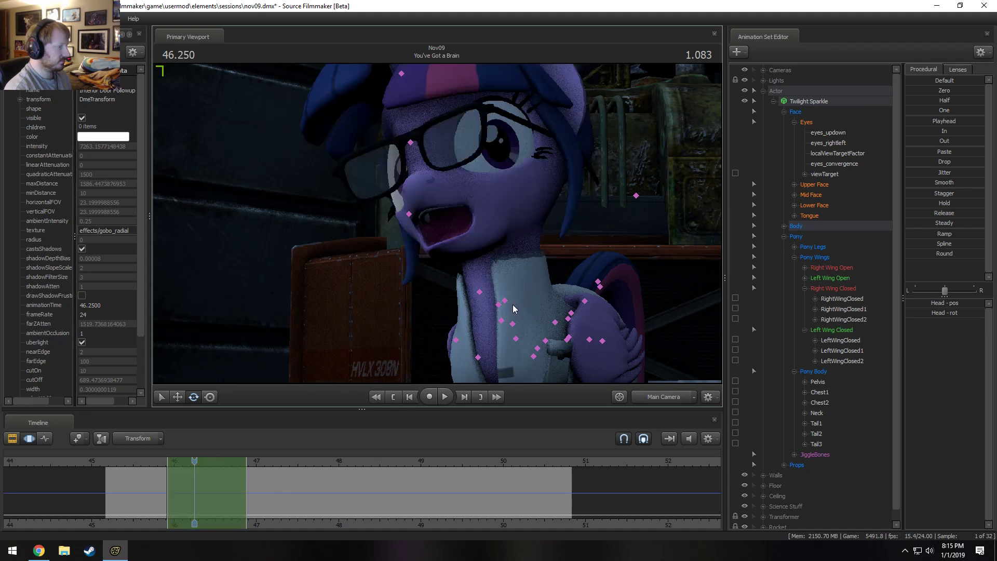
key(ctrl+z)
key(ctrl+z)
key(ctrl+z)
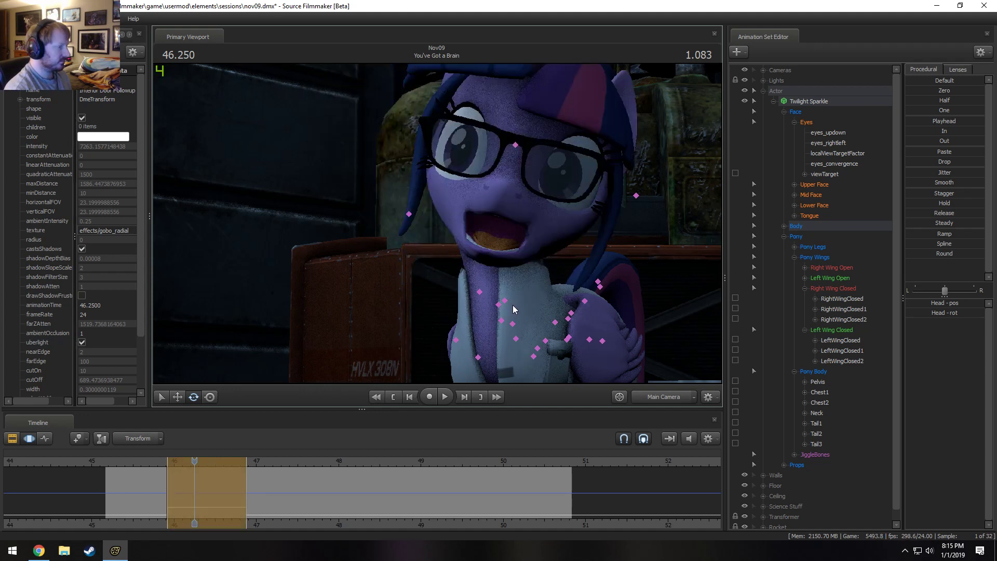
key(ctrl+z)
key(ctrl+z)
key(ctrl+z)
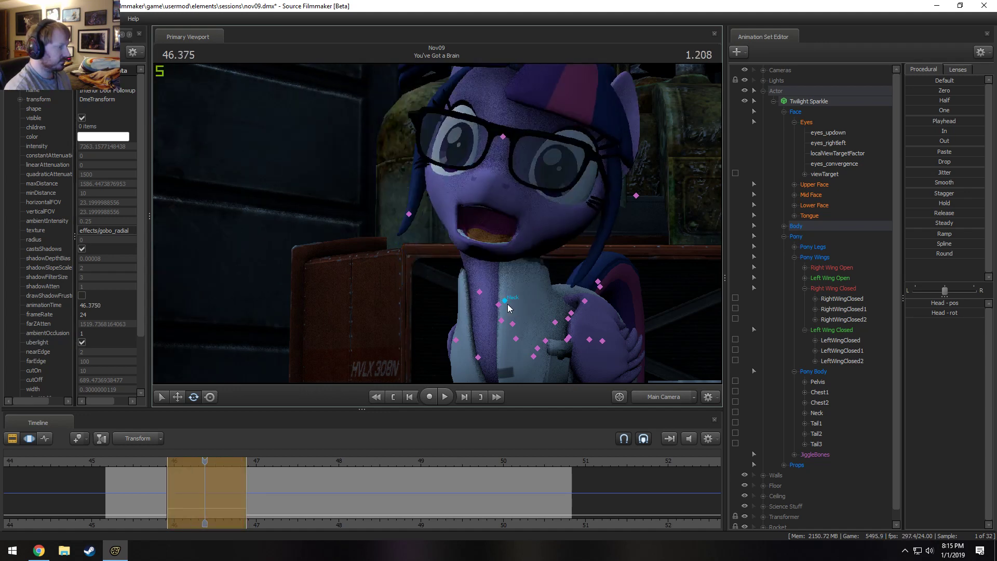
key(ctrl+z)
key(ctrl+z)
key(ctrl+z)
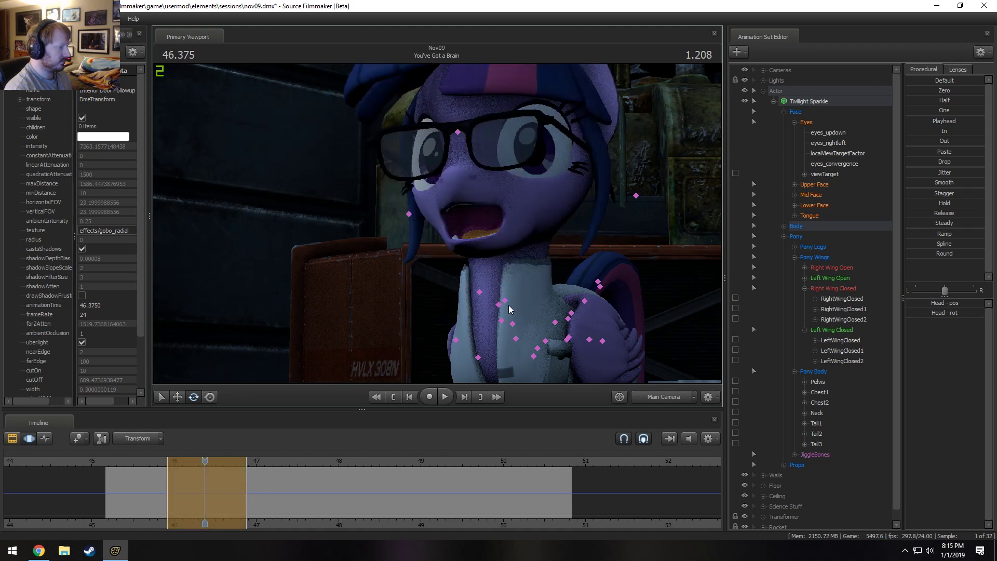
Rotate Twilight Sparkle's Neck and Head anew at 46.375 s within the selected time range.
ctrl+click(506, 302)
drag(520, 282, 534, 253)
ctrl+click(524, 240)
ctrl+click(522, 295)
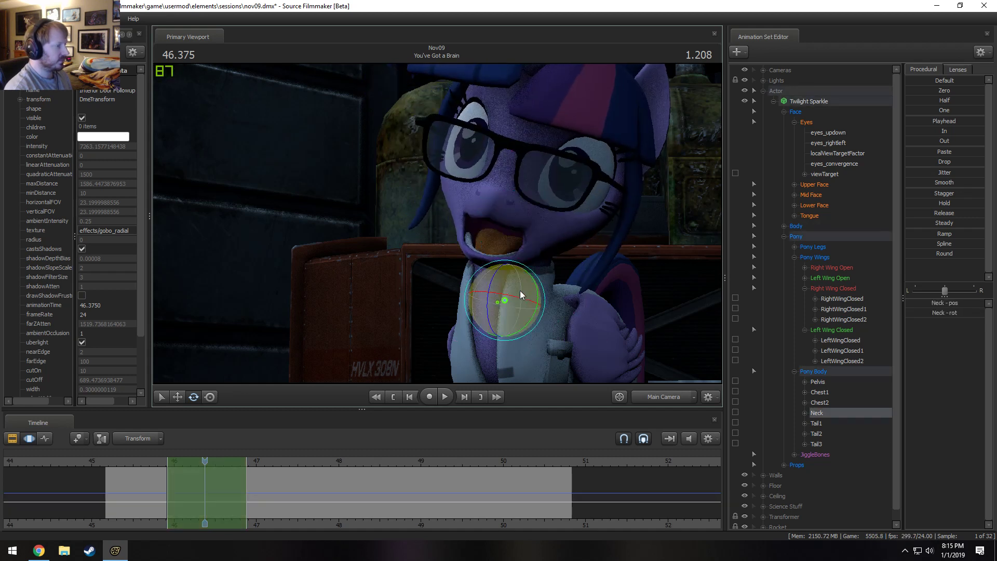
drag(522, 295, 518, 270)
ctrl+click(509, 229)
drag(508, 236, 521, 207)
Replay the opening and mark a Motion Editor time selection from about 46.9 to 47.6 s, stopping the playhead at 47.458 s.
click(133, 459)
key(space)
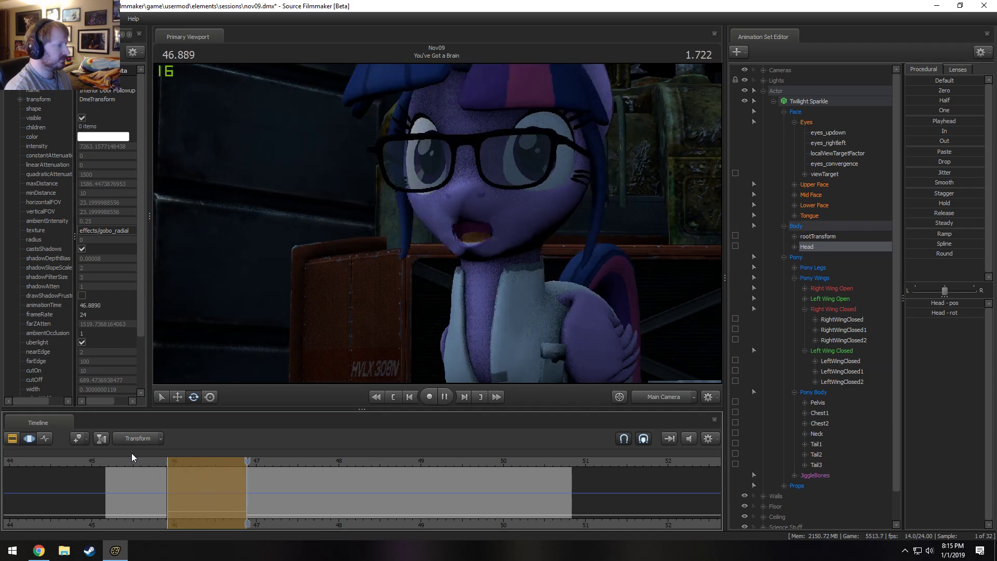
key(space)
shift+drag(246, 490, 308, 500)
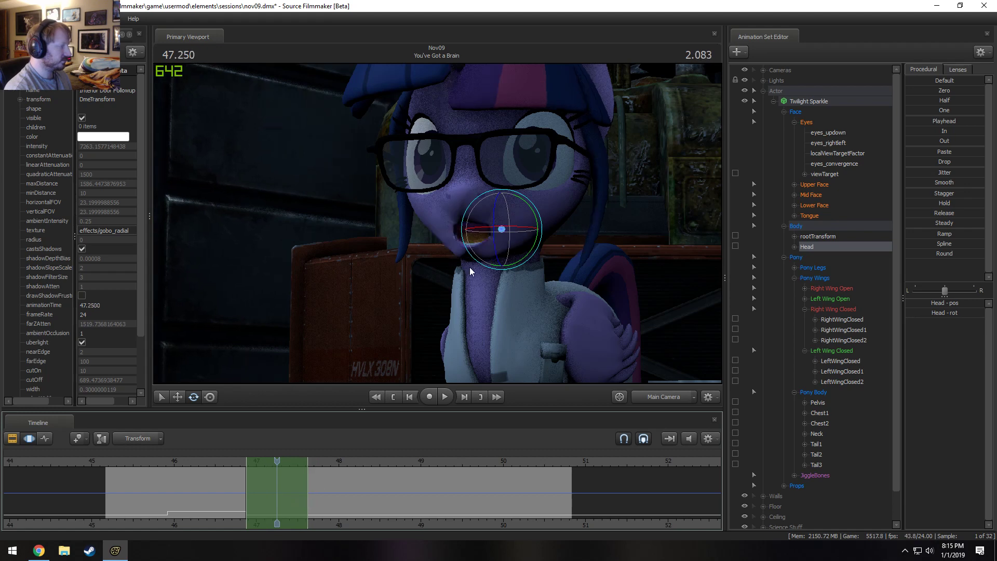
key(ctrl)
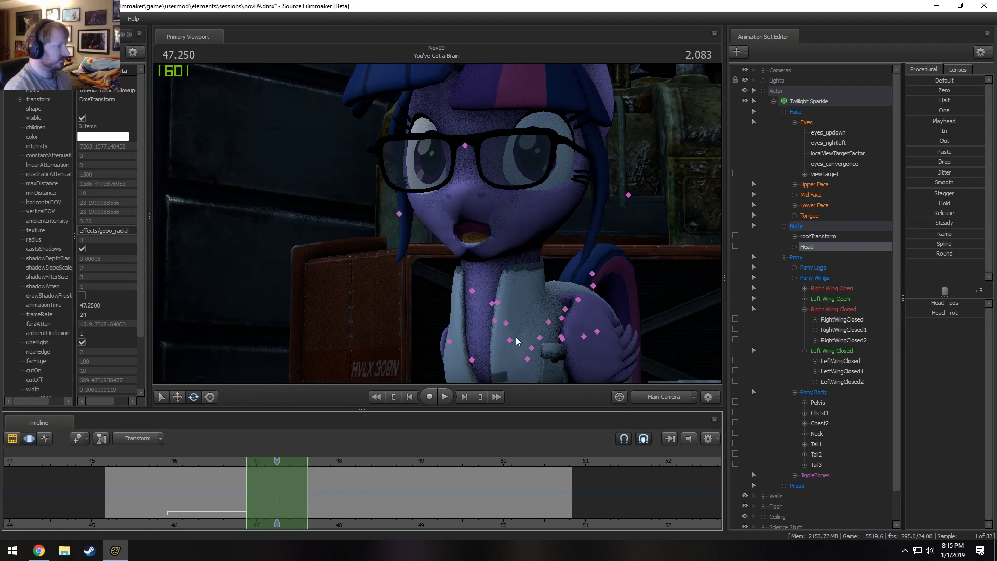
click(219, 463)
key(space)
key(space)
key(ctrl)
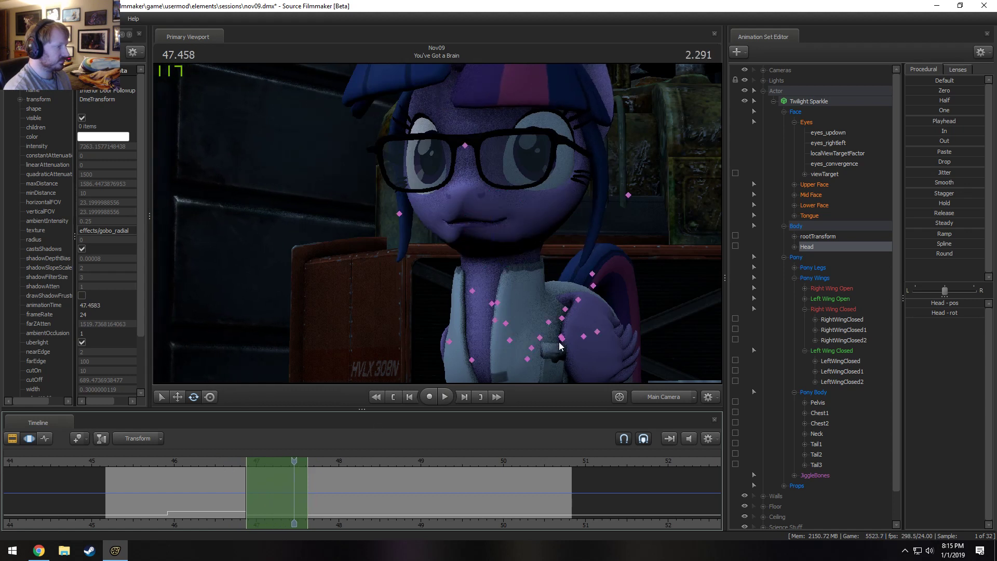
Adjust Twilight Sparkle's Pelvis and slightly rotate the Neck at 47.458 s within the new time selection.
ctrl+click(560, 338)
drag(546, 322, 547, 314)
key(w)
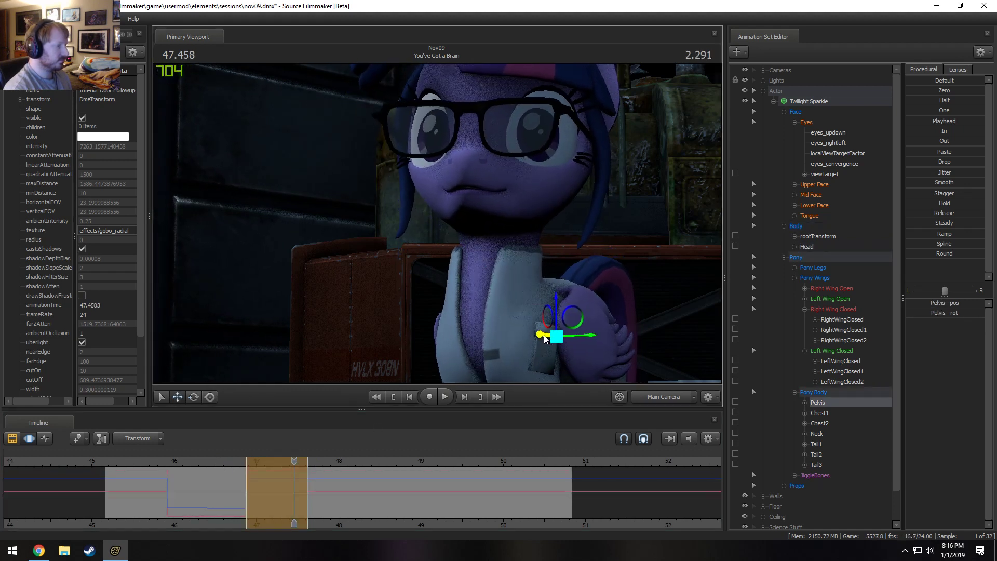
key(ctrl)
ctrl+click(493, 285)
key(e)
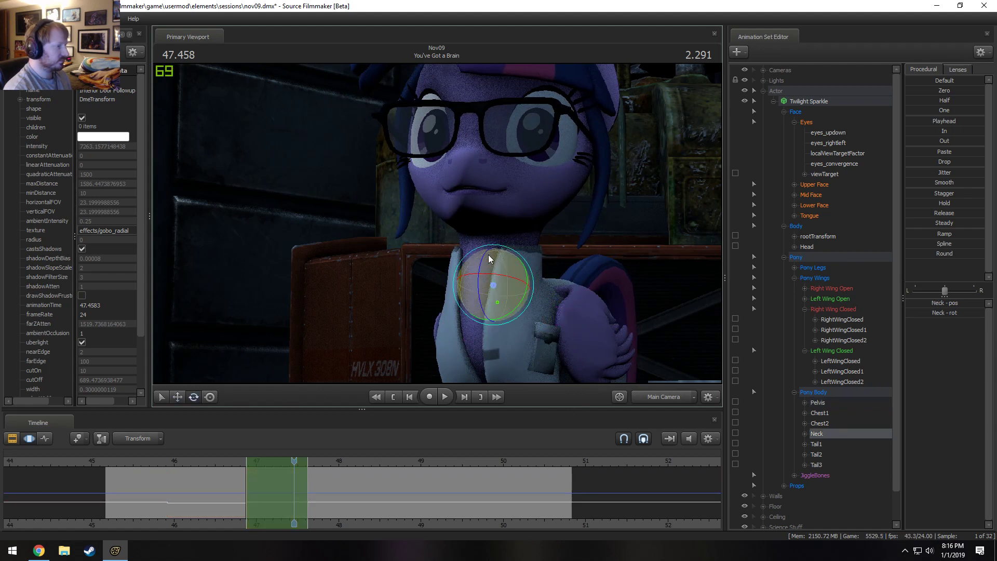
drag(488, 255, 494, 266)
Rotate Chest2 and the Head at 47.458 s so that Twilight Sparkle's face tilts upward.
key(ctrl)
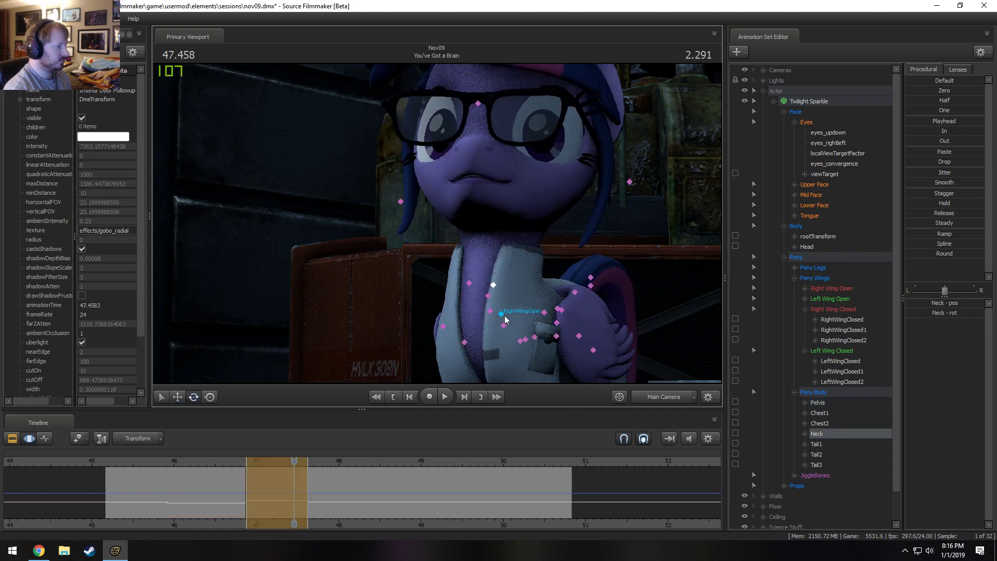
ctrl+click(503, 325)
drag(488, 310, 499, 263)
key(ctrl)
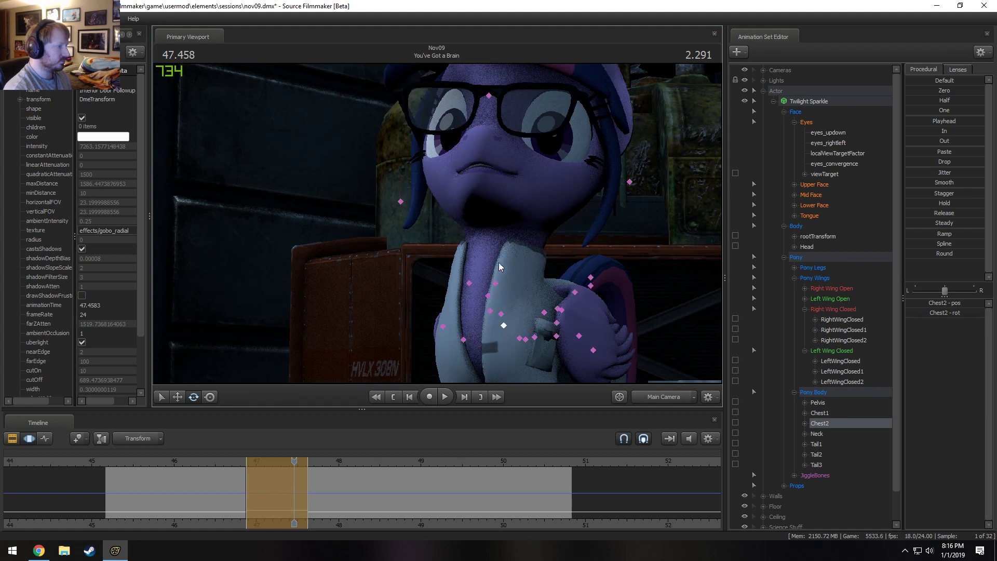
ctrl+click(485, 226)
drag(505, 222, 609, 183)
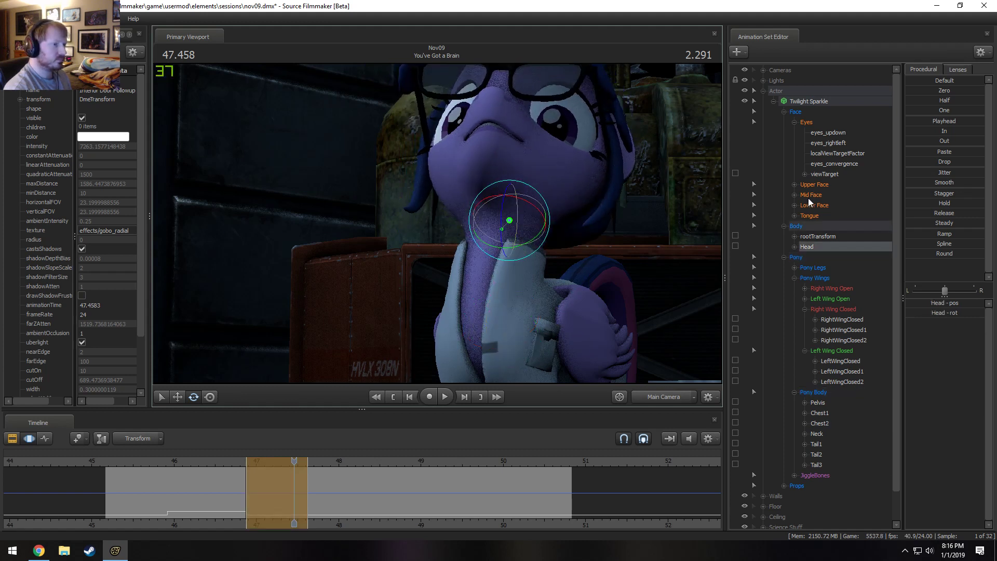
Close both eyes with the Upper Face eye_closer_left and eye_closer_right controls, and replay up to 47.541 s.
click(814, 184)
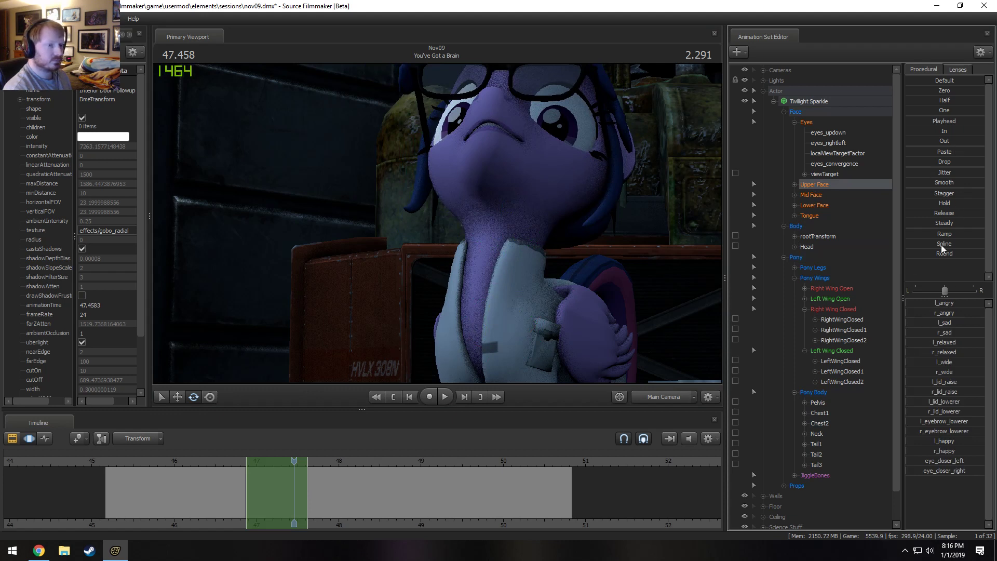
drag(912, 462, 935, 470)
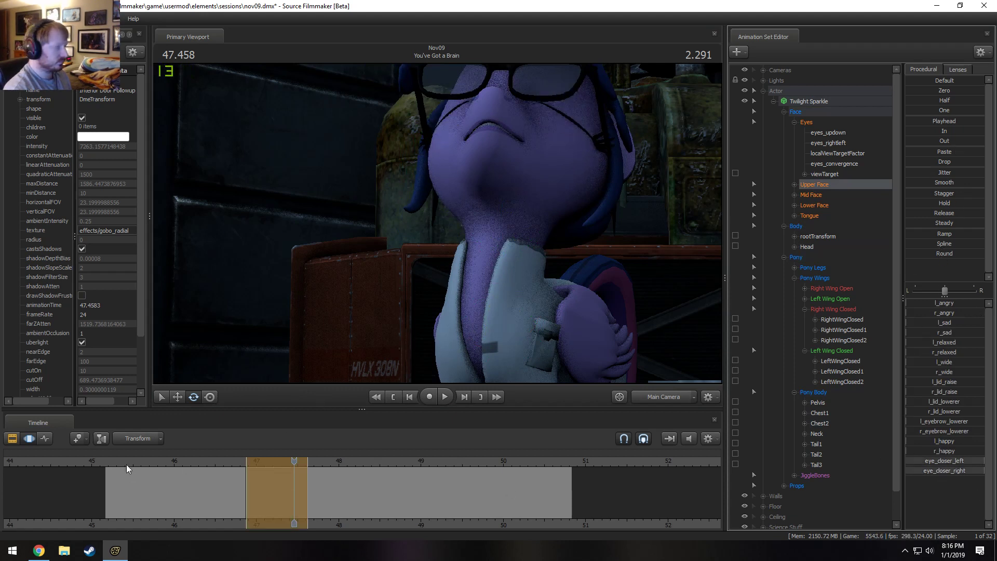
click(220, 461)
key(space)
key(space)
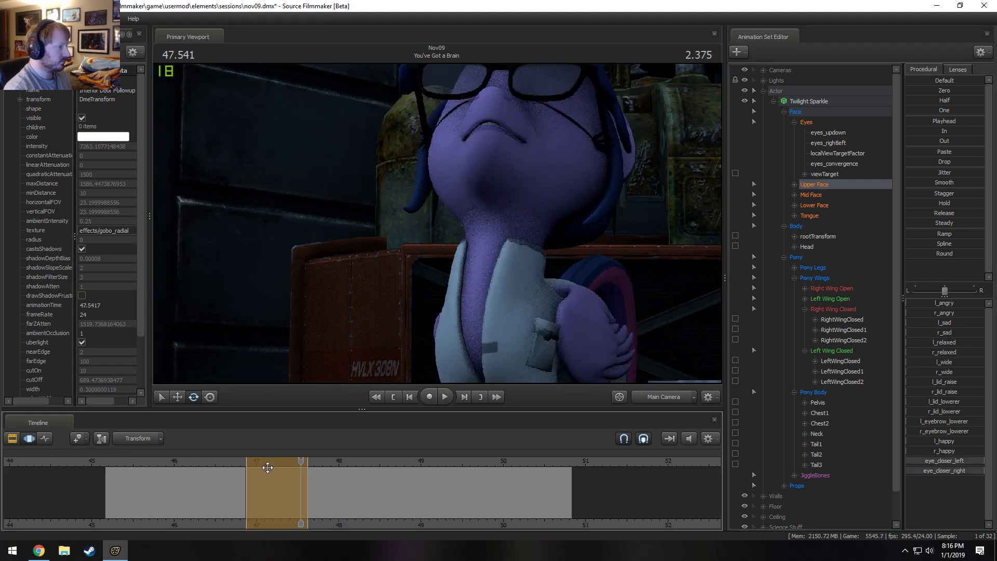
Select all of Twilight Sparkle's controls except Lower Face, pull the time selection's end in to about 47.5 s, and replay it.
click(801, 102)
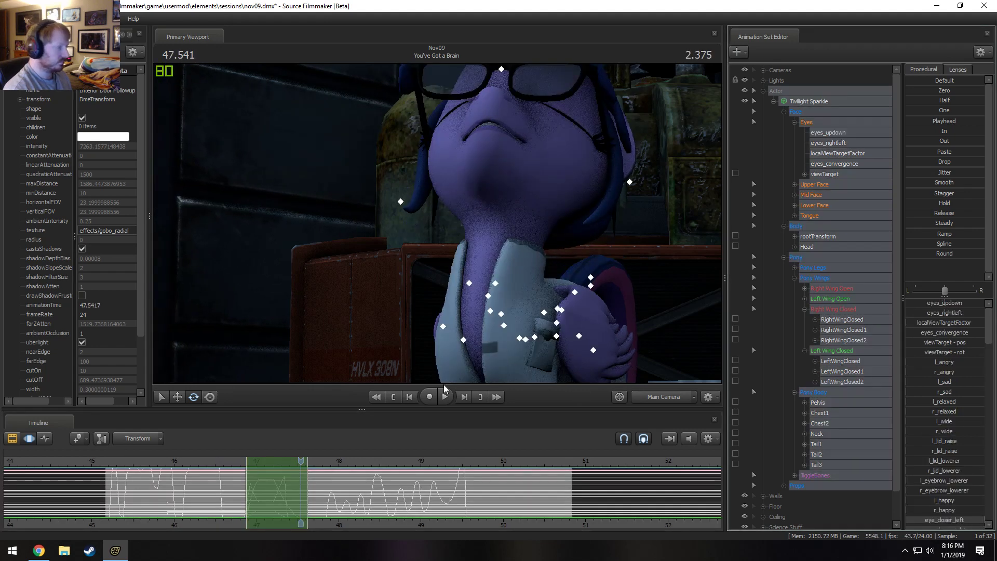
ctrl+click(815, 204)
scroll(334, 495, up, 2)
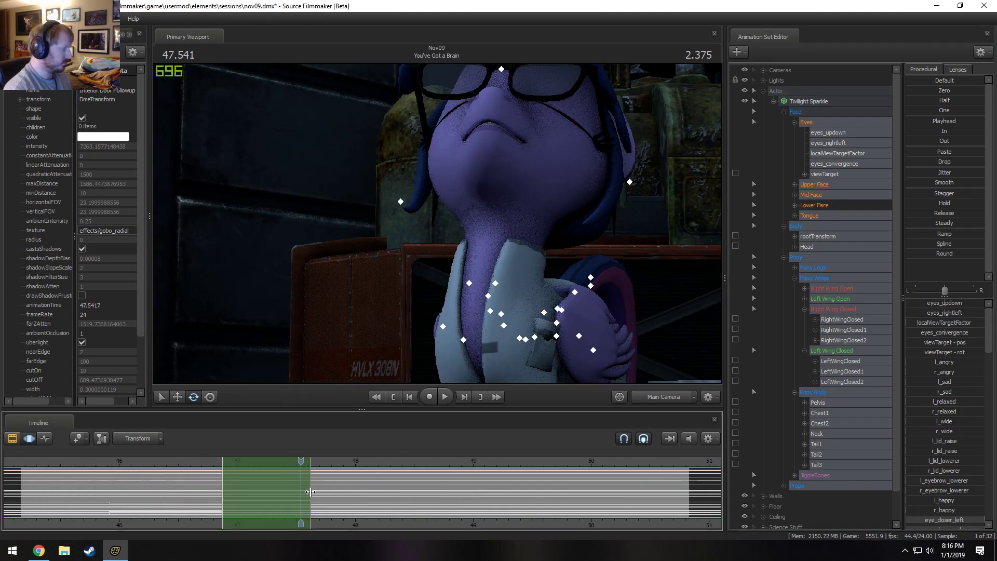
drag(310, 492, 301, 491)
click(199, 462)
key(space)
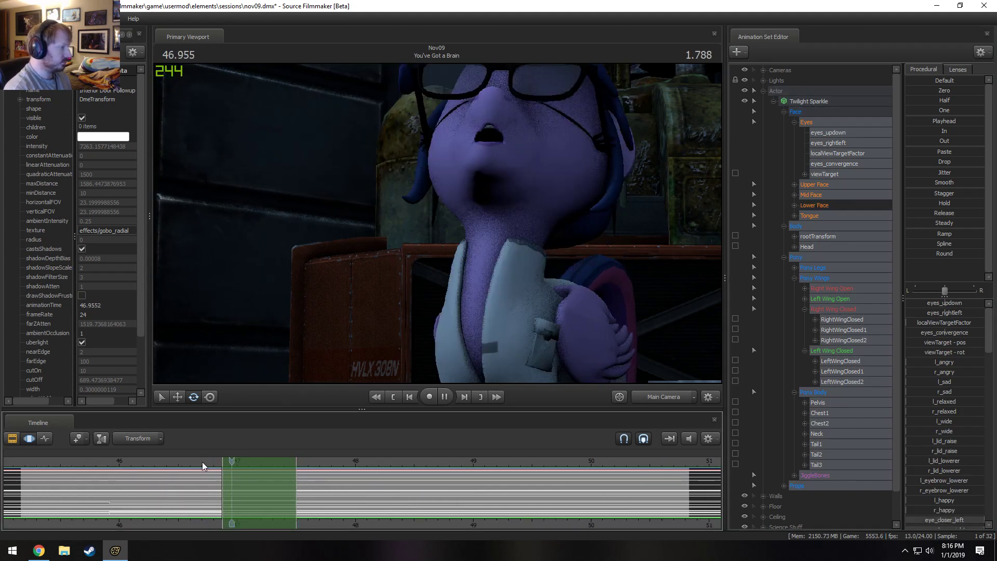
key(space)
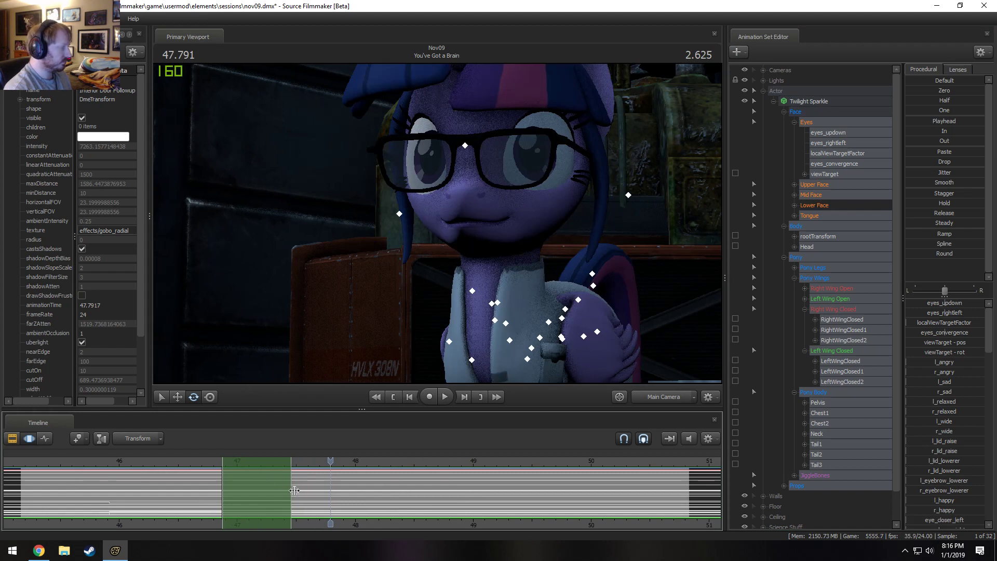
Play the dialogue from about 46 s to review the head tilt, and park the playhead at 47.250 s.
click(163, 463)
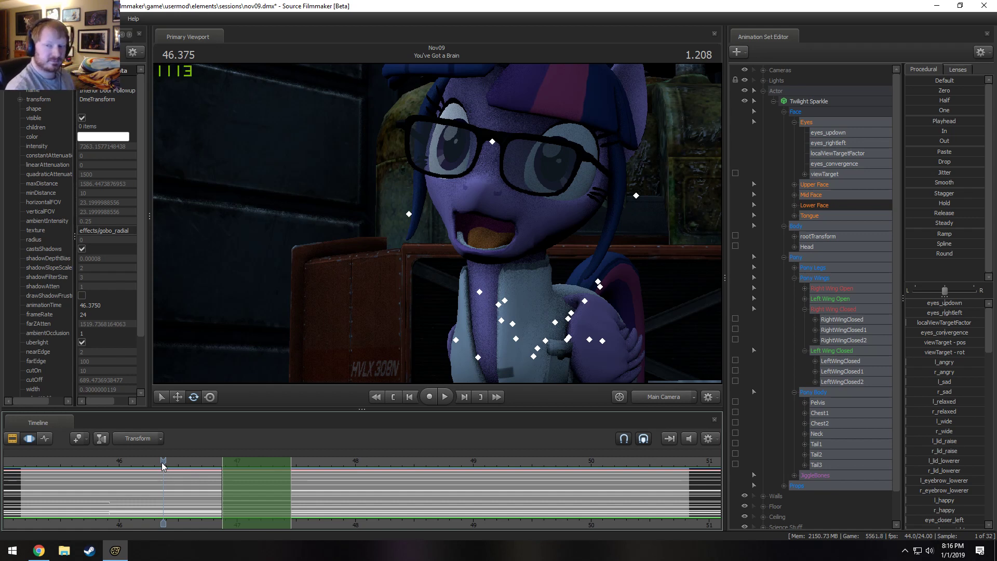
click(116, 466)
key(space)
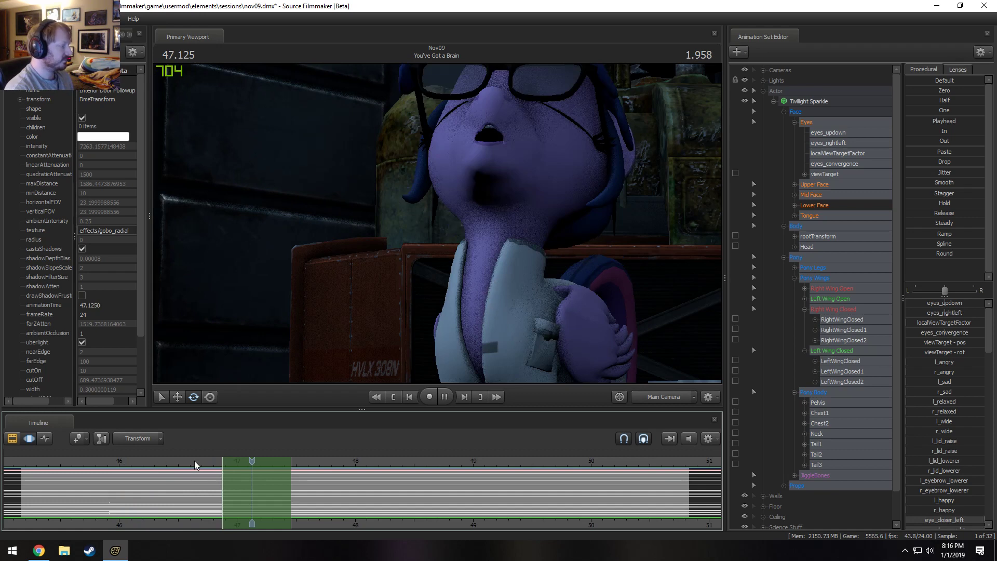
key(space)
drag(249, 481, 268, 488)
Reposition the Neck and rotate the Head at 47.250 s so that Twilight Sparkle's face tilts upward.
click(496, 283)
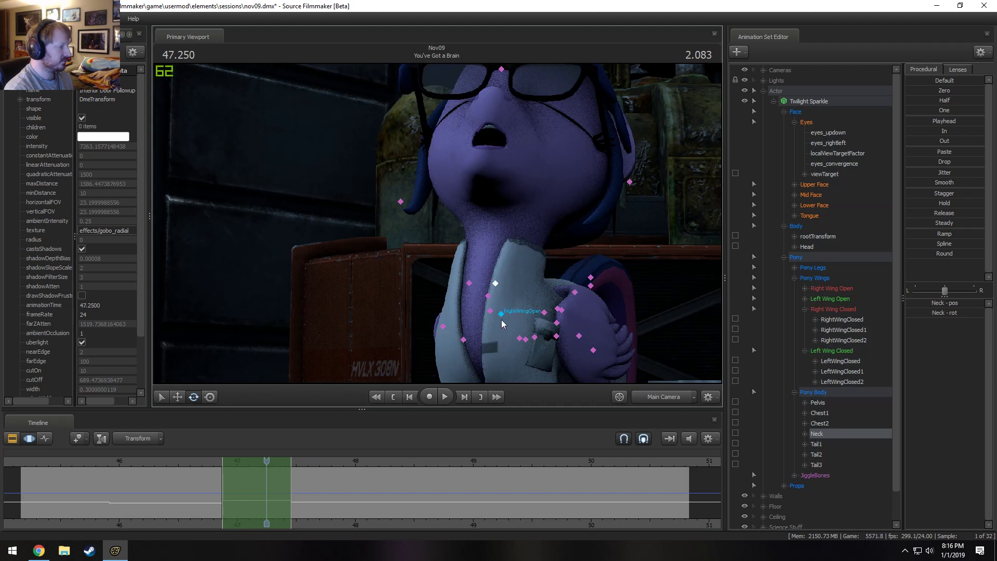
click(501, 319)
mouse_move(490, 316)
mouse_down()
mouse_move(489, 329)
mouse_move(483, 312)
mouse_move(484, 321)
mouse_up()
ctrl+click(492, 288)
key(w)
key(e)
key(w)
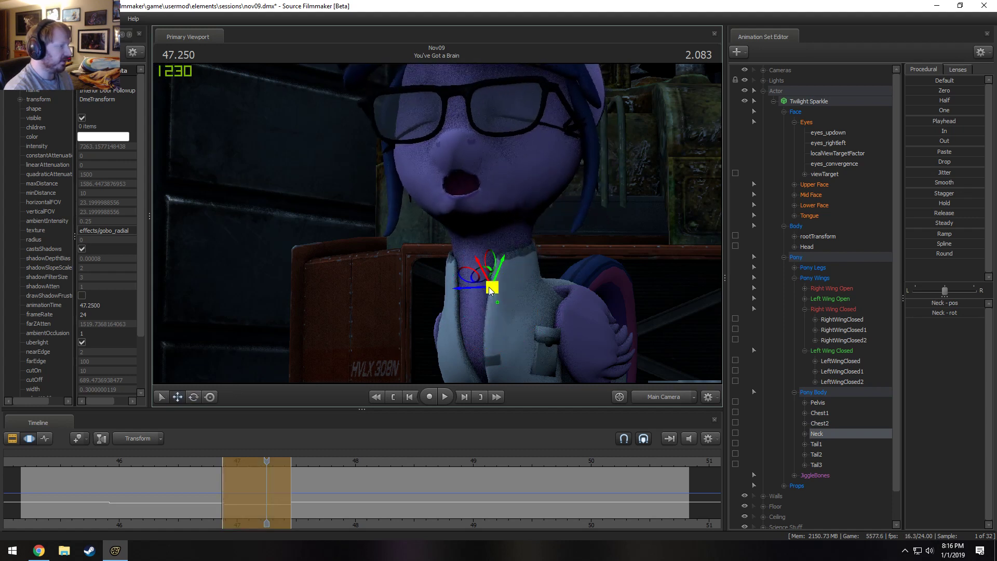
drag(492, 258, 471, 237)
key(e)
drag(481, 196, 482, 186)
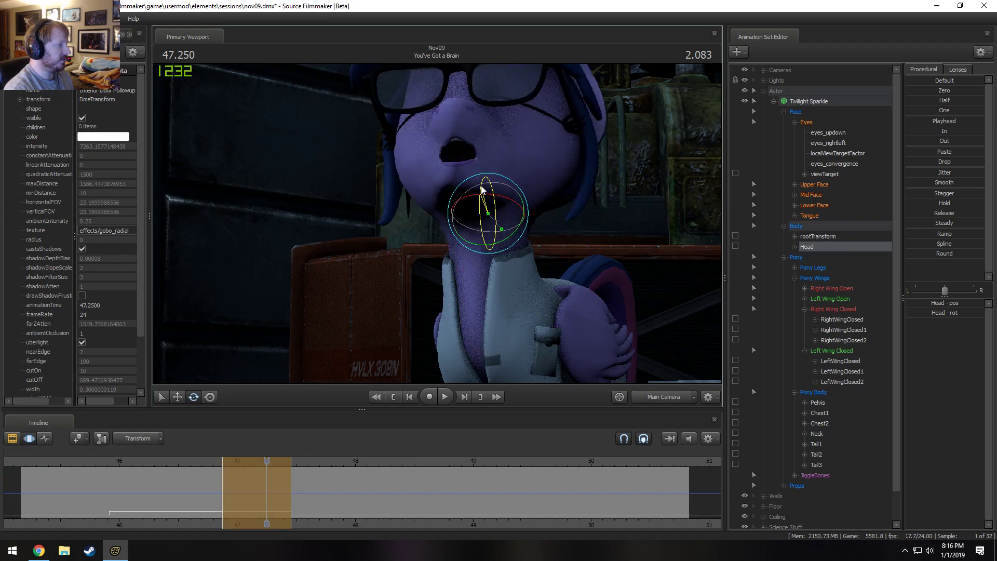
Replay the dialogue around 47 s to 49.5 s to review the raised head pose.
key(space)
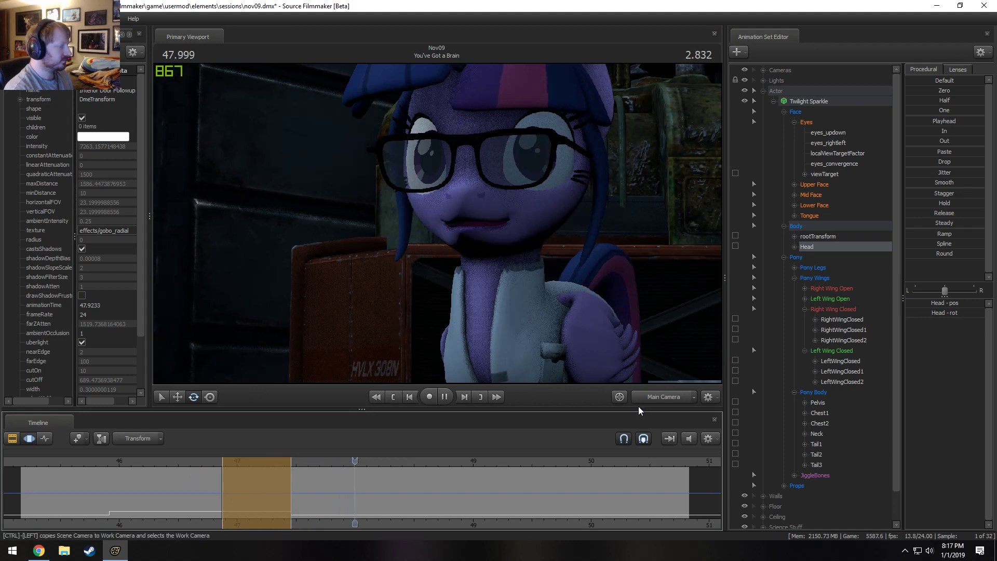
drag(338, 461, 261, 465)
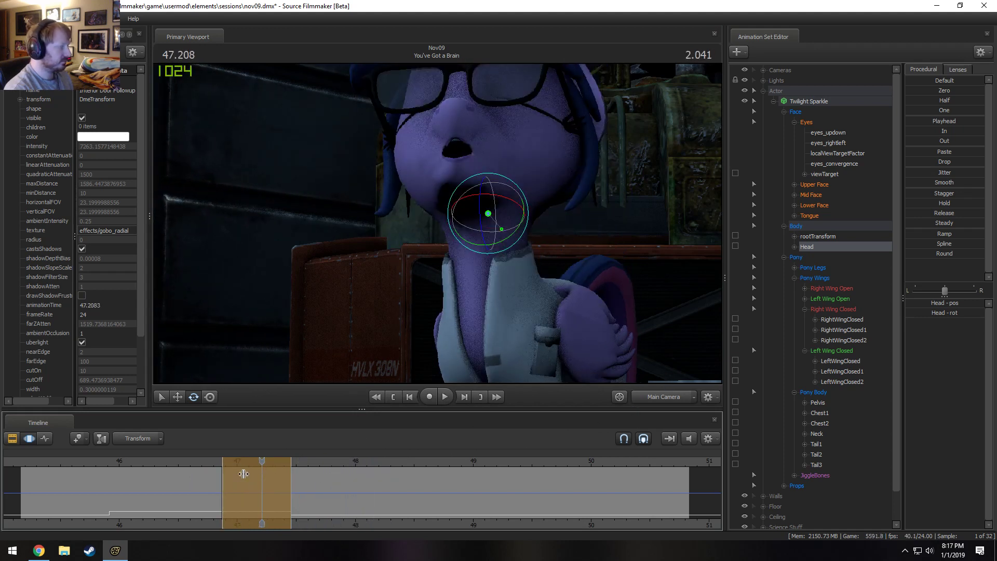
key(shift)
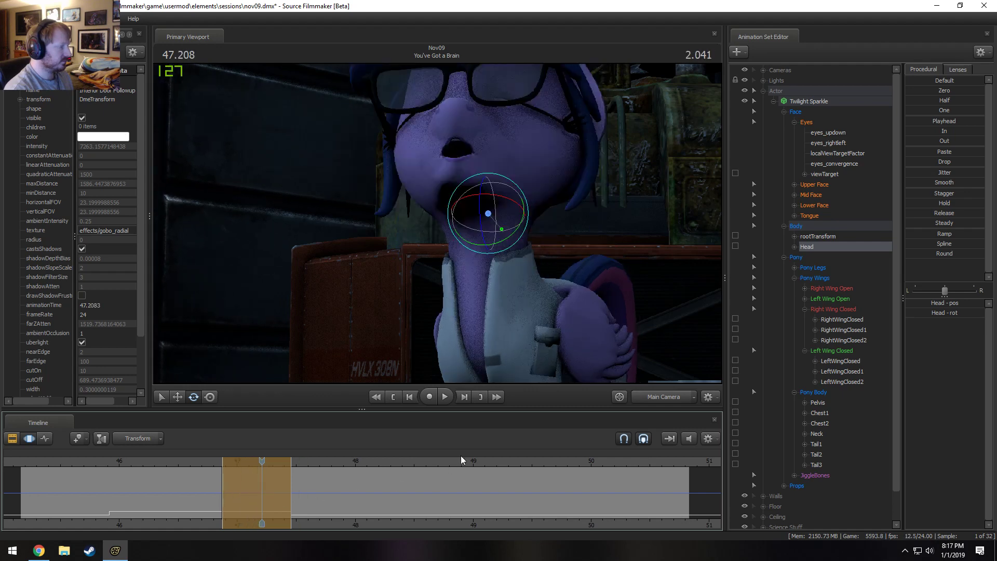
key(space)
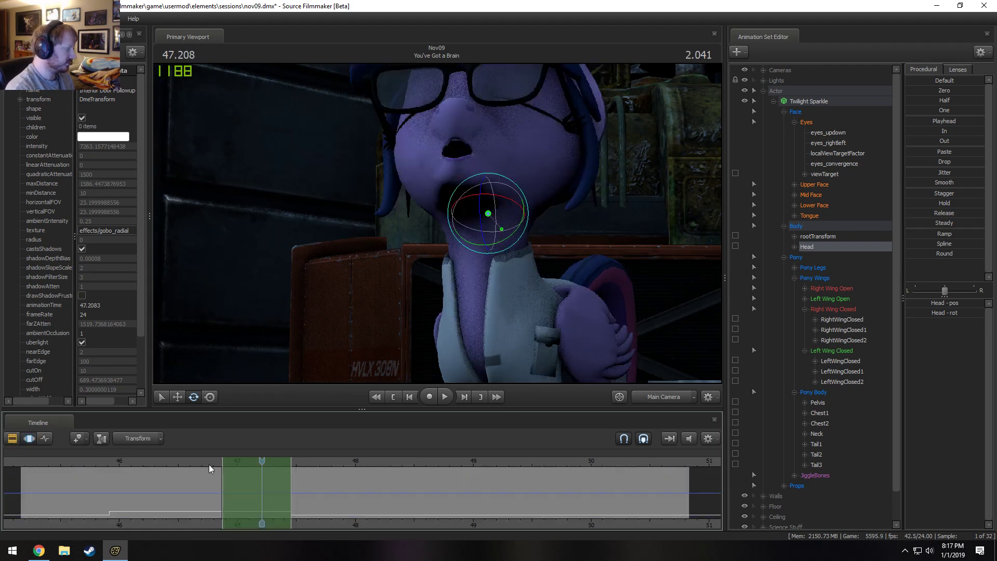
key(space)
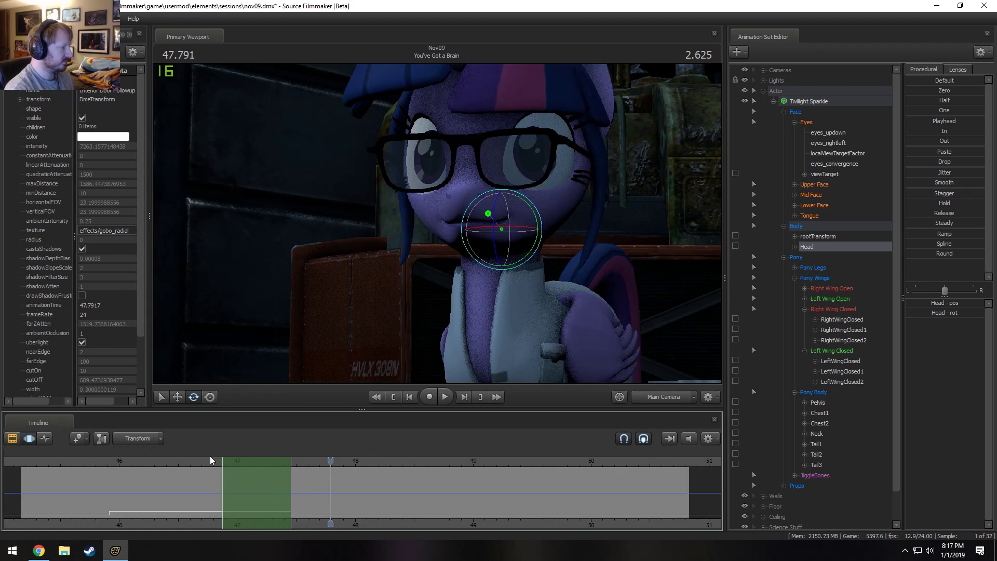
key(space)
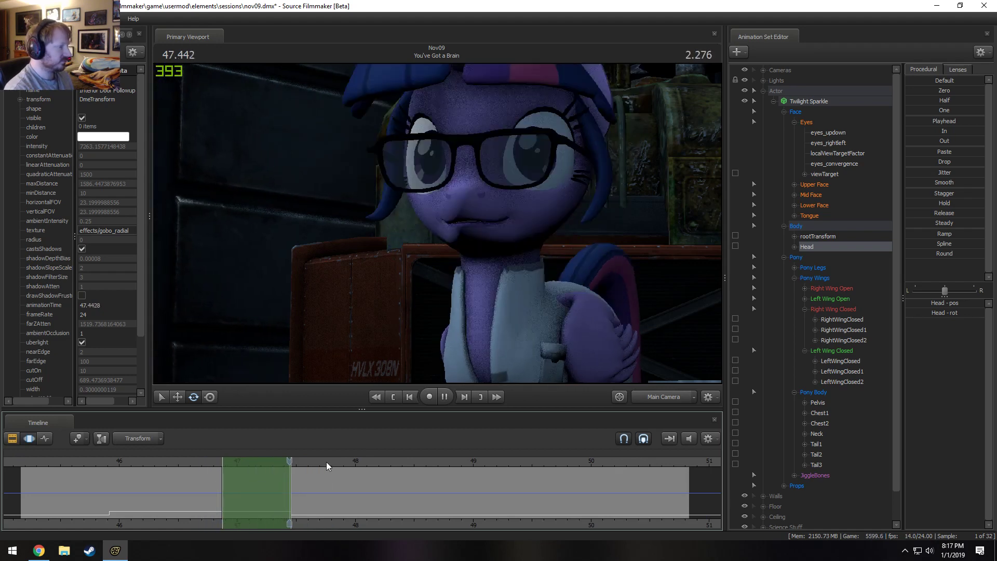
key(space)
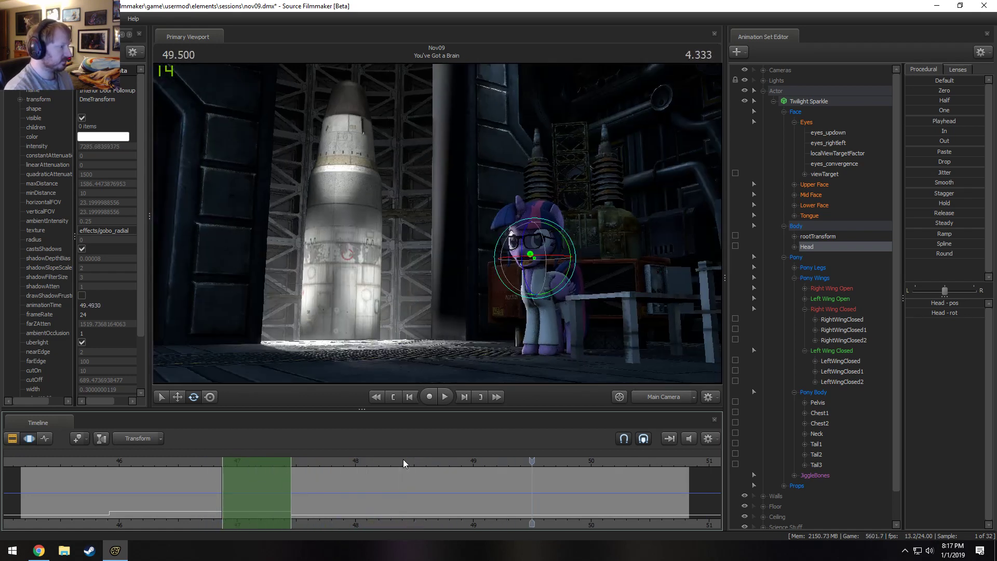
Set the time selection from 48 s to about 49 s, and reposition the Neck at 48.500 s in the Work Camera.
drag(310, 491, 479, 497)
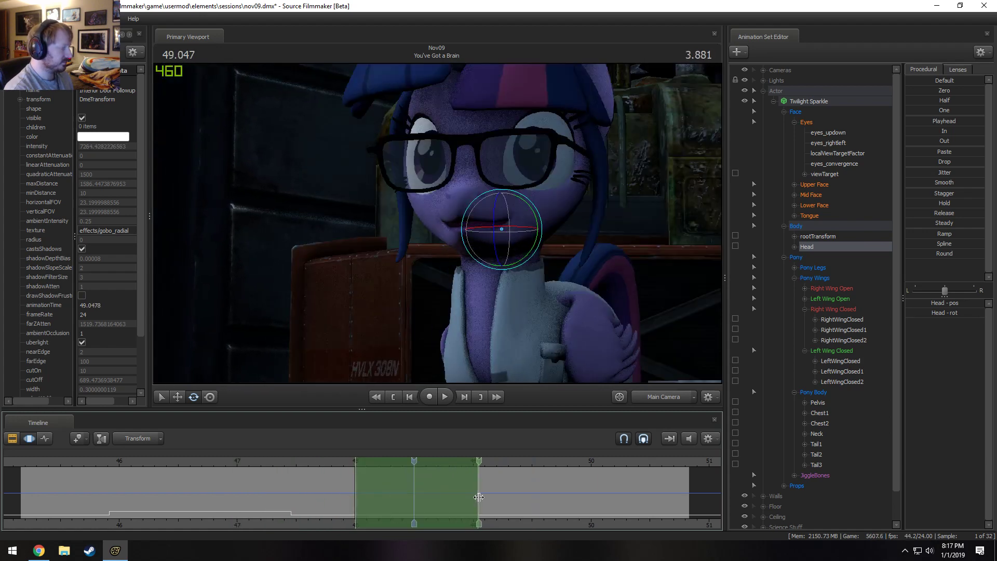
click(658, 399)
drag(435, 240, 409, 215)
click(424, 237)
key(w)
click(402, 199)
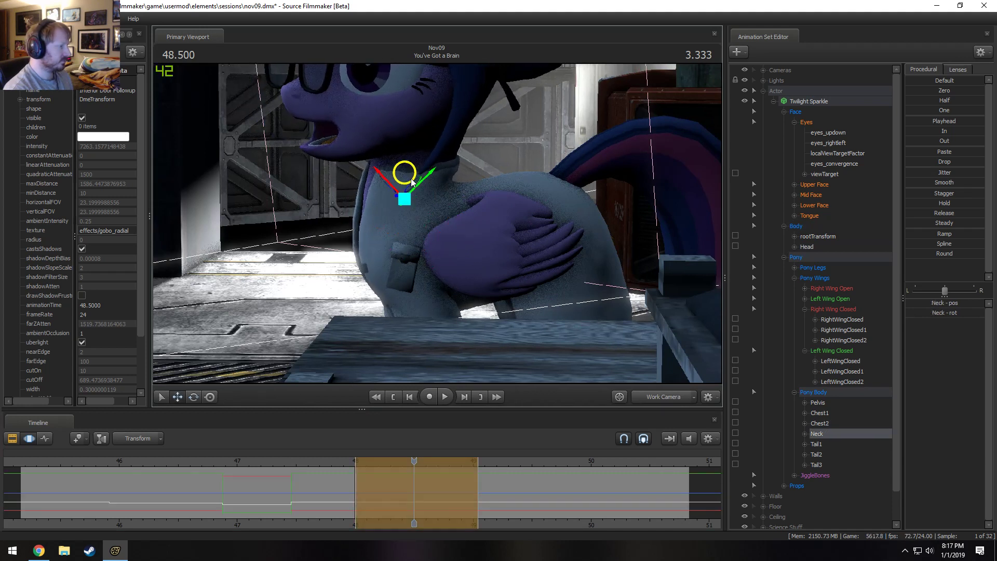
drag(410, 179, 413, 178)
Rotate the Head at 48.500 s so that it dips and turns, checking the pose through the Main Camera.
click(415, 148)
key(e)
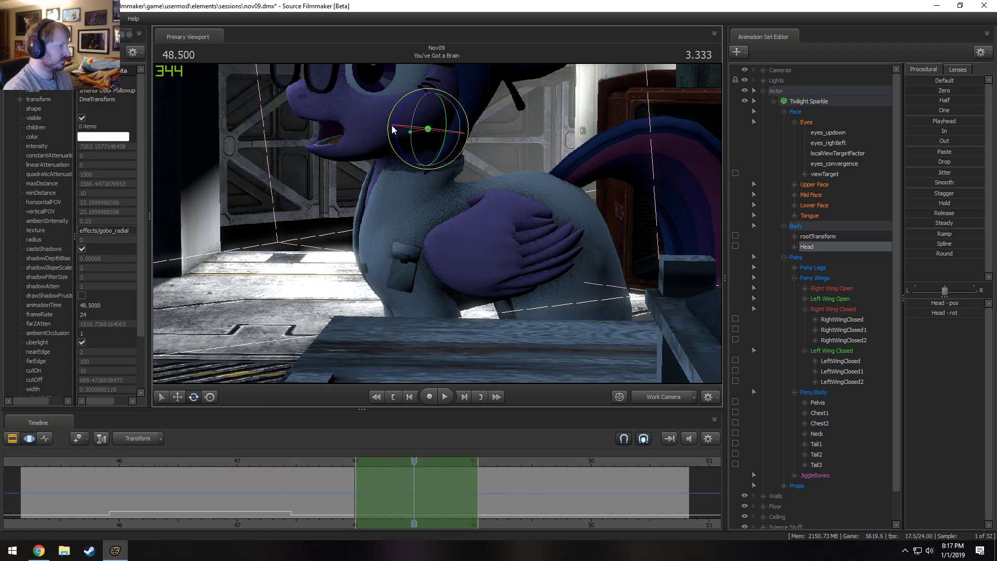
drag(396, 137, 408, 138)
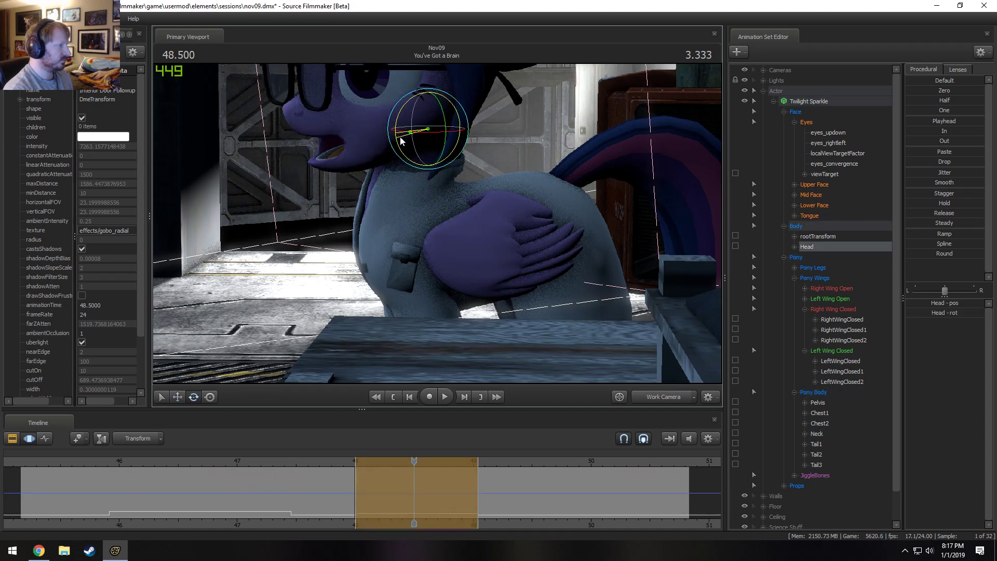
click(656, 398)
drag(528, 219, 503, 271)
Raise the Upper Face l_angry and r_angry controls at 48.333 s, and replay the line from about 47.7 s.
click(394, 463)
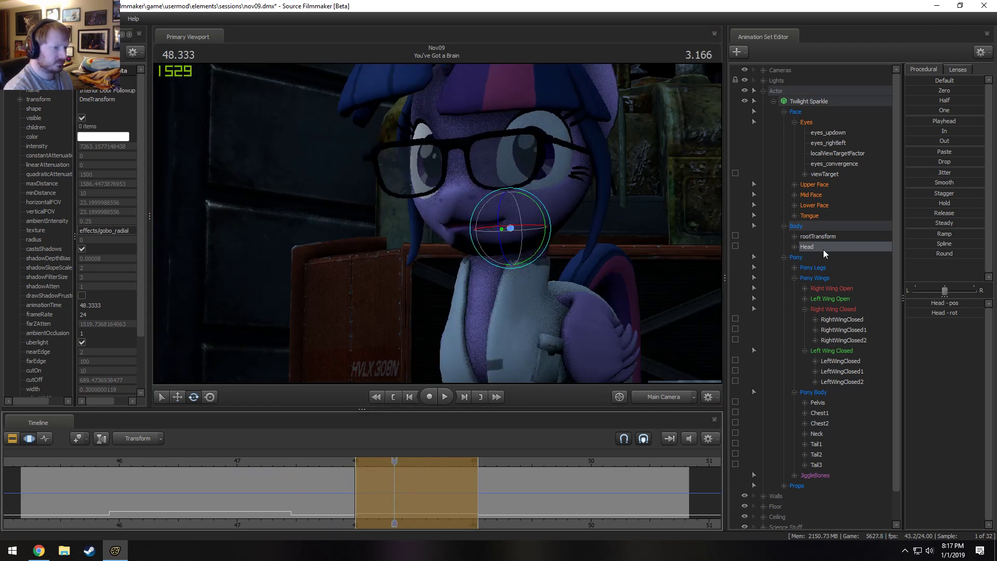
click(821, 184)
drag(937, 305, 960, 305)
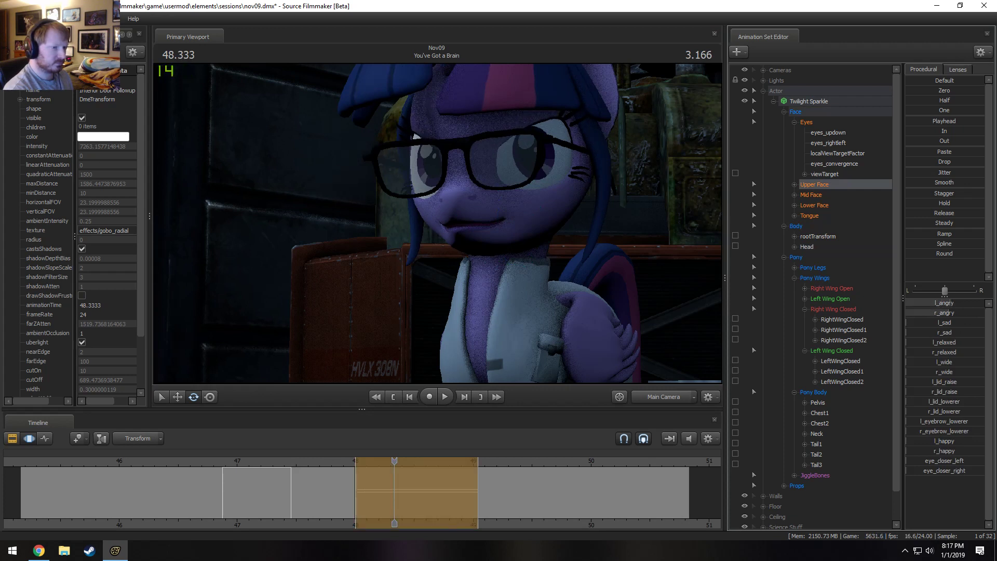
click(332, 463)
key(space)
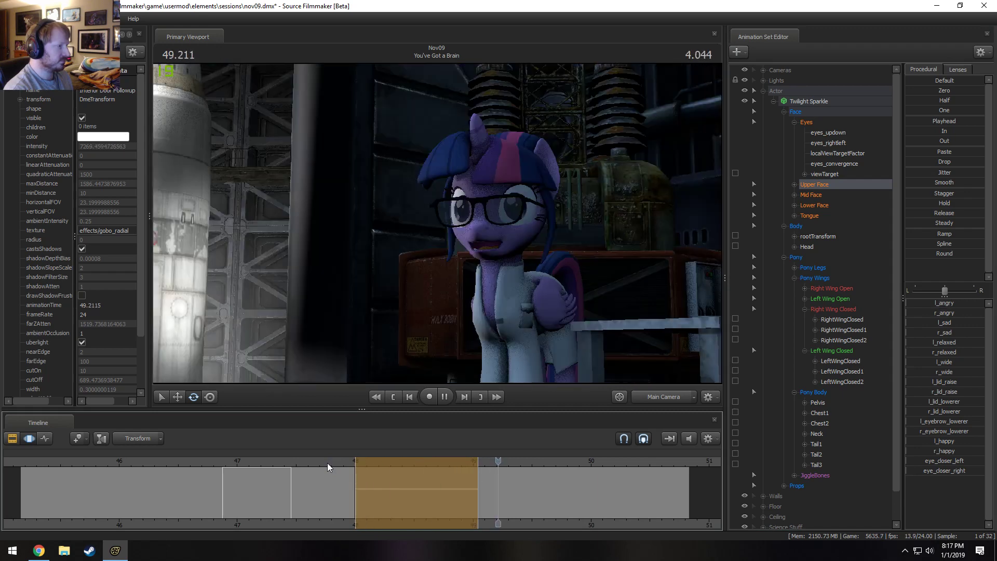
key(space)
click(320, 462)
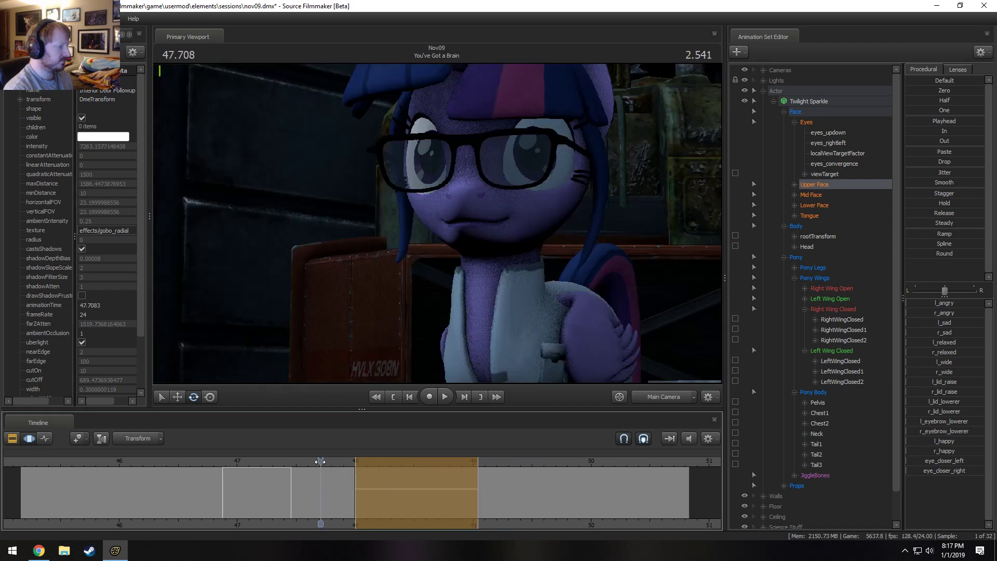
key(space)
click(320, 462)
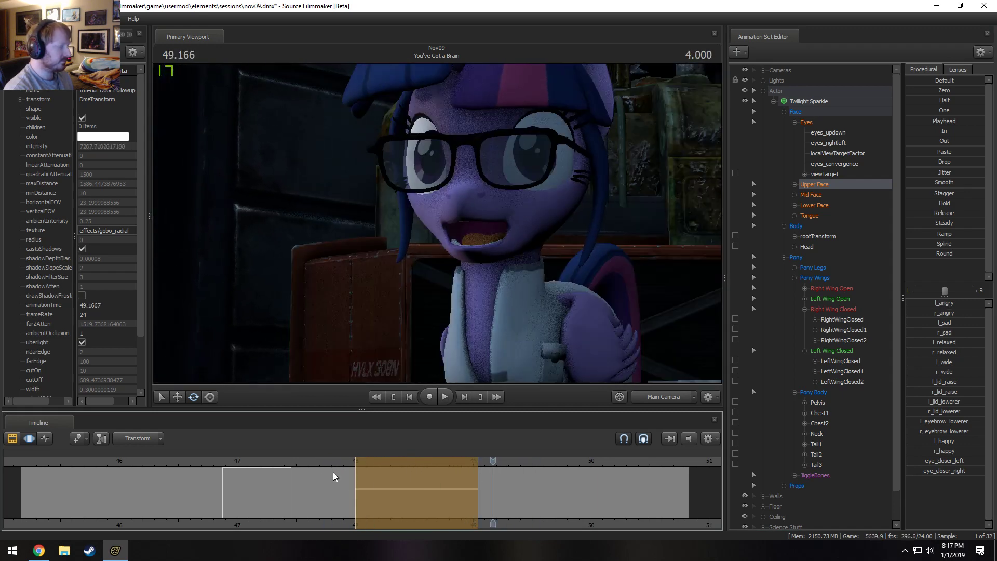
key(space)
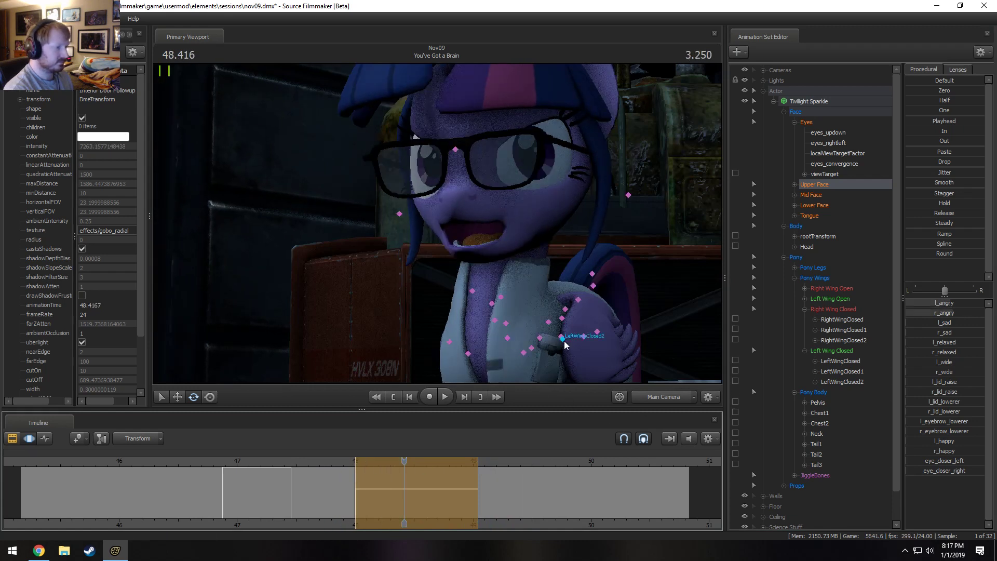
Adjust the Pelvis and rotate Chest1 at 48.416 s to change the upper body's lean, and replay from 47.791 s.
click(563, 338)
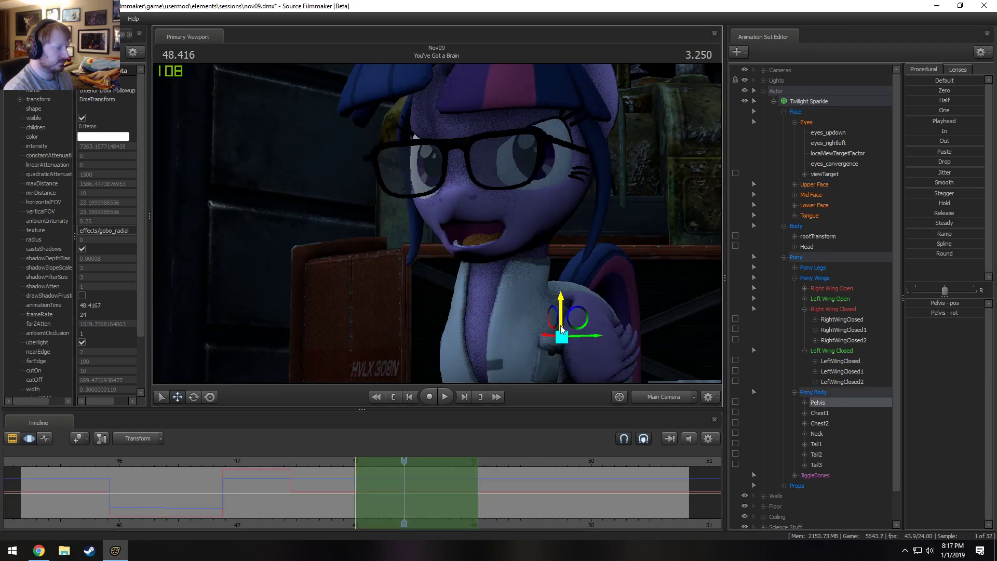
drag(557, 322, 549, 326)
key(e)
click(550, 327)
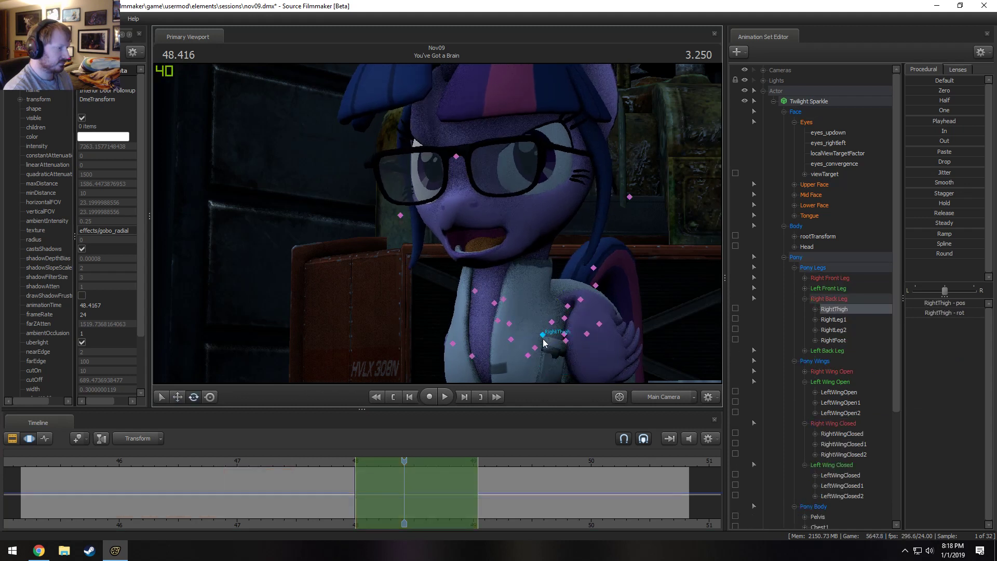
click(535, 347)
drag(535, 327, 530, 318)
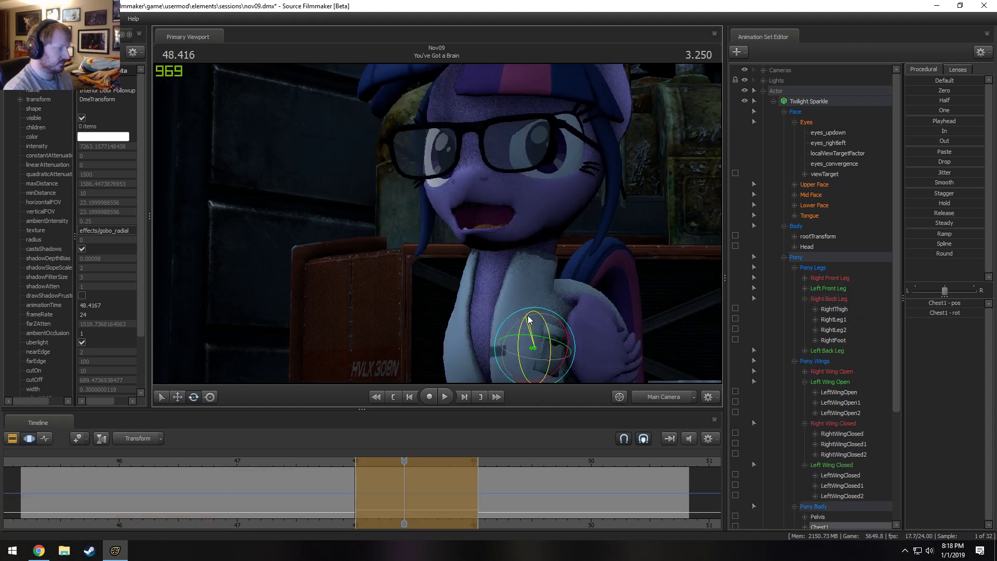
click(328, 461)
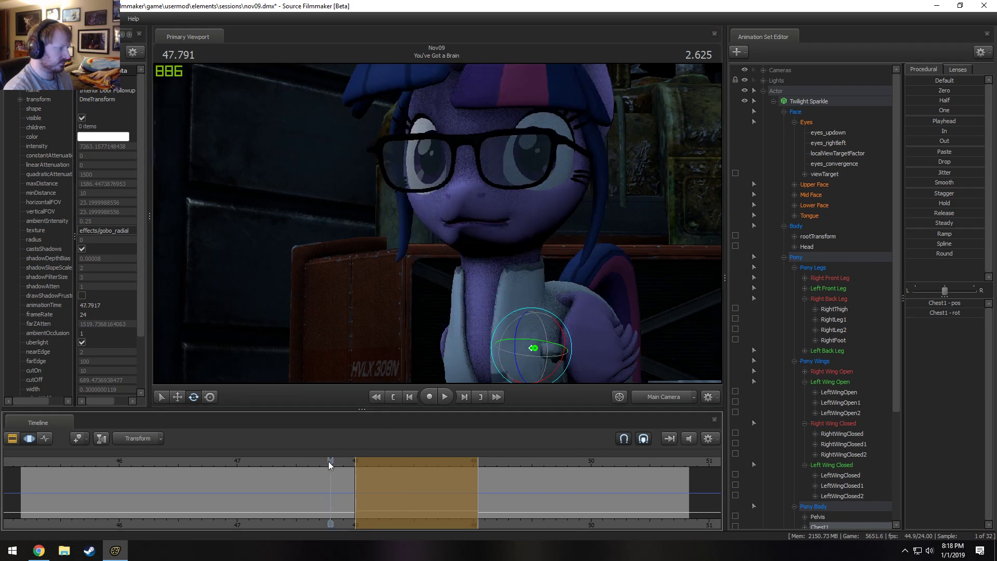
key(space)
key(space)
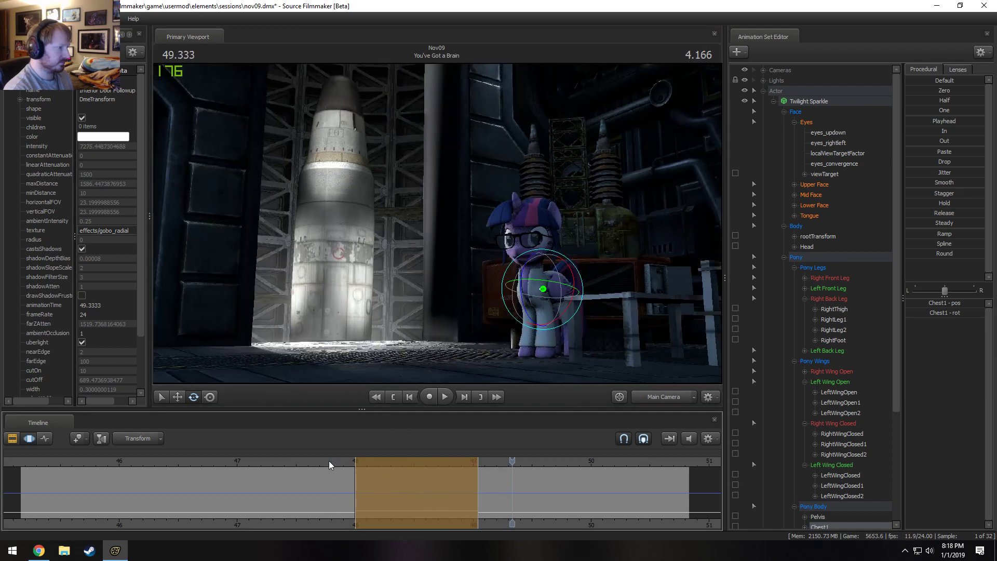
Set the time selection from about 49 s through the end of the shot, with the playhead at 49.916 s.
click(338, 470)
click(450, 488)
drag(448, 485, 651, 499)
drag(478, 470, 581, 478)
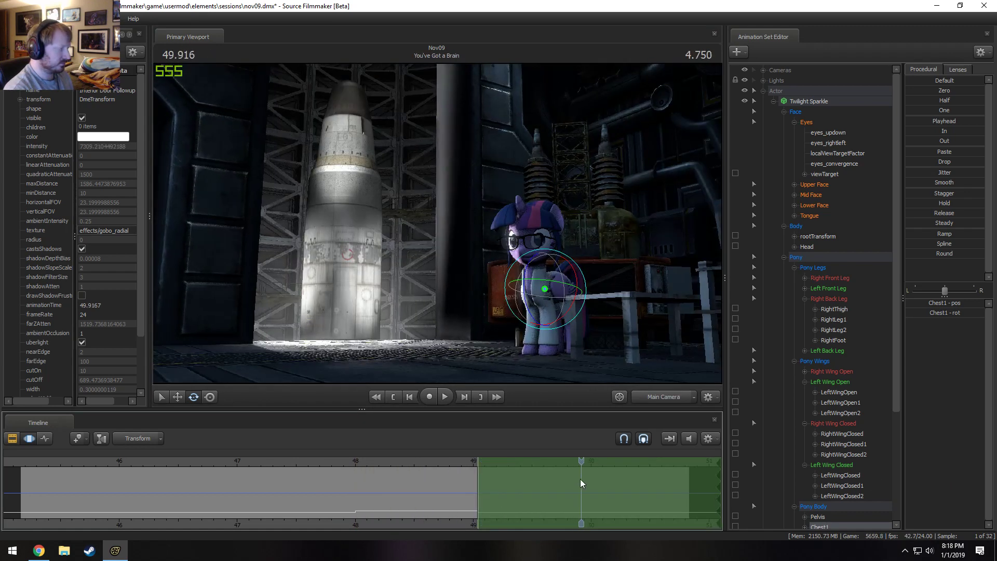
Move in on the body with the Work Camera, expand the back leg controls, and lock RightThigh and LeftThigh.
click(662, 396)
key(w)
drag(450, 336, 450, 336)
key(s)
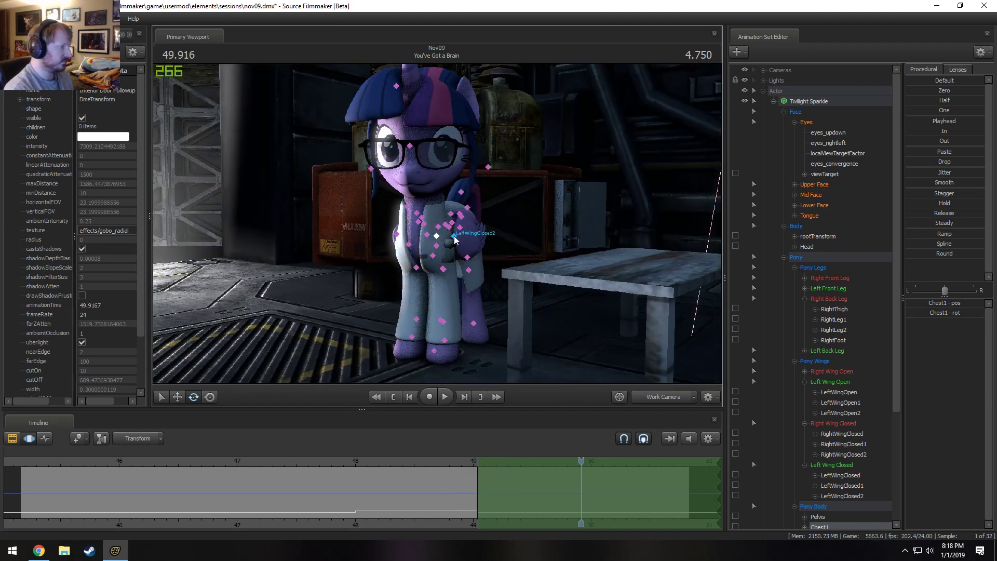
click(450, 227)
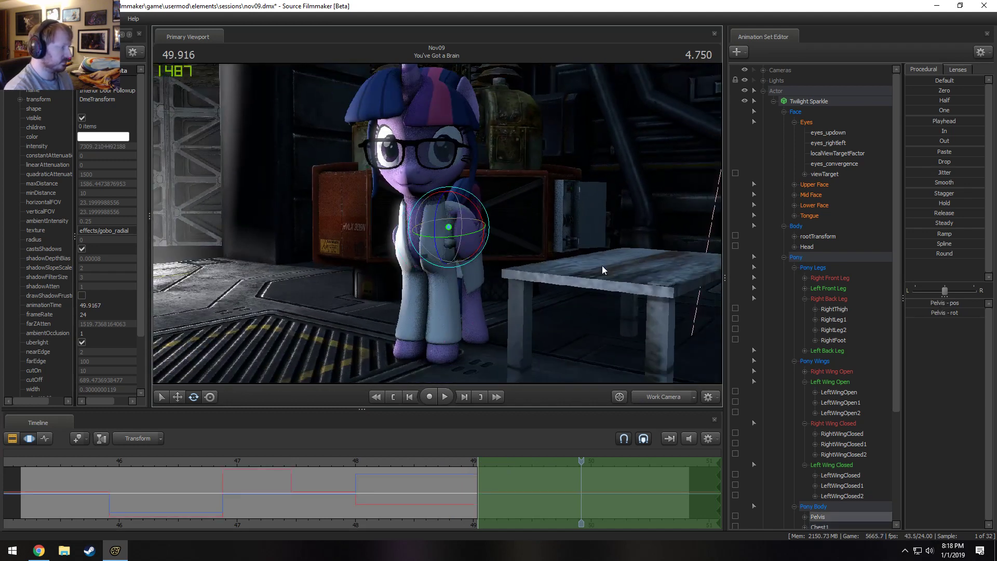
scroll(779, 335, down, 3)
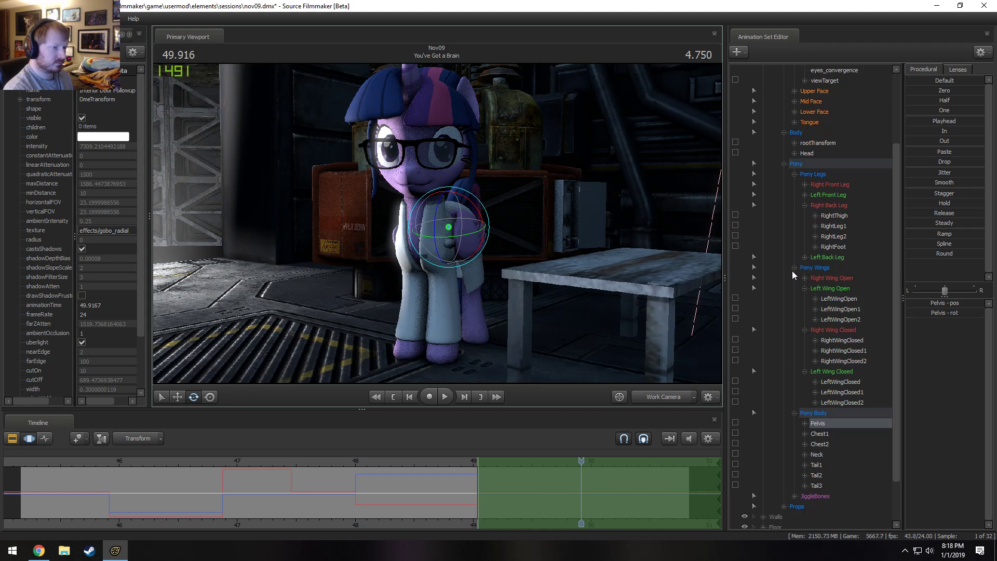
click(794, 267)
click(805, 340)
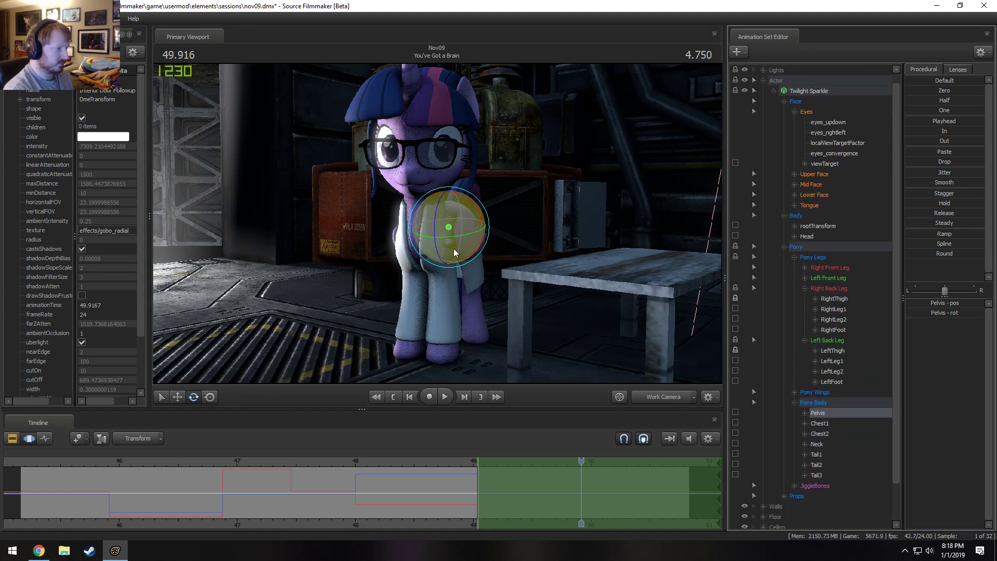
Undo the trial Pelvis rotation, and lock LeftBall in the Left Front Leg.
drag(451, 248, 448, 247)
key(ctrl+z)
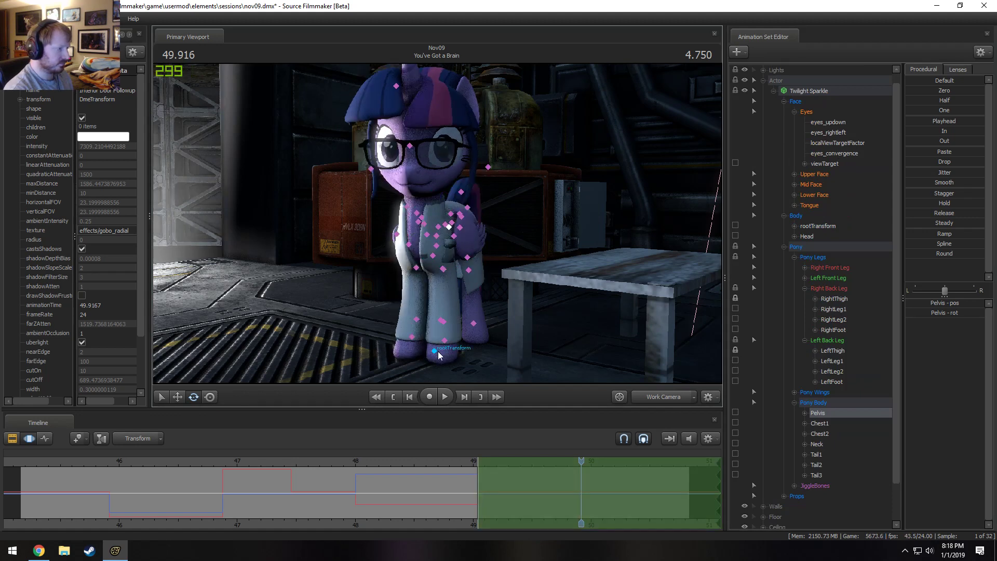
click(446, 339)
click(736, 318)
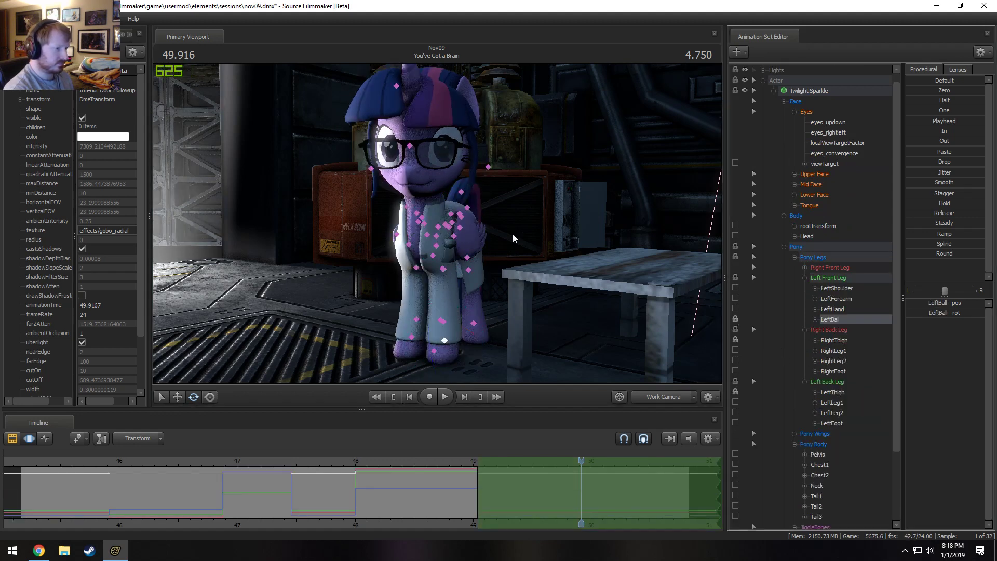
Rotate the Pelvis at 49.916 s so that Twilight Sparkle's body turns sideways.
click(451, 233)
drag(461, 231, 471, 229)
drag(453, 197, 432, 209)
Rotate Chest1 and Chest2 at 49.916 s so that Twilight Sparkle's upper body turns toward the rocket.
key(ctrl)
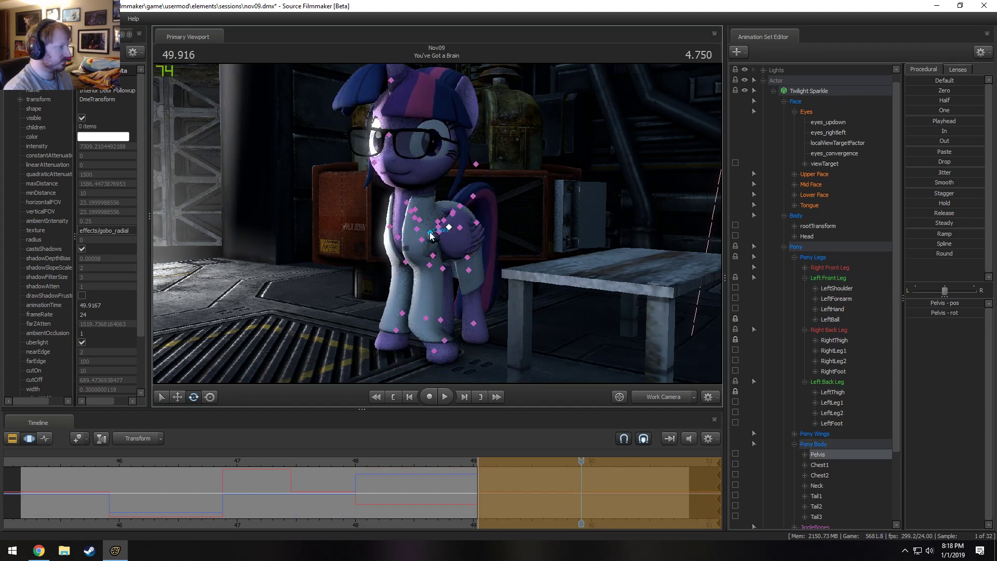
click(430, 234)
drag(420, 253, 423, 236)
key(ctrl)
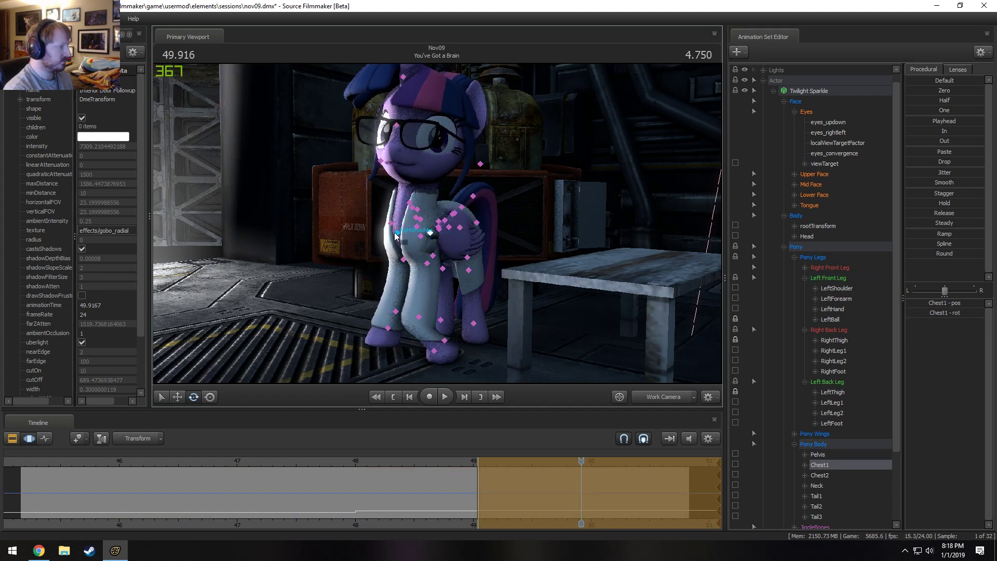
ctrl+click(419, 227)
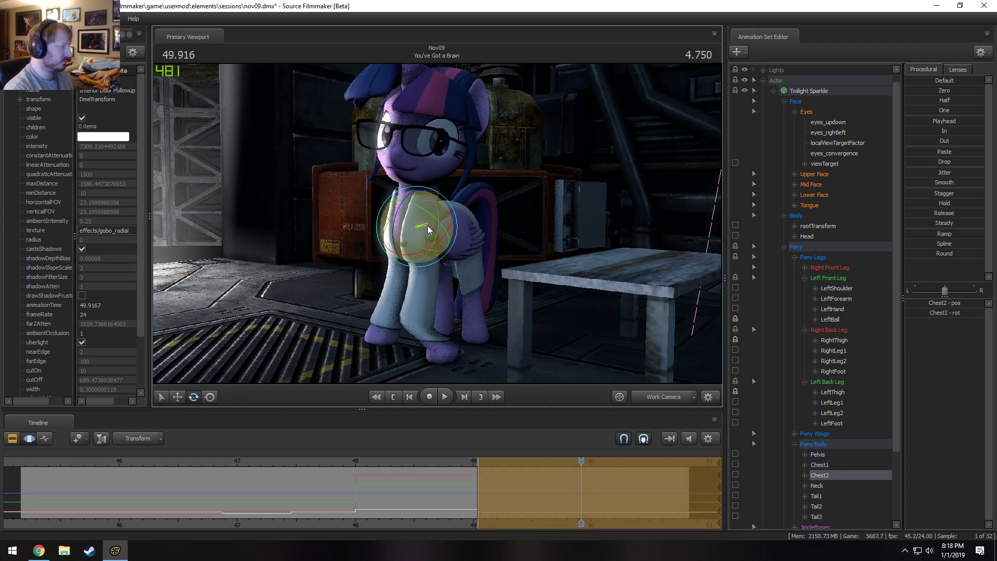
key(ctrl)
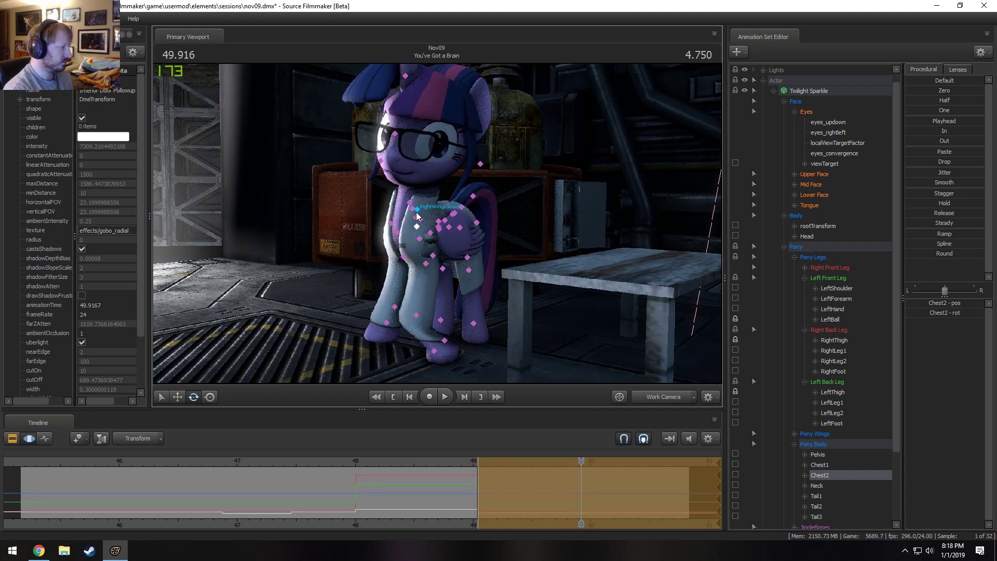
Rotate LeftShoulder and LeftForearm to adjust the left front leg to the turned chest.
ctrl+click(422, 238)
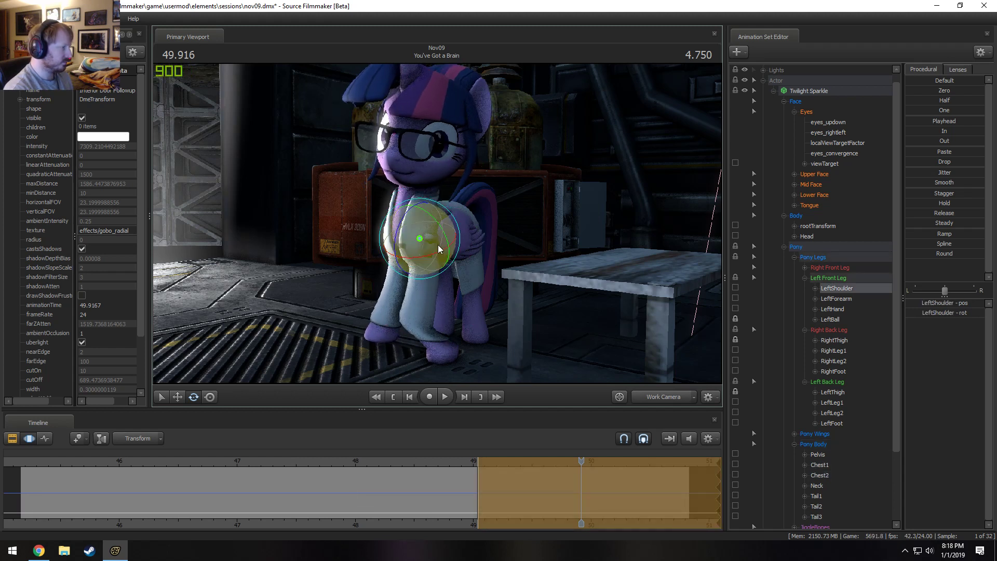
mouse_move(435, 233)
mouse_down()
mouse_move(402, 241)
mouse_move(447, 242)
mouse_move(439, 249)
mouse_up()
click(435, 265)
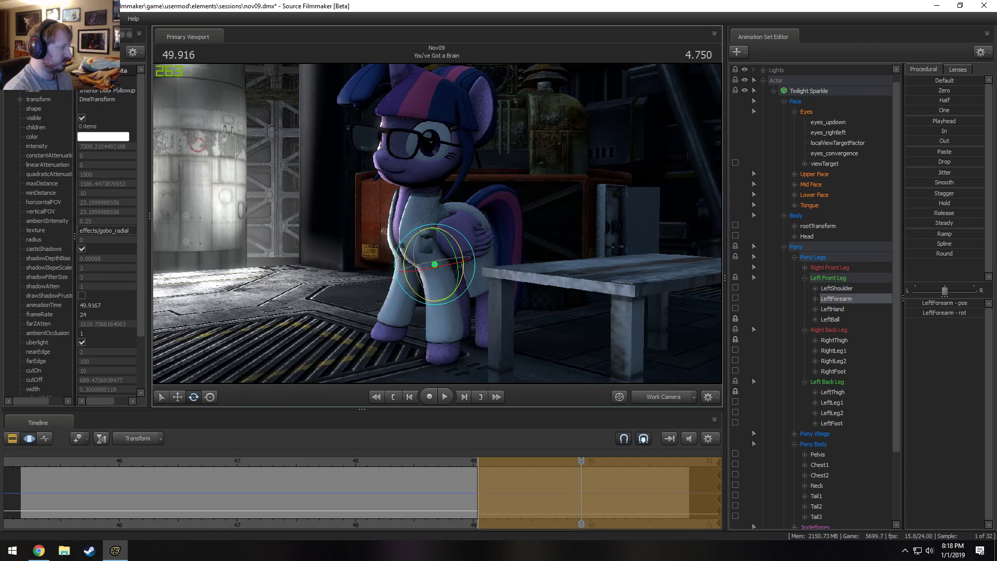
alt+drag(440, 248, 430, 242)
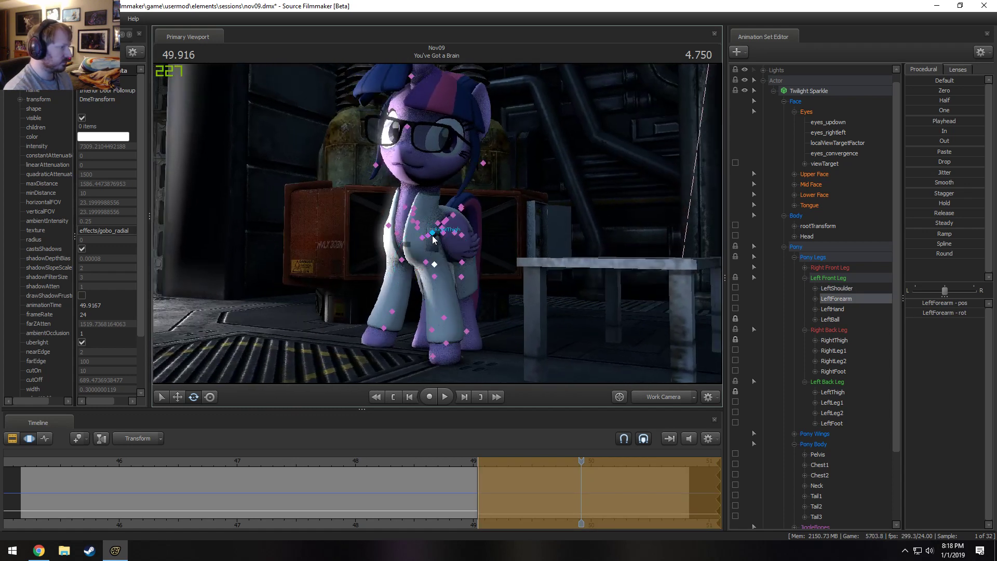
Rotate Chest1 further so that the front of the body swings toward the rocket.
click(432, 237)
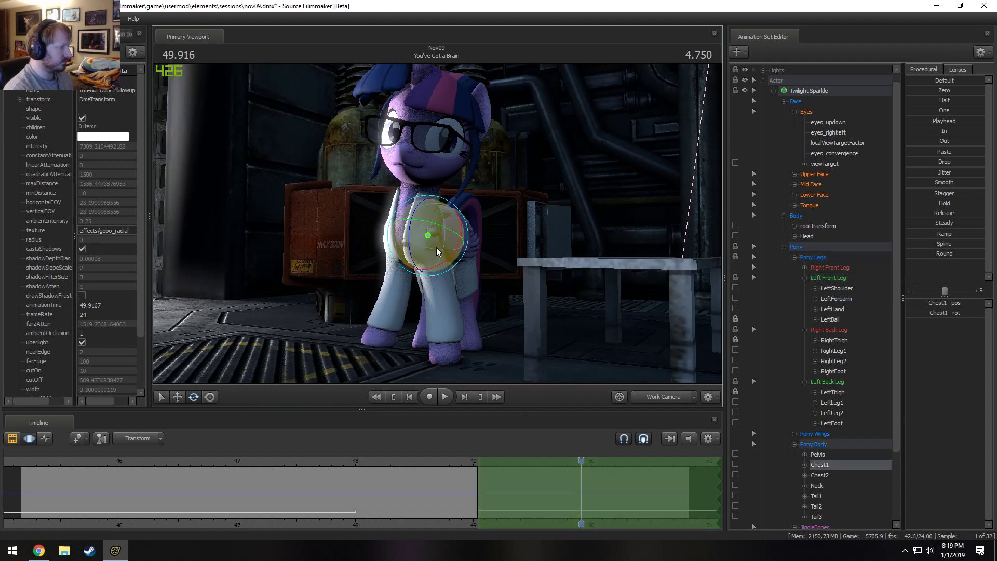
drag(436, 247, 400, 238)
key(w)
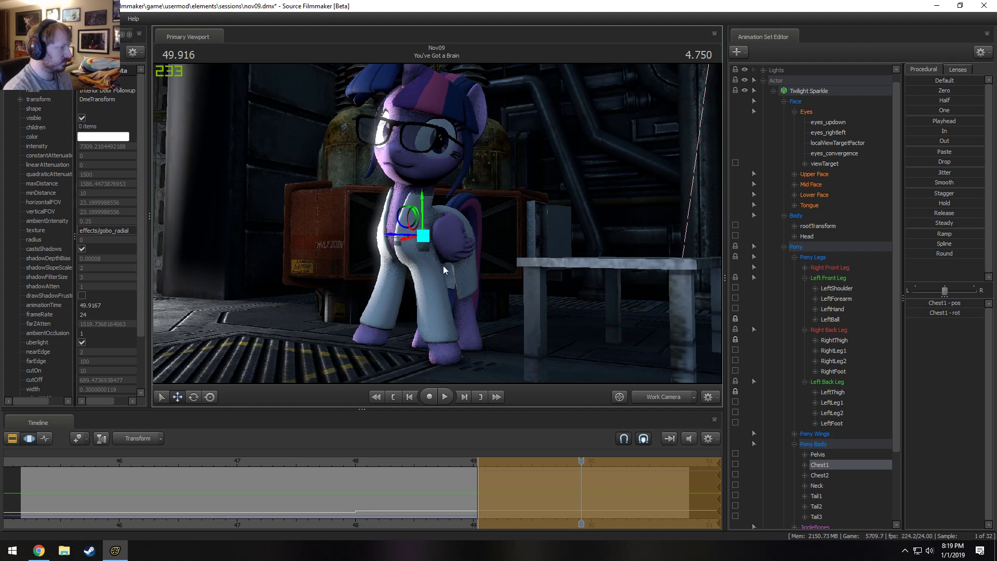
alt+drag(445, 270, 437, 224)
Readjust the LeftShoulder rotation and the bend of the left front leg under the shifted chest.
click(404, 240)
key(e)
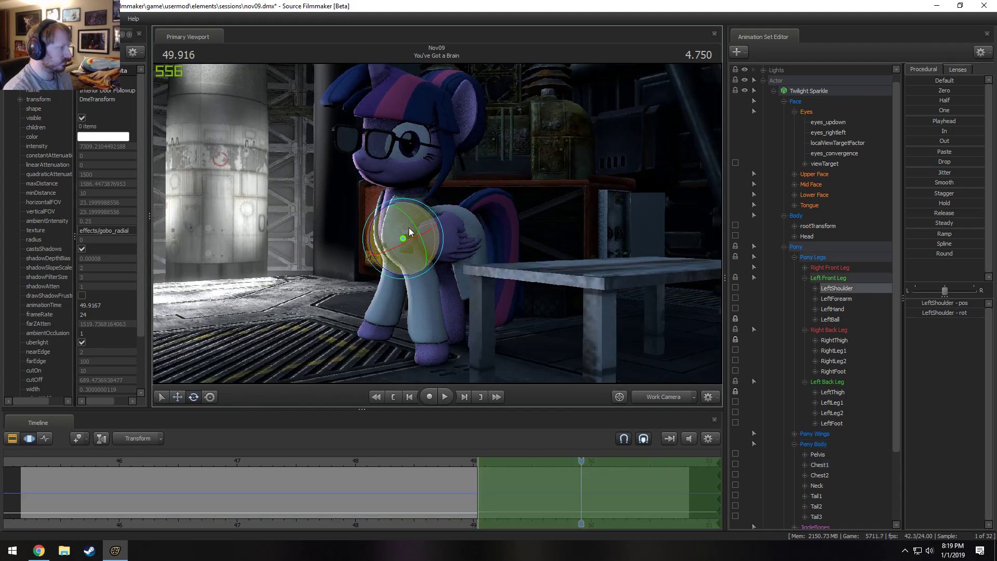
drag(412, 218, 414, 223)
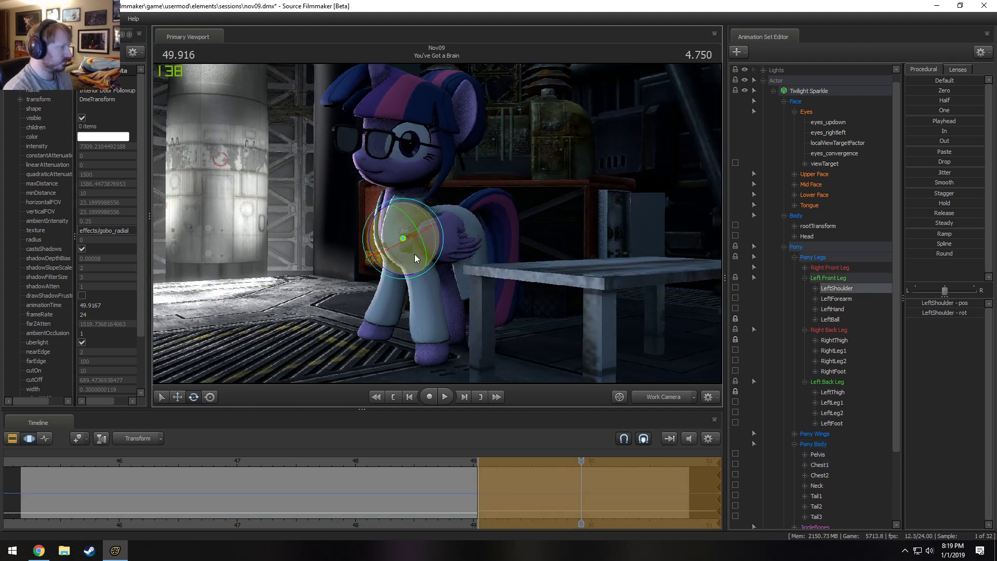
drag(398, 269, 465, 273)
click(417, 266)
Rotate RightShoulder to raise the right front leg and point it at the rocket.
key(e)
click(403, 207)
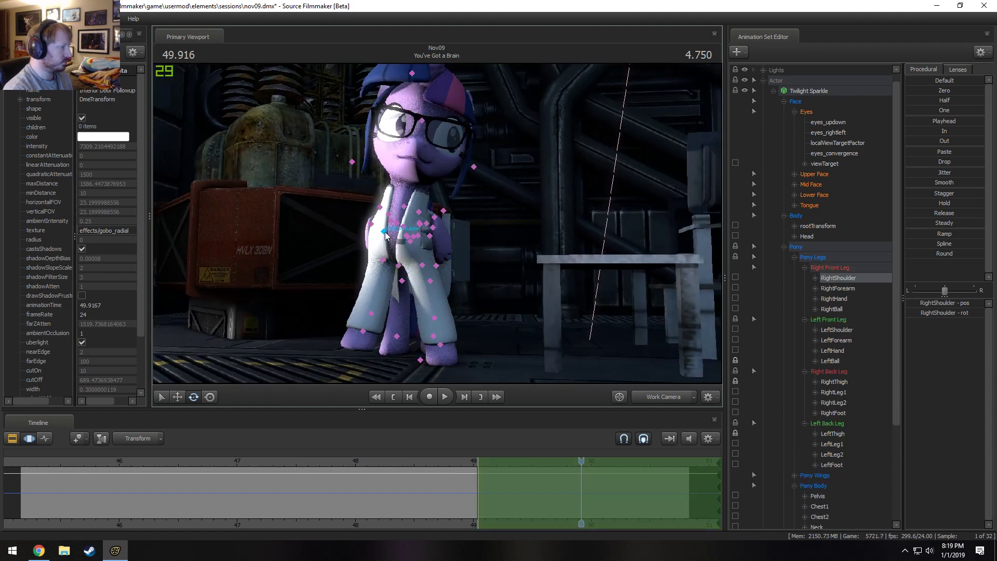
alt+drag(403, 207, 332, 215)
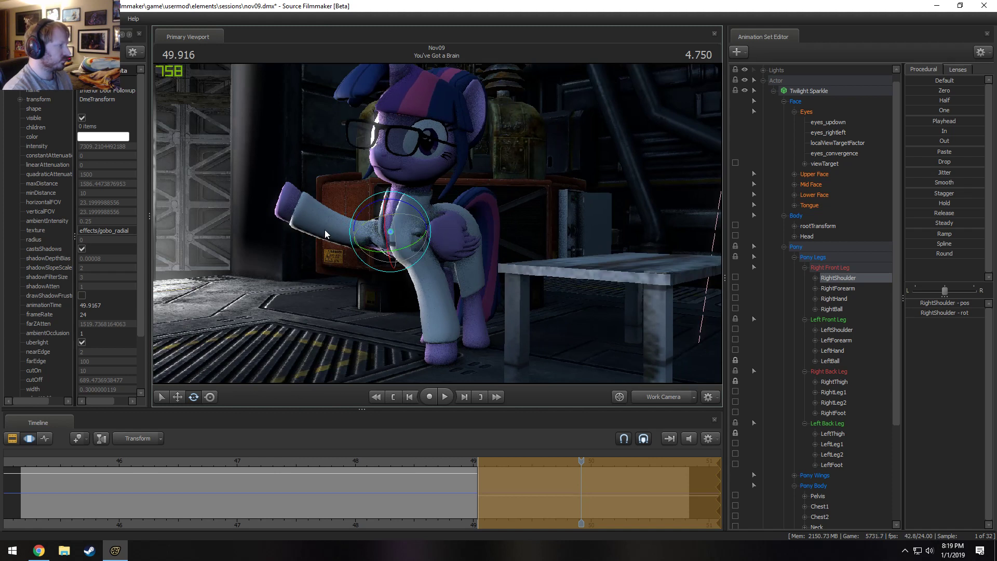
Rotate the Neck and Head so that the face turns away from the raised leg toward the viewer.
key(ctrl)
click(411, 207)
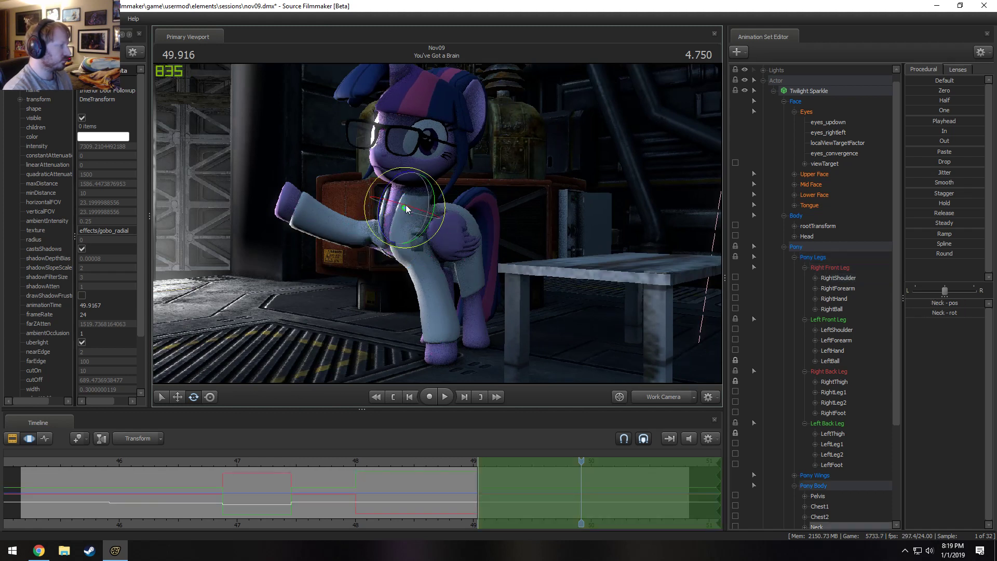
drag(406, 205, 463, 246)
ctrl+click(407, 173)
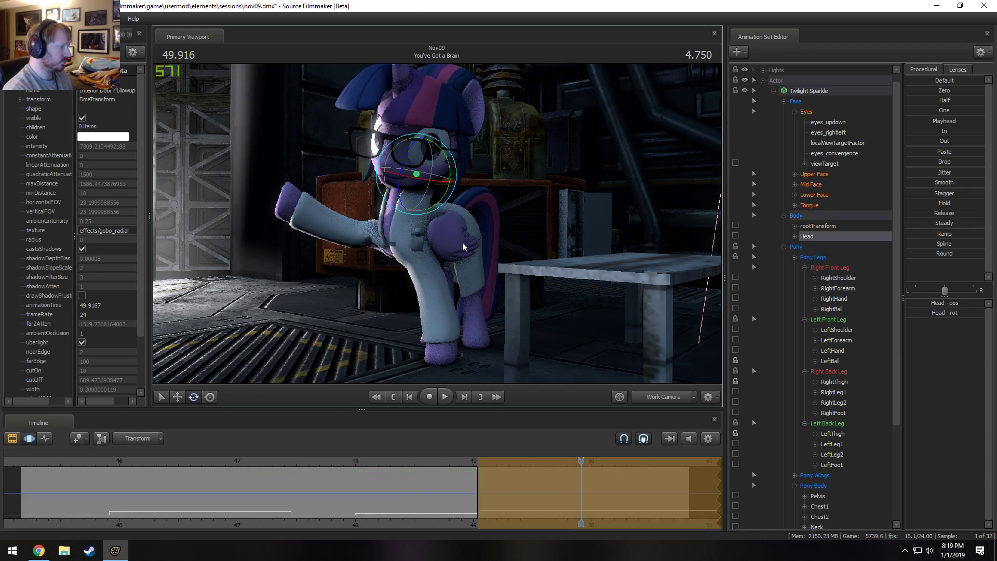
Switch to the Main Camera and refine the Neck and Head rotation in the framed shot.
click(659, 397)
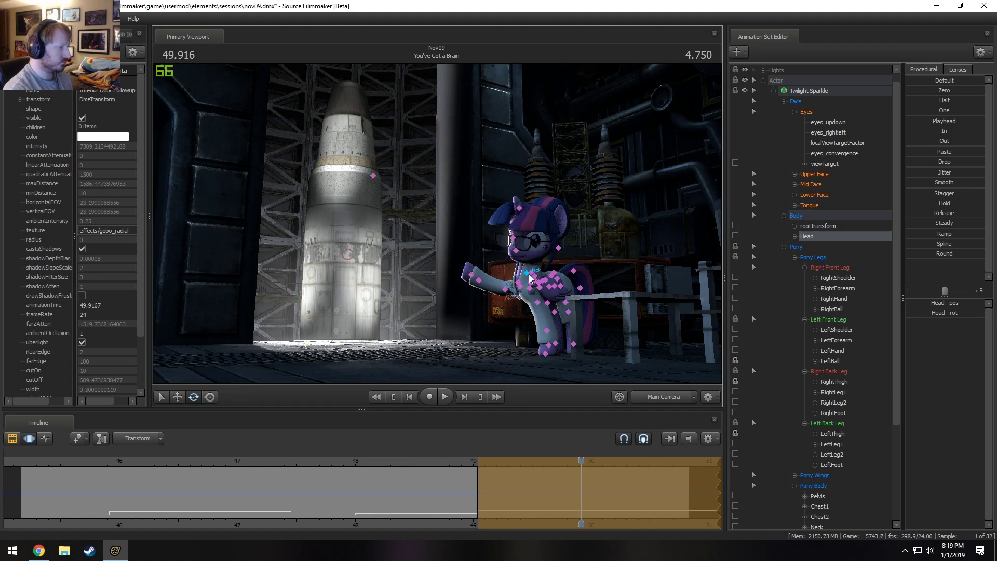
ctrl+click(529, 278)
drag(531, 279, 522, 299)
click(527, 256)
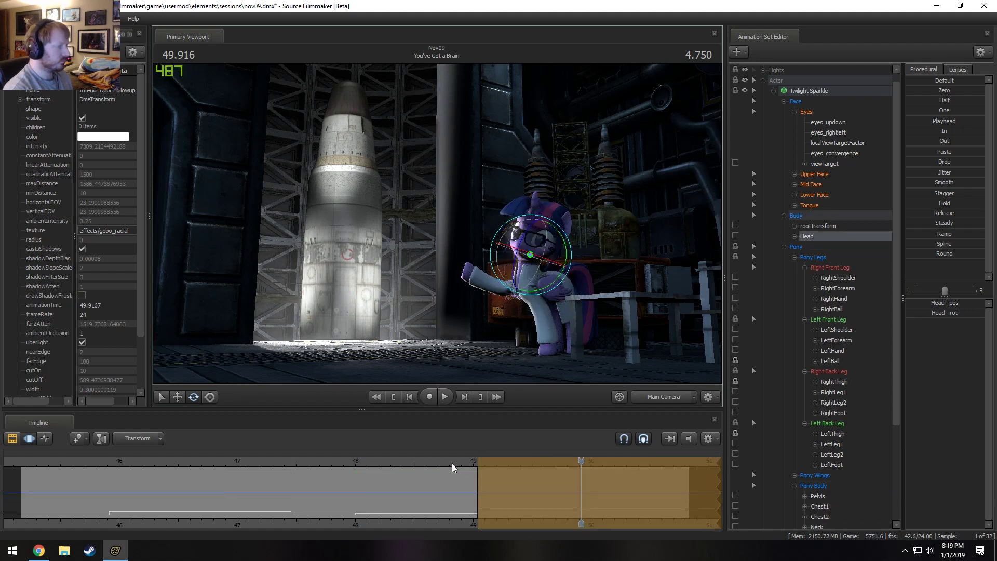
Play back the shot from shortly before 49 s to review the pointing pose.
click(435, 465)
key(space)
key(space)
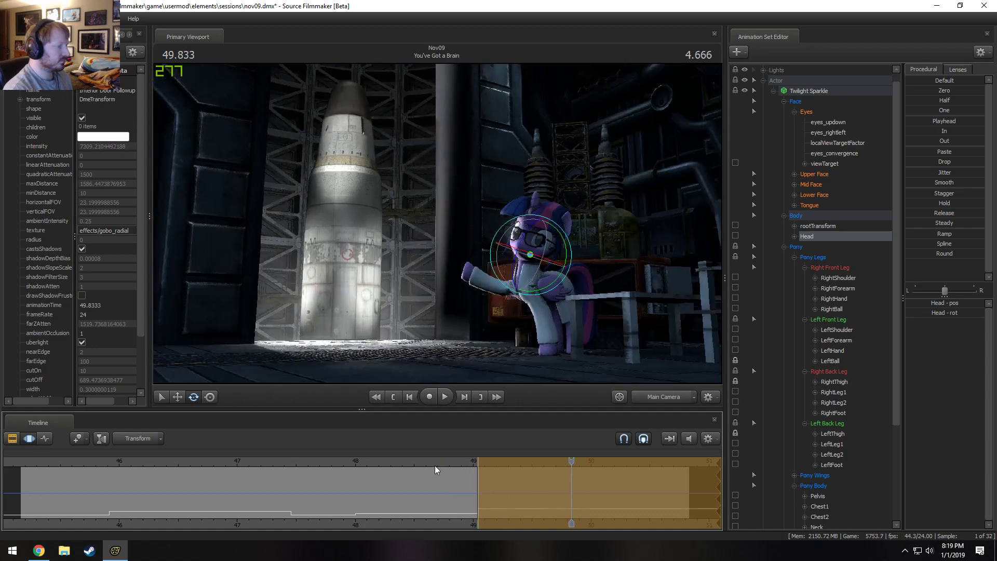
click(438, 467)
key(space)
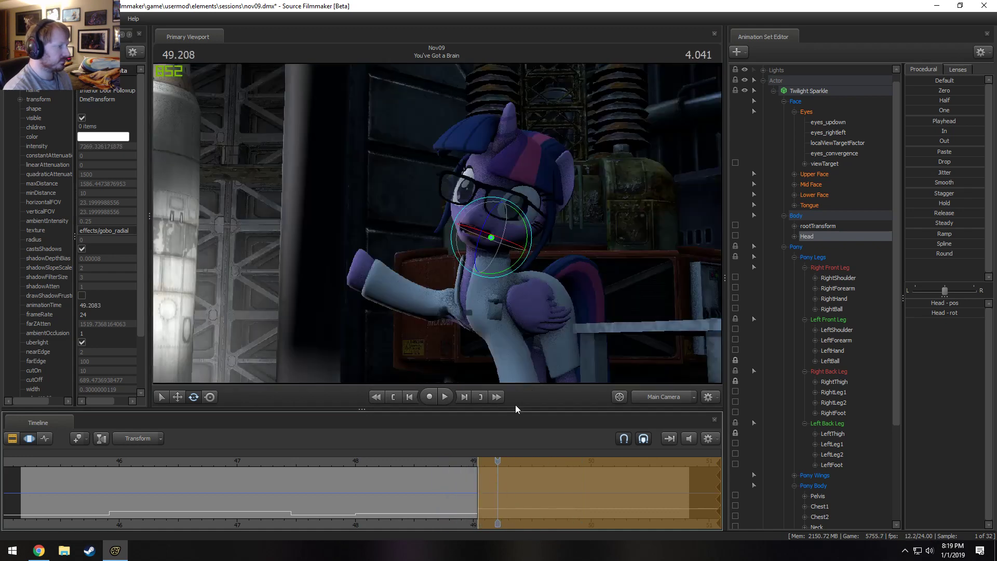
key(space)
Readjust the Neck and Head rotation at 49.458 s and play back the result.
ctrl+click(521, 266)
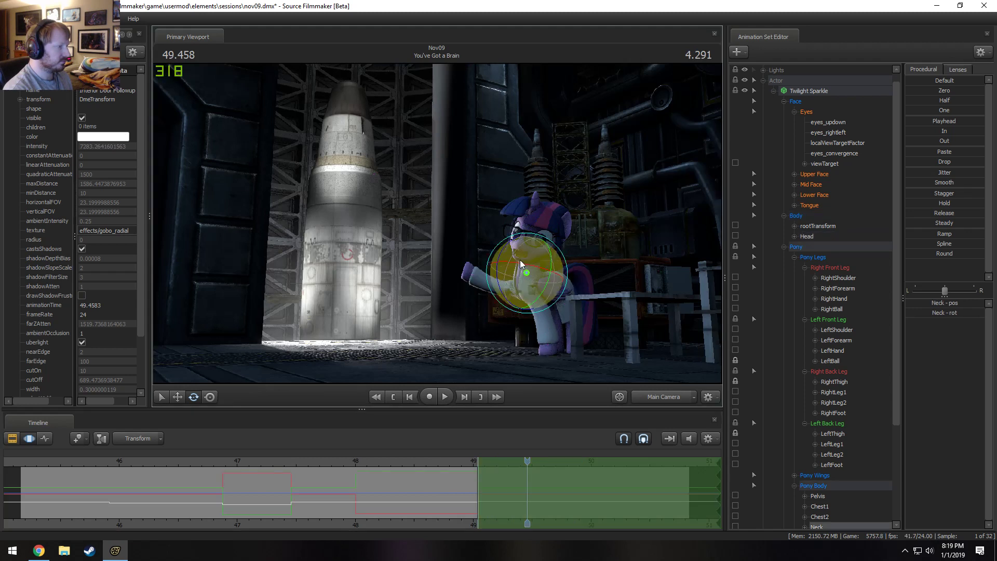
drag(518, 248, 520, 228)
ctrl+click(535, 253)
ctrl+click(534, 253)
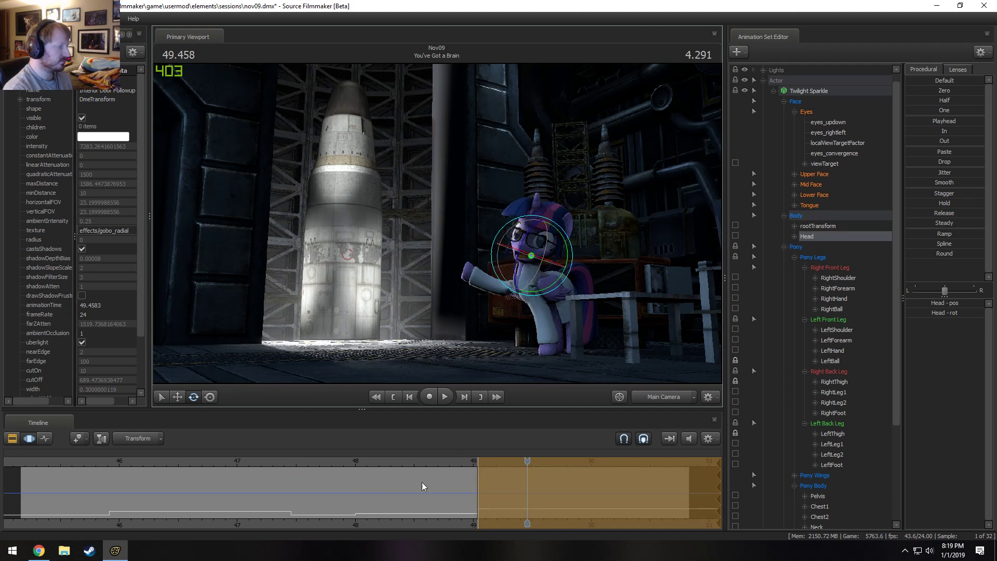
click(426, 458)
key(space)
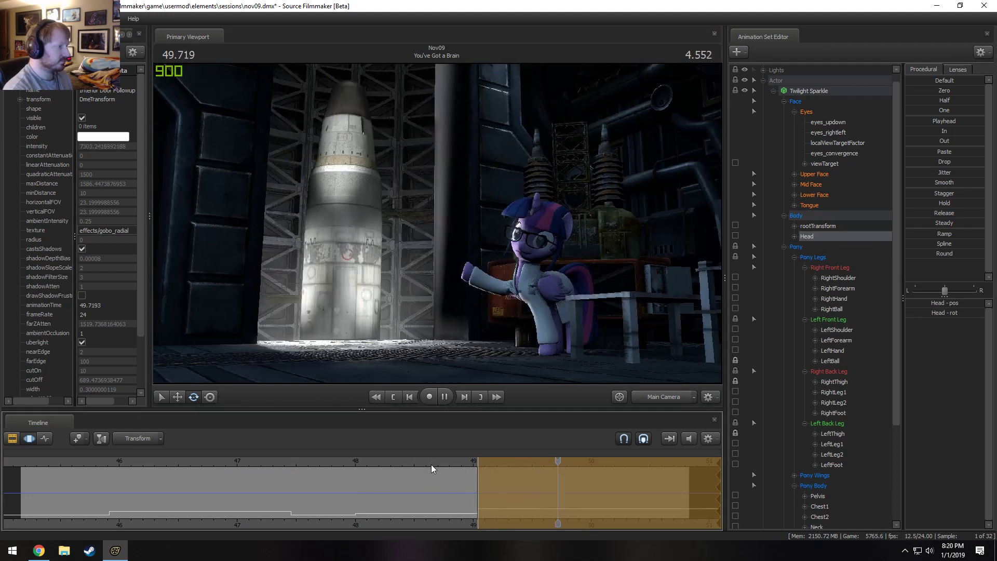
Adjust the Upper Face controls l_angry and r_angry over the time selection, and play back from 48.625 s.
click(814, 174)
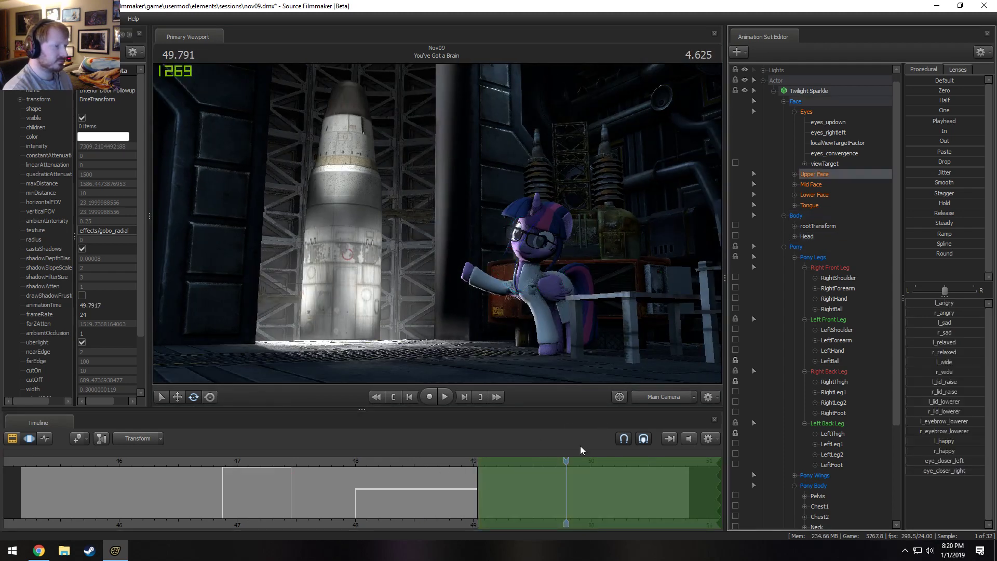
drag(911, 130, 988, 131)
click(430, 463)
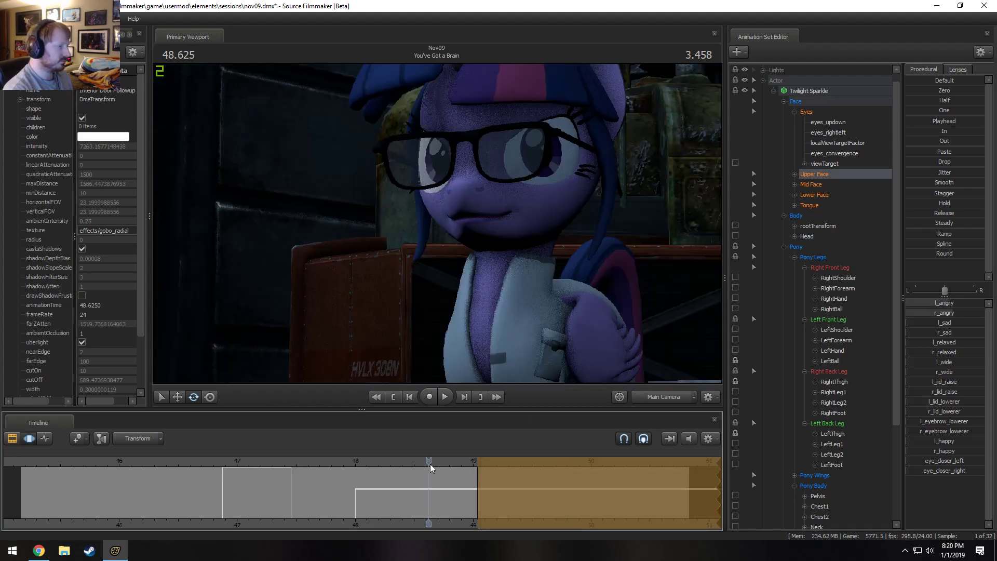
key(space)
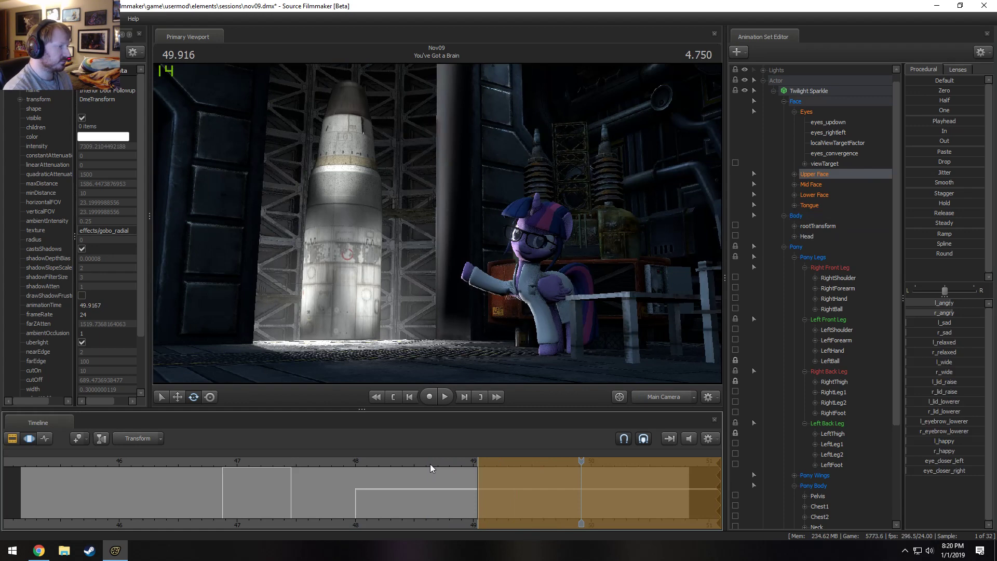
With the Work Camera, lock RightFoot and move it outward at 49.916 s to widen the back leg stance.
click(666, 398)
drag(603, 296, 698, 403)
key(w)
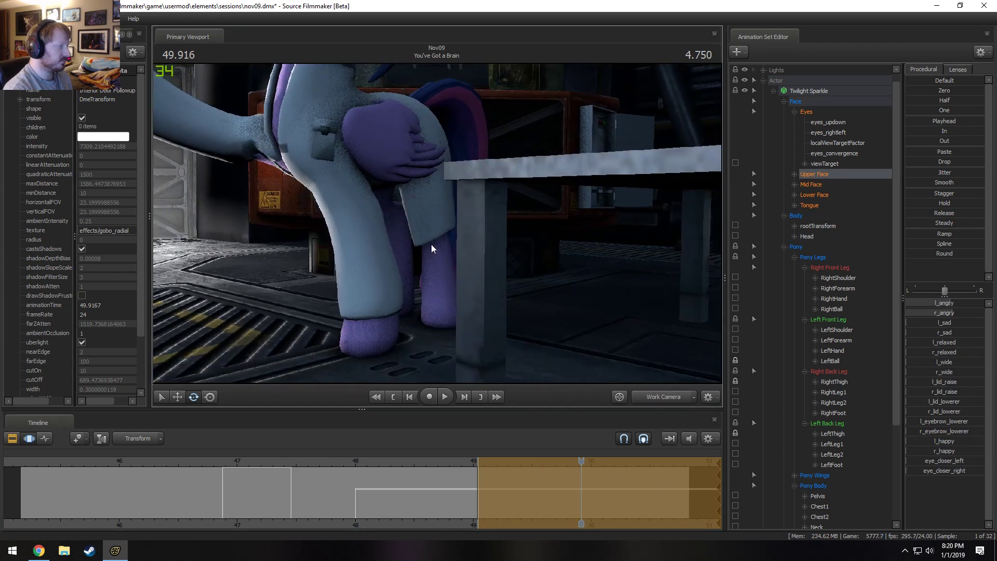
drag(410, 257, 454, 250)
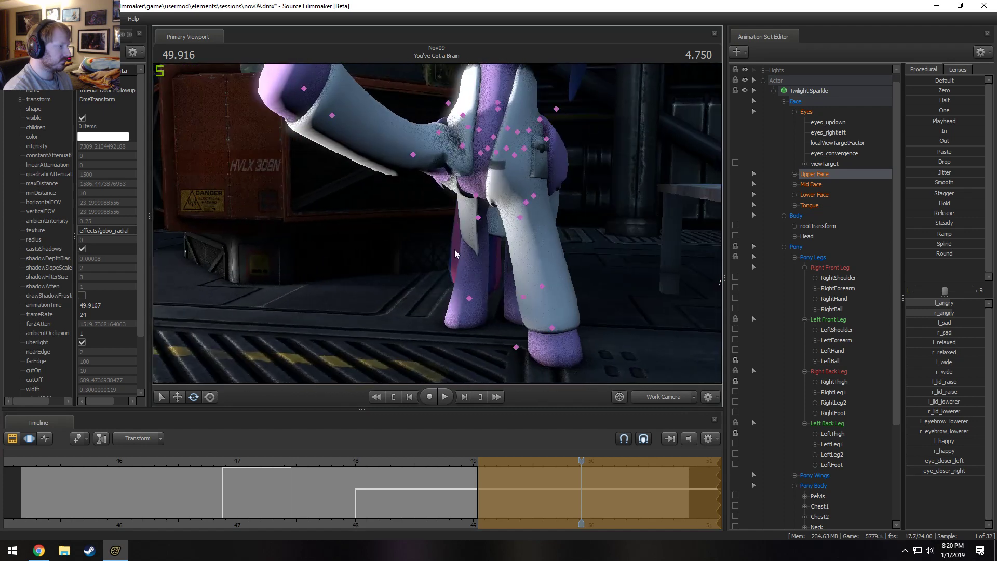
click(468, 301)
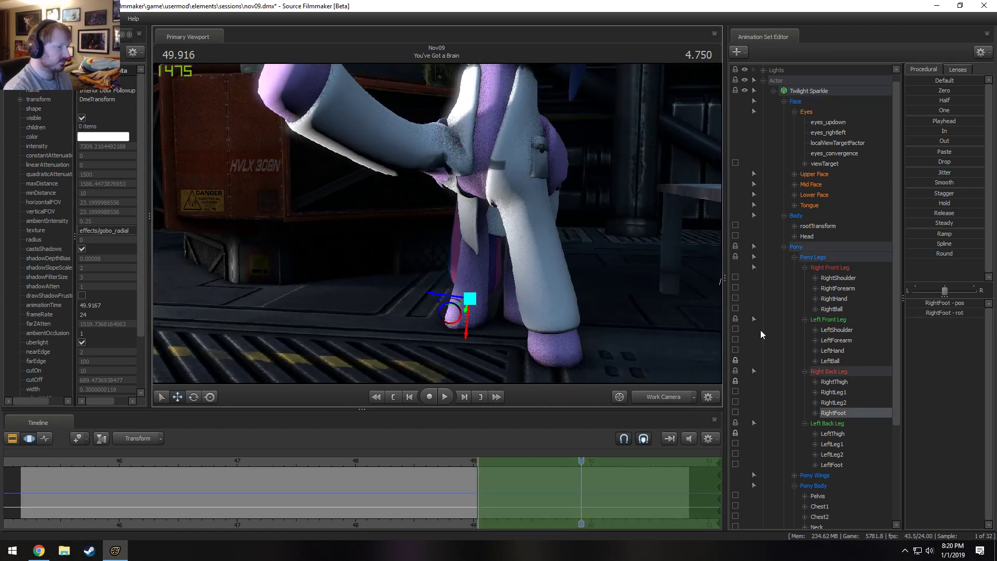
click(736, 412)
alt+drag(457, 228, 437, 231)
drag(486, 306, 458, 310)
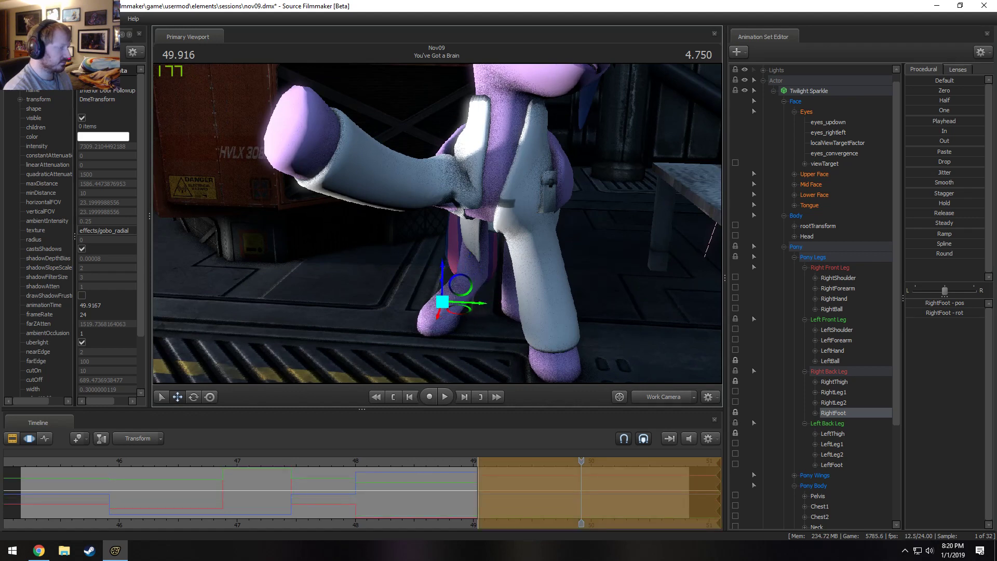
alt+drag(437, 223, 445, 214)
Rotate RightThigh and RightLeg2 to straighten the right back leg above the repositioned foot.
click(480, 157)
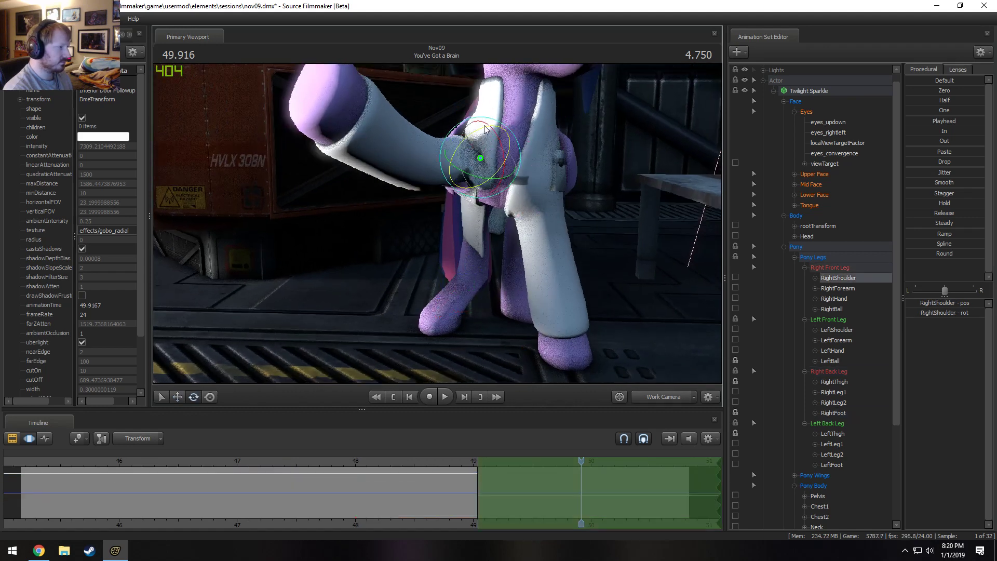
click(491, 138)
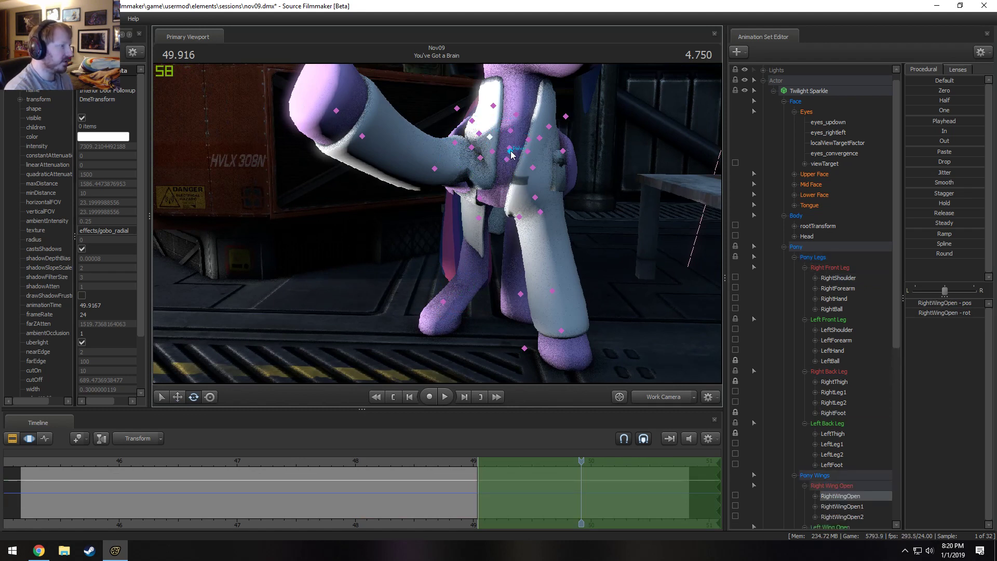
click(489, 154)
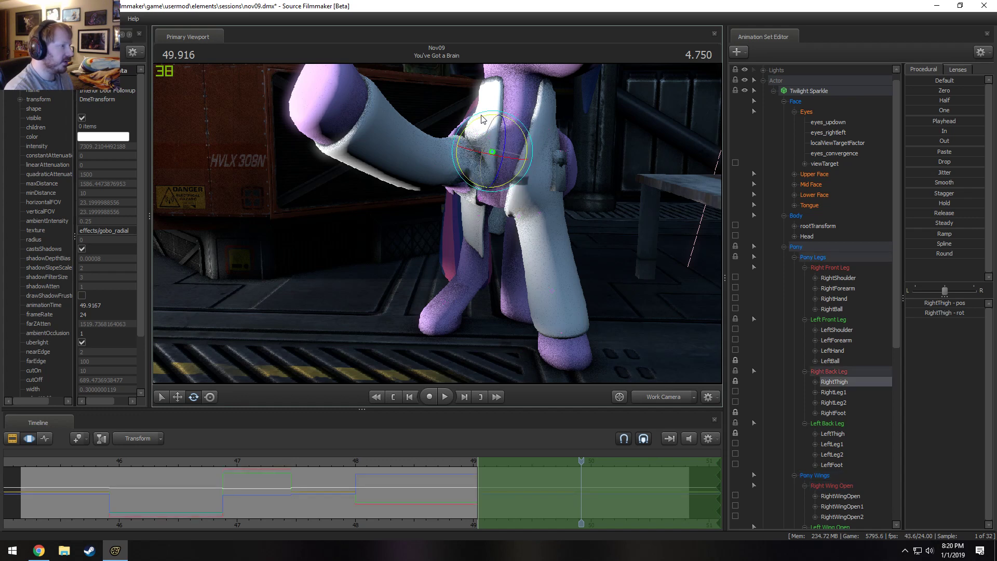
drag(483, 115, 490, 117)
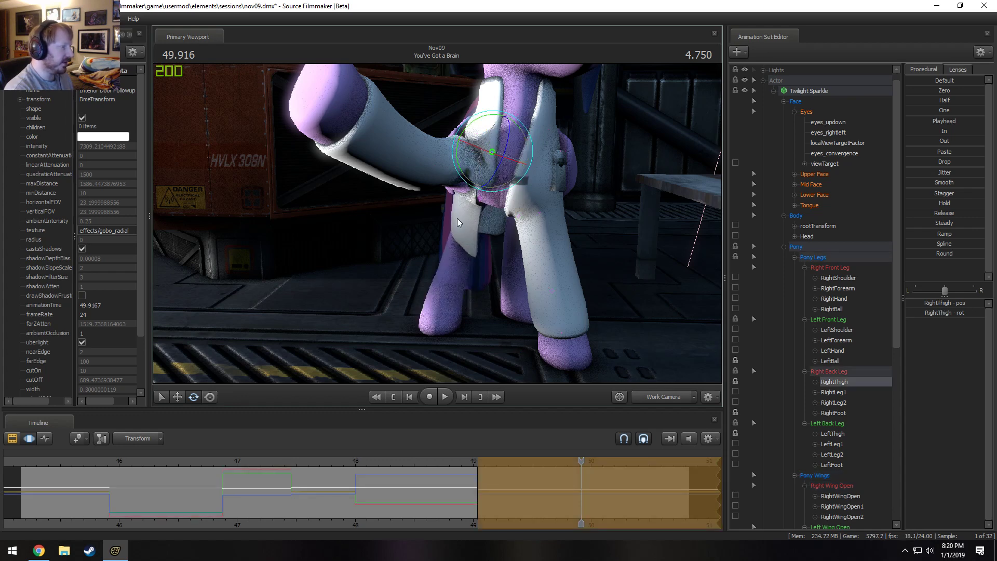
alt+drag(435, 228, 546, 227)
key(ctrl)
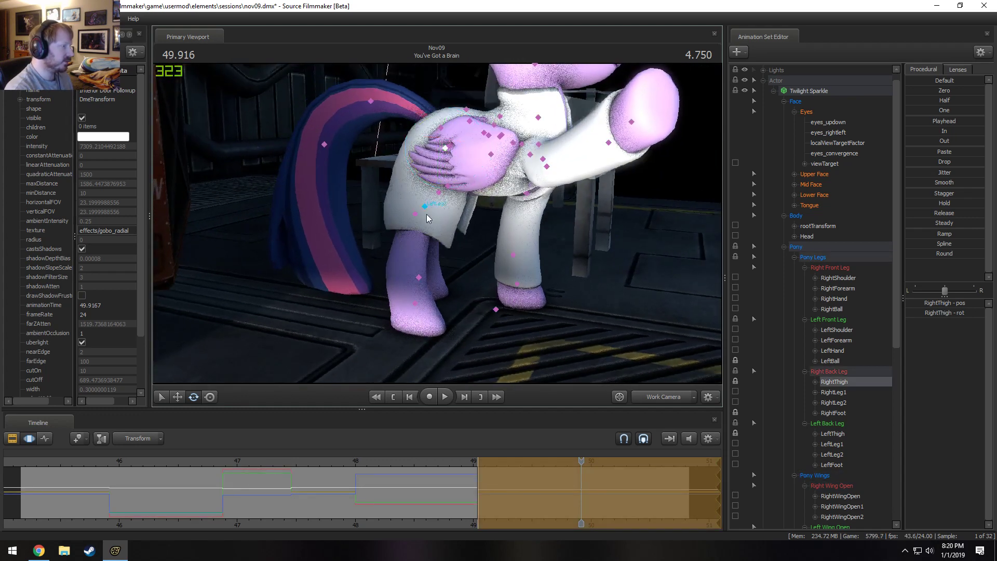
click(414, 214)
mouse_move(430, 246)
mouse_down()
mouse_move(443, 252)
mouse_move(296, 249)
mouse_up()
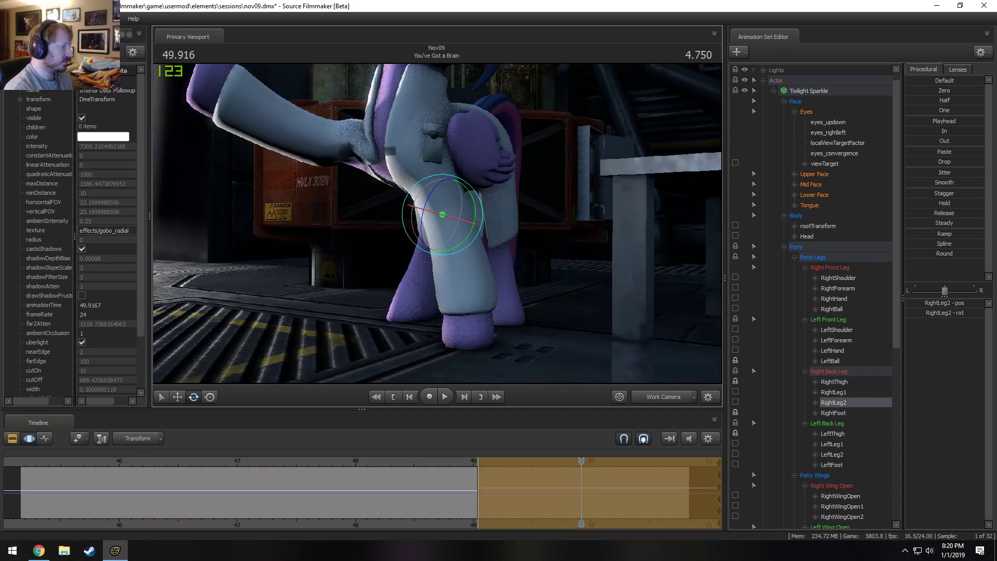
Play back the right back leg pose through the Main Camera.
click(651, 394)
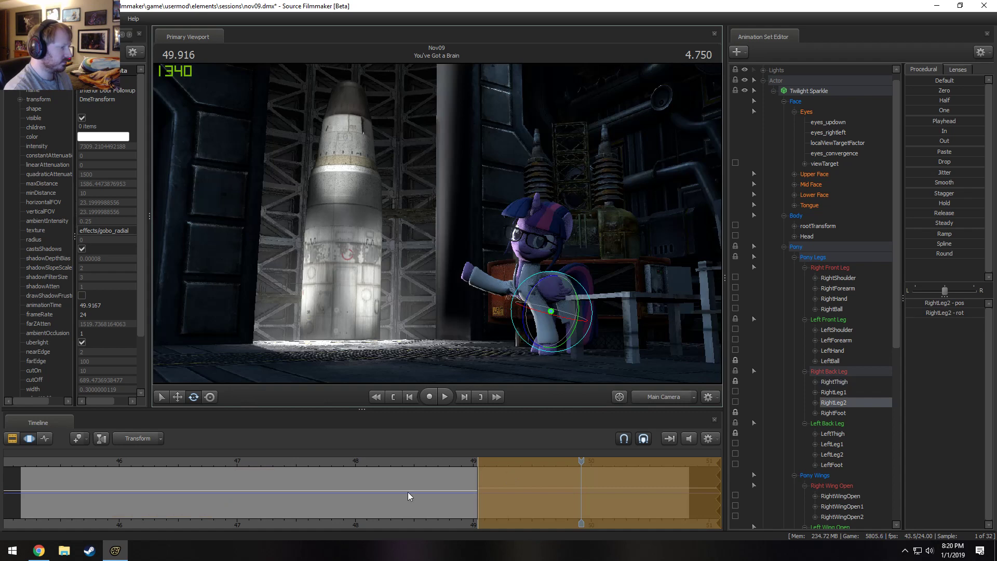
key(space)
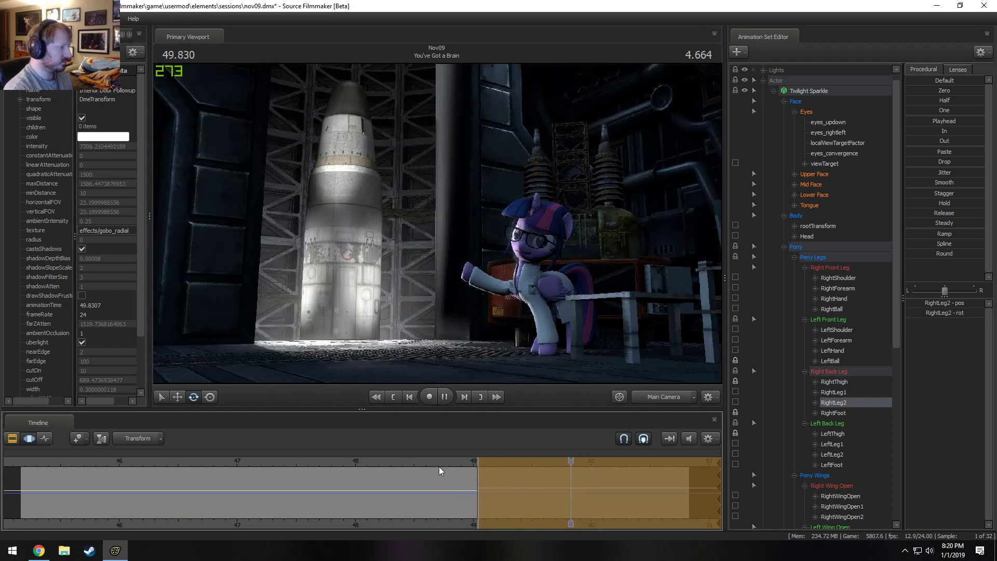
key(space)
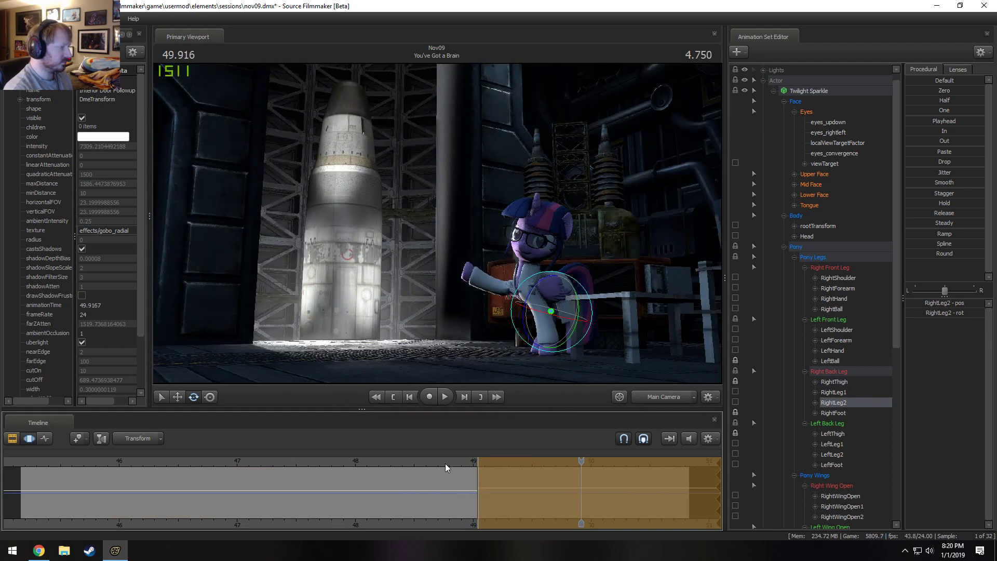
With the Work Camera, move RightFoot further outward at 49.916 s to widen the back leg stance.
click(663, 396)
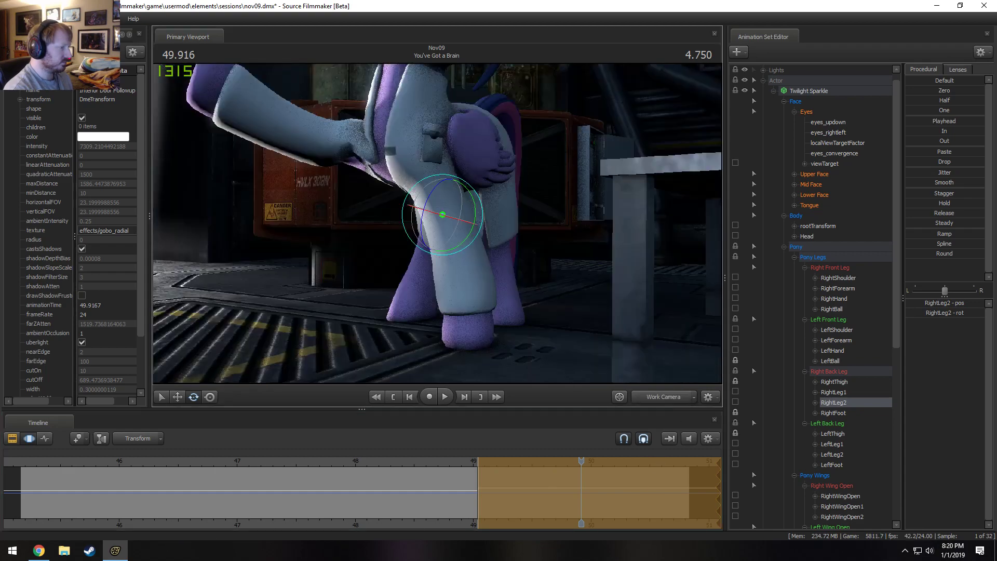
alt+drag(423, 302, 499, 249)
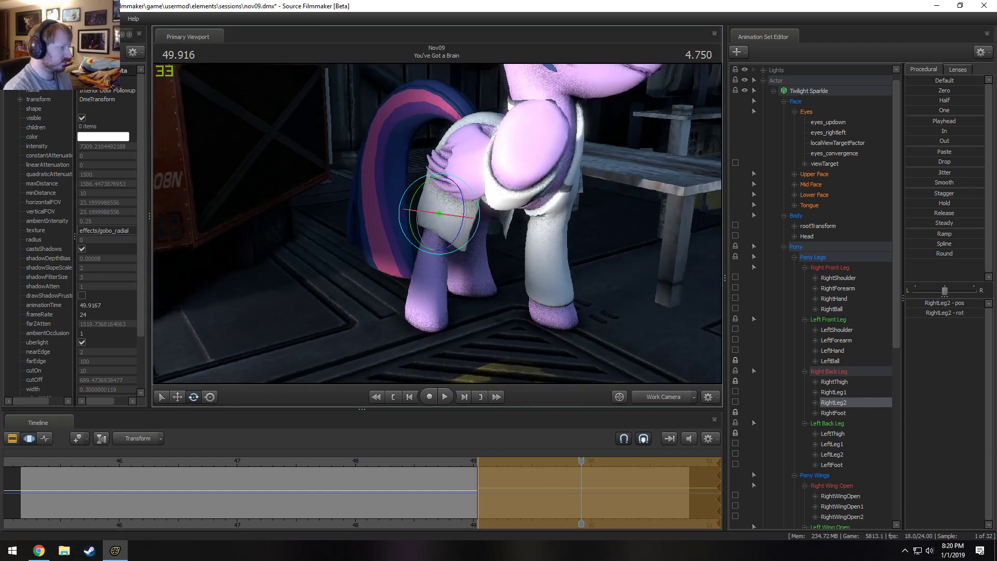
ctrl+click(422, 302)
alt+drag(423, 306, 358, 301)
alt+drag(478, 228, 436, 226)
key(w)
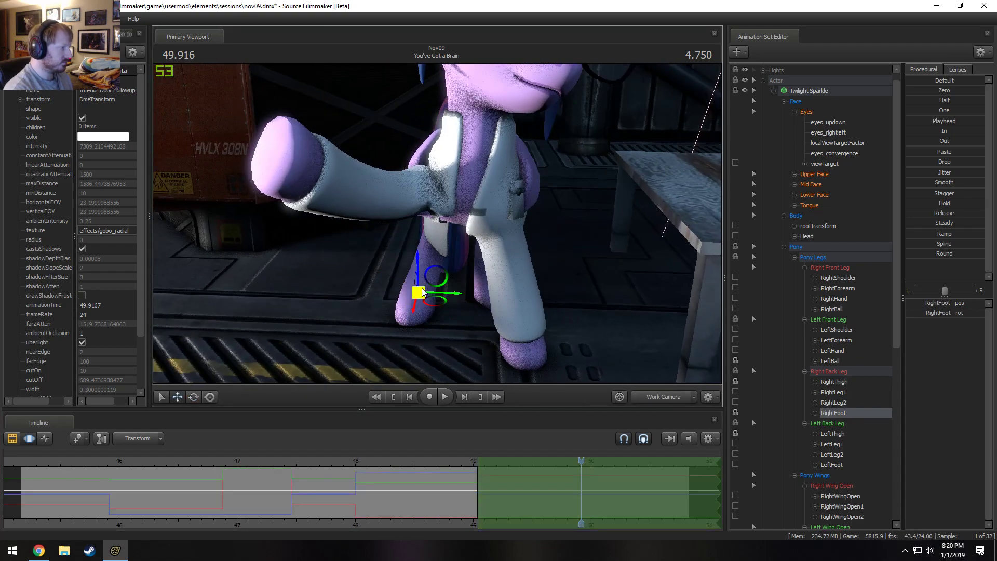
drag(437, 304, 421, 306)
key(ctrl)
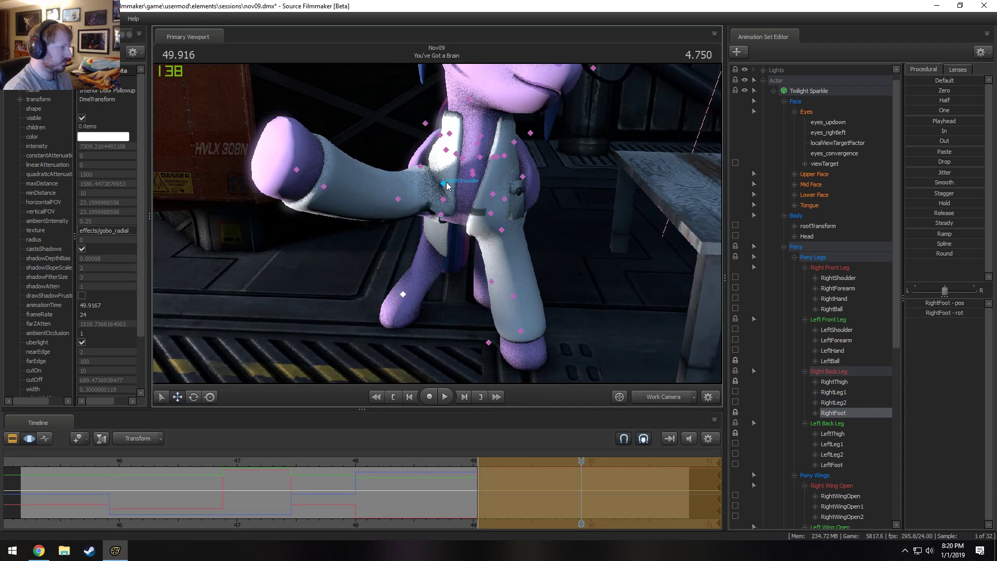
Rotate RightThigh and RightFoot so the right back leg lines up with the widened stance.
click(446, 151)
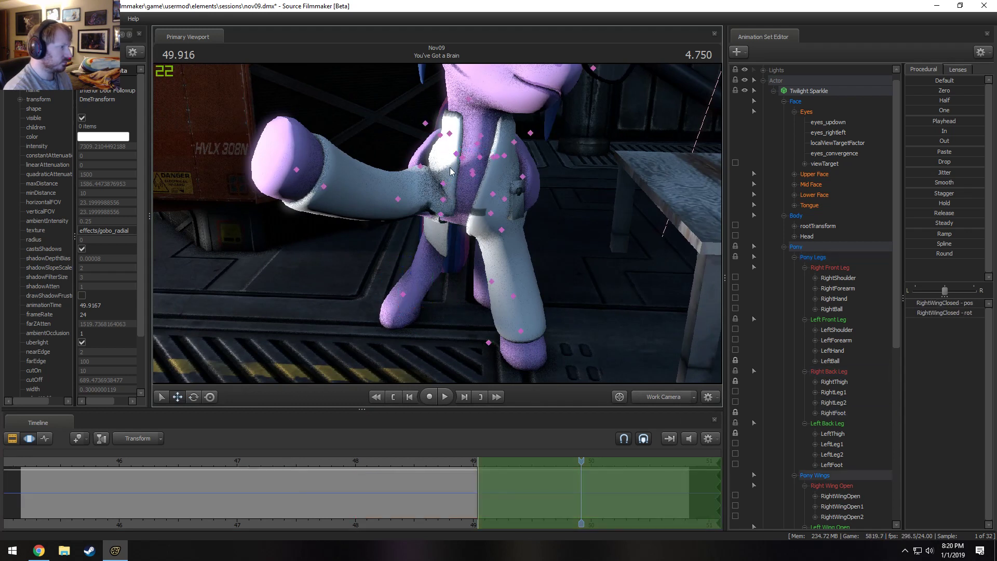
click(443, 184)
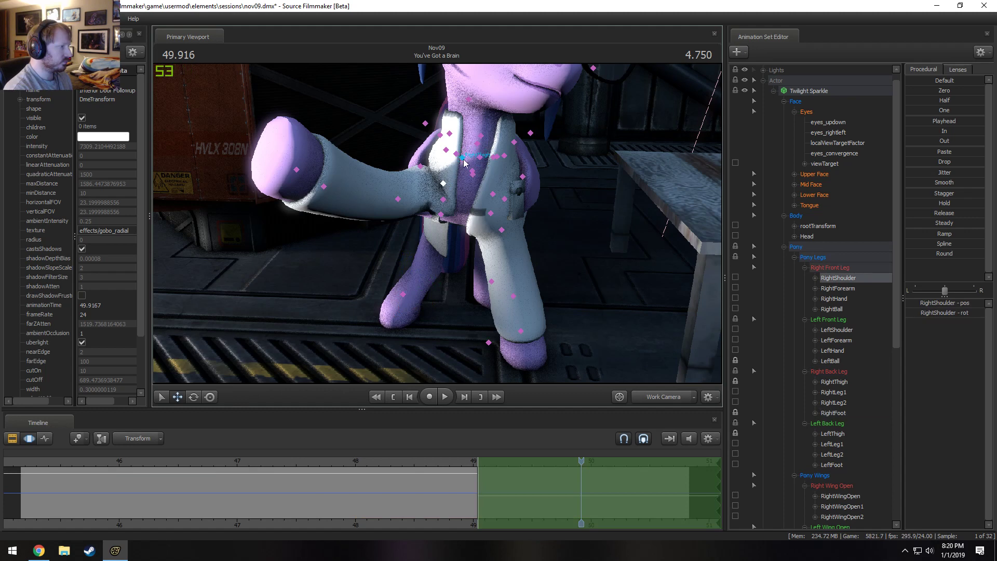
ctrl+click(463, 159)
key(e)
drag(457, 123, 437, 224)
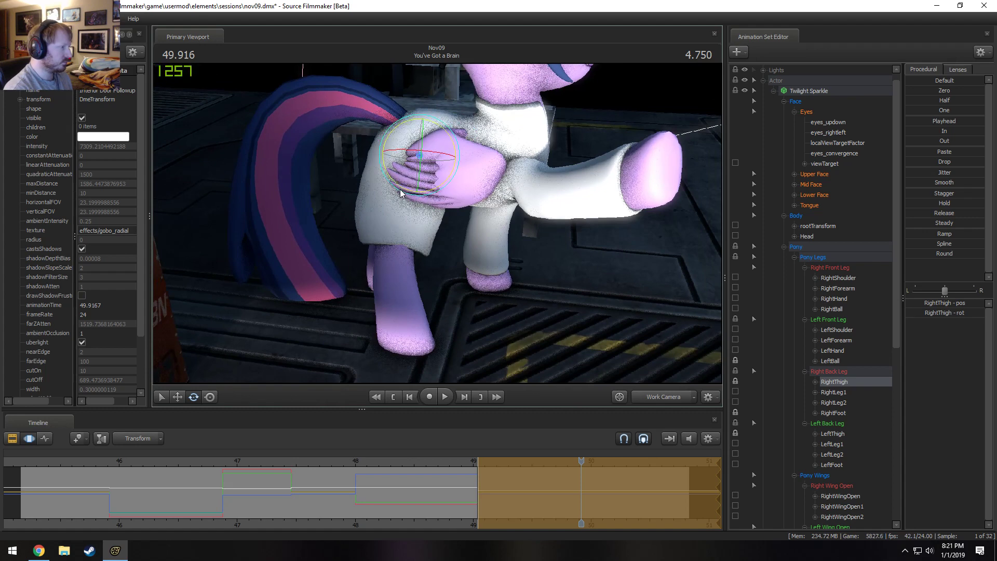
drag(400, 189, 429, 235)
click(409, 308)
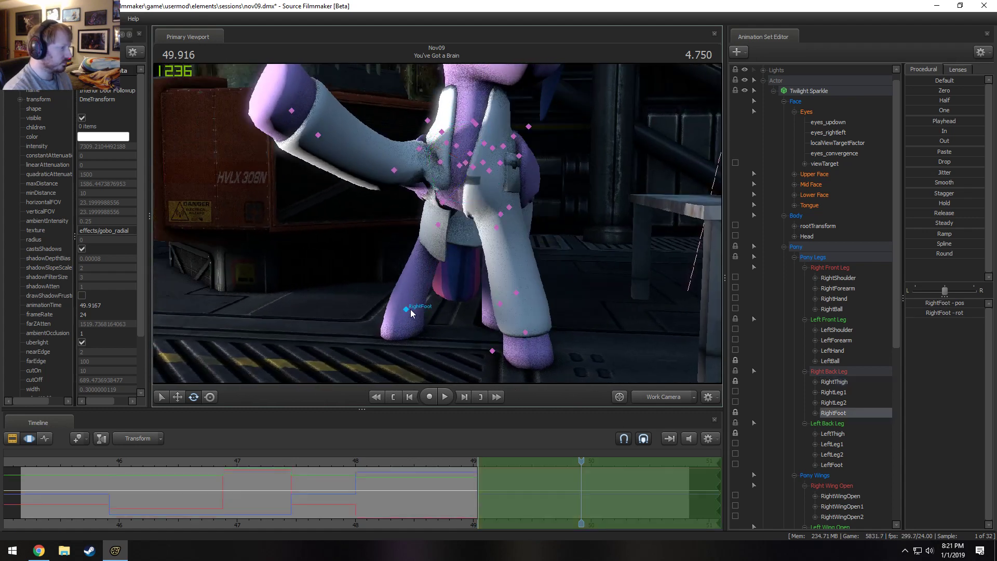
drag(406, 320, 393, 319)
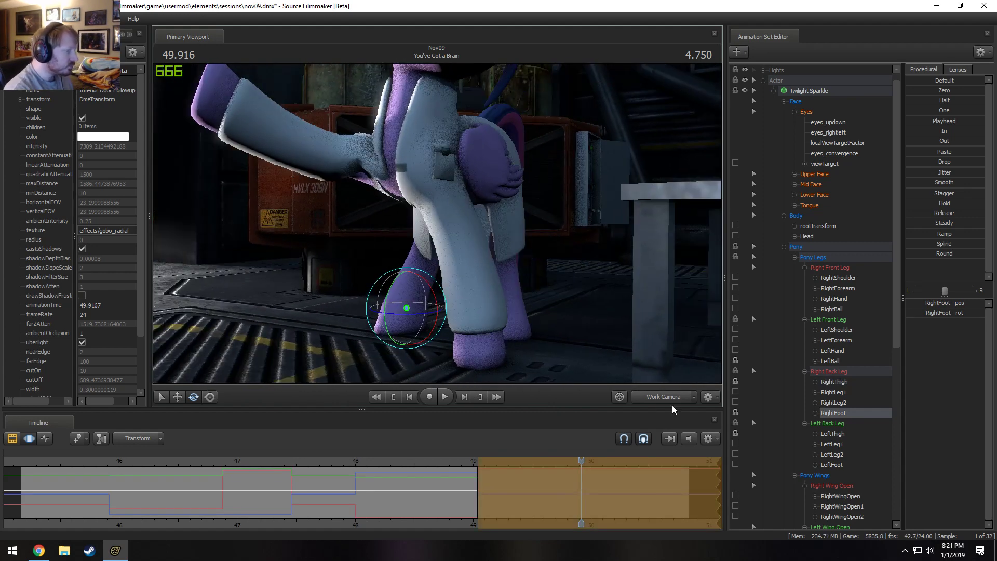
Check the adjusted right back leg in playback through the Main Camera.
click(669, 397)
click(438, 460)
key(space)
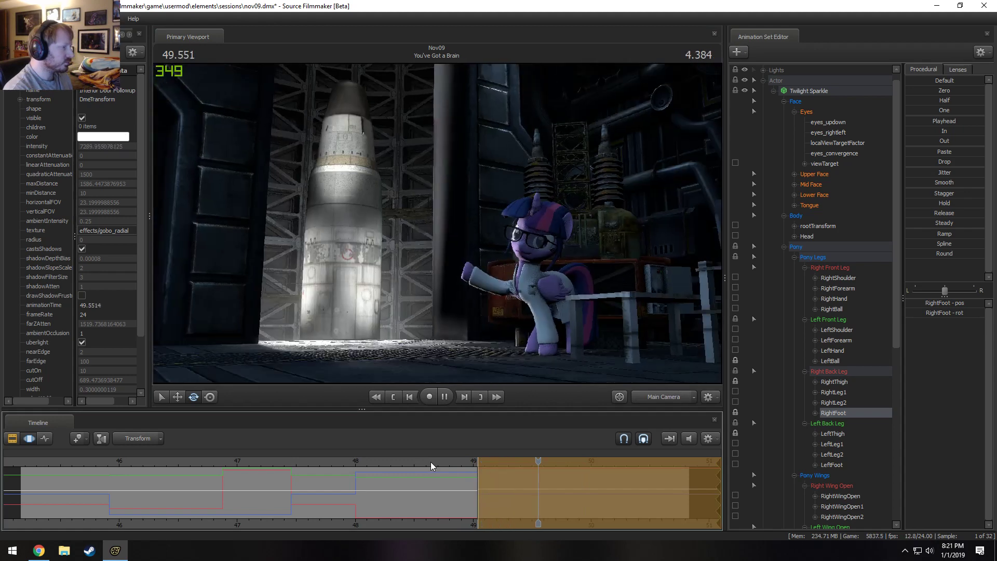
key(space)
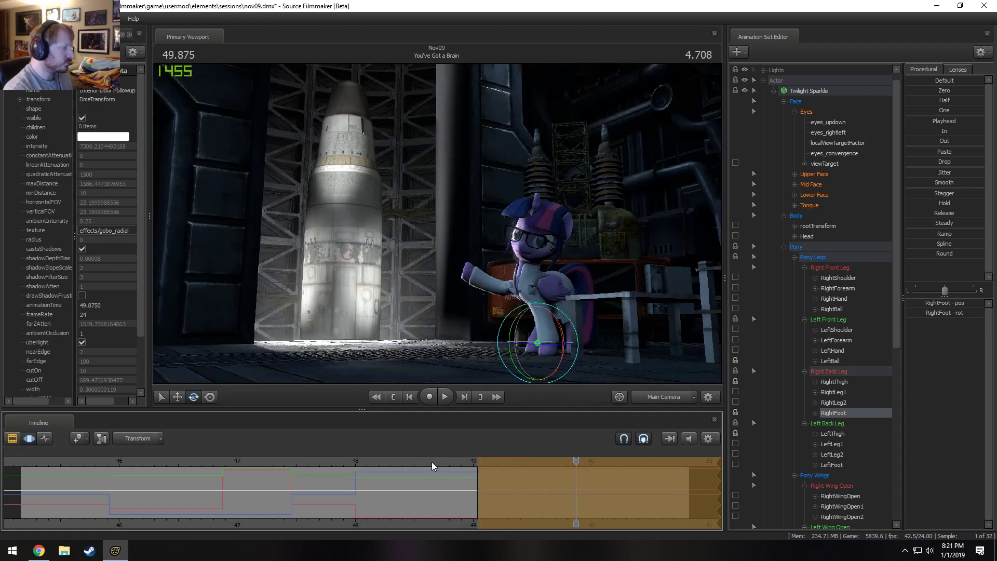
With the Work Camera, lock LeftFoot and rotate LeftThigh at 49.875 s to adjust the left back leg.
click(673, 403)
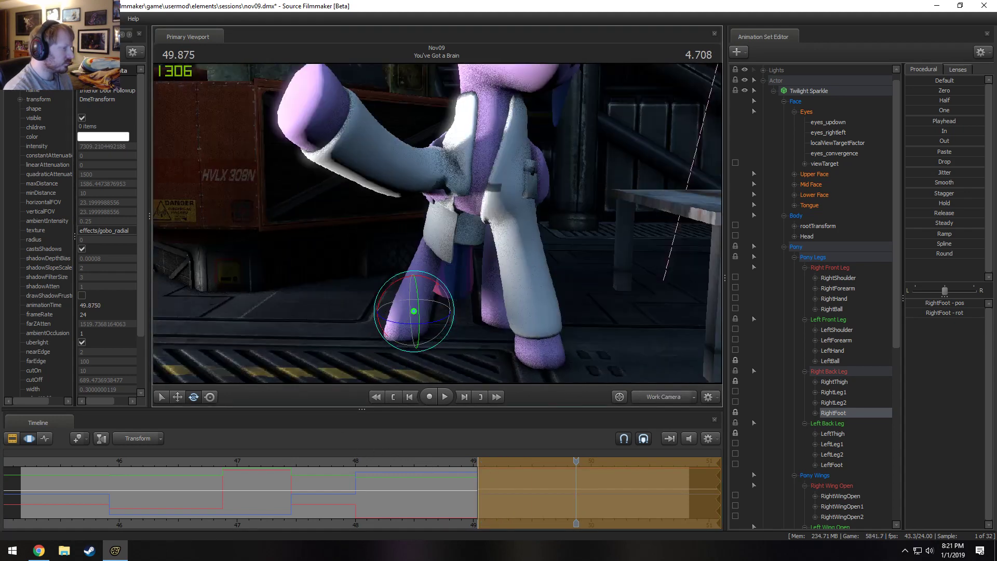
drag(437, 223, 514, 307)
click(515, 306)
key(w)
click(486, 192)
key(e)
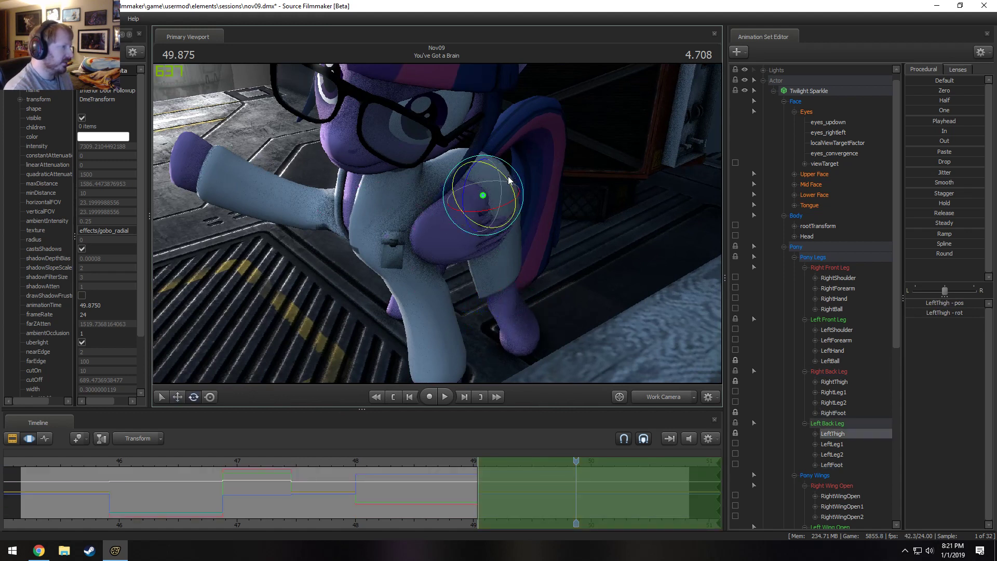
click(734, 464)
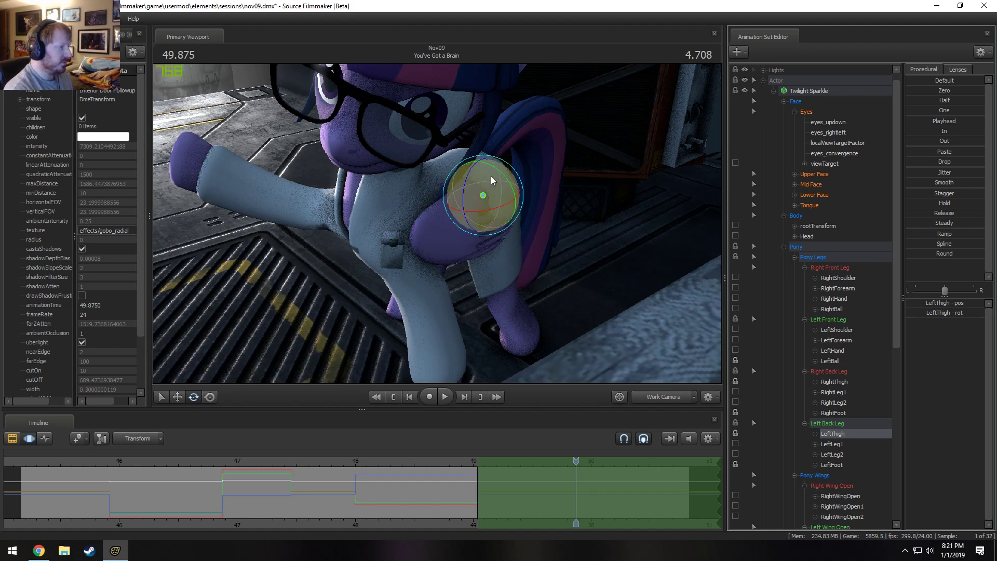
drag(491, 176, 497, 169)
alt+drag(444, 266, 443, 267)
drag(494, 209, 493, 203)
Play back the shot through the Main Camera to check the left back leg.
click(669, 399)
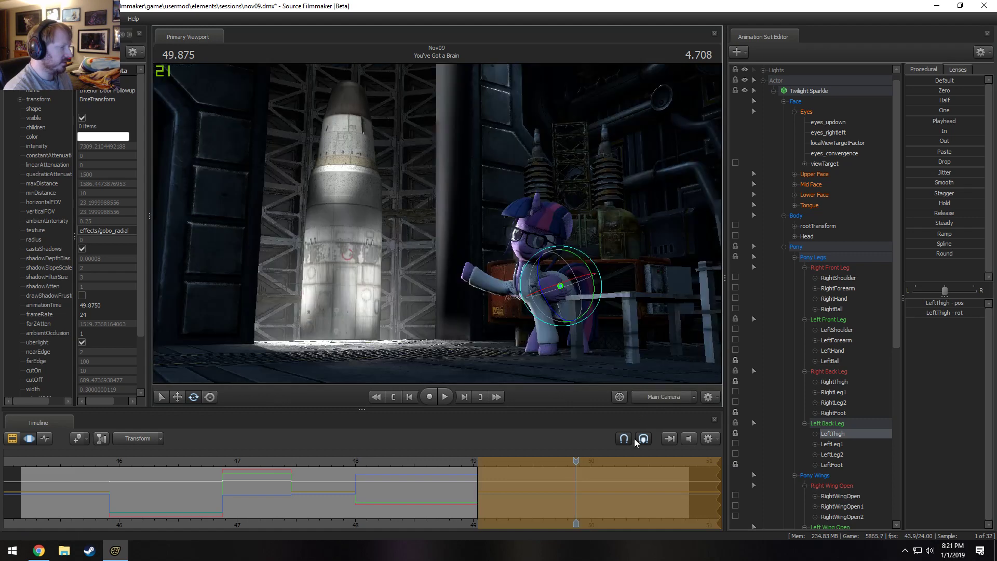
key(F2)
drag(500, 459, 394, 460)
key(space)
key(space)
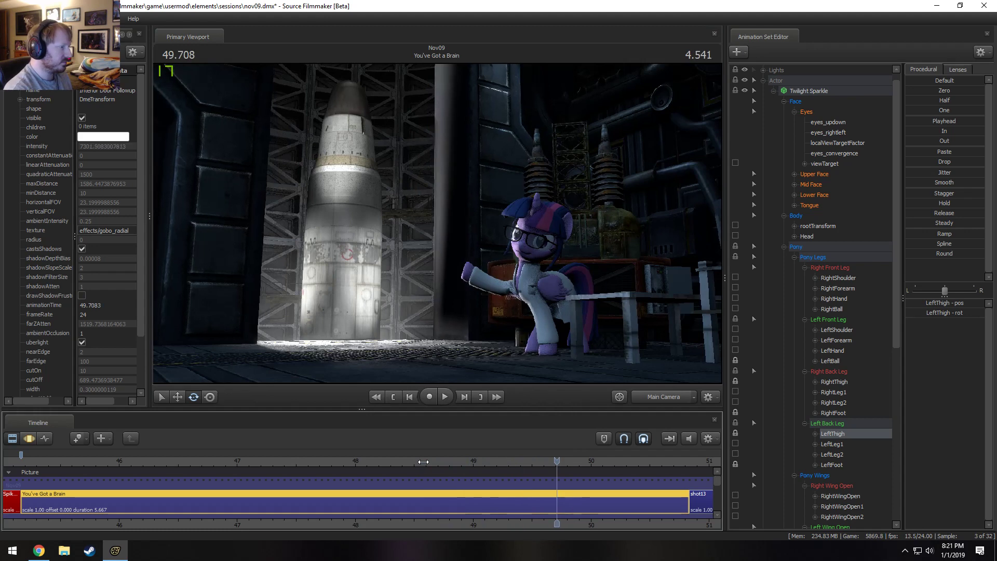
With the Work Camera, shift the Neck slightly and adjust its rotation at 49.708 s.
click(647, 396)
mouse_move(399, 255)
mouse_down()
mouse_move(410, 250)
mouse_move(398, 254)
mouse_up()
click(470, 177)
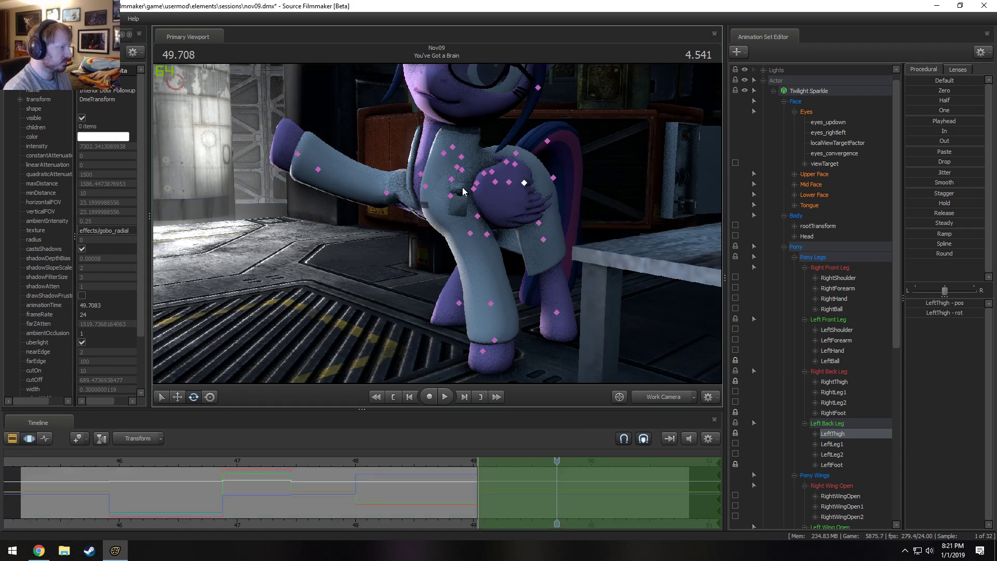
click(452, 179)
drag(453, 181, 428, 160)
click(452, 179)
click(444, 150)
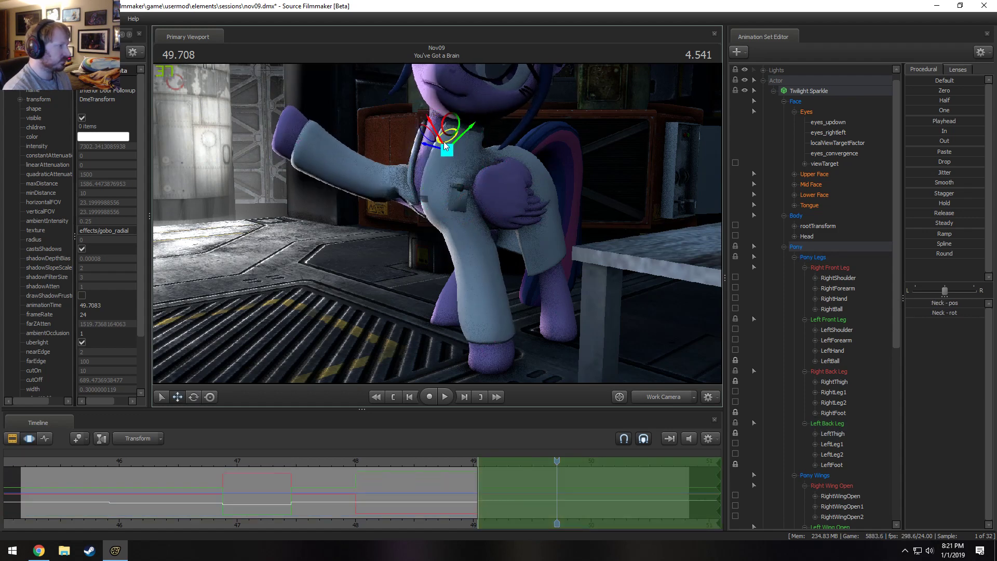
drag(450, 128, 453, 123)
key(e)
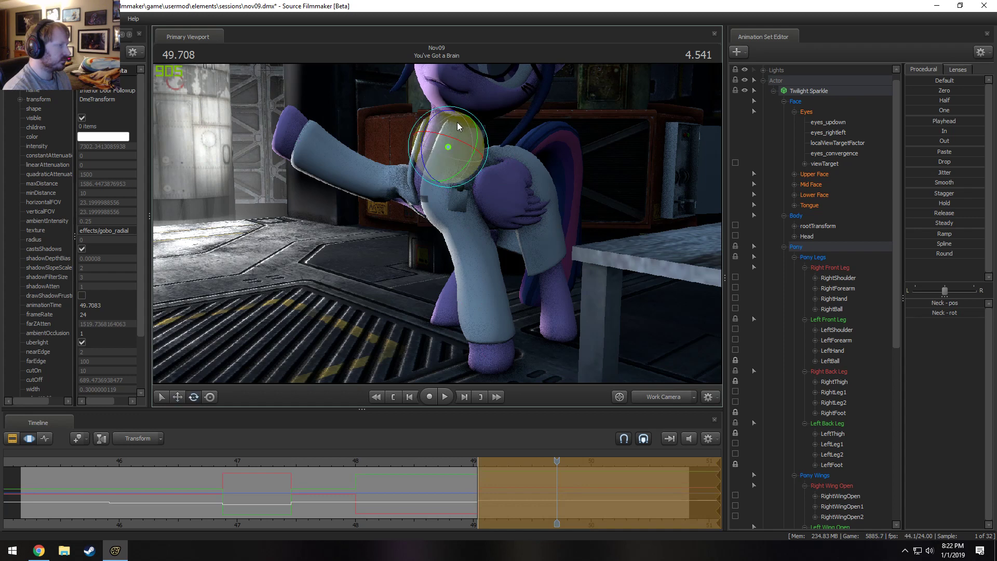
key(ctrl)
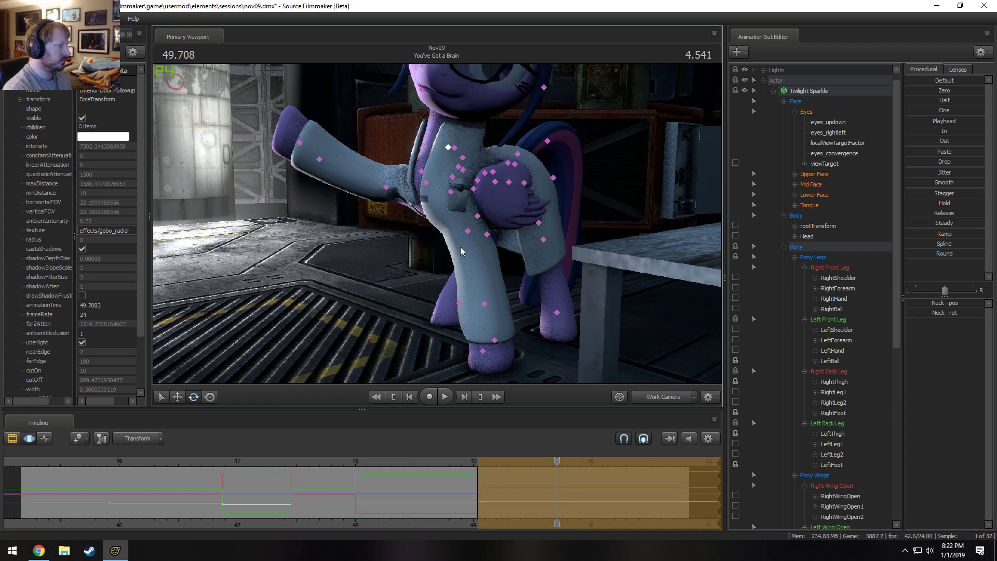
Adjust the rotation of LeftShoulder and LeftForearm, and check the pose through the Main Camera.
ctrl+click(452, 191)
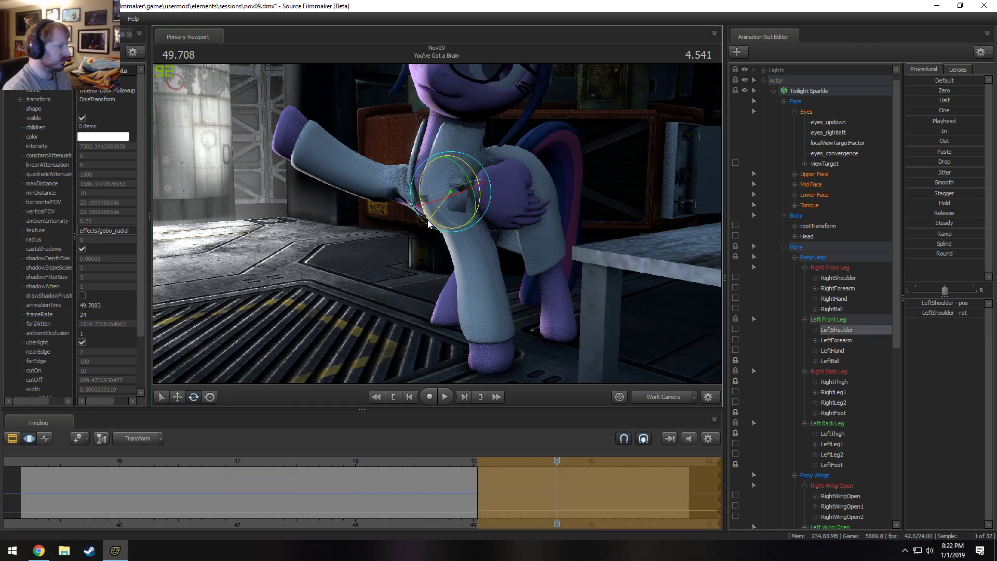
ctrl+click(466, 232)
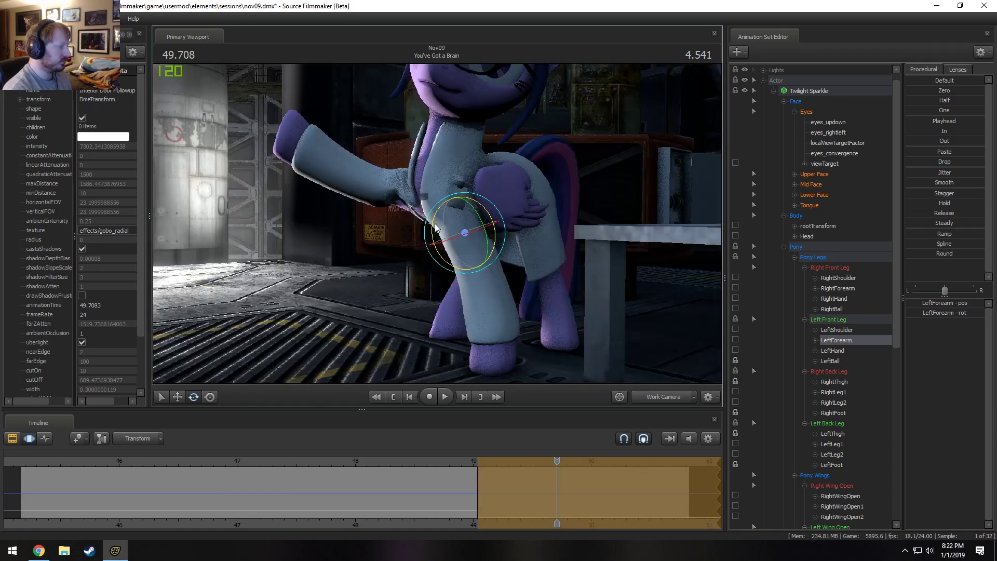
click(657, 396)
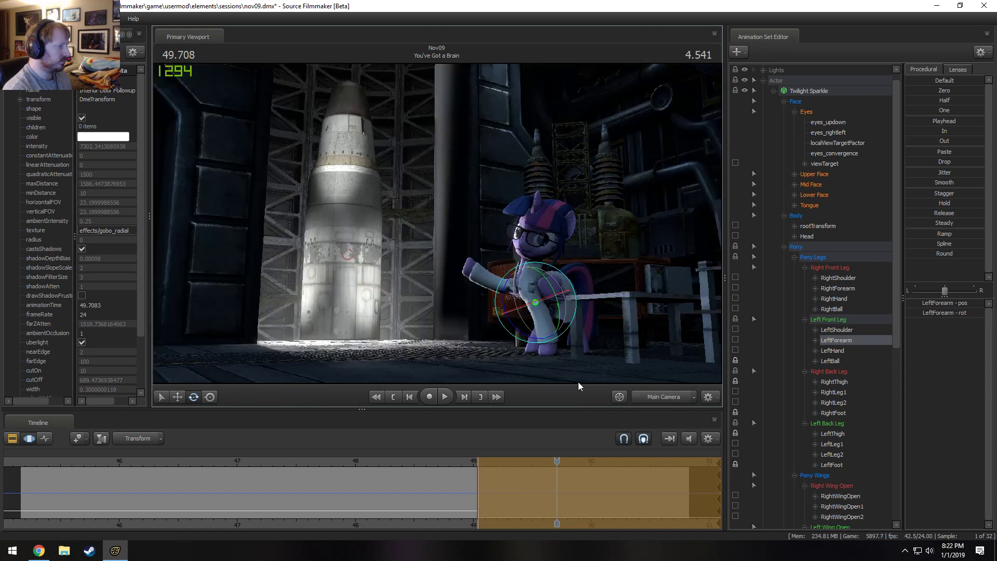
Lock RightShoulder and LeftShoulder, and rotate Chest2 and Neck to refine the upper body at 49.708 s.
click(659, 397)
alt+drag(409, 203, 490, 203)
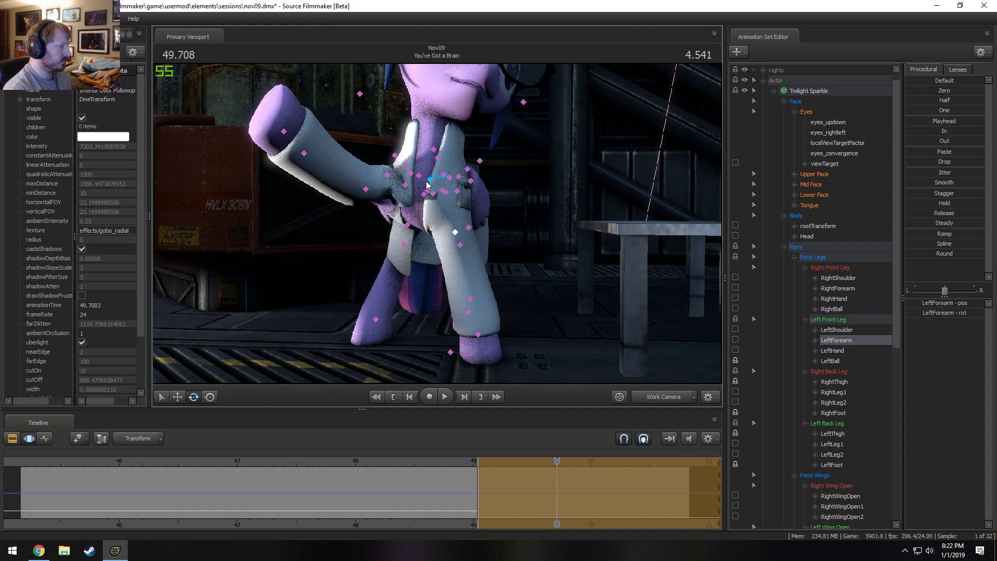
click(429, 180)
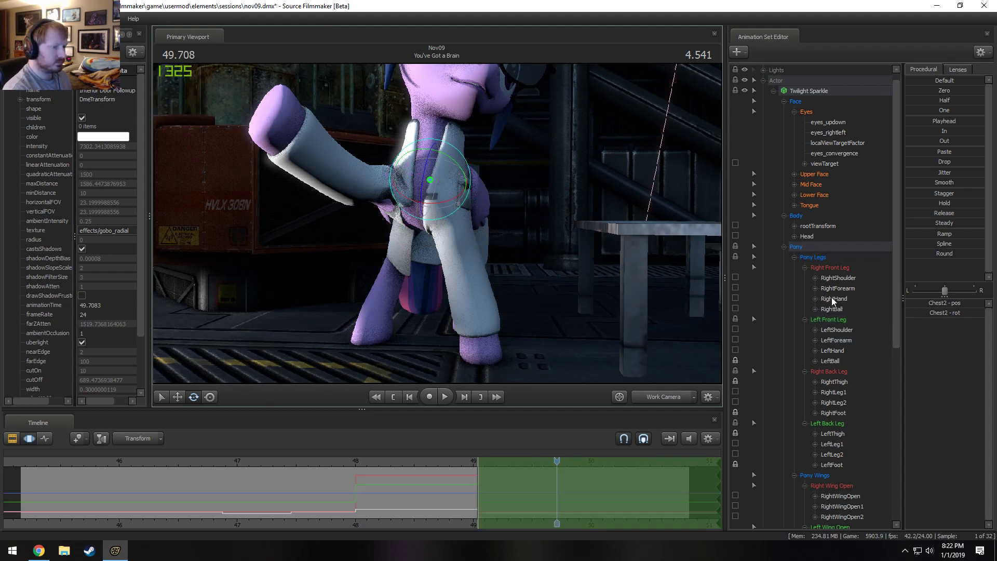
click(737, 331)
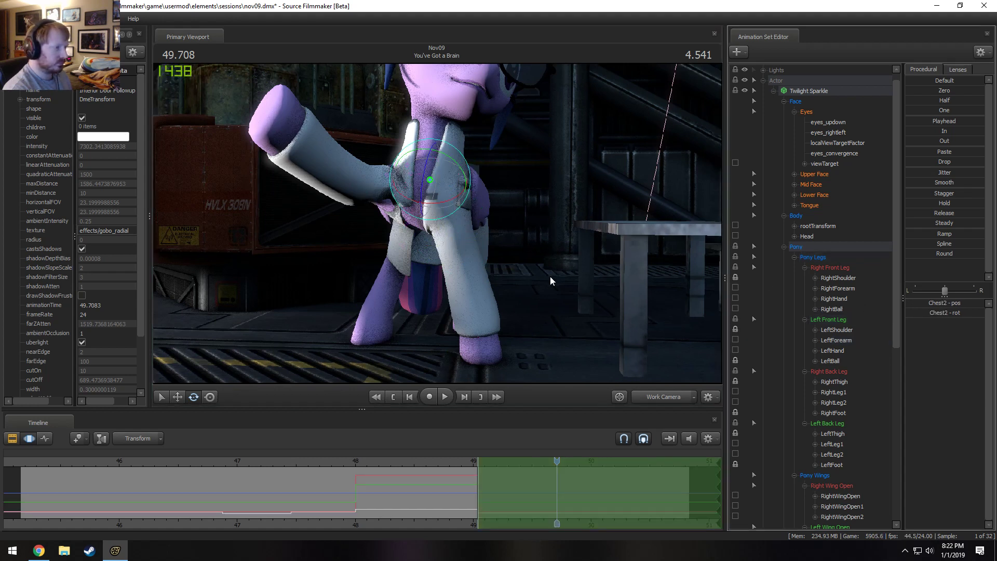
drag(470, 181, 549, 248)
click(439, 158)
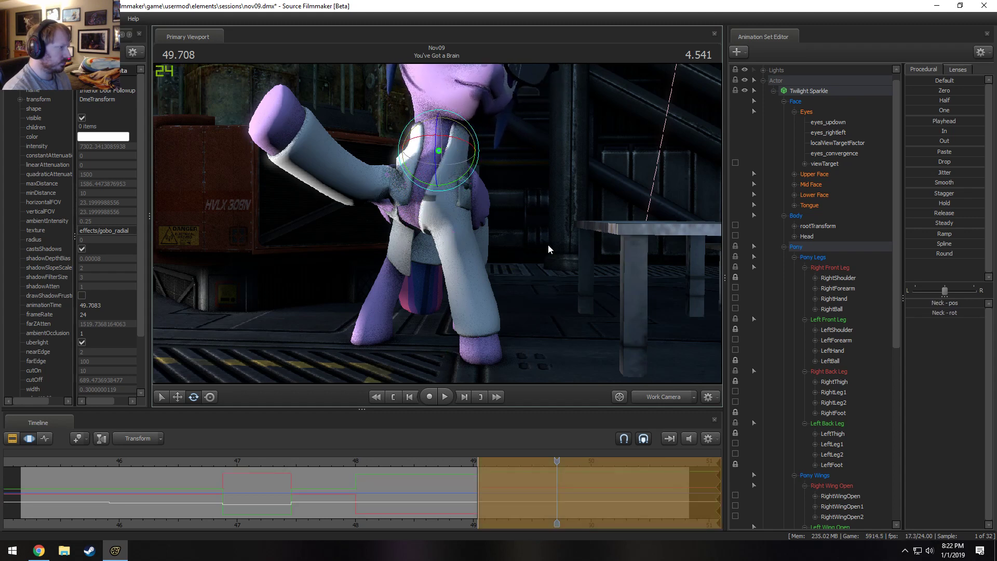
click(664, 396)
Release the locks on RightShoulder, LeftShoulder, LeftBall, and both thighs and back feet.
key(F1)
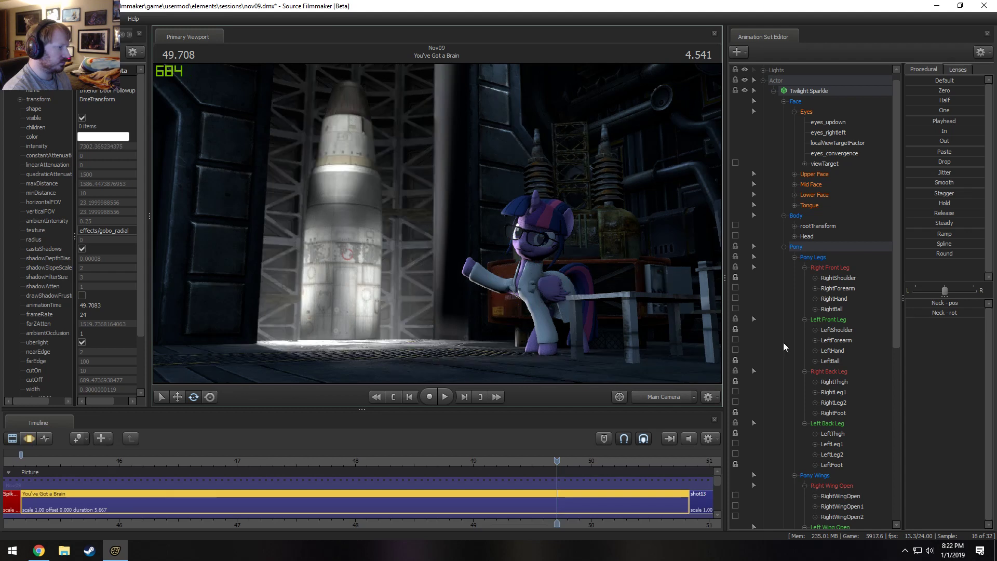
click(735, 330)
click(736, 278)
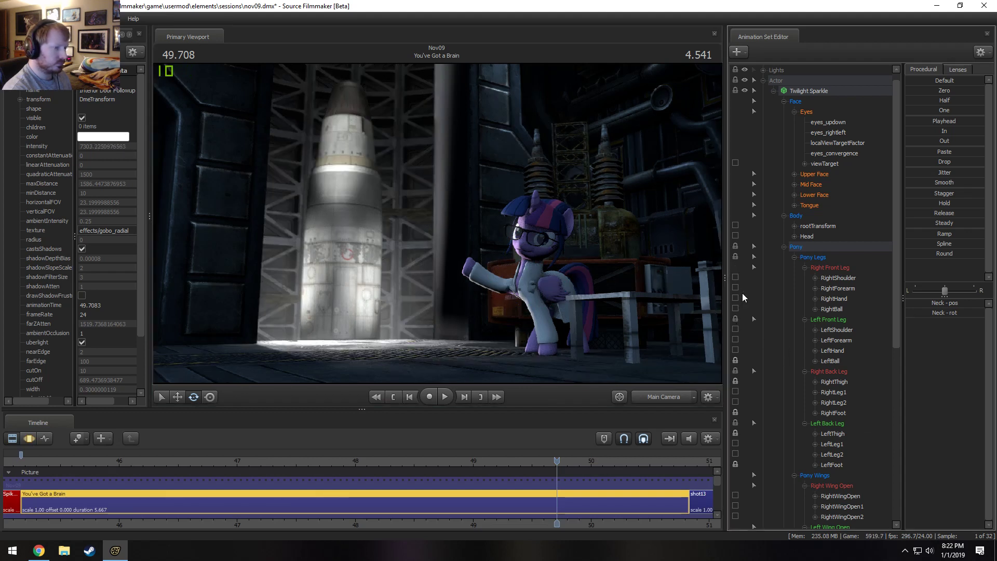
click(736, 381)
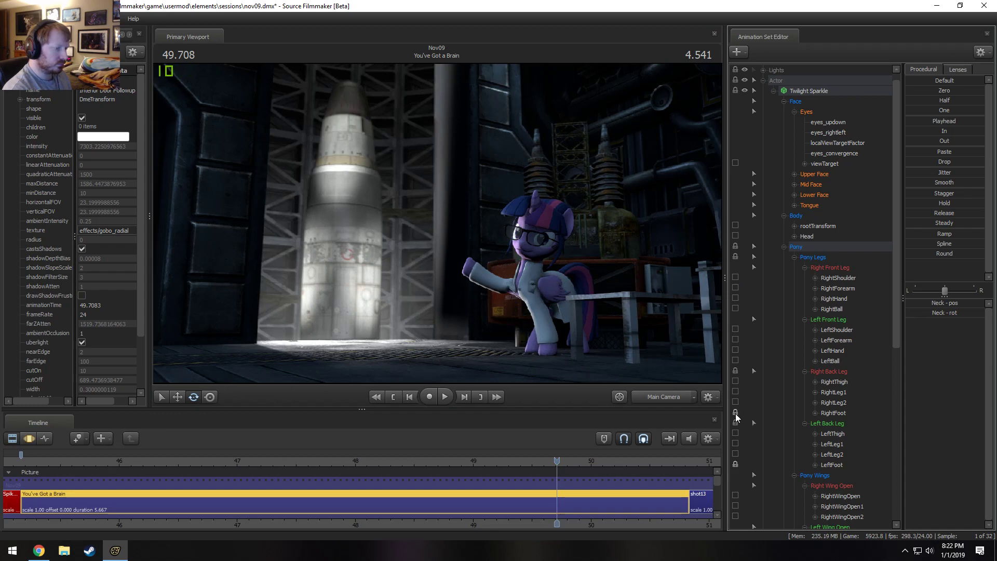
click(737, 463)
Play back the unlocked body and leg pose over the Neck's time selection.
key(F3)
drag(447, 463, 307, 461)
key(space)
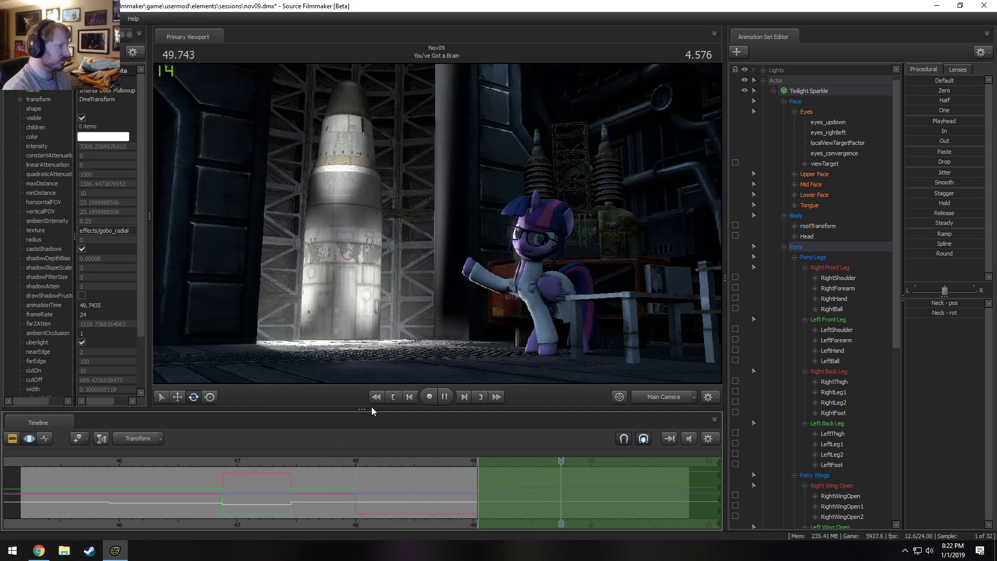
key(space)
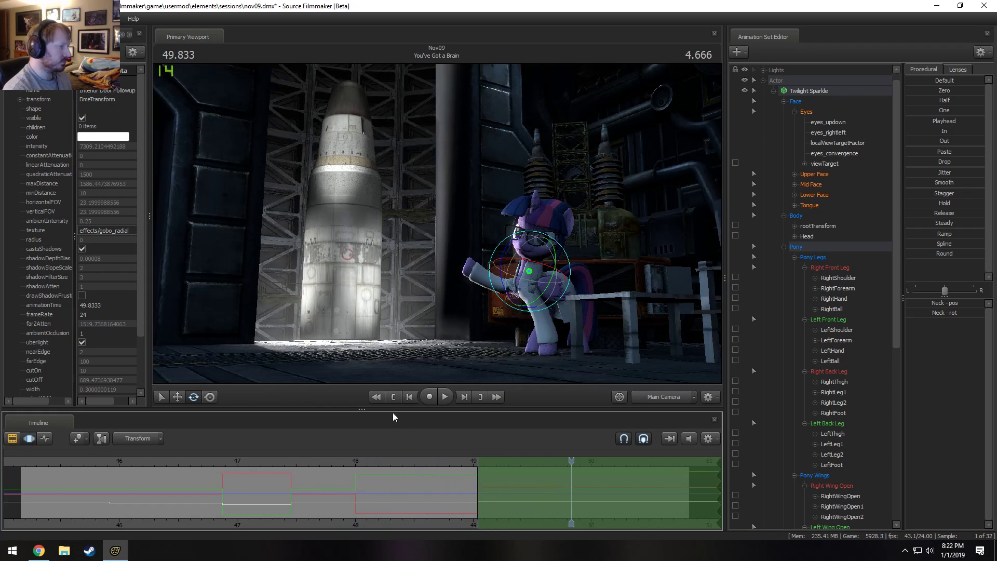
Select all of Twilight Sparkle's controls and play back the cut around 49 s.
click(806, 95)
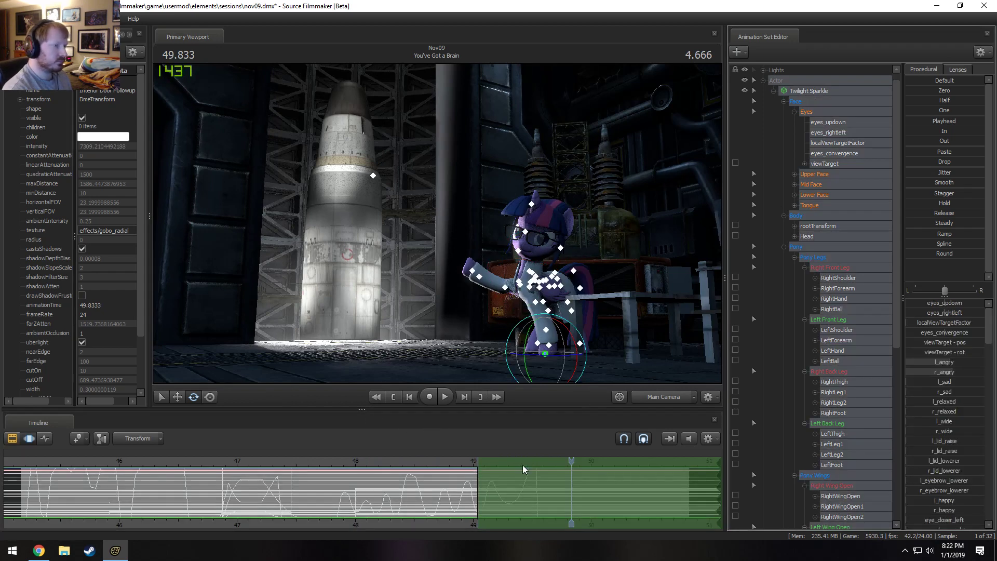
ctrl+click(817, 199)
scroll(470, 465, up, 1)
drag(416, 492, 459, 489)
click(355, 462)
key(space)
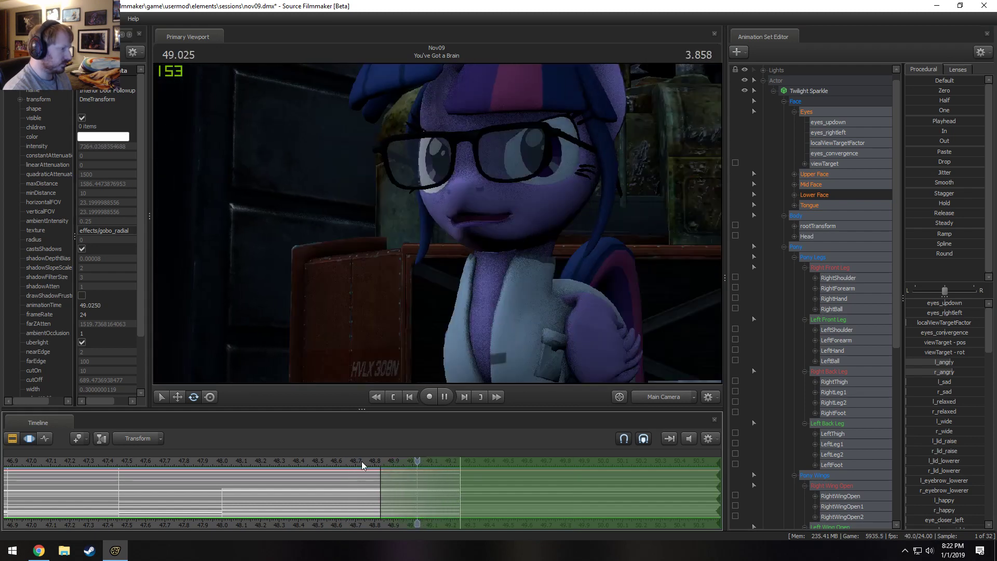
key(space)
Play back the shot "You've Got a Brain" from its start and review the opening seconds of Twilight's performance.
scroll(533, 494, down, 3)
key(F2)
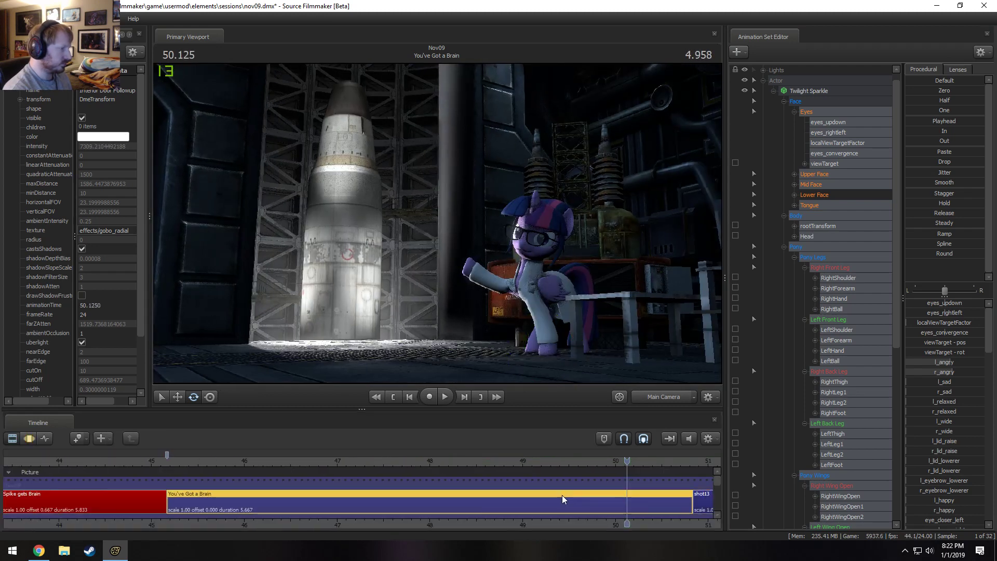
click(183, 460)
key(space)
key(F3)
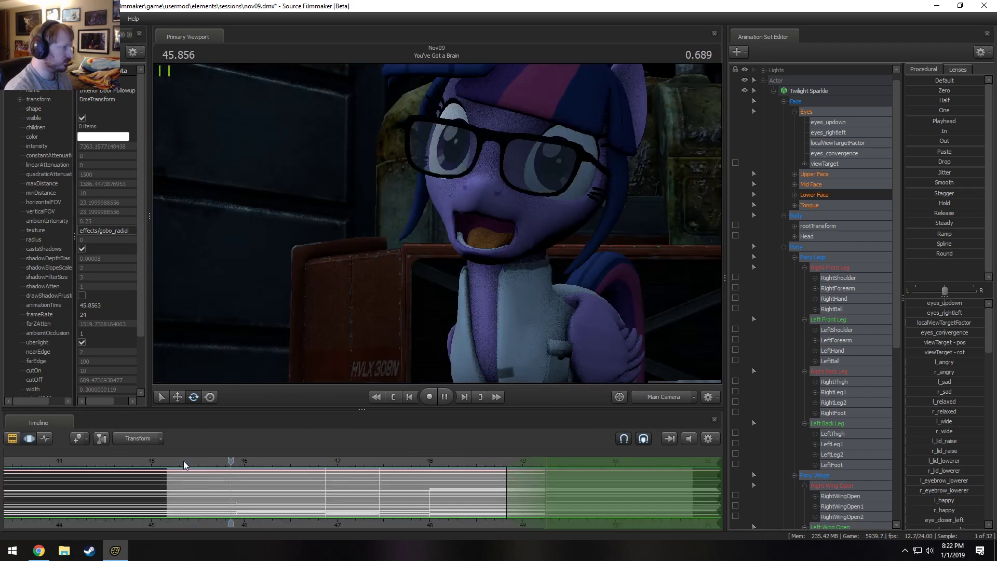
key(space)
click(181, 460)
key(space)
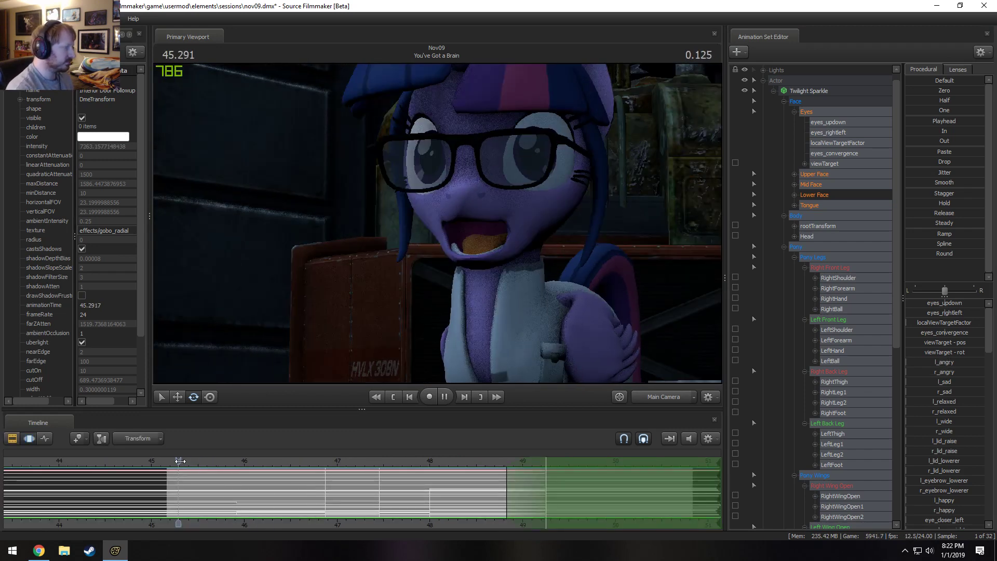
key(space)
Set the time selection to everything before 45.916 s and adjust the happy sliders of Twilight's Upper Face at 45.541 s.
key(shift)
click(236, 499)
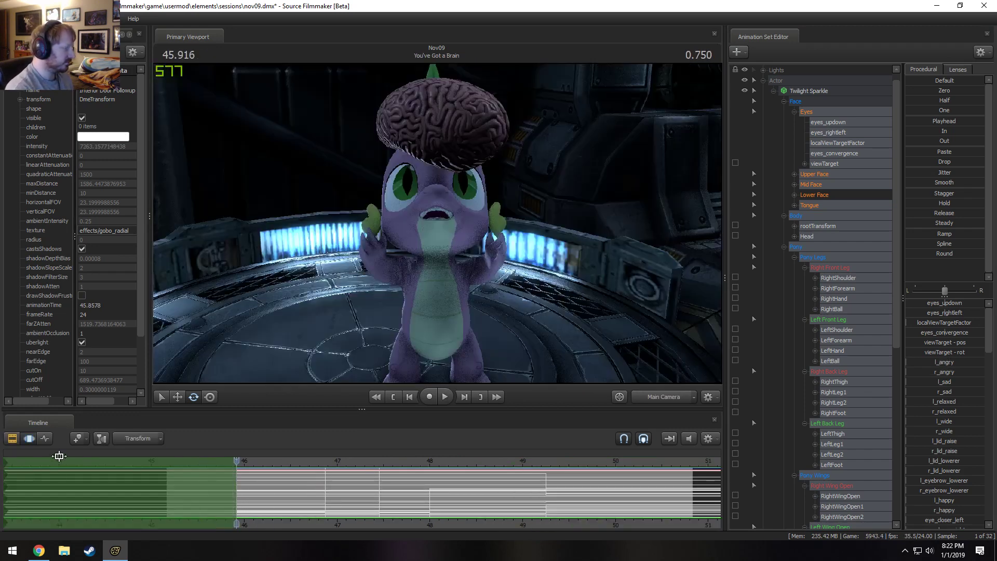
drag(236, 461, 201, 468)
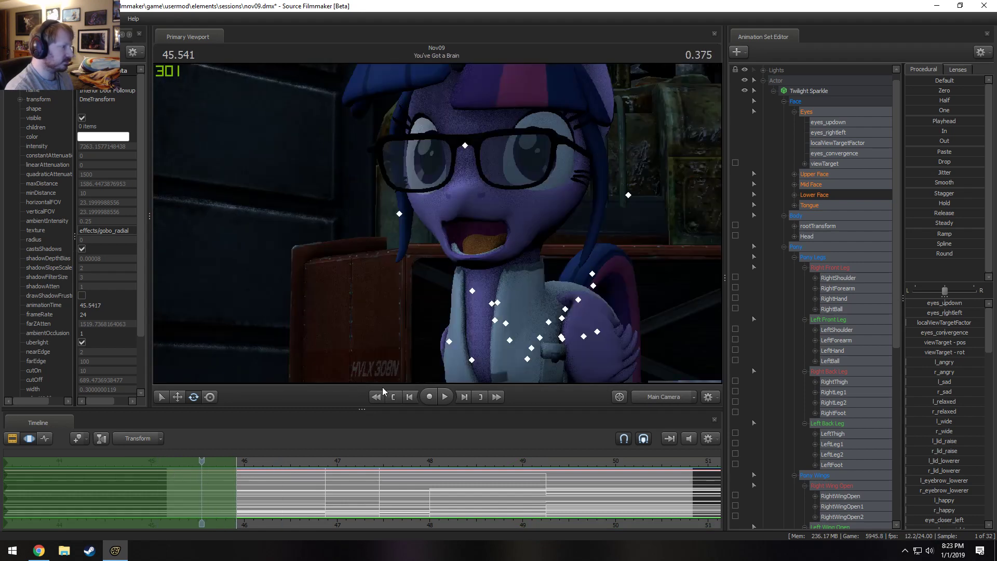
click(830, 173)
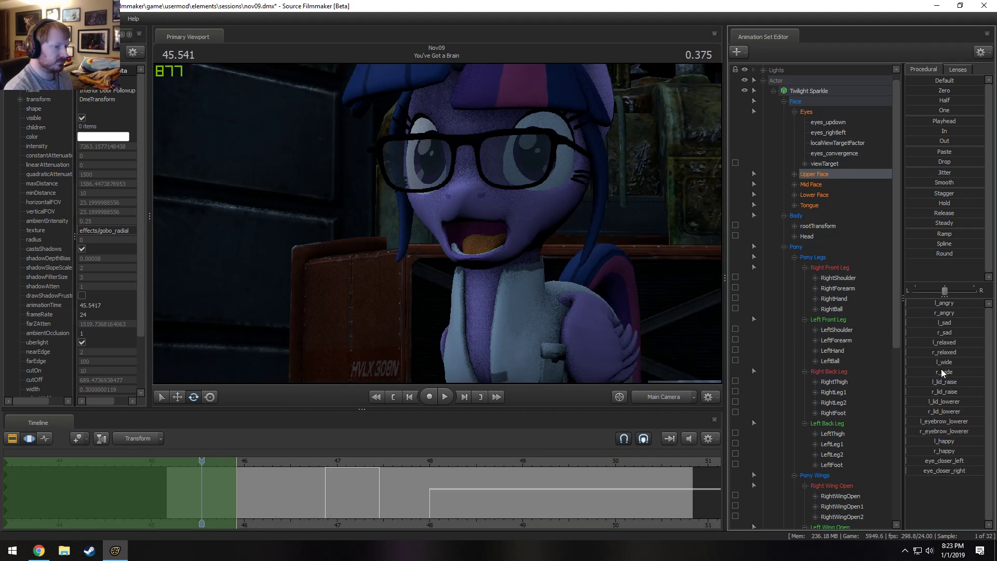
mouse_move(944, 442)
mouse_down()
mouse_move(960, 442)
mouse_move(940, 451)
mouse_up()
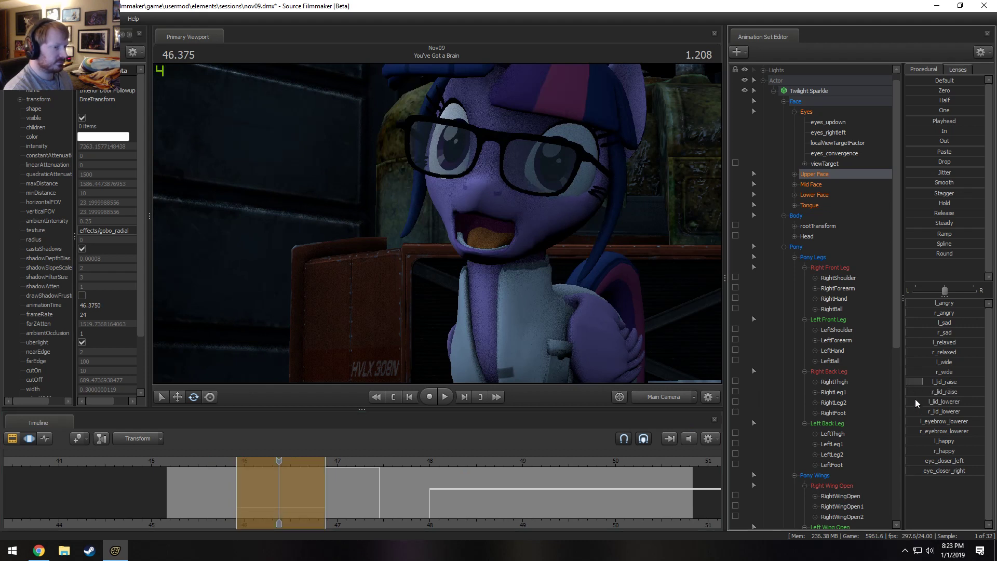
Raise Twilight's r_lid_raise slider slightly and add l_smirk and r_smirk over the time selection around 46.375 s.
drag(915, 390, 927, 391)
click(815, 196)
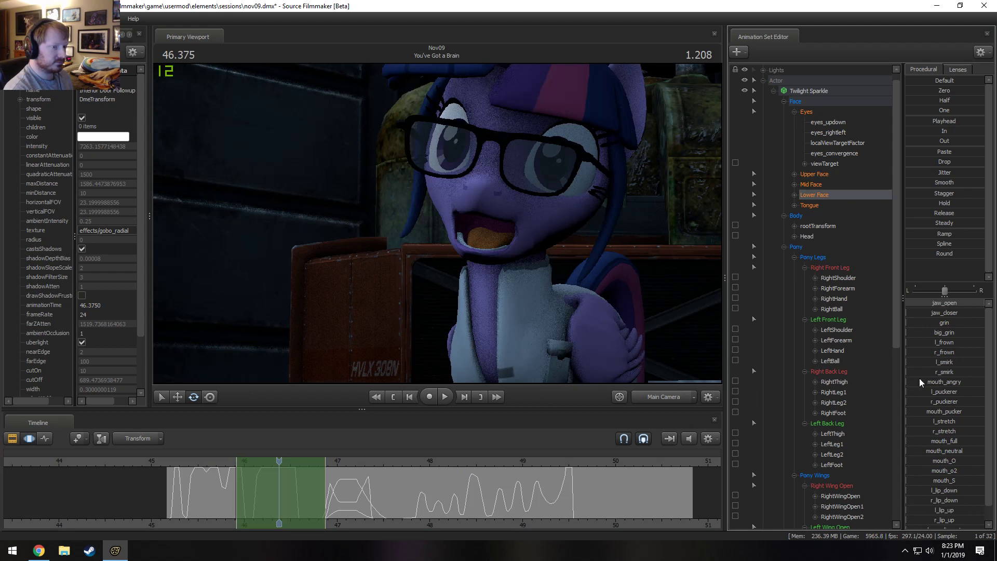
drag(926, 364, 984, 376)
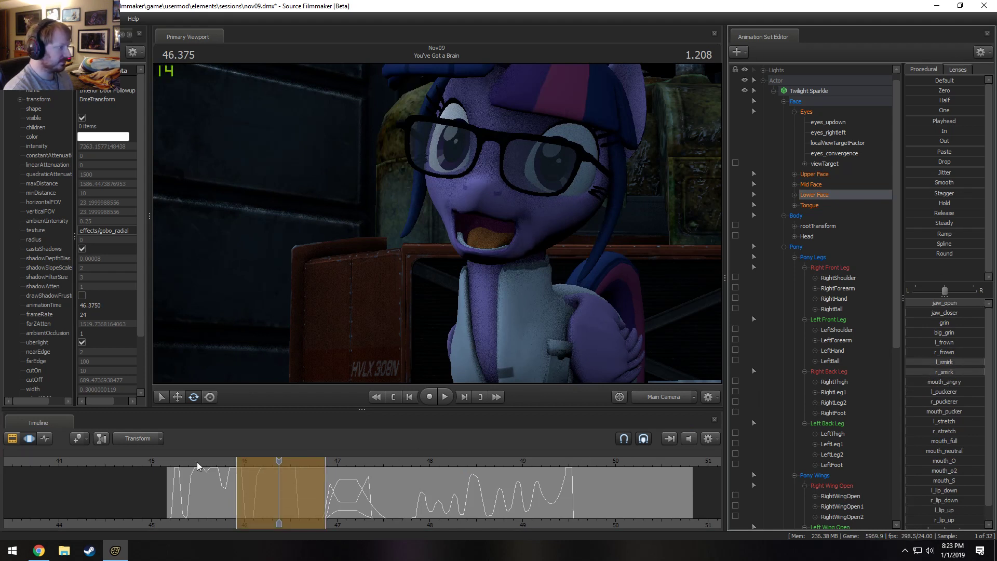
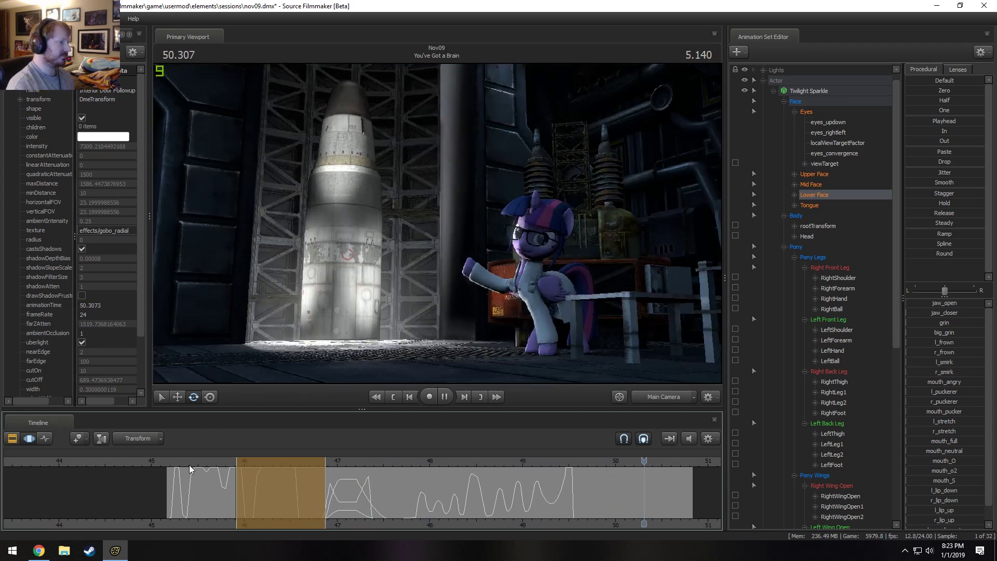
Play back "You've Got a Brain" from its start through the close-up and review Twilight's facial performance.
key(space)
scroll(550, 503, down, 7)
middle_drag(643, 520, 525, 533)
key(F2)
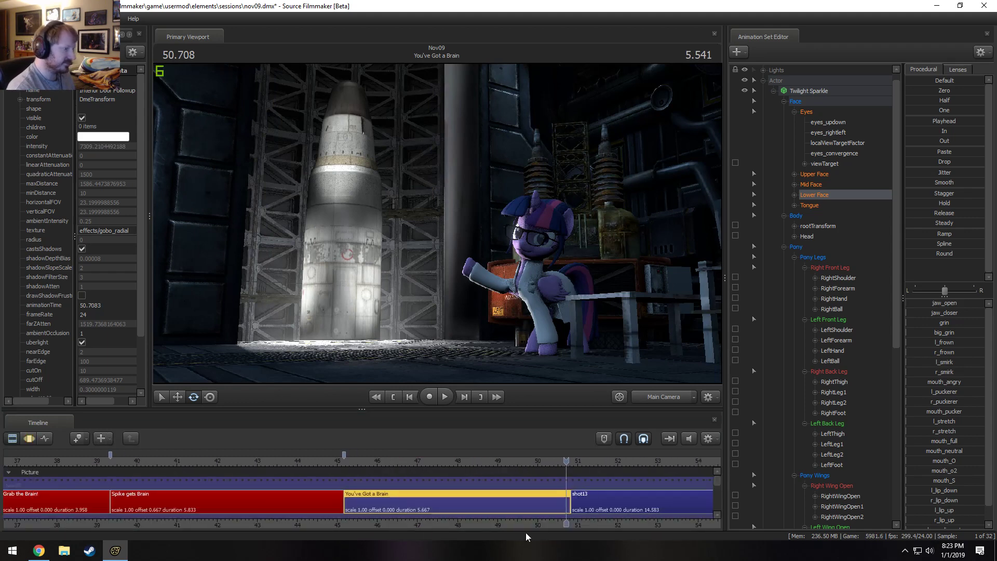
key(space)
key(space)
click(349, 469)
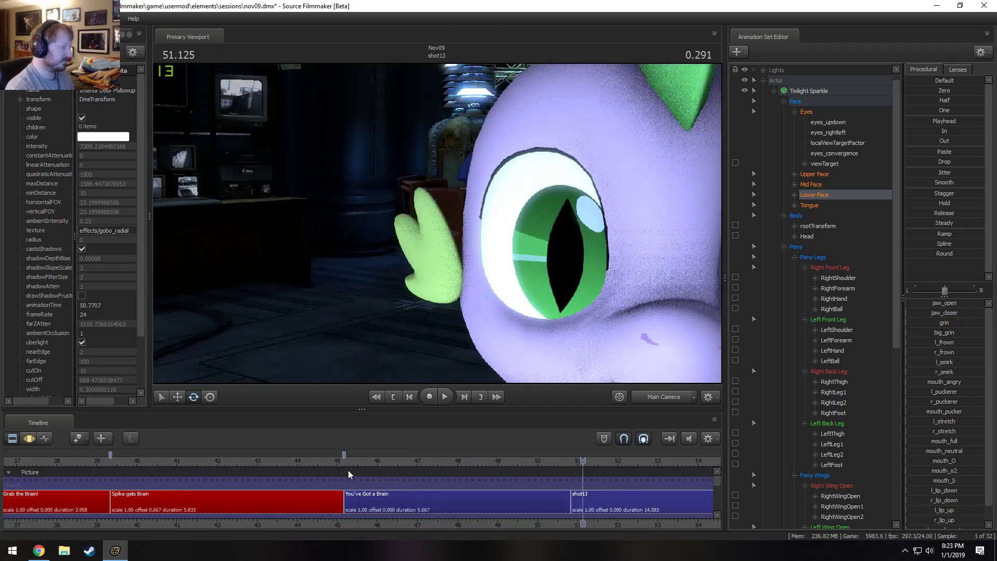
drag(352, 461, 435, 458)
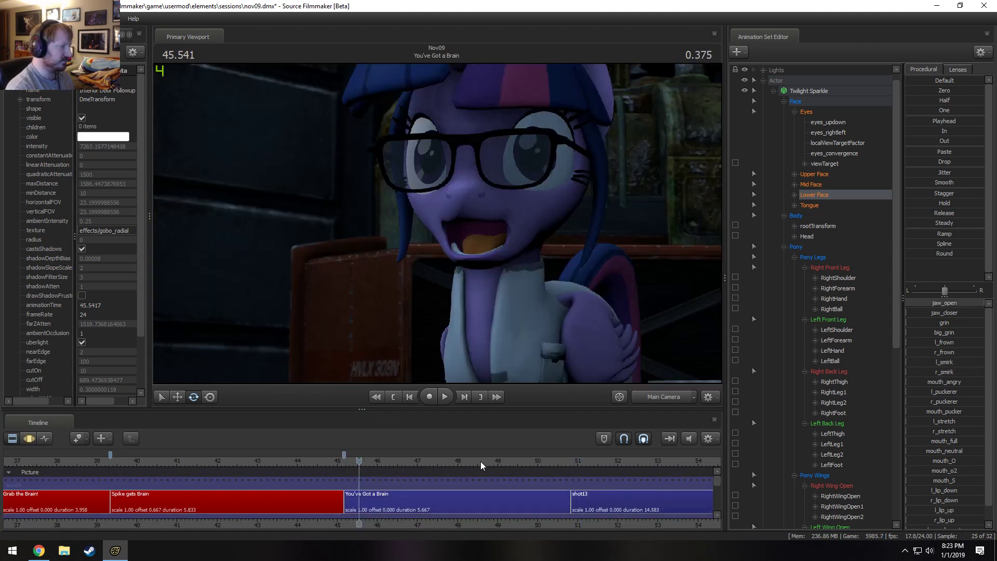
key(space)
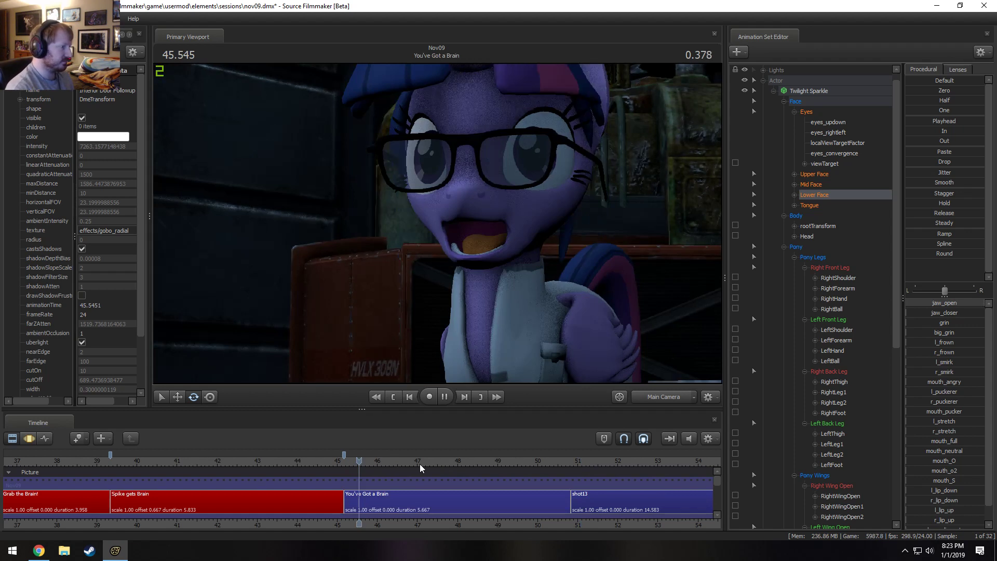
click(292, 463)
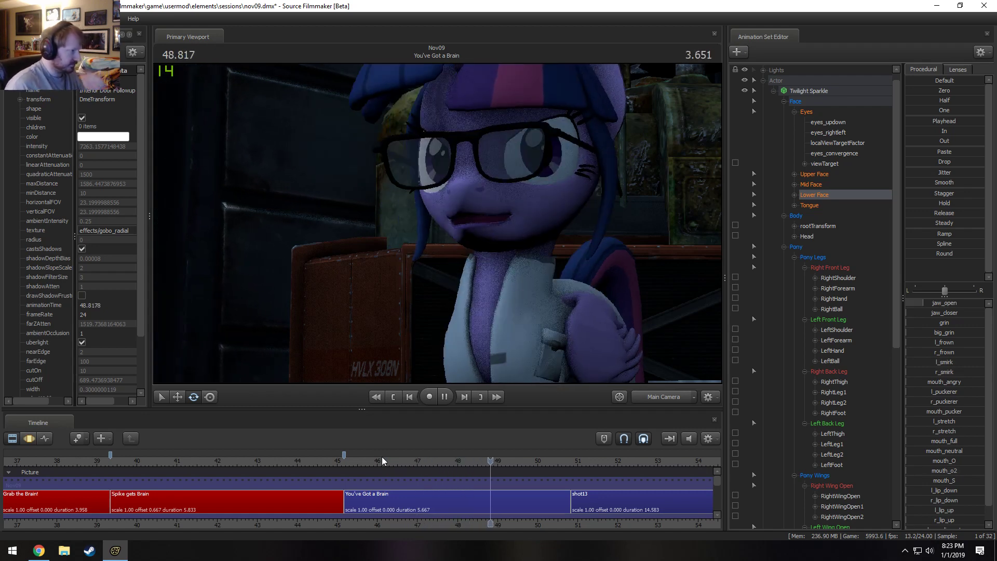
key(space)
Set the time selection to everything after 48 s and slightly raise the lid_raise and lid_lowerer sliders of Twilight's Upper Face at 48.750 s.
key(F3)
scroll(573, 516, up, 2)
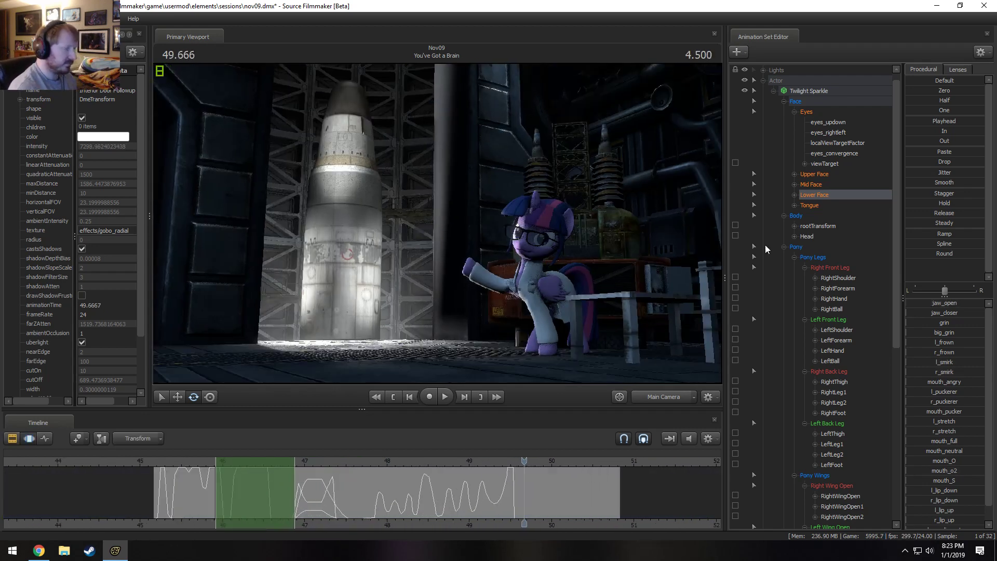
click(819, 175)
drag(408, 490, 388, 495)
shift+drag(388, 495, 442, 496)
click(449, 461)
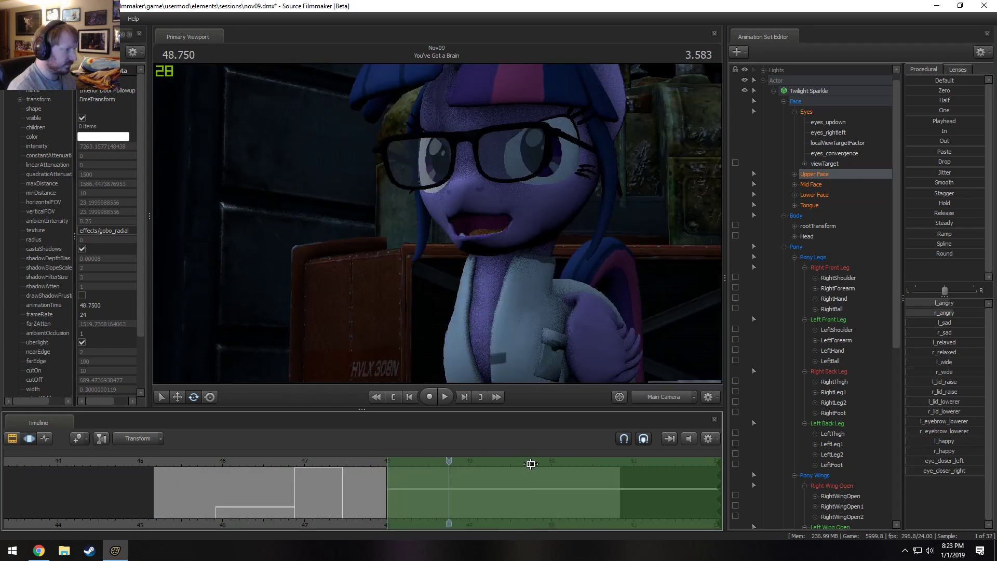
drag(947, 405, 921, 392)
key(ctrl+z)
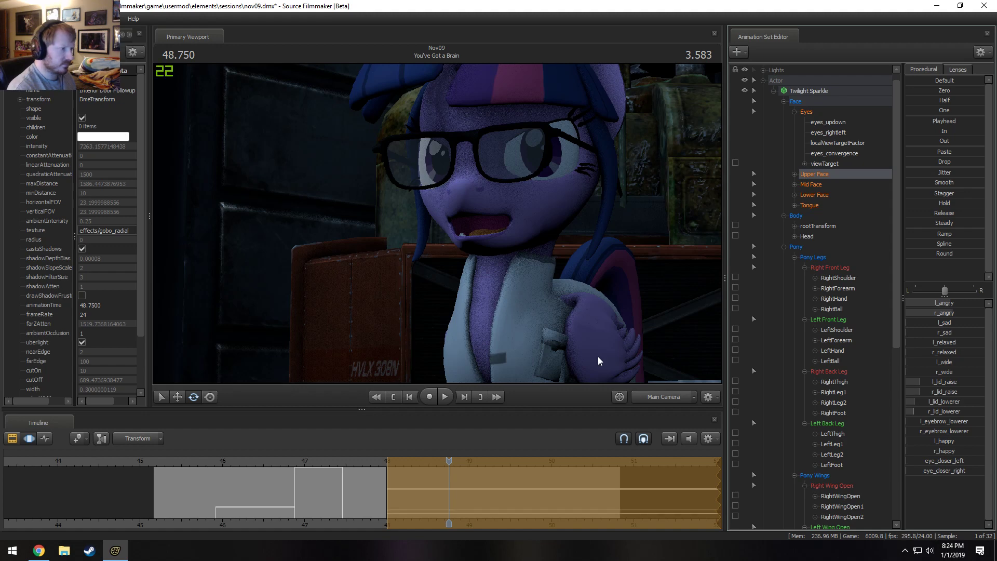
Check the eyelid change, and add some l_frown and r_frown to Twilight's Lower Face at 48.583 s over the same time selection.
click(360, 462)
key(space)
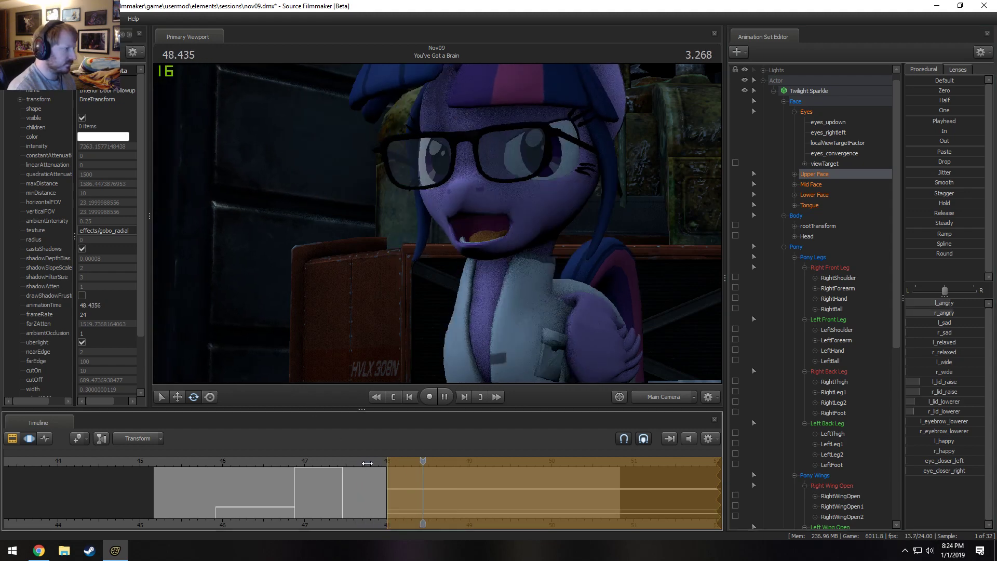
key(space)
click(816, 195)
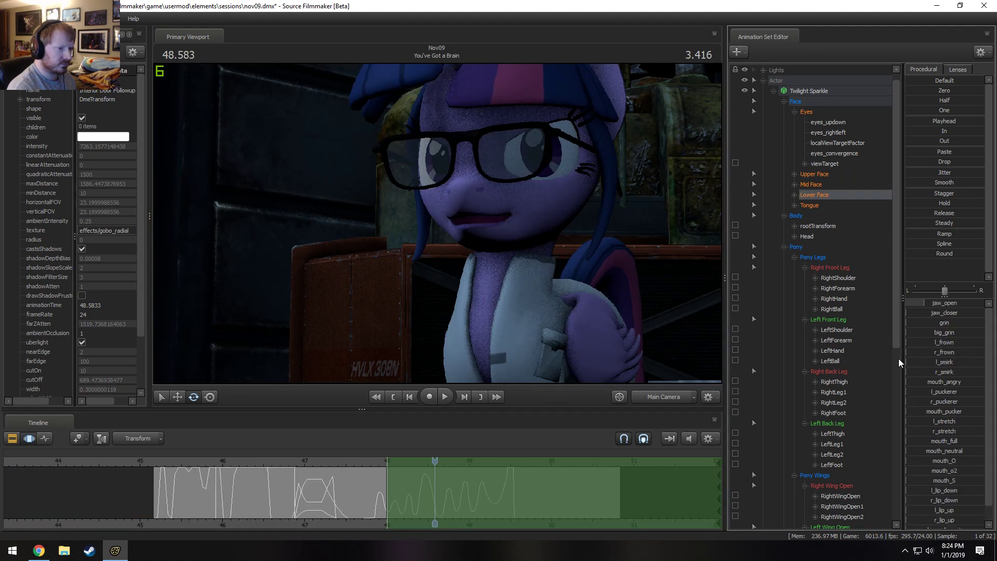
drag(926, 342, 934, 354)
Play back Twilight's frown from about 48 s into the wide rocket view.
key(space)
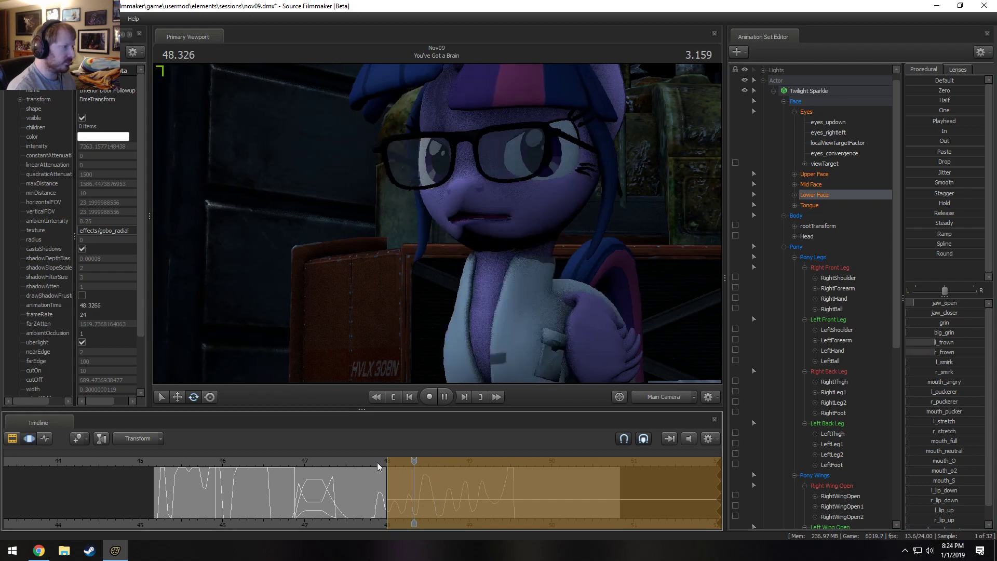
key(space)
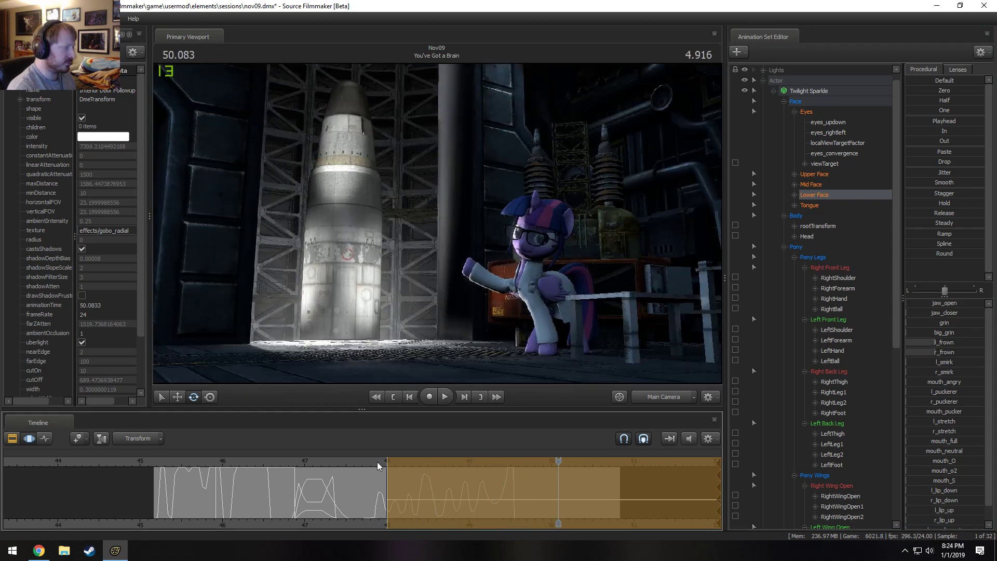
key(Right)
key(Right)
key(Right)
key(Right)
key(Right)
key(Right)
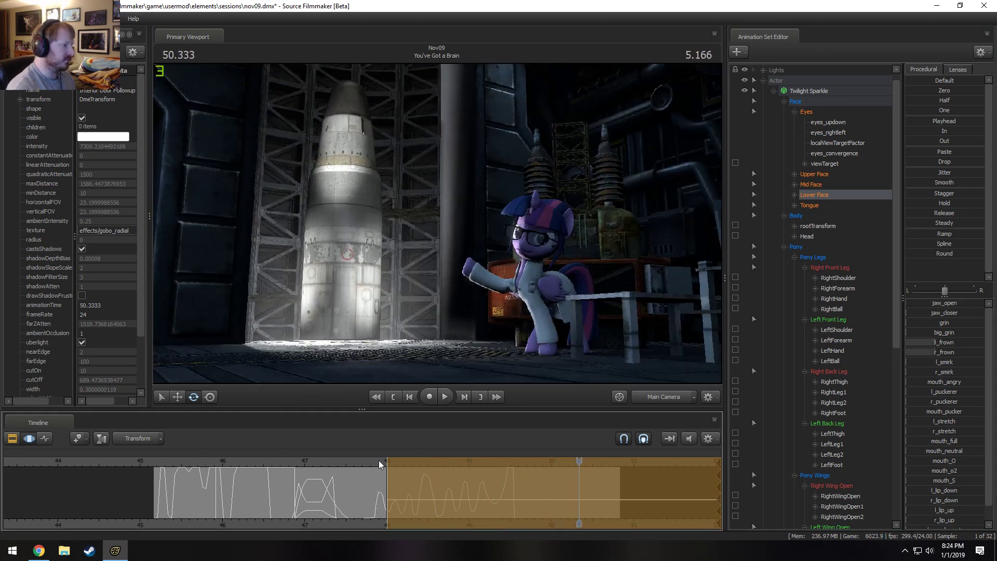
click(379, 461)
key(space)
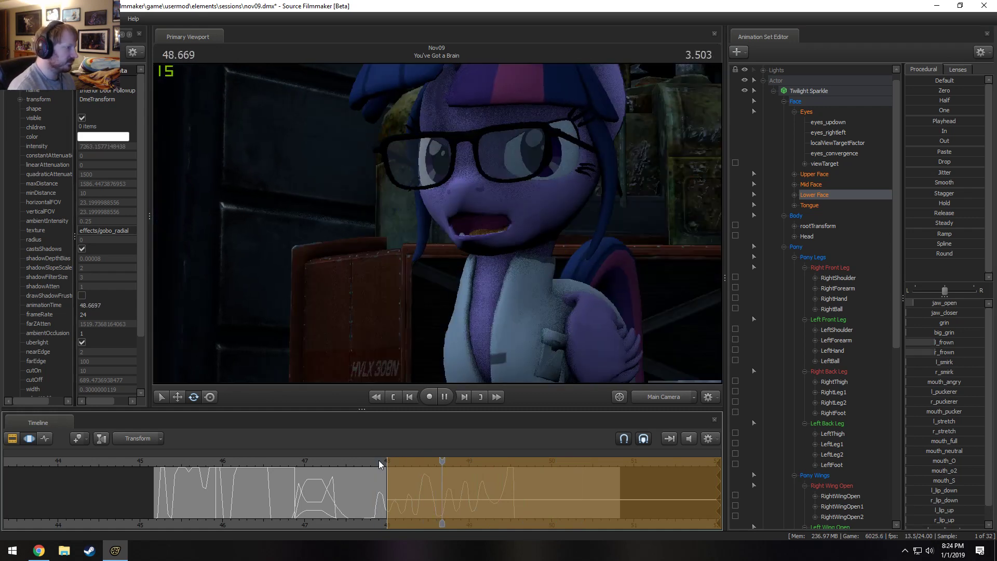
Replay the last part of "You've Got a Brain" several times, continuing across the cut into shot13.
key(F2)
click(423, 461)
click(382, 460)
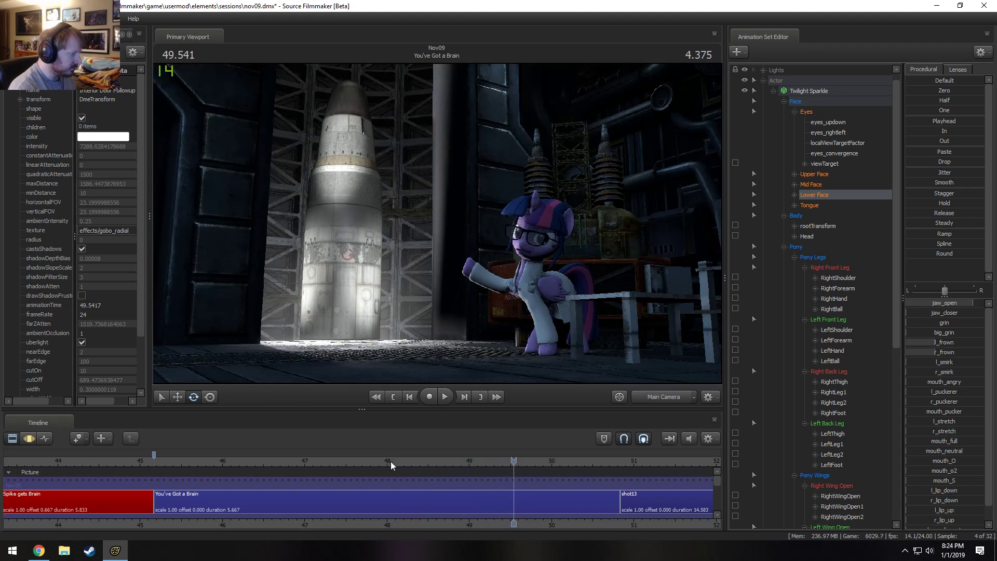
click(390, 461)
key(space)
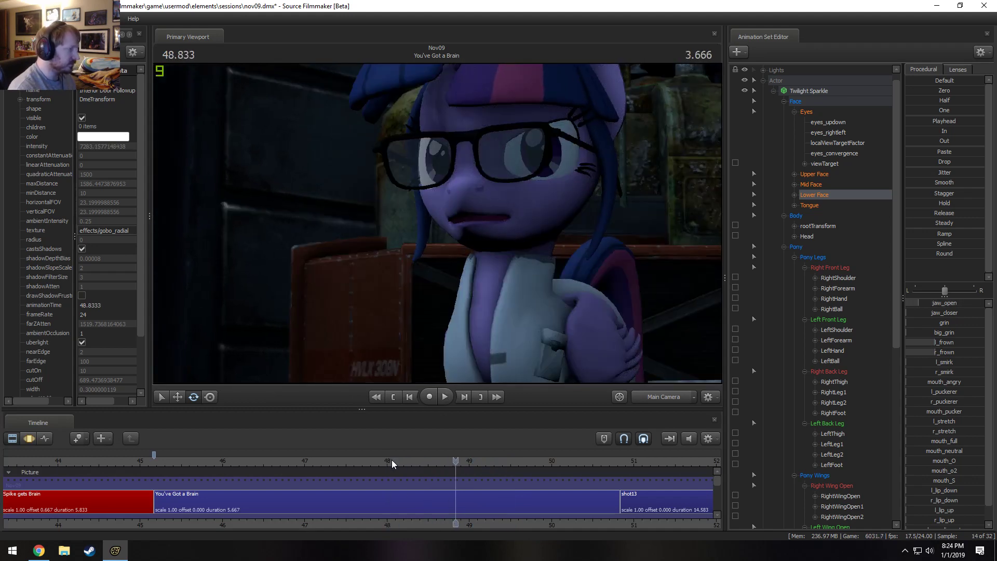
click(383, 461)
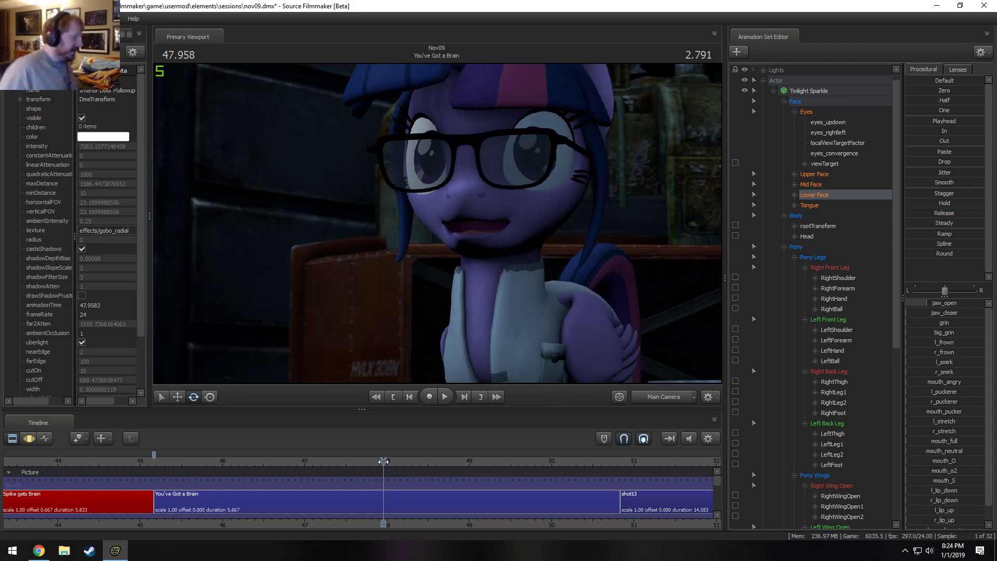
key(space)
click(332, 460)
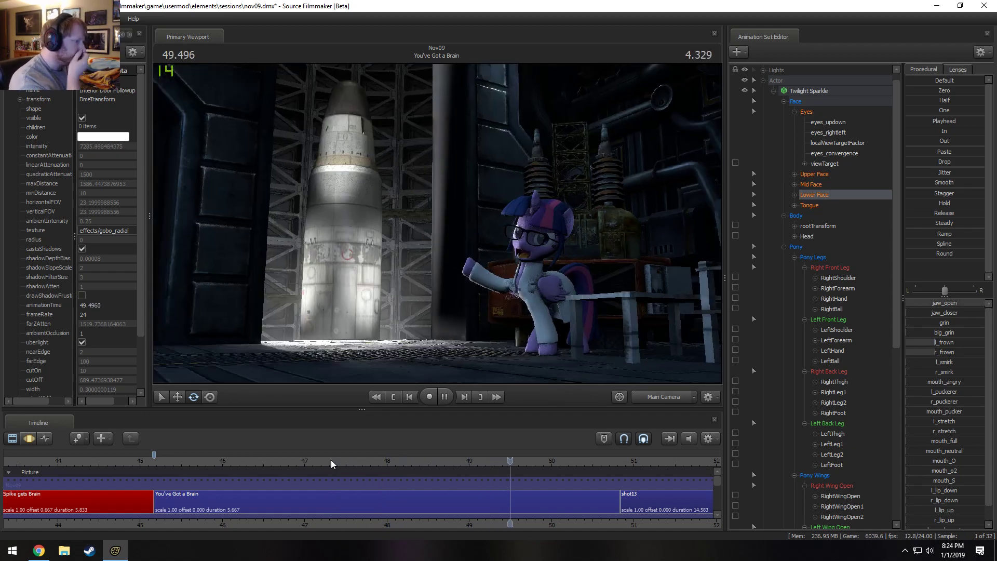
key(space)
key(space)
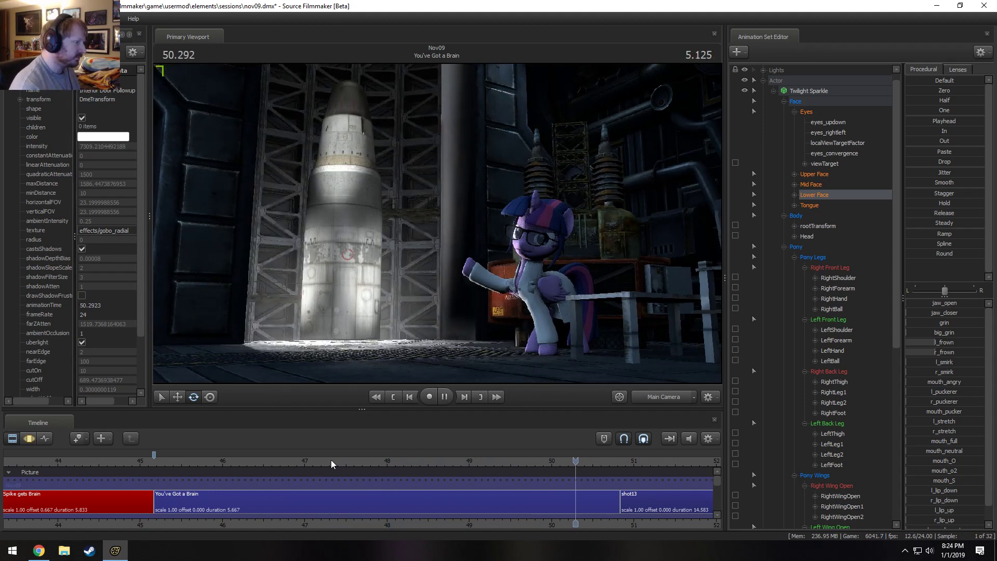
key(space)
right_click(363, 500)
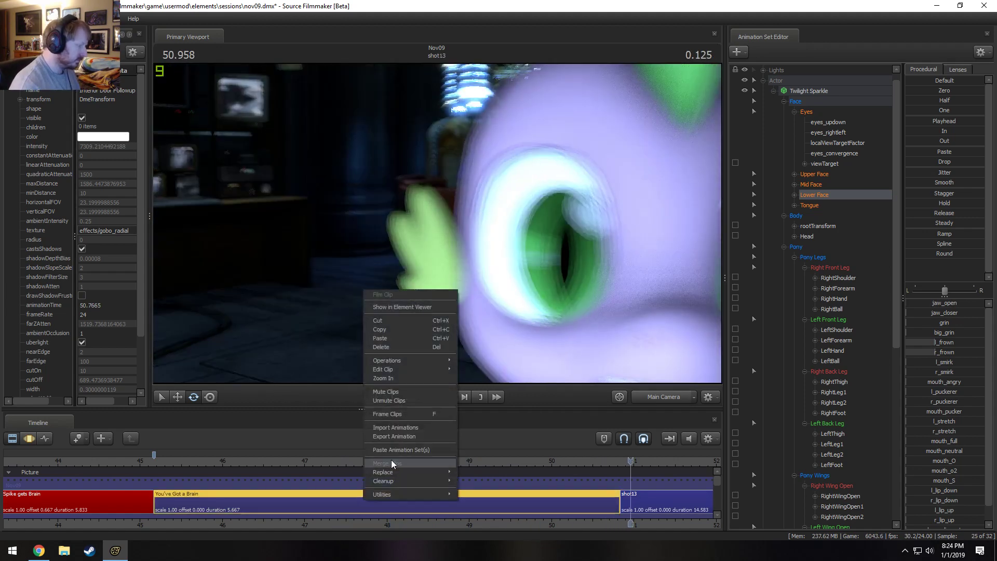
mouse_move(413, 370)
click(511, 371)
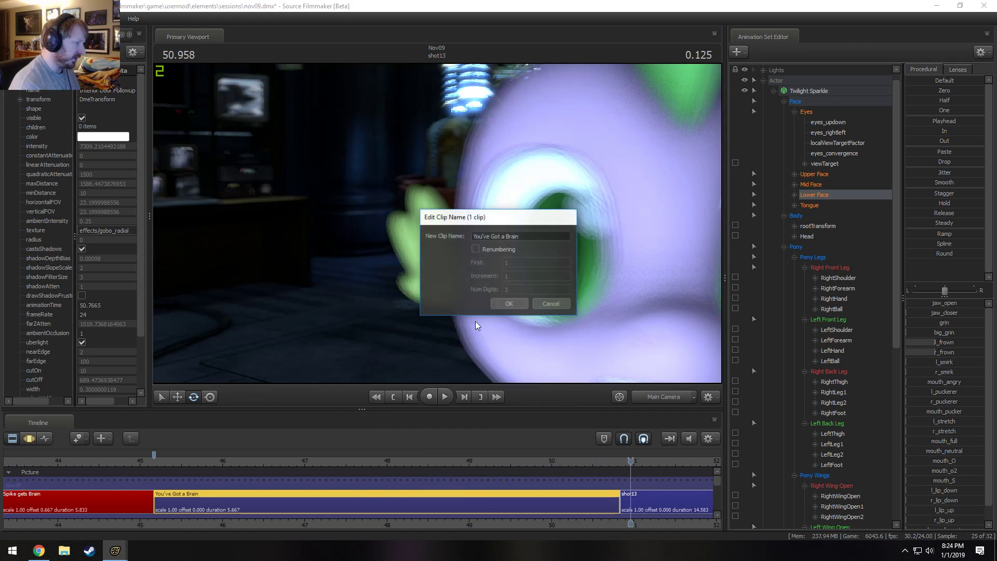
click(556, 306)
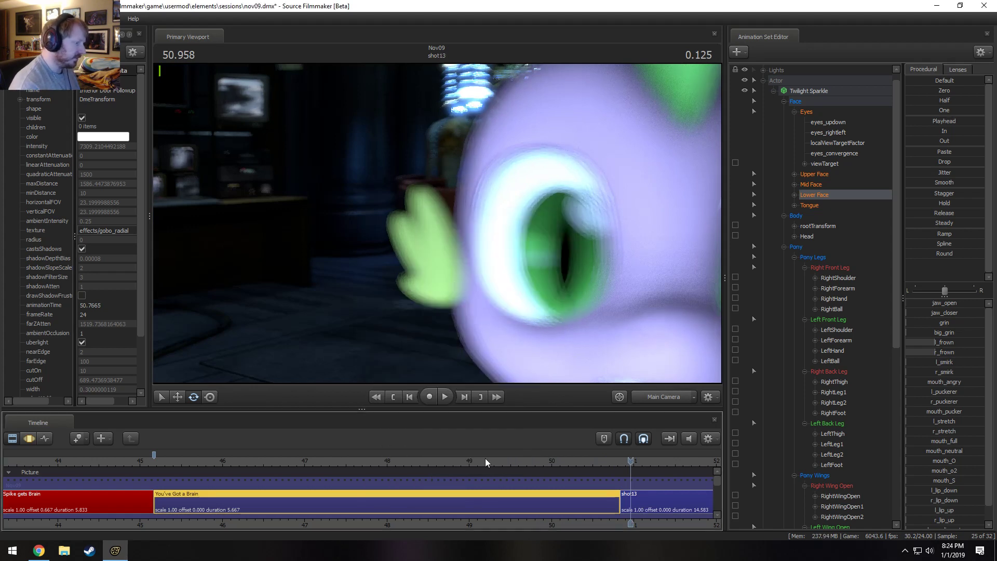
Set the background colour of the "You've Got a Brain" clip to dark red with a value of 150.
right_click(479, 494)
mouse_move(513, 366)
click(603, 376)
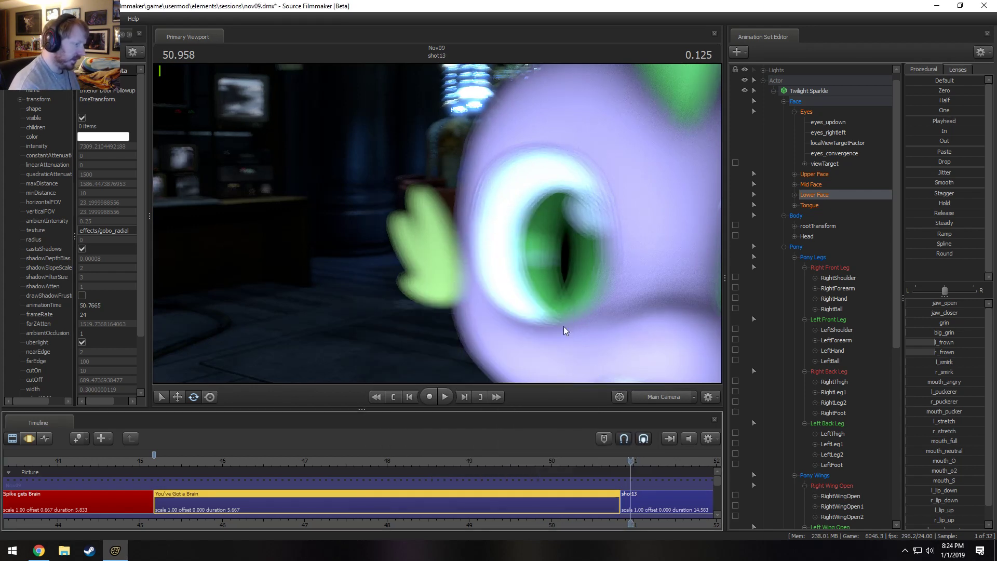
text(150)
key(Return)
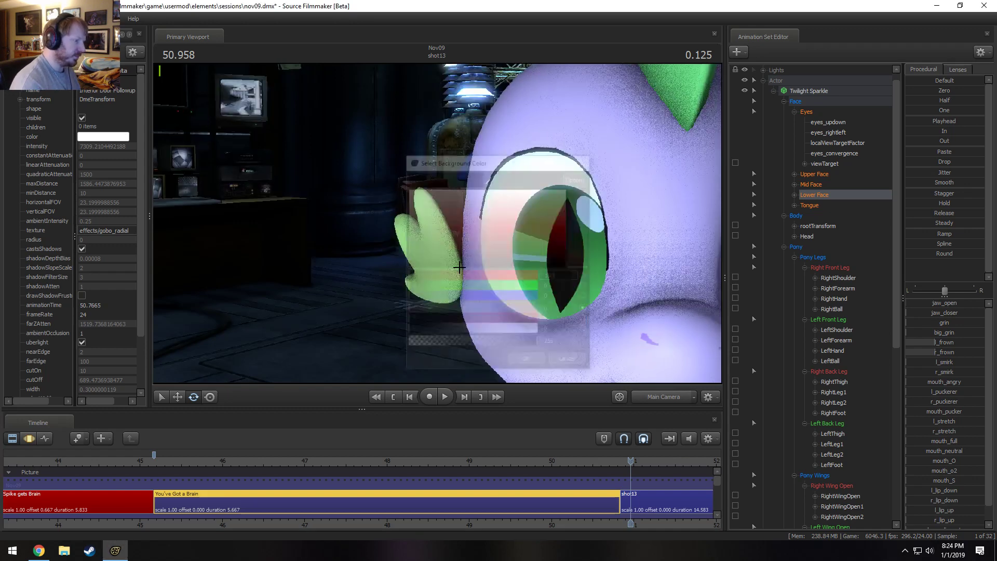
Select shot13, move the playhead to 50.916 s and select the shot's Main Camera for editing.
scroll(397, 484, down, 3)
middle_drag(513, 525, 142, 489)
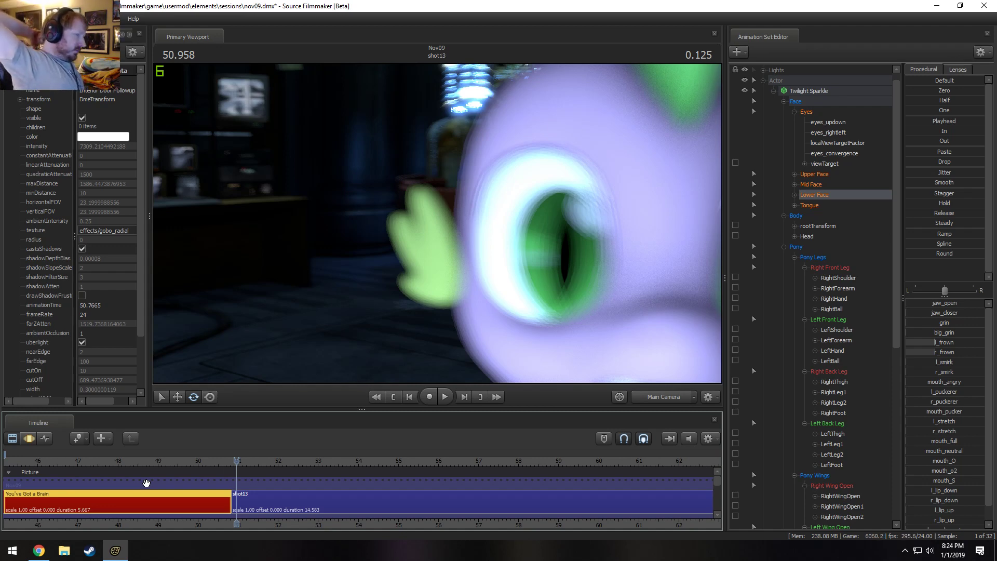
click(298, 501)
click(234, 462)
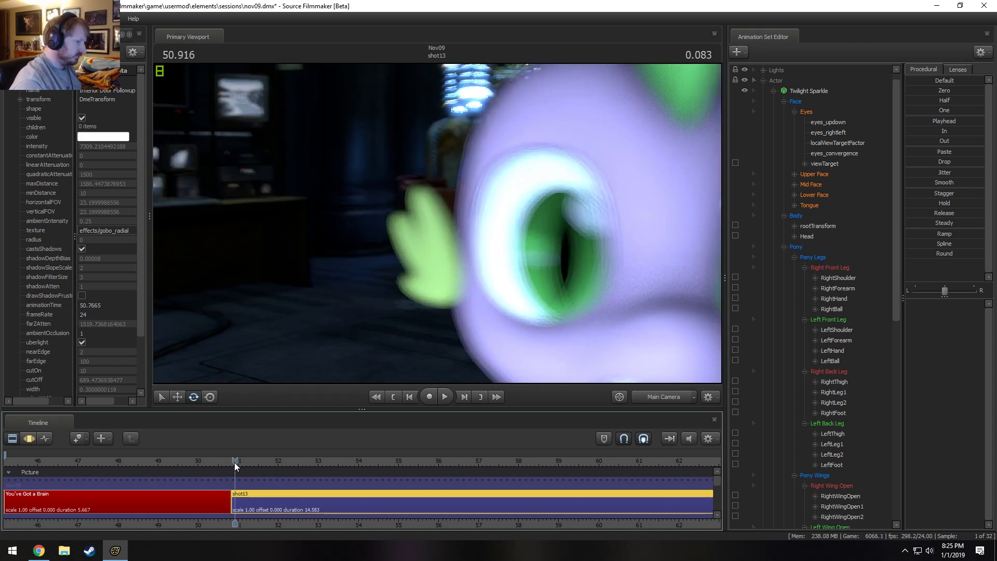
scroll(763, 79, up, 1)
click(762, 70)
click(813, 86)
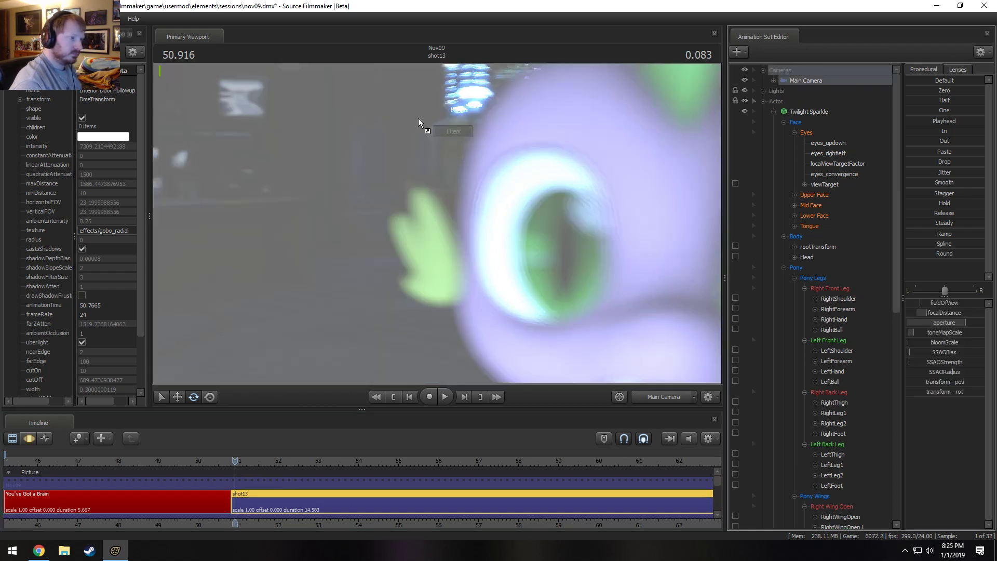
Select the whole time range and move shot13's Main Camera behind Spike, framing him full-length from the back on the platform.
click(300, 495)
key(ctrl+a)
drag(363, 291, 437, 223)
key(s)
key(w)
key(x)
key(a)
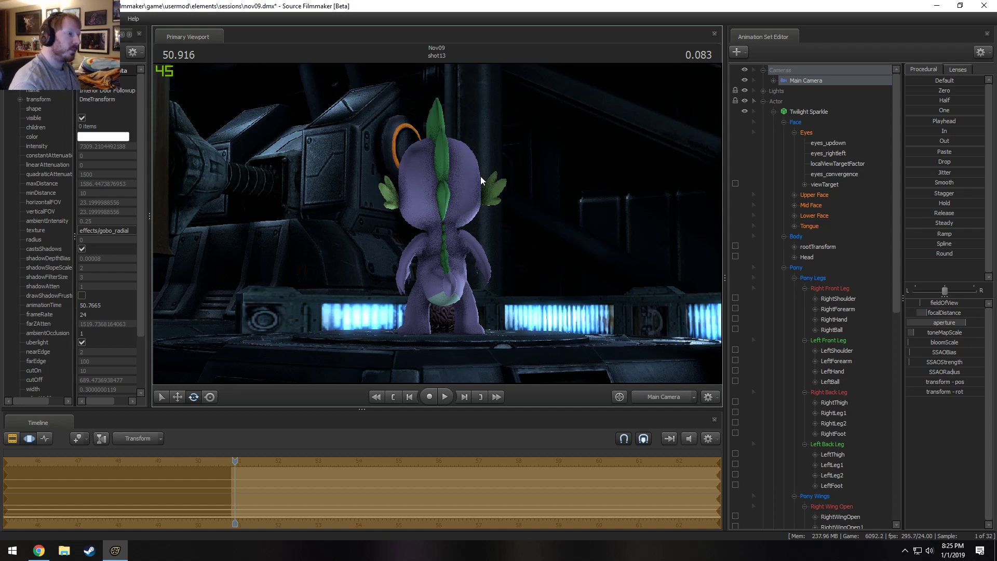
drag(481, 176, 484, 175)
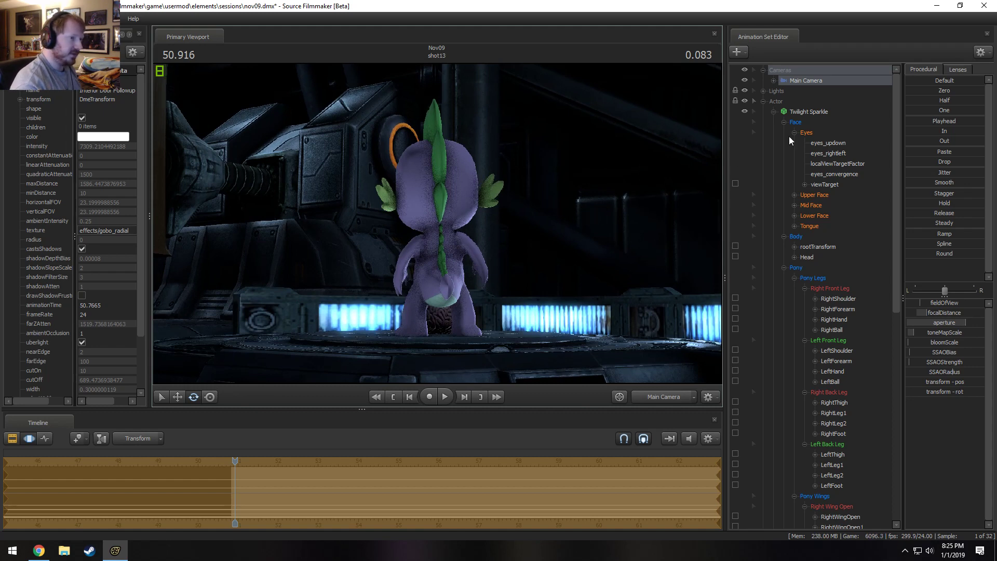
drag(688, 229, 696, 249)
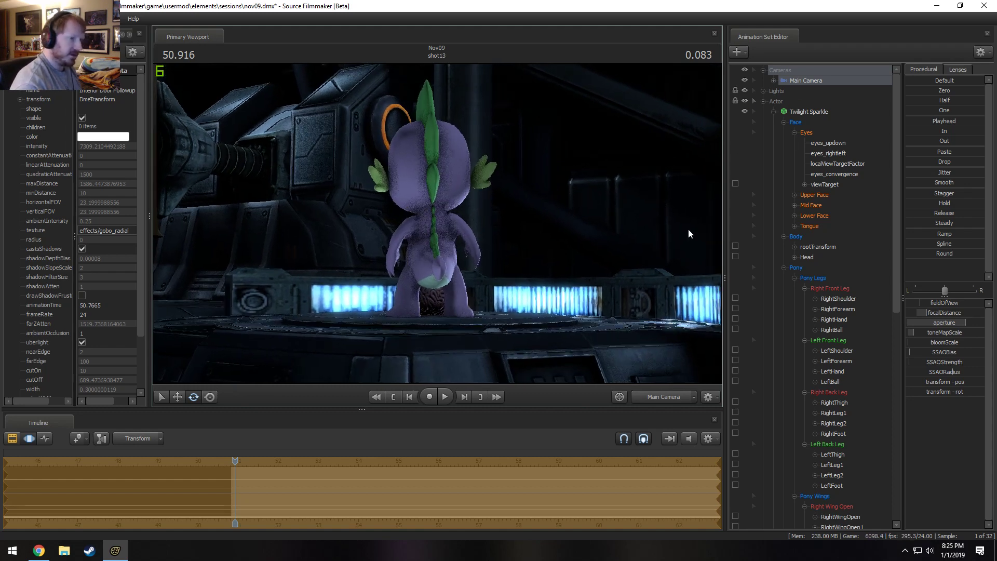
Apply the 85 mm lens preset to the Main Camera and reframe it closer on Spike's head and back.
click(957, 69)
click(930, 148)
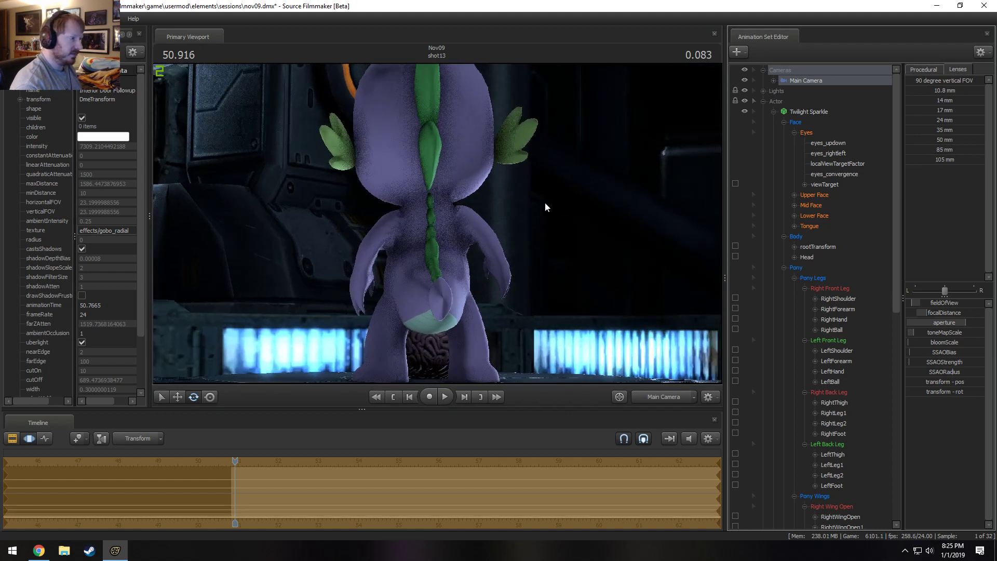
drag(546, 207, 557, 182)
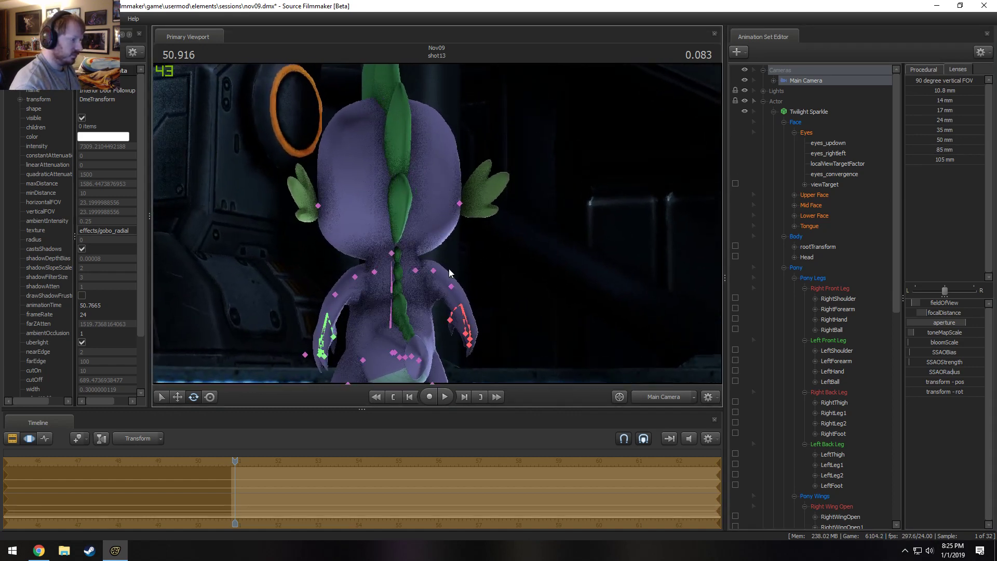
Switch the viewport to the Work Camera, view Spike from behind and above, and collapse Twilight Sparkle's control list.
click(668, 394)
mouse_move(566, 246)
mouse_down()
mouse_move(565, 283)
mouse_move(566, 247)
mouse_up()
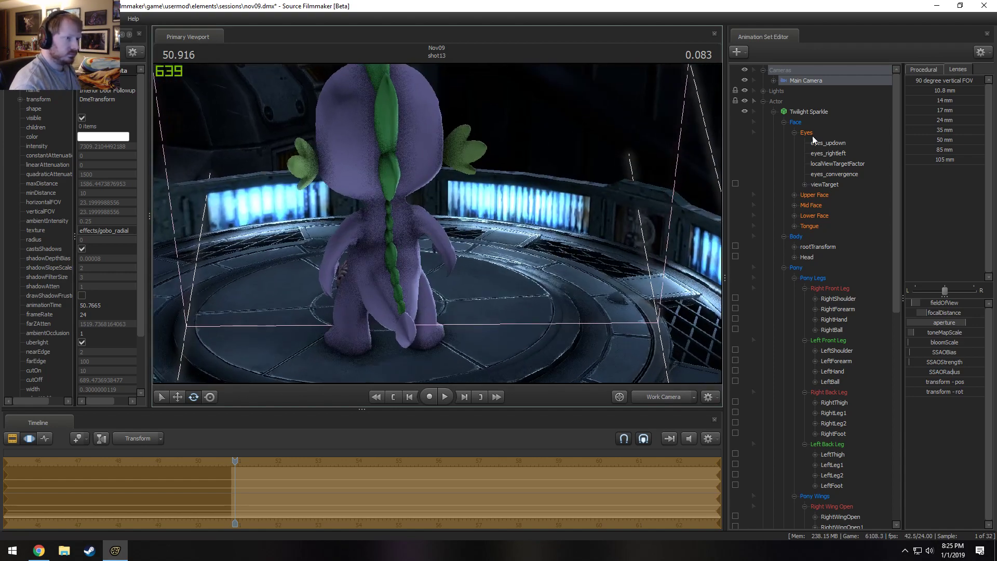
click(772, 110)
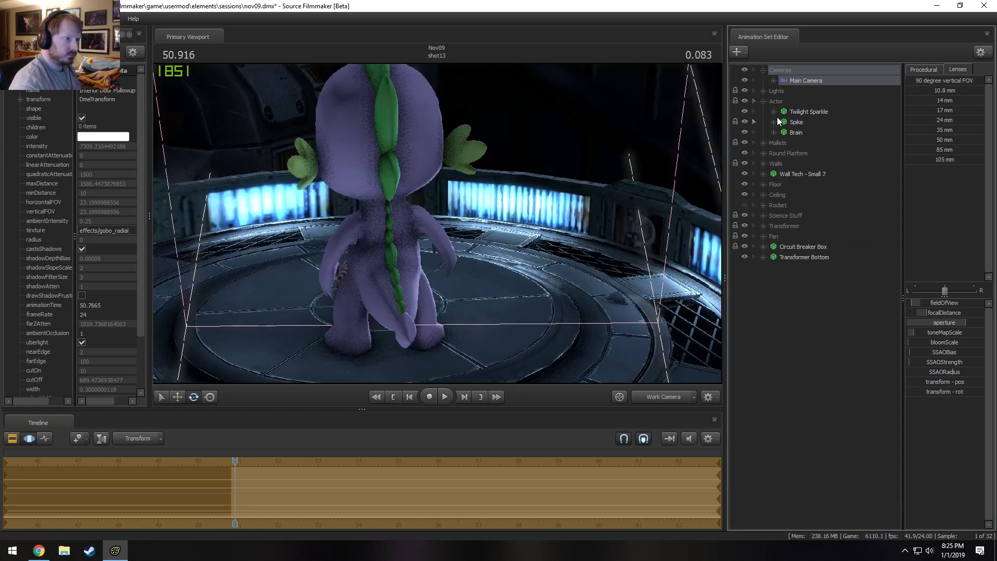
Show the full length of shot13 in the clip timeline and move the playhead to 53.916 s.
key(F2)
key(F3)
scroll(560, 468, down, 3)
key(F2)
click(295, 460)
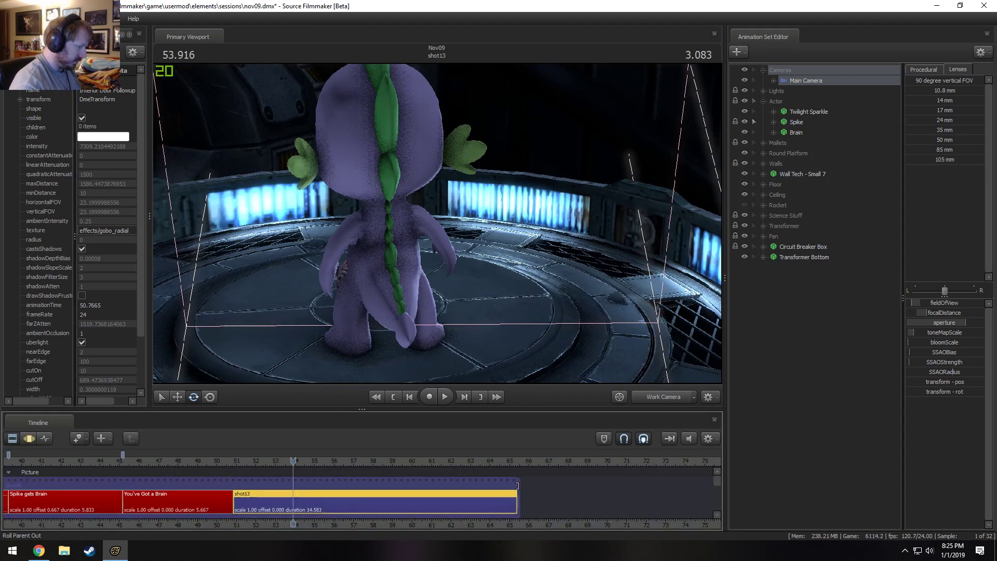
Split shot13 at 53.916 s and move the playhead to 51.291 s within its first part.
key(b)
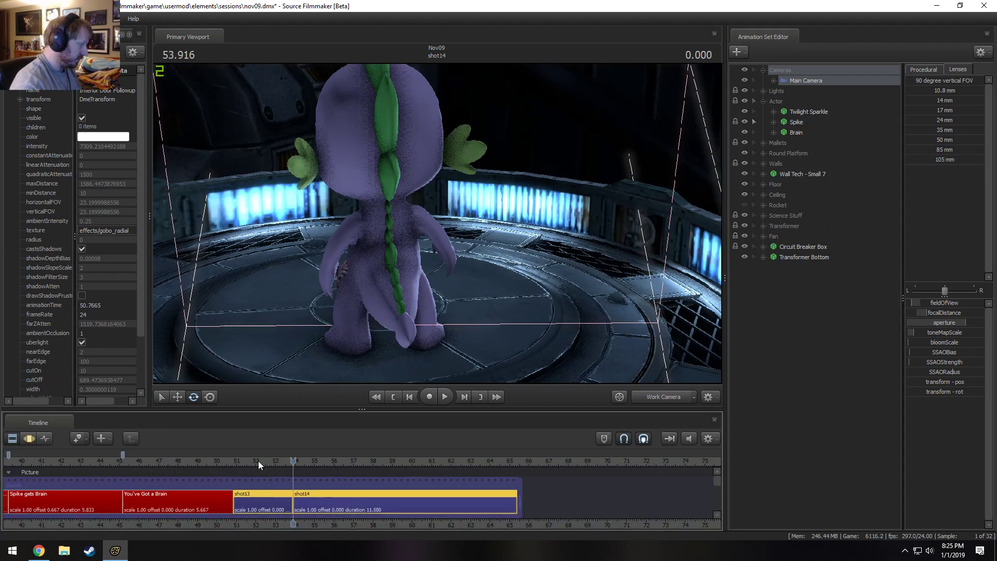
click(258, 462)
click(254, 501)
scroll(260, 508, up, 4)
scroll(338, 486, up, 2)
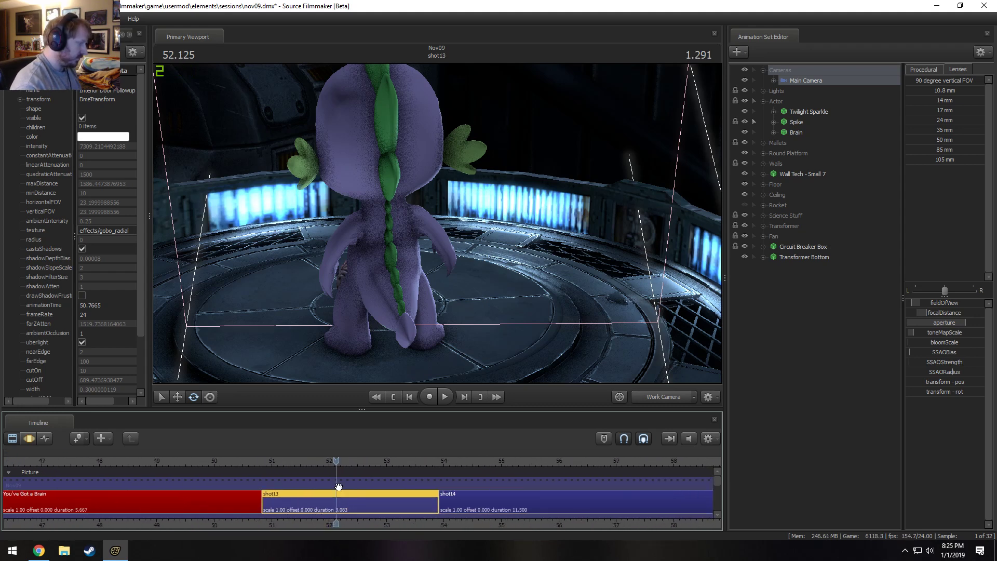
click(288, 460)
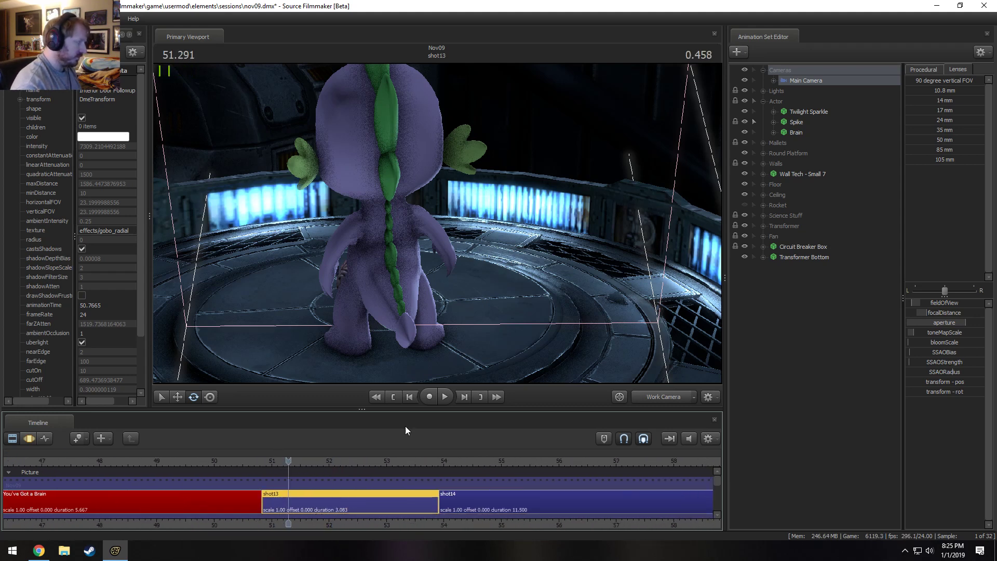
Try deleting the Twilight Sparkle animation set from shot13, and undo the deletion.
click(801, 120)
right_click(802, 112)
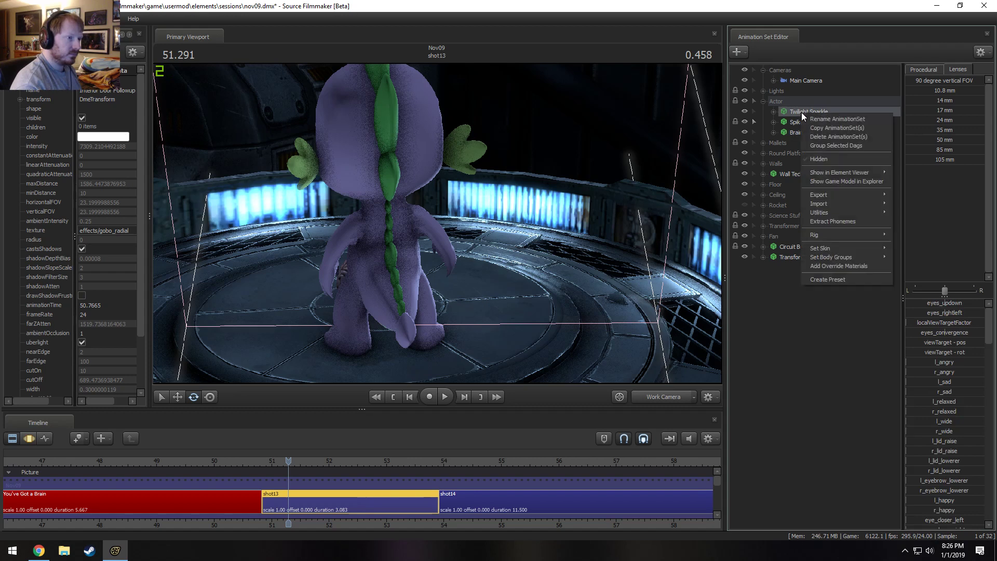
click(820, 136)
key(ctrl+z)
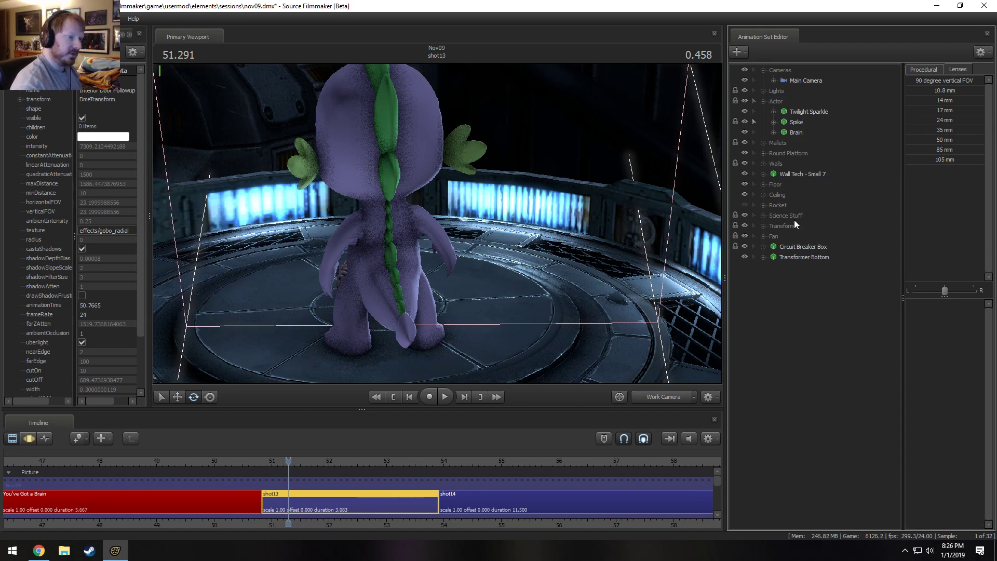
Select Spike in shot13 and show his animation in the Motion Editor.
click(807, 112)
key(s)
drag(559, 291, 552, 310)
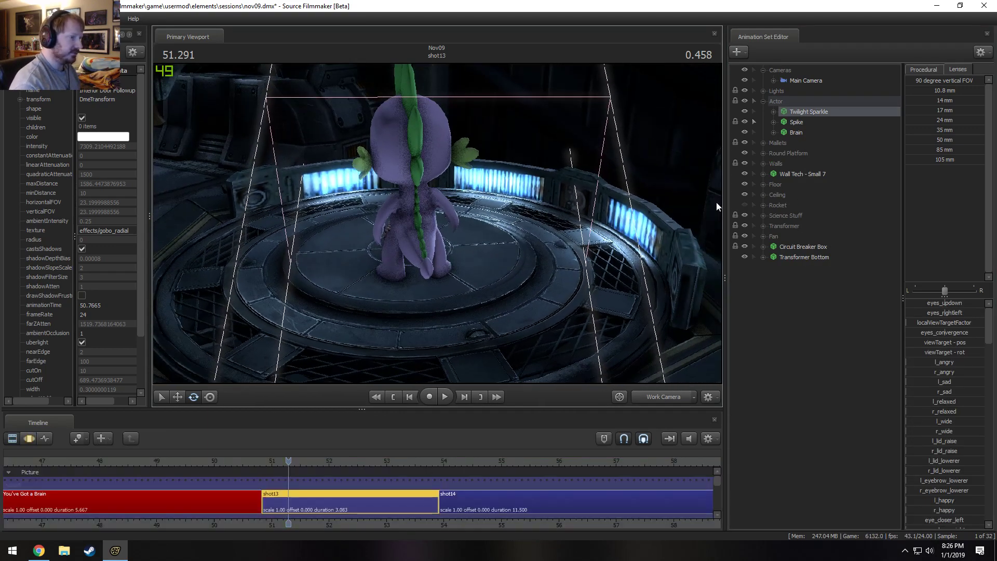
click(831, 81)
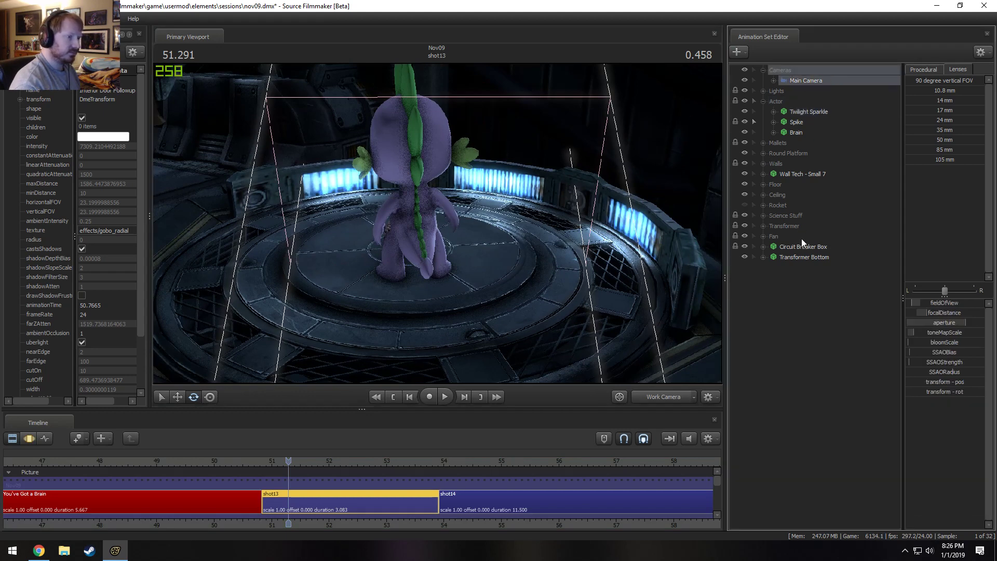
click(796, 125)
key(F3)
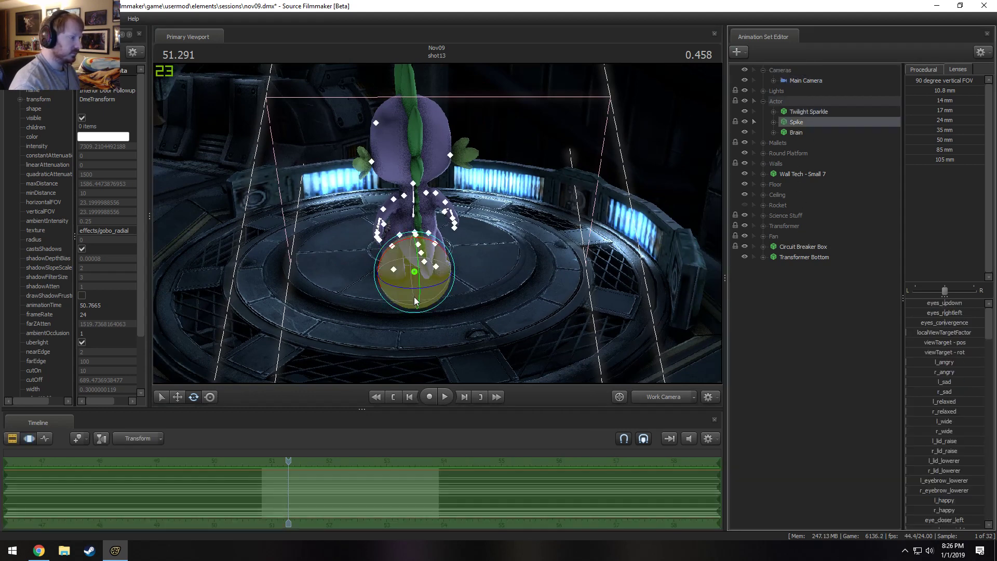
Try to turn Spike around on the platform as a whole.
drag(405, 287, 571, 238)
key(w)
key(w)
key(a)
key(d)
key(ctrl)
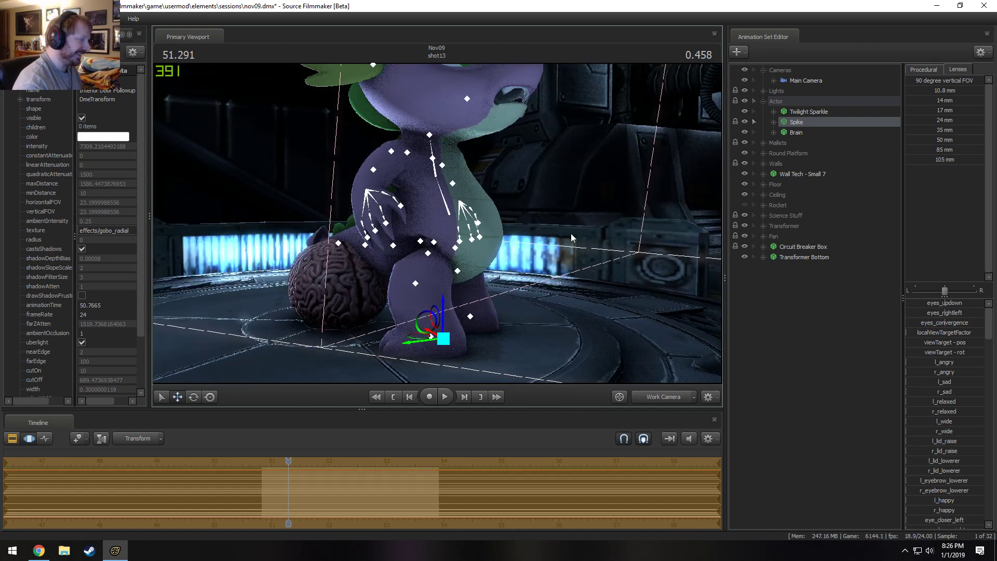
click(936, 72)
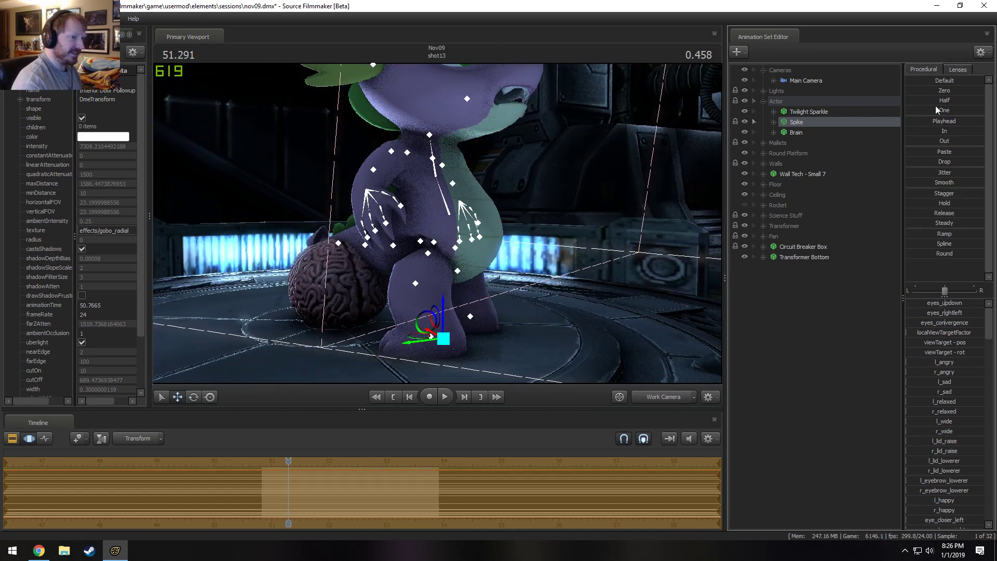
drag(917, 162, 969, 196)
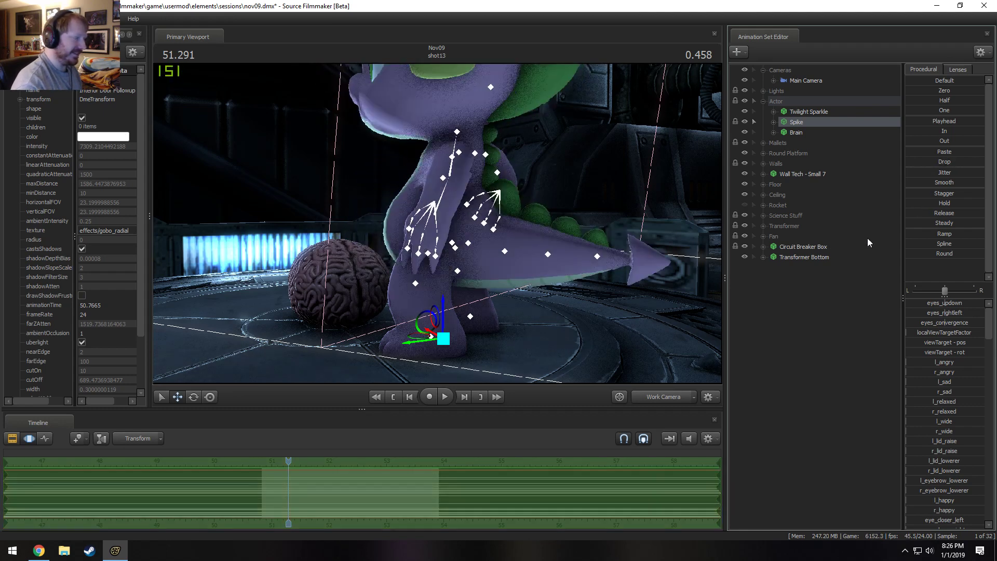
Unlock Spike's transforms and rotate and reposition his whole body so he stands turned around on the platform.
right_click(777, 124)
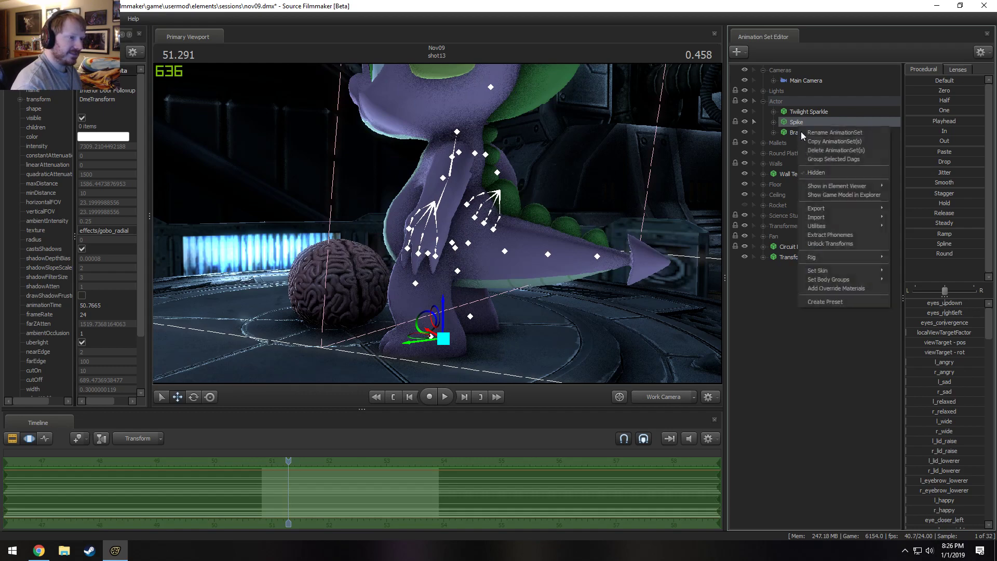
click(838, 245)
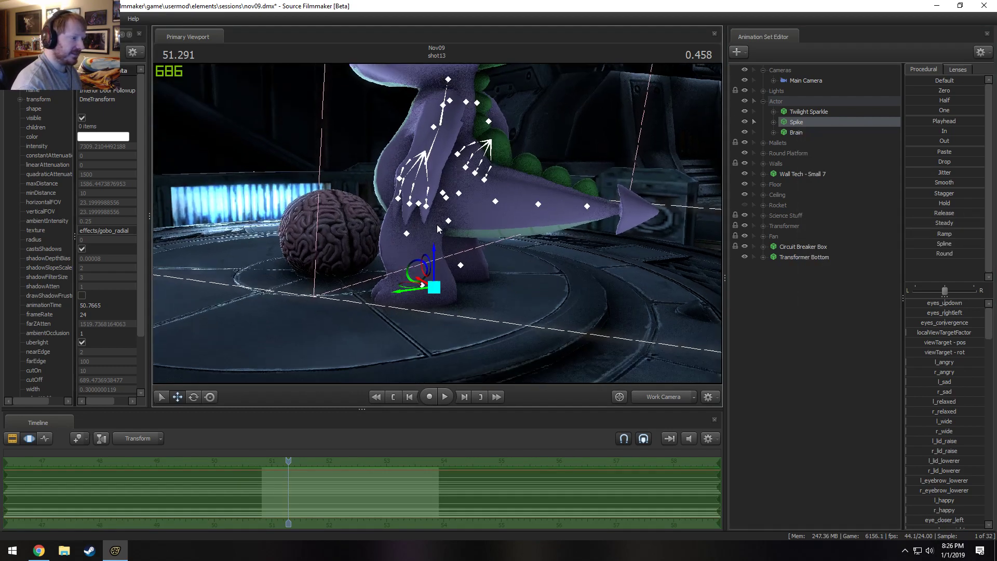
drag(440, 295, 419, 214)
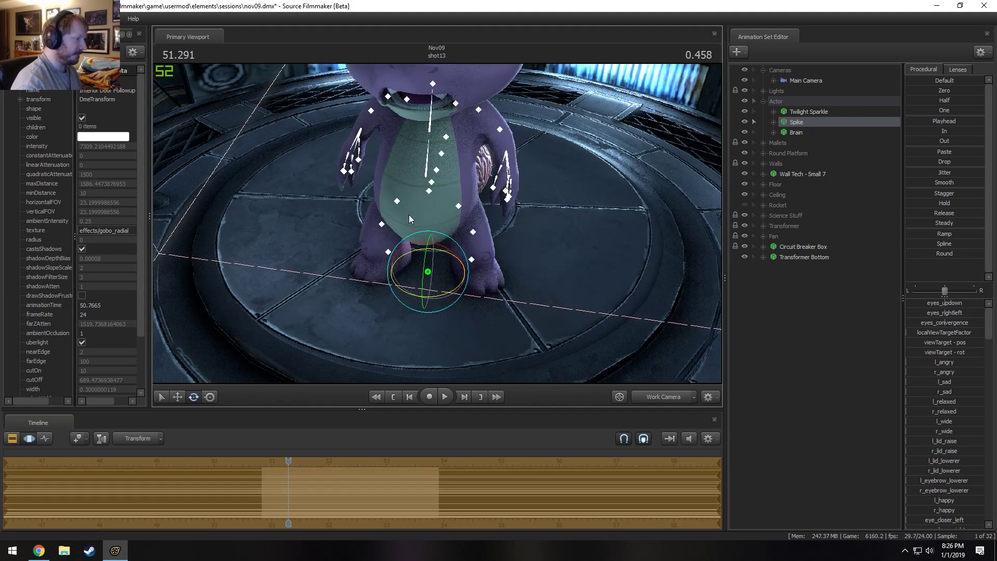
key(w)
drag(425, 263, 440, 245)
key(e)
drag(446, 349, 441, 208)
key(w)
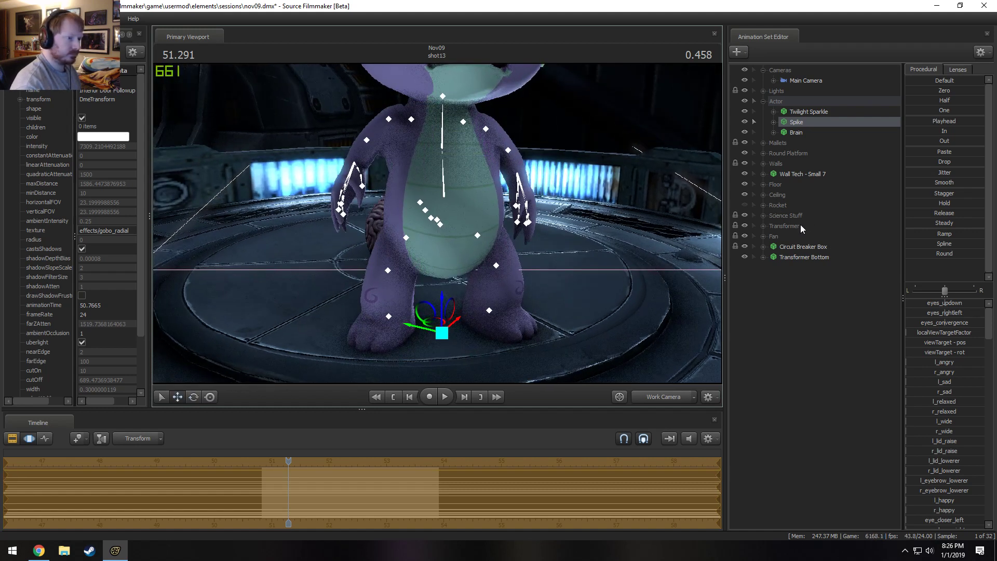
Select the Brain and move it on the platform out from behind Spike to his right side.
click(796, 133)
drag(450, 200, 430, 239)
drag(446, 272, 377, 337)
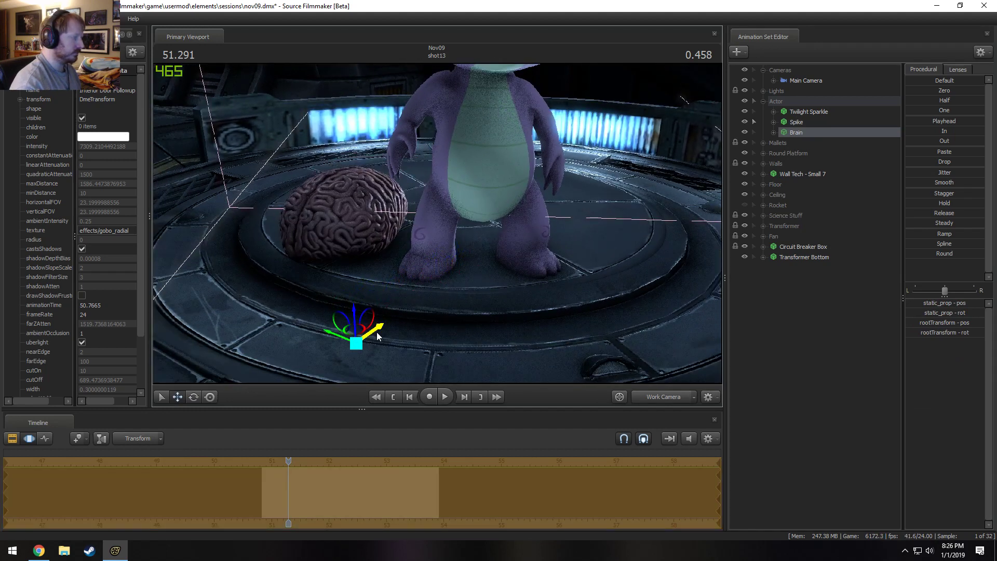
Add a scale control to the Brain's static_prop and shrink the brain slightly.
click(774, 133)
click(773, 122)
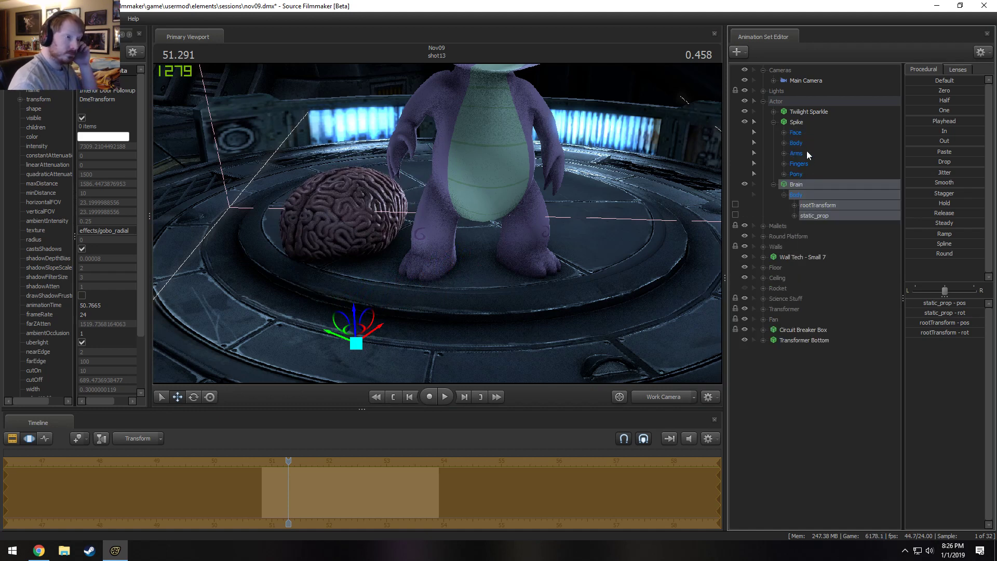
click(821, 216)
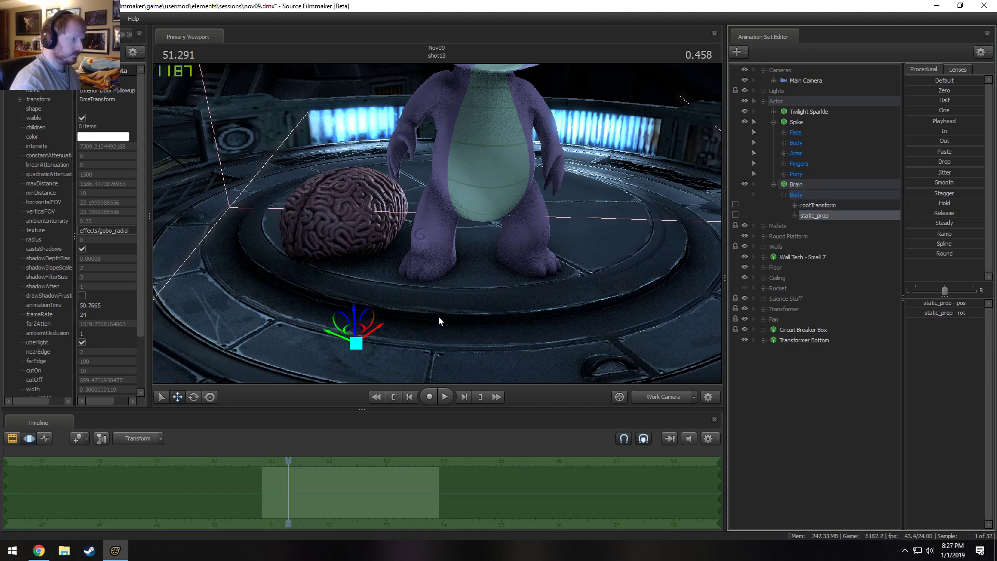
key(e)
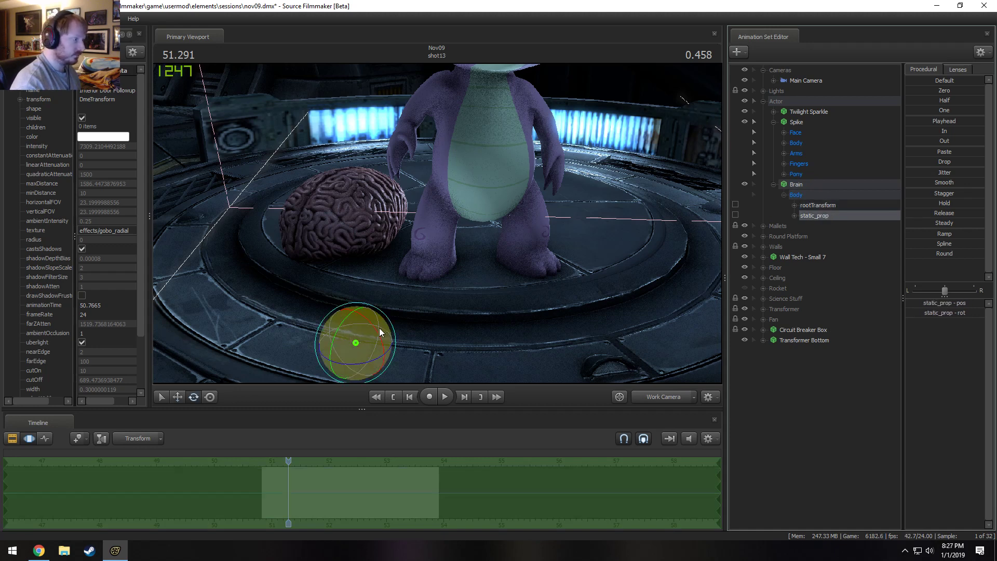
right_click(827, 216)
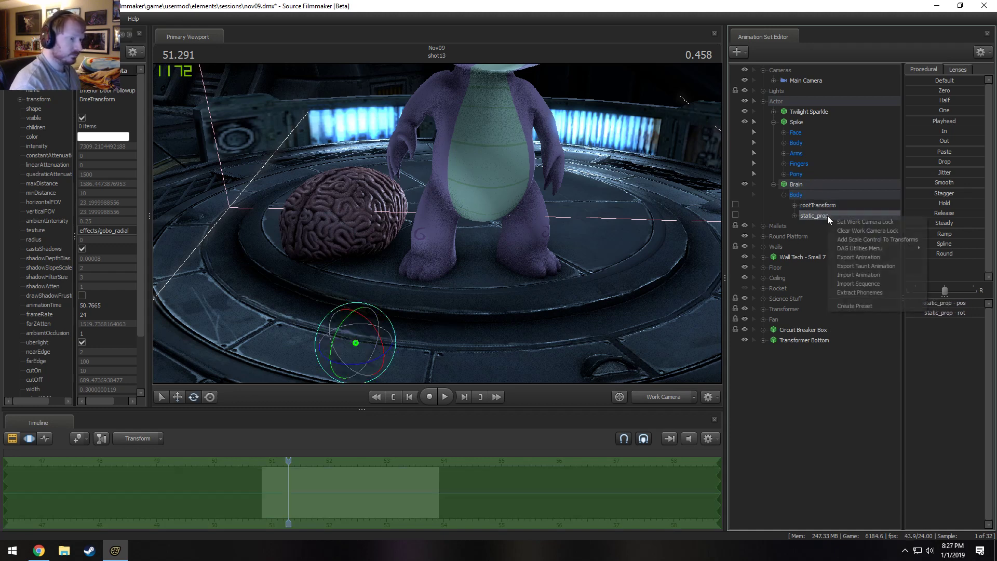
click(855, 239)
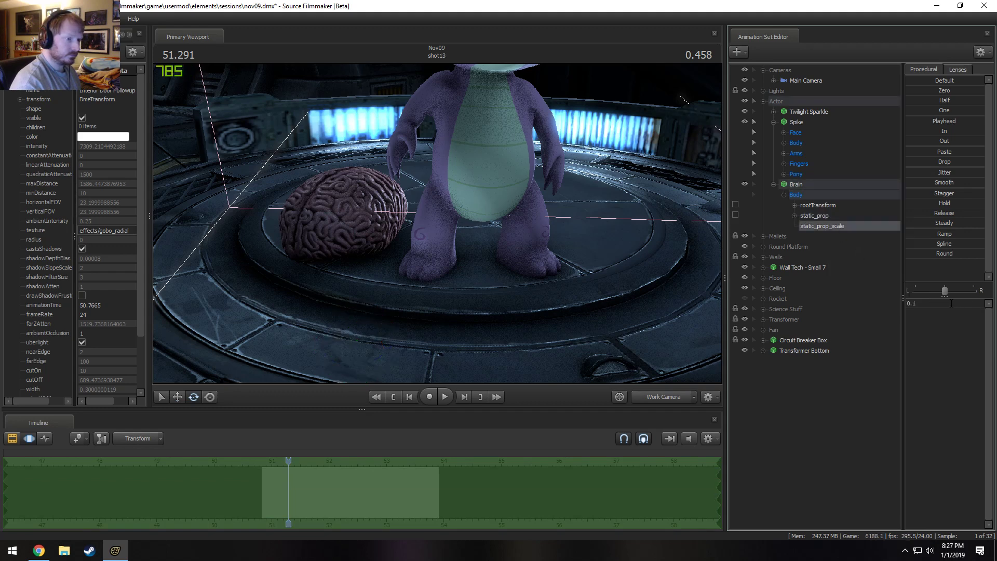
click(936, 302)
key(Return)
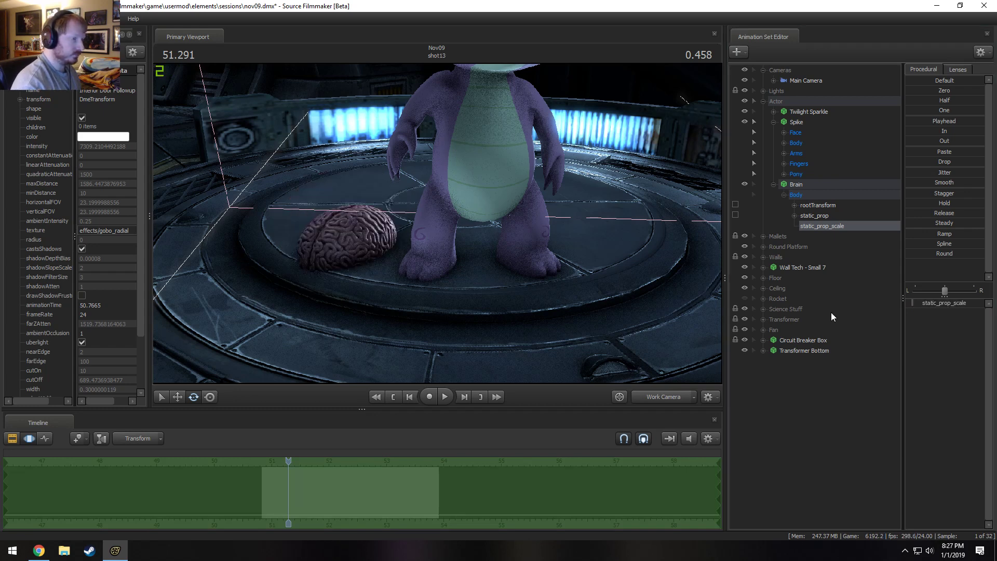
Lift the Brain's static_prop off the platform, turn it, and bring it up beside Spike's right arm.
click(815, 215)
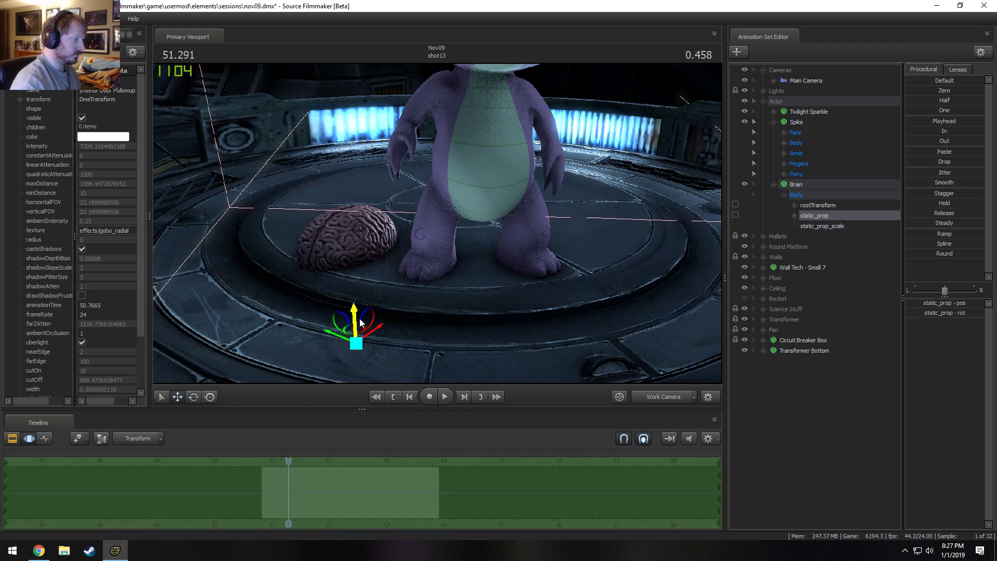
drag(361, 323, 512, 123)
key(e)
key(w)
key(e)
key(w)
alt+drag(434, 165, 460, 196)
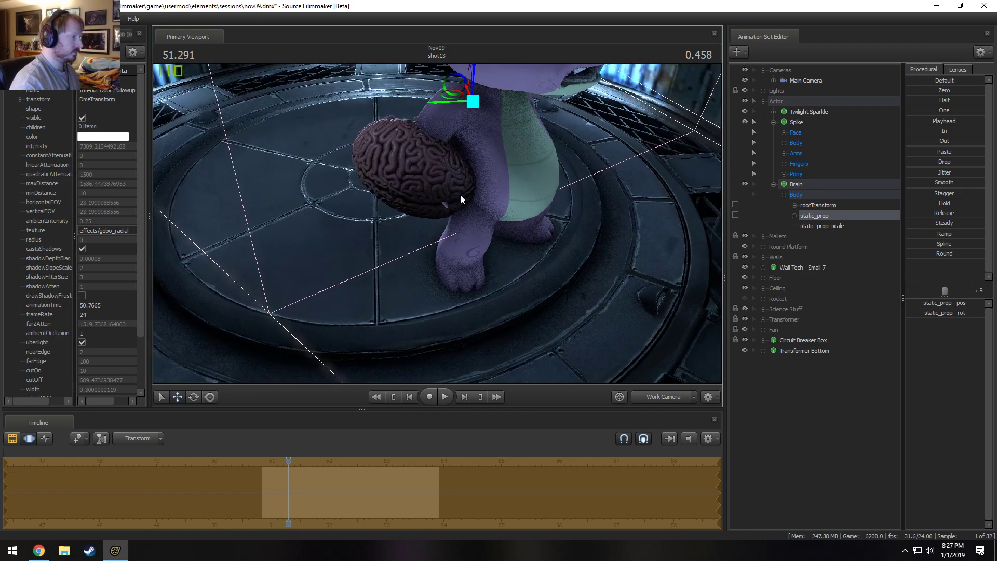
Rotate and shift the brain so it stands upright against Spike's right hip.
drag(460, 102, 456, 171)
key(e)
drag(444, 121, 564, 204)
key(w)
alt+drag(542, 237, 436, 207)
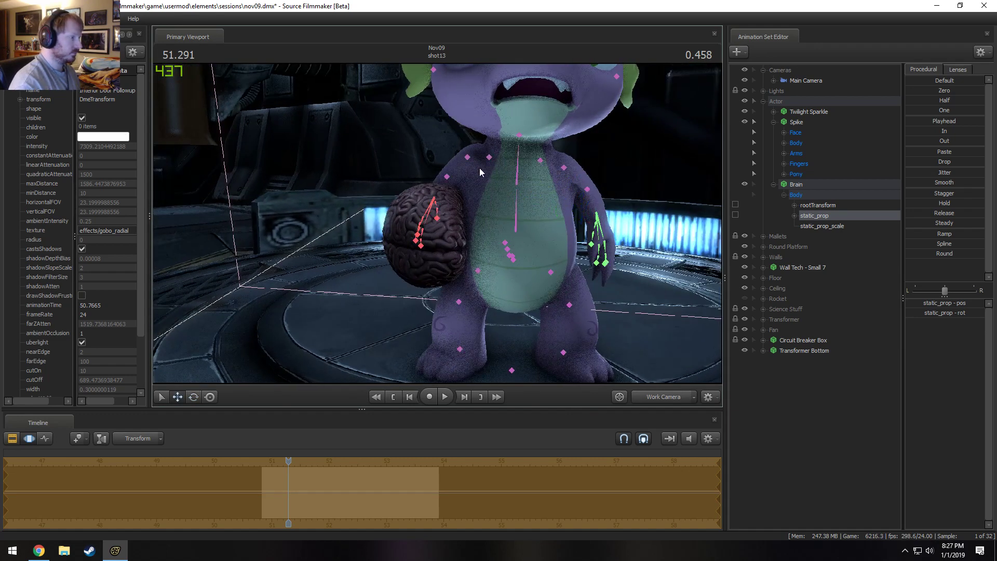
Adjust Spike's RightShoulder and RightArm so the upper arm lifts outward above the brain.
click(493, 157)
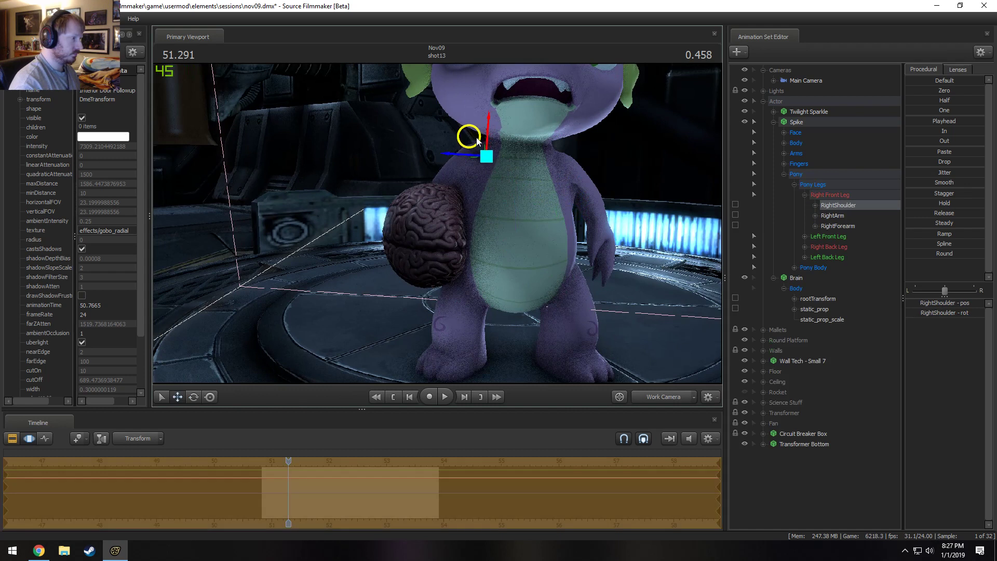
key(e)
drag(489, 120, 497, 124)
click(459, 151)
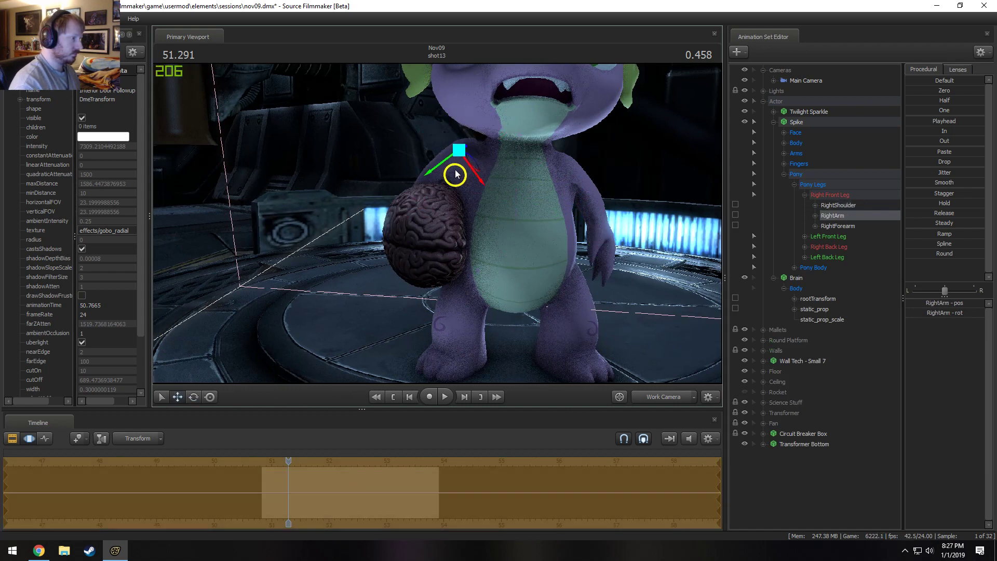
key(e)
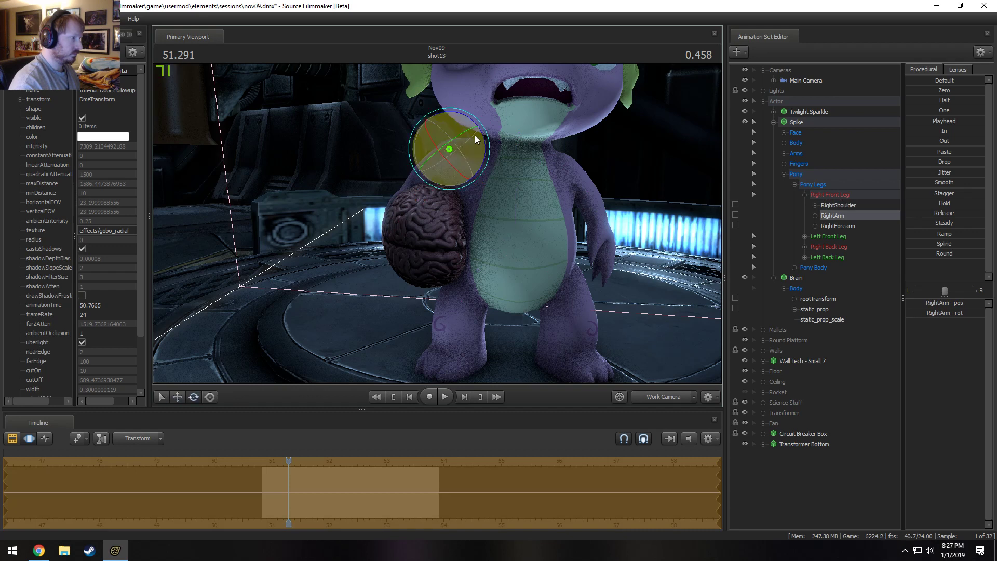
drag(473, 124, 477, 128)
key(w)
alt+drag(469, 190, 439, 216)
Rotate Spike's RightForearm so it reaches down around the outer side of the brain.
ctrl+click(416, 169)
key(e)
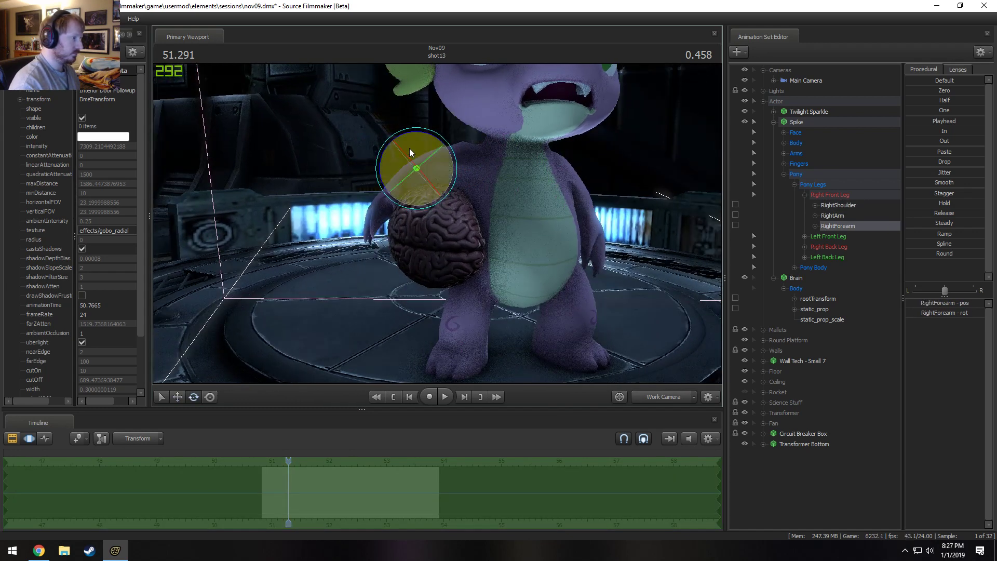
drag(409, 148, 470, 163)
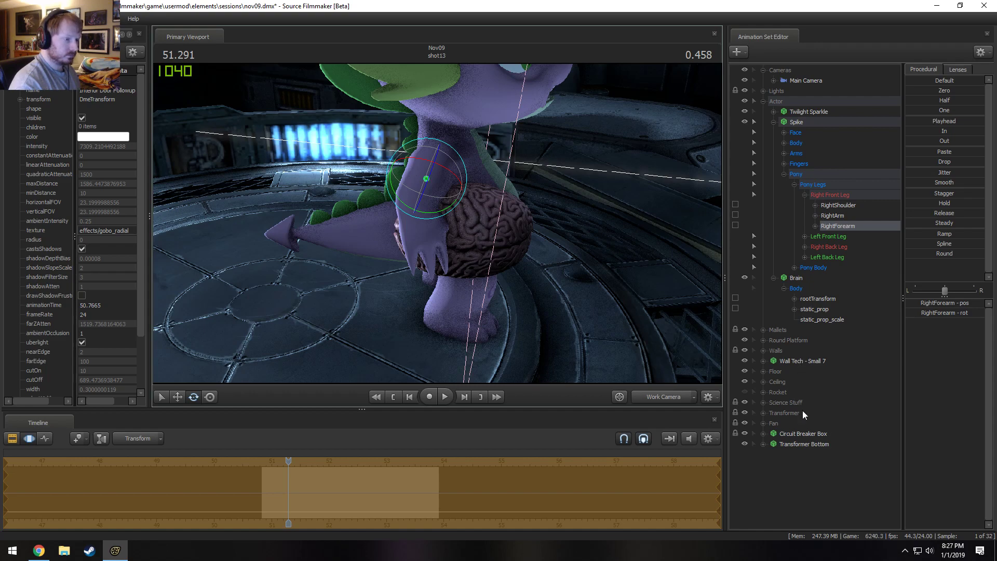
Rotate and move the whole Brain so it sits tucked between Spike's right arm and his side.
click(793, 279)
drag(385, 245, 443, 275)
drag(440, 332, 434, 329)
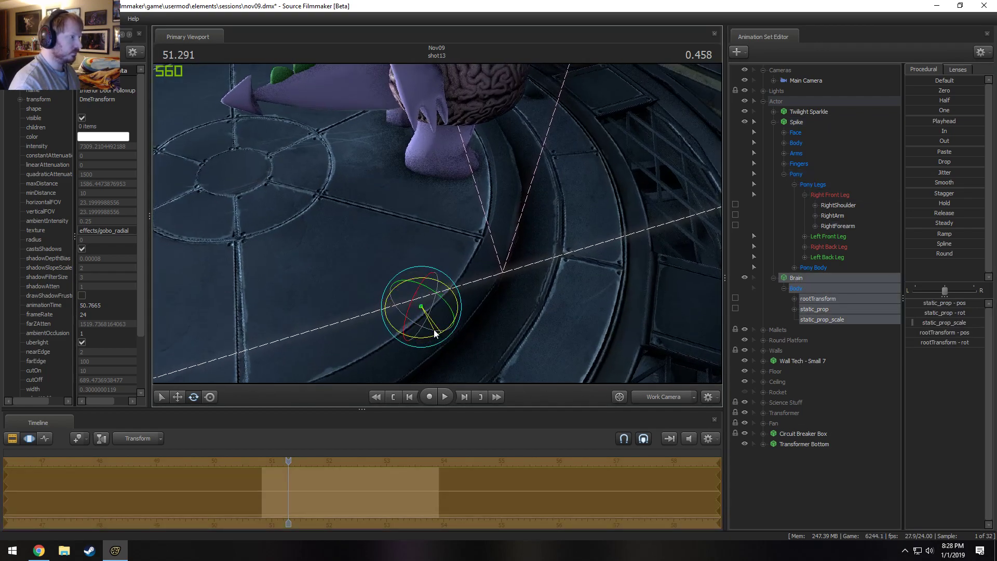
drag(457, 291, 457, 272)
key(w)
drag(398, 330, 379, 291)
drag(485, 248, 437, 223)
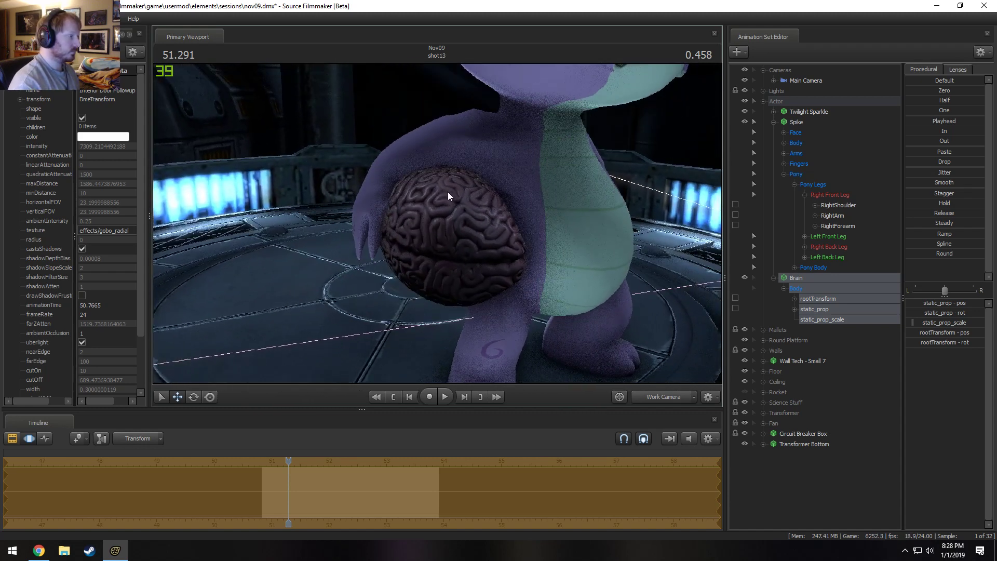
Refine the rotation of Spike's RightForearm to fit closer over the tucked brain.
ctrl+click(416, 148)
drag(416, 148, 438, 224)
key(e)
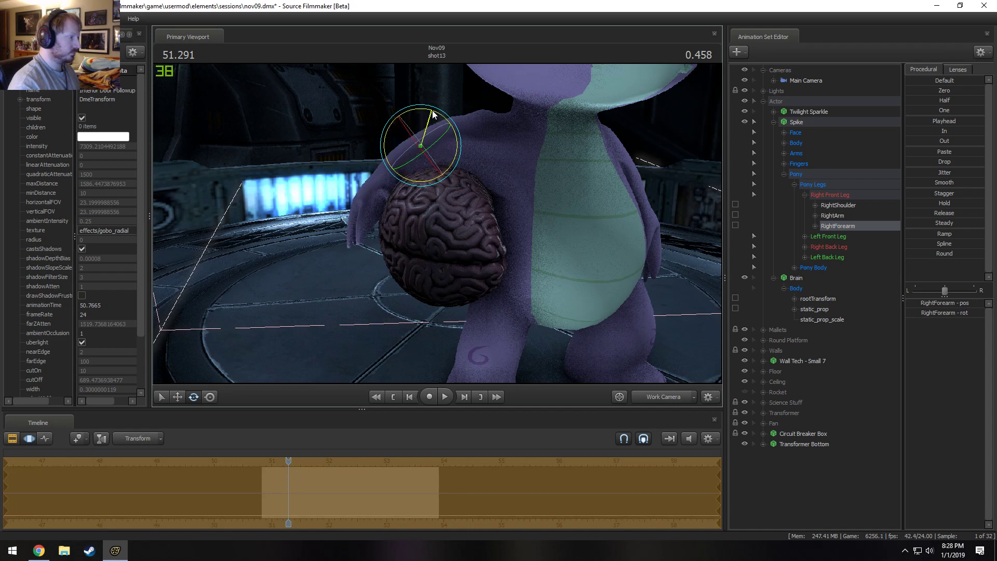
Rotate Spike's ValveBiped.Bip01_R_Hand so the right hand wraps around the outer side of the brain.
ctrl+click(403, 145)
drag(400, 145, 369, 158)
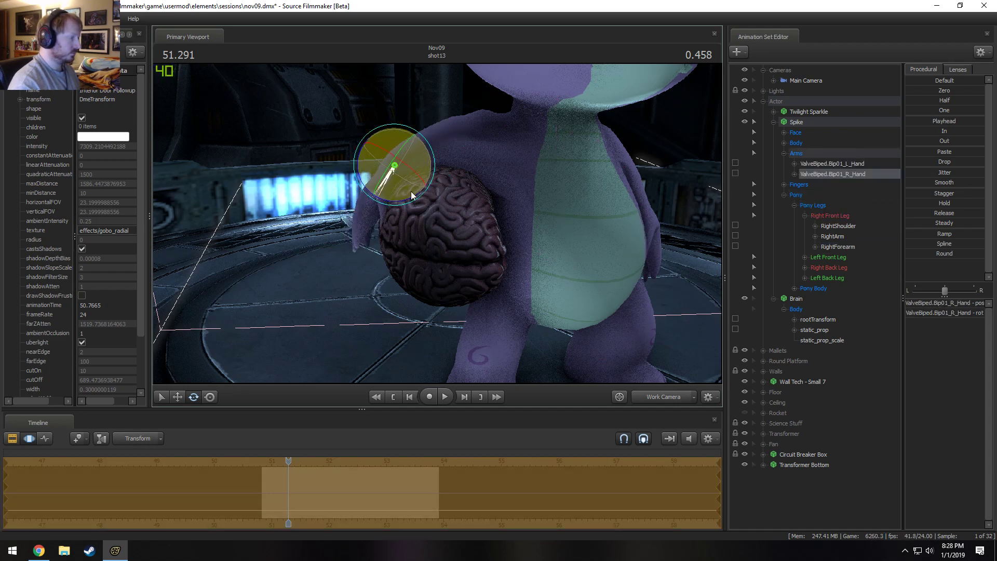
alt+drag(421, 215, 426, 223)
ctrl+click(417, 187)
drag(423, 177, 394, 223)
ctrl+click(423, 169)
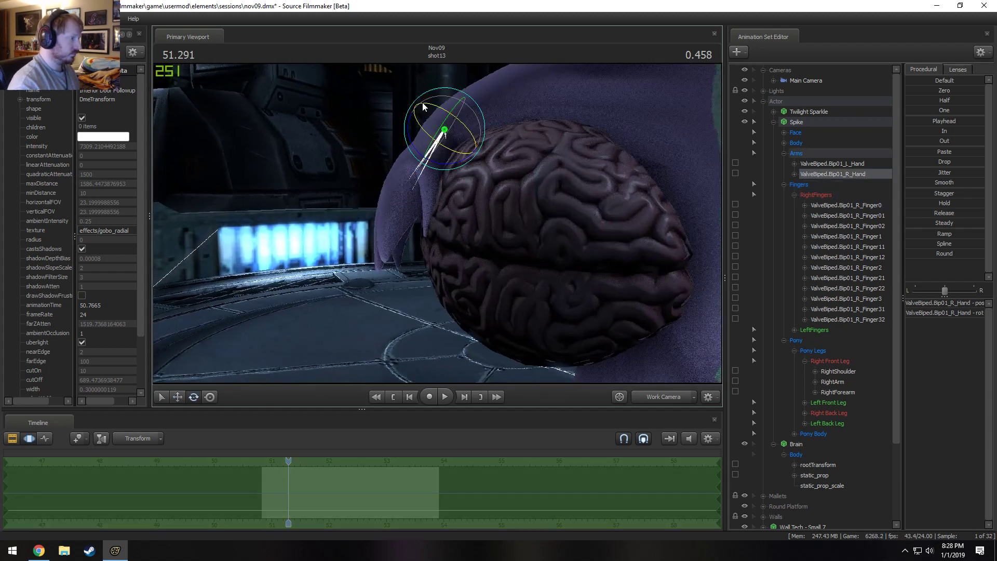
drag(411, 109, 410, 112)
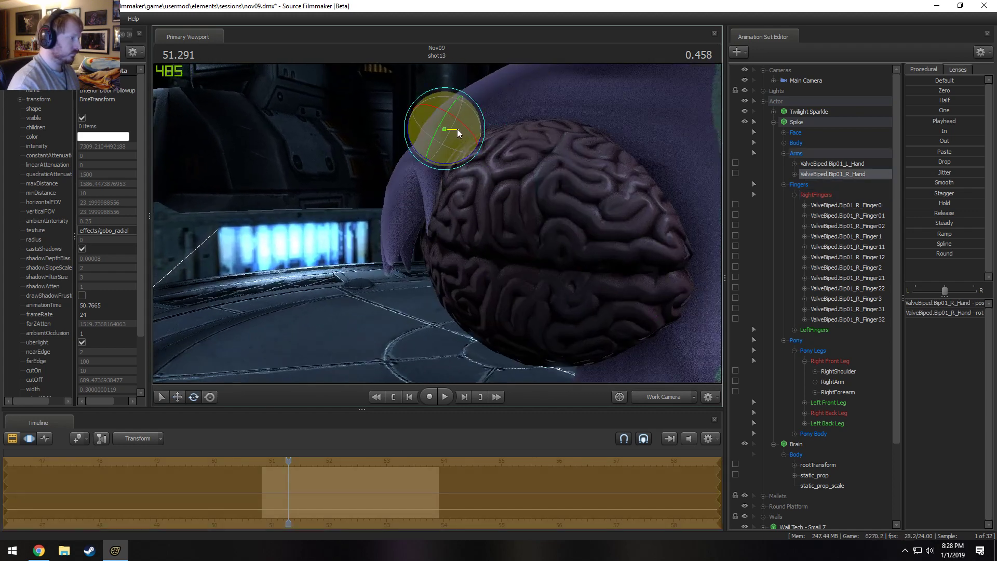
ctrl+click(448, 151)
drag(448, 148, 435, 225)
Set the rotation mode to Local and rotate R_Finger1, R_Finger2 and R_Finger3 together to curl the right fingers toward the brain.
click(419, 191)
ctrl+click(393, 194)
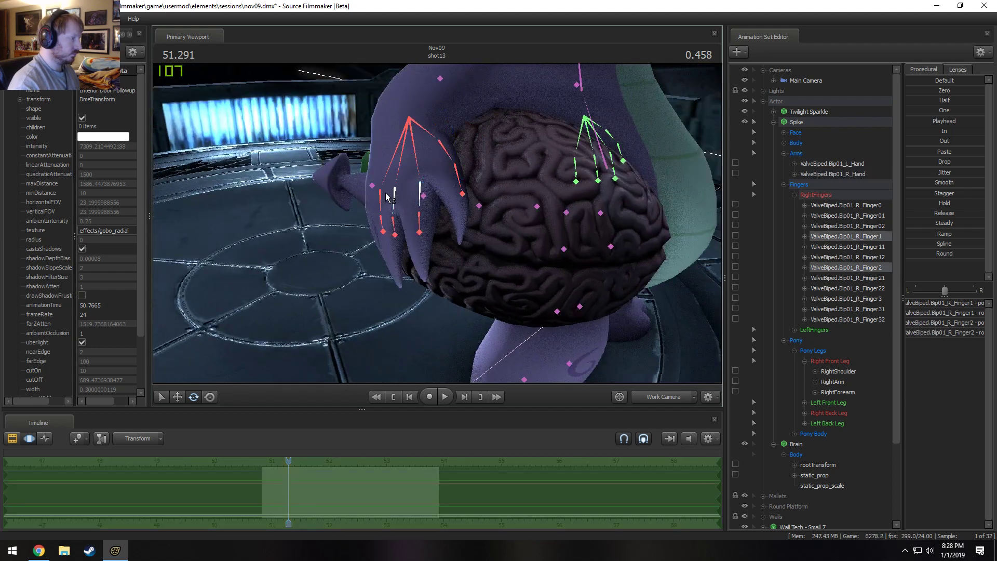
ctrl+click(383, 203)
alt+drag(383, 204, 423, 220)
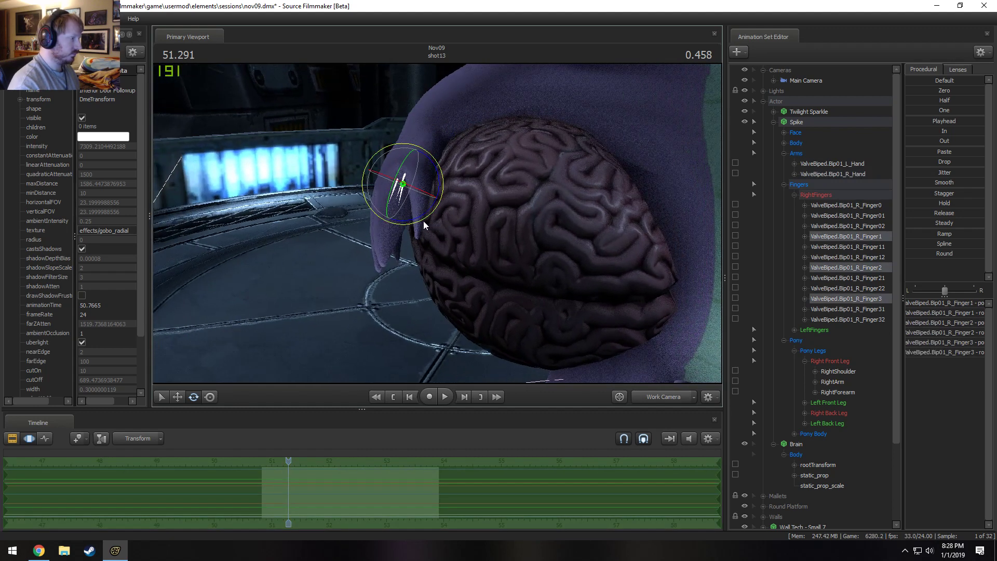
right_click(415, 205)
mouse_move(435, 229)
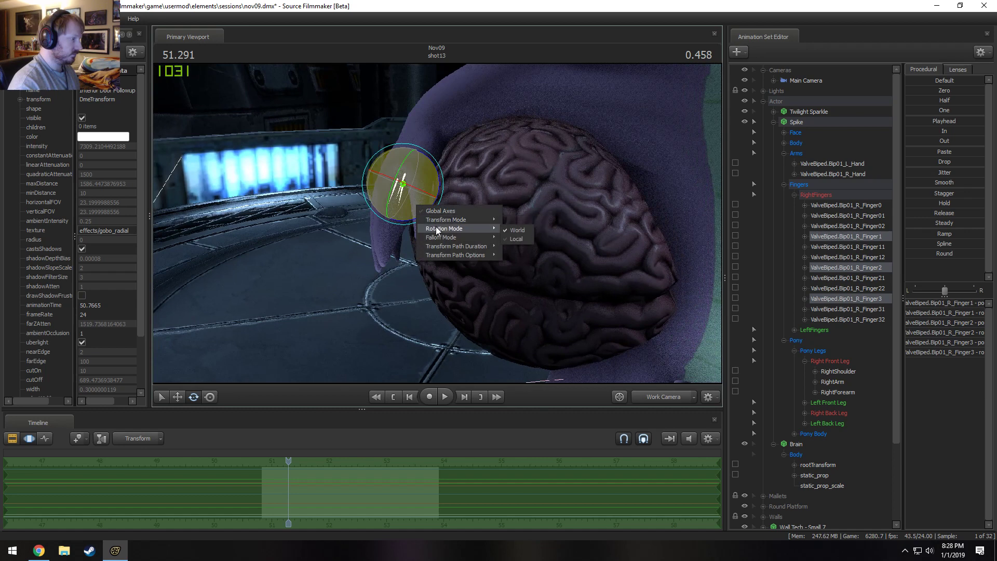
click(526, 239)
alt+drag(479, 232, 576, 209)
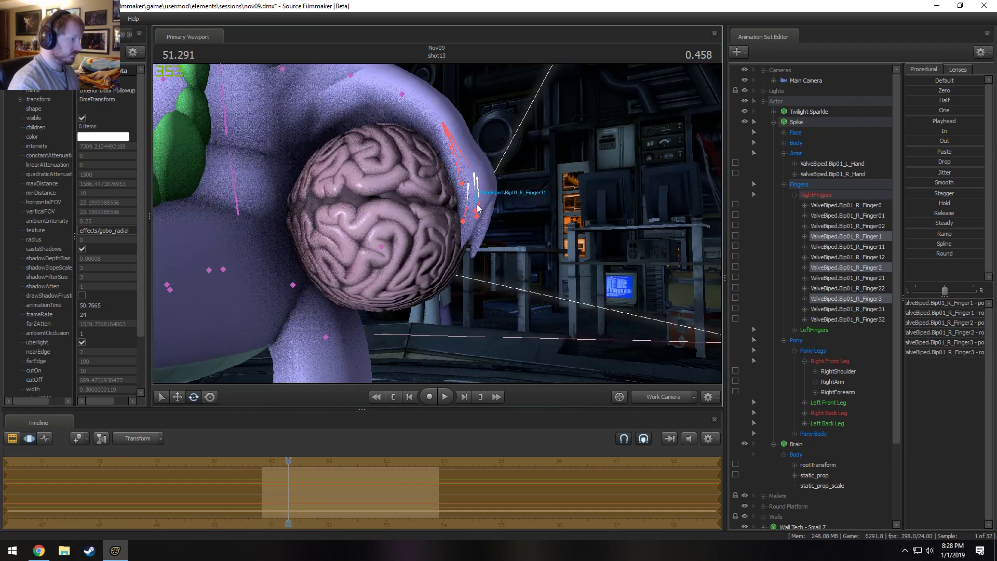
Rotate Spike's R_Finger11 and R_Finger12 joints so that finger bends in against the brain.
ctrl+click(477, 203)
drag(492, 179, 412, 234)
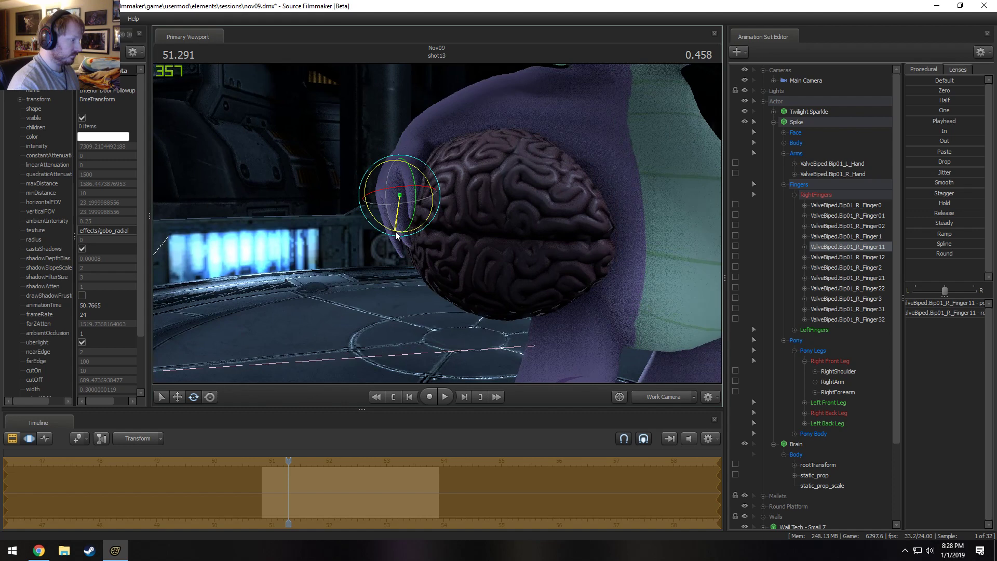
click(401, 211)
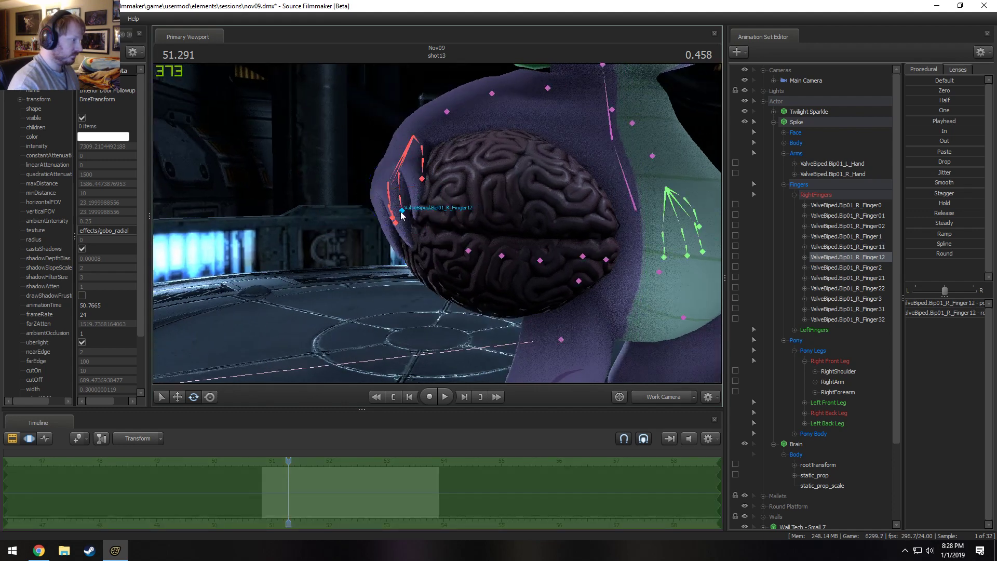
drag(392, 243, 420, 172)
Bend Spike's R_Finger2 and R_Finger21 and refine R_Finger12 so the fingertips hug the brain's surface.
click(388, 184)
key(w)
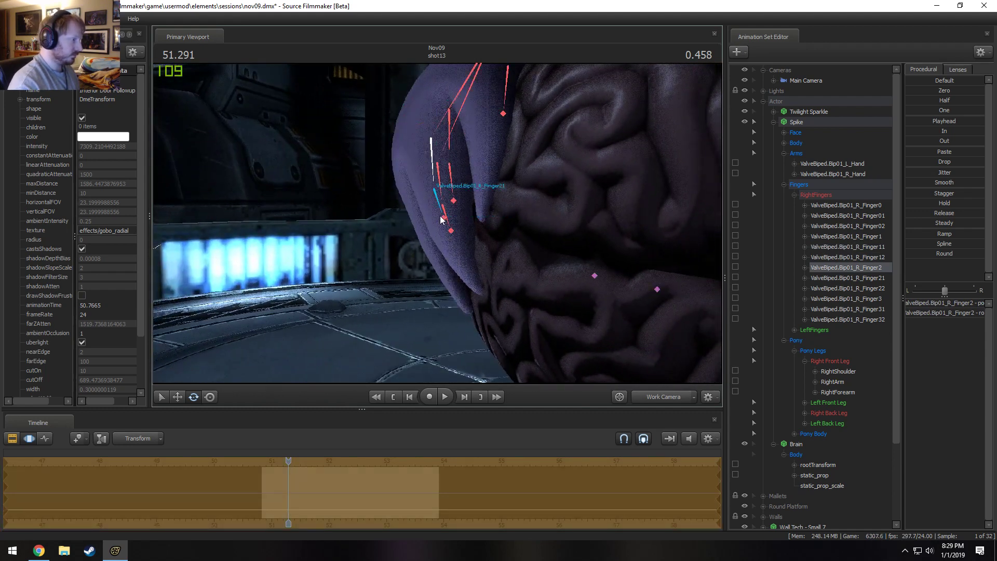
ctrl+click(437, 200)
drag(428, 226, 501, 244)
ctrl+click(443, 219)
ctrl+click(442, 179)
ctrl+click(531, 201)
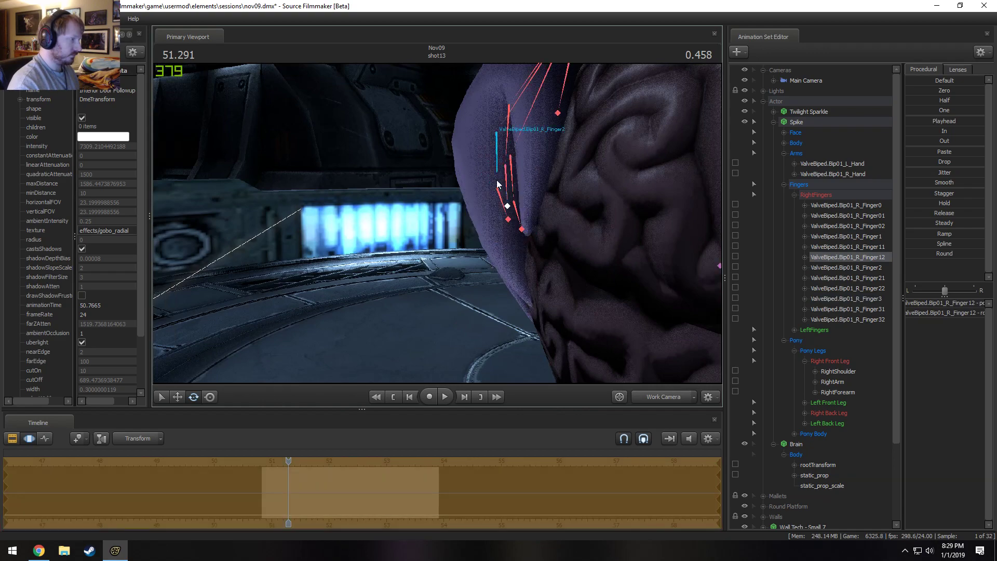
alt+drag(525, 210, 437, 224)
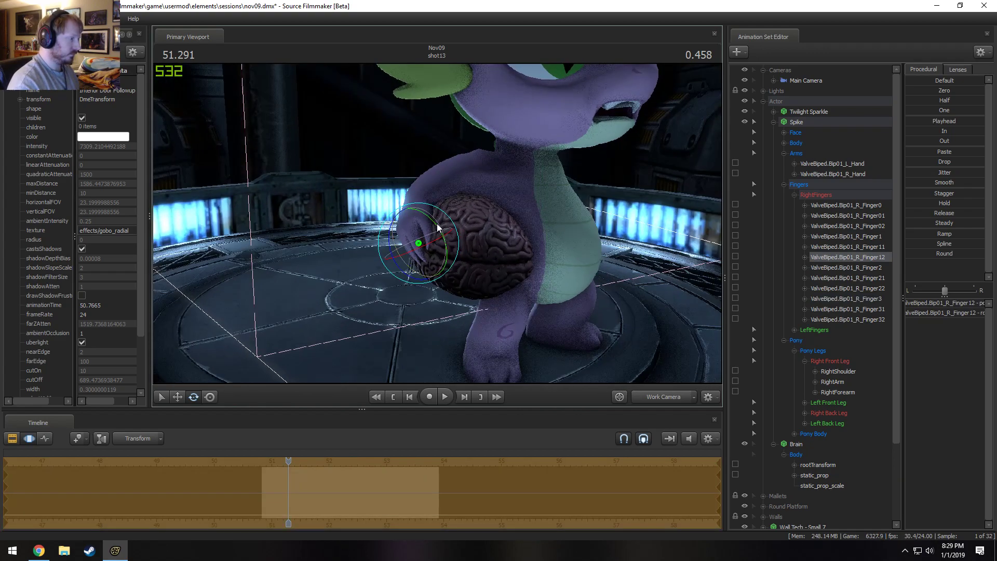
Examine Spike's pose and his grip on the brain from the front, the side and farther away.
key(F2)
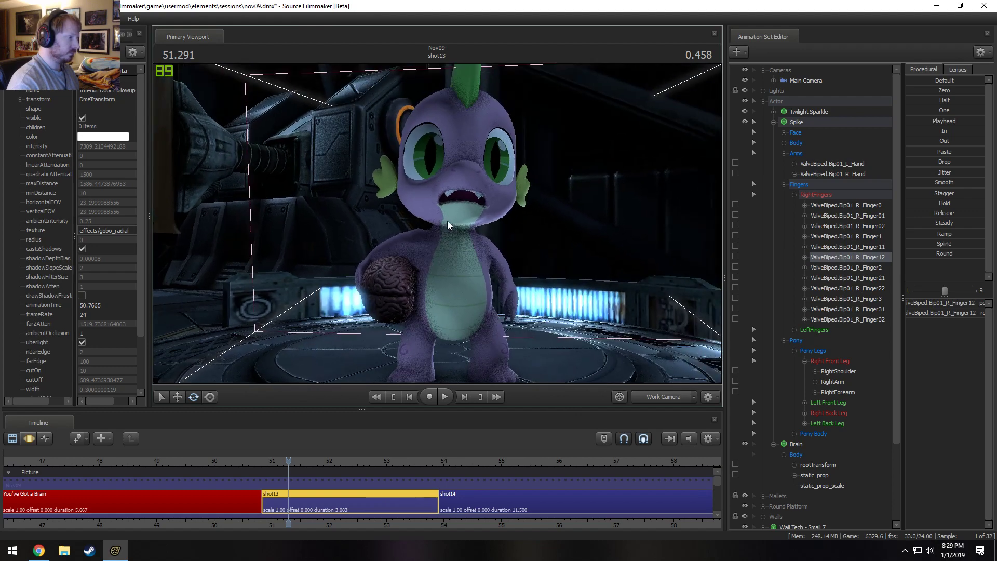
alt+drag(407, 341, 460, 232)
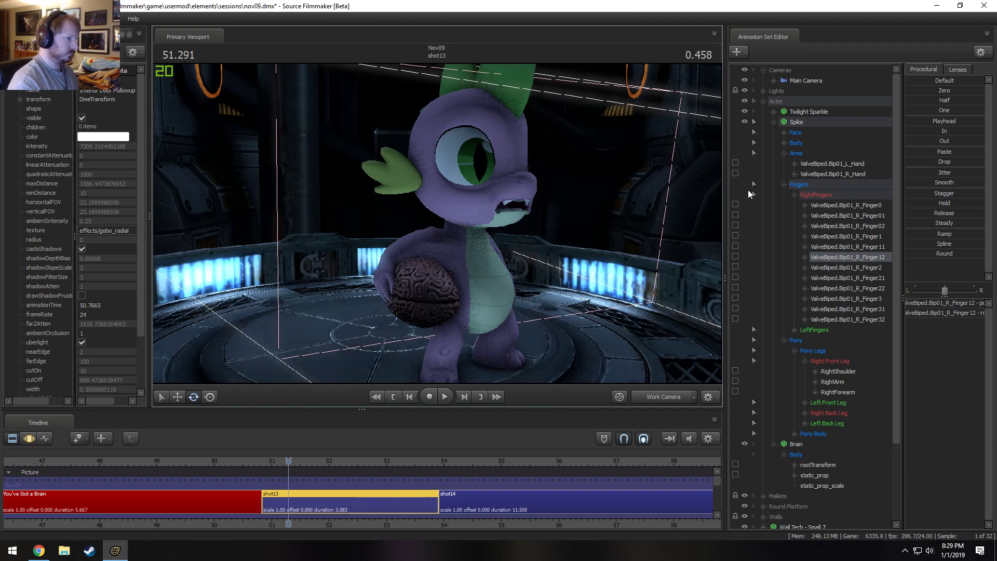
drag(571, 234, 561, 245)
key(s)
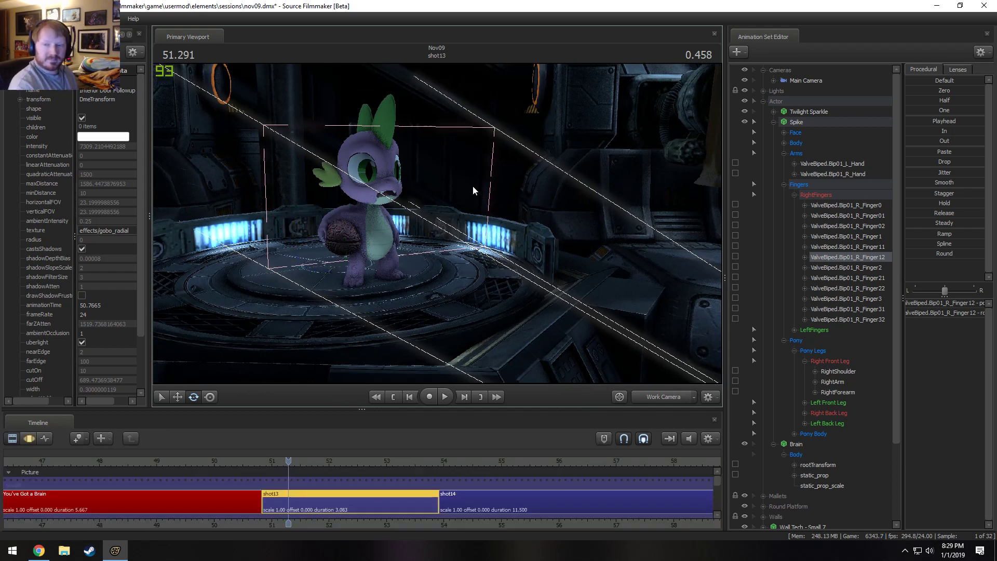
drag(472, 185, 335, 197)
key(d)
key(w)
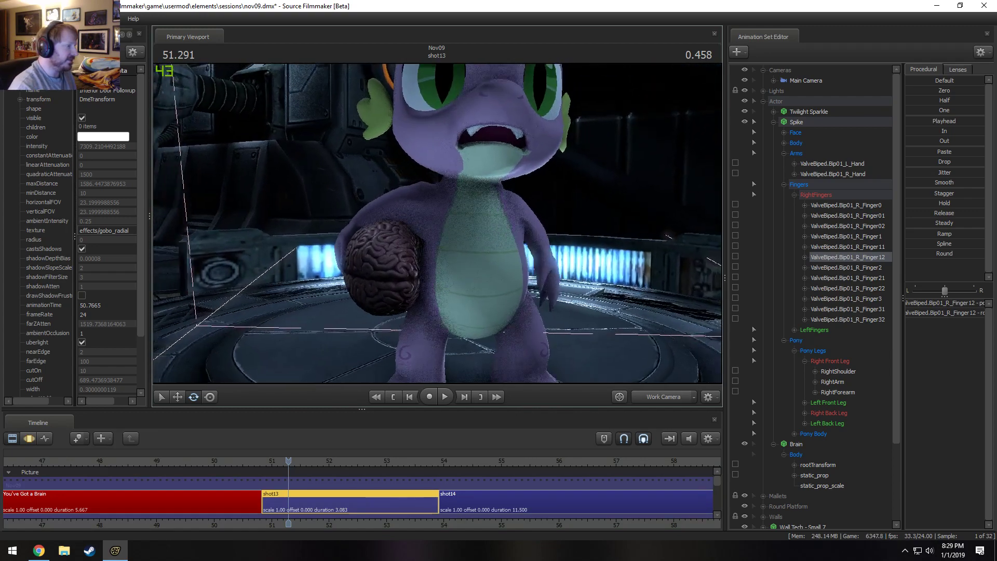
key(s)
drag(438, 240, 437, 237)
Try adjusting Spike's right shoulder above the brain and undo the change.
key(F3)
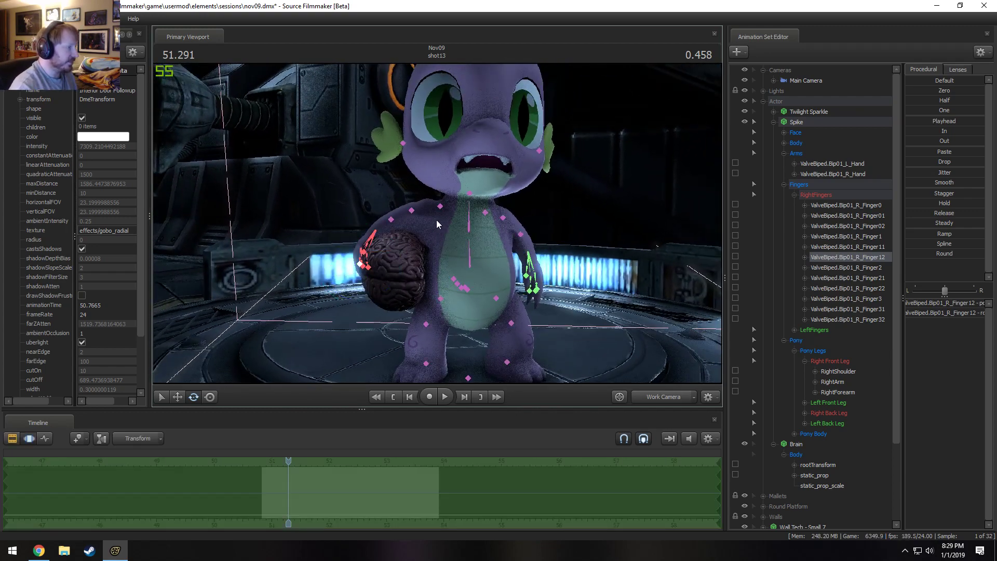
click(440, 207)
drag(422, 187, 408, 233)
key(ctrl+z)
key(ctrl+z)
ctrl+click(417, 212)
key(F2)
Select the whole Brain and shift it slightly to fit under Spike's right arm.
alt+drag(488, 258, 488, 231)
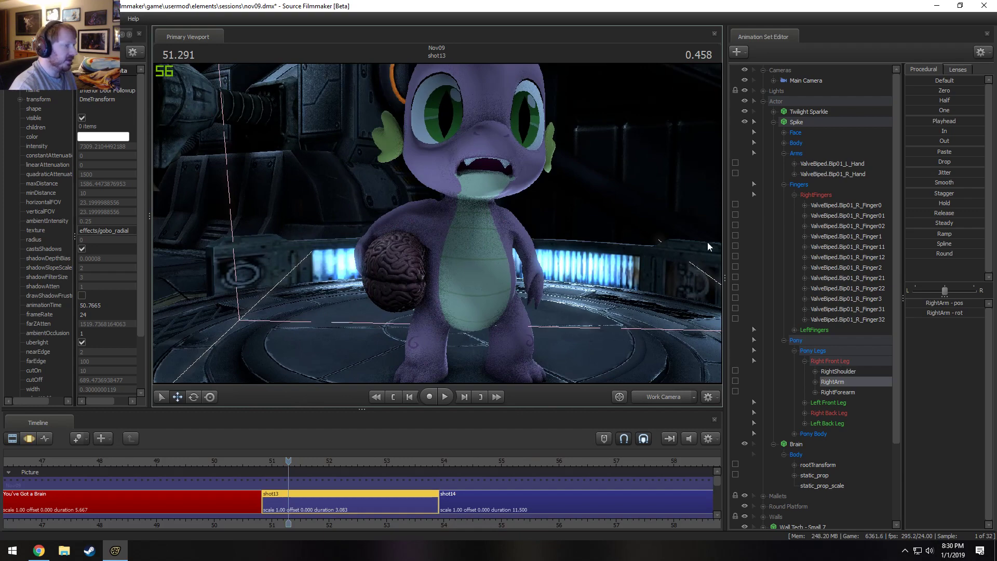
click(796, 454)
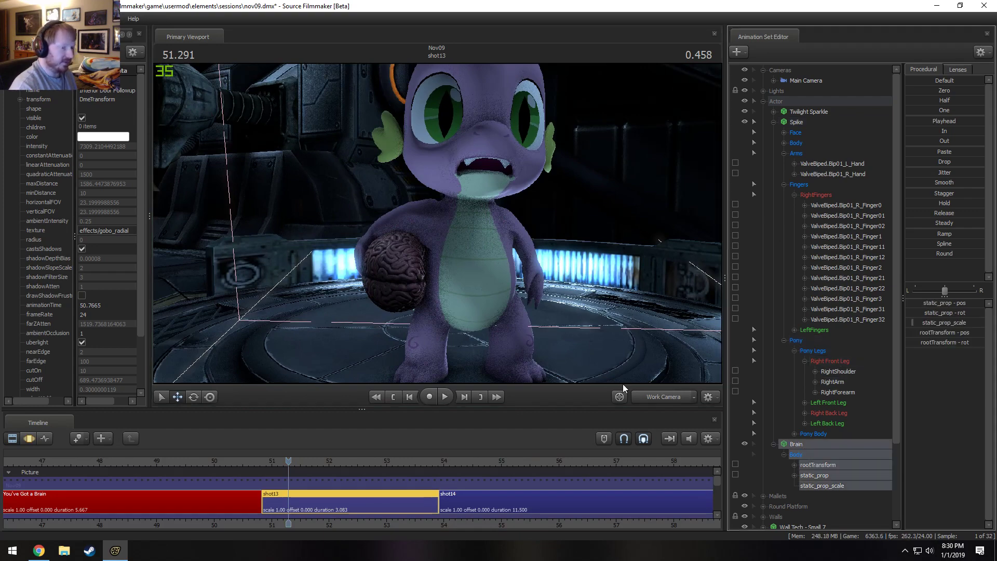
key(f)
key(F3)
drag(441, 311, 417, 320)
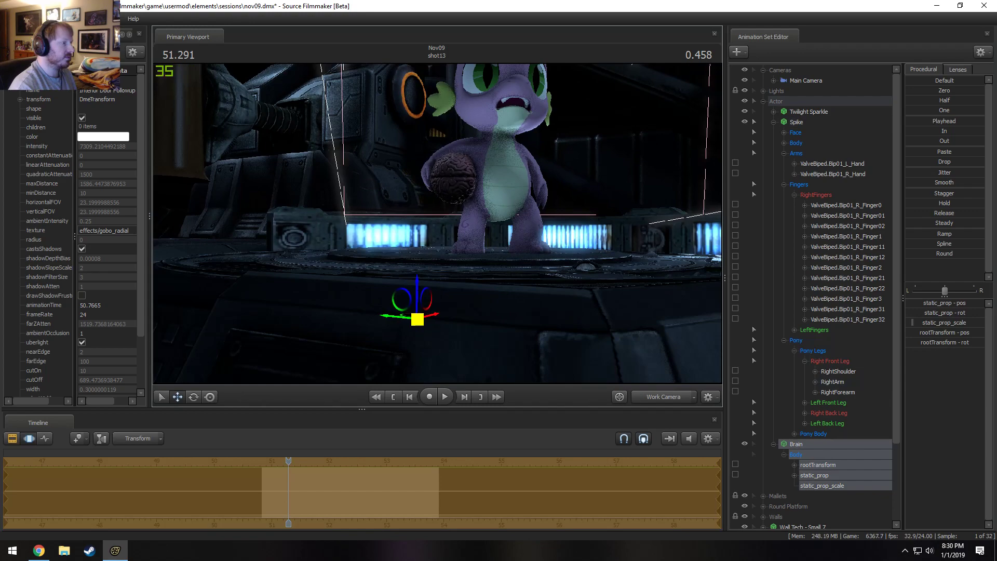
drag(438, 223, 438, 224)
Move Spike's RightArm slightly so the upper arm rests closer over the top of the brain.
key(w)
ctrl+click(430, 176)
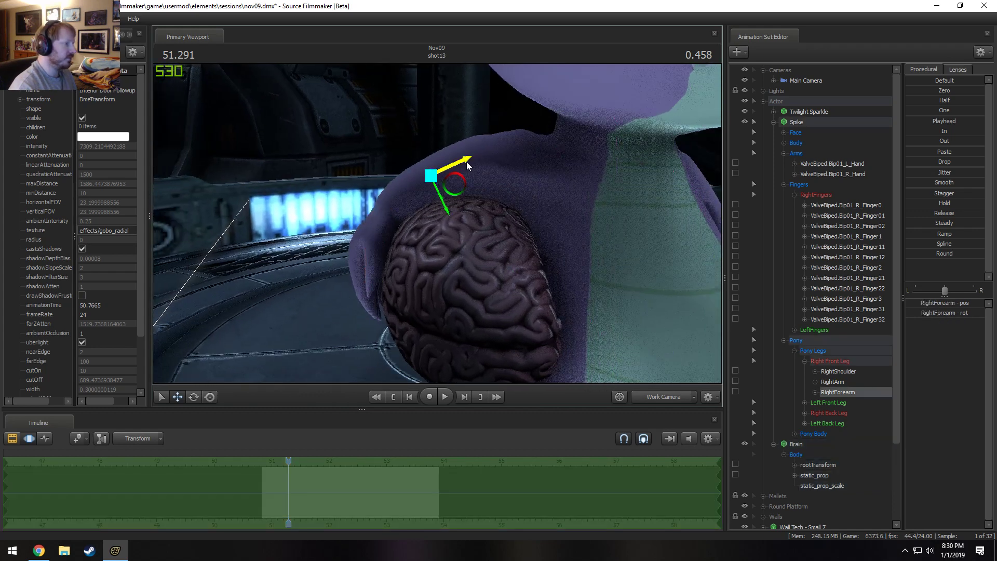
ctrl+click(472, 156)
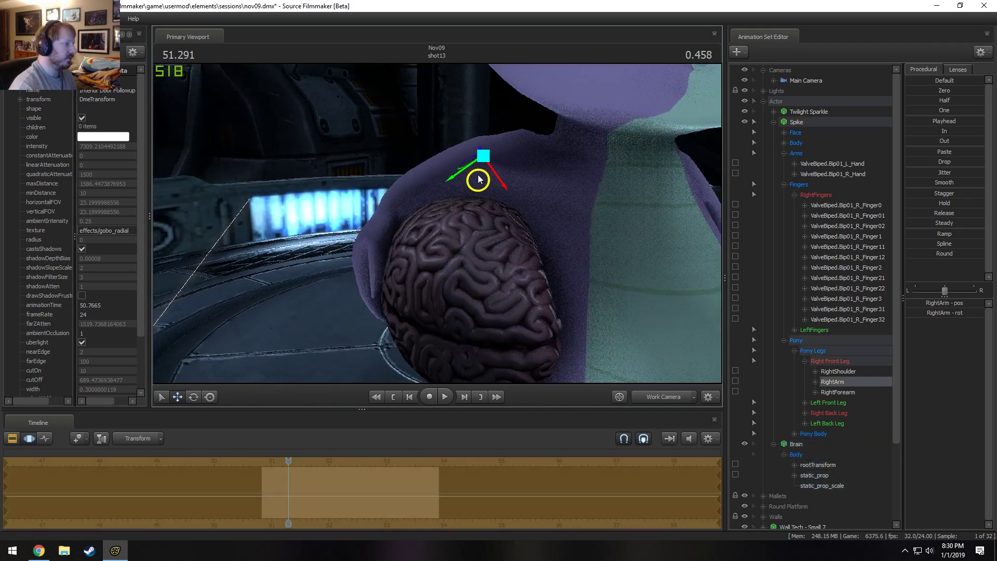
mouse_move(476, 178)
mouse_down()
mouse_move(390, 196)
mouse_move(457, 187)
mouse_move(476, 171)
mouse_move(467, 173)
mouse_move(481, 195)
mouse_up()
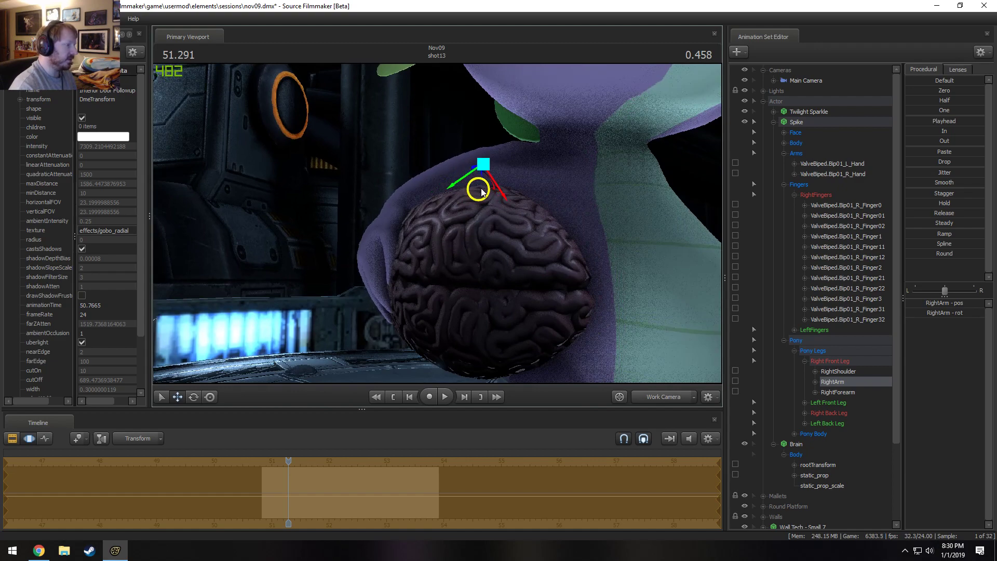
Examine how the brain sits under Spike's right arm from several angles around the platform.
alt+drag(407, 214, 379, 244)
alt+right_drag(379, 244, 380, 291)
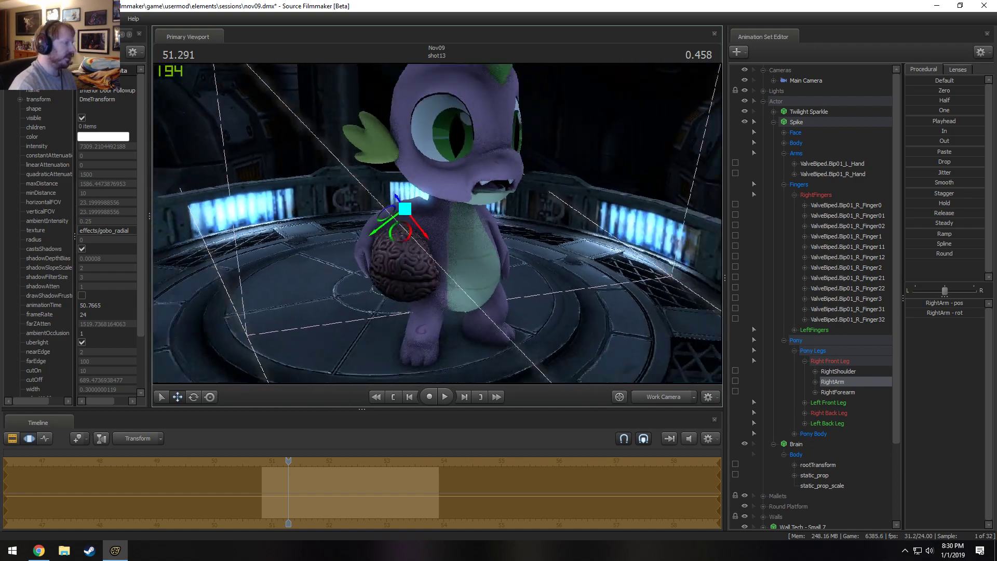
alt+drag(379, 291, 410, 223)
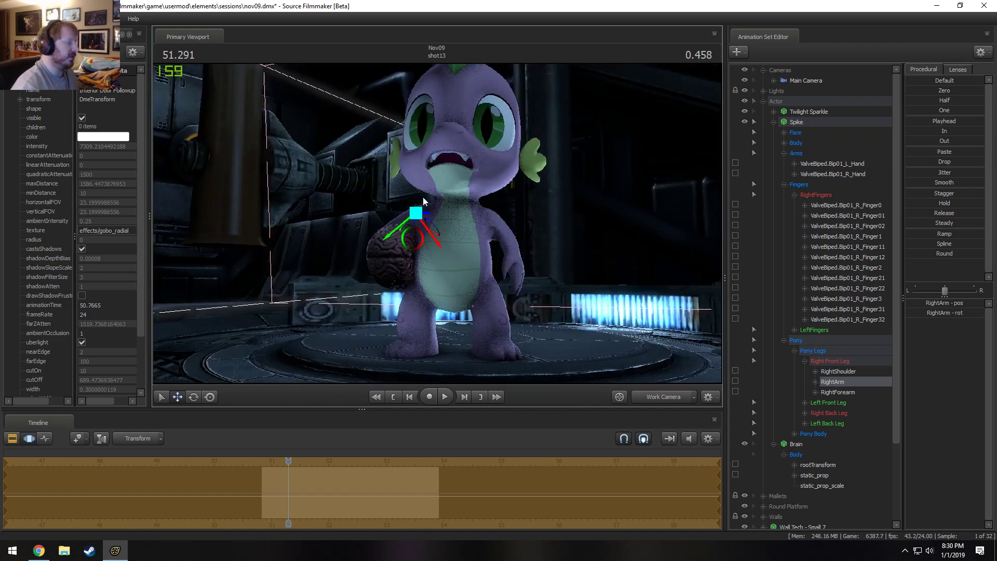
alt+drag(452, 168, 706, 146)
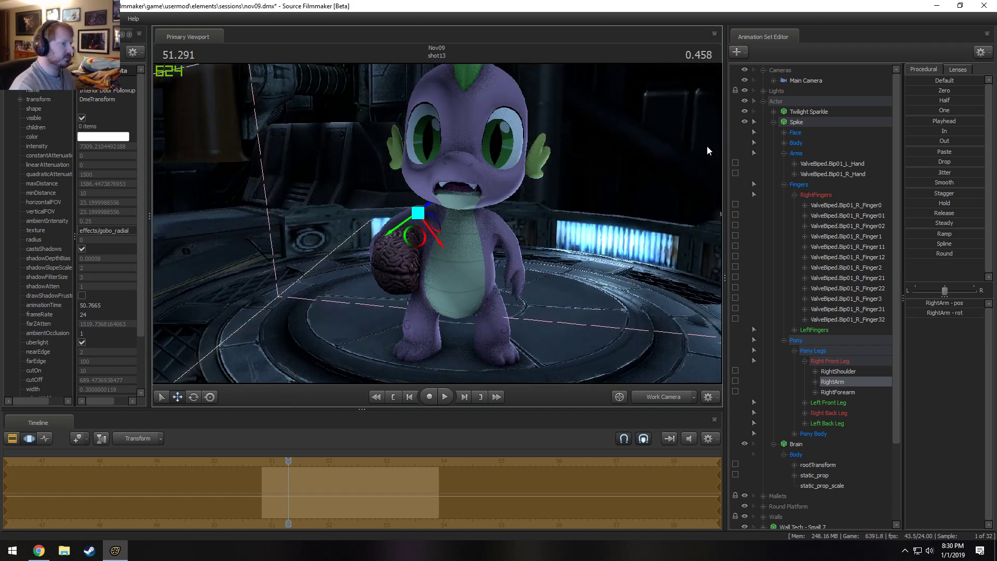
click(826, 121)
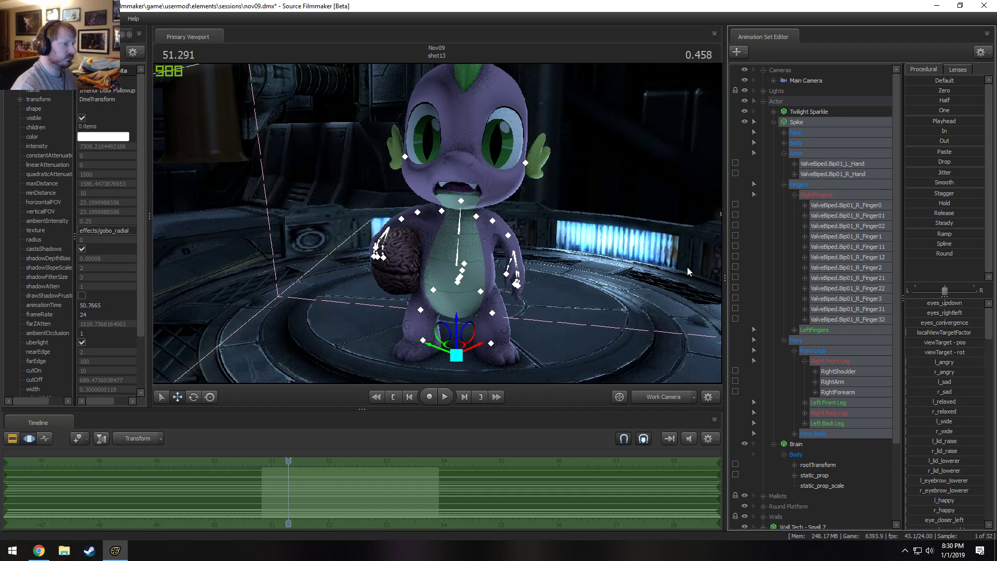
click(812, 444)
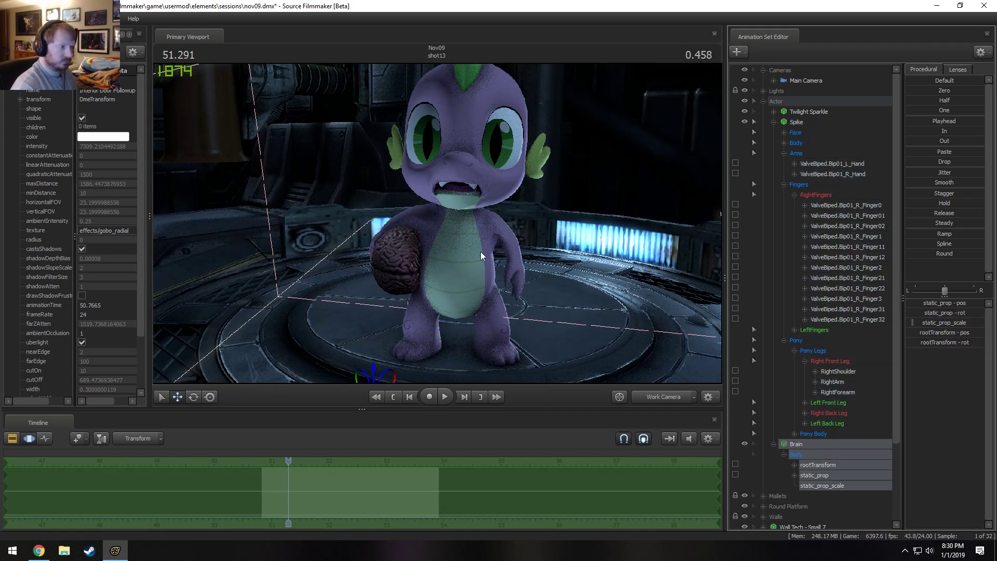
key(ctrl)
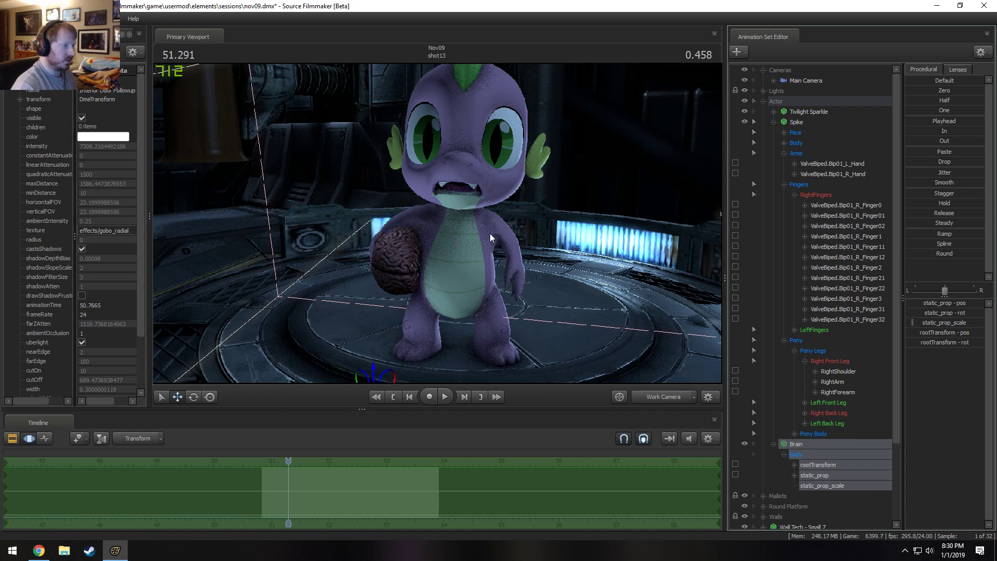
alt+drag(490, 233, 438, 223)
key(ctrl)
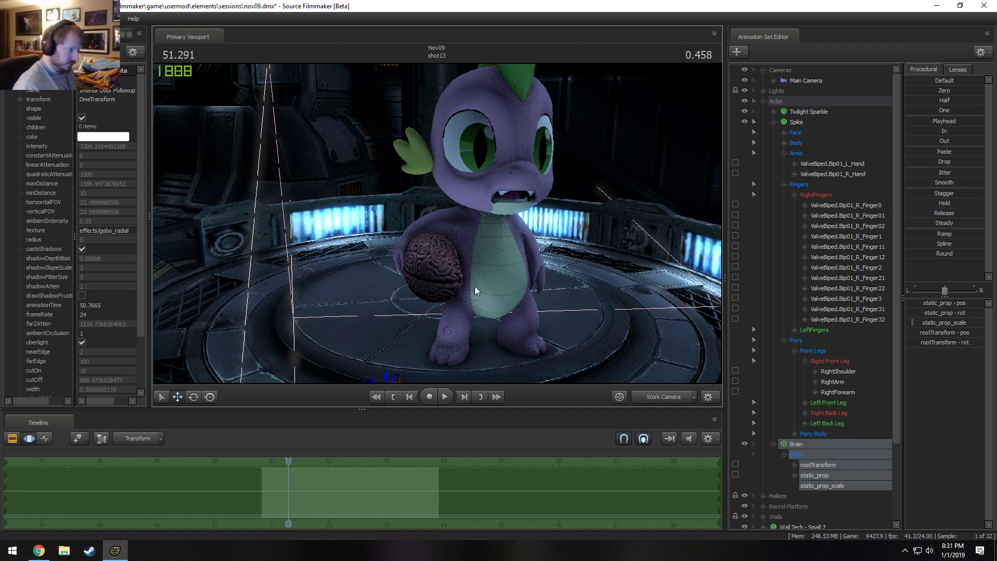
Lock the Brain's rootTransform to Spike's Spine1 bone so the brain follows his torso.
click(490, 257)
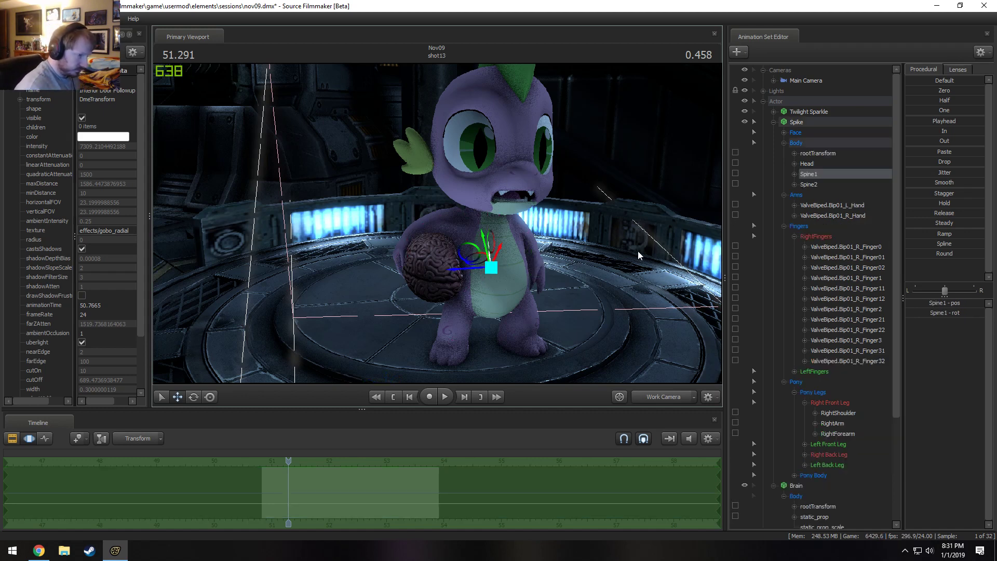
scroll(824, 406, down, 5)
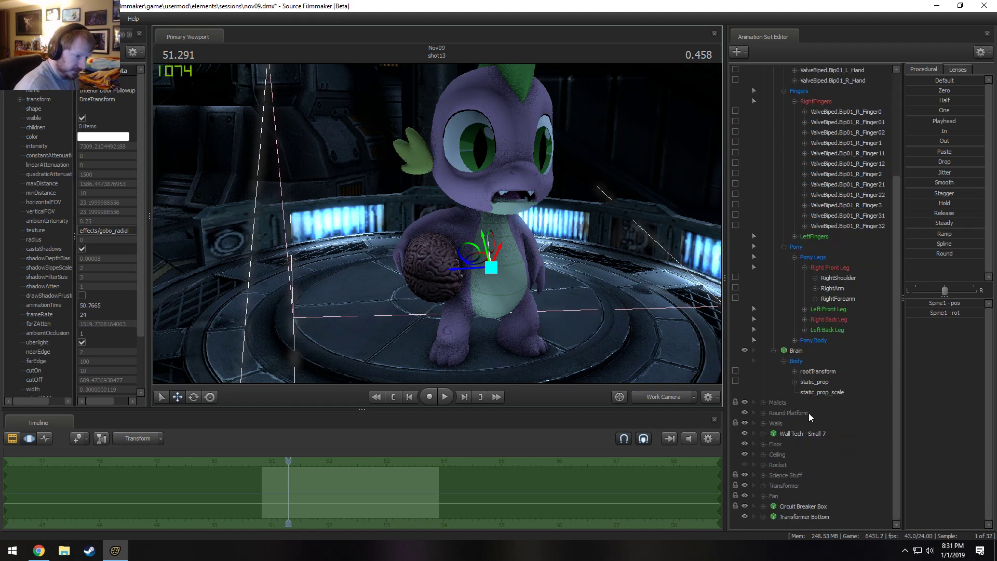
scroll(822, 388, up, 3)
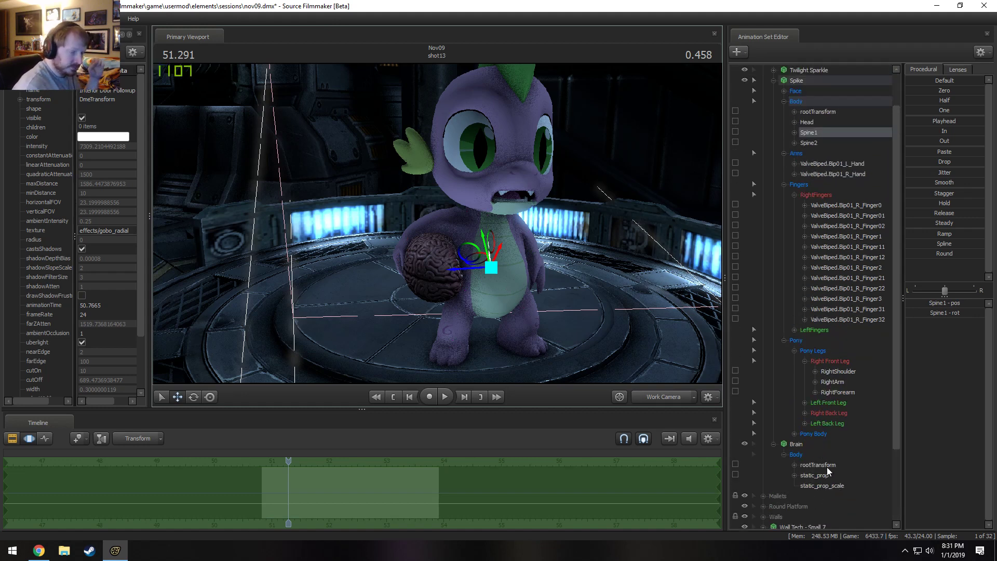
drag(814, 134, 829, 464)
drag(492, 206, 495, 209)
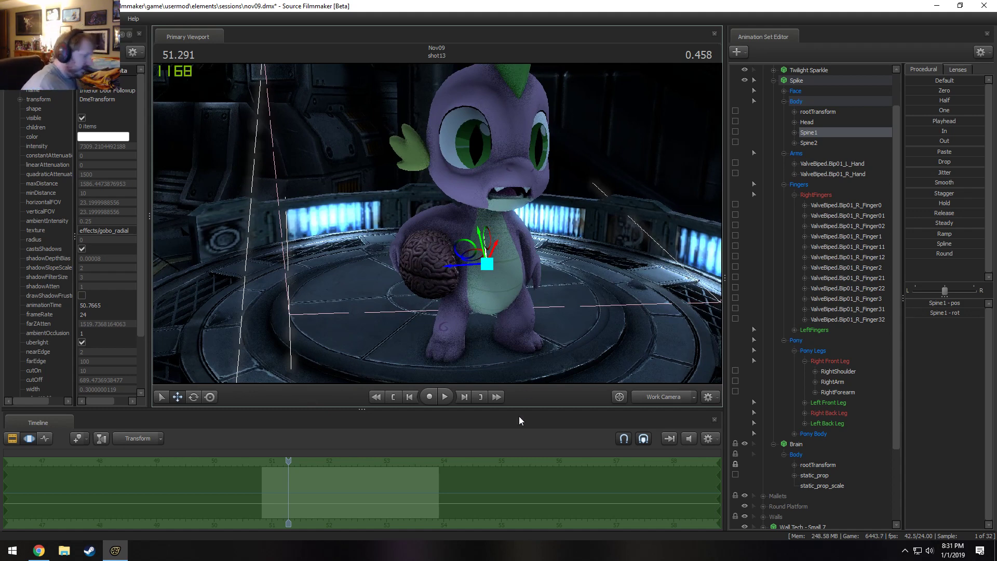
key(F2)
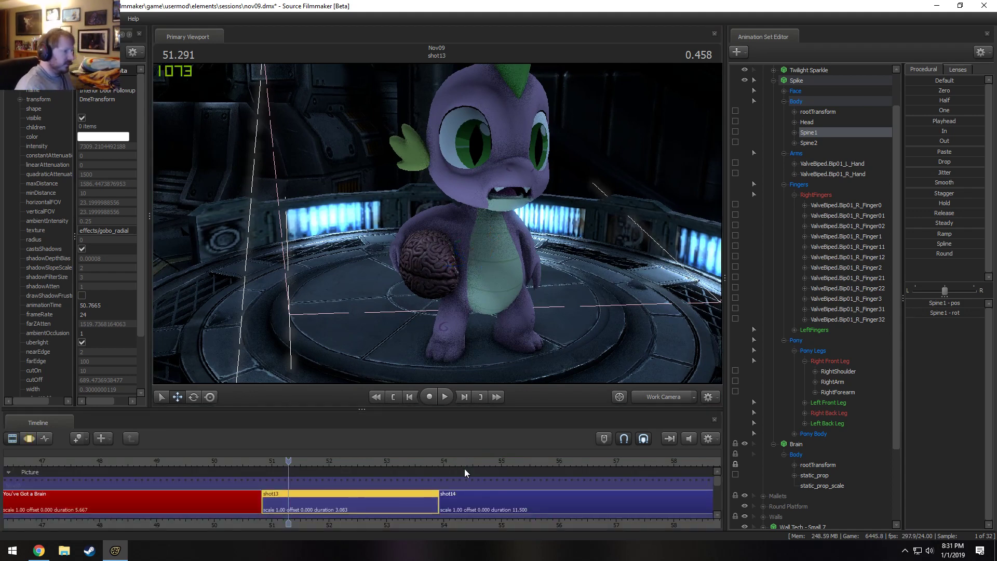
Select the Main Camera and nudge its framing so Spike sits slightly higher in the shot with the glowing floor lights visible.
click(670, 400)
click(670, 400)
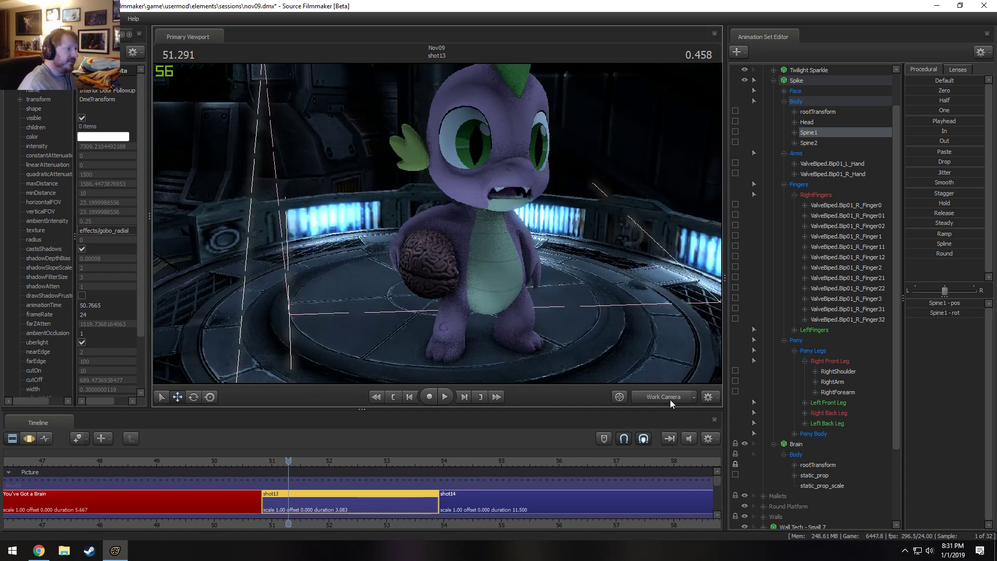
click(670, 400)
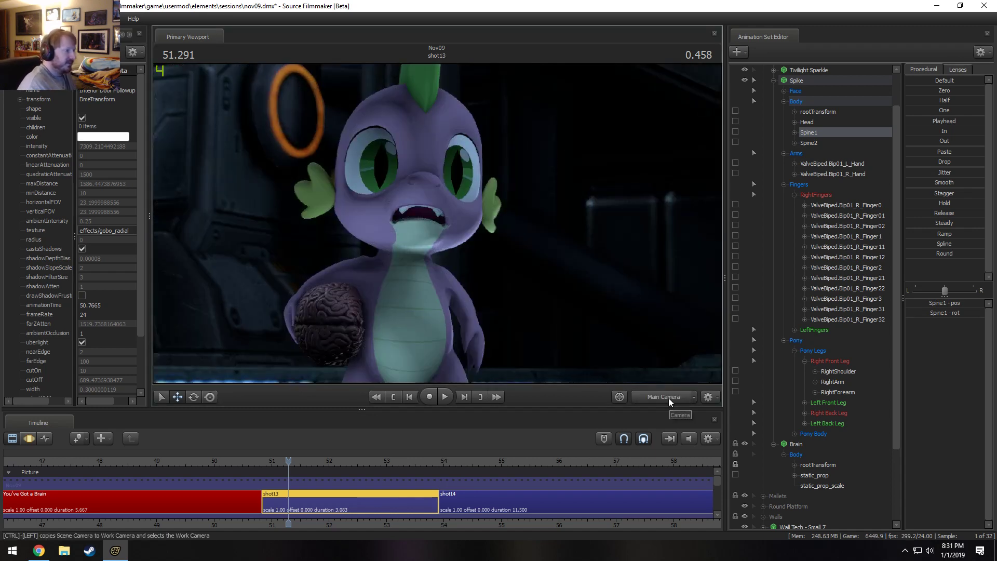
click(774, 80)
click(803, 81)
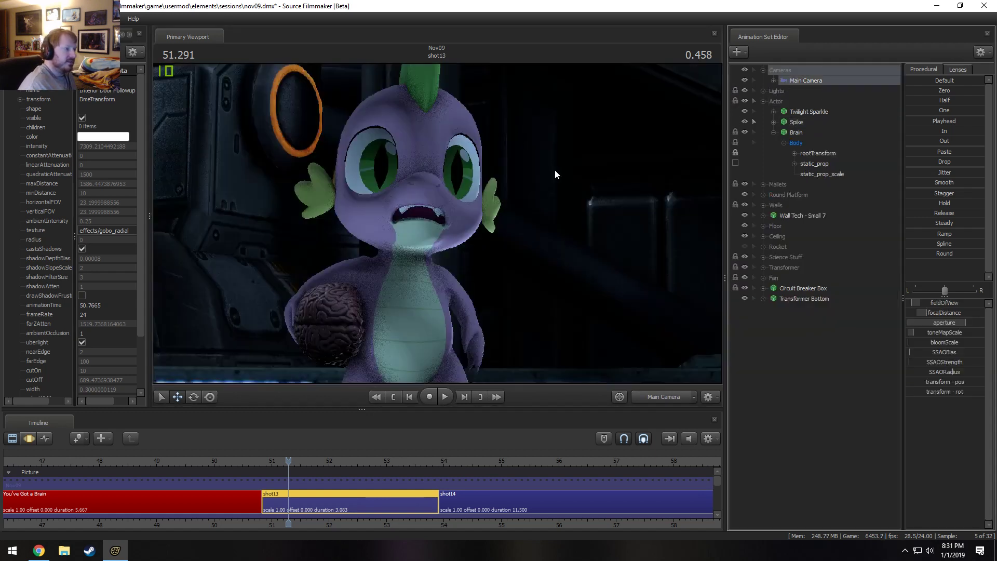
click(544, 179)
click(498, 289)
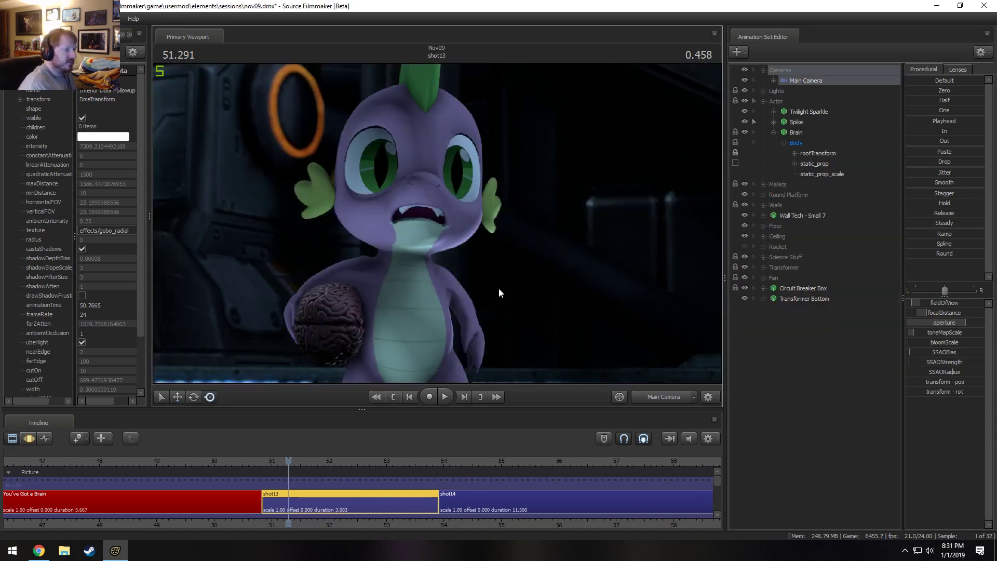
key(F3)
drag(543, 194, 543, 196)
key(ctrl+z)
drag(438, 224, 441, 223)
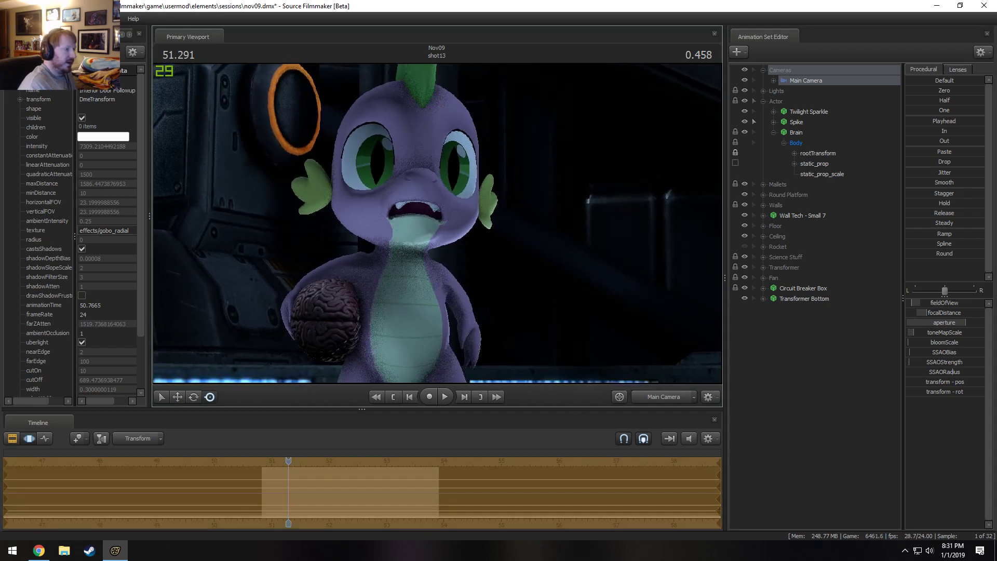
key(F2)
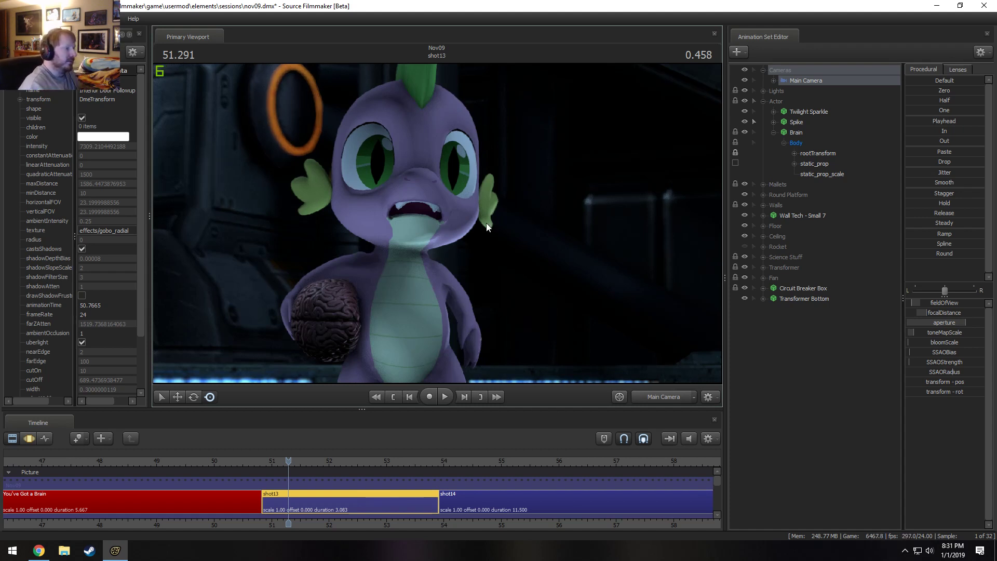
Frame Spike's face in the Work Camera, expand his Face controls and select the Lower Face group.
click(668, 396)
key(s)
drag(438, 223, 452, 198)
key(w)
key(F3)
key(F2)
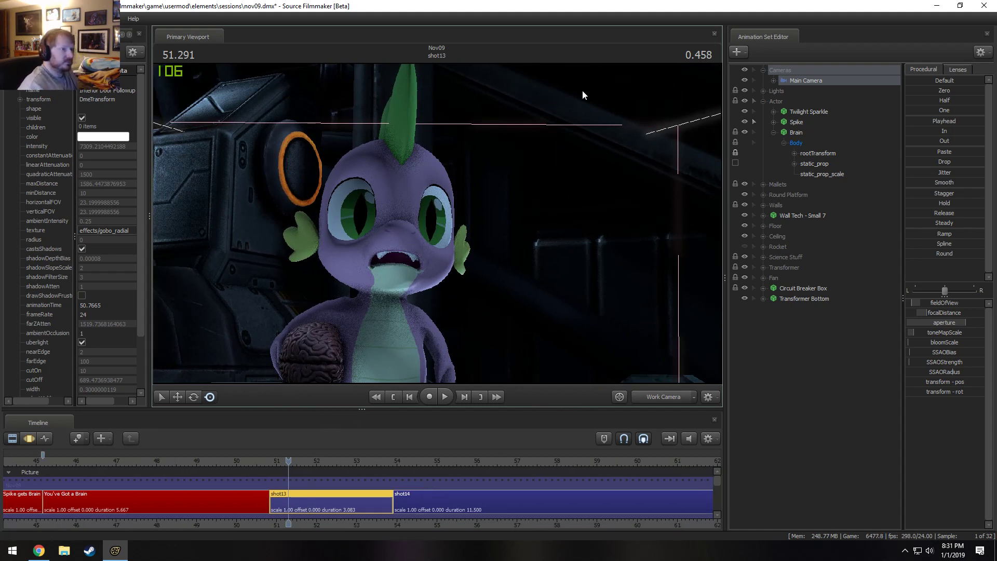
click(800, 123)
click(774, 132)
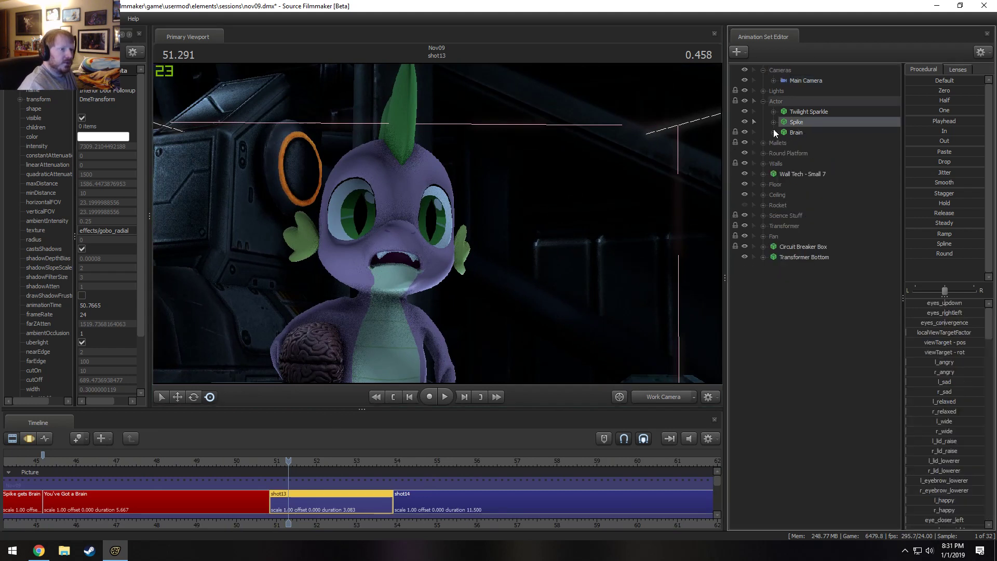
click(773, 122)
click(784, 132)
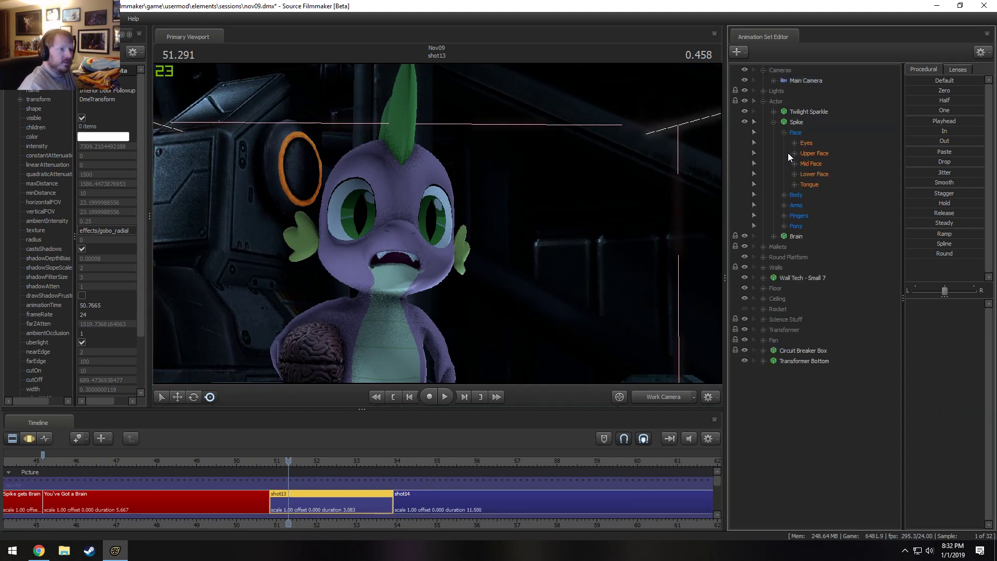
click(821, 175)
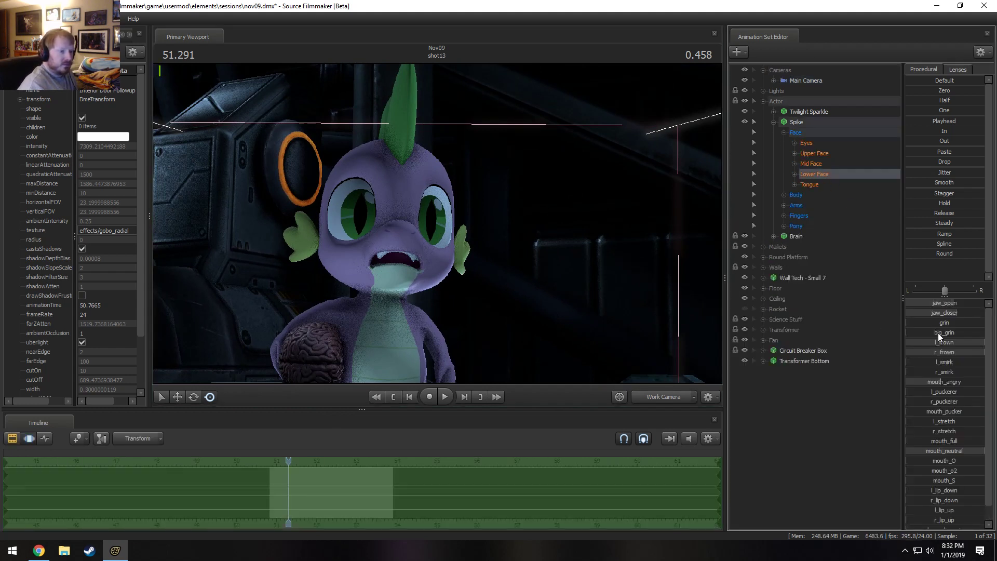
Try a toothy grin on Spike's mouth by raising the grin and big_grin controls, and undo the last change.
drag(938, 334, 979, 310)
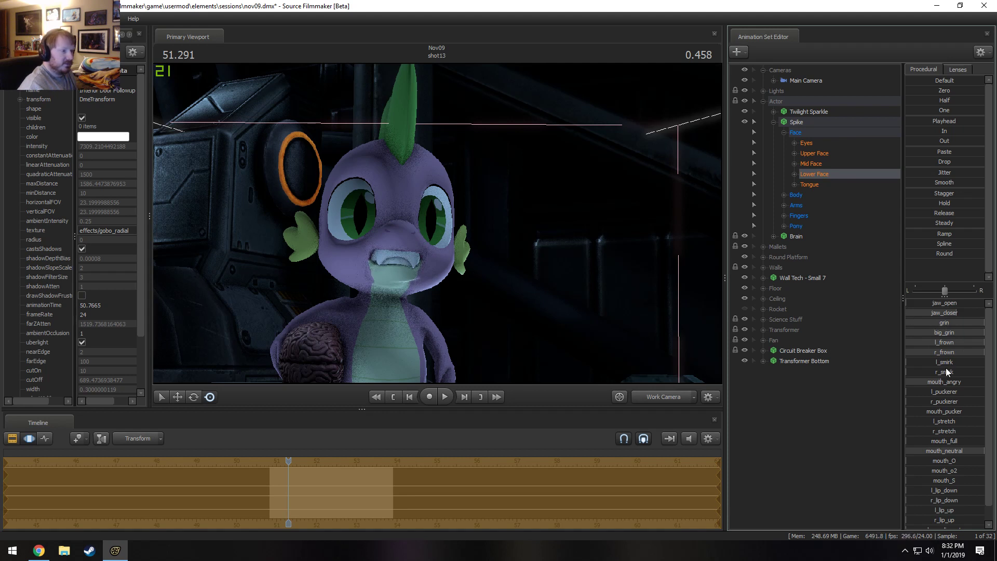
mouse_move(924, 304)
mouse_down()
mouse_move(956, 305)
mouse_move(925, 305)
mouse_up()
key(ctrl+z)
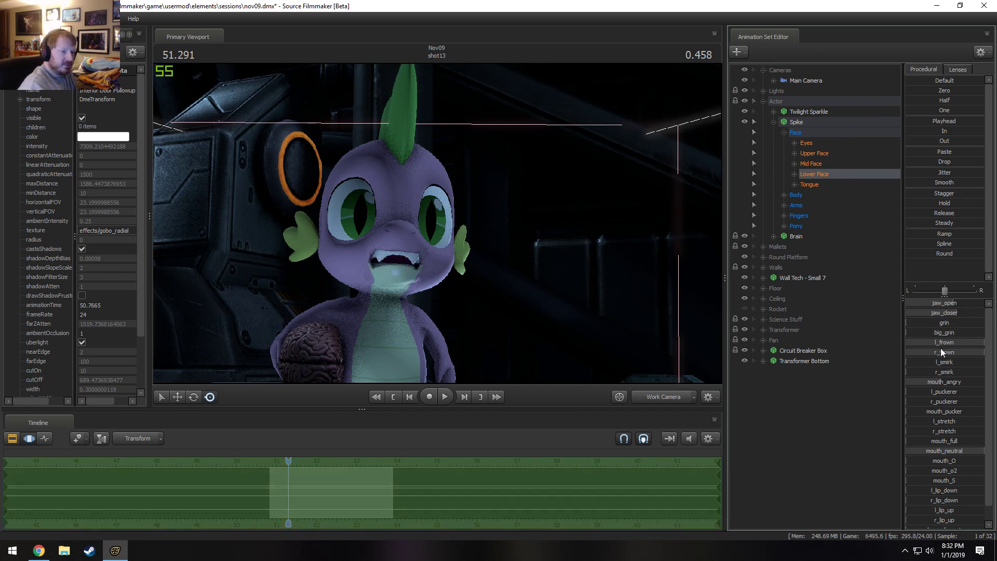
Ease Spike's frown to about half and nearly close his mouth with the jaw controls.
drag(941, 343, 910, 342)
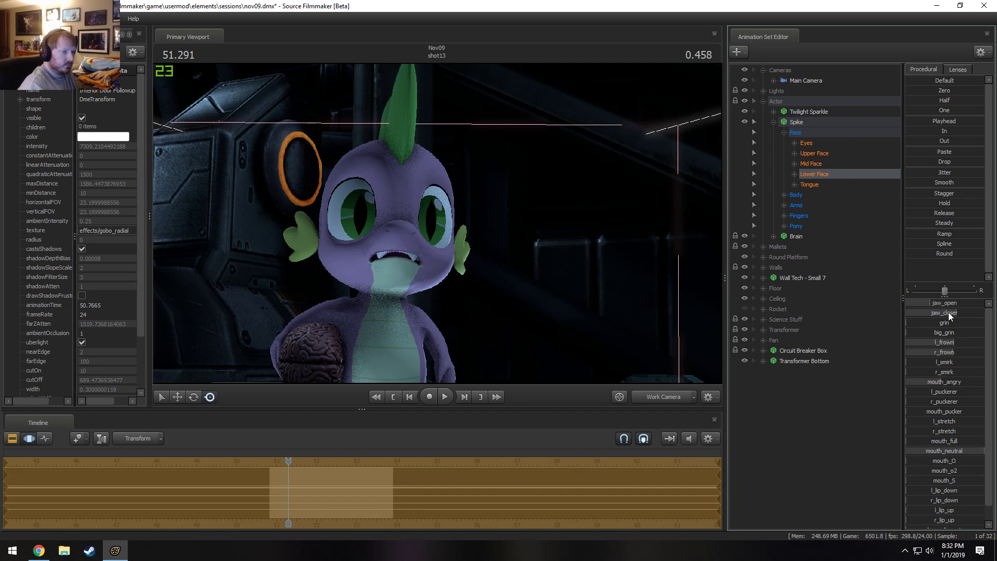
mouse_move(949, 314)
mouse_down()
mouse_move(924, 316)
mouse_move(931, 321)
mouse_up()
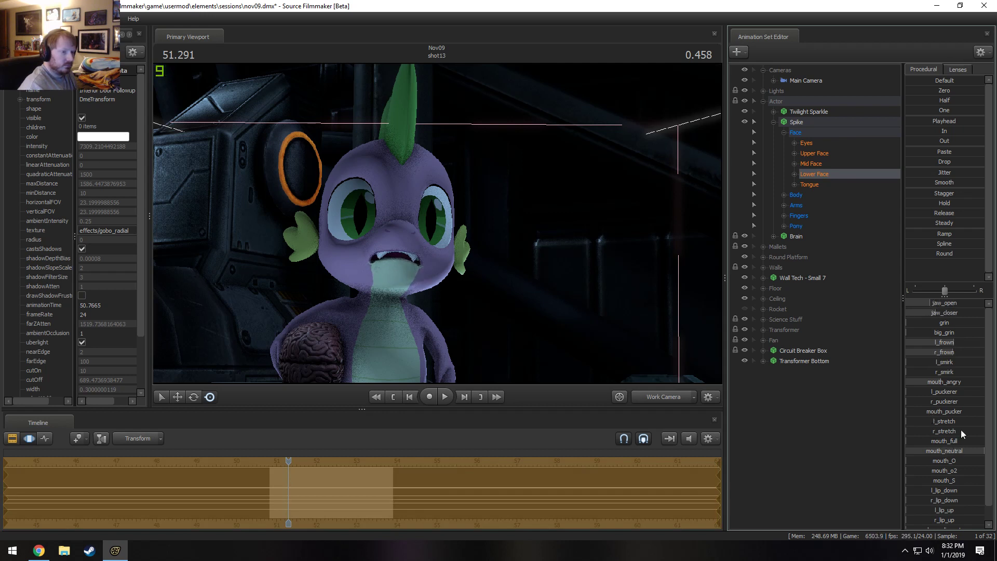
mouse_move(954, 385)
mouse_down()
mouse_move(928, 385)
mouse_move(972, 384)
mouse_move(950, 387)
mouse_up()
drag(944, 322, 930, 322)
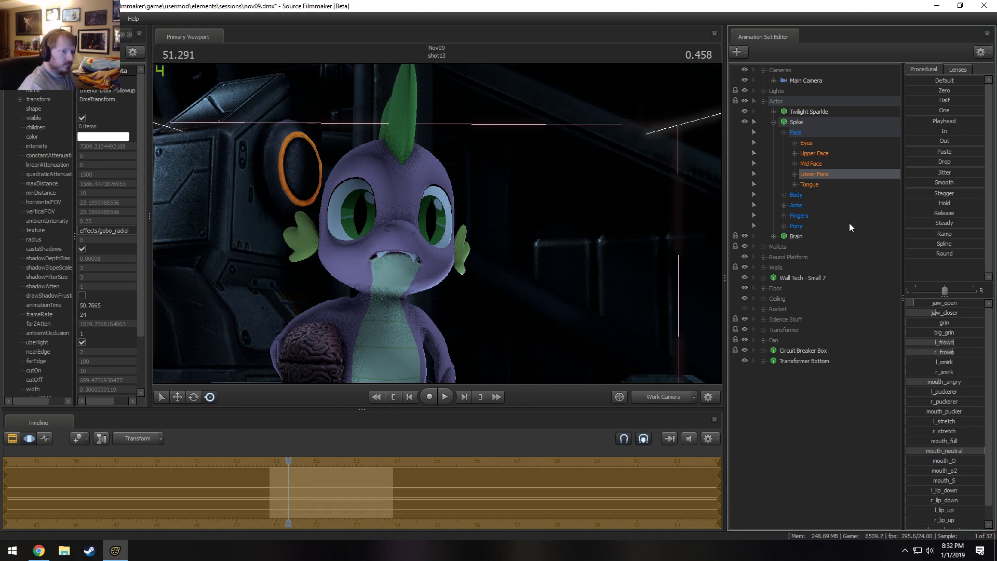
Raise l_sad and r_sad in Spike's Upper Face to about half and check the expression through the Main Camera.
click(827, 153)
click(940, 324)
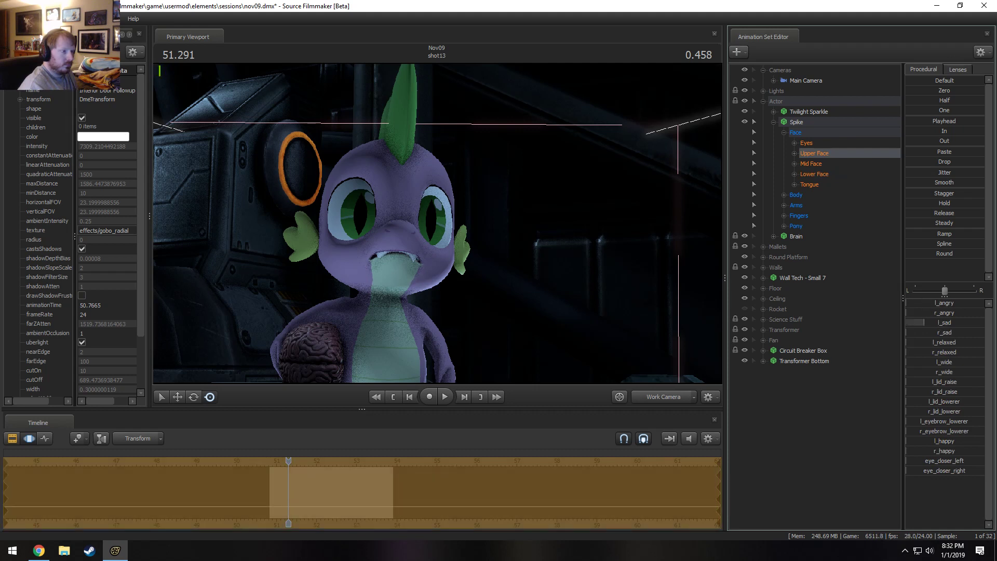
drag(940, 335, 977, 335)
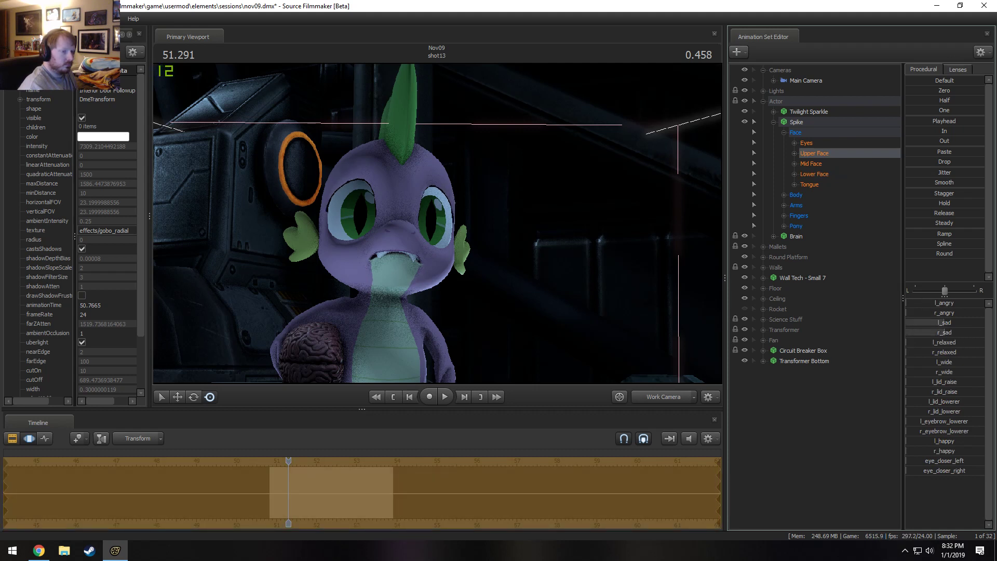
click(669, 396)
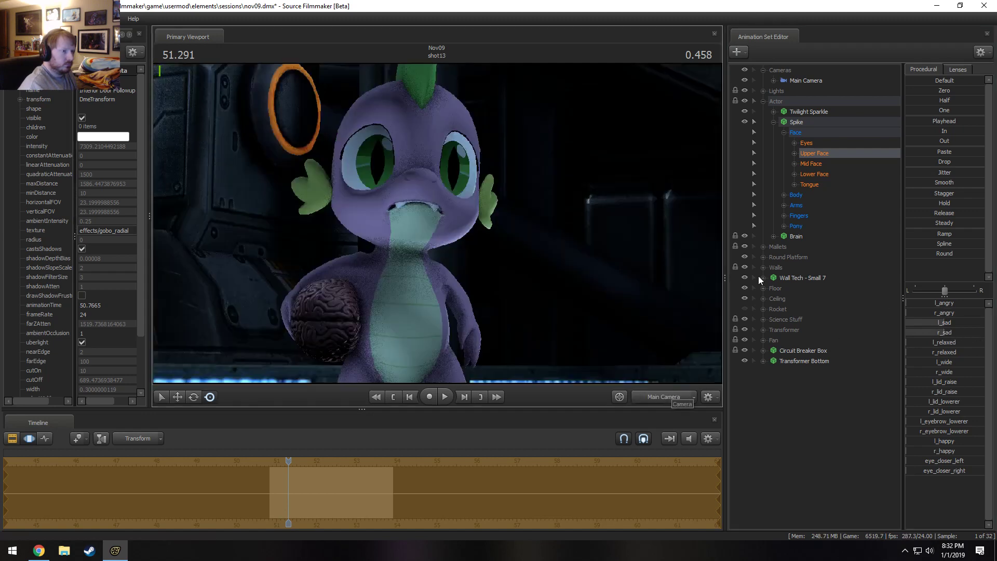
Try rotating Spike's Head bone slightly while viewing him from the Work Camera.
click(671, 396)
drag(633, 322, 656, 296)
drag(462, 228, 474, 215)
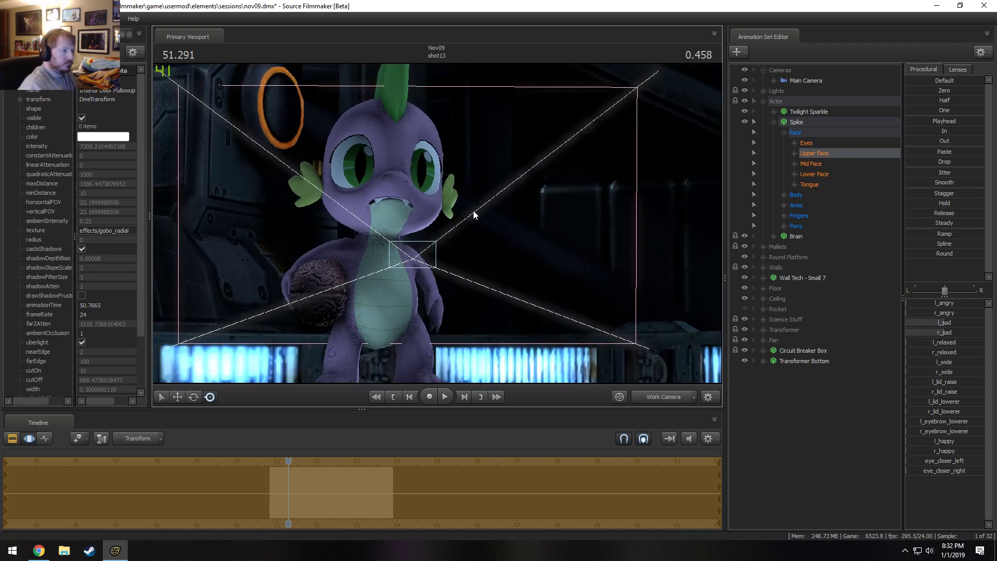
key(ctrl)
click(381, 232)
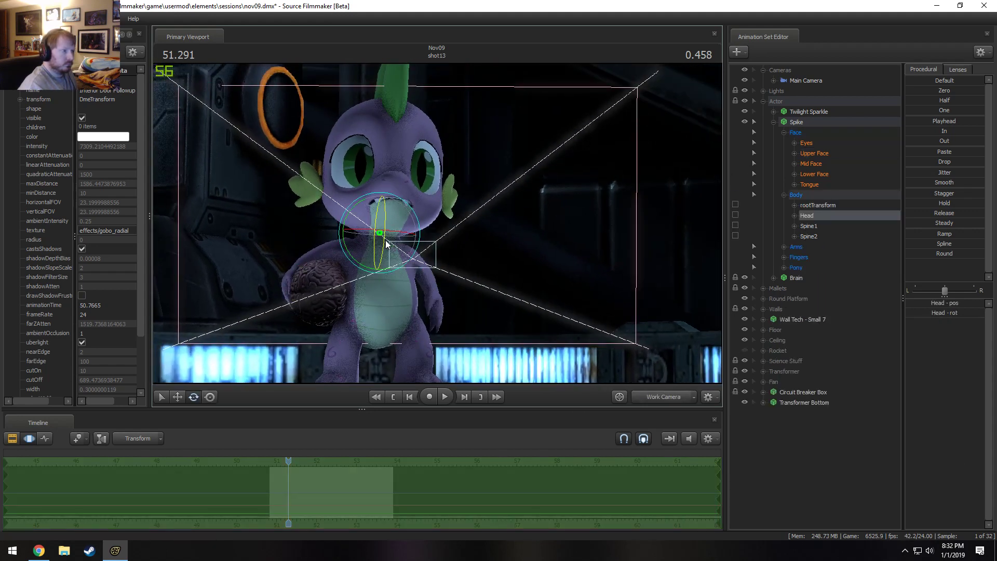
drag(397, 237, 401, 255)
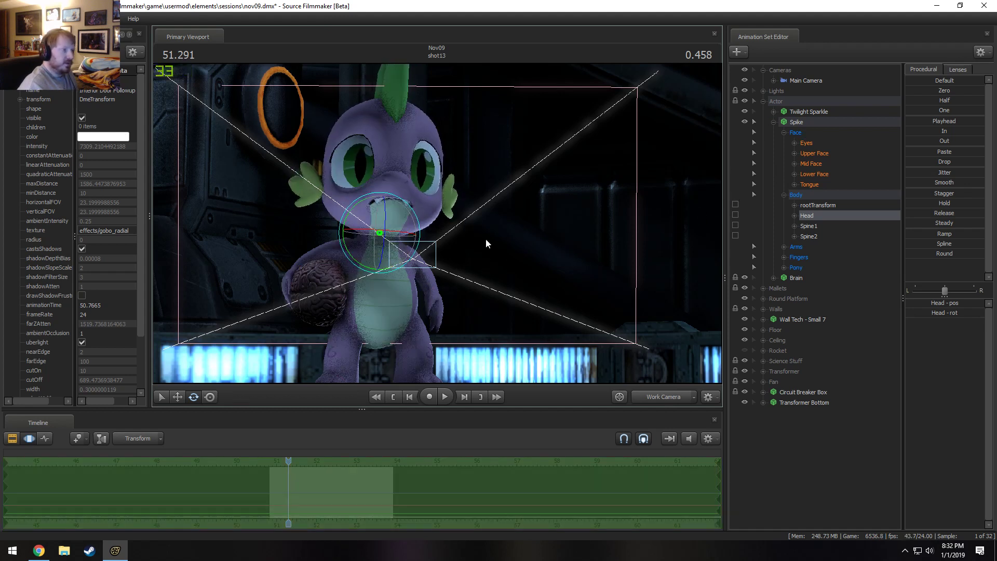
Toggle the Actor Low Angle light off and on to compare its effect, and raise its maxDistance slightly.
click(763, 91)
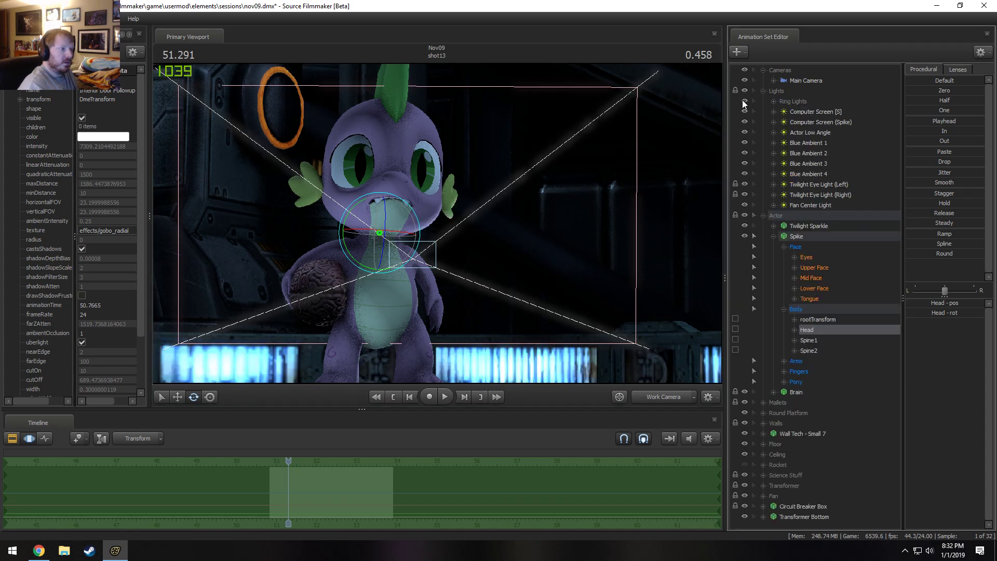
click(746, 131)
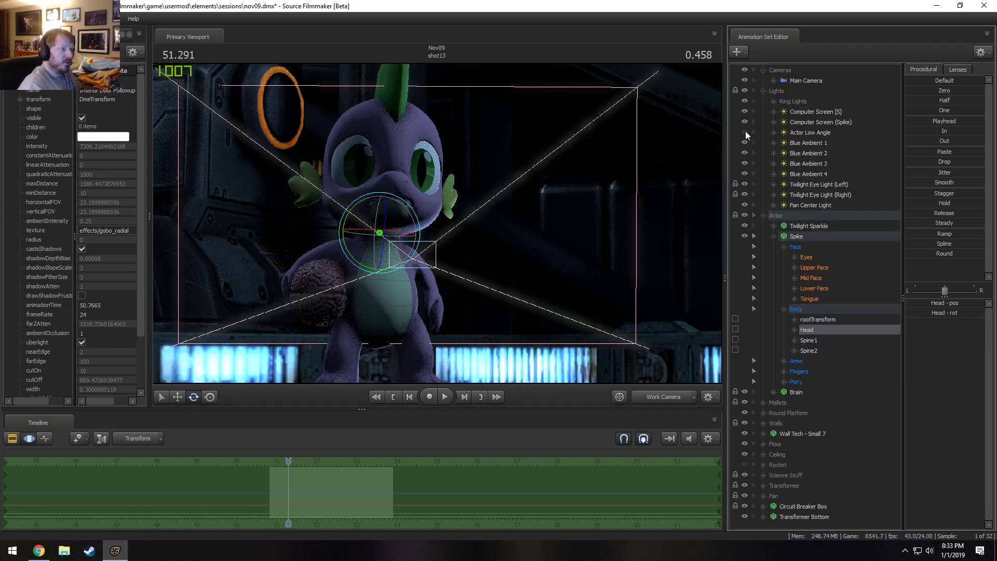
click(745, 131)
click(746, 131)
click(746, 132)
click(810, 133)
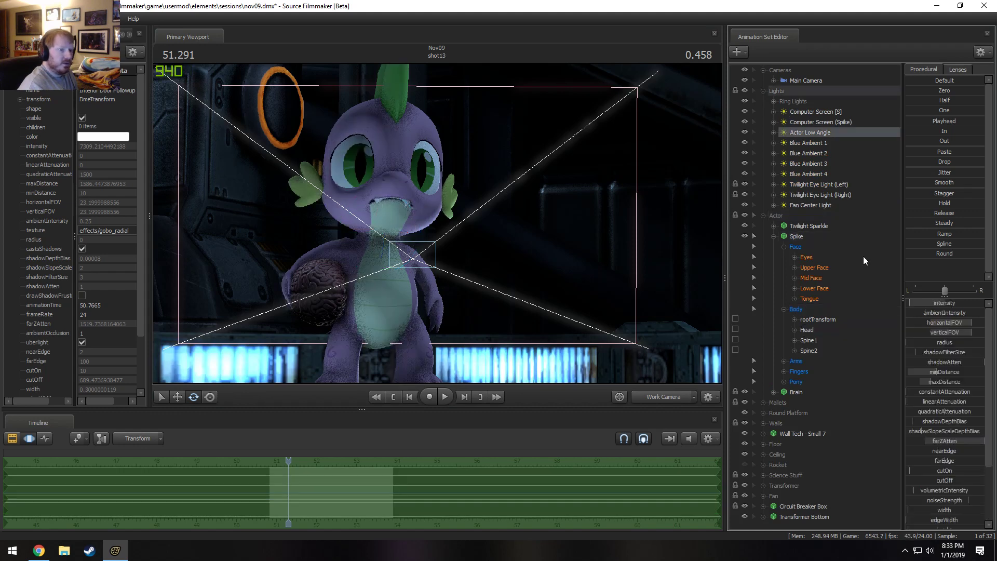
key(F2)
key(F3)
drag(937, 382, 947, 381)
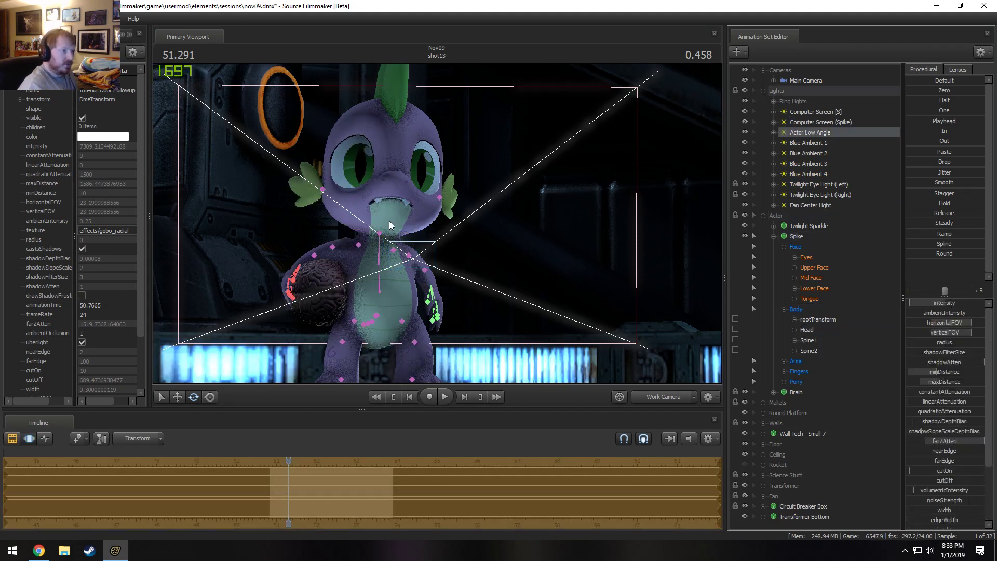
Select Spike's Head bone and rotate it slightly to refine the tilt of his face.
ctrl+click(380, 231)
ctrl+click(378, 233)
ctrl+click(382, 230)
mouse_move(383, 234)
mouse_down()
mouse_move(394, 223)
mouse_move(379, 227)
mouse_move(387, 234)
mouse_up()
key(ctrl+z)
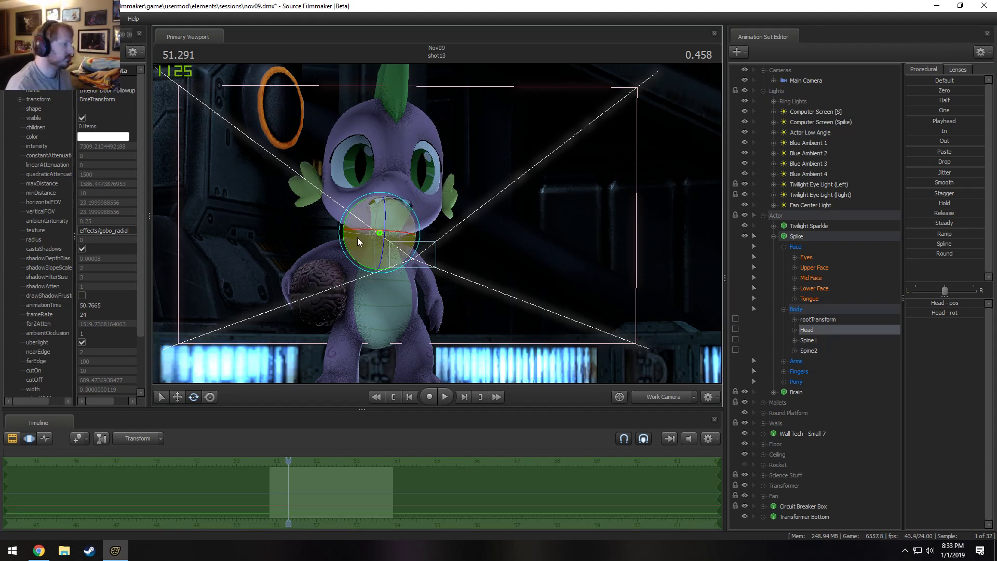
drag(398, 240, 401, 273)
drag(435, 222, 440, 223)
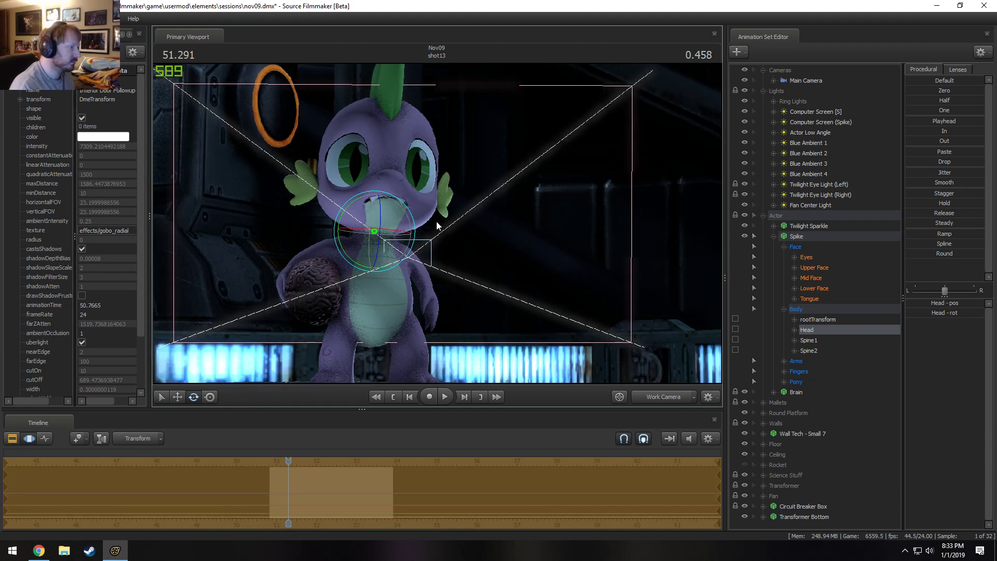
drag(395, 246, 392, 225)
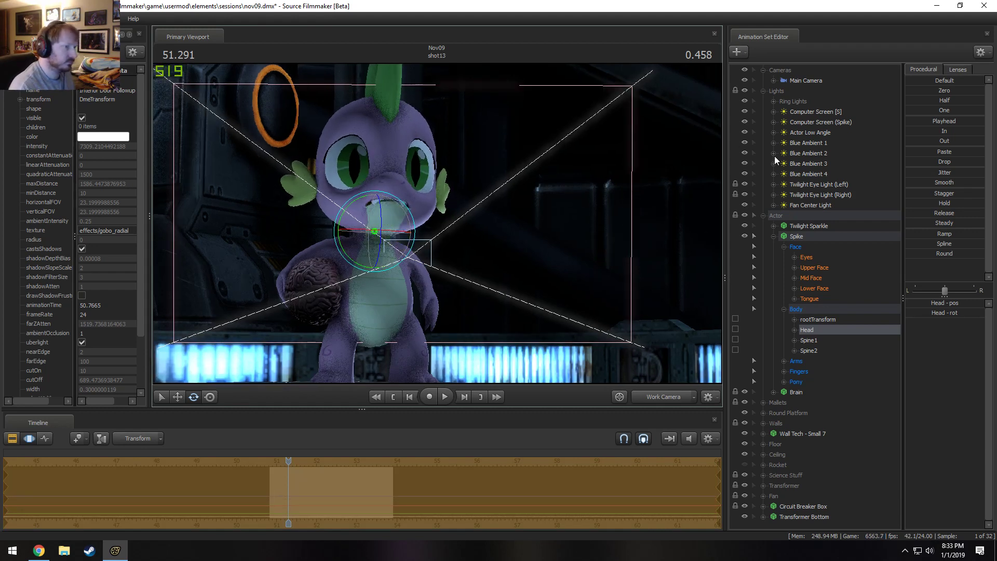
Select Spike's viewTarget under Eyes, bring it into view and move it to a new spot above his head.
click(795, 258)
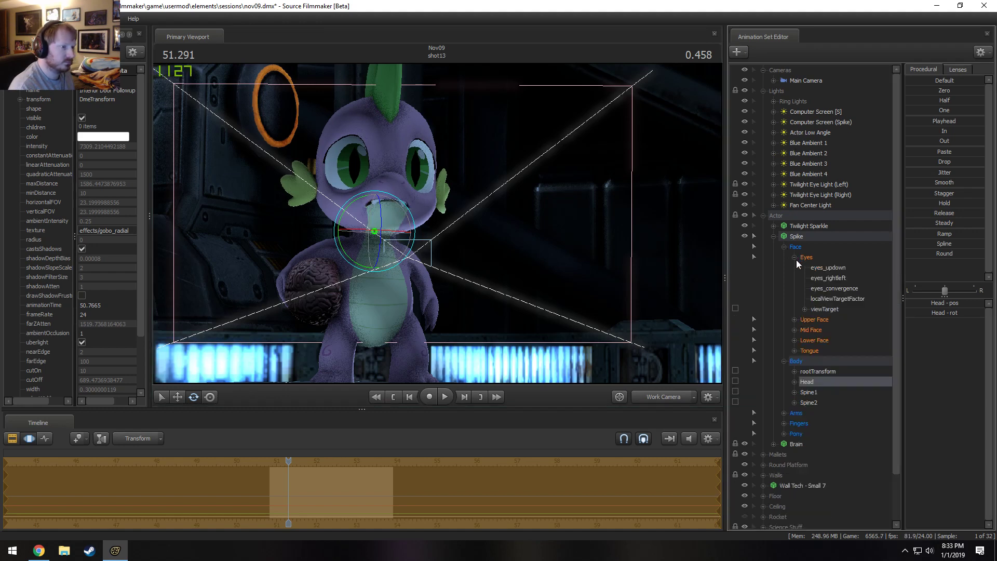
click(823, 312)
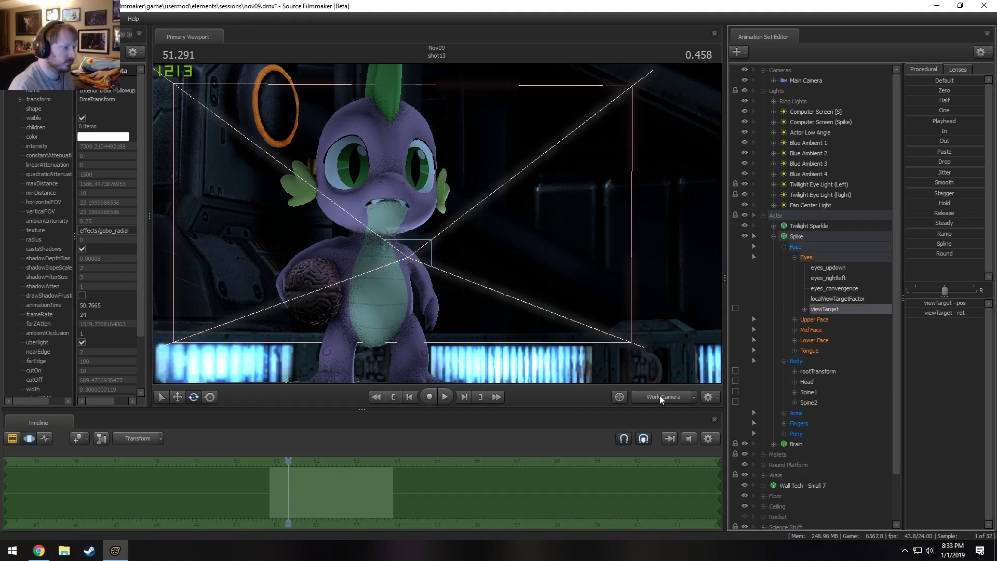
key(f)
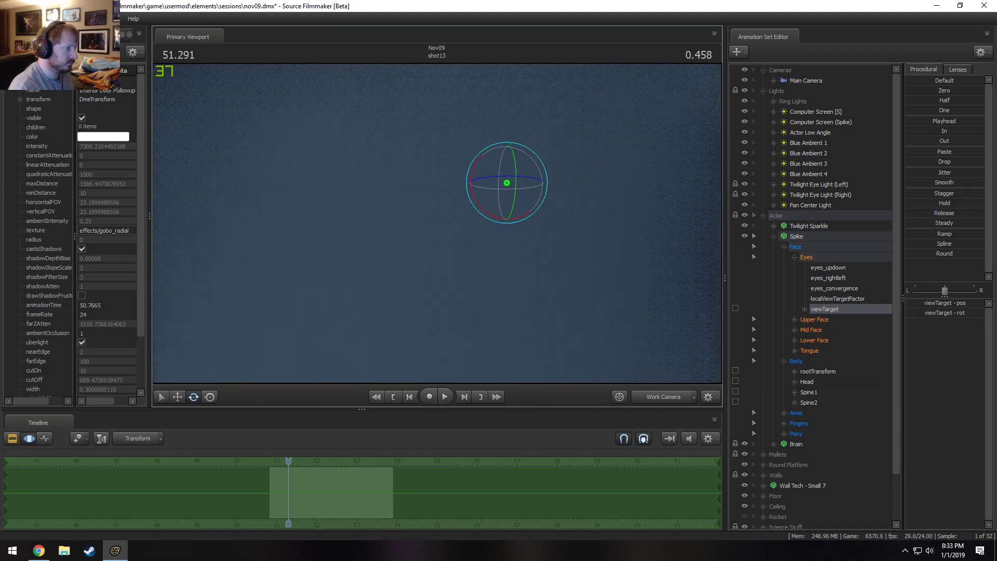
drag(437, 223, 437, 222)
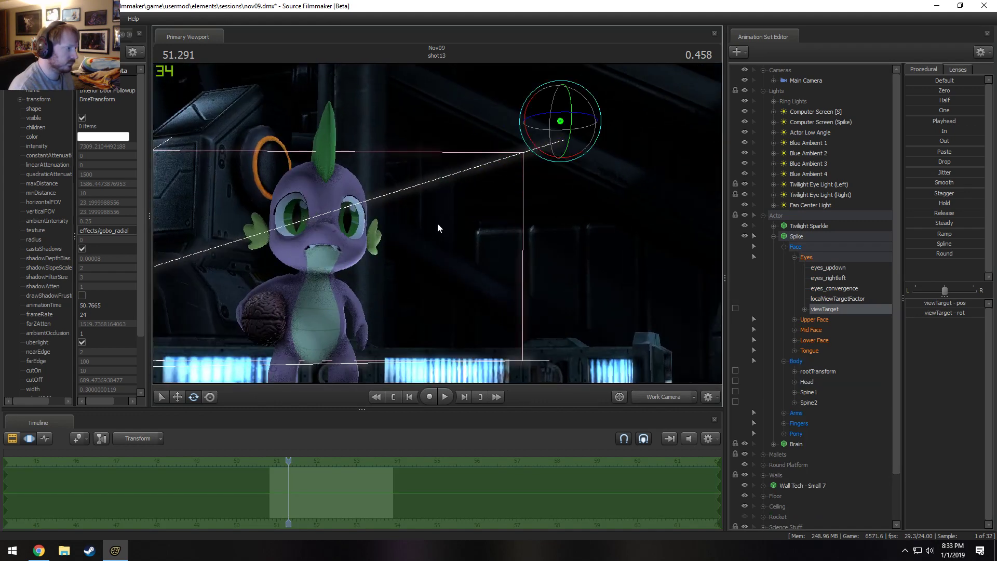
key(w)
drag(523, 158, 639, 86)
key(s)
drag(497, 185, 438, 223)
key(w)
key(s)
key(w)
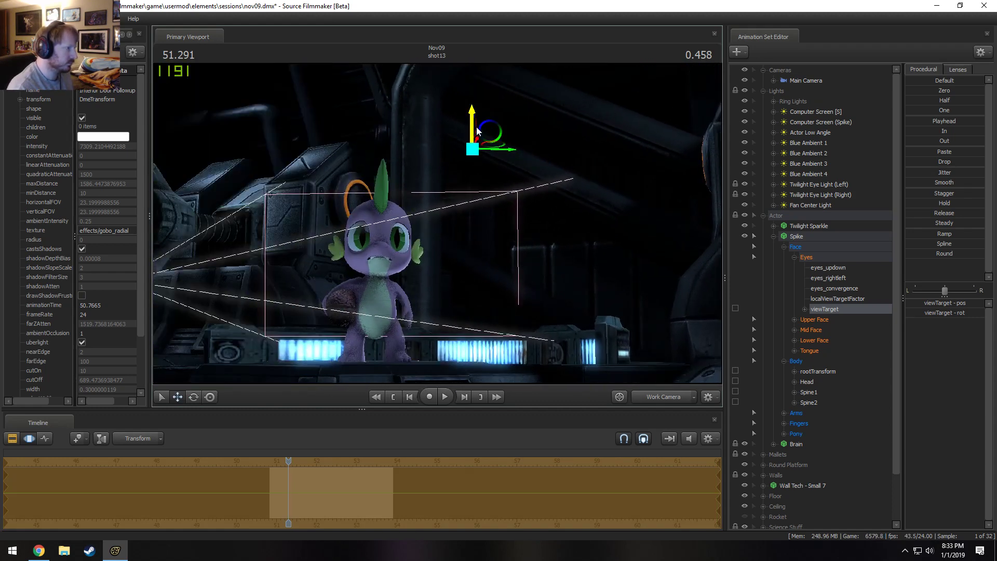
Move the viewTarget farther up to lift Spike's gaze and check his eyes through the Main Camera.
drag(475, 128, 536, 24)
key(s)
drag(516, 135, 438, 224)
key(w)
key(s)
drag(378, 267, 431, 212)
key(e)
key(w)
click(655, 399)
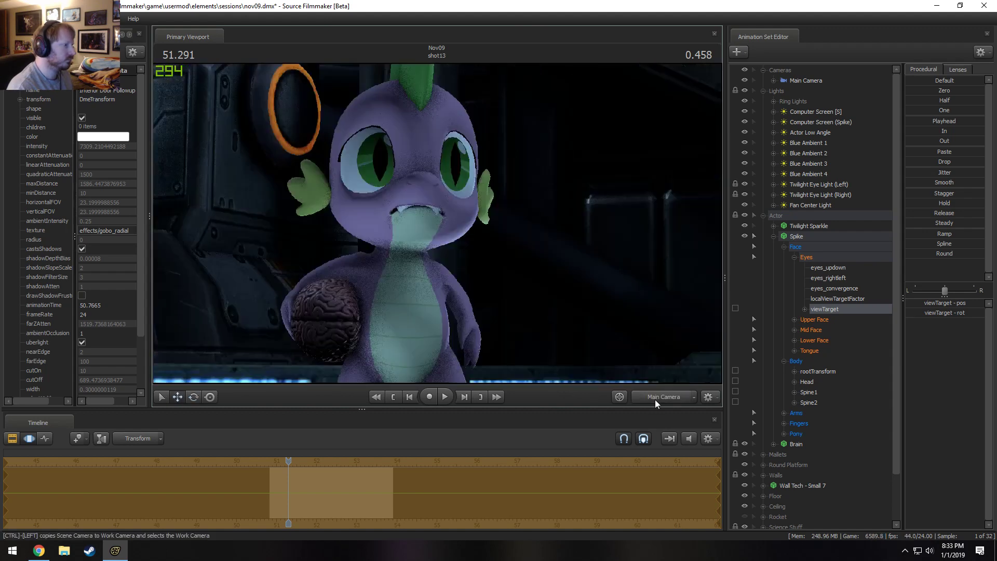
key(F2)
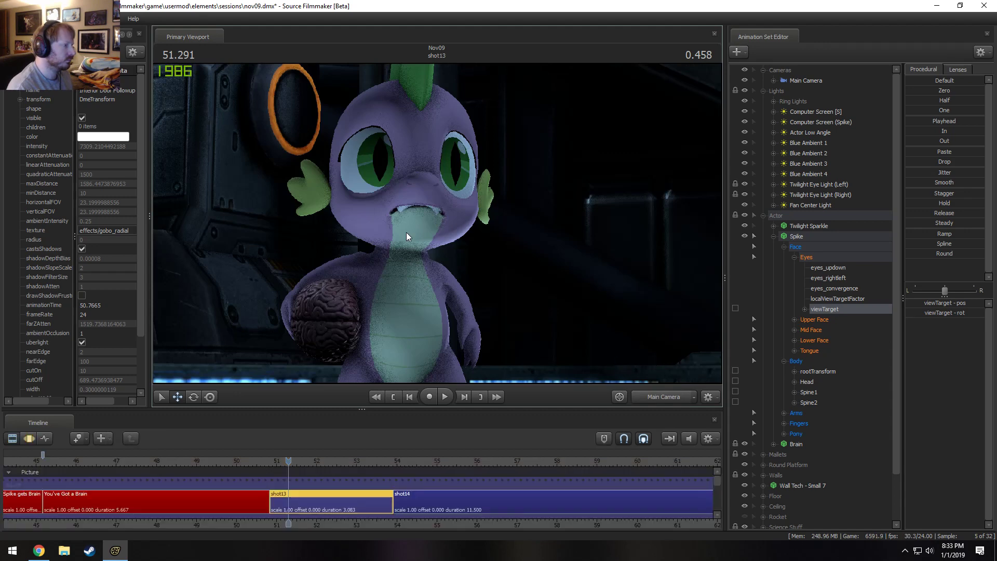
Pick Spike's Head bone in the viewport and turn his head slightly for the Main Camera.
key(F3)
key(F2)
key(F3)
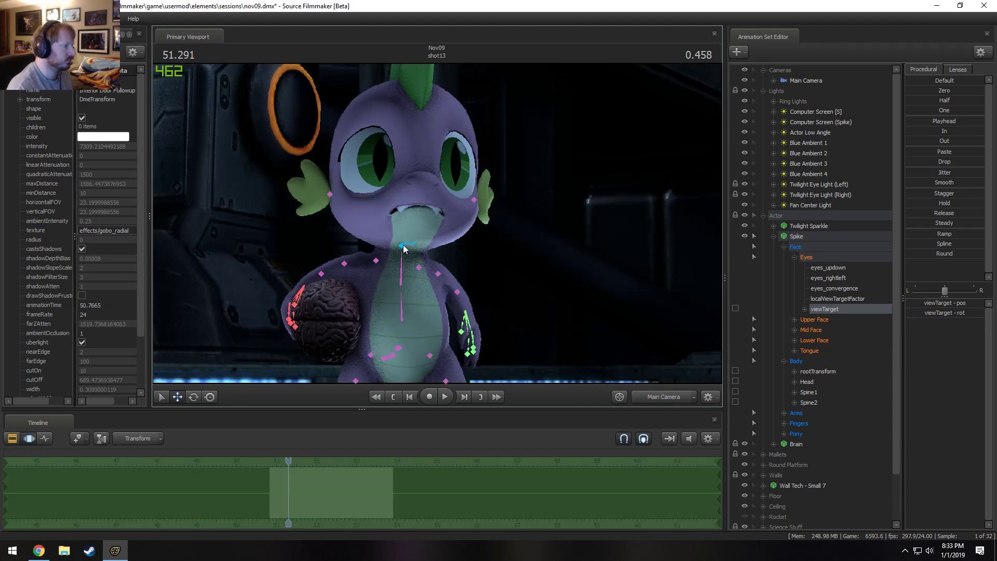
click(403, 244)
key(F2)
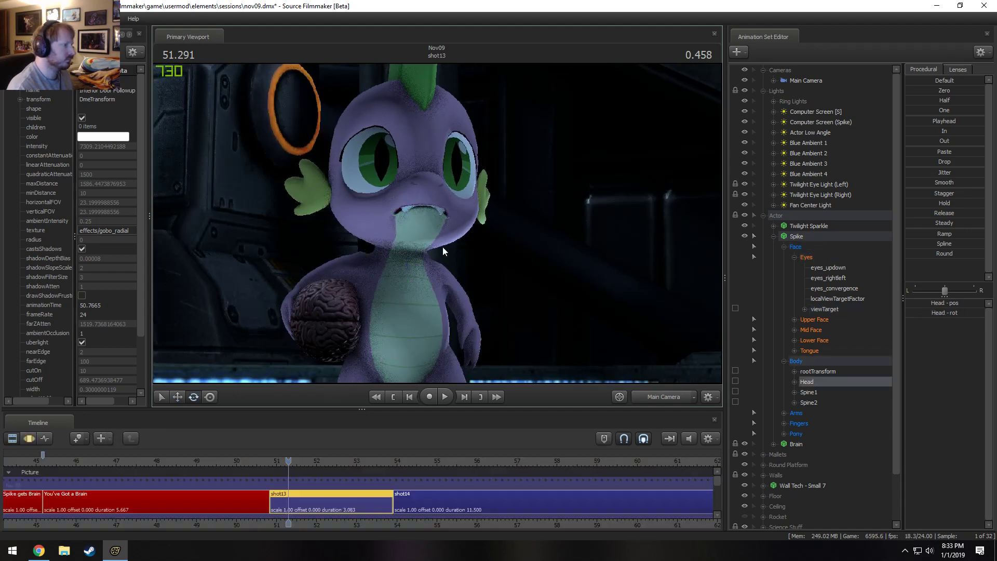
Select the Main Camera and fine-tune its focalDistance to focus on Spike in shot13.
click(821, 81)
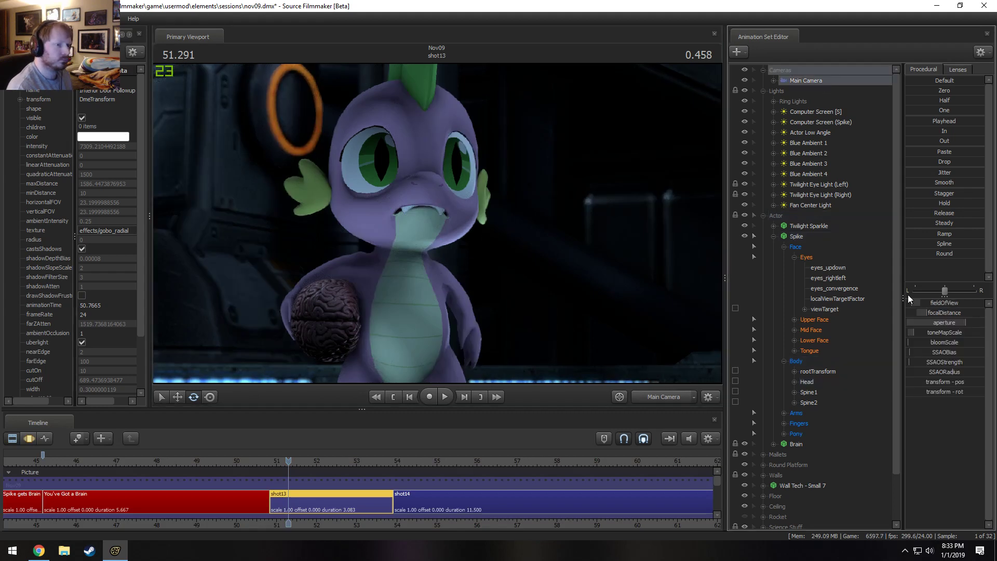
key(F3)
drag(927, 313, 926, 316)
key(F2)
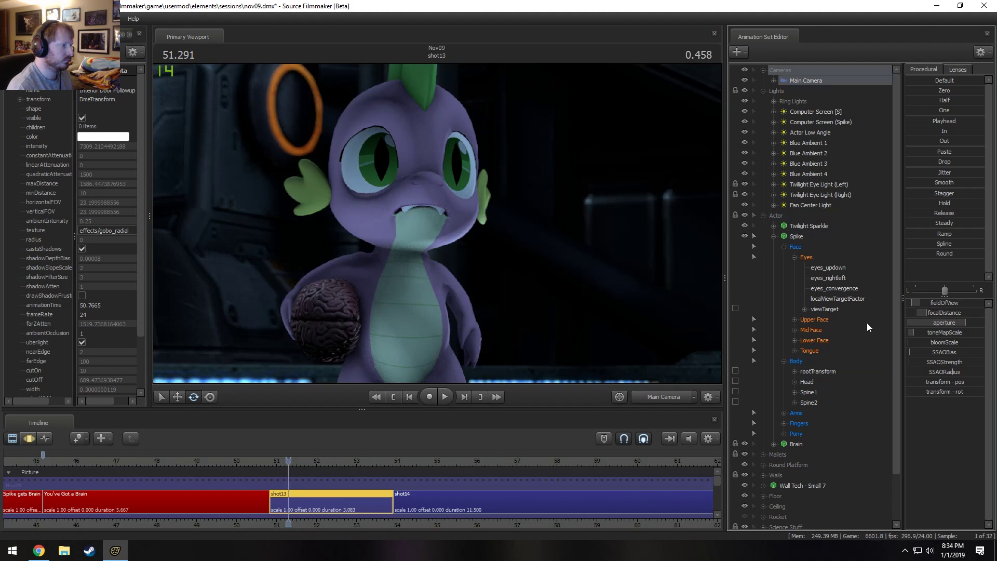
key(F3)
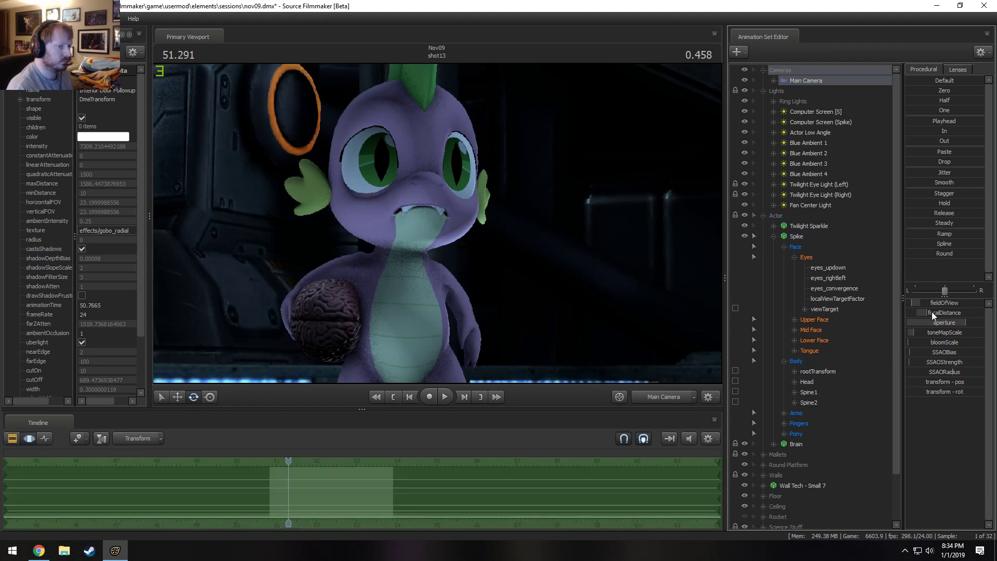
drag(931, 312, 931, 314)
key(F2)
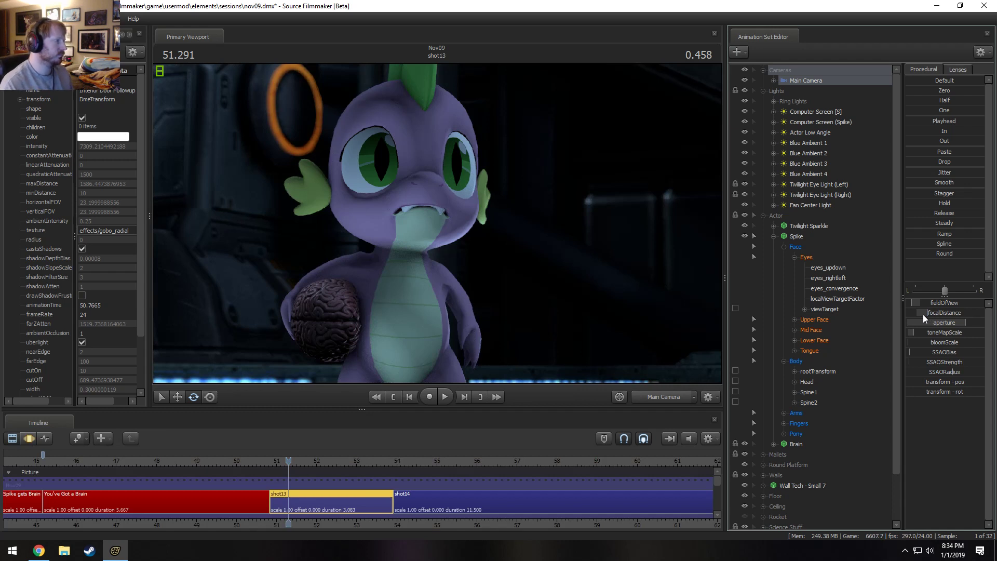
Raise the Main Camera's aperture slightly and check the depth of field behind Spike.
key(F3)
key(F2)
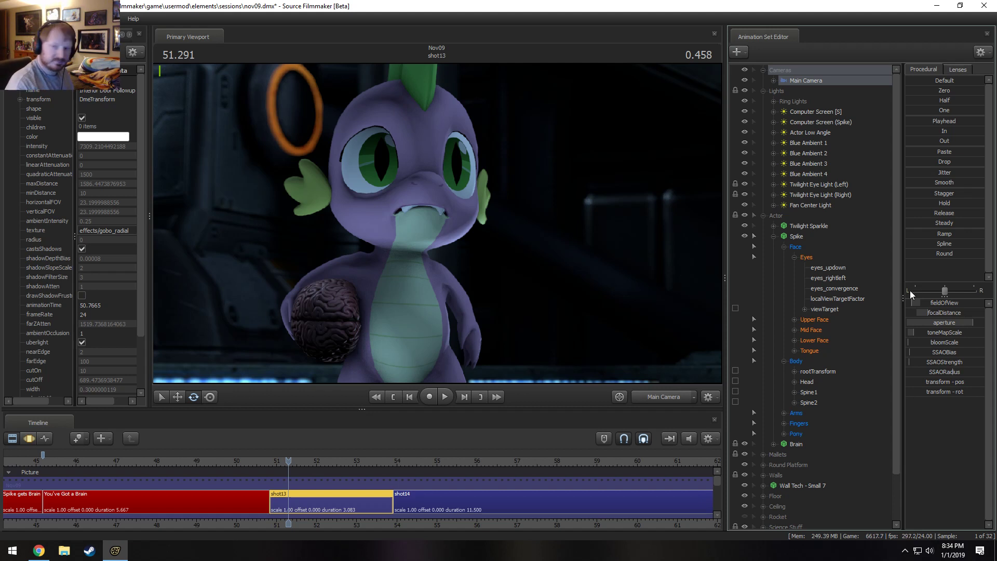
key(F3)
key(F2)
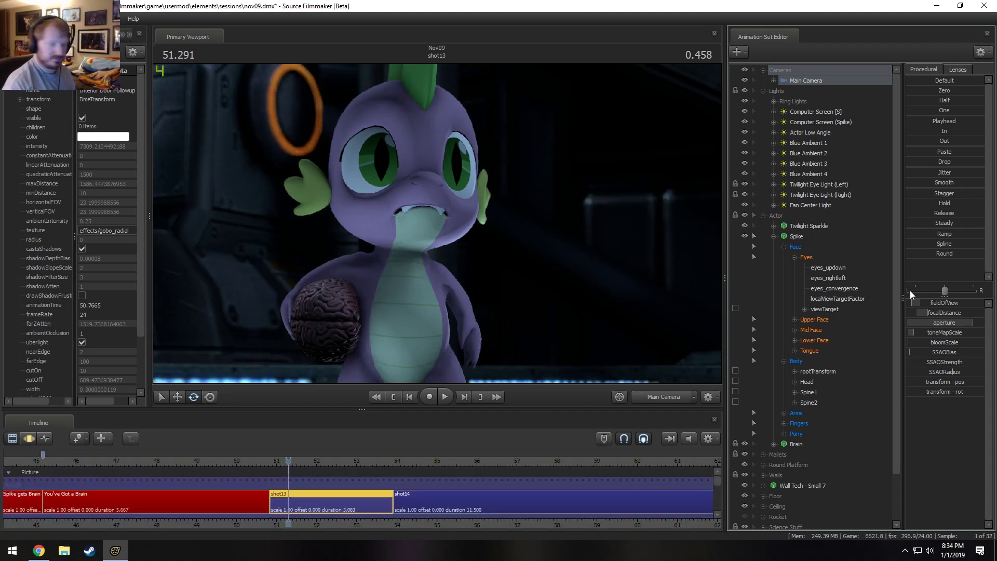
key(F3)
key(F2)
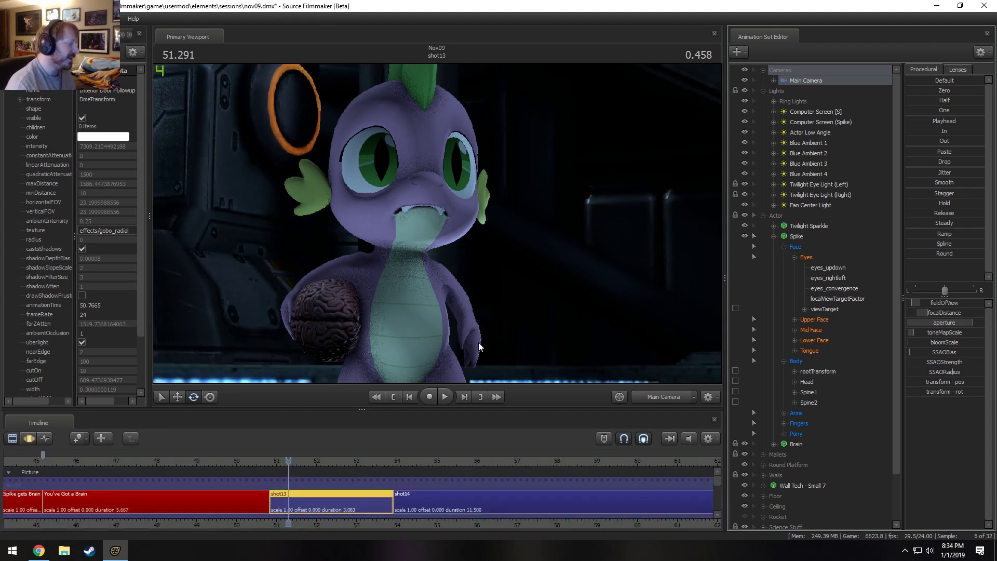
Return the playhead to the start of Introduction - Male Horse and play the film through into shot13.
scroll(425, 478, down, 3)
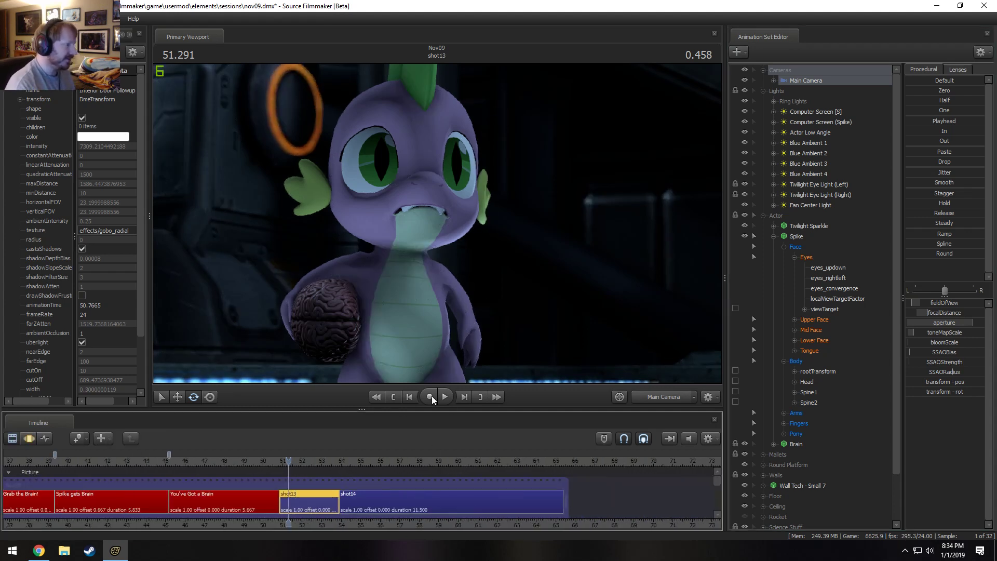
scroll(485, 509, down, 6)
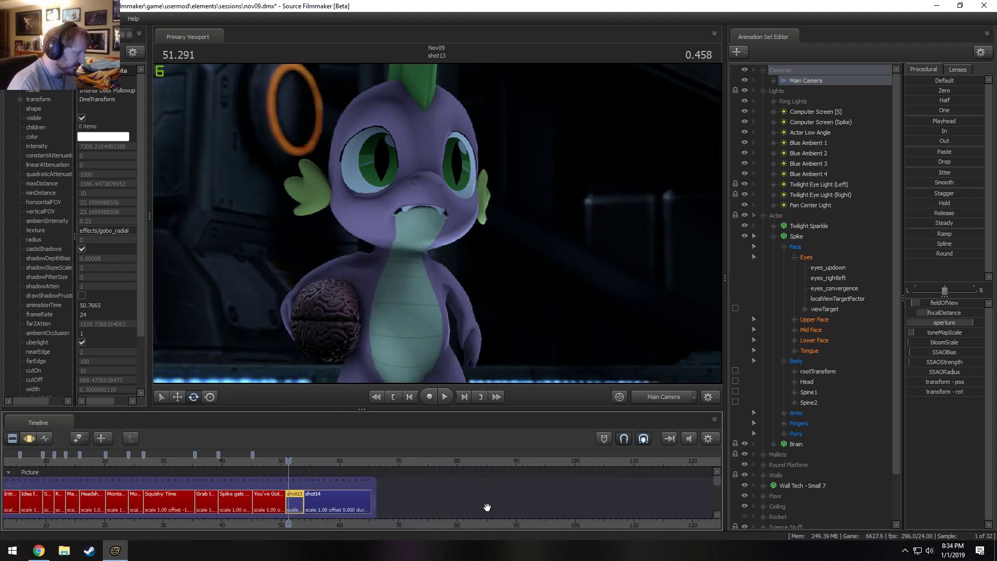
middle_drag(315, 506, 438, 506)
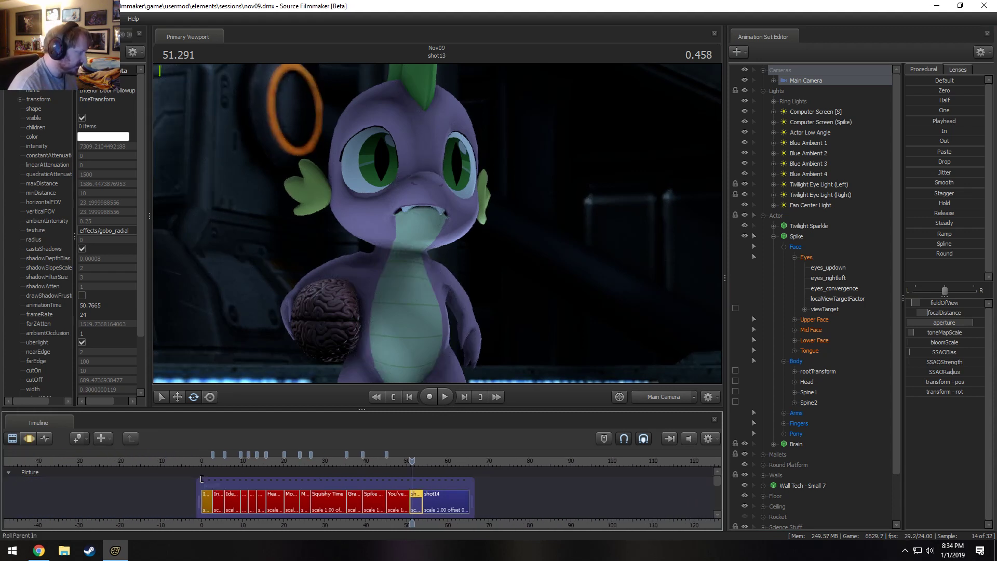
scroll(136, 484, up, 2)
click(112, 461)
scroll(116, 472, up, 3)
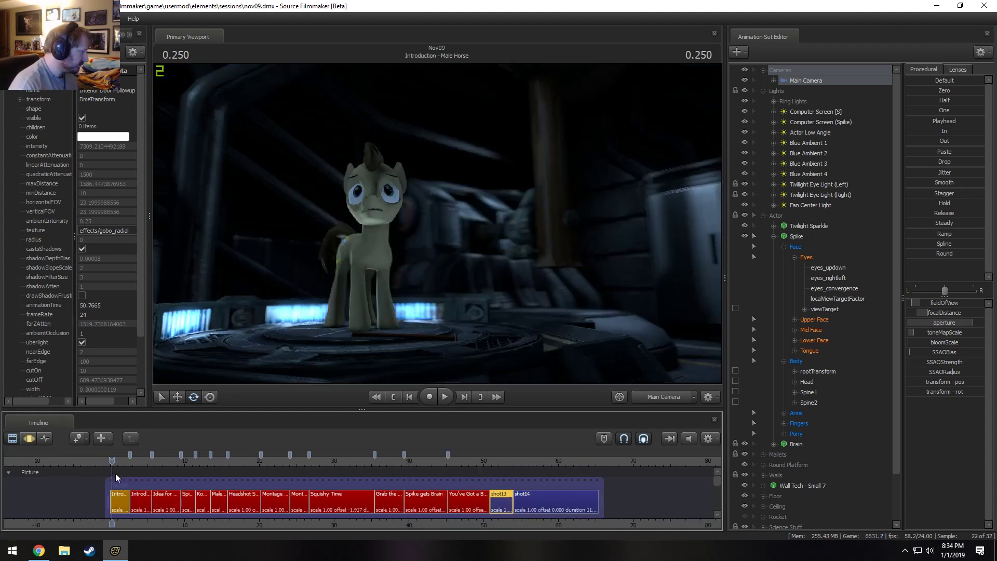
scroll(119, 483, up, 3)
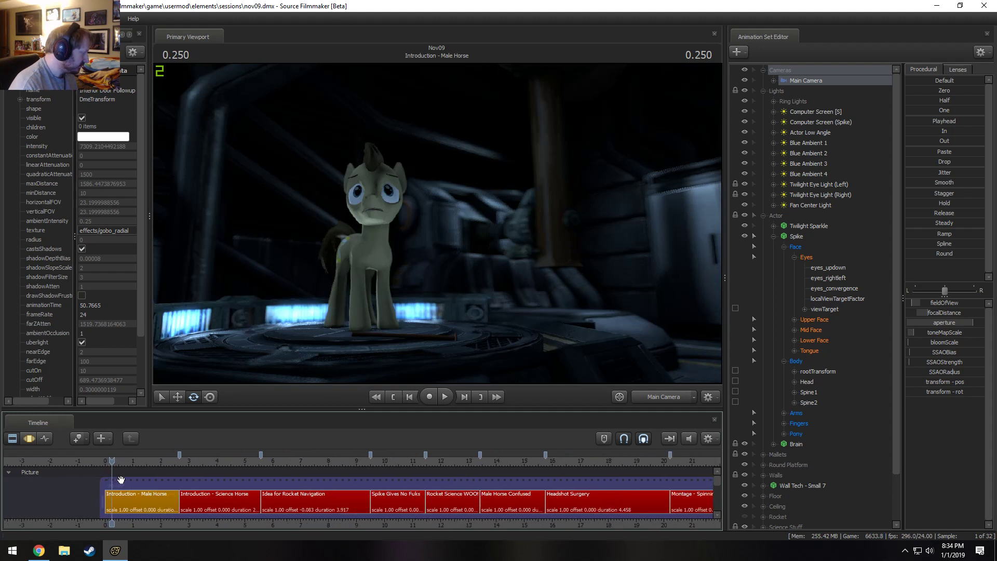
drag(112, 460, 107, 460)
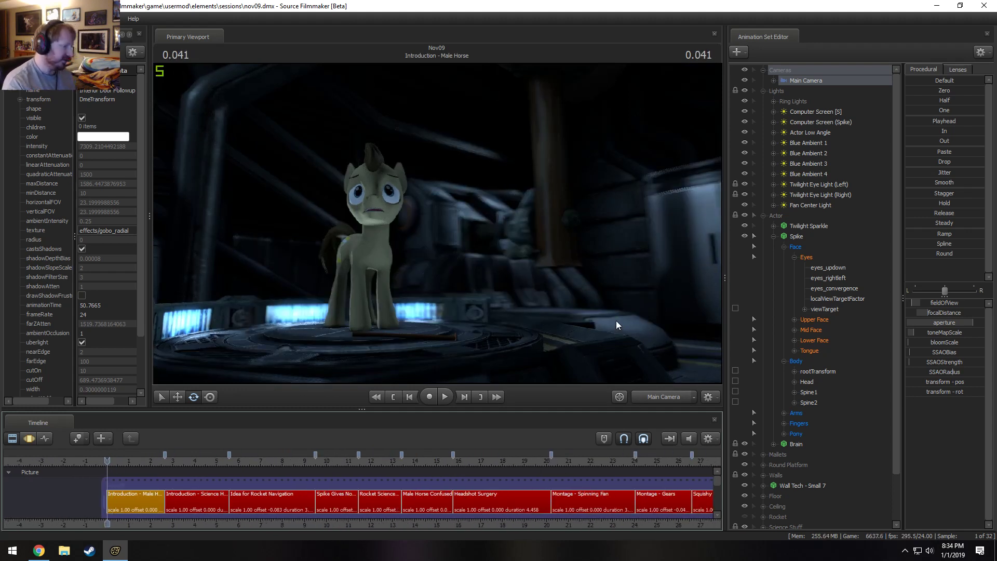
key(space)
scroll(572, 521, down, 4)
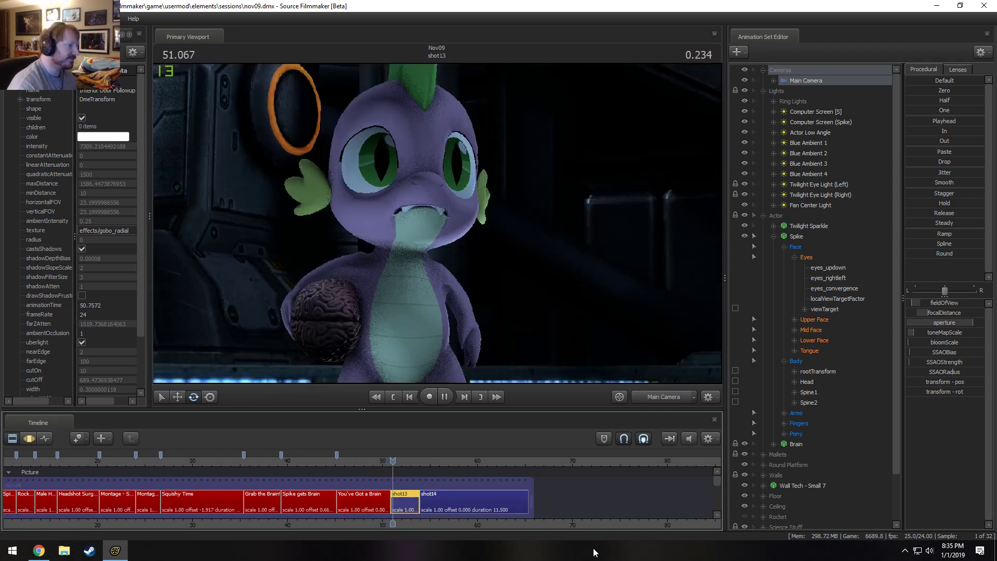
key(space)
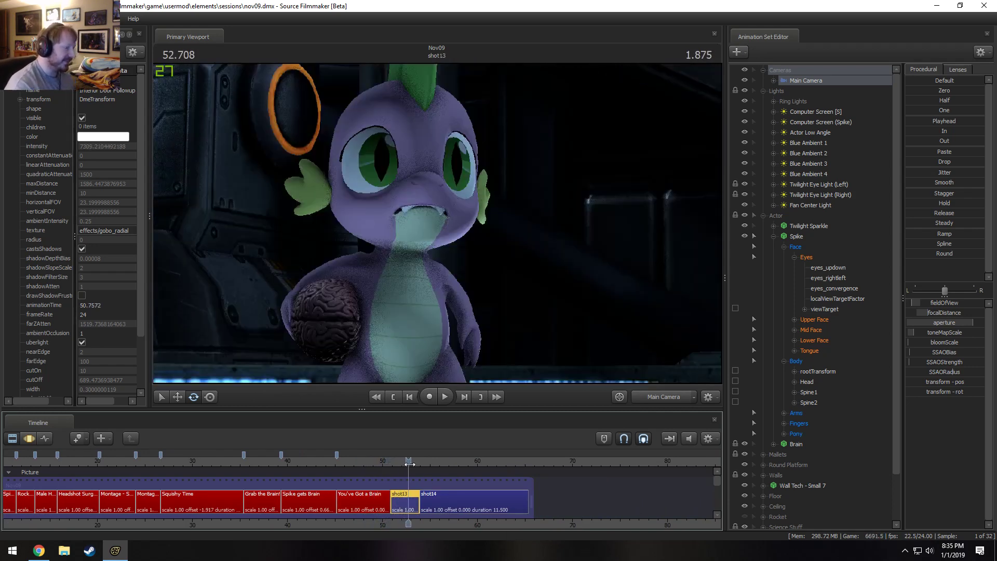
Replay the cut from the end of You've Got a Brain into shot13, and return the playhead to 51.291.
click(386, 462)
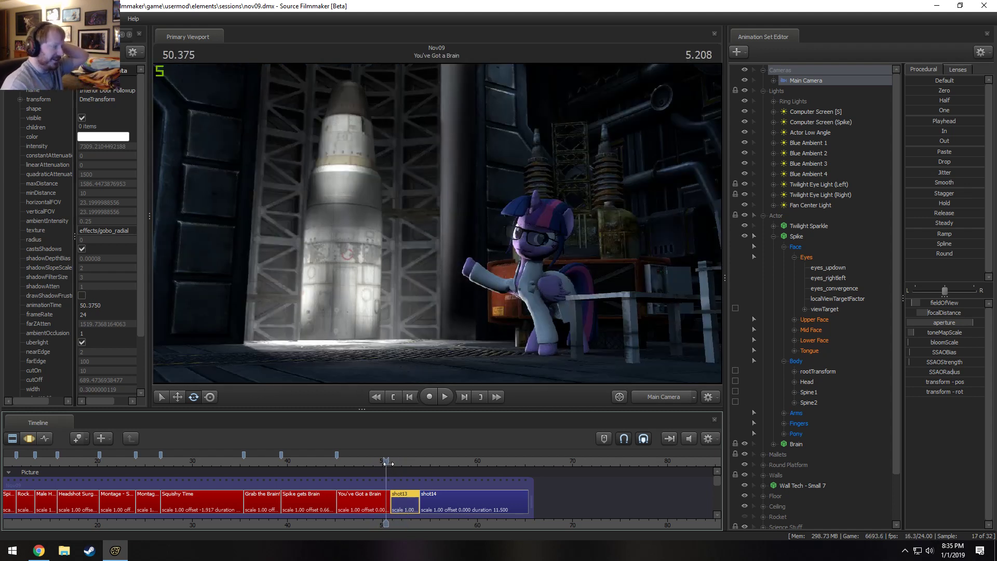
scroll(389, 464, up, 4)
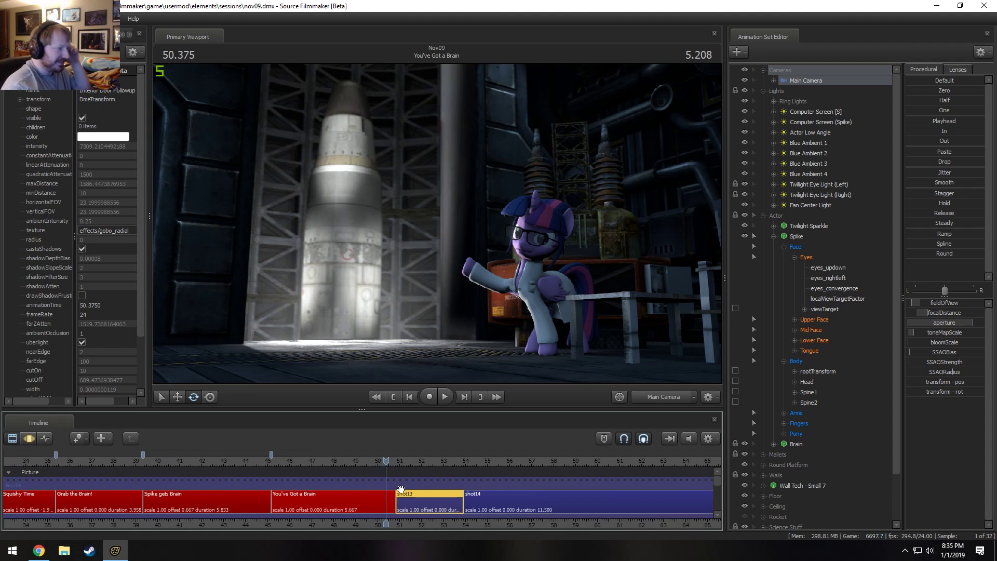
scroll(363, 490, down, 8)
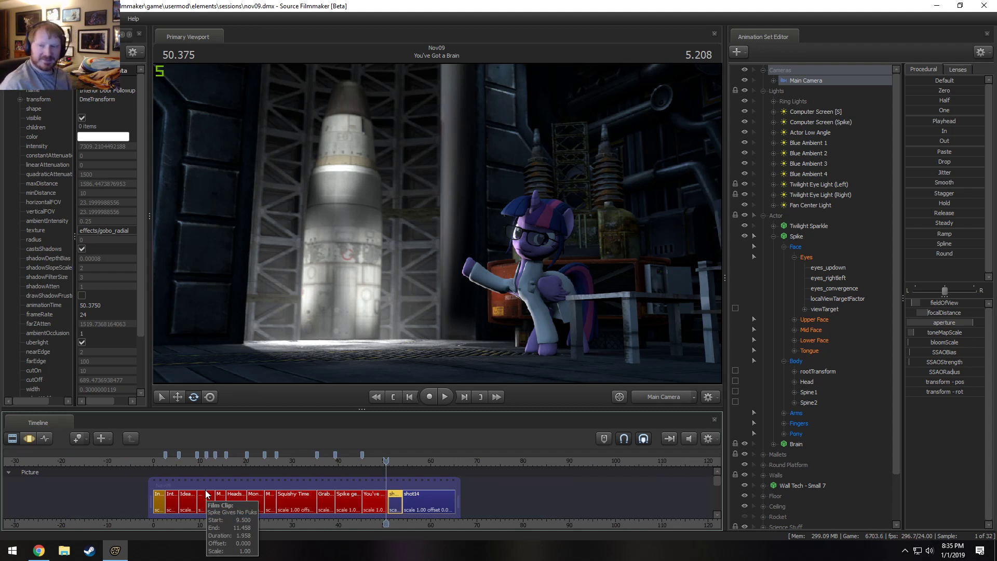
scroll(335, 520, up, 7)
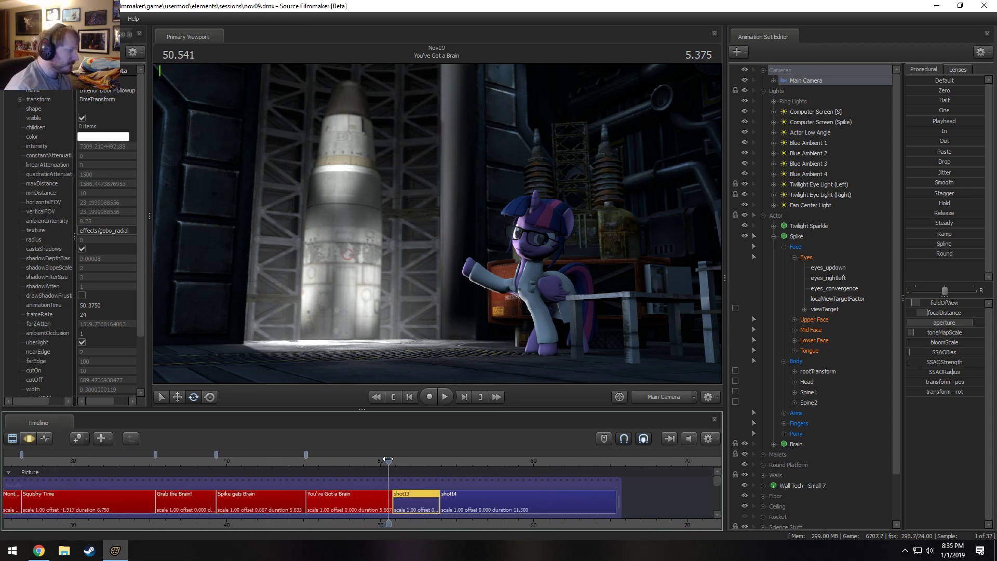
key(space)
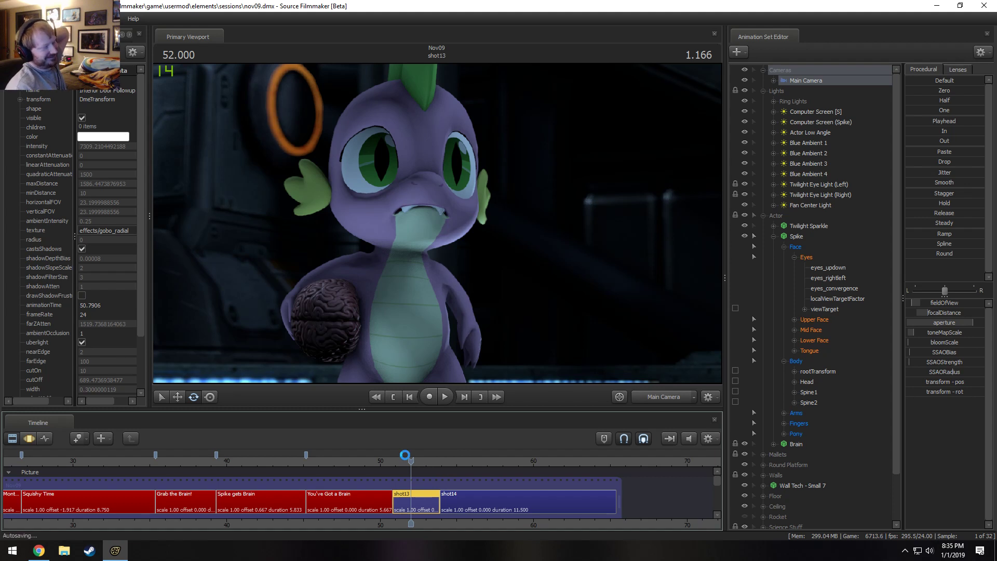
drag(411, 460, 401, 460)
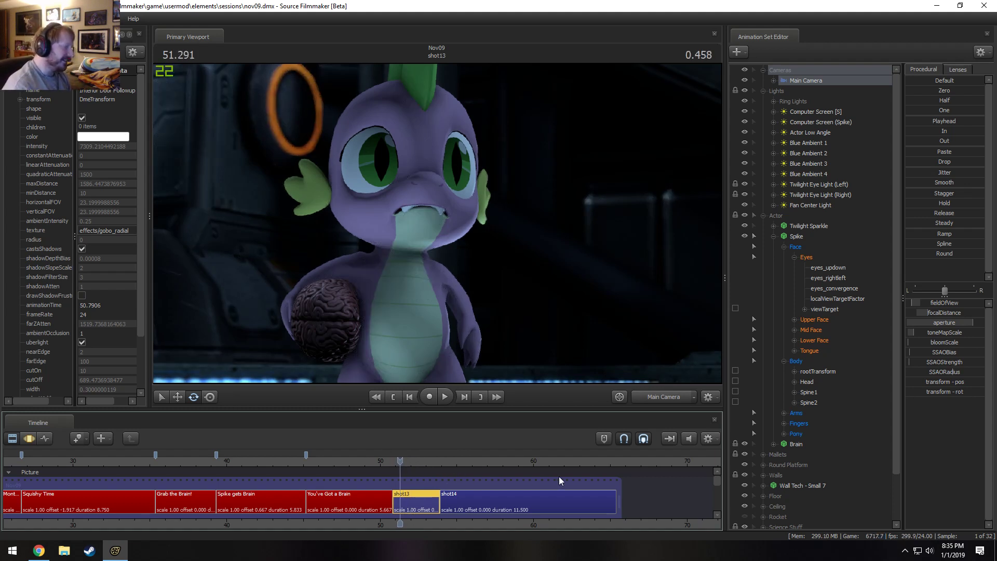
Play the film again from just before the first shot and stop in Idea for Rocket Navigation at 8.000.
scroll(579, 492, down, 4)
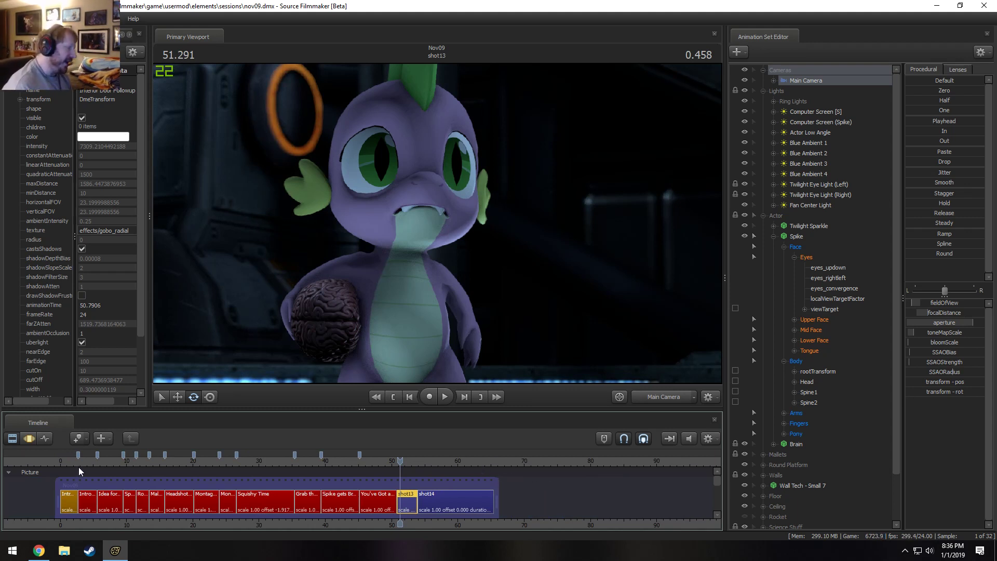
drag(67, 461, 58, 462)
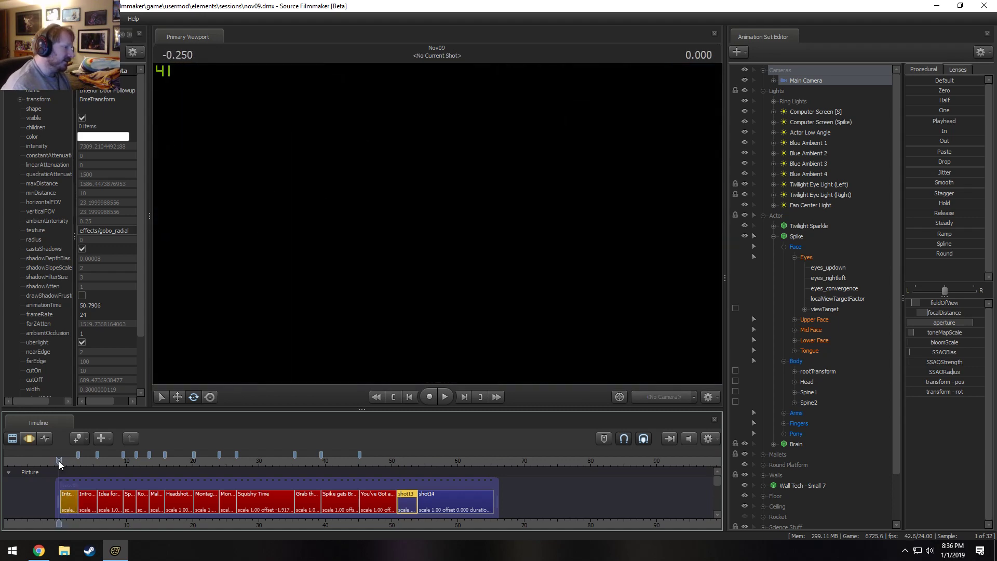
key(space)
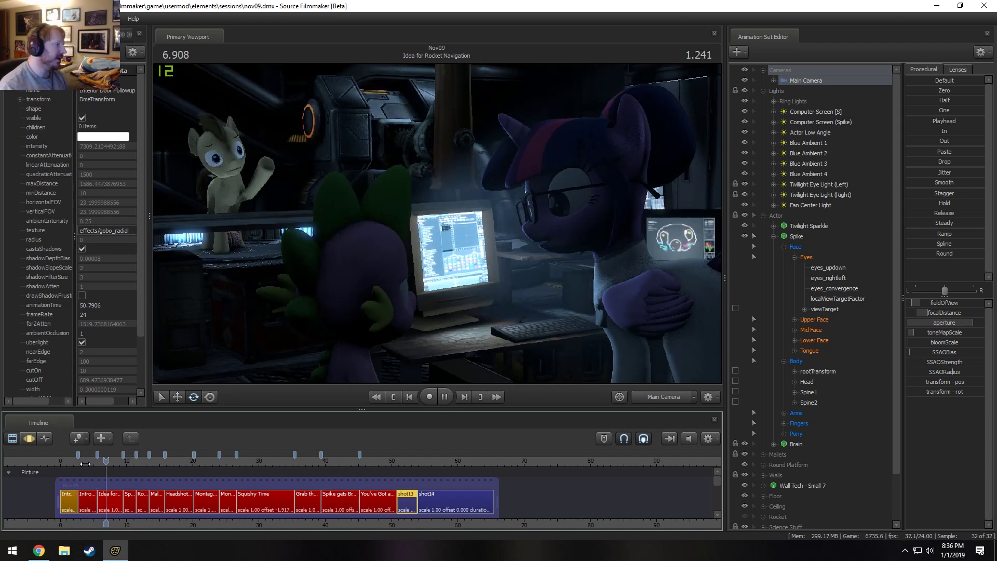
key(space)
scroll(1, 497, up, 3)
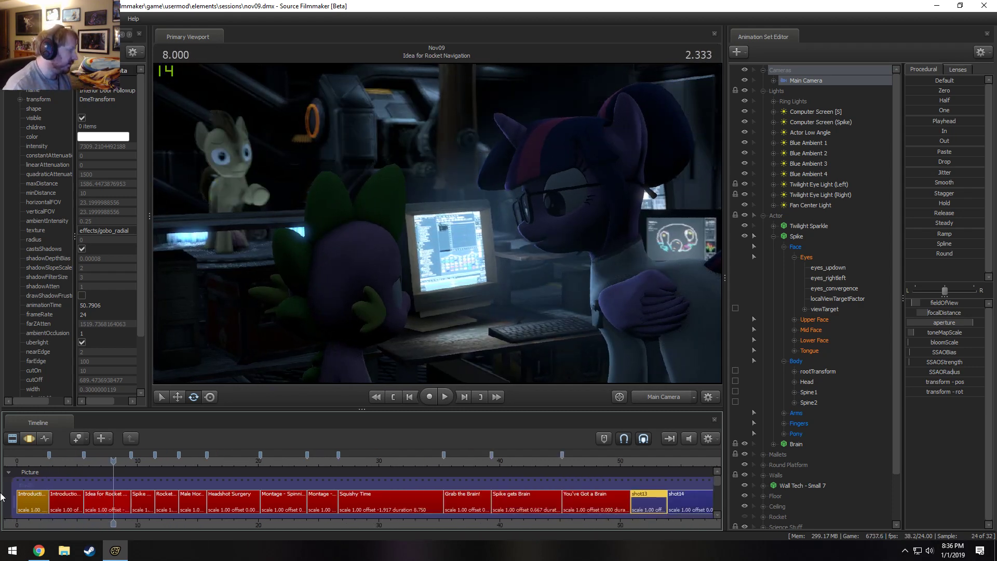
Select the Idea for Rocket Navigation shot and delete the Brain from its Actor group.
click(115, 511)
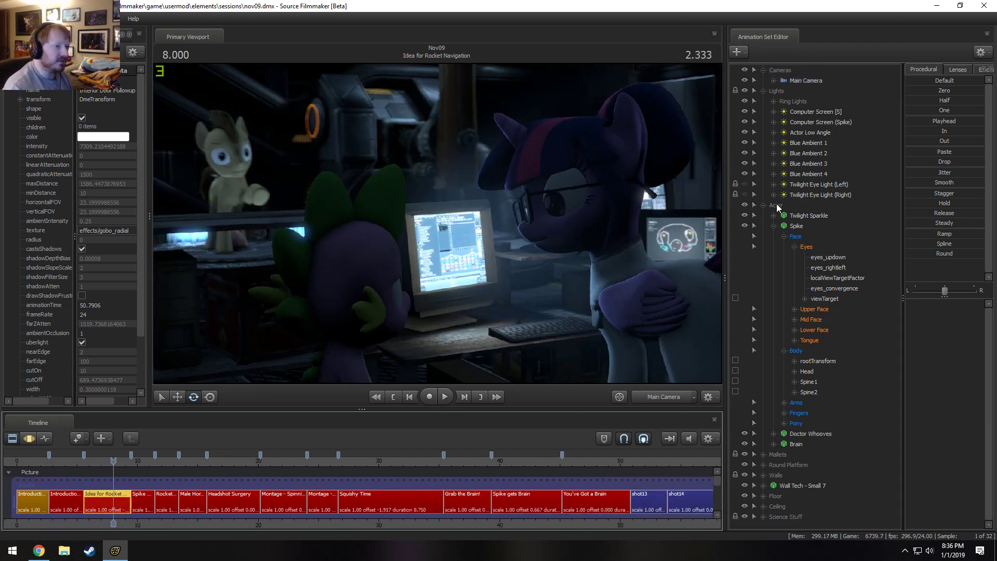
click(764, 206)
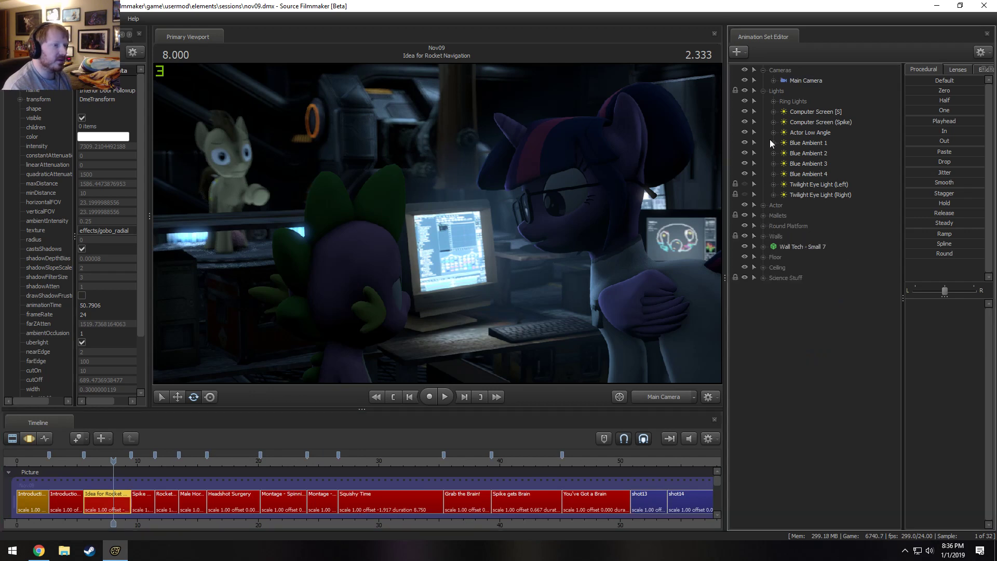
click(764, 205)
click(774, 227)
click(791, 240)
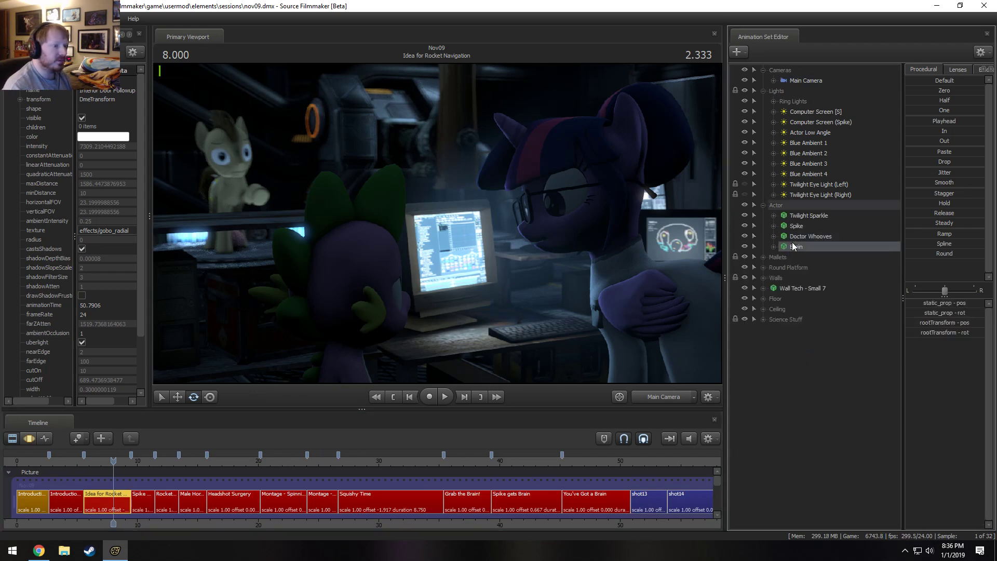
right_click(791, 242)
click(809, 264)
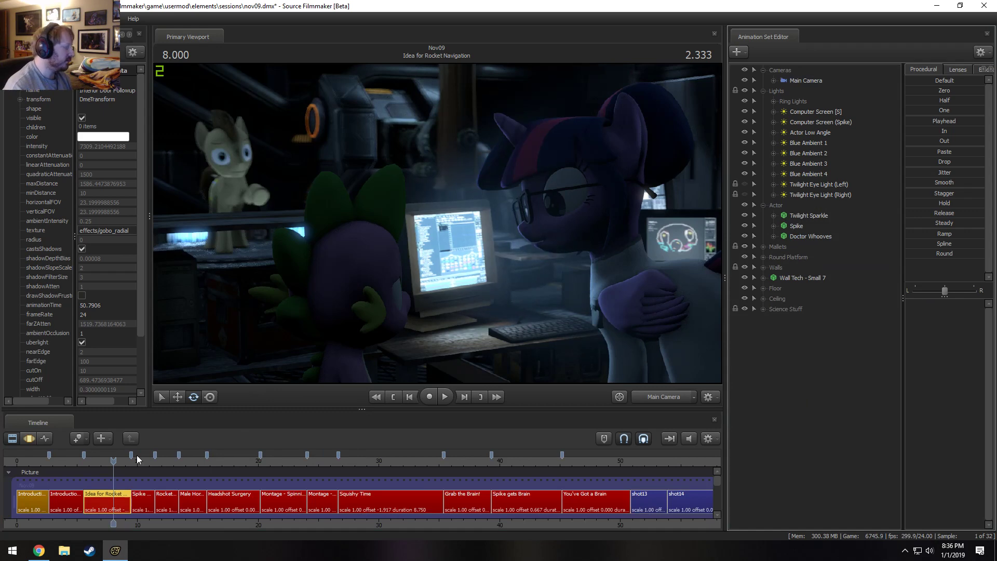
Check which models the Actor group contains in the Introduction - Science Horse and Spike Gives No Fuks shots.
click(79, 461)
click(69, 503)
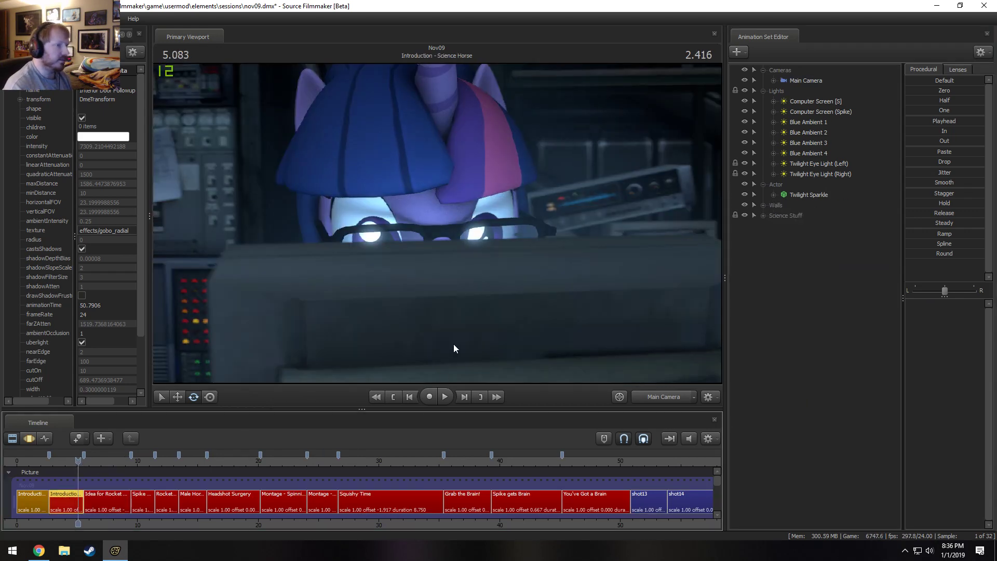
drag(138, 461, 147, 465)
click(140, 499)
Play the film on from Introduction - Science Horse through Spike Gives No Fuks to the start of Headshot Surgery.
key(space)
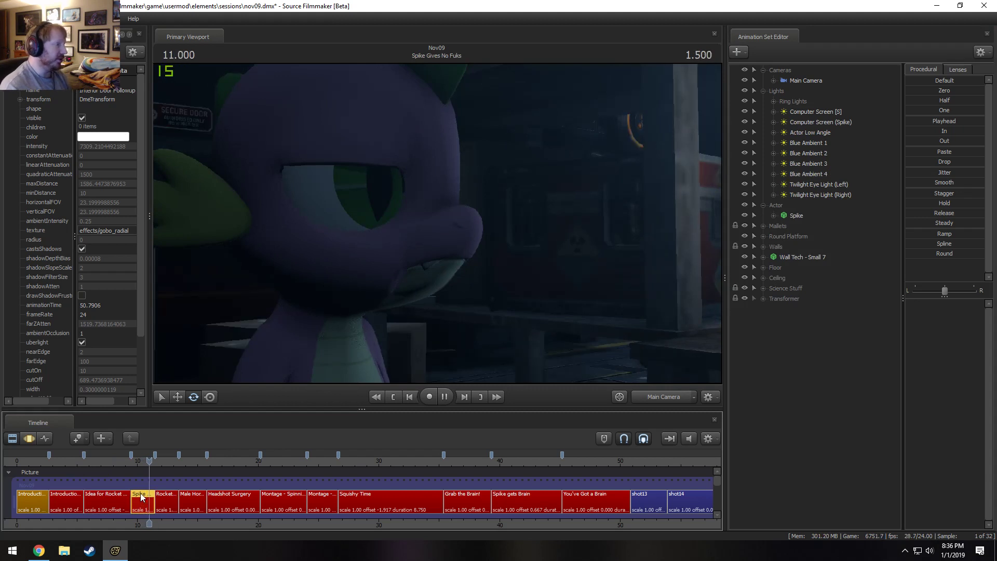
key(space)
key(space)
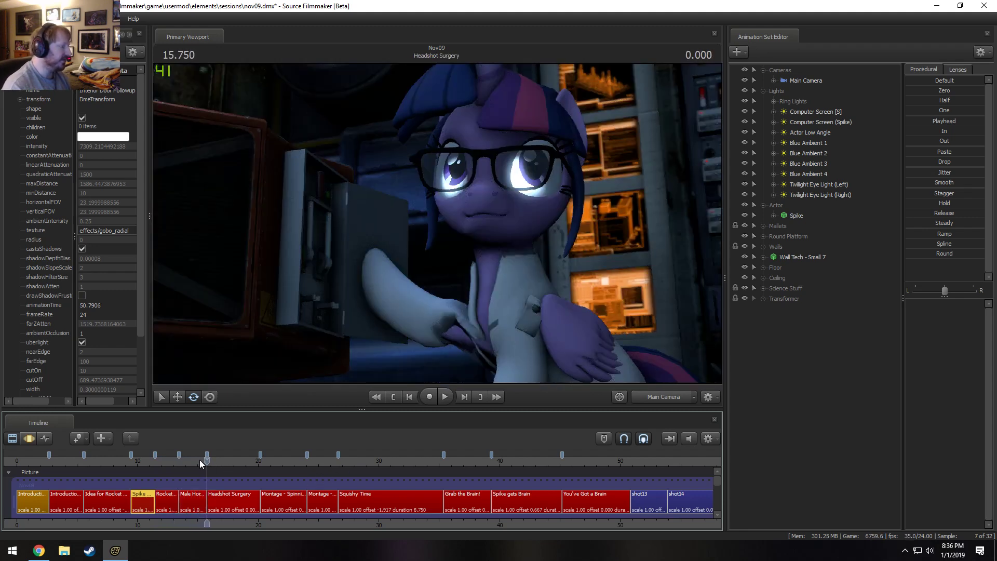
Review the Headshot Surgery shot in repeated playback and park the playhead at 19.916.
click(200, 460)
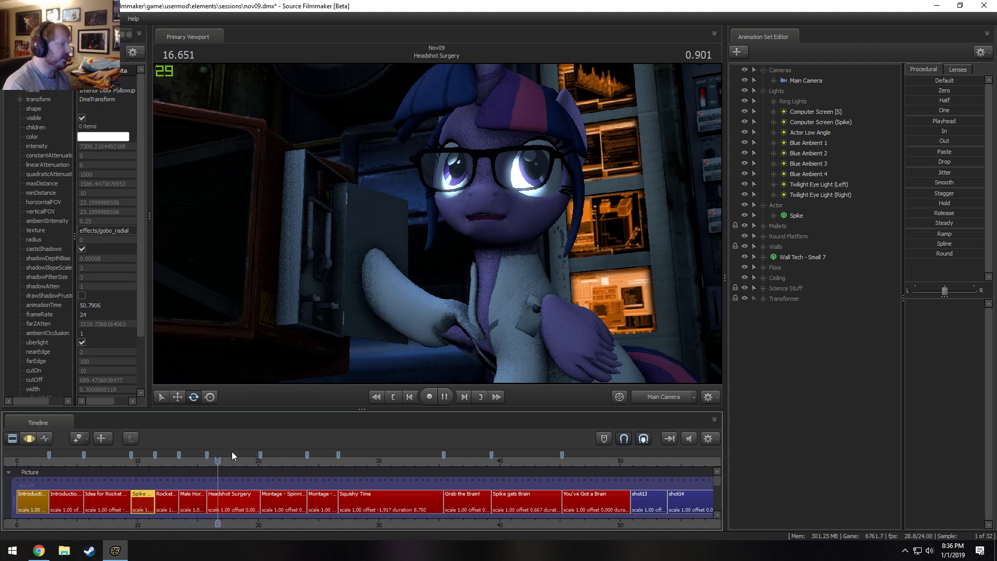
key(space)
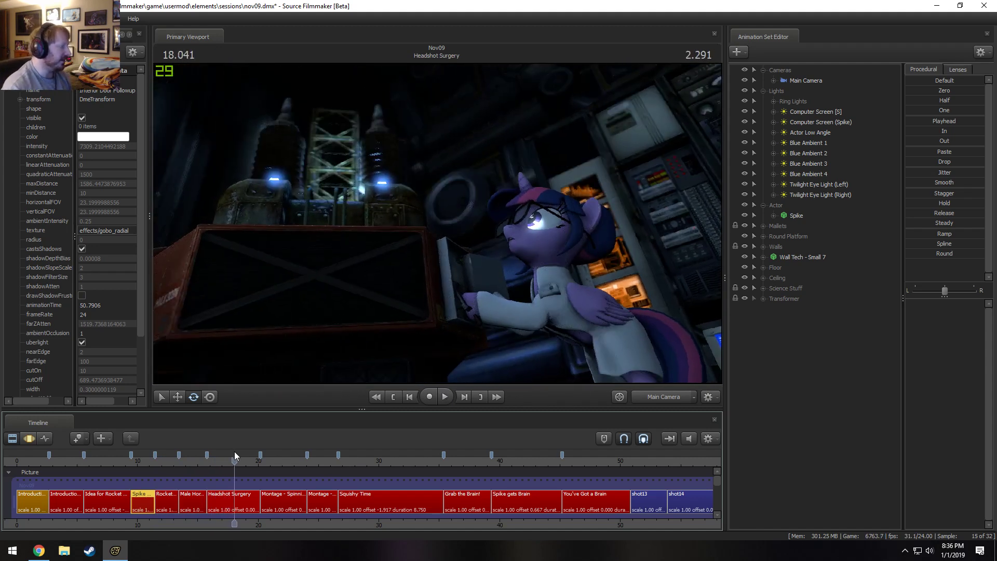
drag(232, 456, 219, 456)
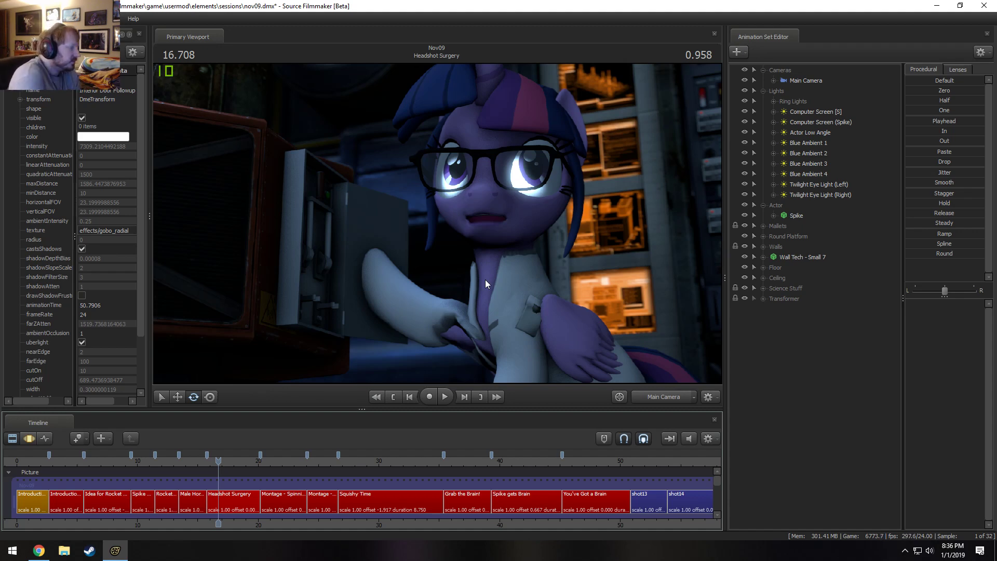
key(space)
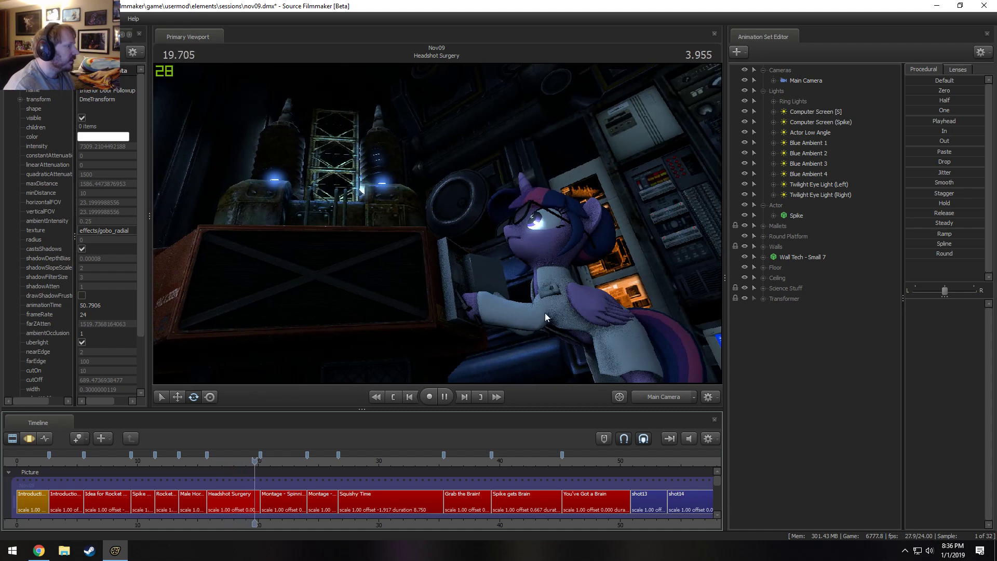
key(space)
drag(273, 460, 257, 462)
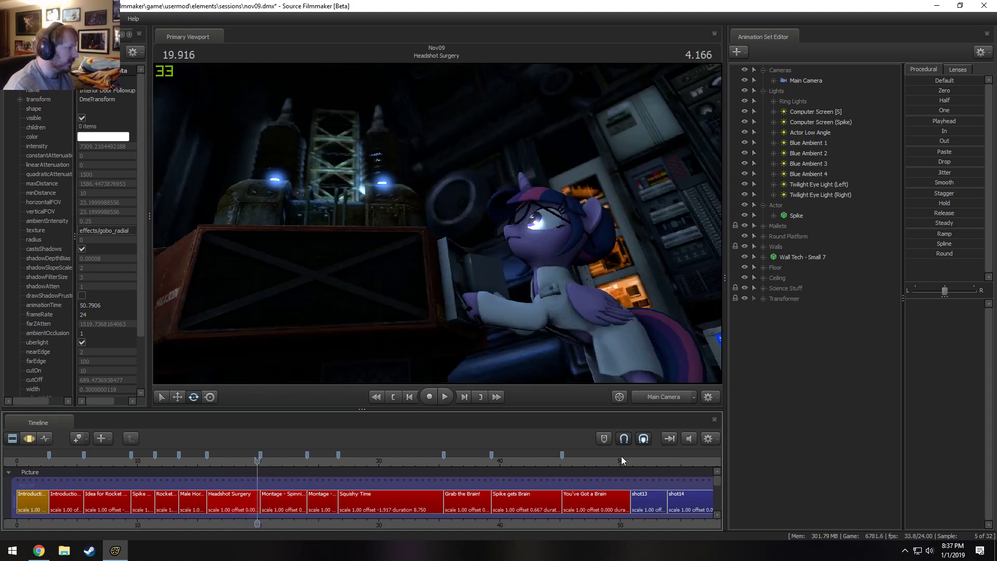
Switch to the work camera and inspect the transformer towers while playing and scrubbing Headshot Surgery.
click(656, 396)
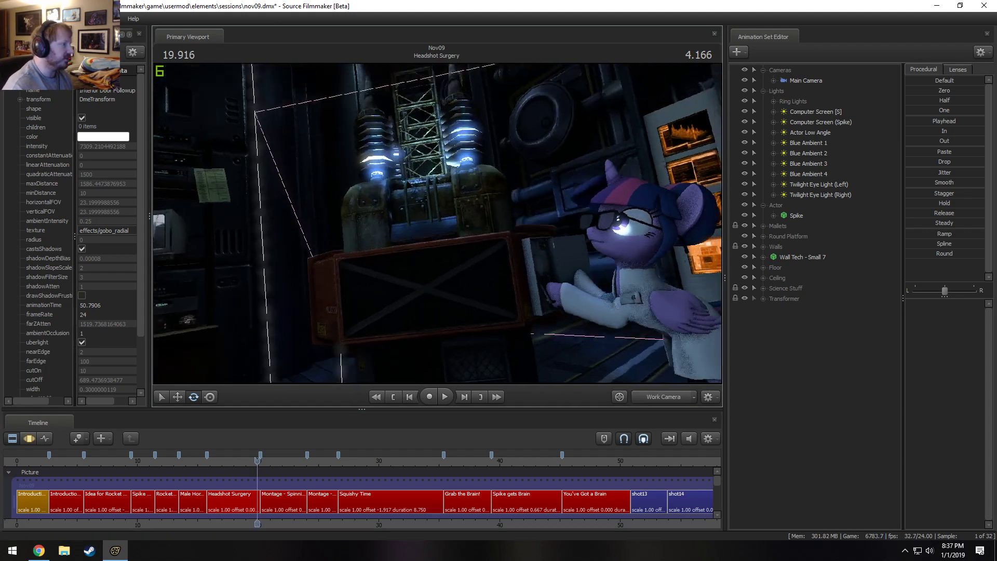
drag(438, 224, 427, 217)
key(space)
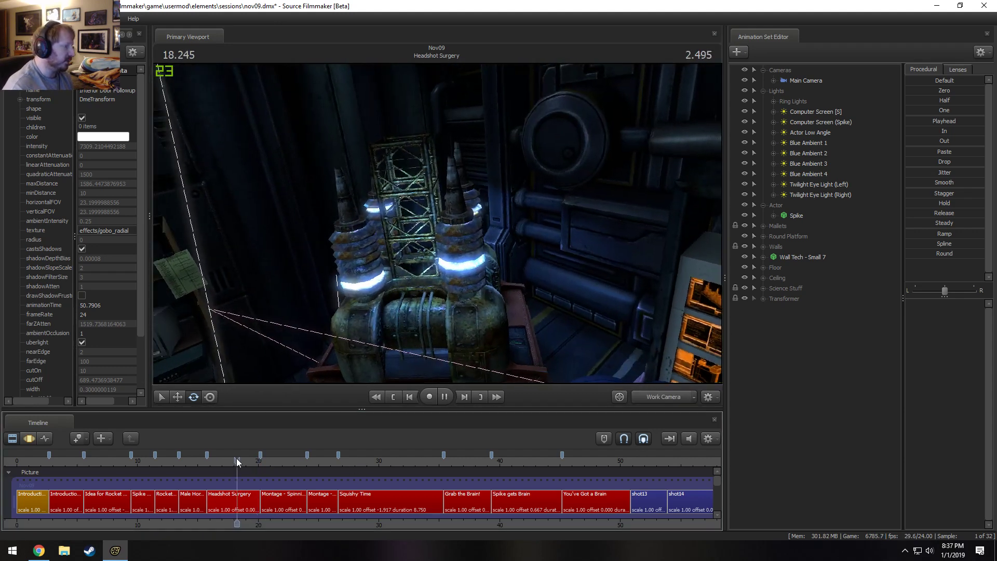
click(236, 458)
drag(248, 465, 213, 468)
Return to the main camera and play the Montage - Spinning Fan and Montage - Gears shots, replaying the cut from 23.583.
click(284, 467)
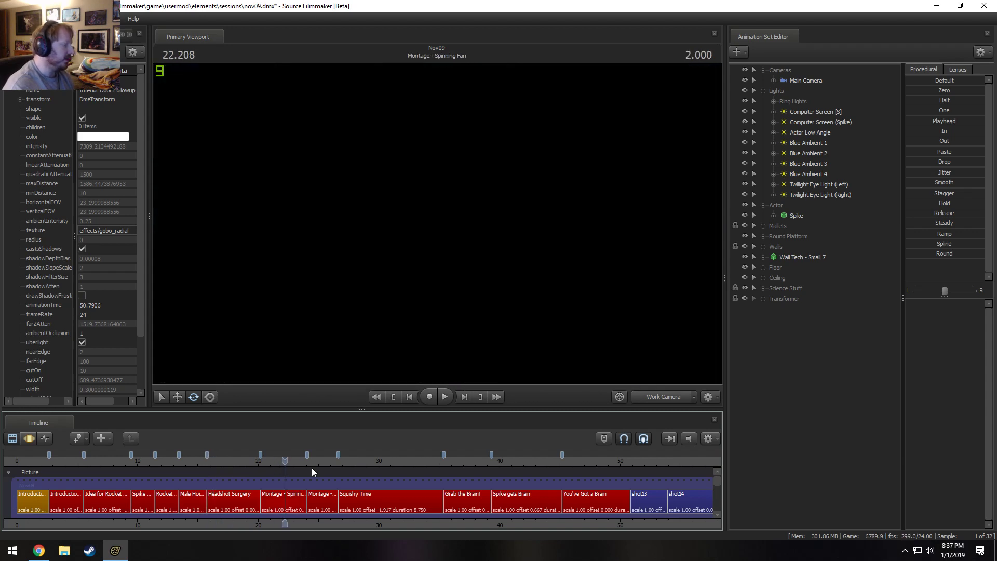
key(space)
key(space)
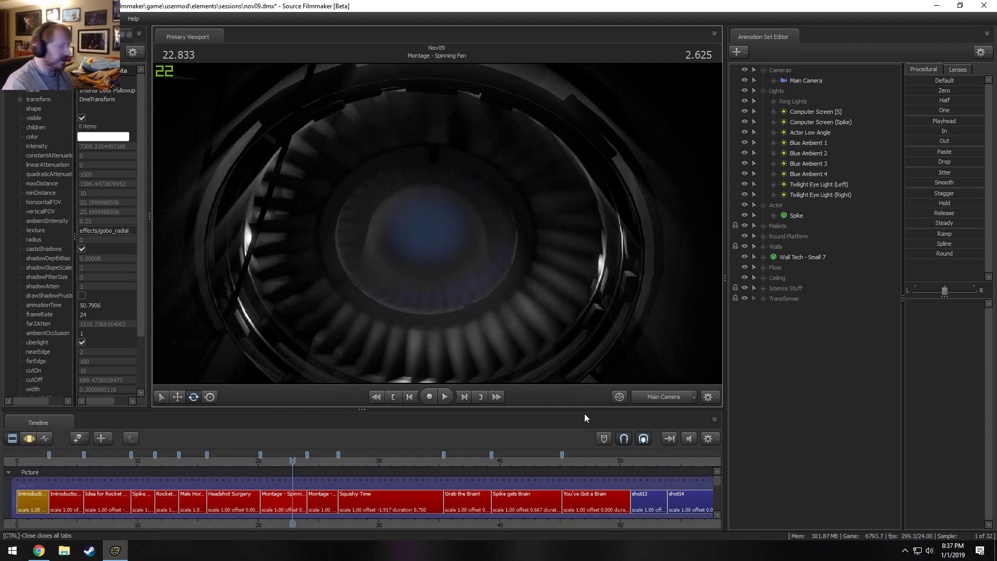
click(300, 462)
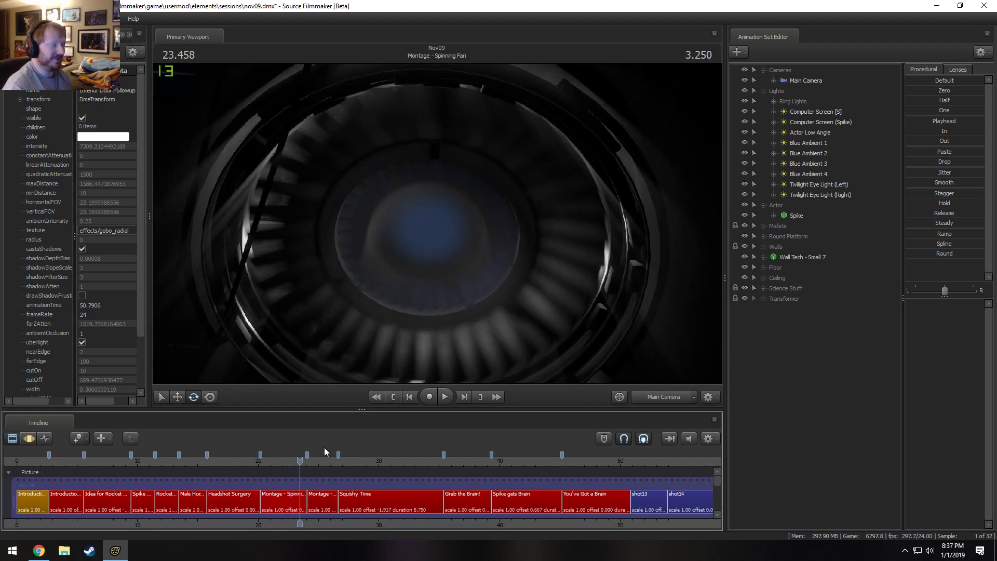
key(space)
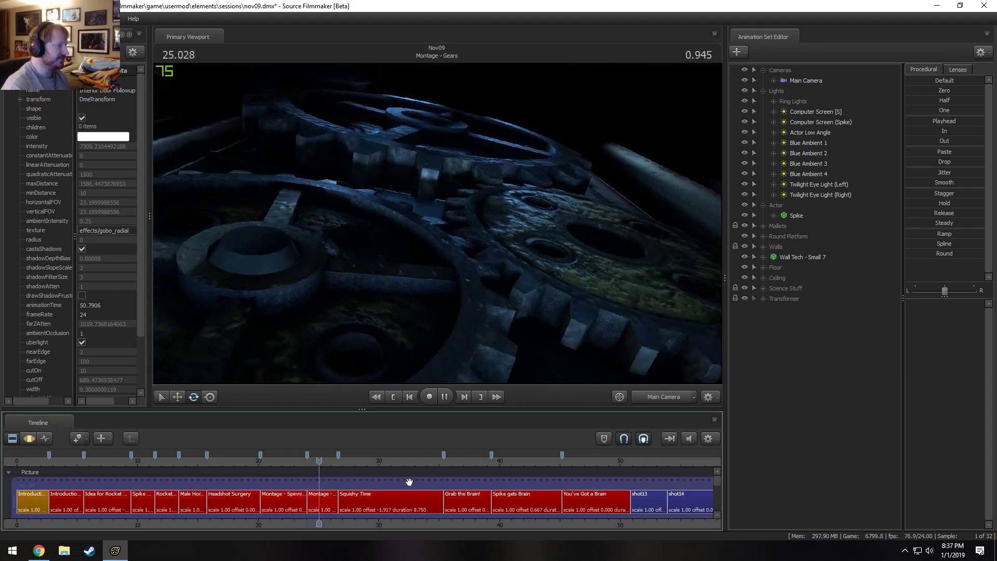
key(space)
click(307, 460)
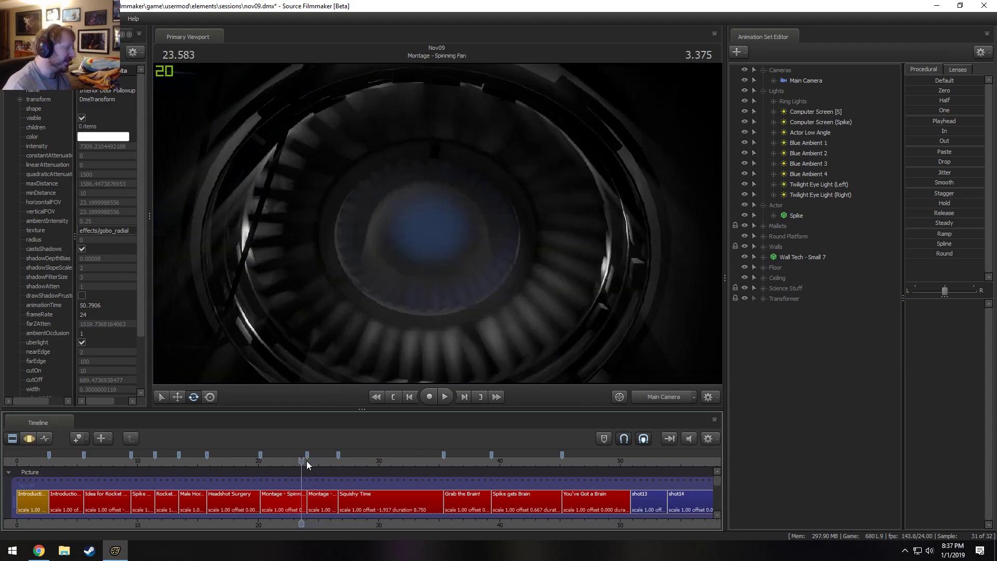
key(space)
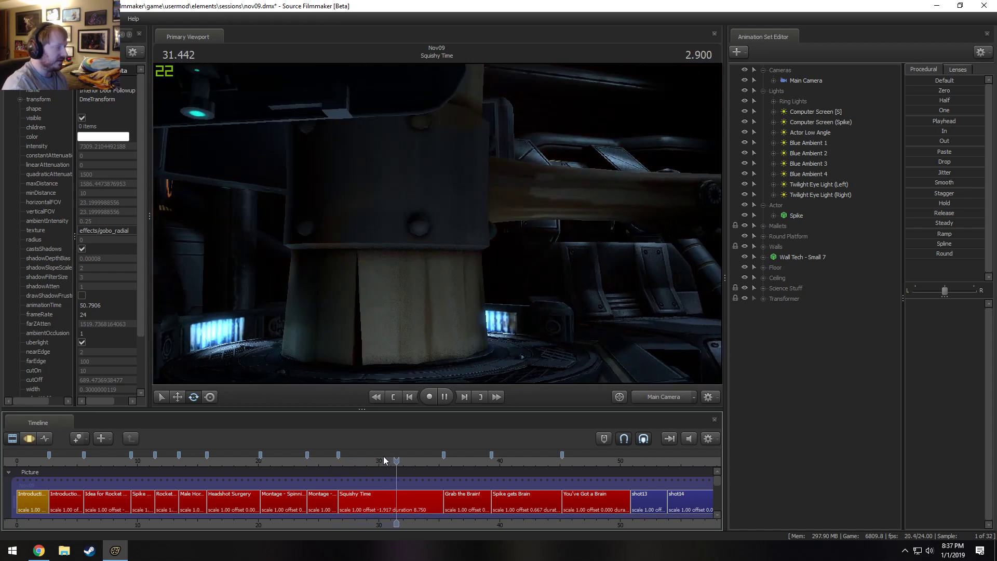
Scrub through Squishy Time and play on into Grab the Brain!, stopping at 37.500.
drag(361, 459, 393, 462)
key(space)
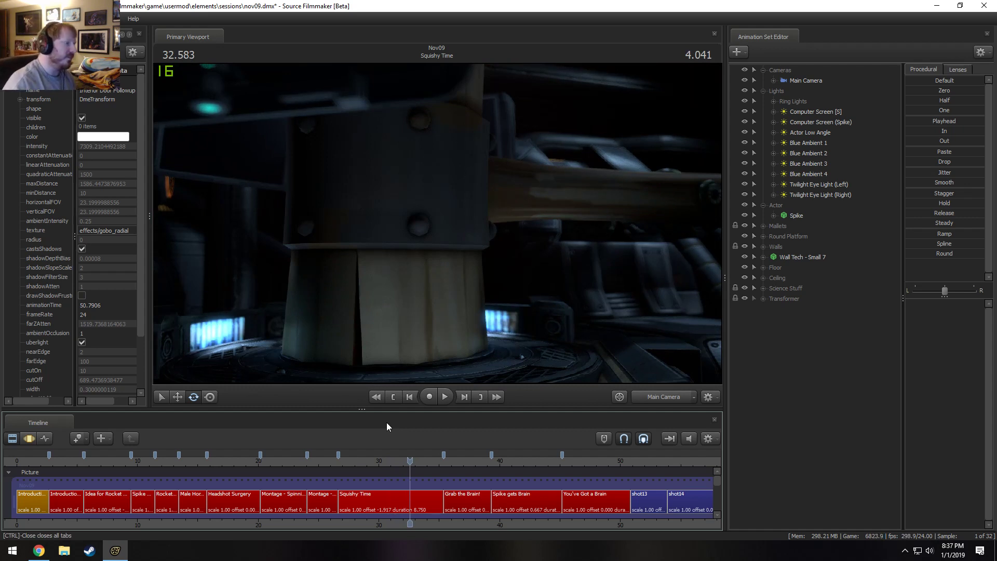
key(space)
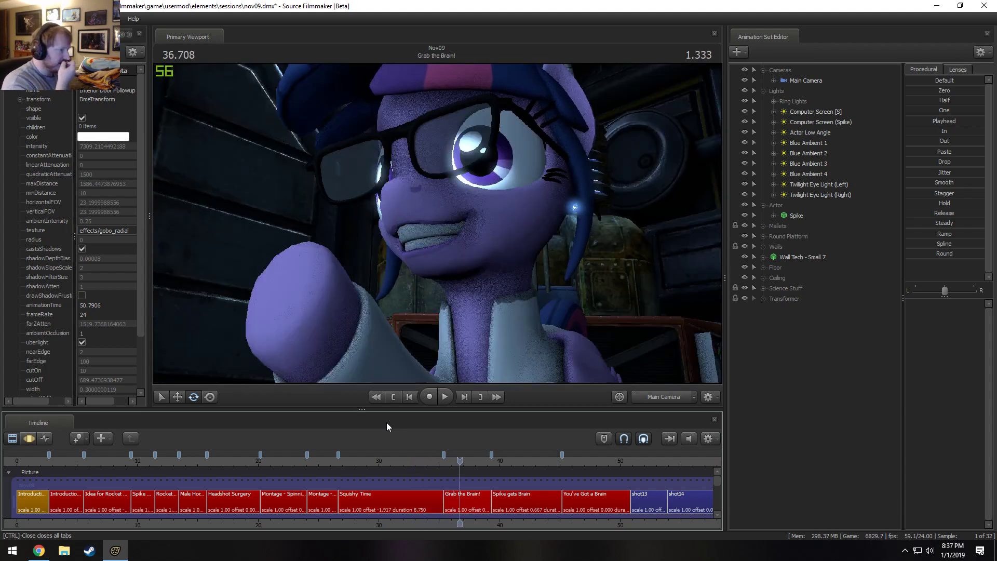
key(space)
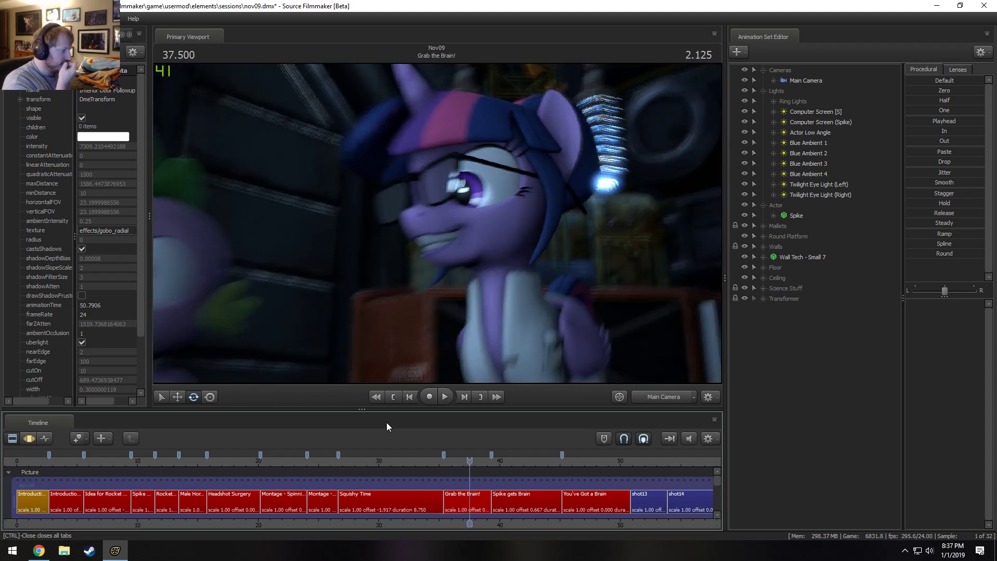
Return the playhead to 36.375, select the Grab the Brain! shot and examine its Main Camera's animation and lens presets.
drag(470, 461, 456, 460)
click(463, 502)
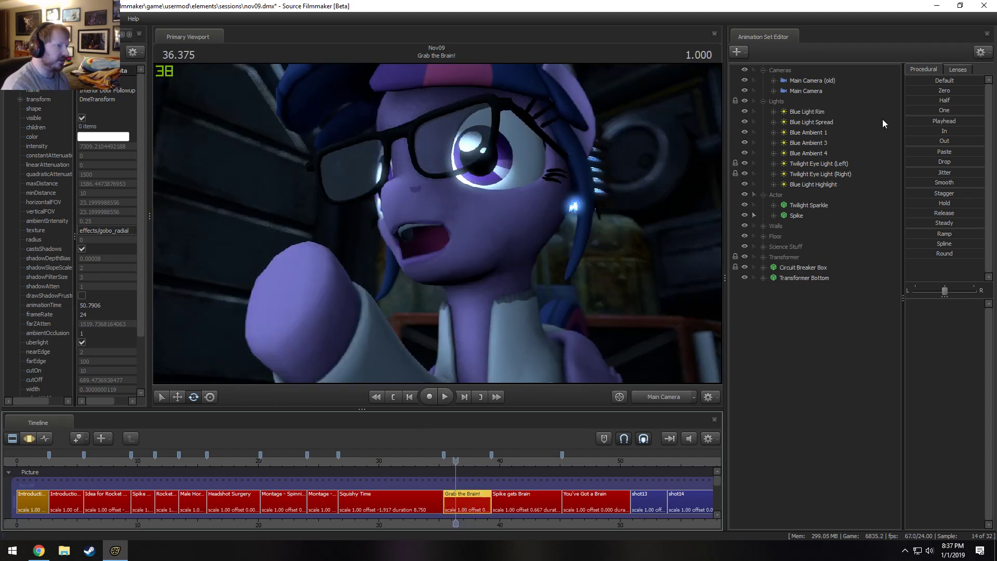
click(828, 90)
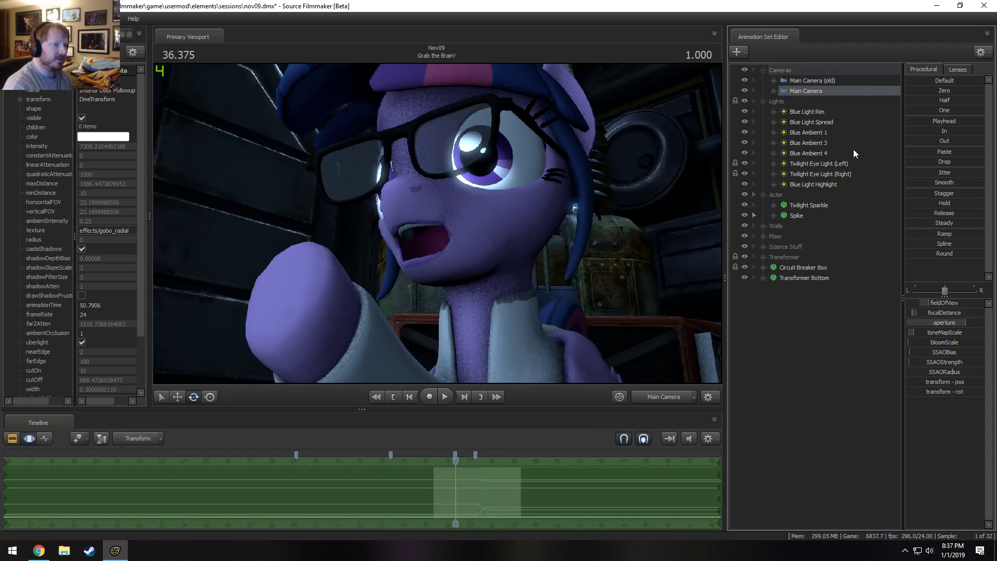
click(958, 69)
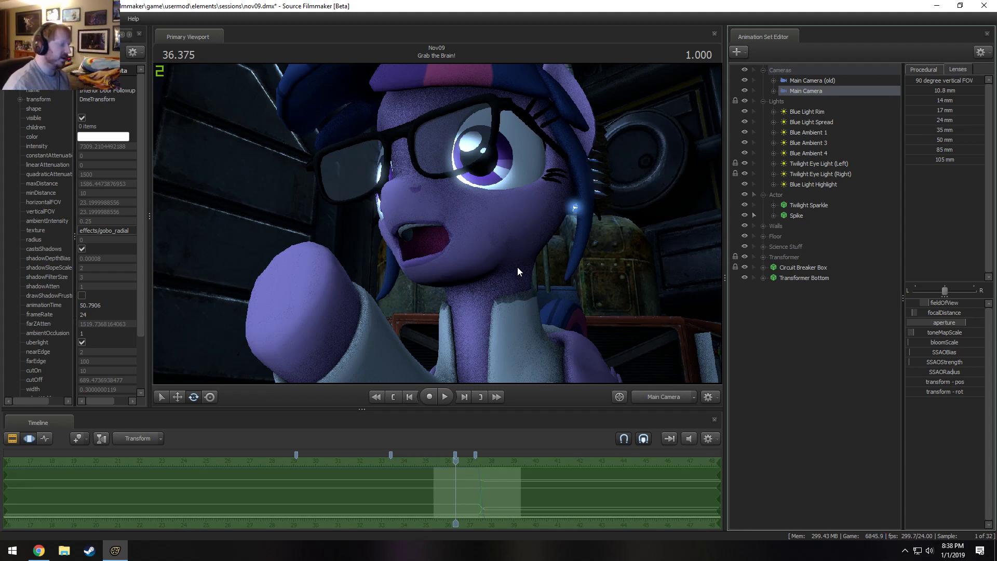
scroll(475, 511, up, 2)
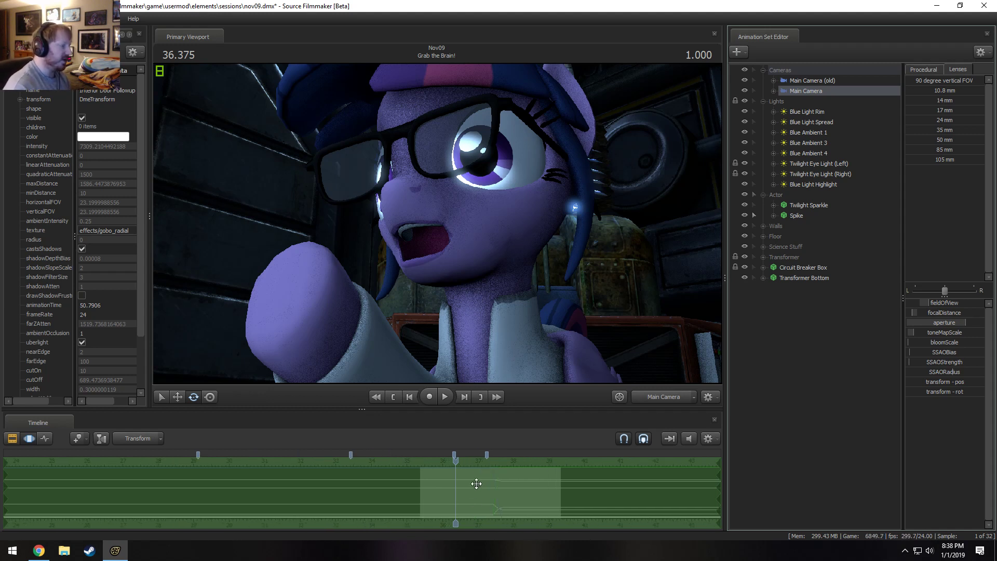
Play on into Spike gets Brain and shuttle back and forth over Spike's entrance toward the brain.
key(space)
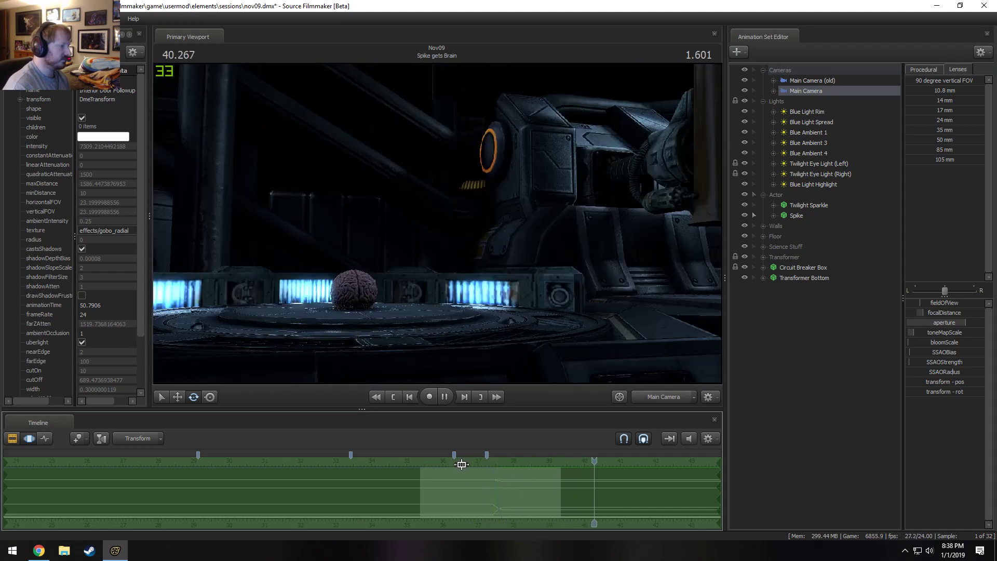
key(space)
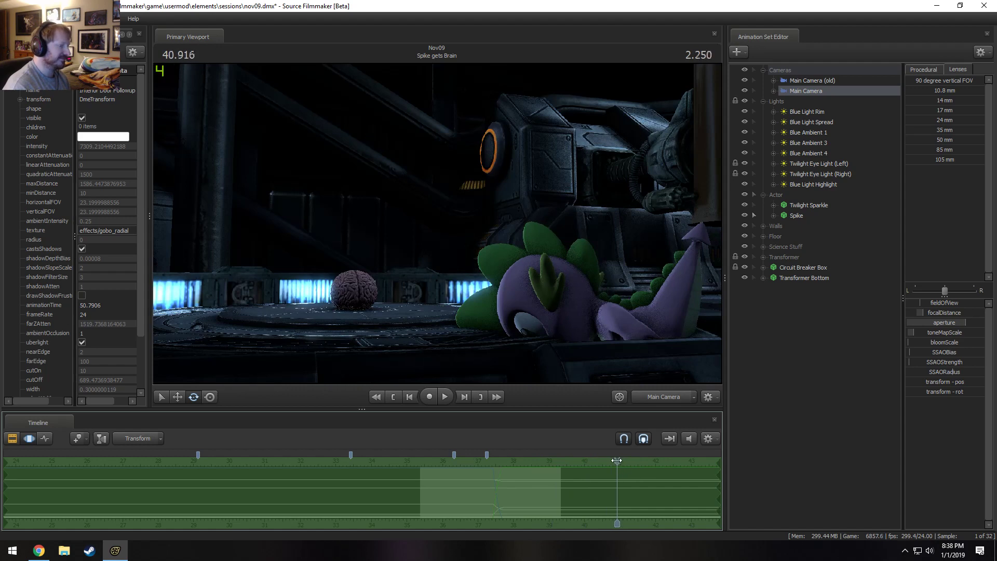
drag(603, 458, 579, 466)
key(space)
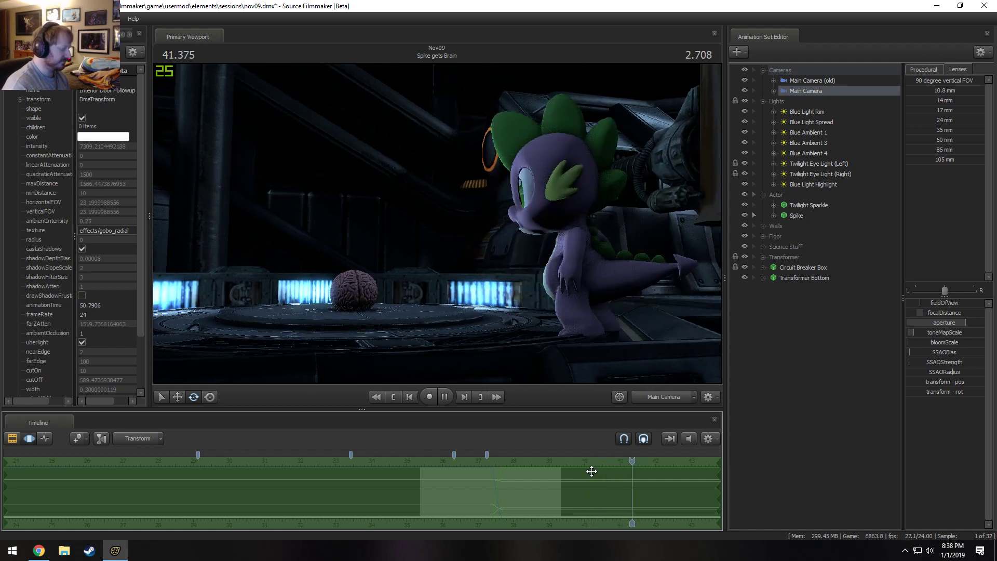
key(j)
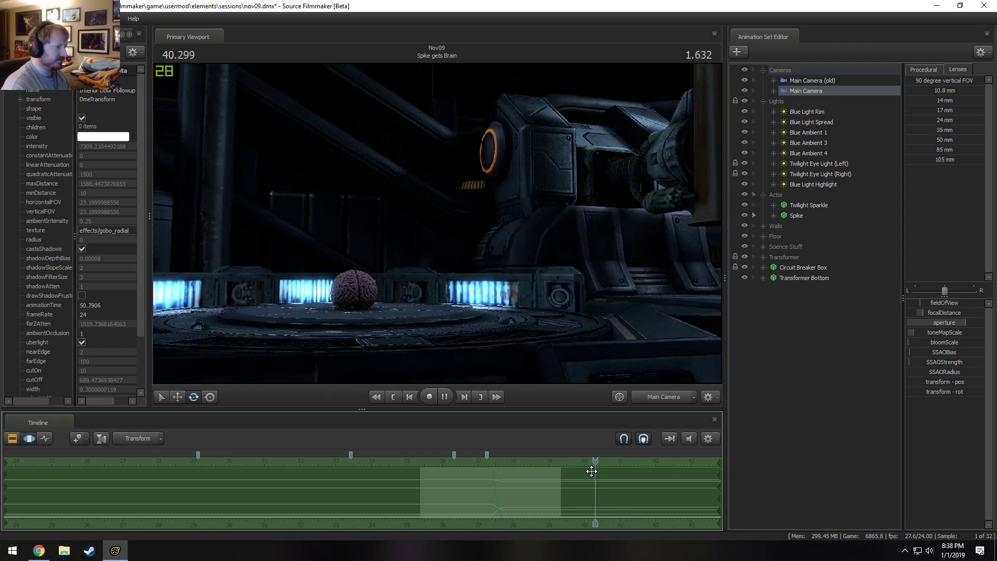
key(l)
key(j)
key(l)
key(j)
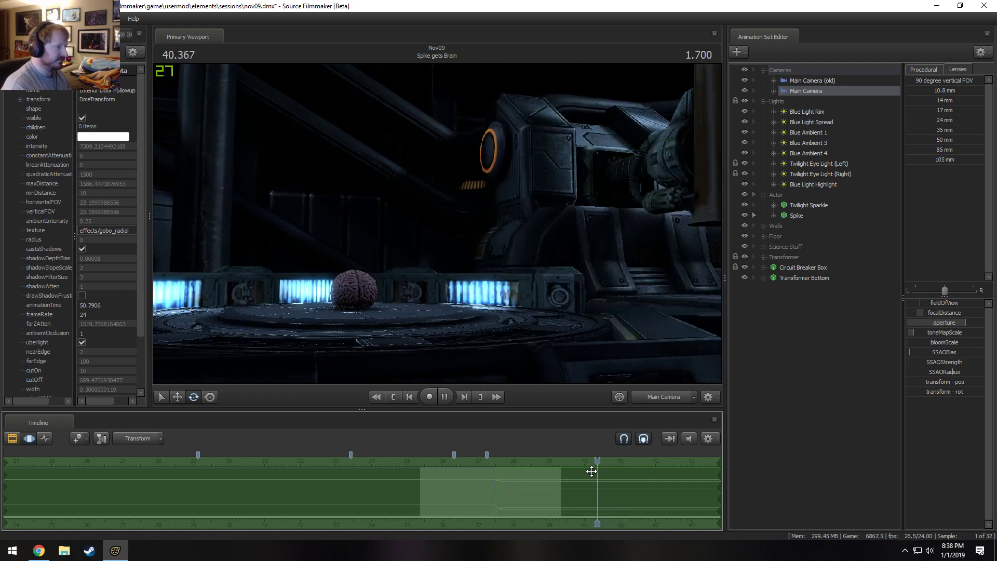
key(l)
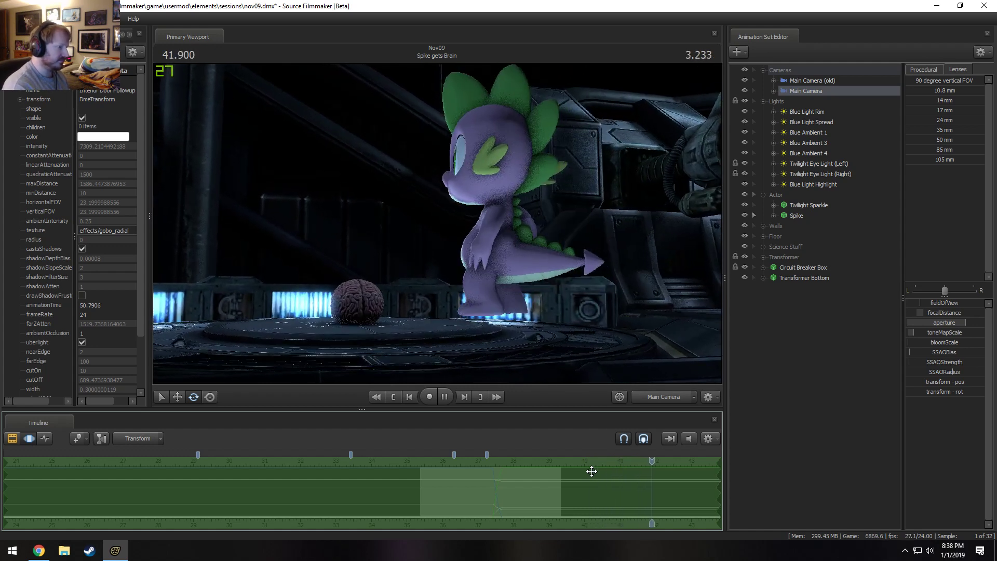
key(j)
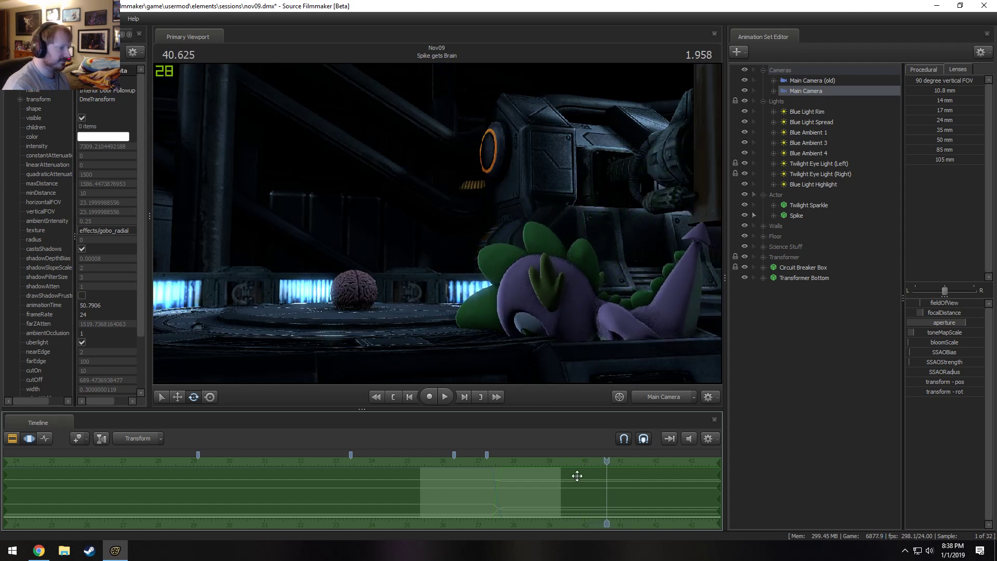
Select the Spike gets Brain shot, replay it from 39.500 and move the playhead to 44.791.
scroll(610, 500, down, 2)
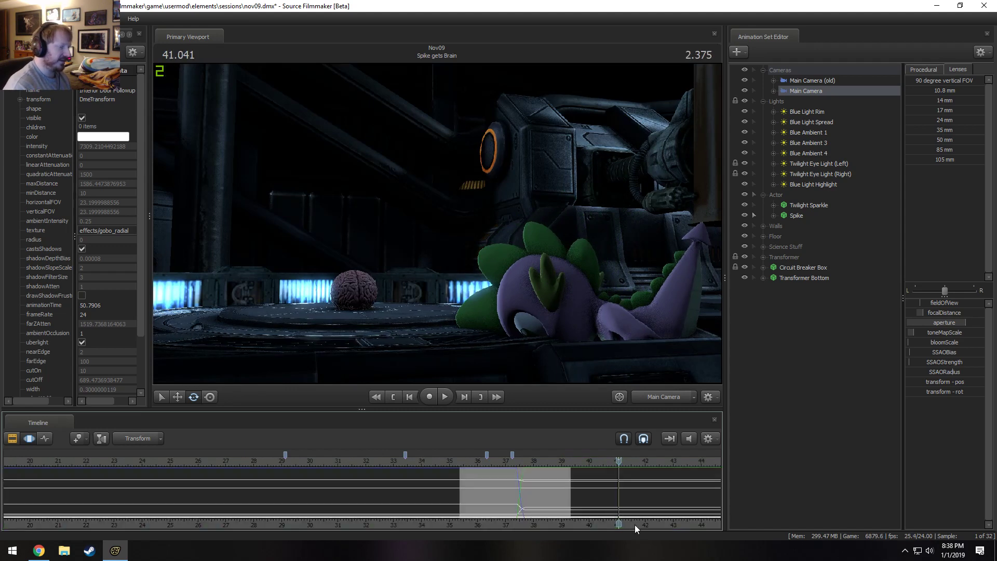
middle_drag(634, 524, 398, 523)
click(391, 509)
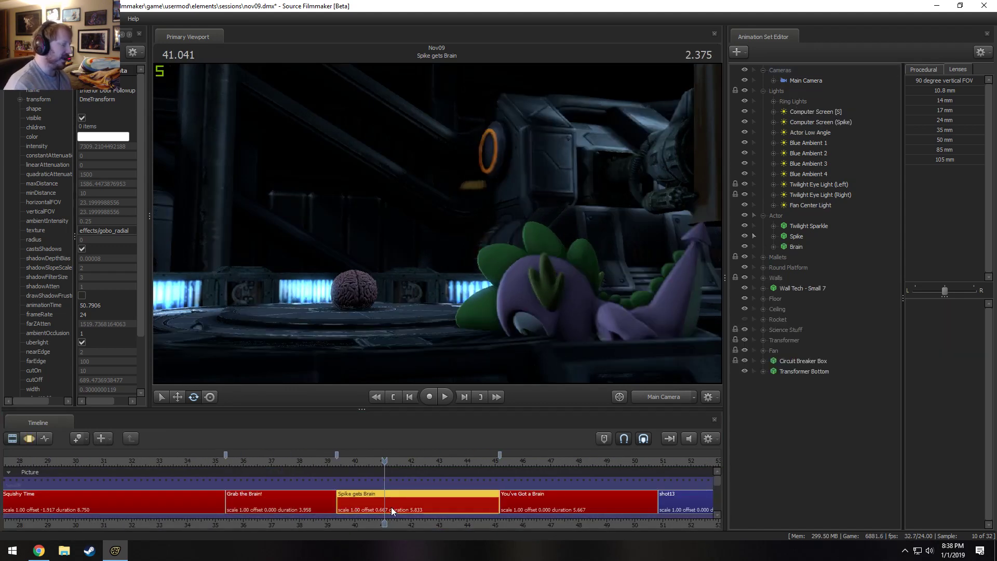
key(space)
key(space)
click(341, 460)
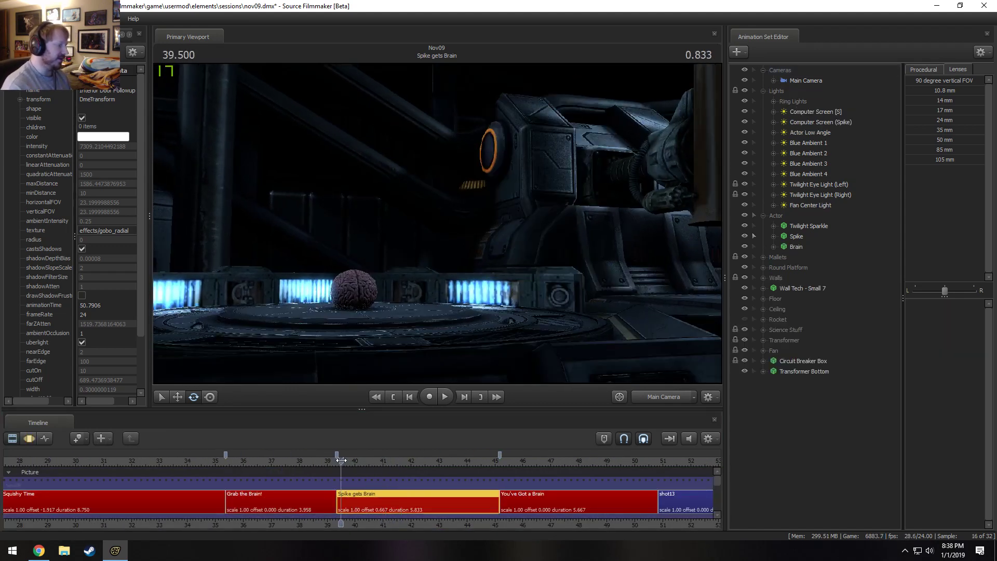
key(space)
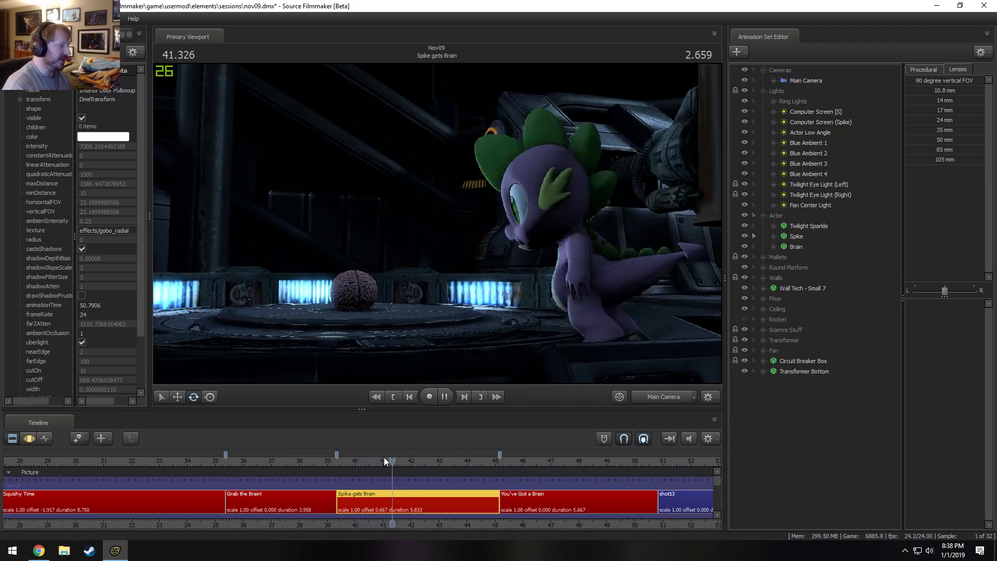
key(space)
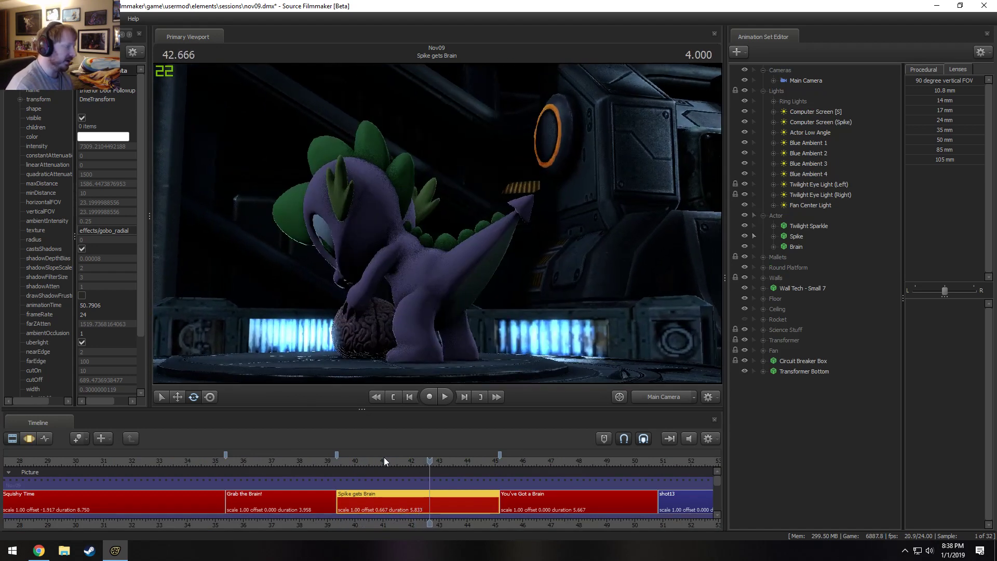
click(481, 457)
click(490, 462)
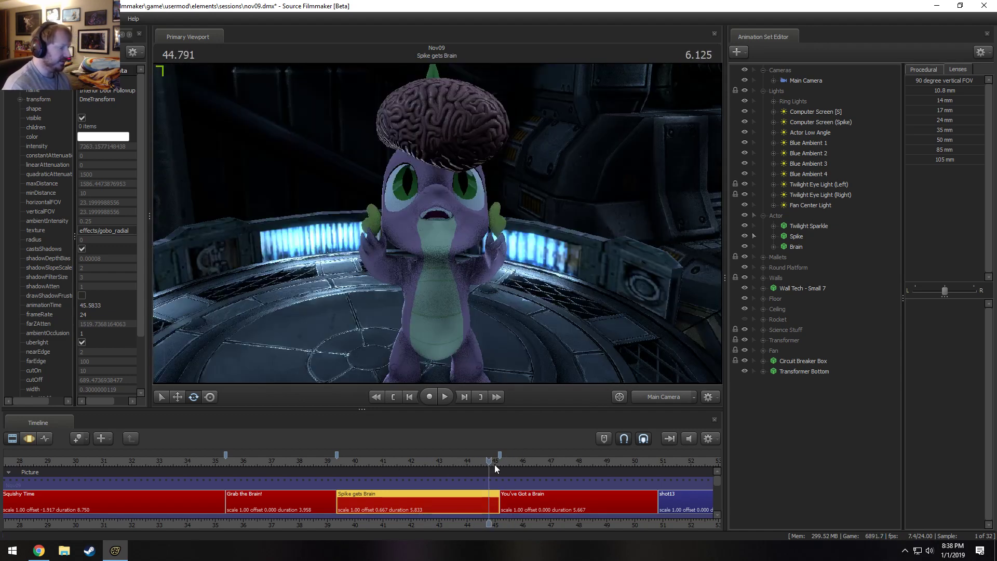
Play from the end of Spike gets Brain into You've Got a Brain, and check the frames at 48.041 and in shot13 at 51.708.
drag(494, 464, 499, 463)
middle_drag(547, 522, 332, 523)
key(space)
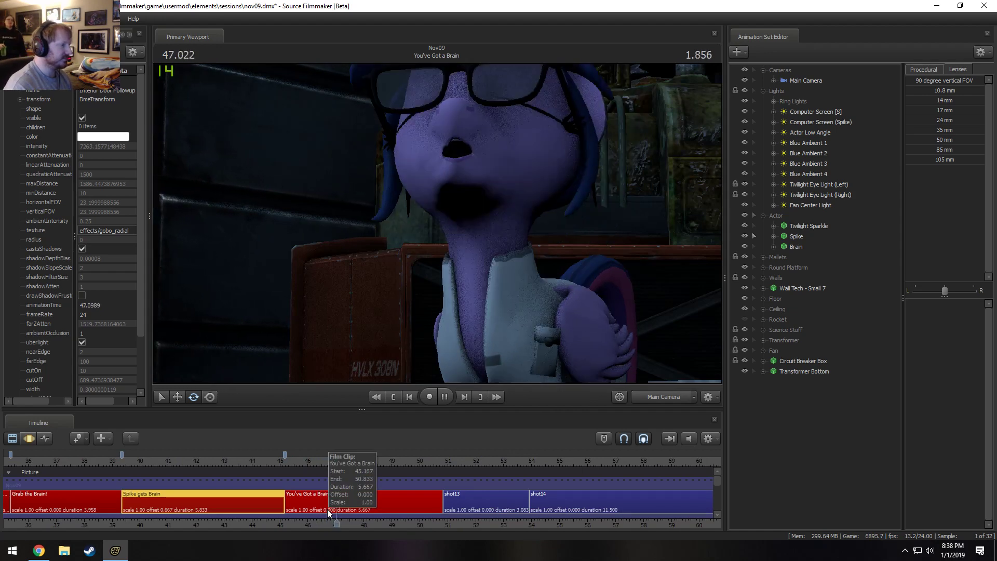
key(space)
click(366, 459)
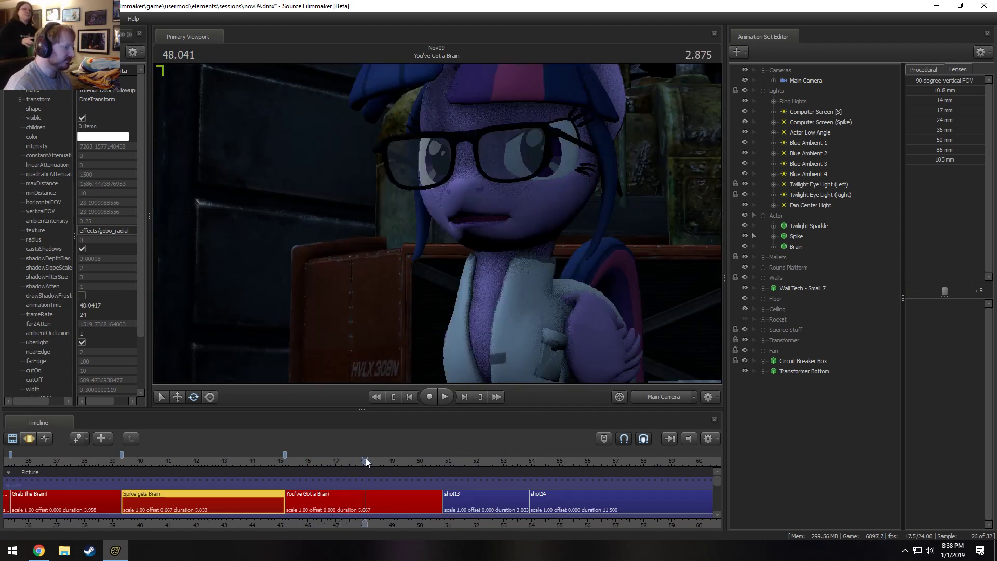
click(468, 461)
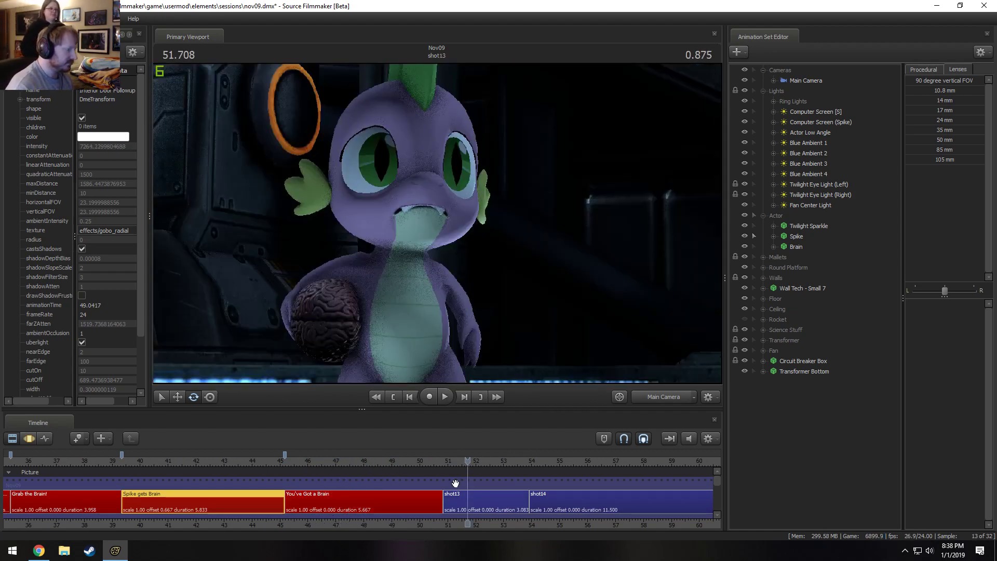
Rename the shot13 clip as "Spike Knows this is Bad".
middle_drag(497, 521, 378, 517)
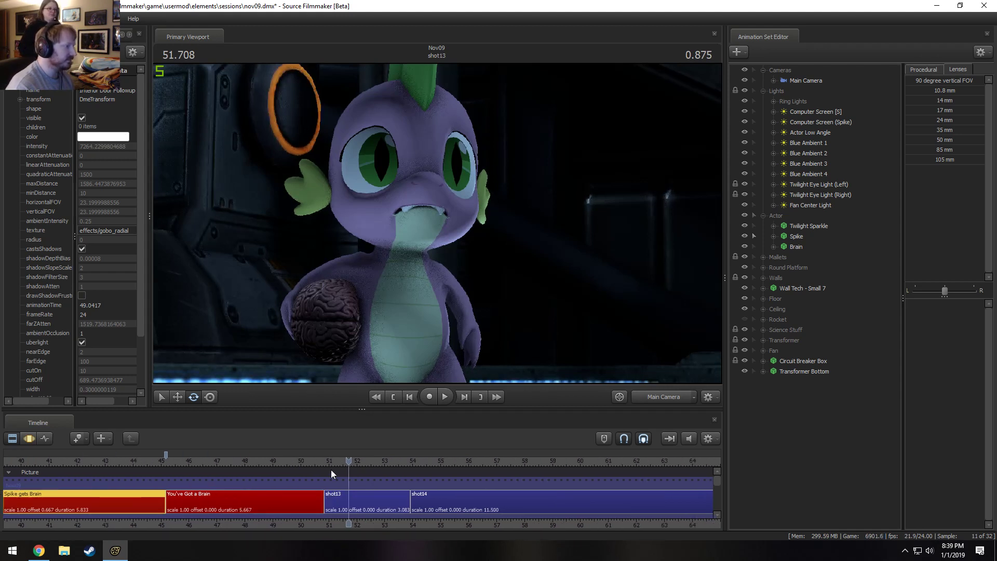
drag(332, 458, 330, 461)
click(347, 505)
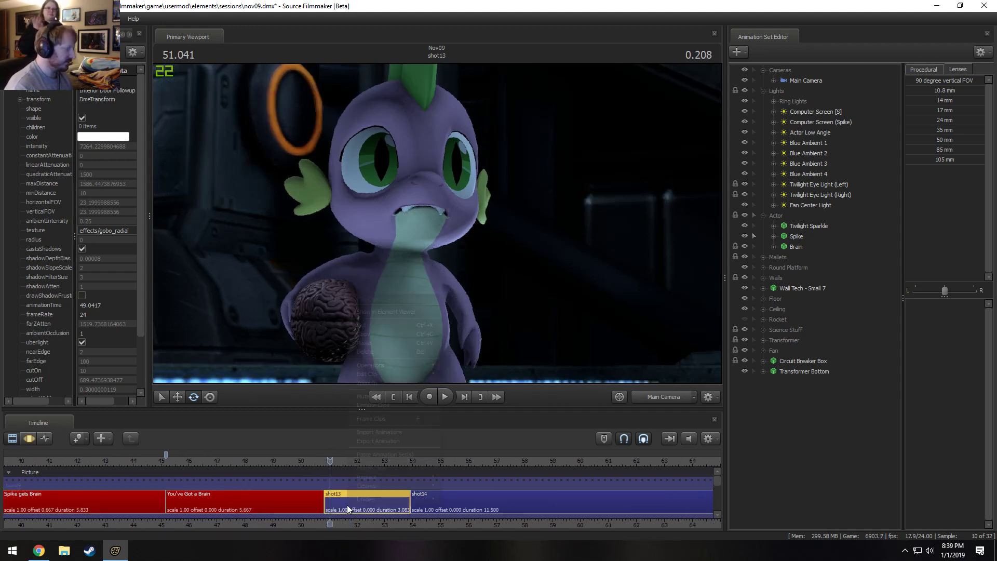
right_click(347, 505)
mouse_move(363, 375)
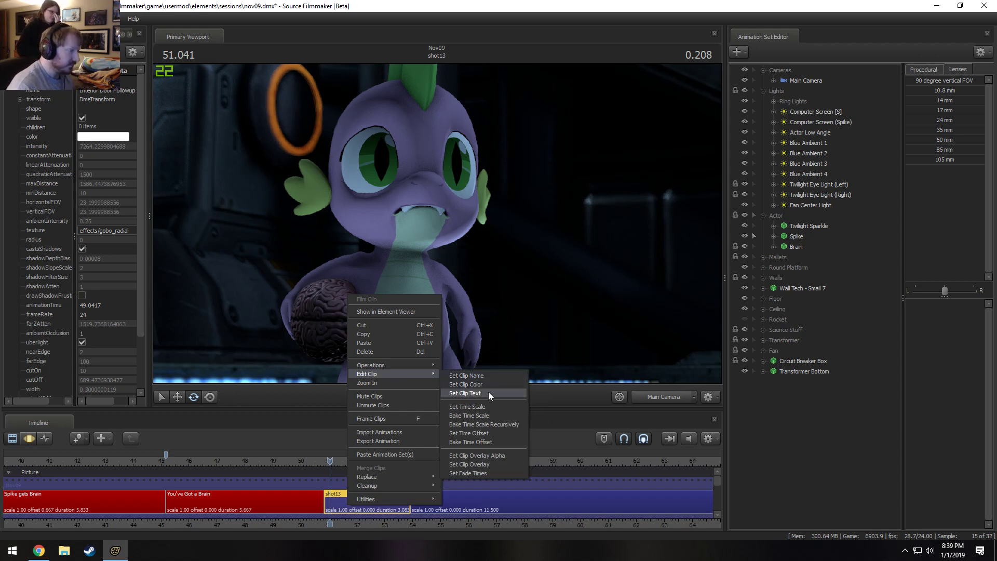
click(487, 375)
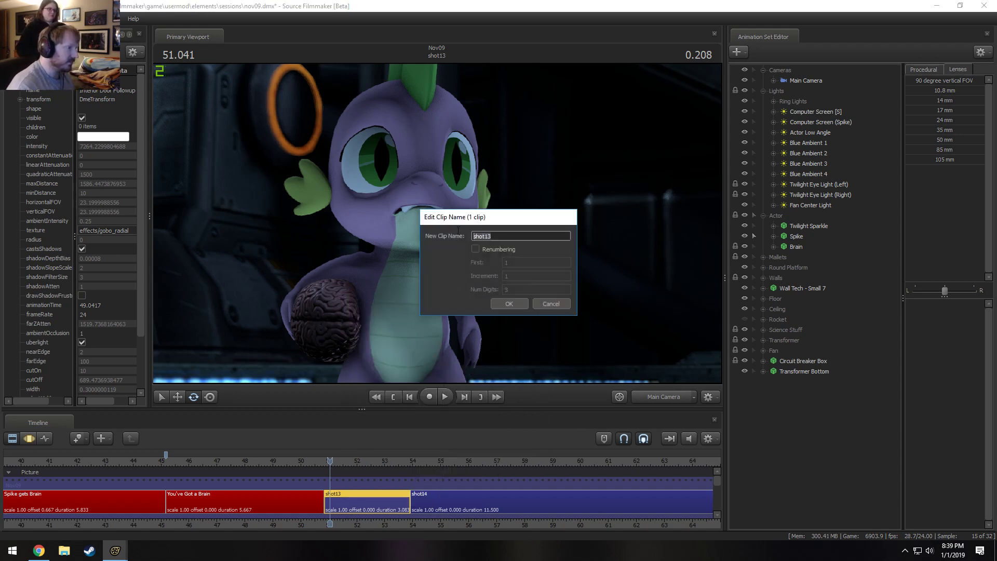
text(s)
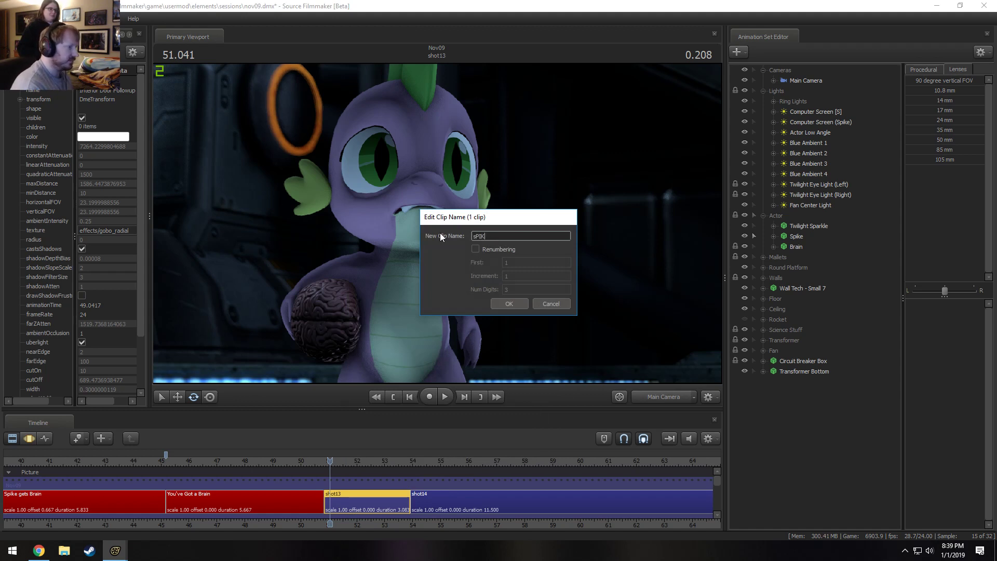
text(pike)
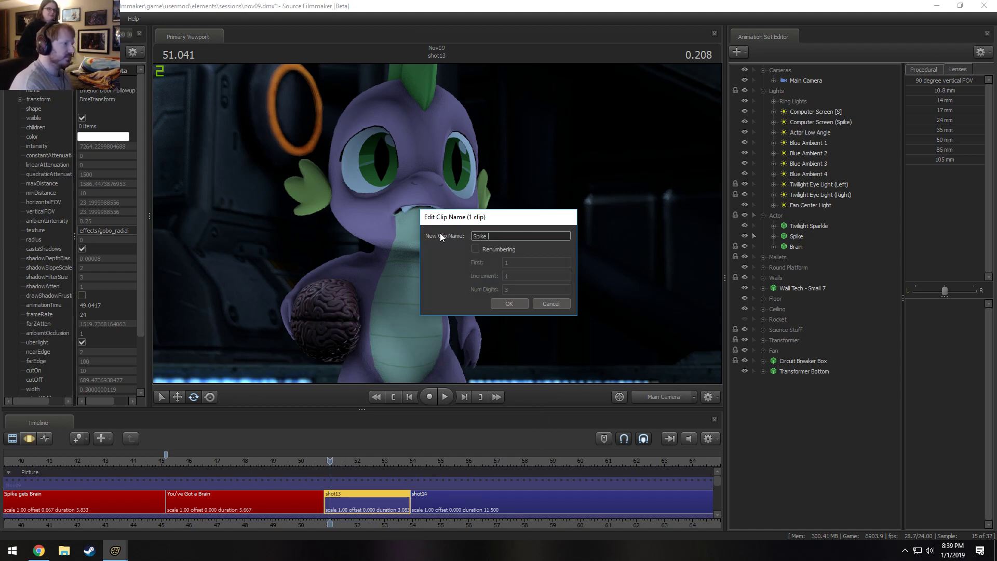
text( K)
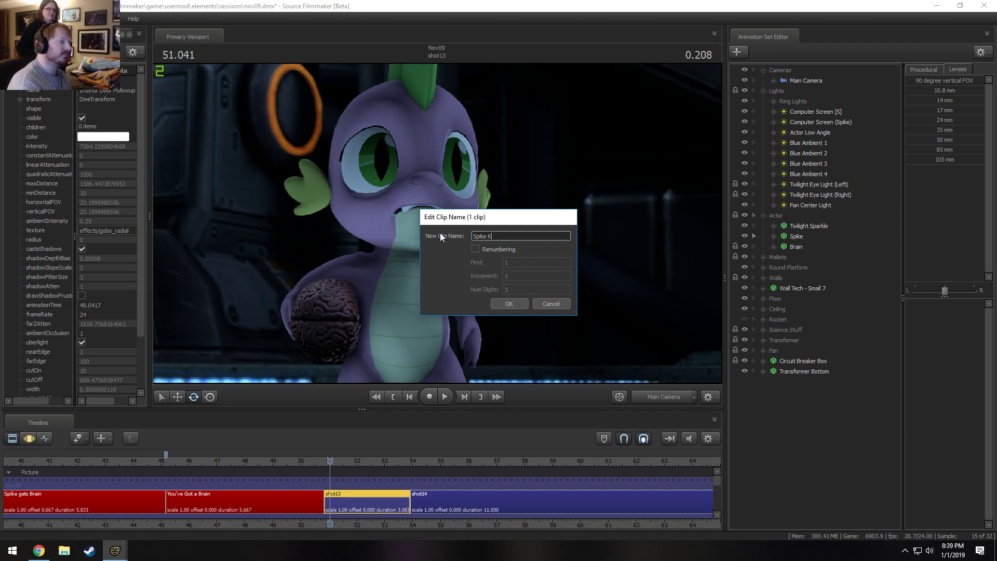
text(nows this )
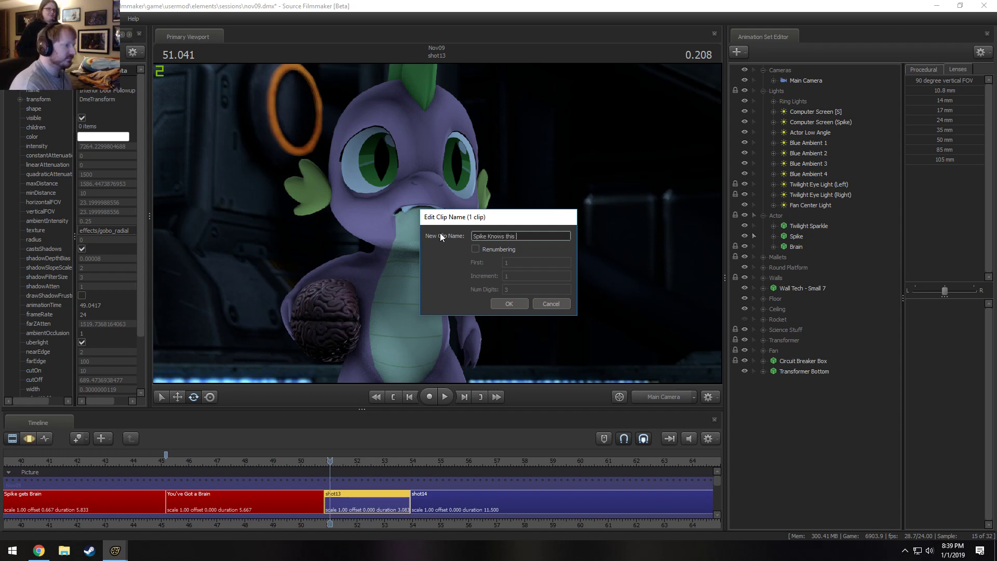
text(is Bad)
key(Return)
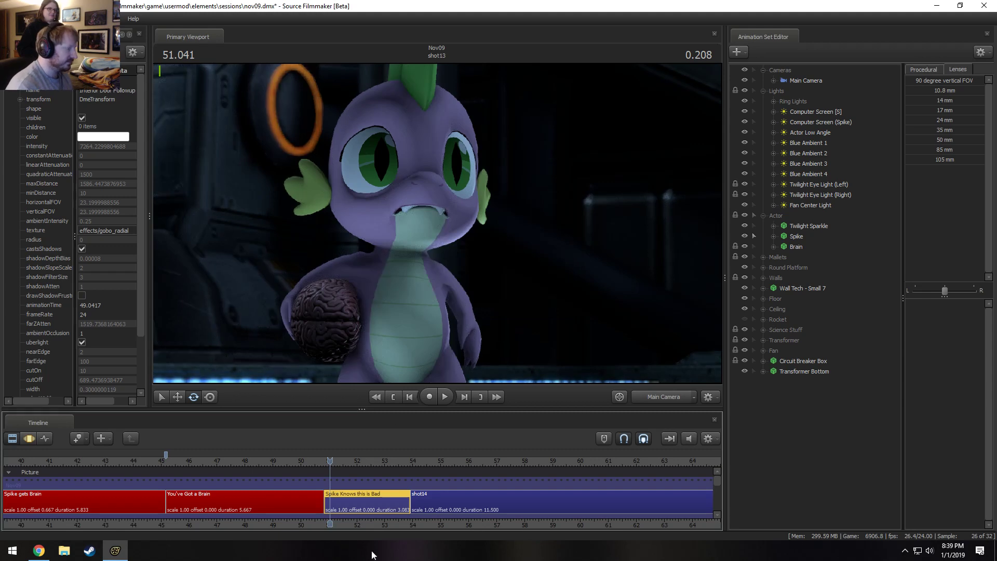
Replay the end of You've Got a Brain into Spike Knows this is Bad, and return the playhead to 49.625.
middle_drag(417, 524, 358, 530)
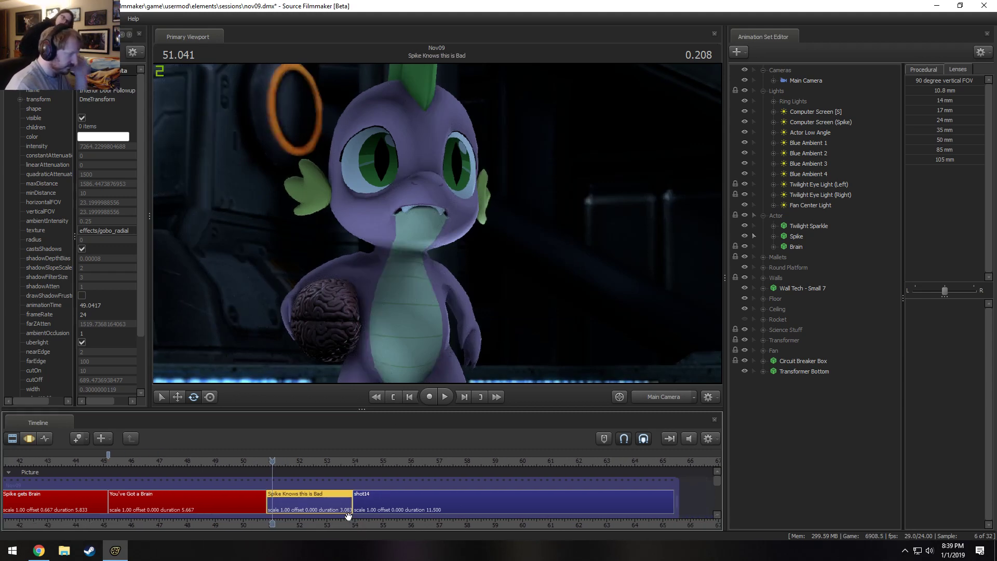
click(249, 460)
drag(250, 459, 229, 455)
key(space)
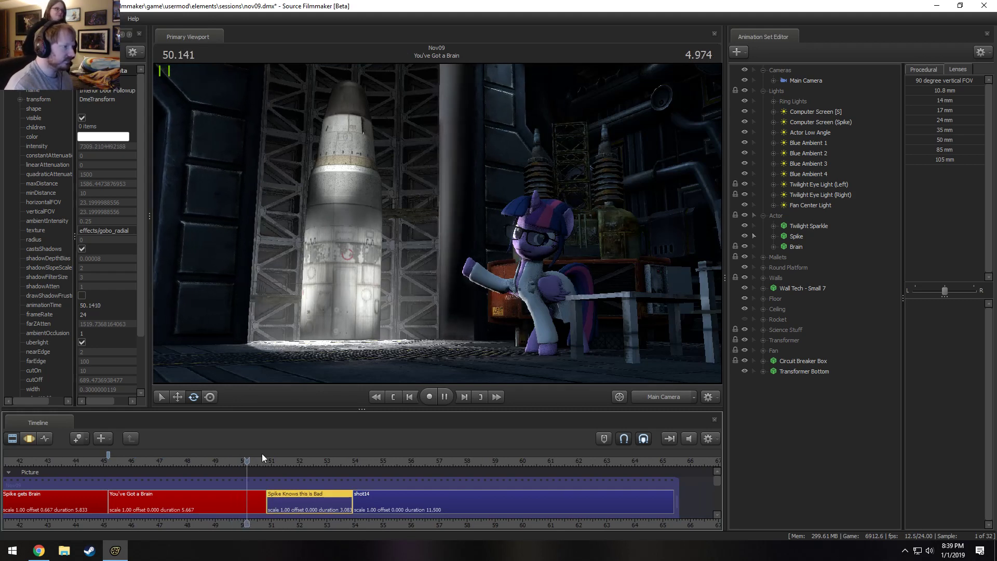
drag(299, 462, 233, 472)
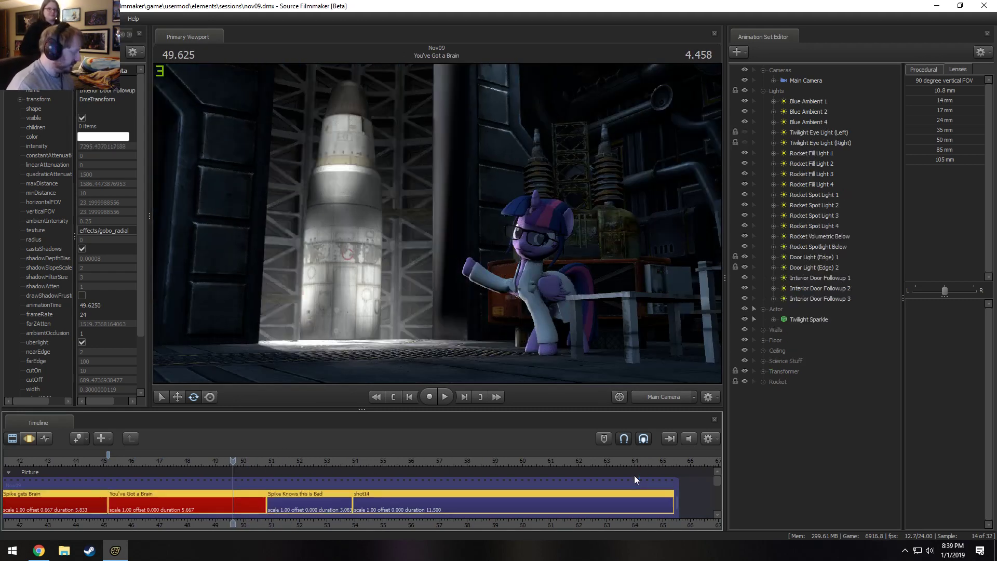
Bring the timeline's sound clips into view and play You've Got a Brain up to 47.666.
drag(715, 484, 717, 511)
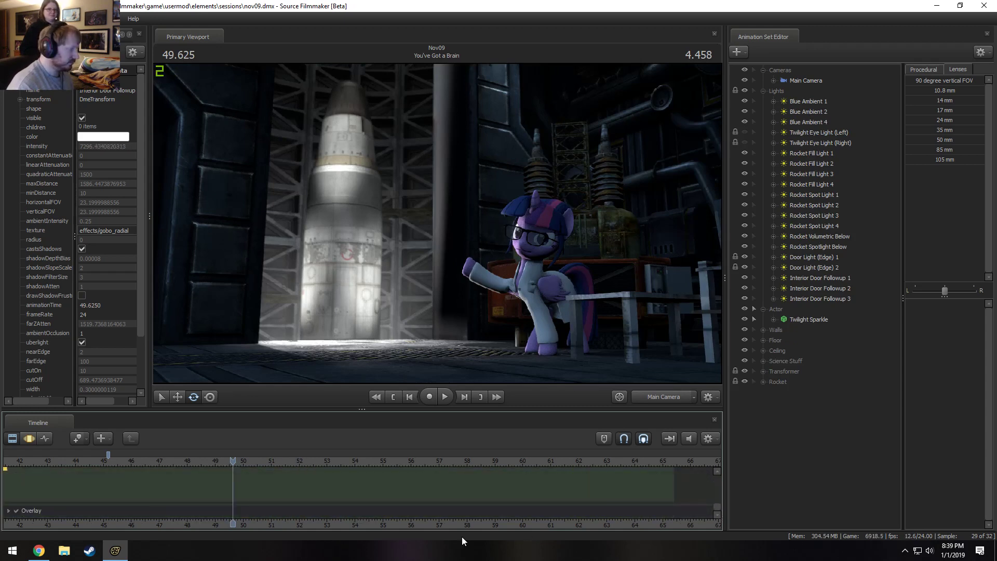
middle_drag(277, 514, 503, 501)
scroll(530, 497, down, 4)
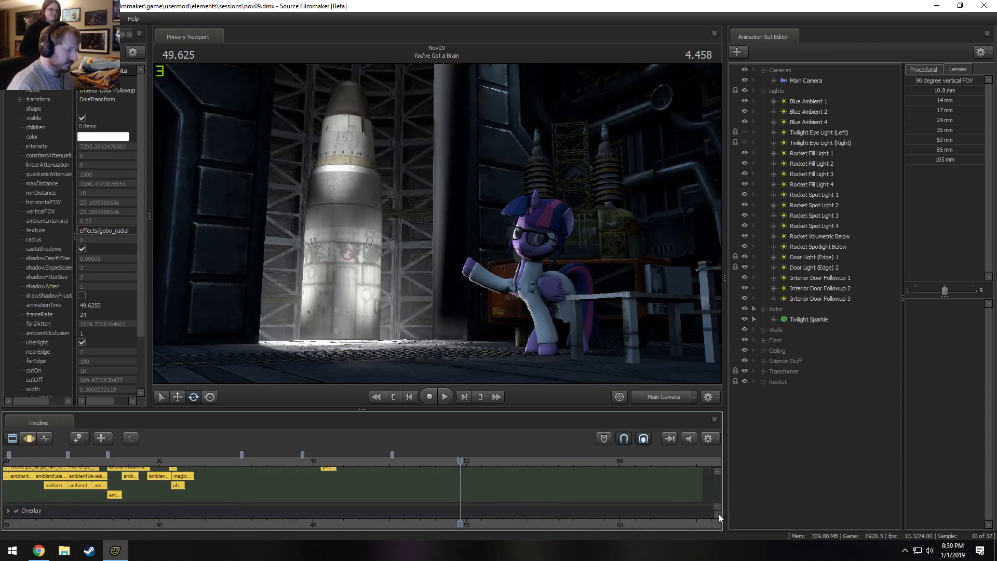
drag(716, 506, 713, 503)
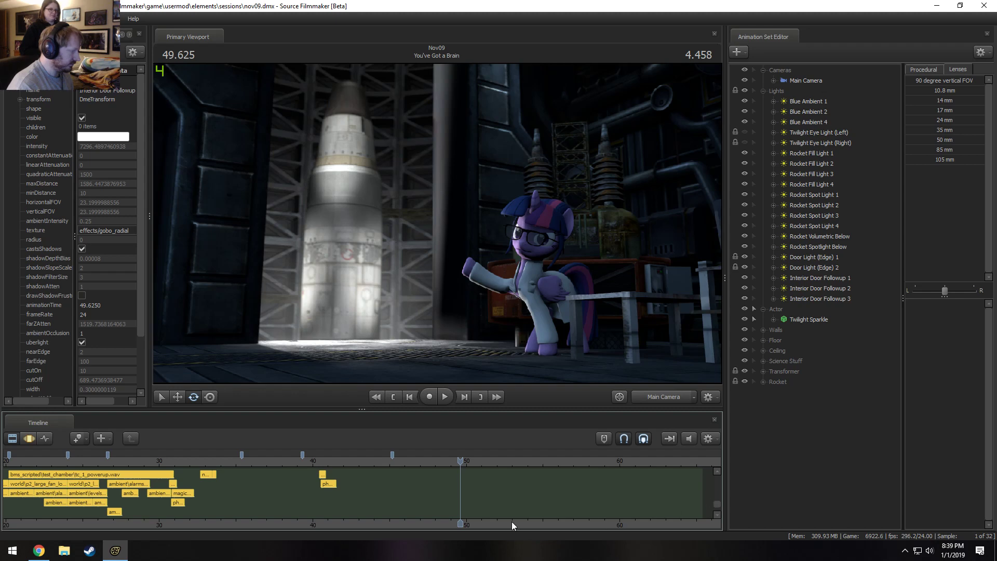
drag(461, 464, 411, 462)
key(space)
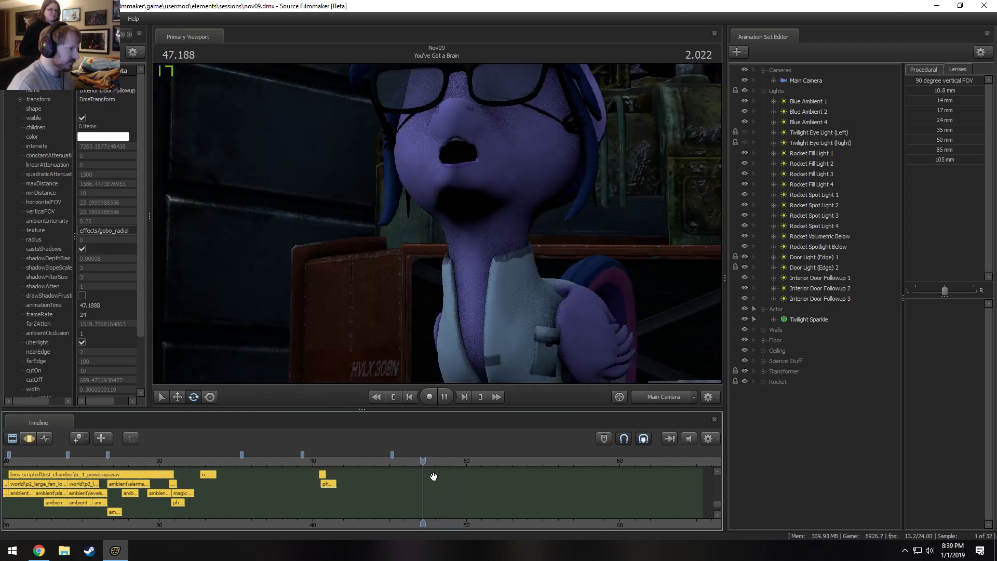
key(space)
right_click(430, 476)
click(431, 482)
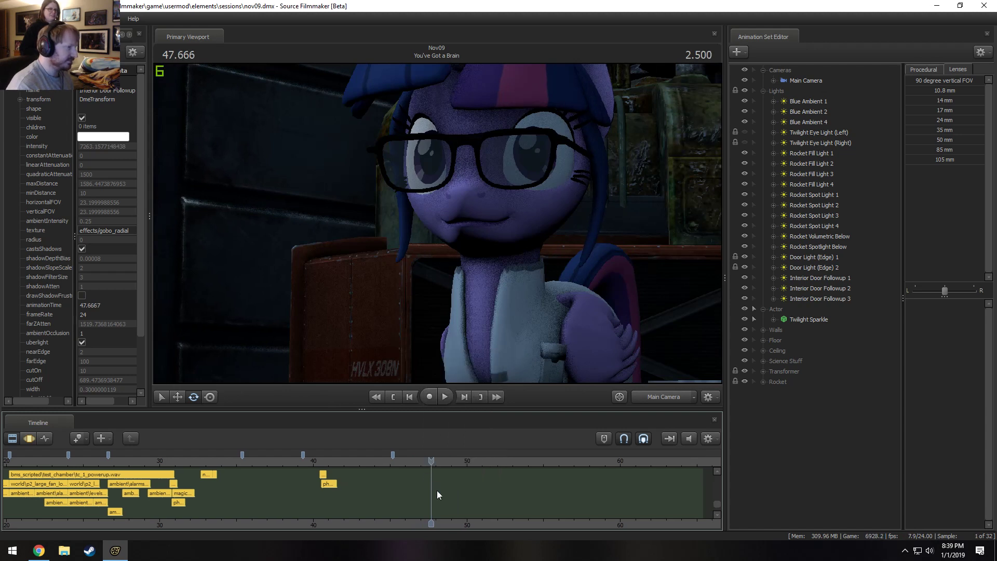
Try to add a sound clip to the track, filtering the WAV files by "door" and browsing the indoor ambience sounds.
right_click(432, 486)
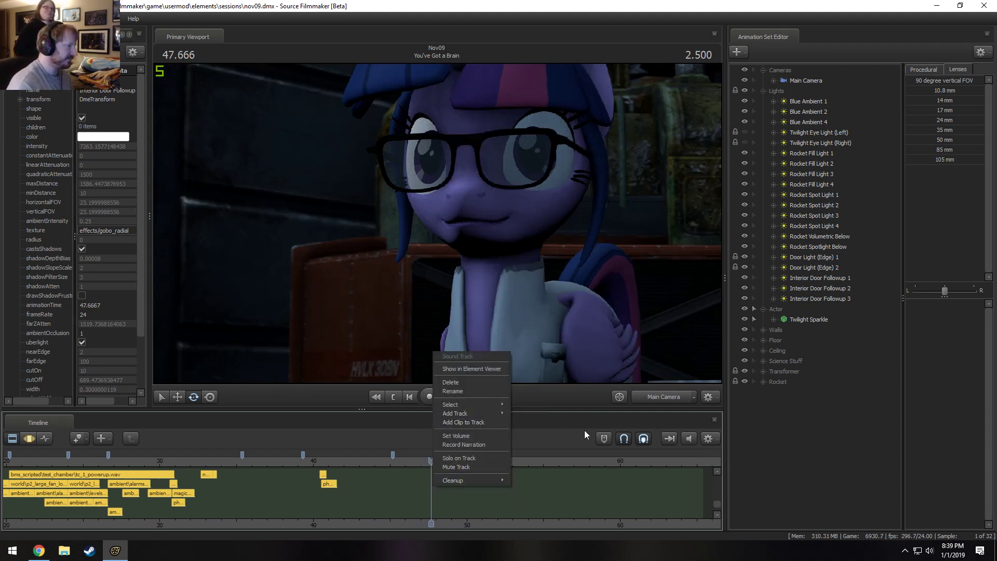
click(454, 422)
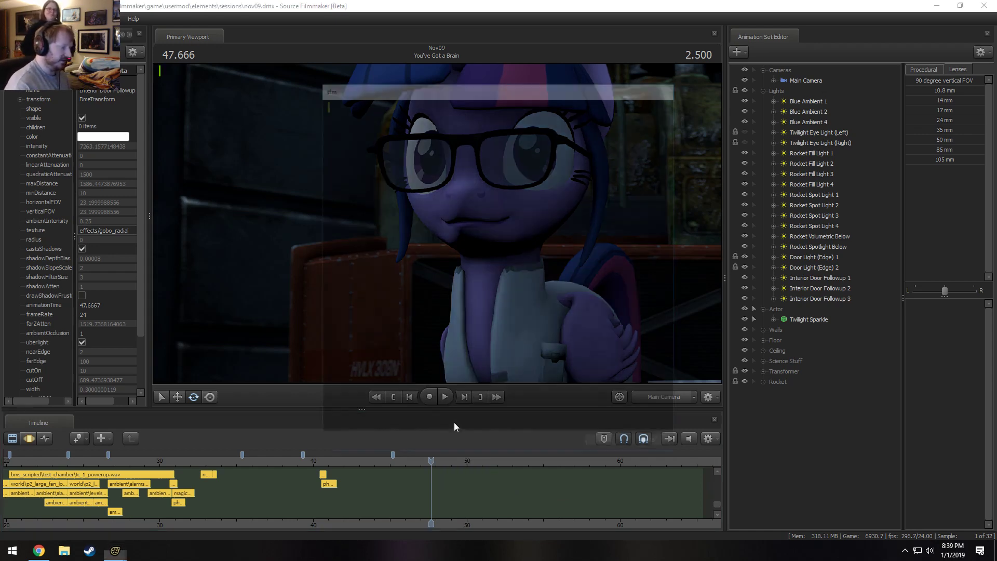
text(door)
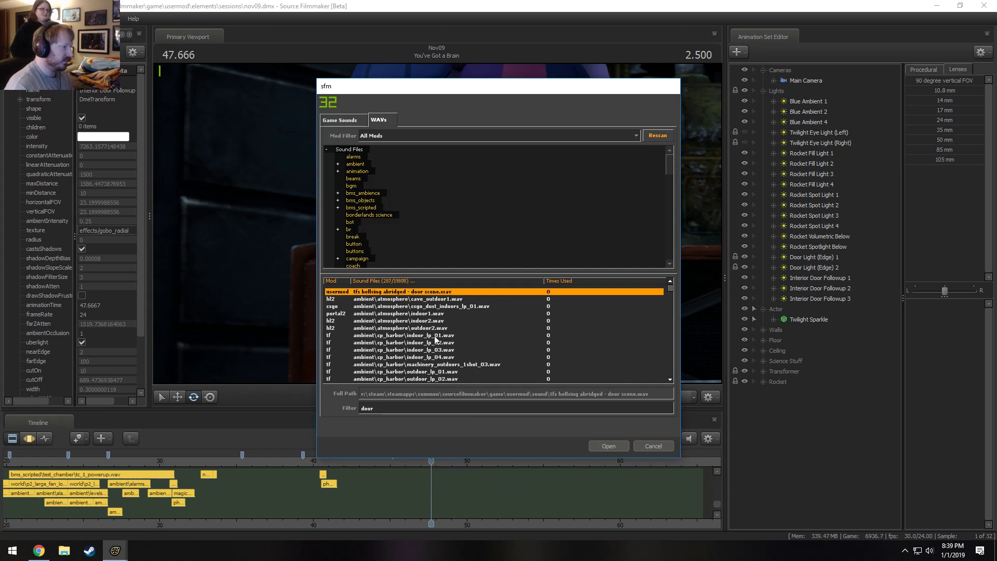
click(435, 300)
click(432, 306)
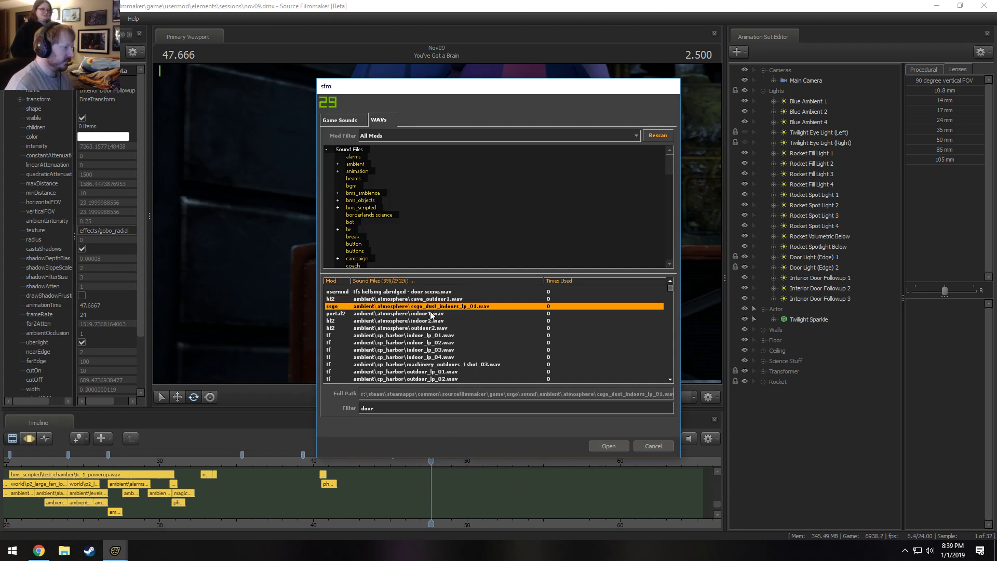
click(429, 319)
click(424, 335)
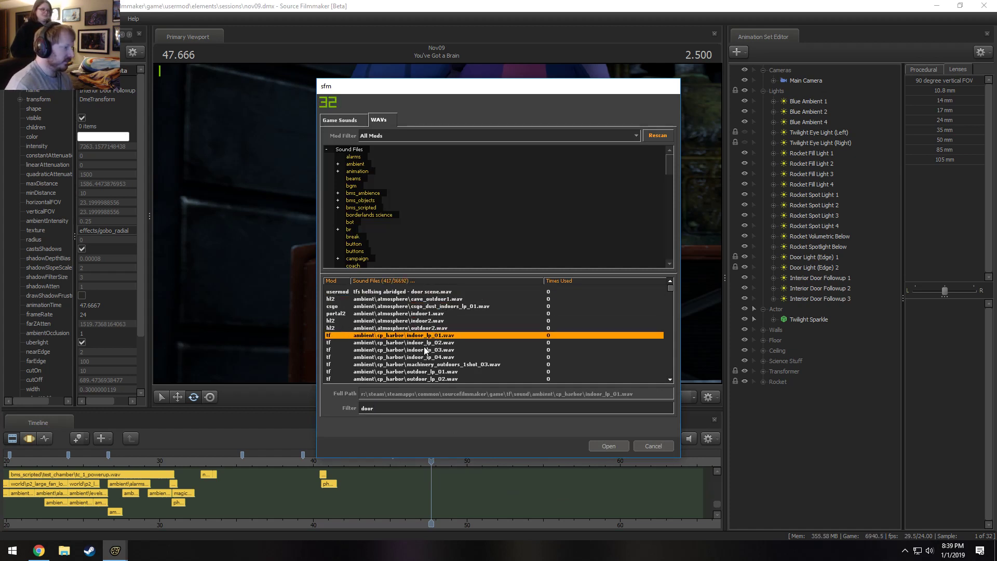
scroll(425, 351, down, 1)
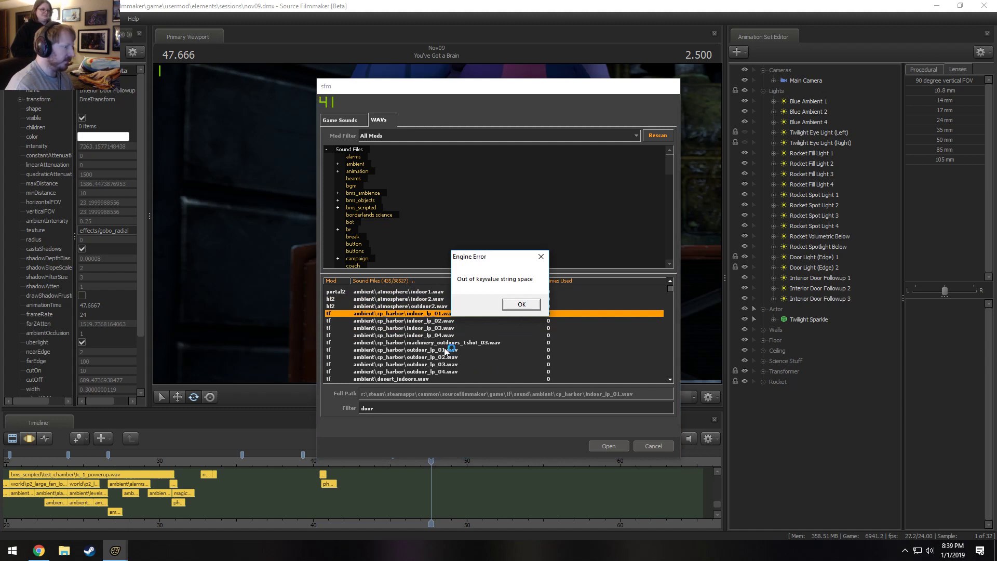
key(Return)
Relaunch Source Filmmaker, decline the autosave and reopen the nov09.dmx session.
right_click(95, 550)
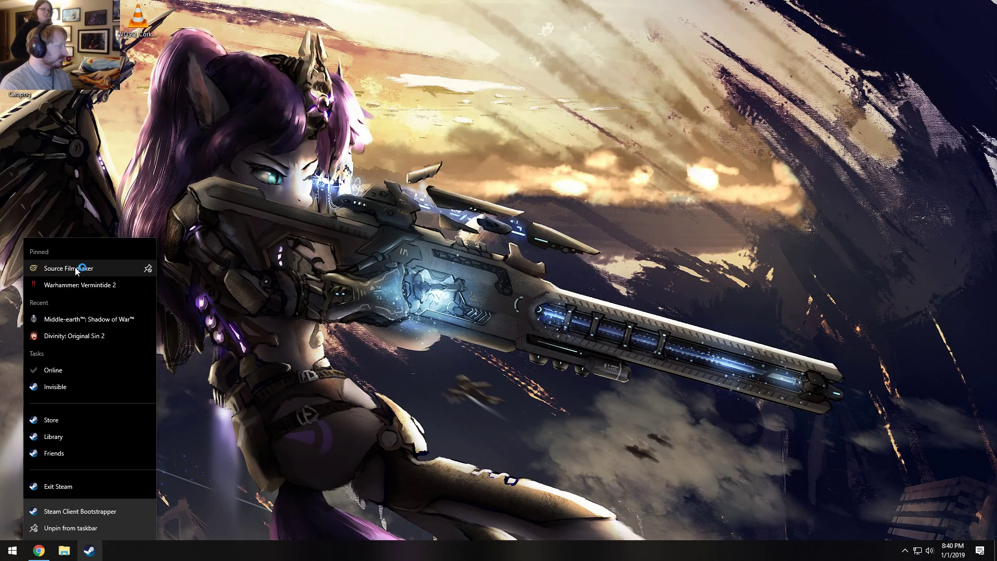
click(75, 267)
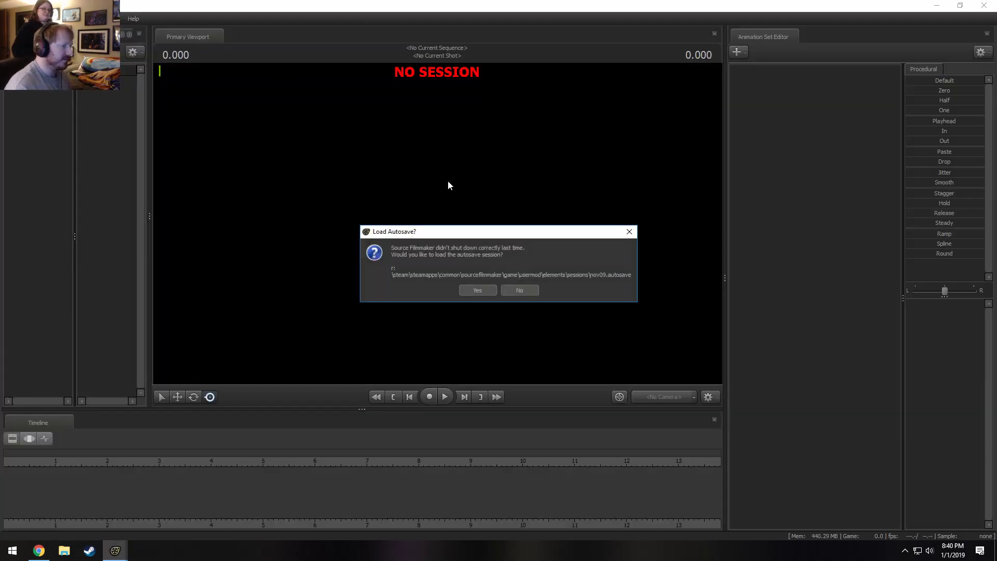
click(516, 289)
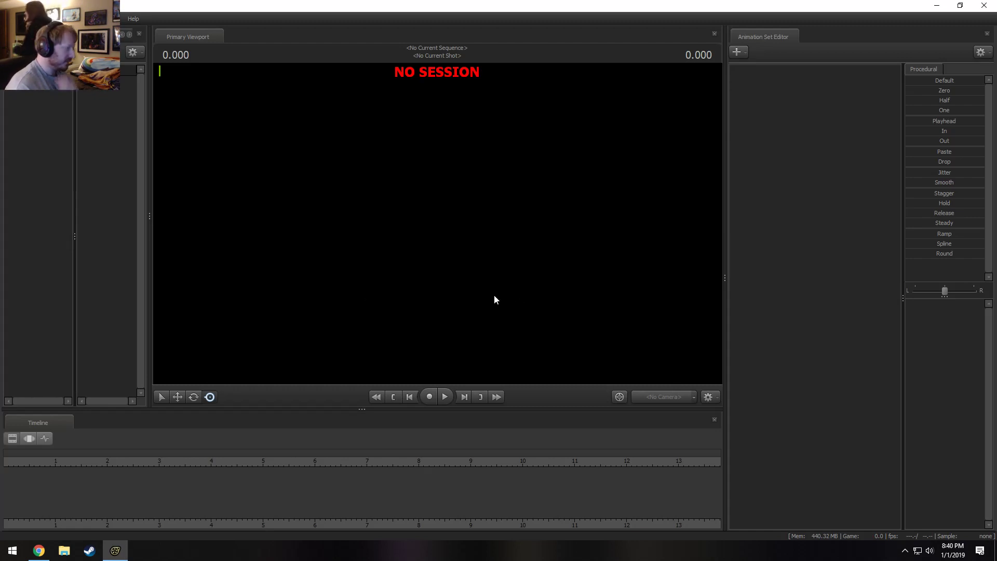
click(685, 290)
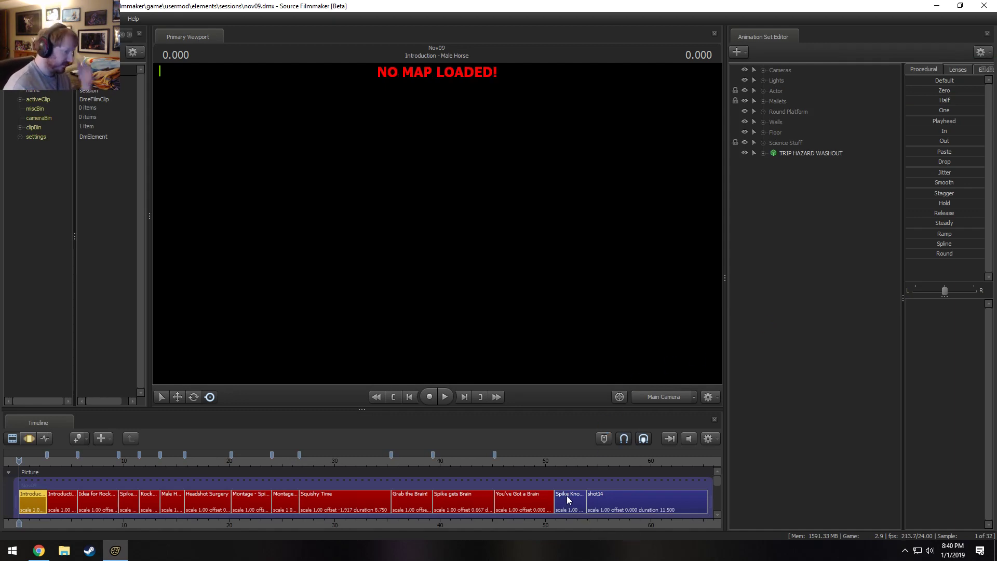
Check Spike Knows this is Bad at 53.000, scrub back to Spike gets Brain, and select the You've Got a Brain shot.
click(578, 461)
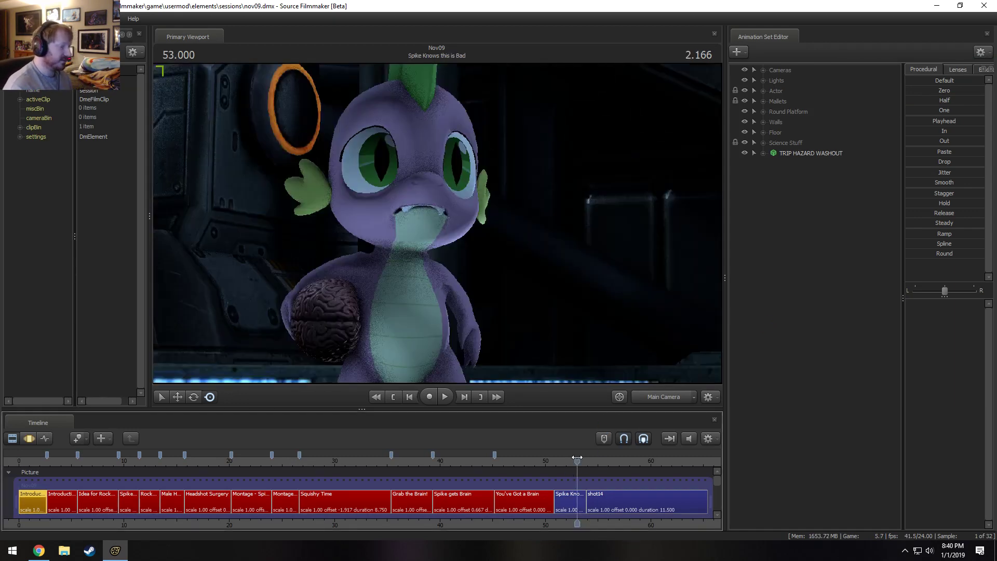
drag(579, 460, 482, 469)
click(522, 510)
key(space)
Play from the end of Spike gets Brain into You've Got a Brain, stopping at 45.791.
key(space)
key(F3)
key(F2)
key(space)
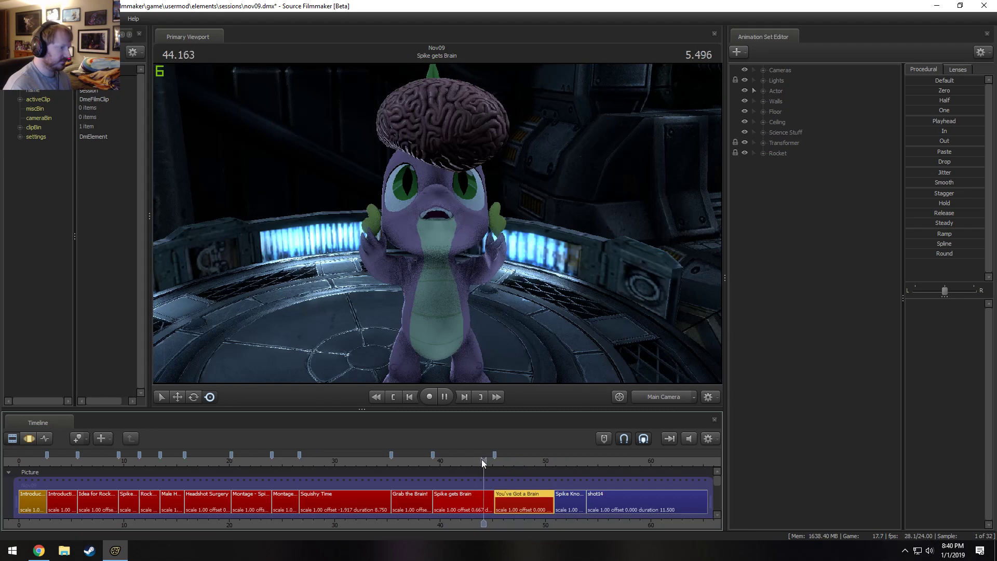
scroll(493, 475, up, 4)
middle_drag(525, 525, 490, 522)
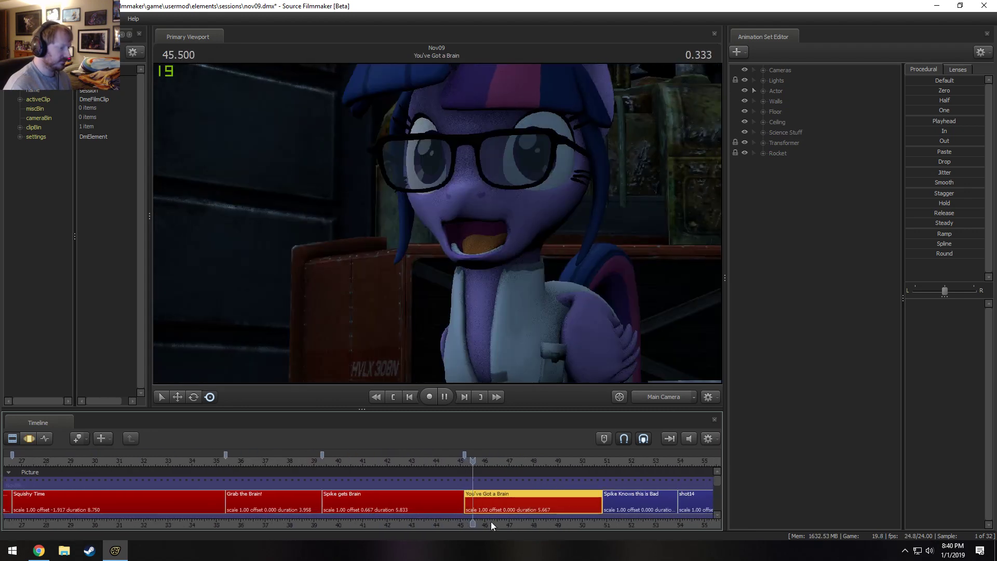
key(space)
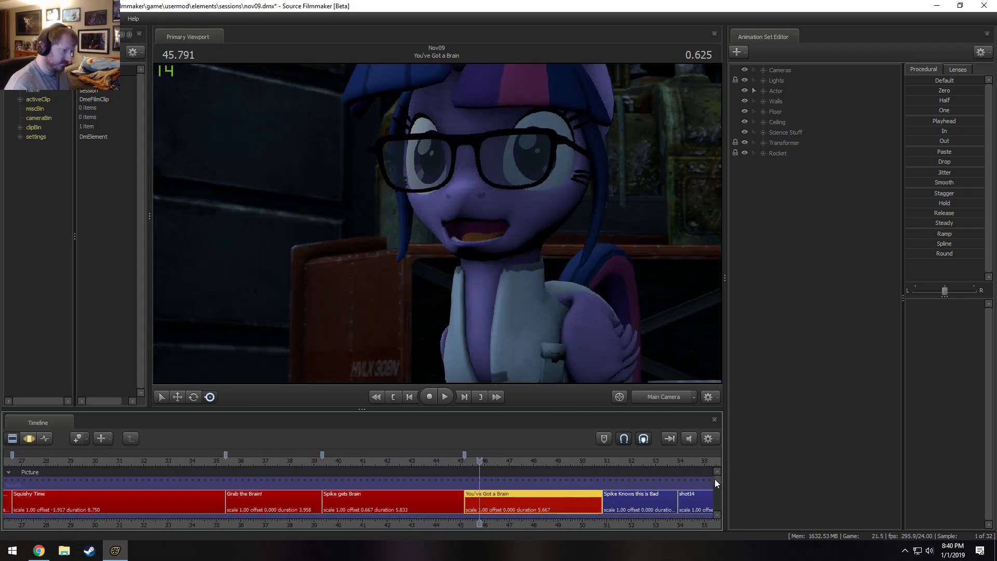
Start adding a sound clip to the Sound Effects track and filter the WAV files by "door".
drag(715, 479, 716, 501)
right_click(537, 496)
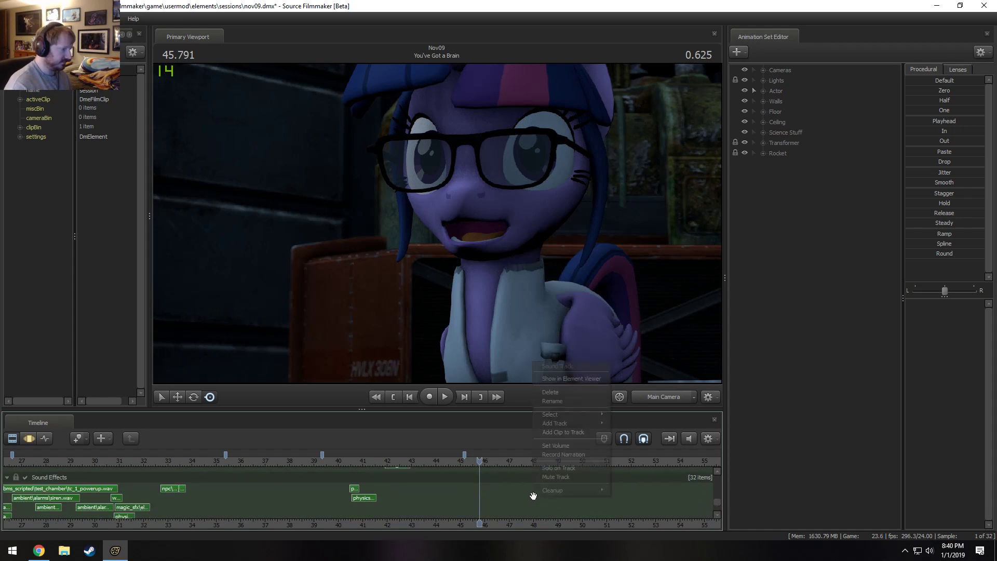
click(566, 432)
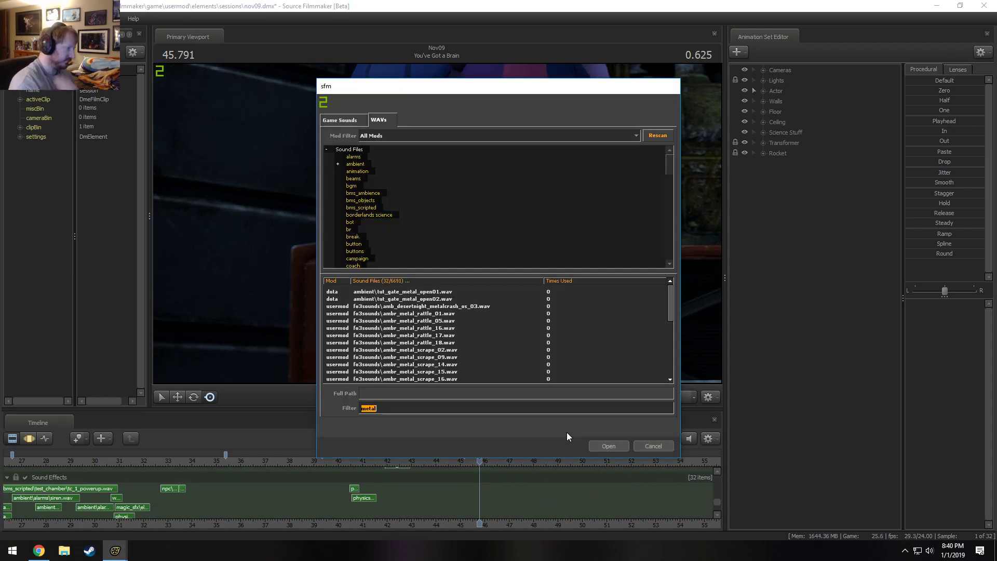
text(door)
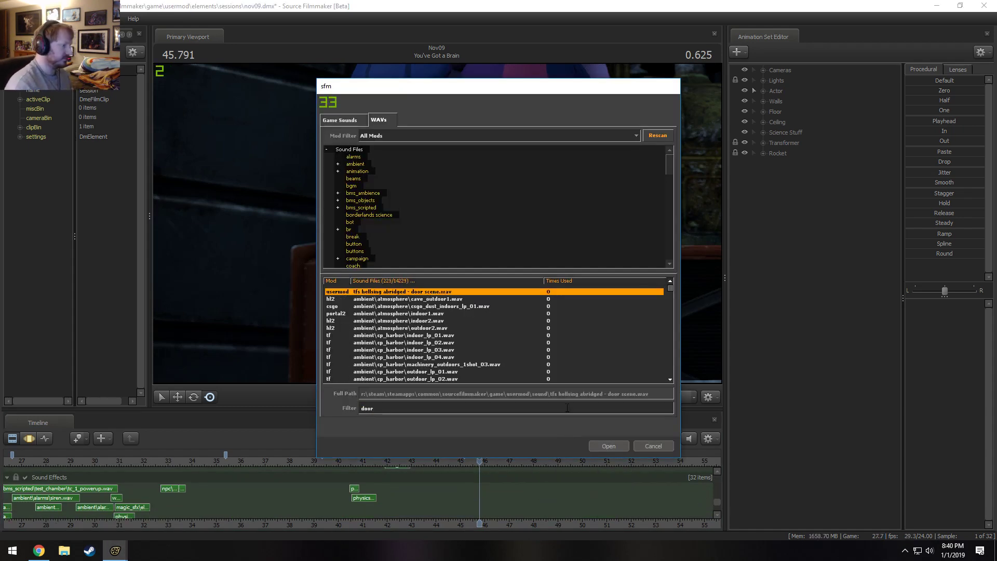
Audition the cp_harbor indoor and outdoor loops, stalk_traindooropen.wav and the zombidoorloop sounds.
click(447, 335)
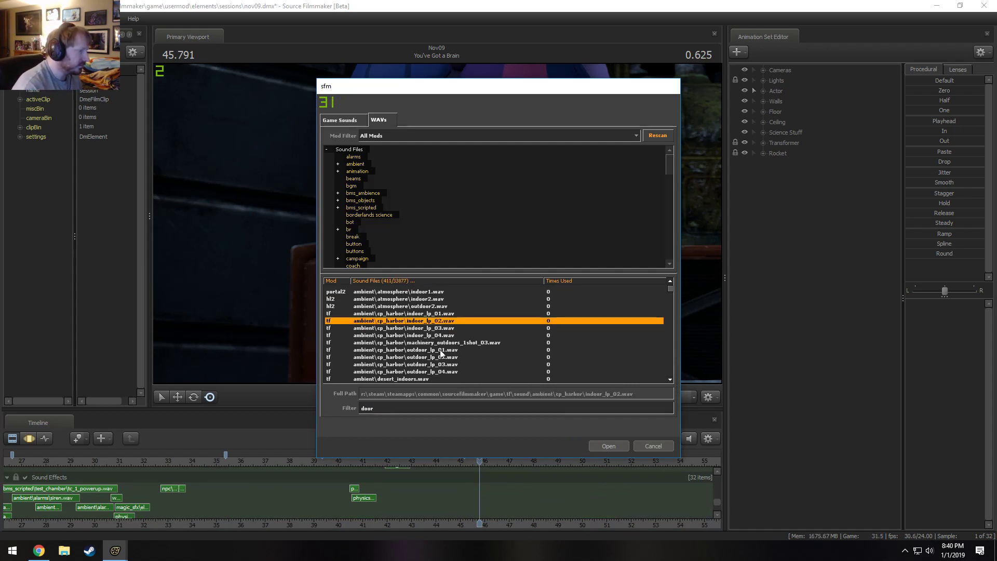
click(440, 350)
click(439, 364)
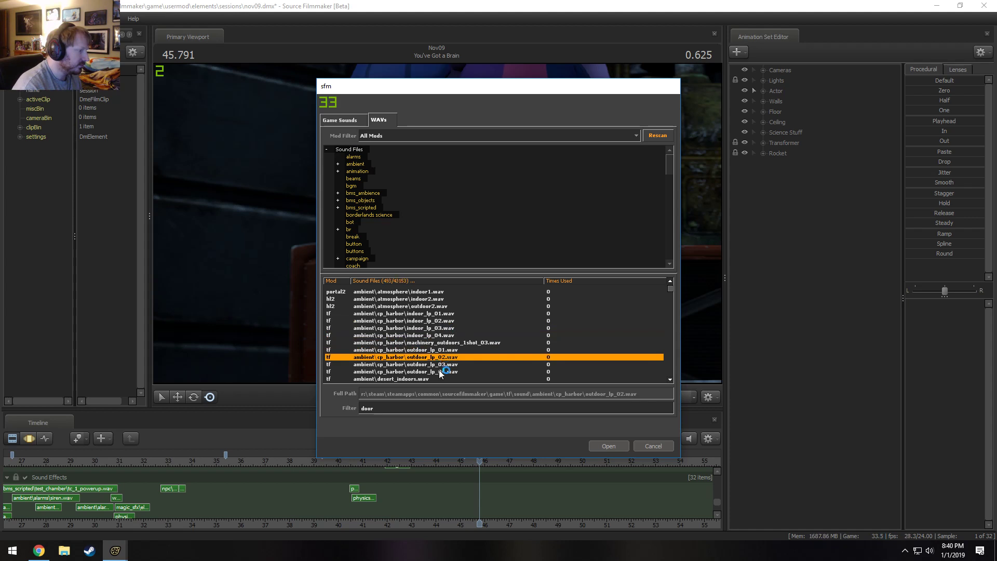
click(438, 371)
scroll(439, 352, down, 2)
click(426, 358)
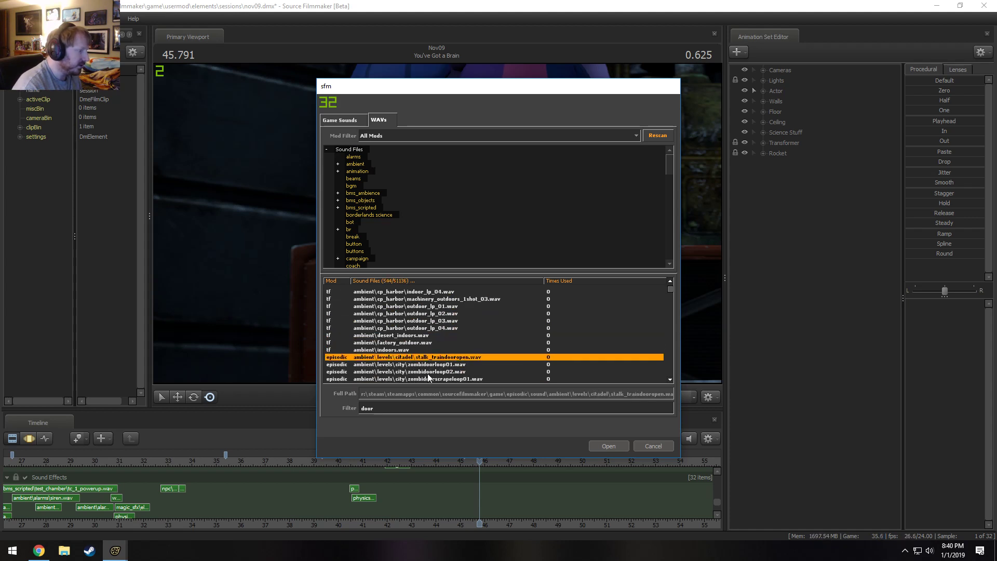
click(429, 364)
click(431, 372)
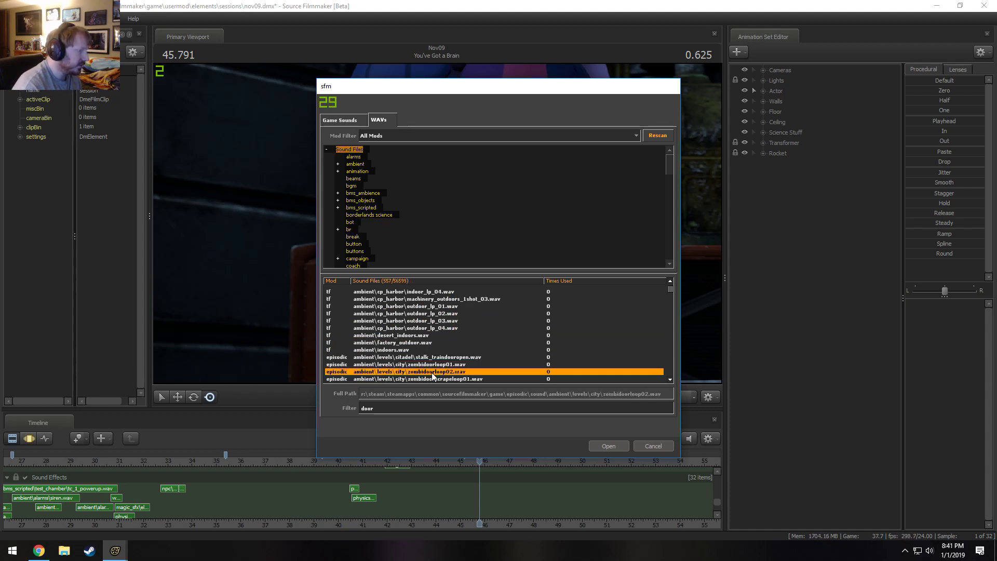
Audition a door impact sound, outsidesilodoorsopen.wav, ol11_blastdoorlatch.wav and ol11blastdoor_open.wav.
scroll(432, 372, down, 3)
click(438, 342)
click(446, 357)
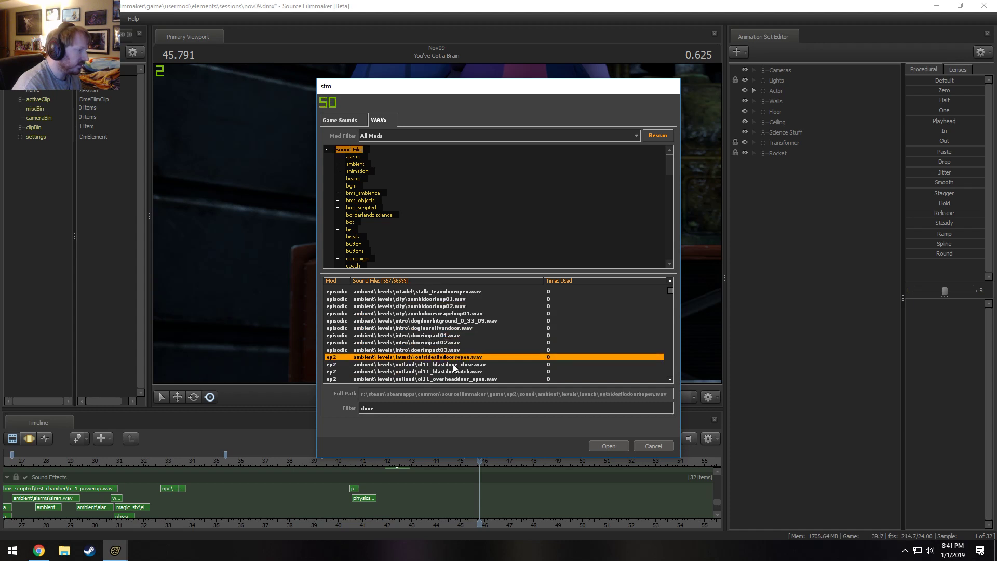
scroll(453, 362, down, 2)
click(453, 331)
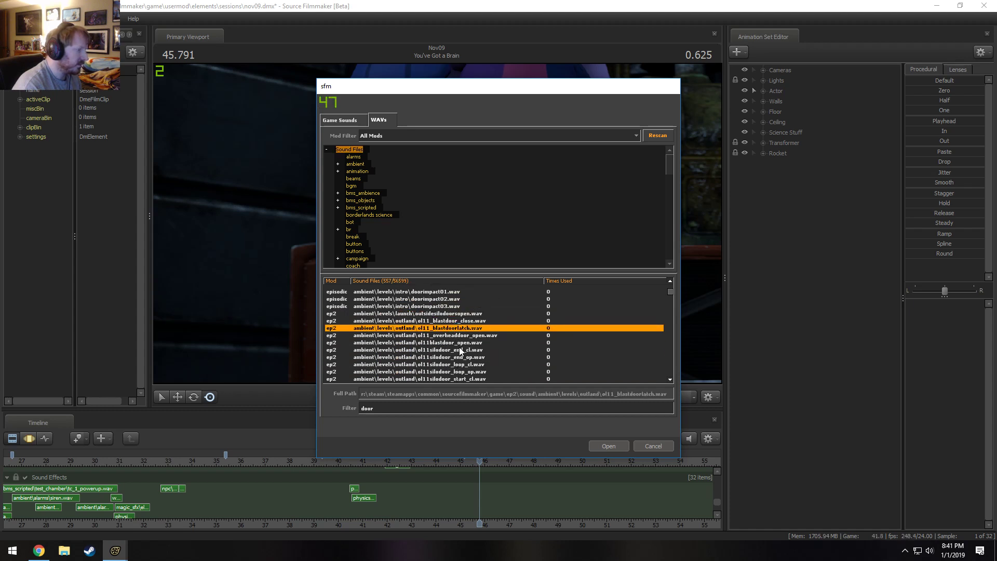
click(459, 344)
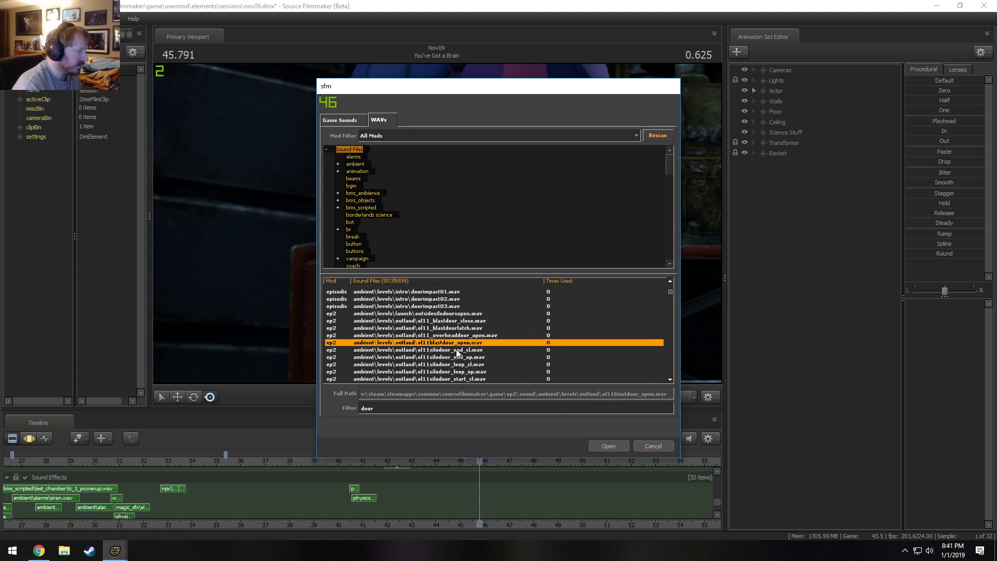
Audition medieval_dooropen.wav, door_hit1.wav and tunneldoor_open.wav among the ambient door sounds.
scroll(456, 356, down, 3)
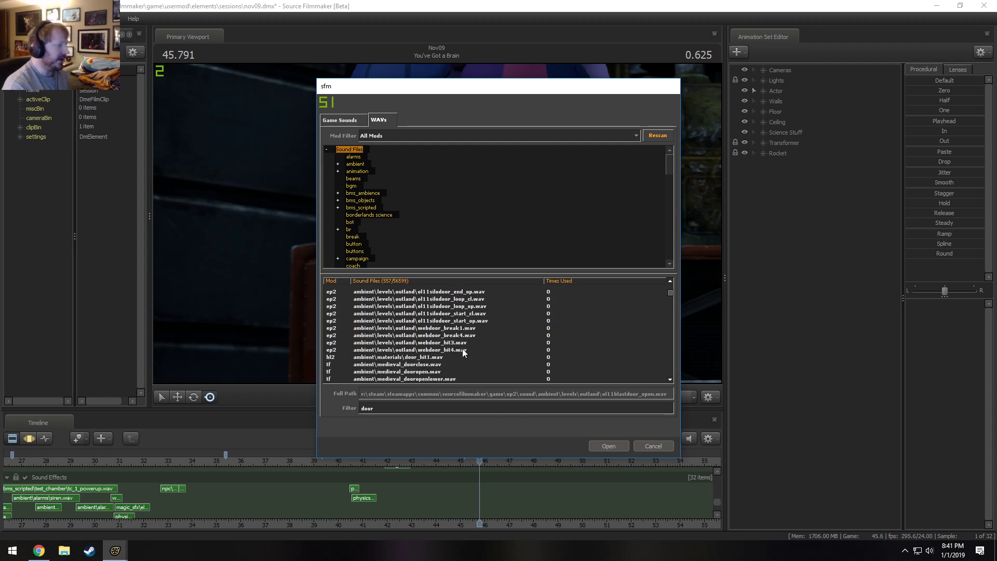
scroll(455, 347, down, 2)
click(426, 328)
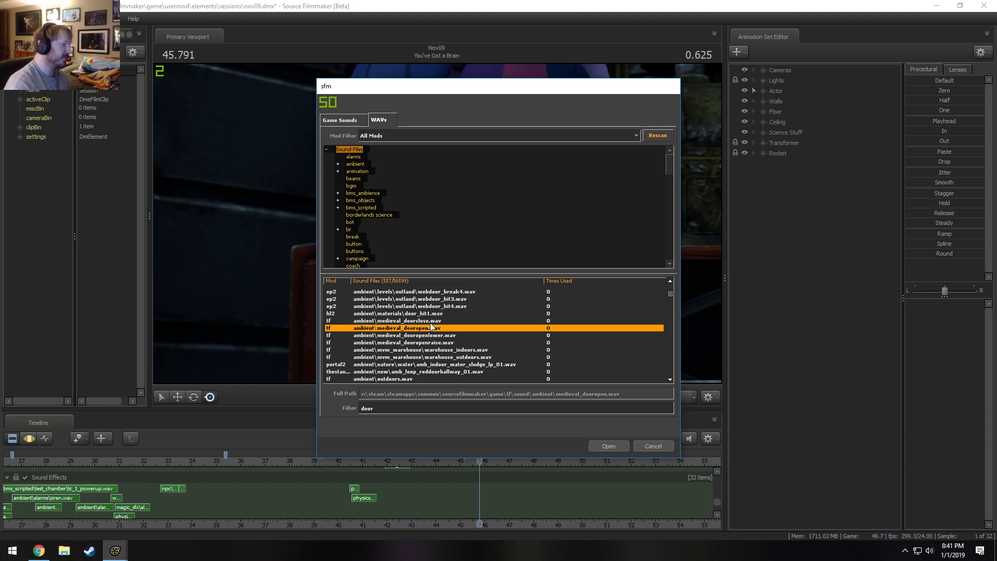
click(431, 314)
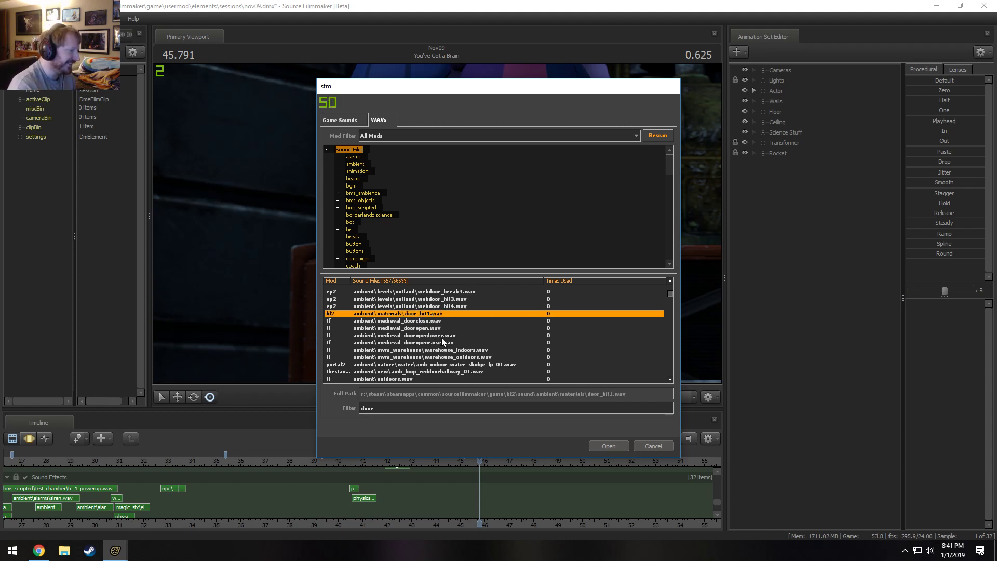
scroll(443, 353, down, 1)
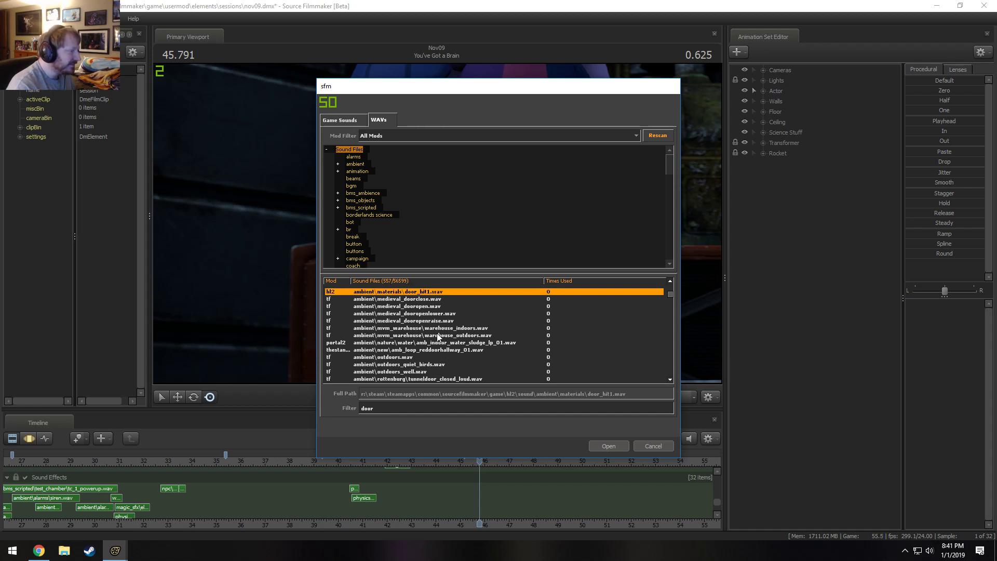
scroll(439, 335, down, 2)
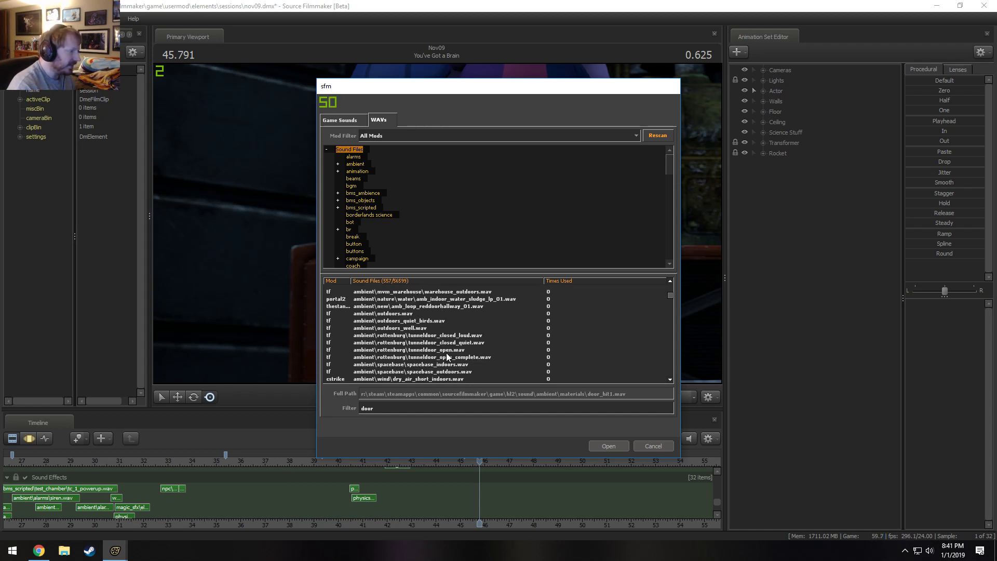
click(447, 350)
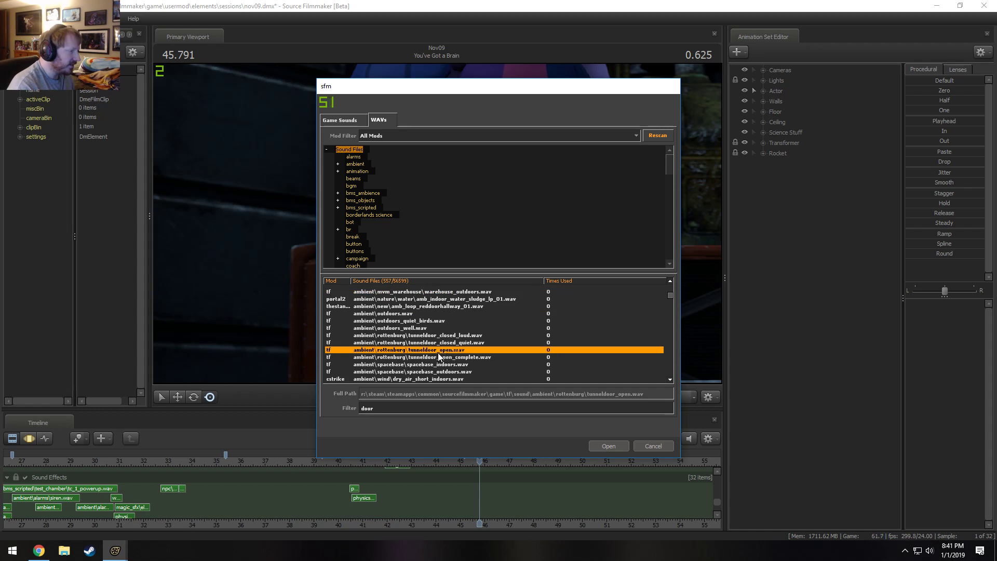
scroll(440, 354, down, 1)
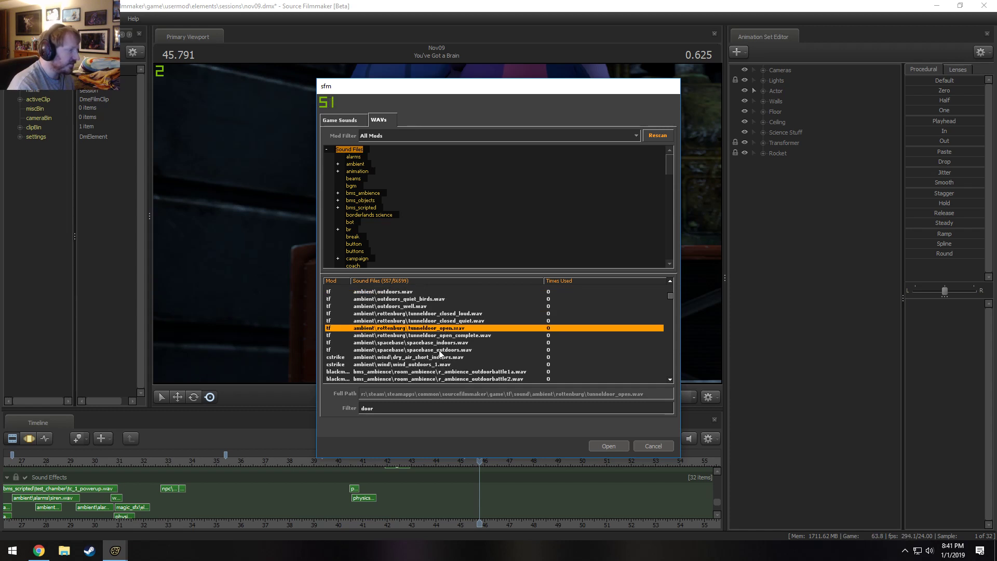
scroll(440, 353, down, 3)
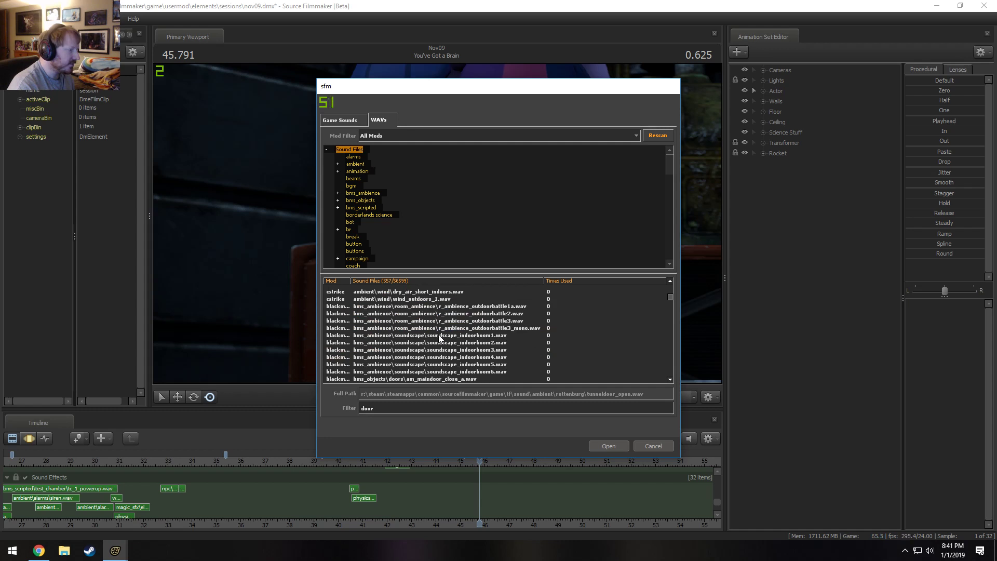
Narrow the WAV filter to "door open" and look through the matching sound files.
click(405, 412)
text(door )
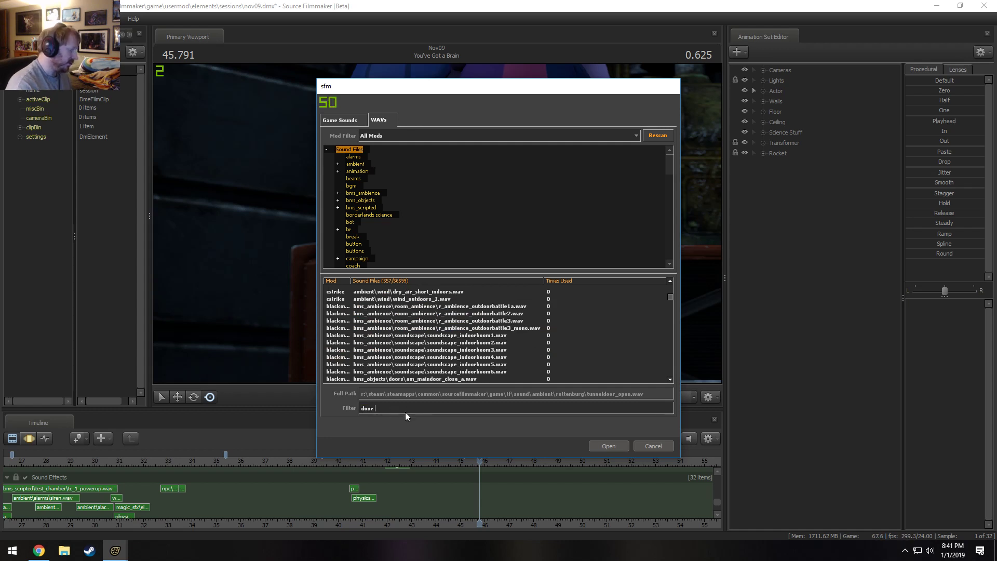
text(open)
scroll(426, 371, down, 20)
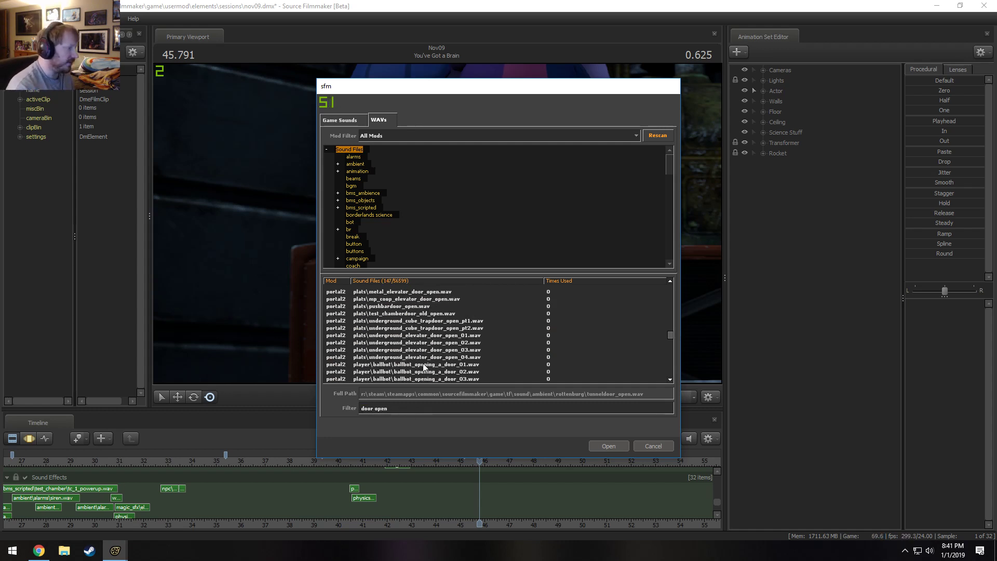
scroll(425, 338, up, 1)
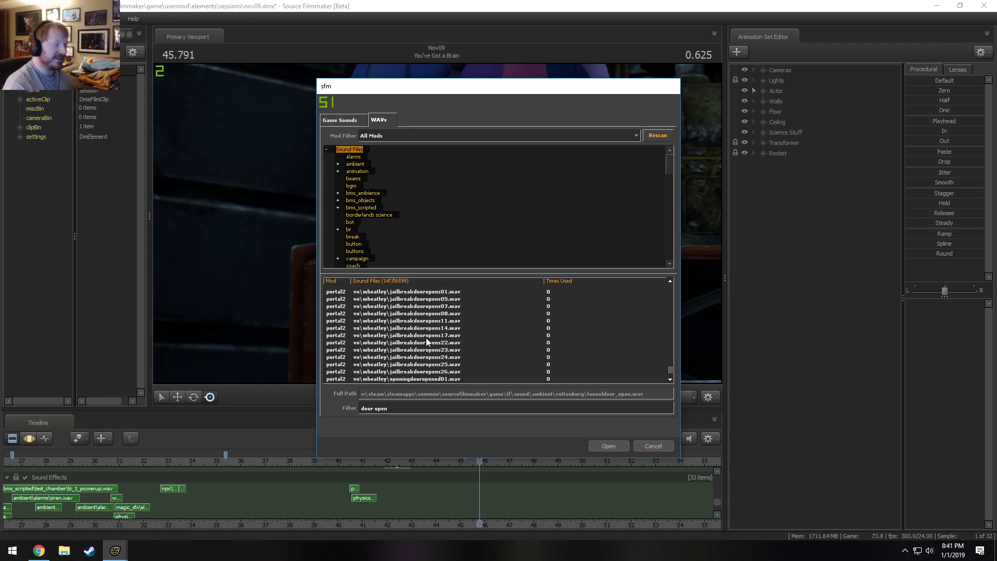
scroll(425, 338, down, 1)
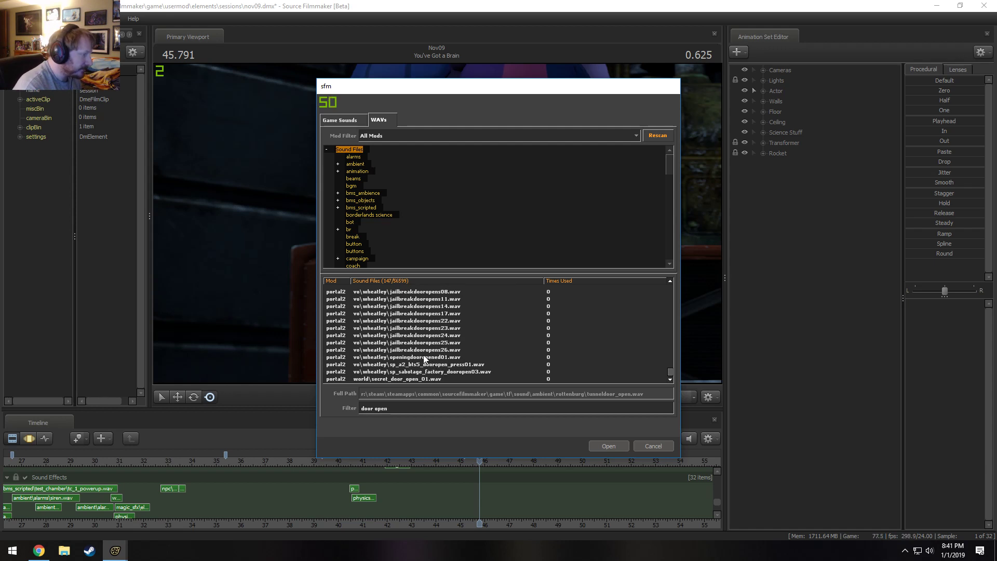
Audition the Wheatley door-opening voice files and ui_barn_door_open_01.wav, checking the neighbouring vault door and world sounds.
click(422, 357)
scroll(427, 354, up, 2)
click(427, 351)
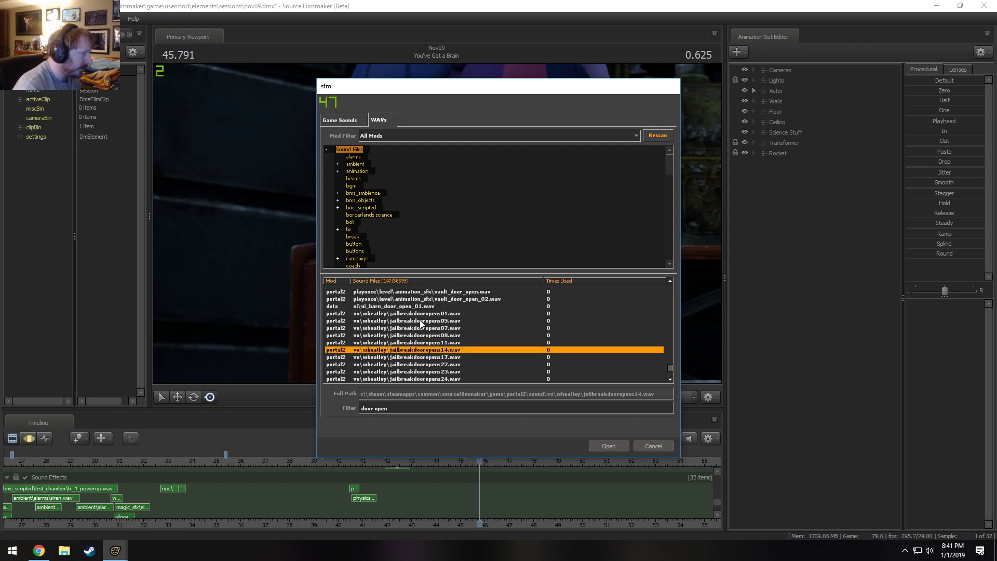
click(418, 307)
scroll(433, 332, up, 1)
scroll(445, 359, up, 1)
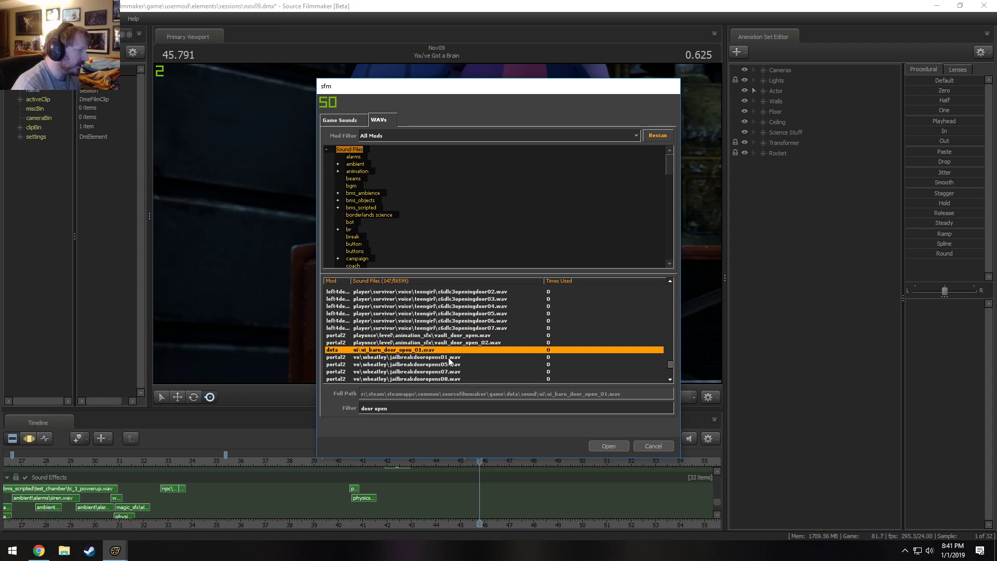
scroll(468, 345, down, 1)
scroll(470, 345, up, 2)
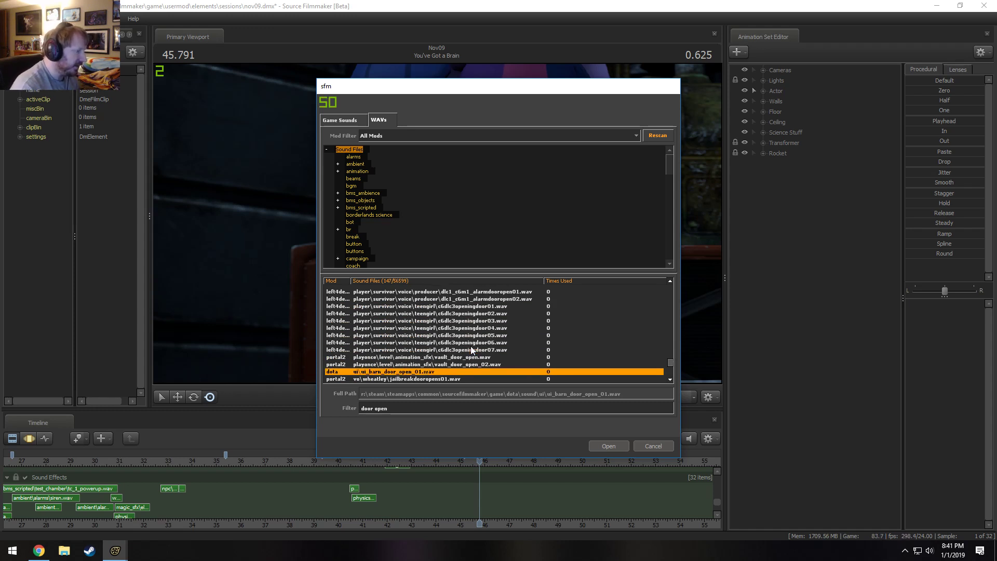
scroll(451, 373, down, 4)
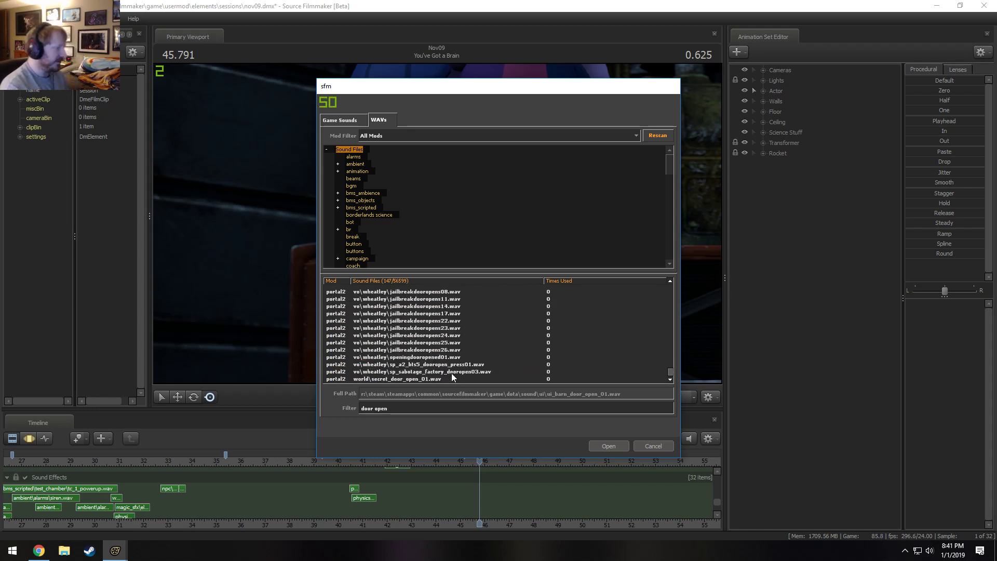
Audition the teengirl c6dlc3openingdoor01.wav, ballbot_opening_a_door_01.wav and horizontal_sliding_door_open_01.wav.
scroll(450, 373, up, 5)
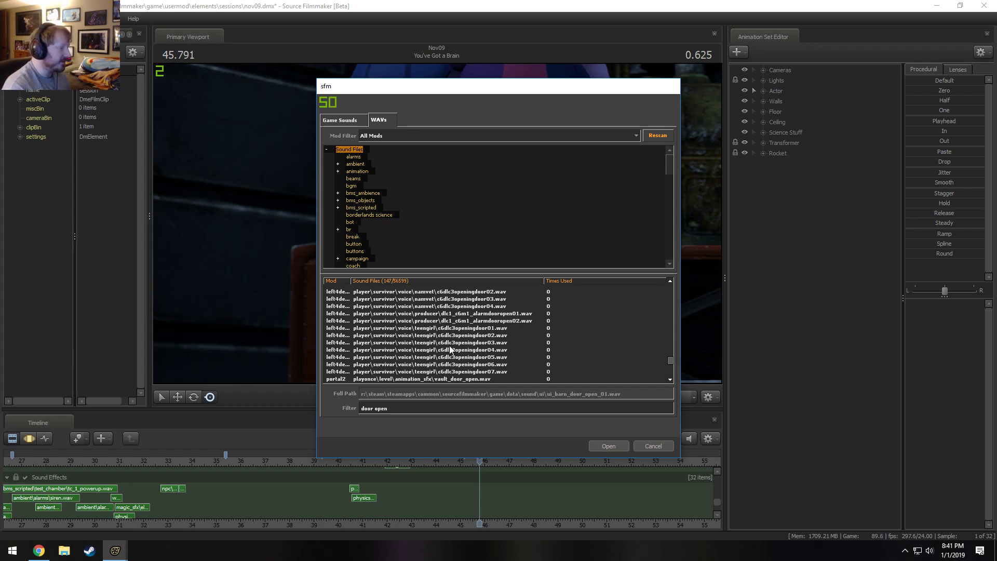
click(453, 331)
scroll(456, 336, up, 5)
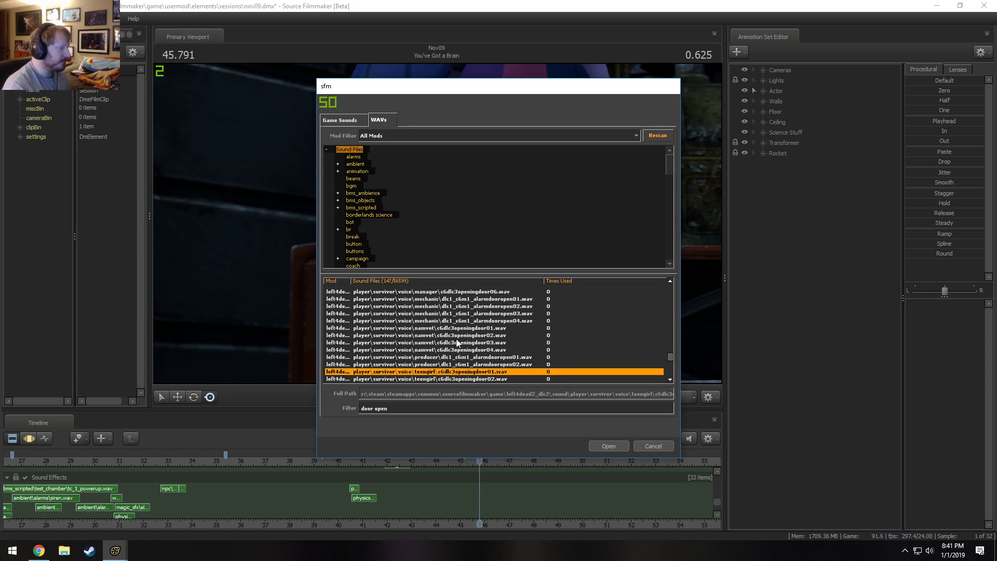
scroll(457, 345, up, 6)
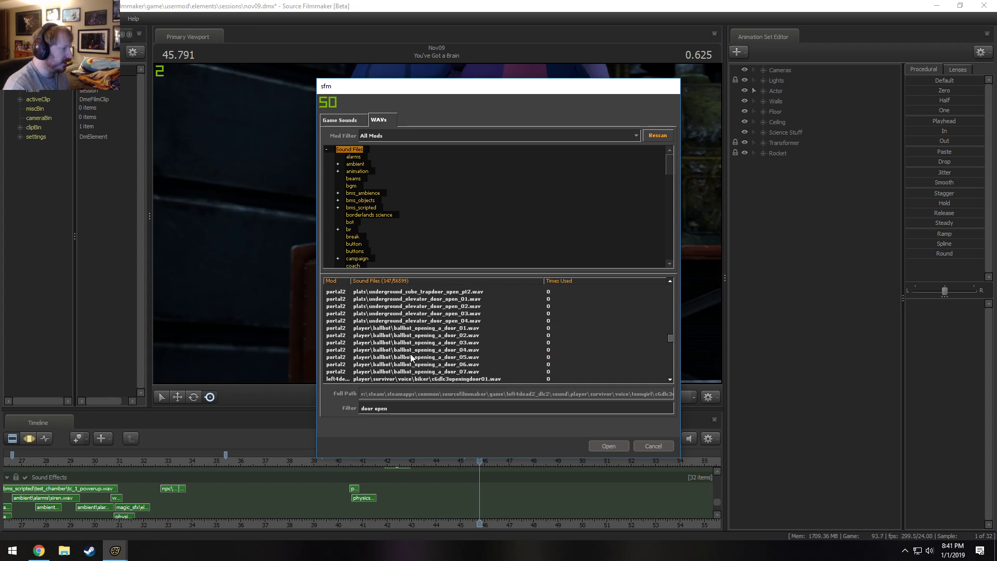
click(406, 329)
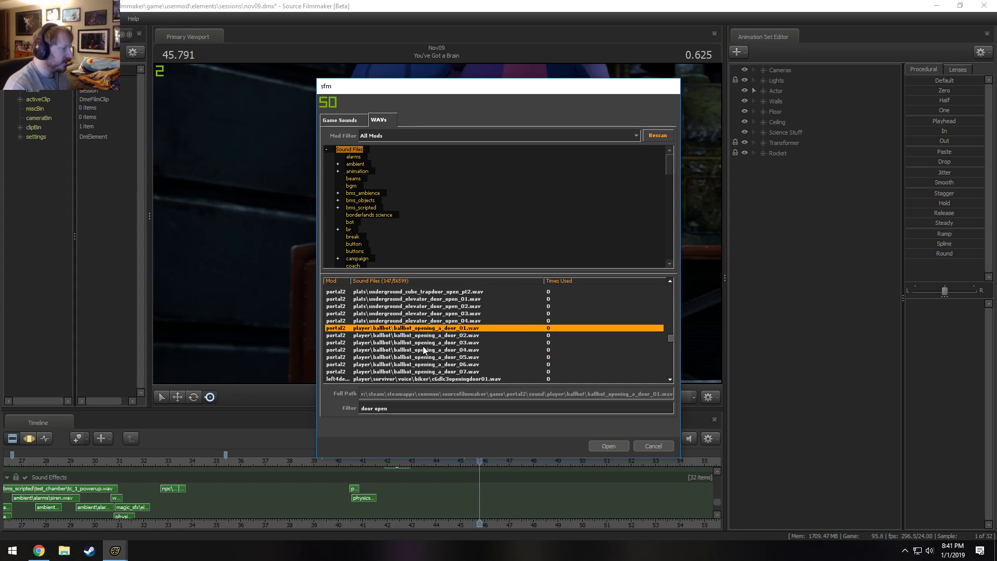
scroll(416, 337, up, 2)
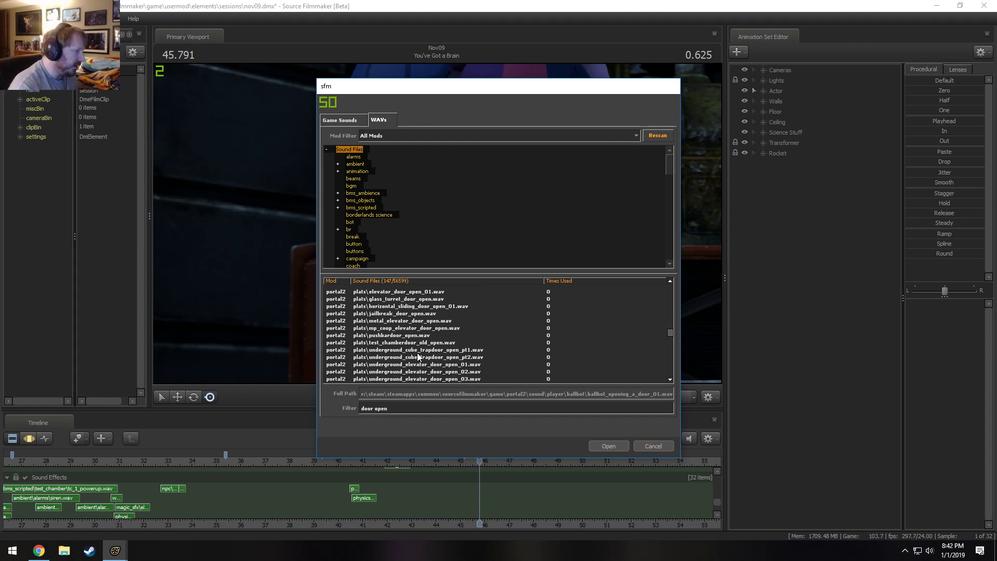
click(426, 307)
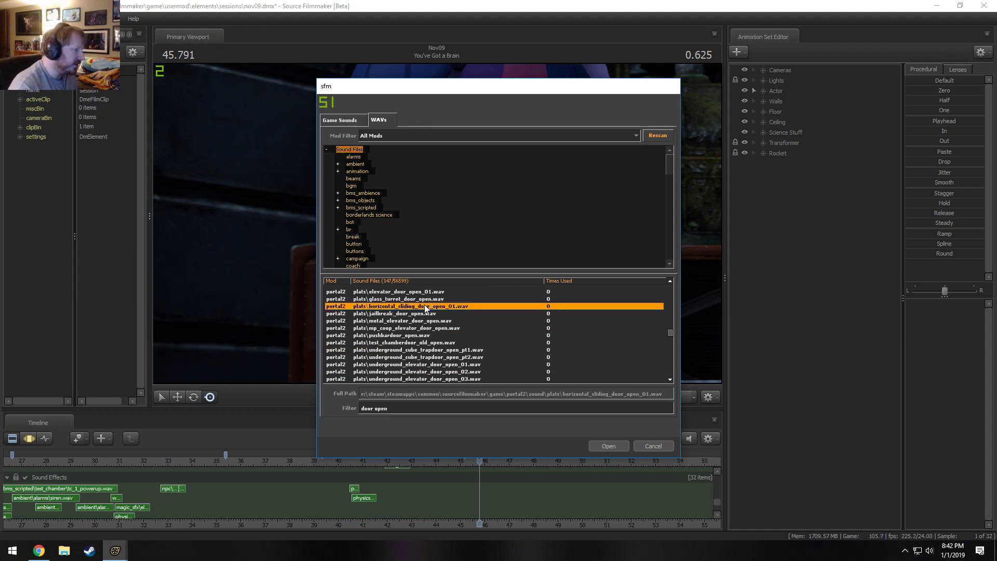
Replace the WAV filter with "garage" to find garage door sounds.
scroll(425, 303, up, 2)
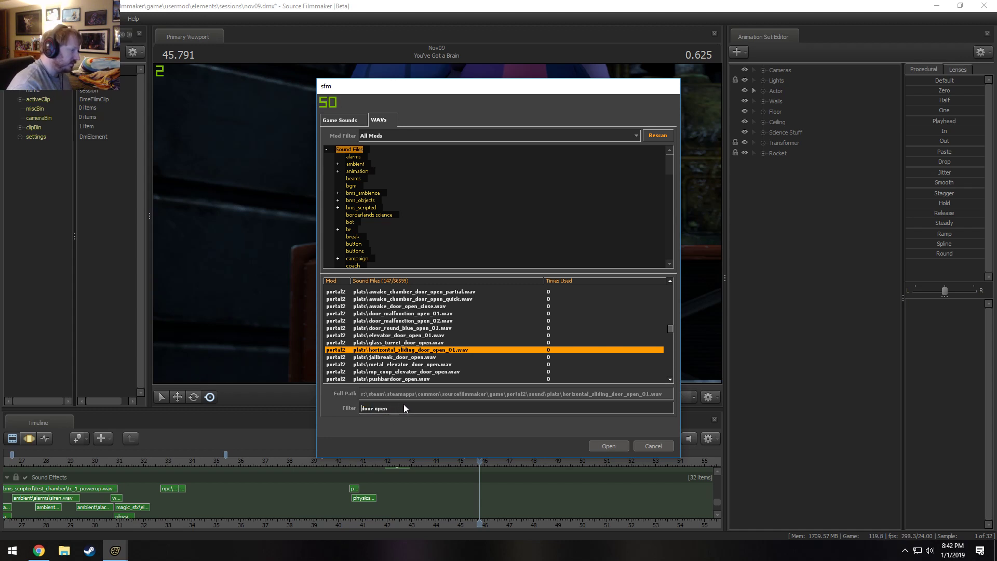
drag(362, 406, 362, 408)
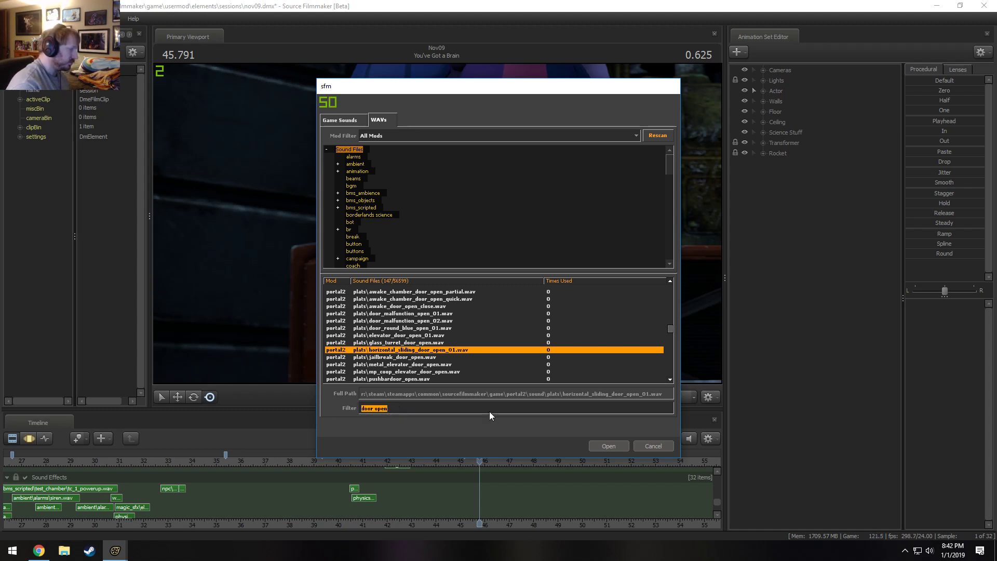
text(garage)
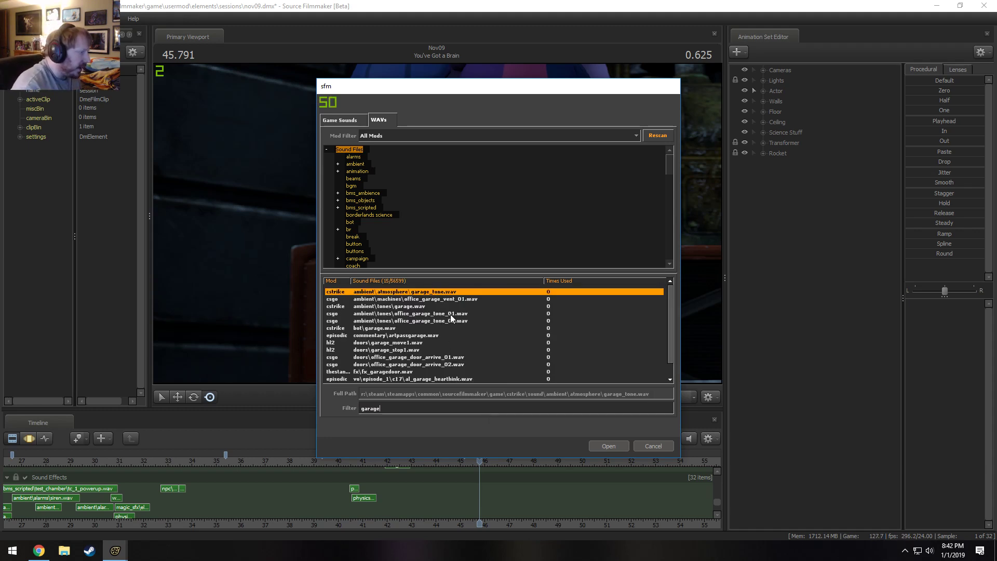
Audition doors\garage_move1.wav and office_garage_door_arrive_01.wav, and add garage_move1.wav to the Sound Effects track.
scroll(415, 337, down, 1)
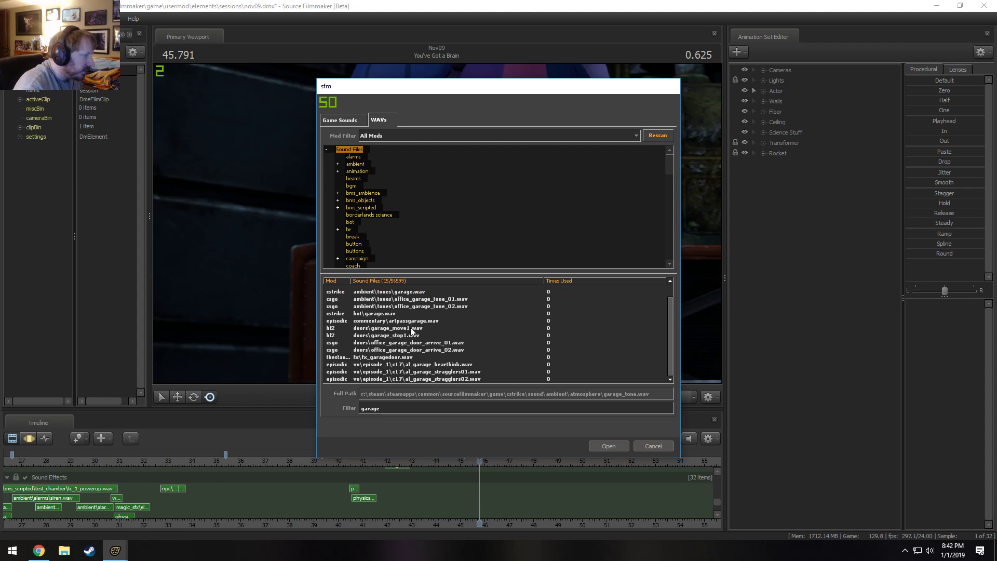
click(411, 329)
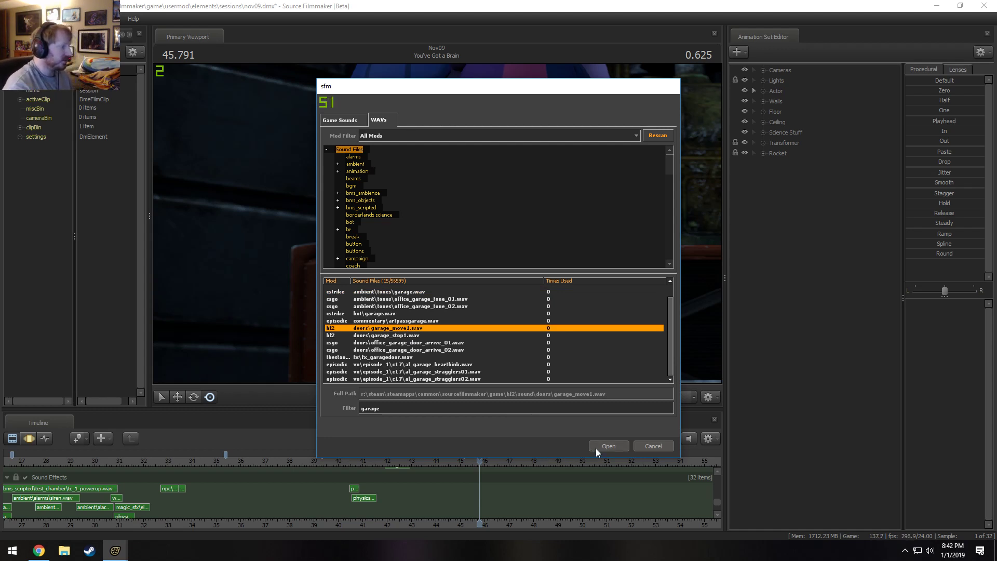
click(387, 343)
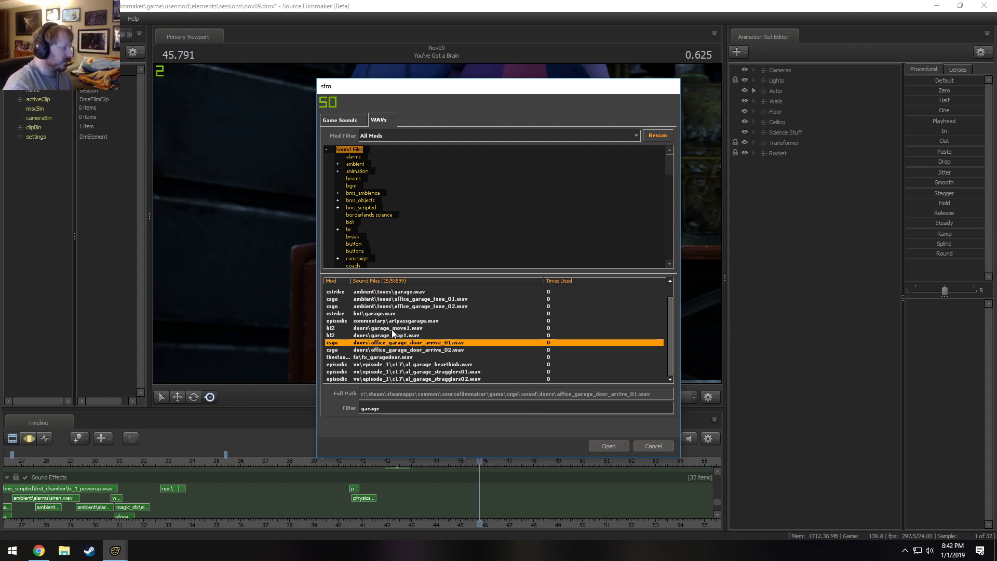
click(392, 329)
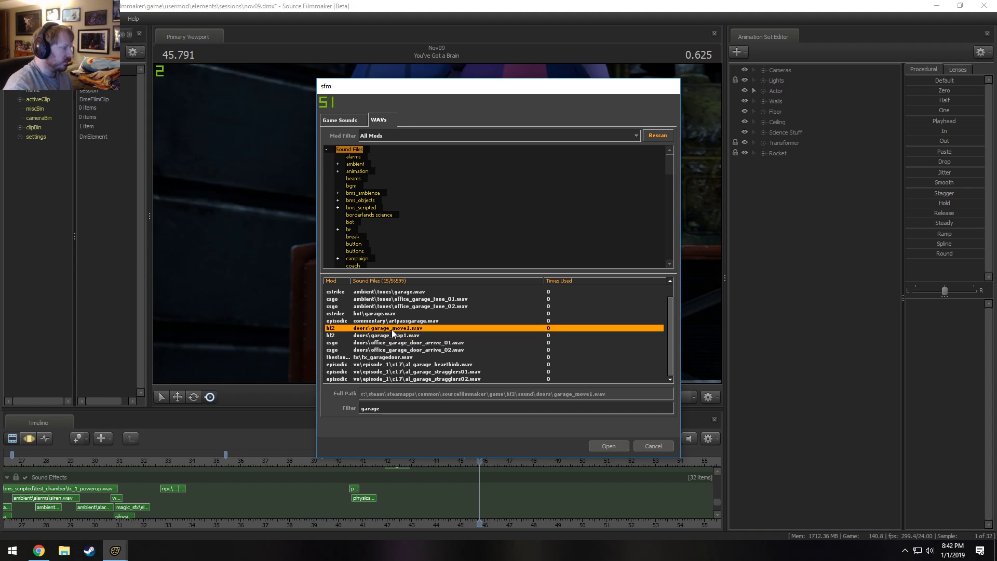
click(602, 446)
Play back the new garage_move1.wav clip and shift it to start at the beginning of the You've Got a Brain shot.
click(448, 457)
key(space)
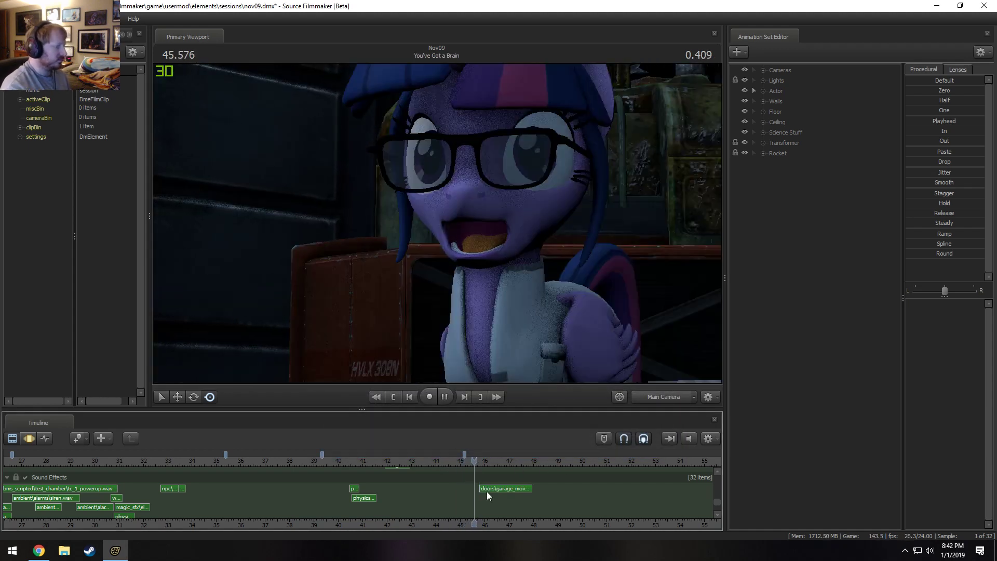
key(space)
mouse_move(507, 490)
mouse_down()
mouse_move(472, 490)
mouse_move(454, 463)
mouse_move(500, 490)
mouse_up()
click(444, 463)
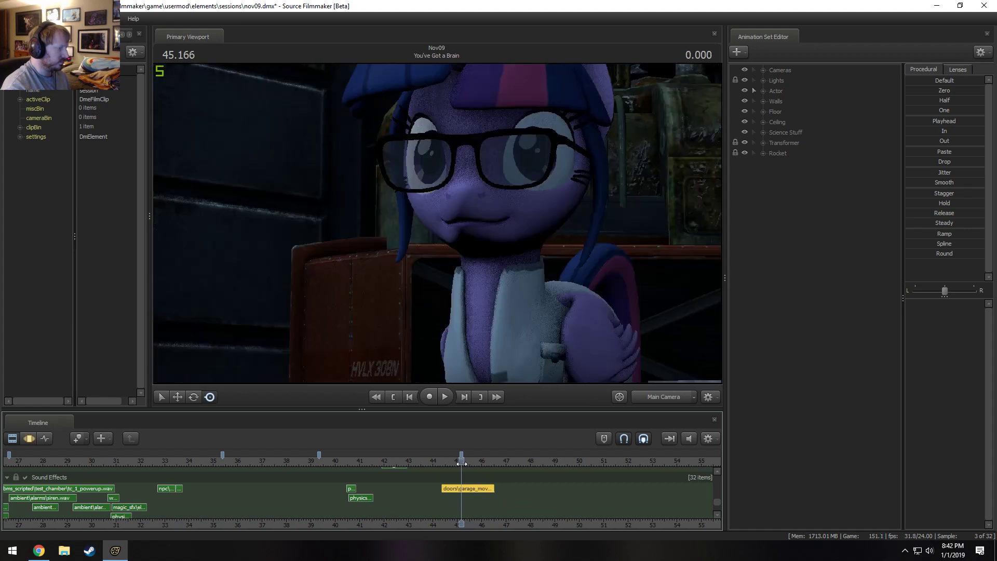
scroll(468, 486, up, 2)
Set the garage_move1.wav clip's volume to 0.5 and play the start of the shot to check the level.
right_click(499, 490)
click(538, 440)
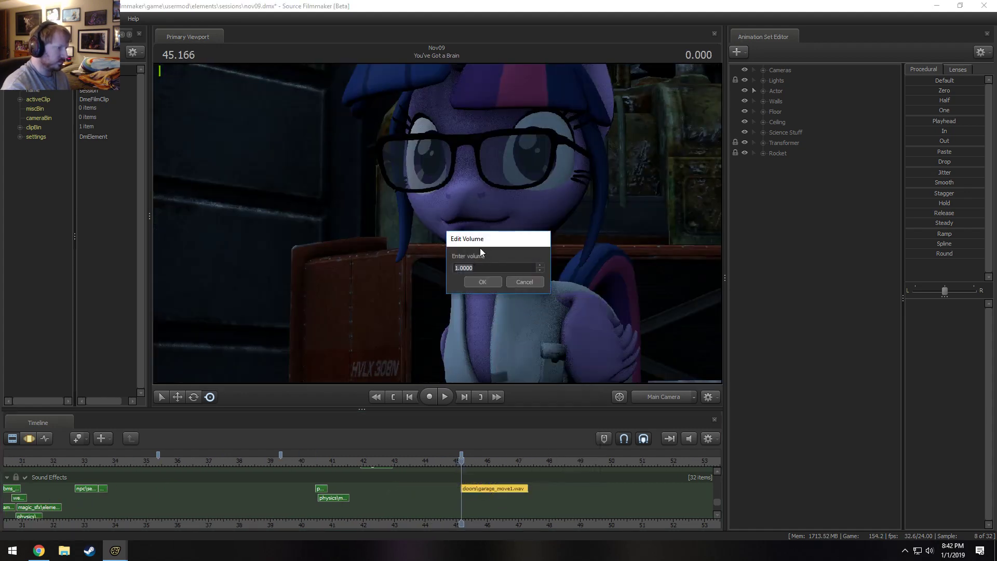
text(0.)
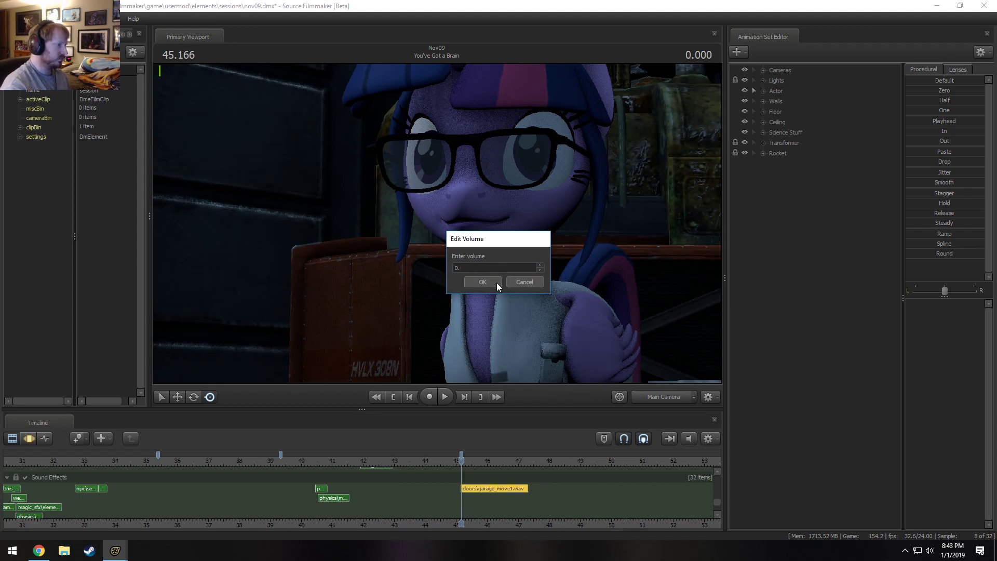
text(5)
click(496, 283)
key(space)
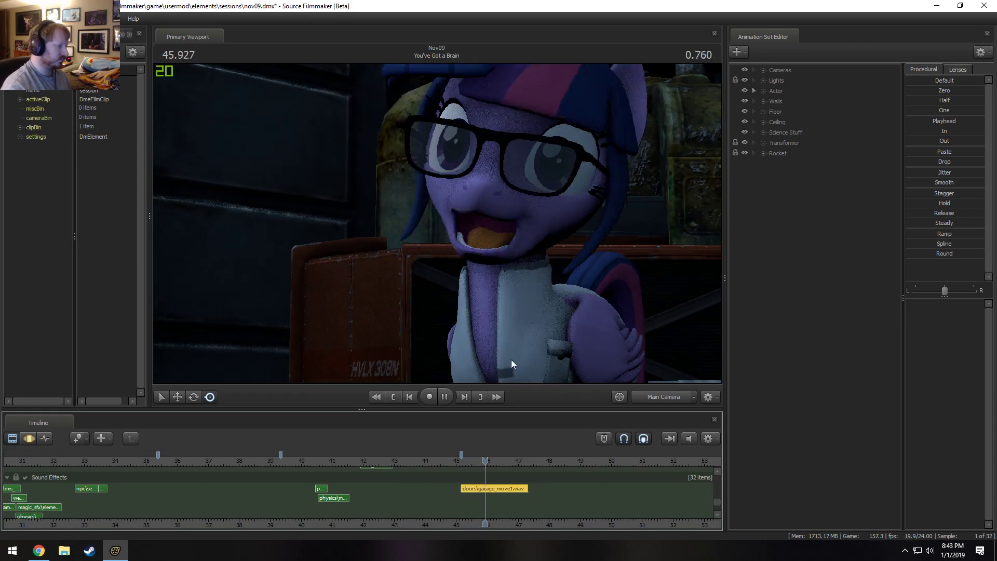
key(space)
click(463, 463)
key(space)
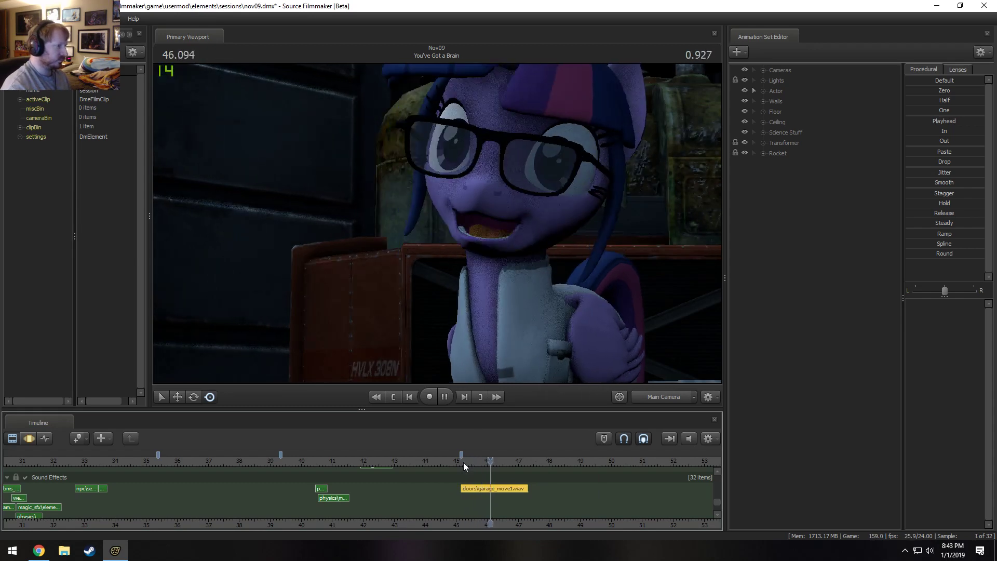
key(space)
Return the playhead to the start of the shot and adjust the garage_move1.wav clip's volume again.
click(459, 461)
drag(459, 462, 461, 462)
right_click(474, 488)
click(509, 435)
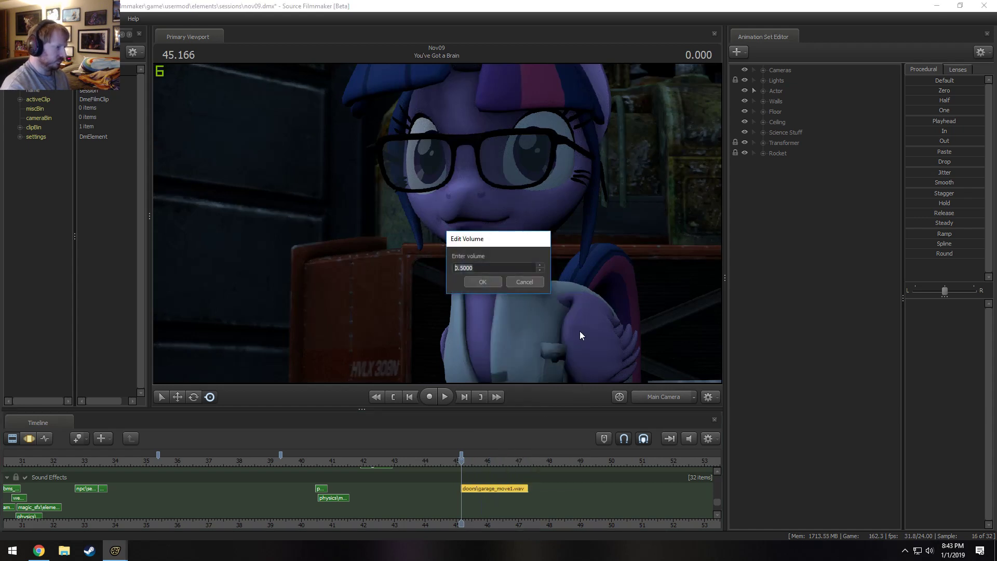
text(0.)
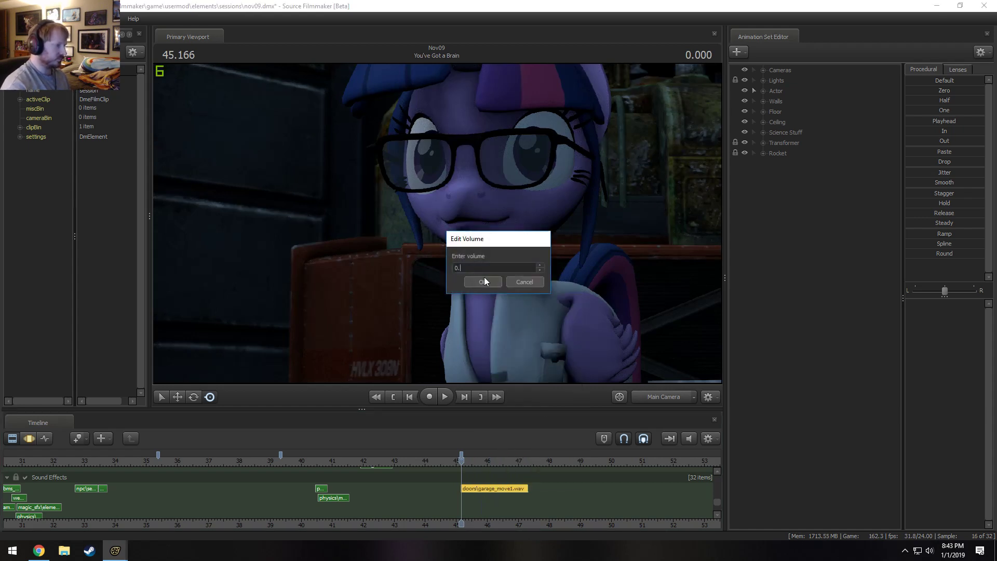
click(483, 282)
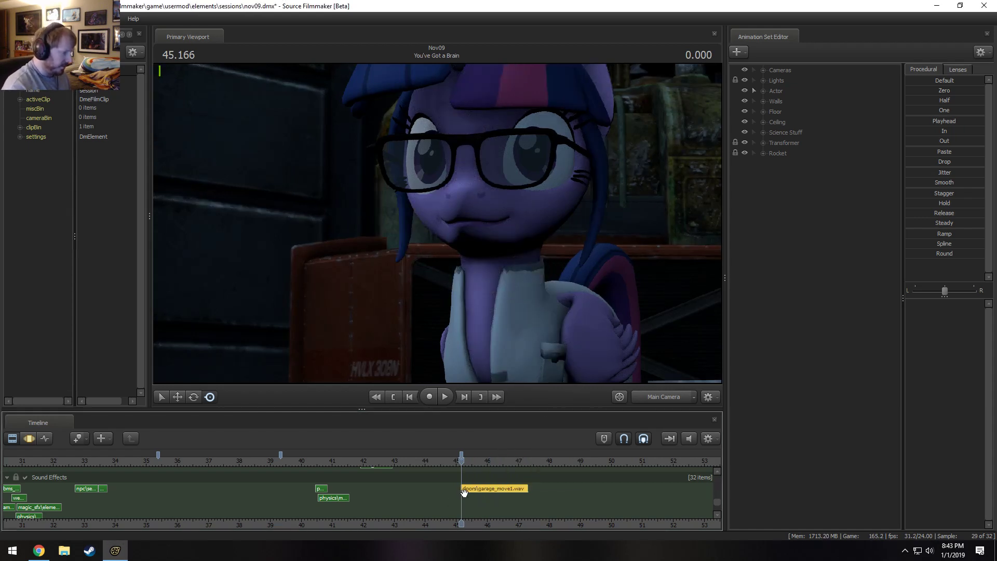
Shorten the garage_move1.wav clip to end at about 46.5 s and place a full-length copy right after it, then play through both.
mouse_move(467, 488)
mouse_down()
mouse_move(528, 498)
mouse_move(463, 497)
mouse_up()
key(ctrl+z)
drag(523, 485, 534, 491)
key(space)
key(space)
Move the second garage_move1.wav clip onto the first clip's row so it begins where the first ends, checking the join by playback.
scroll(523, 498, up, 3)
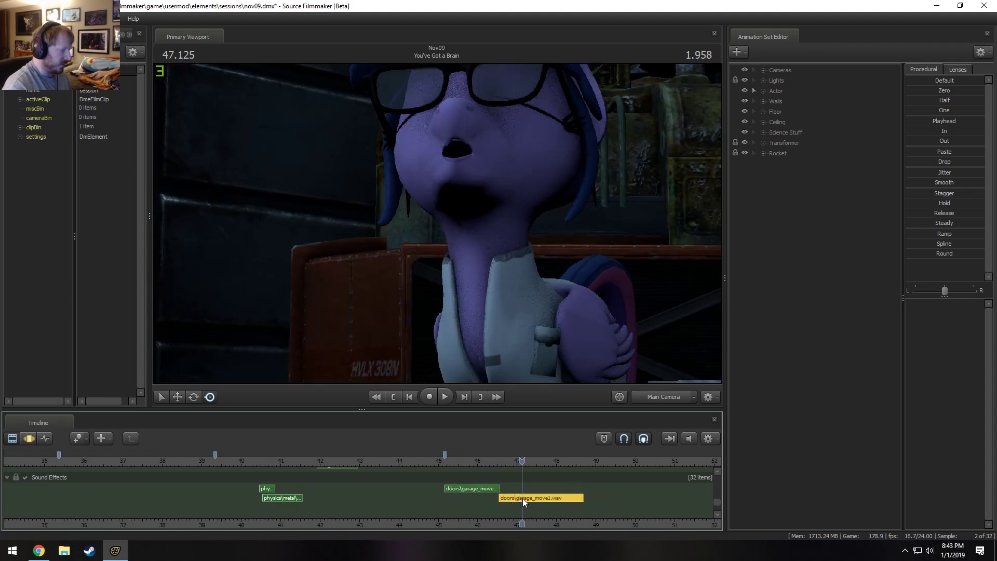
scroll(502, 500, up, 1)
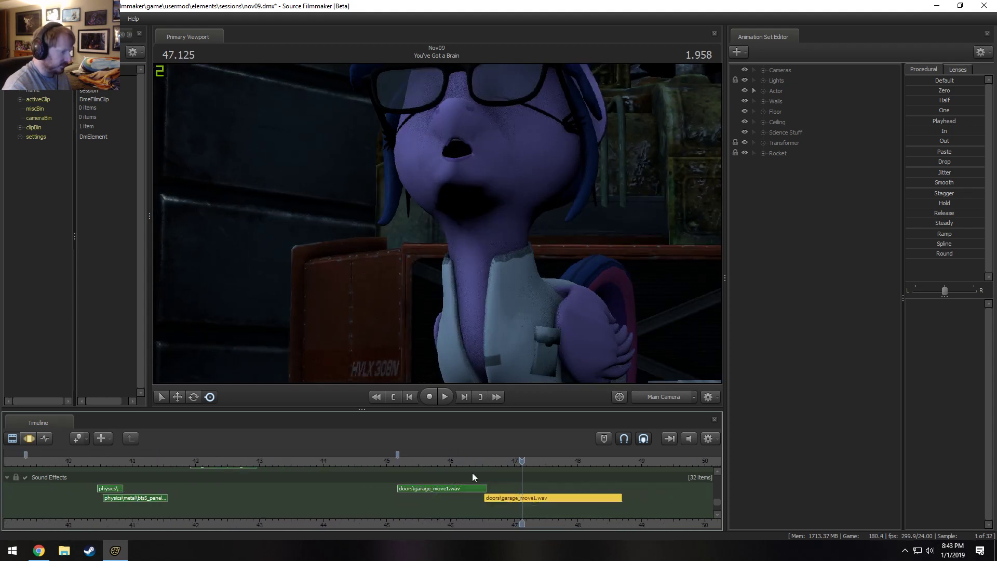
click(398, 462)
key(space)
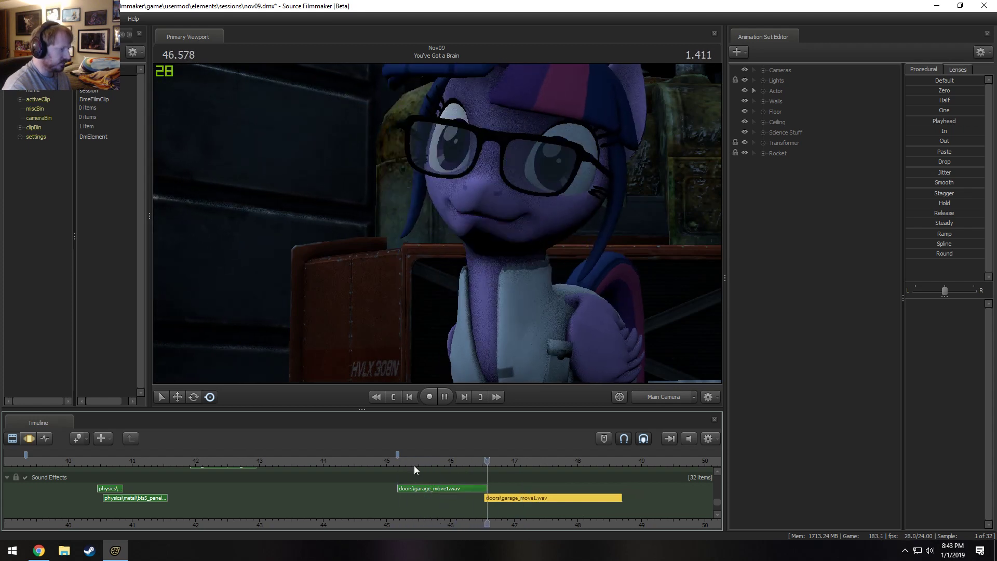
key(space)
drag(503, 497, 505, 488)
click(439, 460)
key(space)
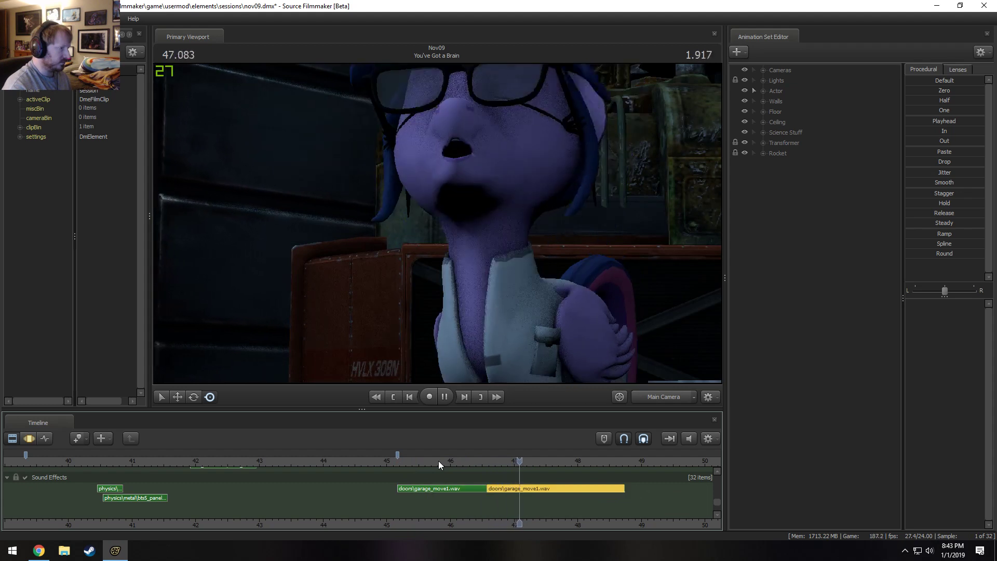
key(space)
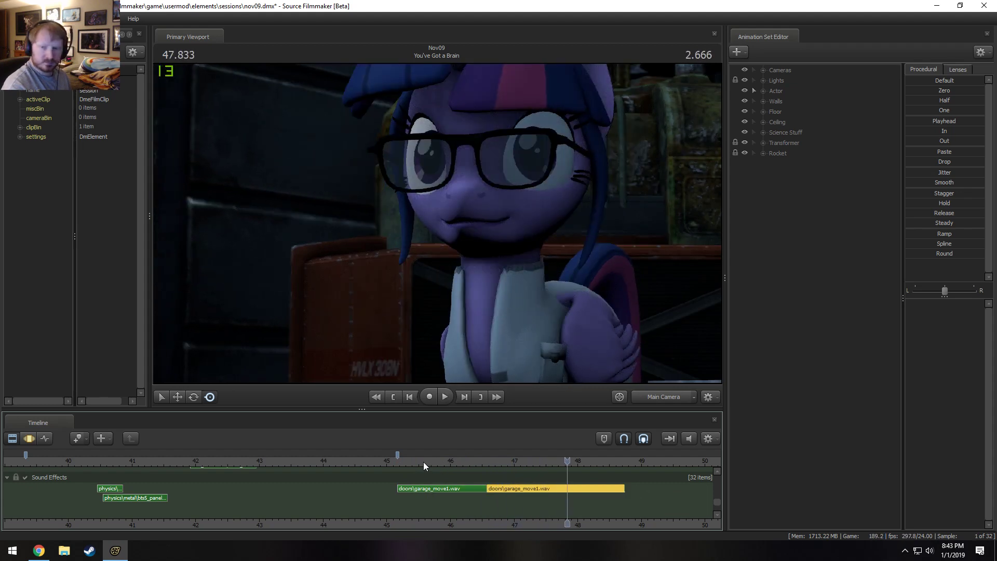
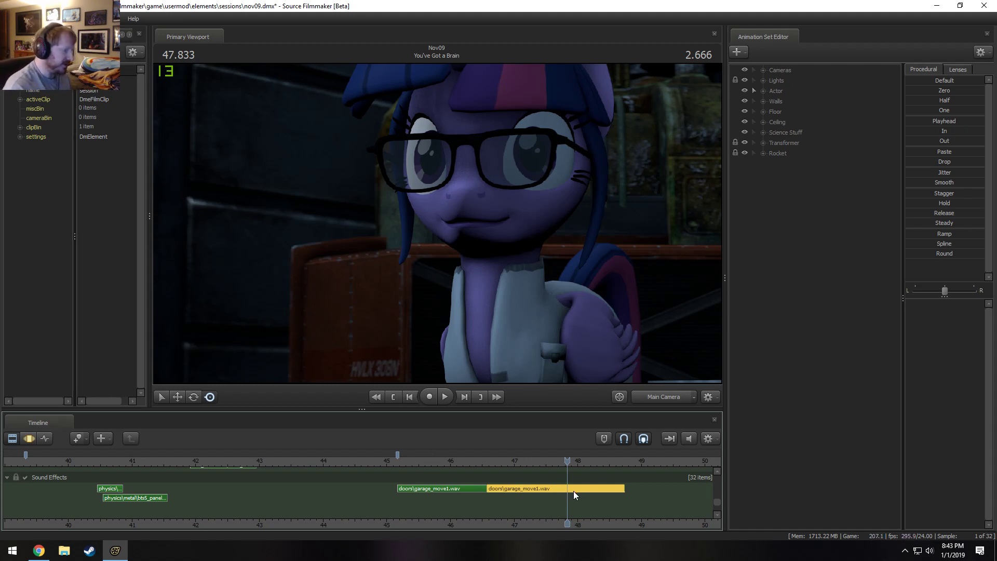
Paste a third garage_move1.wav clip and place it on the same row, starting where the second clip ends.
key(ctrl+v)
alt+right_drag(639, 515, 610, 511)
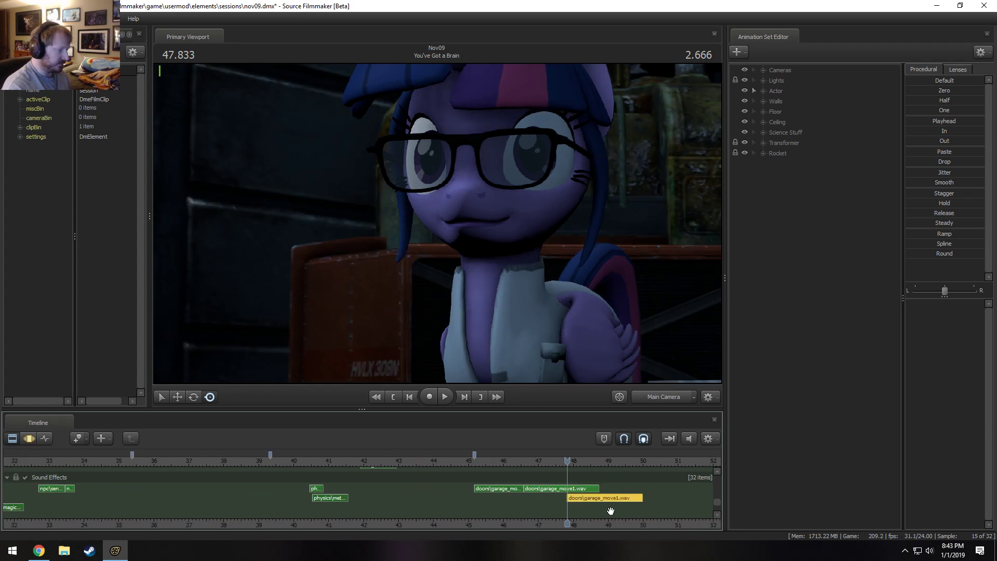
drag(599, 498, 632, 504)
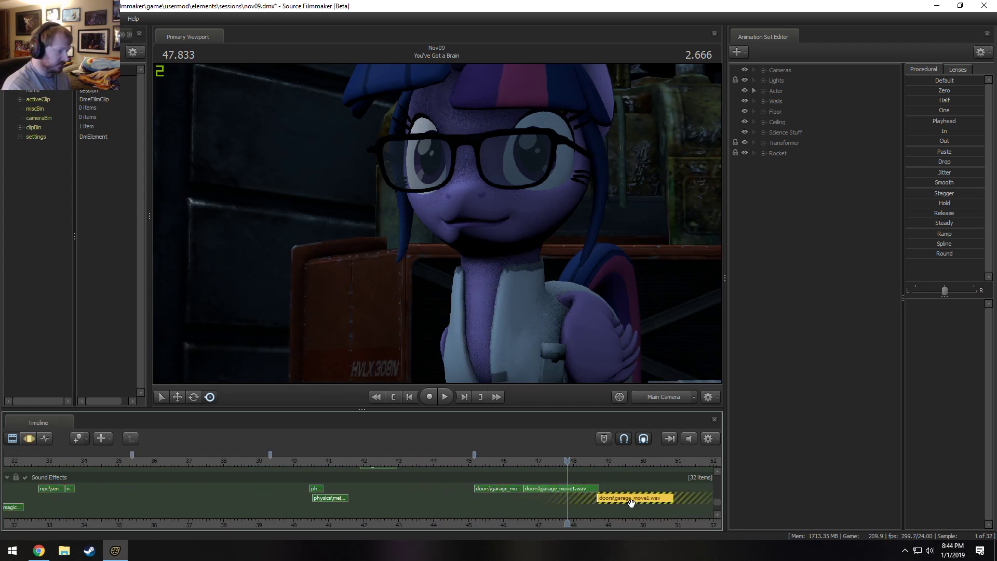
scroll(630, 503, up, 2)
scroll(620, 503, up, 2)
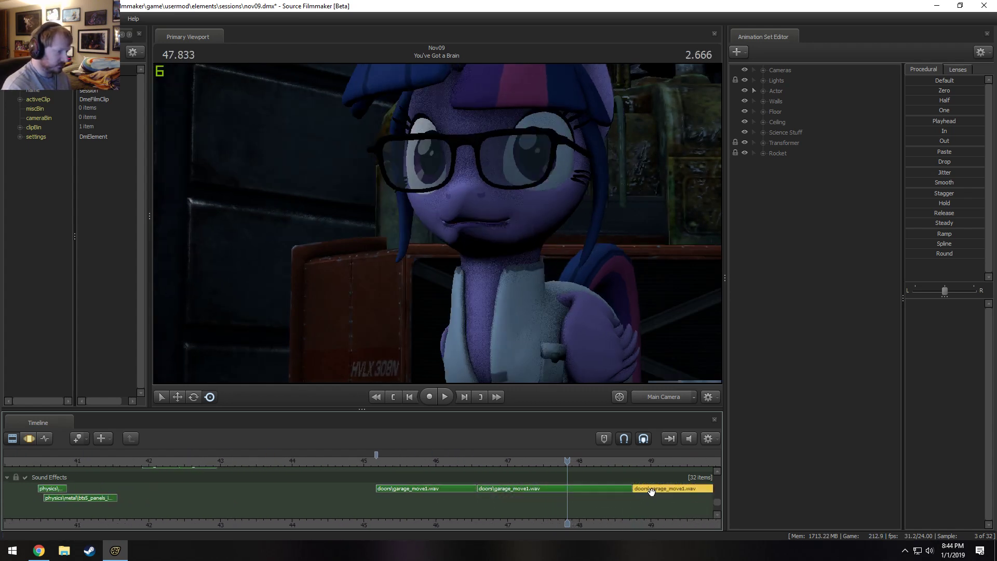
drag(650, 499, 653, 499)
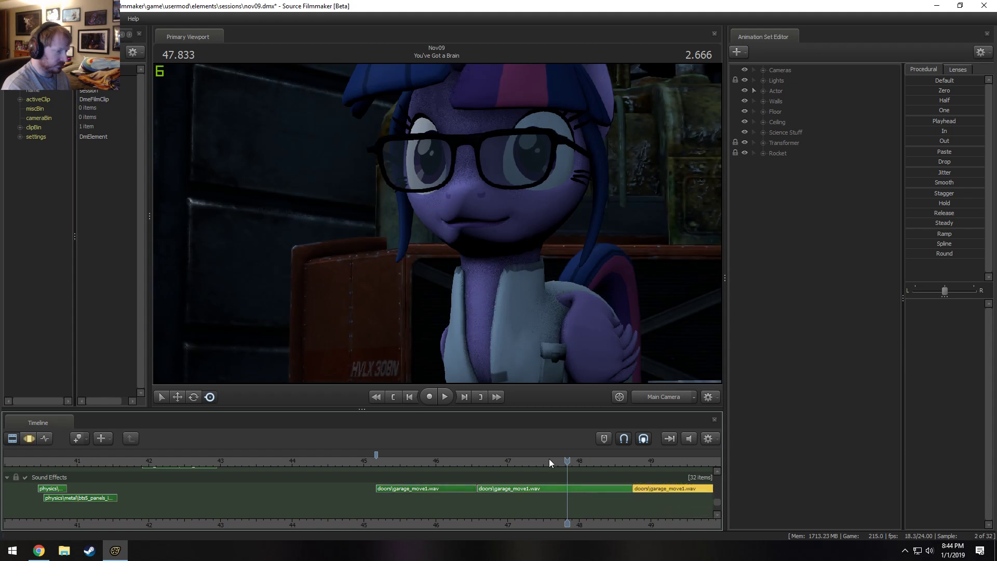
Play the You've Got a Brain shot from near its start and set the first garage_move1.wav clip's volume to 0.15.
drag(526, 461, 424, 462)
click(308, 455)
key(space)
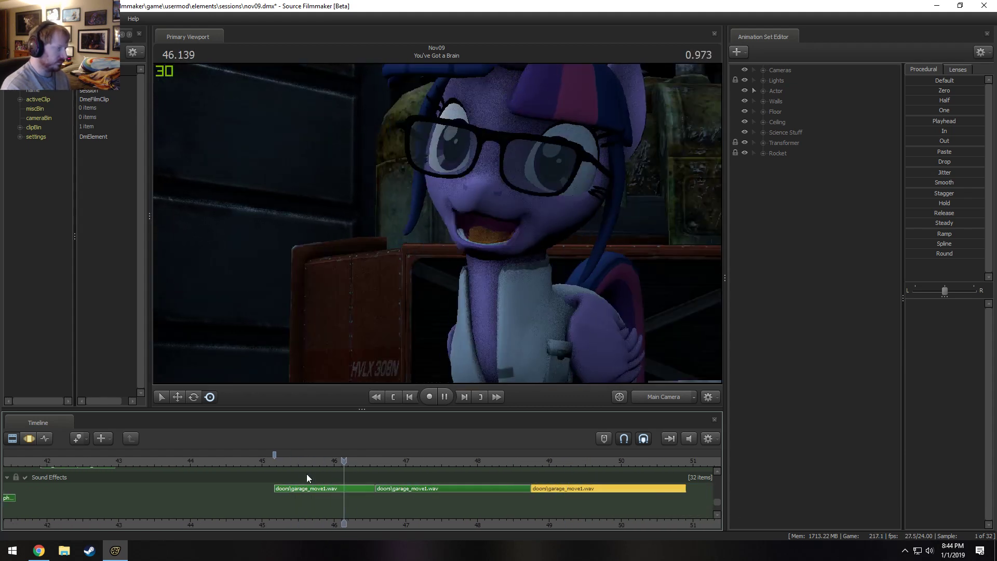
right_click(299, 488)
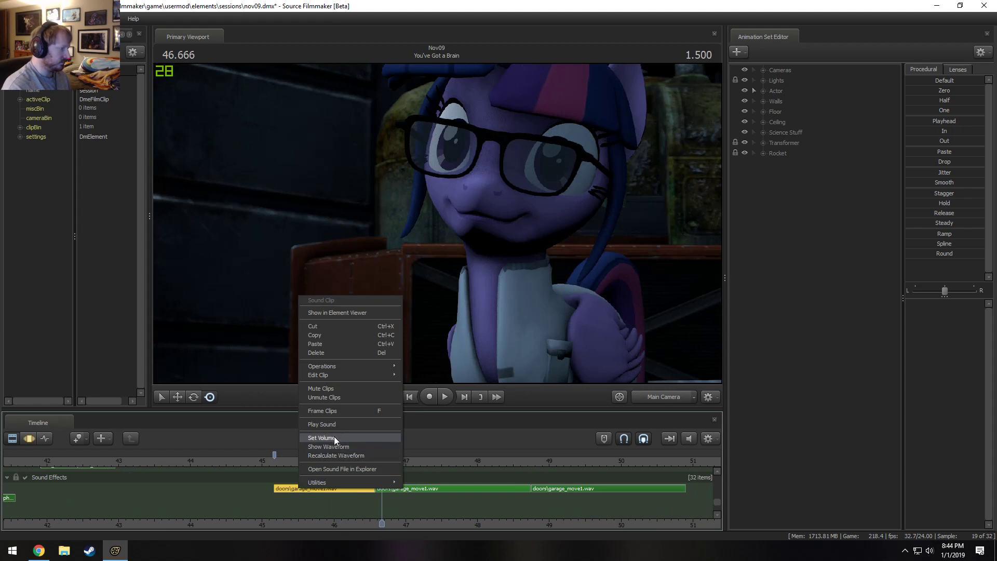
click(334, 437)
text(0.)
key(Return)
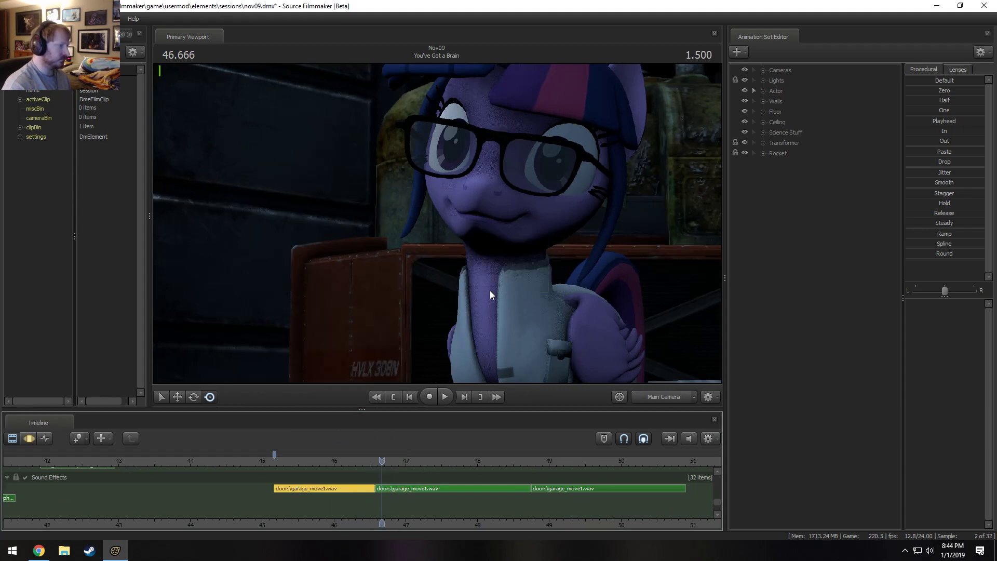
Replay the shot from its start and set the second garage_move1.wav clip's volume to 0.1.
click(273, 461)
key(space)
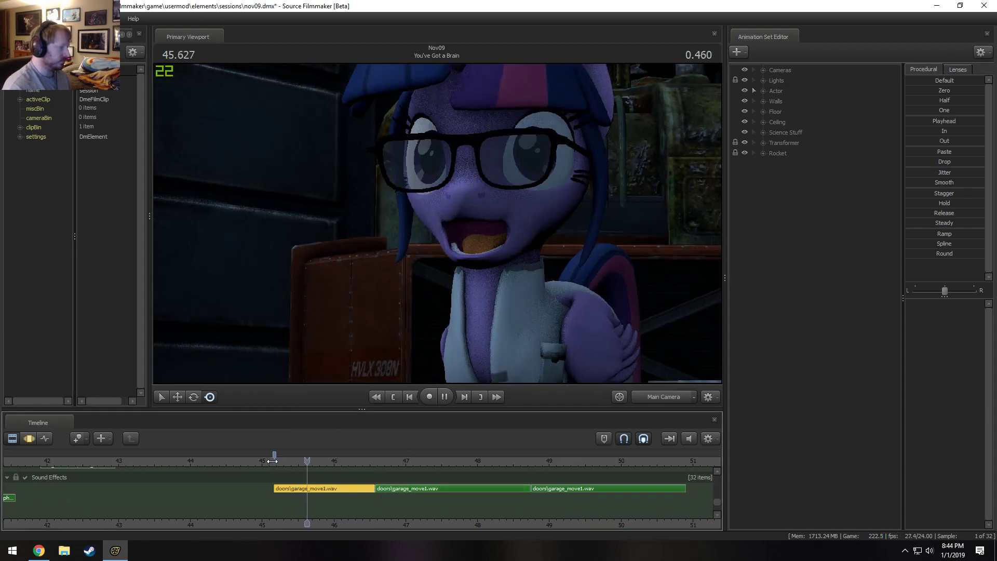
right_click(396, 486)
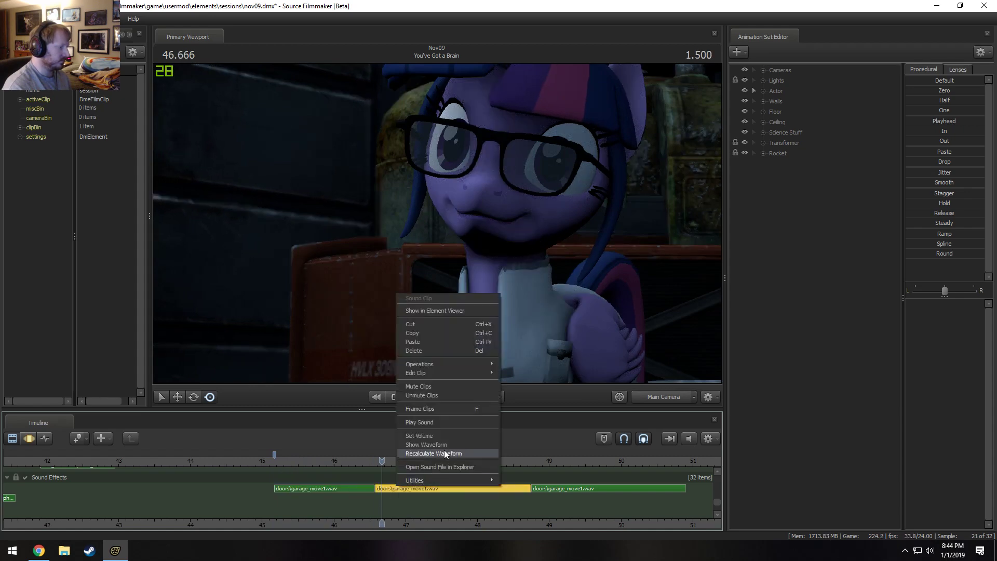
click(450, 434)
text(0.1)
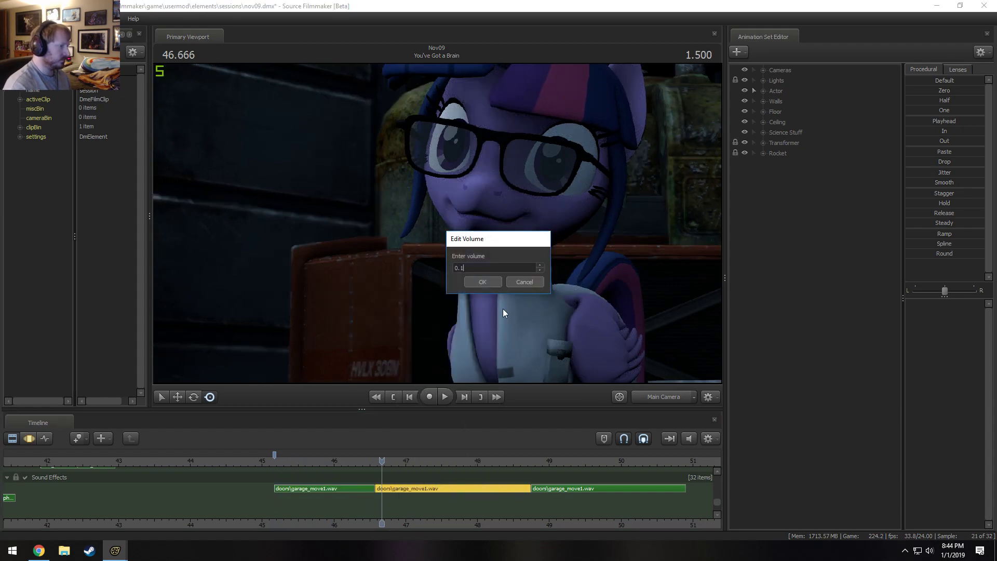
key(Return)
Play the cut into the shot from about 43.6 s, and play from the shot's start to about 49.5 s to check the levels.
key(space)
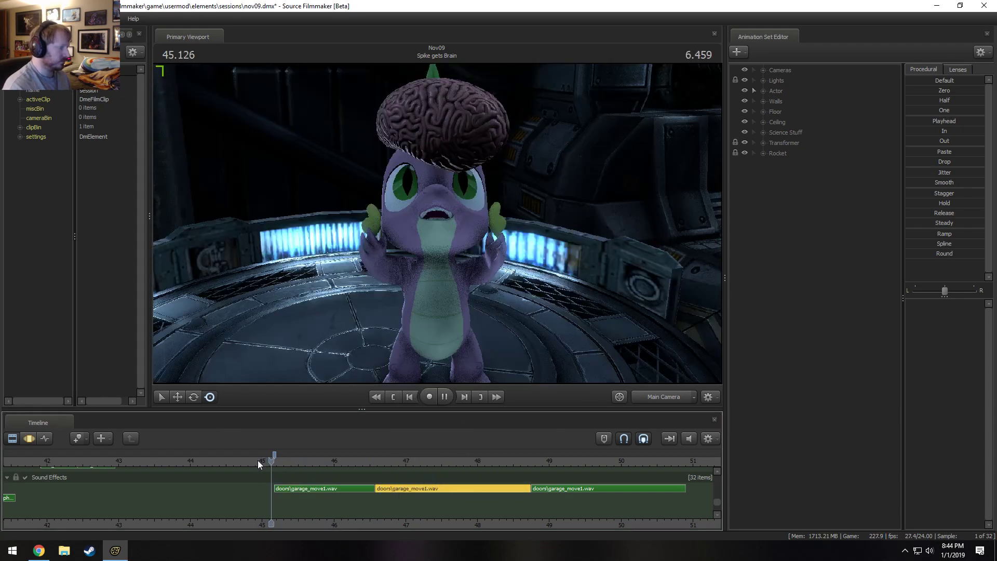
click(160, 458)
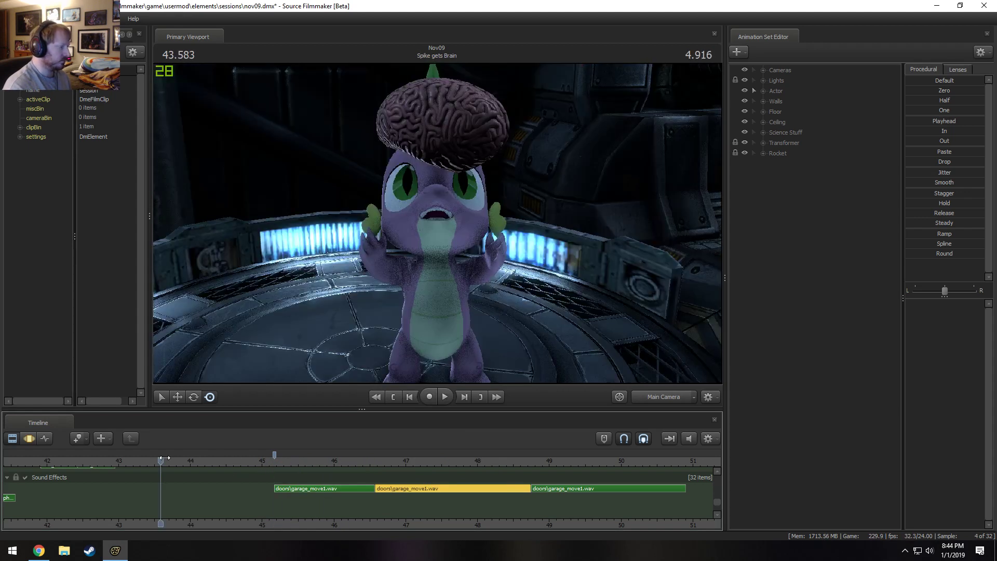
key(space)
key(space)
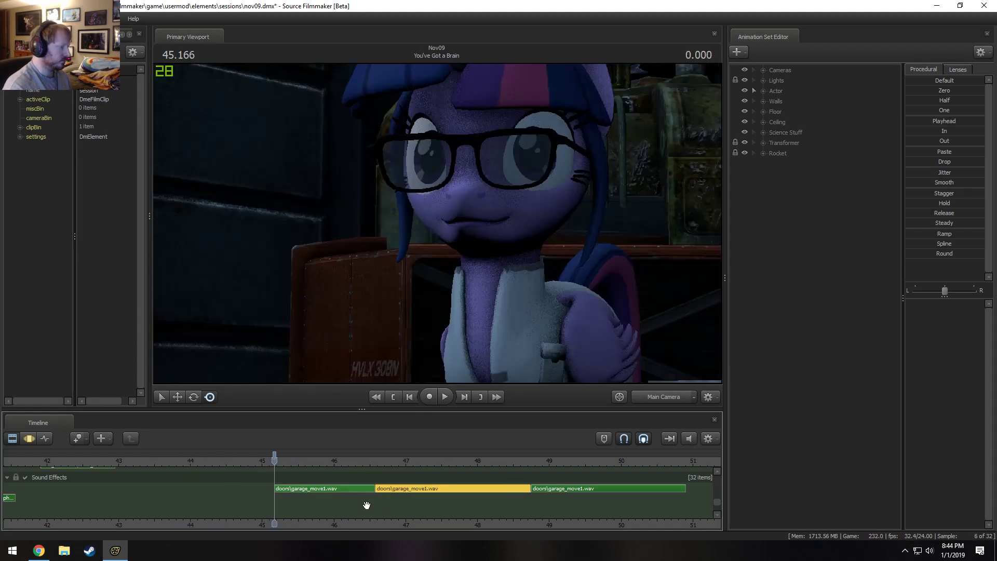
scroll(570, 484, down, 3)
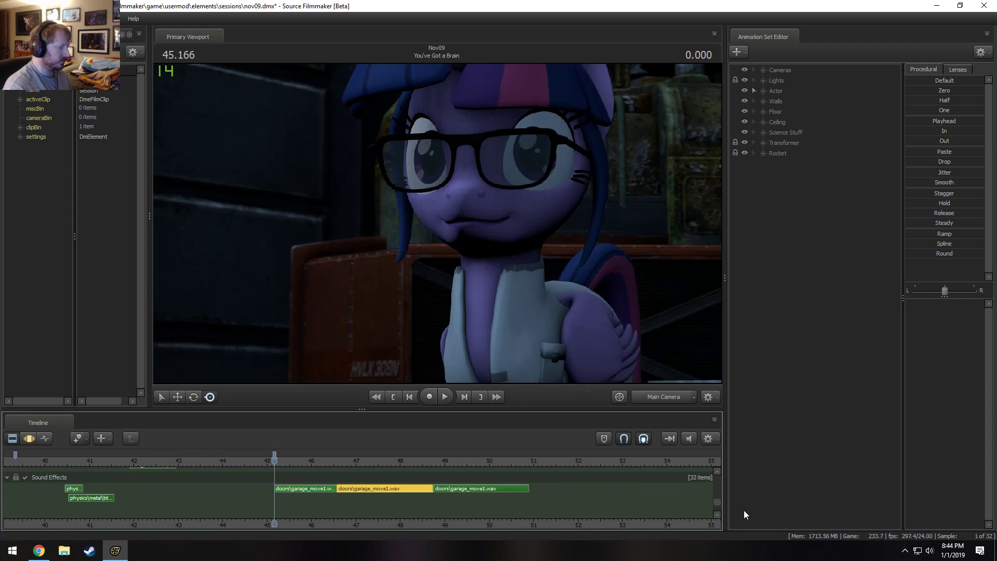
key(space)
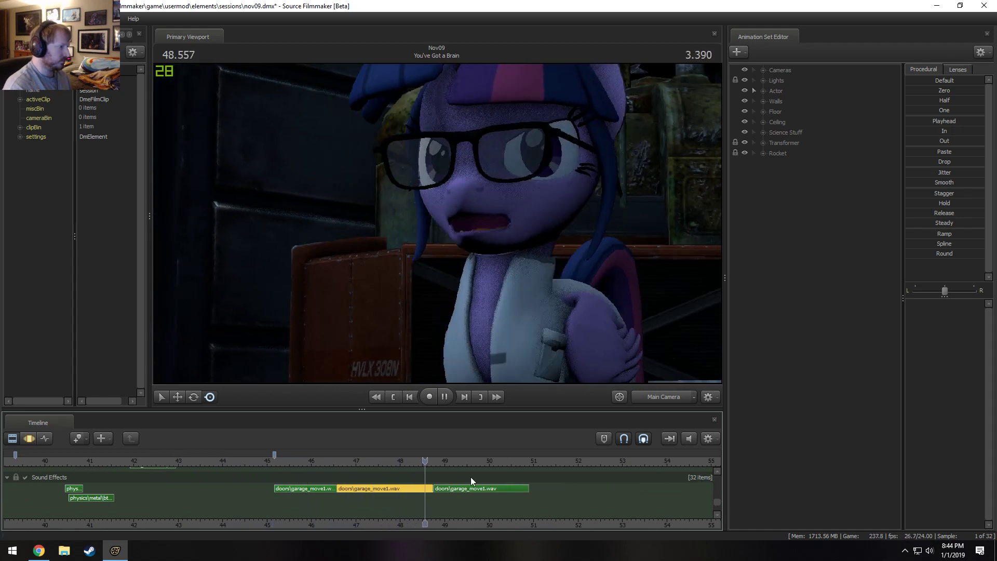
key(space)
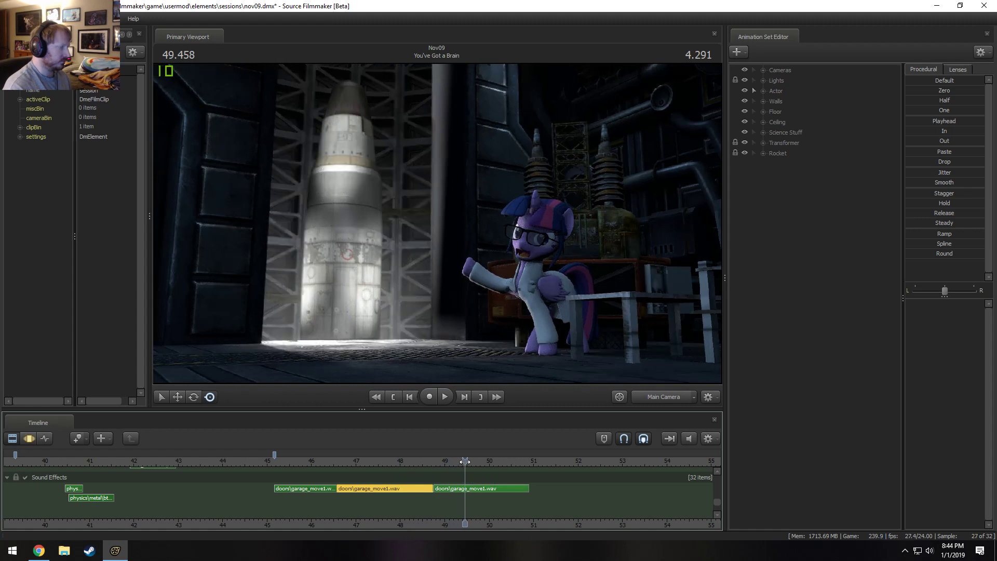
Play on to the end of the shot and split the third garage_move1.wav clip there, at 50.833 s.
click(470, 488)
right_click(465, 489)
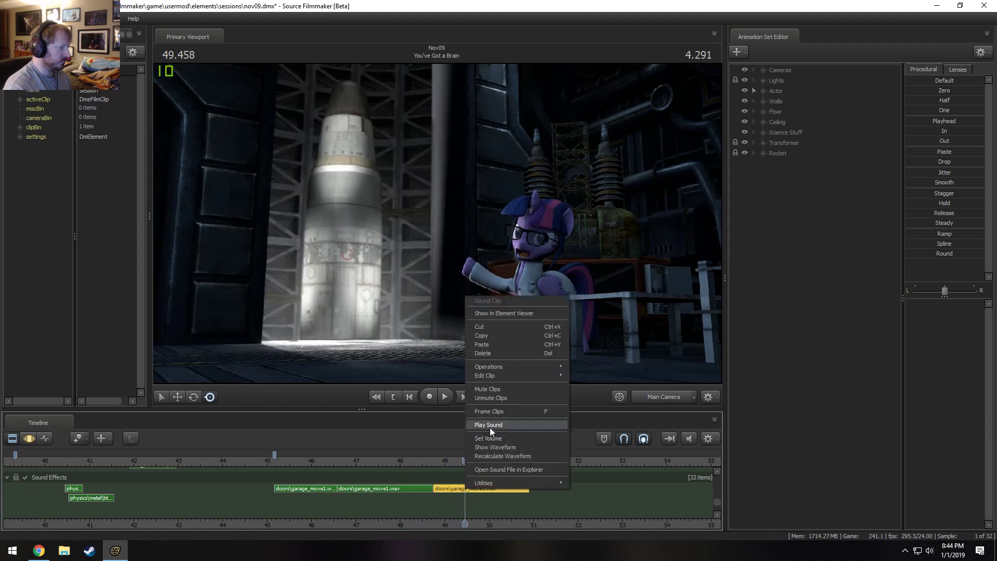
click(456, 488)
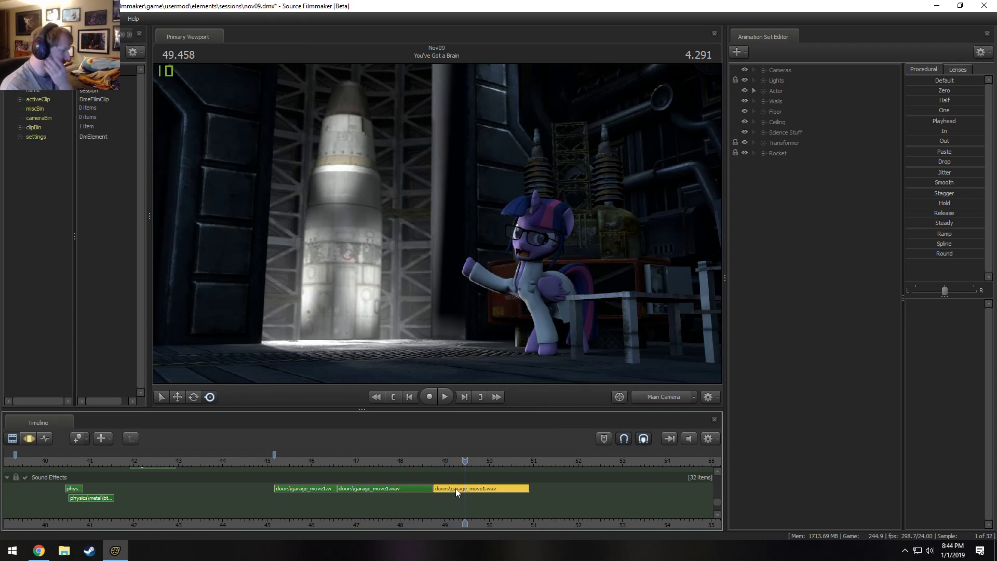
key(space)
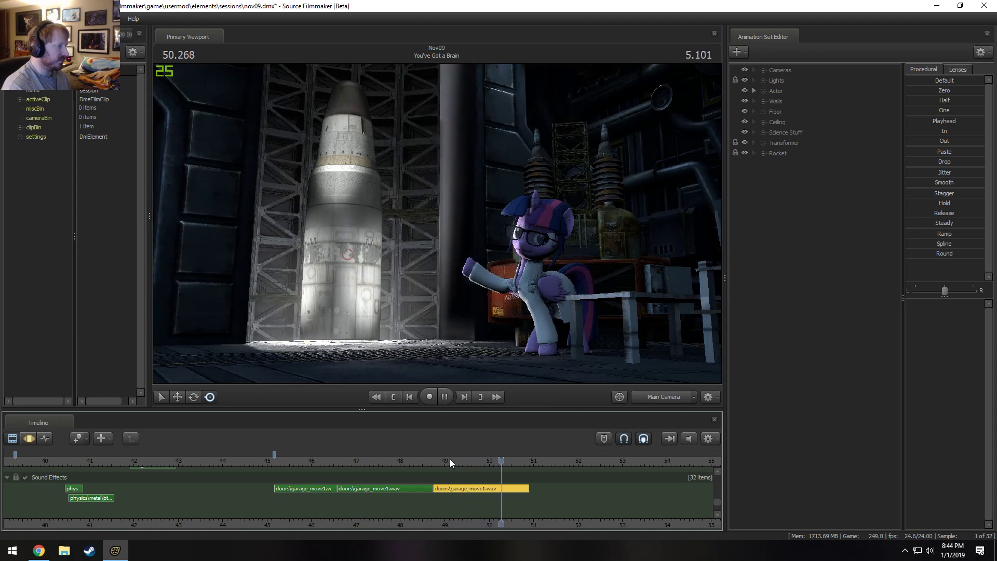
key(space)
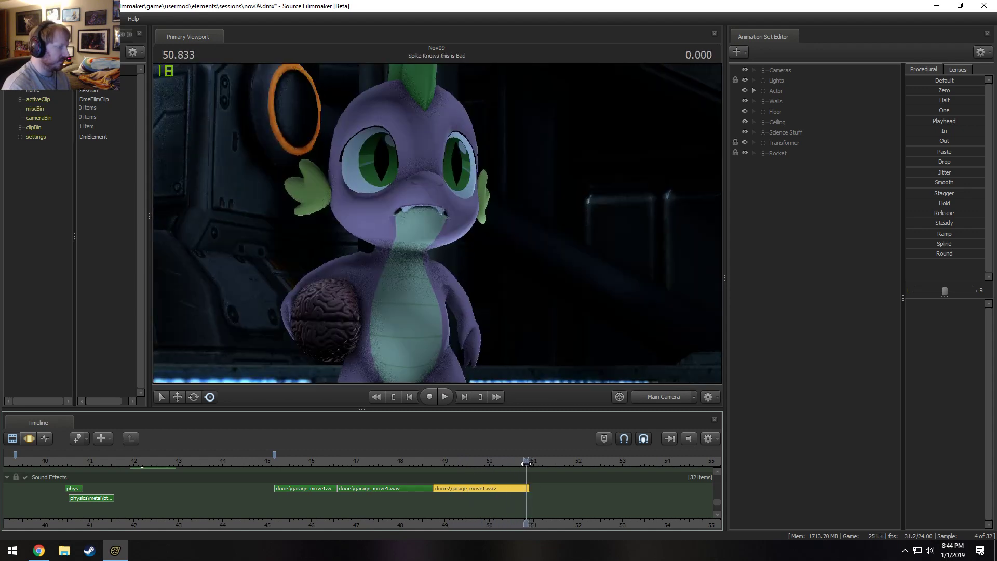
drag(527, 462, 529, 488)
scroll(533, 503, up, 3)
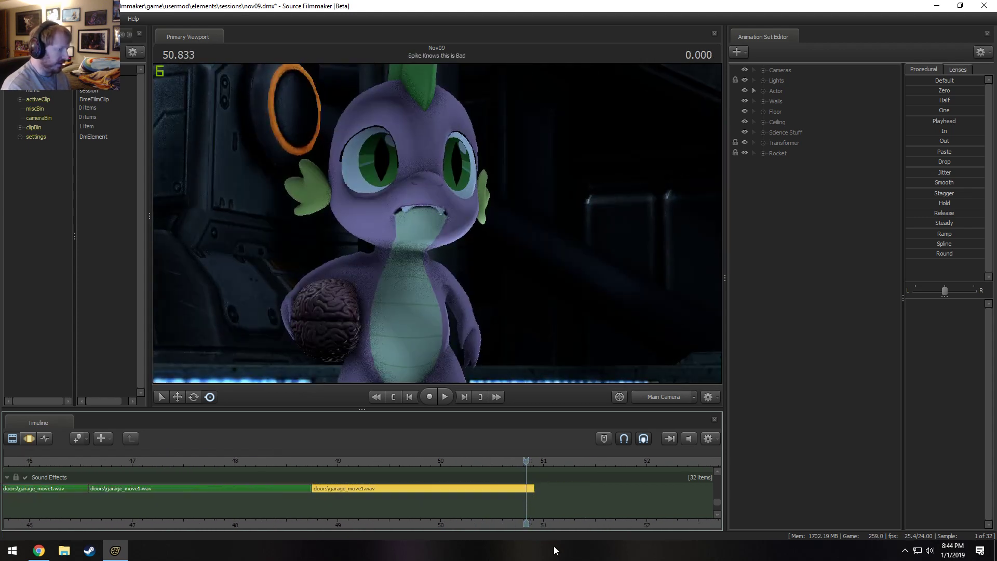
drag(555, 525, 482, 525)
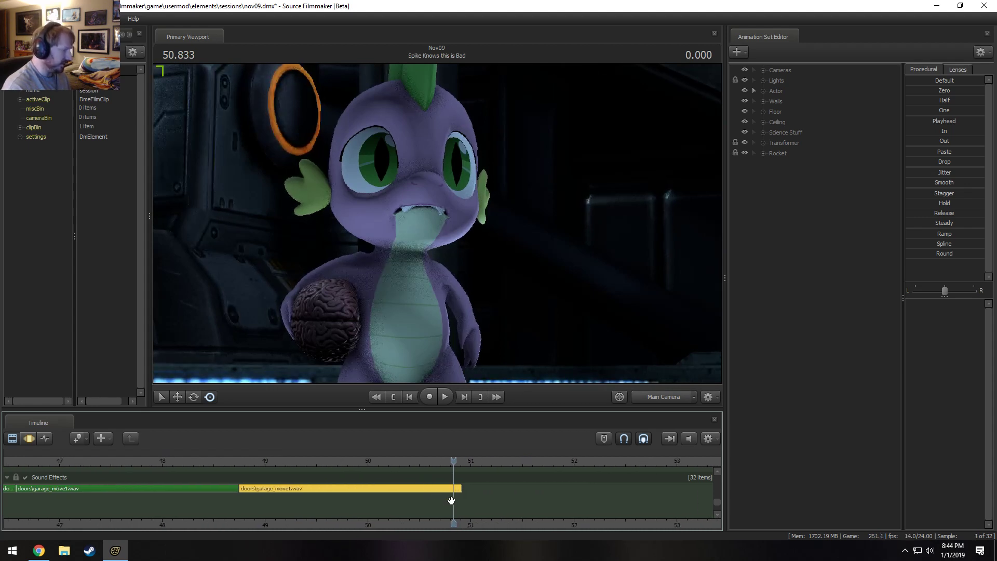
Copy the second garage_move1.wav clip and place the copy on the same row, directly after the short fragment past 50.833 s.
click(180, 488)
key(ctrl+c)
key(ctrl+v)
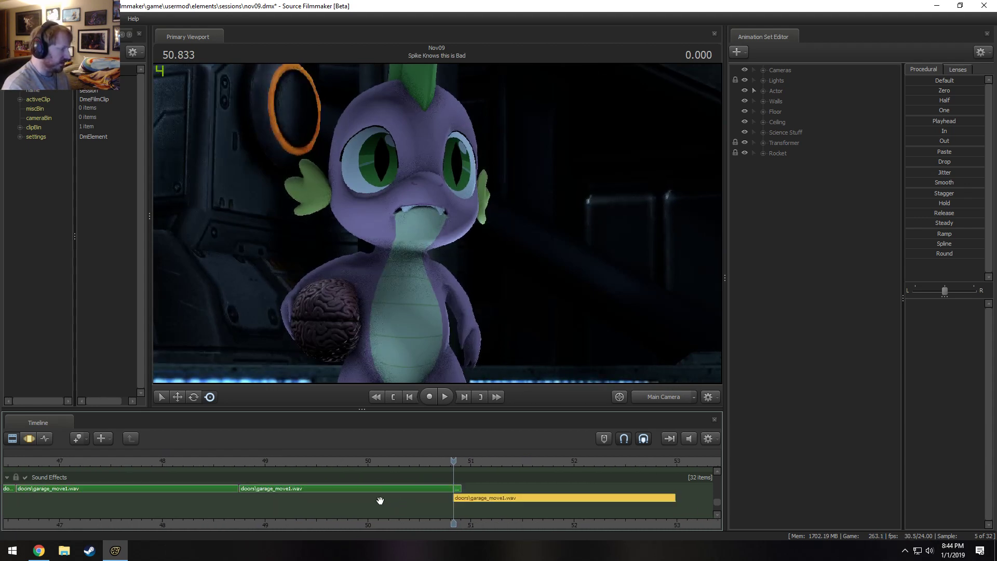
drag(485, 497, 491, 497)
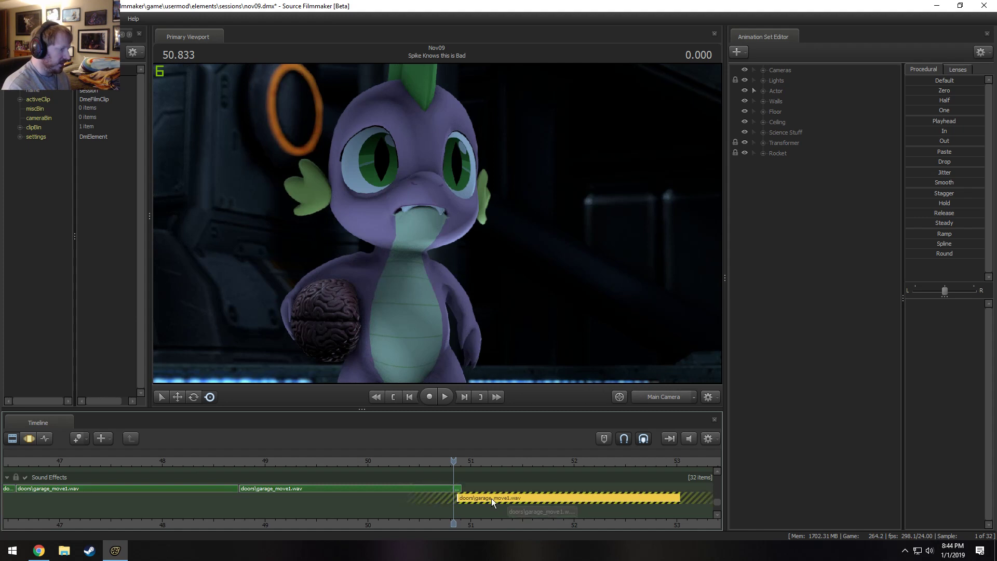
Check the volume setting of the short garage_move1.wav fragment that starts at 50.833 s.
right_click(458, 488)
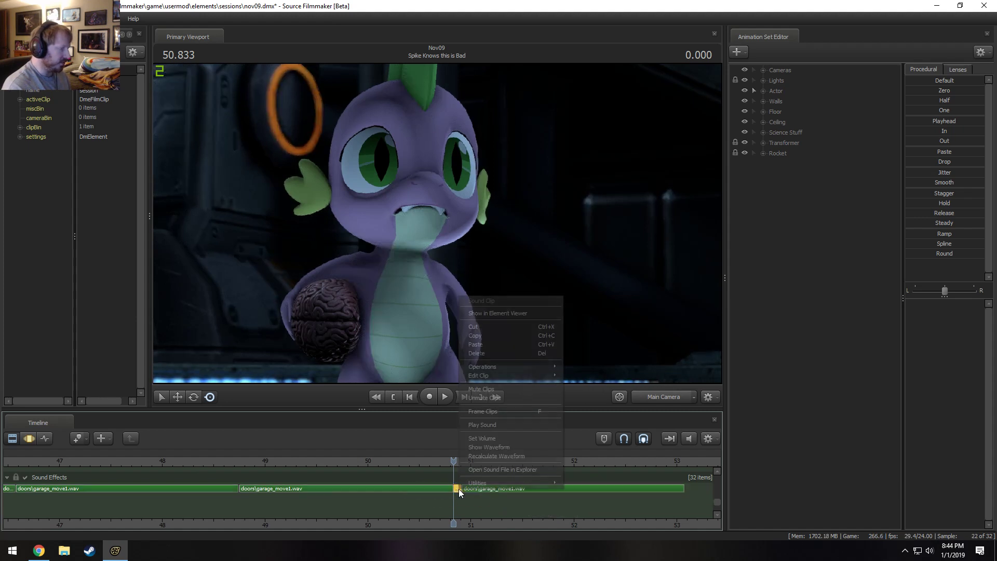
click(481, 440)
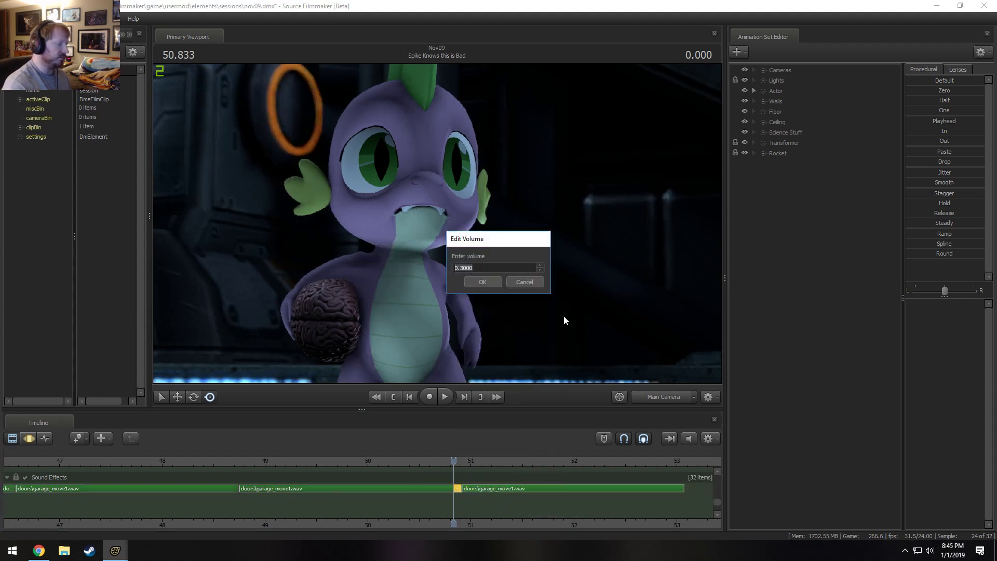
key(Return)
Check the volume settings of the first, second and third garage_move1.wav clips in turn.
scroll(192, 478, down, 3)
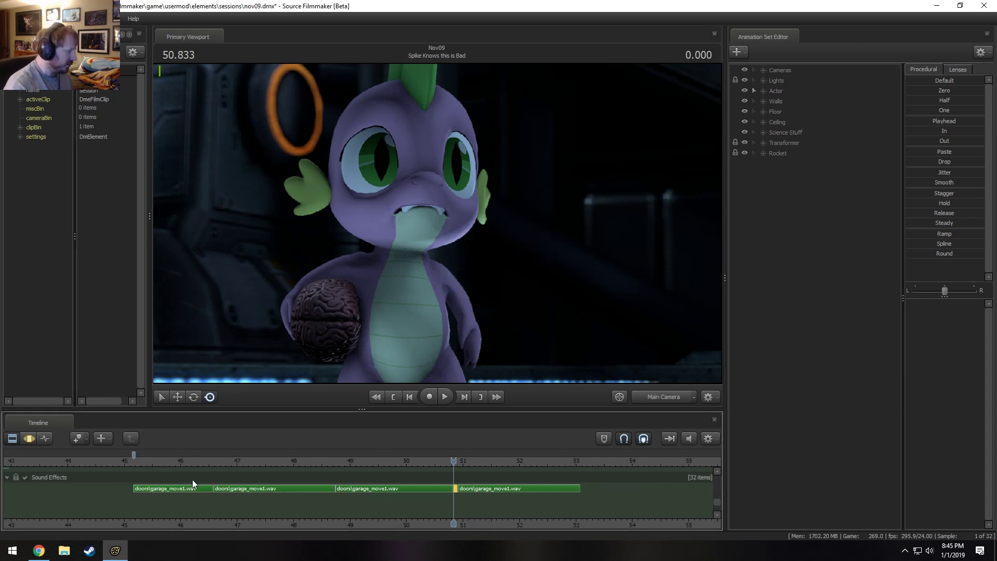
click(203, 489)
right_click(204, 489)
click(243, 439)
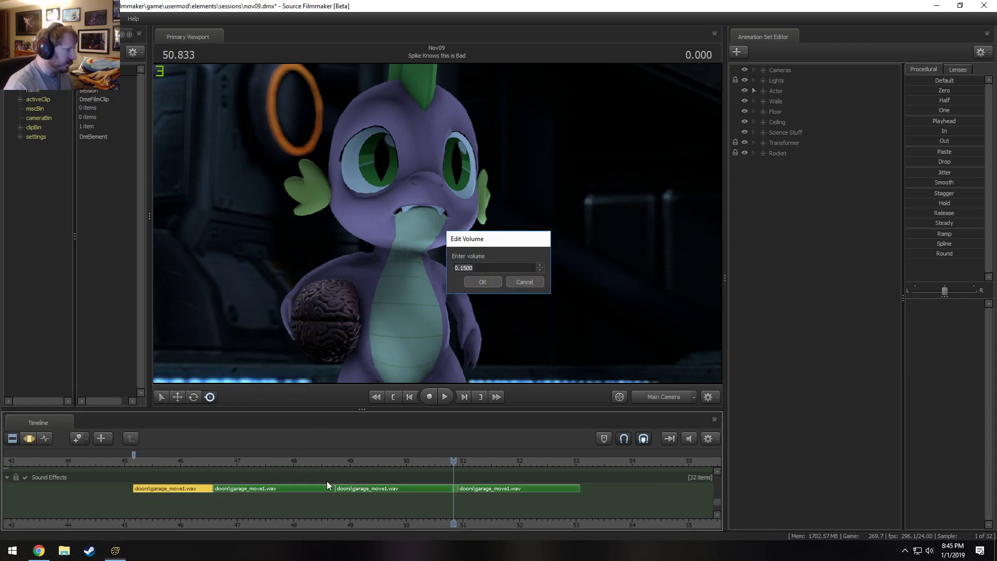
key(Return)
right_click(313, 490)
click(365, 441)
key(Return)
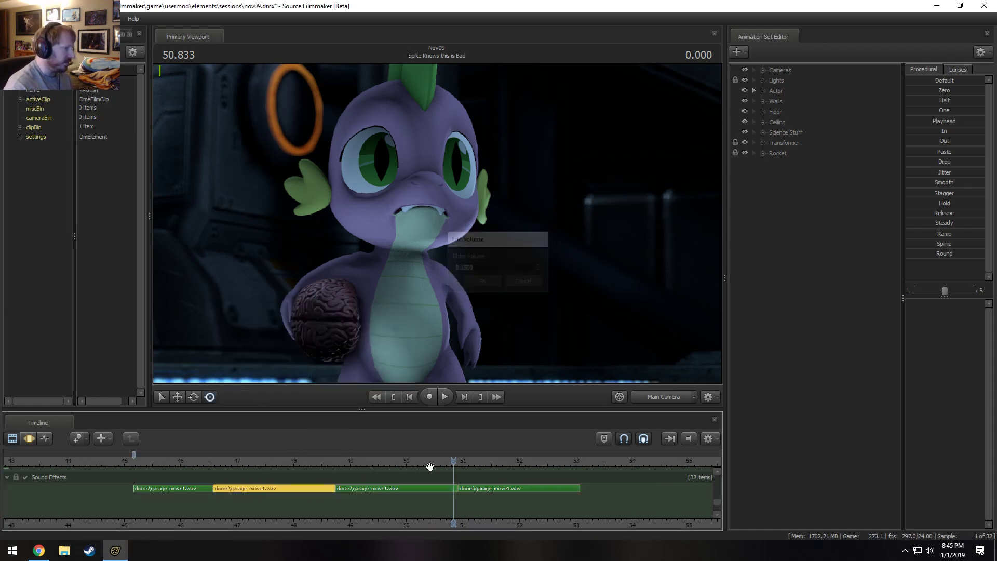
click(416, 485)
right_click(417, 485)
click(448, 435)
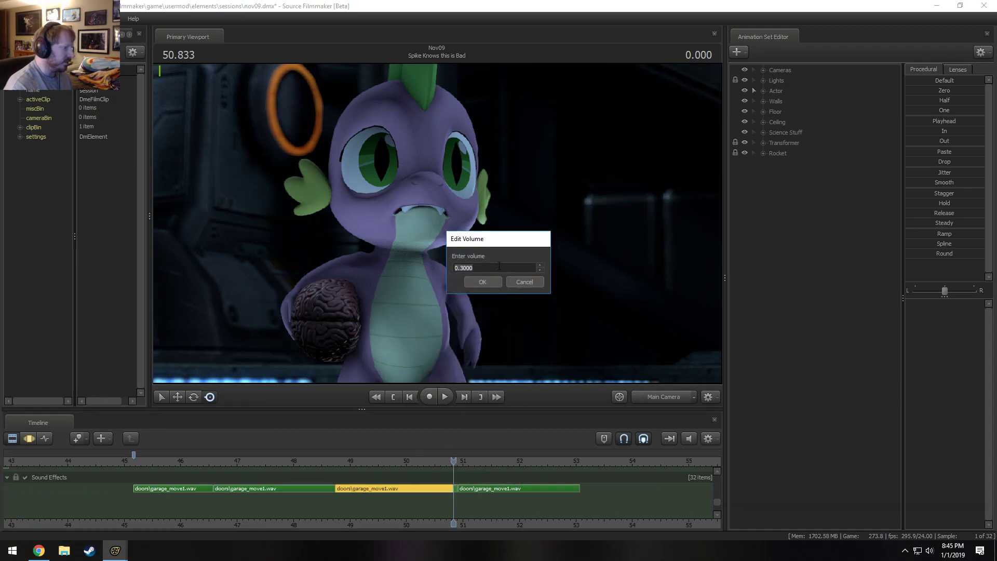
key(Return)
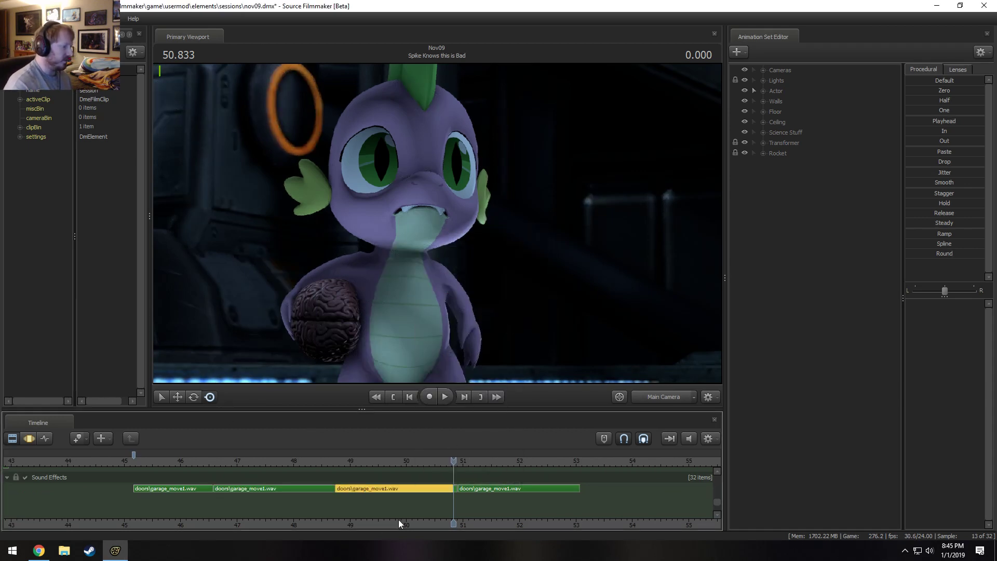
Set the volume of the short garage_move1.wav fragment after 50.833 s to 0.5.
scroll(457, 489, up, 5)
right_click(460, 489)
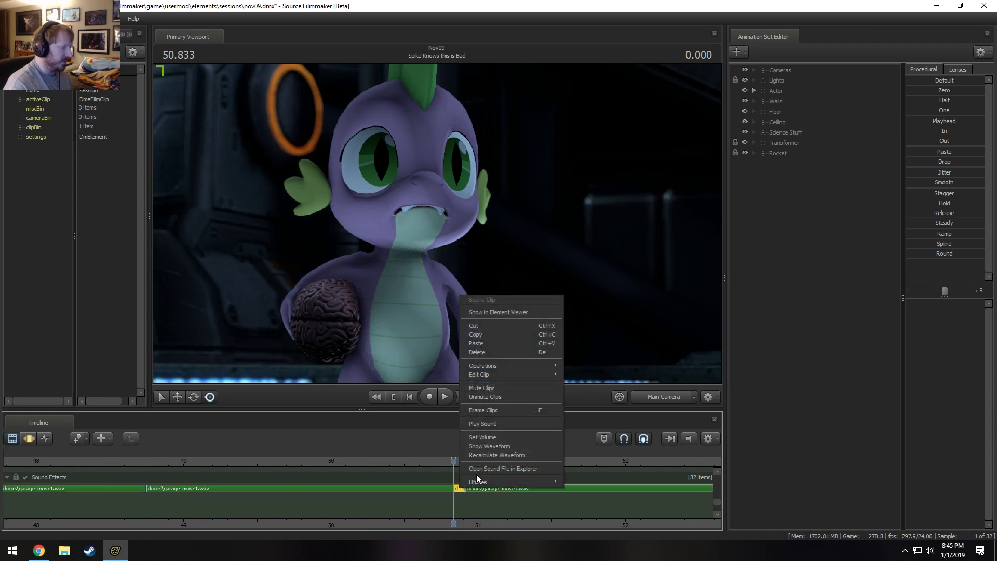
click(487, 437)
text(0.)
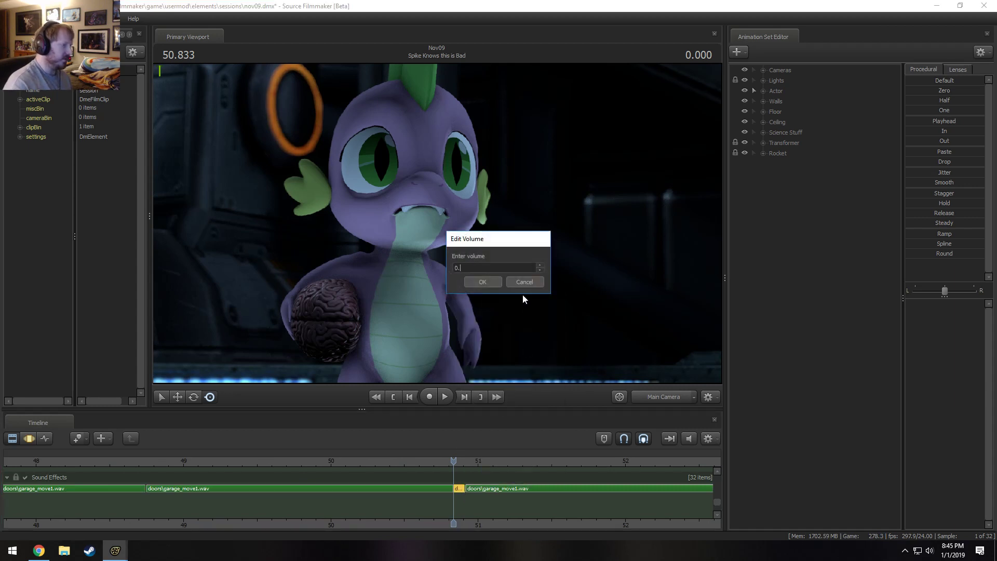
text(5)
key(Return)
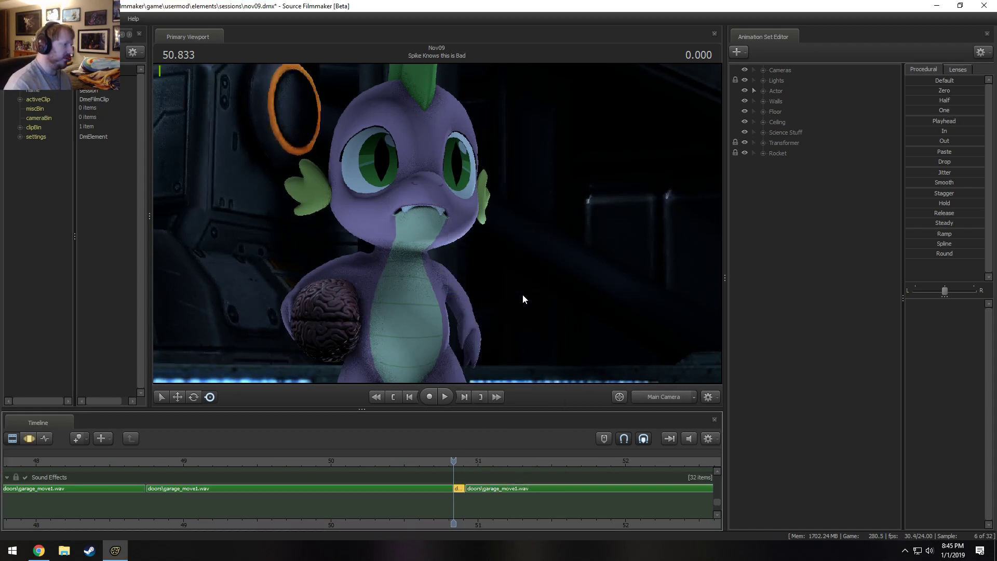
Set the volume of the last garage_move1.wav clip, directly after the short fragment, to 0.075.
right_click(511, 488)
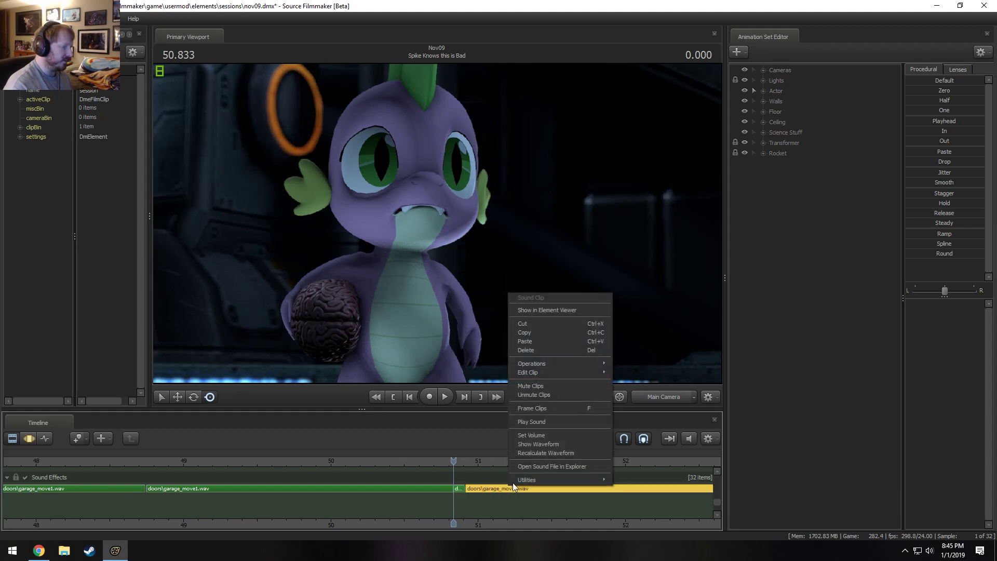
click(532, 435)
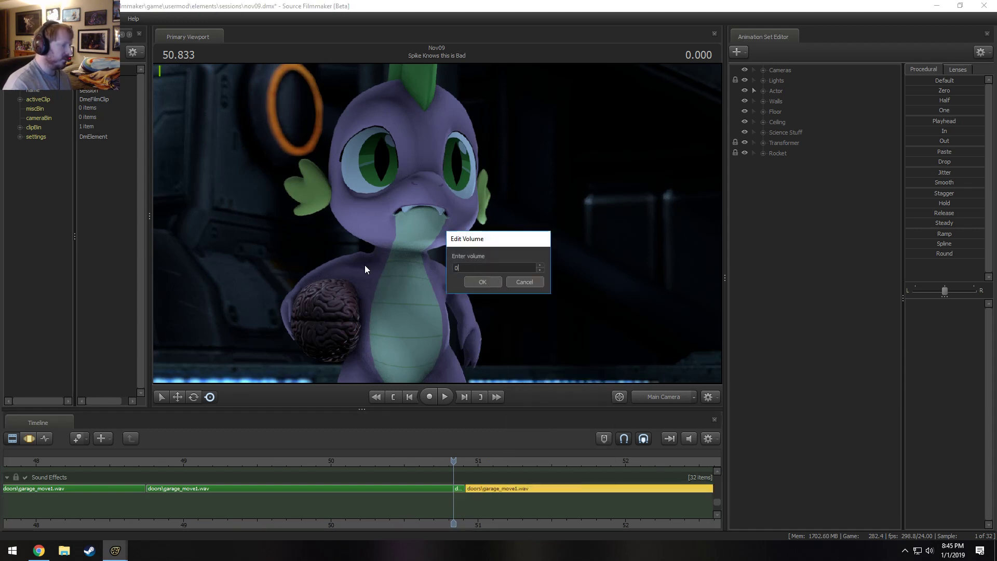
key(Return)
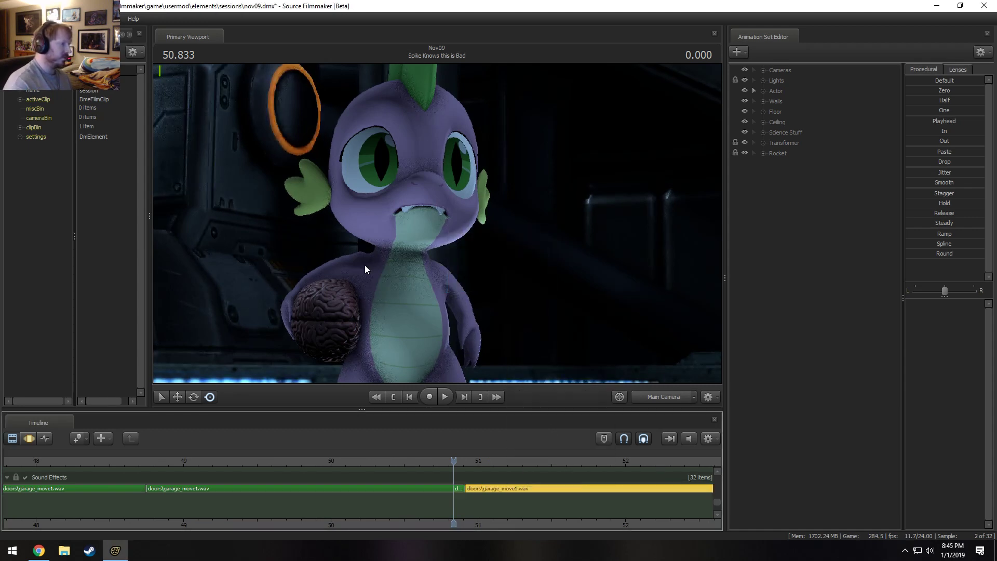
Play back the end of the You've Got a Brain shot into the next shot to check how the garage_move1.wav clips join around 50.833 s.
click(325, 462)
key(space)
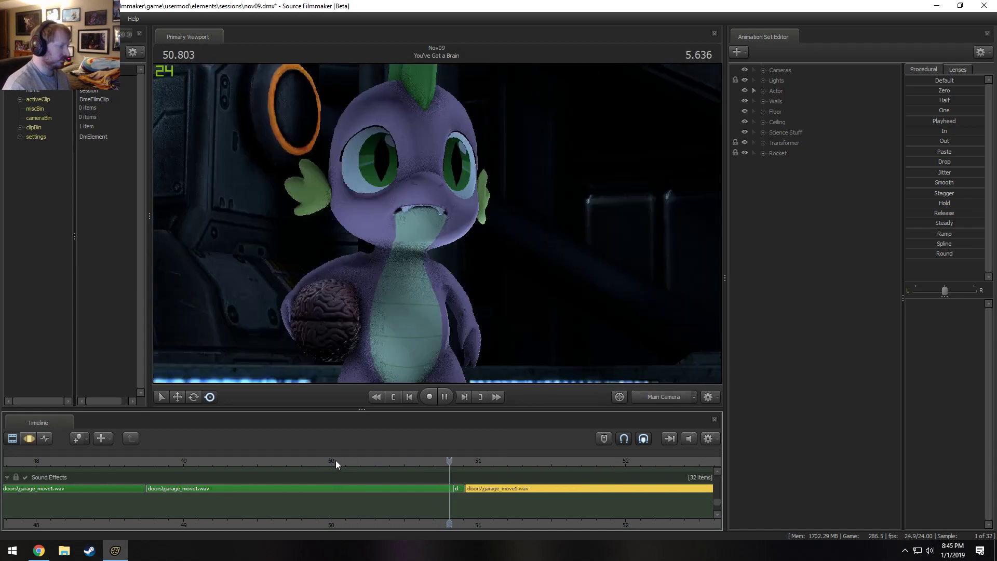
click(231, 461)
key(space)
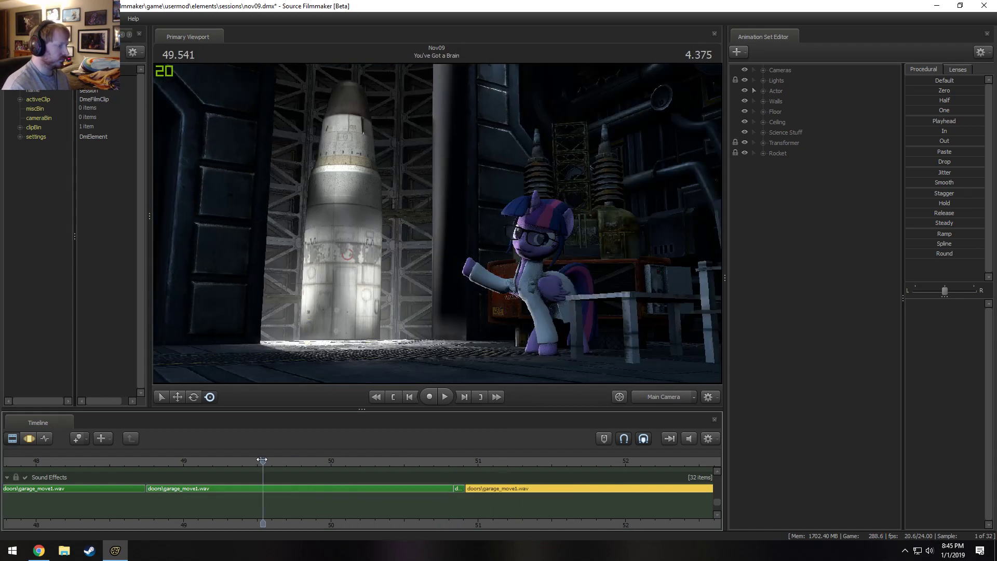
scroll(298, 469, down, 2)
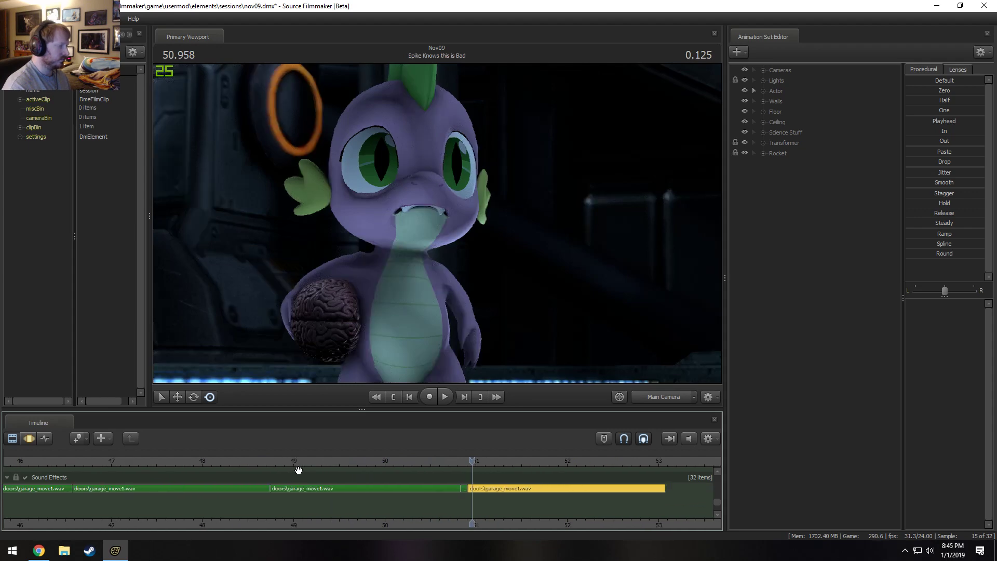
click(199, 457)
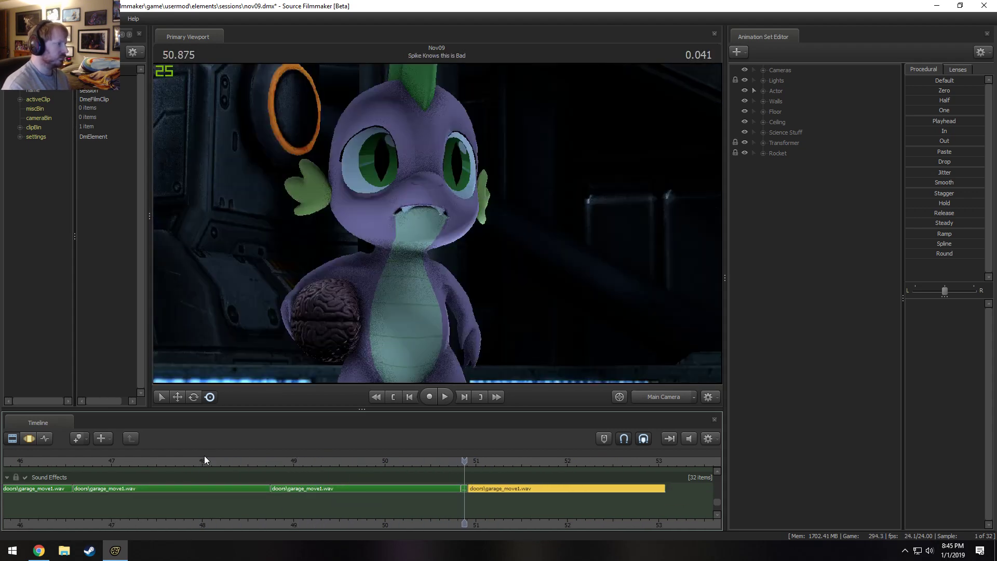
key(space)
click(179, 461)
key(space)
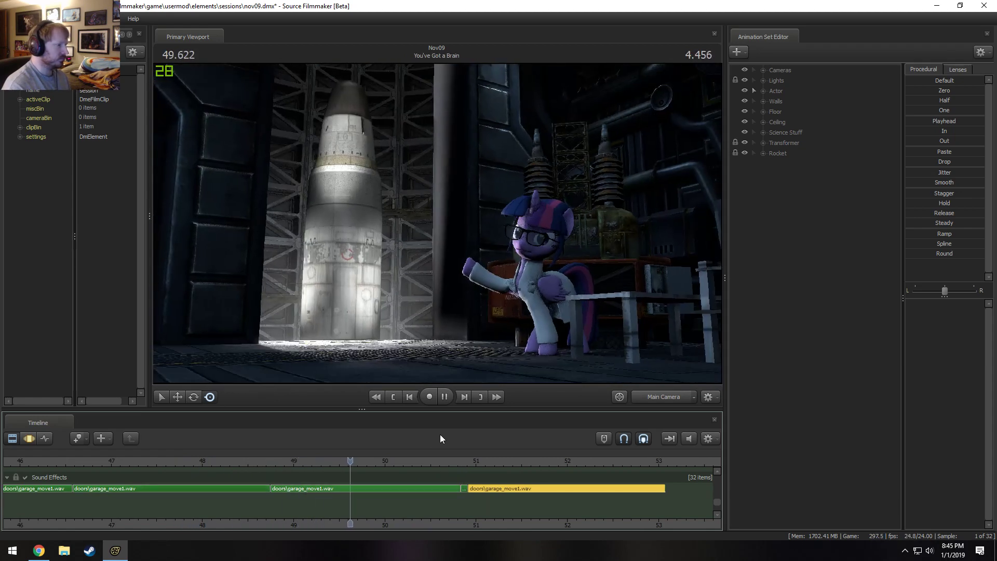
key(space)
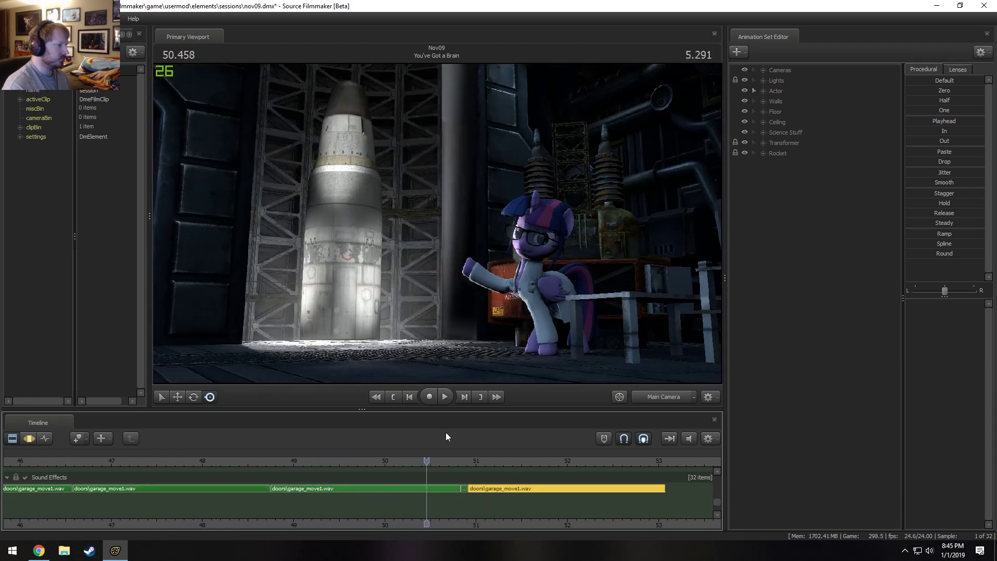
key(space)
key(space)
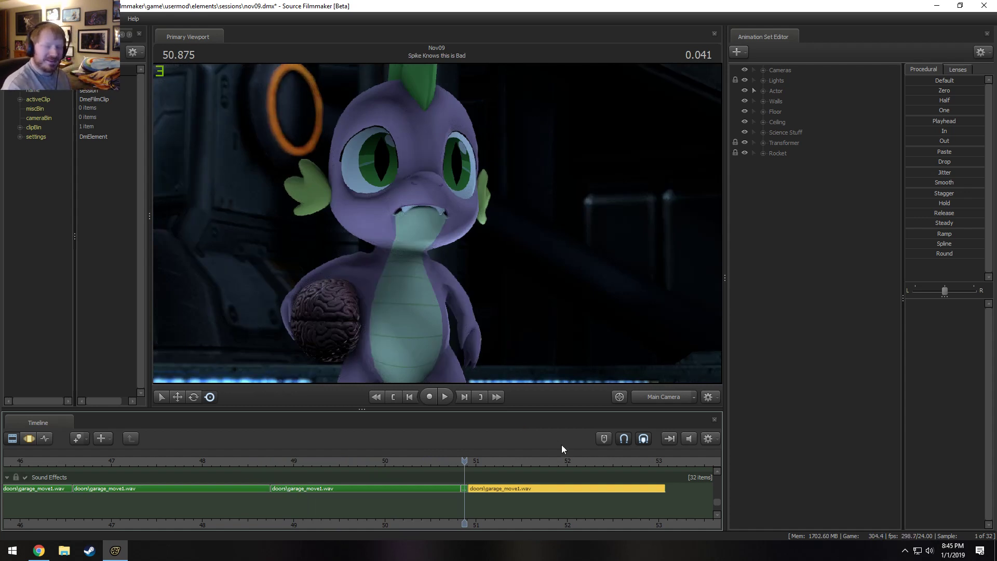
Play back the garage door sound from the start of the You've Got a Brain shot to judge the clip levels.
scroll(478, 479, down, 2)
scroll(478, 479, up, 4)
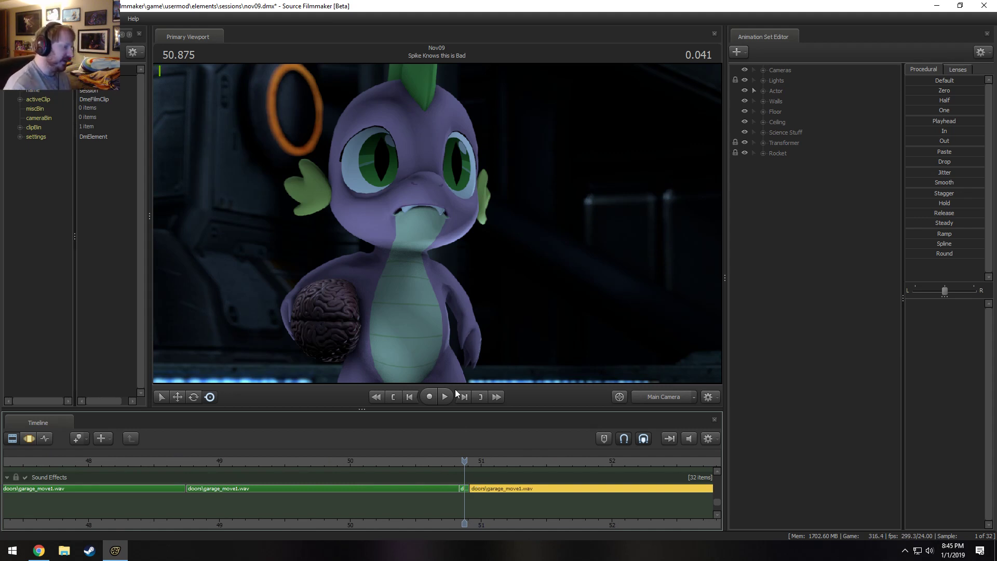
scroll(466, 491, down, 10)
middle_drag(410, 513, 349, 512)
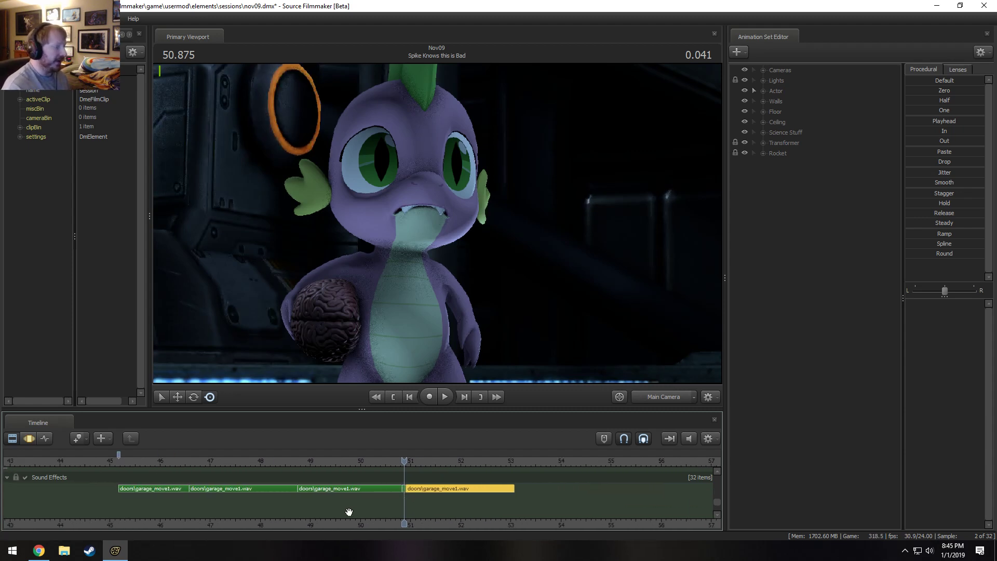
drag(316, 462, 126, 467)
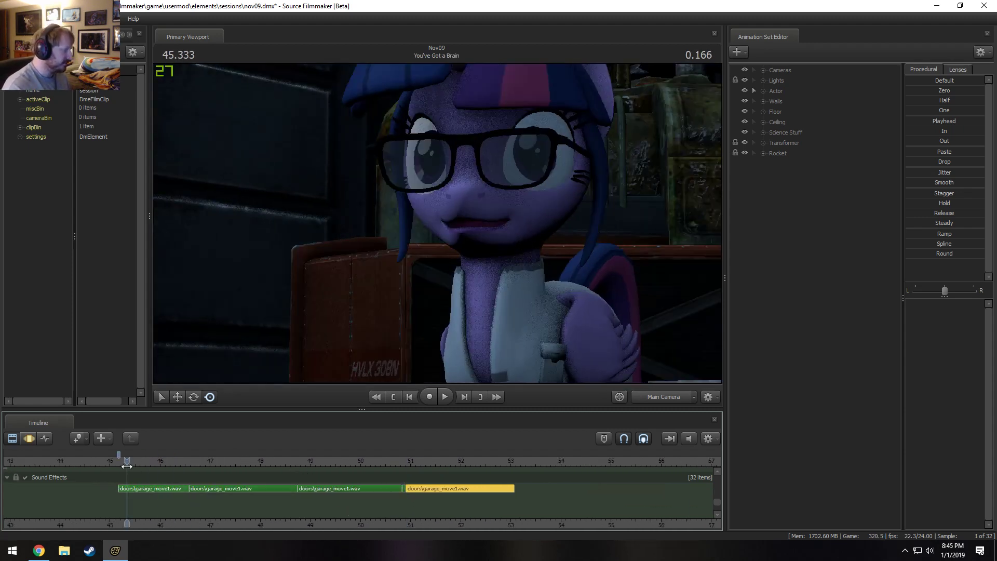
key(space)
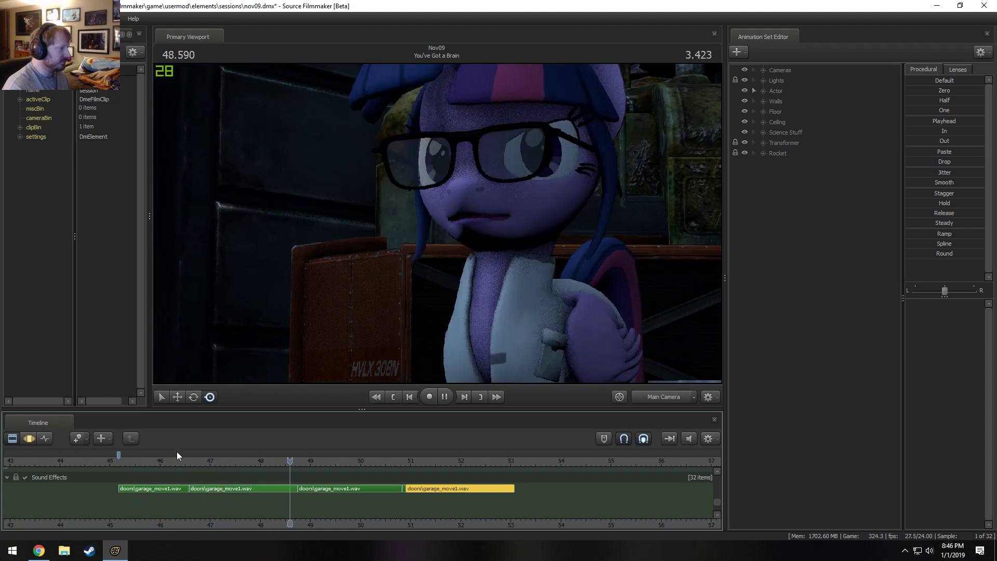
key(space)
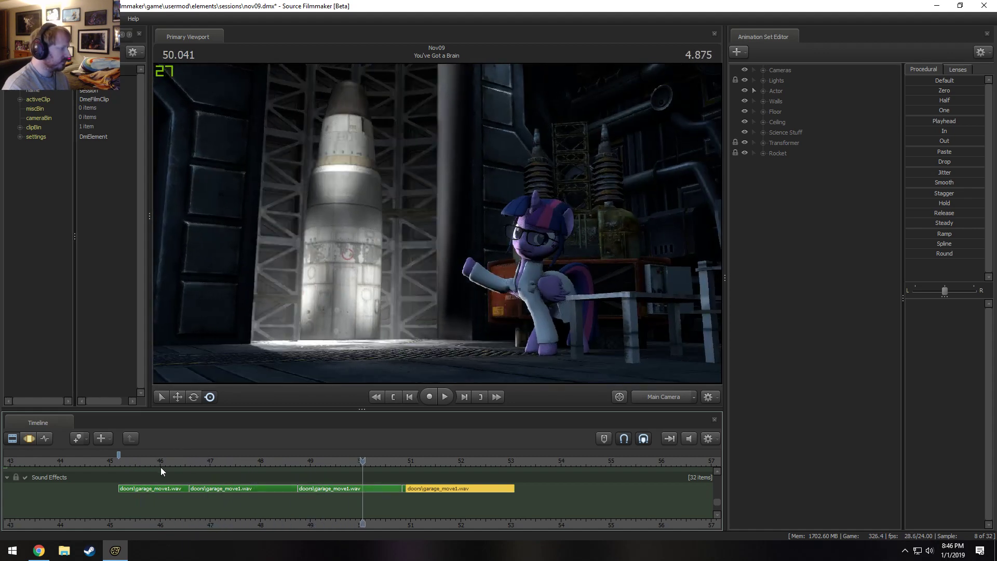
middle_drag(291, 525, 338, 527)
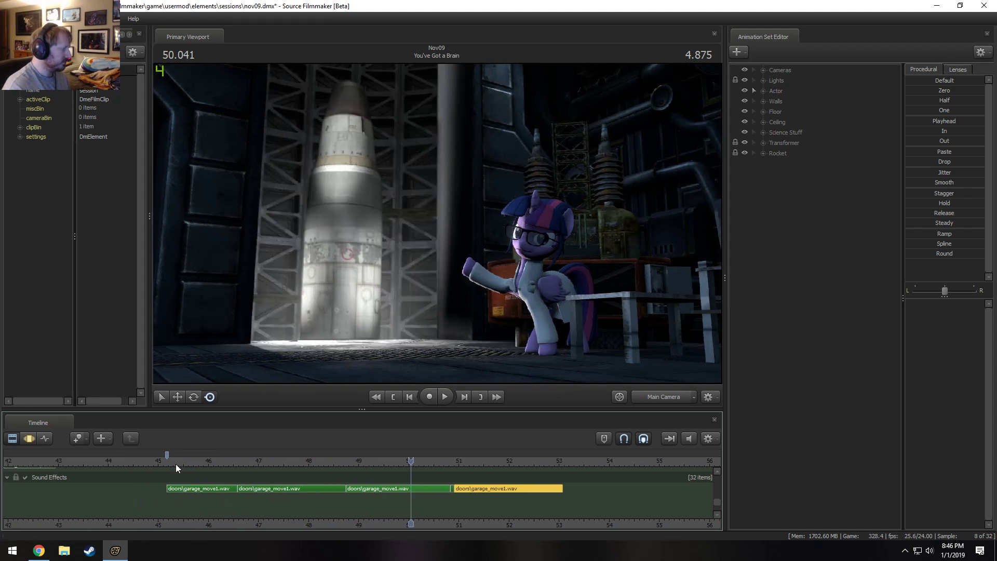
drag(176, 463, 152, 463)
key(space)
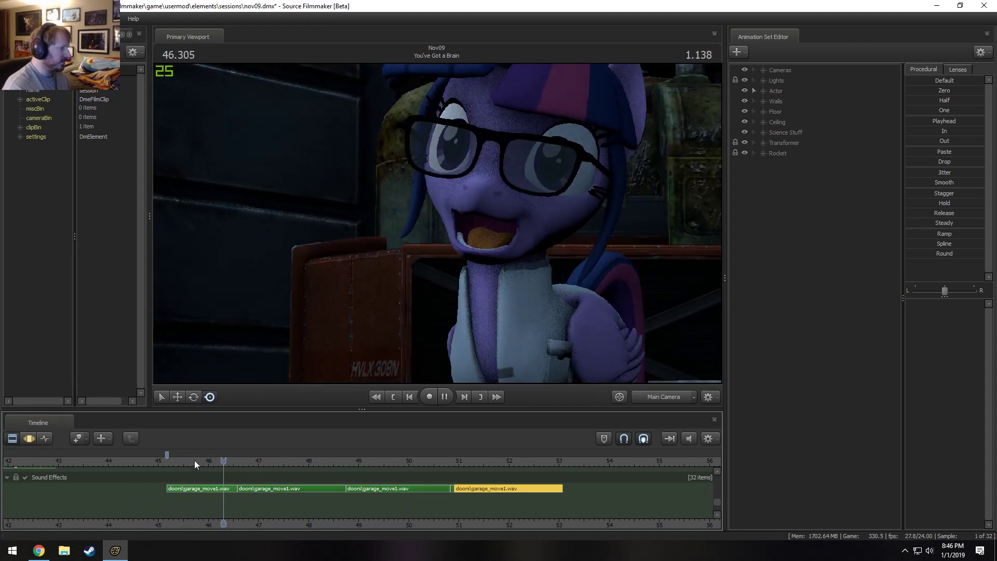
key(space)
Check the volume settings of the first and second garage_move1.wav clips in turn.
right_click(204, 487)
click(247, 433)
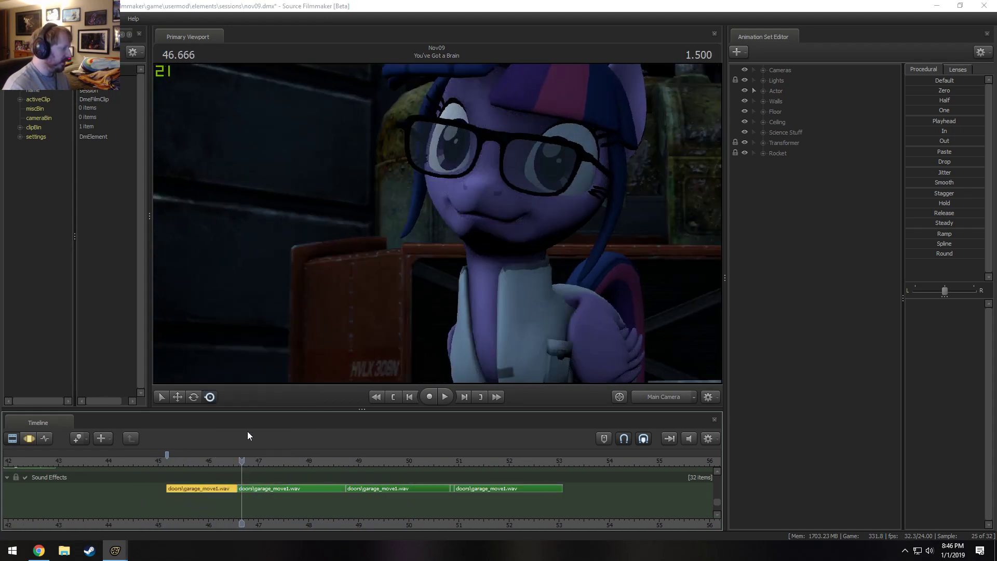
click(493, 301)
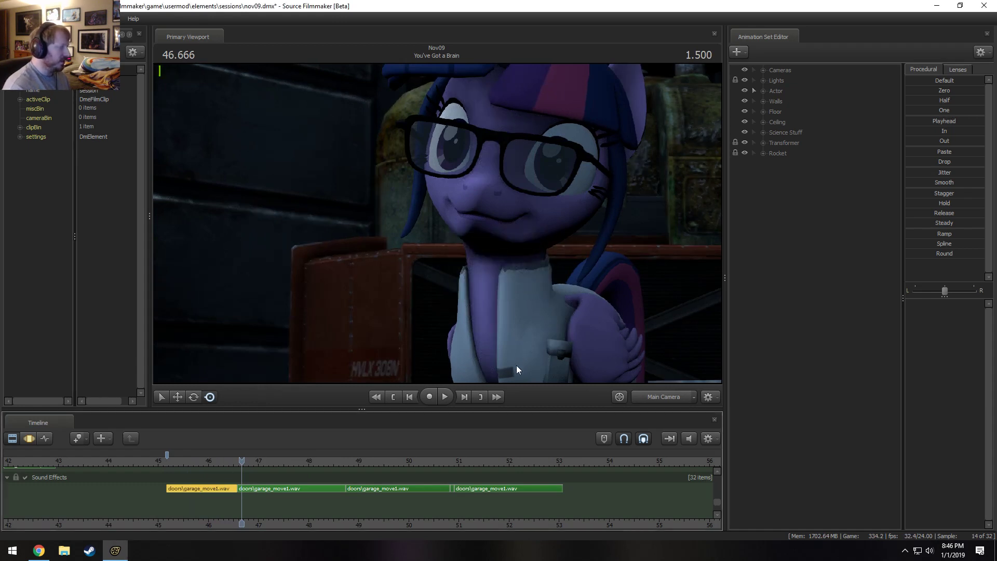
right_click(306, 489)
click(397, 436)
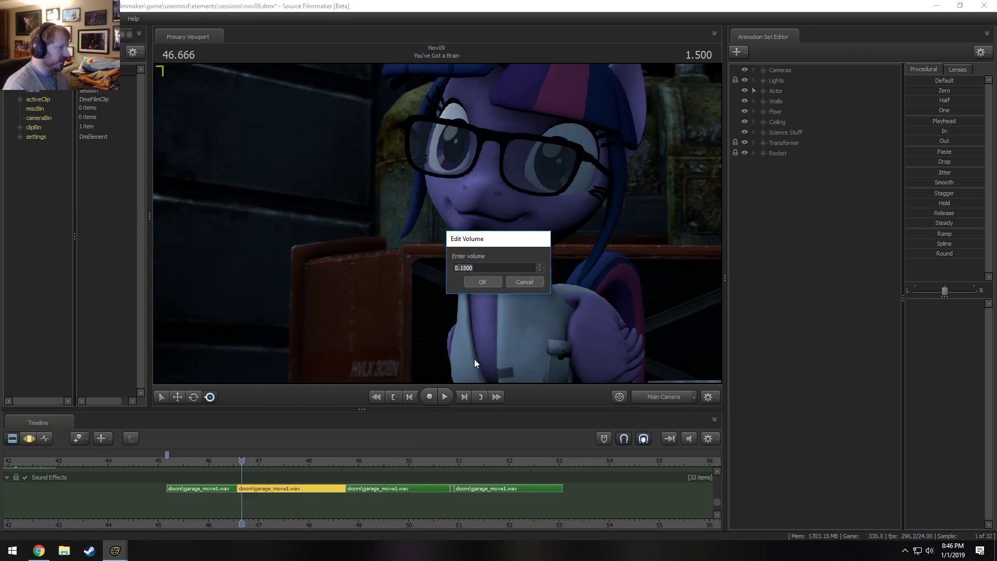
key(Return)
Set the volume of the third garage_move1.wav clip, just before the short fragment, to 0.5.
right_click(388, 488)
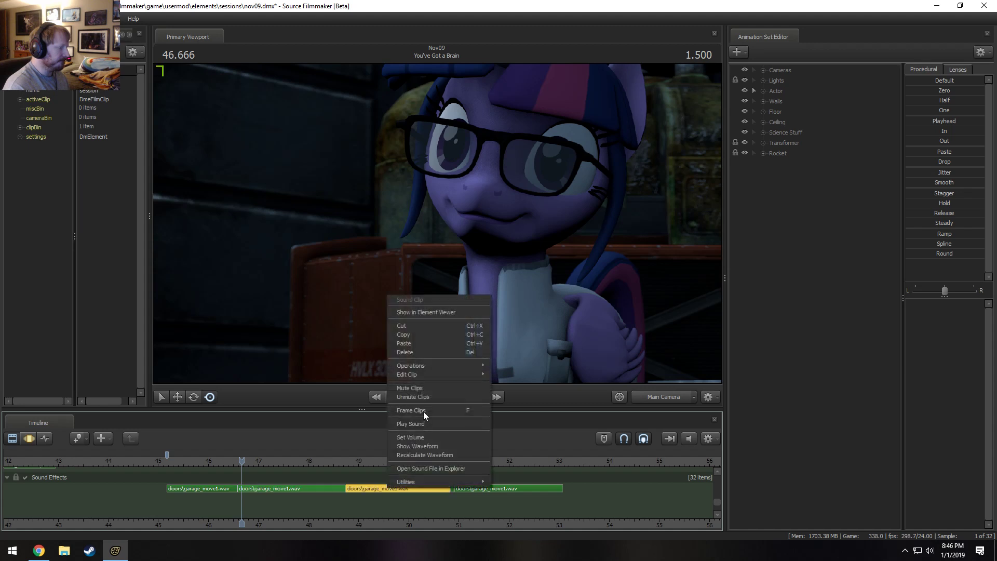
click(419, 436)
text(0.)
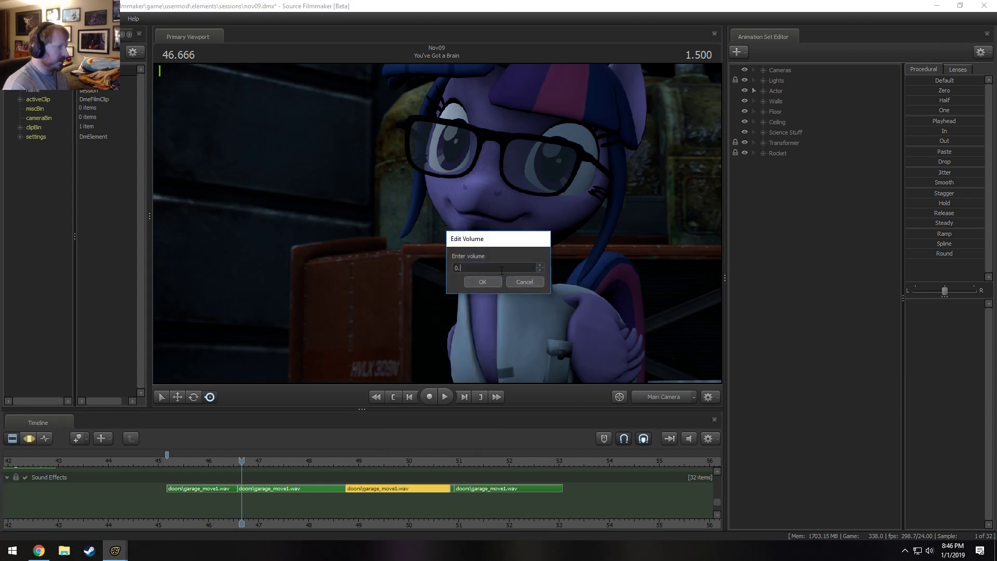
text(5)
key(Return)
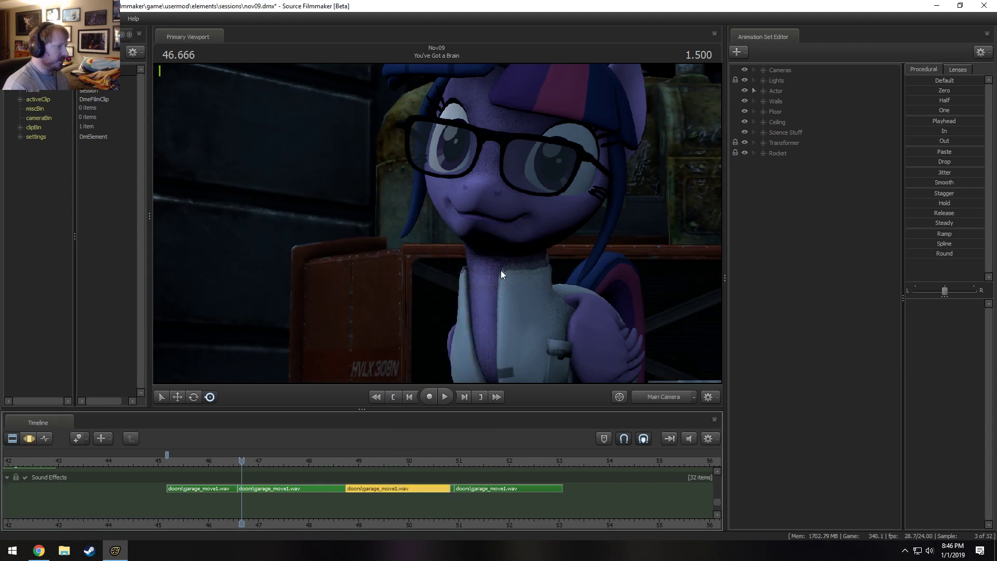
Set the volumes of the short garage_move1.wav fragment after 50.833 s and of the last garage_move1.wav clip to 0.05 each.
right_click(453, 490)
click(468, 437)
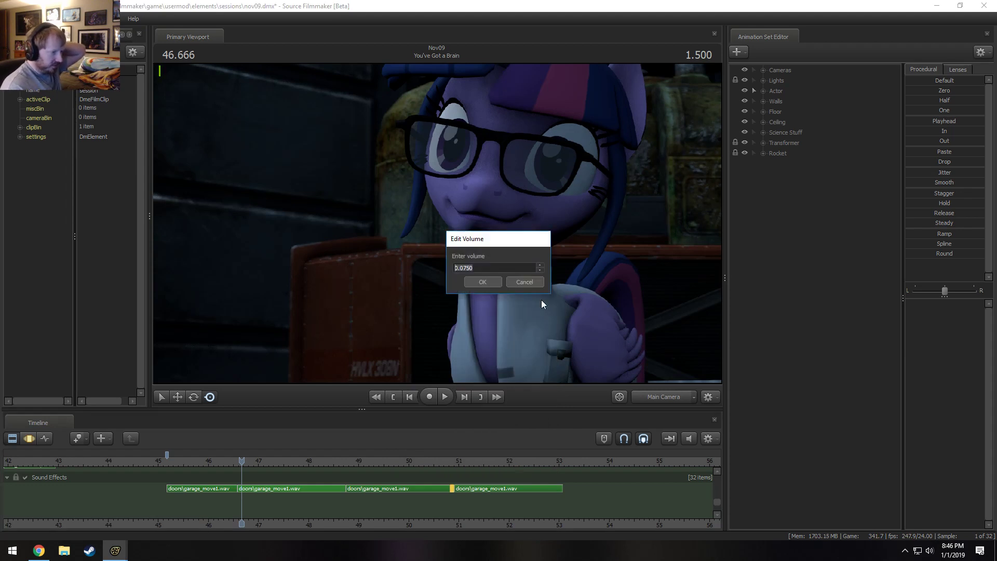
text(0.05)
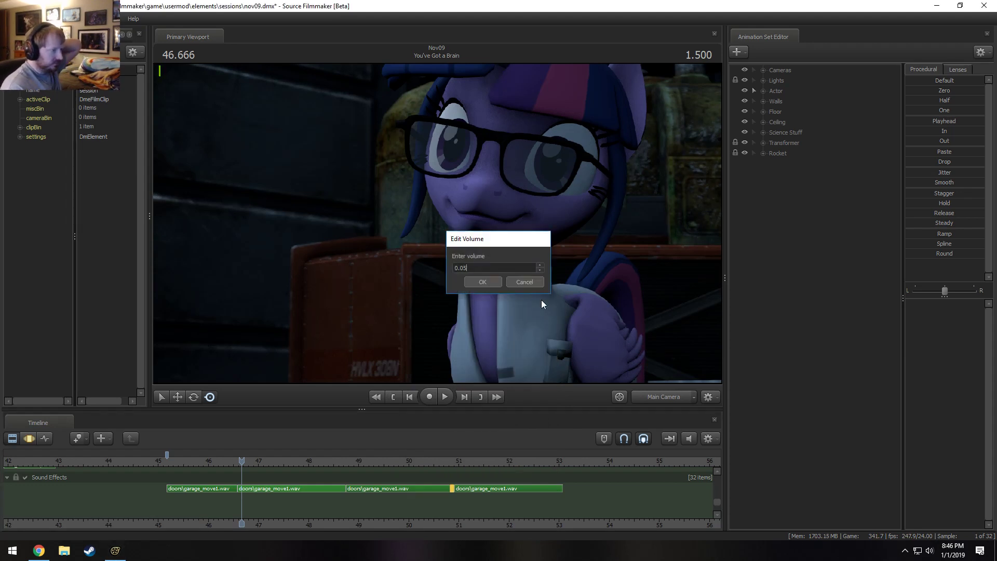
key(Return)
right_click(479, 489)
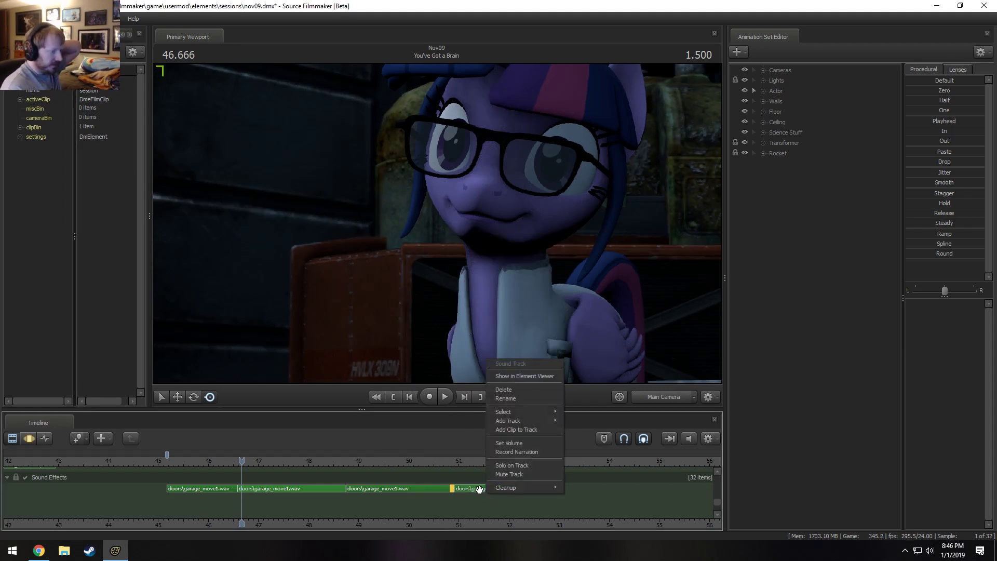
click(519, 441)
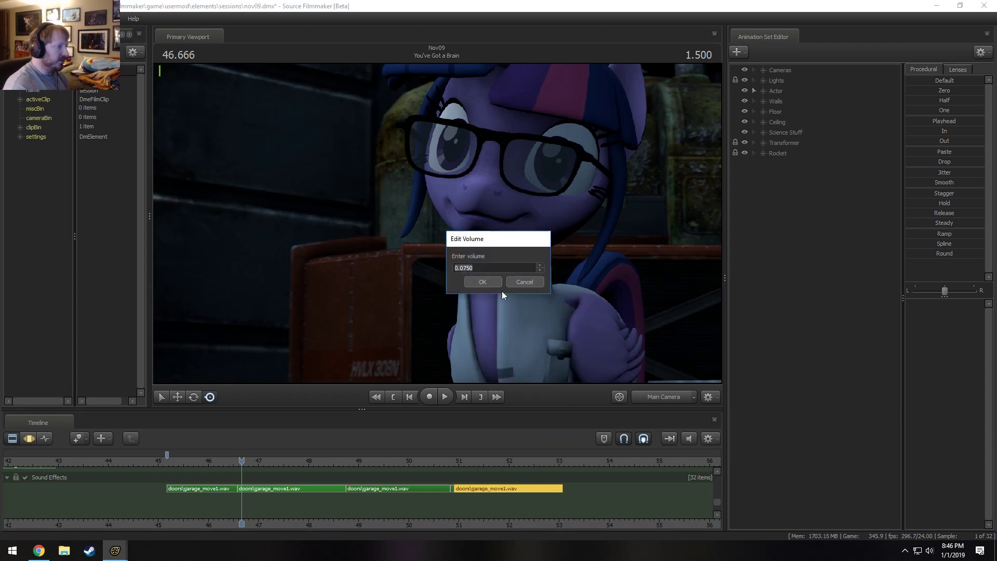
text(0.05)
key(Return)
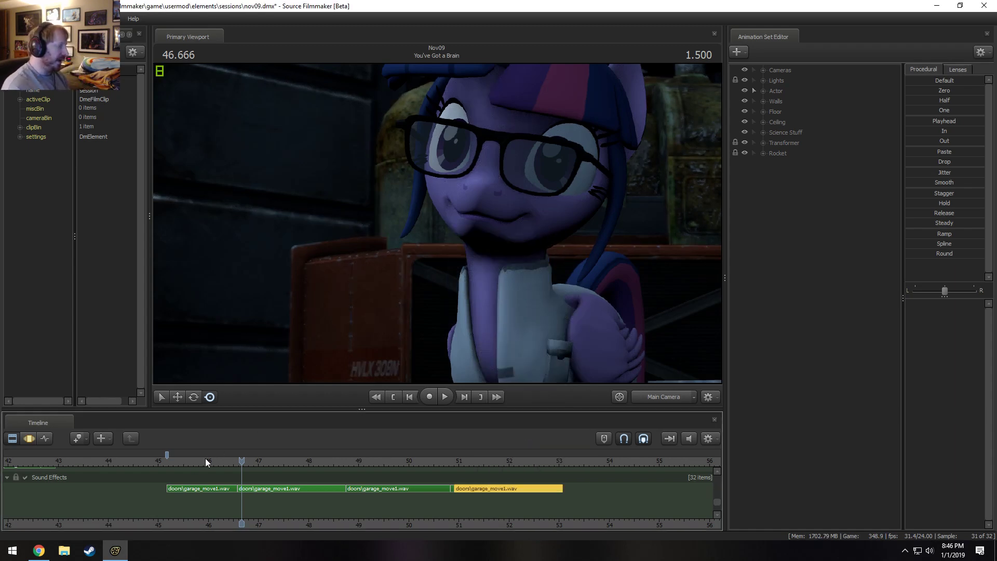
Play back the whole garage door sound from 45.291 s into the Spike Knows this is Bad shot.
drag(204, 458, 173, 459)
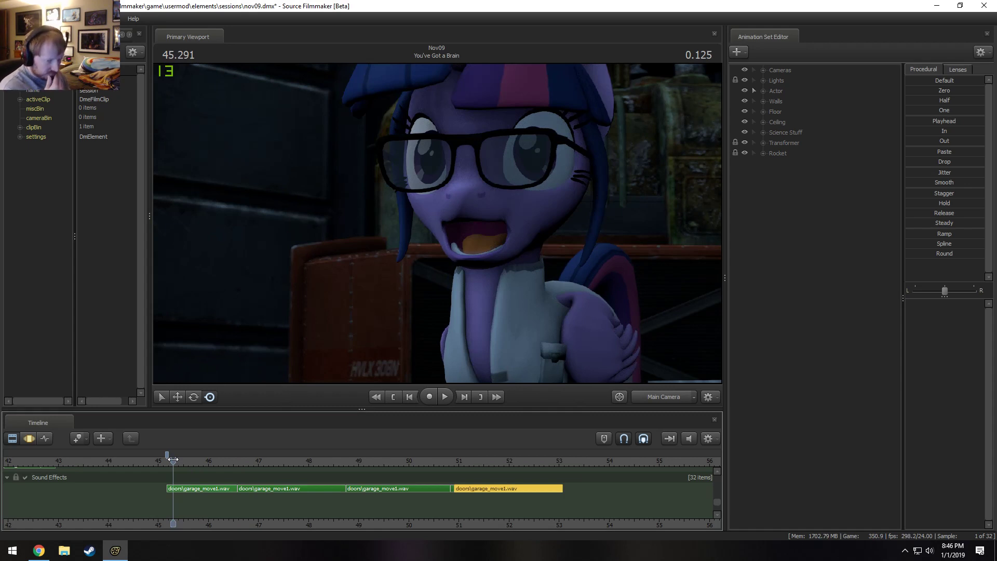
key(space)
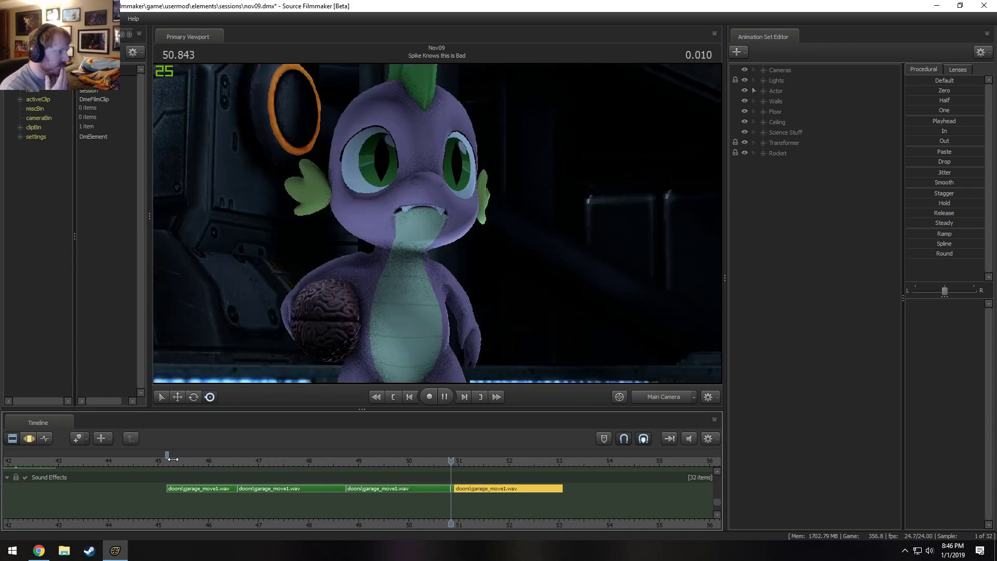
key(space)
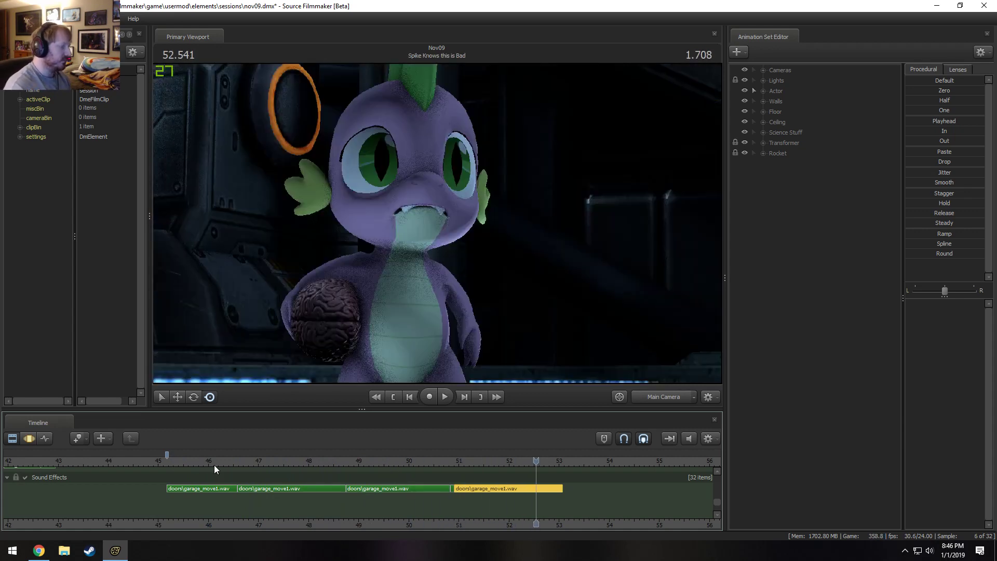
Move the doctor spara hypothesis sick and that kinda sucked dialog clips later, to start at about 58.5 s and 65 s.
click(716, 514)
scroll(656, 507, down, 4)
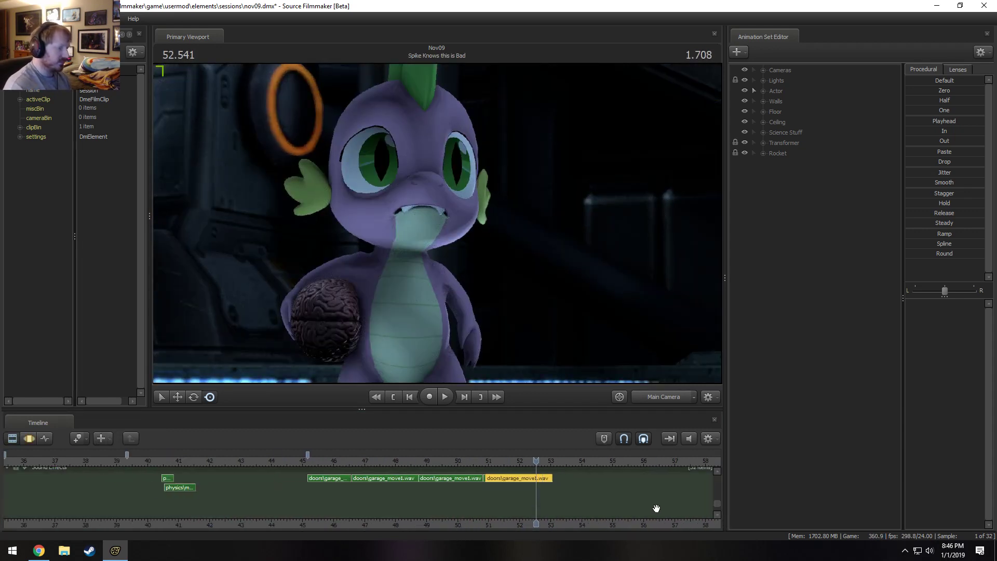
drag(649, 408, 649, 317)
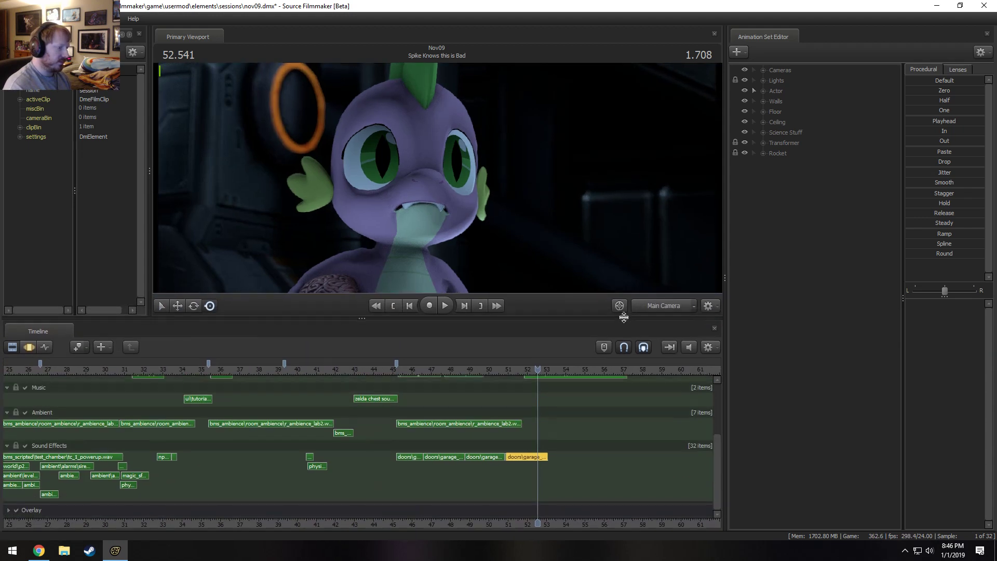
scroll(596, 419, up, 3)
drag(717, 469, 717, 437)
drag(580, 526, 395, 528)
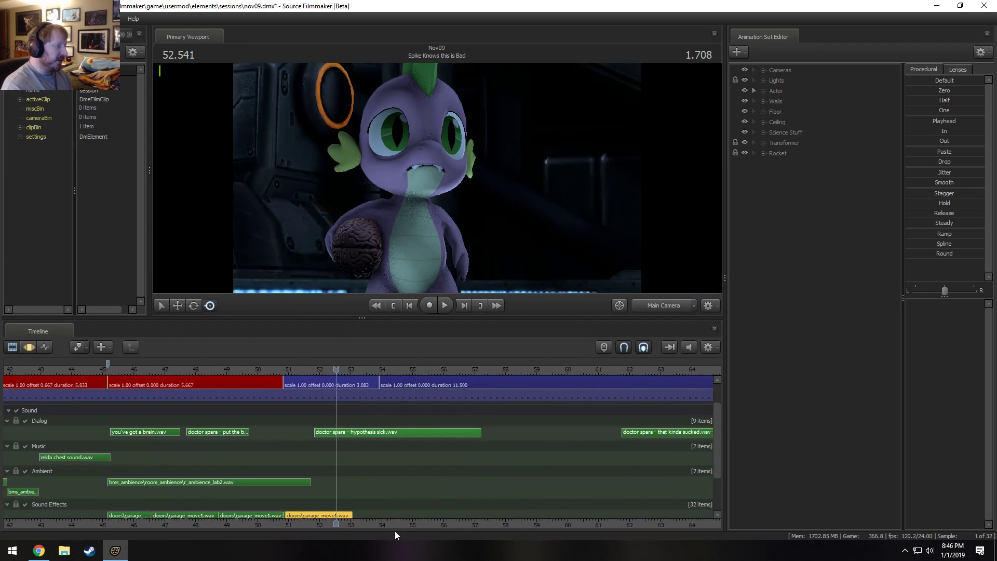
click(387, 432)
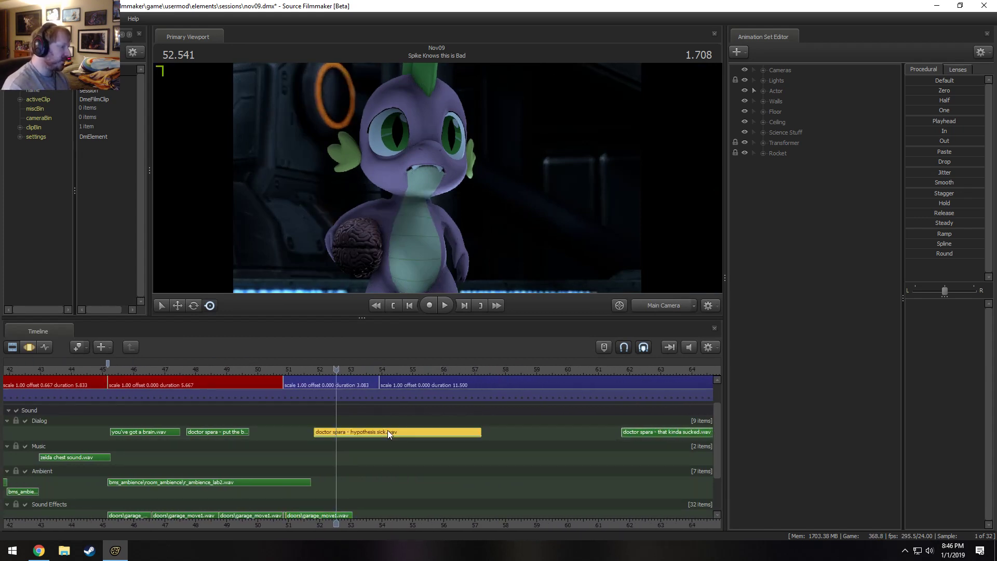
mouse_move(388, 430)
mouse_down()
mouse_move(521, 428)
mouse_move(600, 441)
mouse_up()
scroll(592, 441, down, 5)
drag(498, 443, 549, 448)
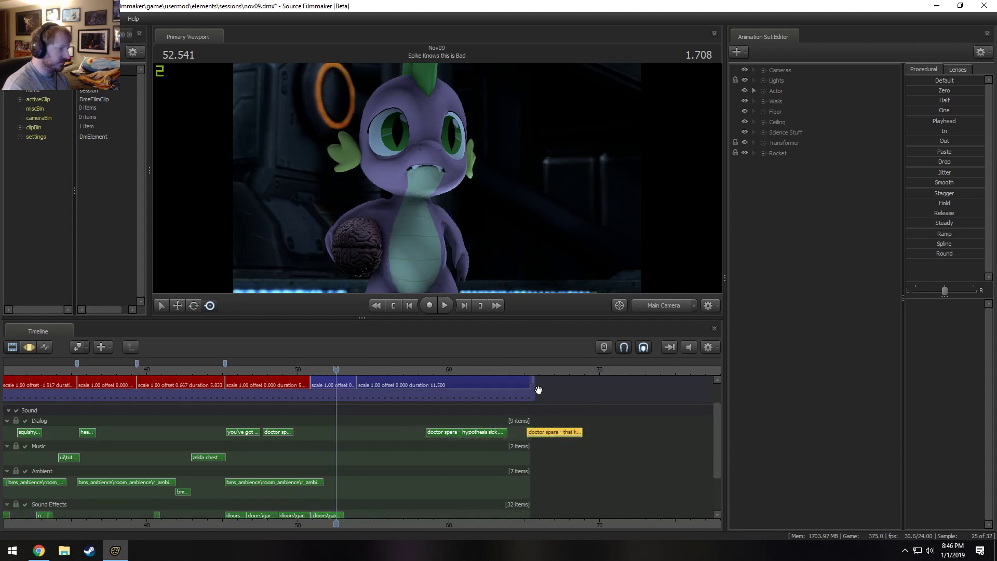
Extend the end of the film track and lengthen shot14 to a duration of 22.917 to fill it.
scroll(714, 432, up, 3)
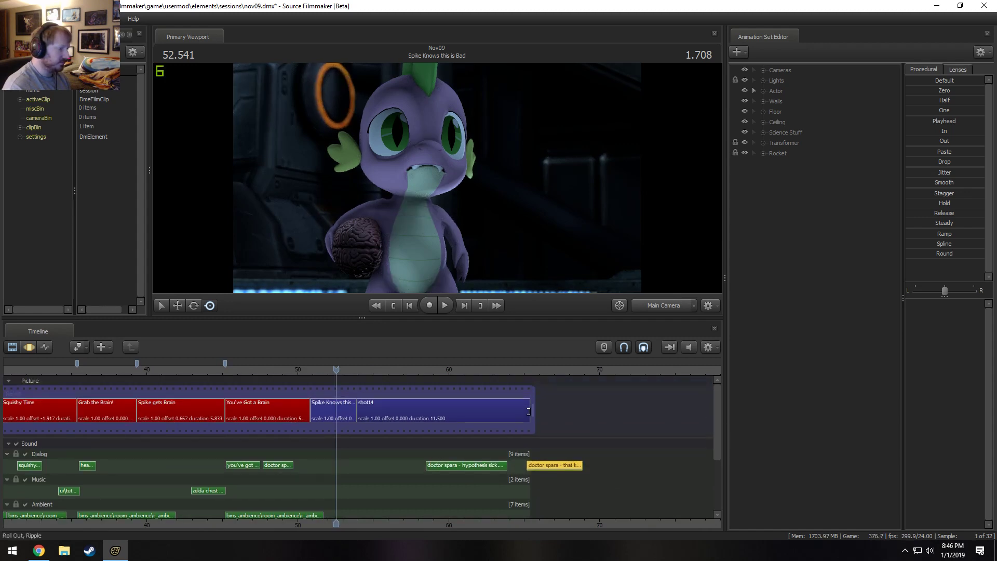
drag(533, 411, 678, 420)
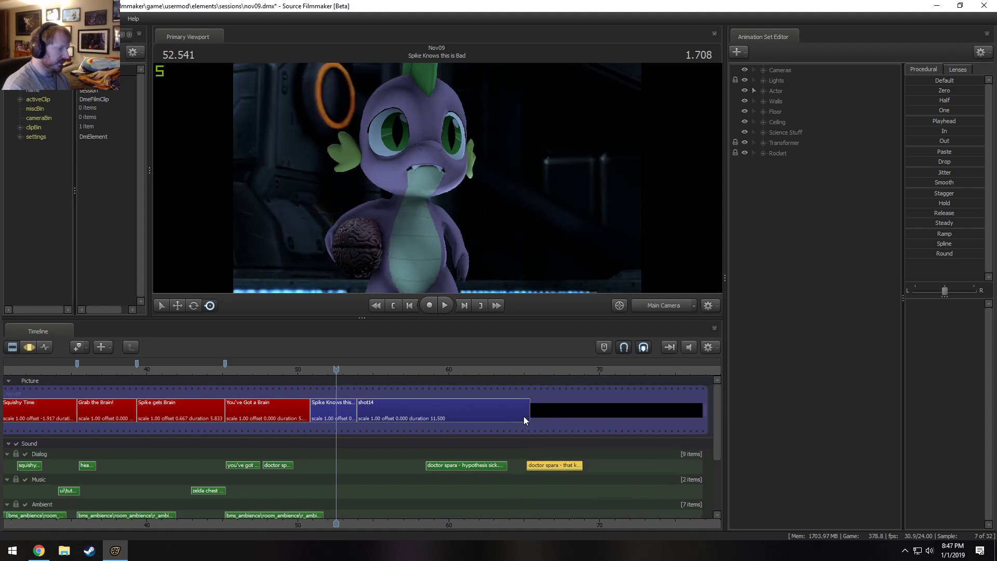
drag(528, 410, 702, 423)
Move the that kinda sucked dialog clip to start at about 71 s and the hypothesis sick clip at about 59.5 s.
drag(545, 467, 633, 473)
drag(485, 467, 504, 467)
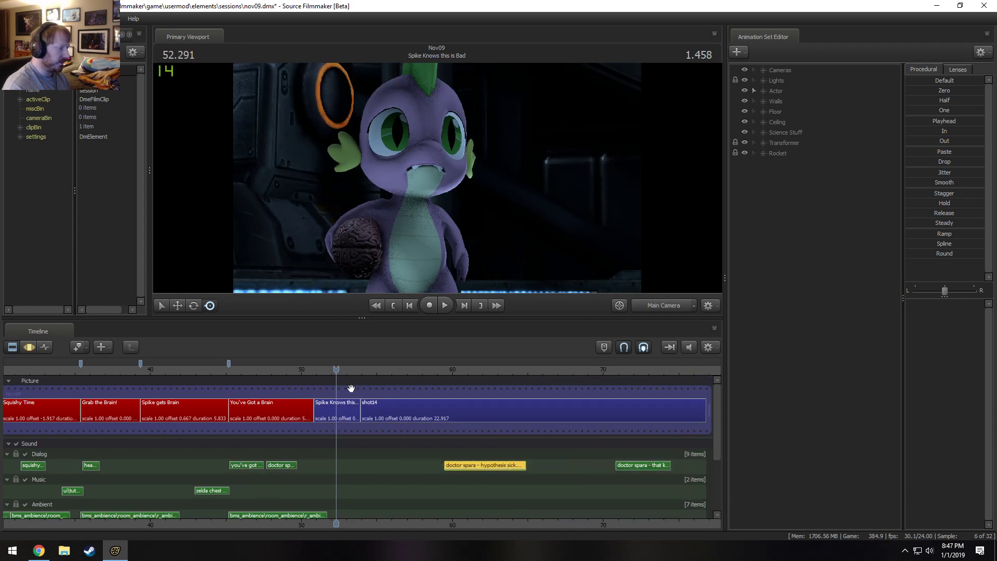
Play back the end of You've Got a Brain through Spike Knows this is Bad into the start of shot14.
key(space)
click(313, 369)
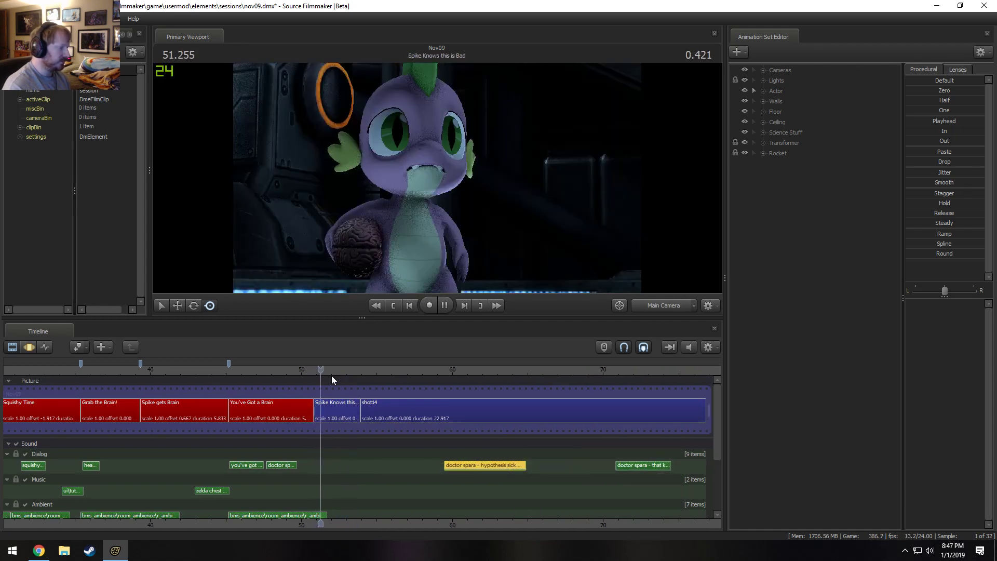
click(285, 369)
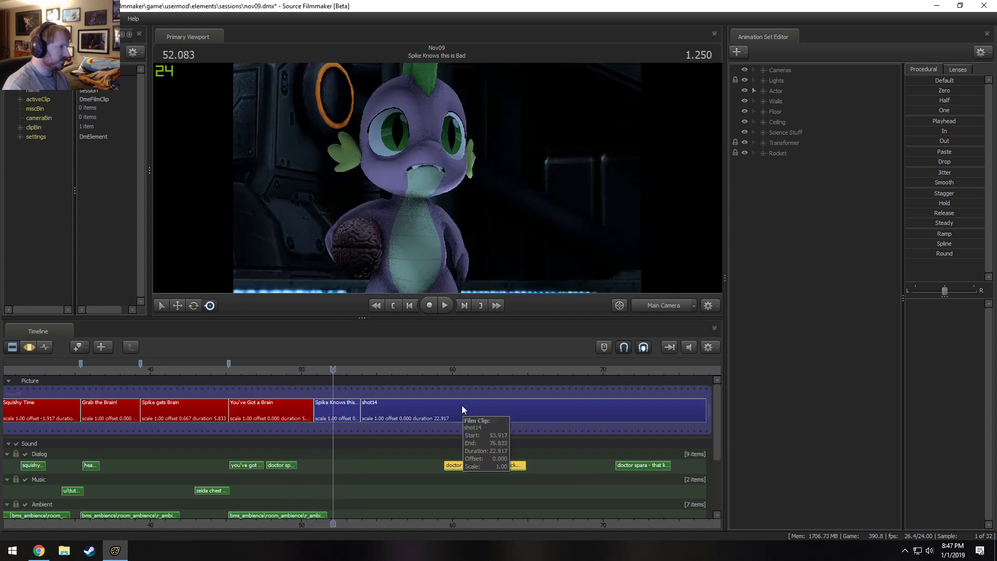
key(space)
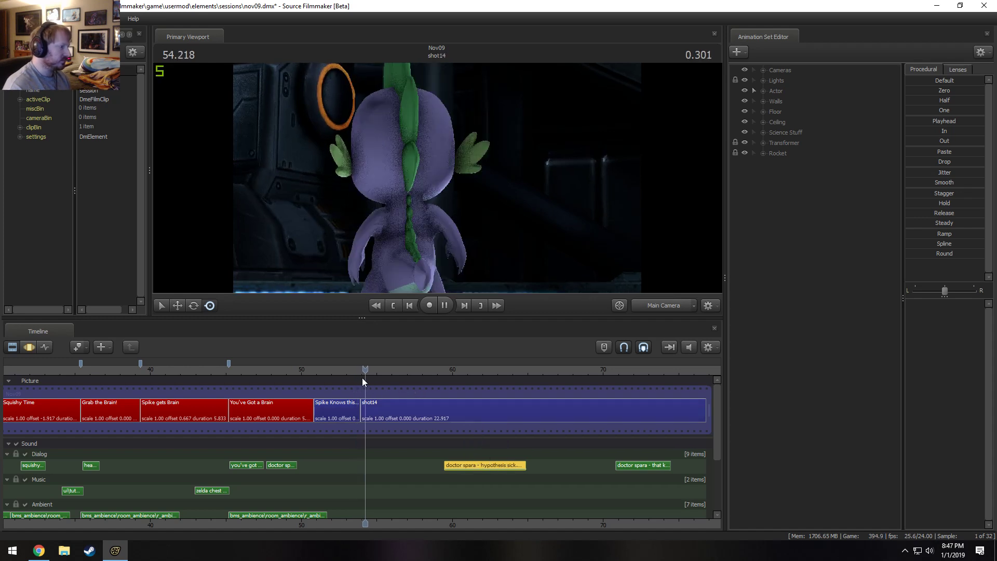
key(space)
Copy the last garage_move1.wav clip and place the duplicate directly after its end at about 53 s.
scroll(716, 448, down, 3)
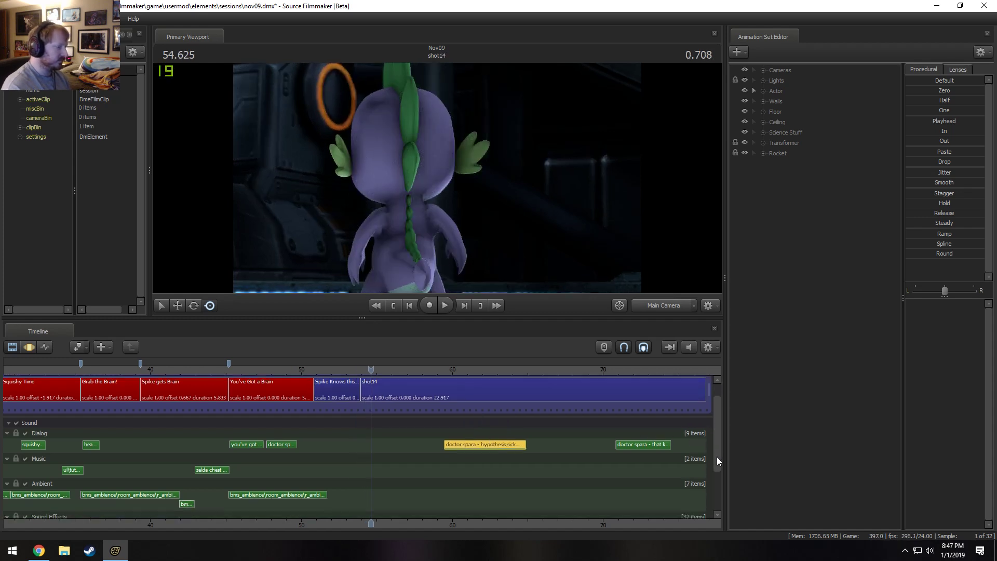
click(310, 471)
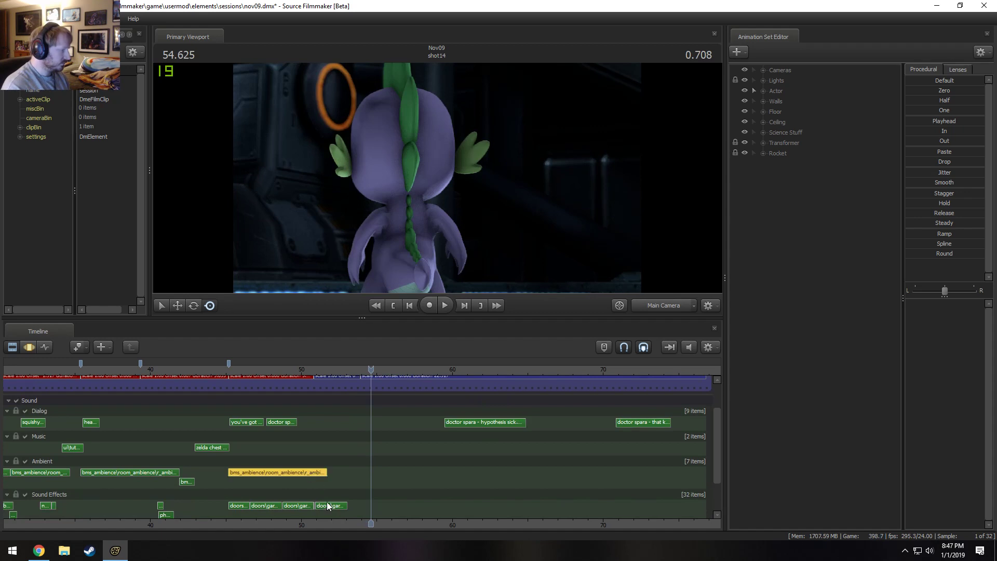
click(331, 505)
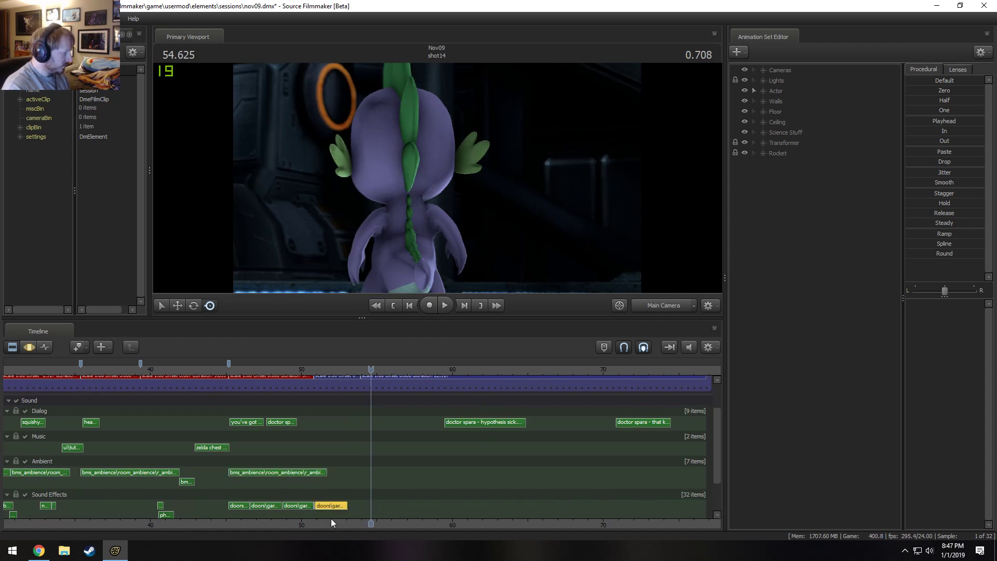
key(ctrl+c)
key(ctrl+v)
scroll(353, 510, up, 5)
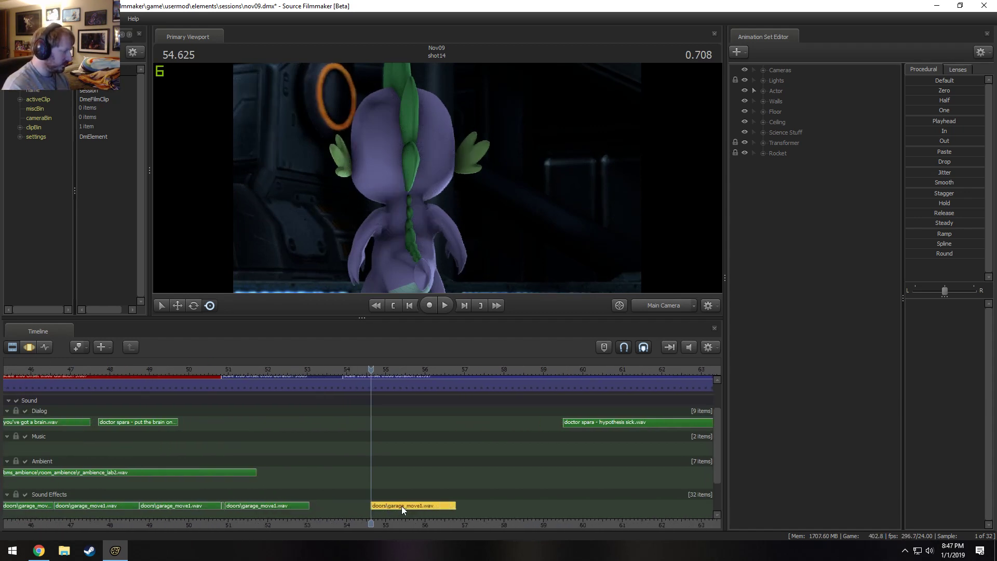
drag(401, 506, 338, 504)
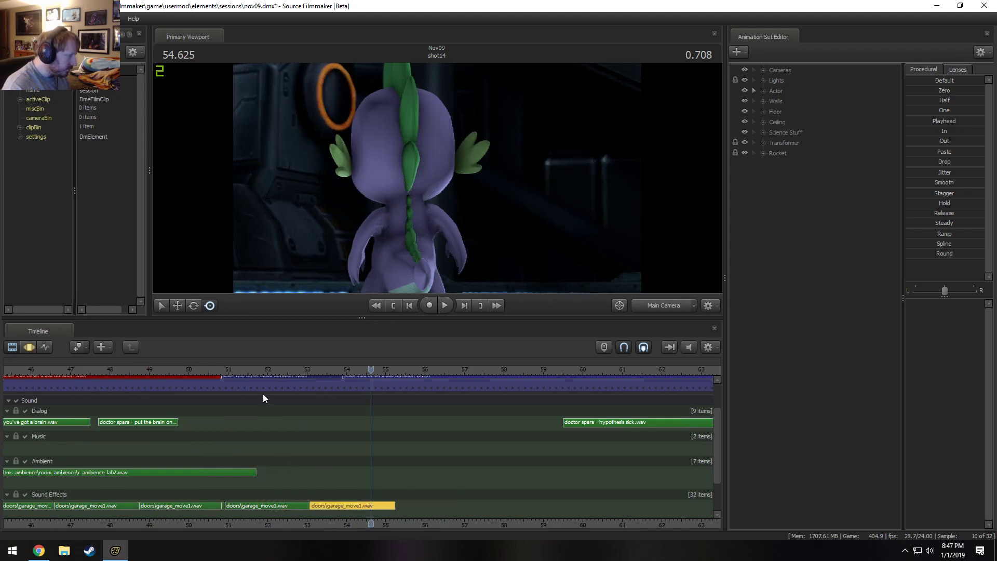
Trim the end of the last original garage_move1.wav clip to 52.541 s and delete the duplicate after it.
drag(267, 370, 289, 387)
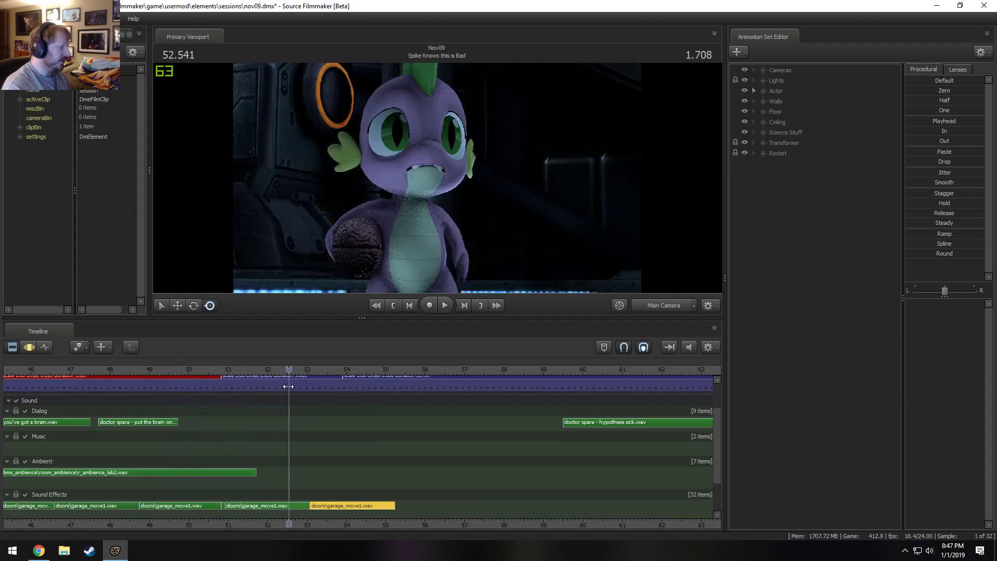
click(286, 504)
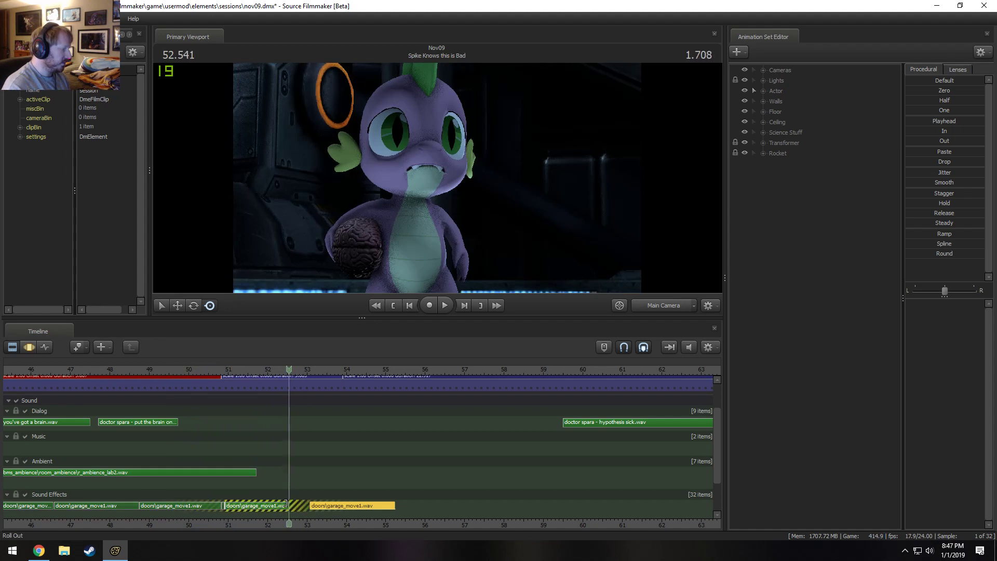
key(Delete)
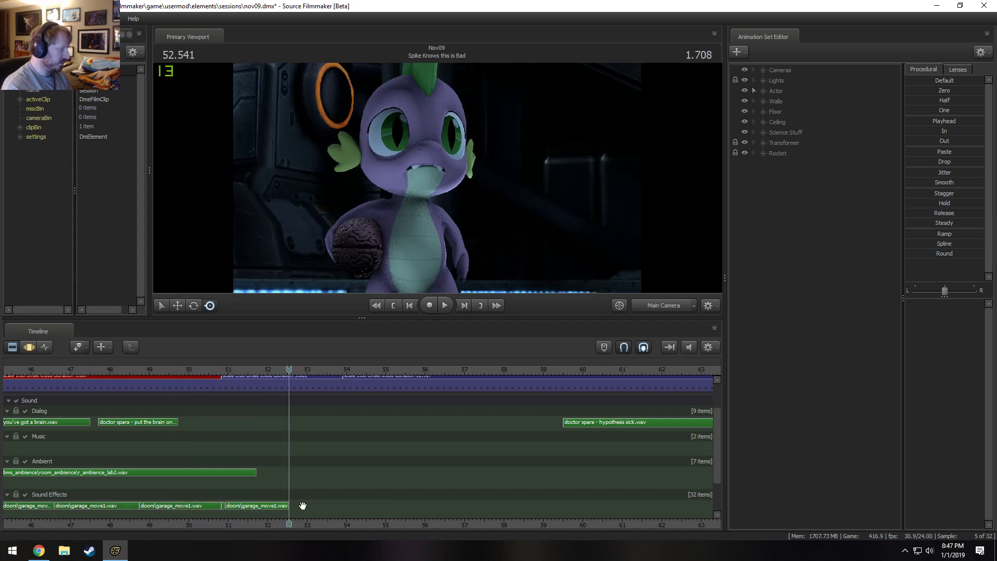
Add the doors\garage_stop1.wav sound to the Sound Effects track at 52.541 s, right after the trimmed clip.
right_click(303, 505)
click(331, 443)
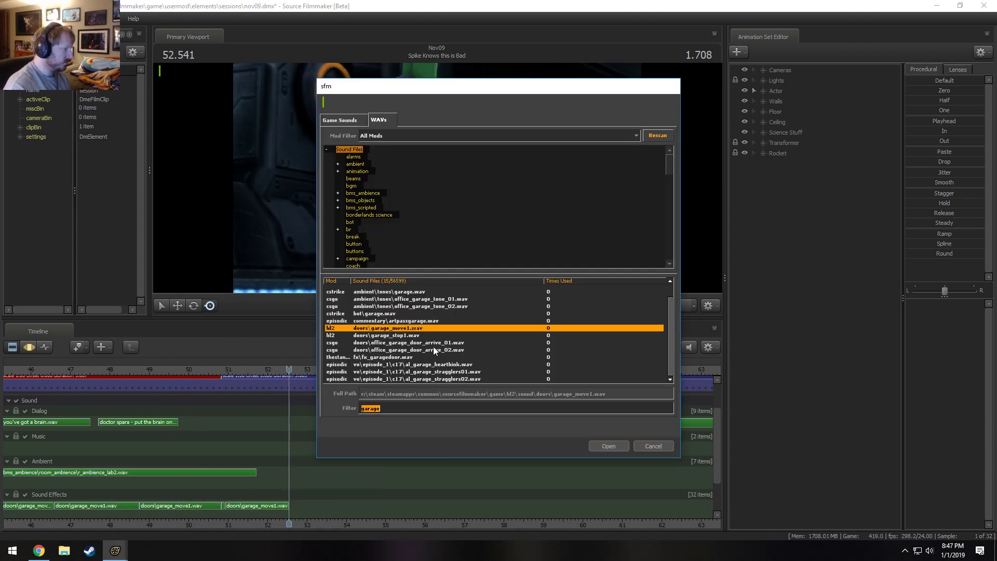
click(415, 335)
click(609, 446)
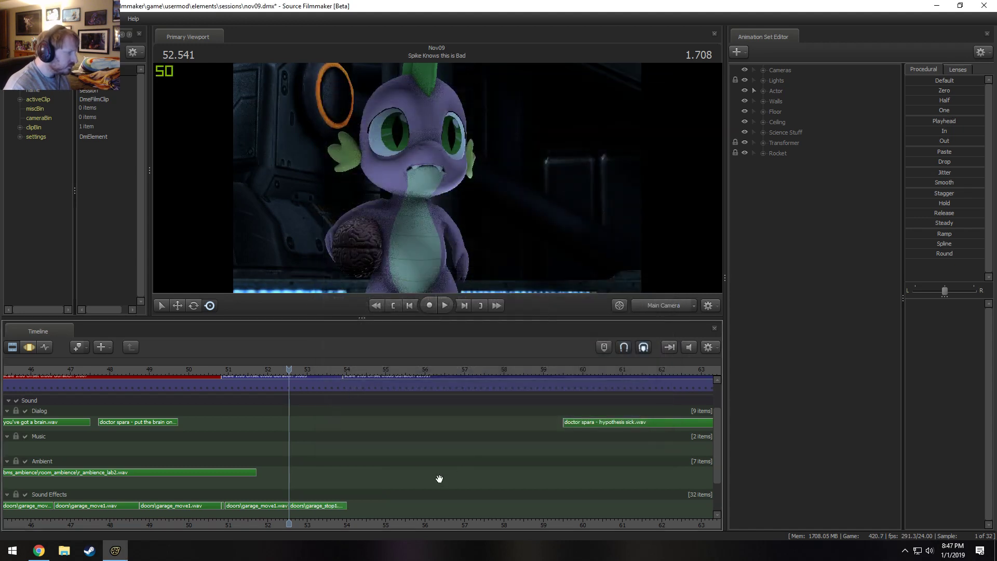
Set the volume of the garage_stop1.wav clip to 0.05.
scroll(332, 504, up, 2)
right_click(318, 499)
right_click(313, 503)
click(349, 455)
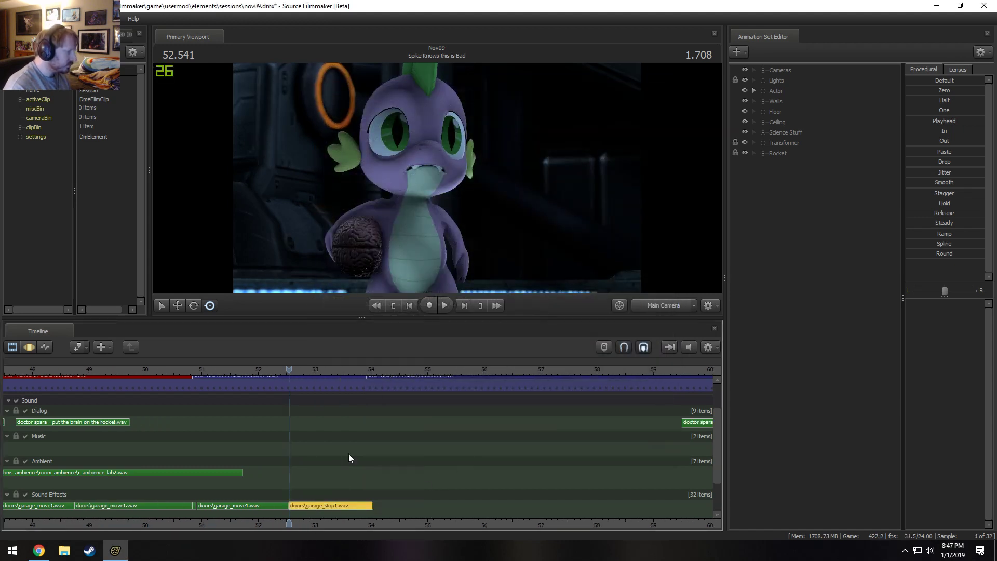
text(0.5)
key(Return)
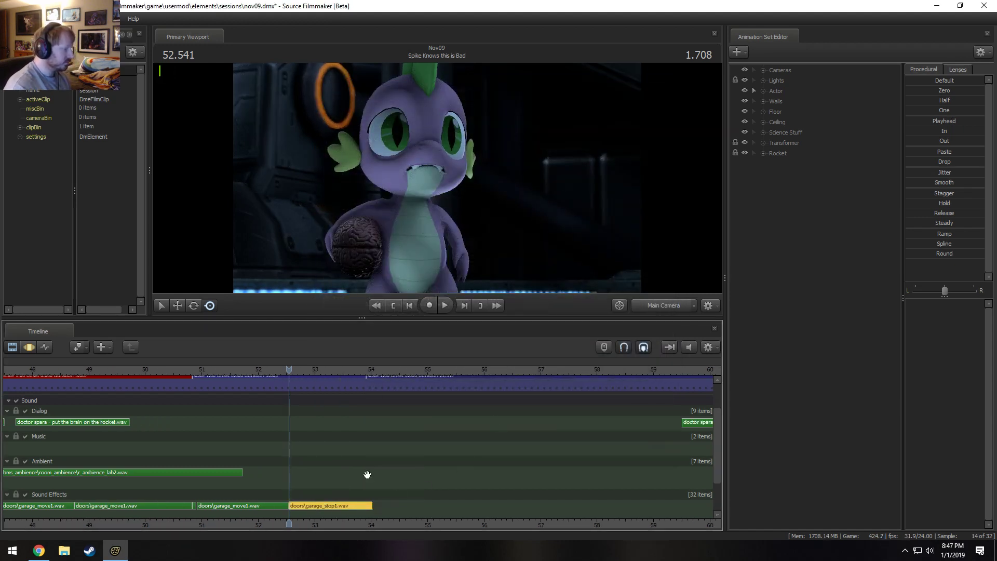
Play back the end of the garage door sound through the garage_stop1.wav clip, then return the playhead to 50.916 s.
key(space)
click(186, 369)
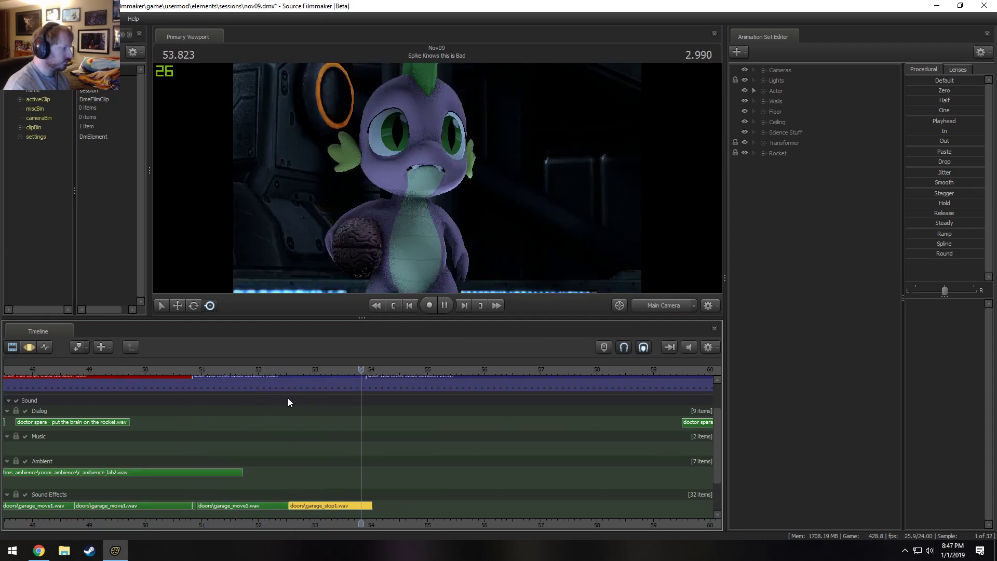
drag(152, 369, 87, 365)
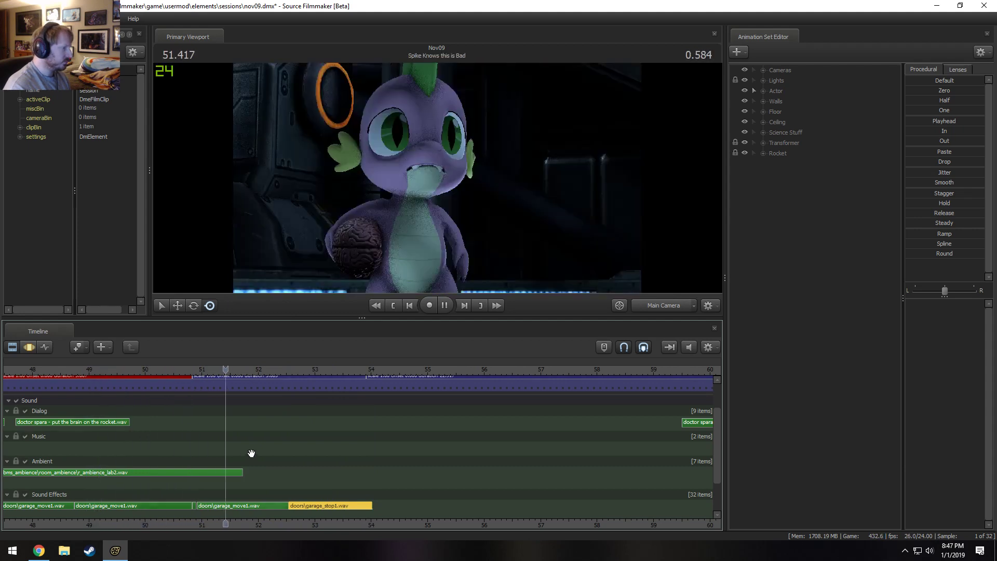
key(space)
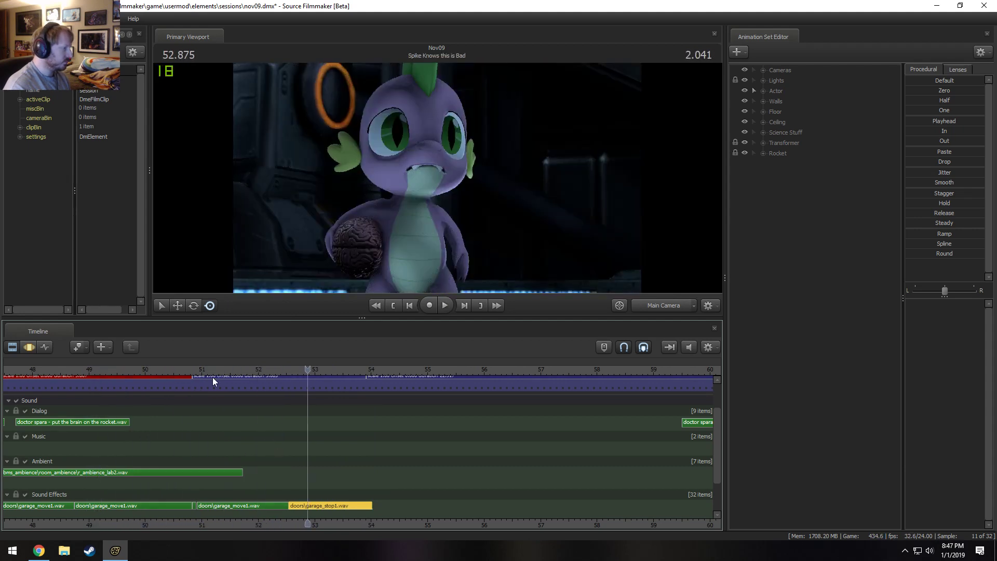
click(197, 369)
Check the volume settings of the last garage_move1.wav clip and the garage_stop1.wav clip.
scroll(233, 505, up, 1)
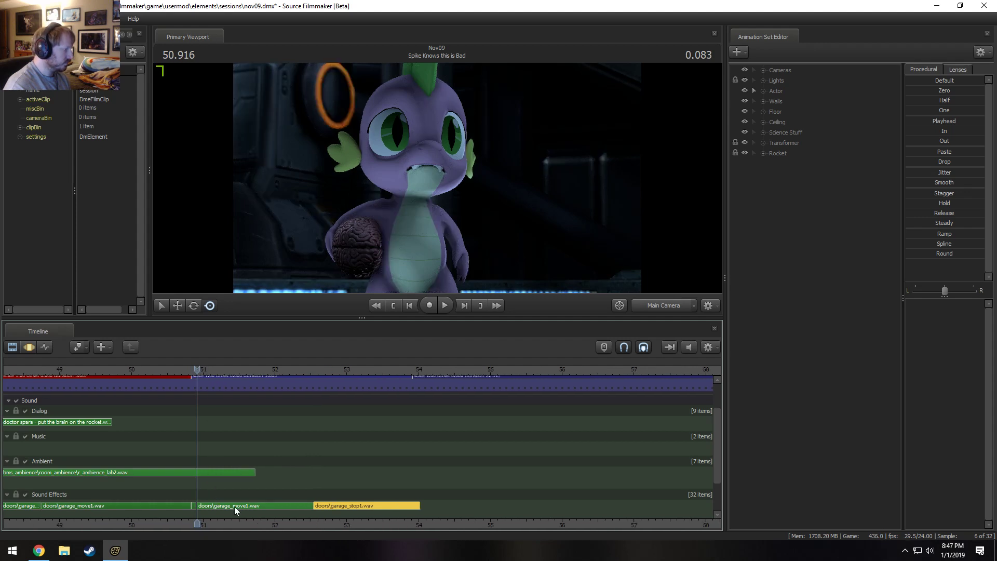
right_click(328, 503)
right_click(292, 506)
click(315, 456)
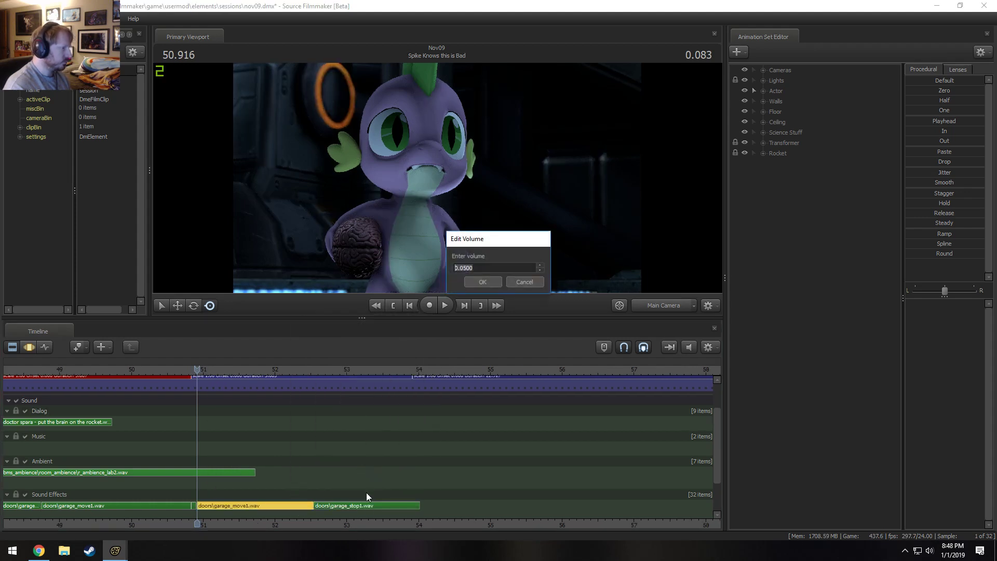
key(Escape)
right_click(347, 503)
click(375, 450)
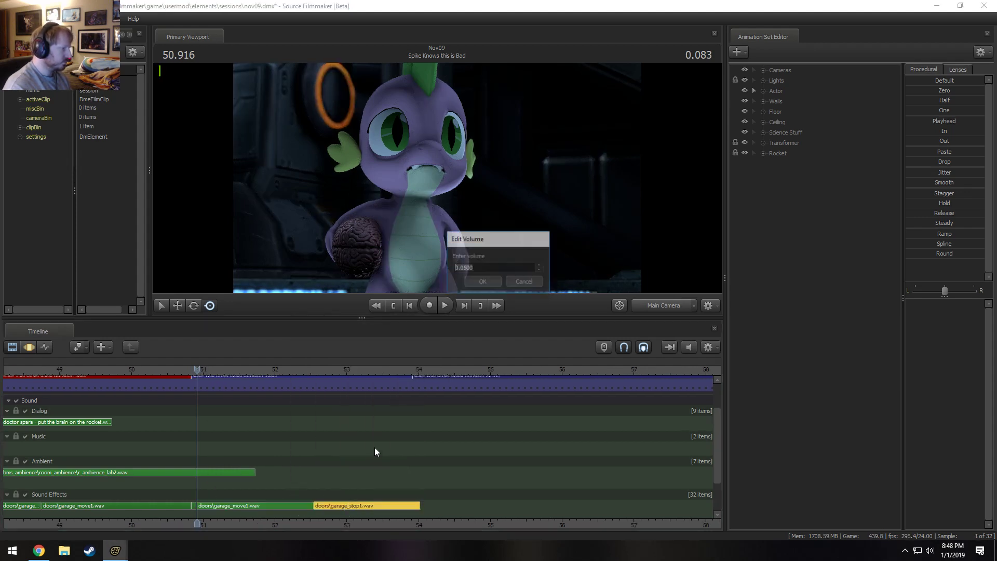
key(Escape)
Enter a new volume for the last garage_move1.wav clip and set the short fragment before it to 0.03.
right_click(225, 506)
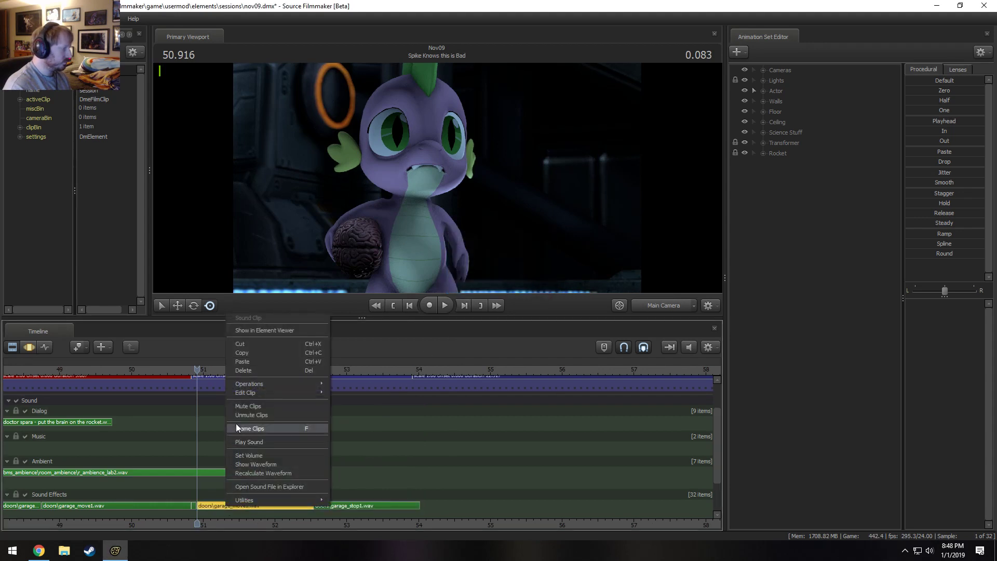
click(258, 456)
text(0.075)
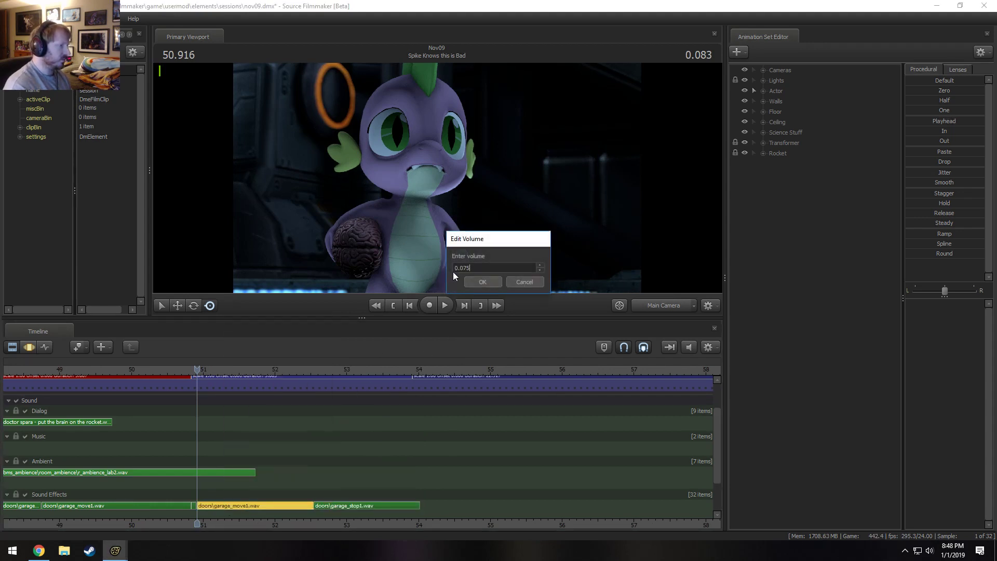
key(Return)
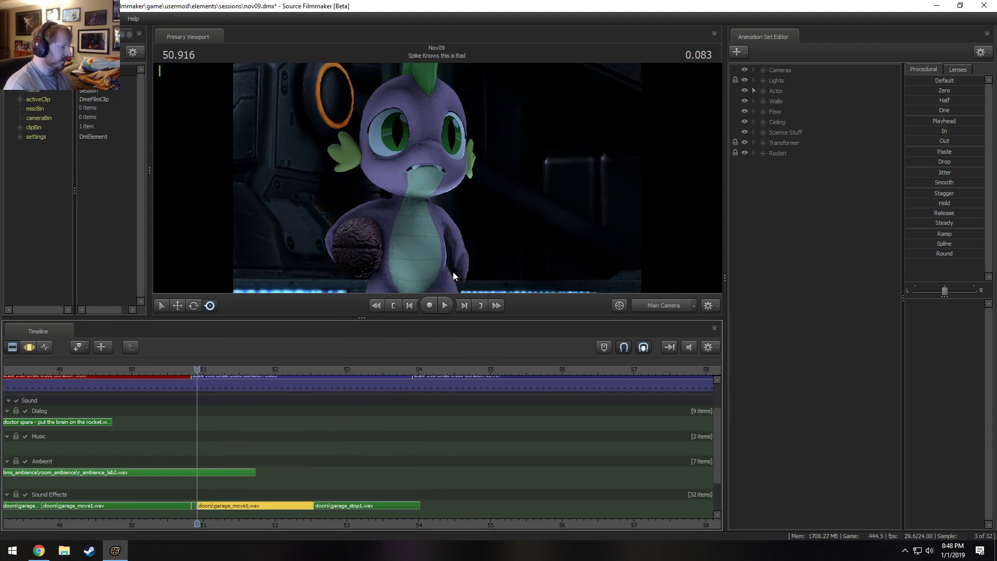
right_click(194, 504)
click(227, 457)
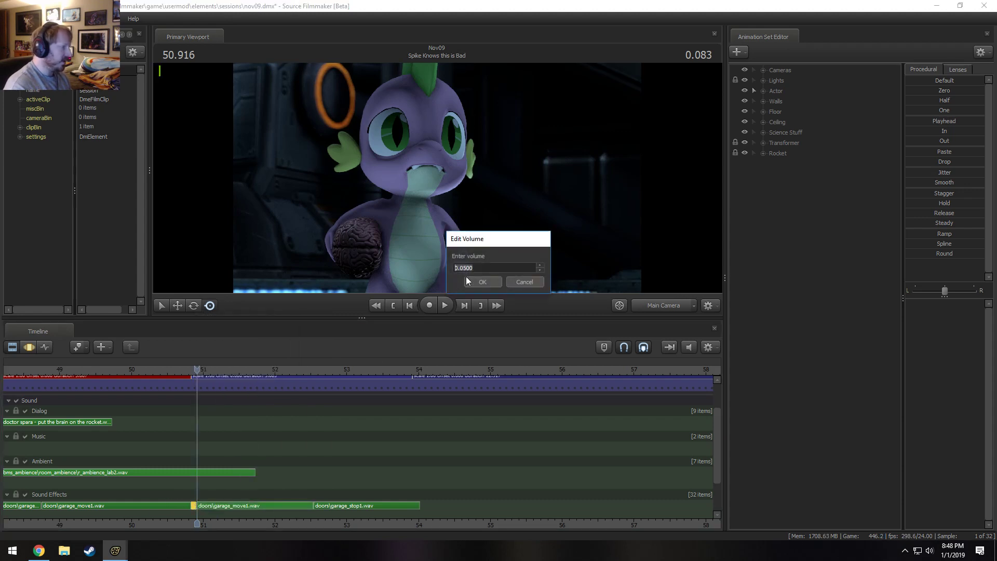
text(0.03)
key(Return)
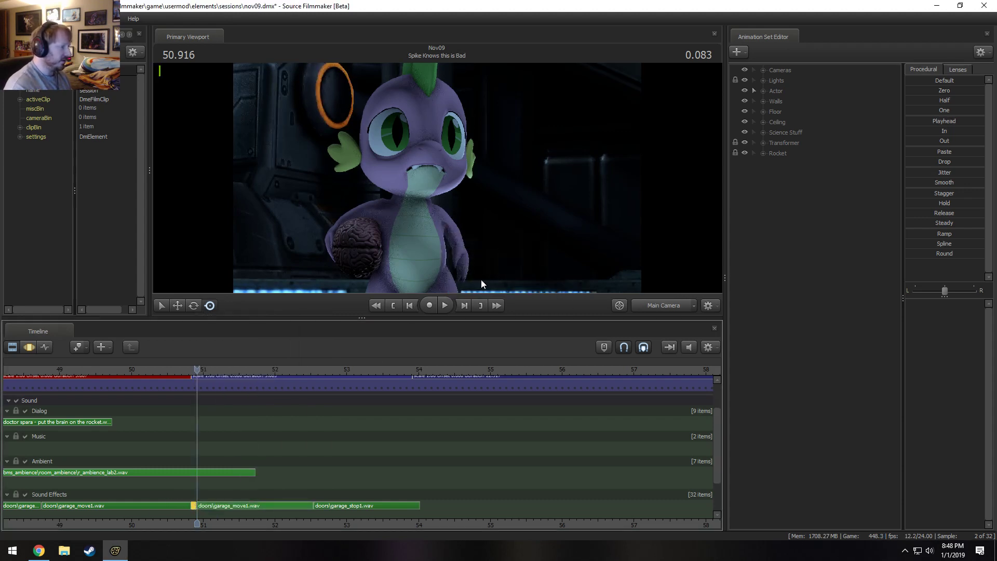
Set the volume of the garage_stop1.wav clip to 0.03.
right_click(338, 515)
click(388, 454)
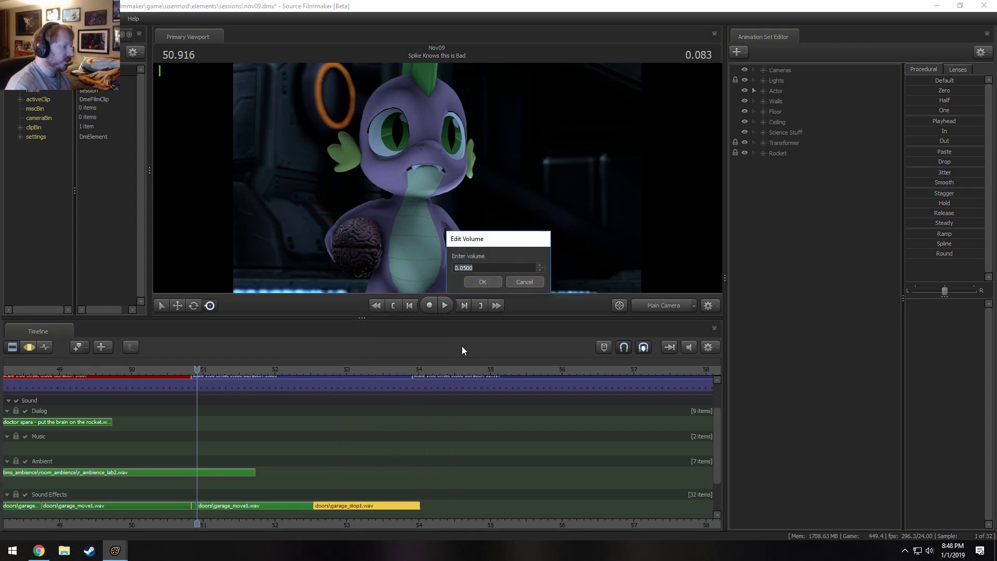
text(0.03)
key(Return)
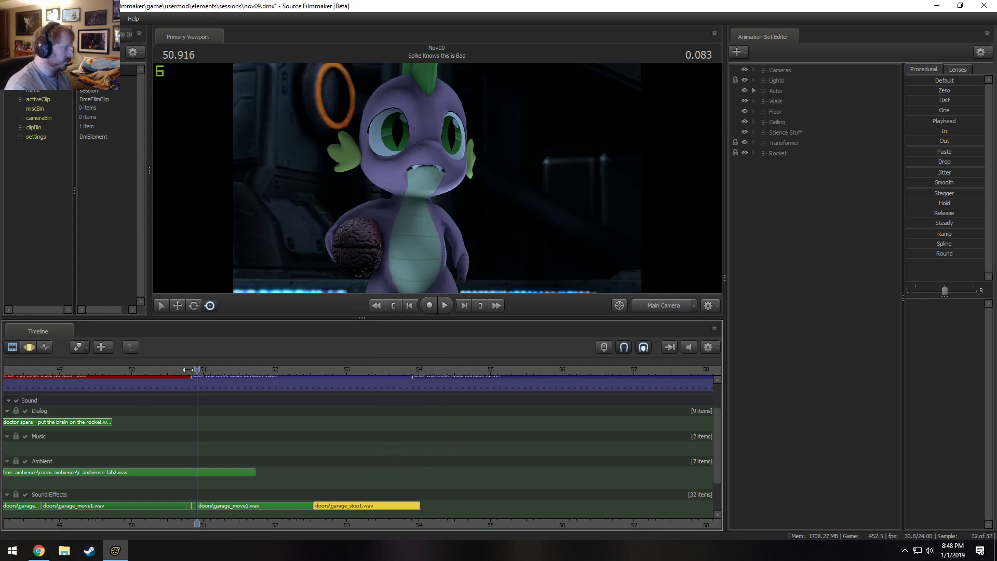
Play back the end of the garage door sound from 50.916 s, and once more from 48.958 s.
key(space)
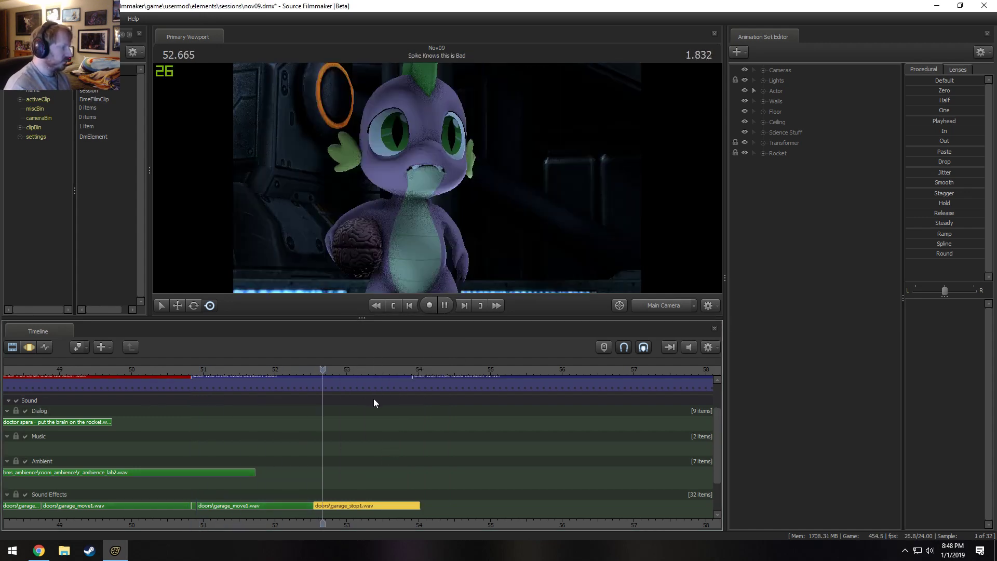
key(space)
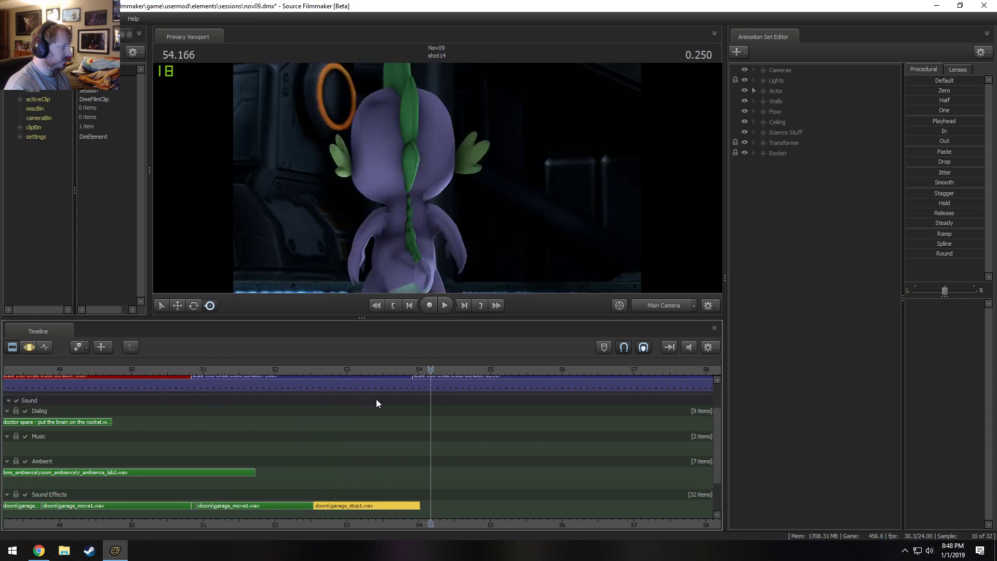
drag(319, 371, 56, 400)
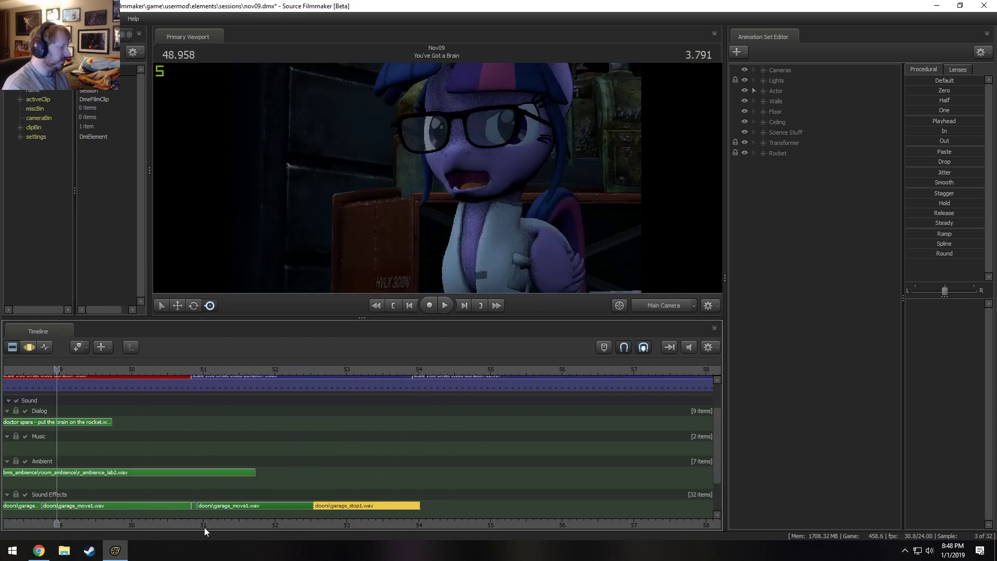
drag(210, 525, 335, 521)
scroll(287, 445, down, 1)
key(space)
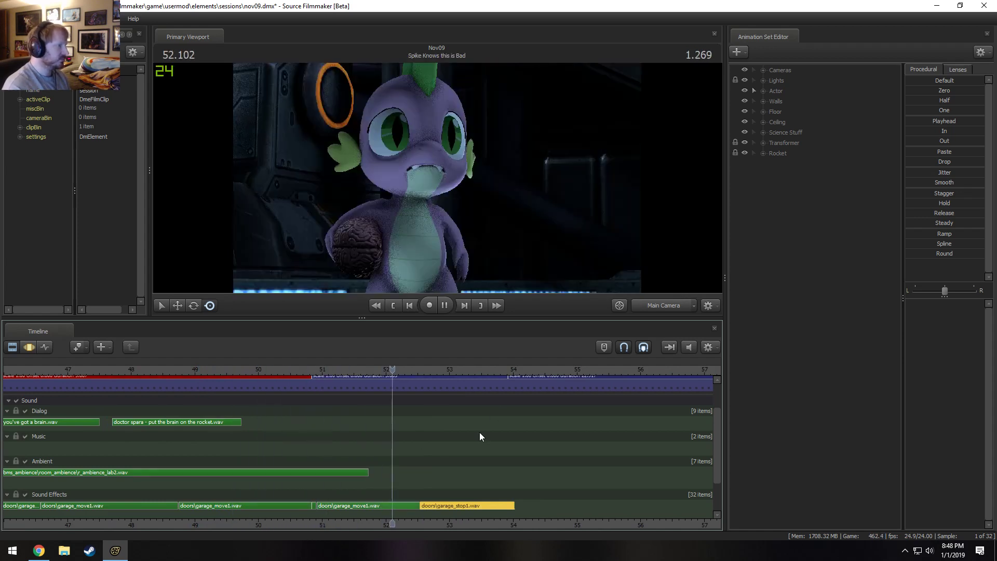
key(space)
Play back the garage door sound over the You've Got a Brain shot, then place the playhead at 50.208 s.
scroll(323, 446, down, 3)
click(180, 368)
key(space)
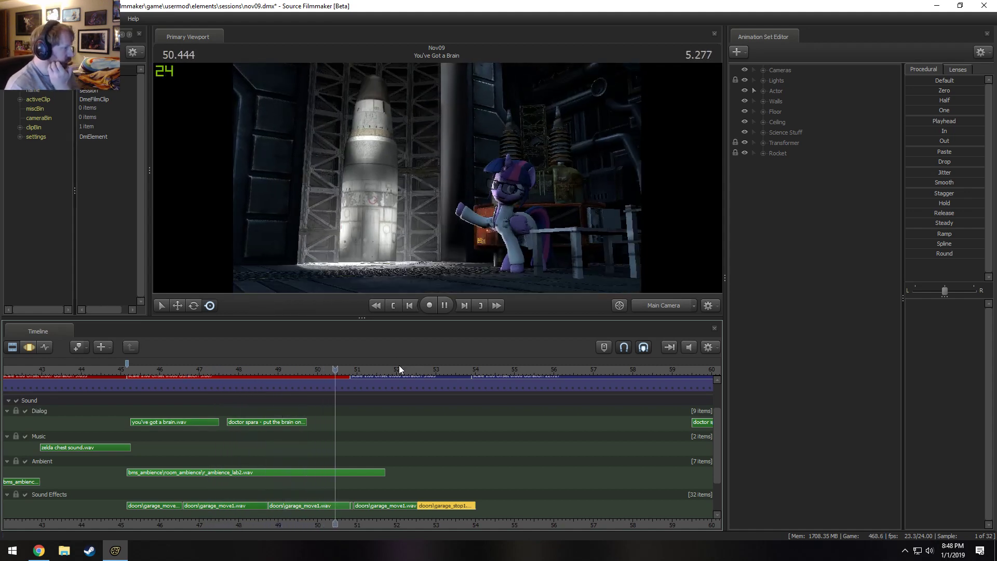
click(323, 364)
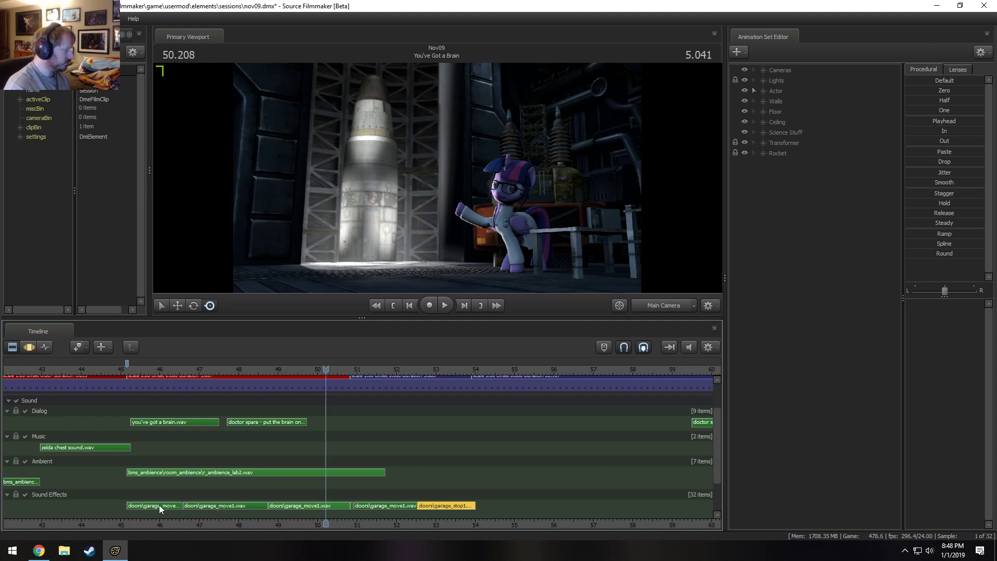
Copy the Rocket (with opening) animation set from the Spike Knows this is Bad shot into the You've Got a Brain shot.
scroll(176, 500, down, 6)
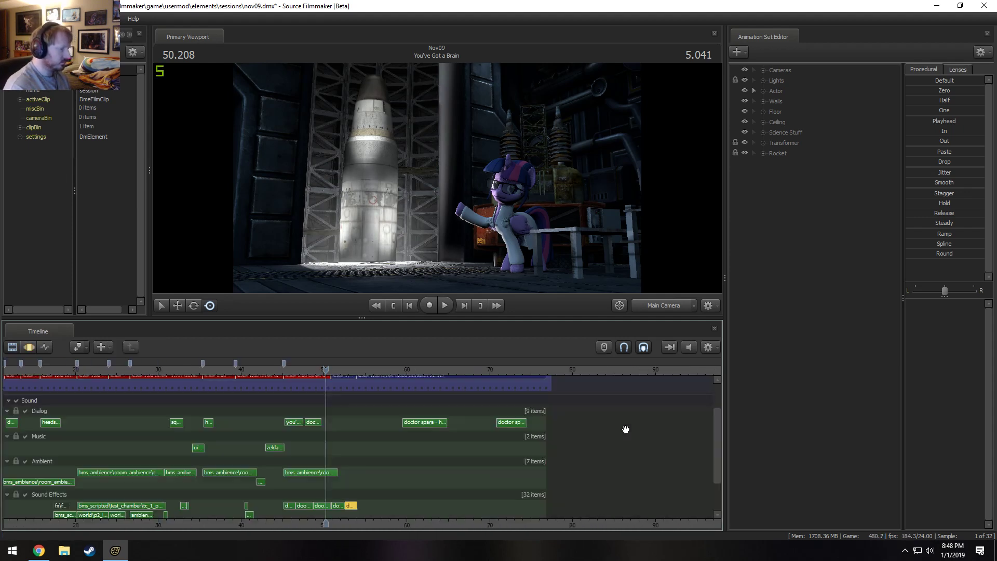
drag(720, 445, 717, 432)
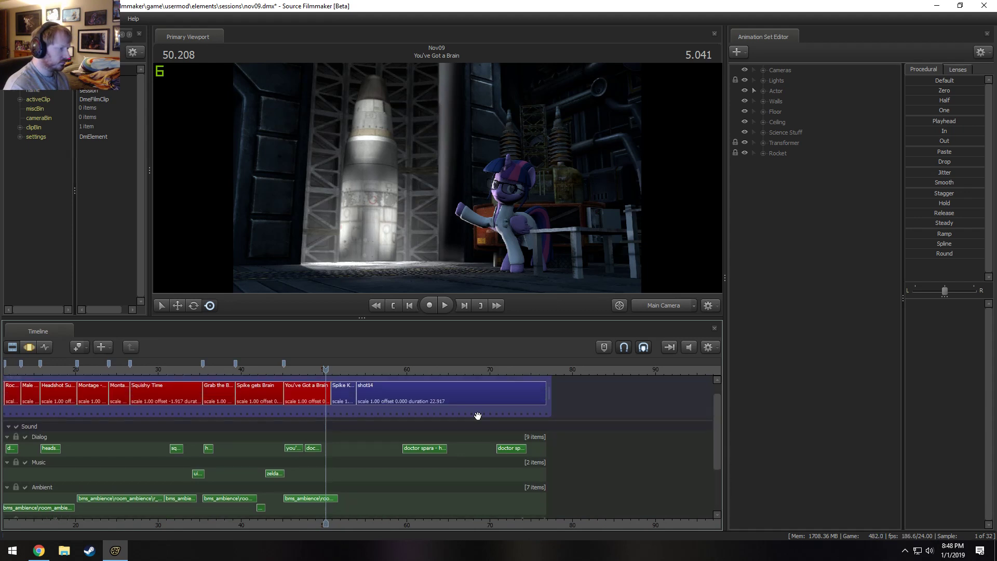
click(352, 395)
click(763, 163)
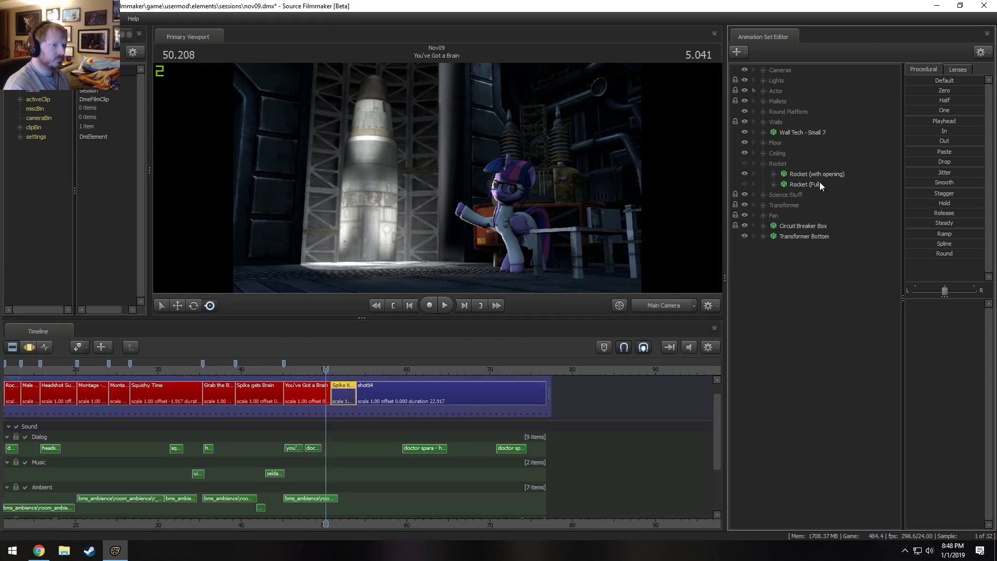
click(820, 176)
right_click(826, 183)
click(831, 191)
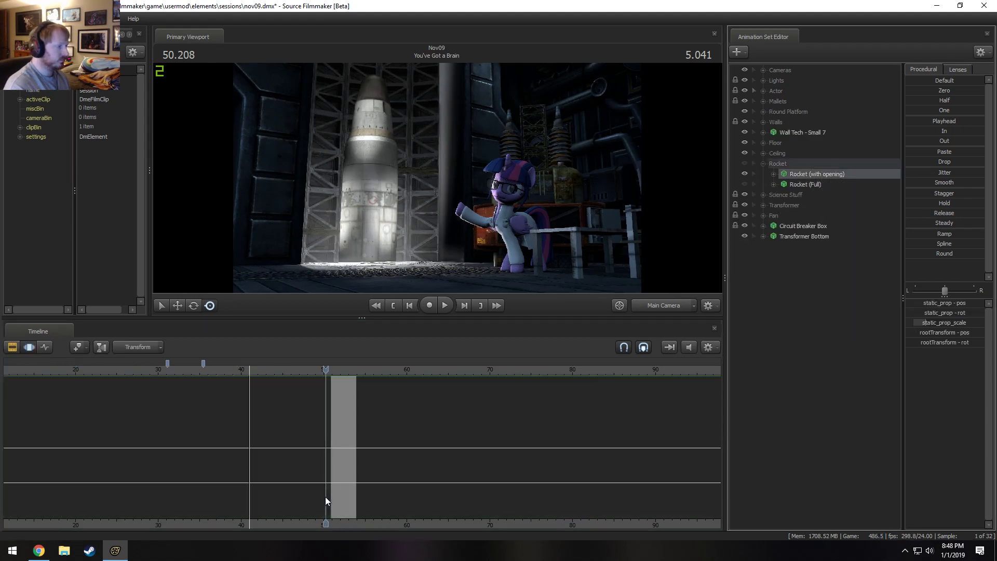
click(306, 393)
right_click(782, 325)
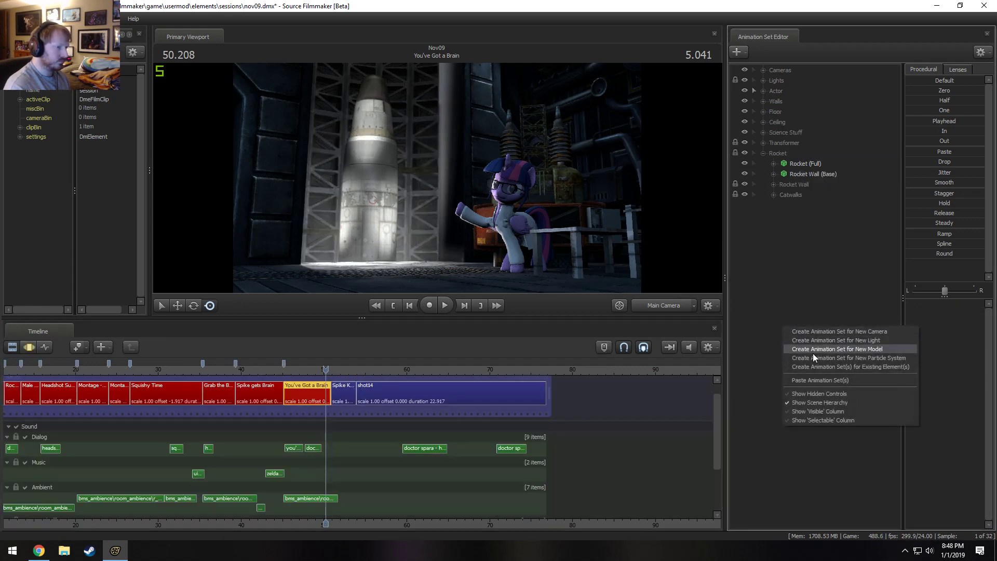
click(828, 380)
key(F3)
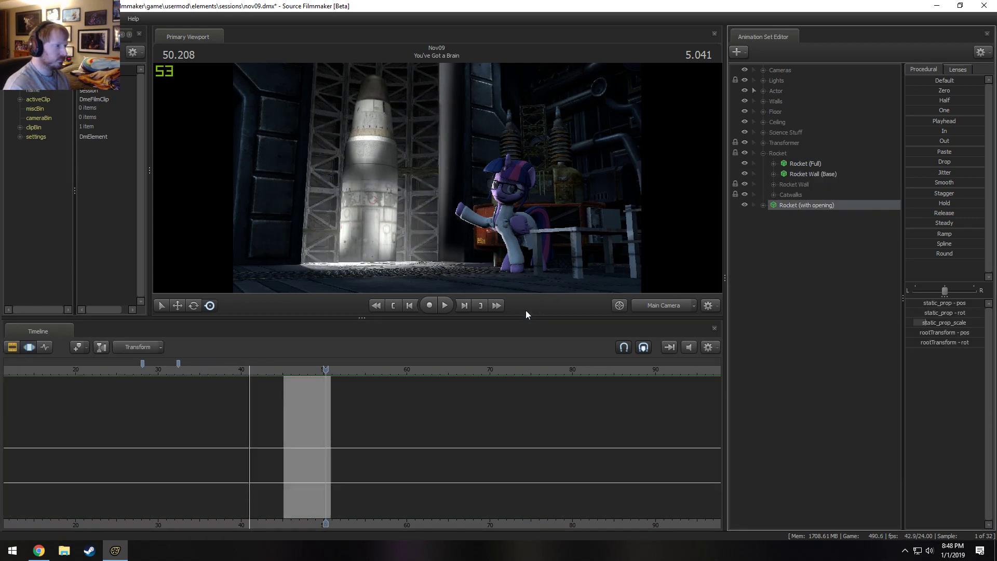
Using the work camera, copy the transform values of Rocket (Full) onto Rocket (with opening).
key(s)
mouse_move(590, 171)
mouse_down()
mouse_move(586, 182)
mouse_move(590, 171)
mouse_up()
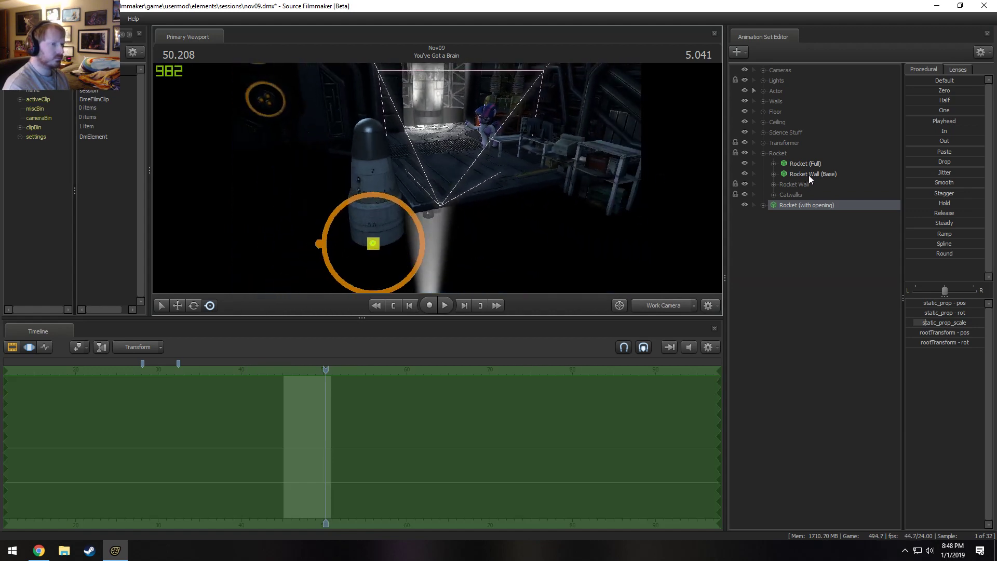
click(774, 163)
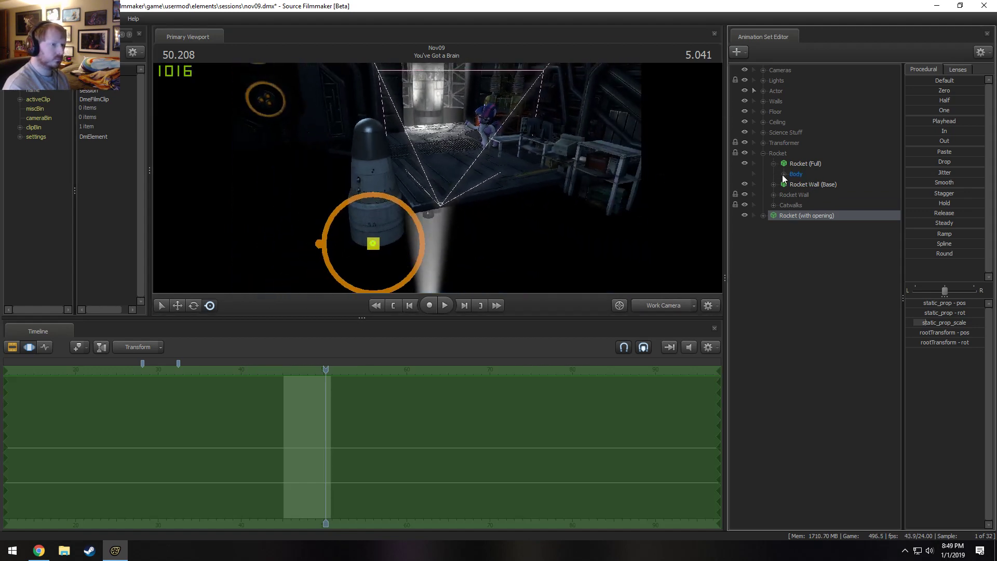
click(784, 174)
click(774, 164)
click(763, 205)
click(774, 215)
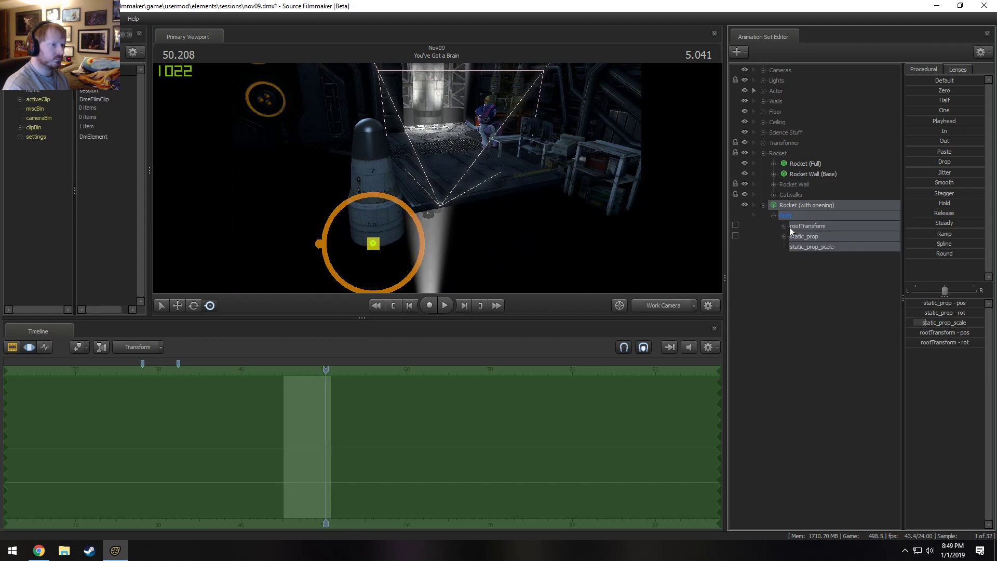
click(799, 237)
click(806, 206)
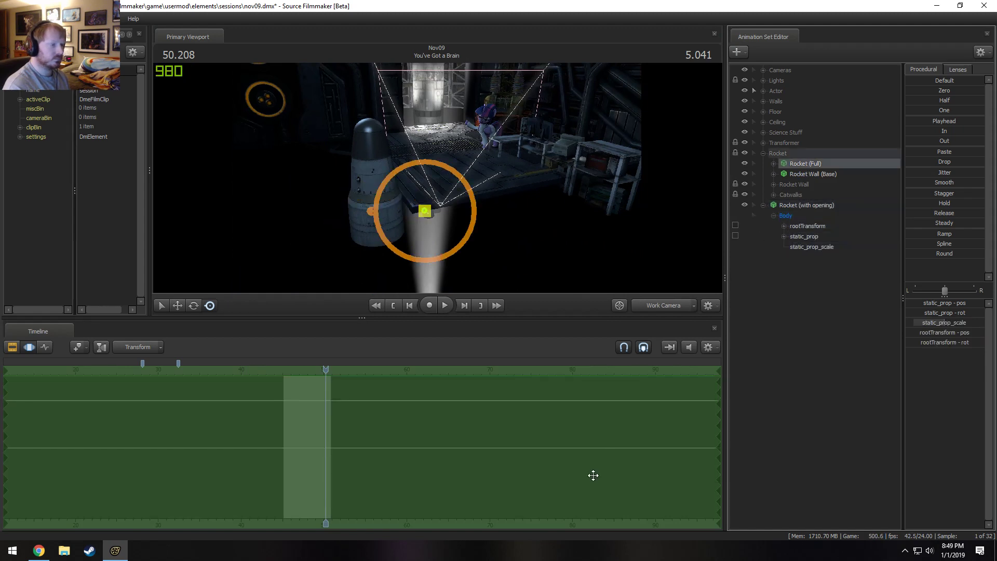
key(ctrl+v)
Lower Rocket (with opening) vertically in the silo, comparing the two positions by undoing and redoing the move.
drag(443, 220, 443, 179)
key(w)
drag(418, 271, 418, 93)
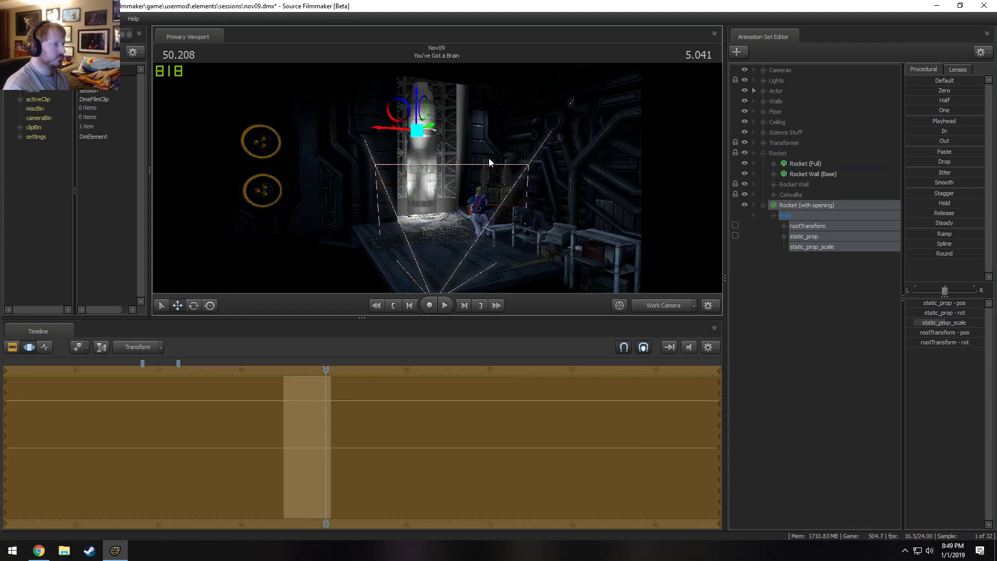
key(w)
drag(490, 160, 490, 114)
key(w)
drag(410, 211, 413, 237)
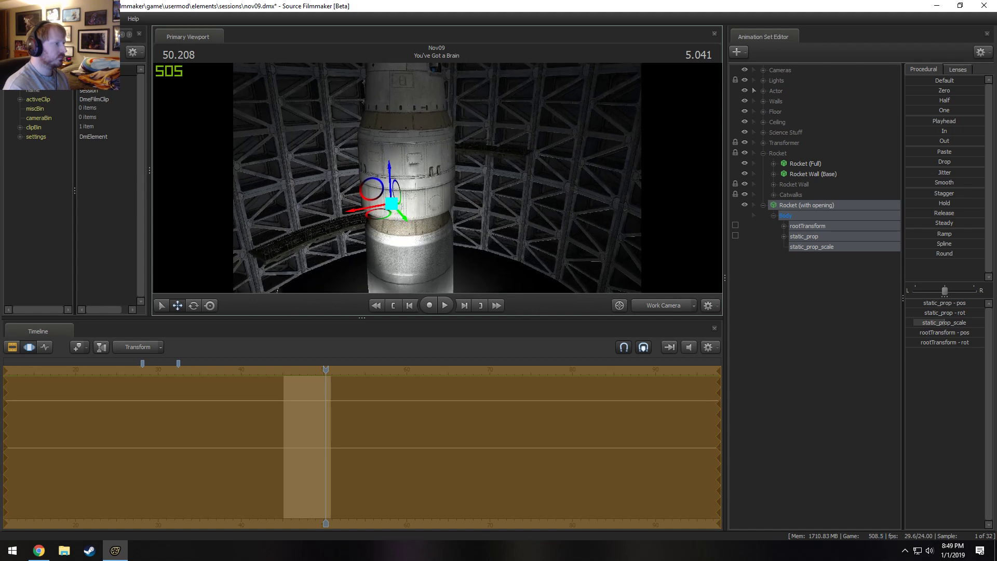
drag(390, 166, 409, 253)
drag(437, 179, 437, 179)
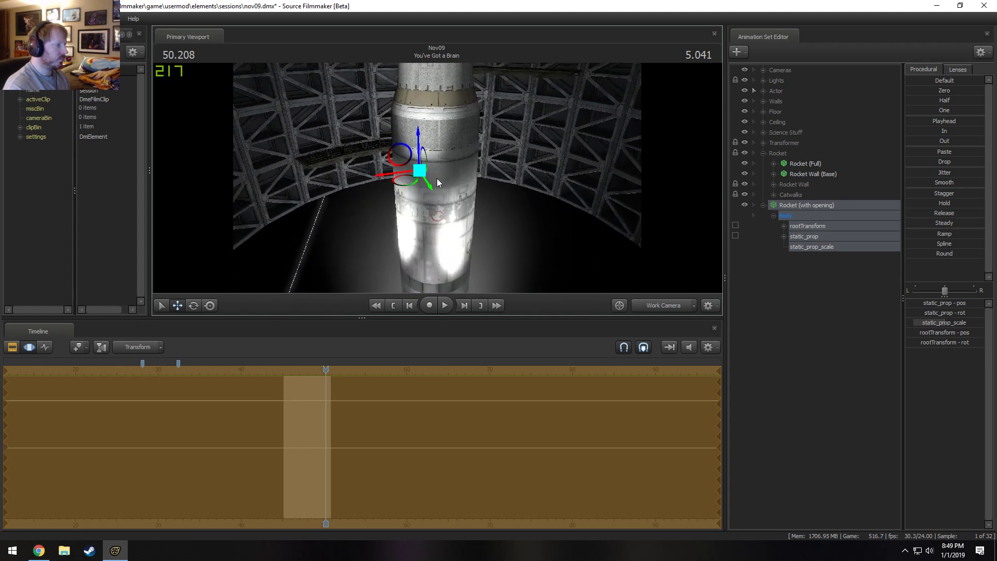
key(ctrl+z)
key(ctrl+y)
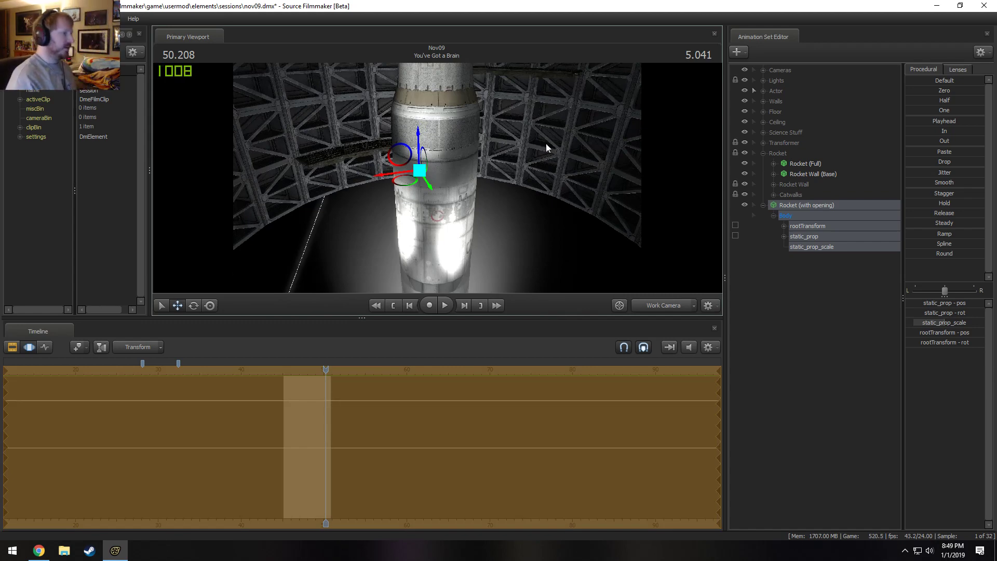
drag(547, 143, 668, 269)
key(s)
right_click(834, 307)
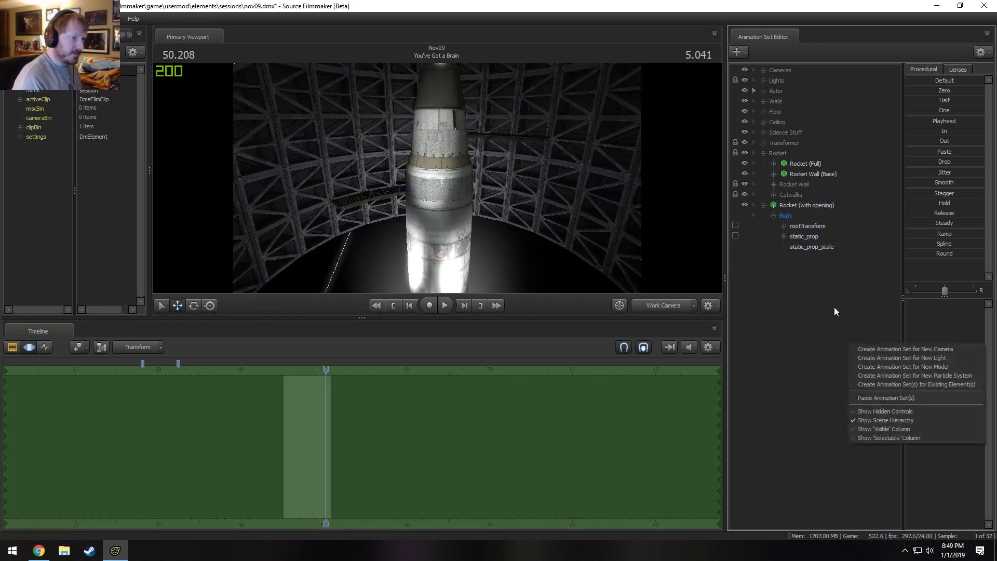
right_click(793, 251)
click(862, 277)
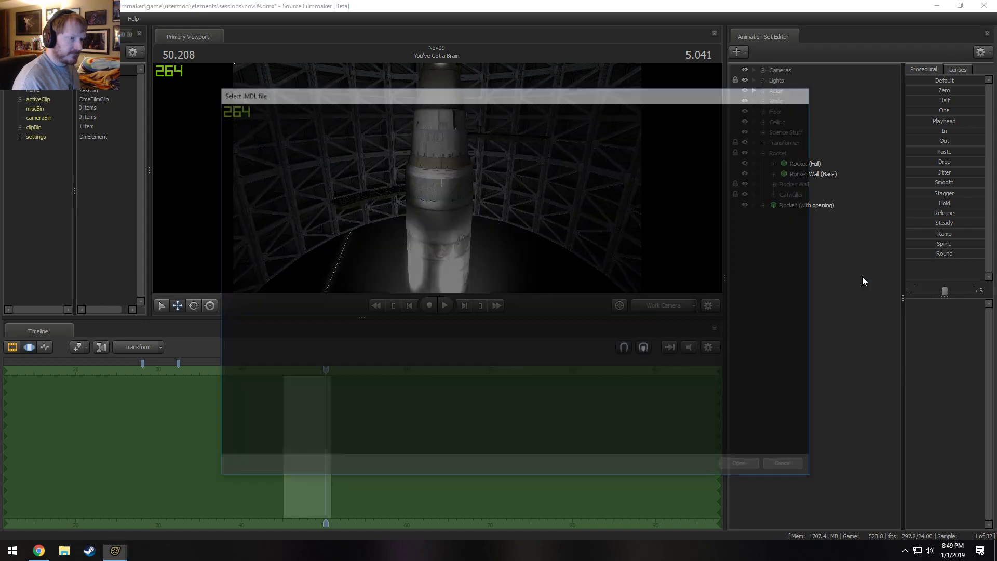
key(Escape)
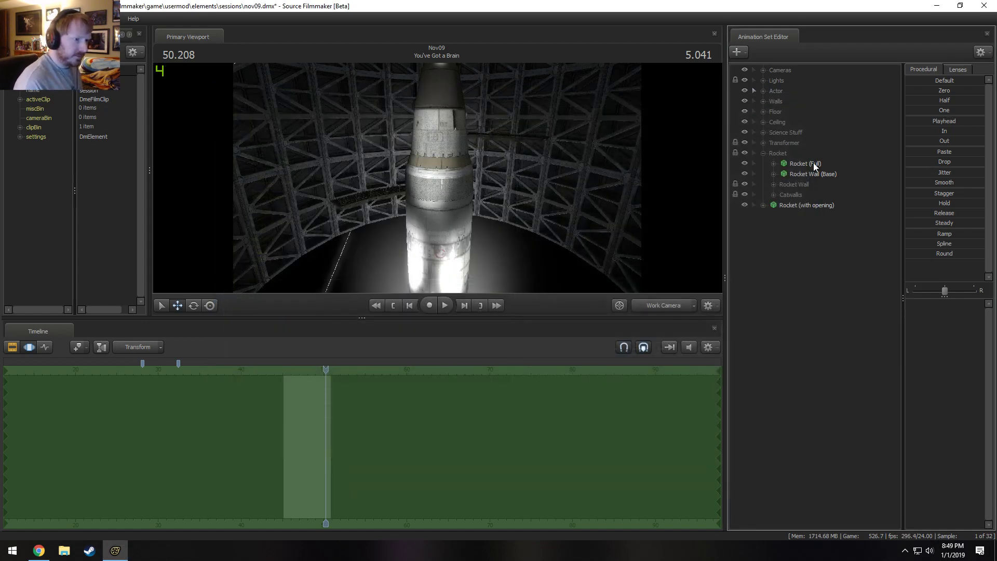
Show the game model of Rocket (with opening) in the file explorer and look through the rocket files in props_silo.
right_click(818, 203)
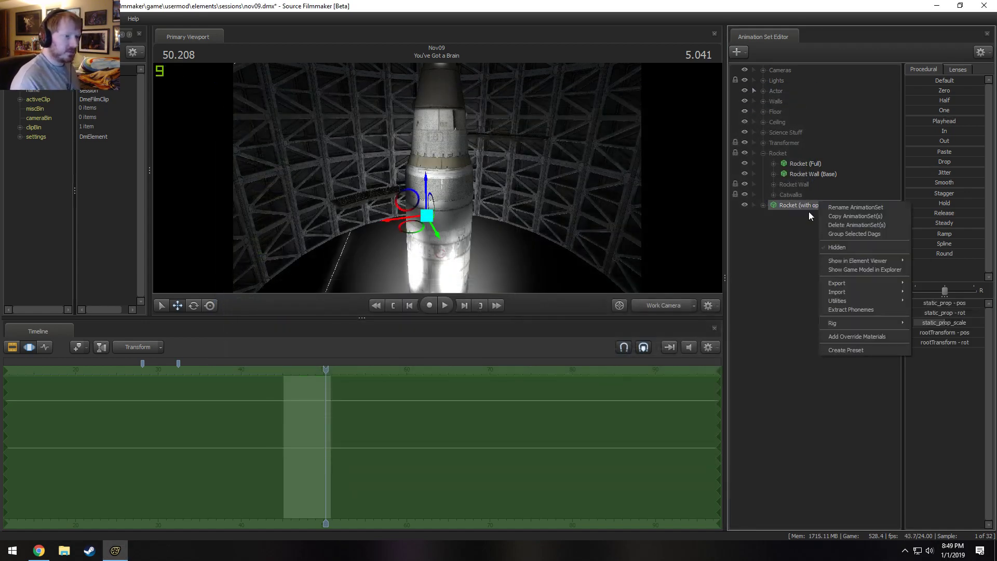
click(875, 271)
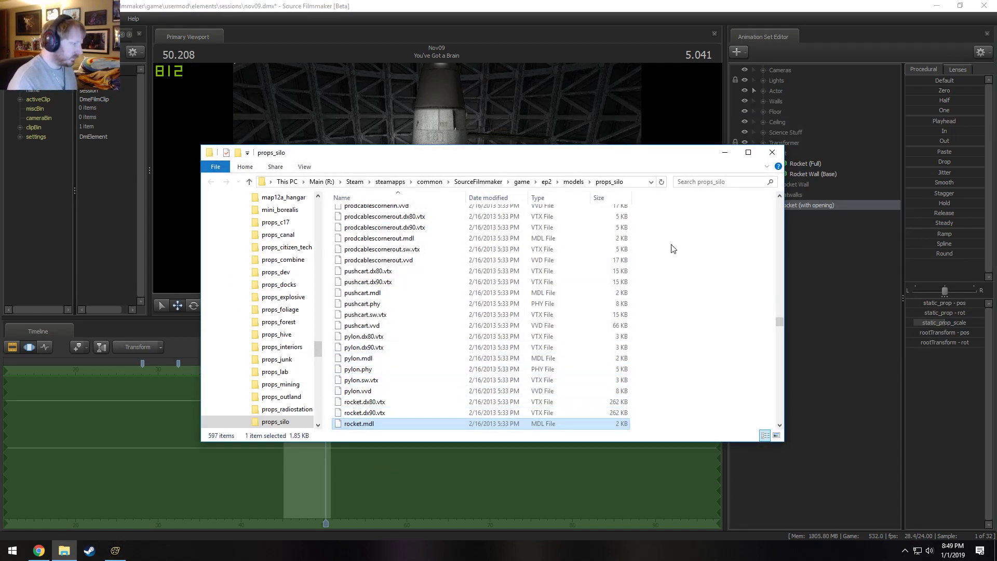
scroll(590, 340, down, 5)
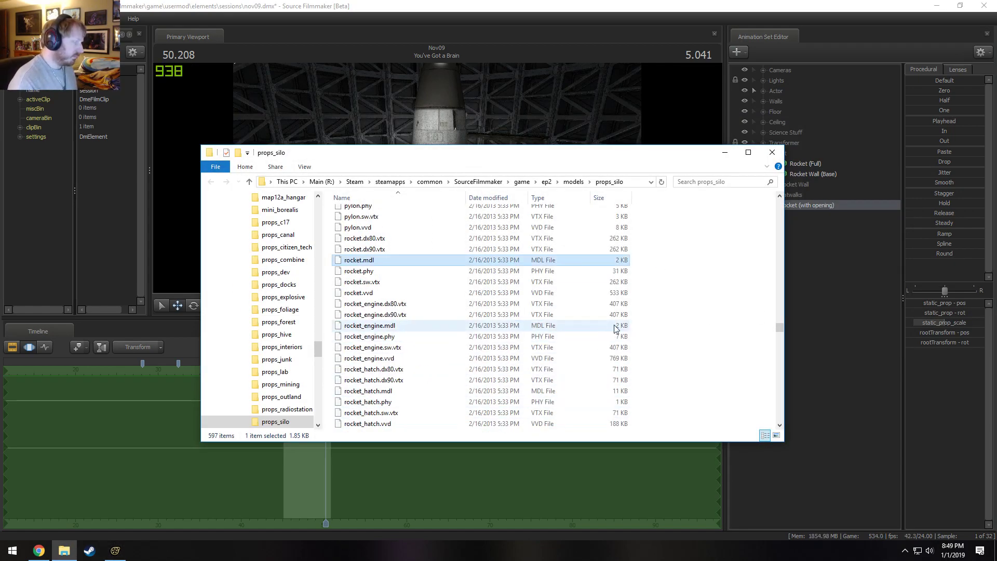
click(772, 152)
Filter the new-model browser for "rocket", leave it, and save the session.
right_click(783, 243)
click(849, 267)
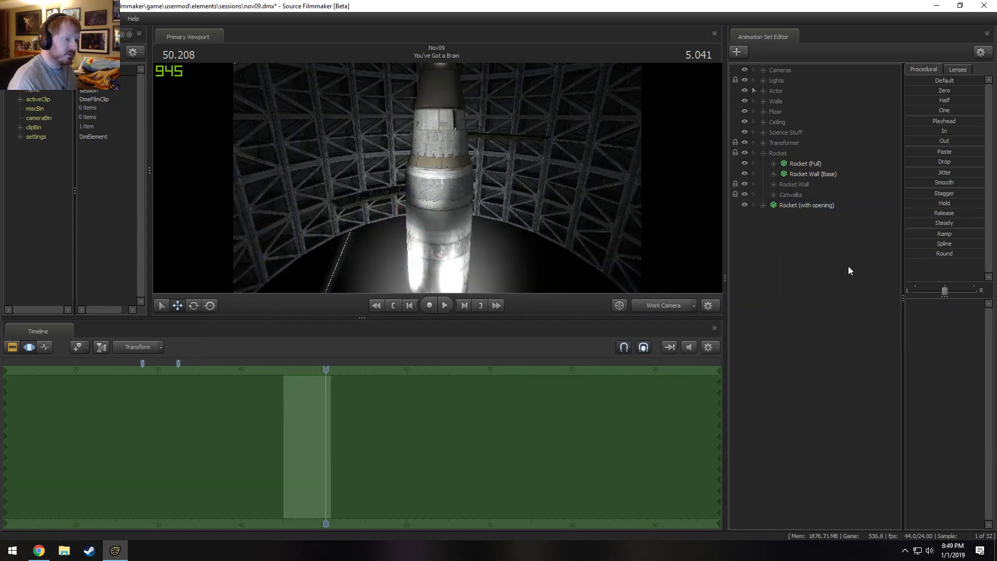
text(rocket)
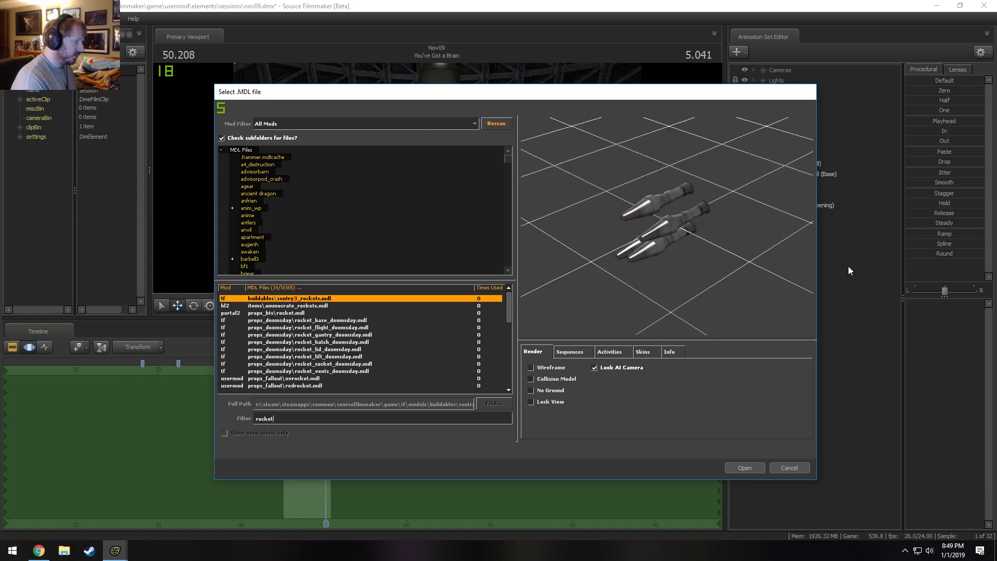
key(Return)
key(ctrl+s)
Reopen the new-model browser and look through the models filtered by "rocket".
right_click(814, 275)
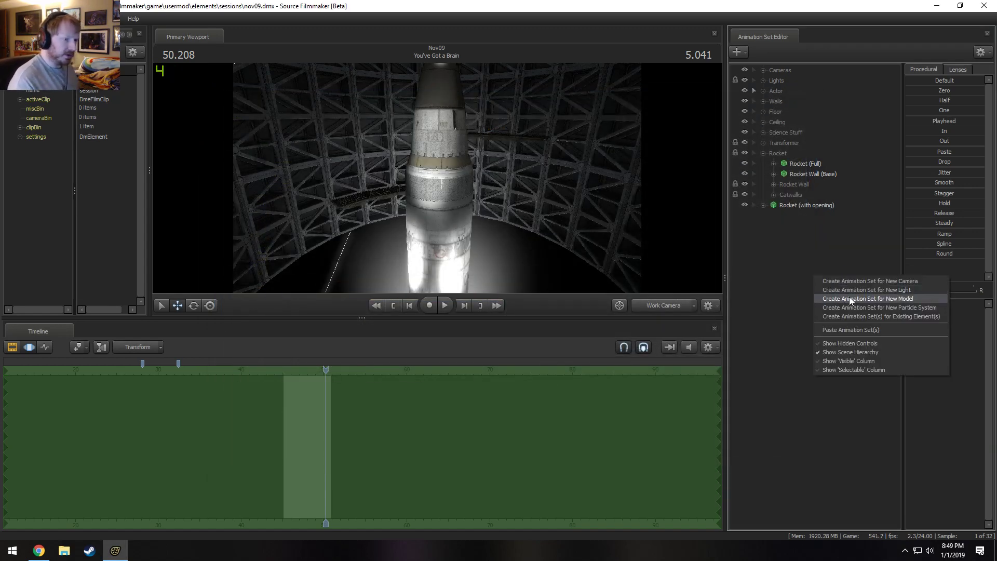
click(849, 297)
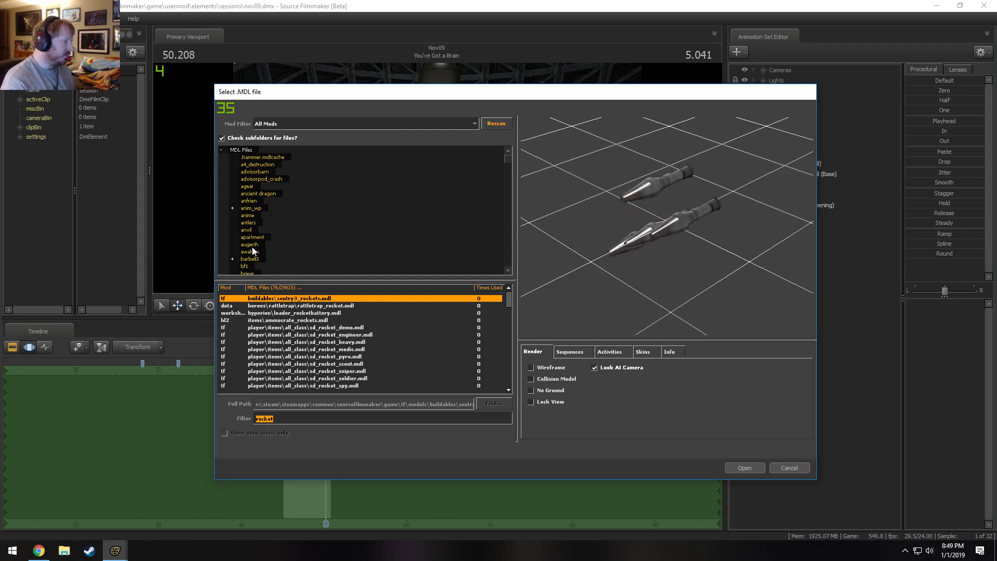
scroll(309, 343, down, 1)
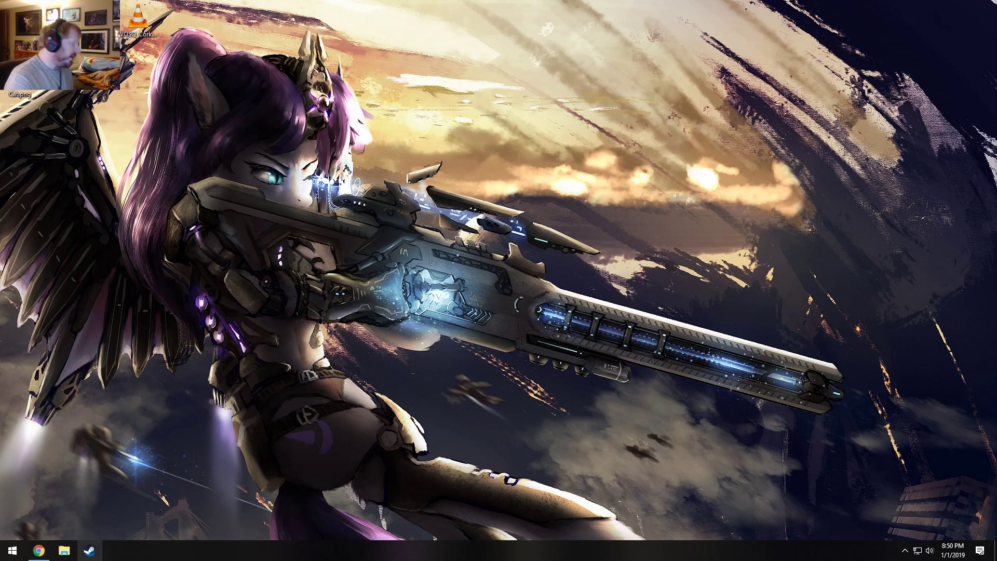
Relaunch Source Filmmaker from the Steam shortcuts.
right_click(92, 555)
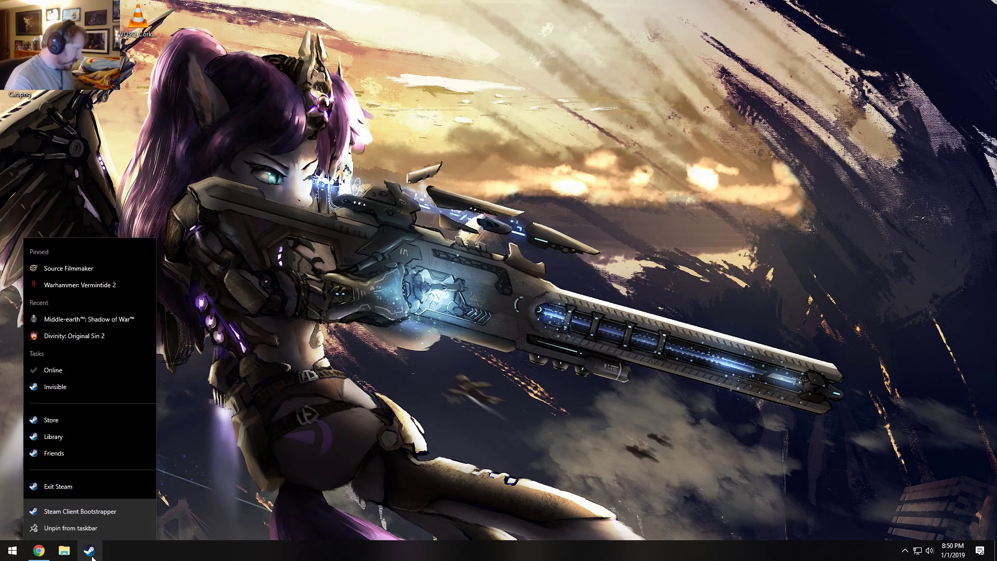
click(79, 268)
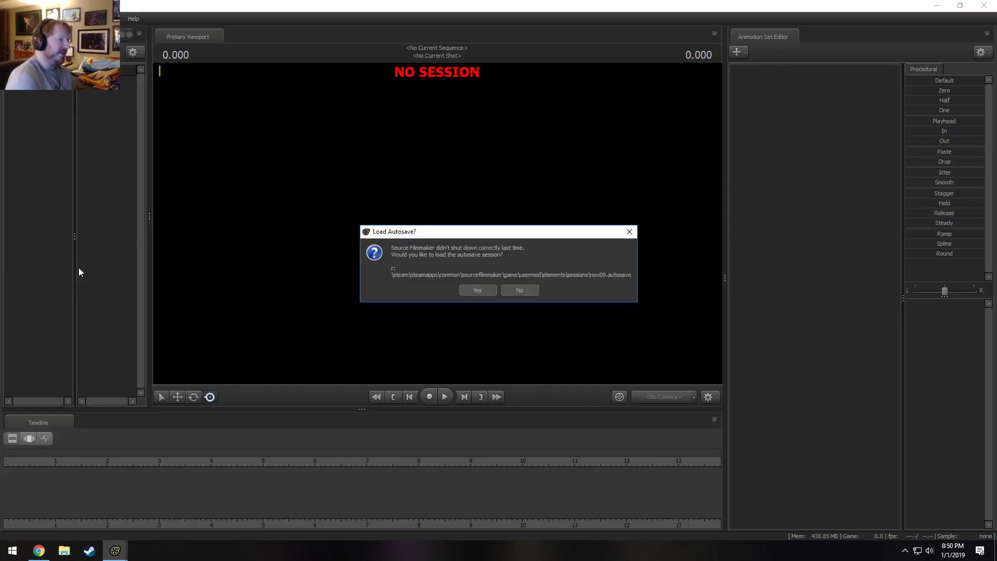
Decline the autosave recovery and open the nov09 session.
click(529, 292)
click(656, 287)
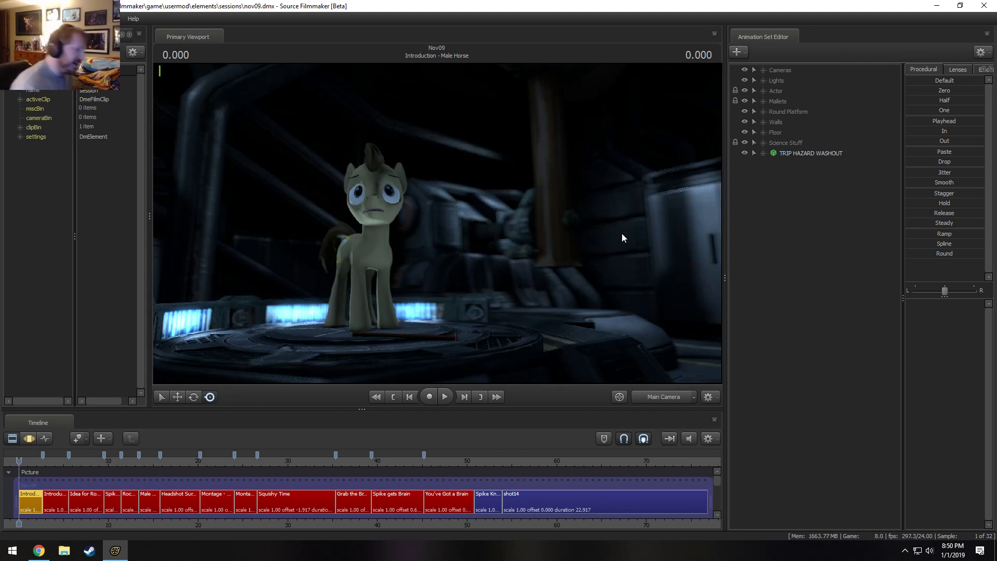
Place the playhead at 50.333 near the end of the You've Got a Brain shot and select that shot.
mouse_move(475, 461)
mouse_down()
mouse_move(466, 463)
mouse_move(477, 467)
mouse_up()
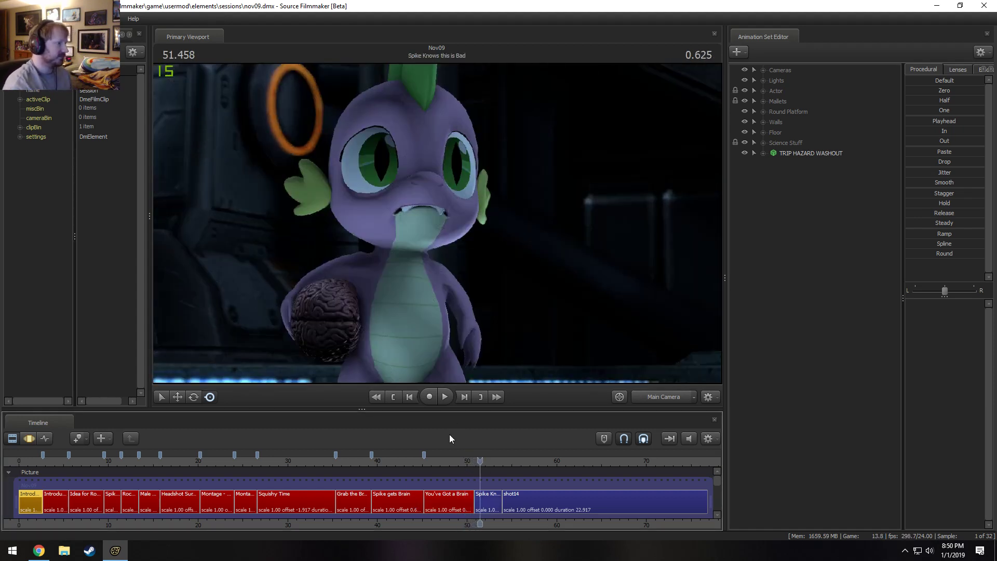
click(470, 462)
click(463, 500)
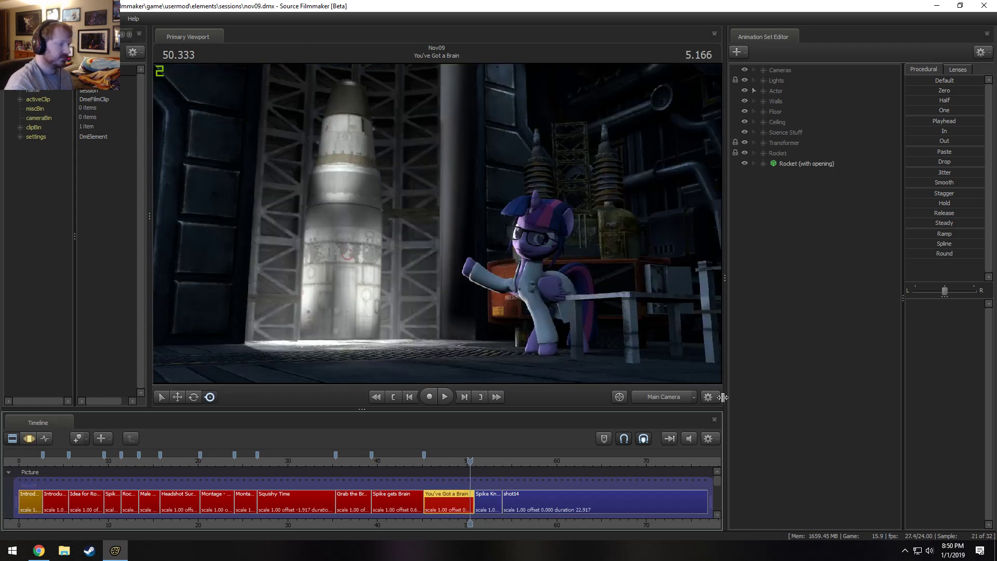
Switch to the work camera, select Rocket (with opening), and examine the rocket's upper section up close.
click(680, 401)
drag(551, 259, 519, 296)
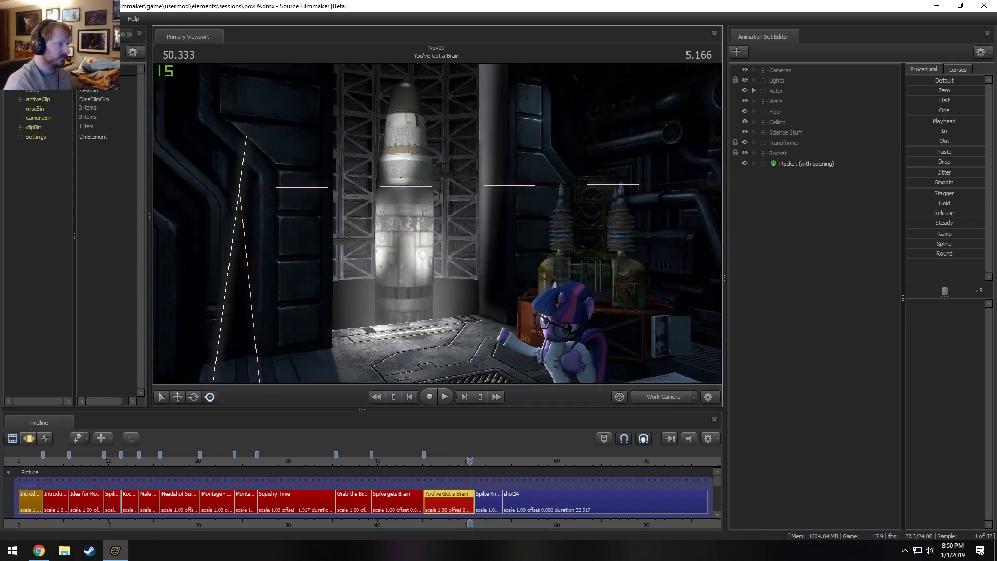
key(w)
drag(587, 260, 576, 236)
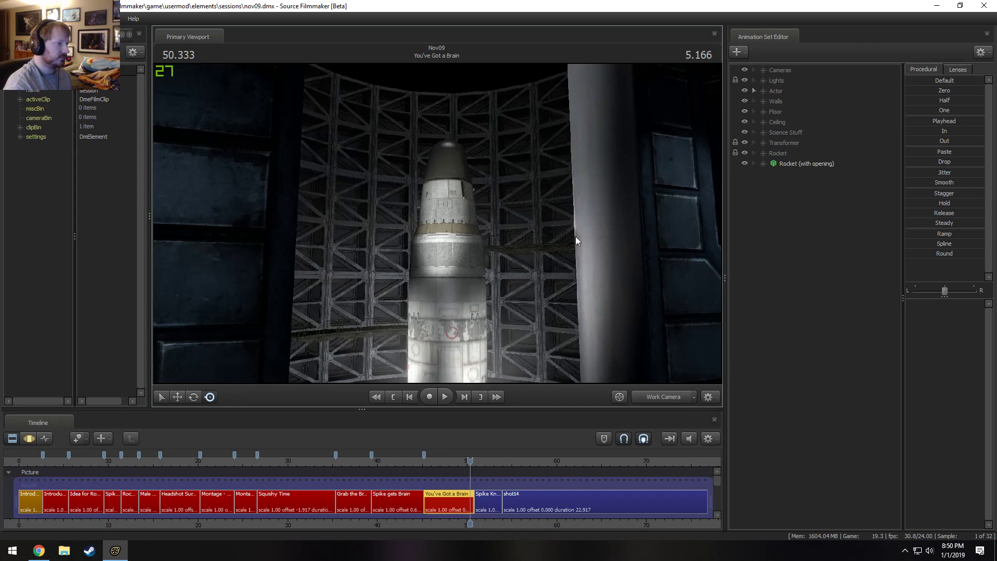
click(820, 165)
key(z)
drag(531, 335, 437, 224)
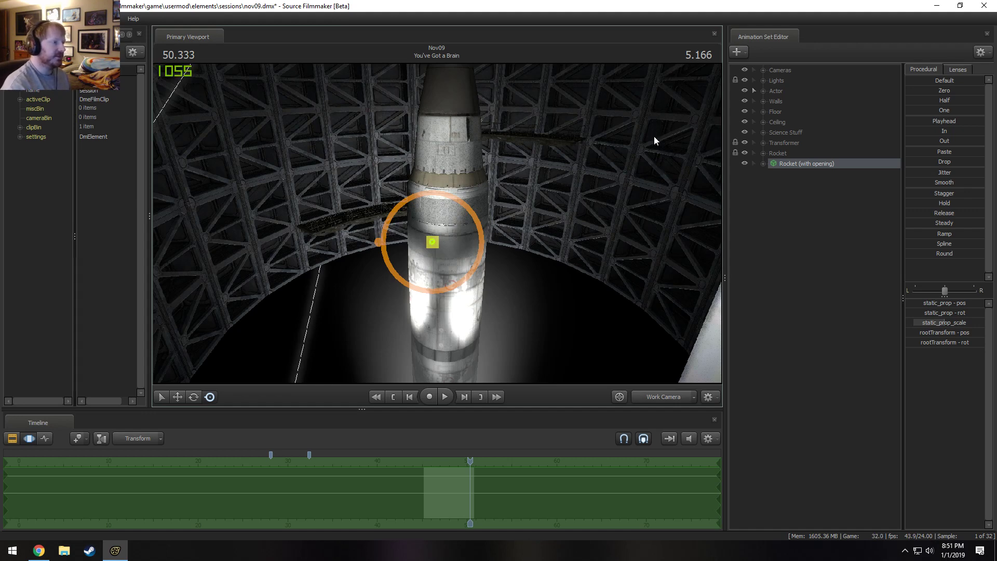
drag(653, 136, 441, 217)
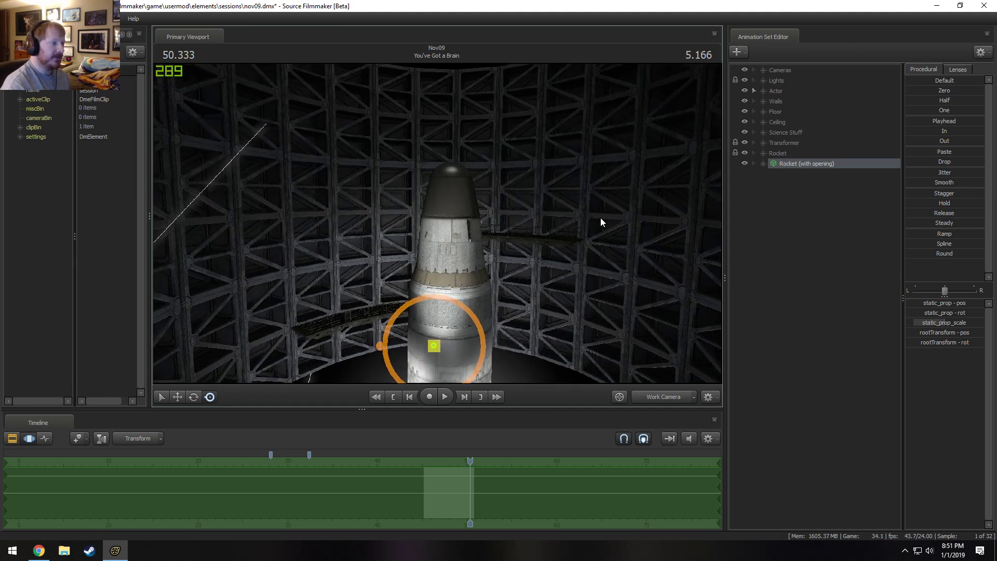
drag(600, 217, 601, 249)
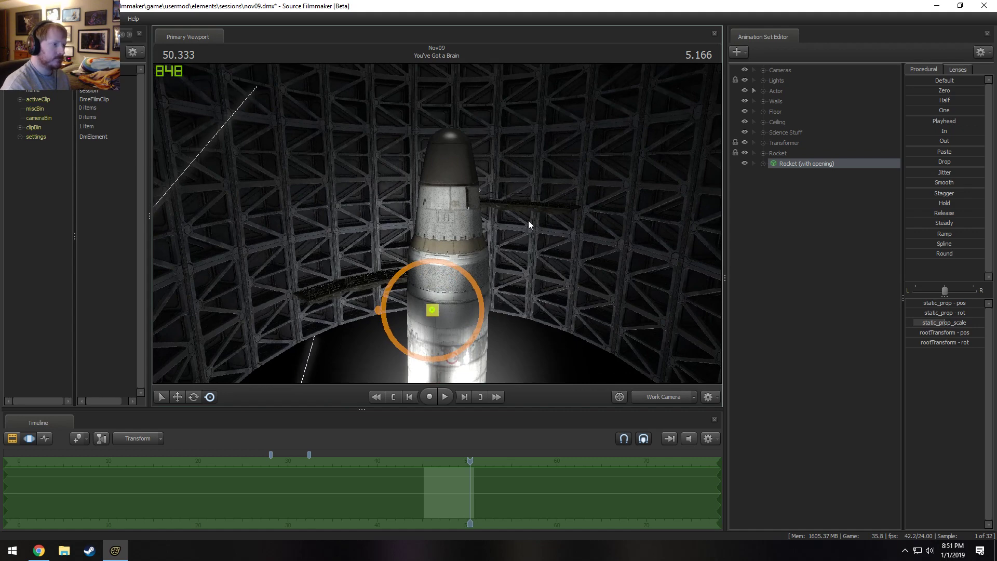
Filter the new-model browser for "rocket" and preview the rockettram, rocket_clamp and rocket_tower models.
right_click(790, 191)
click(836, 211)
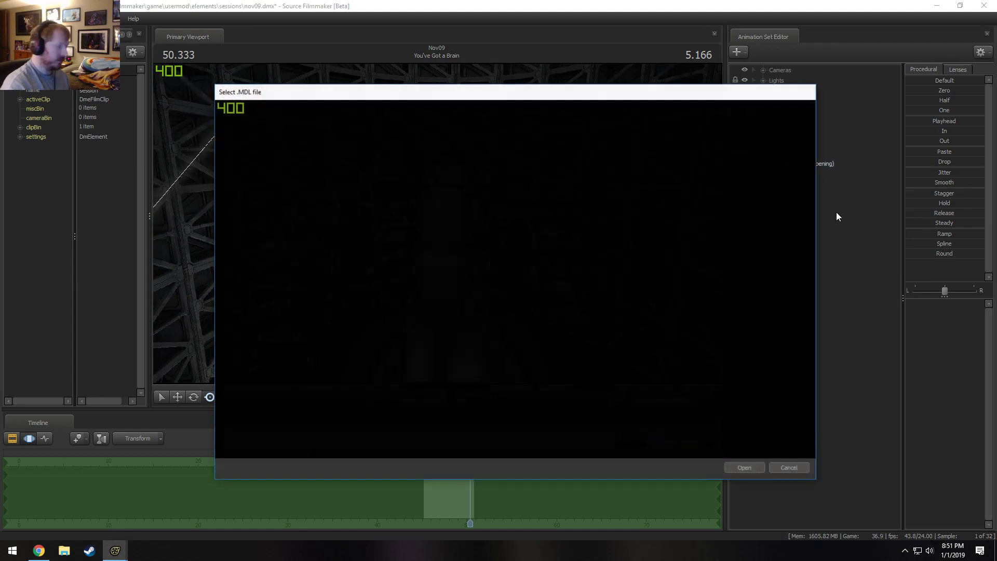
text(rocket)
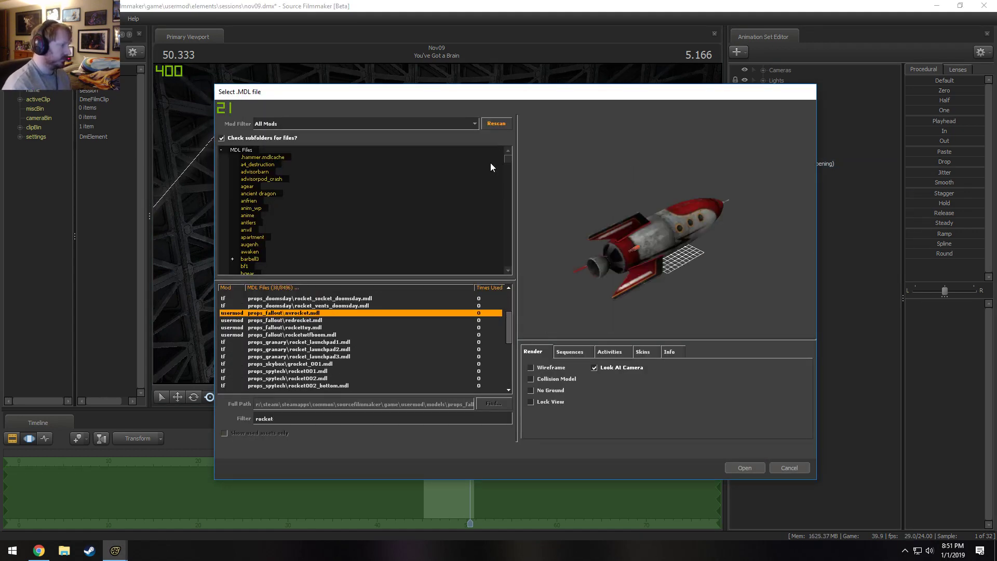
scroll(366, 363, down, 5)
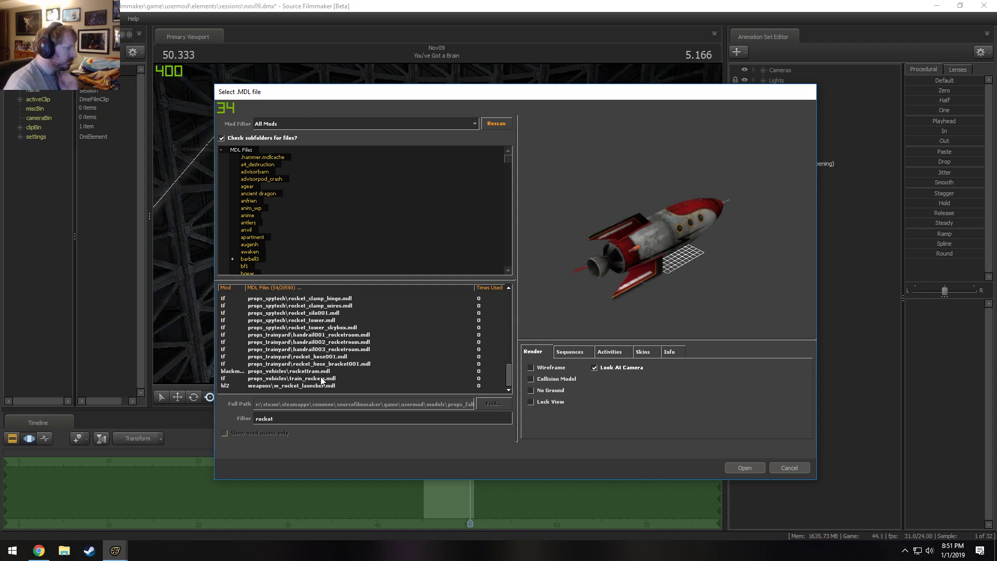
click(336, 379)
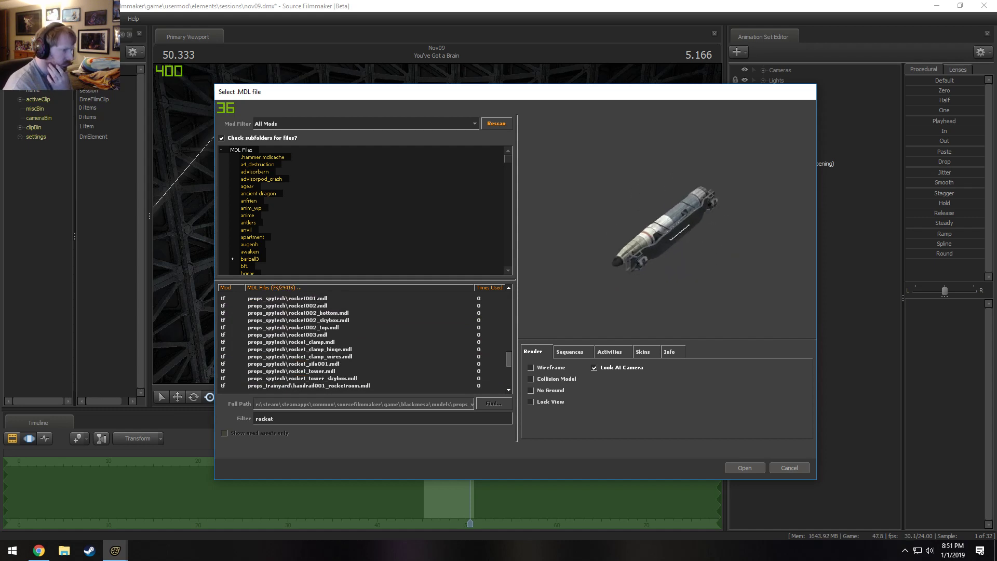
scroll(645, 269, up, 5)
drag(645, 269, 699, 285)
scroll(324, 368, down, 1)
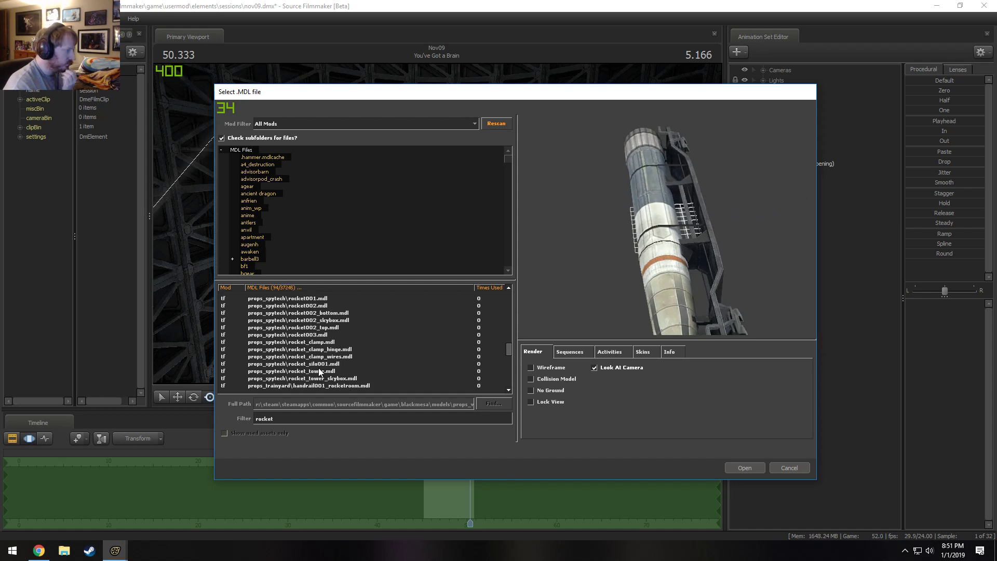
click(320, 349)
click(438, 342)
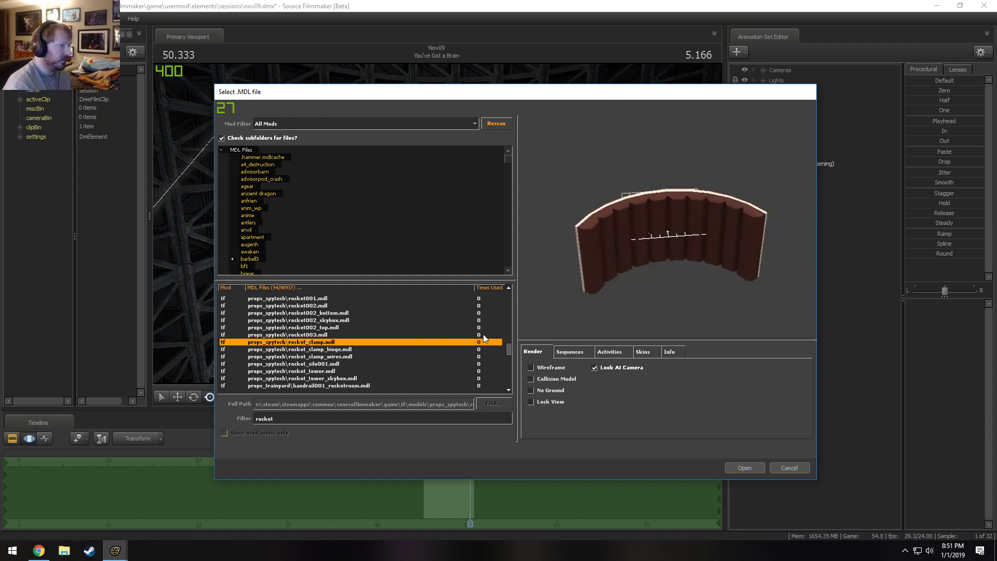
drag(604, 292, 691, 238)
click(338, 371)
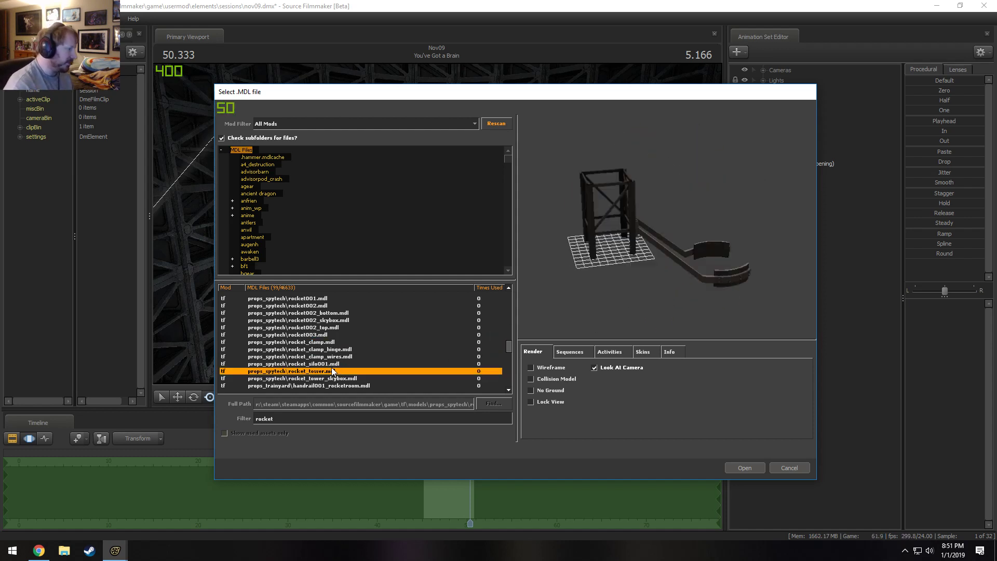
Preview the oar_rocketlaunch_screen model and look through the rest of the filtered rocket models.
scroll(327, 353, up, 3)
scroll(327, 351, up, 2)
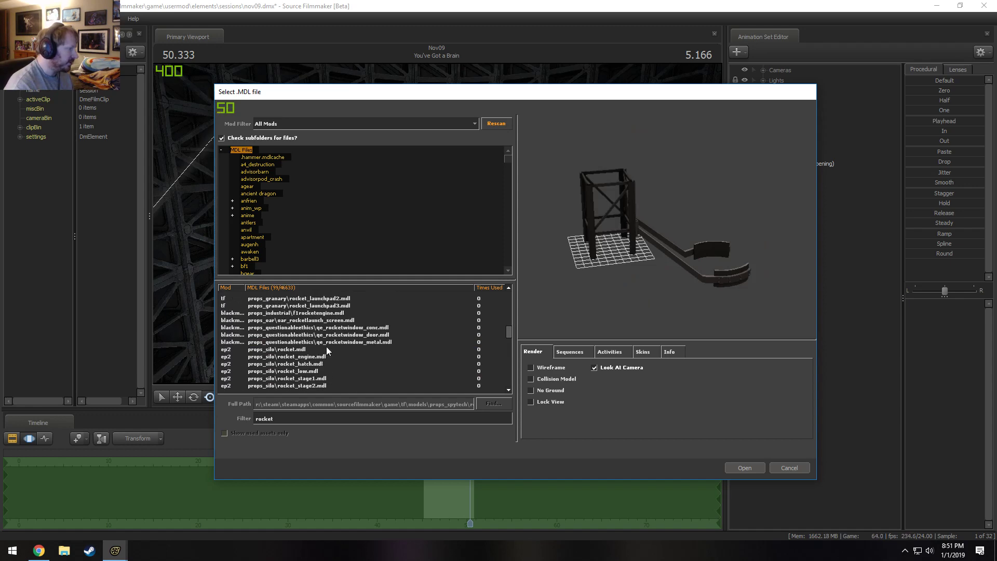
click(326, 314)
click(326, 320)
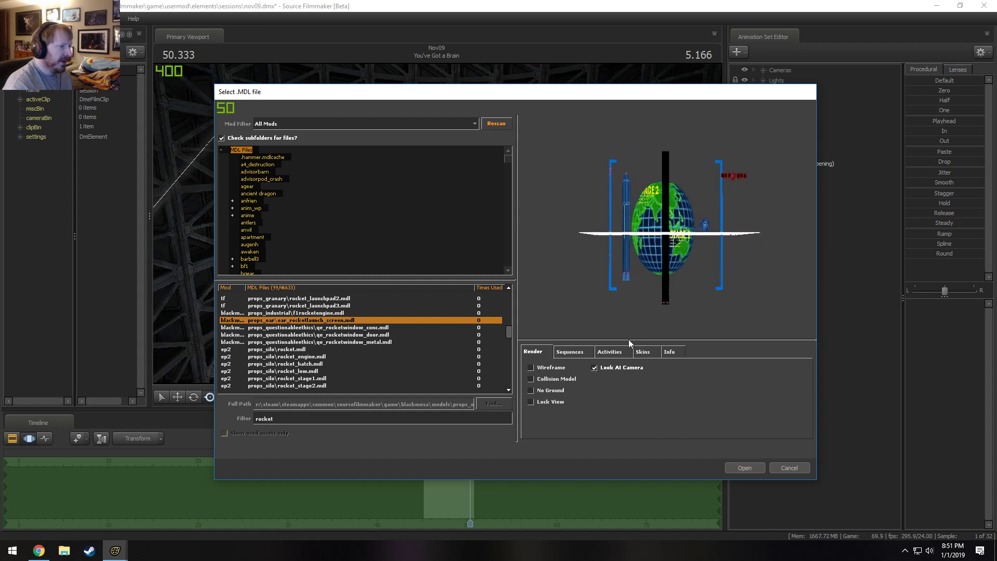
scroll(318, 365, down, 10)
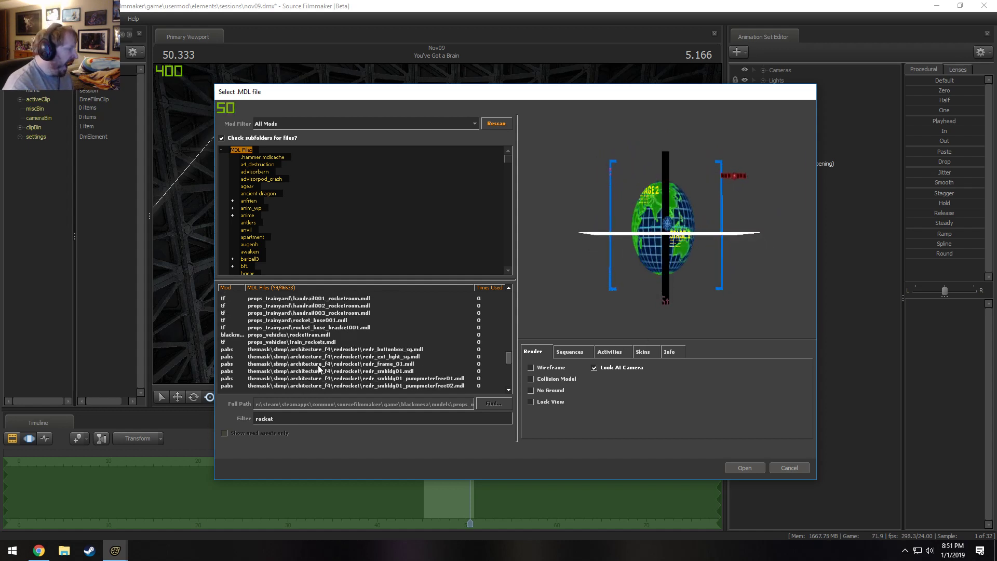
scroll(318, 367, down, 2)
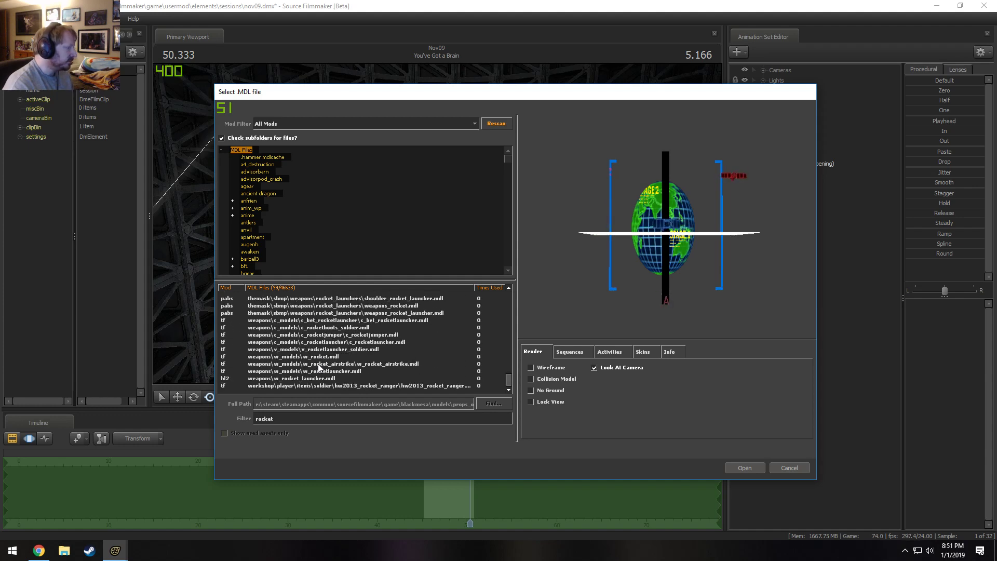
scroll(319, 367, up, 5)
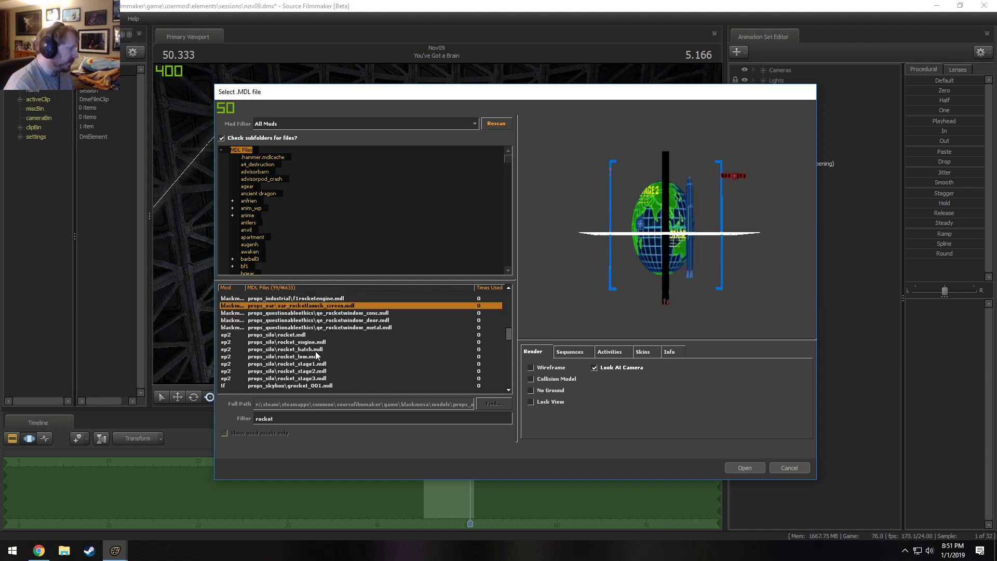
Preview the rocket_engine and rocket_hatch models from props_silo, examining the hatch from several angles.
click(310, 335)
click(287, 342)
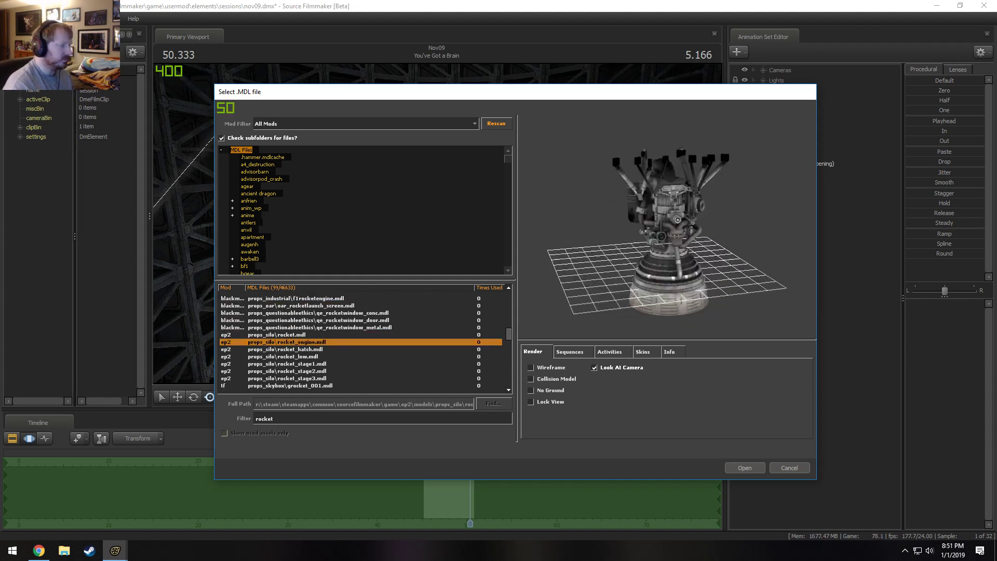
drag(666, 223, 692, 195)
key(Up)
key(Down)
key(Down)
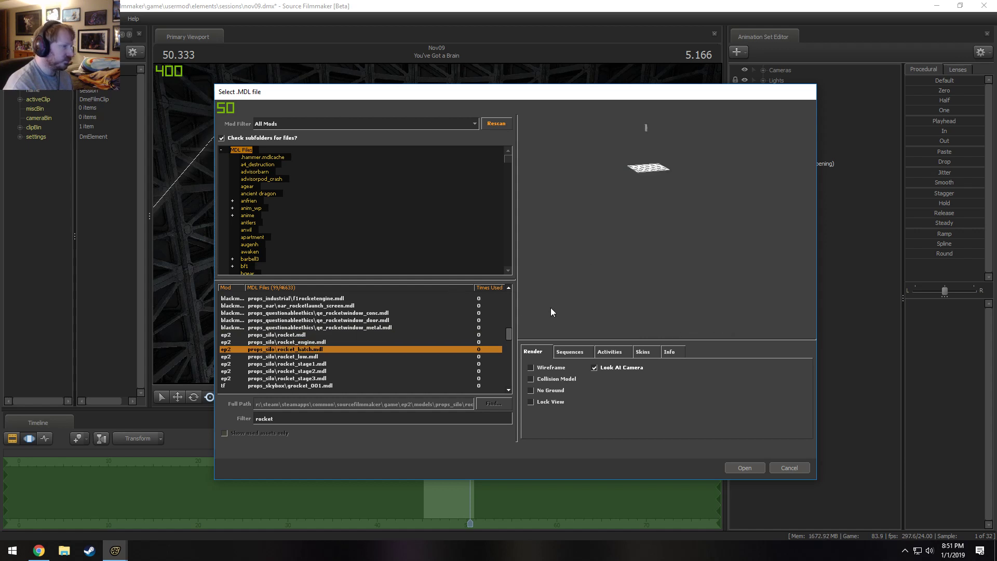
drag(667, 208, 688, 194)
right_drag(688, 195, 688, 161)
middle_drag(688, 161, 689, 276)
middle_drag(650, 189, 635, 304)
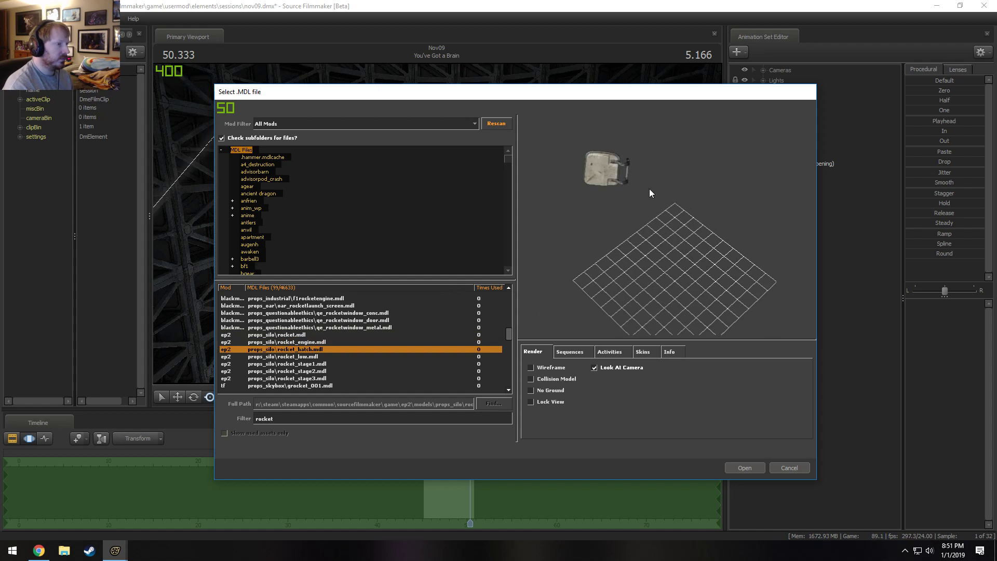
mouse_move(649, 189)
right_down()
mouse_move(649, 200)
mouse_move(649, 176)
right_up()
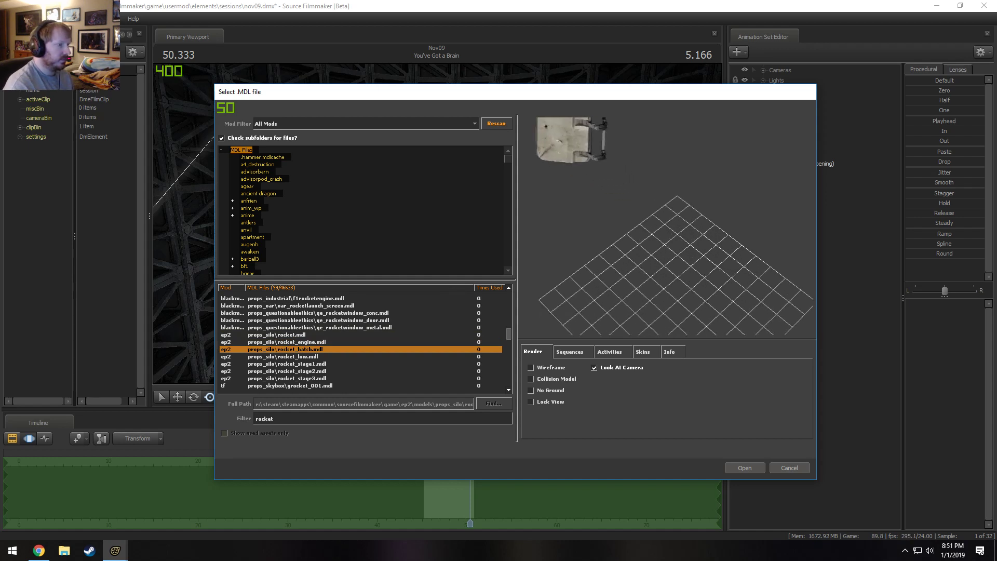
drag(649, 189, 703, 200)
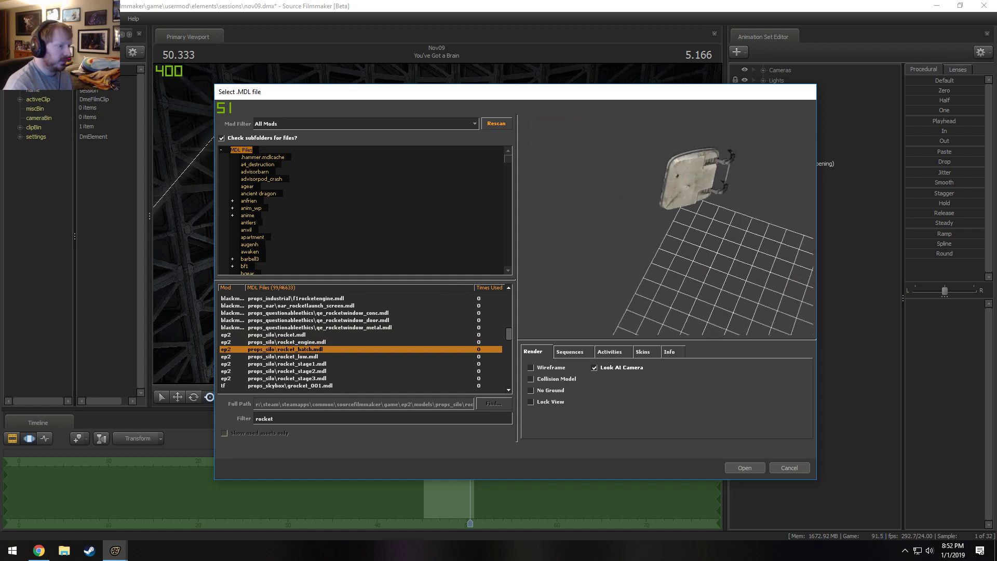
Compare the props_silo models rocket, rocket_hatch, rocket_low and rocket_stage1 through rocket_stage3 in the preview.
key(Up)
key(Up)
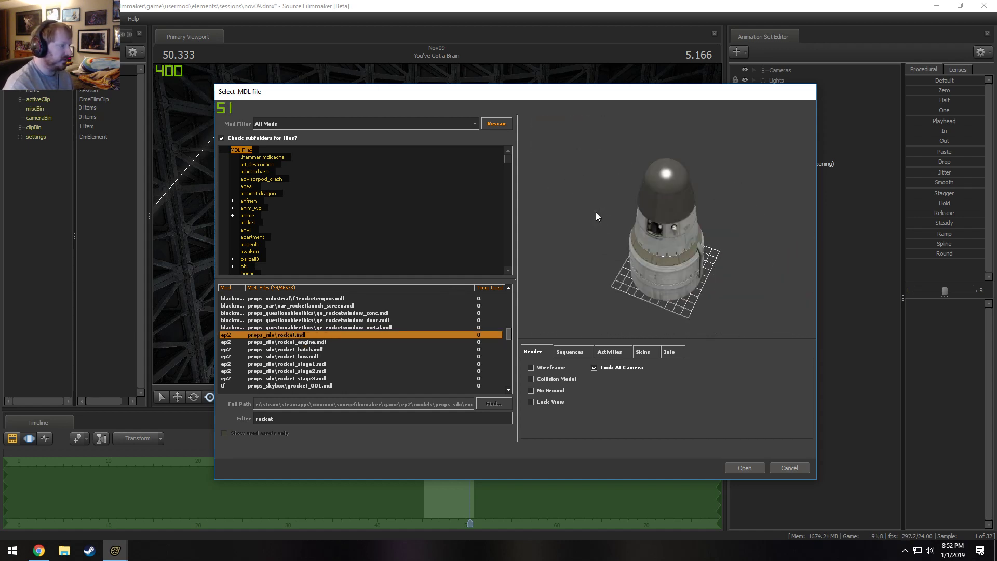
right_drag(597, 212, 596, 155)
drag(596, 212, 603, 245)
key(Down)
key(Down)
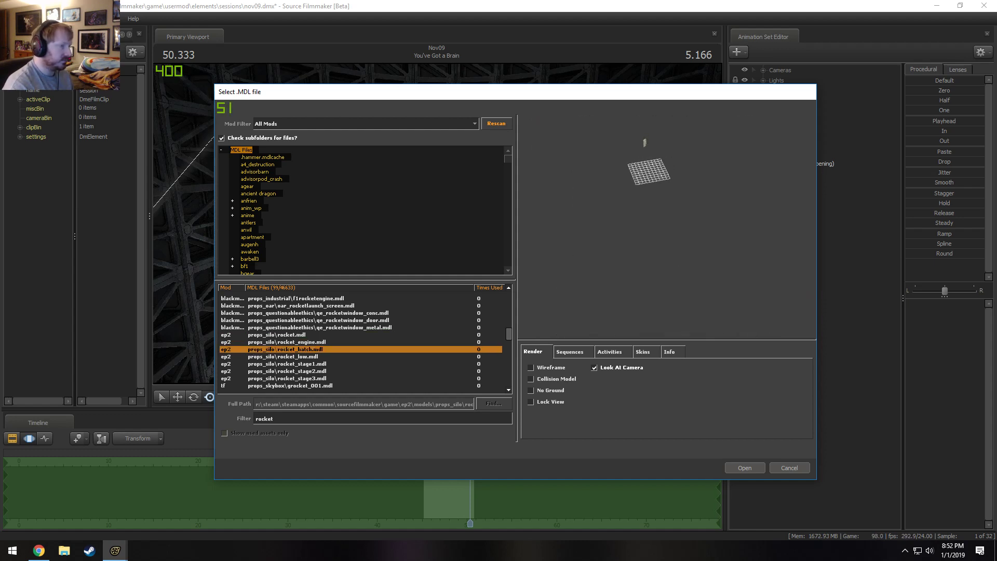
key(Down)
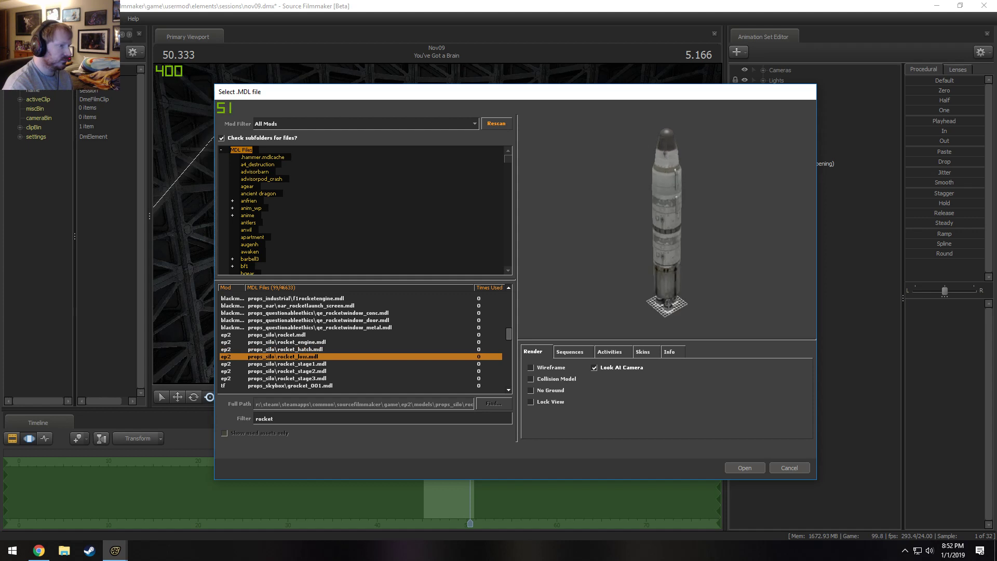
key(Down)
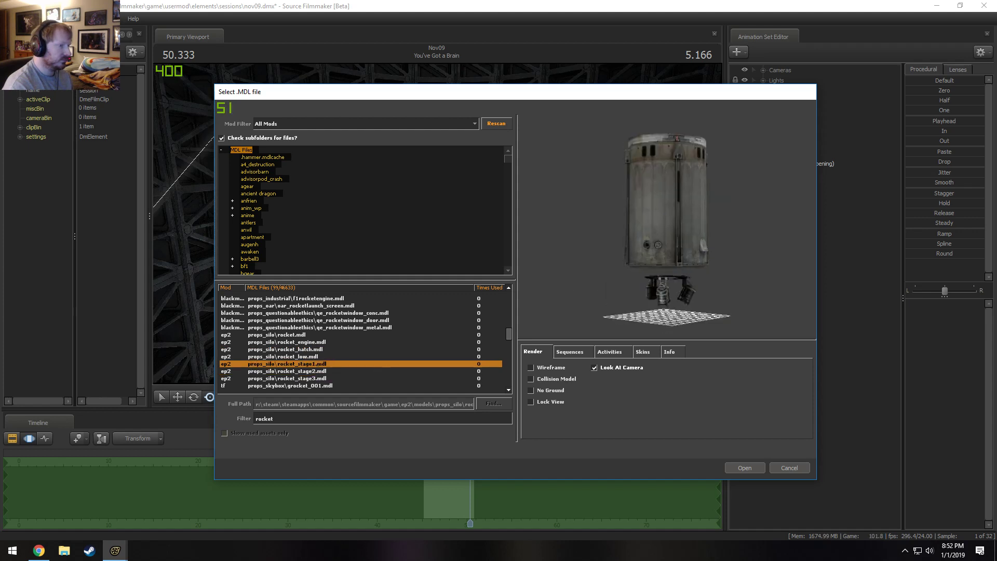
key(Down)
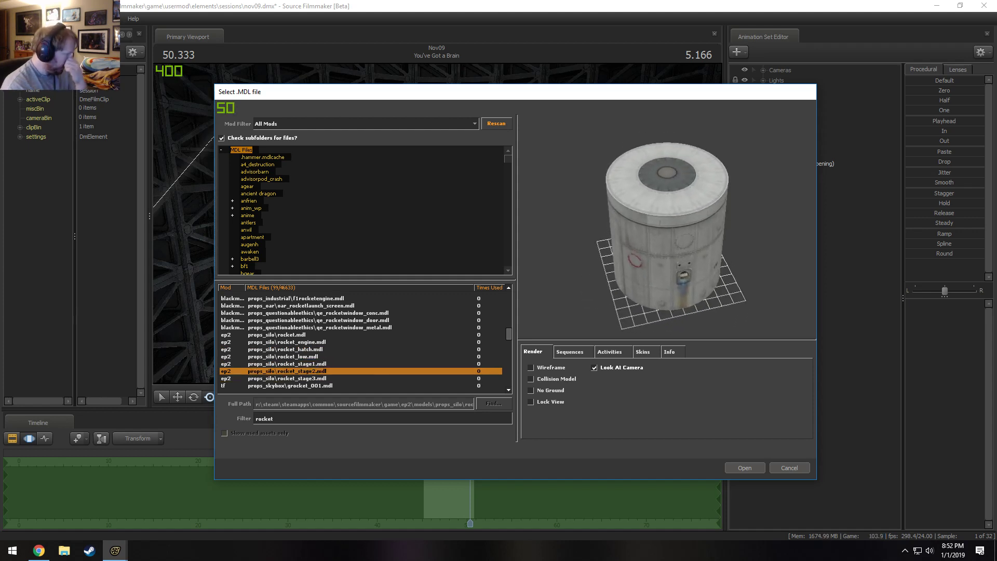
key(Down)
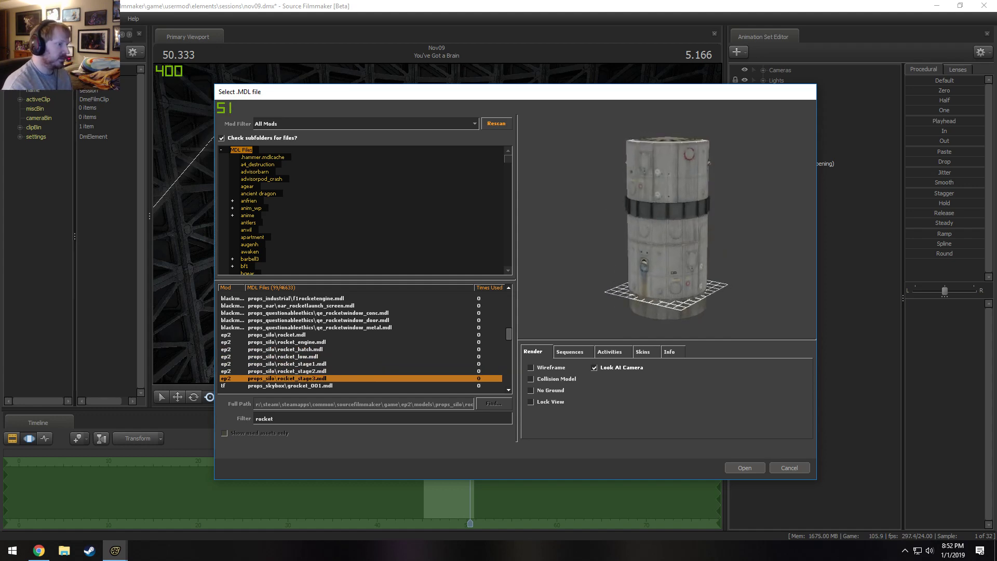
Add the props_silo model rocket_stage2.mdl to the shot.
key(Down)
key(Up)
key(Up)
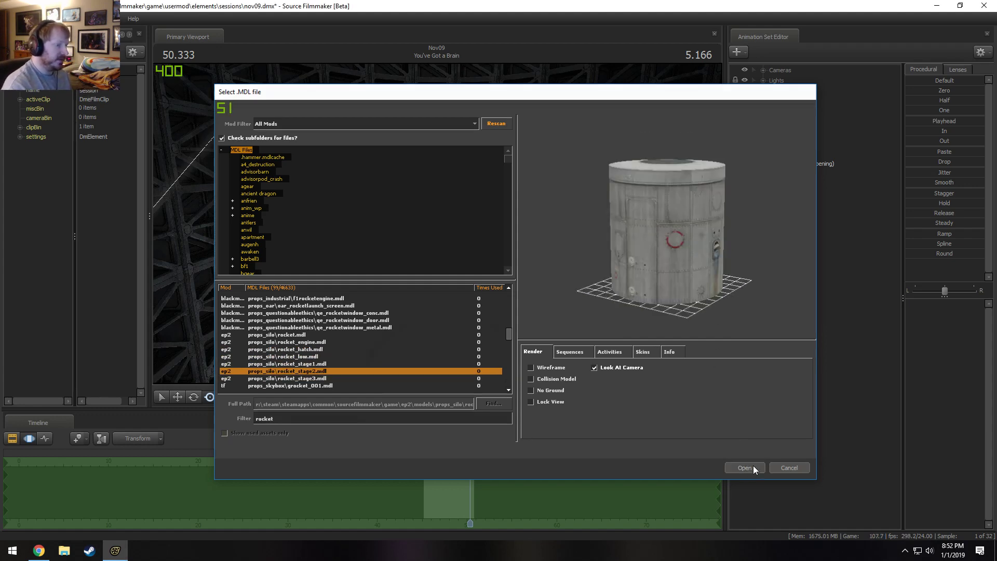
click(745, 467)
Add a scale control to the static_prop transform of the new rocket_stage21 model.
click(801, 164)
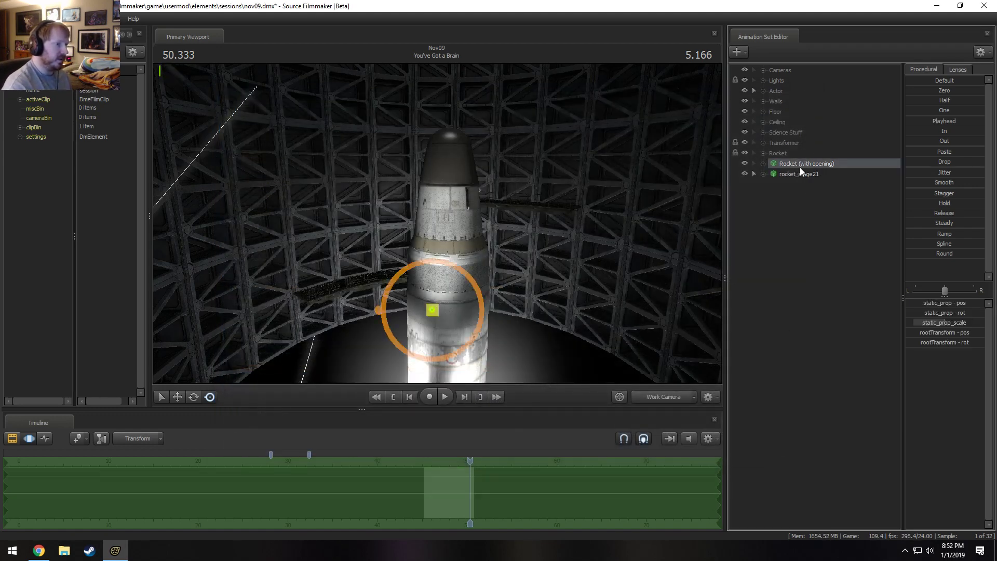
click(763, 173)
click(773, 184)
right_click(799, 205)
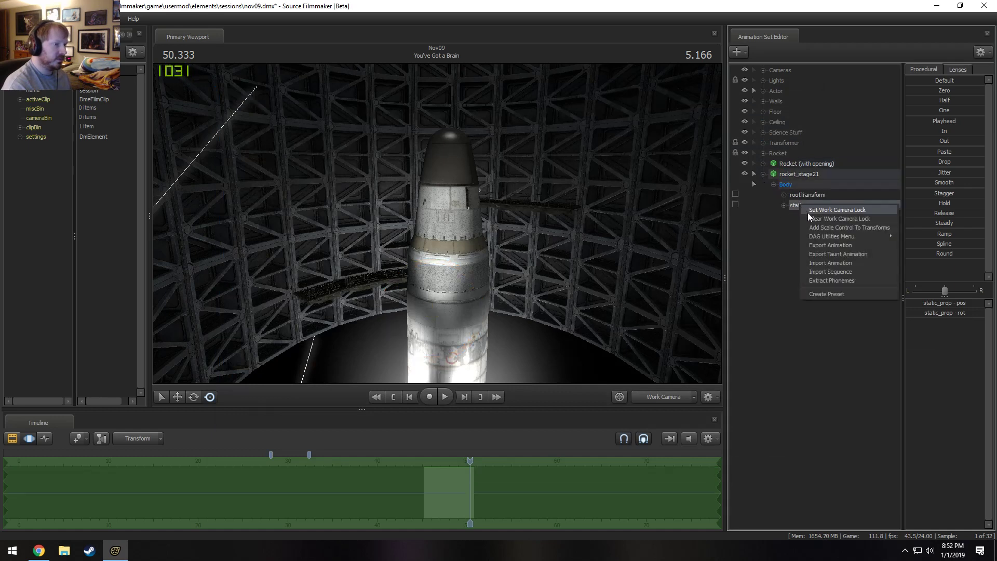
click(816, 227)
Match rocket_stage21's position and scale to Rocket (with opening), and lower it along the vertical axis into the rocket's body.
click(803, 164)
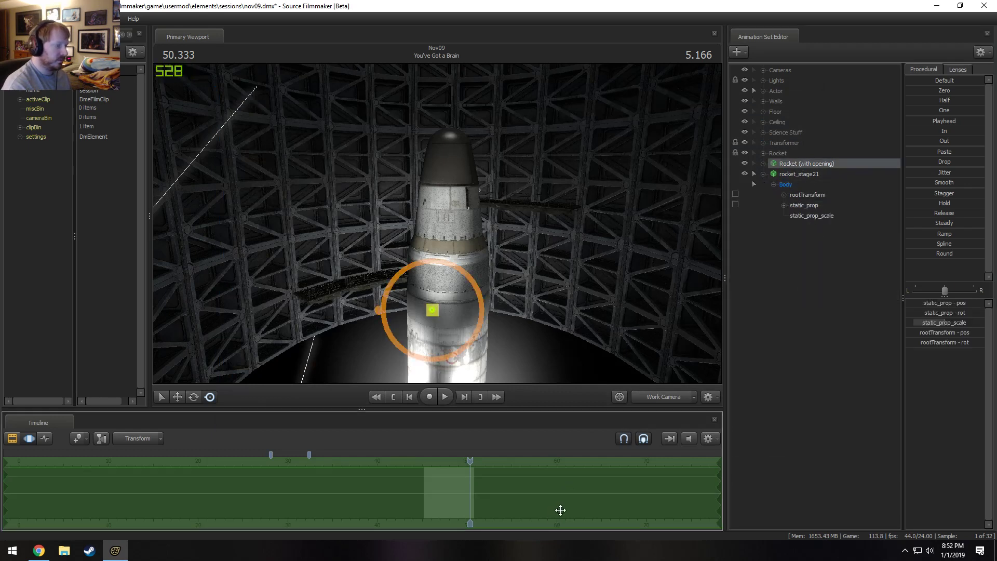
click(813, 175)
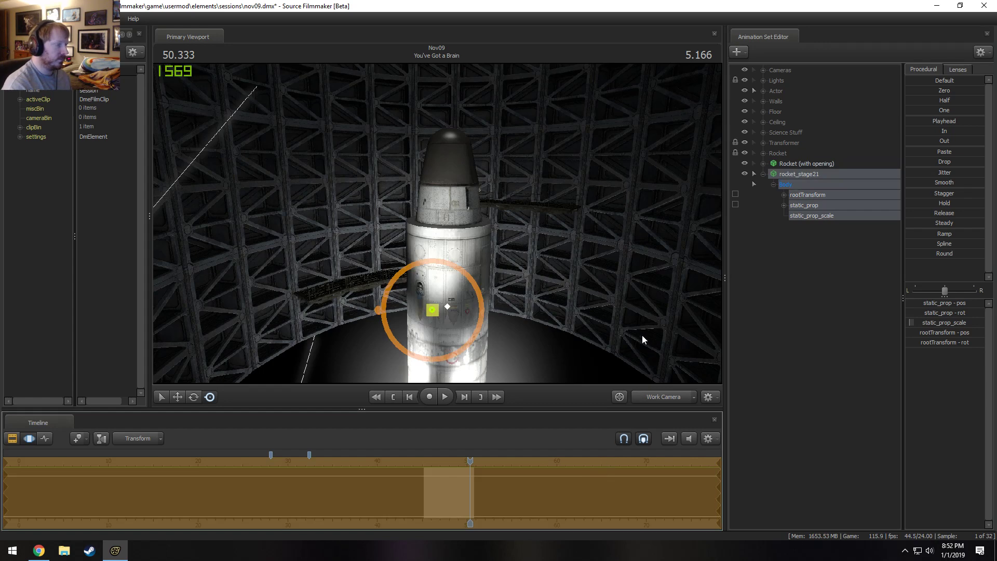
key(Return)
key(w)
drag(433, 278, 433, 329)
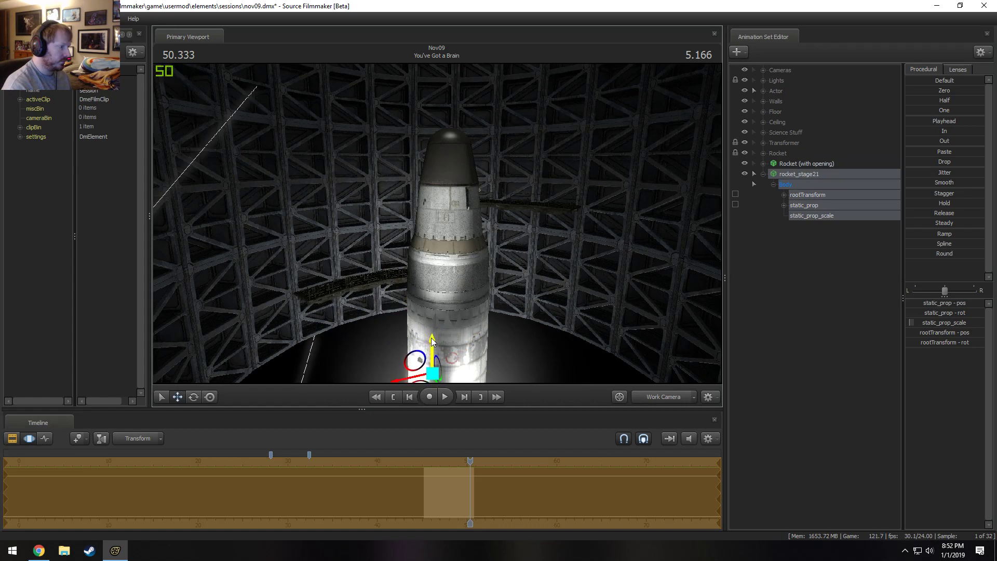
Hide Rocket (Full) in the Rocket group and fine-tune rocket_stage21's height against the rocket's upper body.
click(763, 153)
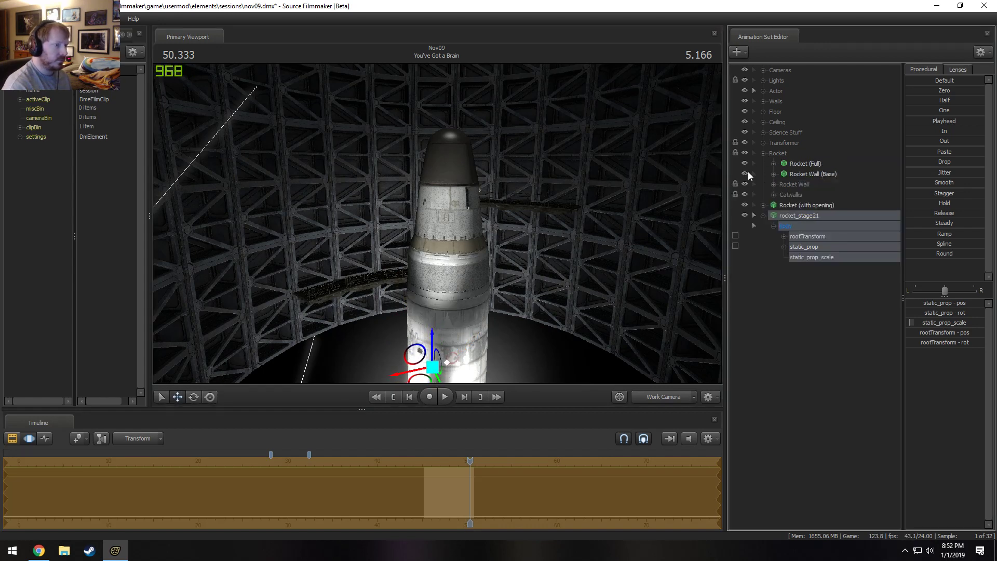
click(744, 164)
drag(485, 182, 483, 311)
key(w)
drag(437, 223, 439, 227)
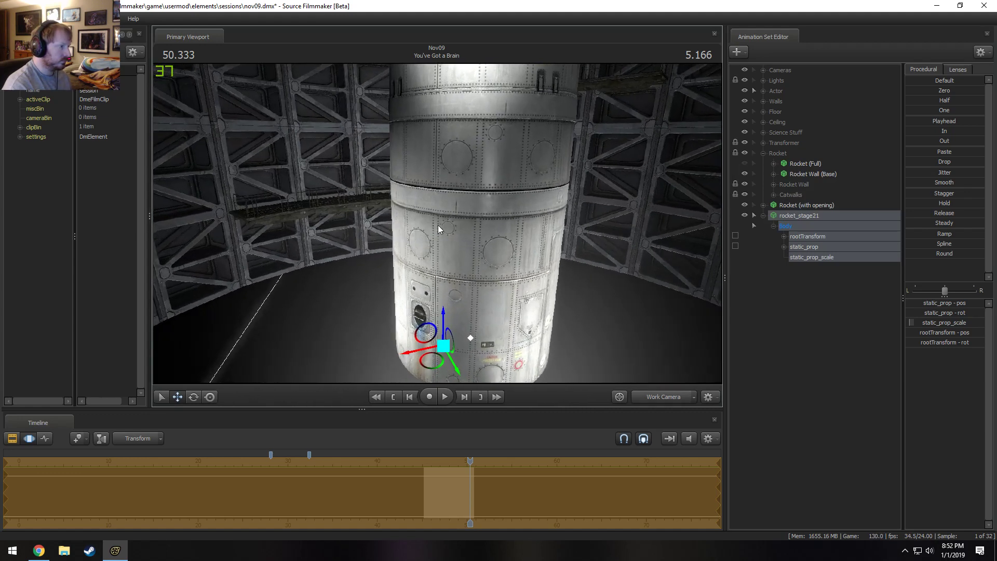
drag(445, 325, 445, 323)
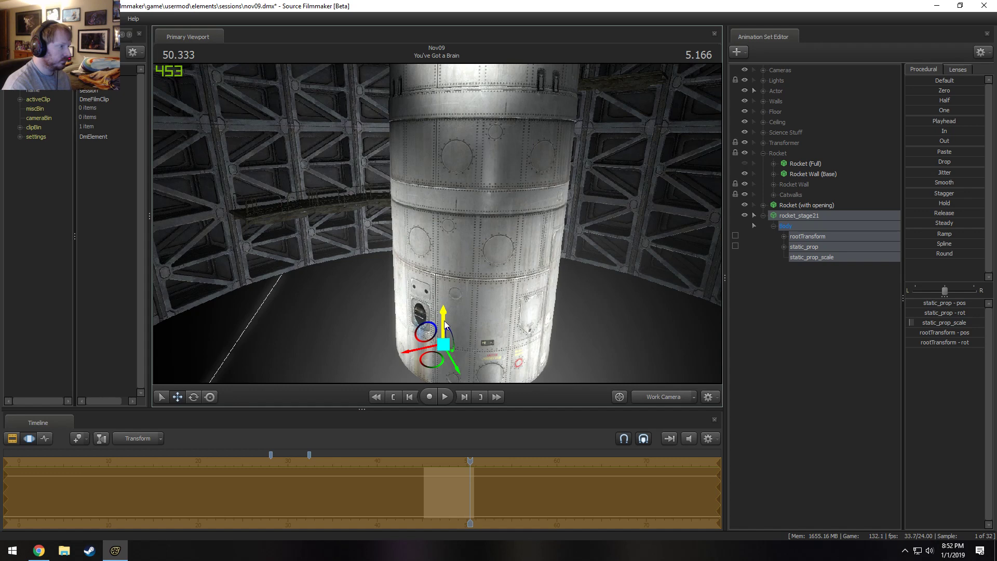
drag(477, 284, 478, 267)
key(s)
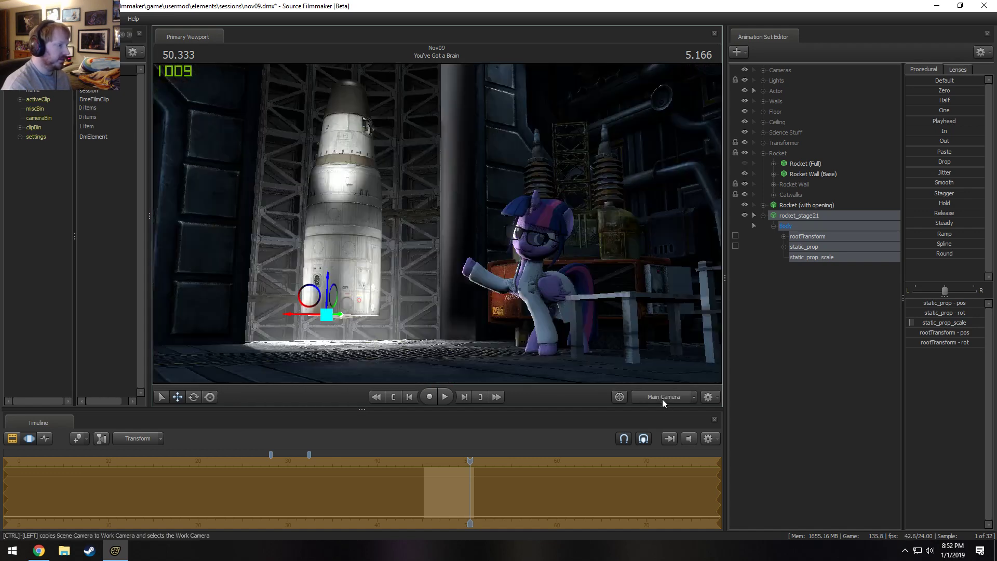
Browse the rocket models for a new animation set and compare props_silo rocket_stage1 through rocket_stage3 in the preview.
right_click(802, 312)
click(859, 335)
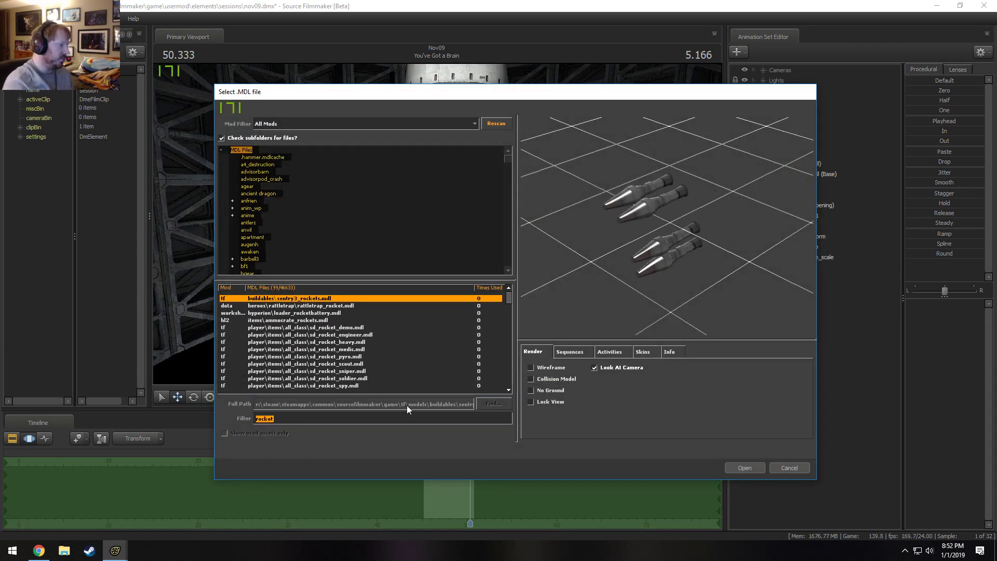
scroll(387, 365, down, 3)
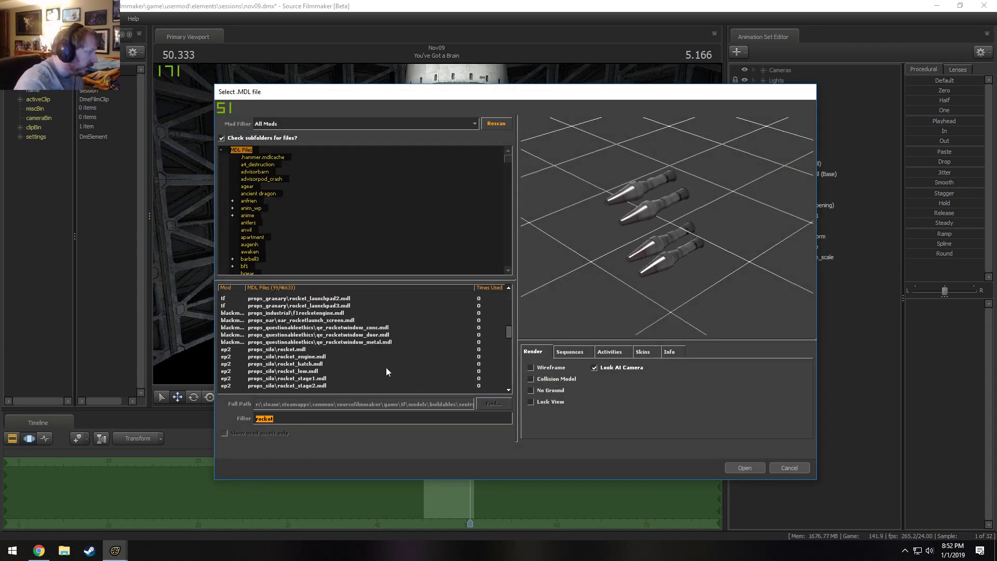
scroll(387, 366, up, 1)
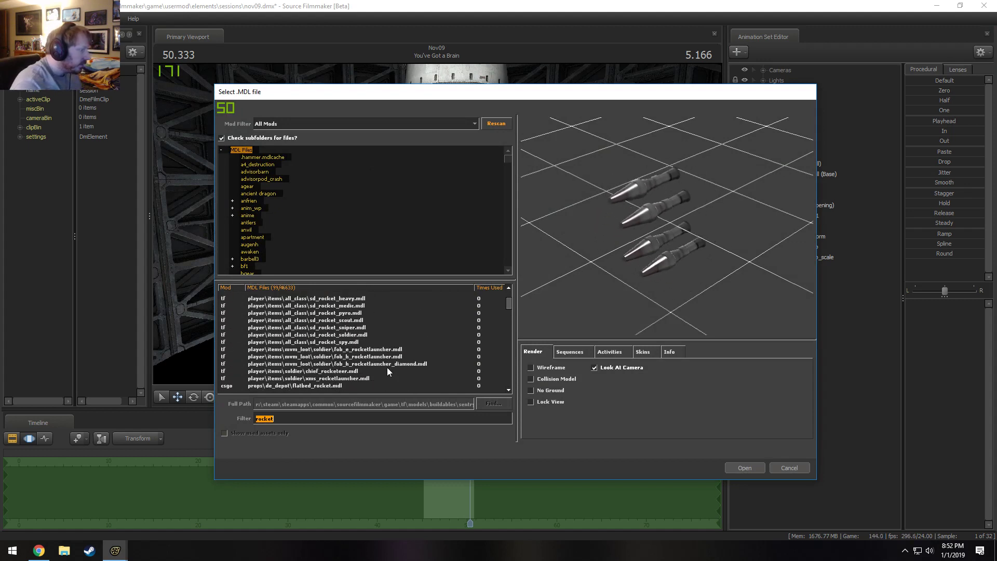
scroll(389, 368, down, 12)
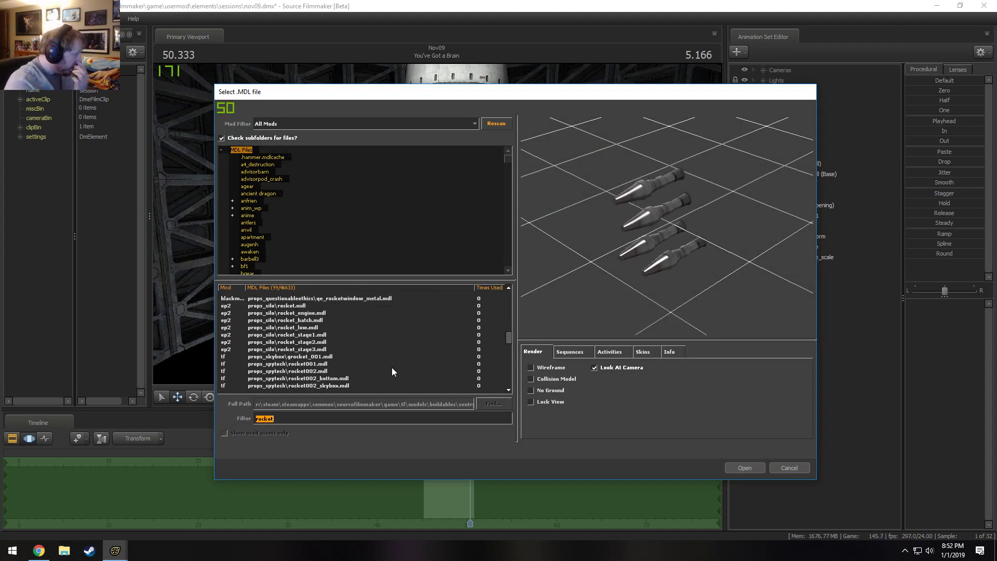
scroll(392, 366, up, 2)
click(329, 349)
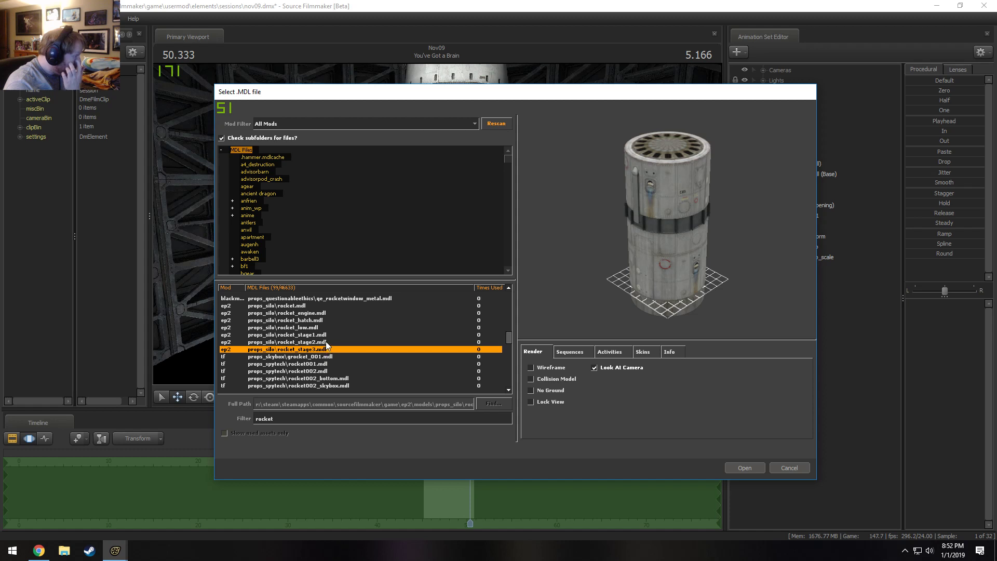
click(325, 338)
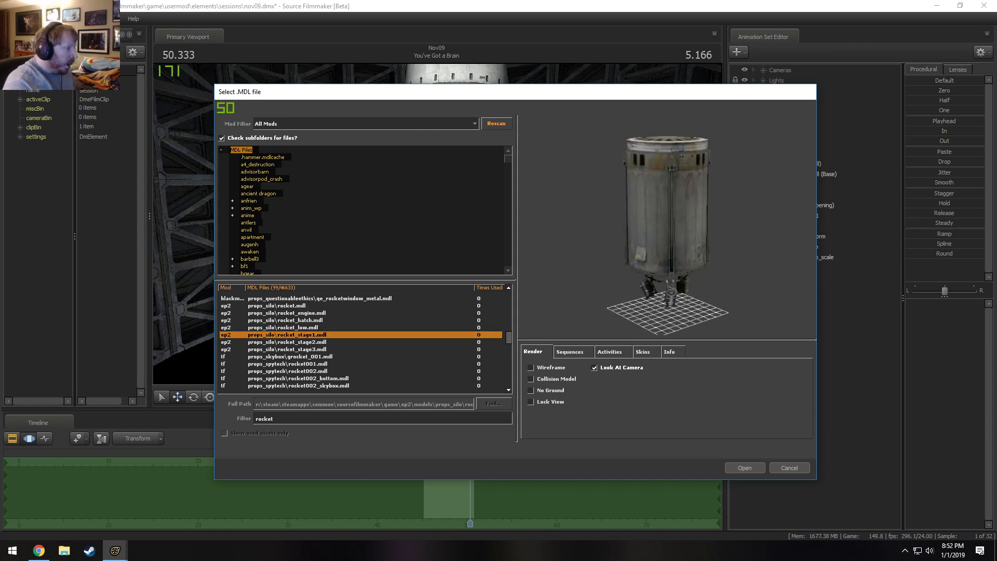
key(Down)
key(Down)
key(Up)
key(Up)
key(Up)
key(Down)
key(Down)
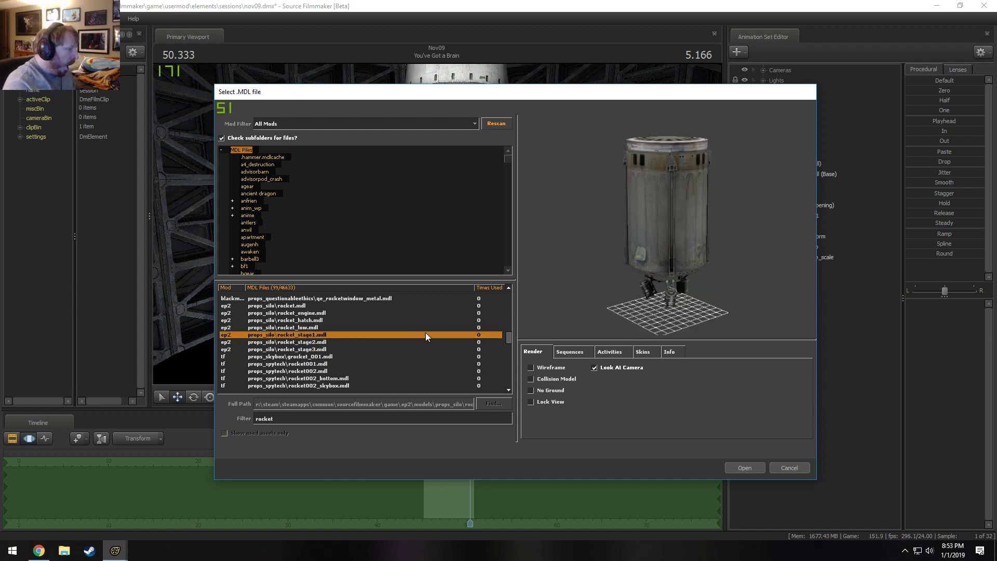
key(Down)
key(Up)
key(Up)
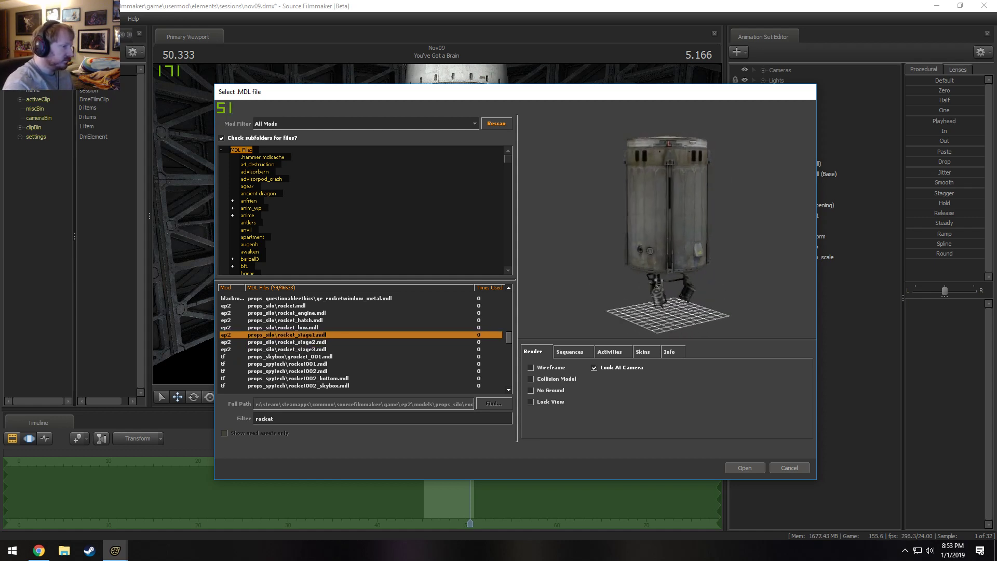
Add the props_silo model rocket_stage3.mdl to the shot.
key(Down)
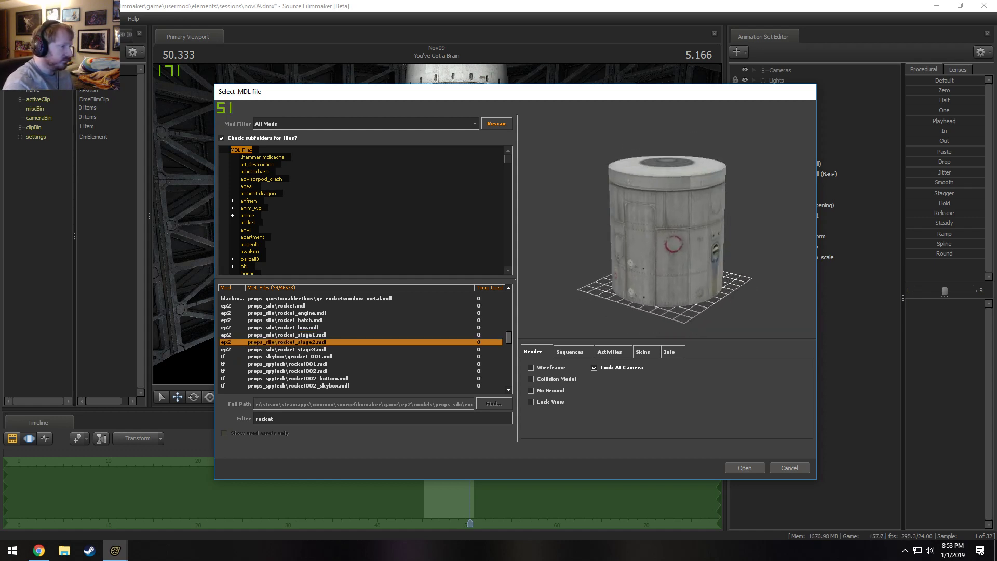
key(Down)
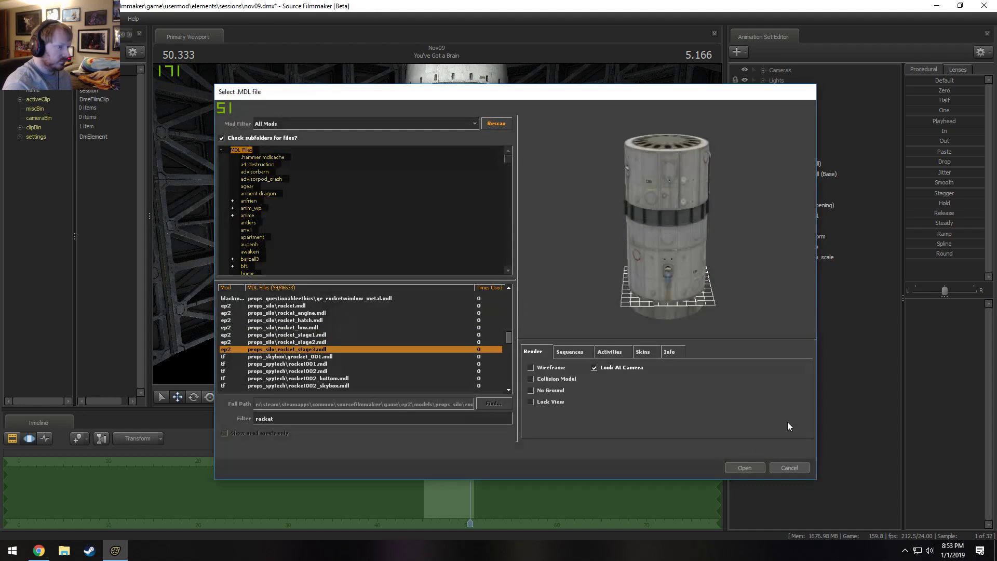
key(Return)
Add a scale control to the static_prop transform of the new rocket_stage31 model.
click(765, 267)
click(772, 277)
right_click(804, 300)
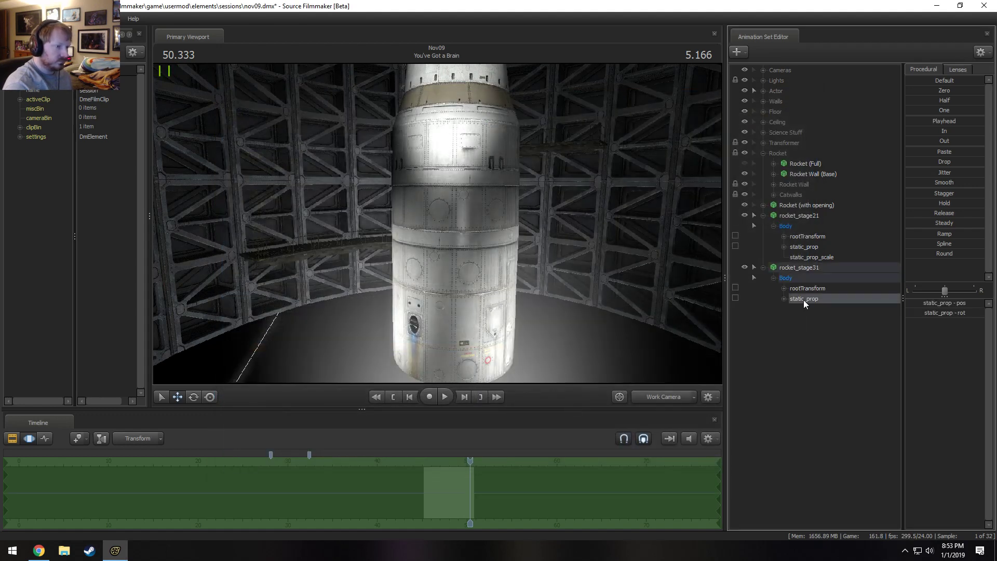
click(810, 245)
Copy rocket_stage21's position and scale onto rocket_stage31, and lower it along the vertical axis beneath that stage.
click(804, 216)
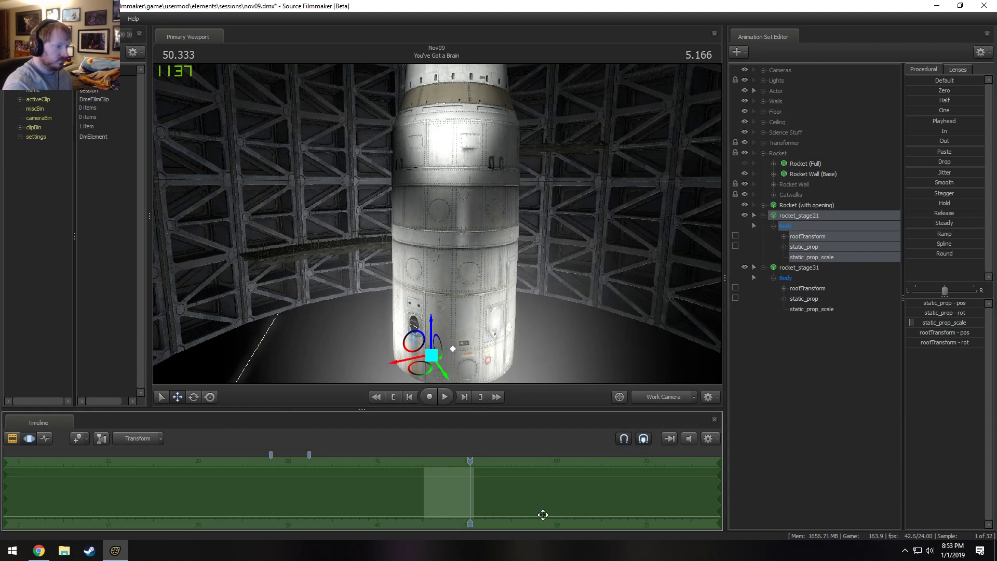
click(800, 268)
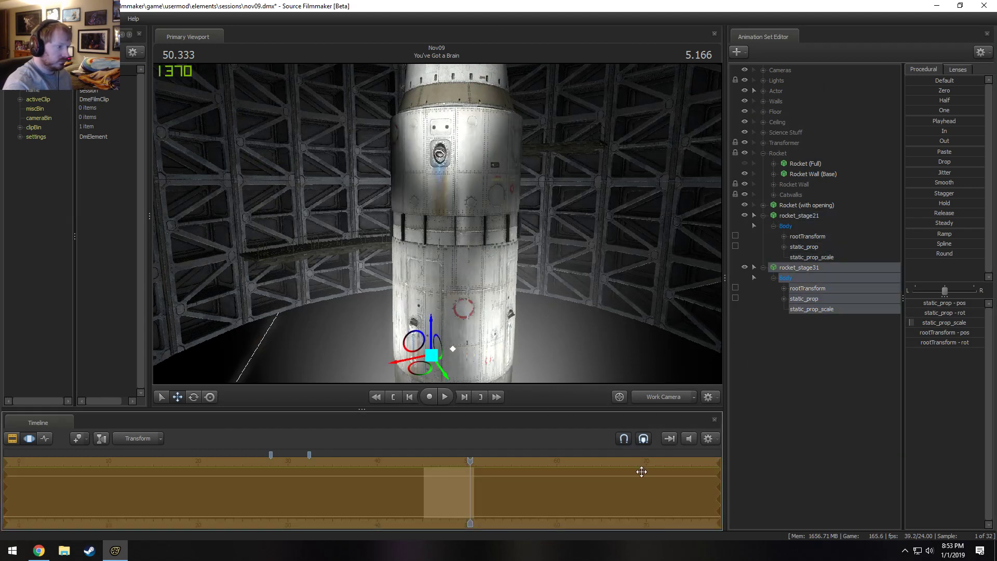
click(810, 268)
drag(438, 224, 423, 307)
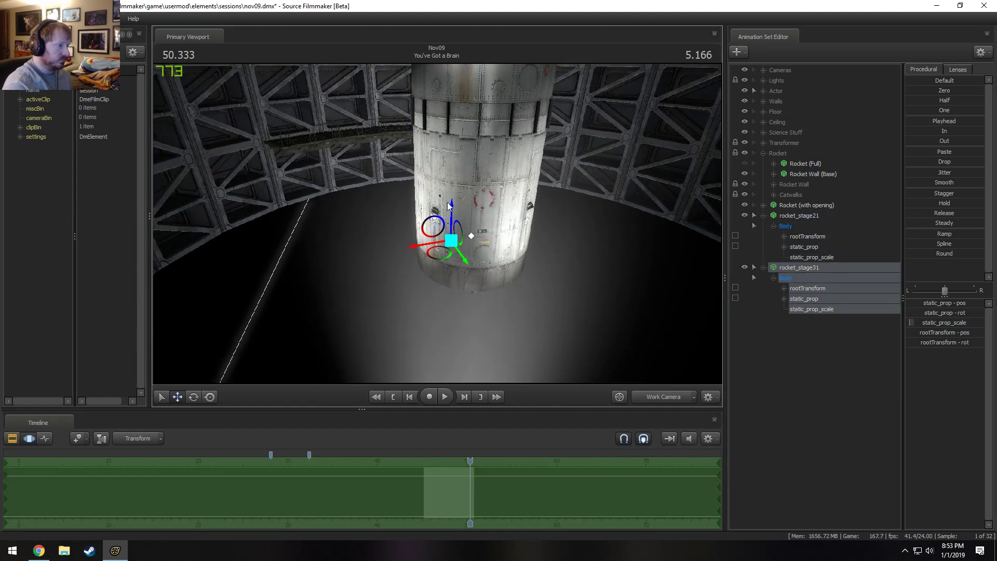
drag(453, 203, 438, 341)
mouse_move(439, 232)
mouse_down()
mouse_move(466, 157)
mouse_move(438, 224)
mouse_up()
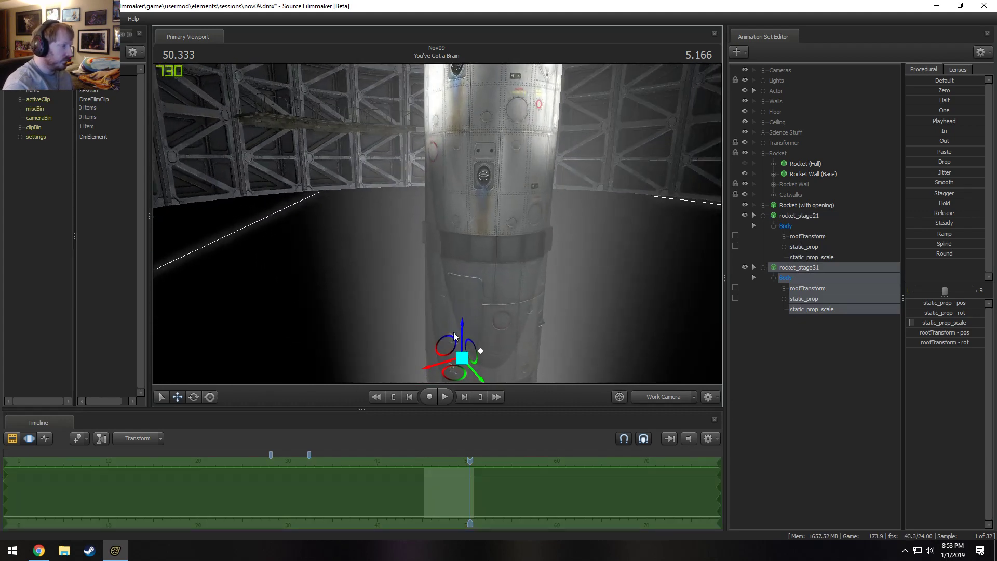
drag(461, 329, 437, 225)
Fine-tune rocket_stage31's height at close range so its upper edge meets the underside of rocket_stage21.
key(w)
key(w)
key(z)
key(x)
key(d)
drag(492, 255, 500, 172)
key(s)
click(445, 249)
key(w)
key(w)
mouse_move(437, 224)
mouse_down()
mouse_move(453, 206)
mouse_move(461, 212)
mouse_move(437, 225)
mouse_up()
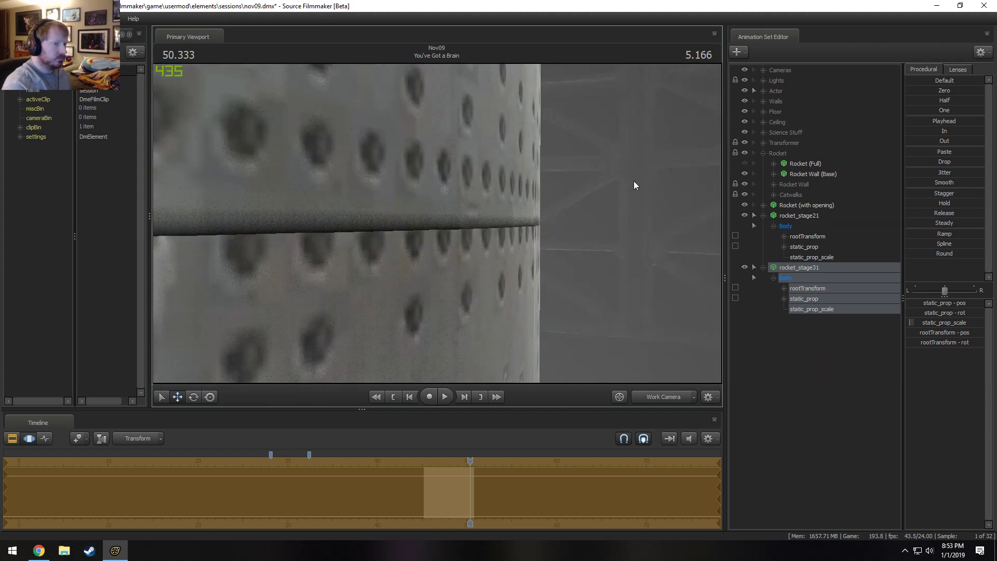
drag(929, 162, 932, 162)
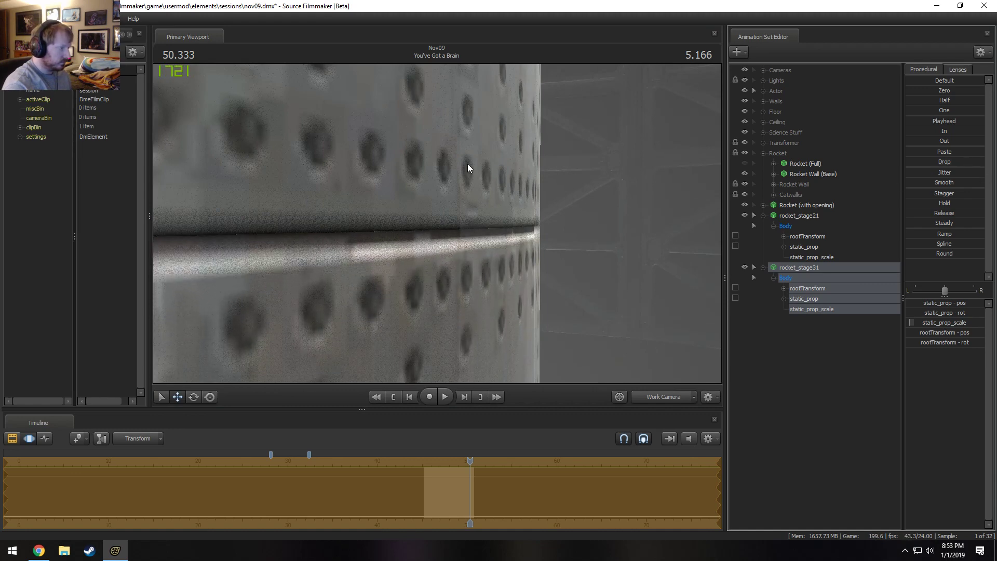
Examine the assembled rocket from several distances in the work camera and through the main camera.
key(s)
drag(468, 169, 439, 177)
key(w)
key(z)
key(s)
key(s)
key(w)
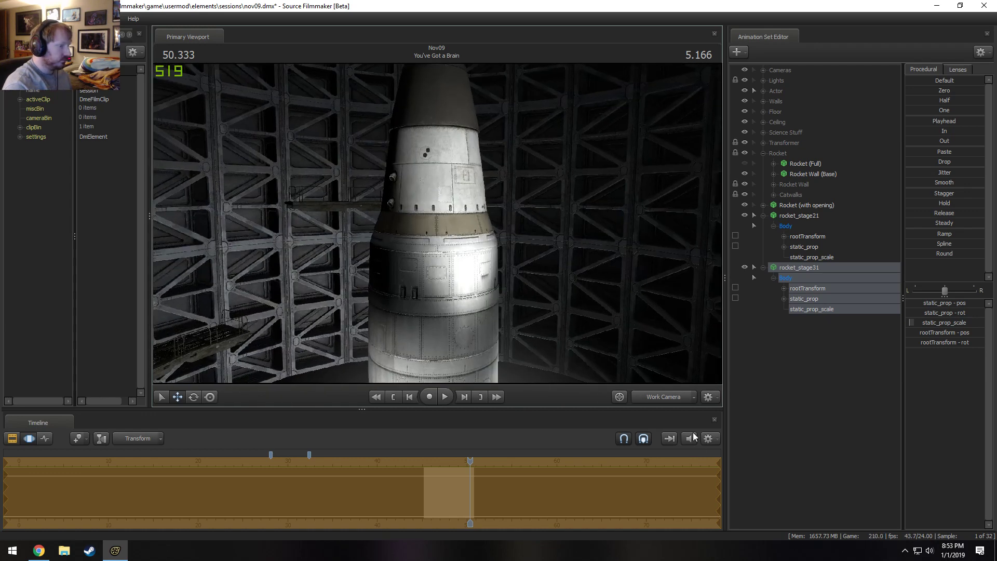
click(678, 398)
Switch to the clip editor and rename the rocket_stage21 animation set as Rocket Part 2.
key(F2)
click(798, 215)
right_click(799, 214)
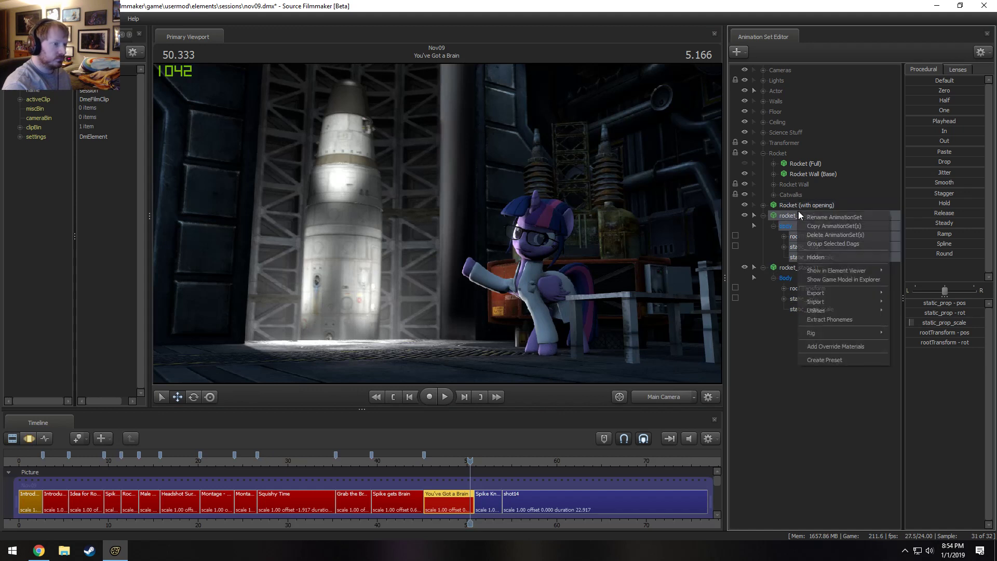
click(813, 216)
text(Rocket Part 2)
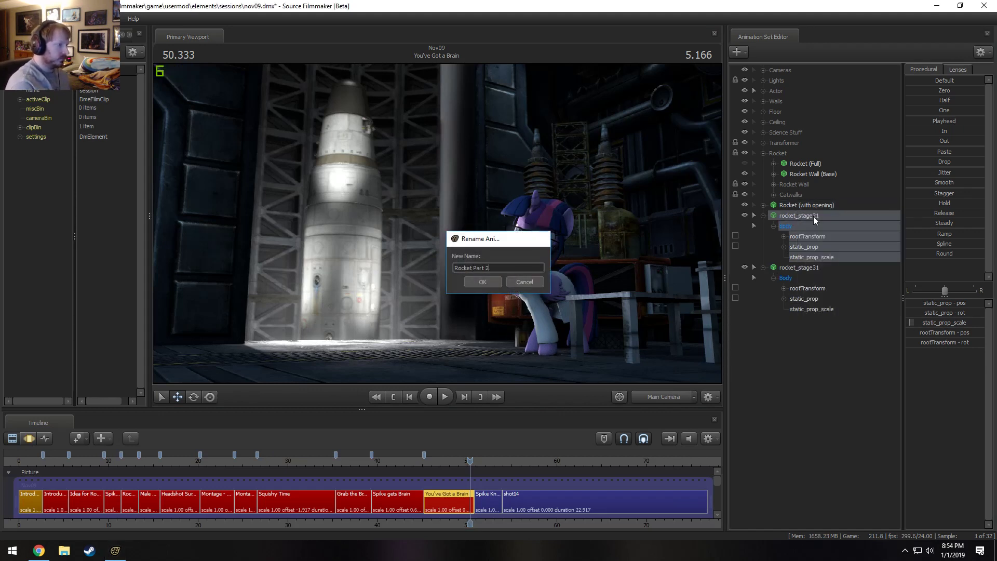
key(Return)
Rename the rocket_stage31 animation set as Rocket Part 3 and collapse both rocket part entries.
right_click(805, 267)
click(828, 276)
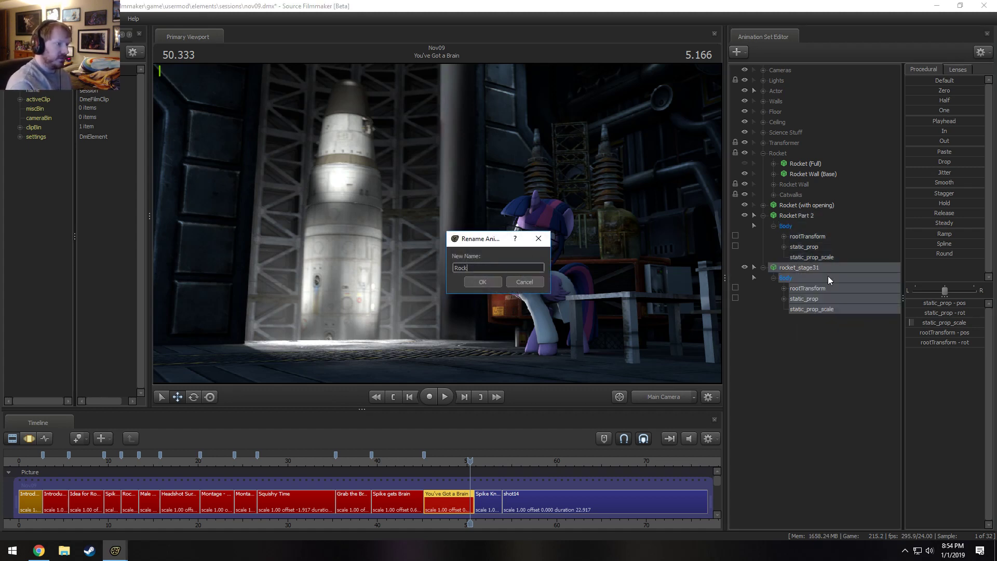
key(Return)
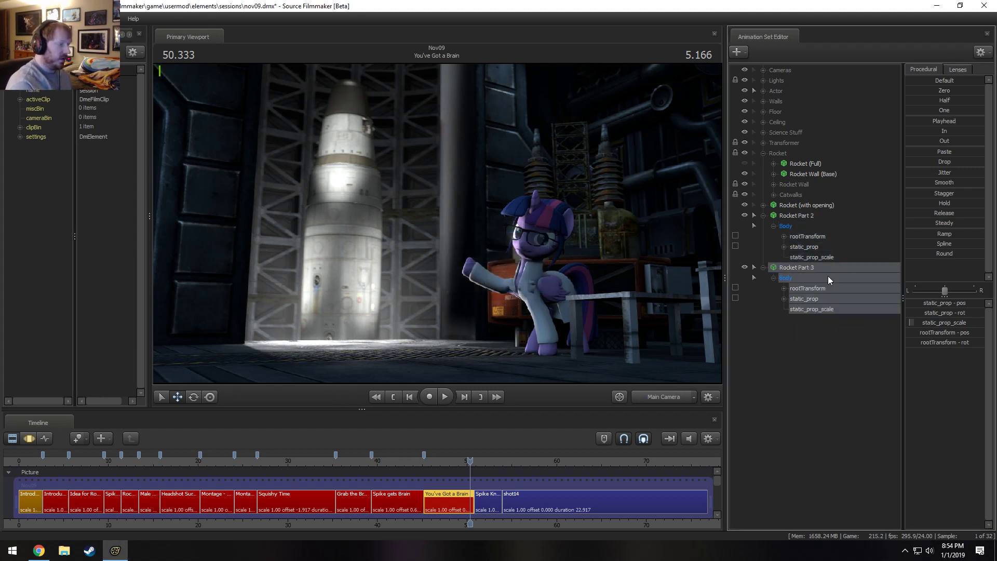
click(762, 215)
click(763, 226)
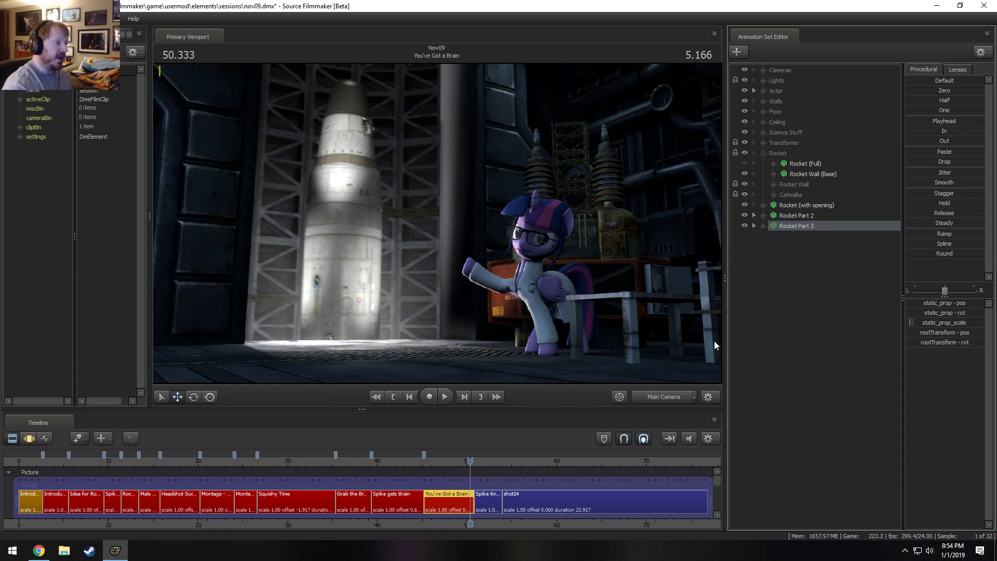
Inspect the joints between the rocket's stages up close with the work camera.
click(670, 400)
key(w)
drag(537, 318, 483, 296)
key(w)
key(s)
mouse_move(438, 223)
mouse_down()
mouse_move(434, 207)
mouse_move(438, 223)
mouse_up()
key(s)
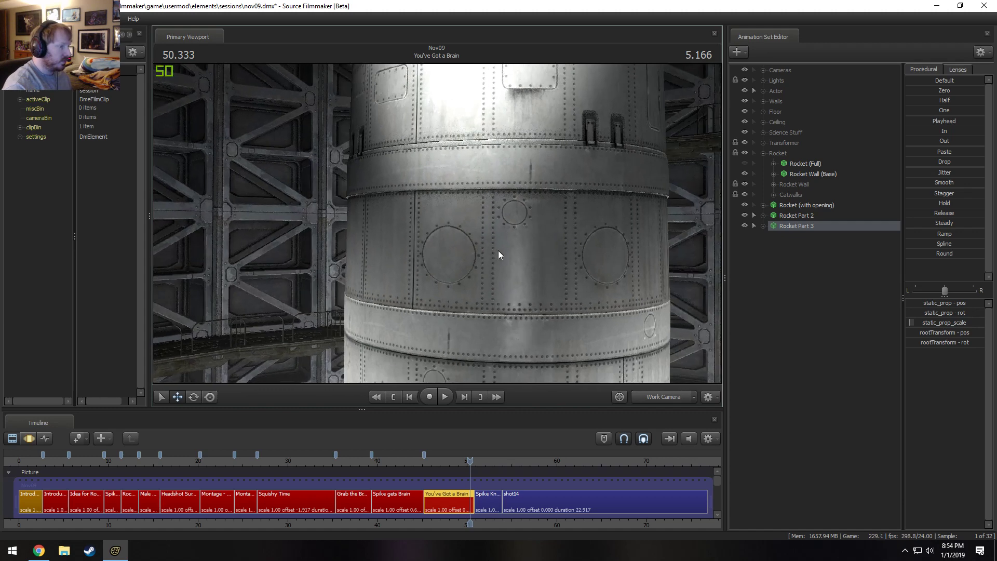
drag(497, 250, 515, 280)
key(s)
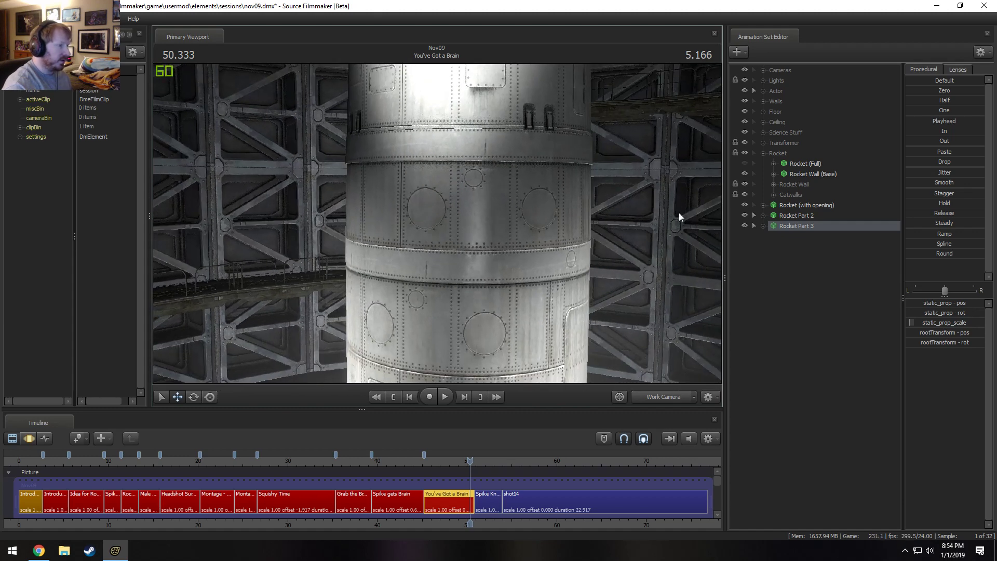
Select Rocket Part 2 together with Rocket Part 3 and switch to the motion editor.
click(804, 217)
key(s)
drag(599, 217, 601, 241)
mouse_move(437, 224)
mouse_down()
mouse_move(441, 202)
mouse_move(437, 223)
mouse_up()
key(F3)
Try to adjust the height of Rocket Part 2 and Rocket Part 3 together along the vertical axis.
drag(411, 311, 410, 311)
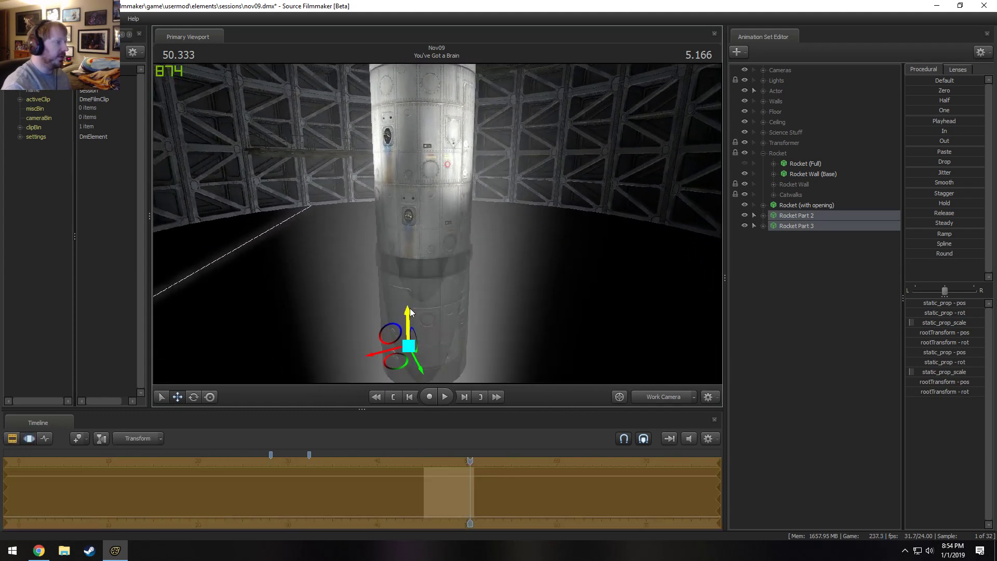
drag(403, 175, 444, 264)
key(ctrl+z)
drag(401, 358, 402, 335)
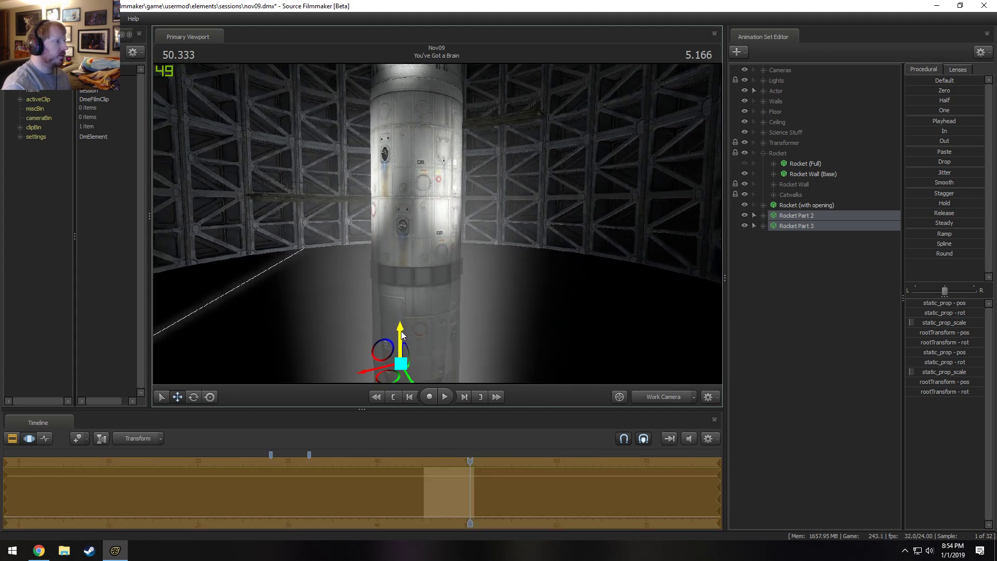
drag(437, 223, 485, 244)
key(ctrl+z)
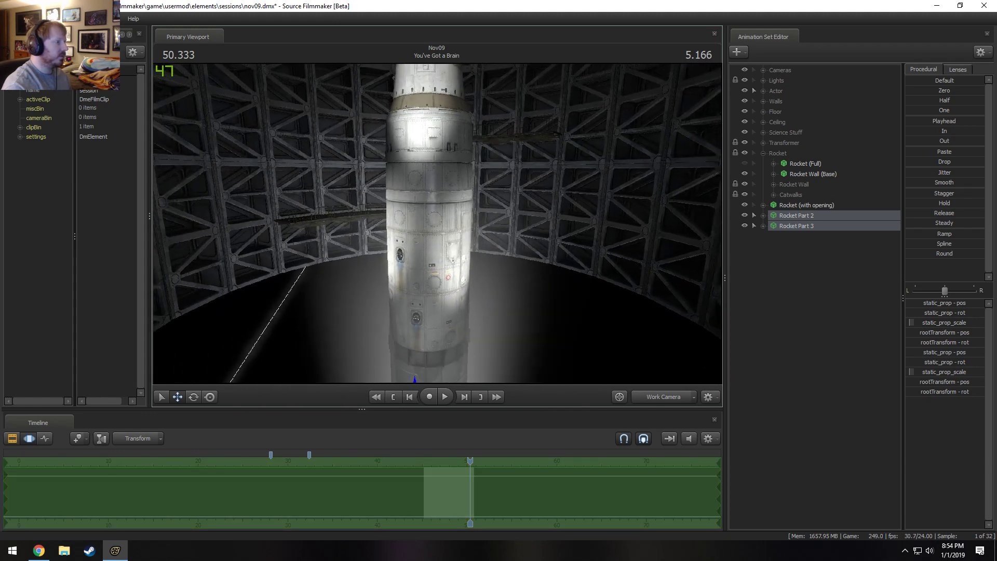
In the main camera view, shift Rocket (with opening), Rocket Part 2 and Rocket Part 3 together sideways and turn the opening toward the camera.
click(666, 396)
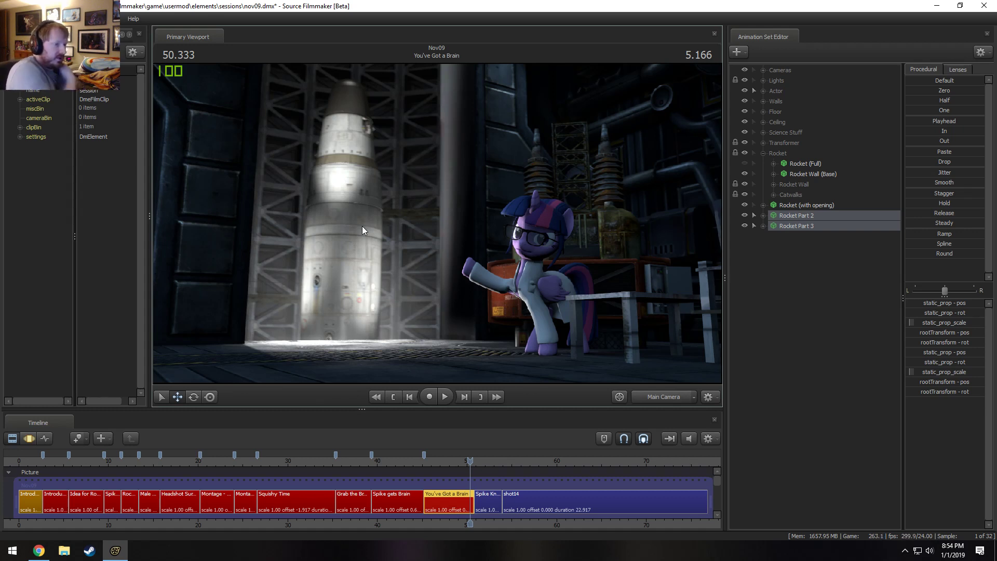
ctrl+click(823, 205)
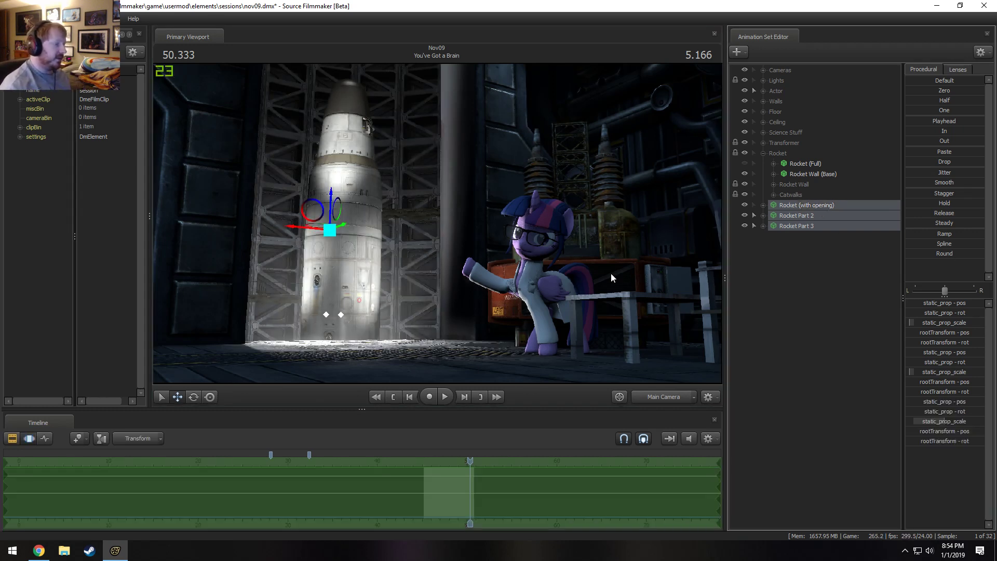
mouse_move(320, 229)
mouse_down()
mouse_move(264, 223)
mouse_move(306, 229)
mouse_up()
key(w)
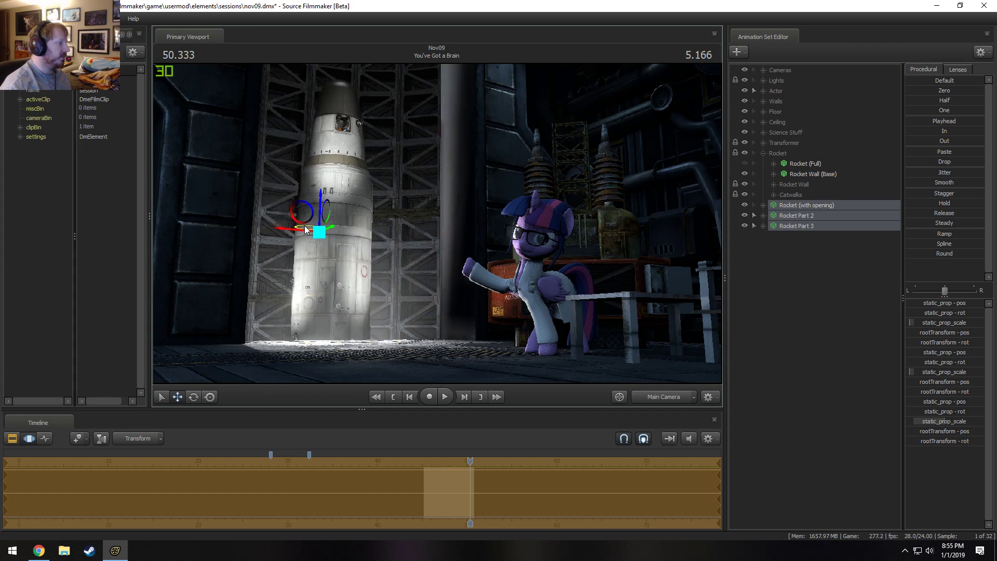
Delete the Rocket (Full) animation set and move Rocket (with opening), Rocket Part 2 and Rocket Part 3 into the Rocket group.
key(F2)
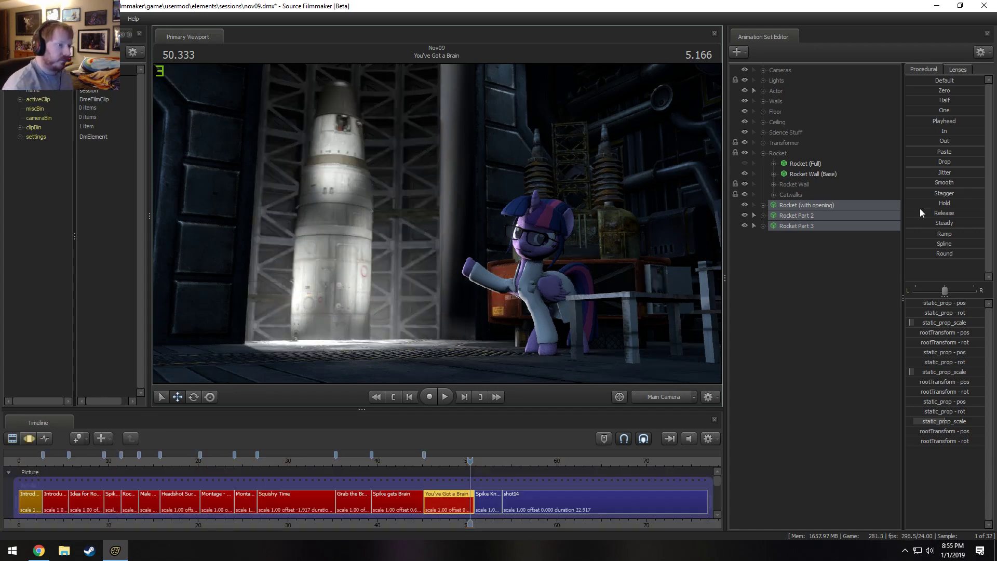
right_click(811, 164)
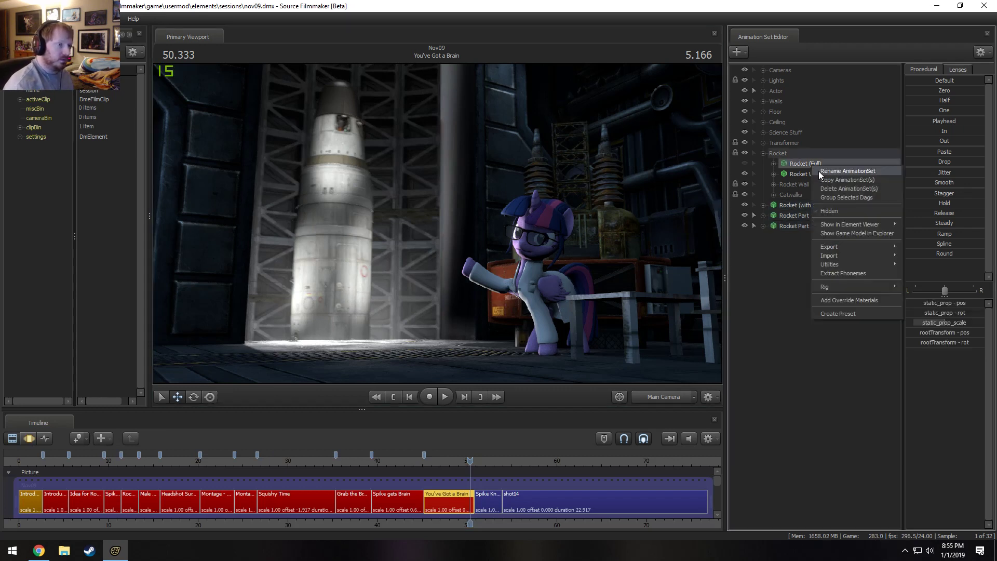
click(828, 185)
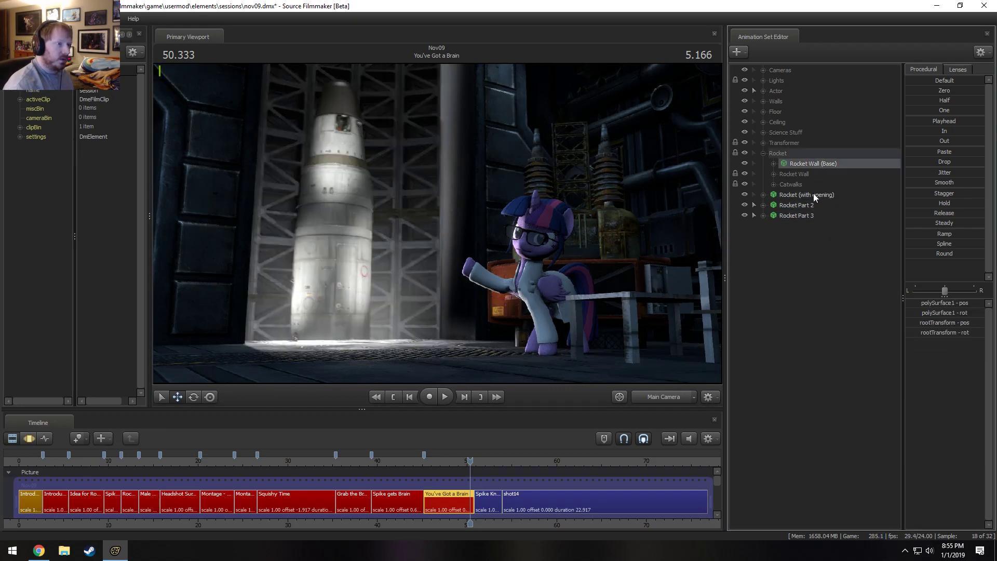
drag(813, 194, 799, 215)
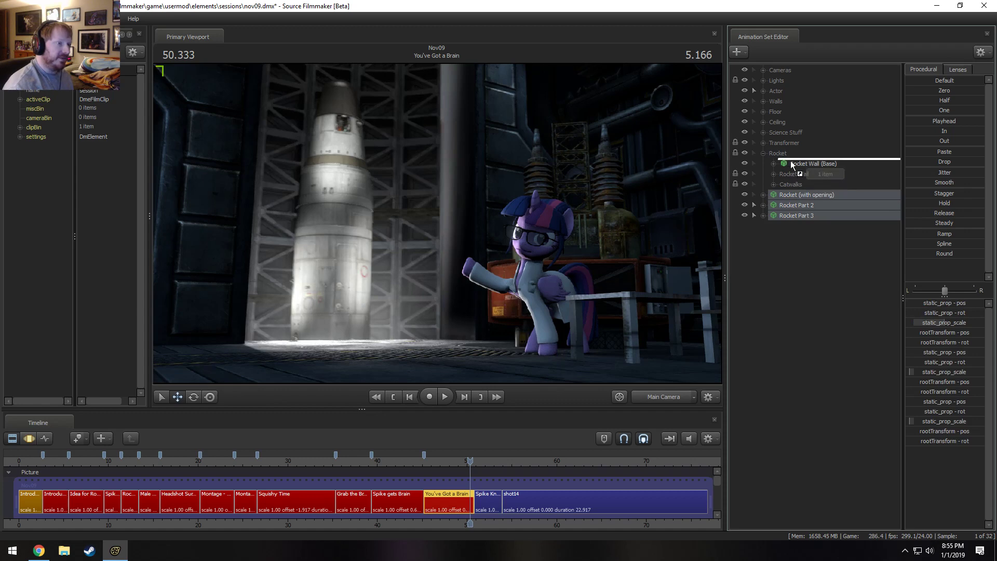
drag(791, 165, 792, 165)
Create an animation set for a new model using props_silo\rocket_hatch.mdl from the rocket-filtered model list.
right_click(807, 254)
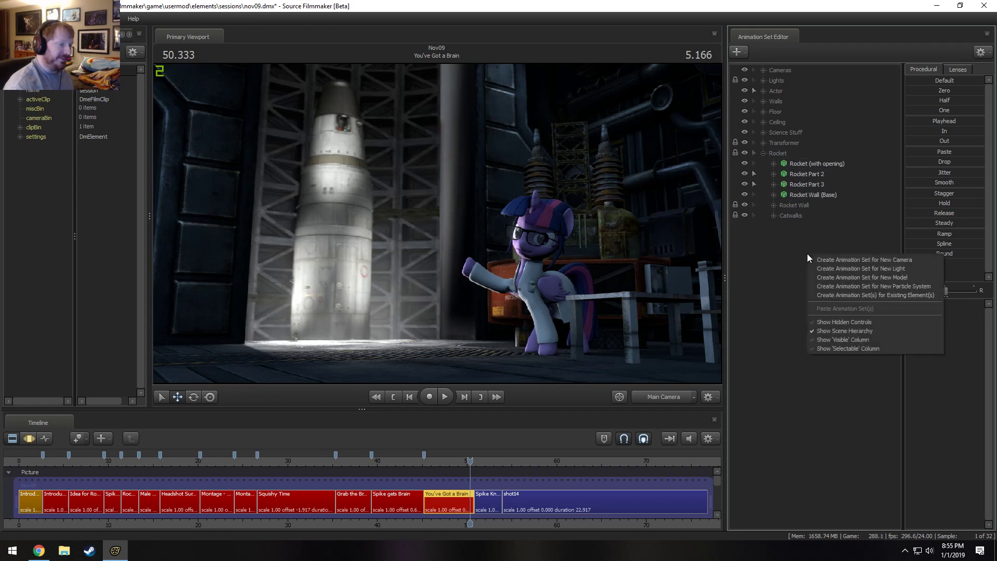
click(850, 282)
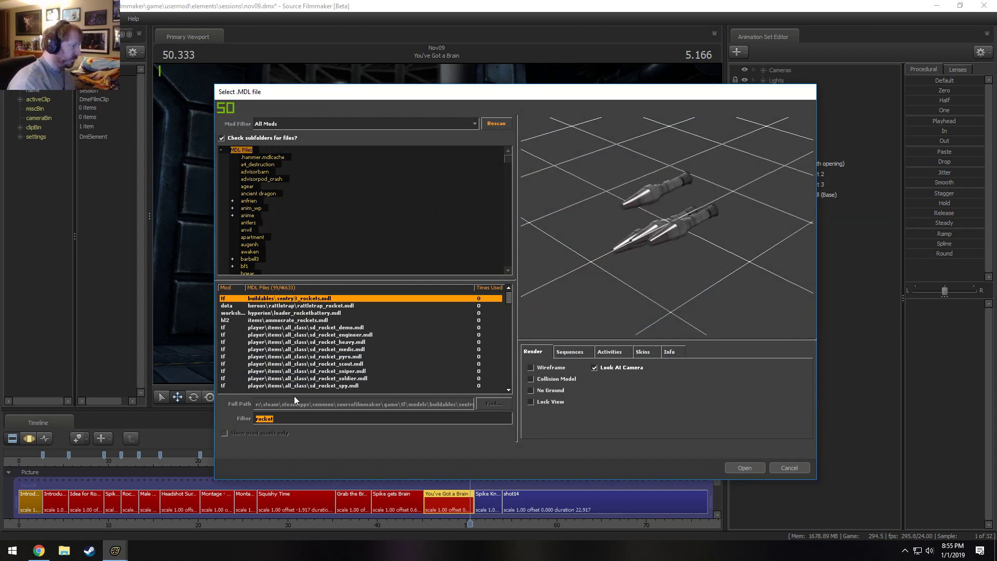
scroll(403, 373, down, 6)
scroll(358, 363, down, 10)
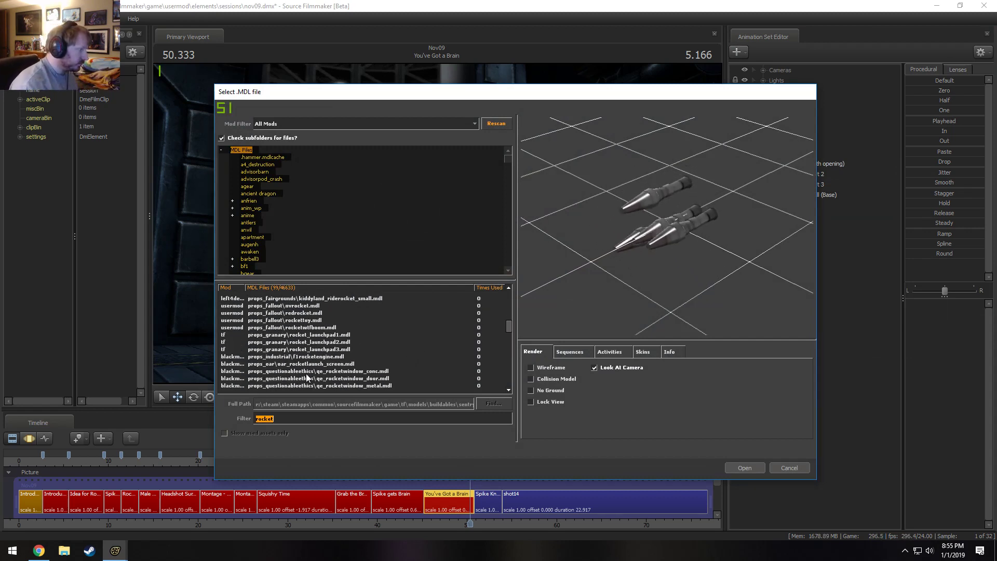
click(310, 320)
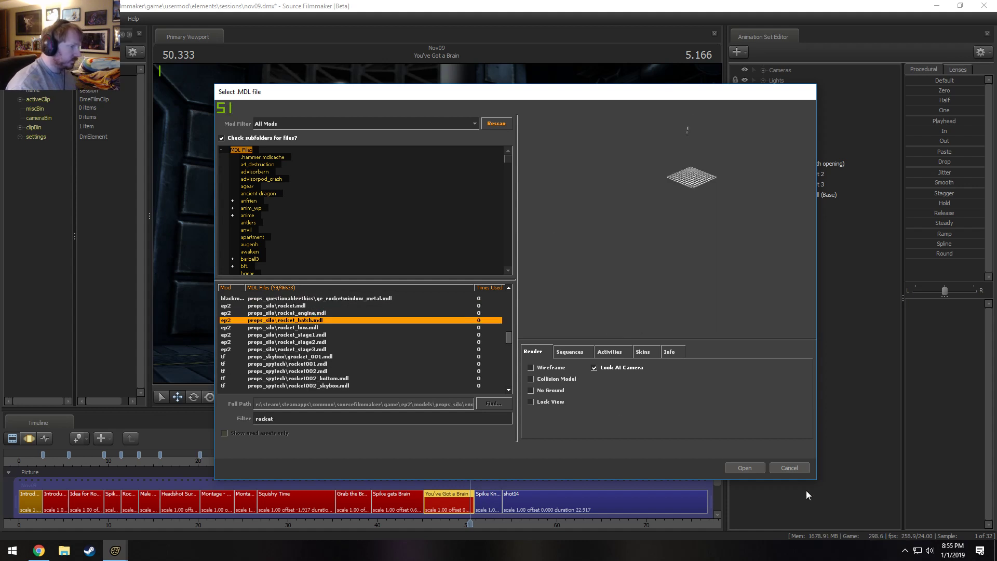
click(759, 468)
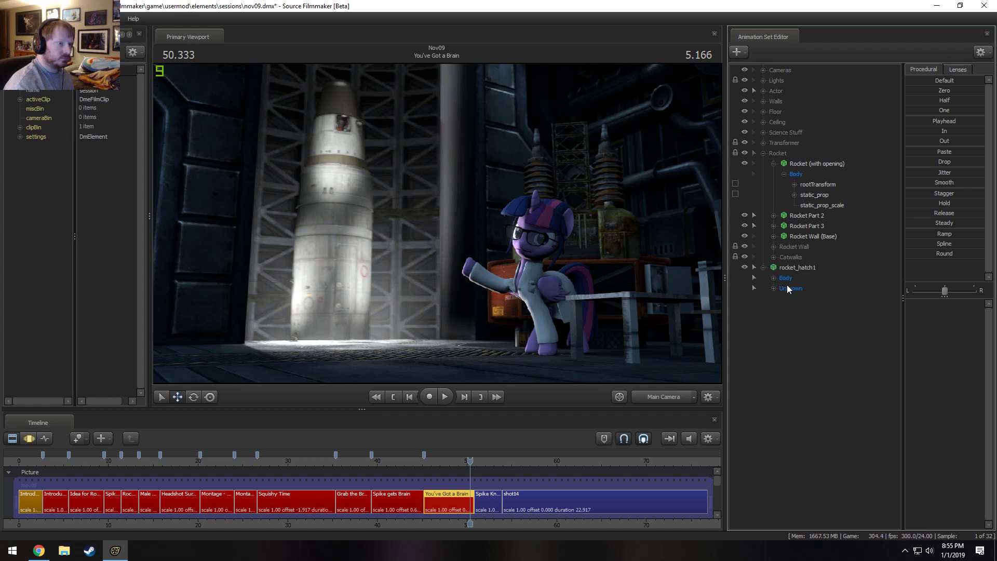
Lock rocket_hatch1 to Rocket (with opening) and zero the hatch's transforms in the motion editor.
click(773, 288)
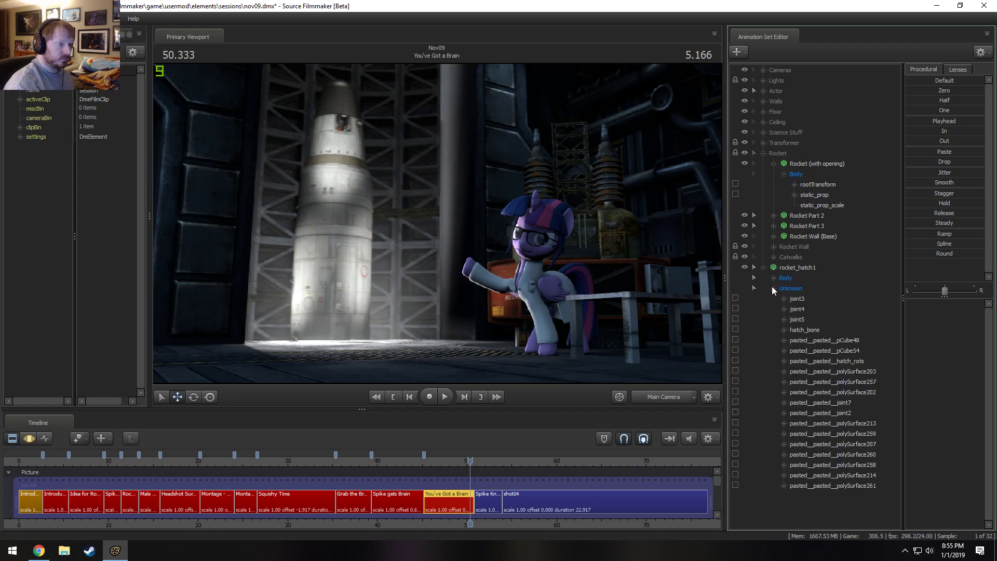
click(773, 289)
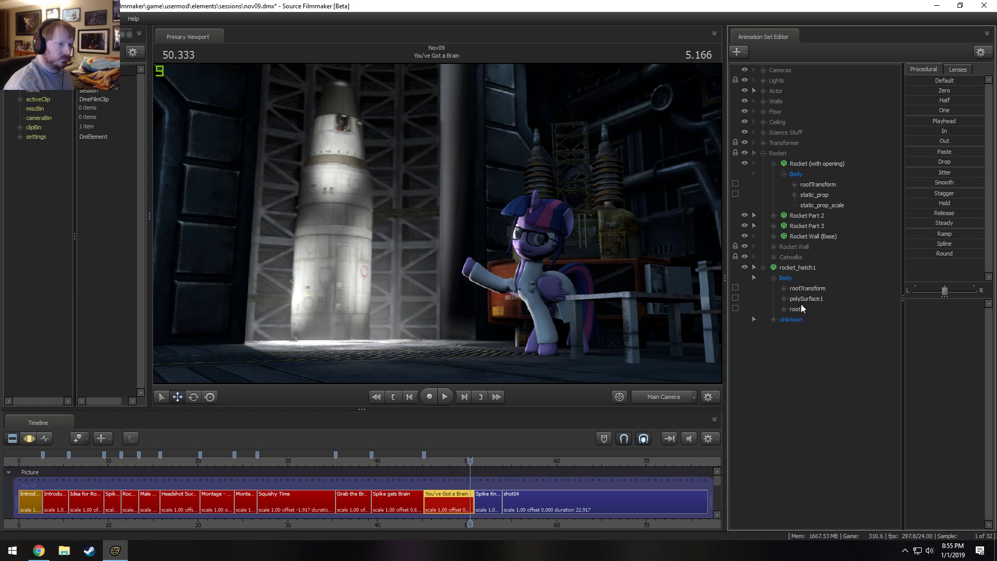
click(804, 299)
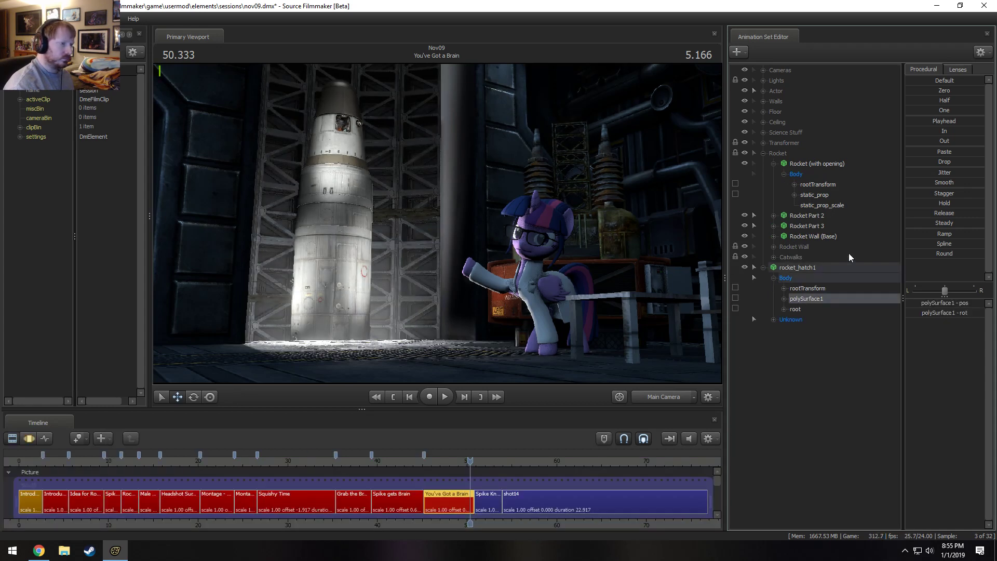
drag(811, 165, 811, 271)
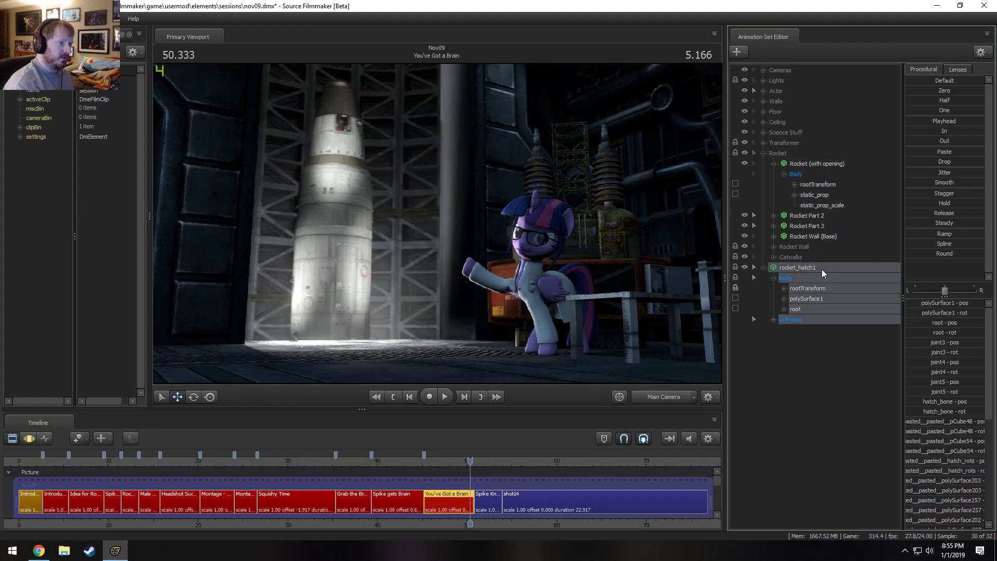
key(F3)
drag(939, 92, 981, 92)
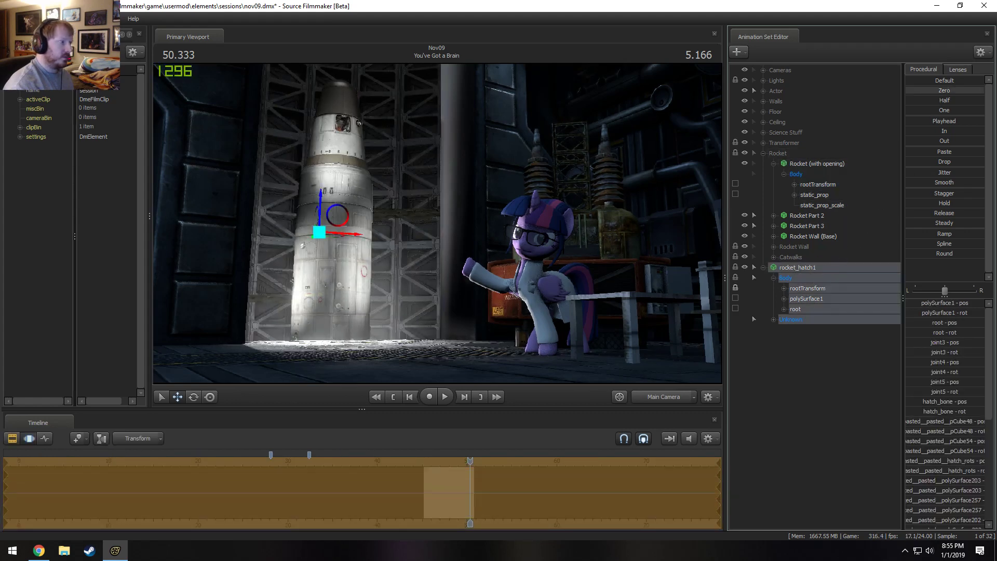
mouse_move(439, 228)
mouse_down()
mouse_move(374, 229)
mouse_move(440, 228)
mouse_up()
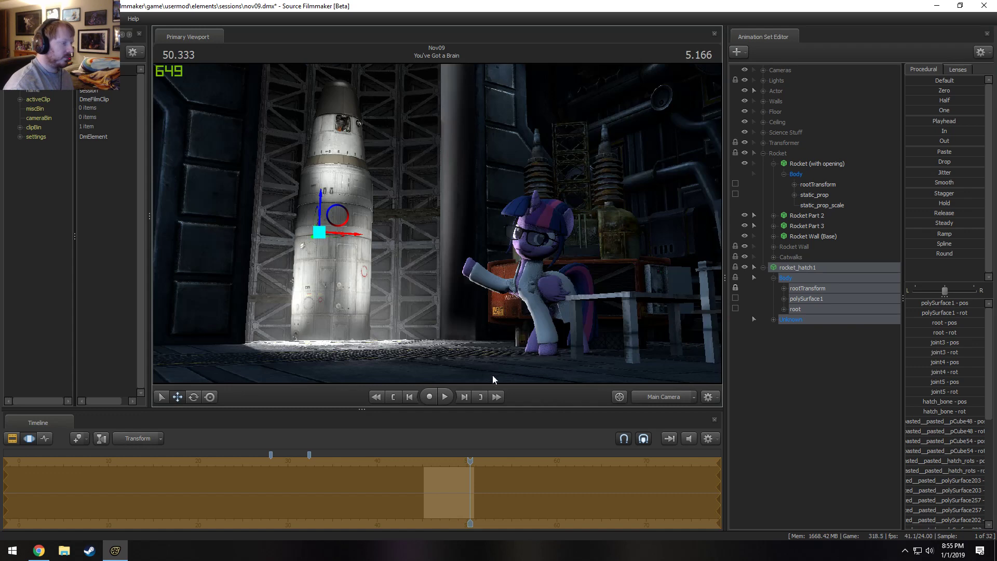
In the work camera view, try to move the hatch's polySurface1 control sideways out of the rocket body.
click(662, 398)
key(w)
drag(438, 240, 438, 240)
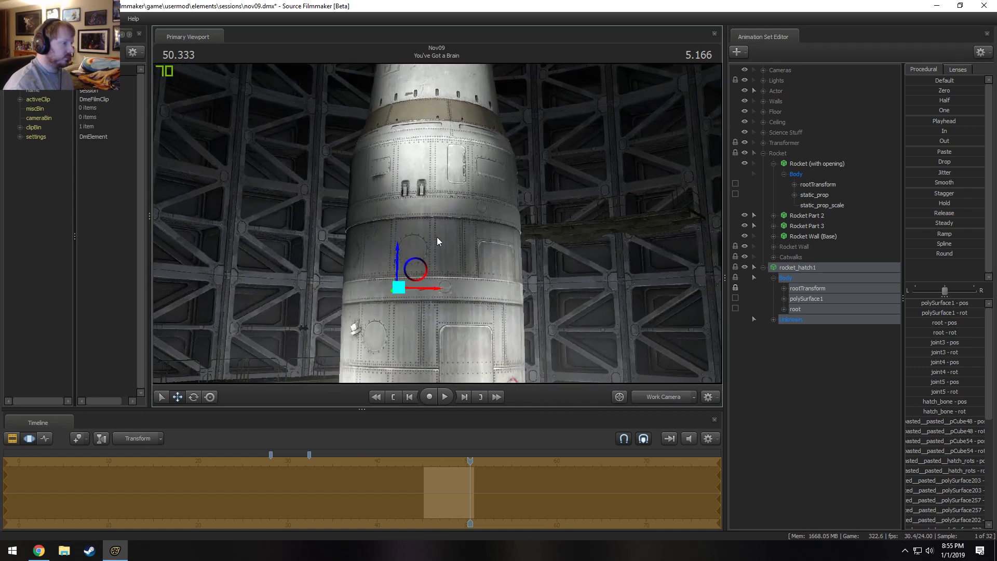
click(806, 298)
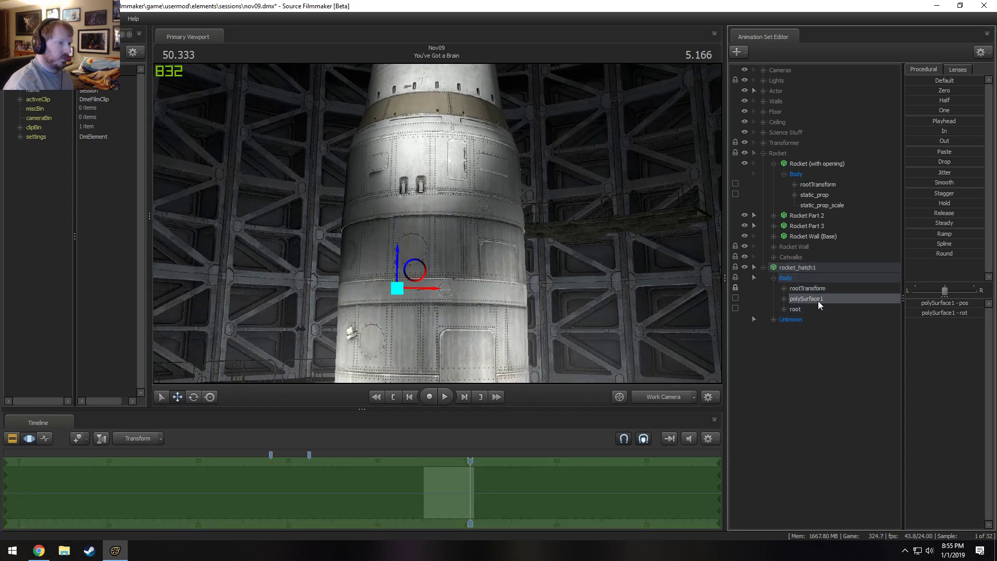
right_click(803, 295)
click(797, 307)
click(800, 302)
drag(419, 279, 294, 261)
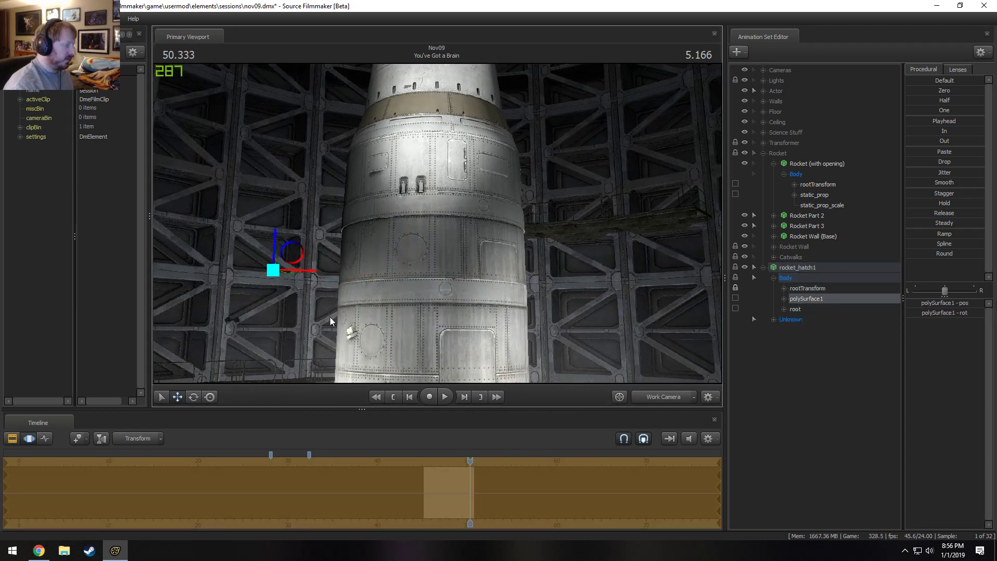
Add a scale control to the hatch's polySurface1 and adjust its scale.
right_click(806, 298)
click(822, 320)
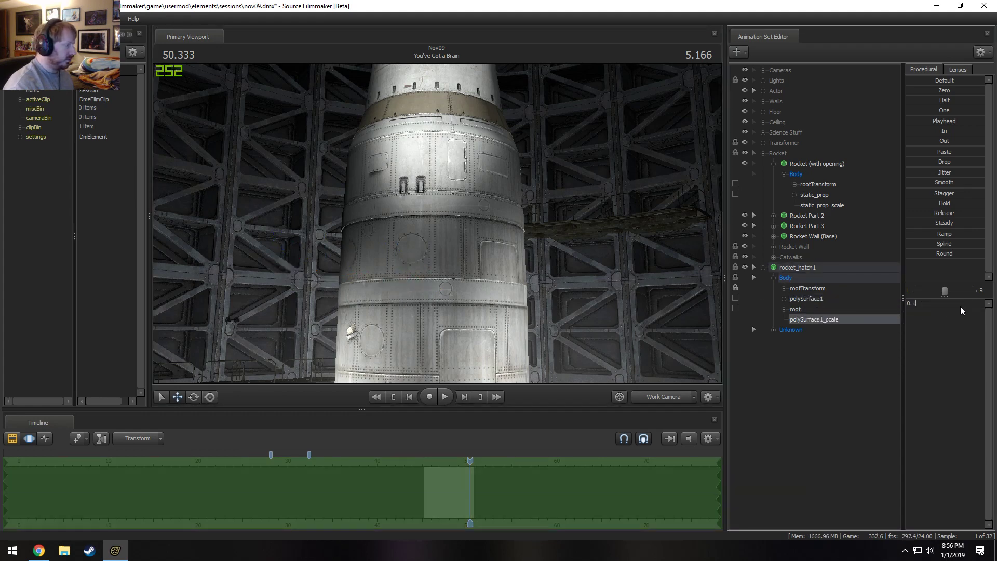
drag(934, 302, 935, 303)
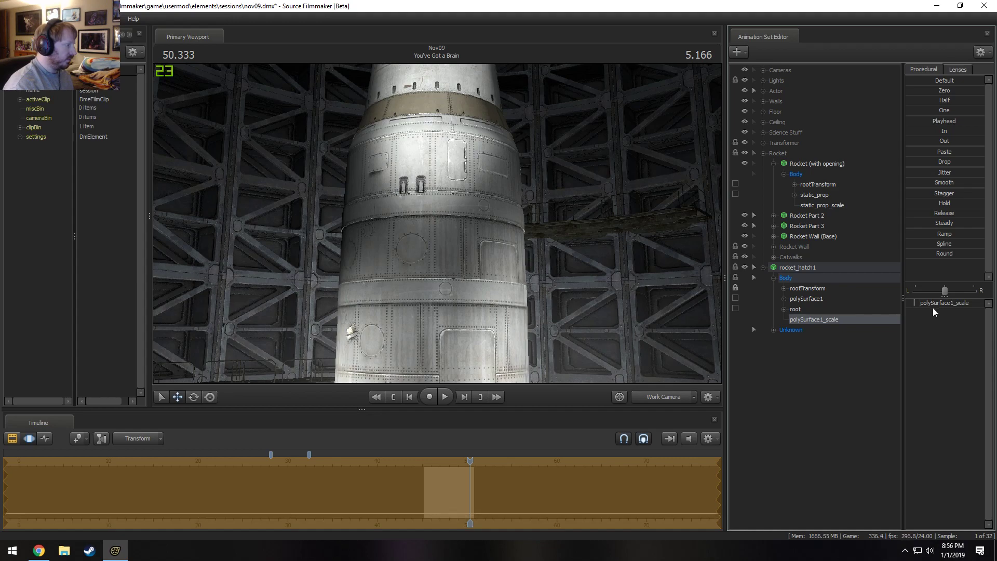
Undo the hatch's scale and position changes while viewing it up close, and return to the clip editor.
key(ctrl+z)
mouse_move(519, 239)
mouse_down()
mouse_move(475, 241)
mouse_move(505, 264)
mouse_move(458, 230)
mouse_up()
key(w)
key(z)
key(ctrl+z)
key(ctrl+z)
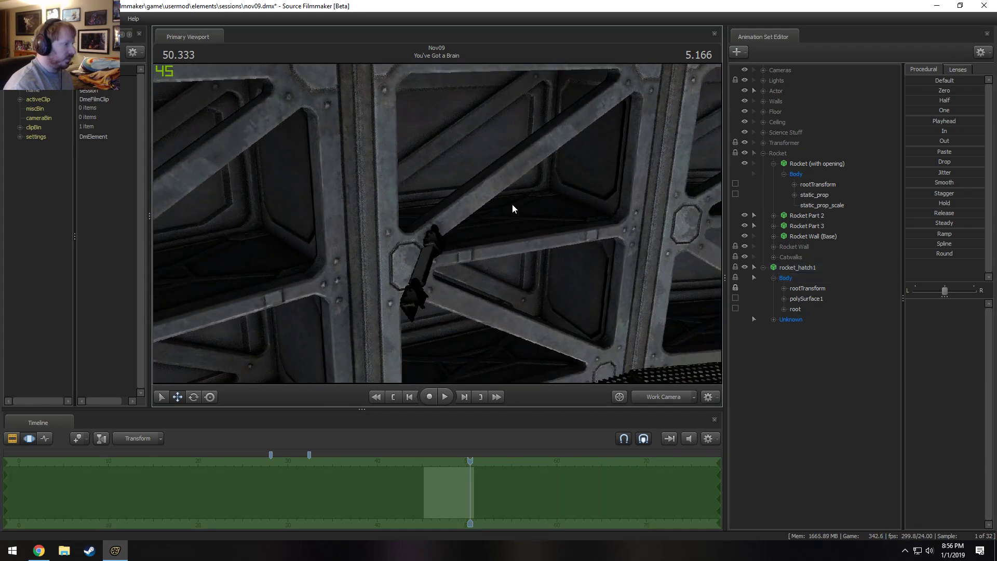
key(ctrl+z)
key(ctrl+z)
key(F2)
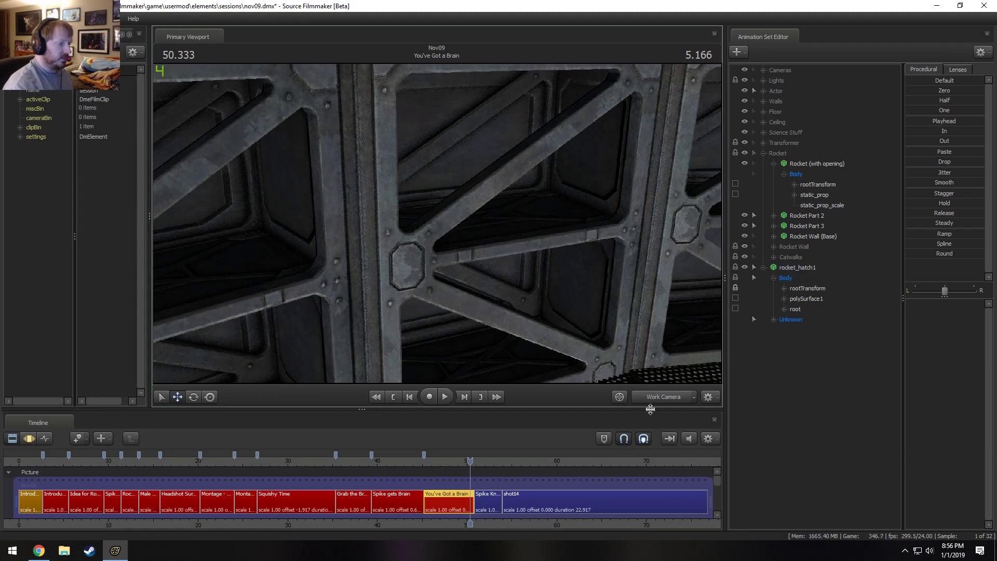
Try zeroing the rootTransform of rocket_hatch1 in the Motion Editor, and undo the change.
drag(650, 409, 651, 407)
click(809, 289)
key(F3)
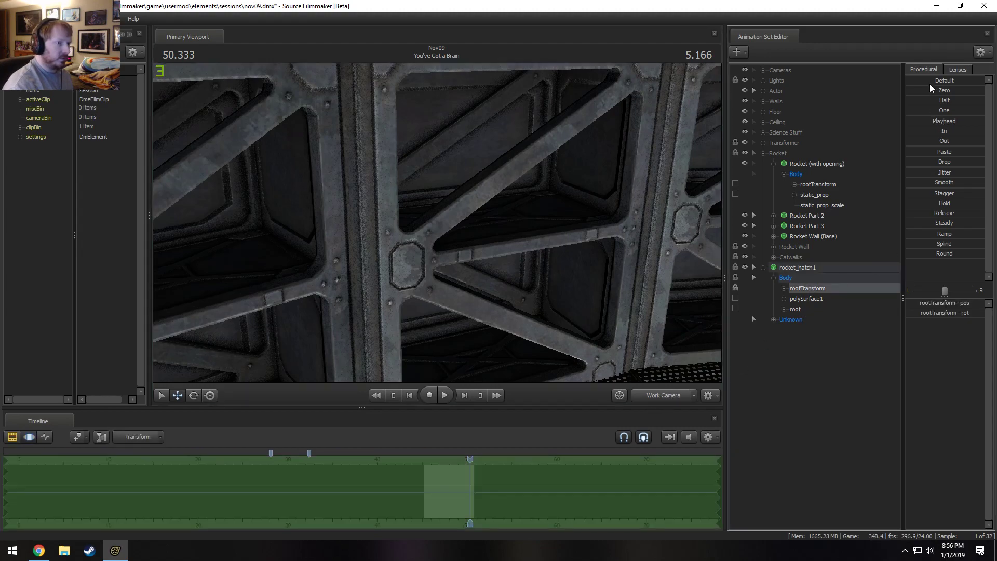
double_click(921, 90)
drag(554, 235, 482, 220)
key(s)
drag(607, 193, 555, 228)
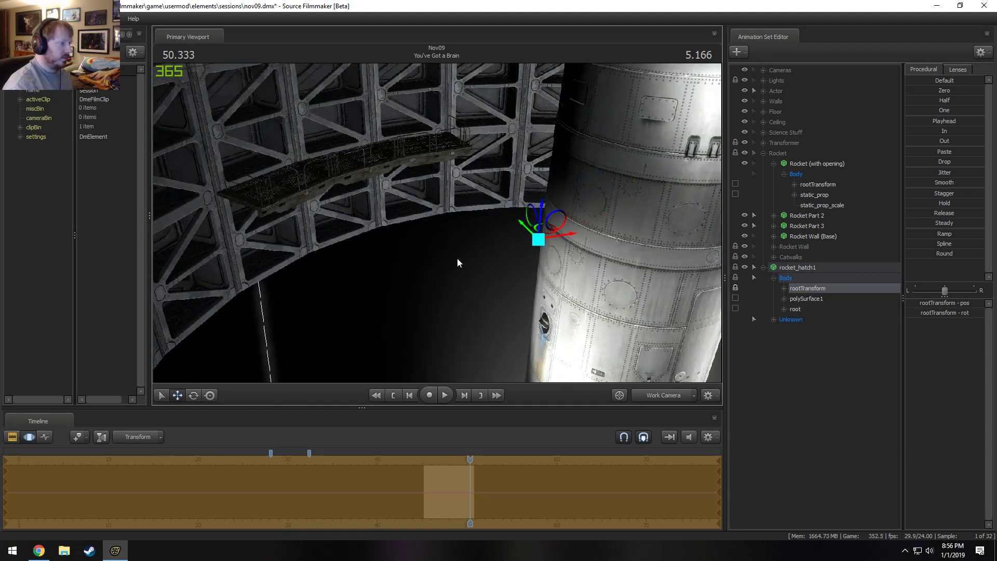
drag(457, 263, 522, 260)
key(w)
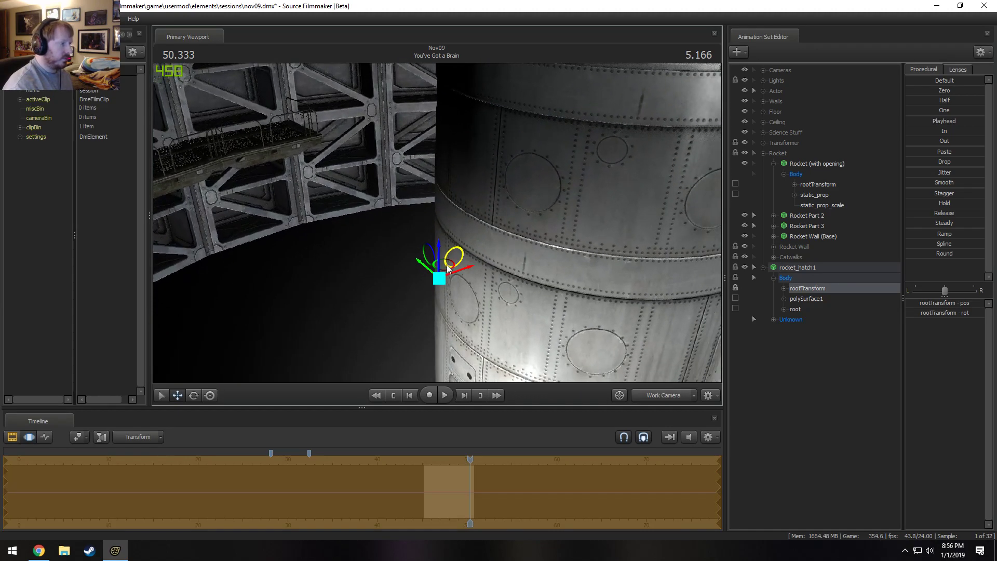
key(s)
drag(376, 312, 437, 227)
key(w)
key(ctrl+z)
drag(529, 246, 543, 288)
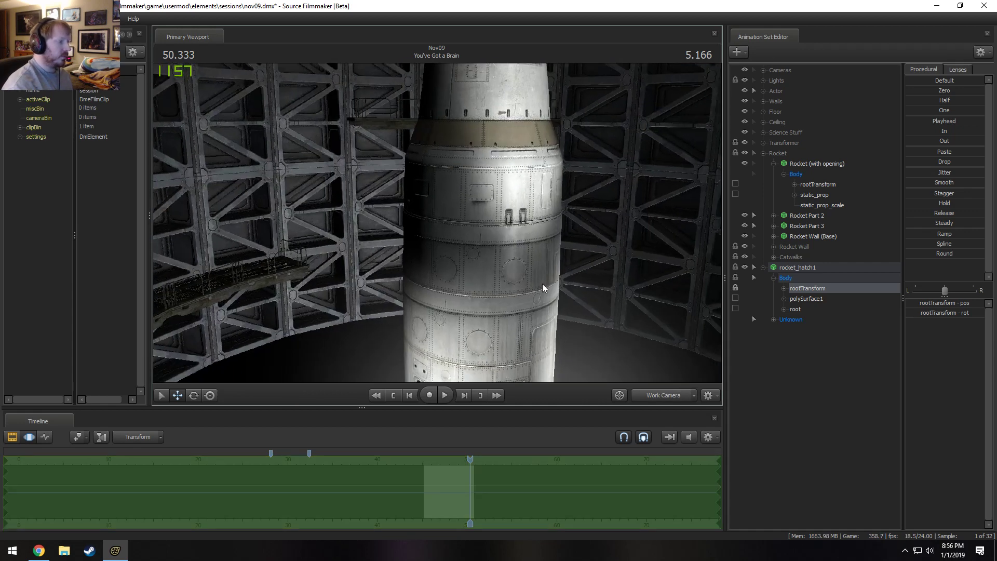
Add a scale control to the hatch's polySurface1 transform and raise polySurface1_scale to its maximum.
right_click(810, 299)
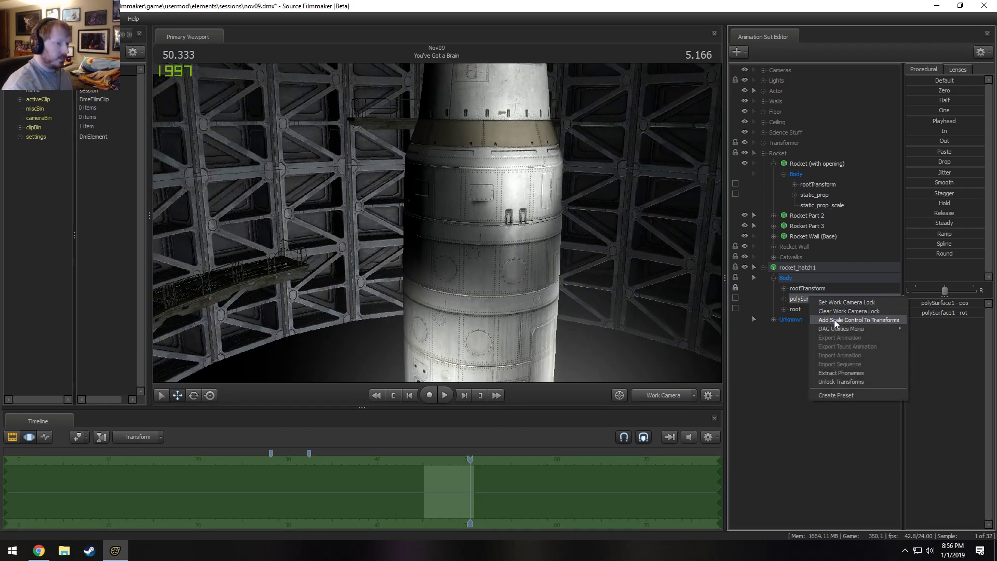
click(835, 321)
click(810, 318)
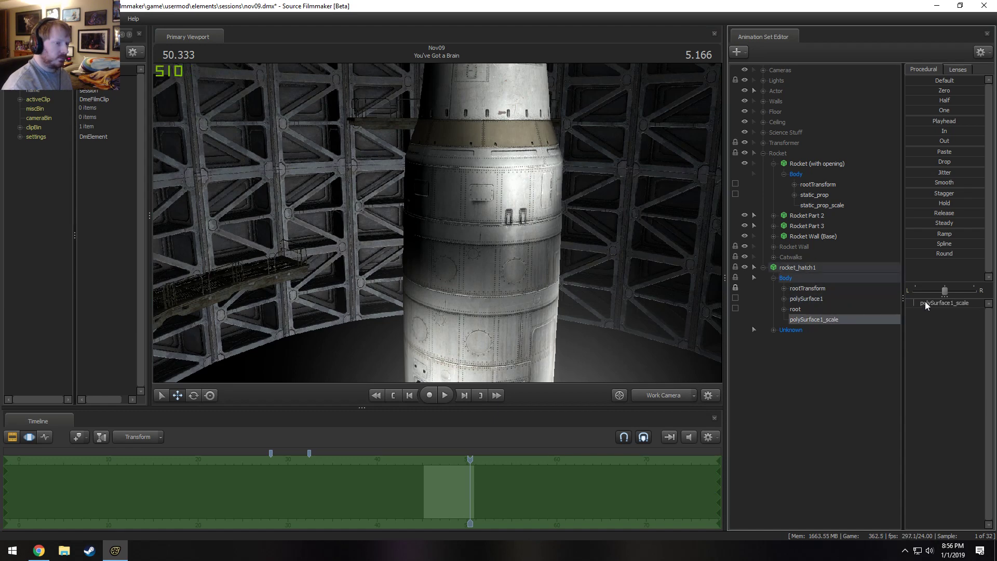
drag(927, 305, 984, 306)
drag(561, 250, 613, 333)
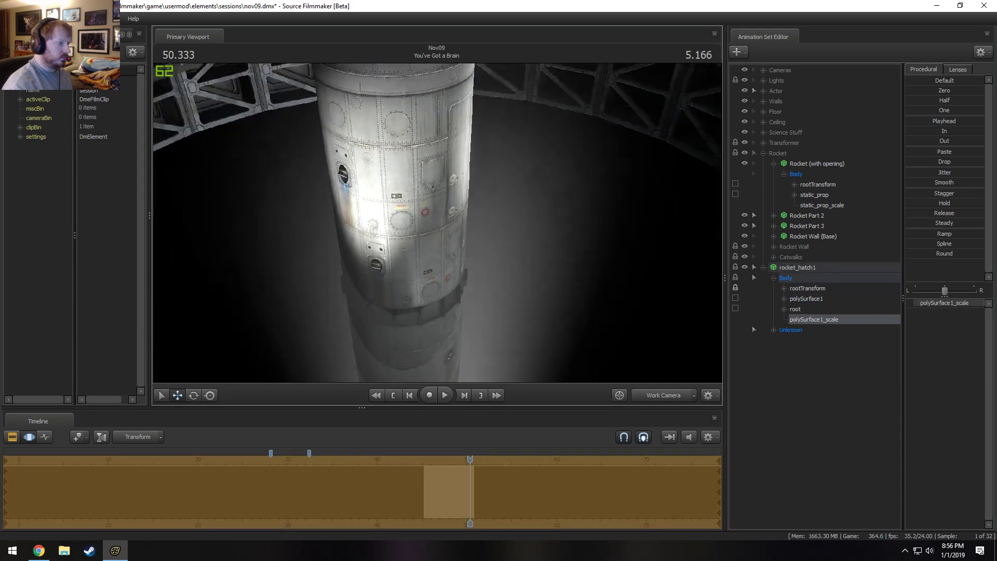
drag(270, 260, 450, 234)
click(825, 268)
right_click(454, 237)
click(437, 222)
right_click(451, 233)
click(452, 235)
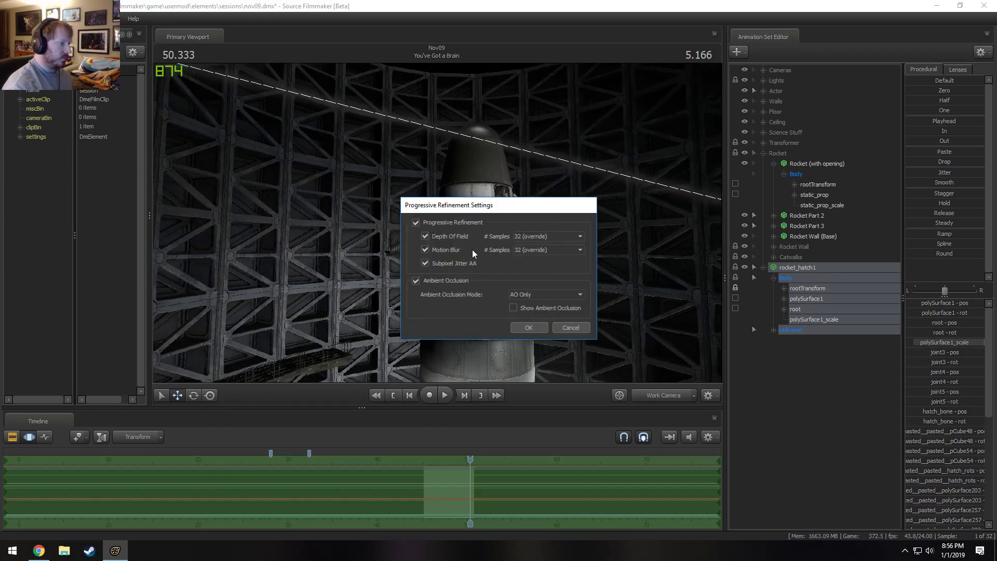
click(579, 329)
Switch the viewport to a bright, unlit display of the rocket silo.
right_click(550, 257)
click(566, 284)
mouse_move(566, 286)
mouse_down()
mouse_move(574, 340)
mouse_move(561, 353)
mouse_move(561, 286)
mouse_move(572, 283)
mouse_up()
key(F2)
key(F3)
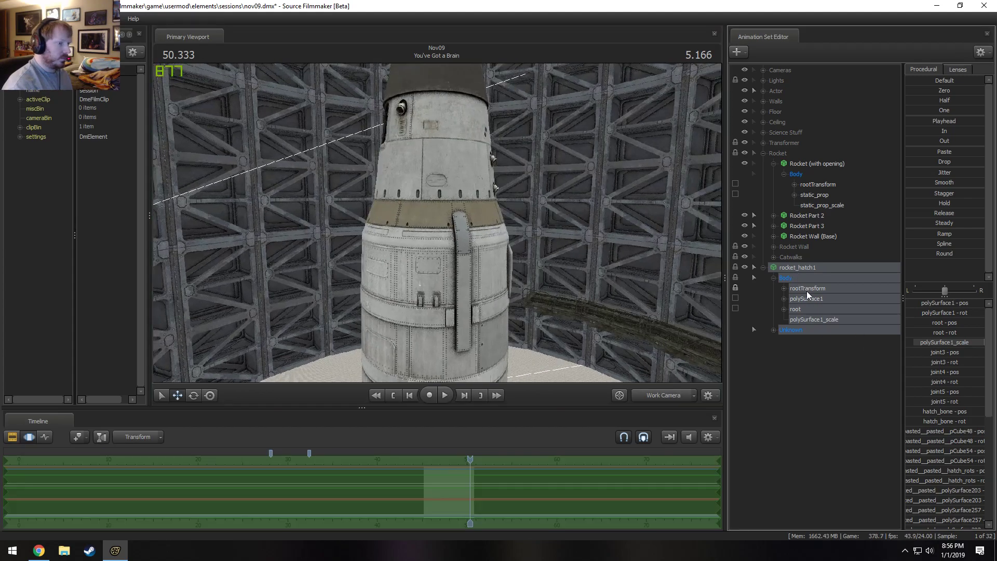
Focus the view on polySurface1 of rocket_hatch1 and examine where the hatch sits relative to the rocket.
click(806, 298)
key(f)
mouse_move(463, 244)
mouse_down()
mouse_move(454, 231)
mouse_move(457, 307)
mouse_move(496, 269)
mouse_up()
mouse_move(438, 223)
mouse_down()
mouse_move(483, 216)
mouse_move(437, 226)
mouse_up()
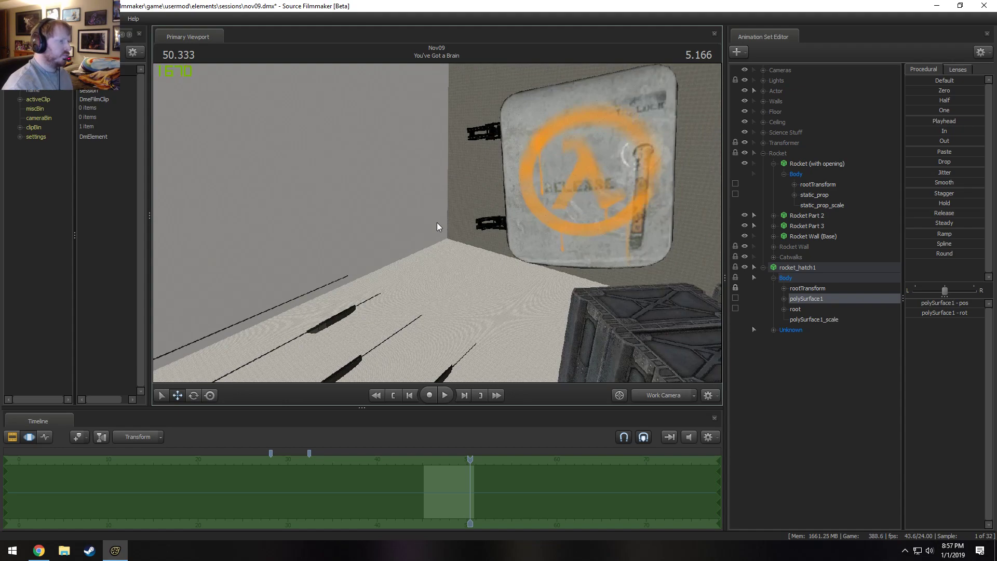
mouse_move(437, 223)
mouse_down()
mouse_move(477, 250)
mouse_move(384, 244)
mouse_move(296, 205)
mouse_move(327, 216)
mouse_move(337, 312)
mouse_move(353, 332)
mouse_move(358, 299)
mouse_move(379, 271)
mouse_move(446, 219)
mouse_move(457, 192)
mouse_move(438, 227)
mouse_move(447, 259)
mouse_move(436, 210)
mouse_up()
drag(411, 142, 409, 110)
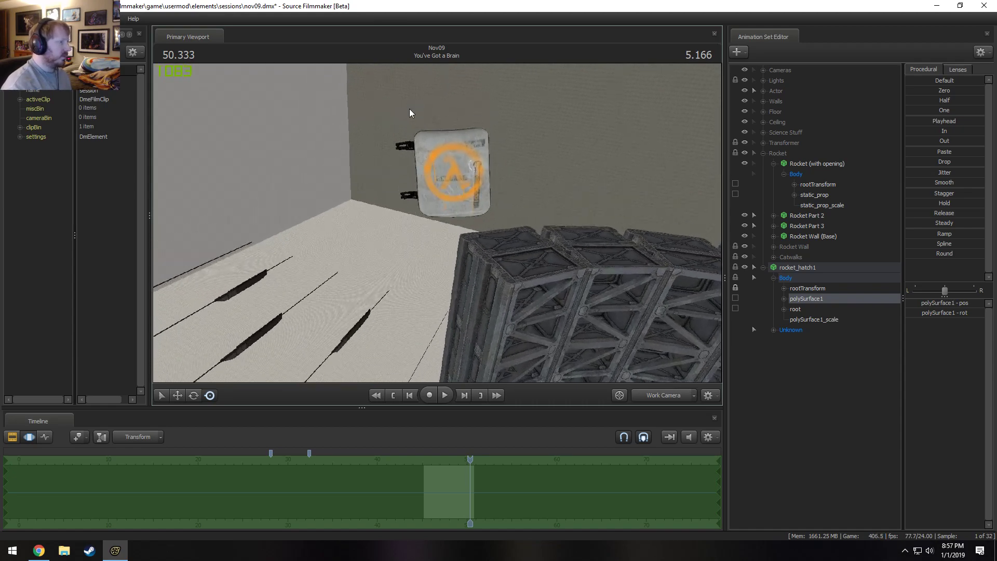
mouse_move(437, 223)
mouse_down()
mouse_move(480, 265)
mouse_move(507, 219)
mouse_move(390, 250)
mouse_move(449, 216)
mouse_move(433, 211)
mouse_move(415, 224)
mouse_move(529, 231)
mouse_move(408, 223)
mouse_move(464, 232)
mouse_up()
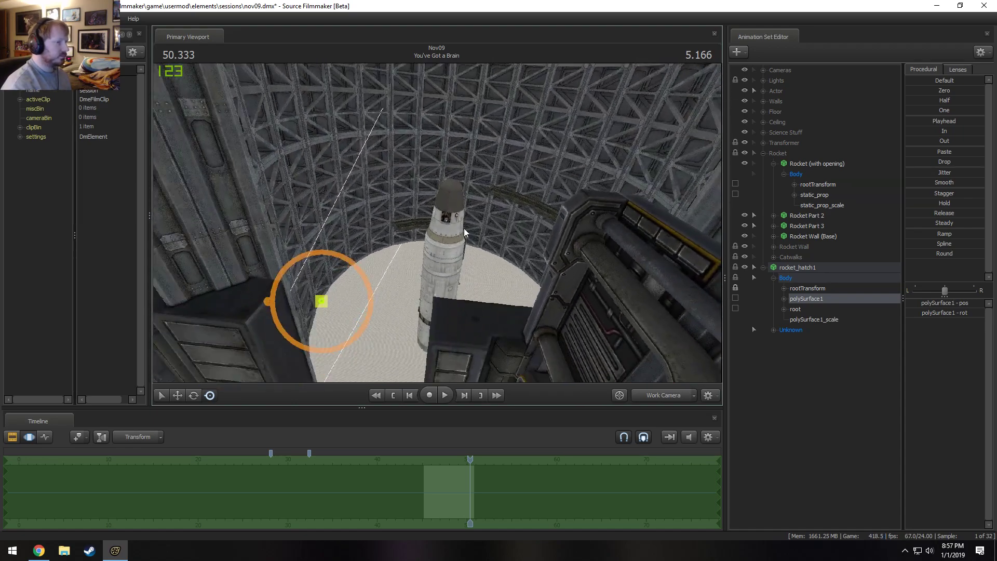
Zero the rootTransform of rocket_hatch1, using Rocket (with opening) as the viewing reference.
click(812, 164)
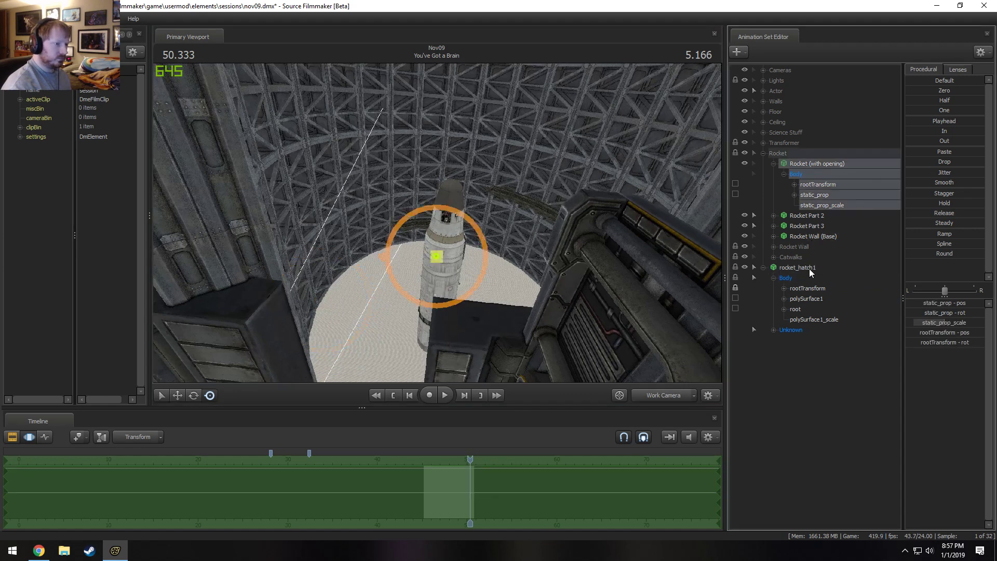
key(f)
click(811, 288)
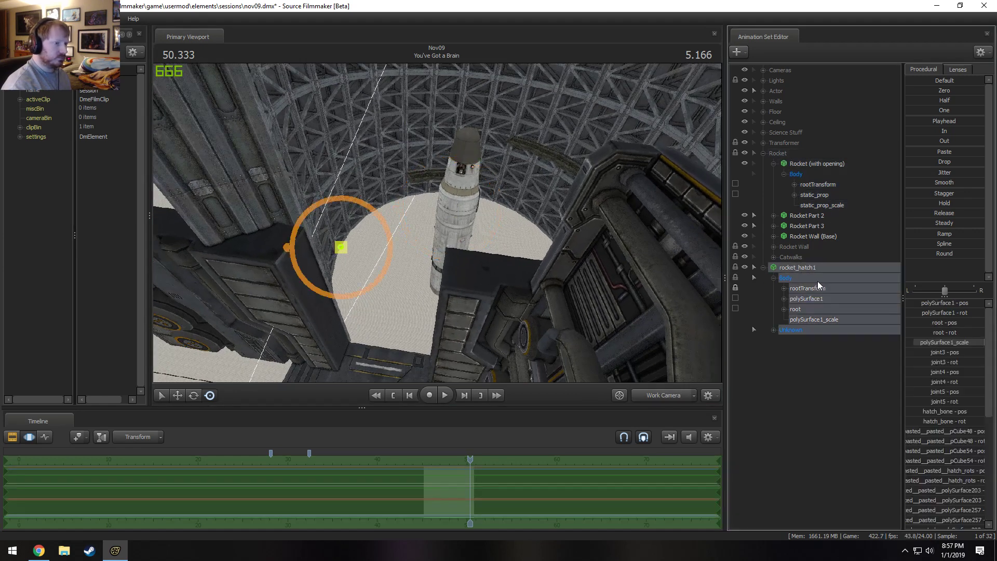
click(922, 92)
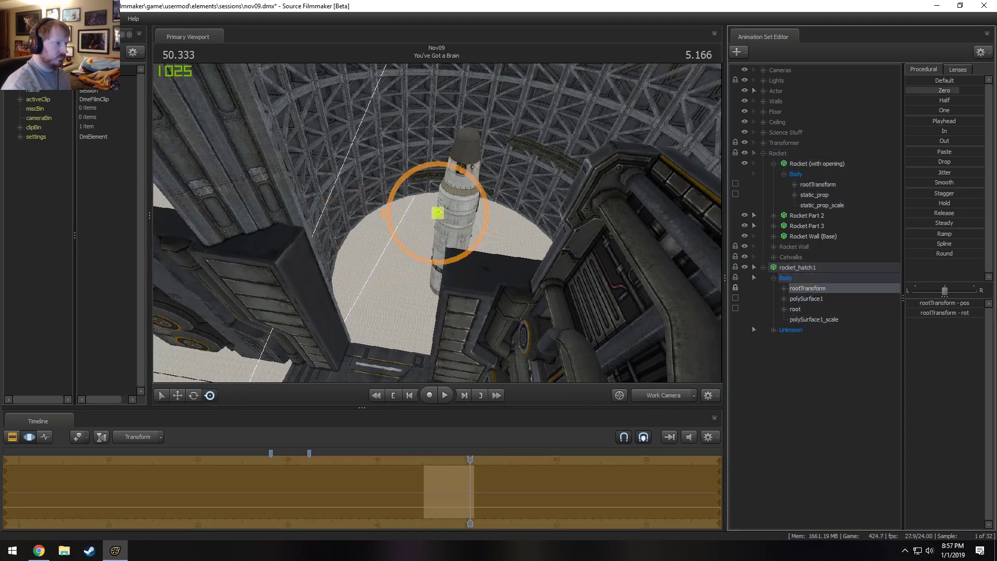
Expand the Unknown group of rocket_hatch1 and check the pivots of polySurface1, root, the joints and hatch_bone.
click(817, 299)
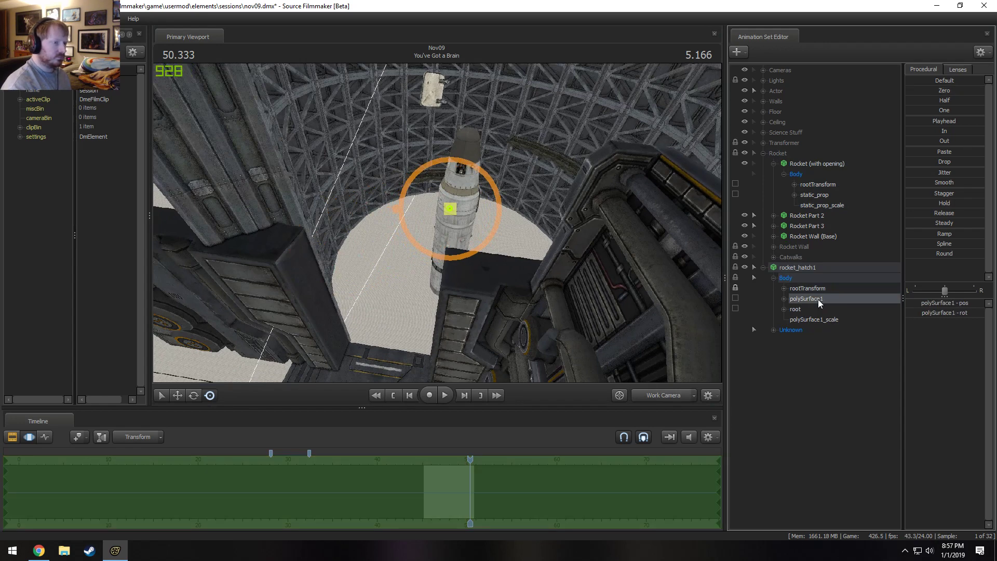
drag(445, 239, 441, 221)
click(802, 309)
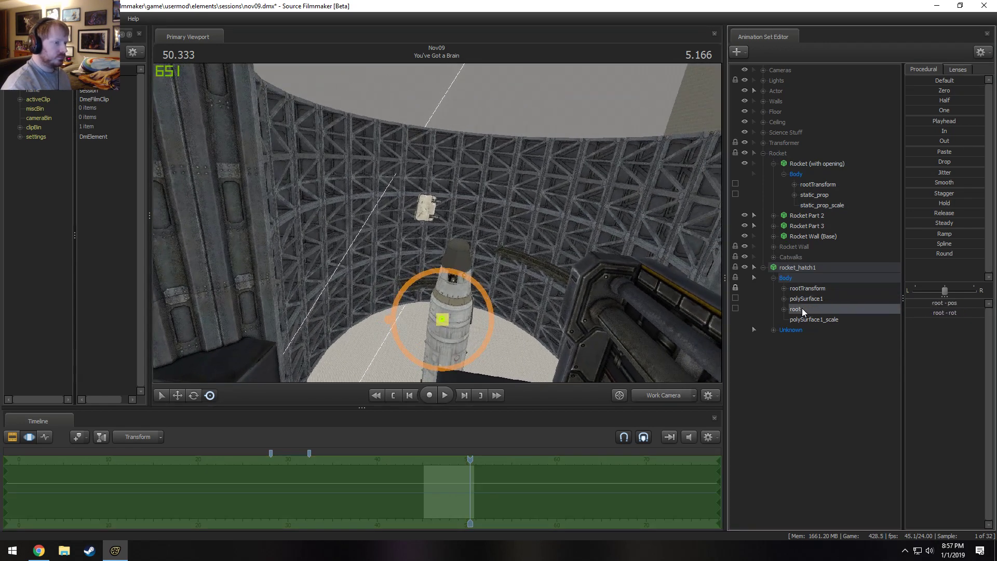
click(774, 330)
click(804, 349)
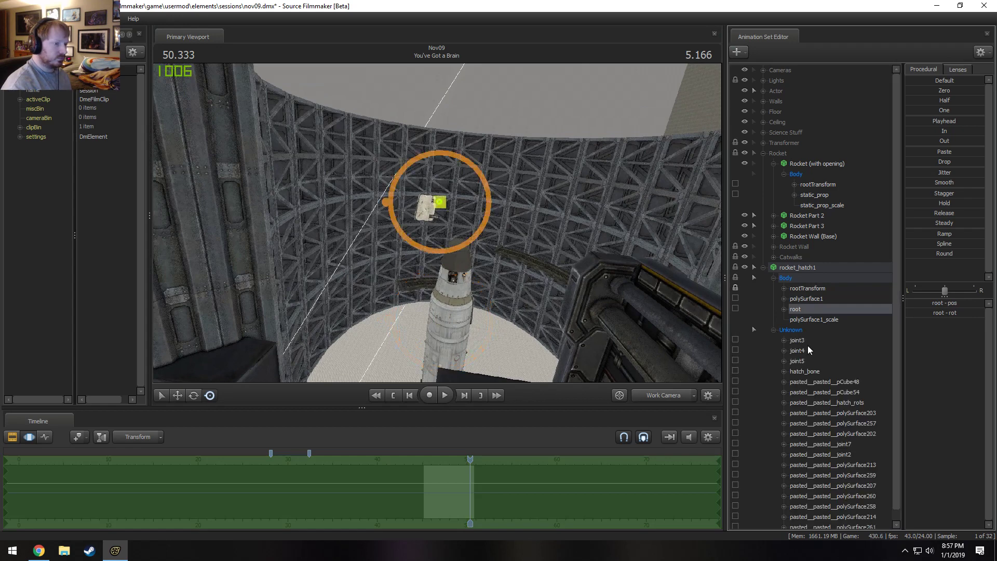
click(802, 358)
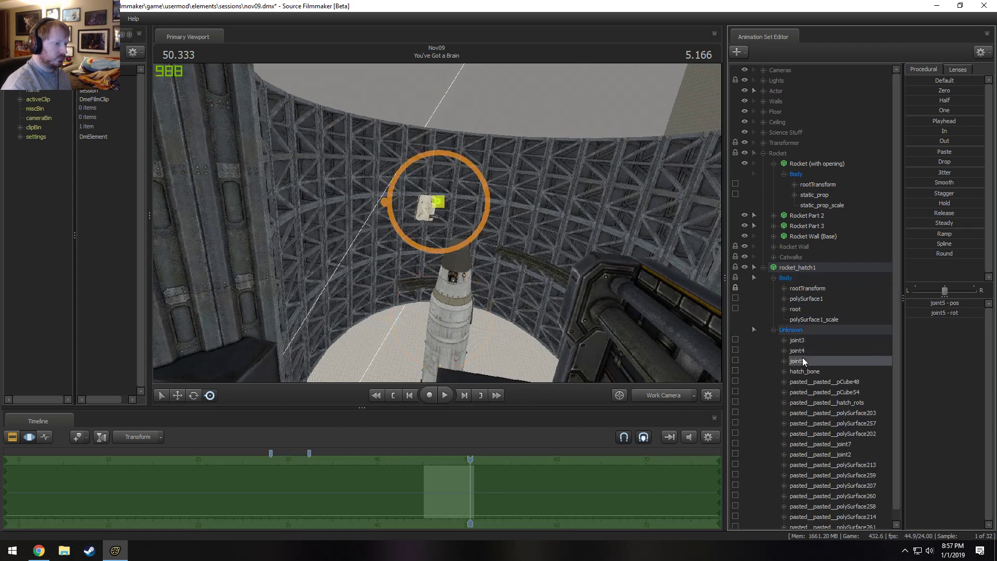
click(805, 372)
scroll(805, 373, down, 1)
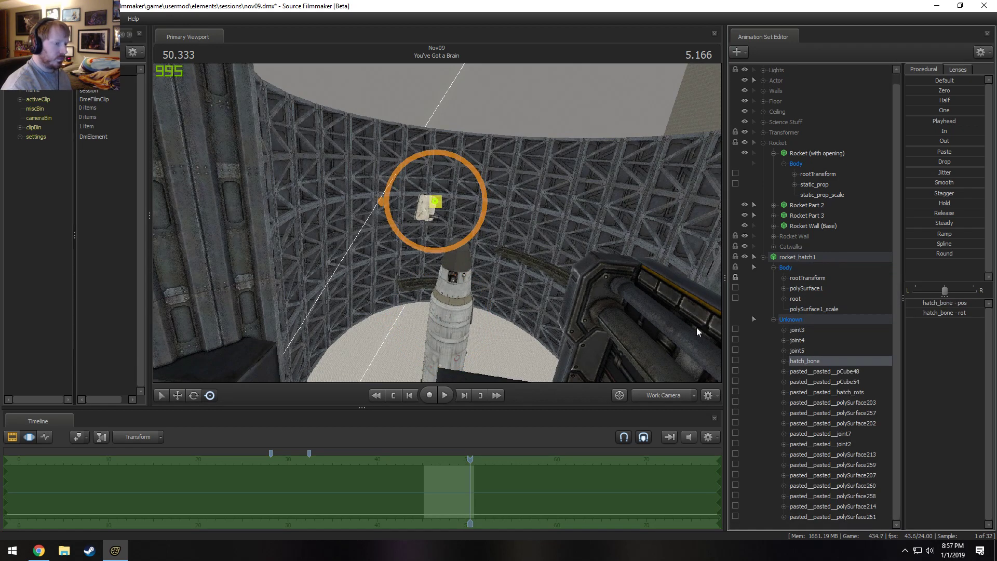
Try rotating the hatch with hatch_bone, undoing each rotation.
key(e)
mouse_move(450, 181)
mouse_down()
mouse_move(464, 194)
mouse_move(409, 166)
mouse_move(497, 207)
mouse_move(437, 223)
mouse_up()
key(w)
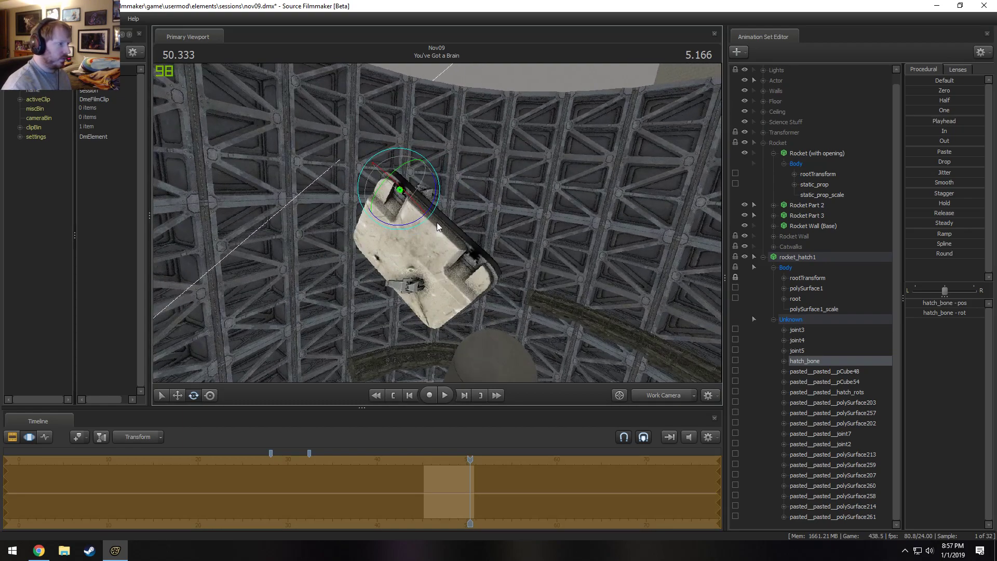
key(ctrl+z)
drag(415, 180, 415, 196)
key(ctrl+z)
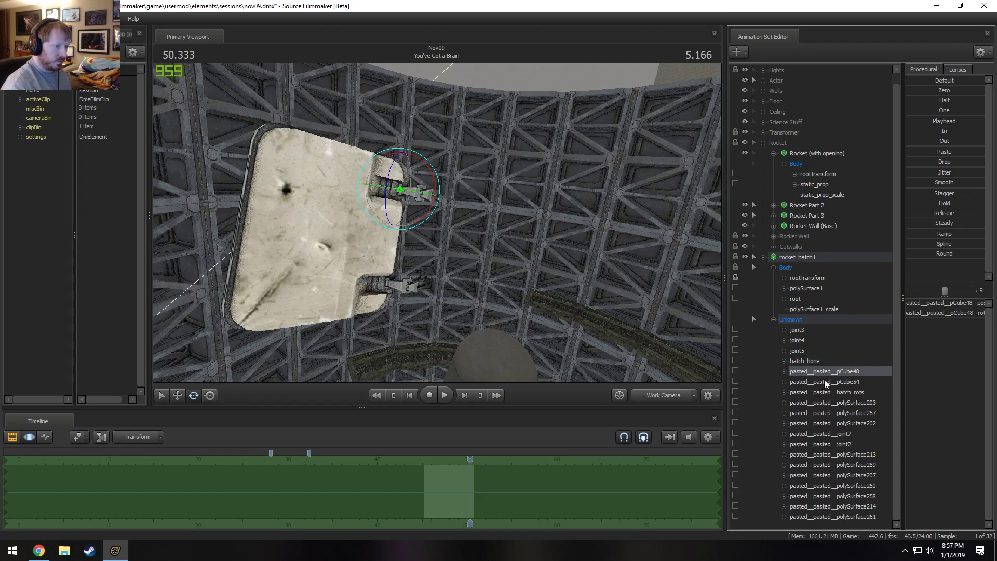
Check the pivots of the pasted polySurface bones and the first joints in the Unknown group.
click(833, 420)
click(833, 507)
click(784, 340)
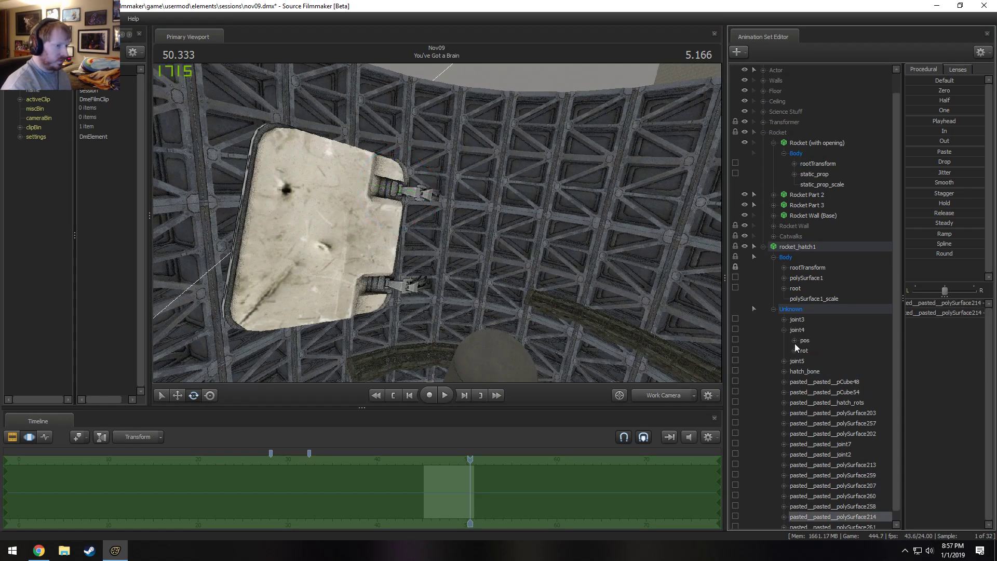
click(804, 333)
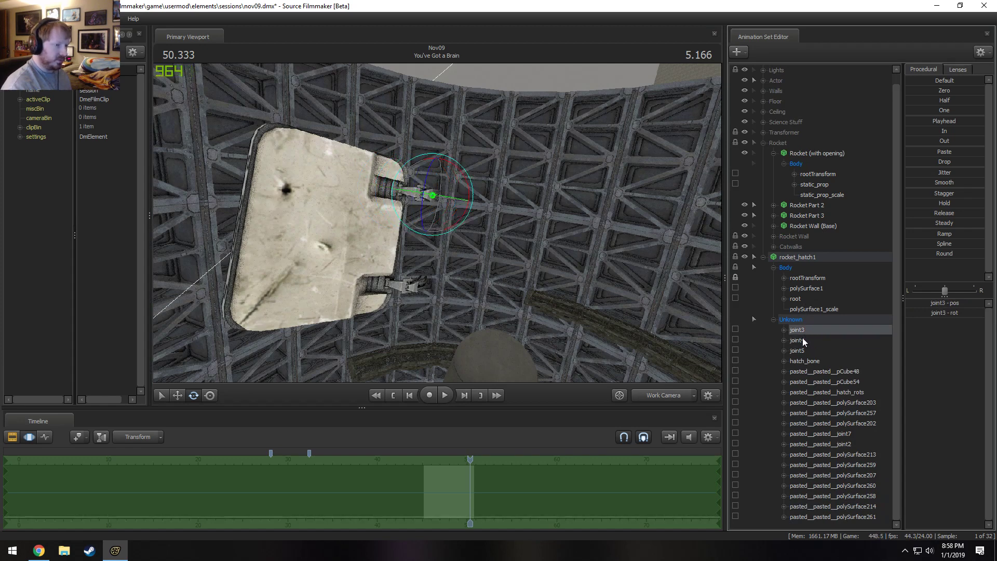
Try rotating all bones of the Unknown group together, and undo the rotation.
drag(815, 517, 809, 323)
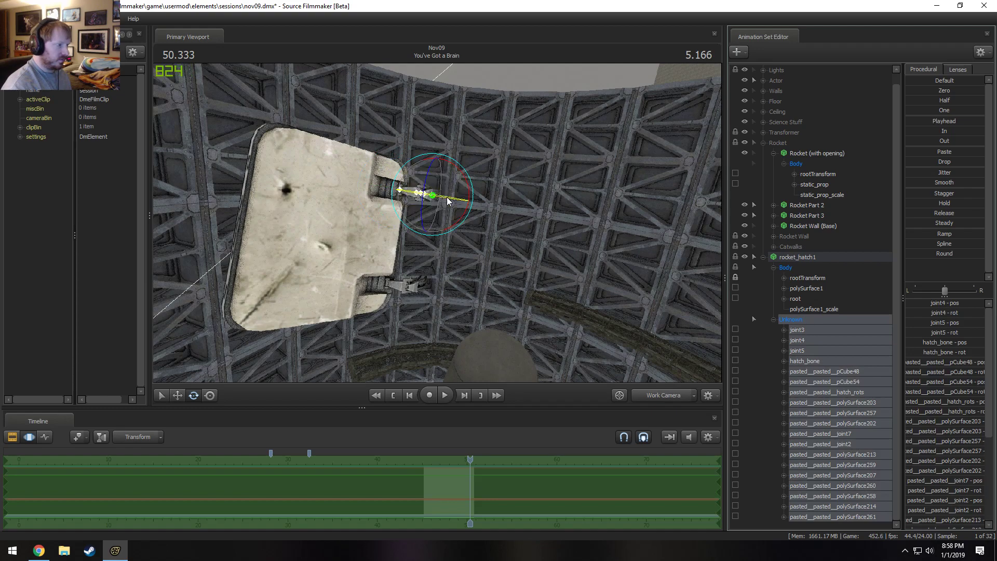
mouse_move(448, 202)
mouse_down()
mouse_move(465, 206)
mouse_move(441, 208)
mouse_move(474, 222)
mouse_move(423, 196)
mouse_move(741, 320)
mouse_up()
key(ctrl+z)
Try rotating joint4, joint5 and hatch_bone one at a time, undoing each rotation.
click(790, 341)
key(ctrl+z)
click(804, 351)
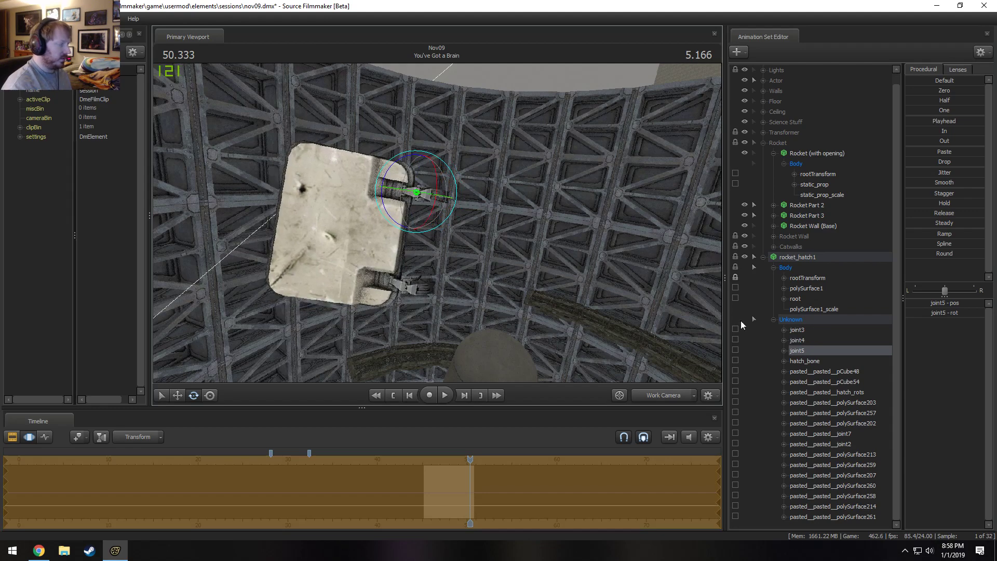
key(ctrl+z)
click(810, 360)
drag(417, 196, 415, 200)
key(ctrl+z)
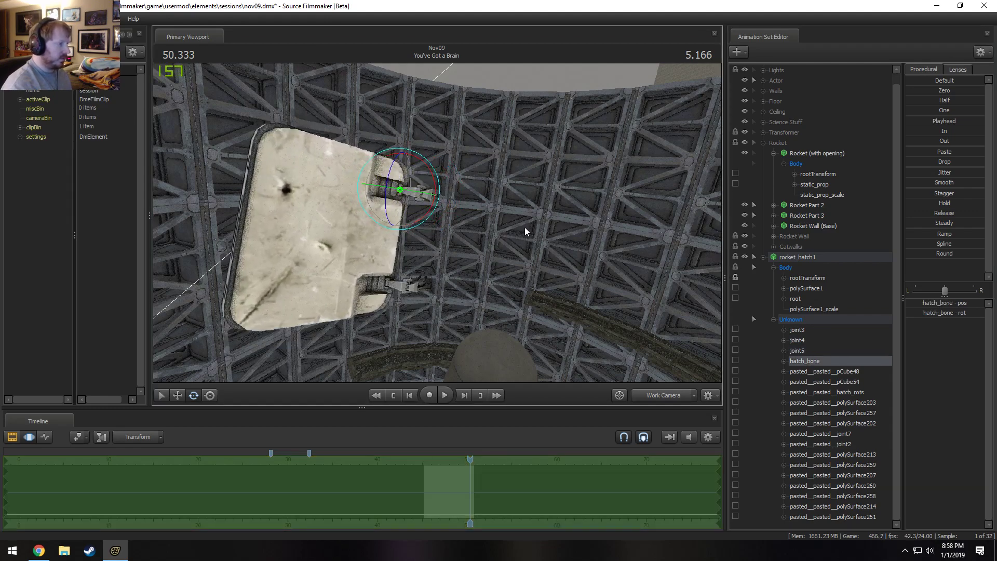
Try moving hatch_bone on its own toward the rocket, and undo the move.
mouse_move(527, 227)
alt+mouse_down()
mouse_move(543, 250)
mouse_move(556, 239)
mouse_move(543, 227)
alt+mouse_up()
click(809, 296)
drag(477, 208, 416, 255)
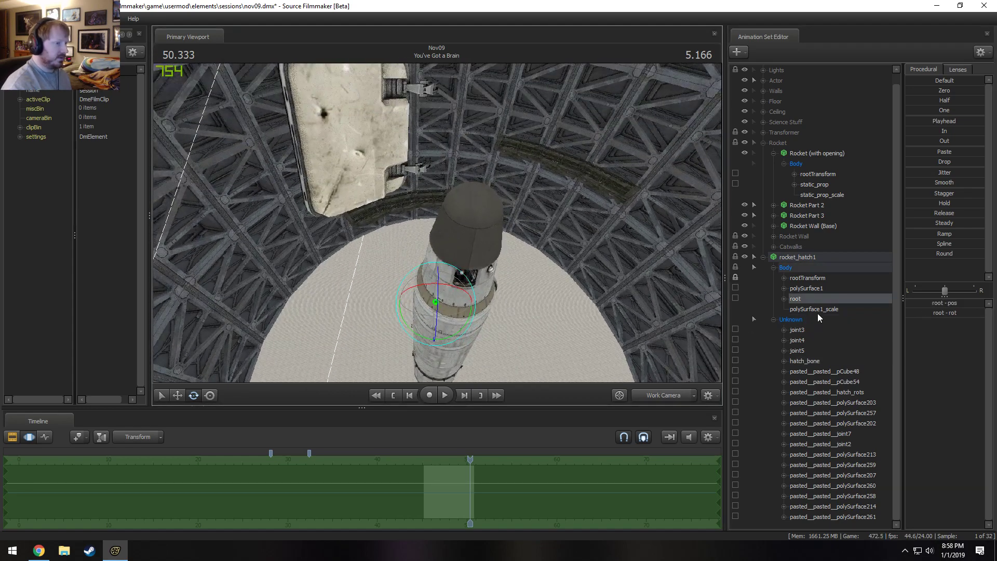
click(831, 361)
key(w)
drag(561, 229, 558, 199)
mouse_move(419, 107)
mouse_down()
mouse_move(421, 209)
mouse_move(334, 208)
mouse_up()
key(ctrl+z)
click(808, 371)
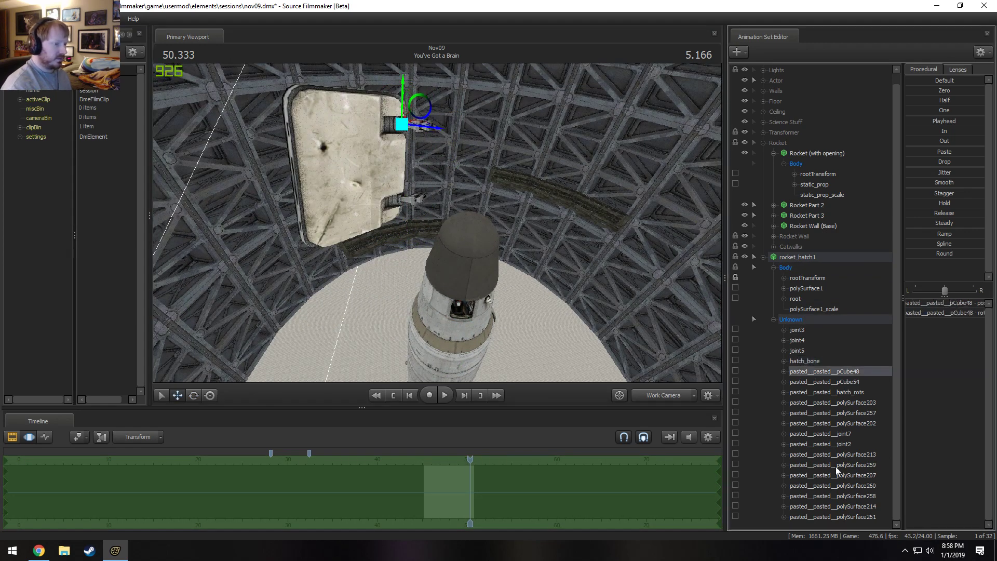
Move all bones of the Unknown group together so the hatch sits beside the rocket's opening.
click(790, 320)
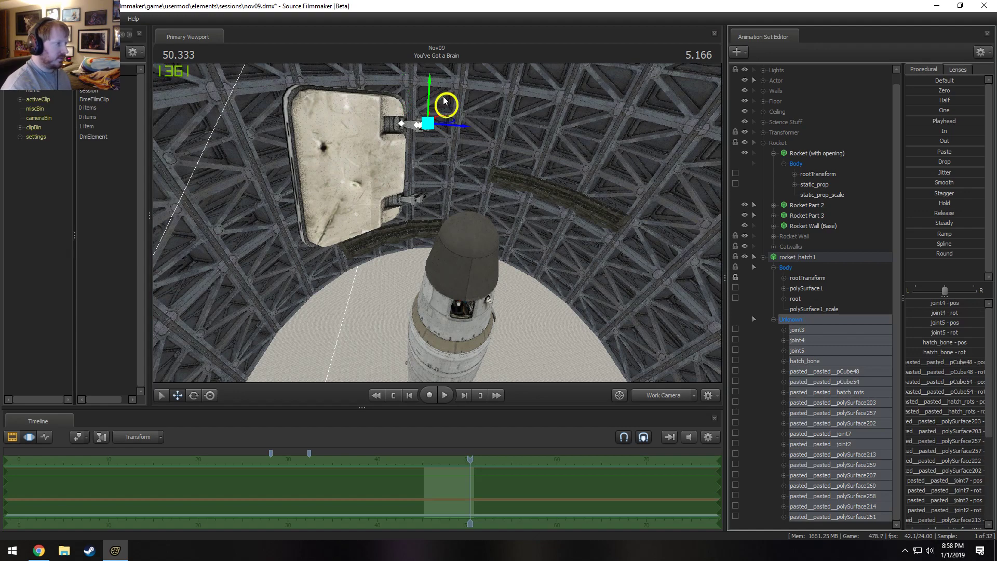
mouse_move(444, 101)
mouse_down()
mouse_move(389, 103)
mouse_move(385, 134)
mouse_move(432, 182)
mouse_move(437, 316)
mouse_up()
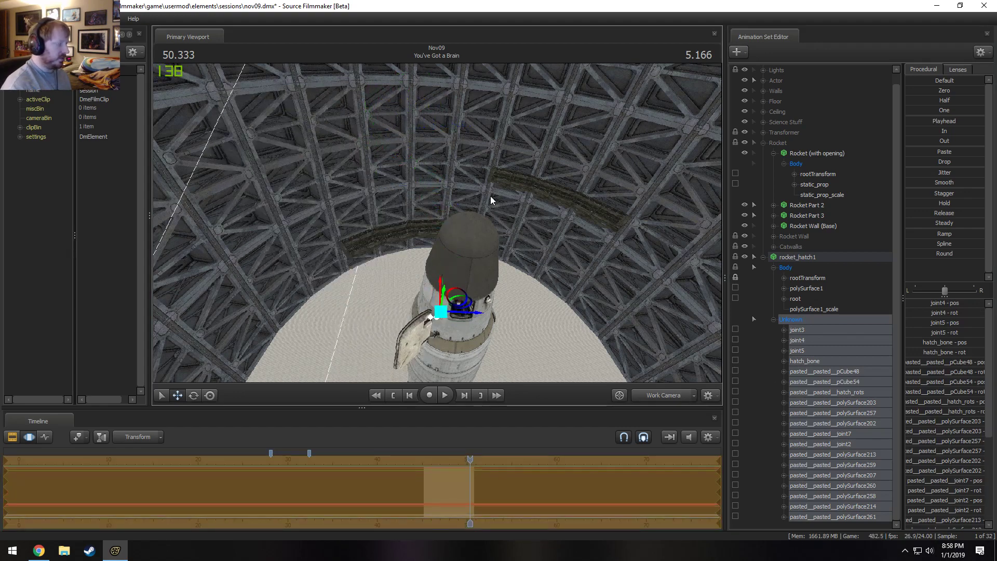
mouse_move(491, 200)
mouse_down()
mouse_move(491, 244)
mouse_move(490, 195)
mouse_up()
key(w)
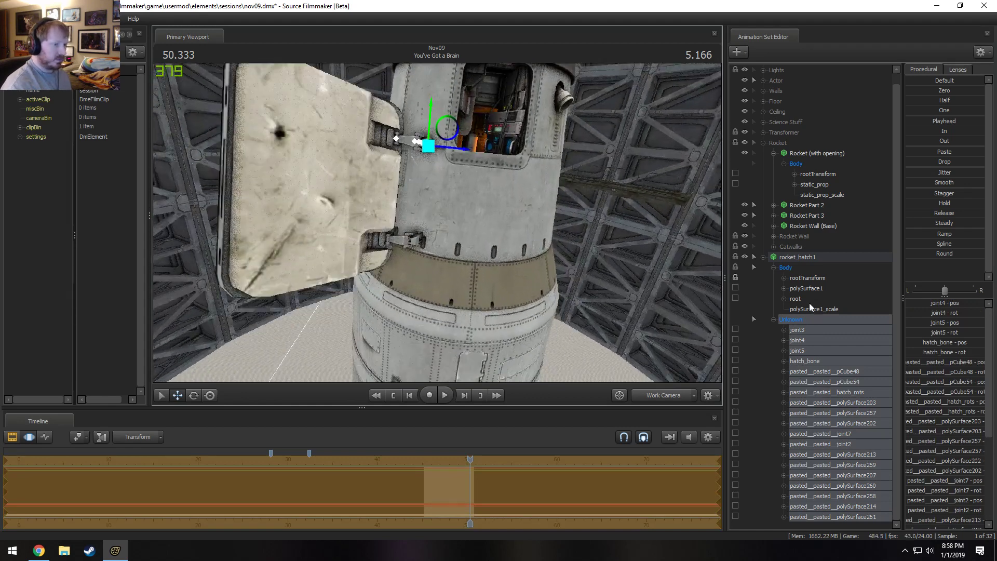
Set polySurface1_scale of rocket_hatch1 to 1.
click(813, 309)
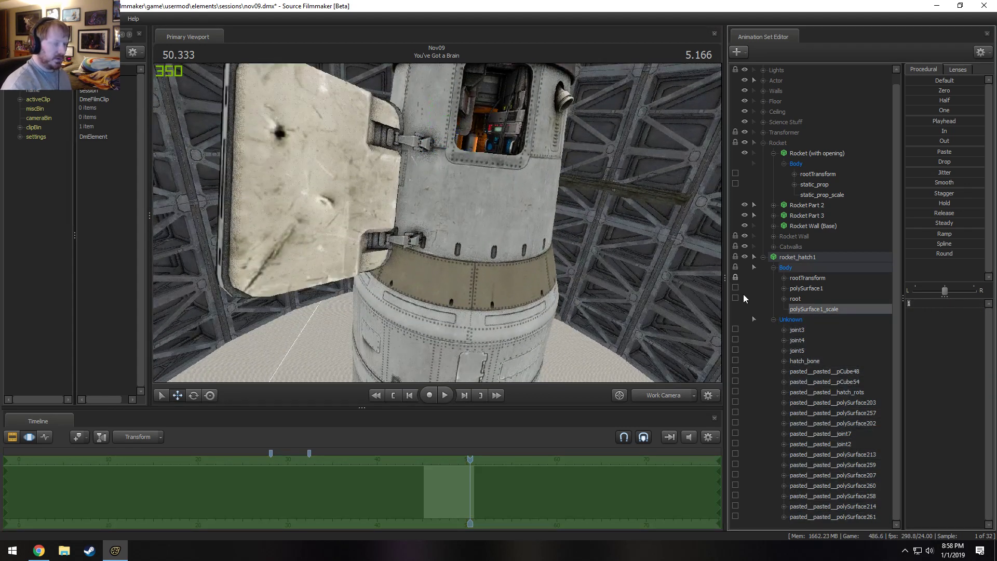
key(Return)
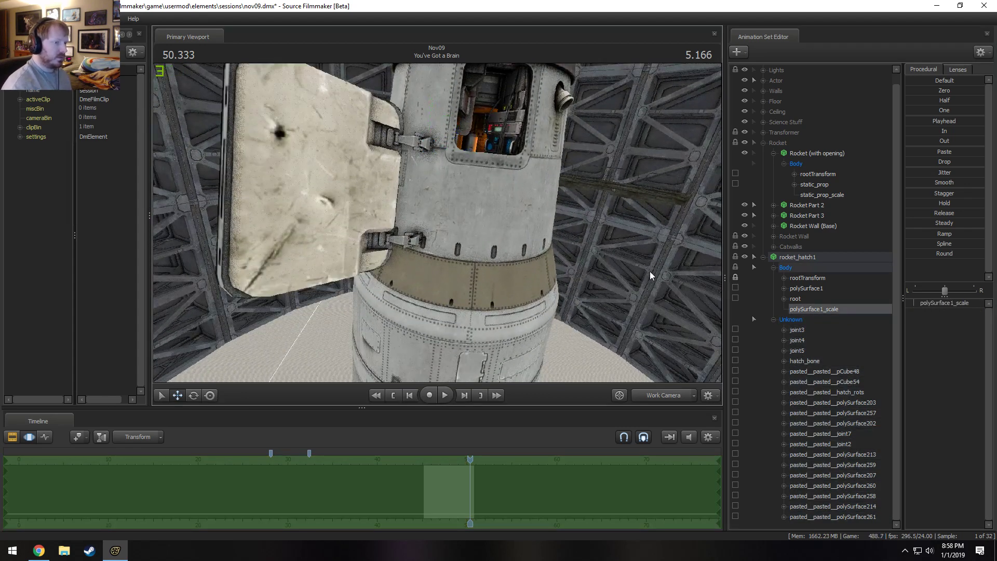
click(815, 291)
click(819, 310)
key(s)
drag(456, 231, 457, 254)
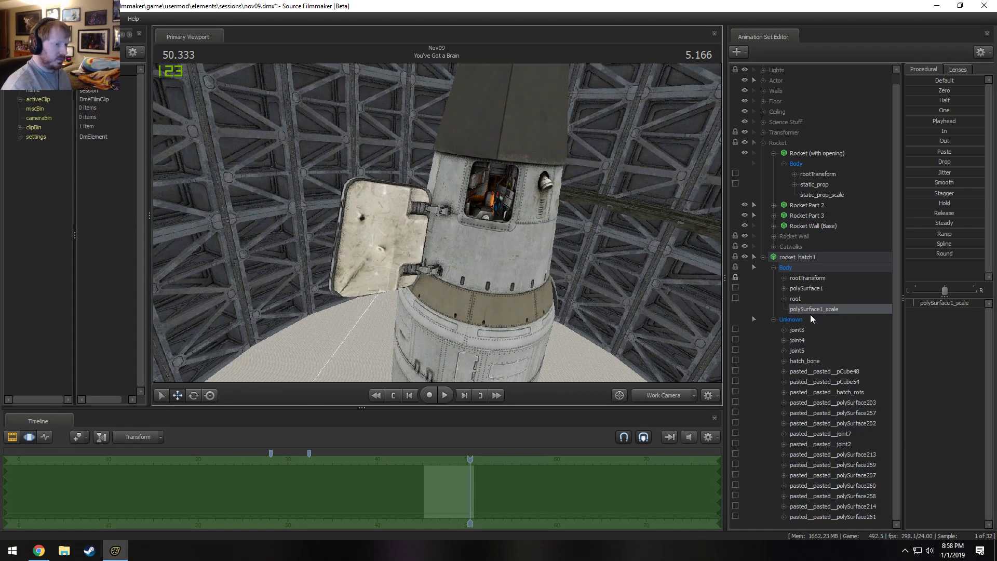
Try changing polySurface1_scale of rocket_hatch1, and undo the change.
click(811, 280)
click(816, 290)
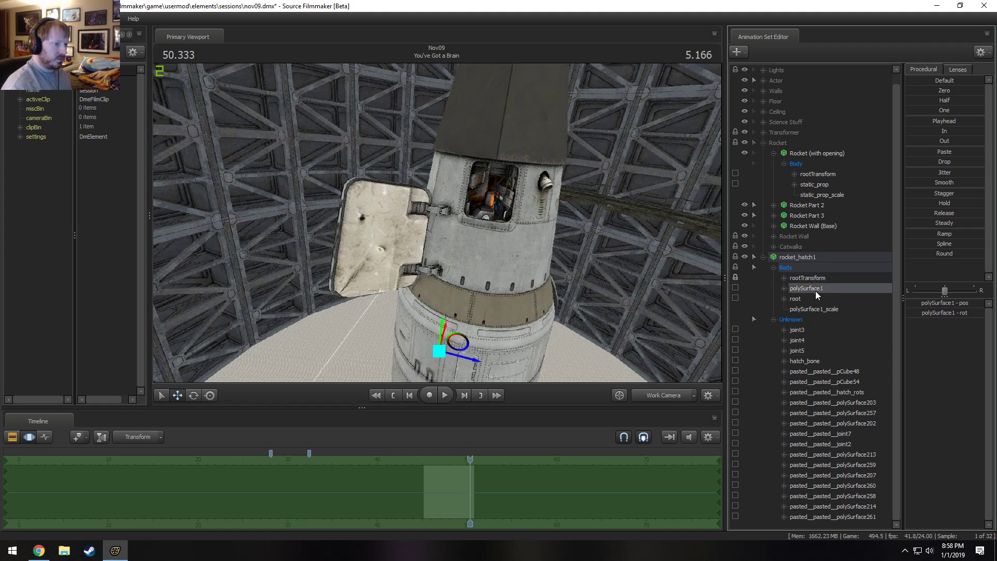
click(812, 309)
click(807, 282)
click(815, 308)
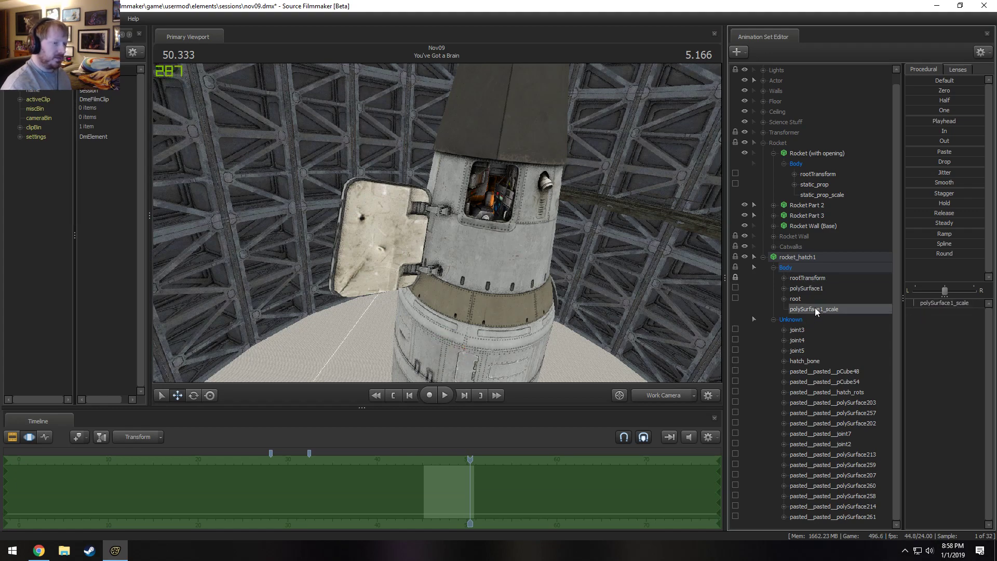
mouse_move(951, 305)
mouse_down()
mouse_move(942, 305)
mouse_move(954, 306)
mouse_up()
drag(636, 255, 636, 182)
key(ctrl+z)
Try shifting the polySurface1 bone of rocket_hatch1 with the move tool to reposition the hatch beside the rocket.
mouse_move(447, 229)
mouse_down()
mouse_move(447, 199)
mouse_move(447, 322)
mouse_move(493, 249)
mouse_move(540, 259)
mouse_move(499, 218)
mouse_move(478, 213)
mouse_move(496, 242)
mouse_up()
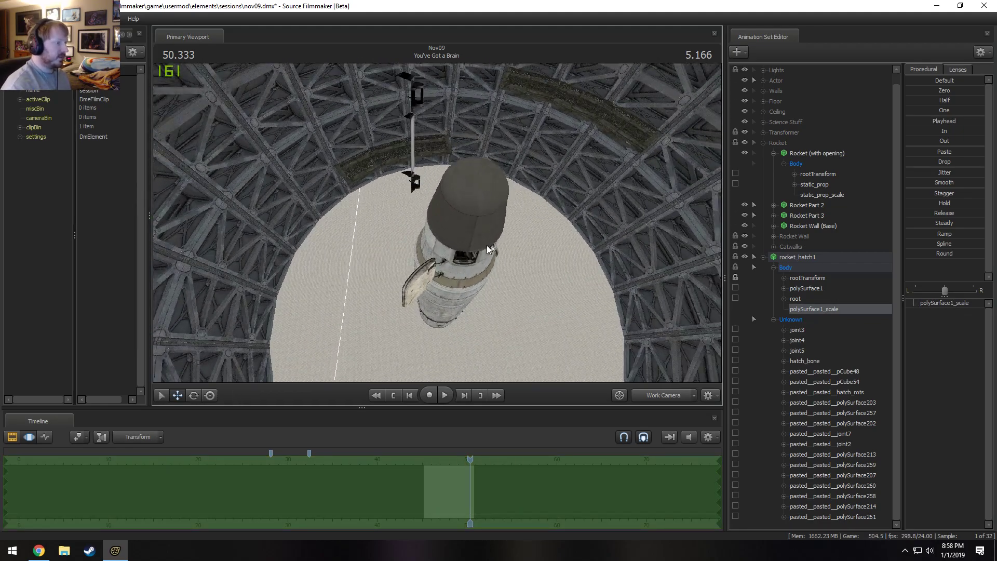
drag(525, 291, 458, 223)
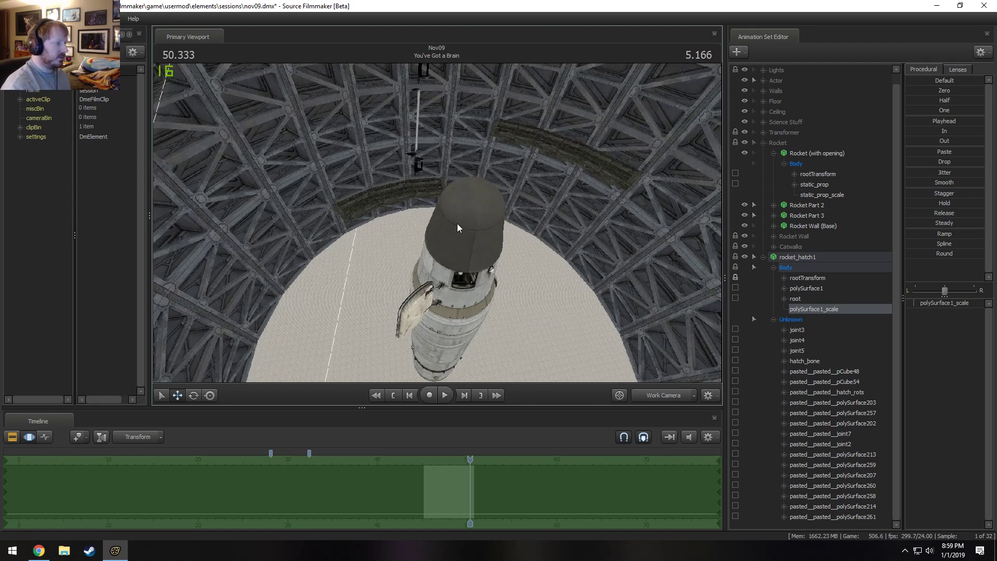
drag(535, 209, 438, 222)
click(816, 279)
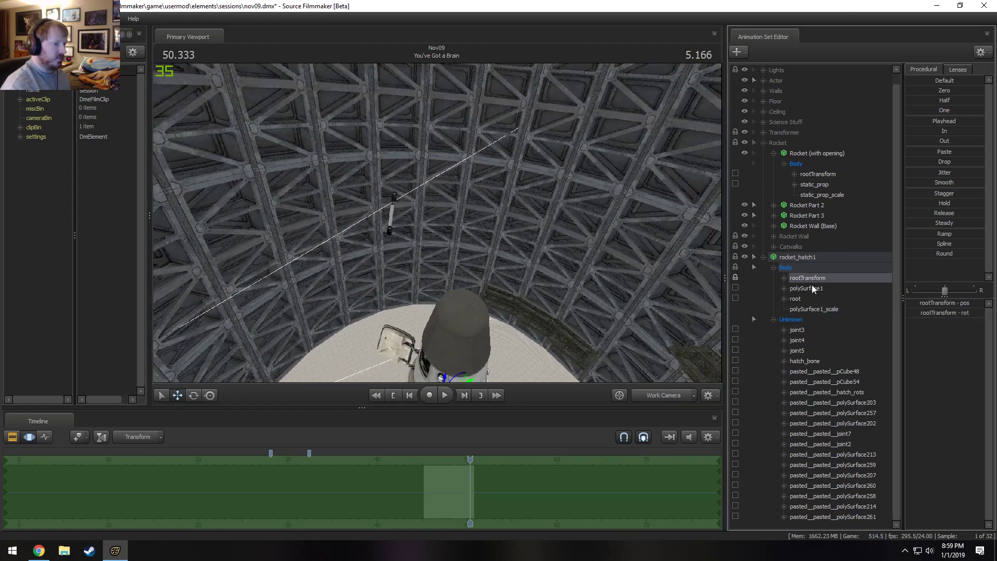
click(812, 289)
key(r)
drag(370, 179, 369, 213)
key(w)
alt+drag(457, 296, 485, 265)
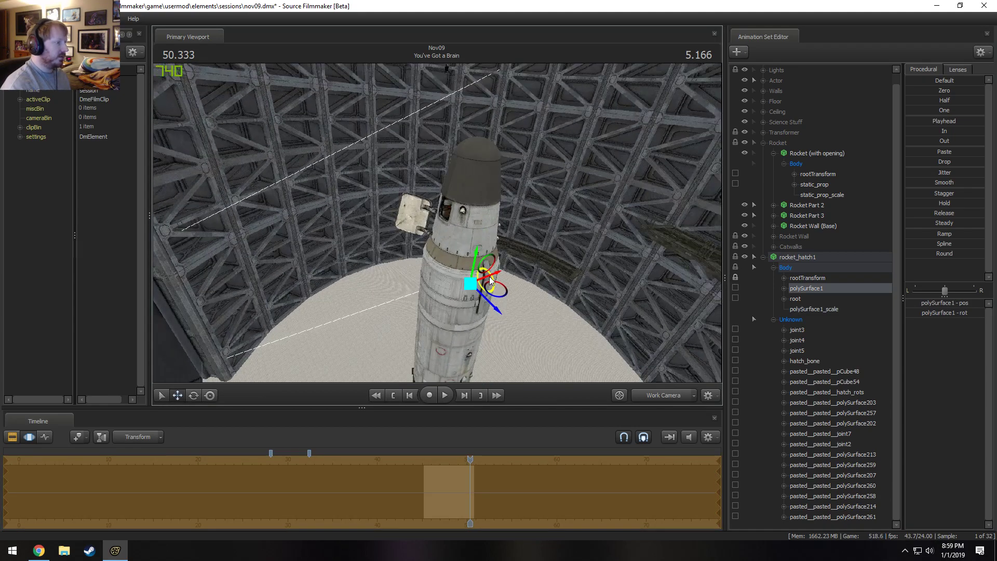
mouse_move(469, 319)
mouse_down()
mouse_move(478, 354)
mouse_move(474, 340)
mouse_move(501, 333)
mouse_move(477, 303)
mouse_move(481, 276)
mouse_move(486, 291)
mouse_move(462, 295)
mouse_up()
key(w)
key(s)
key(x)
key(d)
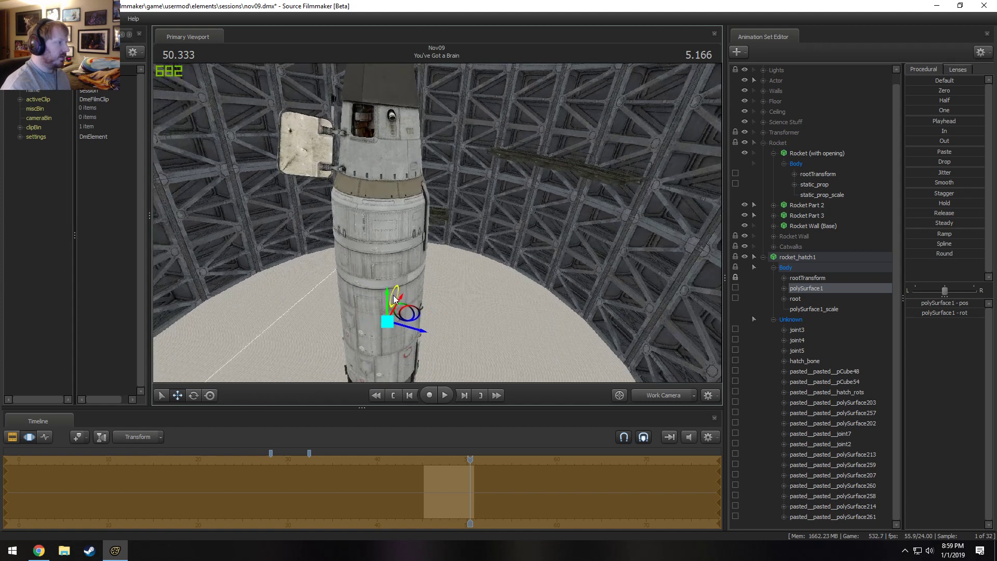
drag(393, 299, 399, 301)
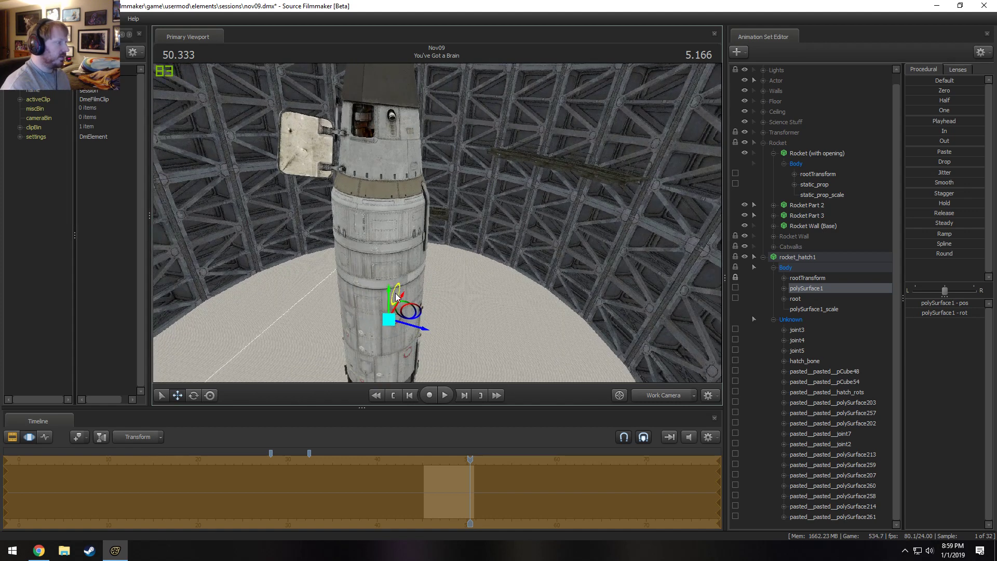
drag(420, 315, 422, 321)
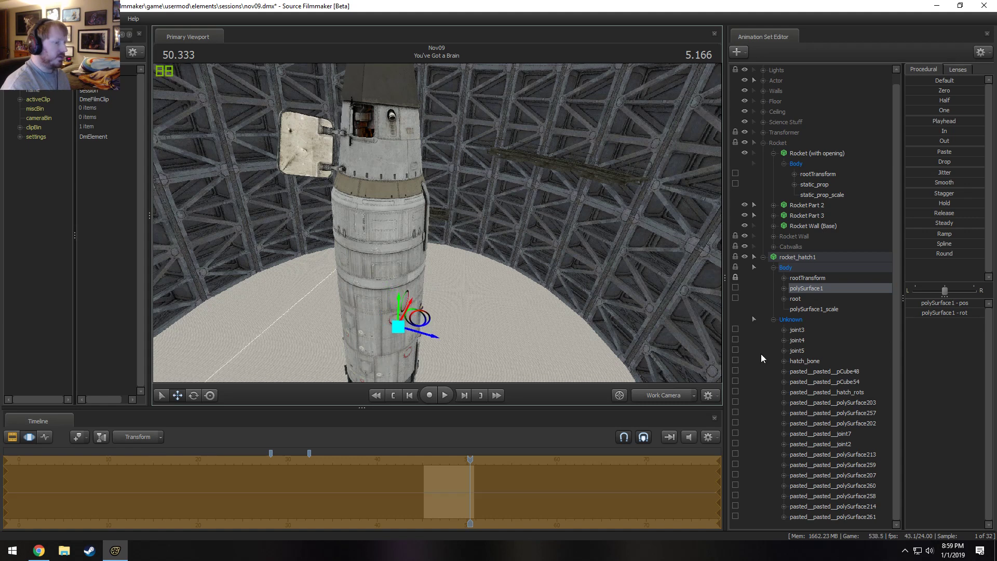
Try polySurface1_scale briefly, and move the polySurface1 bone once more to test its effect on the hatch.
click(815, 309)
click(932, 304)
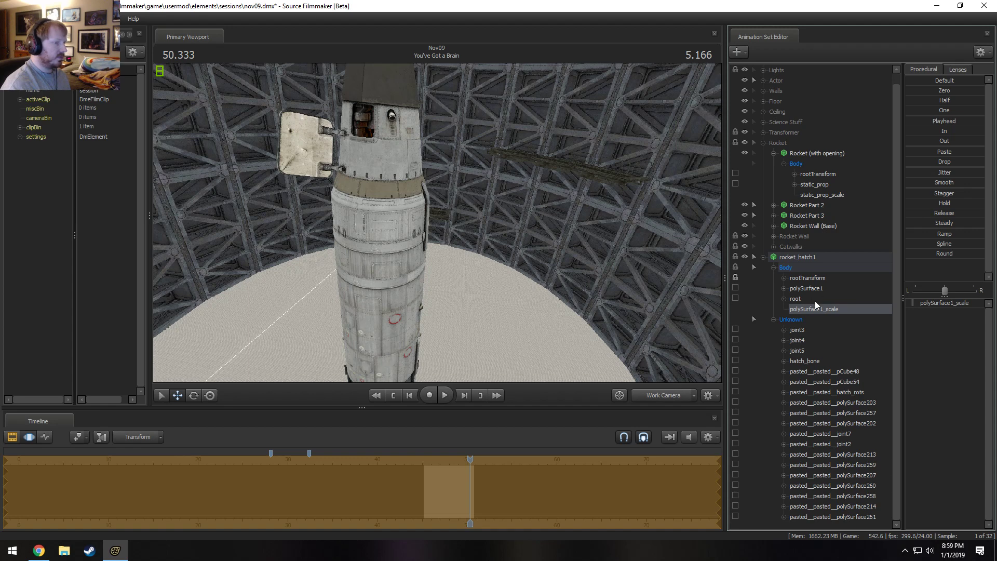
click(808, 289)
alt+drag(449, 331, 419, 325)
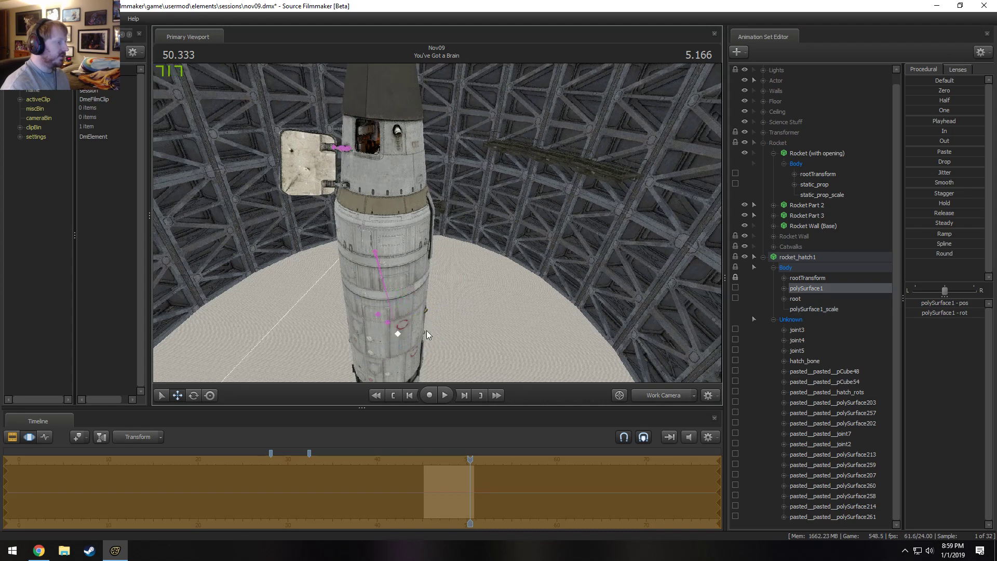
alt+drag(424, 260, 432, 233)
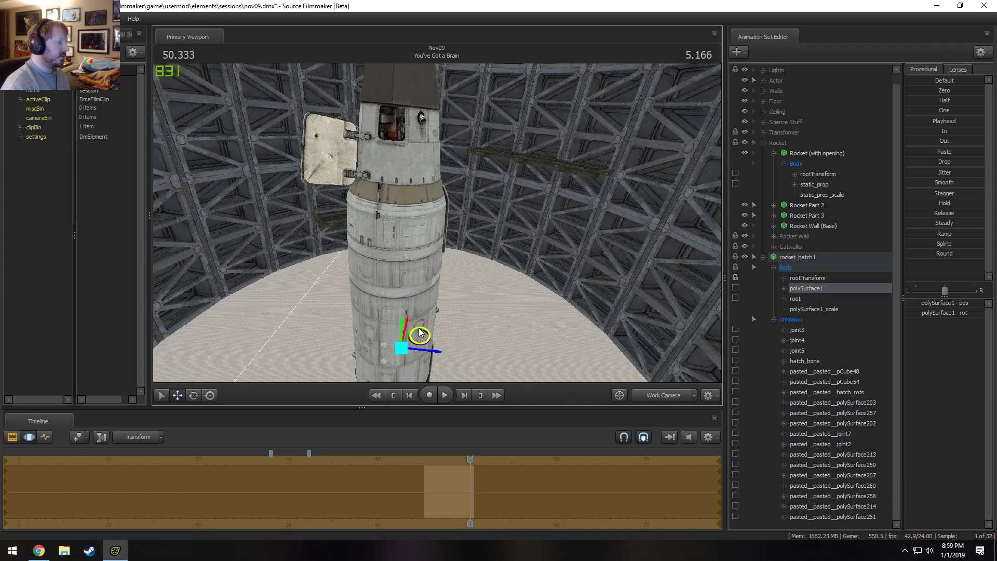
drag(413, 343, 455, 235)
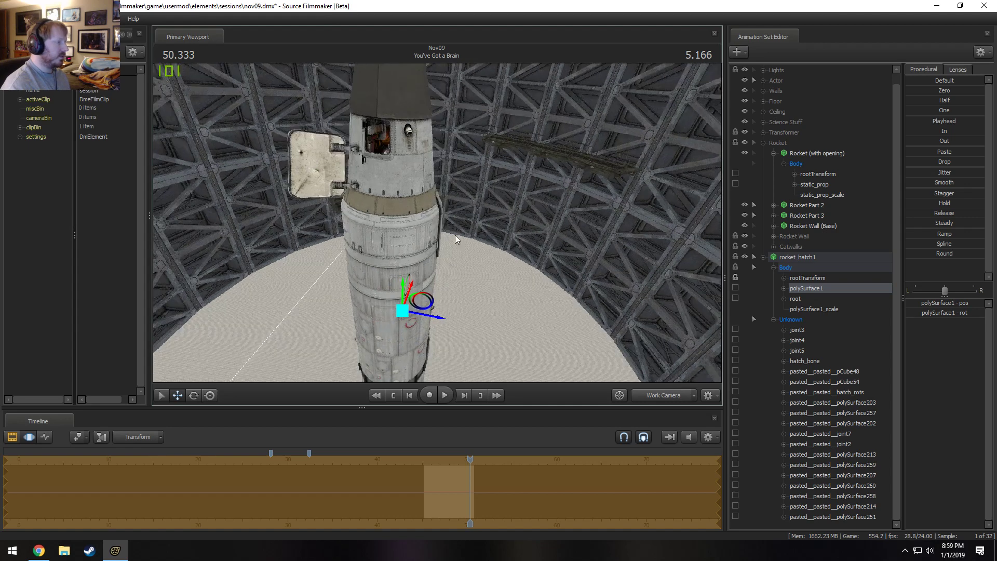
Try adjusting polySurface1_scale slightly down and up to resize the hatch.
click(833, 310)
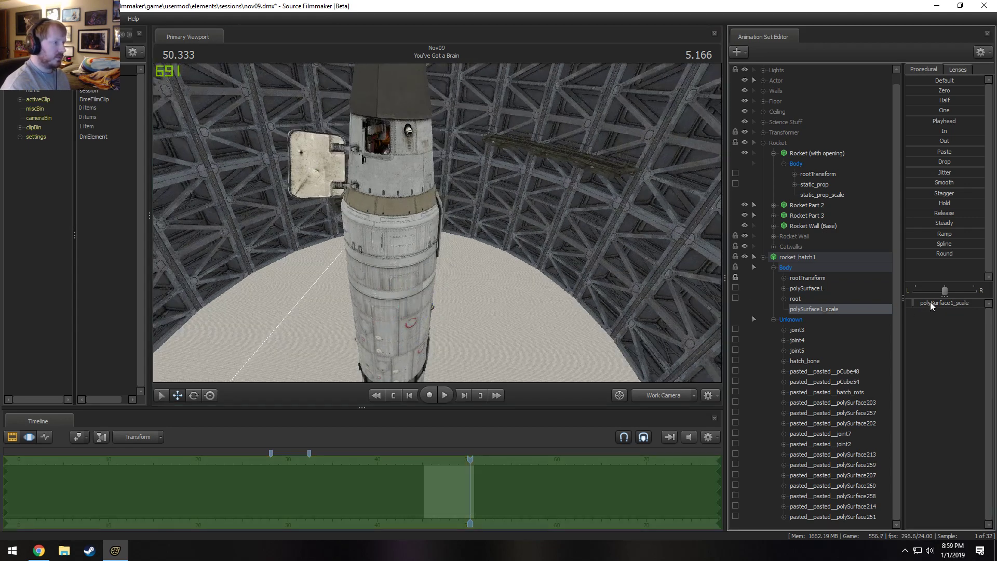
drag(931, 302, 929, 302)
click(815, 288)
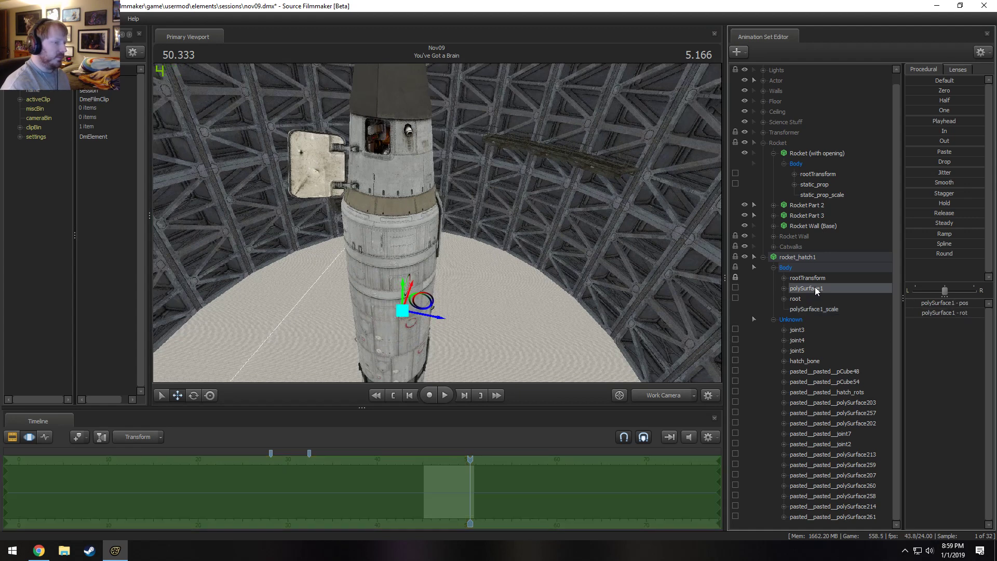
click(815, 309)
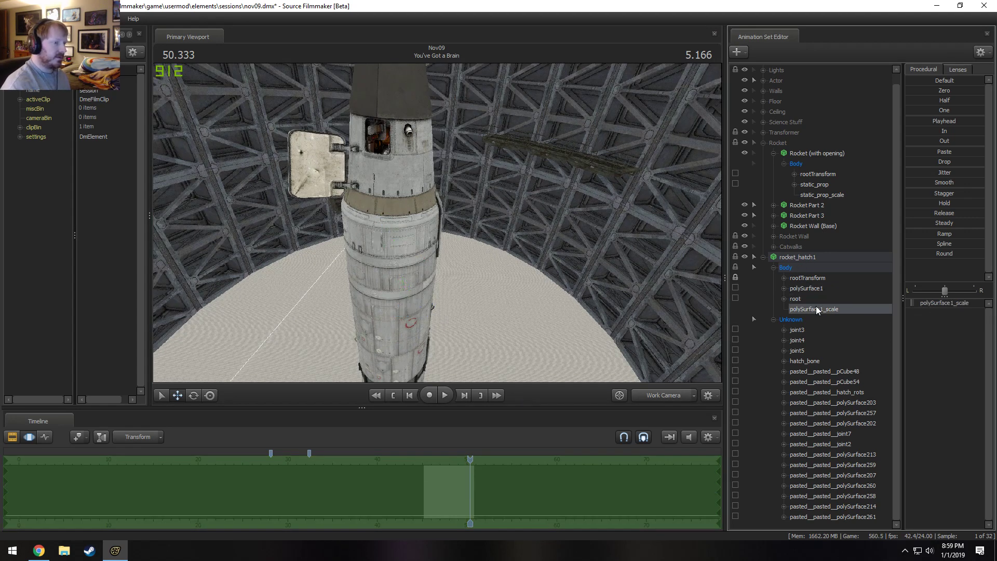
drag(484, 261, 514, 262)
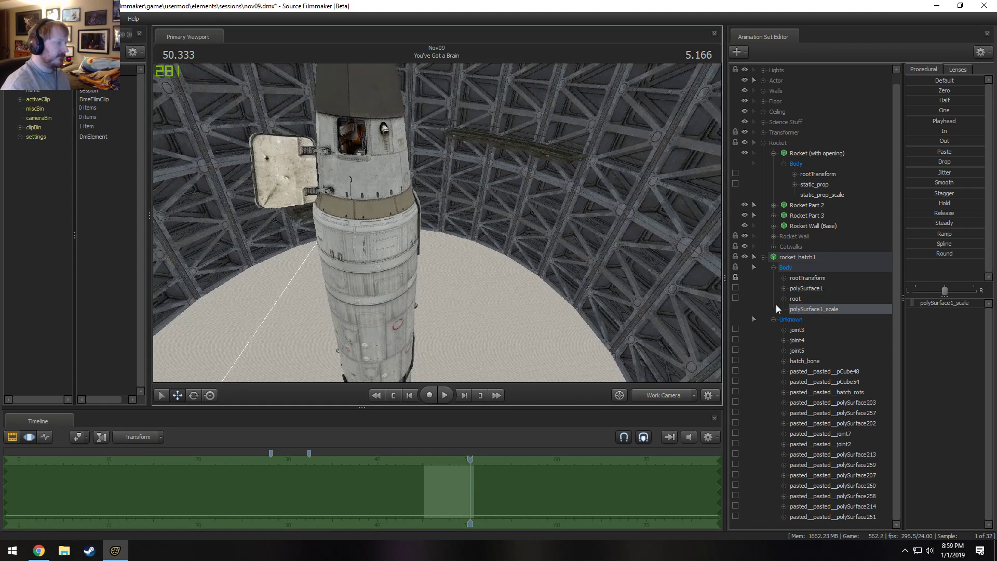
click(814, 308)
drag(943, 303, 945, 303)
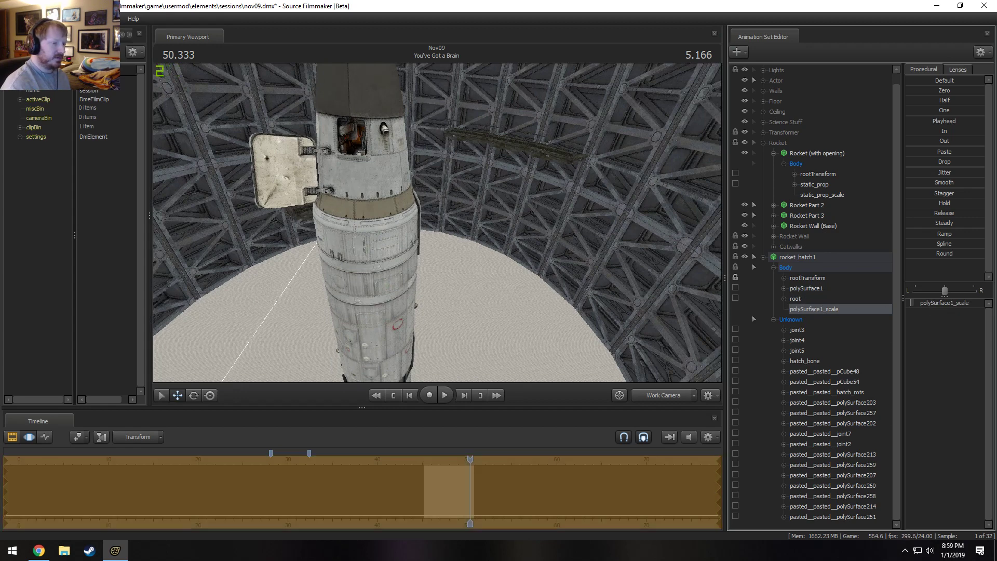
Unlock the transforms of the rocket_hatch1 animation set.
click(807, 362)
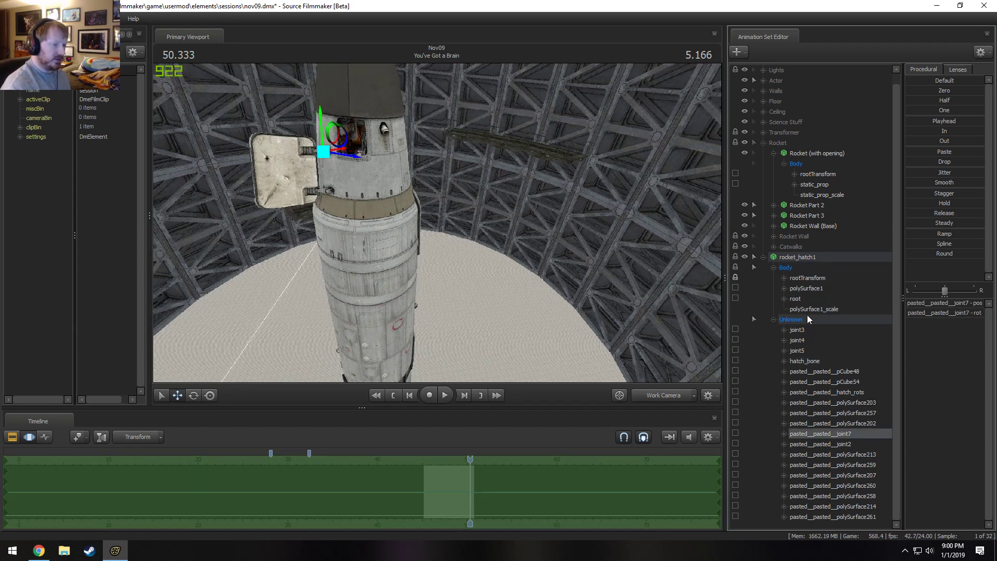
click(807, 258)
right_click(807, 260)
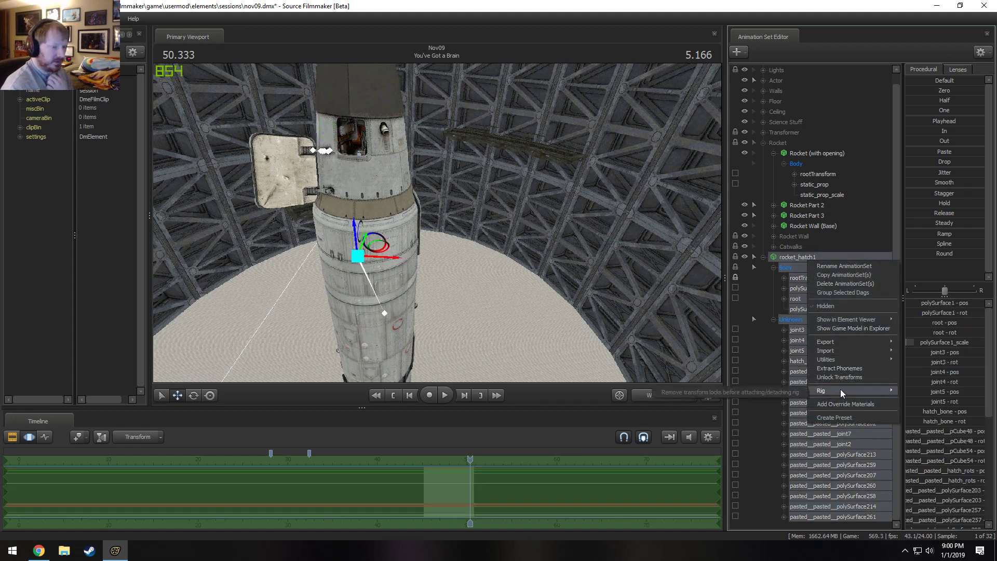
mouse_move(847, 361)
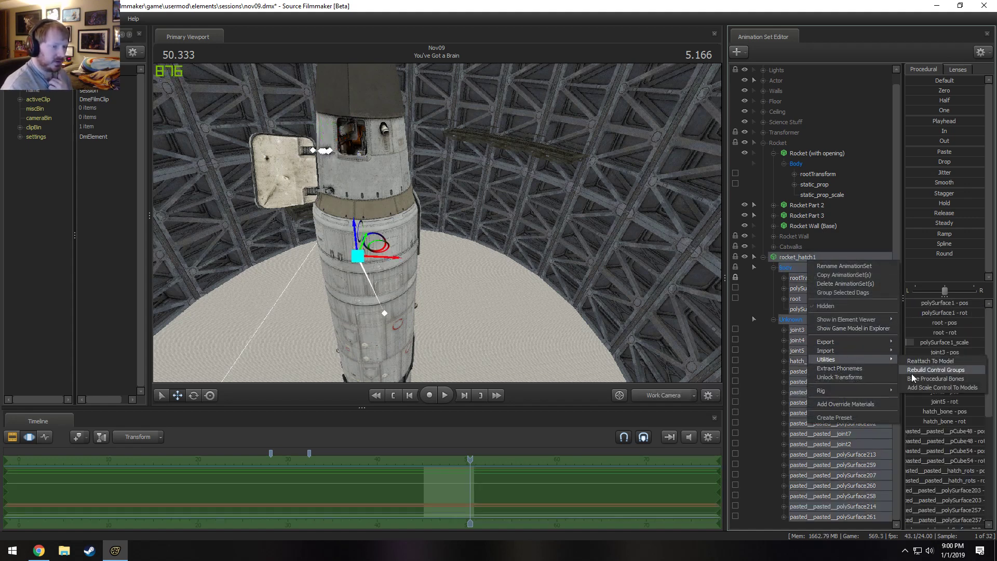
mouse_move(824, 350)
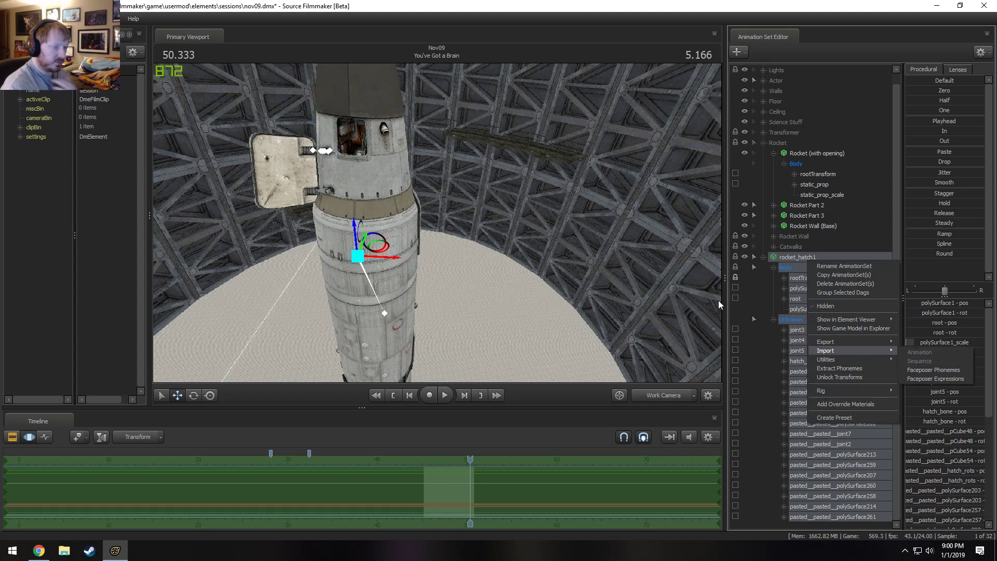
right_click(788, 256)
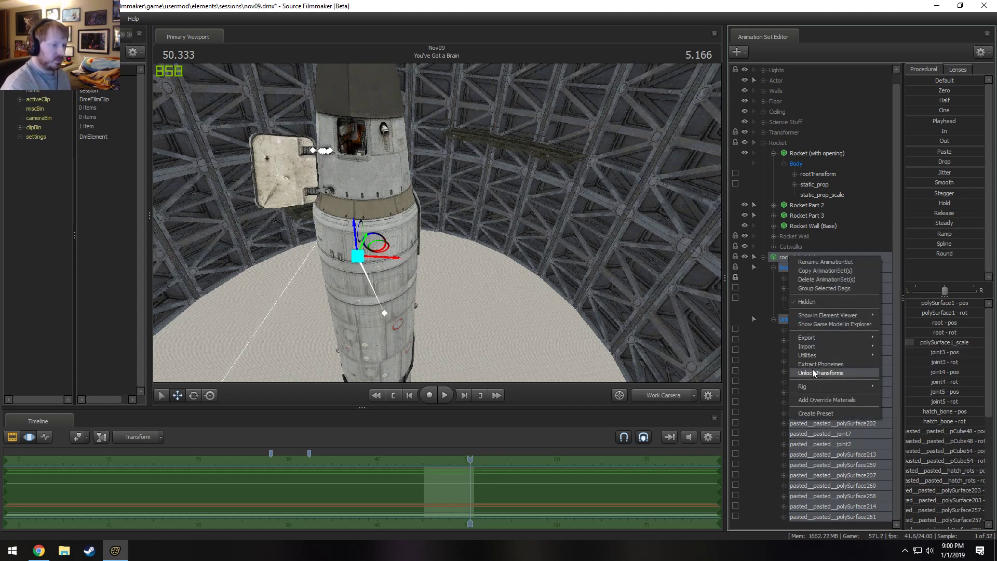
click(812, 371)
Import the "closing" sequence onto the rocket_hatch1 animation set.
right_click(800, 260)
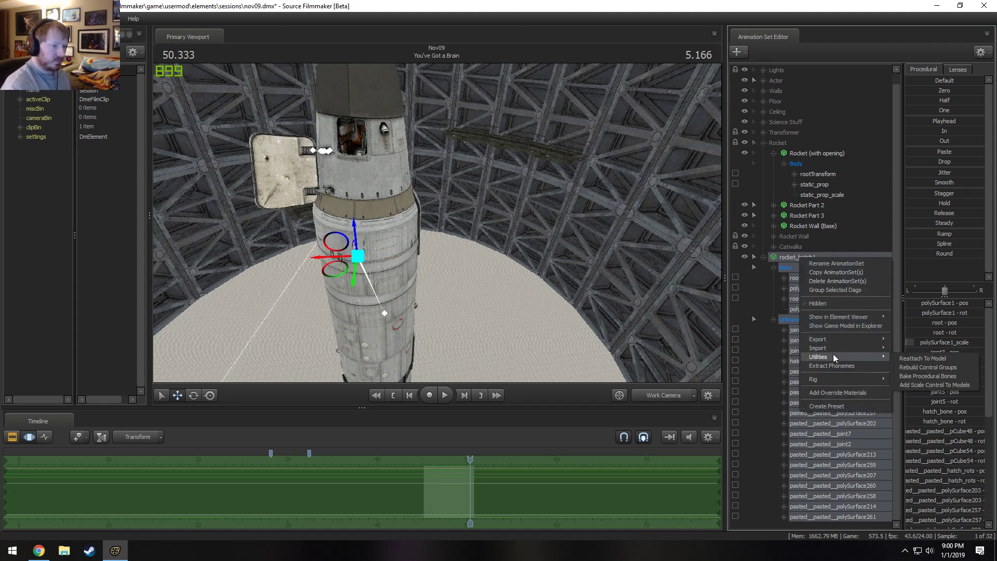
mouse_move(814, 346)
click(911, 358)
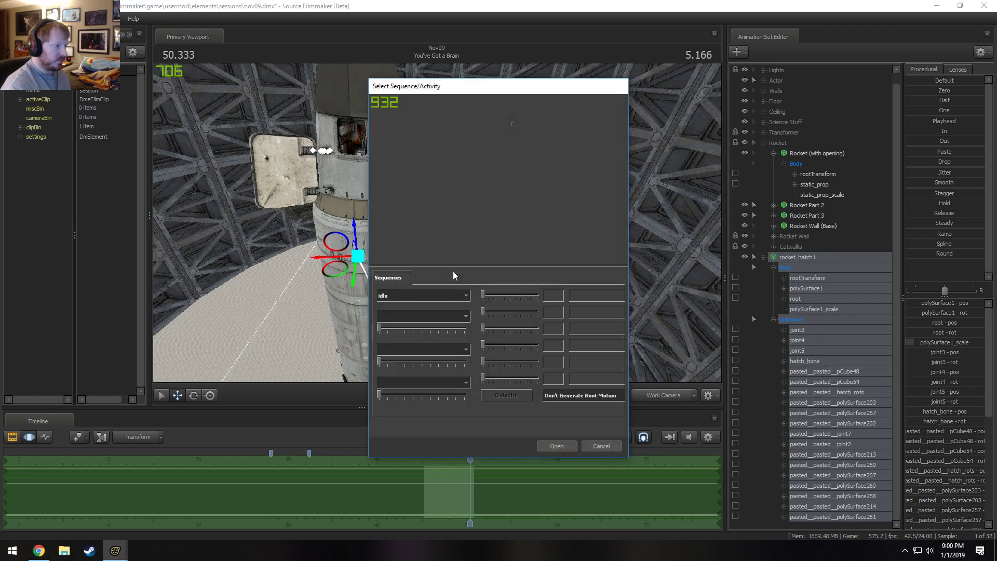
click(409, 306)
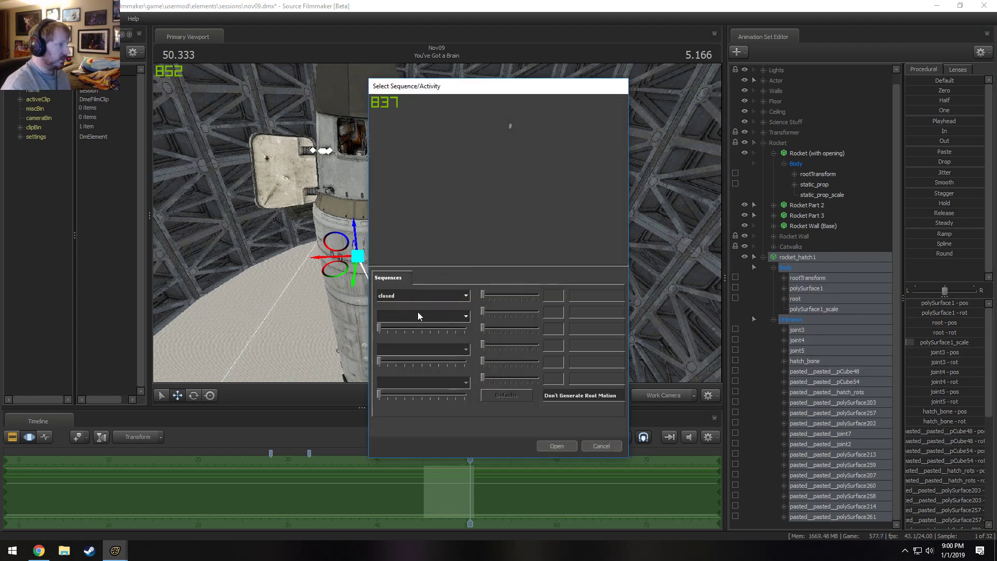
click(392, 312)
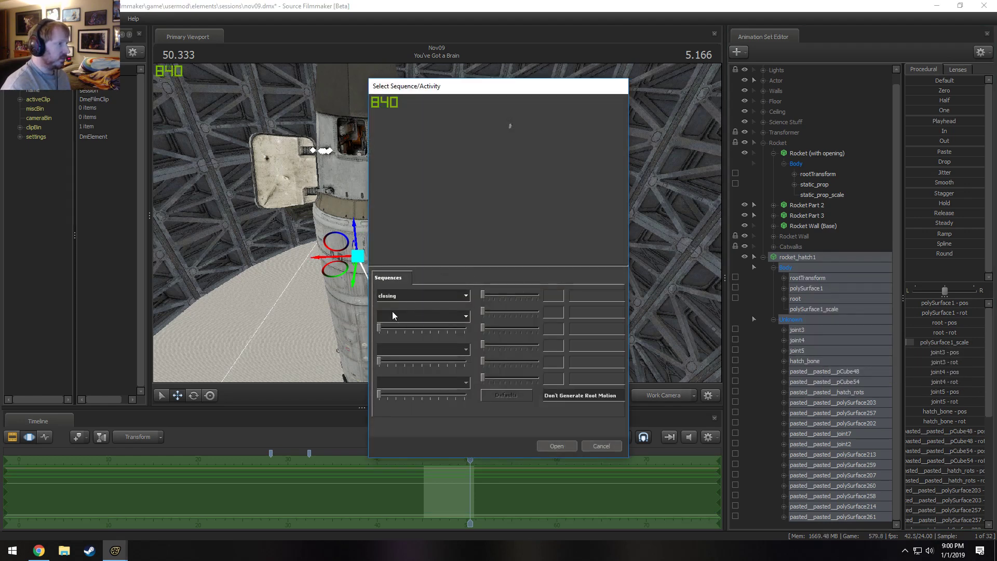
click(565, 446)
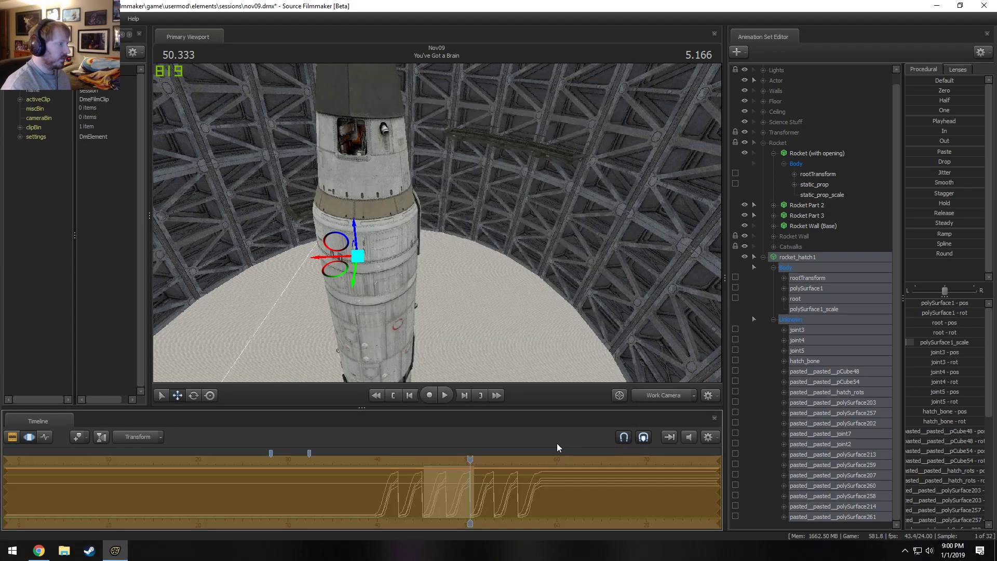
Bring the hatch above the rocket into view and play back its imported closing animation.
ctrl+click(659, 397)
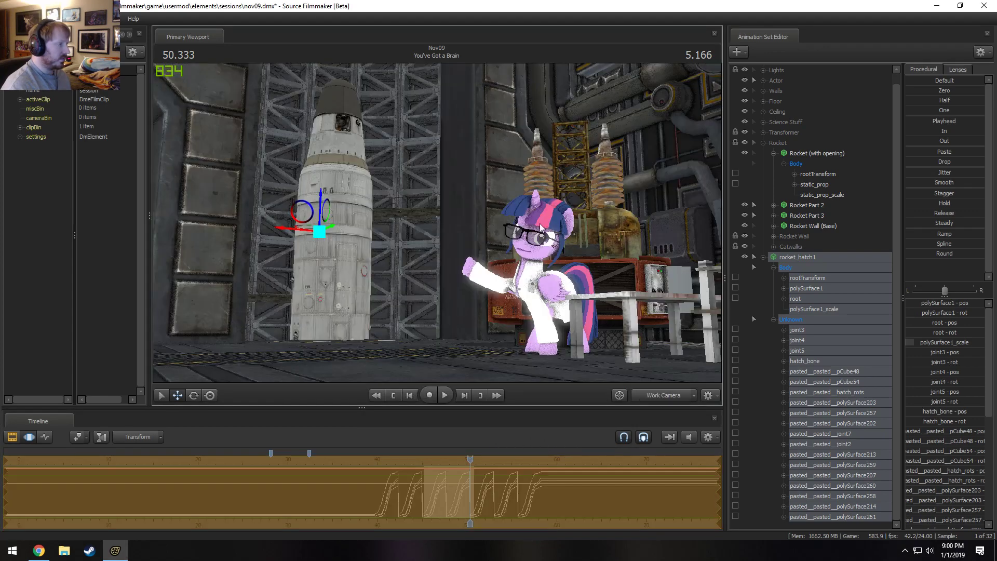
mouse_move(540, 223)
mouse_down()
mouse_move(486, 114)
mouse_move(467, 109)
mouse_up()
key(w)
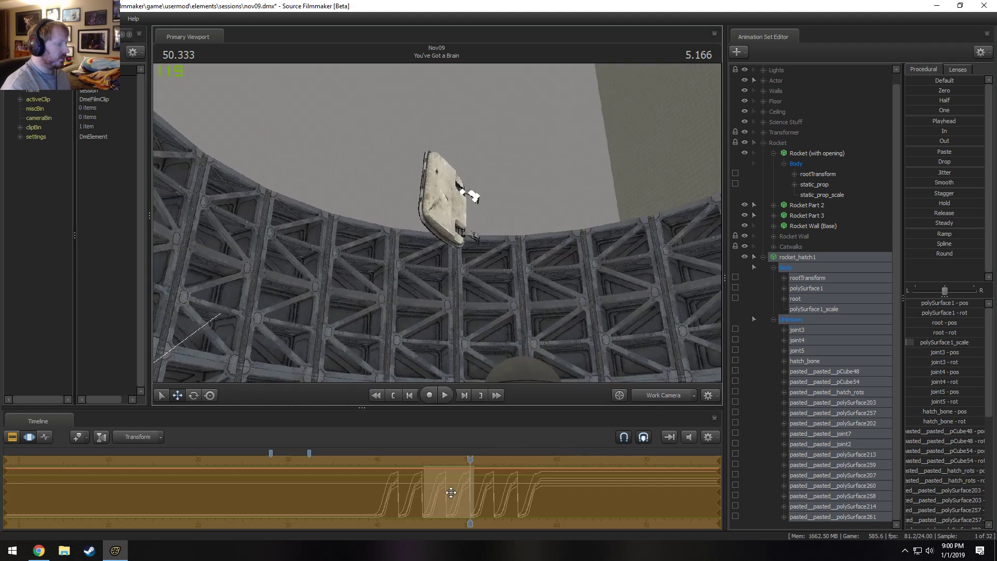
drag(484, 467, 449, 460)
key(space)
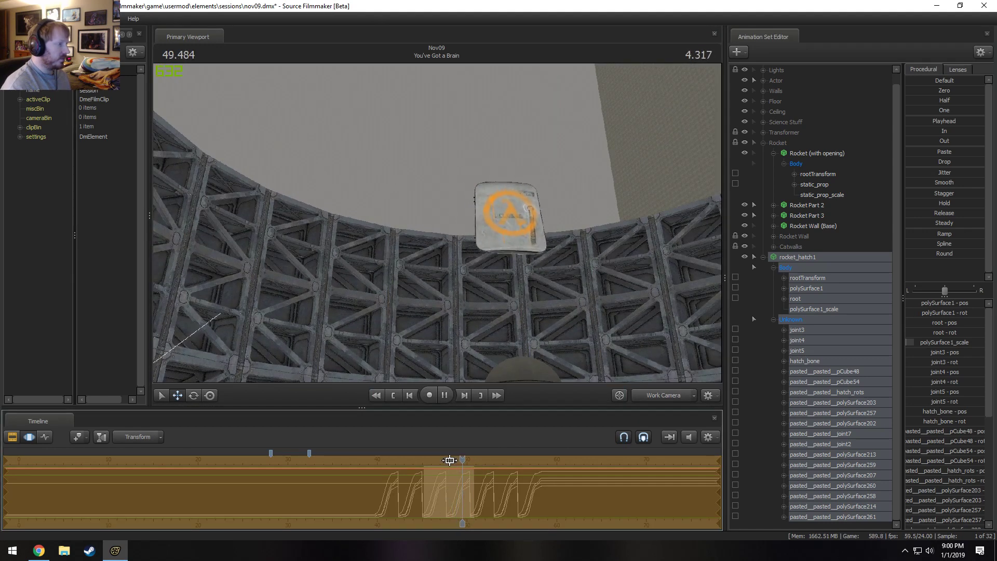
key(space)
Select everything before 47.666 s, where a closing cycle starts, and apply the Playhead preset at full strength to hold that pose.
scroll(474, 488, up, 2)
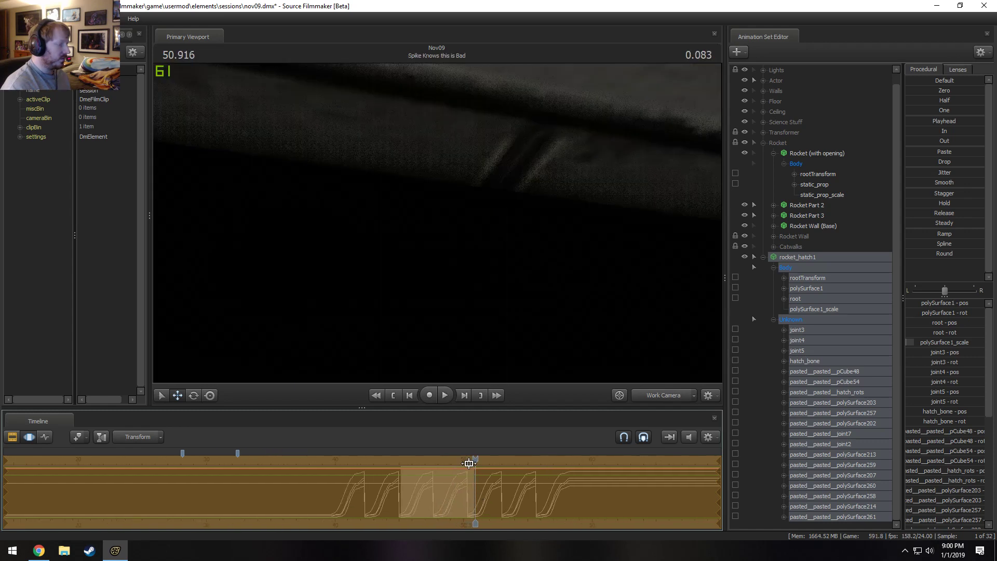
drag(473, 462, 440, 463)
scroll(459, 478, up, 8)
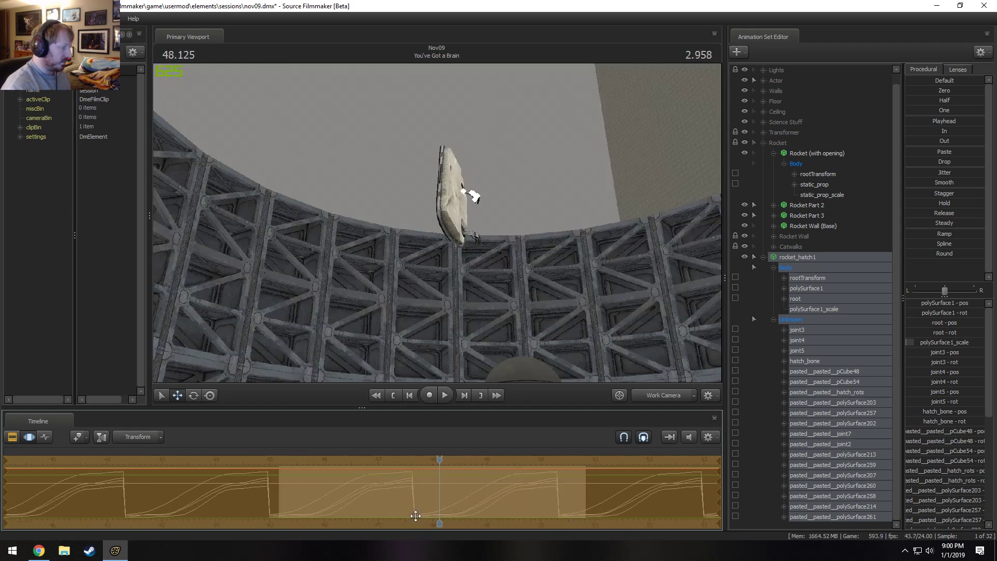
shift+drag(413, 511, 412, 510)
key(u)
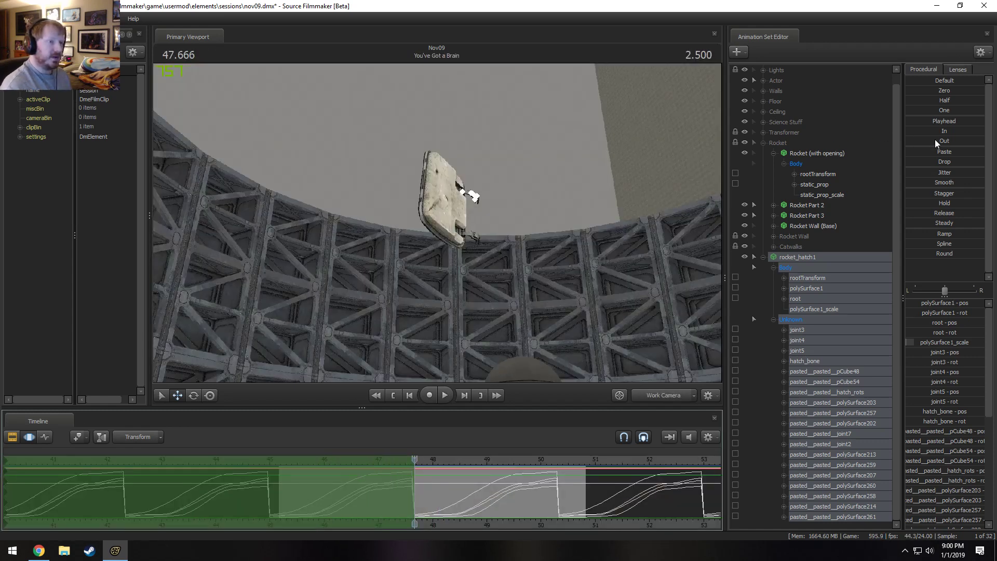
drag(940, 122, 981, 122)
Select everything after the first closing cycle ends at about 50.3 s and apply the In preset to hold the closed pose.
shift+drag(557, 501, 567, 501)
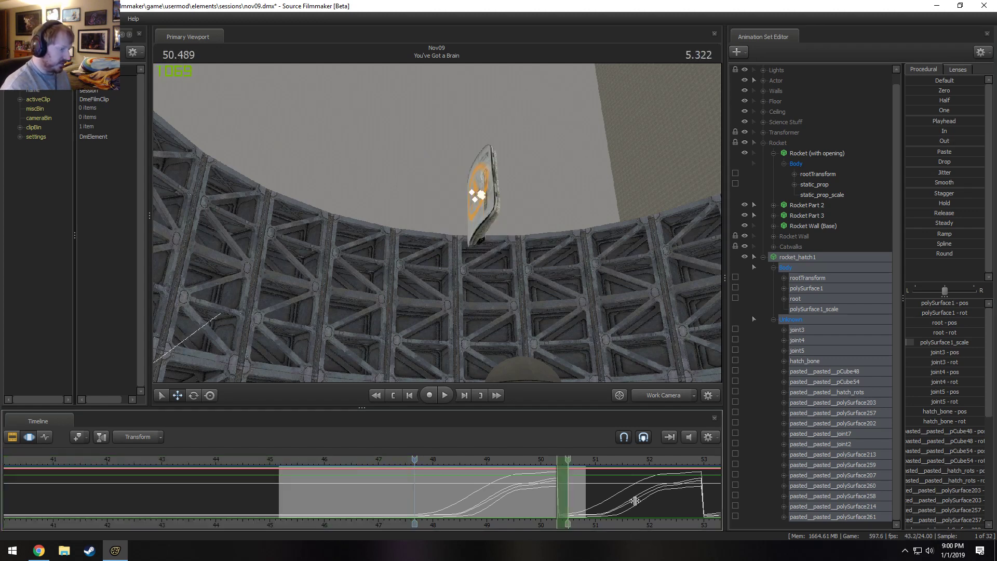
key(o)
drag(914, 129, 955, 130)
Select the closing motion from about 47.7 s to 49.4 s and play it back from just before its start.
scroll(405, 502, up, 3)
drag(341, 507, 346, 511)
mouse_move(346, 511)
mouse_down()
mouse_move(415, 509)
mouse_move(358, 503)
mouse_move(582, 506)
mouse_move(488, 508)
mouse_up()
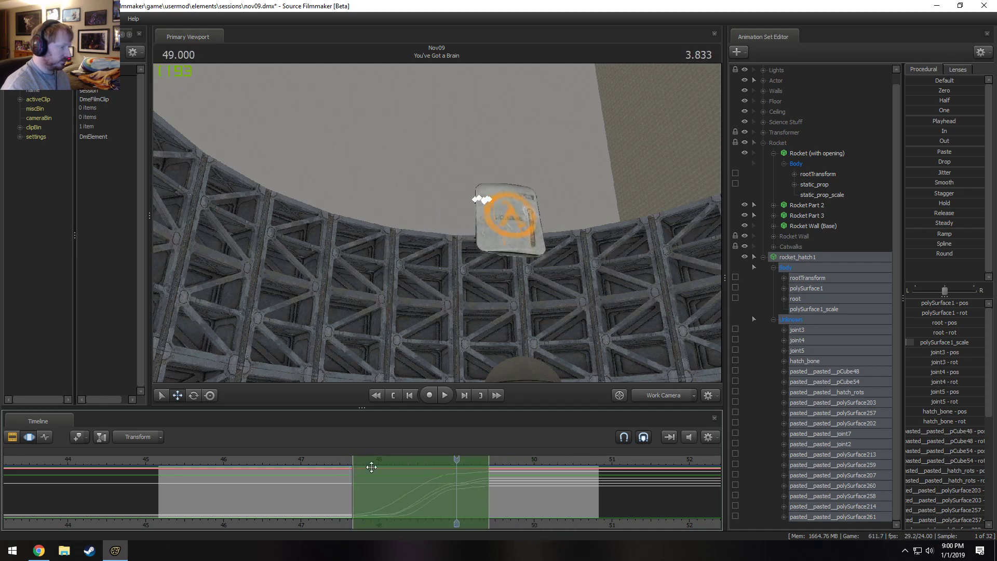
click(339, 461)
key(space)
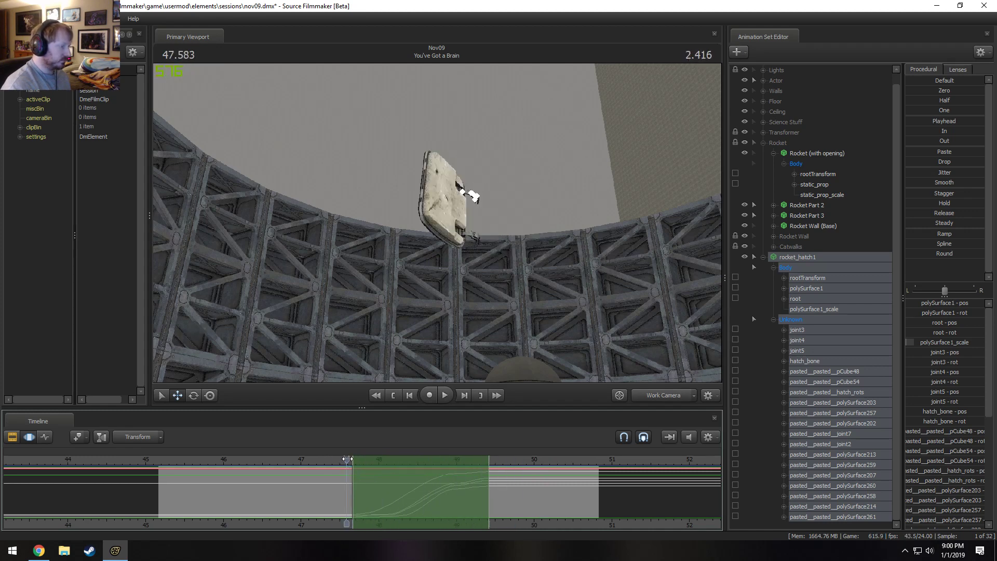
Select the whole timeline, exclude rootTransform from the selected rocket_hatch1 controls, try repositioning them and play back the motion.
key(ctrl+a)
drag(585, 266, 520, 332)
mouse_move(475, 135)
mouse_down()
mouse_move(484, 113)
mouse_move(692, 293)
mouse_up()
ctrl+click(805, 278)
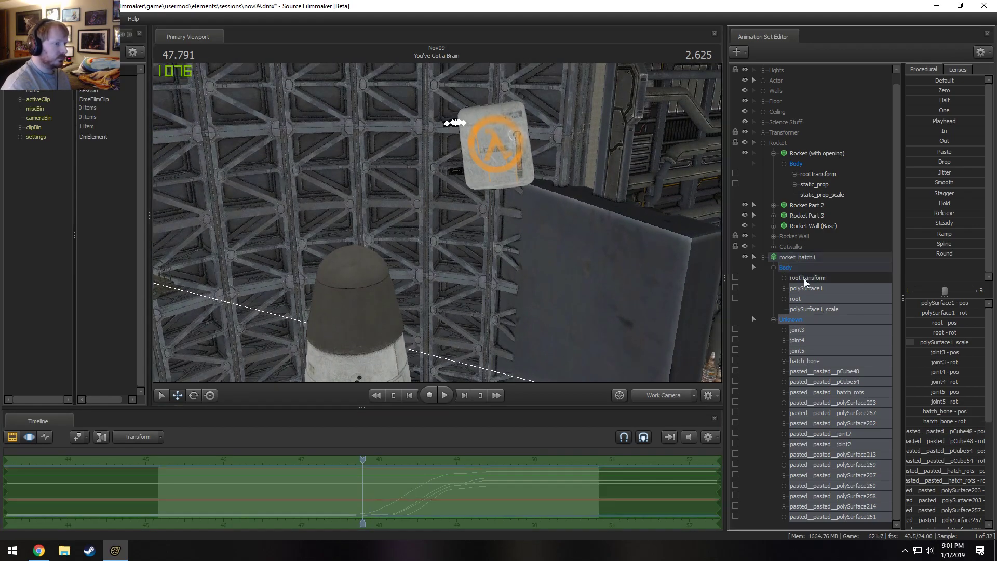
drag(486, 209, 437, 223)
key(space)
key(space)
drag(397, 521, 461, 520)
drag(397, 520, 512, 522)
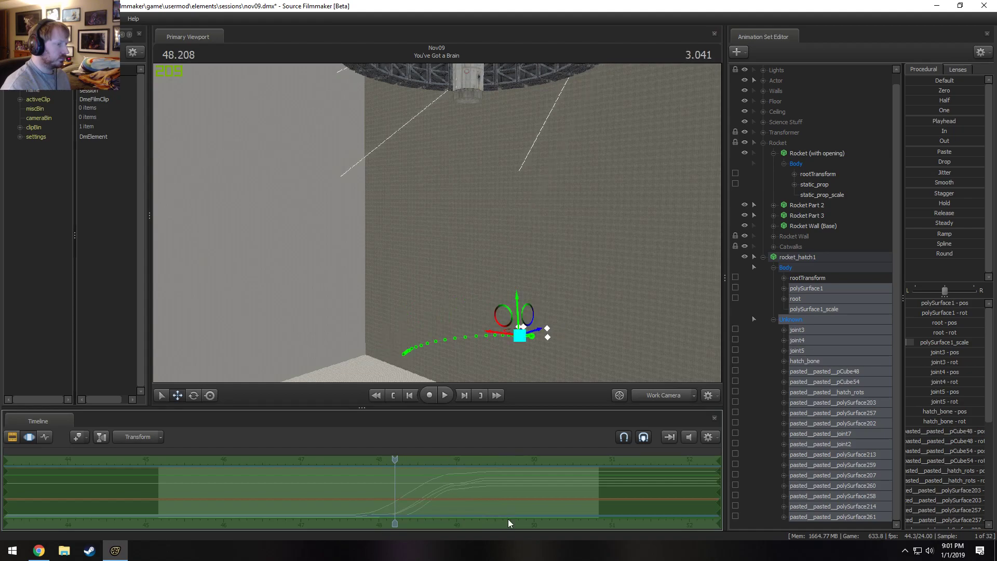
Reselect the entire rocket_hatch1 animation set, bring the hatch back into view and play back its closing animation.
click(823, 281)
click(818, 261)
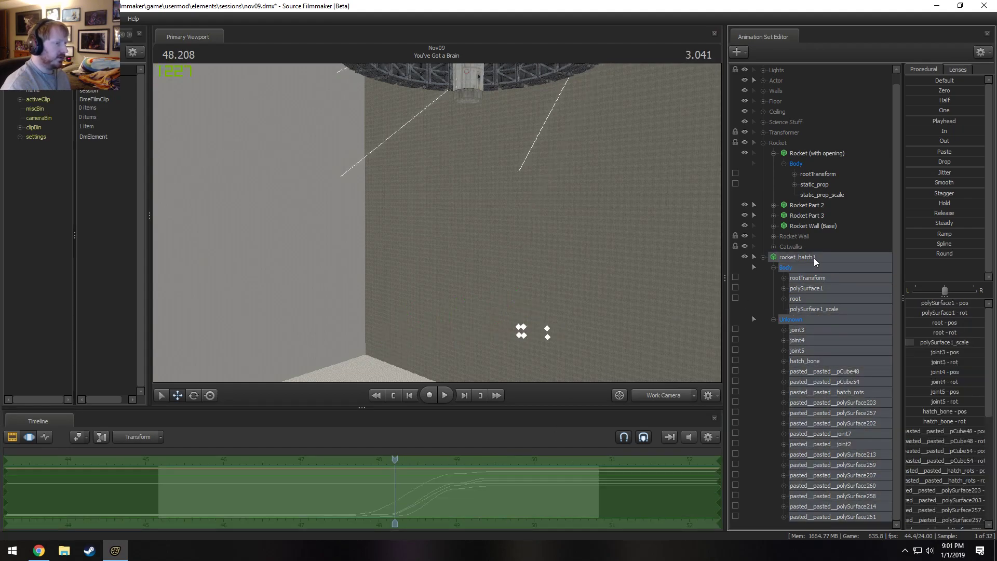
mouse_move(602, 290)
mouse_down()
mouse_move(576, 150)
mouse_move(590, 208)
mouse_move(584, 172)
mouse_up()
drag(449, 301, 450, 222)
key(space)
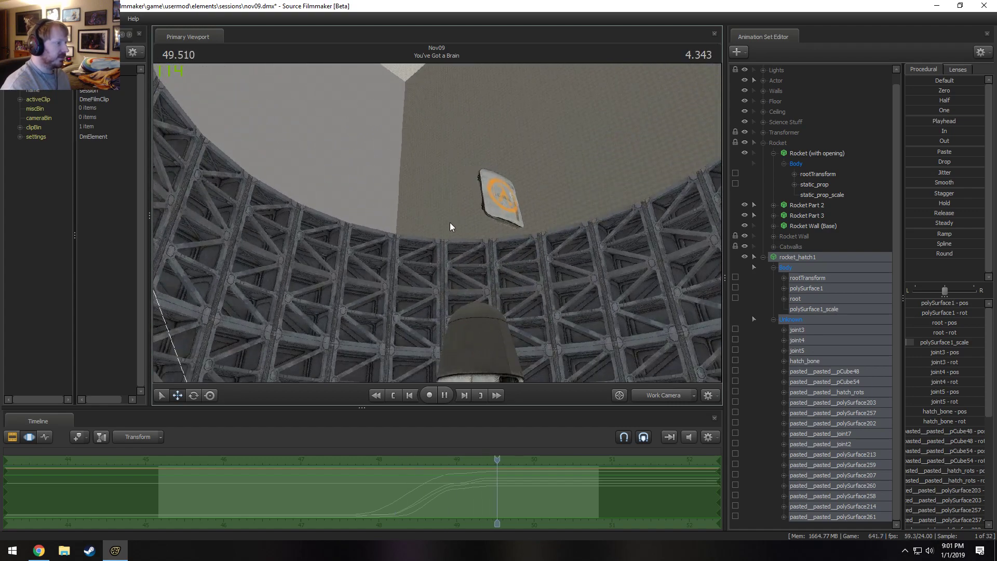
key(space)
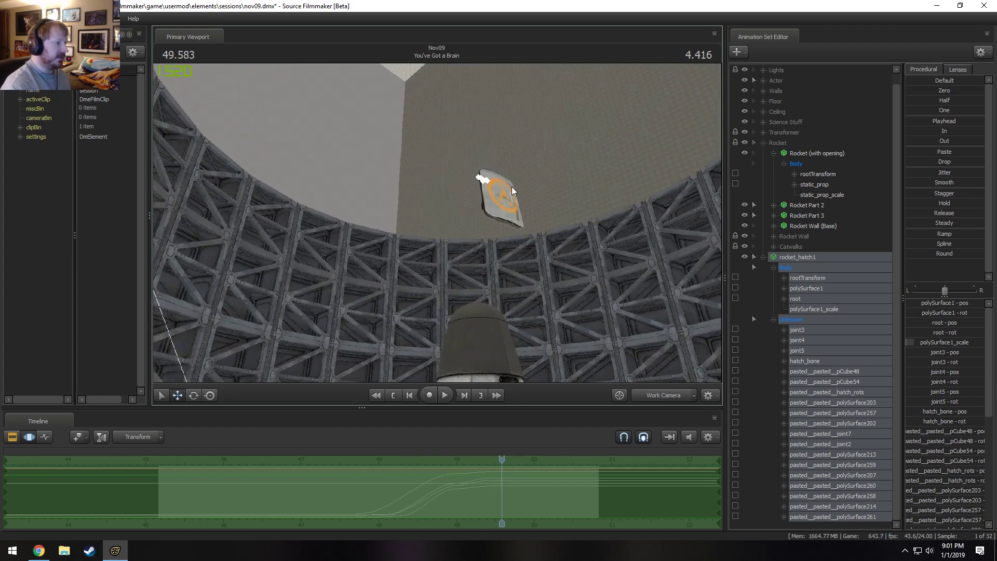
Select the Unknown bone group of rocket_hatch1, move the hatch down beside the top of the rocket and play back the closing motion.
click(800, 330)
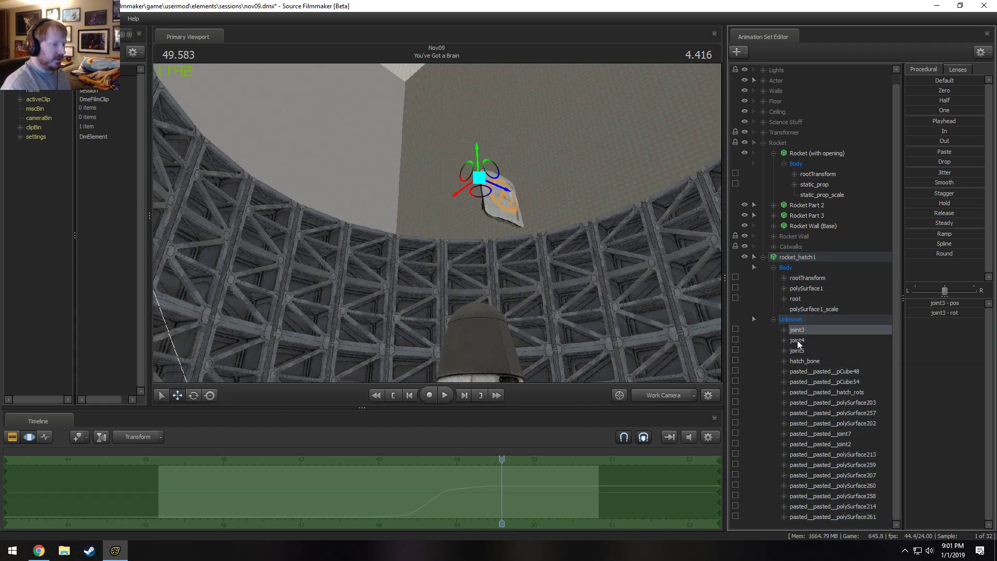
click(796, 322)
mouse_move(529, 260)
alt+mouse_down()
mouse_move(441, 246)
mouse_move(450, 236)
alt+mouse_up()
drag(481, 158, 423, 332)
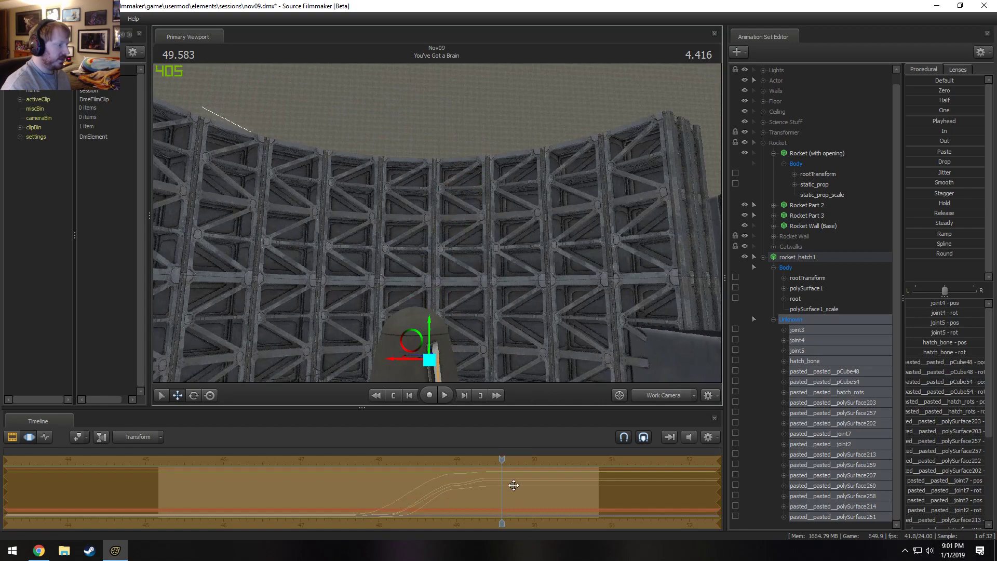
drag(499, 461, 363, 468)
key(space)
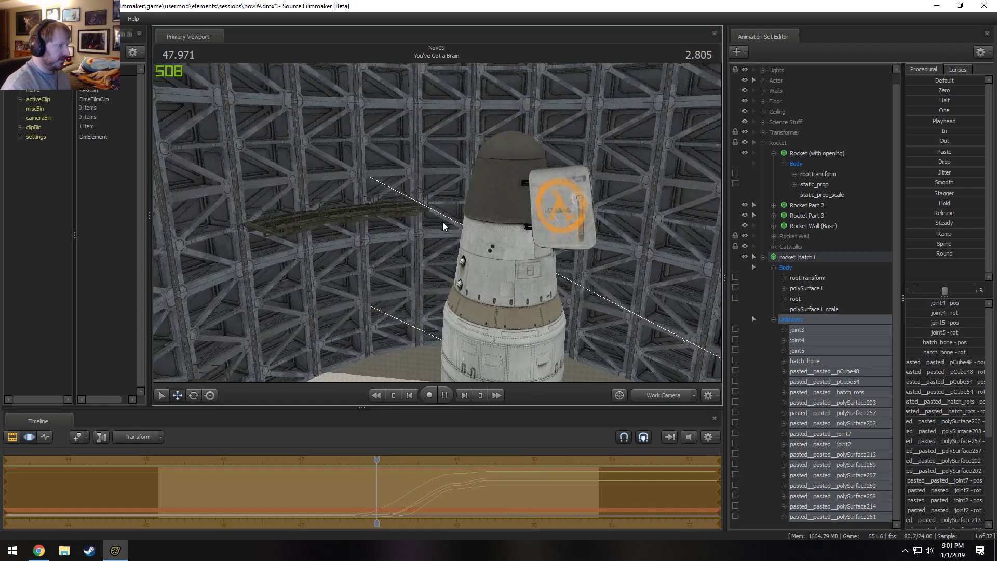
key(space)
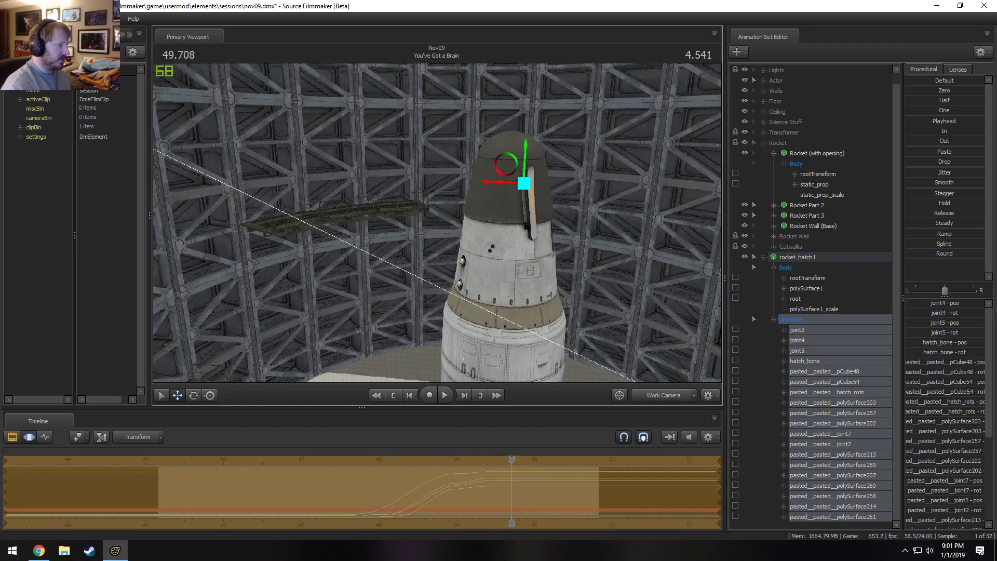
Move the hatch's Unknown bone group lower, so the hatch sits in front of the rocket's opening.
mouse_move(555, 233)
alt+mouse_down()
mouse_move(473, 246)
mouse_move(498, 236)
mouse_move(488, 216)
alt+mouse_up()
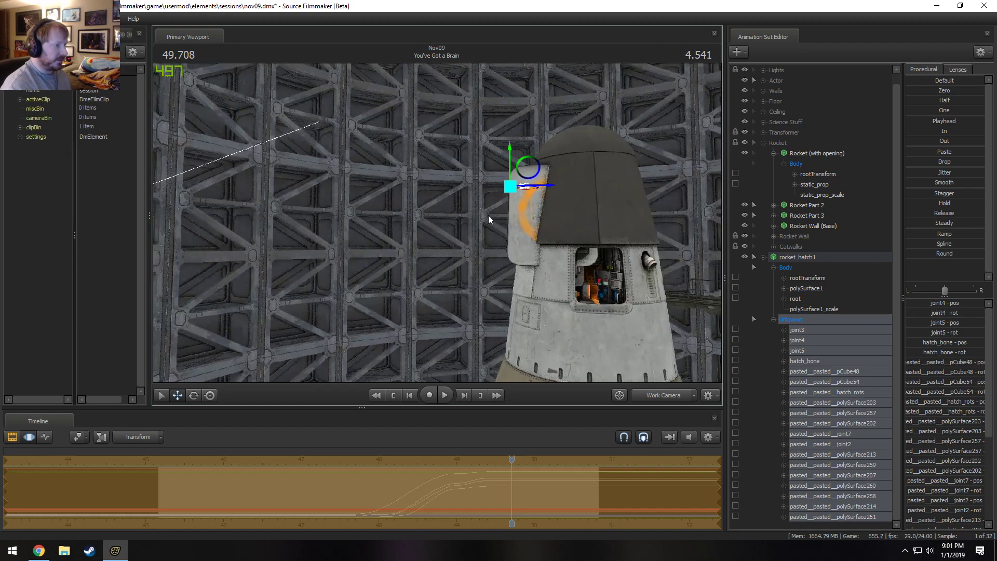
drag(531, 171, 570, 217)
mouse_move(410, 199)
alt+mouse_down()
mouse_move(475, 222)
mouse_move(459, 206)
mouse_move(482, 216)
mouse_move(487, 204)
mouse_move(457, 204)
mouse_move(442, 218)
mouse_move(486, 272)
alt+mouse_up()
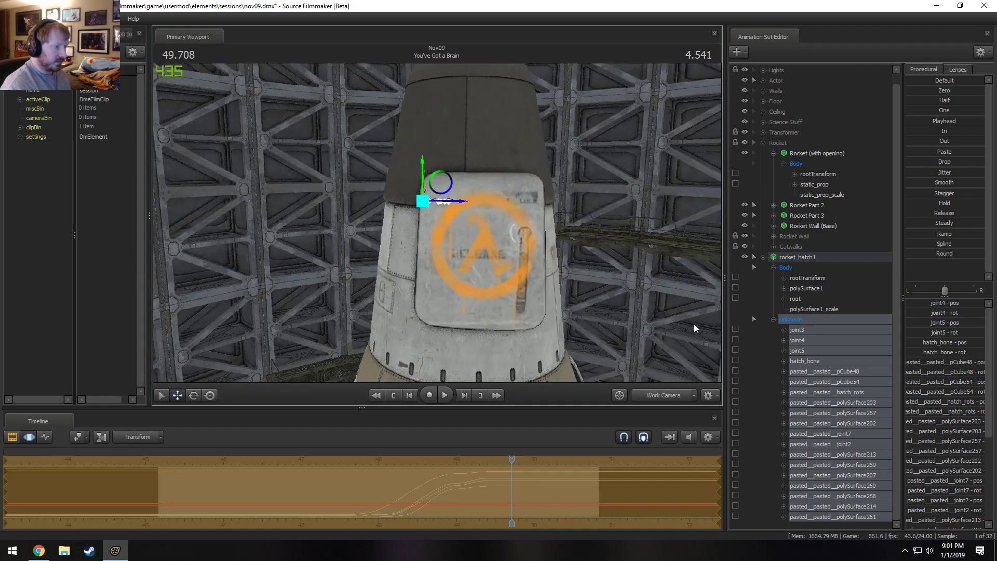
Try rotating the hatch with its pasted__pasted__pCube48 control and inspect it from another side.
click(805, 348)
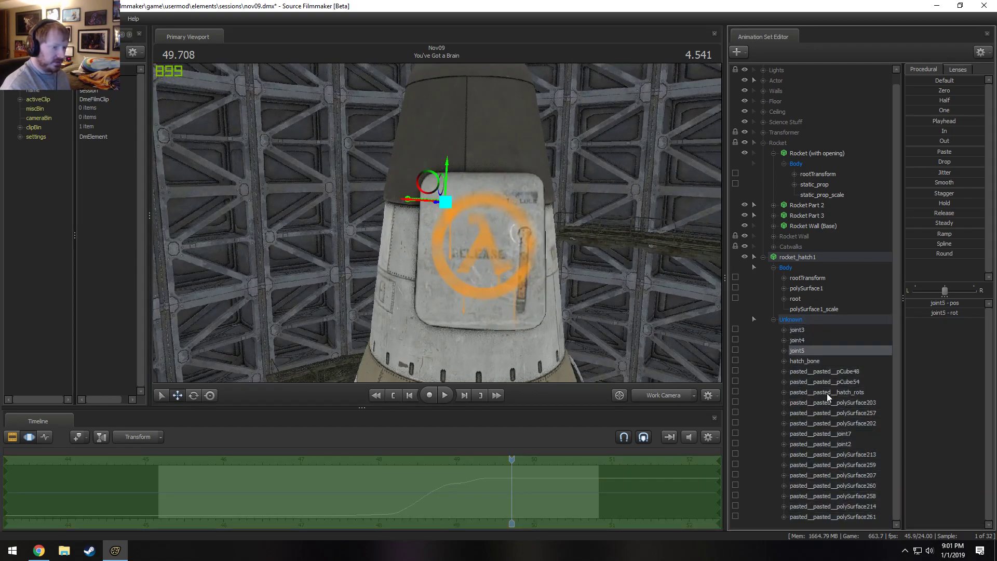
click(800, 371)
key(e)
drag(428, 177, 515, 250)
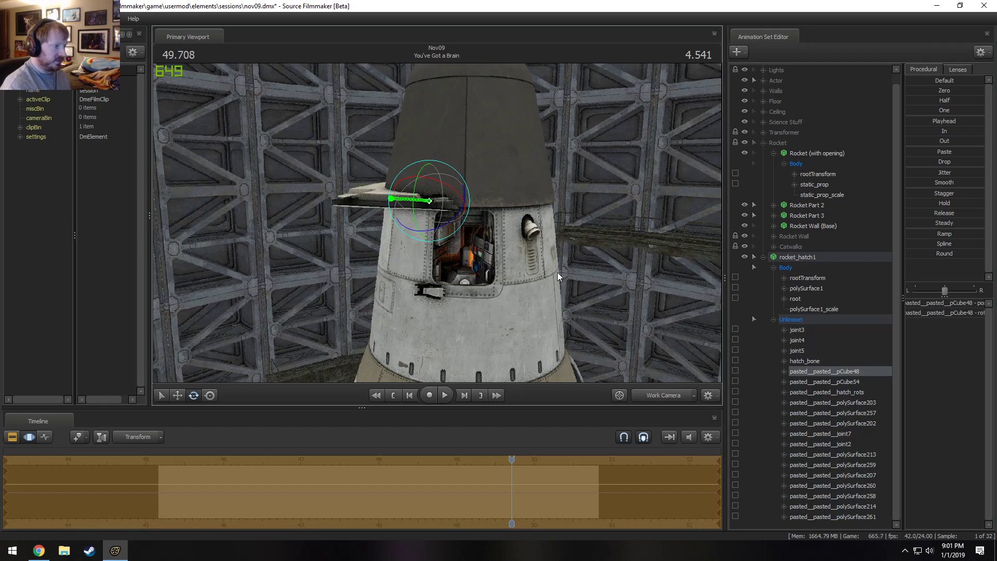
key(w)
mouse_move(430, 202)
mouse_down()
mouse_move(332, 264)
mouse_move(292, 307)
mouse_up()
mouse_move(354, 278)
mouse_down()
mouse_move(349, 322)
mouse_move(364, 348)
mouse_move(448, 223)
mouse_move(546, 243)
mouse_up()
key(Escape)
Select the Unknown bone group again, move the hatch away from the rocket's side and examine its hinges up close.
click(808, 258)
ctrl+click(858, 270)
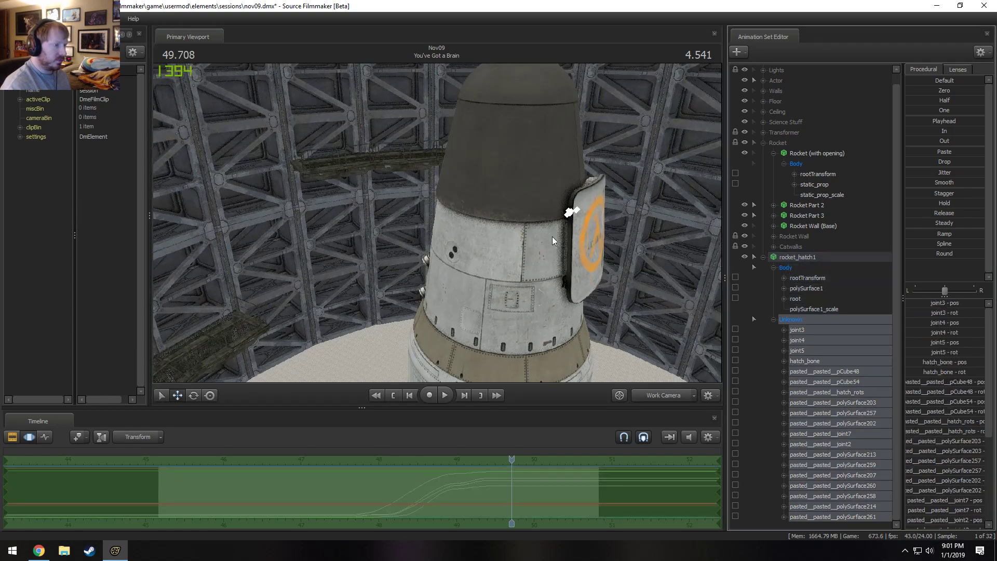
ctrl+click(799, 327)
ctrl+click(799, 330)
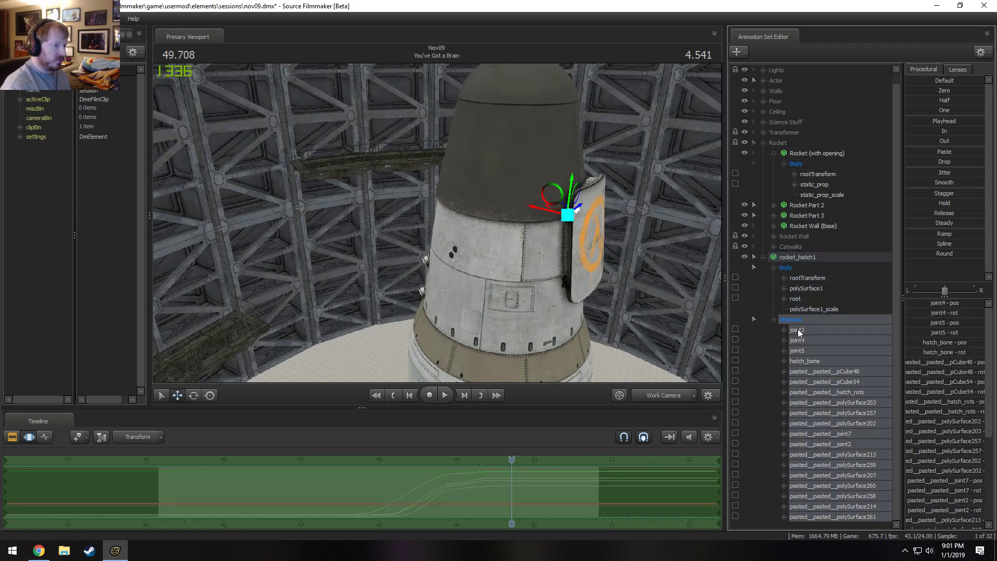
drag(557, 213, 625, 233)
mouse_move(440, 262)
alt+mouse_down()
mouse_move(459, 268)
mouse_move(453, 295)
mouse_move(507, 199)
alt+mouse_up()
key(w)
key(s)
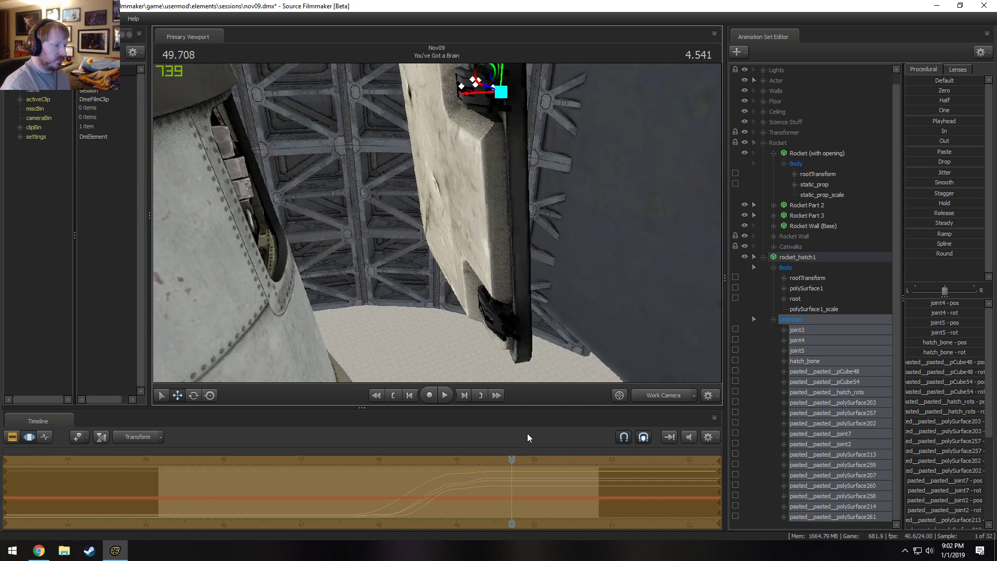
Go through the hatch's polySurface controls one at a time and try repositioning pasted__pasted__joint2.
click(824, 411)
click(832, 425)
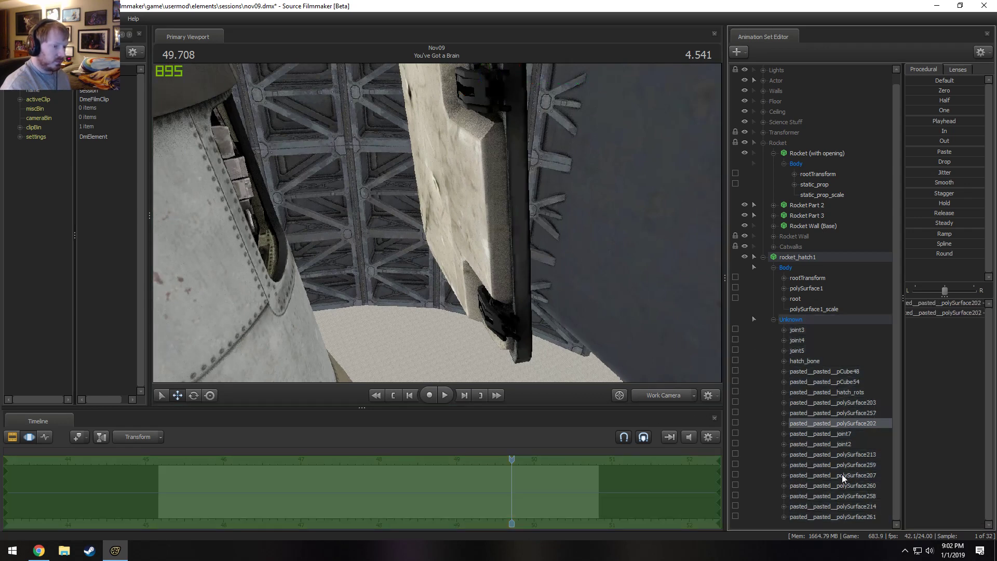
click(842, 475)
click(857, 517)
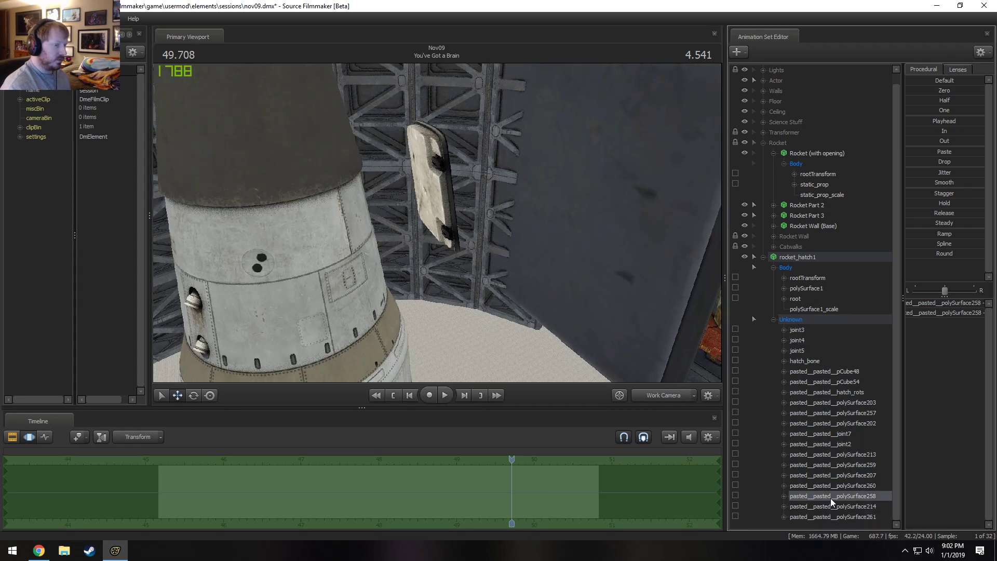
click(840, 476)
click(840, 445)
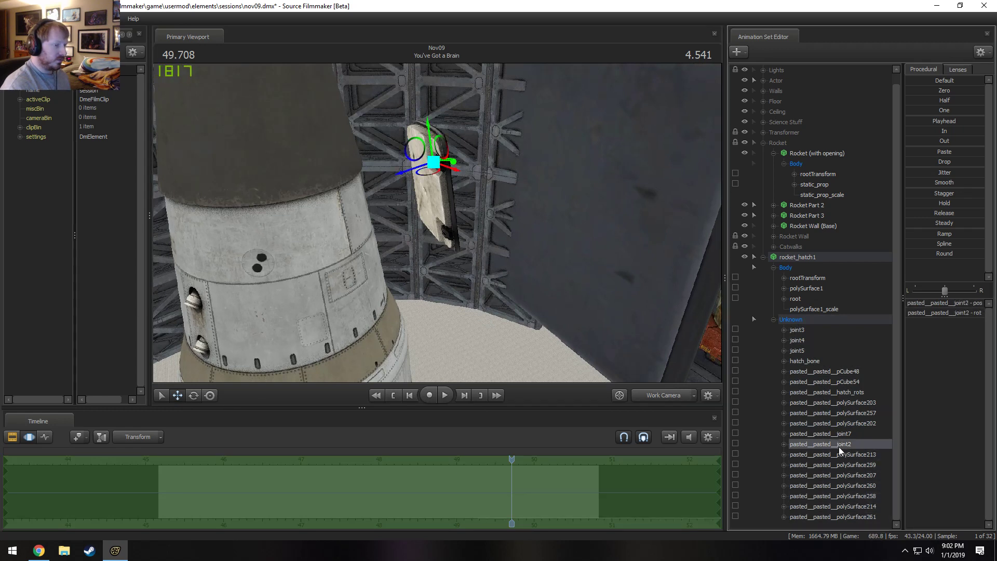
click(414, 148)
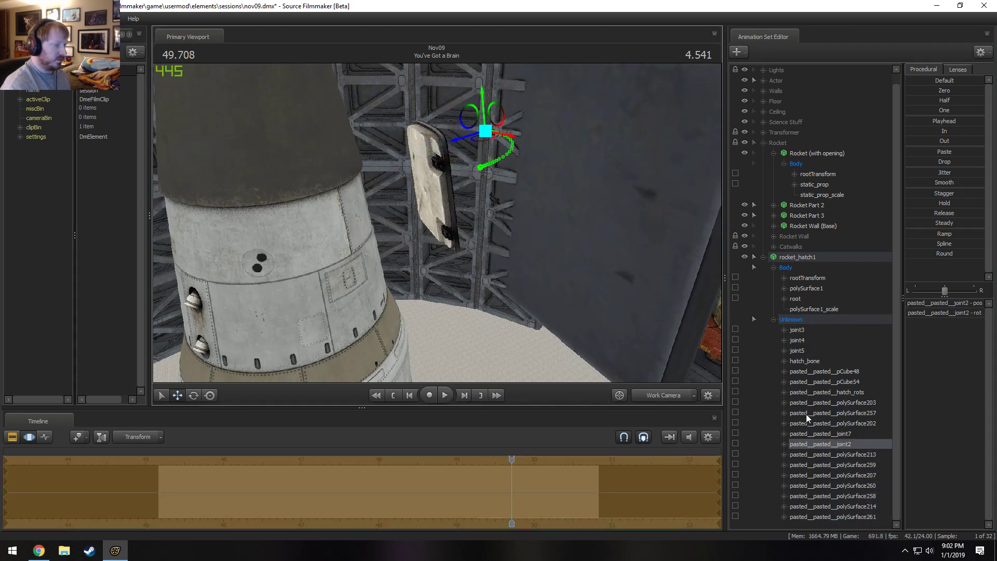
Try out the pasted__pasted__joint7 and pasted__pasted__polySurface257 controls to find which parts of the hatch they drive.
click(823, 434)
click(415, 152)
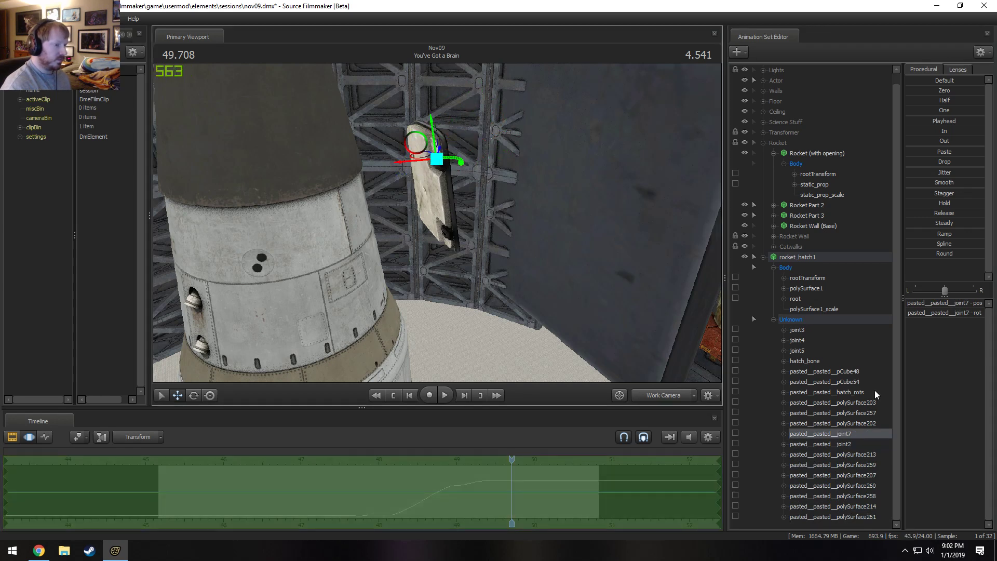
click(841, 423)
click(833, 412)
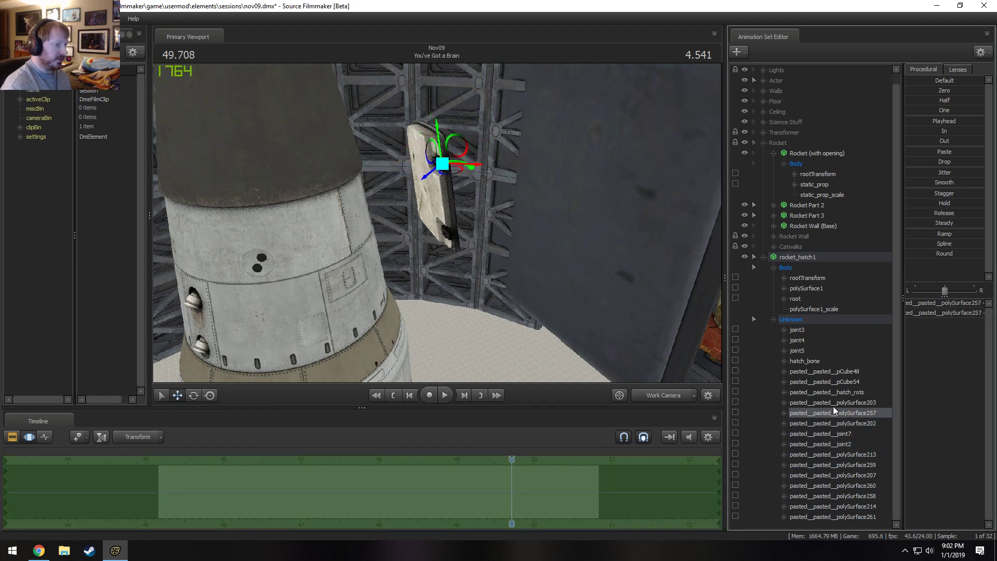
click(445, 169)
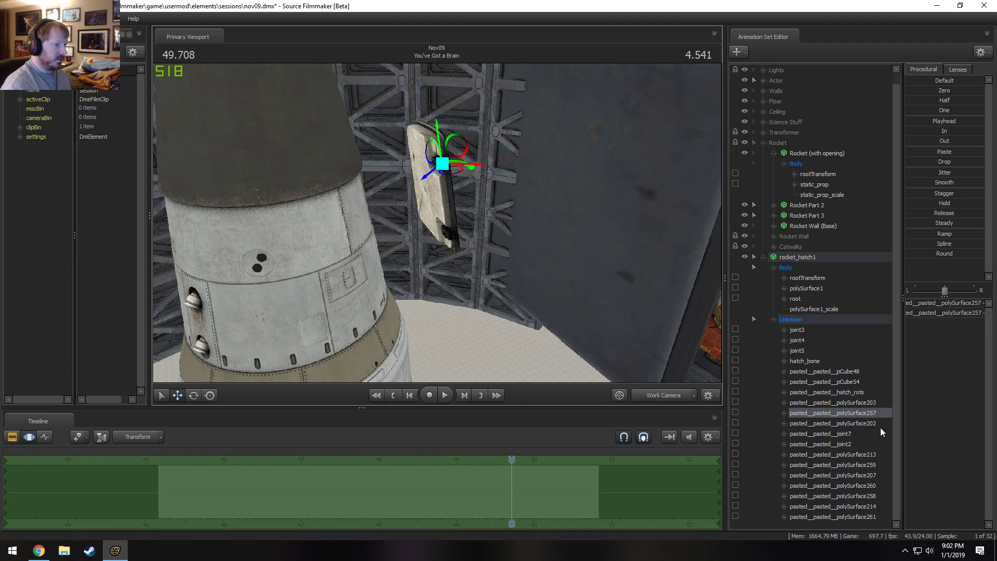
Go through the polySurface203, hatch_rots, pCube54 and pCube48 controls and try repositioning pCube48.
click(851, 403)
click(855, 393)
click(854, 383)
click(855, 372)
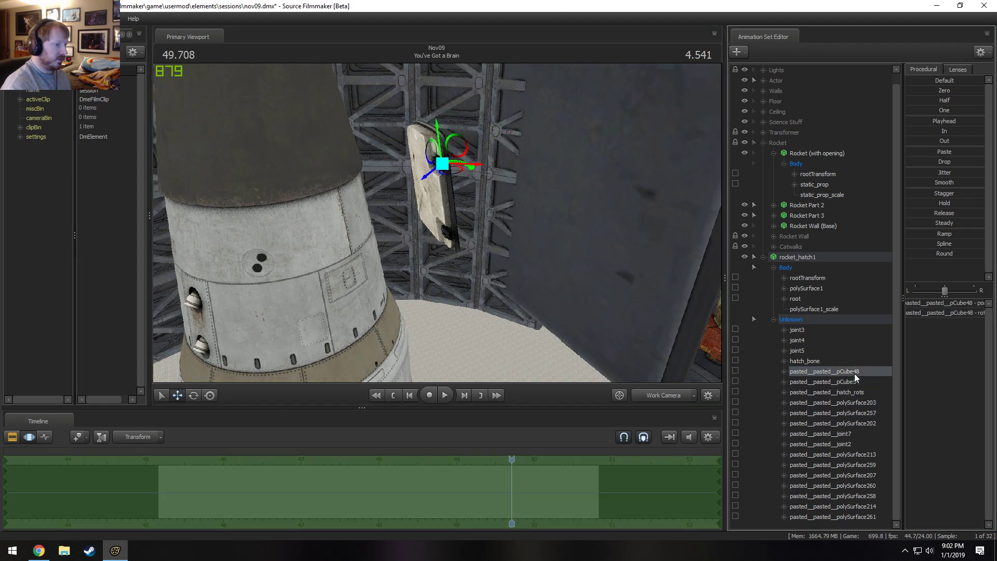
click(820, 383)
click(828, 393)
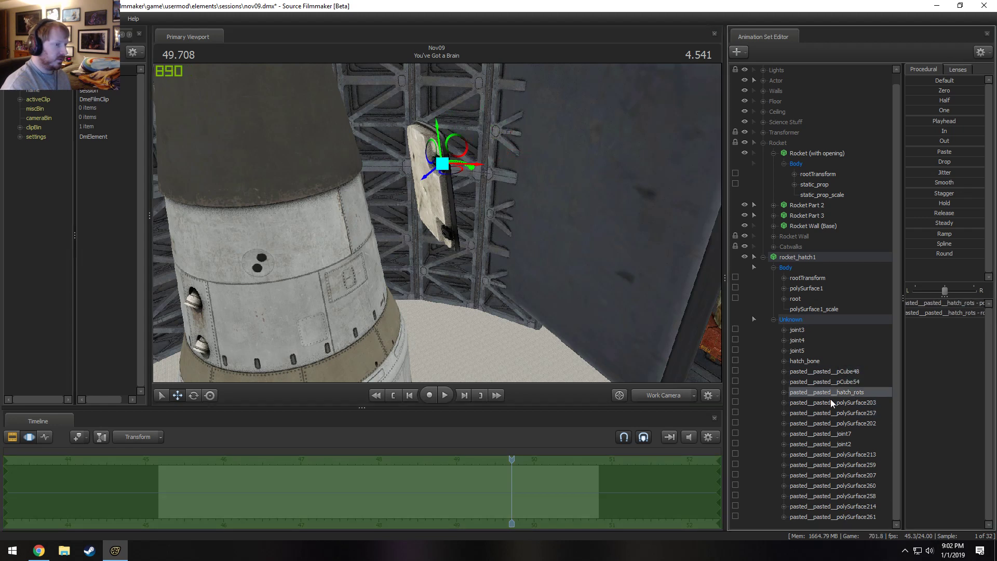
click(844, 401)
shift+click(849, 372)
mouse_move(422, 136)
mouse_down()
mouse_move(457, 147)
mouse_move(421, 136)
mouse_move(443, 126)
mouse_move(408, 143)
mouse_move(415, 153)
mouse_up()
Check hatch_bone and joint4, try repositioning joint5, and undo that move.
click(807, 361)
click(816, 341)
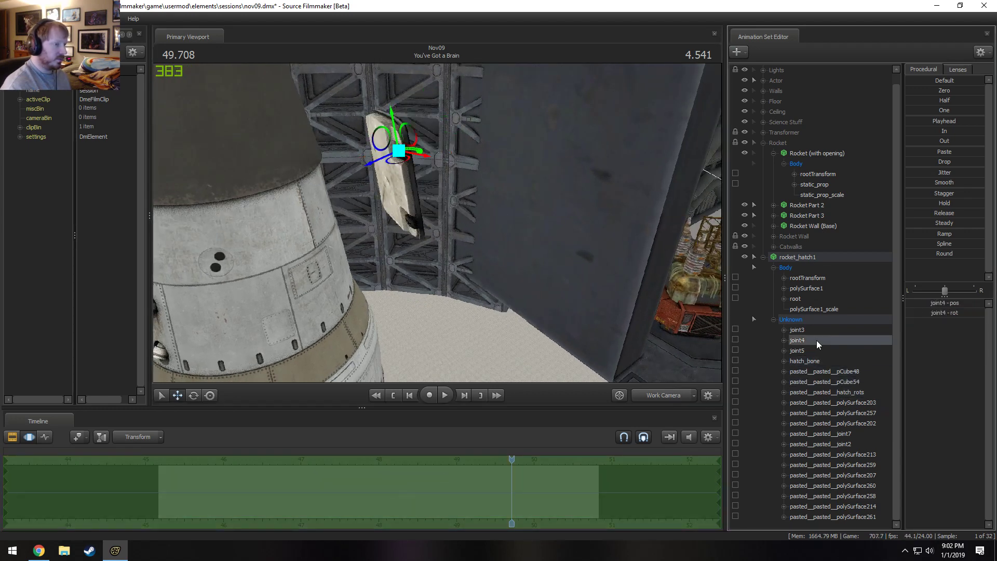
click(798, 350)
drag(336, 150, 370, 136)
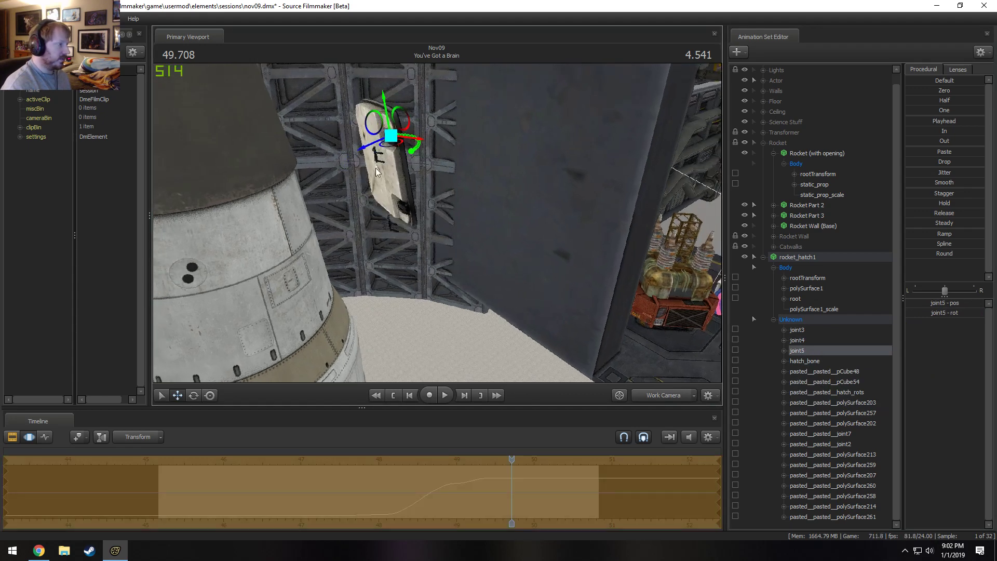
key(ctrl+z)
Add a scale control to rocket_hatch1's rootTransform and use it to scale the hatch down.
click(804, 321)
drag(489, 223, 443, 224)
click(815, 289)
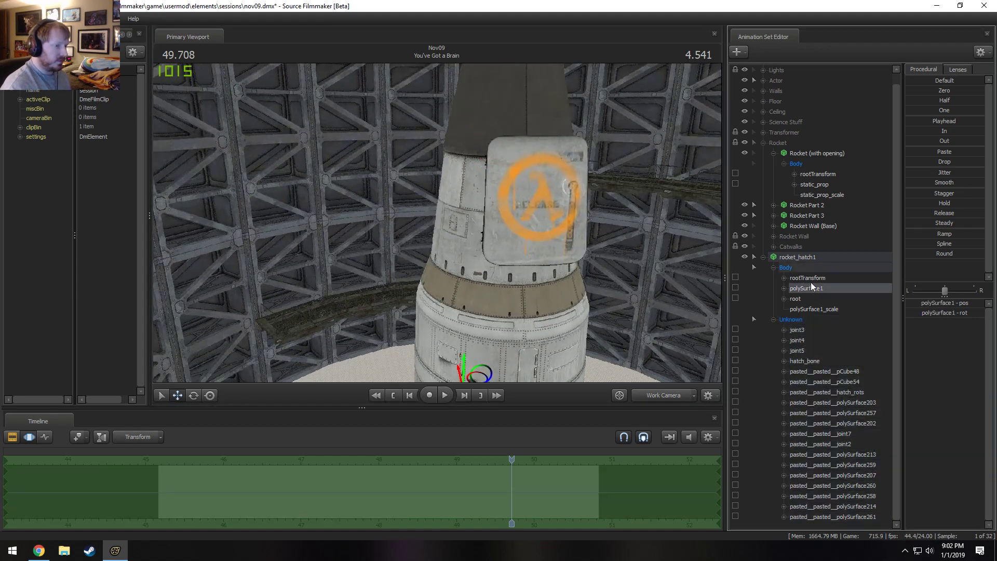
right_click(811, 278)
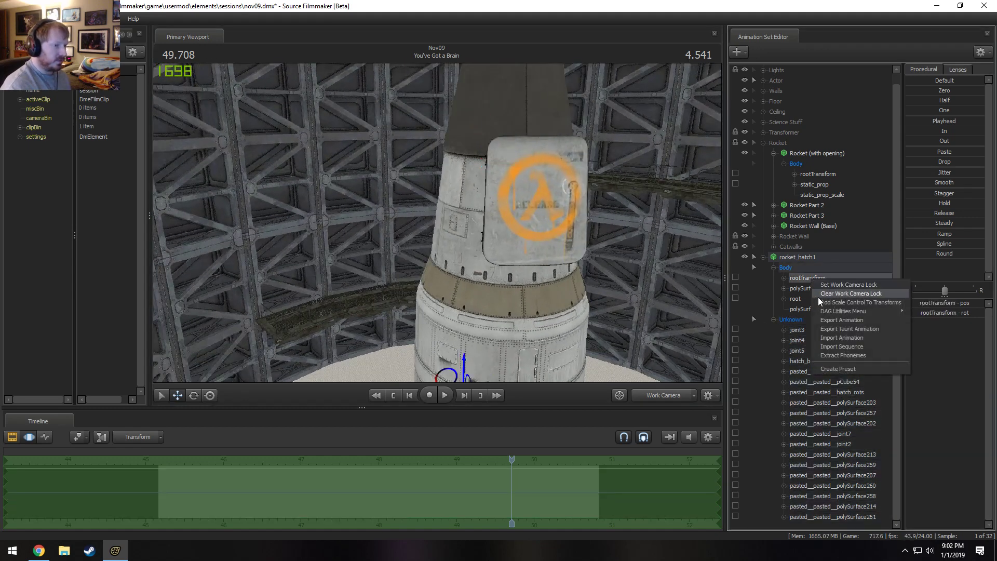
click(860, 303)
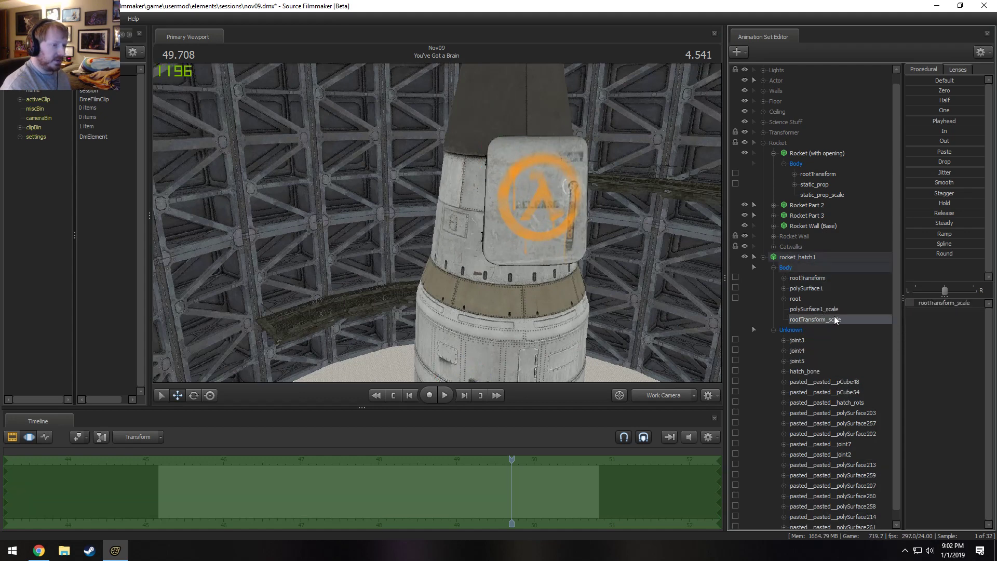
drag(930, 303, 927, 303)
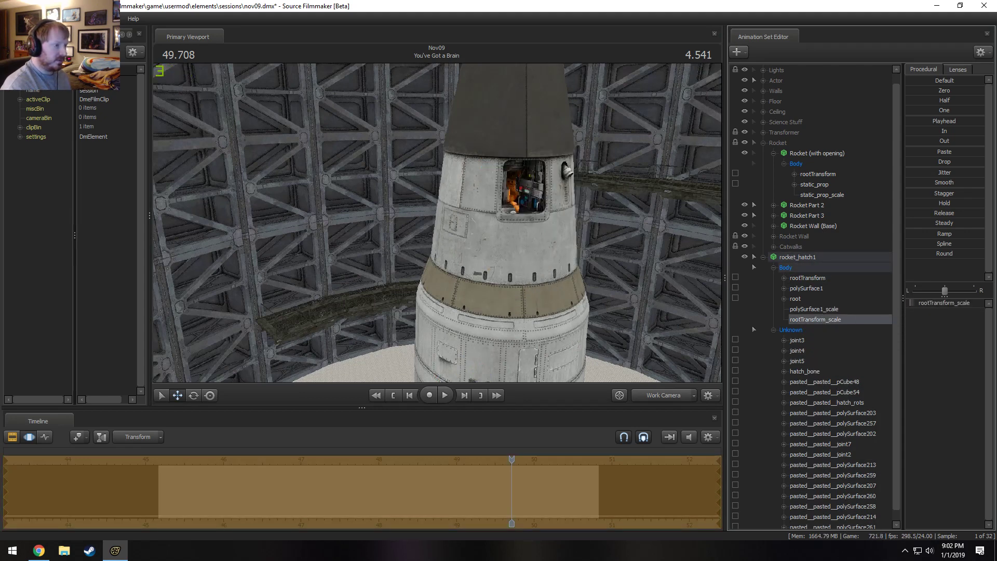
click(805, 277)
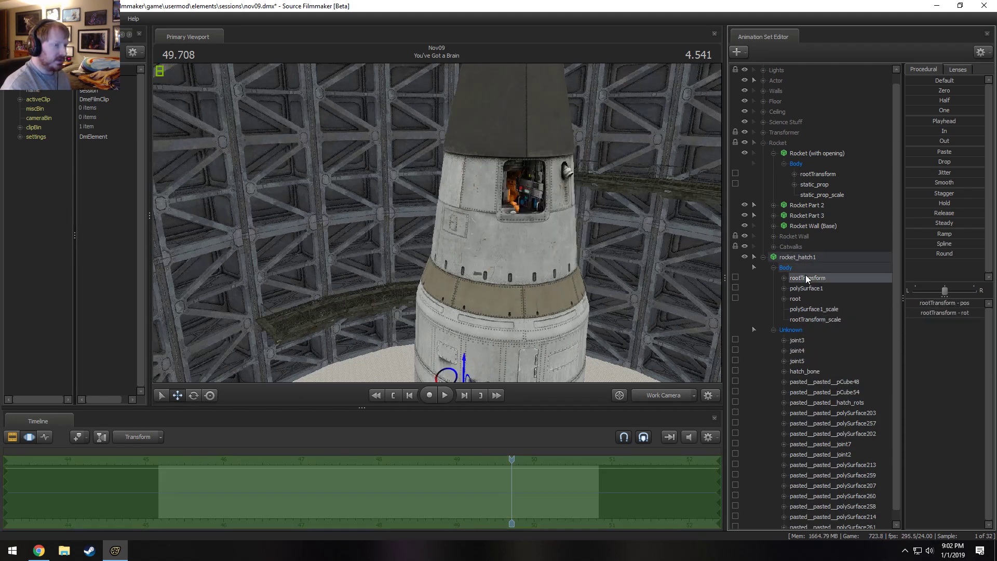
Move rocket_hatch1 by its rootTransform up the rocket toward the opening.
drag(499, 293, 509, 327)
mouse_move(418, 337)
mouse_down()
mouse_move(467, 151)
mouse_move(482, 156)
mouse_move(483, 188)
mouse_move(535, 170)
mouse_up()
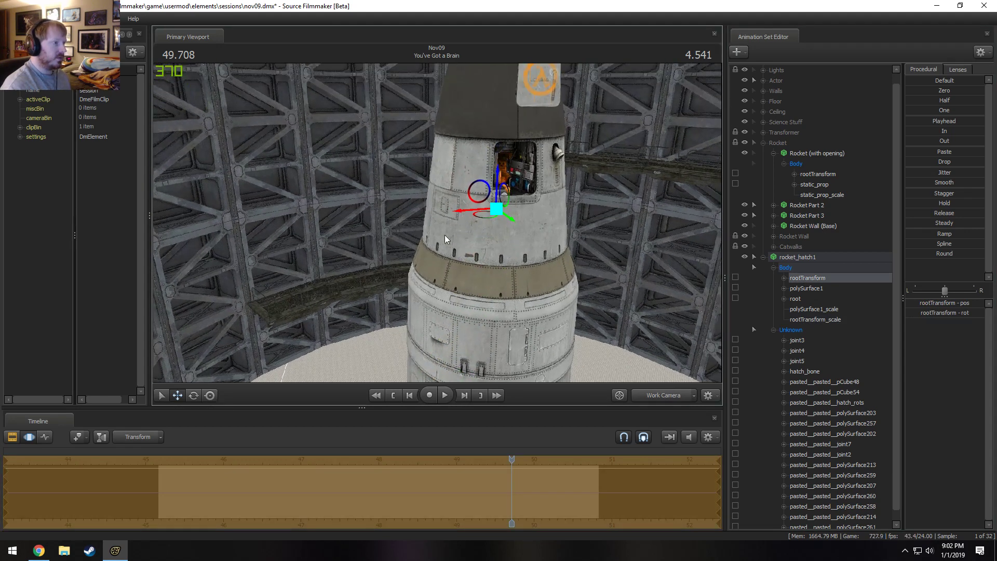
mouse_move(479, 196)
mouse_down()
mouse_move(466, 259)
mouse_move(429, 270)
mouse_move(432, 348)
mouse_up()
drag(460, 276, 504, 186)
alt+drag(479, 291, 468, 209)
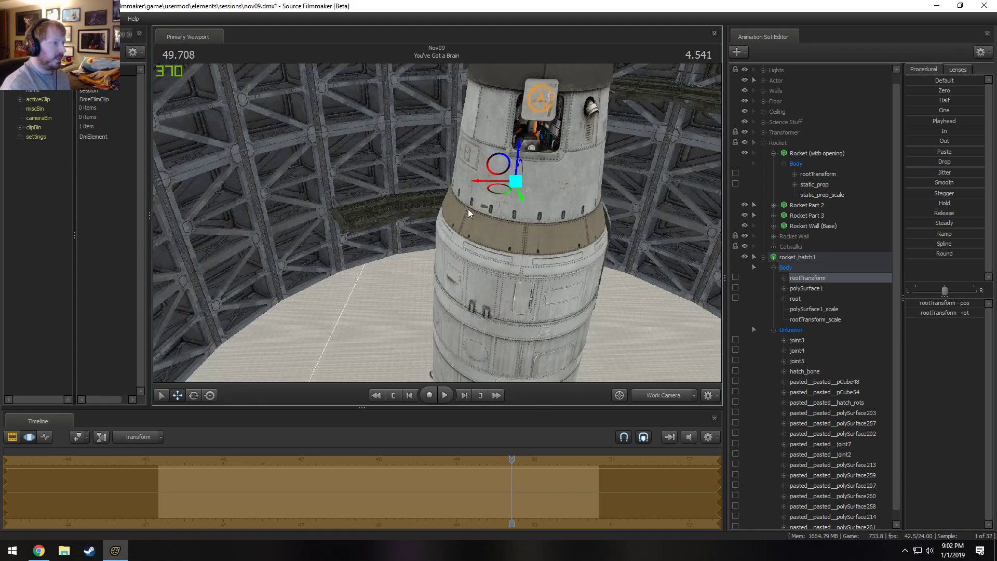
drag(500, 168, 500, 182)
Enlarge the hatch slightly with rootTransform_scale and move its rootTransform down onto the rocket's opening.
click(834, 319)
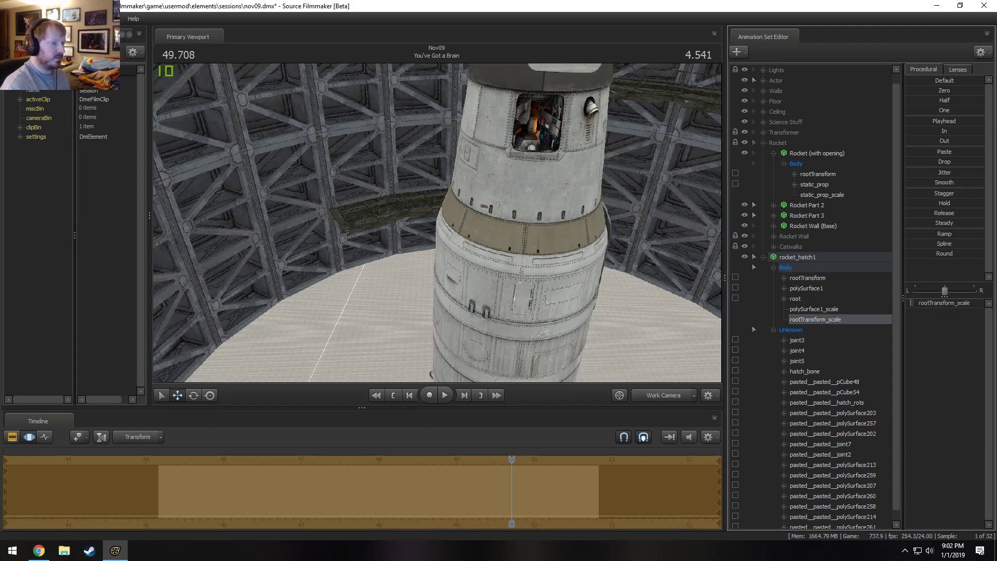
drag(375, 226, 377, 182)
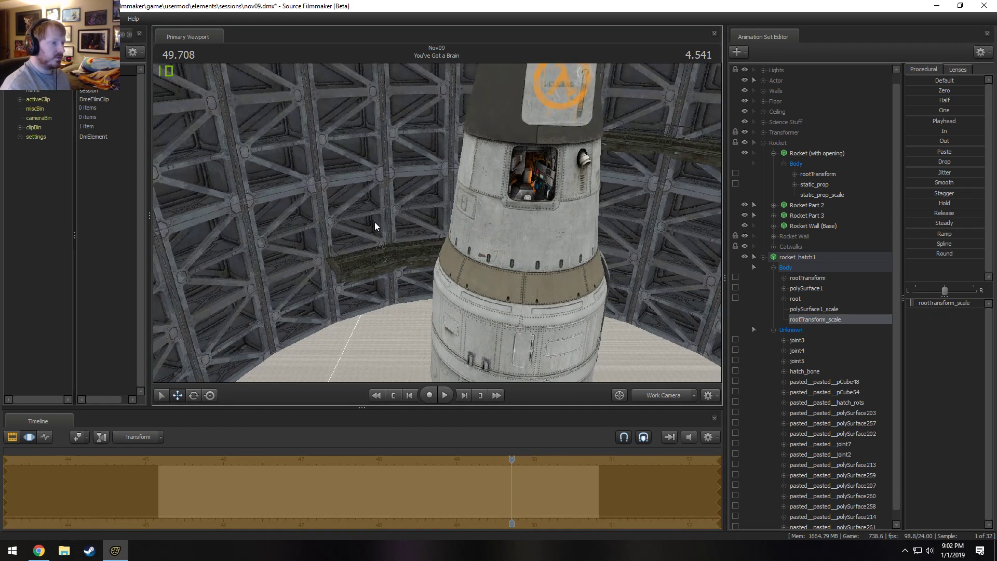
click(815, 278)
key(a)
mouse_move(424, 227)
mouse_down()
mouse_move(441, 230)
mouse_move(449, 264)
mouse_move(472, 272)
mouse_up()
Set the rootTransform_scale control's range to a maximum of 1 and a default of 0.5.
click(830, 315)
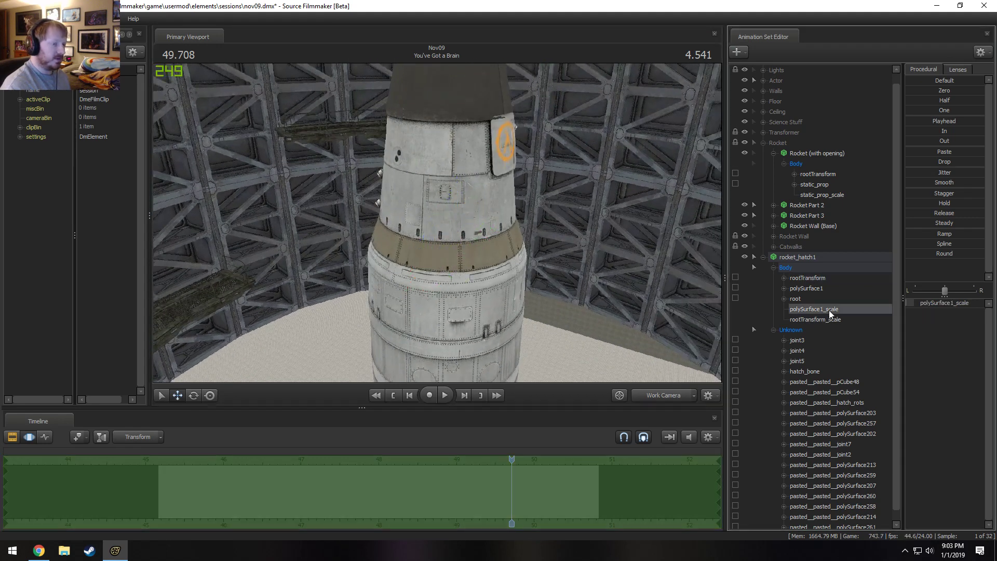
right_click(933, 300)
click(961, 316)
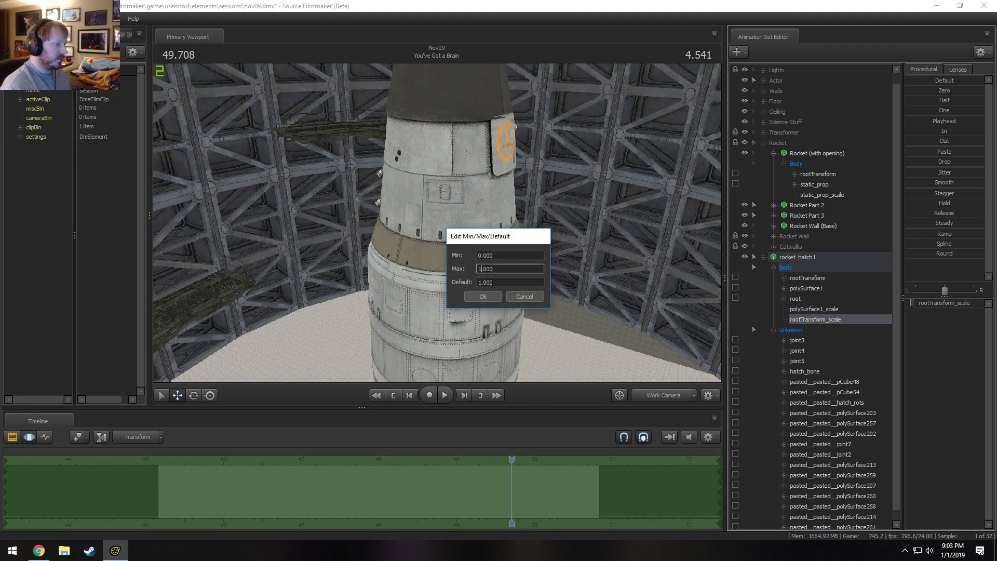
drag(493, 282, 410, 312)
text(0.5)
key(Return)
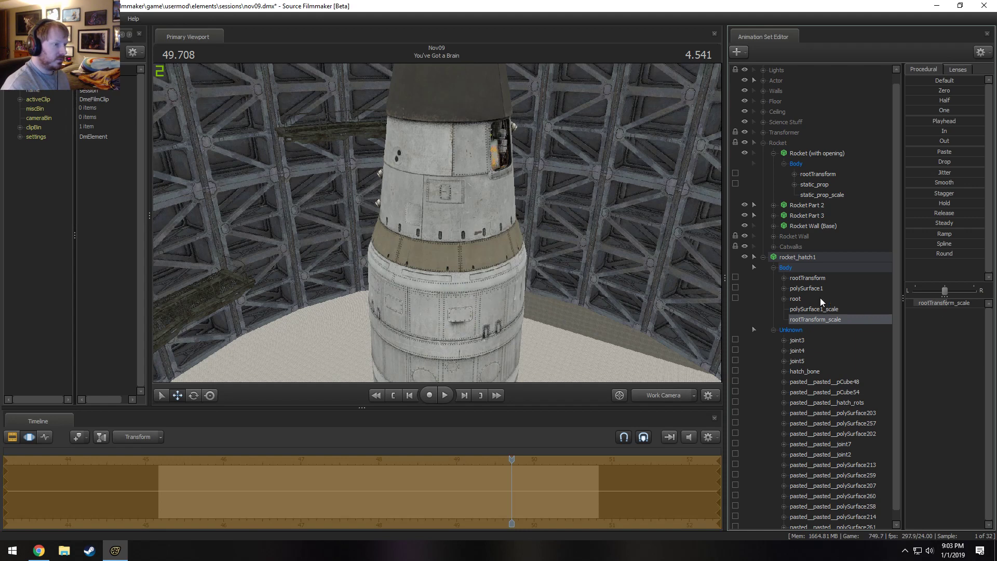
Bring the hatch back to the opening with rootTransform, adjust its rootTransform_scale, and reposition it against the hull.
click(815, 279)
drag(441, 261, 451, 249)
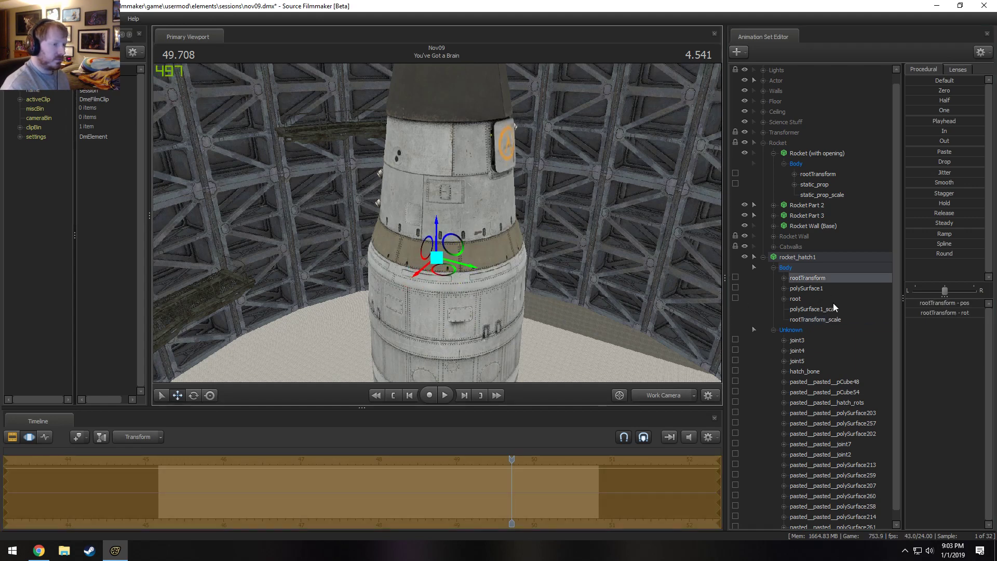
click(824, 319)
click(936, 302)
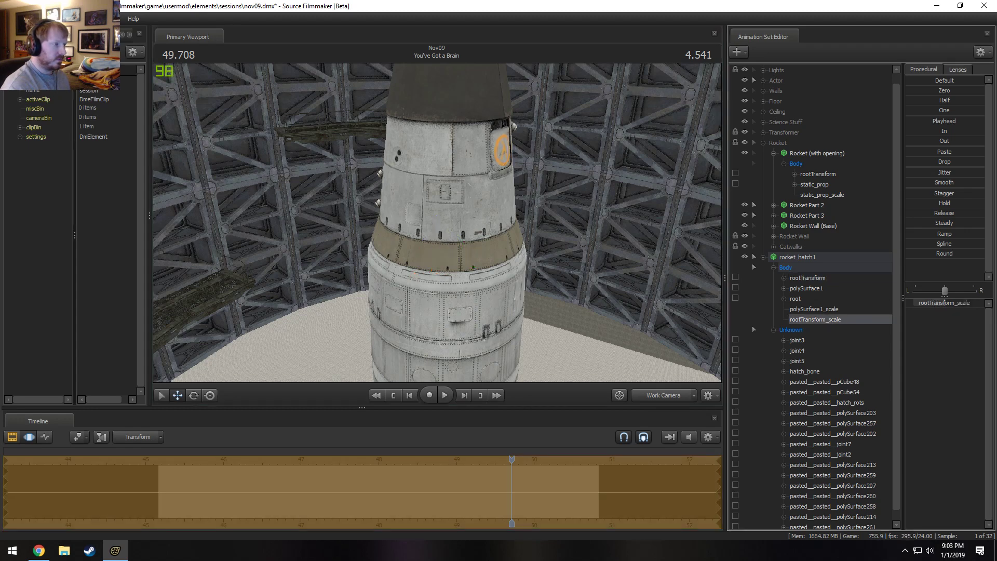
ctrl+click(806, 276)
drag(455, 249, 428, 246)
Enlarge the hatch slightly with rootTransform_scale and shift its rootTransform until it sits flush in the opening's frame.
key(w)
drag(400, 372, 400, 371)
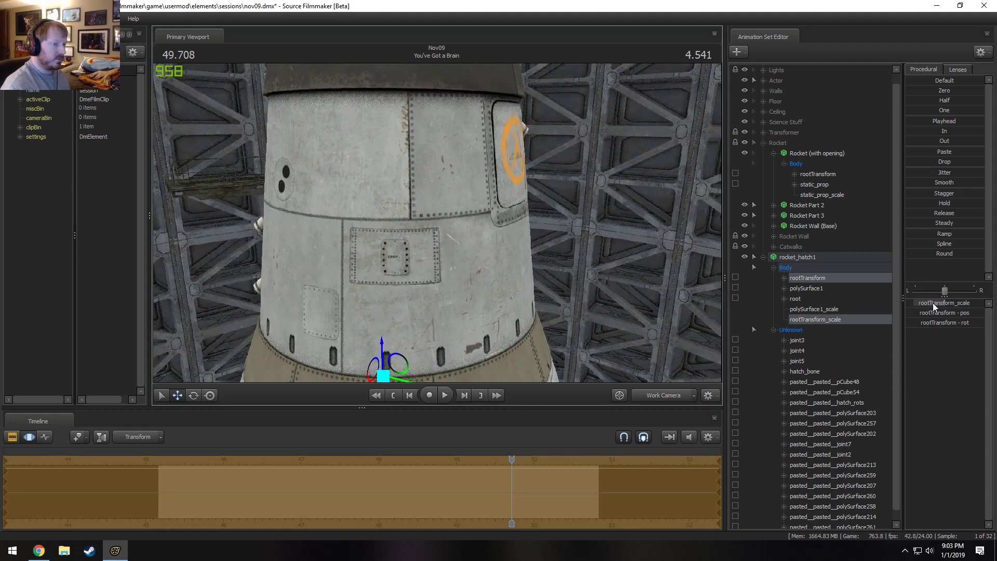
drag(934, 304, 942, 304)
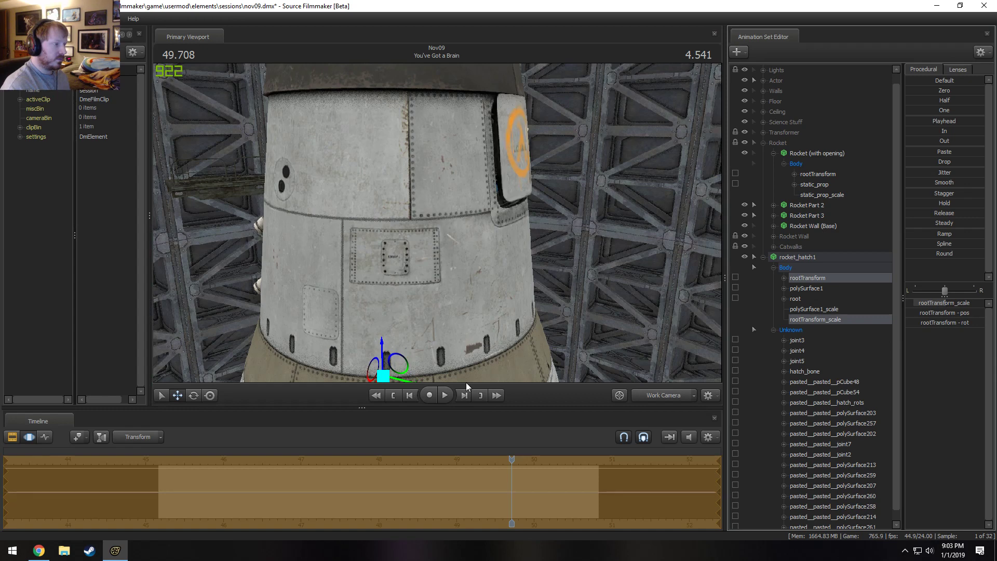
drag(403, 367, 400, 316)
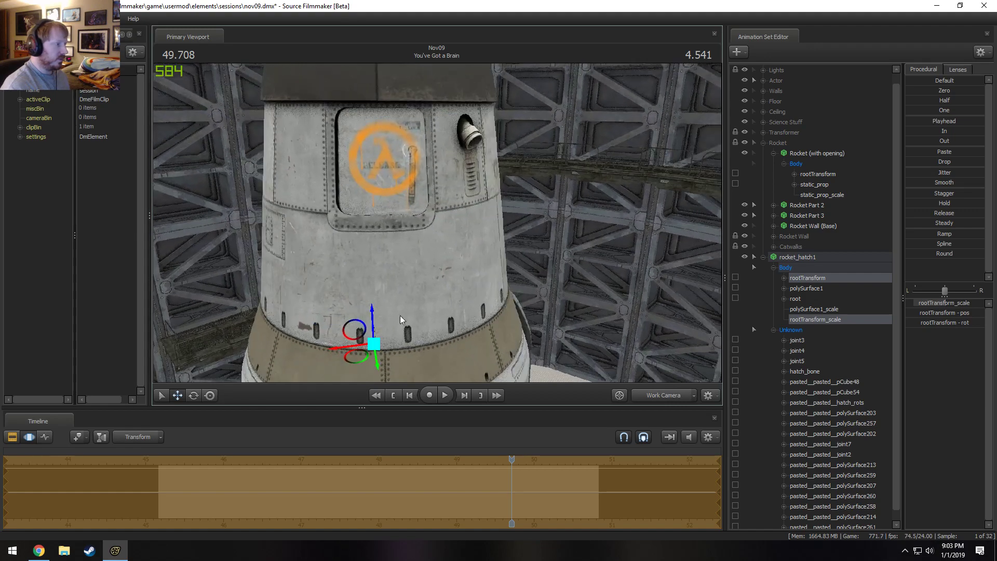
drag(354, 350, 351, 344)
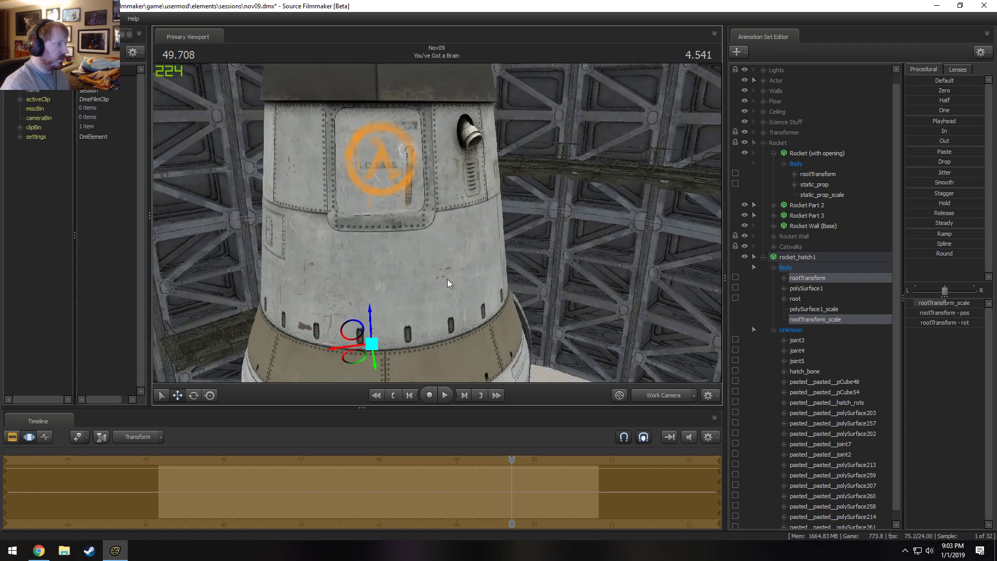
Examine the hatch's fit up close and play its closing animation in the viewport.
key(a)
mouse_move(448, 279)
mouse_down()
mouse_move(422, 238)
mouse_move(500, 254)
mouse_up()
key(w)
key(d)
click(512, 468)
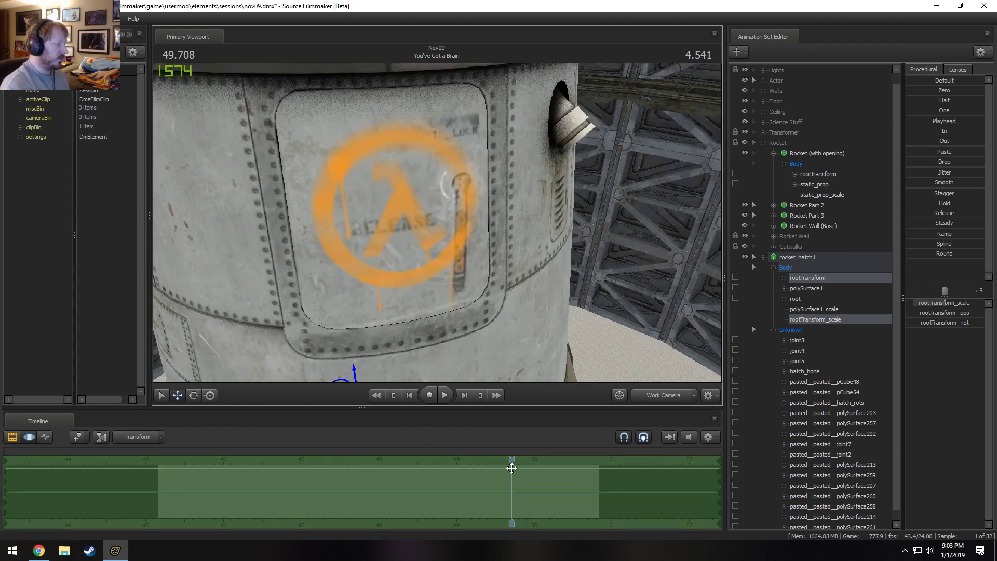
mouse_move(511, 468)
mouse_down()
mouse_move(334, 469)
mouse_move(328, 444)
mouse_up()
key(space)
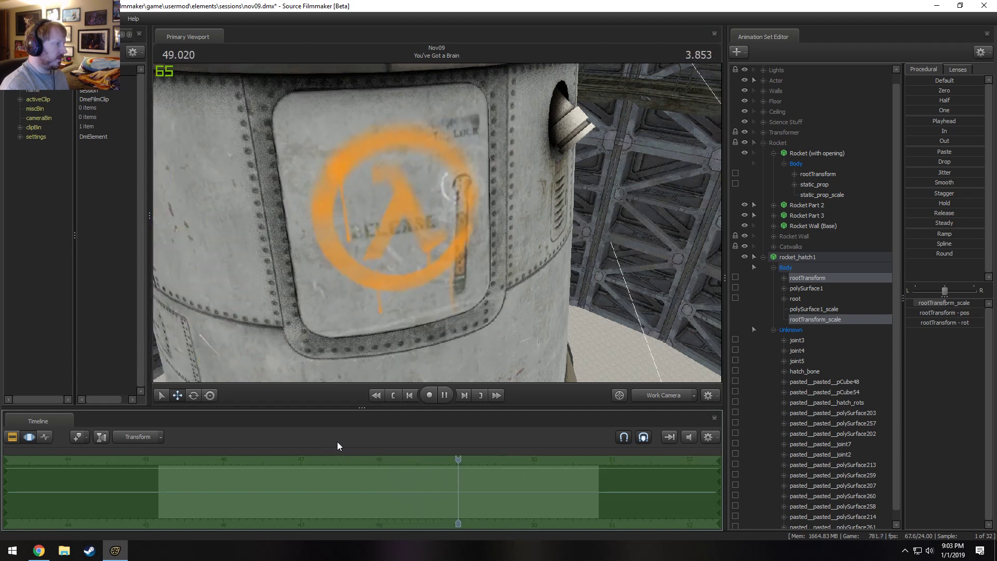
key(space)
Rename the rocket_hatch1 animation set as Rocket Hatch.
drag(475, 259, 436, 224)
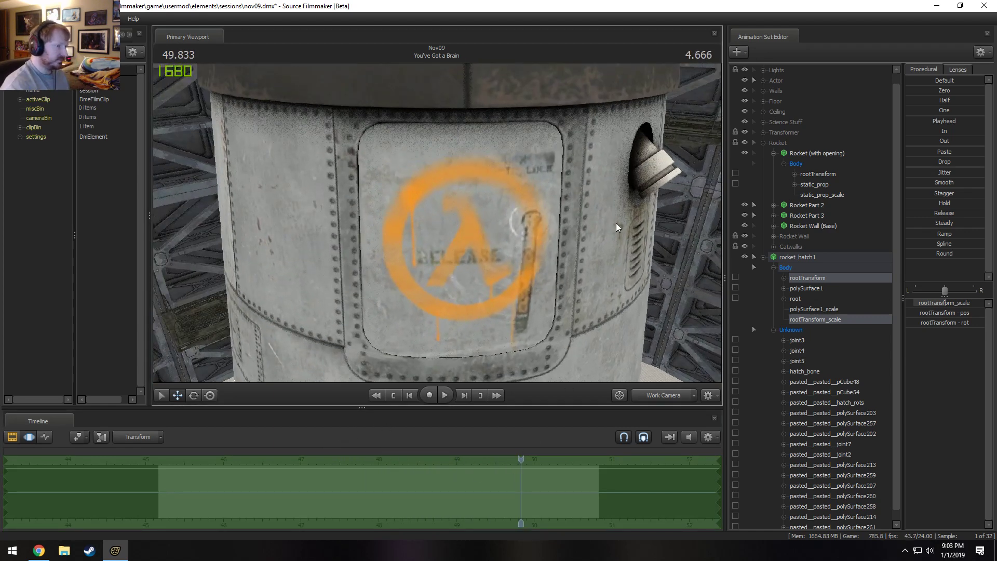
click(763, 257)
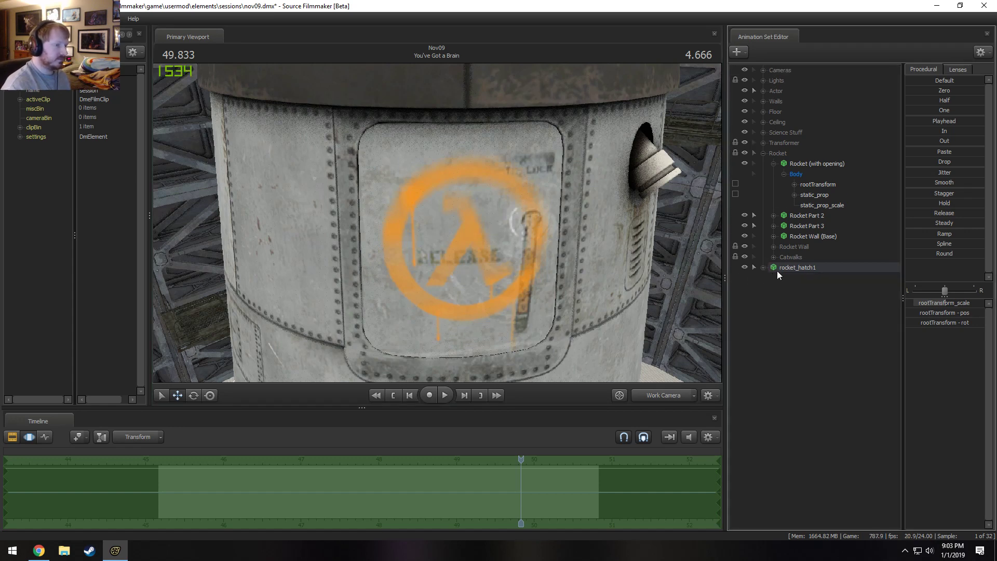
right_click(779, 268)
click(811, 276)
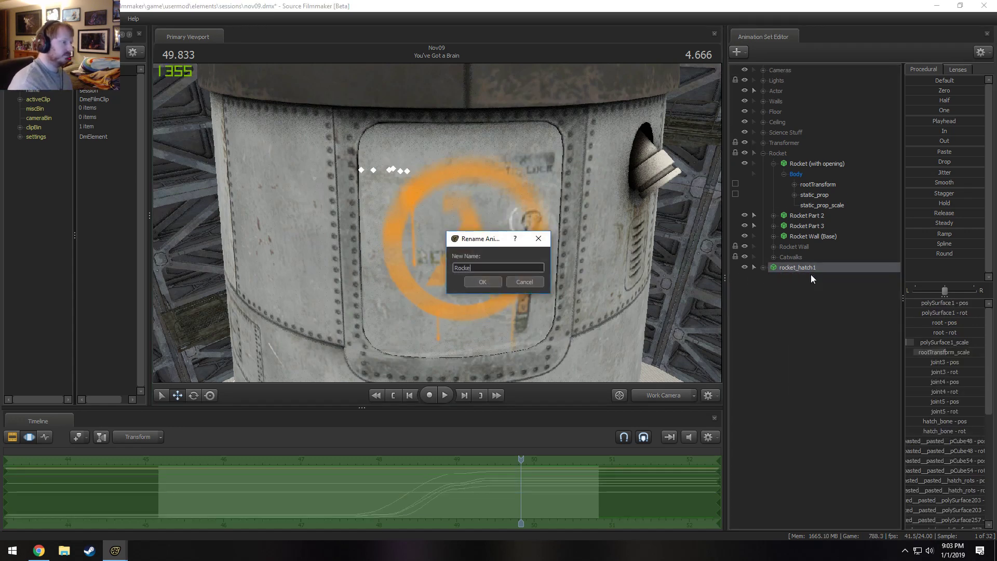
text(Rocket Hatch)
key(Return)
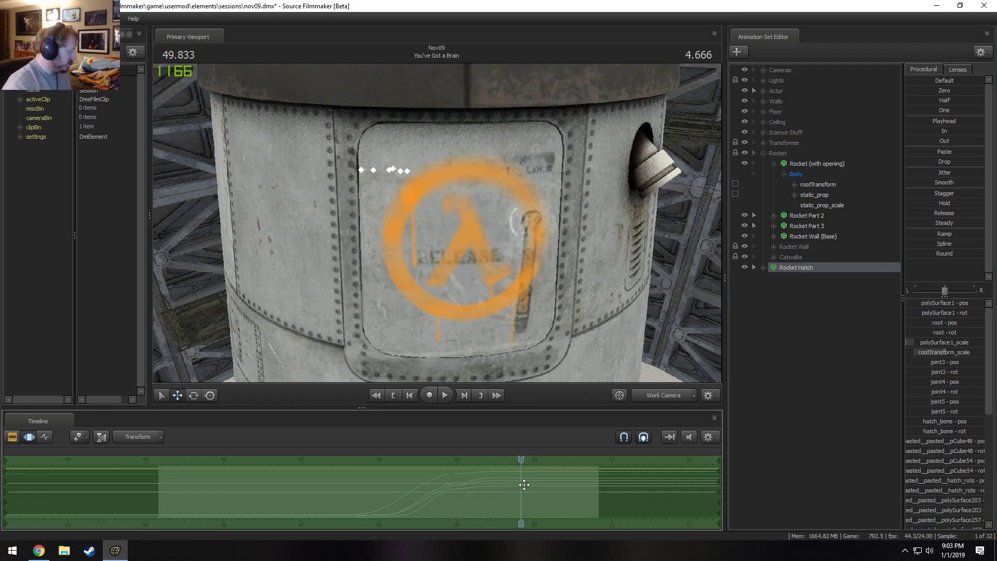
Shift the Rocket Hatch closing animation later in time, past the end of the You've Got a Brain shot.
scroll(525, 485, down, 3)
mouse_move(476, 501)
mouse_down()
mouse_move(630, 503)
mouse_move(663, 489)
mouse_up()
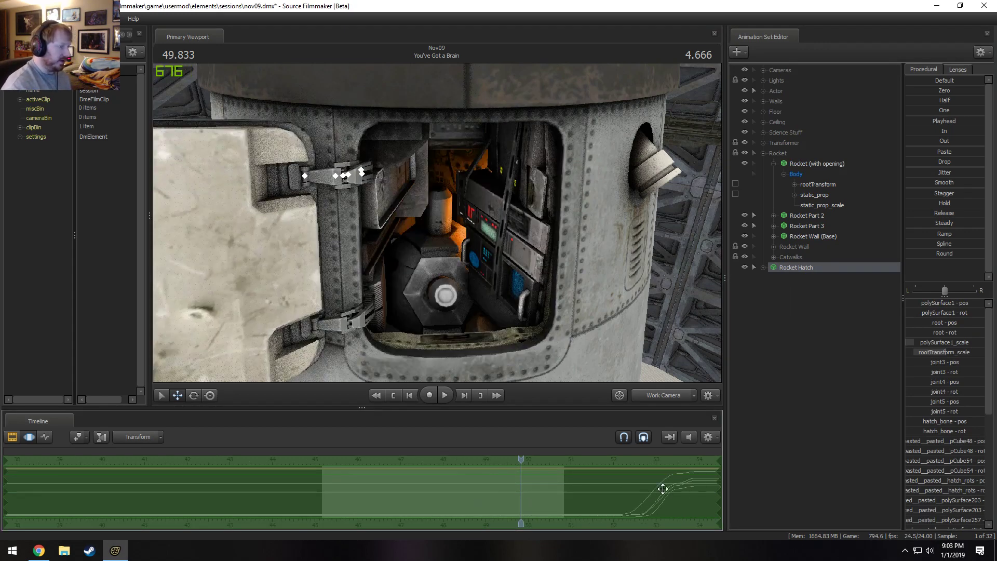
mouse_move(571, 345)
mouse_down()
mouse_move(602, 376)
mouse_move(579, 364)
mouse_move(571, 379)
mouse_move(570, 353)
mouse_up()
key(s)
drag(531, 290, 528, 273)
key(s)
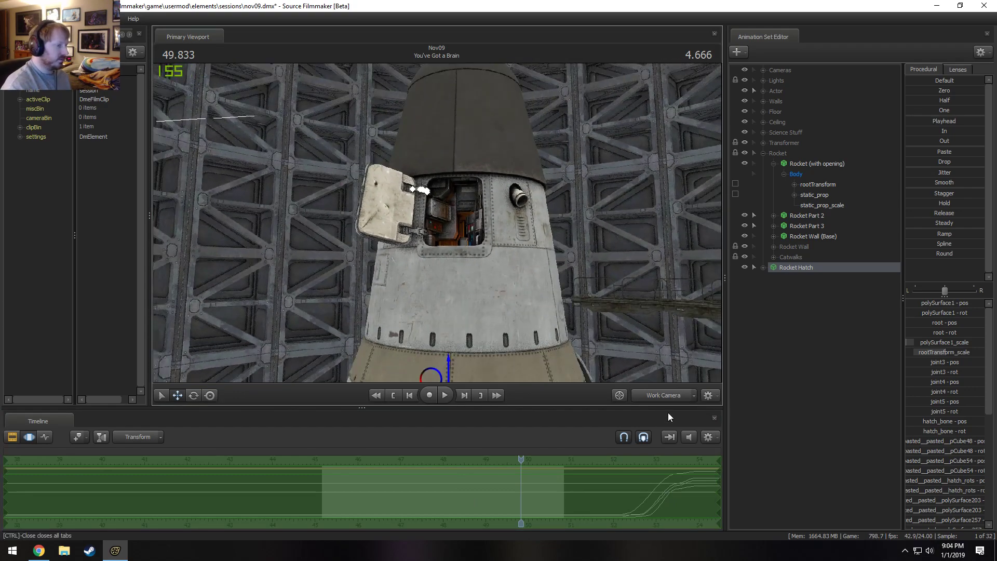
View the open hatch through the Main Camera with lighting on and play the last seconds of the shot.
click(657, 395)
key(F2)
right_click(532, 279)
click(556, 309)
key(F3)
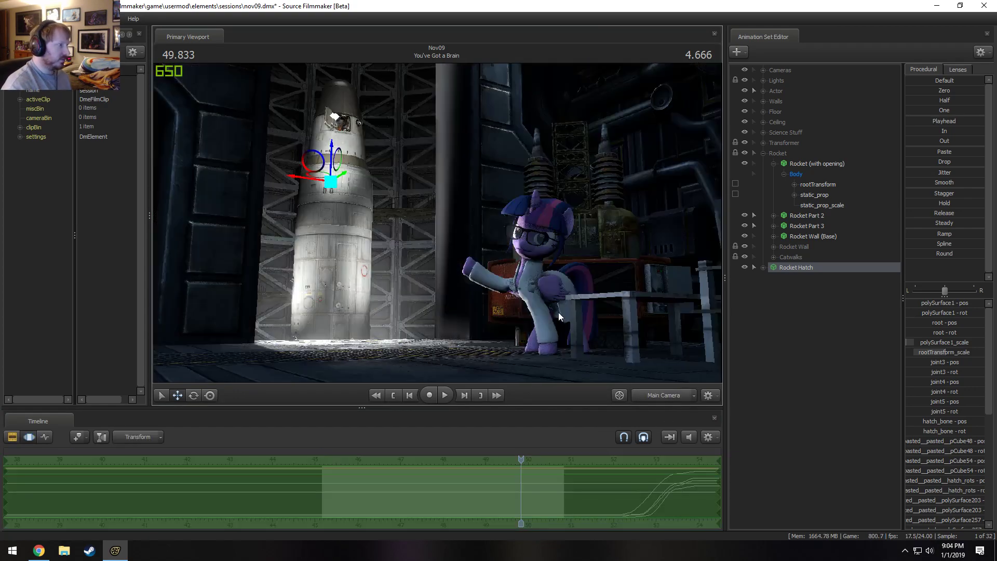
key(F2)
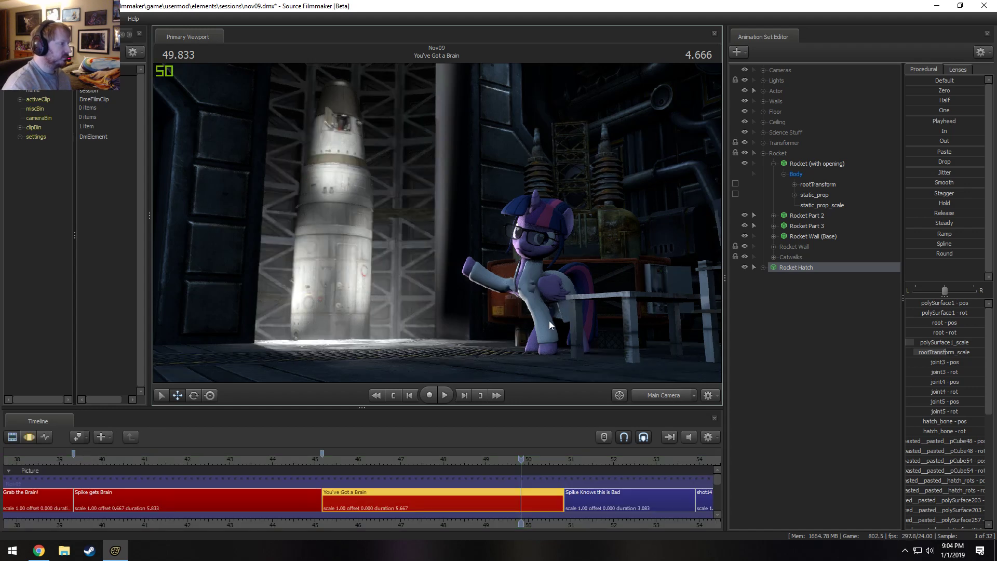
key(F3)
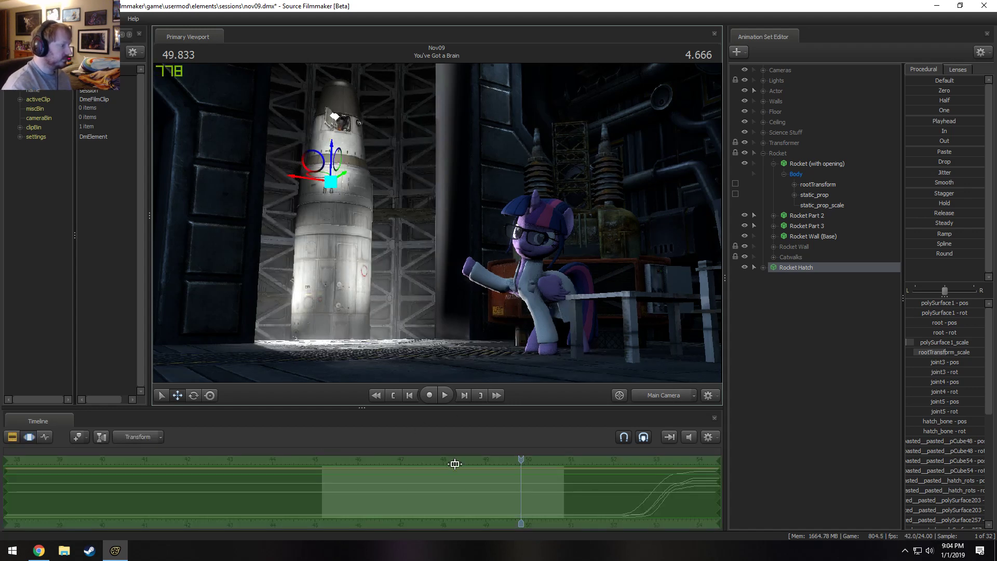
drag(520, 458, 445, 456)
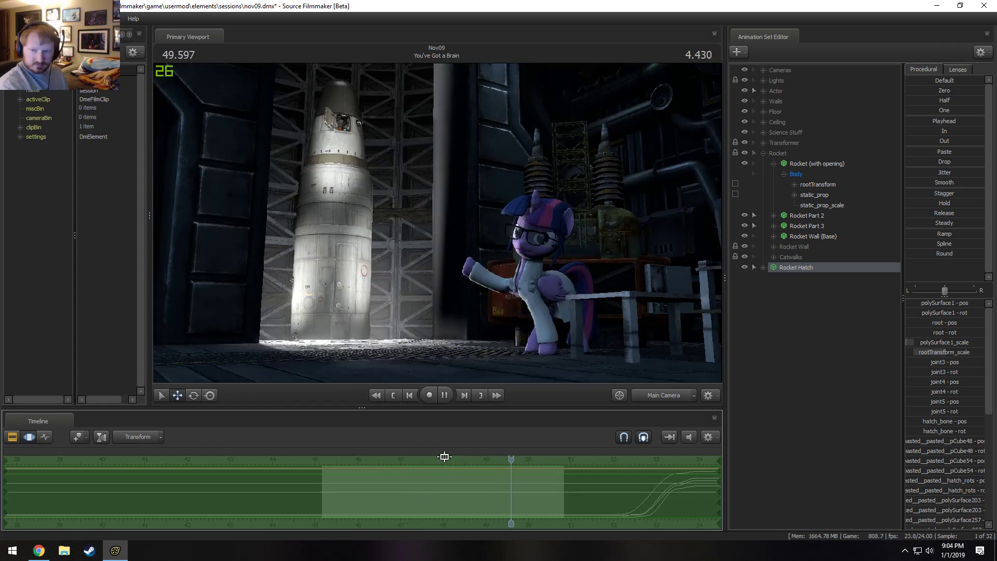
key(space)
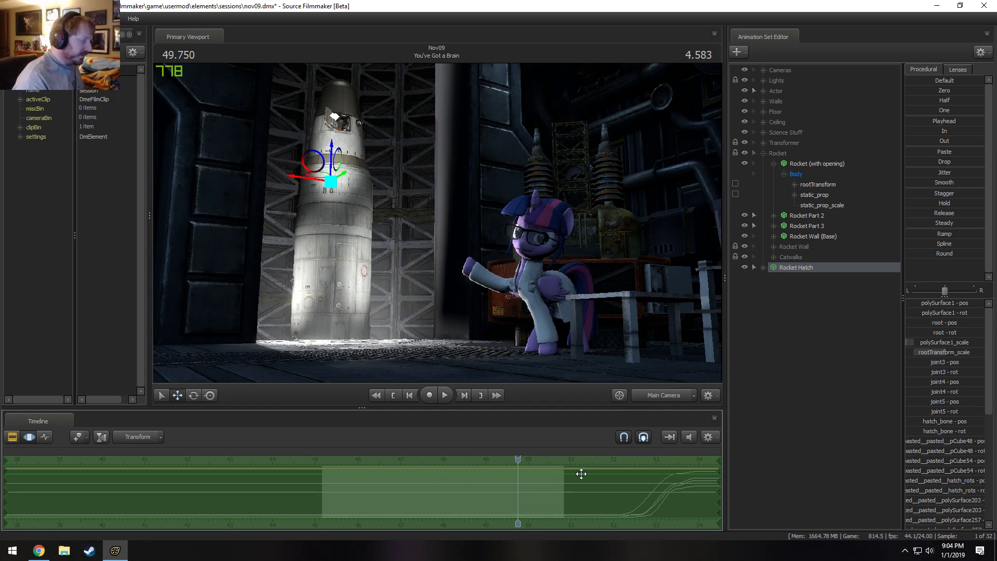
Inspect the open hatch up close through the Work Camera with lighting off, and return to the Main Camera.
click(667, 395)
key(w)
mouse_move(437, 224)
mouse_down()
mouse_move(410, 218)
mouse_move(410, 156)
mouse_move(421, 208)
mouse_move(452, 218)
mouse_move(434, 213)
mouse_up()
key(w)
right_click(434, 214)
click(470, 242)
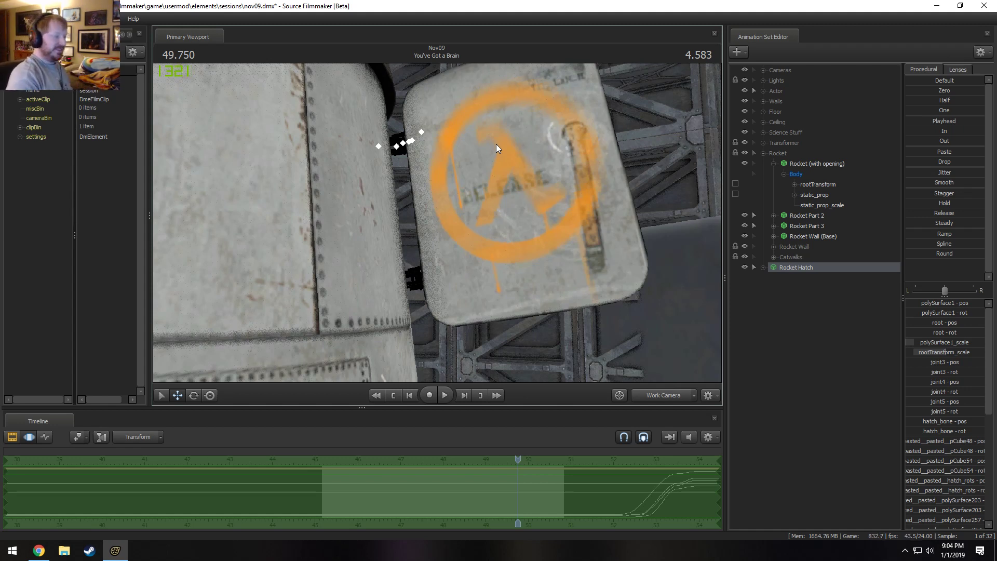
click(652, 398)
Show the shots in the clip editor and check the start and end of the You've Got a Brain shot.
key(F2)
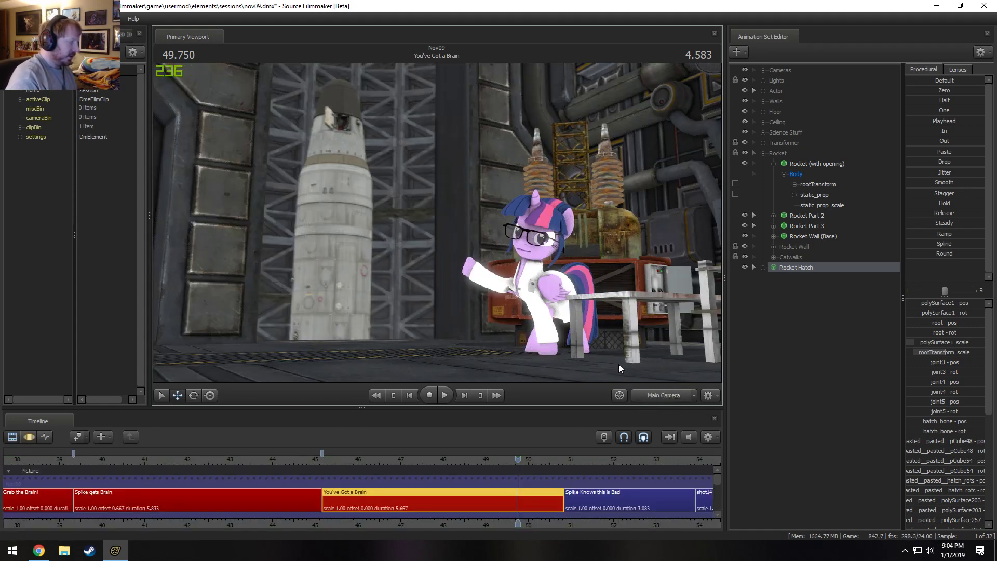
click(328, 459)
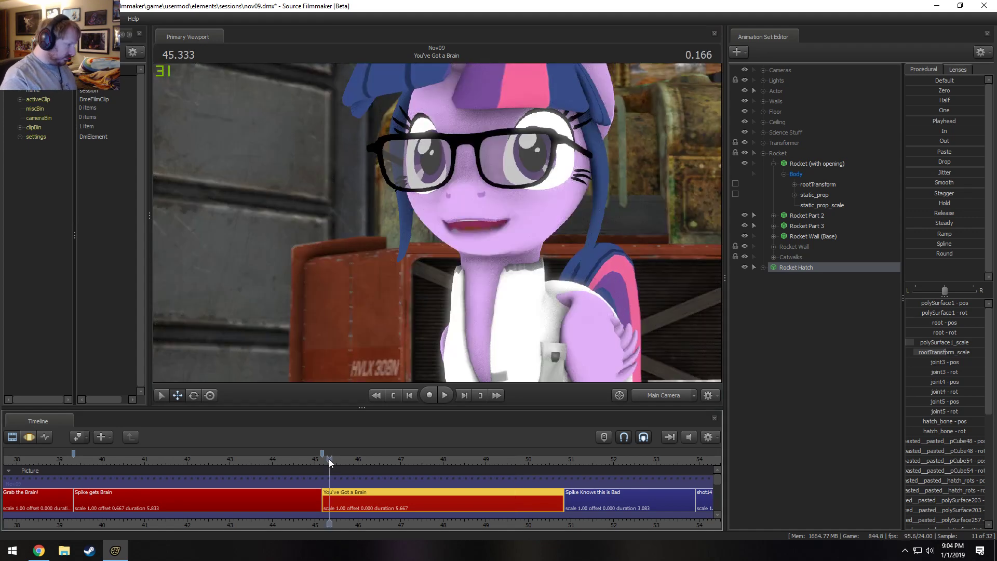
drag(563, 460, 564, 464)
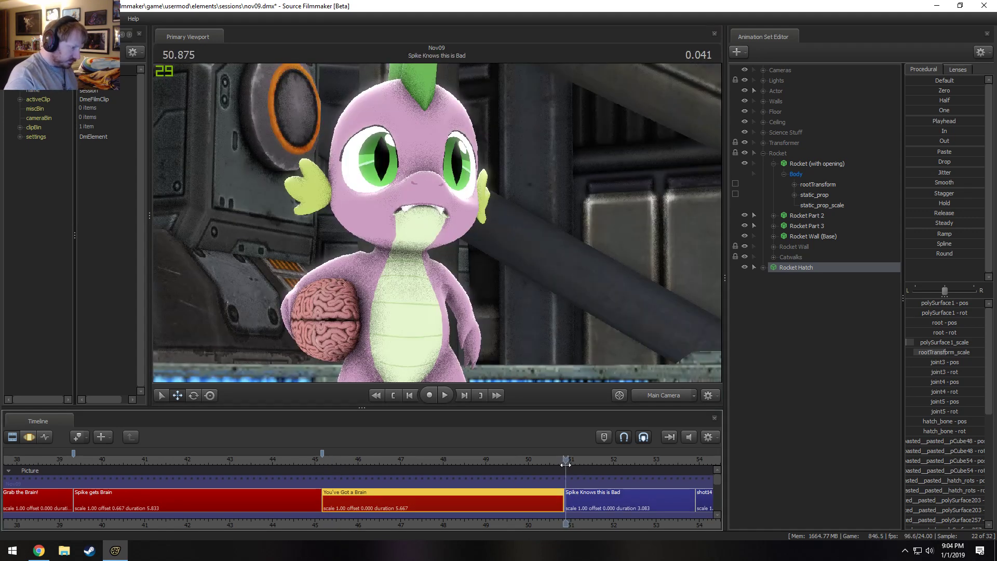
scroll(595, 511, up, 2)
middle_drag(604, 524, 397, 531)
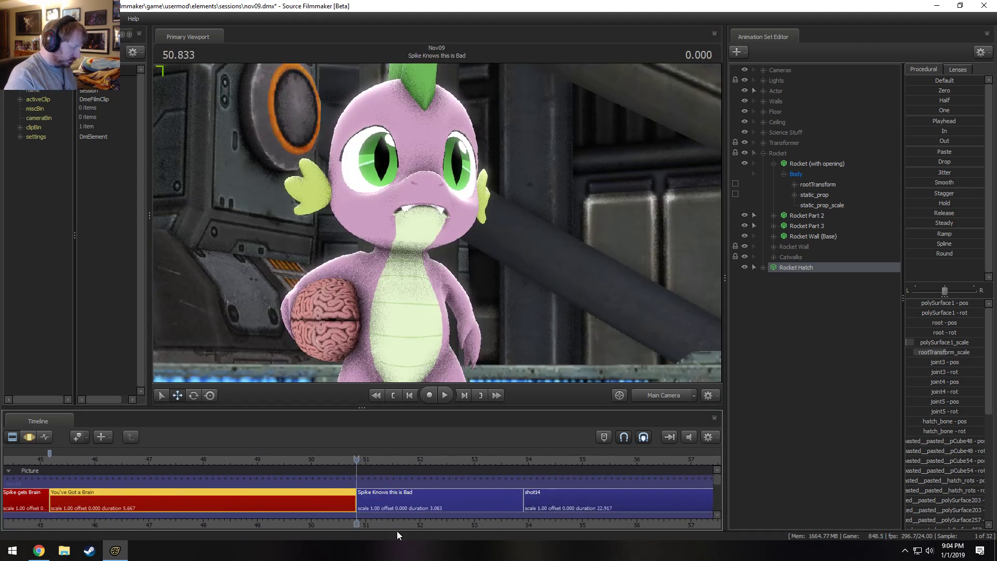
scroll(402, 513, down, 1)
scroll(403, 511, down, 2)
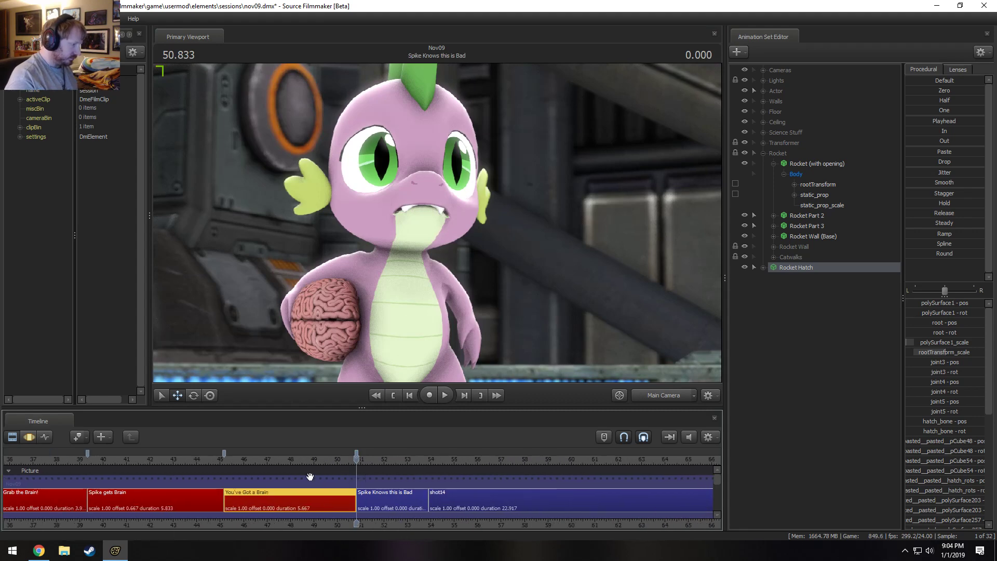
Select the Spike Knows this is Bad shot and play the sequence from the start of You've Got a Brain.
click(383, 492)
click(224, 460)
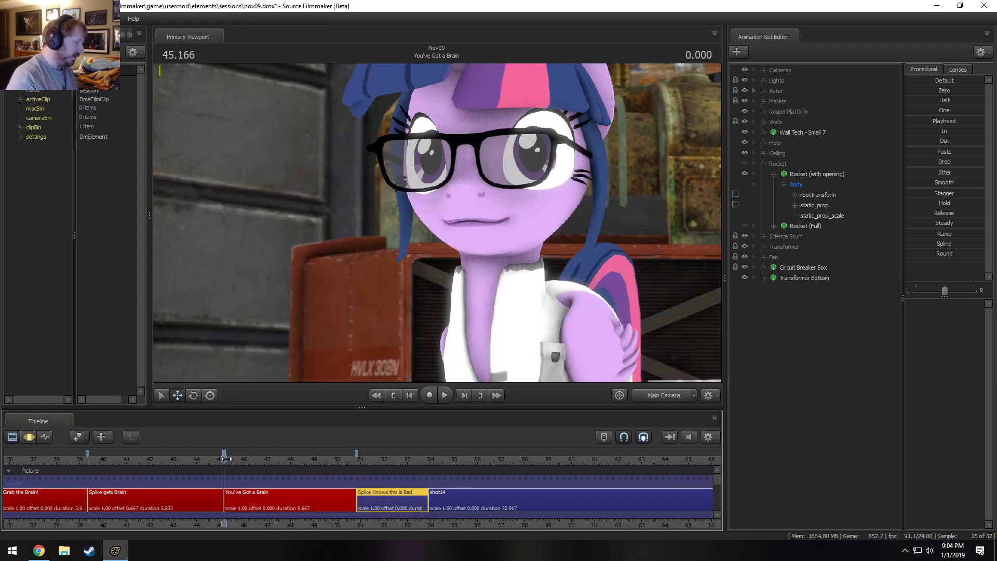
key(space)
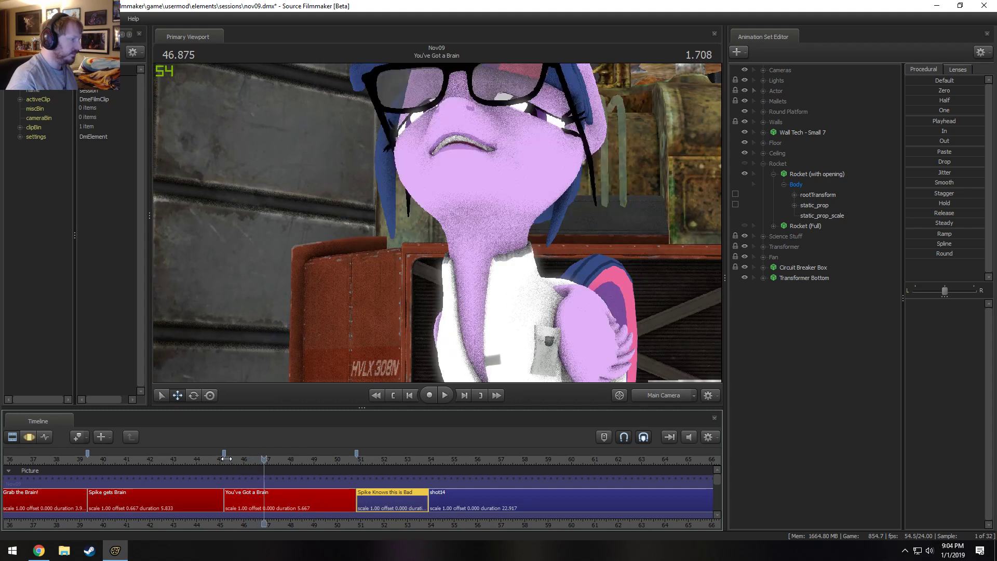
key(space)
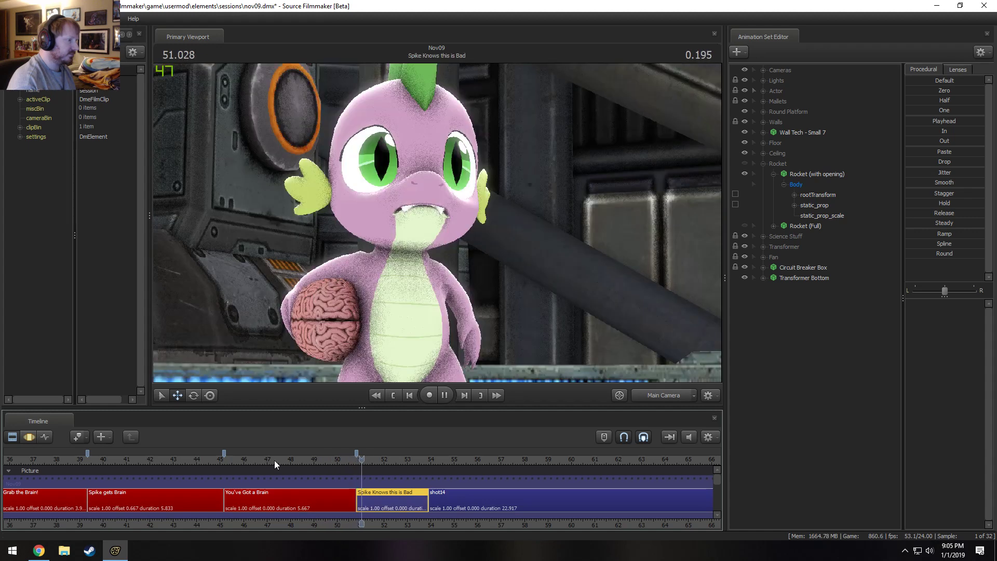
Play the Spike Knows this is Bad shot and return the playhead to 51.541 s.
key(space)
key(space)
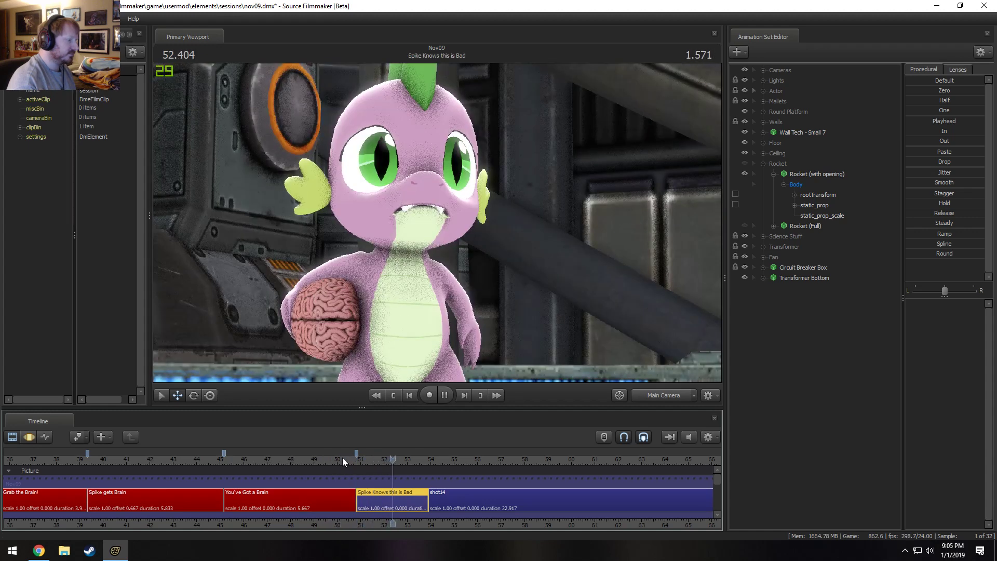
key(space)
click(373, 459)
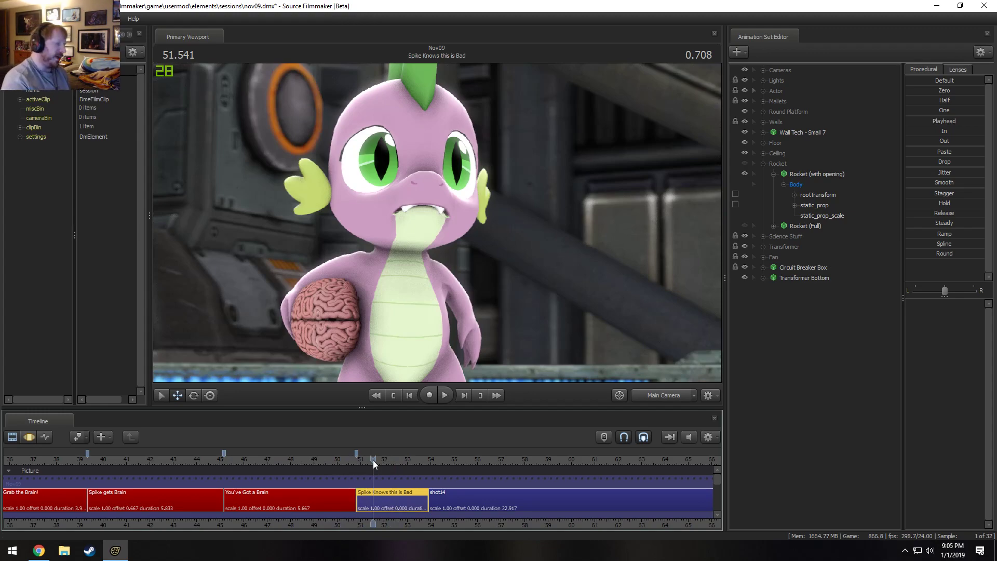
Look around the set surrounding Spike through the Work Camera in the Spike Knows this is Bad shot.
click(657, 396)
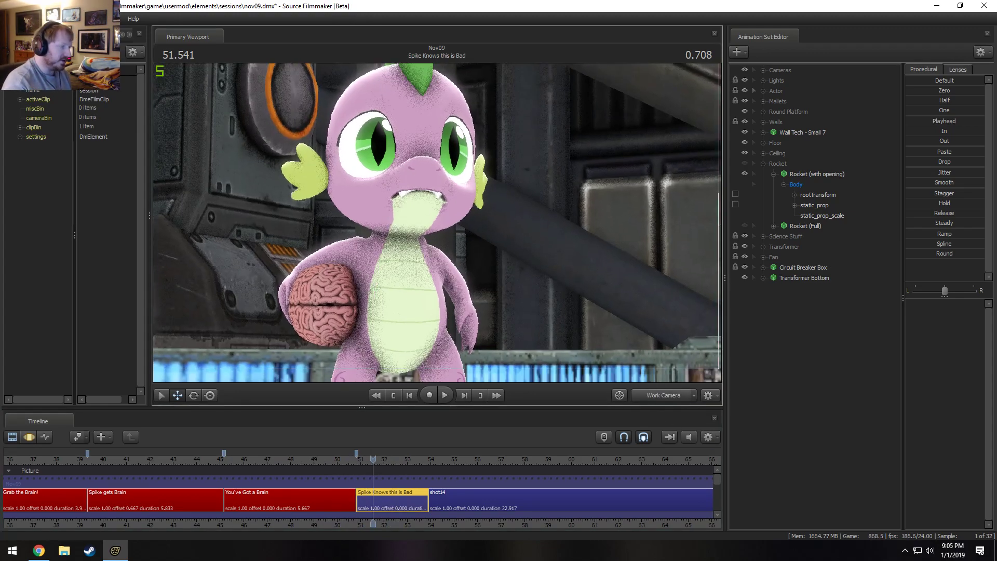
key(s)
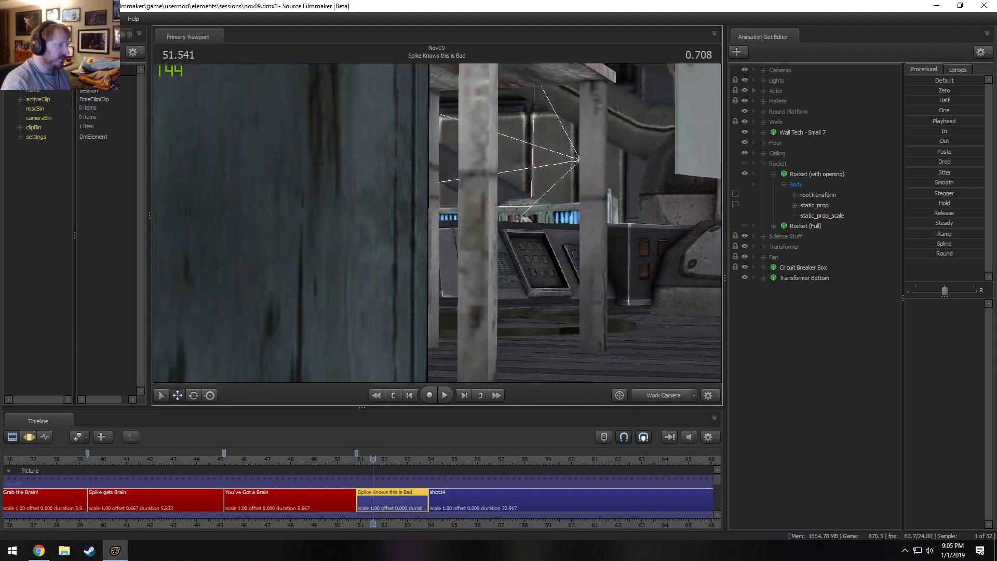
key(w)
key(w)
key(s)
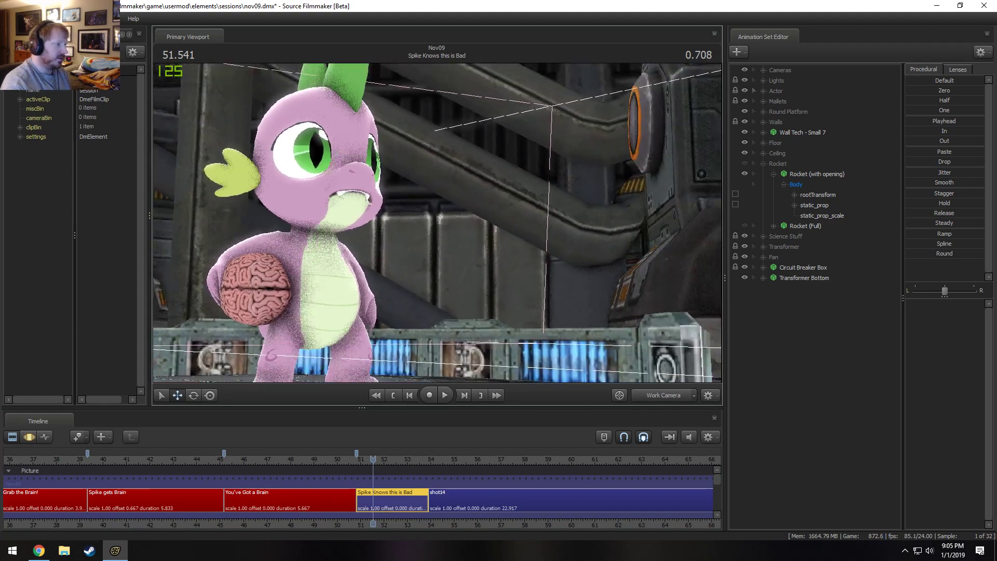
key(w)
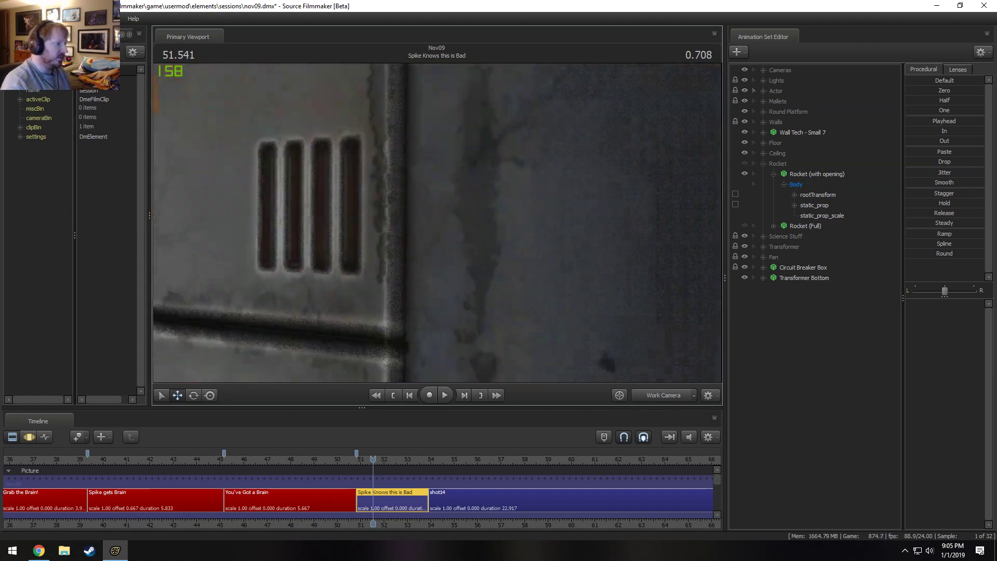
key(s)
key(s)
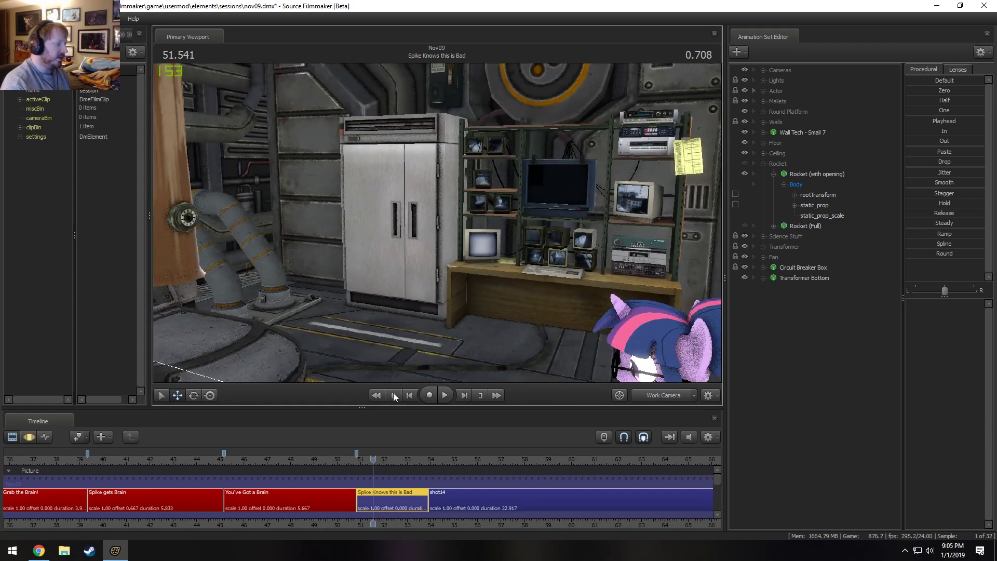
Move the playhead to 50.250 s in You've Got a Brain, frame the rocket's open hatch and enable viewport lighting.
click(343, 461)
key(w)
mouse_move(437, 222)
mouse_down()
mouse_move(364, 218)
mouse_move(374, 182)
mouse_move(359, 135)
mouse_move(364, 197)
mouse_up()
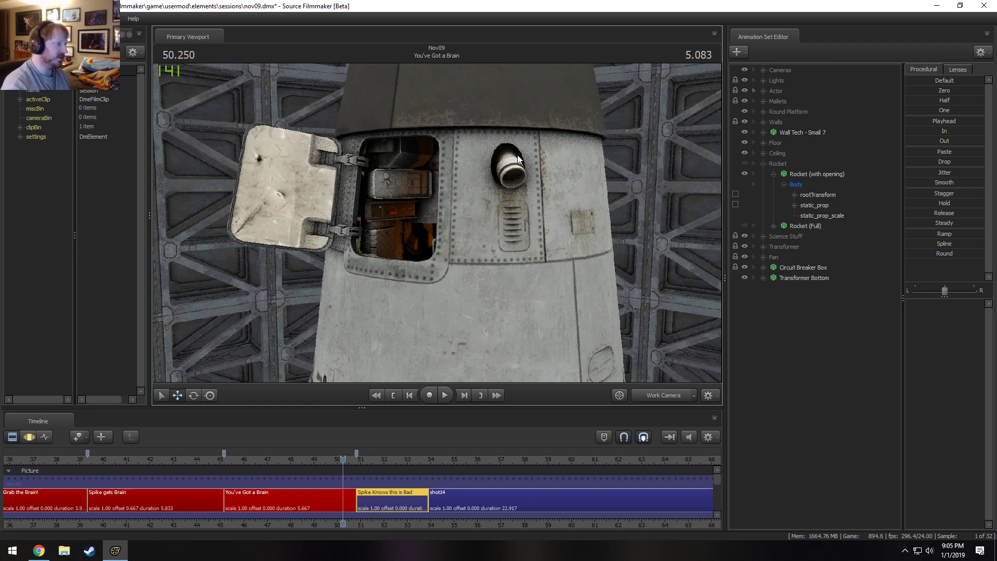
mouse_move(485, 239)
mouse_down()
mouse_move(463, 242)
mouse_move(440, 222)
mouse_up()
key(w)
right_click(485, 239)
click(510, 265)
Examine the lit hatch hinges and the rocket's interior up close through the Work Camera.
key(w)
mouse_move(510, 266)
mouse_down()
mouse_move(540, 286)
mouse_move(535, 296)
mouse_move(552, 294)
mouse_move(509, 332)
mouse_move(514, 311)
mouse_move(556, 322)
mouse_move(524, 333)
mouse_move(577, 301)
mouse_move(535, 295)
mouse_move(556, 298)
mouse_move(538, 285)
mouse_move(564, 292)
mouse_move(561, 263)
mouse_move(543, 273)
mouse_move(563, 275)
mouse_move(545, 285)
mouse_move(485, 280)
mouse_move(507, 285)
mouse_move(495, 312)
mouse_move(488, 286)
mouse_move(495, 309)
mouse_up()
key(s)
key(w)
key(s)
key(w)
key(w)
key(s)
key(s)
key(w)
key(w)
key(w)
key(d)
key(a)
key(d)
key(s)
key(a)
key(w)
key(w)
key(s)
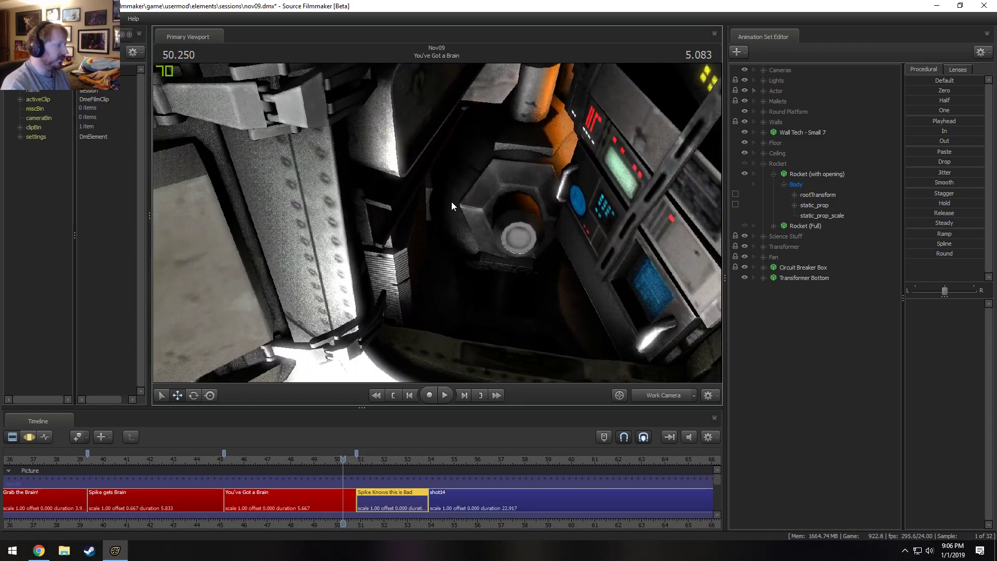
drag(372, 143, 371, 125)
key(s)
drag(374, 183, 438, 223)
Return to the Main Camera and play from 48.875 s across the cut into Spike Knows this is Bad.
key(space)
key(space)
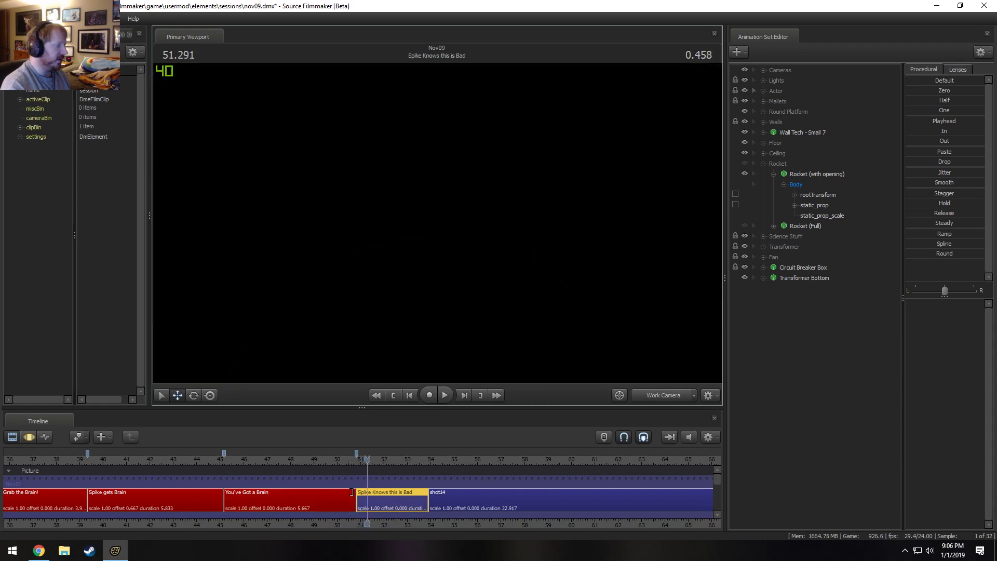
click(310, 464)
click(668, 395)
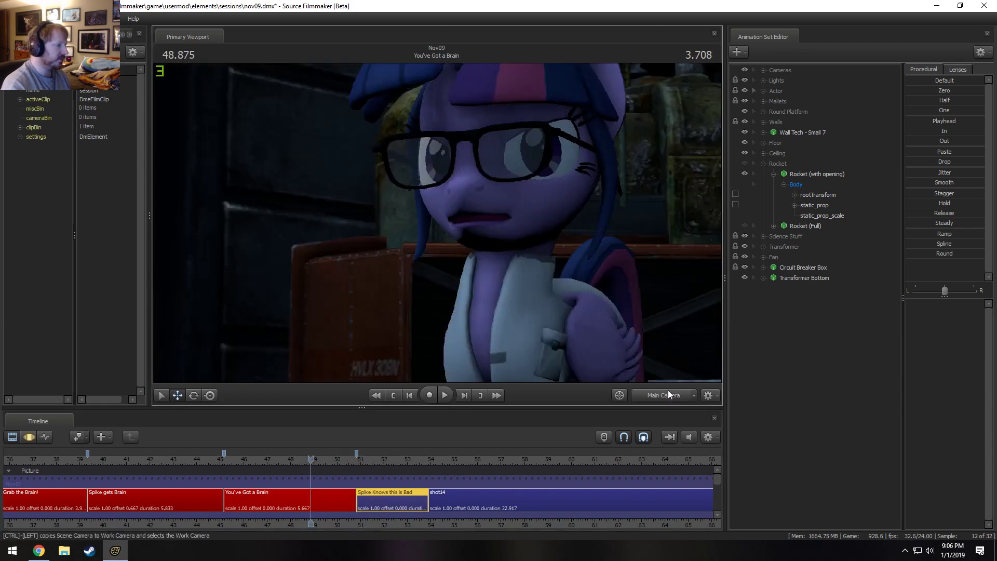
key(space)
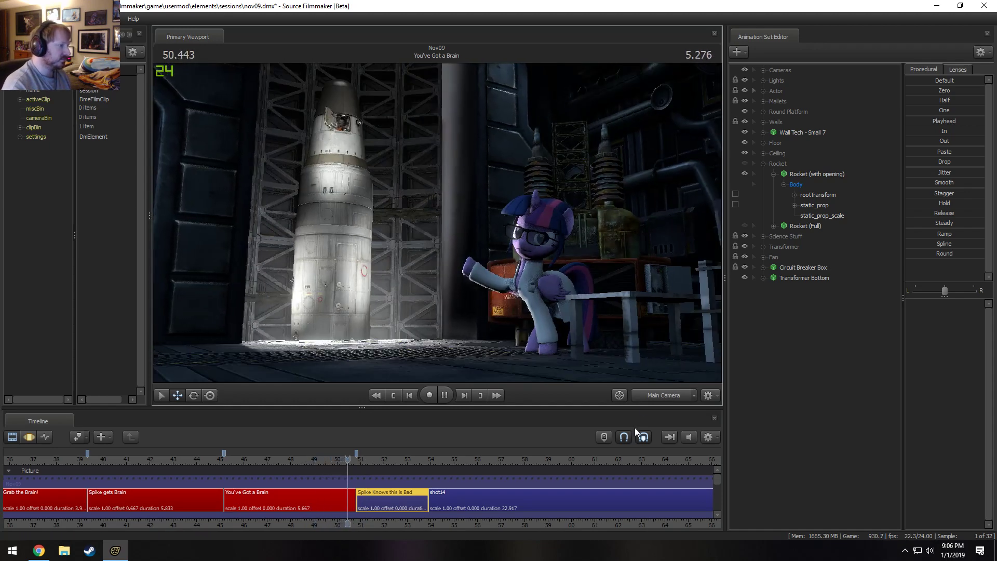
key(space)
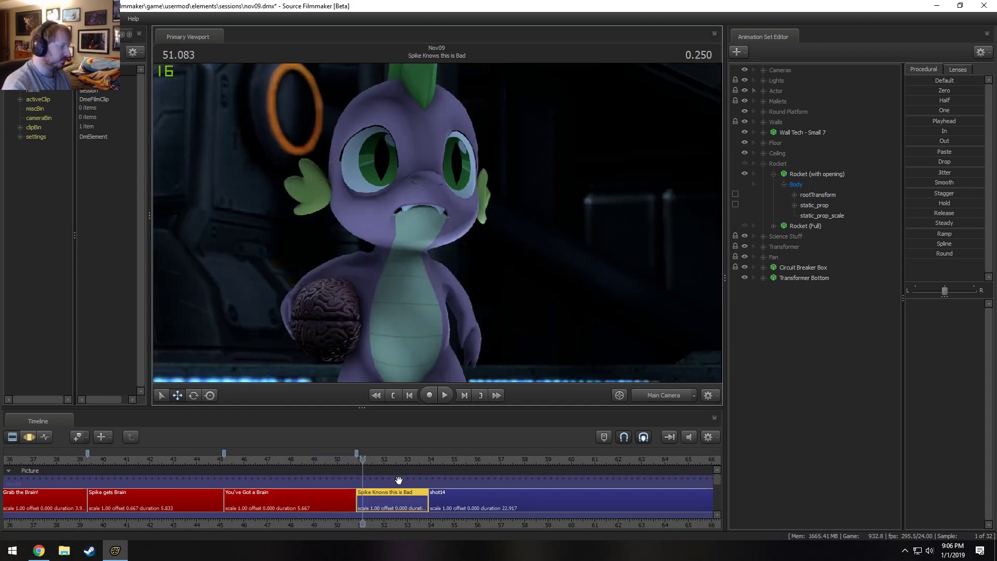
Select the You've Got a Brain shot to review its animation sets.
scroll(307, 494, down, 5)
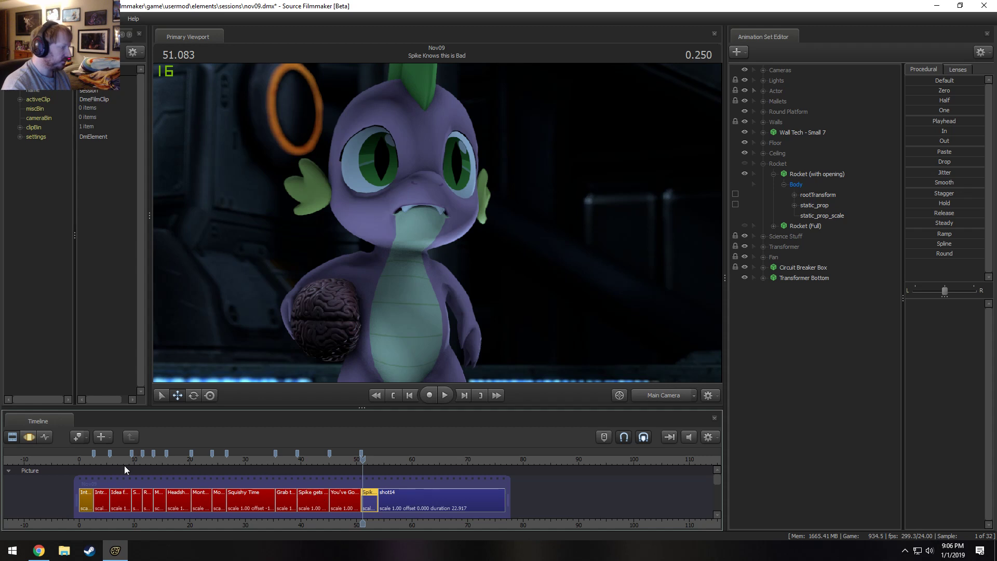
scroll(156, 483, up, 2)
click(345, 501)
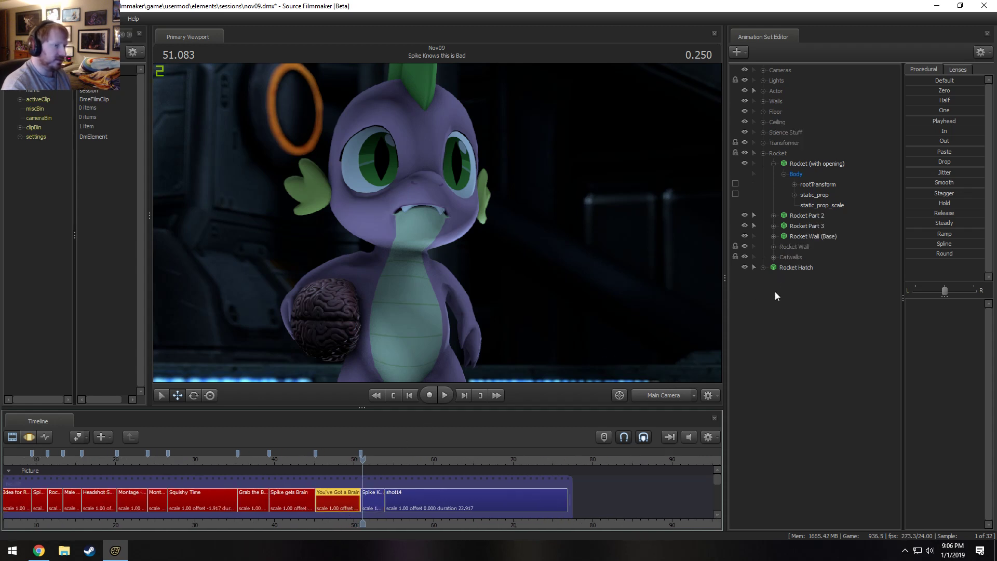
Select the Spike gets Brain shot at 41.125 s and delete its Rocket group from the animation sets.
click(283, 459)
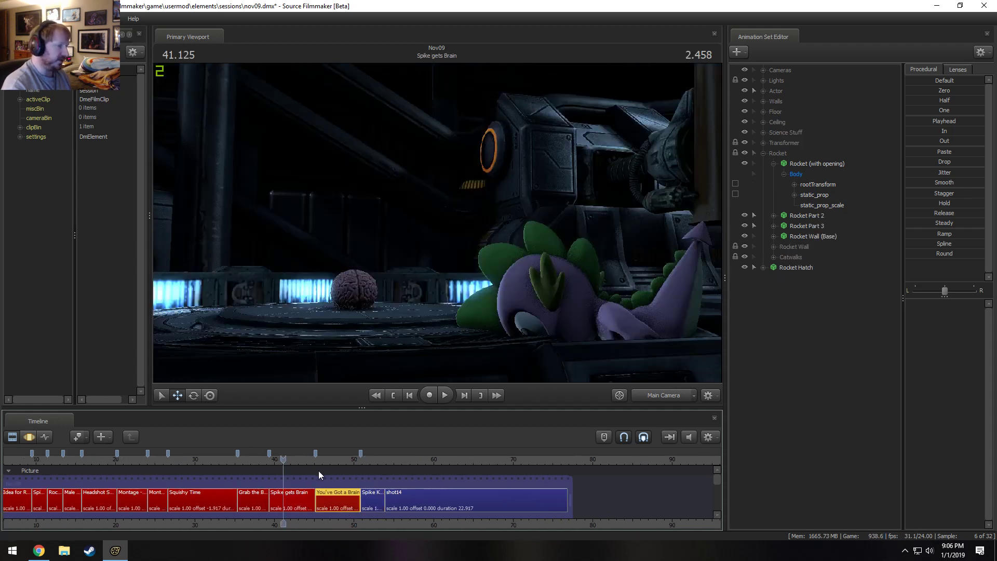
click(291, 502)
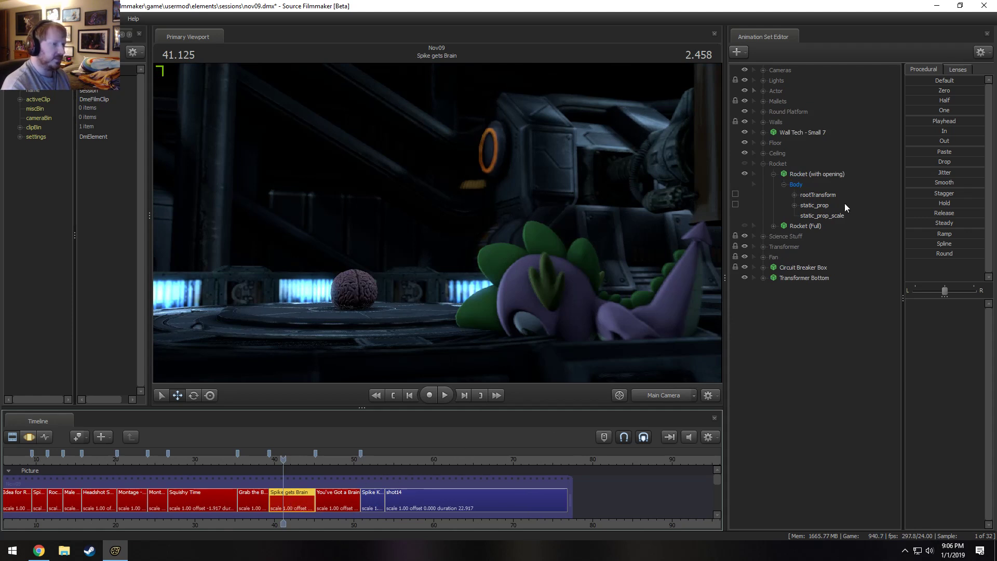
click(776, 164)
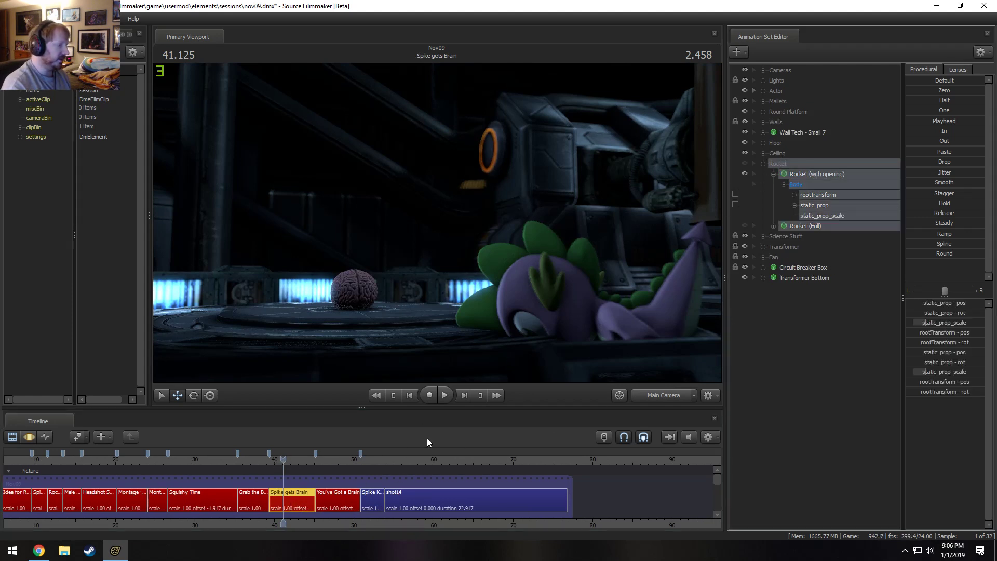
right_click(805, 178)
click(828, 201)
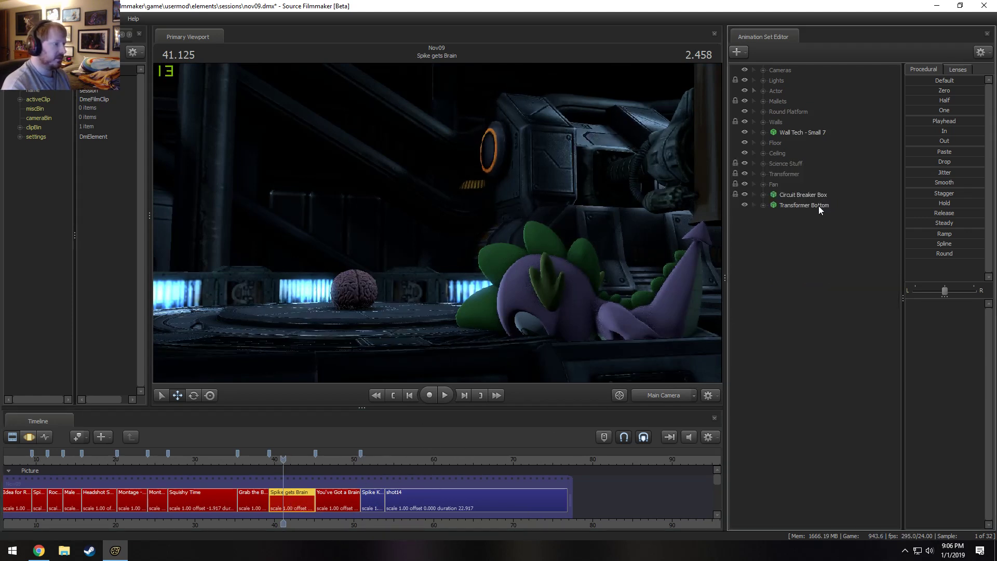
right_click(800, 287)
click(827, 357)
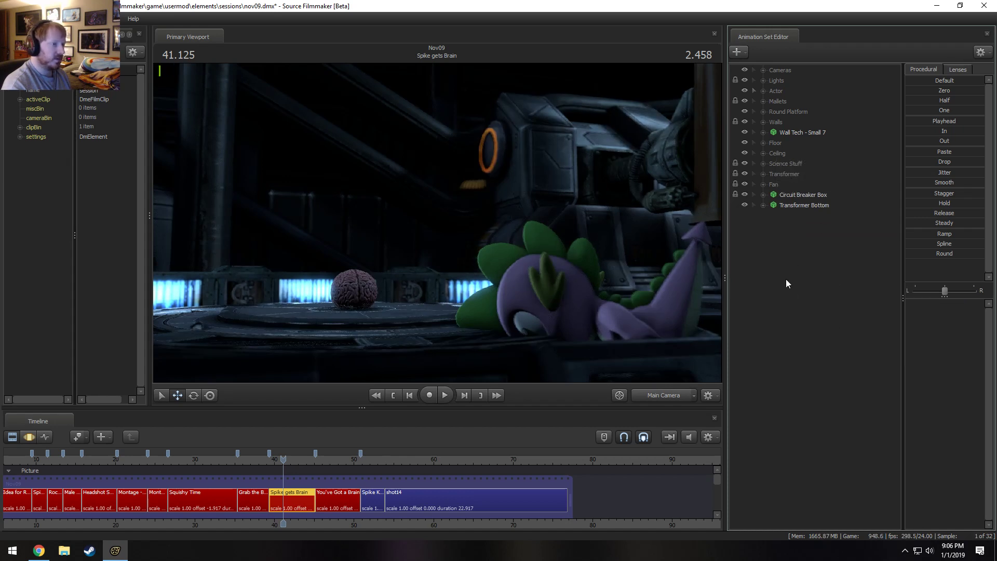
Play the Spike gets Brain shot from about 42 s, and replay it from nearer its start.
scroll(321, 477, down, 3)
drag(287, 463, 289, 461)
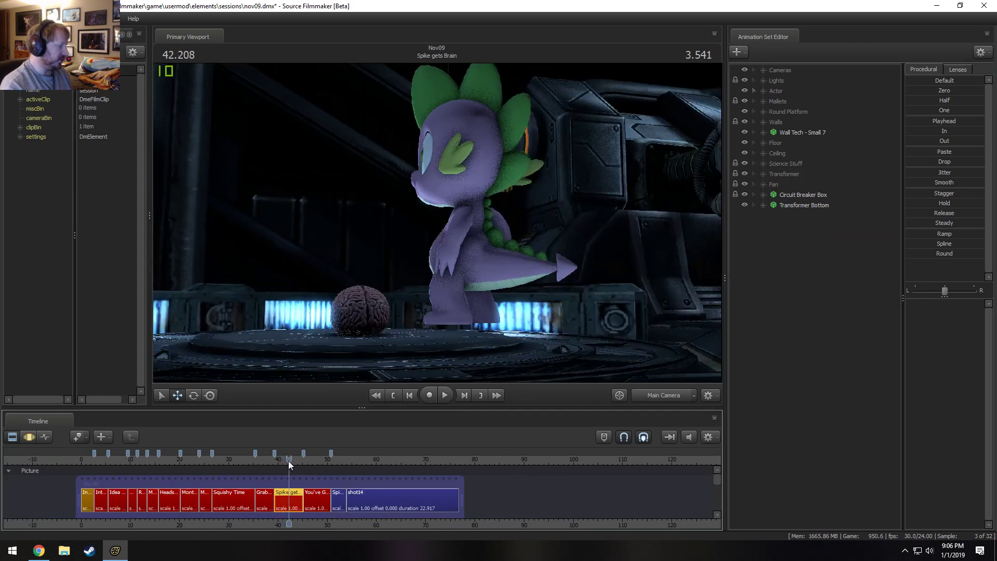
key(space)
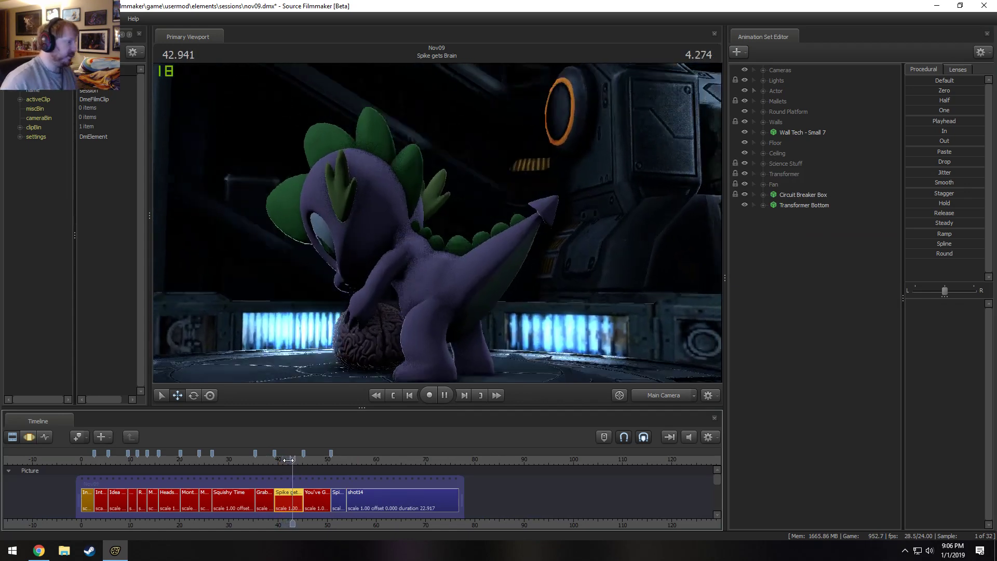
key(space)
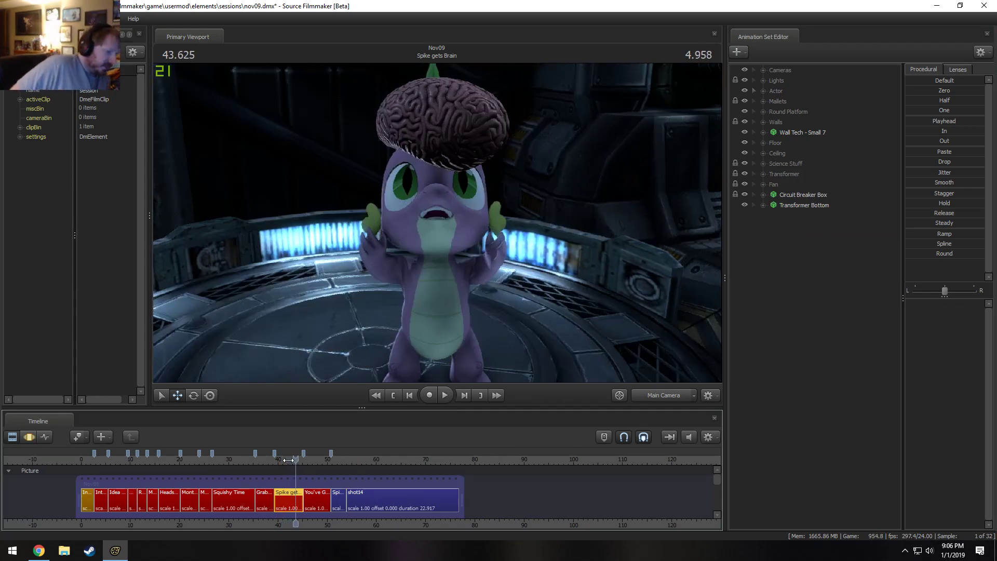
click(279, 459)
key(space)
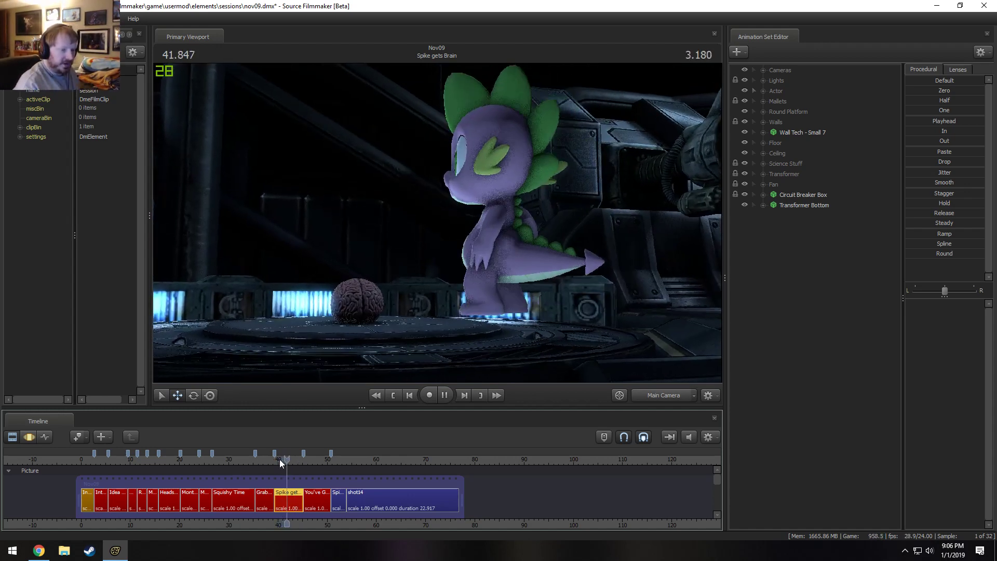
key(space)
Review the opening of the session by playing the Introduction - Male Horse and Introduction - Science Horse shots.
click(111, 457)
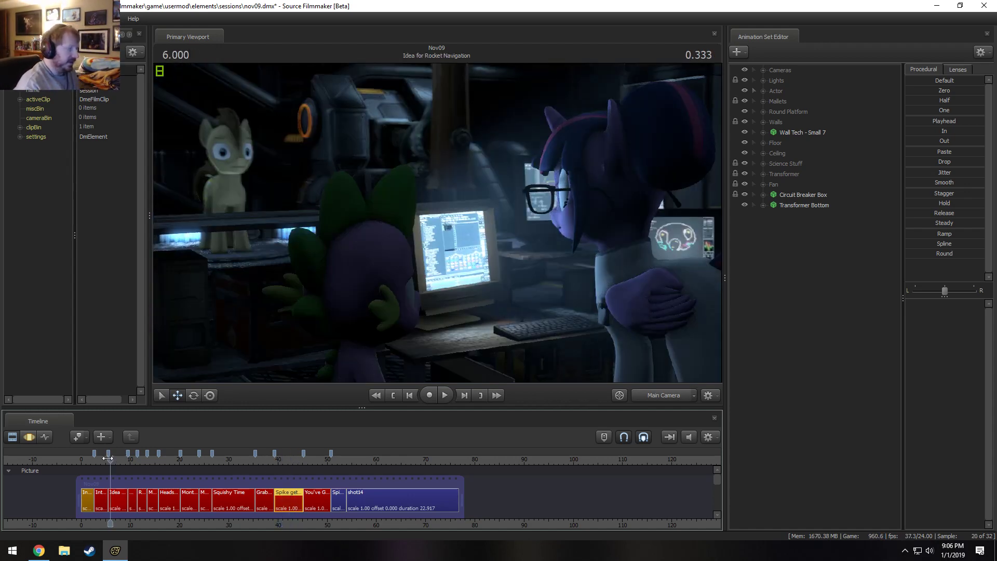
drag(110, 457, 97, 459)
key(space)
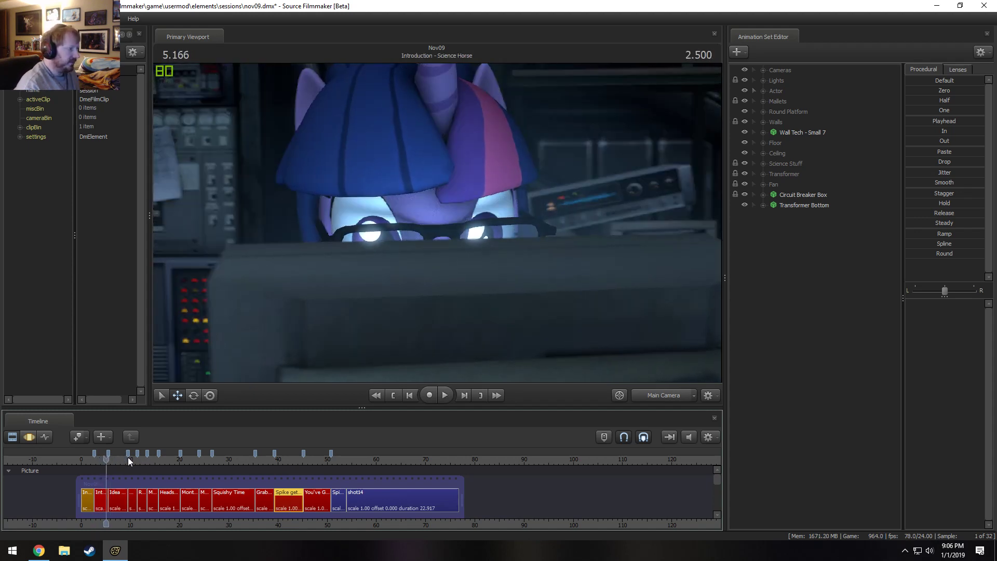
click(82, 459)
key(space)
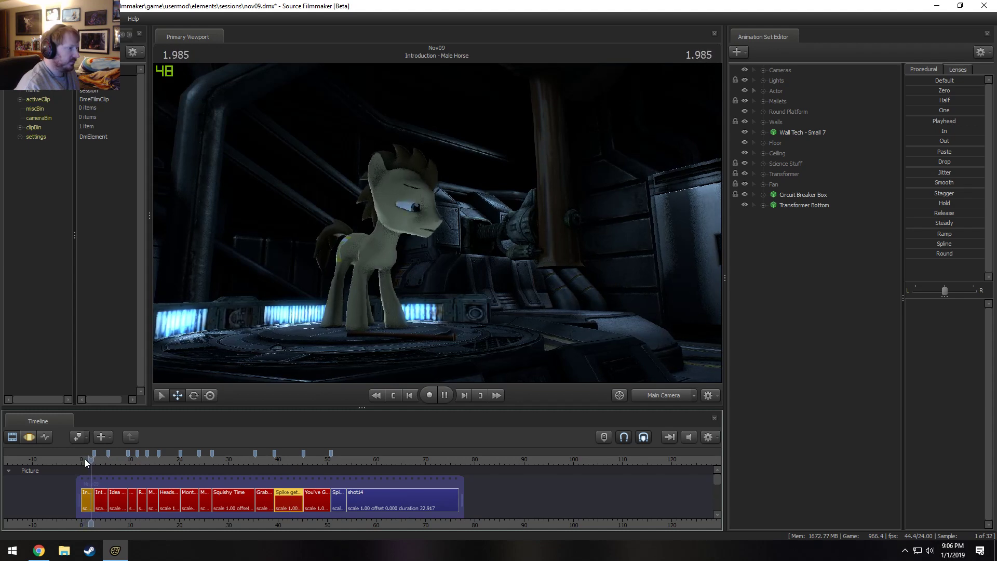
key(space)
click(85, 460)
key(space)
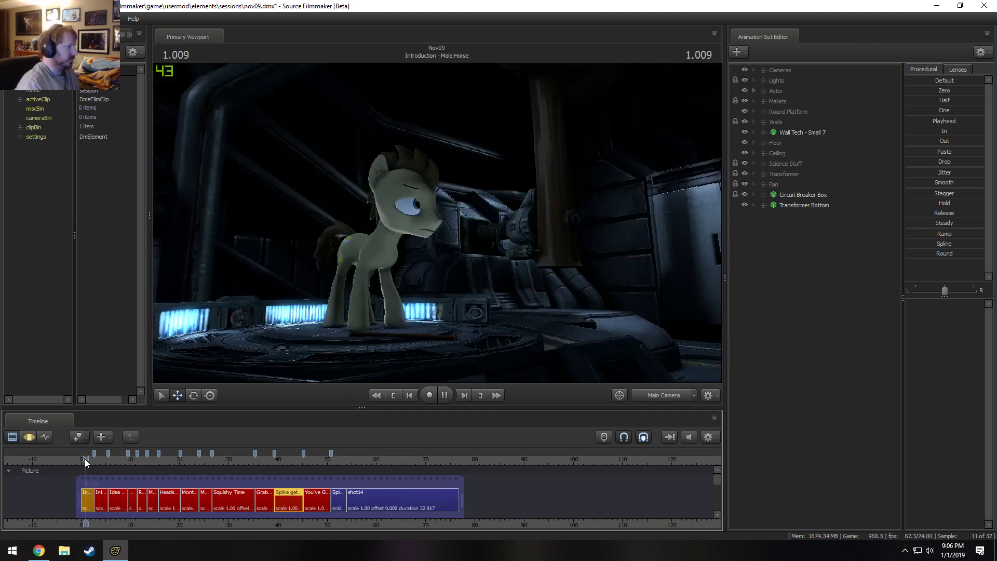
key(space)
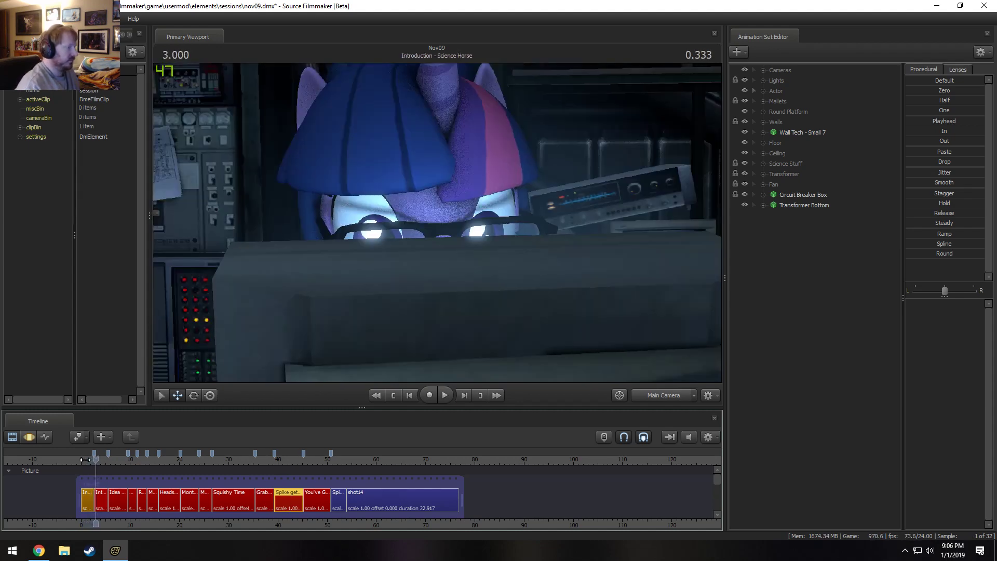
click(88, 459)
key(space)
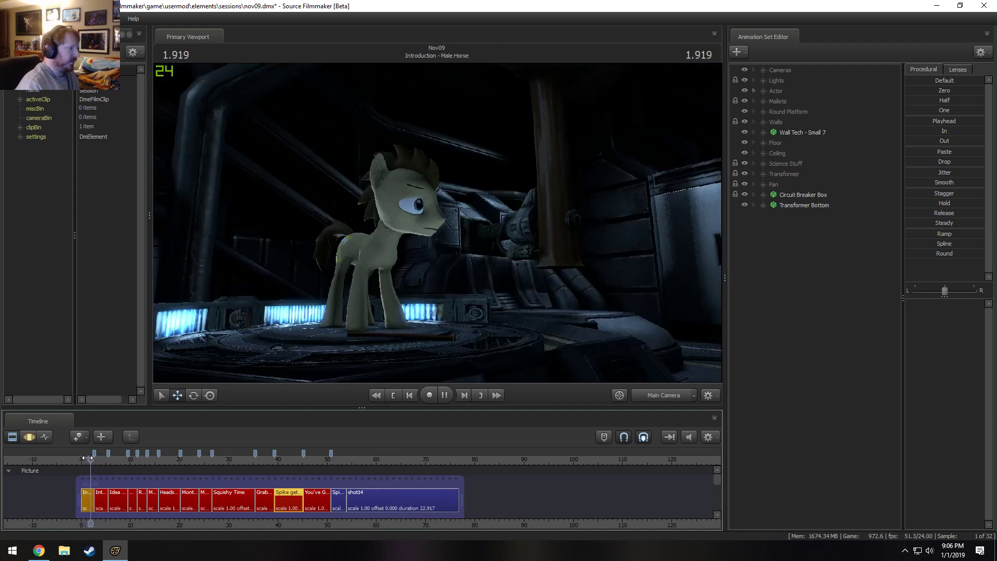
Replay the first seconds of the Introduction - Male Horse shot several times to check the horse's head turn.
key(space)
click(84, 458)
key(space)
key(space)
click(80, 456)
key(space)
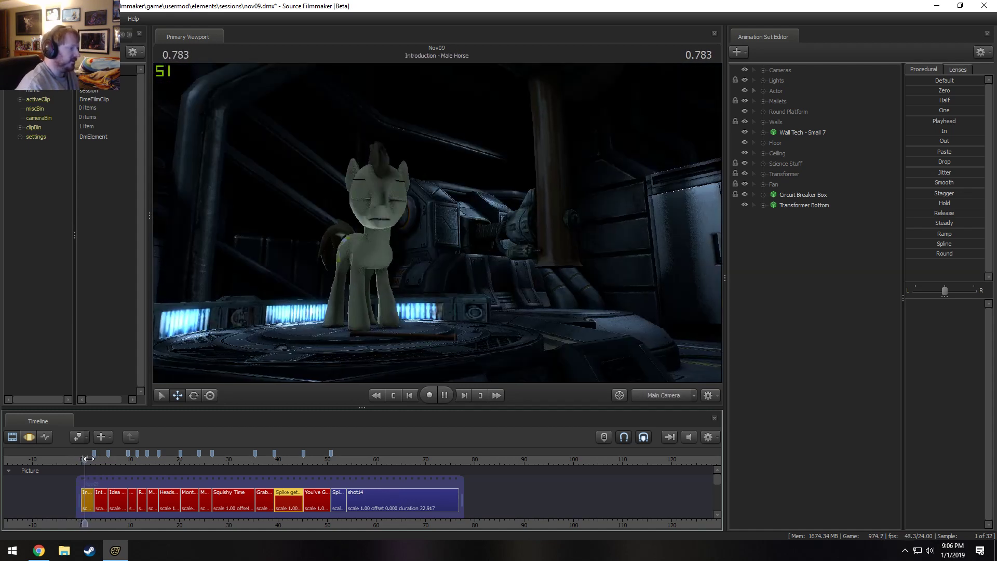
scroll(80, 457, up, 5)
click(80, 460)
key(space)
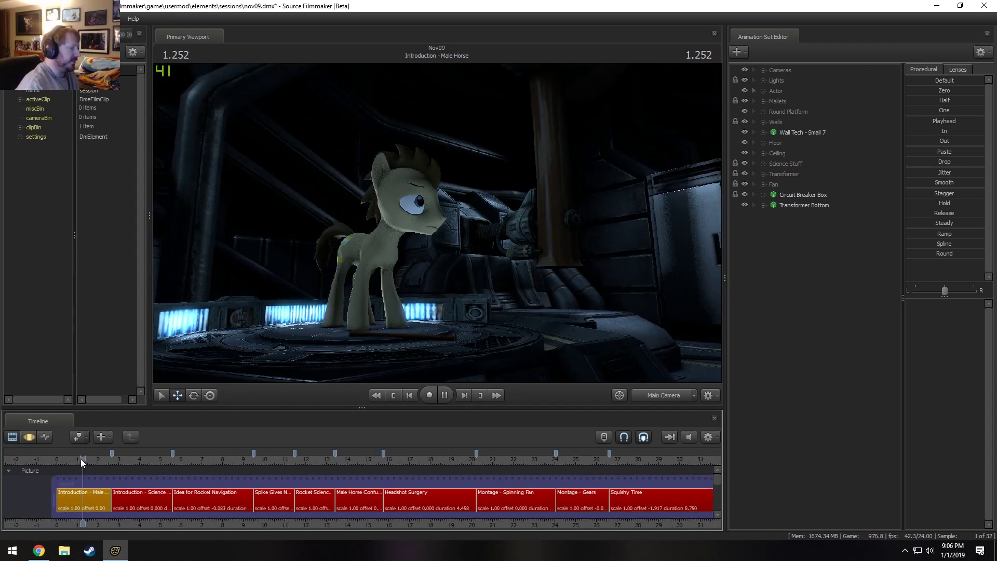
click(75, 460)
key(space)
click(75, 460)
key(space)
click(74, 461)
key(space)
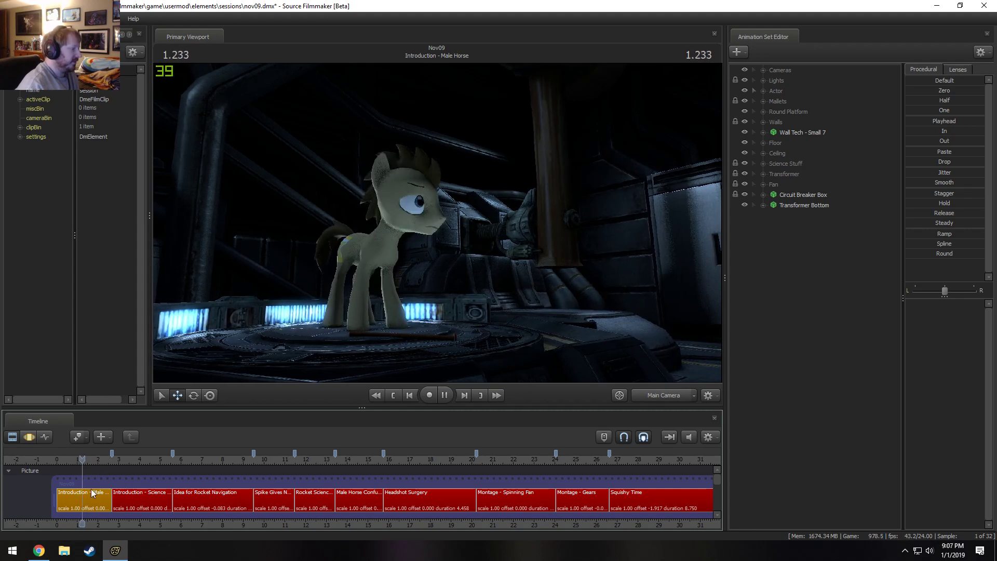
Select the Introduction - Male Horse shot and inspect the horse on the round platform through the Work Camera at 1.291 s.
key(space)
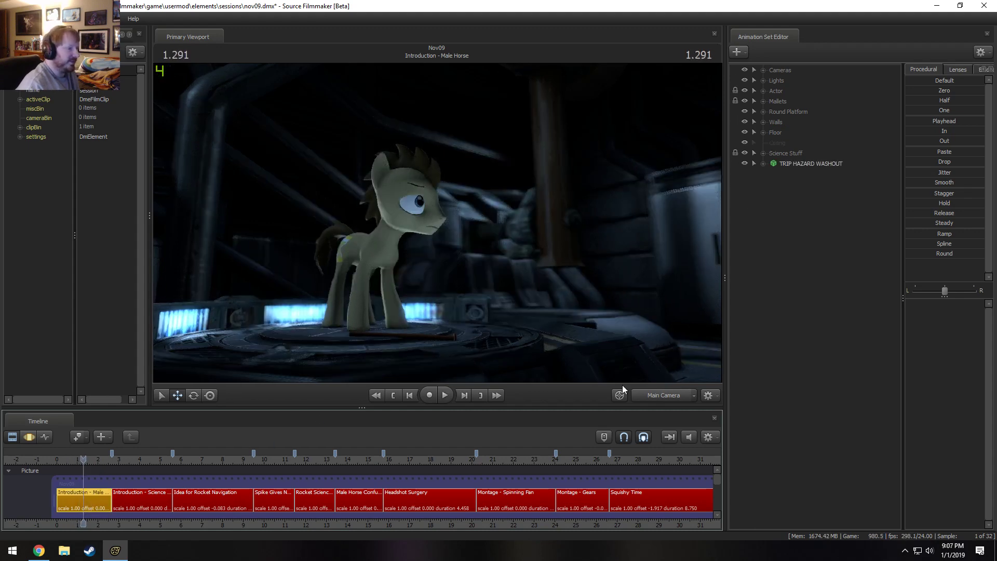
click(655, 395)
key(w)
drag(519, 291, 555, 367)
key(z)
key(x)
key(s)
key(z)
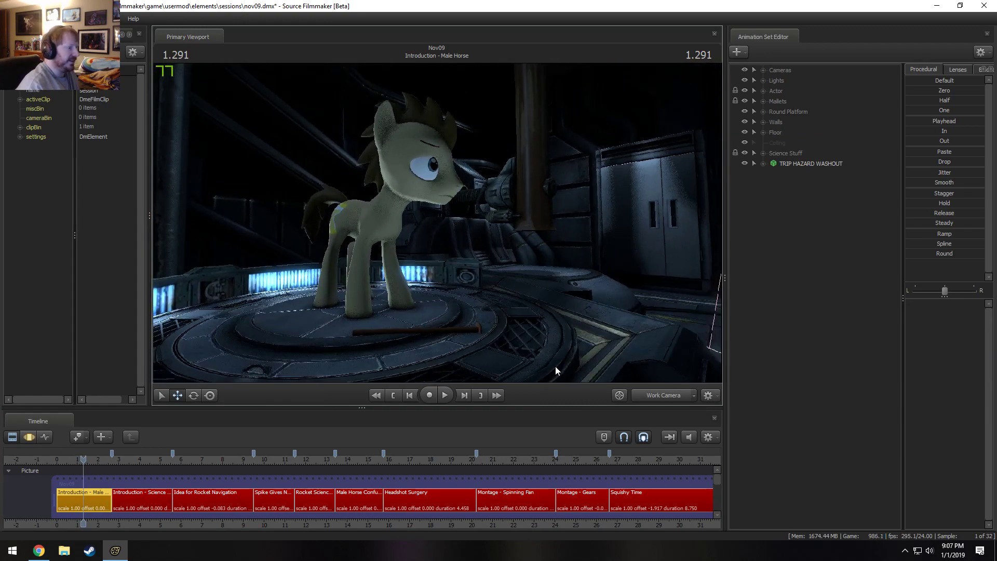
Switch the Introduction - Male Horse shot back to the Main Camera and remove the hidden ceiling group from its animation set list.
click(659, 394)
key(space)
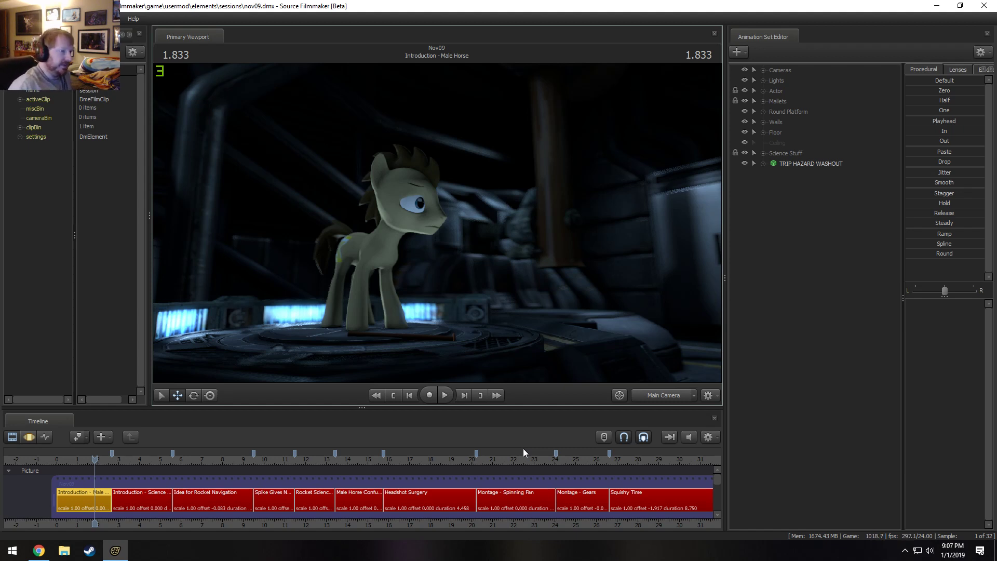
right_click(784, 140)
click(796, 154)
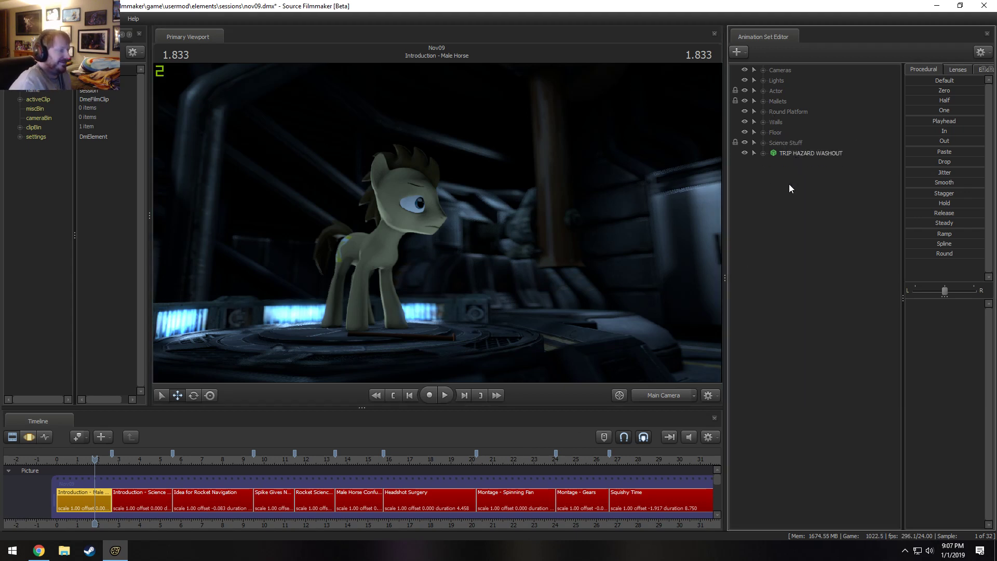
click(764, 122)
click(764, 122)
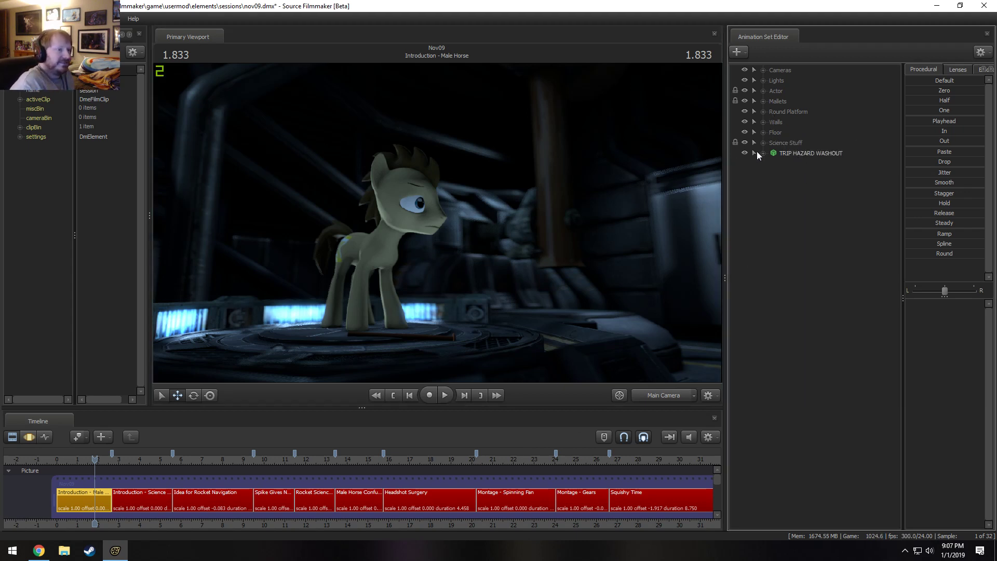
Go to about 52.3 s and check the Spike Knows this is Bad shot and the following shot14 clip's timing.
scroll(242, 493, down, 5)
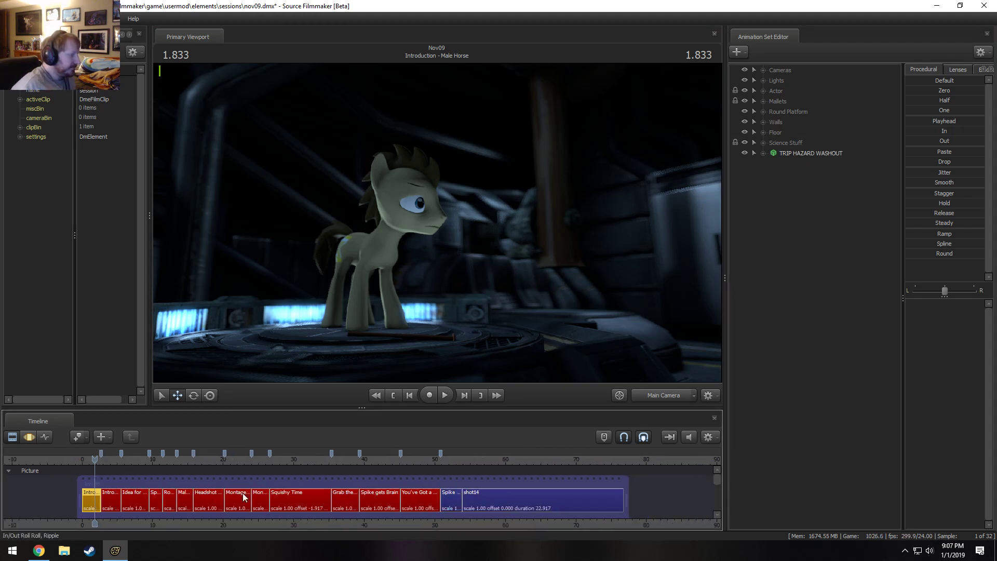
scroll(463, 485, up, 3)
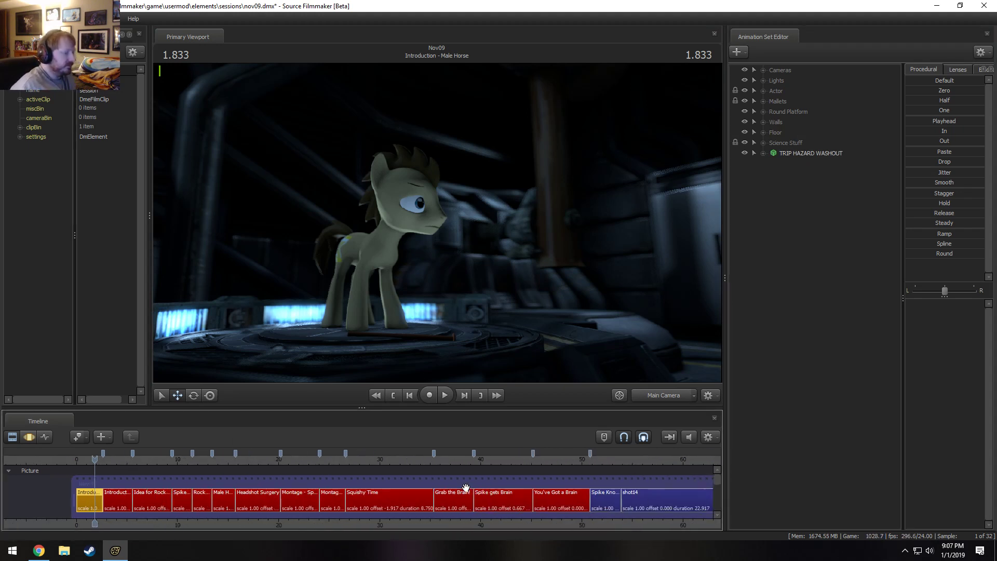
scroll(591, 527, down, 4)
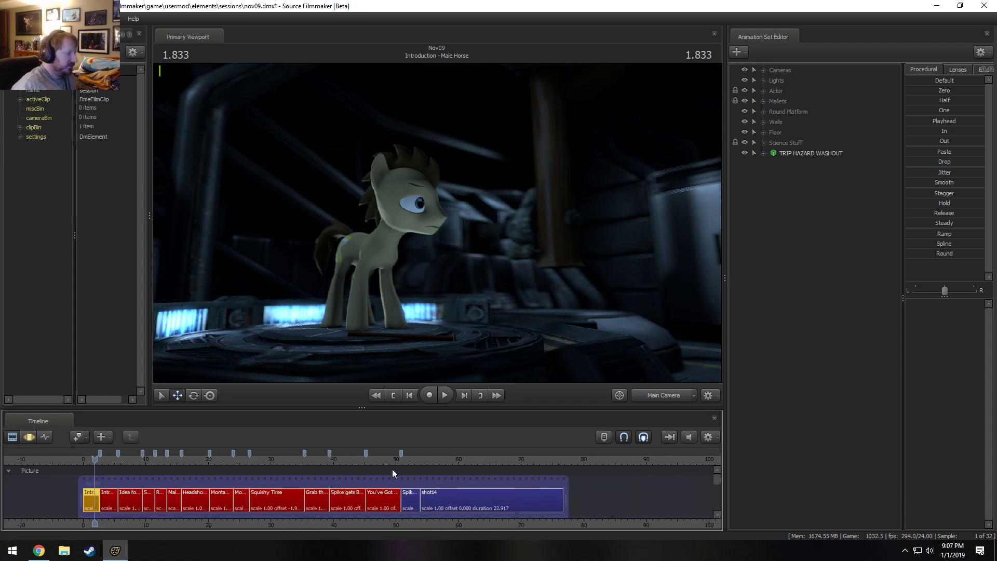
click(410, 459)
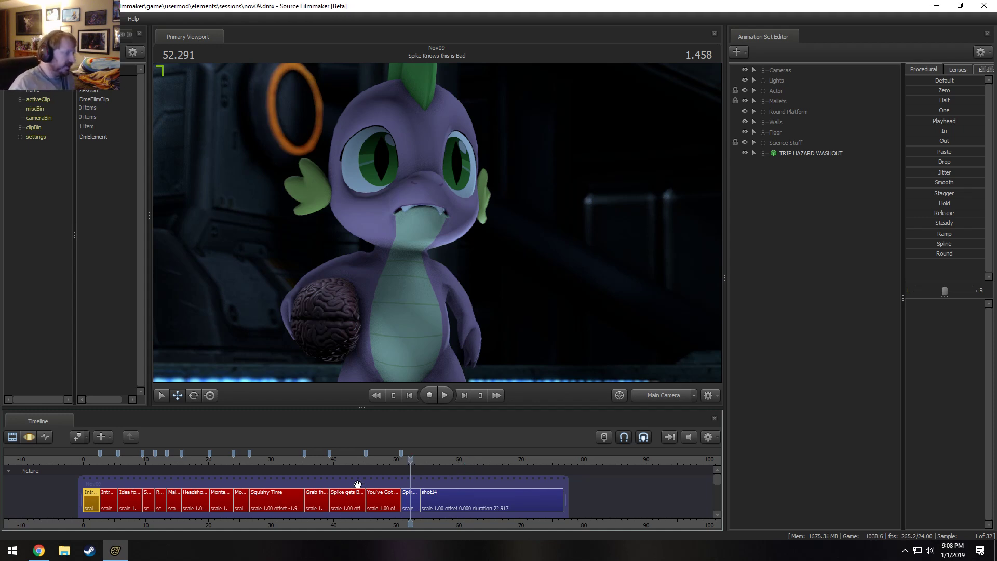
scroll(435, 502, up, 5)
scroll(439, 518, up, 1)
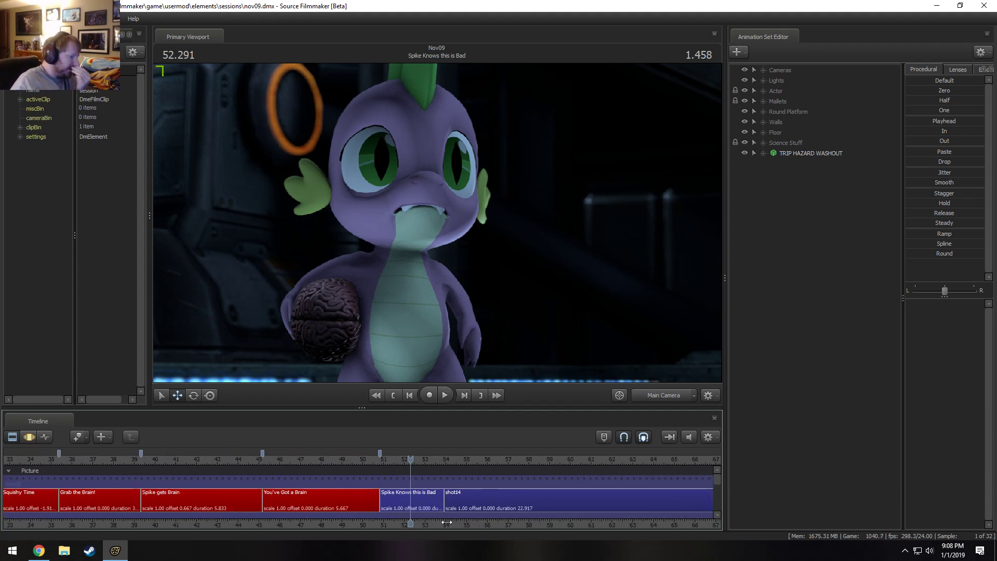
middle_drag(447, 522, 381, 515)
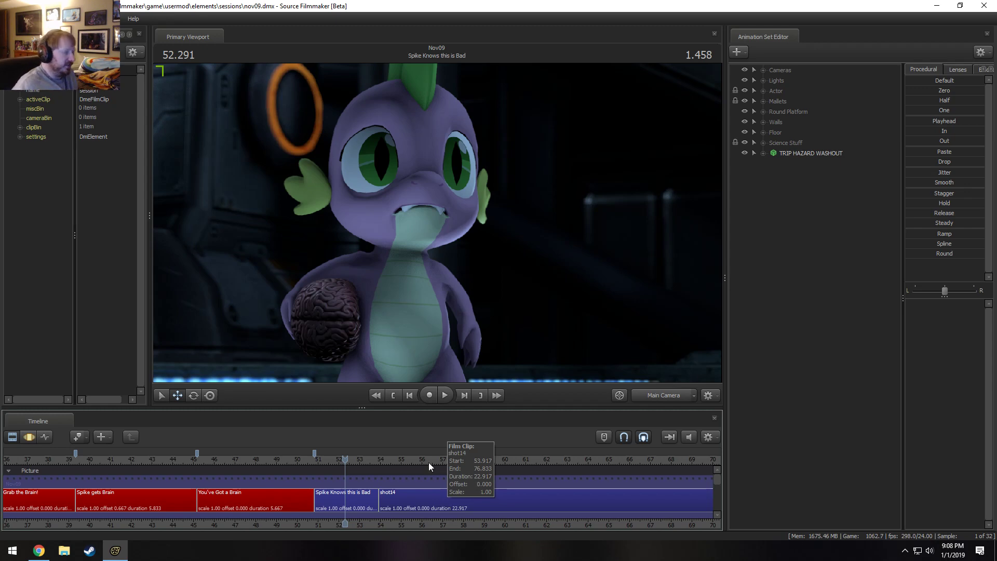
Inspect the rocket's open hatch and interior through the Work Camera at 49.833 s in the You've Got a Brain shot.
click(294, 457)
click(657, 396)
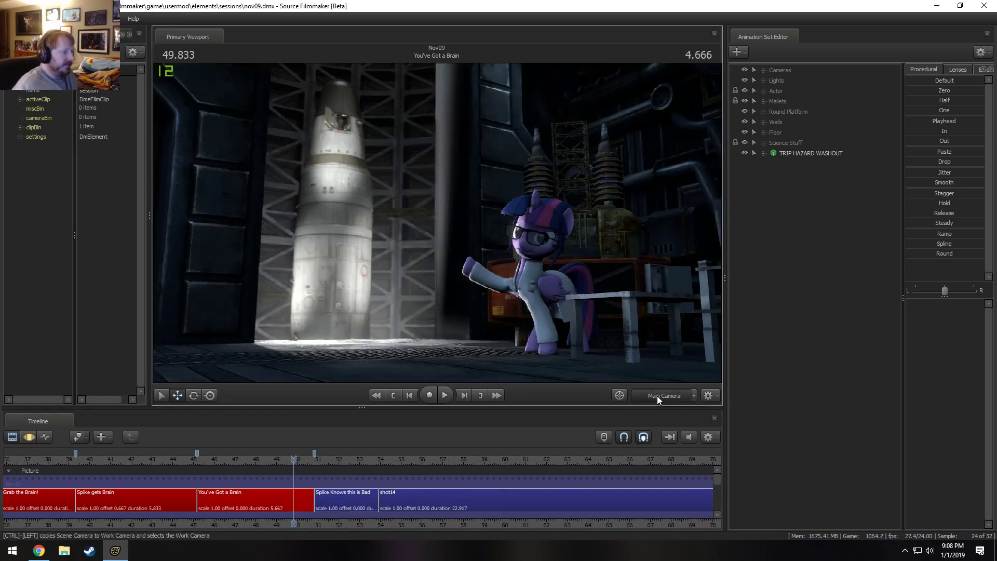
drag(571, 291, 519, 218)
key(w)
key(w)
drag(445, 182, 437, 222)
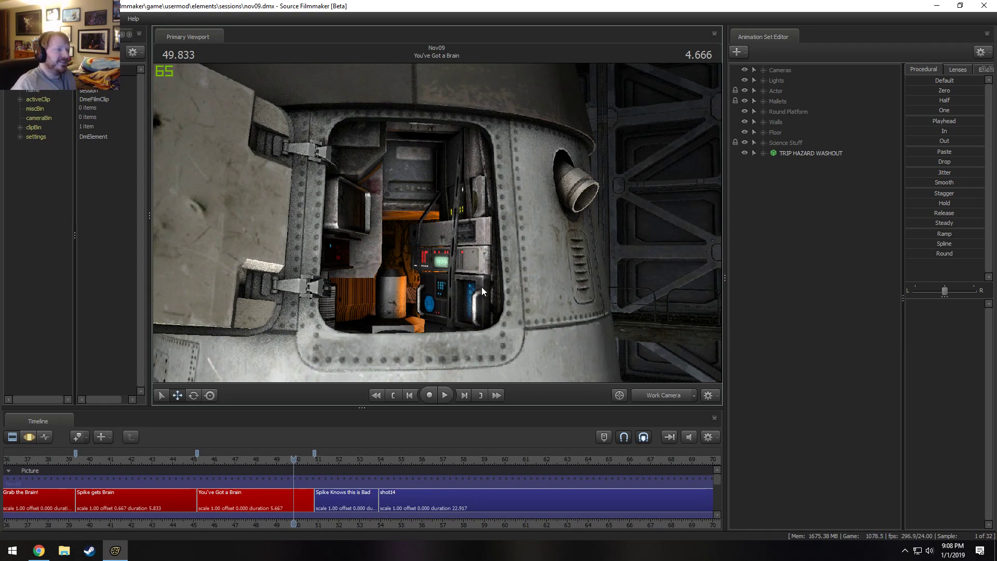
key(s)
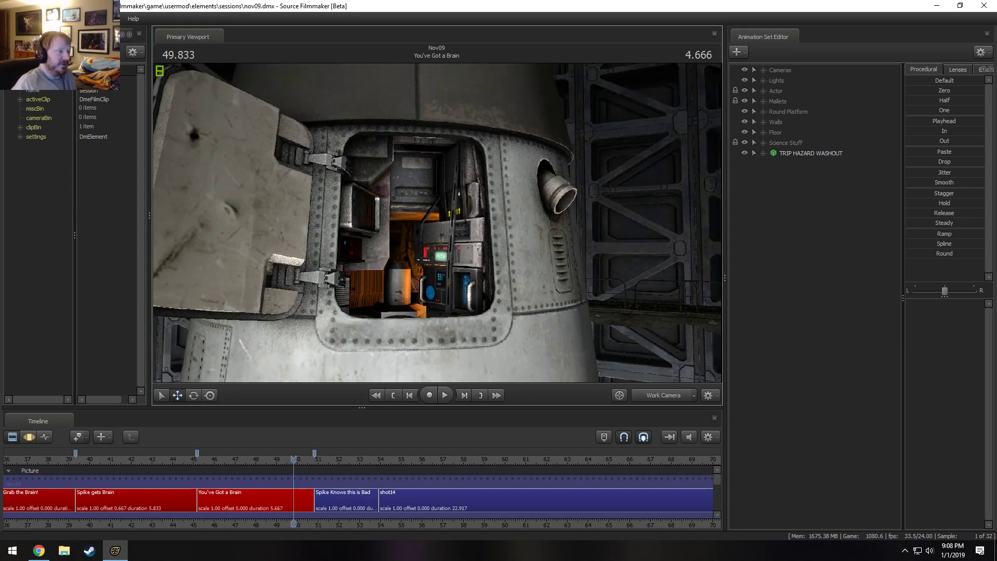
key(w)
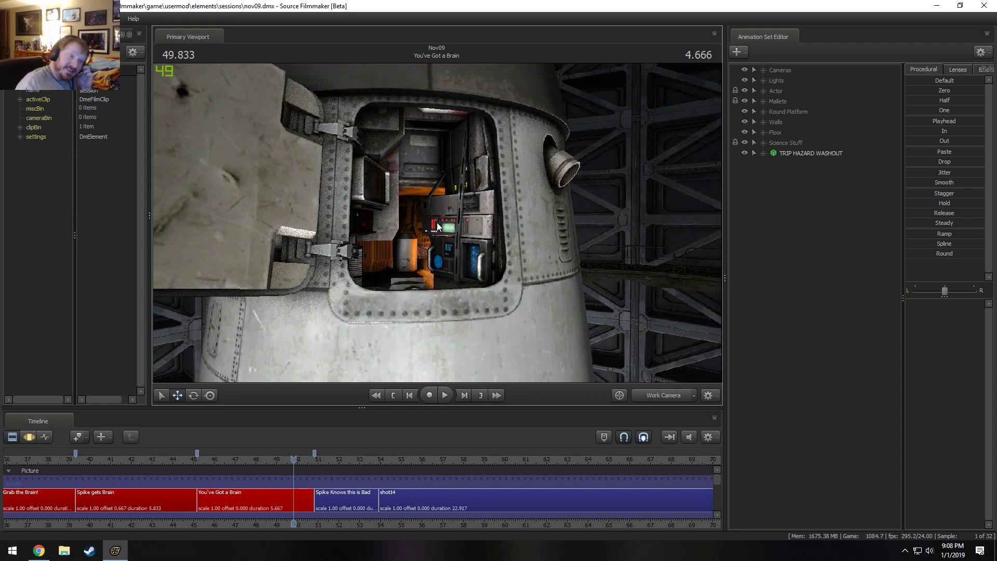
drag(437, 223, 453, 281)
Show the Dialog track and play the doctor spara - hypothesis sick.wav clip within shot14.
key(F3)
scroll(630, 524, down, 5)
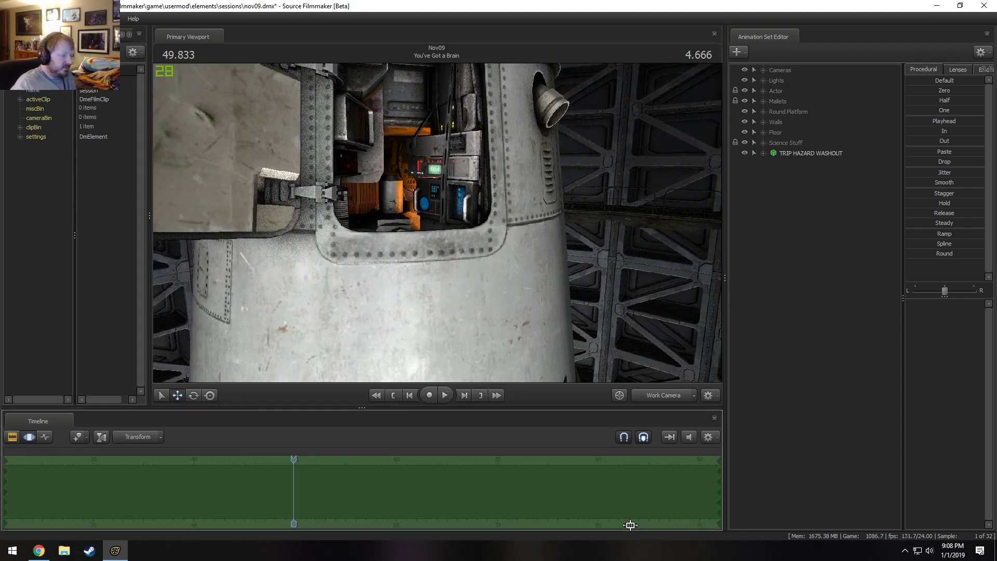
key(F2)
drag(718, 481, 718, 497)
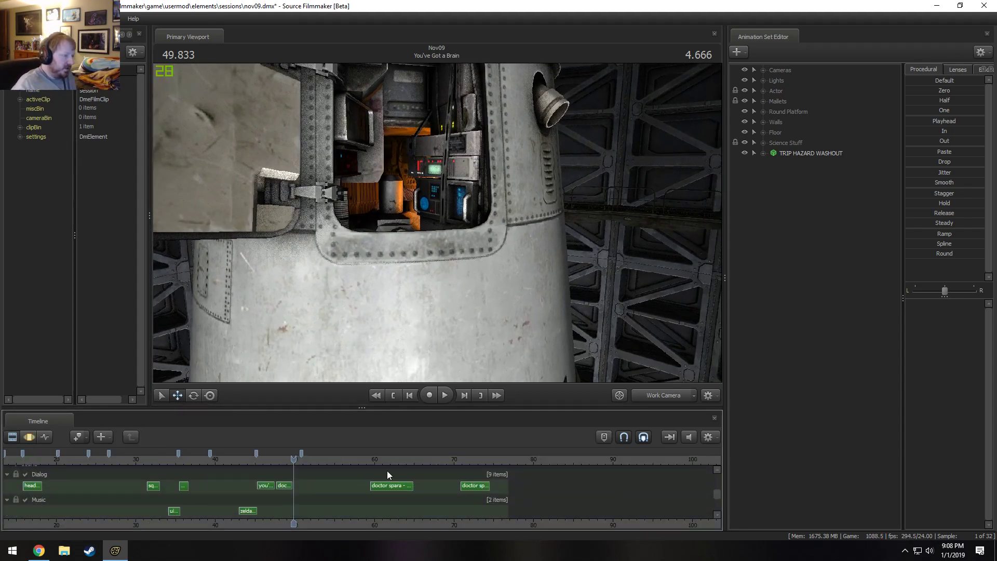
click(364, 460)
key(space)
scroll(416, 522, up, 5)
drag(478, 525, 328, 525)
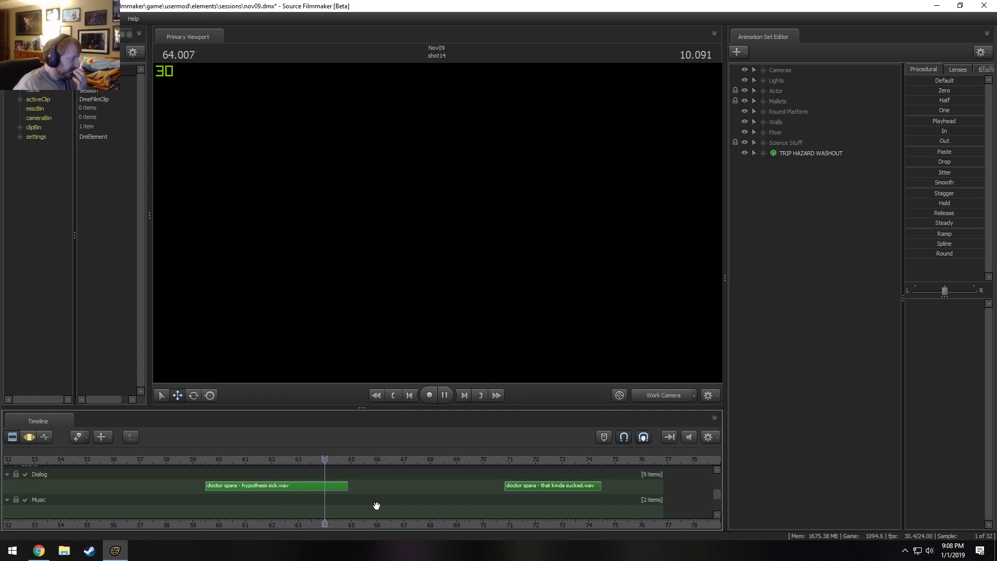
key(space)
Play the doctor spara - that kinda sucked.wav clip from about 70.4 s.
click(494, 460)
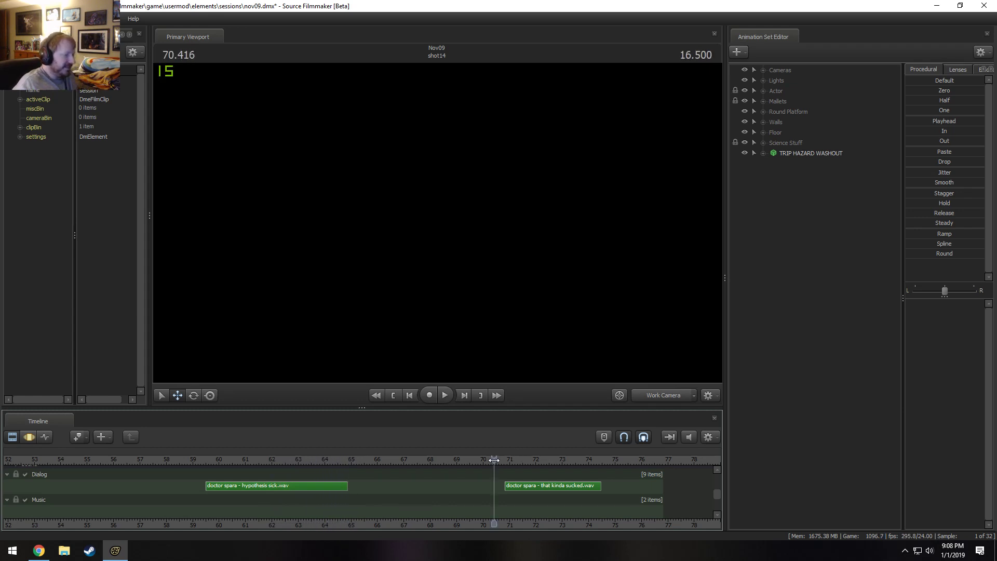
key(space)
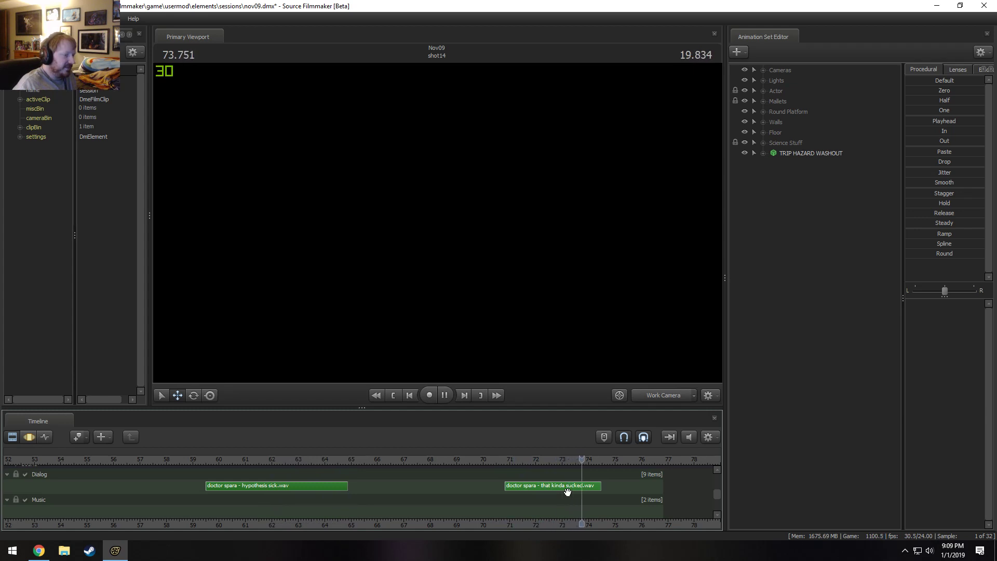
key(space)
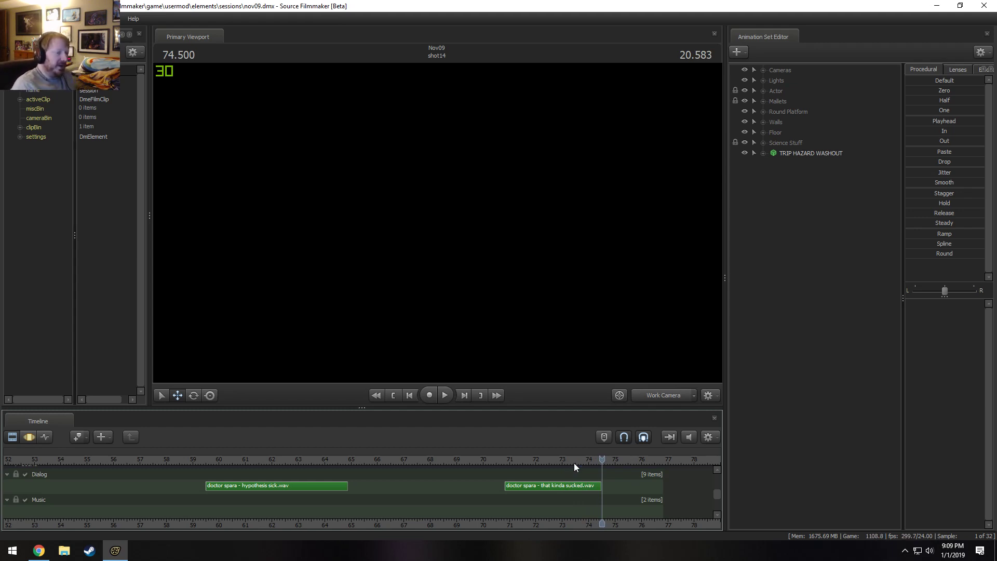
Examine the Dialog and Music tracks up to the session's end and move the playhead to about 90 s.
scroll(577, 465, down, 8)
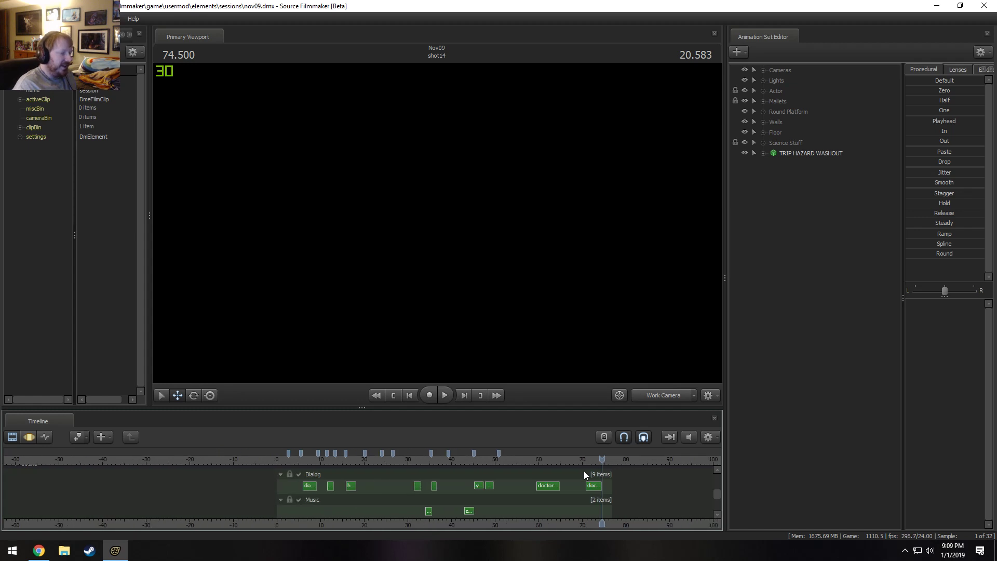
scroll(584, 470, up, 3)
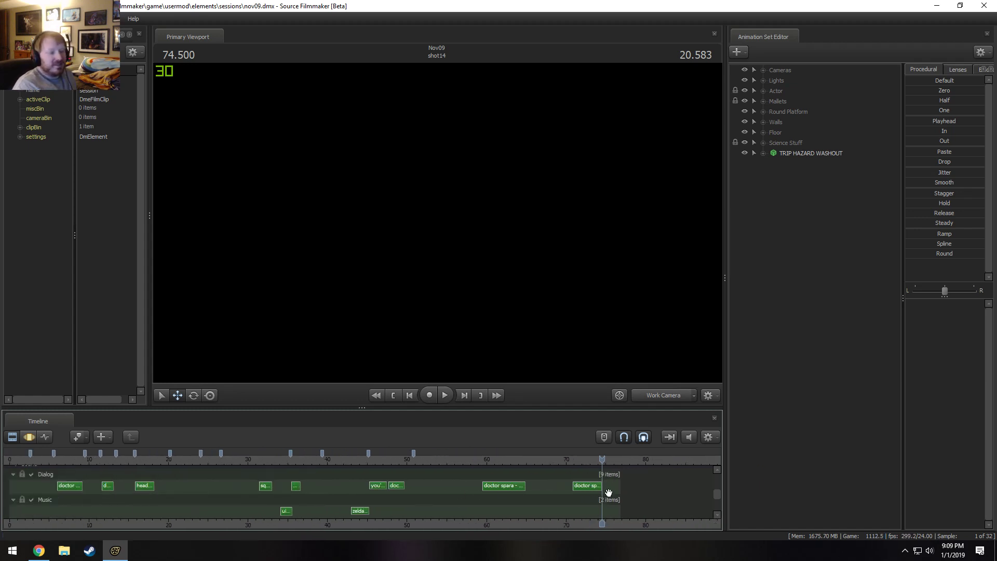
drag(620, 524, 488, 527)
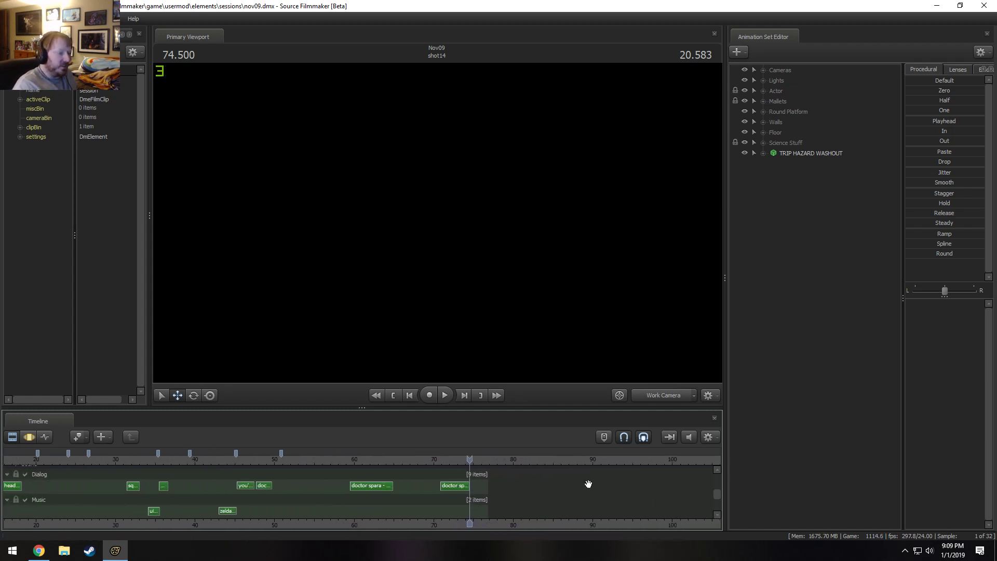
click(593, 458)
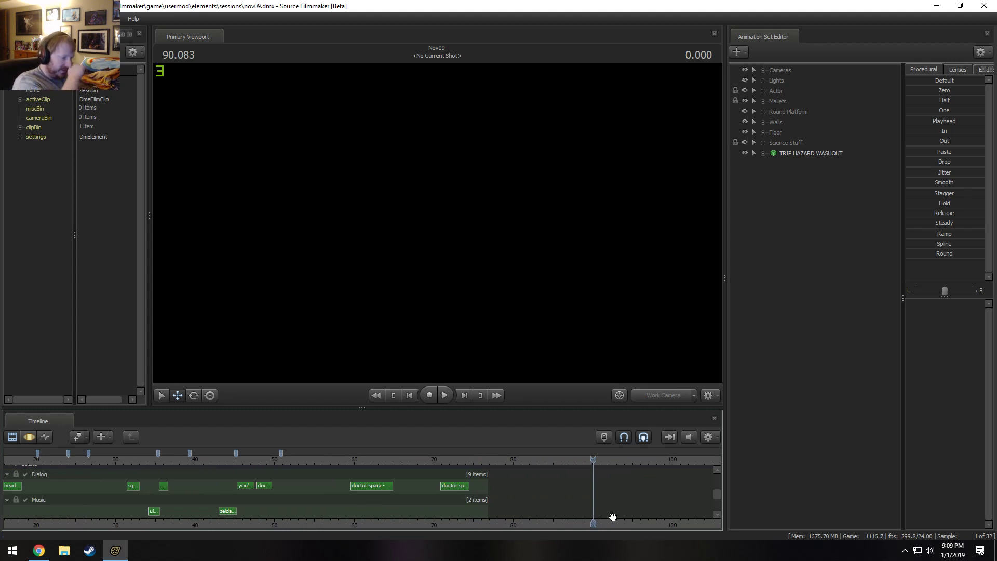
scroll(564, 508, down, 1)
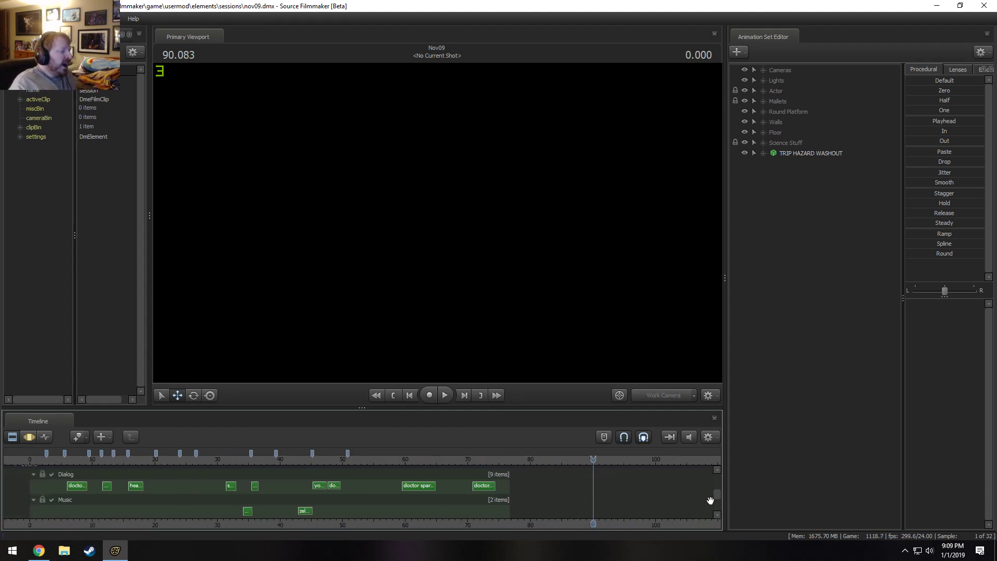
Return to the picture track and place the playhead at 53.166 s in Spike Knows this is Bad to review the shots.
drag(718, 495, 713, 470)
scroll(473, 514, up, 1)
scroll(464, 521, down, 2)
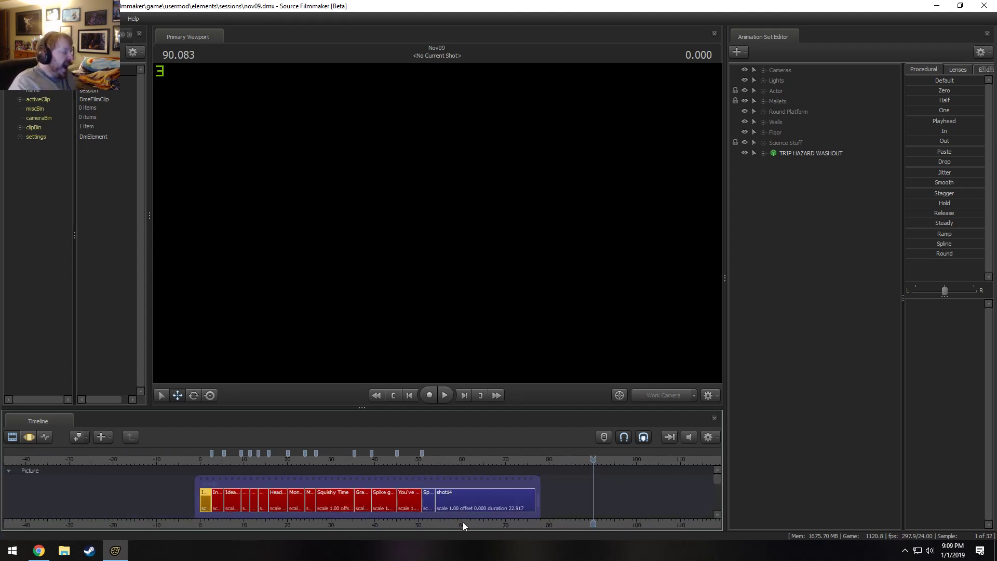
click(432, 459)
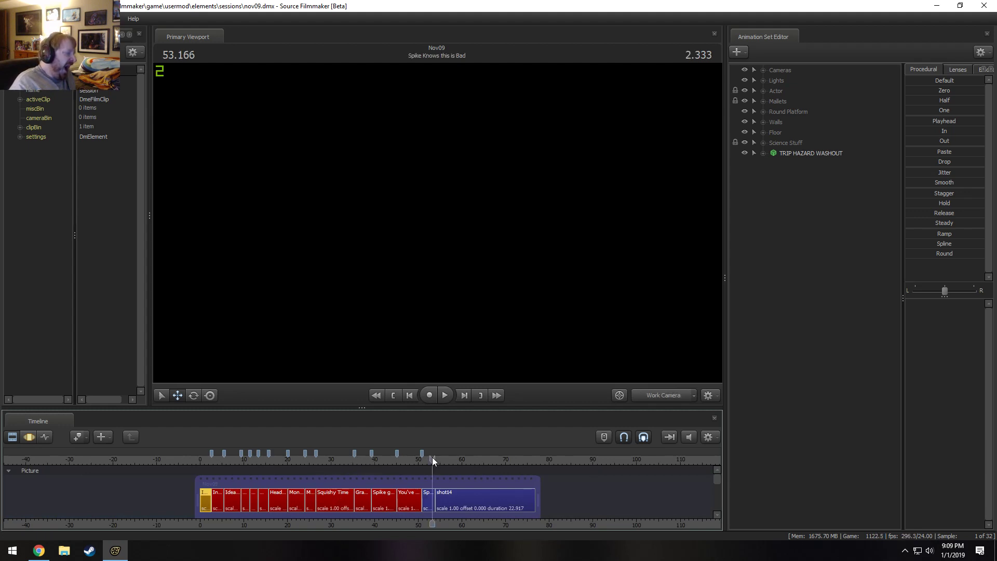
scroll(430, 511, up, 1)
middle_drag(416, 525, 540, 527)
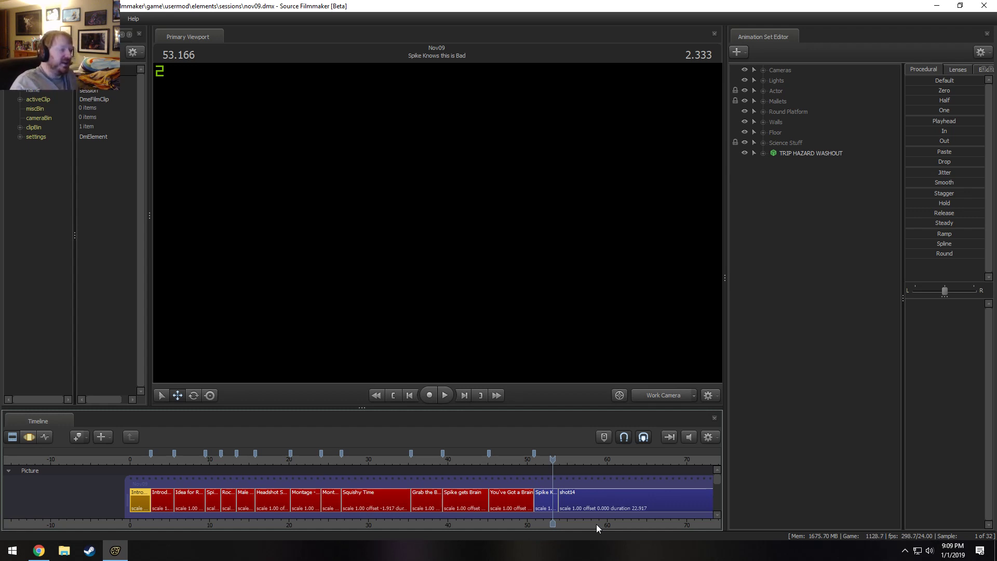
Minimize Source Filmmaker, listen to VOCT_Cork_DoctorSpara_Quest3_New_01_1.ogg in VLC, close the player and return to Source Filmmaker.
click(936, 6)
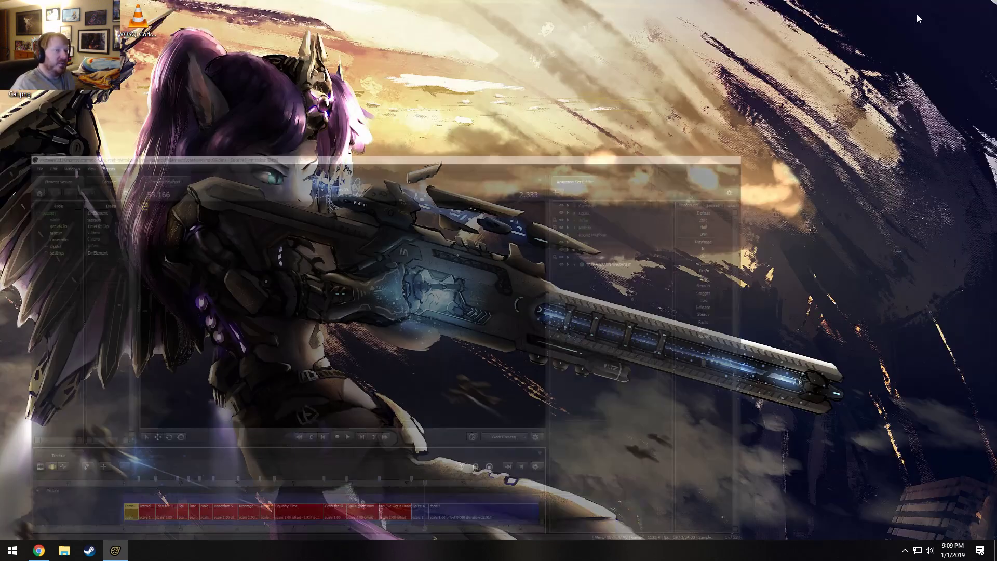
click(136, 17)
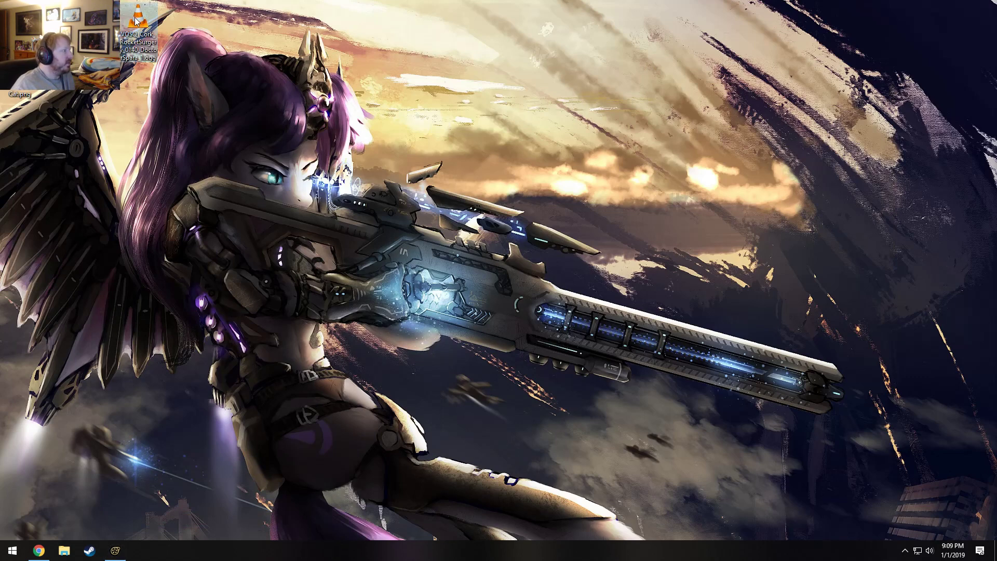
double_click(137, 19)
click(389, 225)
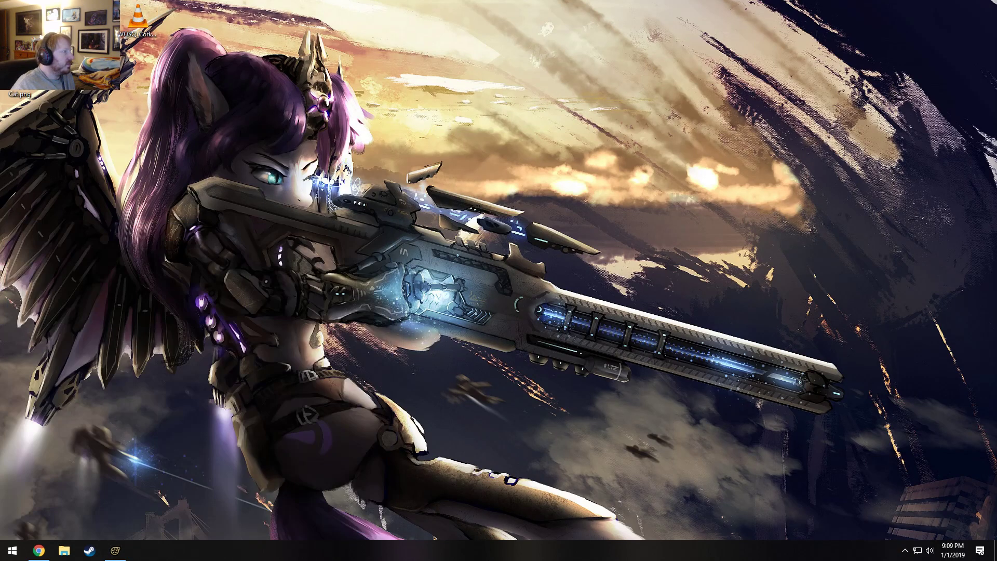
double_click(98, 20)
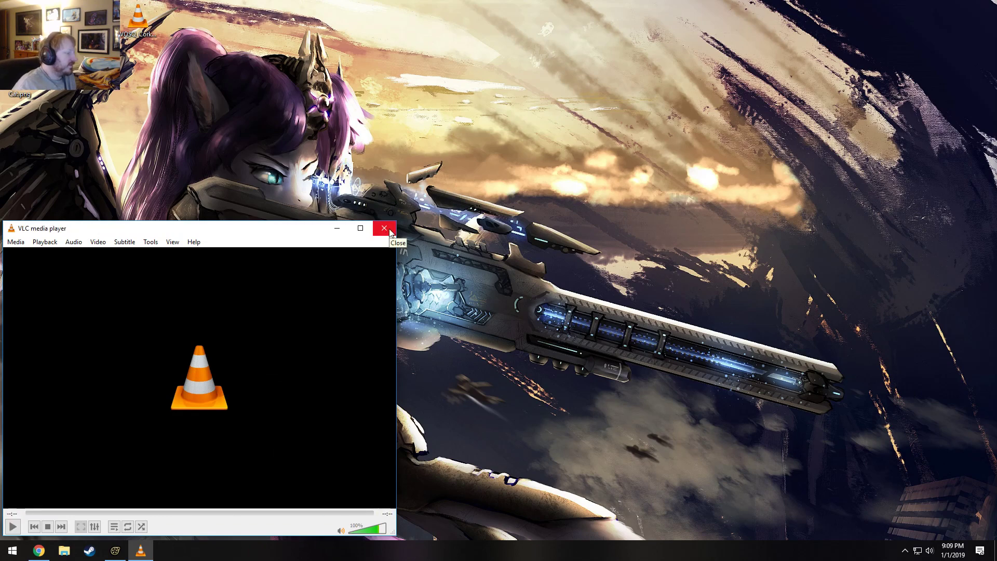
click(387, 236)
double_click(98, 20)
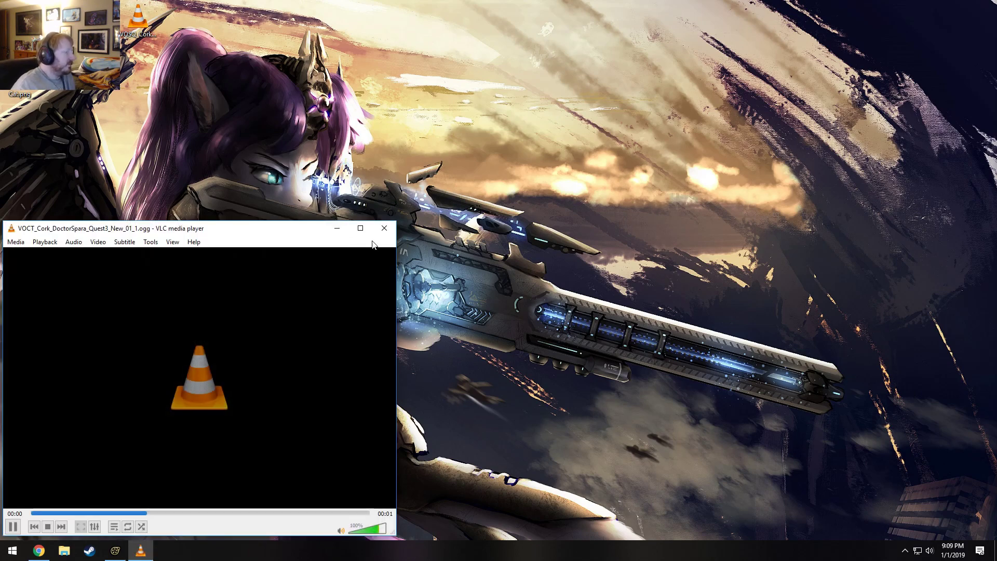
click(386, 232)
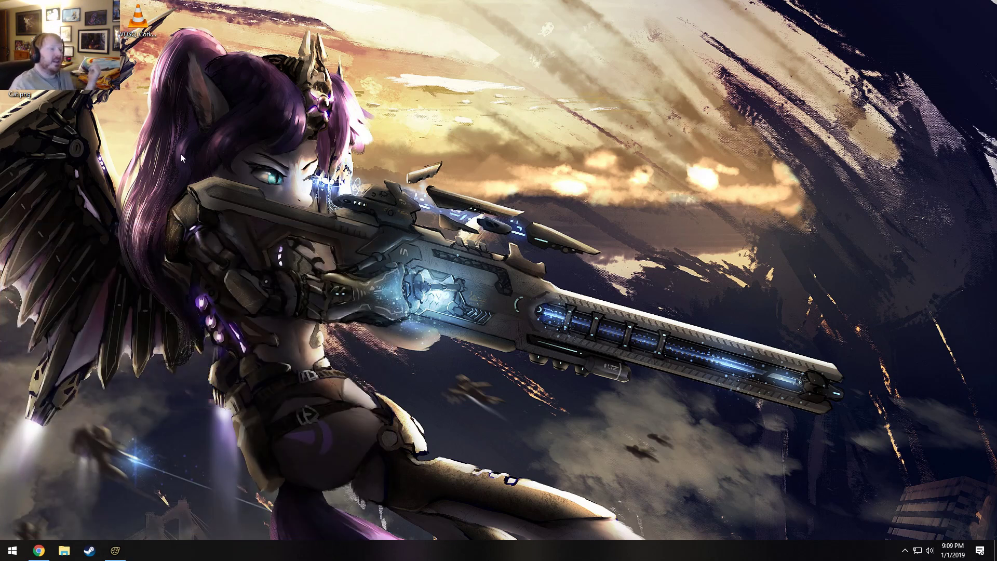
click(115, 550)
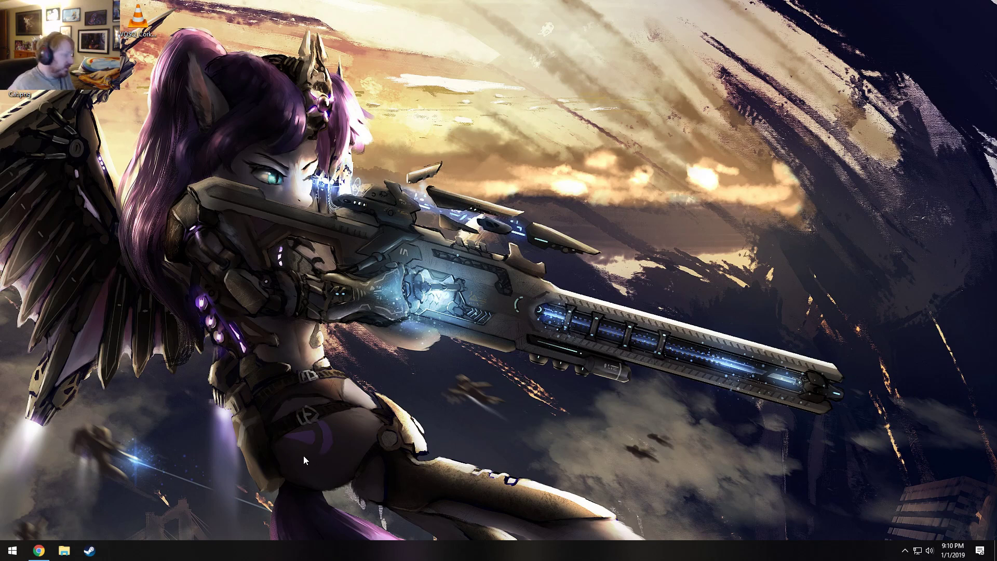
Switch to Chrome, open the KITTY bookmark from the Misc folder in a maximized window, and zoom the picture to 300%.
click(45, 552)
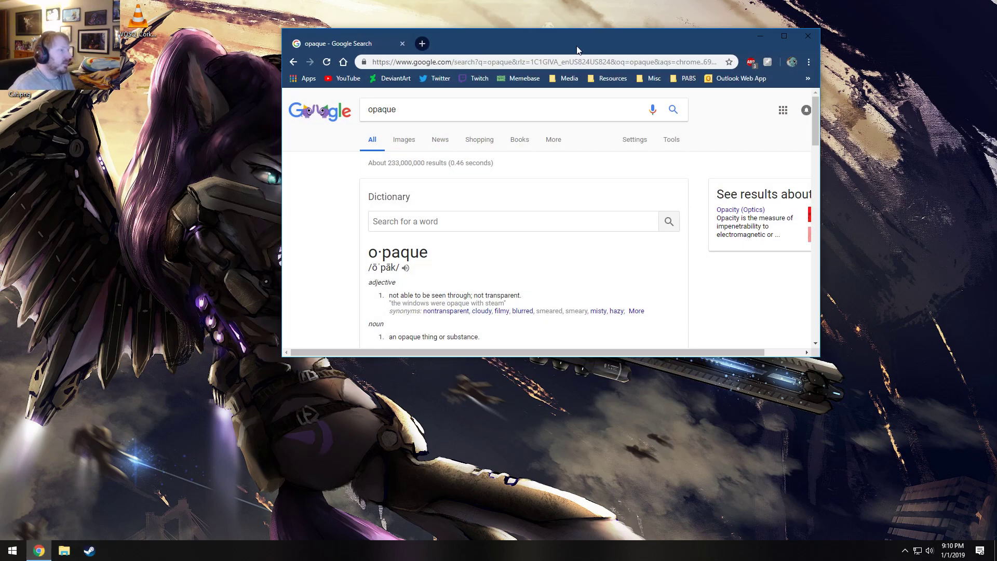
click(648, 81)
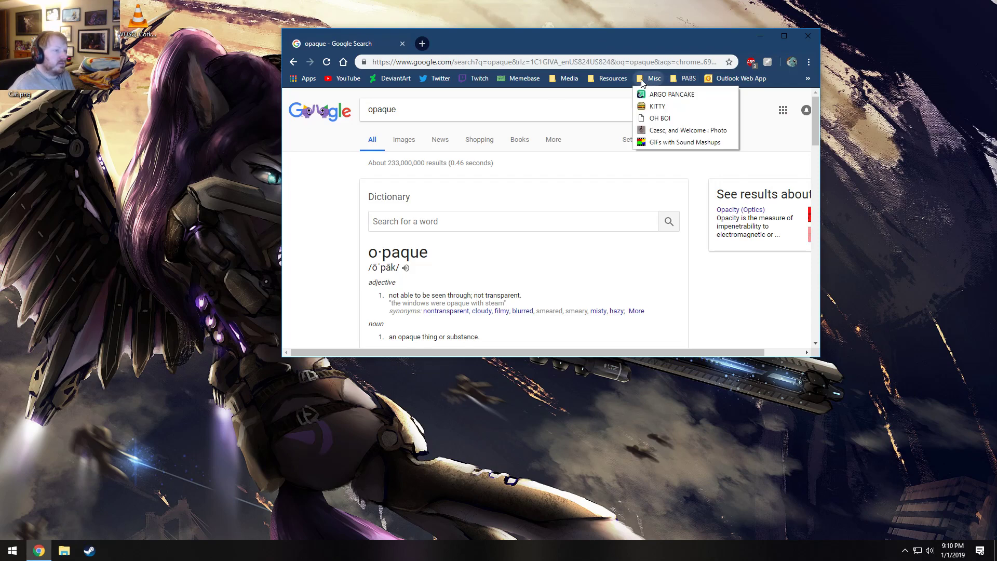
click(648, 108)
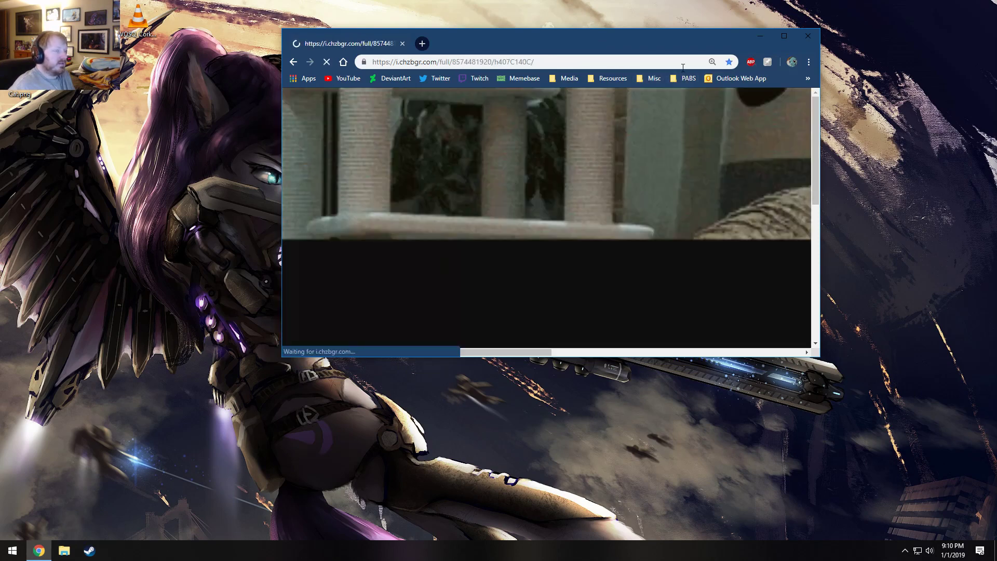
drag(680, 43, 622, 64)
double_click(624, 61)
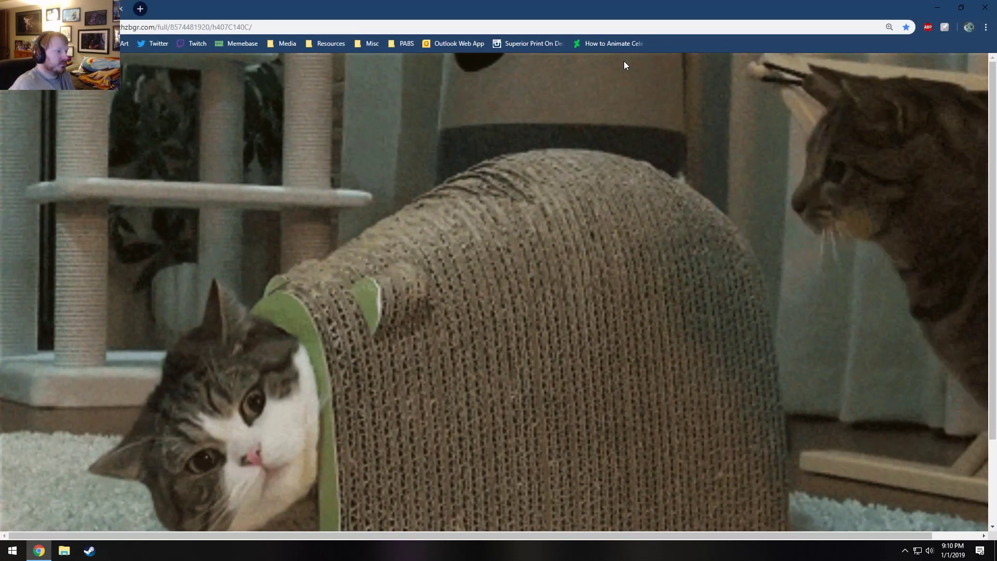
ctrl+scroll(552, 265, up, 5)
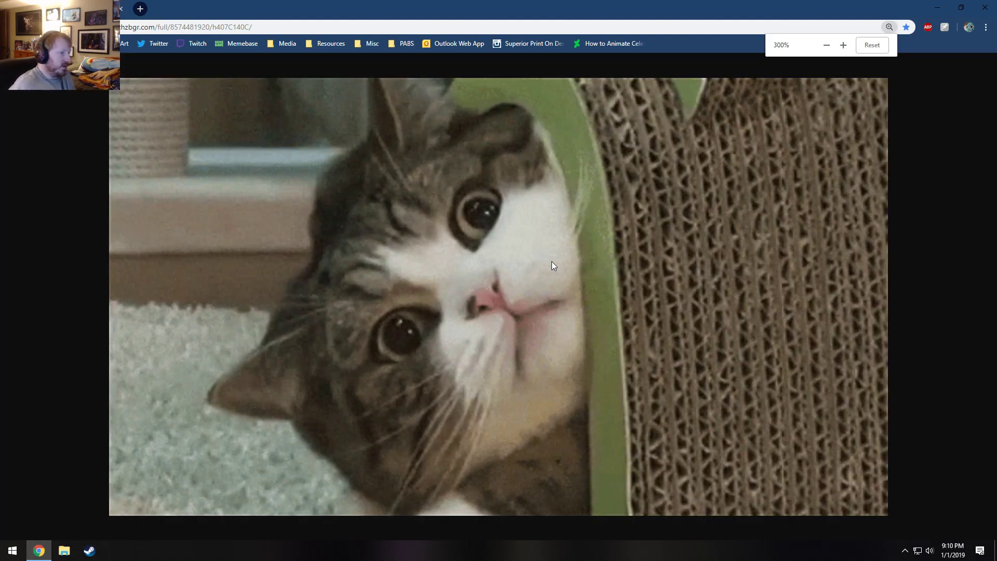